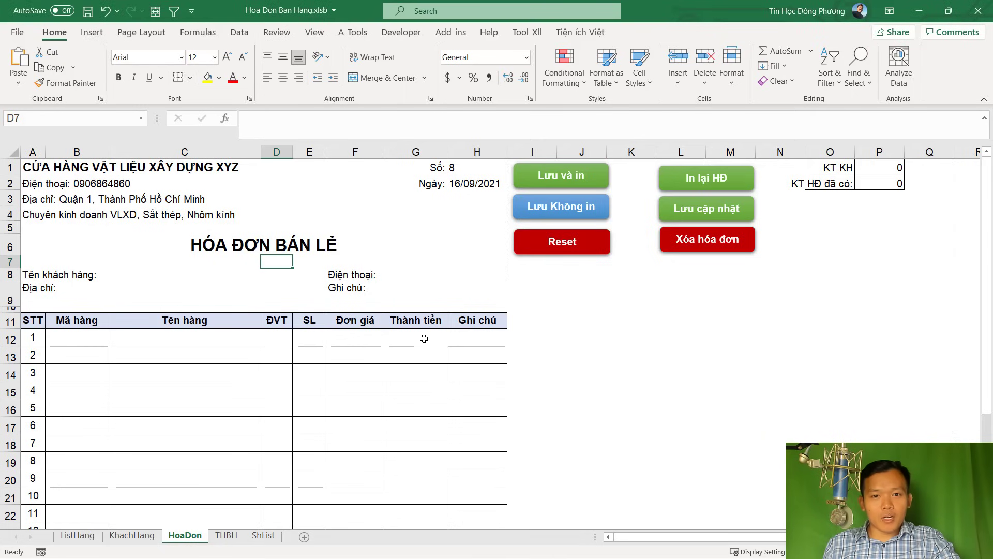
Look through the ListHang, KhachHang, HoaDon and THBH sheets, then step back to ListHang and KhachHang
click(81, 536)
click(133, 537)
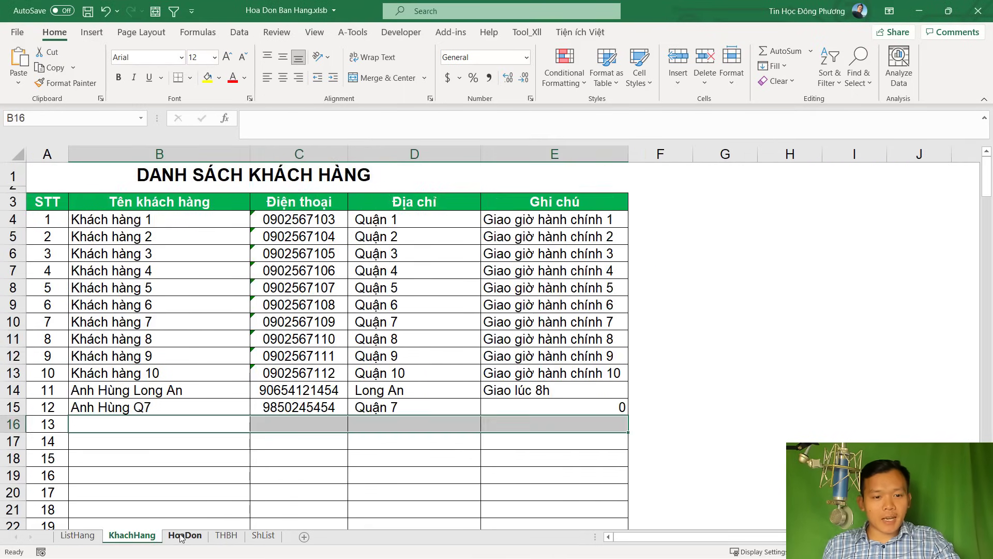
click(182, 536)
click(226, 536)
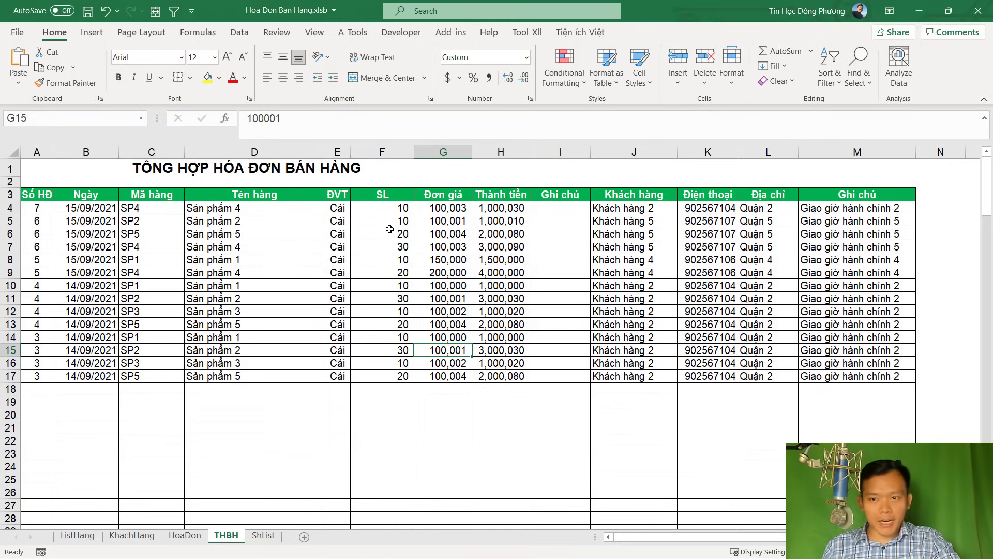
key(ctrl+Page_Up)
key(ctrl+Page_Up)
key(ctrl+Page_Up)
key(ctrl+Page_Down)
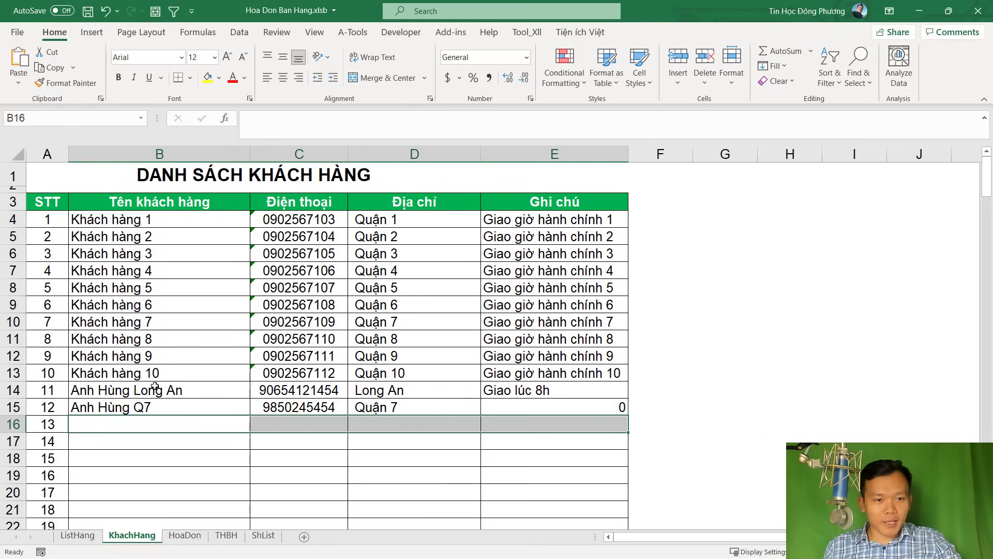
Check the empty product rows B15 and C14 to G14 on the ListHang sheet
click(78, 535)
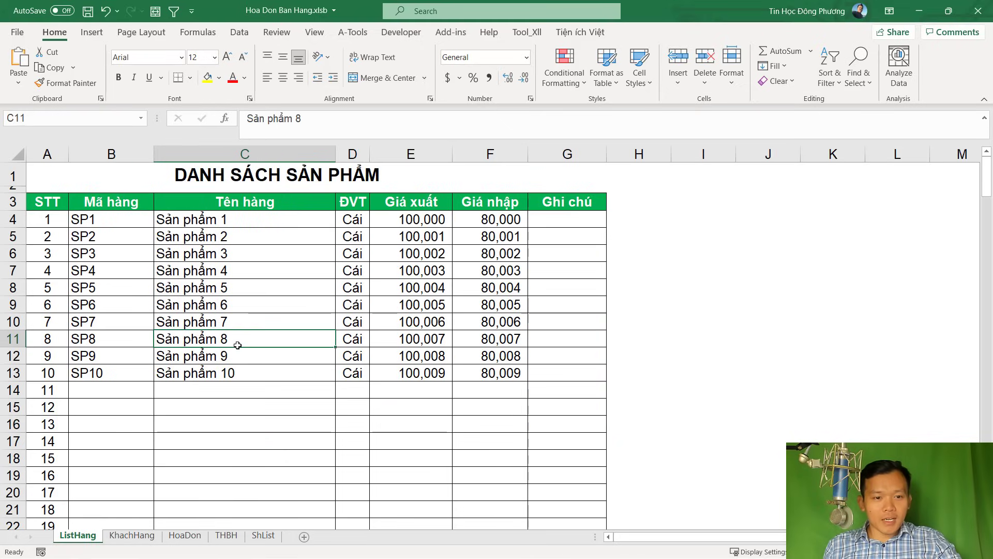
click(127, 411)
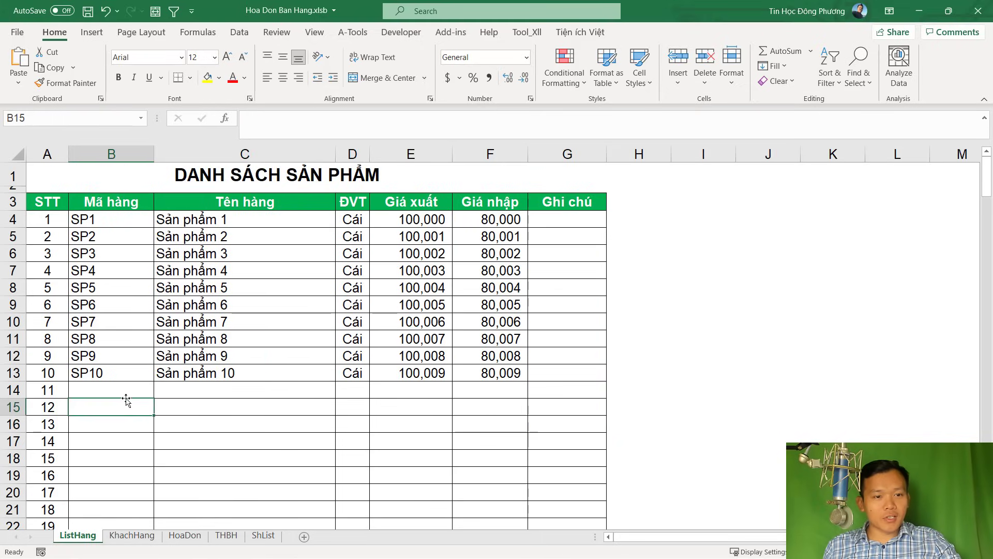
click(191, 397)
click(364, 392)
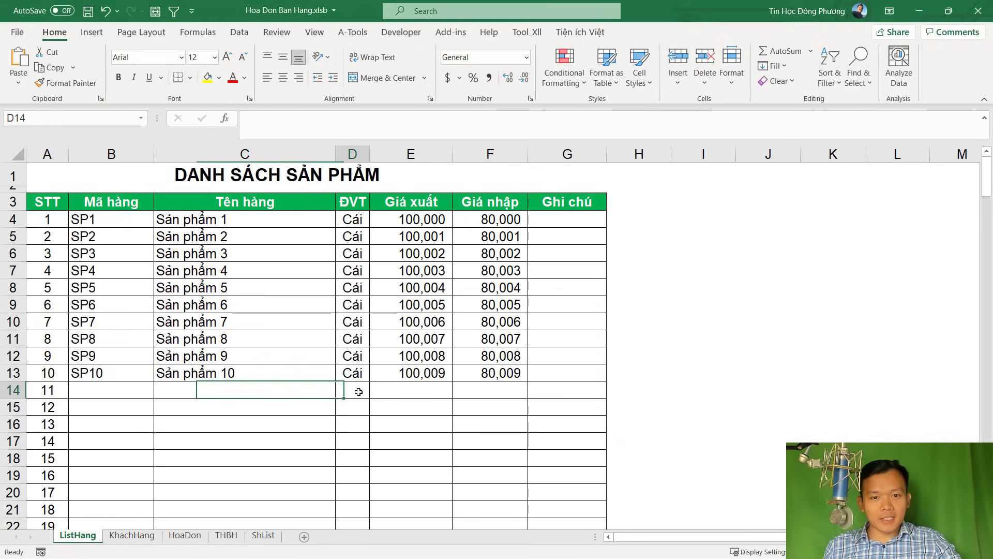
click(408, 389)
click(503, 383)
click(594, 385)
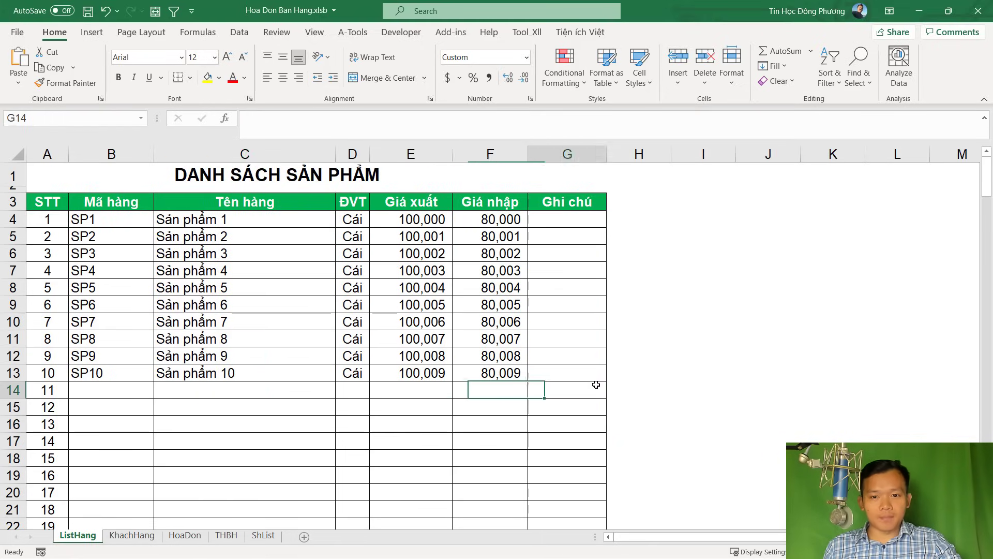
Check customer 8's phone number in KhachHang cell C11, then go back to HoaDon
click(134, 535)
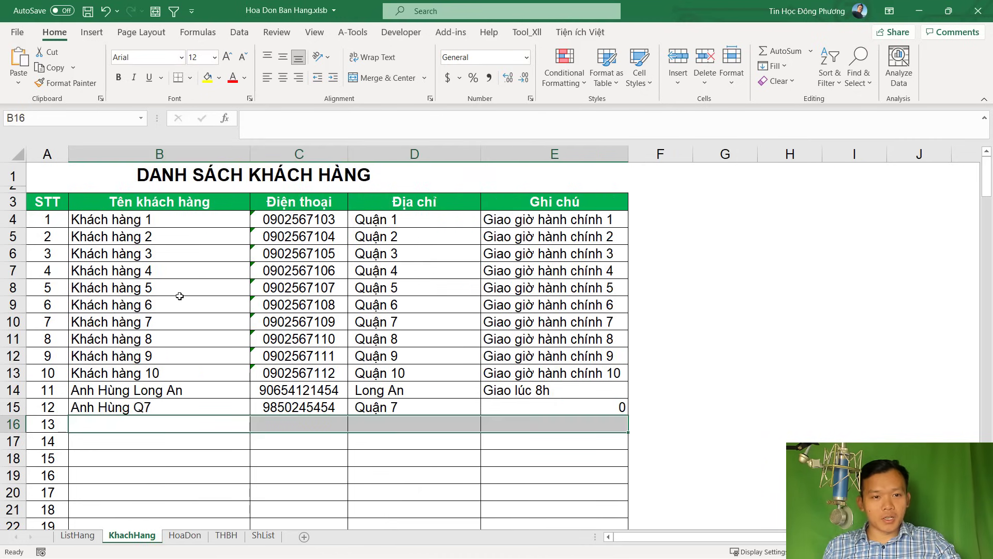
click(290, 344)
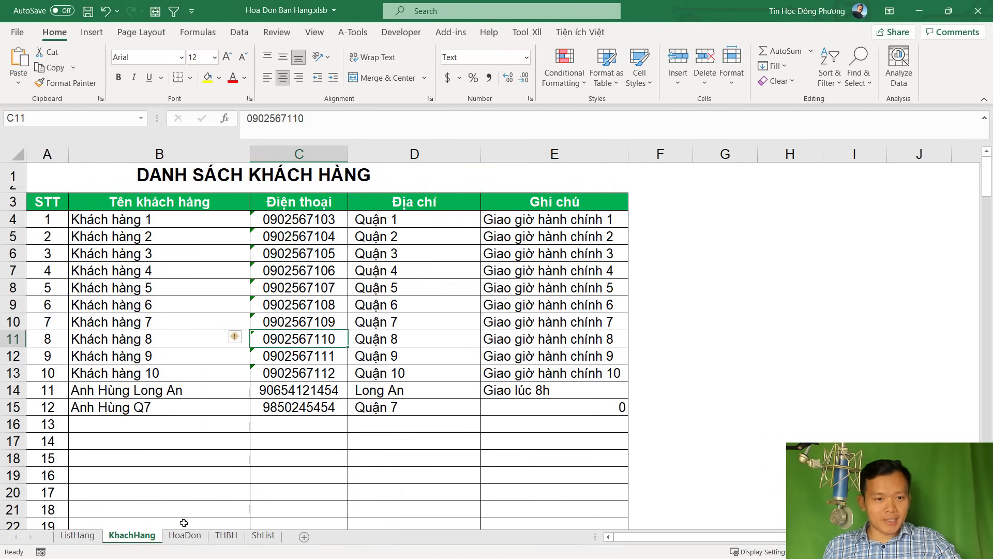
click(184, 535)
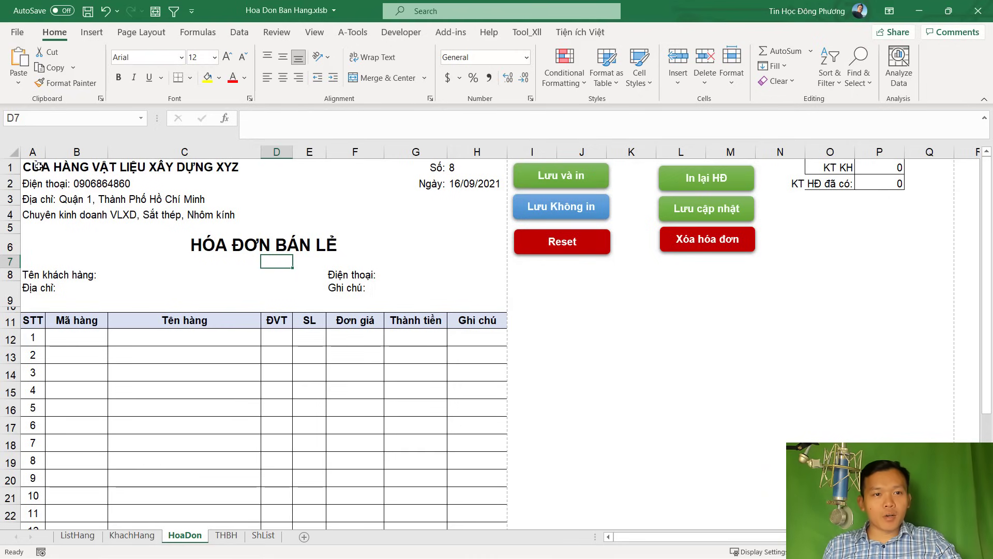
drag(38, 166, 364, 215)
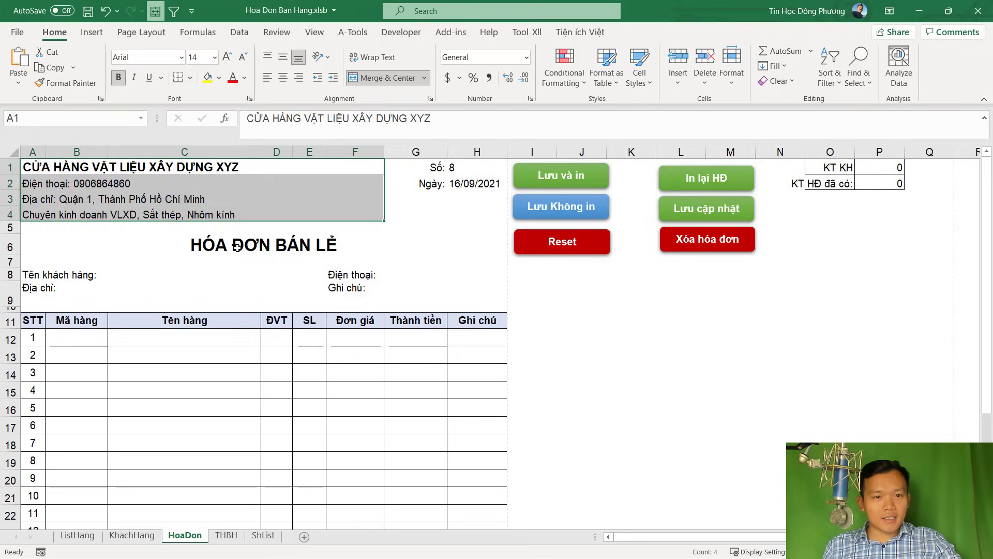
click(260, 239)
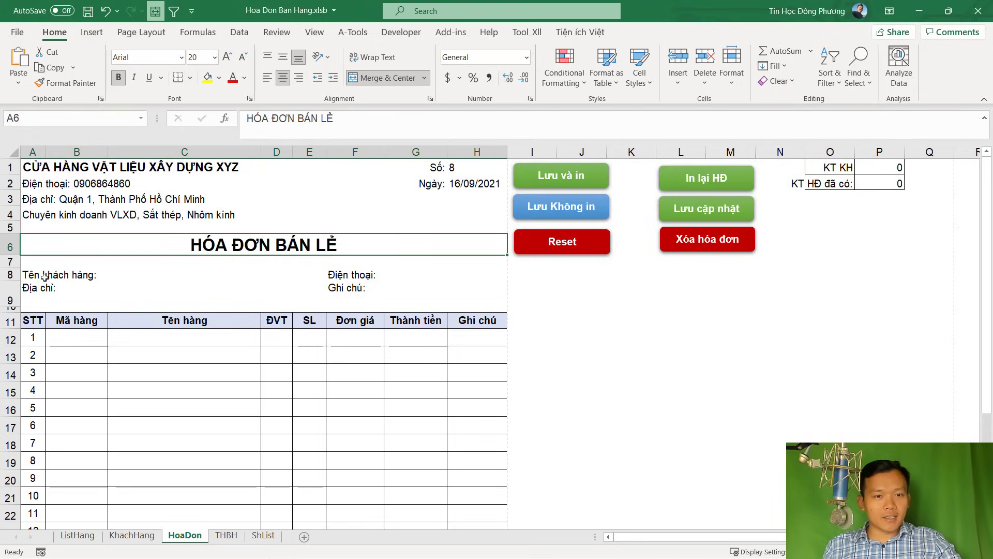
scroll(375, 293, down, 5)
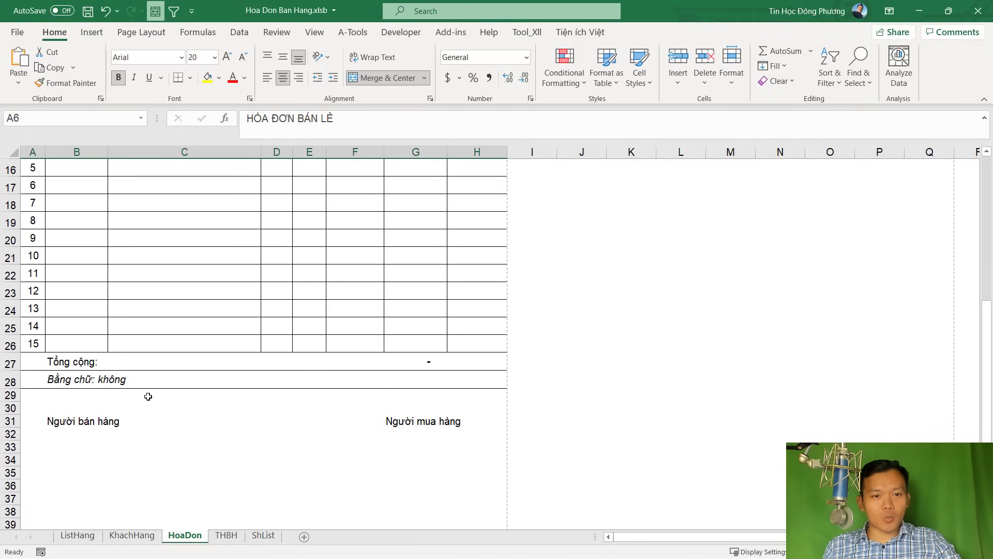
click(111, 374)
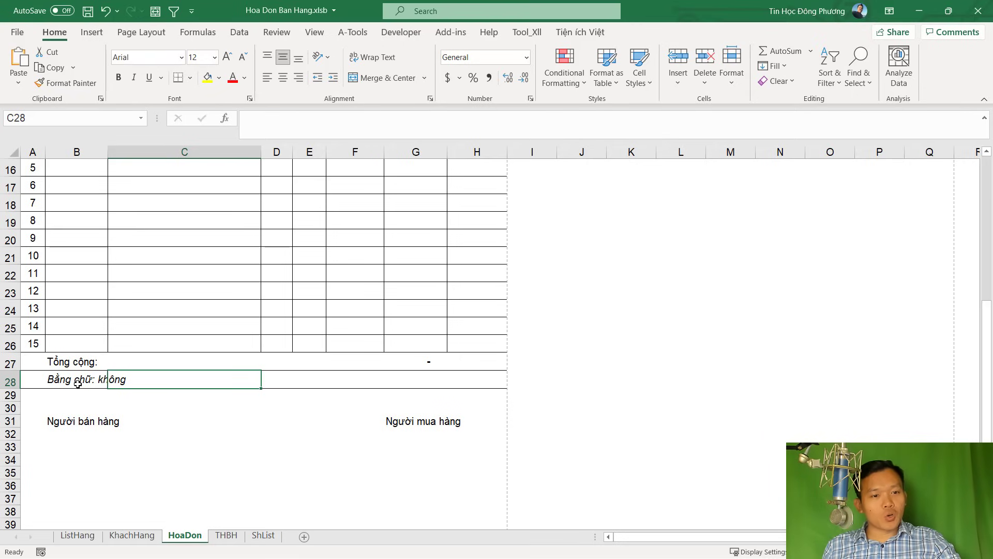
scroll(104, 378, up, 5)
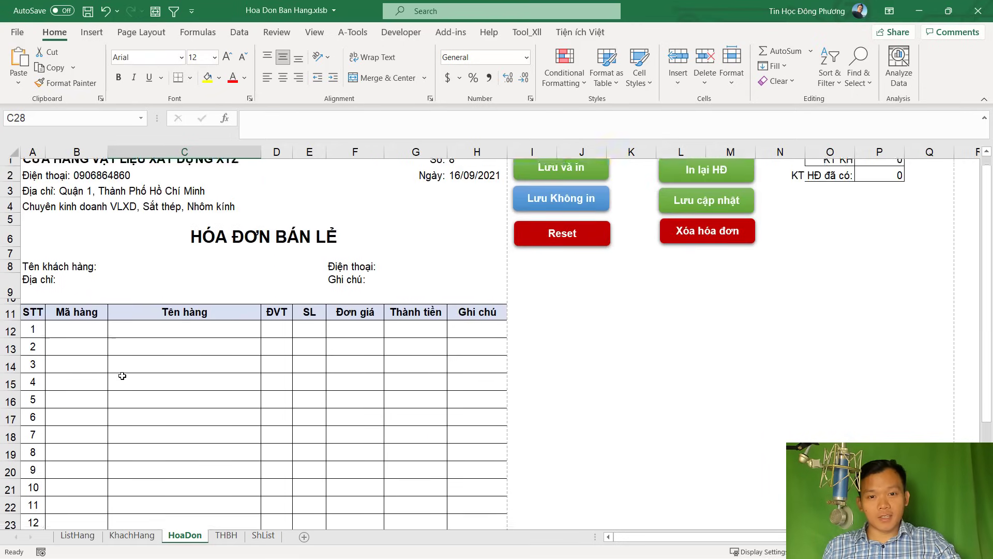
click(226, 535)
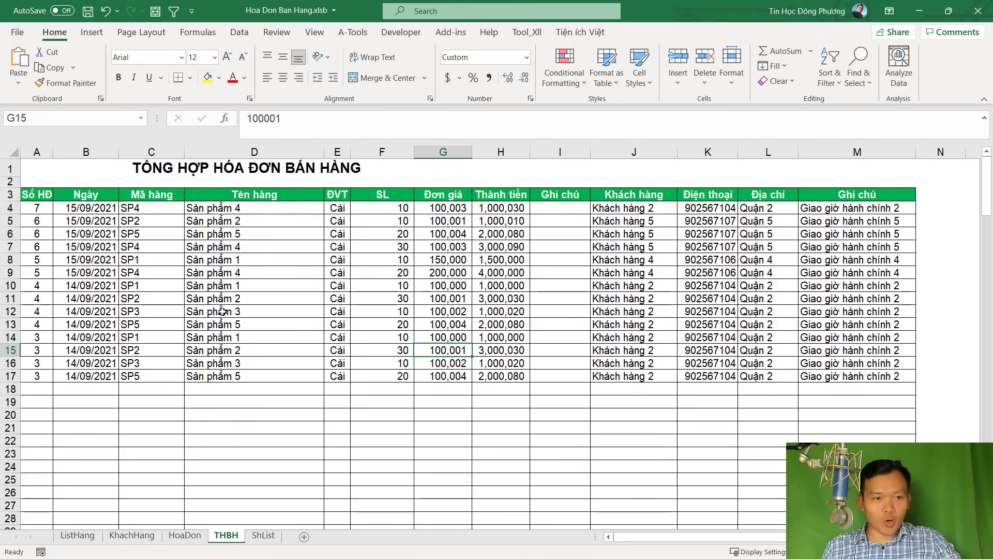
click(222, 311)
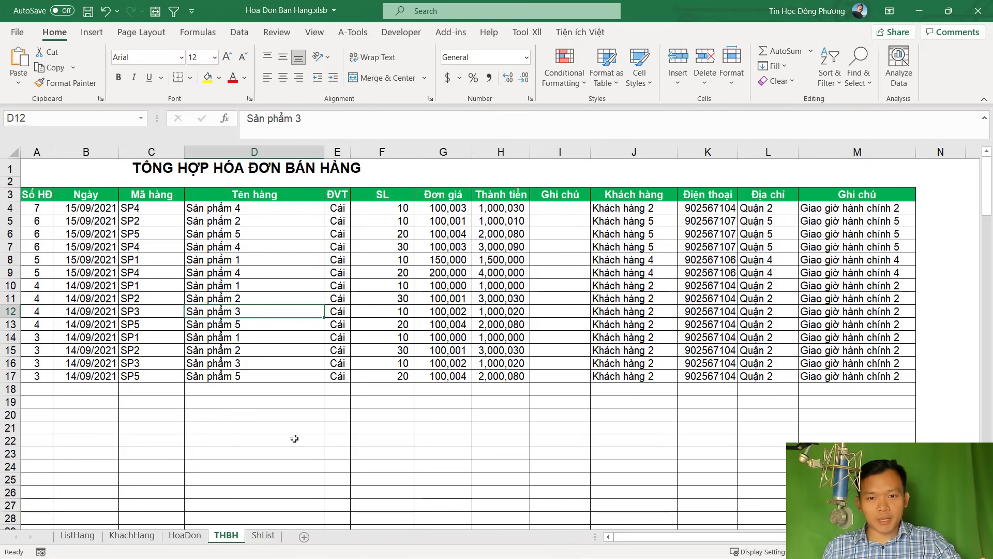
click(185, 535)
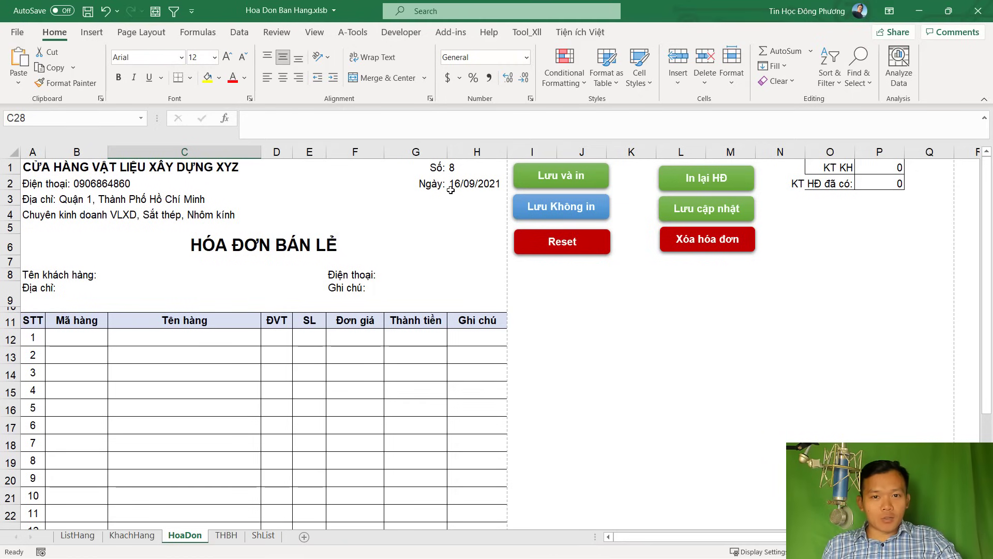
click(454, 166)
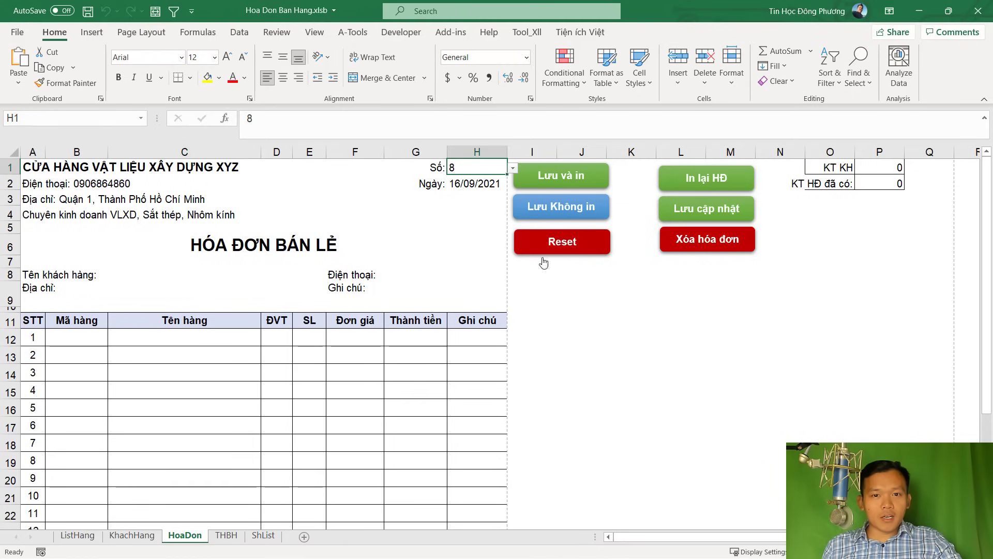
click(573, 250)
click(476, 329)
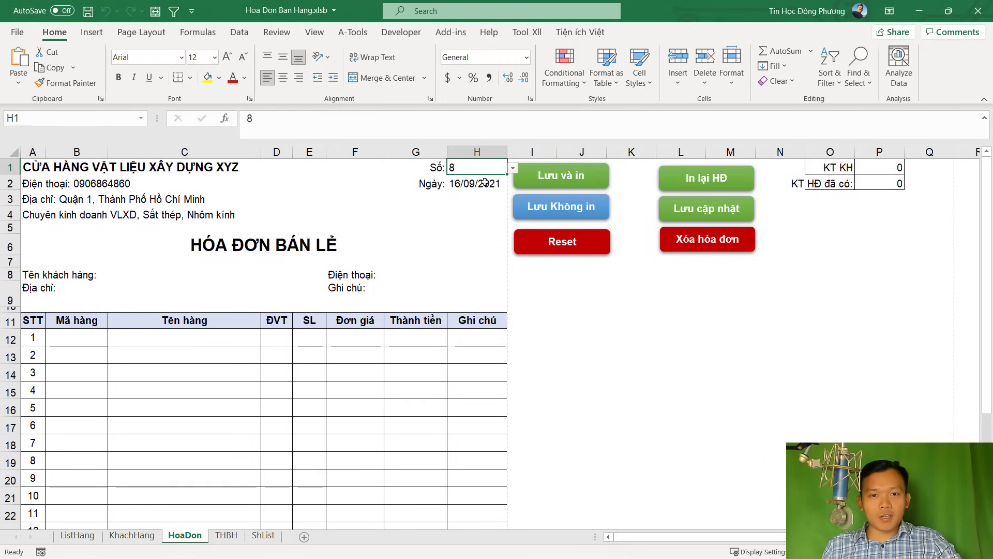
click(227, 536)
click(39, 206)
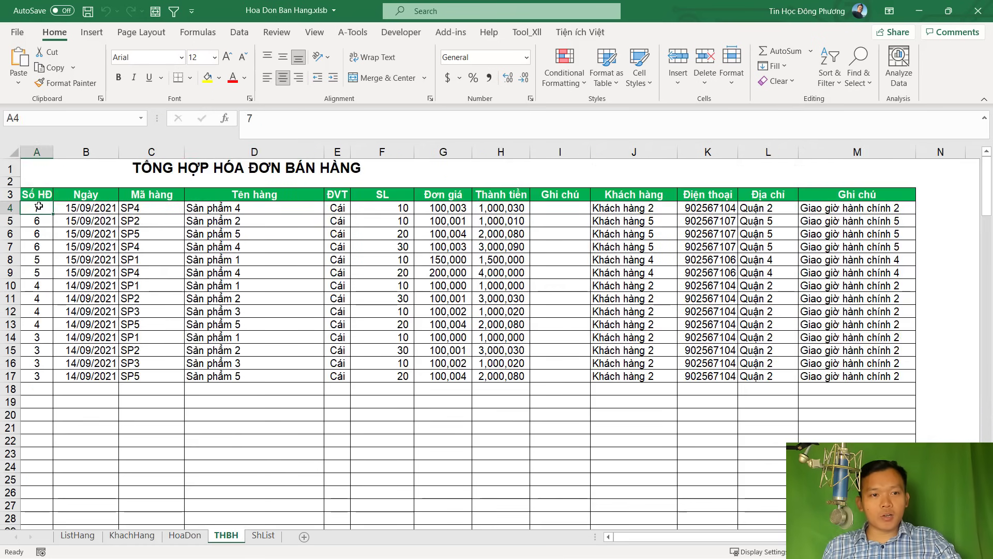
click(185, 536)
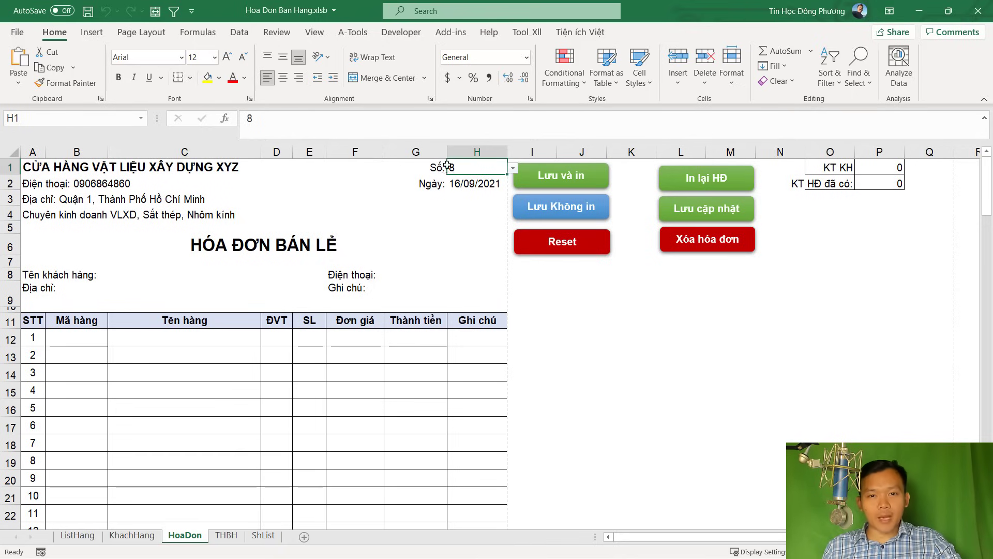
click(478, 187)
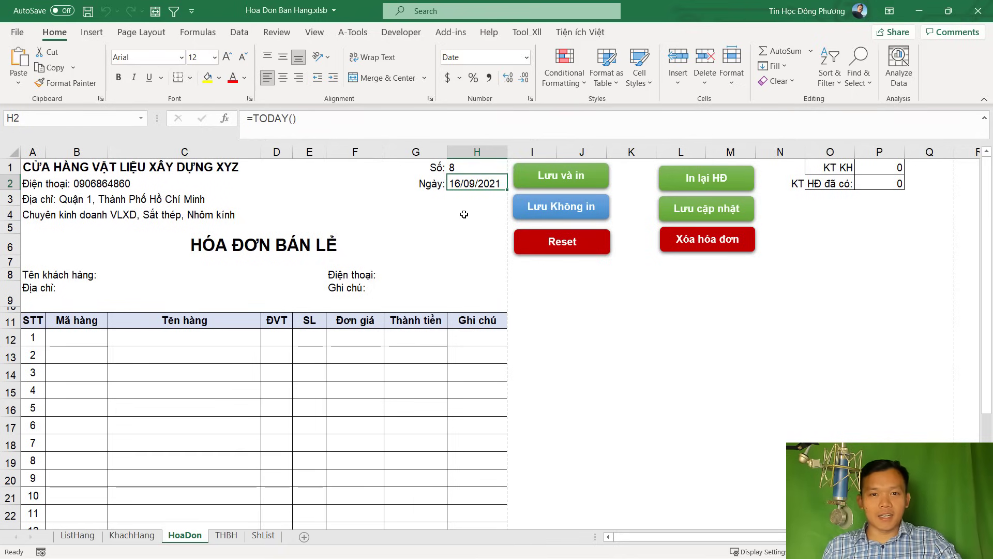
click(128, 275)
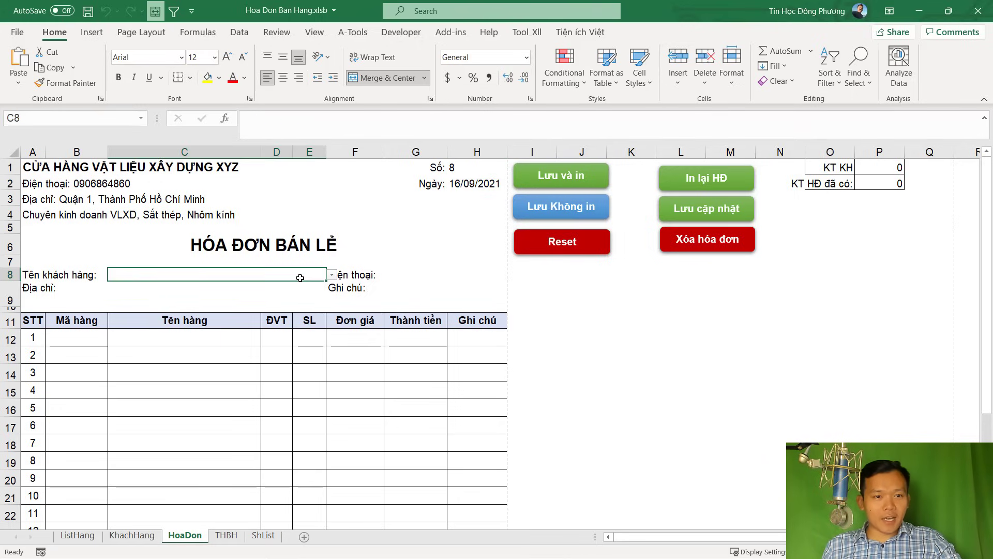
click(333, 276)
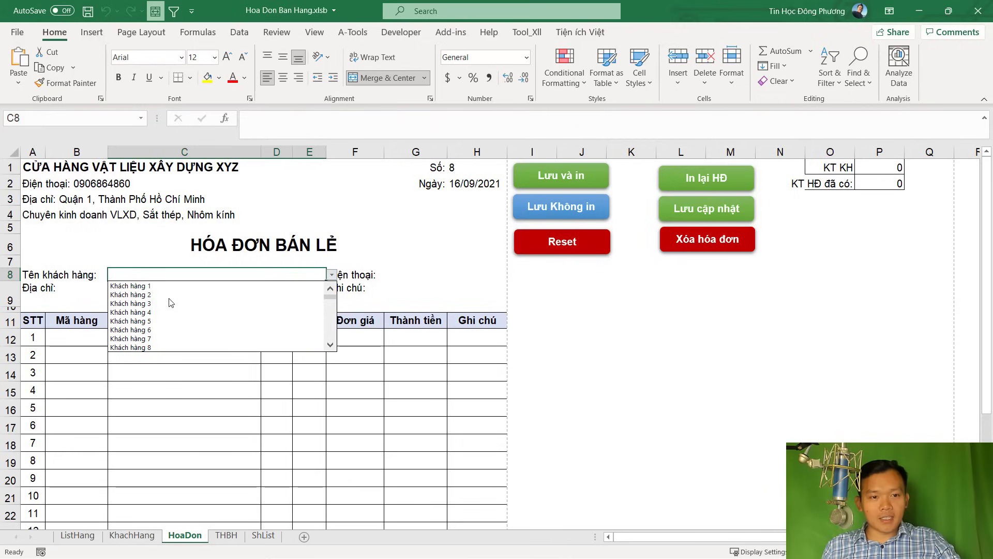
click(156, 286)
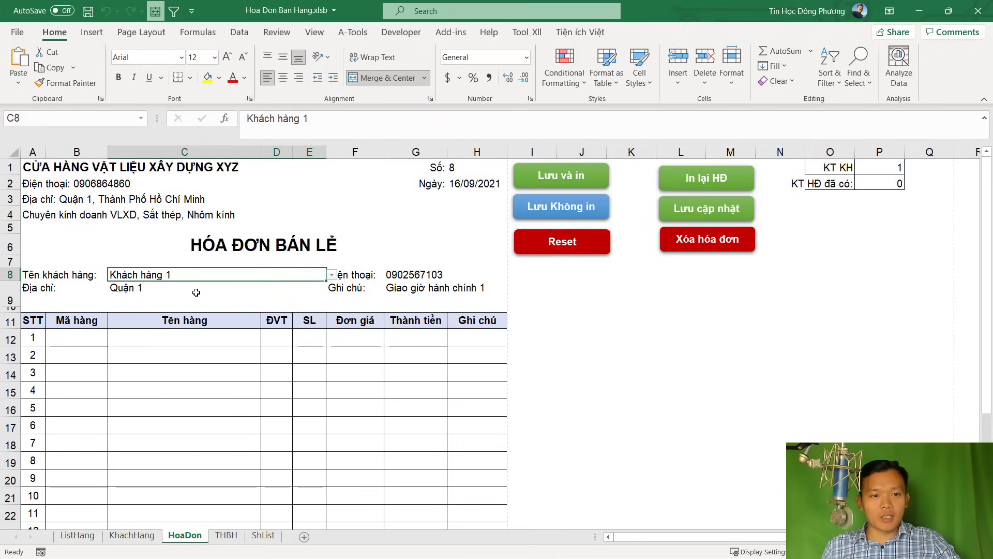
click(132, 535)
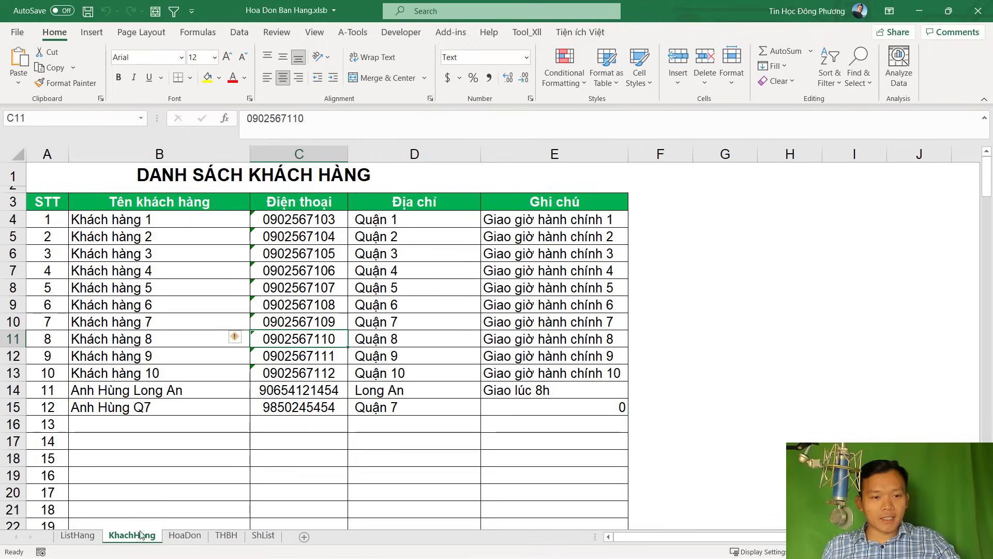
click(185, 535)
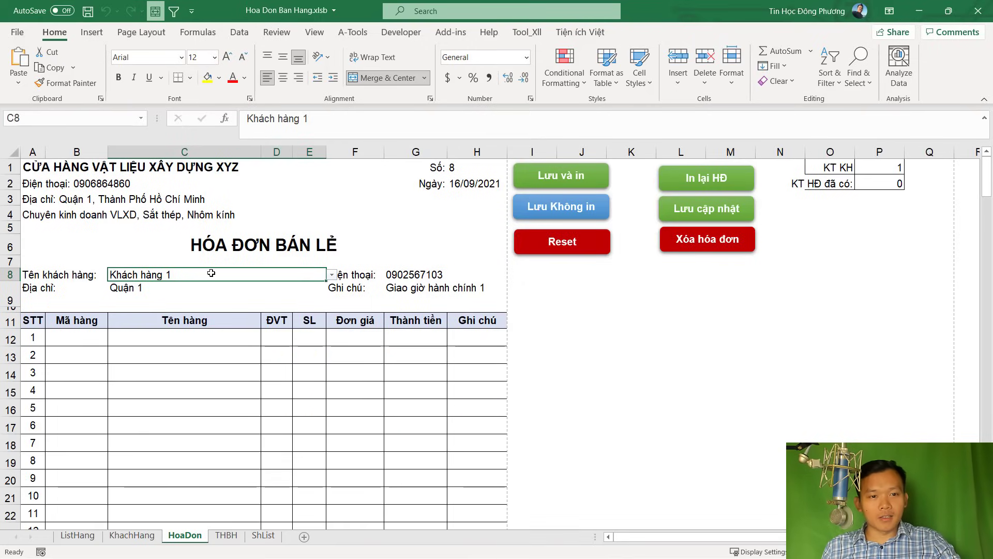
key(ctrl+r)
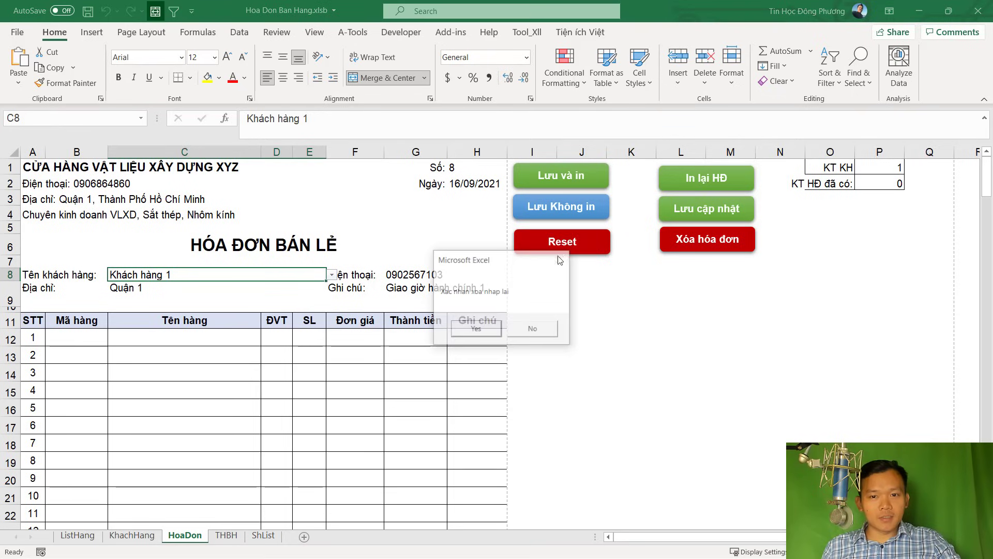
key(Return)
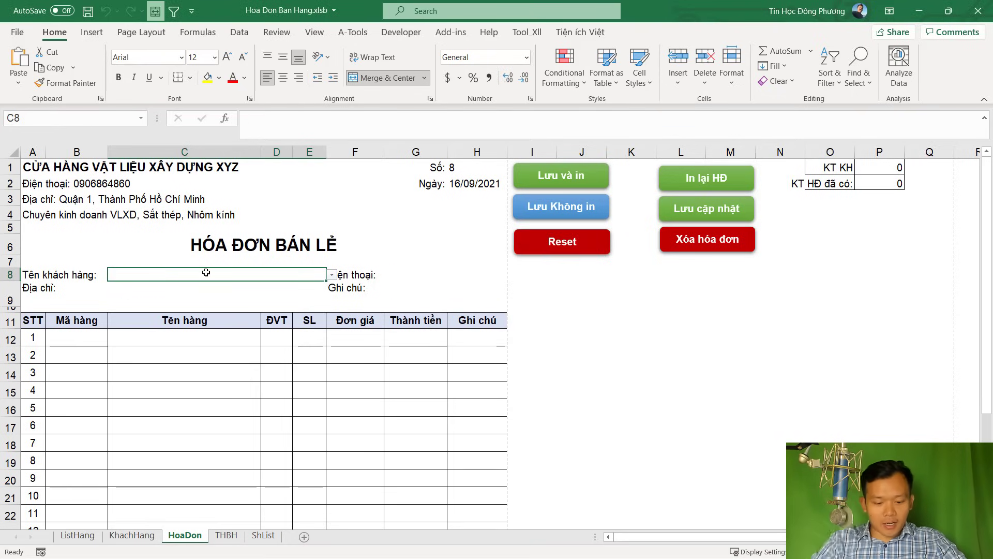
Enter the customer's name in C8 and phone number in G8
text(Anh Long)
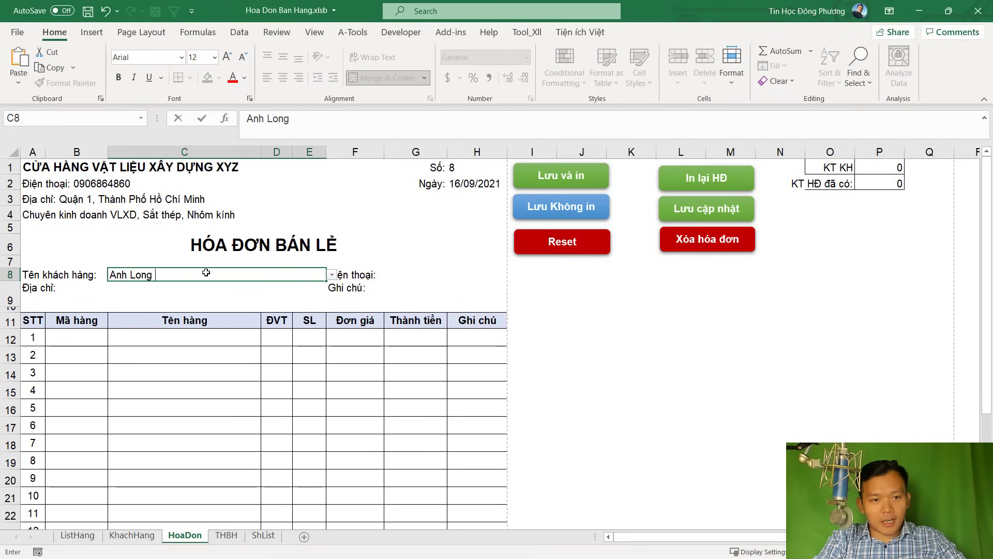
text( Quaanj )
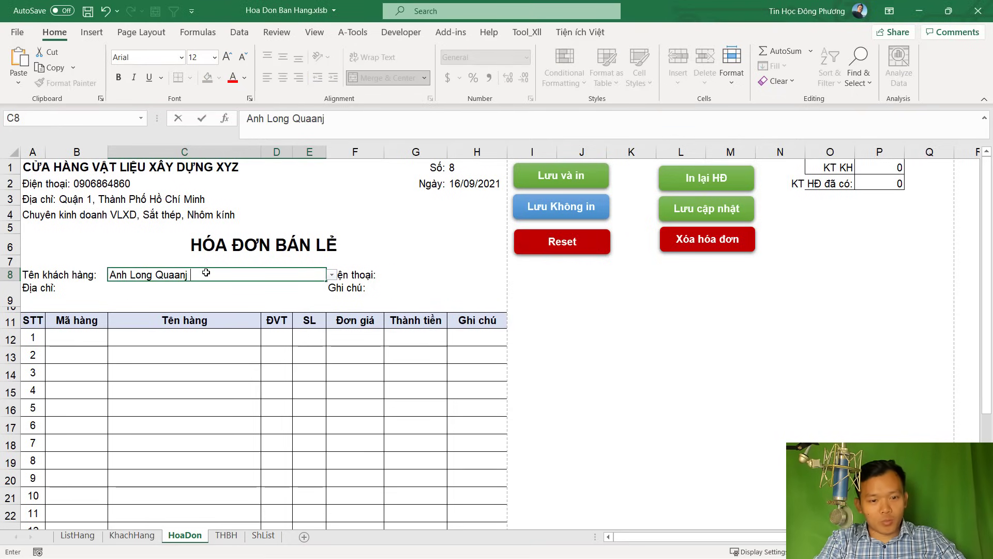
key(BackSpace)
key(BackSpace)
key(BackSpace)
key(BackSpace)
text(n)
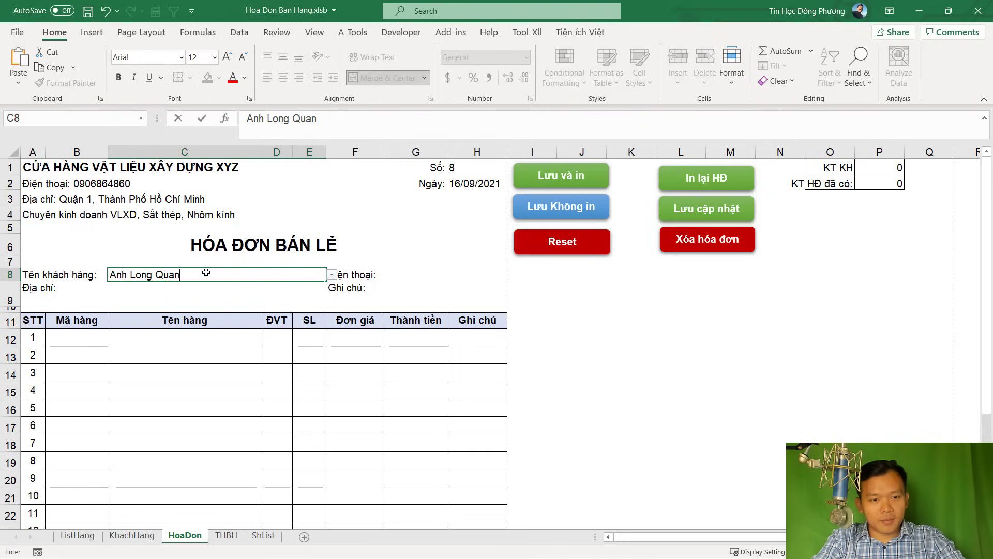
key(Tab)
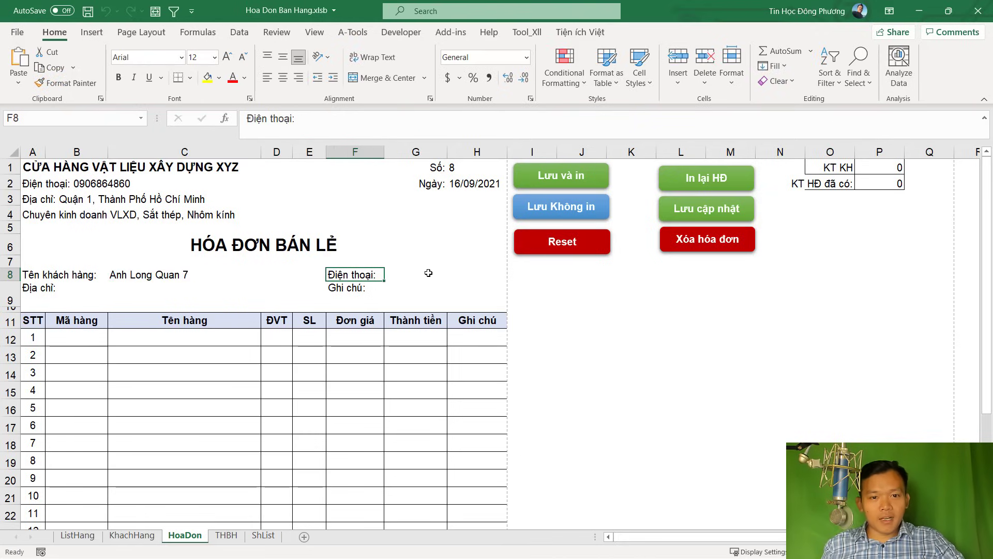
click(427, 275)
key(F2)
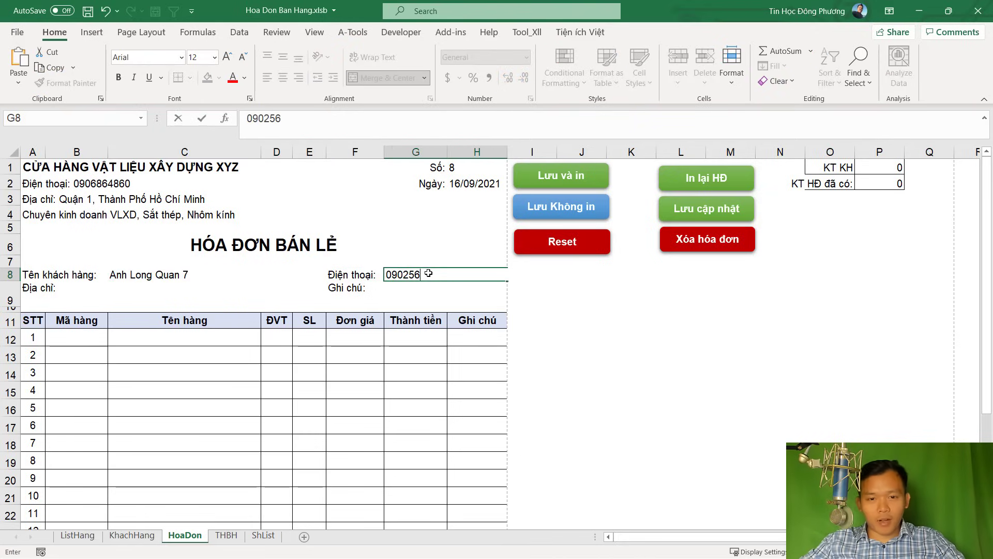
key(Return)
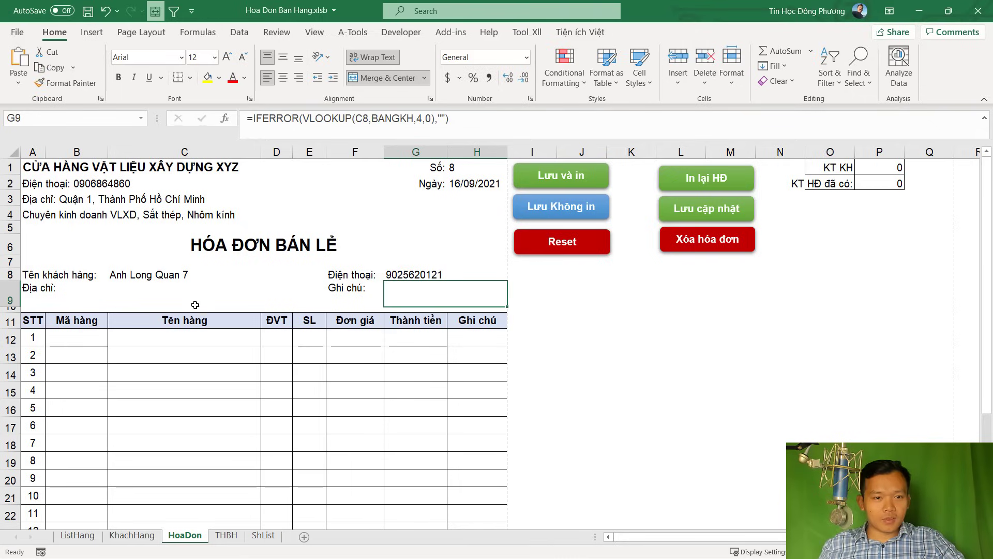
Replace the address formula in C9 with the customer's typed address
click(158, 290)
key(F2)
text(Hoof)
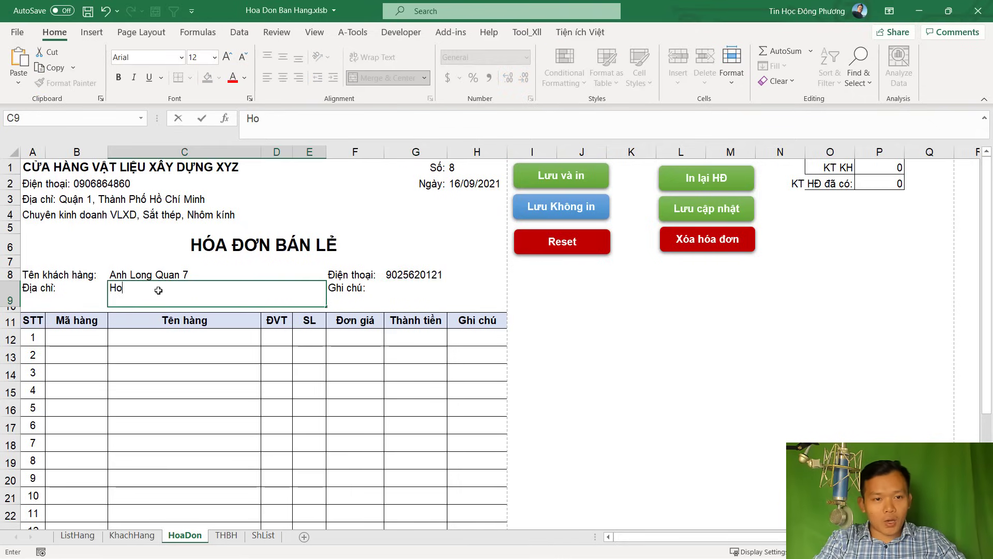
key(BackSpace)
key(BackSpace)
text(Chi Minh)
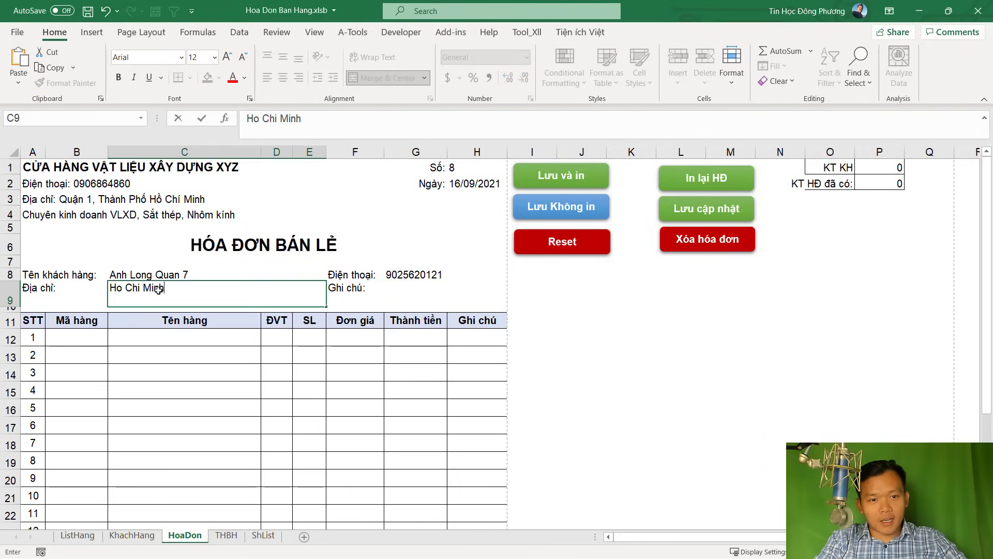
key(Return)
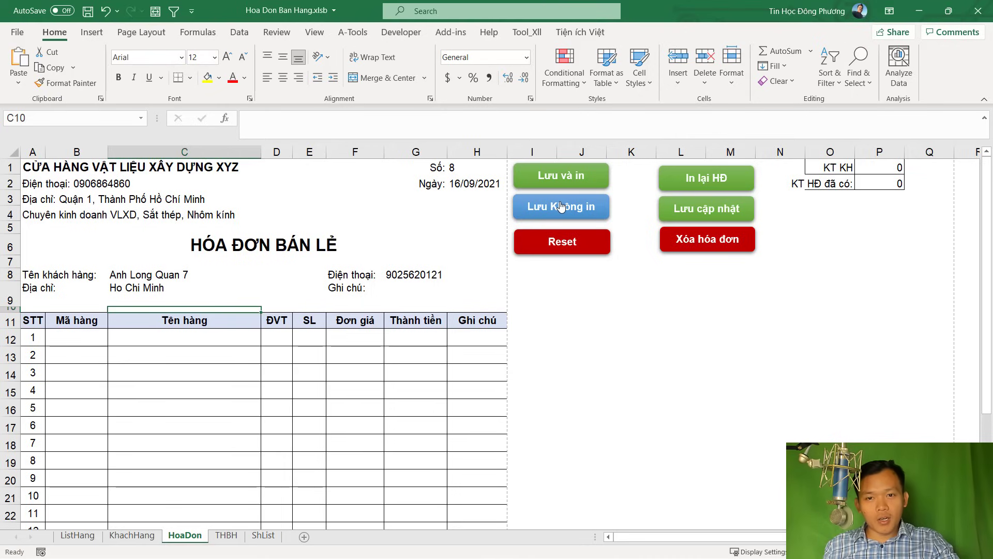
Compare the entered name and address with the KhachHang customer list
drag(143, 275, 143, 285)
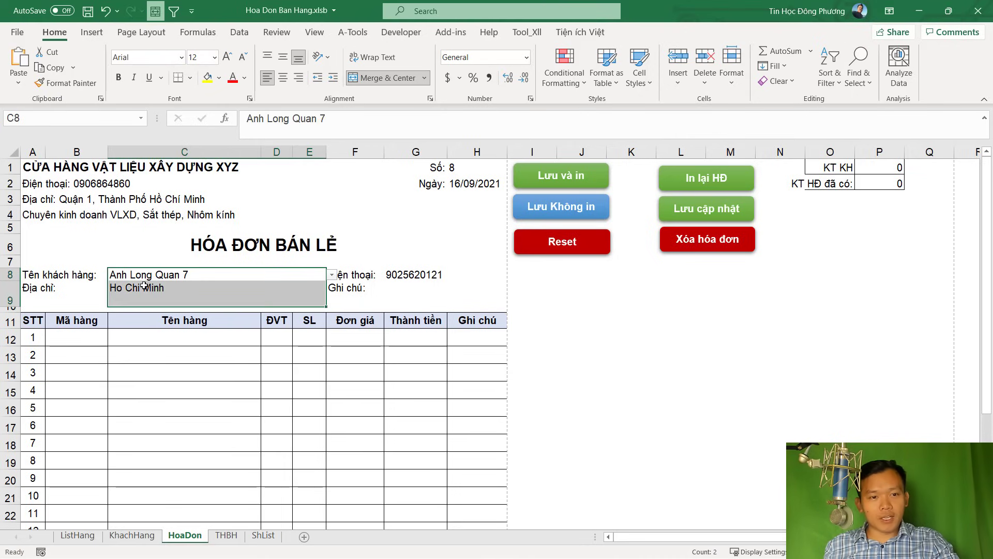
click(132, 535)
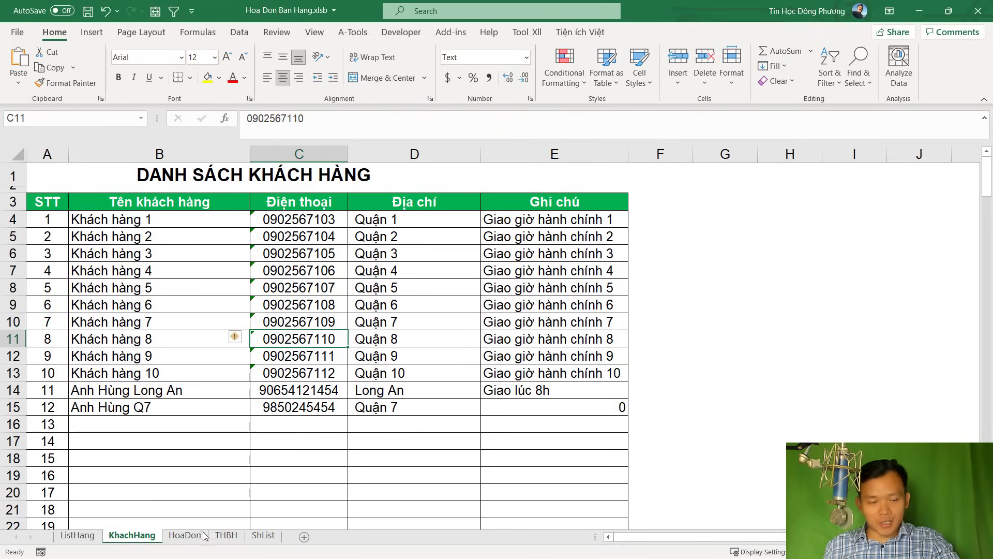
click(184, 536)
click(395, 311)
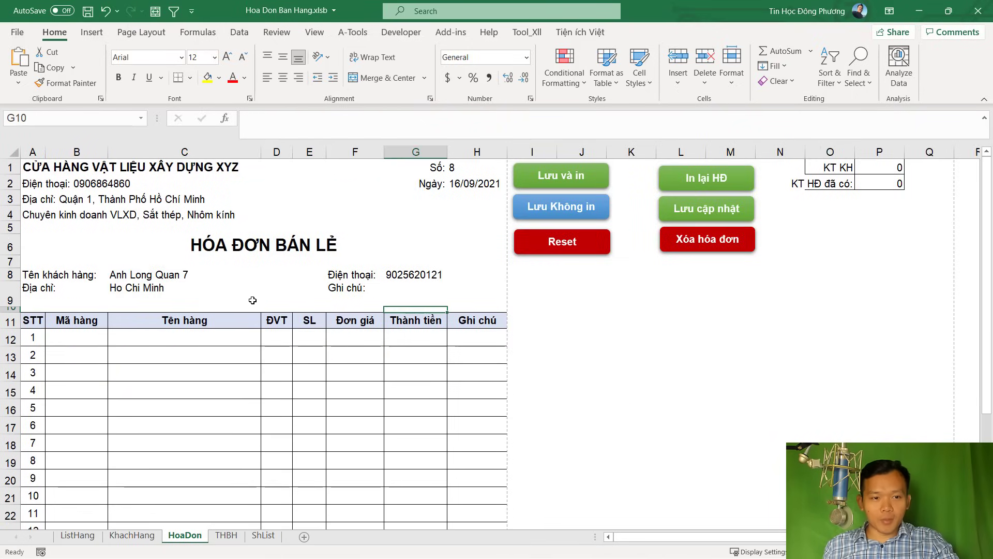
Choose SP2 from the B12 dropdown and enter quantity 10 in E12
click(76, 336)
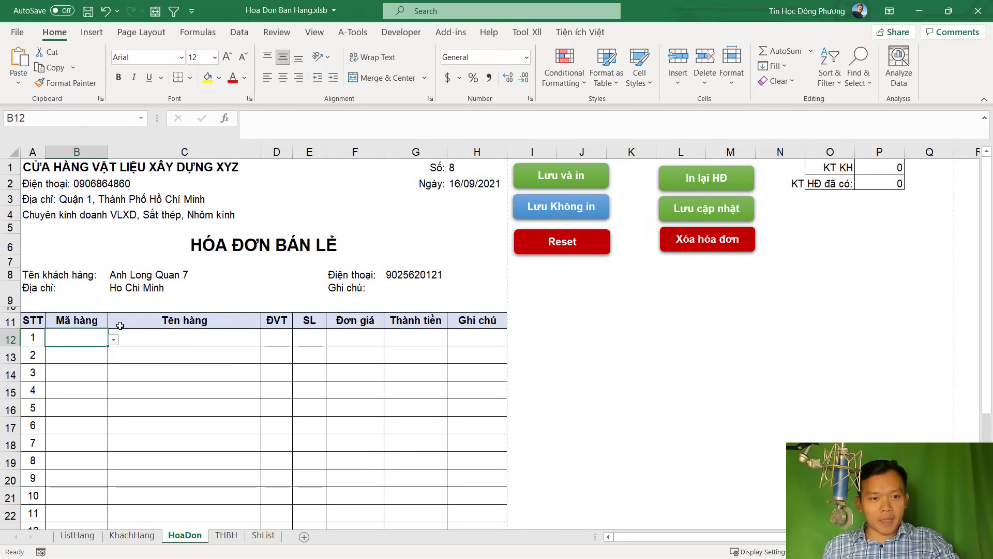
click(114, 341)
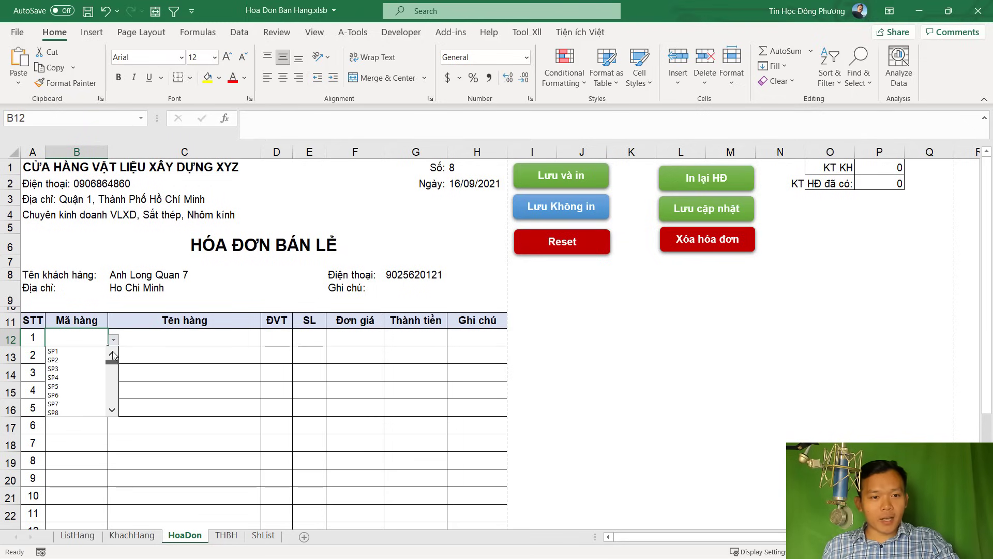
click(80, 354)
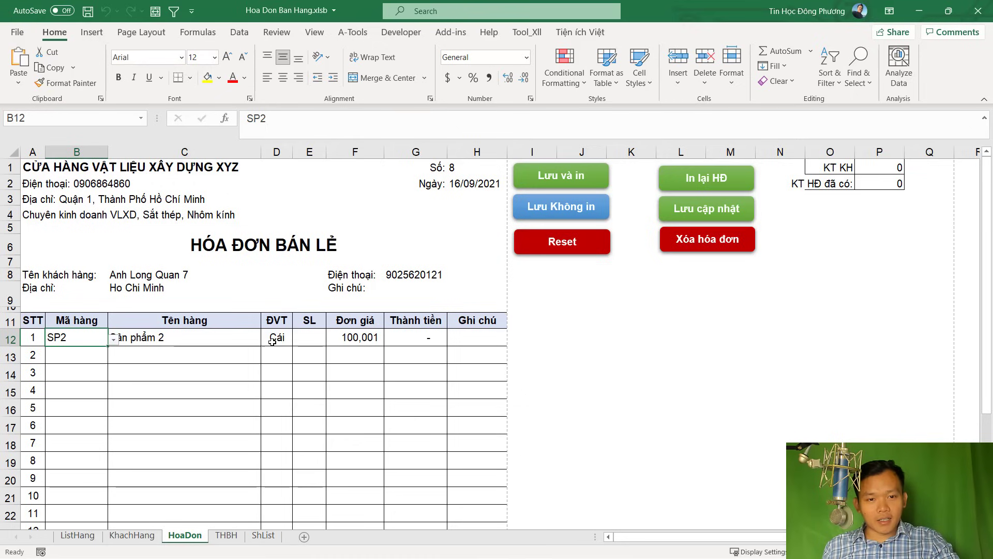
click(313, 339)
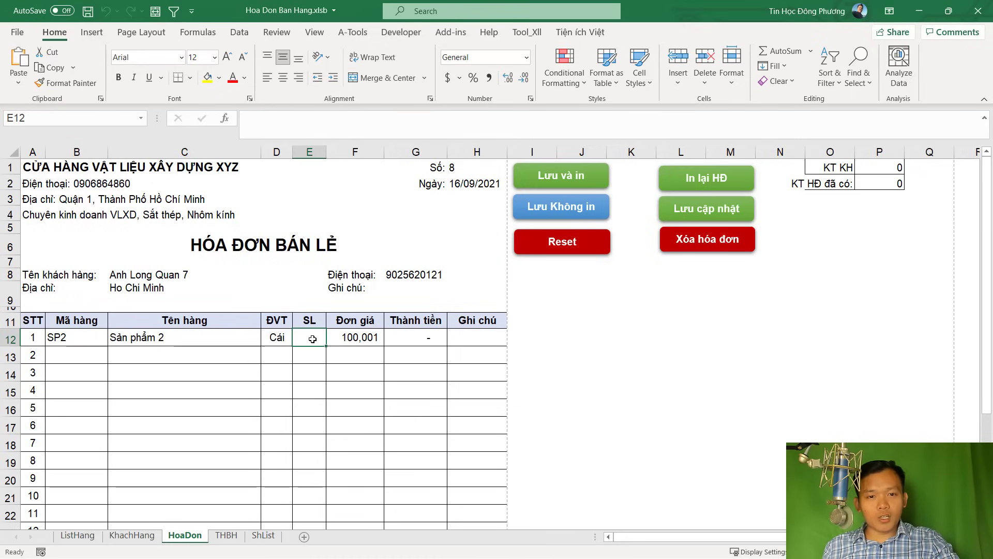
text(10)
key(Return)
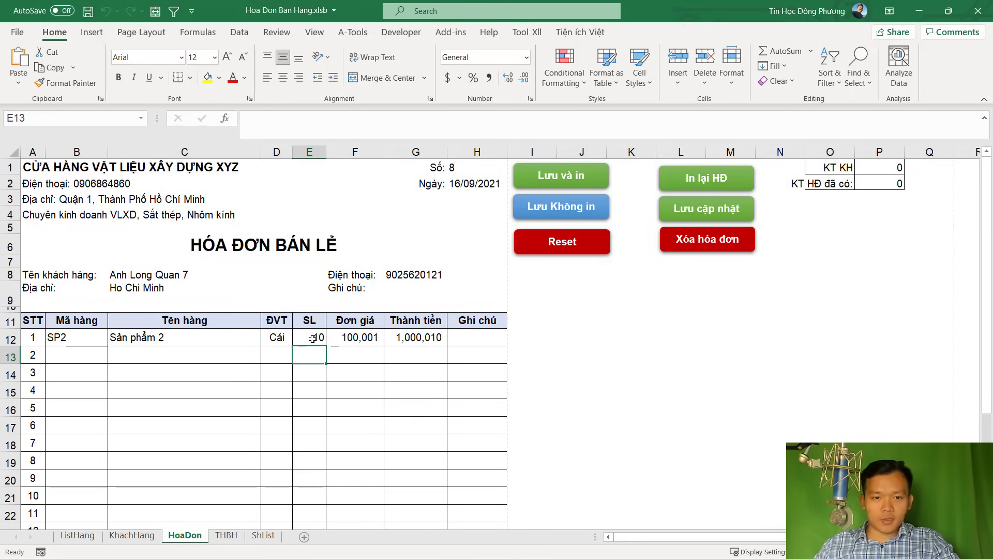
Overwrite the F12 unit price with 90,000, giving an amount of 900,000
click(348, 337)
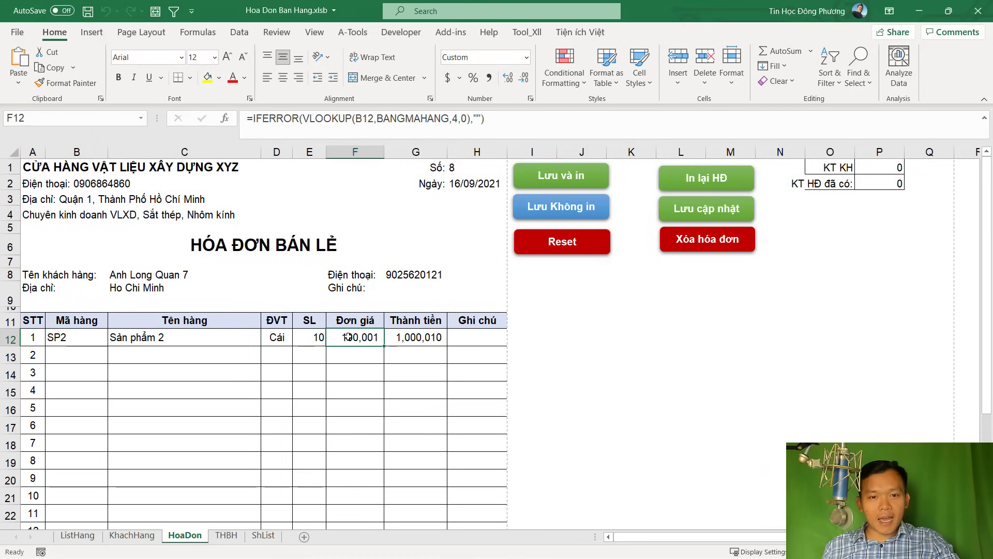
click(78, 536)
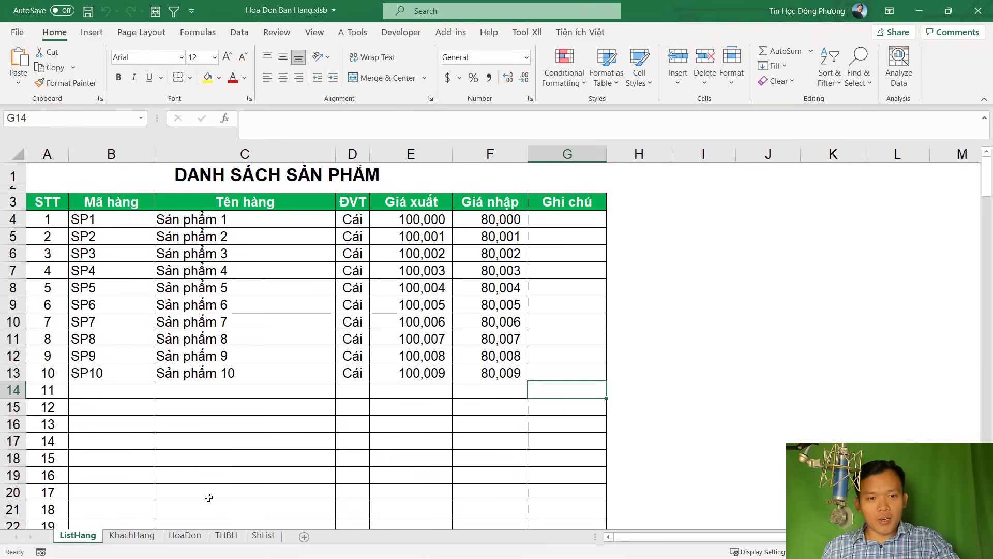
click(193, 533)
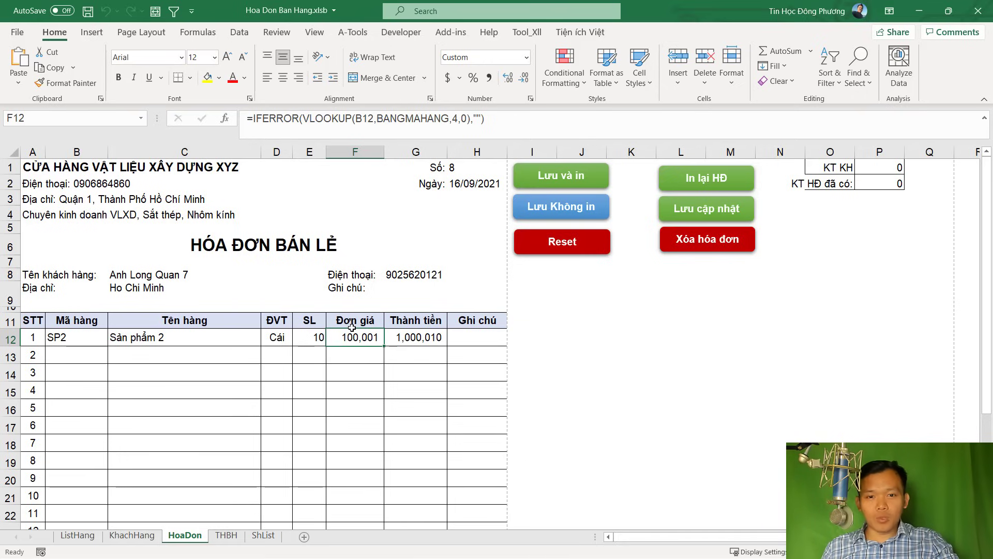
text(90)
key(Return)
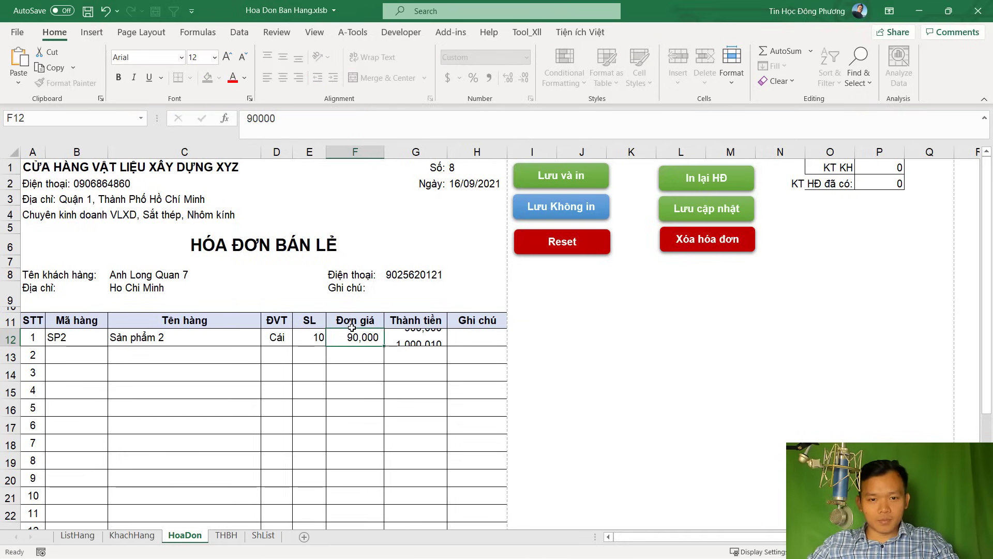
click(437, 335)
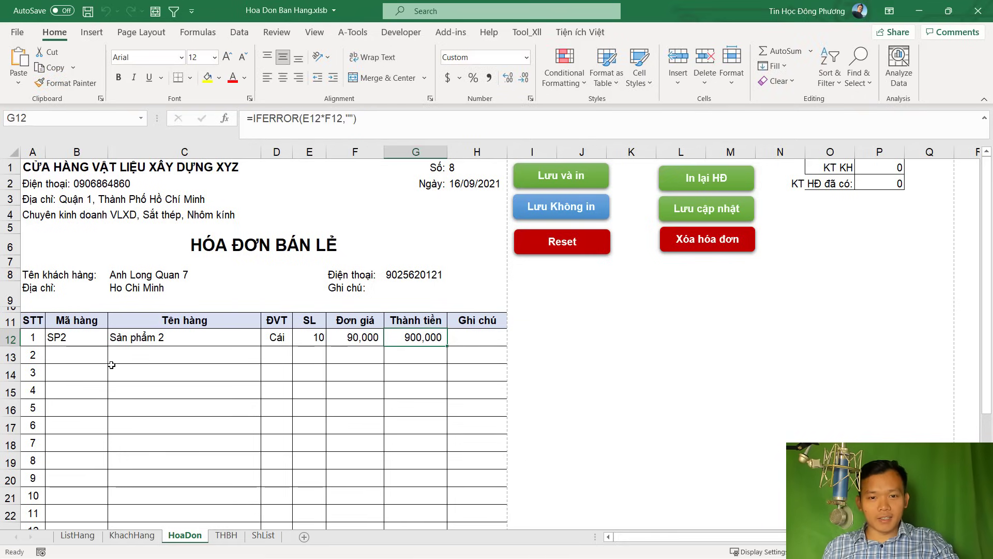
Choose SP3 from the B13 dropdown and enter quantity 20 in E13
click(103, 350)
click(114, 357)
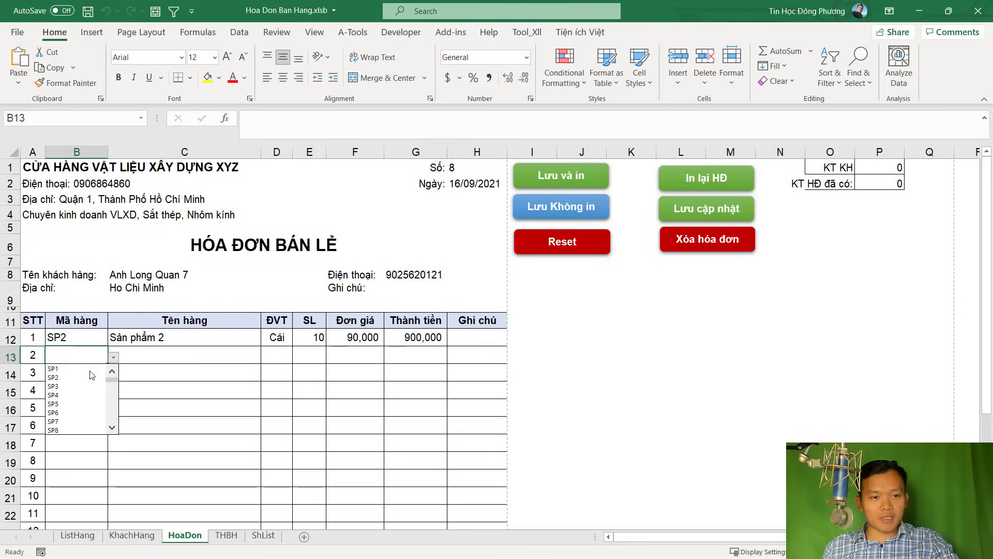
click(71, 387)
click(310, 355)
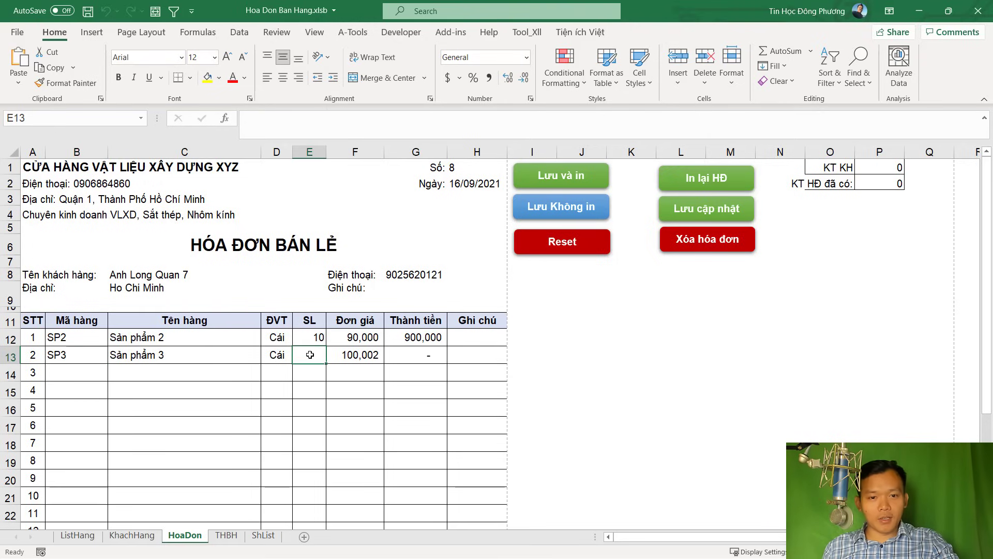
text(20)
key(Return)
Check the SUM total of 2,900,040 in G27
click(348, 357)
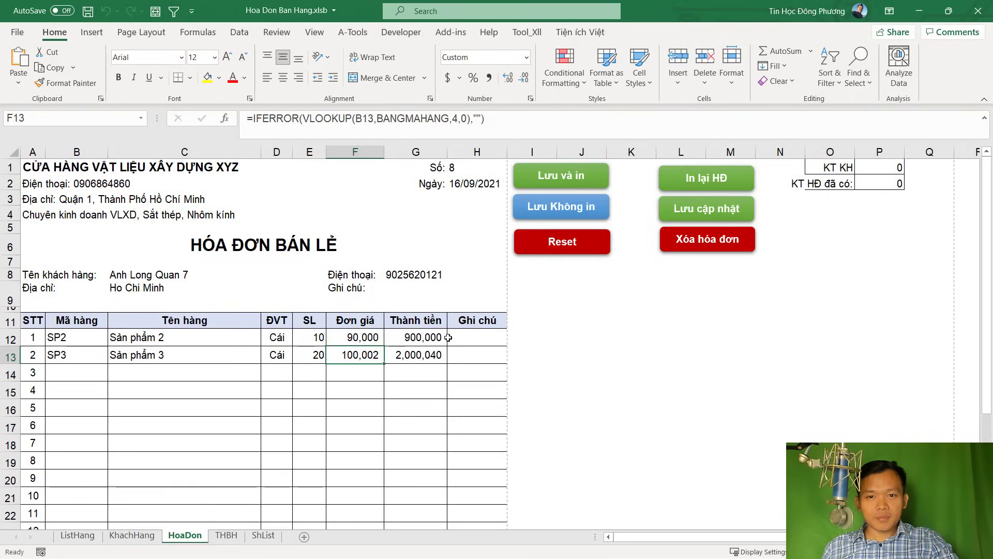
scroll(418, 304, down, 4)
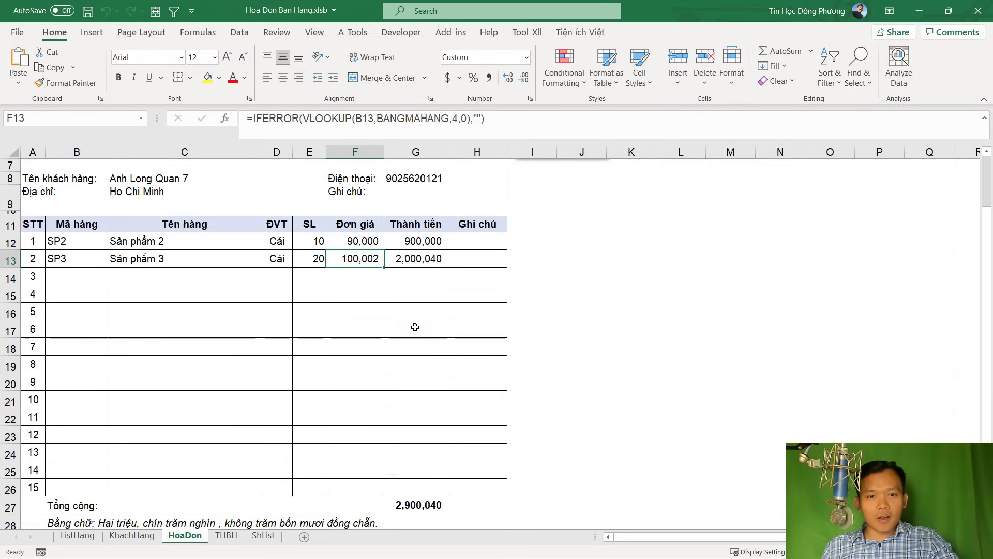
click(428, 413)
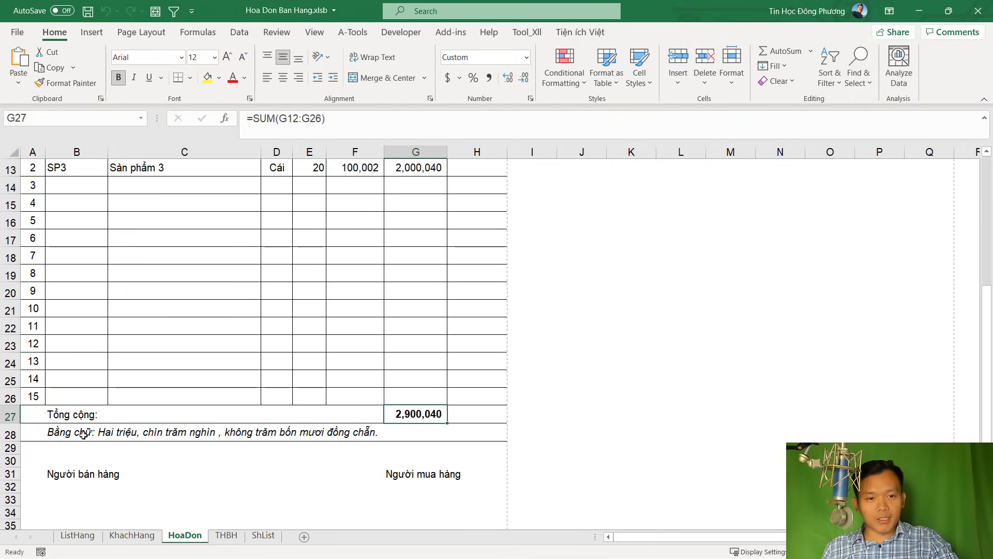
scroll(84, 433, up, 4)
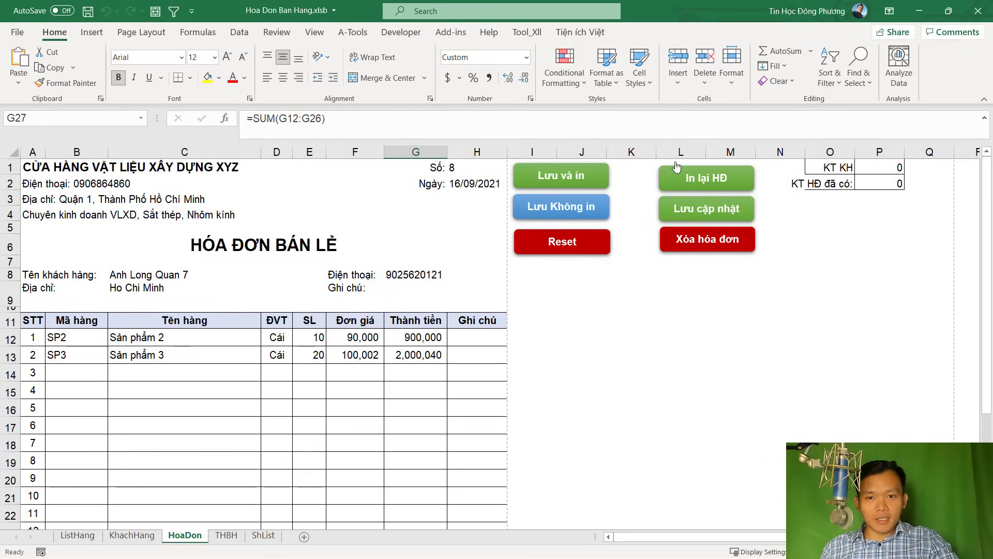
Save invoice 8 with the Lưu và in macro and print it to Hoa Don Ban Hang.pdf, overwriting
click(565, 179)
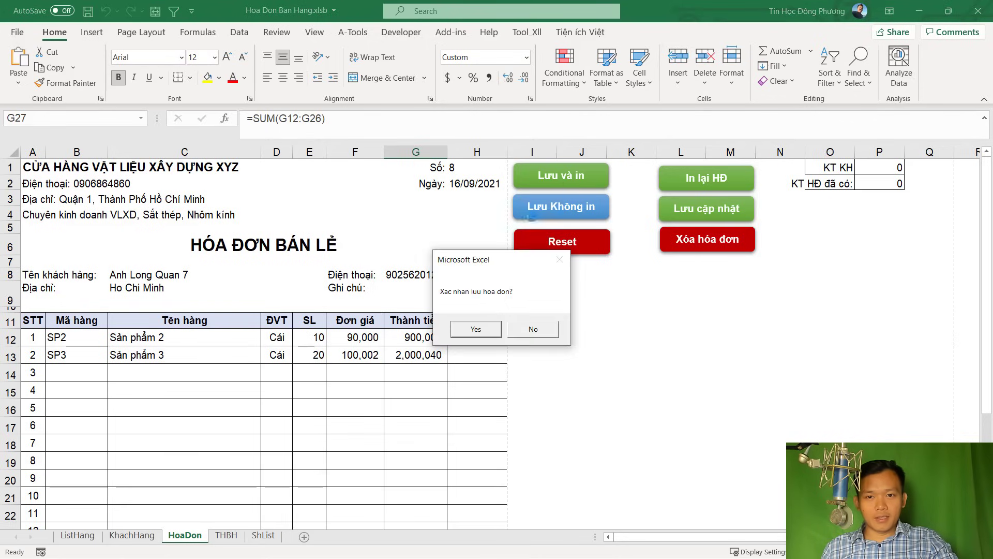
click(477, 329)
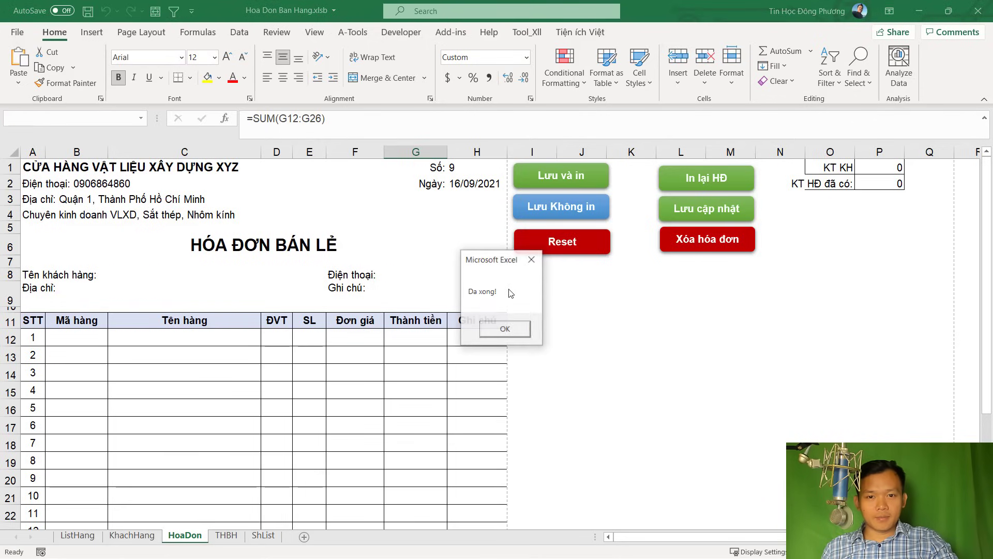
click(515, 331)
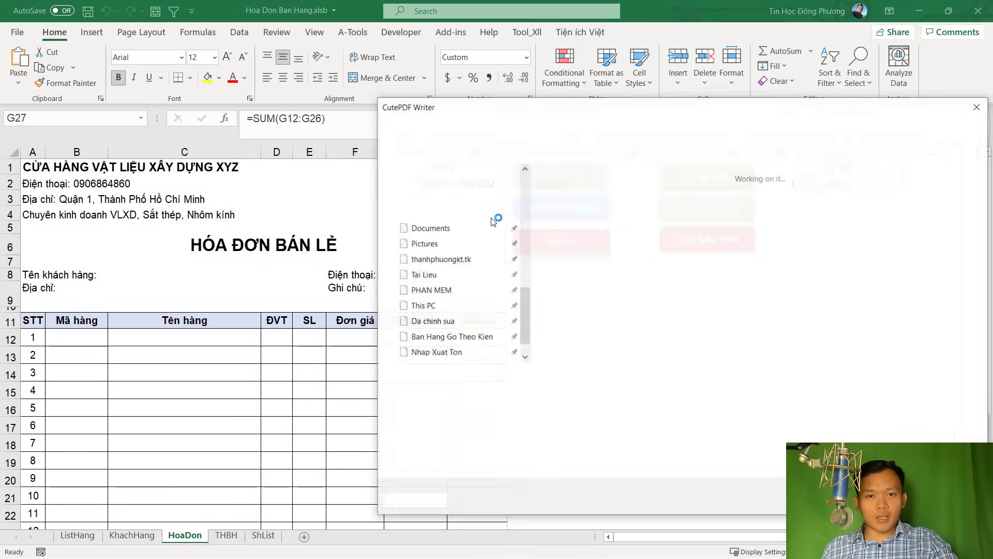
key(Return)
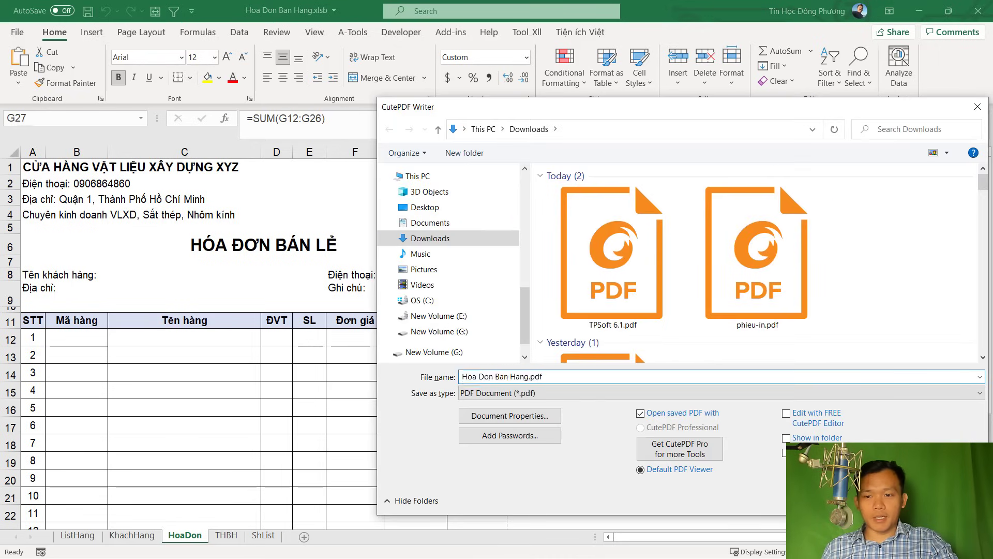
click(527, 288)
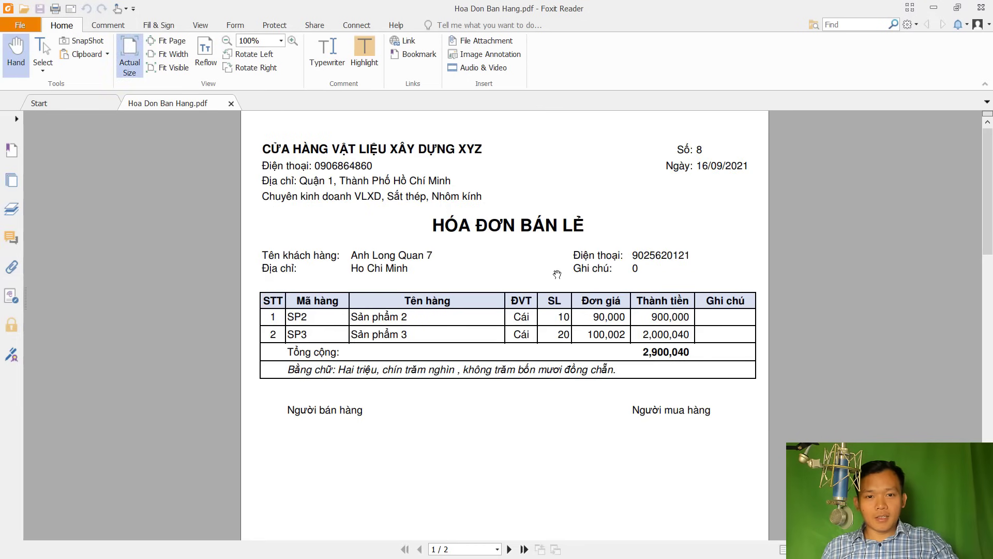
Zoom the printed invoice PDF in Foxit Reader to see the whole page
scroll(557, 274, up, 1)
ctrl+scroll(557, 275, down, 2)
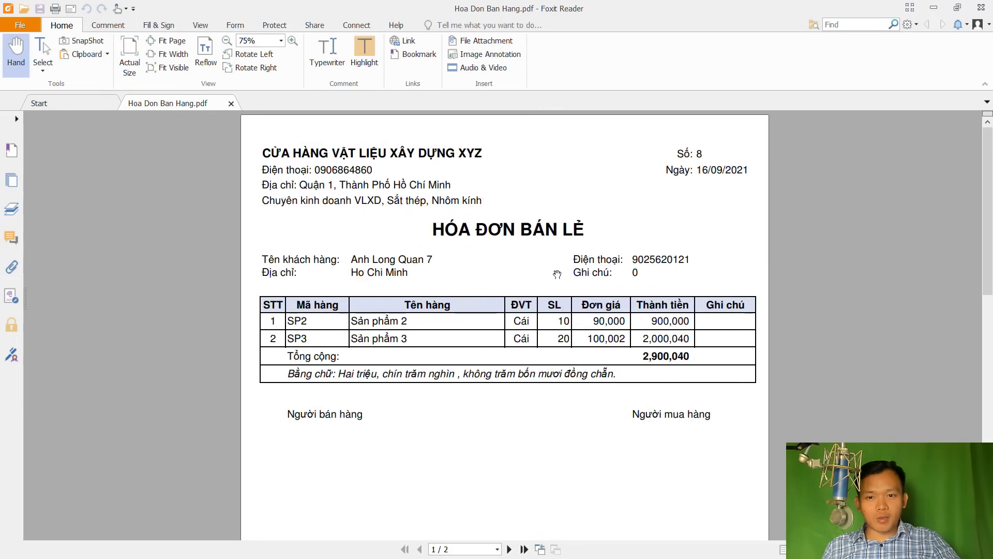
ctrl+scroll(557, 274, up, 1)
scroll(581, 235, up, 1)
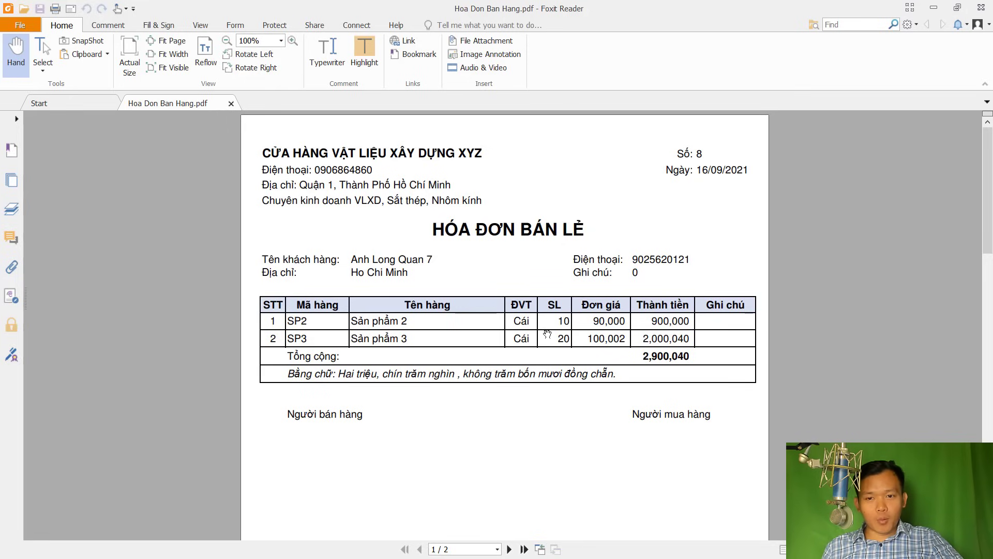
Compare the PDF with the blank Excel invoice form's item rows 19 to 26
key(alt+Tab)
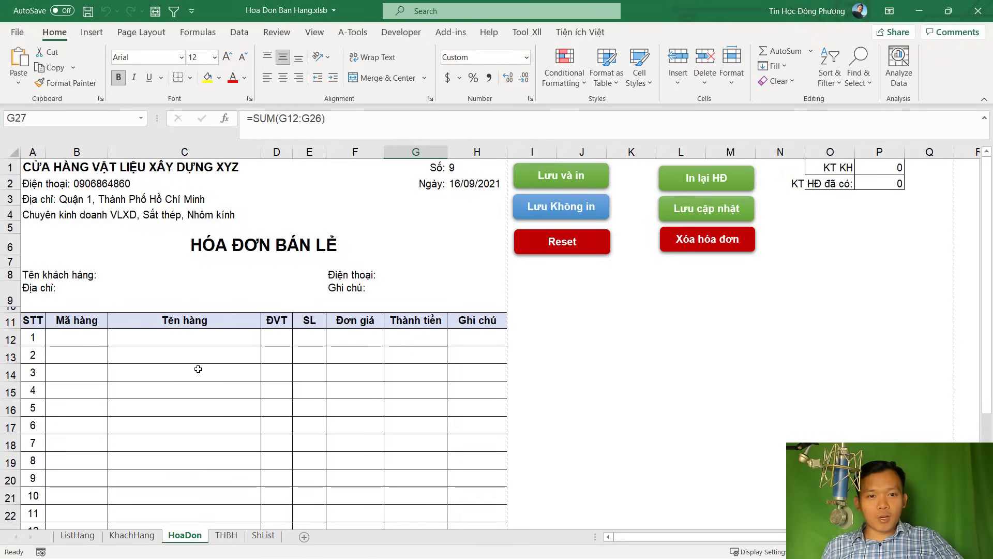
click(194, 369)
scroll(103, 341, down, 3)
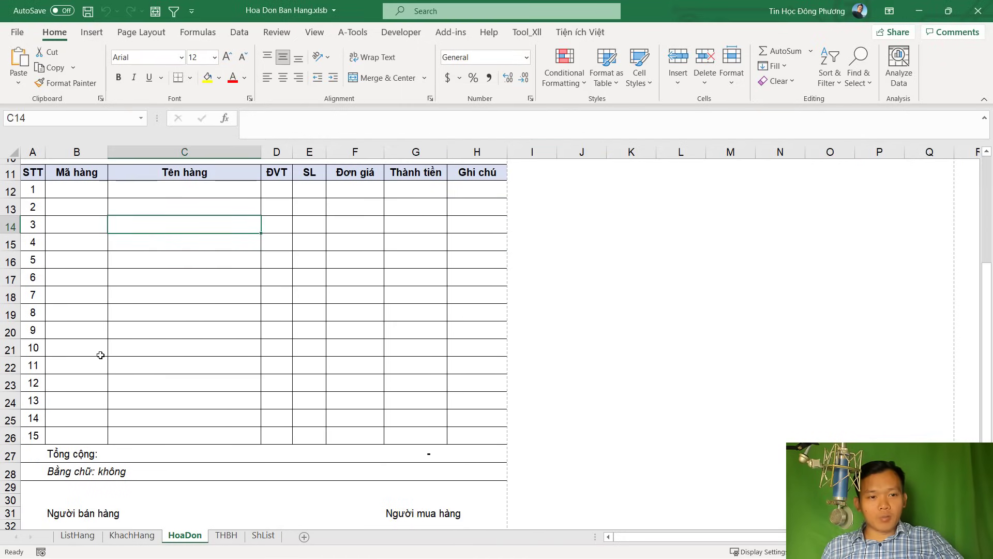
click(60, 439)
key(alt+Tab)
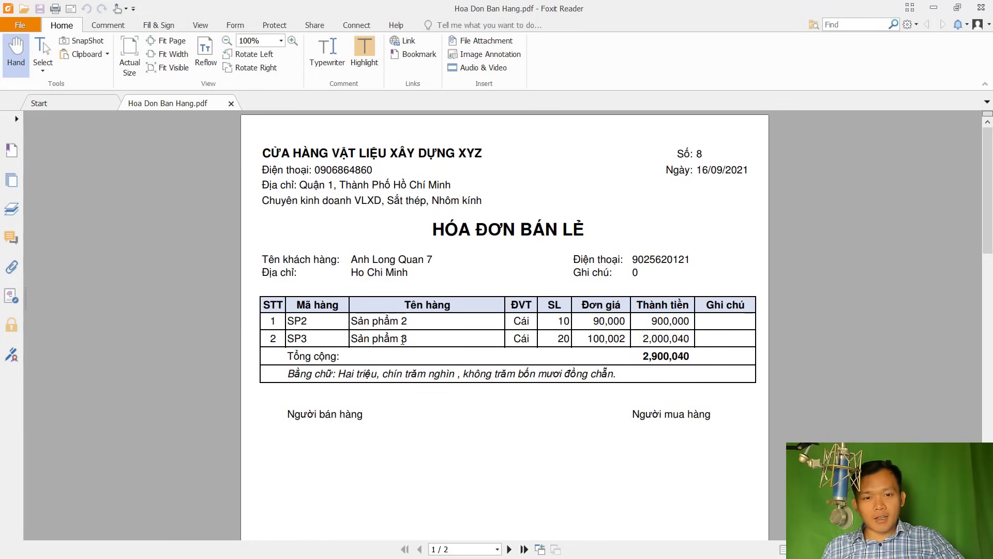
key(alt+Tab)
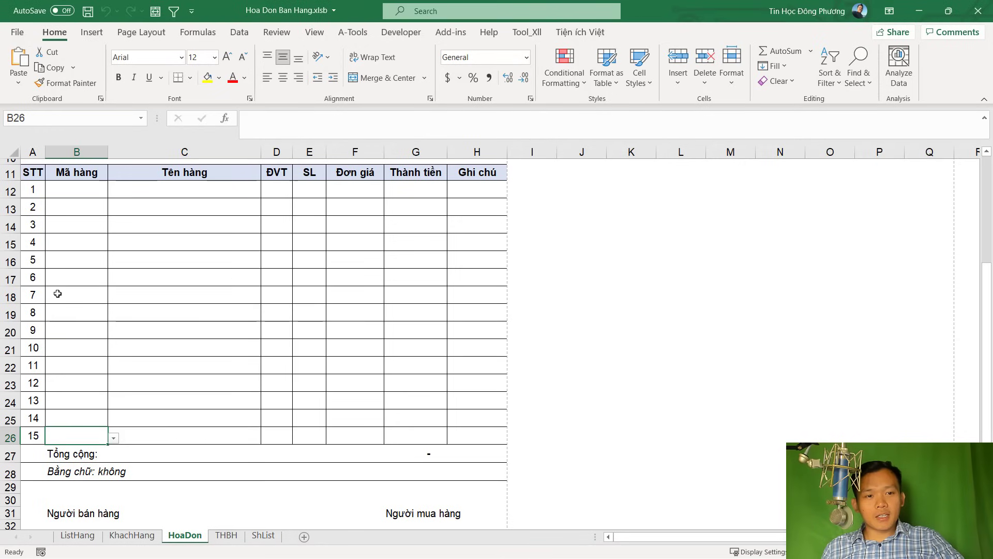
drag(57, 313, 470, 432)
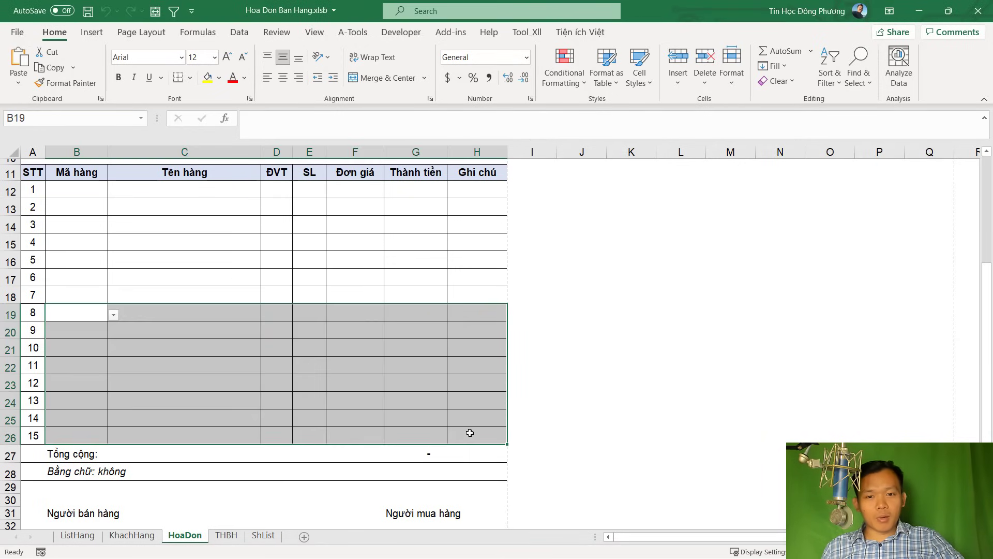
key(alt+Tab)
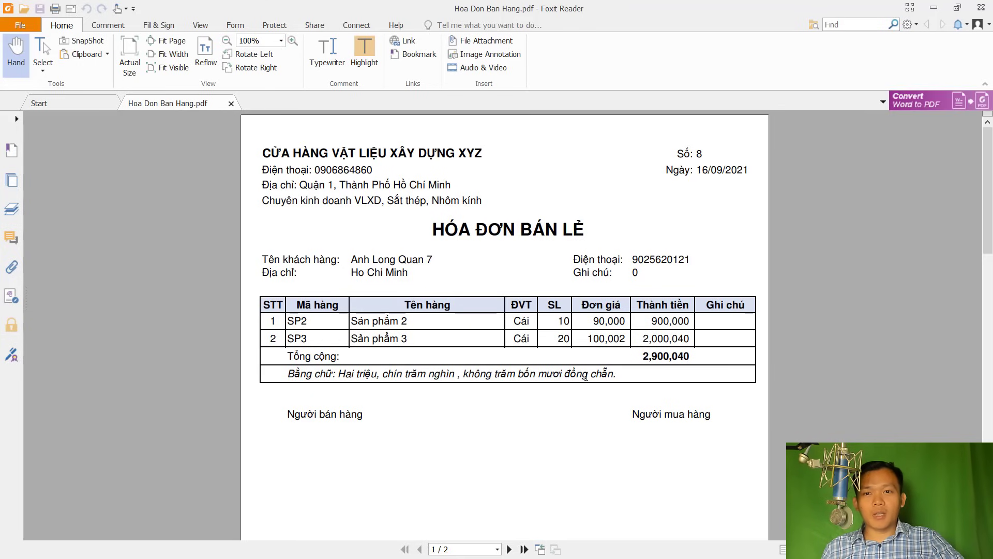
key(alt+Tab)
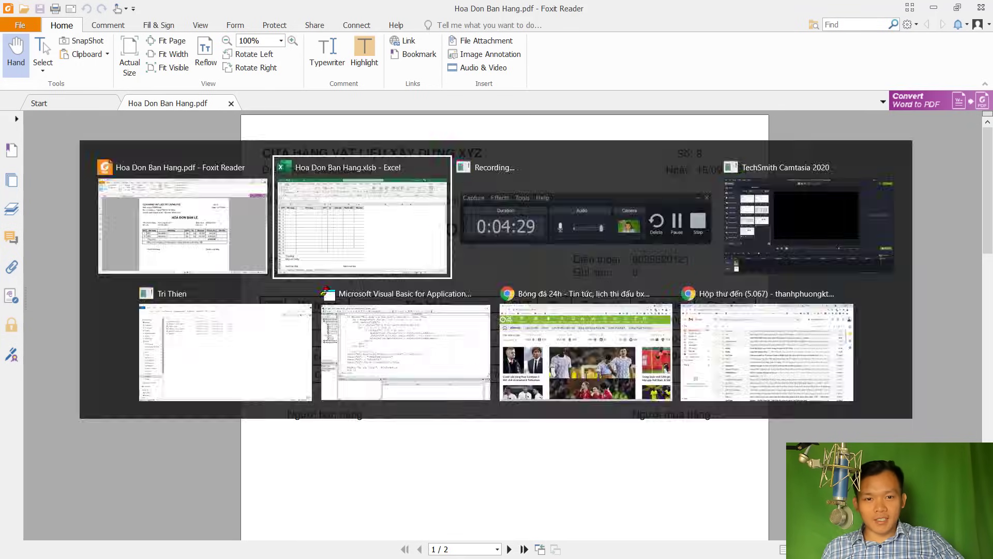
scroll(310, 321, up, 4)
click(414, 348)
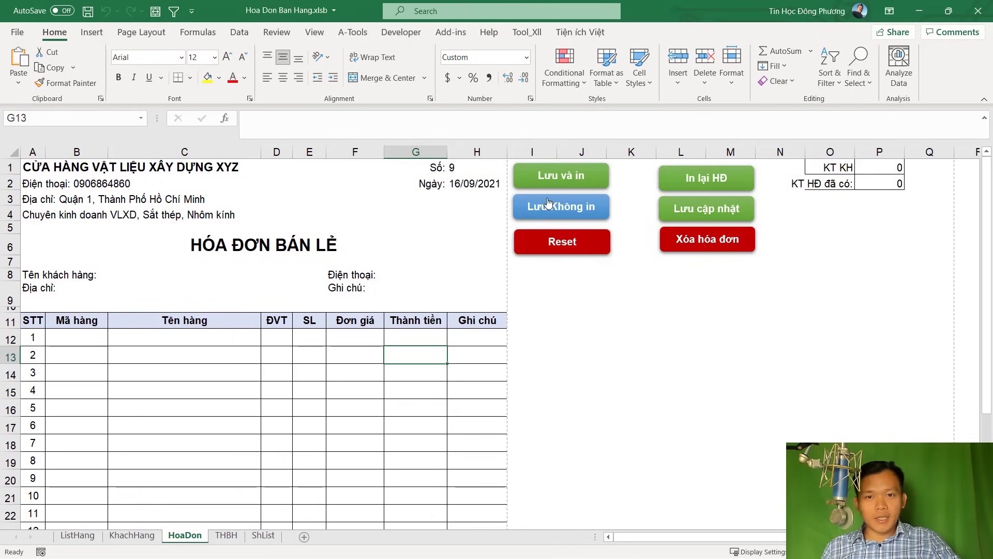
click(227, 536)
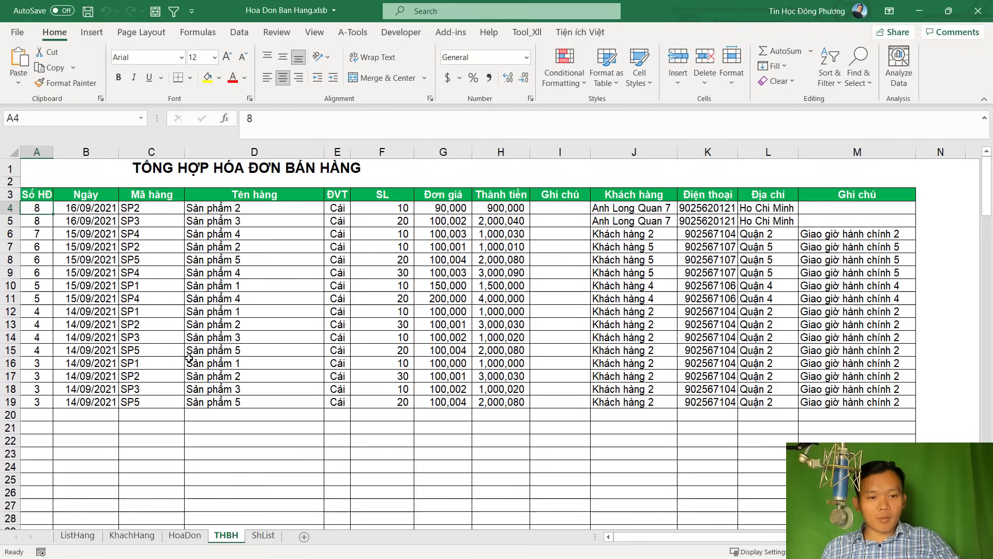
click(42, 222)
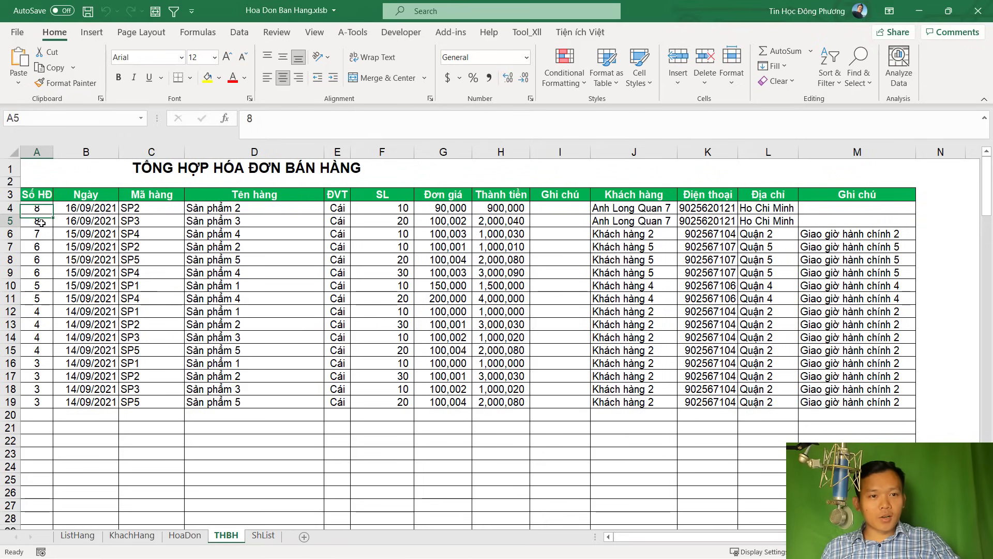
click(37, 212)
click(38, 221)
click(36, 212)
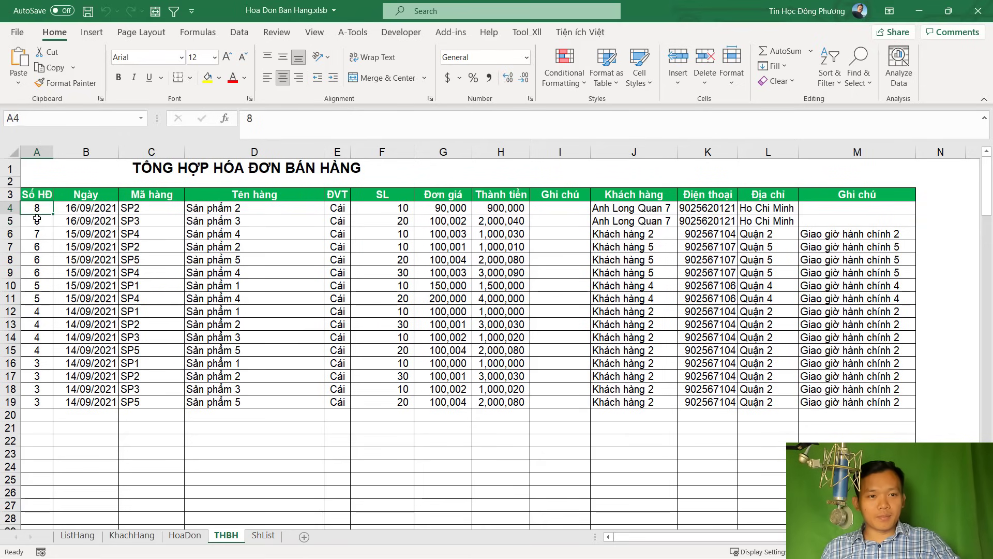
click(37, 220)
click(217, 220)
click(691, 226)
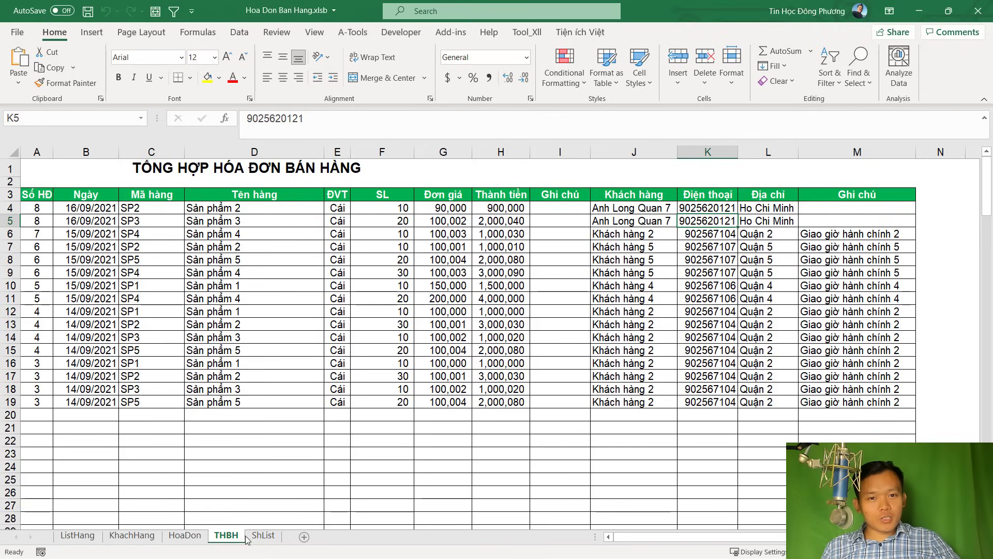
click(185, 535)
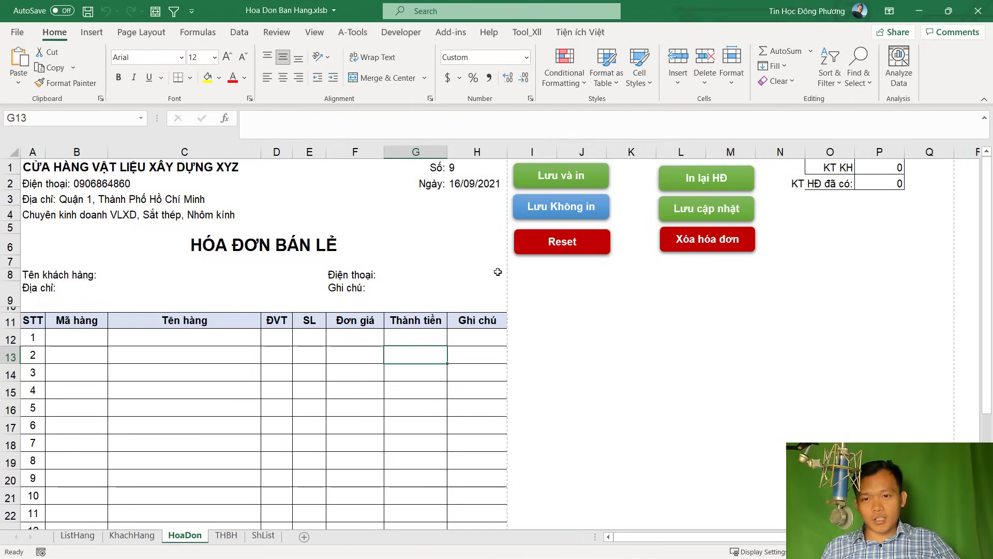
Reload invoice 8 by entering 8 in H1
click(465, 166)
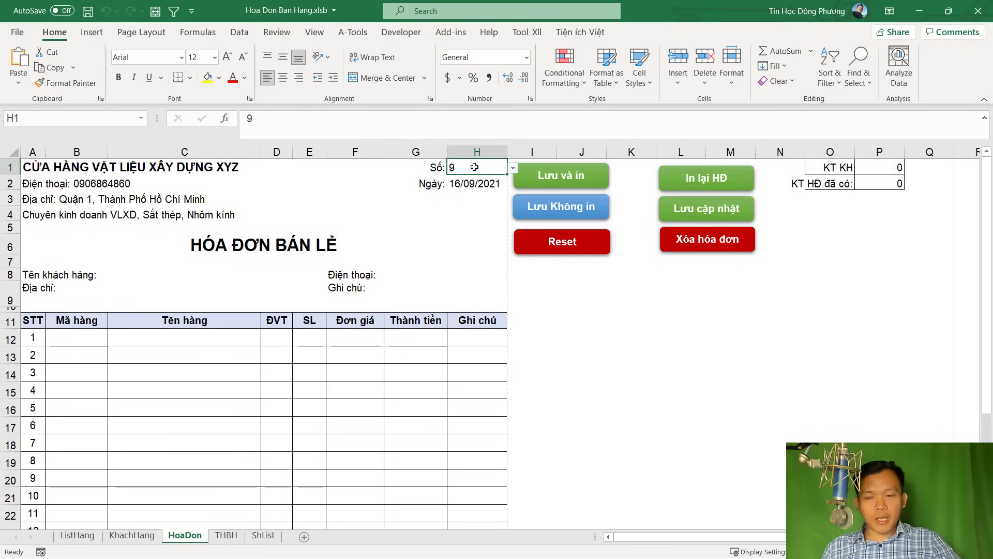
text(8)
key(Return)
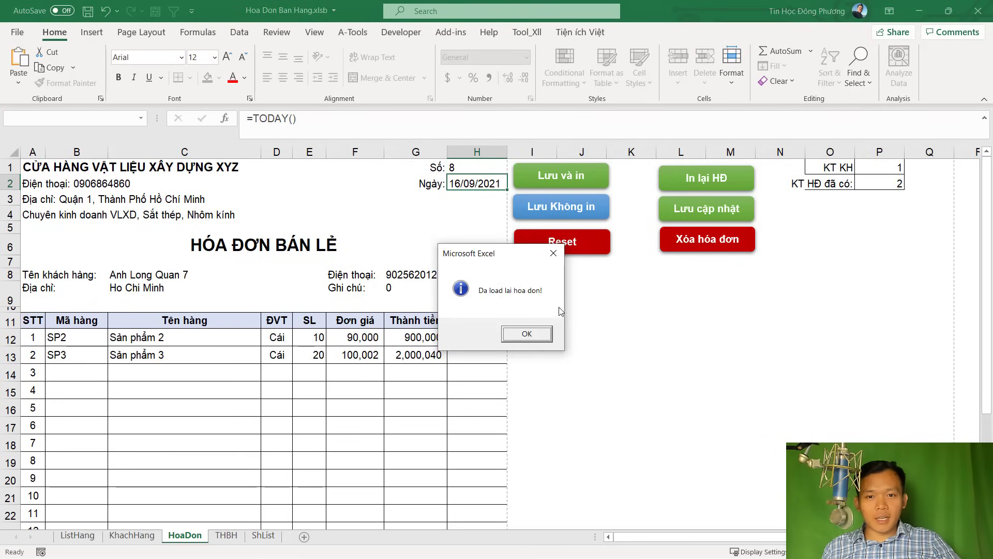
click(542, 338)
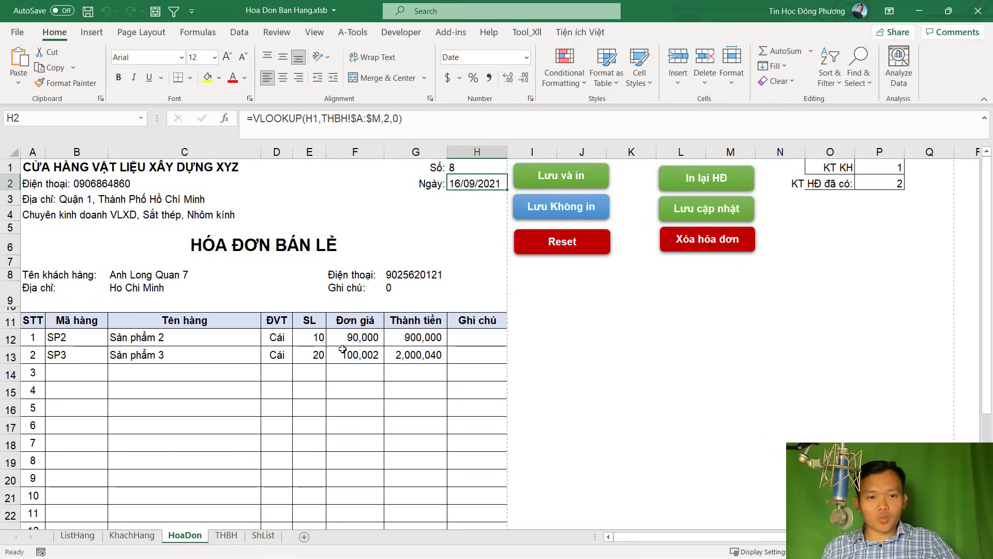
Reduce Sản phẩm 2's quantity in E12 to 5
click(201, 351)
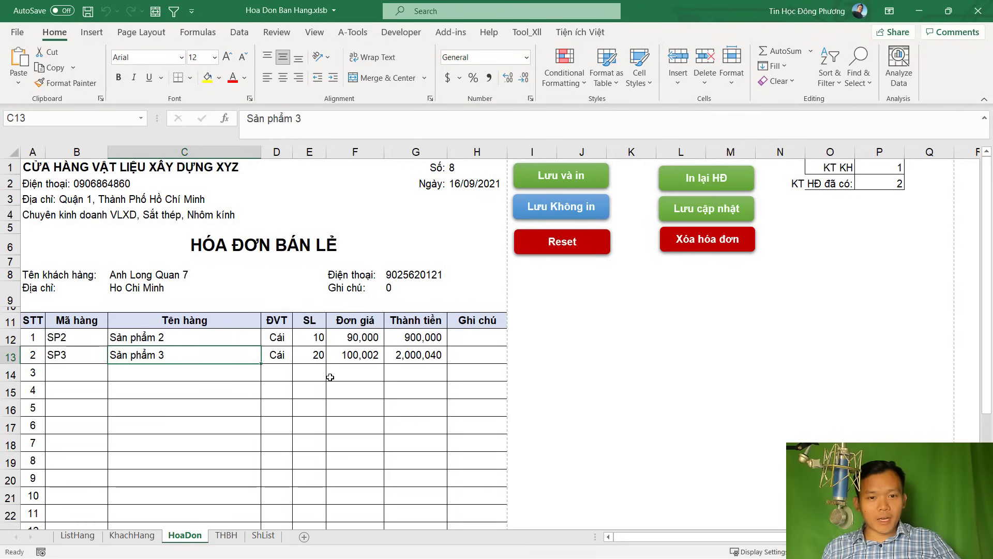
click(314, 339)
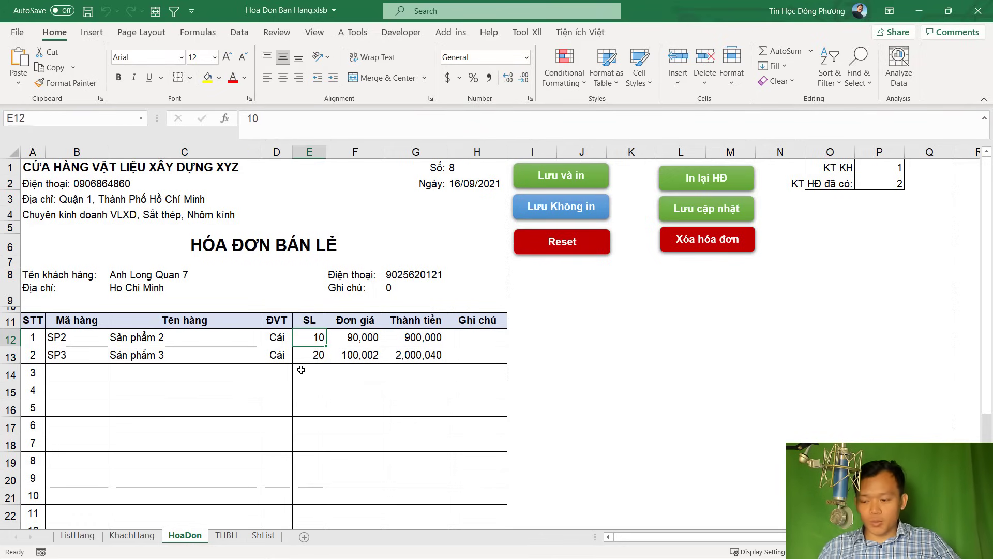
text(5)
key(Return)
Add SP4 from the B14 dropdown as the third line with quantity 5
click(89, 374)
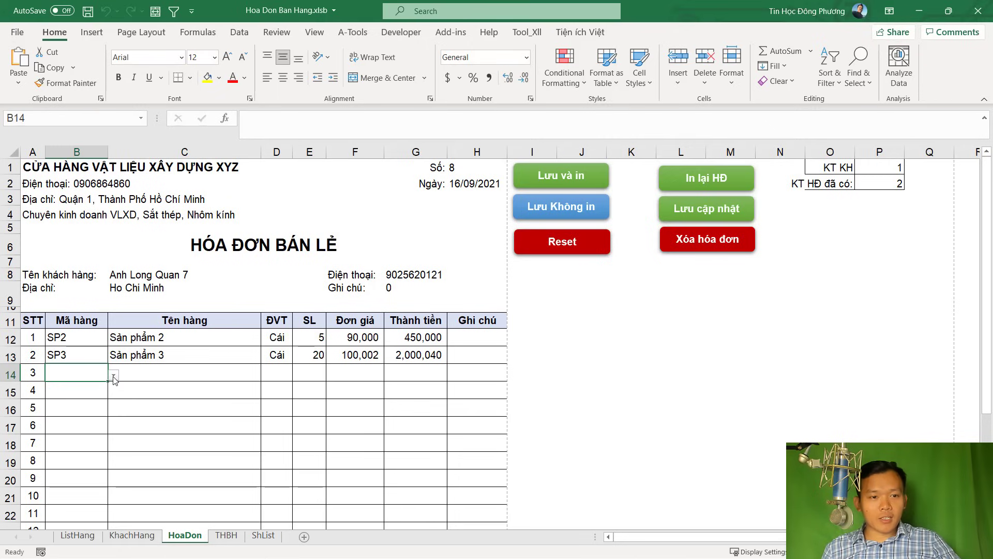
click(113, 375)
click(81, 413)
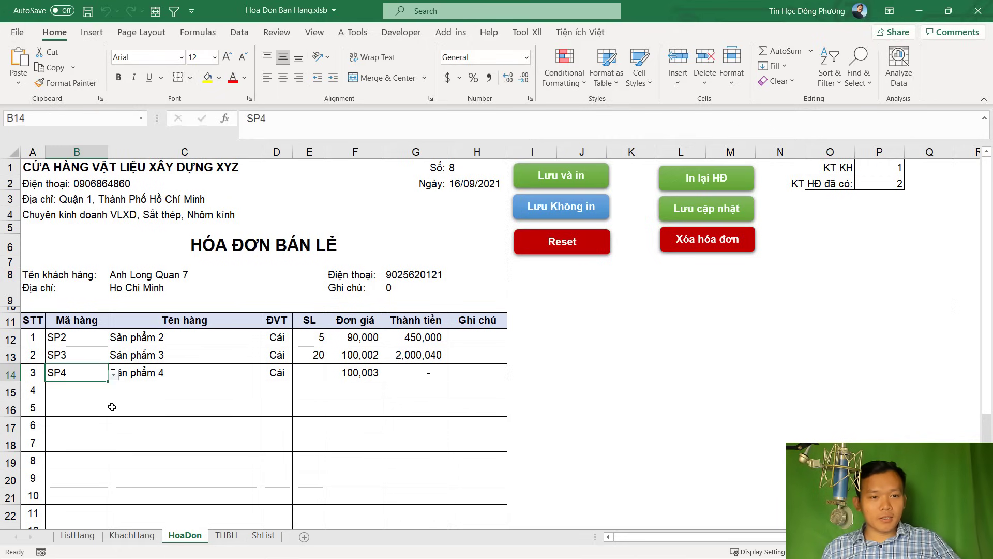
click(312, 371)
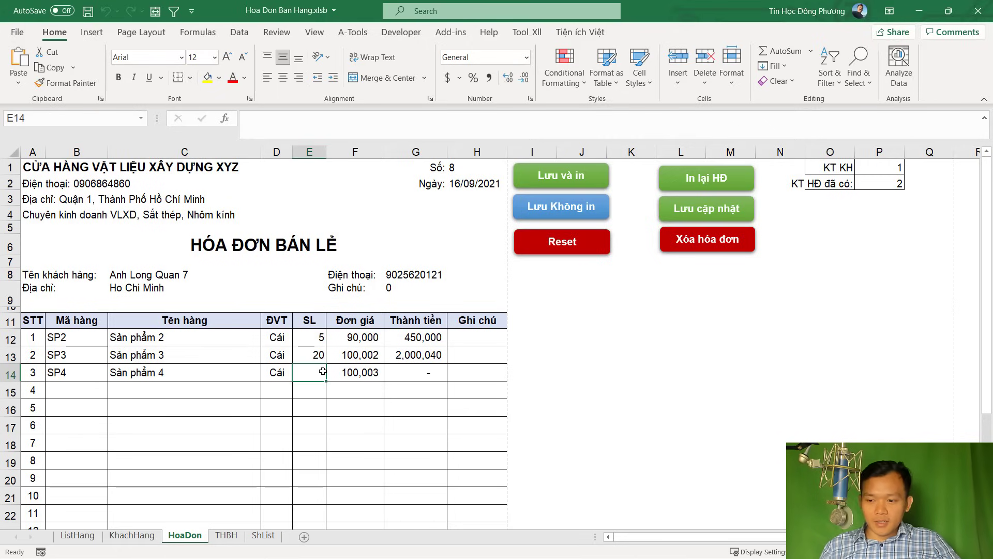
text(5)
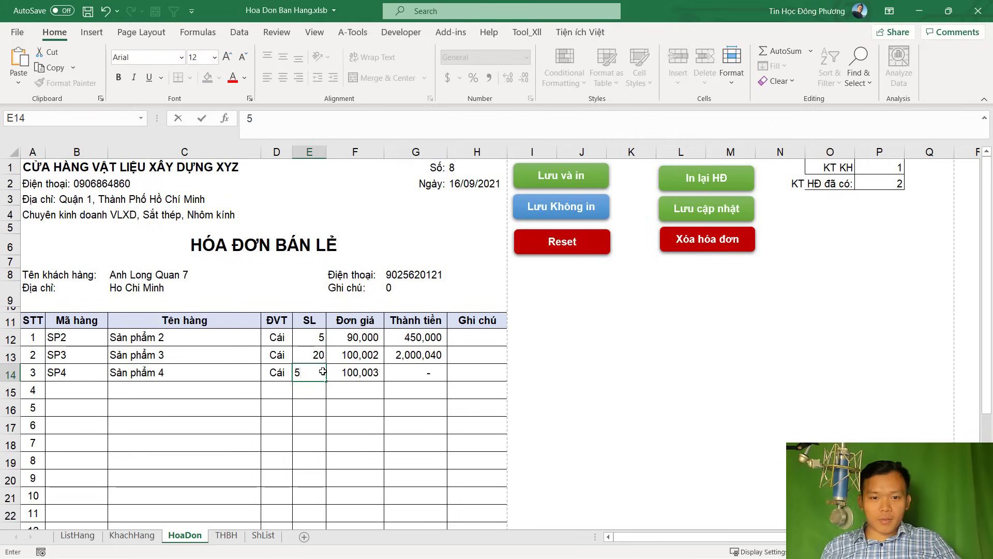
key(Tab)
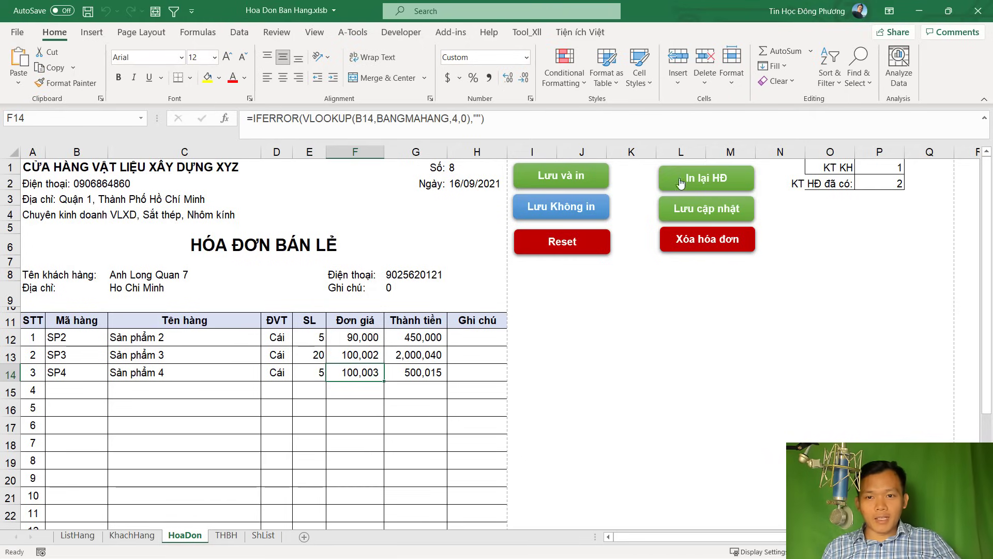
click(706, 209)
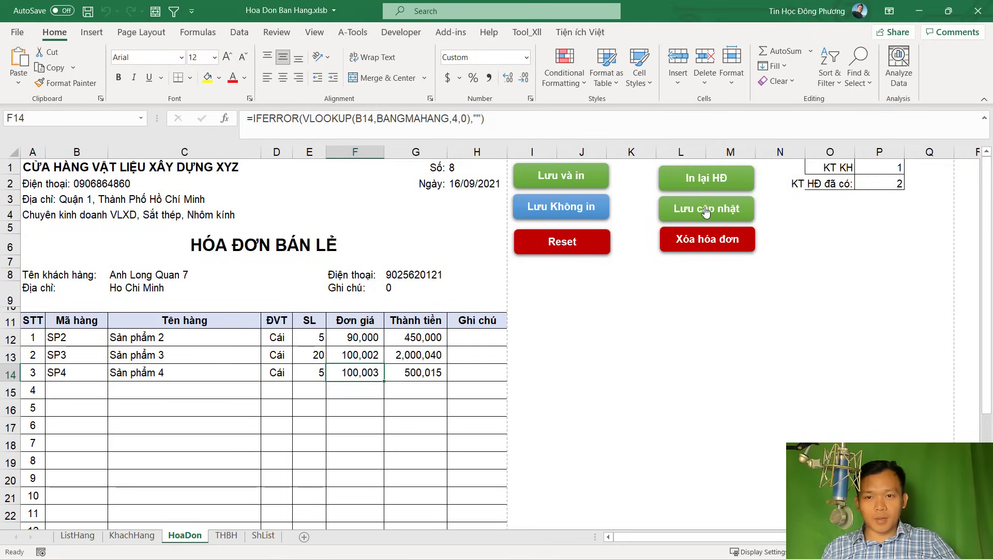
Confirm the invoice 8 update and verify its three saved rows on the THBH sheet
click(485, 330)
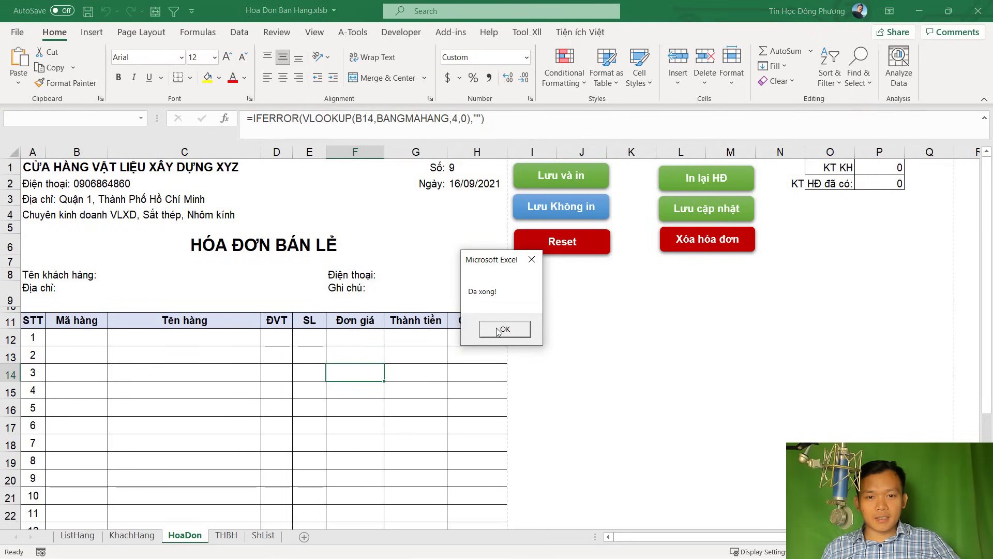
click(486, 329)
click(226, 535)
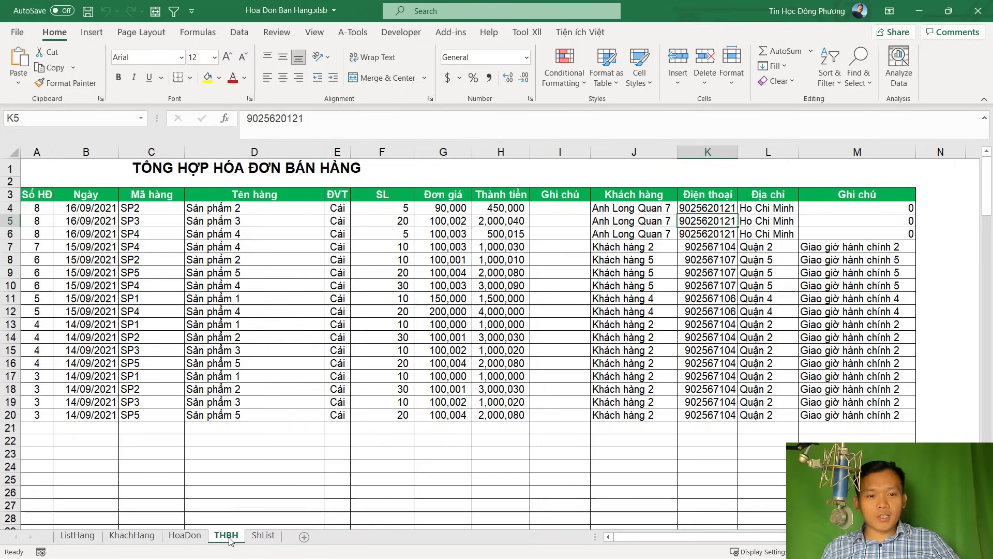
click(32, 207)
drag(32, 208, 880, 236)
click(768, 221)
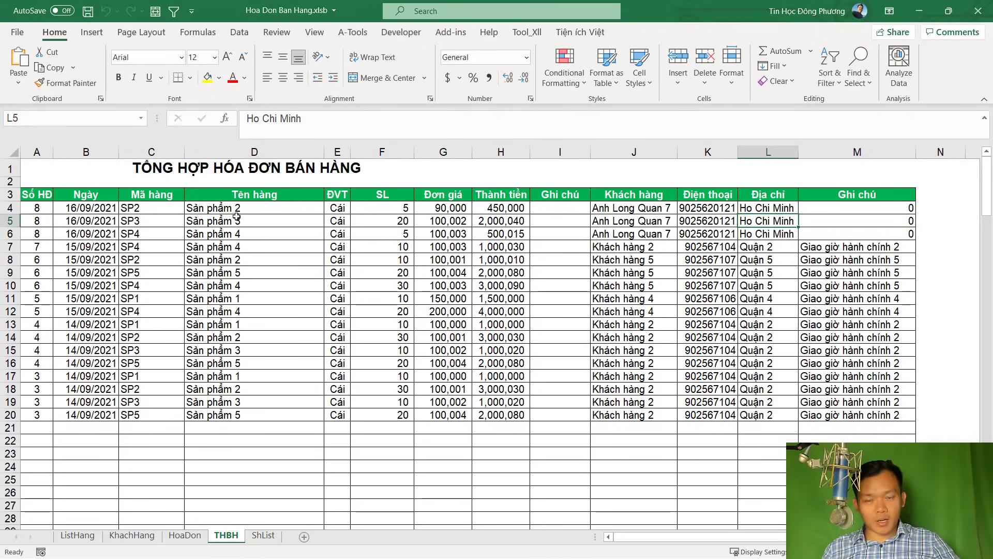
click(184, 535)
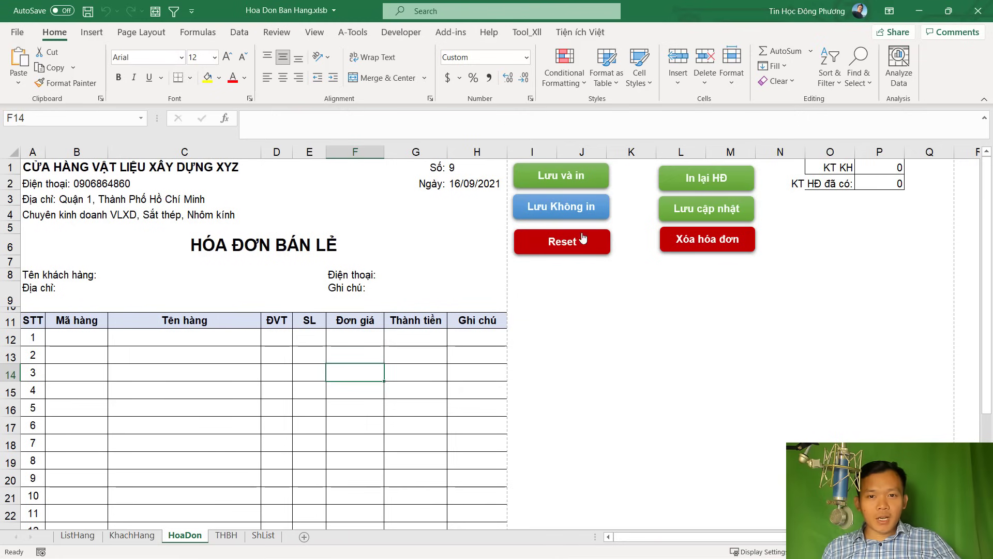
click(461, 172)
Load invoice 8 back into the form by entering 8 in H1
text(8)
key(Return)
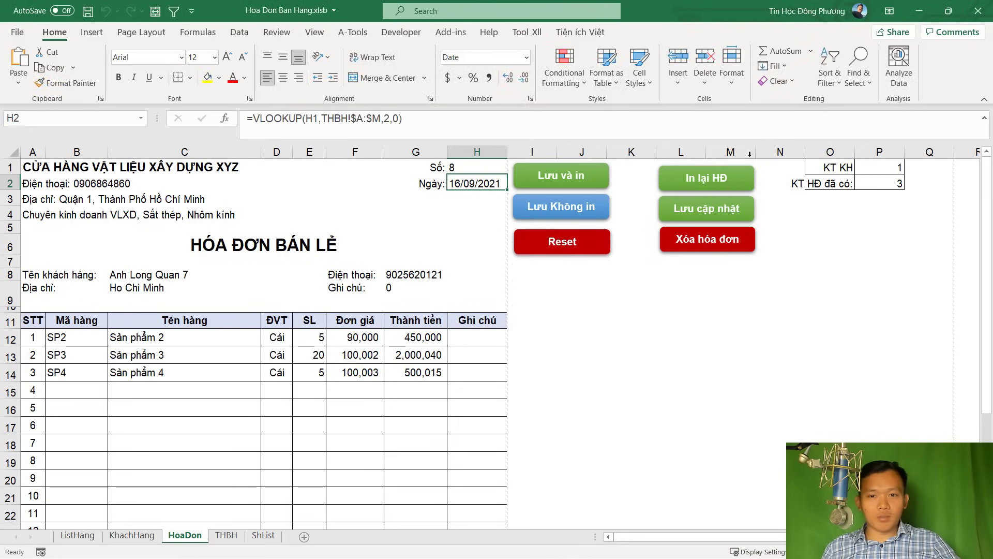
click(524, 334)
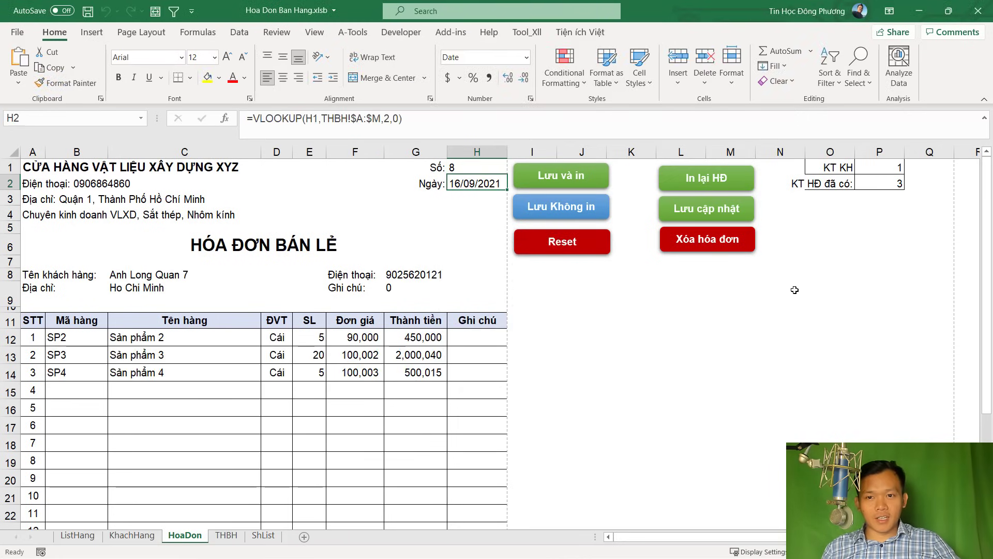
click(741, 318)
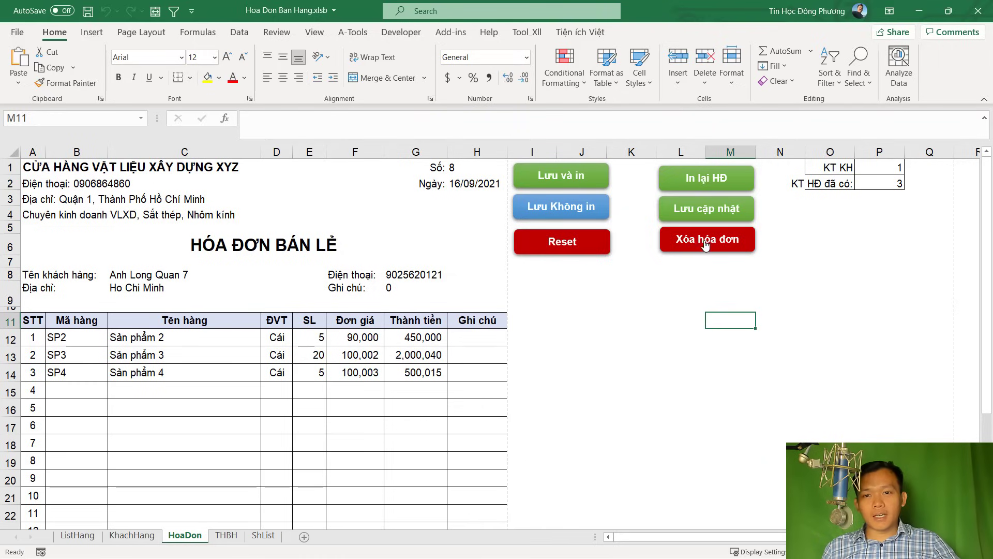
click(458, 162)
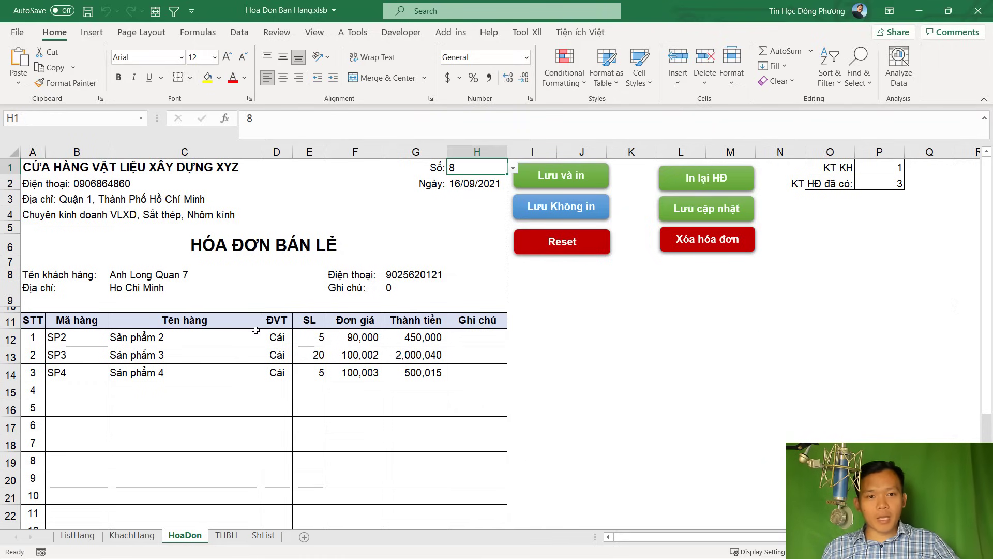
Delete invoice 8 with the Xóa hóa đơn button and check the THBH sheet
click(721, 244)
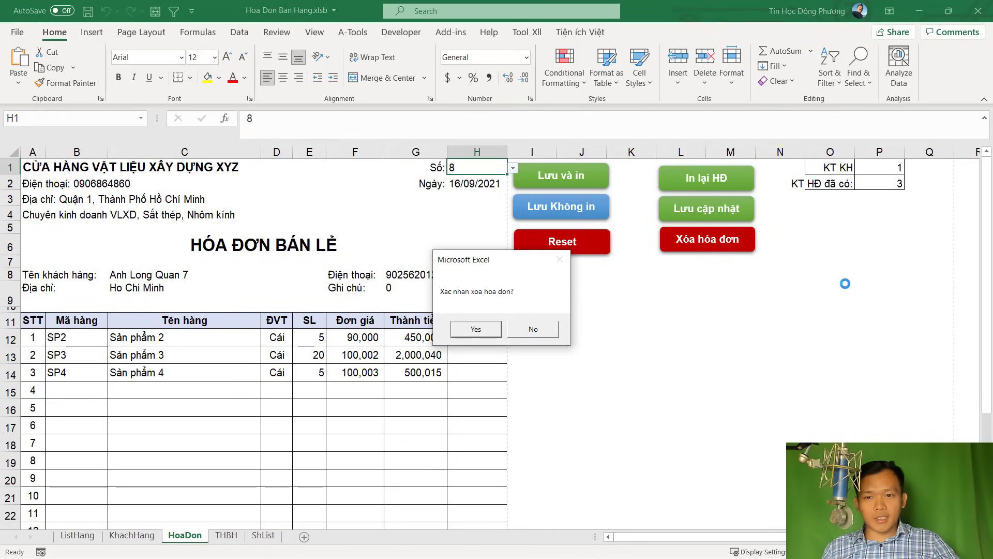
click(478, 331)
click(512, 336)
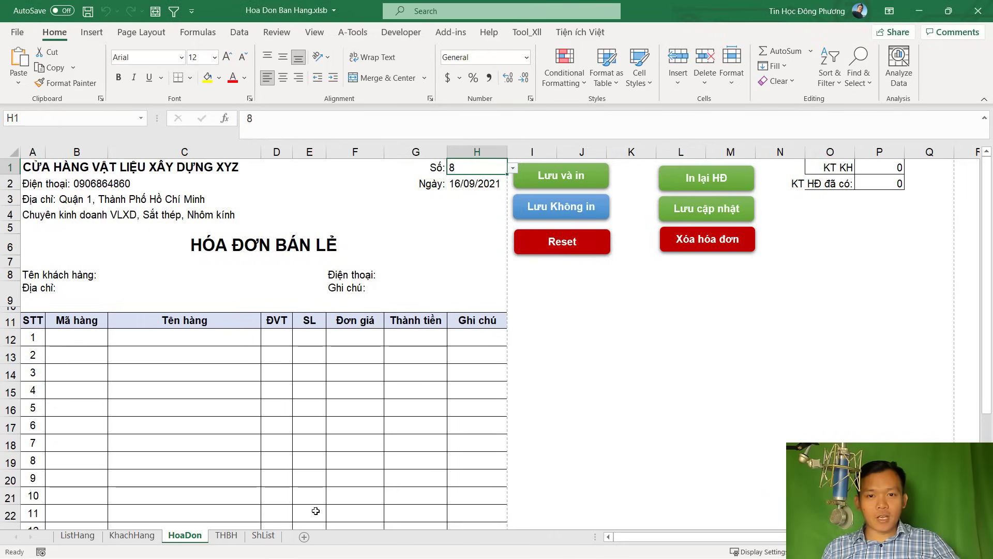
click(226, 536)
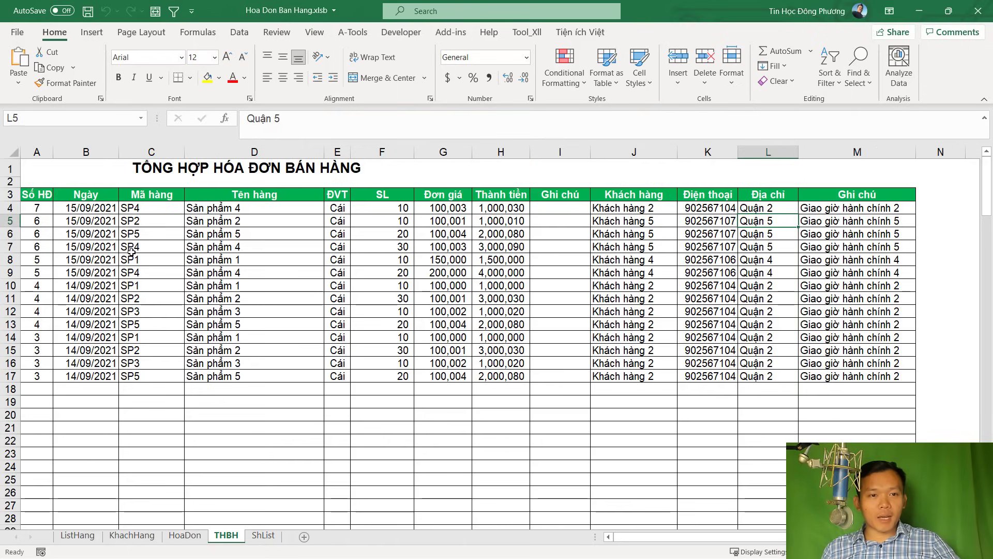
Check the THBH summary's product rows for invoice 8, then go back to the HoaDon form
click(132, 220)
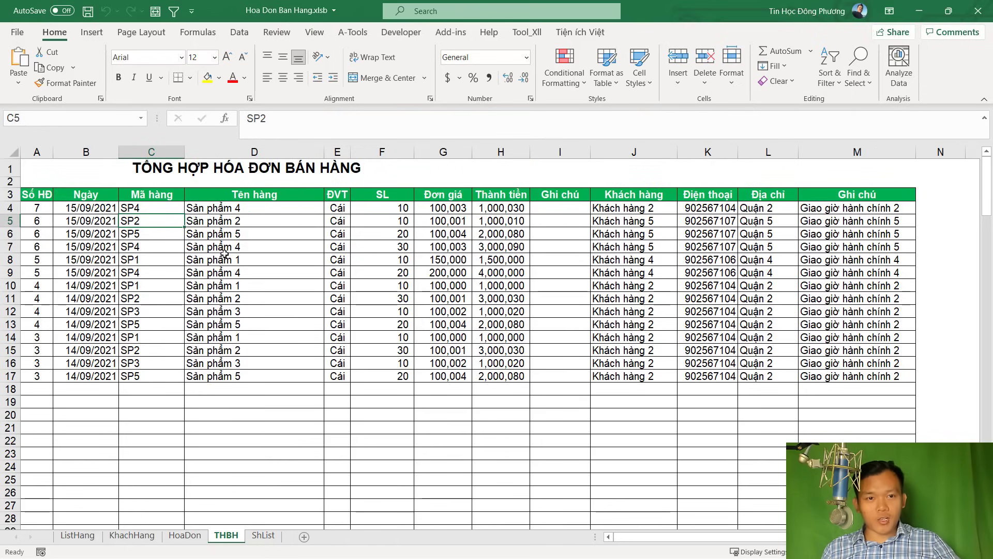
click(262, 267)
click(187, 536)
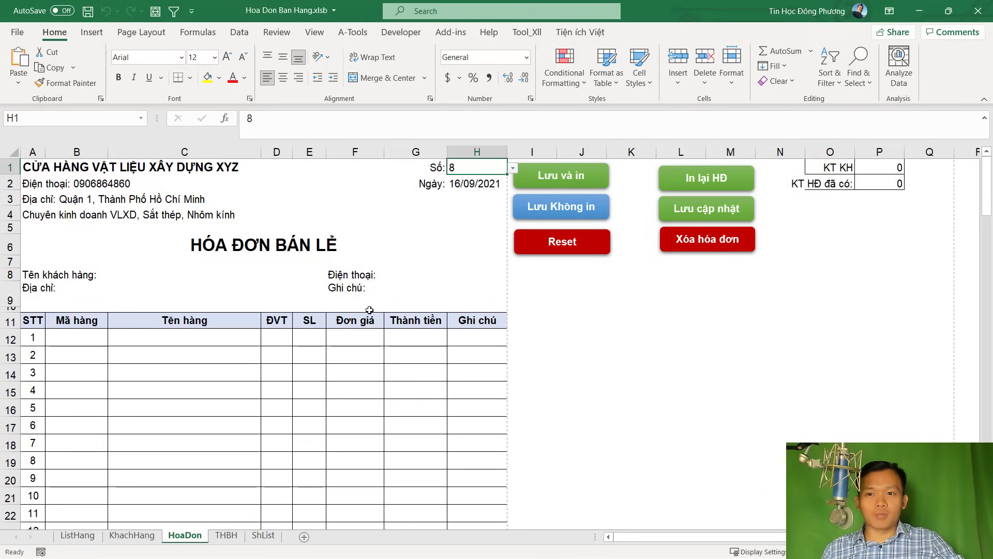
click(406, 325)
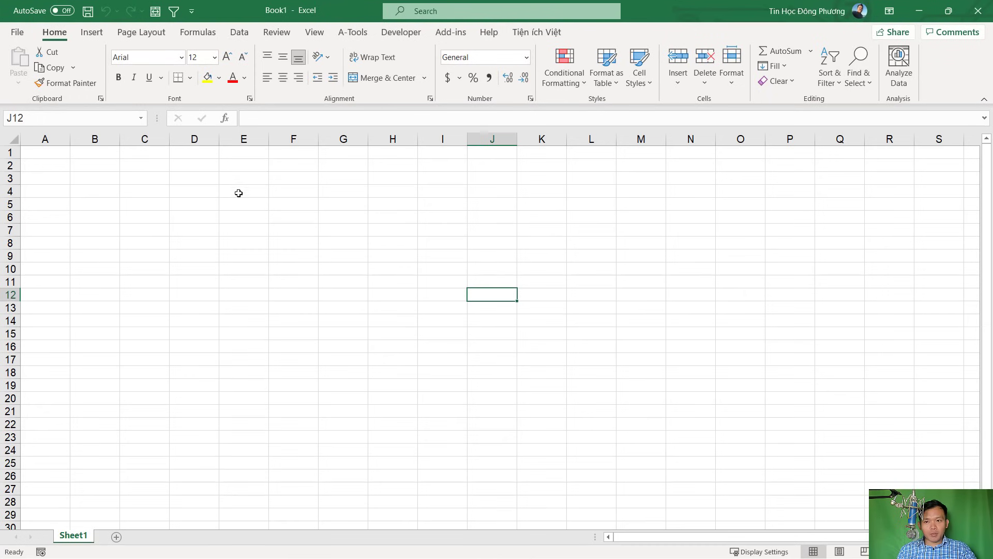
Choose Documents as the save location and name the file Hoa Don Ban Hang
click(142, 168)
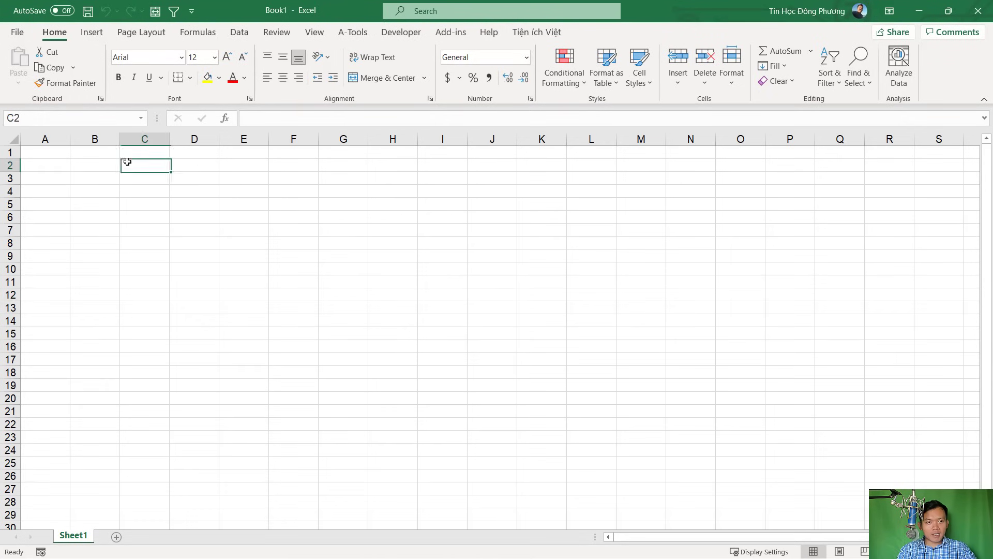
click(88, 11)
click(551, 303)
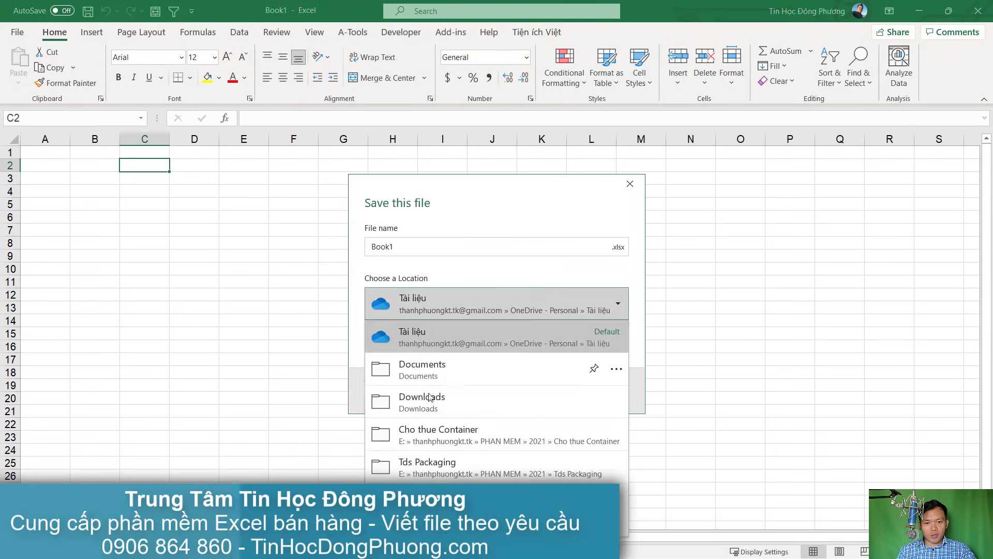
click(439, 364)
click(419, 245)
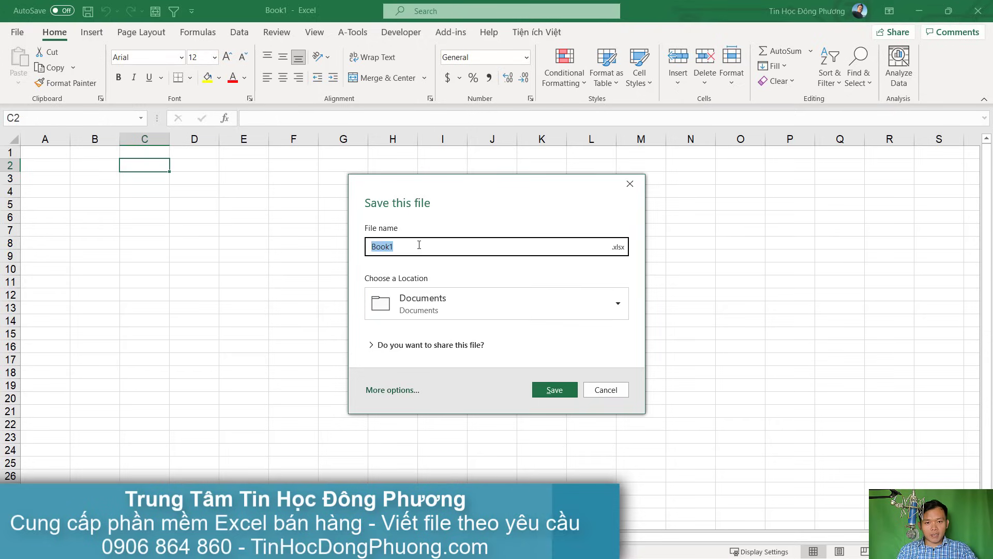
text(HO)
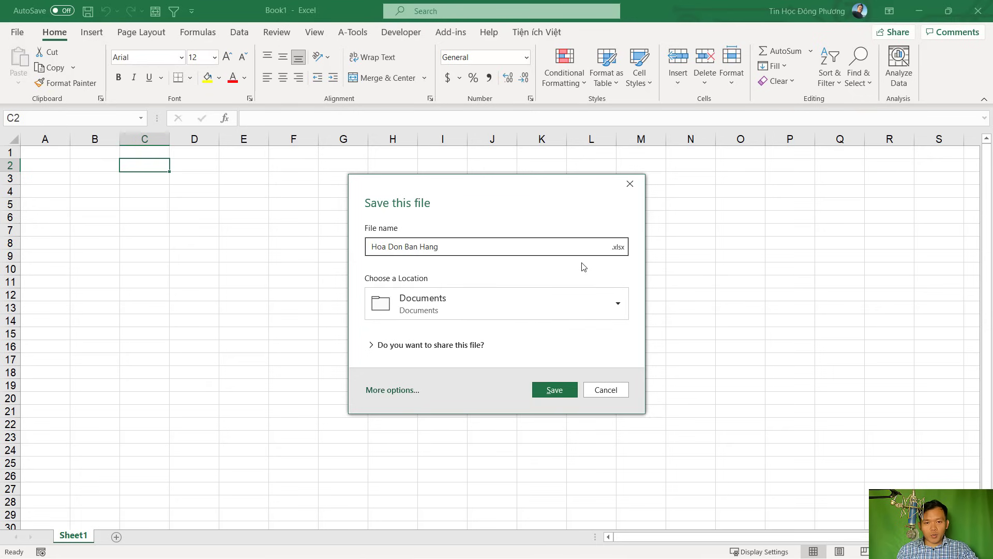
Set the file type to Excel Binary Workbook (.xlsb) and bring up the full Save As page
click(619, 248)
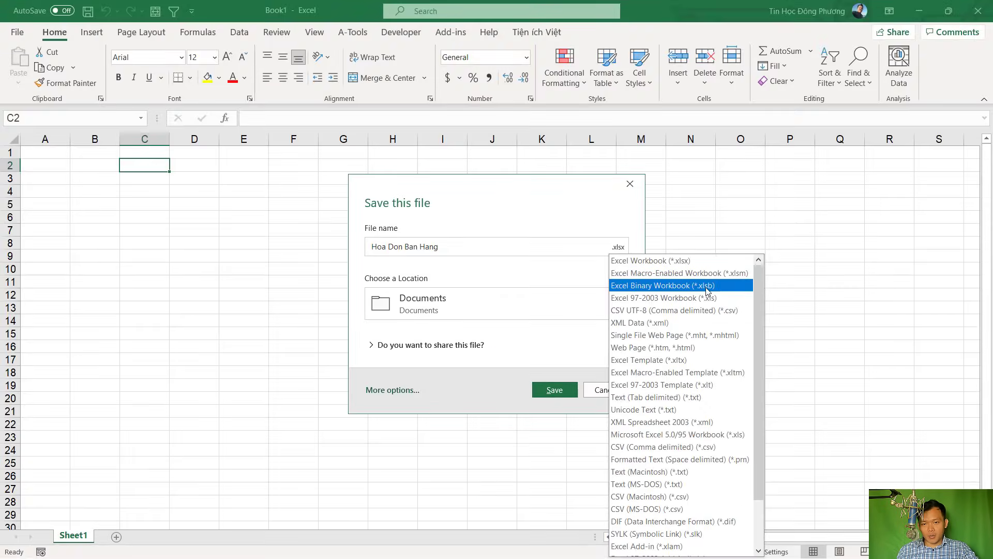
click(707, 286)
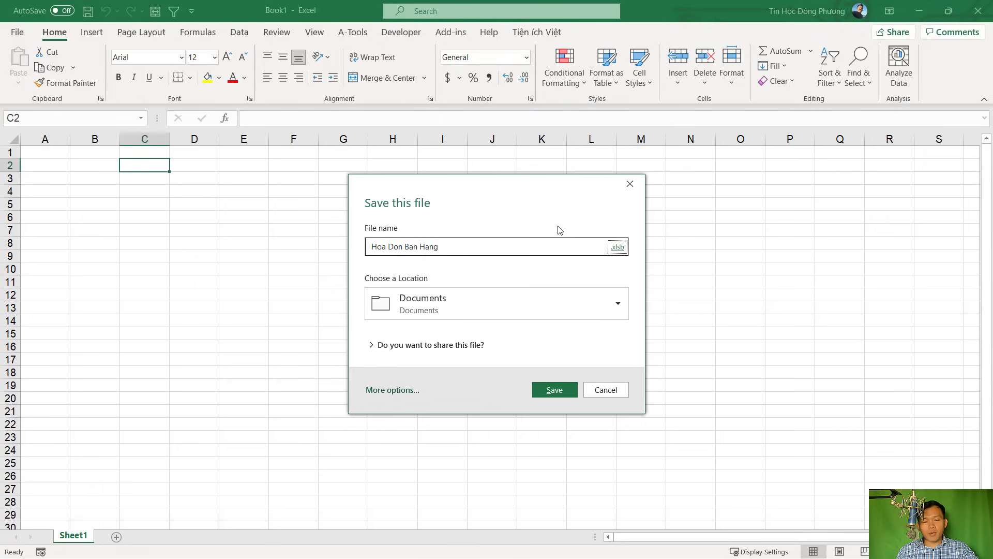
click(397, 391)
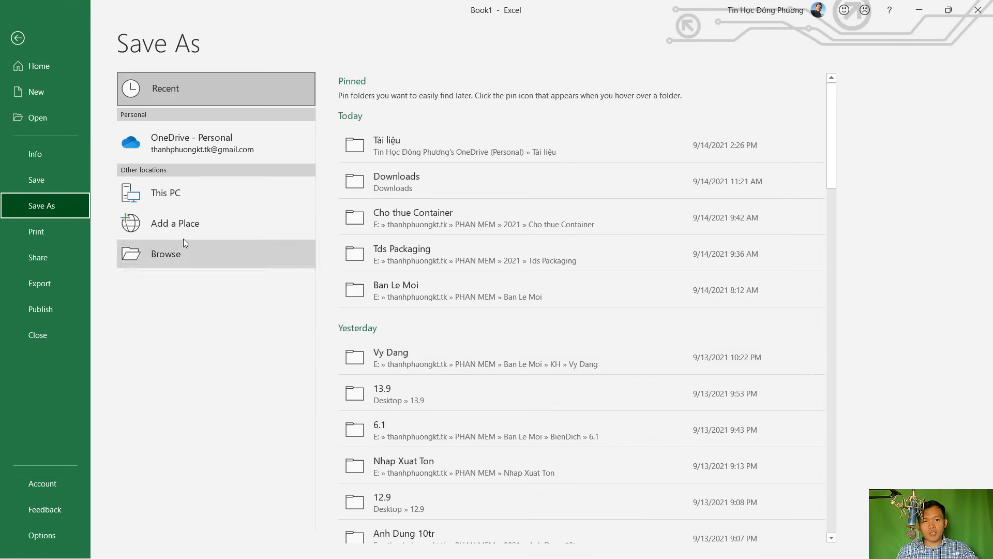
Save Hoa Don Ban Hang to Documents as an Excel Binary Workbook (*.xlsb) via Browse
click(265, 262)
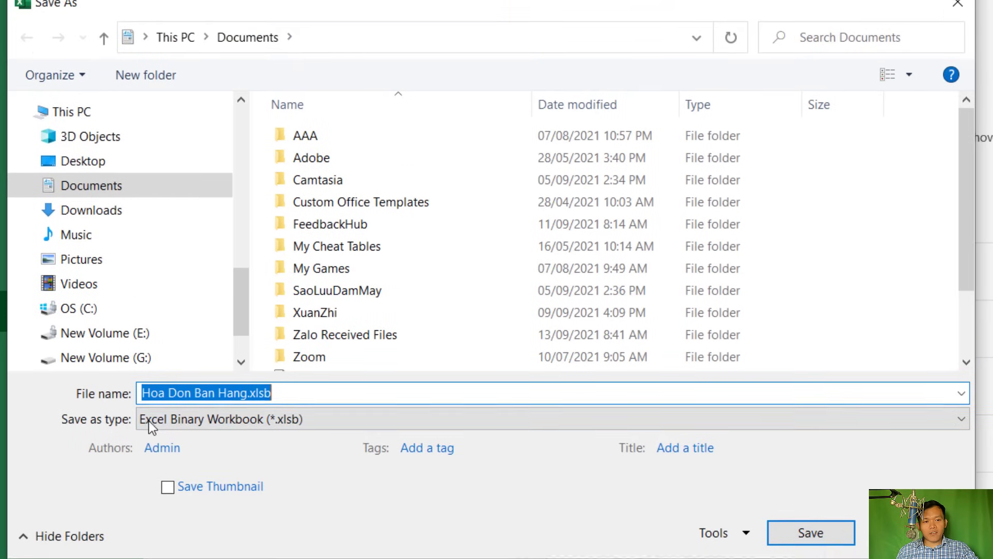
click(213, 433)
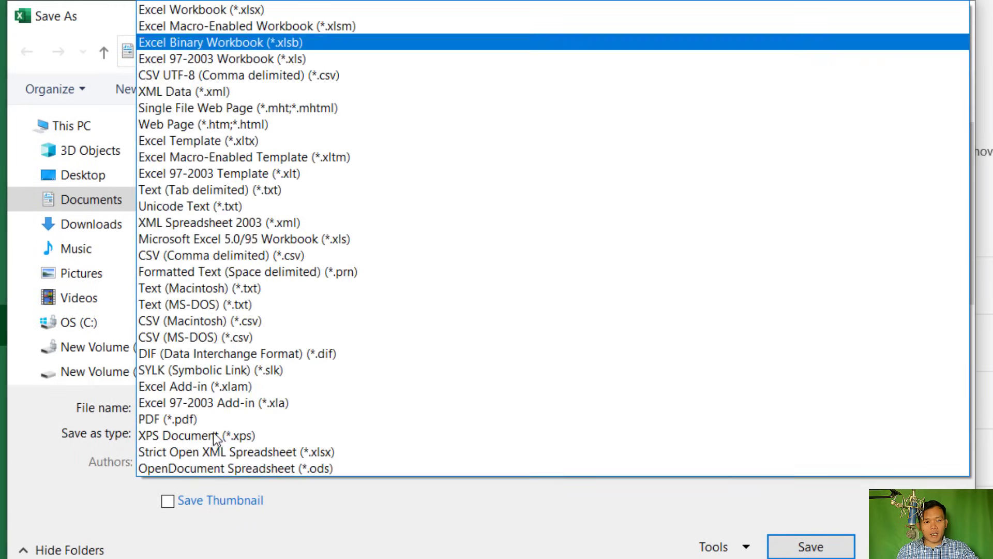
click(267, 44)
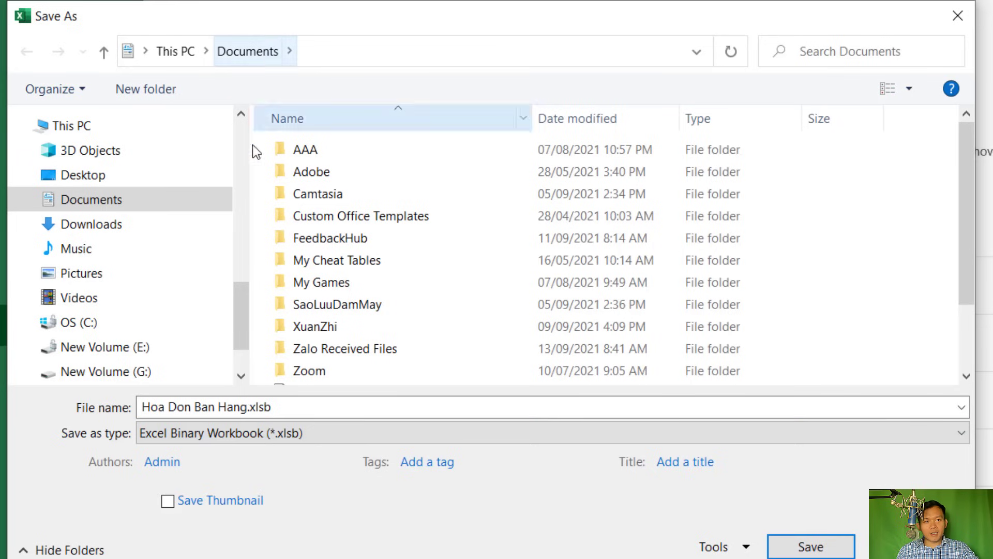
click(278, 407)
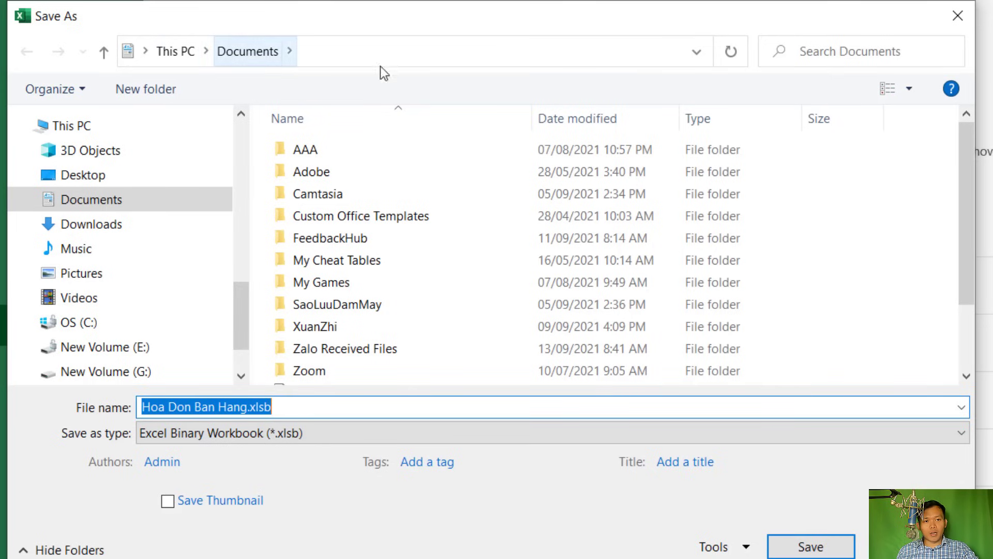
click(824, 547)
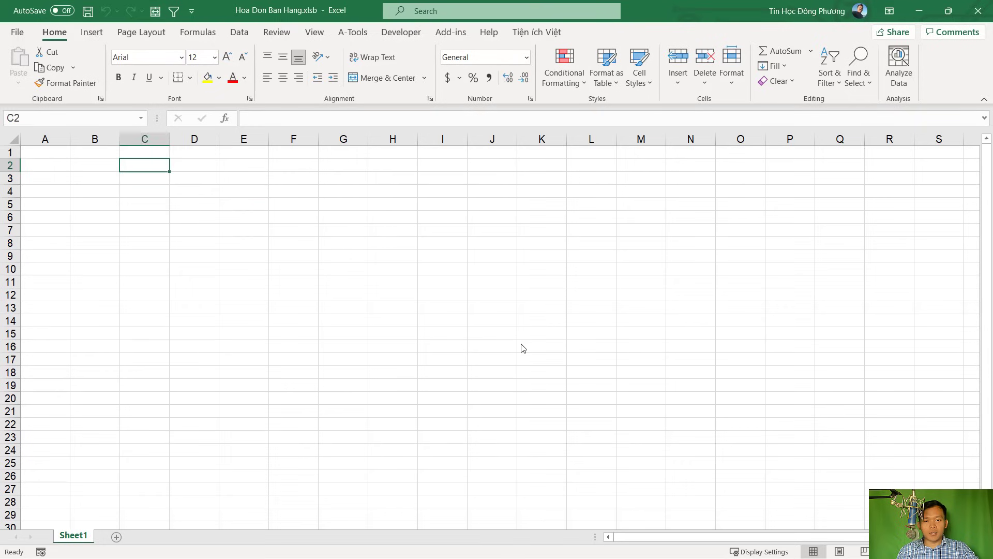
click(523, 346)
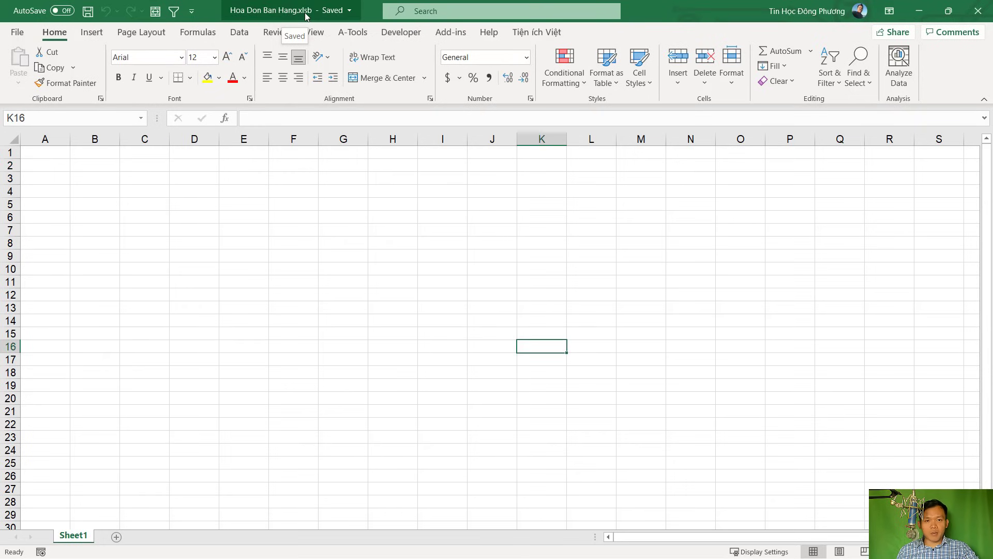
Select the whole worksheet and apply Times New Roman as its font
click(235, 202)
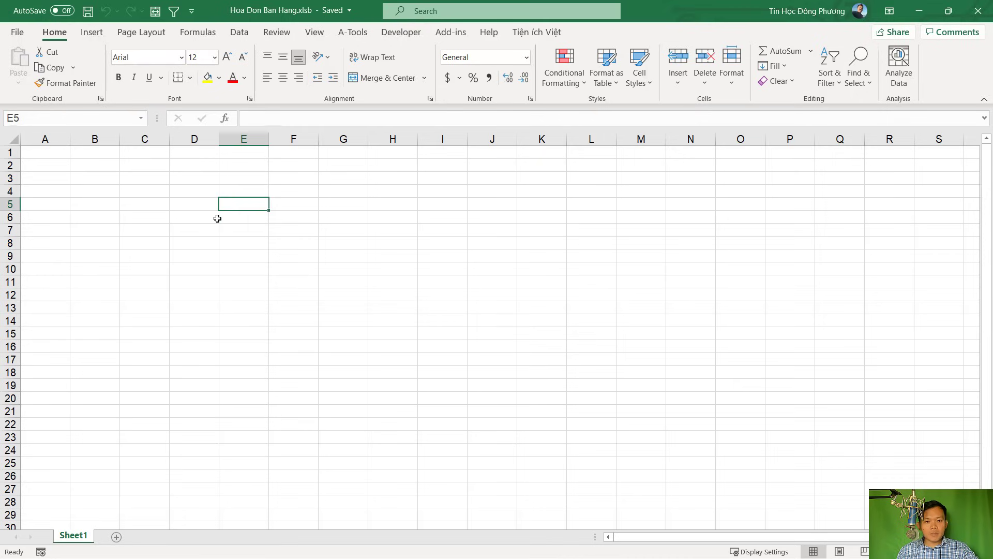
click(117, 201)
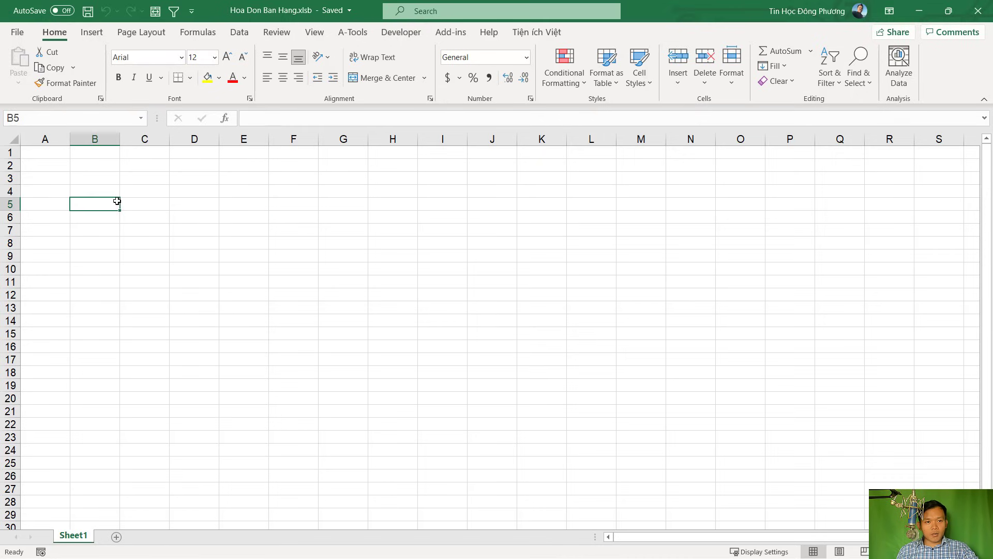
click(12, 139)
click(148, 59)
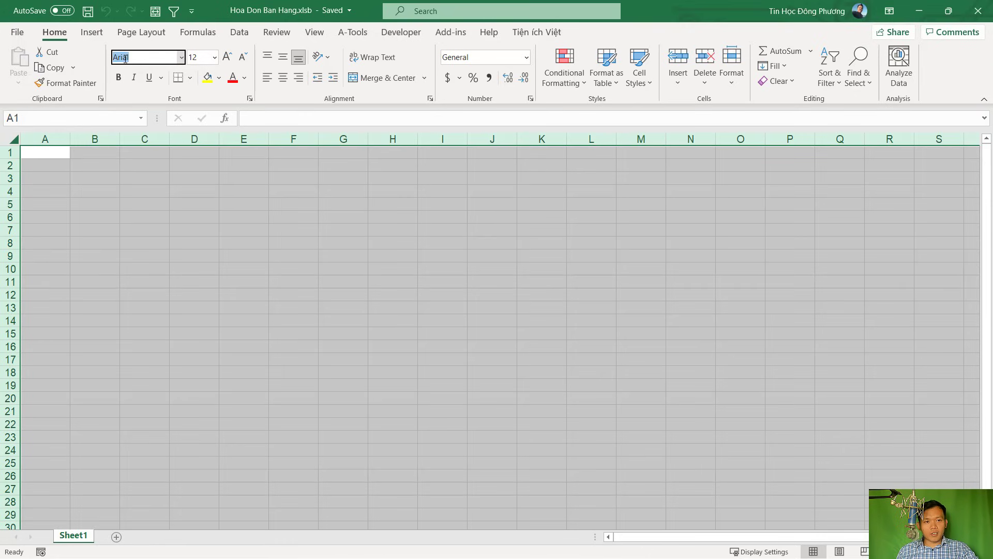
click(204, 57)
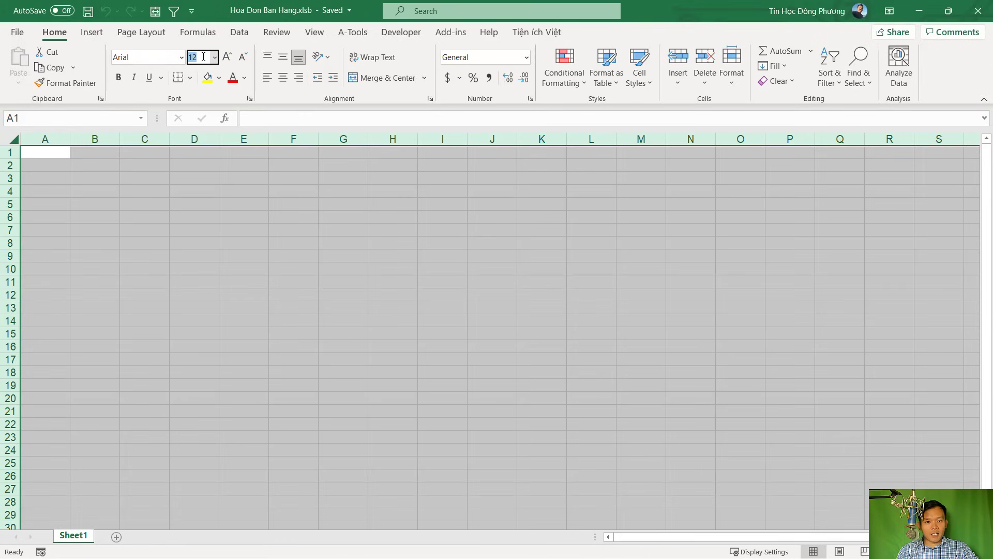
click(139, 59)
click(125, 237)
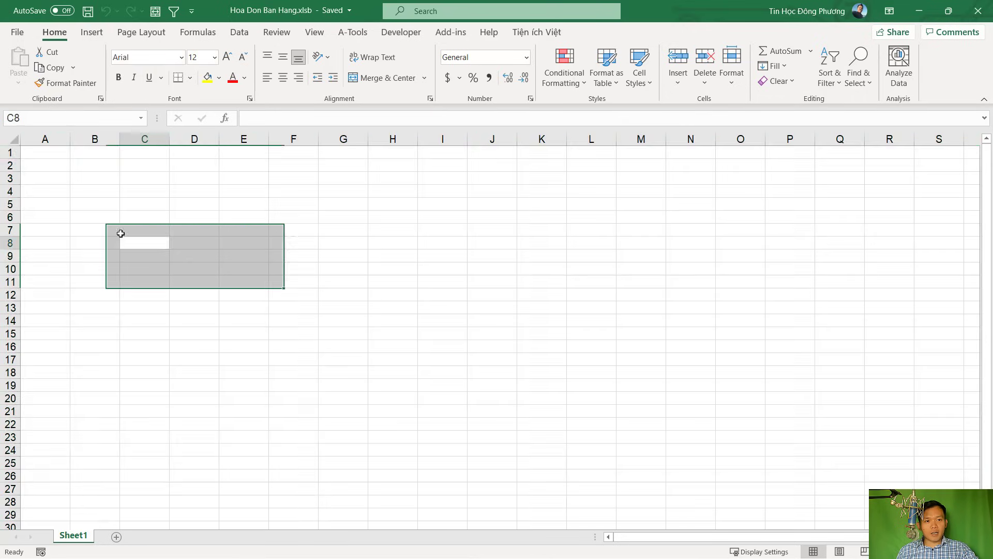
click(11, 141)
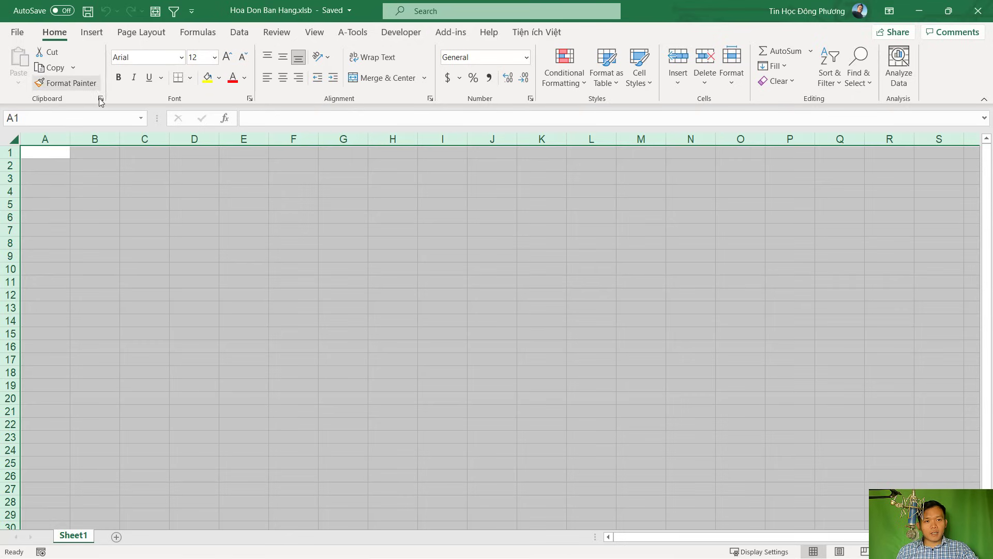
click(132, 57)
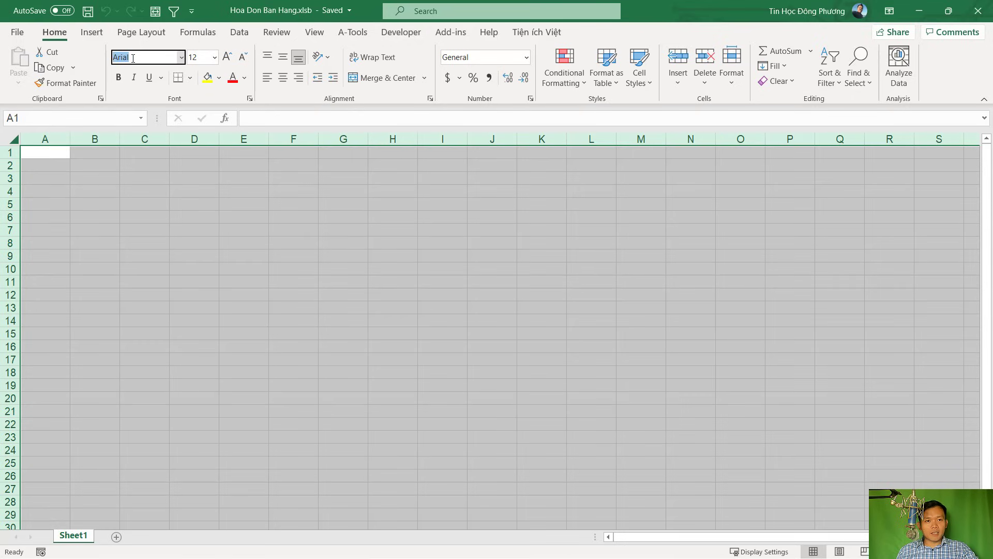
text(Times New Roman)
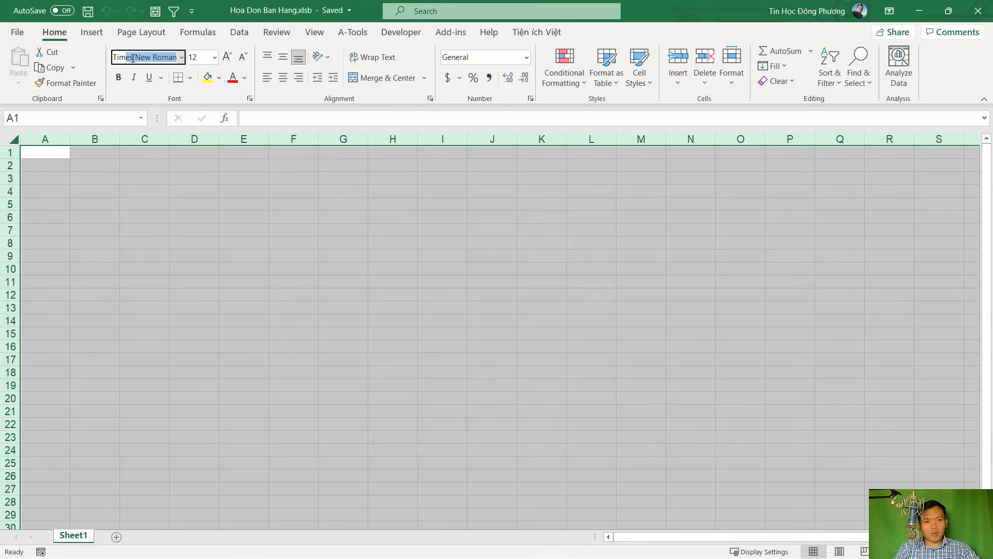
key(Return)
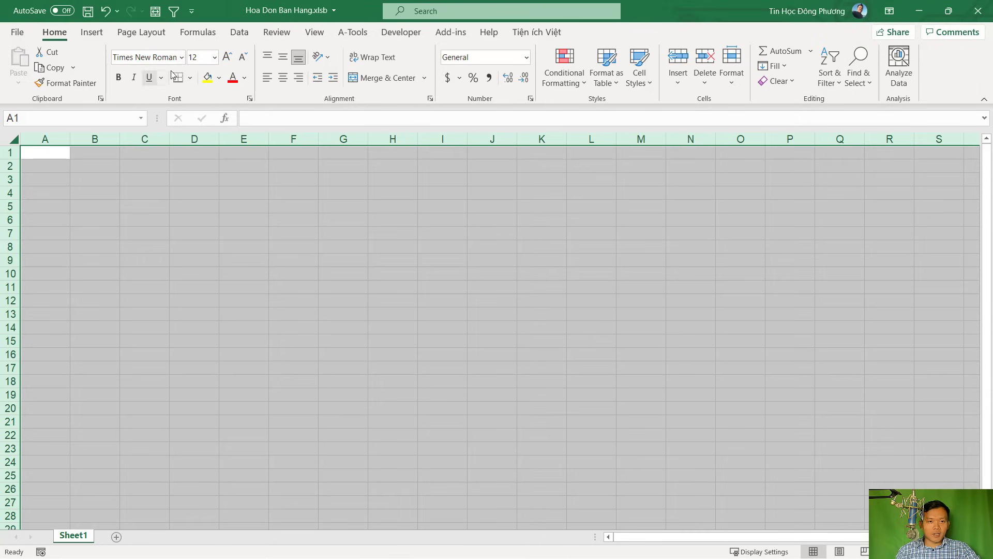
Replace the whole sheet's font with Arial and deselect the sheet
click(199, 60)
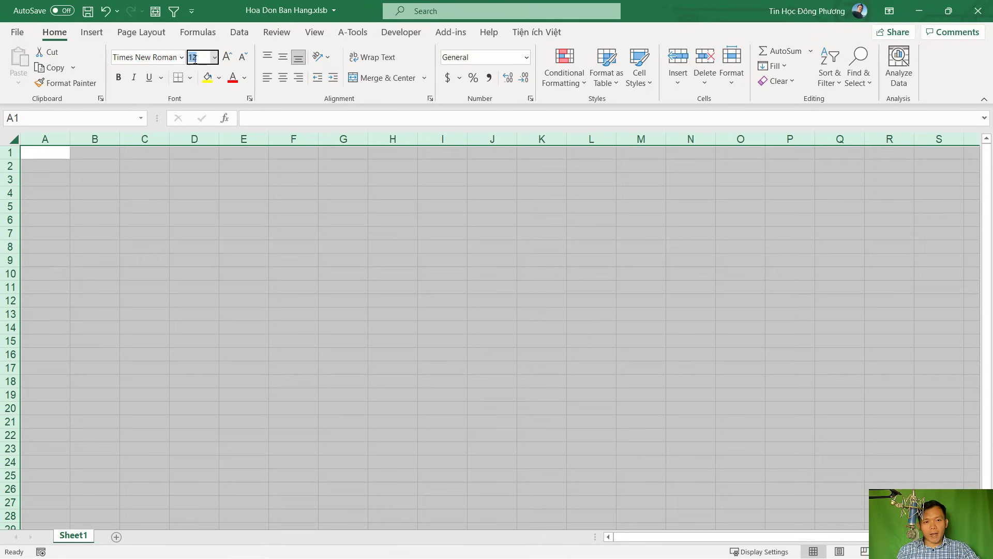
click(142, 58)
key(BackSpace)
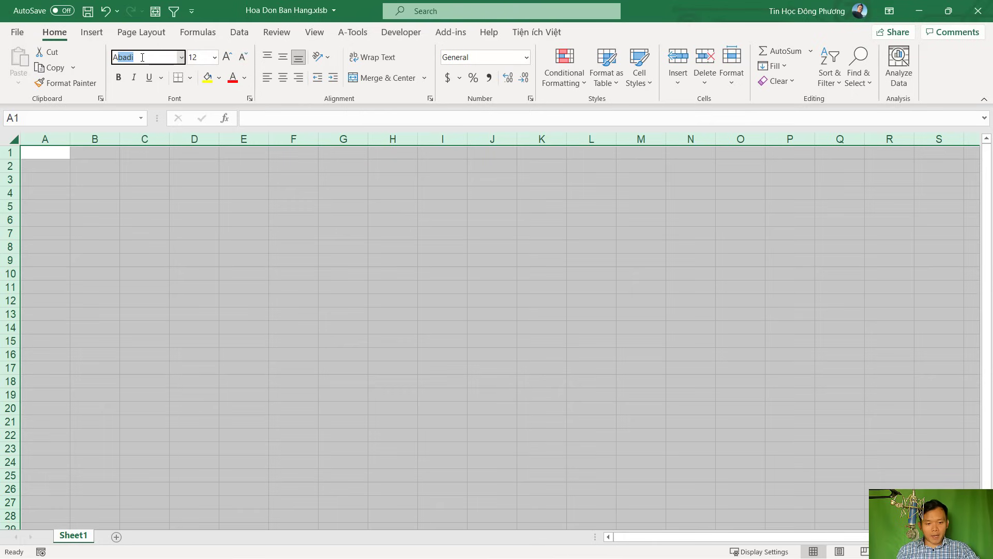
text(a)
text(rial)
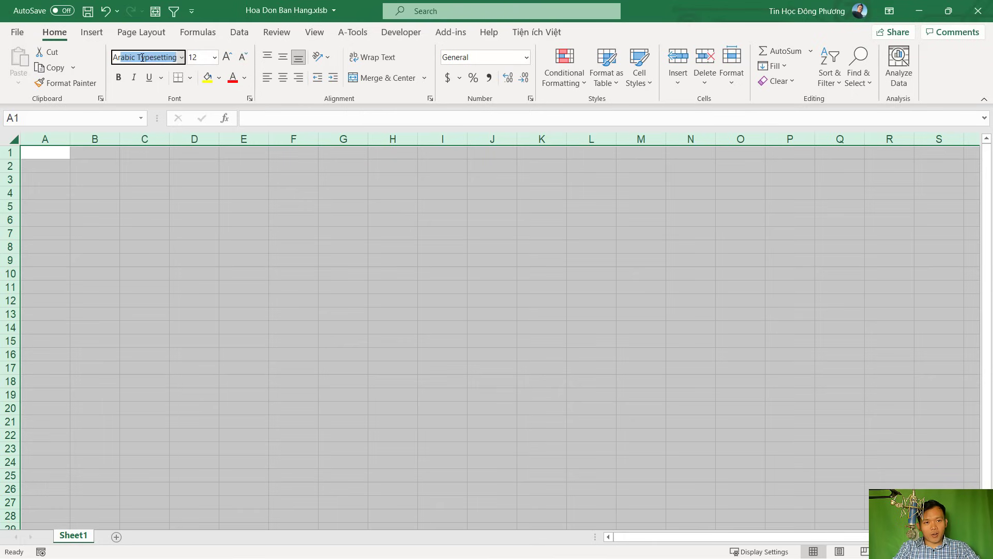
key(Return)
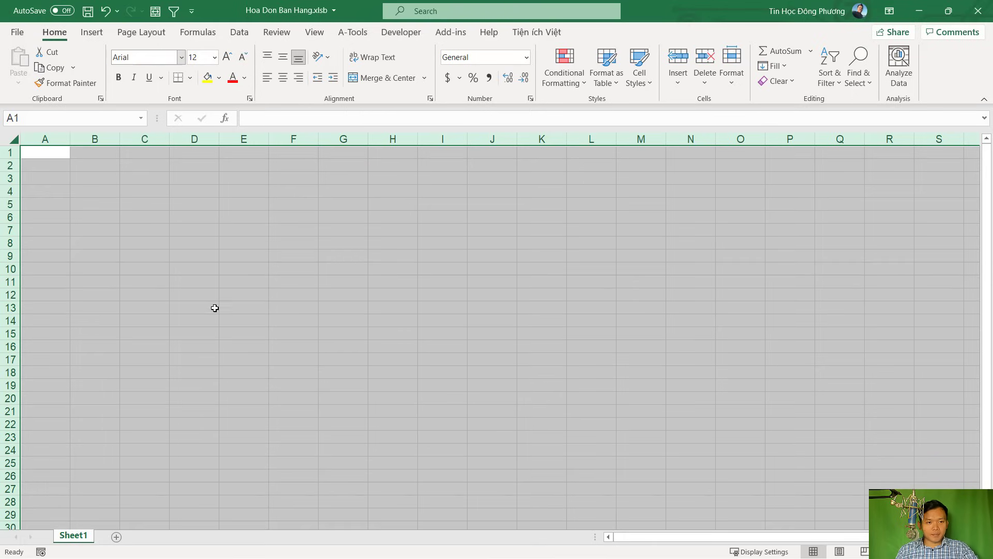
click(214, 308)
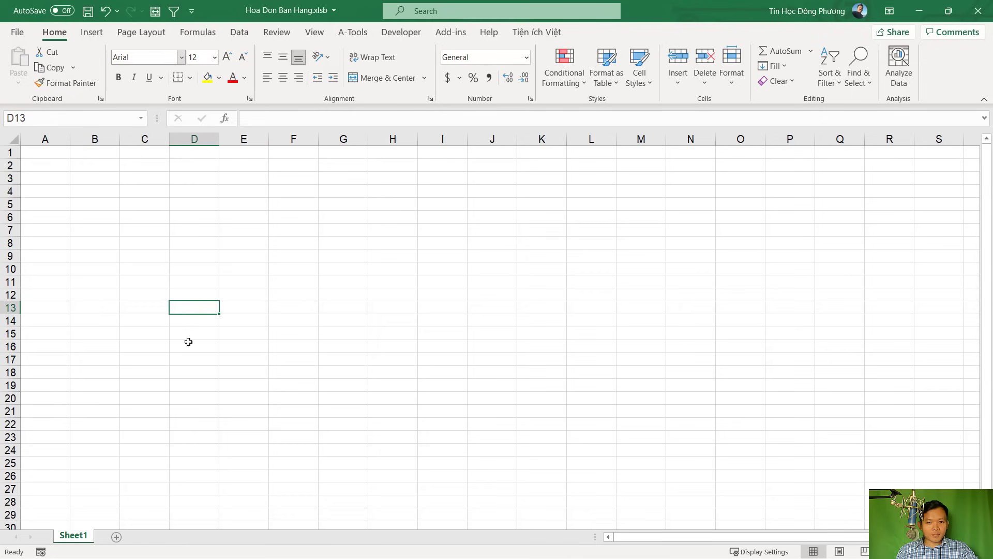
Rename the Sheet1 tab to HoaDon and select A1:G8 for the header area
double_click(75, 538)
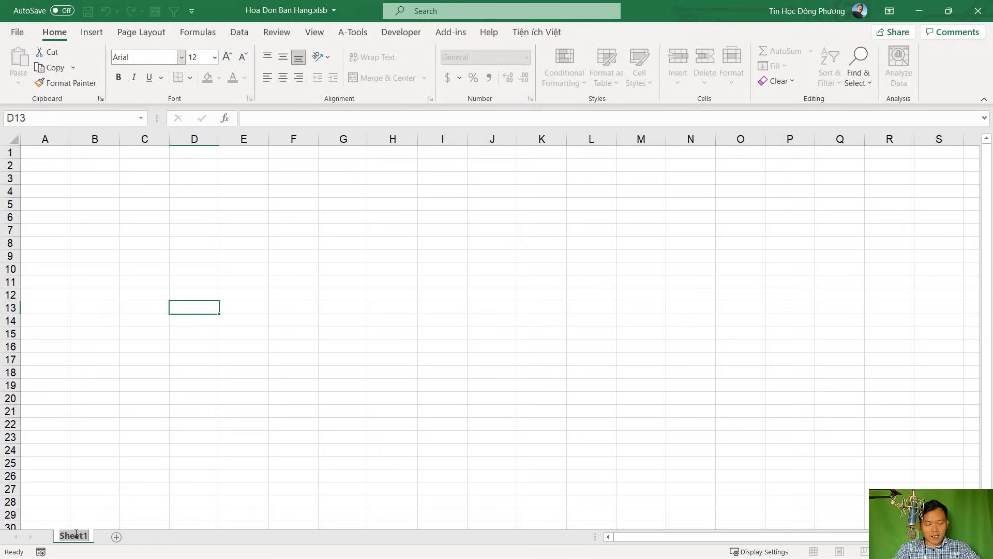
text(HoaDon)
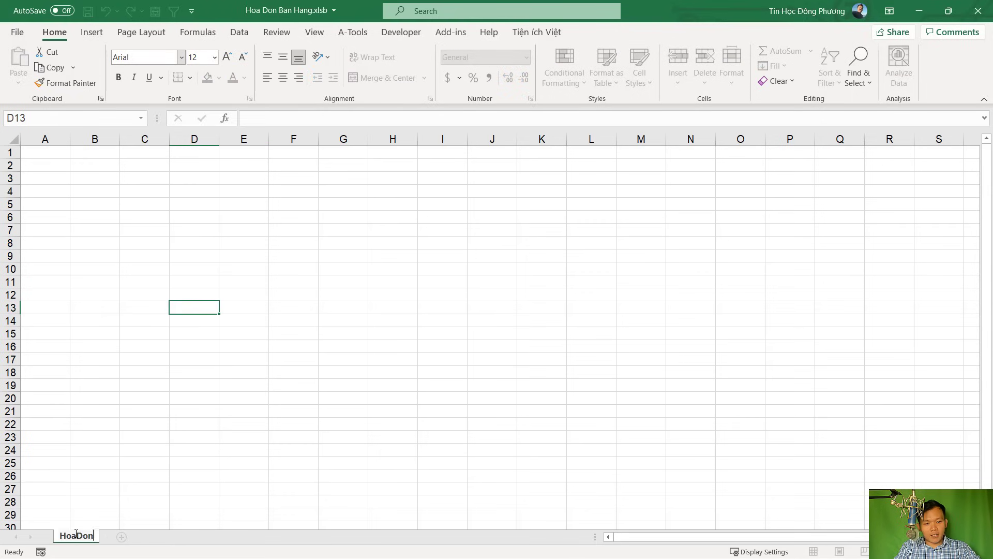
key(Return)
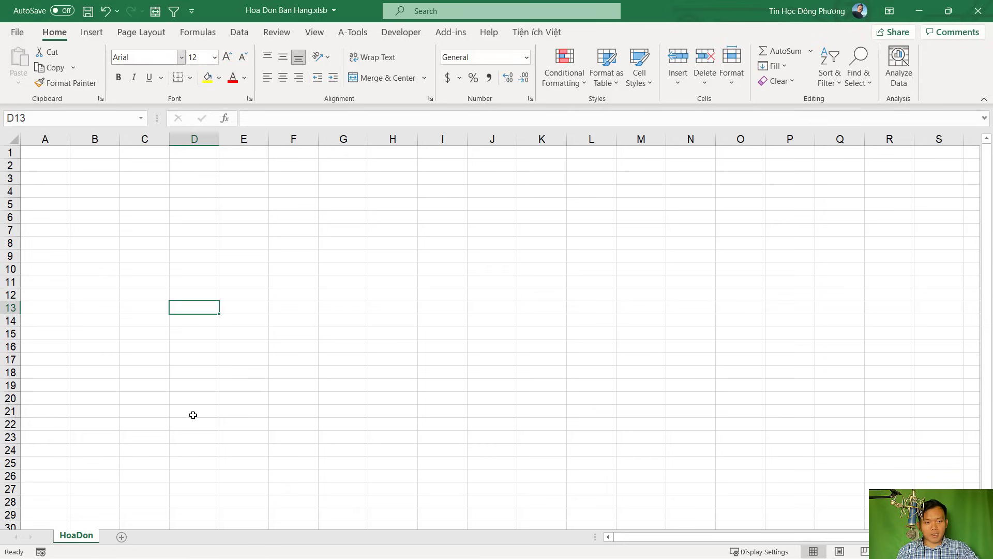
key(Down)
key(Down)
key(Down)
key(Down)
key(Down)
key(Down)
key(Down)
key(Down)
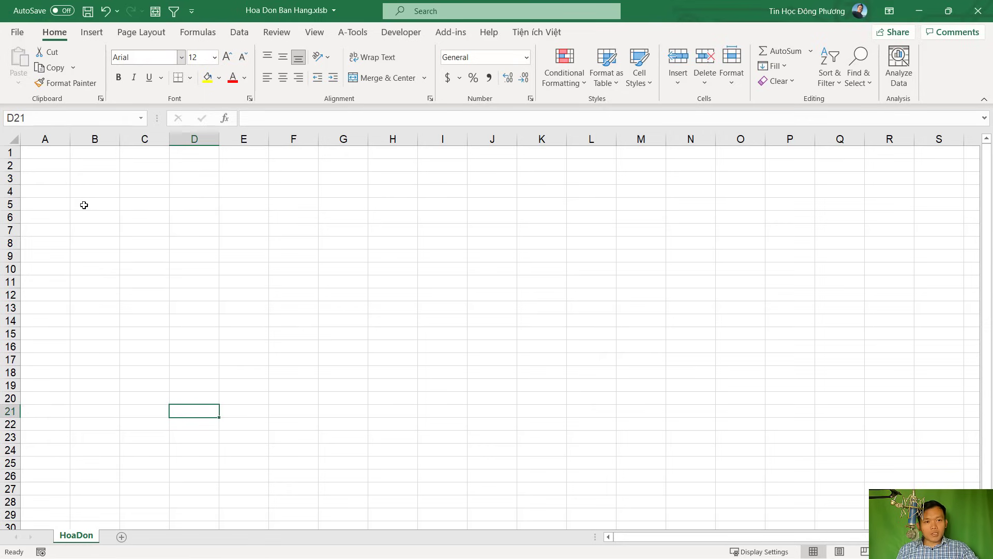
drag(35, 151, 329, 243)
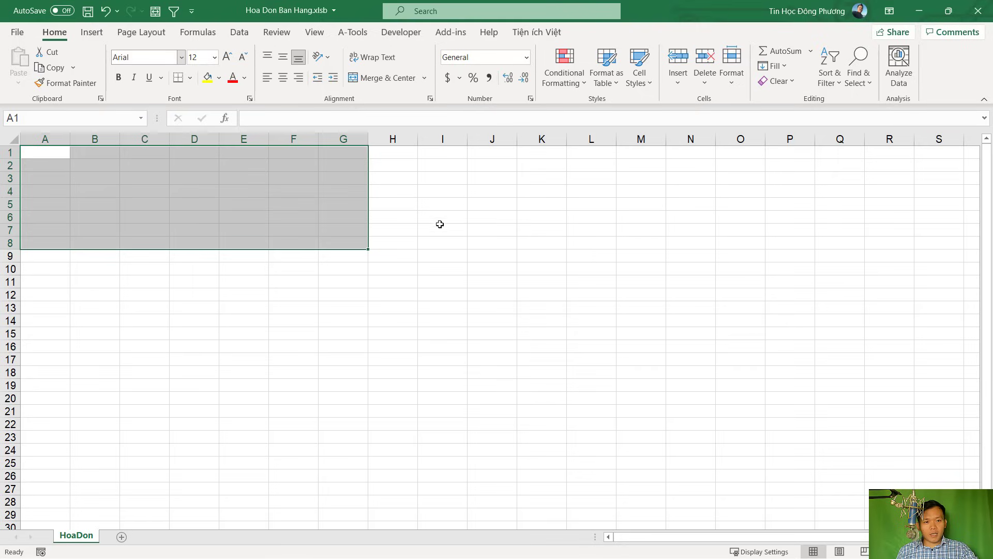
Enter the headers STT, Mã hàng and Tên hàng in cells A9:C9
click(335, 281)
click(44, 256)
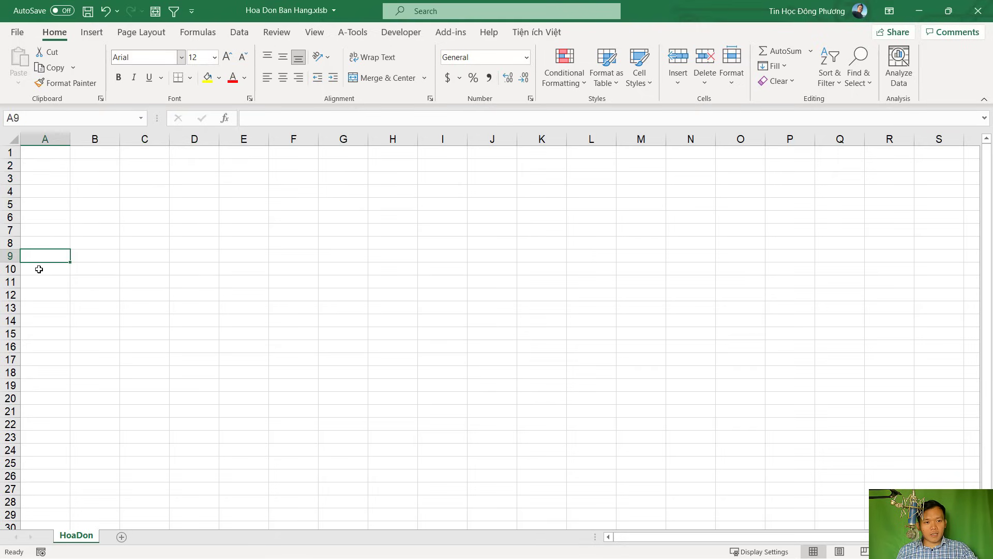
click(41, 269)
click(42, 256)
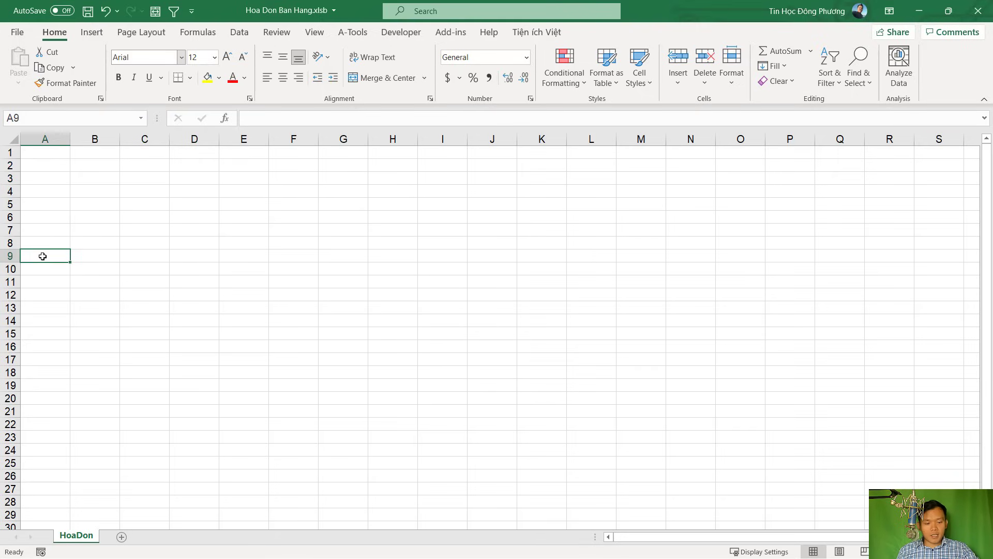
text(STT)
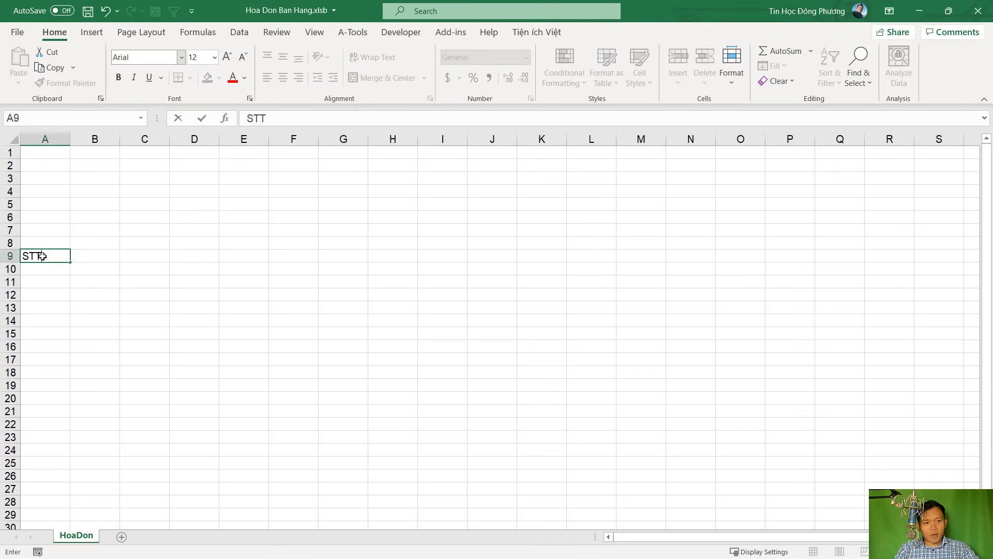
key(Return)
click(86, 256)
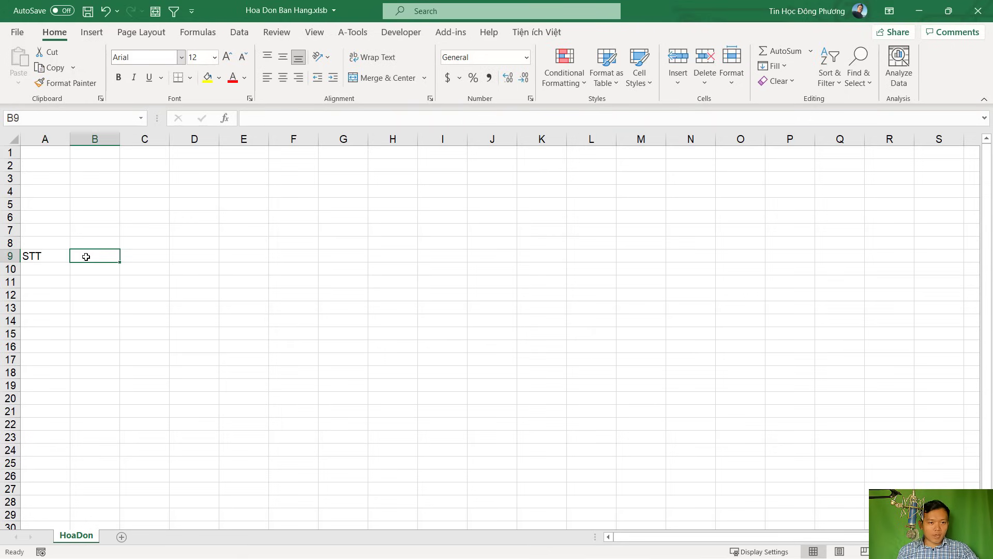
text(Tên hàng)
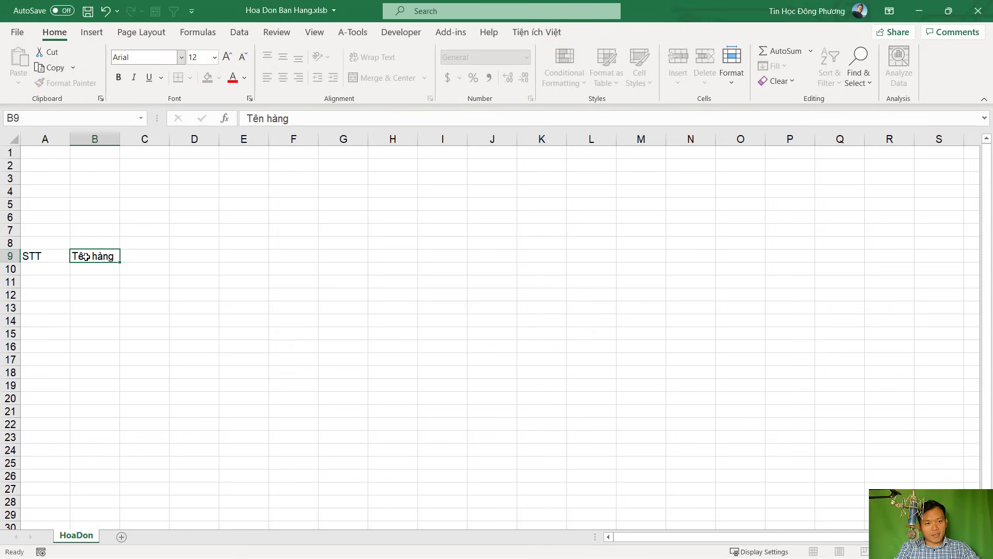
key(Tab)
click(86, 257)
text(Mã hàng)
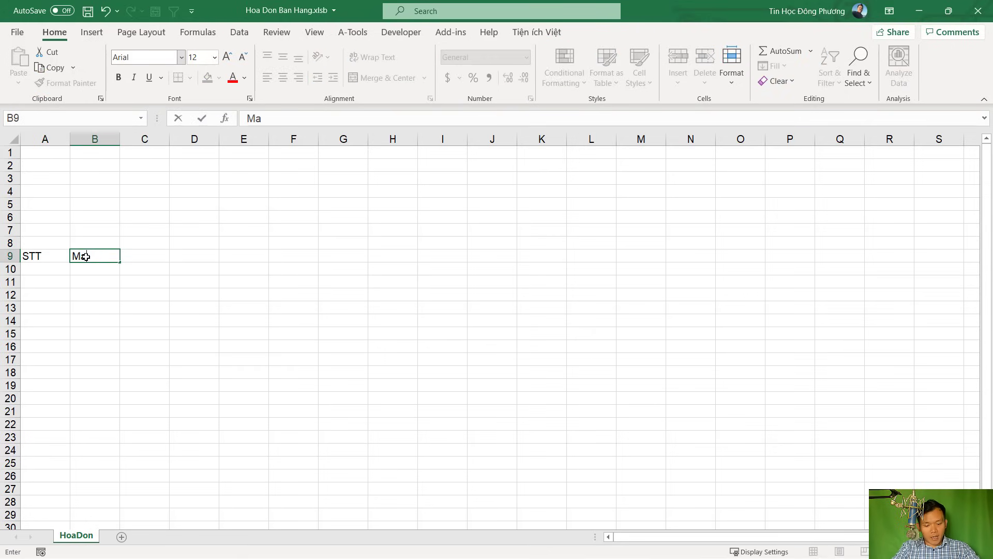
key(Tab)
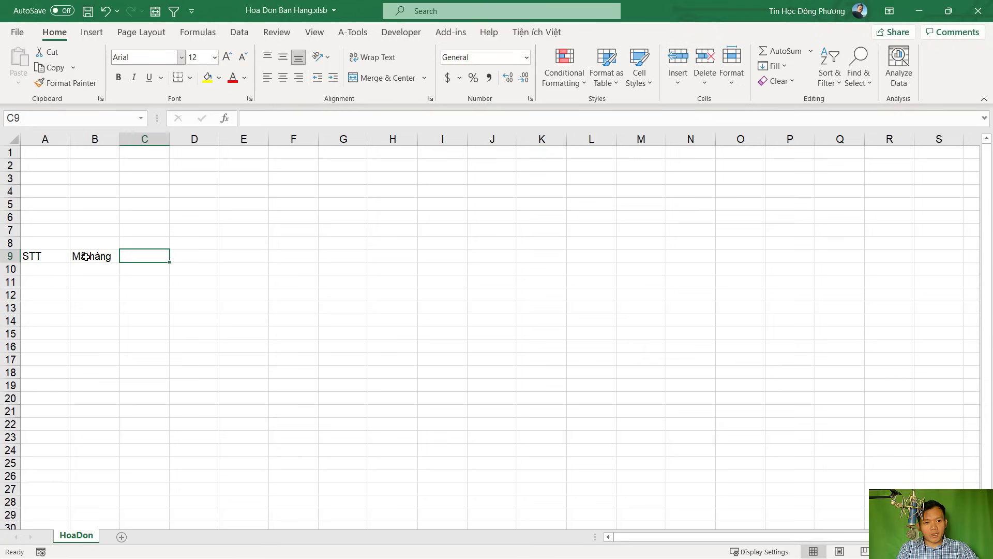
text(Tên )
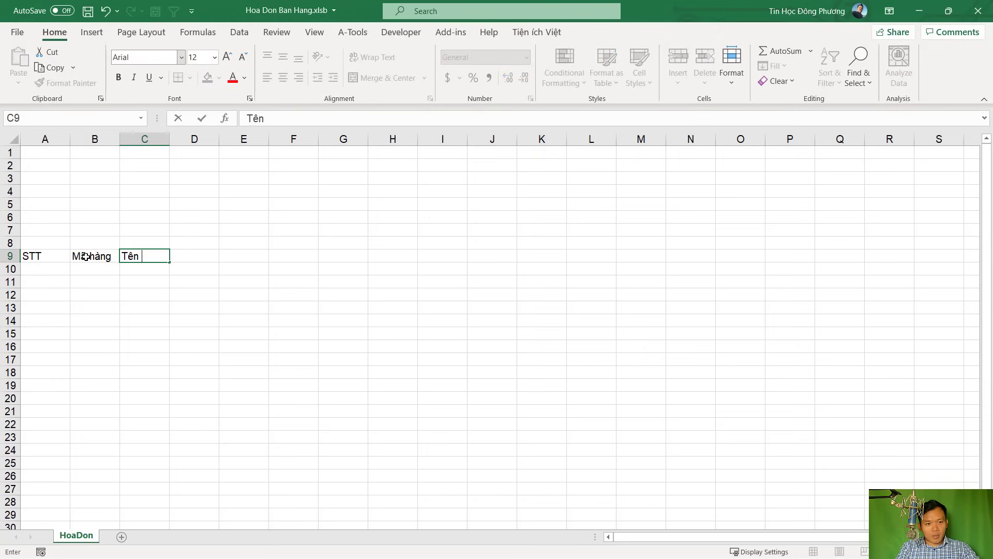
text(hàng)
key(Tab)
Enter the headers ĐVT, SL, Đơn giá, Thành tiền and Ghi chú in D9:H9
text(D)
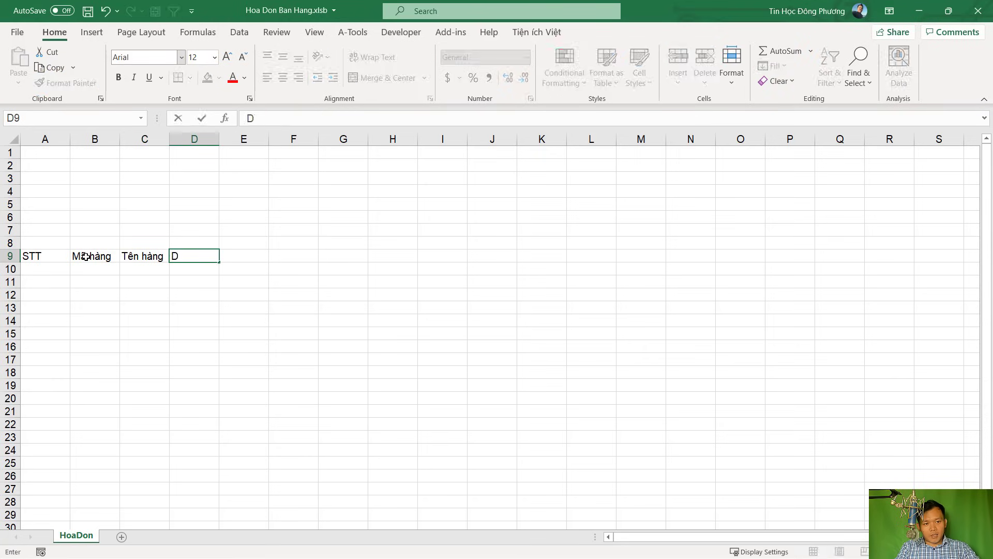
text(VT)
key(Tab)
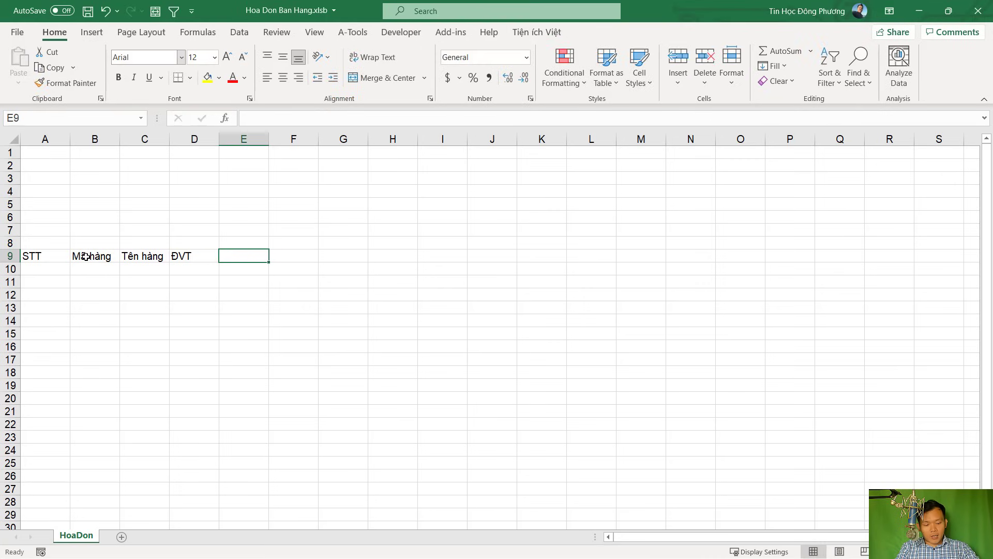
text(SL)
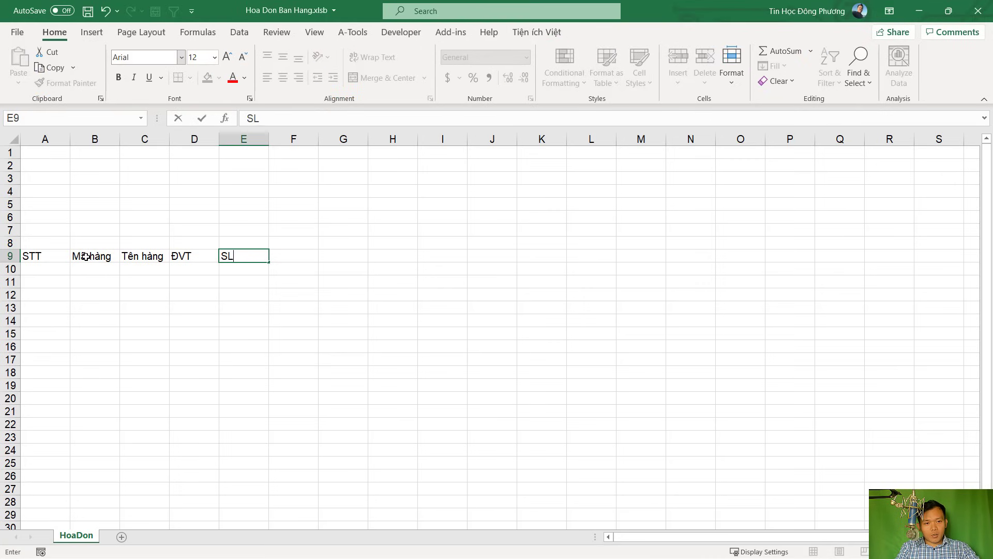
key(Tab)
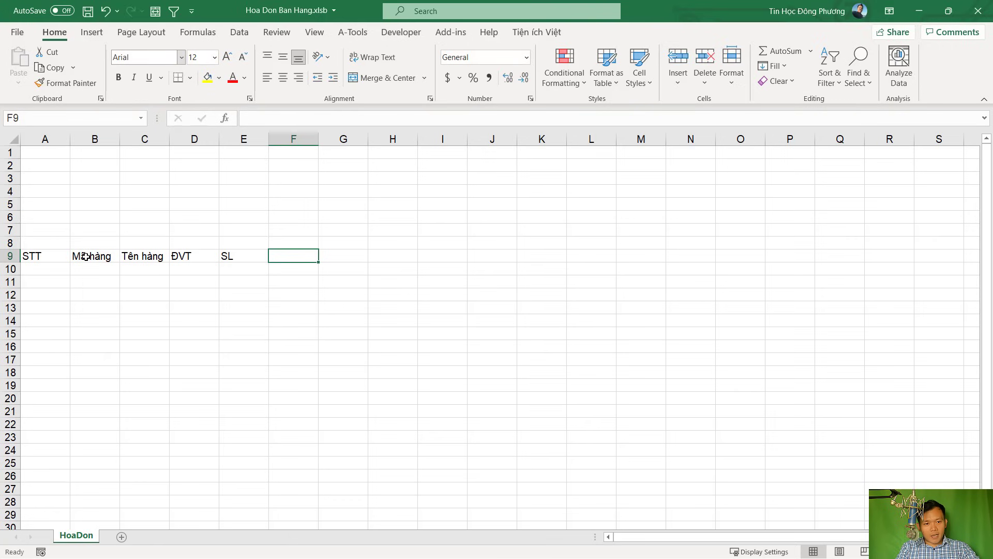
key(Left)
text(Đo)
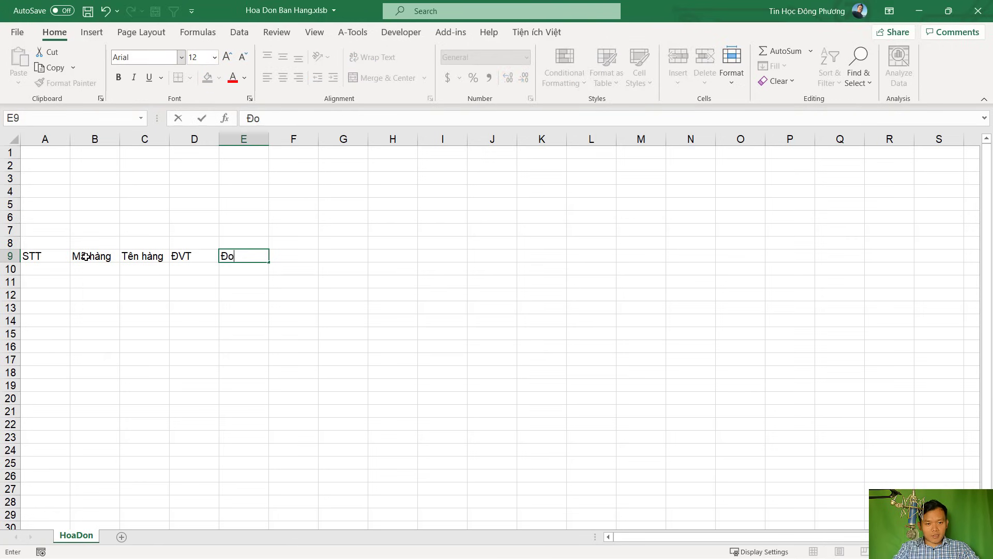
text(n giá)
key(Escape)
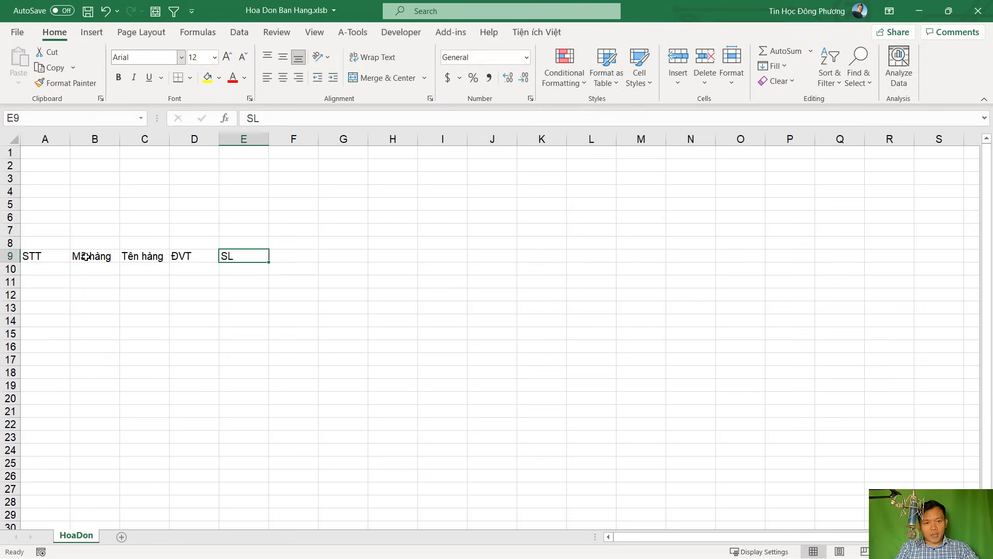
key(Right)
text(Đơn g)
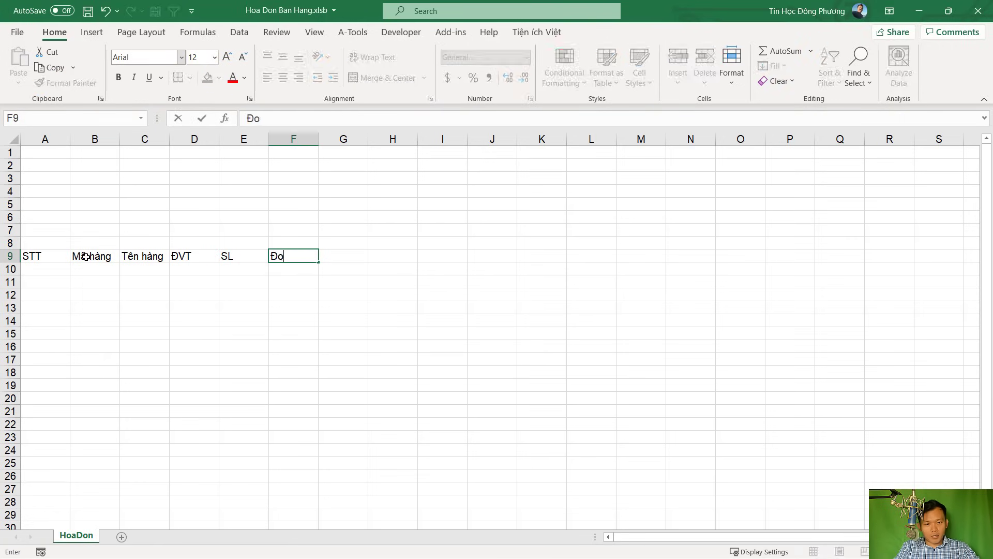
text(iá)
key(Right)
text(Thành)
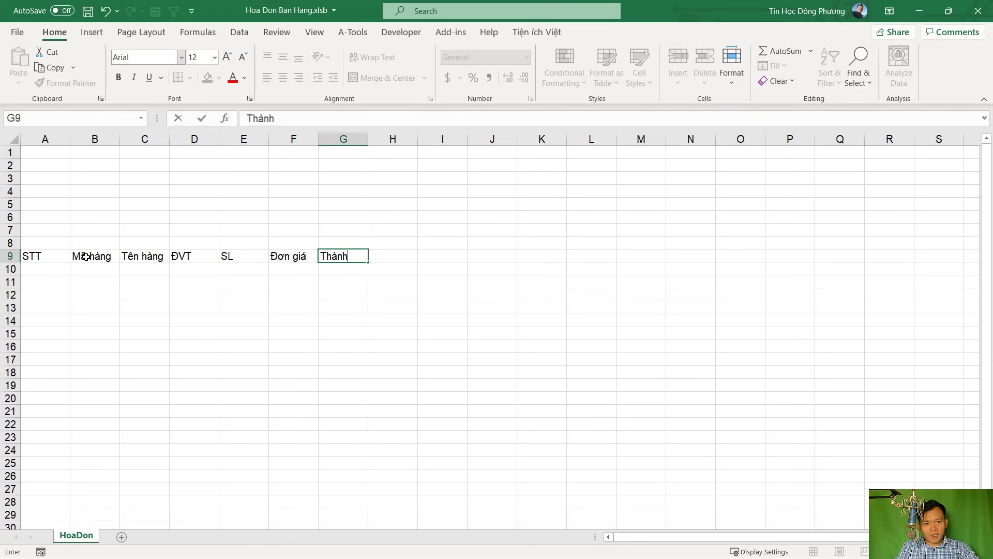
text( tieền)
key(Tab)
text(Ghi chú)
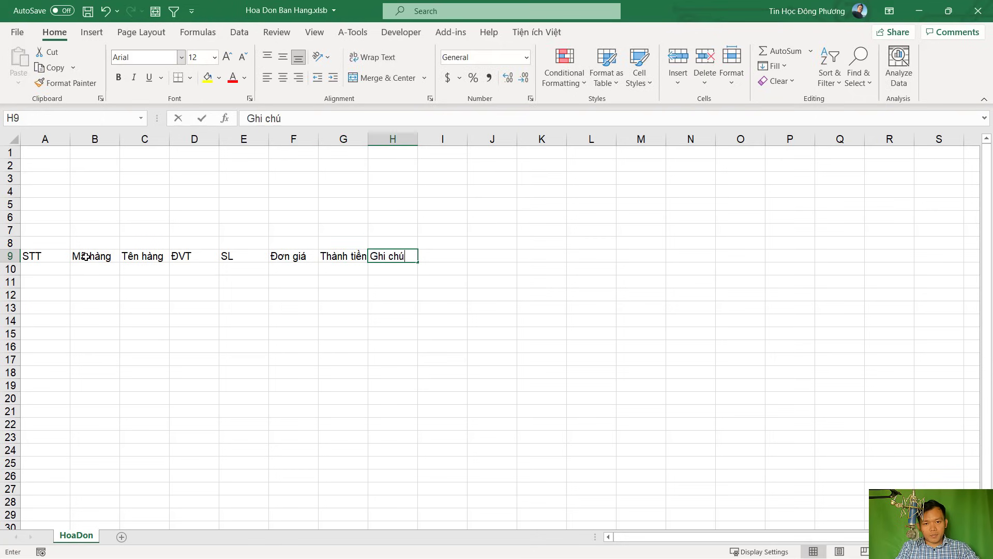
key(Return)
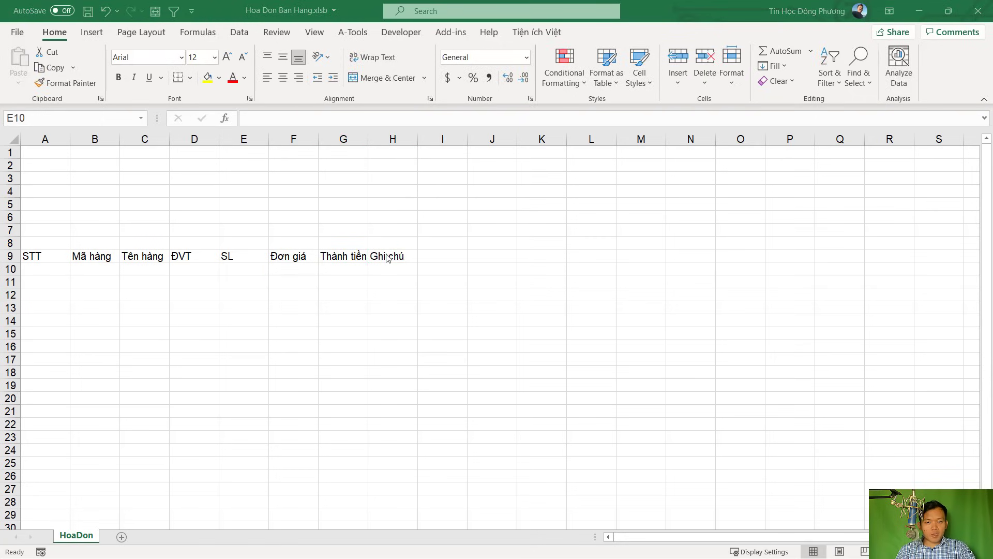
Narrow the STT column and widen Tên hàng and Ghi chú to fit the row 9 headers
drag(70, 140, 526, 138)
click(481, 256)
click(379, 281)
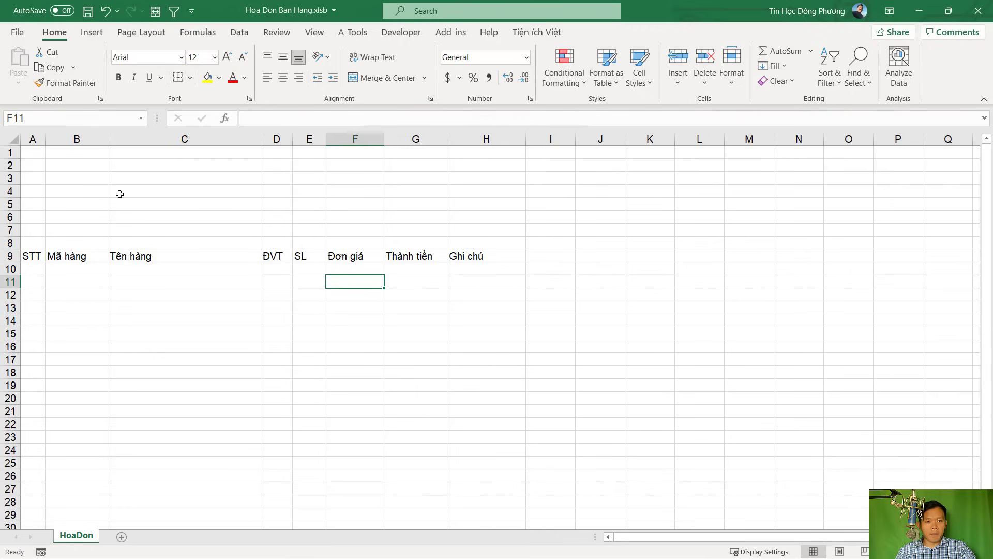
drag(34, 256, 484, 258)
click(484, 295)
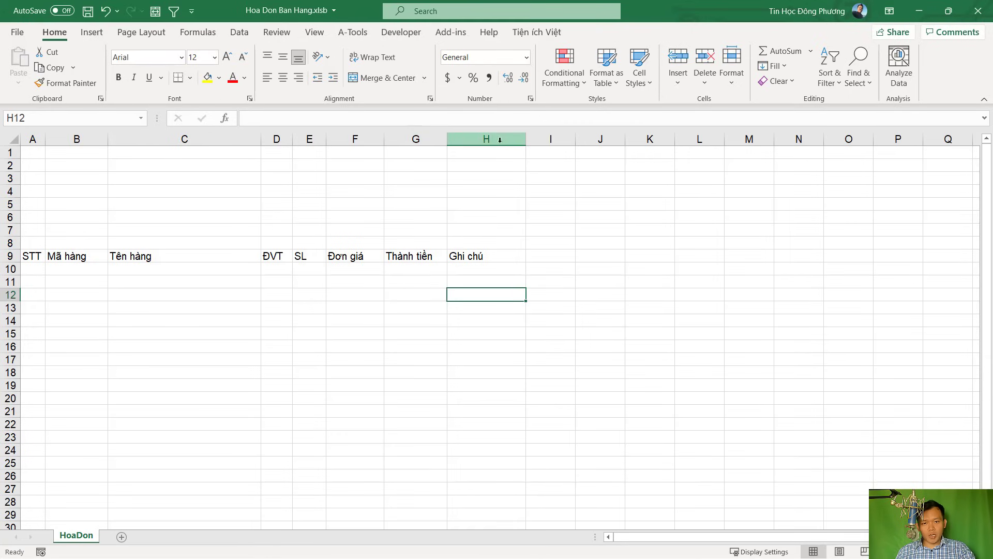
click(474, 324)
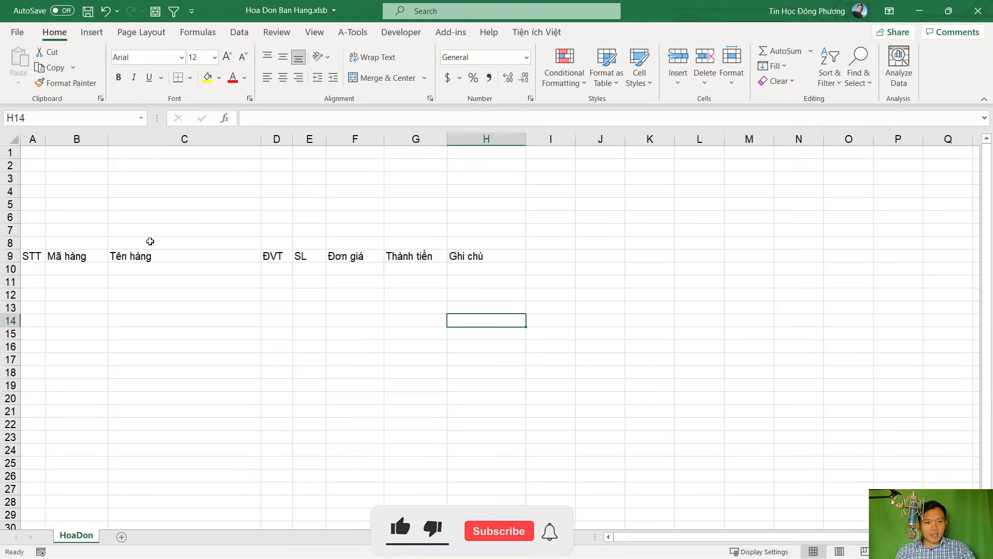
click(31, 152)
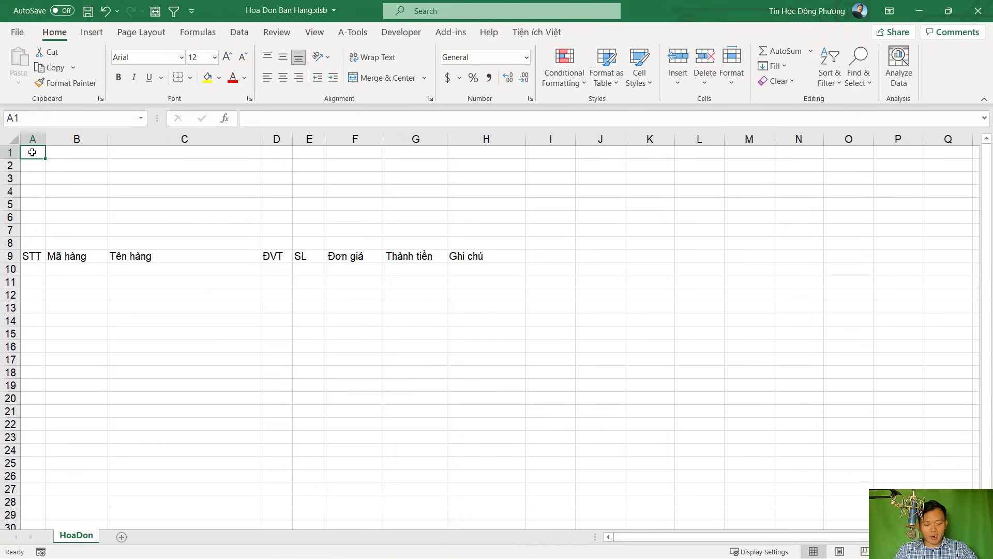
Enter CỬA HÀNG VẬT LIỆU XÂY DỰNG XYZ in A1 and the shop's phone line in A2
text(CON)
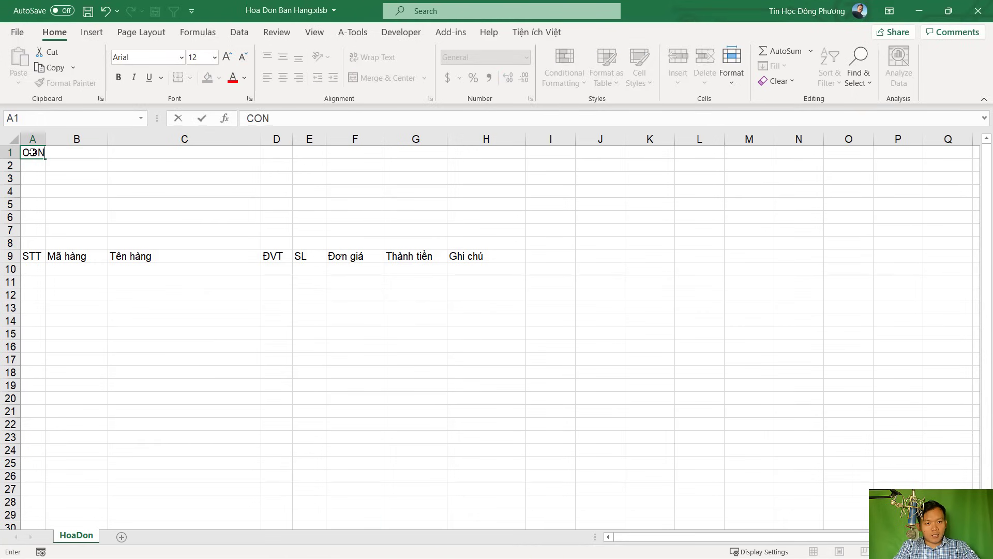
text(GO TY CỔ PH)
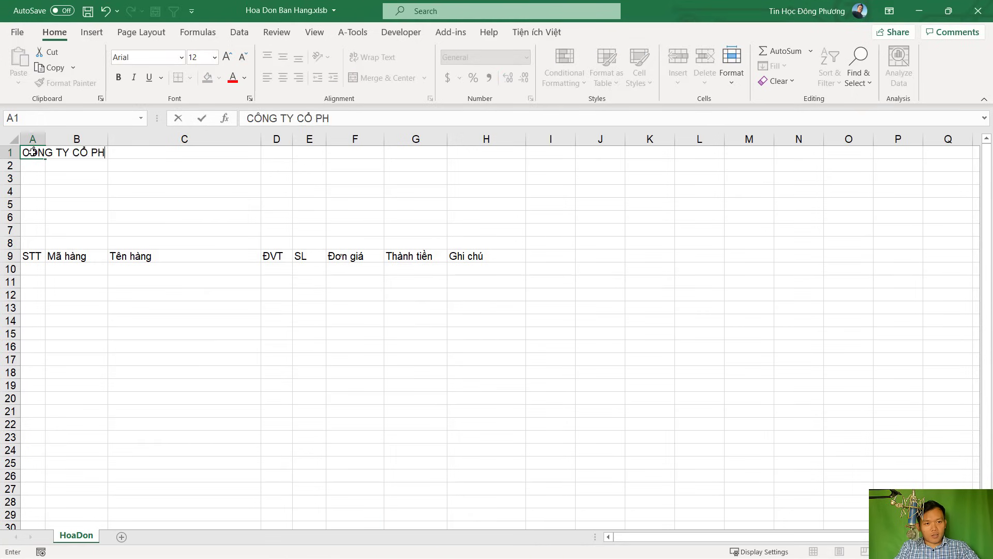
key(BackSpace)
key(BackSpace)
key(BackSpace)
key(BackSpace)
key(BackSpace)
key(BackSpace)
key(BackSpace)
key(BackSpace)
key(BackSpace)
key(BackSpace)
key(BackSpace)
key(BackSpace)
key(BackSpace)
text(CỬA HÀNG VÂ )
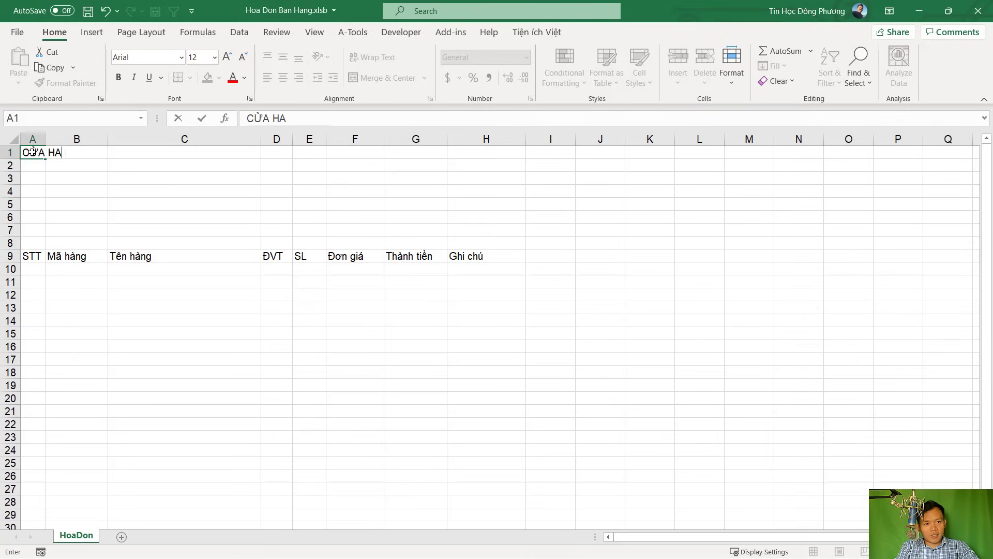
text(jT LIỆU XÂY DƯNG )
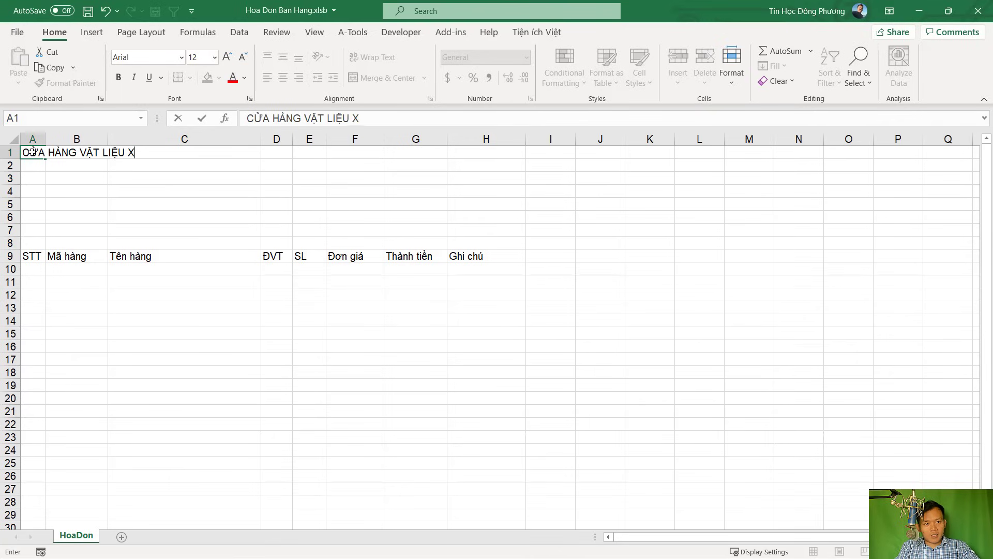
text(X)
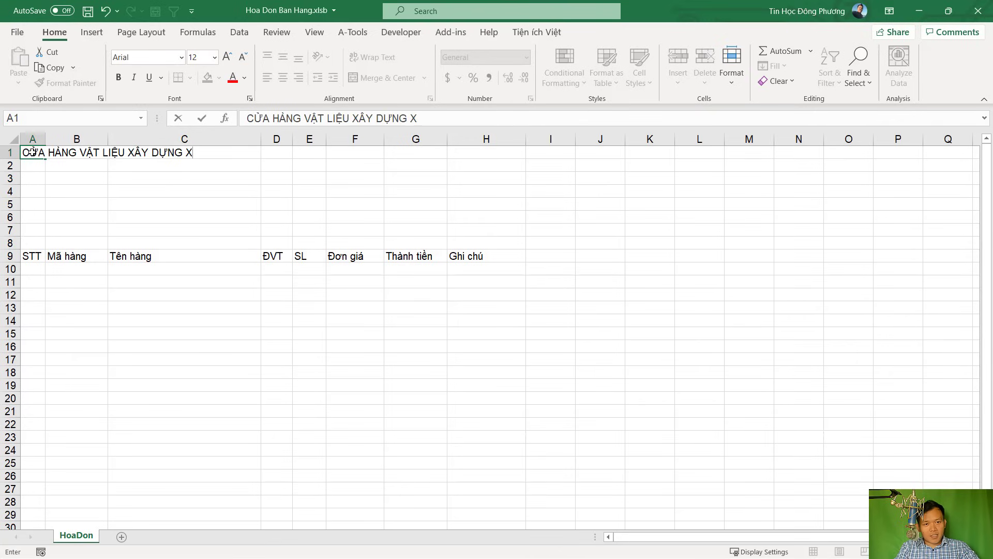
text(YZ)
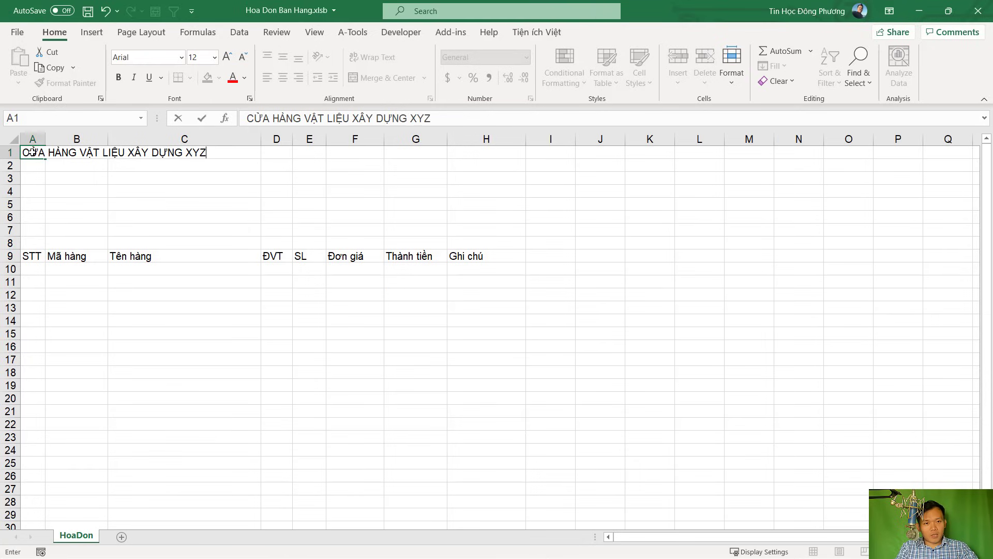
key(Return)
text(ĐI)
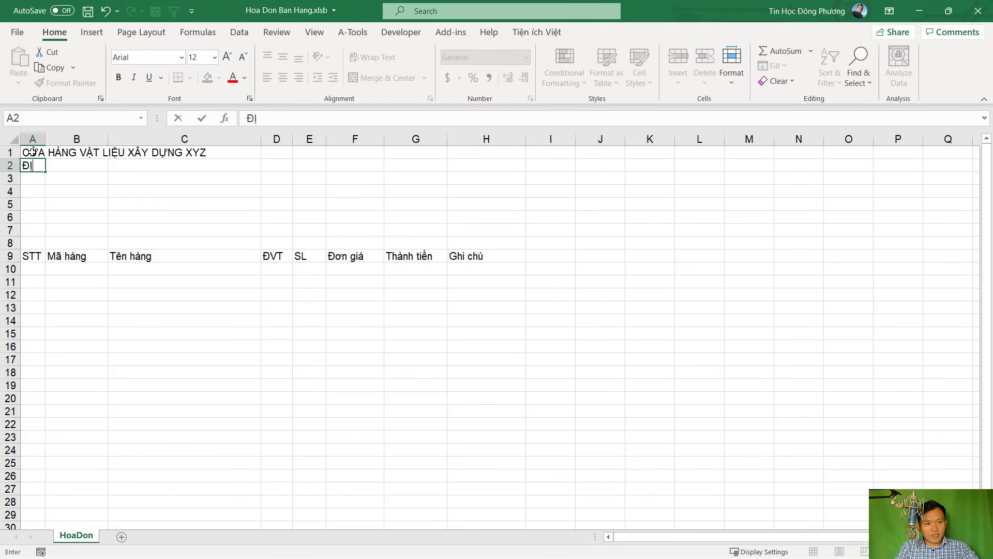
text(ỆN T)
key(BackSpace)
key(BackSpace)
key(BackSpace)
text(ieện thoại)
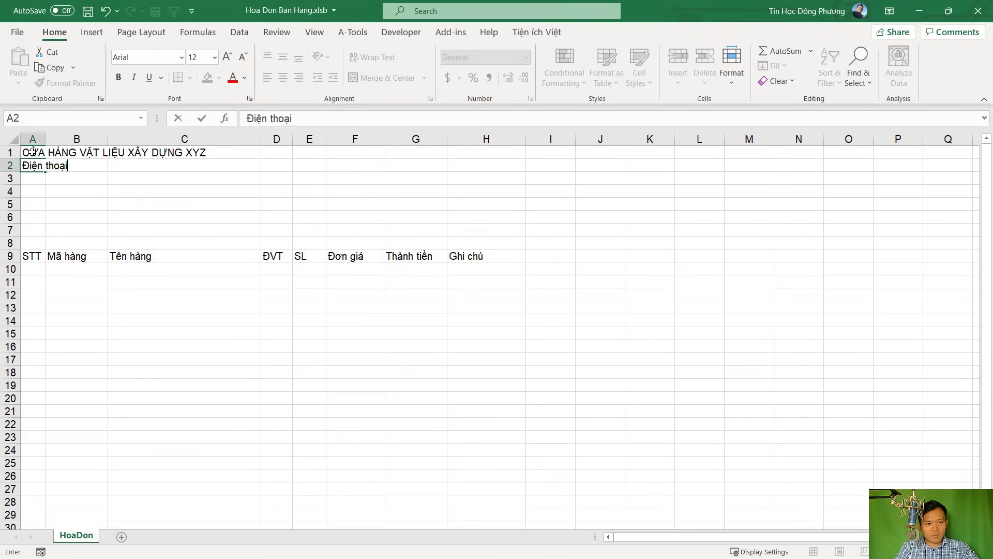
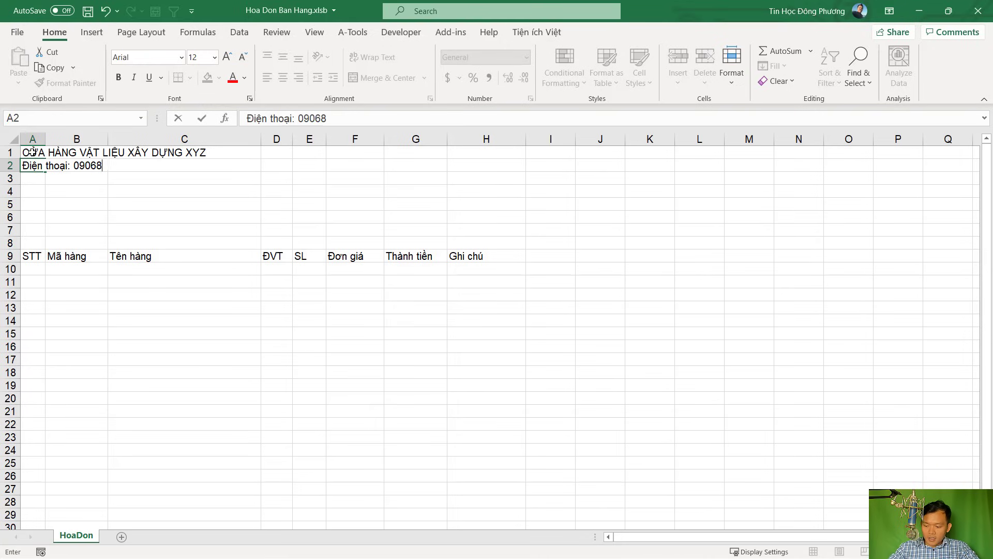
key(ctrl+Return)
Add the shop's address line in A3 and the 'Chuyên kinh doanh VLXD, Sắt thép…' line in A4
key(Down)
text(Địa chỉ)
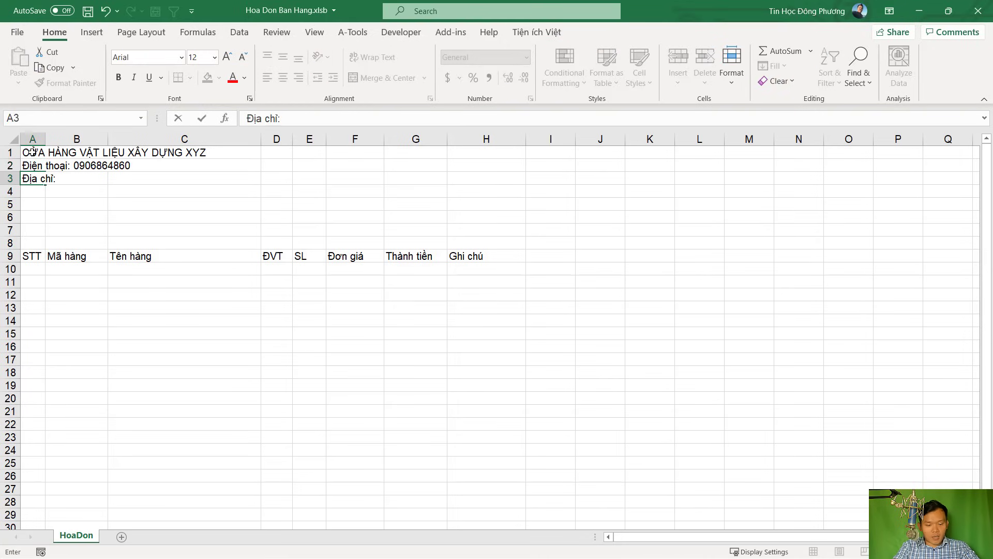
text(: Quận )
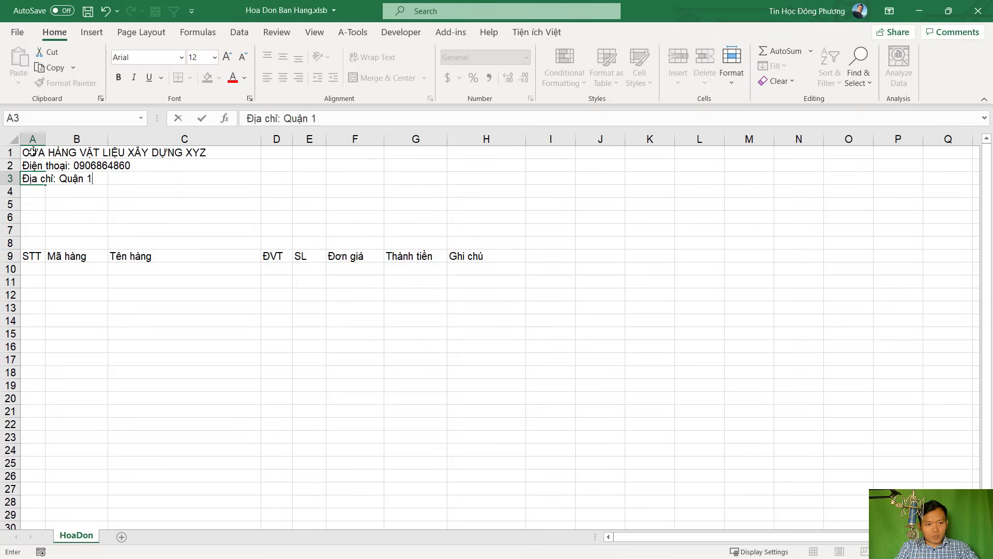
text(1, Tha)
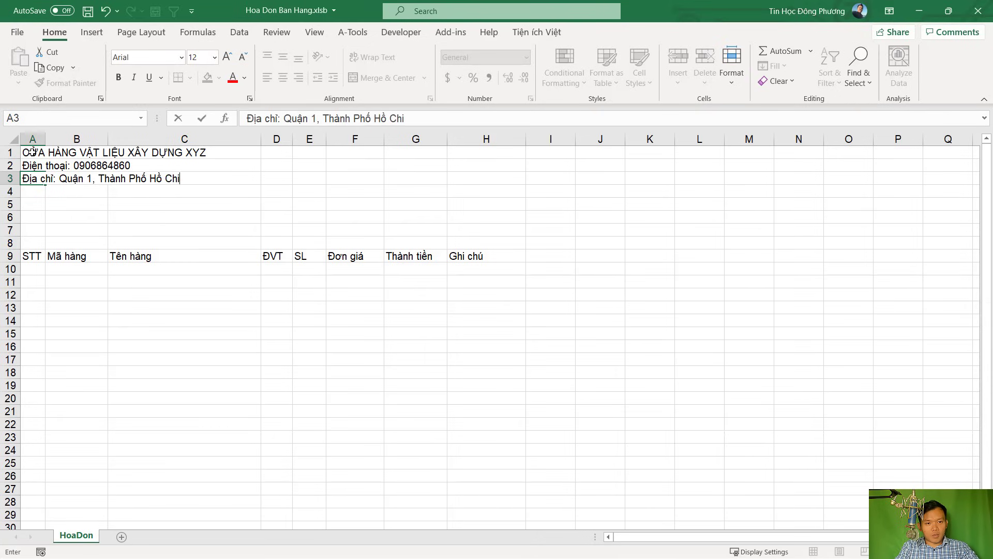
text(í Minh)
key(Return)
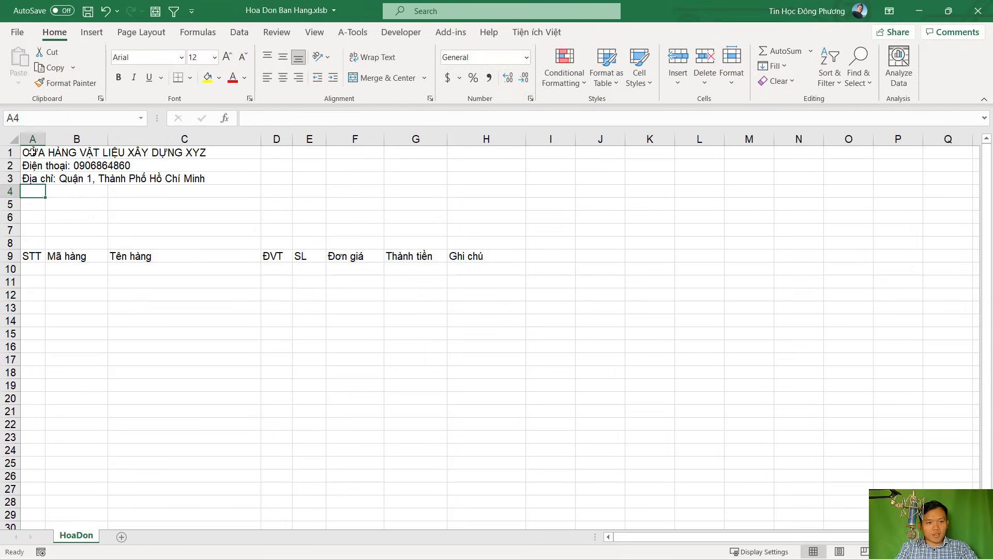
text(Chuyên k)
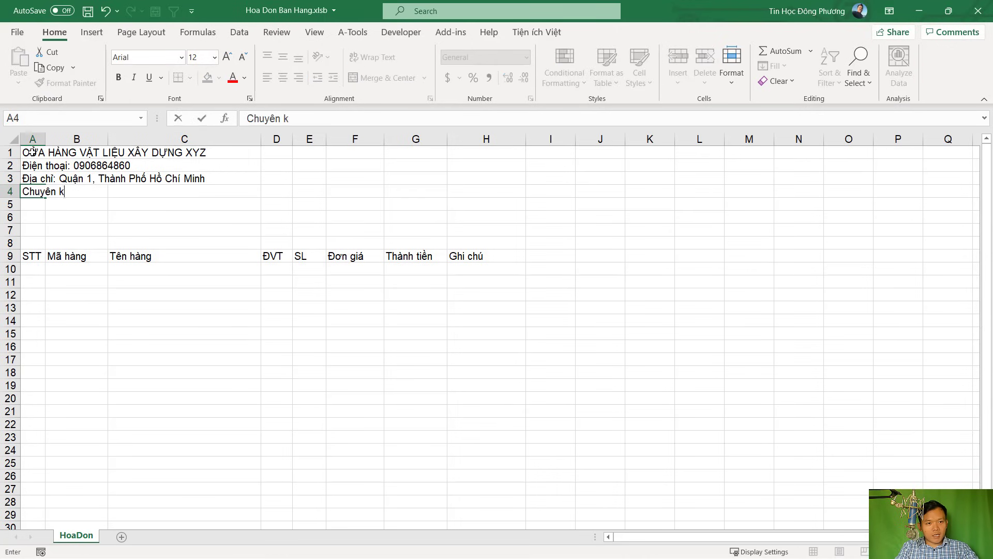
text(inh doanh VL)
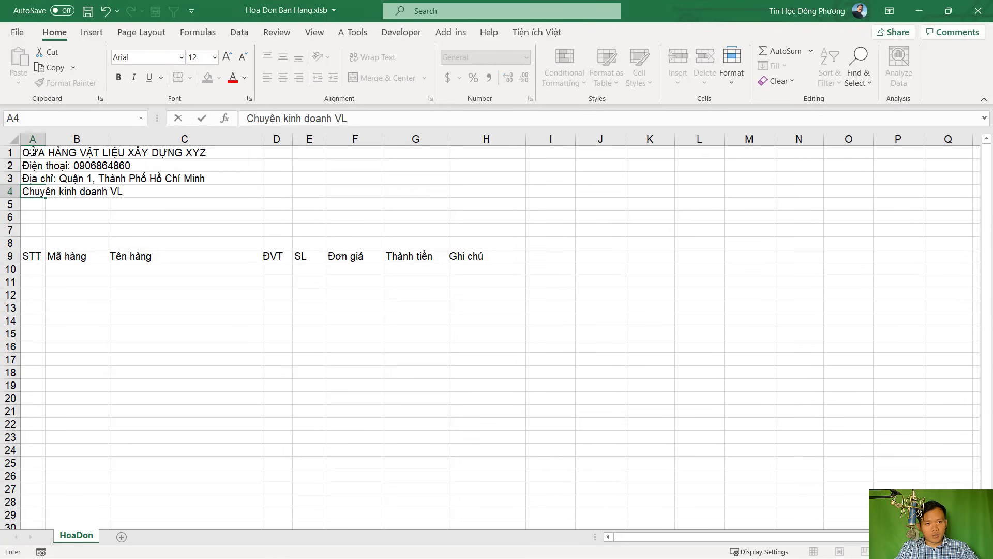
text(XD, S)
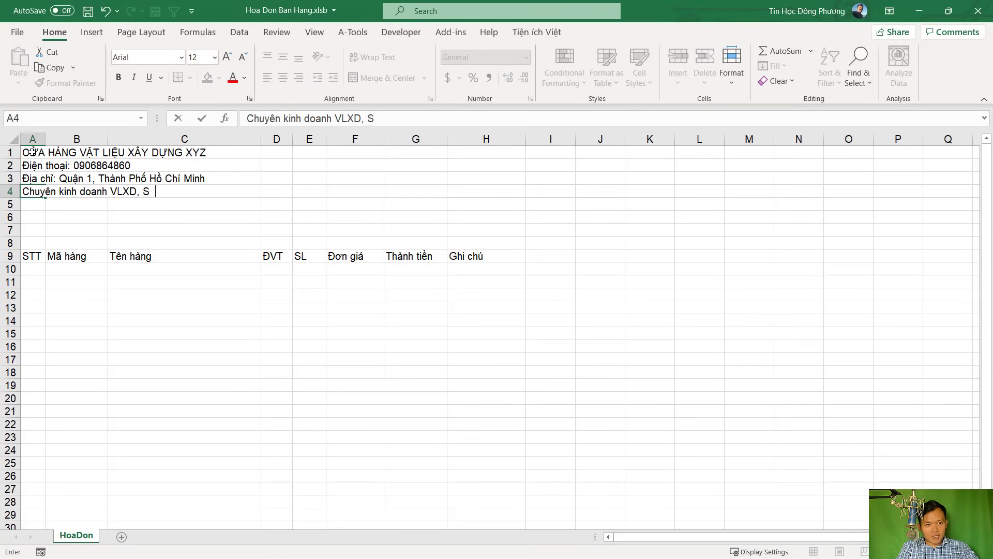
text(ắt thép, Nhôm kính)
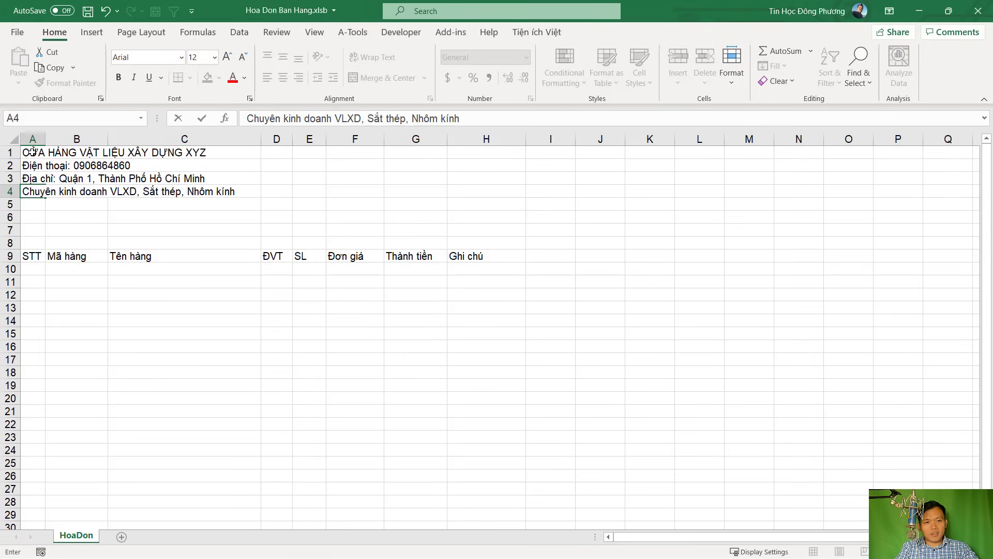
key(Return)
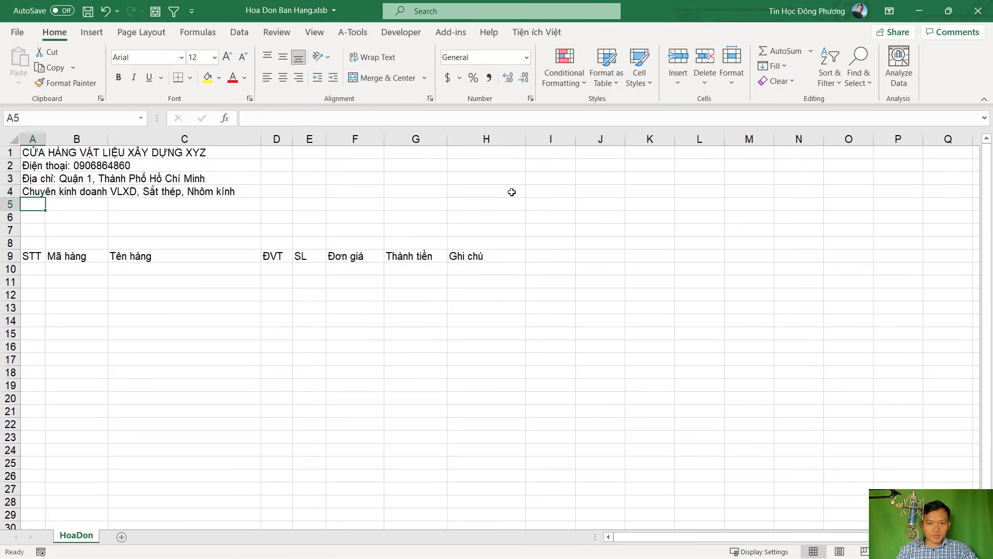
Enter the customer labels Tên khách hàng: in A6 and Địa chỉ: in A7
click(512, 190)
click(435, 148)
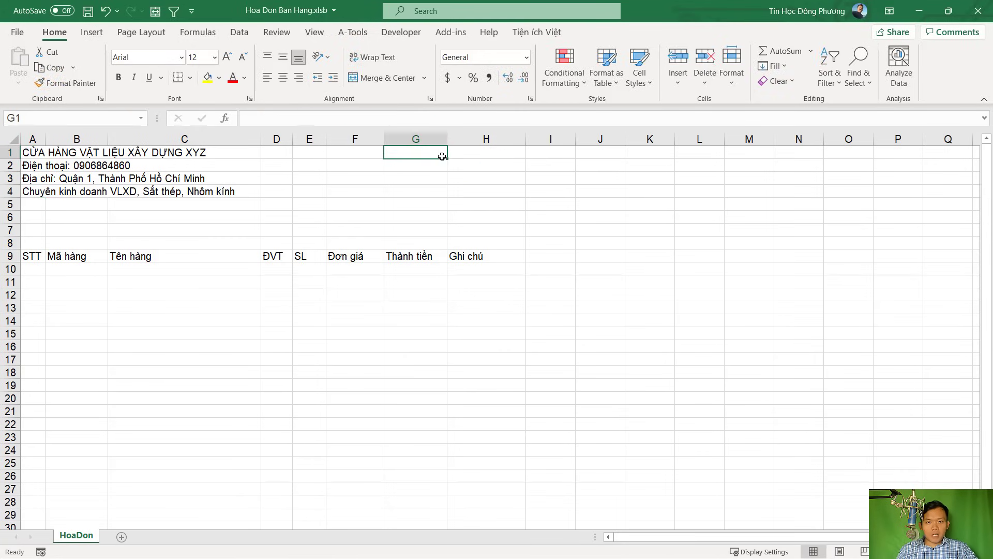
click(435, 170)
click(433, 178)
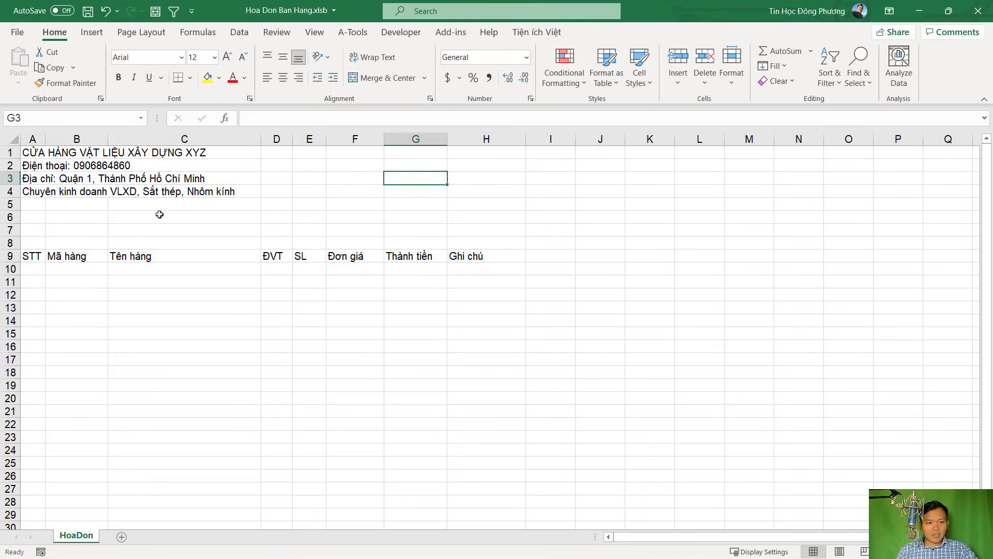
click(10, 217)
click(32, 217)
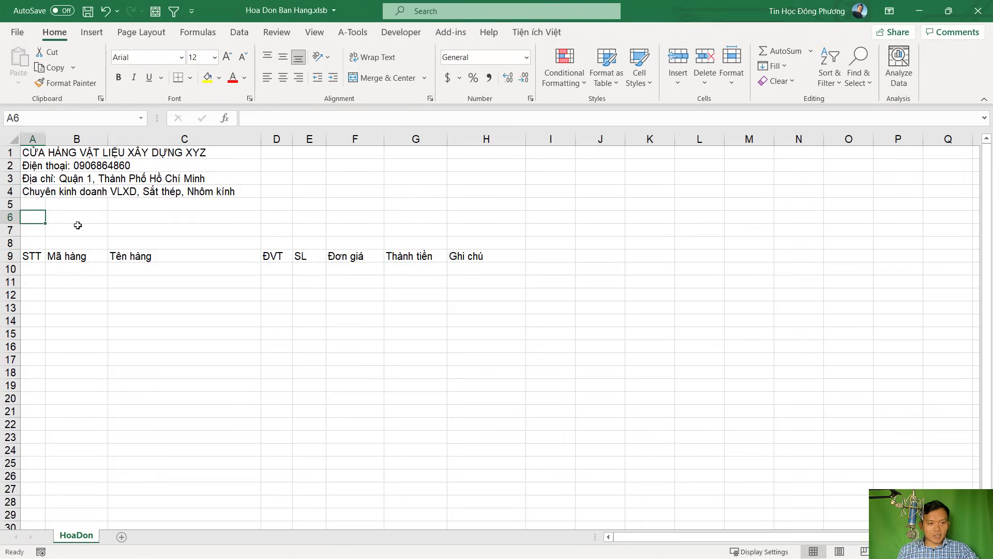
text(Tên )
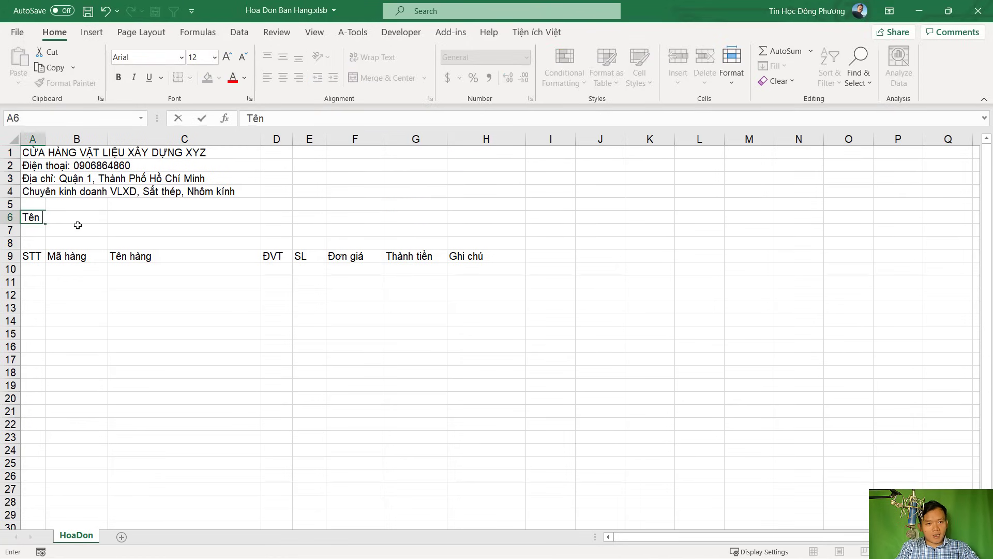
text(khách hang:)
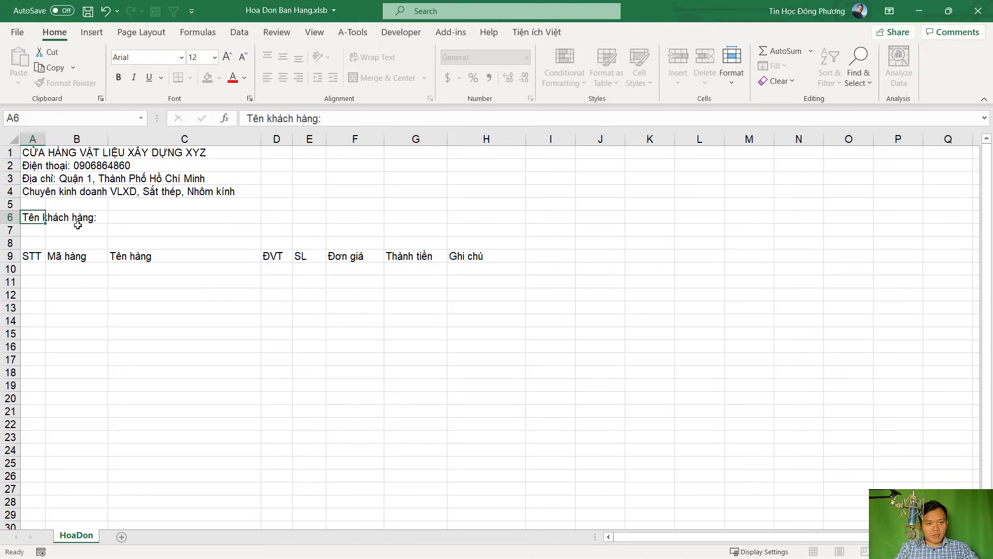
click(171, 217)
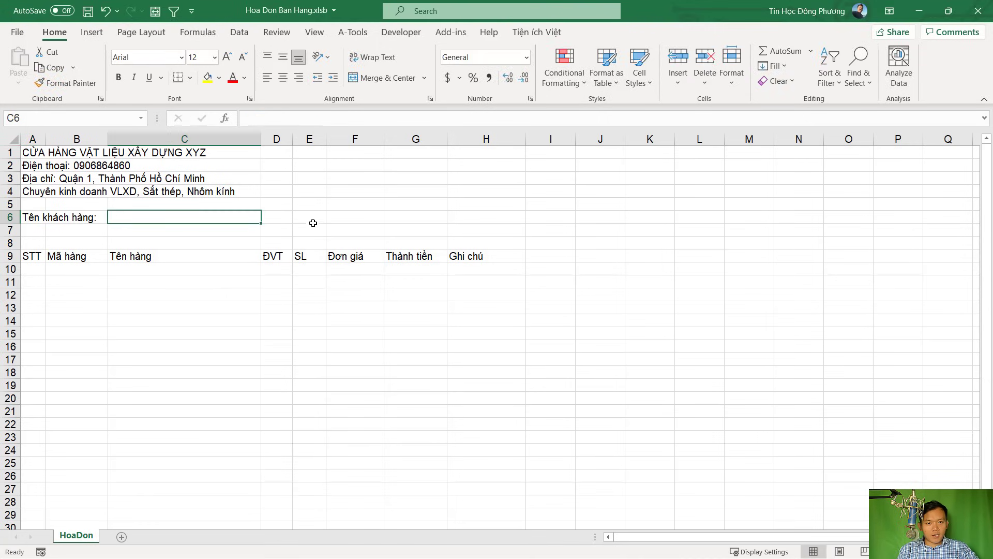
key(Right)
key(Right)
key(Right)
key(Right)
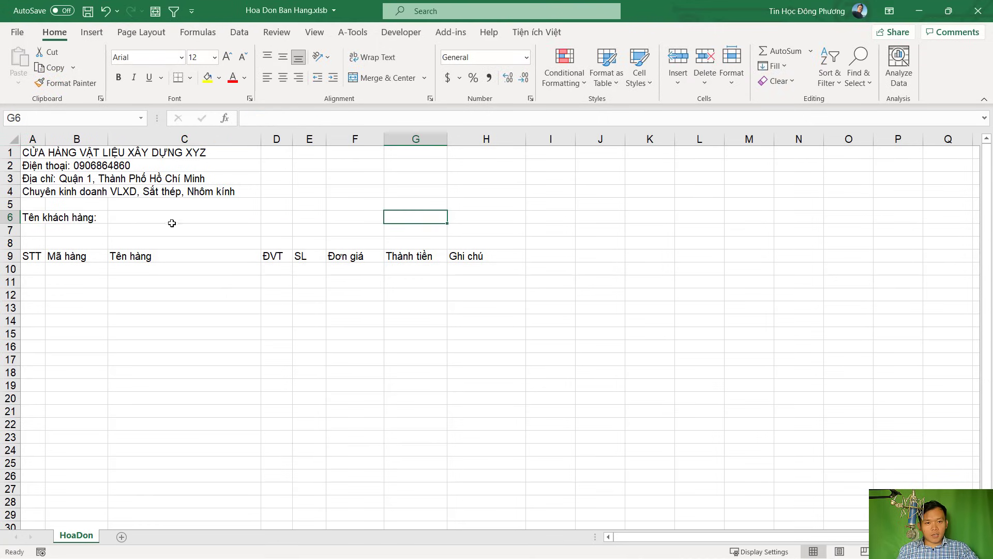
click(33, 230)
text(Địa)
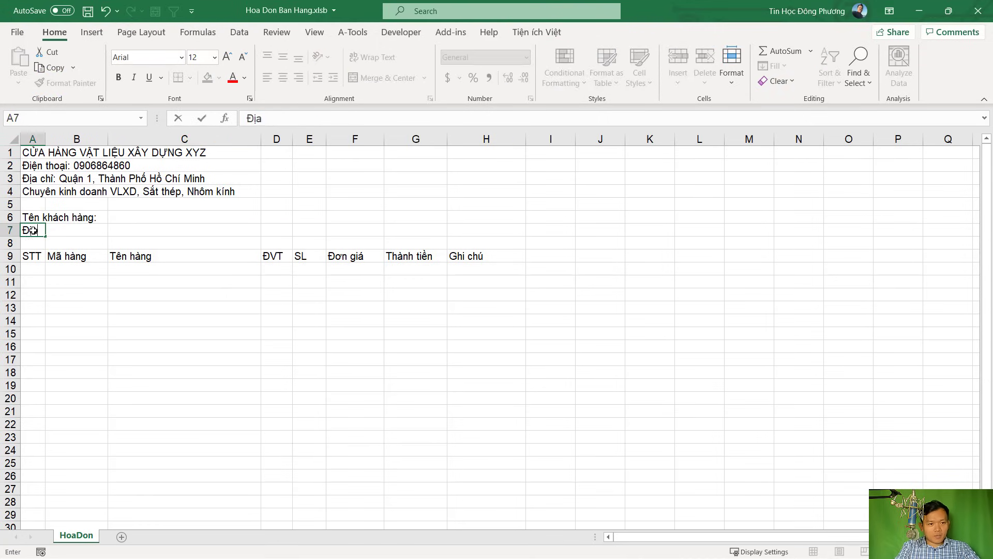
text( chỉ:)
key(Right)
key(Right)
key(Right)
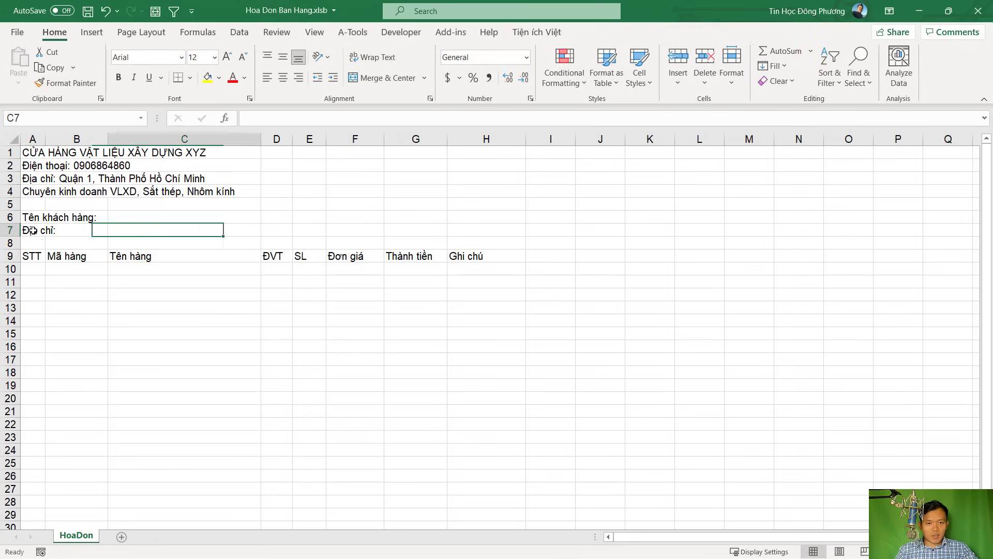
Place Điện thoại: in F6 and Ghi chú: in F7, then select the A6:H7 customer block
click(408, 218)
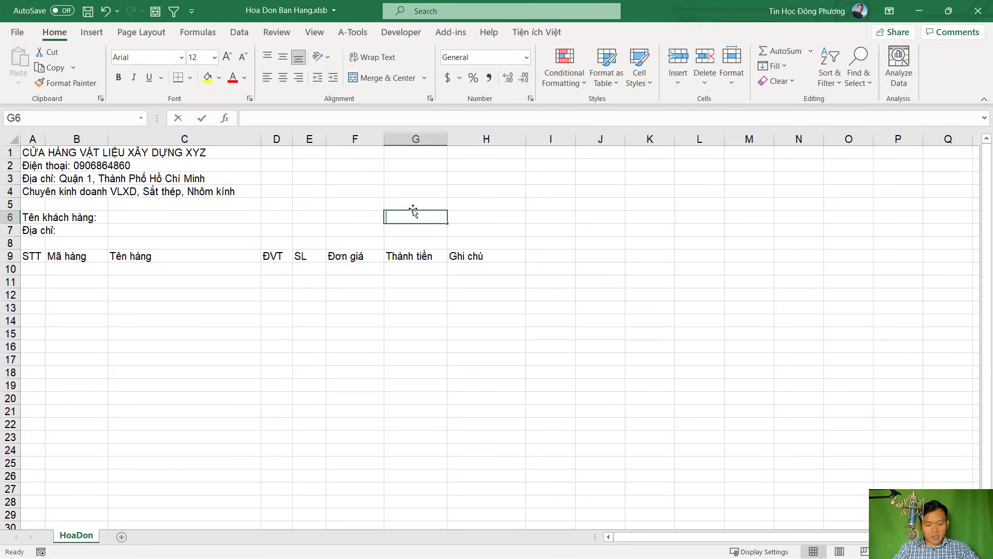
text(Đien thoa)
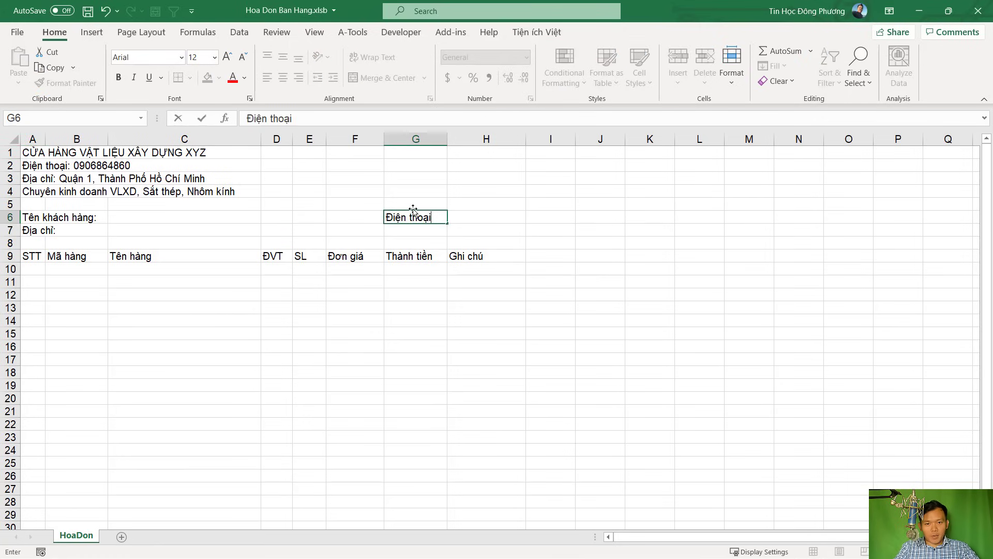
text(i:)
key(Tab)
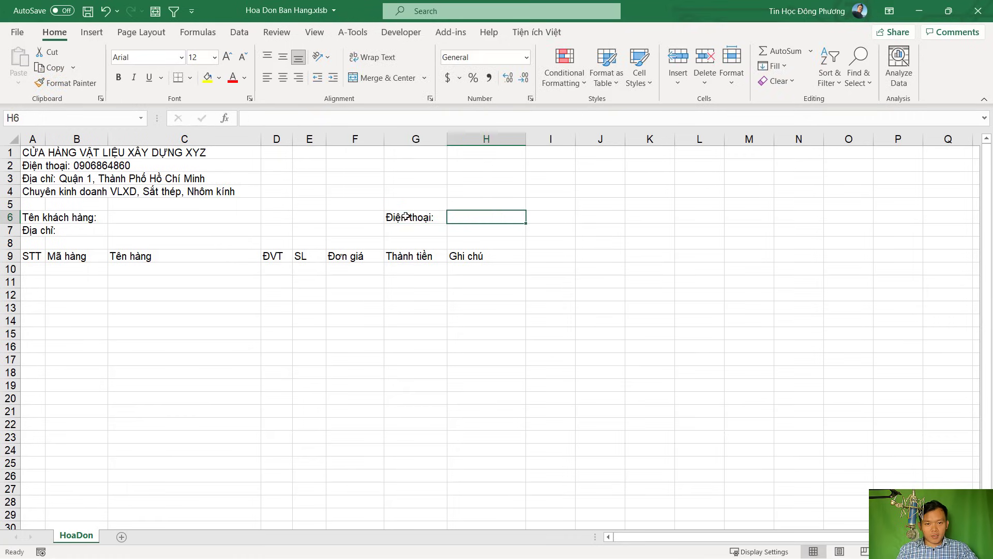
click(414, 220)
drag(415, 224, 366, 223)
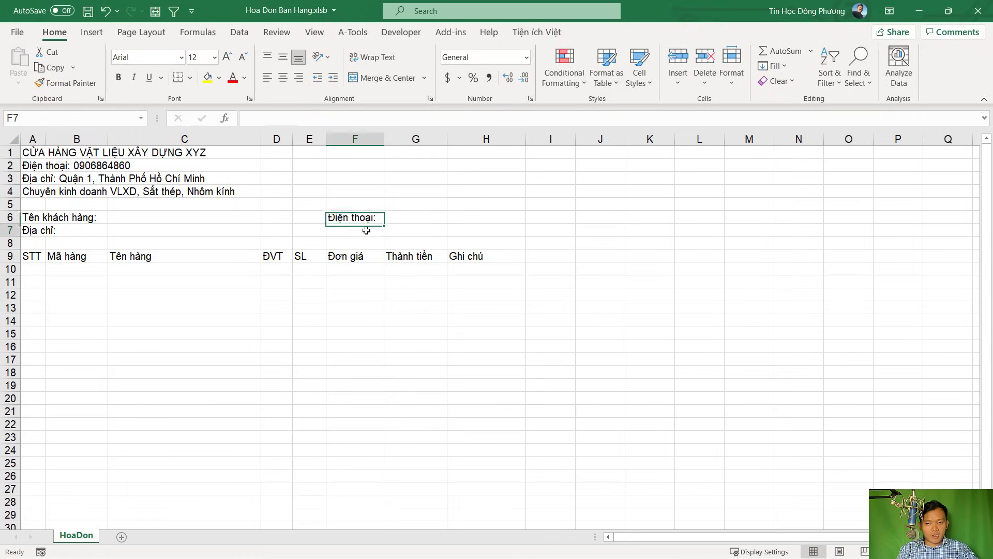
click(366, 230)
text(Ghi chú:)
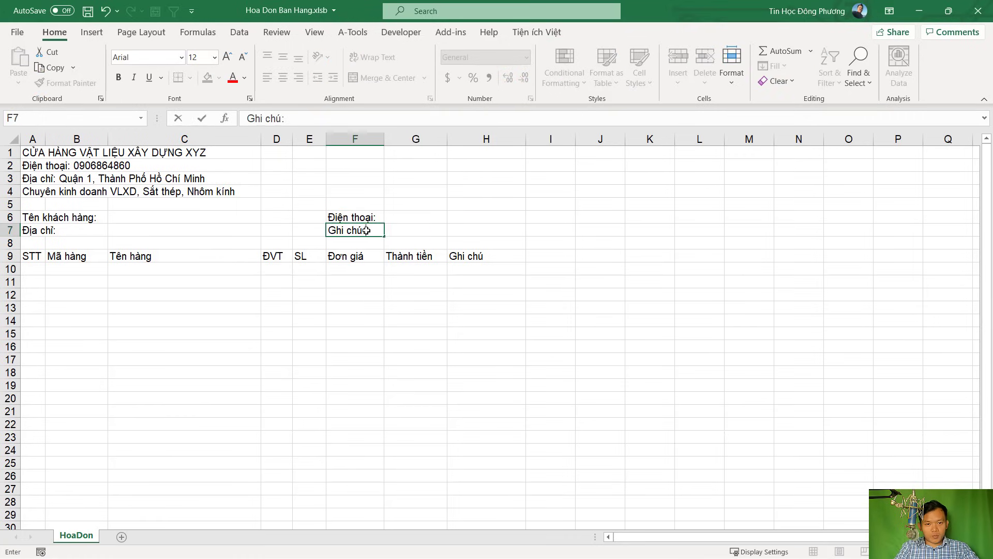
key(Return)
key(Right)
click(135, 221)
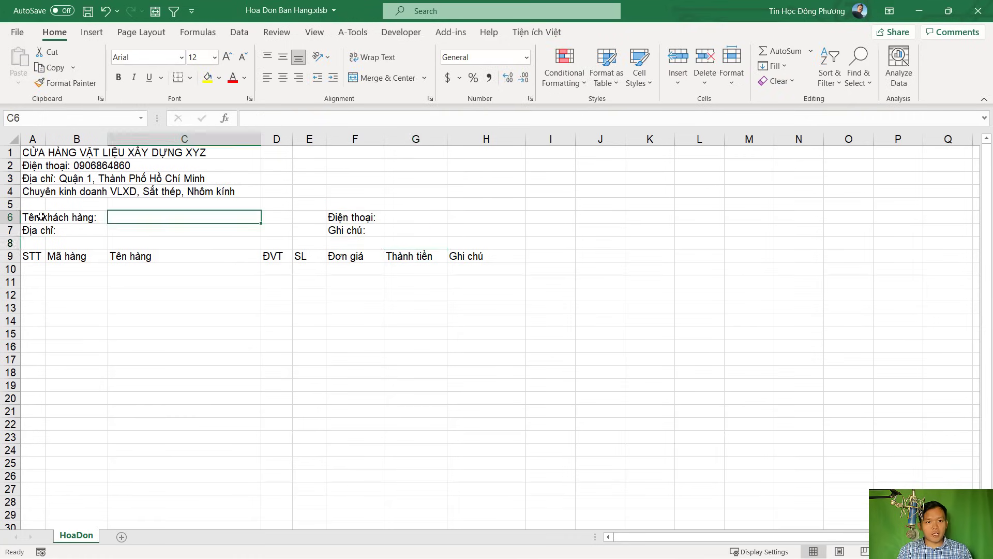
drag(31, 220, 506, 228)
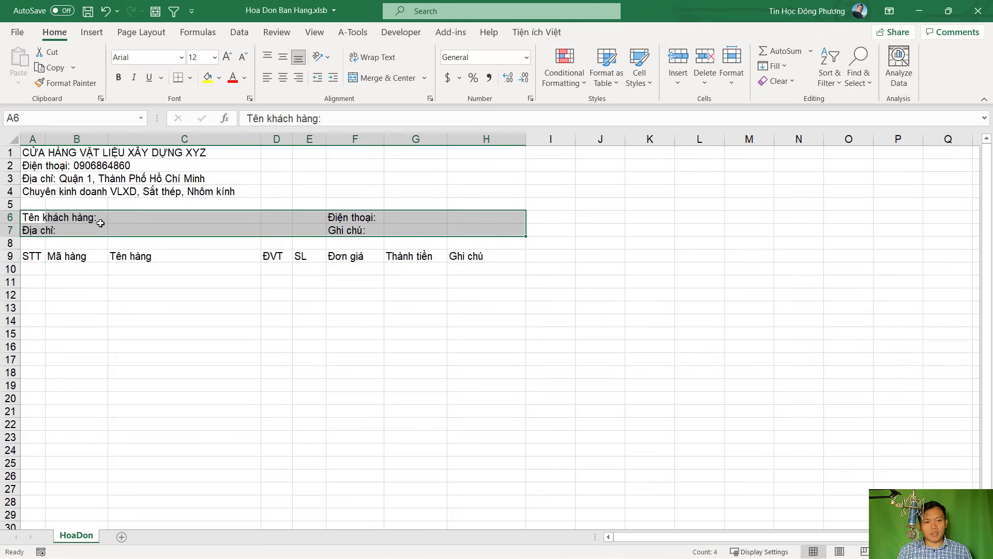
click(202, 320)
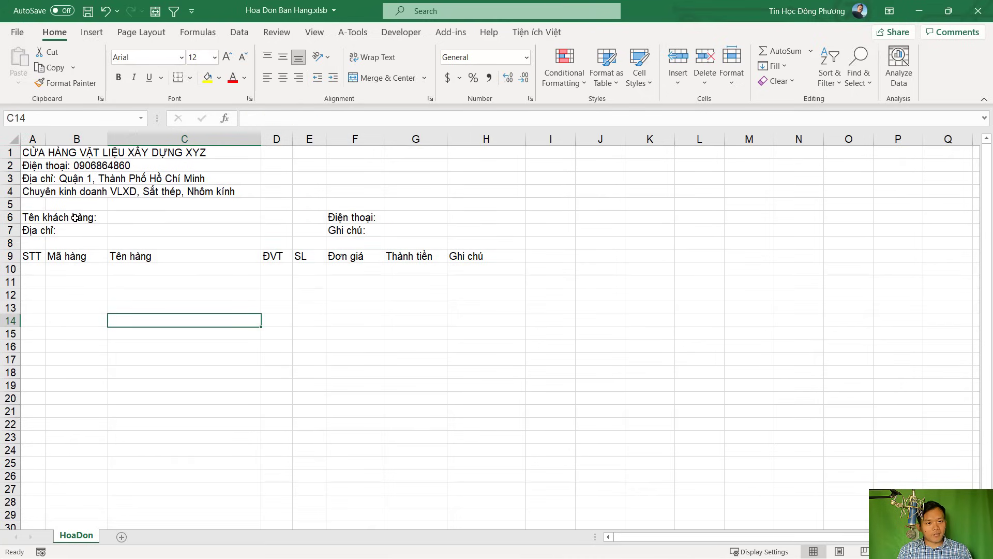
Insert two empty rows at row 6 above the customer fields
click(7, 217)
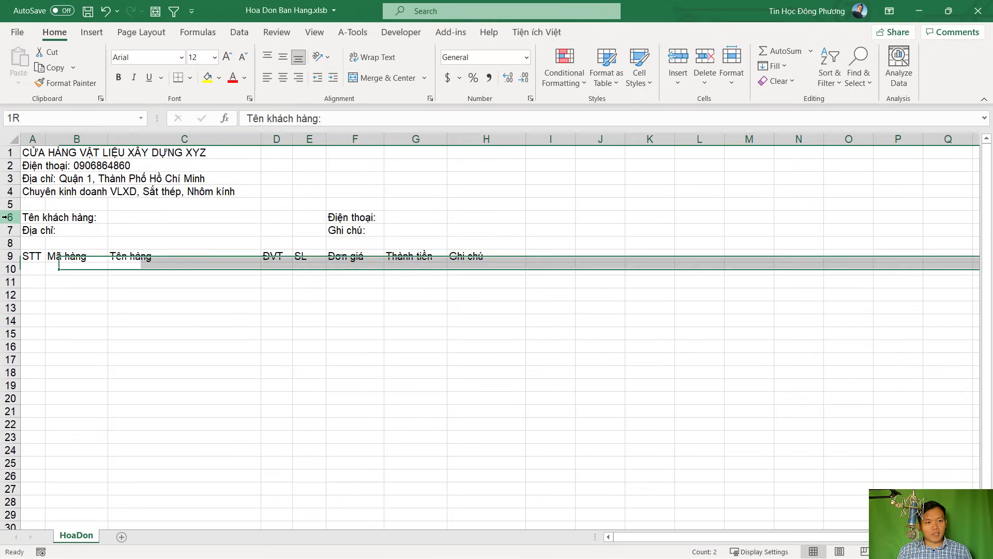
right_click(6, 217)
click(38, 327)
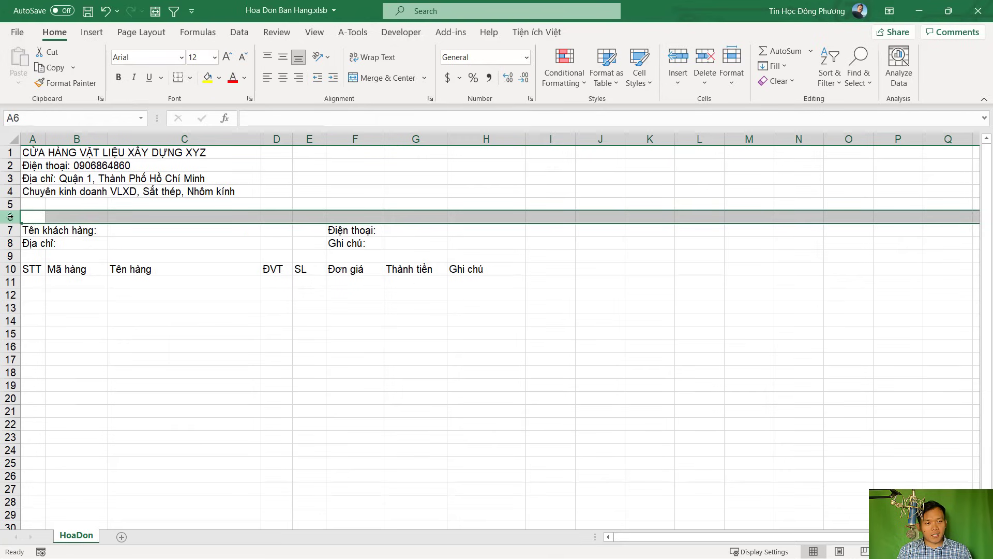
right_click(10, 217)
click(38, 327)
Merge A6:H6 and enter a bold 18-pt HÓA ĐƠN BÁN LẺ title there
click(355, 308)
drag(32, 217, 506, 217)
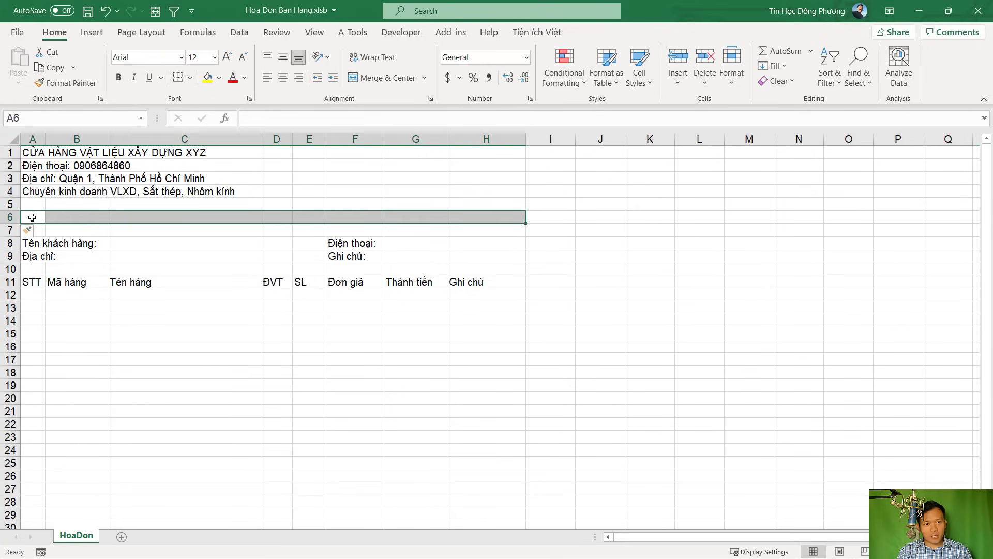
drag(32, 217, 488, 217)
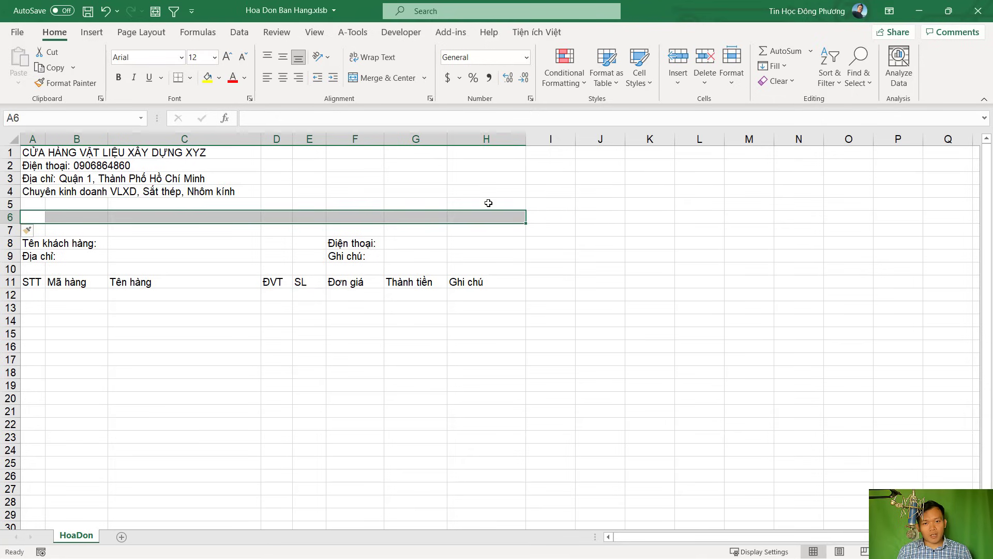
click(389, 79)
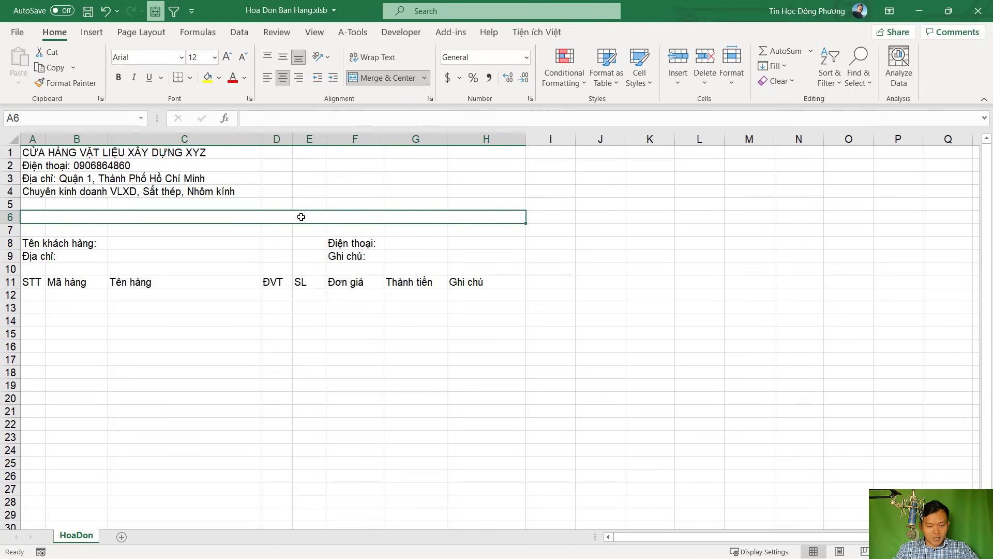
text(HÓA ĐƠN BA)
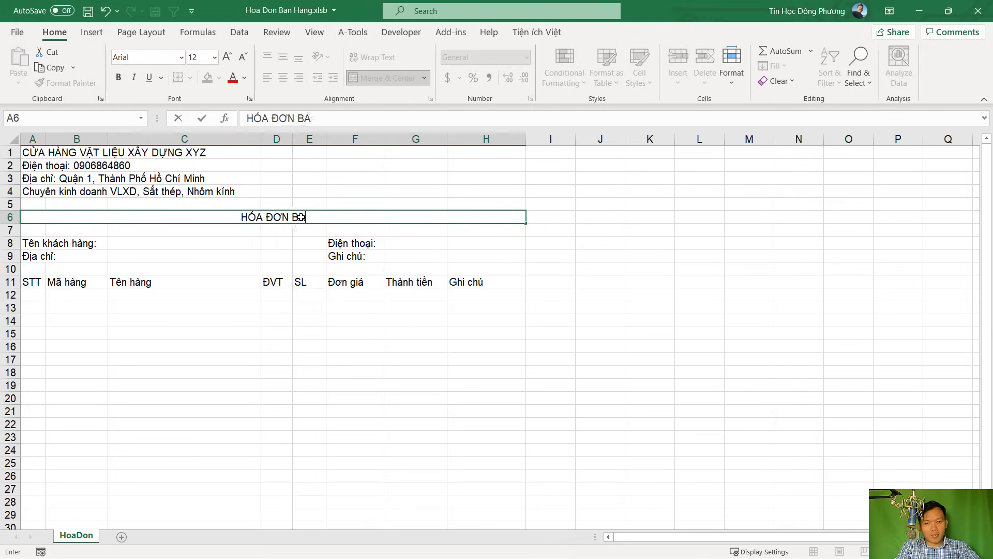
key(BackSpace)
text(ÁN LẺ)
key(Return)
click(301, 217)
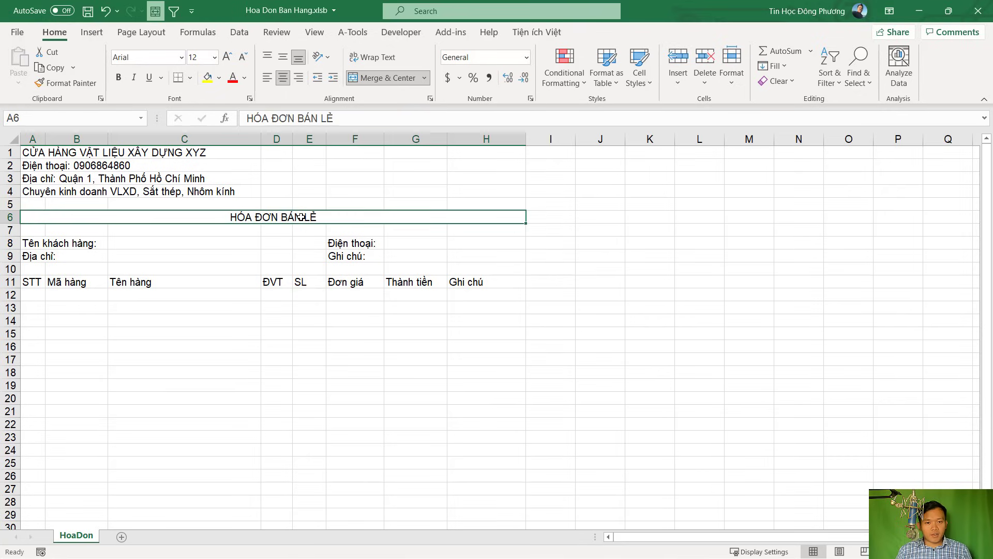
click(119, 78)
click(227, 57)
click(227, 57)
click(226, 57)
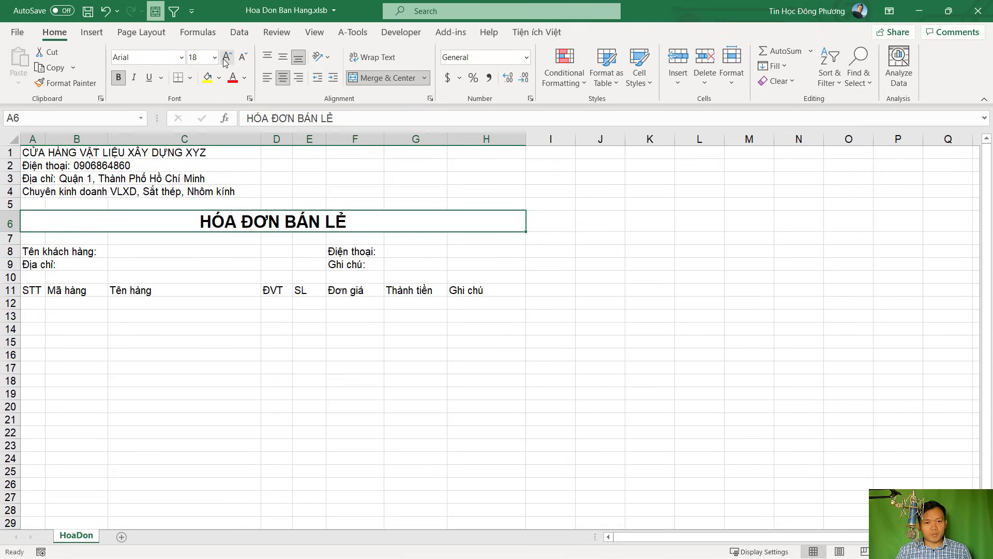
click(199, 254)
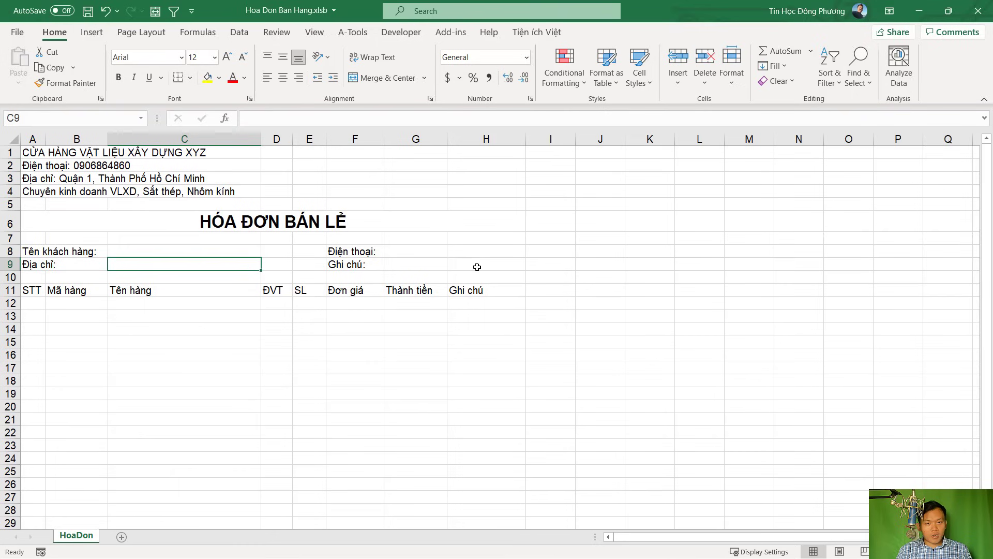
Merge G8:H8 and G9:H9 into single entry cells beside Điện thoại: and Ghi chú:
drag(428, 250, 482, 252)
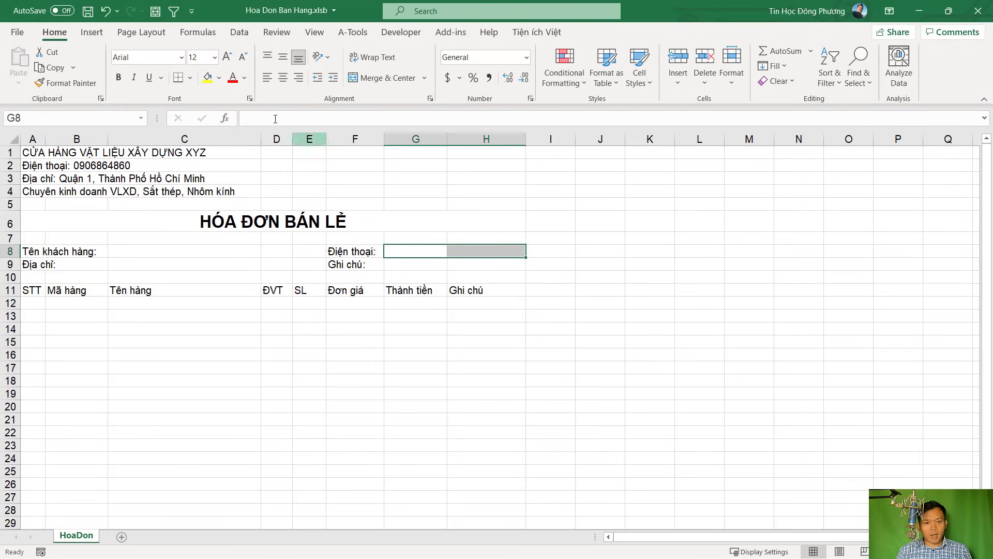
click(377, 79)
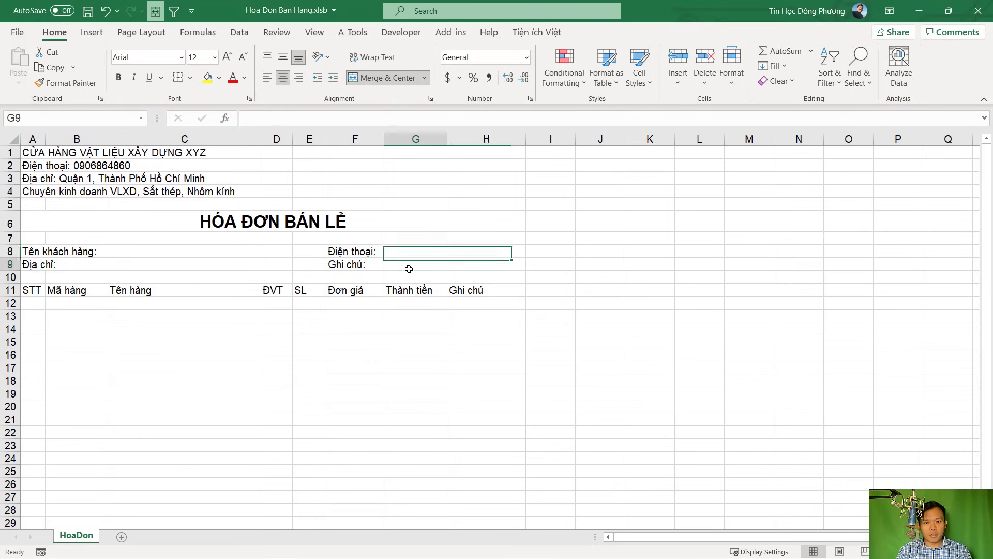
drag(406, 266, 459, 262)
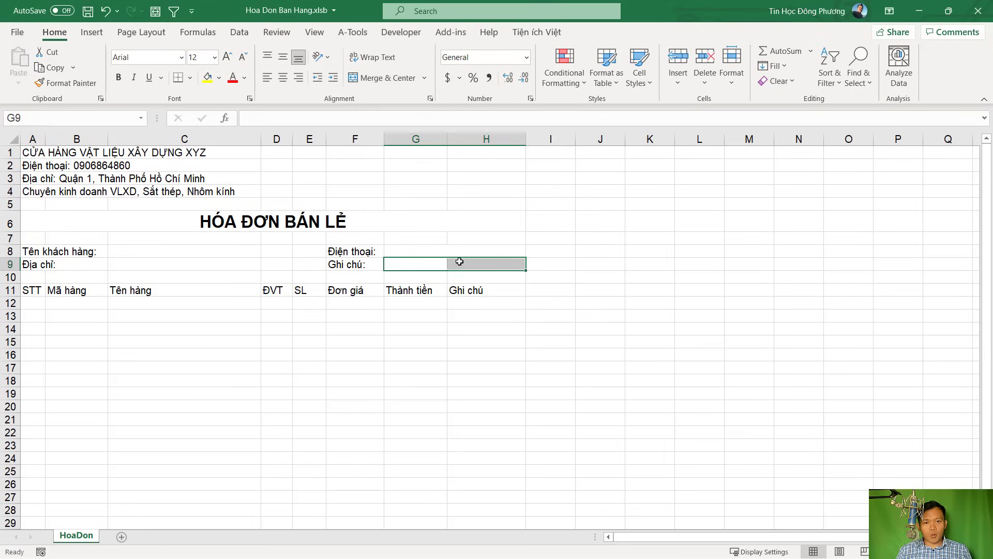
click(382, 78)
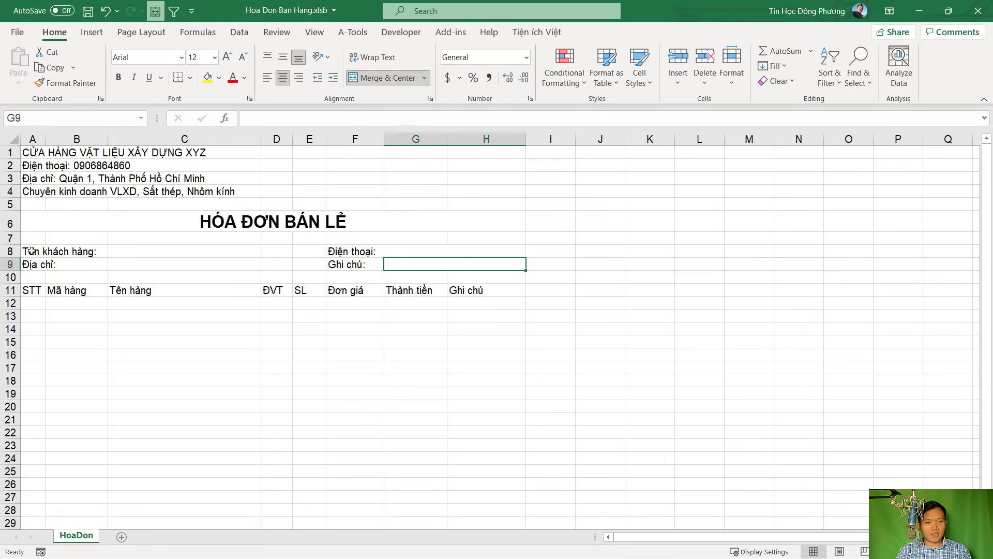
drag(34, 290, 477, 357)
Enter 1 in A12 and 2 in A13 to start the STT numbering
scroll(439, 386, down, 1)
scroll(312, 372, up, 1)
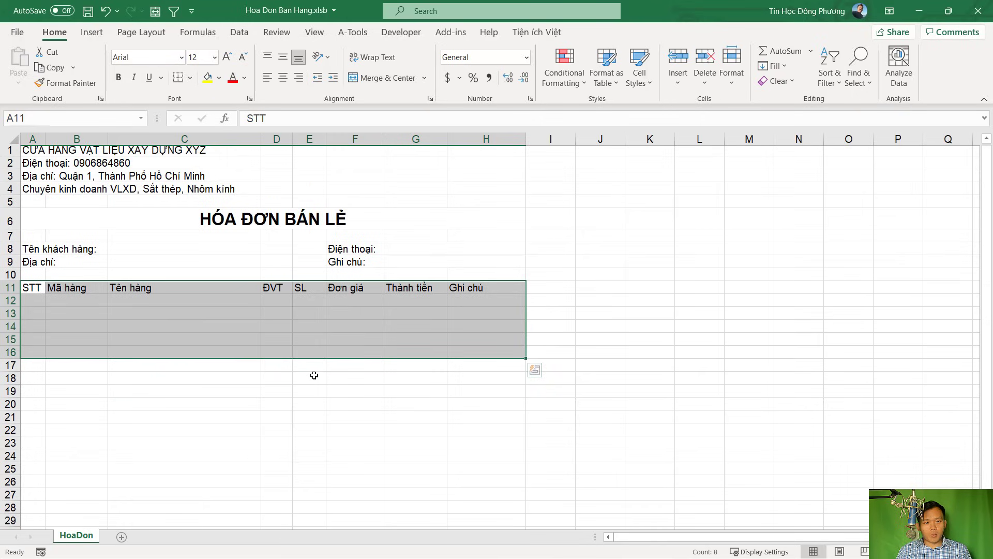
click(34, 303)
scroll(33, 304, down, 1)
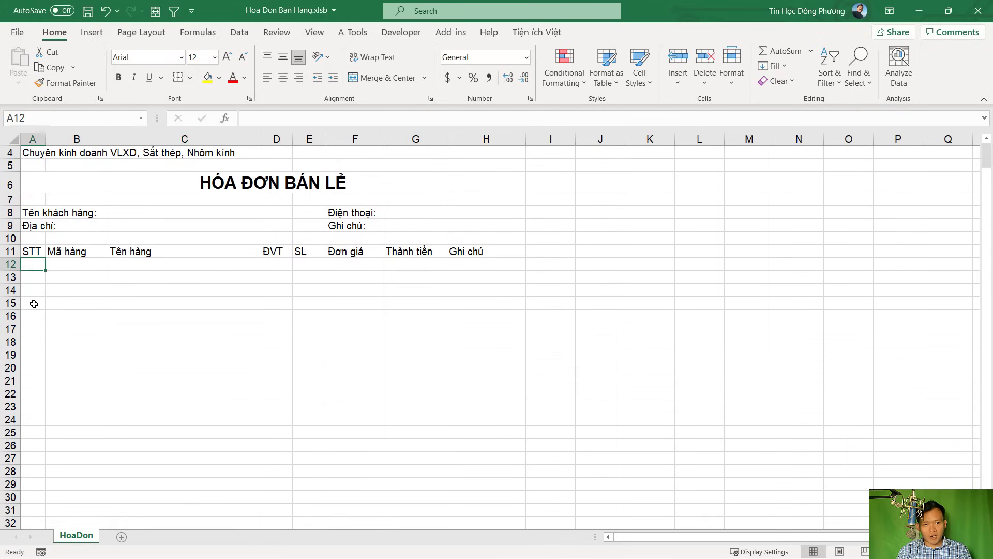
text(1)
key(Return)
text(2)
key(Return)
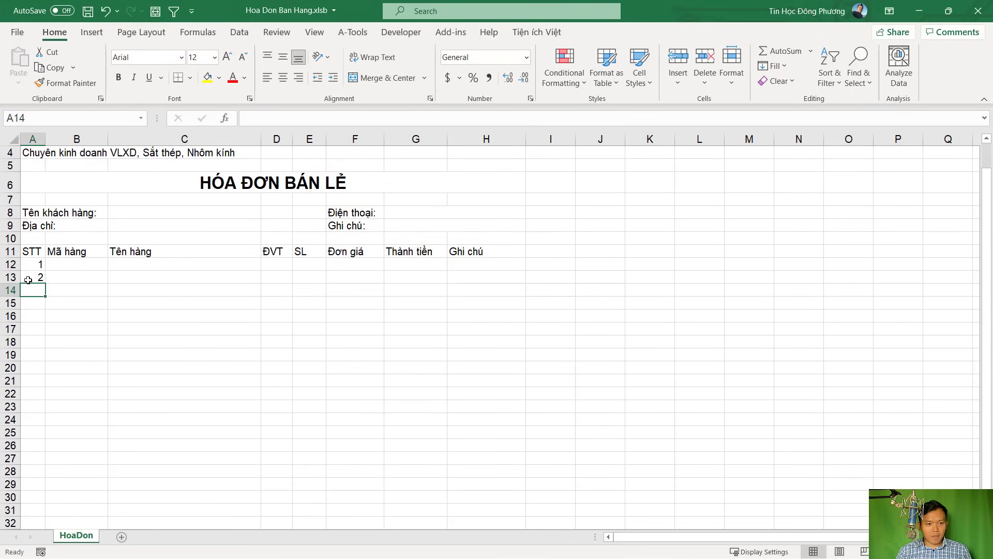
Extend the 1, 2 series down to A21 so the STT column reads 1 to 10
drag(36, 264, 35, 387)
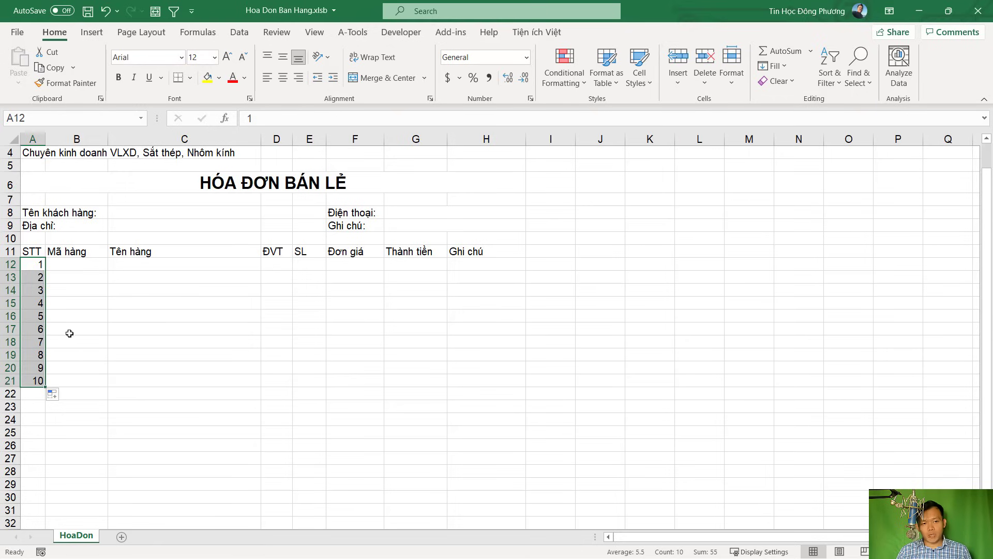
scroll(69, 333, down, 1)
scroll(67, 330, up, 3)
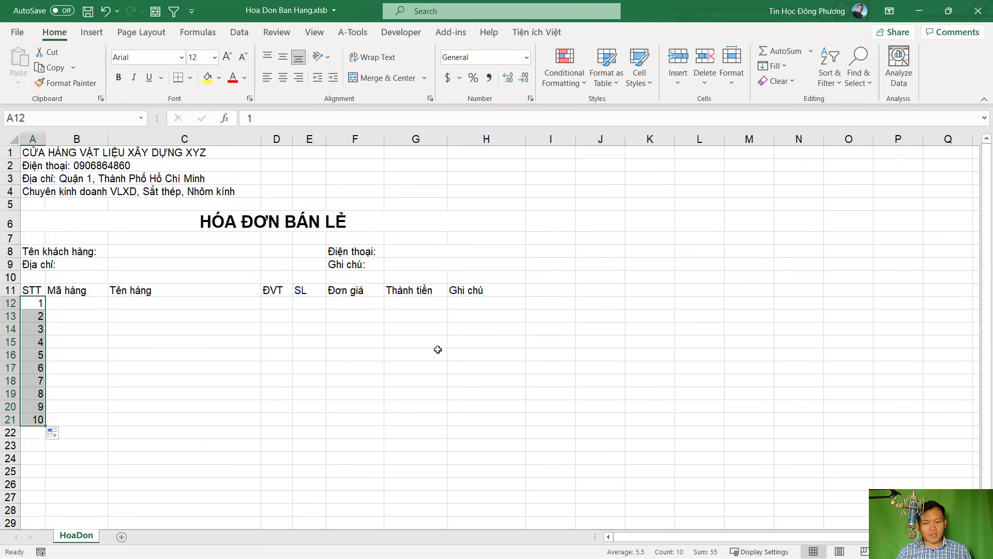
click(159, 434)
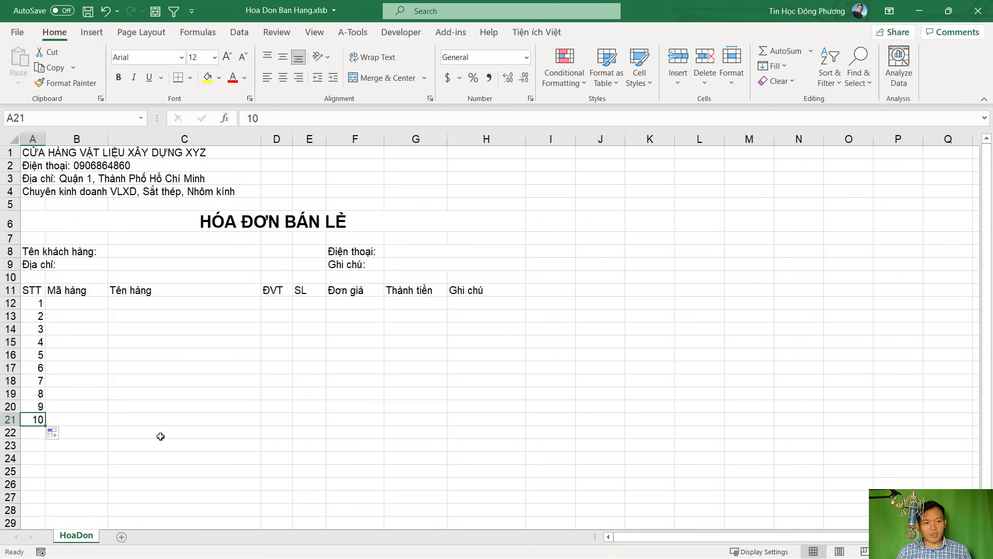
click(33, 430)
drag(34, 430, 473, 428)
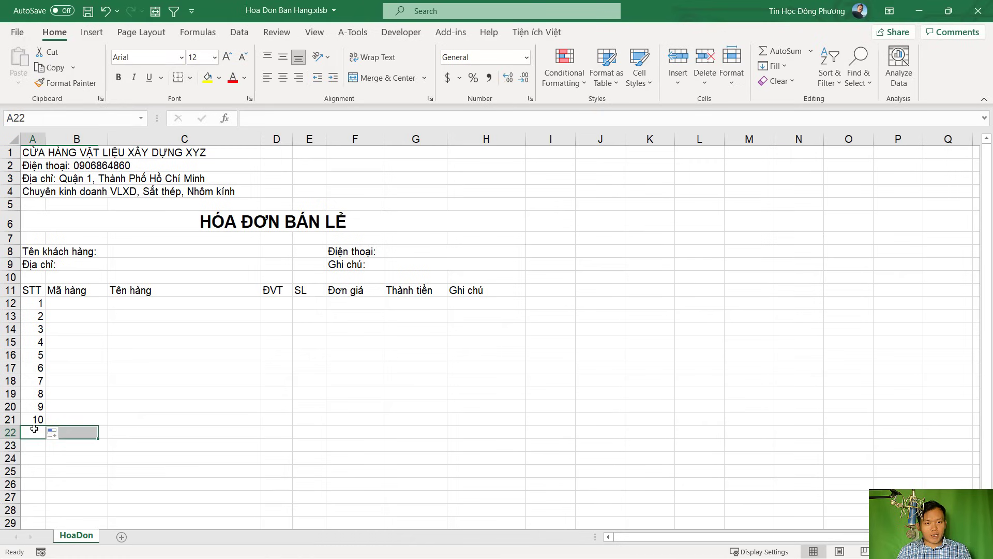
Enter the labels Tổng cộng: in B22 and Bằng chữ: in B23
click(186, 431)
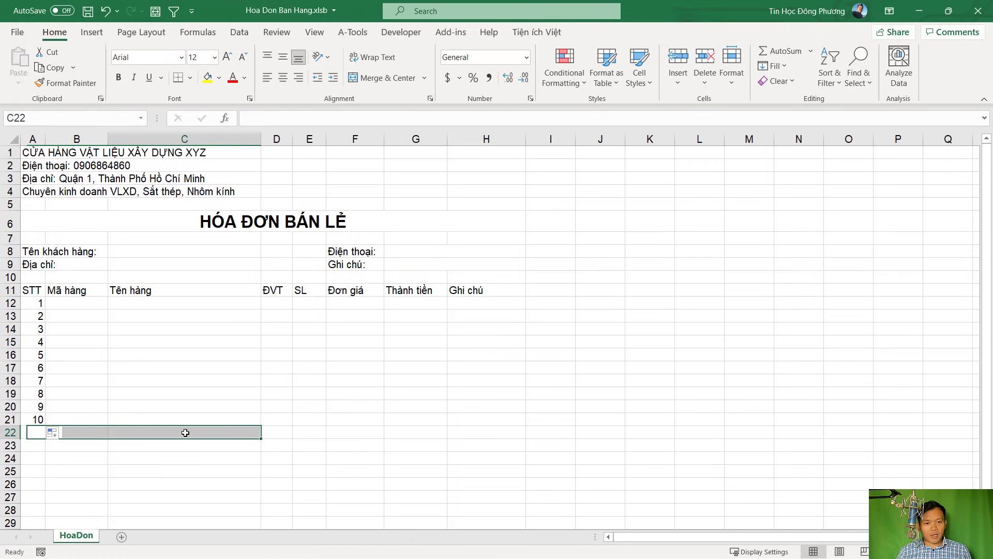
click(80, 429)
text(TÔng)
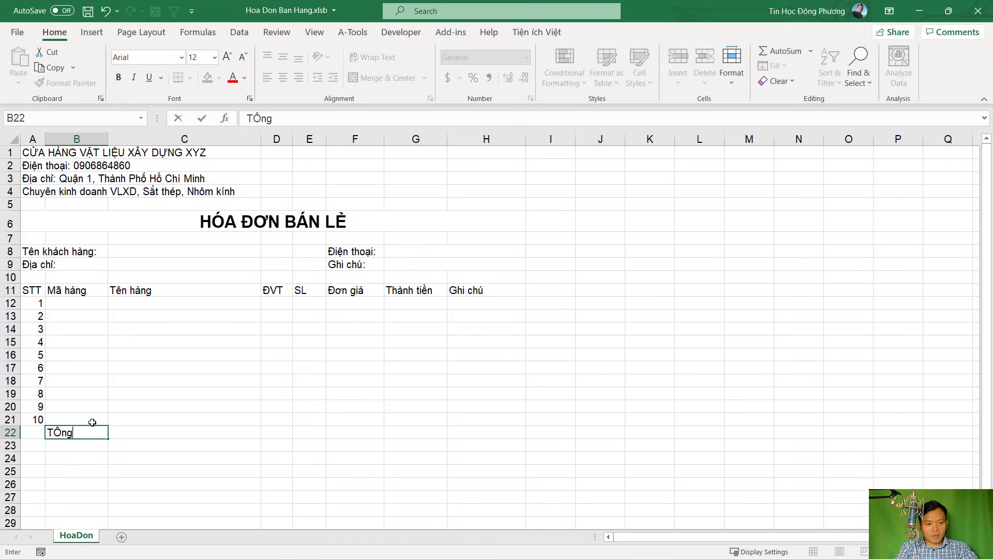
text(ổng cộng:)
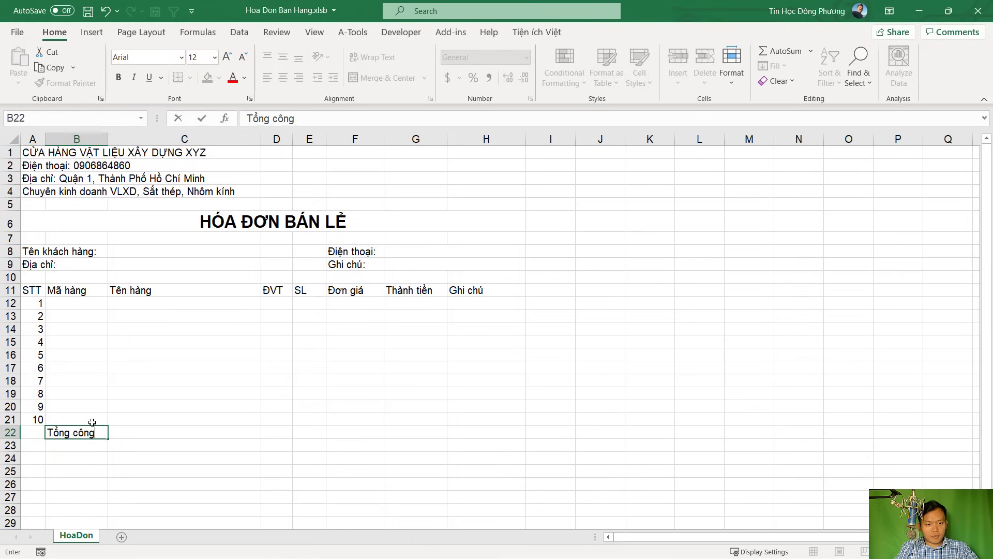
key(Tab)
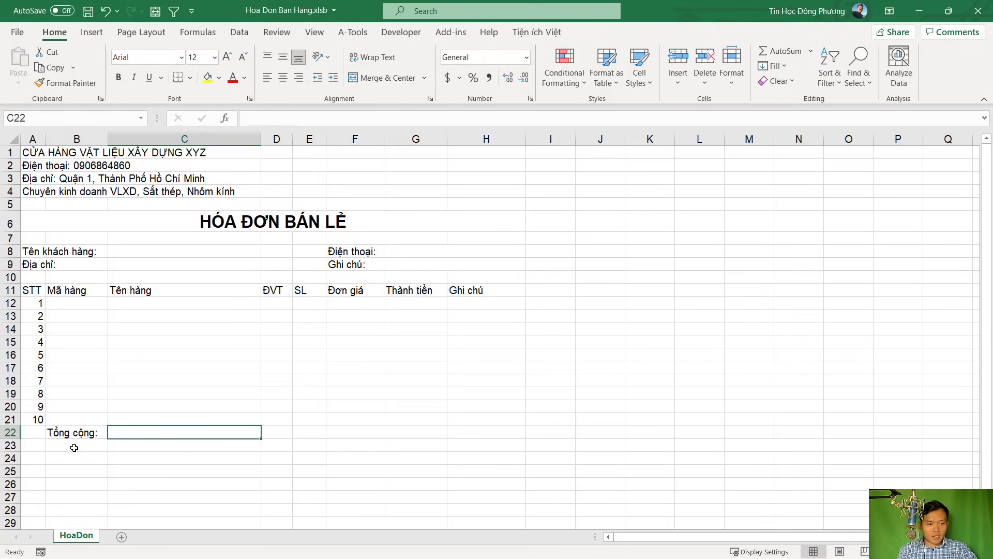
click(74, 448)
text(Băn)
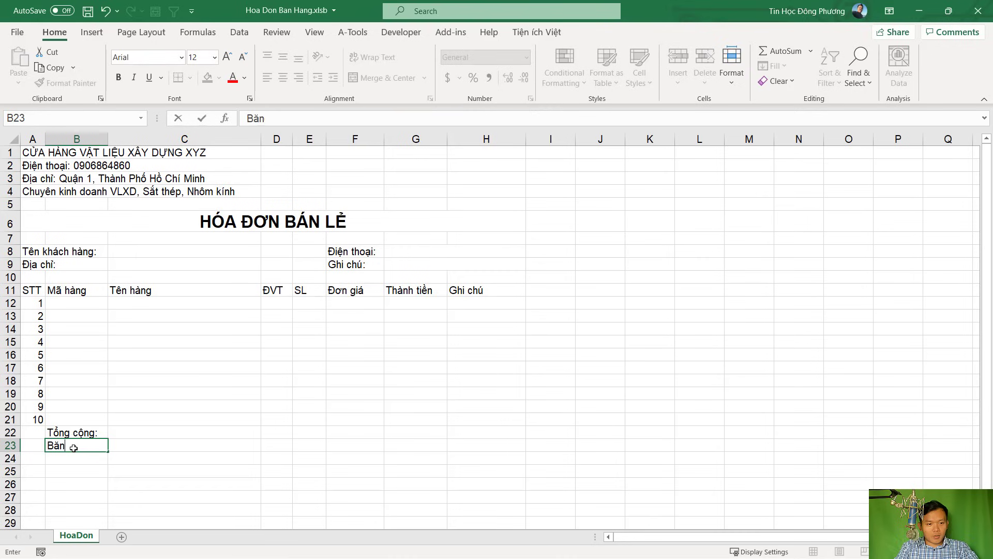
text(g chữ:)
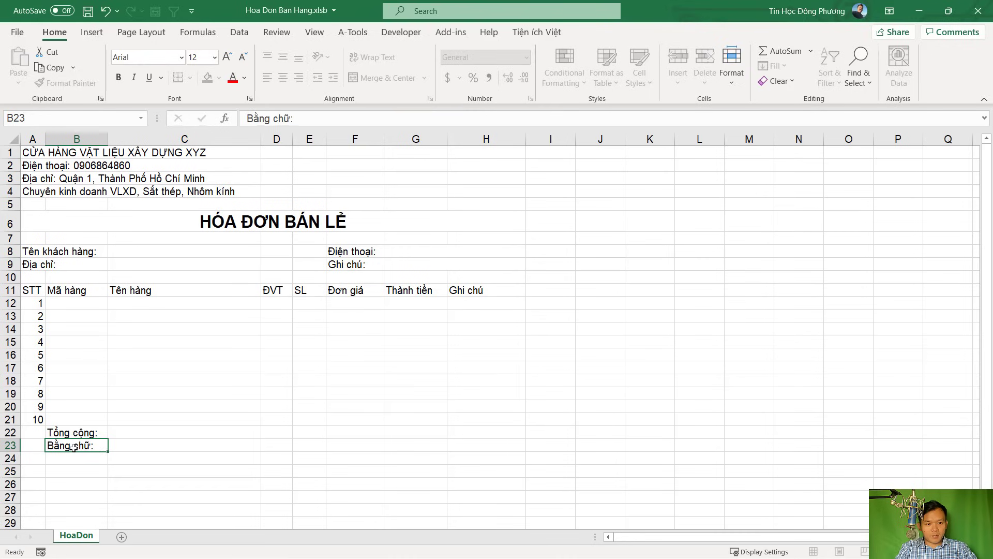
key(Tab)
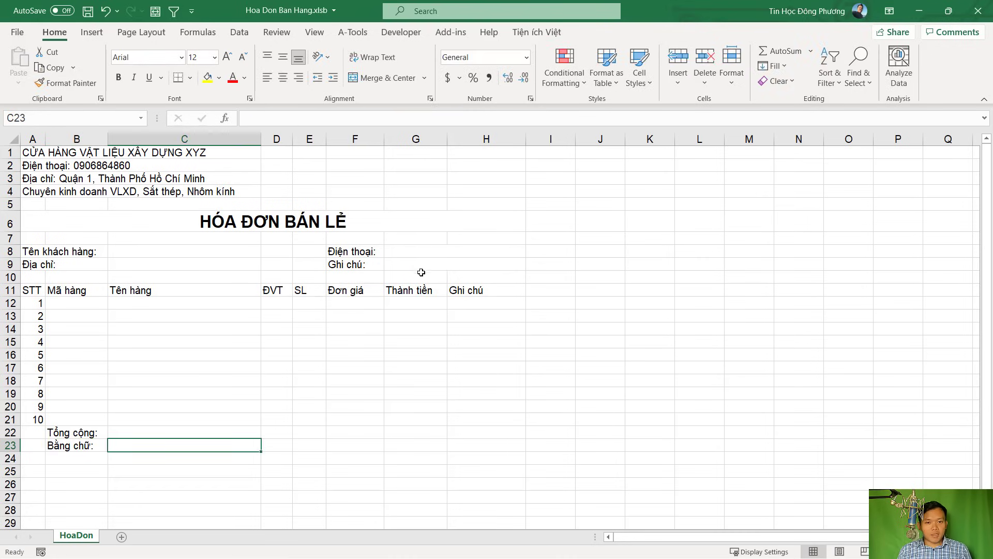
Apply All Borders to the item table range A11:H21
drag(31, 290, 497, 417)
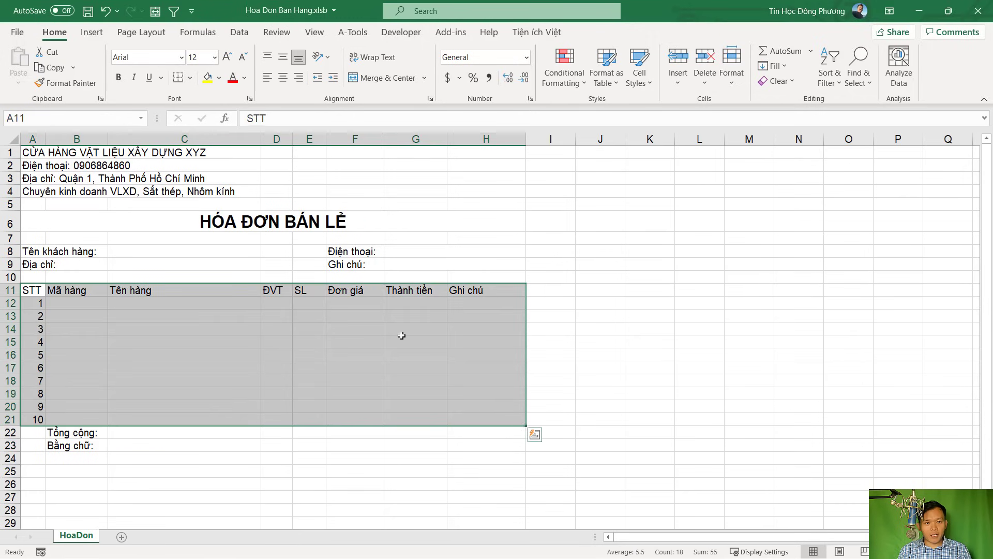
click(191, 77)
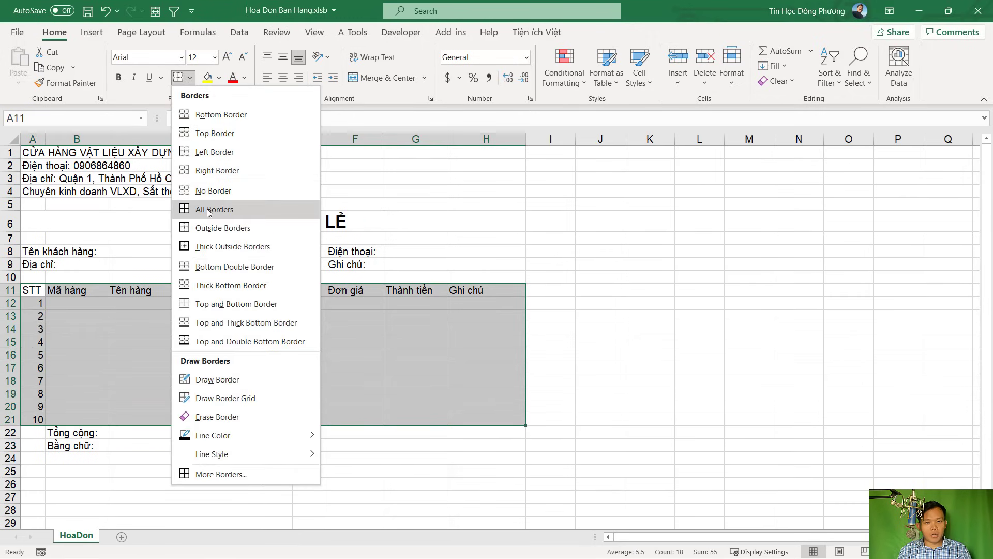
click(209, 213)
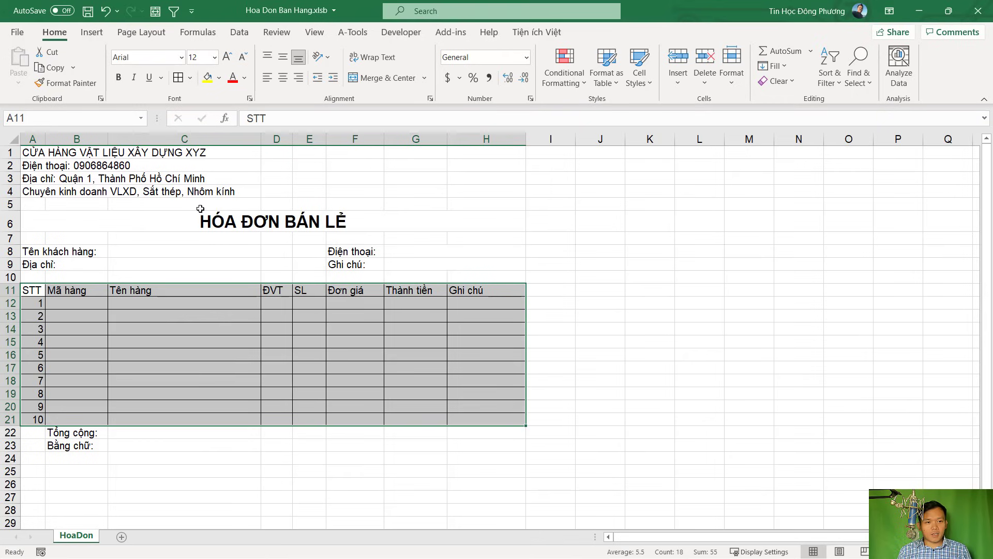
click(228, 355)
ctrl+scroll(106, 372, up, 1)
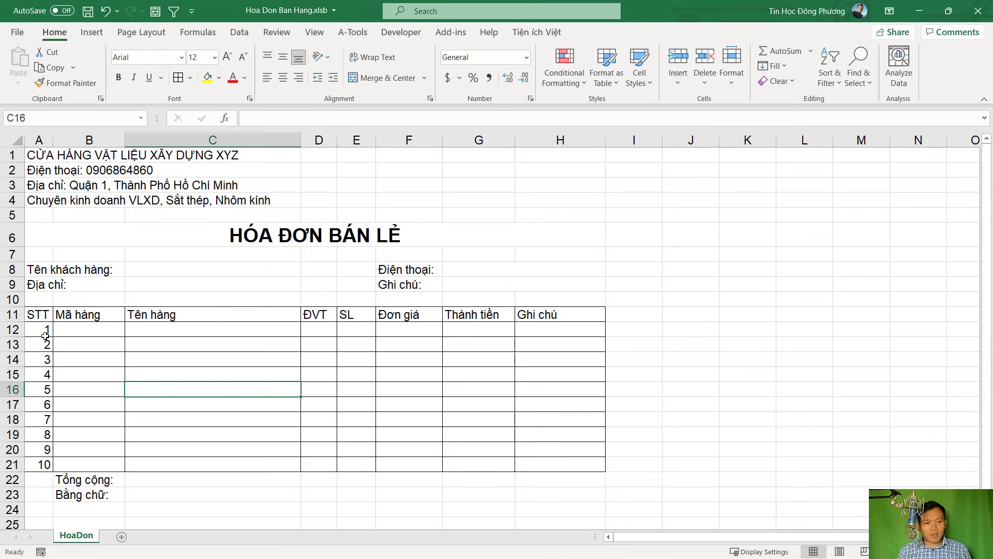
click(46, 335)
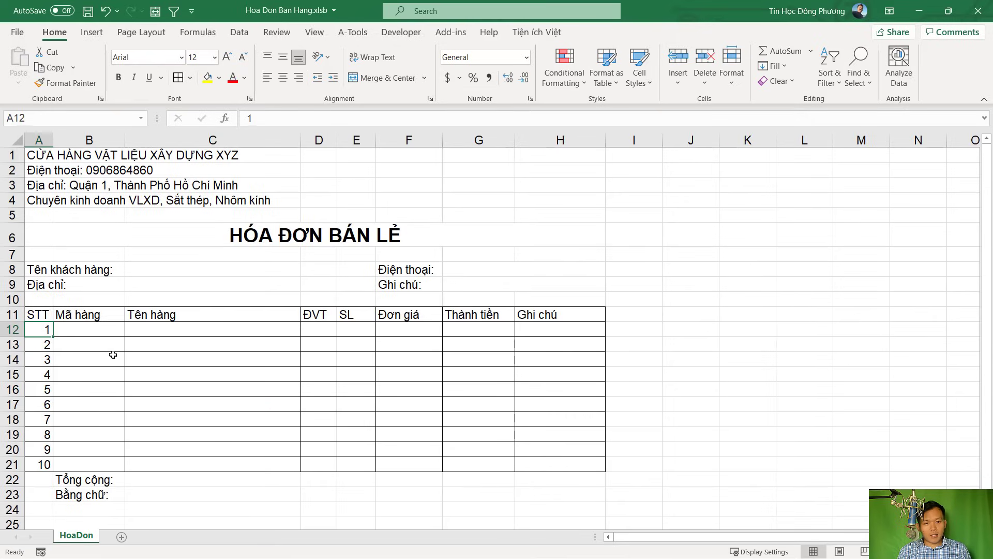
Make item rows 12–21 taller with their contents vertically centred
drag(12, 330, 4, 459)
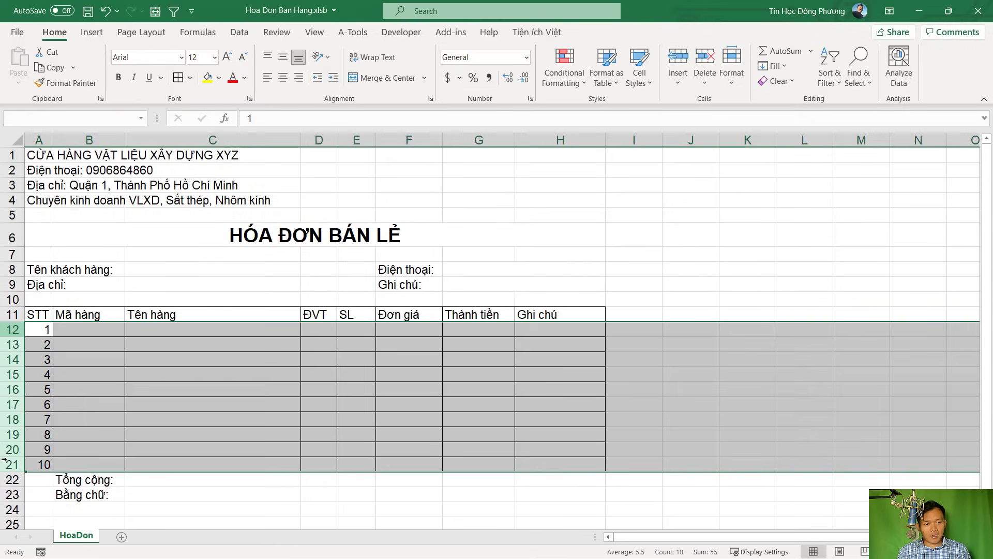
drag(11, 352, 11, 356)
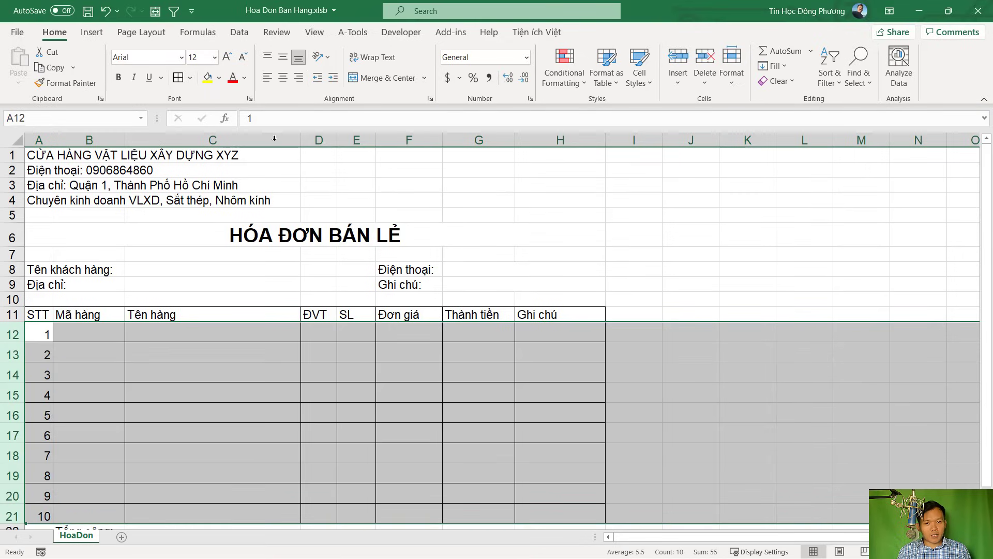
click(284, 61)
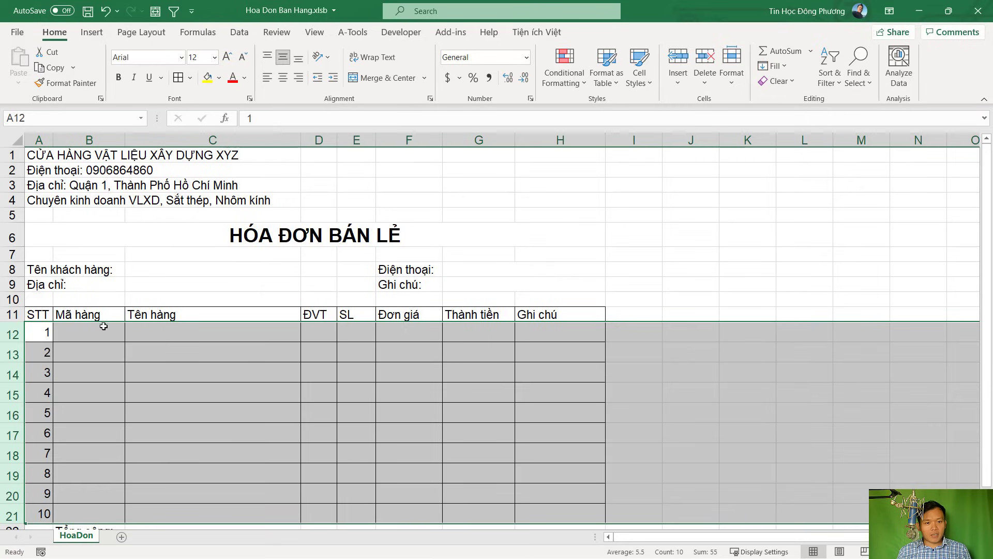
scroll(241, 336, down, 1)
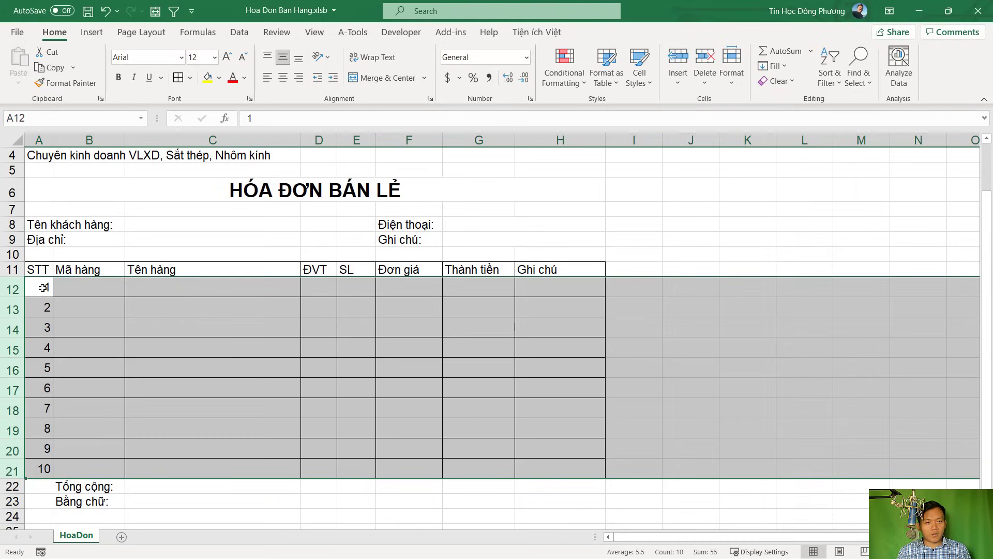
Centre the numbers 1–10 in A12:A21, and make the A11:H11 headings bold and centred
drag(44, 287, 46, 468)
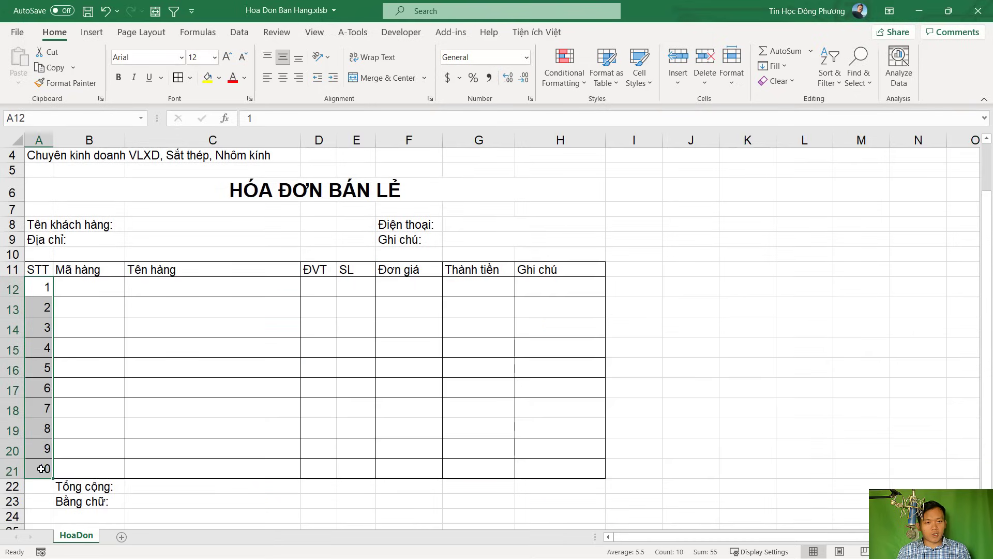
click(283, 77)
drag(38, 269, 569, 270)
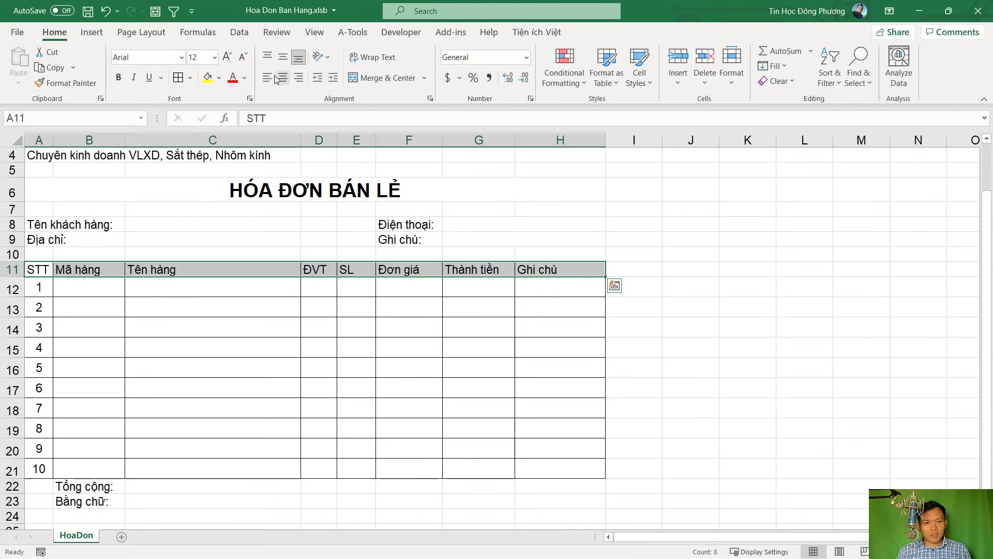
click(283, 77)
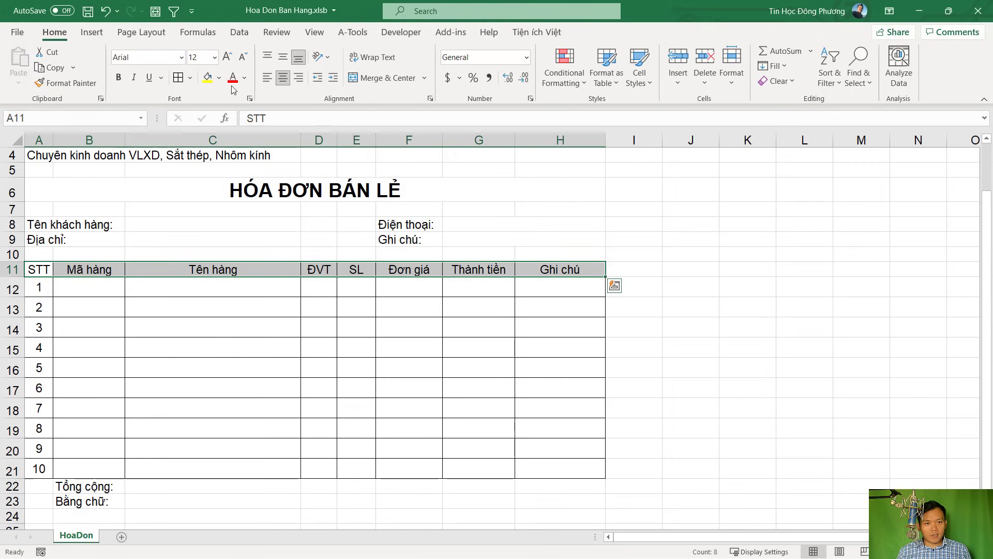
click(118, 77)
click(343, 290)
scroll(343, 298, up, 1)
scroll(343, 302, down, 2)
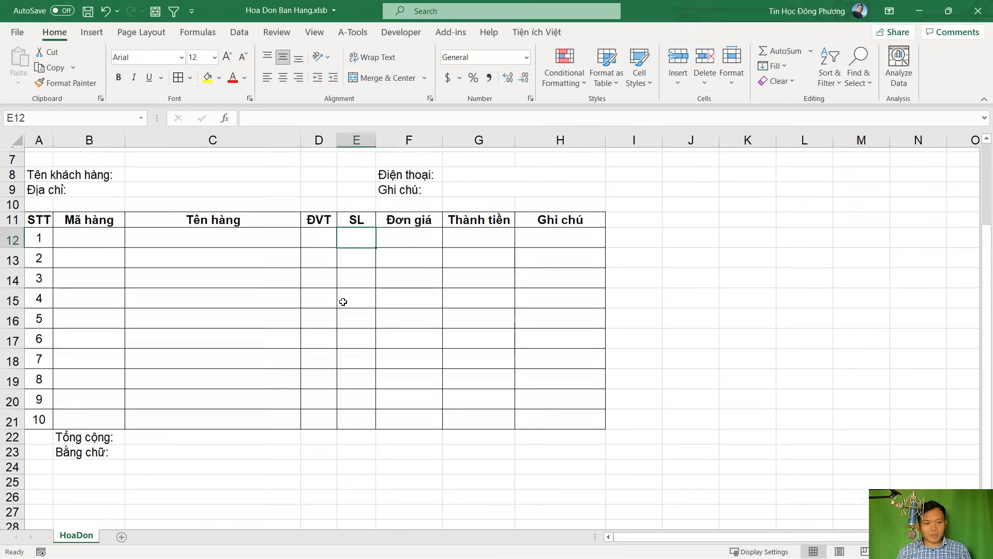
scroll(400, 298, up, 2)
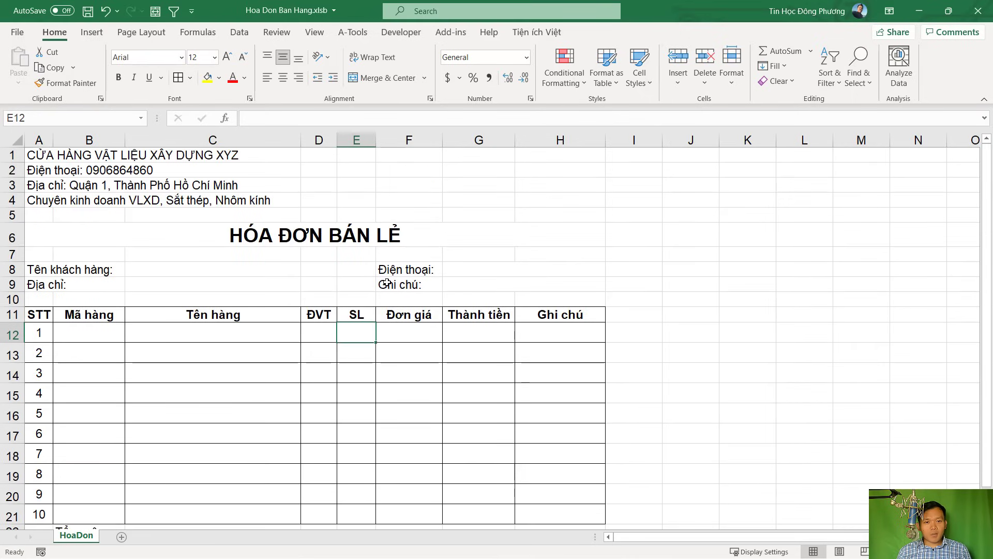
Turn off gridlines on the HoaDon sheet so only the table borders show
click(314, 32)
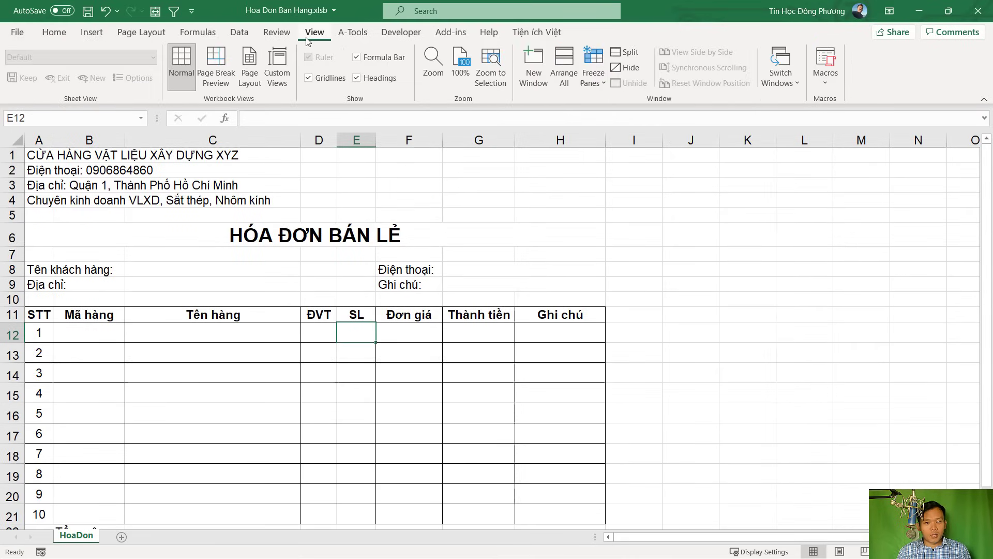
click(308, 79)
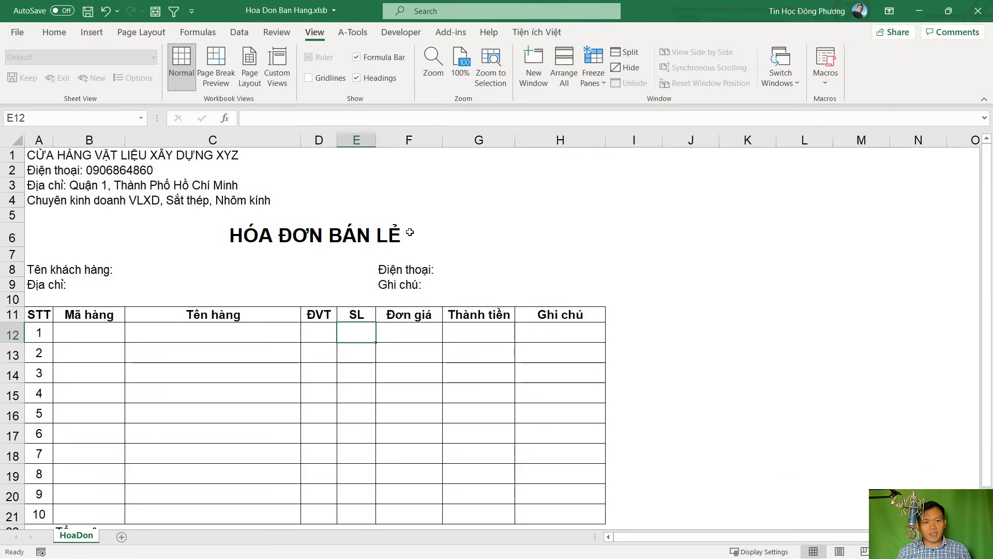
click(440, 231)
click(664, 212)
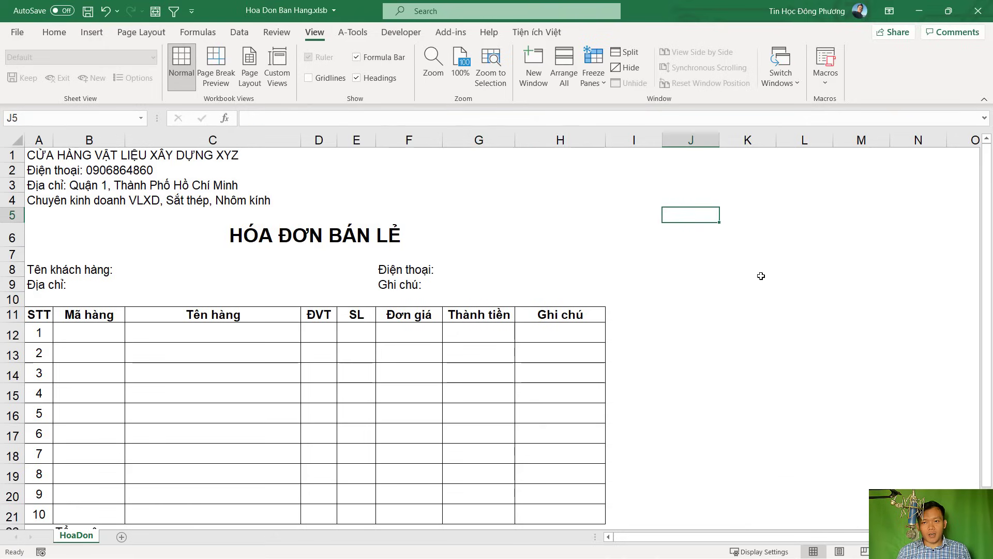
scroll(492, 293, down, 2)
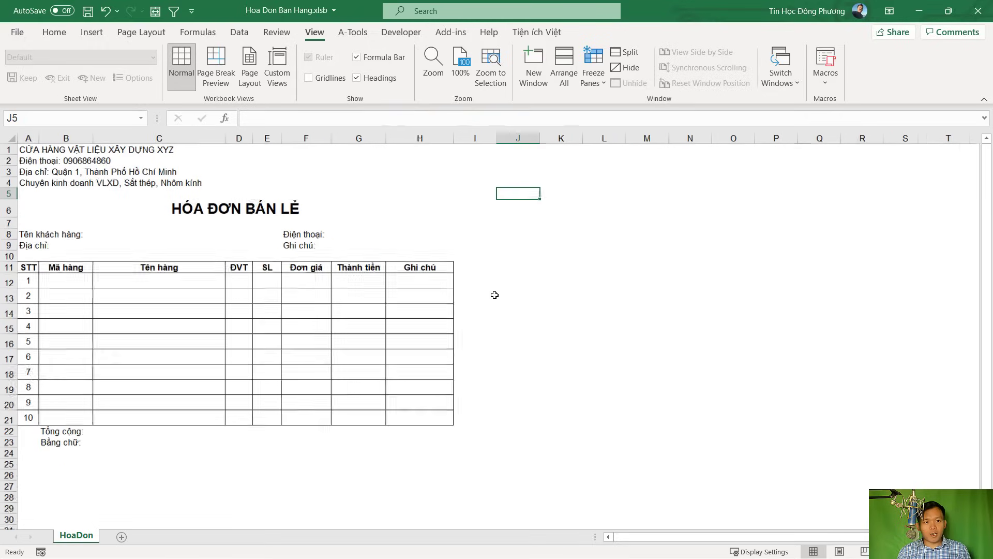
scroll(295, 317, up, 1)
scroll(308, 335, down, 2)
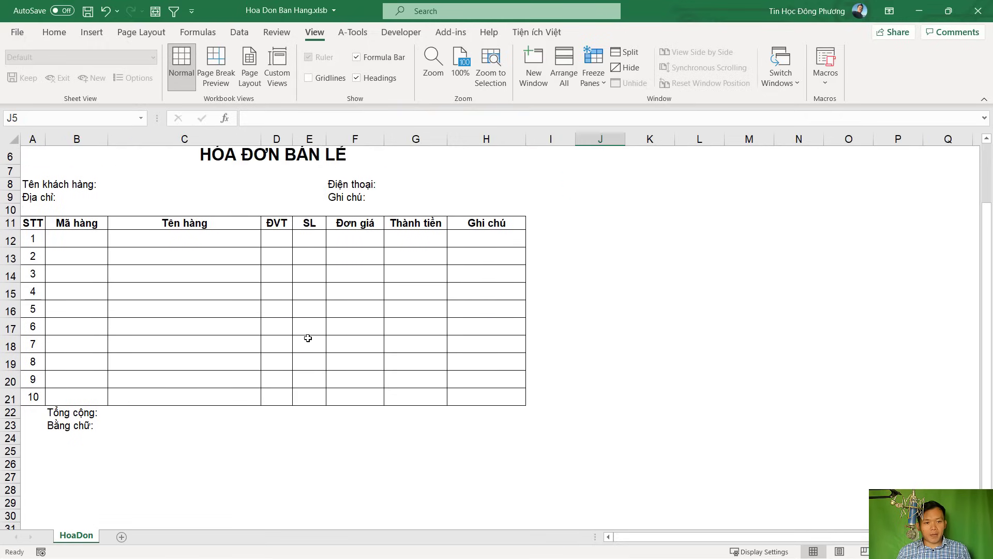
scroll(222, 383, up, 1)
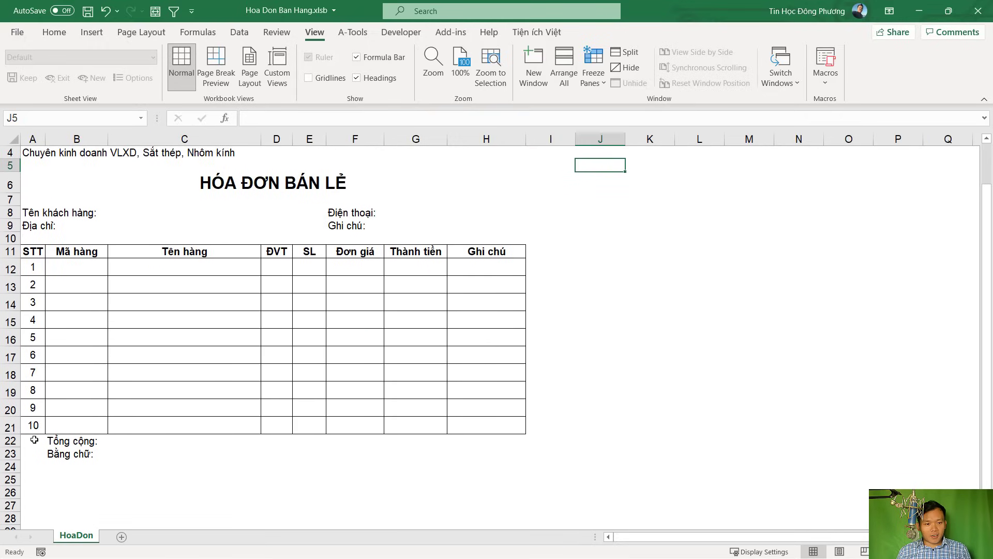
mouse_move(31, 440)
mouse_down()
mouse_move(388, 427)
mouse_move(494, 439)
mouse_up()
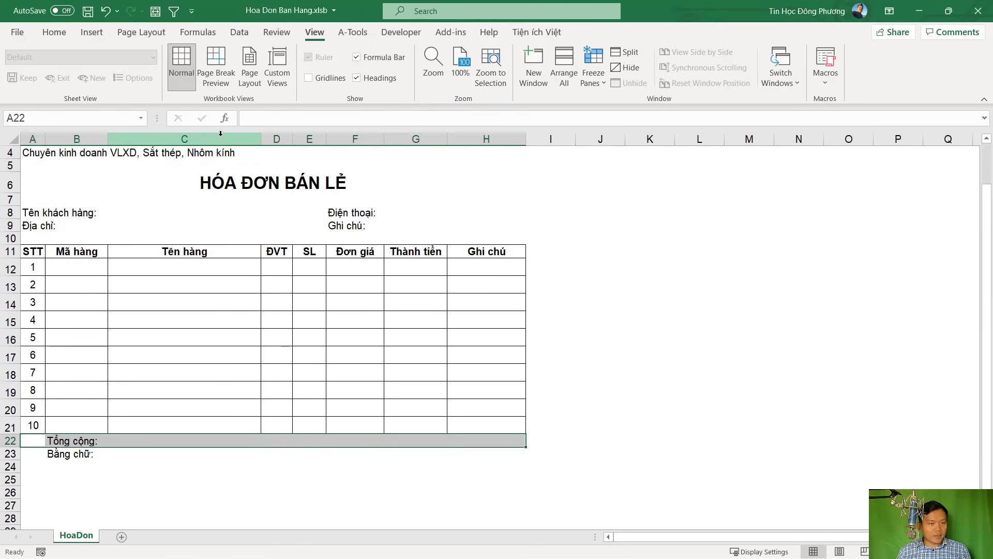
Put an outside border around the Tổng cộng row A22:H22
click(55, 32)
click(191, 78)
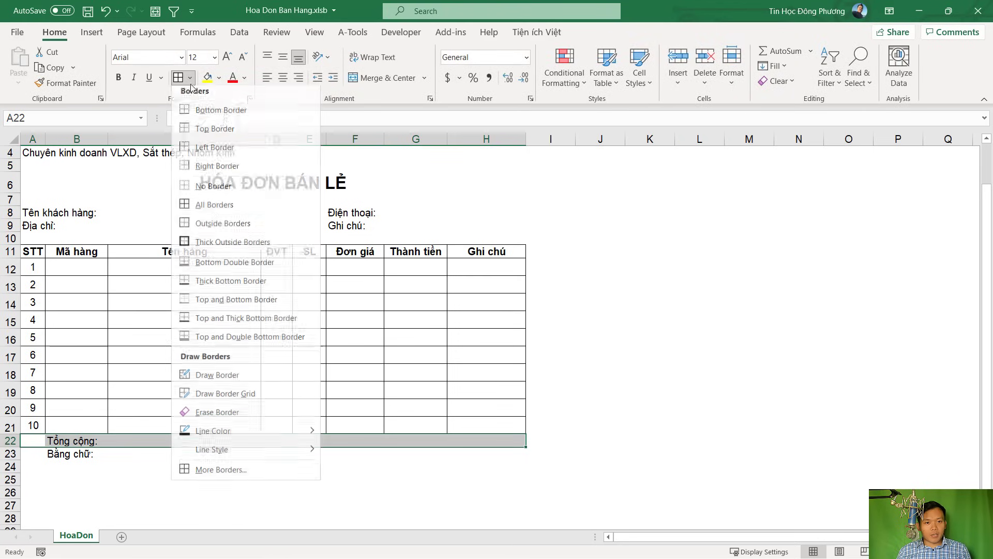
click(222, 226)
click(445, 476)
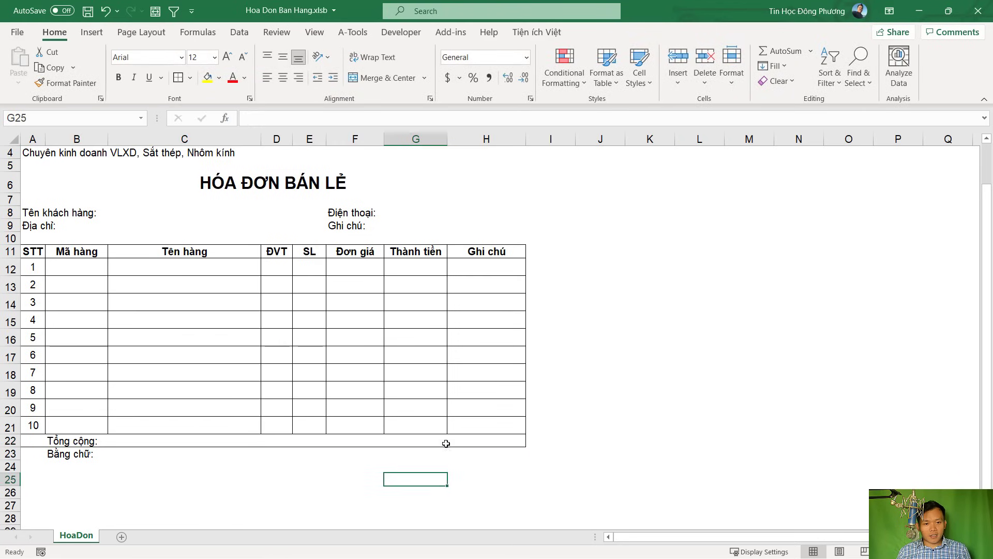
Enter =SUM(G12:G21) in G22 to total the Thành tiền column
click(429, 440)
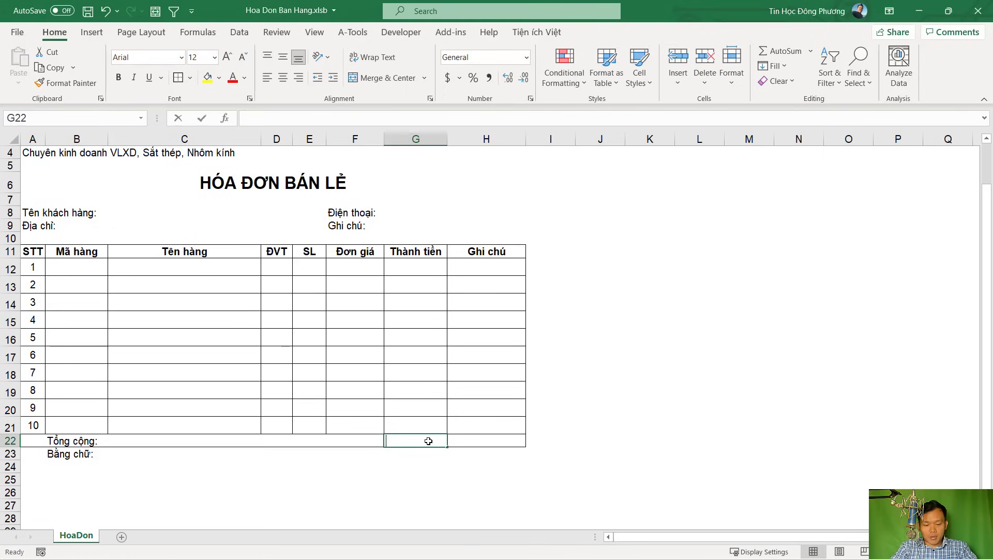
text(=Sum()
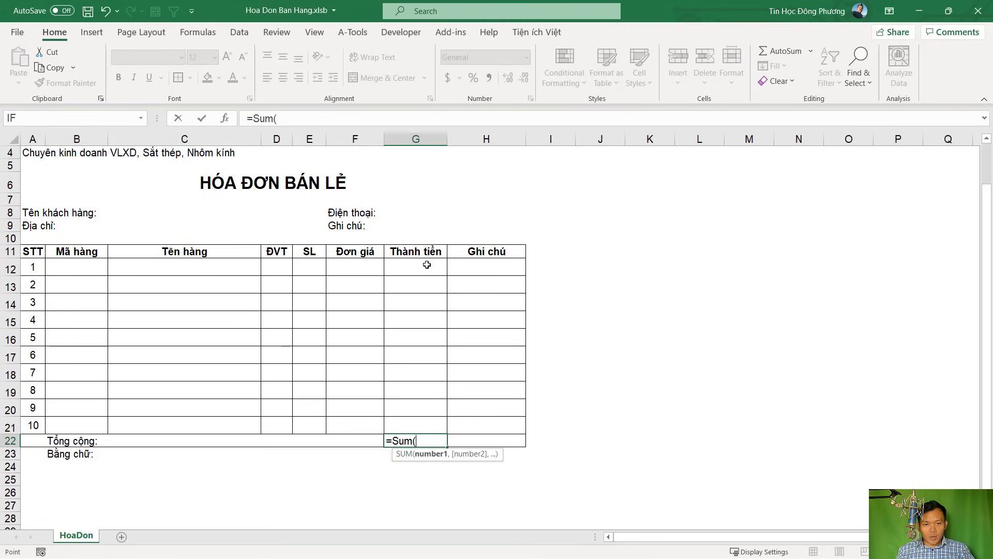
drag(438, 265, 428, 422)
text())
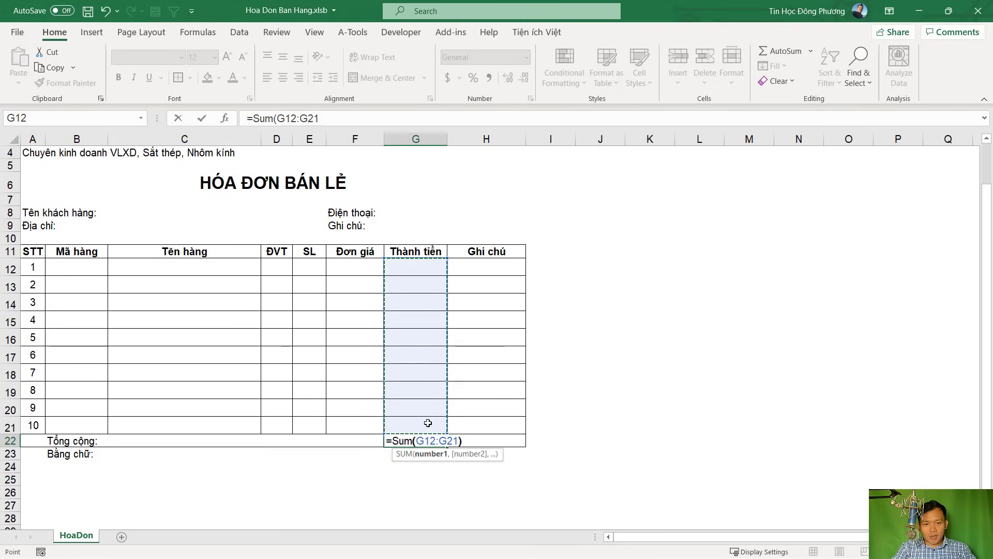
key(Return)
Put an outside border around the Bằng chữ row A23:H23
drag(31, 454, 502, 455)
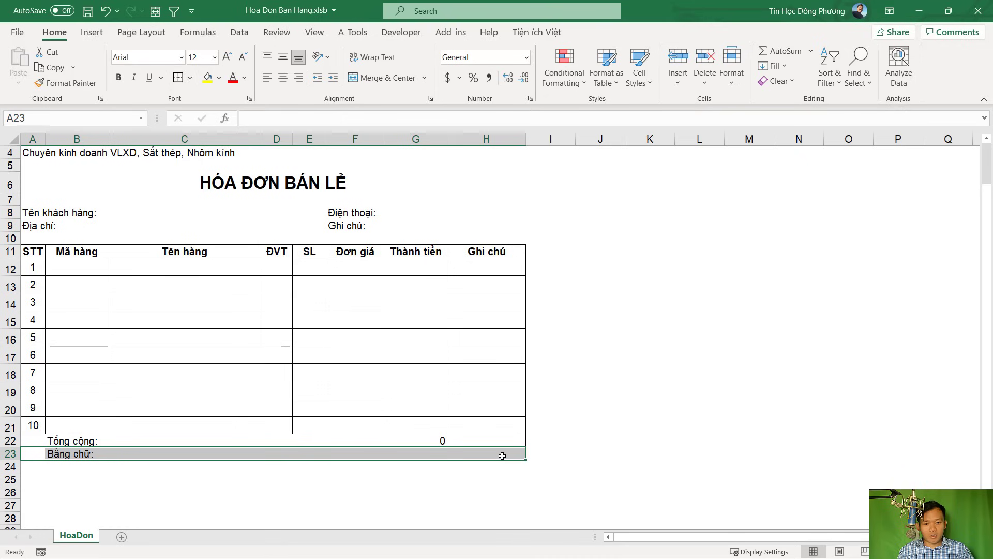
click(191, 77)
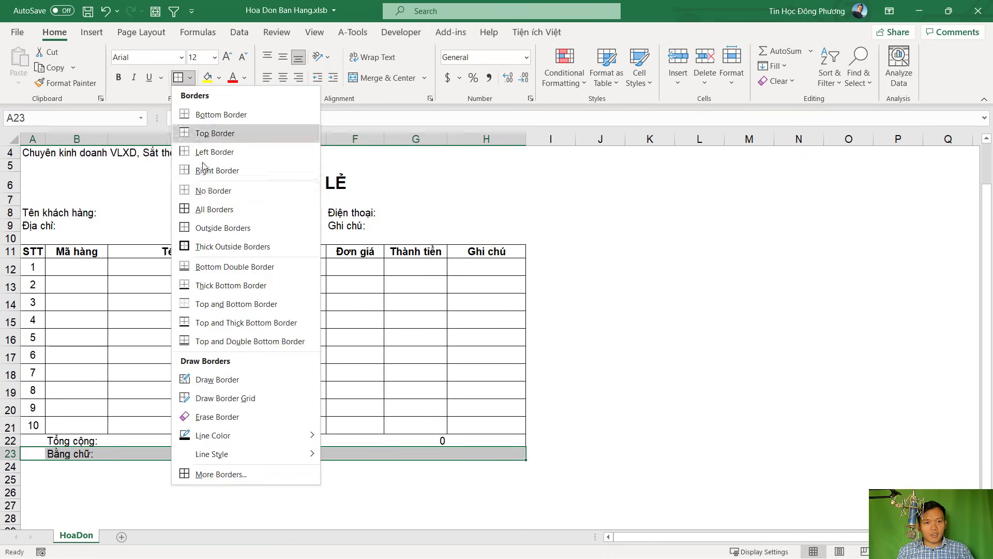
click(209, 228)
click(396, 488)
click(221, 455)
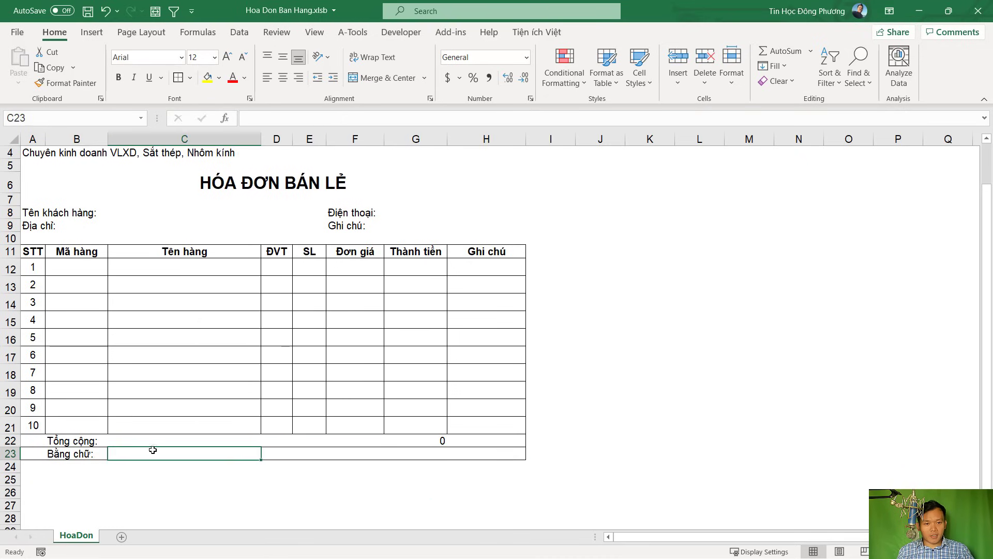
click(264, 297)
scroll(264, 297, up, 3)
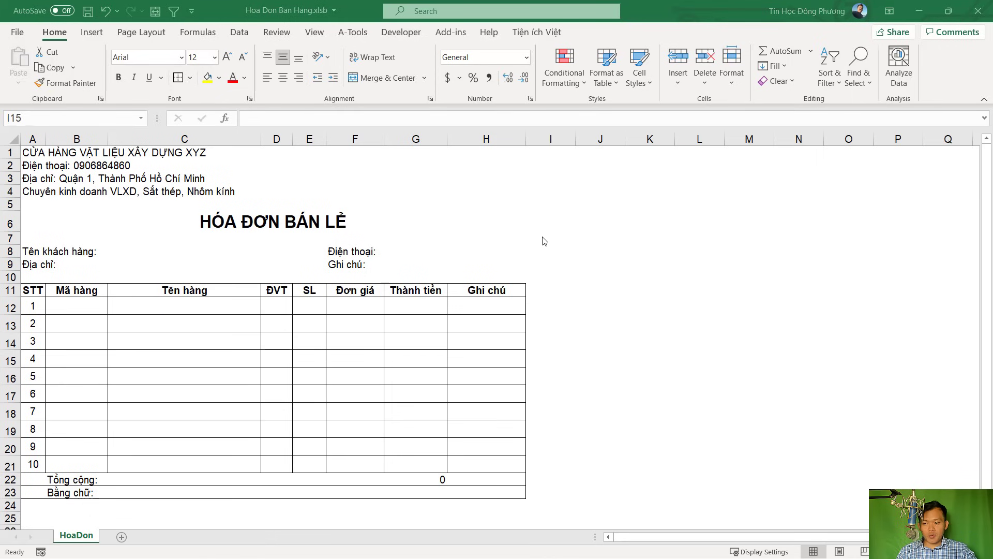
Add right-aligned labels Số: in G1 and Ngày: in G2
click(428, 153)
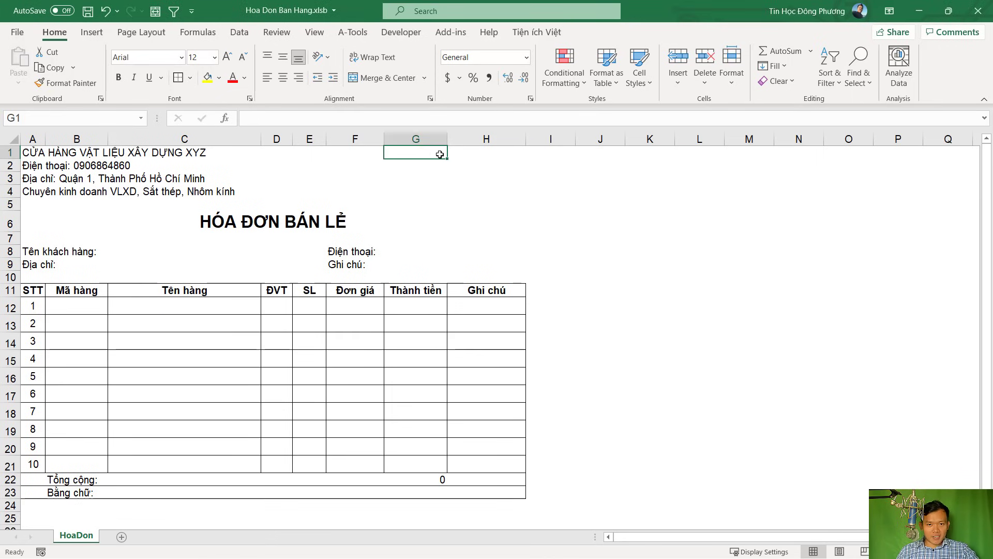
text(Sô)
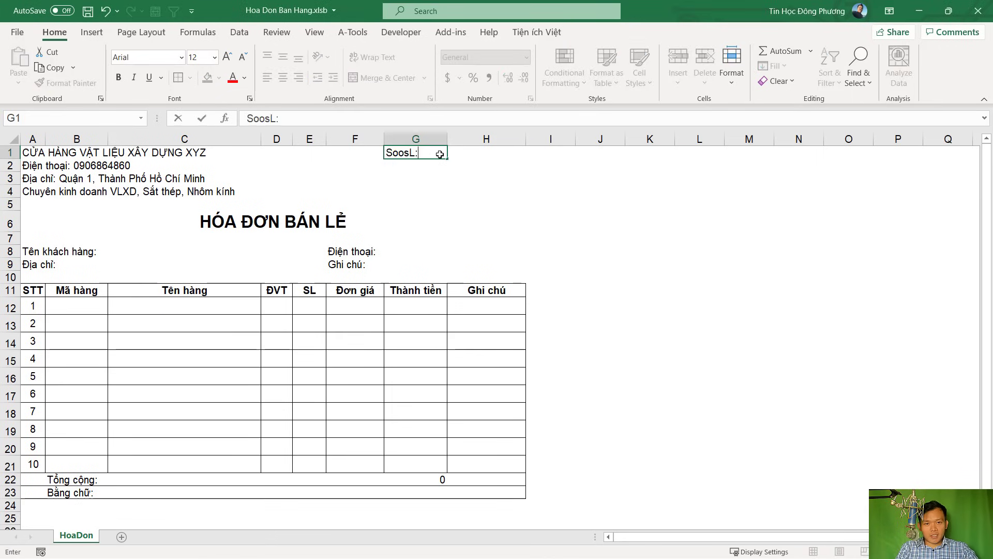
text(os)
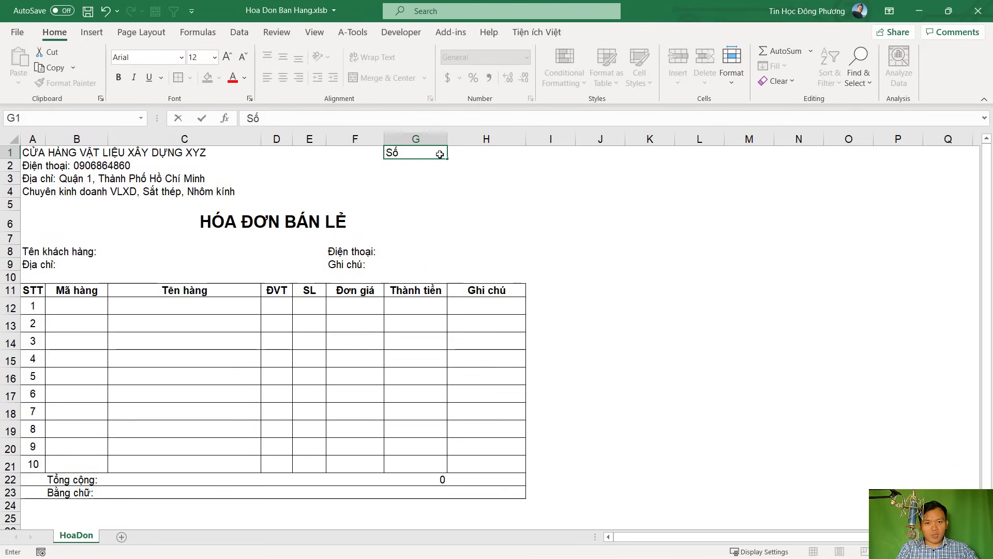
text(:)
key(Tab)
click(417, 165)
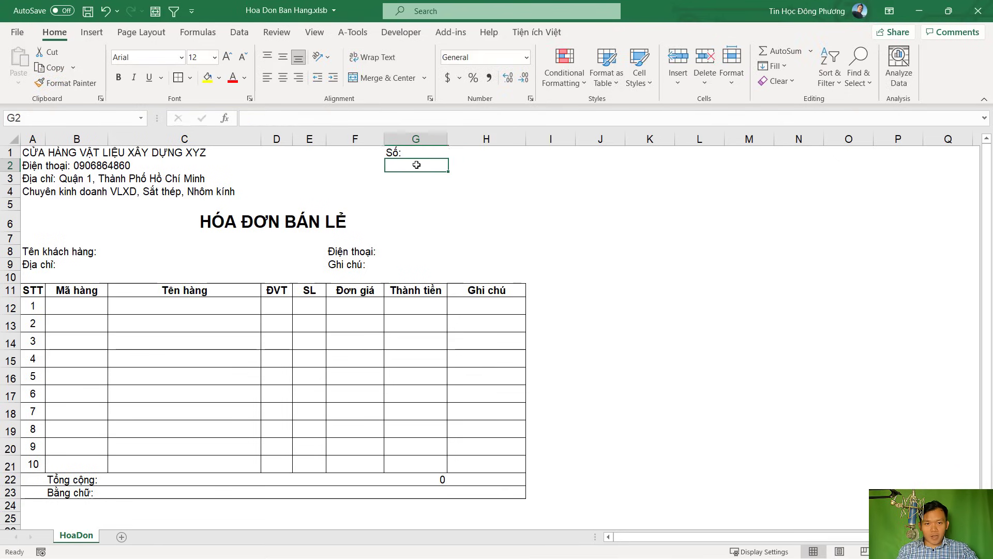
text(Ngayf:)
key(Tab)
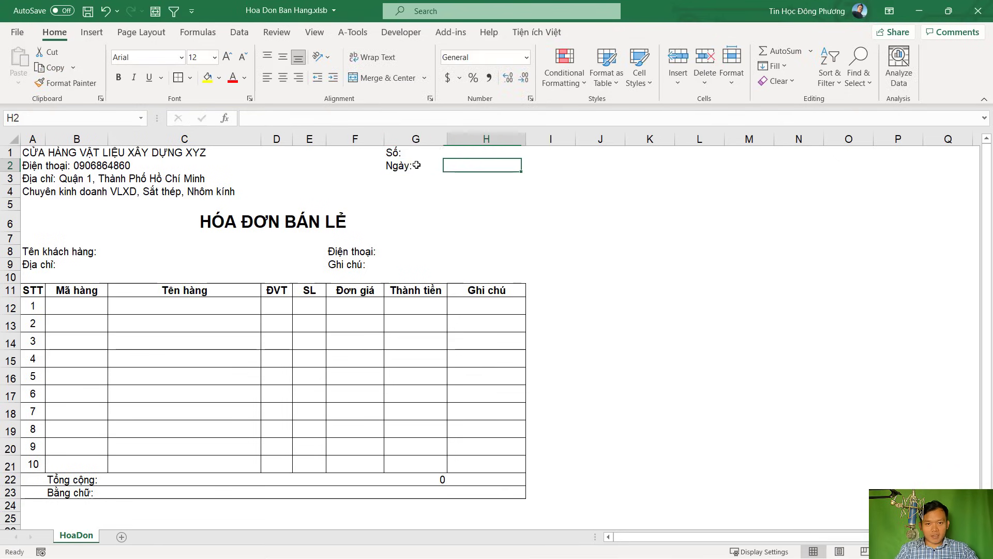
drag(426, 151, 431, 169)
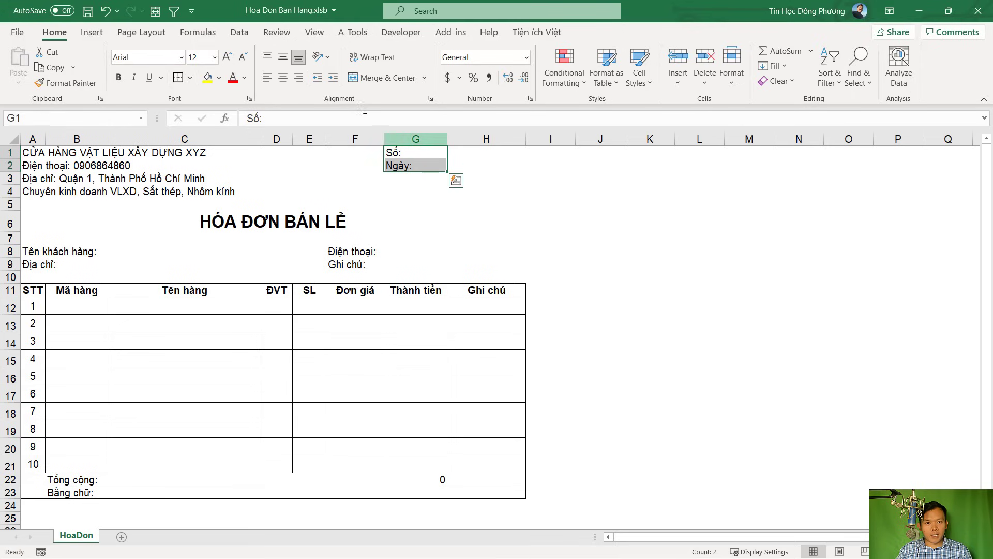
click(299, 78)
Enter invoice number 01 in H1 and date 14/09/2021 in H2, both left-aligned
click(466, 154)
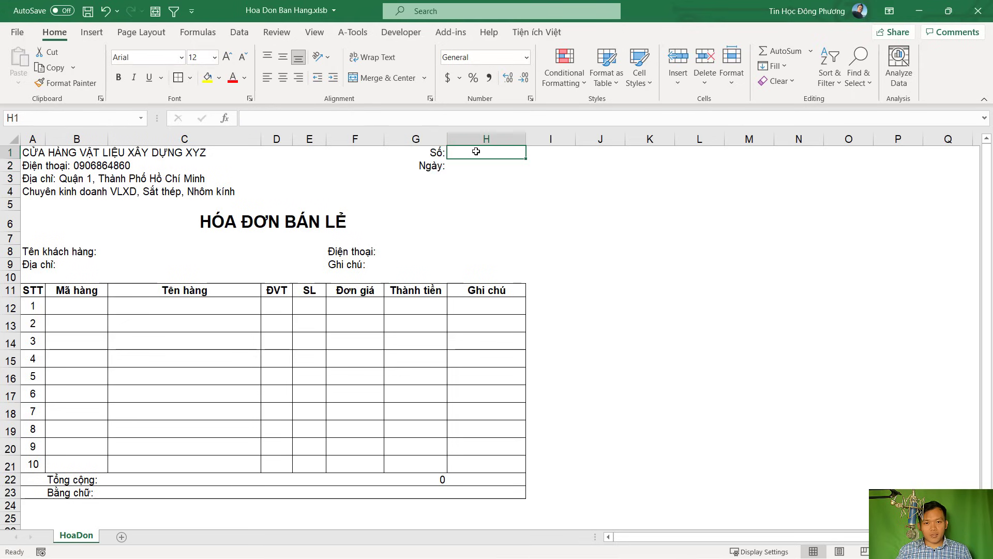
text(01)
key(Return)
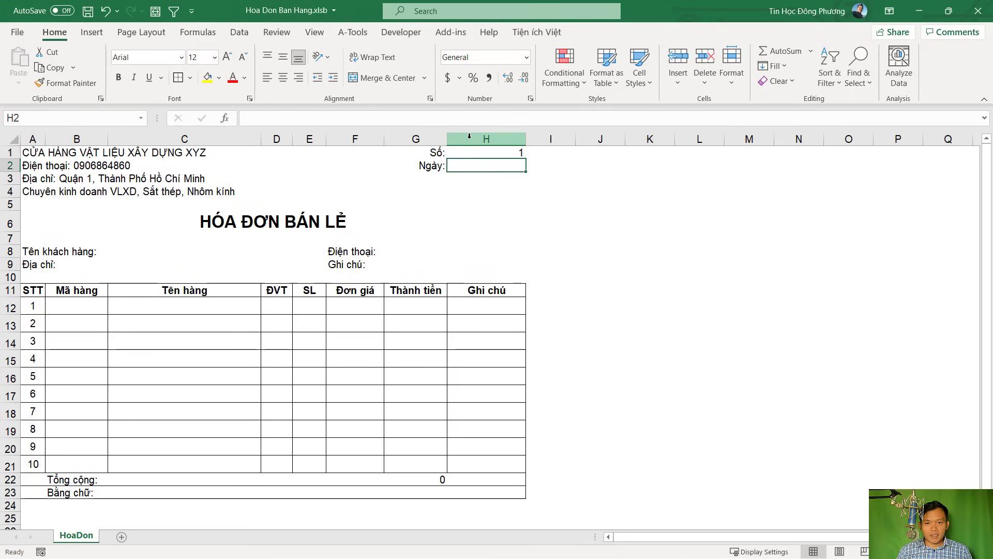
click(486, 151)
click(485, 170)
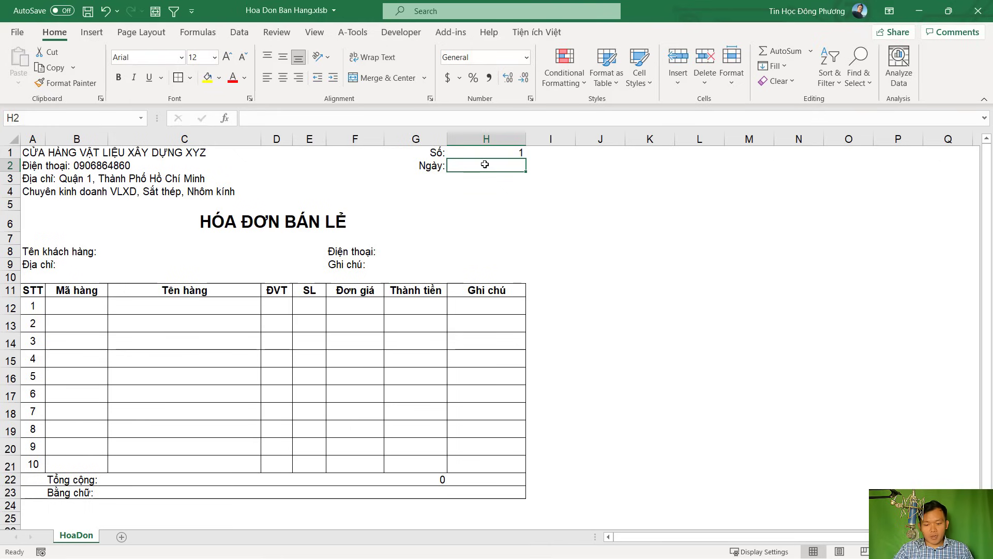
text(14/09/2021)
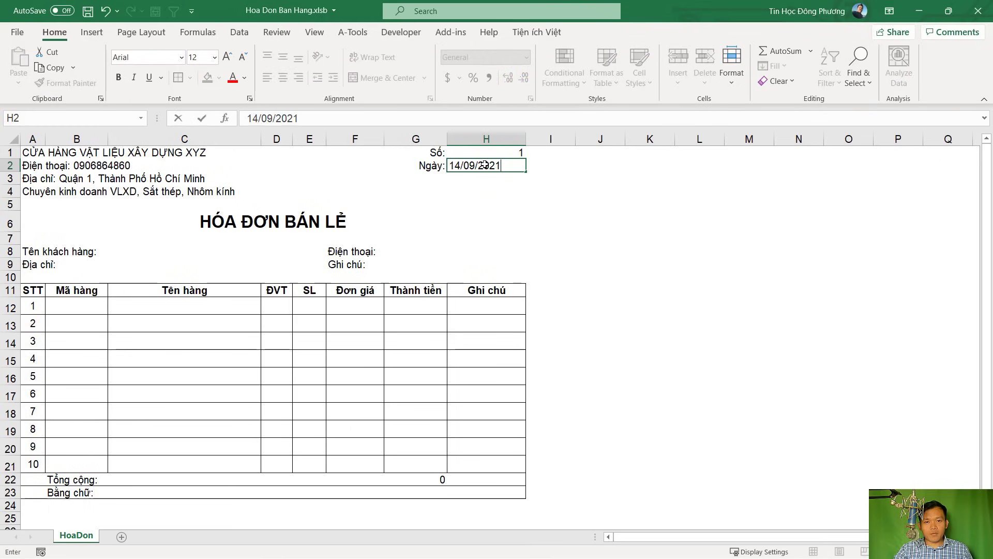
key(Return)
click(500, 154)
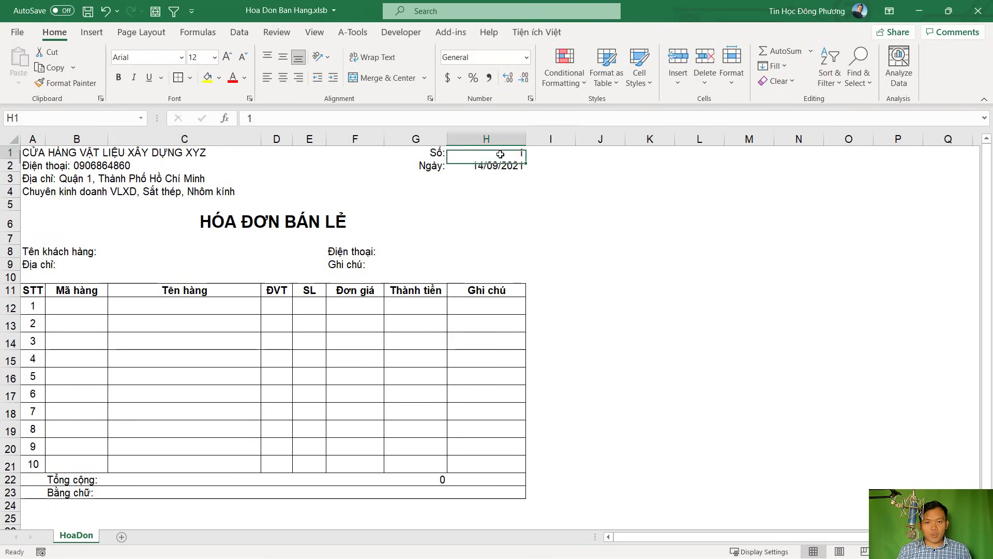
drag(486, 153, 487, 167)
click(273, 79)
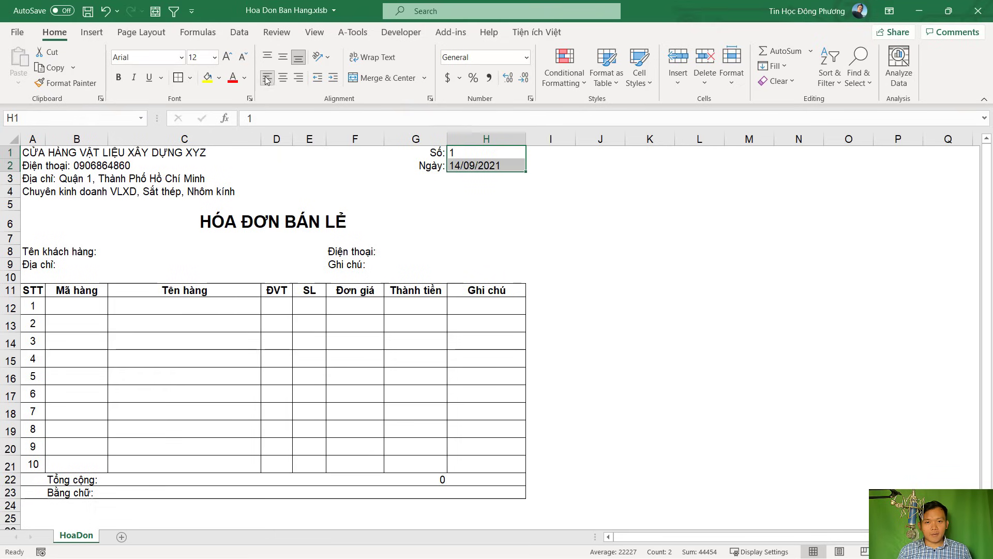
click(425, 266)
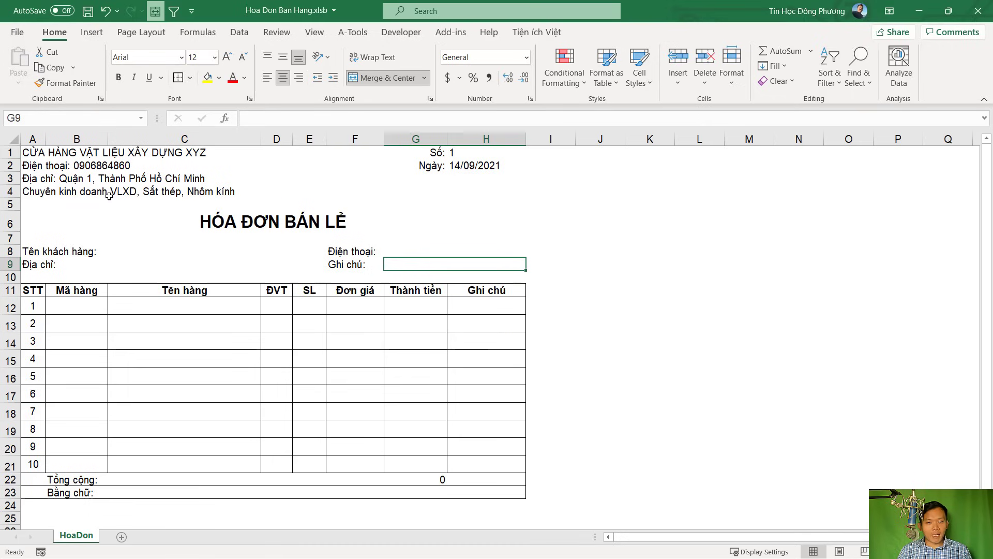
Heighten header rows 1–4 and make the shop name bold at size 14
drag(7, 153, 212, 156)
click(47, 166)
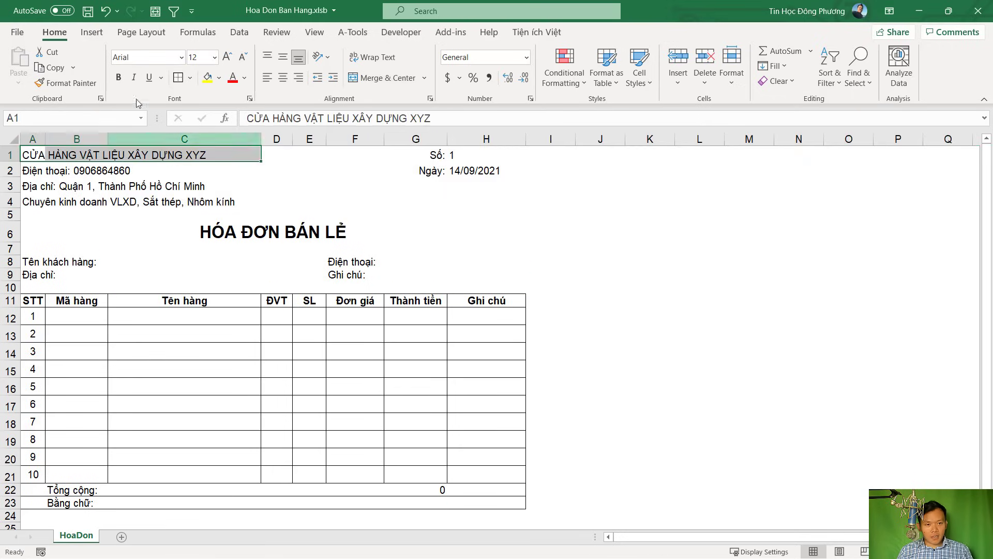
click(118, 77)
click(227, 57)
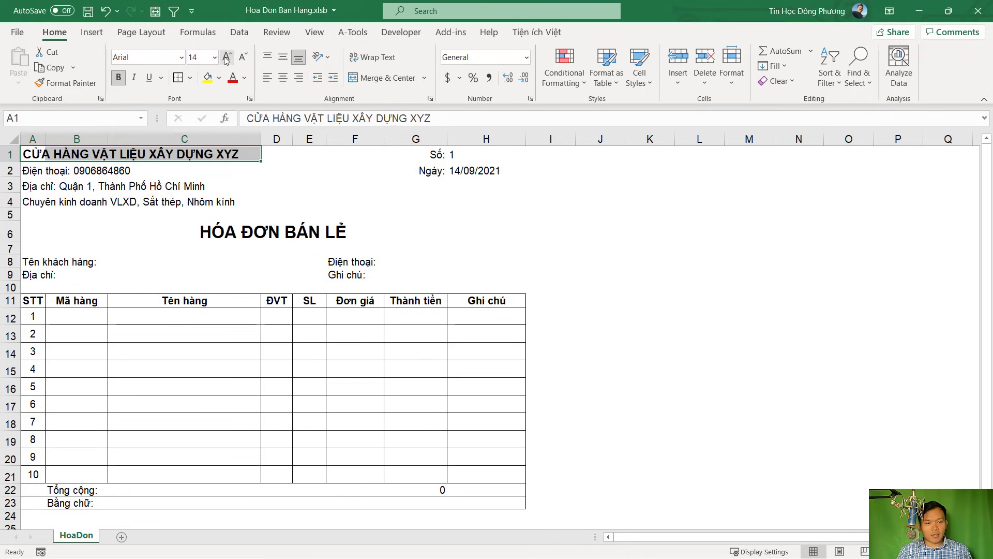
click(252, 180)
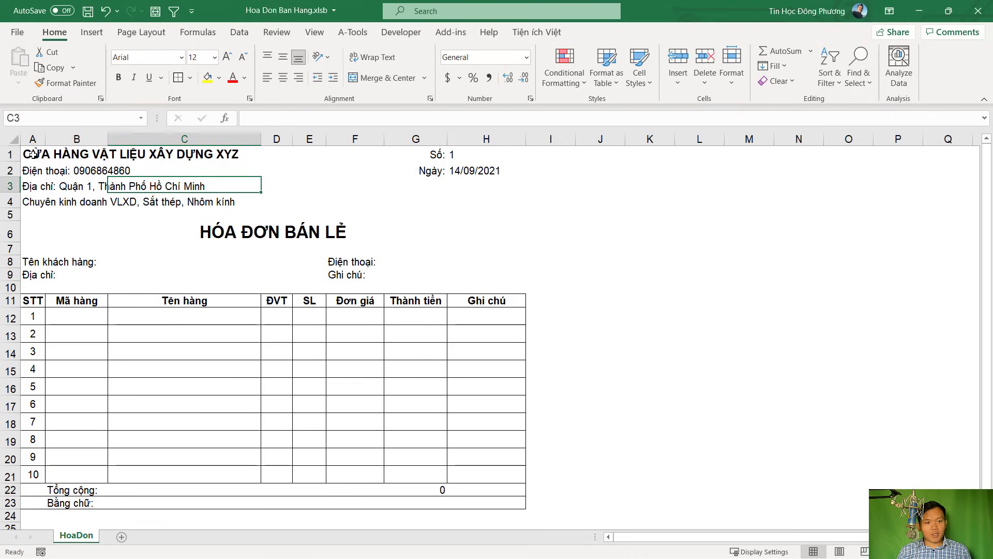
Merge each shop header line across columns A–F using Merge Across
drag(38, 153, 363, 154)
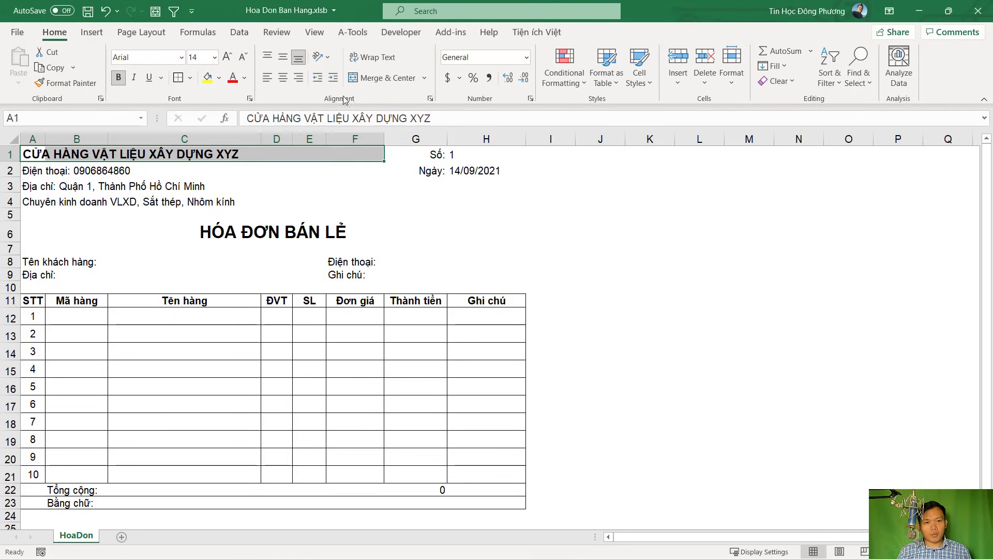
click(388, 78)
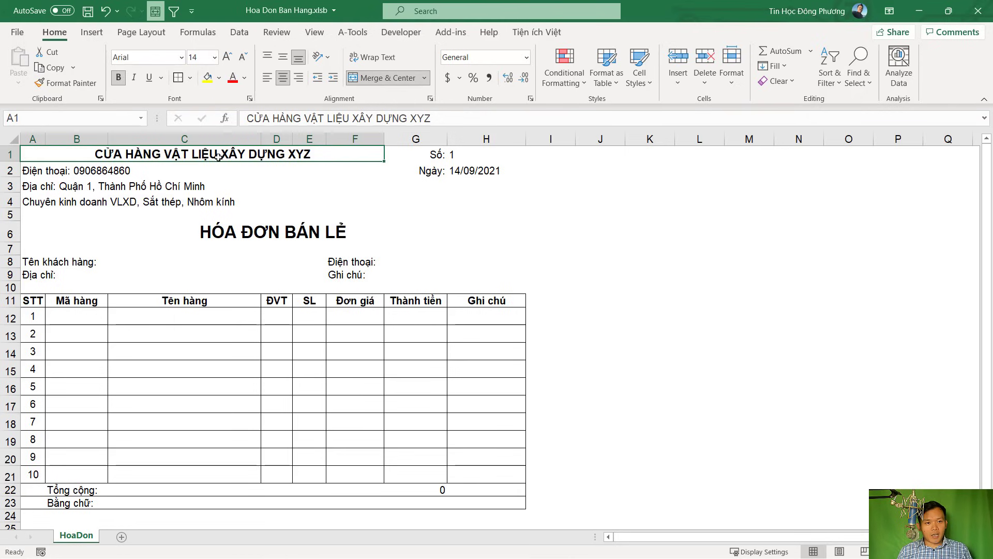
key(ctrl+z)
drag(31, 153, 344, 203)
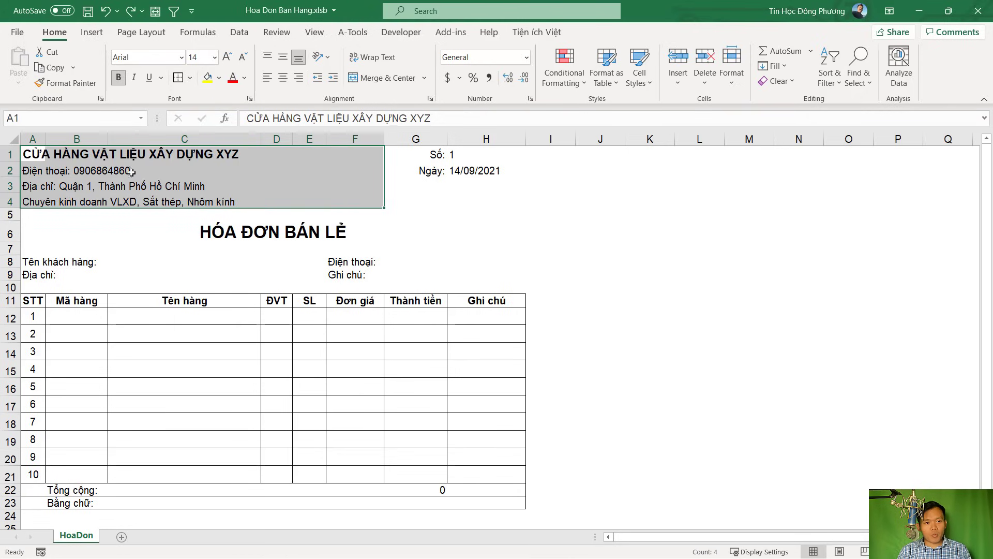
click(424, 79)
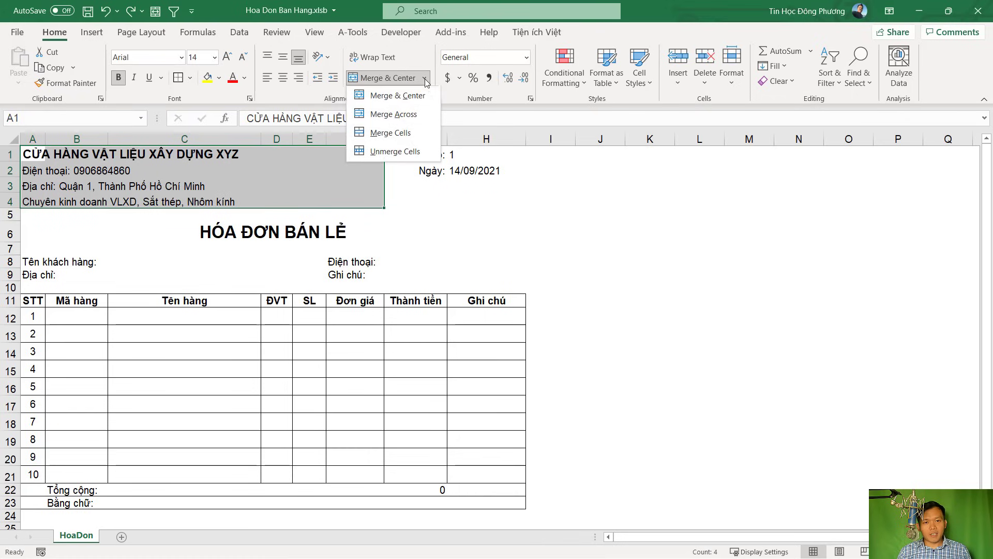
click(399, 115)
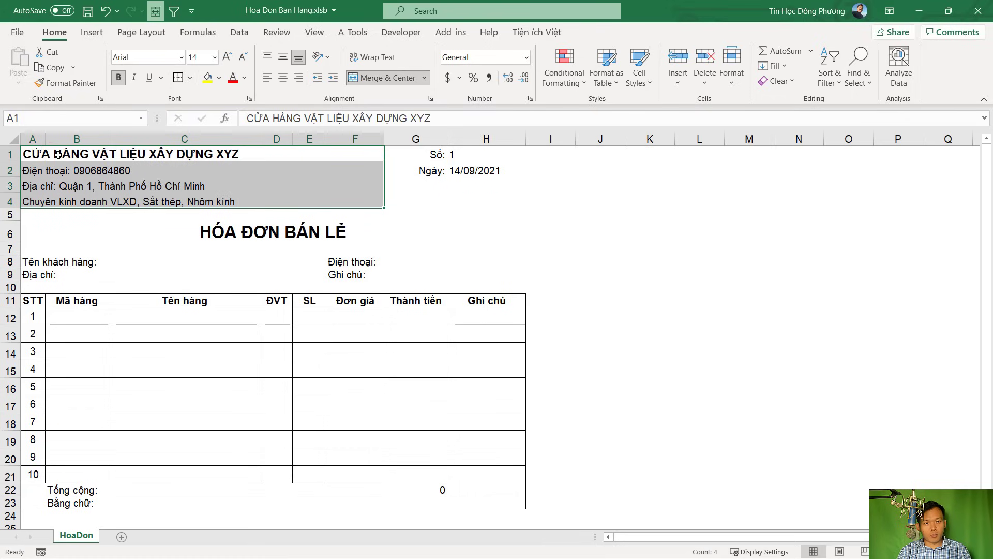
drag(58, 154, 67, 202)
drag(71, 164, 72, 164)
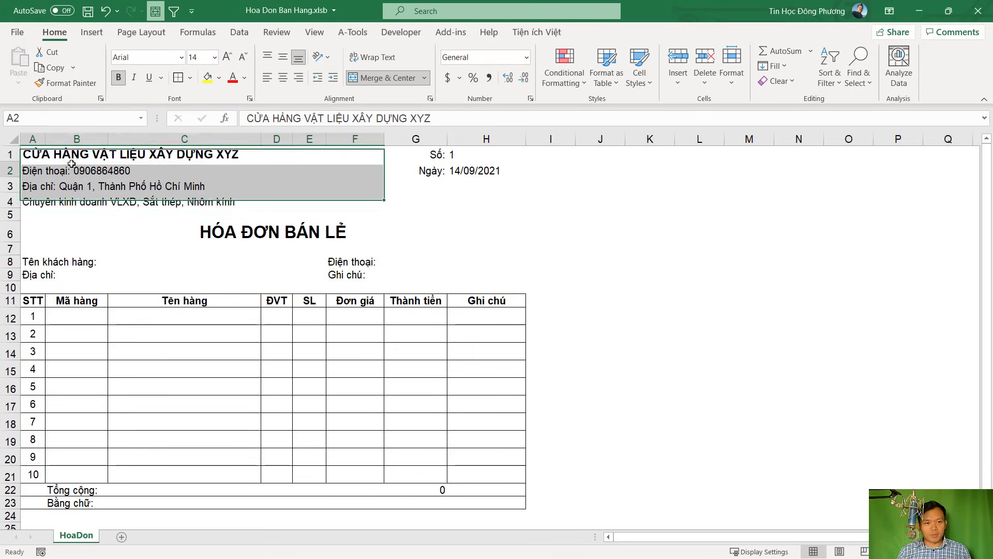
click(79, 188)
click(230, 154)
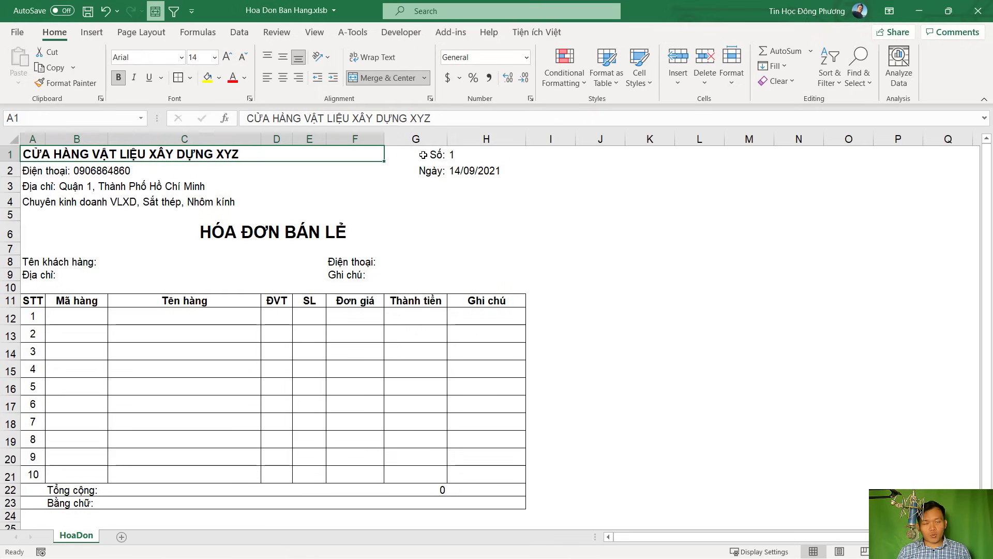
click(346, 182)
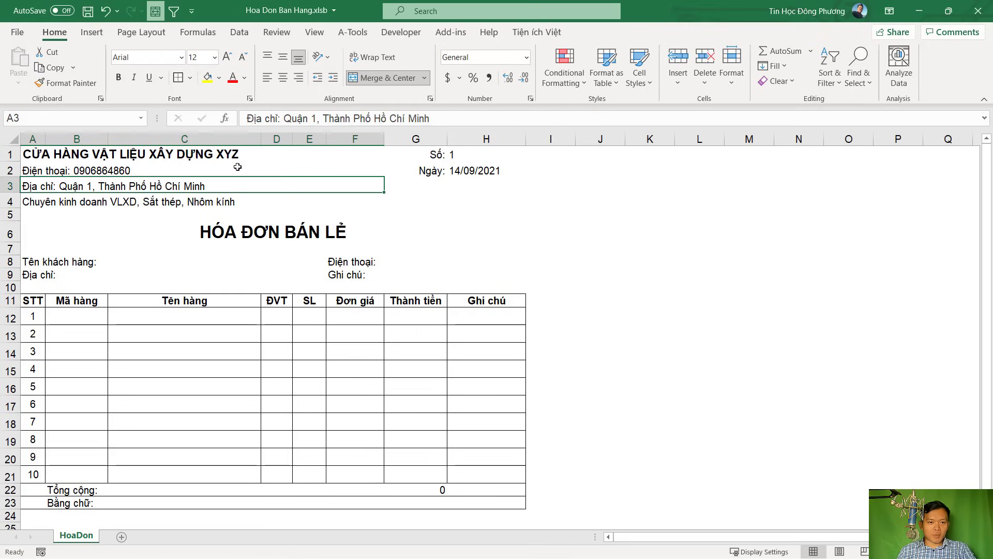
click(149, 155)
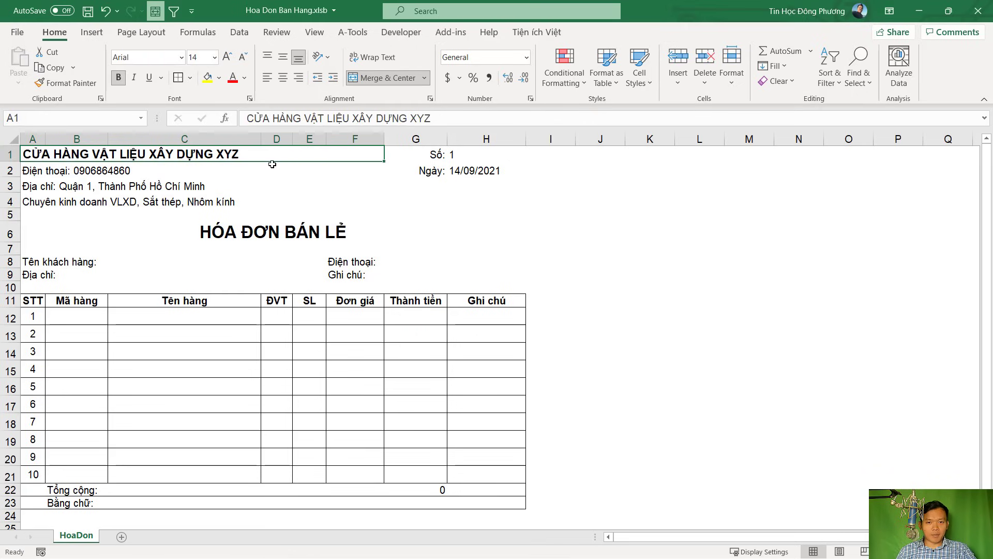
Heighten the Tổng cộng and Bằng chữ rows 22–23 and vertically centre their text
scroll(272, 164, down, 1)
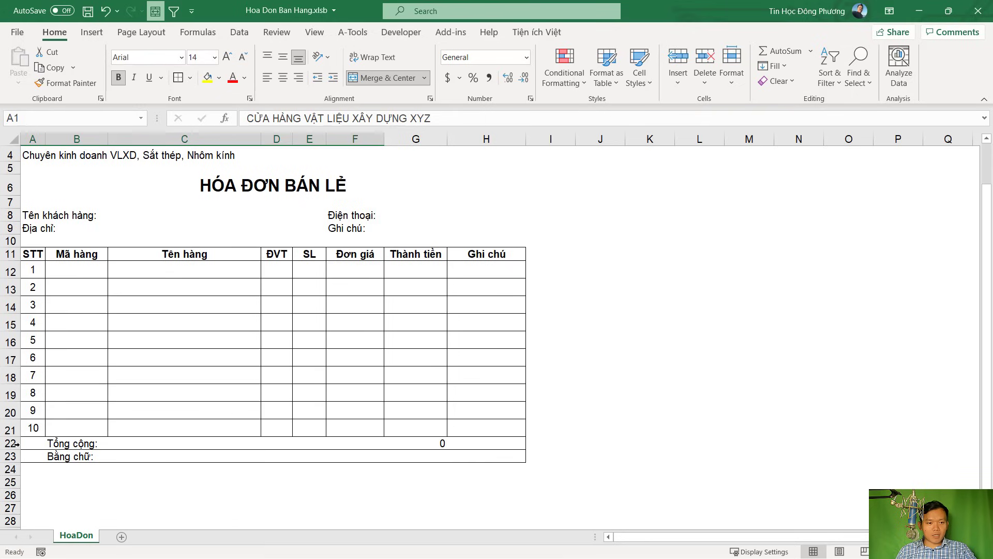
drag(15, 444, 12, 454)
click(284, 57)
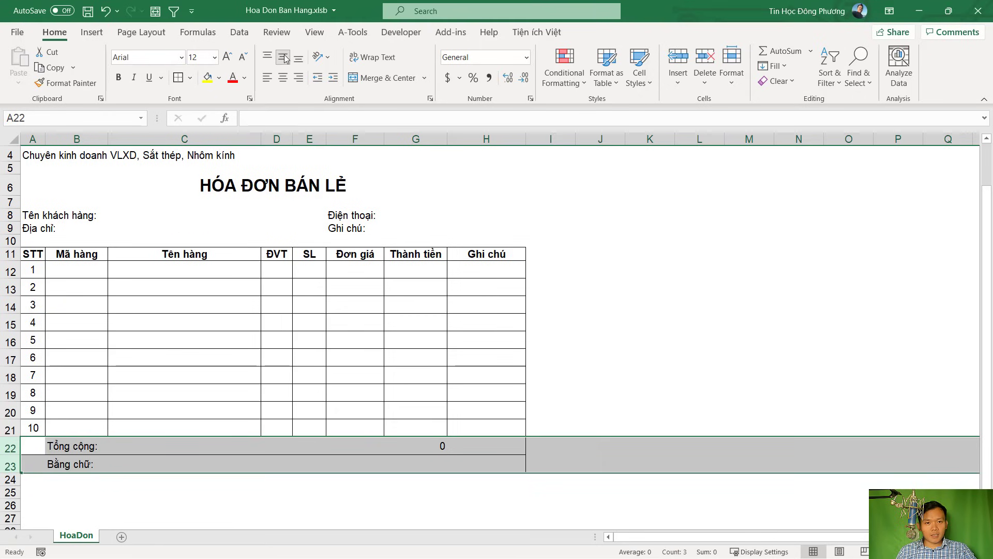
click(451, 341)
scroll(452, 340, up, 1)
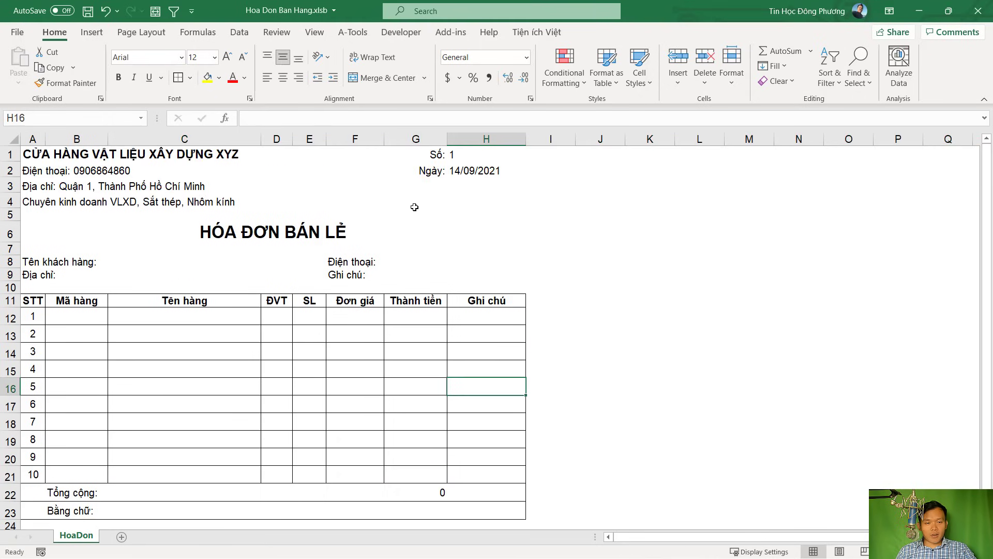
Show the print preview of the HoaDon invoice via File > Print
click(19, 33)
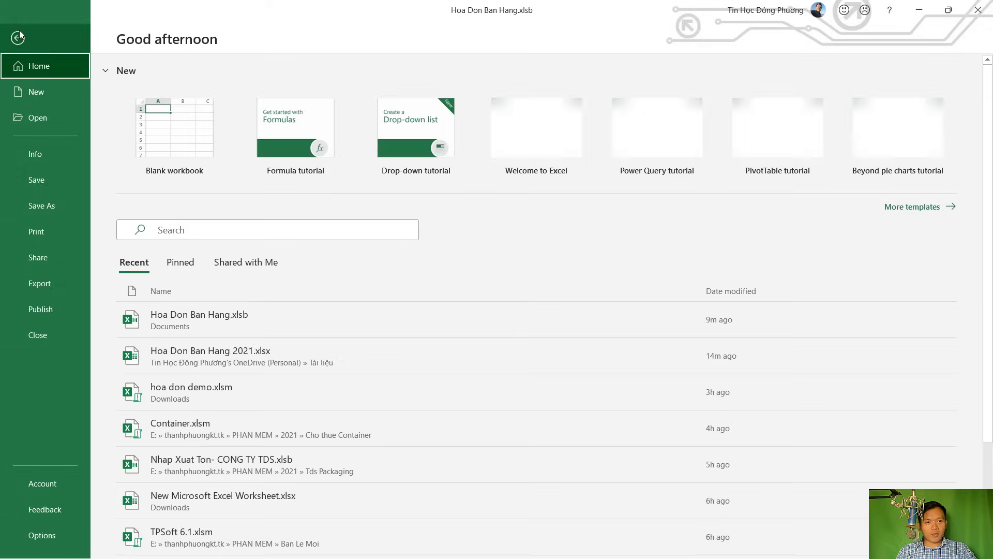
click(42, 235)
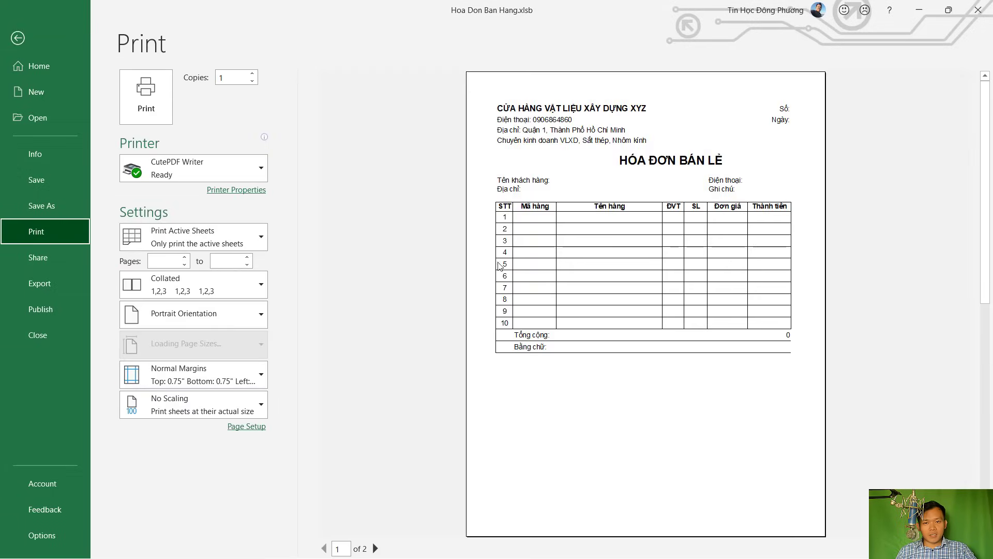
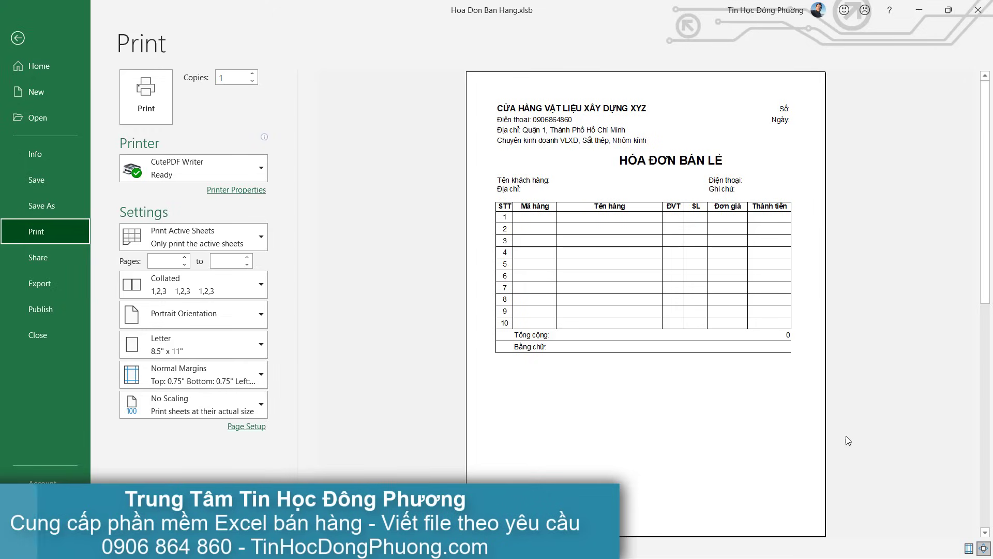
Shrink the left and right print margins and set the top margin to 0.49", then return to the sheet
click(971, 550)
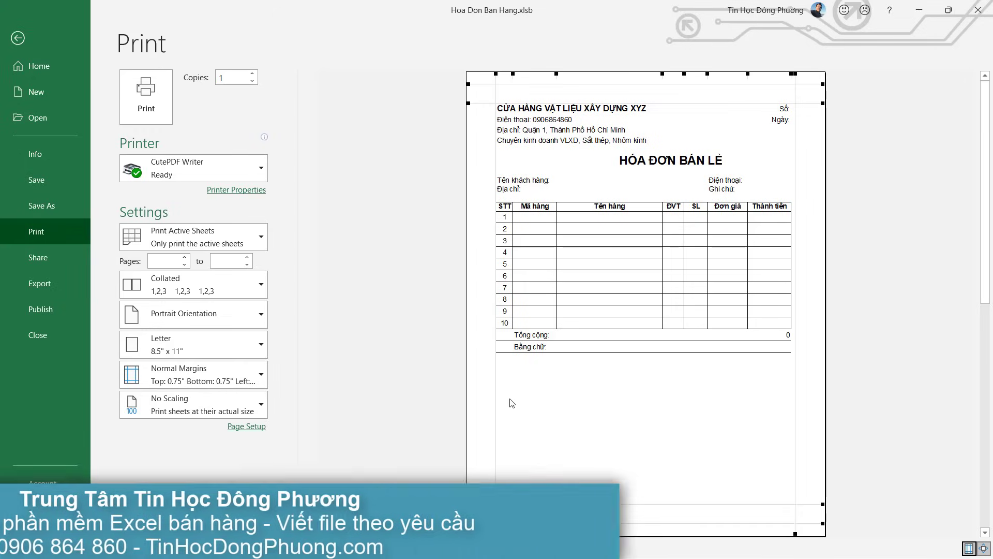
drag(488, 395, 481, 396)
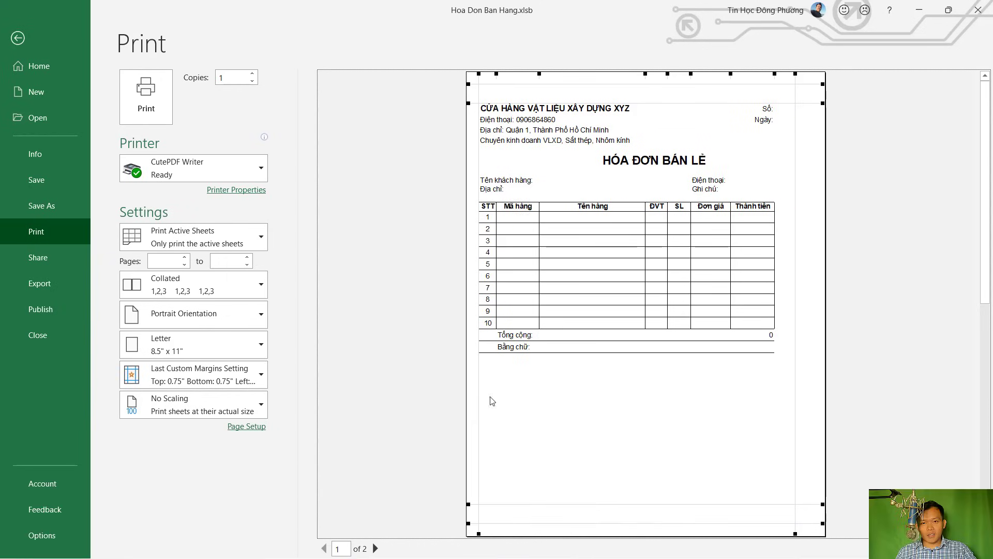
drag(796, 368, 821, 368)
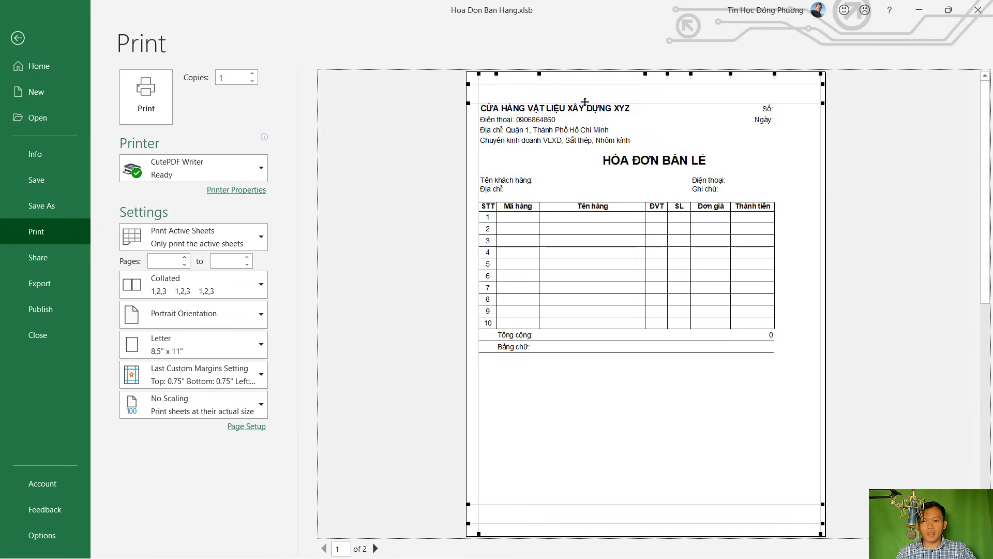
drag(584, 102, 585, 92)
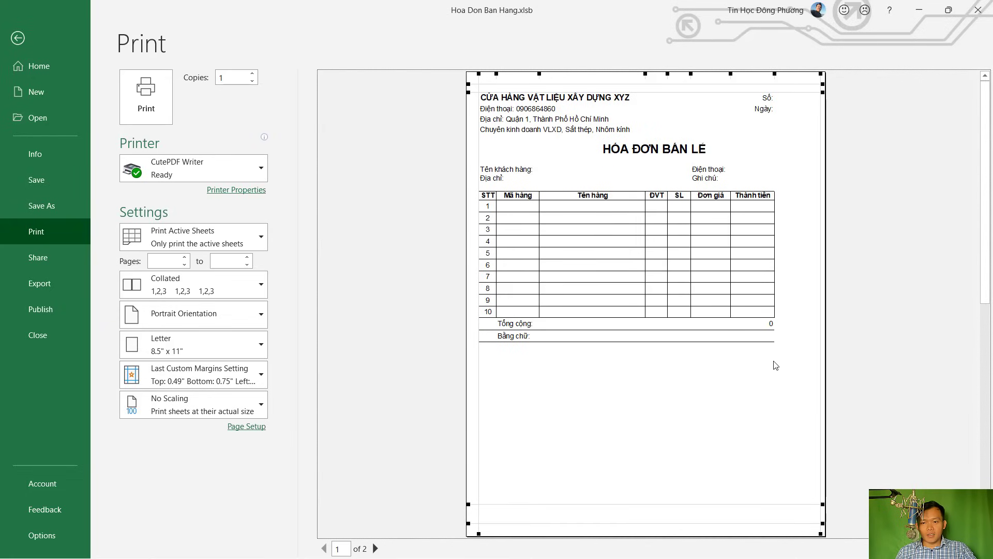
click(18, 38)
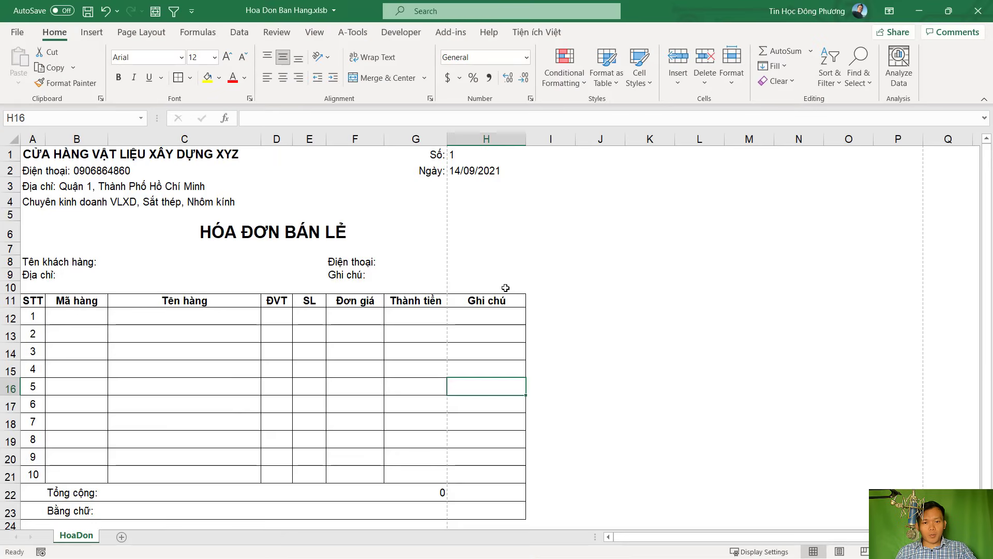
Narrow the Ghi chú column H so the table's right edge meets the dashed page-break line
drag(526, 140, 508, 140)
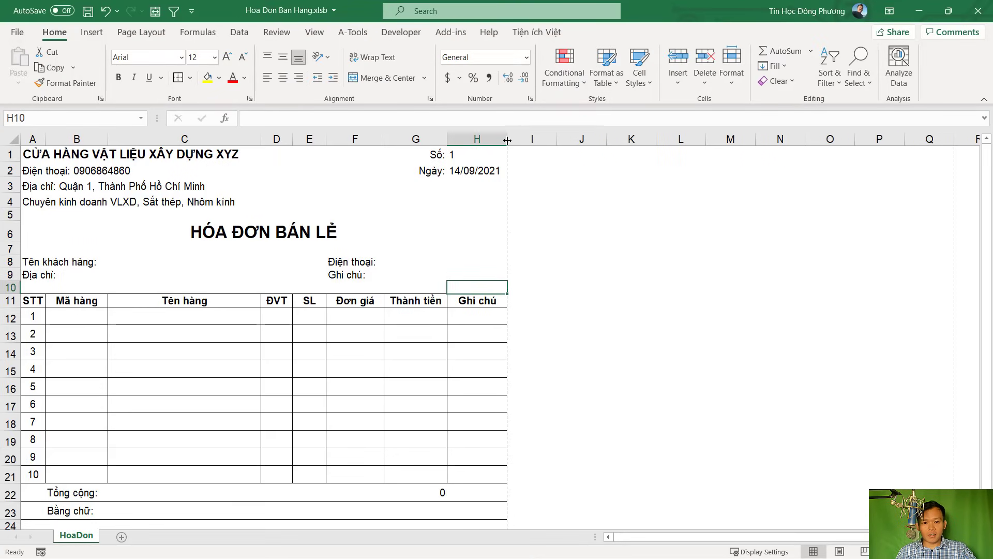
click(572, 249)
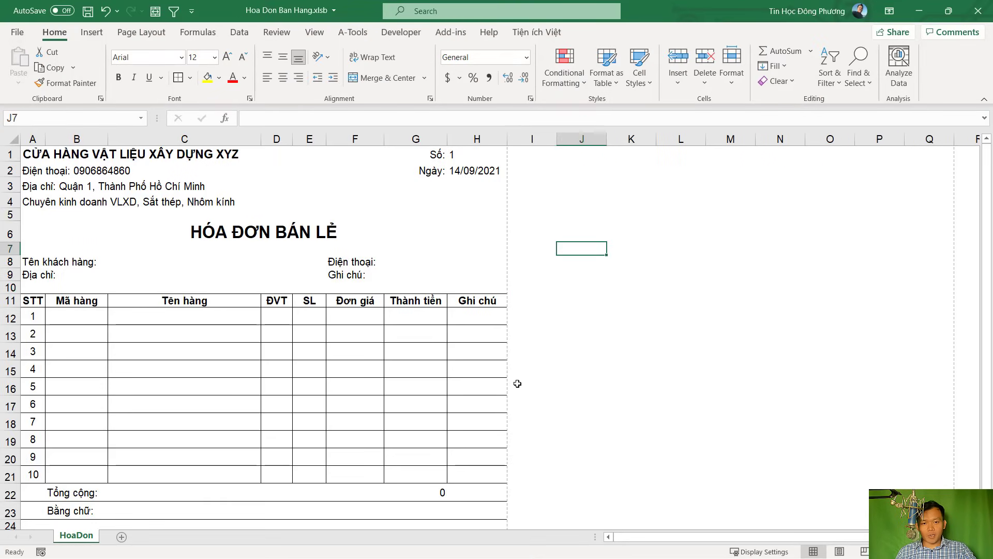
scroll(517, 384, down, 4)
scroll(466, 411, up, 3)
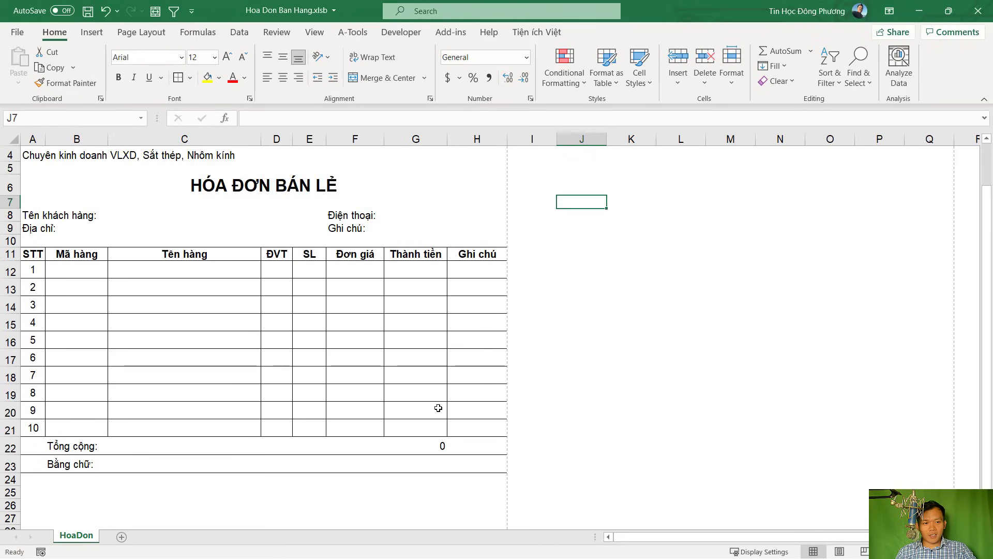
scroll(438, 408, up, 1)
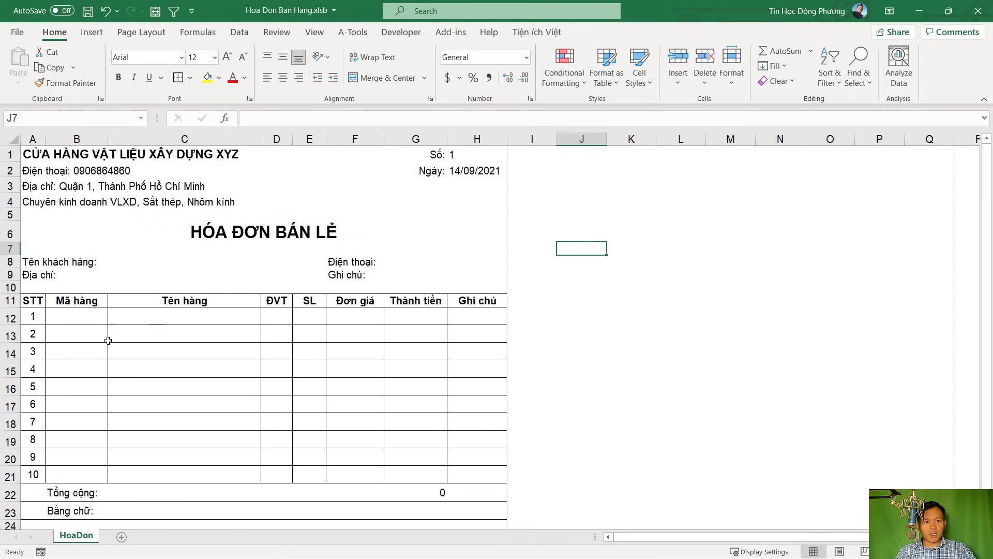
scroll(295, 428, down, 8)
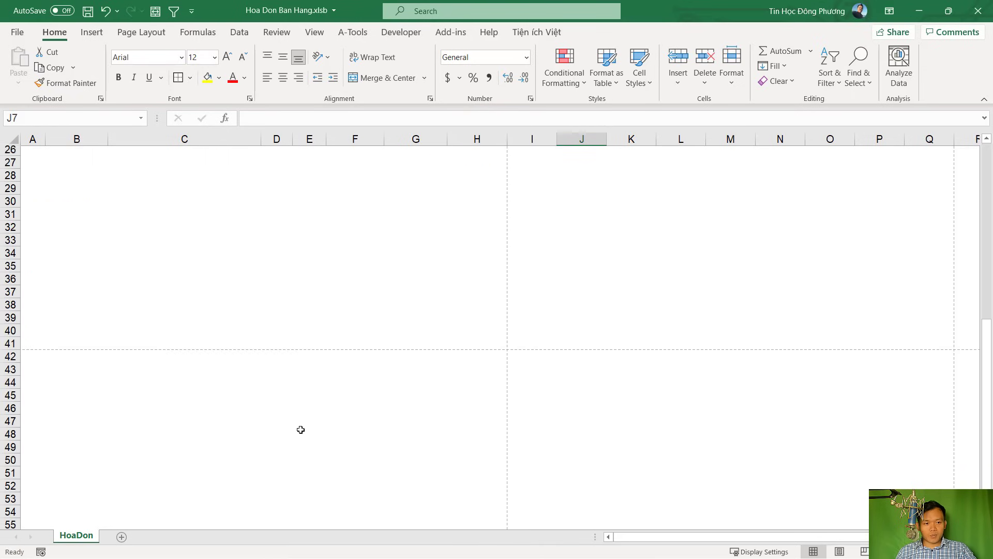
scroll(300, 428, up, 5)
scroll(301, 429, up, 4)
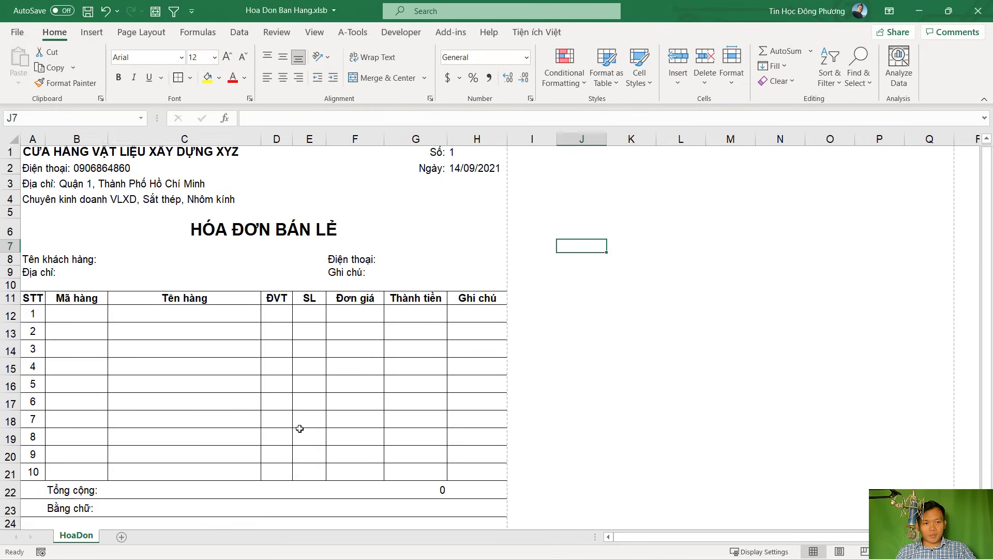
click(241, 414)
scroll(188, 394, down, 1)
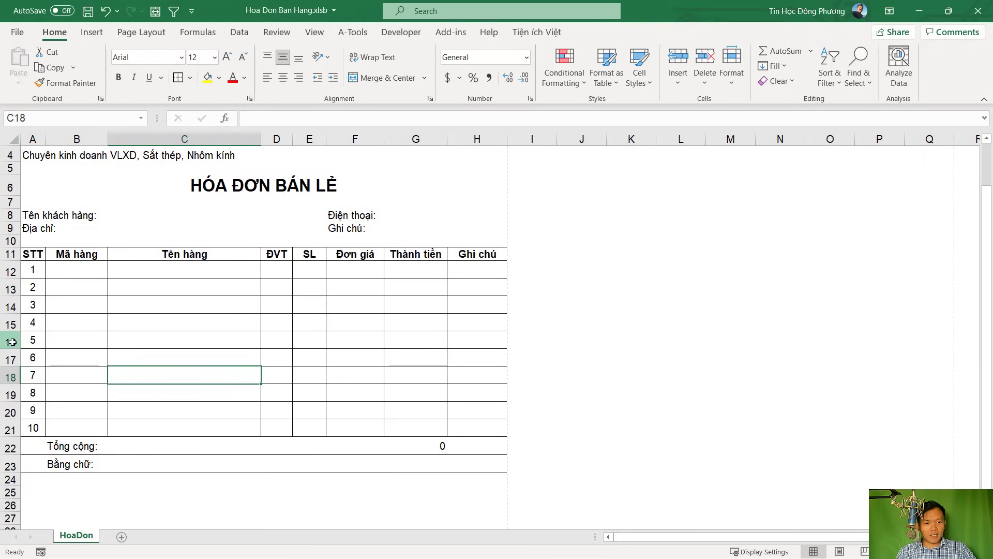
Insert six blank rows at rows 16–21 and extend the STT numbering down the new rows
drag(11, 341, 12, 428)
right_click(10, 412)
click(55, 287)
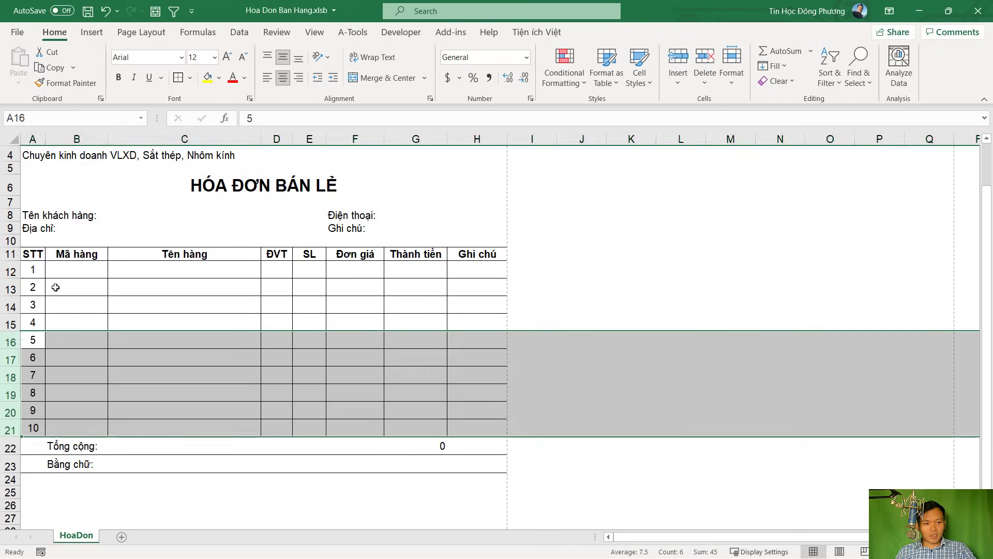
scroll(208, 321, down, 4)
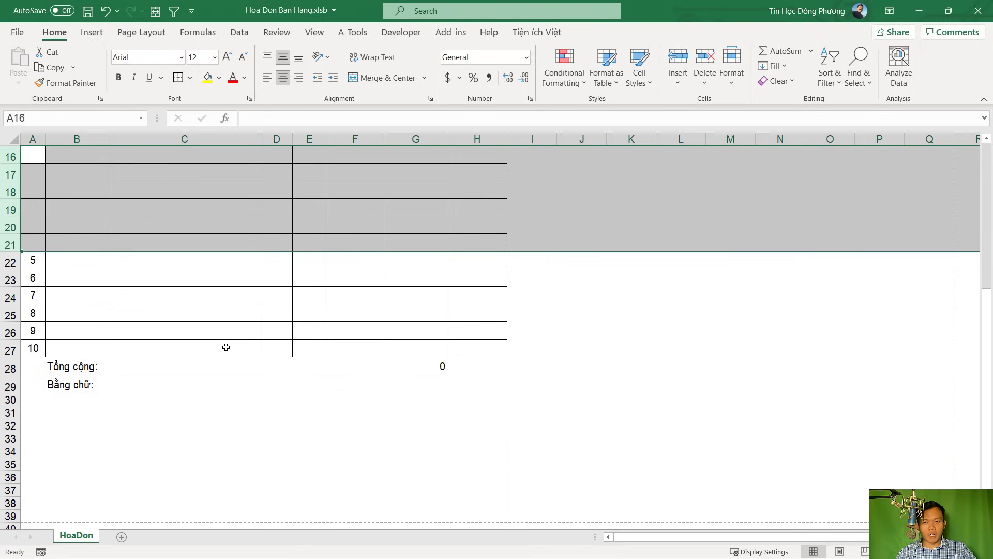
scroll(226, 348, up, 4)
drag(33, 304, 49, 481)
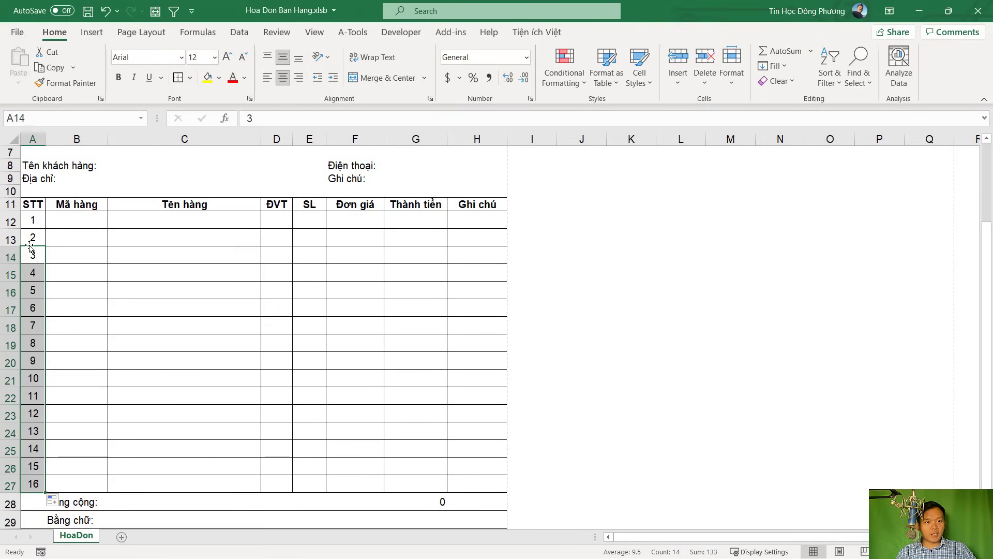
Delete the surplus row 27 so 15 item rows remain above the total
right_click(10, 485)
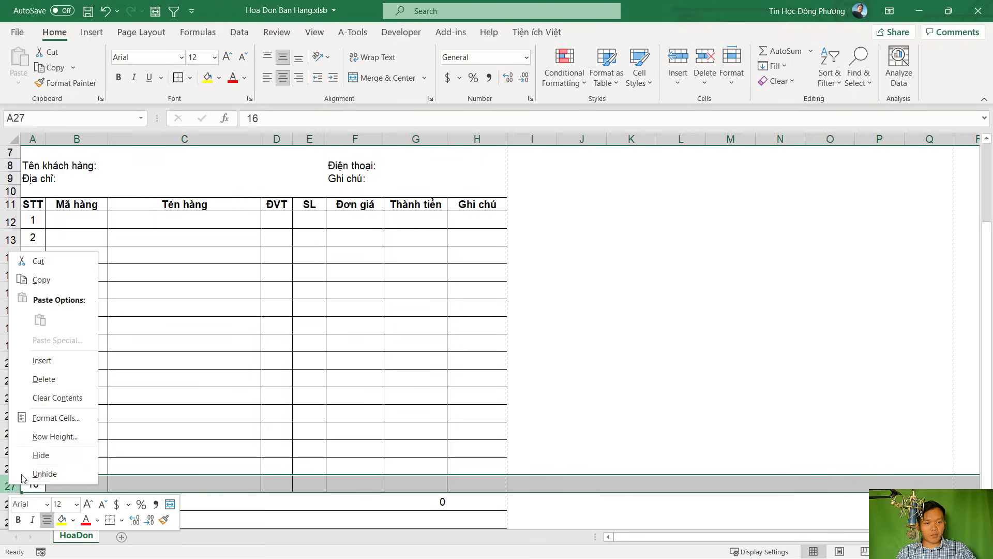
click(44, 376)
scroll(388, 304, down, 2)
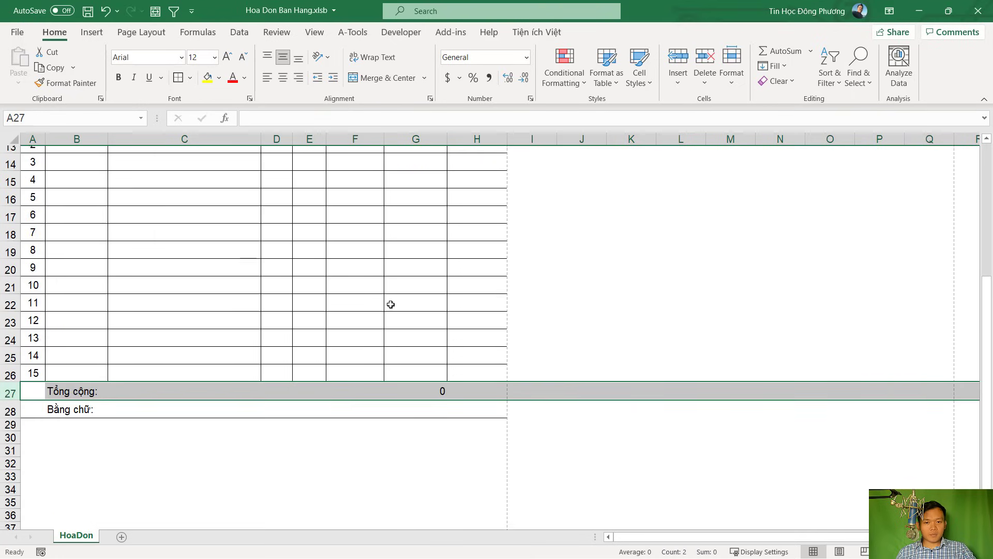
scroll(388, 304, up, 5)
Check the print preview to confirm the 15-row invoice fits on one page, then return
click(25, 35)
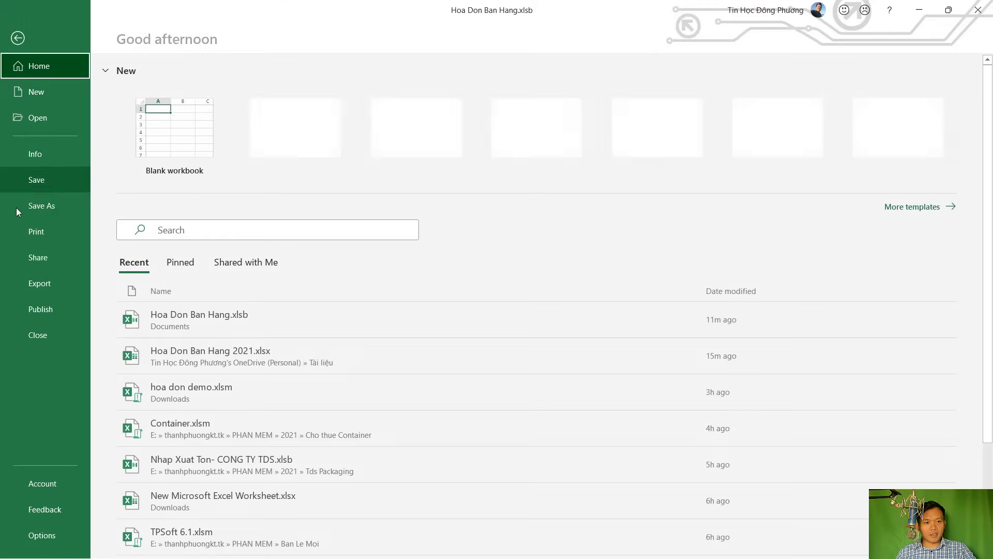
click(48, 232)
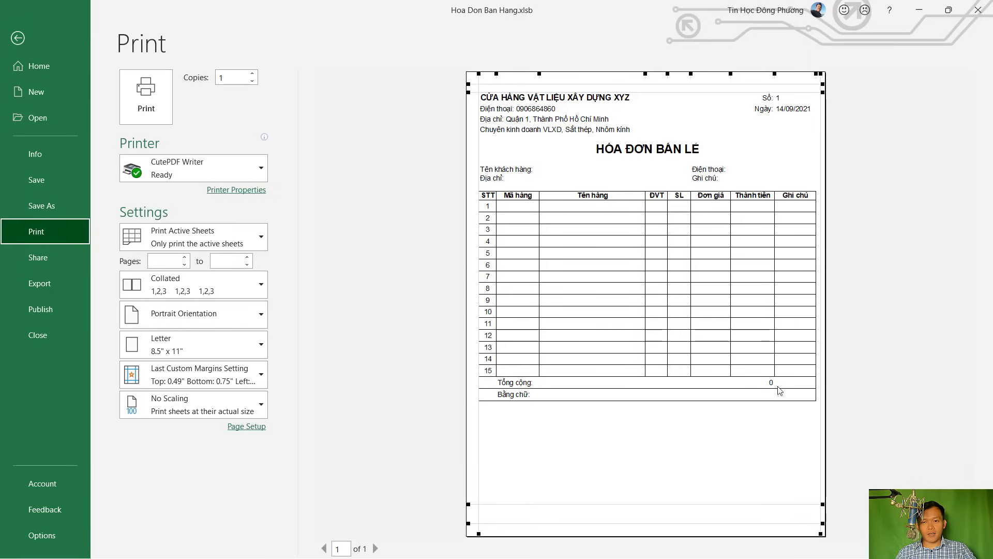
click(13, 42)
Fill the header row A11:H11 with light blue and make row 11 slightly taller
drag(32, 301, 487, 301)
click(220, 78)
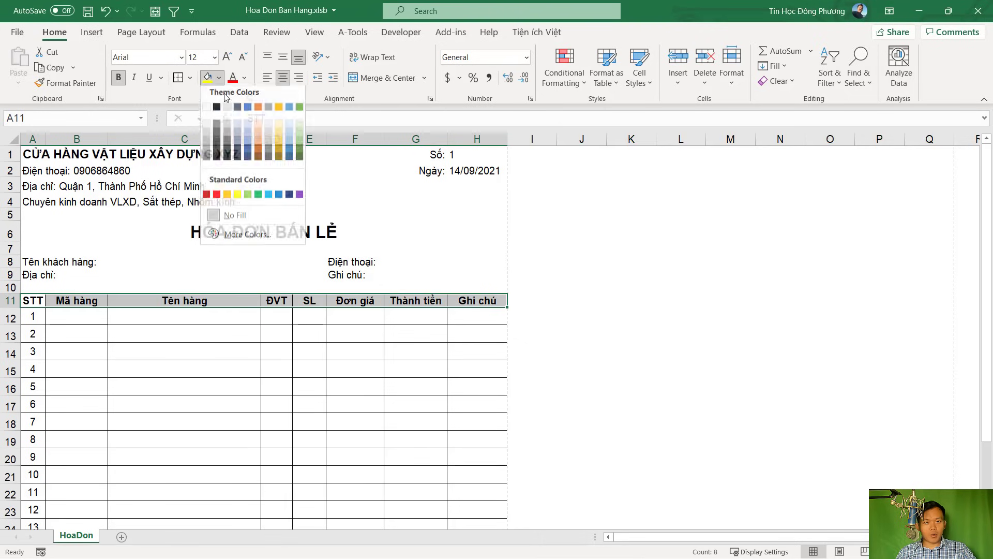
click(246, 127)
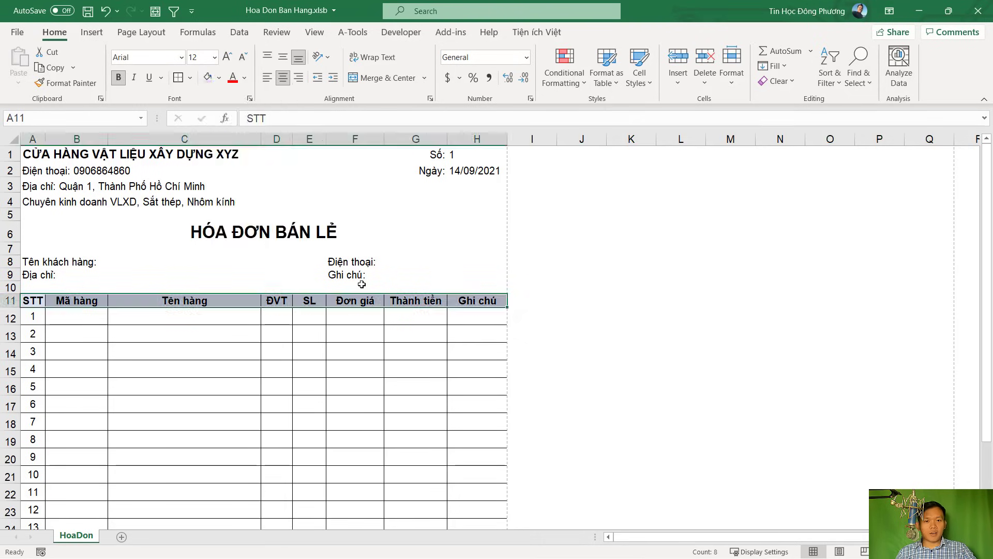
click(360, 285)
drag(16, 306, 16, 308)
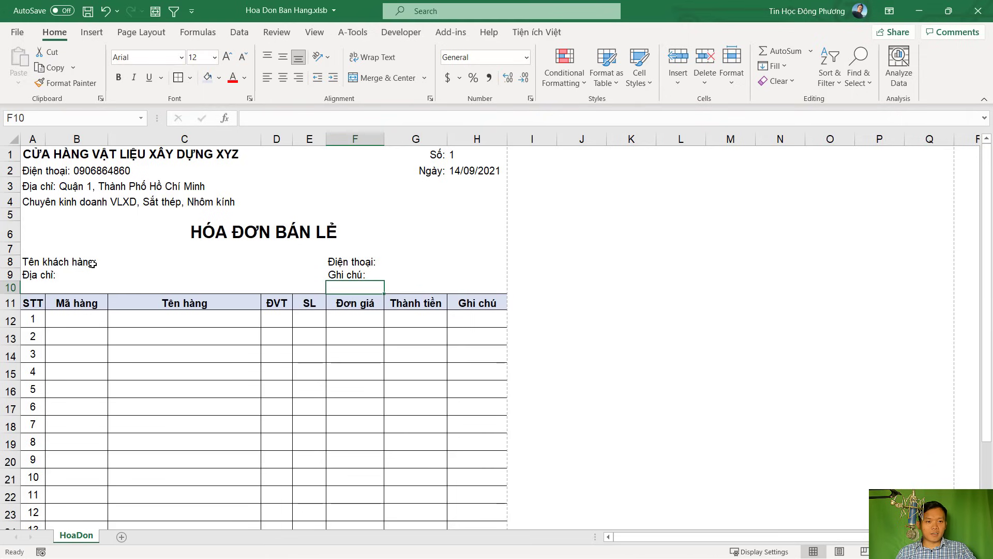
click(132, 263)
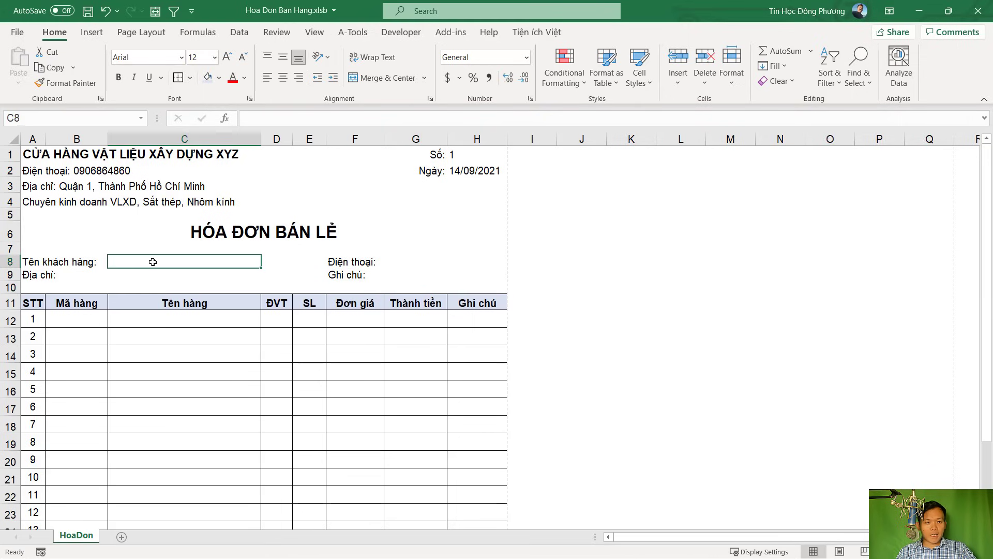
click(157, 274)
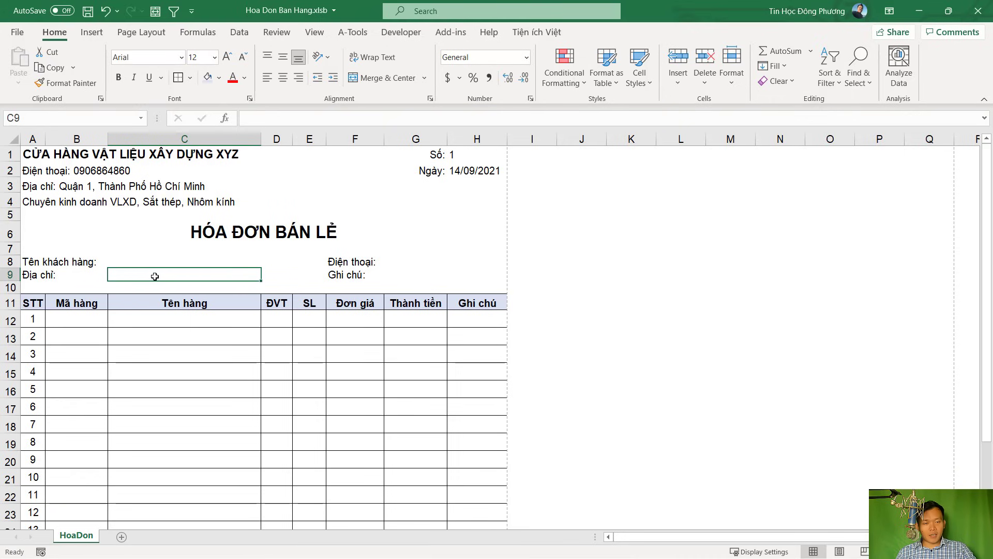
Merge C9:E9 and C8:E8 into single address and name fields, then check the merged cells
drag(153, 276, 269, 274)
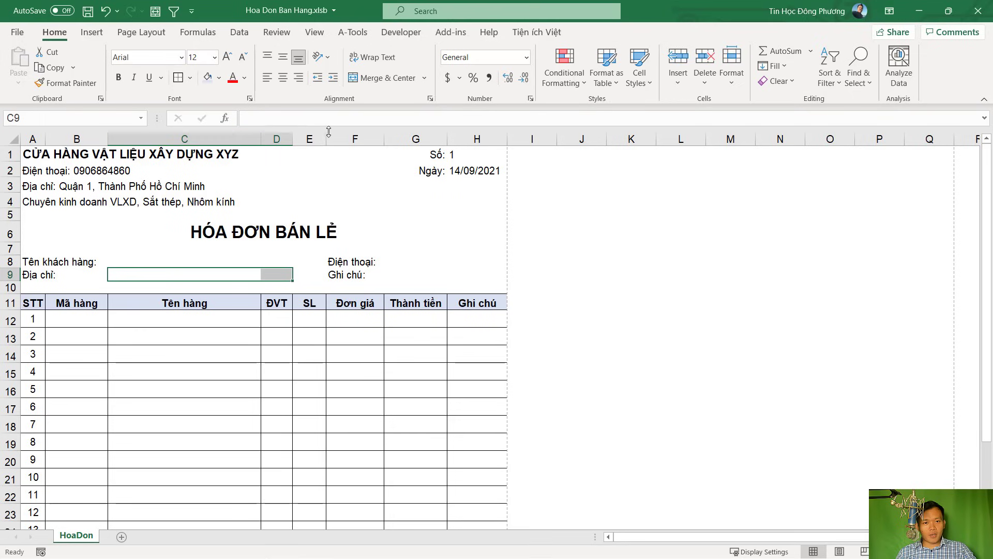
drag(148, 272, 312, 273)
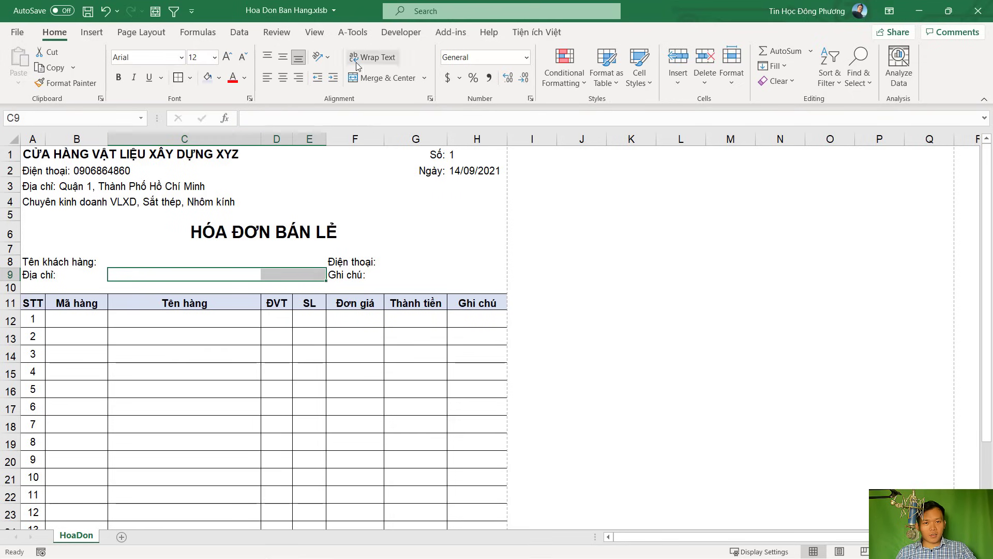
click(389, 77)
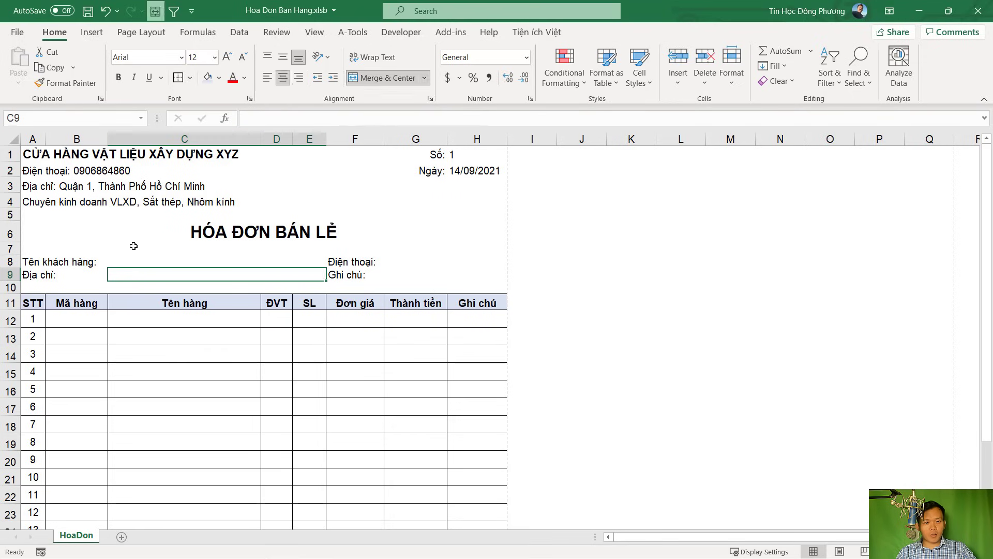
drag(123, 259, 310, 262)
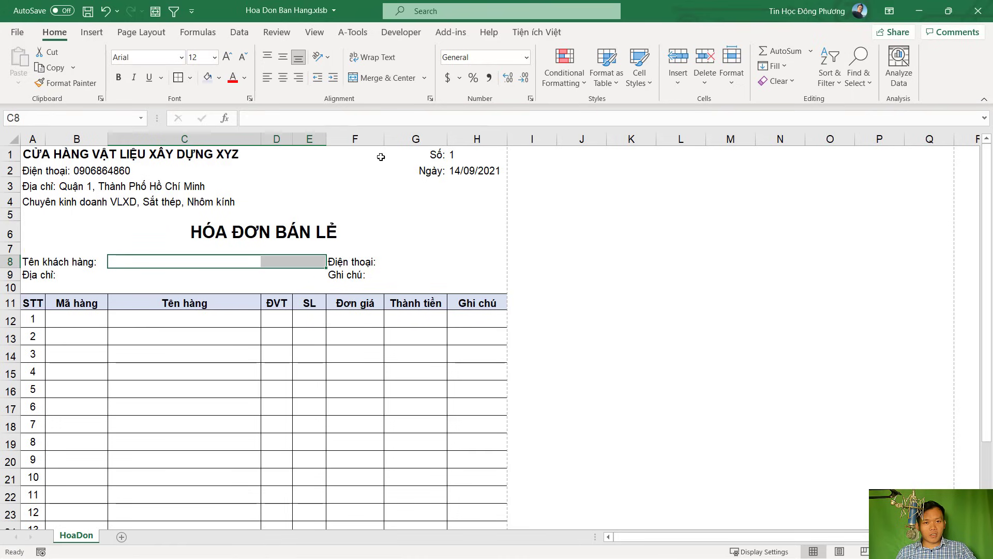
click(395, 79)
click(382, 274)
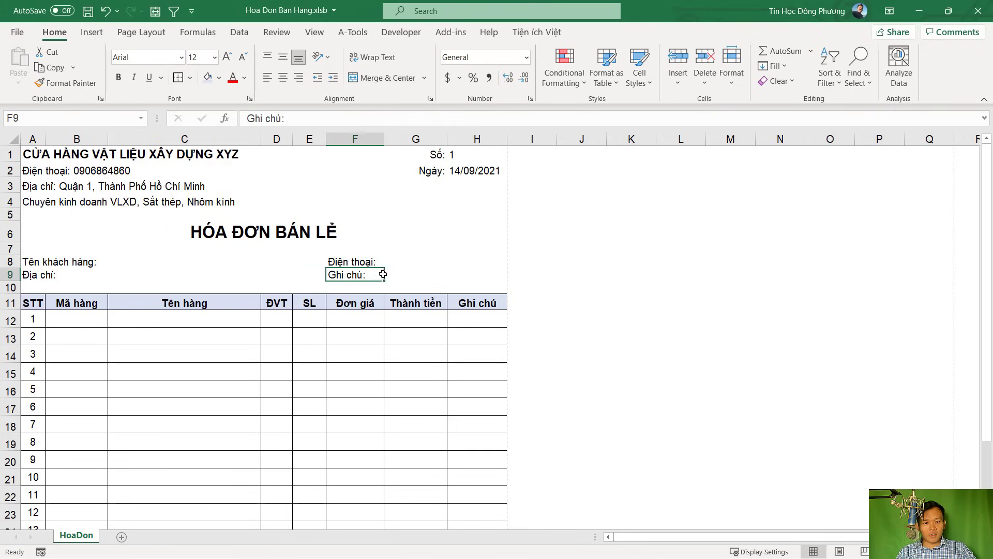
click(397, 274)
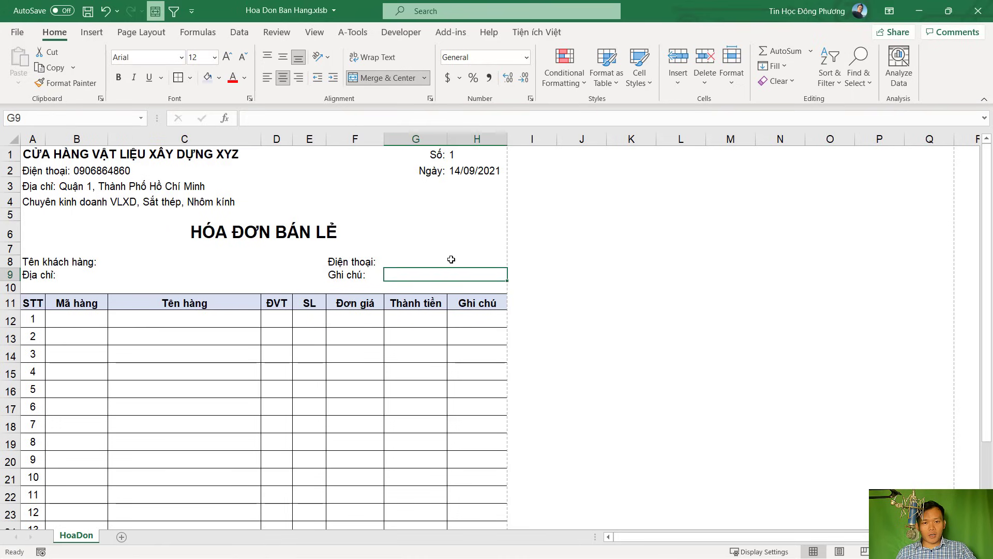
click(408, 258)
click(117, 273)
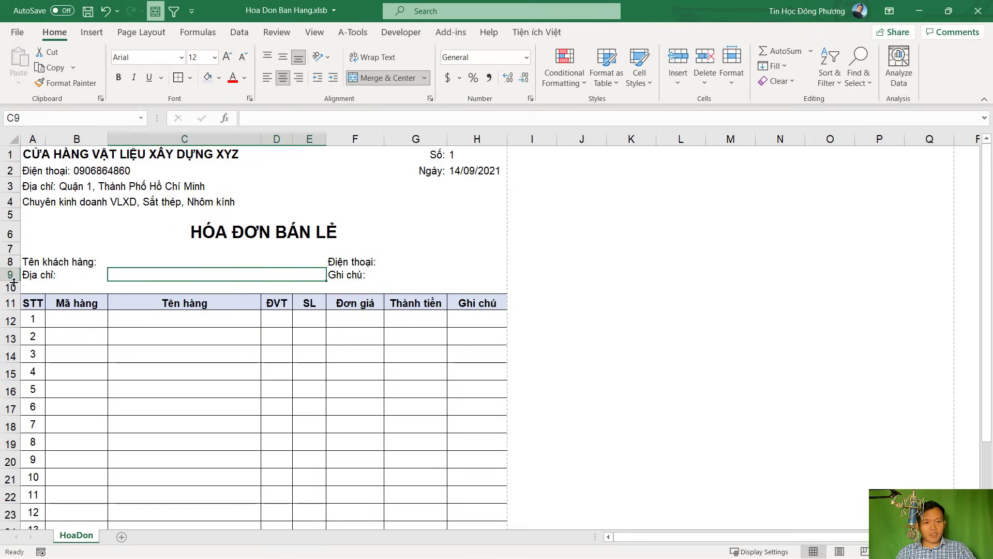
Make row 9 taller to fit an address and top-align its labels
drag(12, 281, 465, 283)
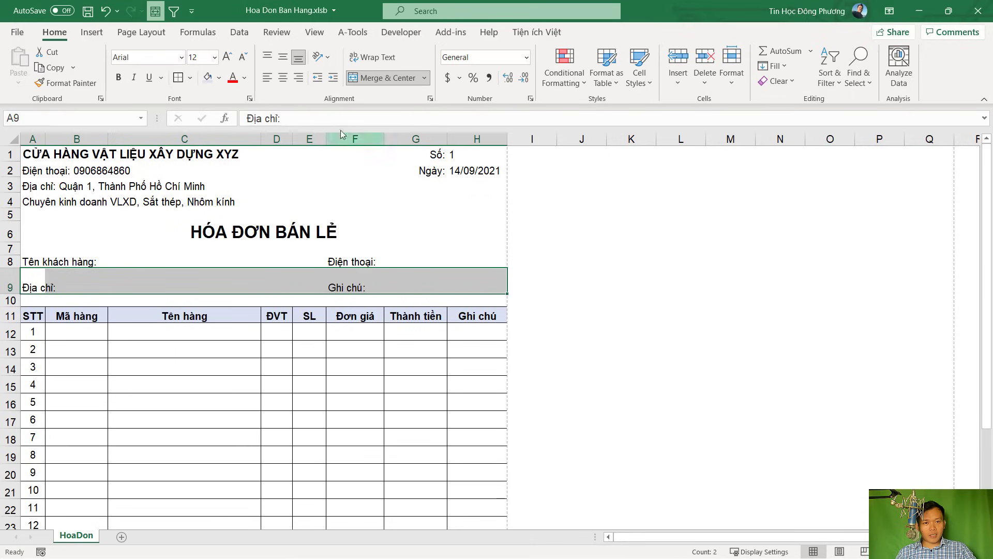
click(265, 58)
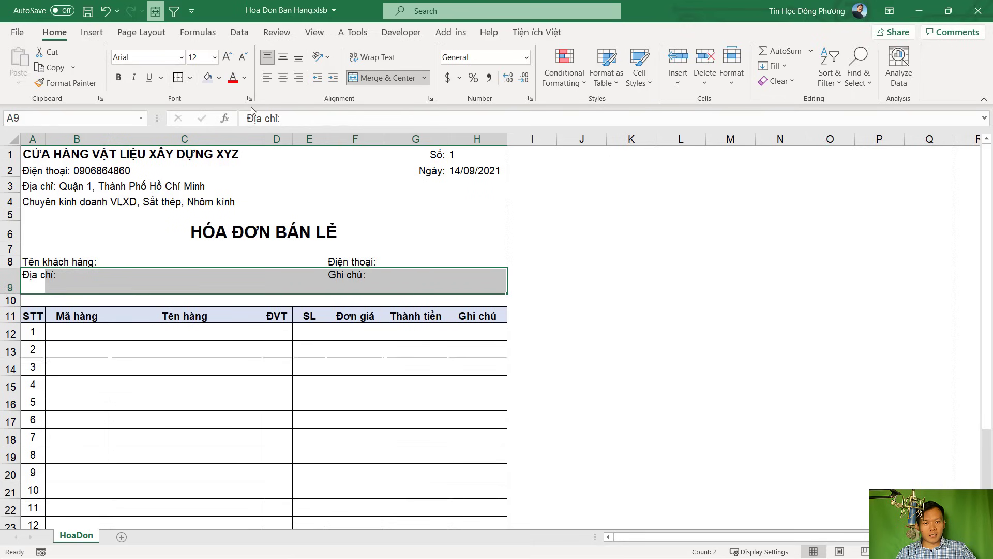
click(194, 281)
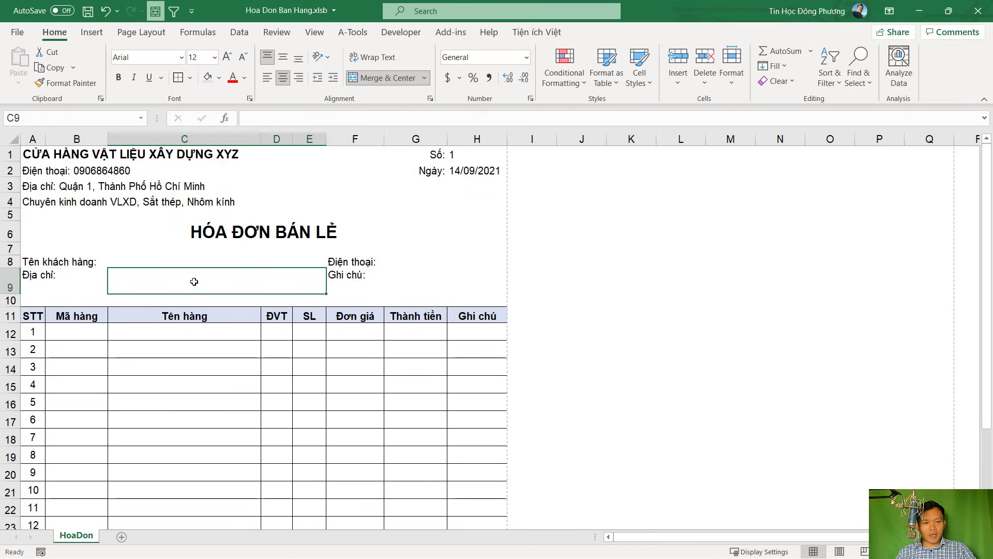
Merge the note field G9:H9 into one cell and turn on text wrapping
click(356, 278)
drag(395, 278, 479, 281)
click(383, 78)
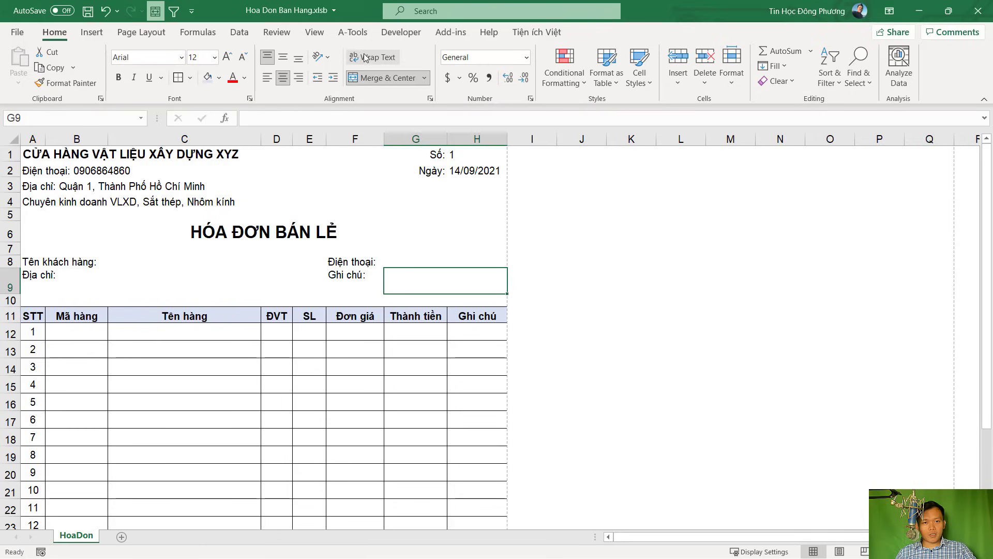
click(365, 58)
Test wrapping with sample text in the address field and left-align it
click(181, 282)
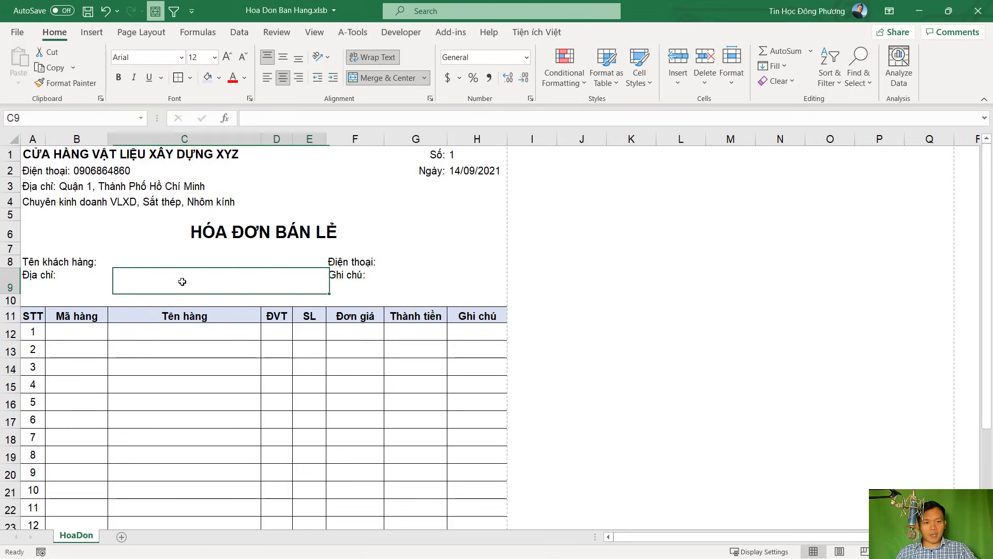
text(hj sdf ksjdfh)
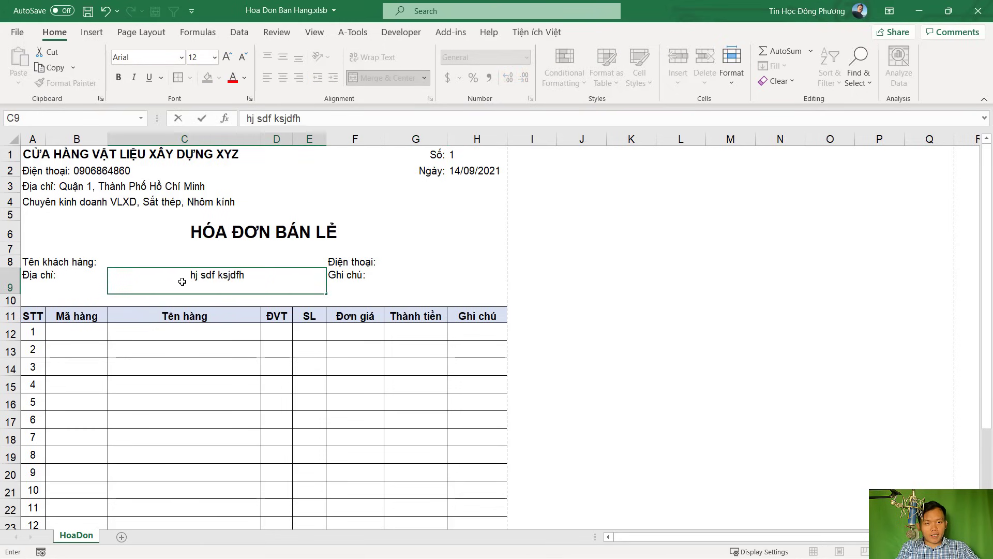
text(s kdjfh skdjf skdjfhs kdjfh skdfjhskdfjhsk dfjhs dfkjshdfkdsf)
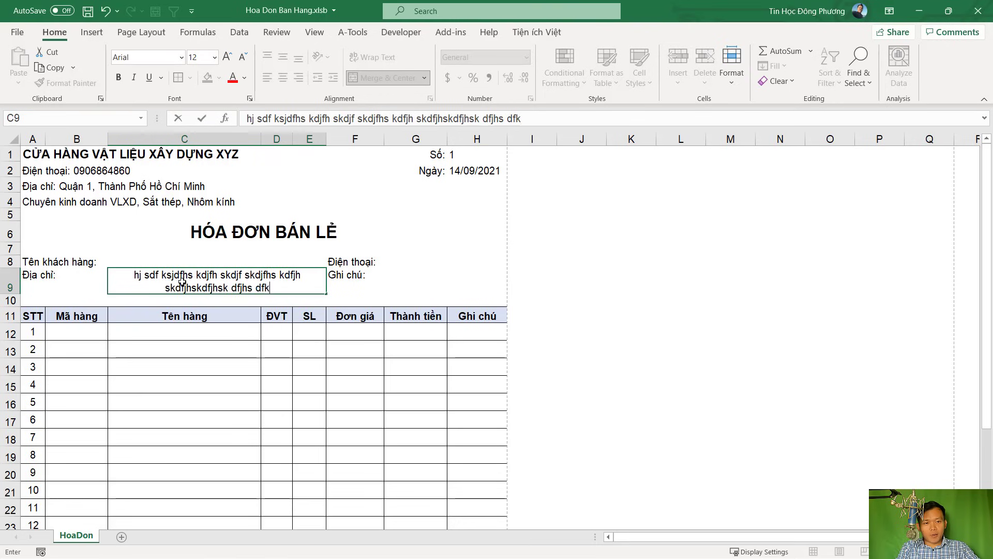
key(Return)
click(232, 277)
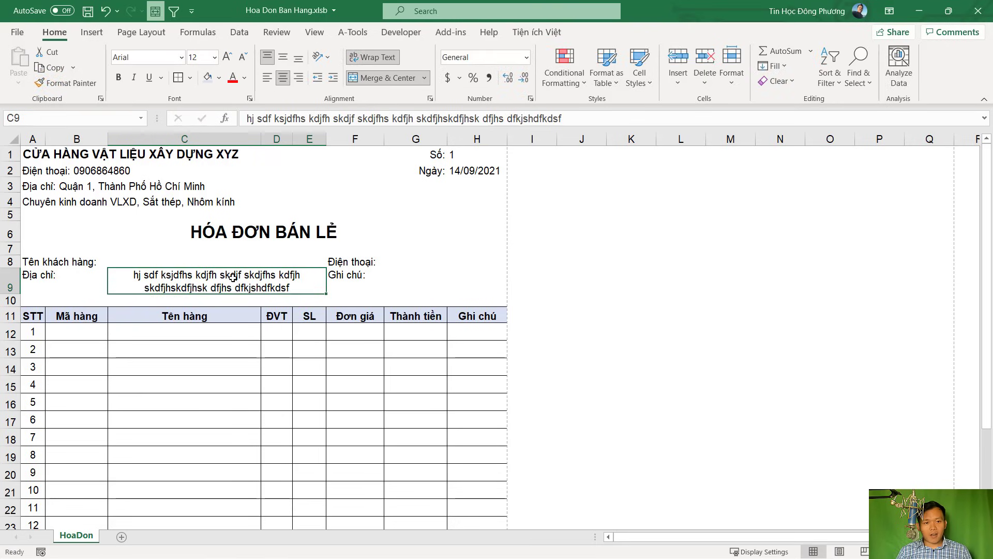
click(267, 81)
click(419, 282)
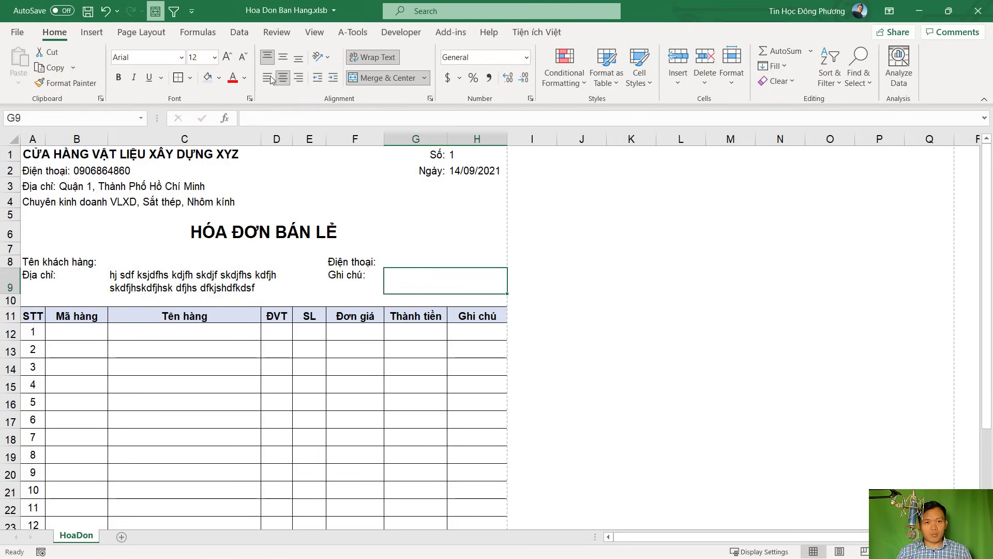
click(401, 261)
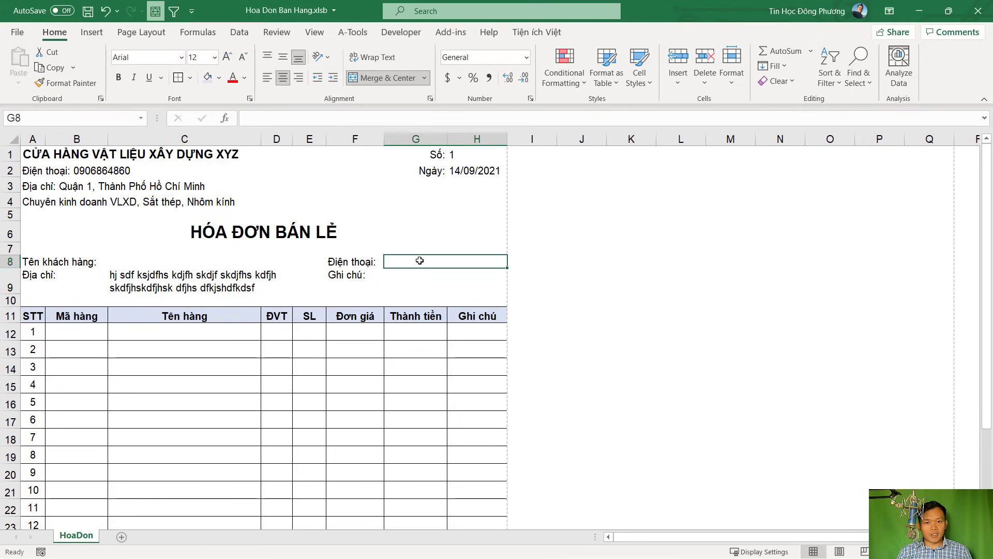
click(436, 281)
click(186, 292)
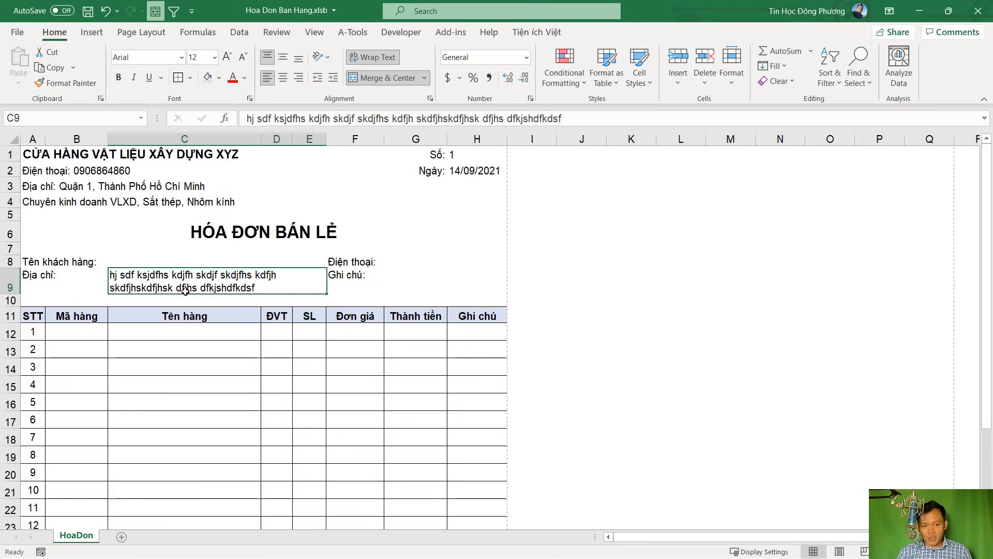
click(465, 287)
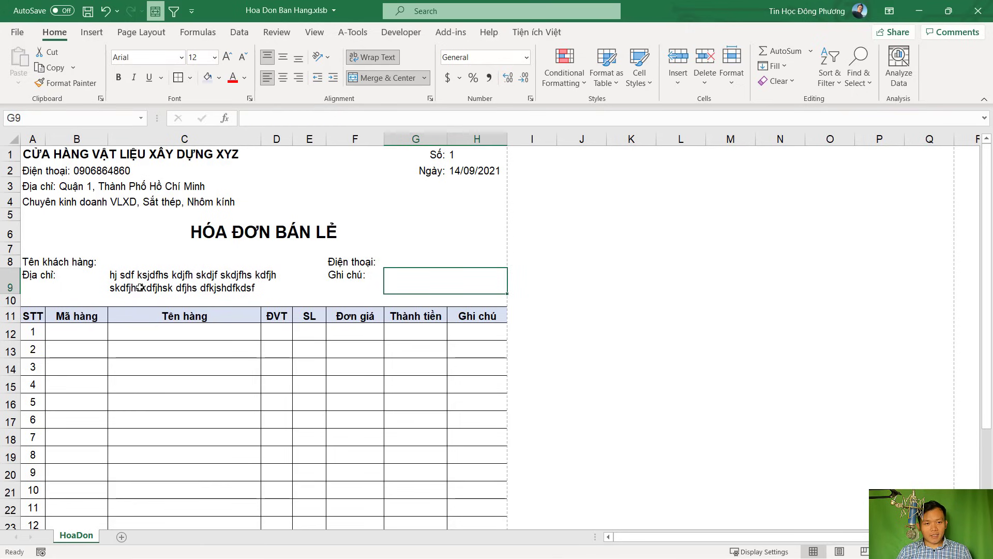
click(172, 285)
Clear the sample text from the address field
click(202, 332)
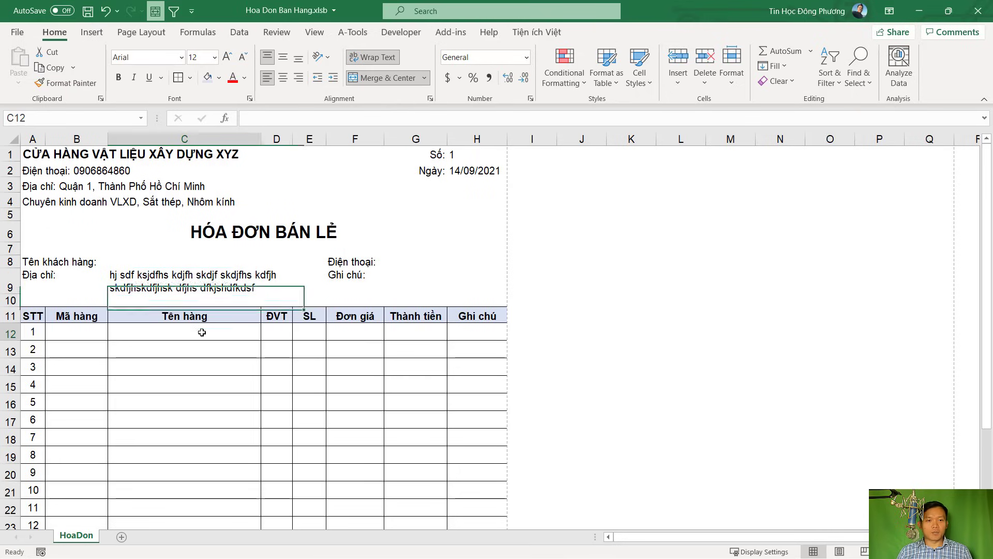
click(212, 271)
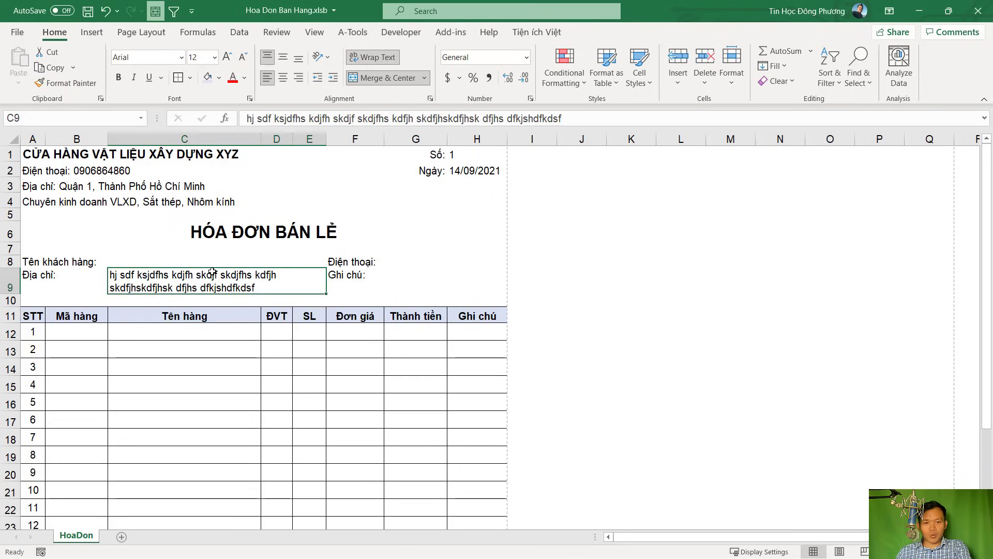
key(Delete)
click(446, 280)
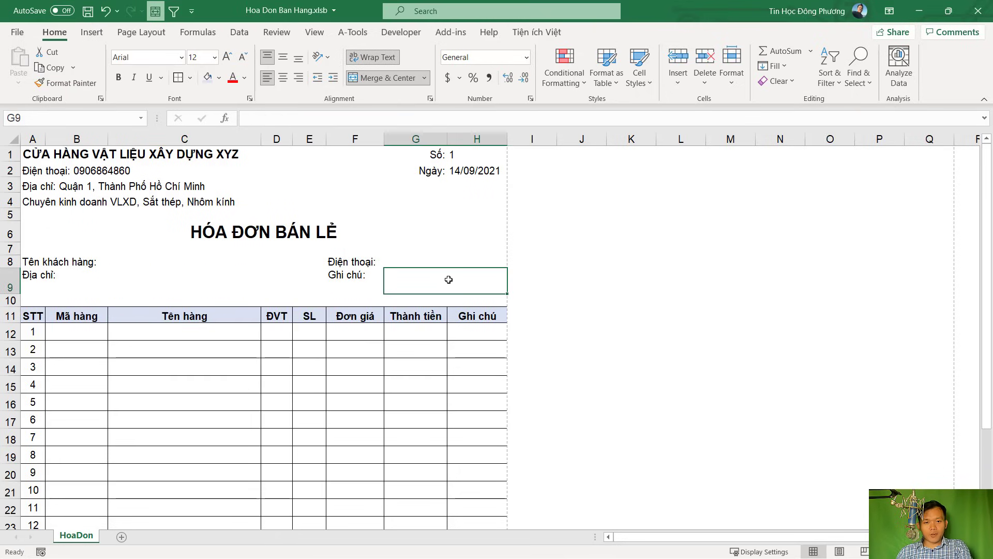
click(300, 311)
Shrink gap row 10 so the item table sits closer to the entry fields
drag(9, 307, 9, 290)
scroll(277, 349, down, 3)
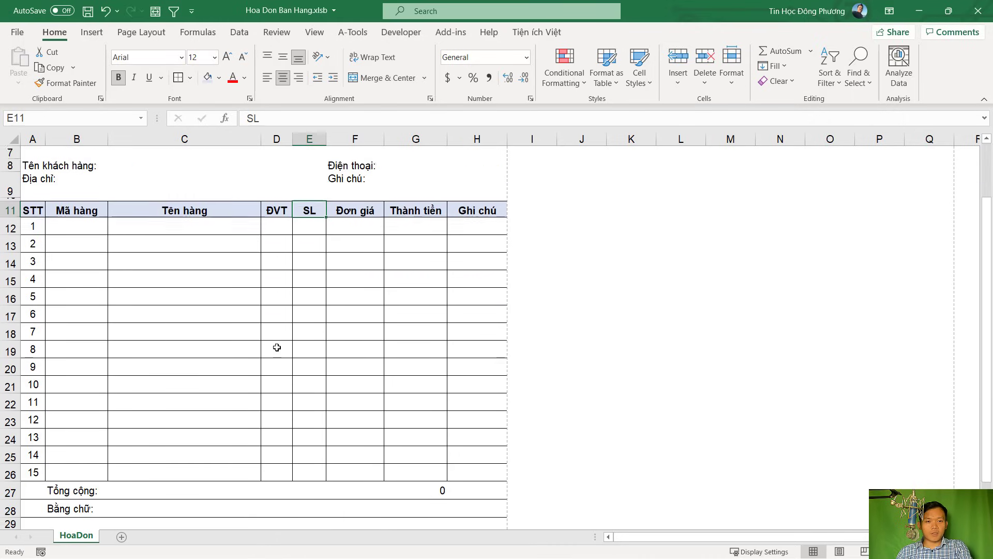
scroll(346, 293, up, 4)
scroll(349, 297, down, 1)
scroll(350, 297, down, 2)
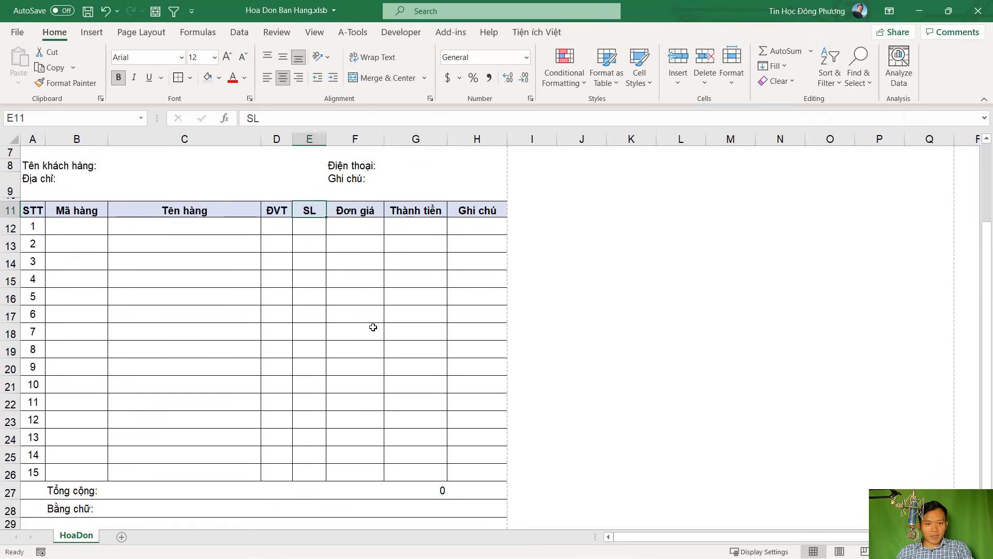
scroll(373, 326, up, 3)
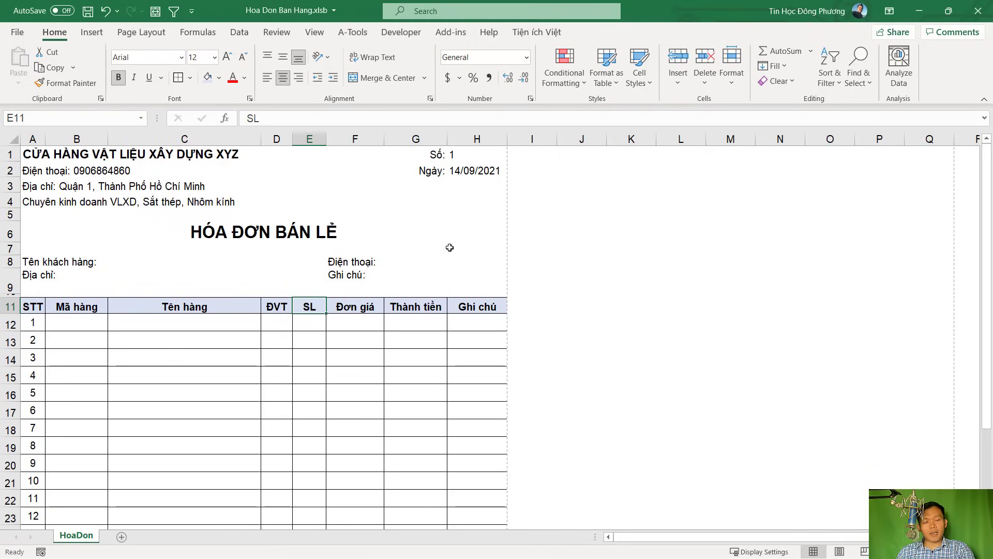
click(434, 357)
scroll(428, 368, down, 1)
scroll(96, 322, up, 1)
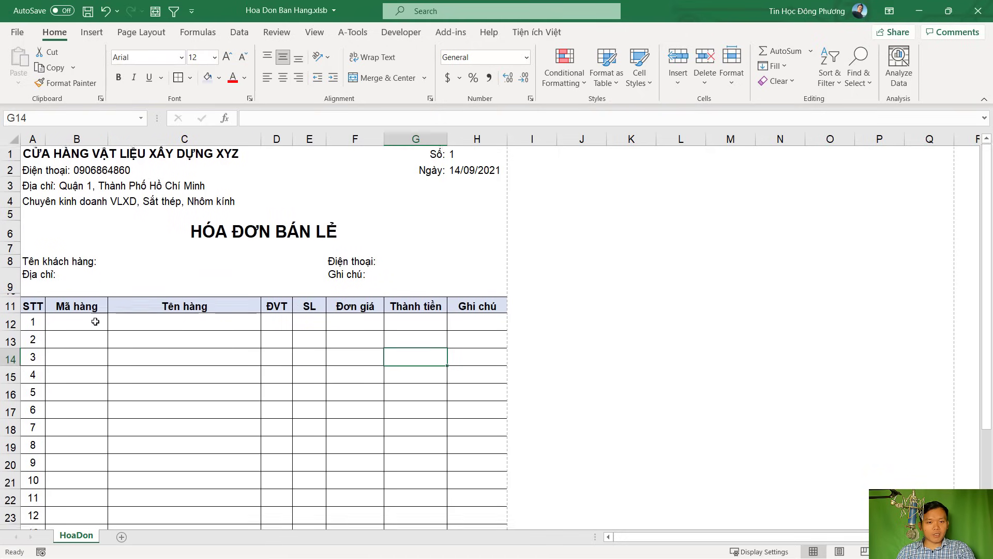
Re-merge the address field cells C9:E9
drag(33, 306, 497, 307)
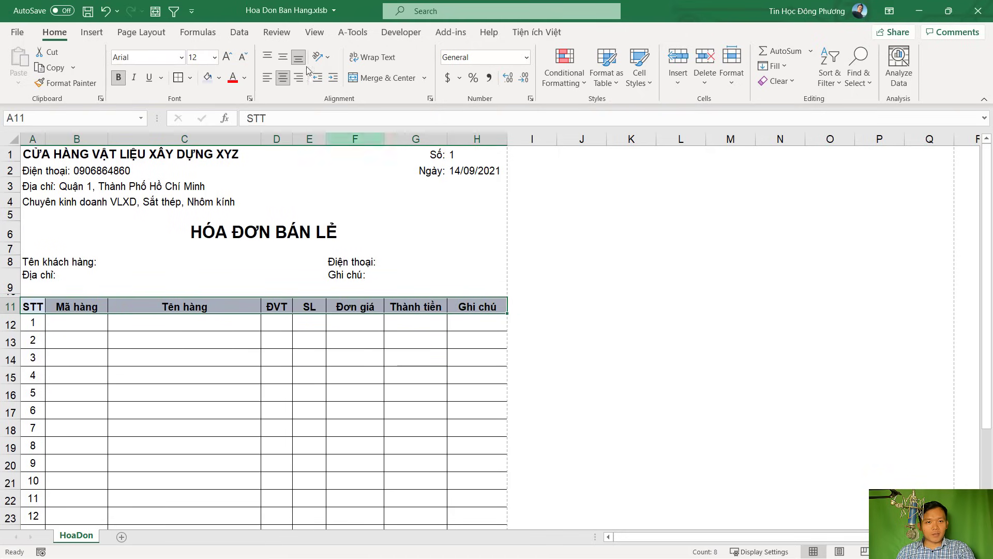
drag(155, 289, 320, 291)
key(alt+4)
scroll(331, 326, down, 2)
scroll(333, 326, up, 1)
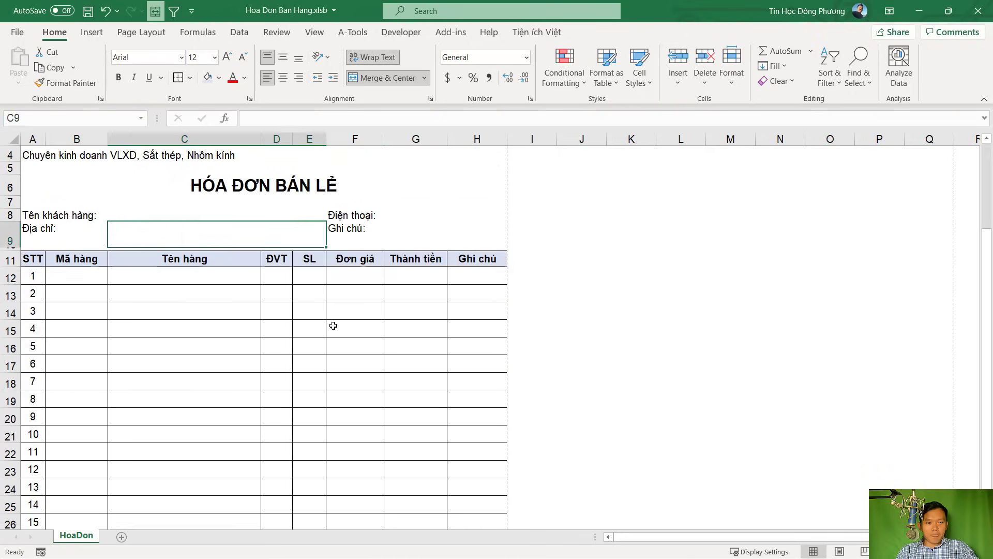
scroll(333, 325, up, 1)
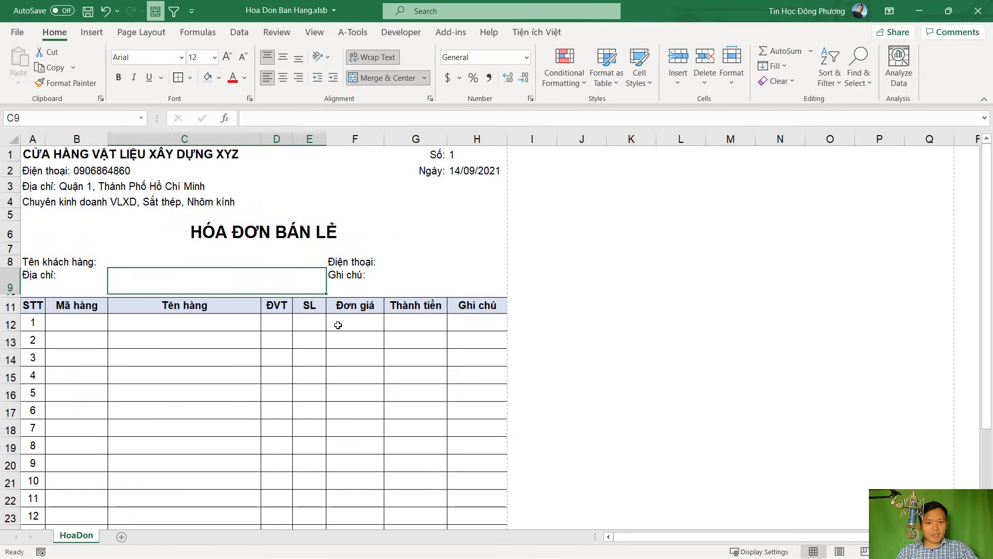
Check the first item row's cells: Mã hàng, Tên hàng, ĐVT, SL and Đơn giá
click(89, 324)
click(349, 327)
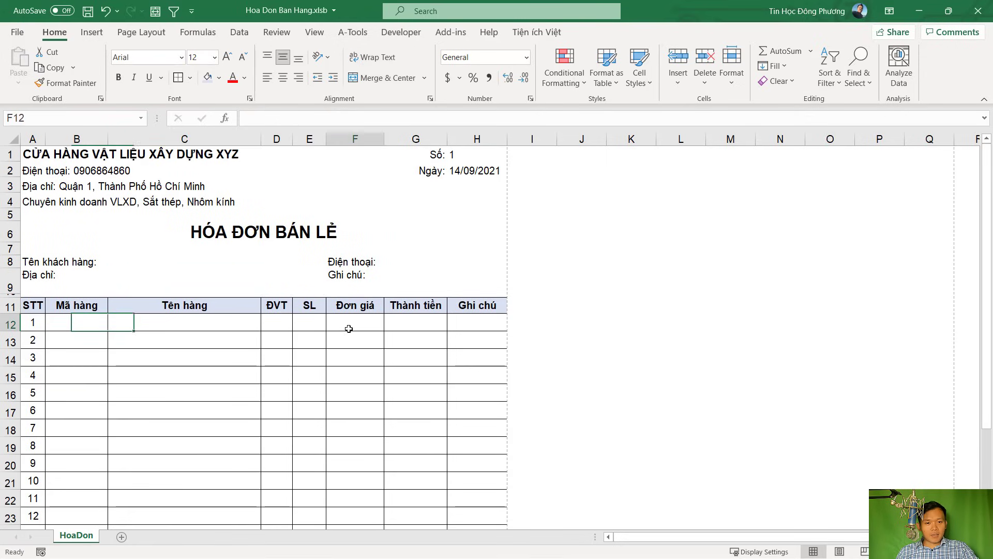
click(94, 324)
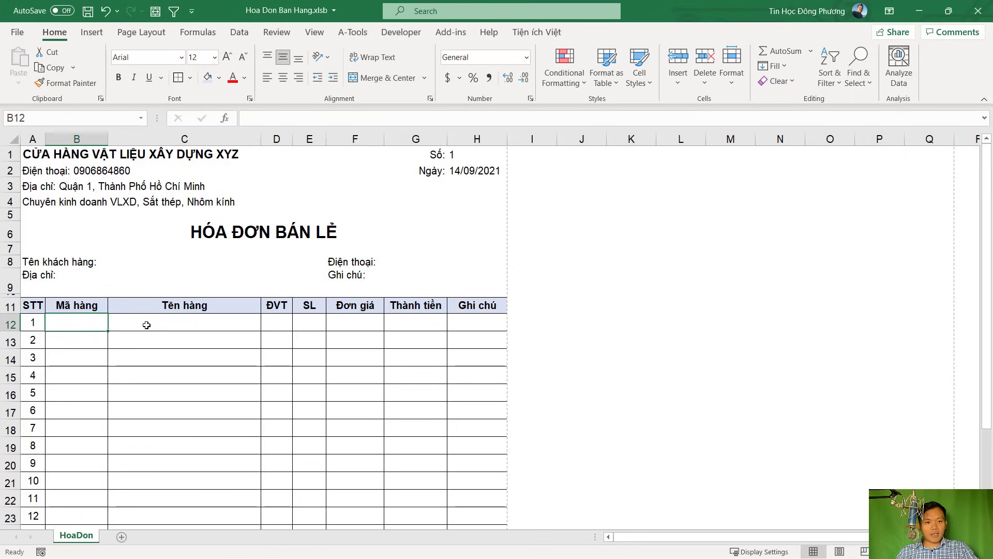
click(187, 324)
click(201, 354)
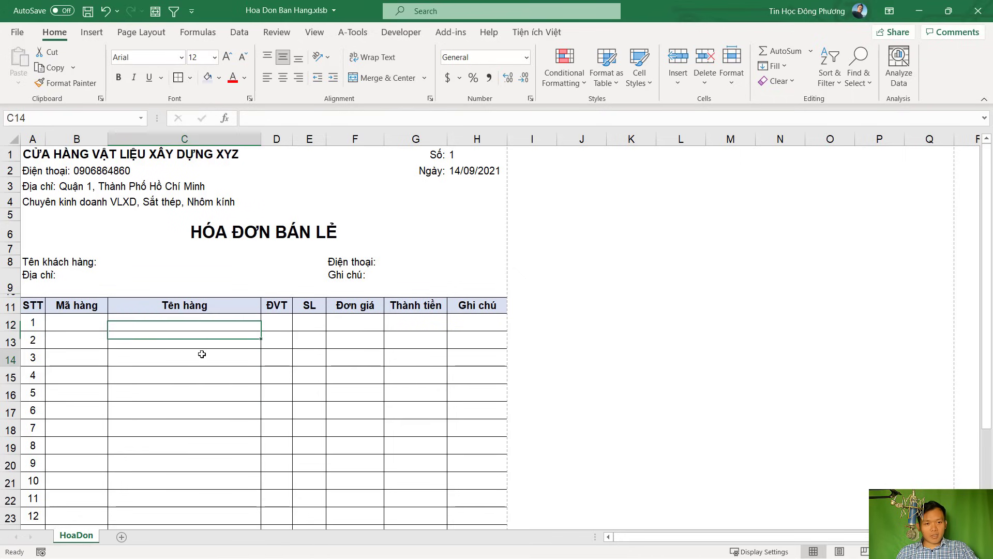
click(199, 317)
click(295, 321)
click(309, 323)
click(82, 323)
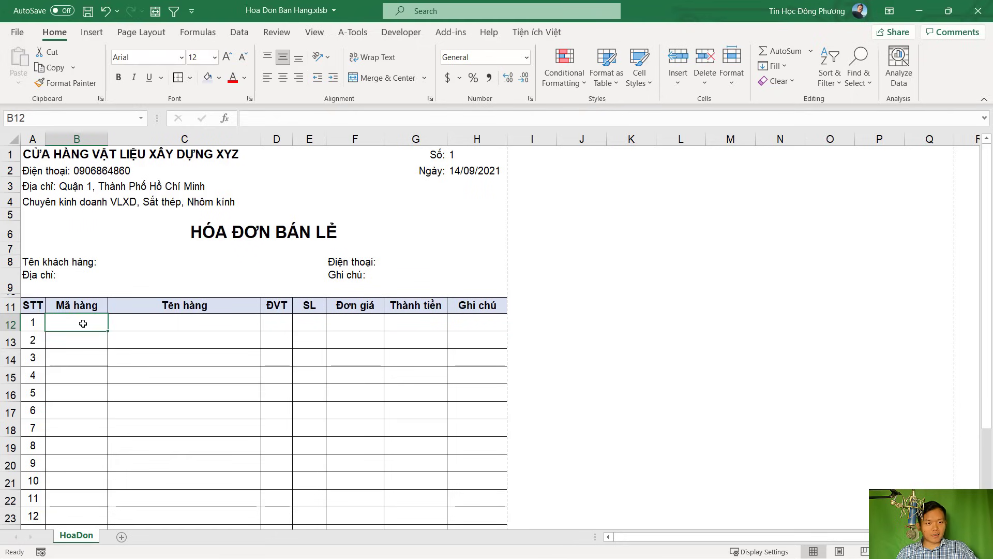
click(153, 322)
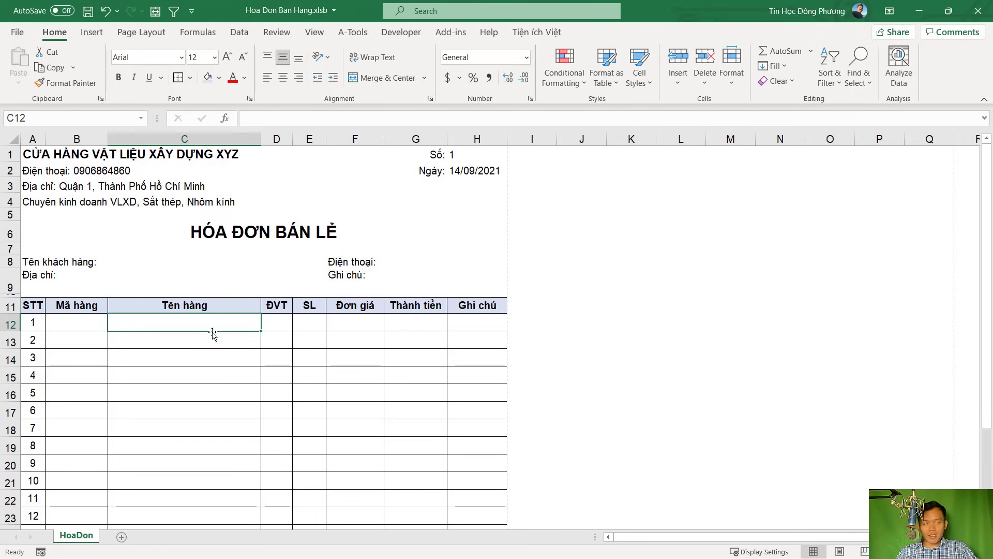
click(95, 322)
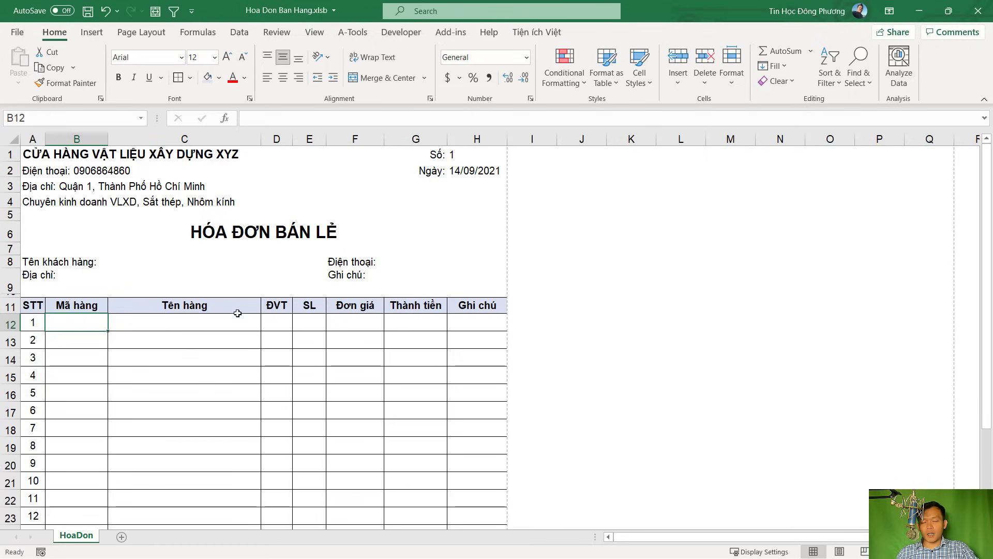
click(150, 322)
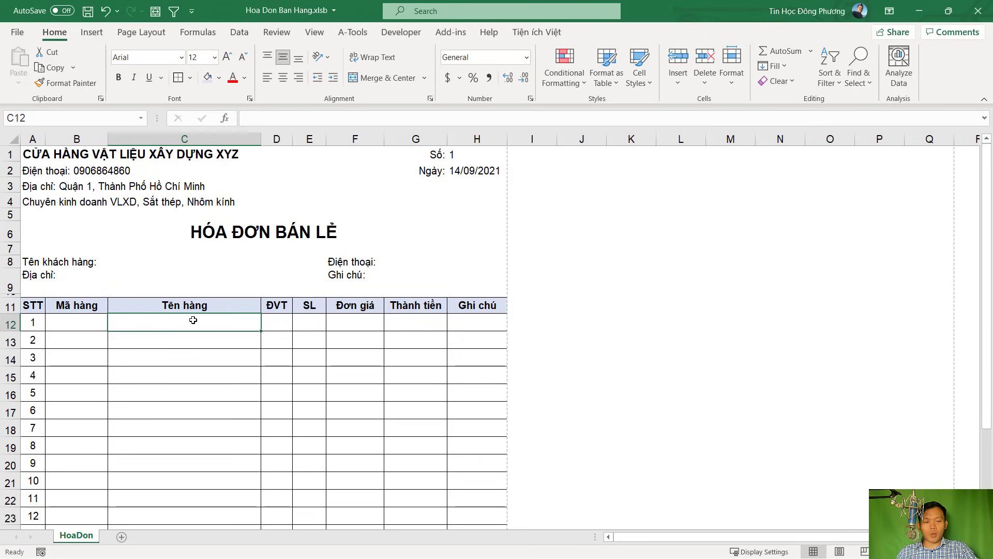
Add a new worksheet, rename it ListHang, and move it before the HoaDon tab
click(121, 538)
double_click(122, 536)
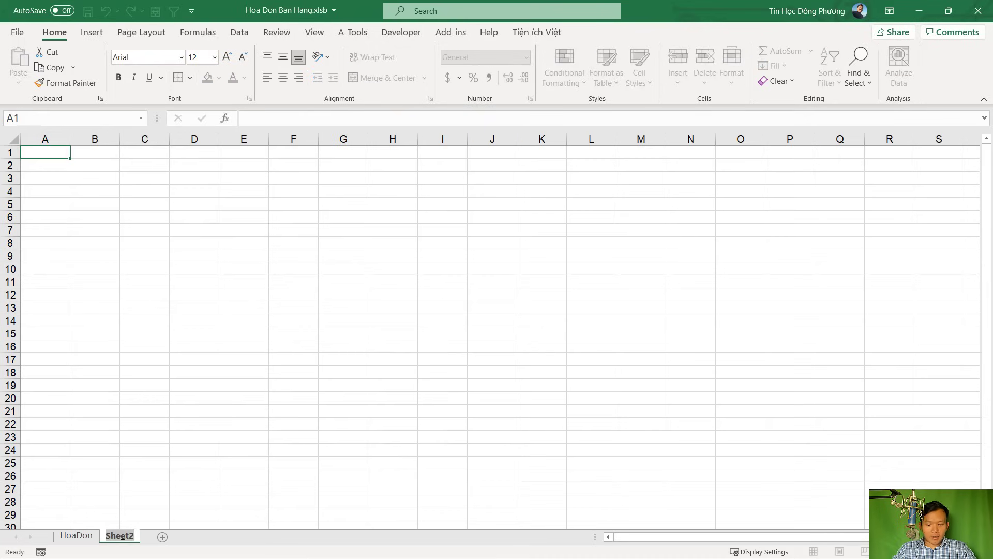
text(ListHang)
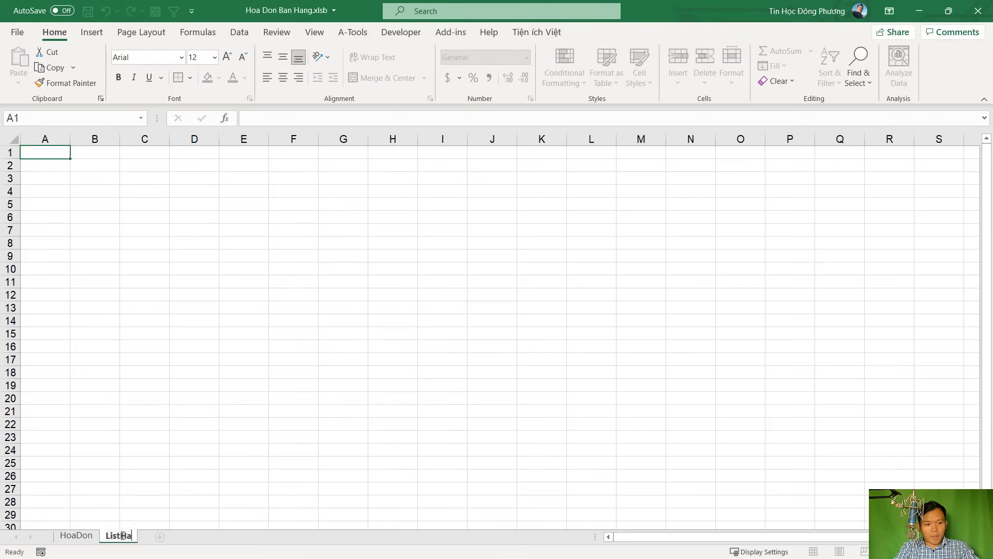
key(Return)
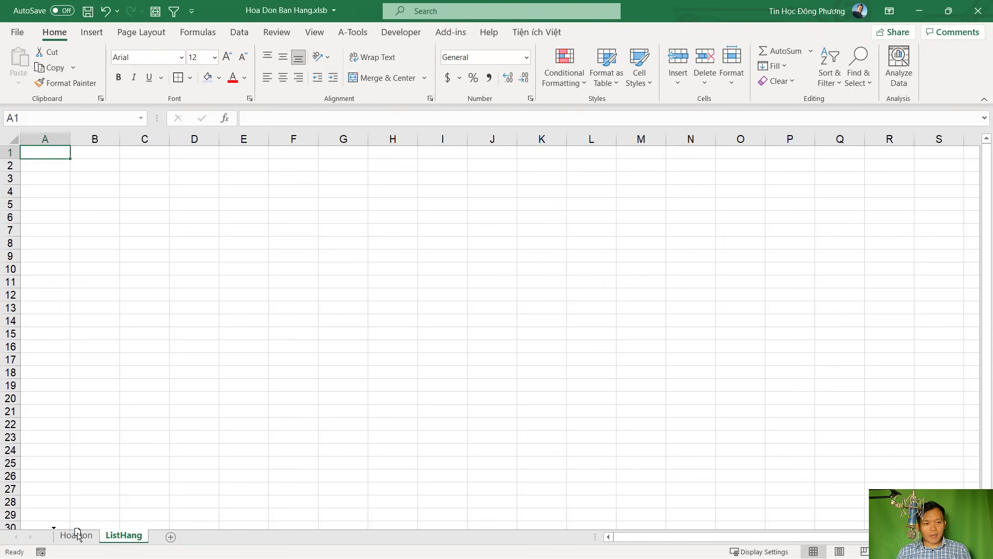
drag(74, 538, 62, 538)
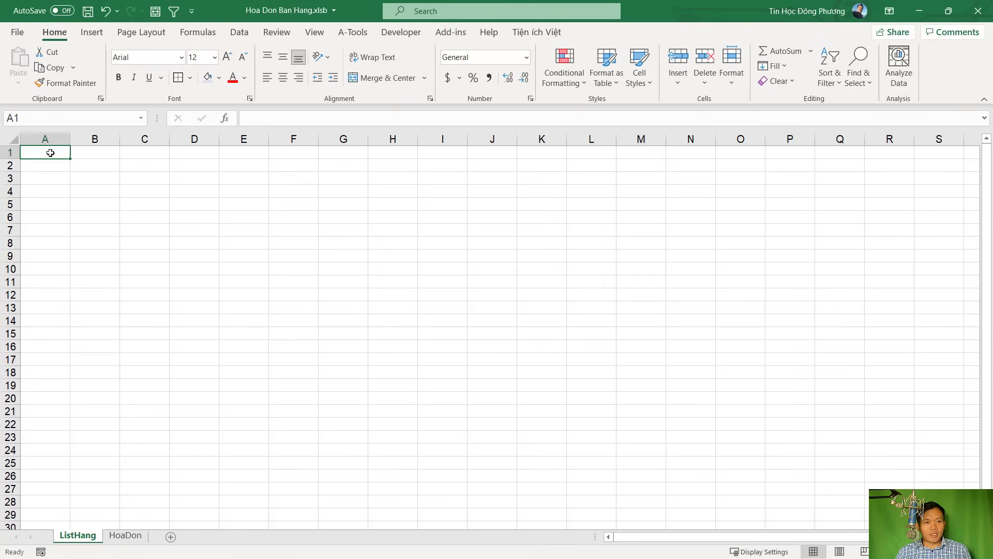
click(45, 189)
Enter the title DANH SÁCH SẢN PHẨM in cell A1
click(49, 157)
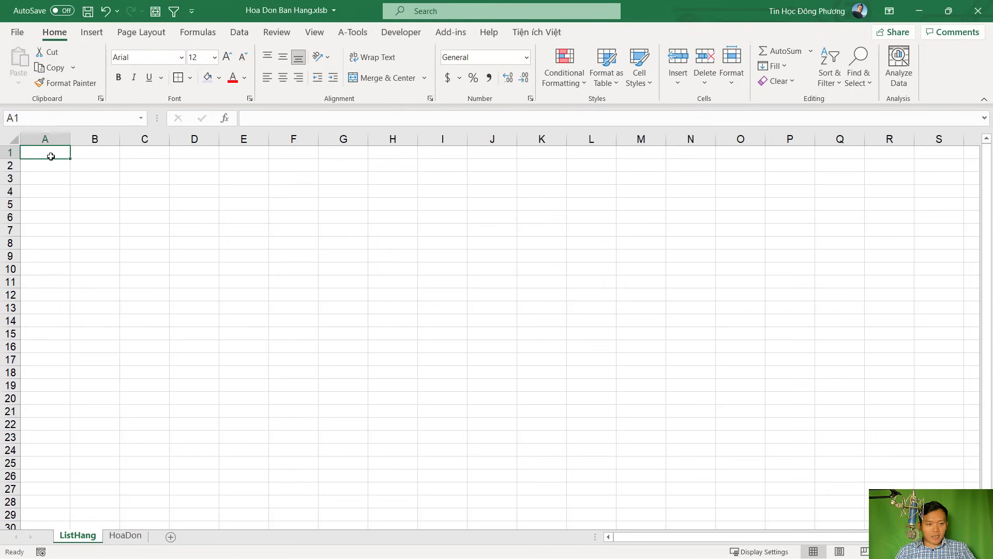
text(DANH SÁCH A)
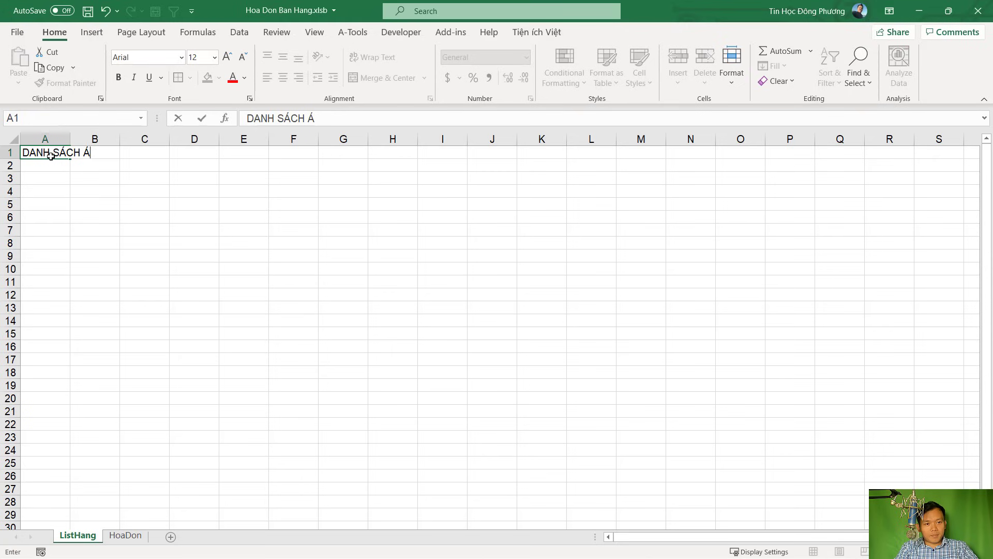
text(N PHẨM)
key(Return)
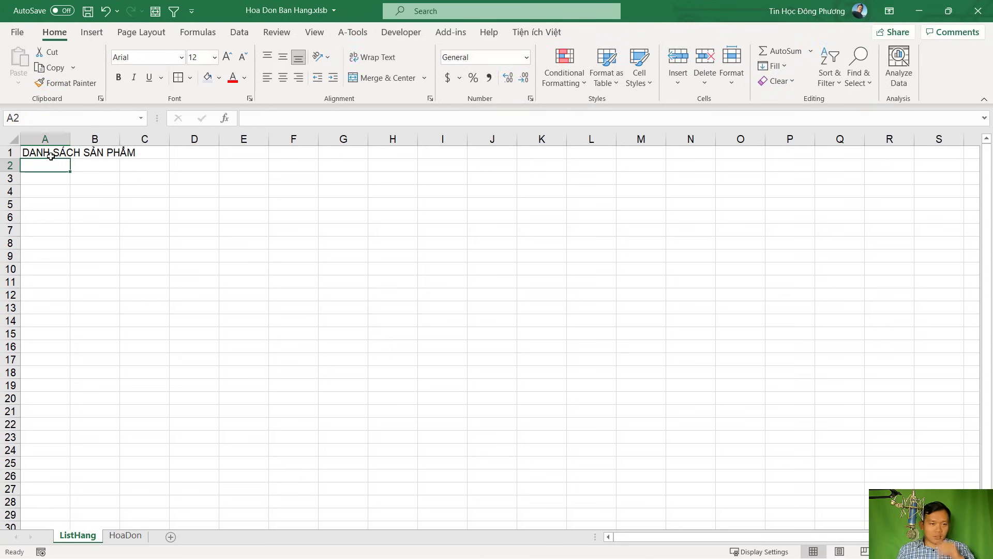
click(58, 153)
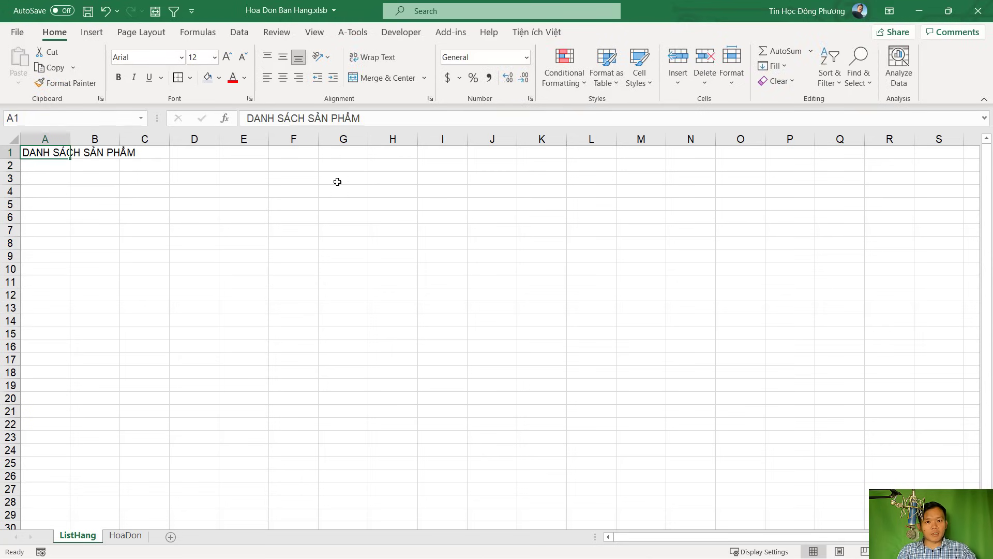
scroll(220, 206, up, 2)
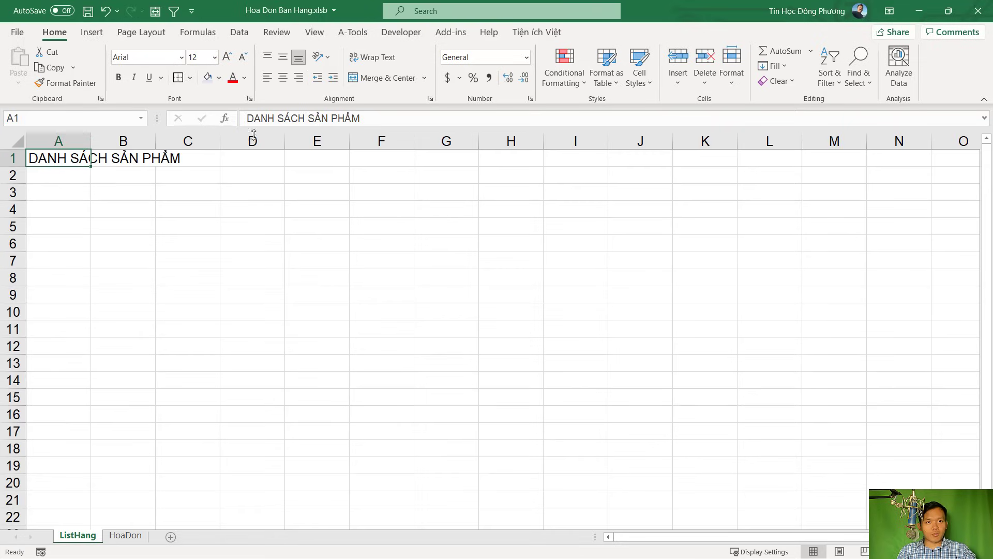
Enter the headers STT and Mã hàng in A3 and B3
click(317, 192)
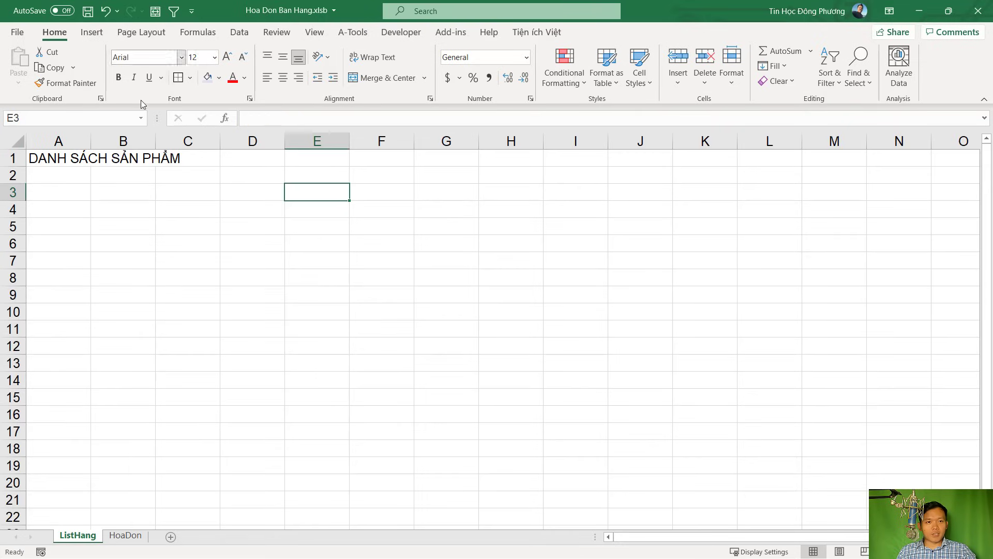
click(72, 193)
text(stt)
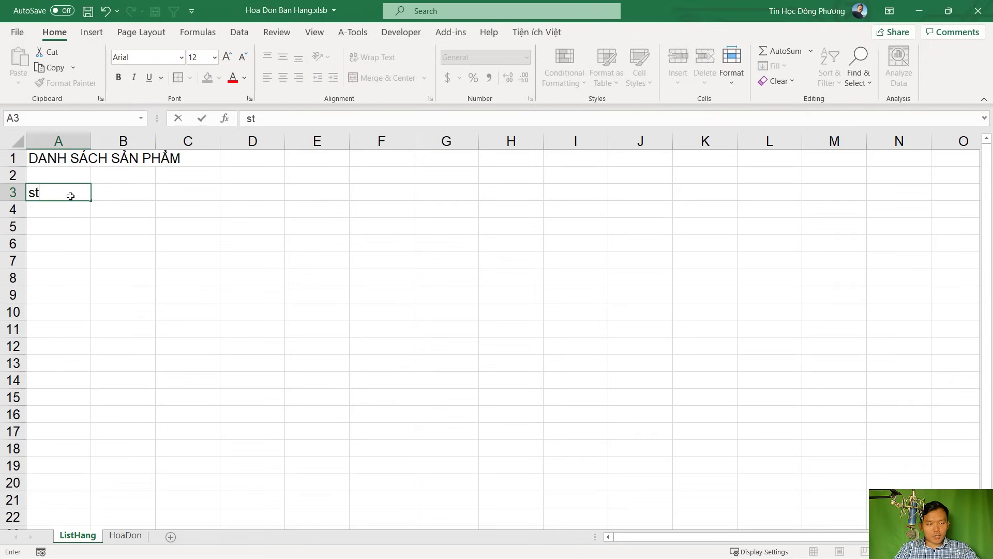
key(Return)
double_click(70, 196)
key(BackSpace)
key(BackSpace)
key(BackSpace)
text(STT)
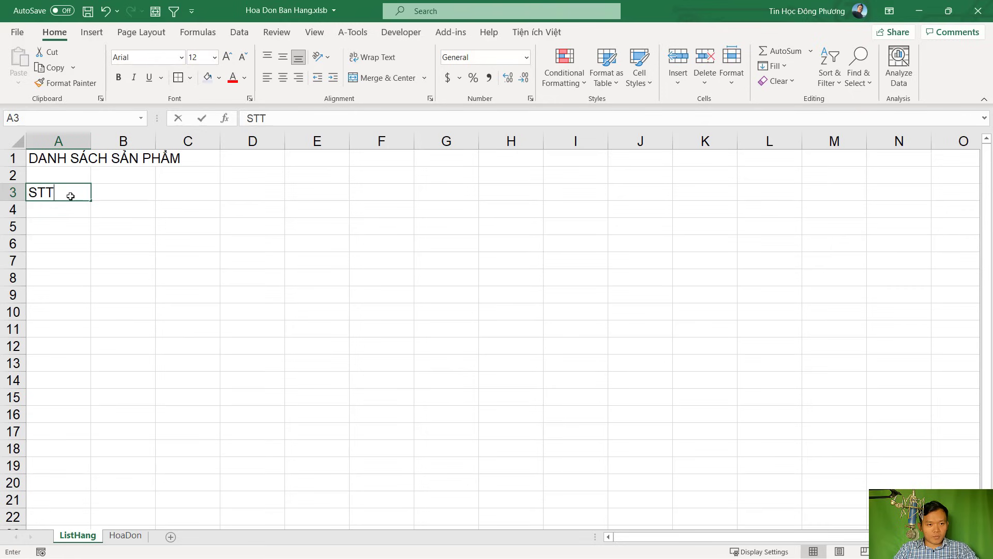
key(Tab)
text(MÃ HANG)
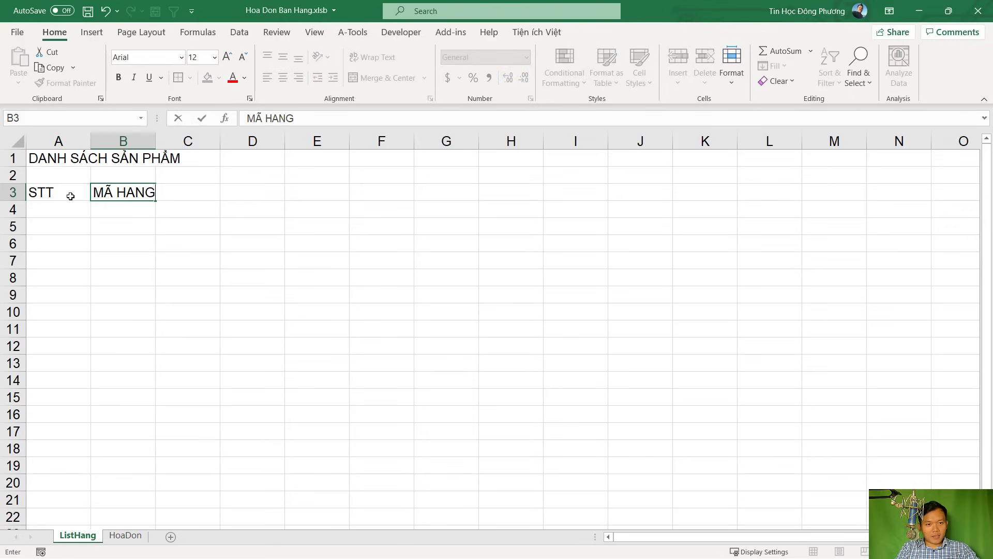
key(BackSpace)
key(BackSpace)
key(BackSpace)
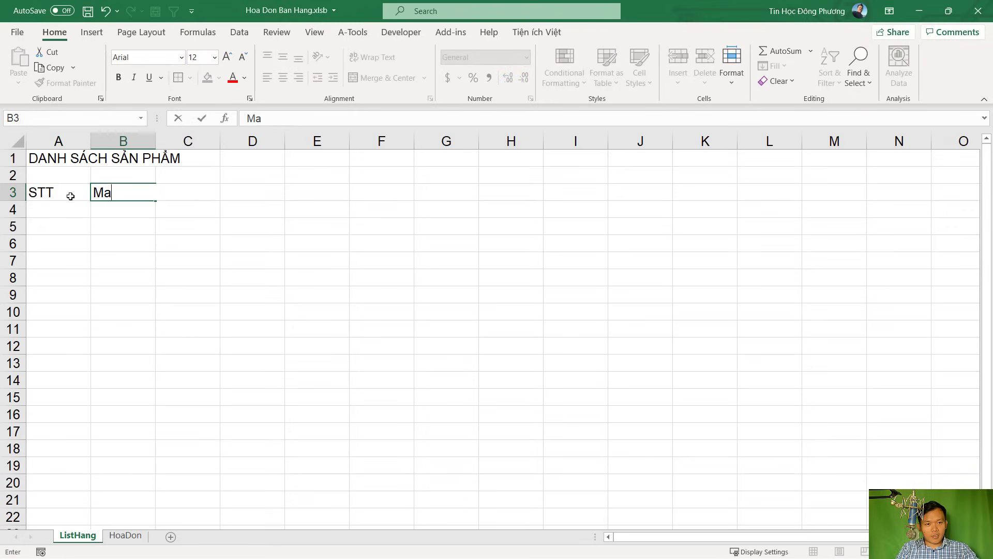
text(x hangf)
key(Tab)
Add the headers Tên hàng, ĐVT, Giá xuất and Giá nhập in C3:F3
text(Te)
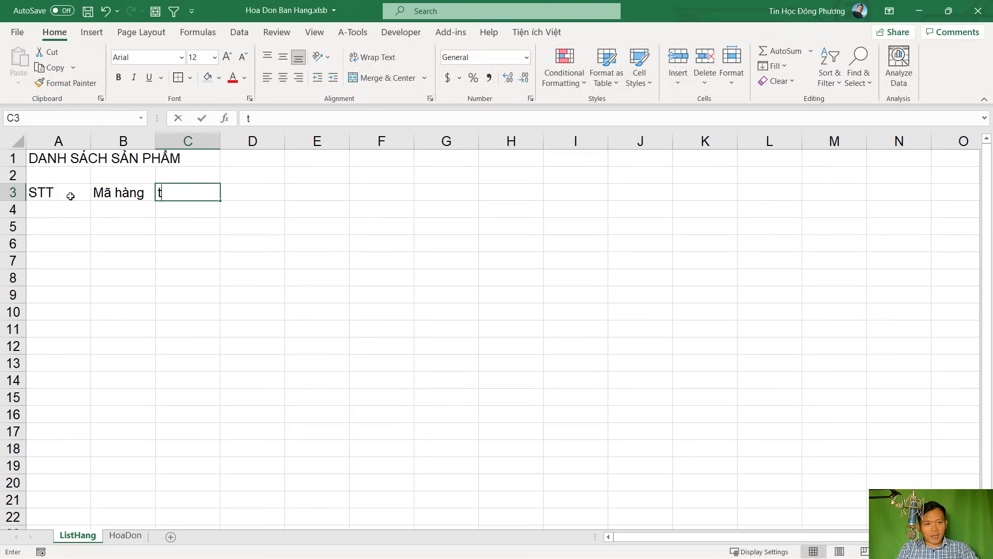
text(en hangf)
key(Tab)
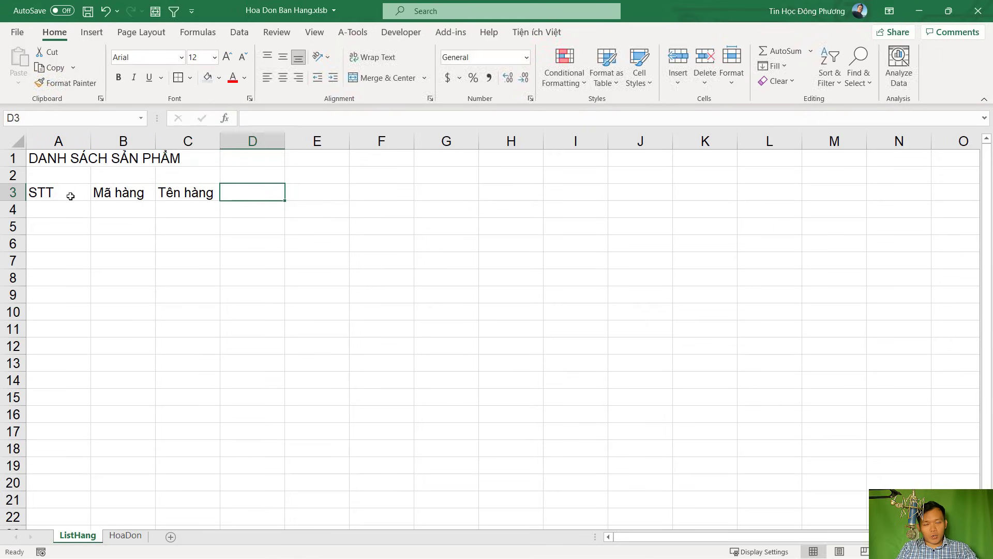
text(ddo)
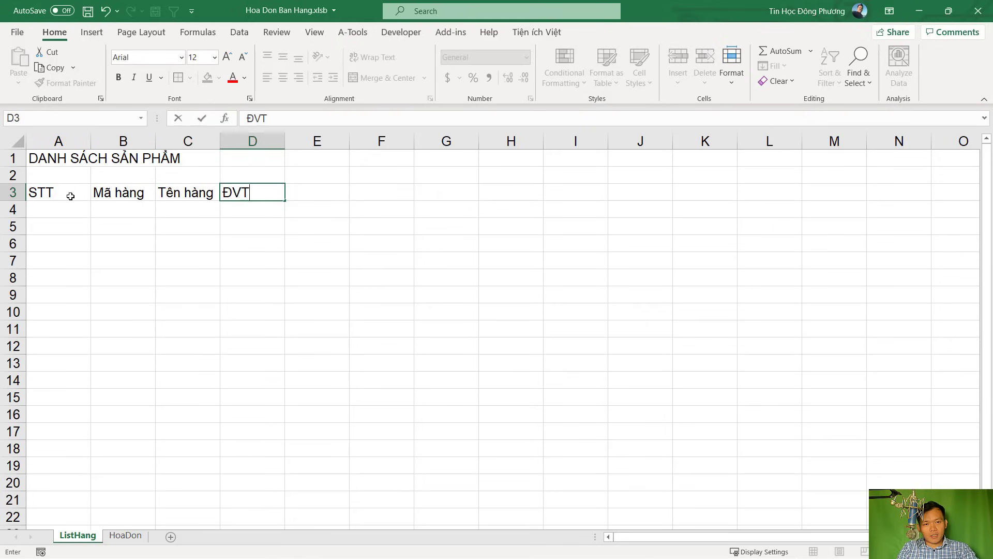
key(Tab)
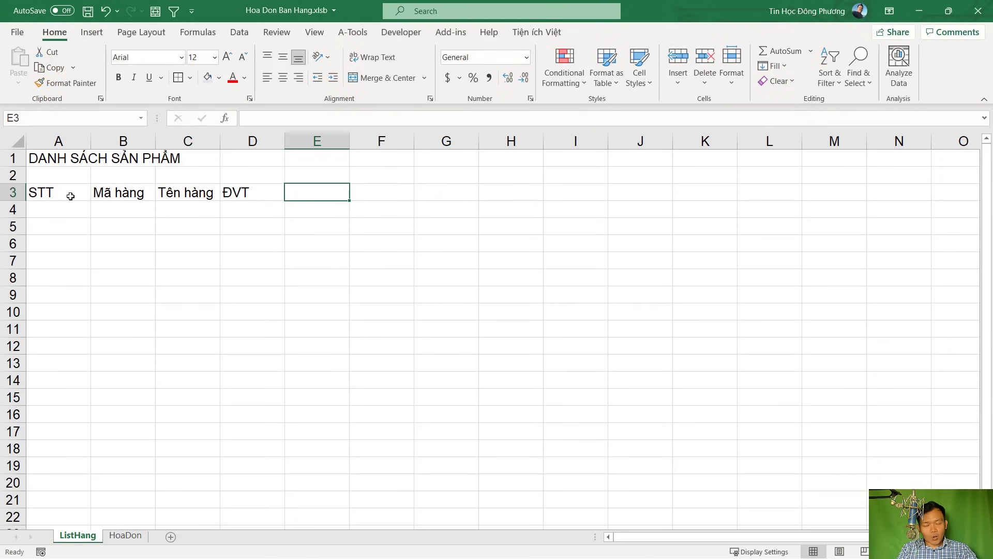
text(Gias)
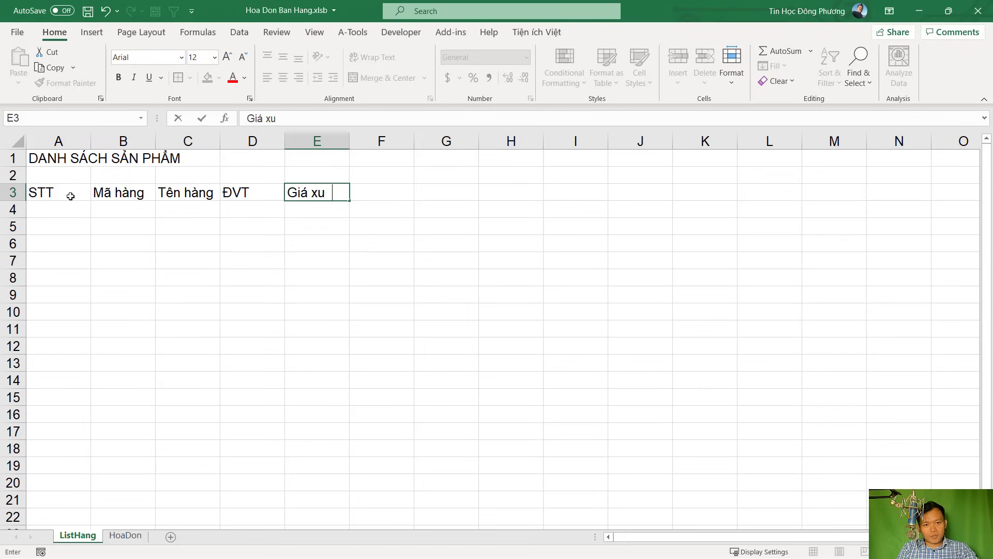
key(Tab)
text(Gia)
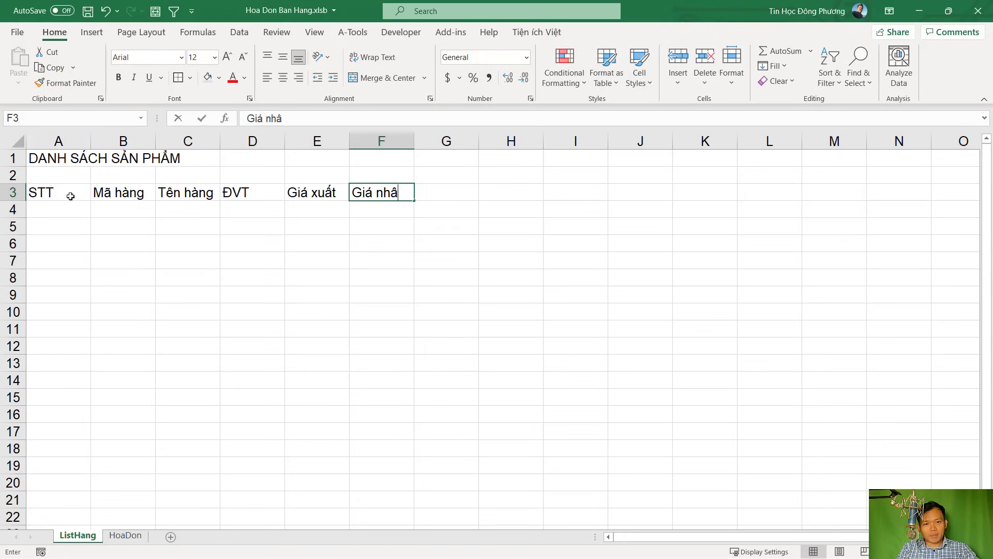
key(Return)
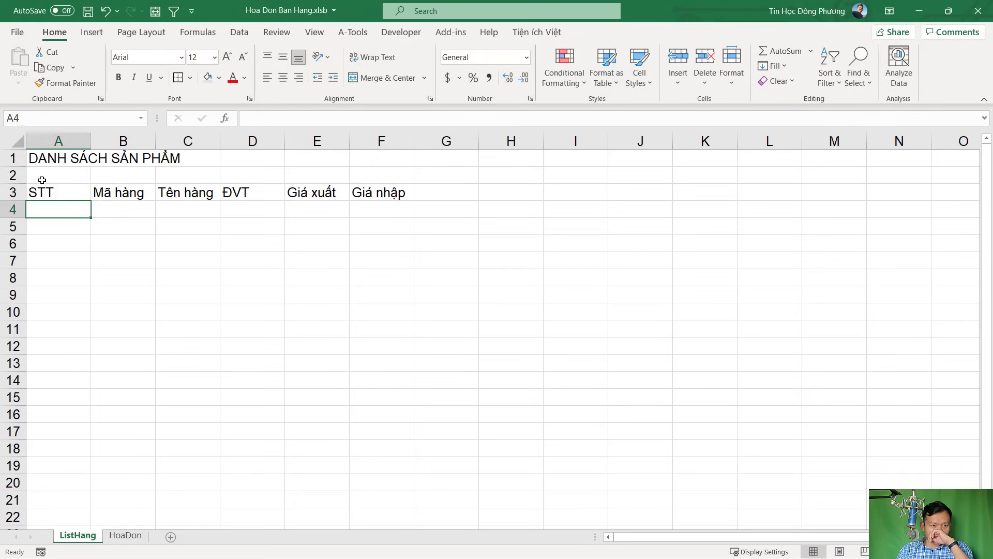
drag(45, 156, 402, 162)
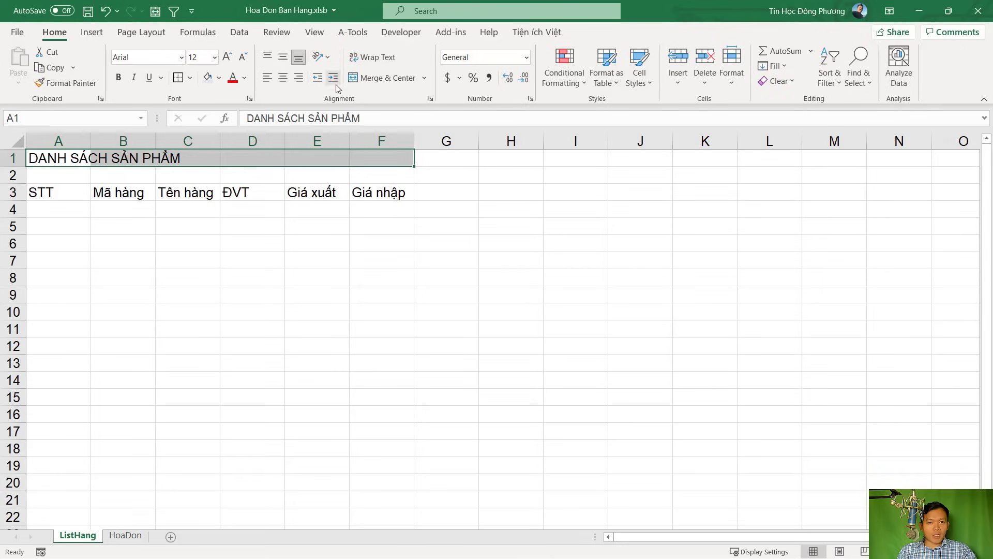
Merge and centre the title across A1:F1, make it bold and enlarge its font twice
click(382, 77)
click(118, 77)
click(227, 56)
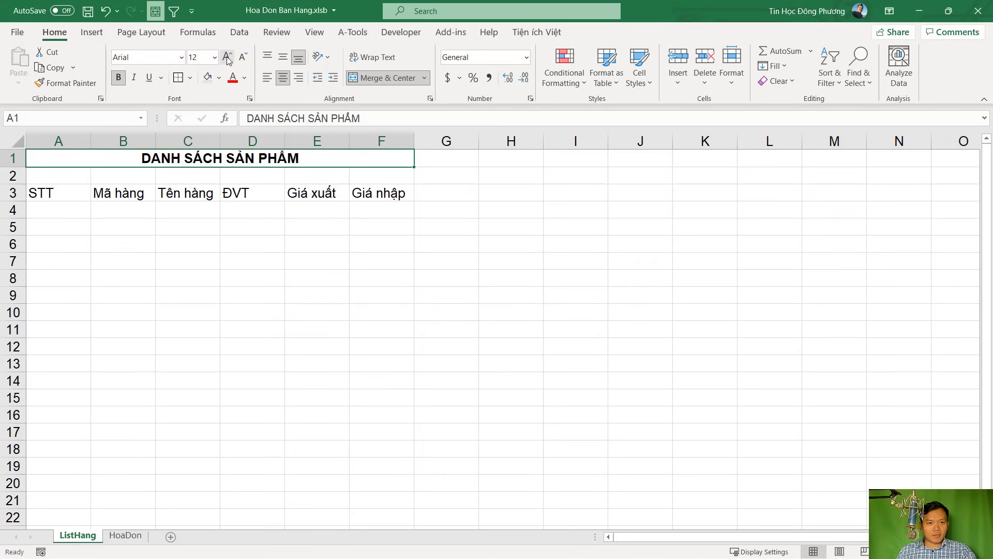
click(227, 57)
click(161, 212)
Narrow column A and fill STT numbers 1, 2 onward down column A from A4
click(52, 185)
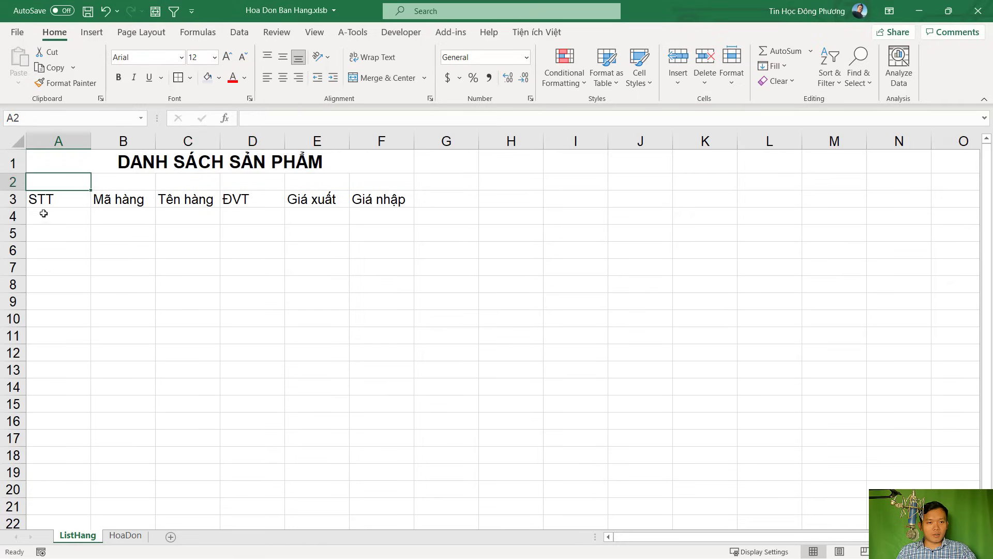
drag(94, 141, 69, 141)
click(46, 219)
text(1)
key(Return)
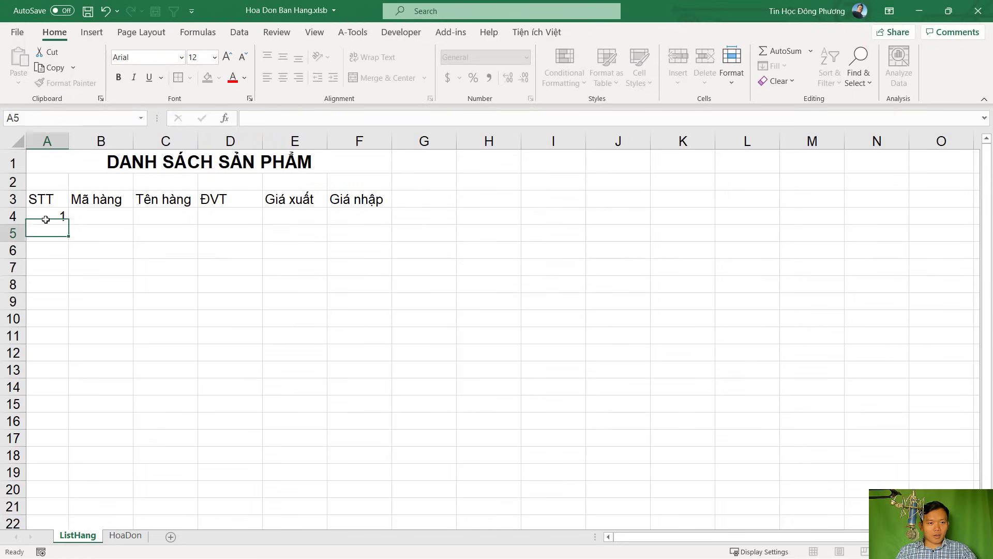
text(2)
drag(51, 216, 56, 429)
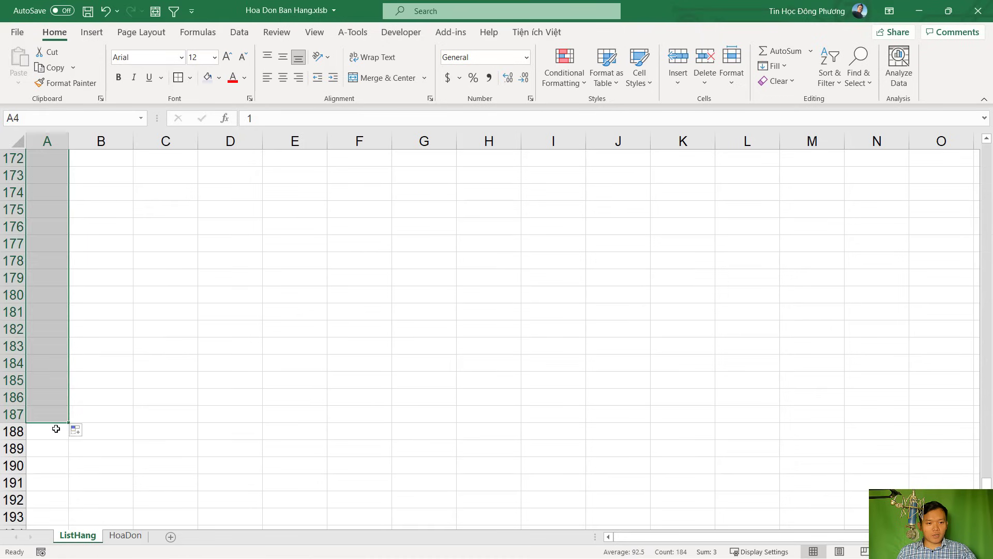
scroll(102, 386, up, 20)
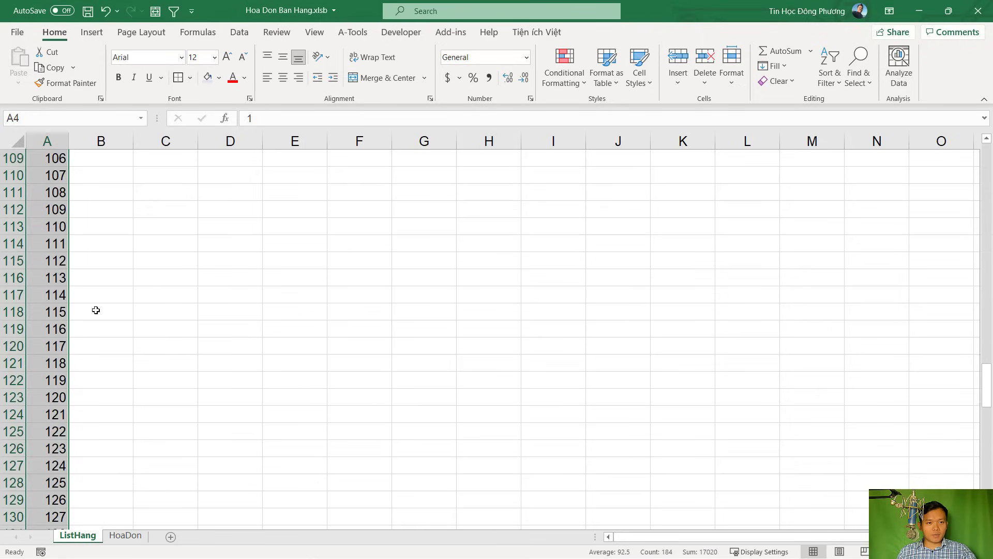
scroll(96, 310, up, 20)
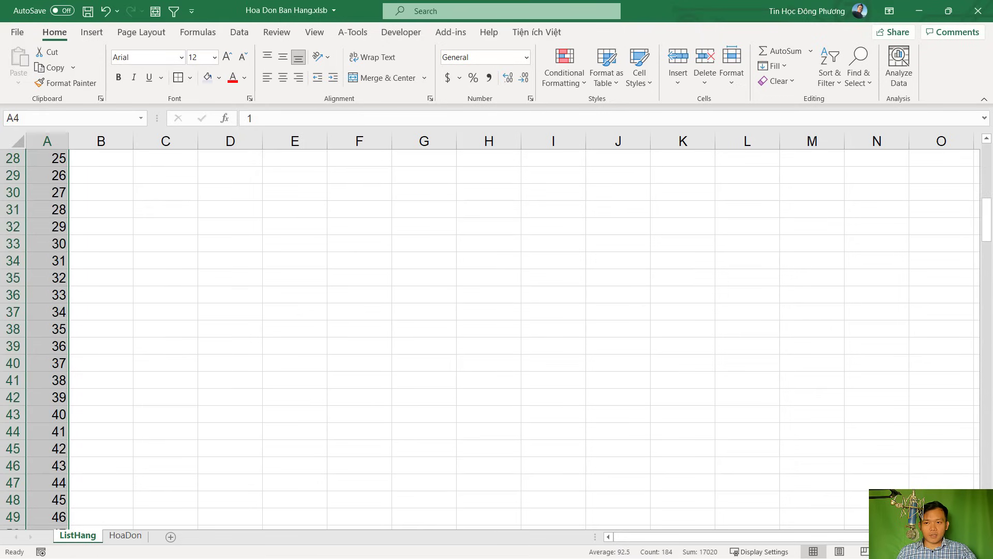
drag(987, 220, 986, 155)
Centre the STT numbers in column A, widen columns B and C, and narrow column D
click(139, 246)
click(46, 141)
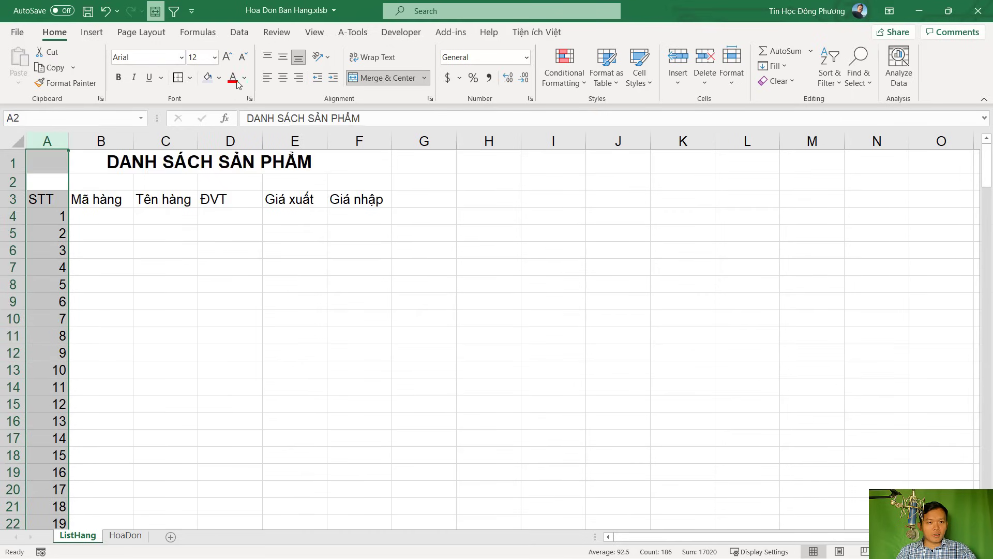
click(283, 77)
click(101, 199)
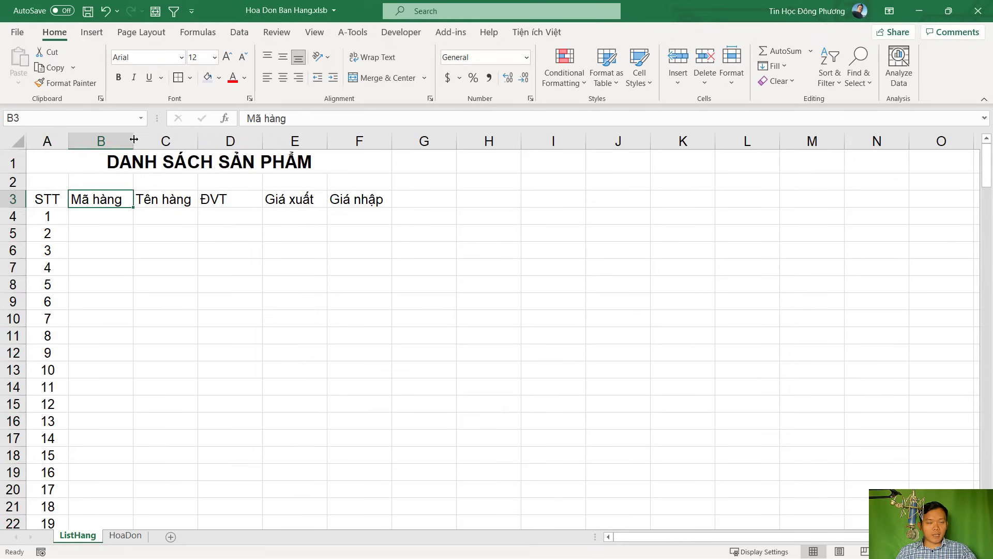
drag(133, 140, 153, 141)
drag(218, 141, 335, 141)
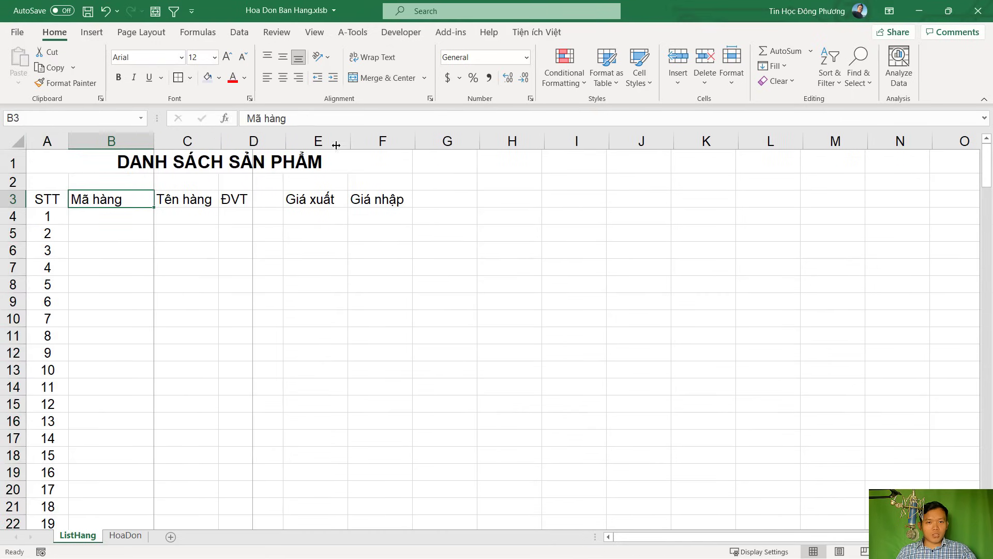
drag(409, 140, 370, 140)
Enter the first product code SP1 in cell B4
click(351, 199)
click(360, 141)
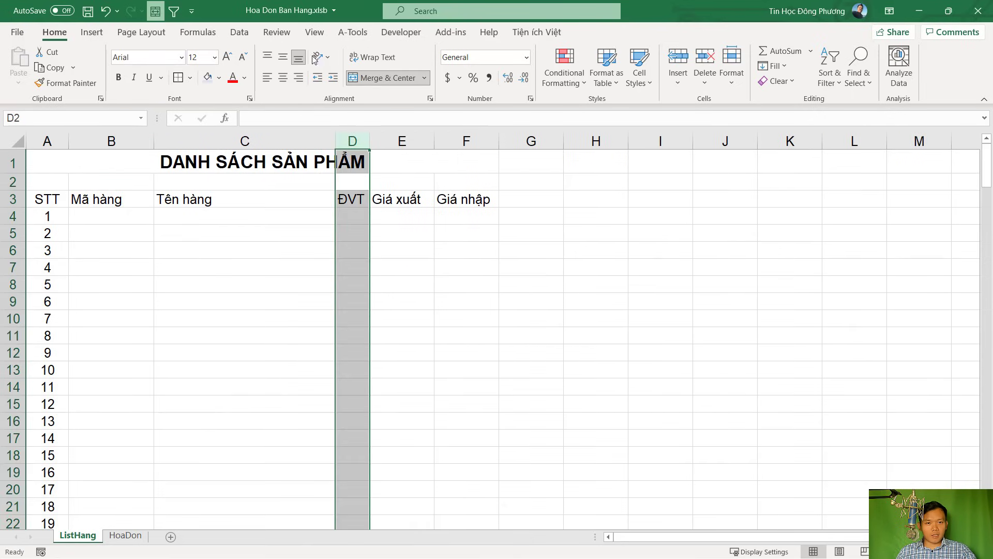
drag(351, 199, 352, 269)
click(187, 219)
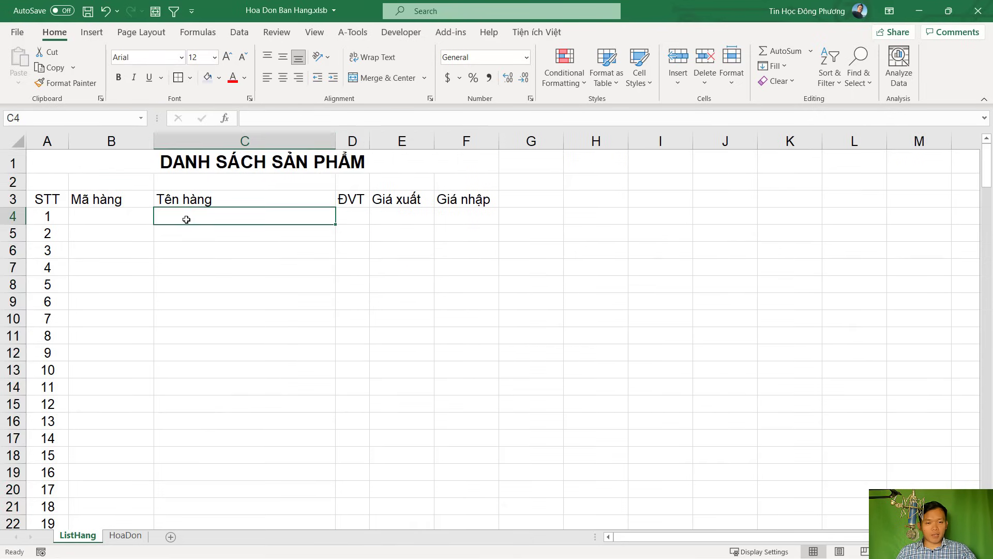
click(269, 249)
click(269, 217)
click(111, 220)
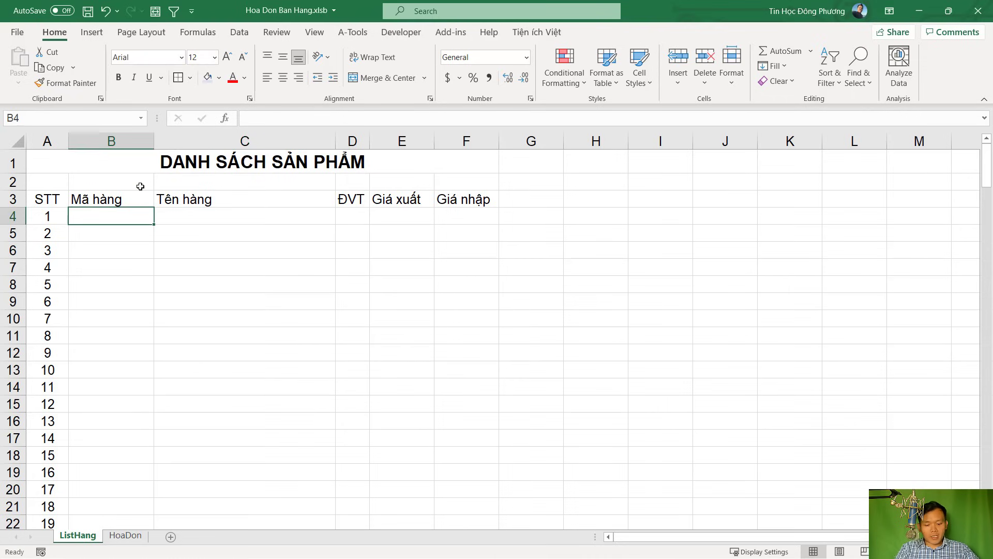
text(SP1)
key(Return)
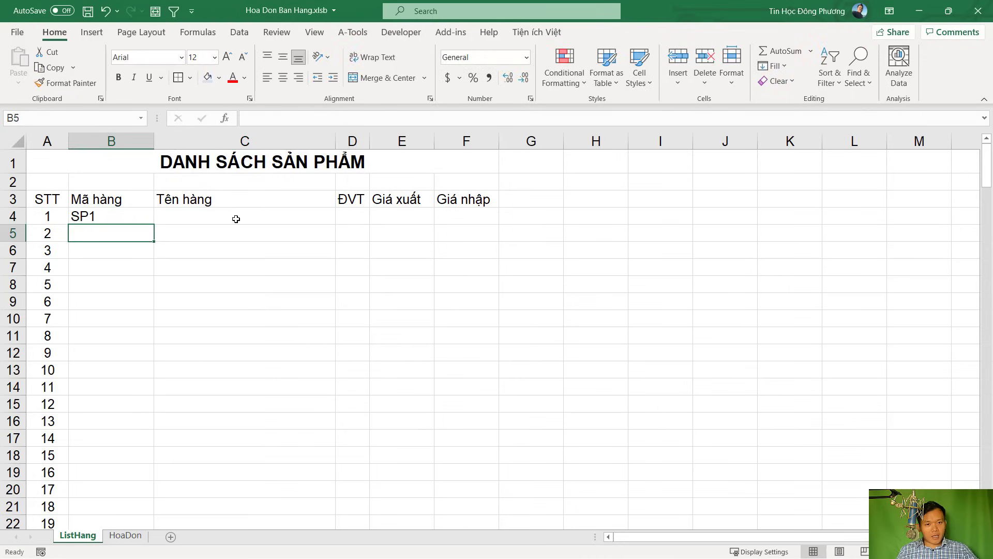
Complete row 4 with Sản phẩm 1, unit Cái, sale price 100000 and purchase price 80000
click(236, 219)
text(Sản phaẩm 1)
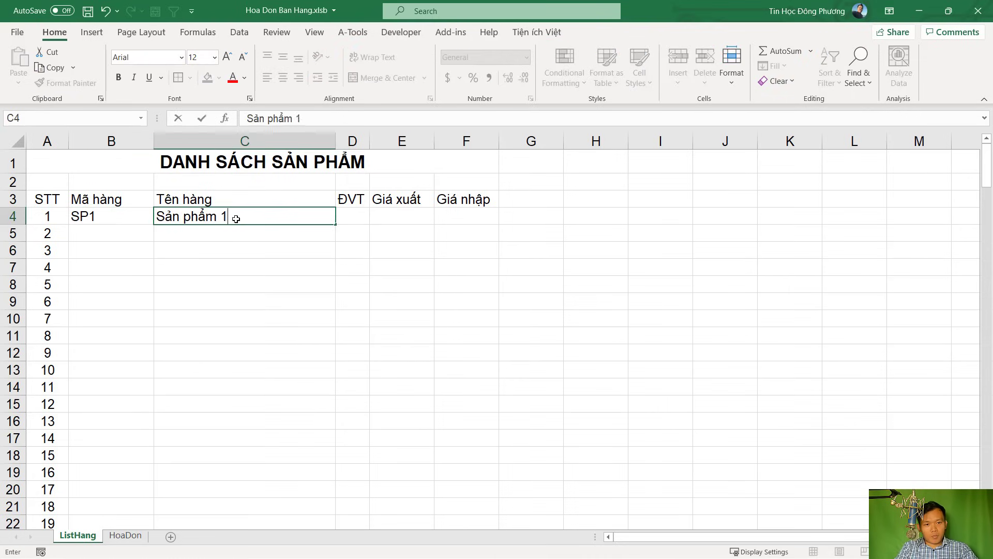
key(Tab)
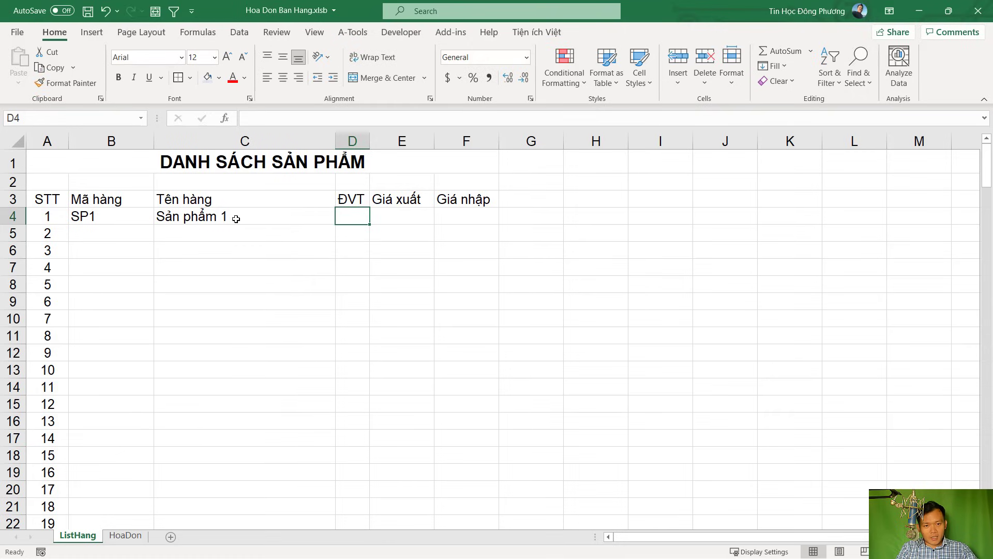
text(Cái)
key(Tab)
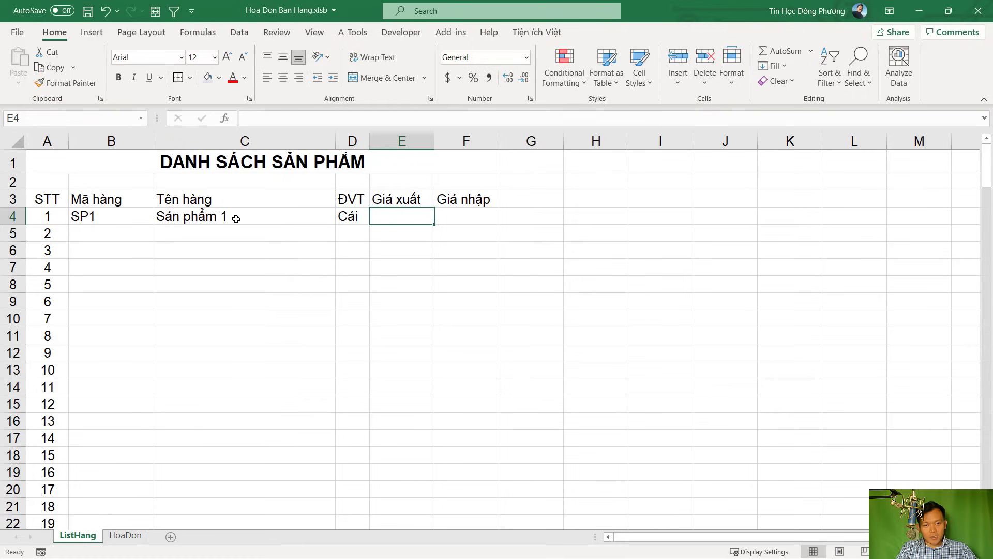
text(100)
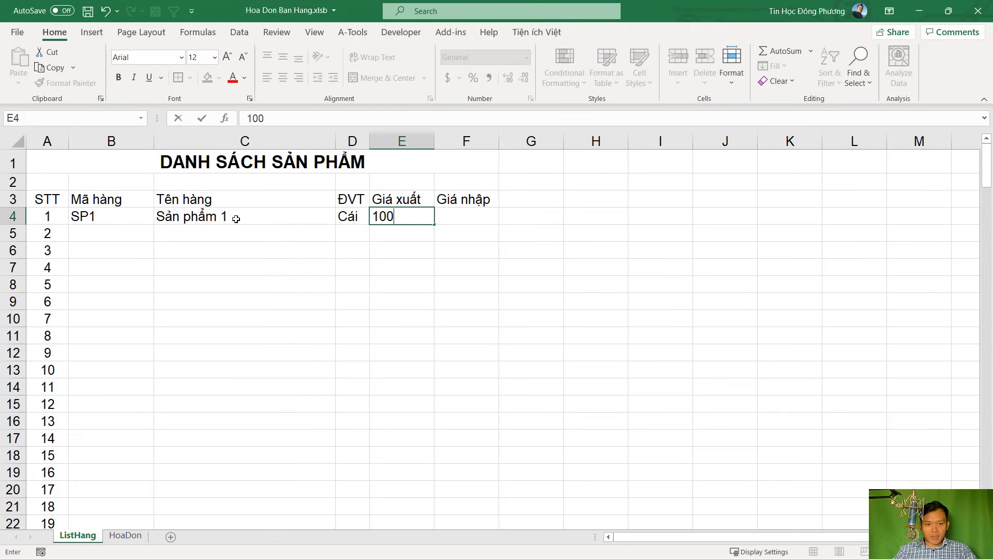
text(000)
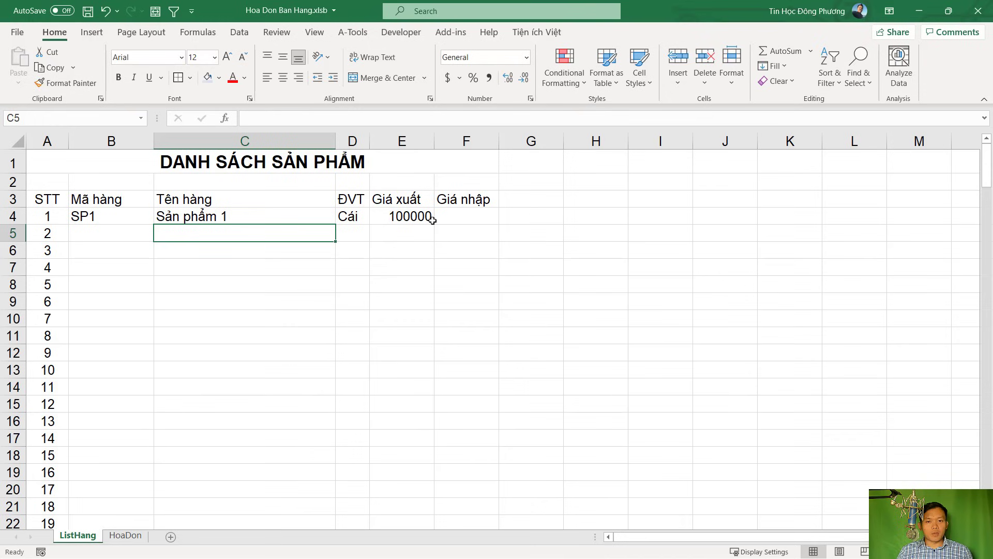
double_click(454, 220)
text(82)
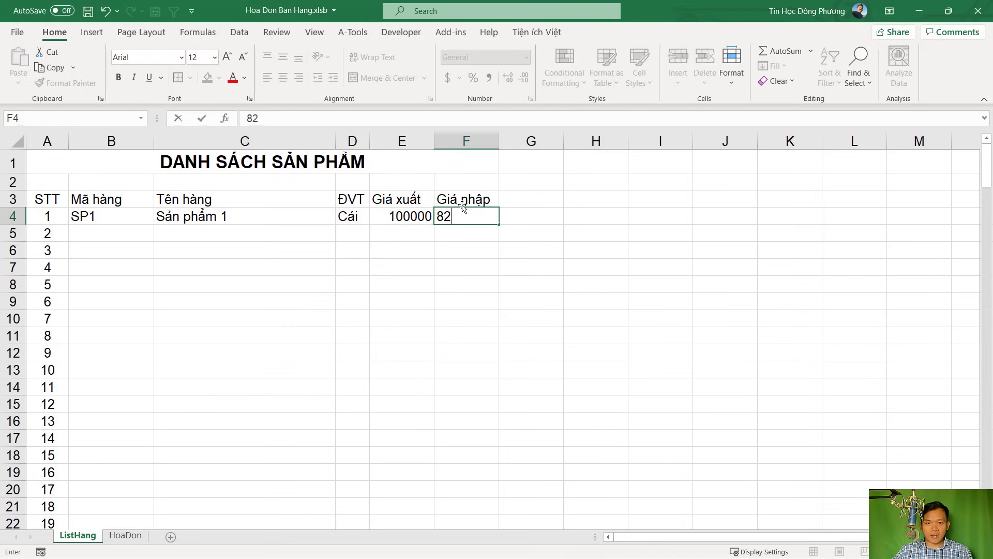
key(BackSpace)
text(0000)
key(Return)
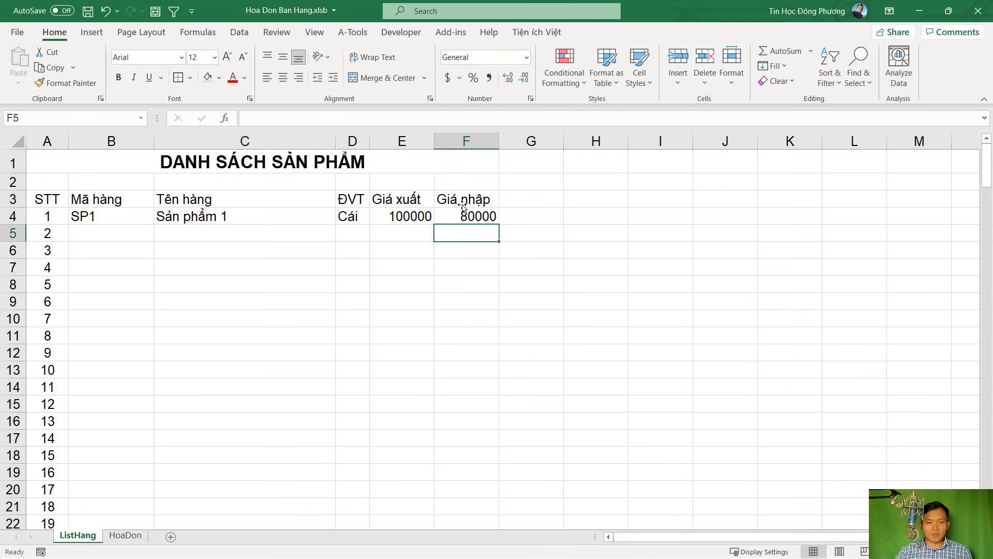
Fill codes SP1–SP10, names Sản phẩm 1–10 and unit Cái down to row 13
click(126, 218)
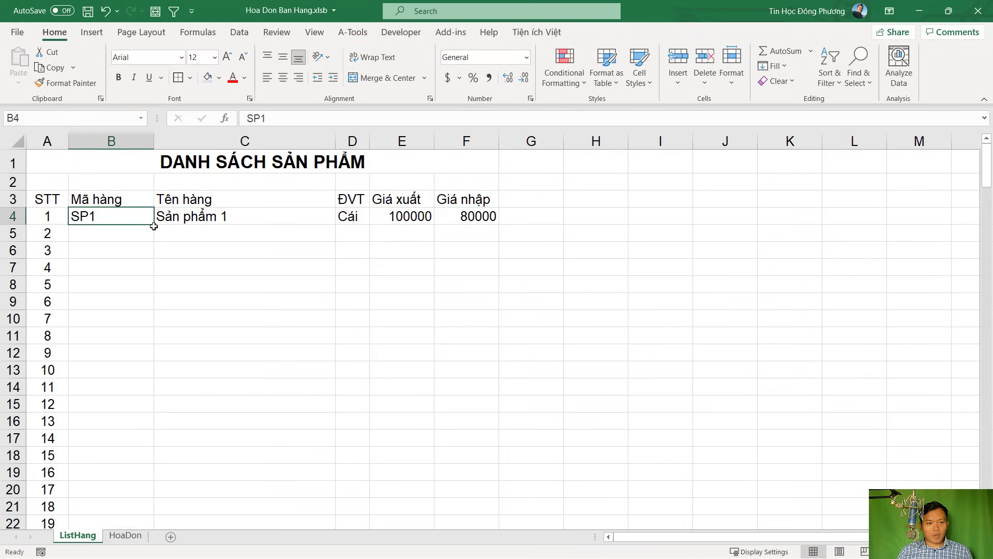
drag(155, 224, 129, 380)
click(241, 208)
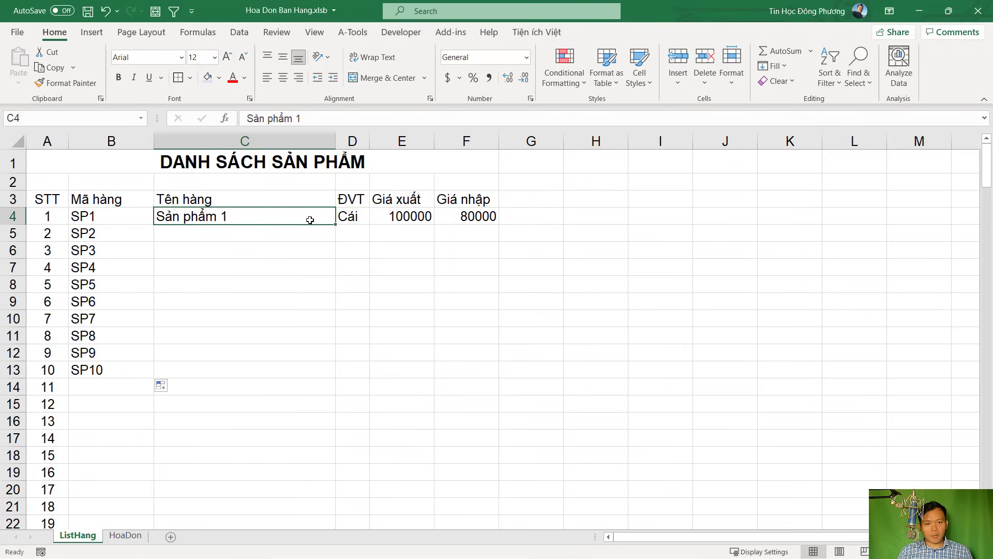
drag(337, 226, 331, 371)
click(361, 221)
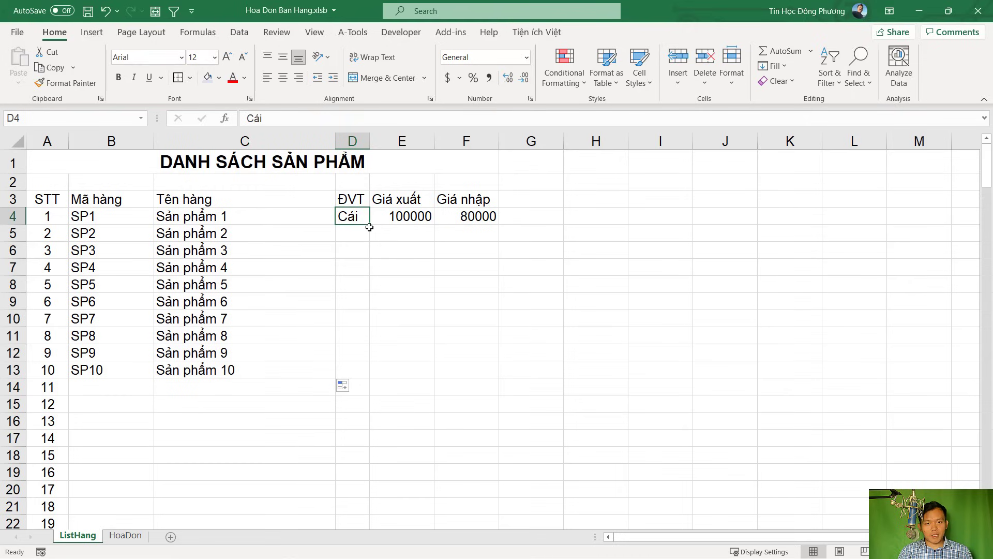
drag(369, 227, 346, 377)
Fill sale prices 100000–100009 and purchase prices 80000–80009 as series down to row 13
click(428, 222)
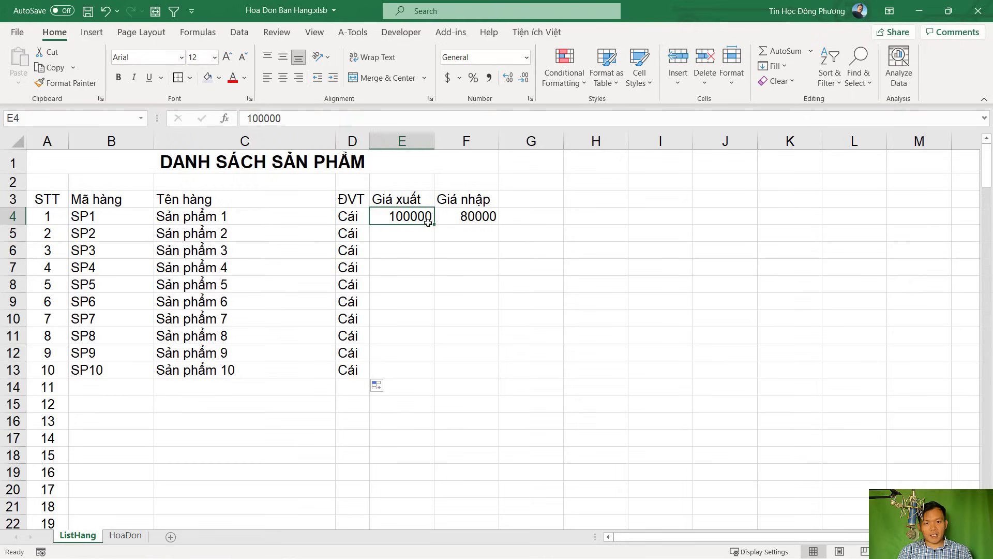
drag(428, 222, 423, 384)
click(446, 387)
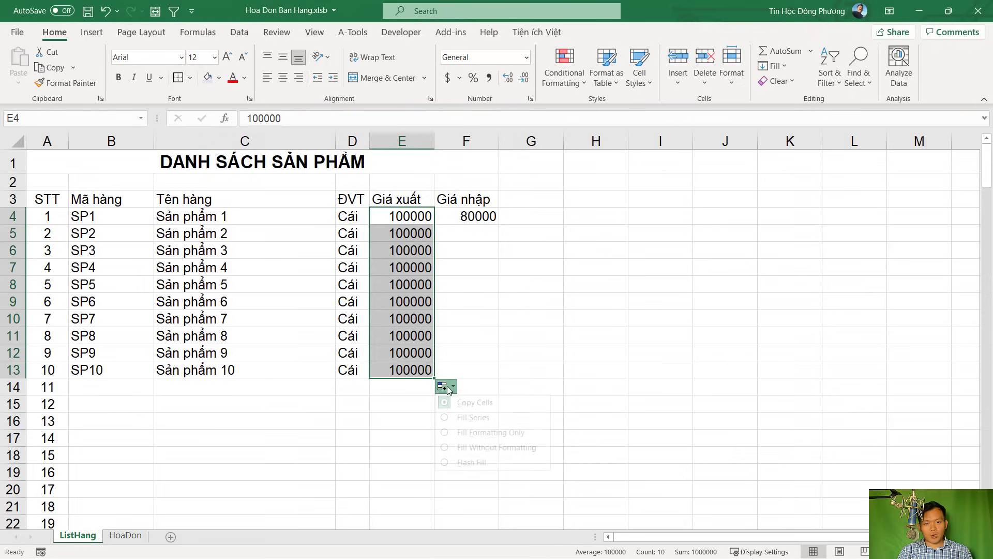
click(458, 417)
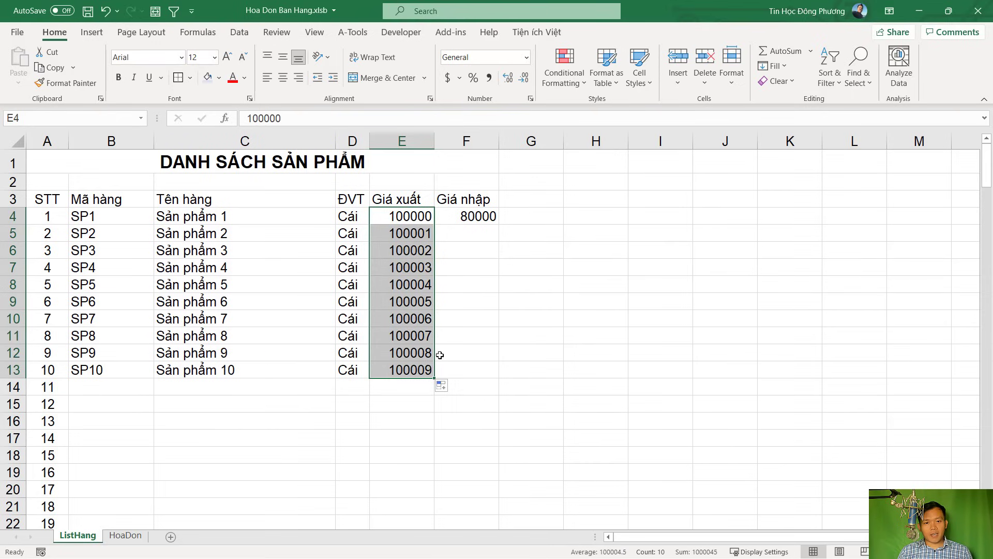
key(Right)
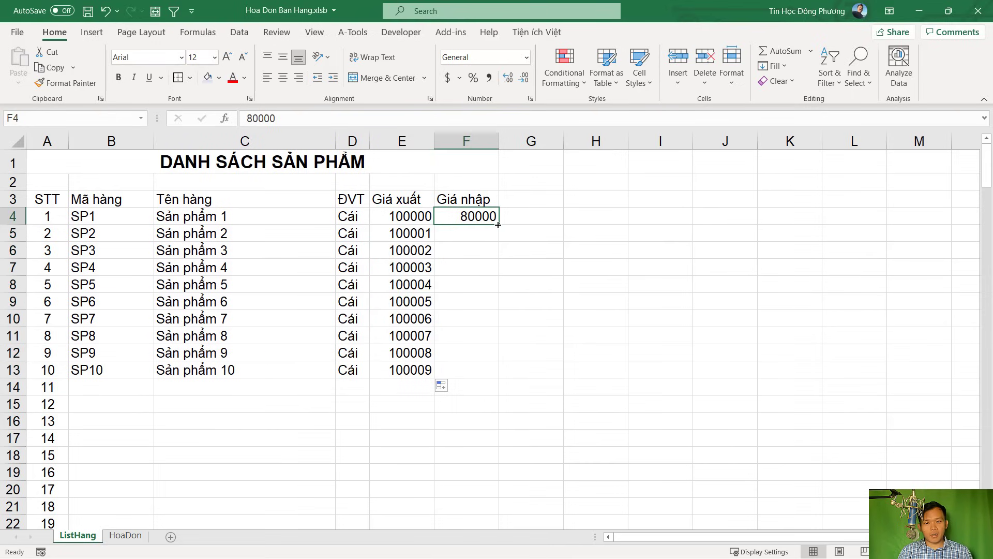
drag(497, 225, 498, 378)
click(509, 386)
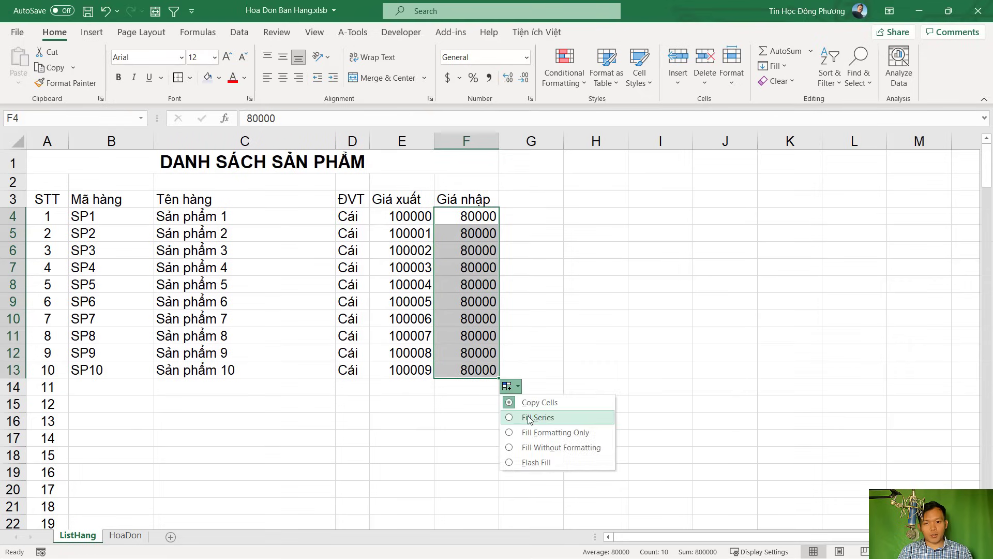
click(529, 418)
click(538, 299)
drag(50, 203, 473, 399)
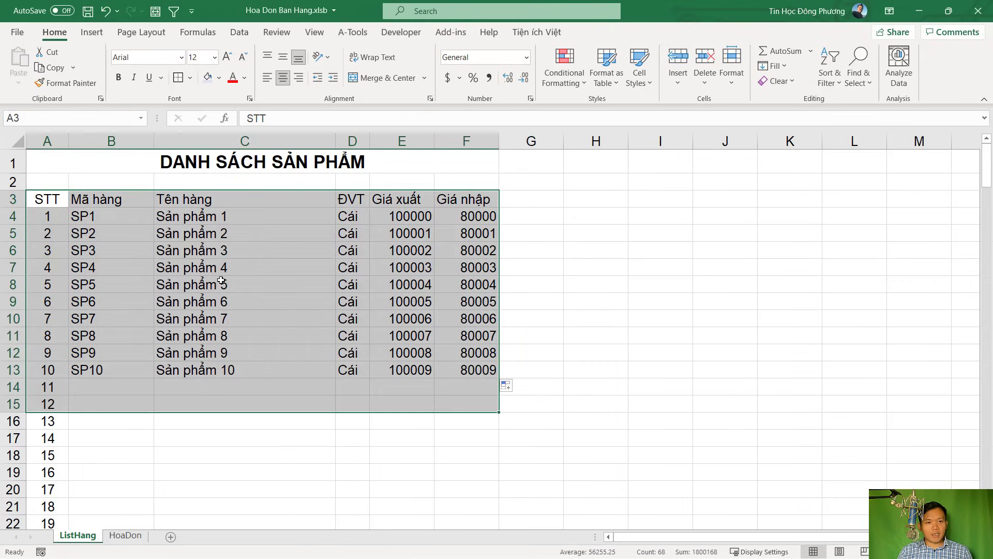
Select the list A3:G187 and put borders around every cell
scroll(326, 396, down, 5)
scroll(322, 368, up, 5)
scroll(350, 396, down, 6)
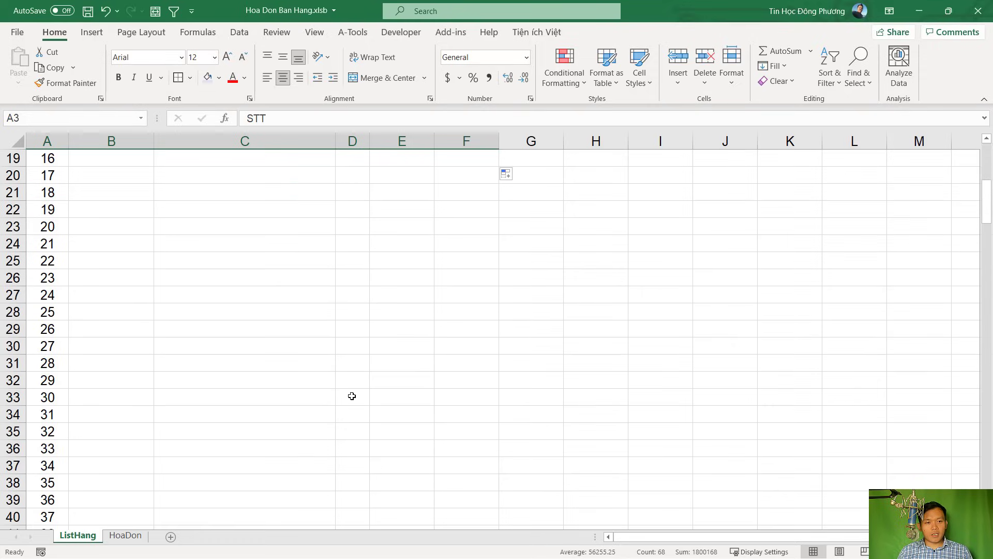
scroll(352, 396, up, 6)
scroll(352, 395, down, 20)
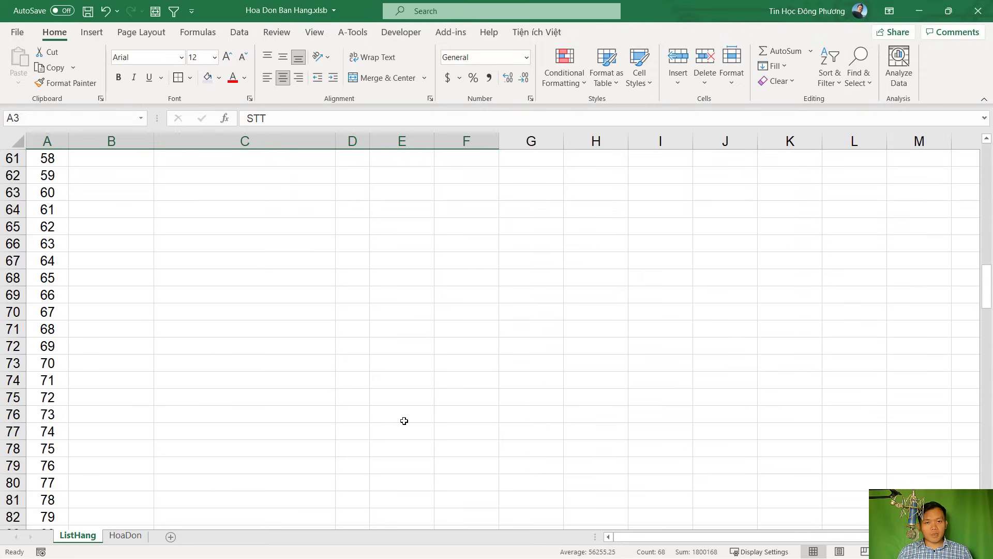
scroll(404, 420, down, 17)
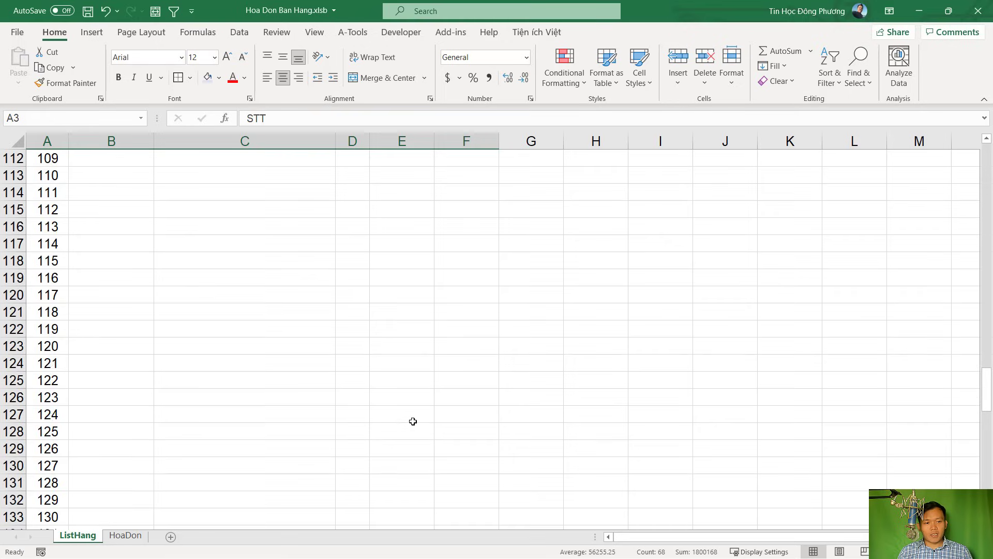
scroll(413, 421, down, 15)
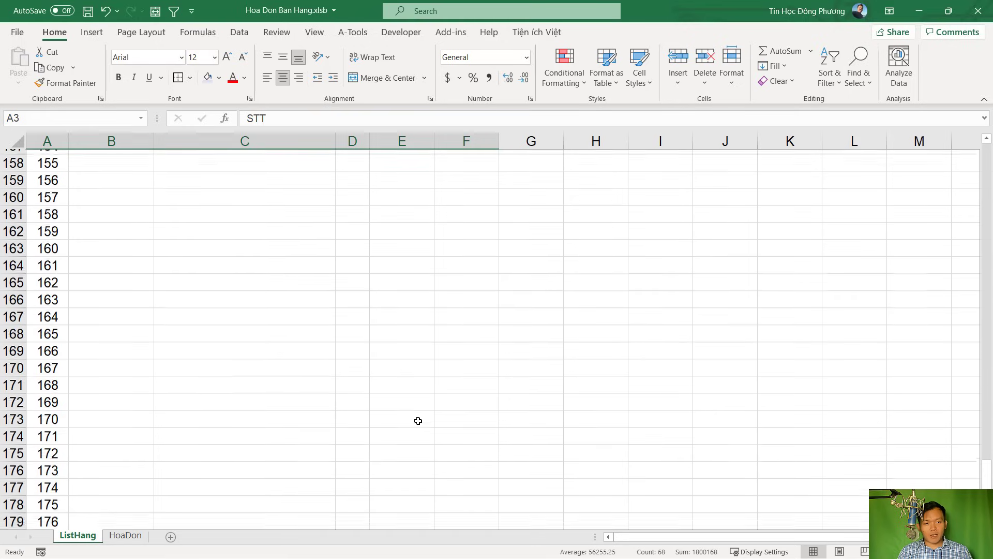
scroll(418, 420, down, 4)
shift+click(521, 466)
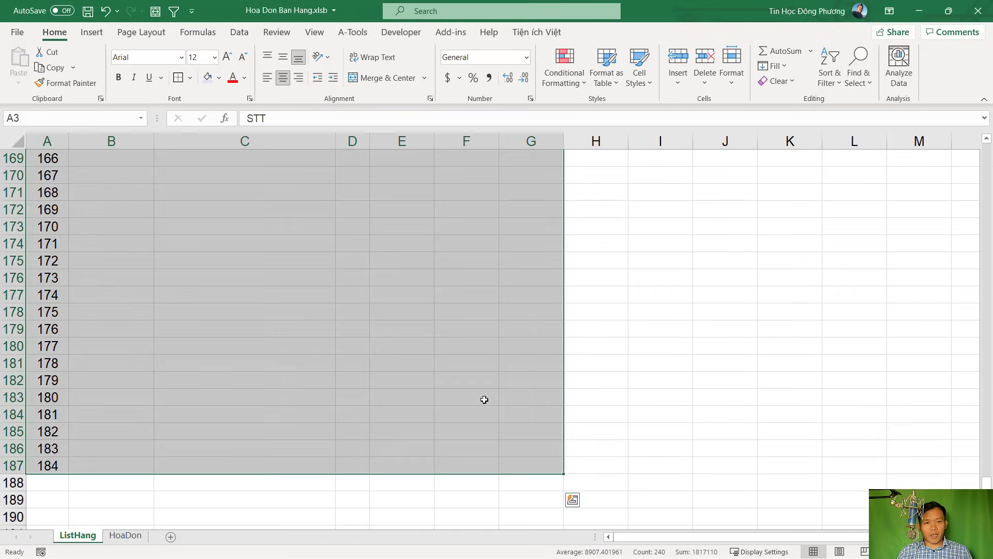
key(ctrl+BackSpace)
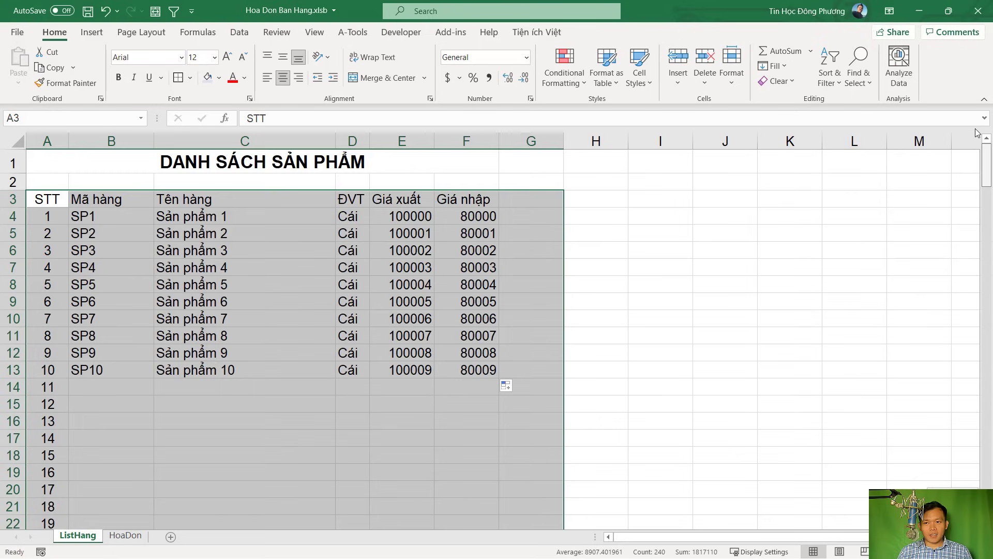
click(190, 78)
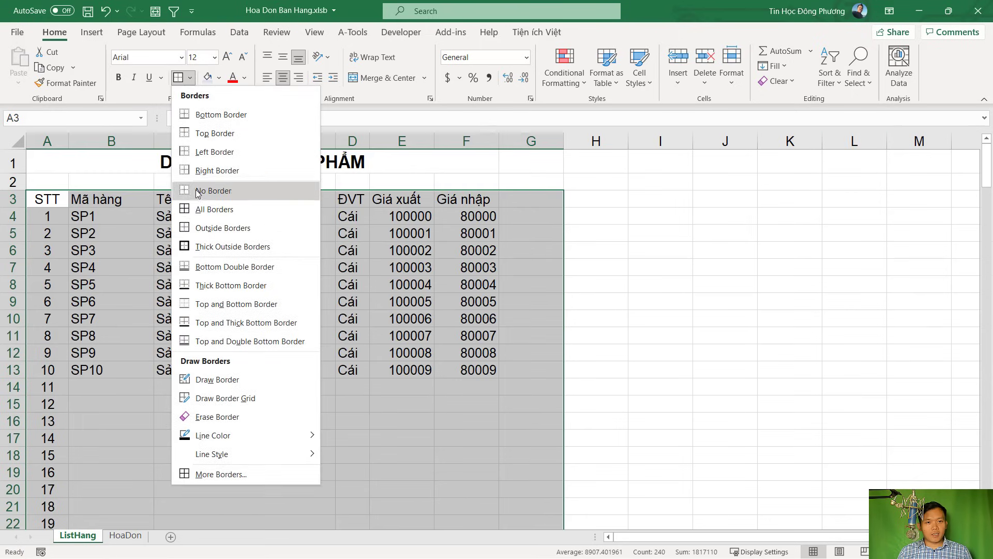
click(206, 214)
click(345, 282)
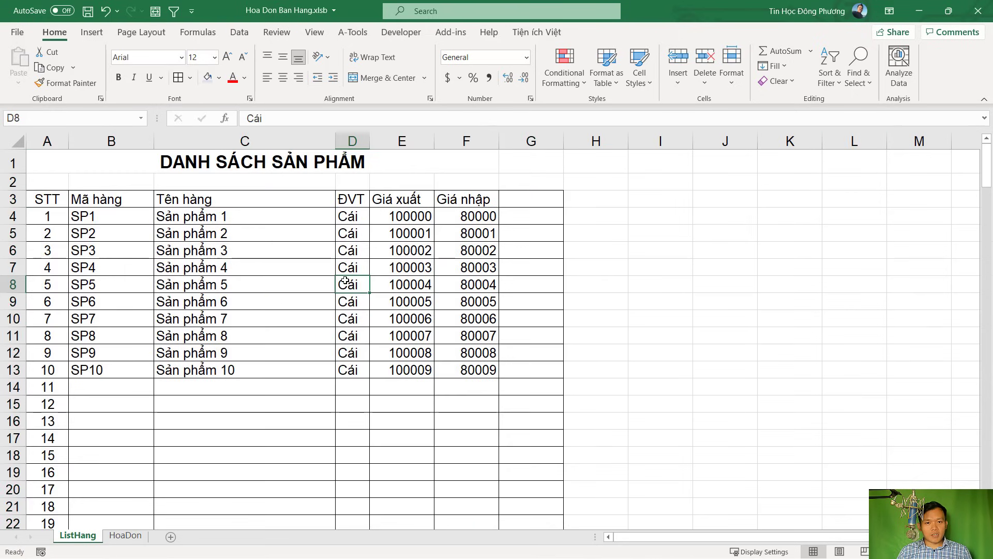
Make the header row A3:G3 bold, centred, with white text
drag(47, 199, 504, 199)
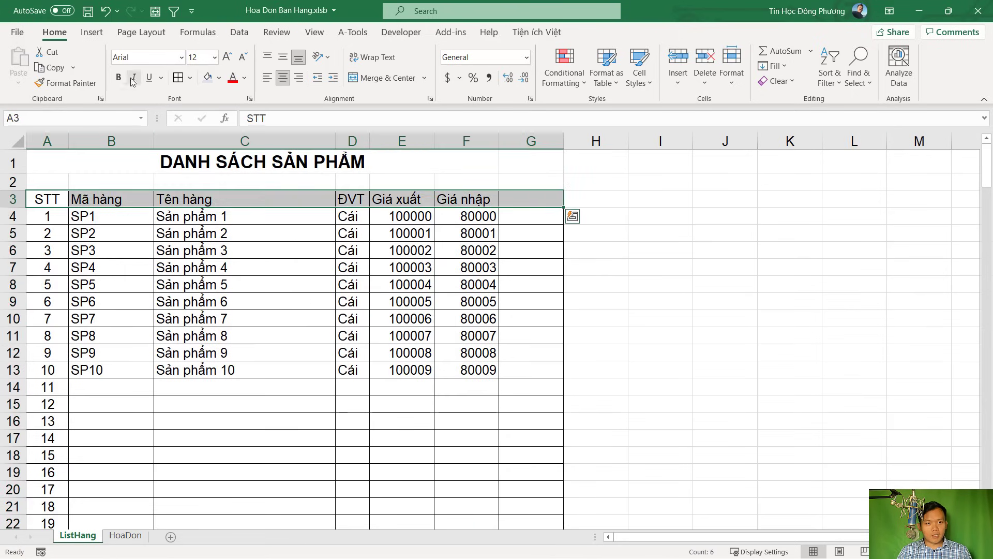
click(118, 77)
click(280, 82)
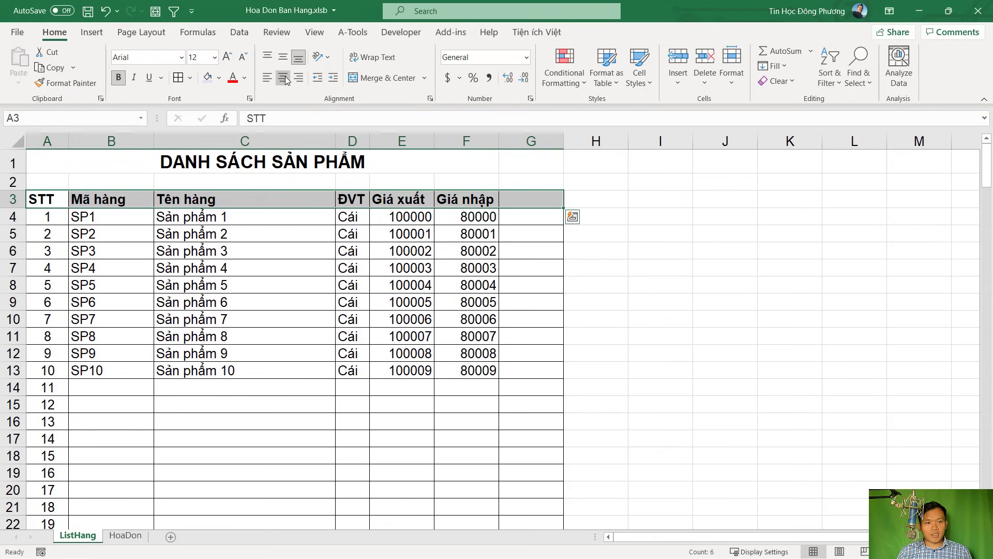
click(219, 78)
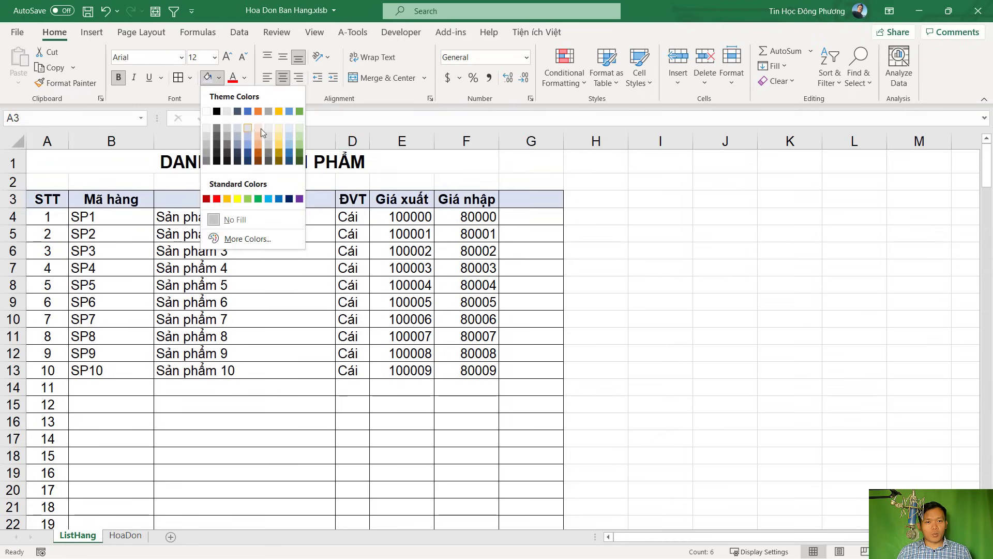
click(279, 198)
click(220, 80)
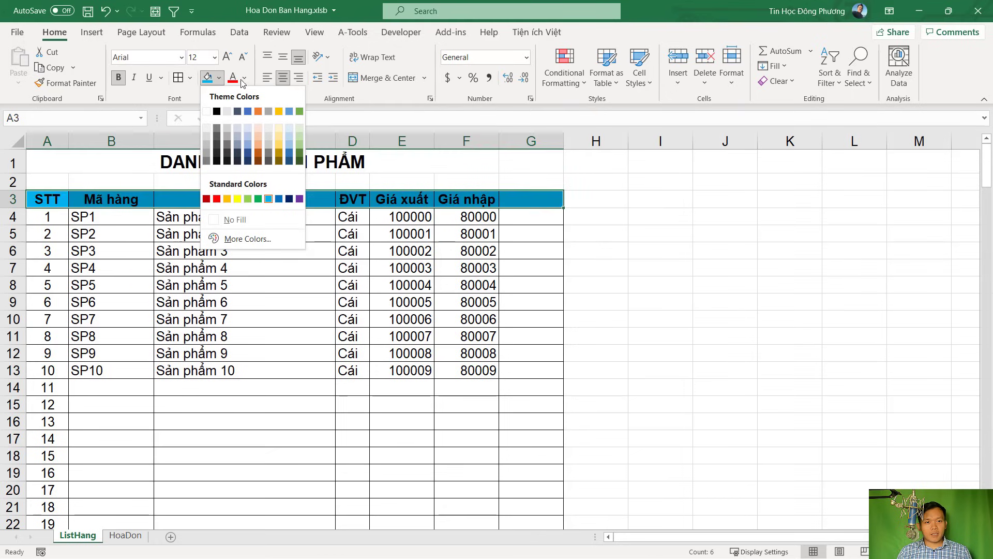
click(244, 78)
click(232, 130)
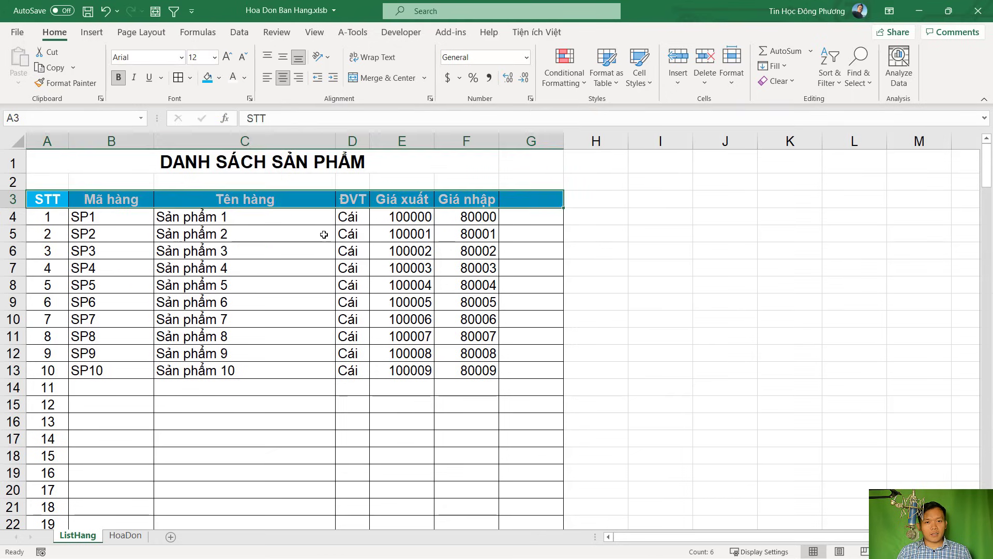
click(395, 222)
Give the header row A3:G3 a green fill
drag(65, 196, 533, 198)
click(219, 78)
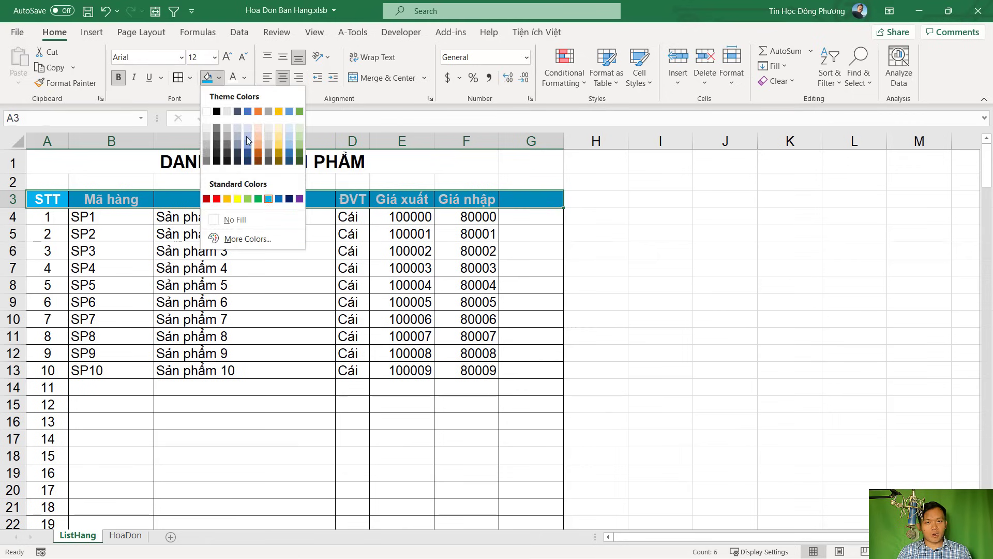
click(258, 198)
click(353, 251)
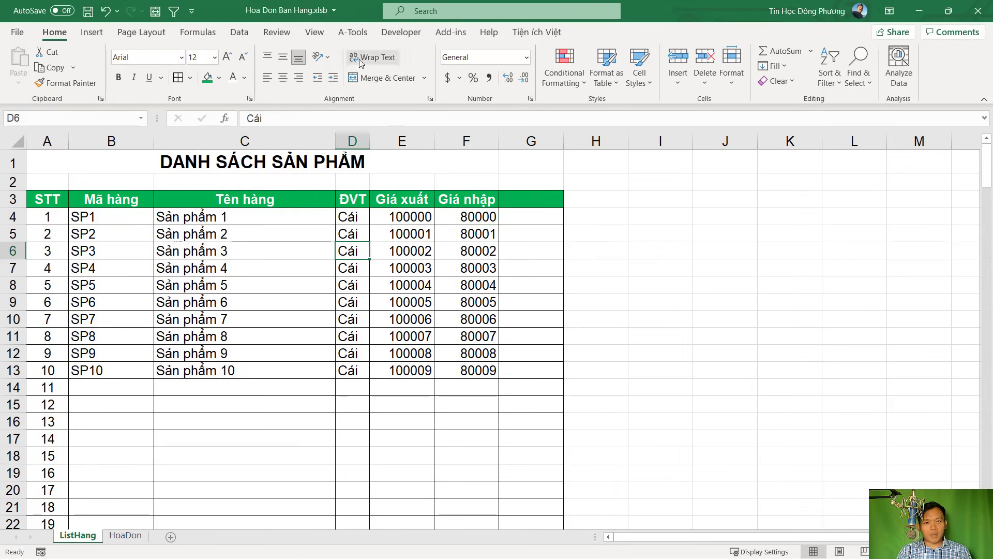
click(315, 33)
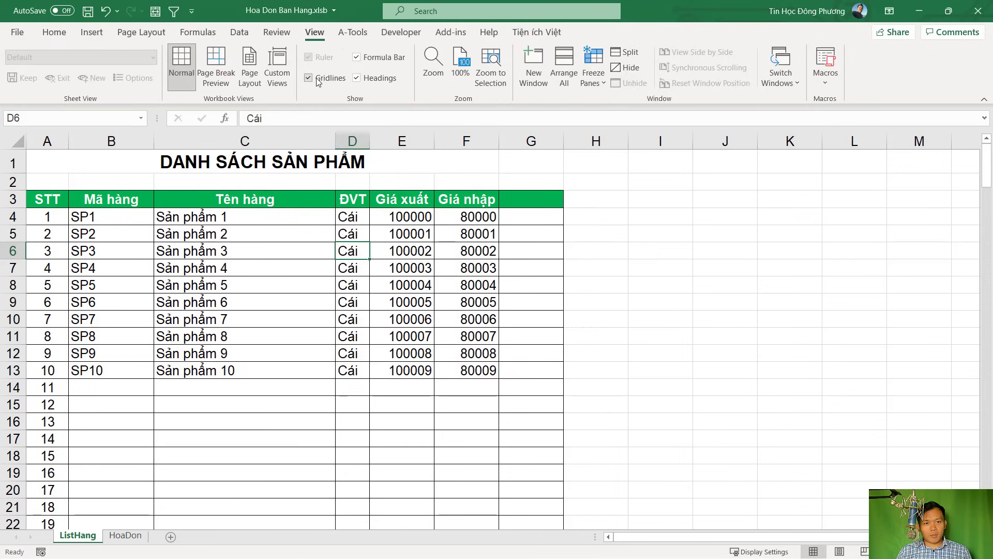
Hide the sheet gridlines and shrink row 2 to a thin strip
click(318, 80)
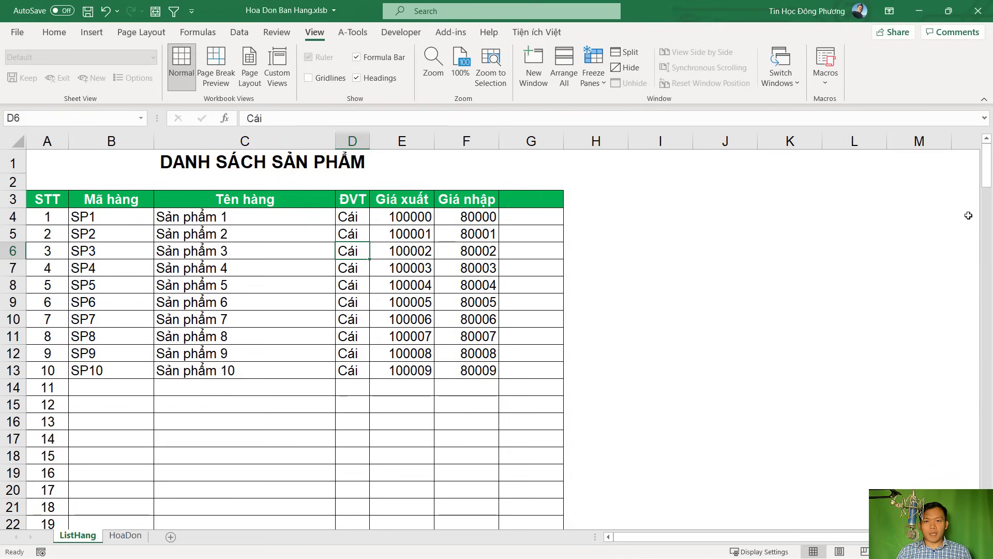
click(709, 280)
drag(13, 190, 13, 180)
click(243, 241)
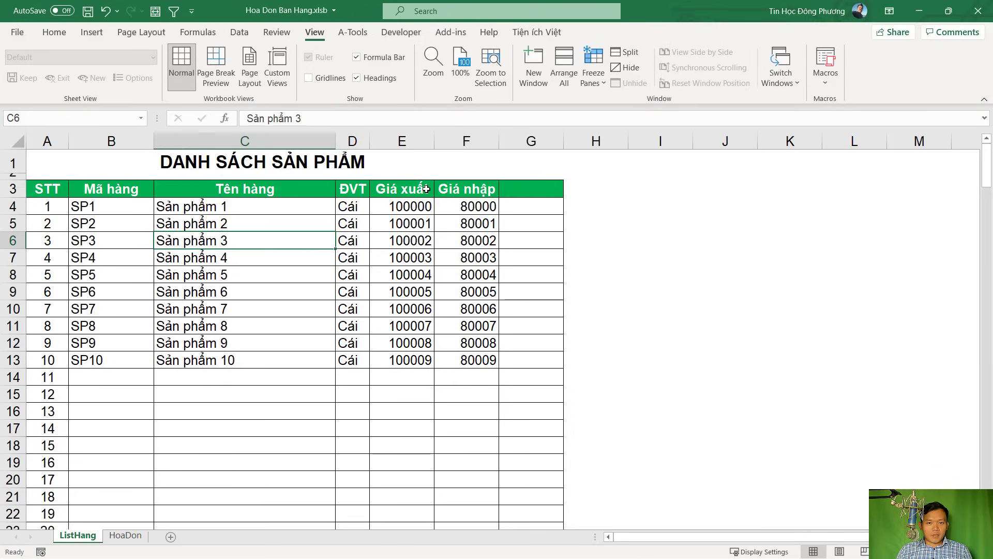
Format price columns E and F with thousands separators and no decimals
drag(403, 141, 466, 141)
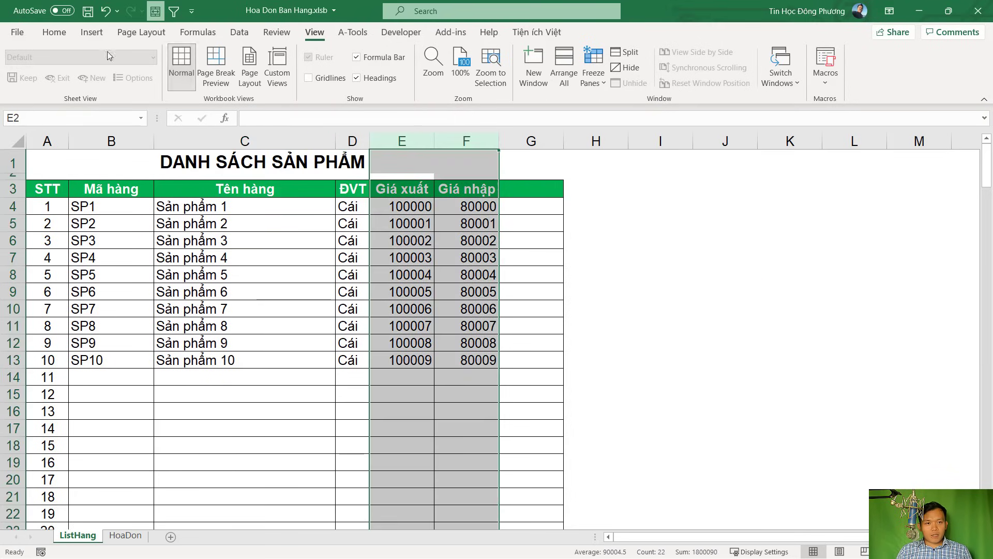
click(60, 35)
click(489, 78)
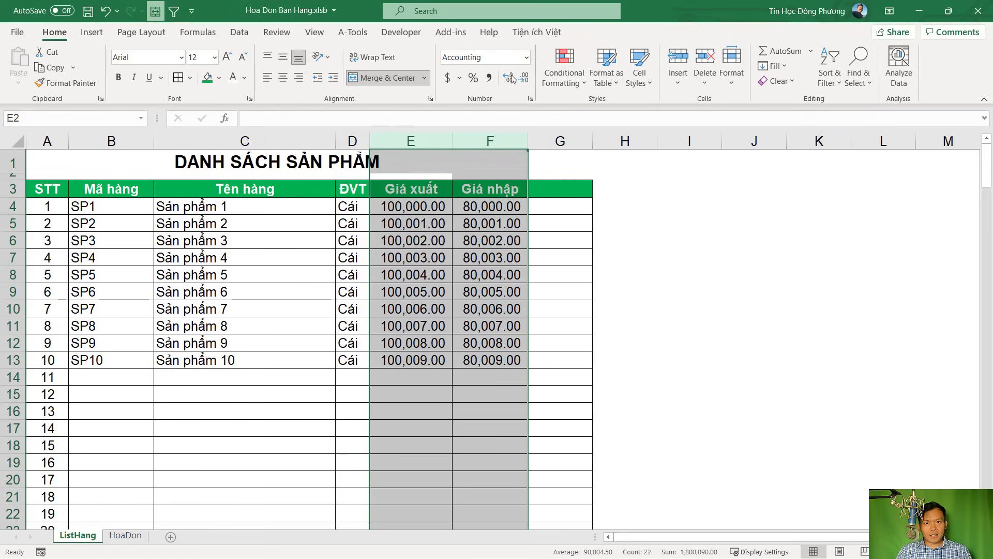
click(526, 77)
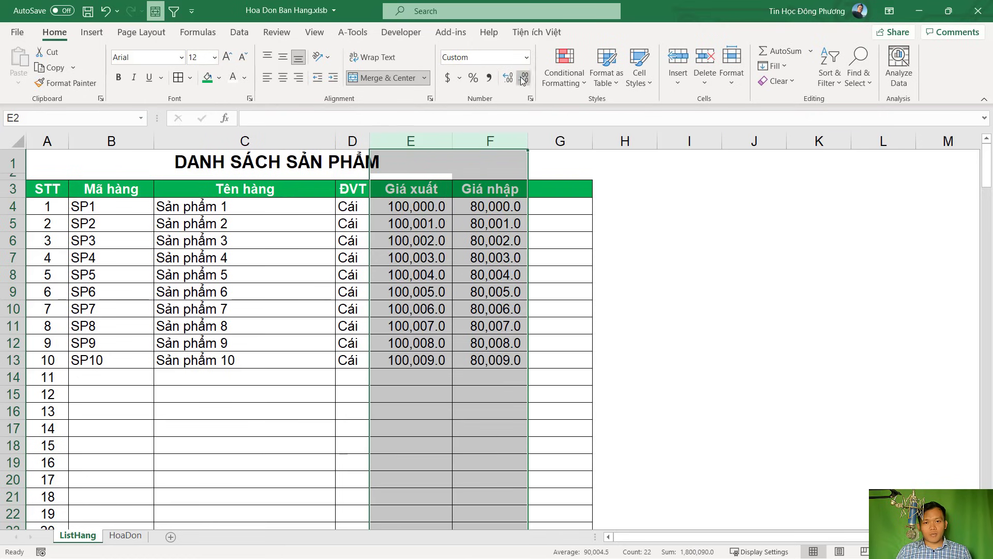
click(524, 79)
click(490, 224)
Centre the units in column D
click(353, 141)
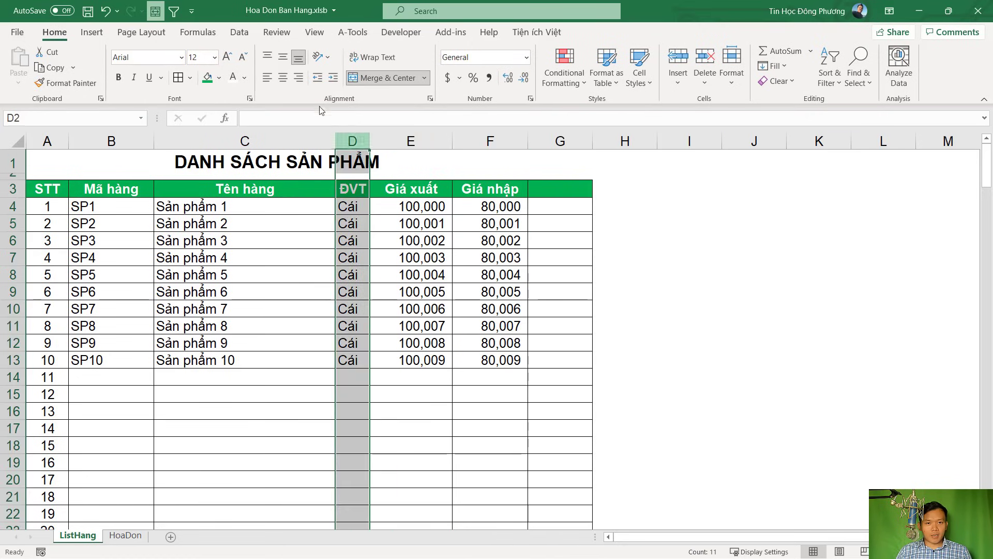
click(283, 80)
click(318, 289)
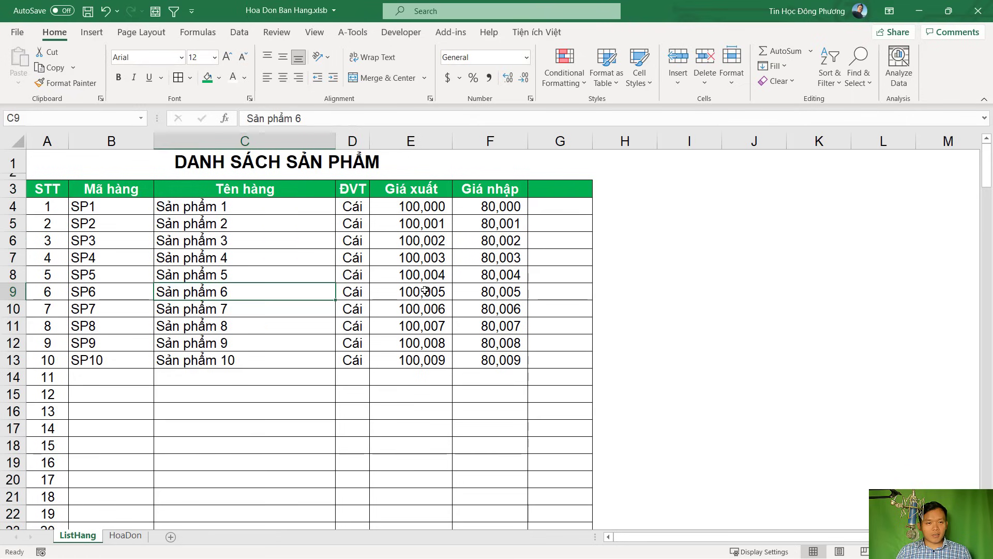
click(515, 297)
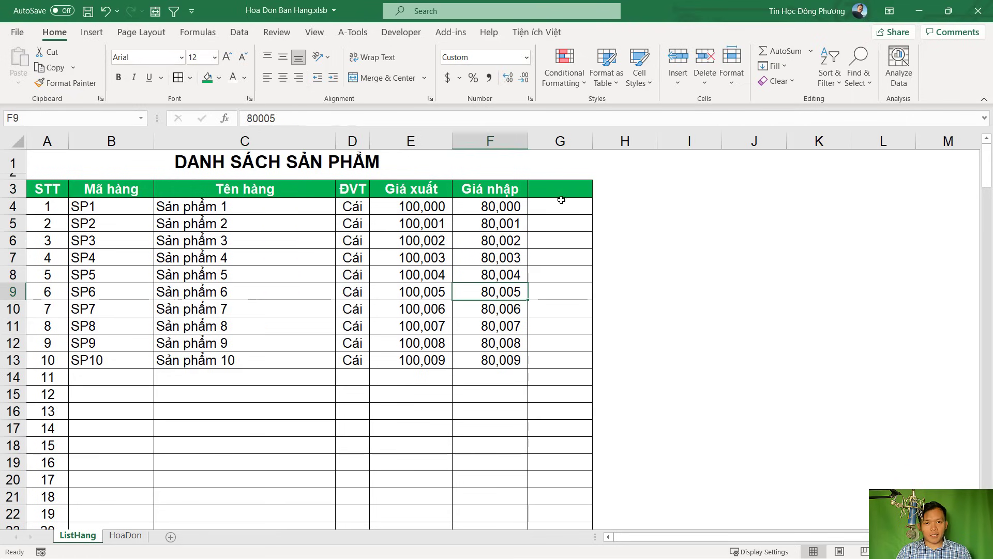
Widen column G, add the header 'Ghi chú' in G3, and save the workbook
click(560, 189)
drag(593, 142, 607, 142)
text(Ghi c)
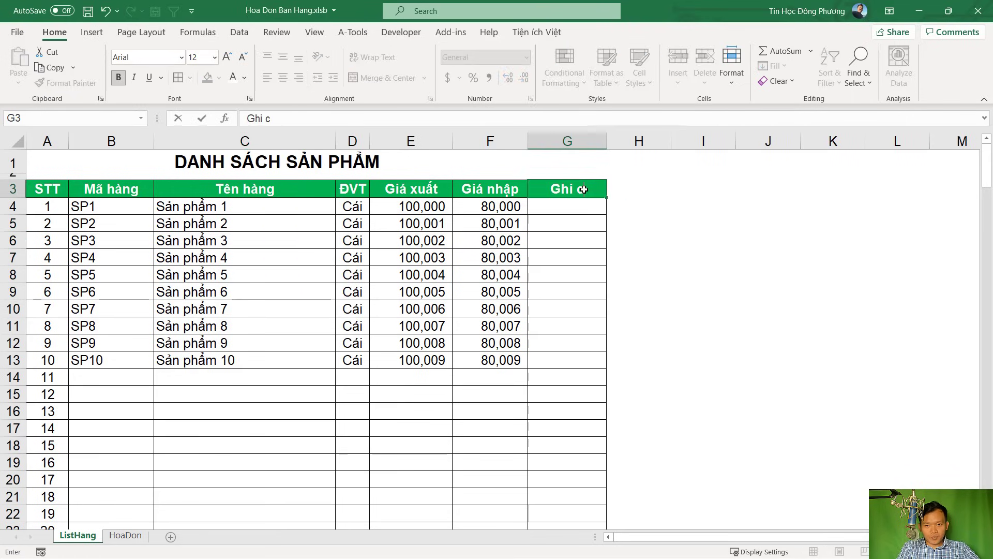
text(hú)
key(Return)
click(588, 294)
key(ctrl+s)
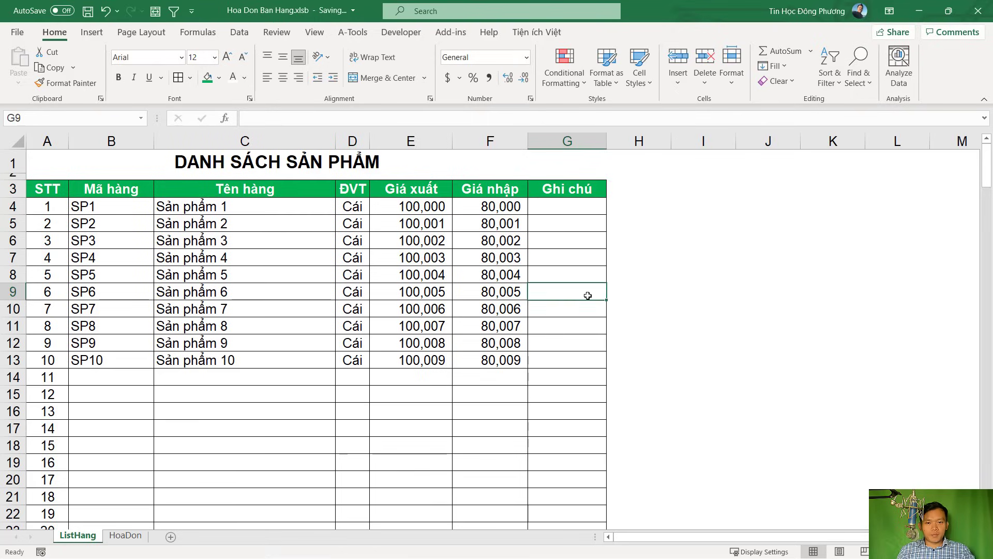
click(401, 292)
click(182, 294)
Compare the HoaDon code cell B12 against the ListHang product rows
click(125, 535)
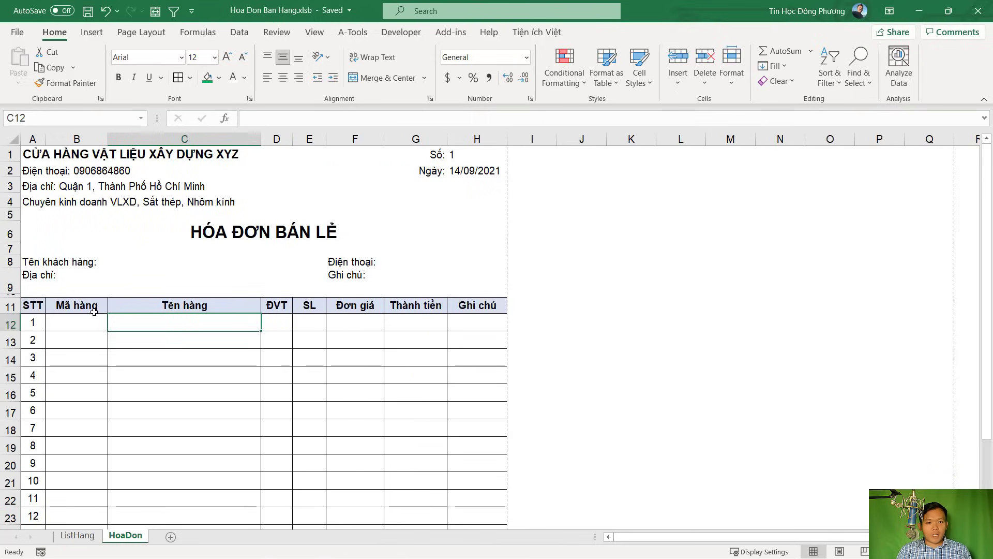
click(86, 321)
scroll(85, 321, down, 1)
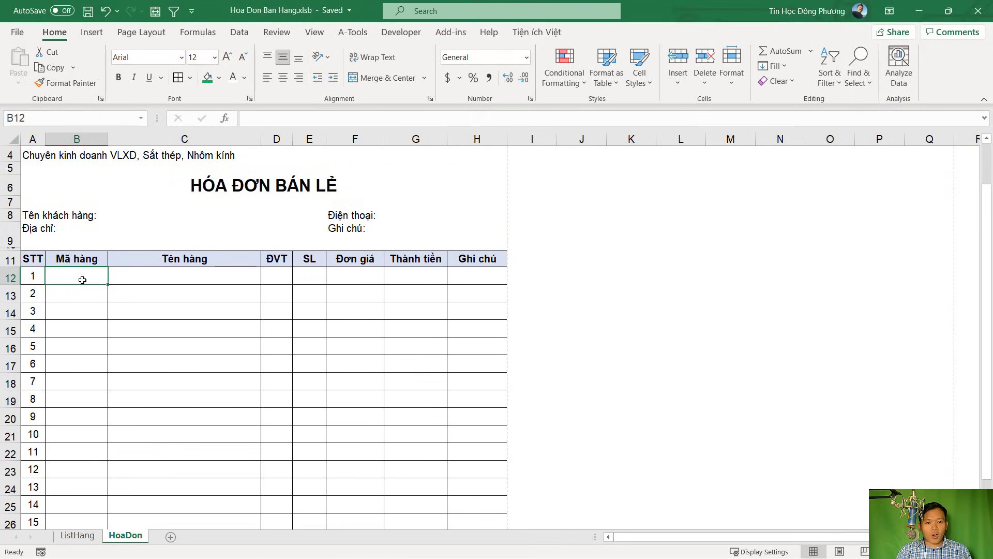
click(78, 535)
key(Up)
key(Up)
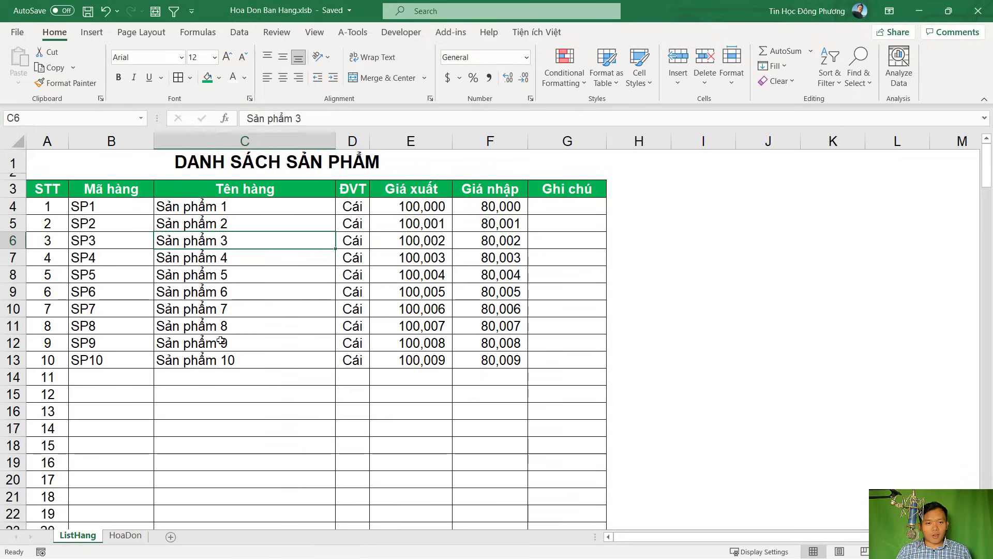
key(Down)
key(Down)
key(Down)
key(Down)
key(Down)
key(Down)
click(125, 536)
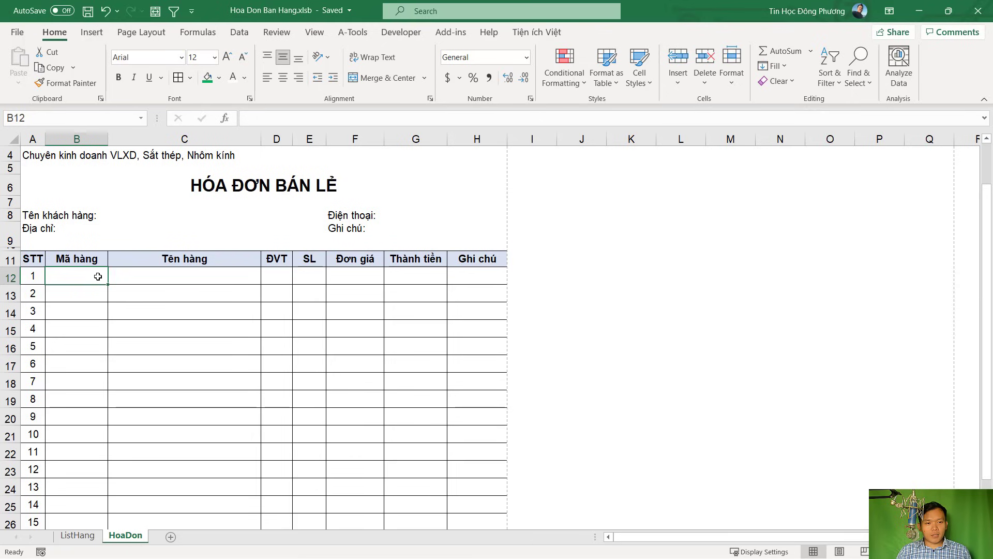
Check the ListHang codes SP1–SP10, then return to HoaDon's code cells from B12
click(148, 280)
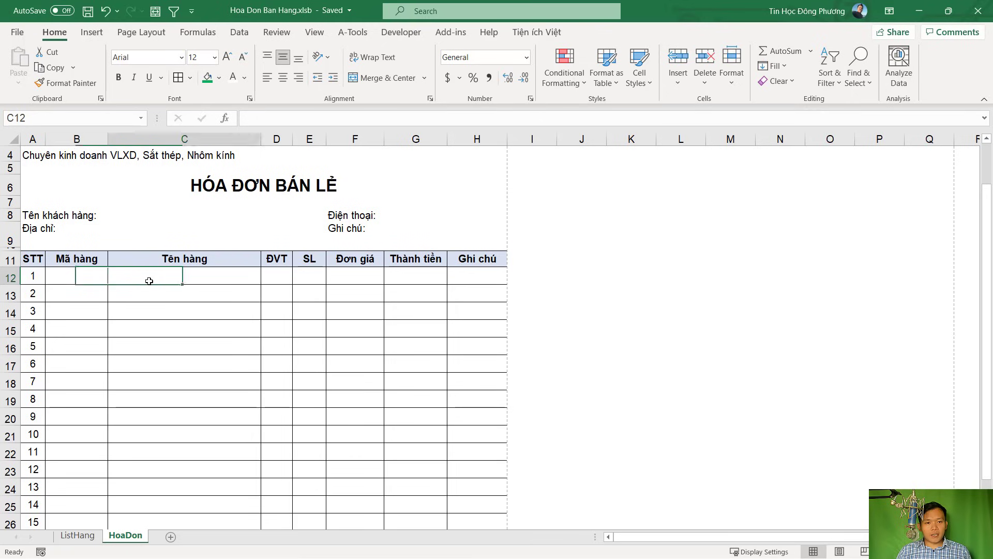
click(87, 275)
click(78, 535)
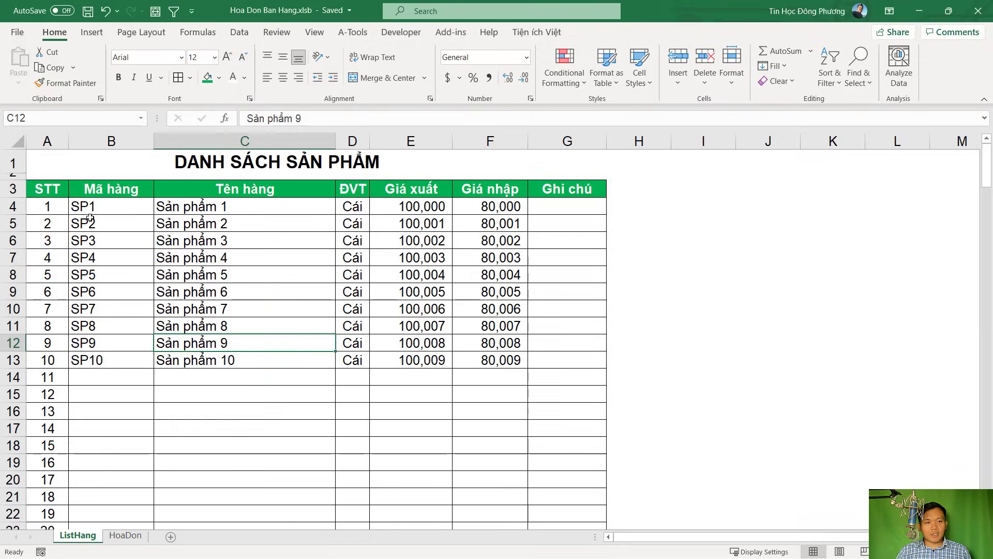
drag(87, 209, 89, 362)
click(125, 536)
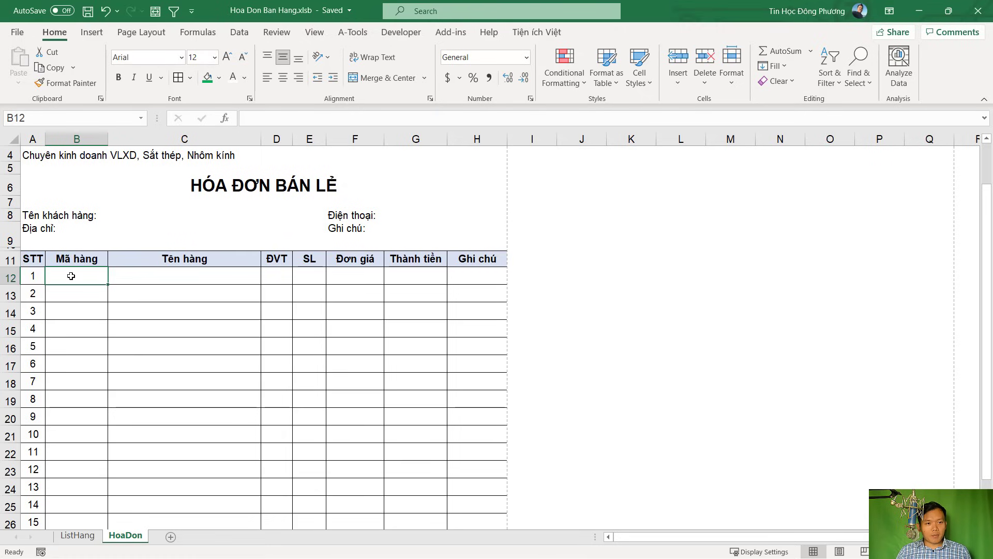
scroll(98, 326, down, 5)
Select B12:B26 and set Data Validation to allow a List
shift+click(78, 277)
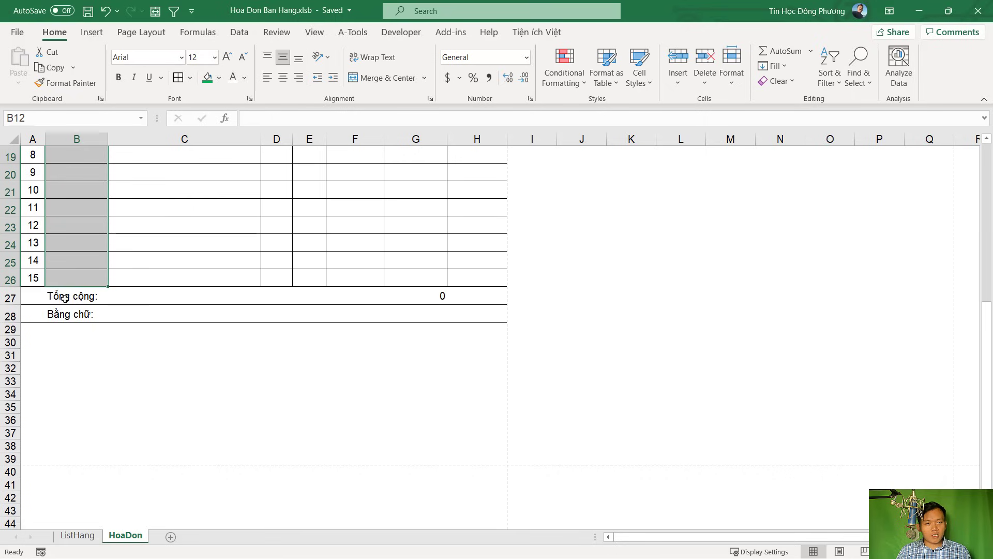
scroll(64, 298, up, 4)
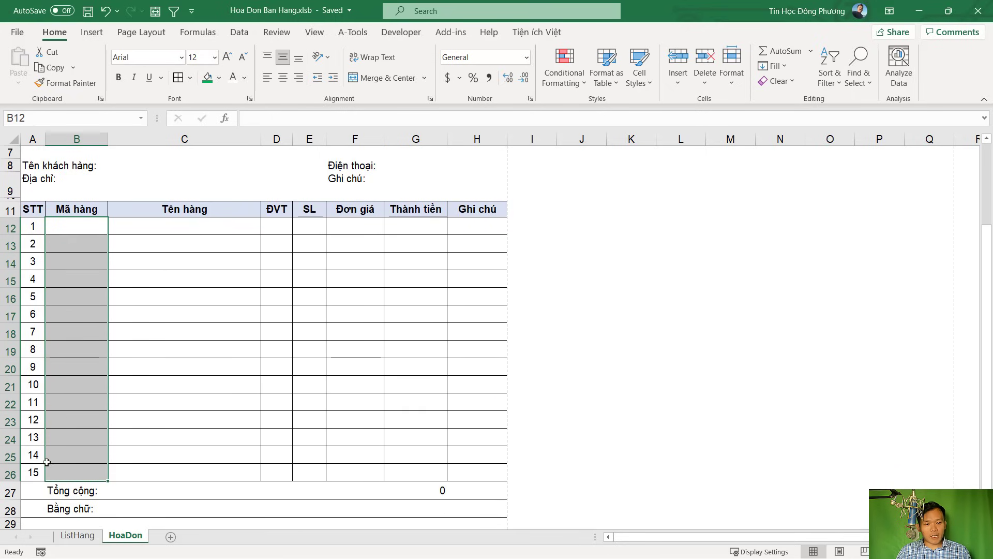
click(241, 33)
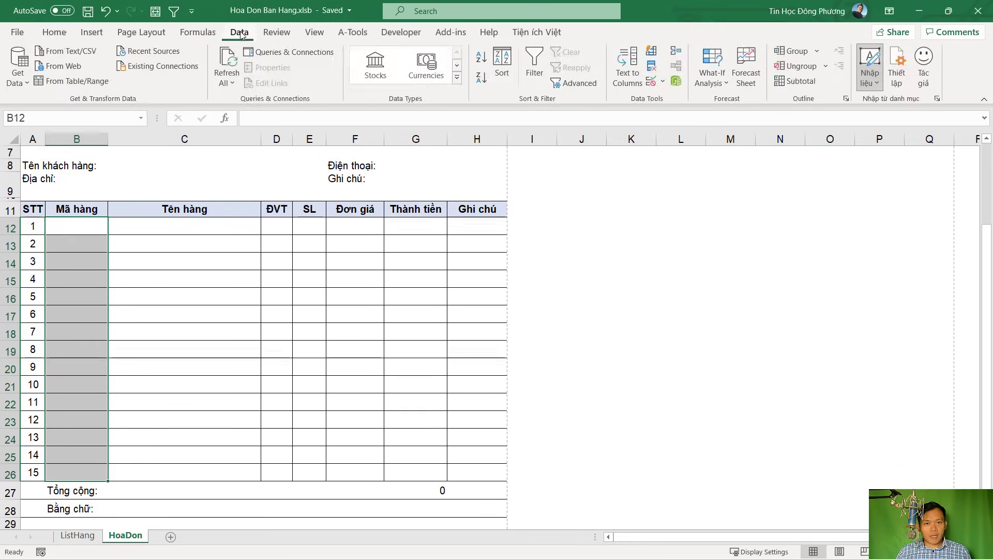
click(652, 83)
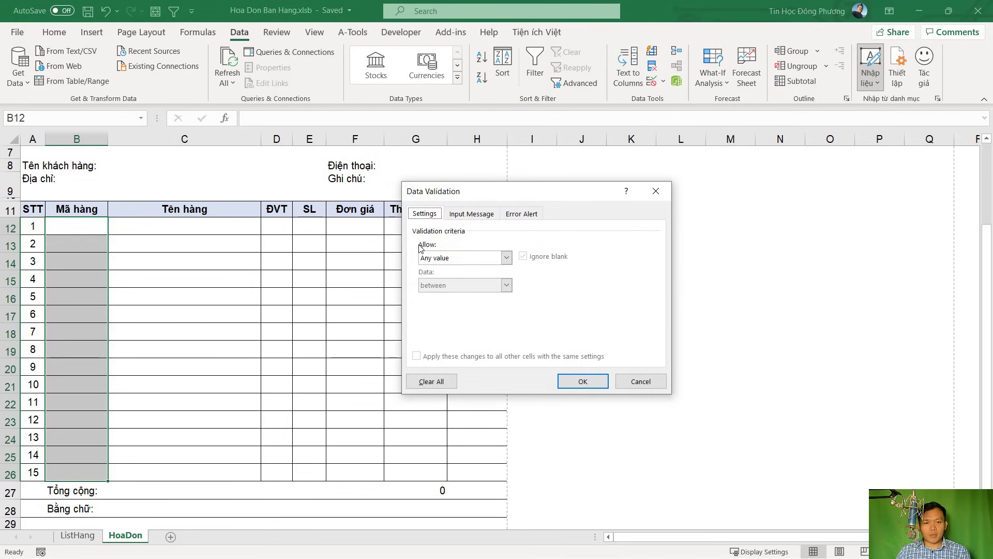
click(442, 257)
click(438, 297)
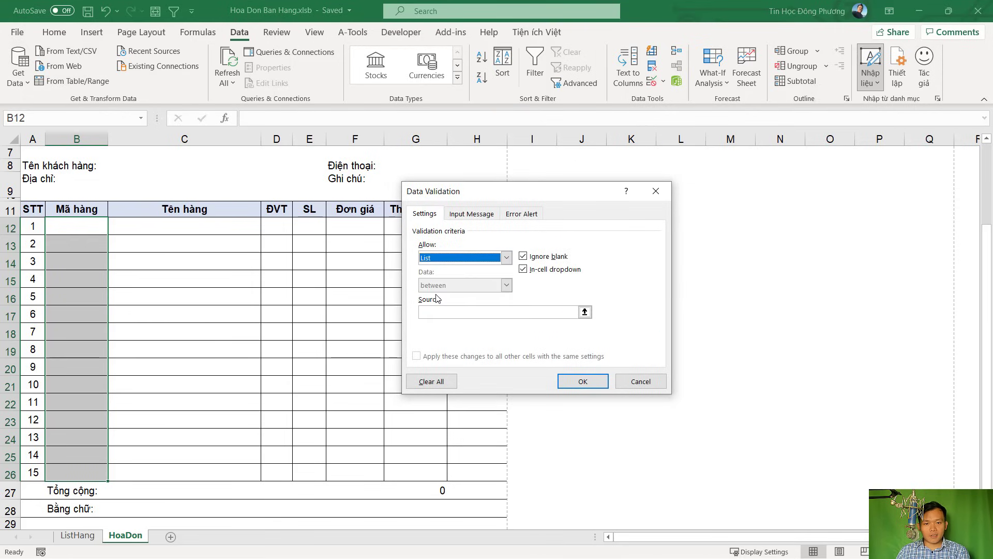
Set the list source to ListHang!$B$4:$B$185
click(434, 312)
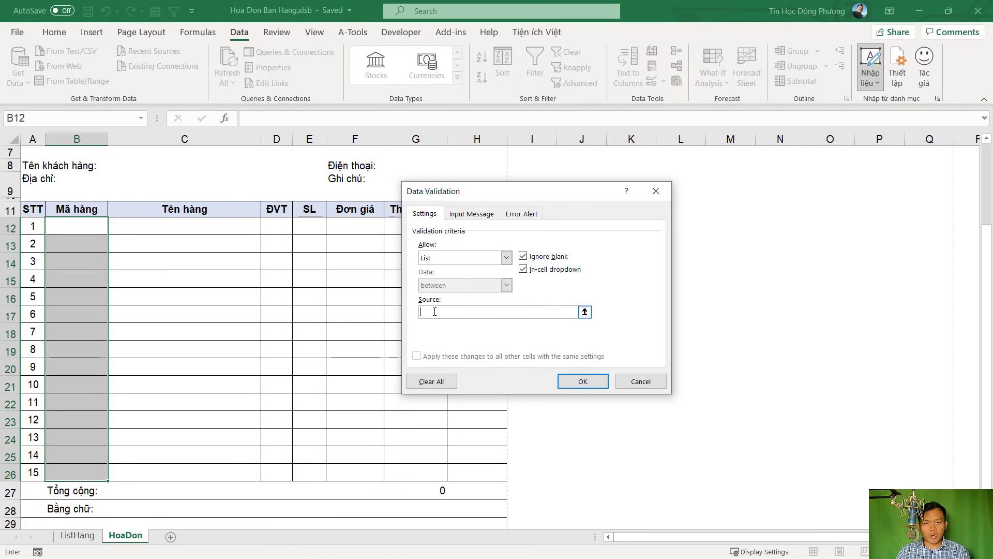
click(80, 536)
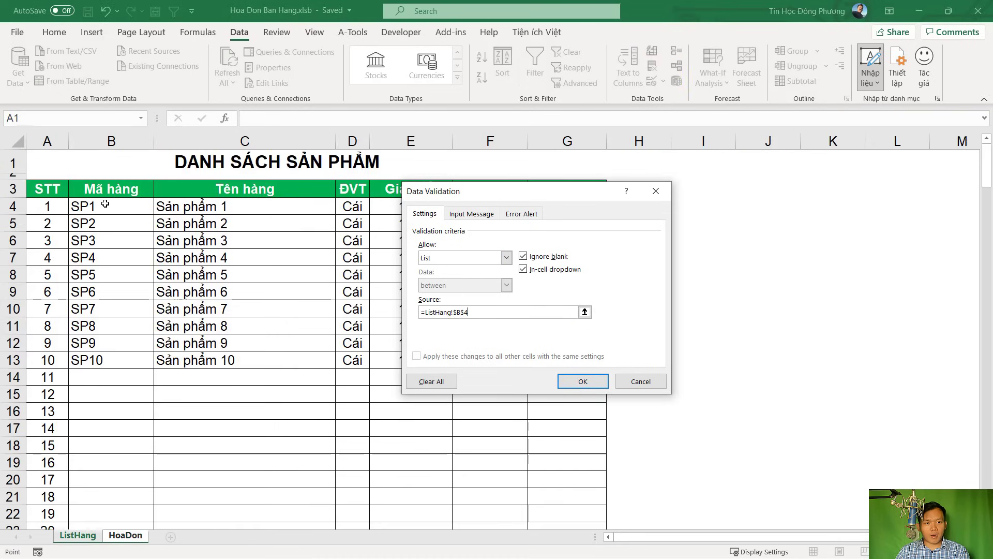
drag(105, 203, 107, 514)
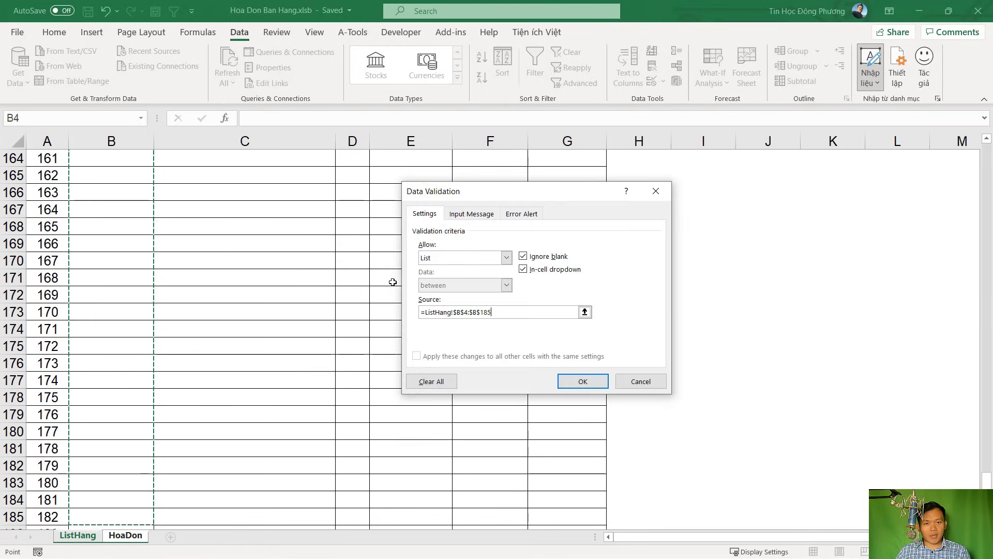
drag(492, 312, 480, 312)
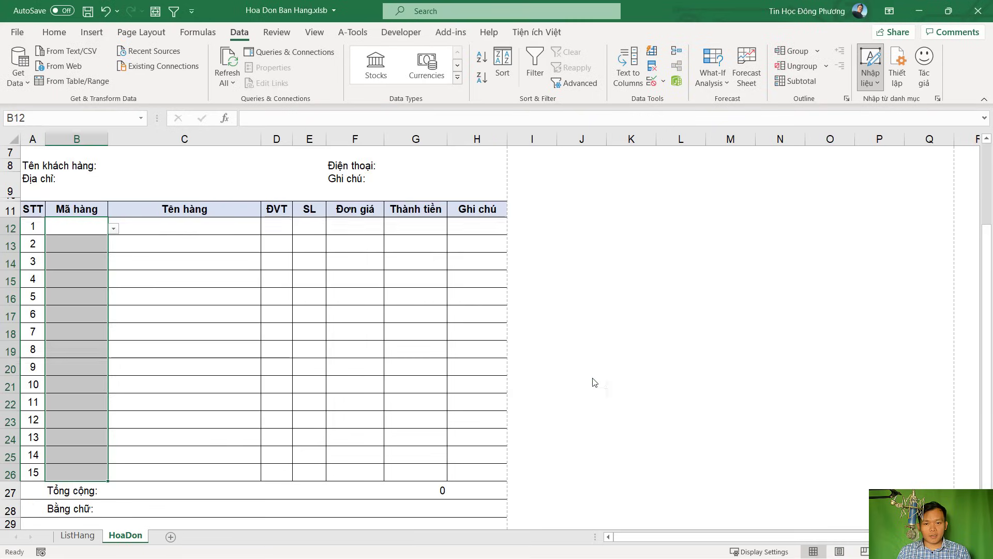
Choose product code SP1 in B12 and SP2 in B13 from their dropdown lists
click(100, 229)
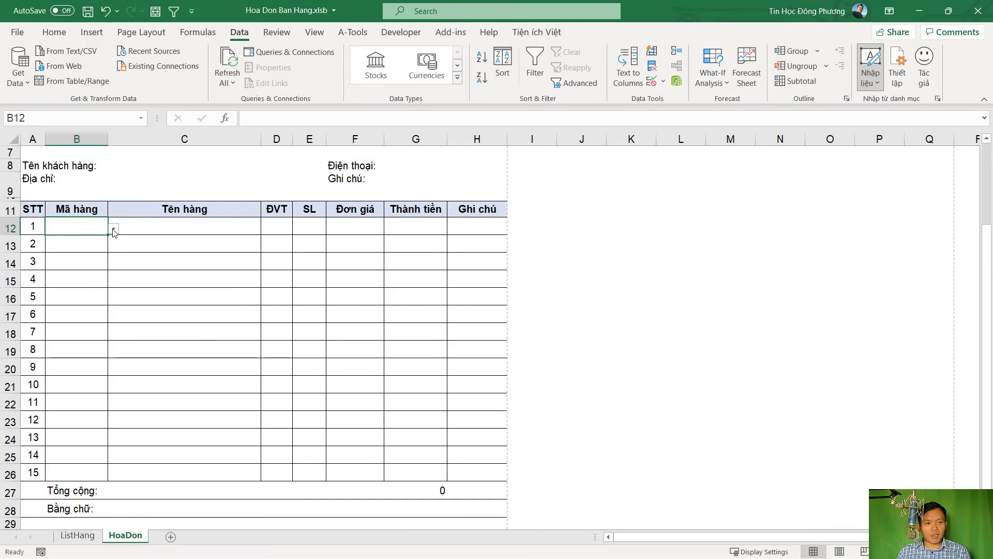
click(114, 231)
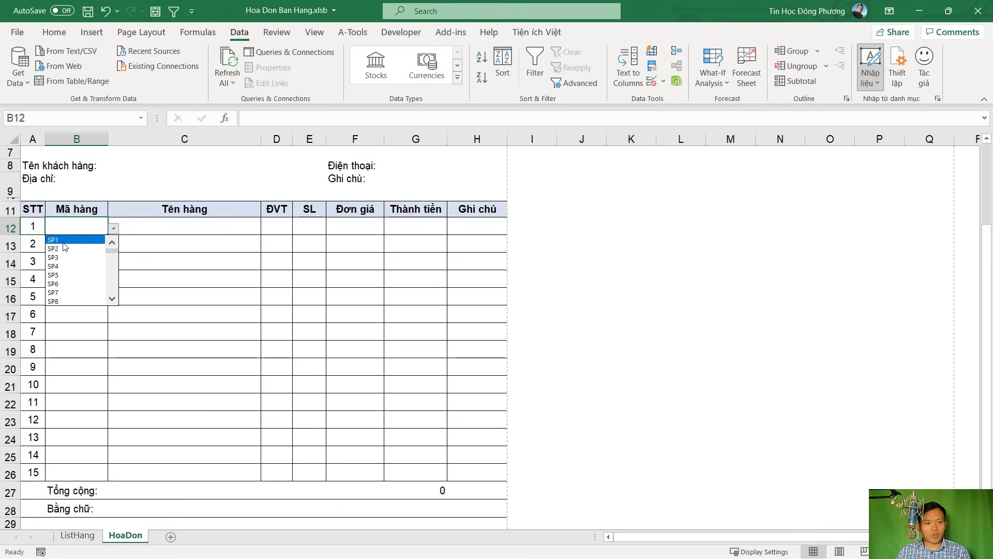
click(63, 241)
click(77, 242)
click(113, 246)
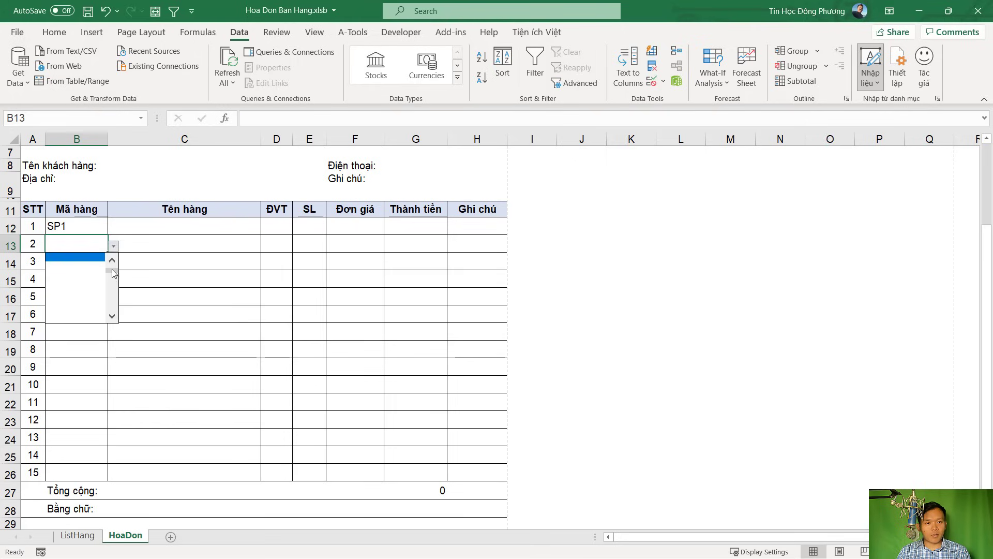
click(81, 265)
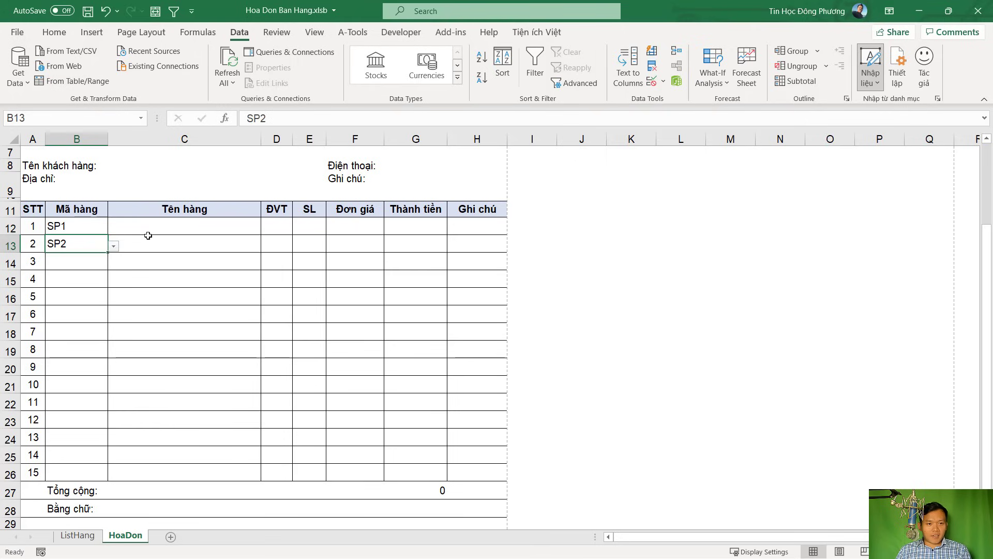
Check the code in B12 and the still-blank cells C12 through G12 of the first line
click(89, 266)
click(173, 227)
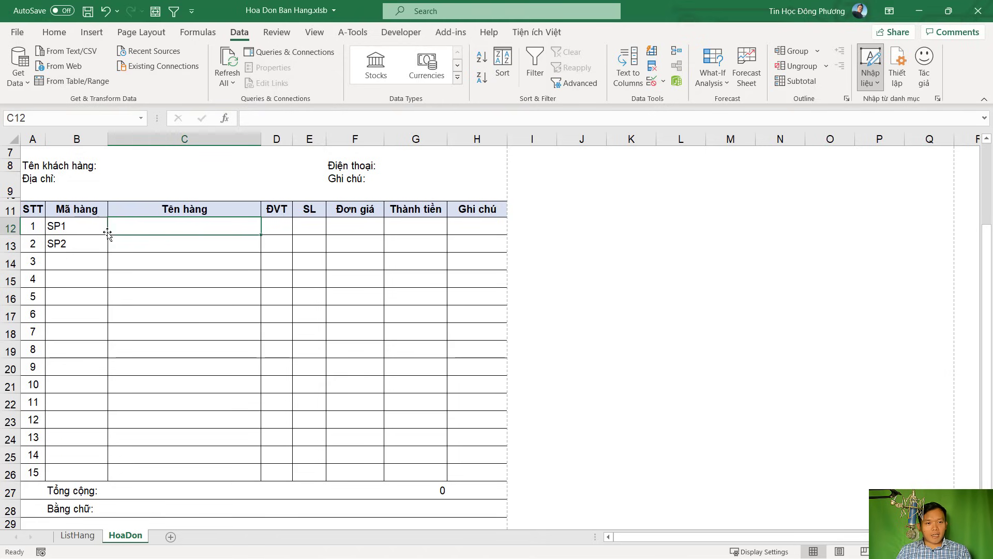
click(78, 231)
click(144, 230)
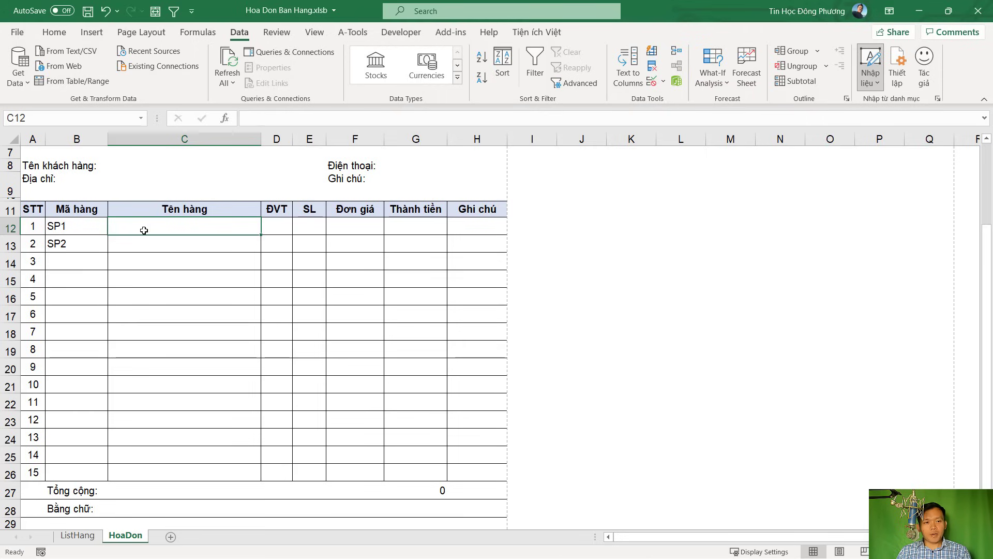
click(72, 226)
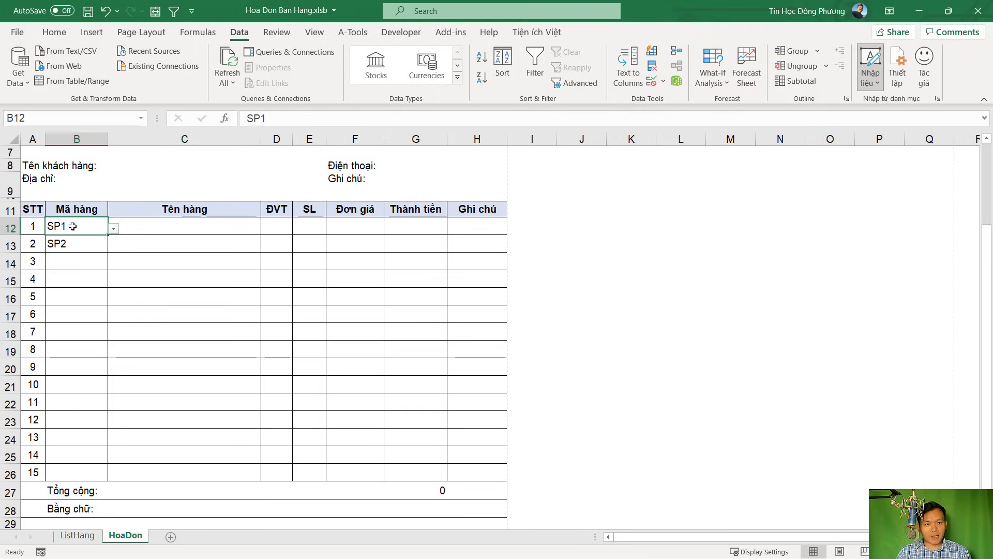
click(159, 226)
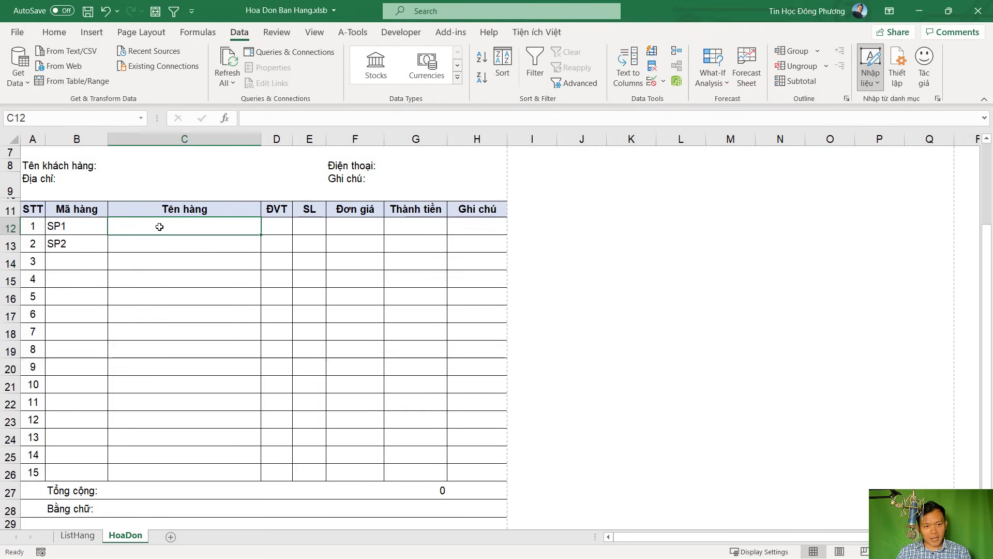
click(273, 225)
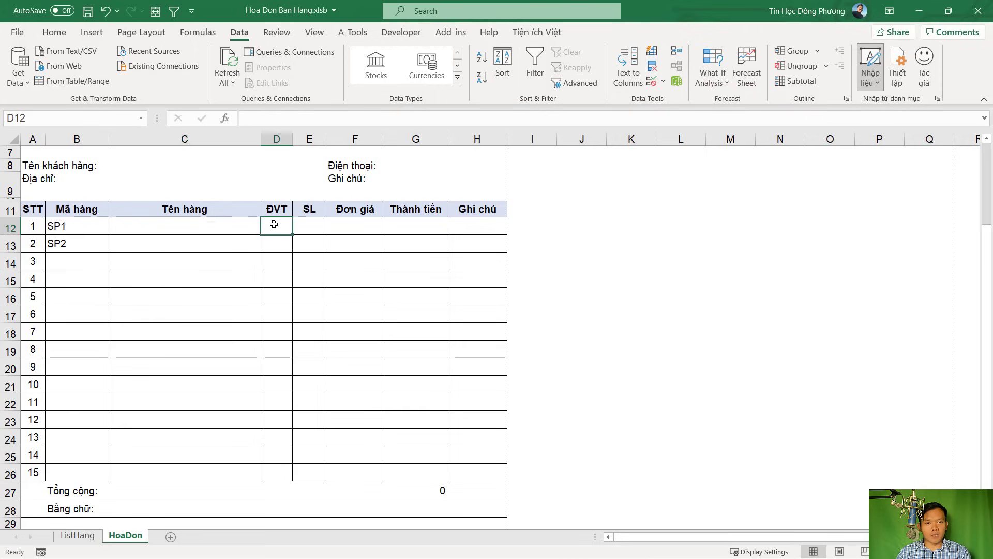
click(315, 224)
click(351, 226)
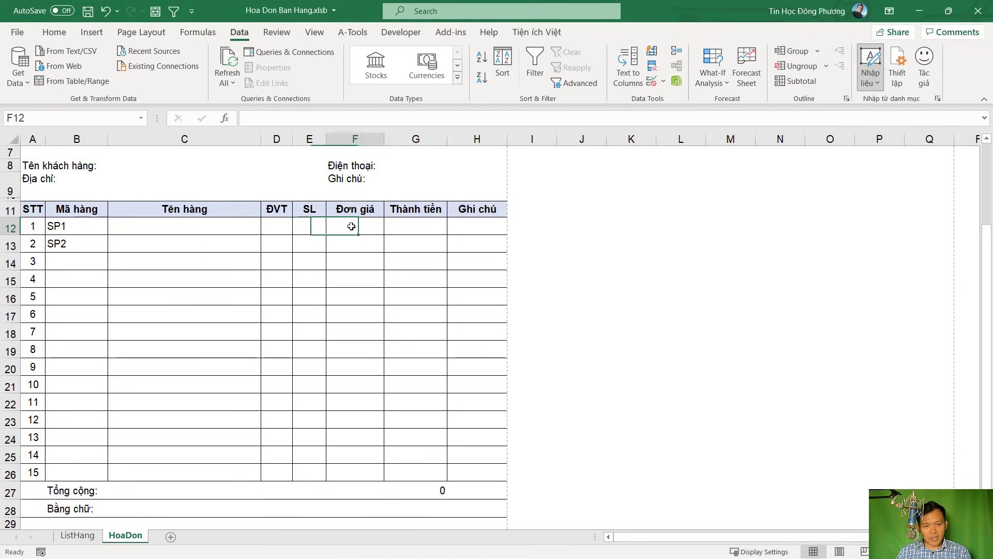
click(305, 226)
click(408, 224)
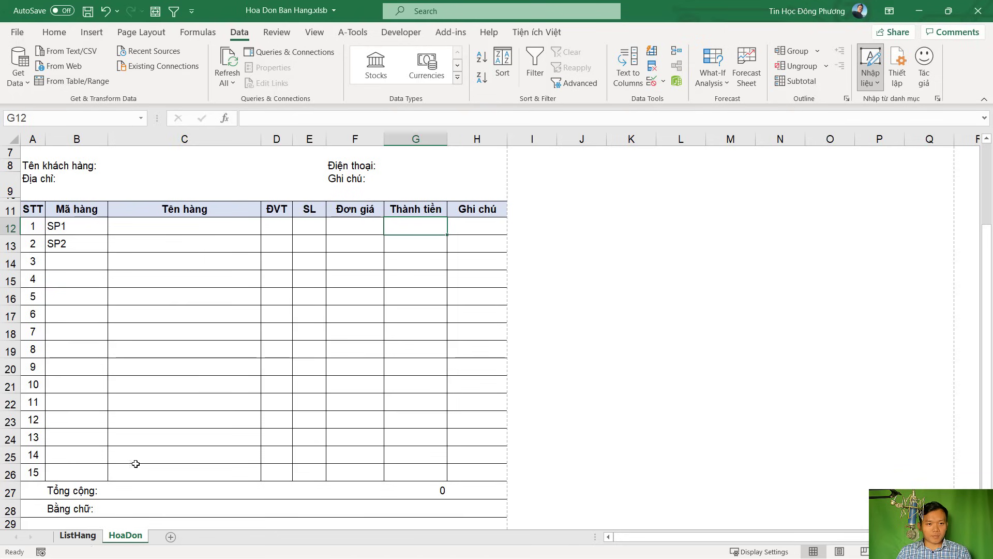
Switch to the ListHang sheet and select its product table B4:F14, header through row 14
key(ctrl+Page_Up)
scroll(310, 326, up, 10)
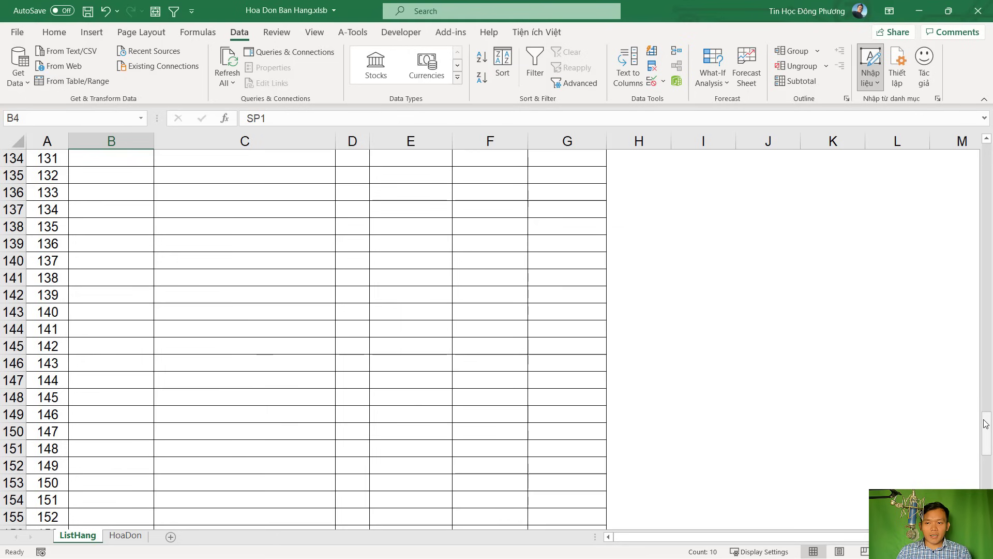
drag(986, 423, 985, 150)
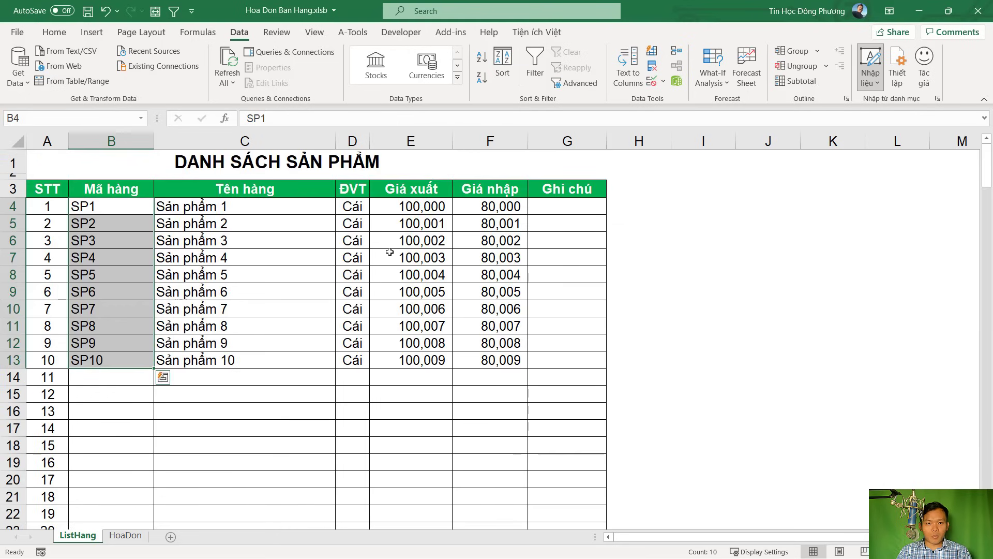
click(390, 251)
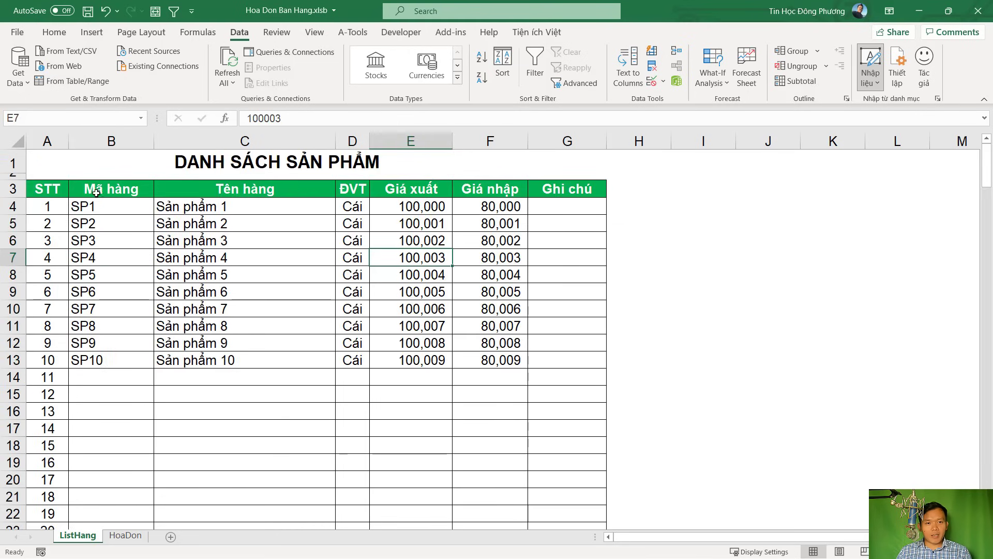
drag(106, 191, 535, 379)
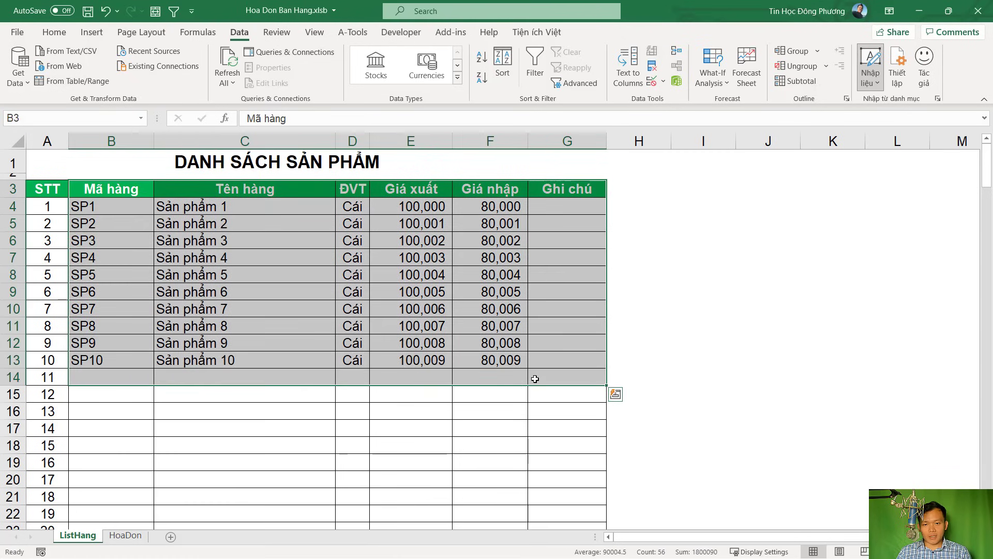
click(298, 310)
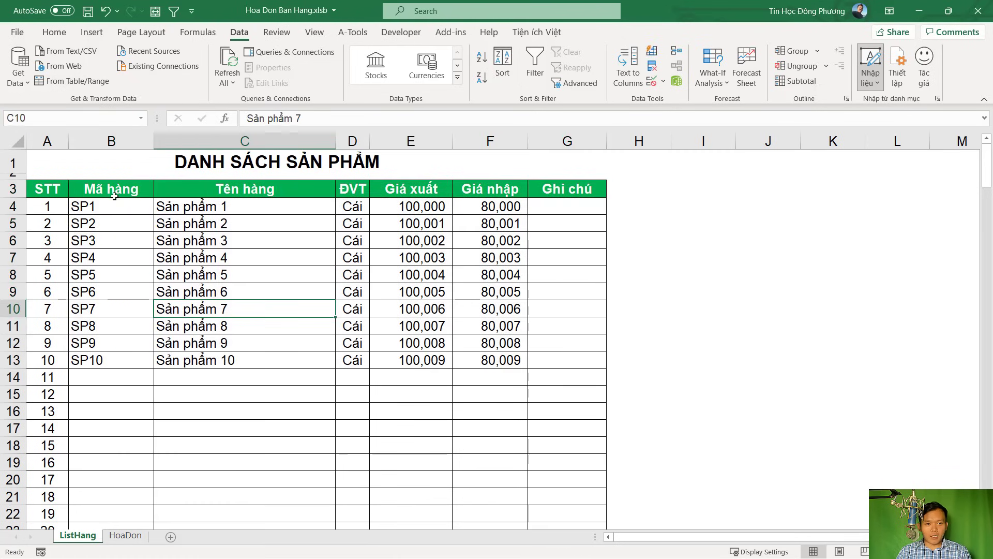
drag(98, 204, 577, 373)
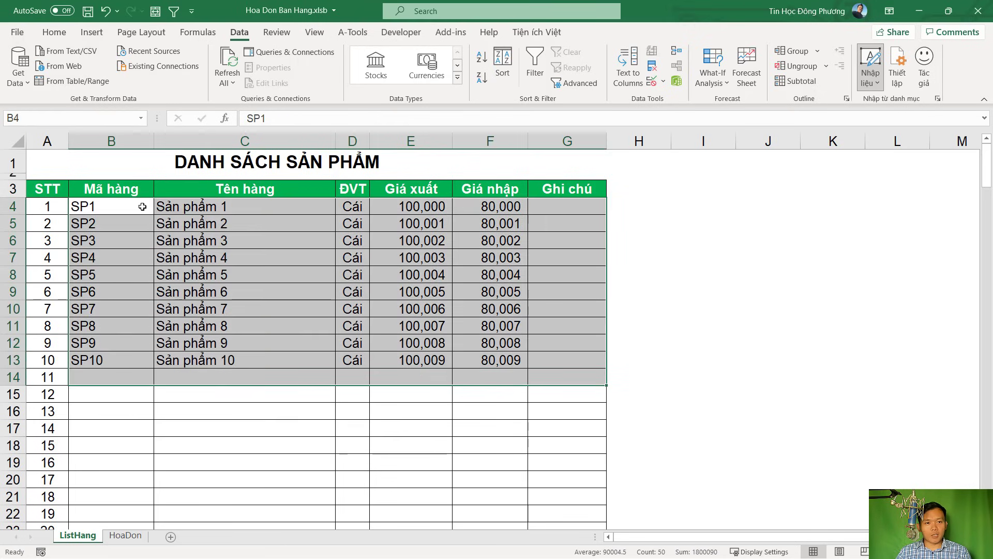
drag(142, 206, 515, 376)
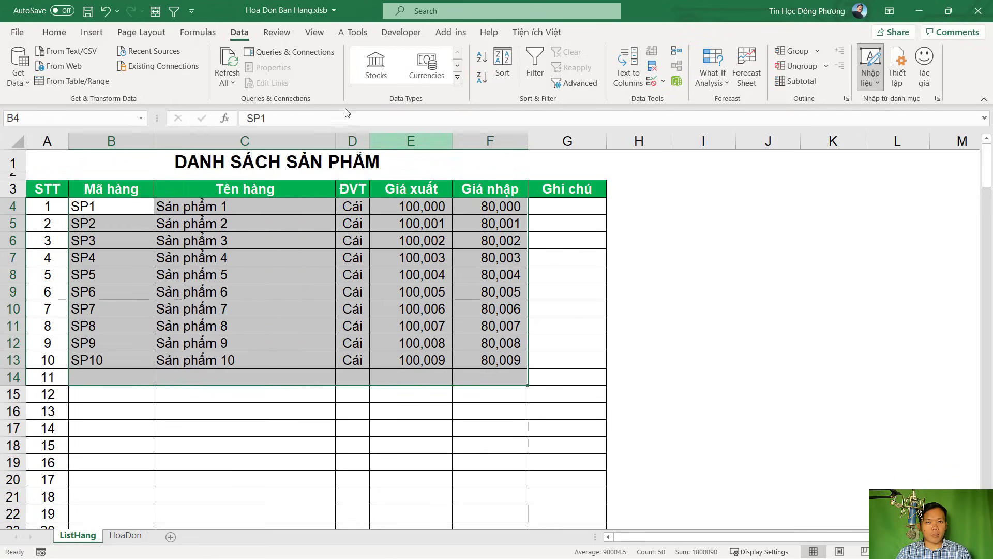
click(198, 33)
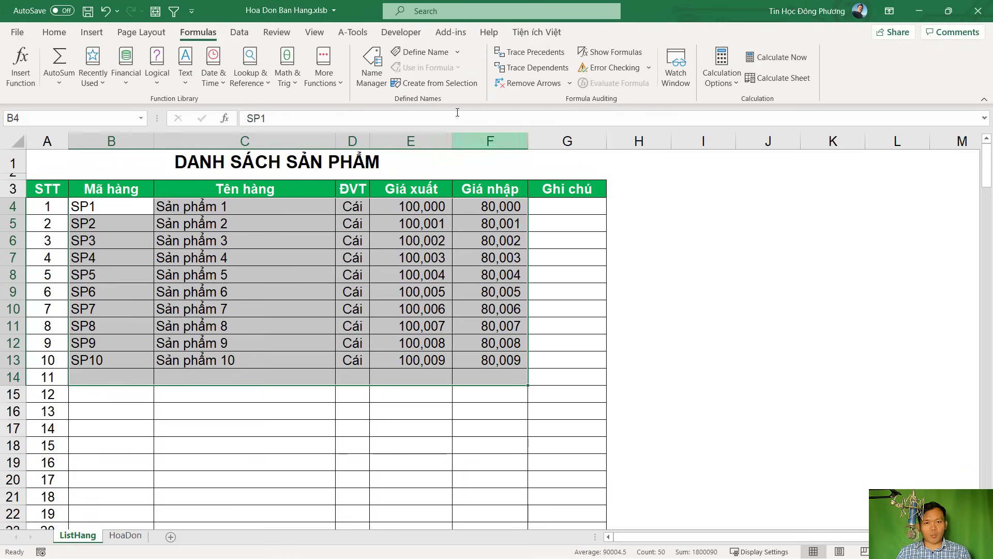
Define the name BANGMAHANG referring to =ListHang!$B$4:$F$1000
click(421, 52)
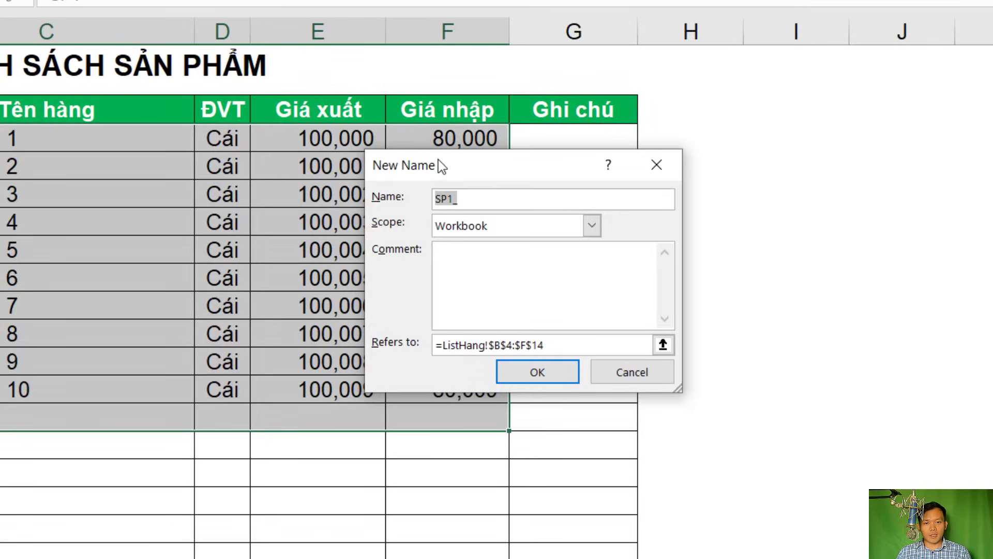
drag(443, 169, 414, 174)
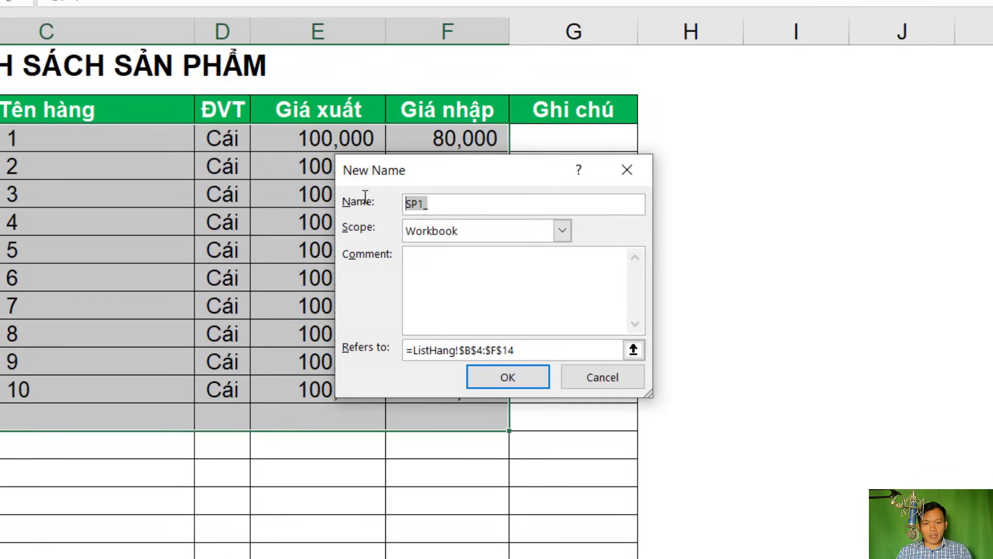
text(bang)
key(BackSpace)
key(BackSpace)
key(BackSpace)
key(BackSpace)
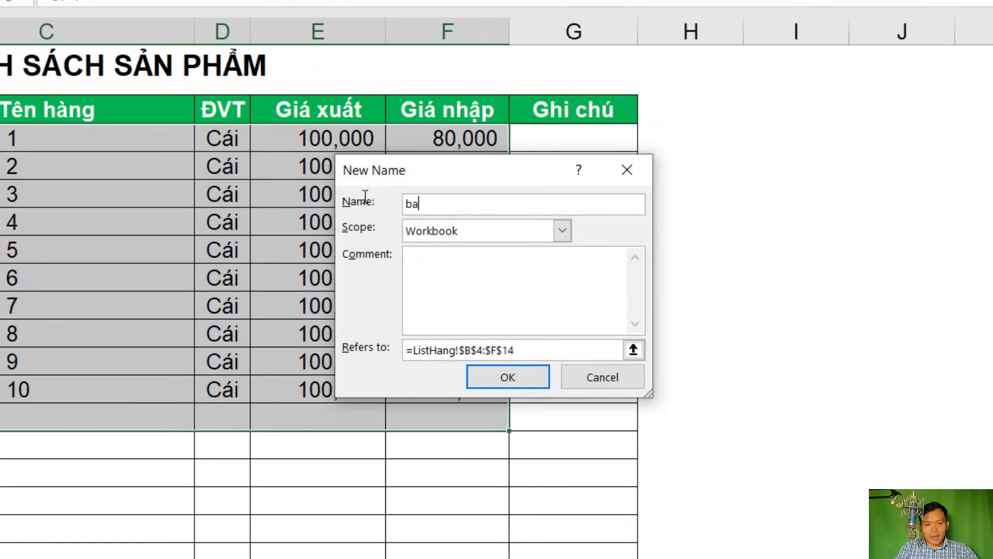
text(BANGMAHANG)
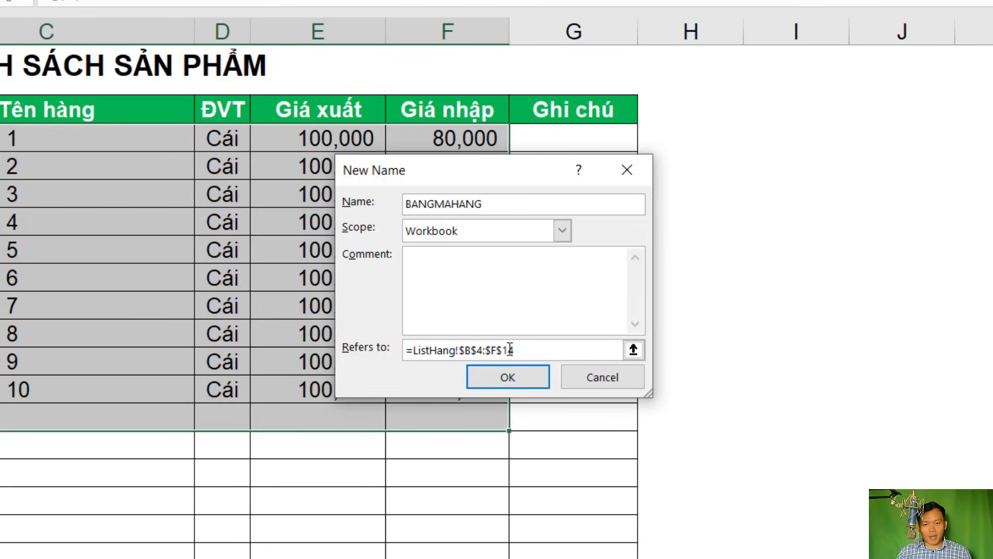
drag(500, 350, 521, 350)
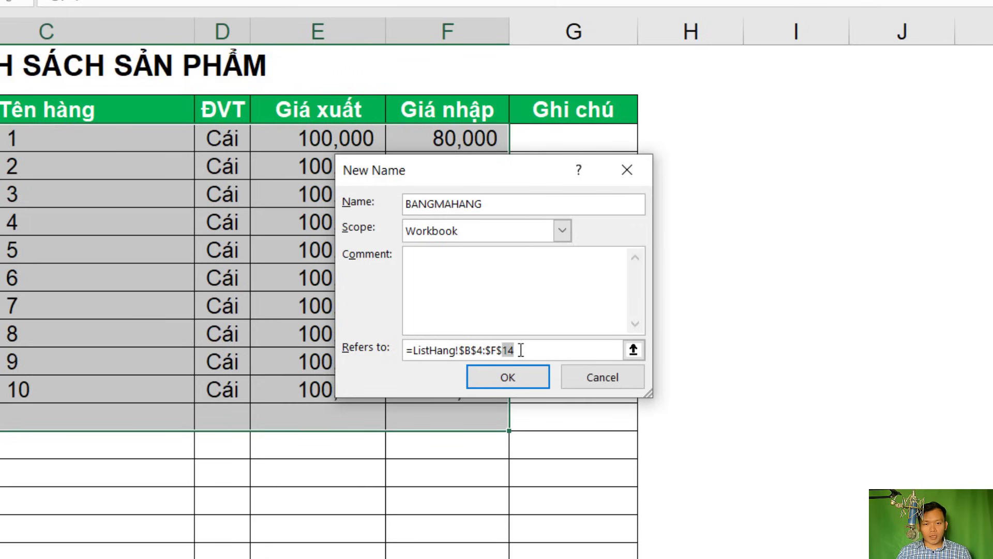
text(1000)
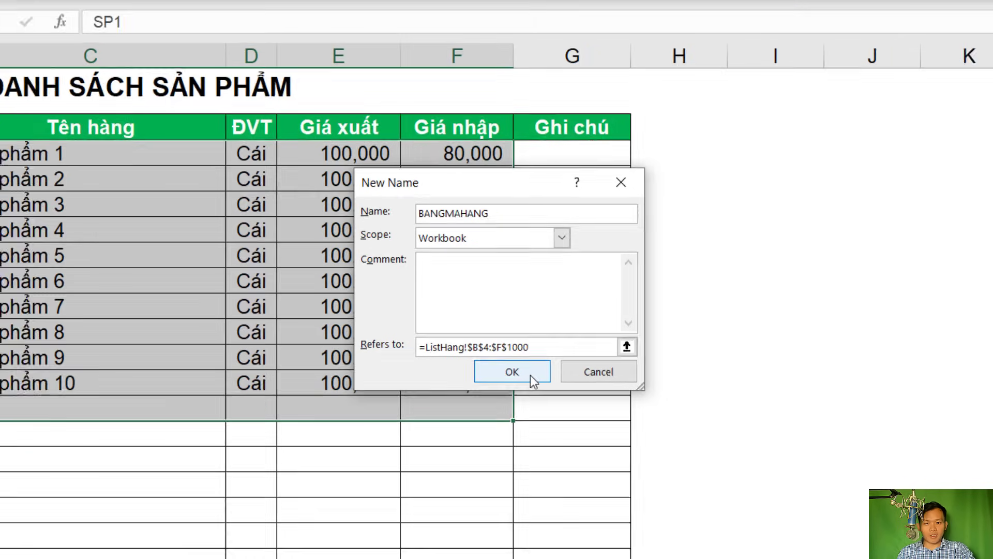
click(531, 381)
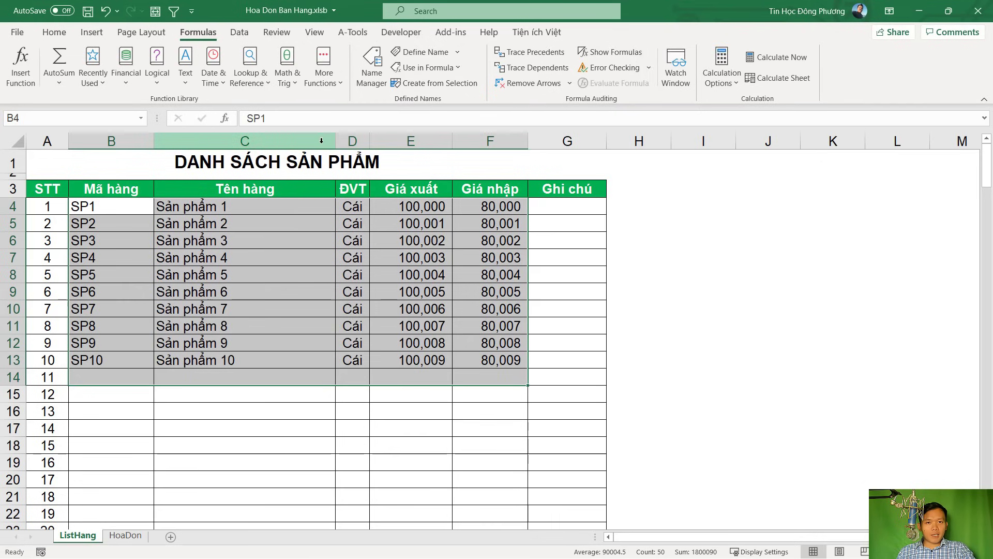
click(369, 71)
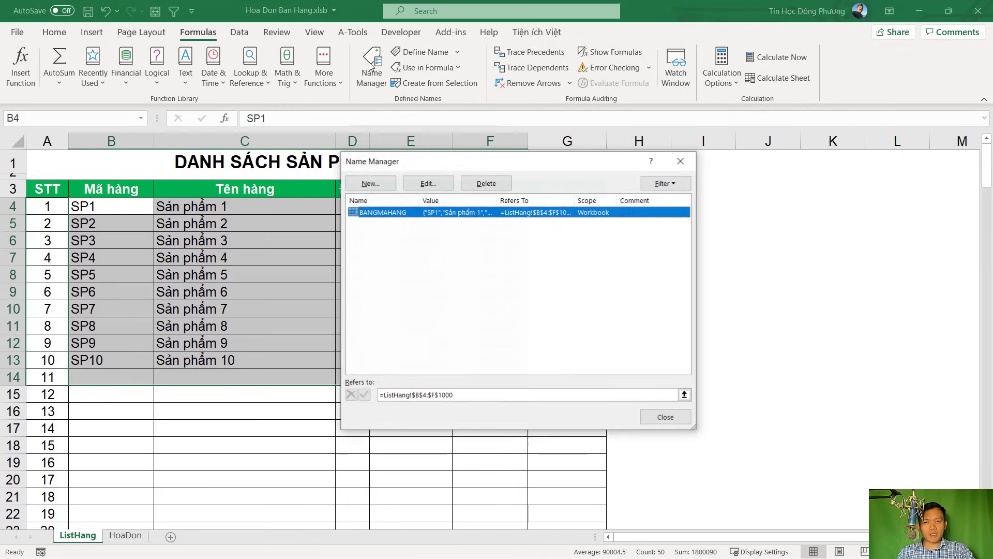
click(374, 215)
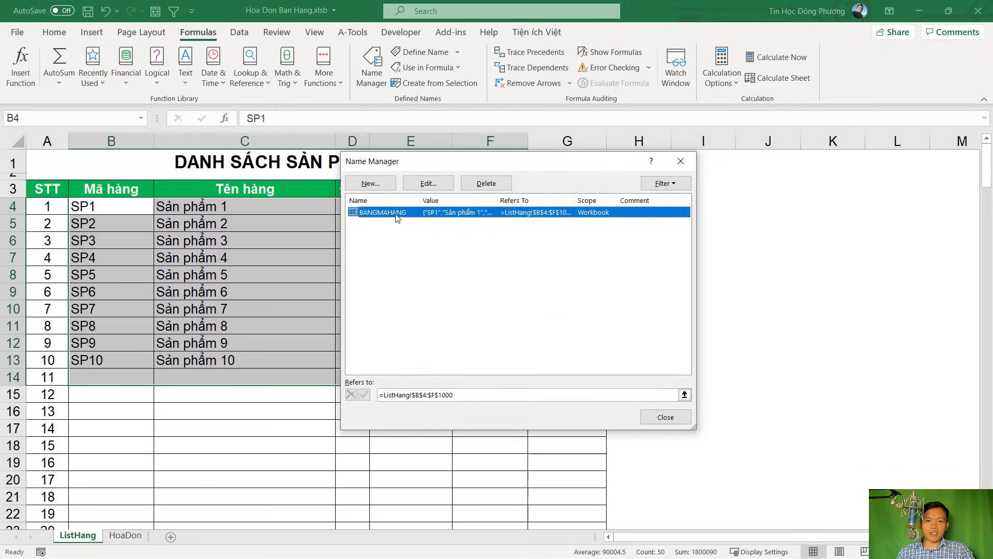
key(Escape)
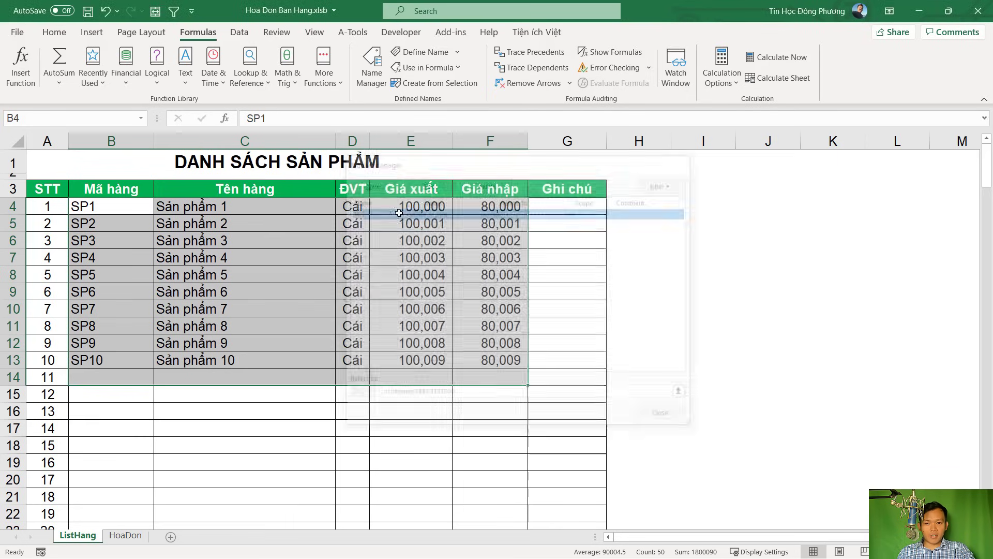
click(505, 336)
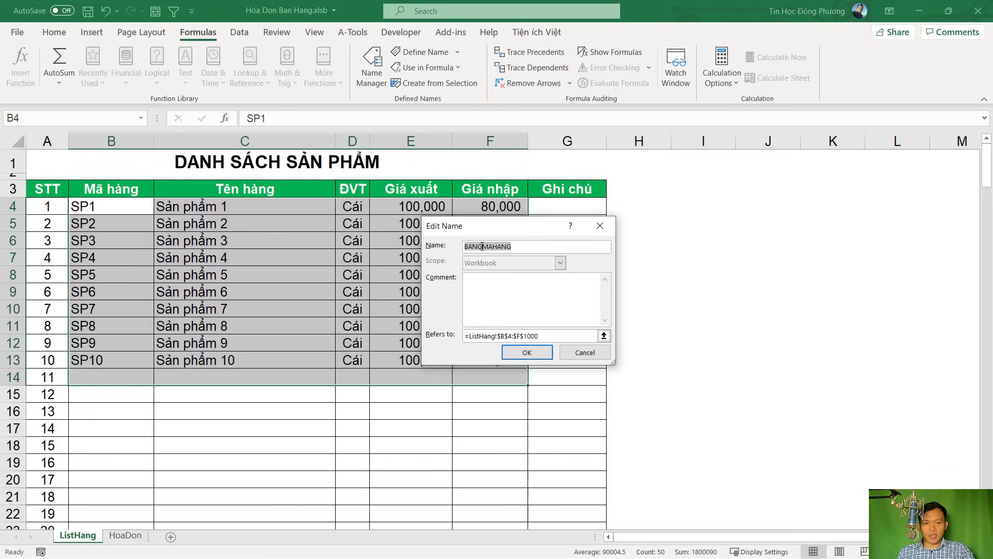
click(535, 356)
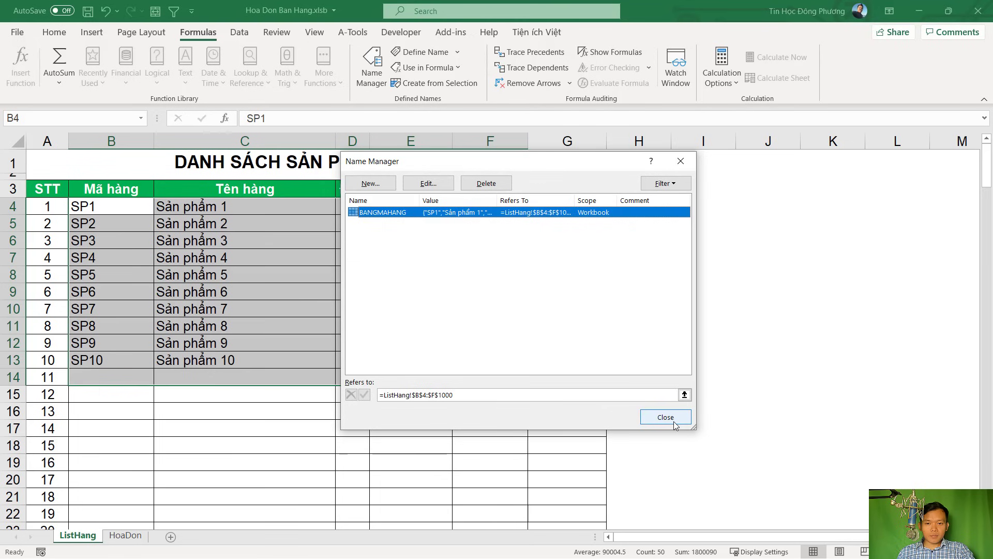
click(674, 423)
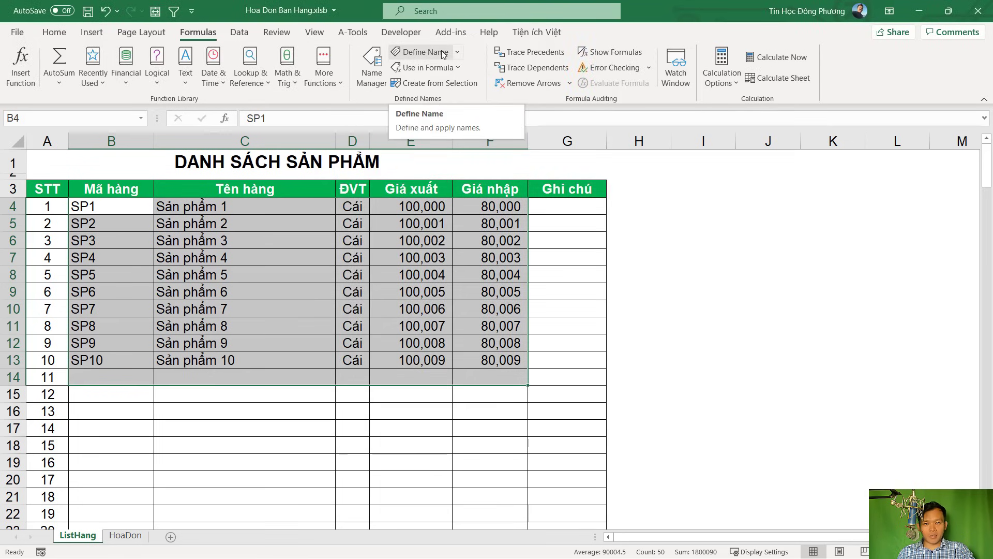
click(373, 70)
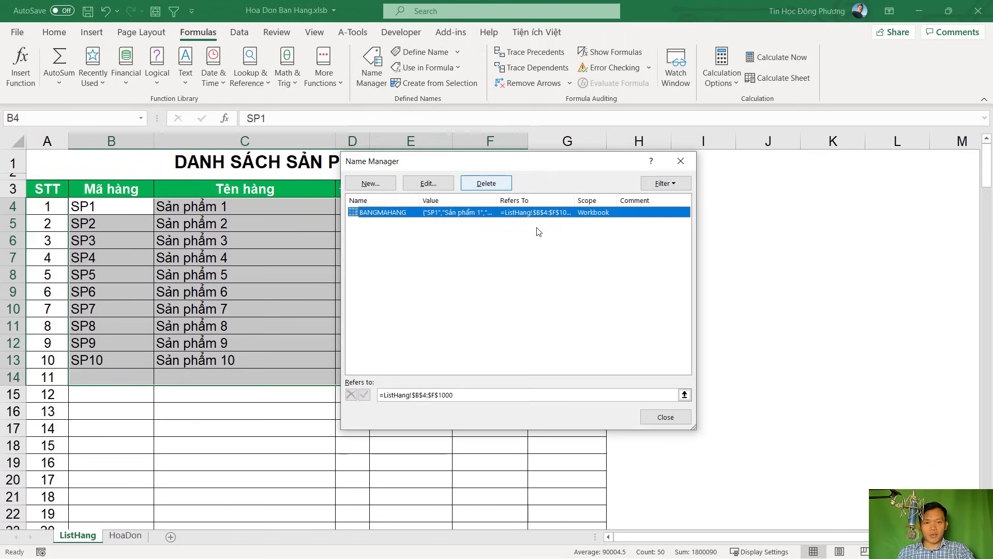
click(667, 419)
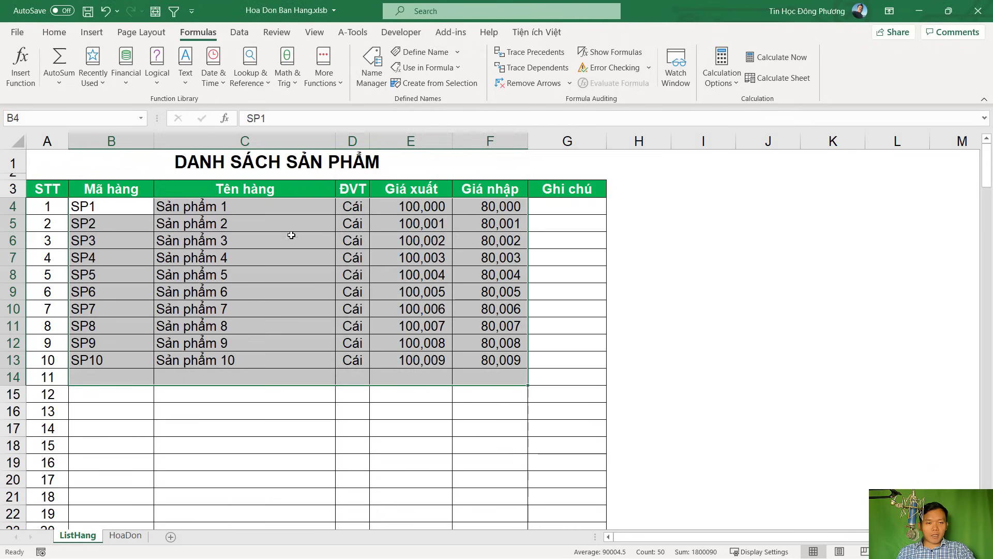
In HoaDon cell C12, start a VLOOKUP on code B12 against the ListHang product range
click(126, 538)
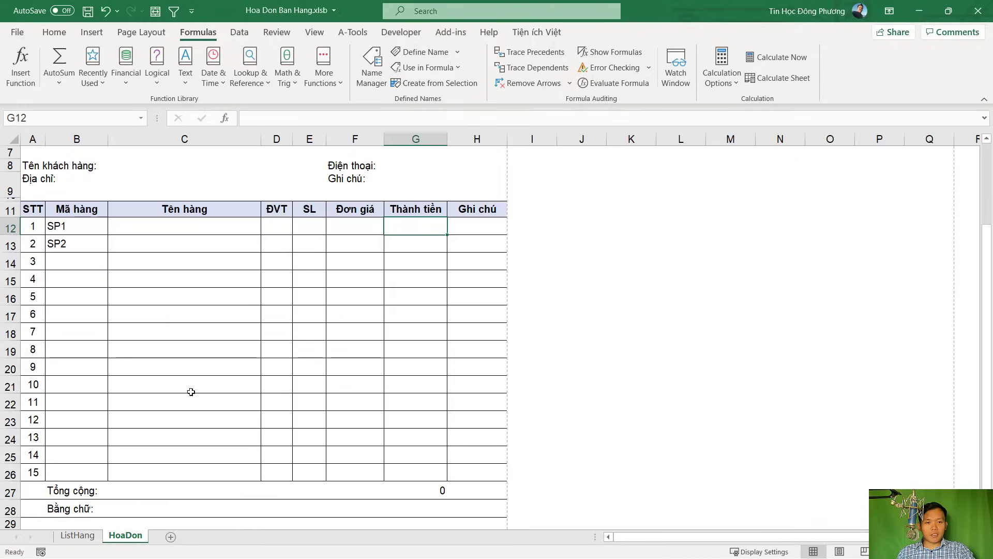
click(160, 229)
text(=)
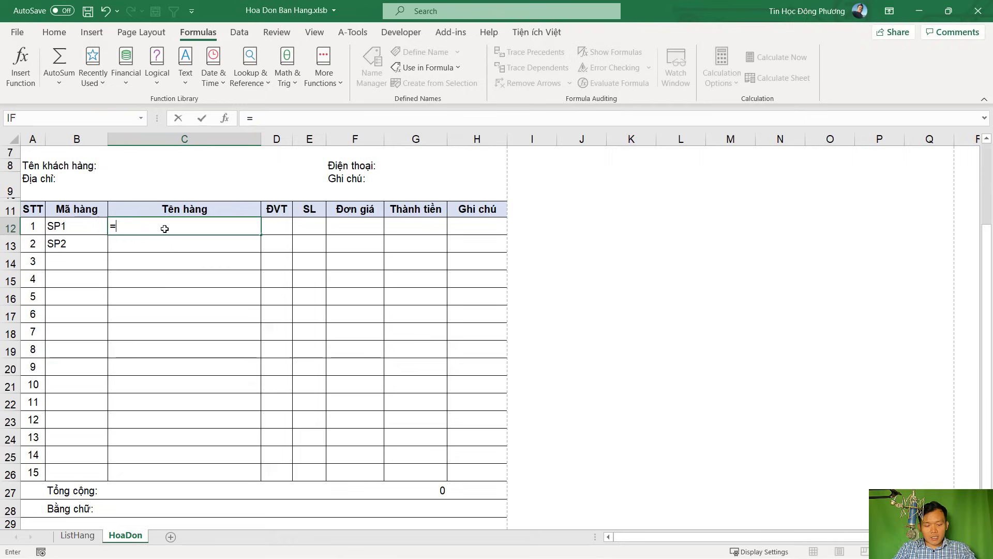
text(VL)
key(Tab)
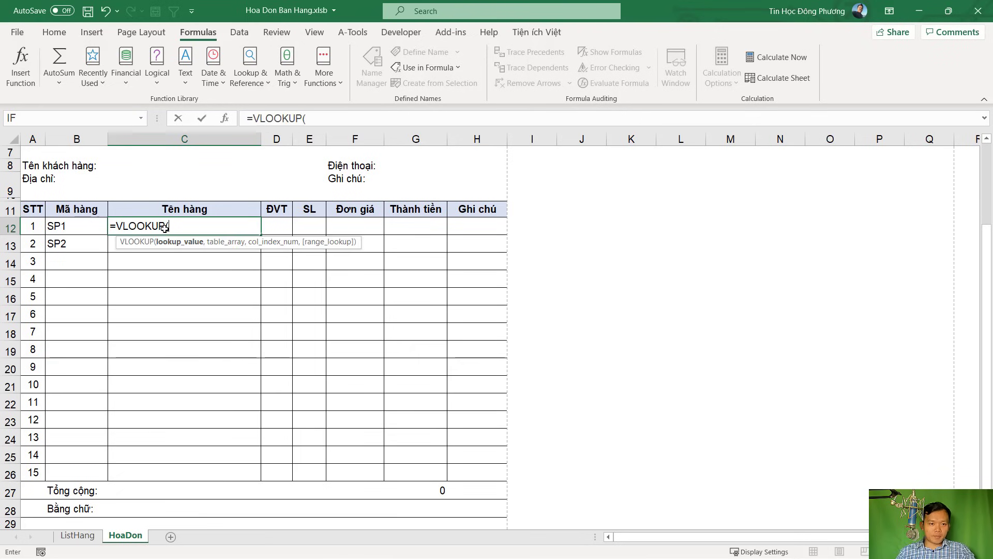
click(66, 226)
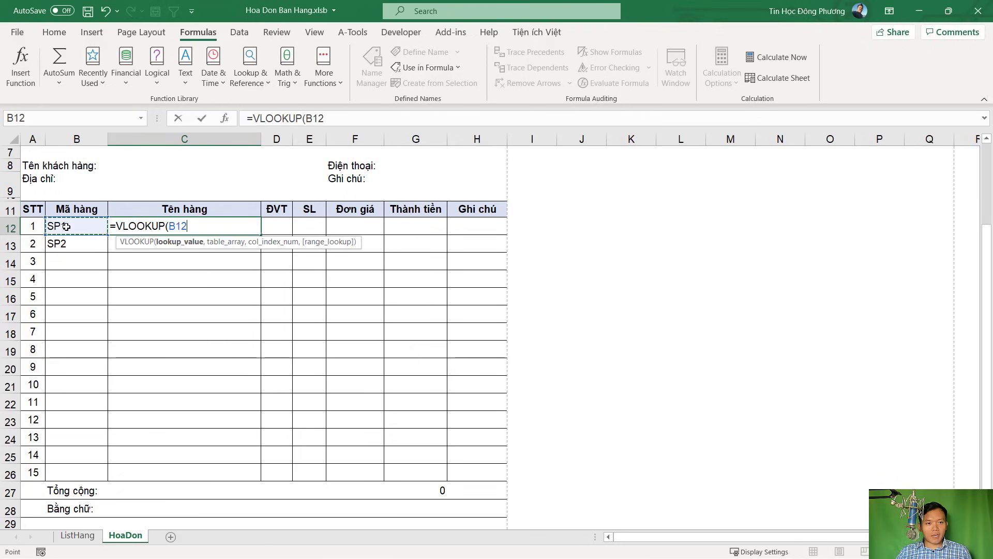
text(,)
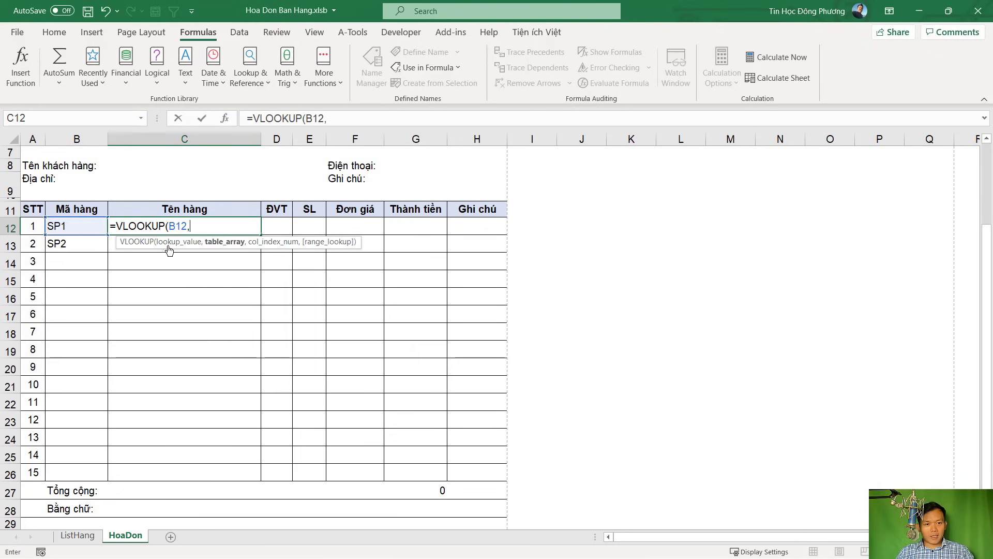
click(79, 536)
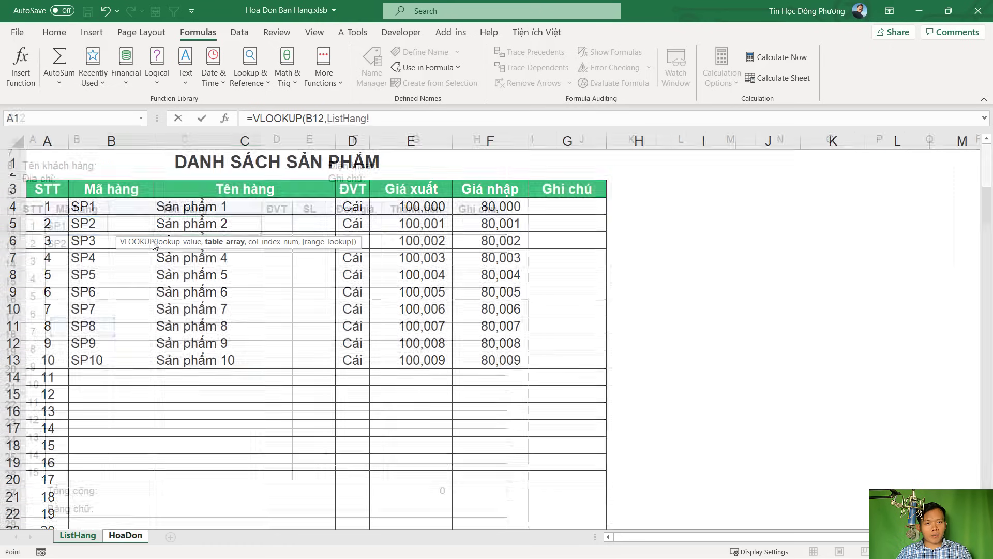
drag(116, 200, 506, 410)
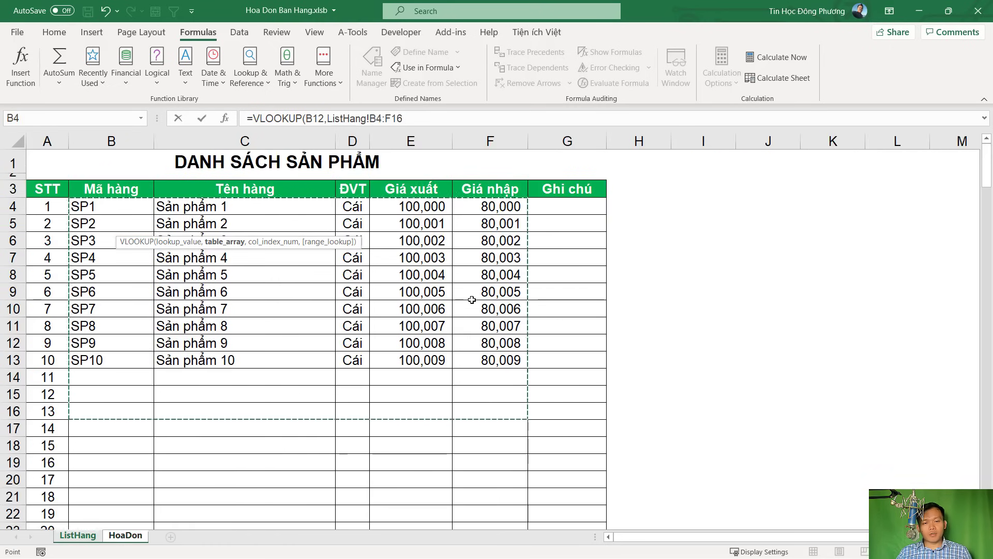
Replace the range with BANGMAHANG, completing =VLOOKUP(B12,BANGMAHANG,2,0) in C12, and check it
key(ctrl+Page_Down)
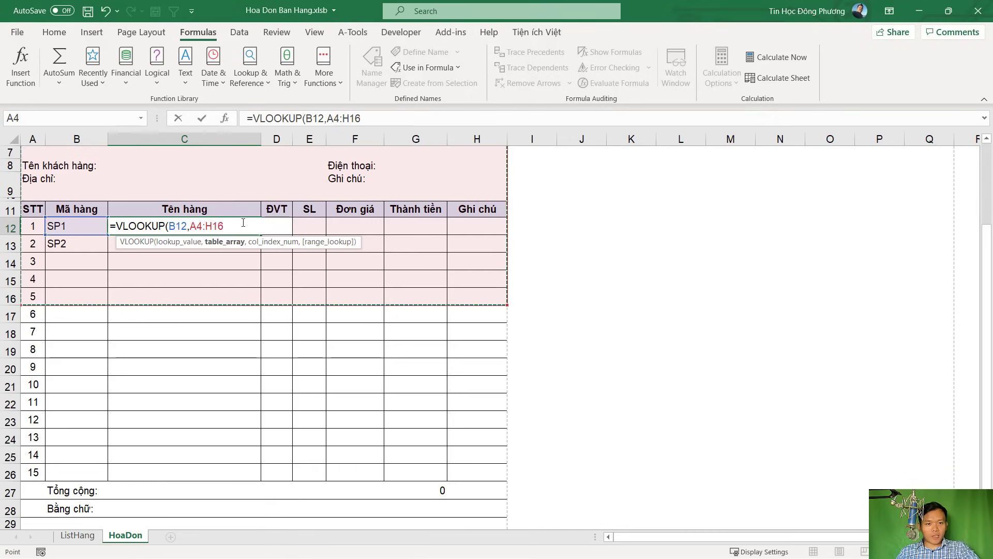
key(BackSpace)
key(BackSpace)
key(BackSpace)
key(BackSpace)
key(BackSpace)
key(BackSpace)
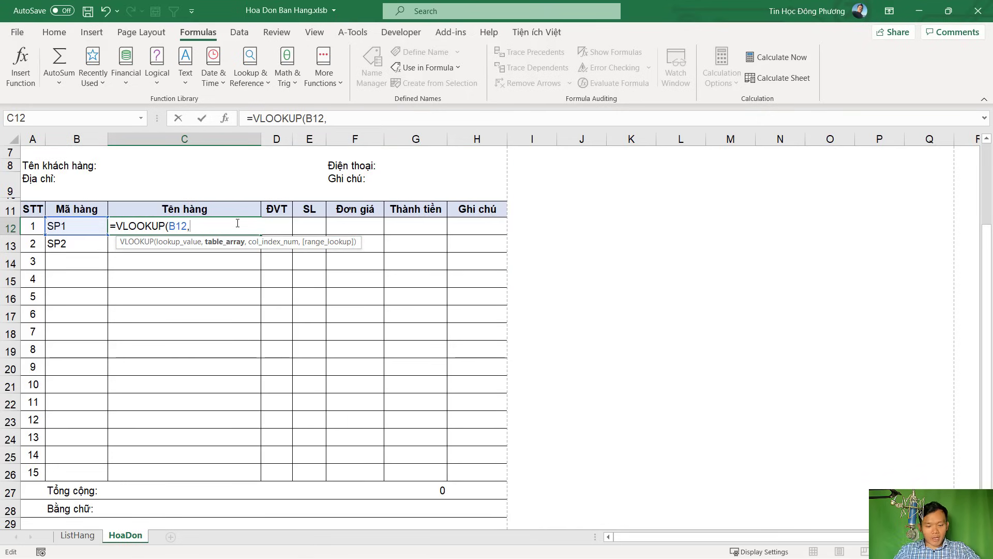
text(BANG)
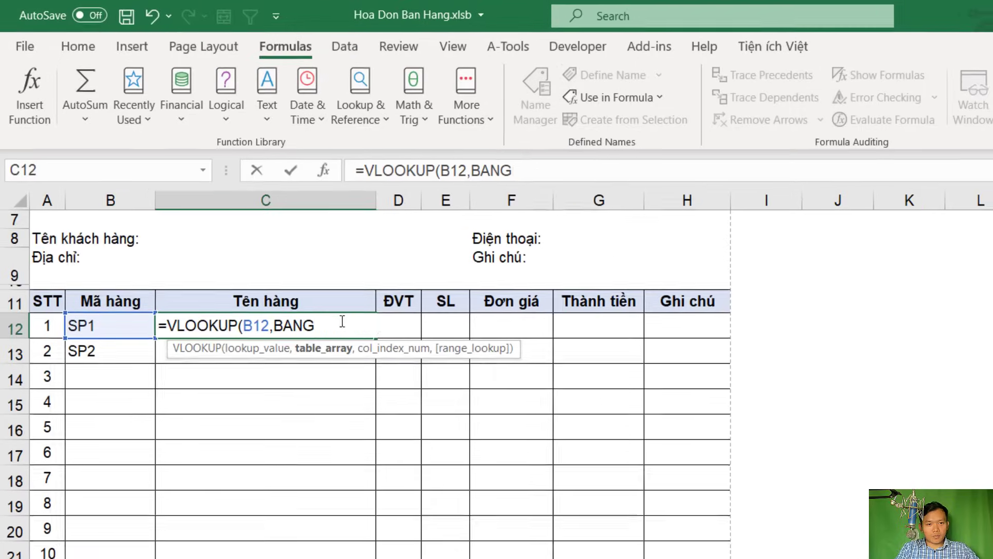
key(Tab)
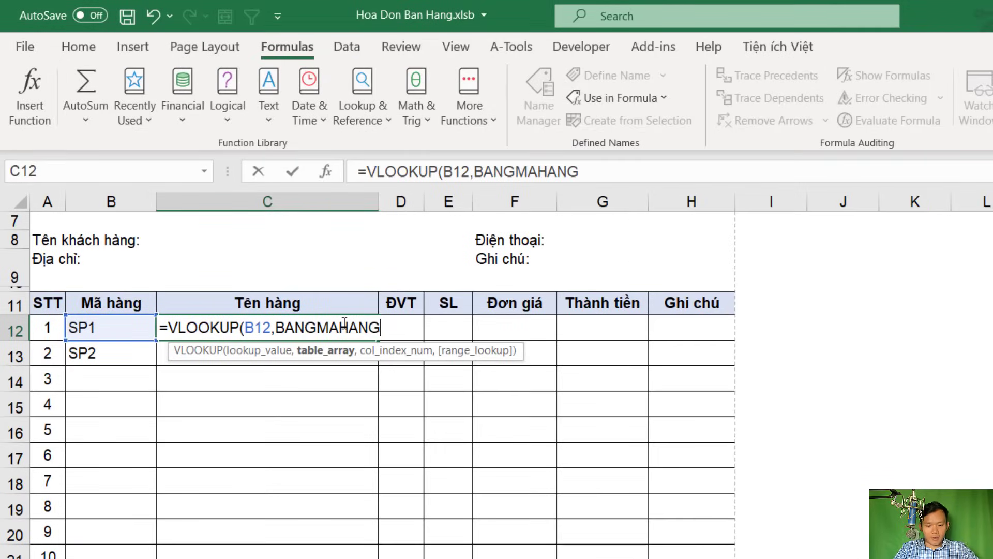
text(,)
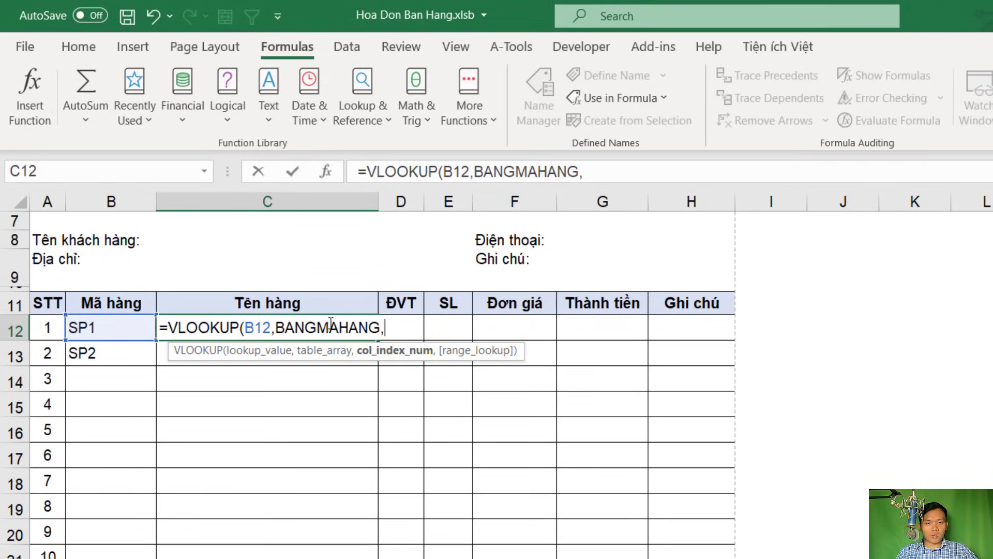
text(2)
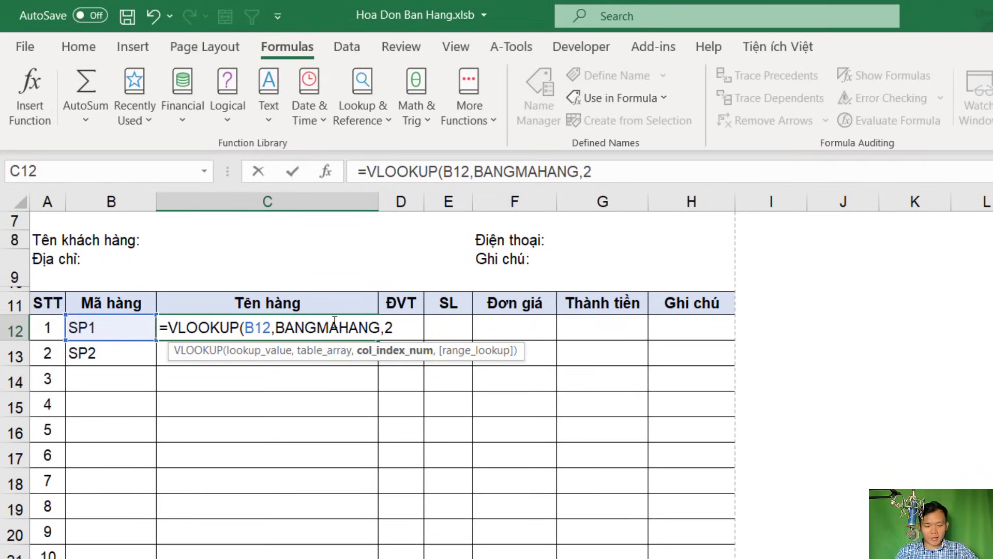
text(,0)
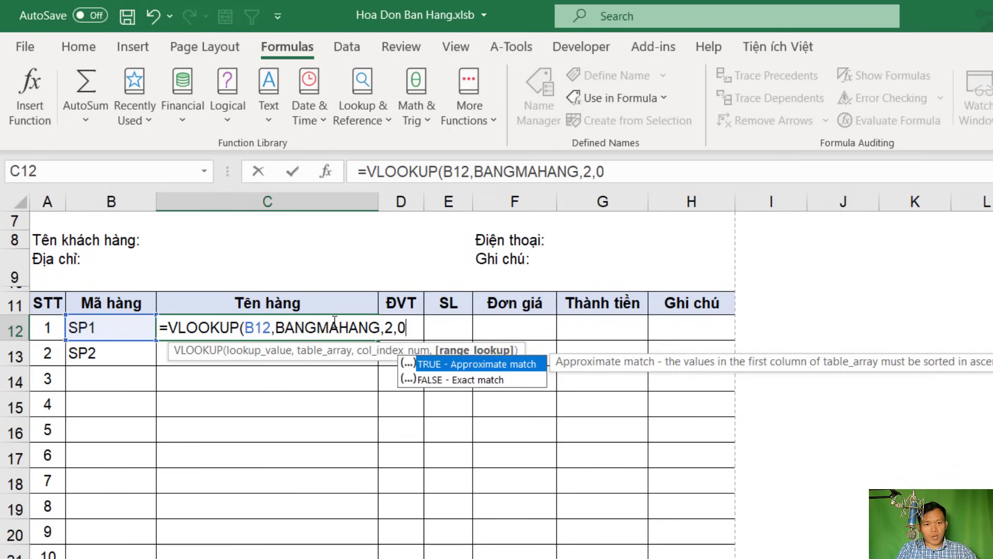
text())
key(Return)
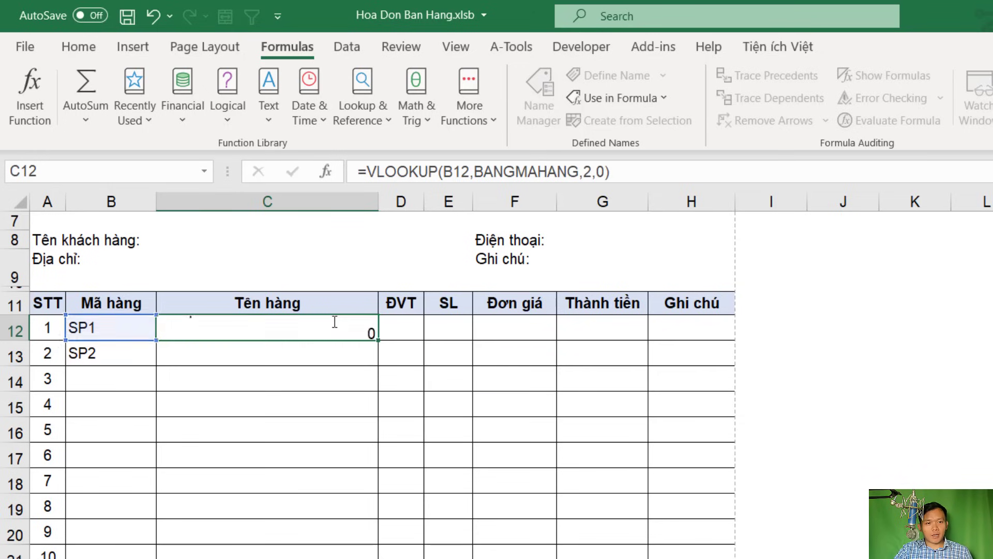
click(333, 323)
double_click(330, 326)
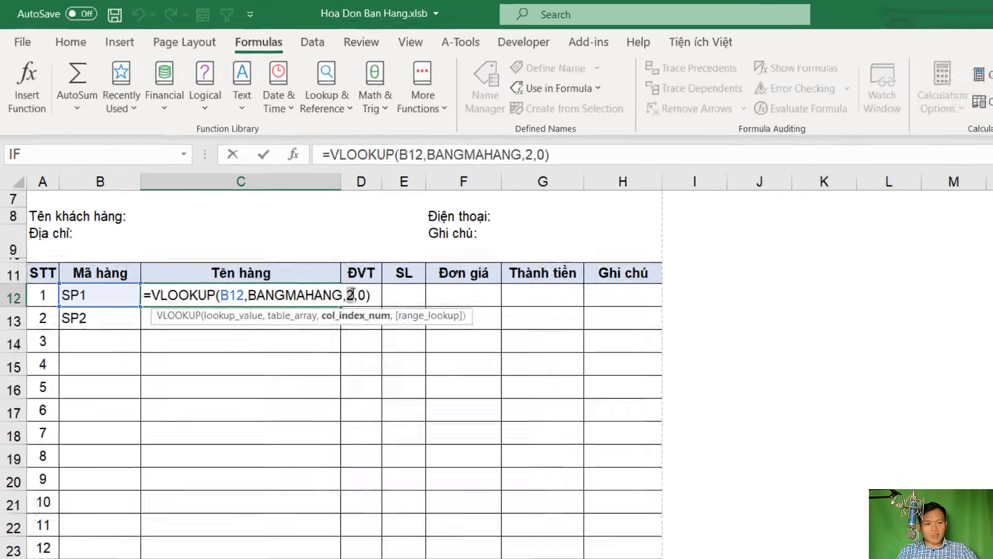
key(Escape)
key(ctrl+Page_Up)
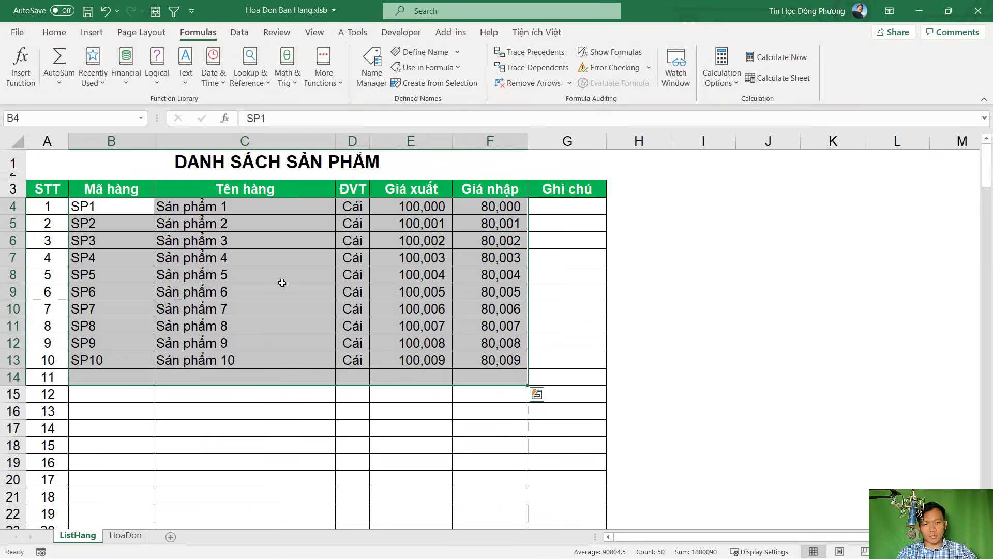
Copy C12's lookup formula into D12 with column index 3 to return the unit
click(125, 535)
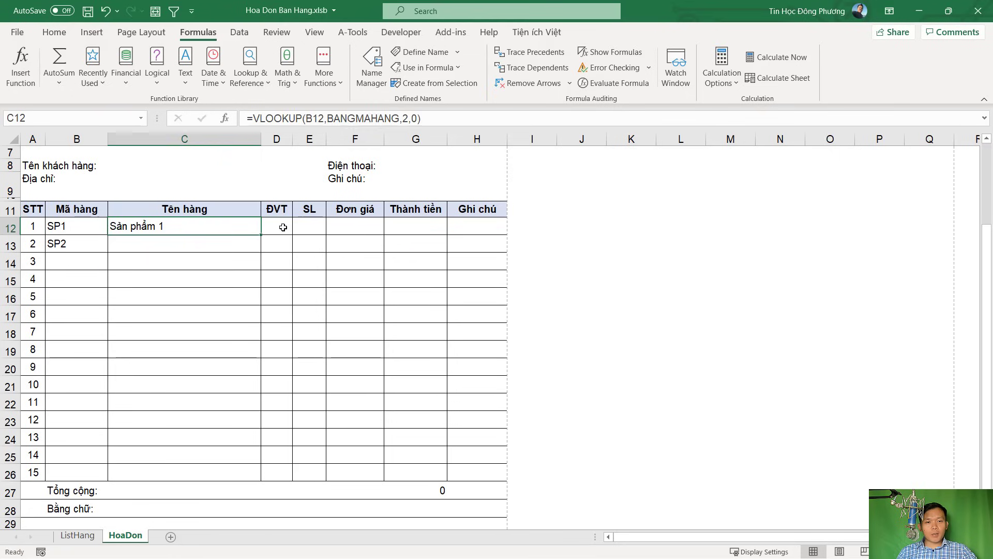
click(280, 226)
click(223, 231)
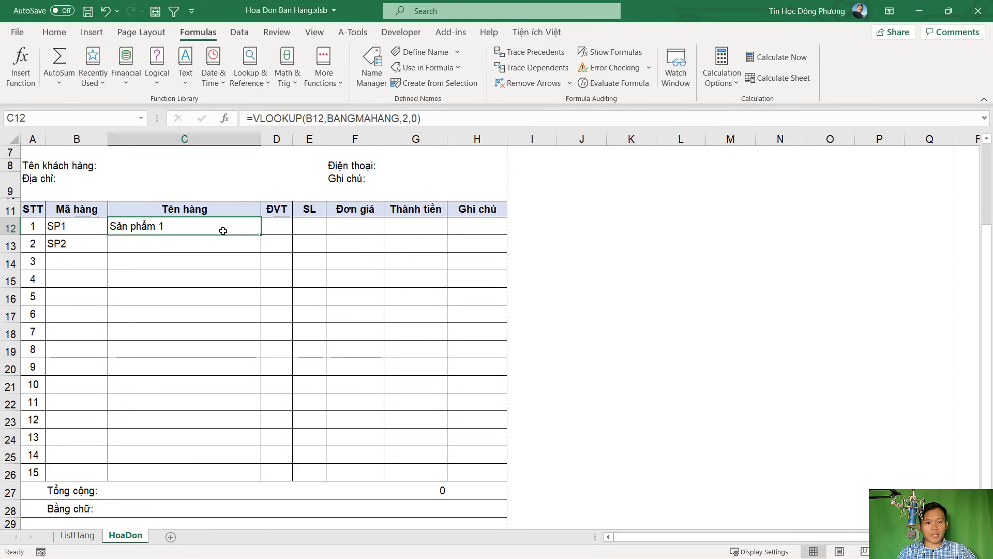
double_click(223, 231)
drag(283, 226, 117, 226)
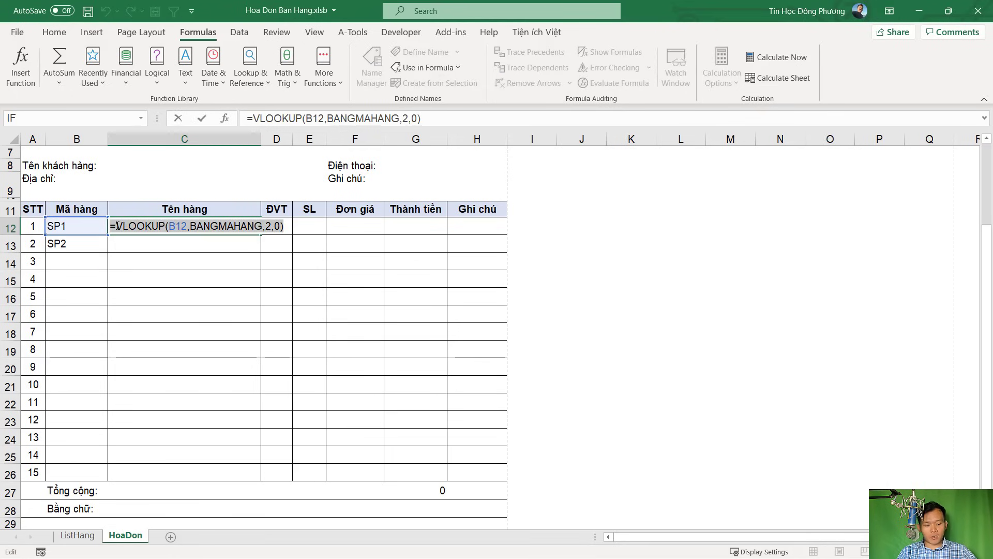
key(ctrl+c)
key(Escape)
click(277, 226)
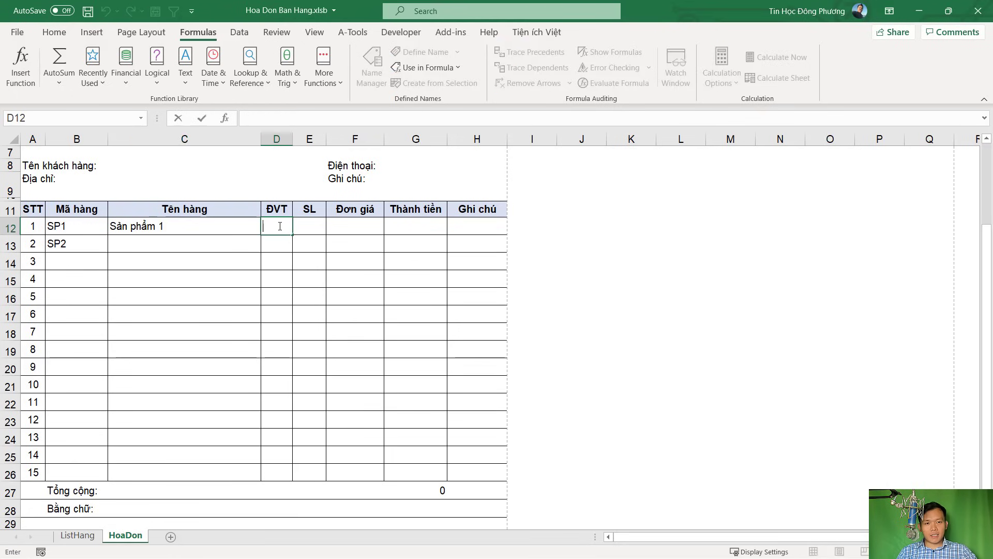
key(ctrl+v)
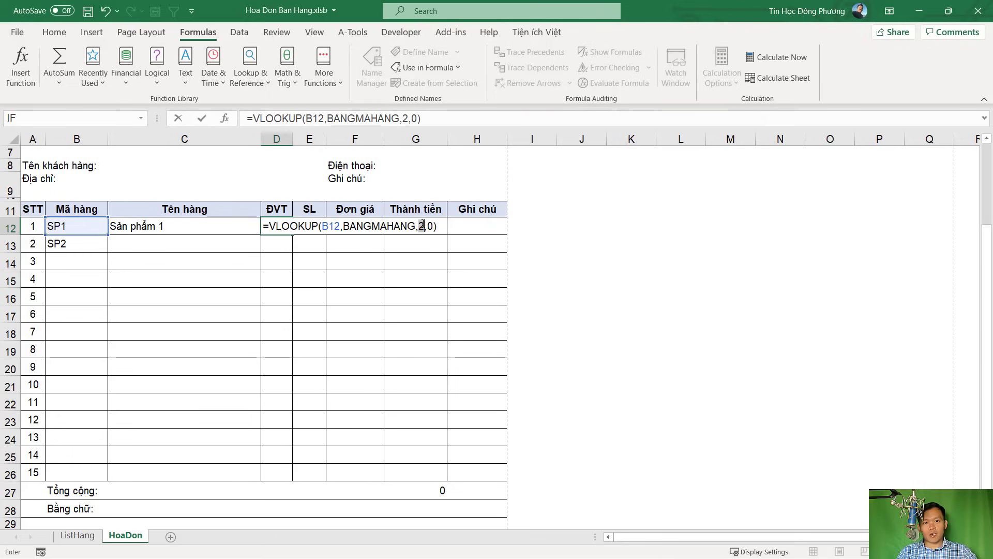
double_click(422, 226)
text(3)
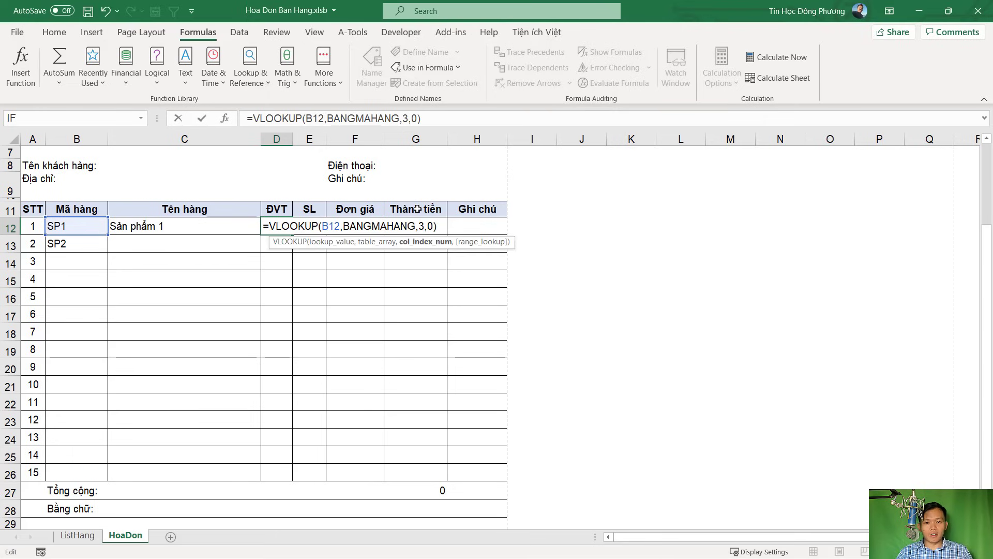
key(Return)
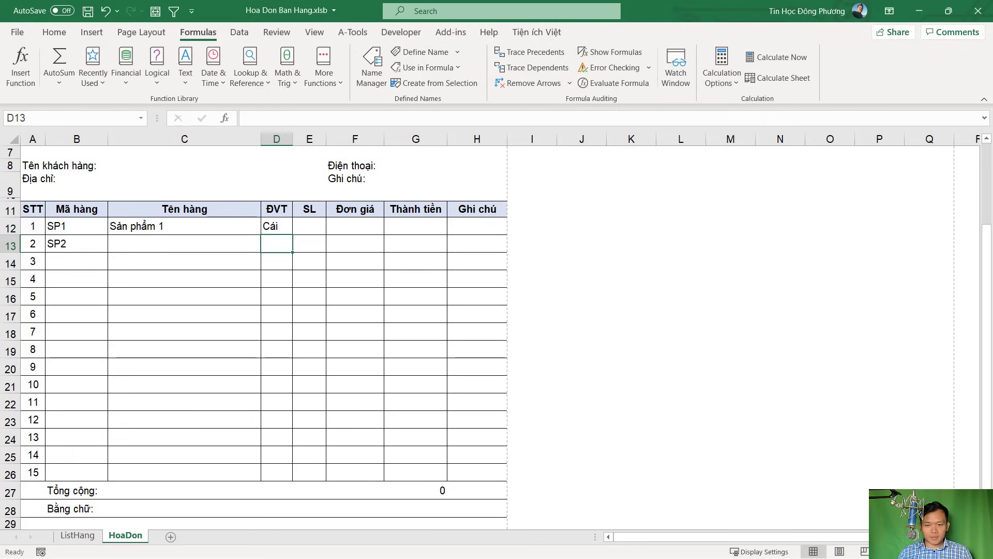
Copy D12's formula into F12 with column index 4, giving the price 100000
click(355, 228)
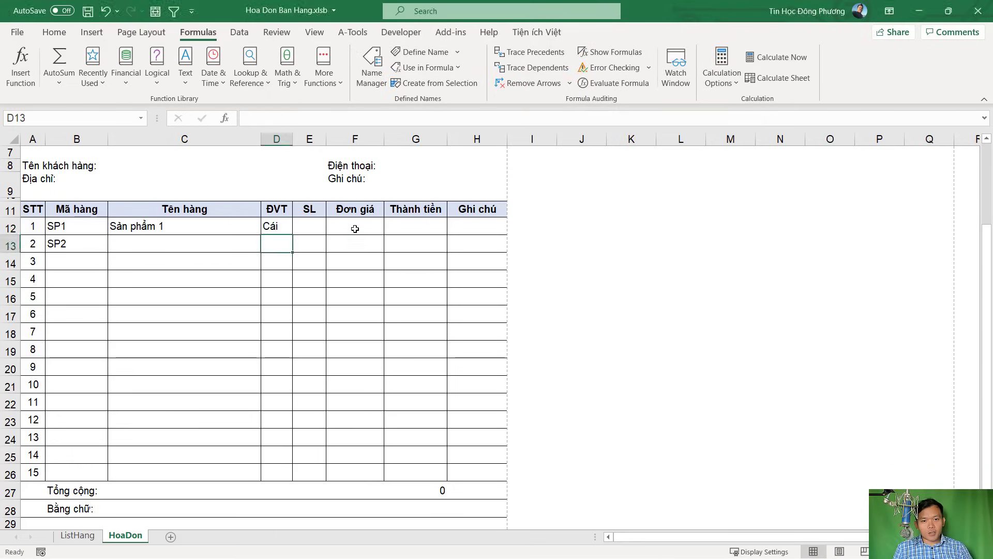
double_click(278, 226)
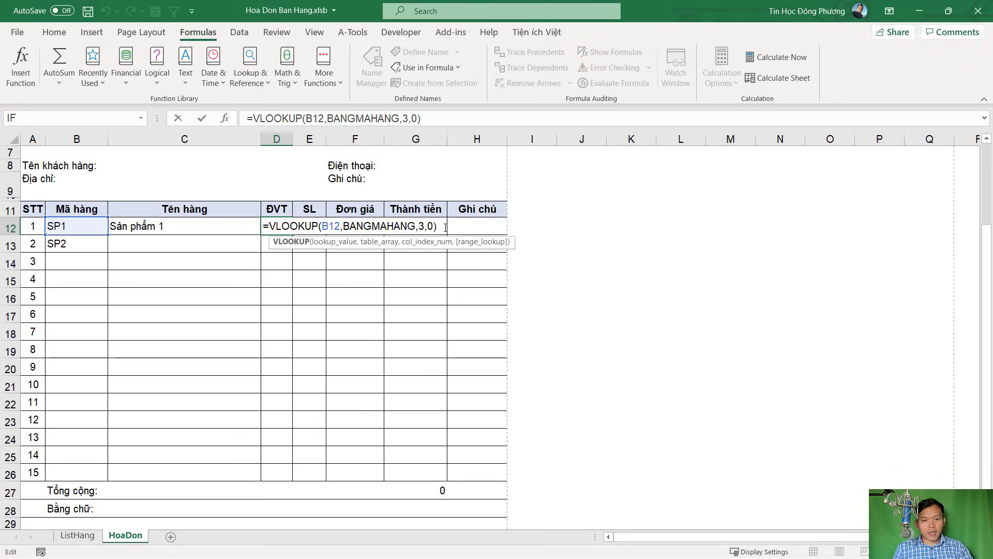
drag(445, 226, 253, 226)
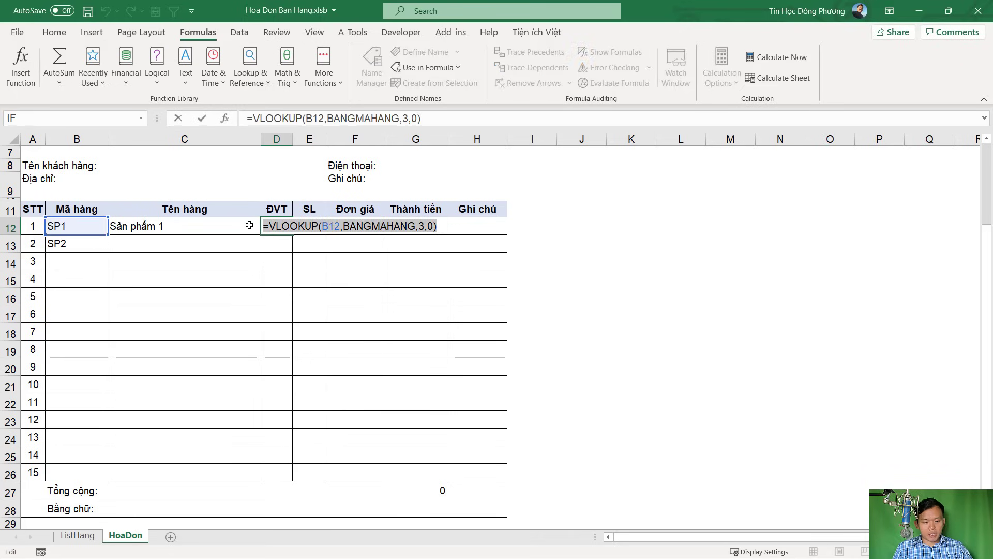
key(ctrl+c)
key(Return)
click(360, 223)
double_click(361, 224)
key(ctrl+v)
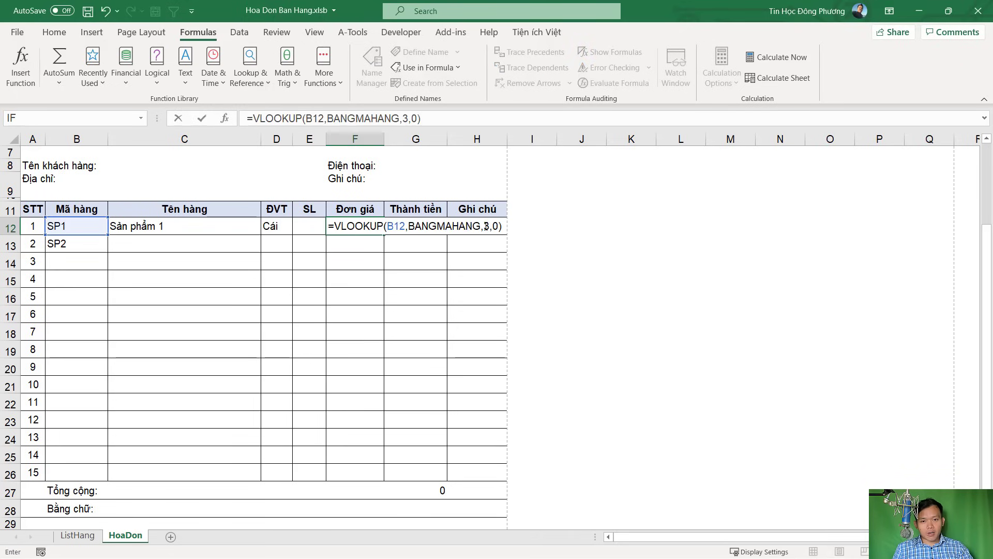
click(487, 227)
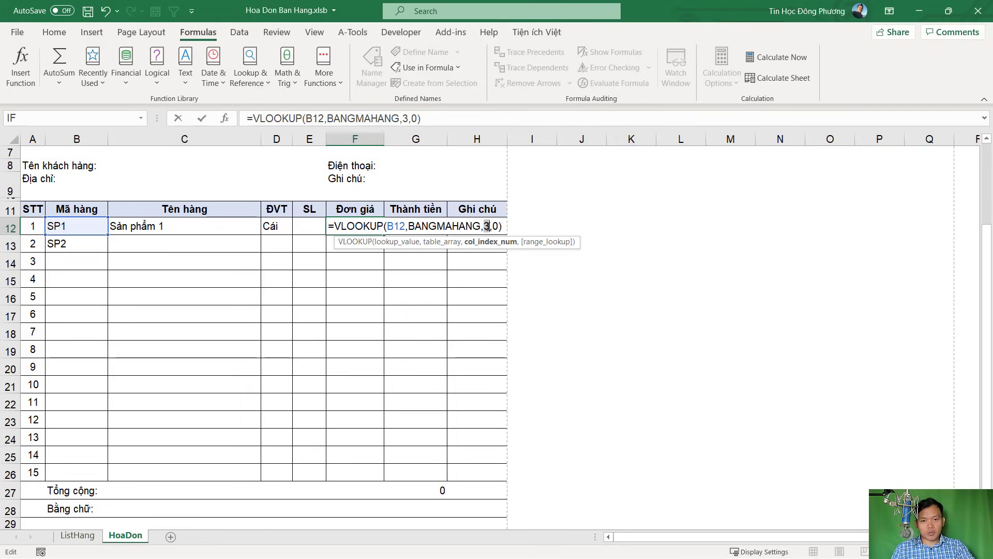
text(4)
key(Return)
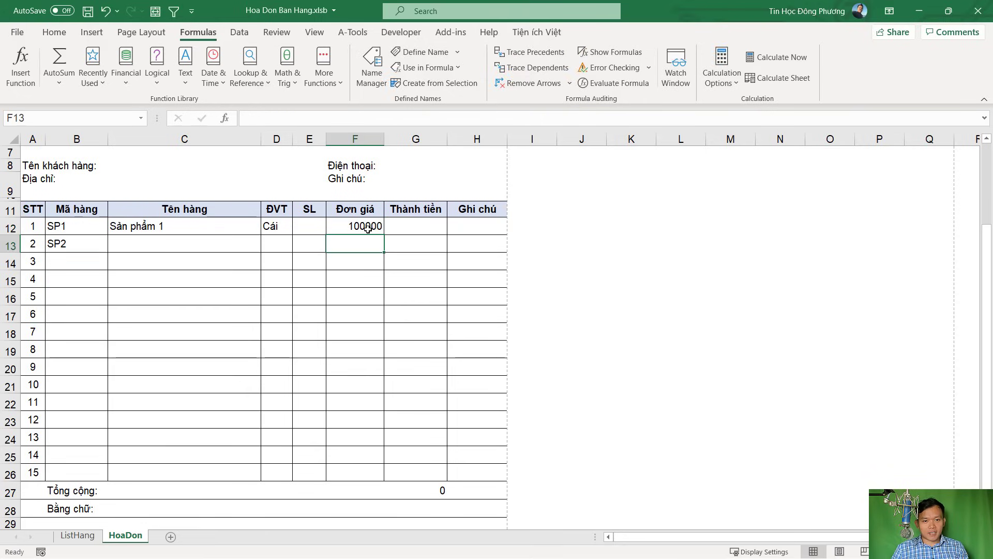
click(364, 231)
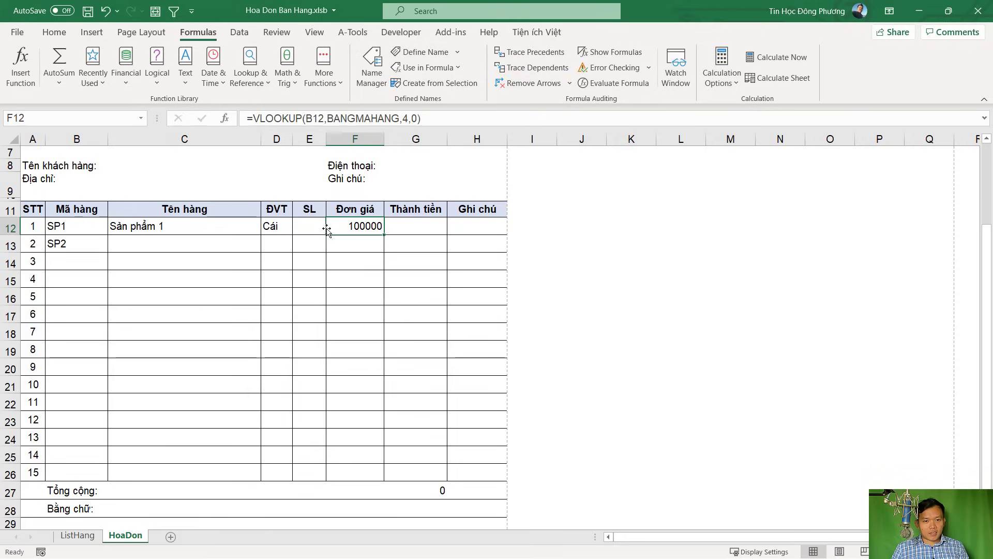
Enter =E12*F12 in G12 and extend row 12's formulas C12:G12 down to row 26
click(406, 229)
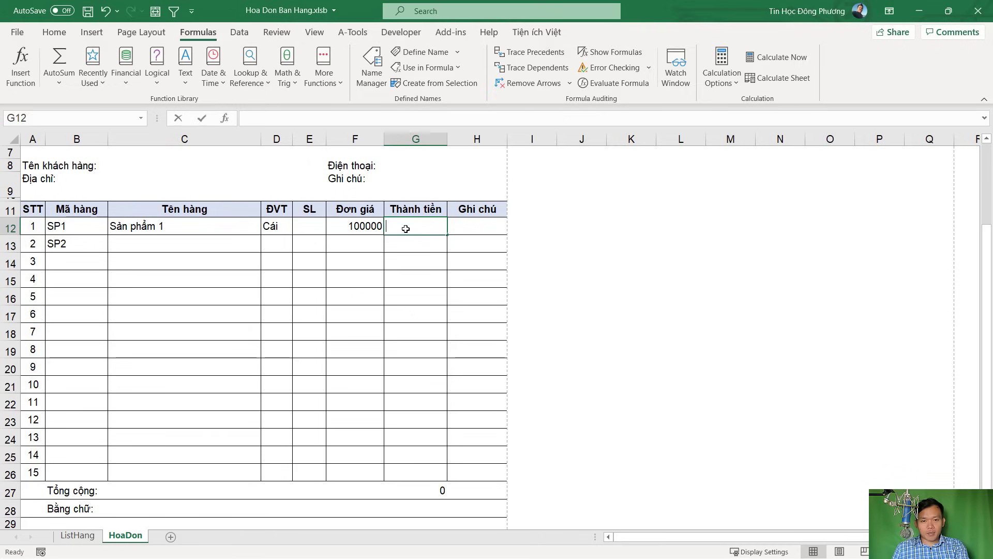
text(=)
click(314, 225)
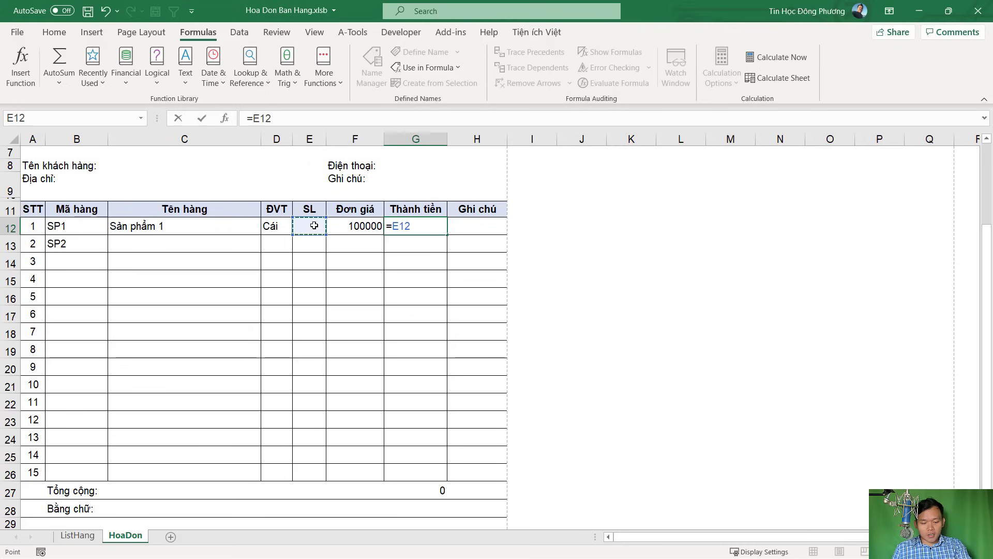
text(*)
click(368, 226)
key(Return)
click(419, 226)
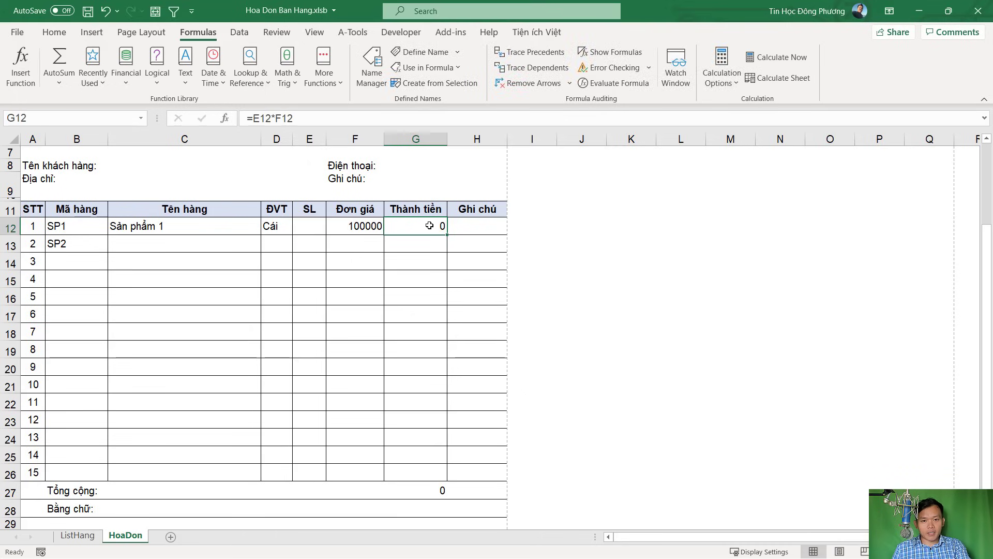
drag(179, 230, 436, 473)
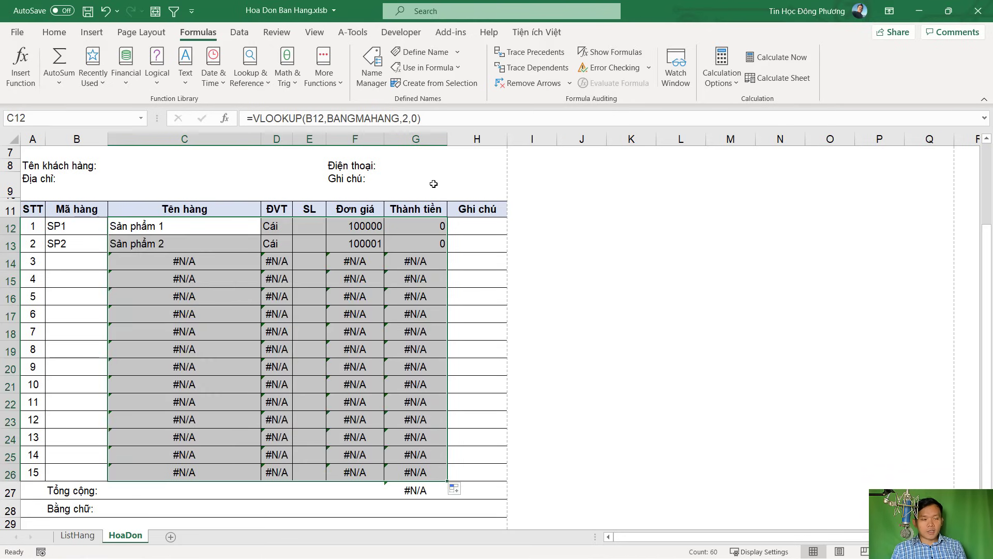
click(43, 465)
key(Right)
key(Right)
key(Right)
key(Right)
key(Right)
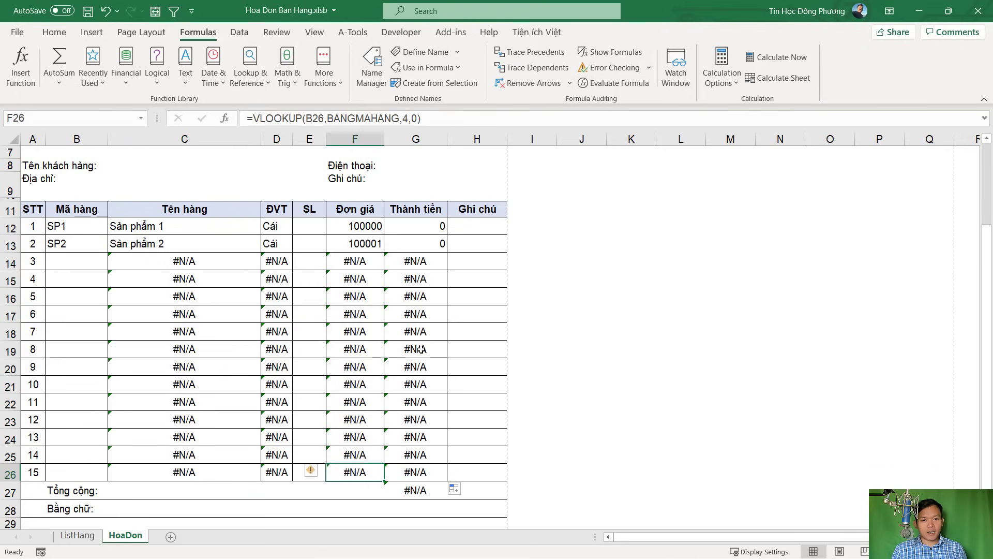
click(155, 258)
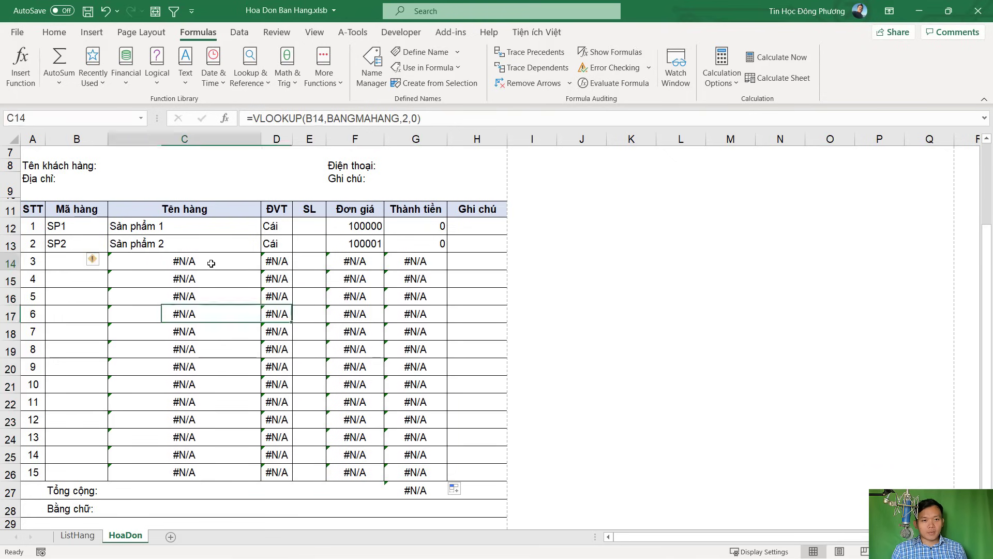
key(Up)
key(Up)
click(176, 264)
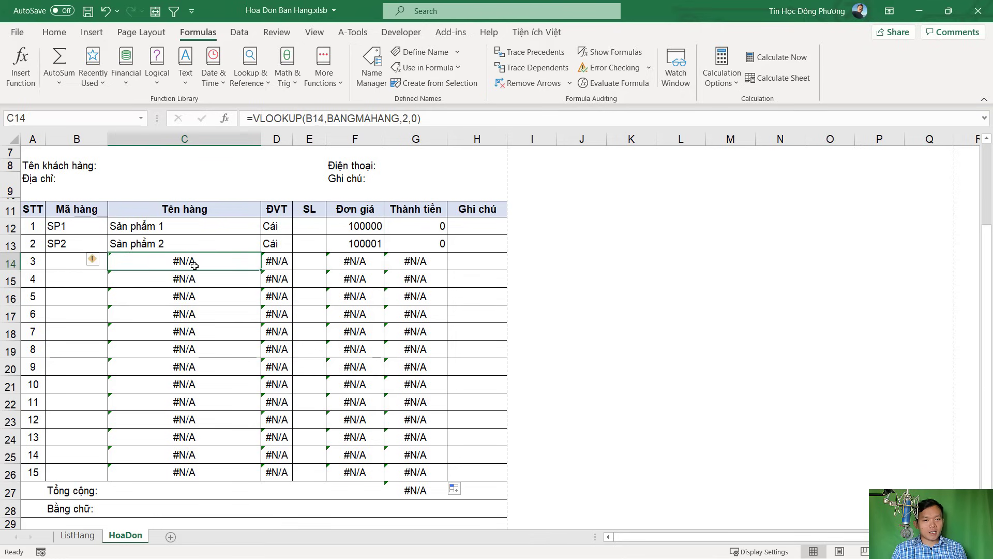
click(70, 262)
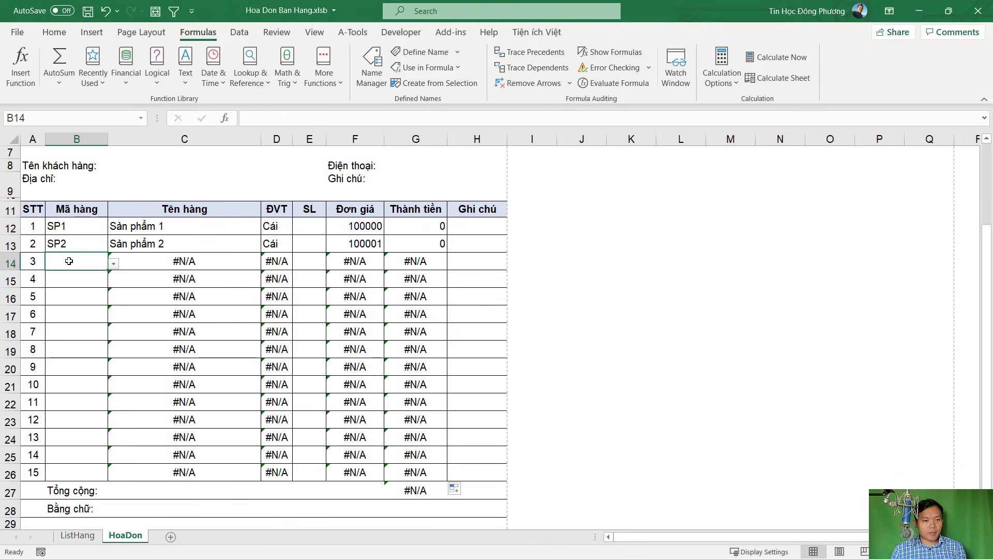
click(187, 258)
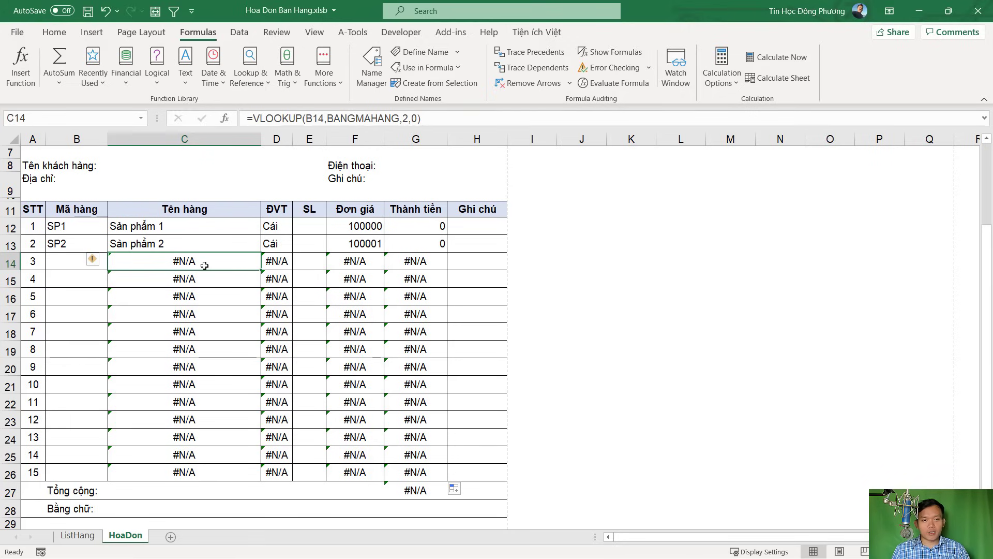
click(190, 225)
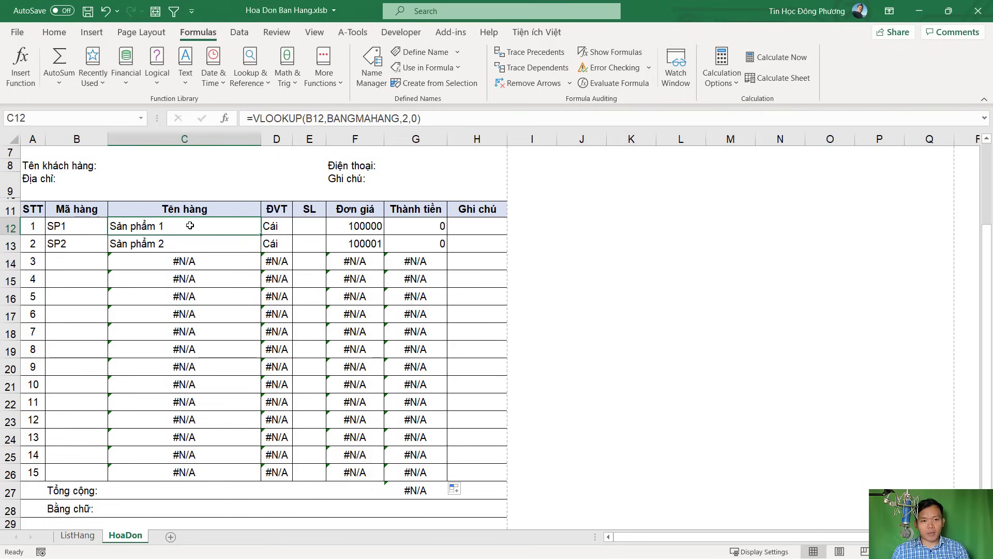
click(195, 262)
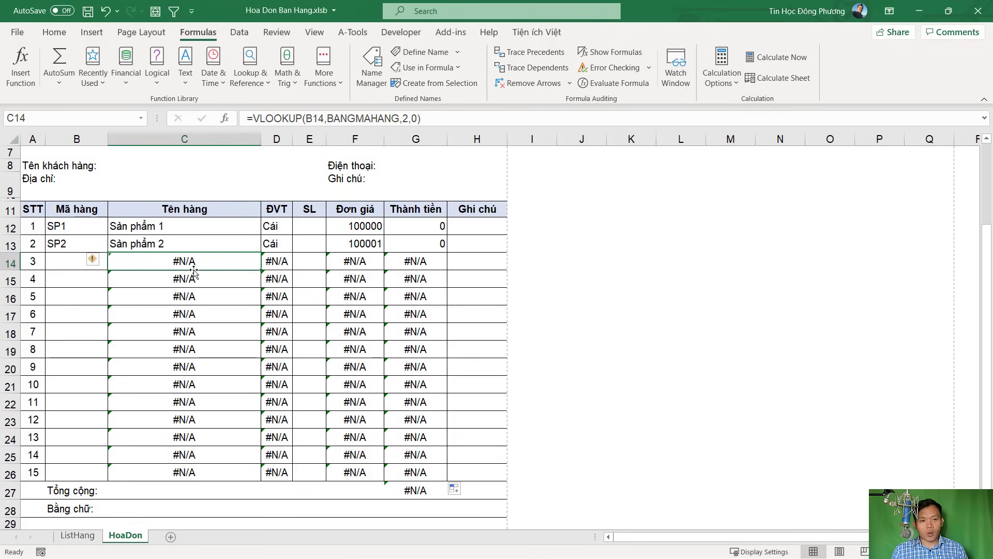
Rewrite C12 as =IFERROR(VLOOKUP(B12,BANGMAHANG,2,0),"") and fill it down column C to C26
double_click(142, 228)
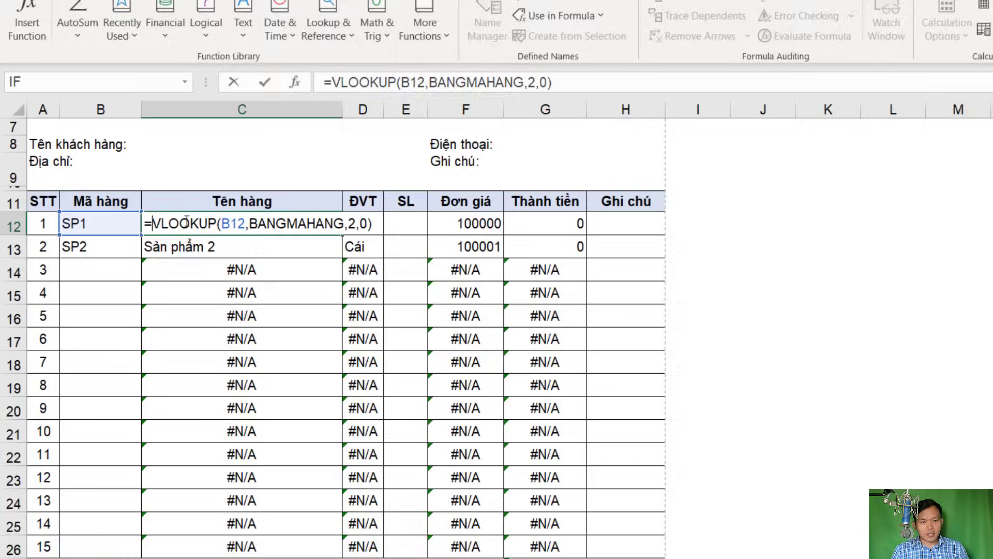
text(IF)
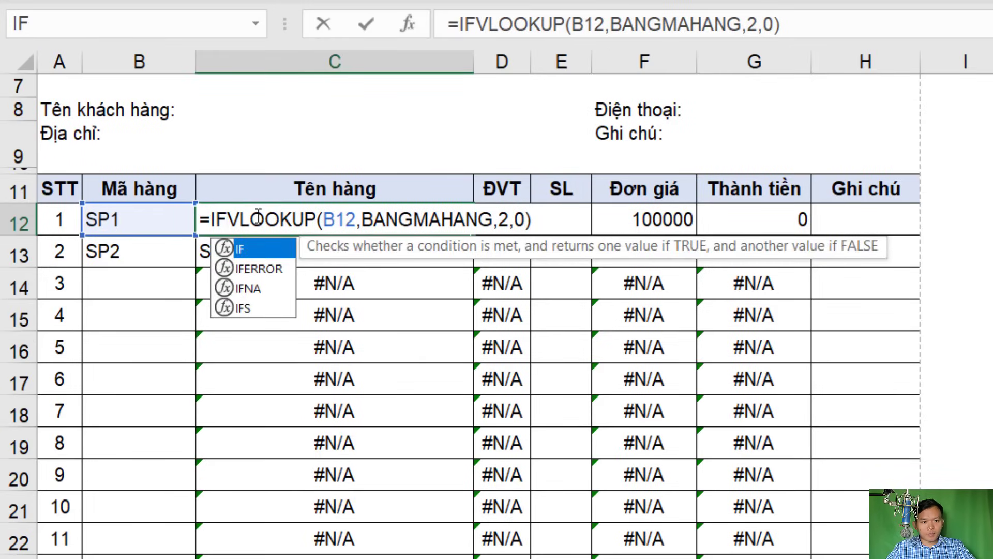
key(Down)
key(Tab)
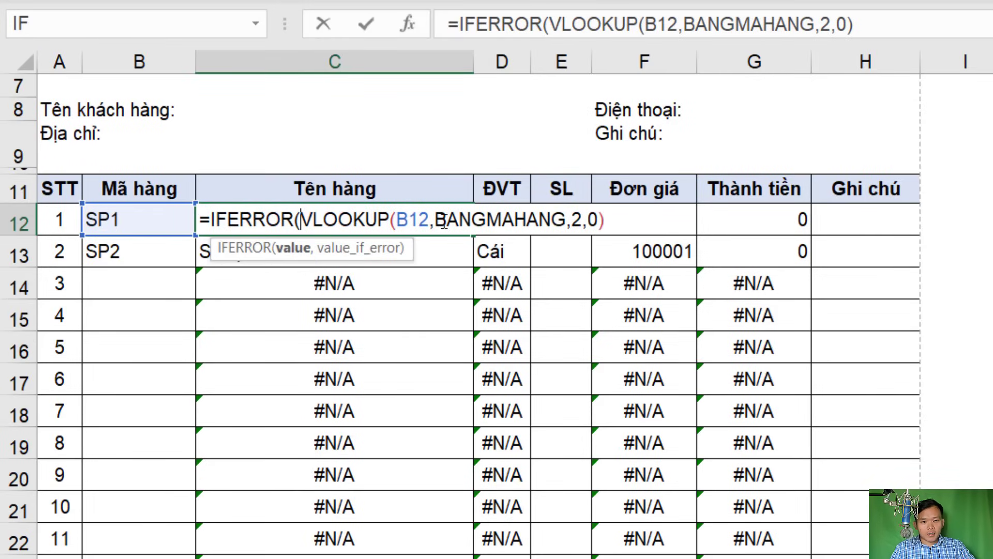
click(619, 221)
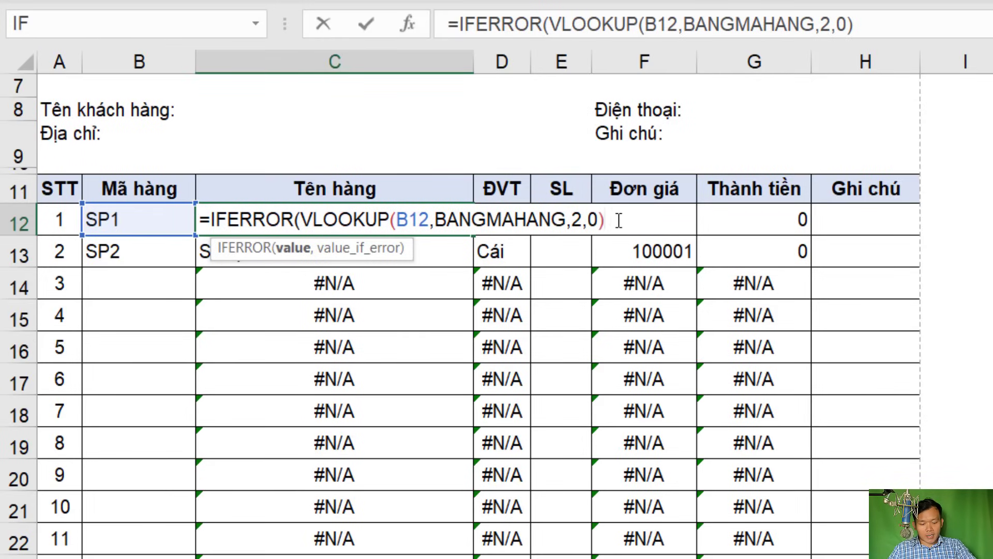
text(,)
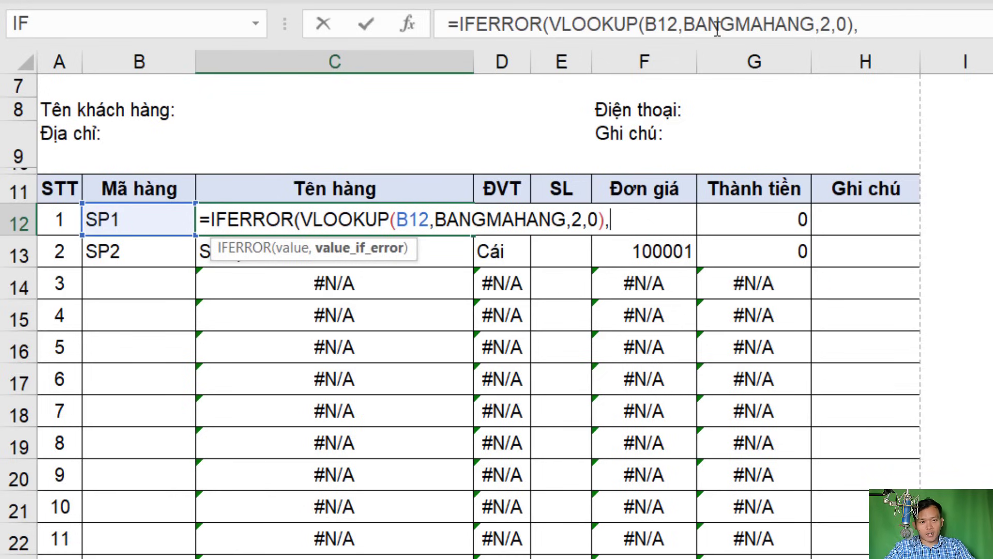
text("" )
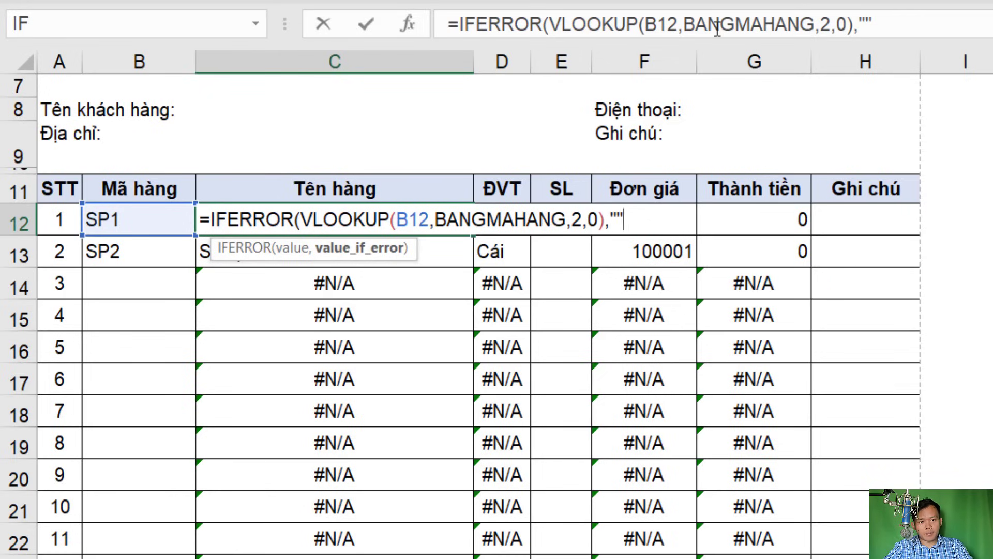
text())
key(Return)
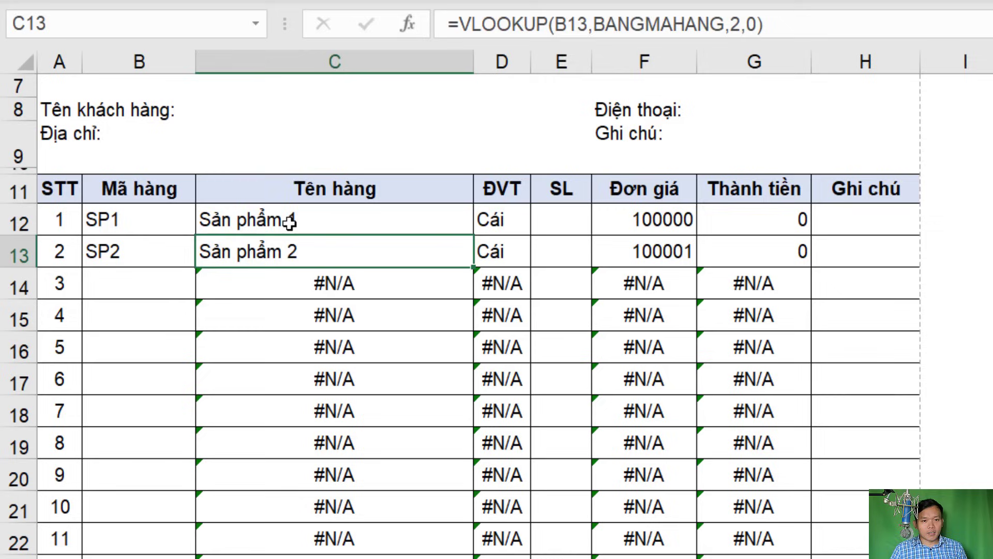
click(462, 226)
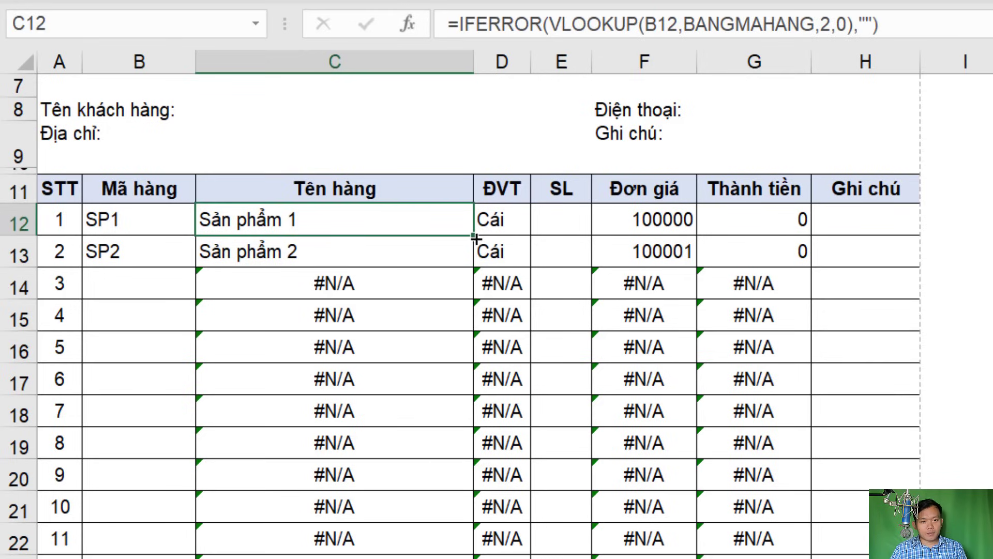
drag(473, 235, 443, 551)
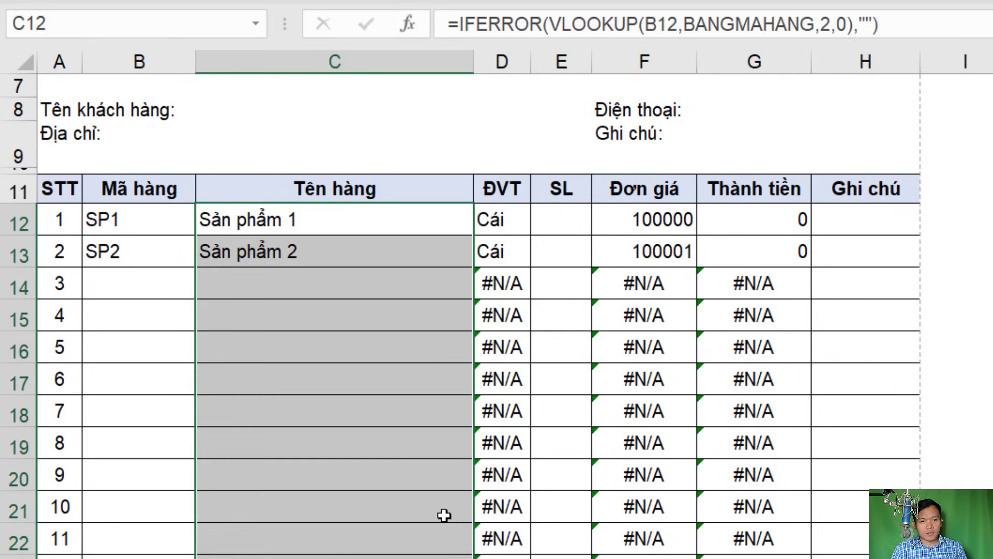
click(361, 393)
click(397, 497)
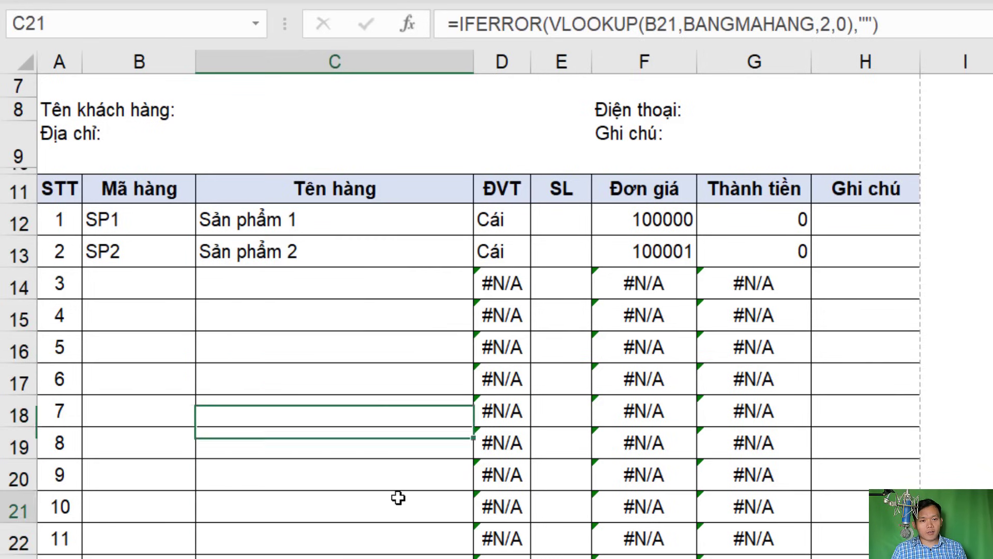
click(369, 289)
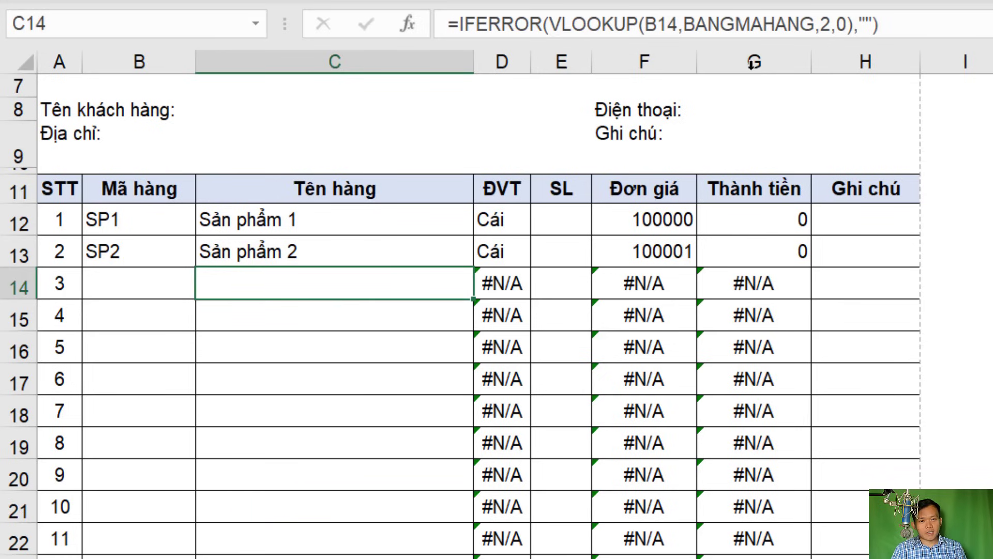
Wrap the D12 unit lookup in IFERROR(...,"") and fill it down the unit column
double_click(483, 220)
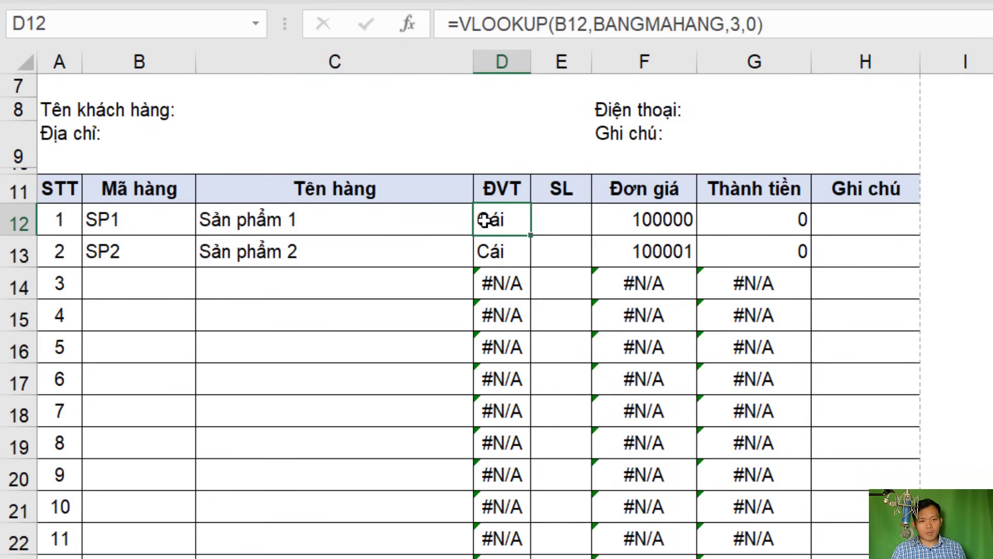
text(ÌfERROR()
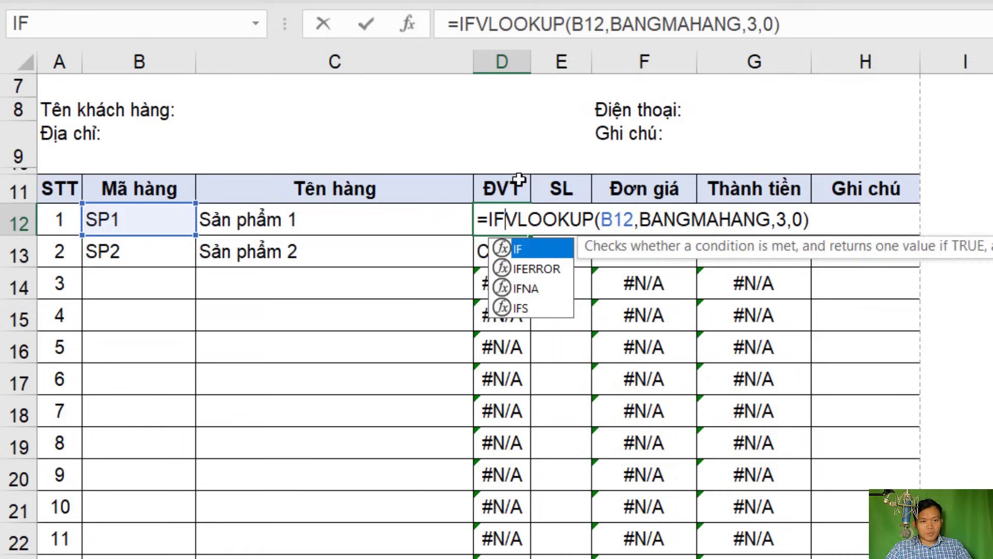
click(886, 227)
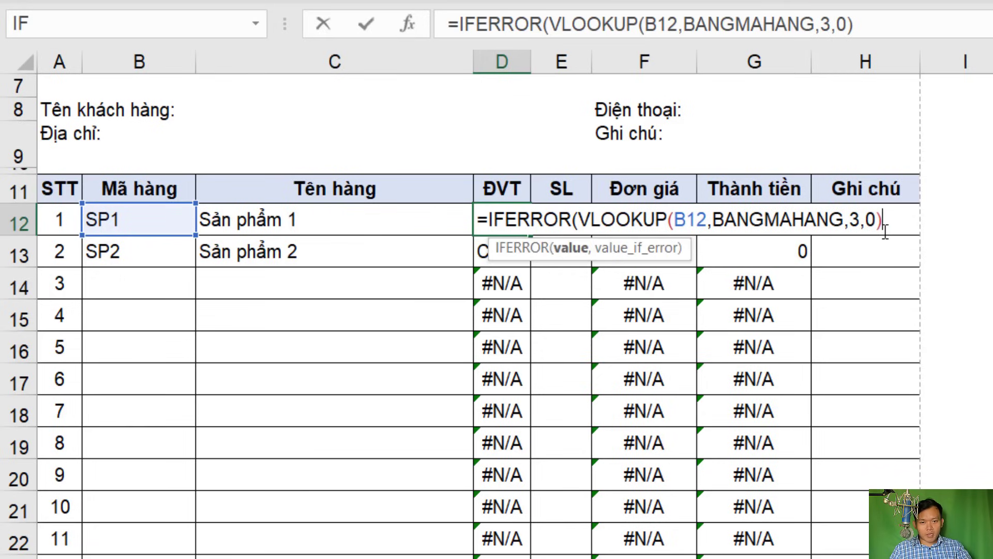
text(,""))
key(Return)
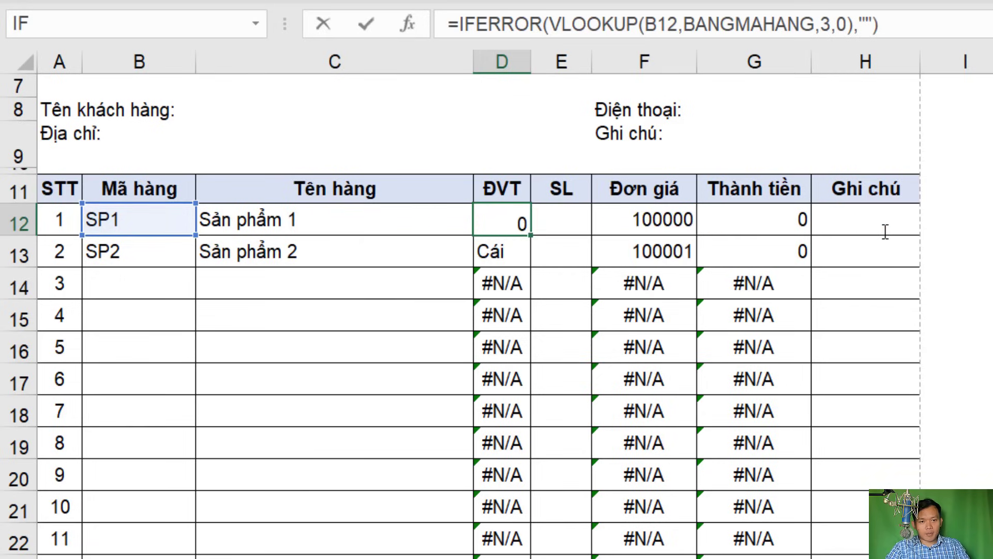
click(512, 221)
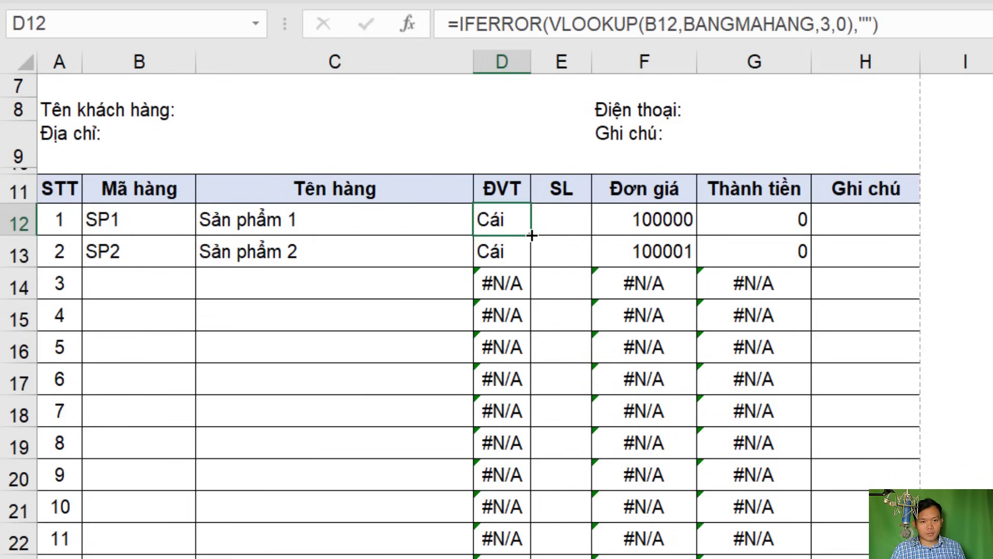
drag(531, 235, 512, 554)
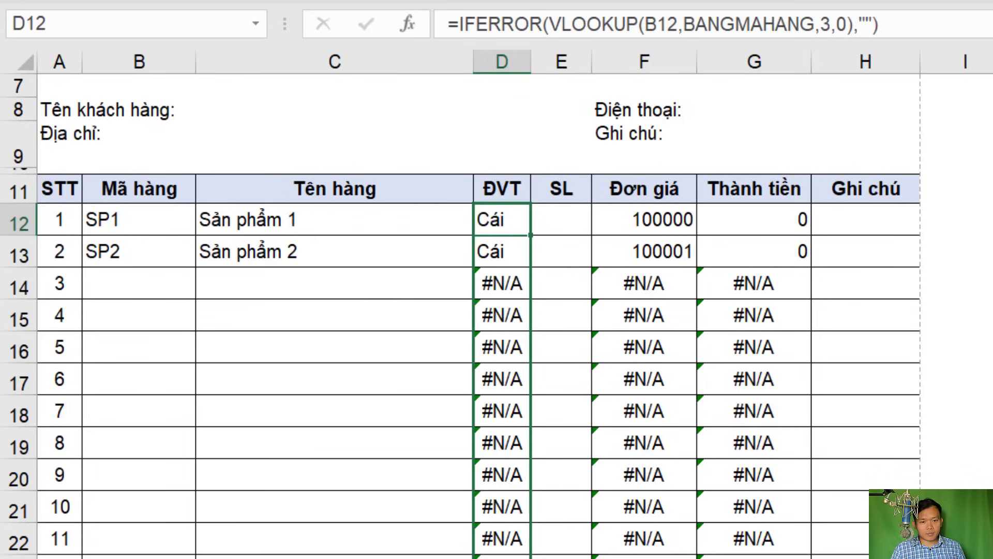
Wrap the F12 price lookup in IFERROR(...,"") and fill it down to F26
double_click(621, 217)
click(606, 217)
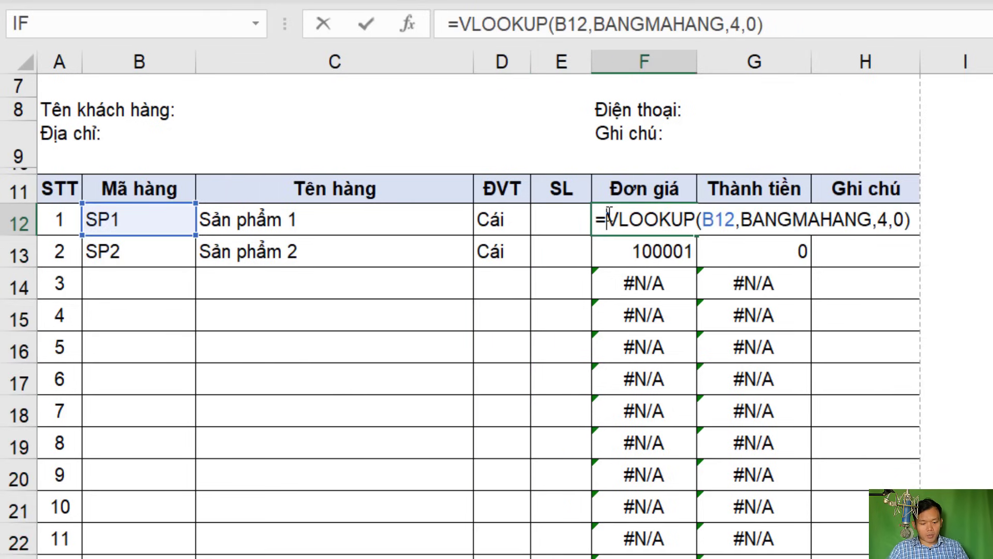
text(IF)
key(Down)
key(Tab)
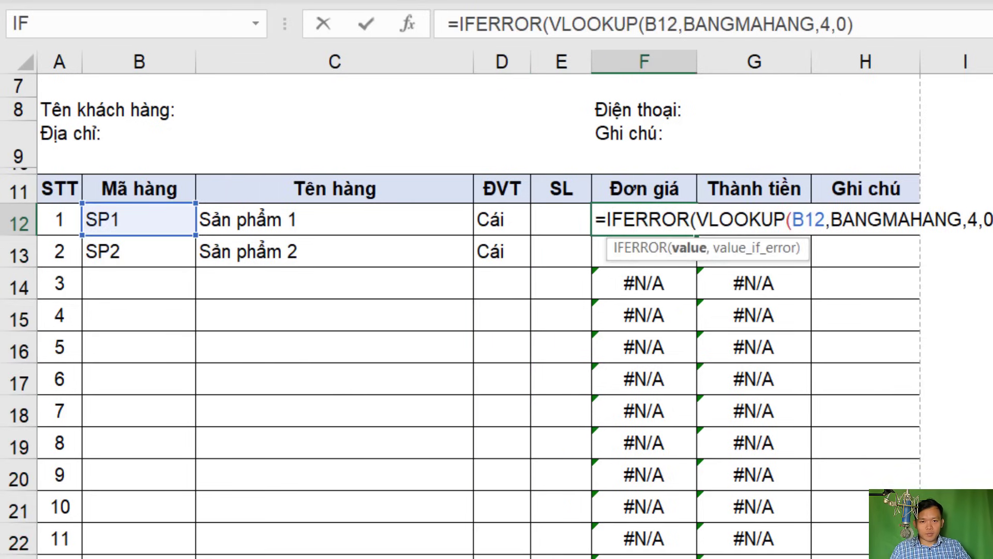
click(991, 223)
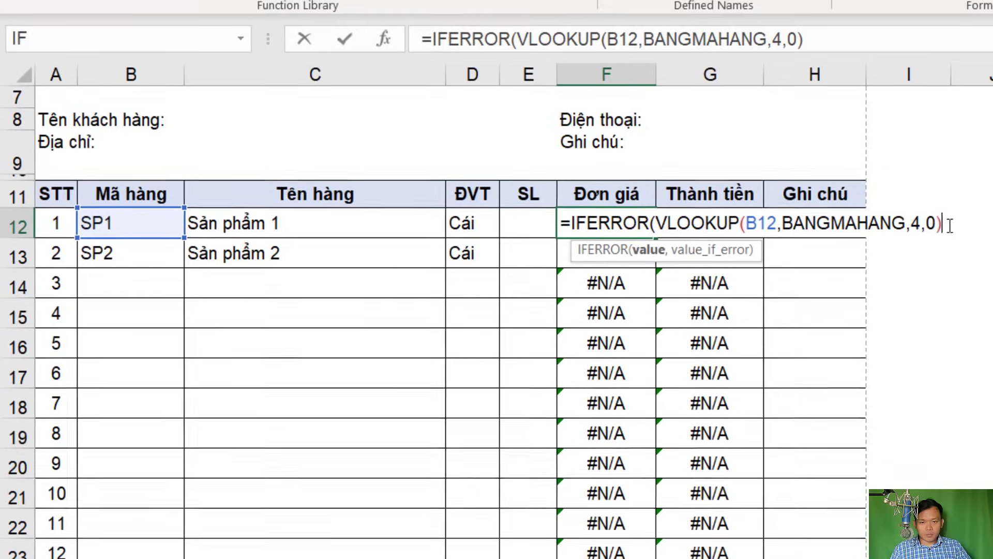
text(,""))
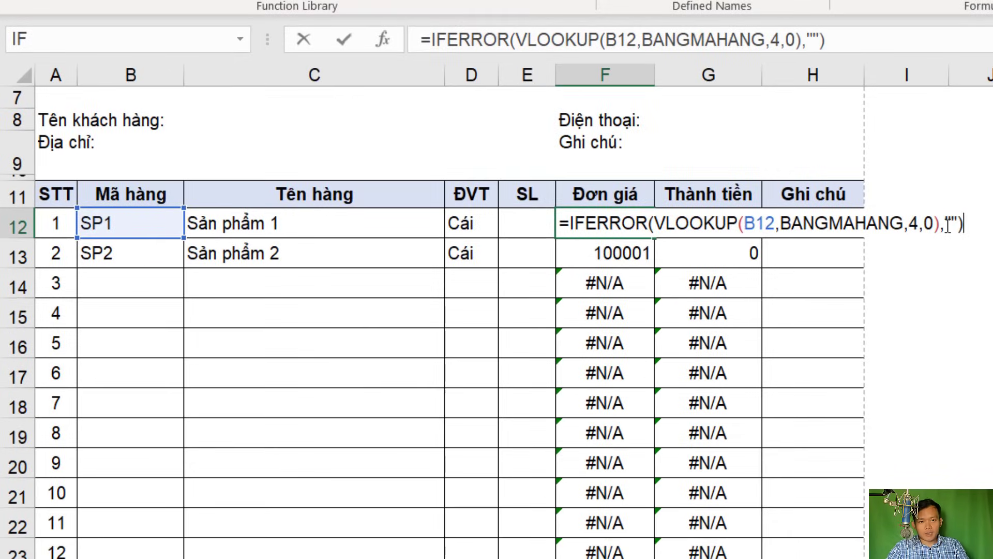
key(Return)
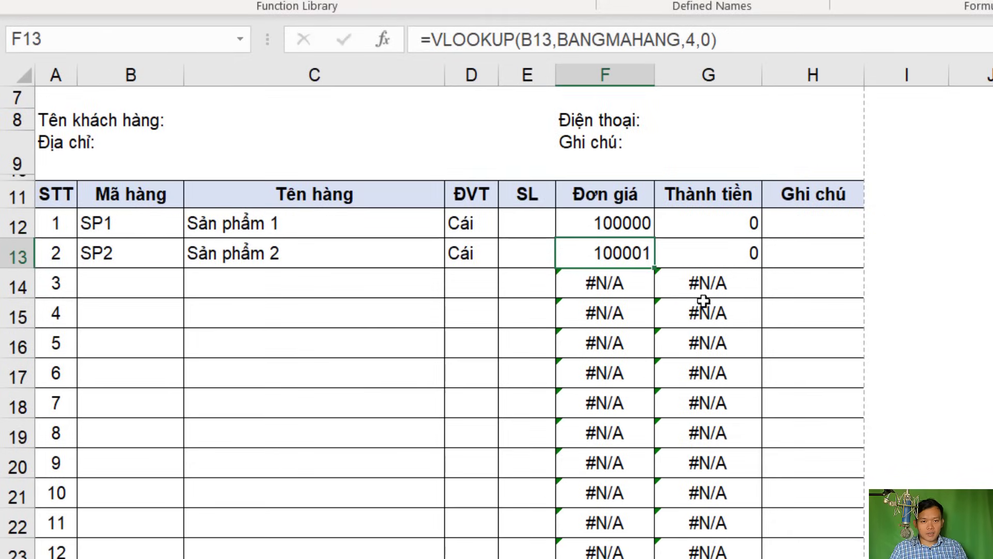
click(640, 222)
double_click(655, 241)
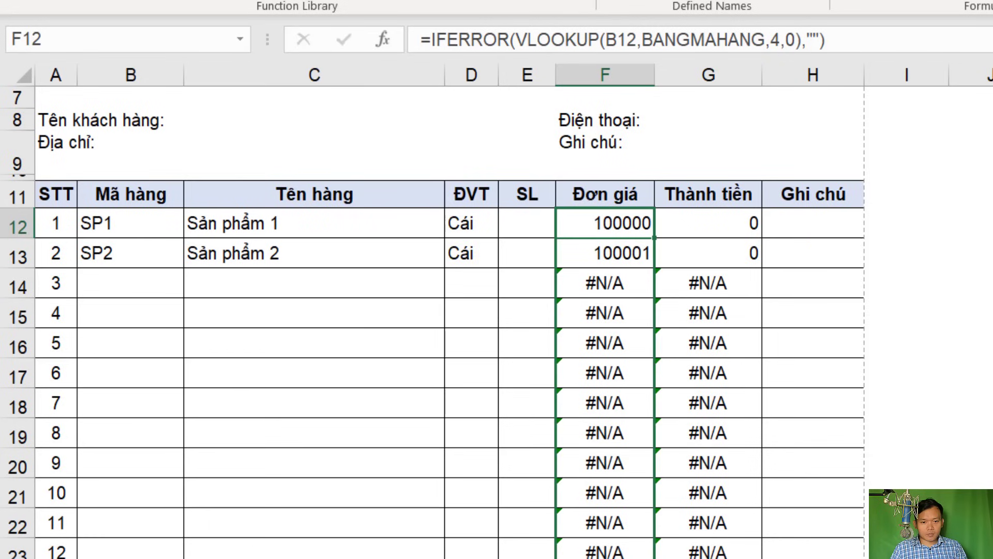
Change G12 to =IFERROR(E12*F12,"") and fill it down the Thành tiền column
click(676, 224)
double_click(674, 225)
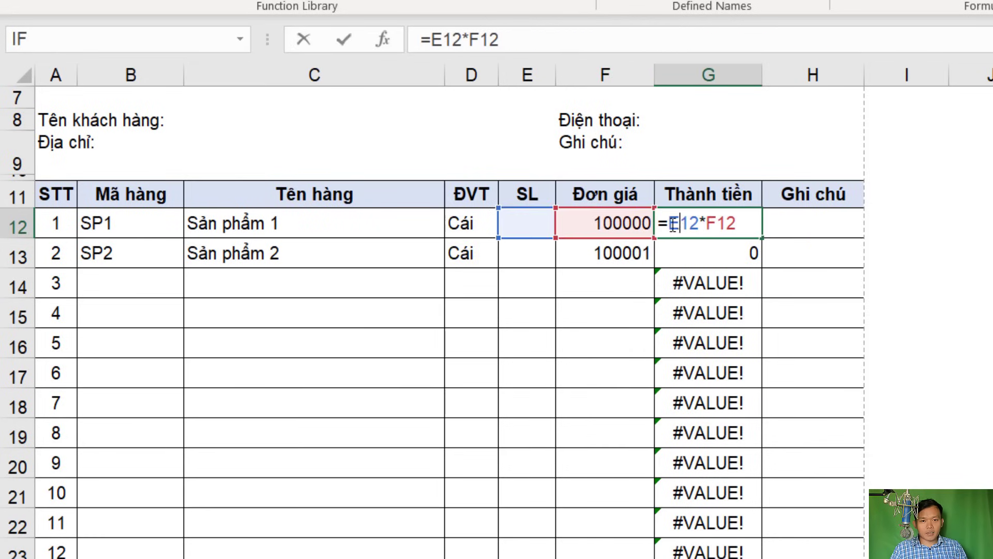
text(IF)
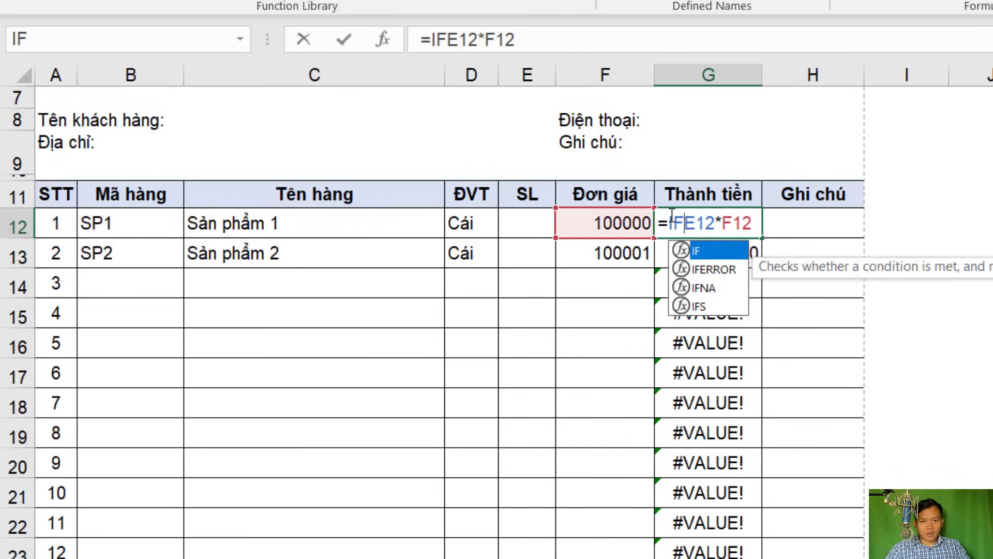
key(Down)
key(Tab)
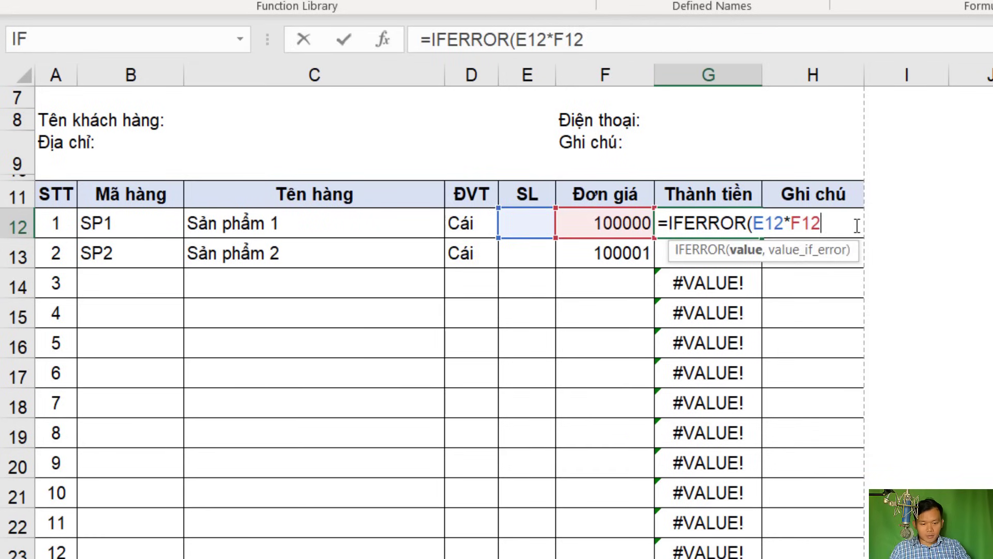
text(,""))
key(Return)
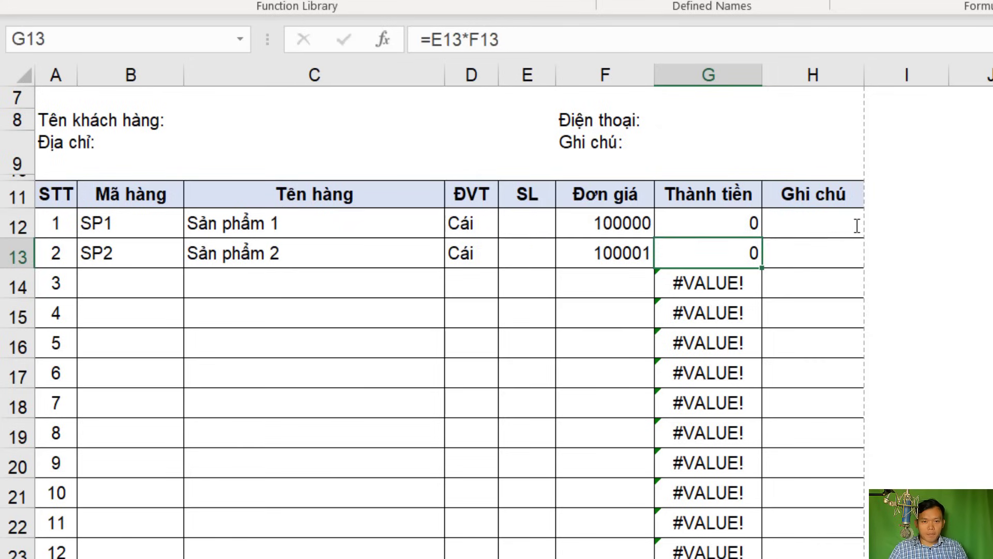
click(748, 231)
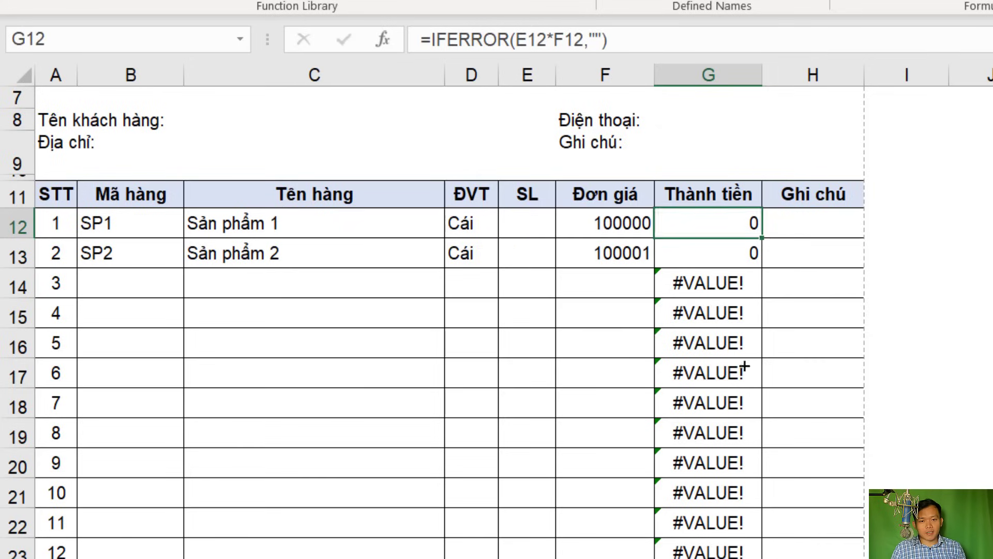
drag(745, 367, 745, 553)
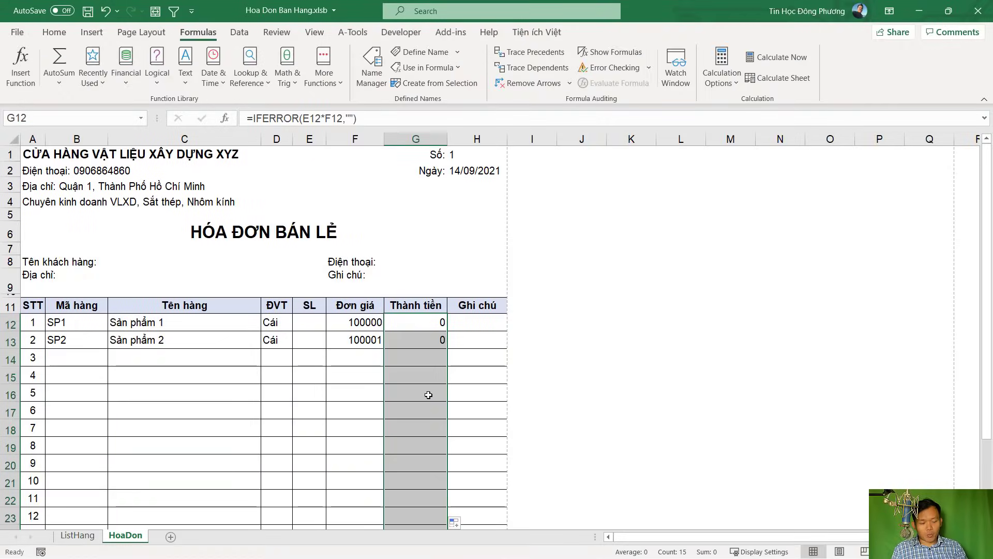
Save the workbook and review the price and amount range F12:G26
key(ctrl+s)
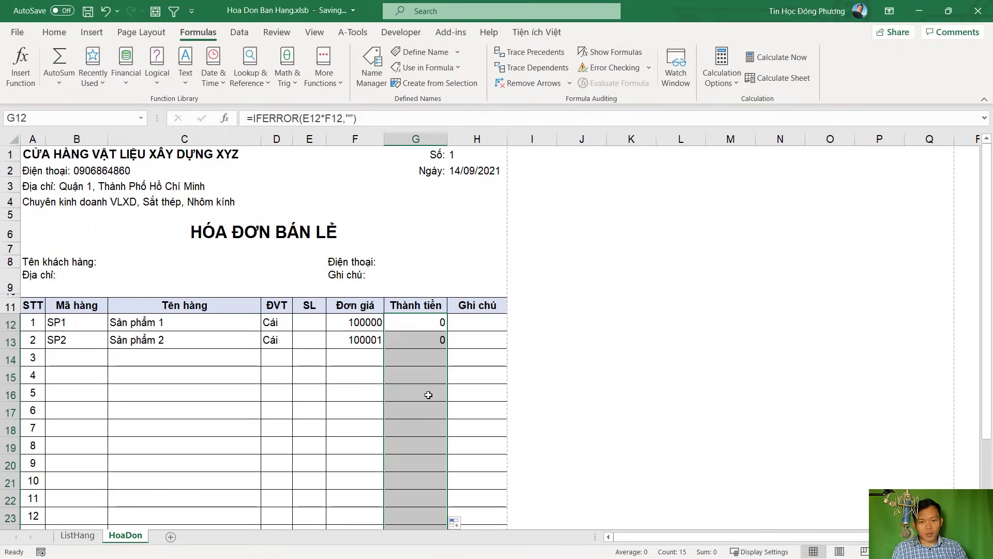
scroll(428, 395, down, 2)
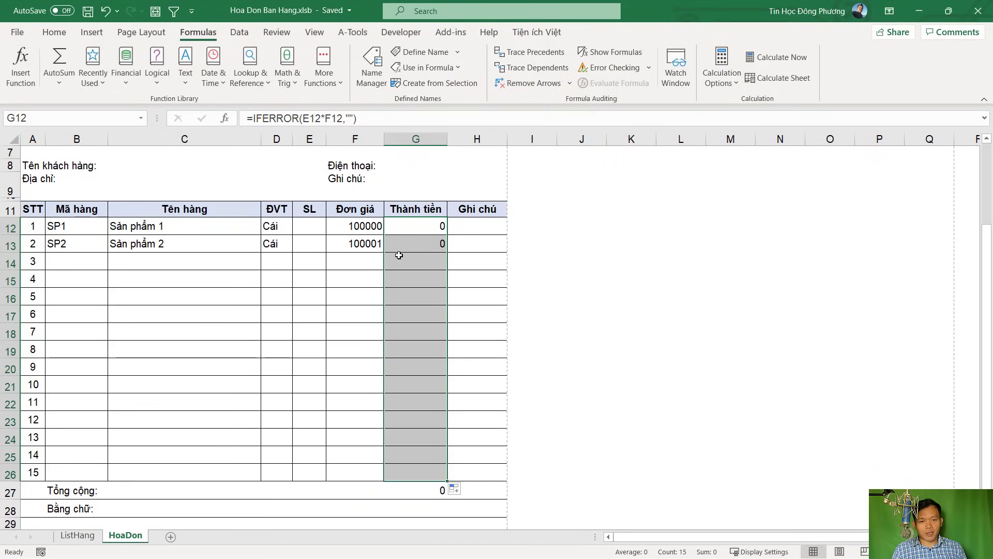
drag(351, 227, 357, 245)
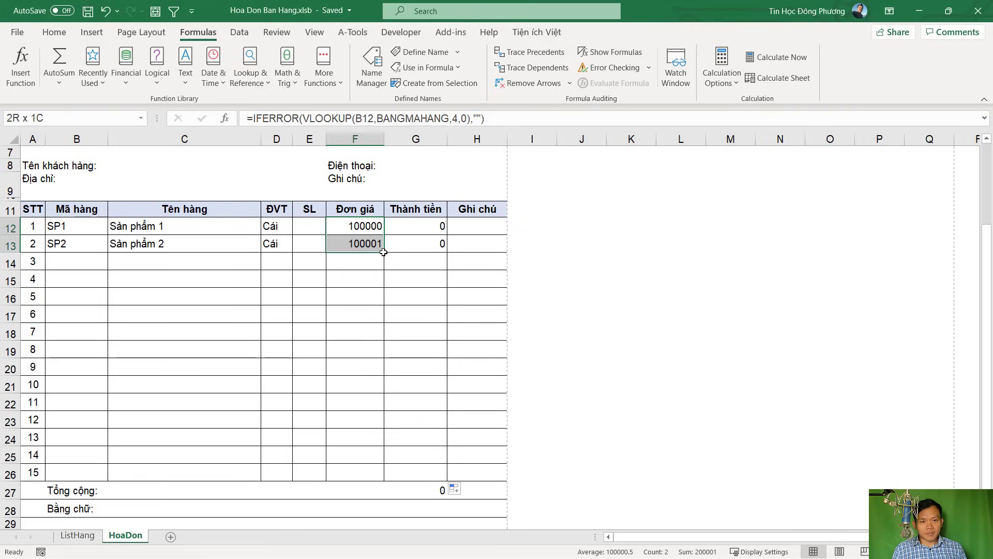
click(406, 313)
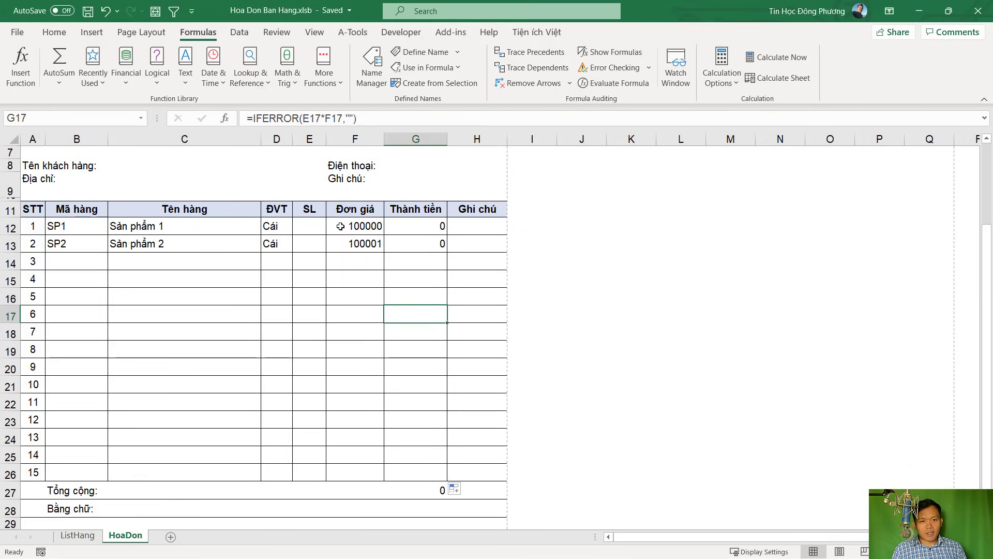
drag(340, 226, 438, 474)
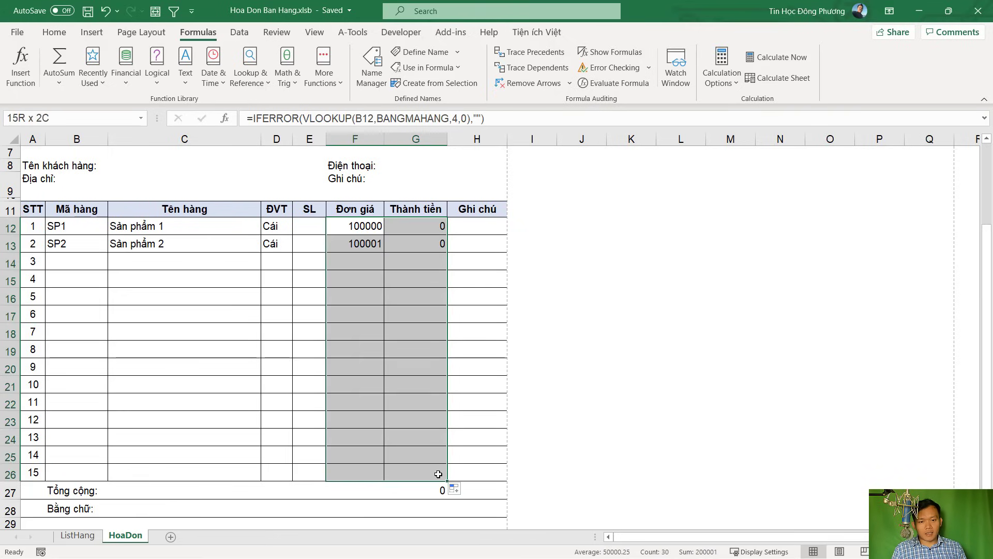
Enter quantities 10 in E12 and 30 in E13, then select the prices, amounts and total
click(304, 223)
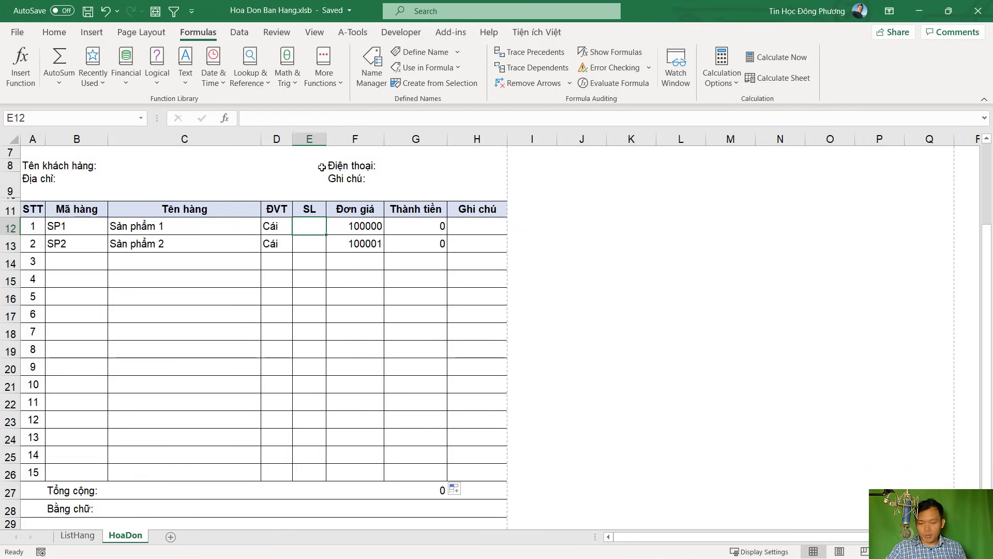
text(10)
key(Return)
text(30)
key(Return)
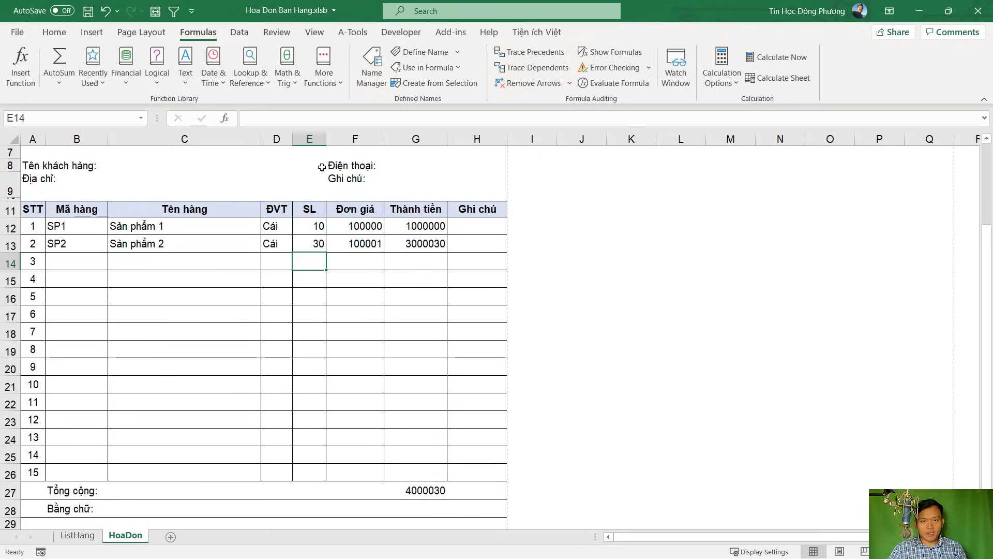
drag(350, 223, 438, 485)
Format the prices and amounts in Comma Style with thousands separators and no decimals
click(55, 32)
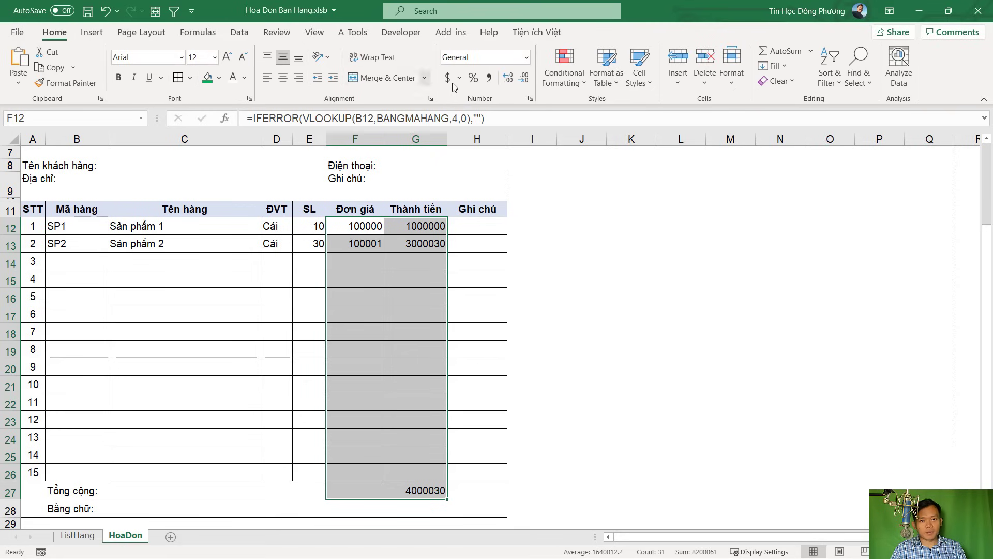
click(489, 77)
click(523, 78)
click(524, 77)
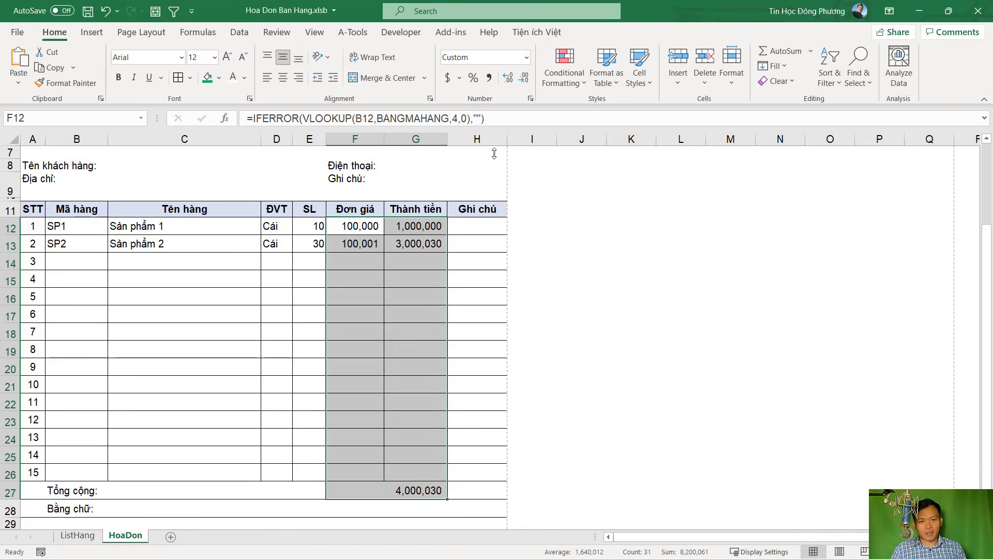
click(467, 250)
Add item code SP3 with quantity 10 in row 14
click(248, 262)
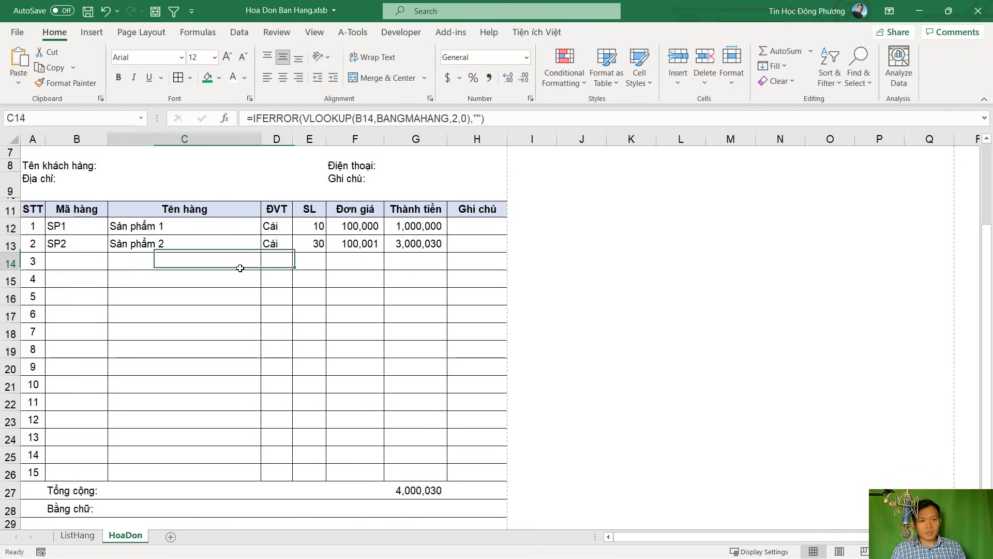
click(82, 261)
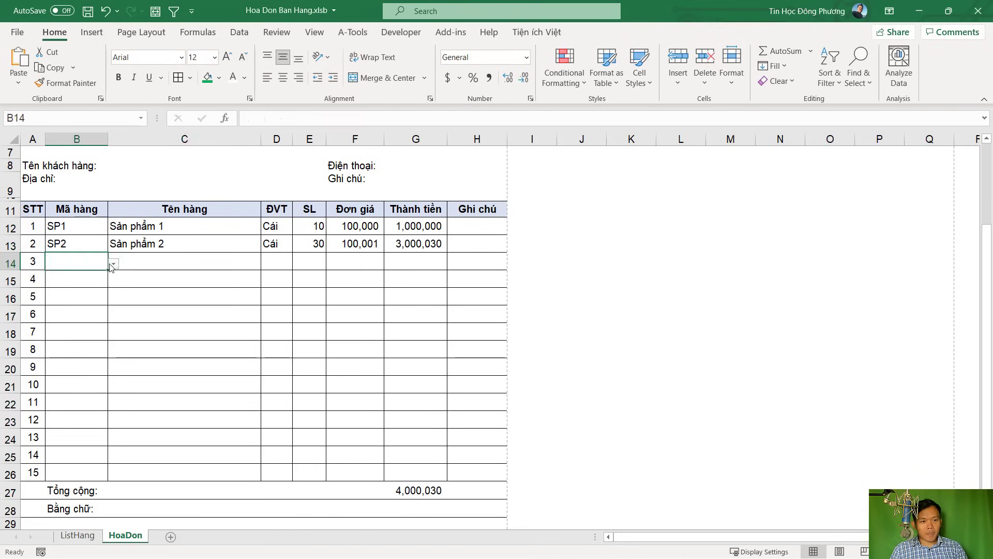
click(113, 264)
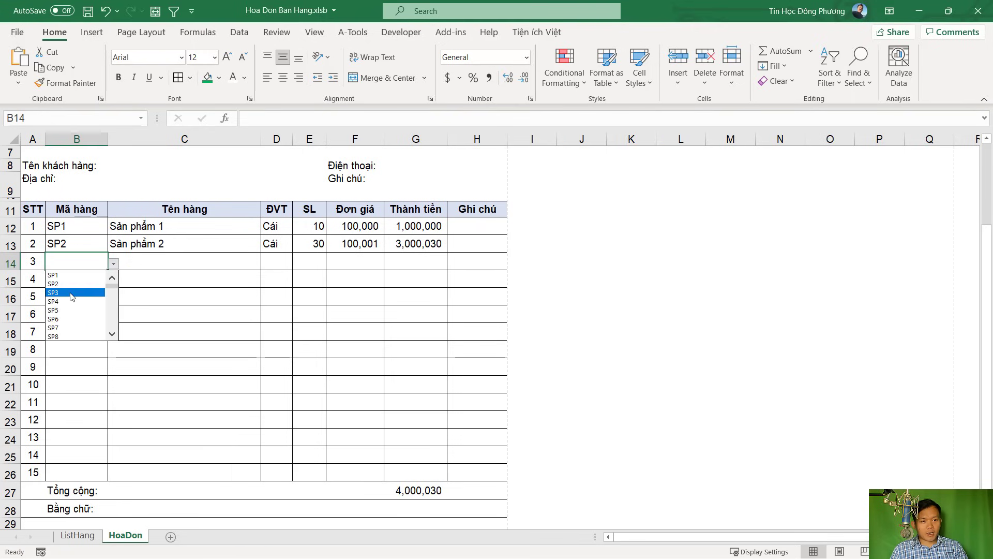
click(75, 289)
click(300, 263)
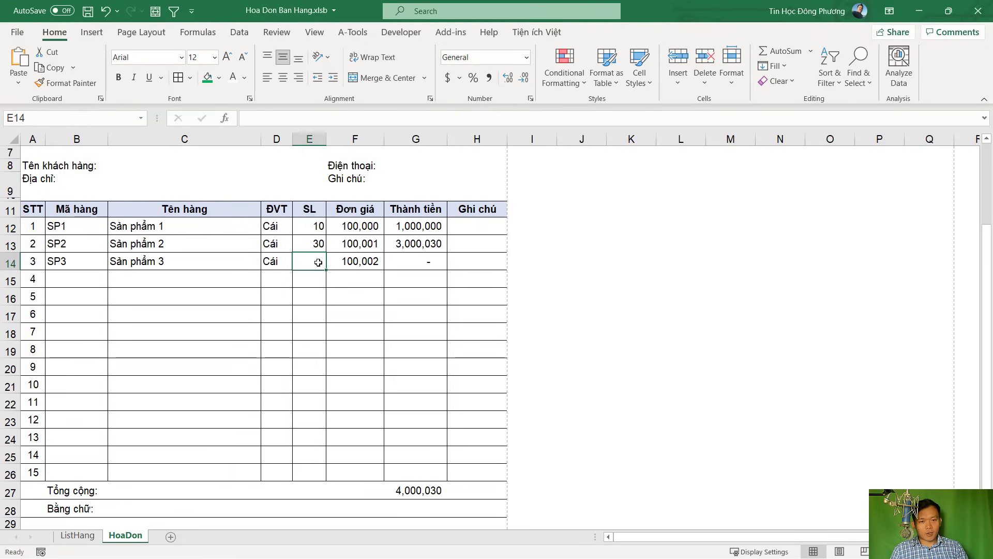
text(10)
key(Return)
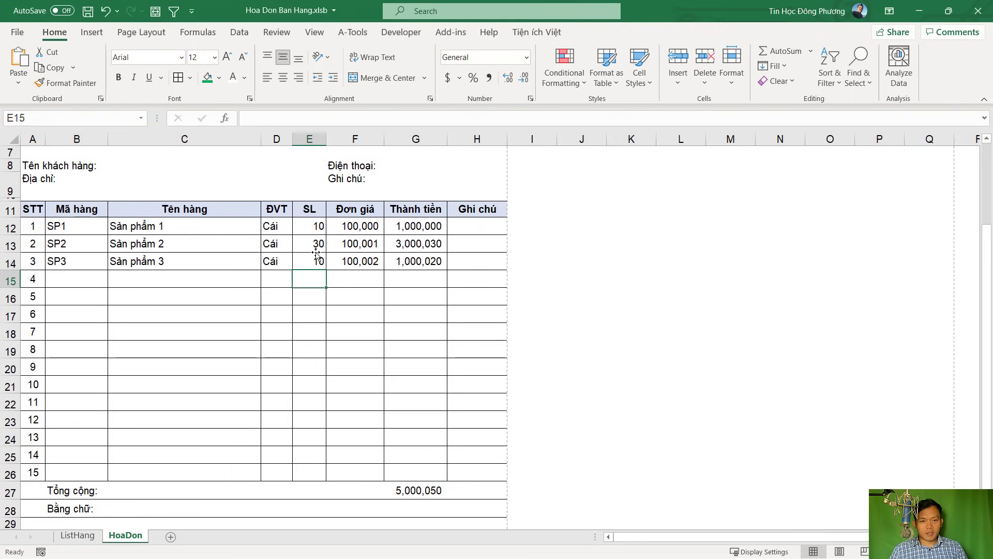
Add item code SP5 with quantity 20 in row 15
click(78, 280)
click(113, 281)
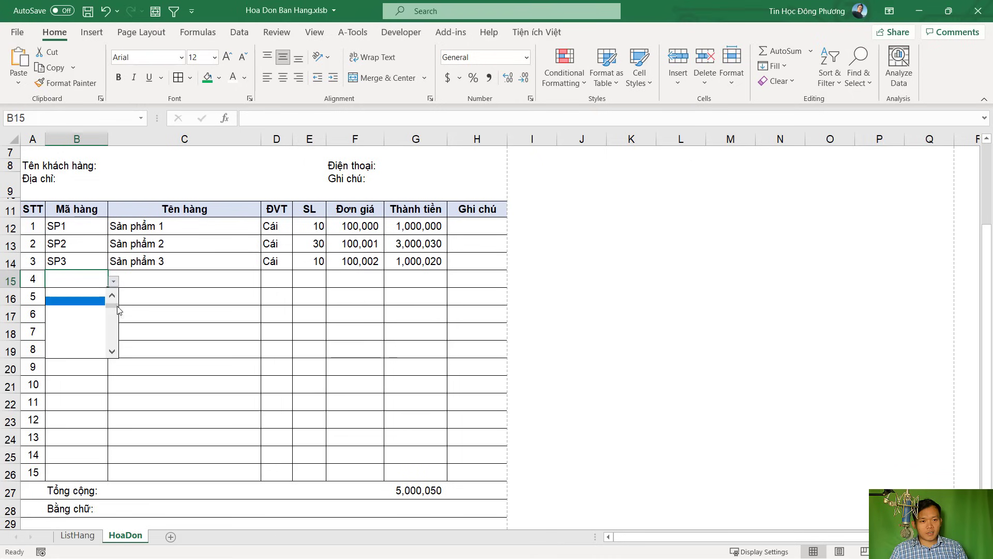
click(73, 309)
click(309, 280)
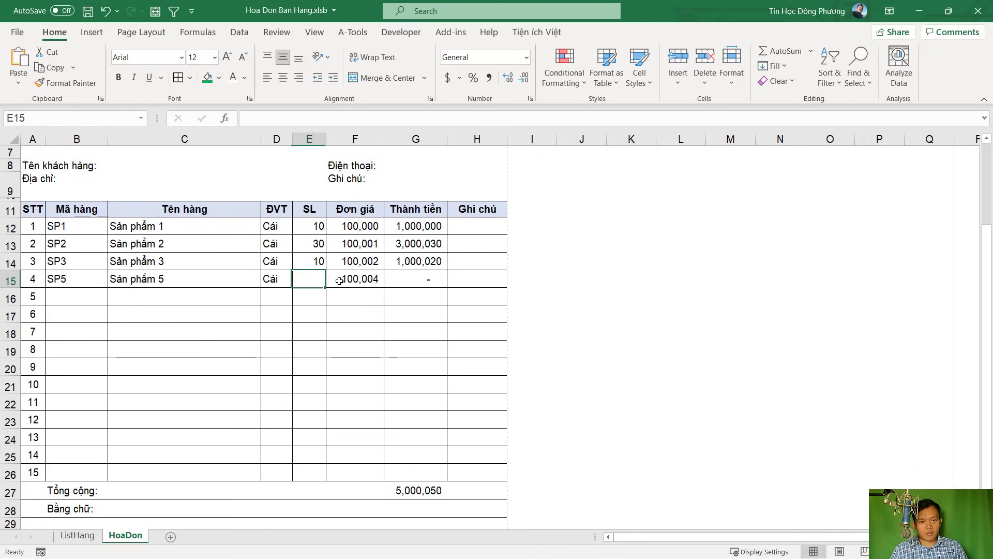
text(20)
key(Return)
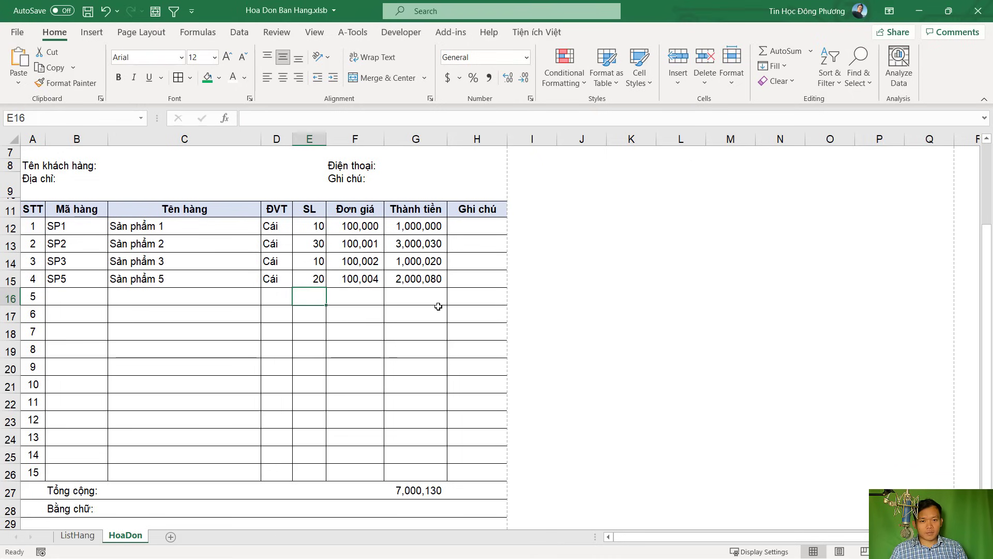
Make the Tổng cộng total of 7,000,130 in G27 bold
click(438, 306)
click(479, 279)
scroll(411, 355, up, 2)
scroll(390, 476, down, 2)
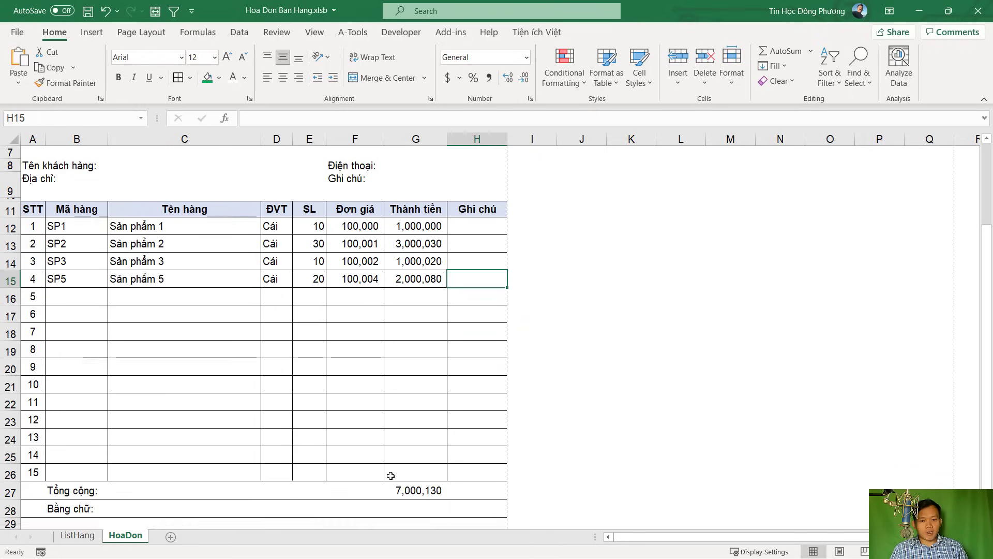
click(425, 491)
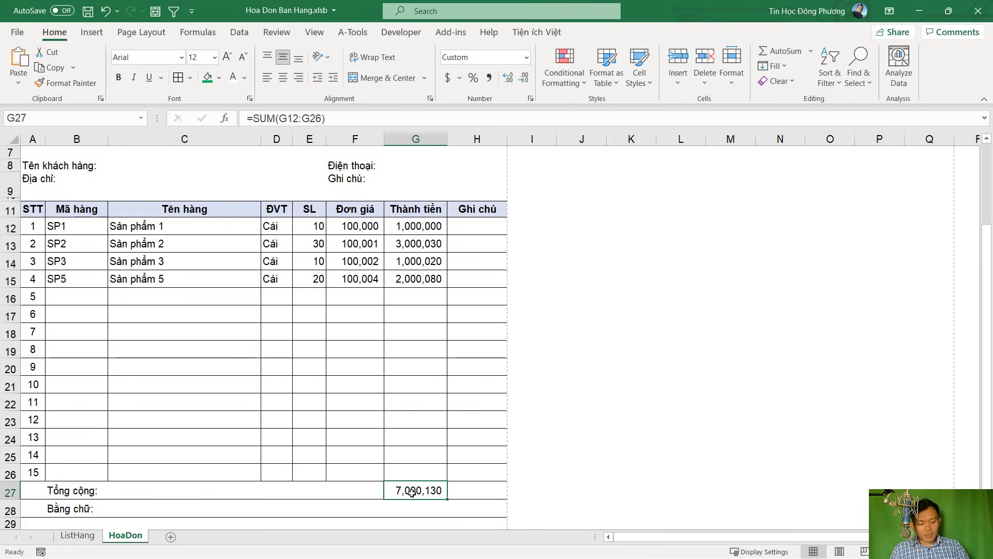
click(119, 79)
click(93, 507)
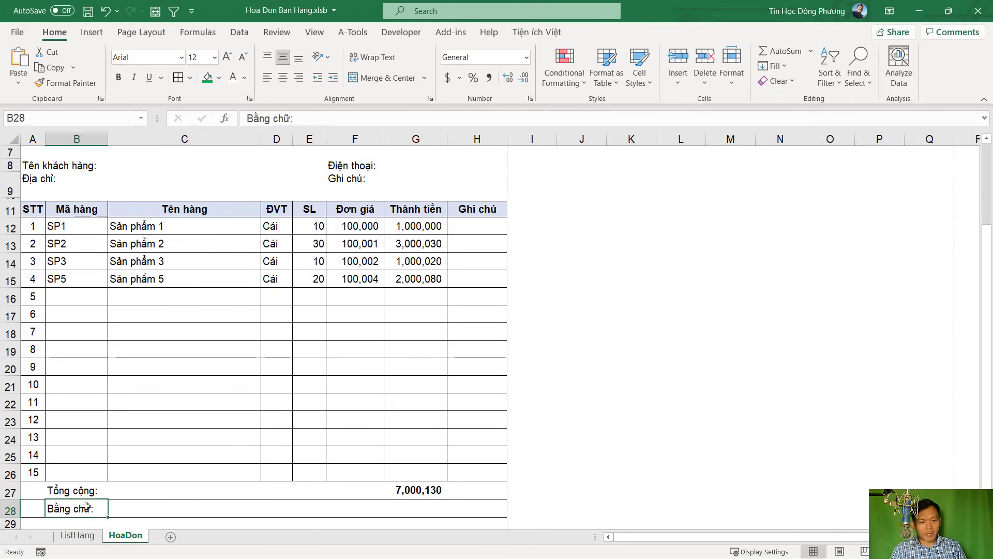
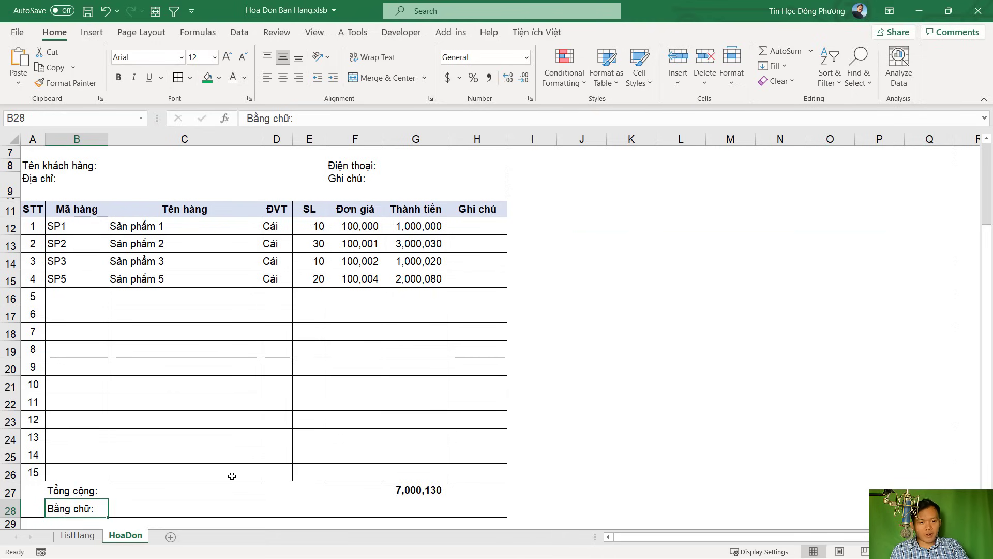
Enter the label VND in cell K20 and check the total formula in G27
click(623, 368)
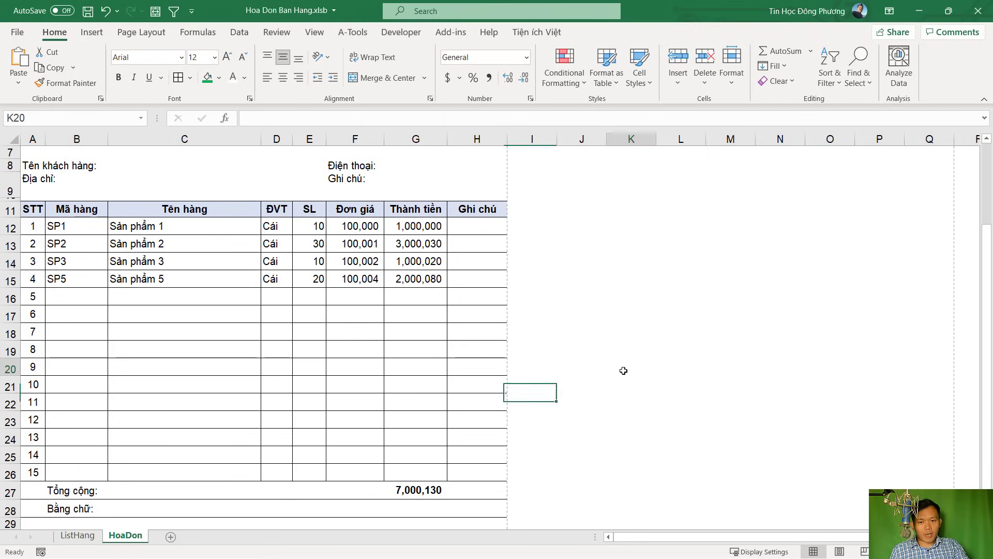
text(VND)
key(Return)
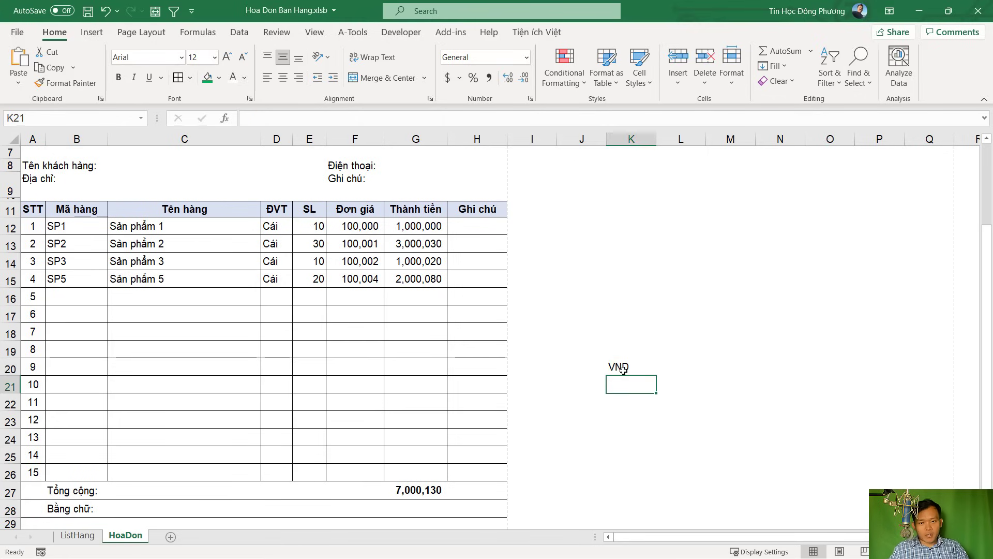
click(623, 368)
click(422, 487)
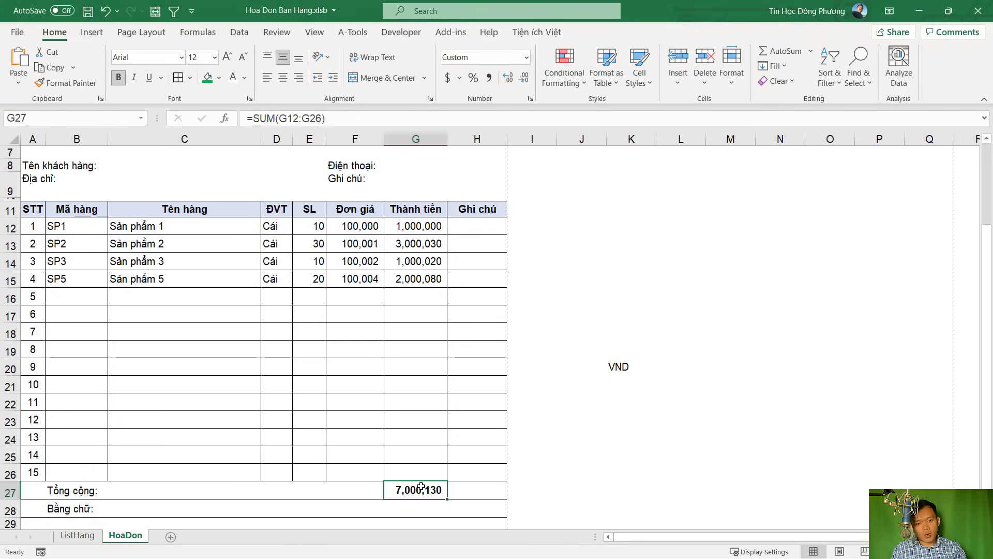
scroll(409, 490, down, 2)
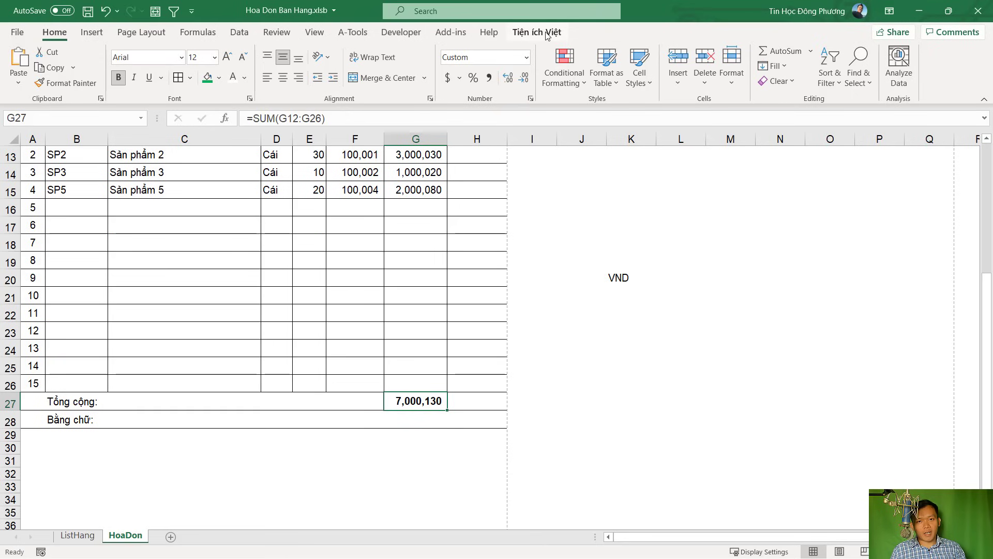
Change B28 to the formula ="Bằng chữ: " & VND(G27)
double_click(59, 419)
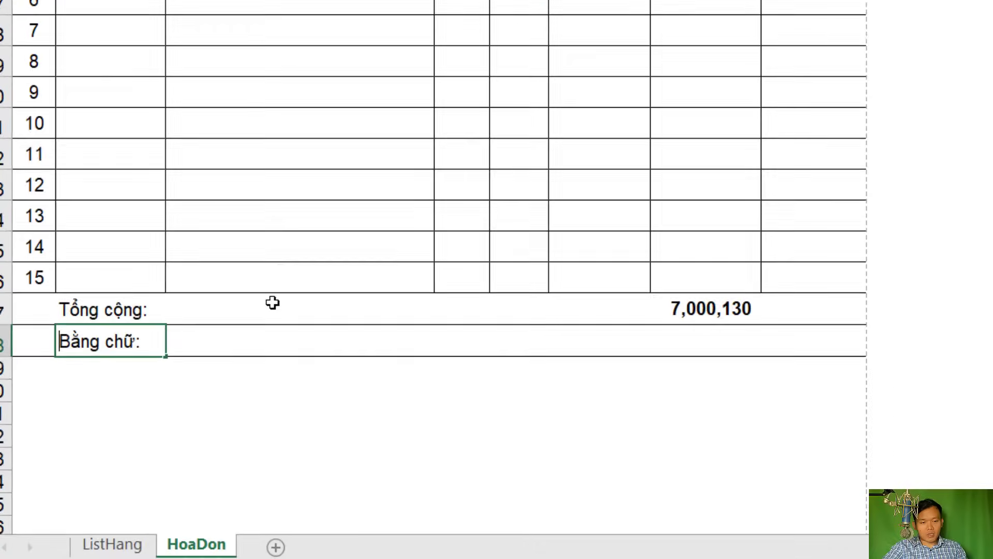
text(=)
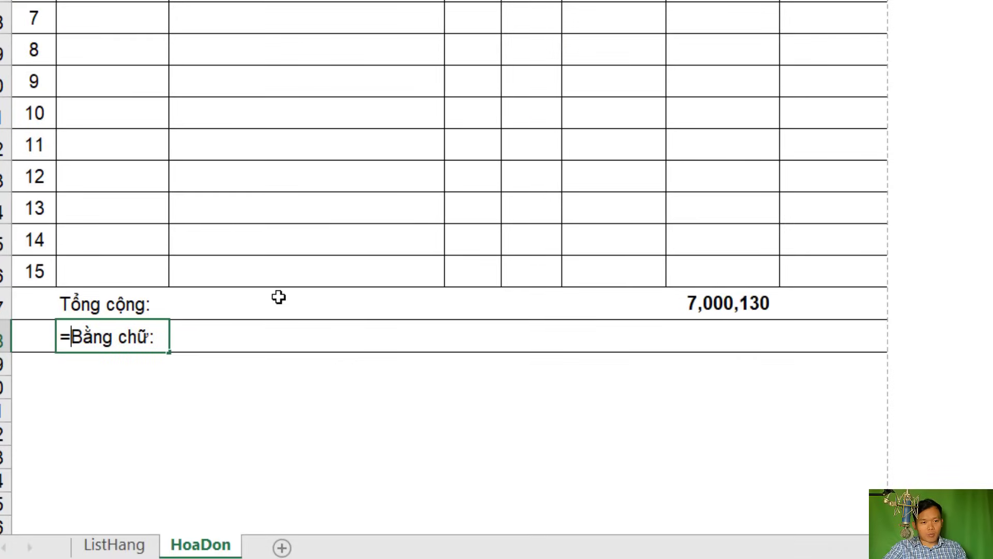
text(")
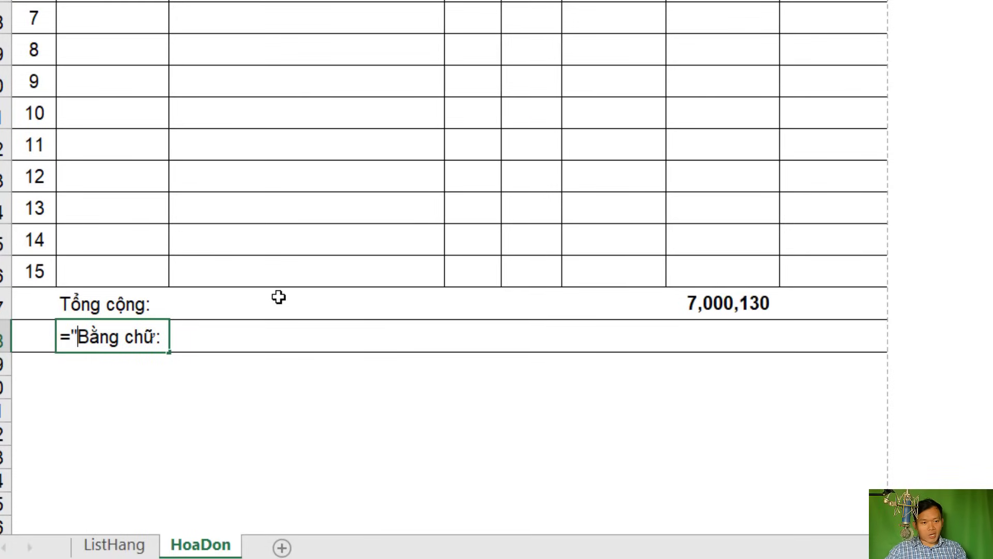
key(Right)
key(Right)
key(Right)
key(Right)
key(Right)
key(Right)
key(Right)
key(Right)
key(Right)
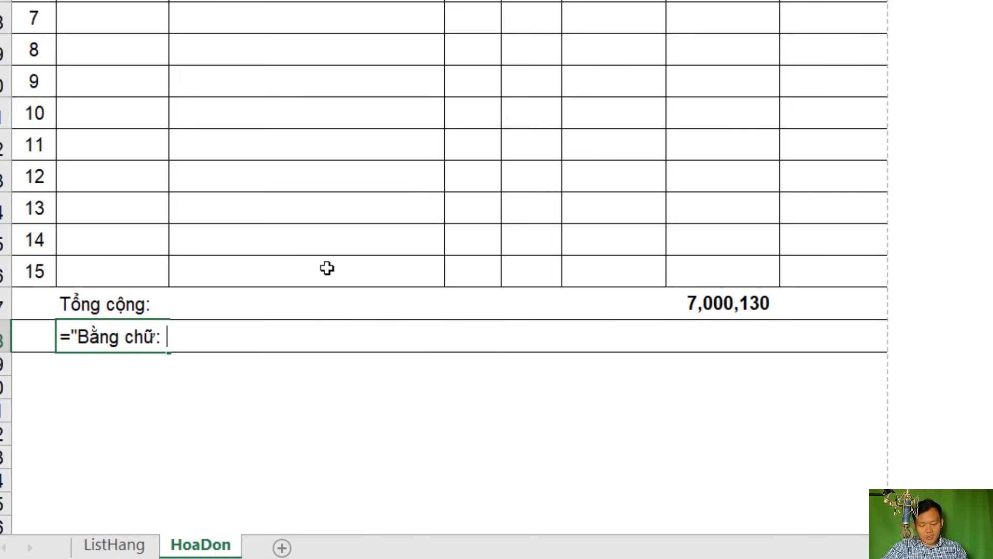
text(")
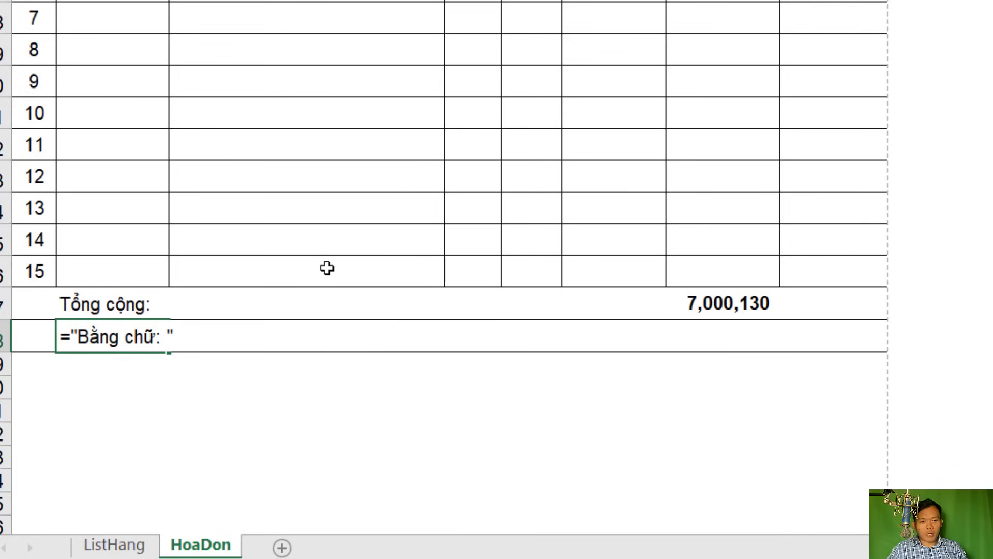
text( & )
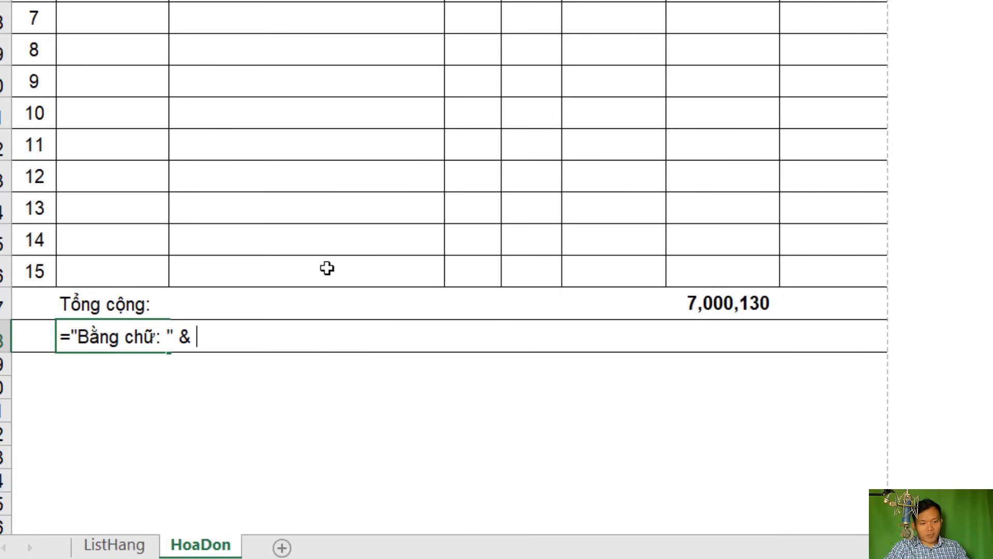
text(VND()
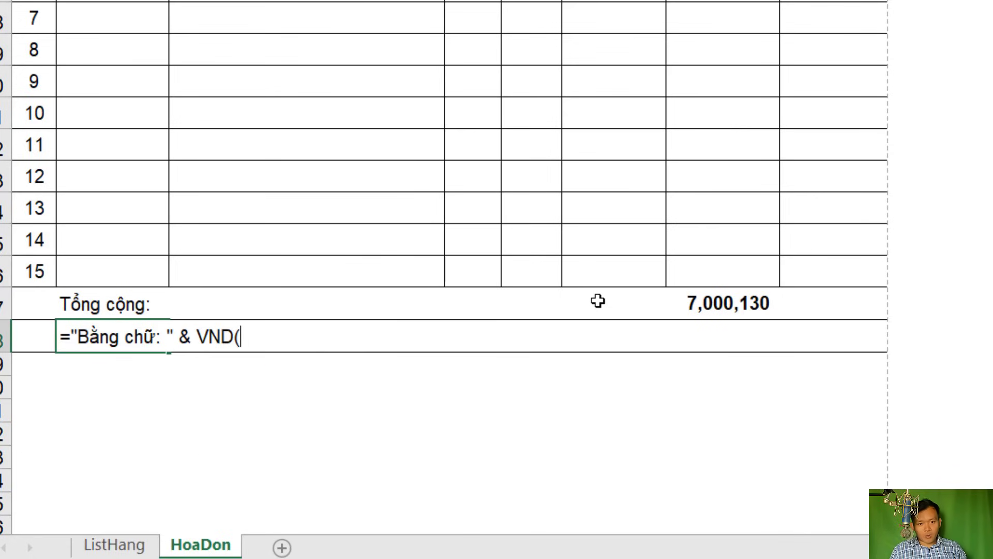
click(700, 303)
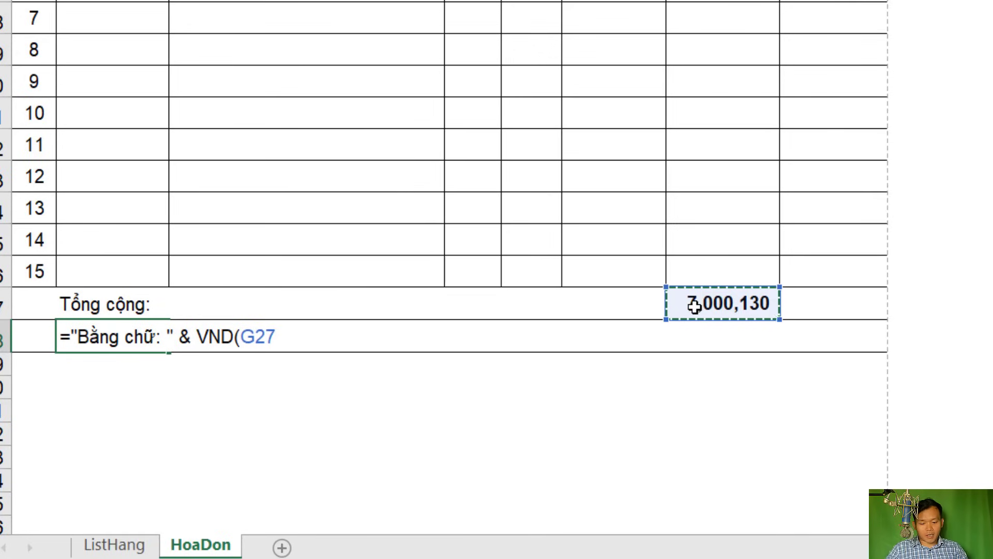
text())
key(Return)
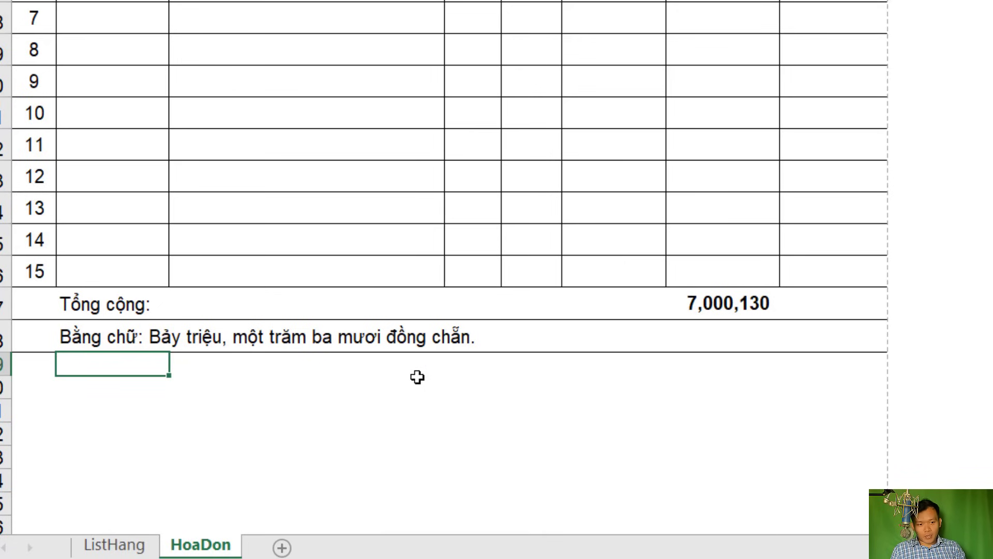
click(124, 345)
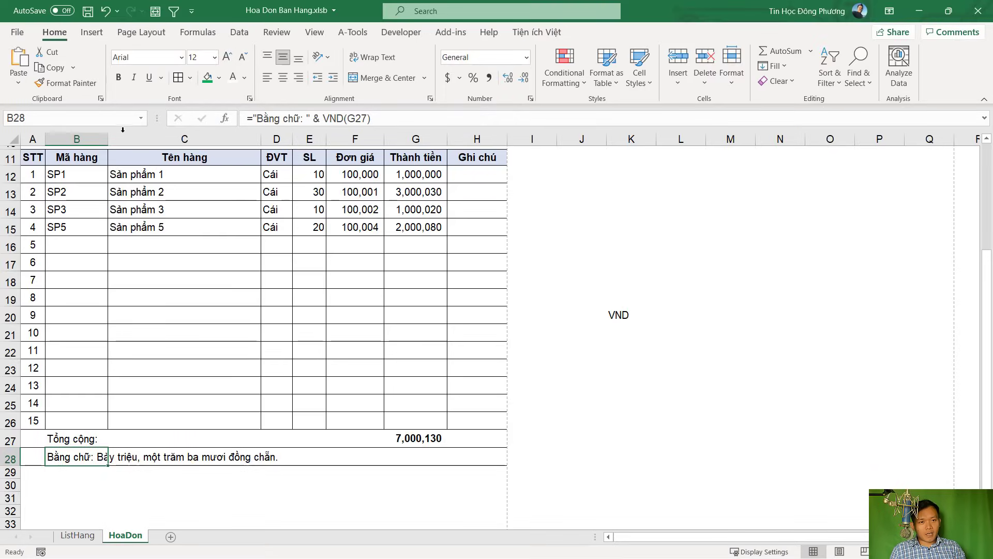
Italicise the amount-in-words line in B28
click(134, 78)
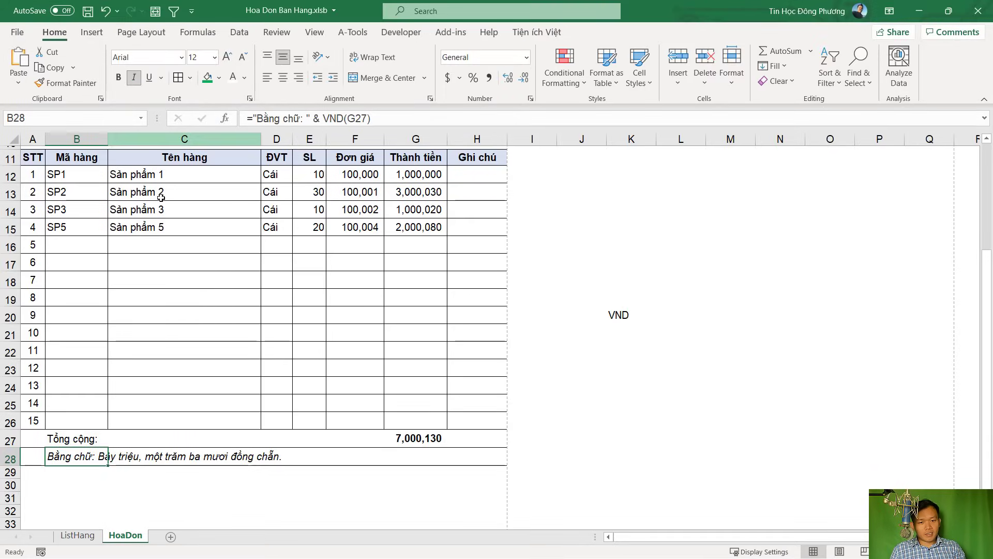
scroll(232, 464, down, 2)
scroll(232, 464, up, 3)
scroll(226, 458, down, 3)
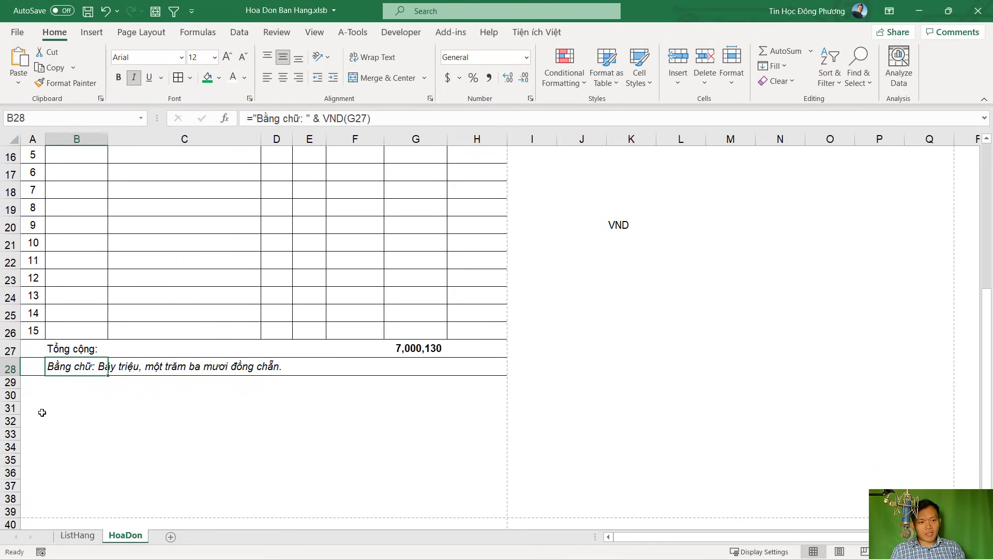
Type the seller signature label 'Người bán hàng' in B31
click(39, 409)
click(71, 411)
text(NgUO)
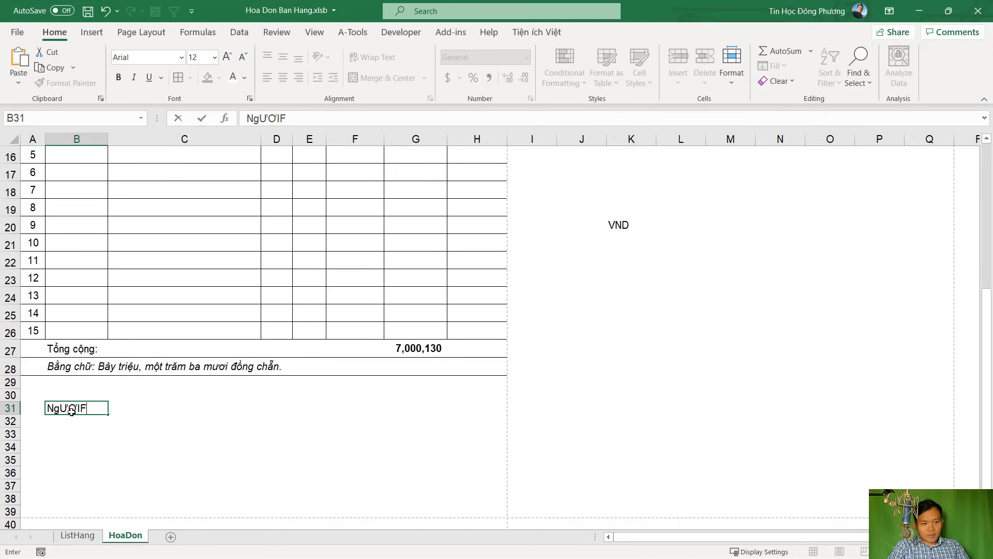
key(BackSpace)
key(BackSpace)
text(UO)
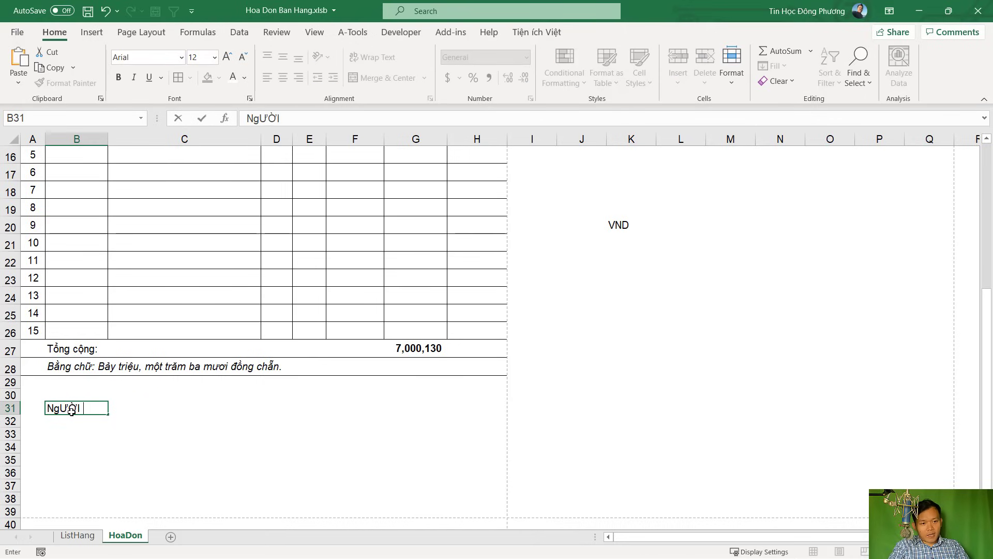
key(BackSpace)
text(wười bán h)
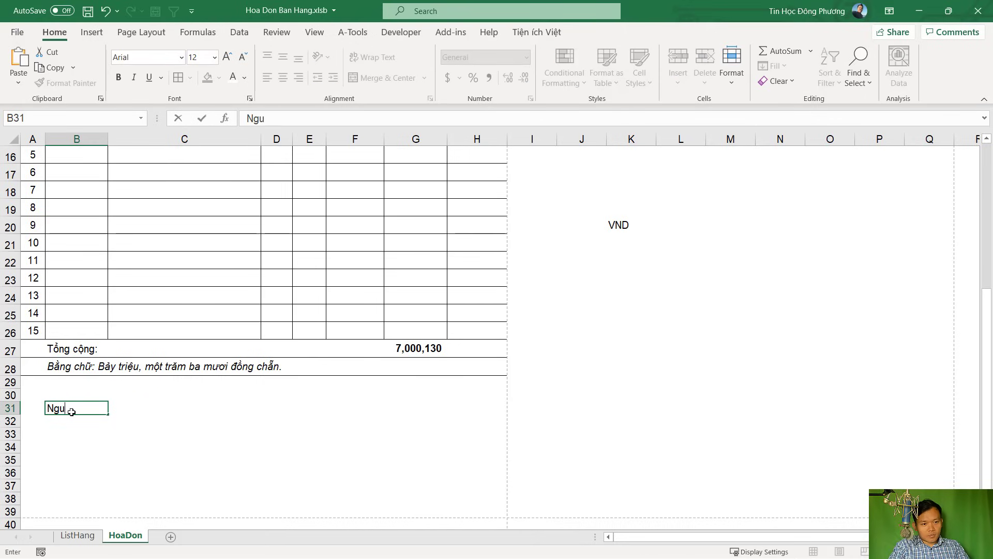
key(Tab)
key(Tab)
key(Tab)
key(Tab)
key(Tab)
key(Tab)
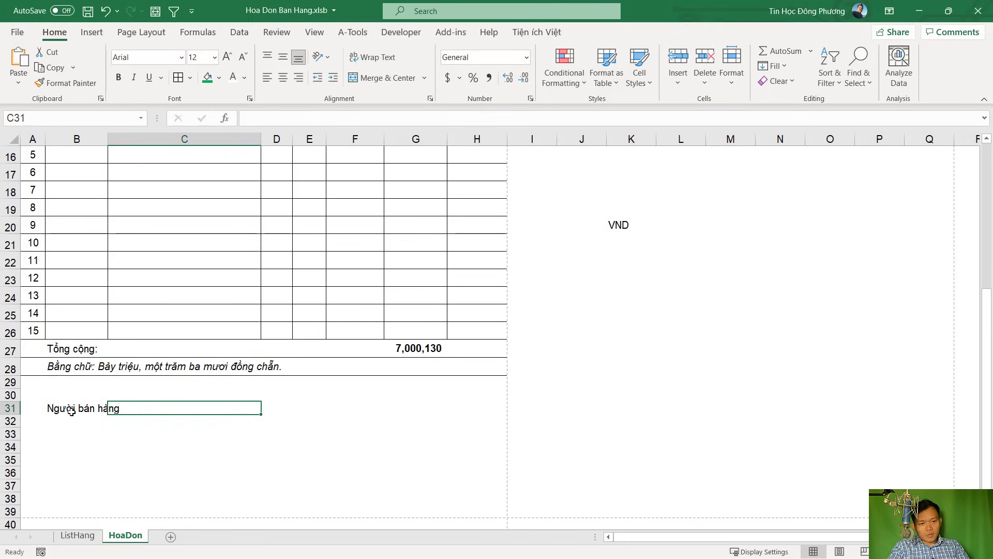
Type the buyer signature label 'Người mua hàng' in G31
key(shift+Tab)
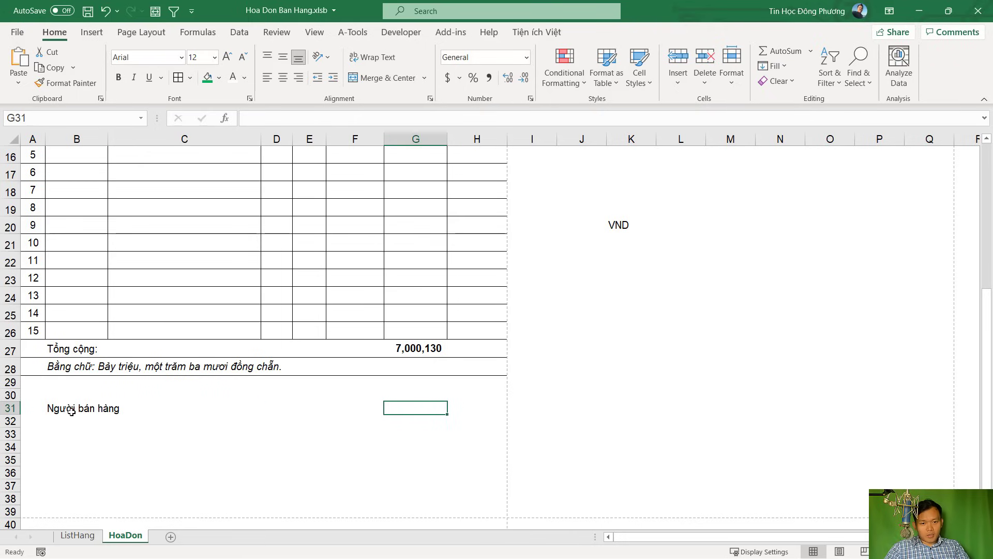
text(Người mua han)
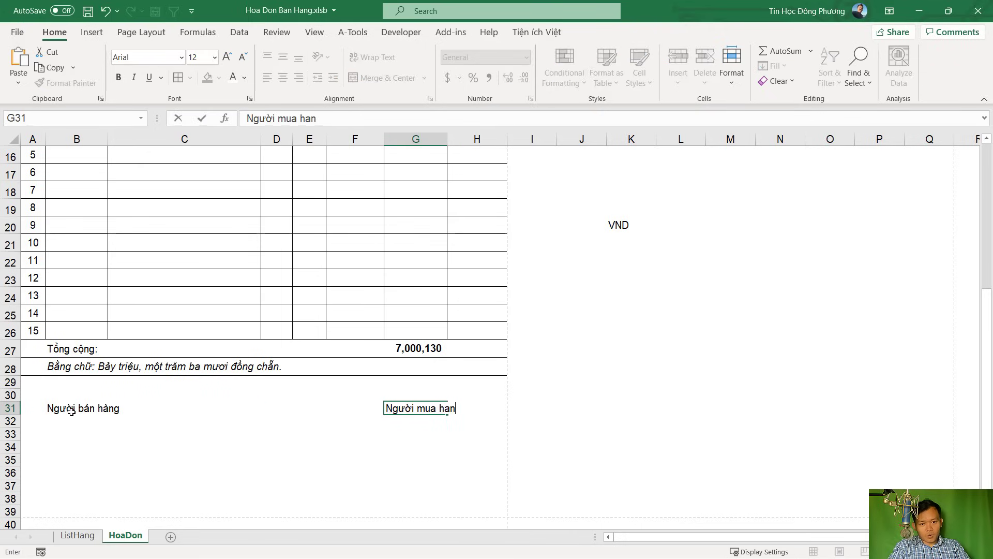
text(gf)
key(Return)
click(59, 456)
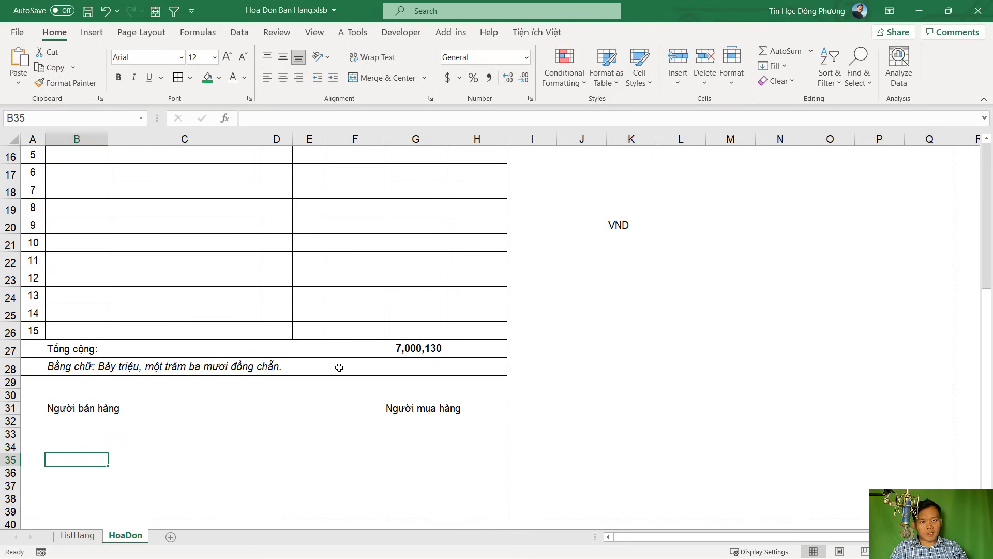
scroll(338, 367, up, 5)
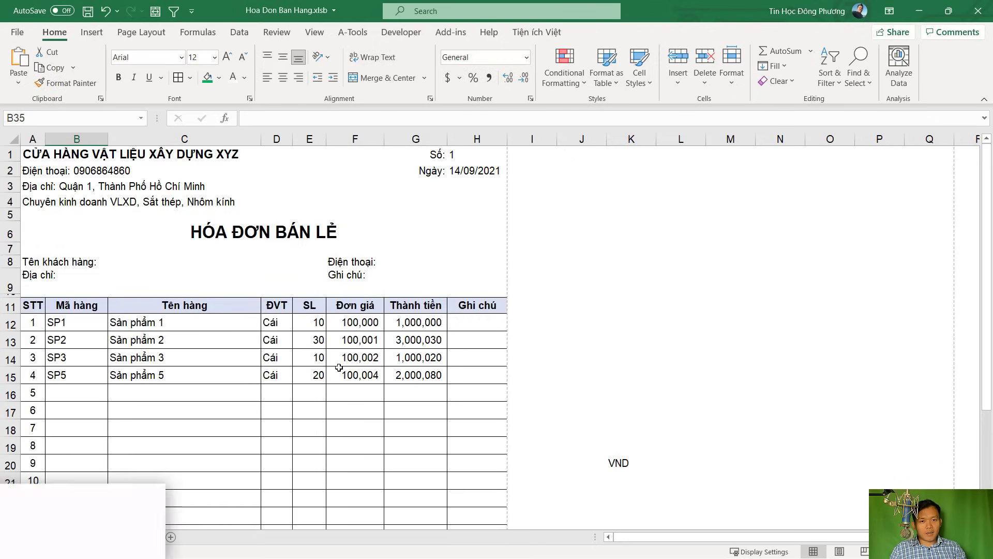
click(20, 33)
click(36, 232)
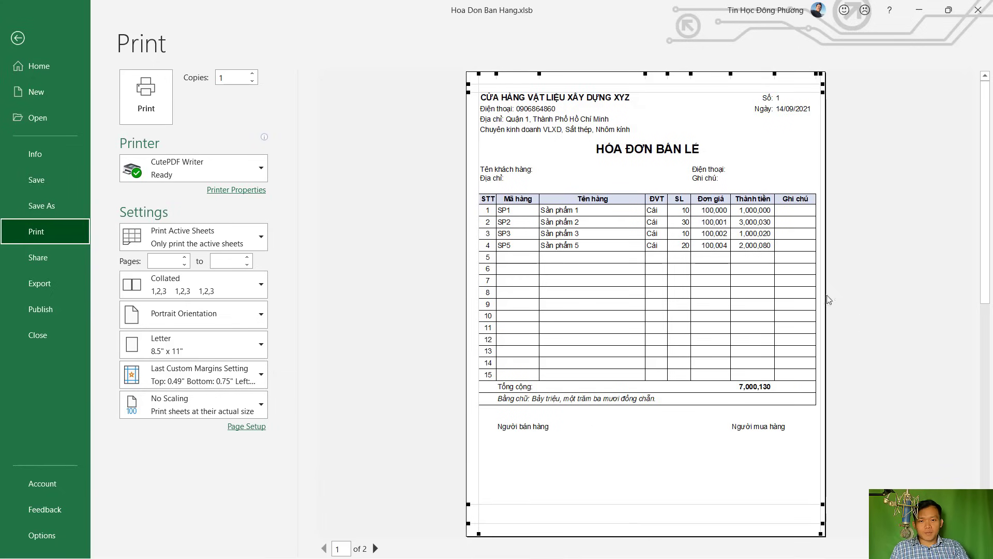
click(17, 38)
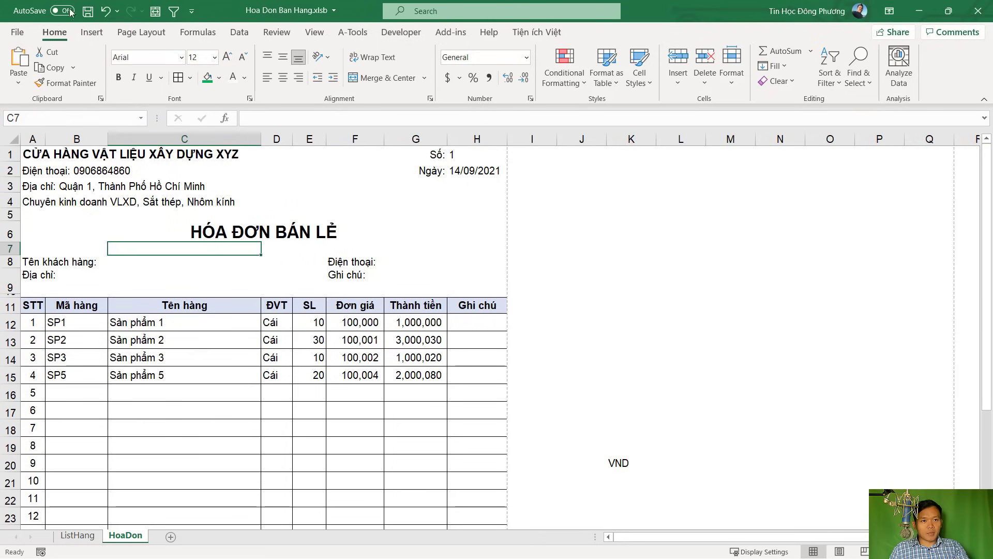
Save the workbook, review cells D15, C8, G8 and G9, then go to the ListHang sheet
click(89, 12)
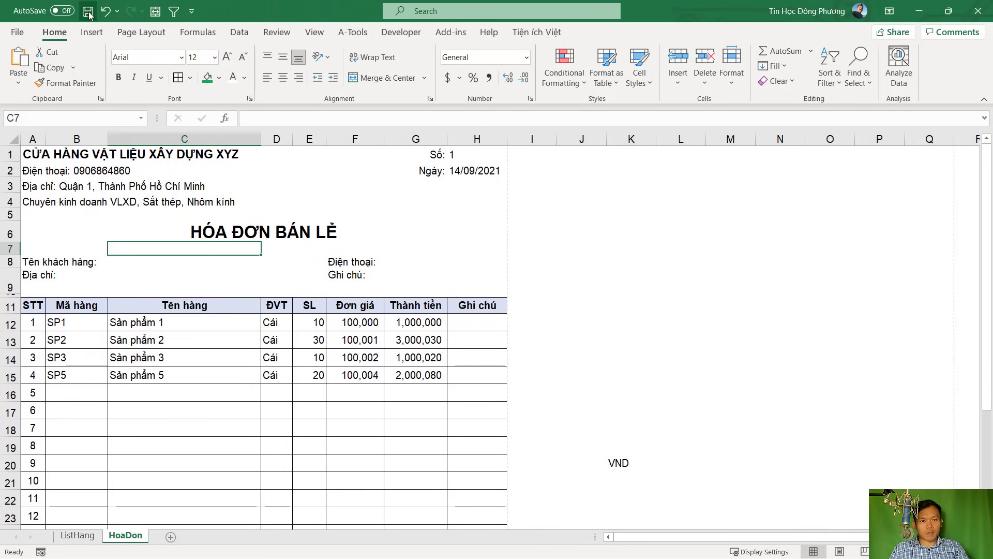
click(283, 377)
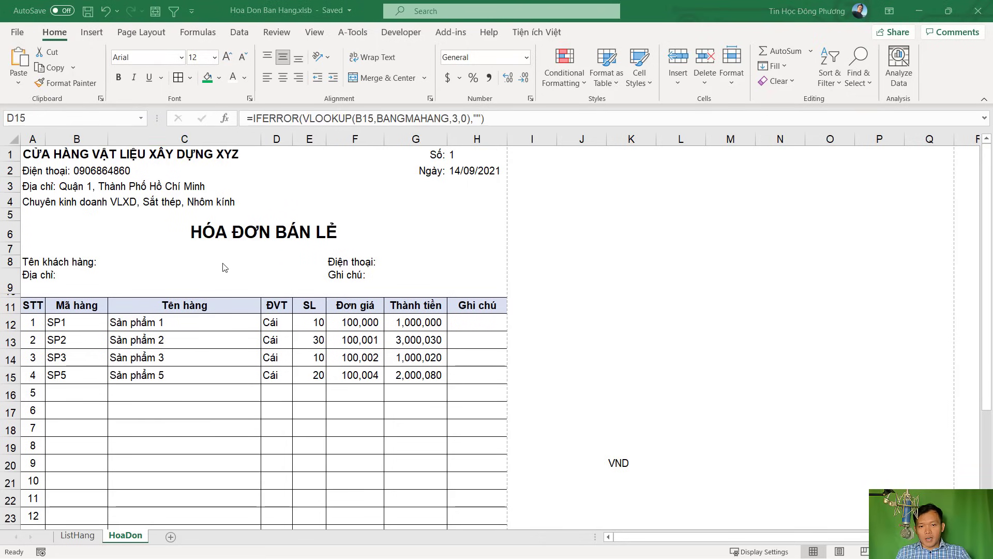
click(127, 261)
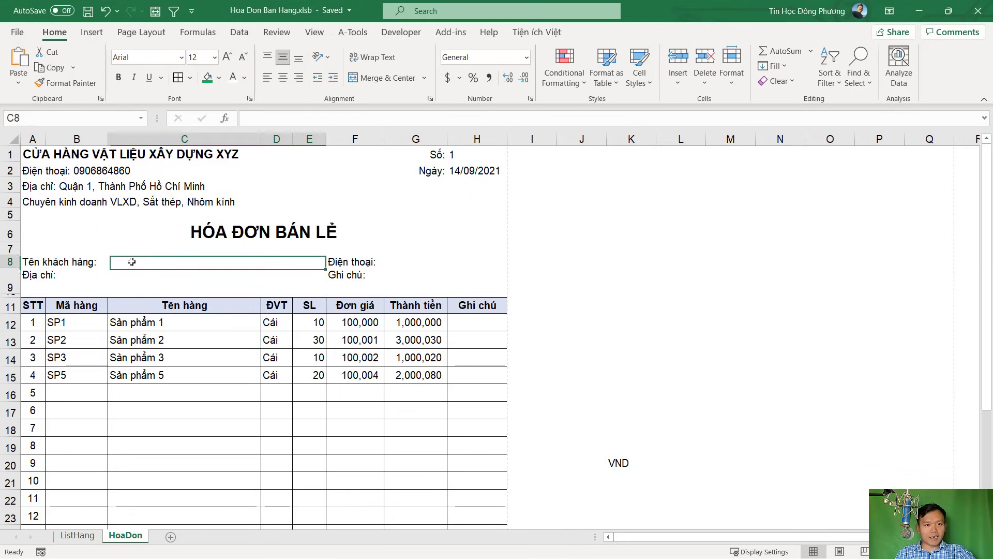
click(407, 262)
click(412, 284)
click(407, 262)
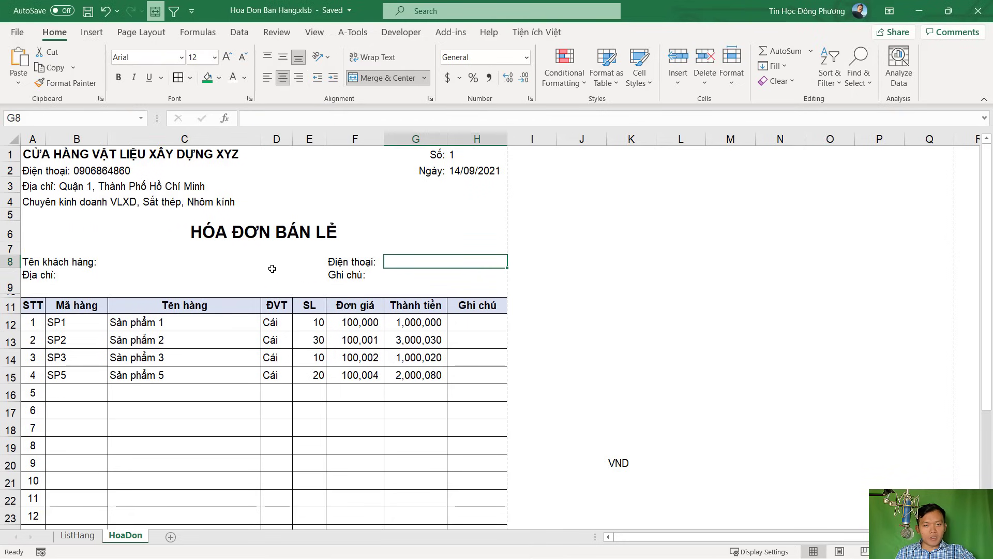
click(127, 263)
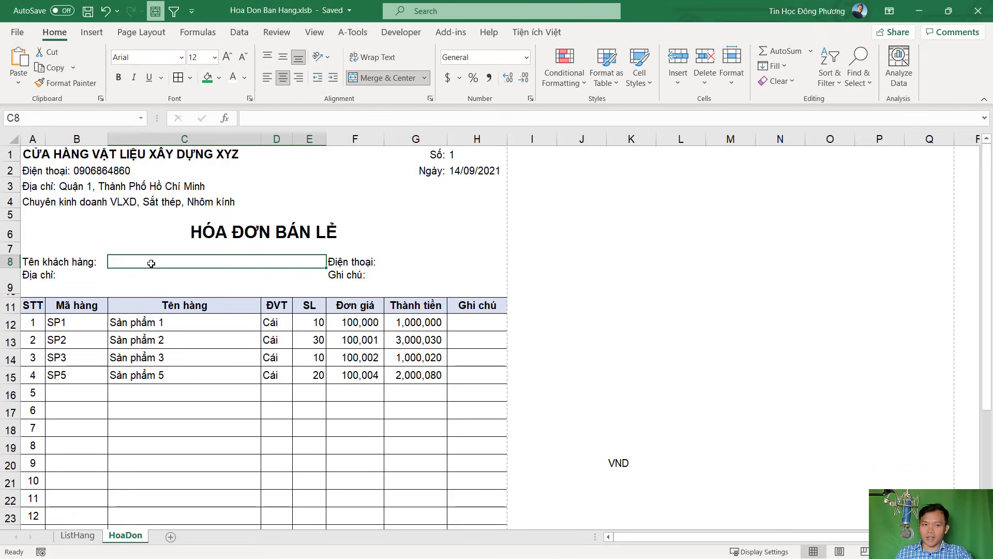
click(77, 537)
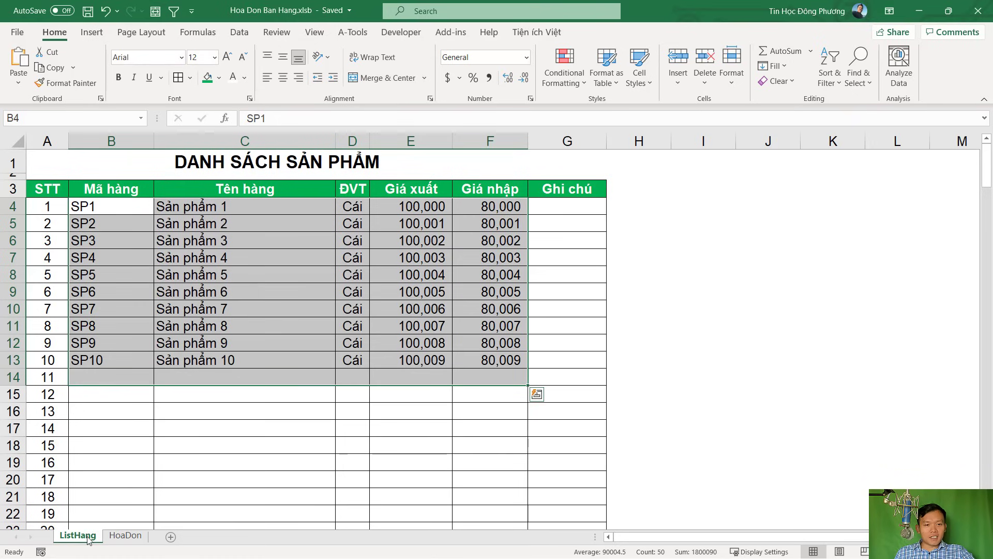
Copy the ListHang sheet and name the copy KhachHang
click(239, 413)
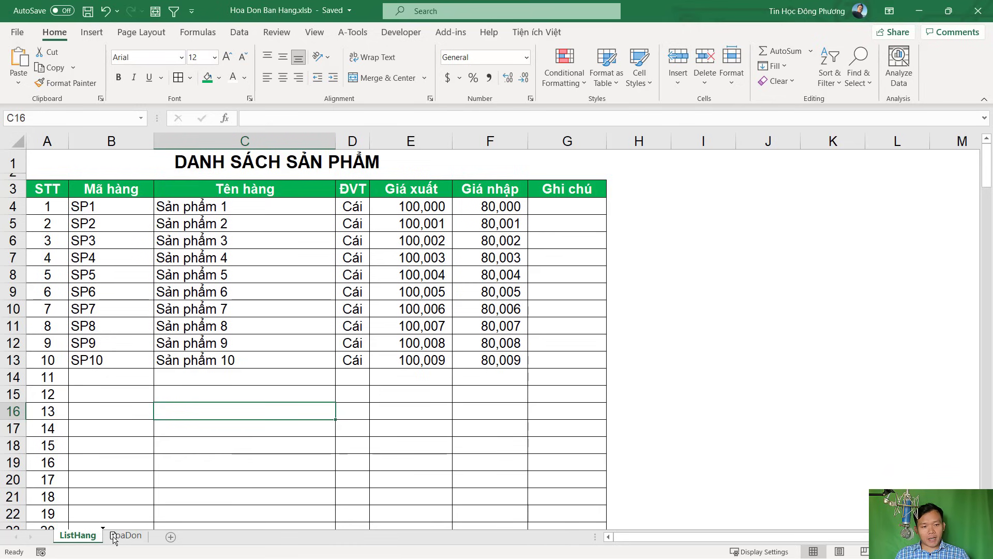
drag(113, 538, 113, 538)
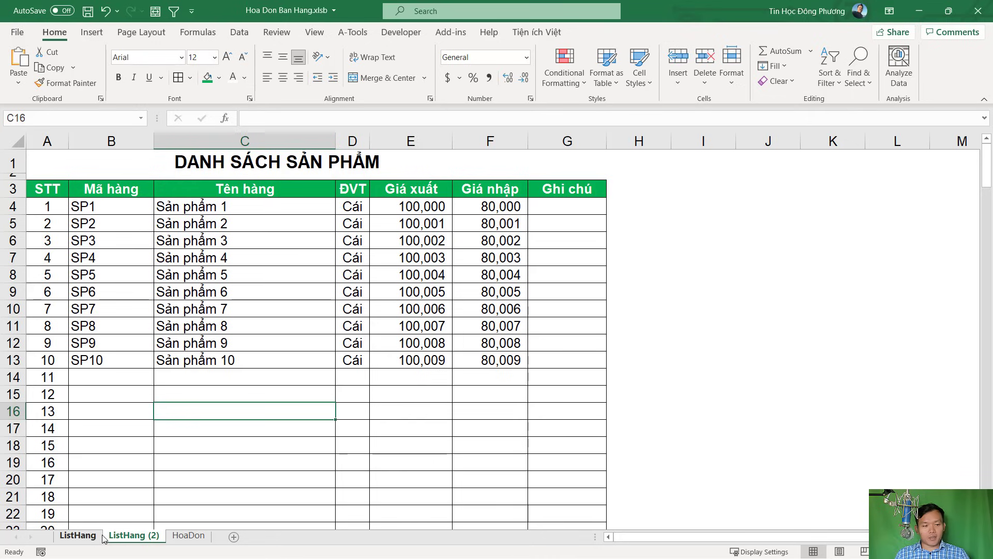
double_click(134, 536)
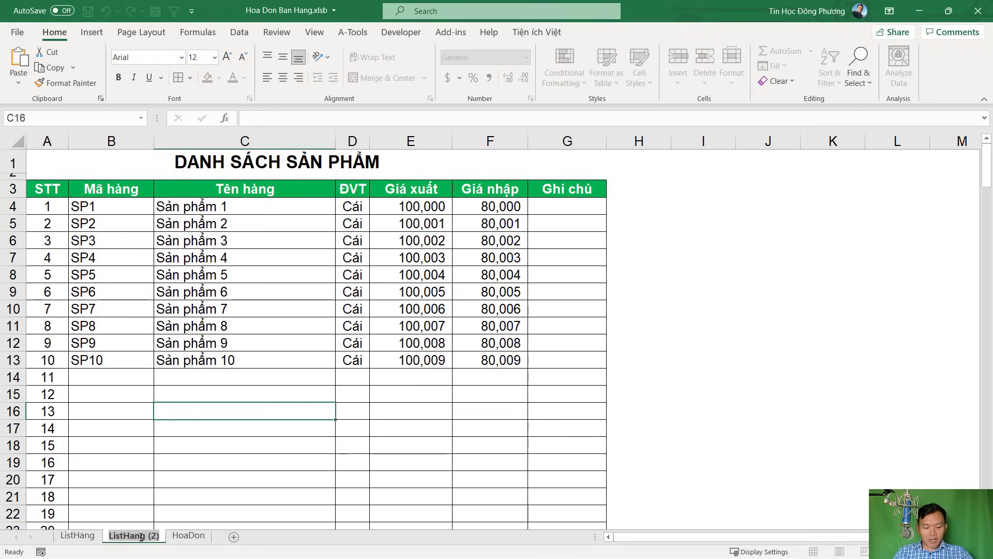
text(KhachHang)
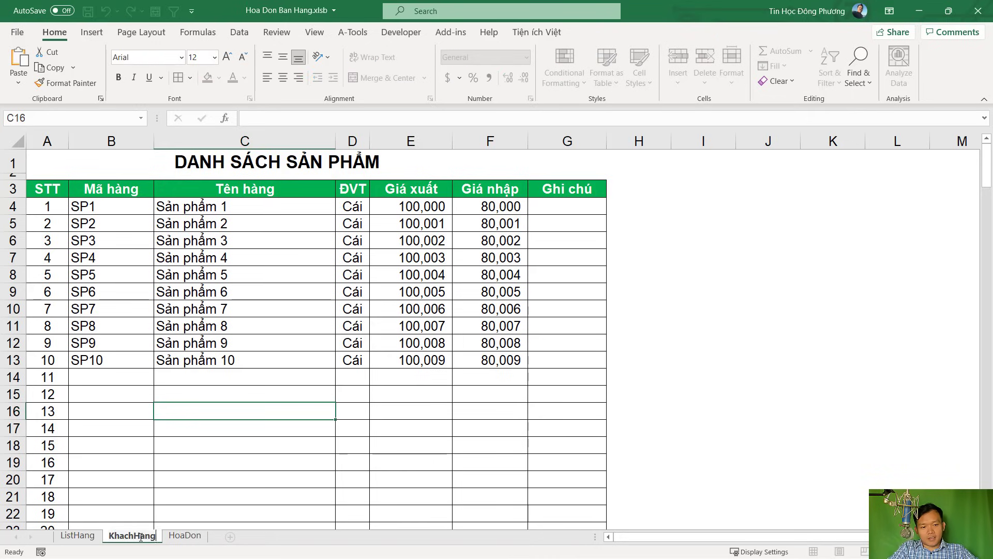
key(Return)
Change the KhachHang title in A1 to 'DANH SÁCH KHÁCH HÀNG'
click(280, 162)
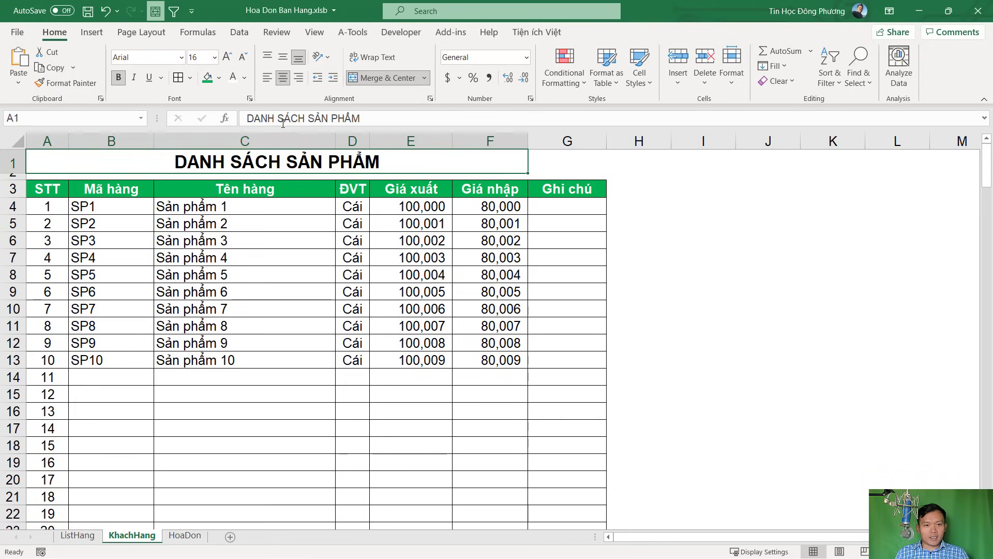
drag(309, 118, 362, 118)
text(kh)
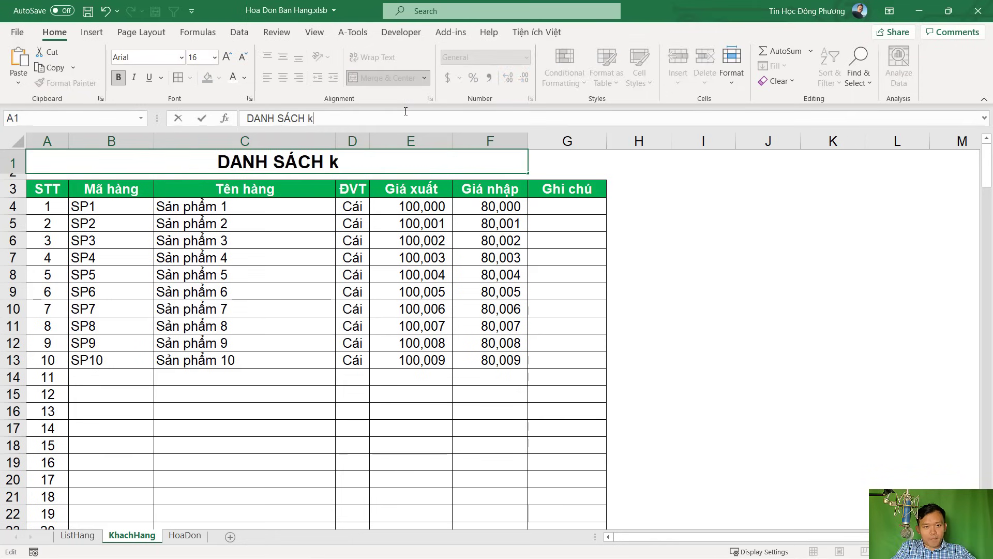
key(BackSpace)
key(BackSpace)
text(KHÁC)
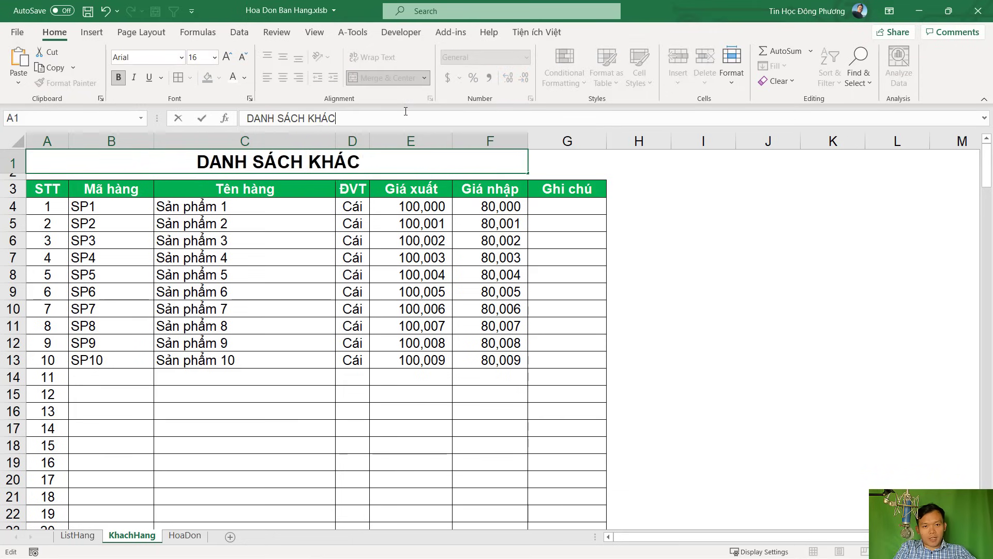
text(H HANGf)
key(Return)
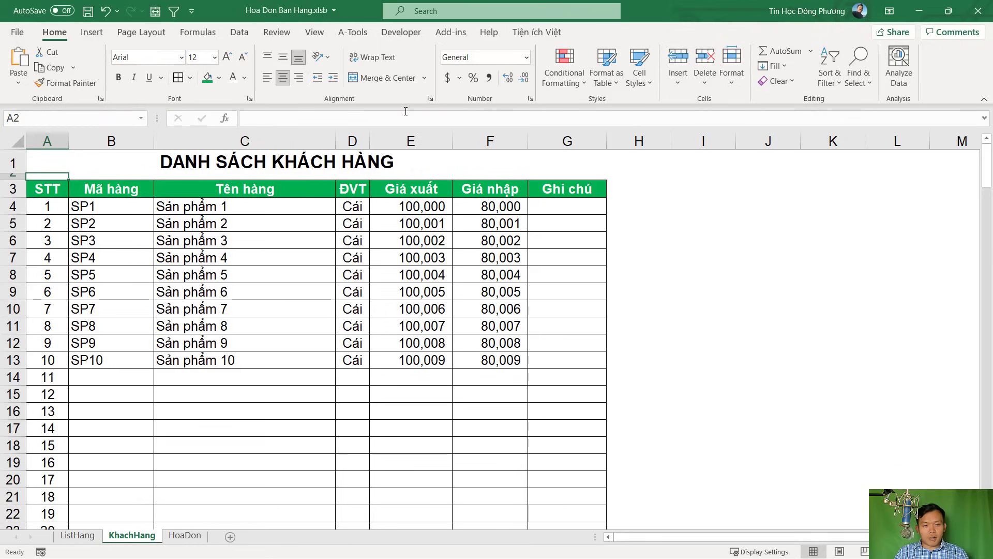
click(78, 535)
click(127, 535)
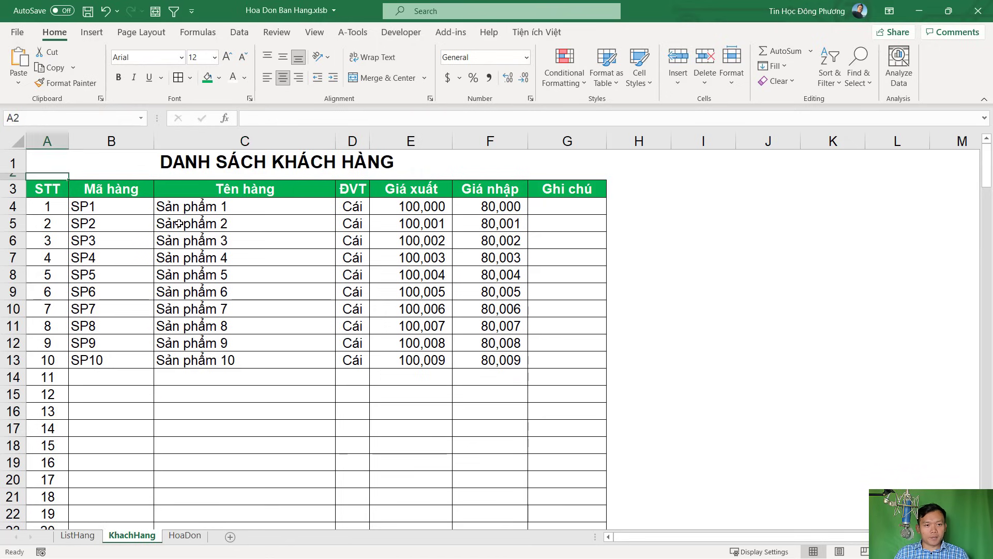
click(118, 187)
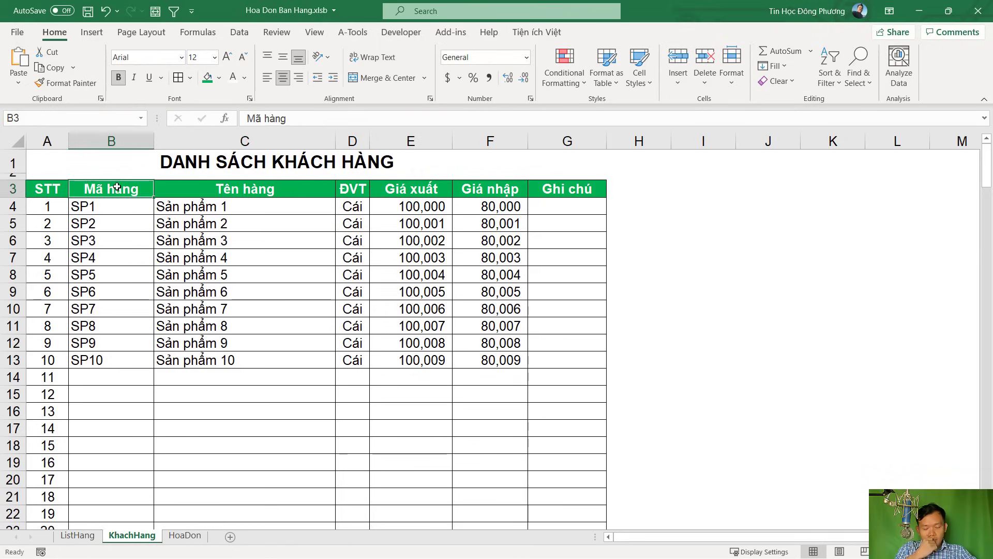
Delete the Mã hàng column (column B)
click(118, 140)
right_click(124, 139)
click(160, 266)
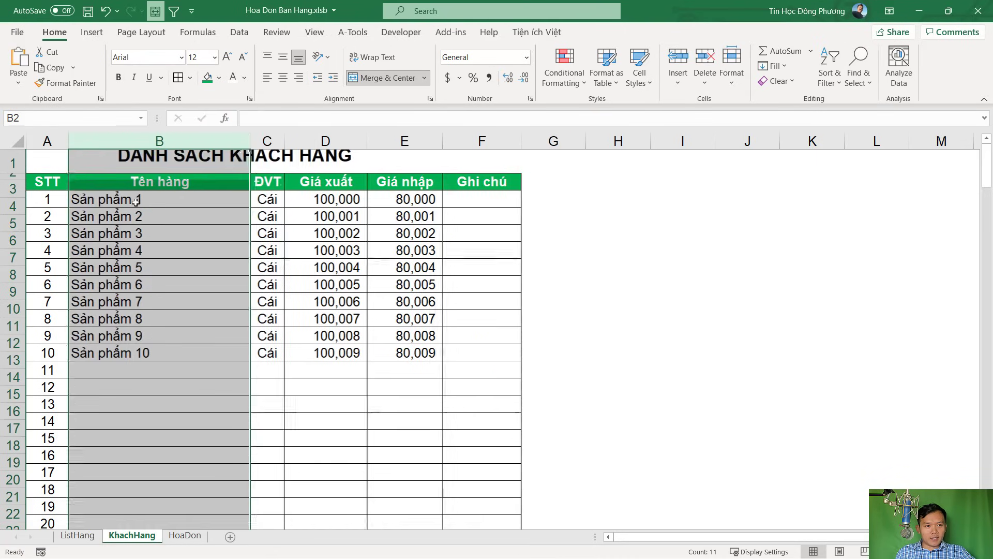
Rename headers B3, C3, D3 to Tên khách hàng, Điện thoại and Địa chỉ
click(133, 187)
text(TÊN)
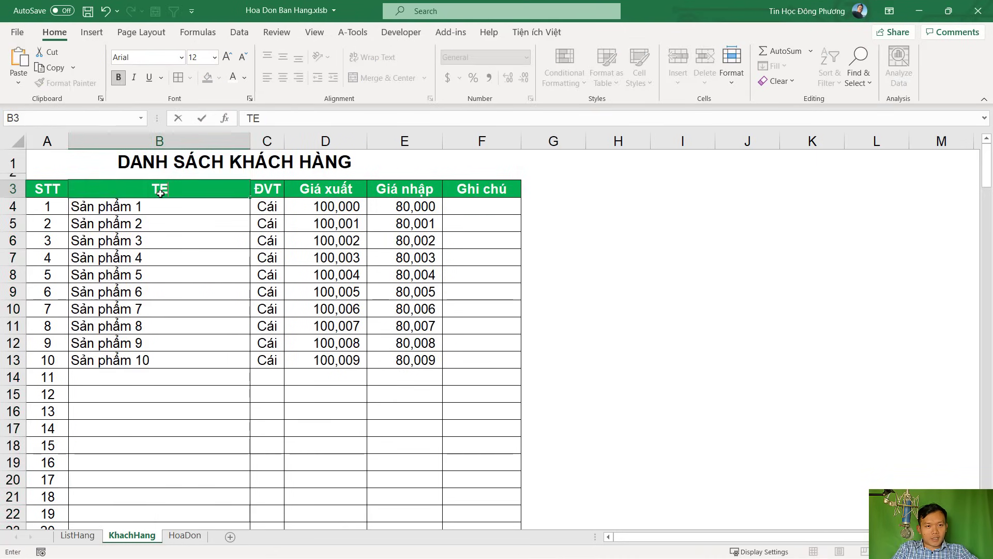
key(BackSpace)
key(BackSpace)
text(re)
key(BackSpace)
key(BackSpace)
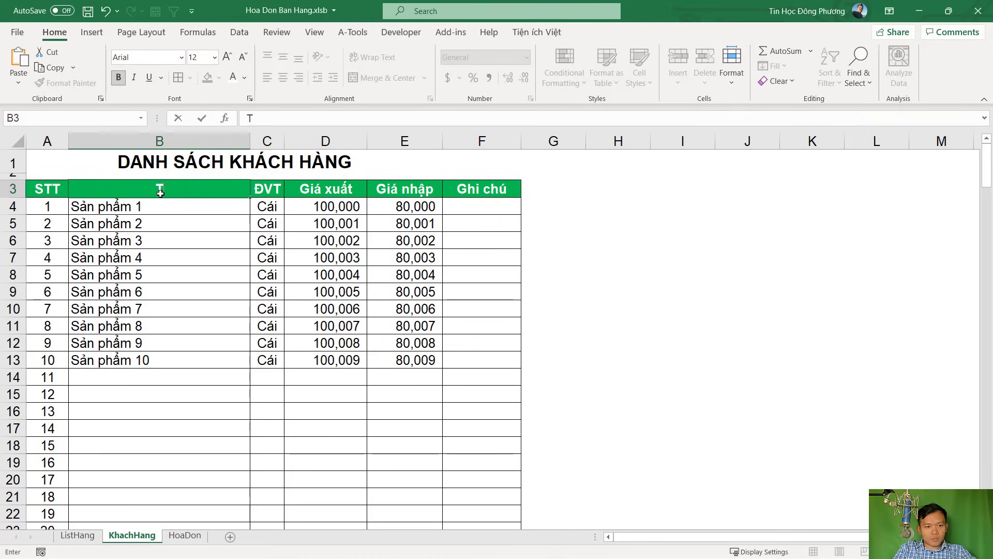
text(ên khách ha)
text(ng)
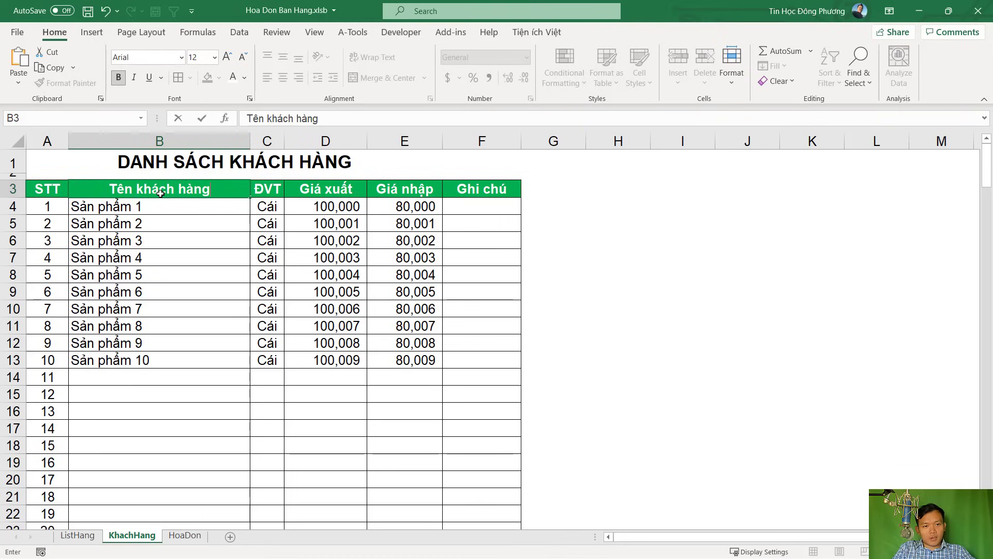
key(Tab)
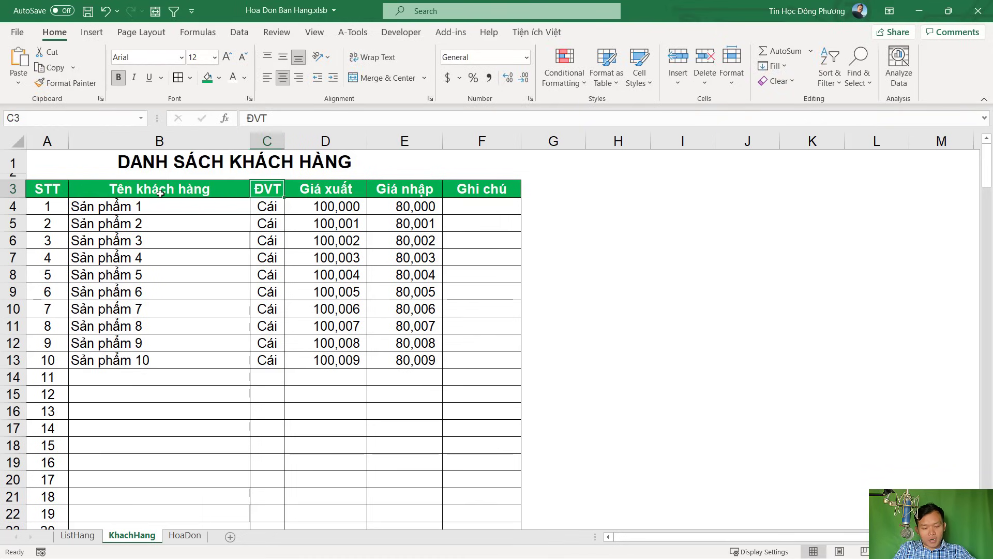
text(Đieện thoại)
key(Tab)
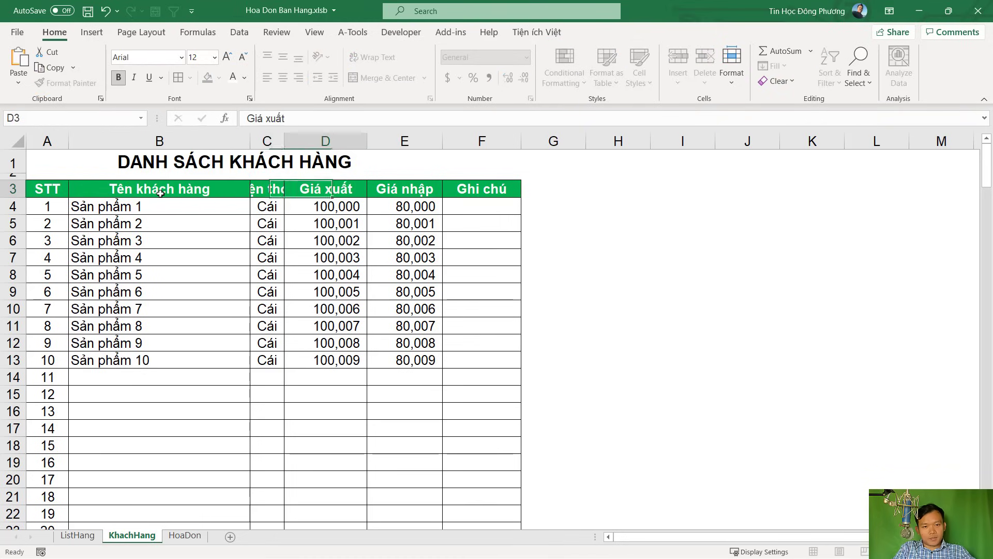
text(Địa chỉ)
key(Tab)
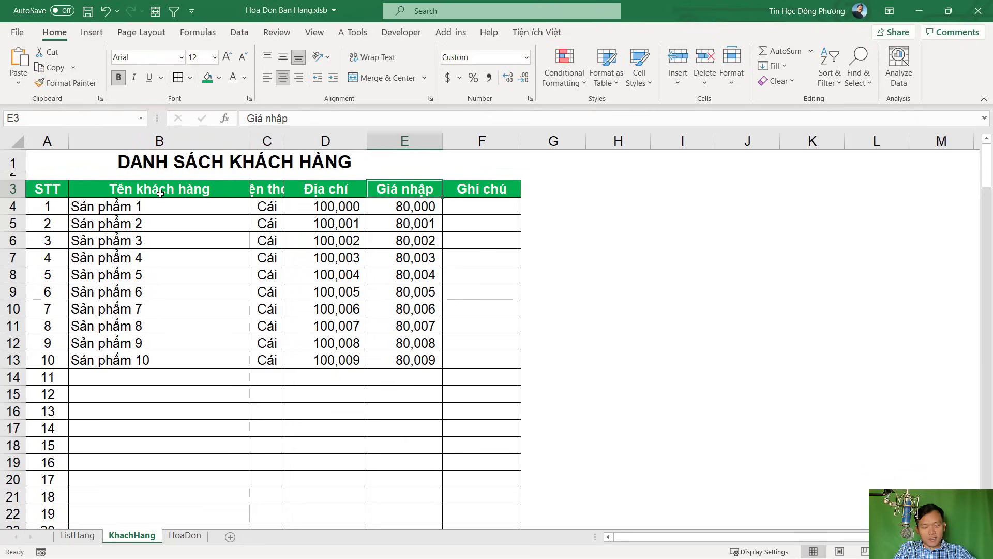
text(Gh)
key(Escape)
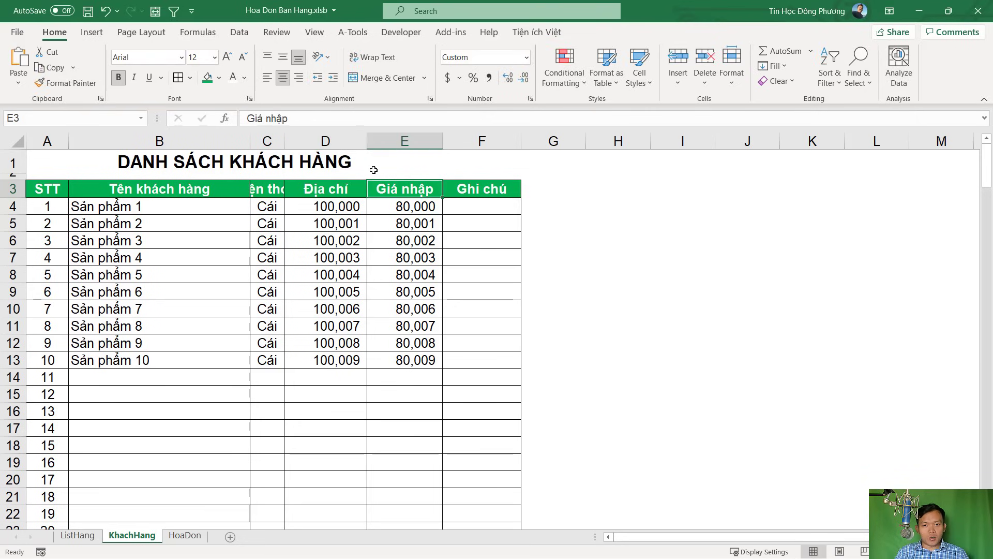
Delete the Giá nhập column and widen the Điện thoại and Địa chỉ columns
click(403, 141)
right_click(409, 143)
click(445, 271)
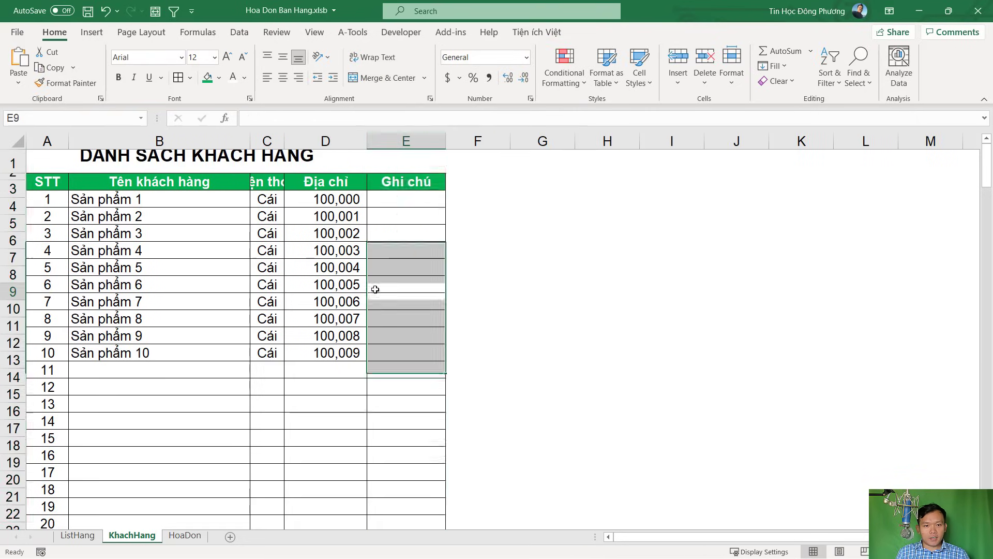
click(380, 292)
drag(284, 147, 369, 148)
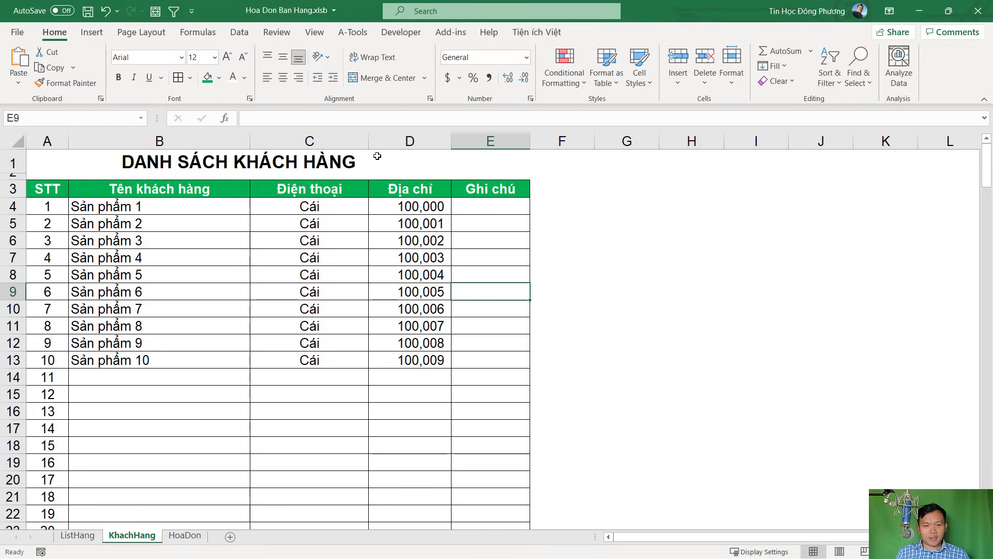
drag(452, 146, 501, 146)
Format the Điện thoại column as Text and enter the first phone number with its leading zero in C4
click(331, 191)
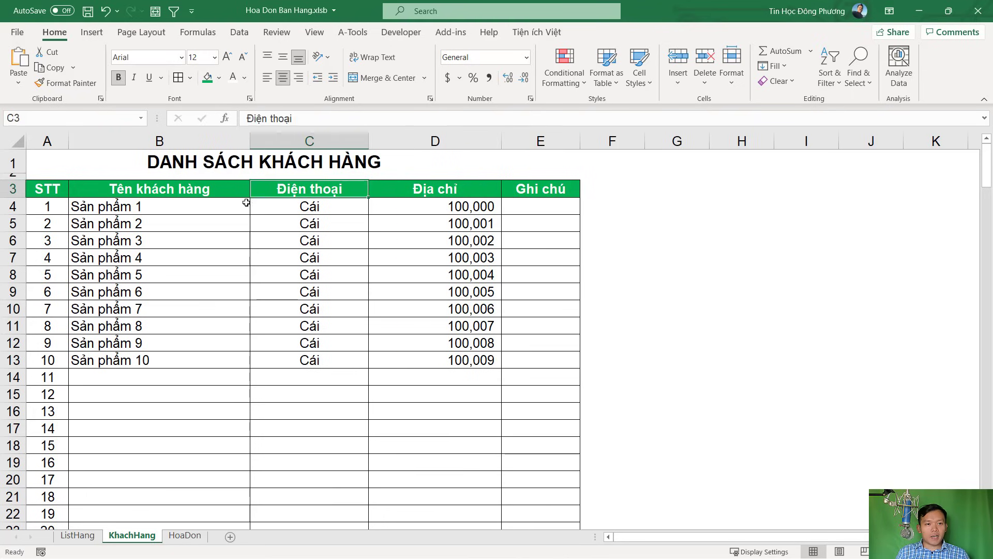
click(307, 205)
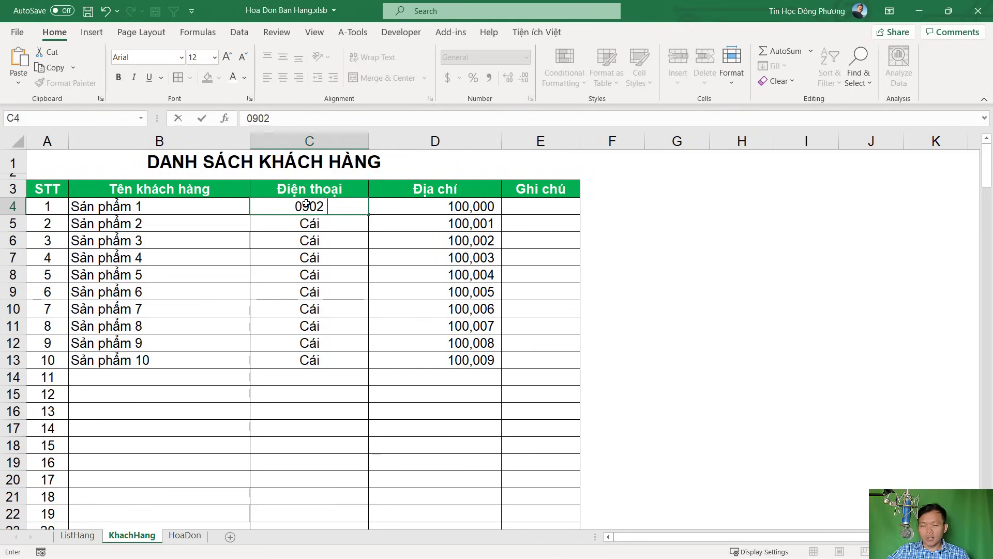
key(Return)
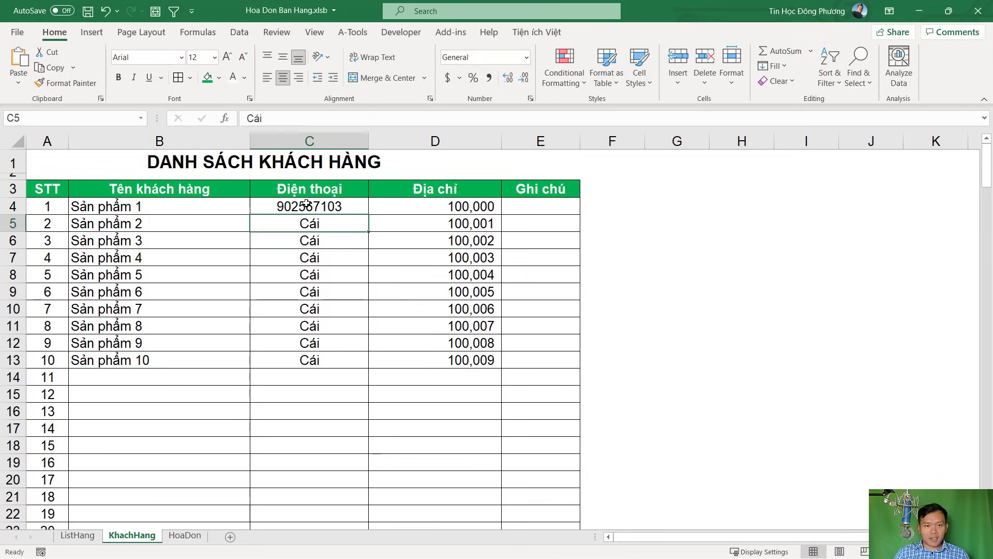
click(307, 204)
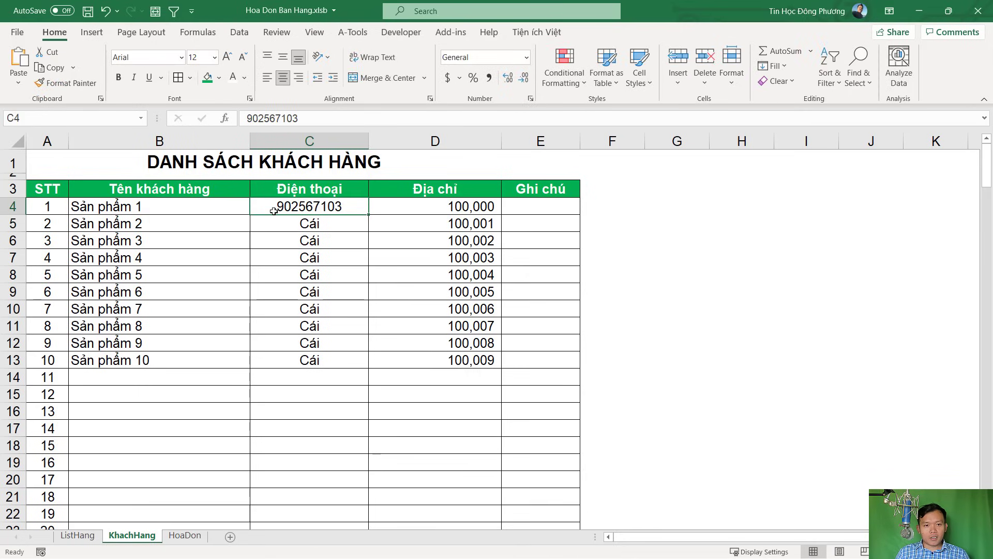
click(305, 142)
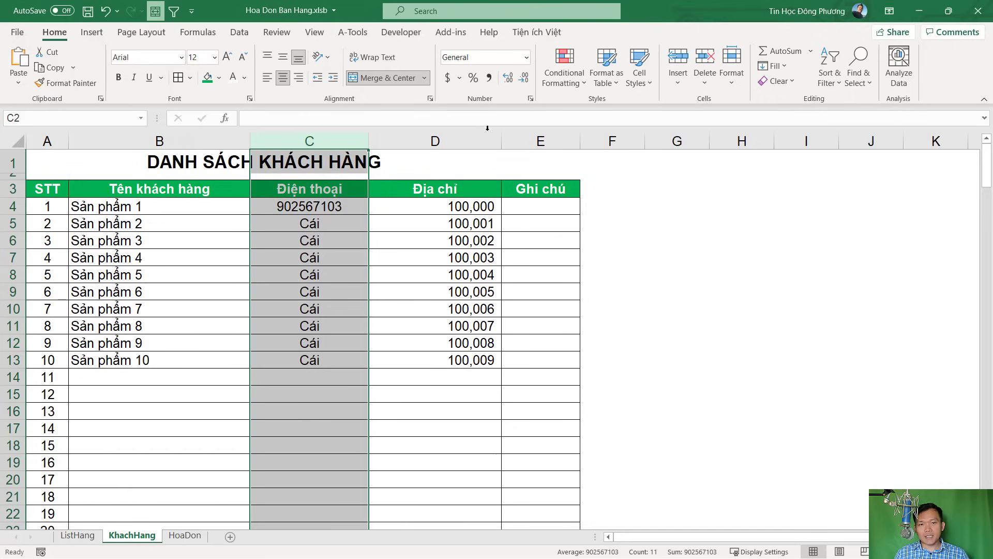
click(528, 57)
scroll(477, 356, down, 1)
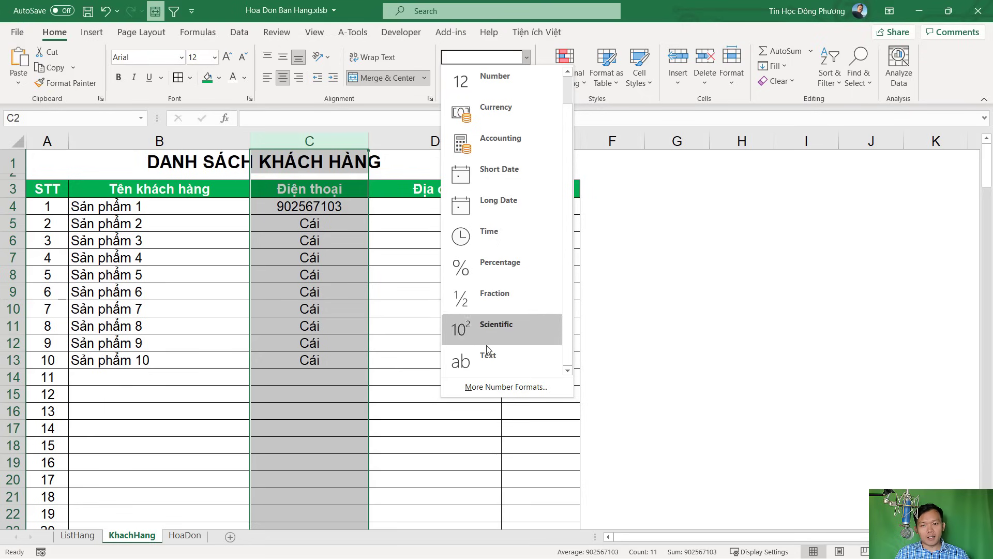
click(489, 358)
double_click(271, 204)
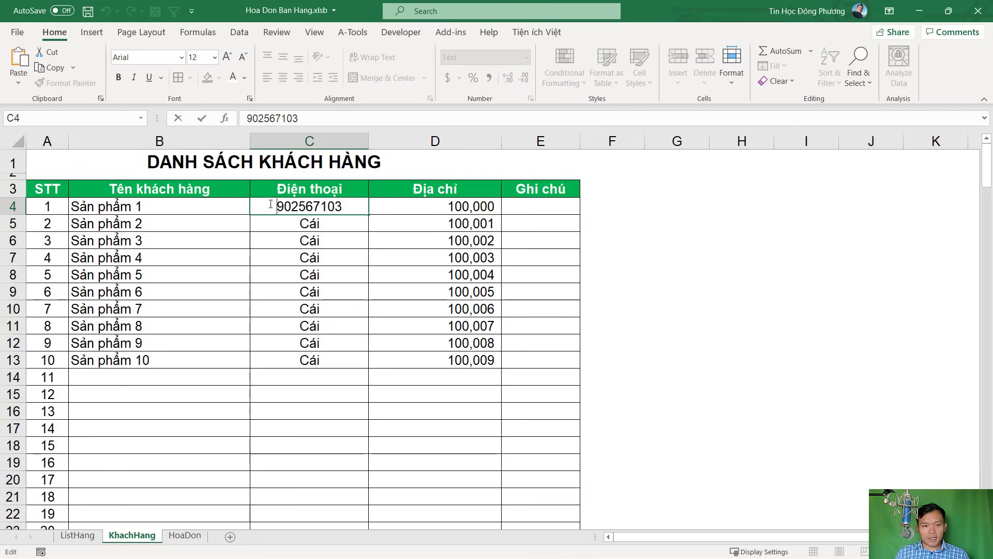
text(0)
key(Return)
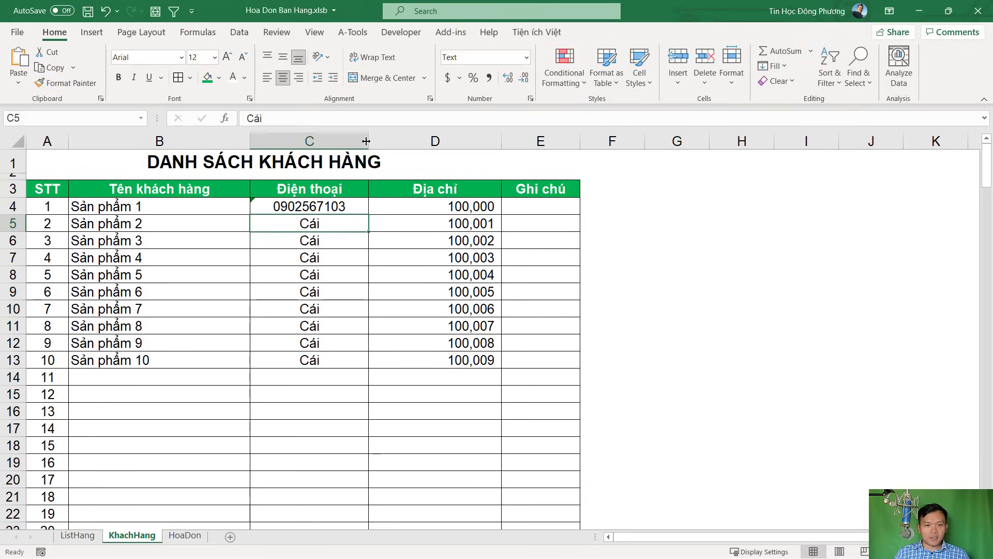
Fill the phone numbers from C4 down to row 13
drag(366, 141, 348, 141)
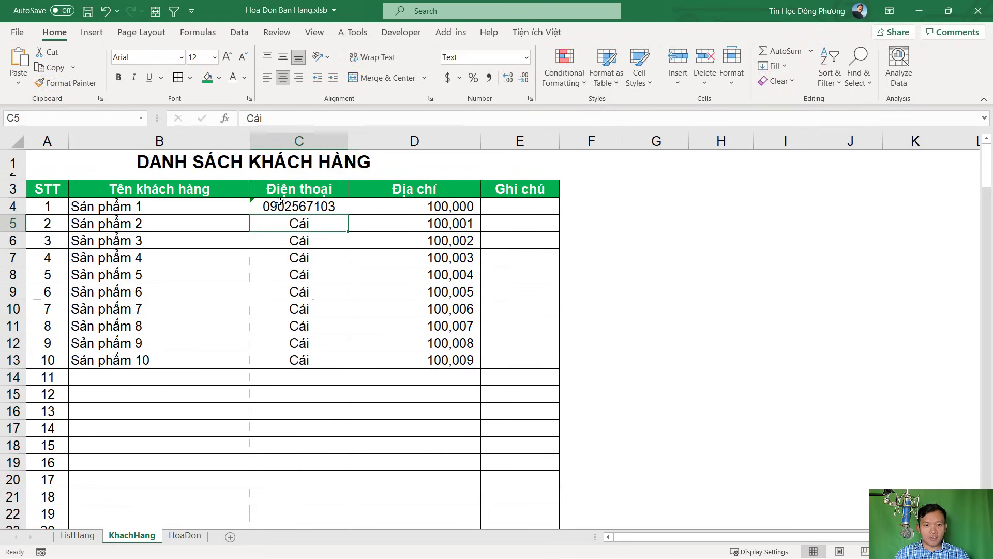
click(311, 206)
drag(348, 216, 333, 369)
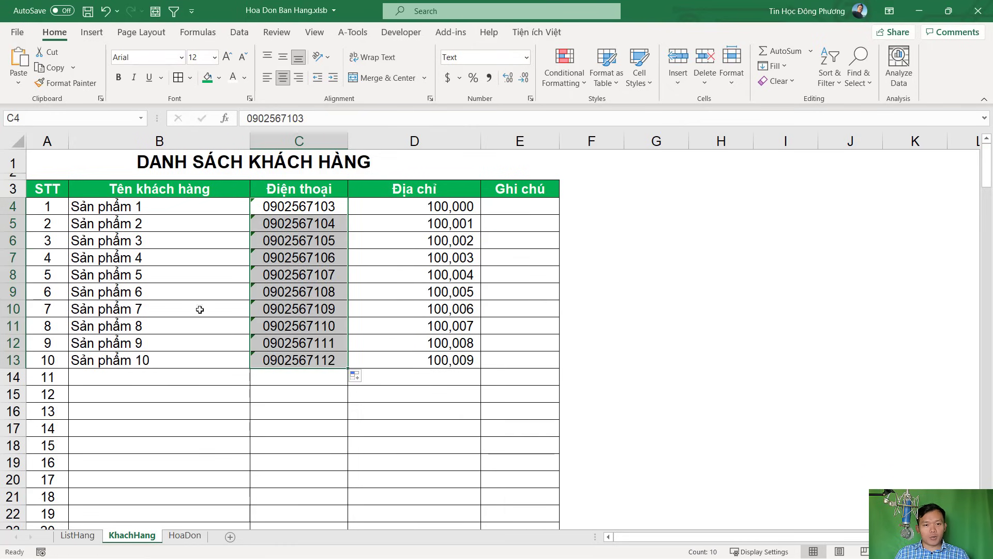
click(303, 271)
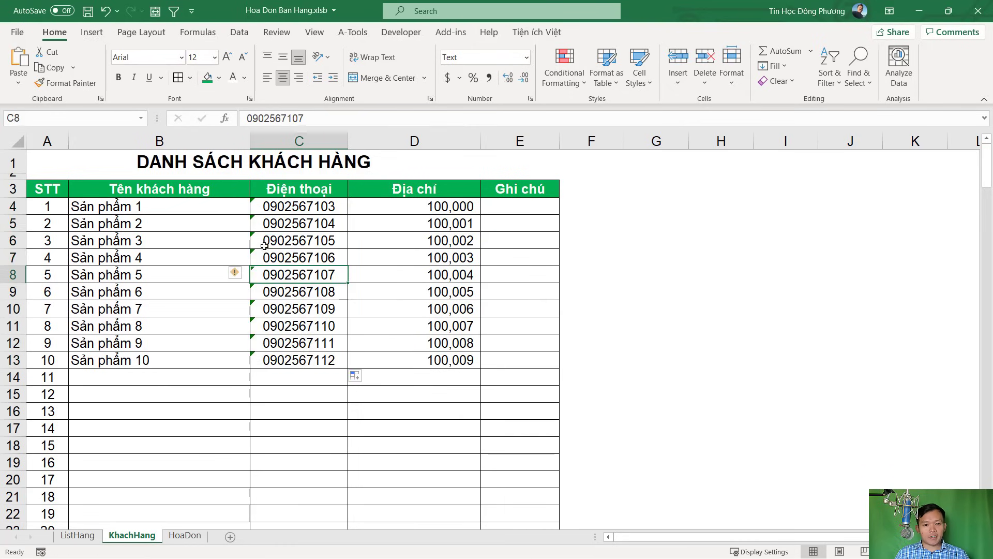
Enter Khách hàng 1 in B4 and fill names Khách hàng 1–10 down to row 13
click(308, 208)
click(206, 210)
text(Kha)
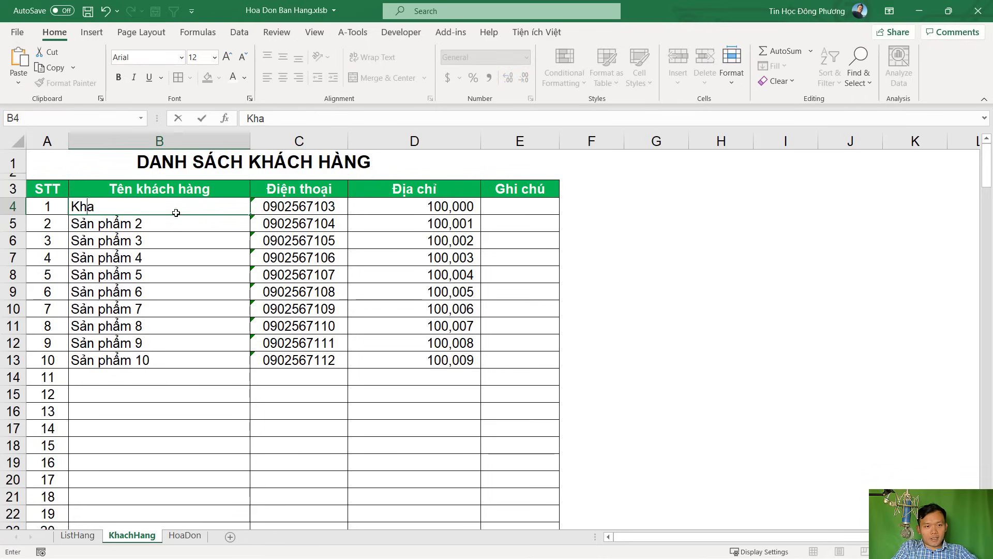
text(ch hàng 1)
key(Return)
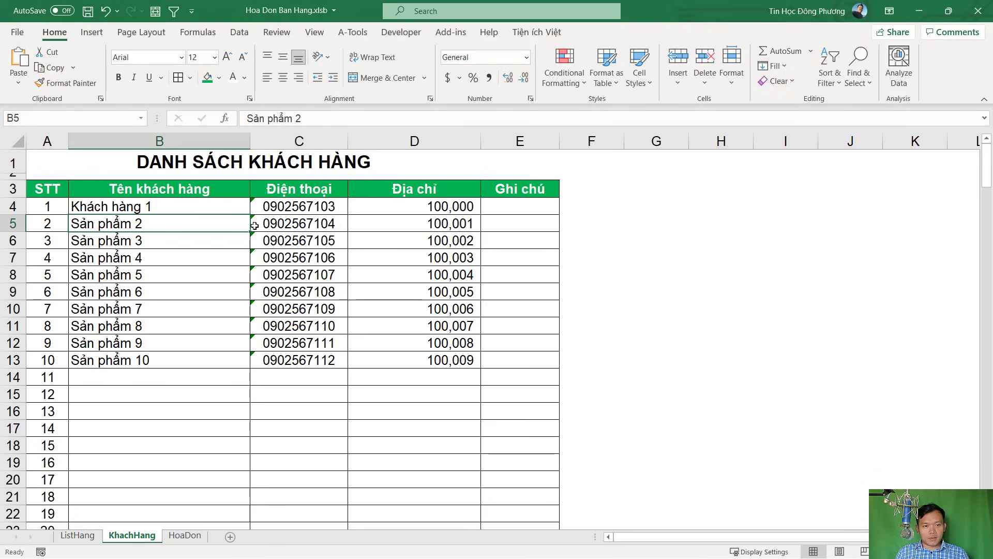
click(243, 206)
drag(250, 214, 229, 363)
drag(430, 206, 430, 206)
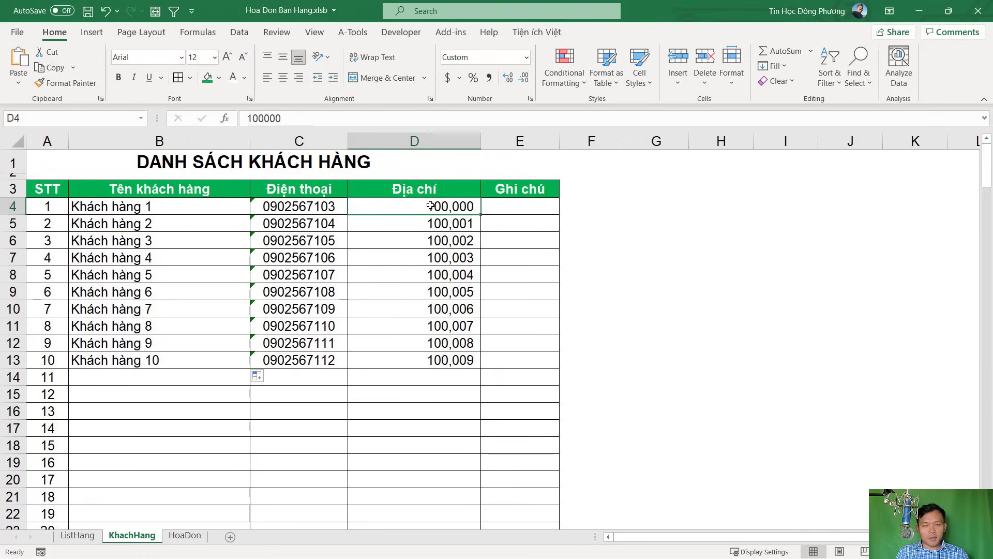
Enter Quận 1 in D4 and fill addresses Quận 1–10 down column D
text(Quận 1)
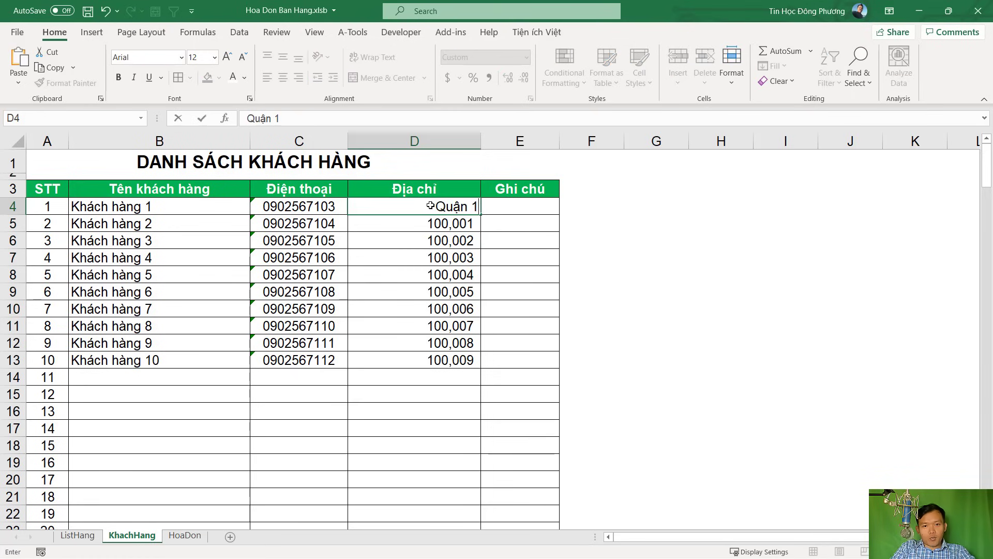
key(Return)
click(399, 206)
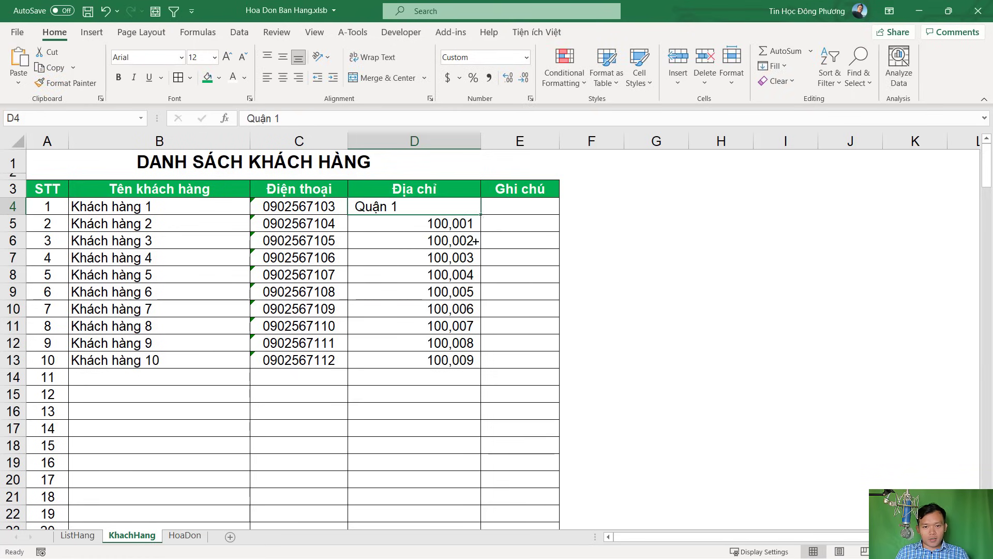
drag(477, 241, 450, 365)
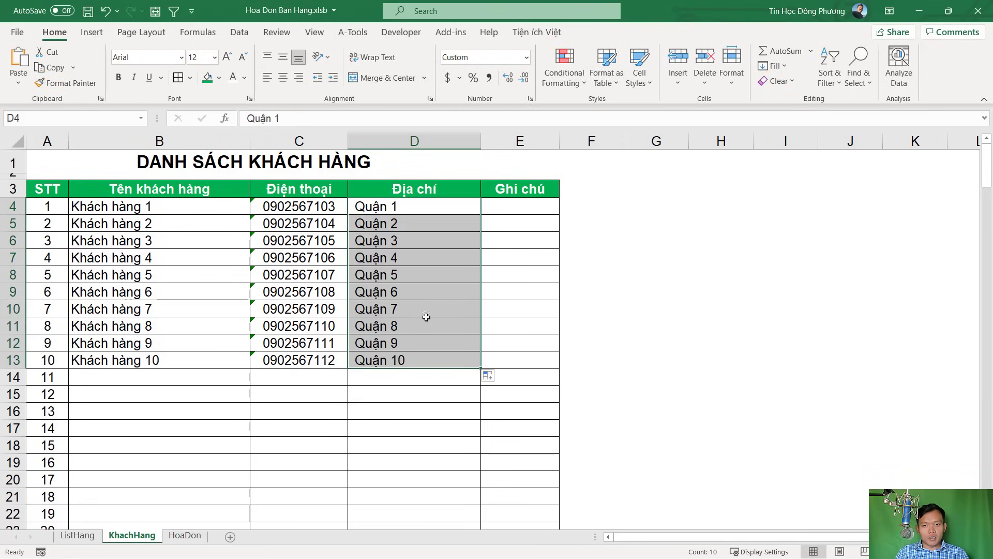
Enter 'Giao giờ hành chính 1' in E4 and fill numbered notes 1–10 down to row 13
drag(559, 148, 593, 148)
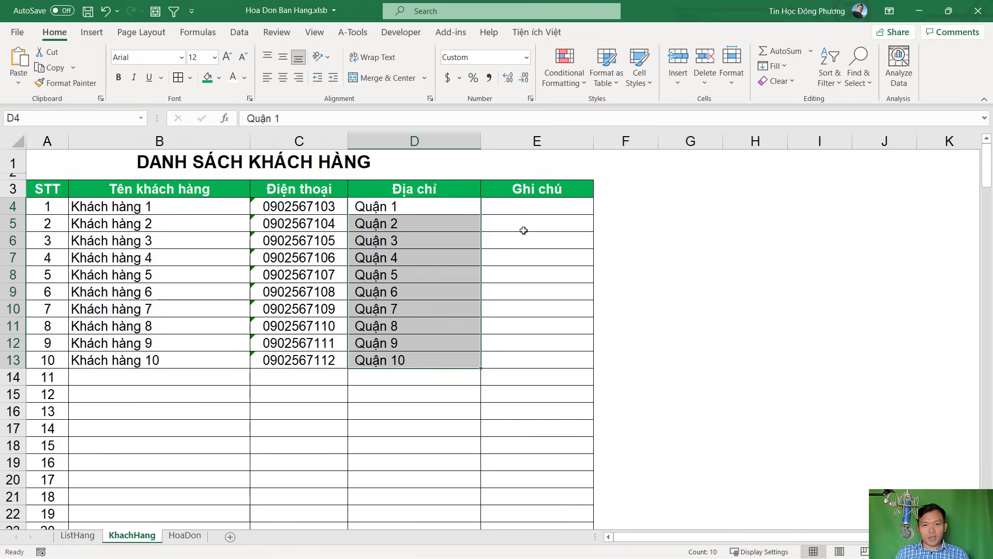
click(533, 209)
text(Giao gi)
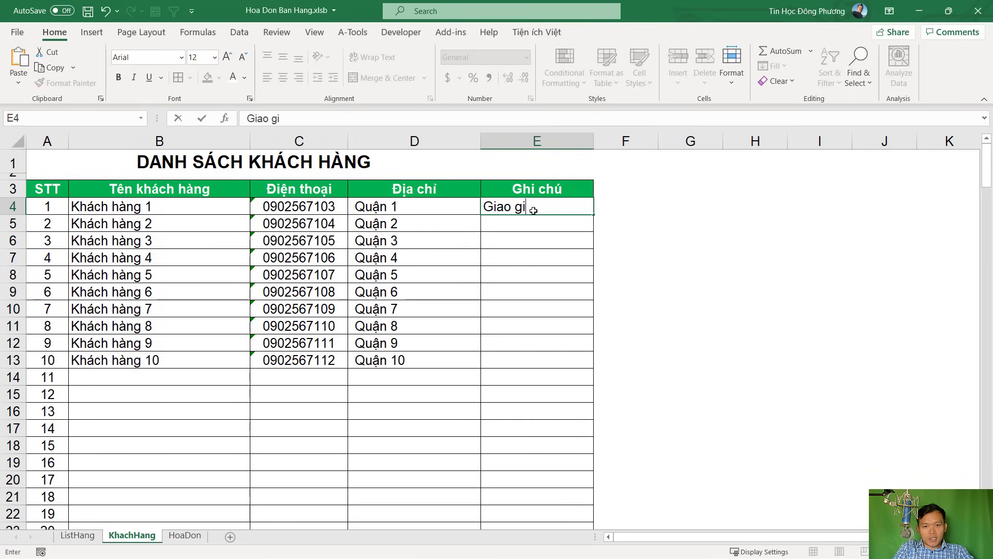
text(ờ hành chinhs)
key(Return)
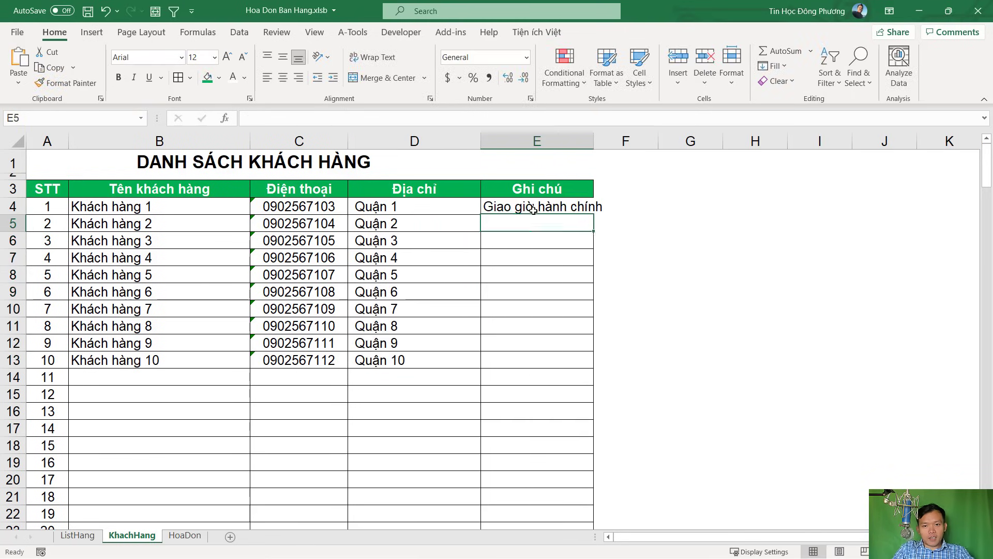
drag(596, 141, 620, 141)
click(615, 205)
double_click(615, 206)
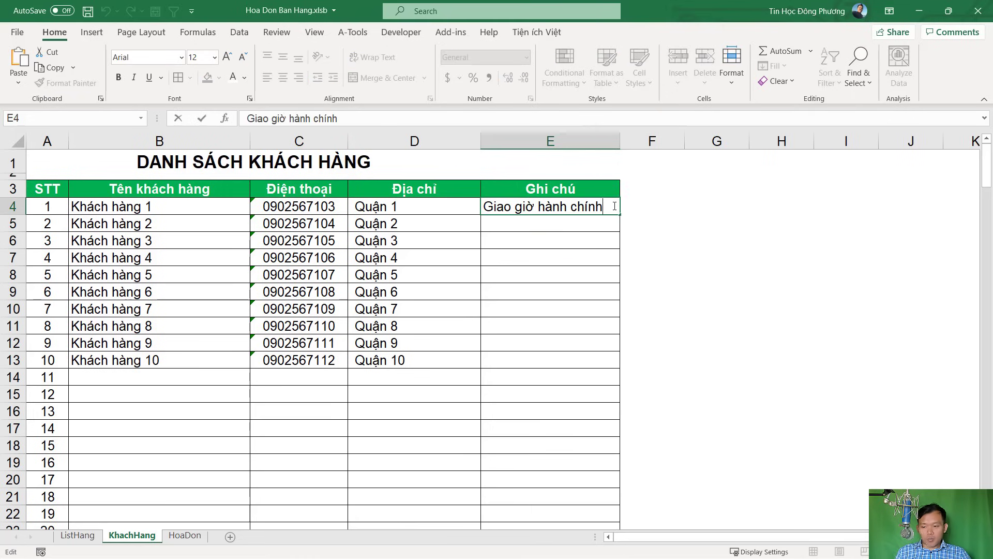
text(13)
key(BackSpace)
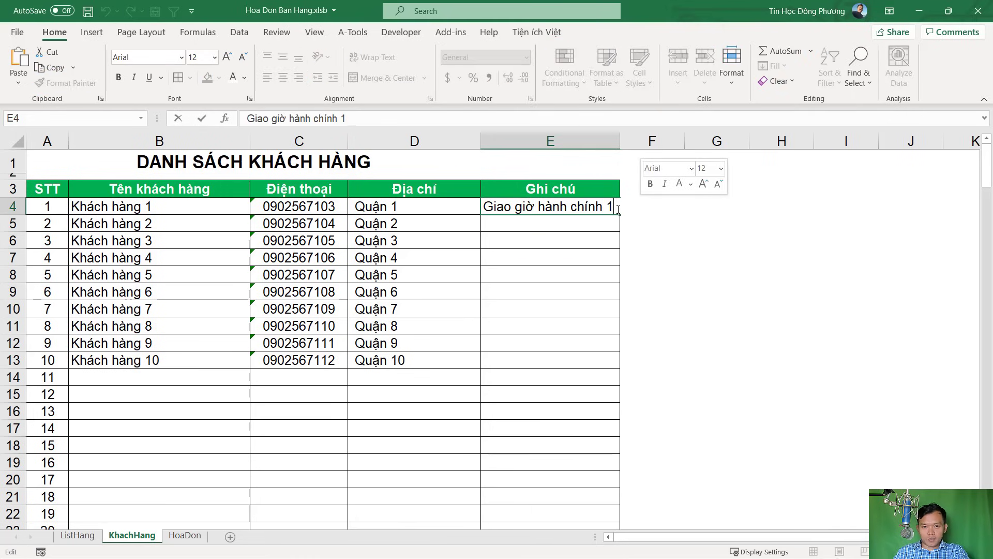
key(Return)
click(601, 207)
drag(620, 214, 591, 367)
Save the workbook and widen column E to fit the longest note
key(ctrl+s)
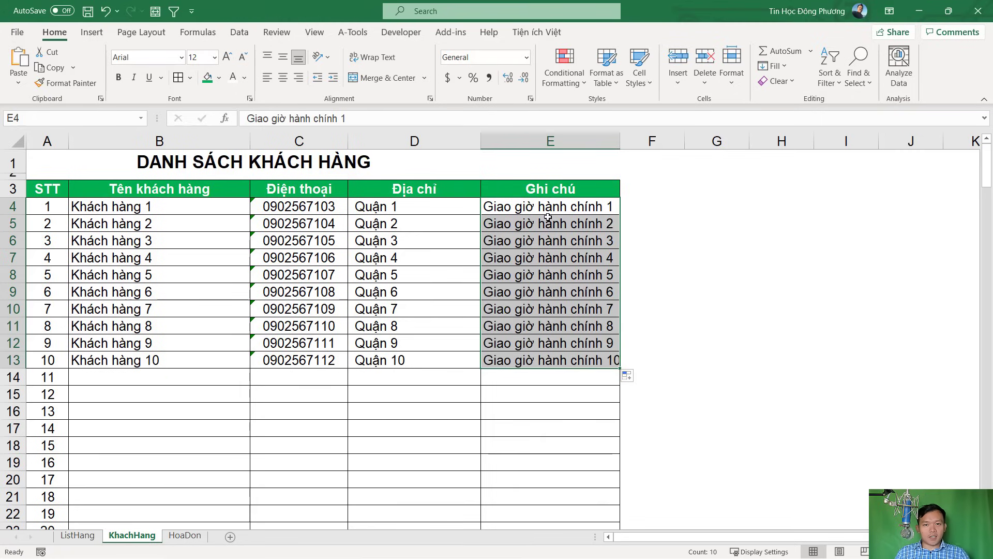
drag(621, 143, 629, 150)
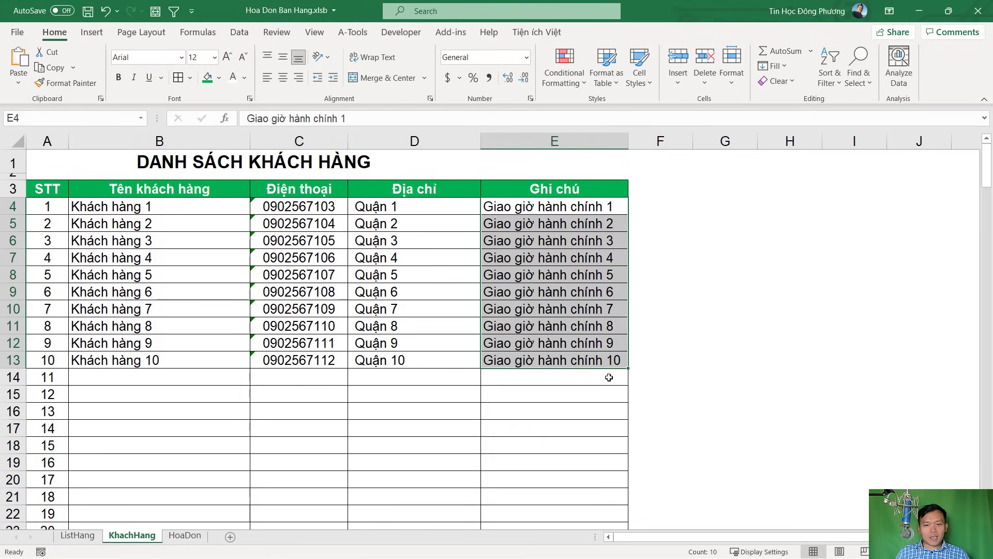
click(591, 383)
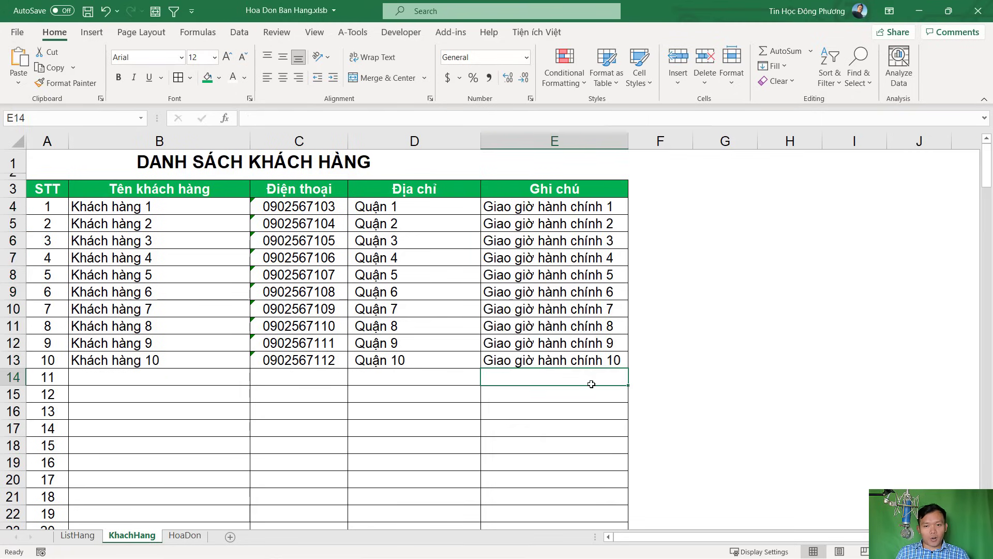
click(185, 536)
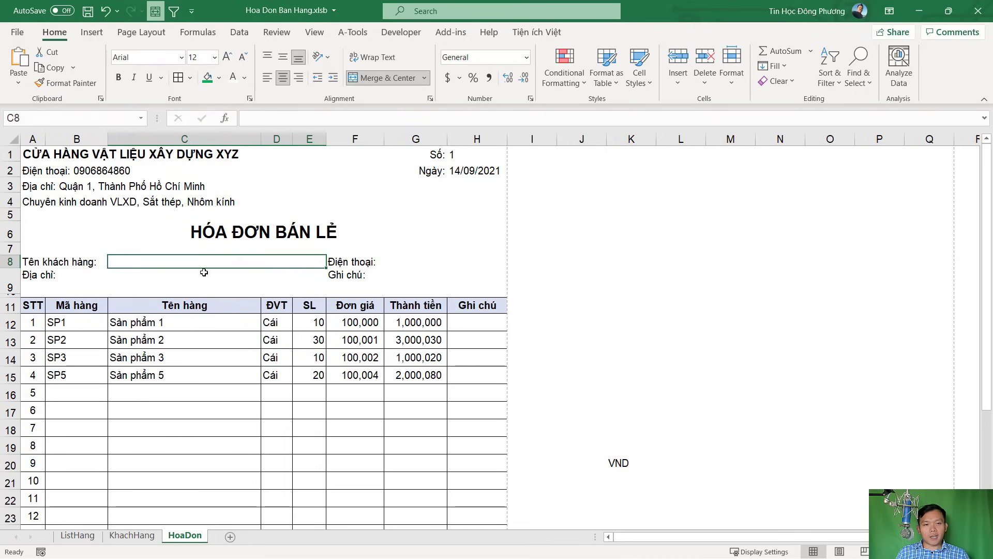
click(416, 260)
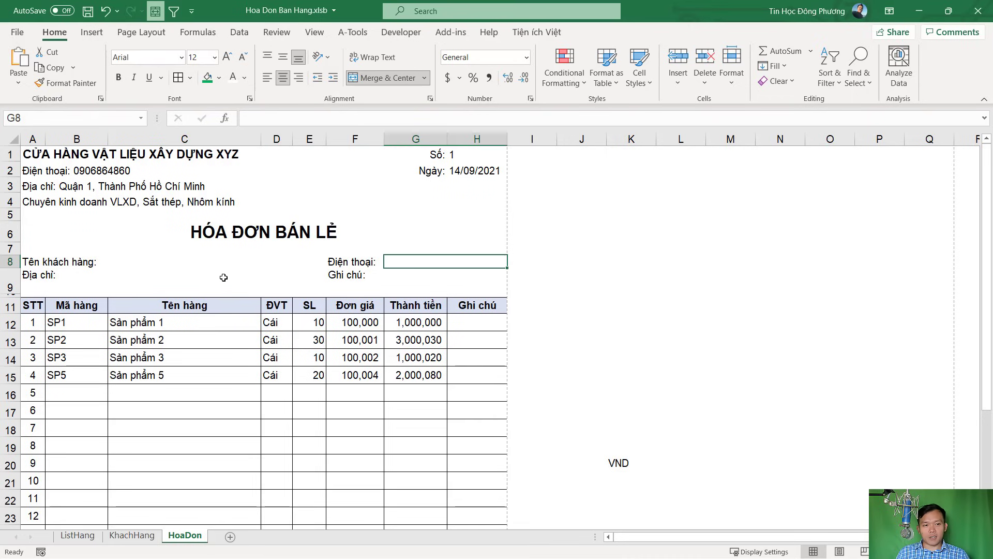
click(170, 286)
click(399, 287)
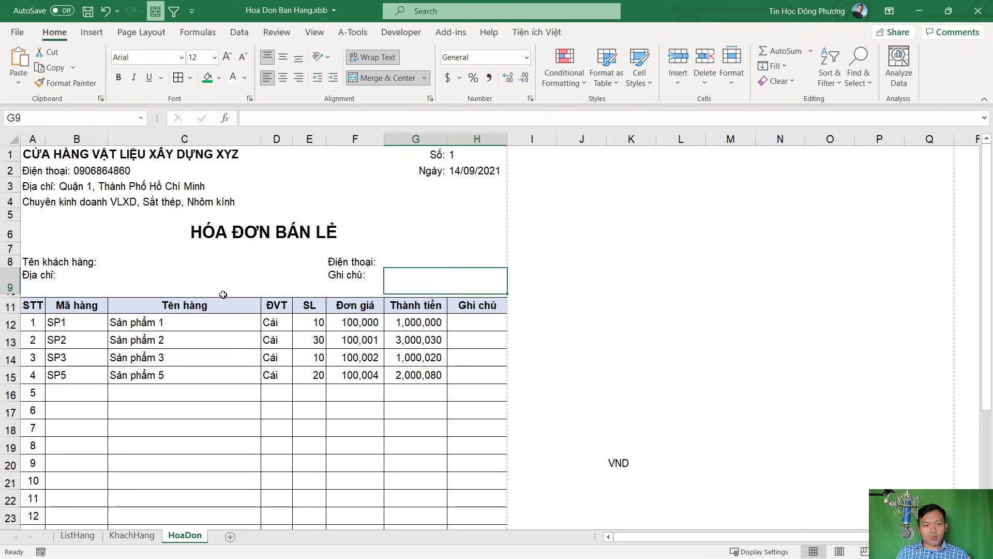
click(132, 535)
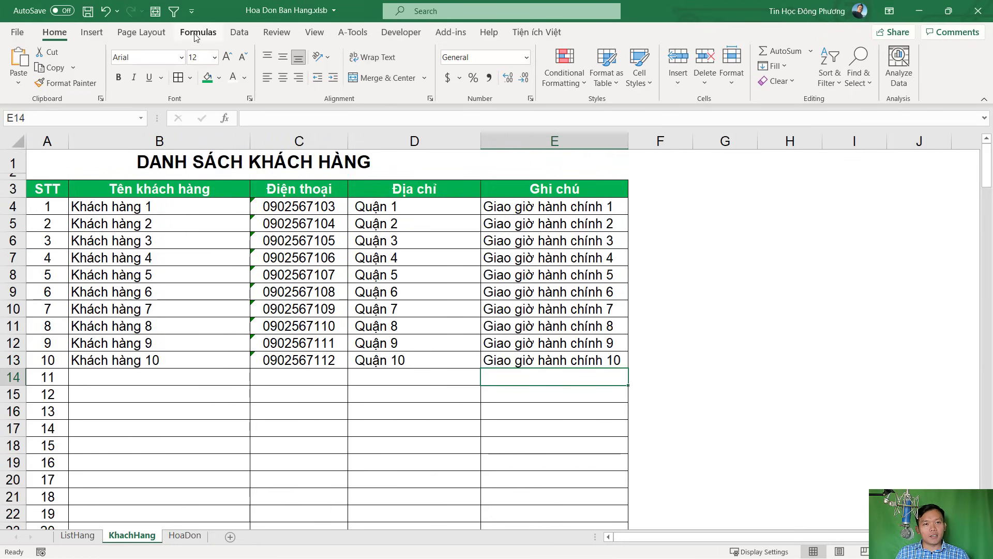
Show the Formulas ribbon and compare the customer table with the ListHang product table B4:G14
click(200, 32)
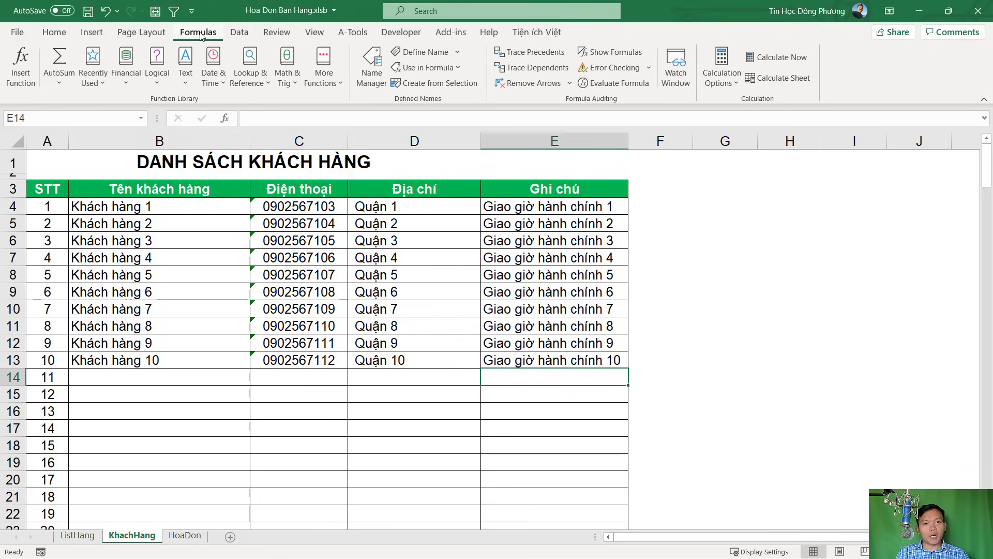
drag(110, 210, 568, 377)
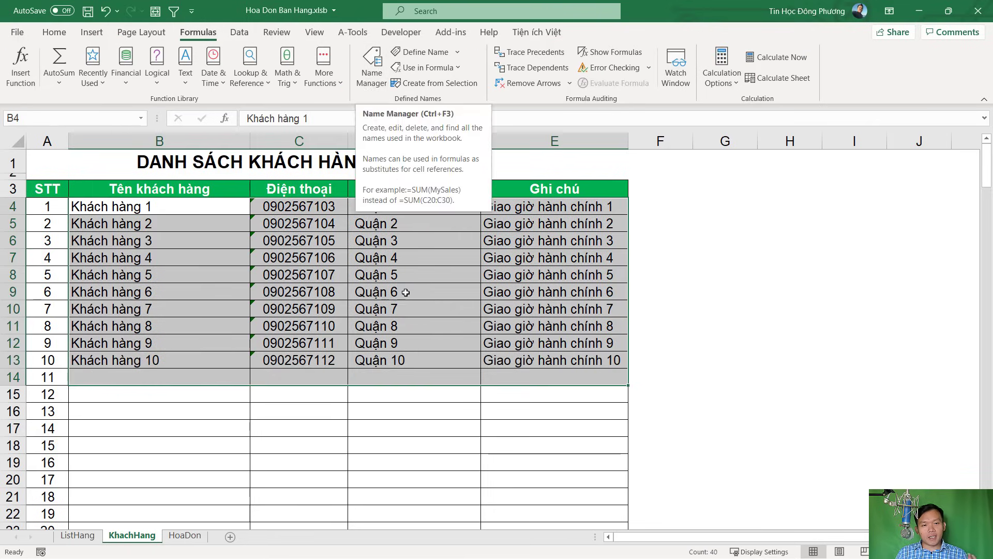
click(450, 291)
click(77, 536)
drag(111, 208, 580, 373)
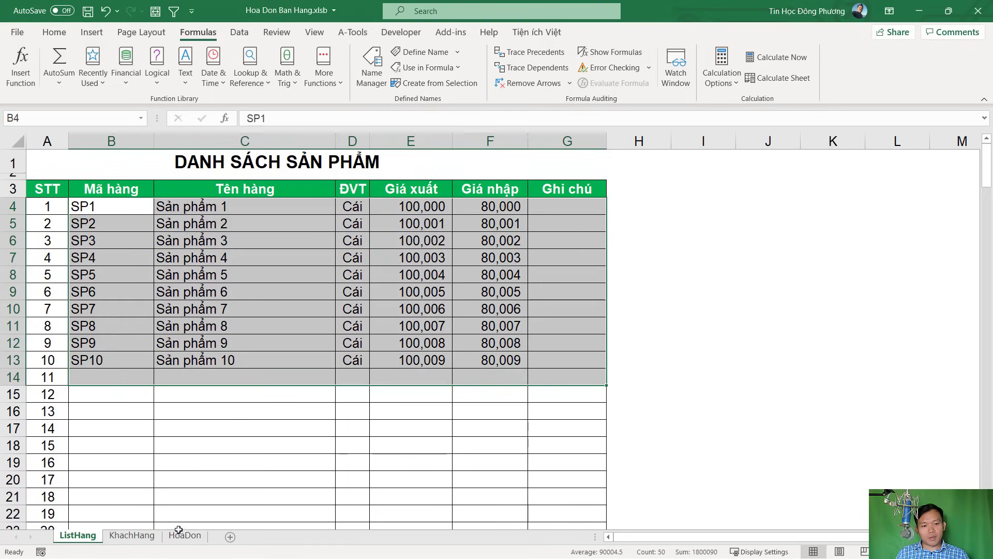
click(129, 536)
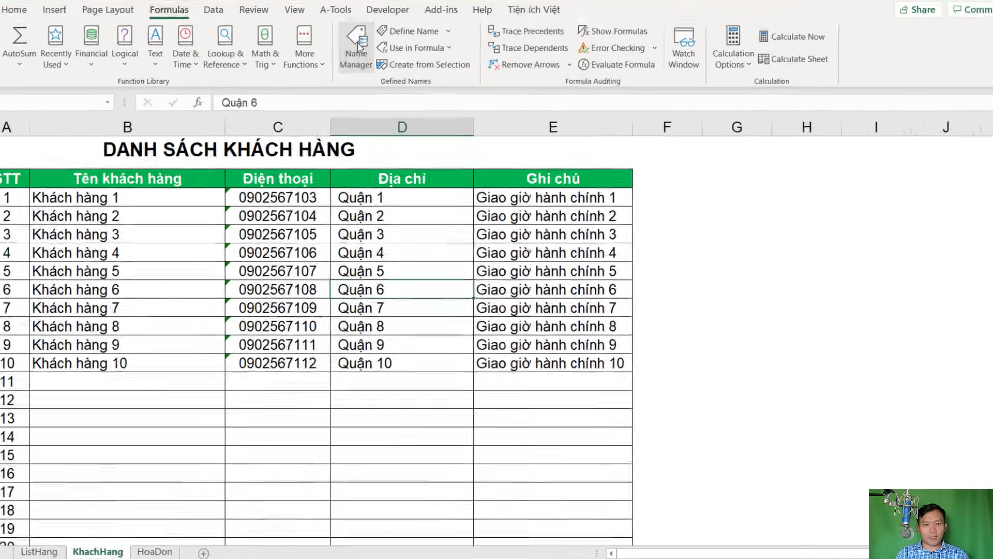
In Name Manager, select the KhachHang-scoped BANGMAHANG name
click(358, 45)
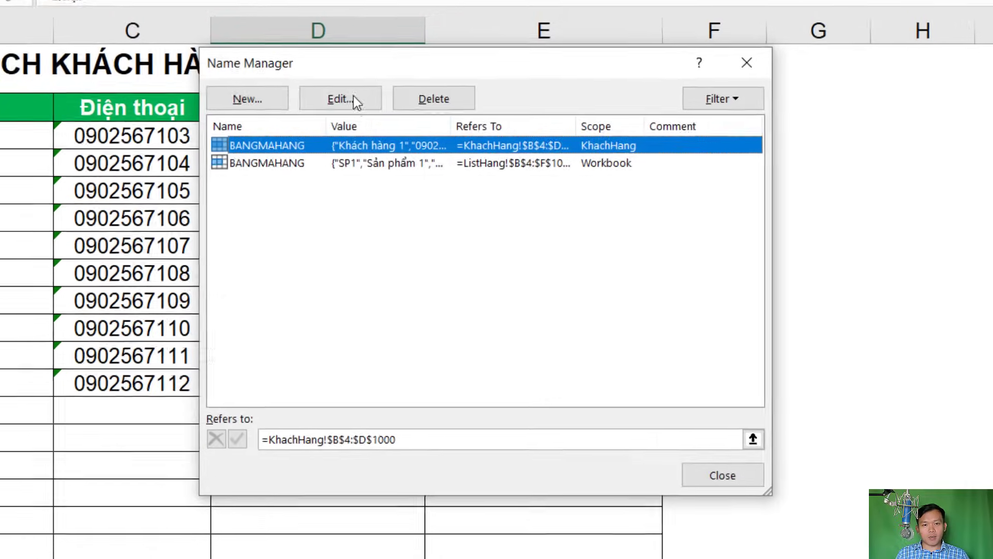
click(290, 154)
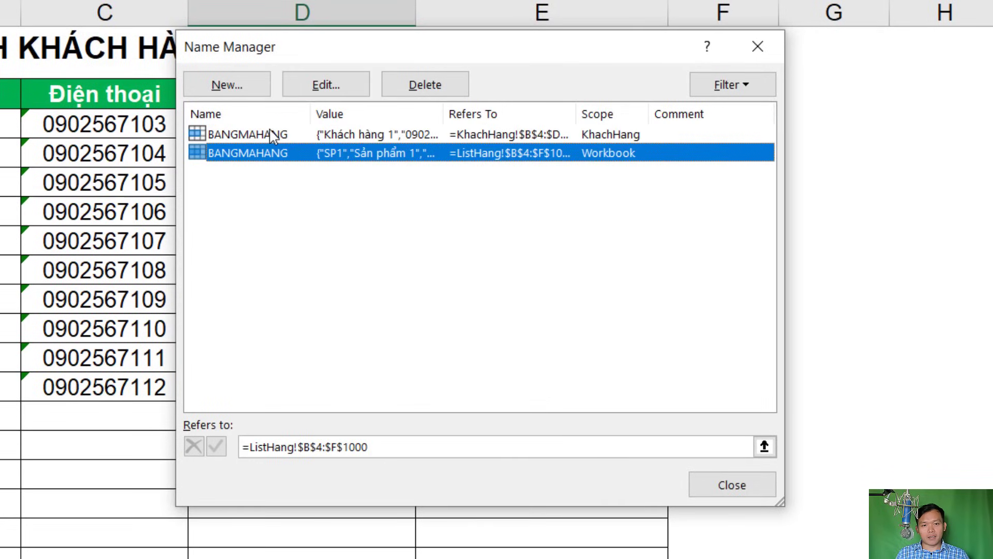
click(273, 136)
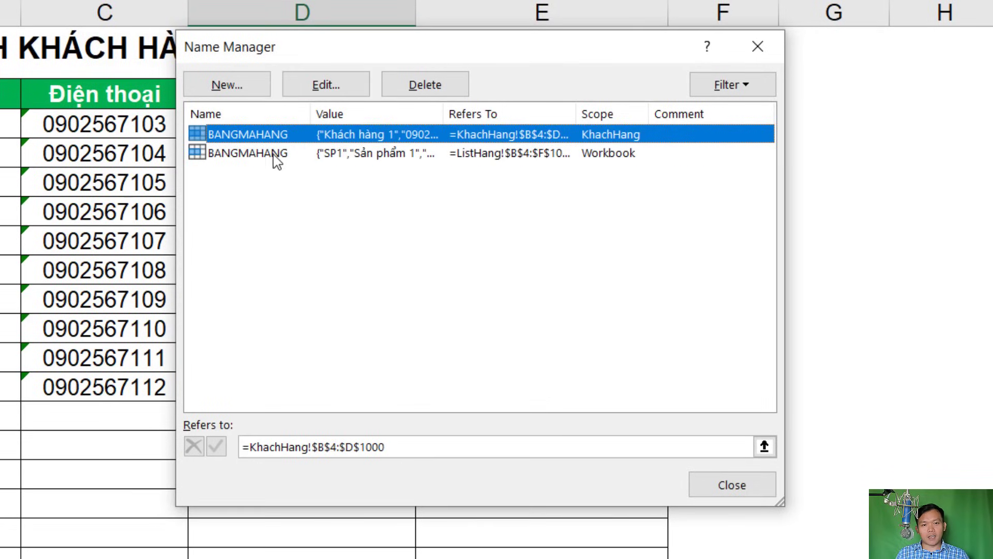
click(277, 153)
click(277, 135)
click(285, 153)
key(Up)
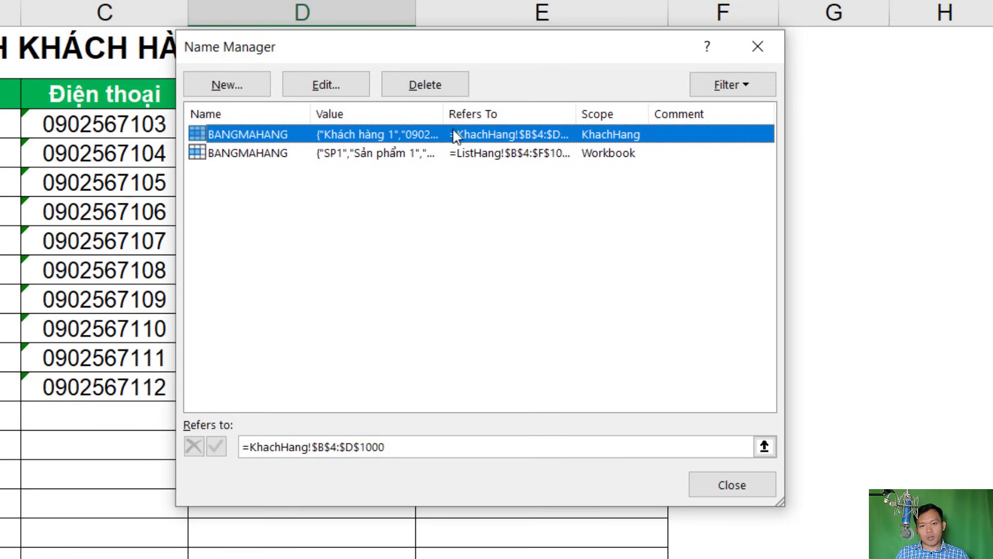
Delete that BANGMAHANG name, close Name Manager and select the customer table B4:E15
click(427, 87)
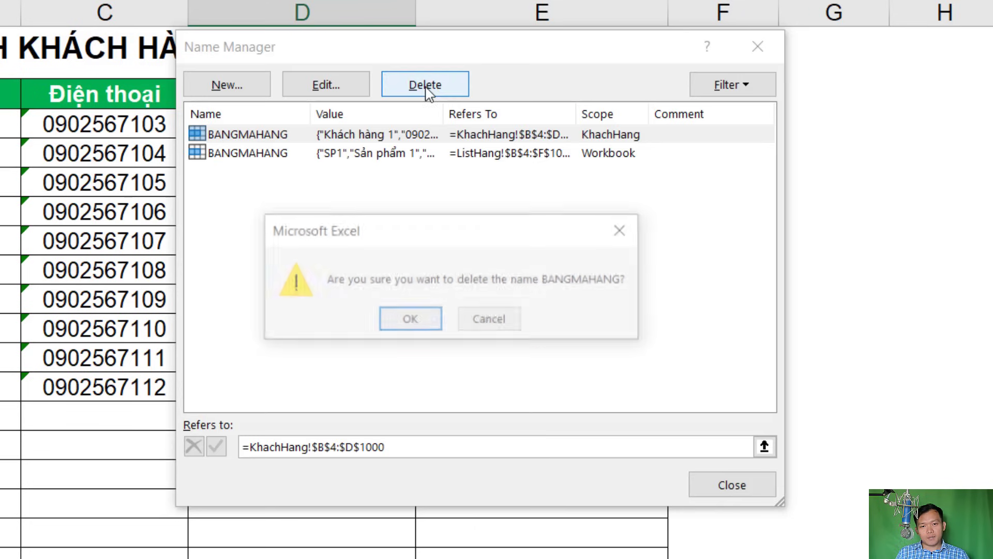
click(425, 326)
click(733, 485)
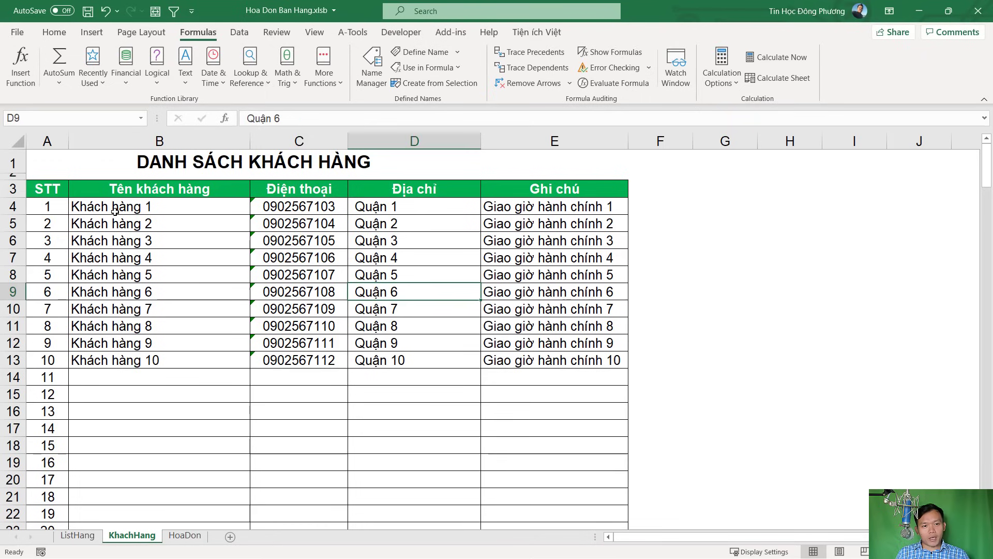
drag(115, 211, 544, 399)
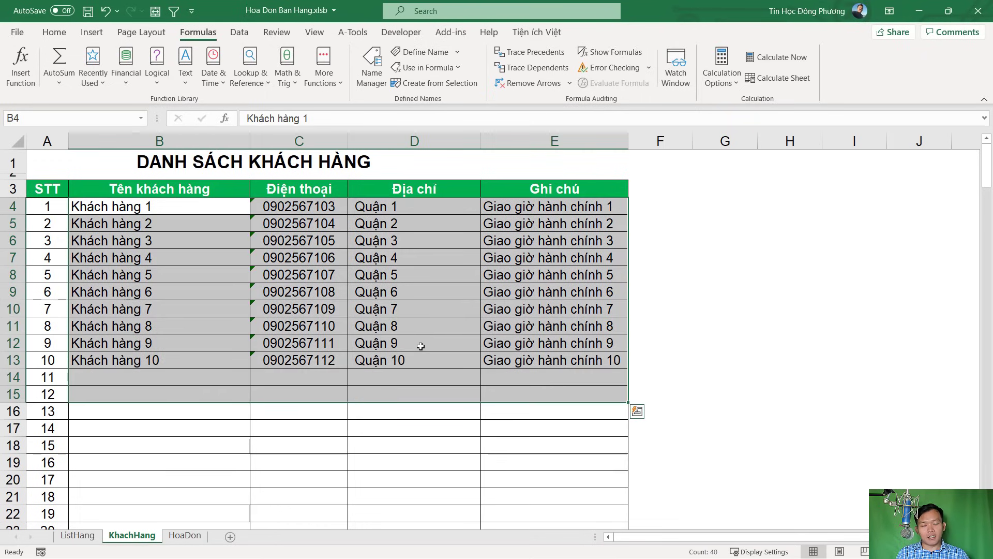
Define the name BANGKH referring to the customer table KhachHang!$B$4:$E$10000
click(420, 52)
key(BackSpace)
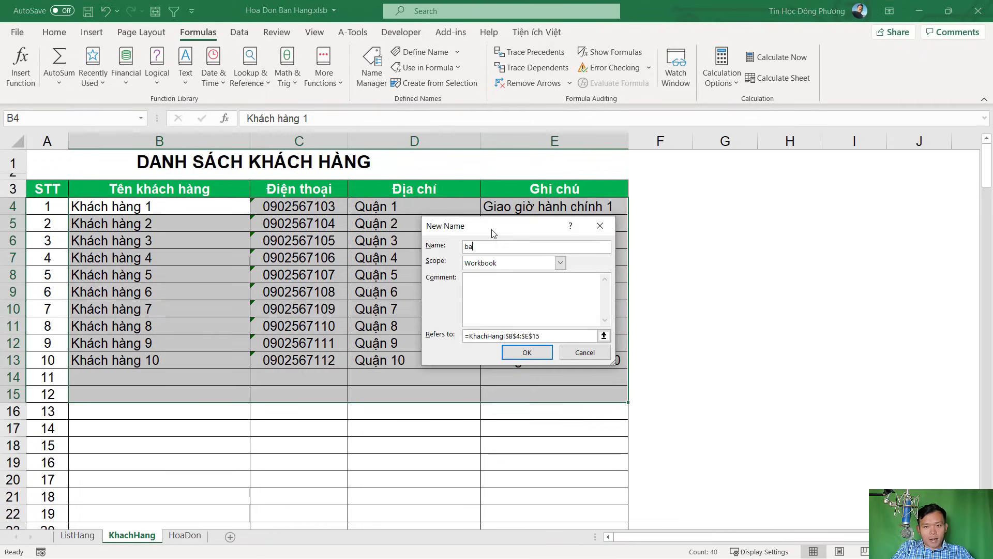
text(BANGKH)
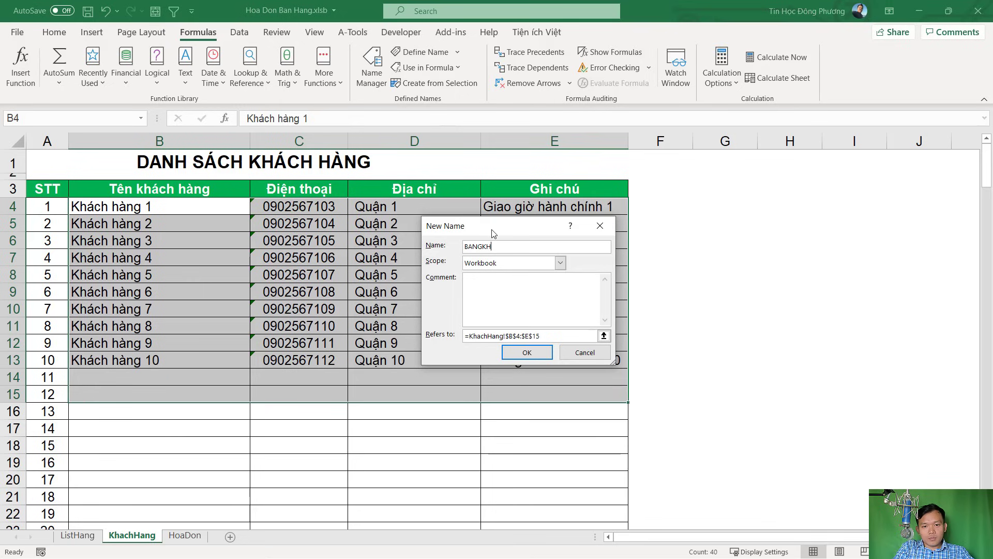
click(535, 336)
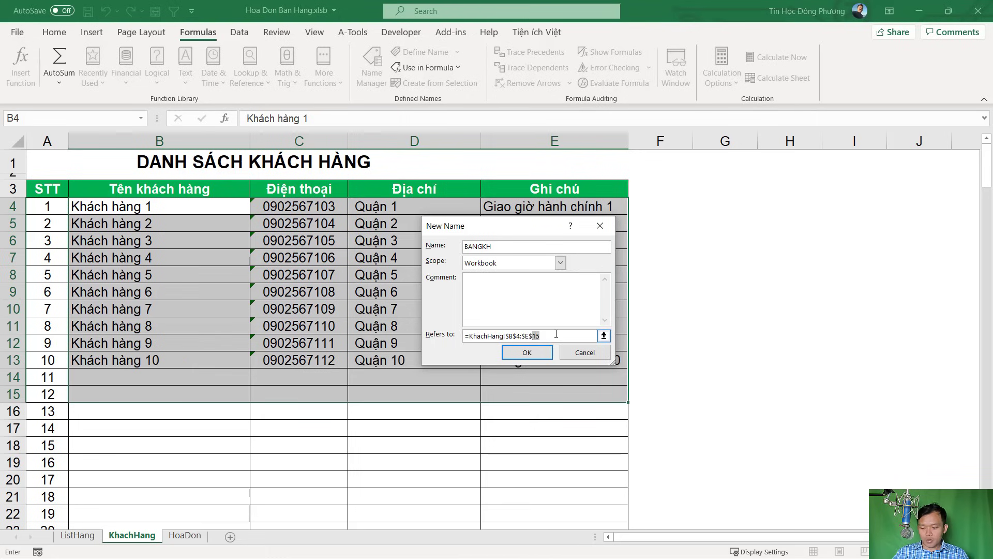
key(BackSpace)
text(0000)
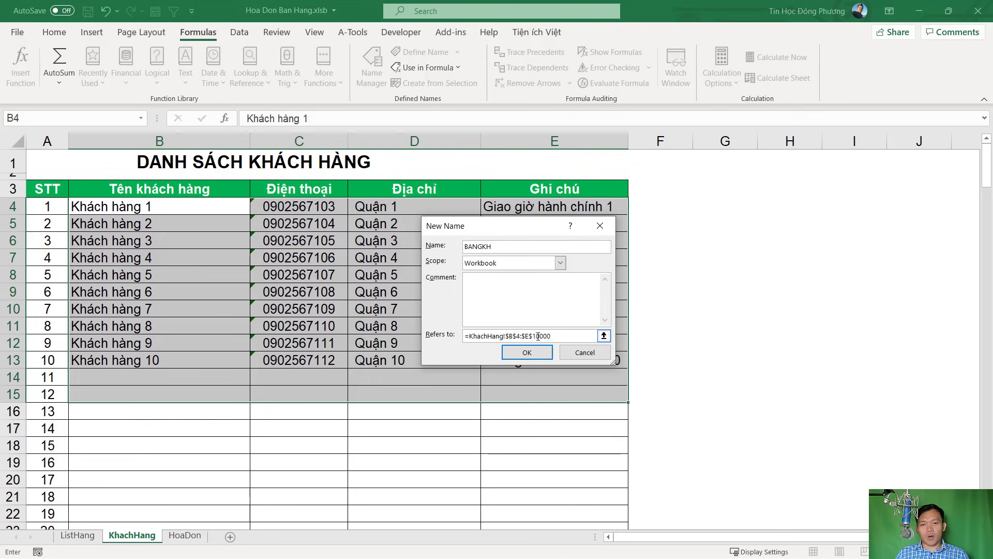
drag(536, 337, 552, 342)
click(547, 353)
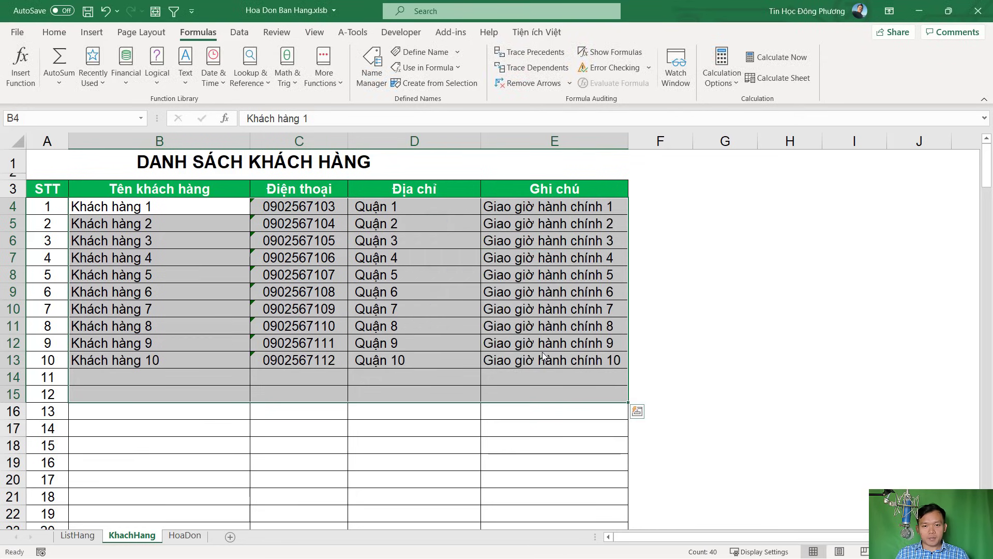
click(440, 368)
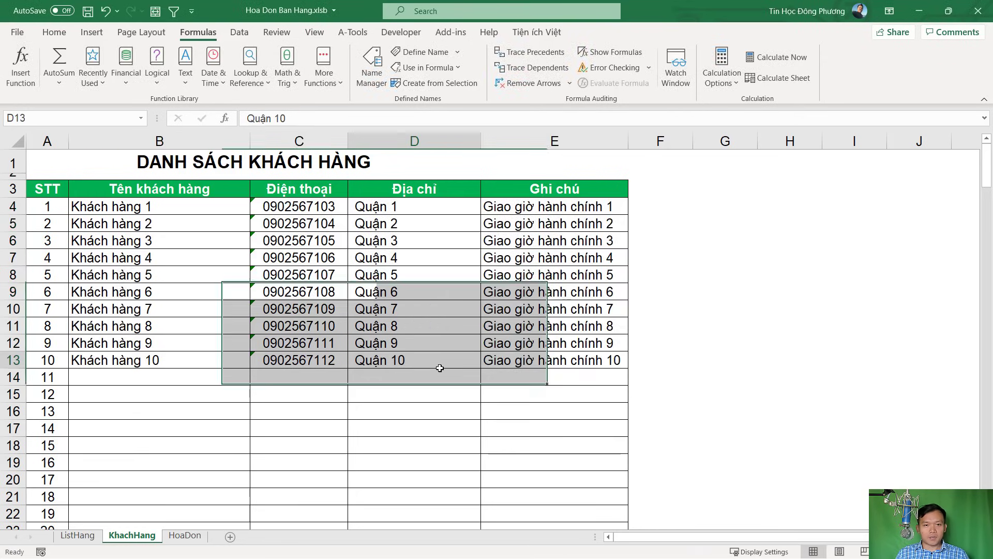
Give HoaDon cell C8 a List validation sourced from KhachHang!$B$4:$B$10000
click(185, 535)
click(140, 259)
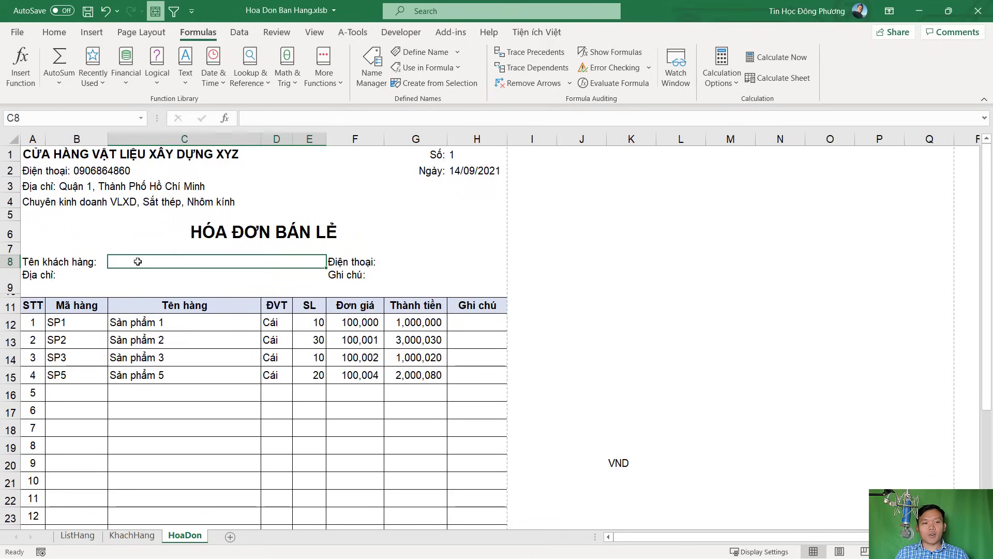
click(240, 32)
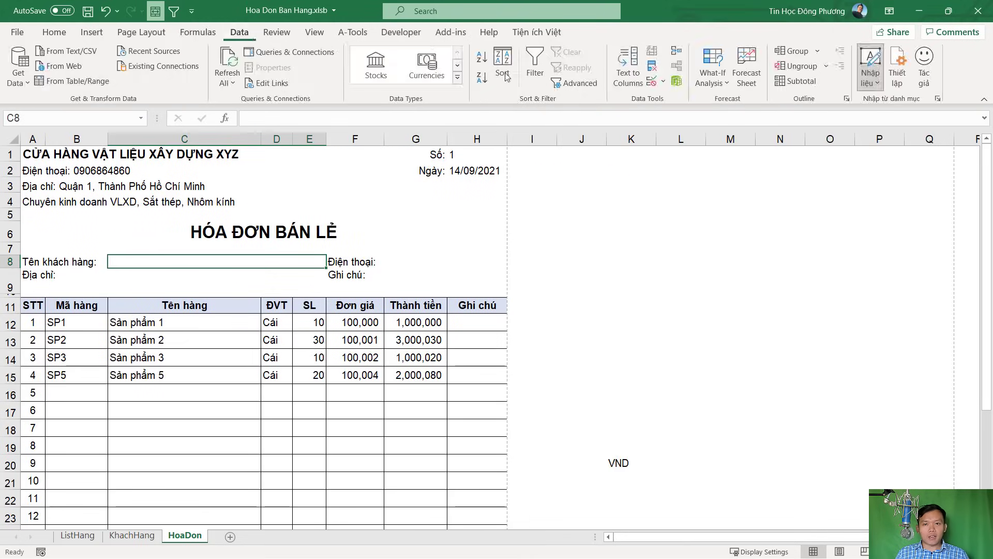
click(653, 82)
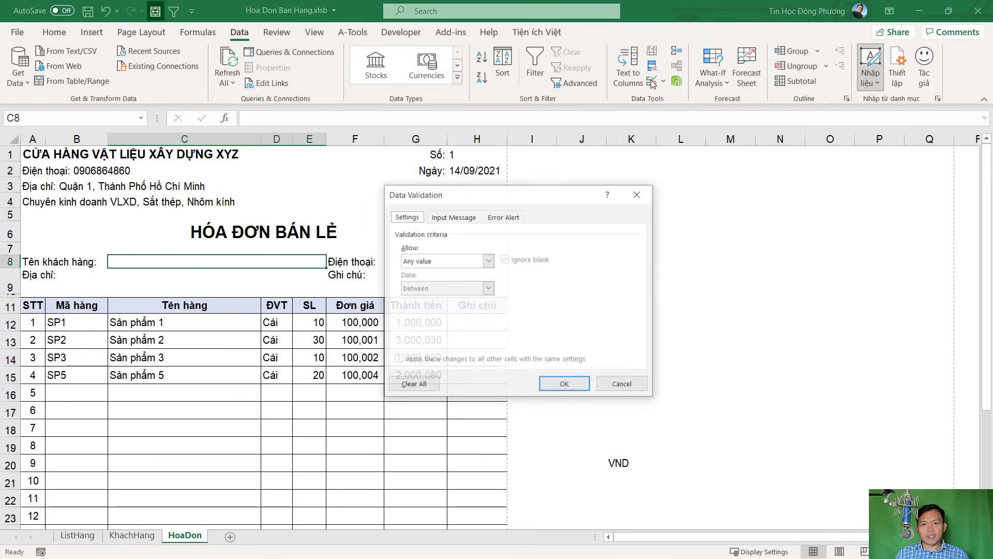
click(411, 261)
click(416, 299)
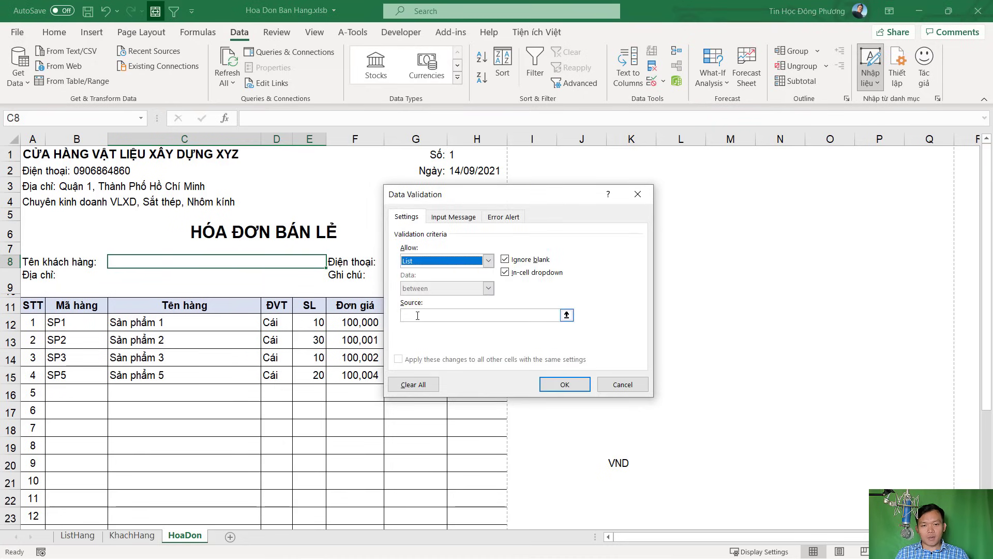
click(417, 316)
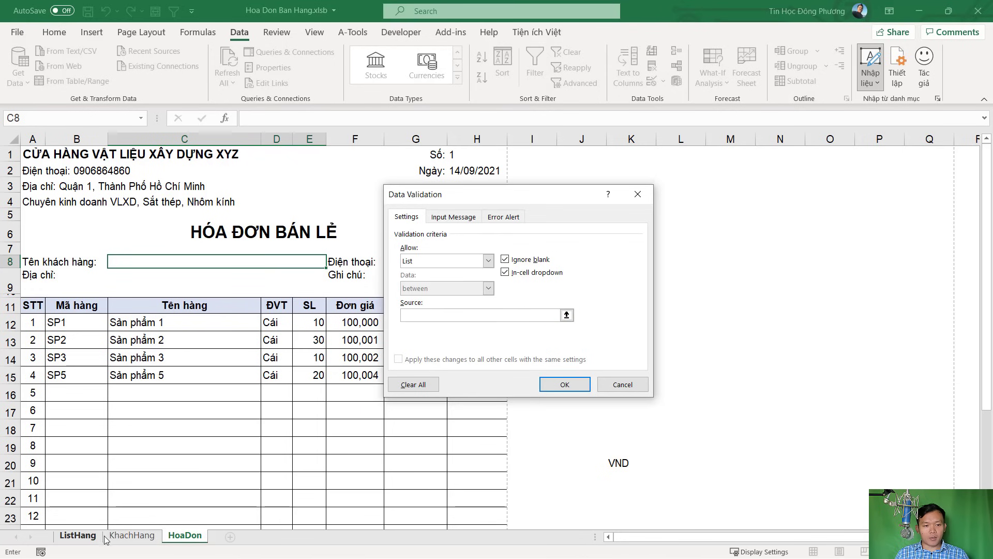
click(131, 535)
click(180, 205)
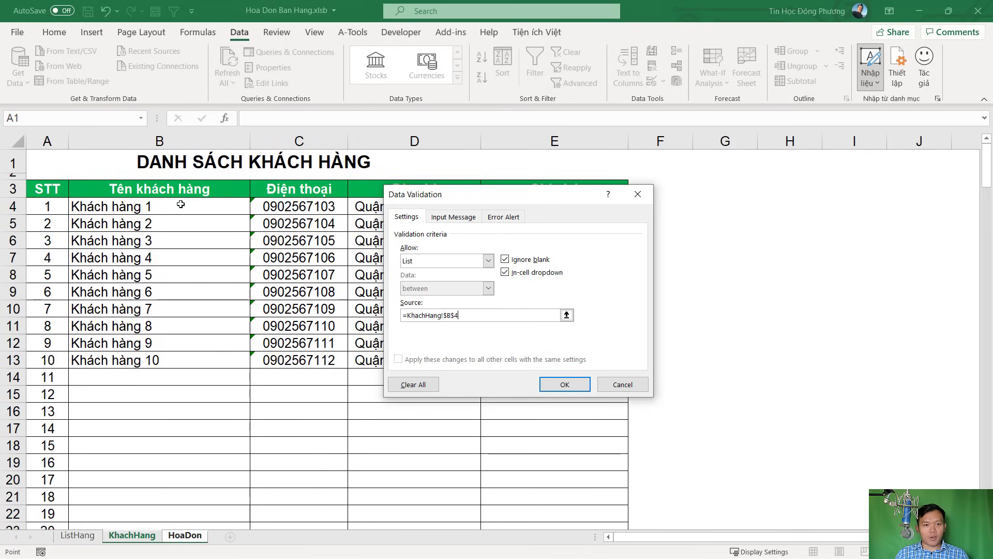
drag(180, 204, 175, 394)
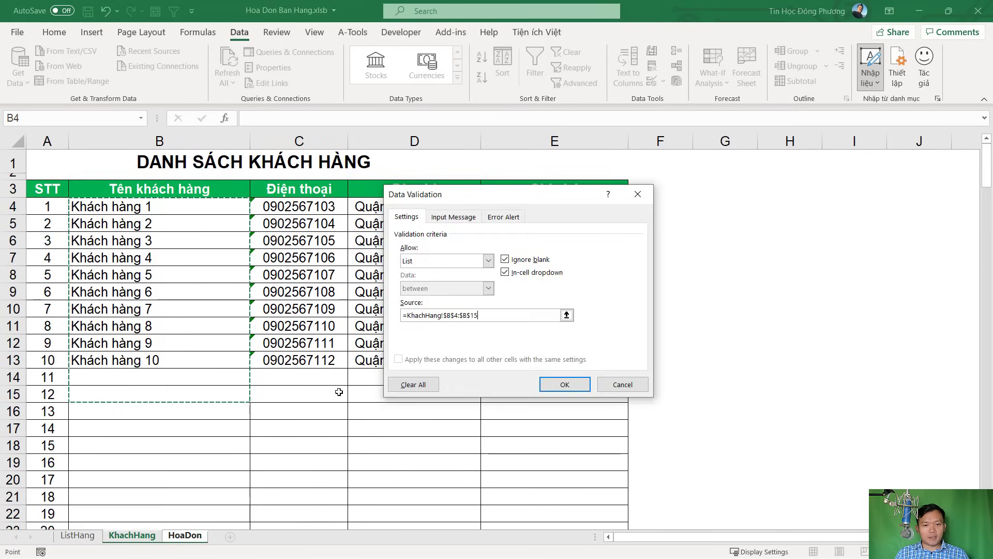
click(539, 311)
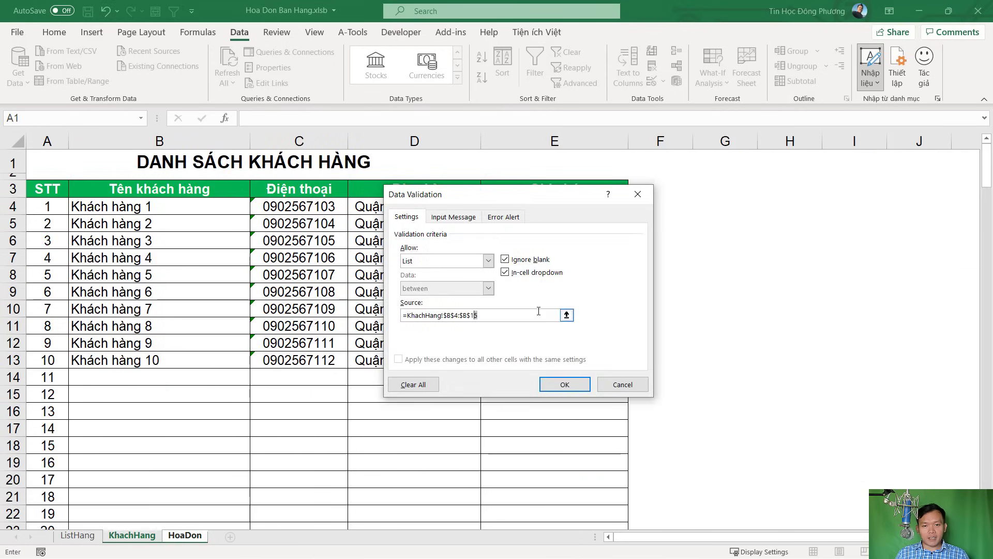
key(BackSpace)
text(0000)
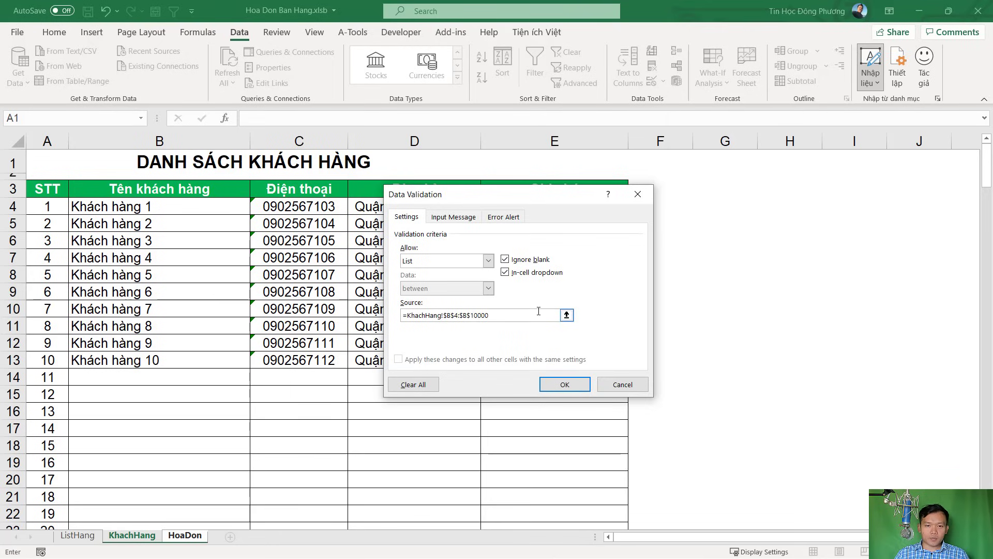
click(556, 384)
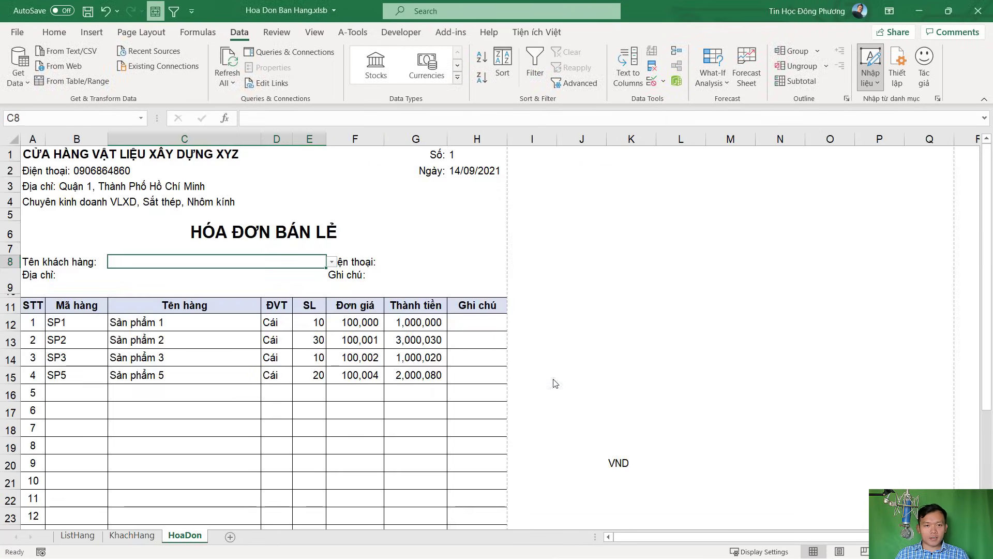
Choose Khách hàng 1 from the C8 customer dropdown
click(329, 262)
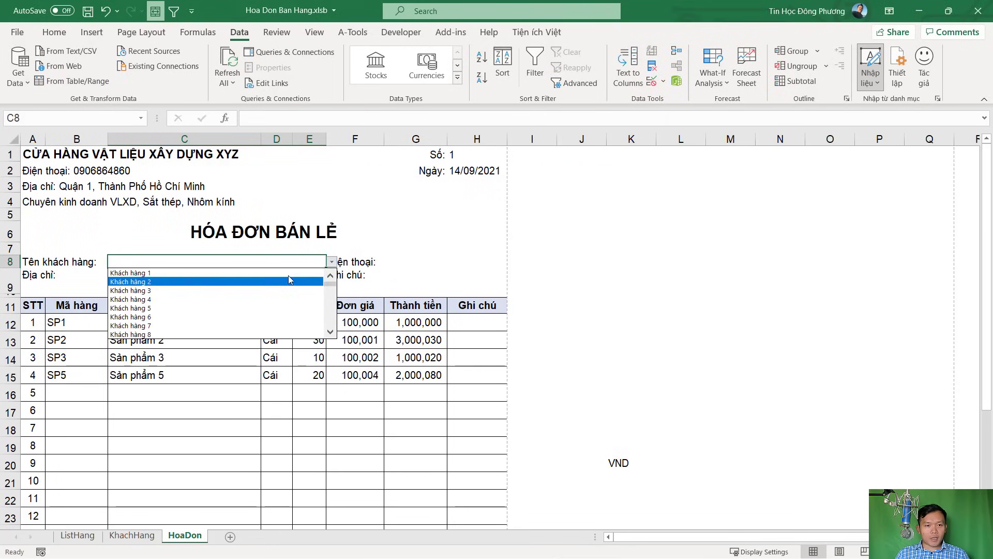
click(185, 275)
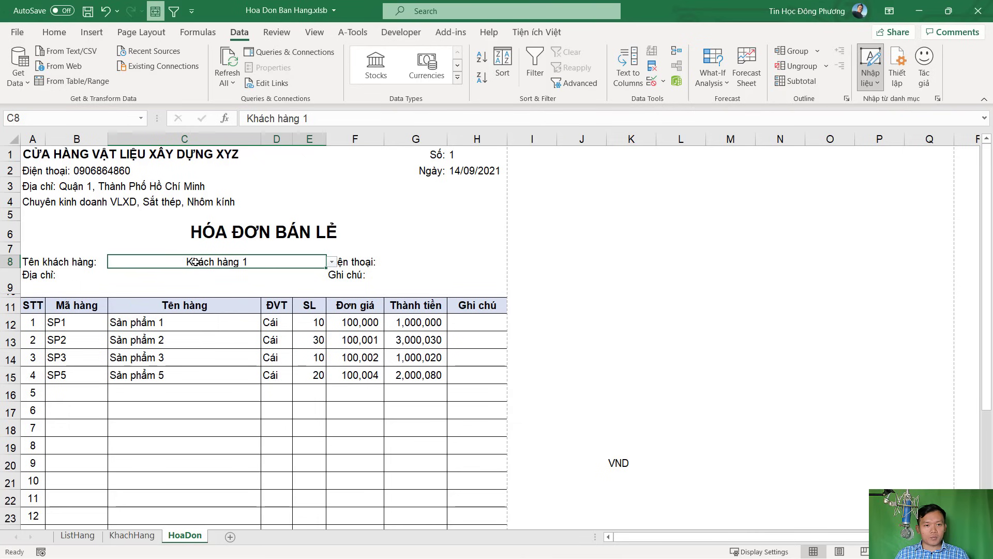
click(55, 32)
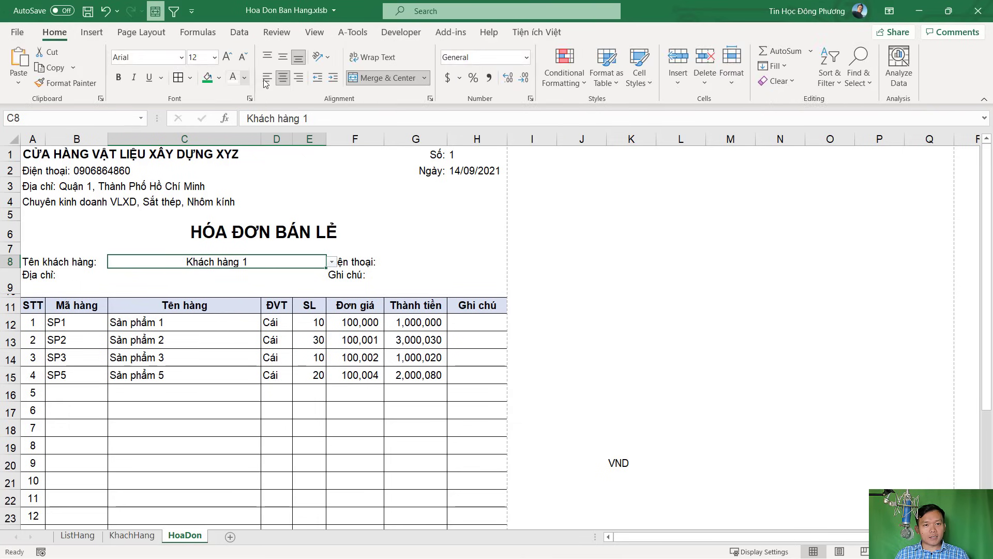
Left-align customer name C8 and enter =VLOOKUP(C8,BANGKH,2,0) in phone cell G8
click(267, 78)
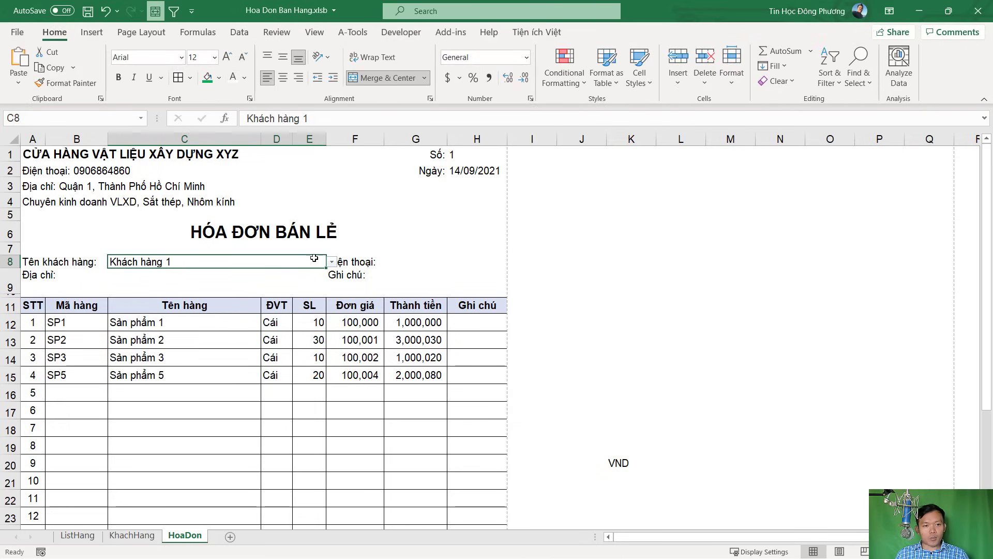
click(405, 262)
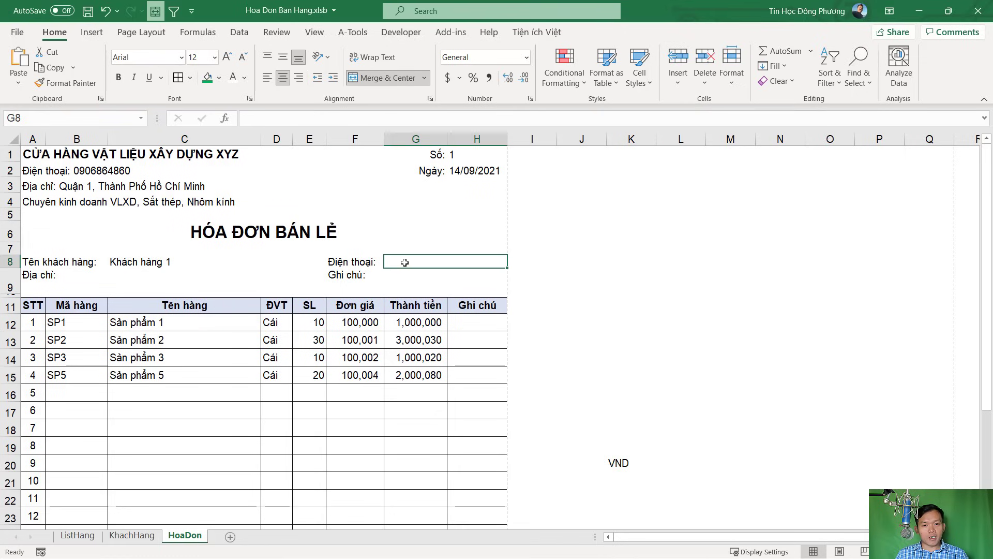
click(211, 276)
click(406, 278)
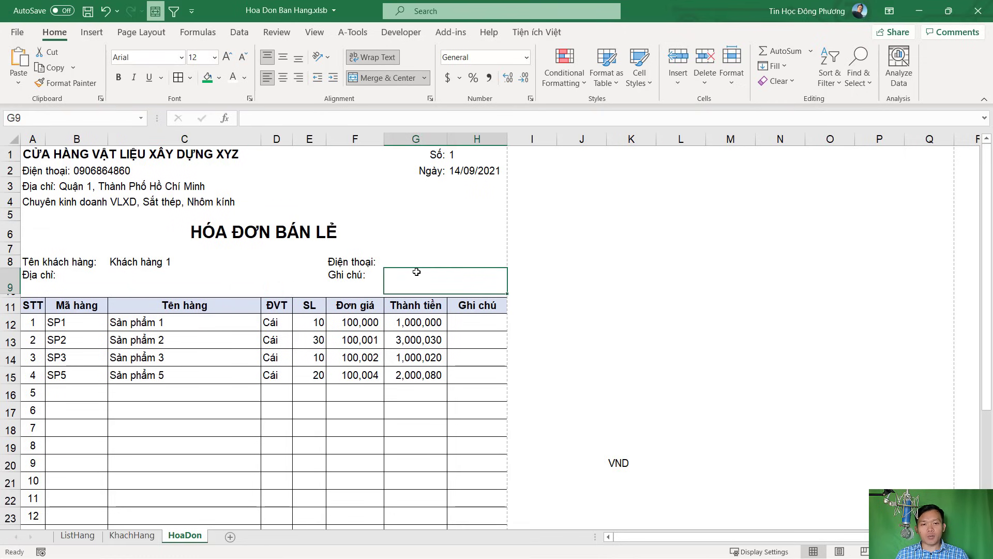
click(414, 263)
text(=)
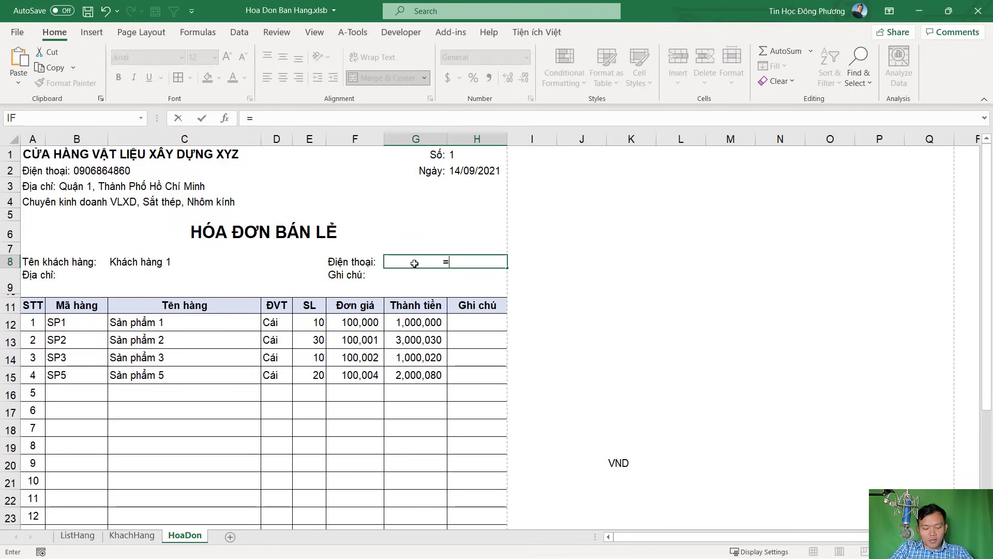
text(VLOOKUP()
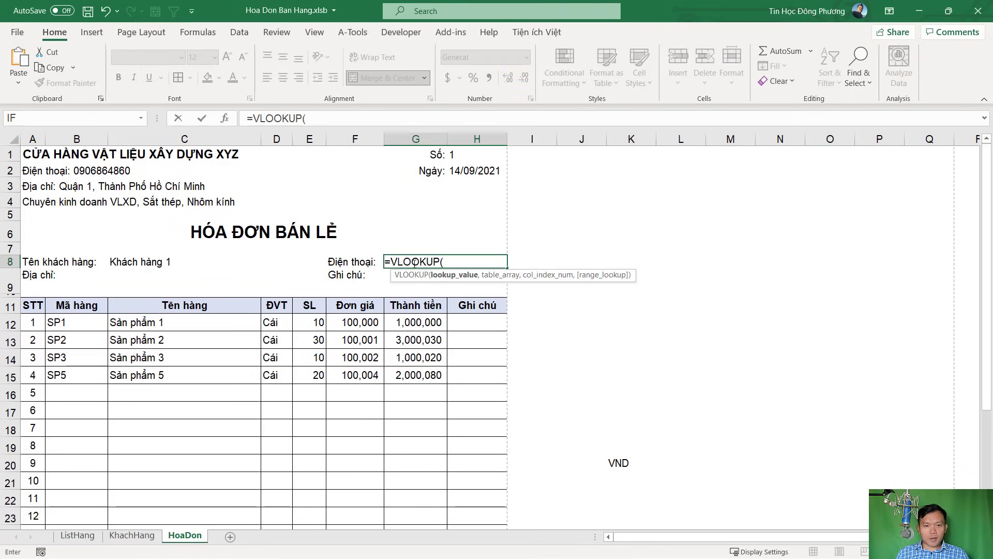
click(124, 262)
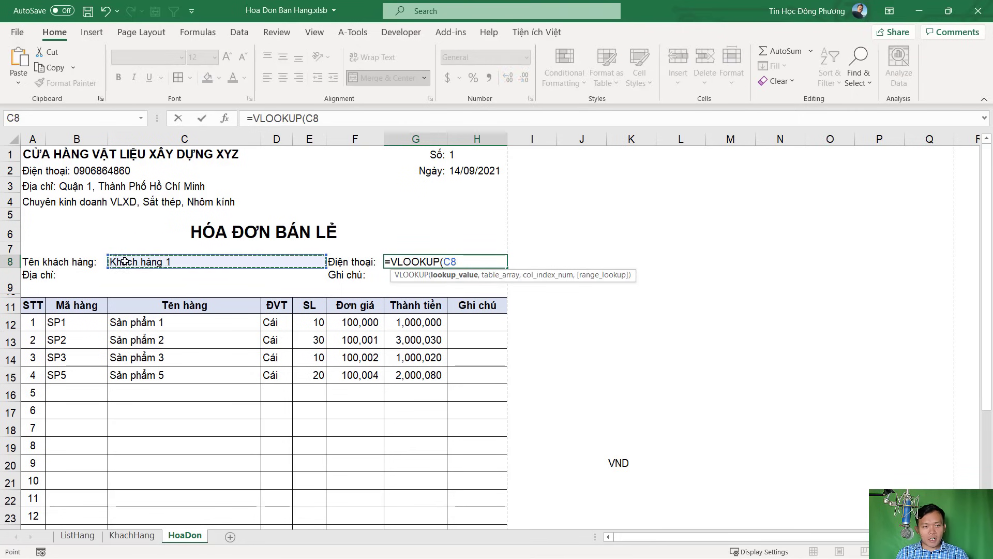
text(,BANGKH)
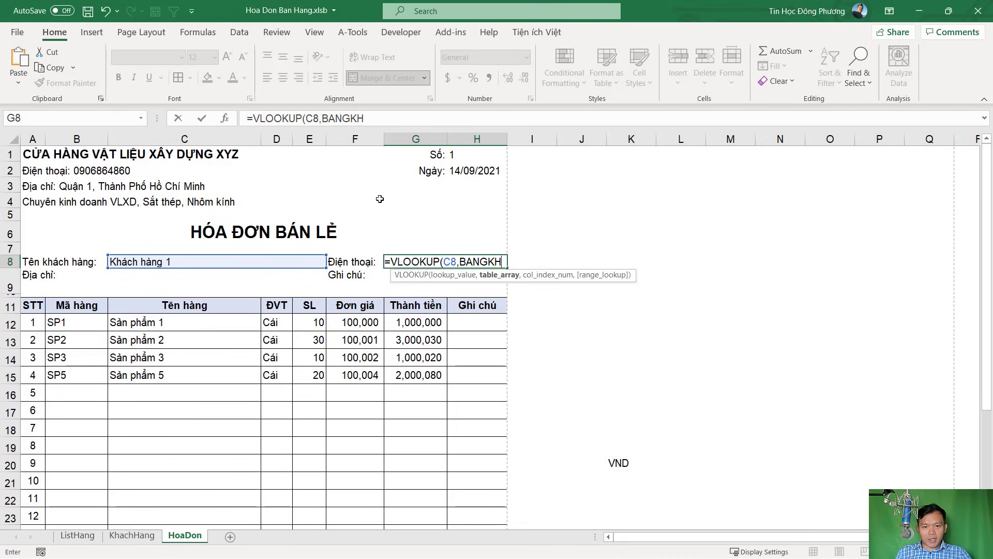
text(,2,0))
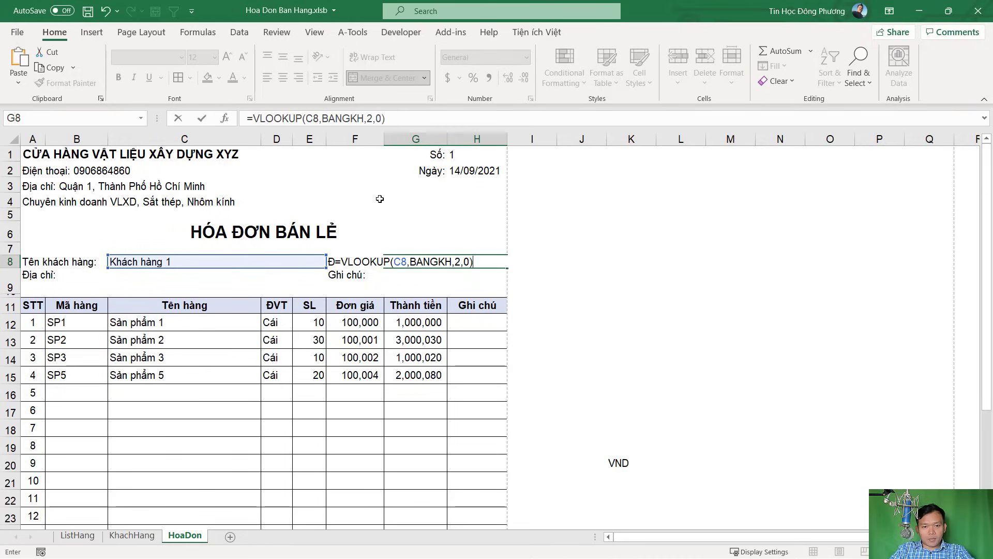
key(Return)
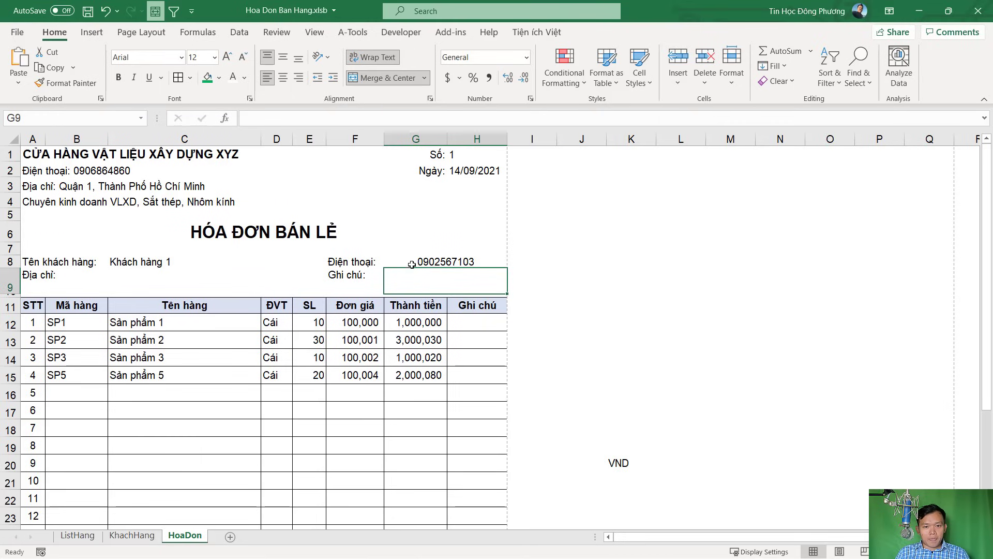
Delete the customer name in C8 to test the phone lookup
click(412, 264)
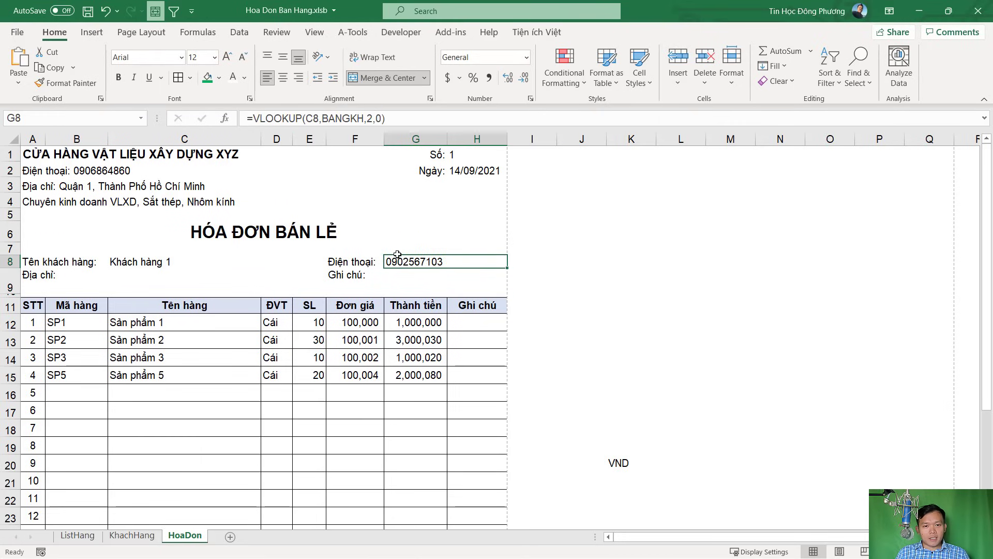
click(169, 262)
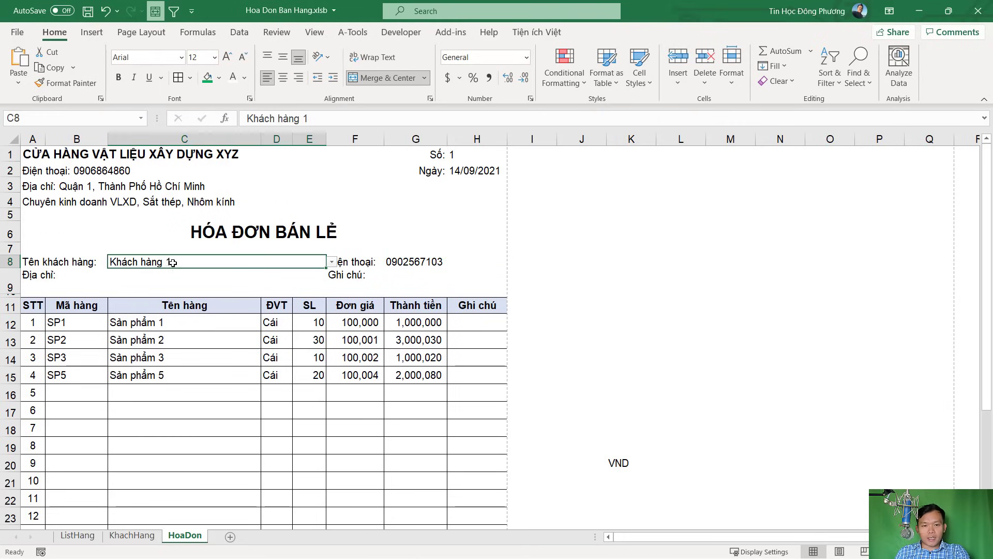
key(Delete)
Wrap G8's lookup as =IFERROR(VLOOKUP(C8,BANGKH,2,0),"") so it stays blank without a customer
double_click(403, 262)
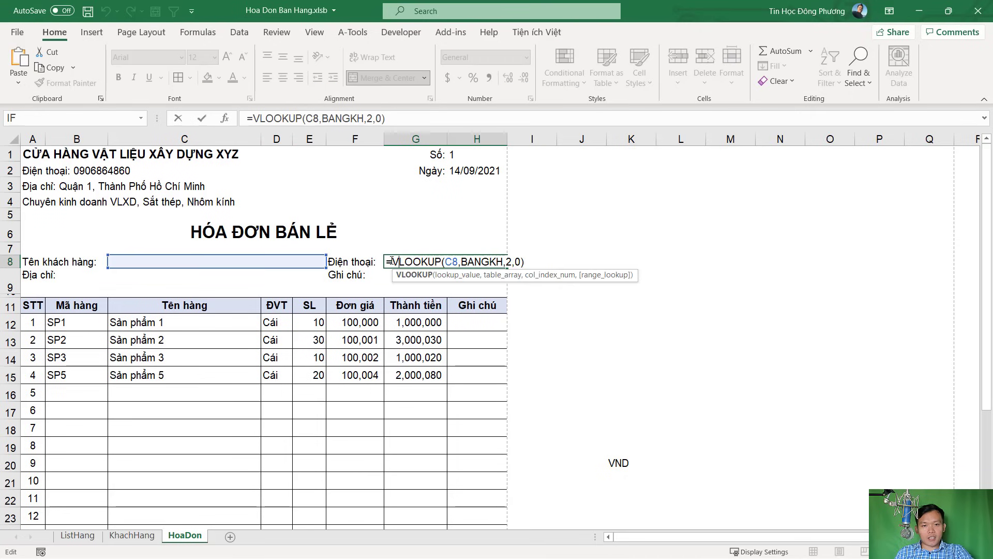
click(392, 261)
text(IFERROR()
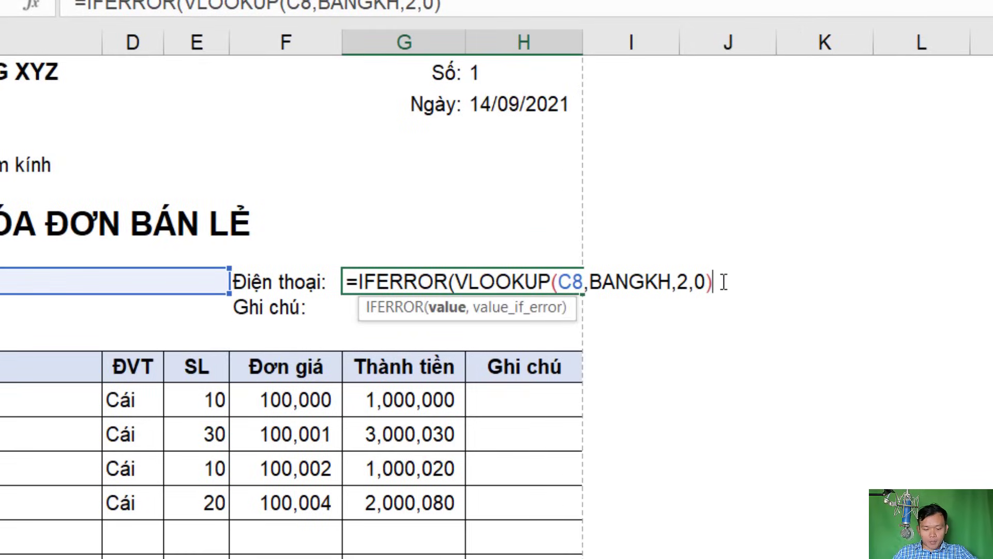
text(,""))
key(Return)
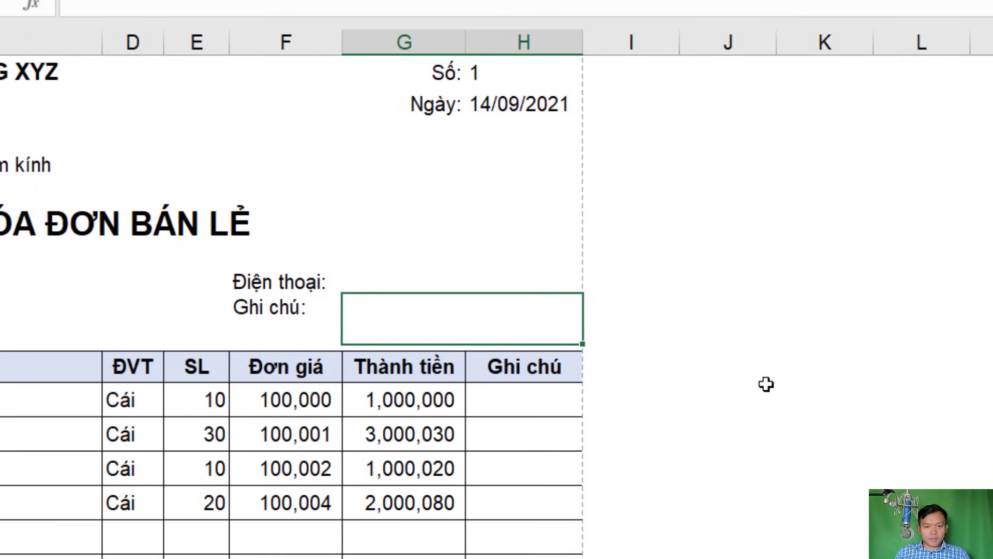
click(369, 274)
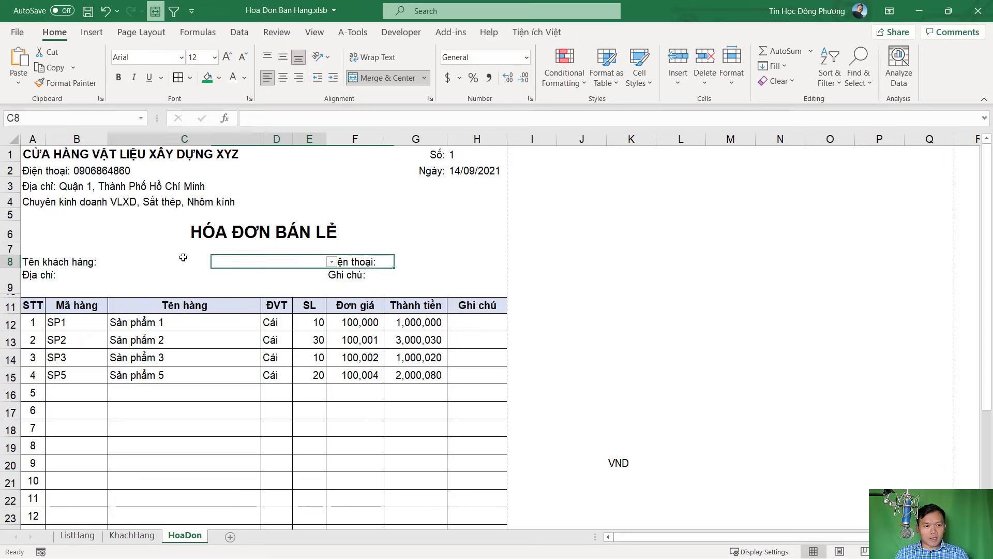
Pick Khách hàng 1 again from the C8 dropdown
click(133, 281)
click(332, 262)
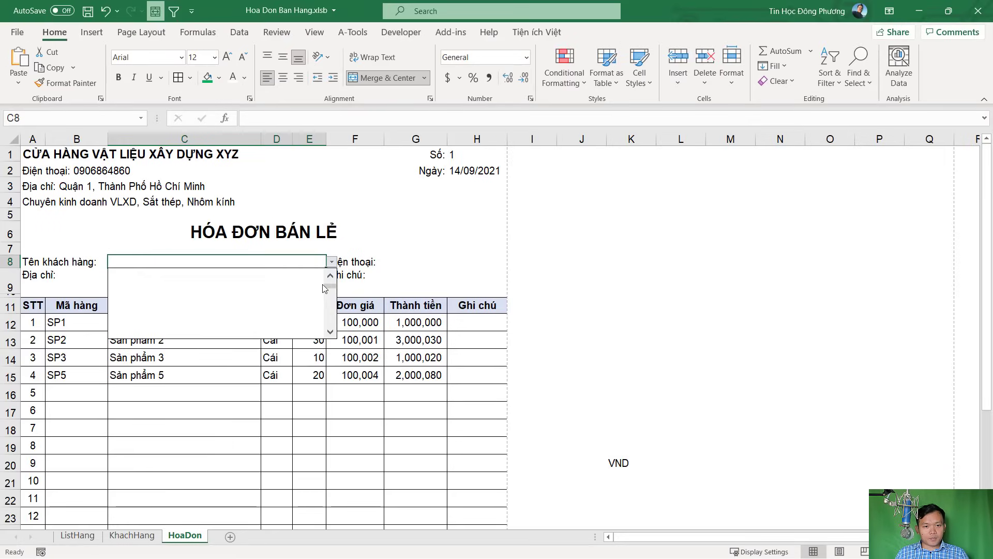
click(256, 275)
Copy G8's IFERROR-VLOOKUP formula into address cell C9 with column index 3
click(471, 264)
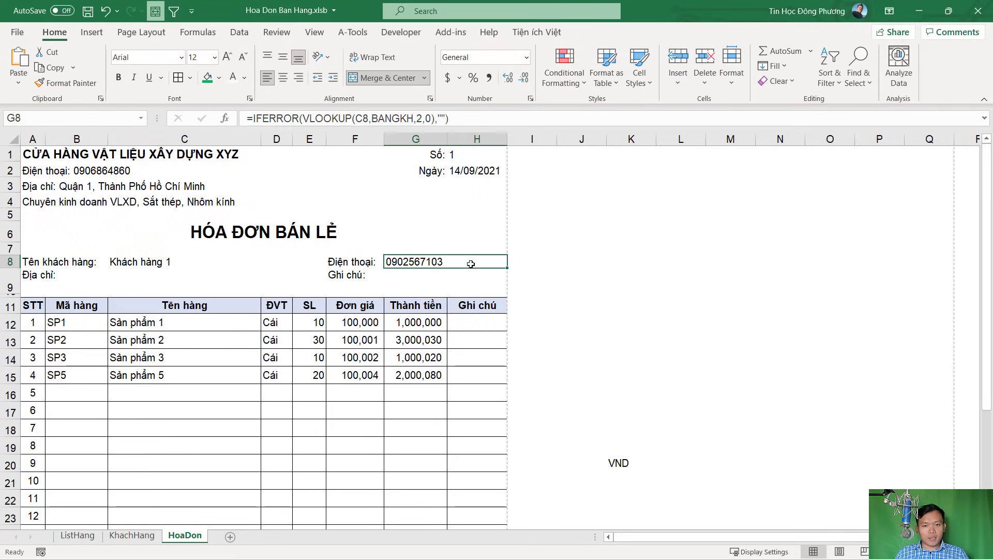
double_click(450, 263)
drag(589, 263, 312, 235)
double_click(84, 276)
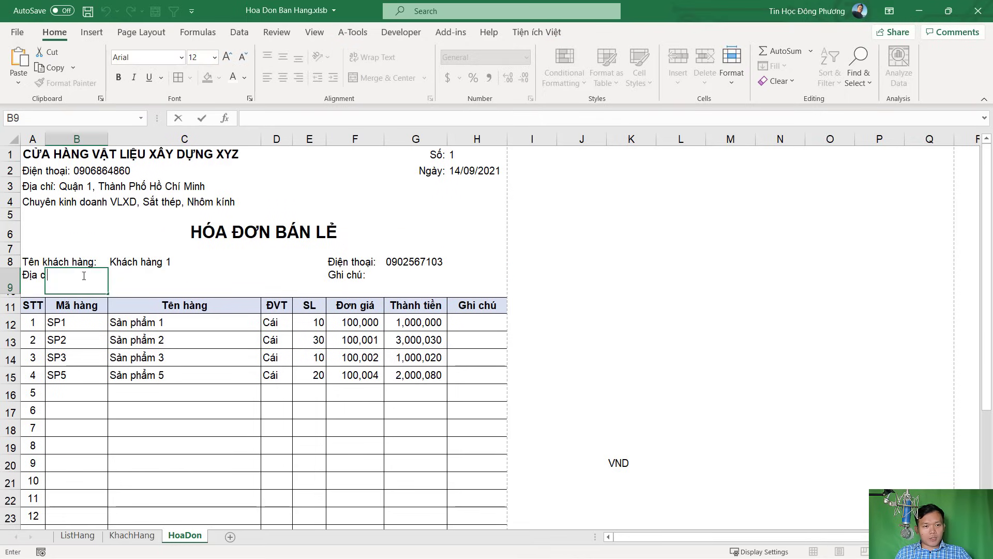
click(123, 276)
double_click(152, 279)
key(ctrl+v)
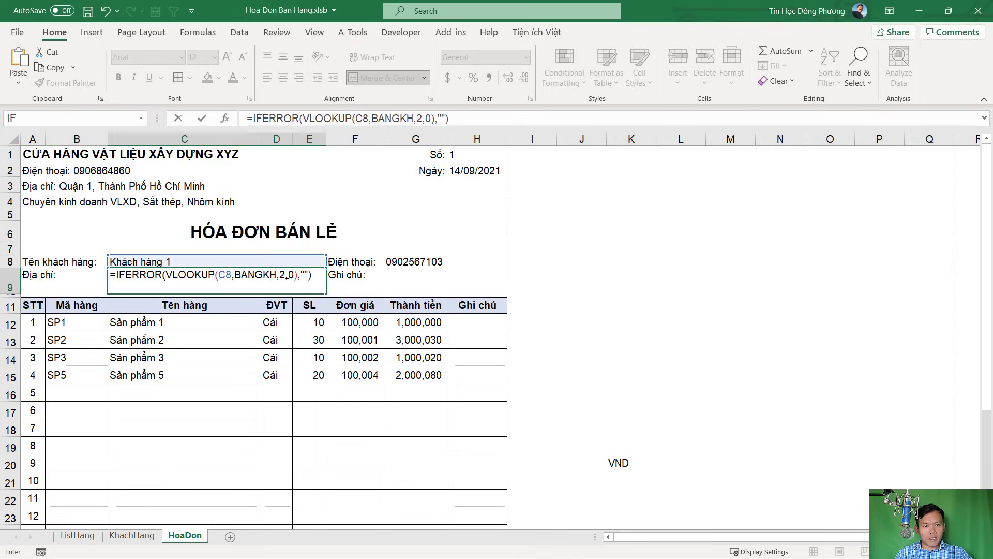
click(281, 275)
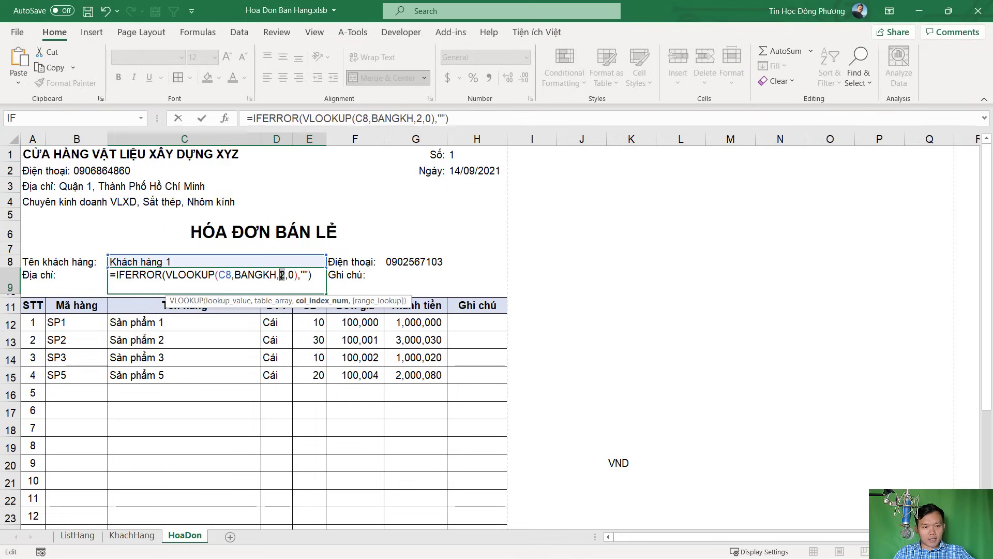
key(BackSpace)
text(3)
key(Return)
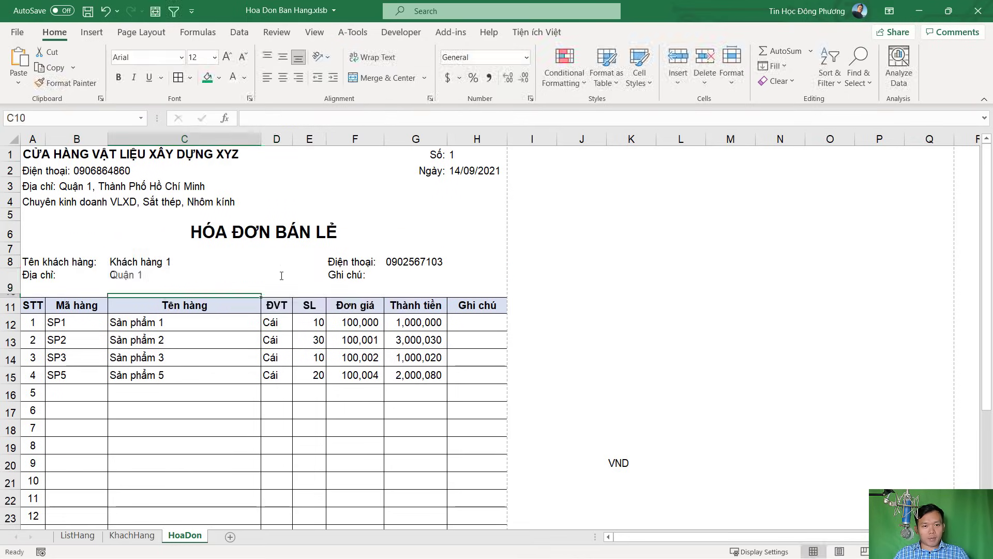
Paste the lookup into note cell G9 with column index 5, then save the workbook
double_click(413, 280)
key(ctrl+v)
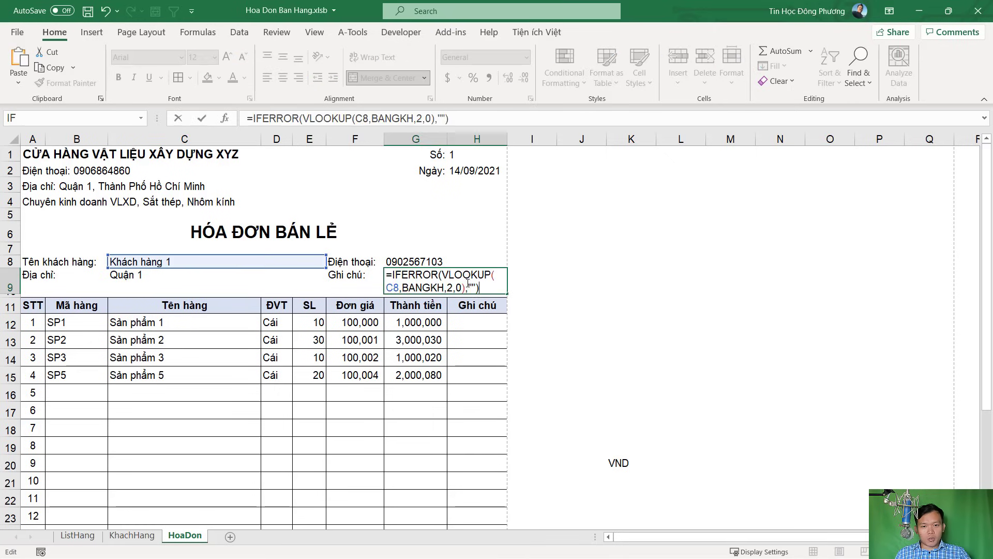
click(450, 287)
key(BackSpace)
text(5)
key(Return)
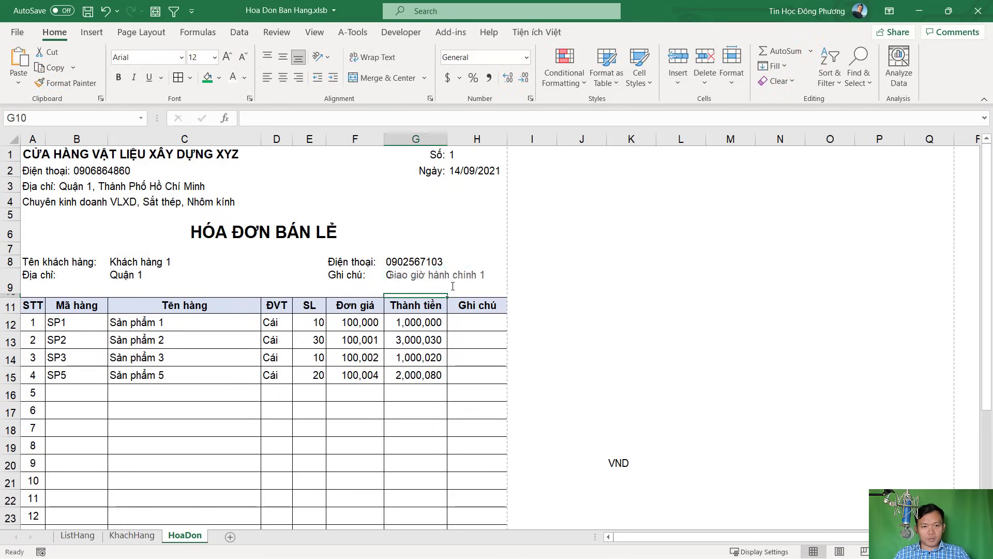
click(460, 270)
key(ctrl+s)
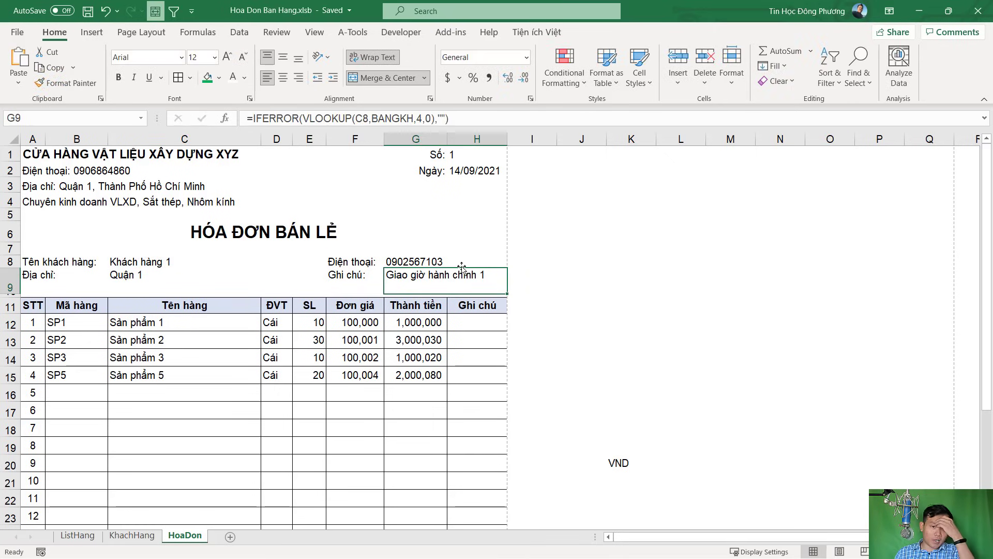
Switch the invoice customer in C8 to Khách hàng 2
click(296, 339)
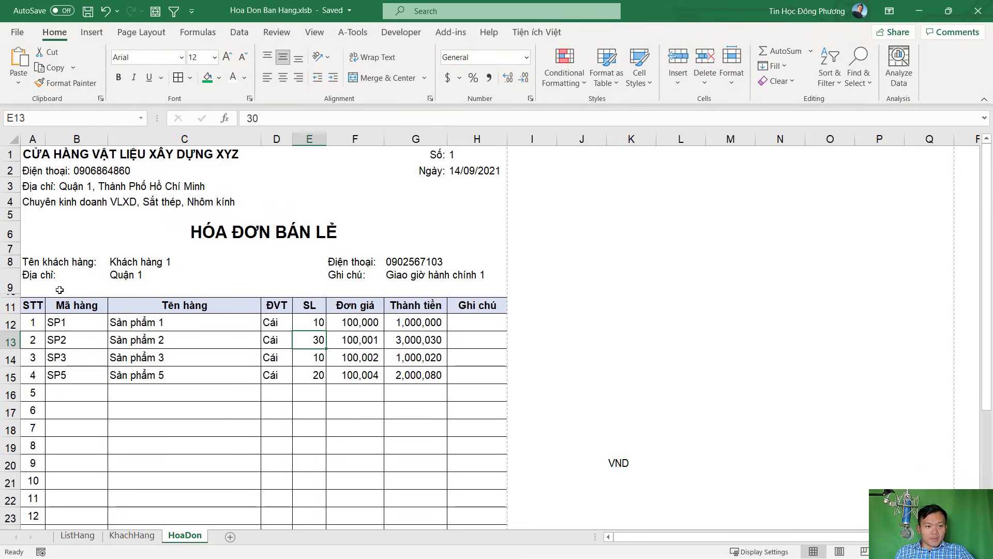
click(206, 323)
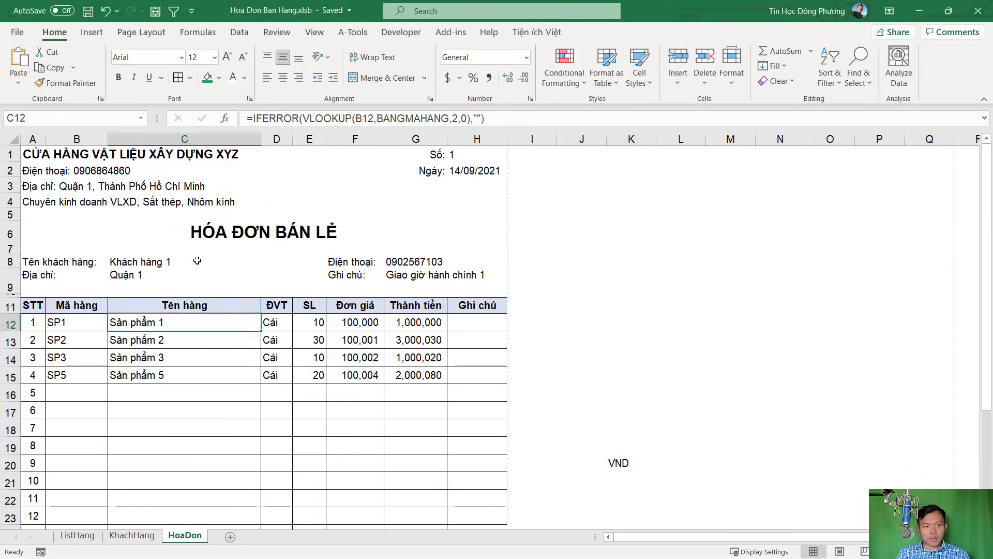
click(301, 267)
click(332, 262)
click(250, 281)
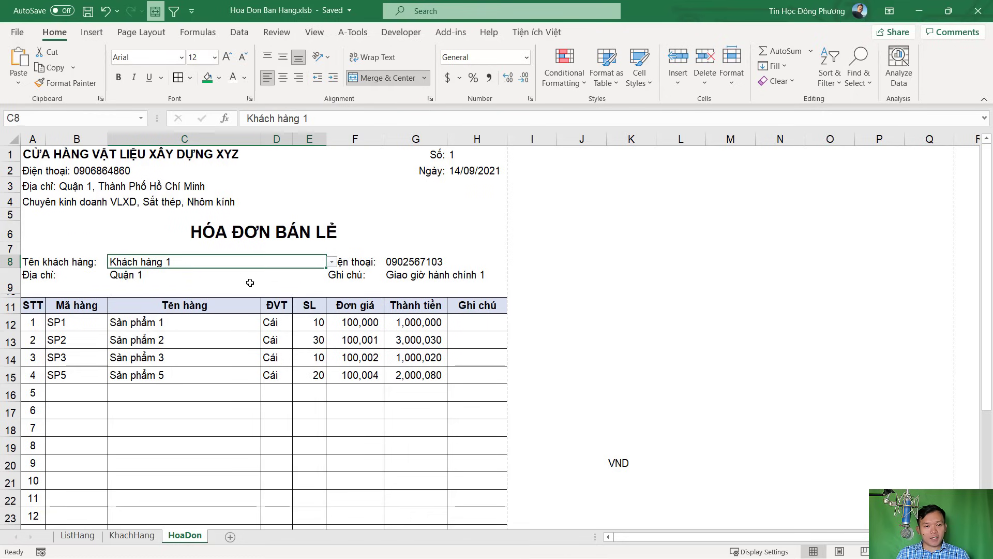
Delete the stray VND text beside the invoice
click(197, 313)
scroll(191, 390, down, 4)
scroll(200, 390, up, 4)
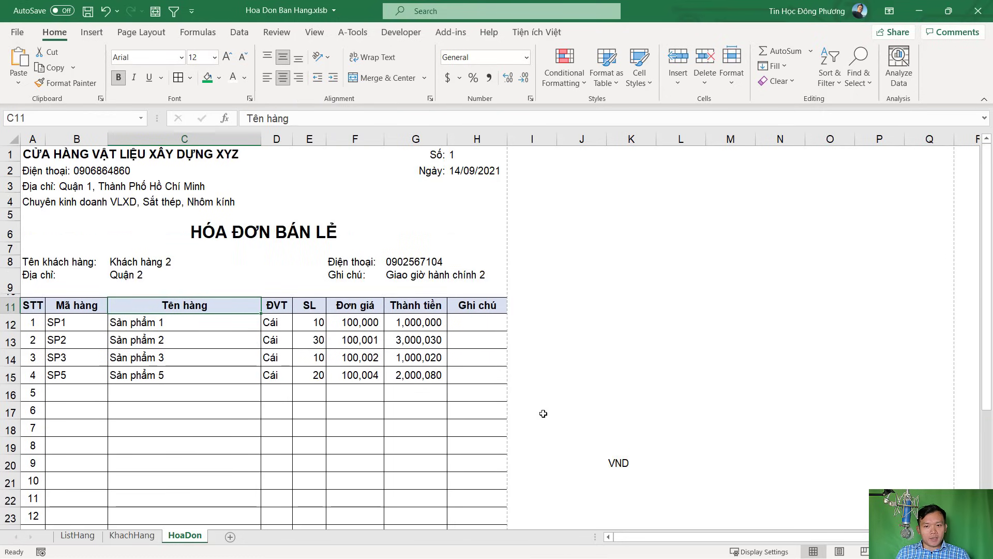
drag(605, 449, 631, 463)
key(Delete)
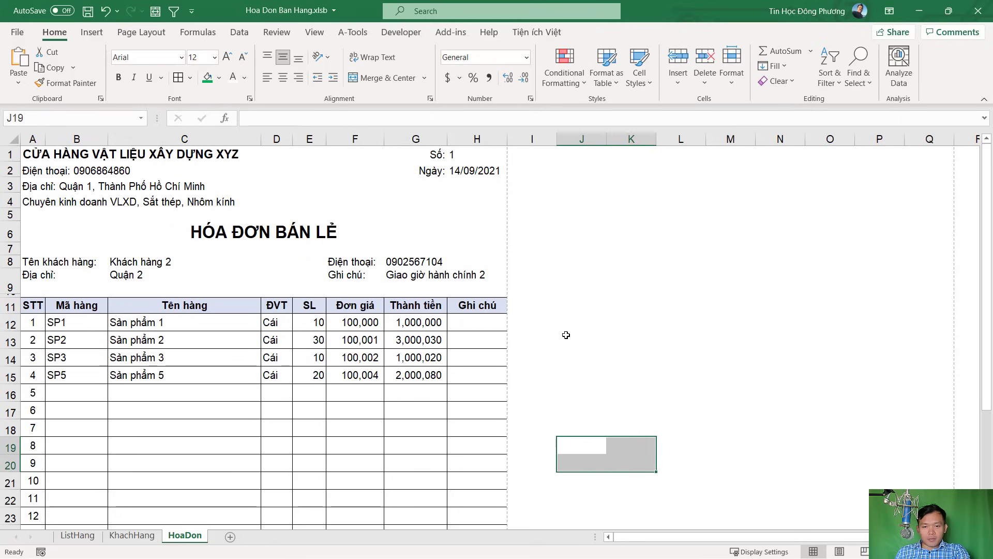
click(582, 339)
scroll(275, 328, down, 4)
scroll(257, 365, up, 4)
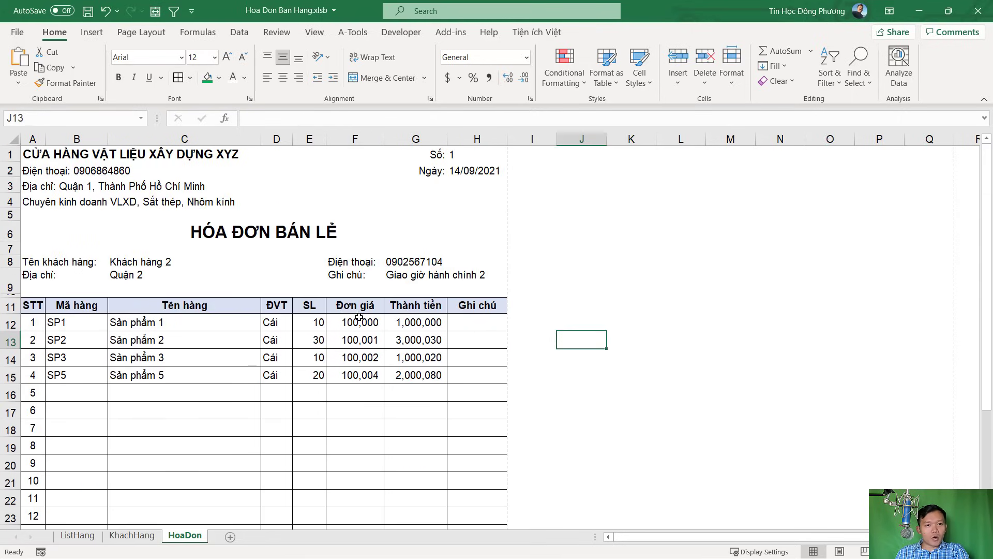
scroll(359, 318, down, 4)
scroll(361, 317, up, 4)
Review the invoice cells and show the invoice's print preview
click(143, 263)
click(69, 399)
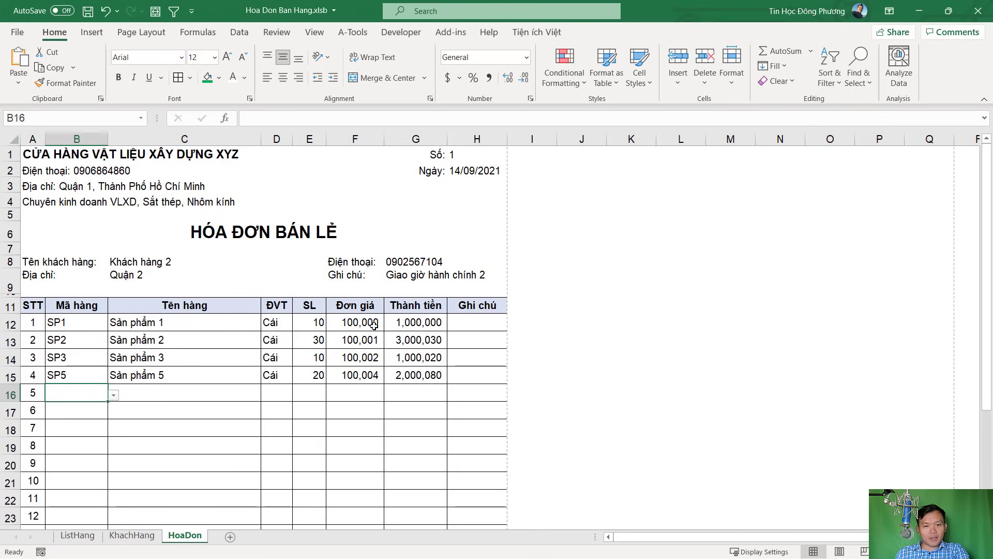
click(278, 320)
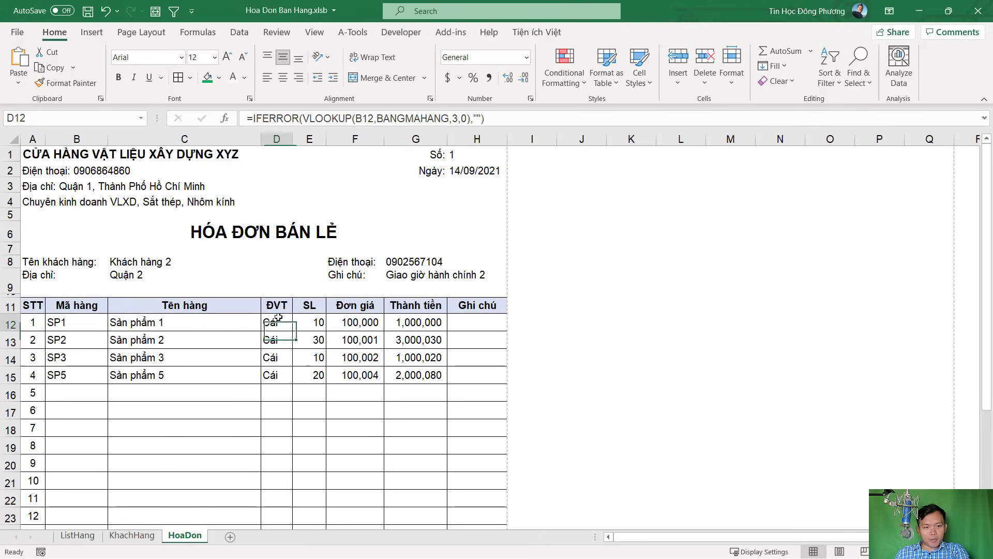
scroll(456, 430, down, 3)
scroll(455, 429, up, 3)
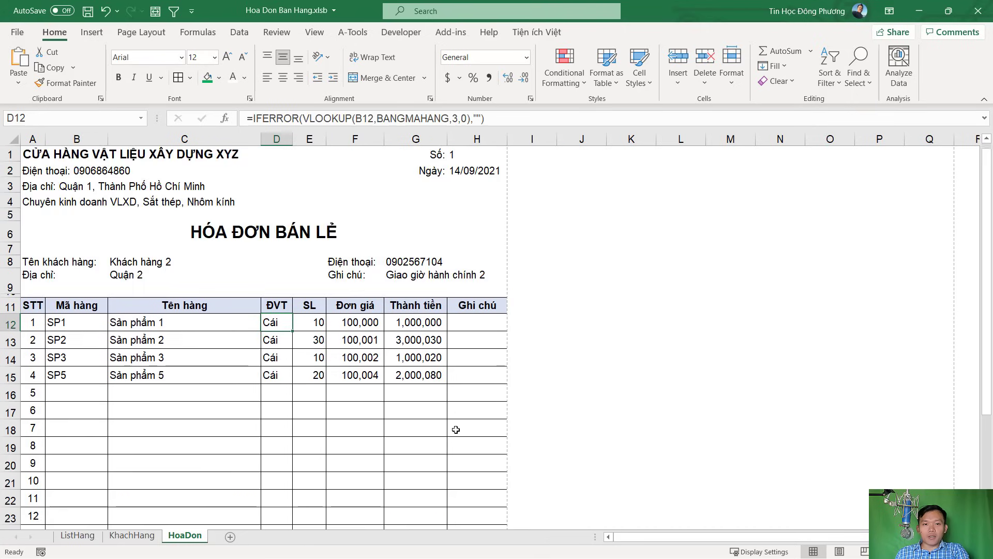
click(18, 32)
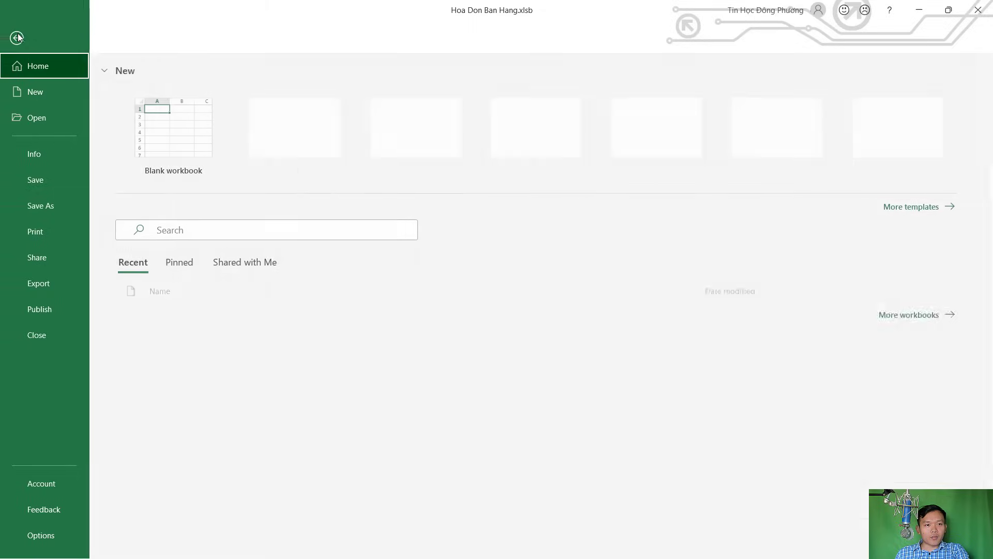
click(45, 233)
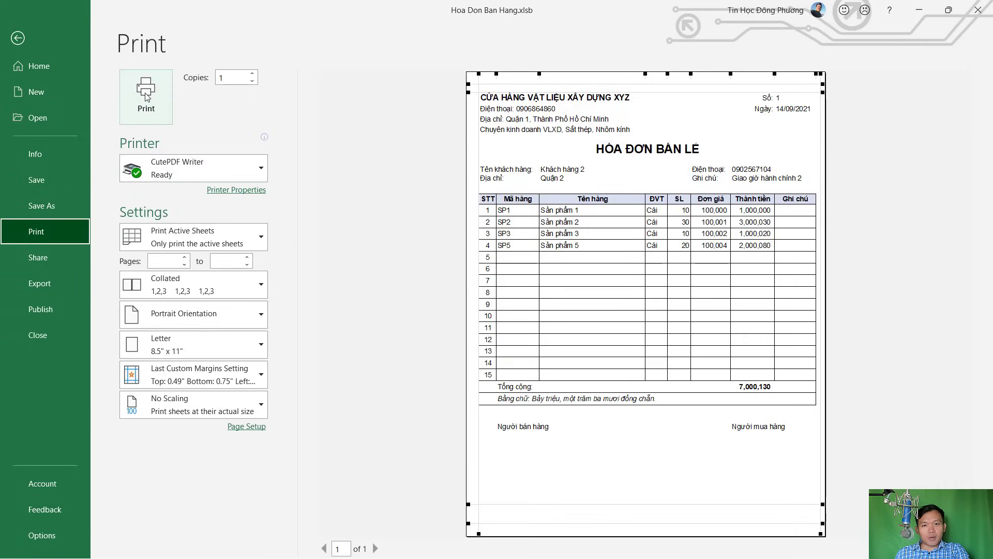
Leave the print preview and centre the unit cells D12:D26 in the ĐVT column
click(18, 38)
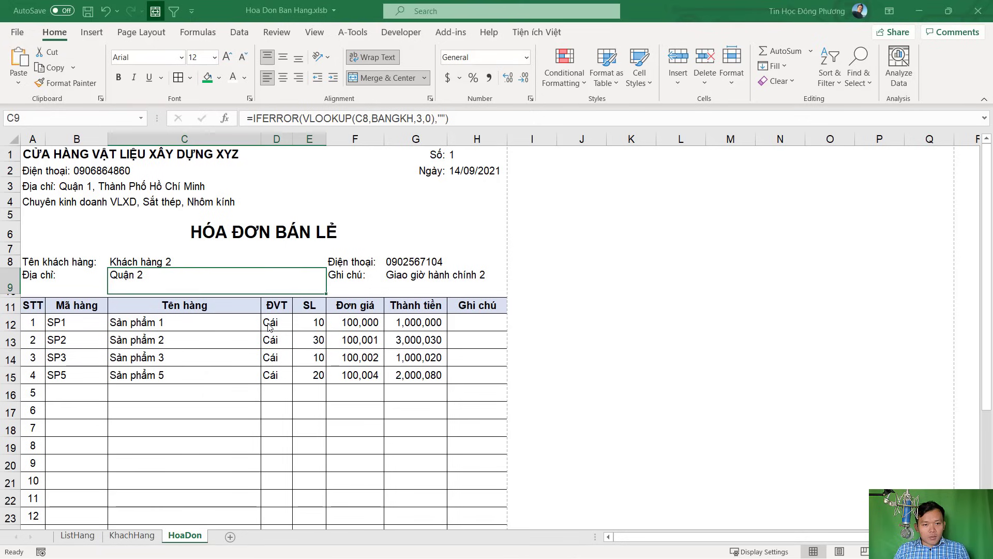
click(277, 322)
scroll(281, 367, down, 3)
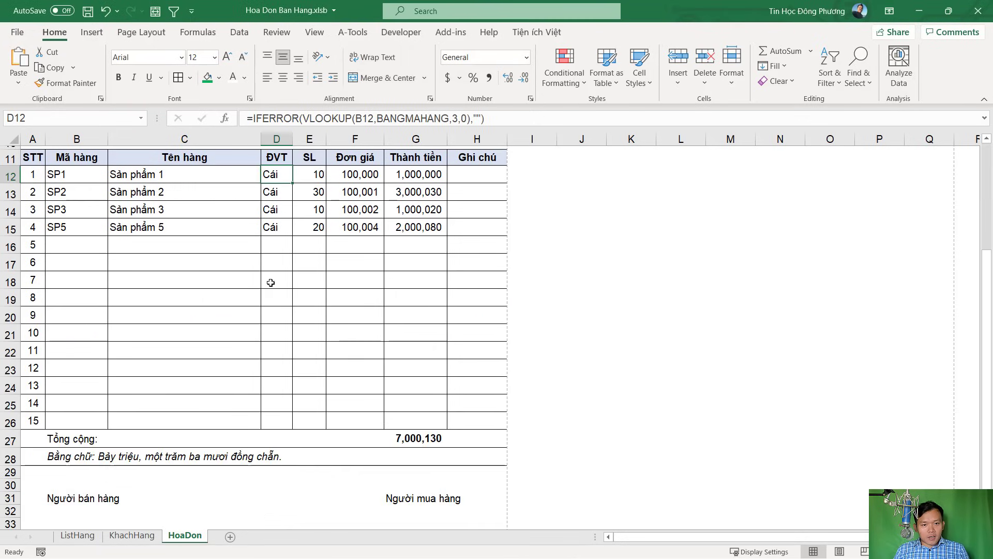
shift+click(292, 423)
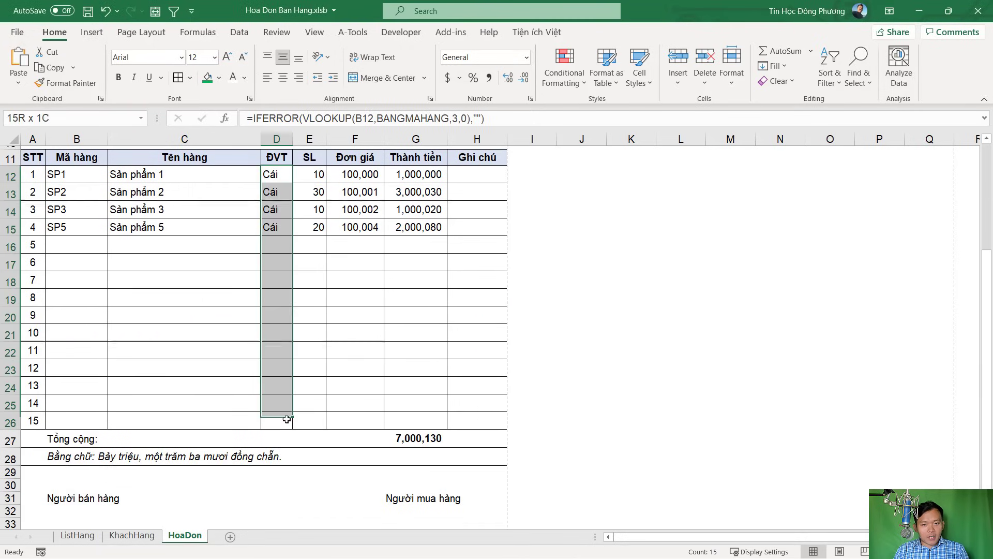
click(283, 80)
scroll(384, 318, up, 3)
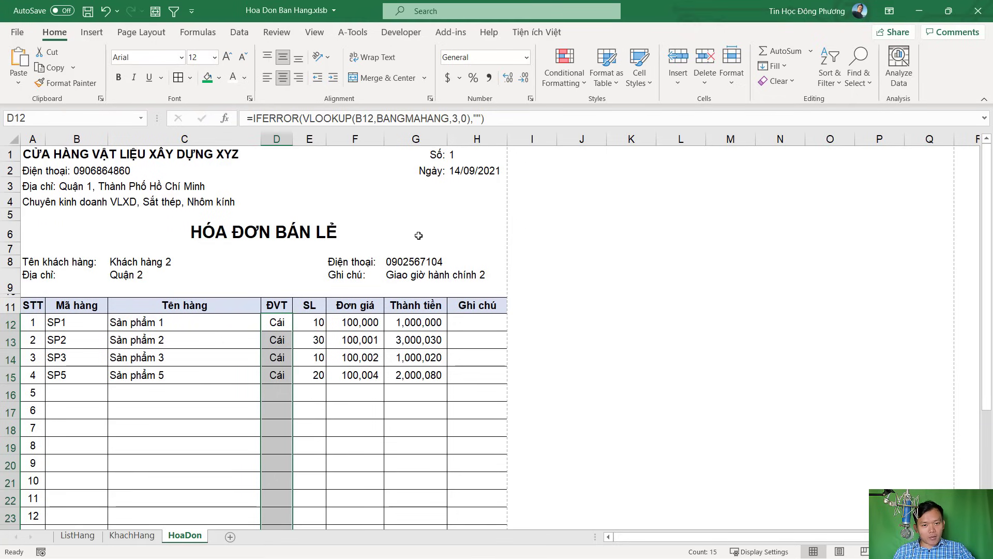
click(486, 327)
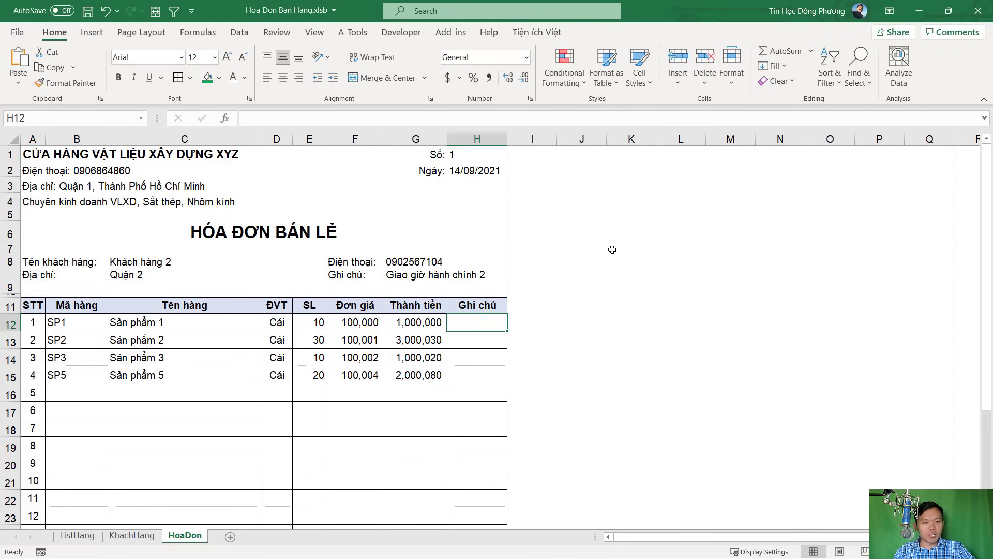
click(556, 201)
click(569, 170)
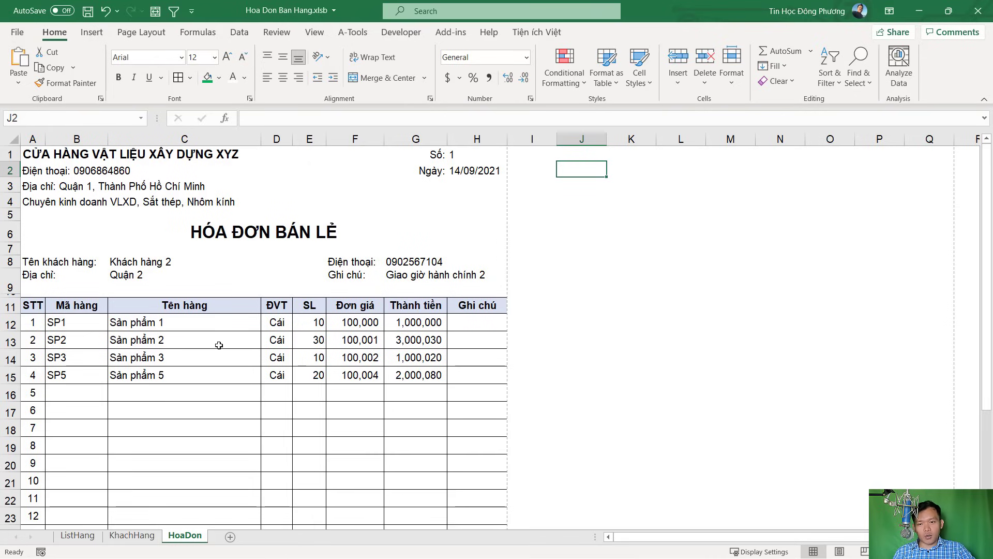
click(279, 361)
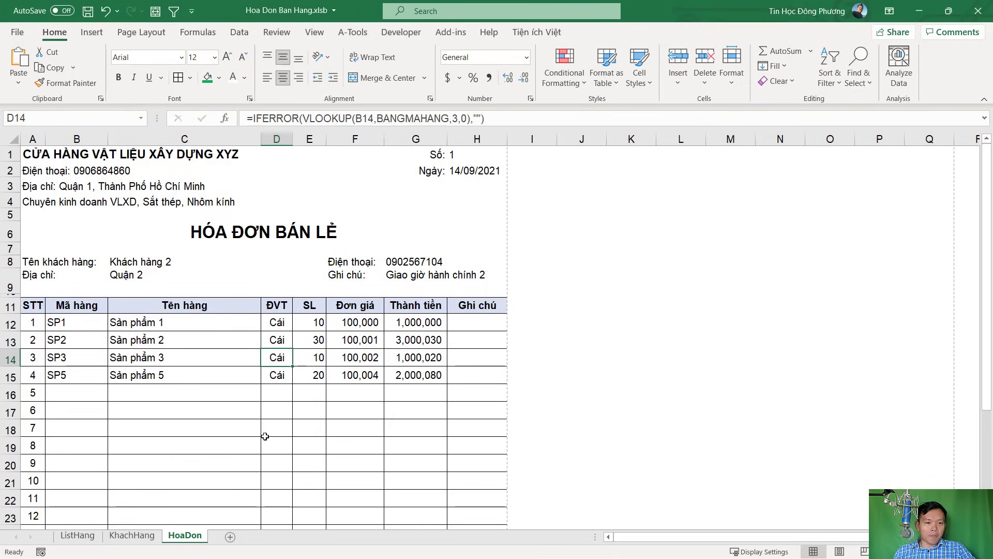
click(303, 327)
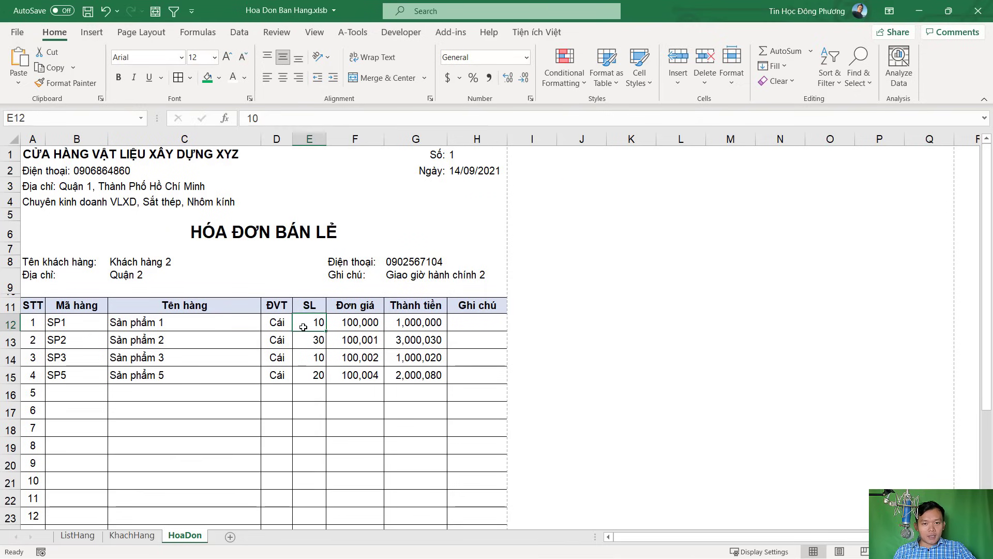
scroll(329, 360, down, 2)
scroll(331, 360, up, 2)
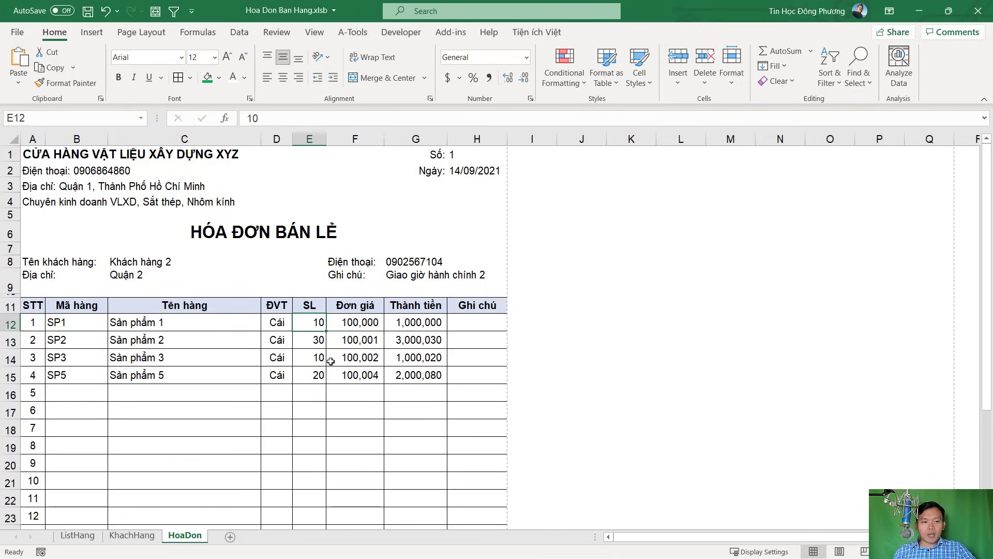
scroll(328, 359, down, 1)
scroll(328, 359, up, 1)
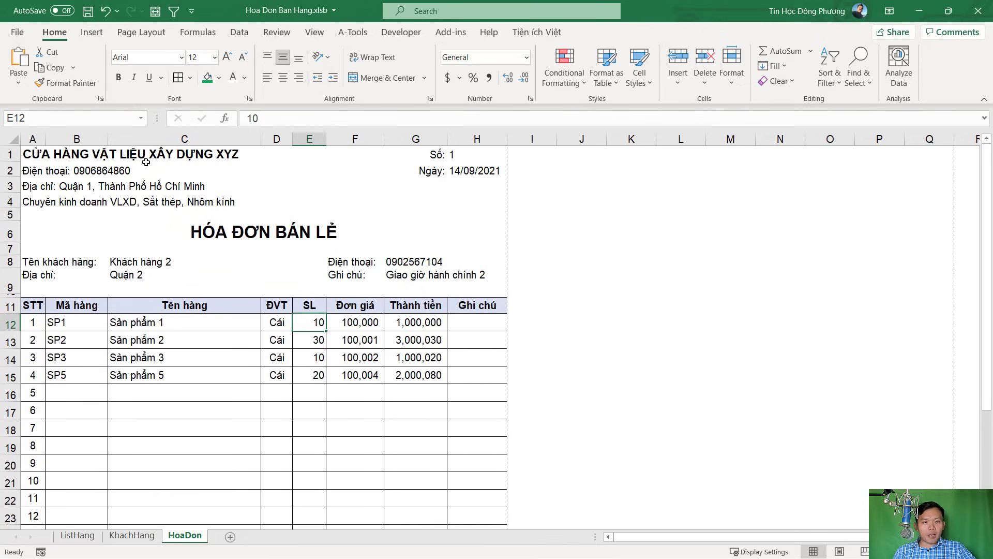
click(20, 30)
click(49, 231)
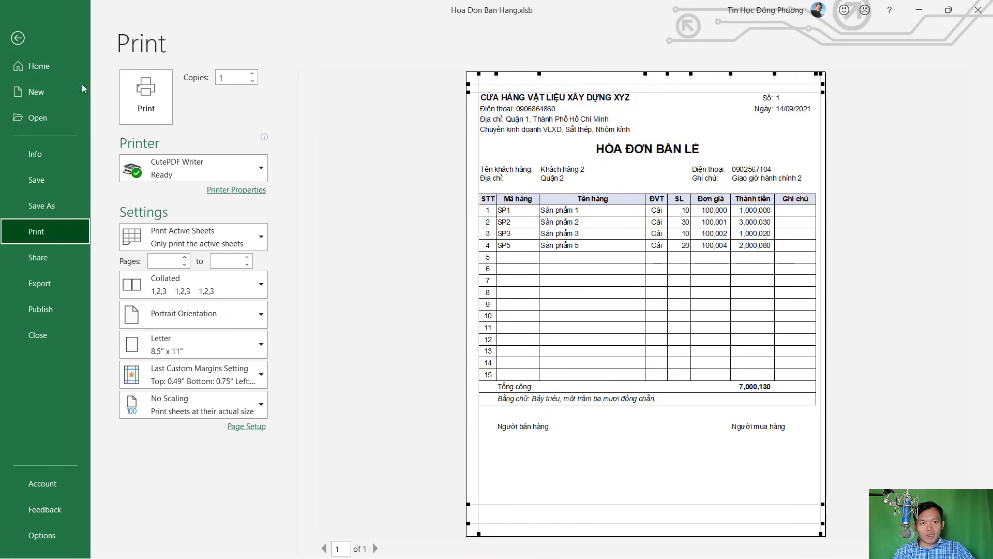
click(19, 37)
scroll(243, 301, down, 2)
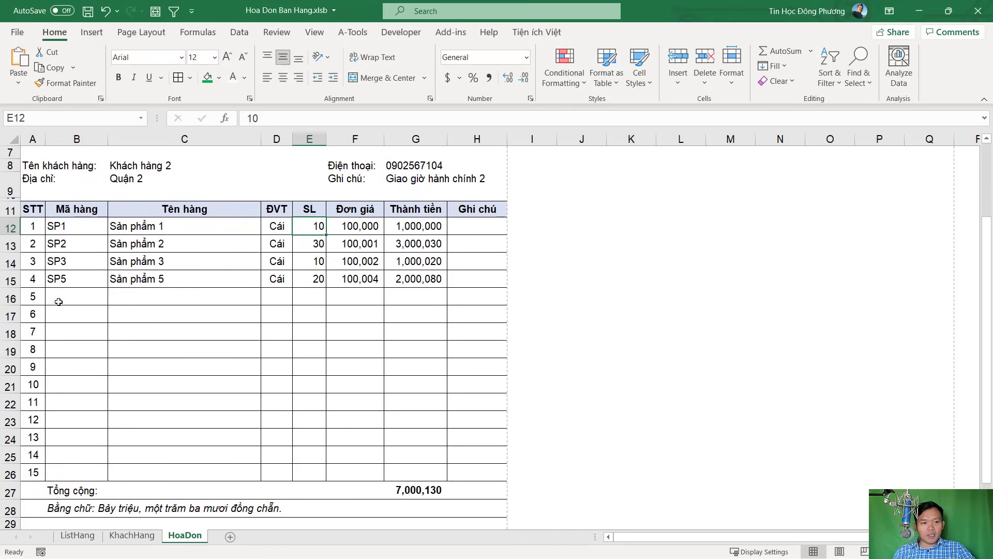
Hide the empty item rows 16 to 26 and check the invoice's print preview
click(7, 278)
drag(6, 297, 7, 473)
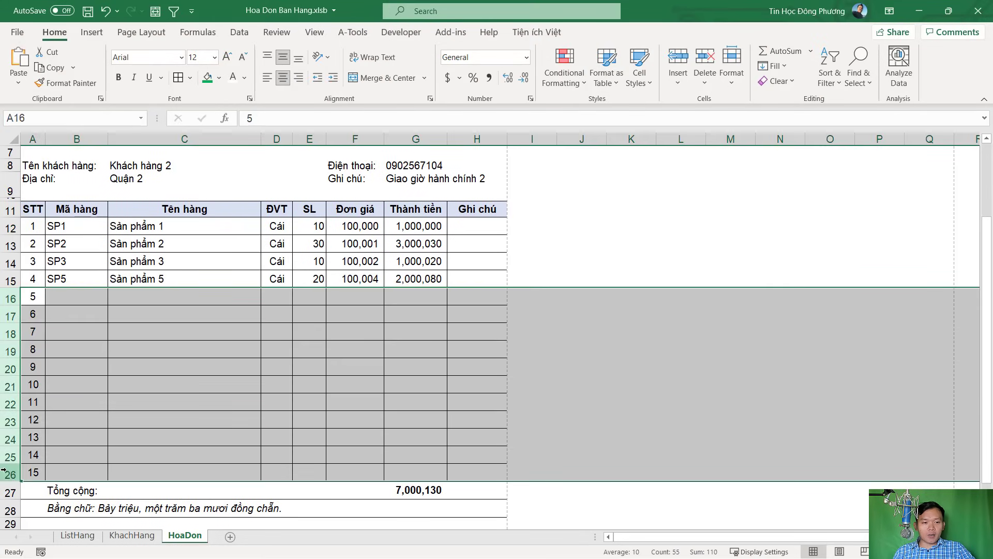
right_click(7, 378)
click(35, 349)
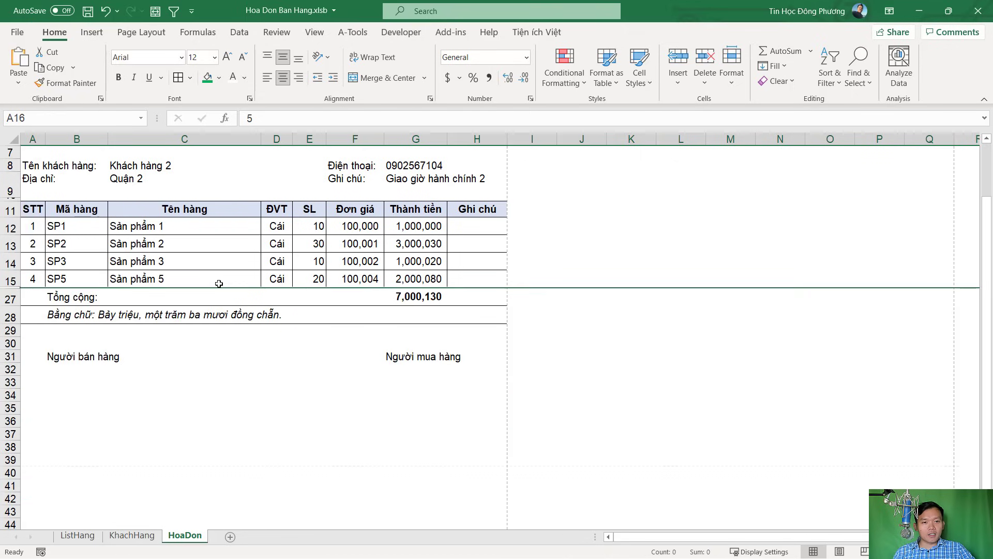
scroll(215, 278, up, 3)
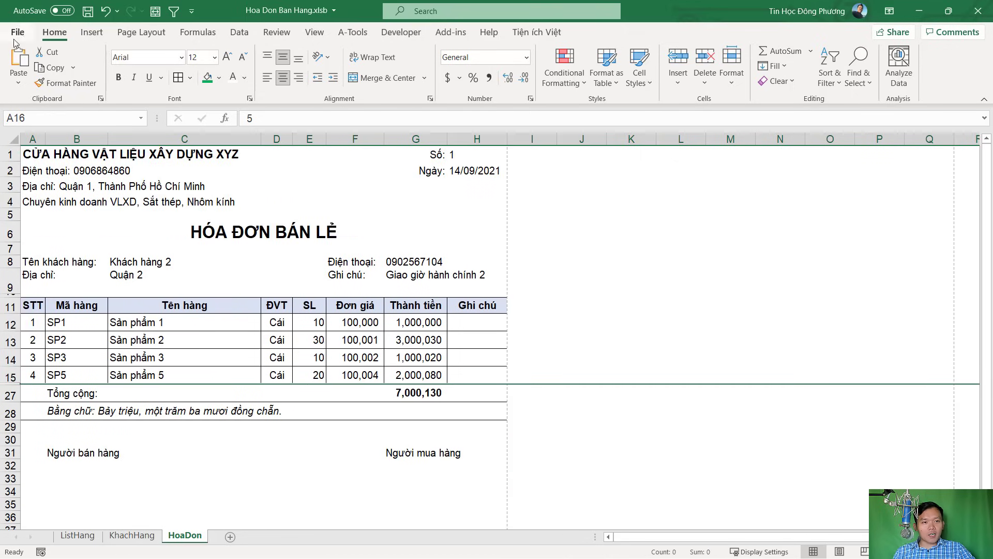
click(15, 41)
click(29, 226)
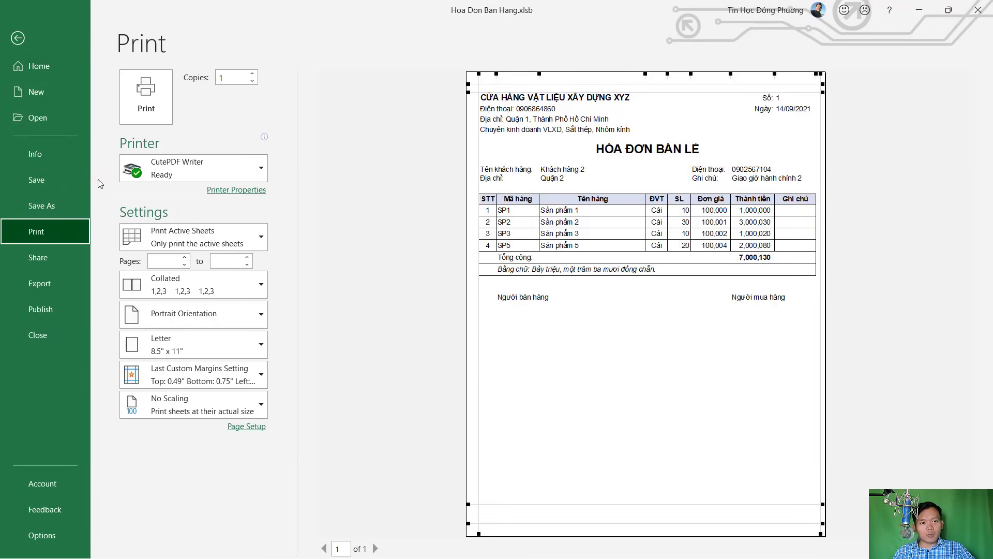
click(18, 38)
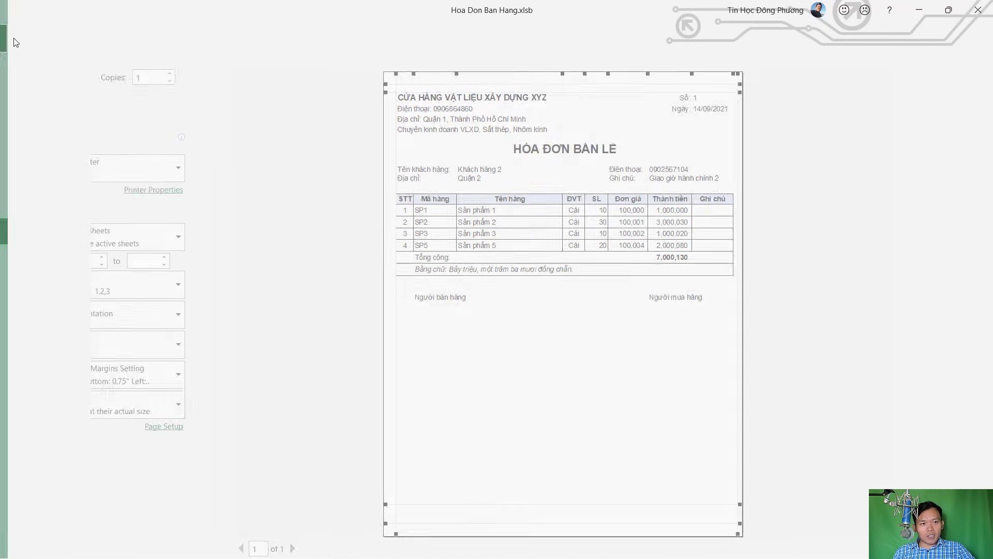
Unhide rows 16 to 26 so item lines 5–15 show again
scroll(23, 337, down, 1)
drag(10, 332, 10, 347)
right_click(10, 345)
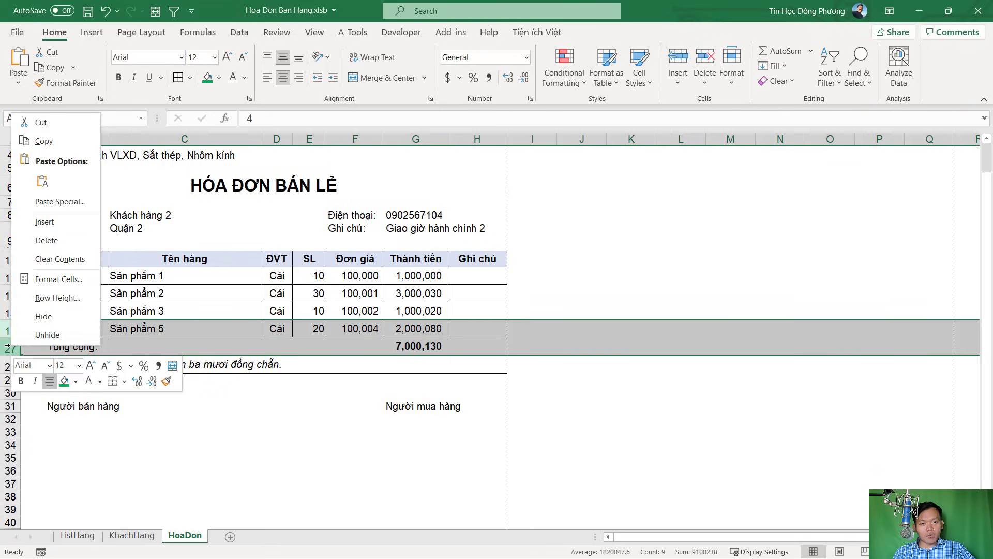
key(Escape)
key(ctrl+shift+9)
scroll(226, 334, down, 3)
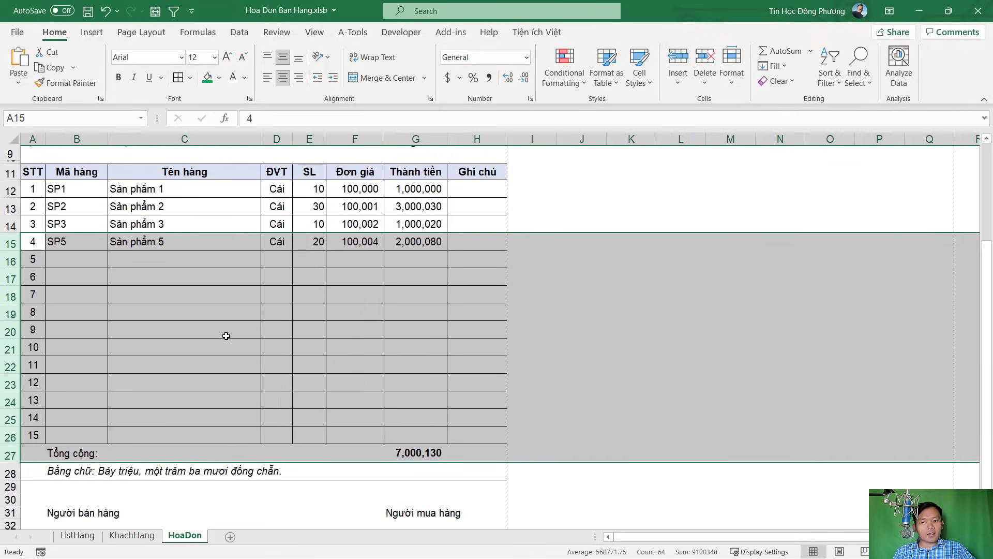
scroll(226, 336, up, 2)
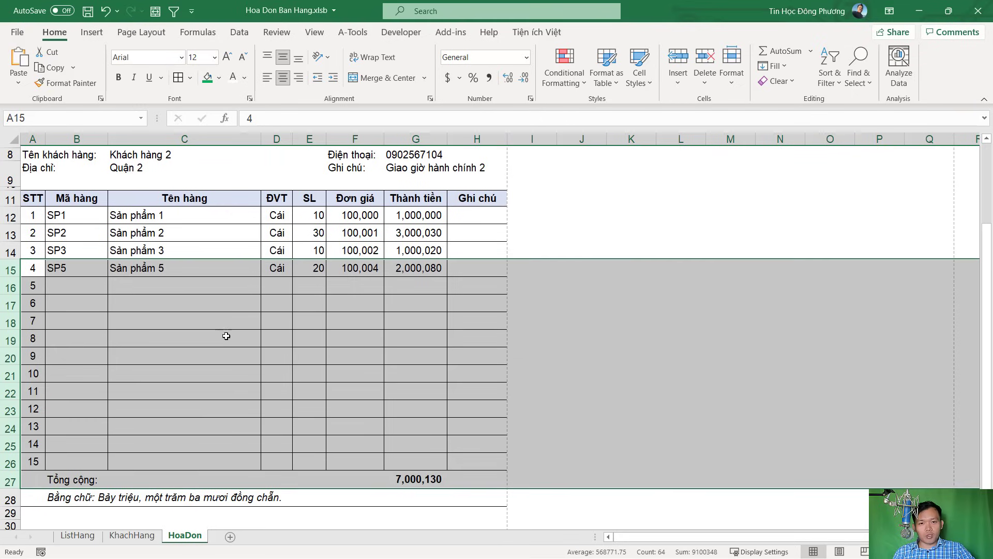
scroll(226, 337, up, 1)
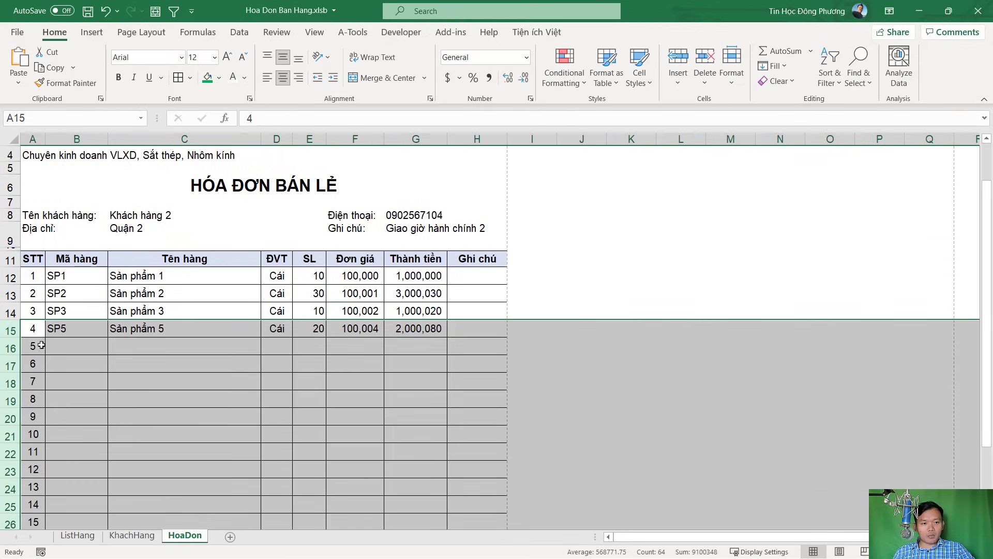
click(532, 399)
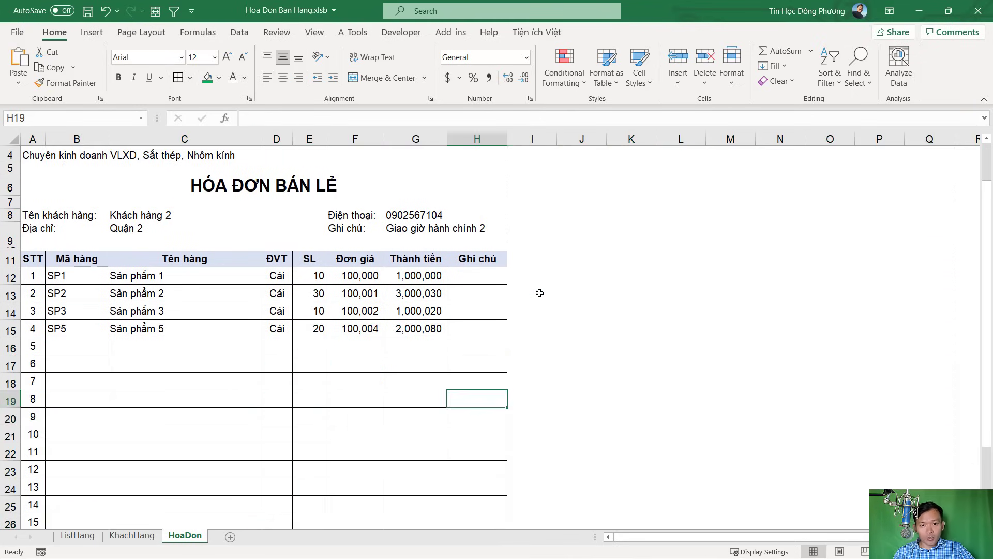
click(553, 274)
scroll(554, 274, up, 1)
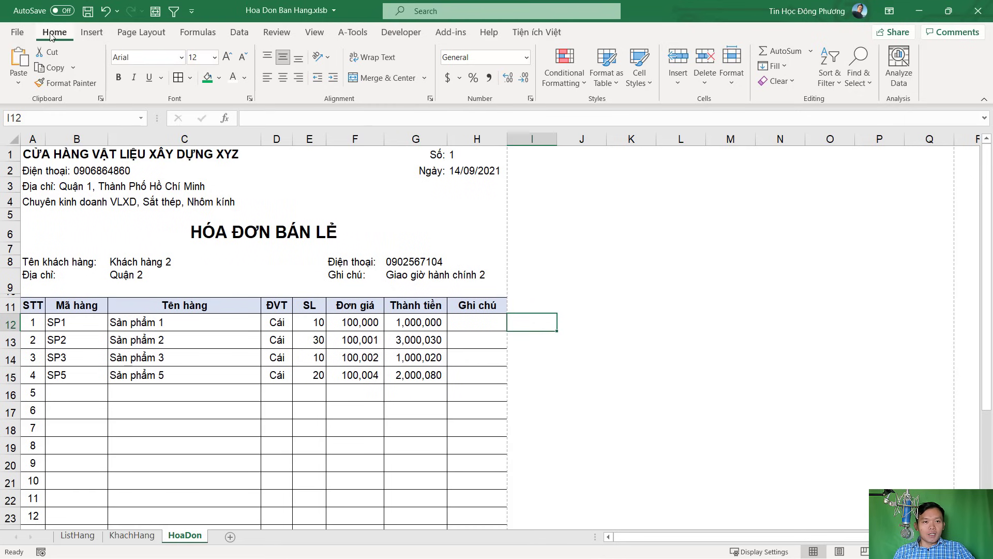
click(92, 32)
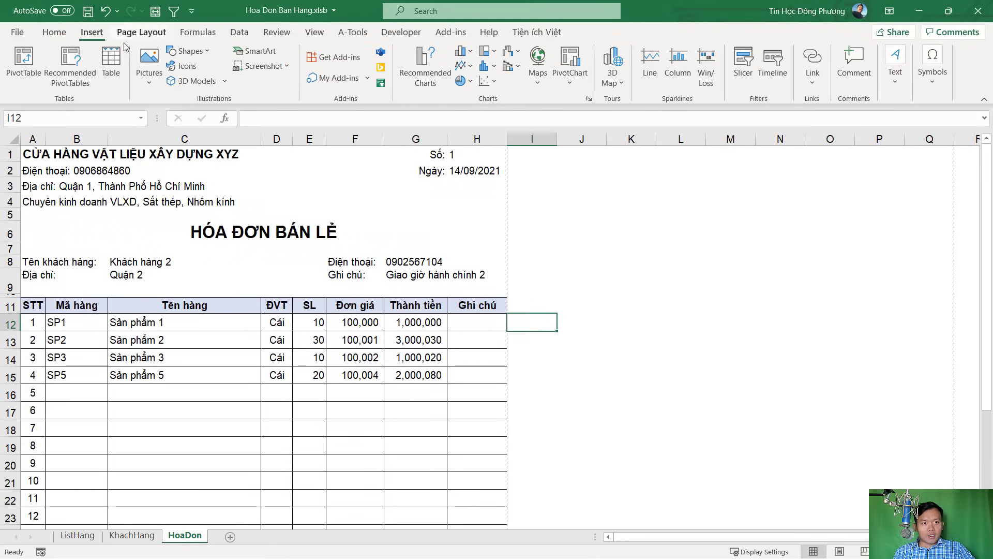
Draw a rounded rectangle labelled IN A4 in column J and shrink it to 0.4" by 0.7"
click(190, 56)
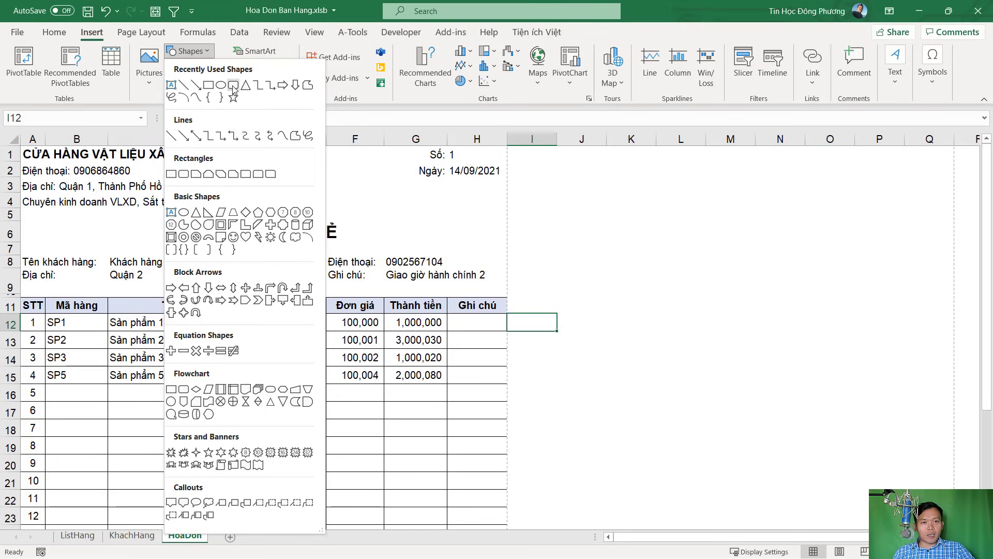
click(234, 86)
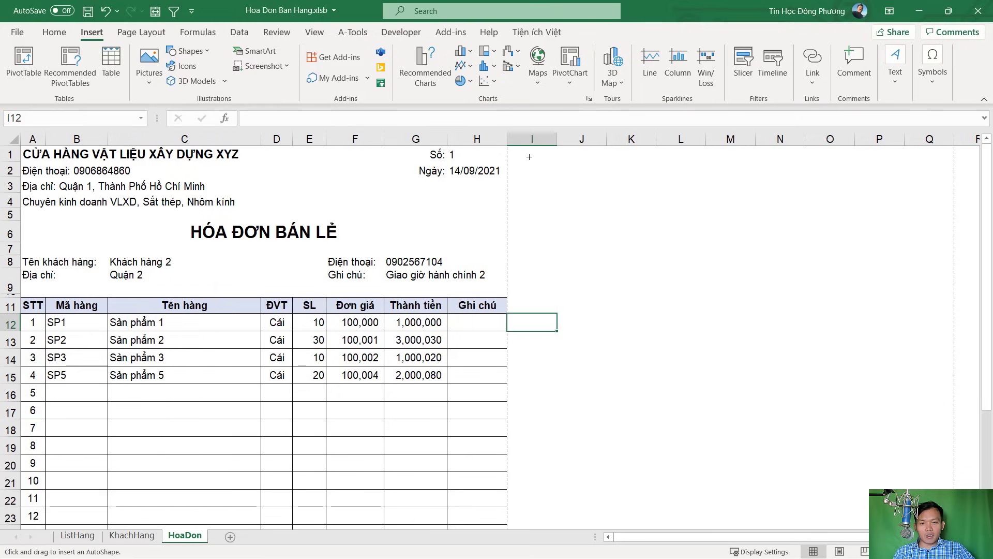
drag(586, 166, 624, 181)
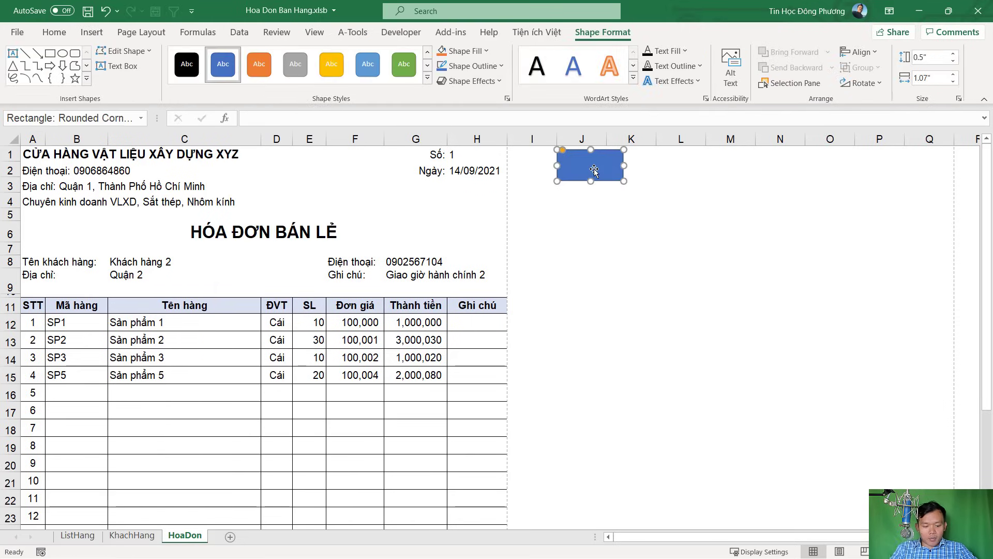
text(iN)
key(BackSpace)
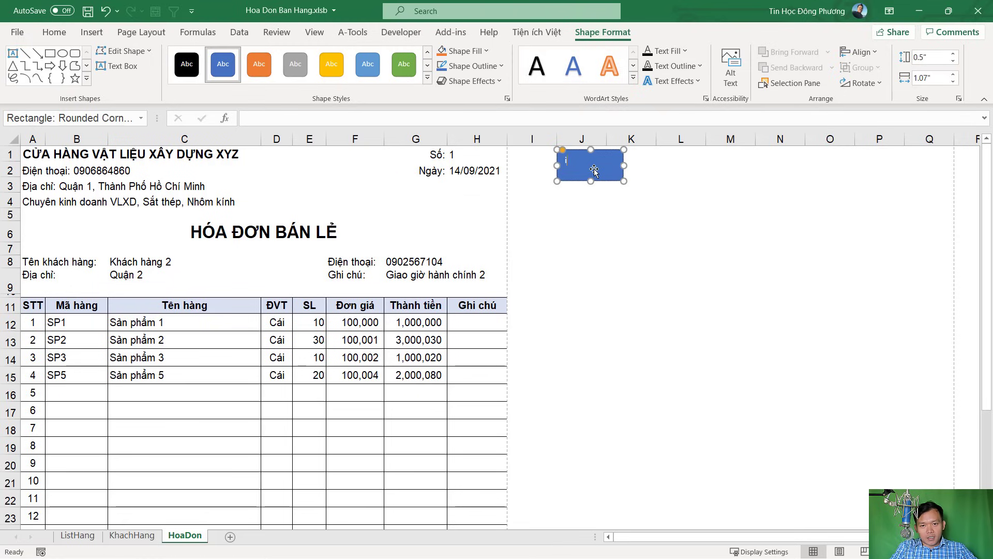
key(BackSpace)
key(BackSpace)
text(IN A4)
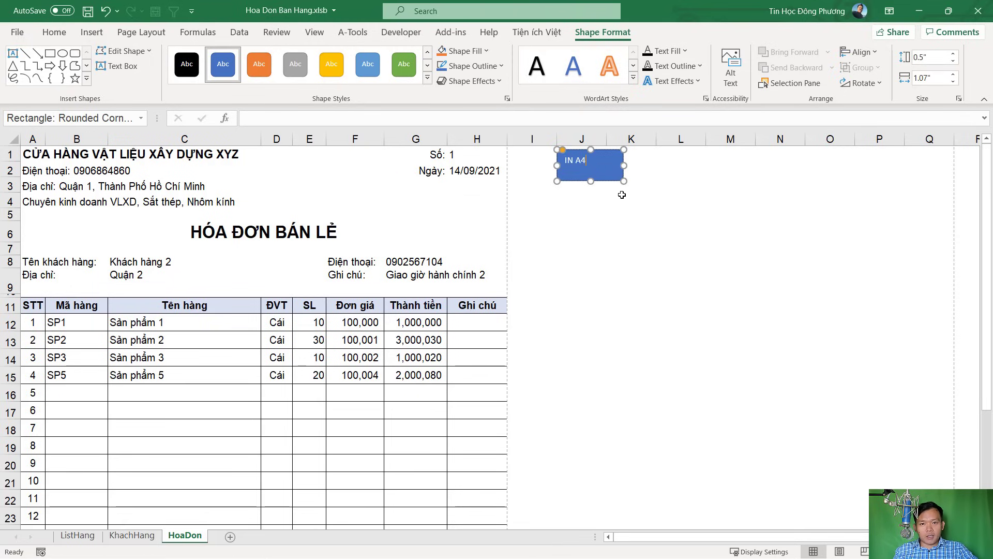
click(626, 194)
click(620, 177)
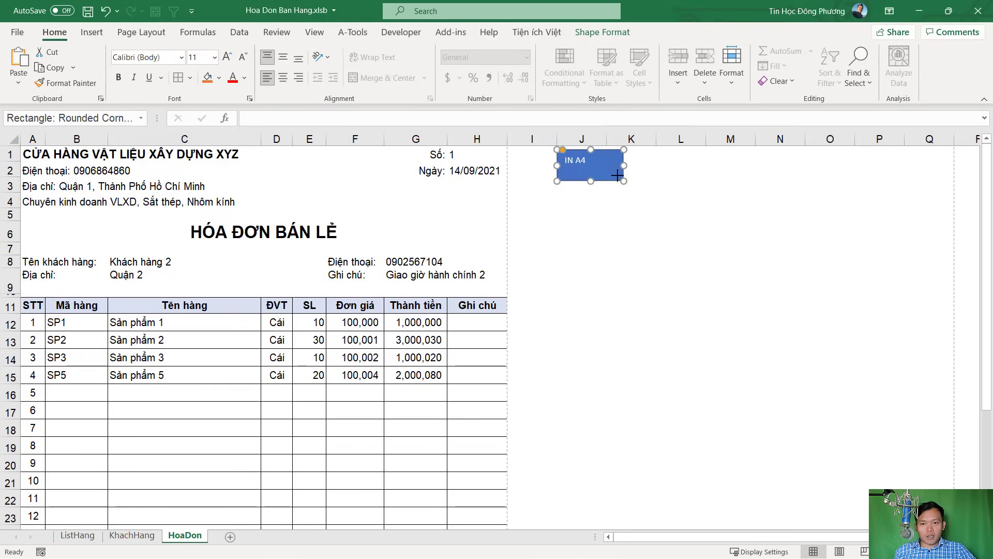
drag(617, 176, 599, 163)
Apply the lighter blue shape style to the IN A4 shape
click(603, 32)
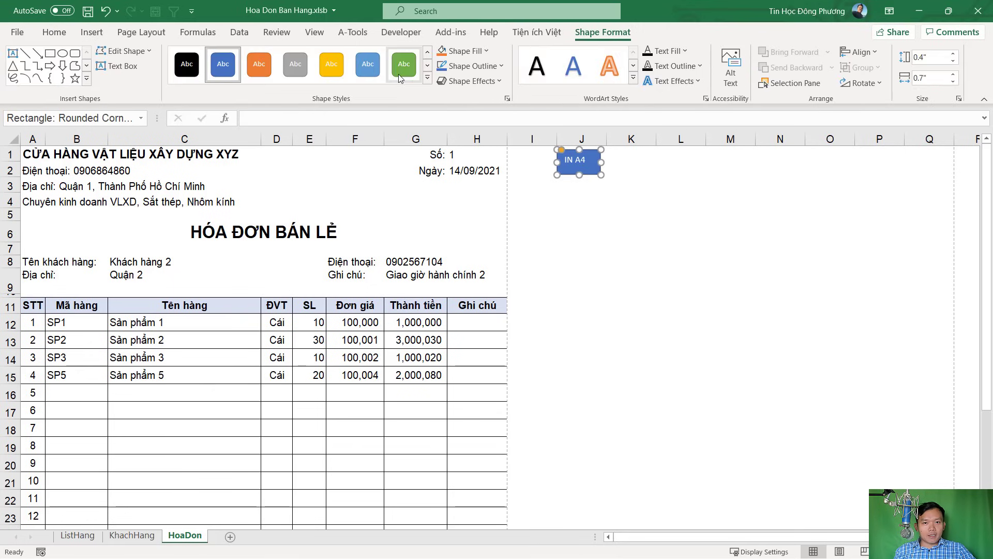
click(428, 77)
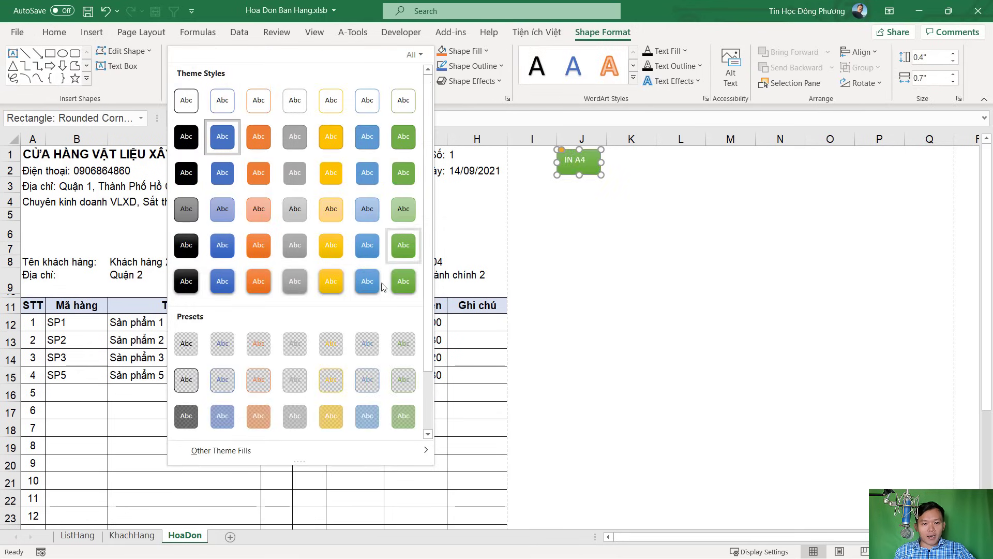
click(370, 283)
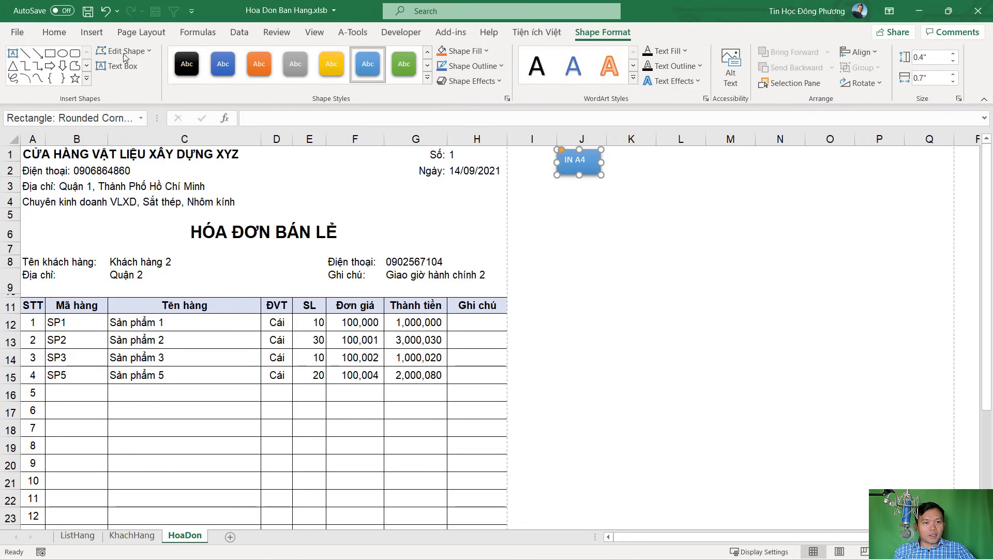
Make the IN A4 text bold Arial, centred and middle-aligned, one size larger
click(54, 32)
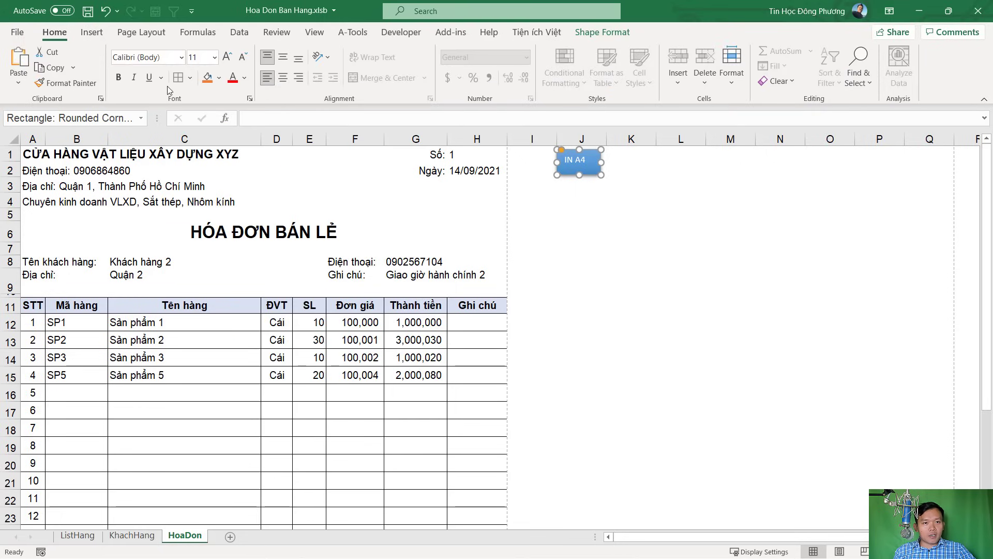
click(118, 77)
click(172, 59)
text(Arial)
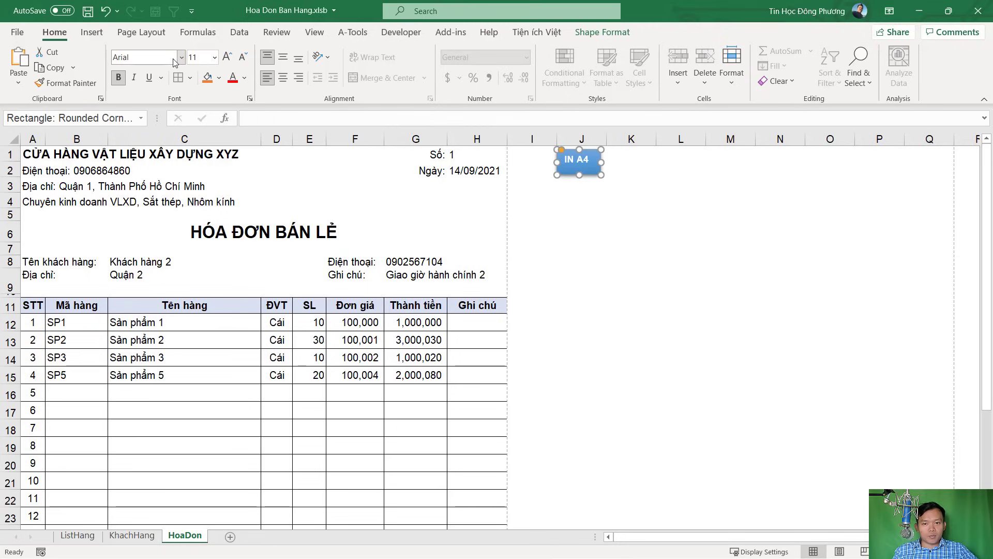
key(Return)
click(283, 78)
click(286, 60)
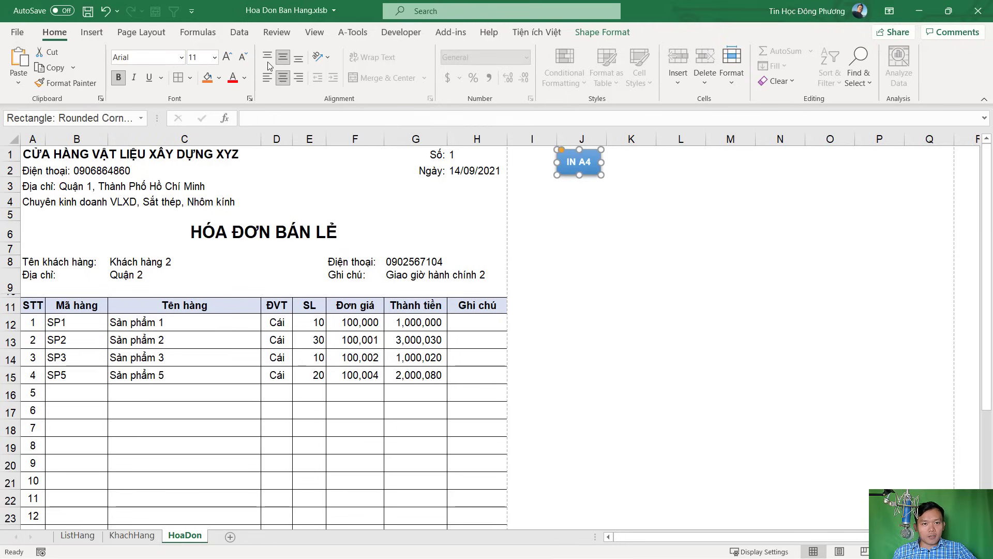
click(226, 61)
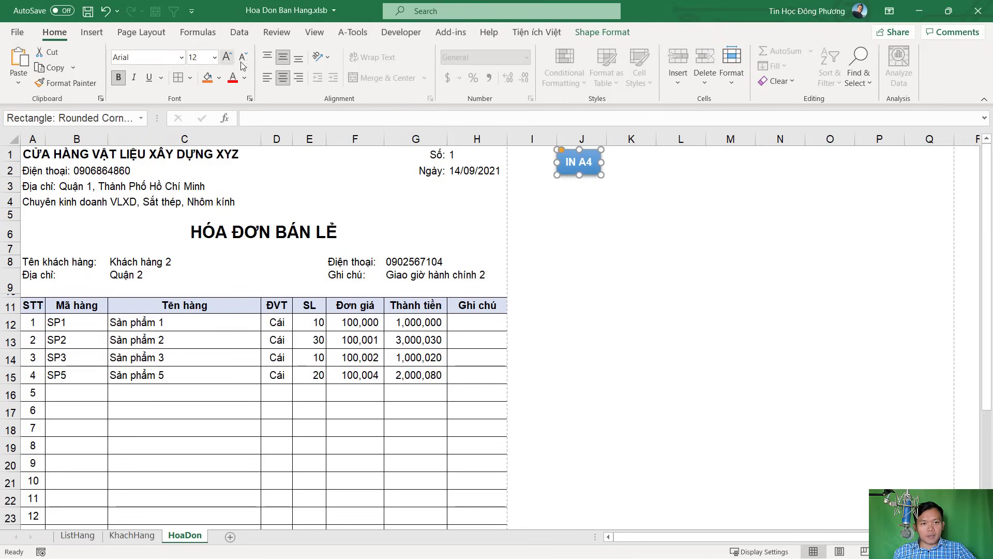
Move the IN A4 button left onto columns I and J beside the store header
click(613, 186)
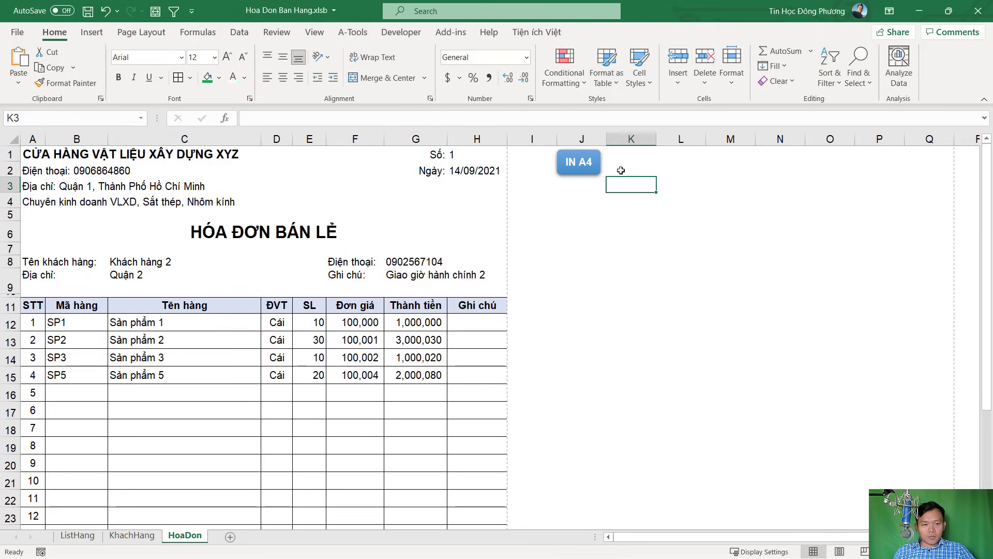
click(578, 170)
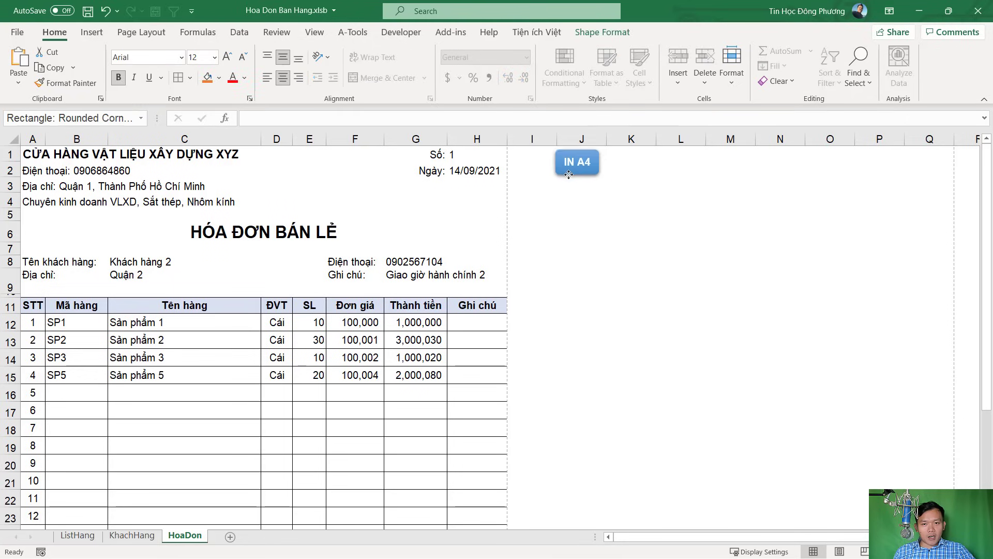
drag(573, 172, 553, 173)
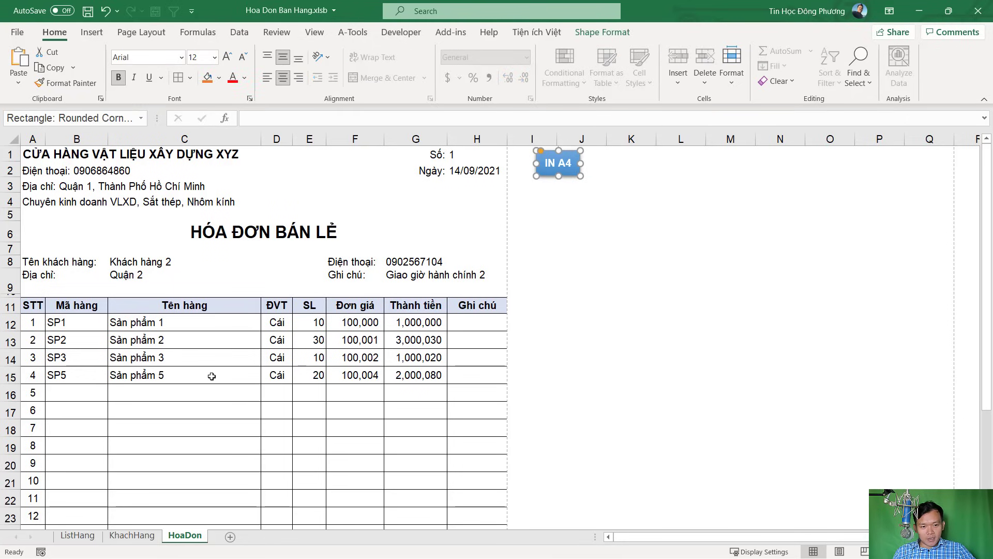
scroll(215, 376, down, 1)
scroll(215, 377, up, 1)
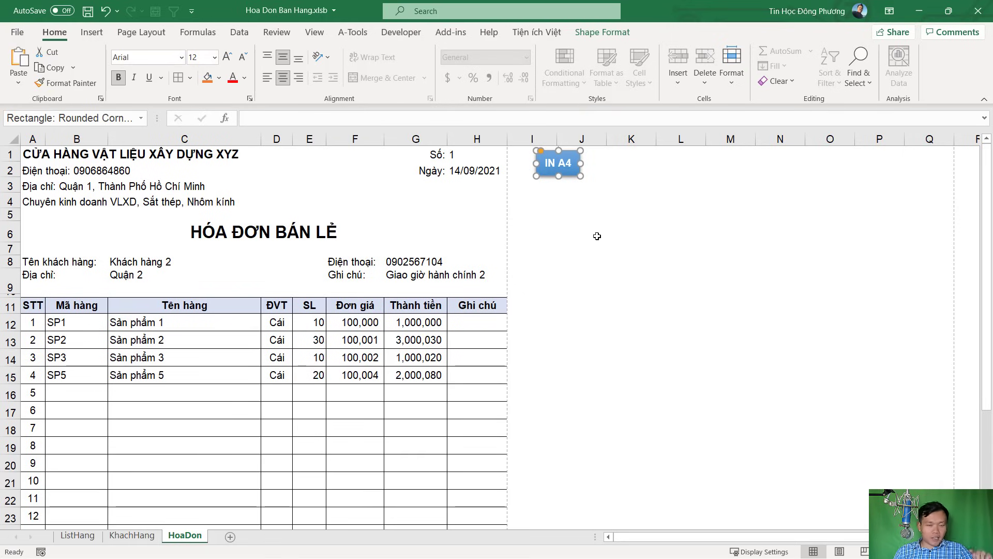
Show the Developer tab and confirm it is enabled in the ribbon customization settings
click(598, 220)
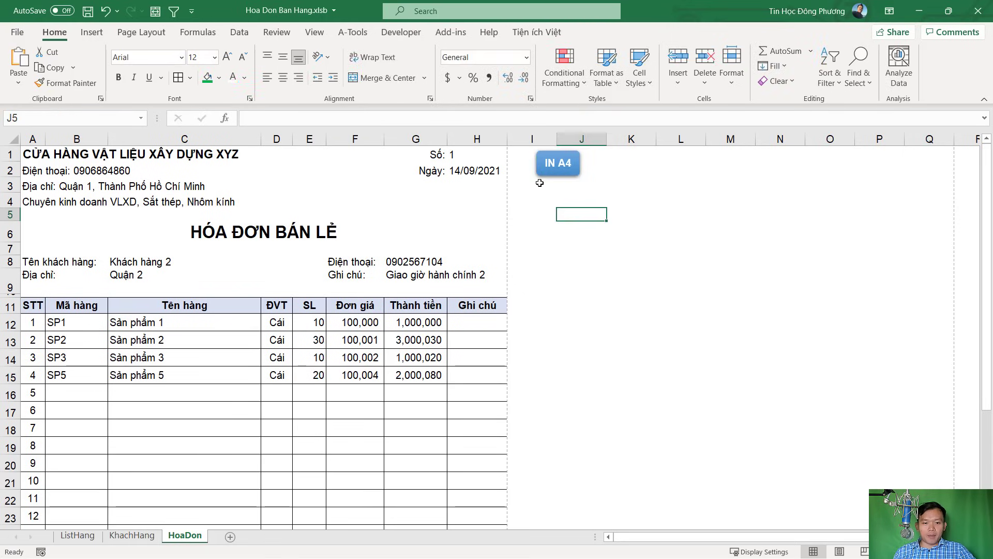
click(577, 242)
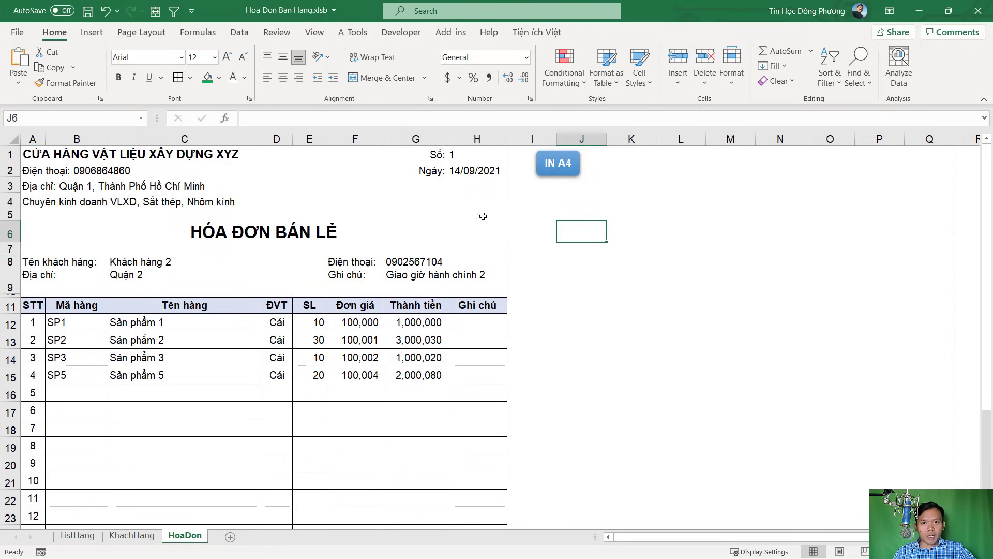
click(400, 33)
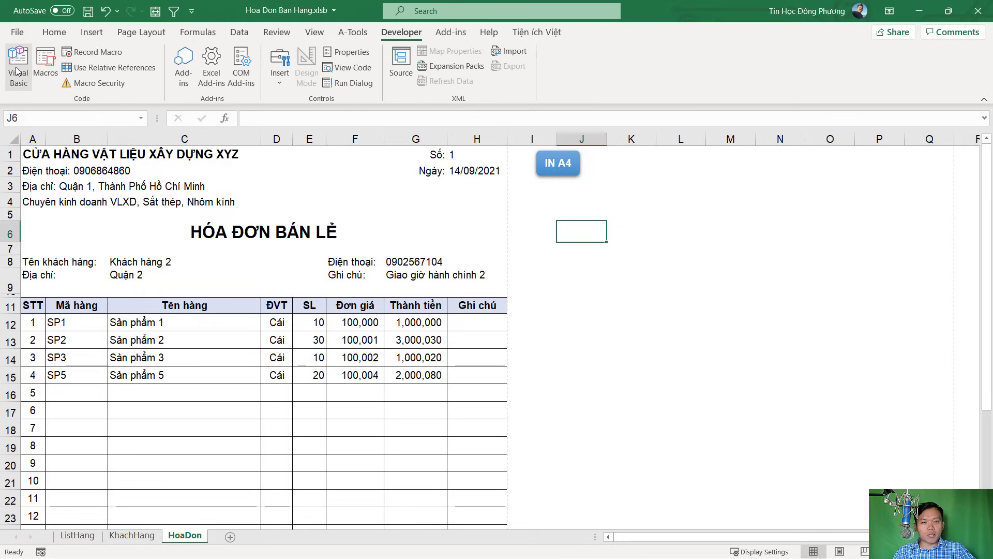
right_click(404, 35)
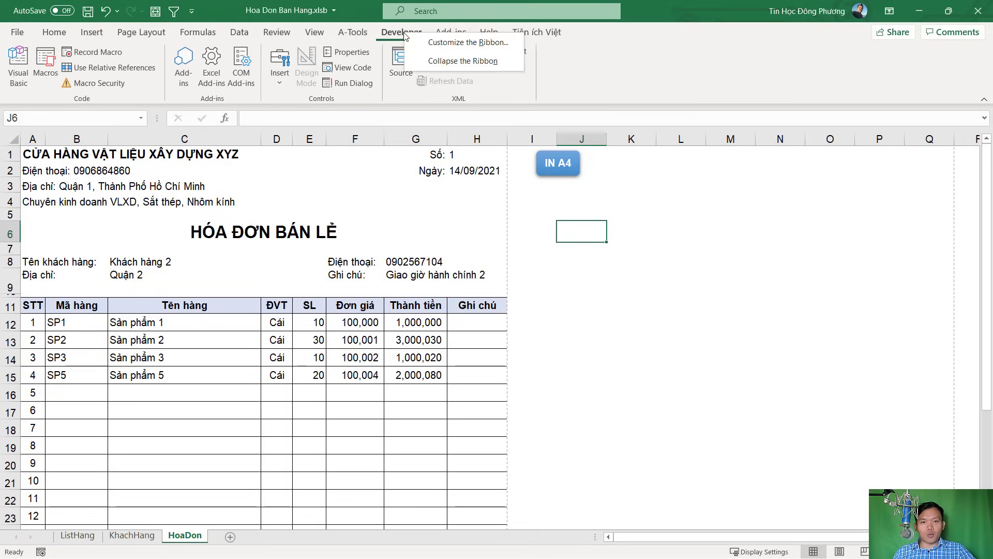
right_click(349, 35)
right_click(350, 34)
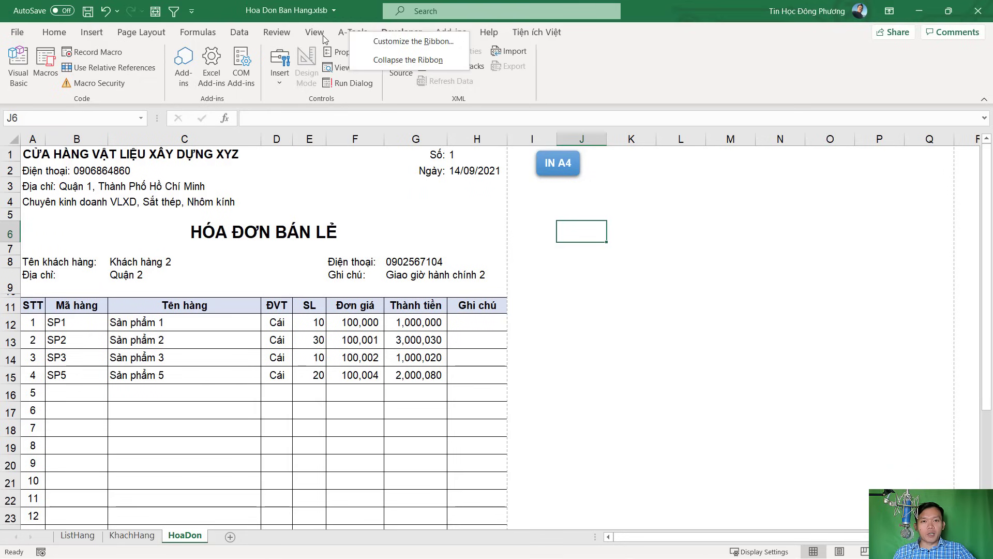
click(394, 42)
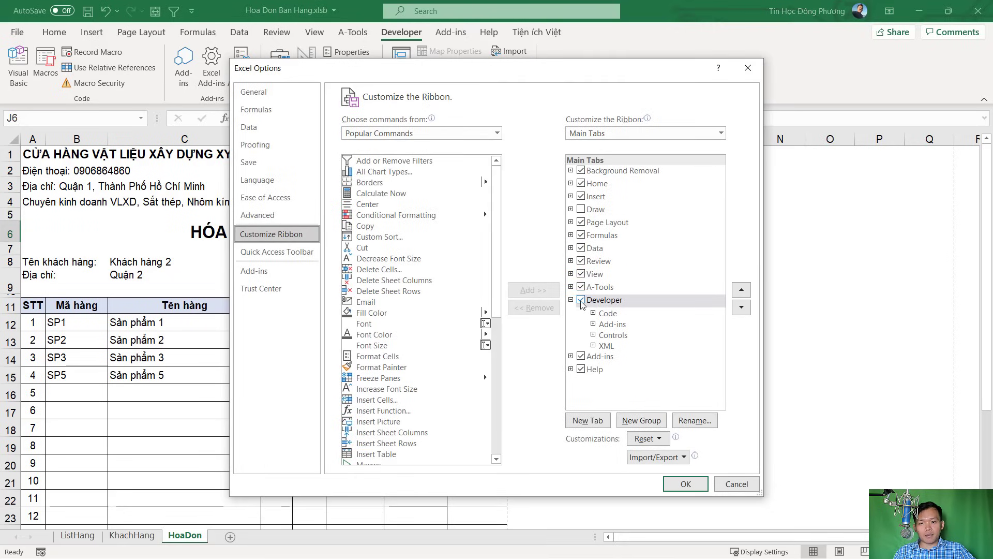
click(694, 483)
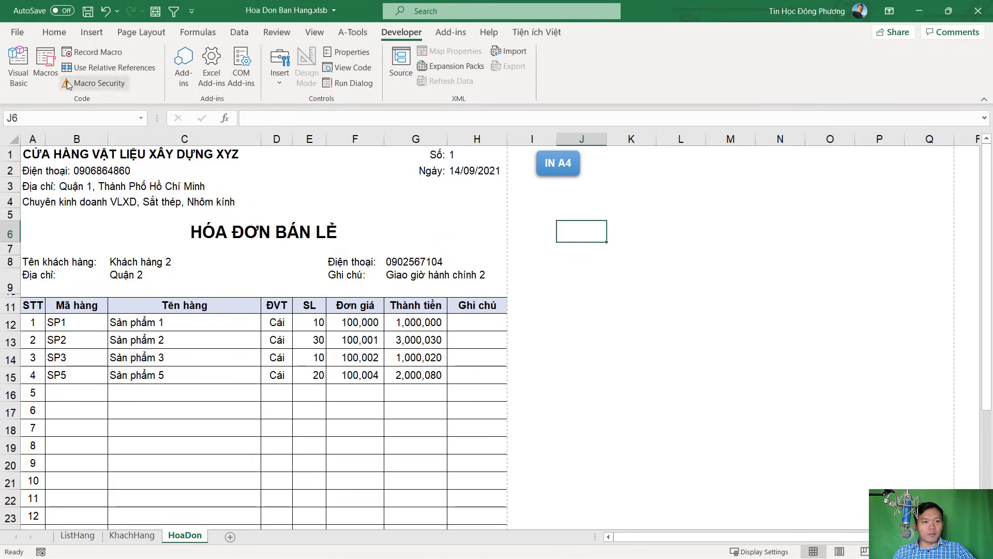
Launch the Visual Basic editor and arrange its window with the Immediate and Locals panes
click(23, 69)
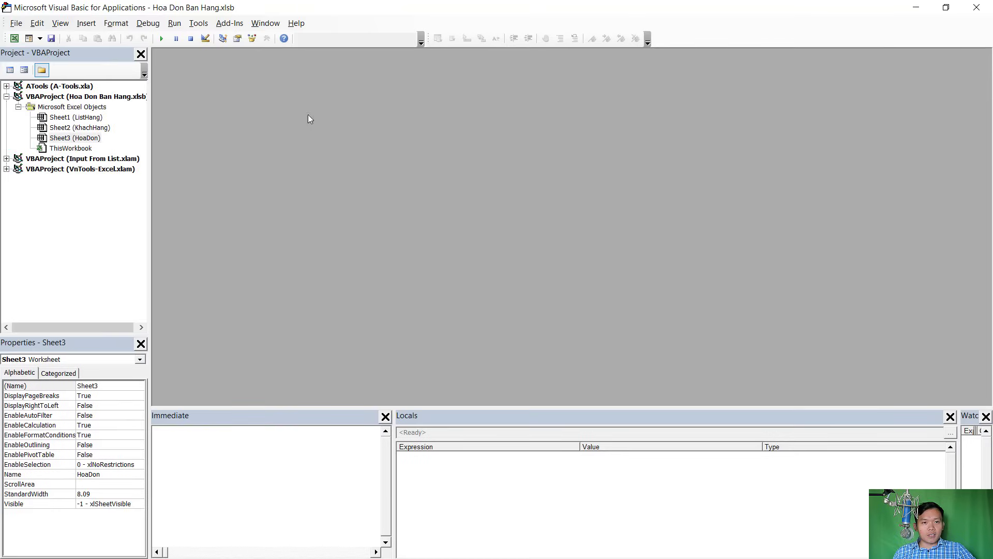
double_click(580, 11)
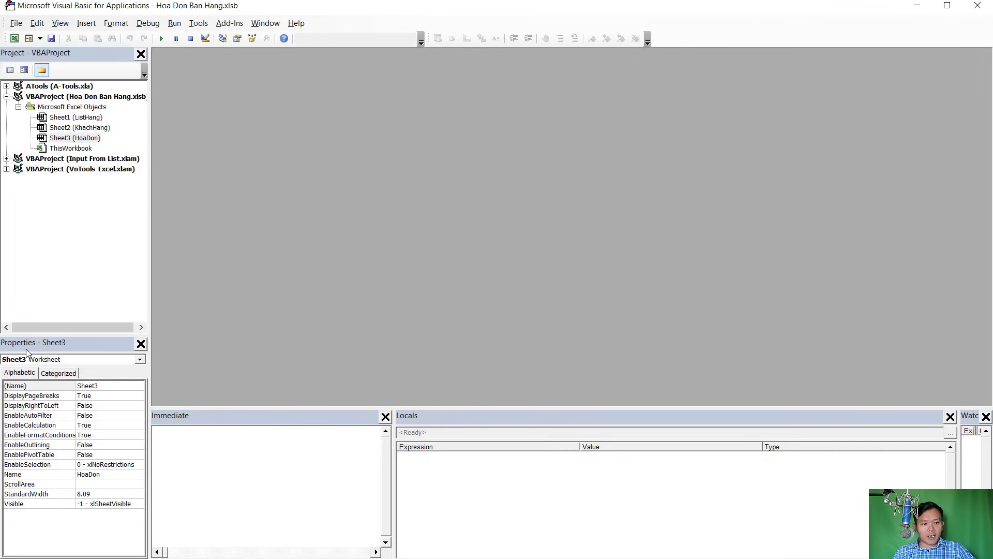
click(205, 445)
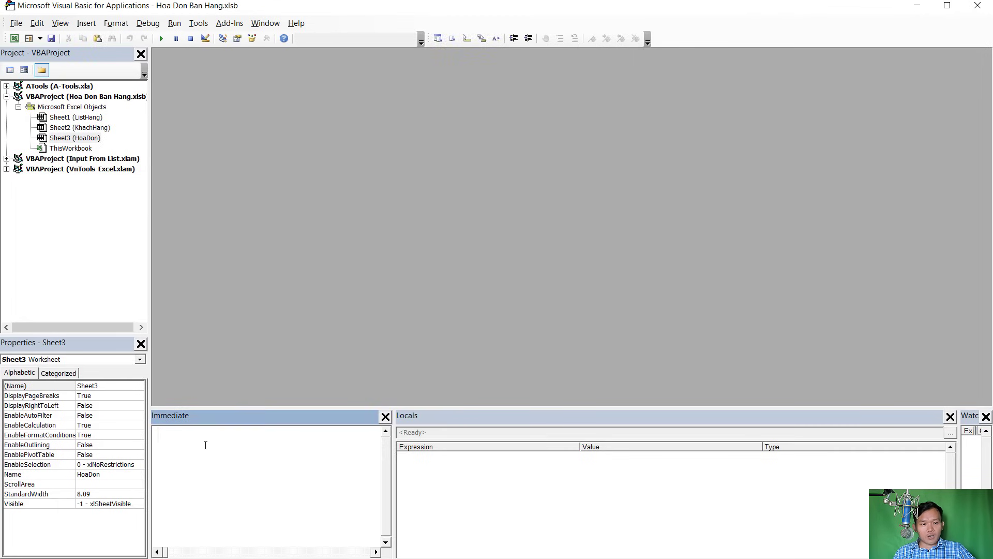
click(537, 473)
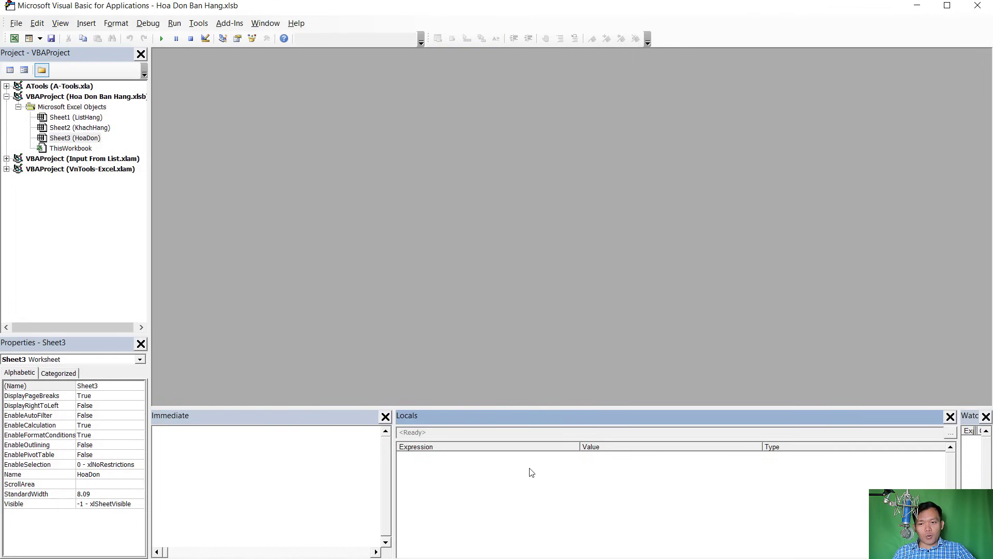
click(254, 468)
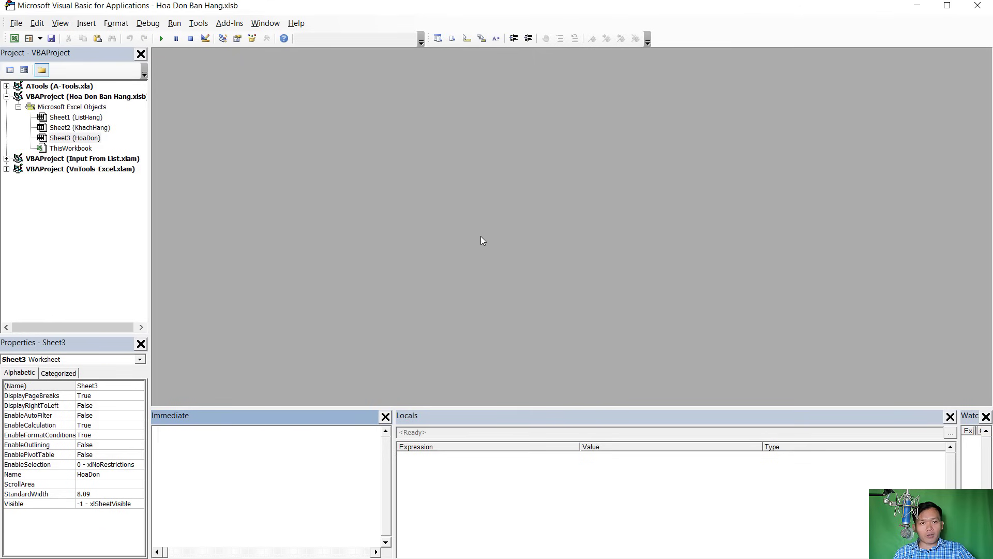
Show the Project Explorer and select the Hoa Don Ban Hang project
click(60, 24)
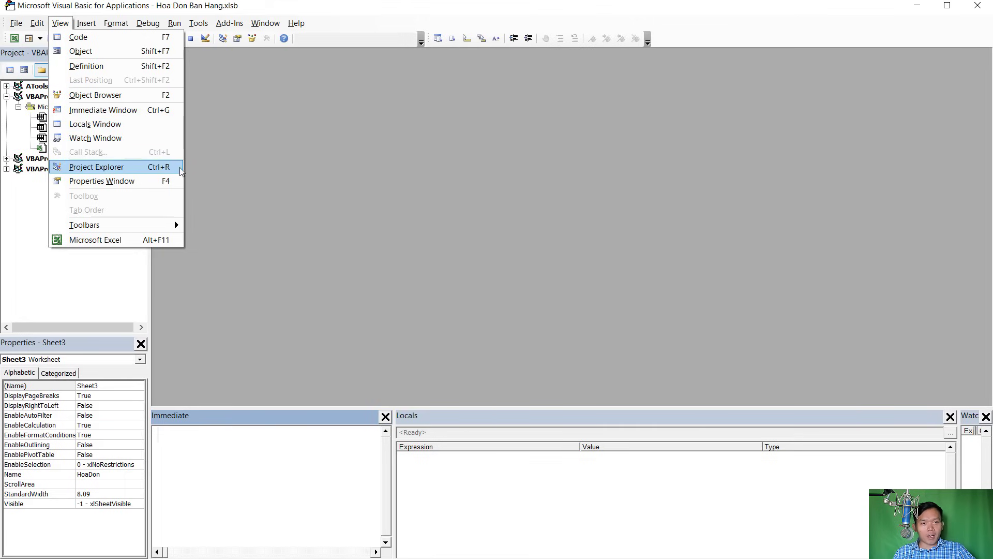
click(124, 167)
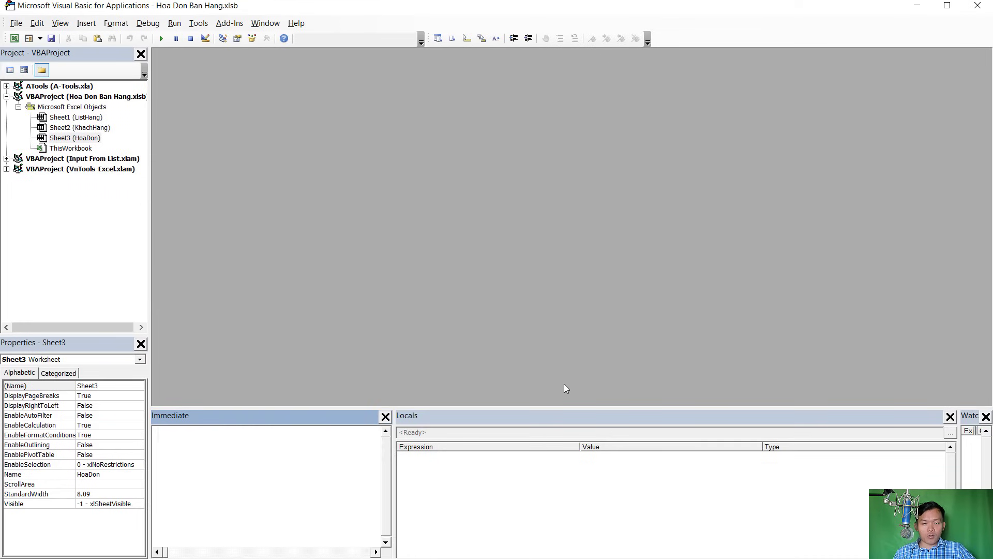
click(638, 501)
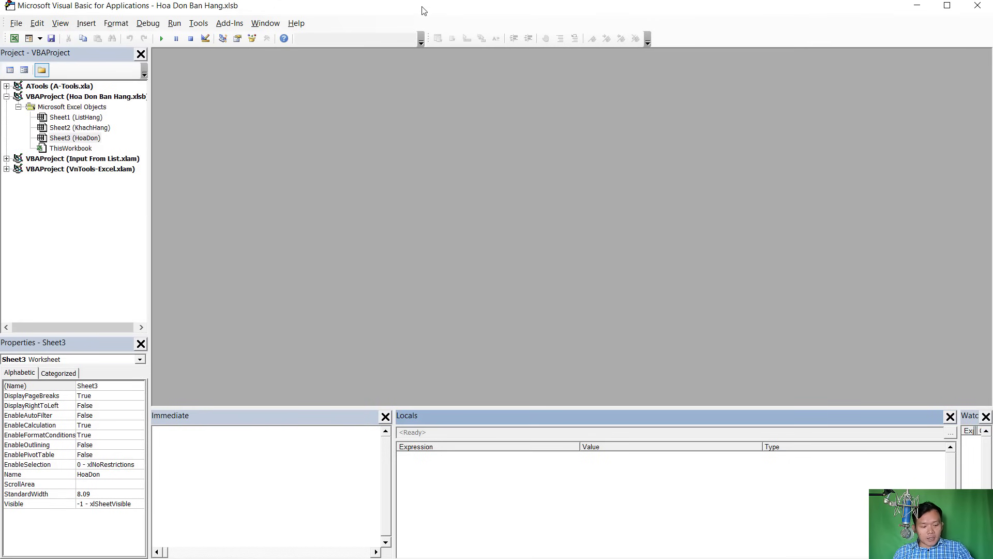
key(alt+F11)
key(alt+F11)
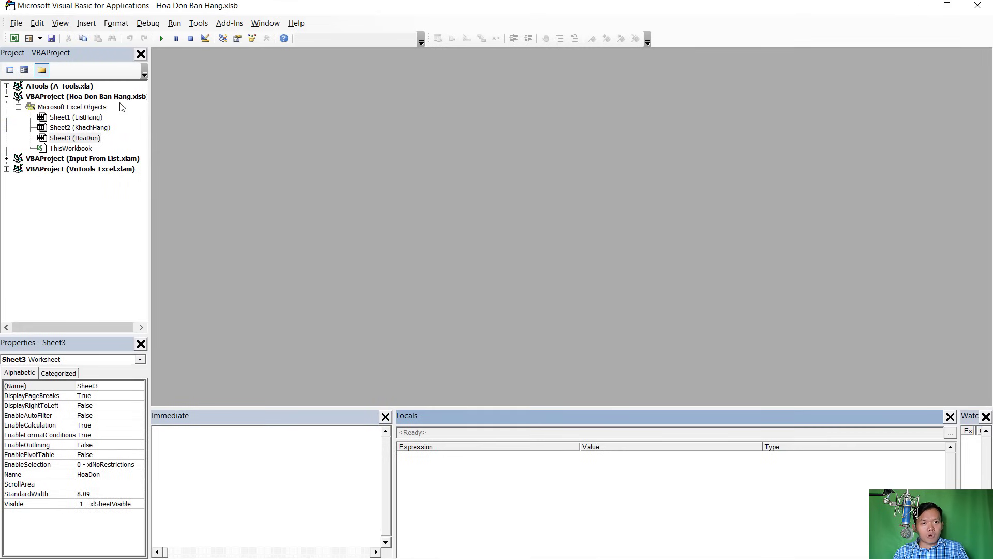
click(99, 98)
Insert a new Module1 into the project via ThisWorkbook's context menu
right_click(71, 148)
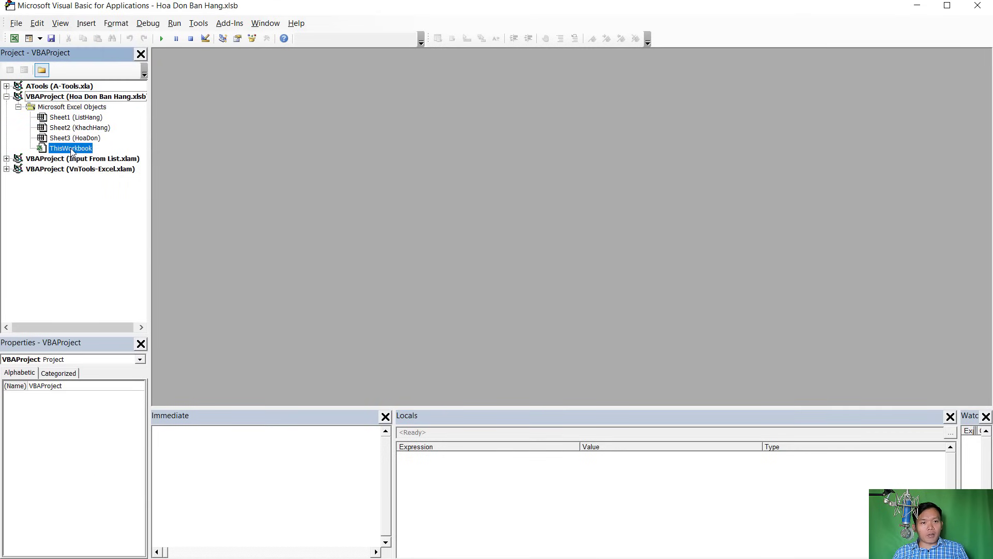
mouse_move(122, 217)
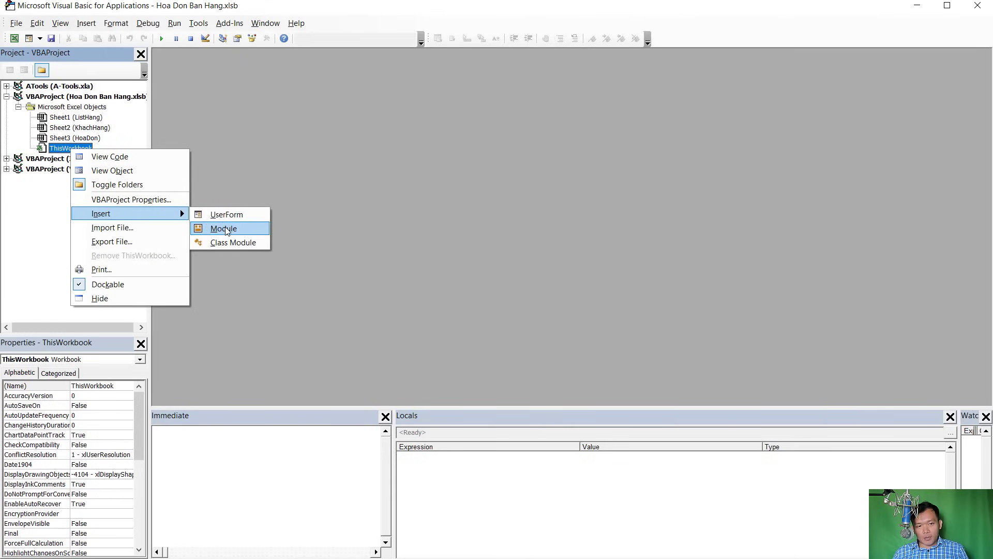
click(225, 230)
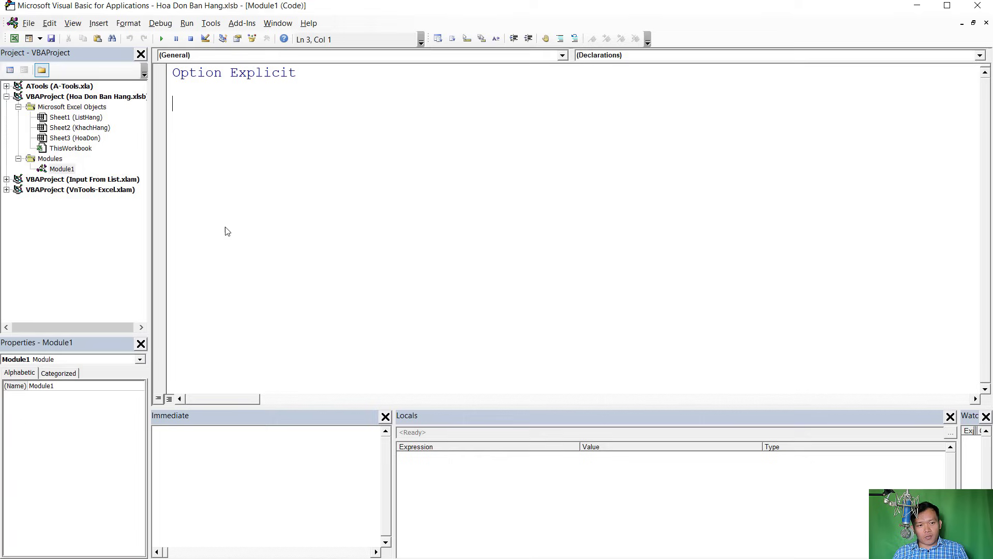
click(61, 169)
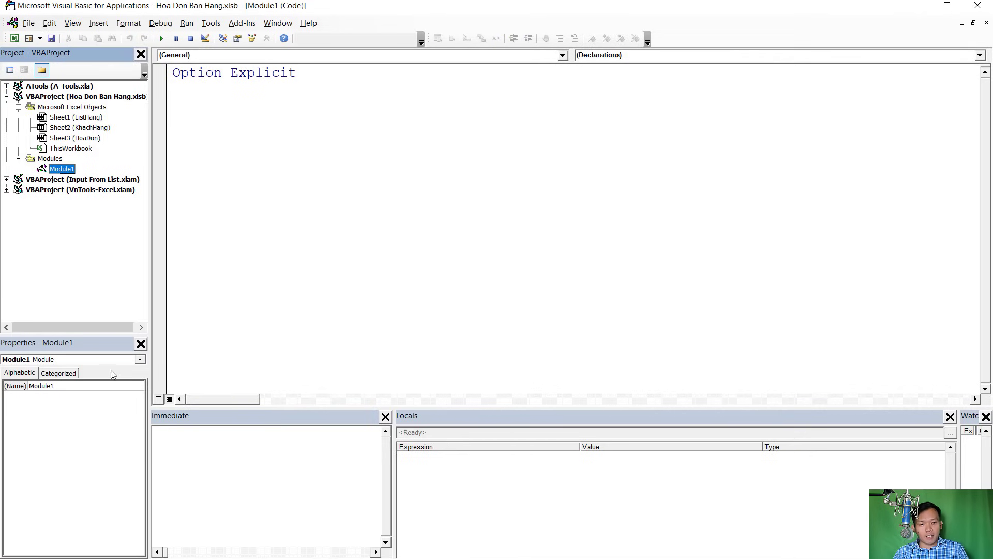
click(56, 386)
drag(55, 386, 31, 389)
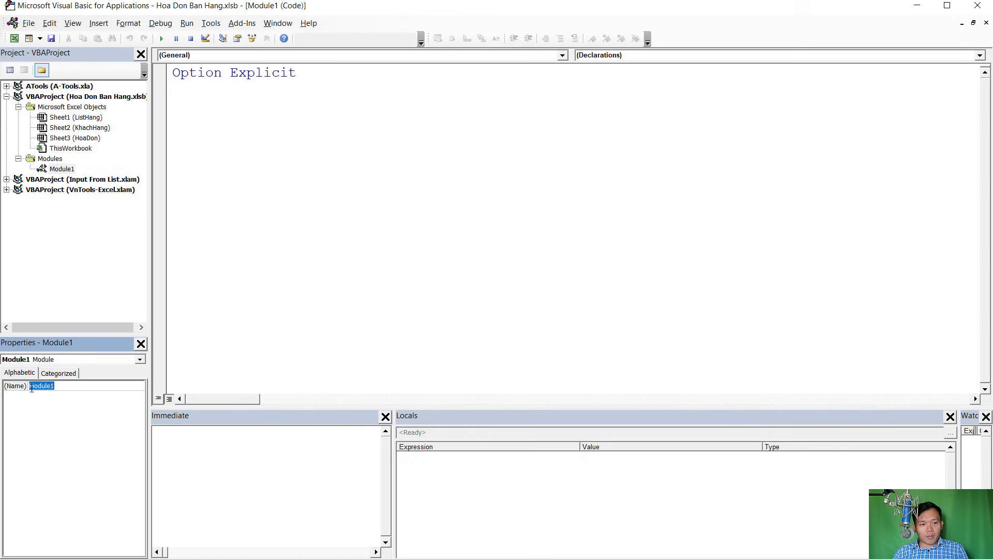
Write the Sub InHoaDon() procedure header so End Sub appears
click(185, 253)
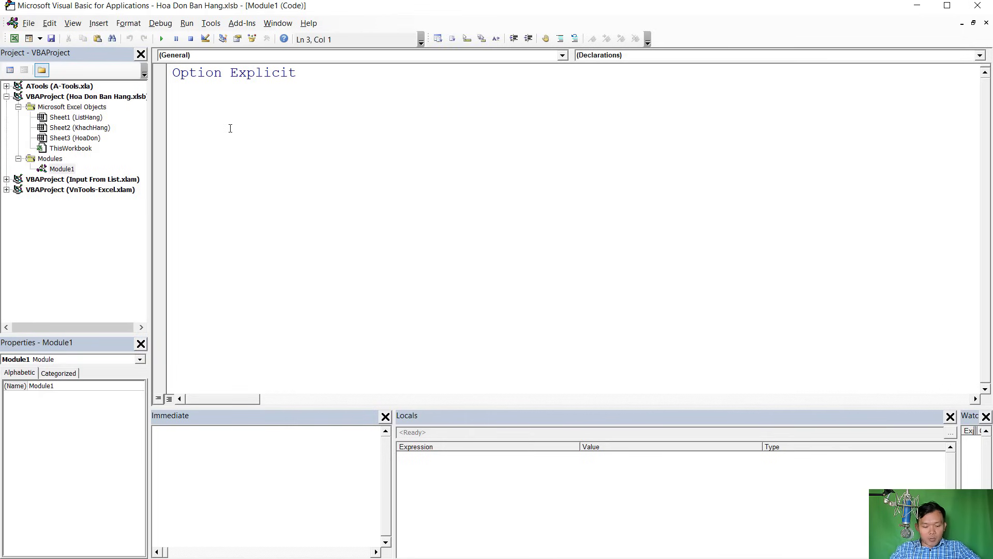
text(Sub InA)
key(BackSpace)
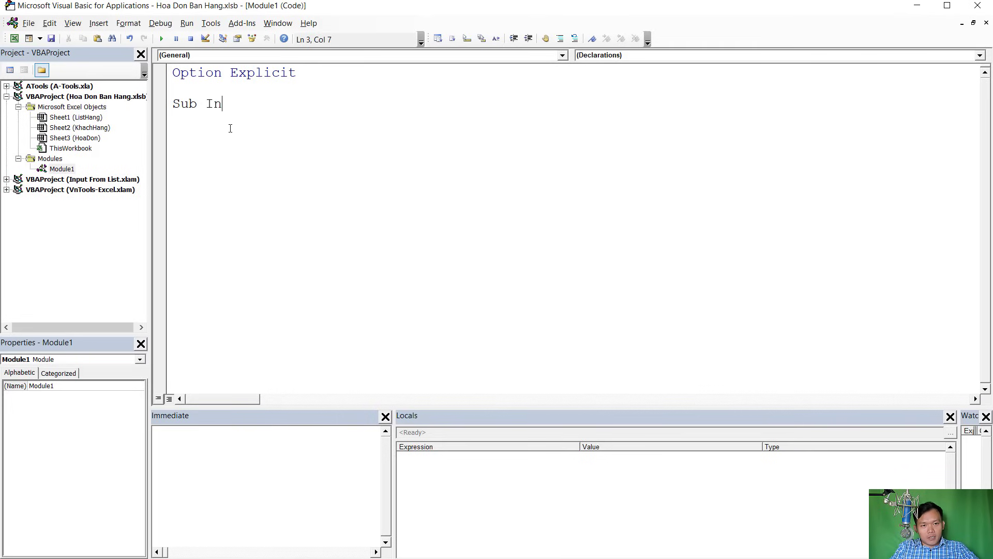
text(Phieu)
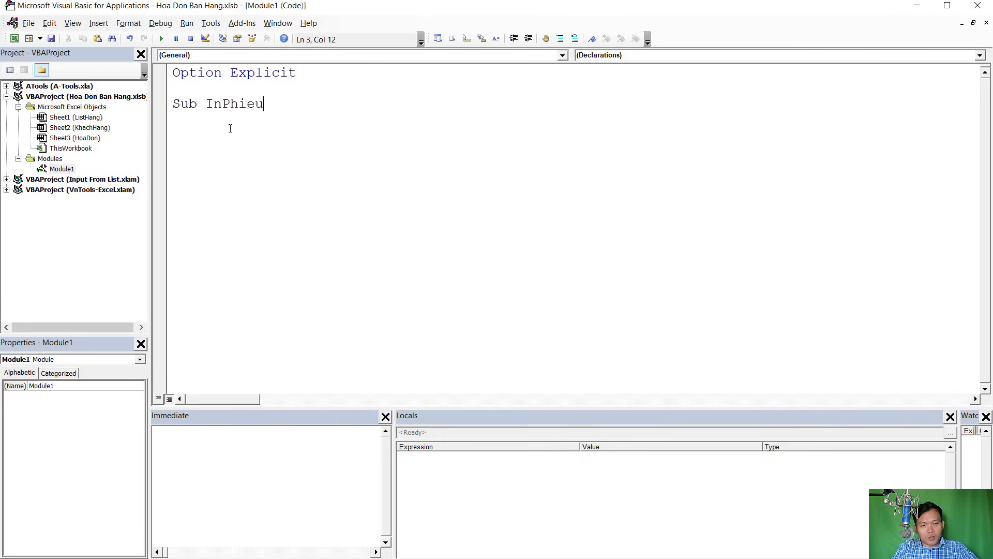
key(BackSpace)
key(BackSpace)
key(BackSpace)
key(BackSpace)
key(BackSpace)
text(r)
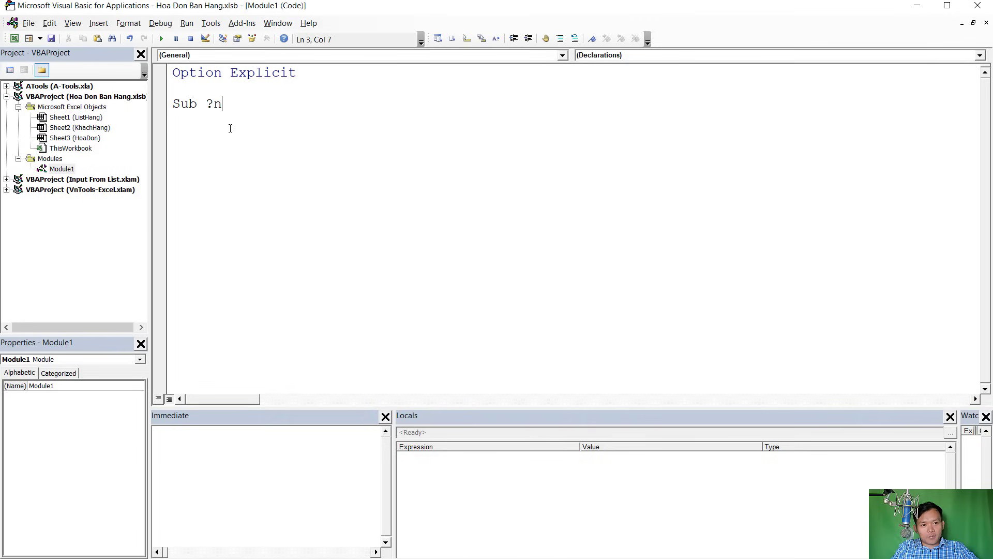
key(BackSpace)
key(BackSpace)
text(In )
text(oaDon)
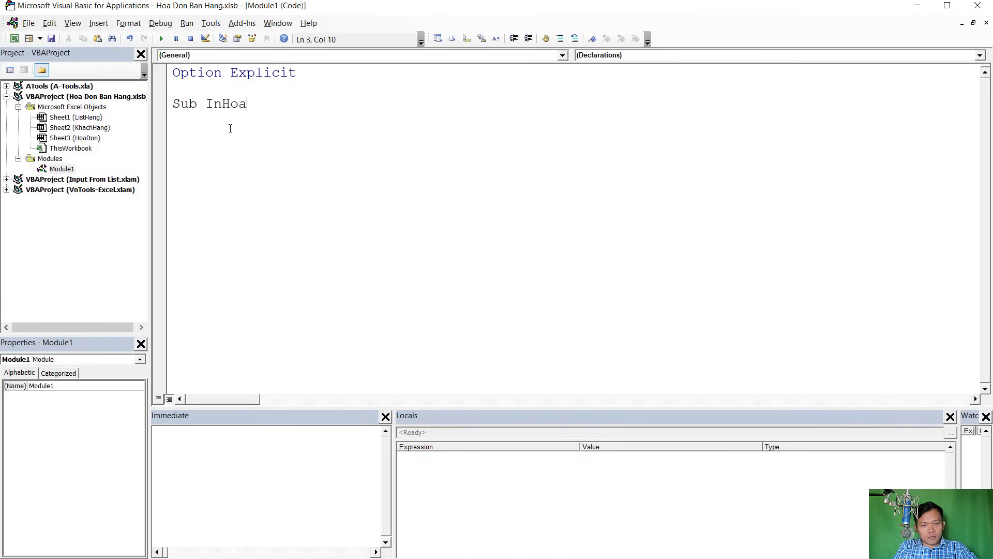
key(Return)
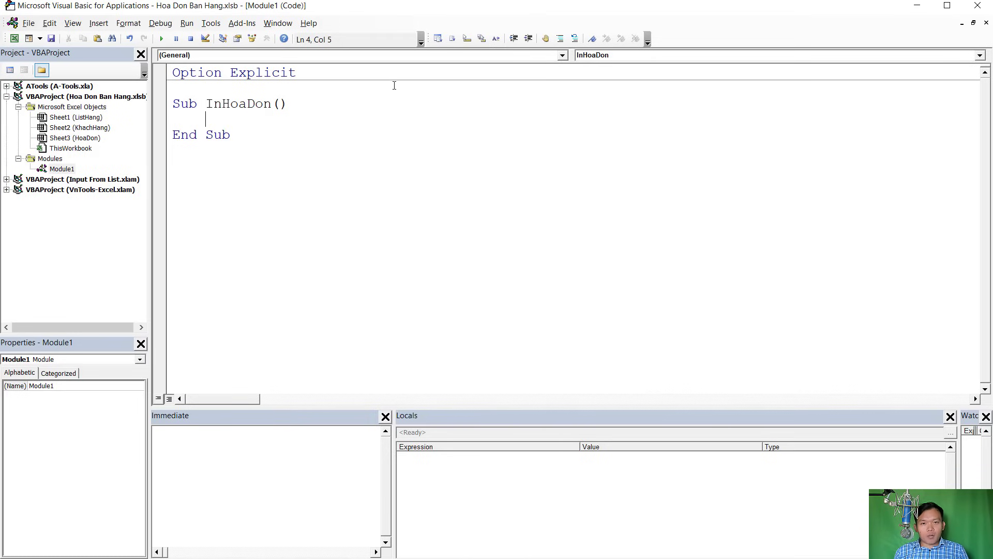
Add the 'An nhung dong trong buoc 1:' comment inside InHoaDon, then return to Excel
click(918, 6)
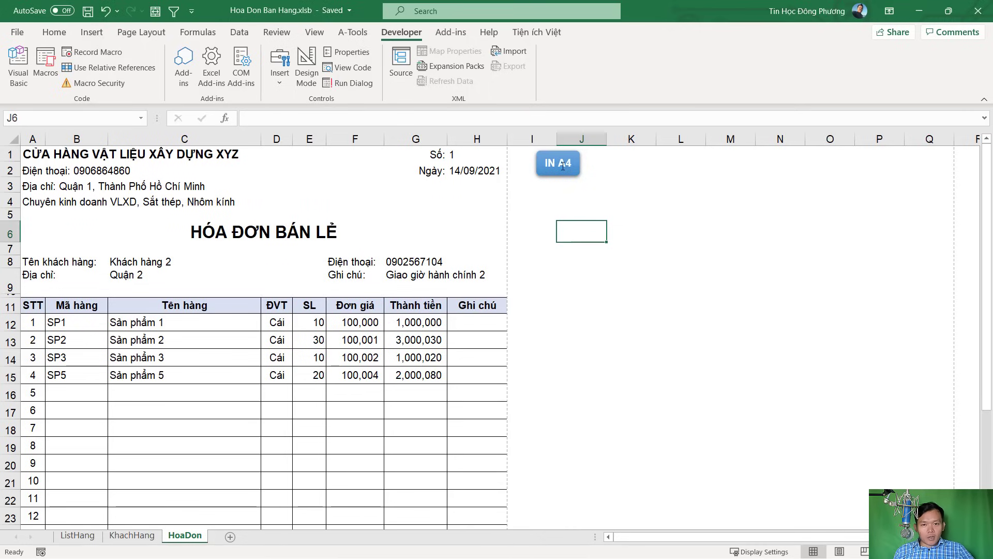
key(alt+F11)
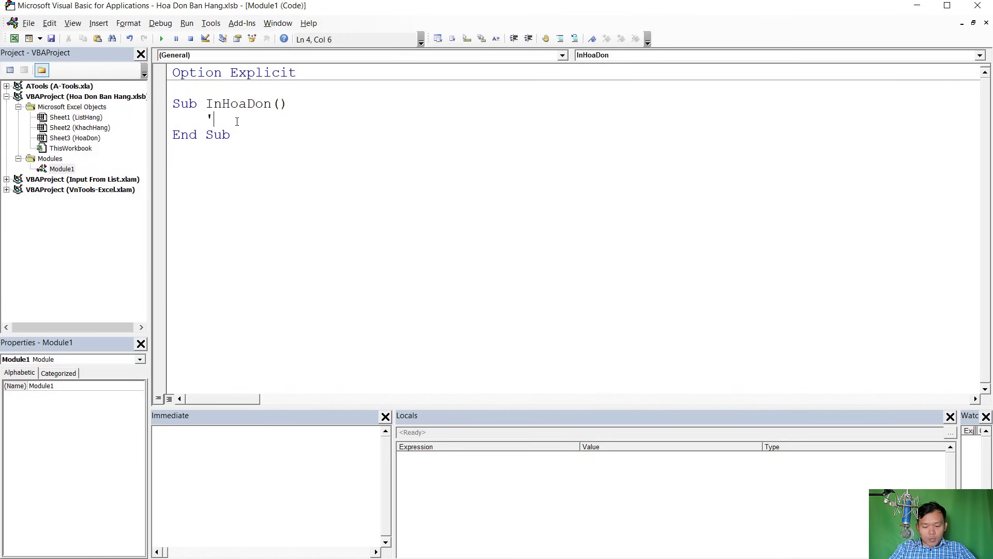
text(An n)
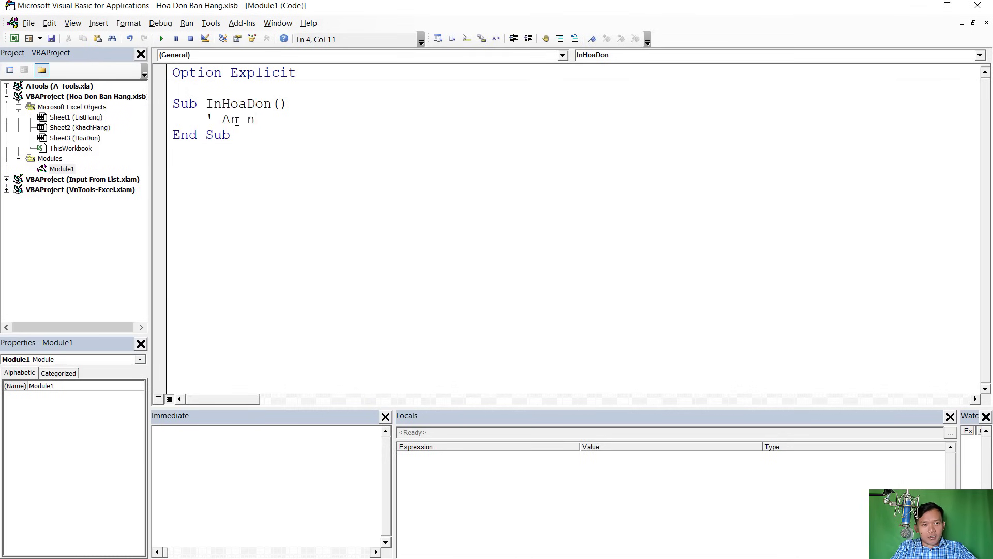
text(hung dong trong)
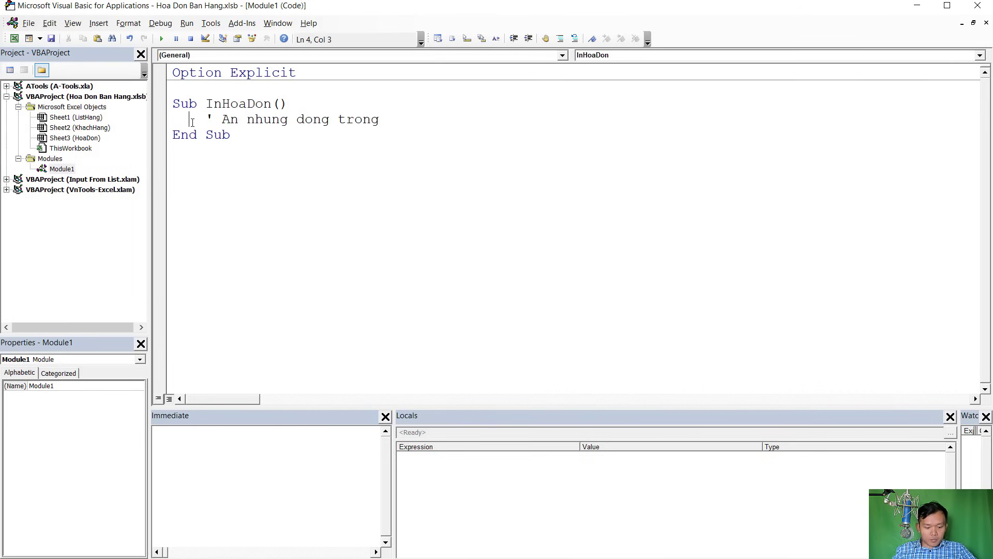
text(buoc 1:)
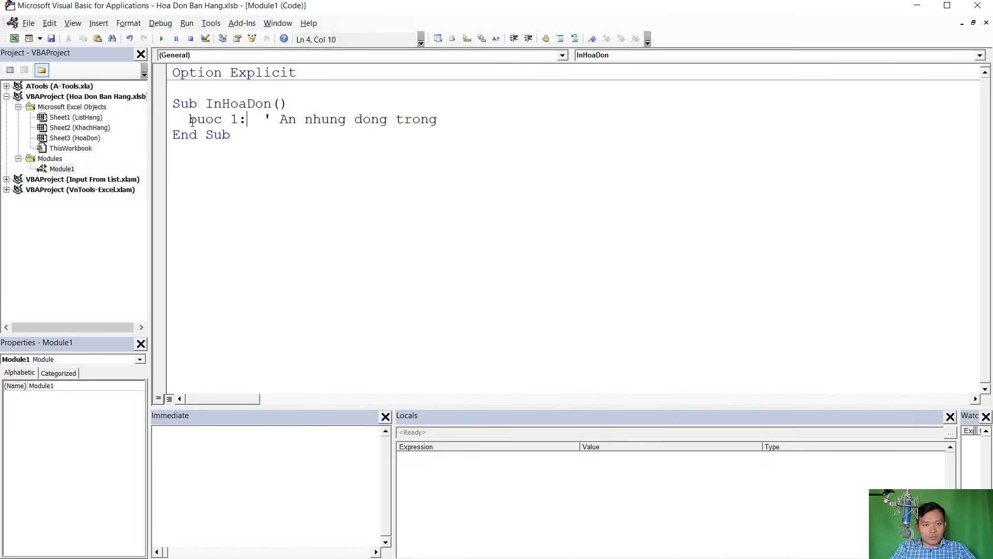
click(466, 121)
key(Return)
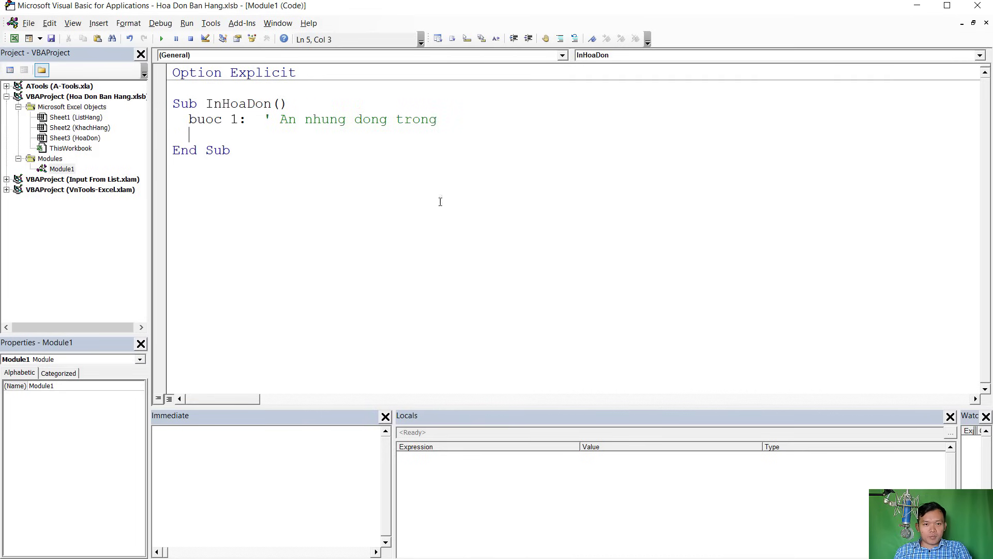
key(alt+F11)
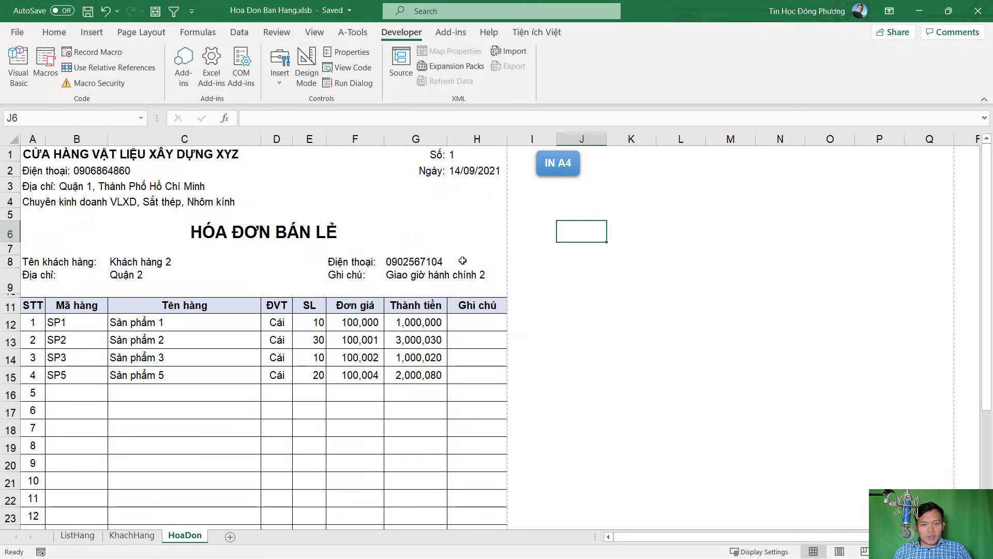
Check the invoice item codes run from B12 to B26 above the total row
scroll(440, 279, down, 1)
scroll(441, 279, up, 1)
scroll(226, 359, down, 4)
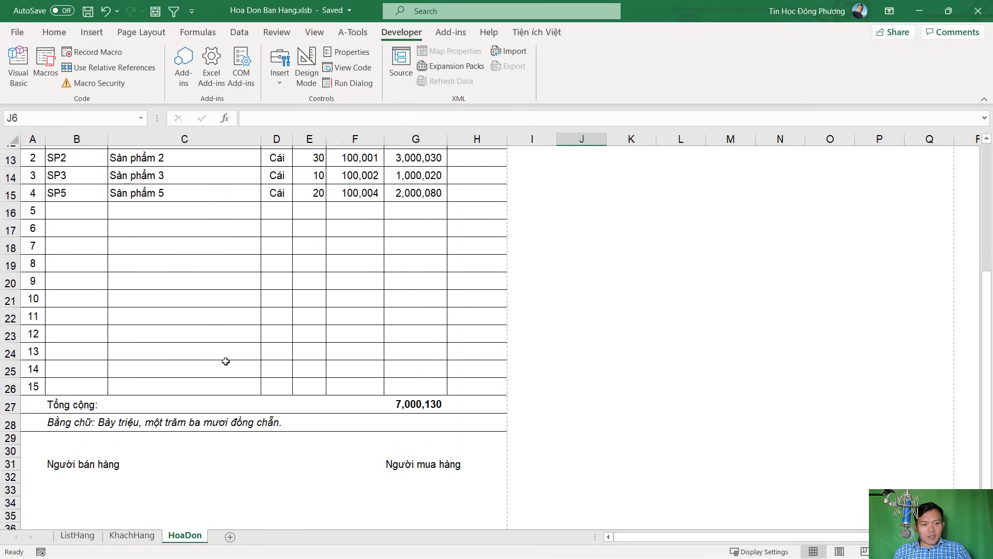
click(75, 381)
click(82, 398)
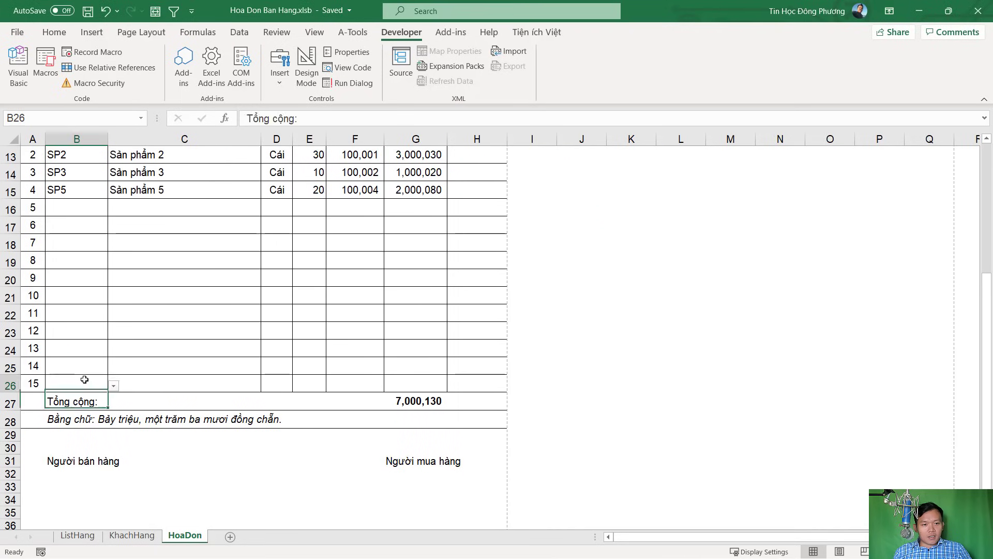
click(87, 383)
scroll(88, 376, up, 2)
drag(75, 226, 89, 472)
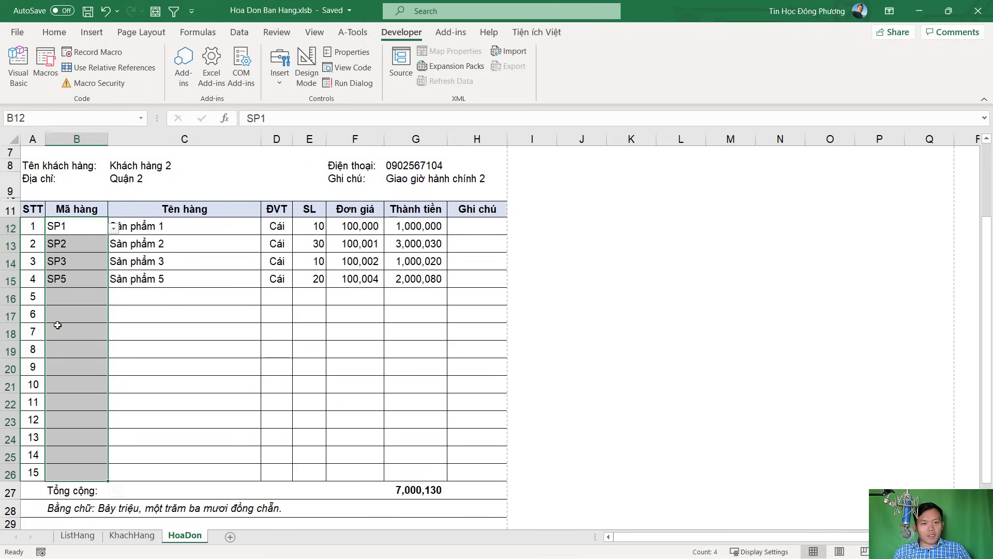
Declare Dim i As Long in the InHoaDon macro
key(alt+Tab)
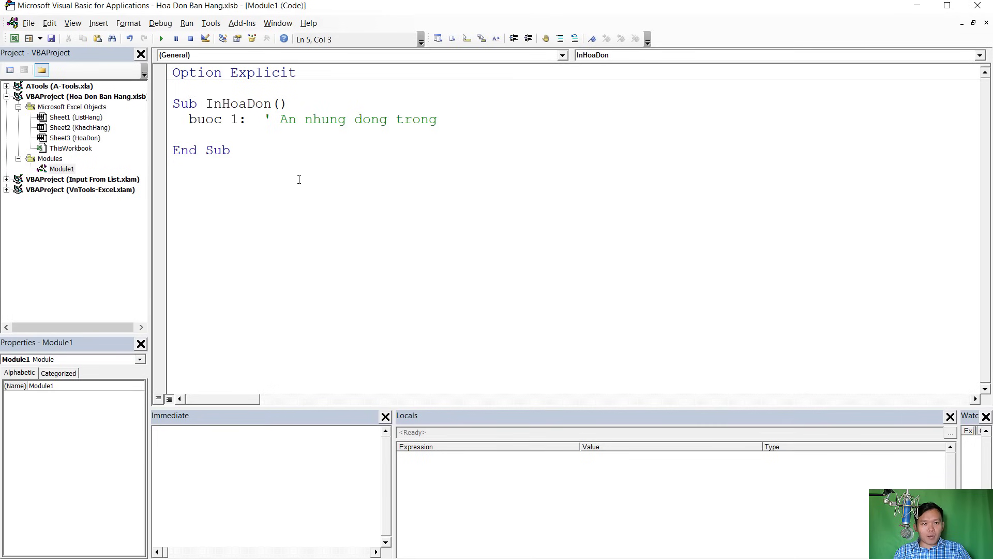
text(Dim i )
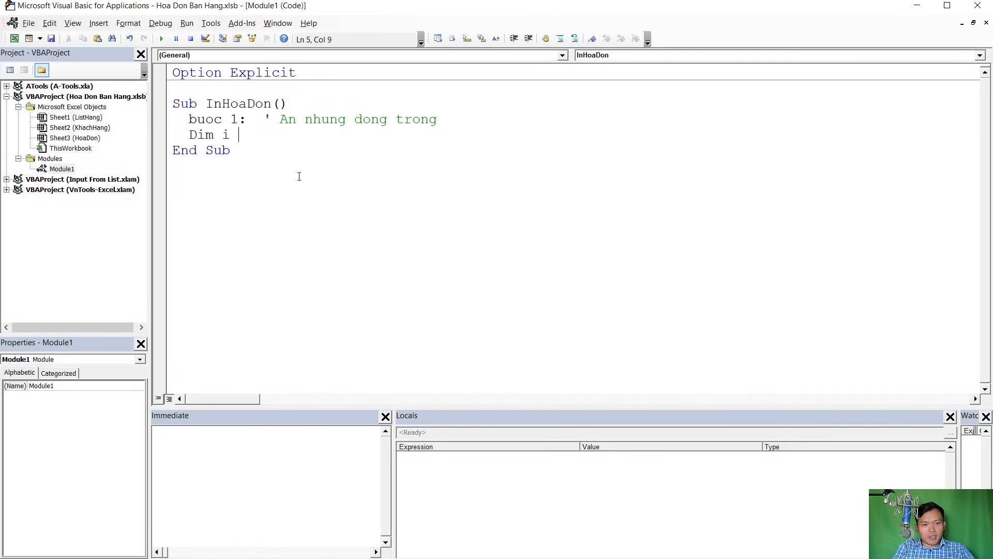
text(as Long,)
key(Return)
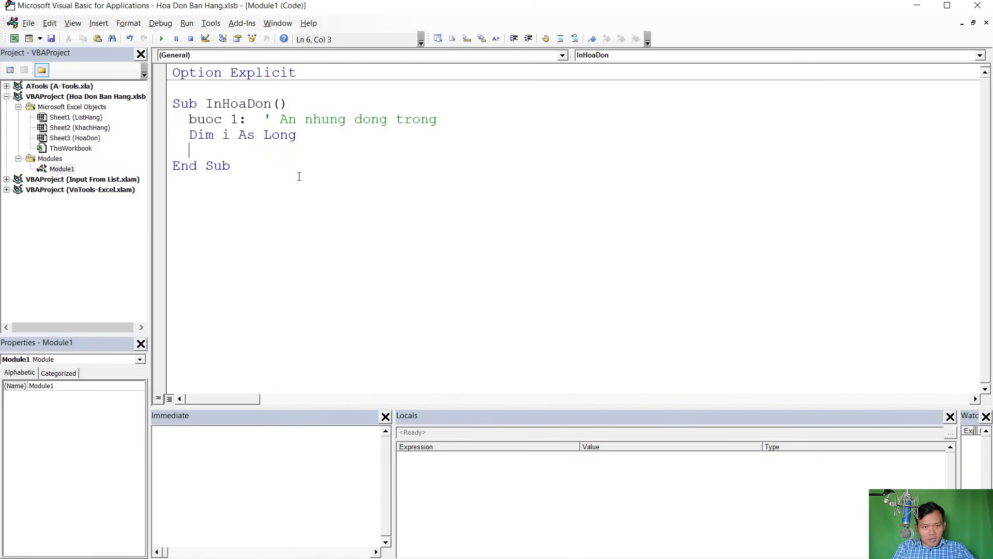
Verify item rows 12 and 26 on the sheet and type the loop For i = 12 To 26
text(For)
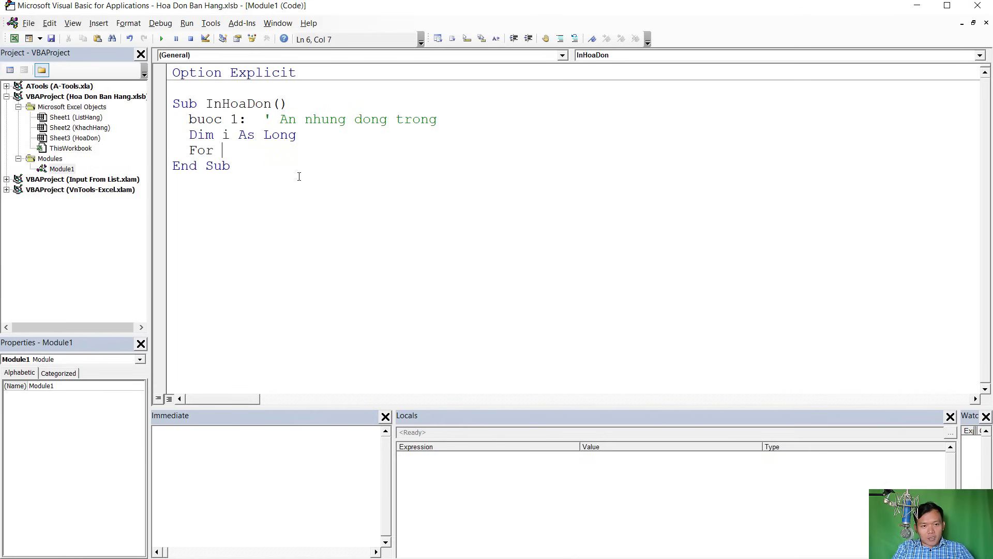
key(alt+F11)
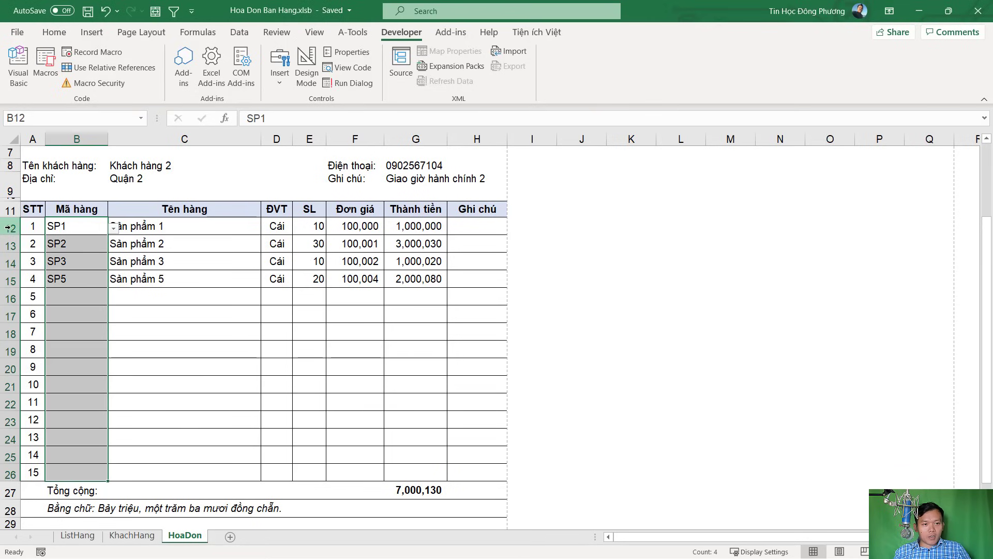
click(8, 228)
click(8, 455)
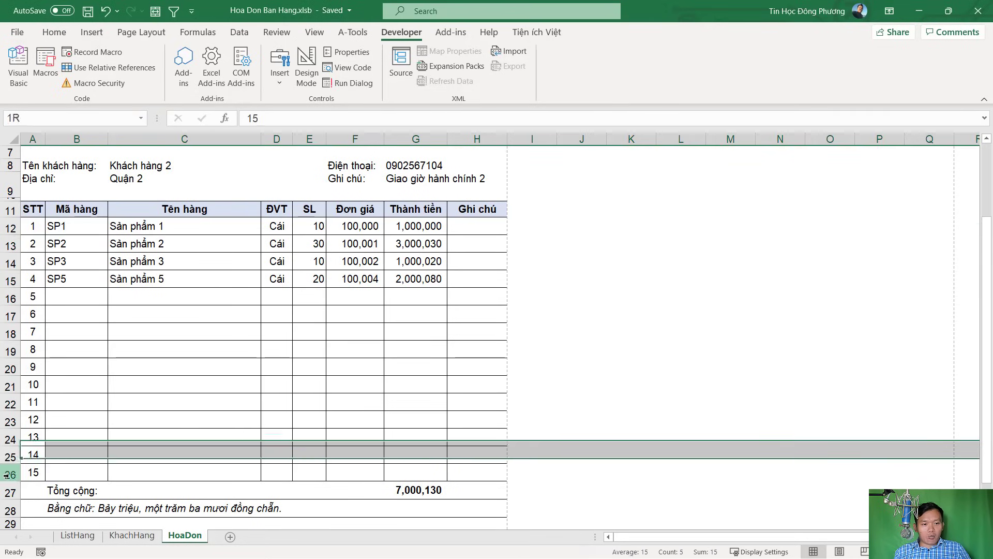
click(8, 474)
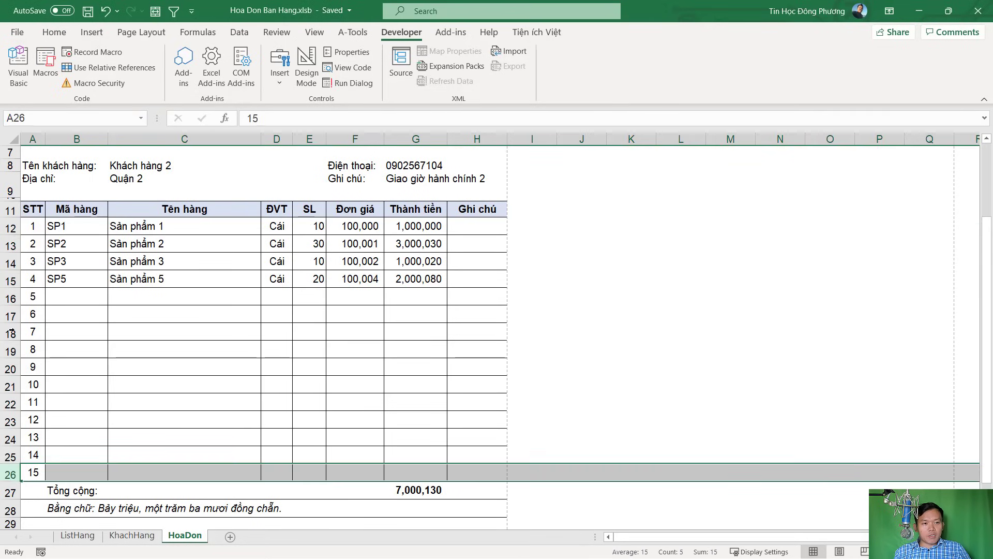
key(alt+F11)
text(i = 12 t)
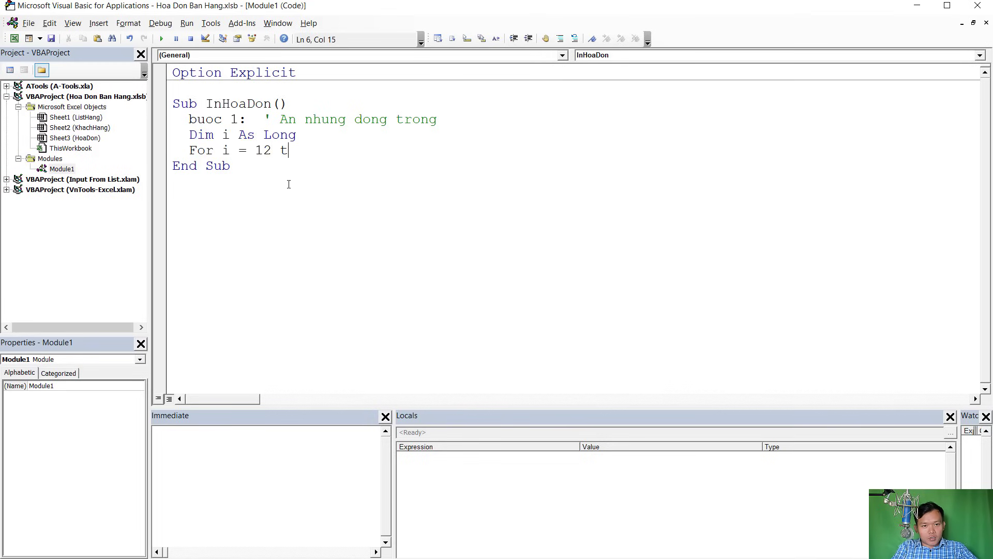
text(o 2)
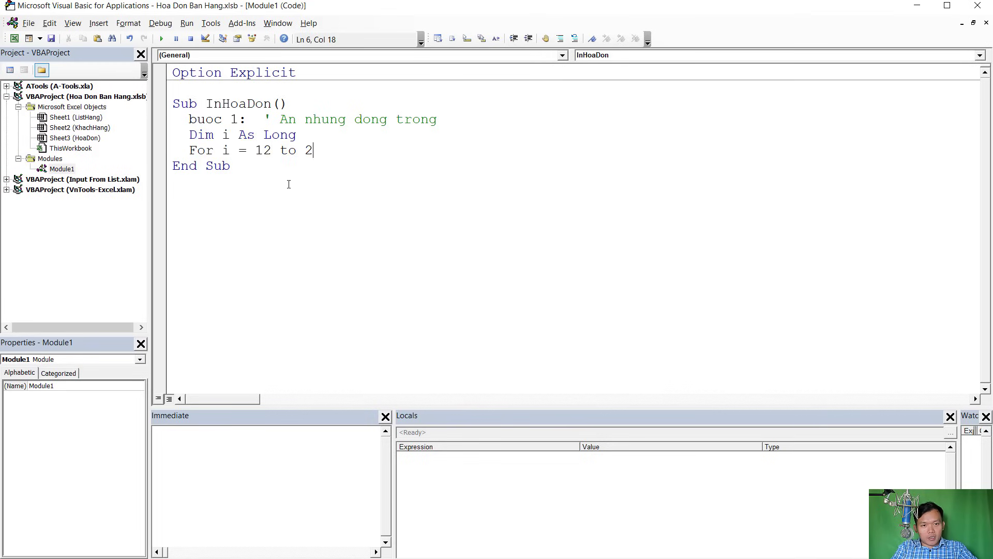
text(6)
Close the loop with Next i and begin an If Range(" line inside it
key(Return)
key(Return)
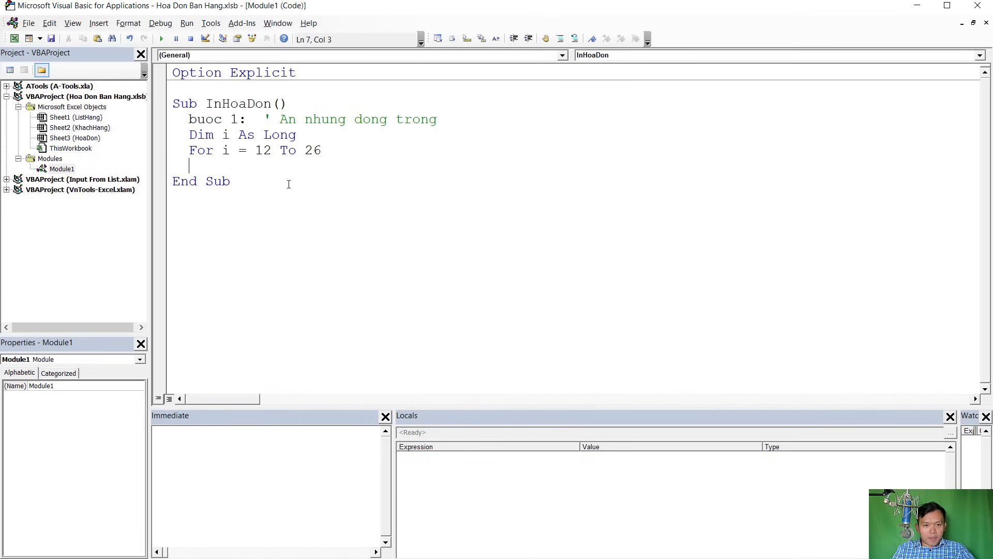
text(Next i)
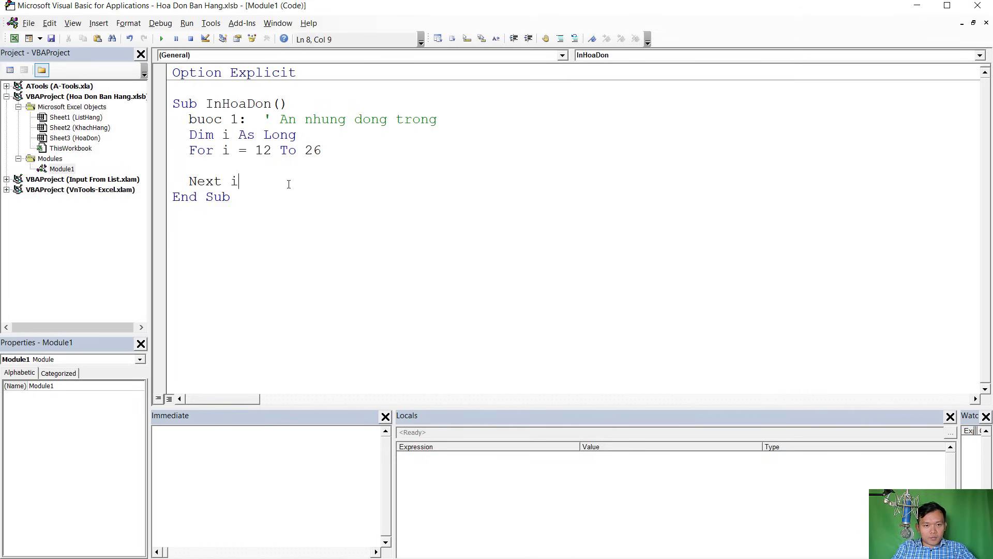
text(if)
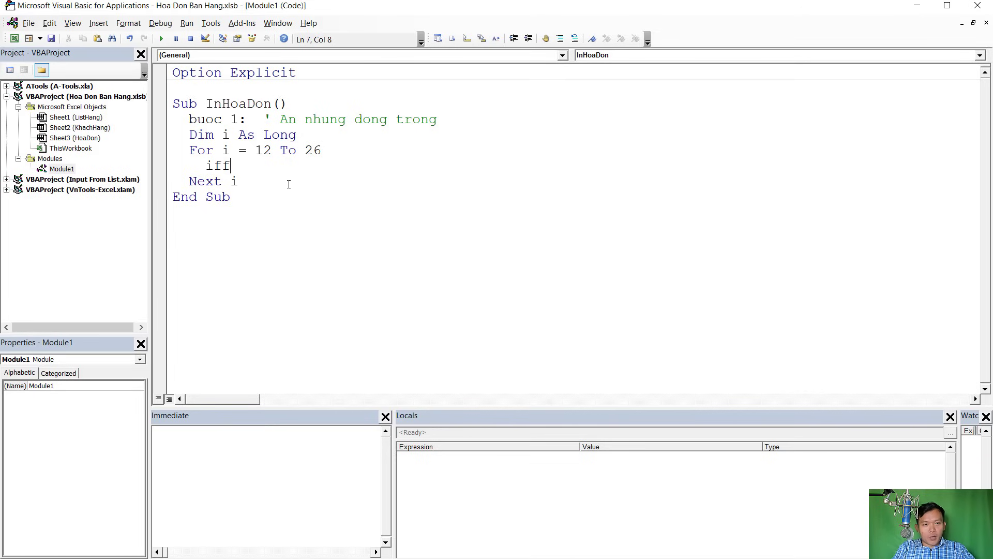
text( range()
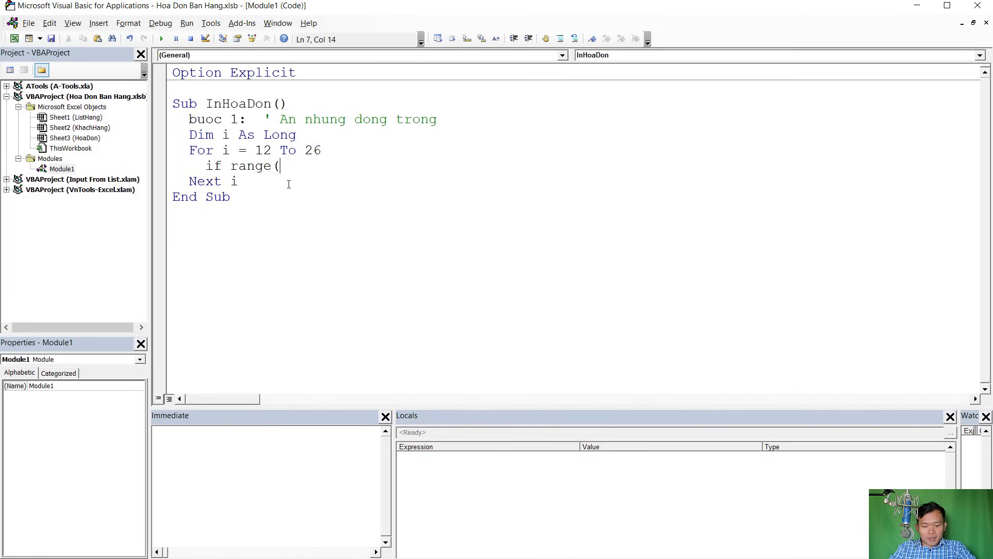
text(")
Confirm empty item codes start at B16, then complete If Range("B" & i).Value = "" Then
key(alt+F11)
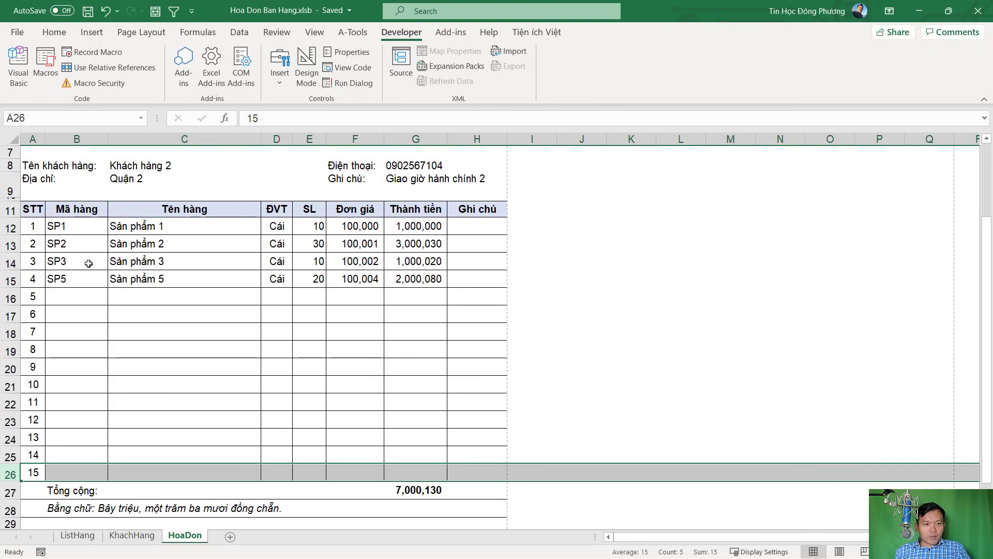
click(75, 299)
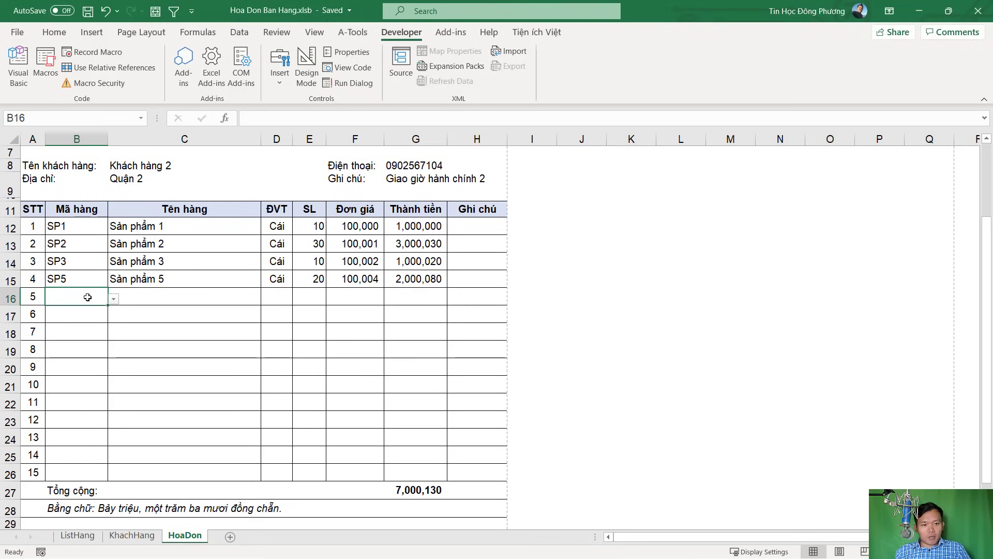
click(82, 311)
click(82, 296)
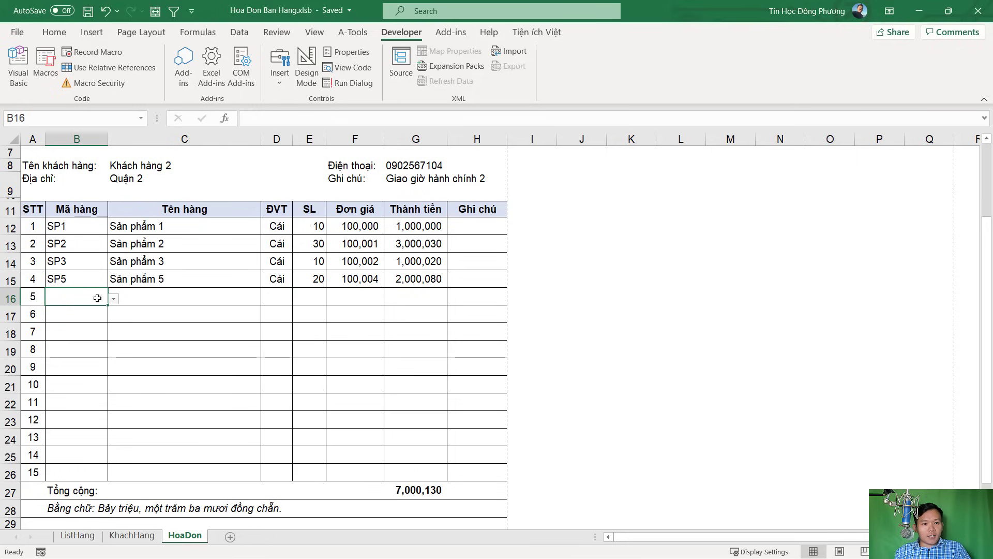
key(alt+F11)
text(B")
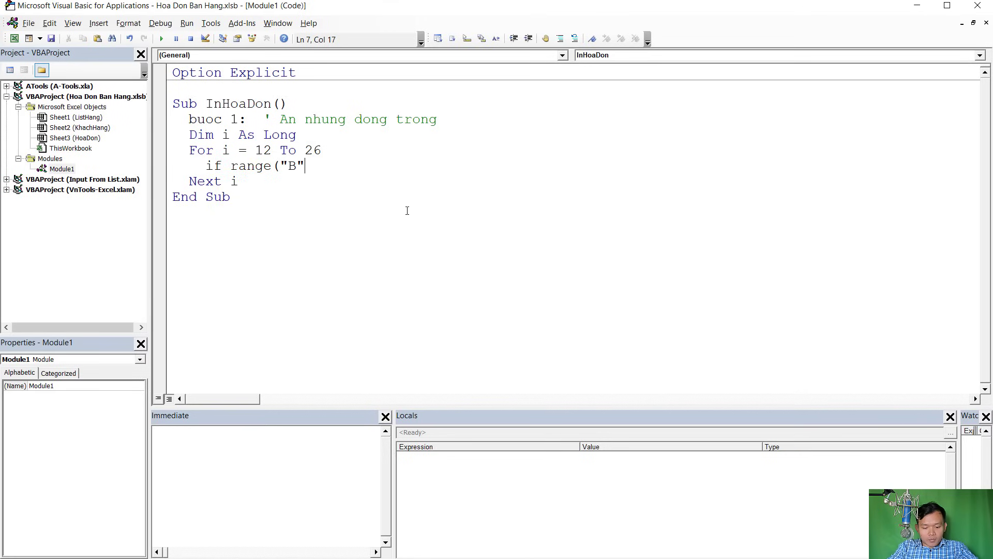
text( & i)
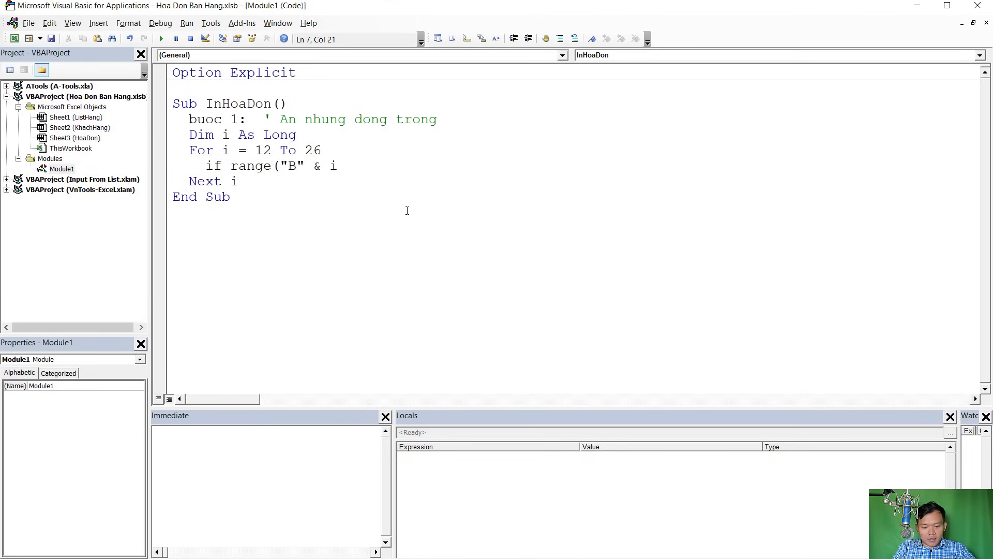
text().Value )
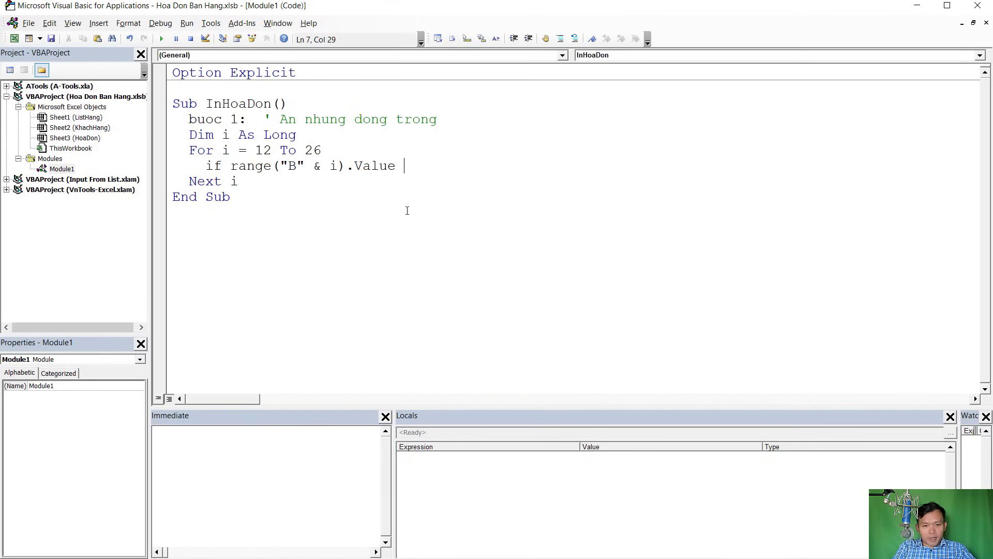
text(= "" thjen)
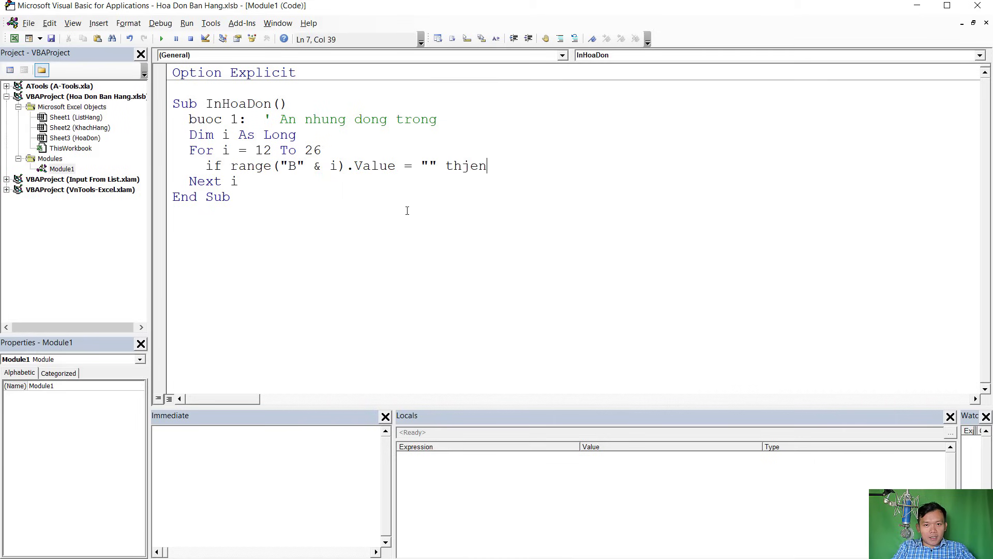
key(BackSpace)
key(BackSpace)
key(BackSpace)
text(en)
key(Return)
key(Return)
Add End If and the Range("B" & i).EntireRow.Hidden = True line
text(End iff)
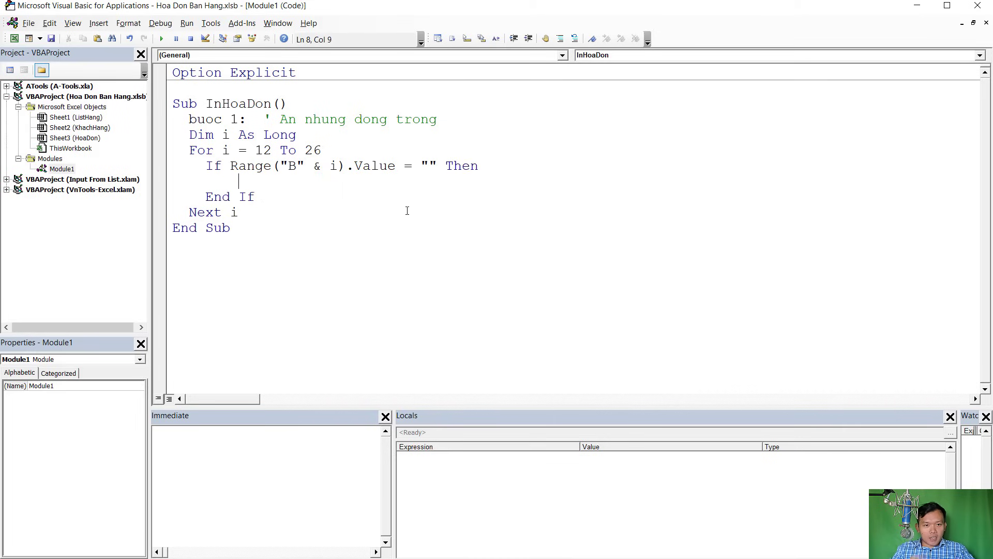
text(range(")
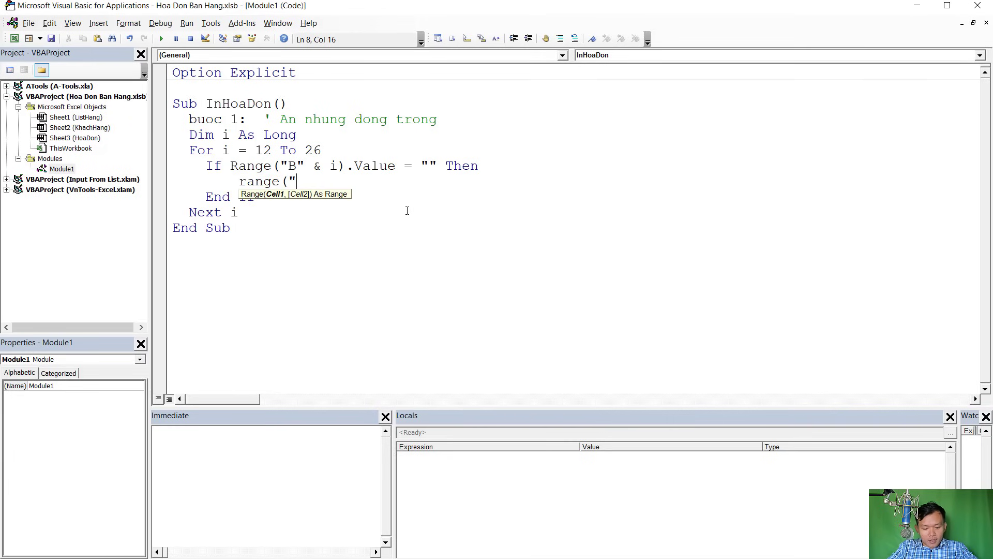
text(NB" )
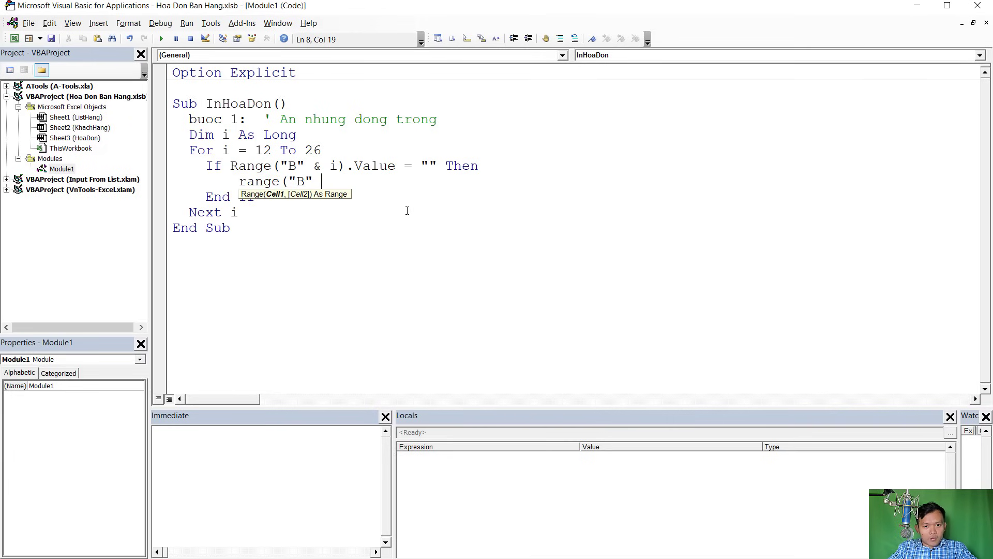
text(& i)
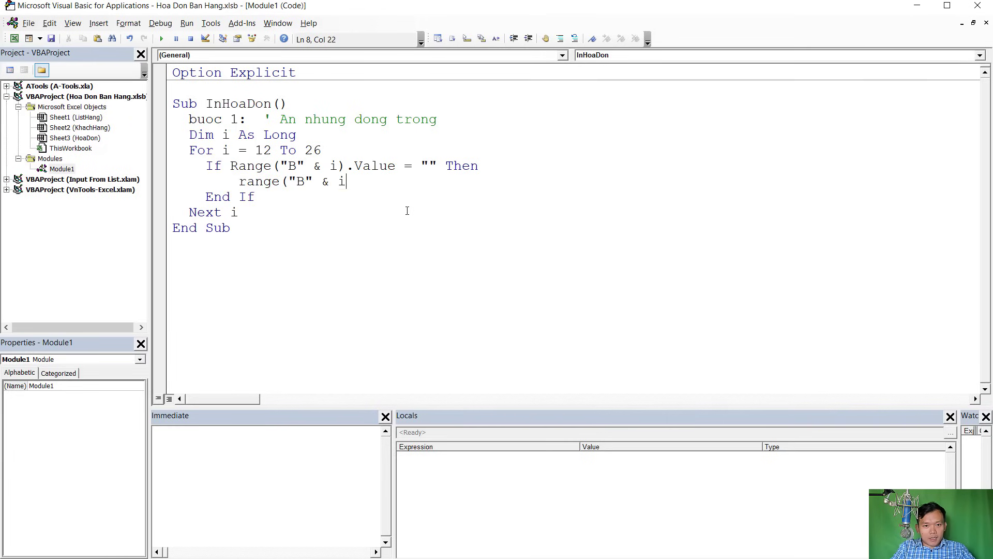
text().enti)
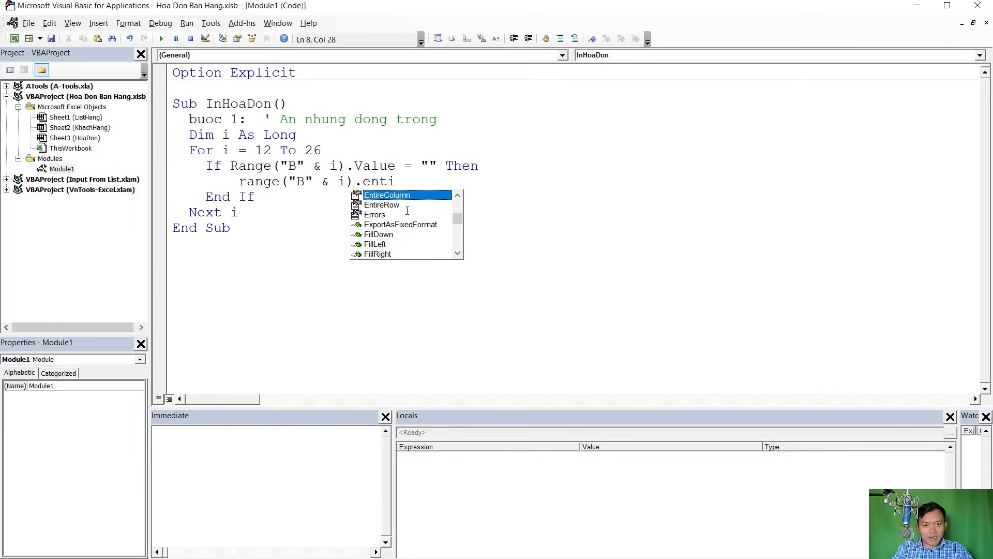
key(Tab)
Complete the EntireRow.Hidden = True line and place the VBA window beside the invoice sheet
text(.hid)
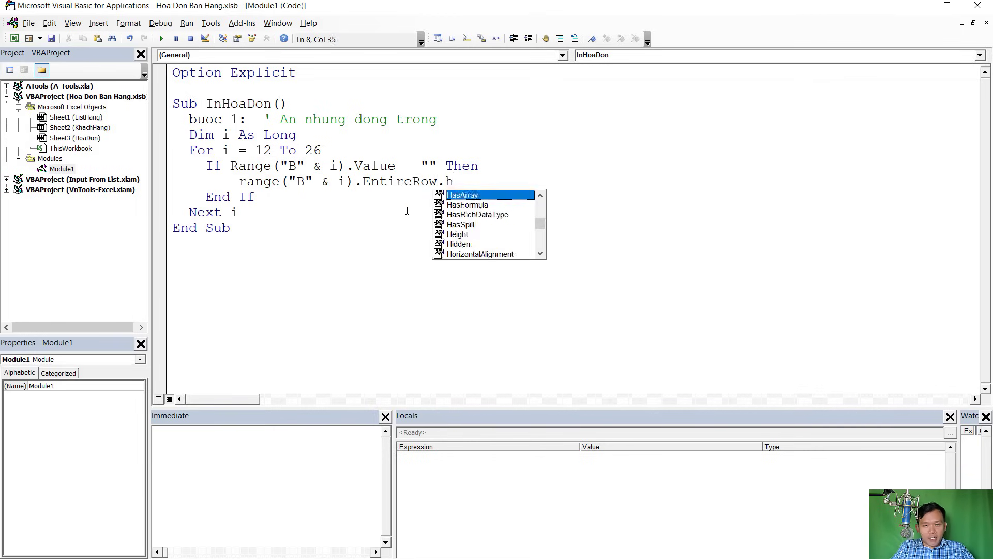
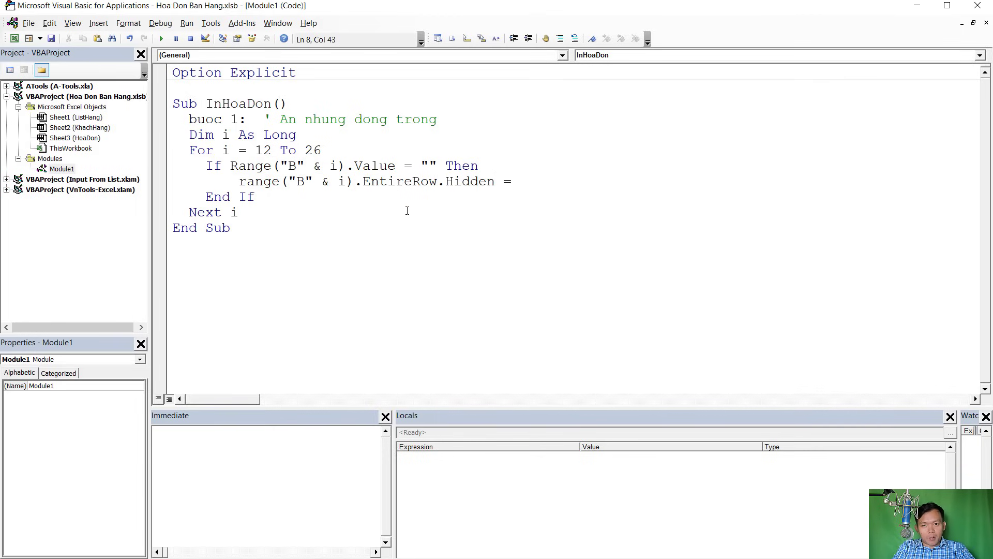
Complete the EntireRow.Hidden = True line and place the VBA window beside the invoice sheet
text( = true)
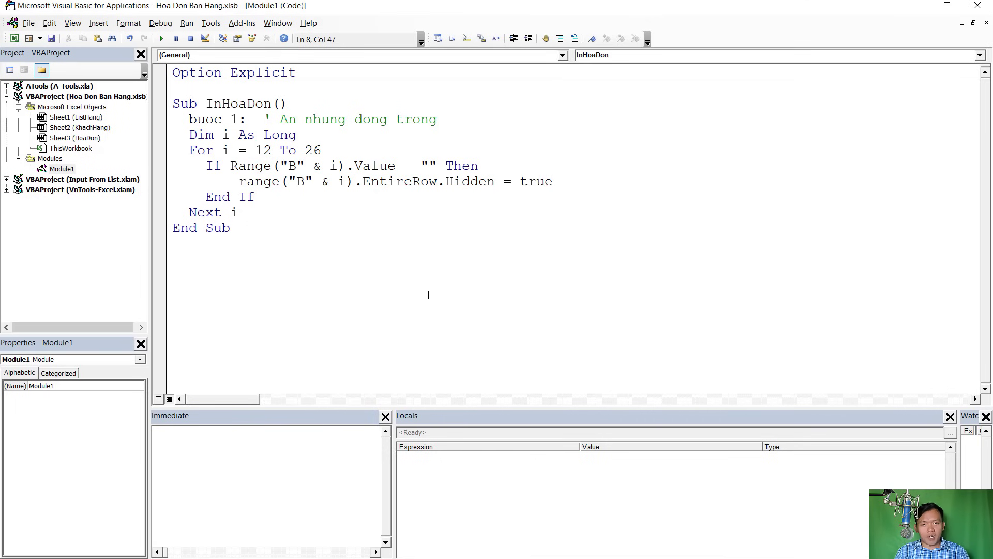
click(408, 271)
click(305, 165)
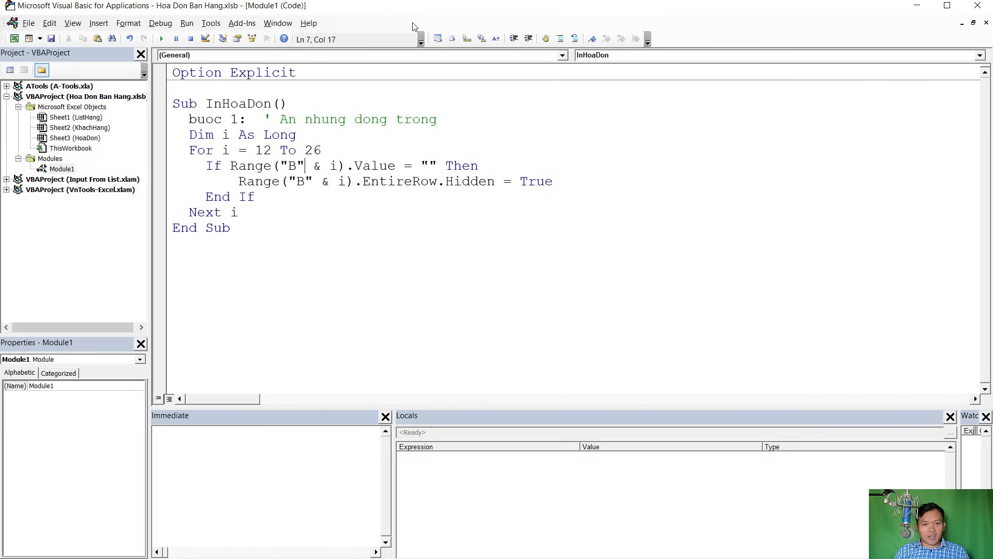
drag(428, 5, 824, 31)
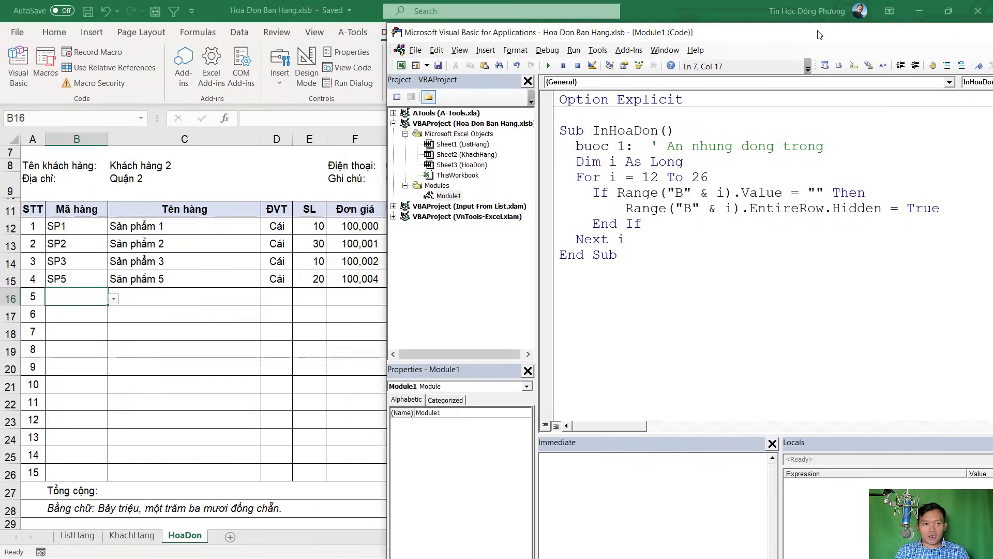
Fix the compile error by commenting out the 'buoc 1:' label, then rerun InHoaDon
click(549, 67)
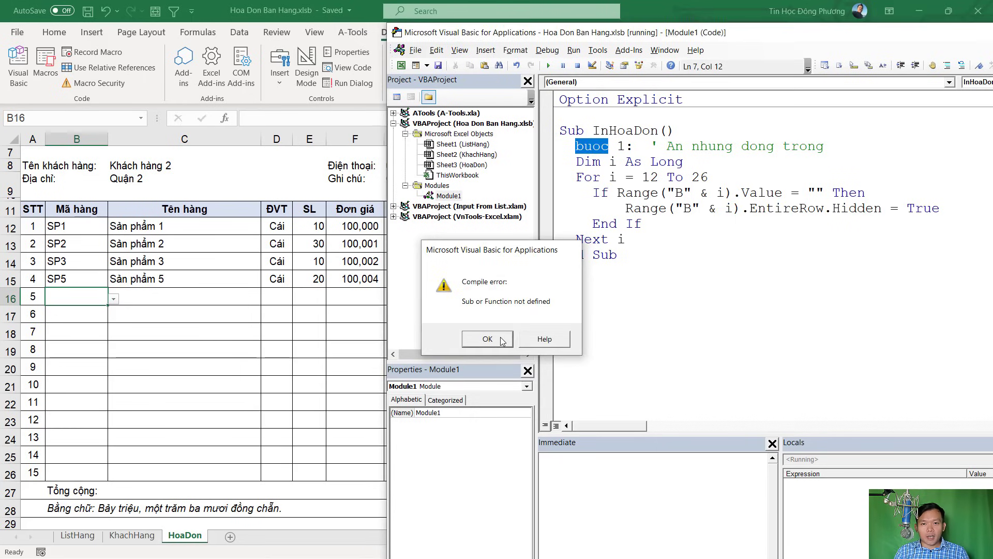
click(510, 339)
click(571, 160)
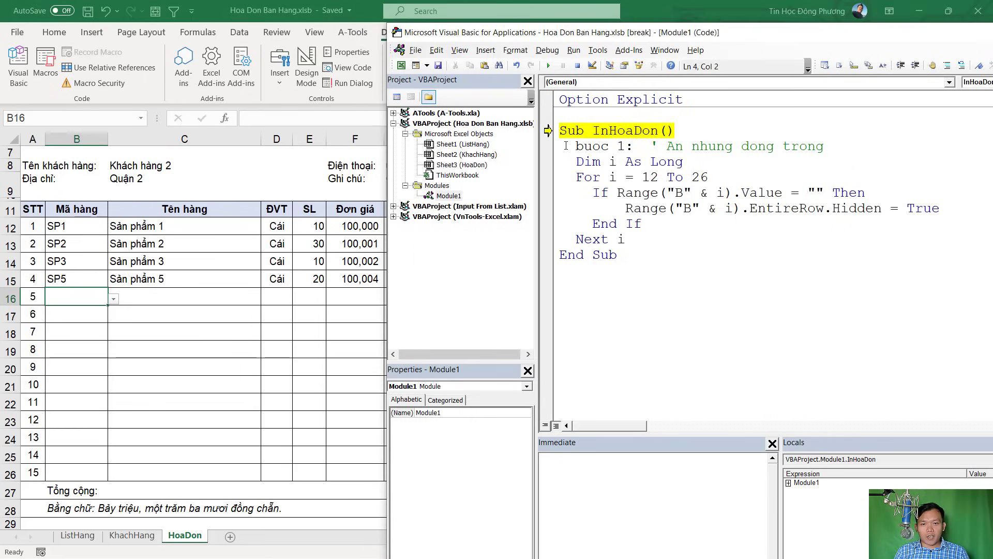
text(')
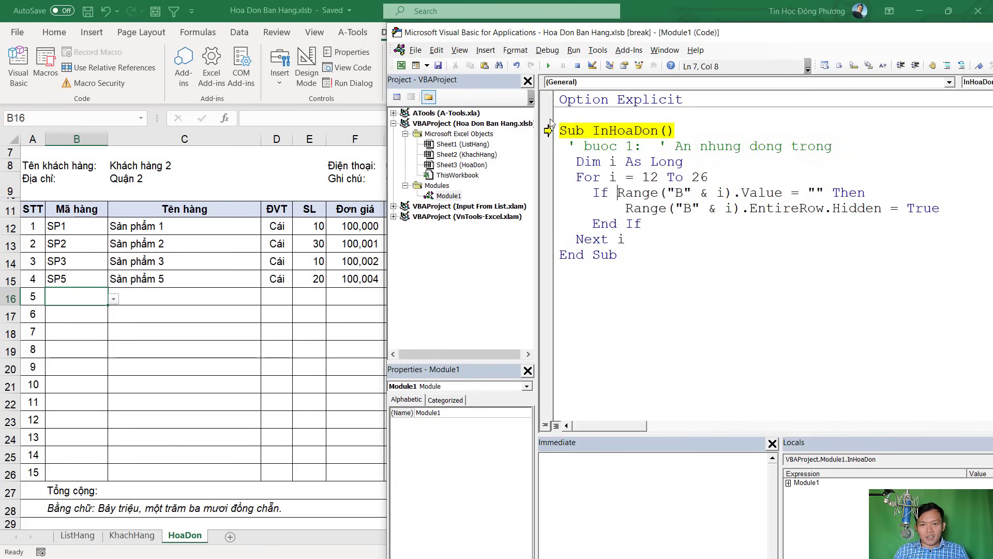
click(577, 66)
click(611, 151)
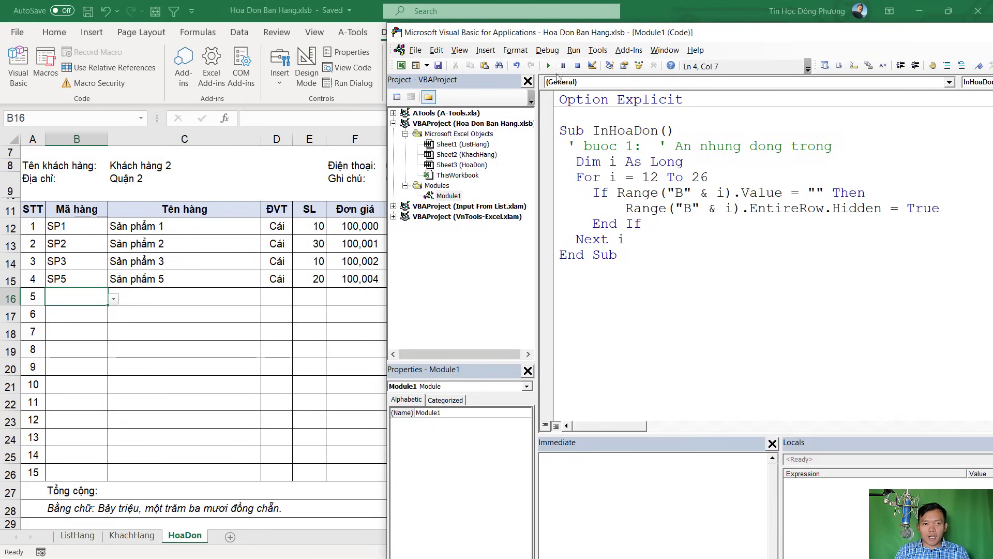
click(549, 66)
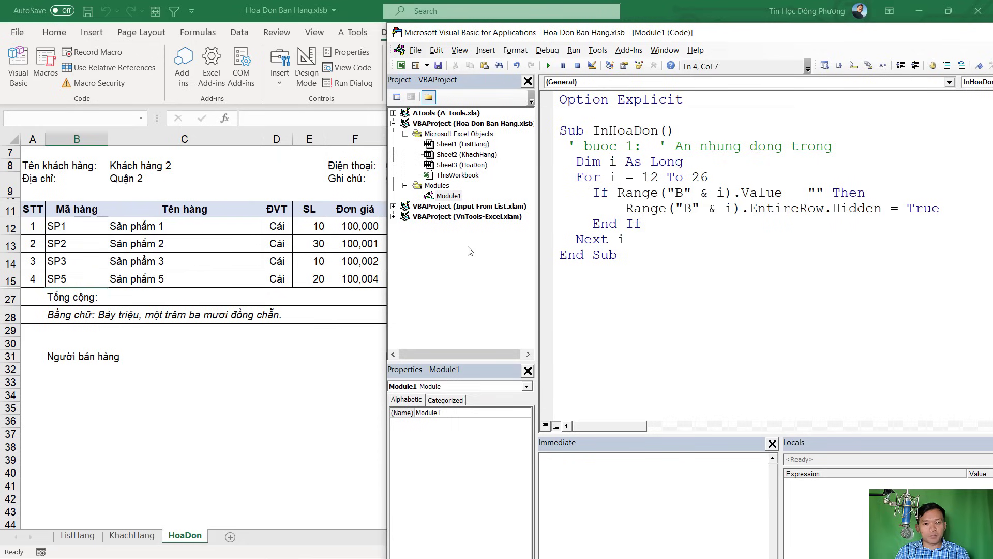
After the loop, add the comment 'buoc 2: in hoa don' and an ActiveSheet.PrintOut line
click(651, 241)
key(Return)
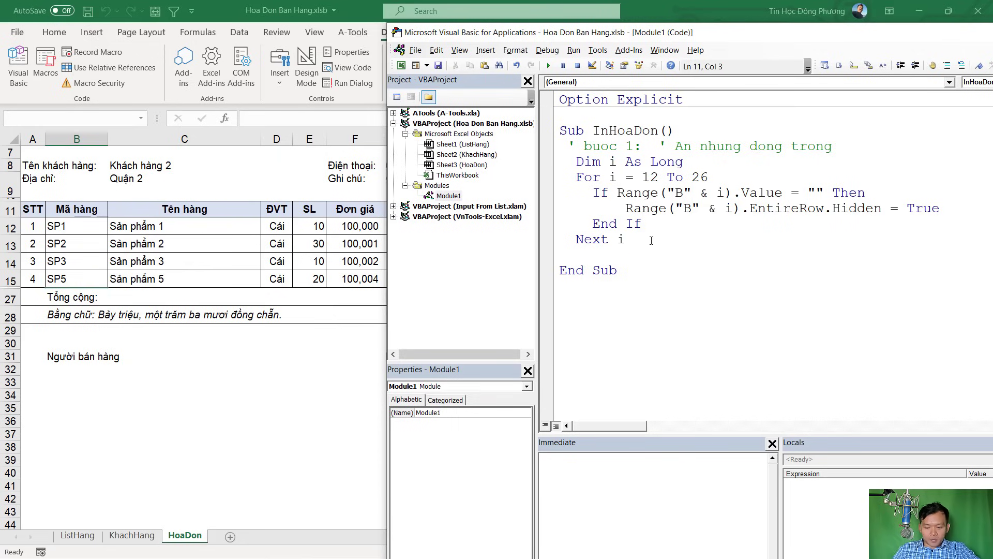
text(' b uoc)
key(BackSpace)
key(BackSpace)
key(BackSpace)
key(BackSpace)
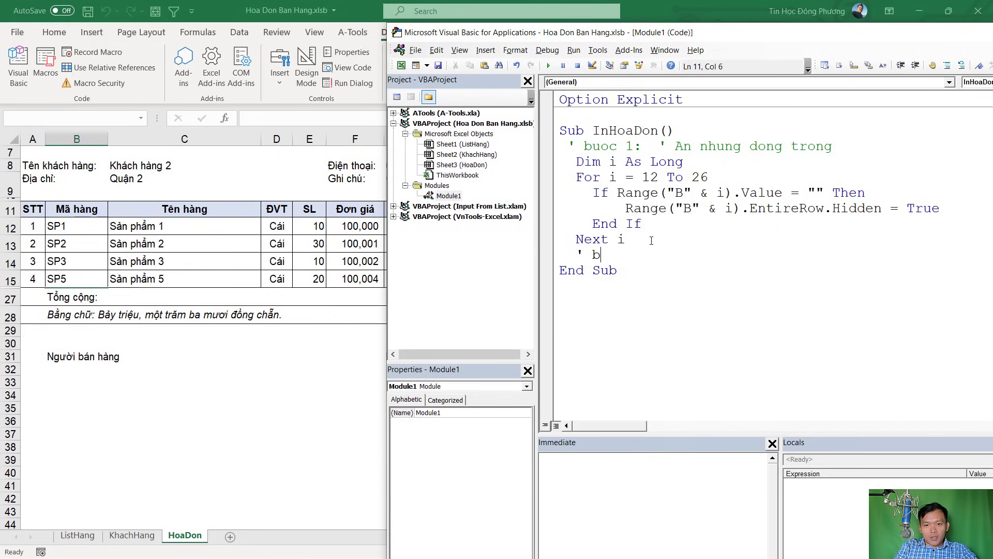
text(uoc 2:)
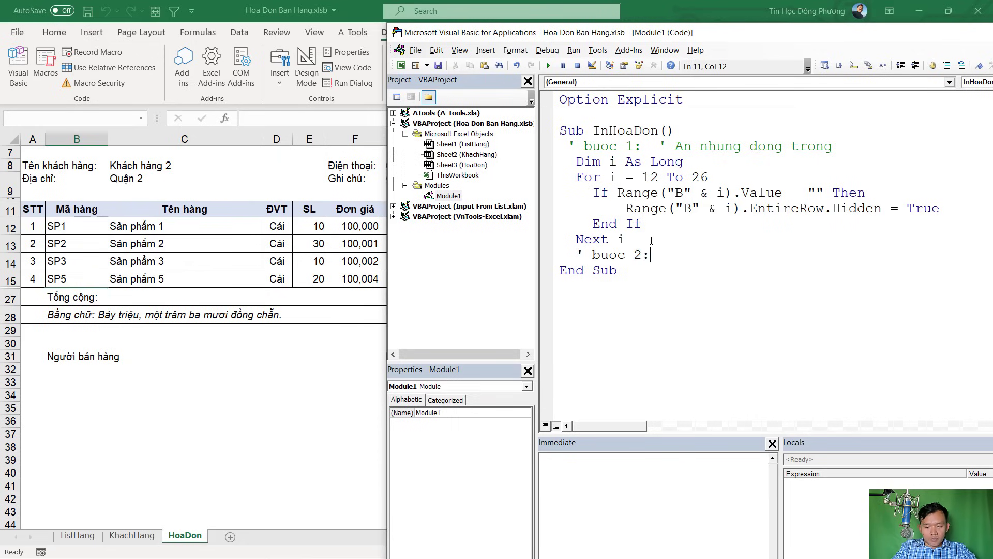
text( in hoa don)
key(Return)
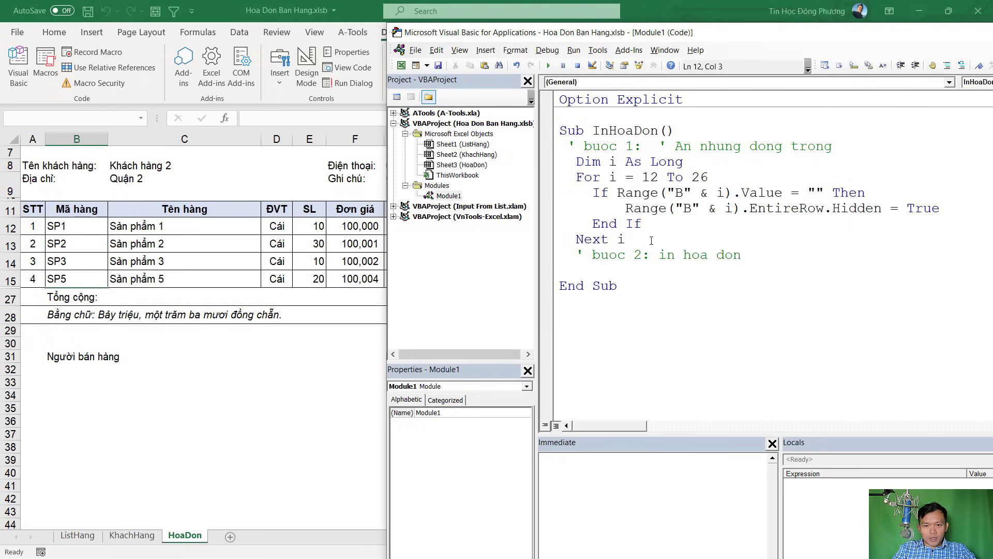
text(activ)
key(Down)
key(Down)
key(Down)
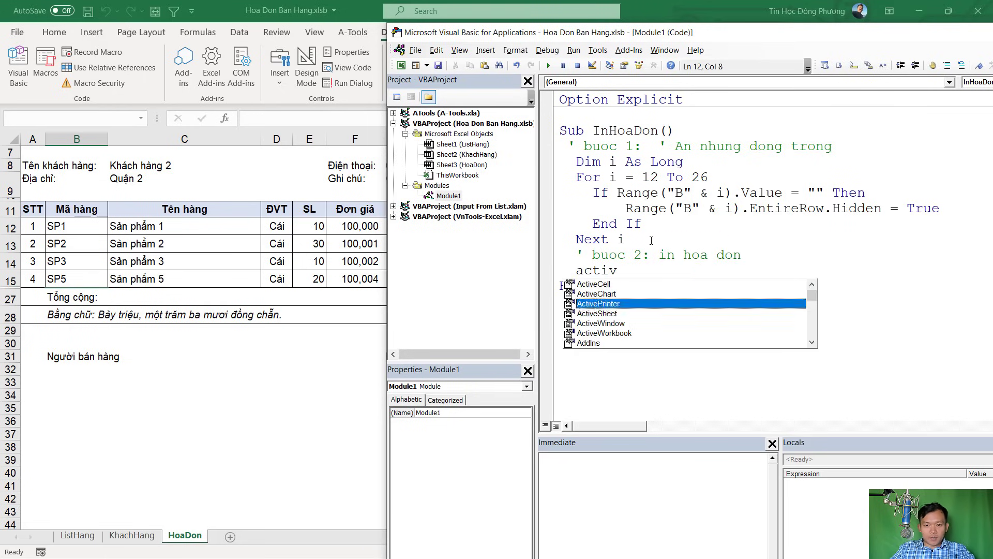
key(Tab)
text(.printout)
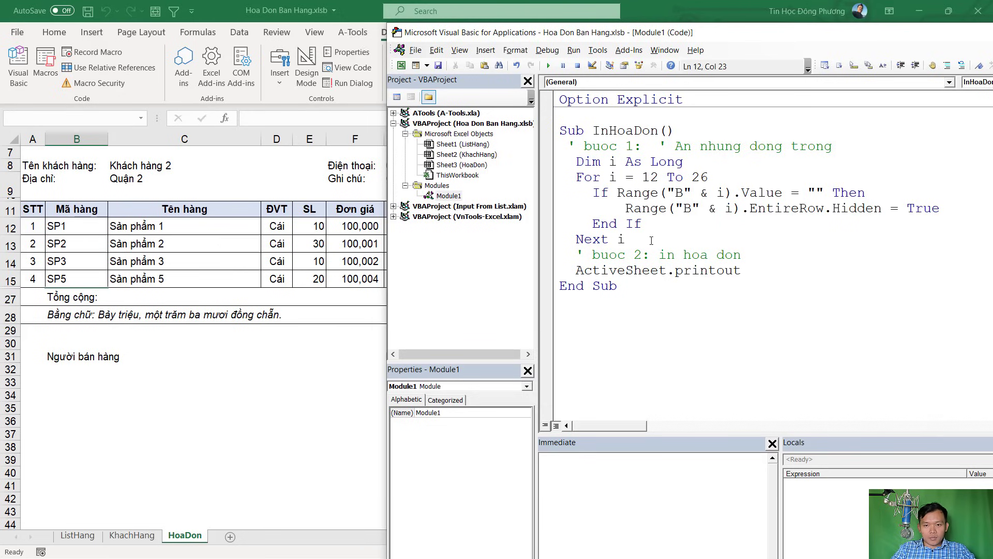
key(Return)
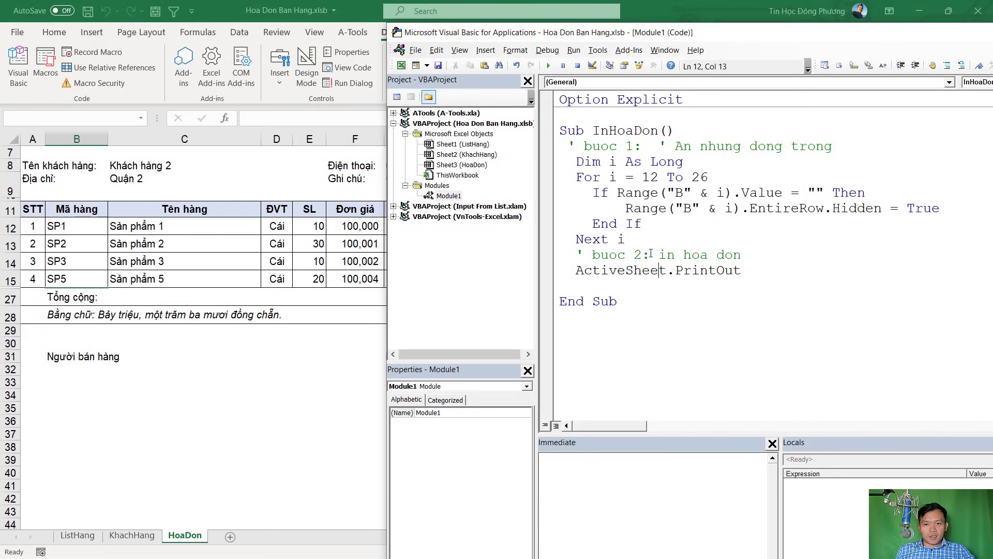
Add a step-3 comment and Range("B12:B26").EntireRow.Hidden = False, then select the InHoaDon name
key(Return)
text(' buoc 2)
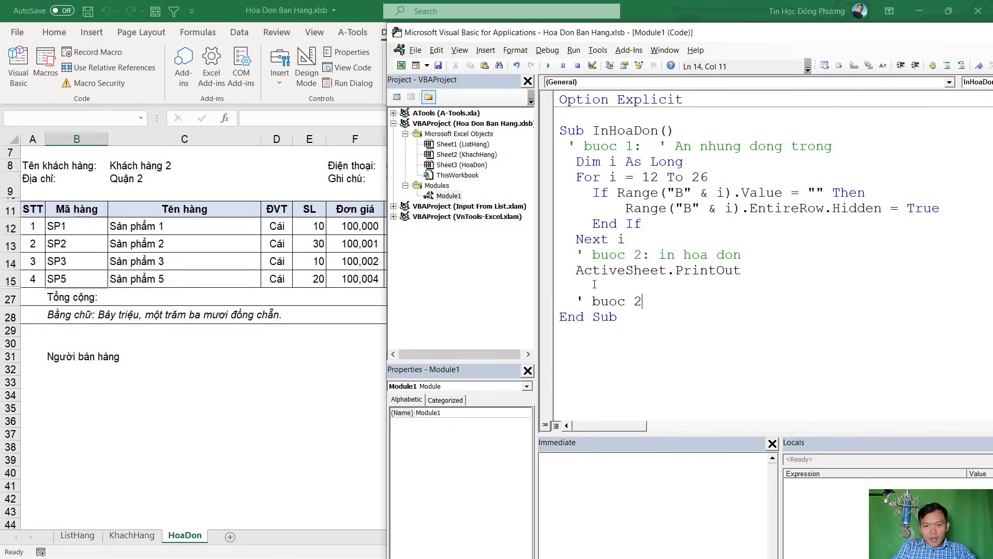
key(BackSpace)
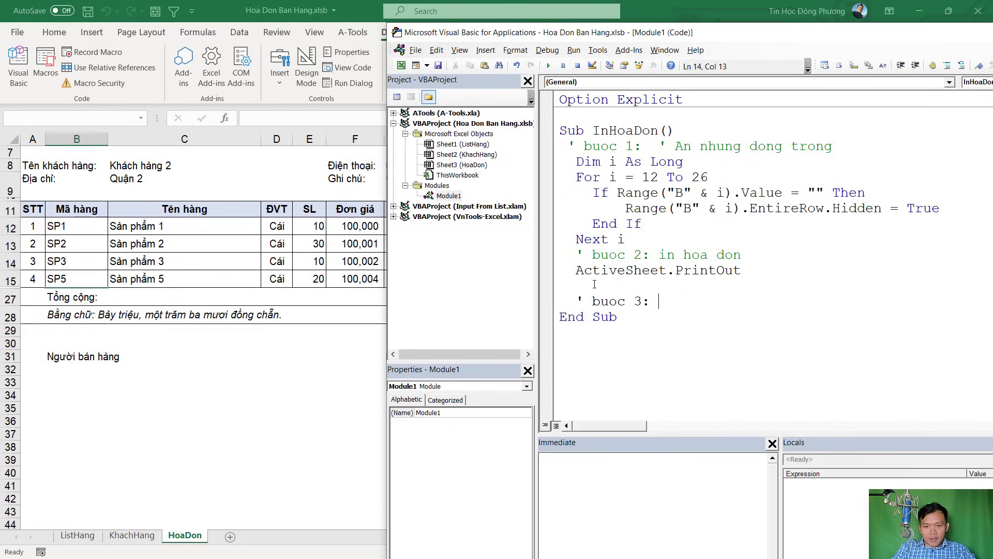
text(3: hien thi)
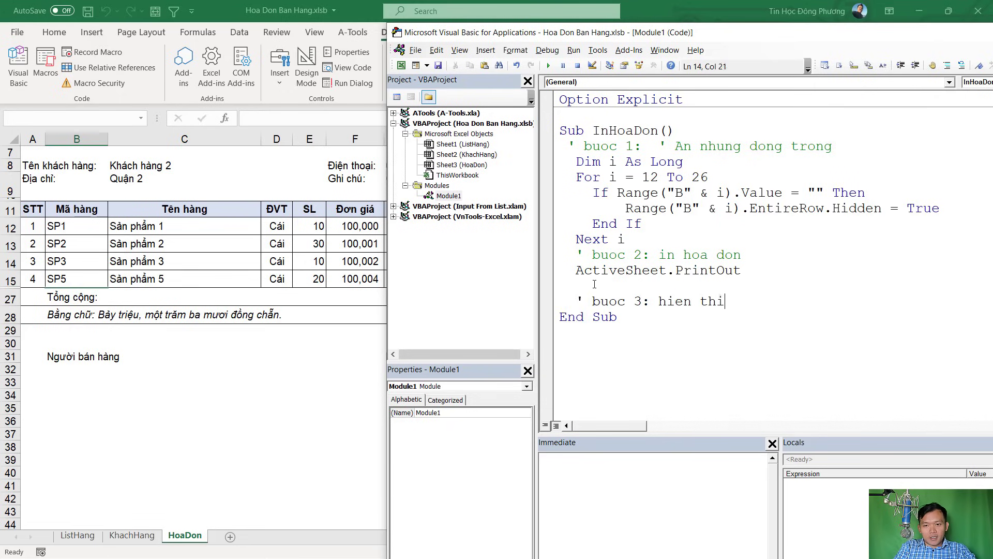
text( lai tat ca)
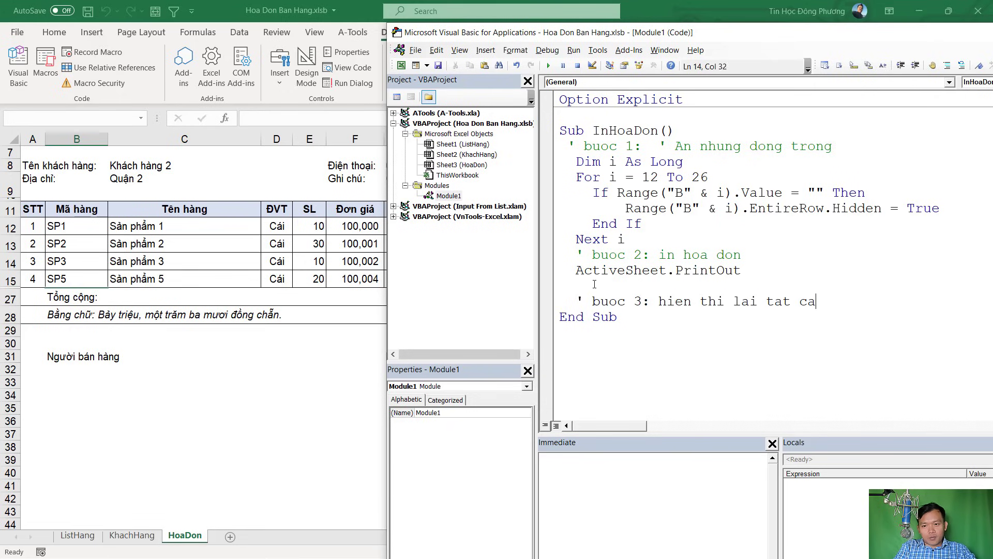
text( cac dong)
key(Return)
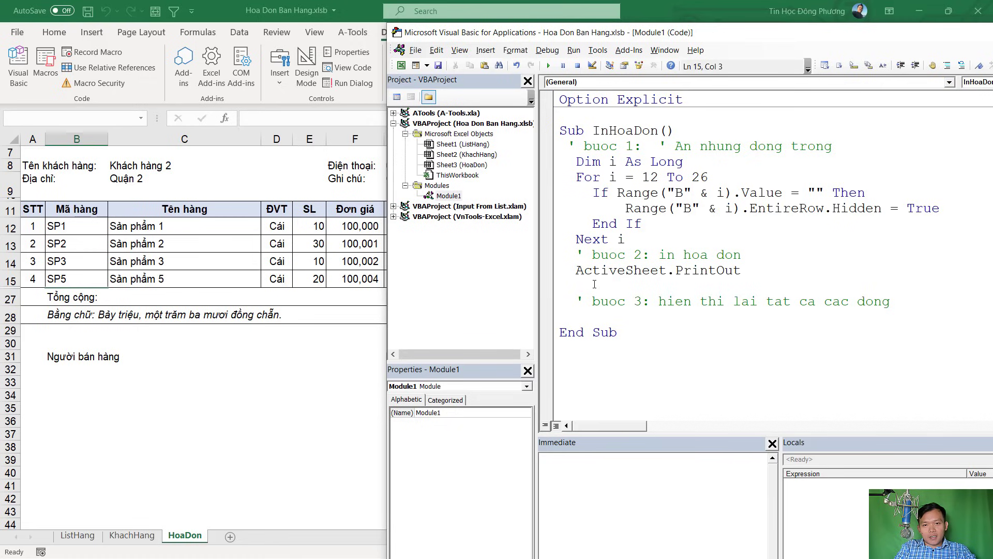
text(range(")
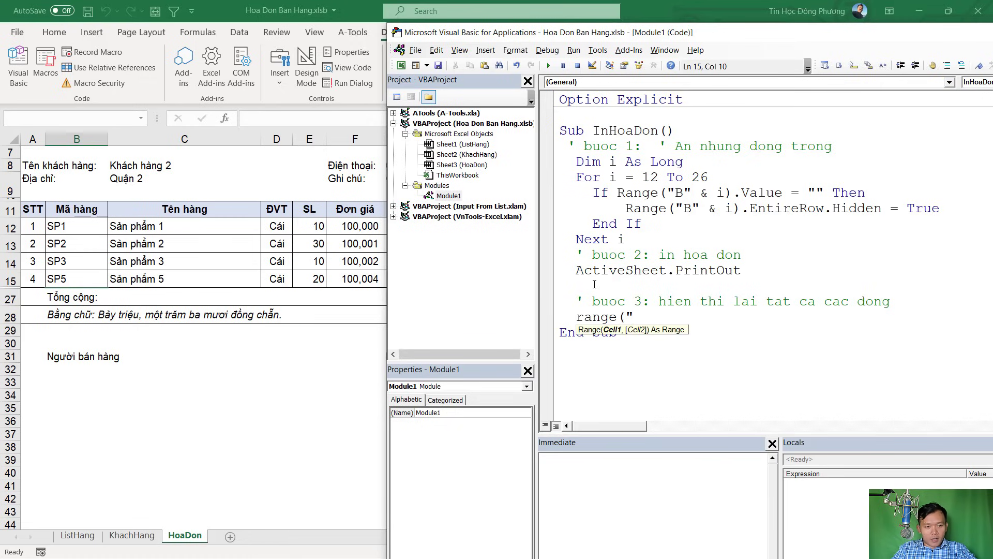
text(B12)
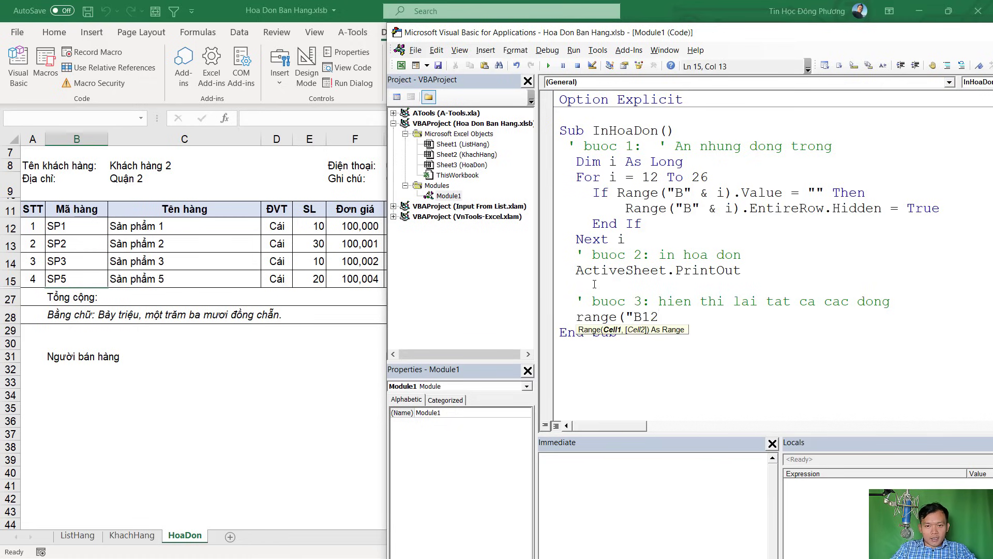
text(:B)
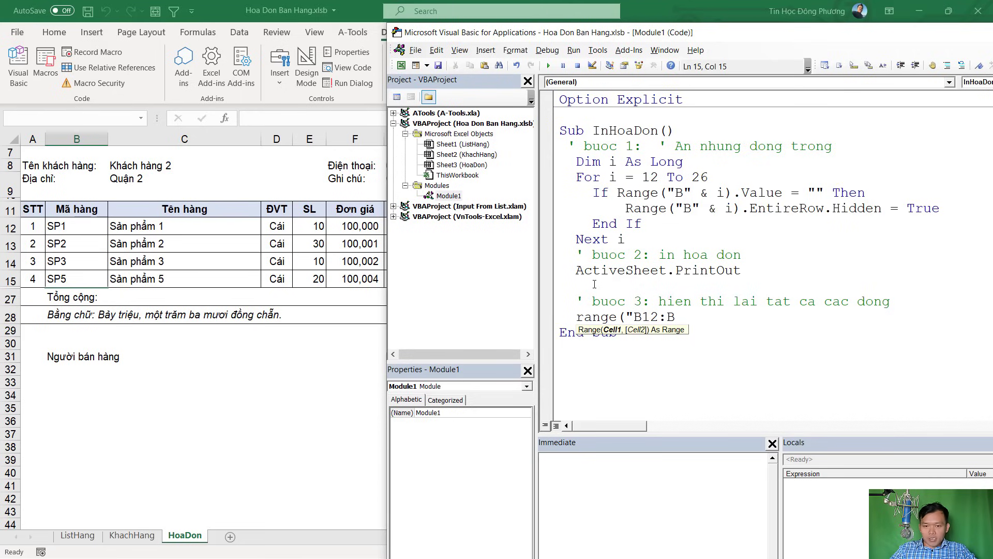
text(26").enti)
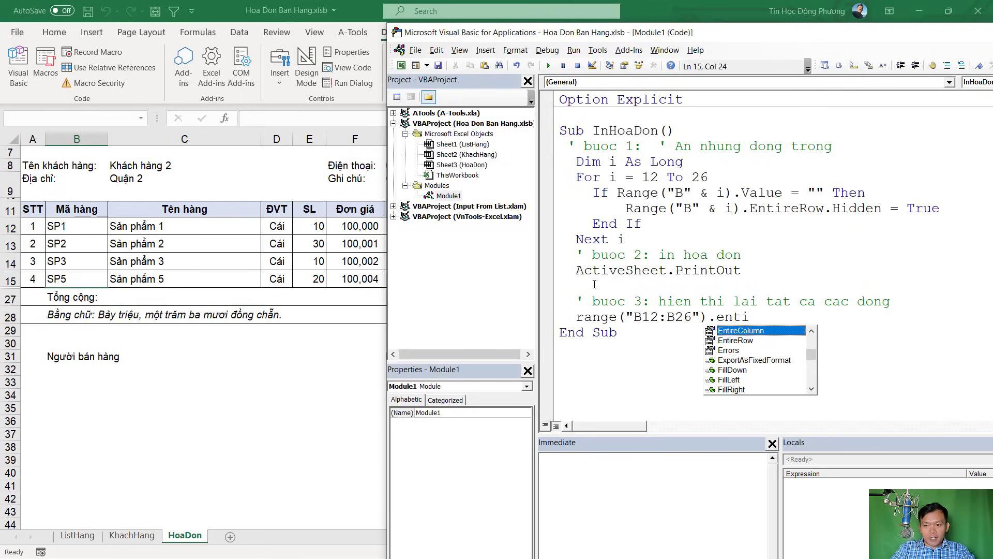
key(Down)
key(Tab)
text(.)
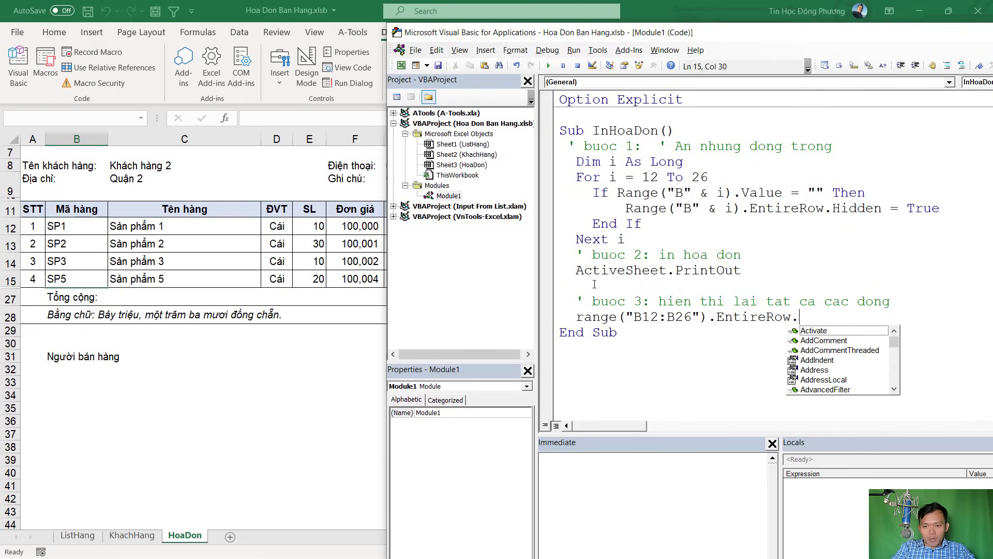
text(hi)
key(Tab)
text(= false)
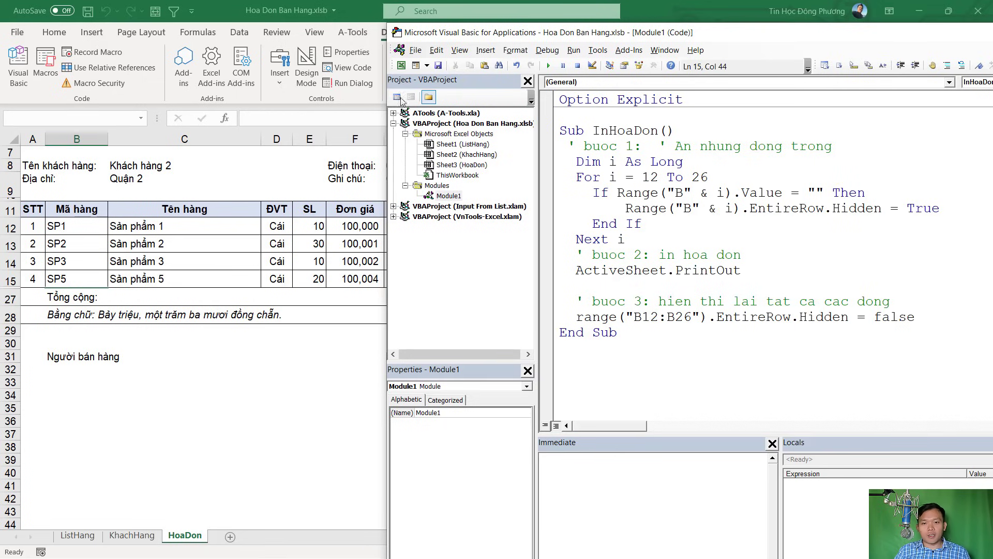
click(638, 131)
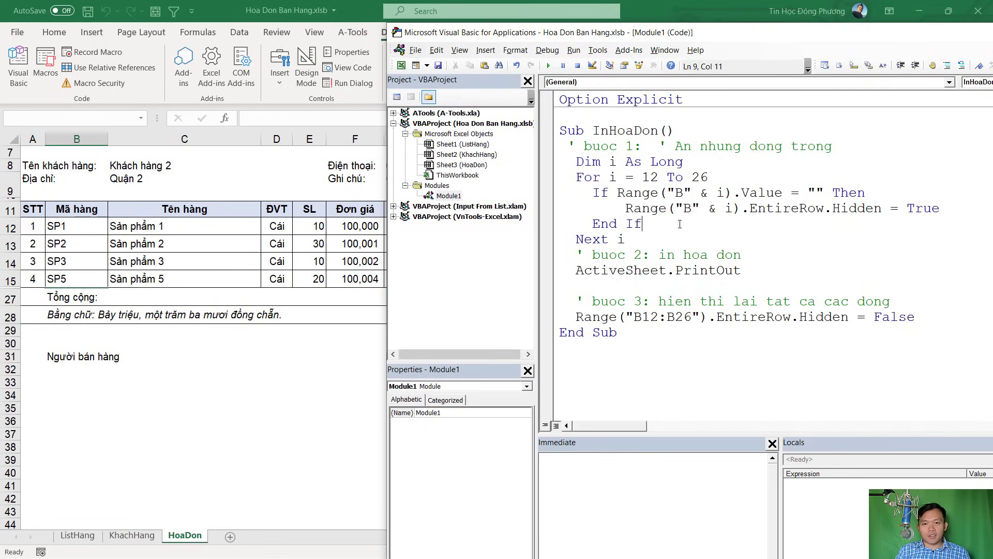
double_click(638, 131)
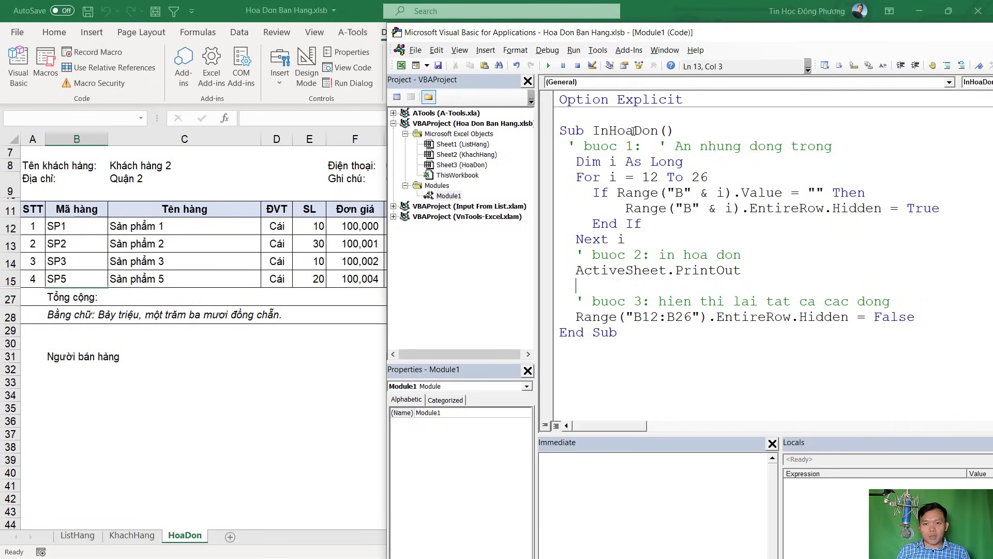
right_click(634, 133)
Copy the InHoaDon name and assign the InHoaDon macro to the IN A4 shape in Excel
click(662, 154)
key(alt+F11)
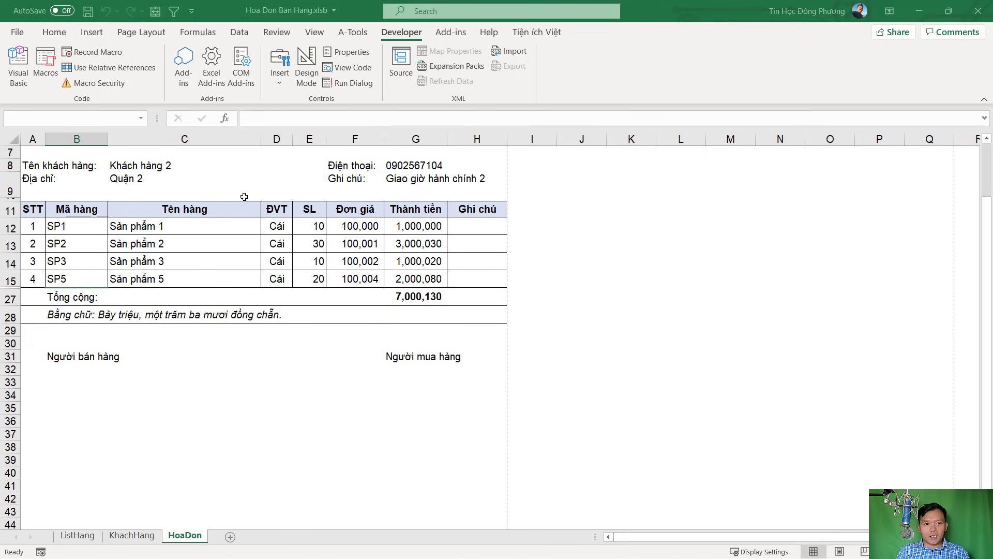
click(207, 182)
scroll(362, 259, up, 2)
right_click(577, 155)
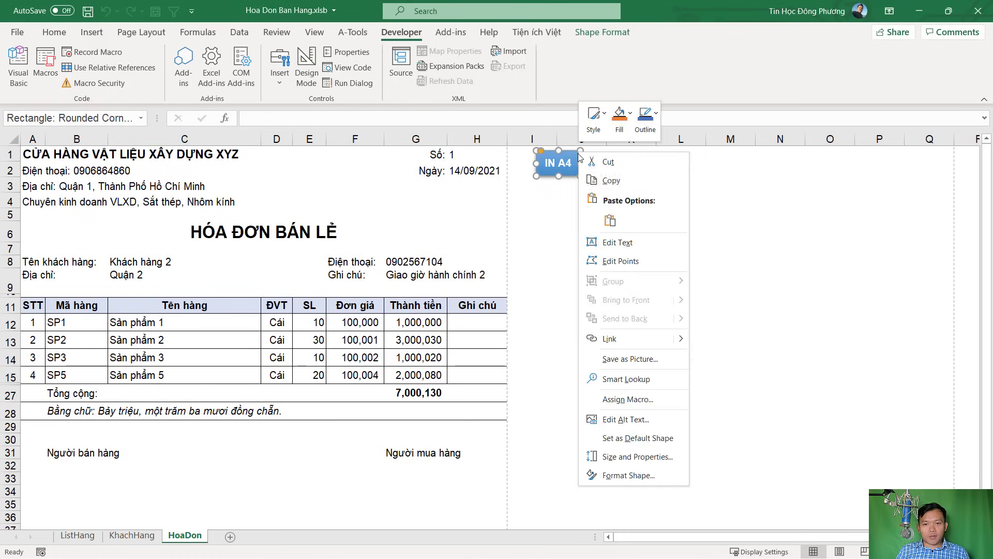
click(625, 400)
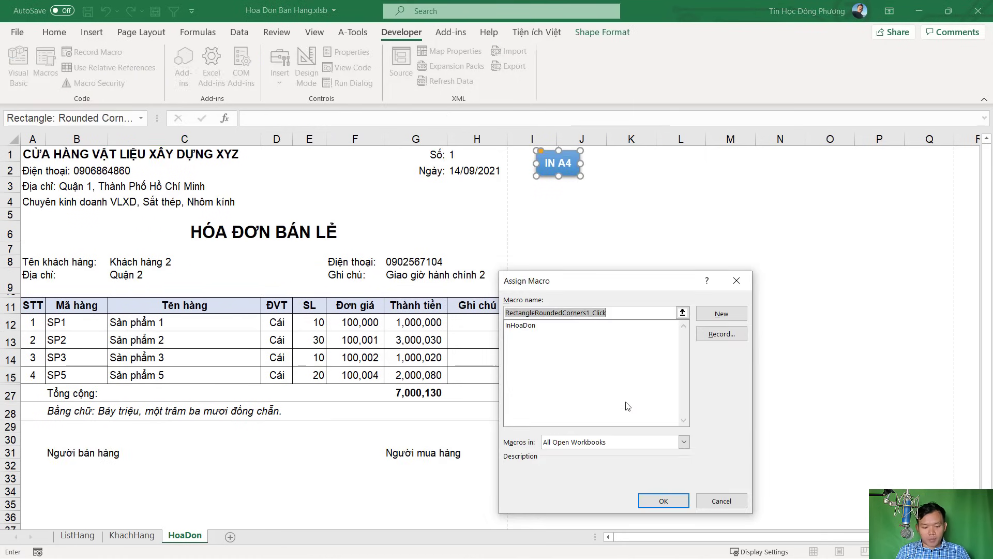
click(628, 406)
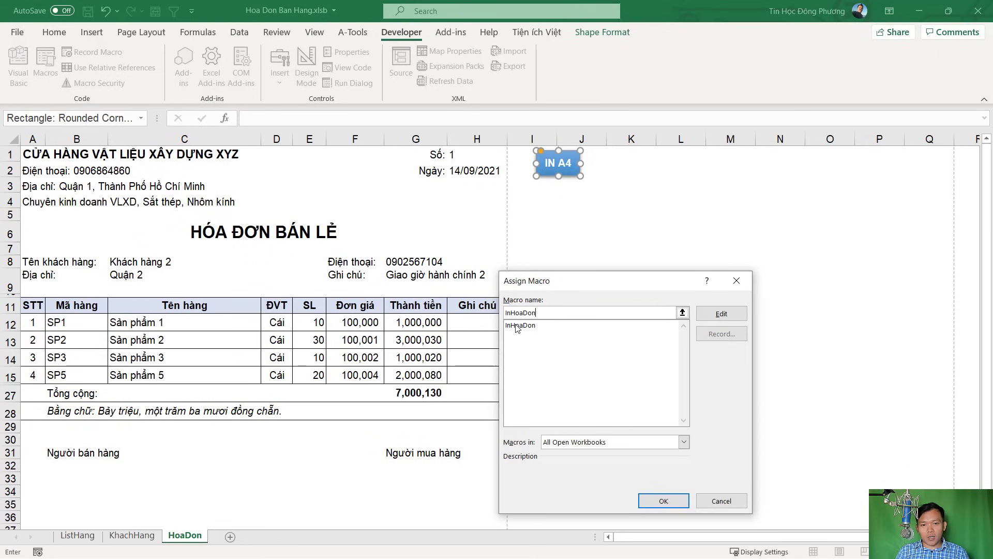
click(666, 502)
click(624, 419)
Unhide rows 16–26 and run InHoaDon from the IN A4 button to print the invoice
drag(10, 378, 11, 393)
right_click(10, 393)
click(46, 378)
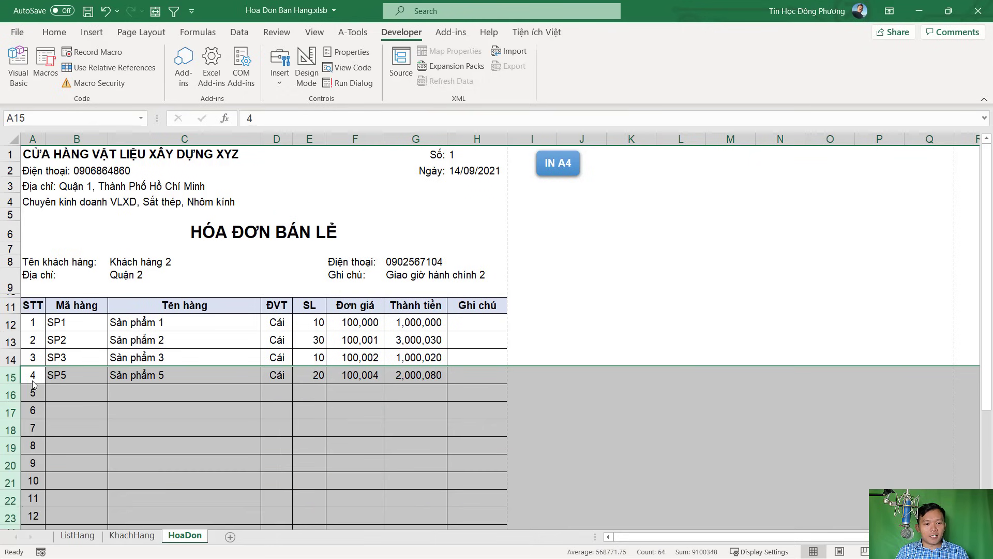
click(77, 375)
scroll(410, 362, down, 4)
scroll(411, 359, up, 4)
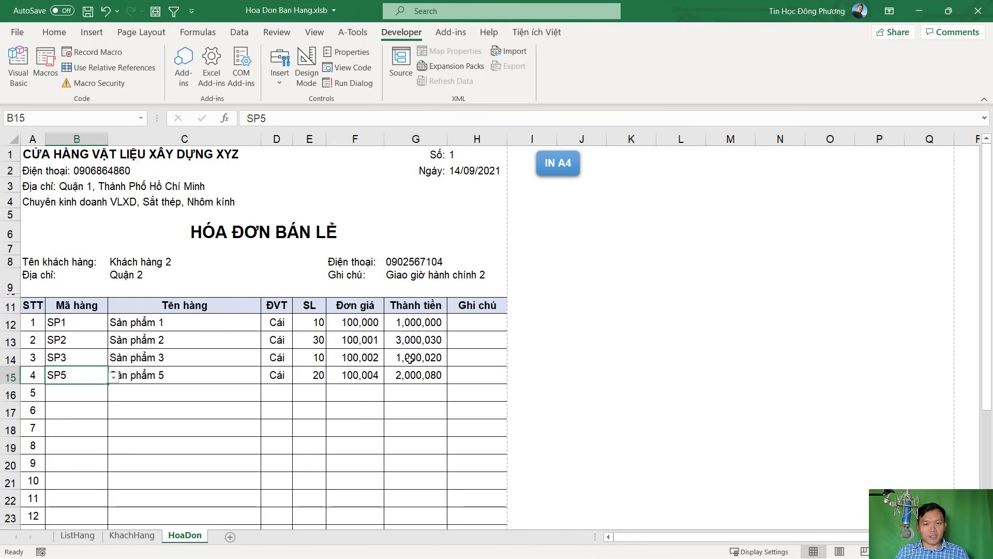
click(550, 162)
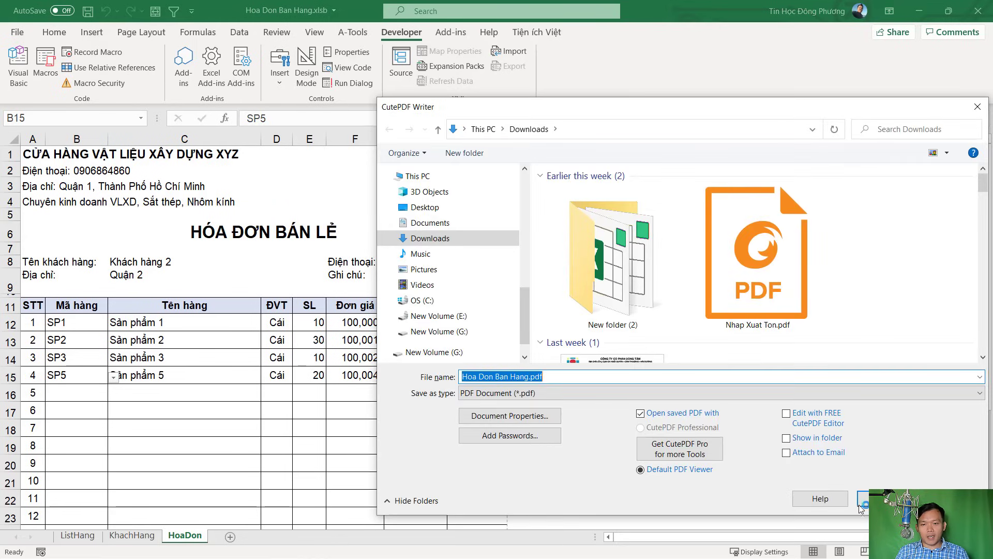
Save Hoa Don Ban Hang.pdf, review it at 100% in Foxit Reader, then close it
click(863, 498)
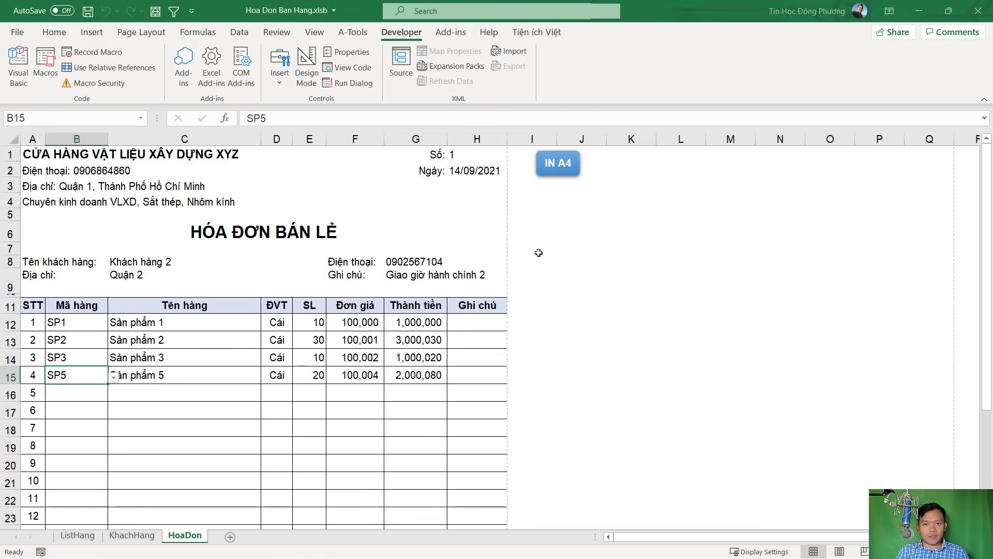
key(ctrl+1)
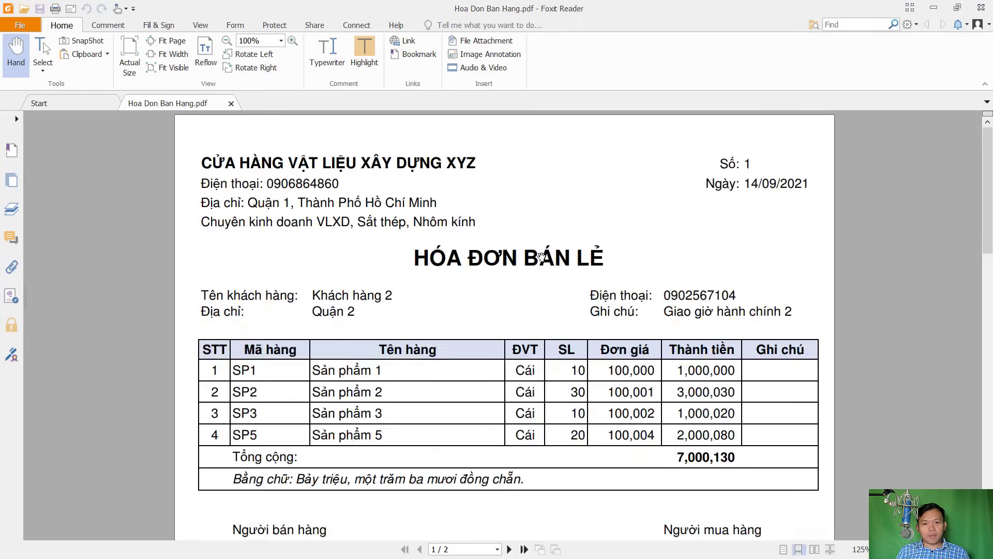
scroll(555, 278, down, 3)
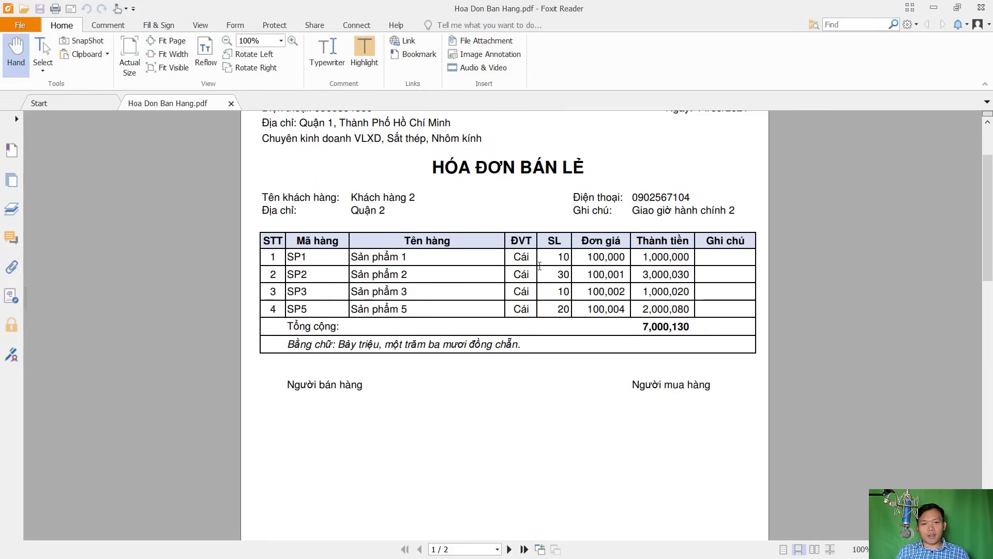
scroll(444, 317, up, 3)
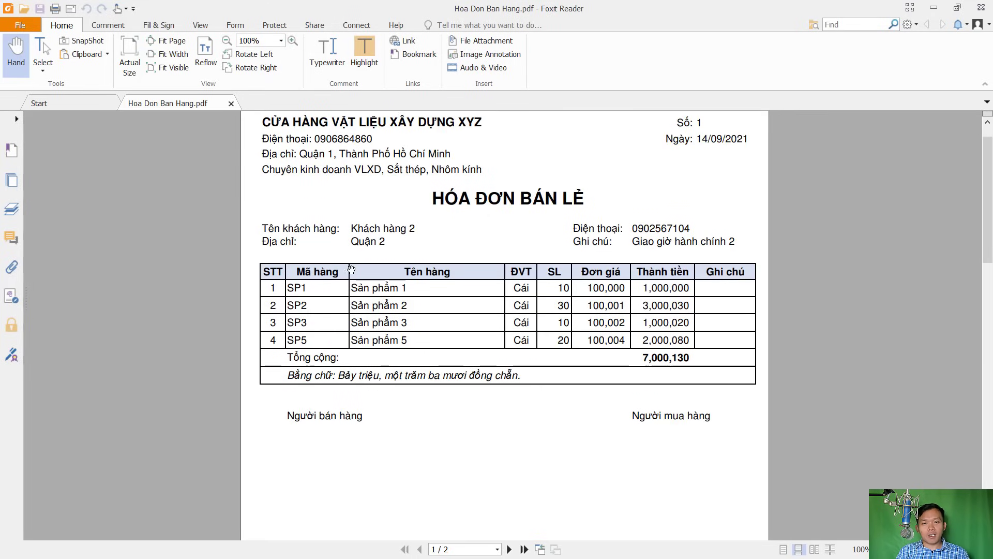
scroll(477, 387, up, 1)
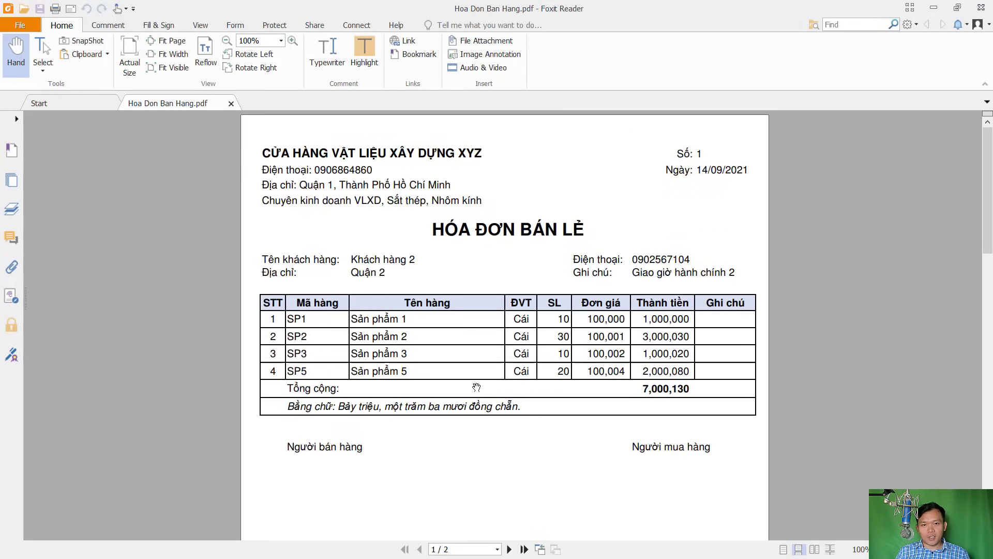
click(981, 8)
click(453, 316)
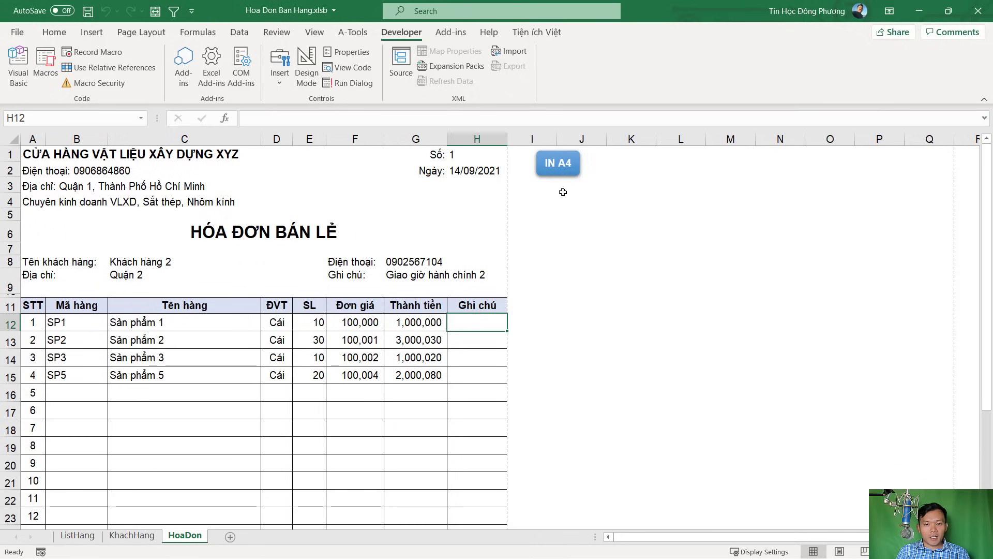
After a test run, insert Application.ScreenUpdating = False right after Sub InHoaDon()
click(569, 163)
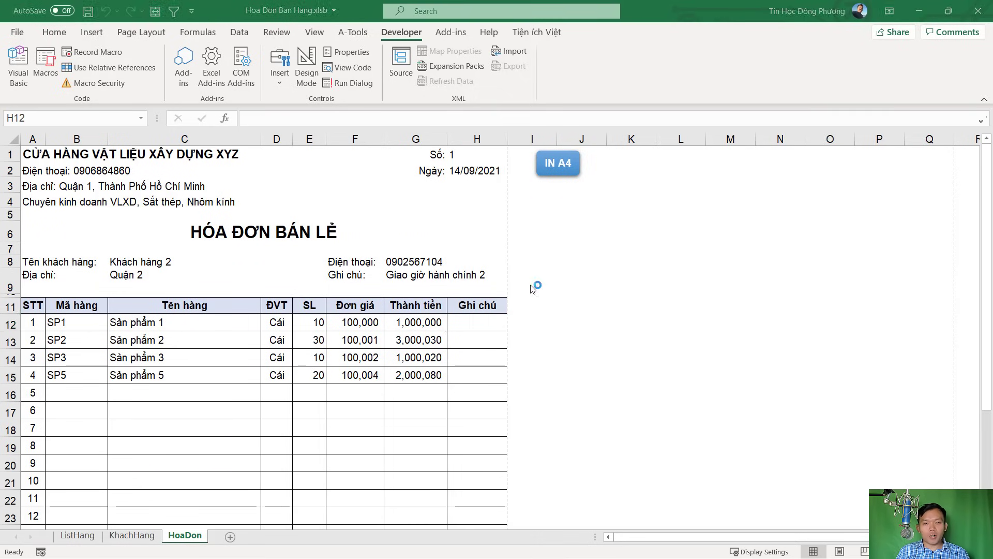
key(Return)
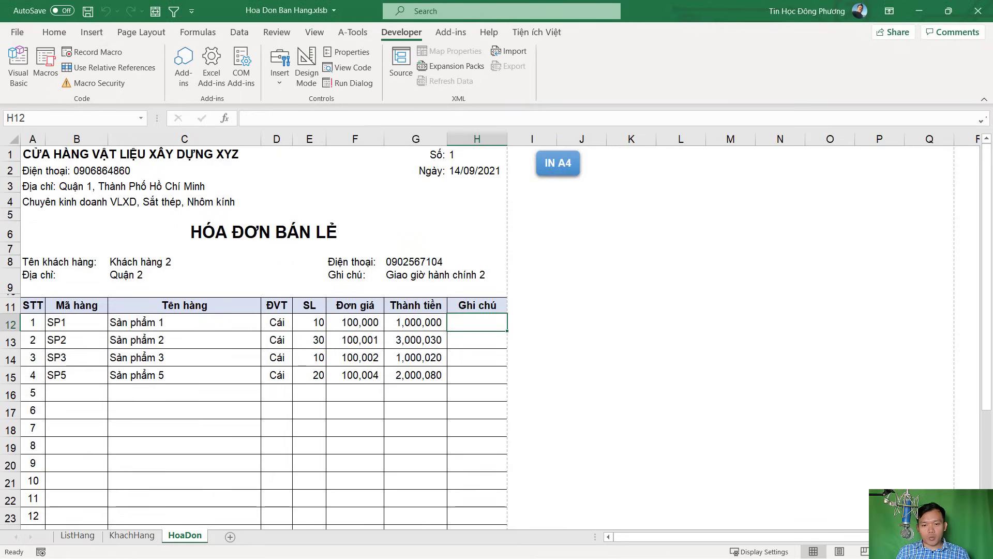
key(alt+F11)
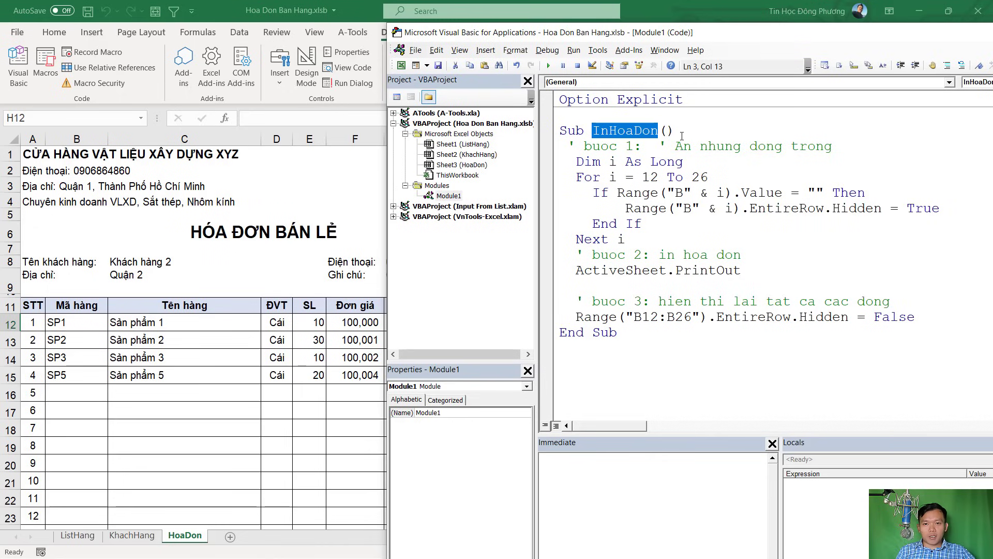
click(682, 134)
key(Return)
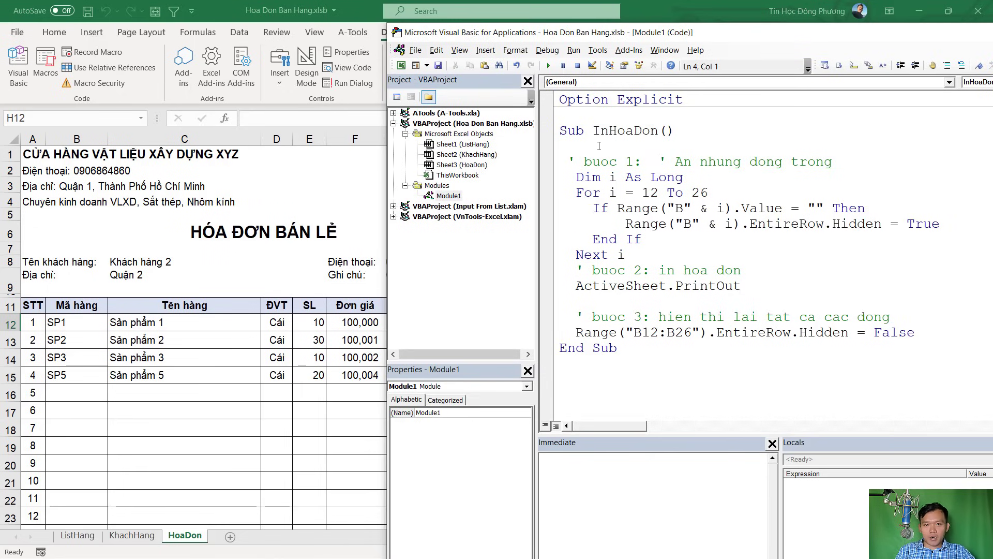
text(ap)
key(ctrl+space)
text(.)
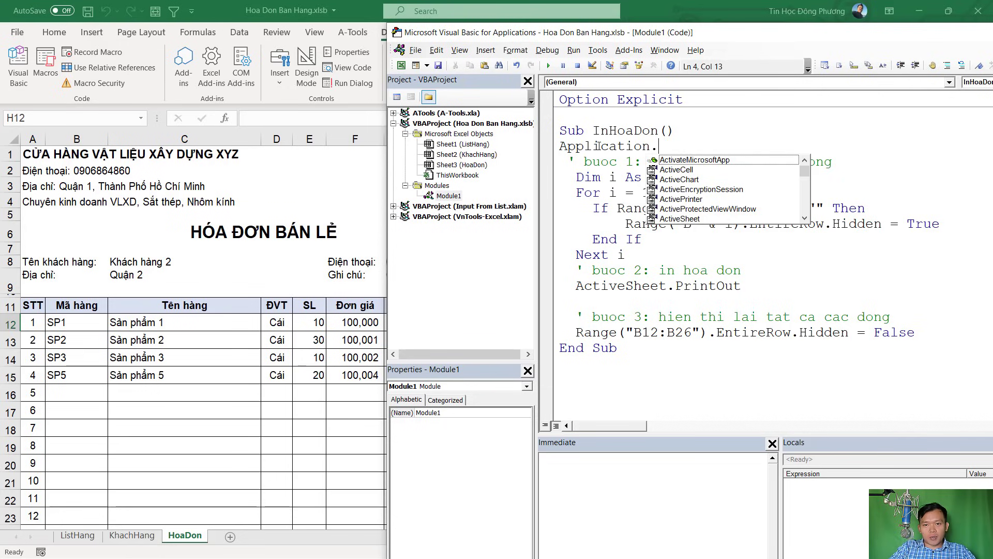
text(secr)
key(Tab)
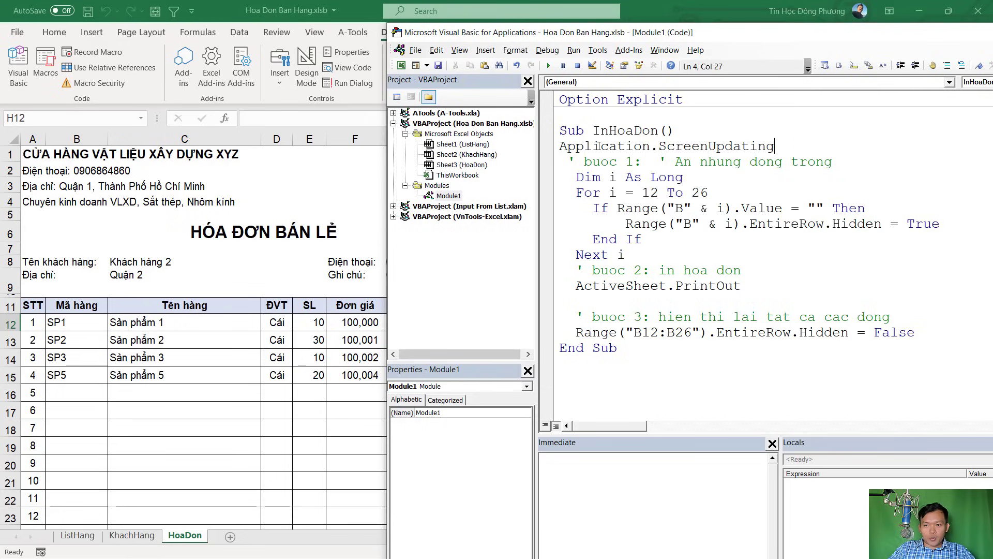
text(= f)
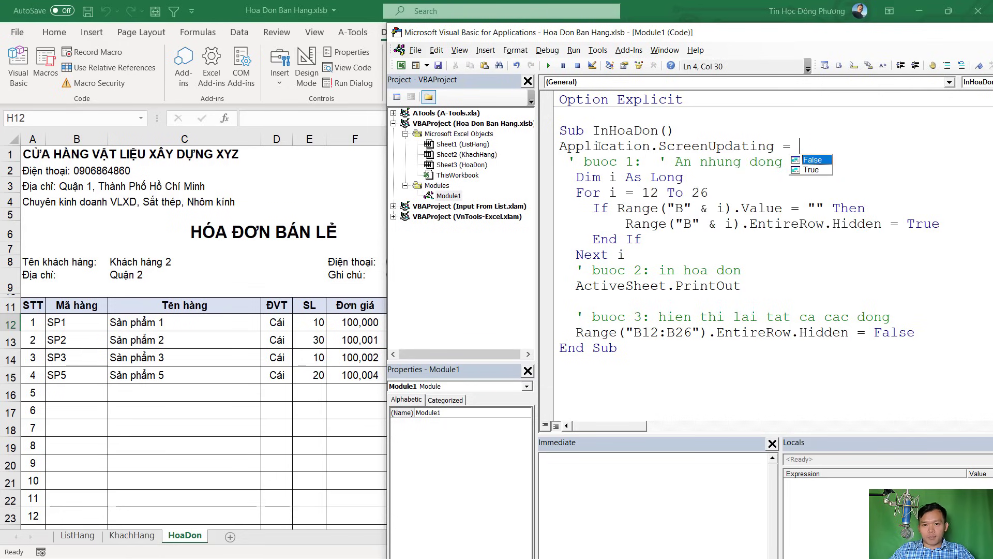
key(Tab)
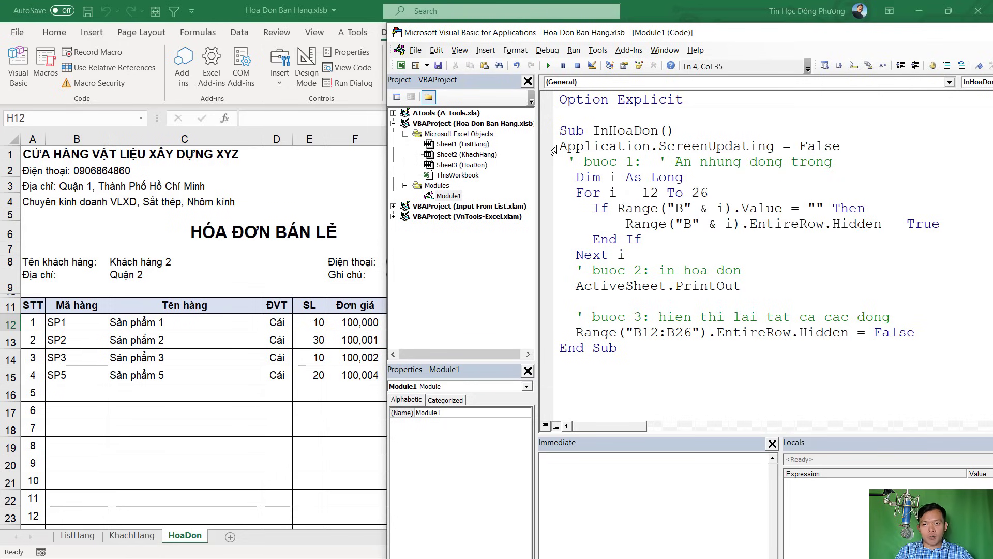
click(554, 150)
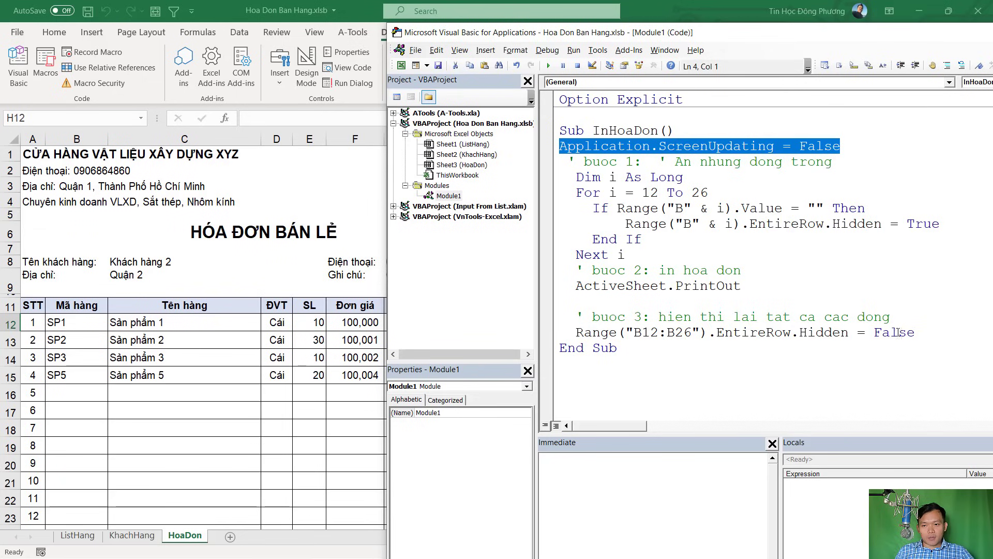
Add Application.ScreenUpdating = True before End Sub and run the macro from the worksheet
click(928, 336)
key(Return)
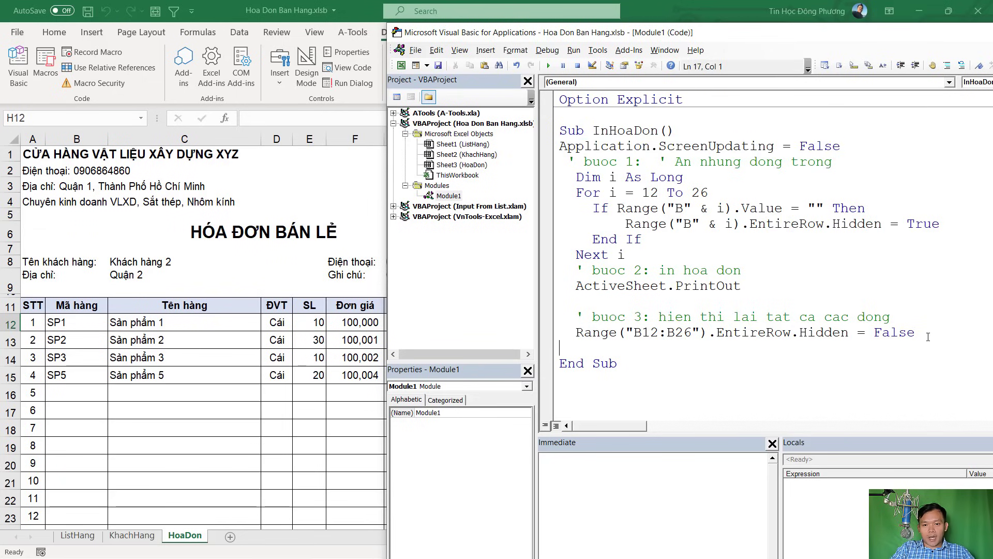
key(ctrl+v)
key(BackSpace)
key(BackSpace)
key(BackSpace)
key(BackSpace)
key(BackSpace)
text(true)
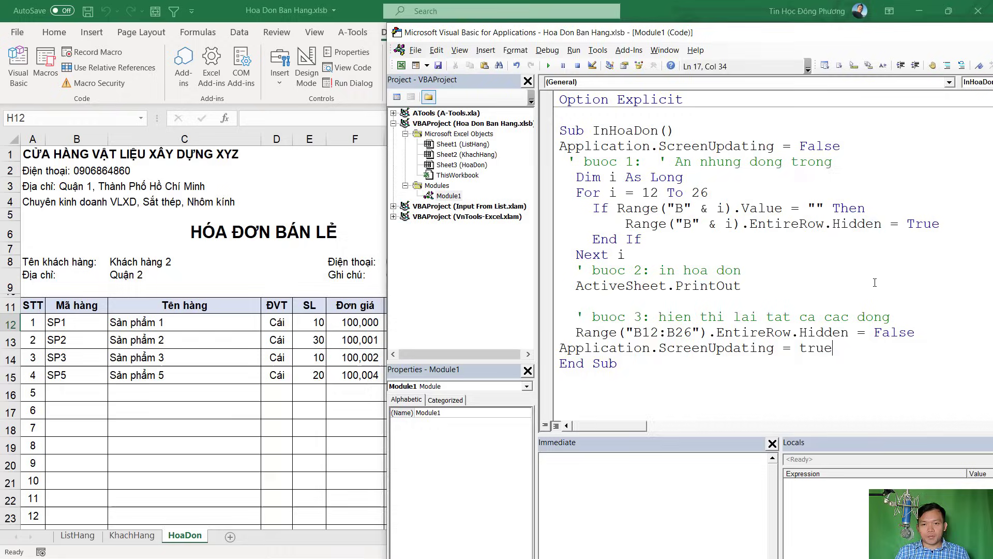
click(169, 373)
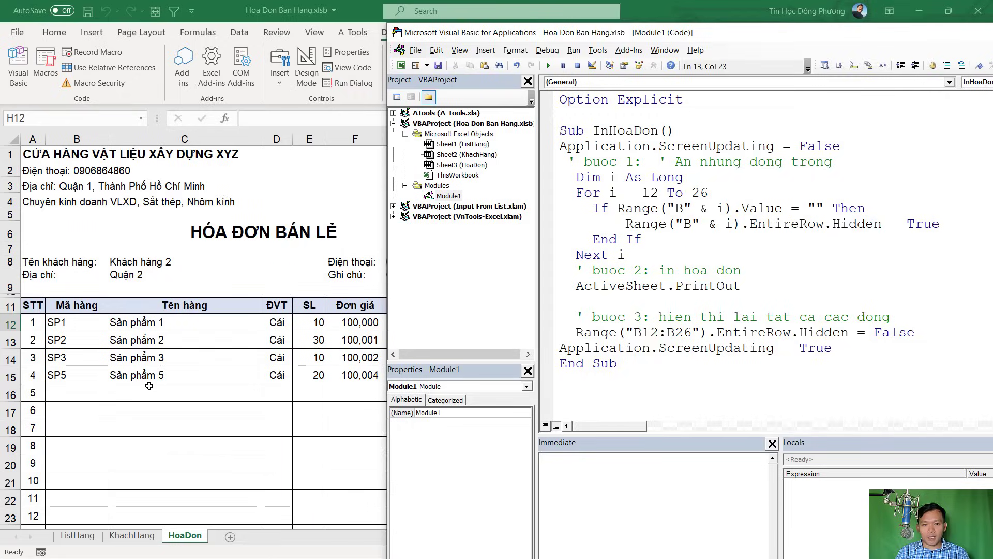
click(563, 165)
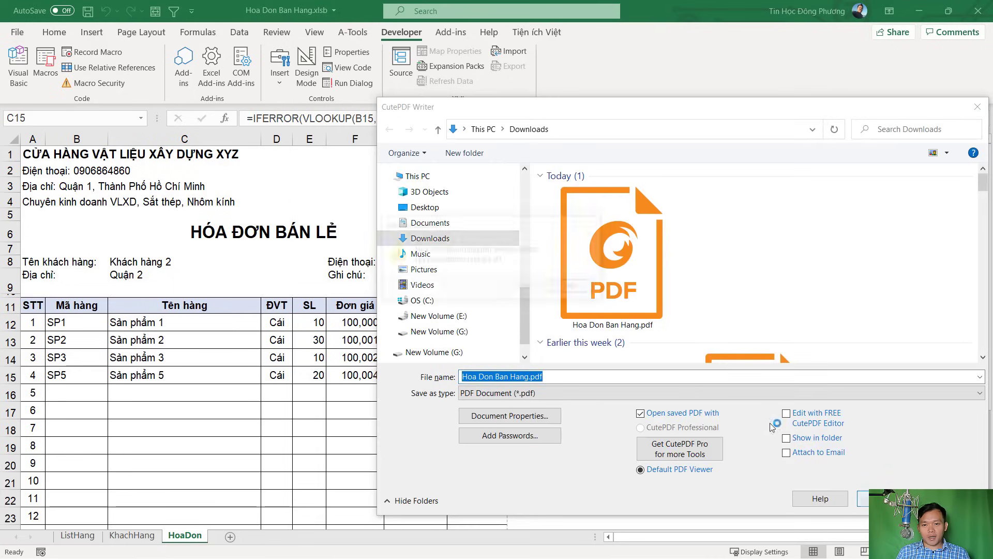
Overwrite Hoa Don Ban Hang.pdf with the new export, check the 7,000,130 total, and close Foxit
key(Return)
key(Return)
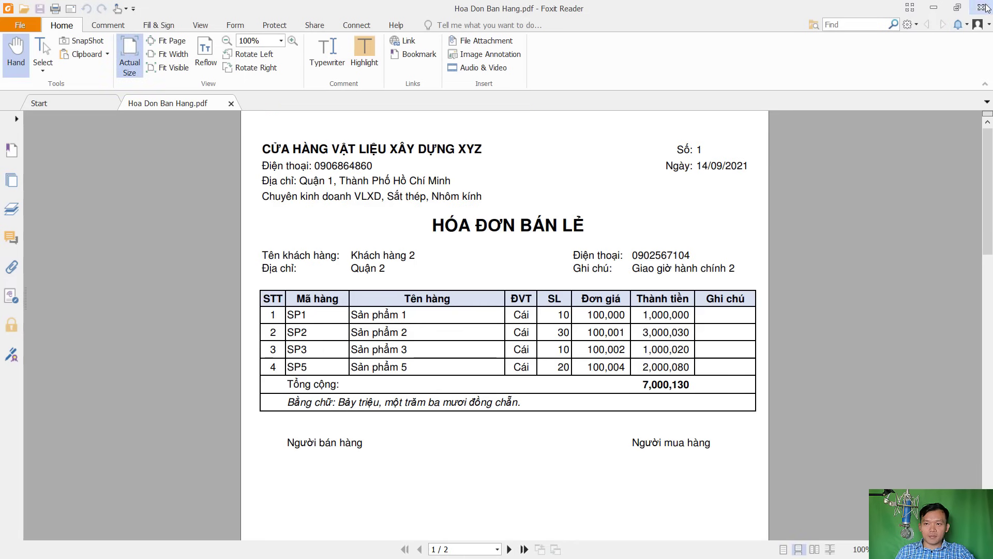
click(982, 7)
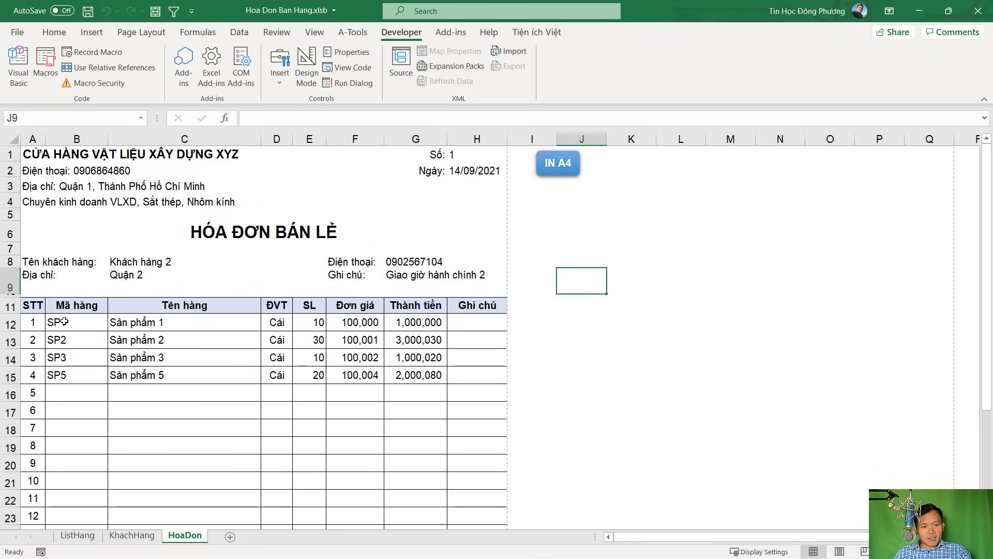
drag(59, 321, 448, 375)
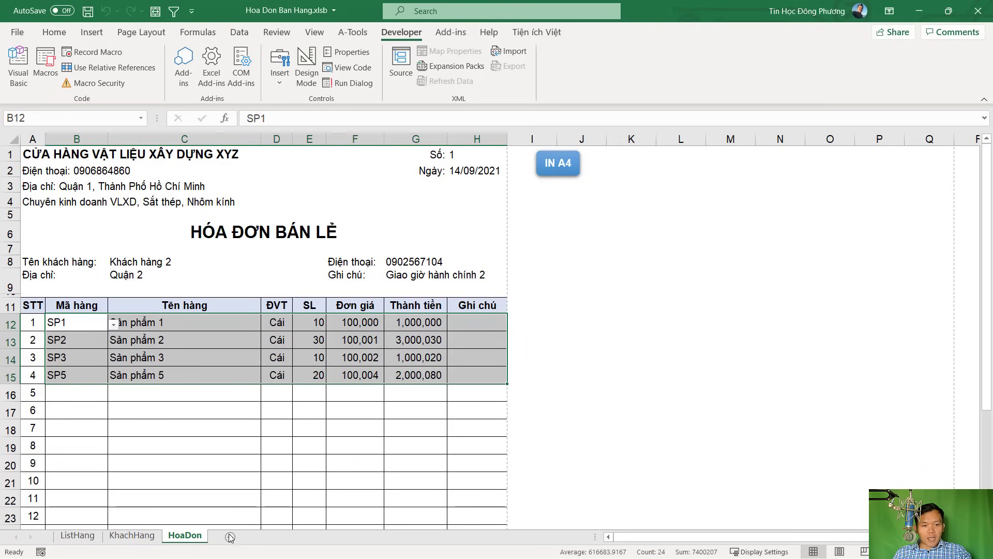
Copy the ListHang sheet to the end of the workbook and name it TongHD
click(132, 536)
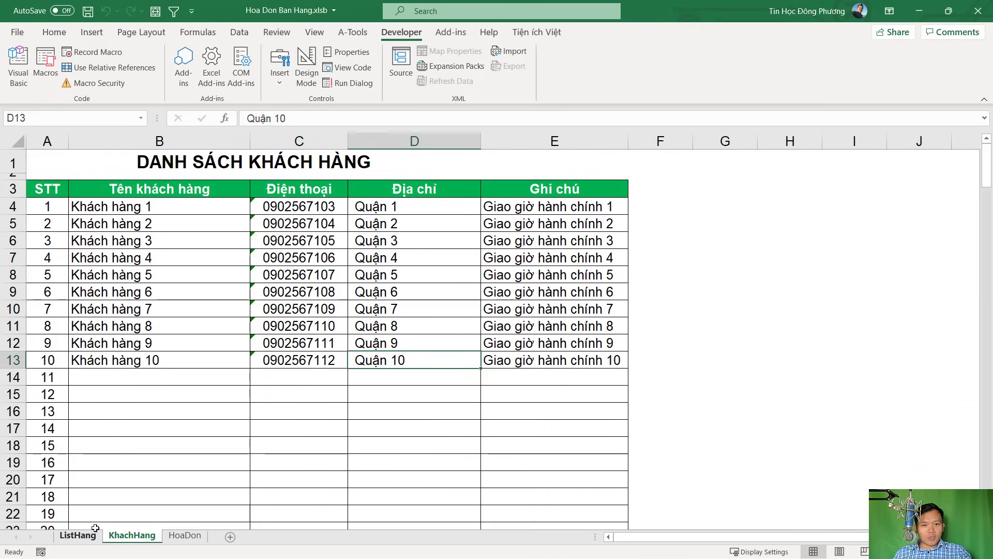
click(90, 536)
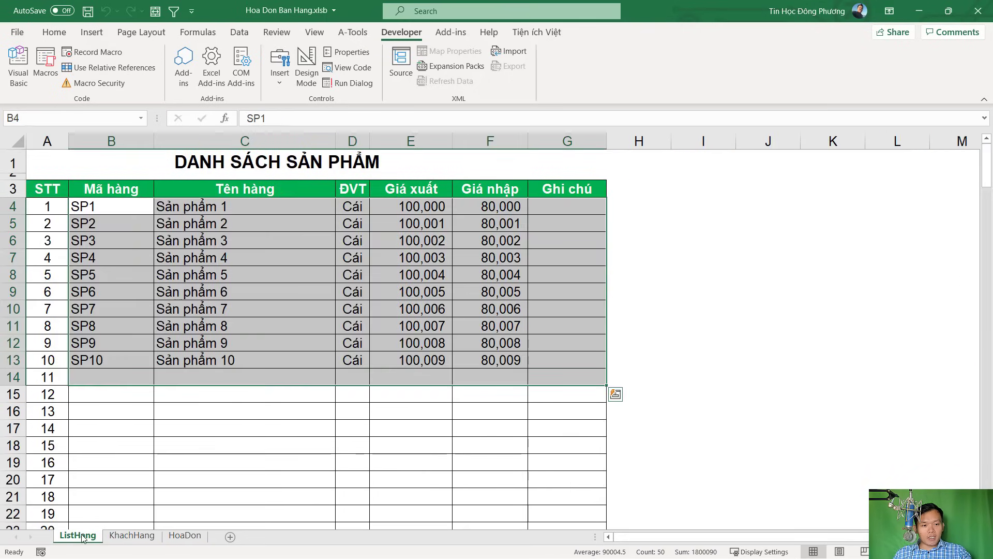
drag(86, 538, 215, 538)
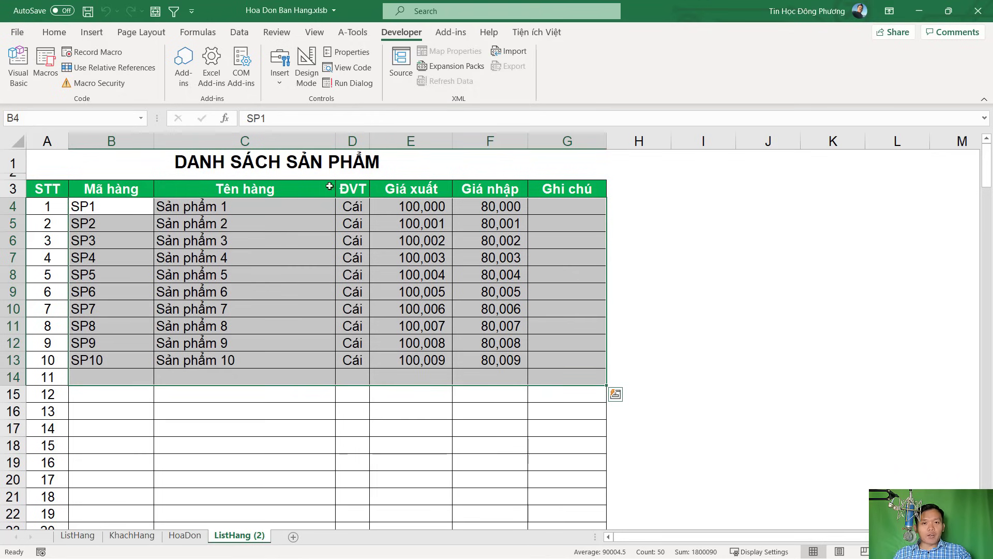
double_click(240, 536)
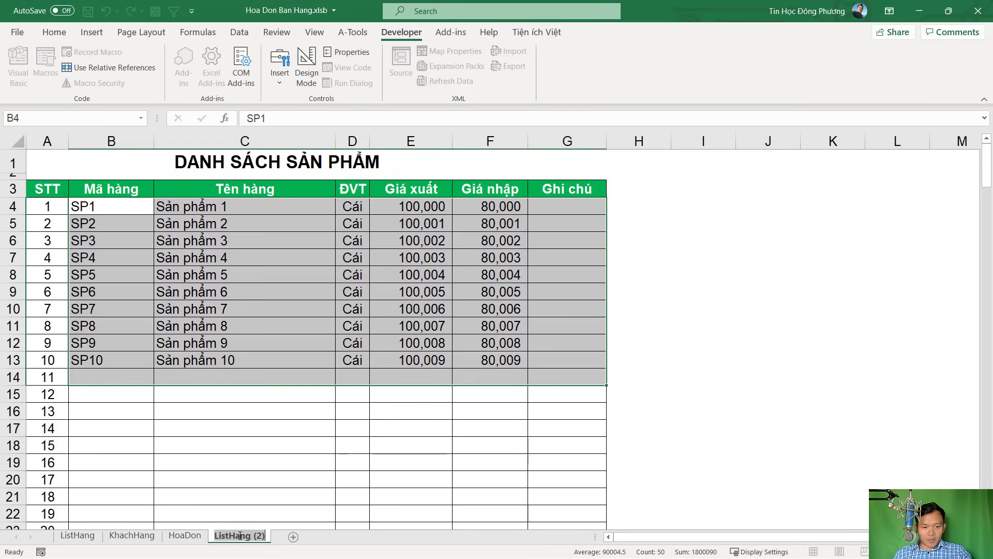
text(TongHD)
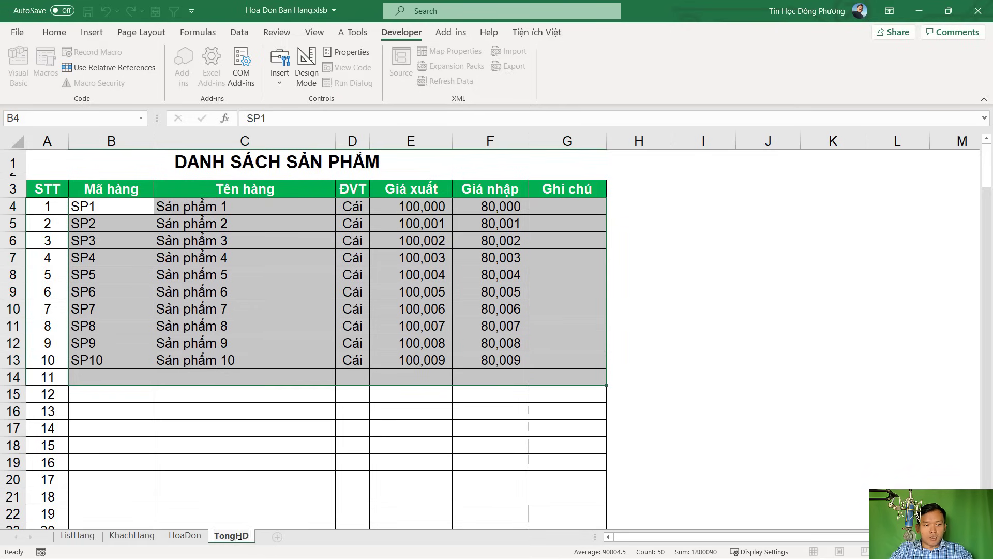
key(Return)
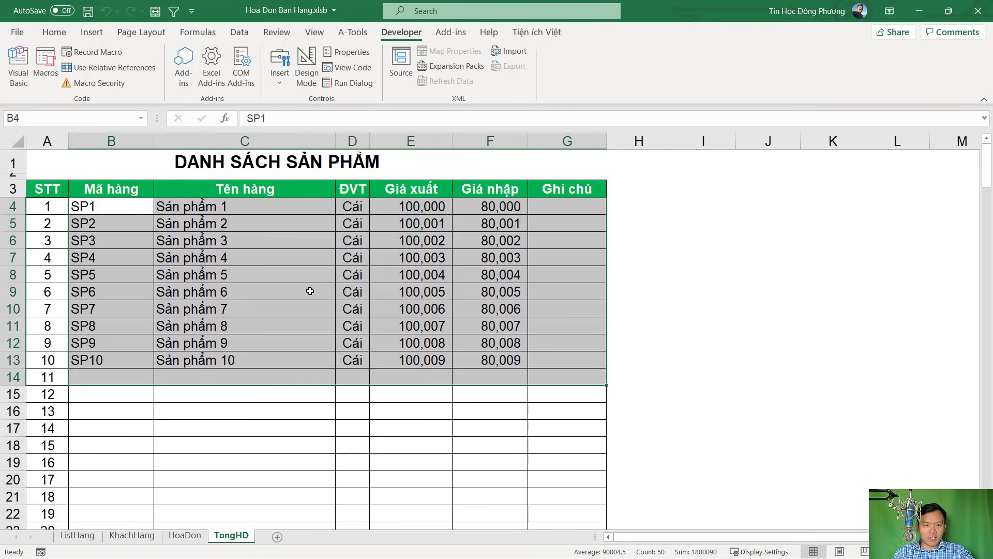
Rename the TongHD sheet to THBH
double_click(245, 538)
click(249, 536)
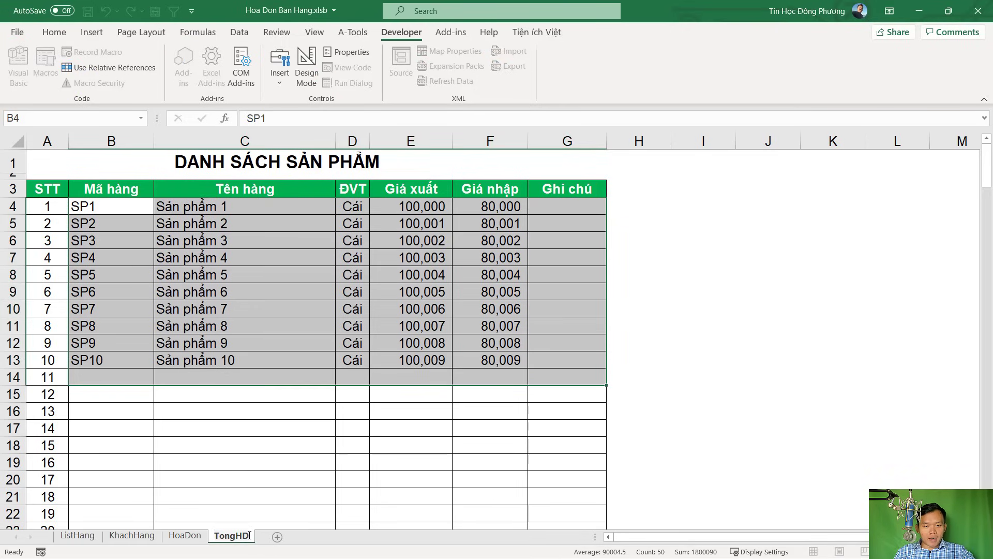
text(NH)
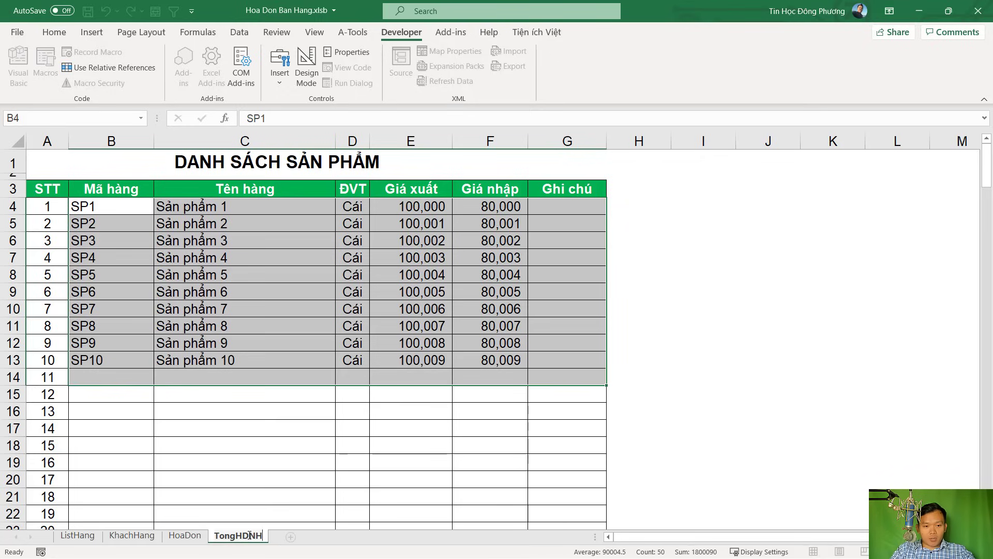
key(BackSpace)
key(BackSpace)
key(BackSpace)
key(BackSpace)
key(BackSpace)
key(BackSpace)
key(BackSpace)
key(BackSpace)
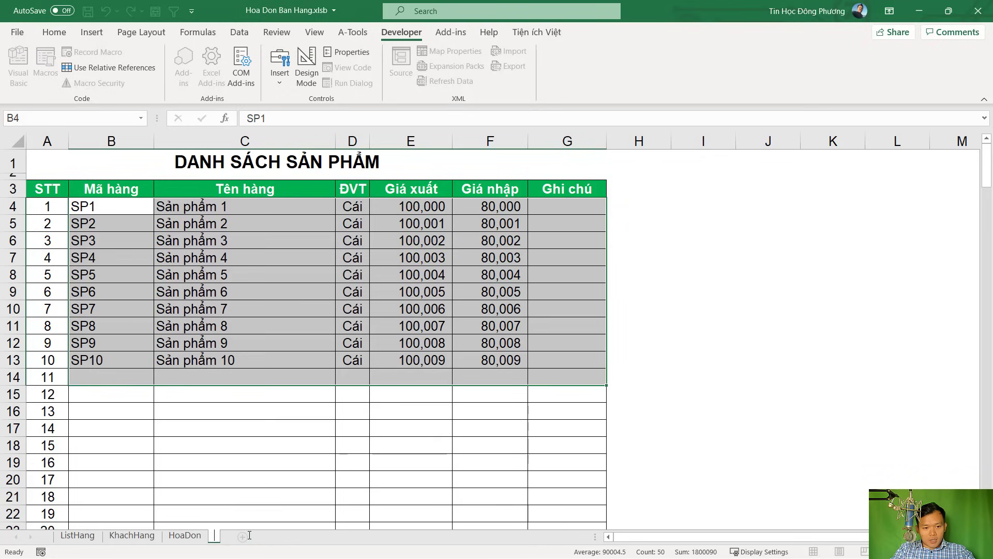
text(THBH)
key(Return)
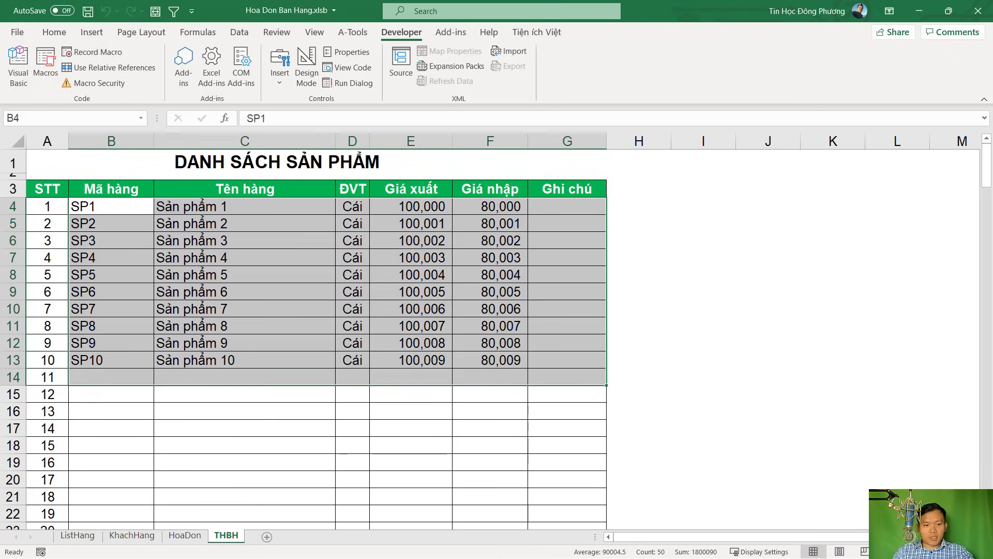
Type 'TỔNG HỢP HÓA ĐƠN BÁN HÀNG' into A1, then correct the accent on HÀNG
click(292, 165)
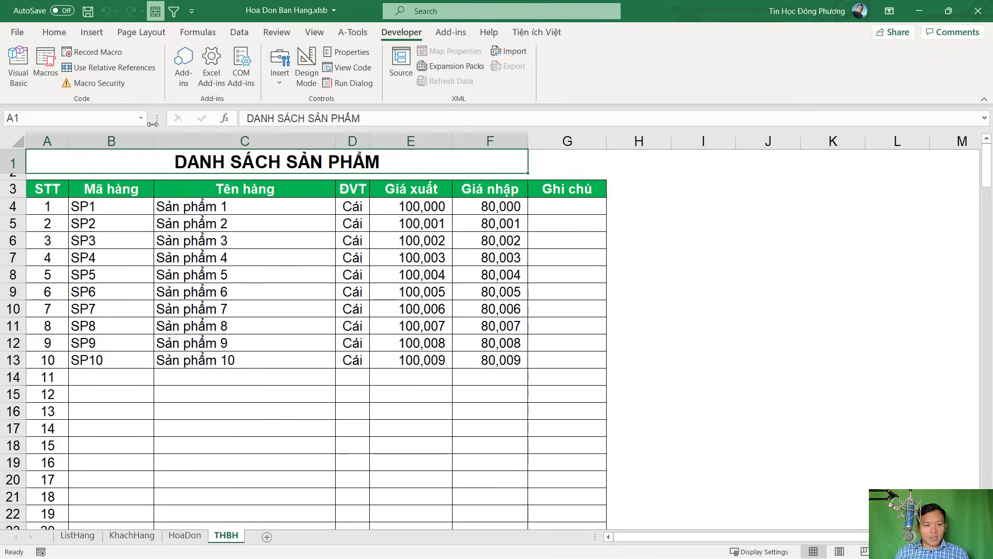
text(TOONGR)
key(BackSpace)
key(BackSpace)
key(BackSpace)
key(BackSpace)
key(BackSpace)
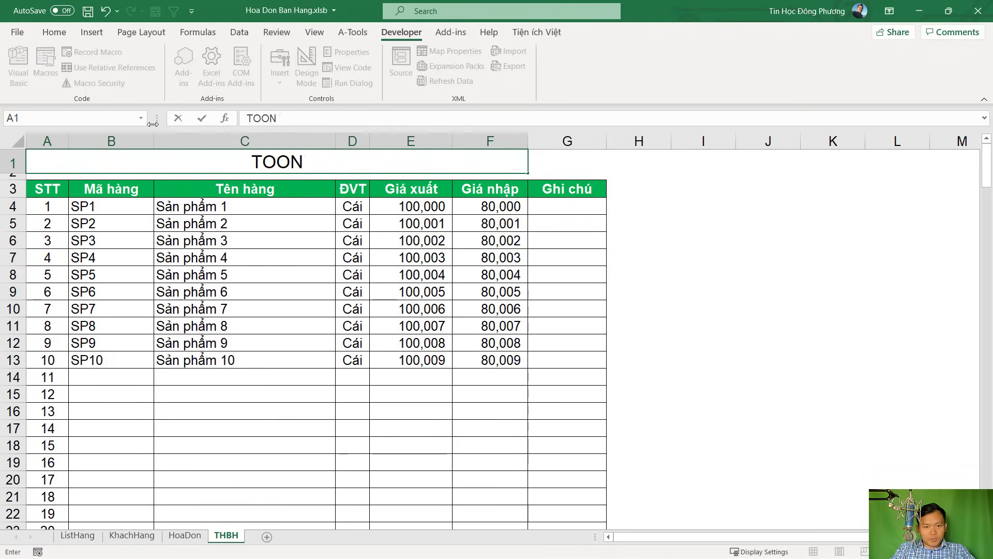
key(BackSpace)
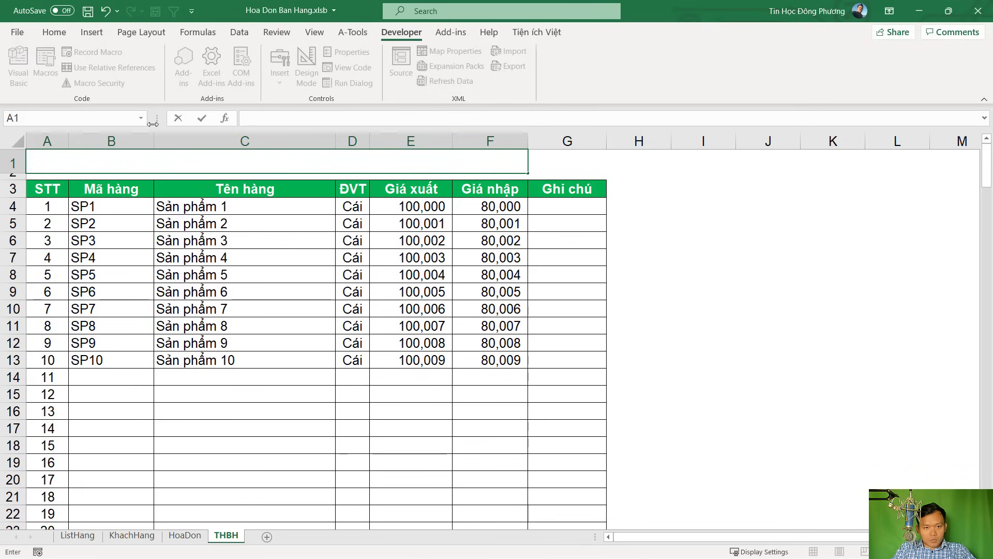
text(TỔNG HỢP HÓA DO)
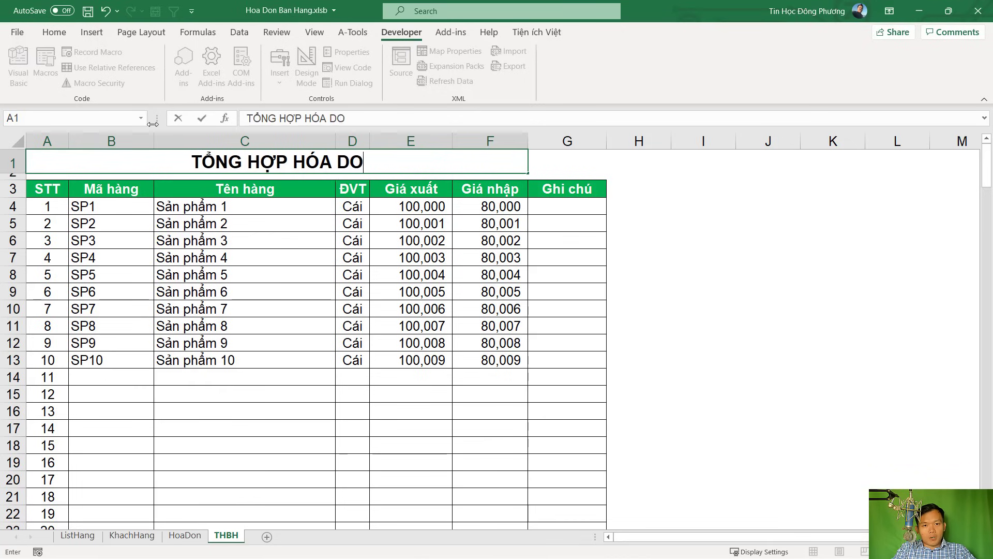
key(BackSpace)
key(BackSpace)
text(ĐƠN BÁN HANG)
key(Return)
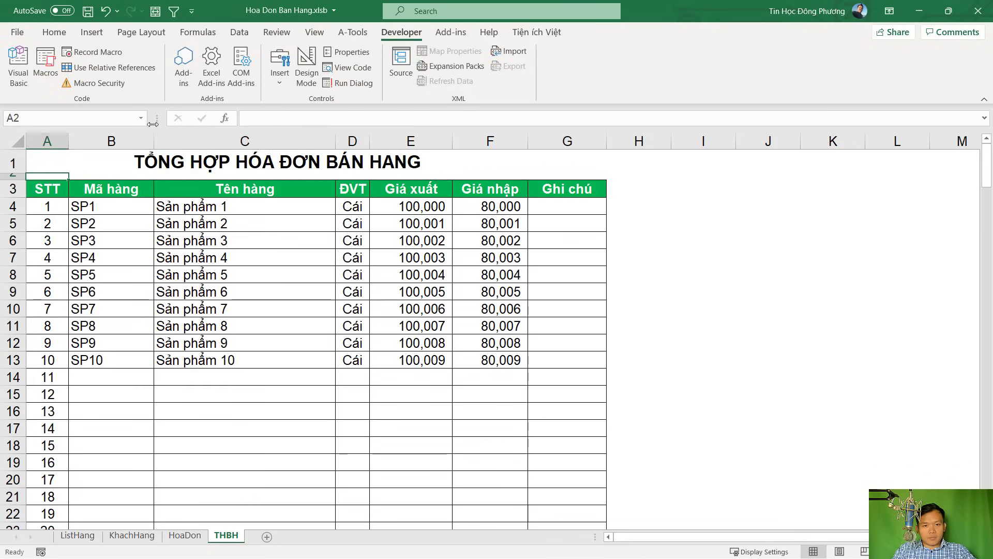
key(Up)
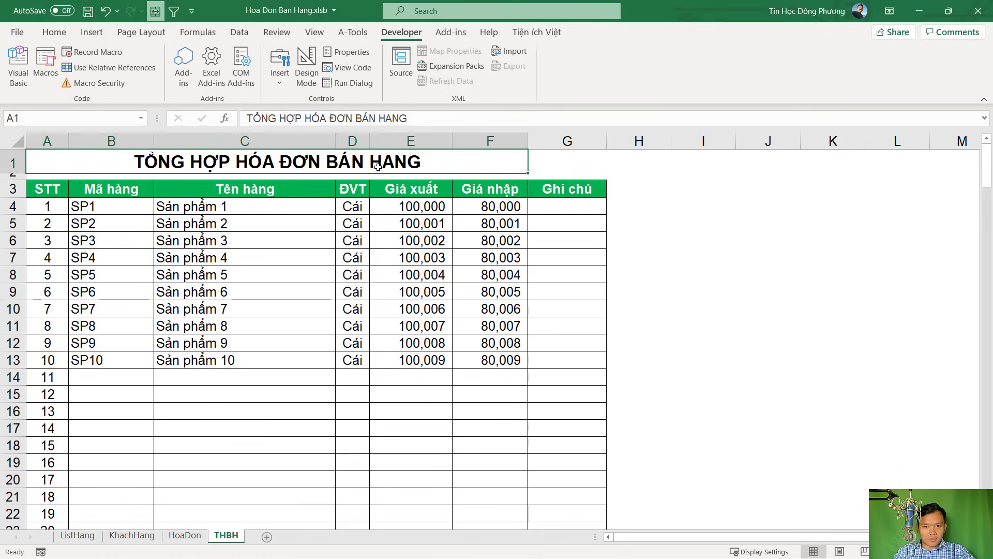
double_click(348, 160)
text(f)
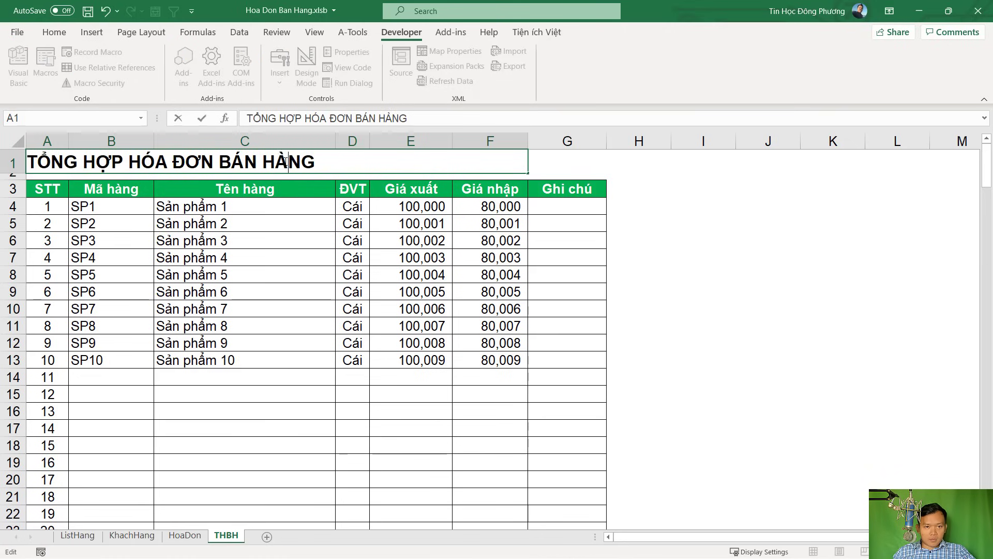
key(Return)
click(388, 273)
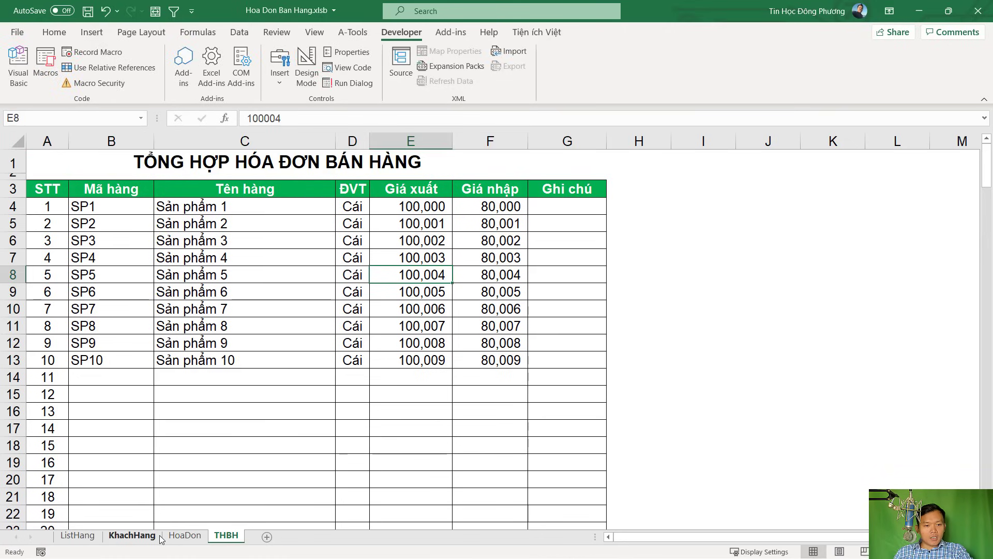
On HoaDon, inspect invoice number H1, date H2, customer lookups C8:G9 and item rows B12:H15
click(130, 536)
click(185, 535)
click(462, 155)
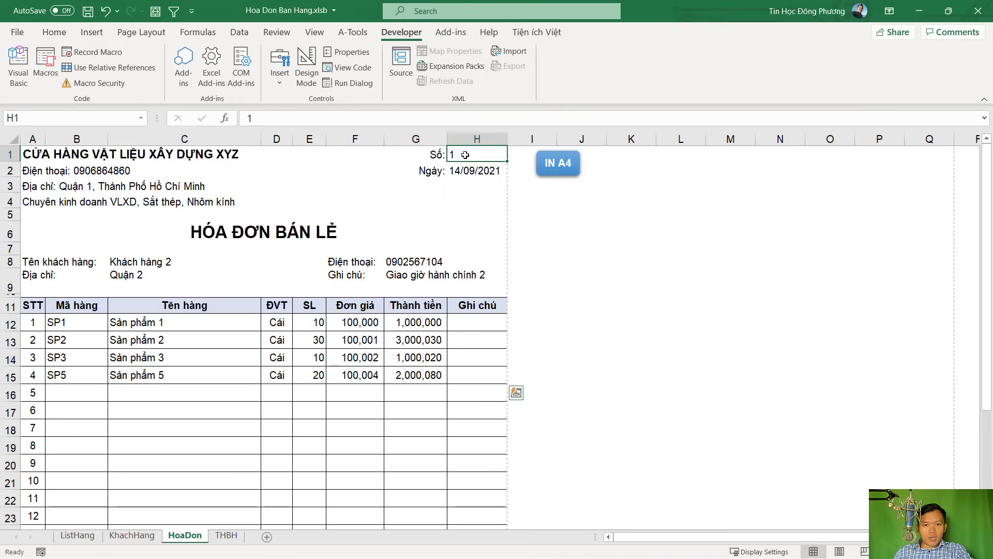
click(467, 167)
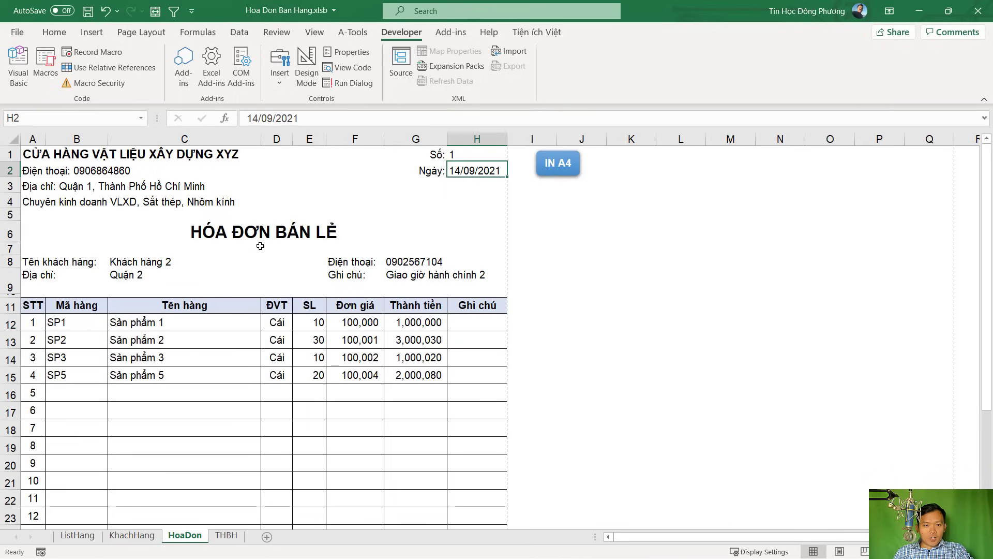
click(148, 264)
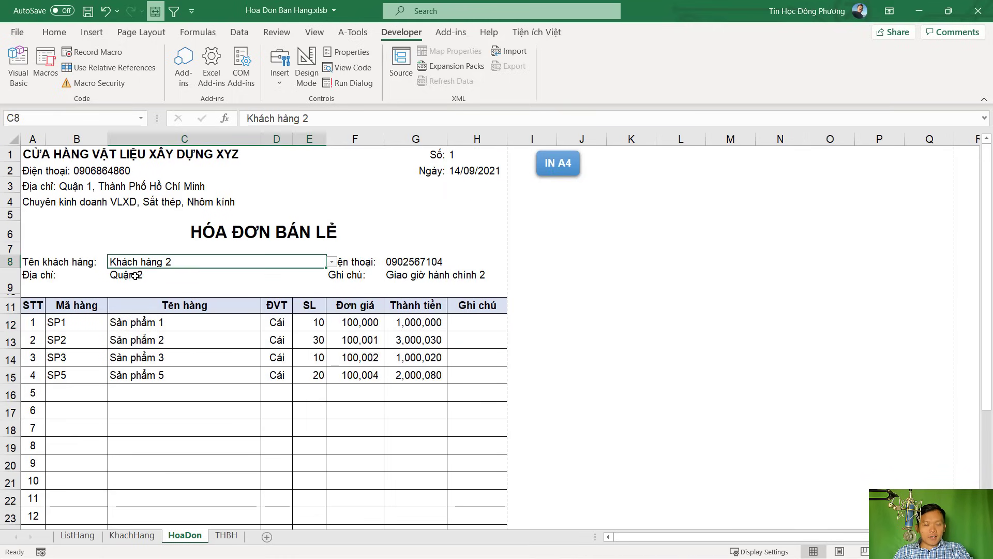
click(442, 261)
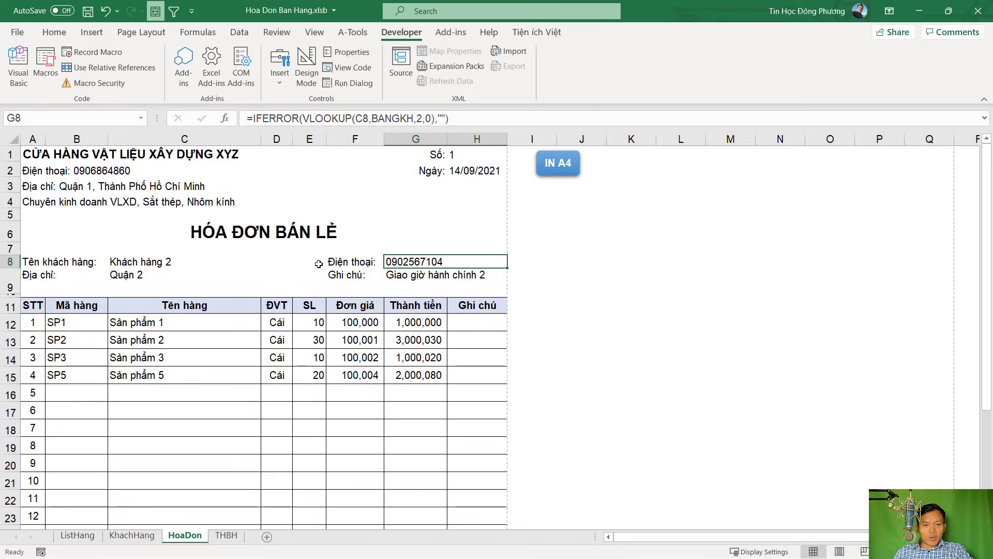
click(153, 277)
click(422, 278)
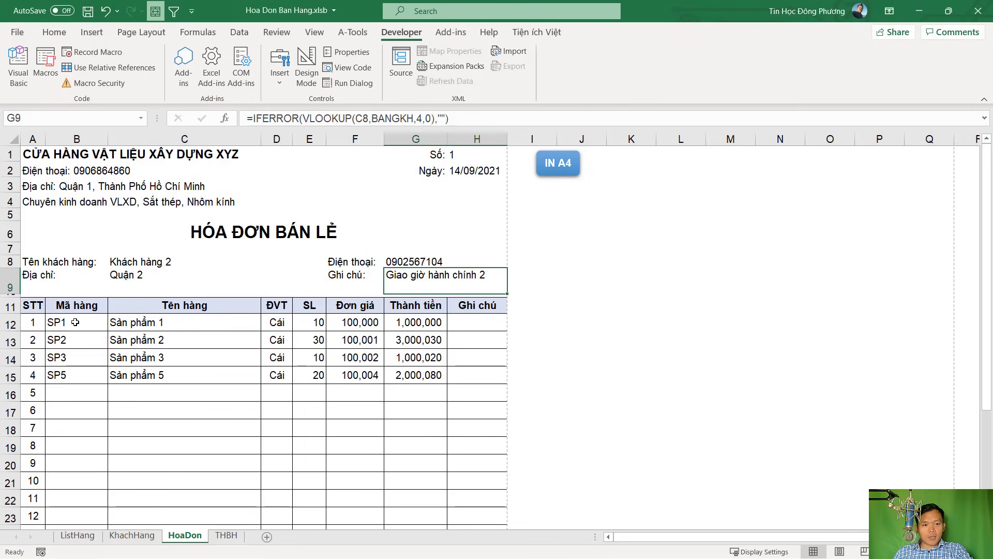
drag(75, 322, 450, 381)
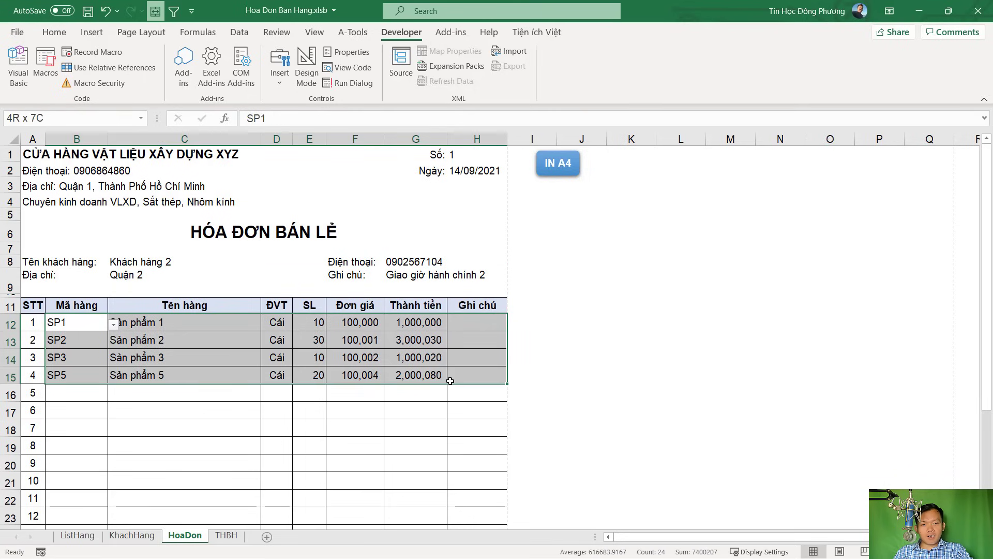
On the THBH sheet, enter the headers Số HĐ and Ngày in A3 and B3
click(225, 535)
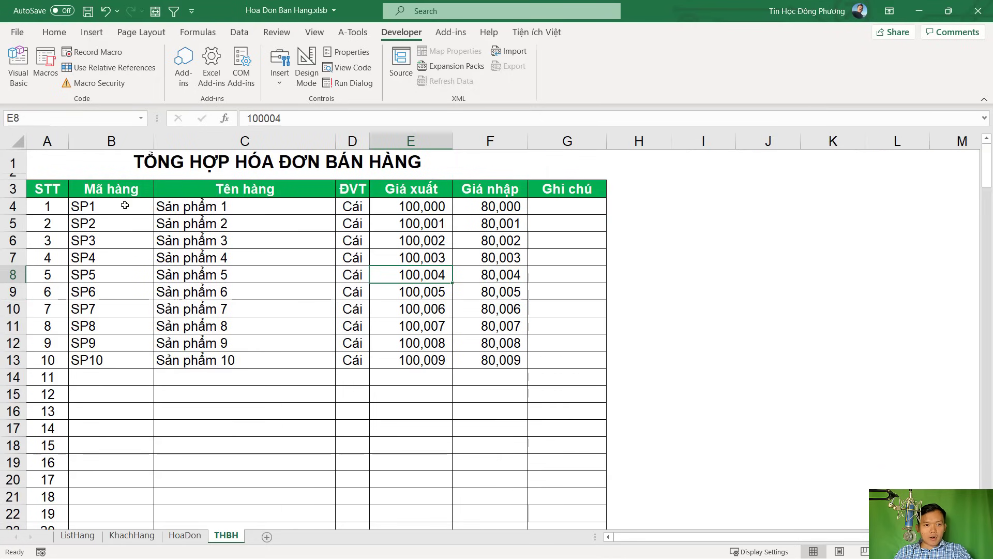
click(47, 190)
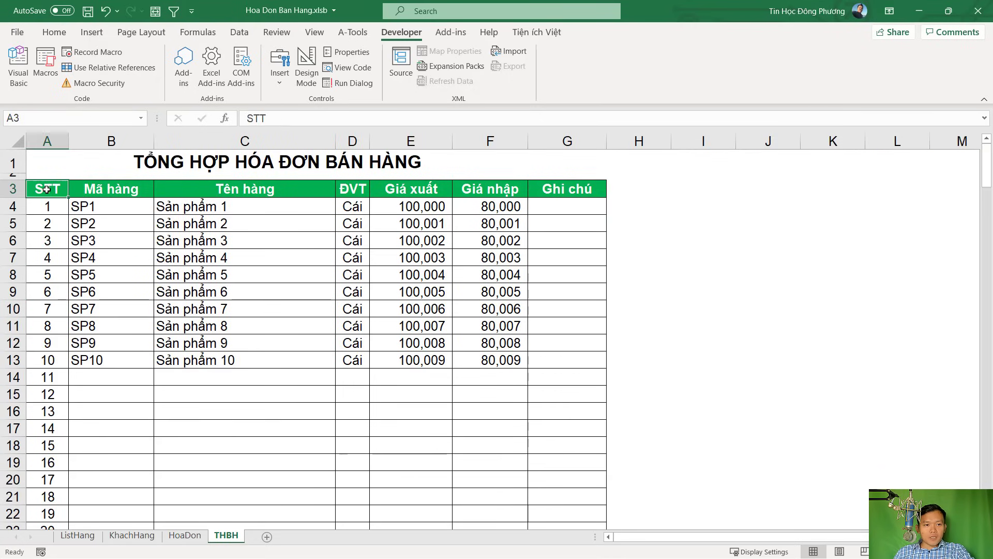
text(S)
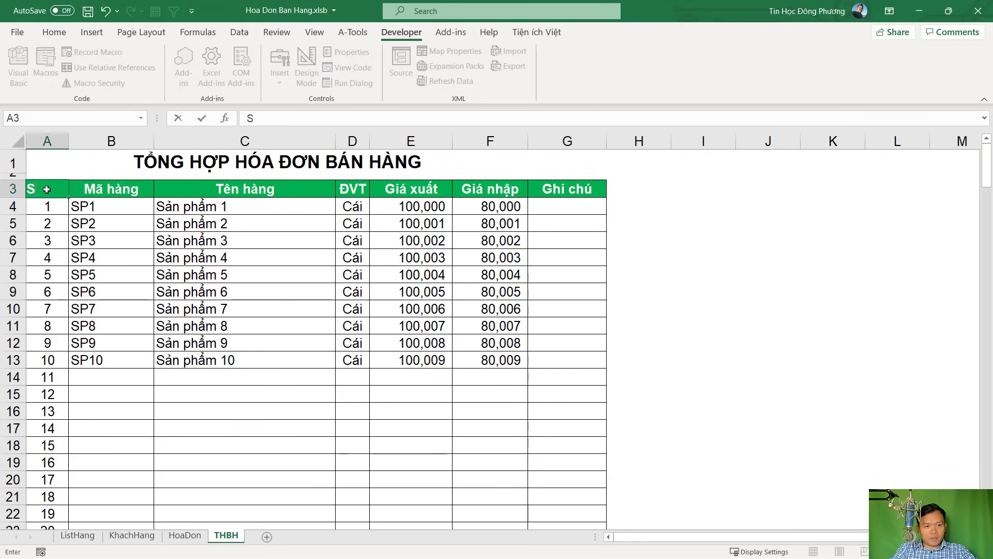
text(ôs HD)
key(Tab)
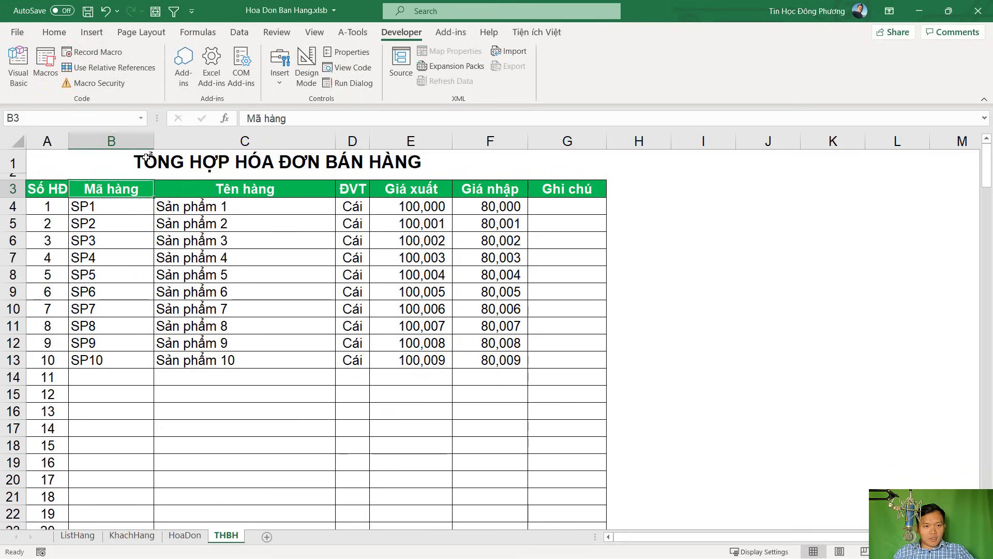
text(Ngày)
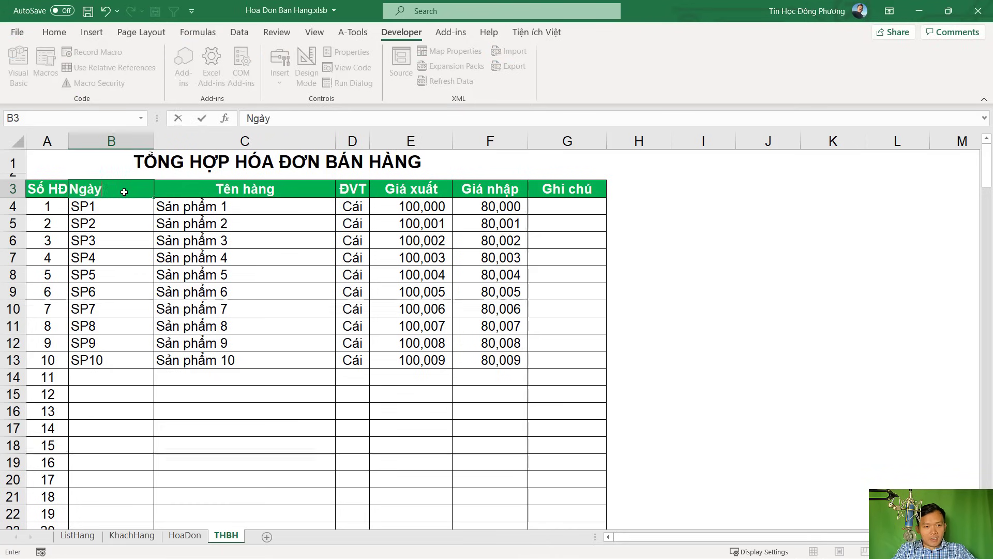
key(Tab)
text(Mã hang)
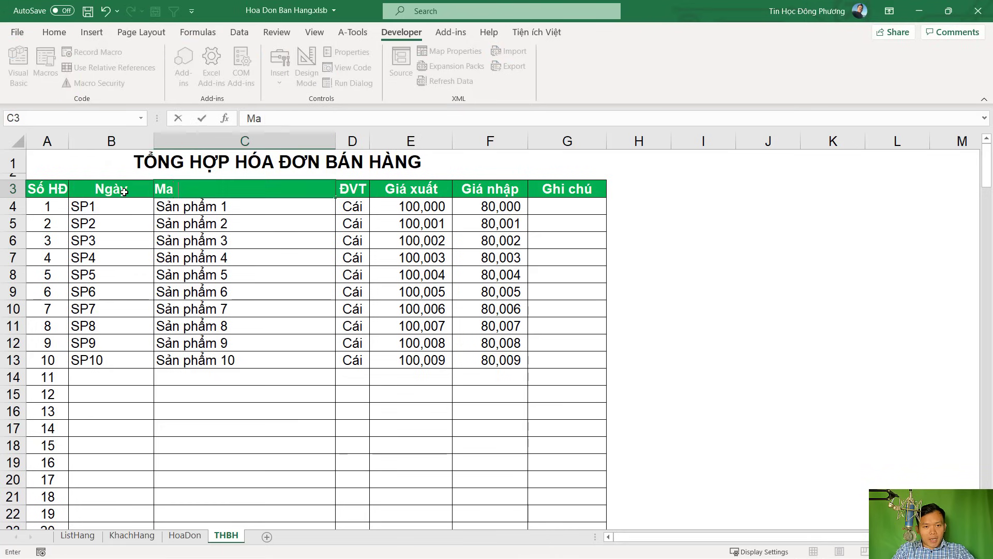
key(Escape)
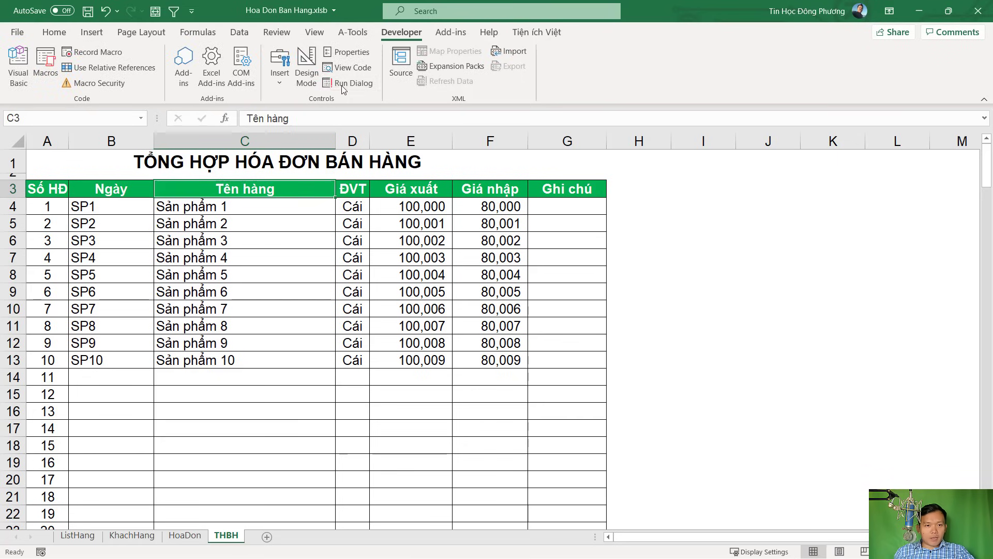
Insert a new column C headed Mã hàng, then enter the SL and Đơn giá headers
click(284, 141)
right_click(286, 142)
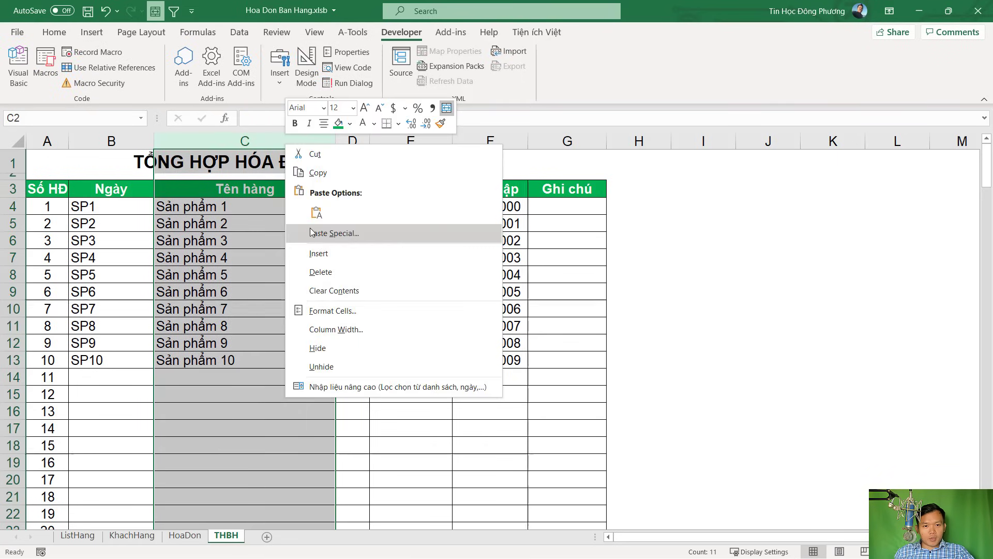
click(319, 253)
click(207, 187)
text(Mã hàng)
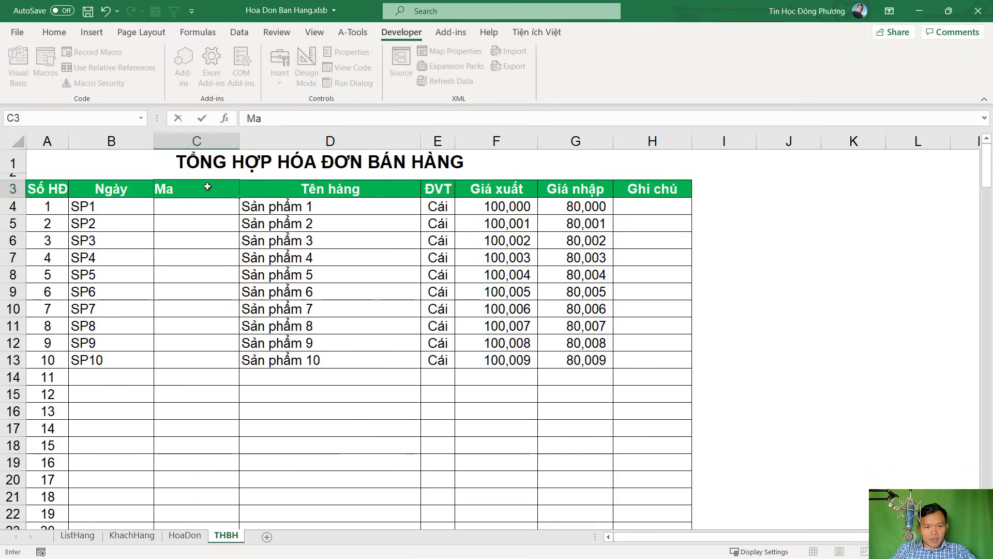
key(Tab)
key(Tab)
key(Tab)
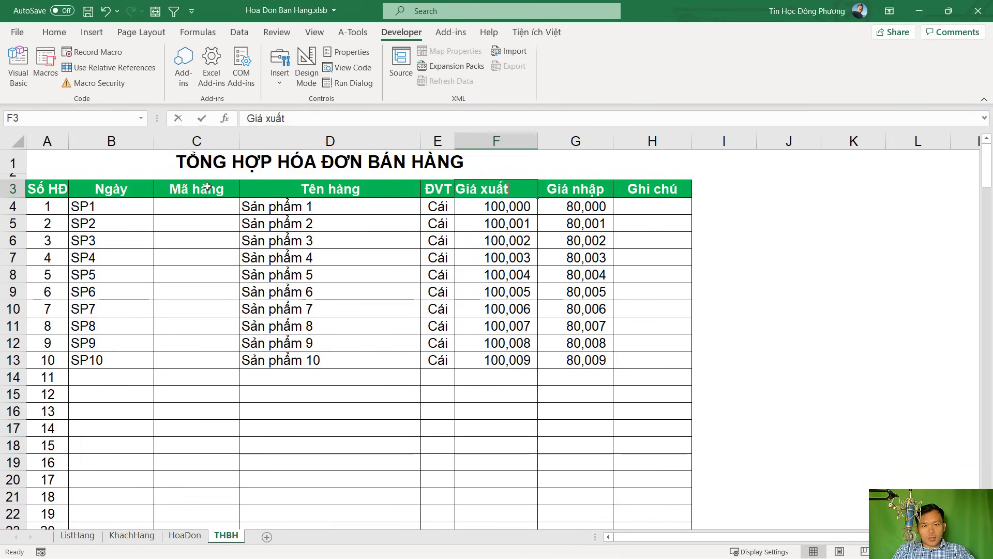
text(SL)
key(Tab)
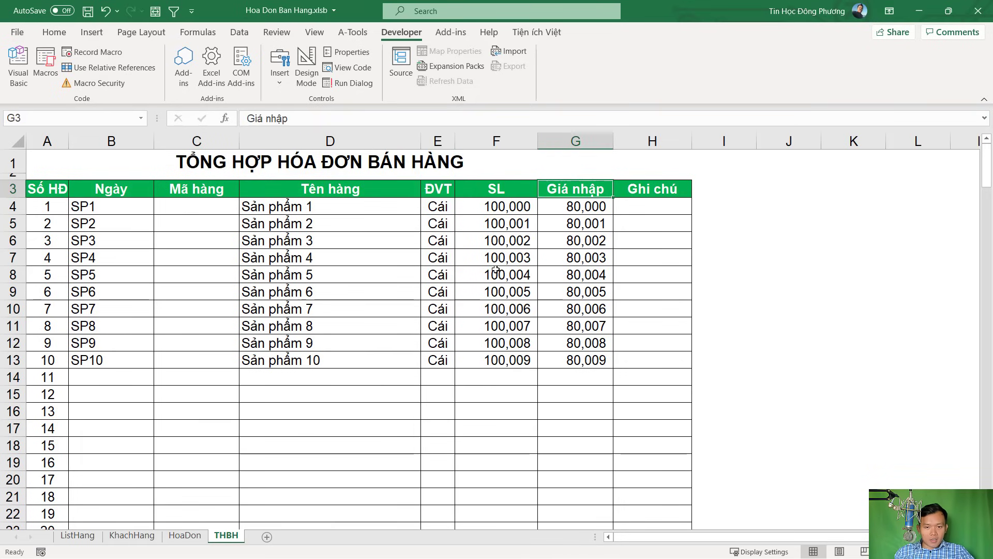
text(Đơn giá)
key(Tab)
Insert a Thành tiền column at H, before Ghi chú
text(Th)
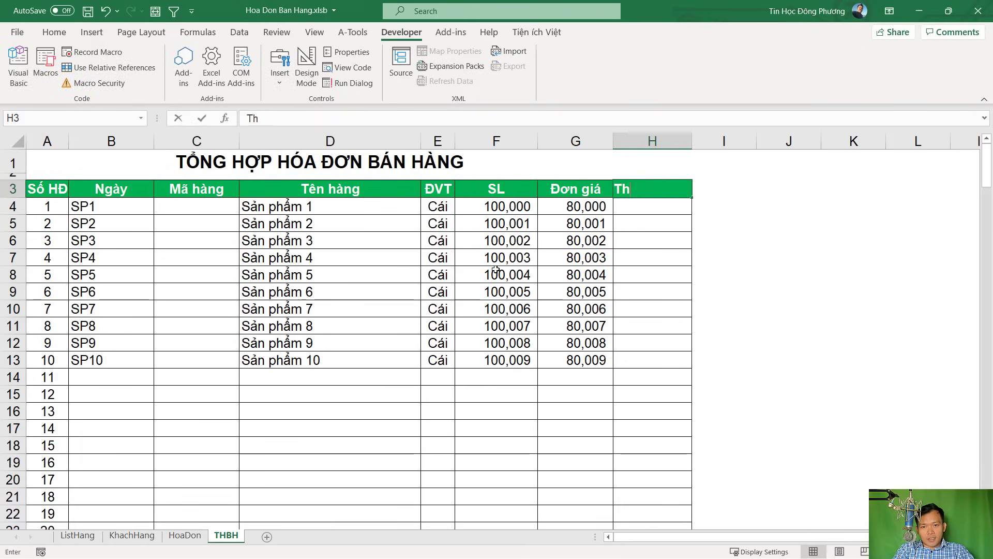
text(ành)
key(Escape)
click(653, 140)
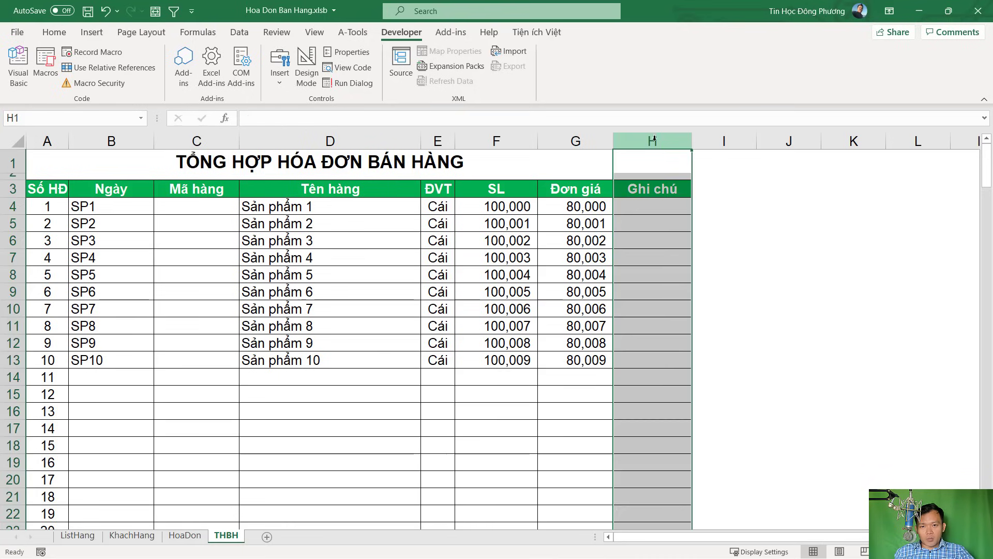
right_click(653, 140)
click(705, 250)
click(638, 189)
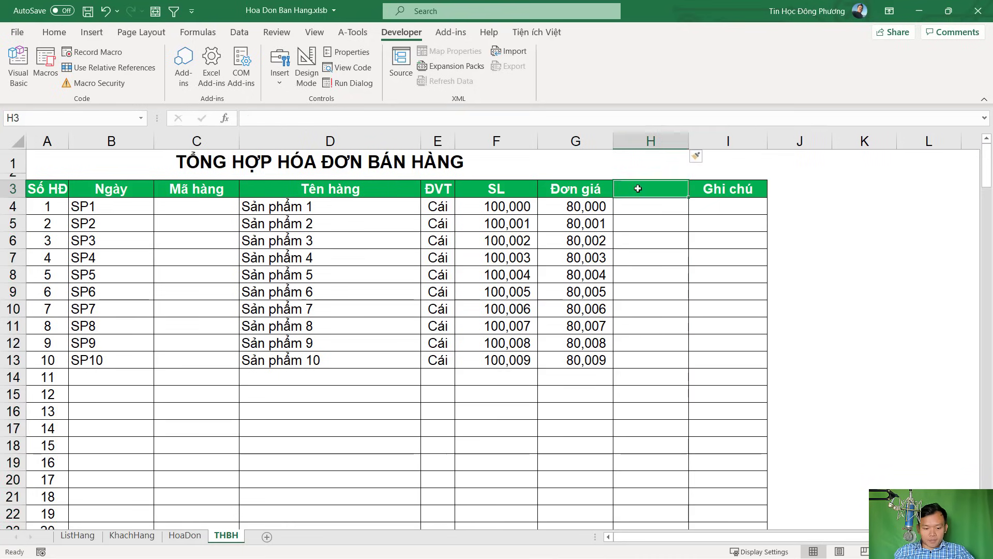
text(Thành tiền)
key(Tab)
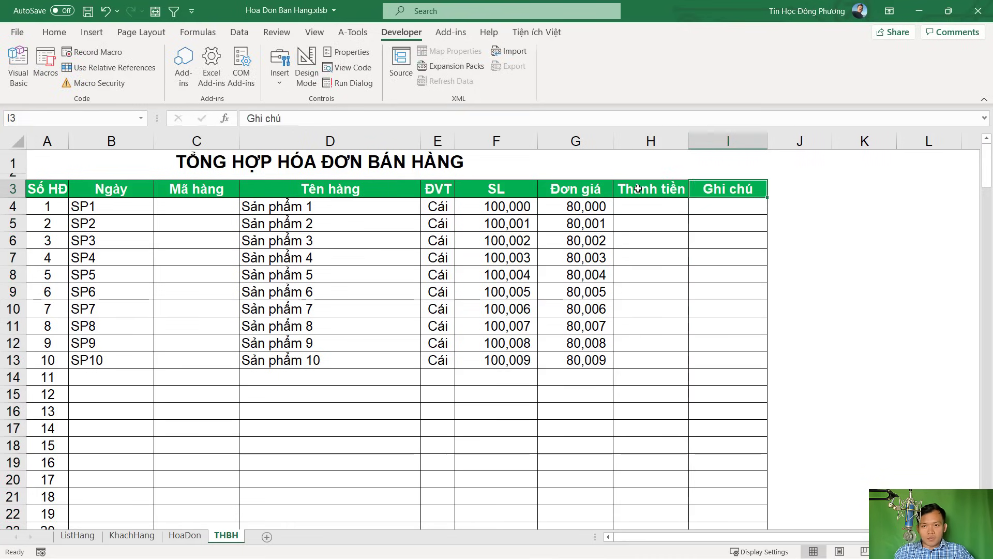
key(Tab)
Copy column I's formatting onto columns J to L with Format Painter
click(762, 143)
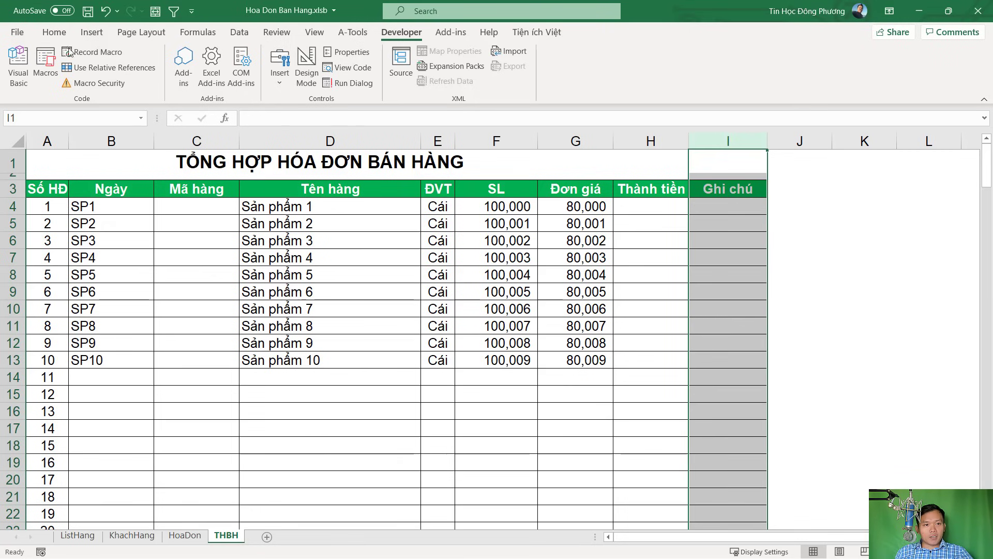
click(54, 32)
click(68, 83)
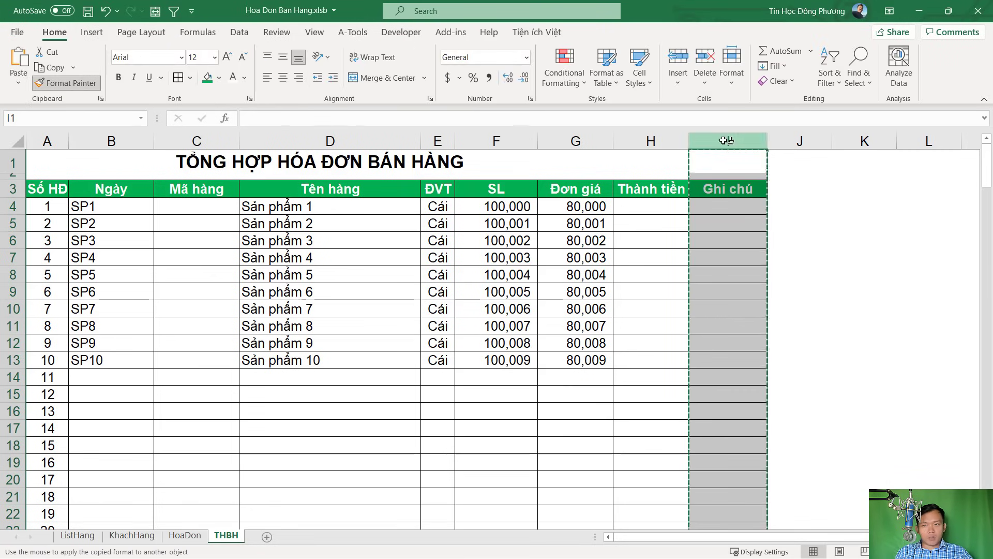
drag(800, 141, 963, 139)
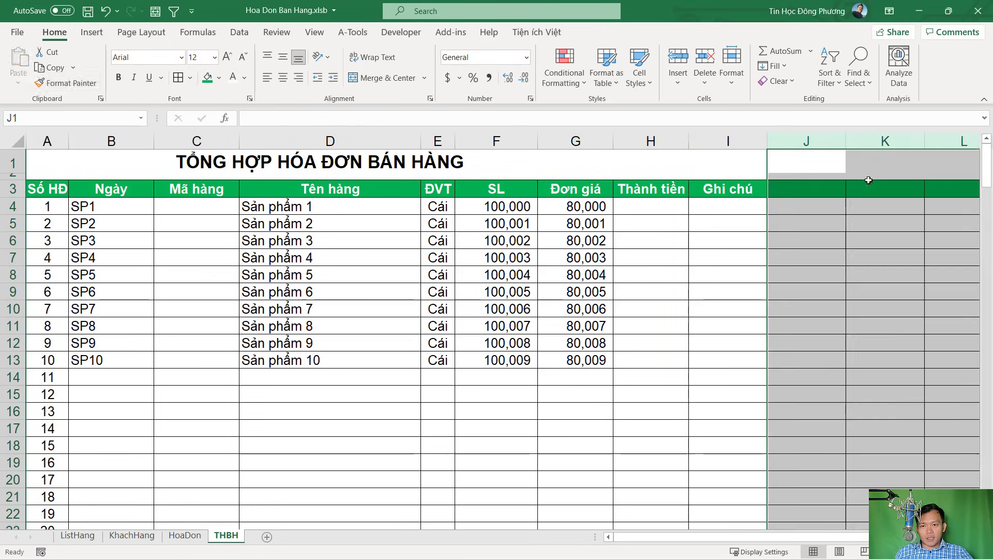
Enter the Khách hàng header in J3 and save the workbook
click(805, 191)
text(K)
key(BackSpace)
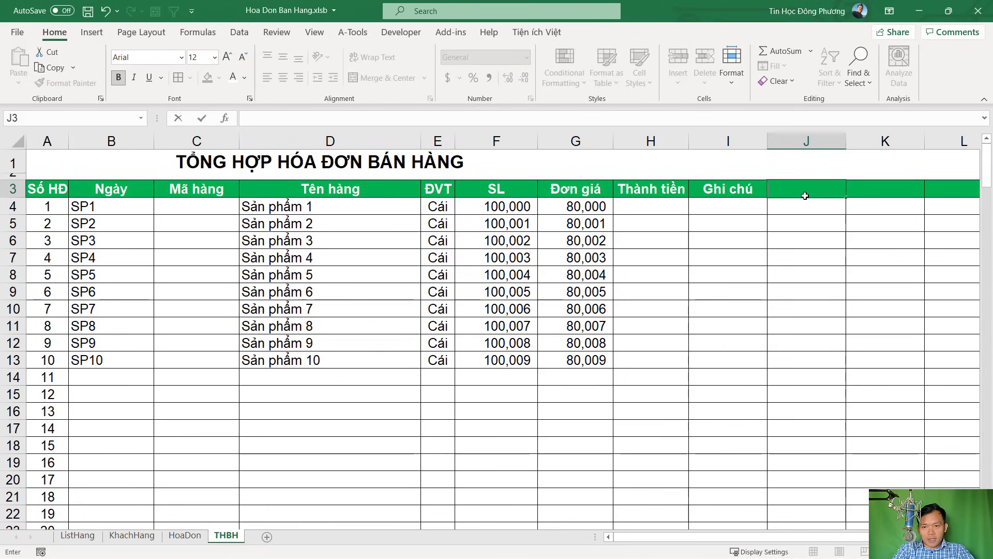
text(Khách hàng)
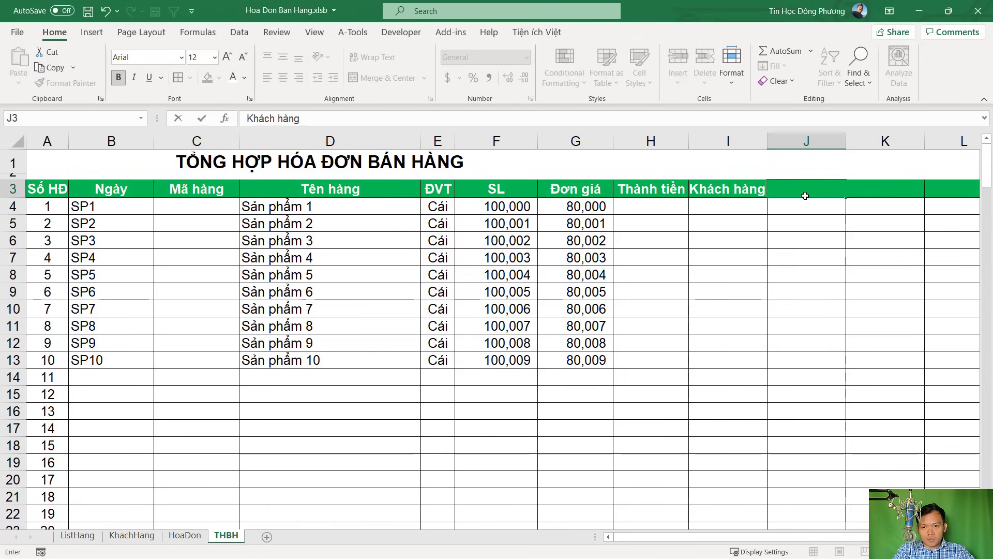
key(Return)
key(ctrl+s)
Enter the headers Điện thoại, Địa chỉ and Ghi chú in K3 to M3
click(871, 189)
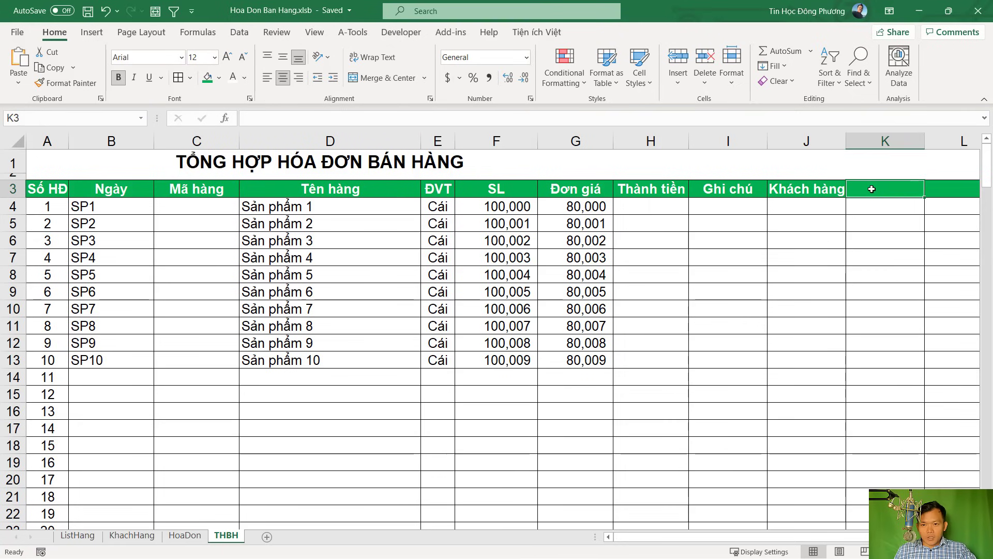
text(Diện thoại)
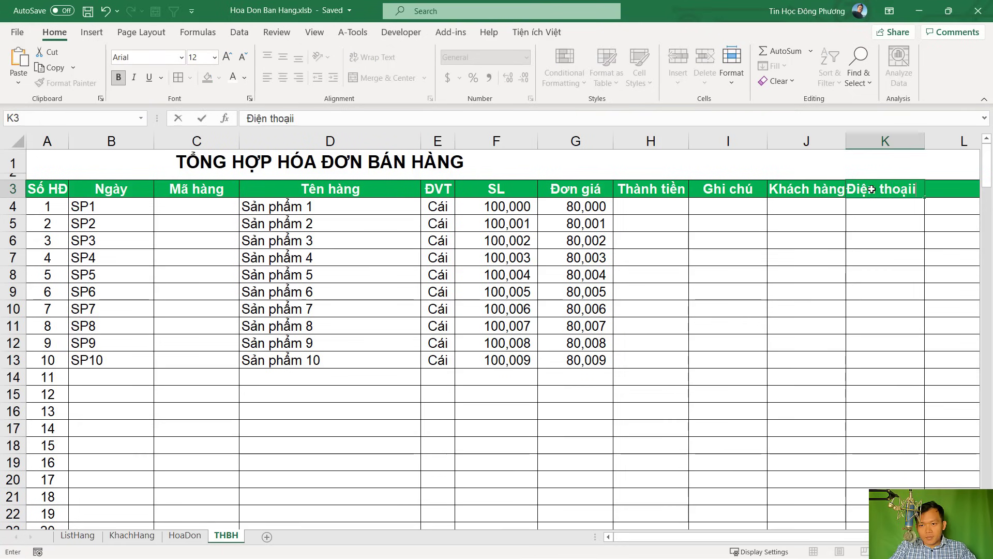
key(ctrl+Return)
key(Tab)
text(Địa c)
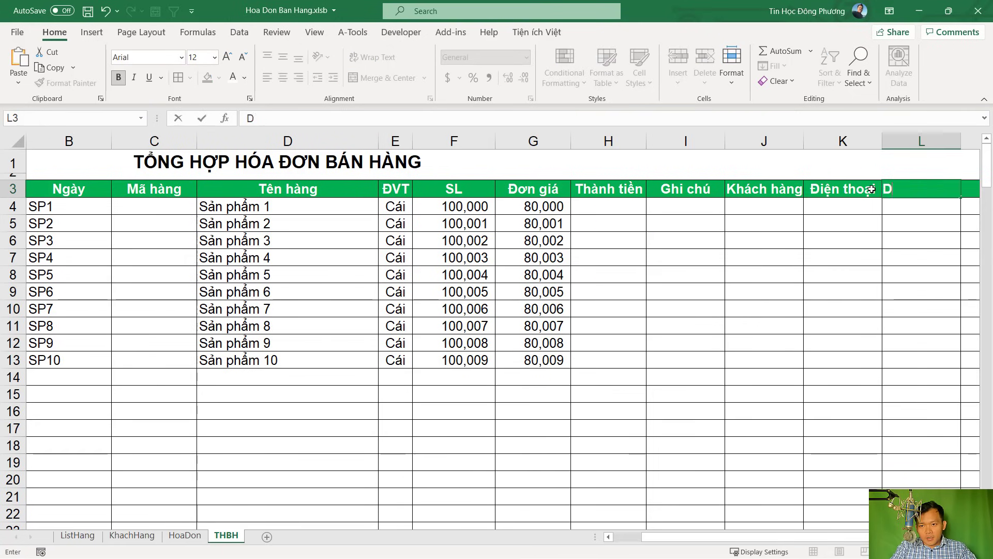
text(hỉ)
key(Tab)
text(Ghi chú)
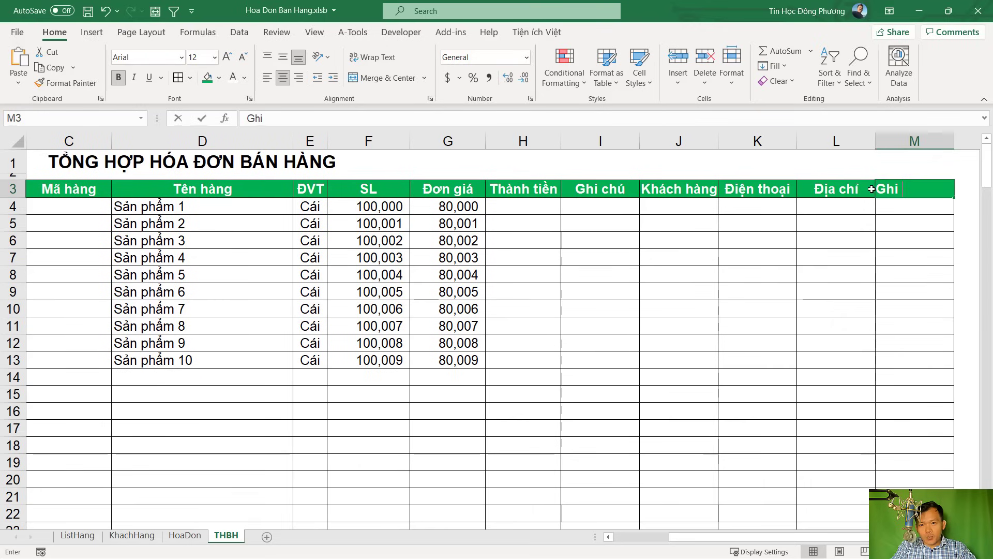
key(ctrl+Return)
key(Return)
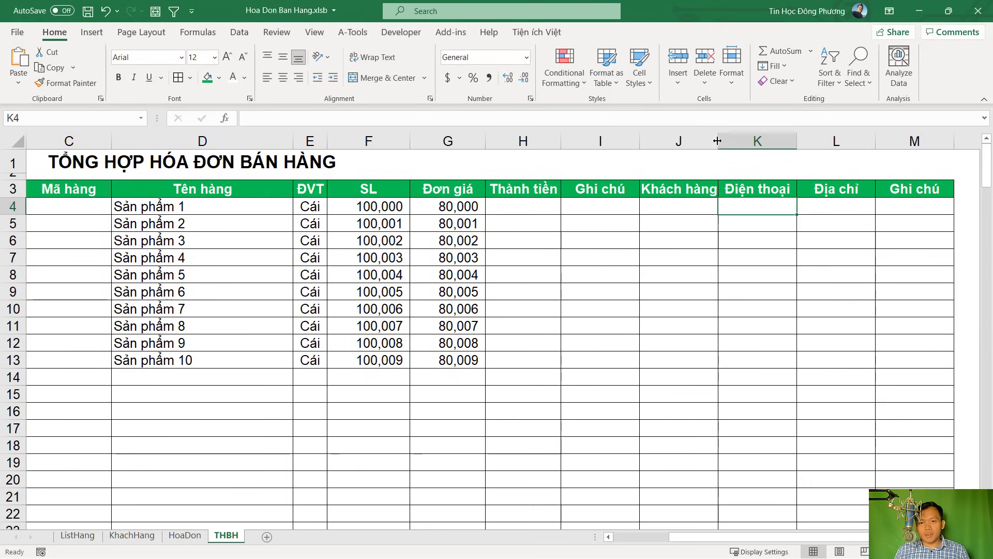
Delete the sample rows from A4:H13 down to the last data row of the THBH table
scroll(750, 248, left, 3)
click(106, 289)
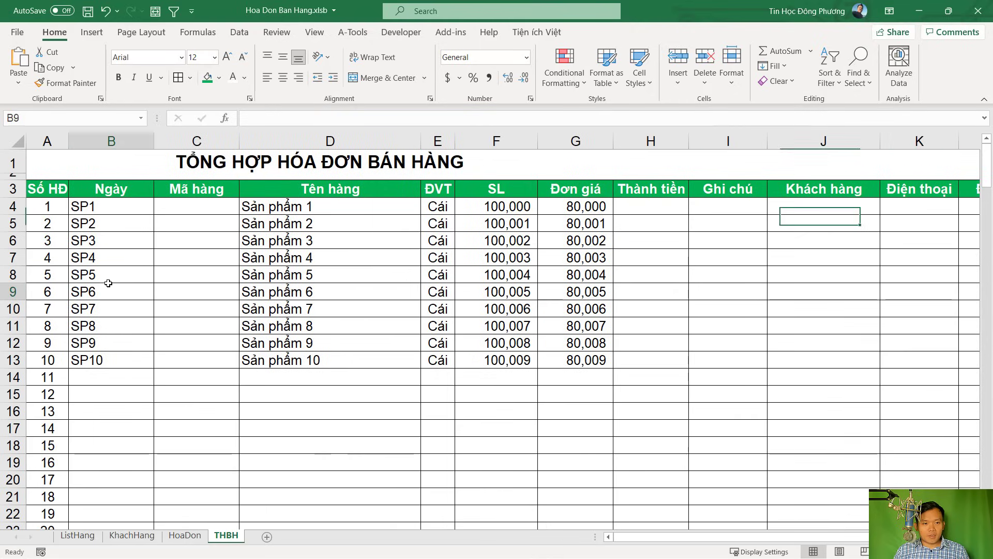
drag(61, 208, 682, 357)
key(ctrl+shift+Down)
key(Delete)
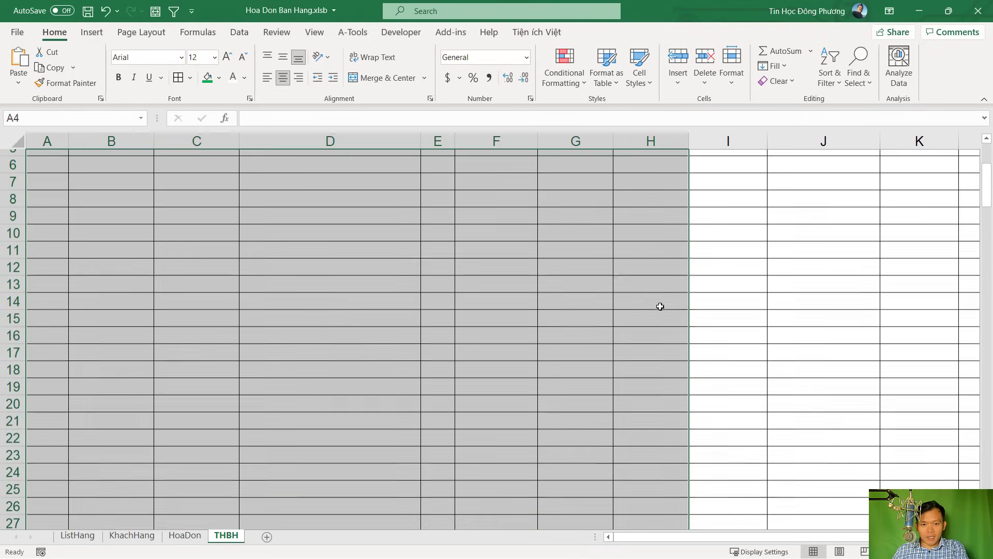
click(660, 306)
key(ctrl+Up)
key(Up)
key(Up)
key(Down)
key(Down)
key(Down)
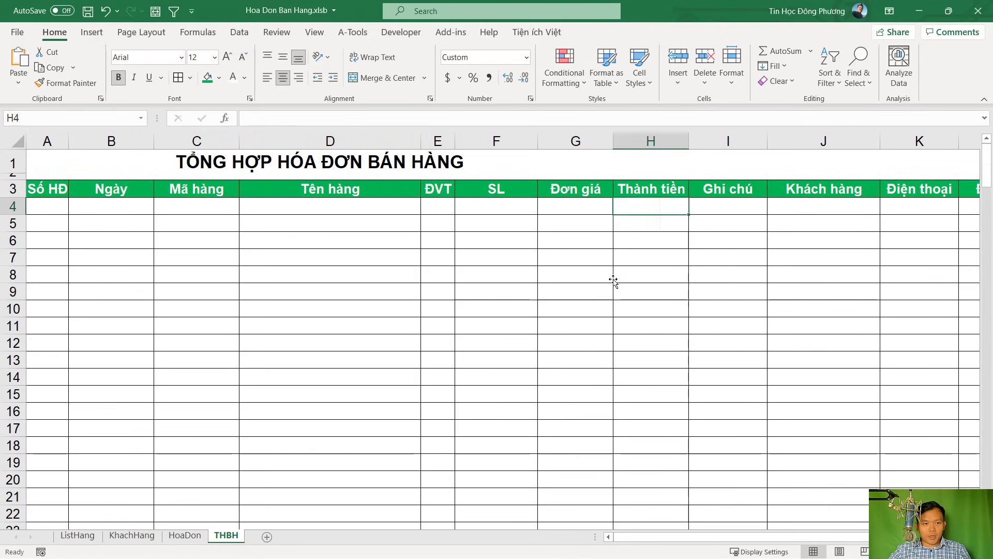
key(Left)
key(Left)
key(Left)
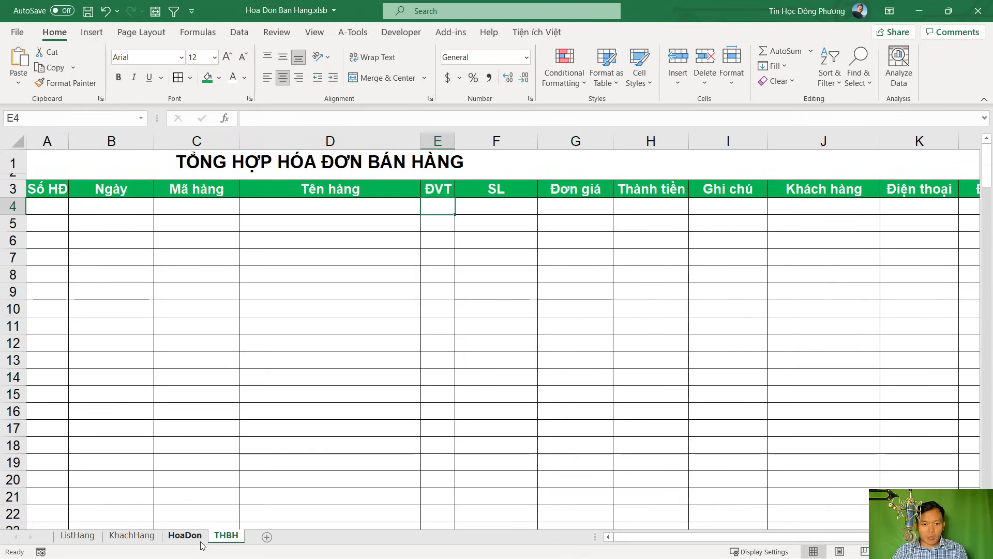
Compare the HoaDon invoice with the emptied THBH table, finishing on the HoaDon sheet
click(201, 538)
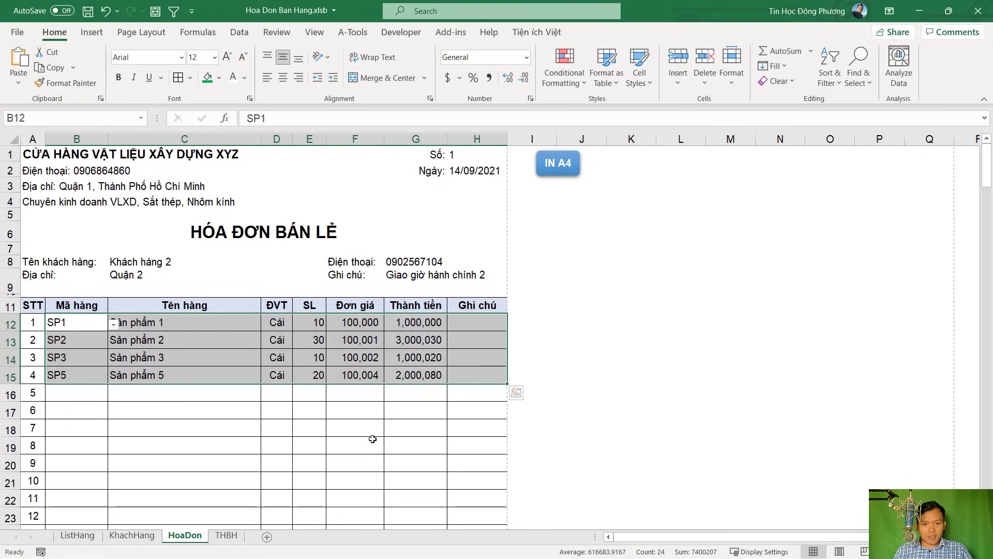
click(226, 536)
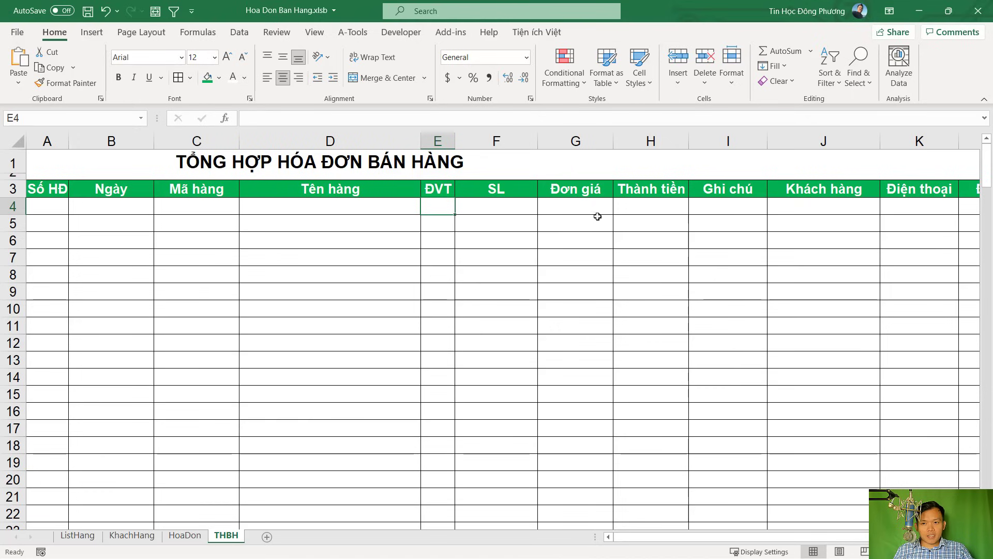
click(488, 232)
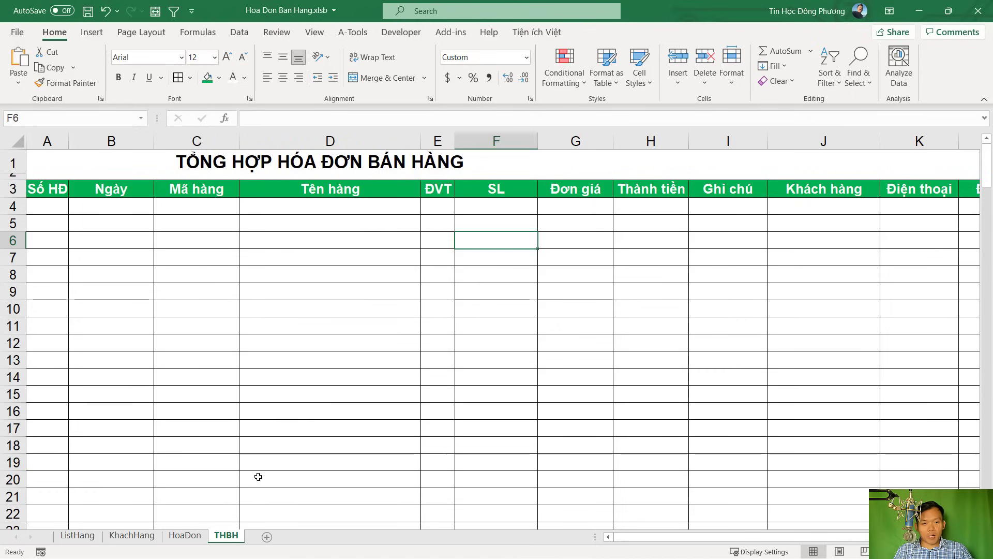
click(185, 536)
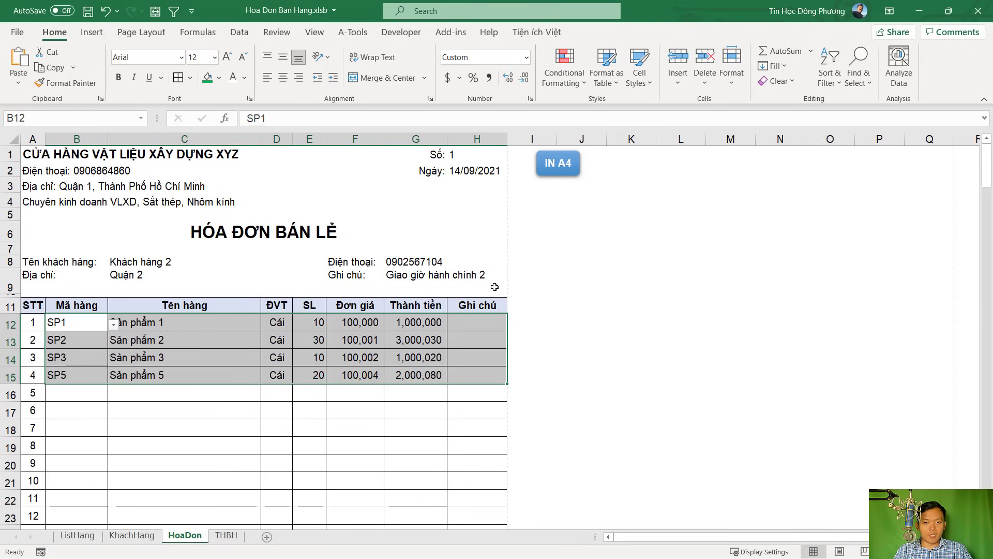
click(703, 216)
Draw a rounded rectangle below the IN A4 button, then delete it
click(92, 33)
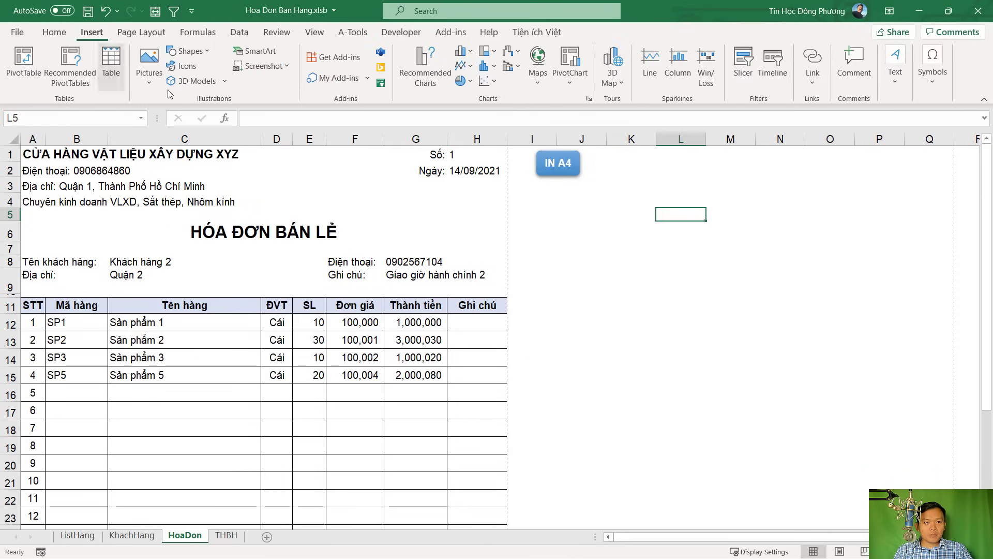
click(187, 51)
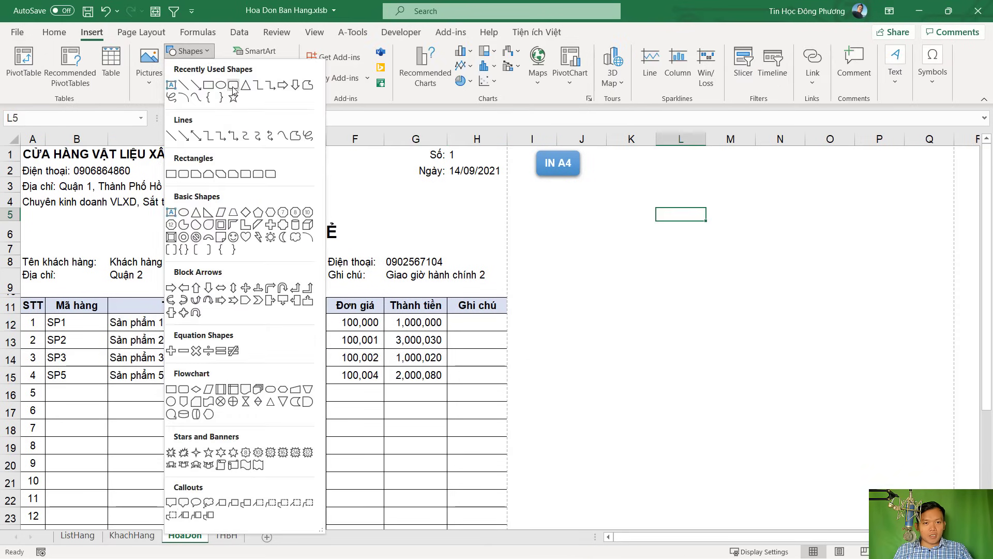
click(233, 85)
drag(540, 189, 566, 222)
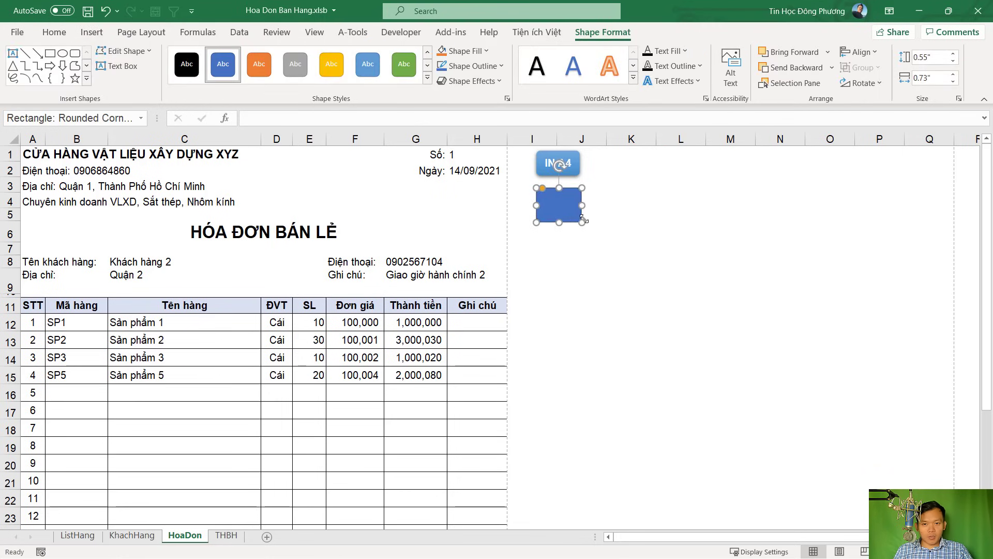
key(Delete)
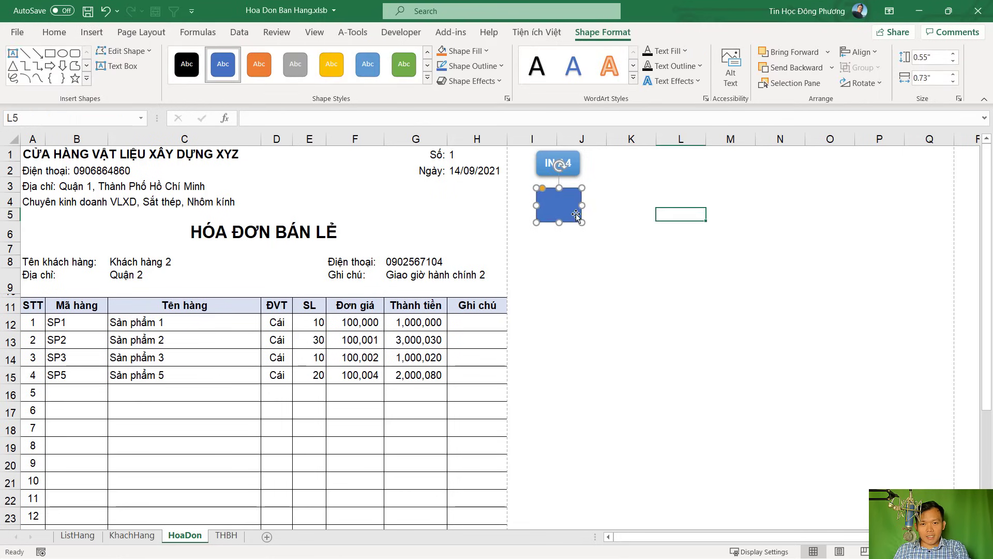
Duplicate the IN A4 button just below it, relabel the copy Lưu, and save
click(558, 174)
drag(557, 179, 551, 212)
triple_click(559, 200)
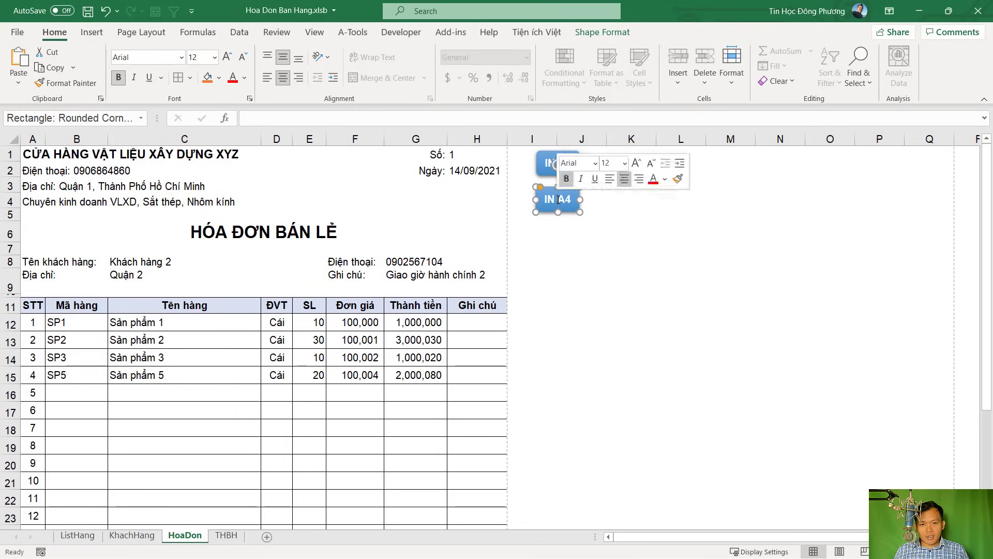
key(Delete)
text(Lưu)
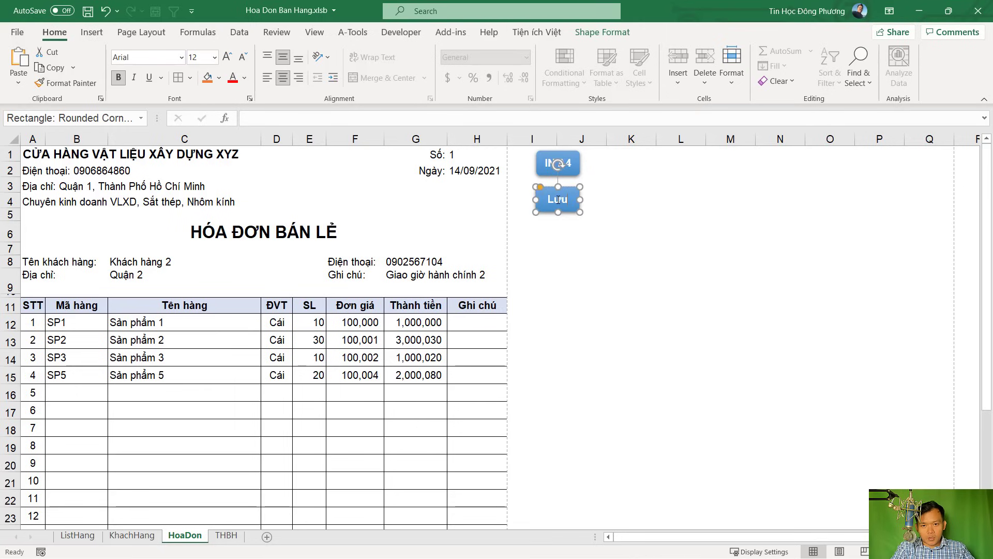
click(579, 237)
key(ctrl+s)
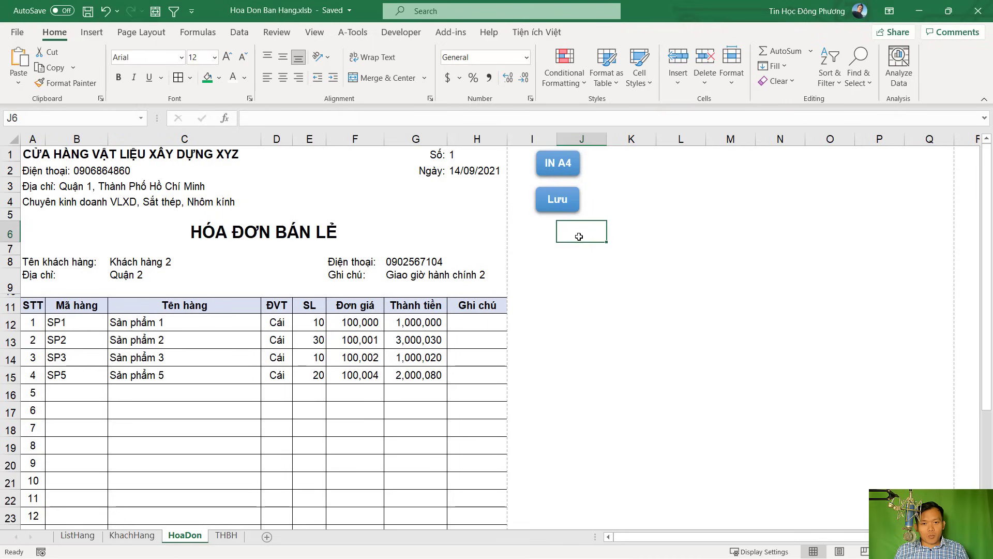
Review the HoaDon invoice, selecting its item codes in column B
scroll(571, 293, down, 3)
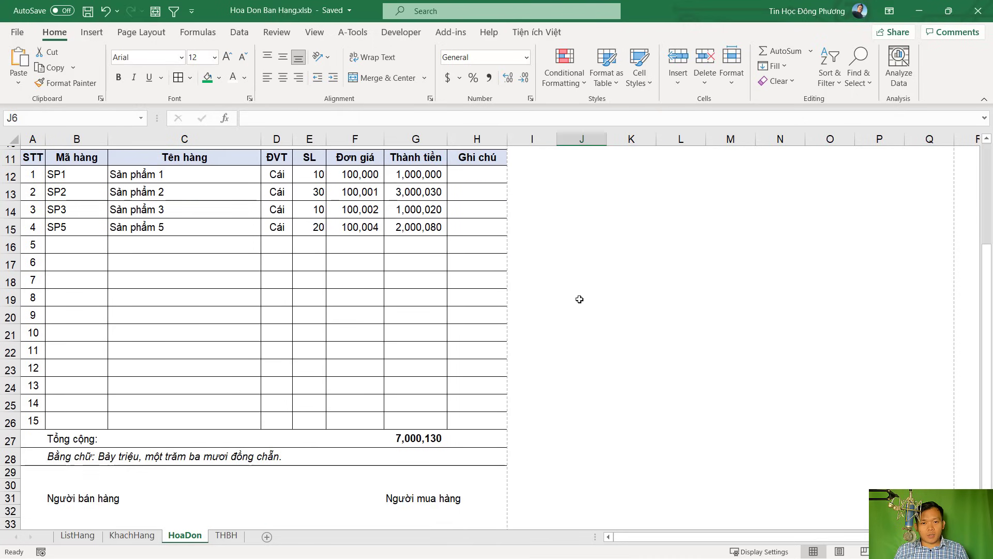
scroll(580, 296, up, 3)
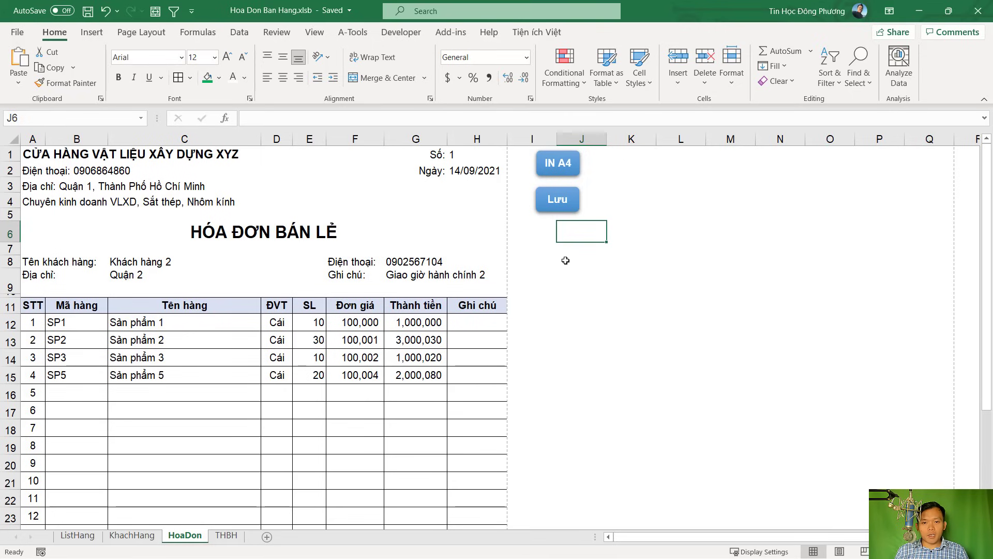
click(585, 247)
drag(73, 324, 77, 446)
click(309, 375)
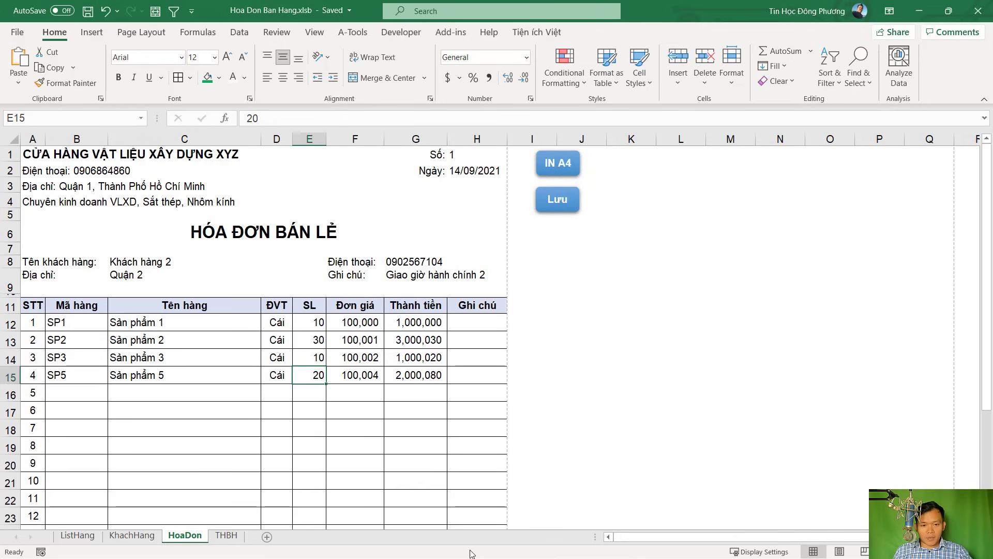
In the Visual Basic editor, create a new Sub LuuHoaDon below the InHoaDon procedure
key(alt+Tab)
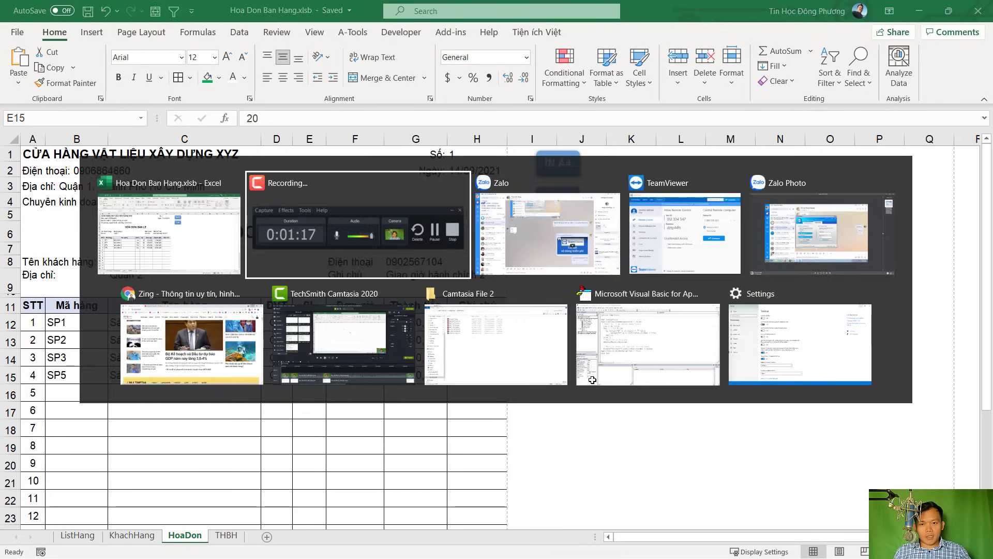
key(Tab)
key(Tab)
key(Tab)
key(Tab)
key(Tab)
key(Tab)
key(Tab)
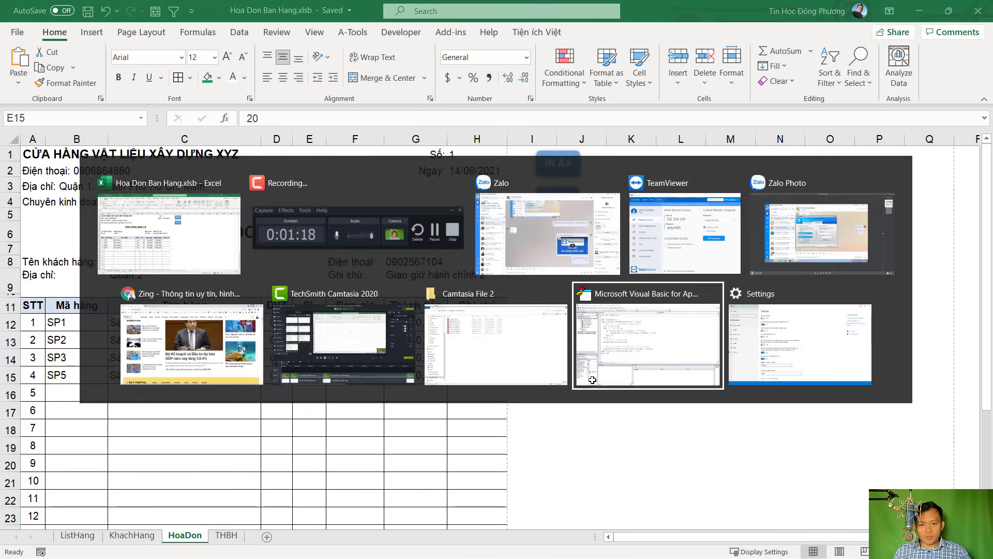
click(593, 380)
click(748, 337)
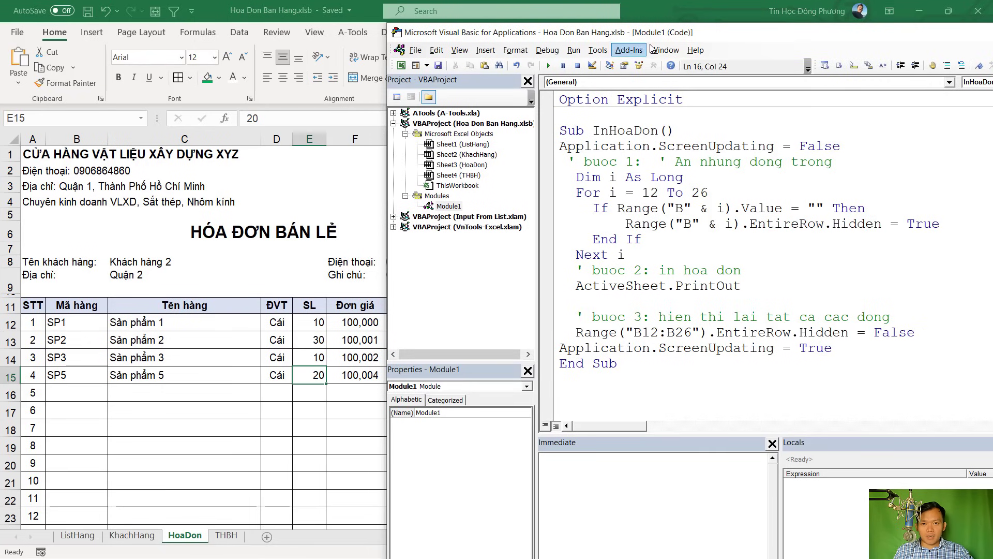
drag(707, 34, 569, 35)
click(467, 387)
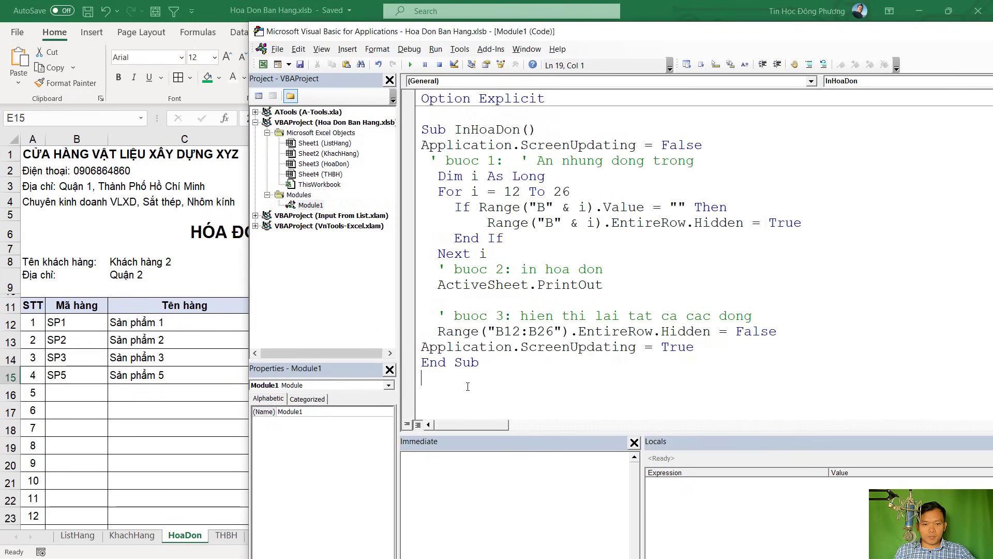
text(Sub Luu)
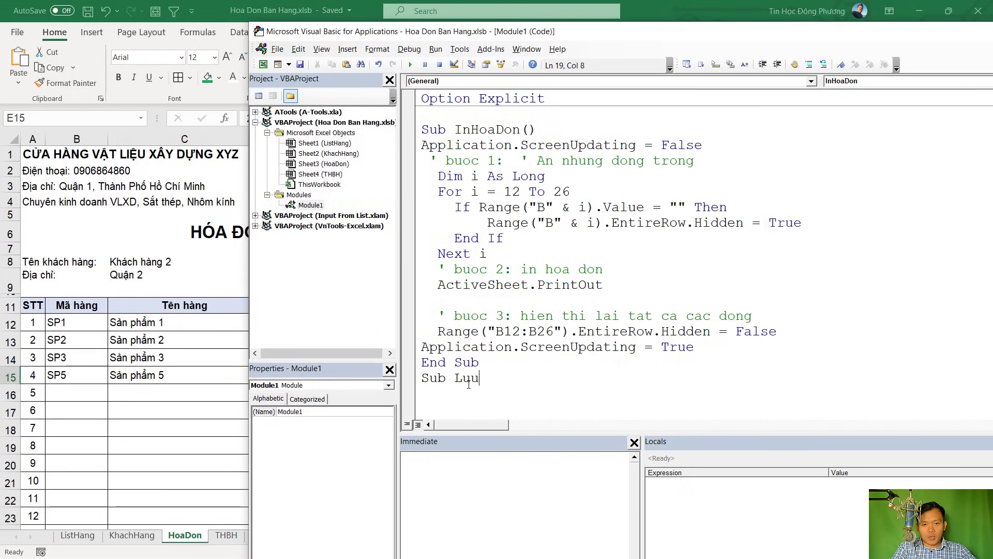
text(HoaDon)
key(Return)
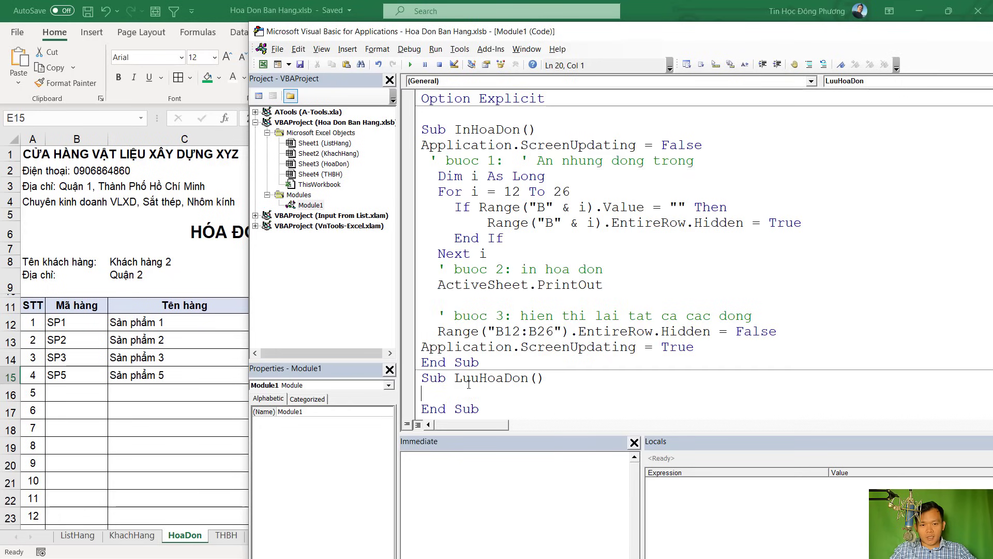
Begin the declaration line with Dim arr(), kq(), i As Long, a As Long
click(464, 128)
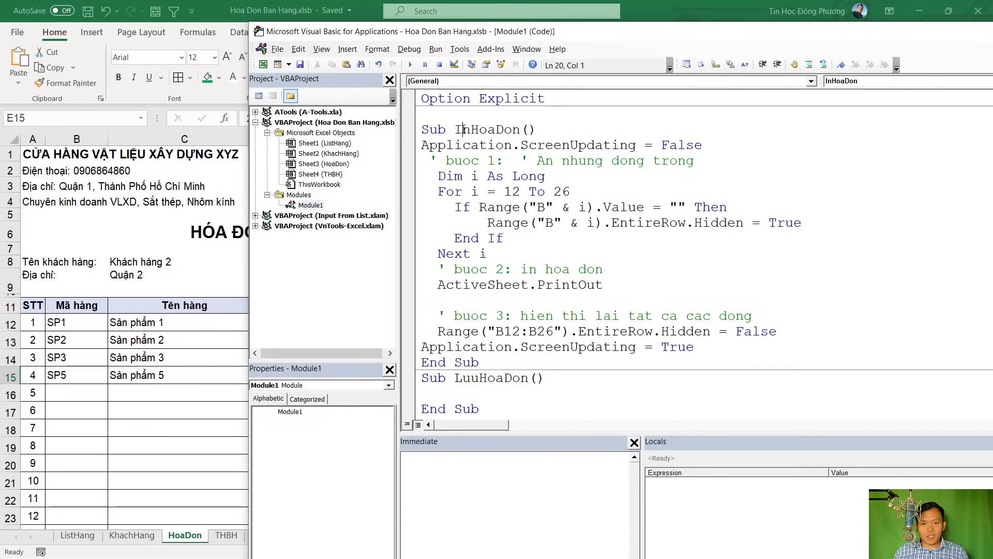
click(470, 387)
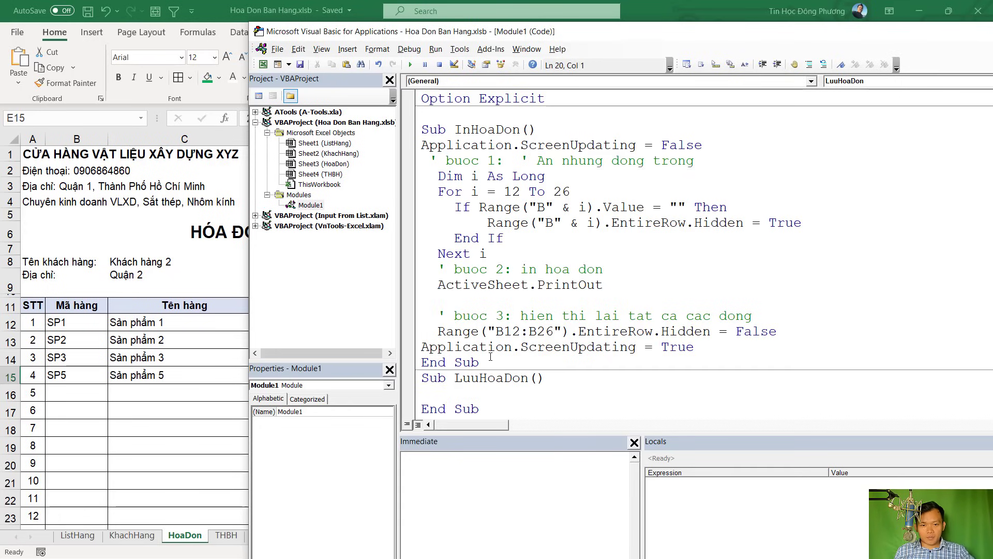
scroll(490, 357, down, 1)
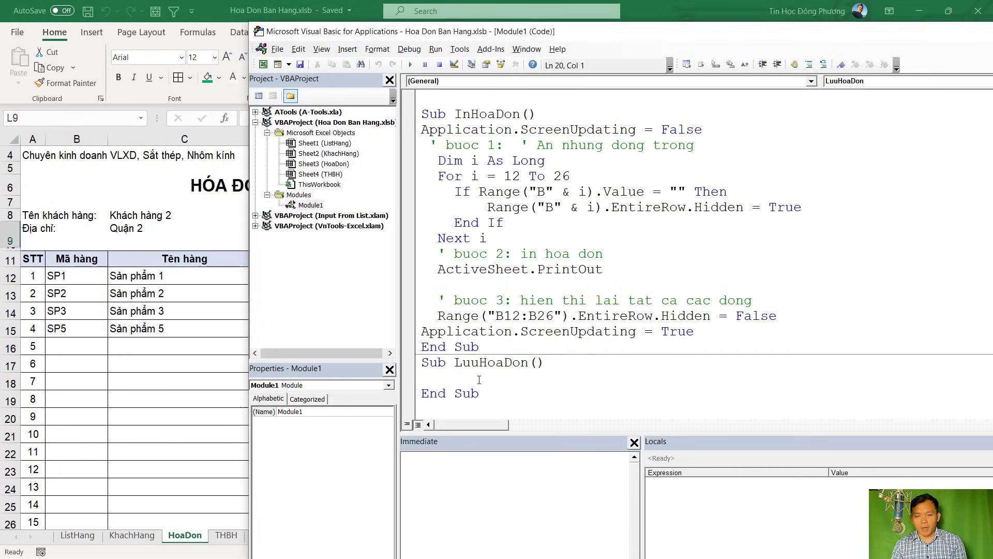
text(Dim )
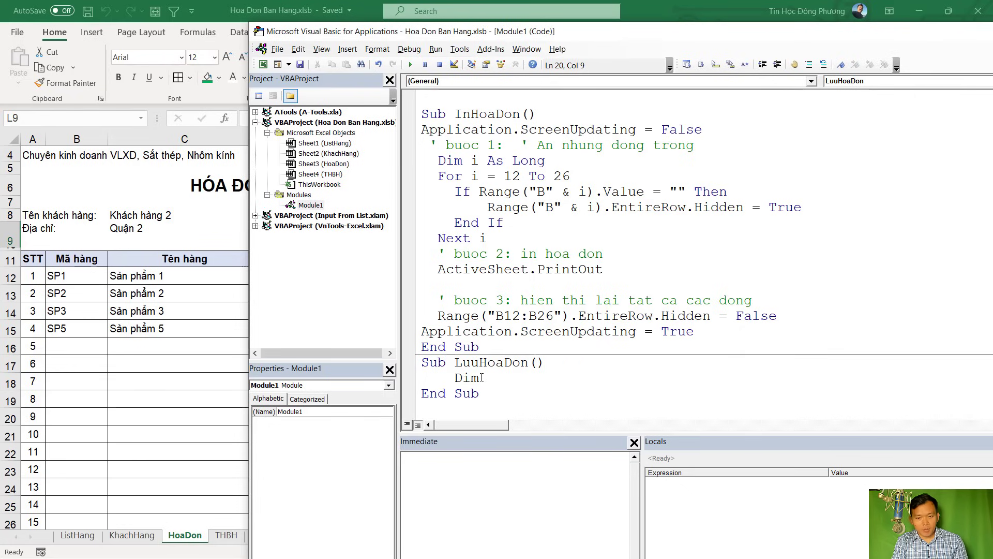
text(arr)
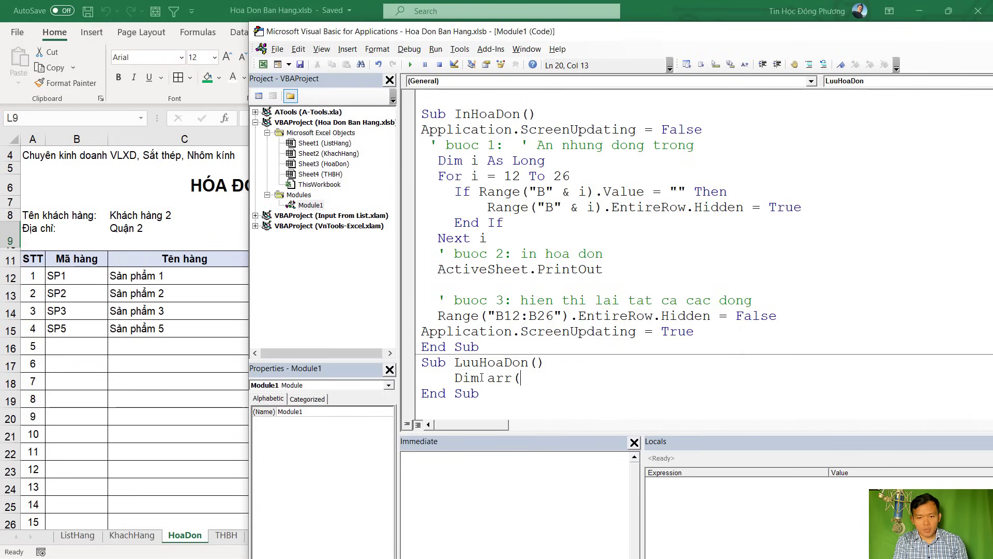
text((),)
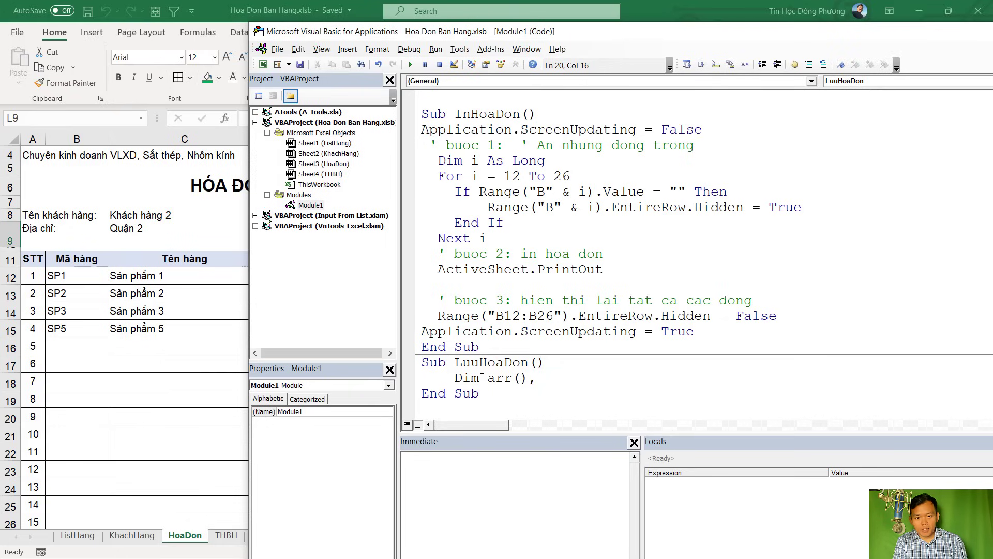
text( kq)
text(()
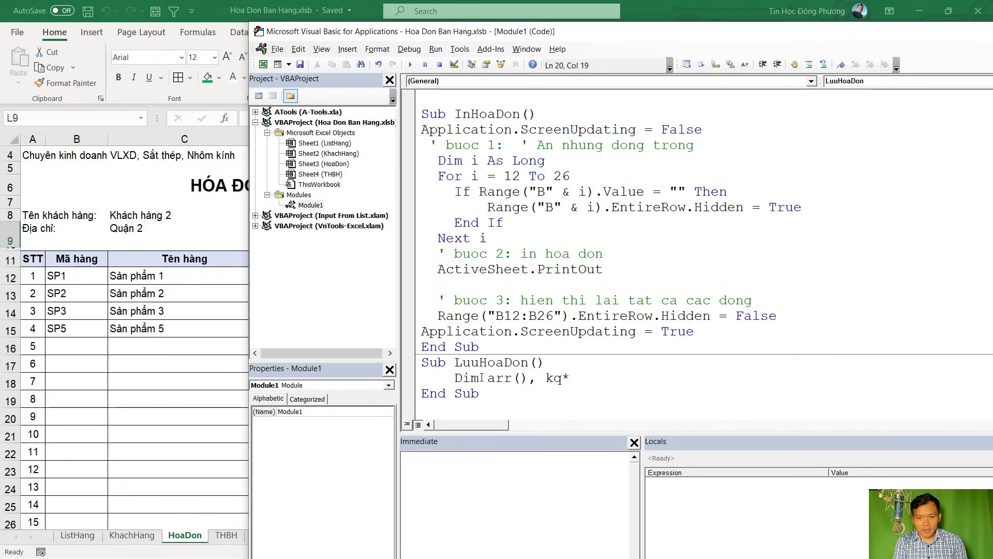
text())
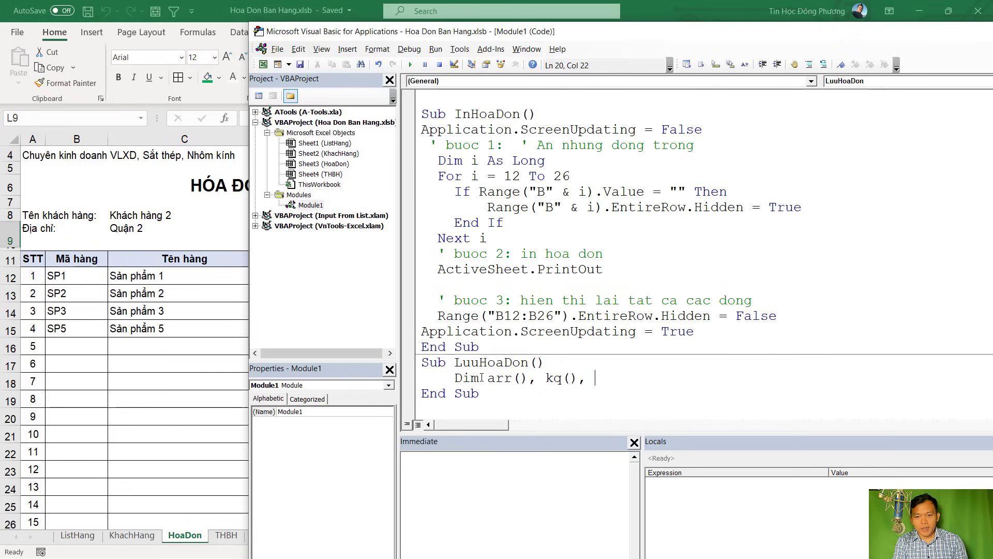
text(, i as Long, a)
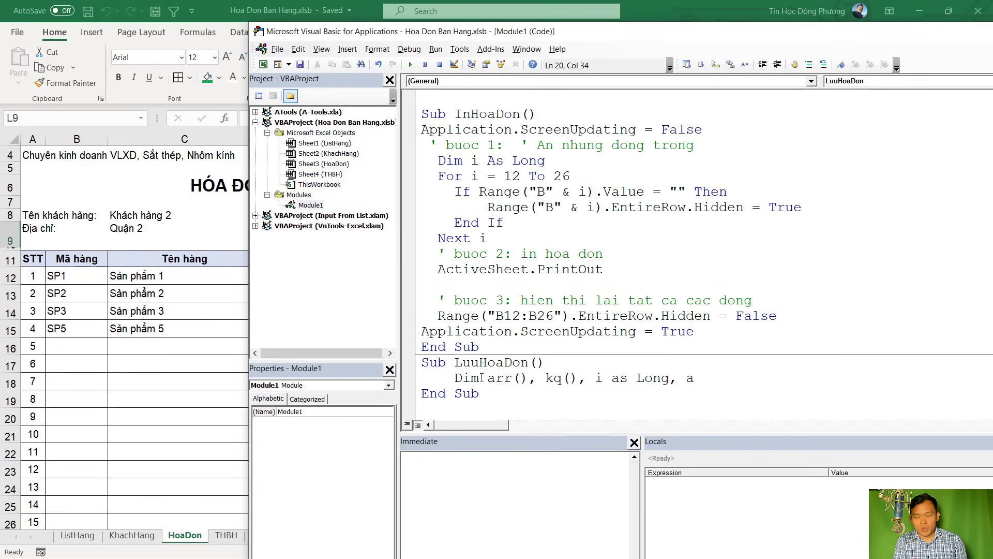
text( as long)
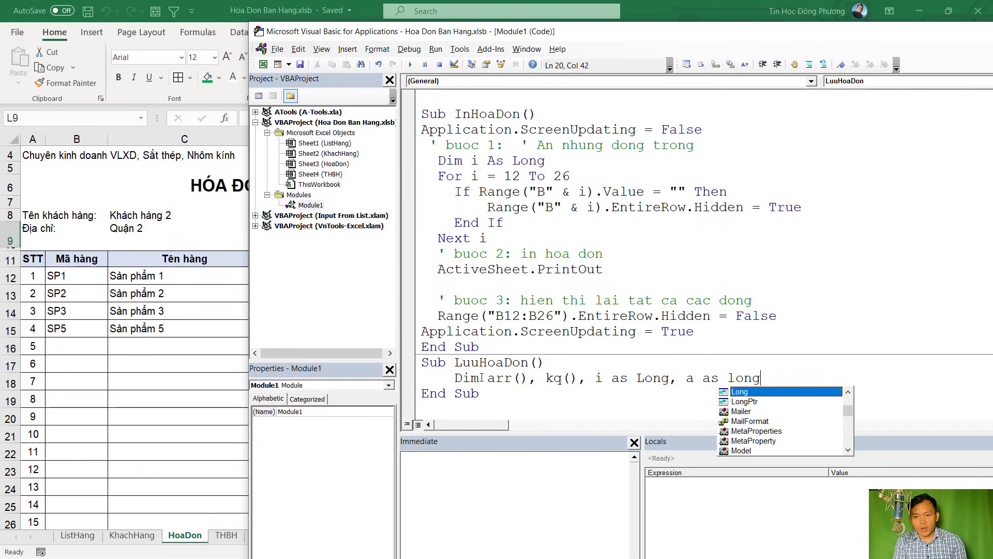
text(, sh)
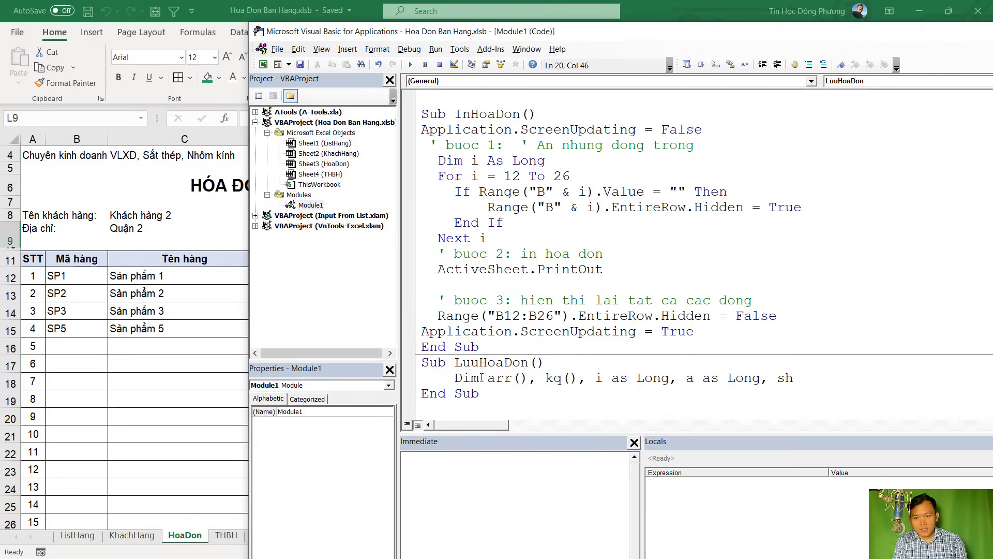
key(ctrl+space)
Finish the declaration with shNguon As Worksheet and shDich As Worksheet
text(shNguon ass)
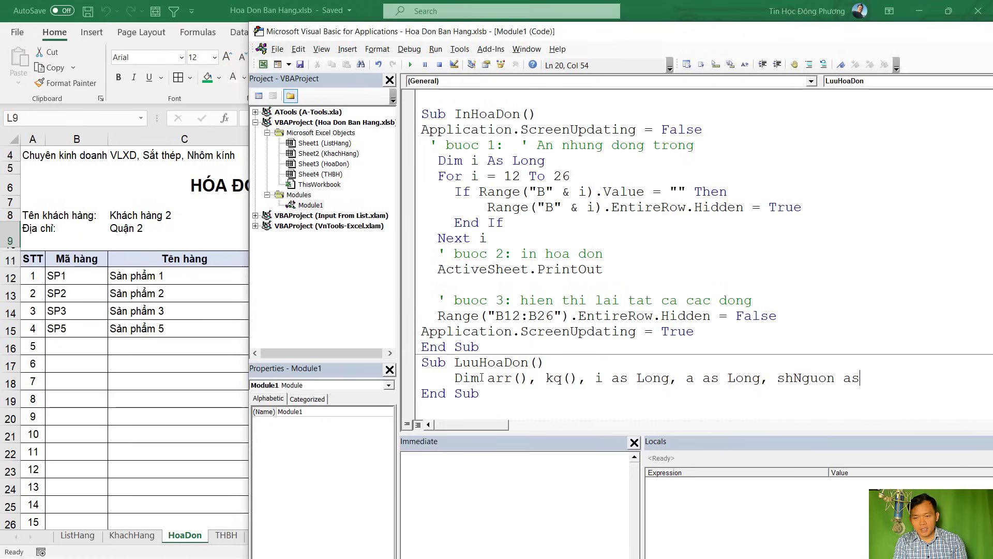
text( wwo)
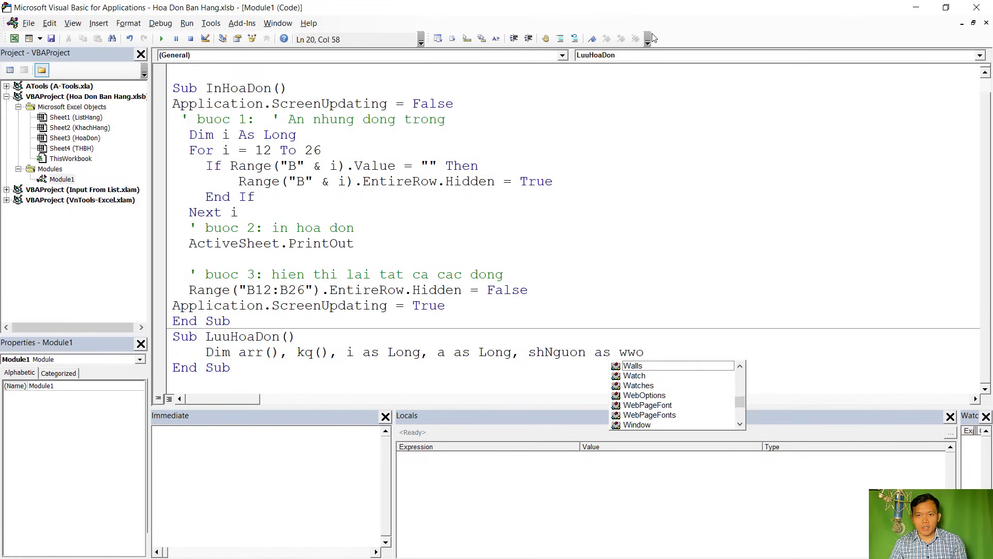
double_click(655, 32)
text(o)
key(BackSpace)
key(BackSpace)
text(or)
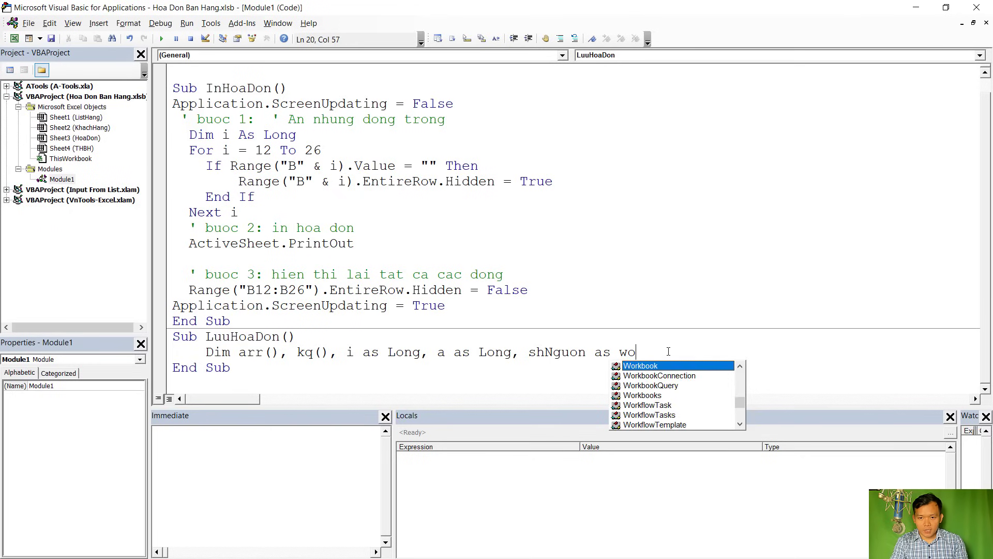
text(s)
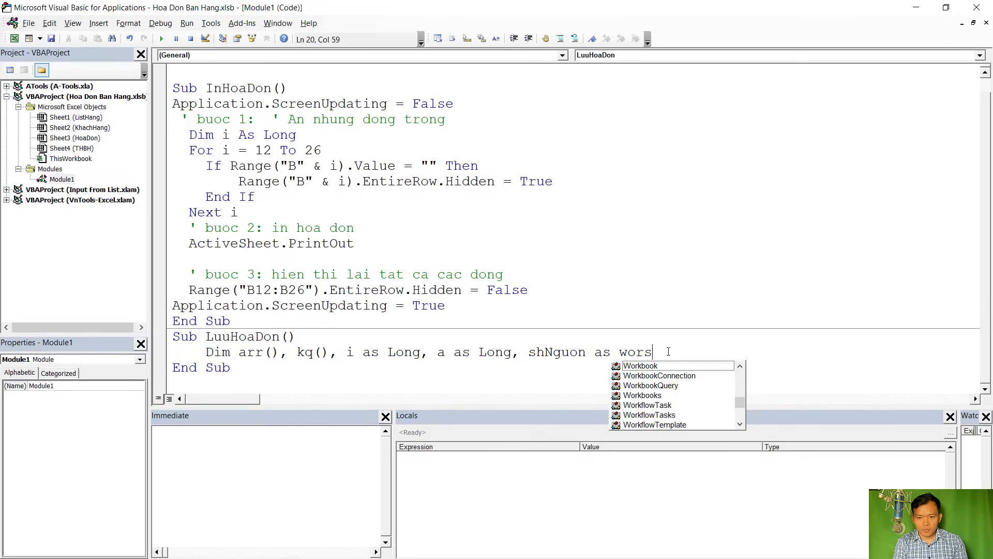
key(BackSpace)
text(ksh)
key(Tab)
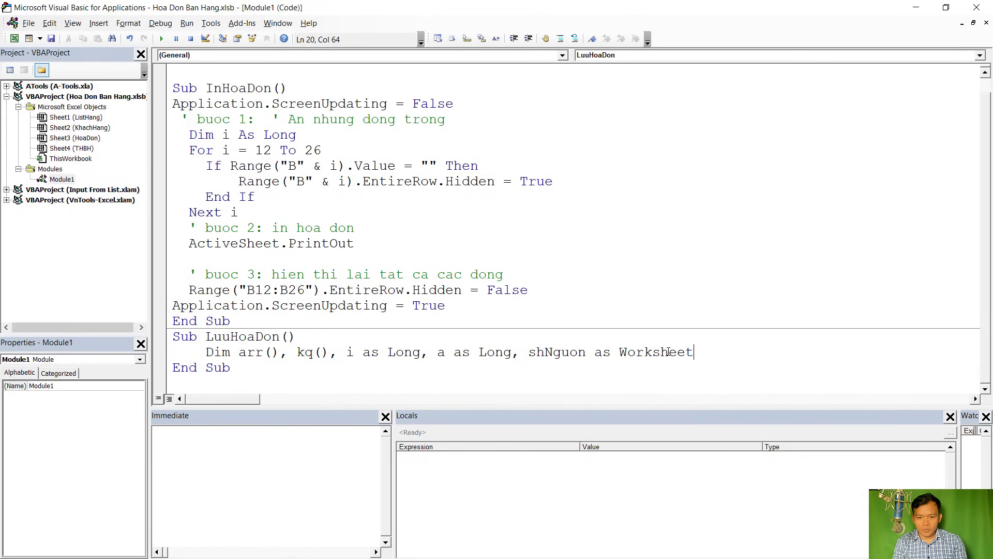
text(, sh)
key(BackSpace)
key(BackSpace)
text(sh)
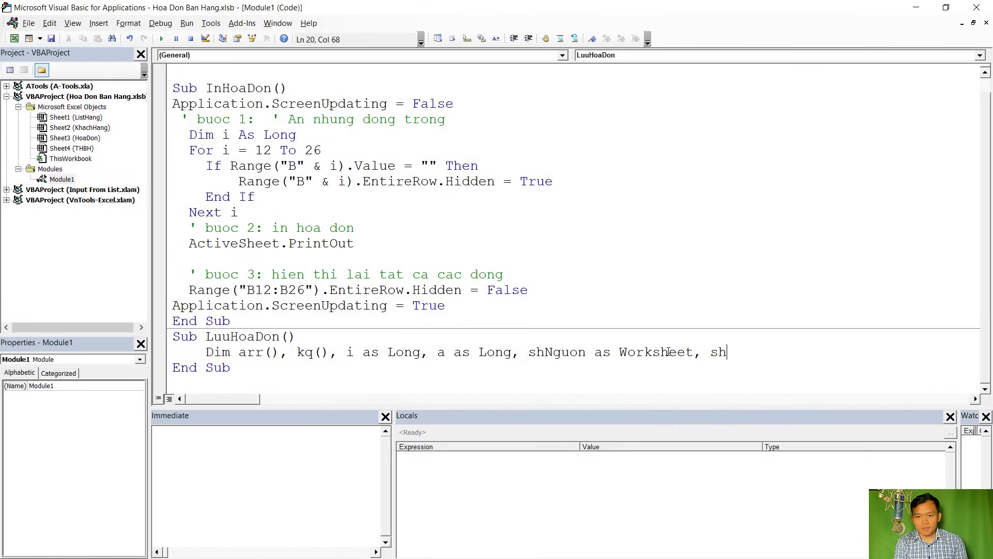
text(Dich as wor)
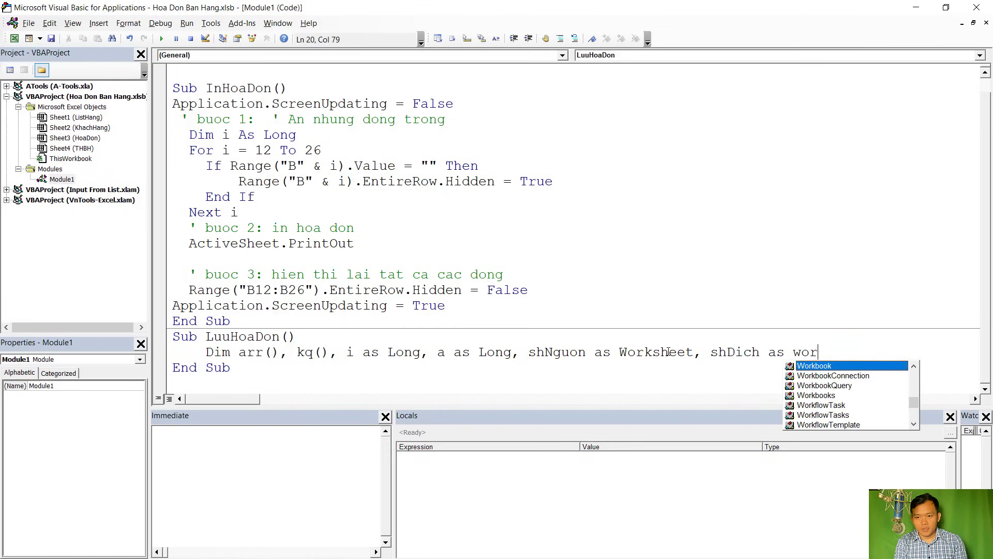
text(ks)
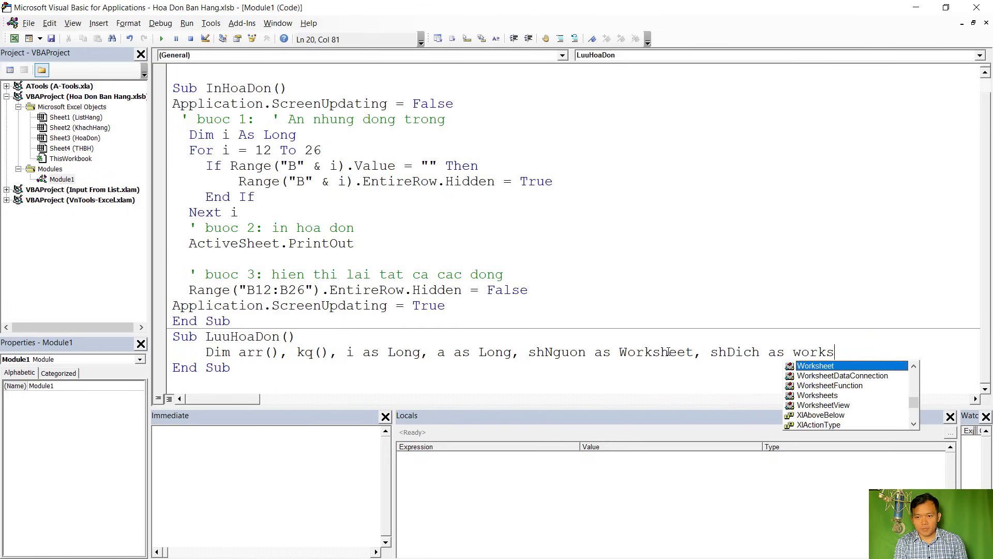
key(Tab)
key(Return)
scroll(627, 248, down, 1)
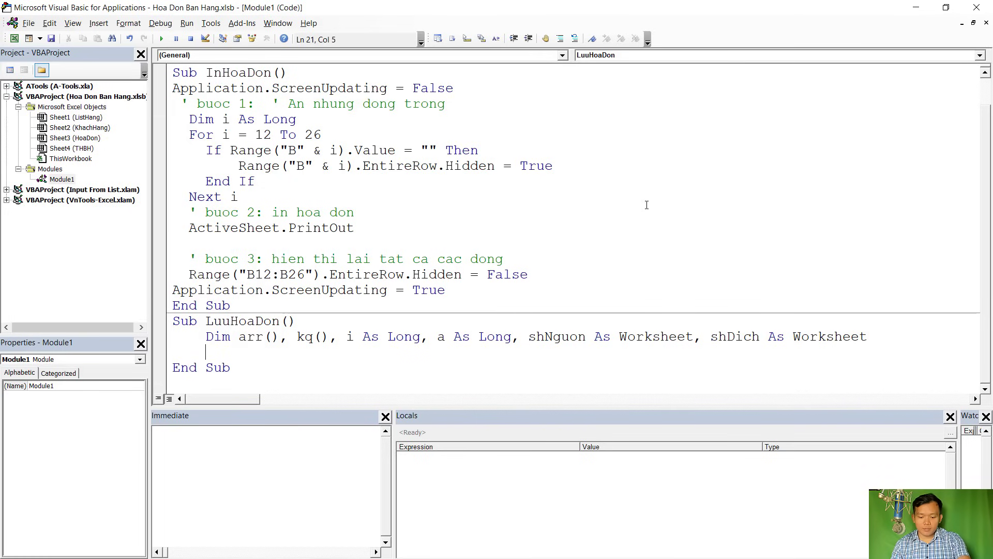
Check the invoice item rows on HoaDon against the arr declaration
double_click(647, 15)
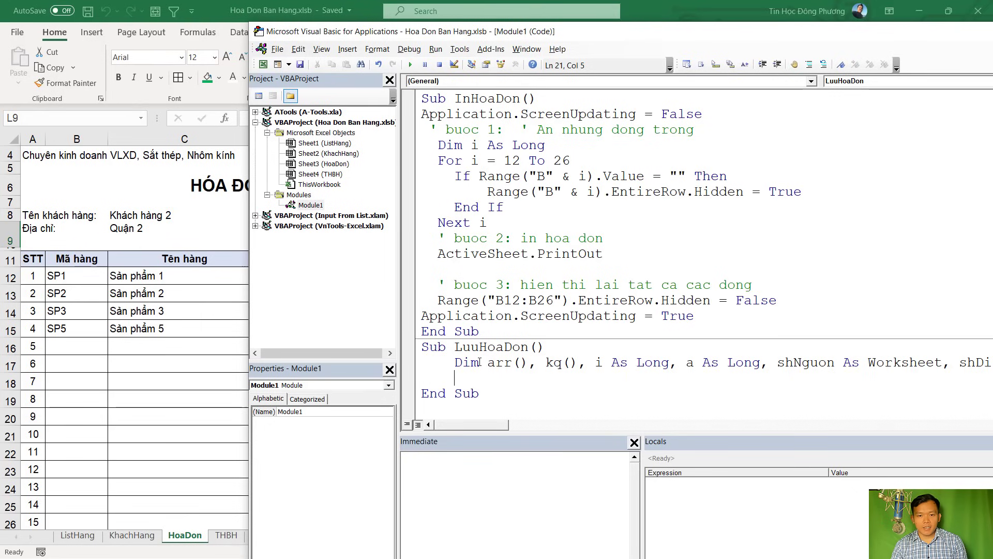
drag(479, 363, 520, 363)
click(187, 290)
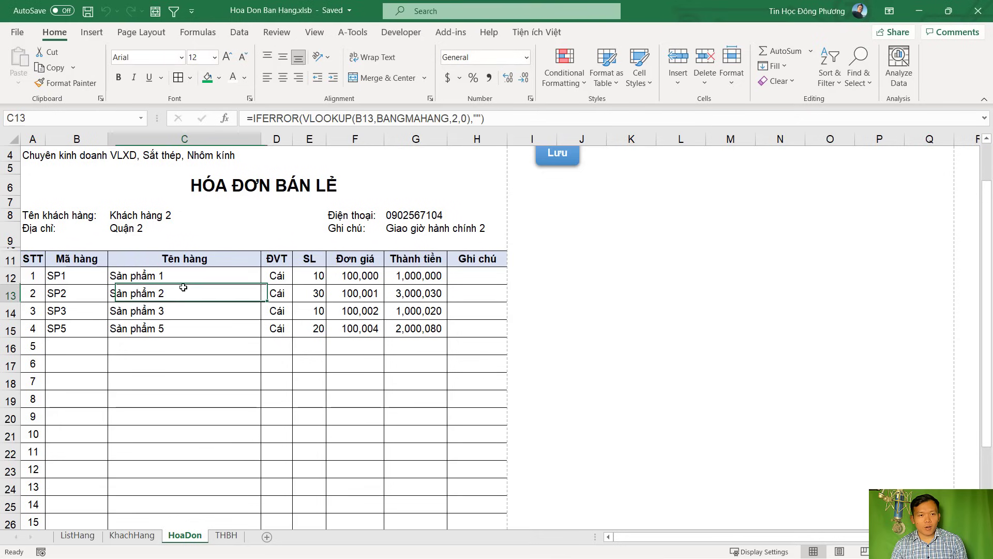
drag(73, 280, 476, 411)
scroll(483, 421, down, 2)
click(487, 421)
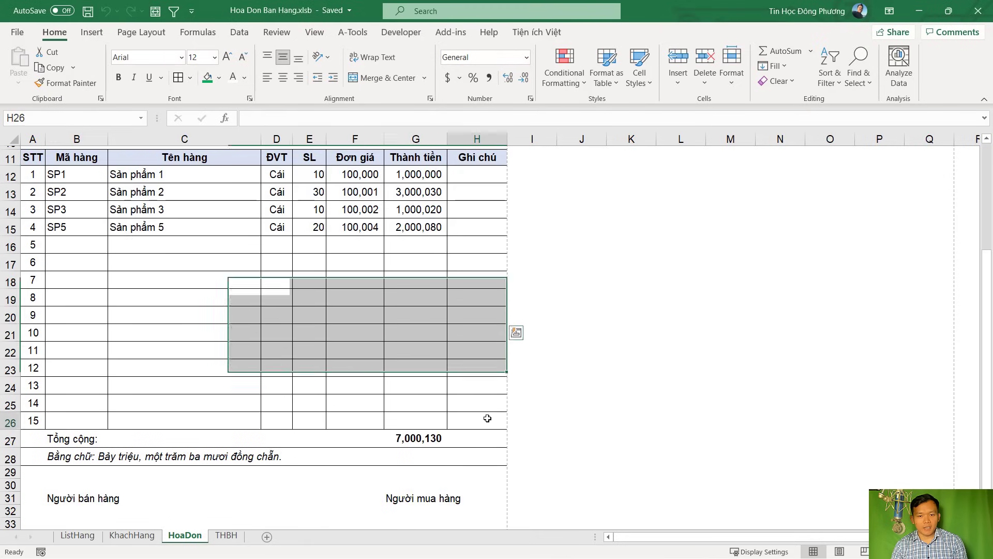
scroll(291, 315, up, 3)
key(alt+F11)
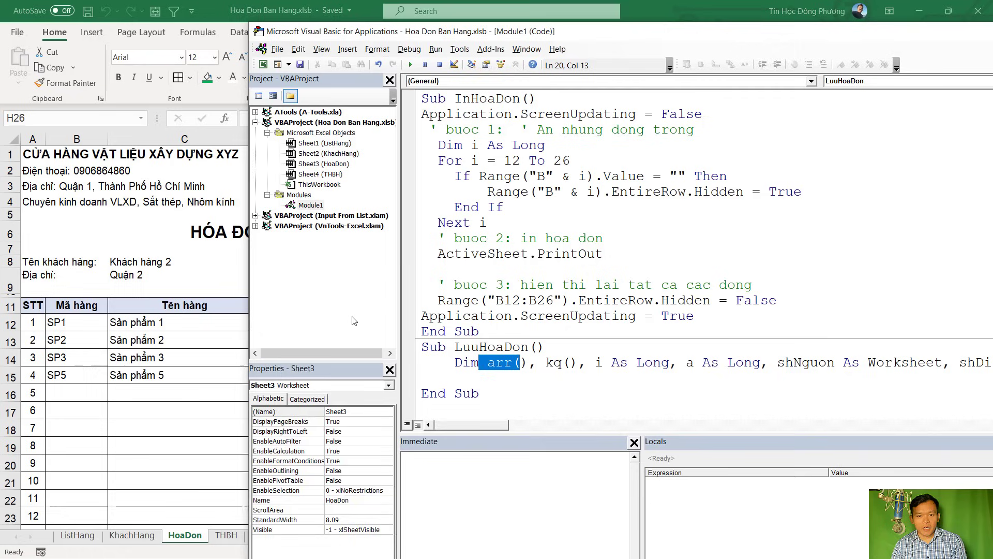
Write Set shNguon = Sheets("HoaDon") below the declarations in LuuHoaDon
click(510, 361)
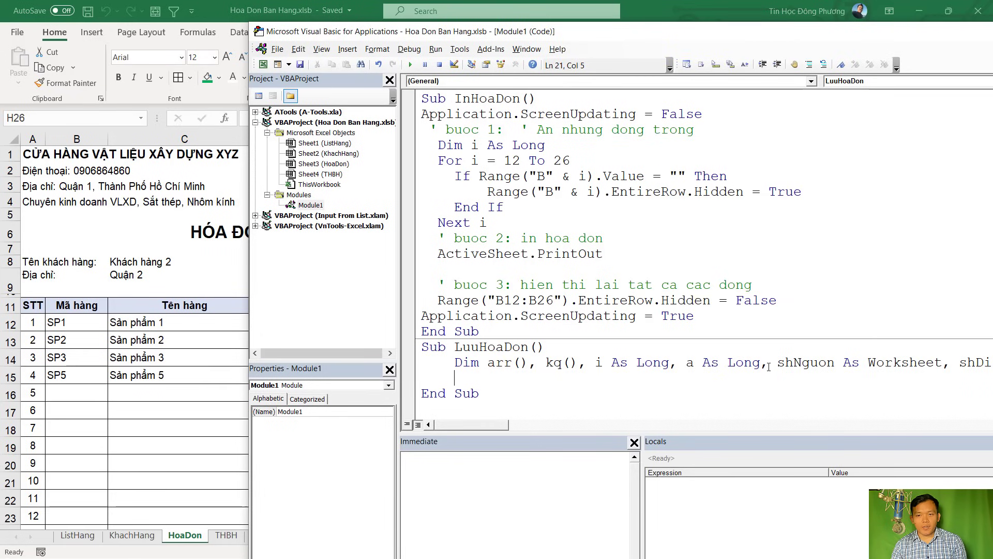
text(SET)
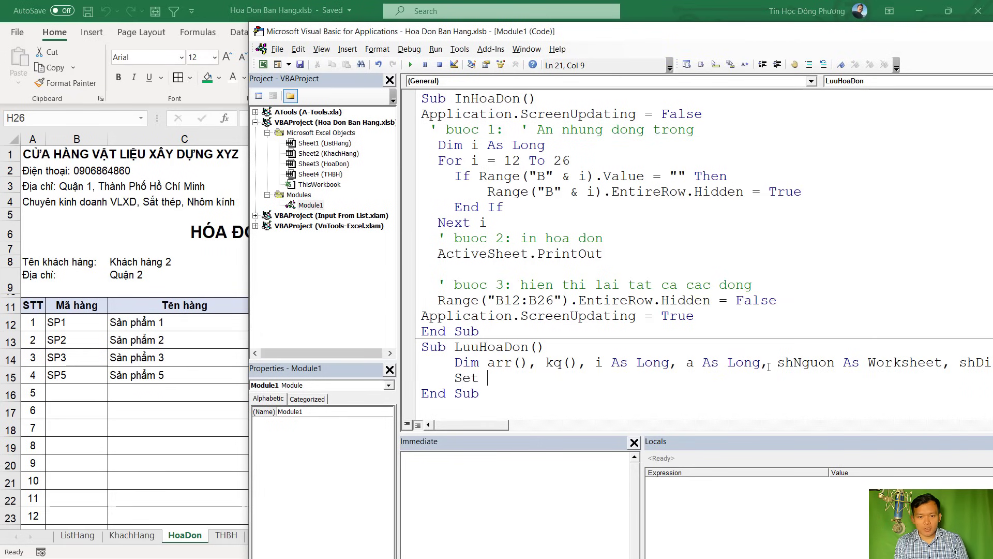
text( Sh)
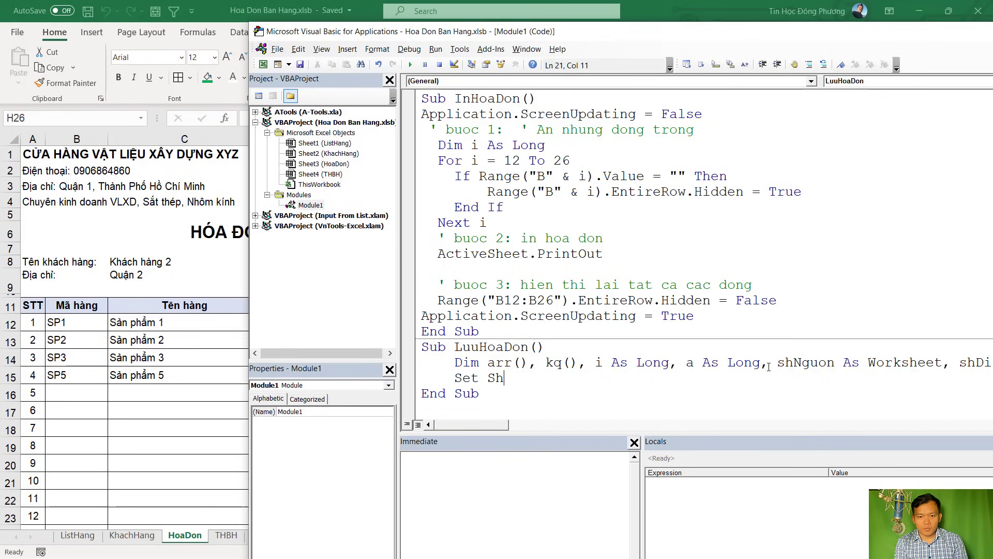
key(ctrl+space)
text(Nguon =)
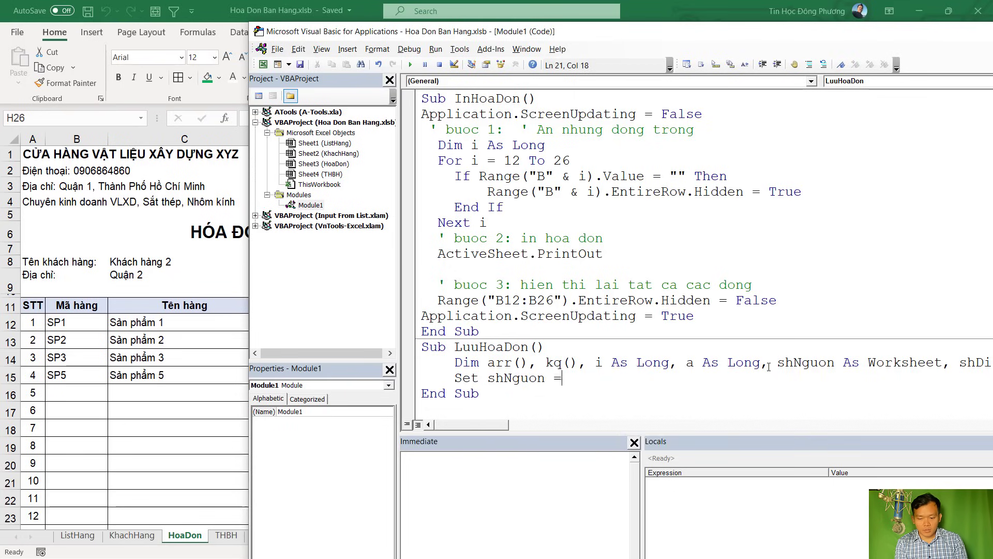
text( sheets(")
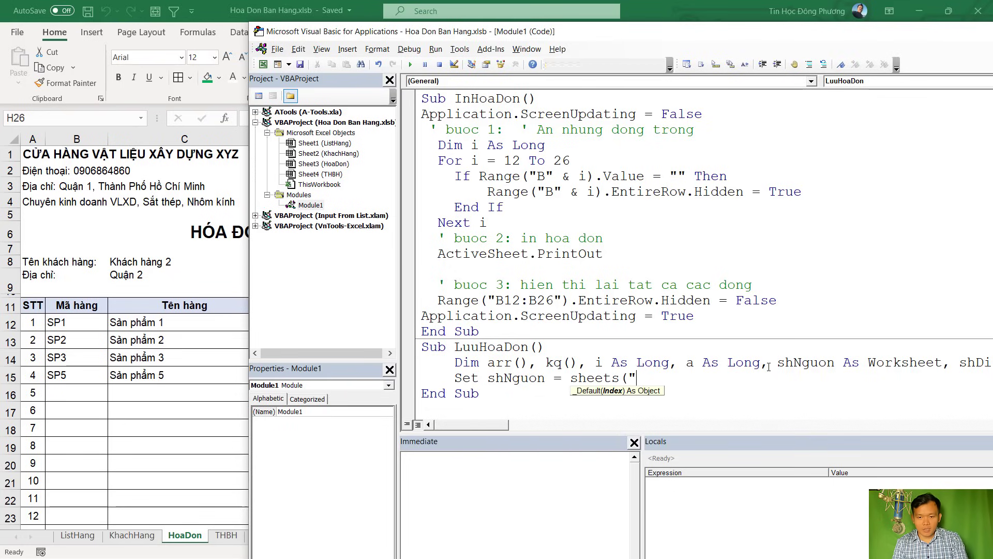
click(189, 540)
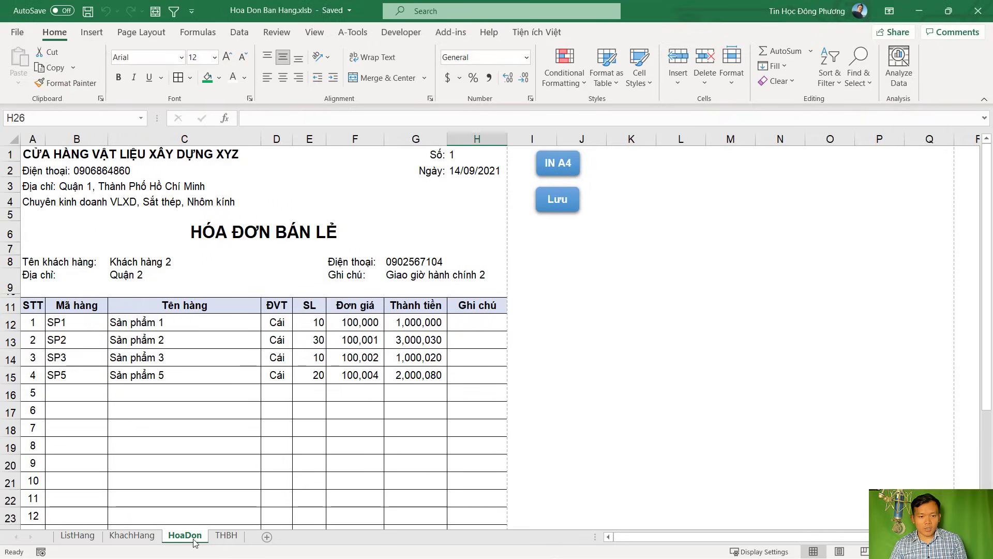
click(226, 535)
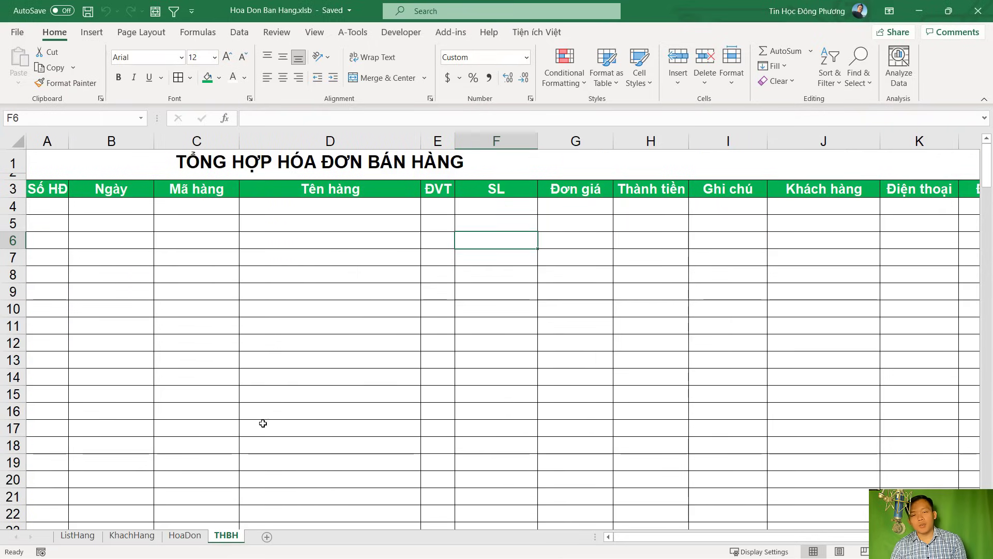
click(192, 537)
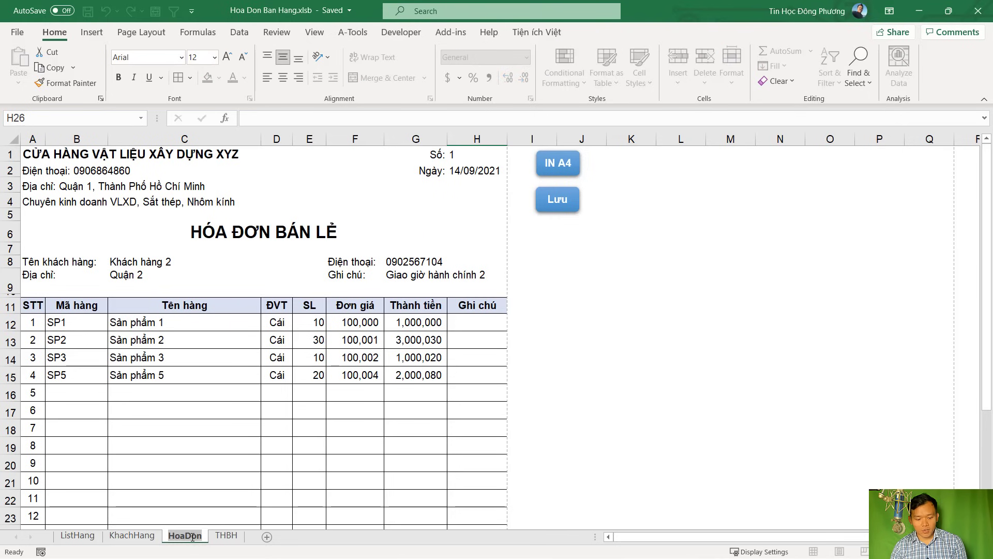
click(265, 461)
key(alt+Tab)
text(HoaDon)
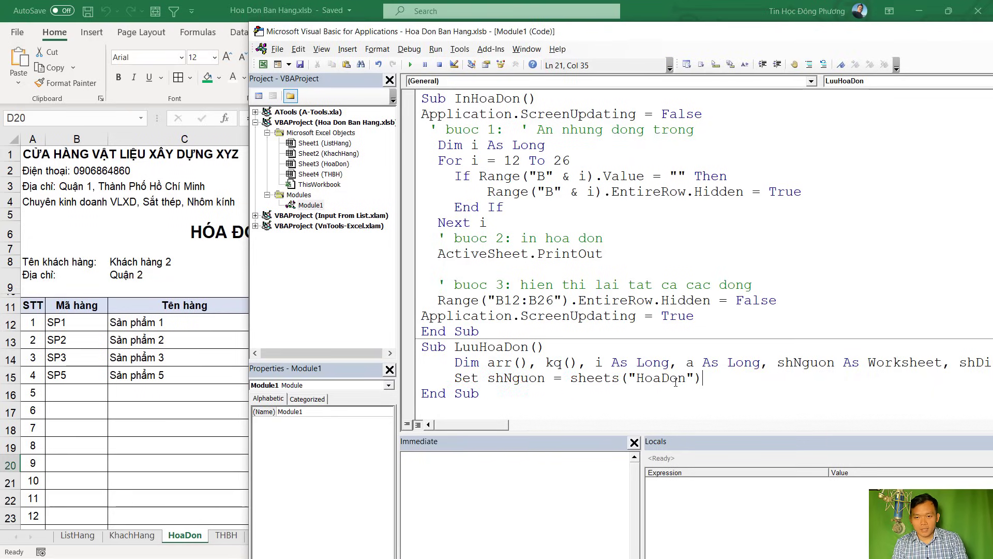
text("))
key(Return)
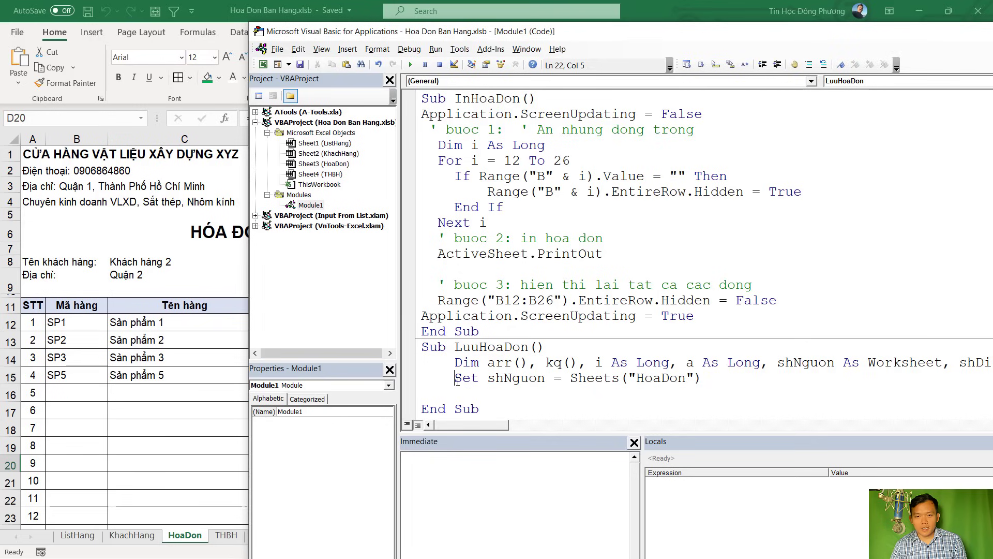
Duplicate the shNguon line and rename its variable to shDich
drag(456, 378, 706, 378)
key(ctrl+c)
click(706, 378)
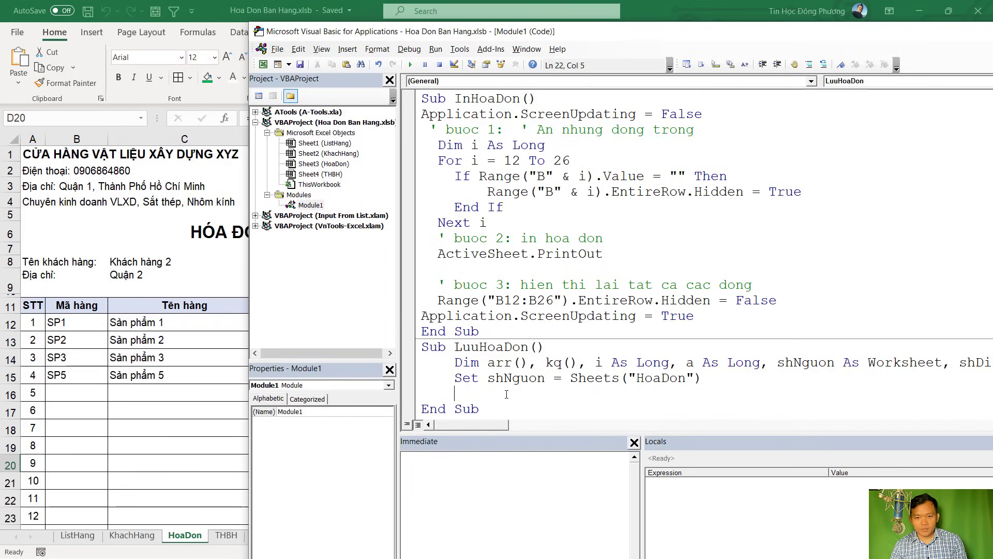
key(ctrl+v)
key(shift+Right)
key(shift+Right)
key(shift+Right)
key(shift+Right)
key(shift+Right)
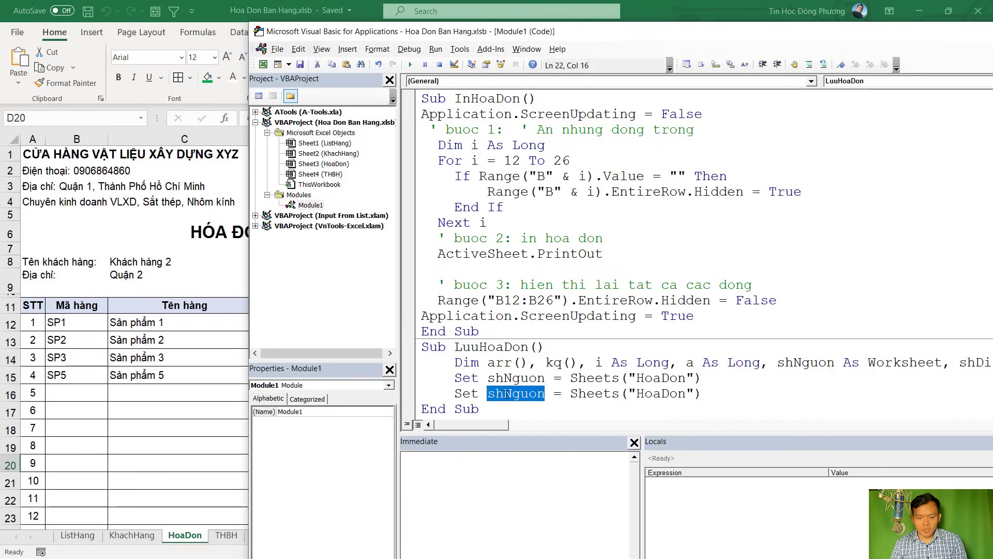
key(Delete)
text(Di)
key(ctrl+space)
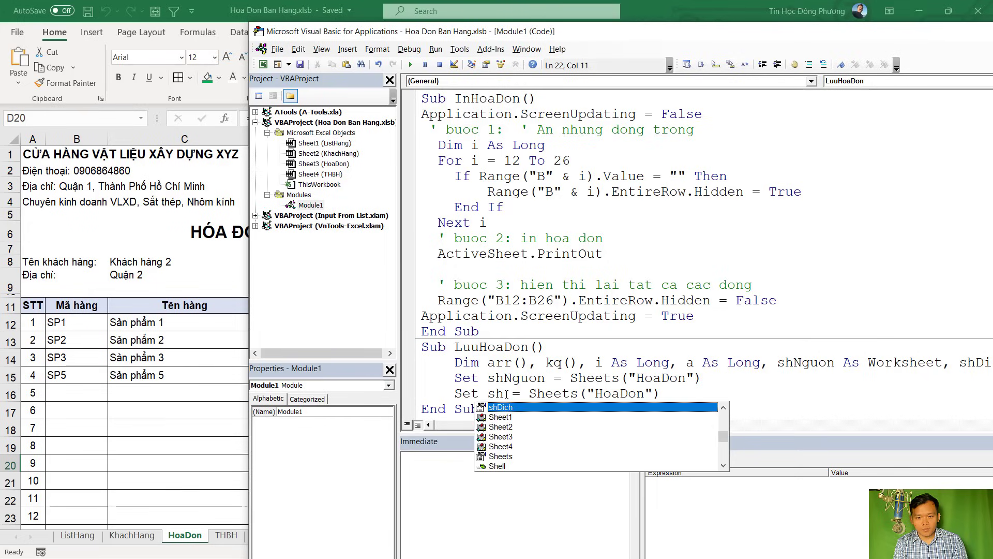
text(Dich)
Change the copied line's sheet name to THBH, giving Set shDich = Sheets("THBH")
double_click(639, 400)
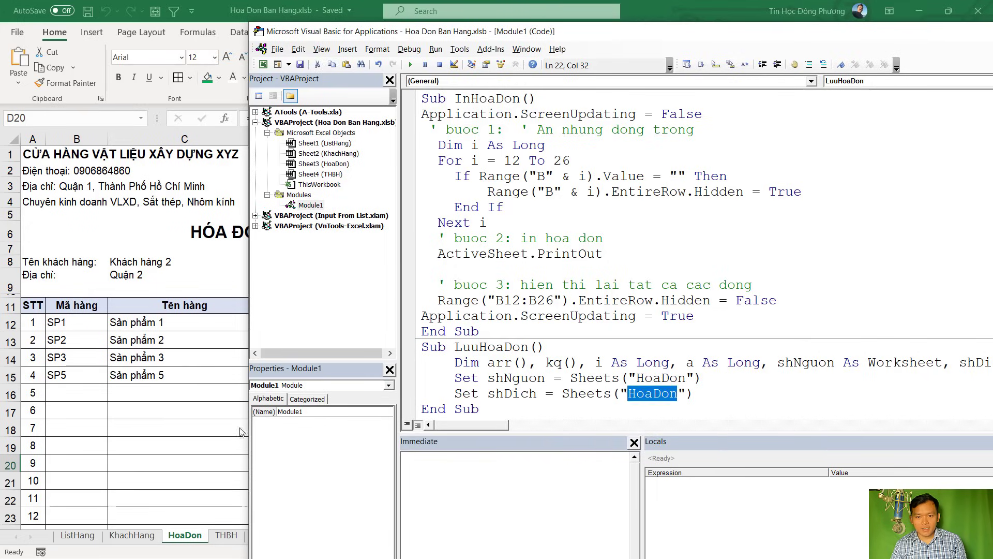
click(186, 446)
click(226, 536)
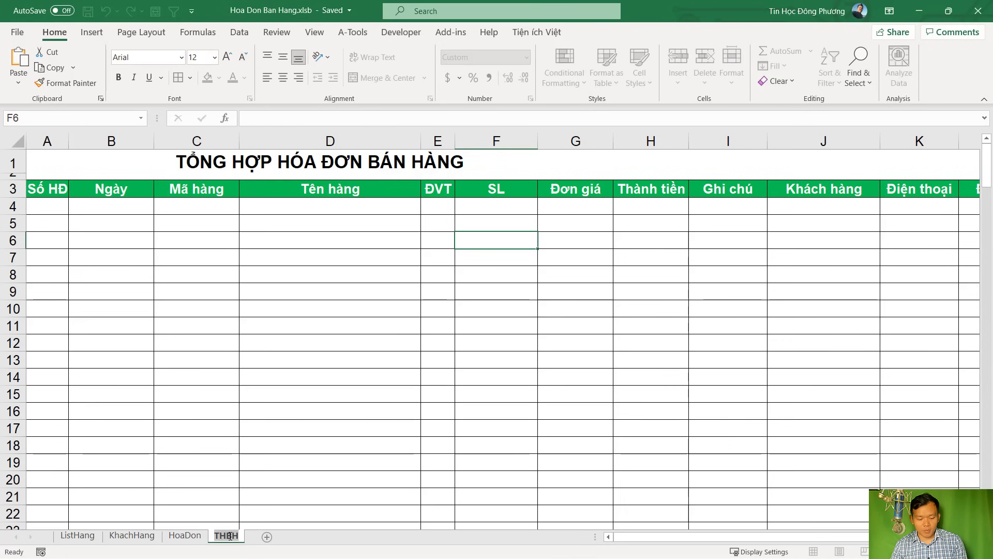
key(alt+F11)
text(THBH)
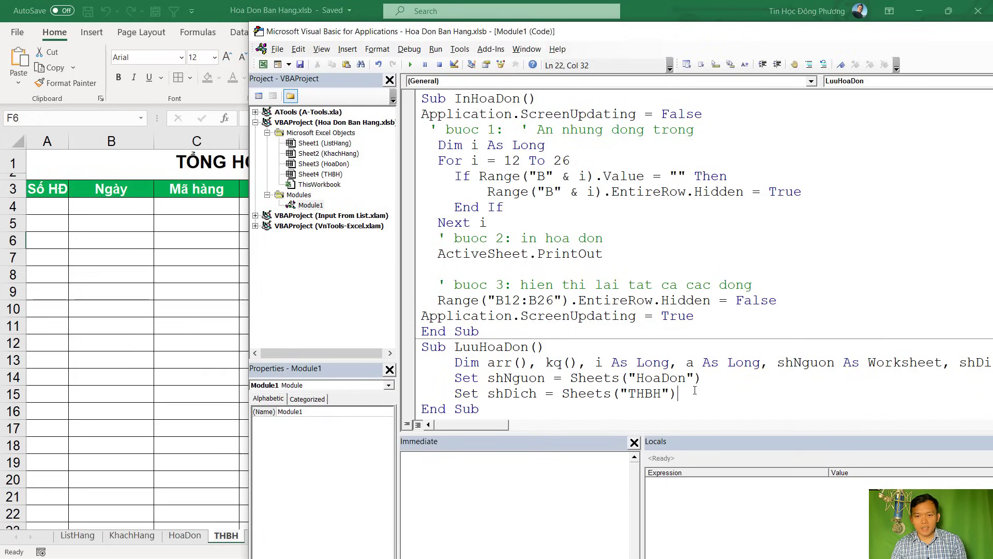
scroll(695, 390, down, 1)
key(Return)
key(Return)
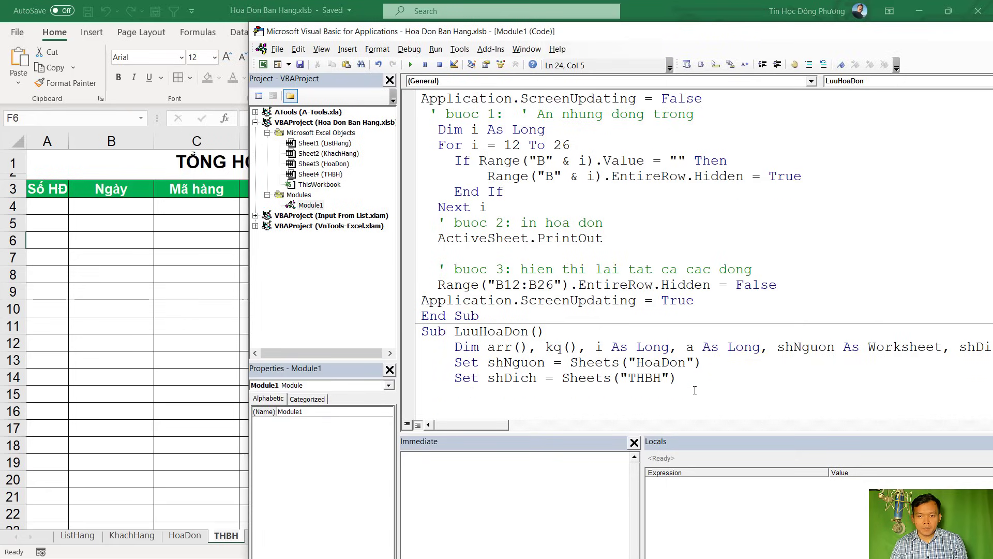
scroll(695, 391, down, 2)
Start the line arr = shNguon.Range(" in LuuHoaDon using name completion
text(arr)
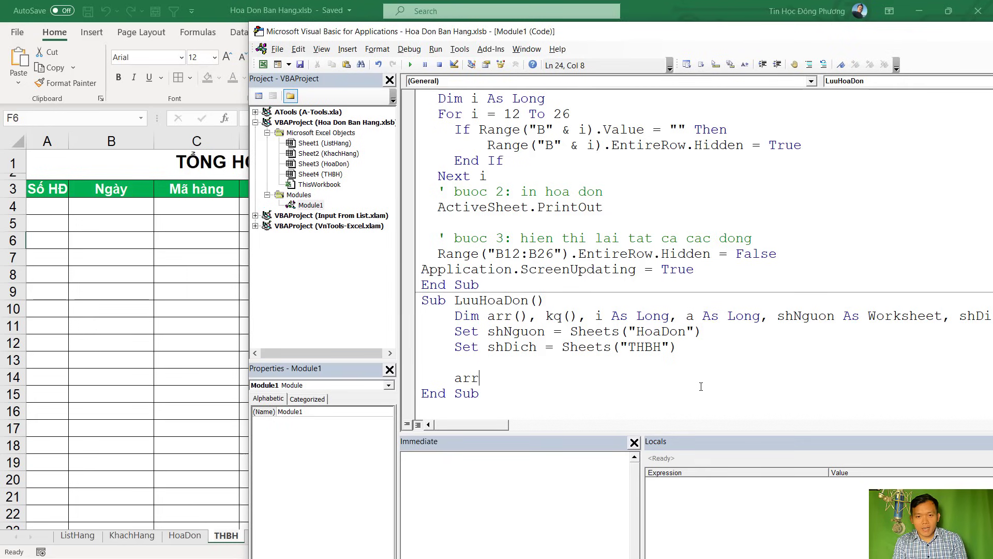
text( = sh)
key(ctrl+space)
text(n)
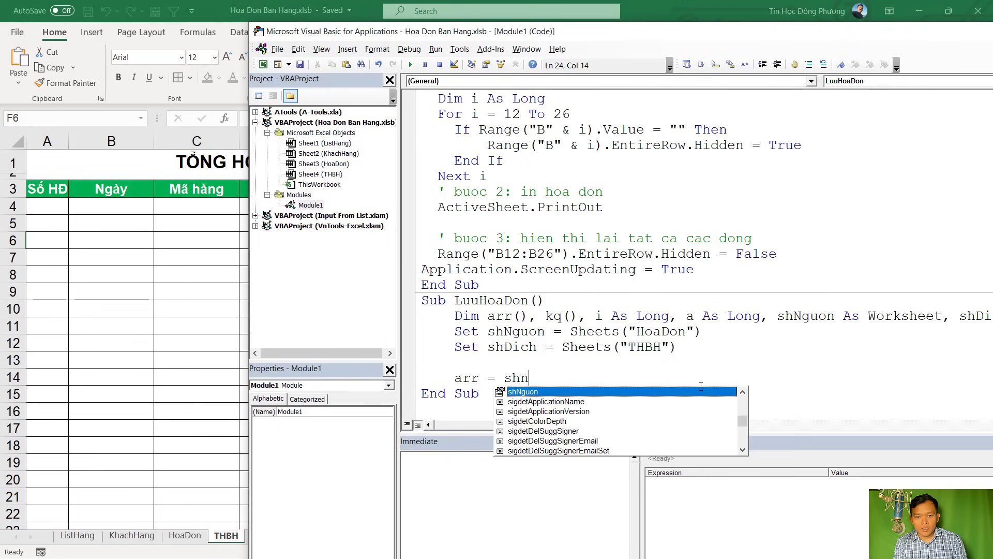
text(guon.ran)
key(Tab)
text((")
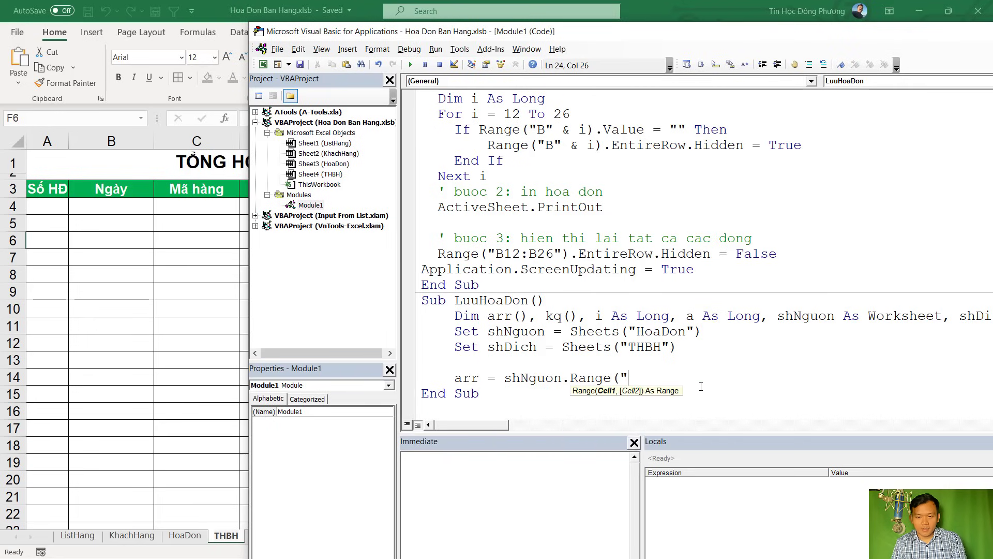
On the HoaDon sheet, check that the item table spans B12 to H26
key(alt+F11)
click(185, 535)
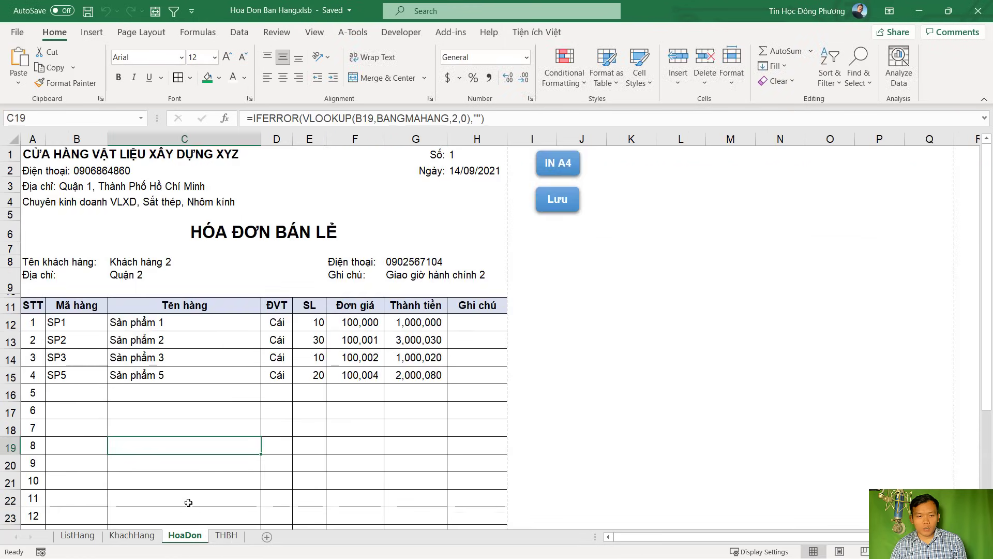
click(60, 322)
scroll(410, 382, down, 3)
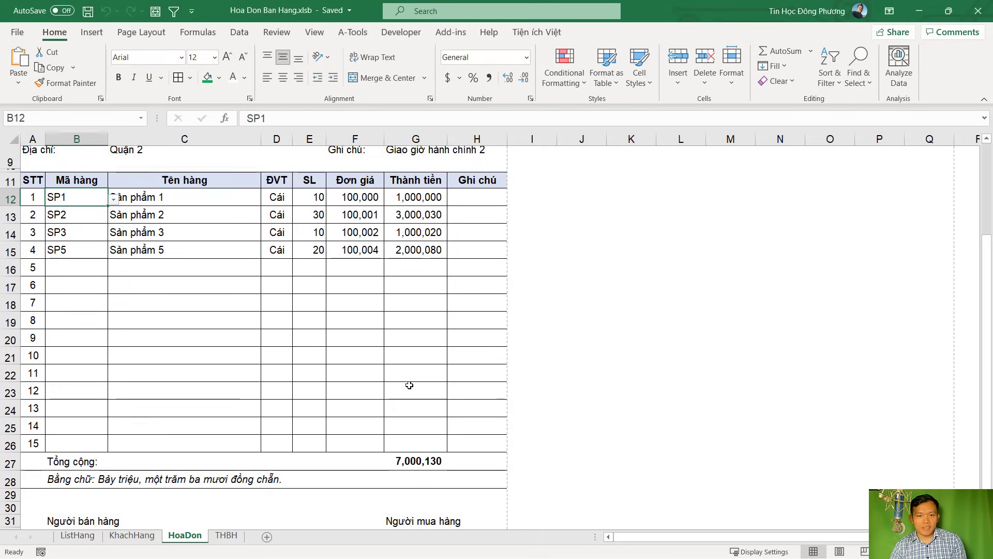
click(487, 427)
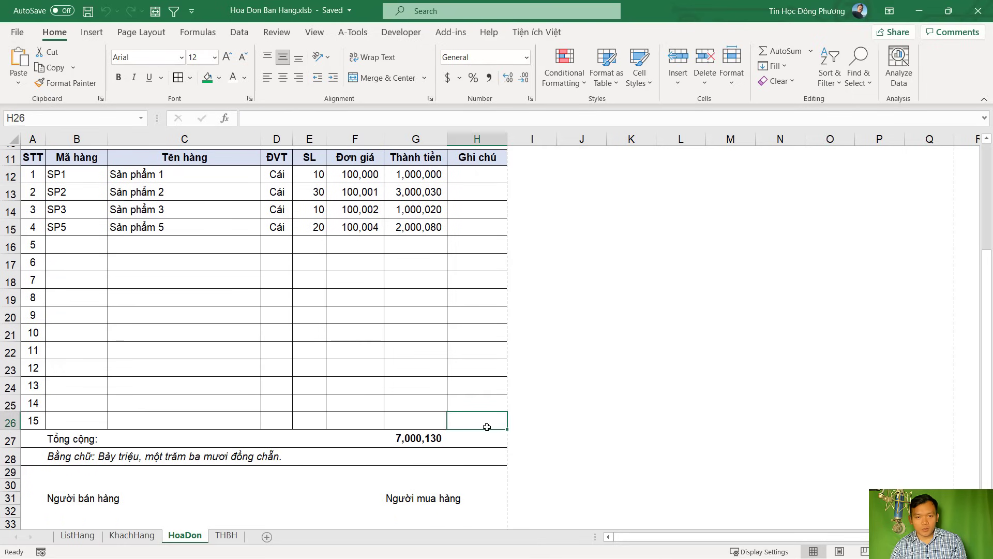
scroll(466, 373, up, 4)
scroll(469, 414, down, 2)
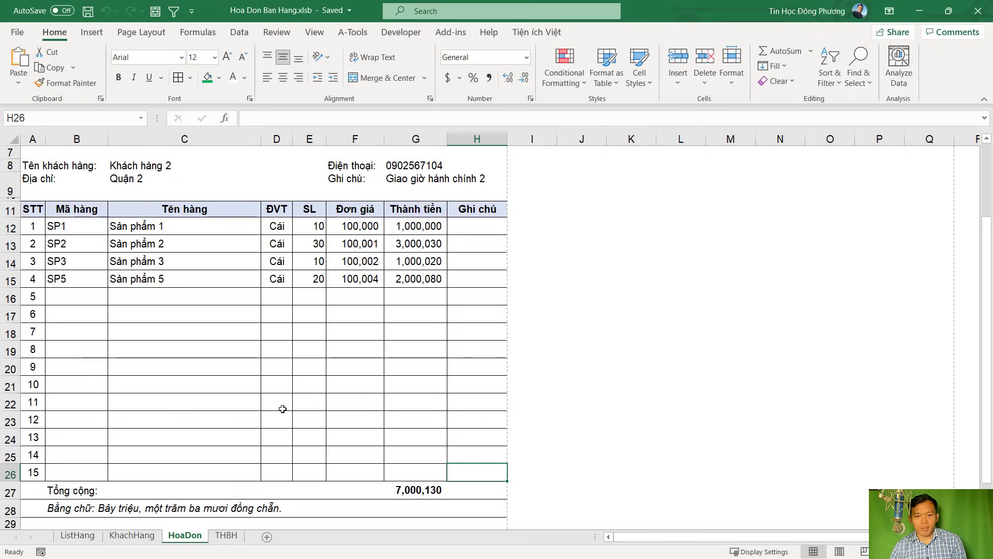
drag(88, 226, 473, 480)
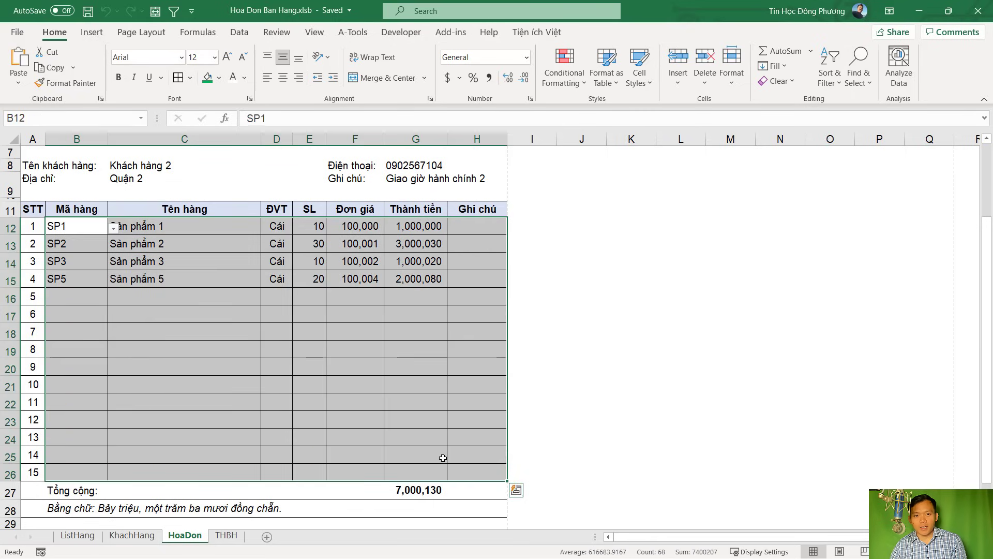
key(alt+Tab)
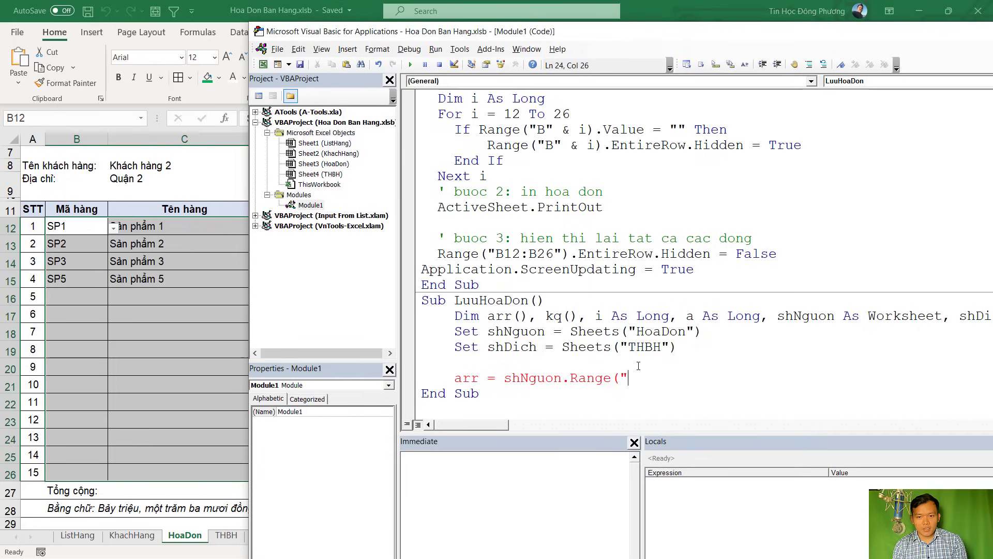
Finish the line as arr = shNguon.Range("B12:H26").Value after confirming H26
text(A)
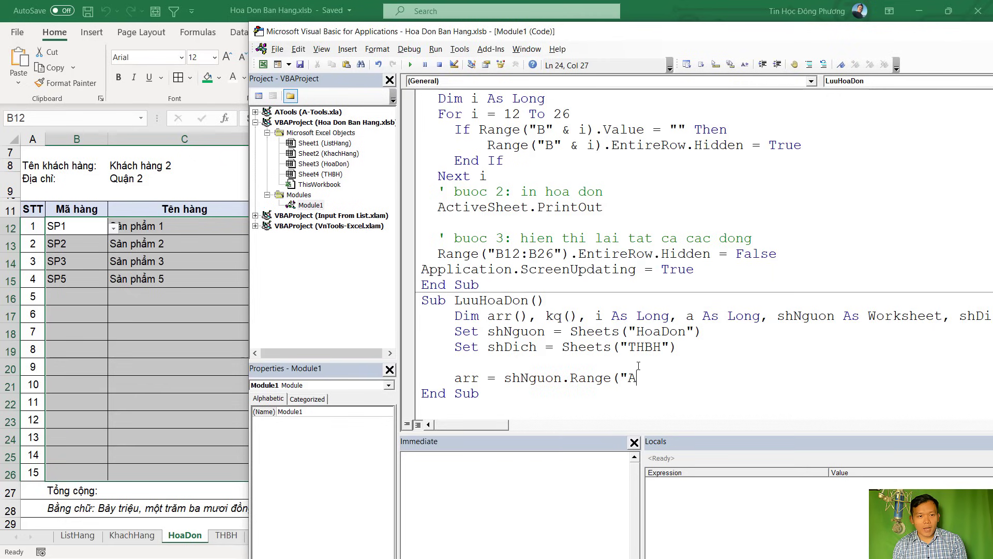
key(BackSpace)
text(B12:)
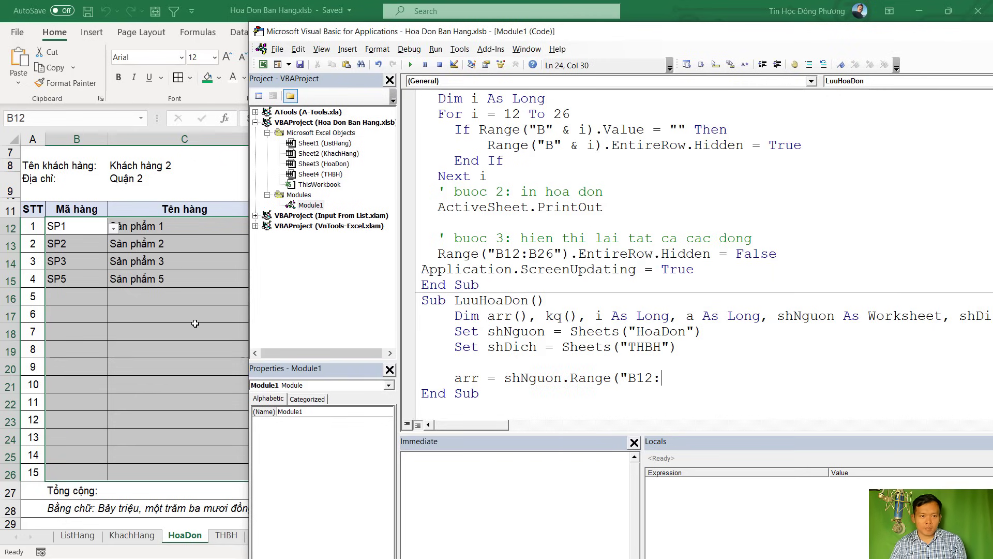
key(alt+F11)
click(94, 315)
click(455, 230)
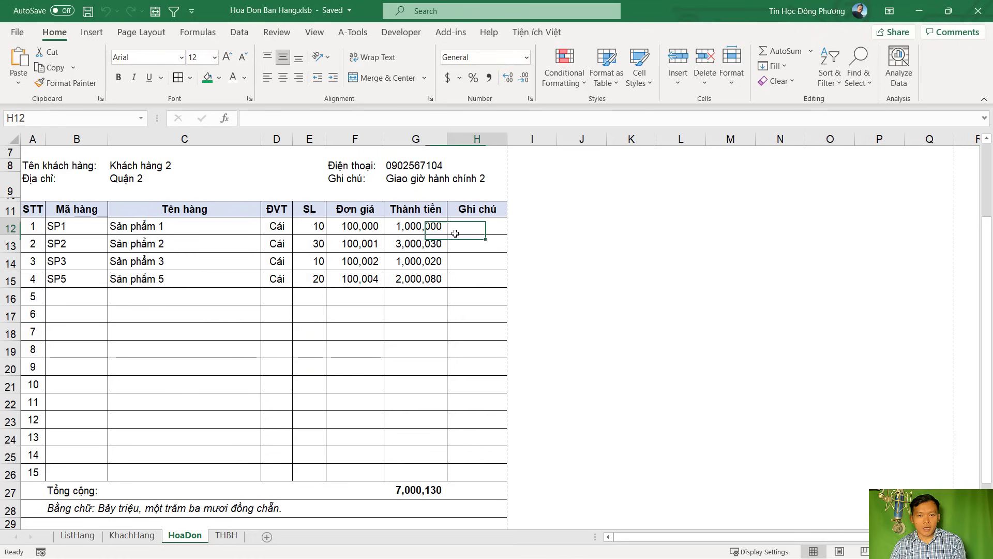
click(476, 474)
key(alt+F11)
text(:H)
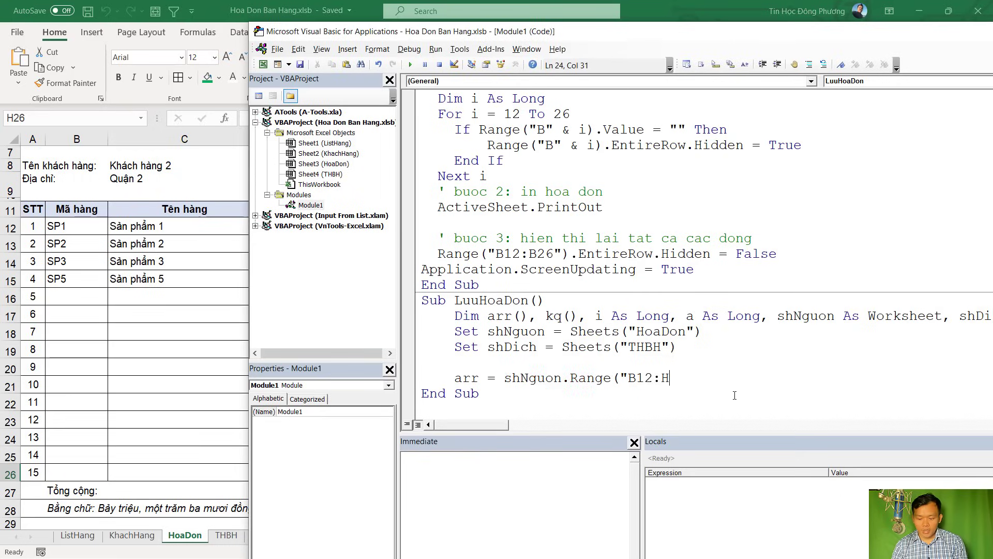
text(26").)
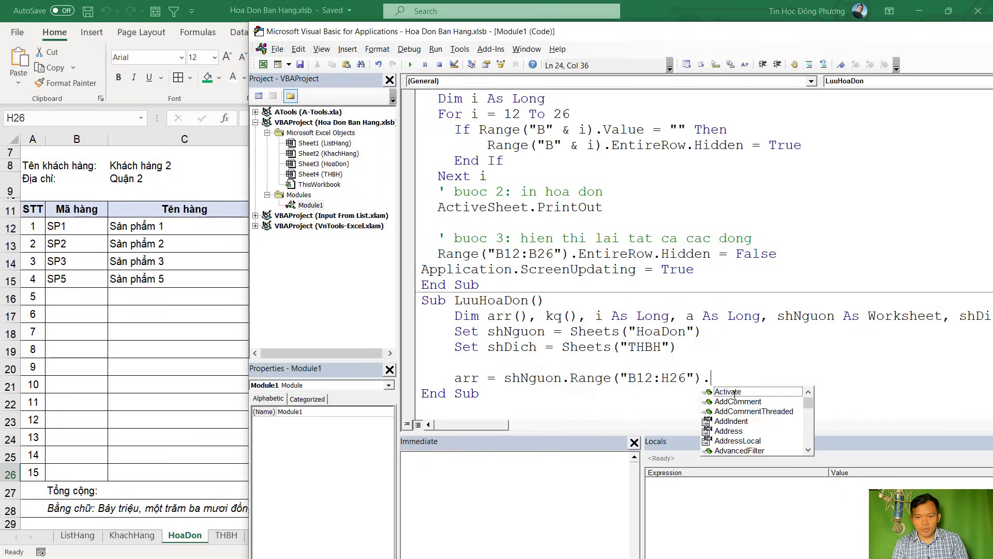
text(c)
key(BackSpace)
text(v)
key(Down)
Begin the line ReDim kq(1 To UBound(arr, 1), 1 To on a new line
key(Return)
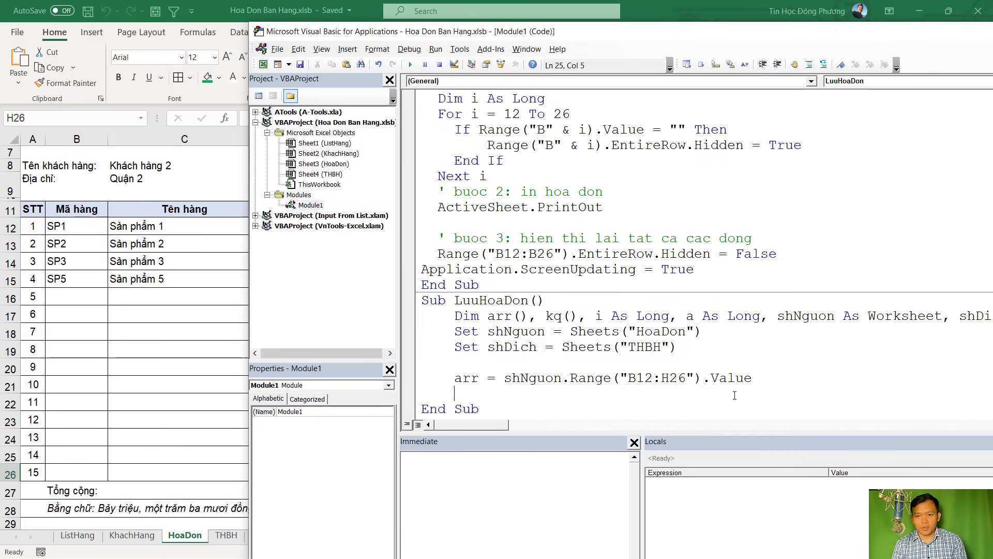
text(redim )
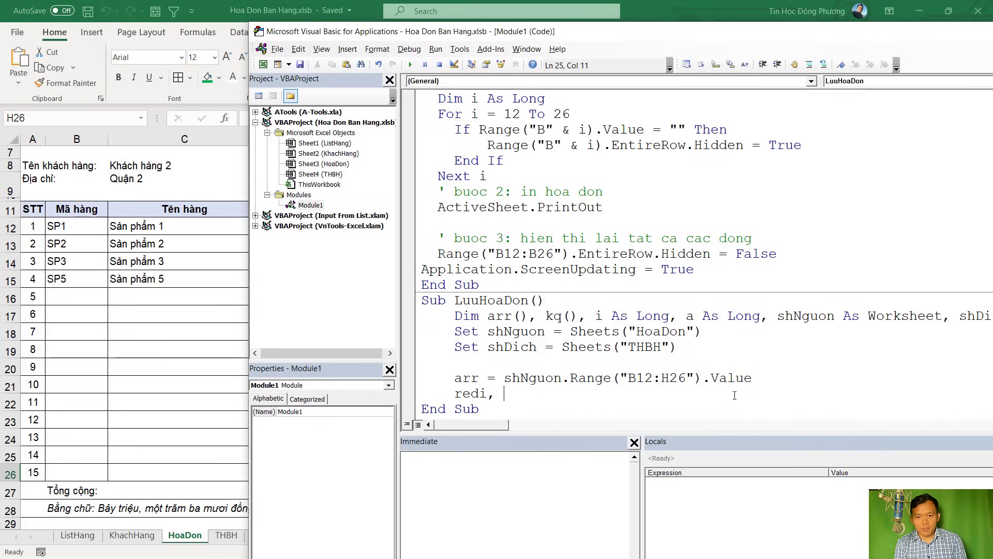
text(kq)
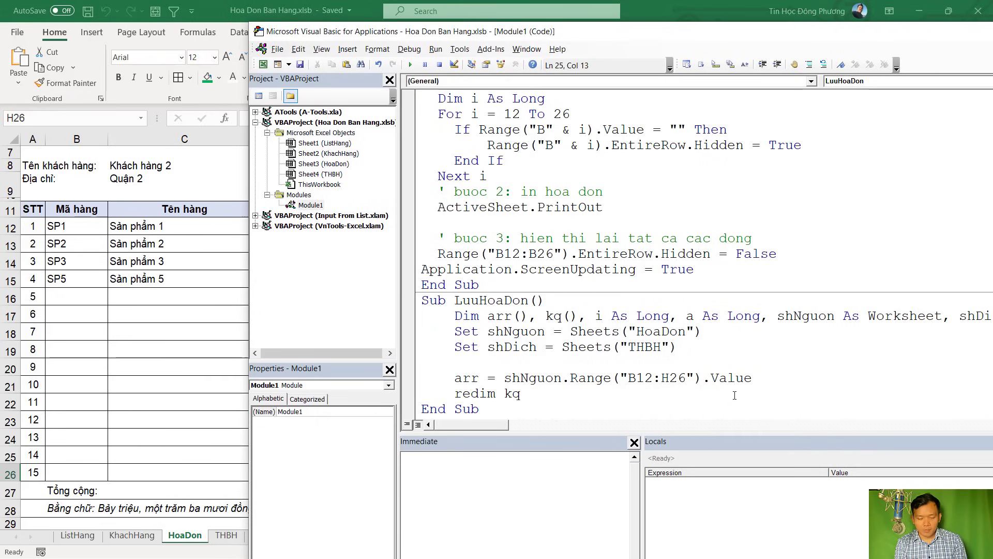
text(()
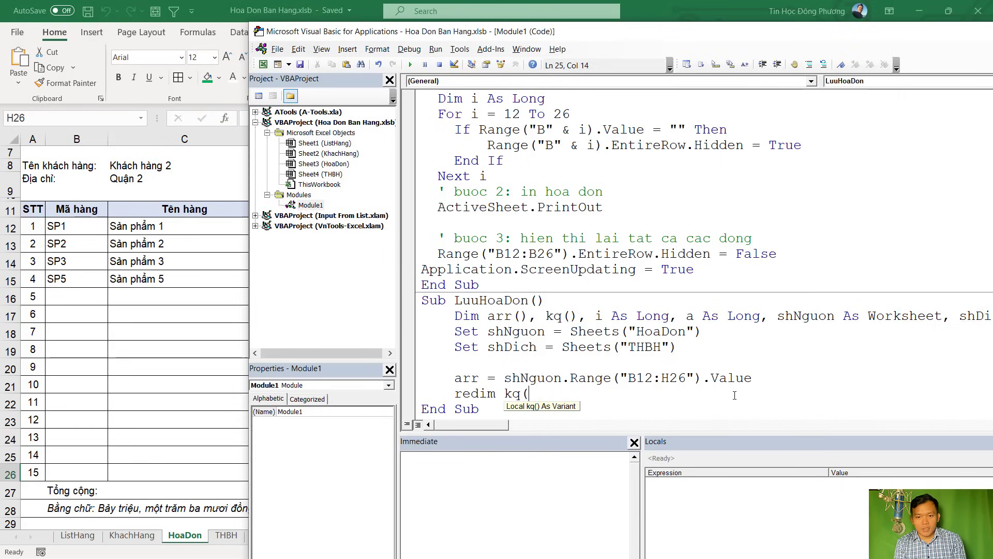
text(1 to ubou)
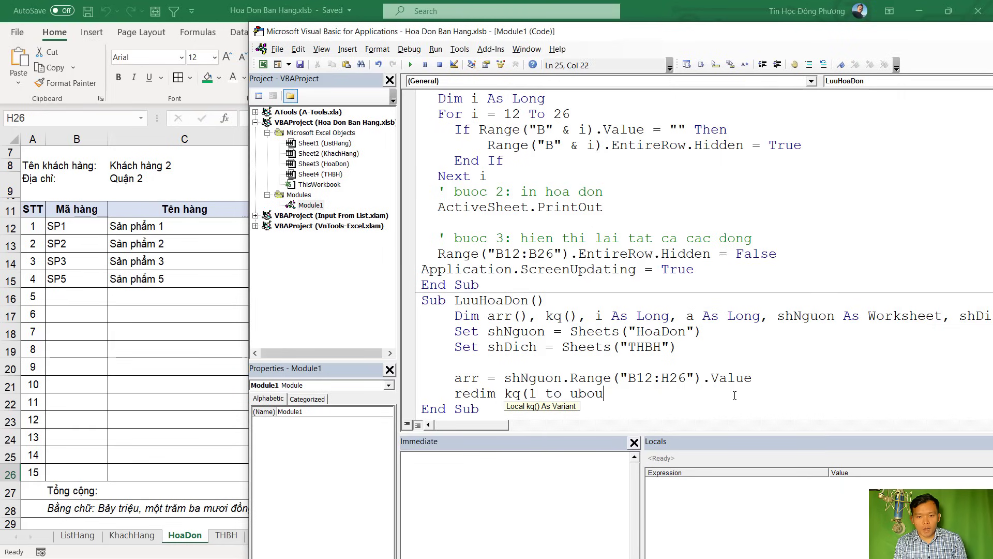
text(nd(arr)
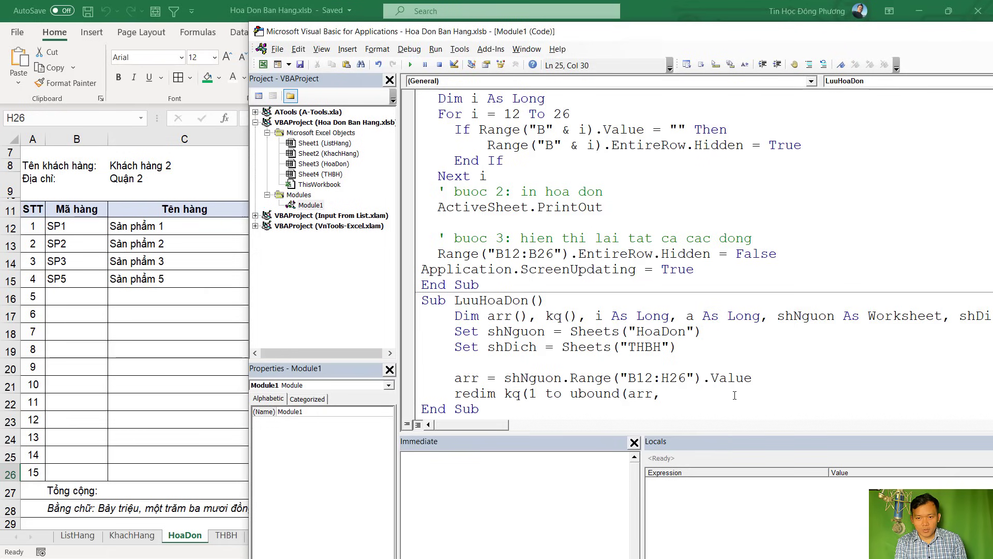
text(,1))
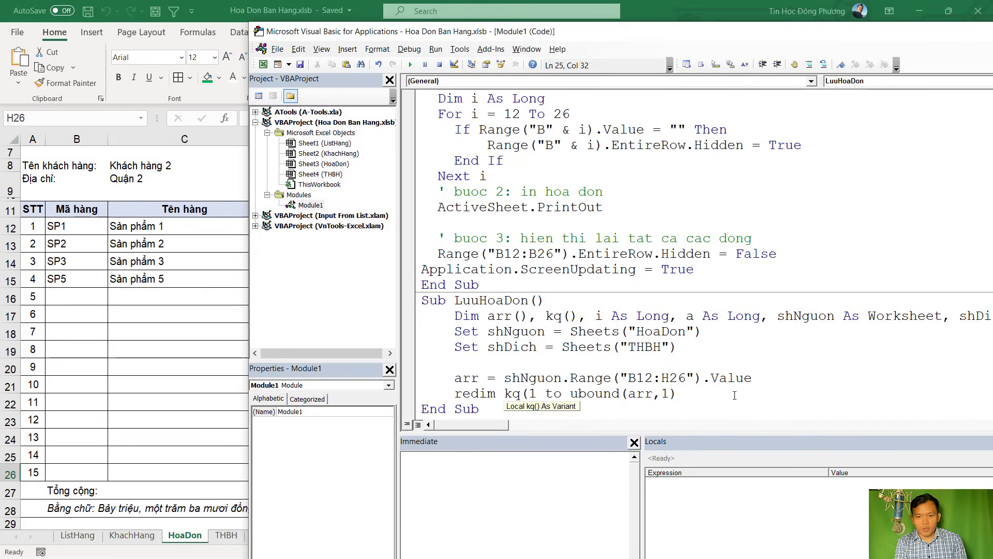
text(, 1 to)
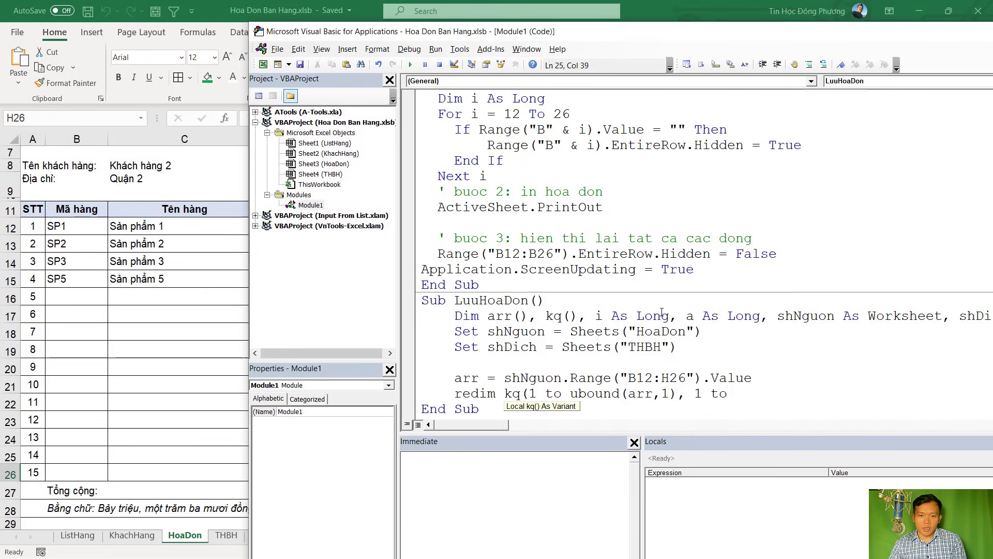
scroll(662, 311, down, 1)
click(511, 378)
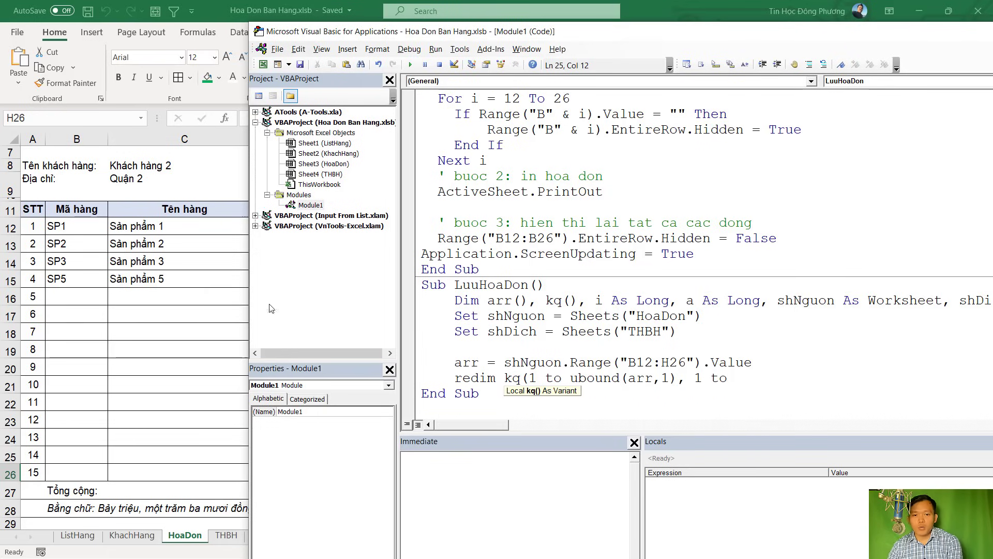
click(193, 299)
Unhide row 2 on the THBH sheet and enter 1 in A2
click(226, 535)
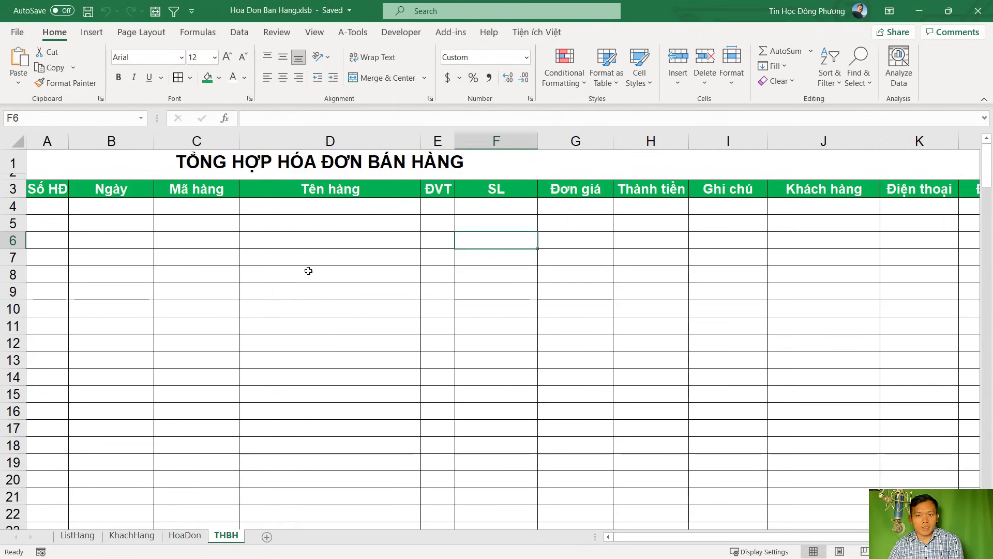
scroll(310, 273, down, 2)
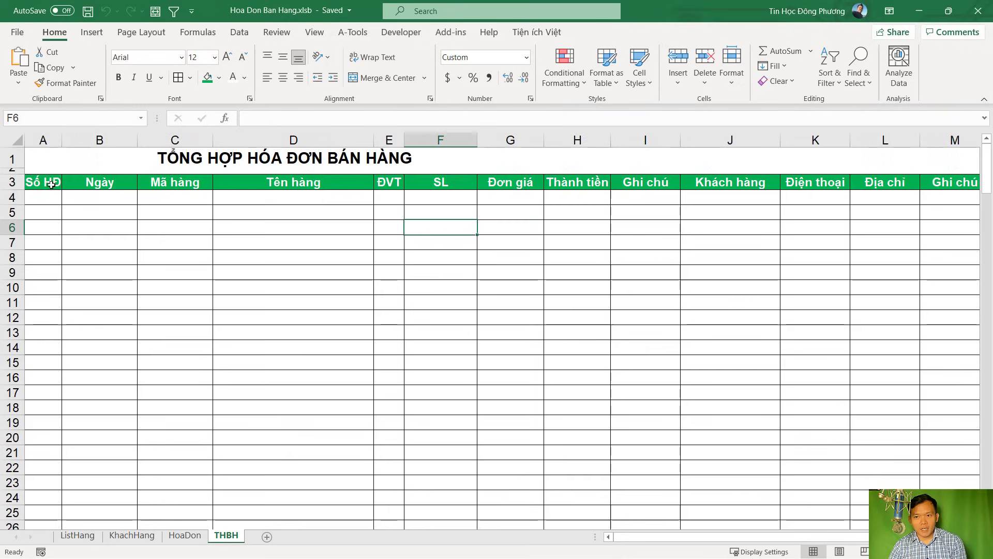
double_click(14, 171)
click(48, 174)
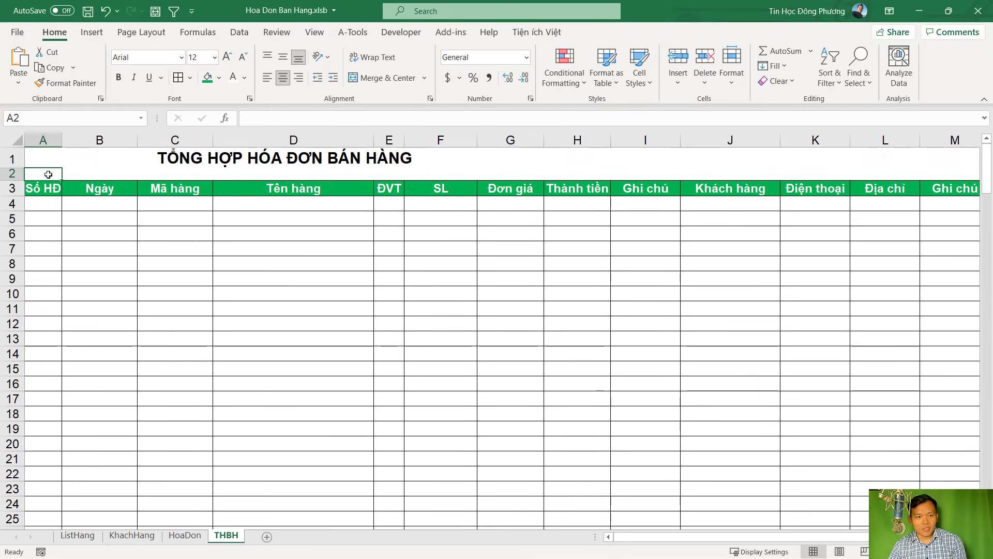
text(1)
Fill A2:M2 as a series from 1 to 13 and check that M2 holds 13
click(57, 177)
drag(62, 180, 532, 184)
click(544, 188)
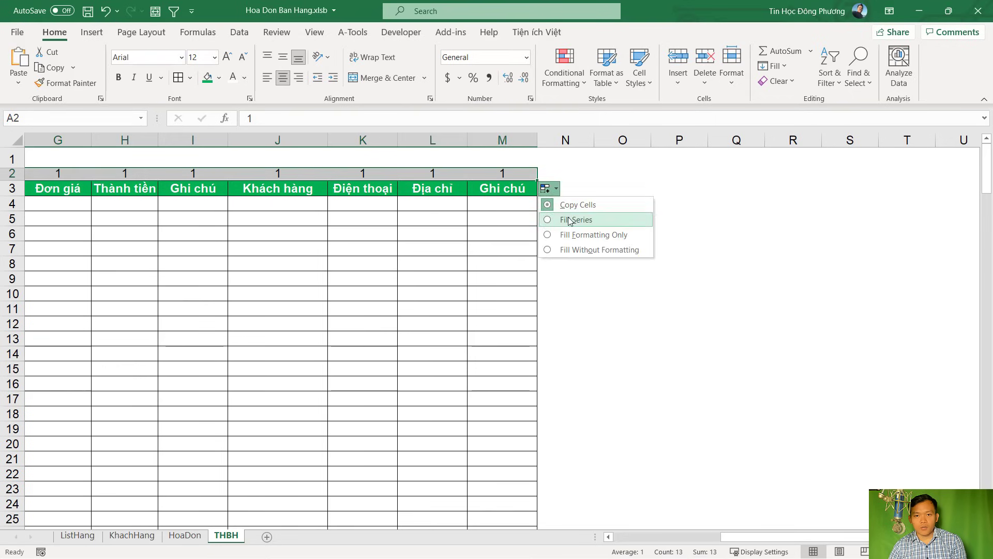
click(566, 217)
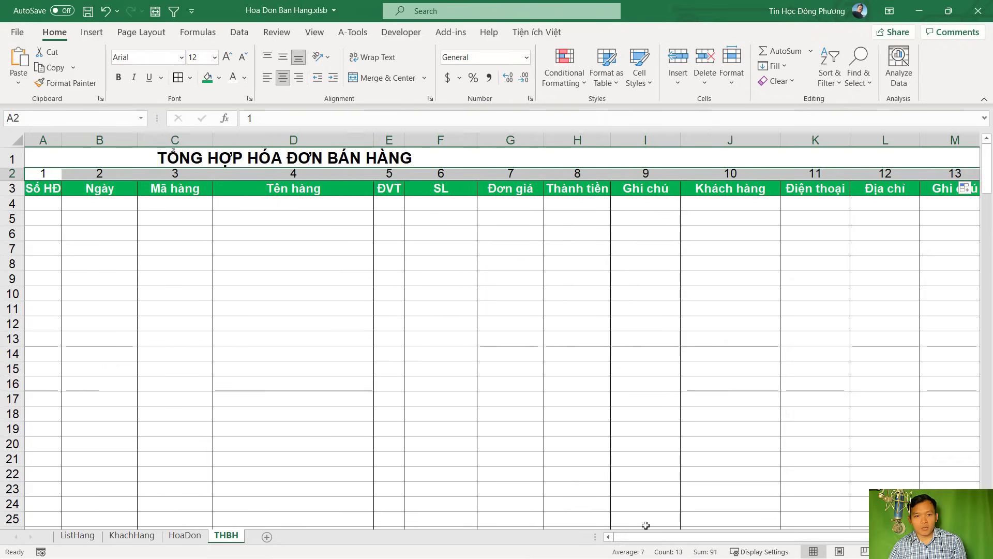
ctrl+scroll(645, 434, down, 1)
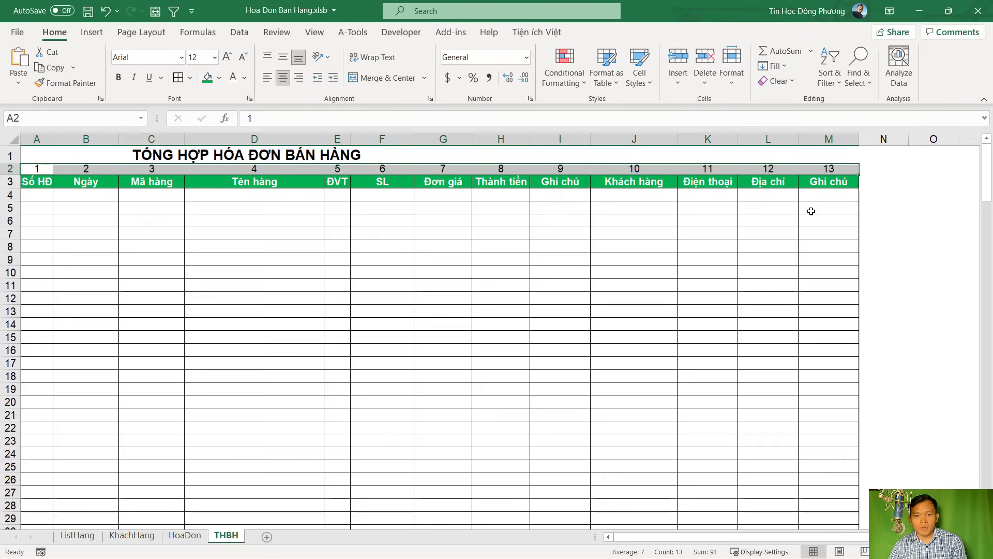
click(824, 168)
drag(824, 168, 36, 195)
key(alt+F11)
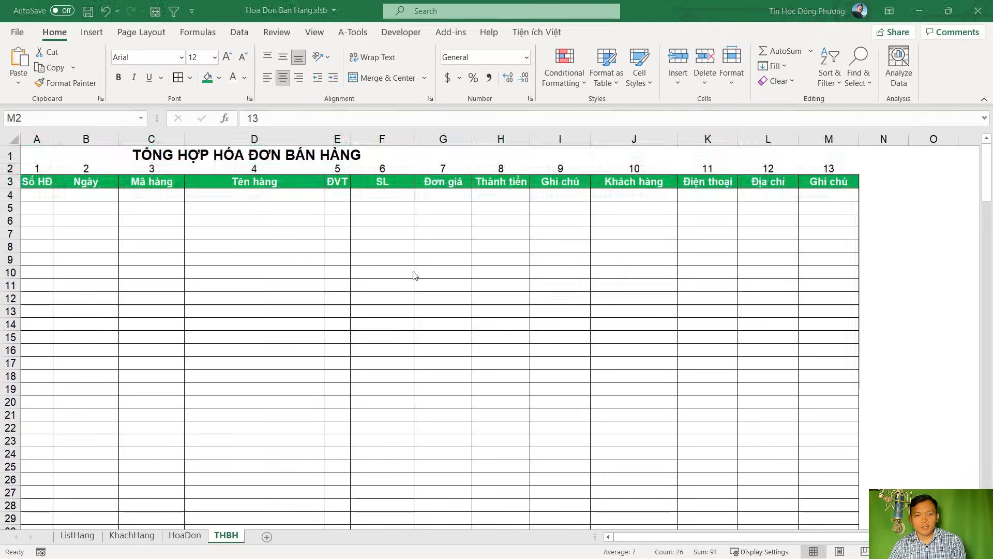
Complete ReDim kq with 13 columns, confirming THBH's numbering ends at 13 in M2
text(13)
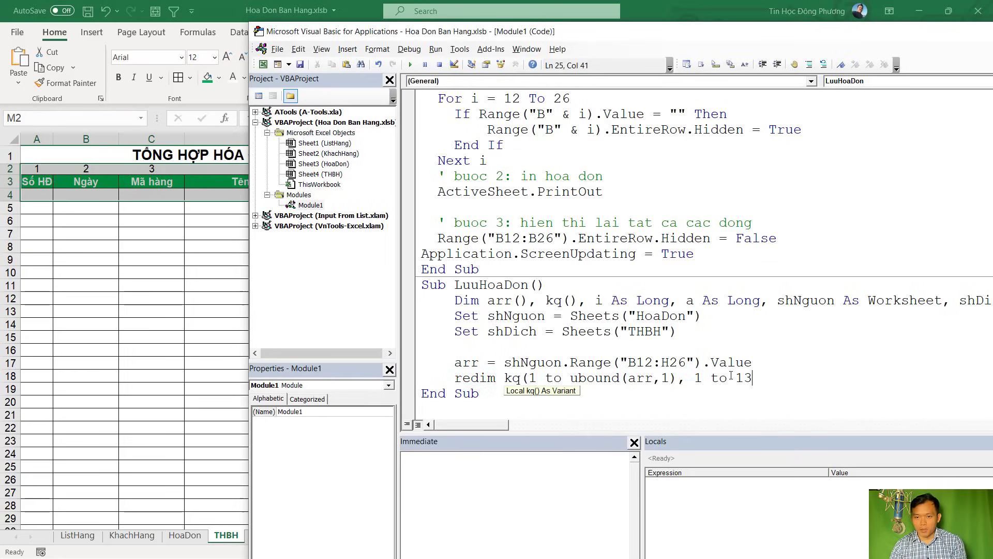
text())
key(Return)
key(Return)
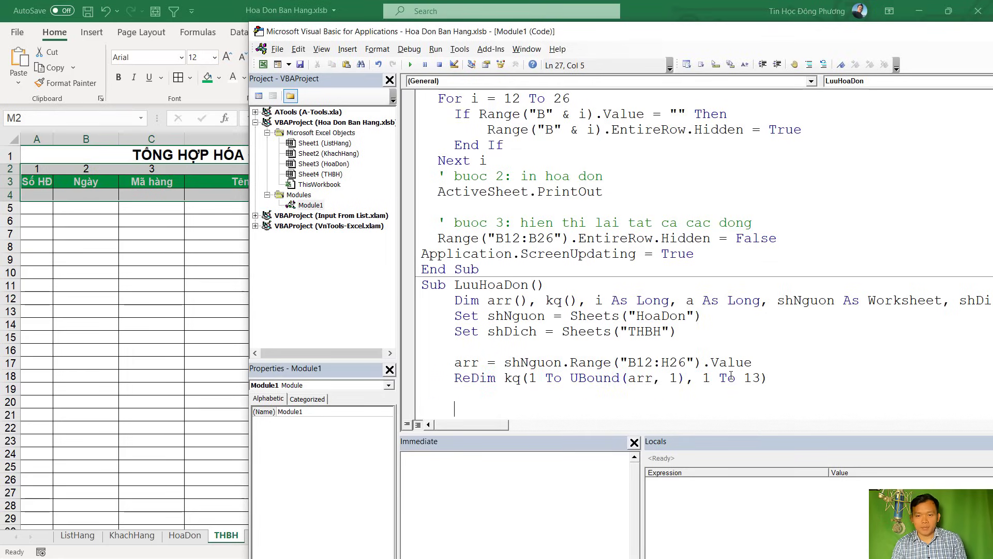
key(alt+F11)
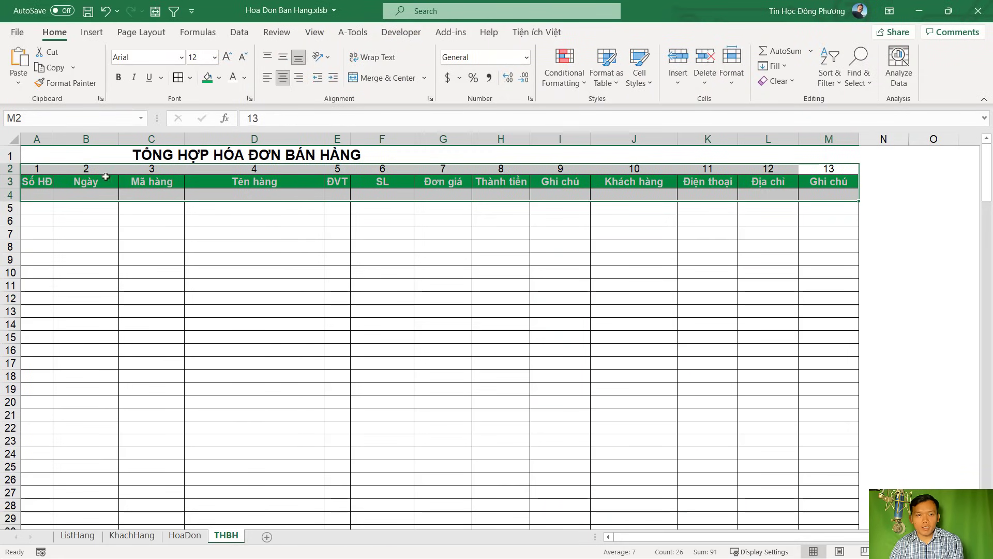
click(43, 171)
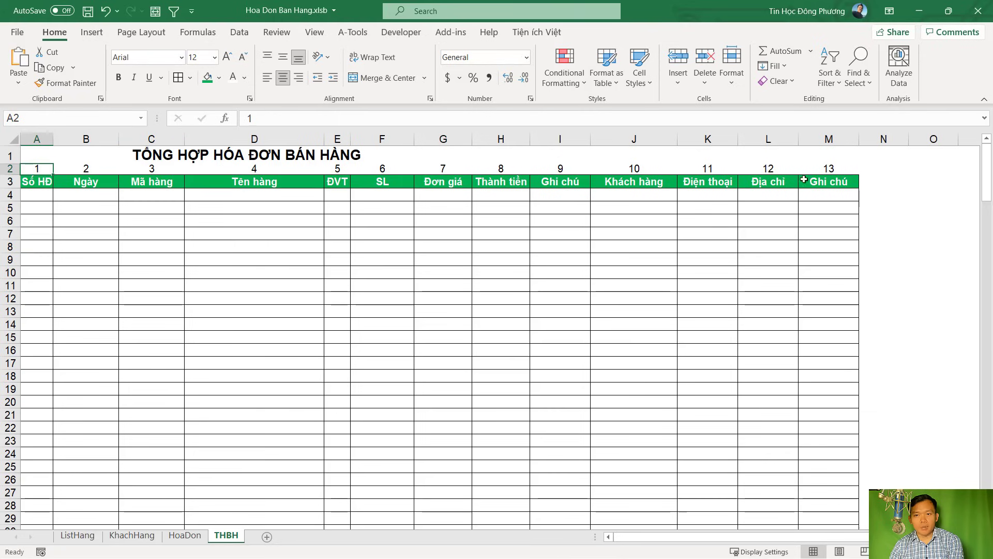
click(875, 170)
click(842, 170)
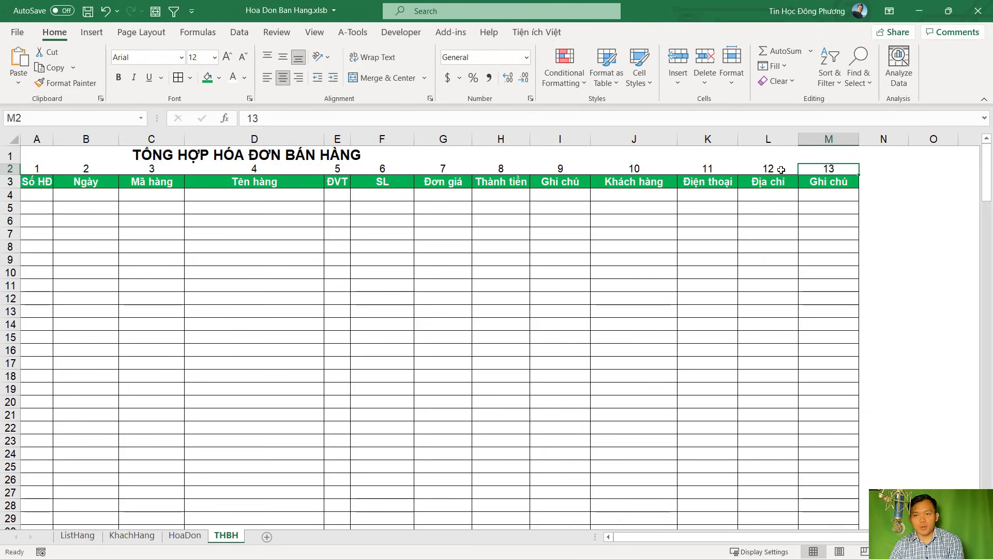
drag(781, 170, 254, 182)
key(alt+F11)
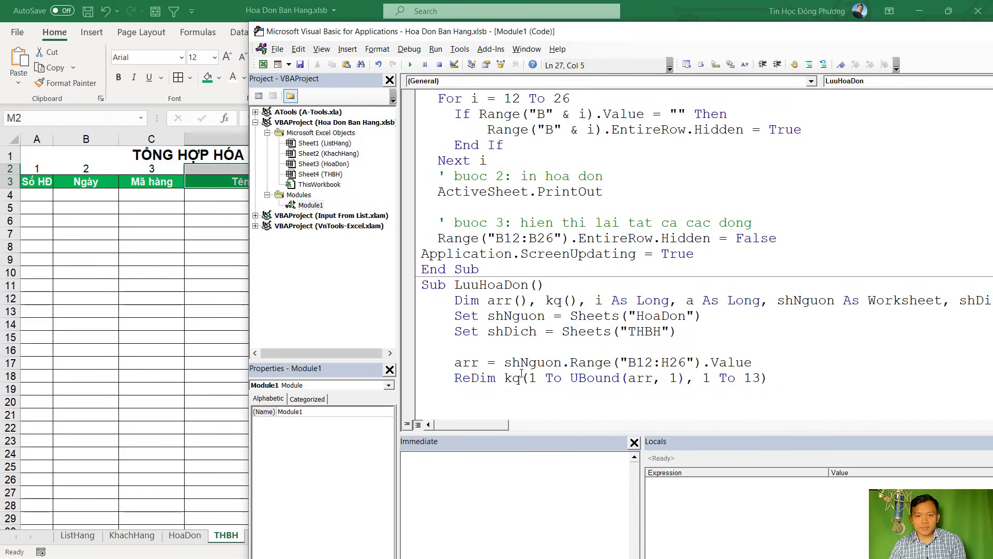
Add a For i = 1 To UBound(arr, 1) … Next i loop
scroll(521, 375, down, 1)
text(for )
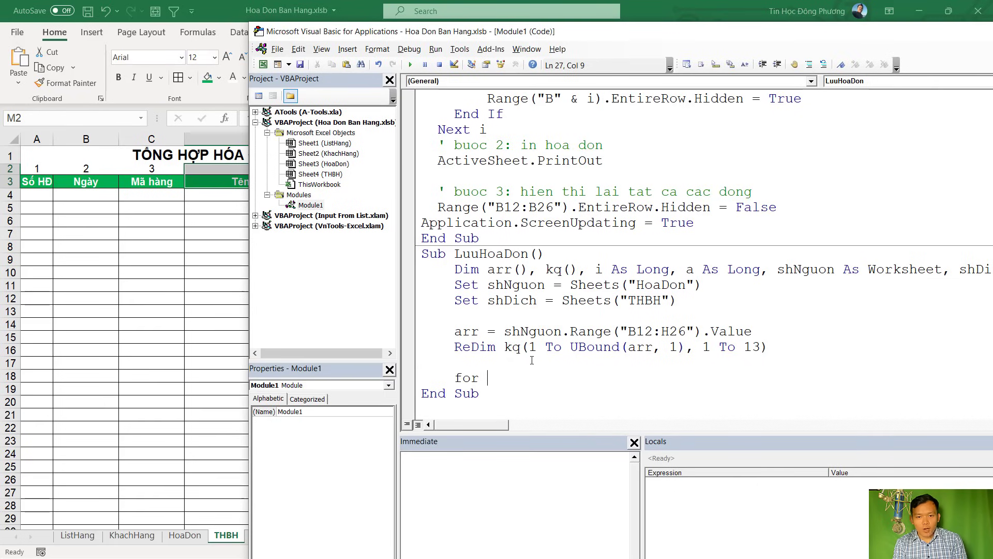
text(i = 1 )
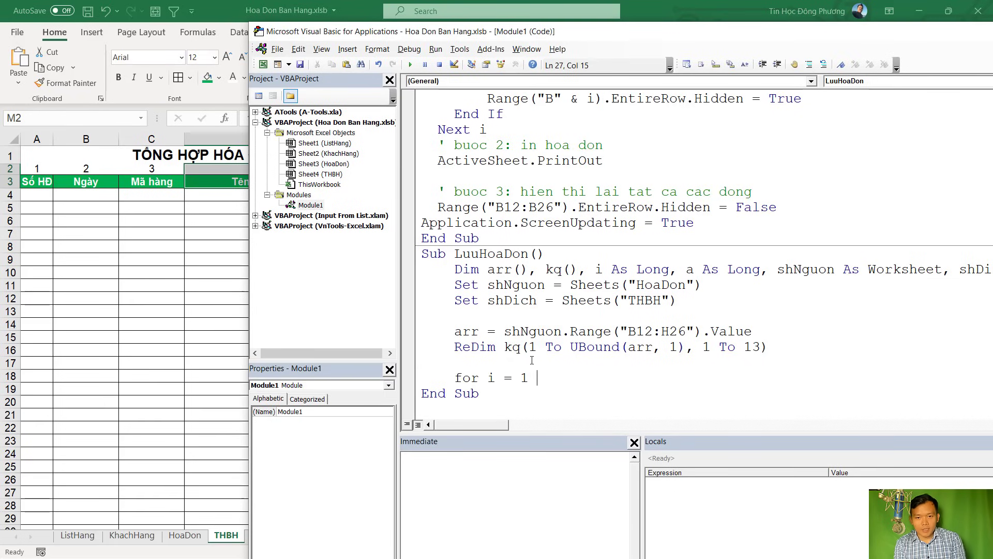
text(to ubound(arr,)
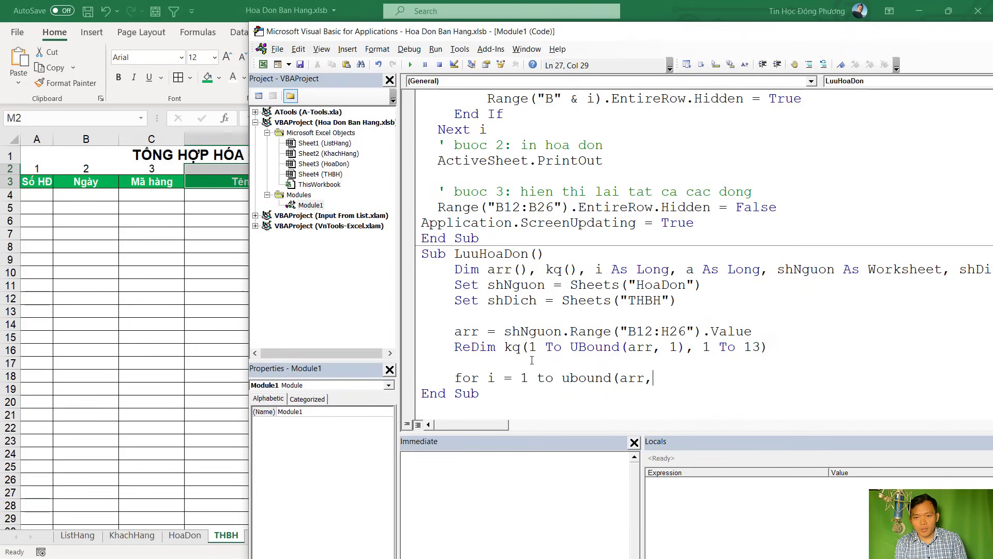
text(1))
key(Return)
key(Return)
text(E)
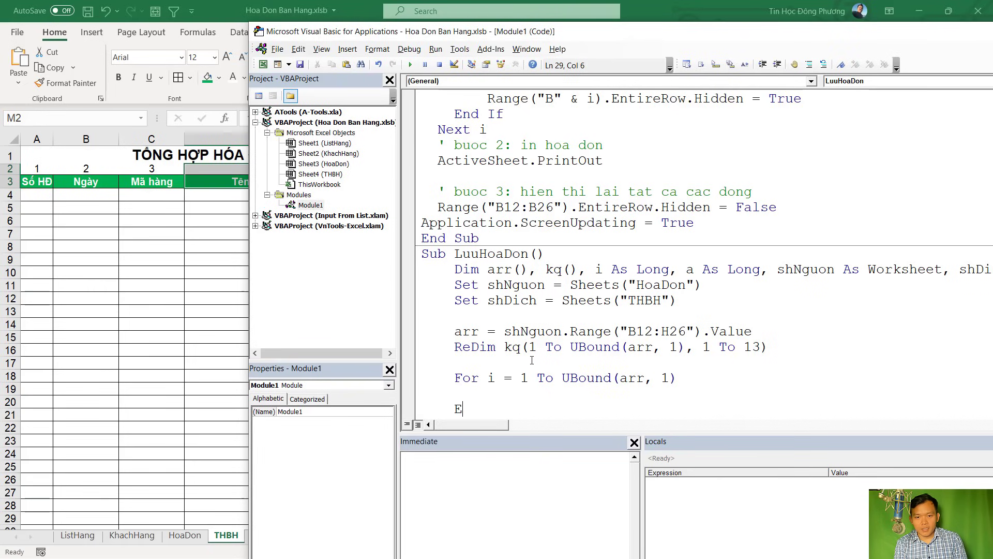
text(ext i)
key(Up)
Inside the loop, add If arr(i, 1) <> "" Then … End If
scroll(532, 360, down, 1)
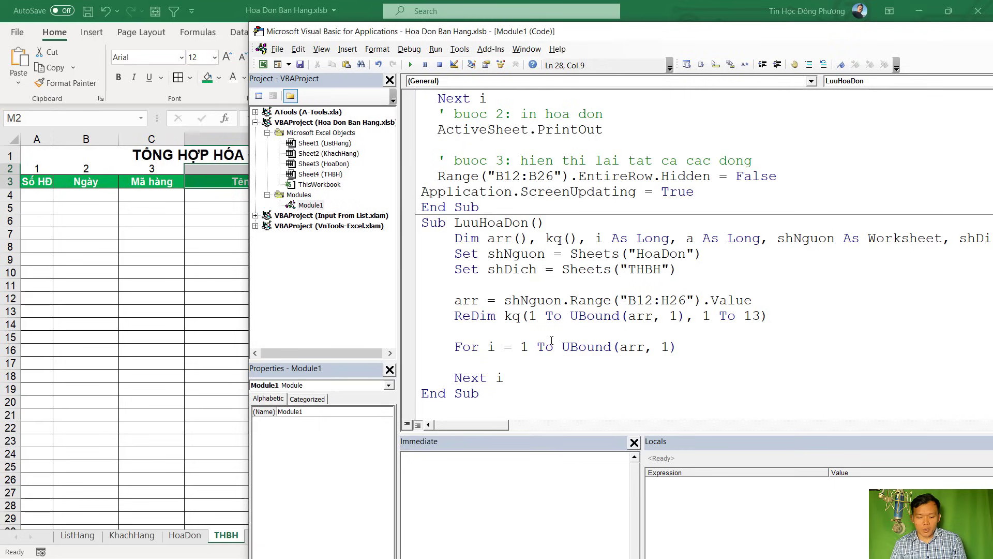
text(if arr)
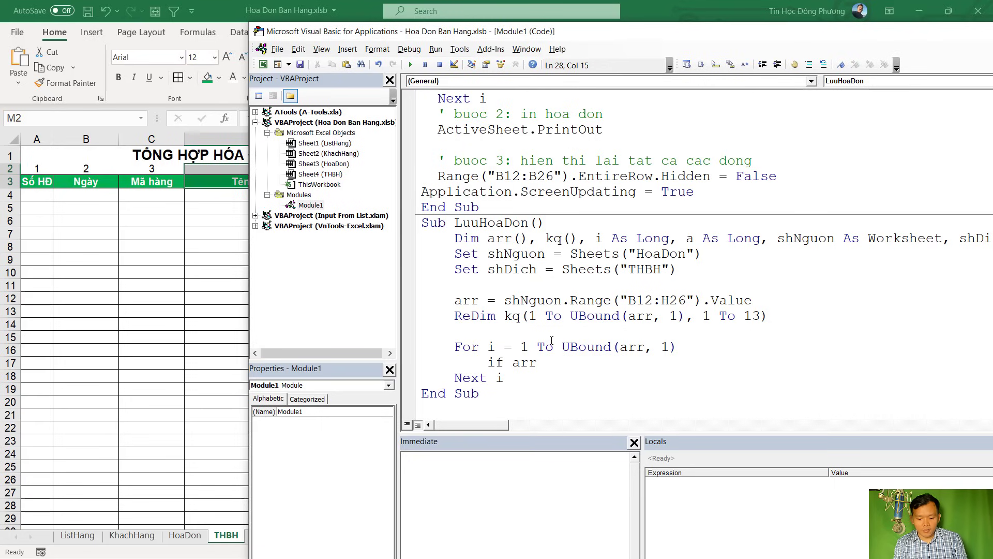
text((,1))
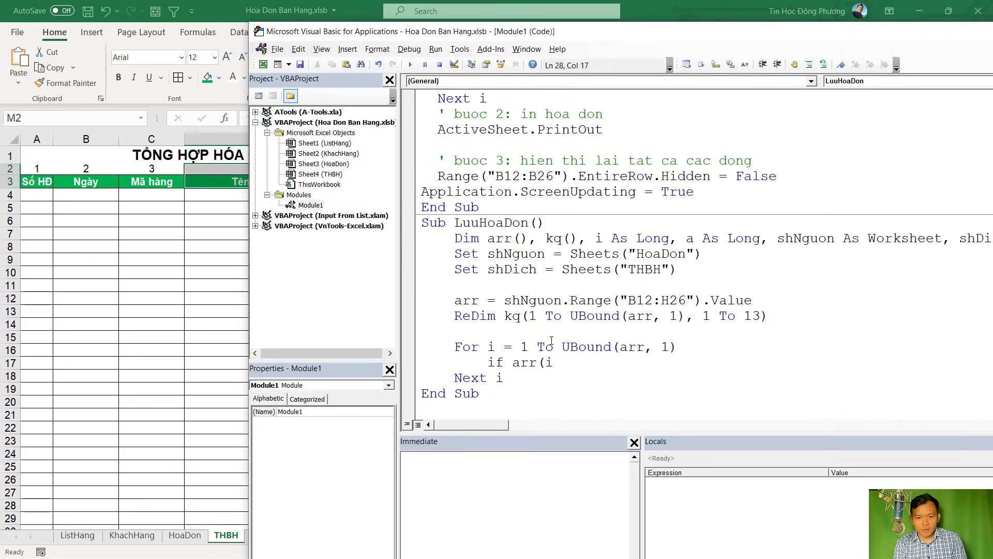
text(,1 ) <> "" Thn)
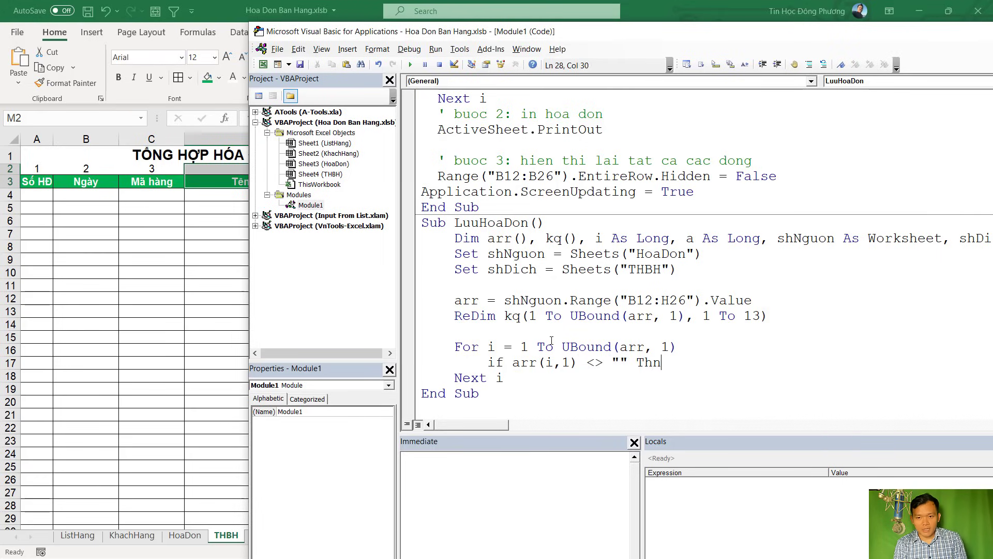
text(e)
key(BackSpace)
key(BackSpace)
text(en)
key(Return)
key(Return)
text(End if)
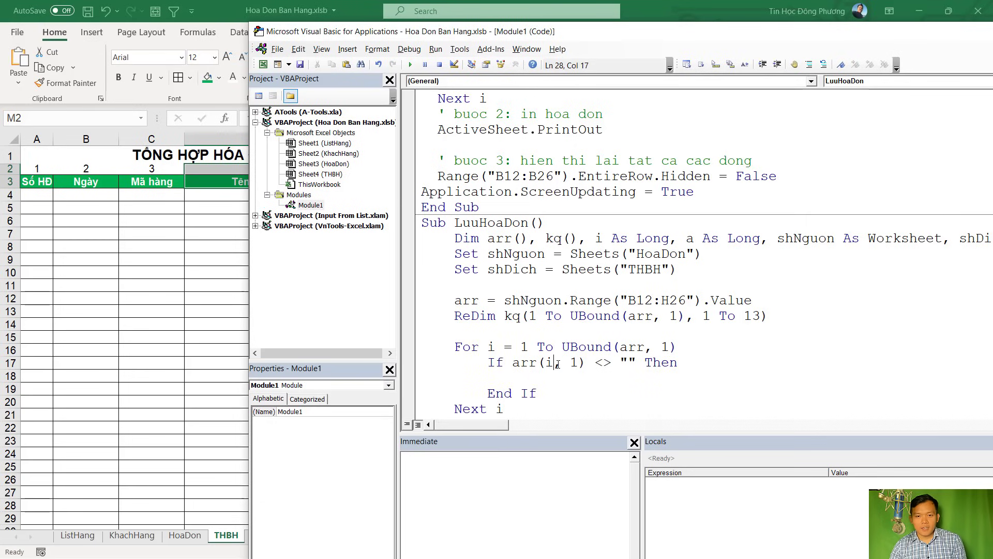
drag(514, 366, 586, 363)
key(alt+F11)
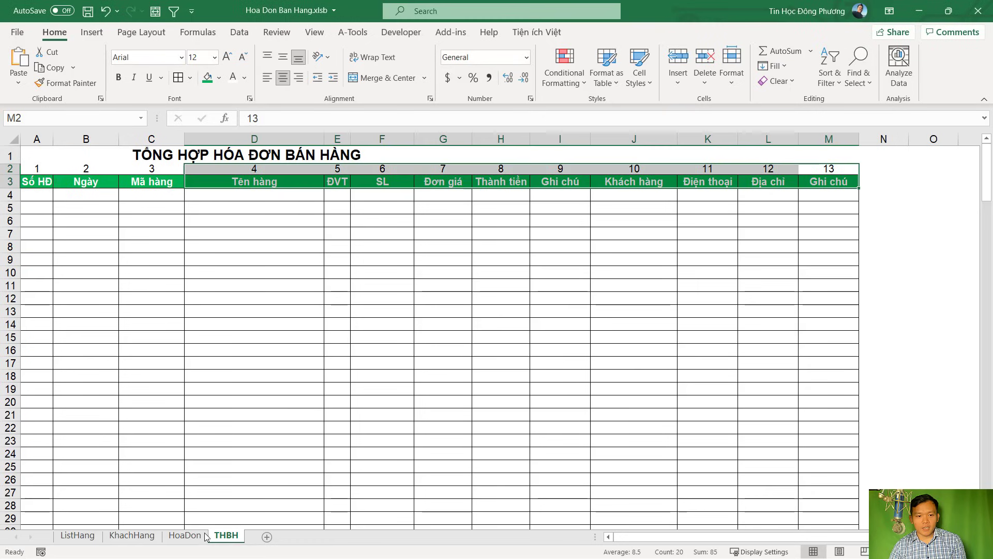
Select HoaDon's item table B12:H26, then the item codes B12:B26, starting at SP1
click(185, 535)
drag(76, 226, 477, 474)
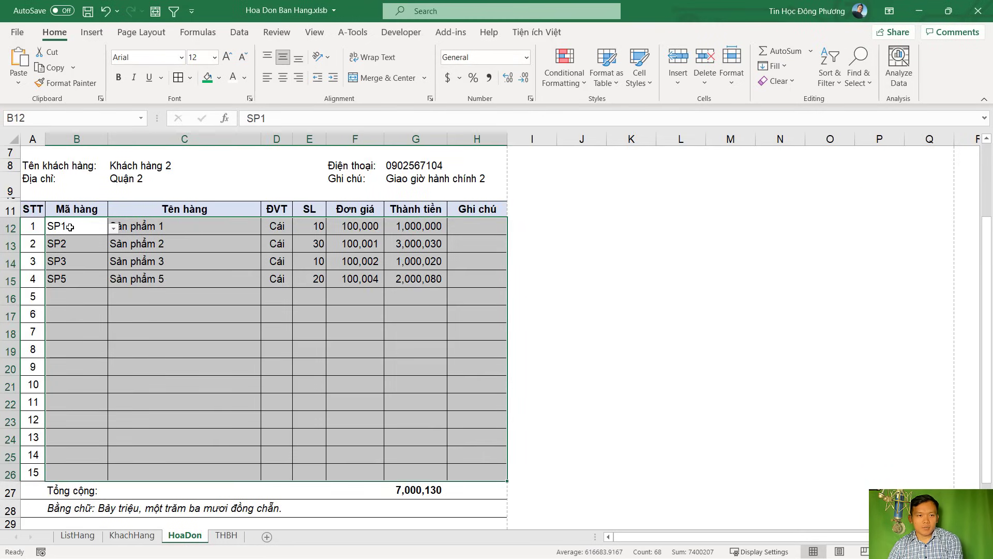
drag(70, 227, 79, 467)
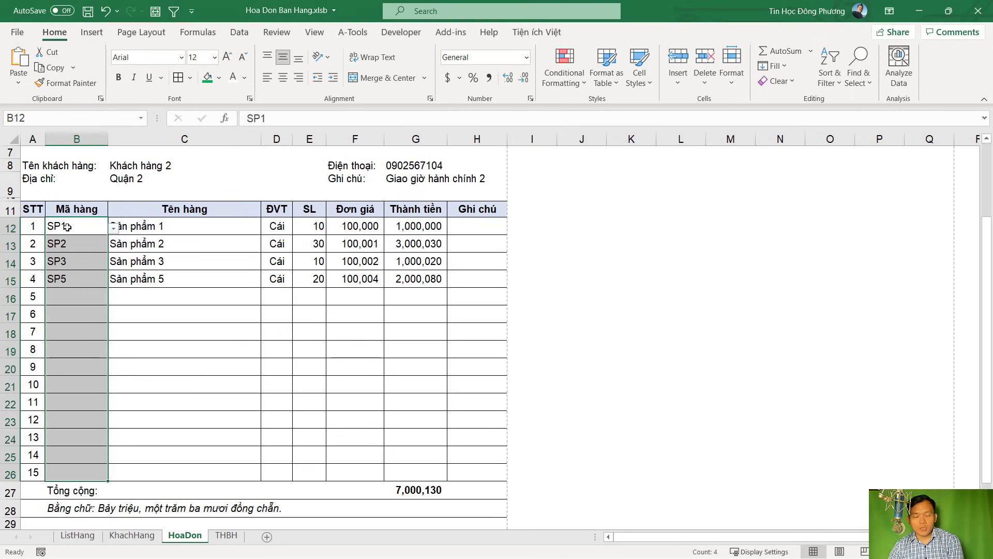
click(73, 296)
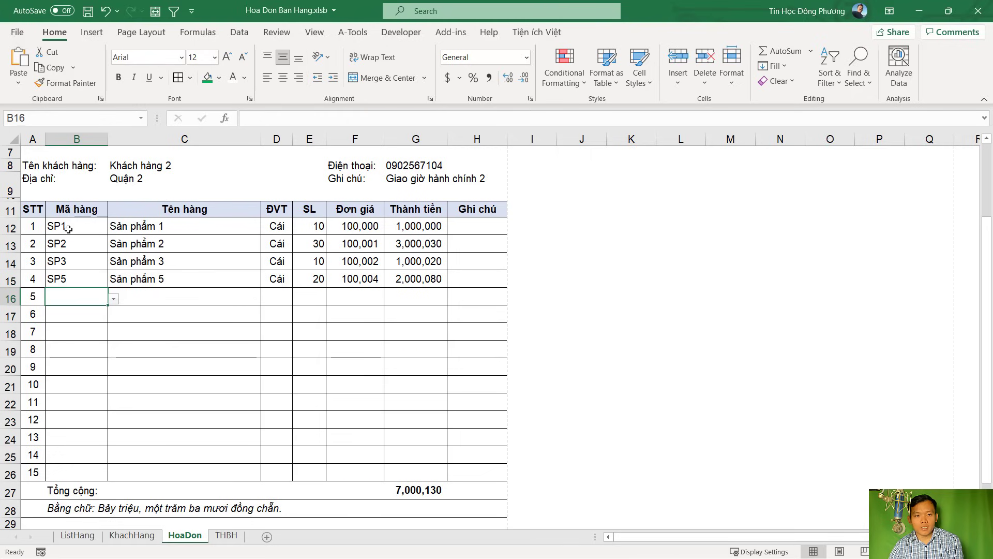
click(68, 228)
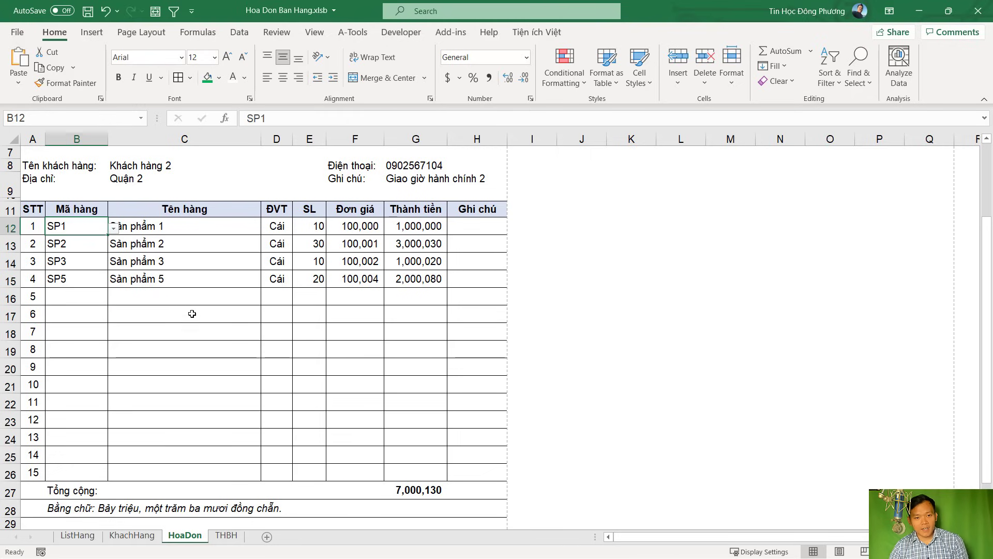
scroll(191, 312, up, 2)
key(alt+Tab)
Inside the If block, add a = a + 1 and start the line kq(a,1)
click(568, 379)
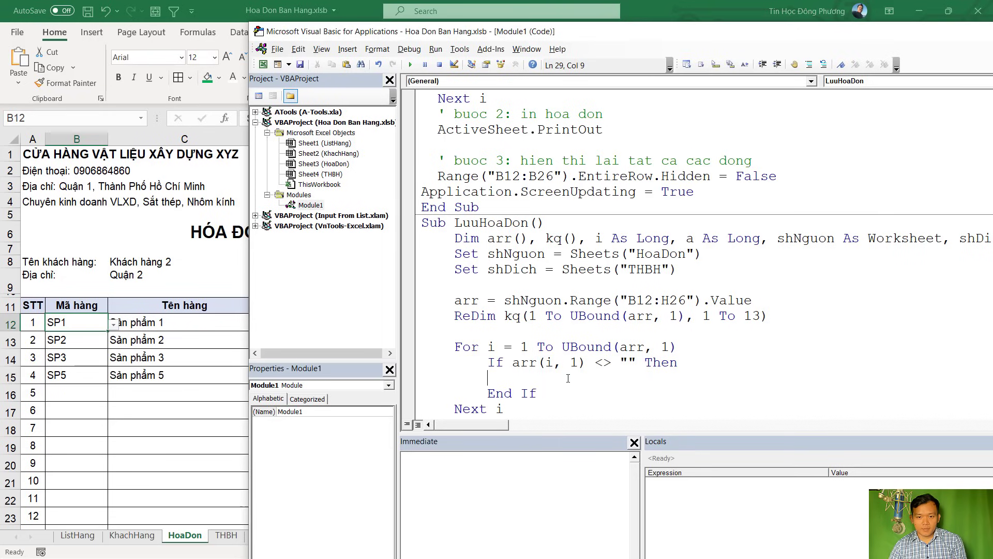
text(a =)
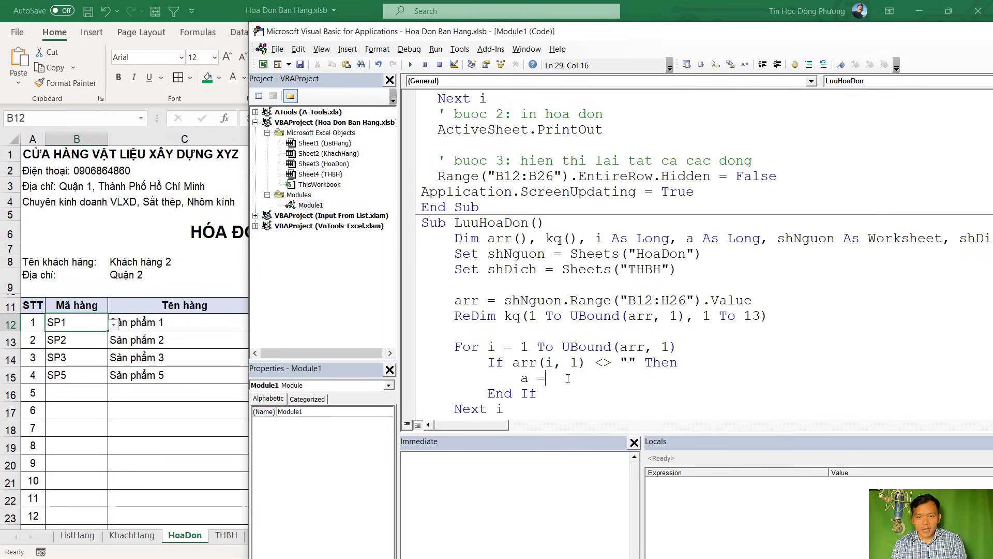
text( a + 1)
key(Return)
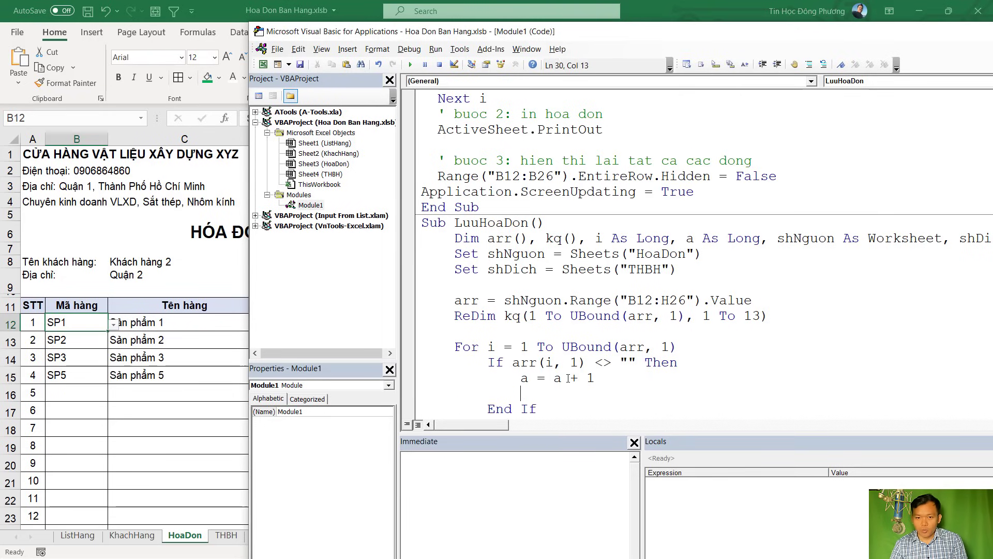
scroll(568, 378, down, 1)
text(kq()
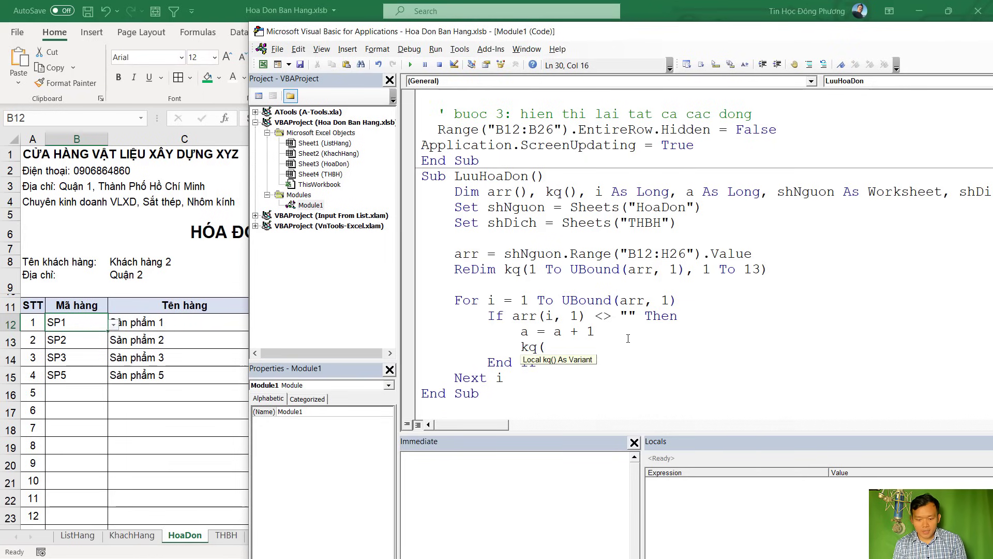
text(a,1_)
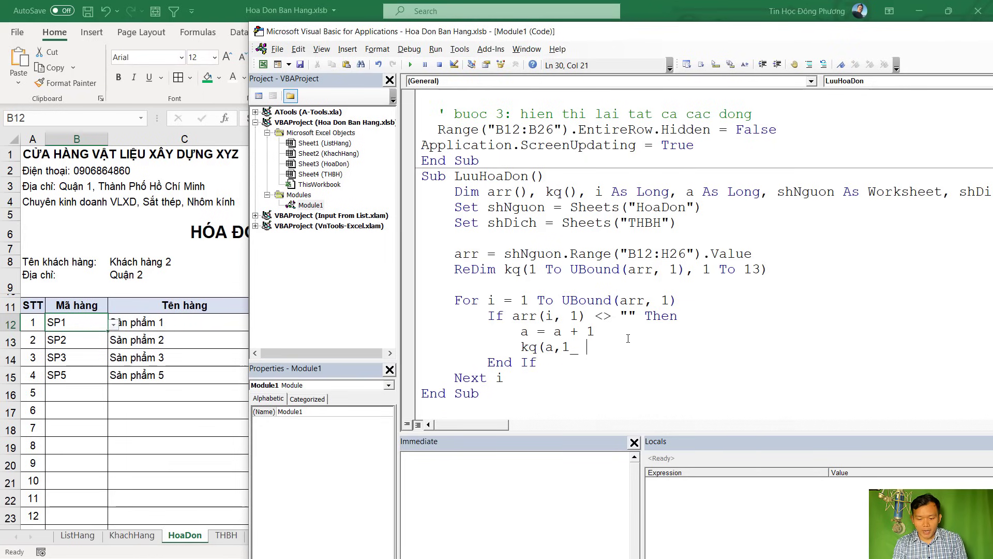
key(BackSpace)
text() =)
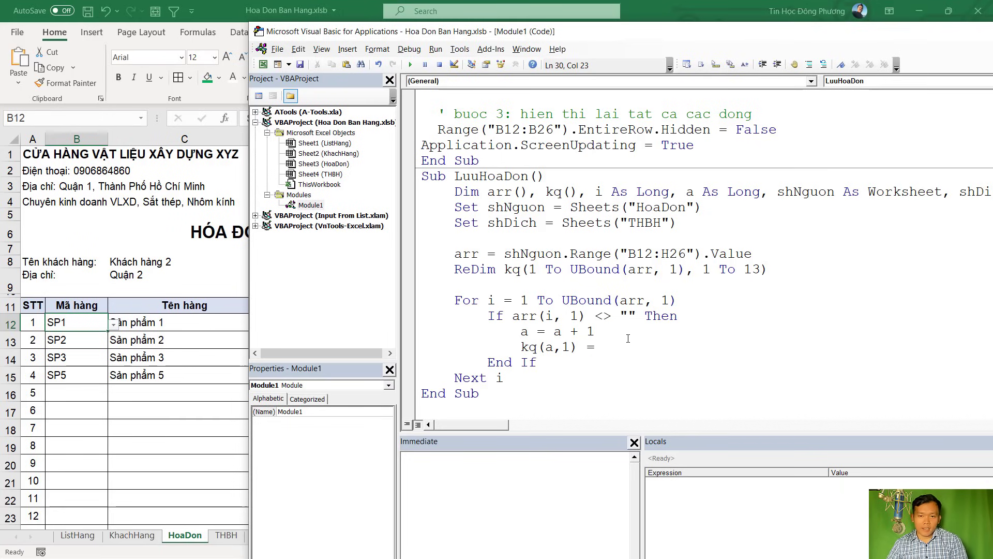
Check that column 1 is THBH's Số HĐ and that HoaDon H1 holds the invoice number
click(563, 301)
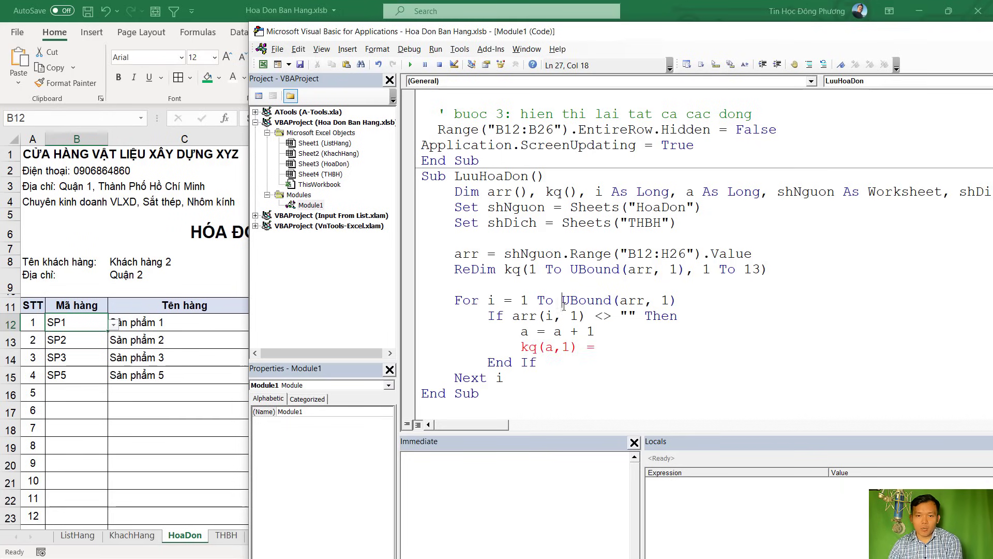
click(550, 348)
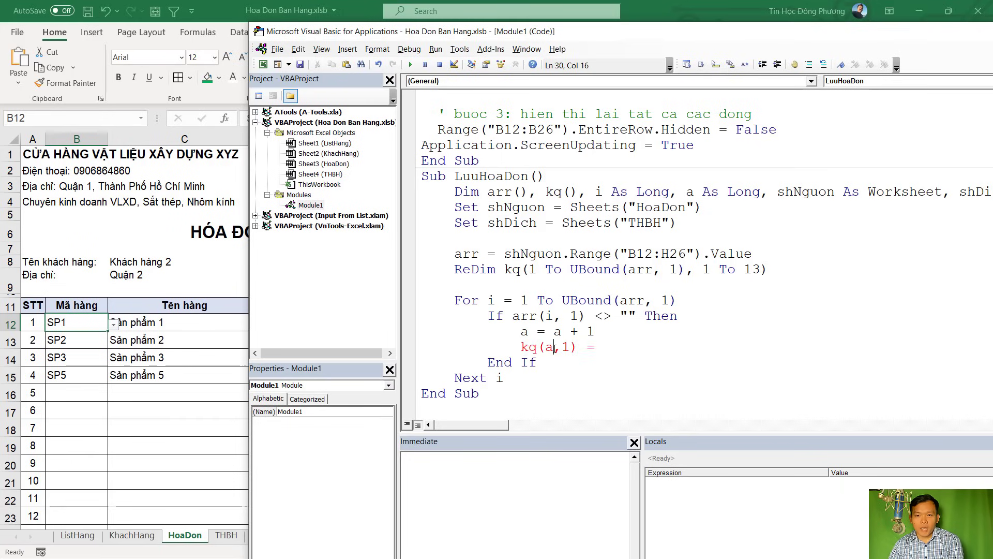
double_click(552, 348)
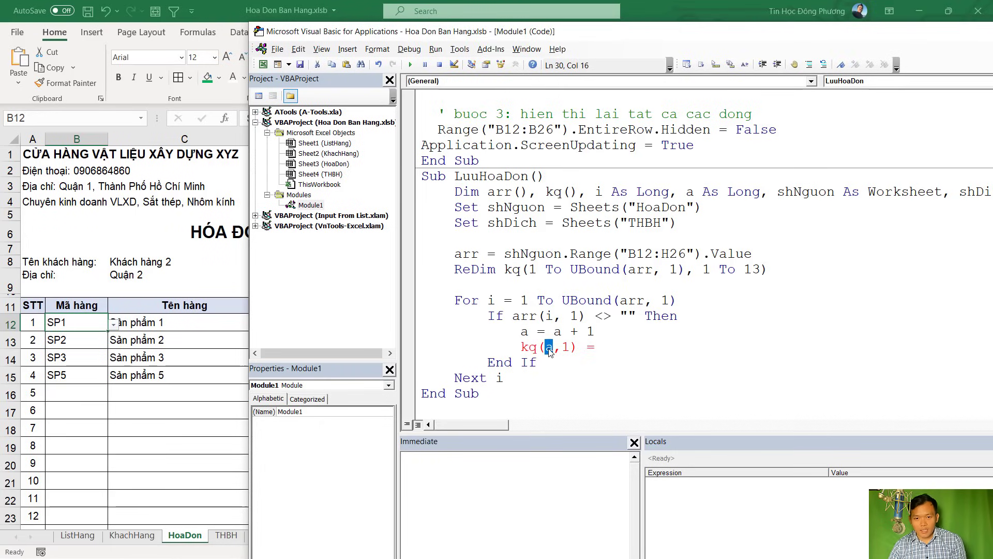
key(alt+F11)
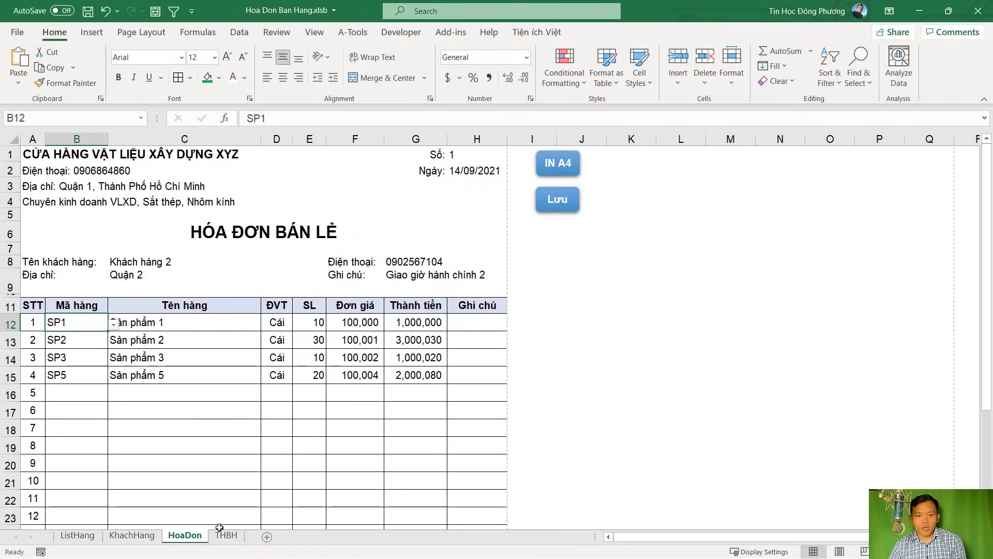
click(221, 537)
click(37, 168)
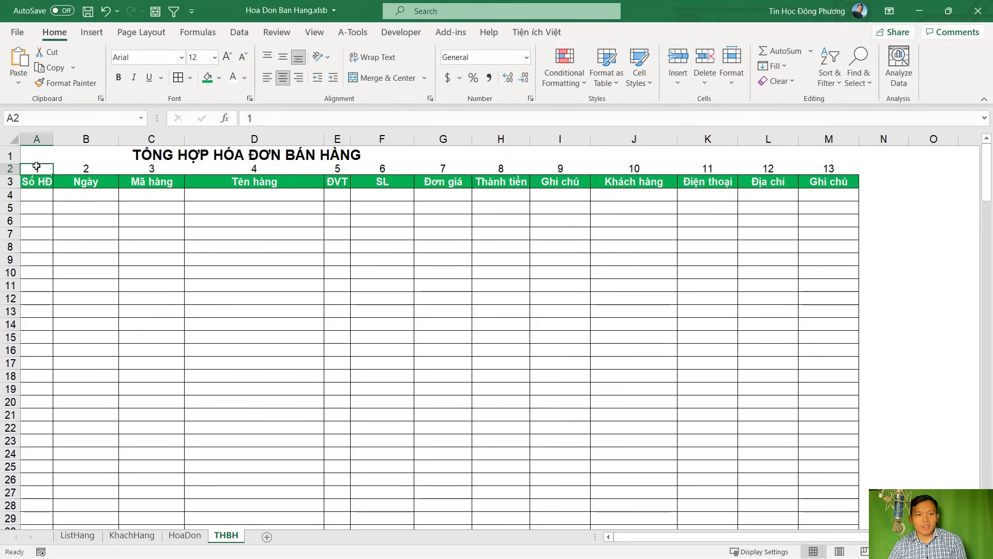
click(40, 133)
click(36, 182)
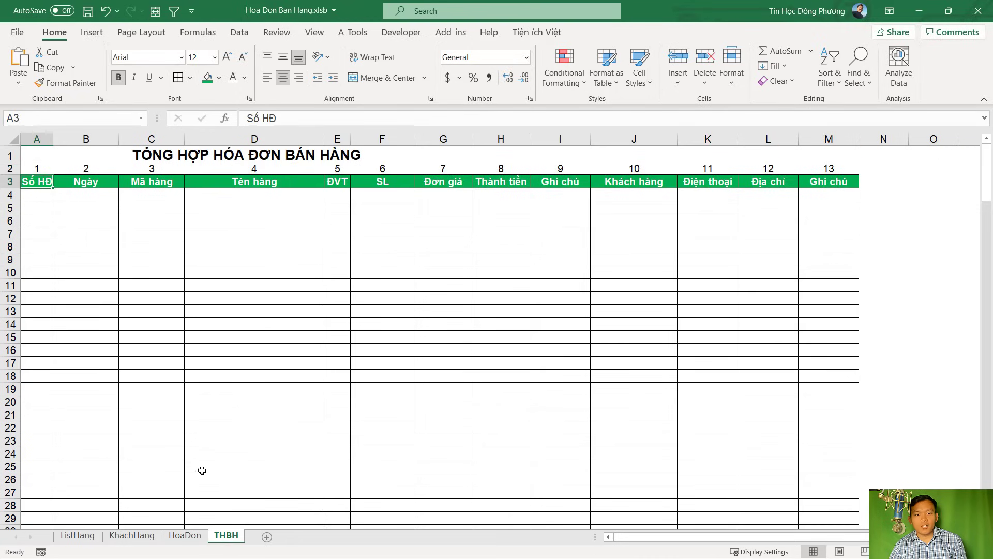
click(193, 527)
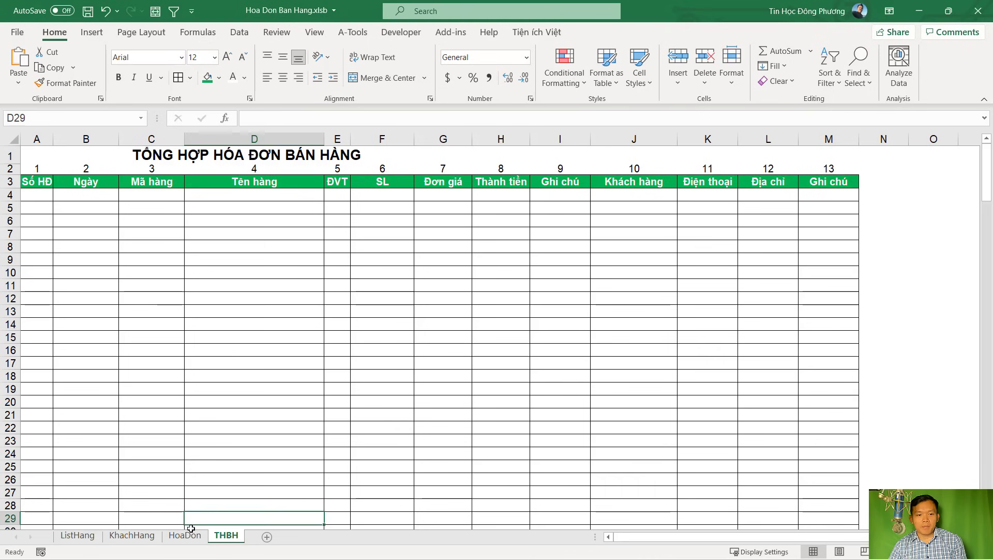
click(185, 535)
click(460, 157)
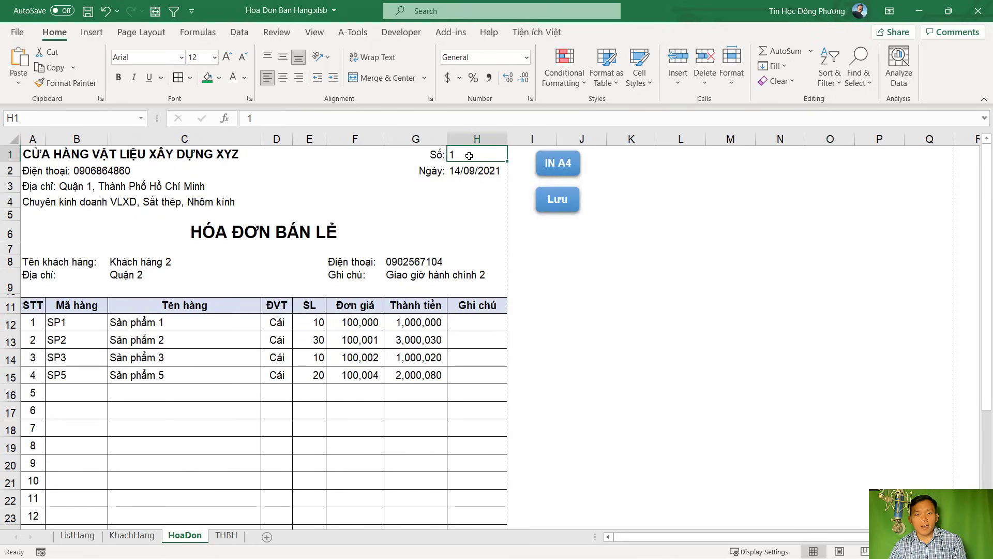
key(alt+F11)
Complete the line as kq(a, 1) = shNguon.Range("H1").Value
text(sd)
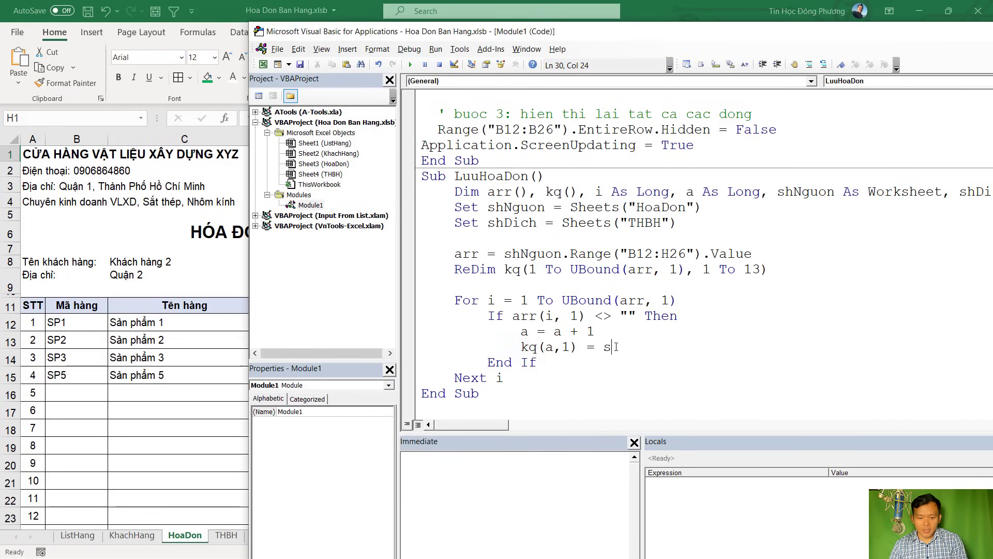
key(BackSpace)
key(BackSpace)
text(sh)
key(ctrl+space)
text(Nguon)
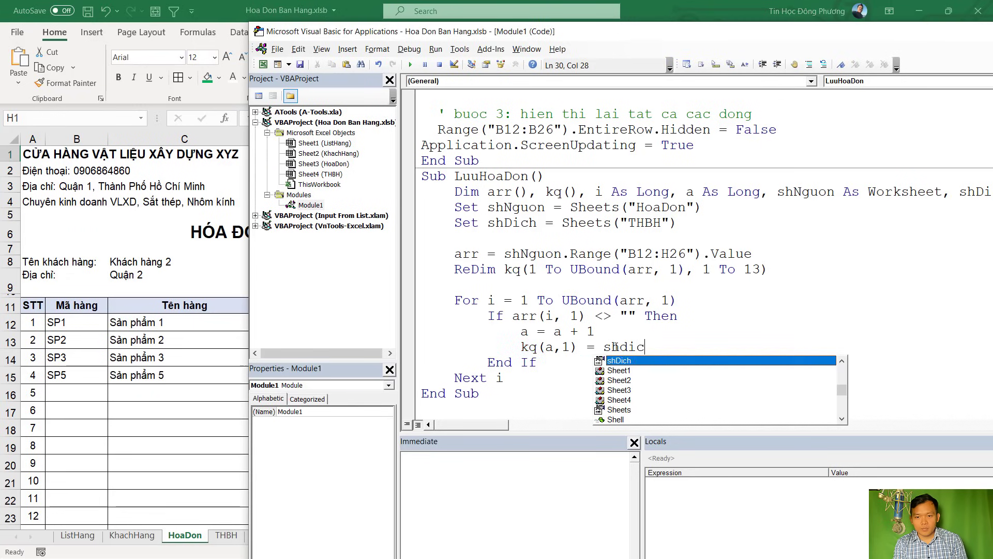
text(.Range)
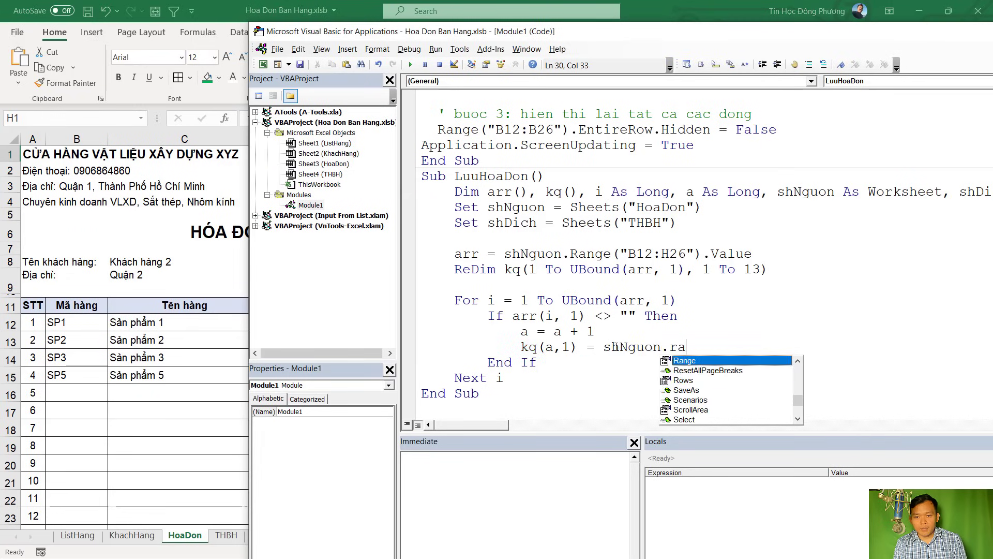
text(("H1)
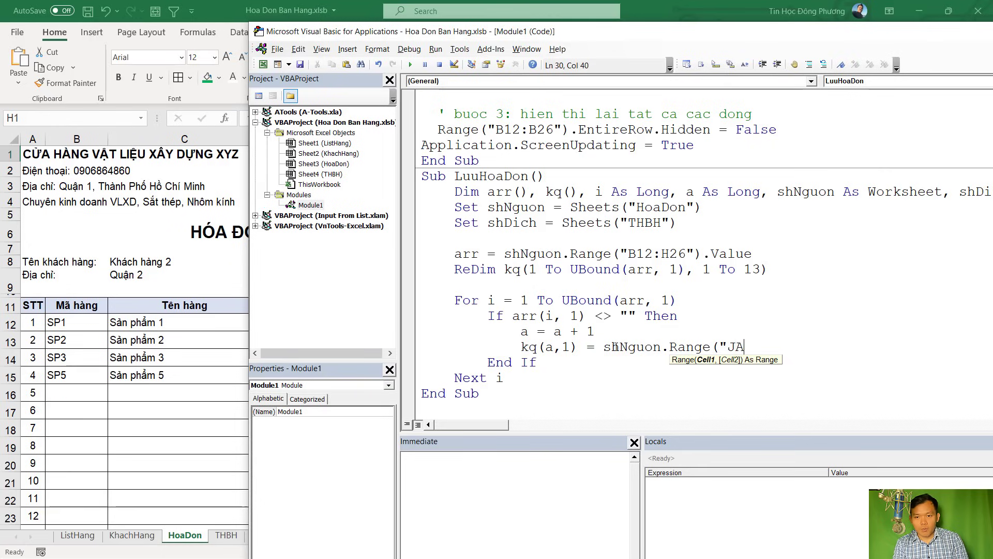
key(BackSpace)
key(BackSpace)
text(H1"))
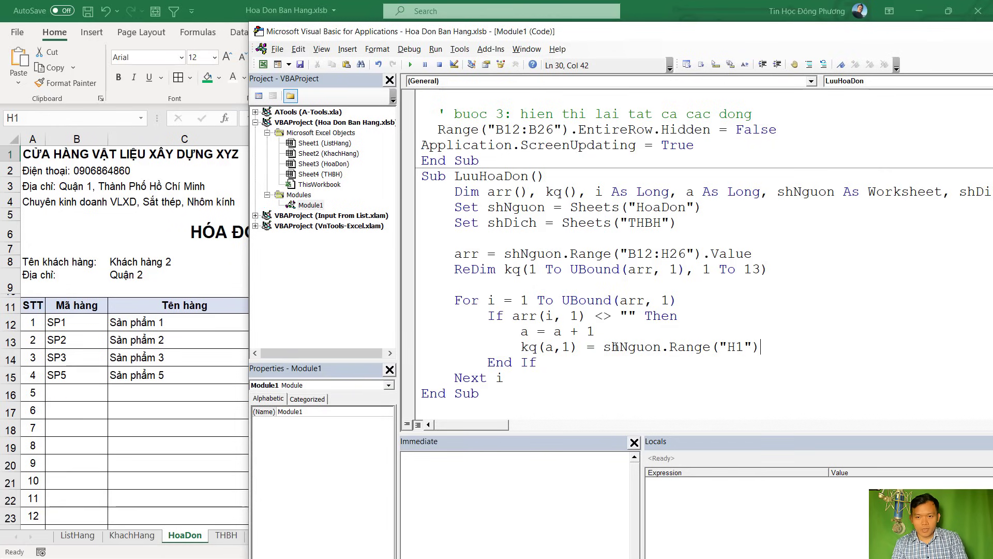
text(.value)
key(Tab)
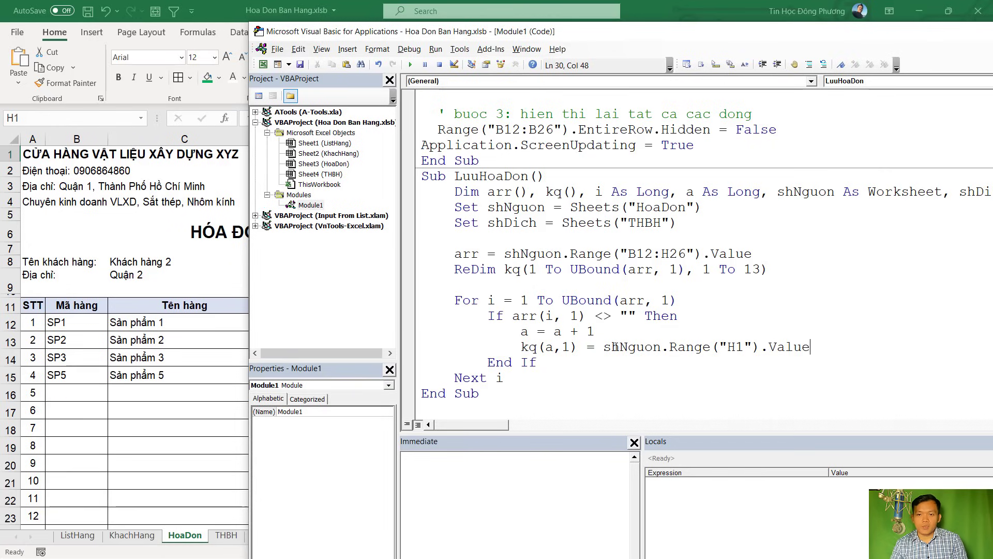
click(605, 363)
Recheck the Số HĐ column on THBH and the HoaDon sheet
click(237, 347)
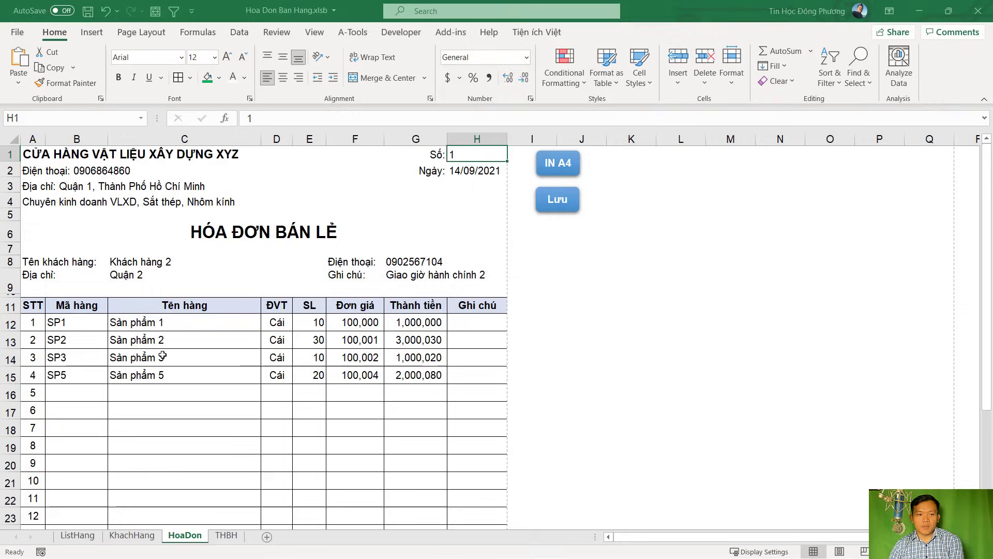
click(227, 535)
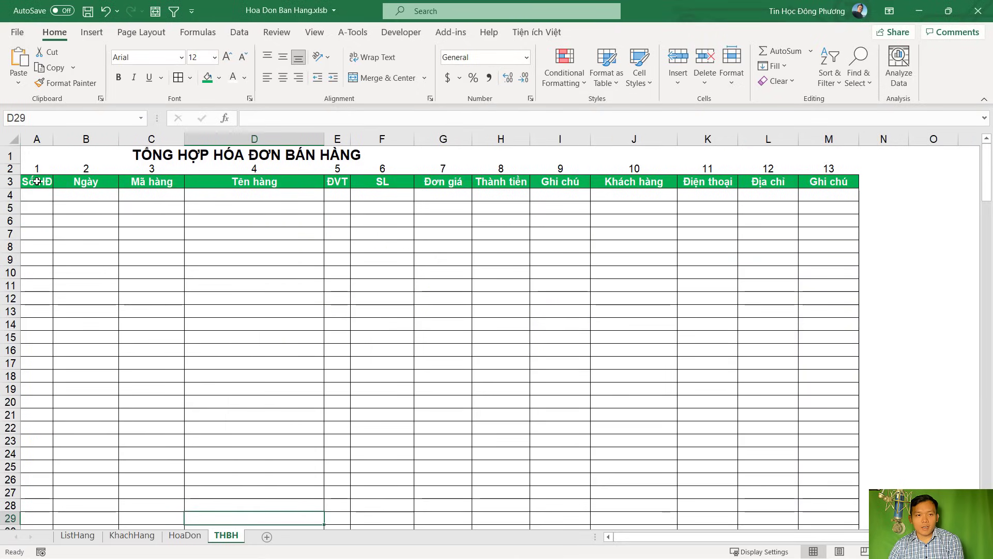
click(36, 139)
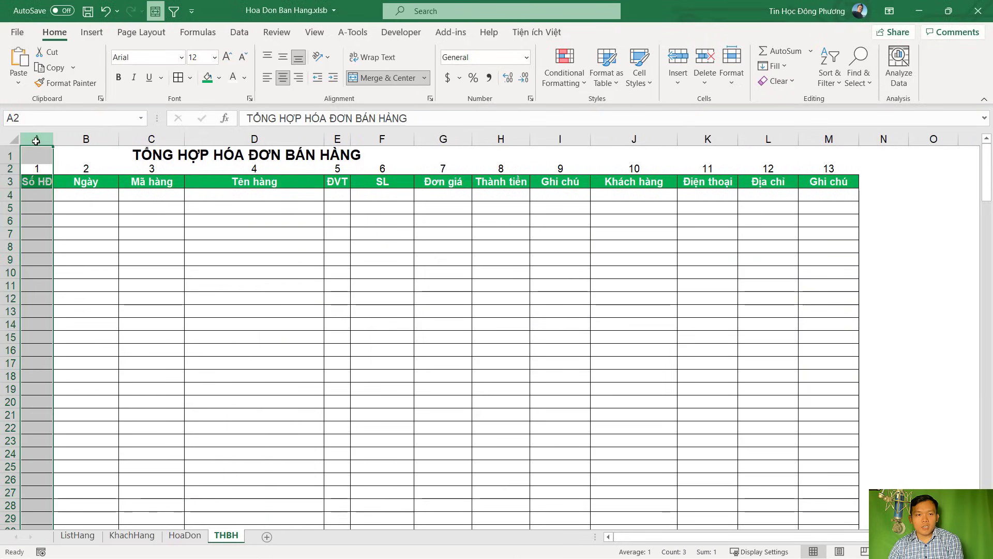
click(41, 210)
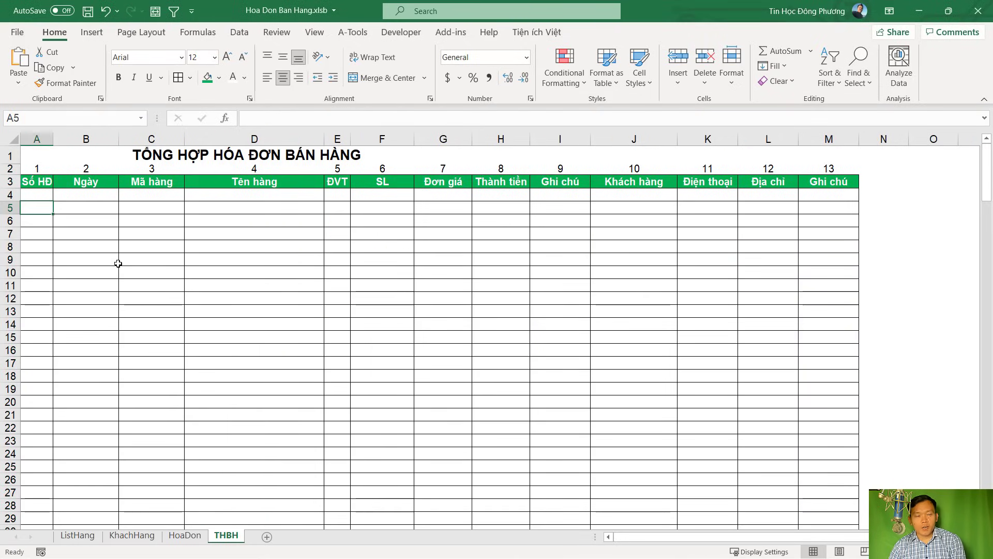
click(185, 536)
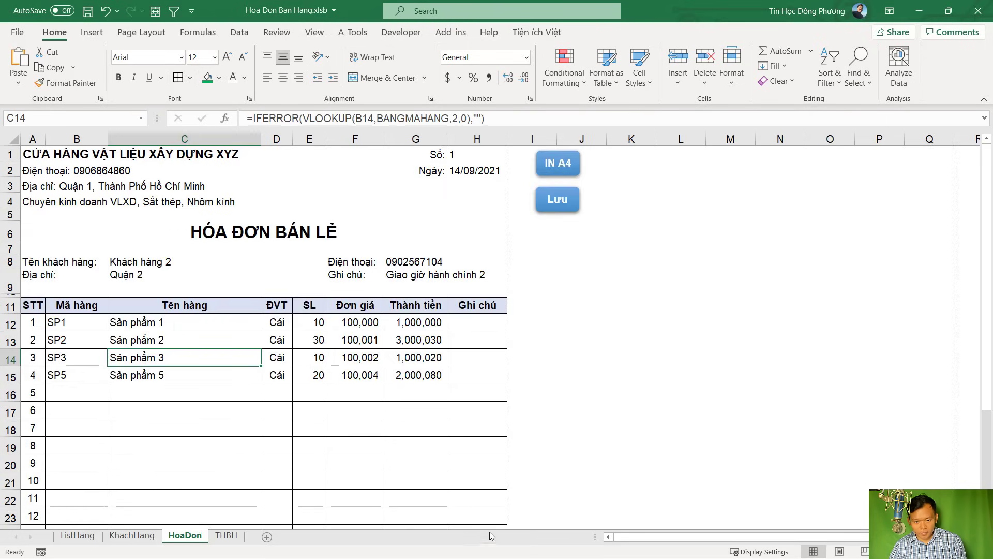
key(alt+F11)
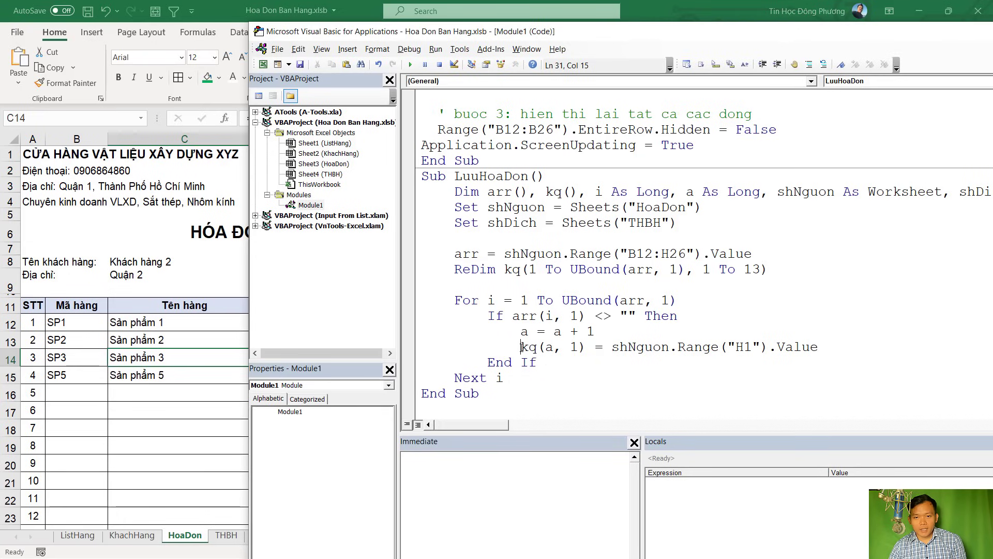
Add the comment ' so hoa don to the kq(a, 1) line and copy the statement
drag(520, 347, 567, 347)
double_click(567, 347)
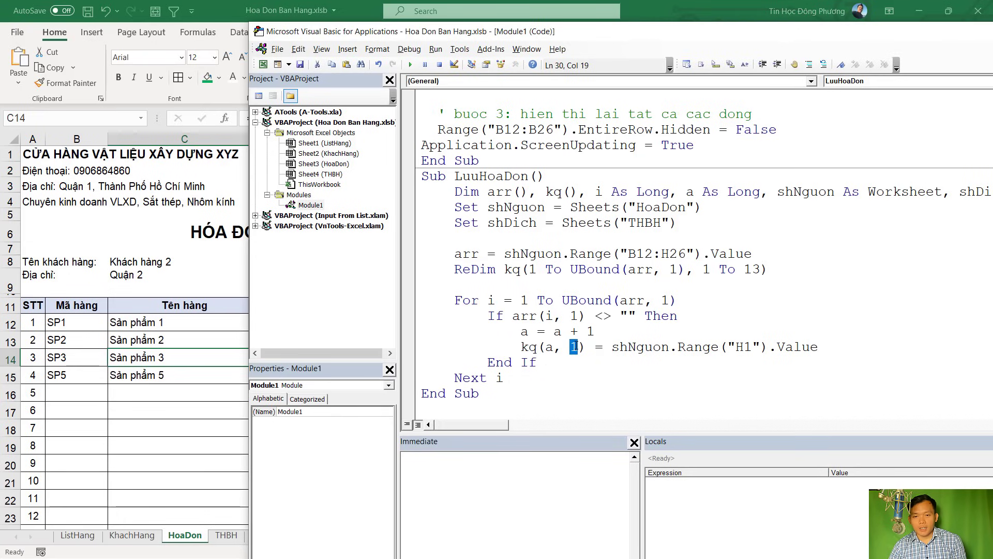
double_click(548, 347)
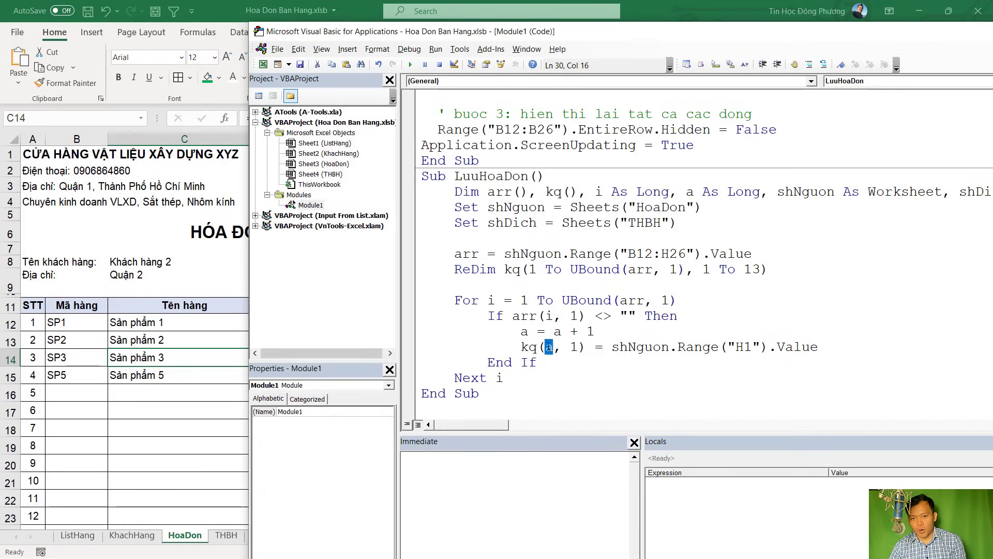
click(553, 347)
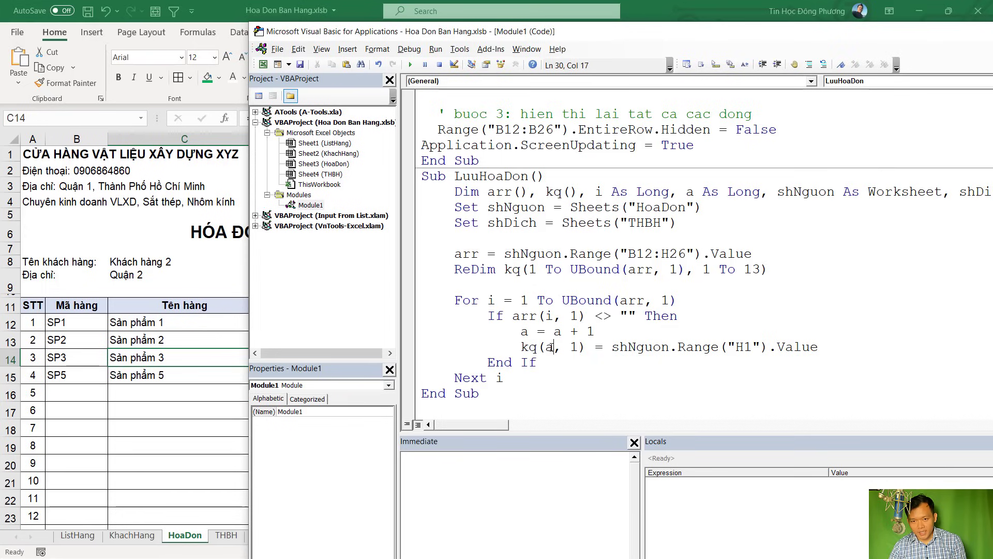
double_click(574, 347)
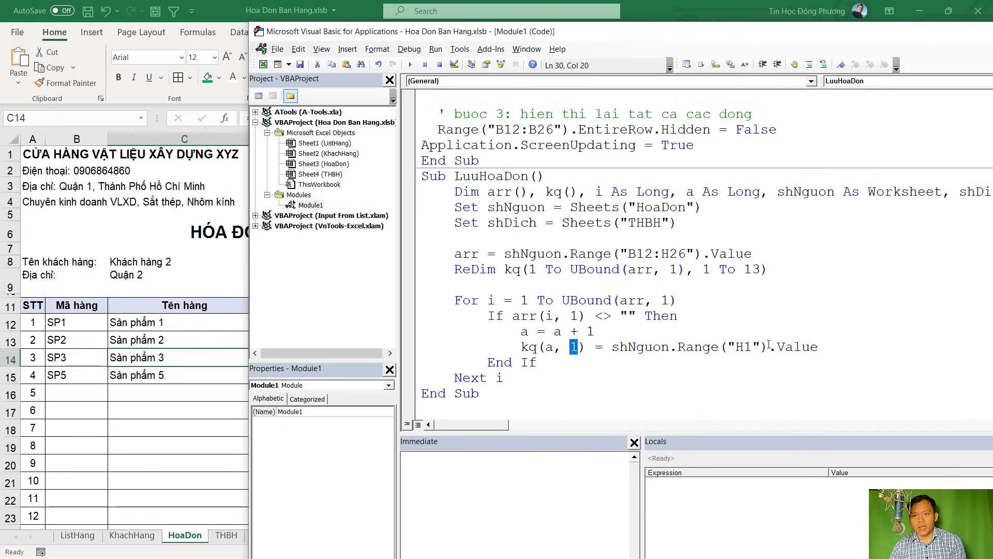
click(831, 345)
text(' so hoa dobn)
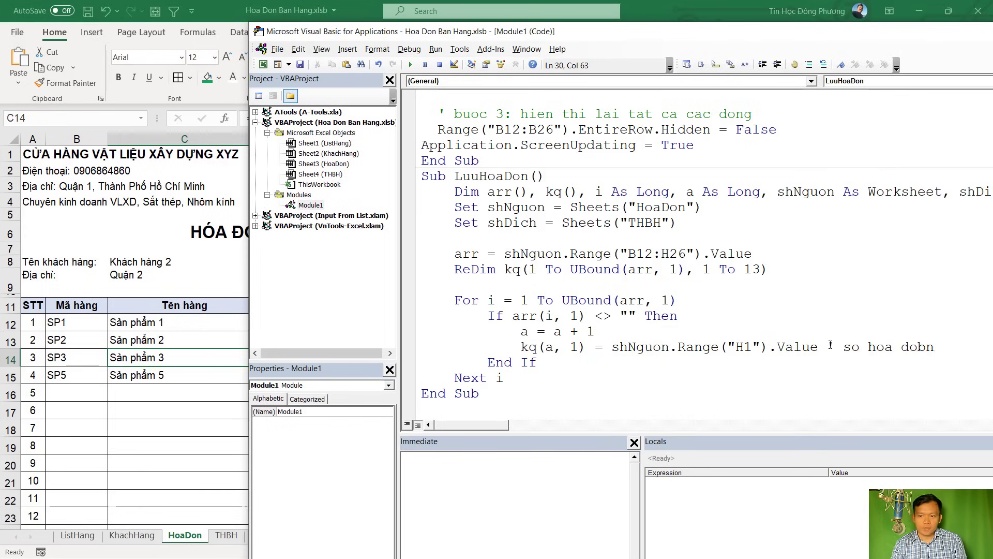
key(BackSpace)
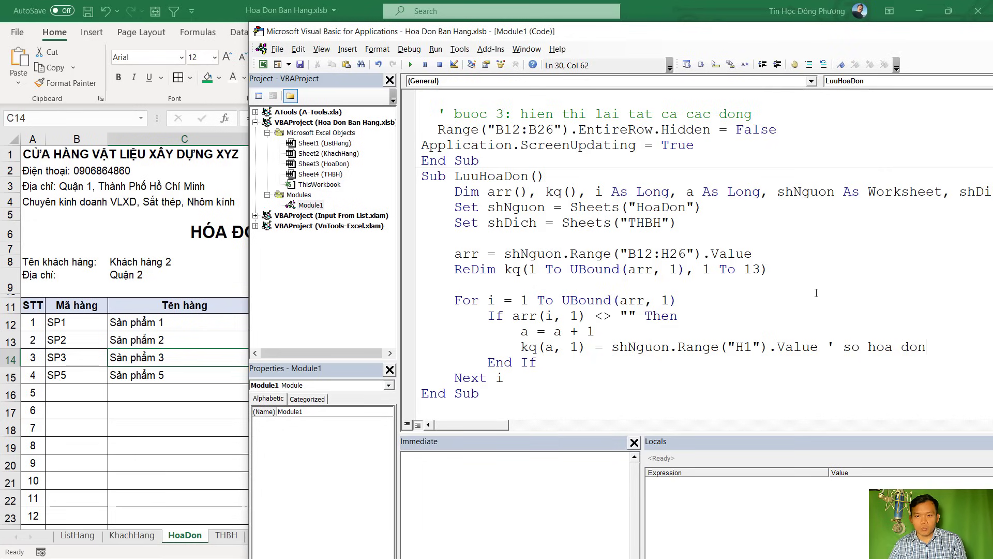
drag(522, 347, 822, 346)
key(ctrl+c)
click(924, 351)
Paste the statement on a new line and change its column index to kq(a, 2)
key(Return)
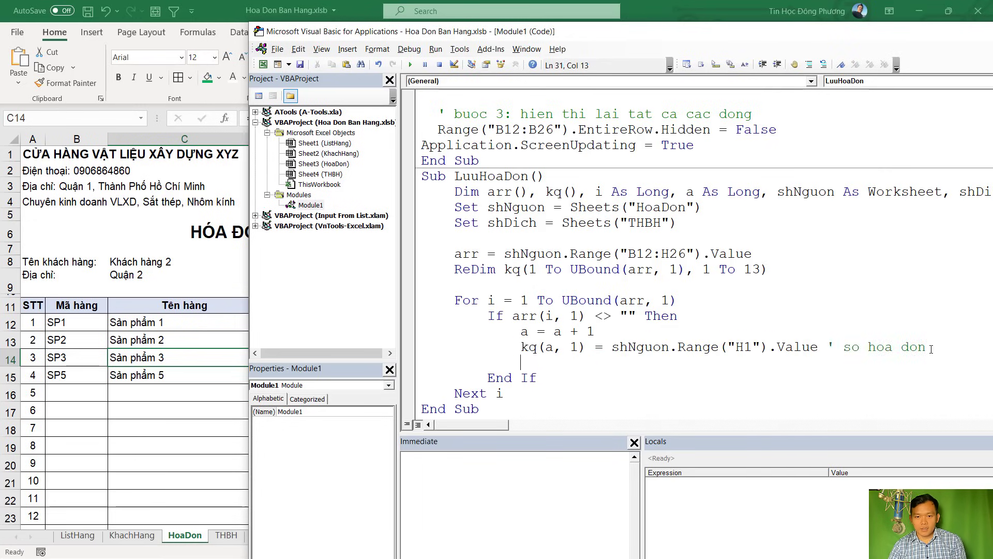
key(ctrl+v)
double_click(575, 362)
text(2)
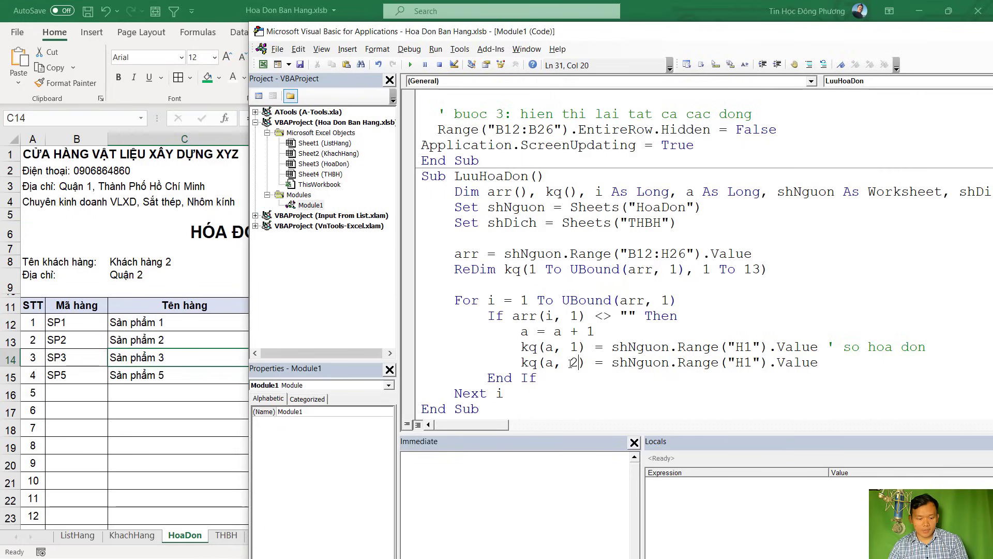
Point the line at Range("H2"), the invoice date, matching THBH's Ngày column
click(62, 388)
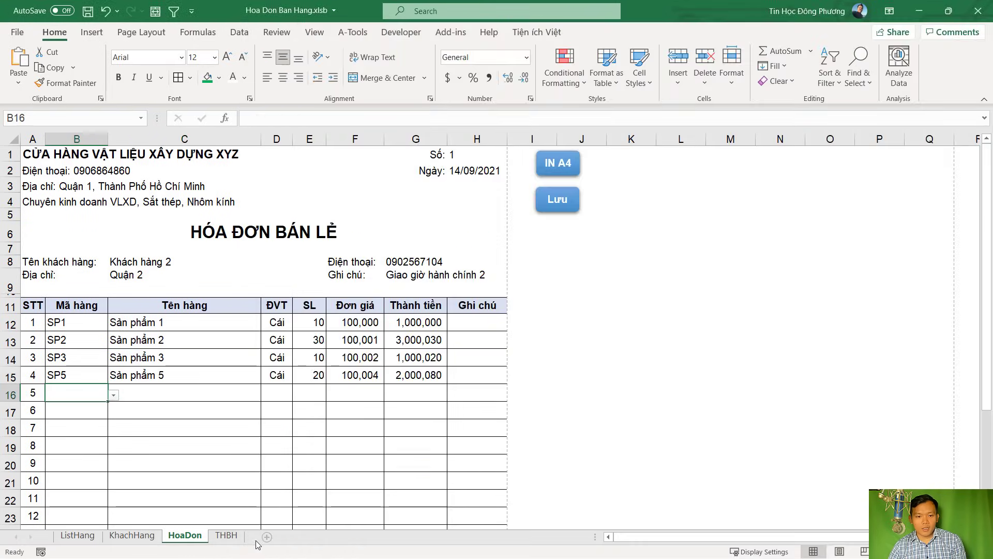
click(226, 535)
click(95, 167)
key(ctrl+space)
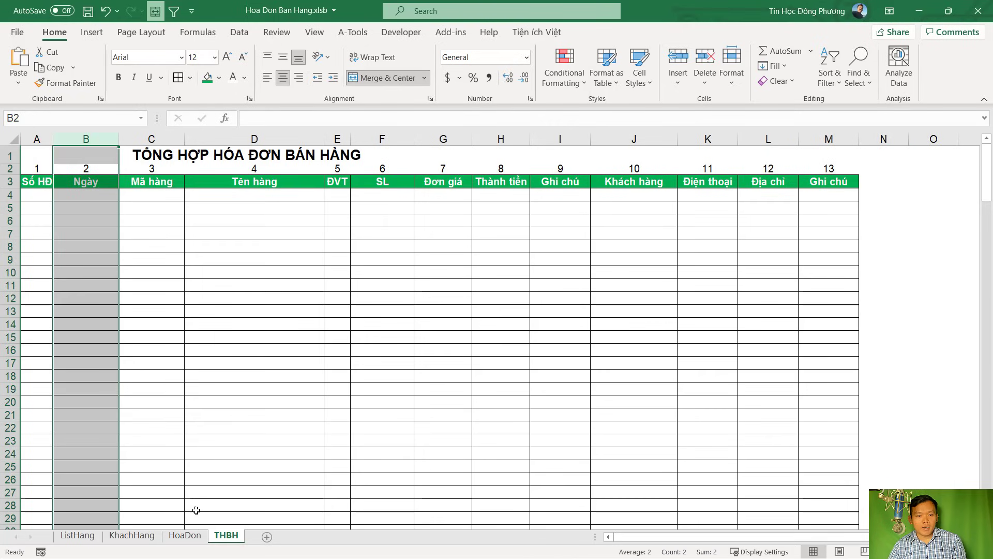
click(194, 538)
click(457, 169)
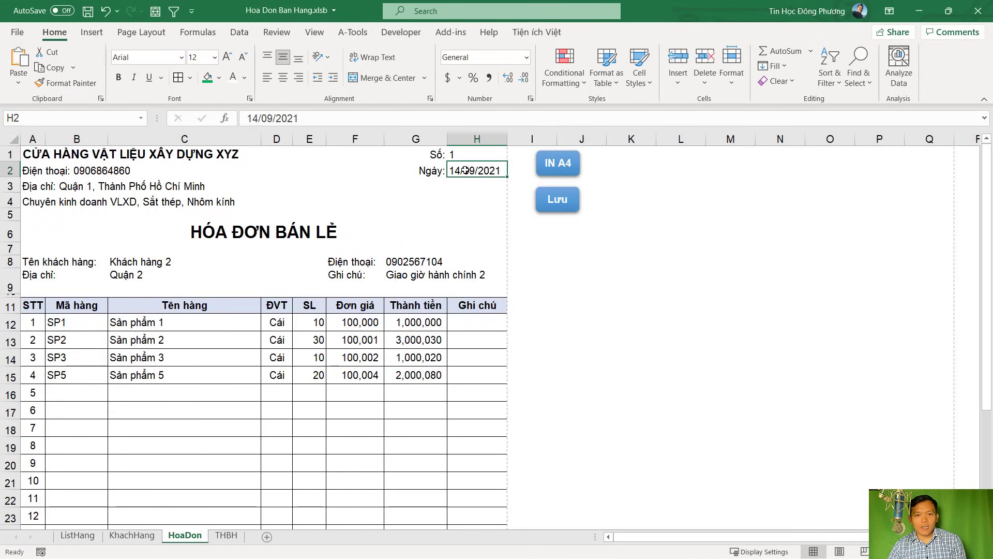
key(alt+F11)
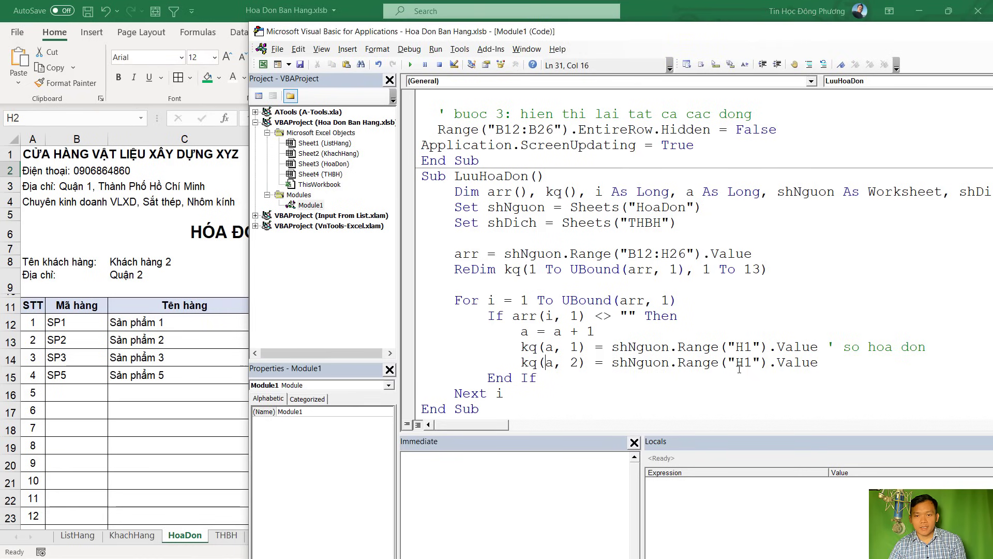
drag(751, 363, 745, 364)
text(2)
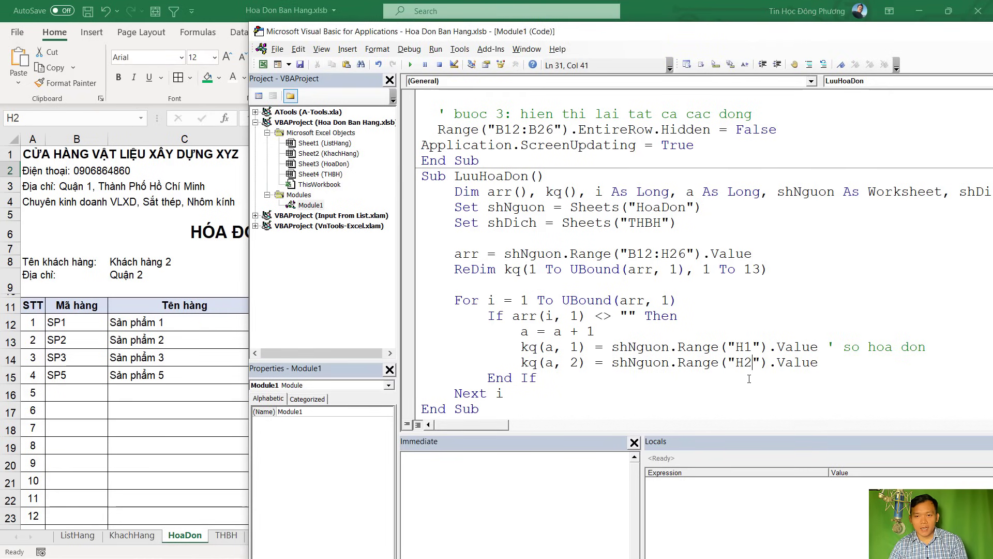
key(Return)
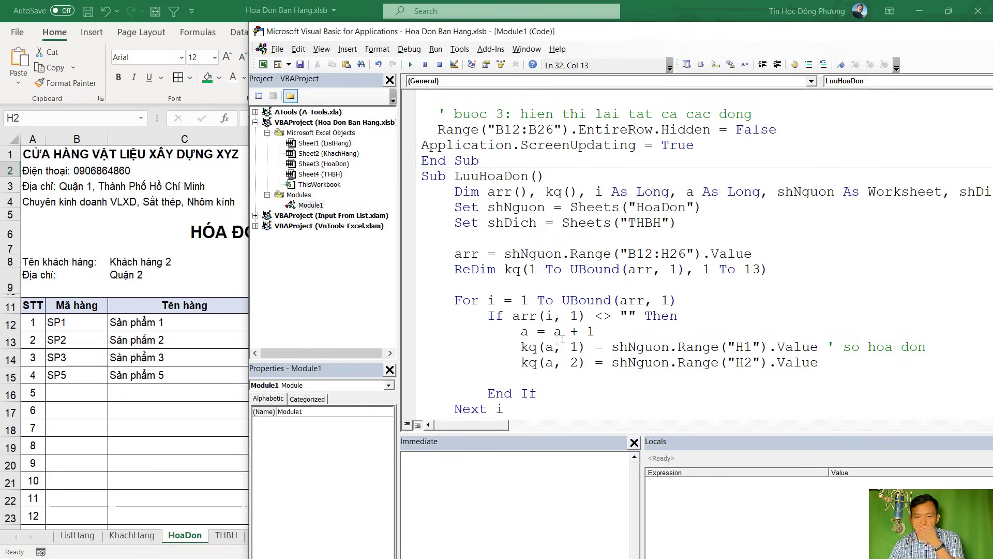
Review THBH's Mã hàng and Tên hàng columns and HoaDon's item table B12:G19
click(242, 292)
click(226, 535)
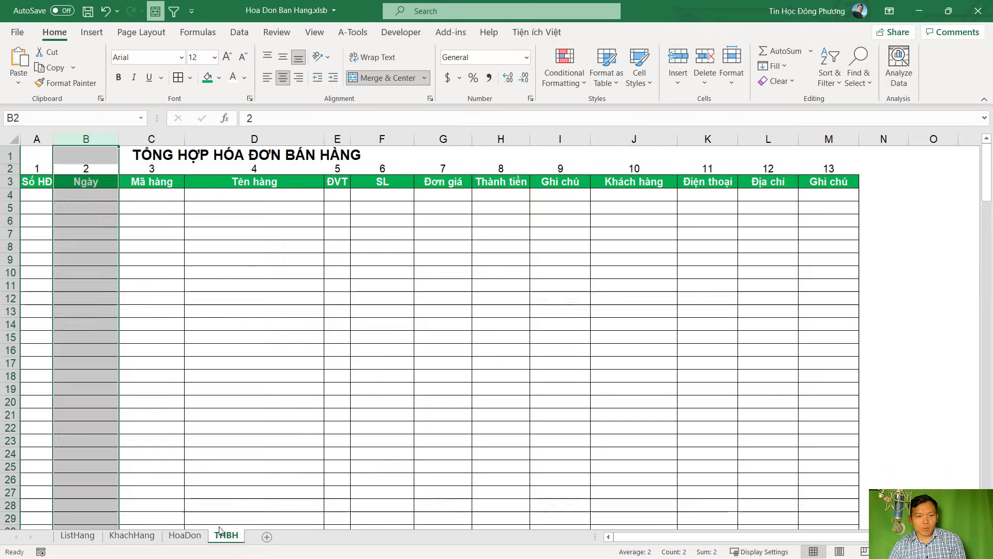
click(152, 202)
click(257, 199)
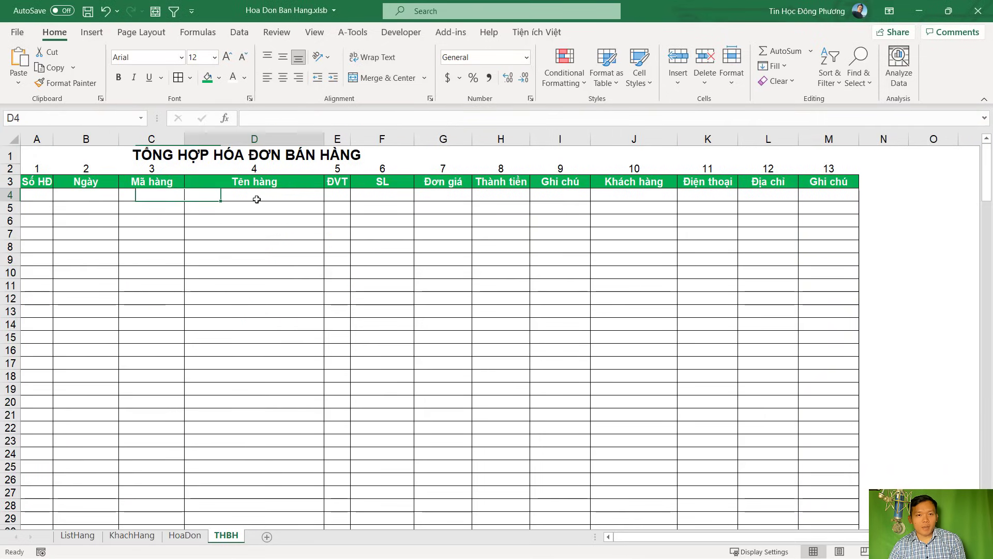
click(151, 535)
click(184, 536)
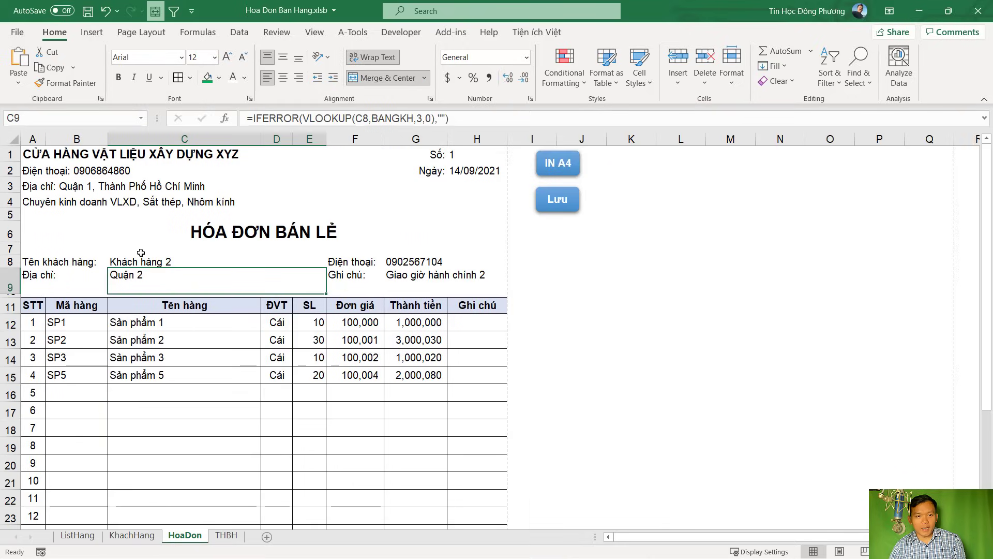
click(83, 320)
drag(84, 319, 449, 444)
key(alt+F11)
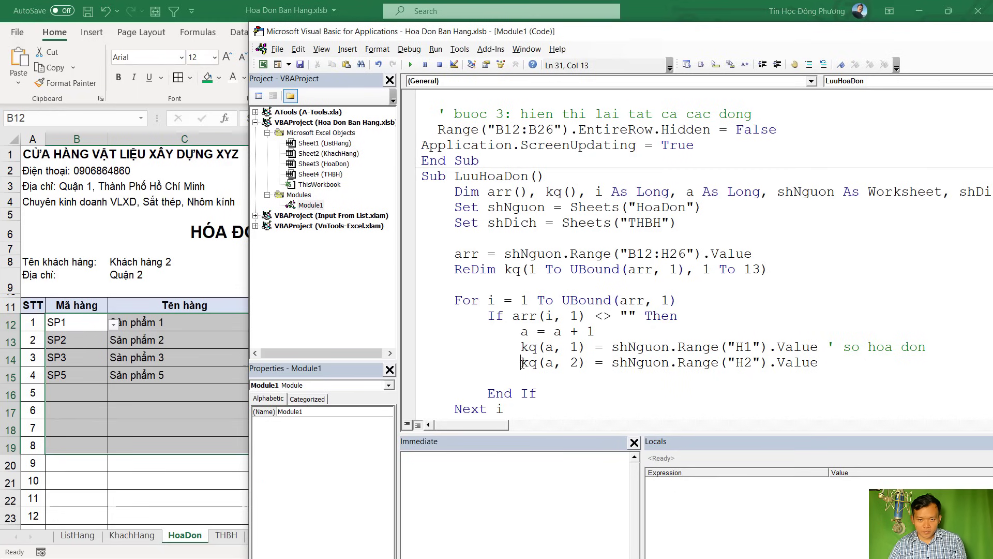
Copy the 'kq(a, 2) = ' fragment onto the empty line and change 2 to 3
drag(519, 363, 611, 363)
key(ctrl+c)
click(557, 378)
key(ctrl+v)
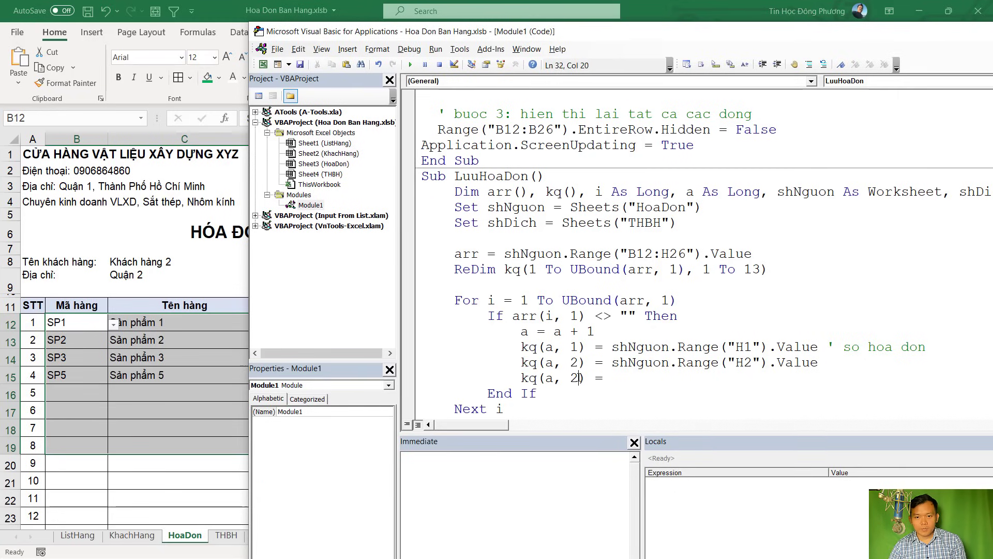
double_click(574, 379)
text(3)
After checking the item codes in B12:B18, finish the line as kq(a, 3) = arr(i, 1) ' ma hang
click(604, 379)
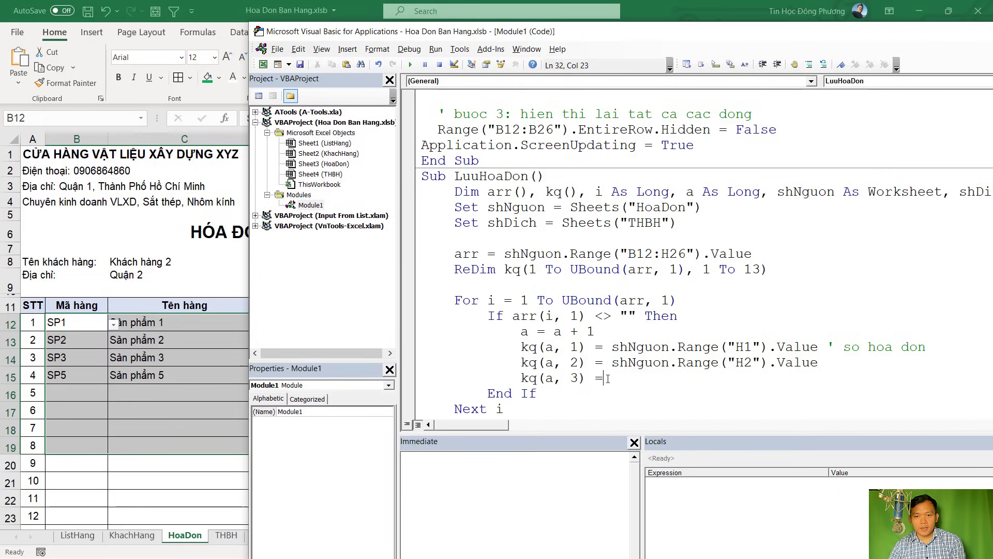
click(75, 320)
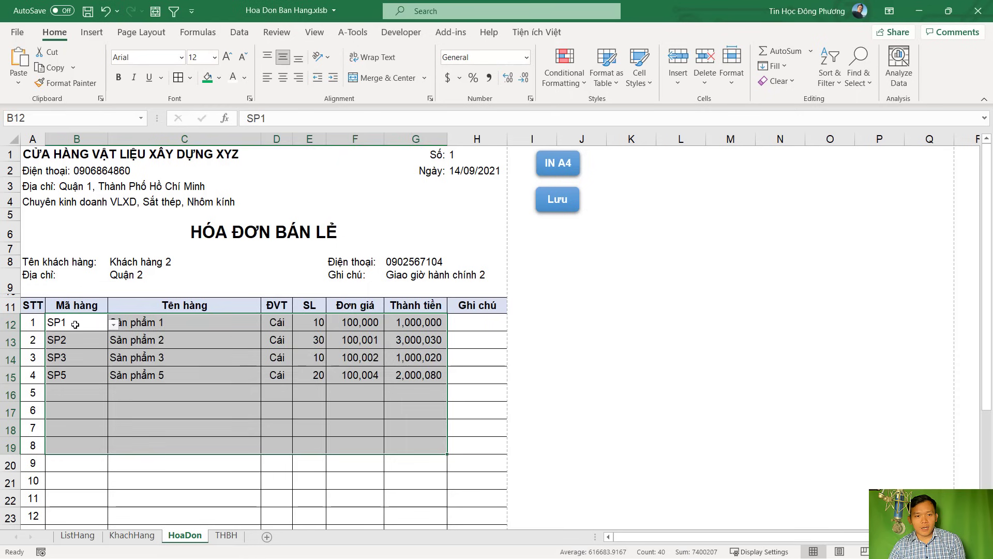
drag(75, 319, 71, 422)
key(alt+F11)
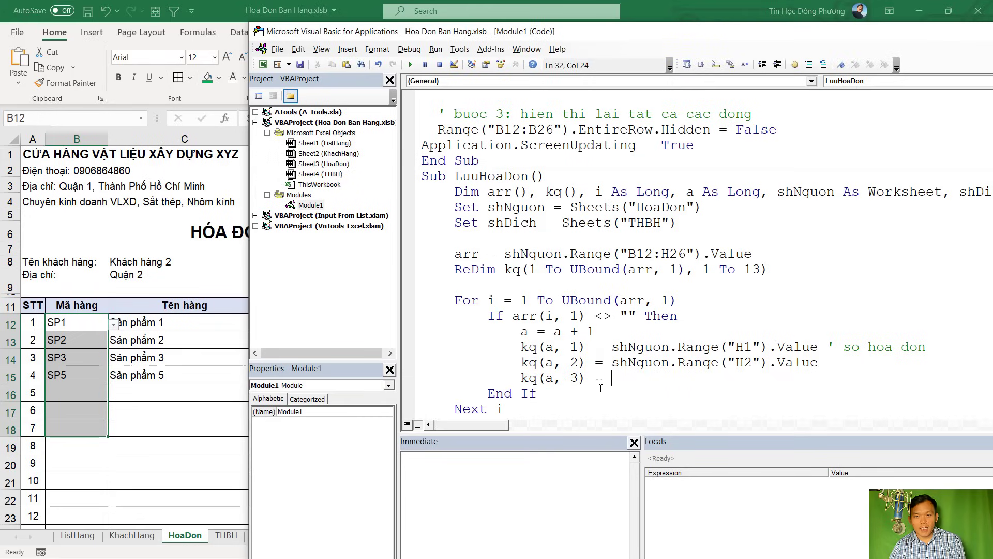
text(arr(i, 1))
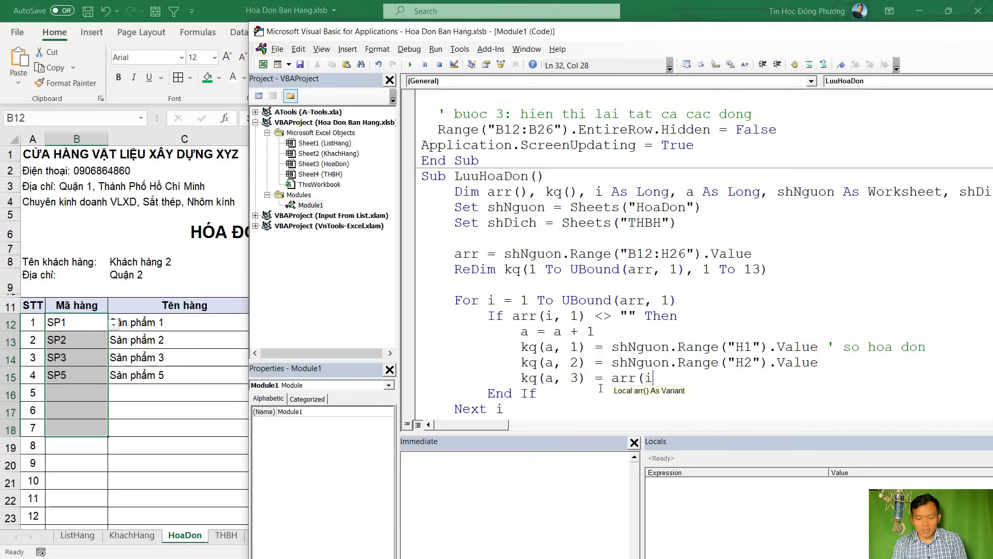
key(Return)
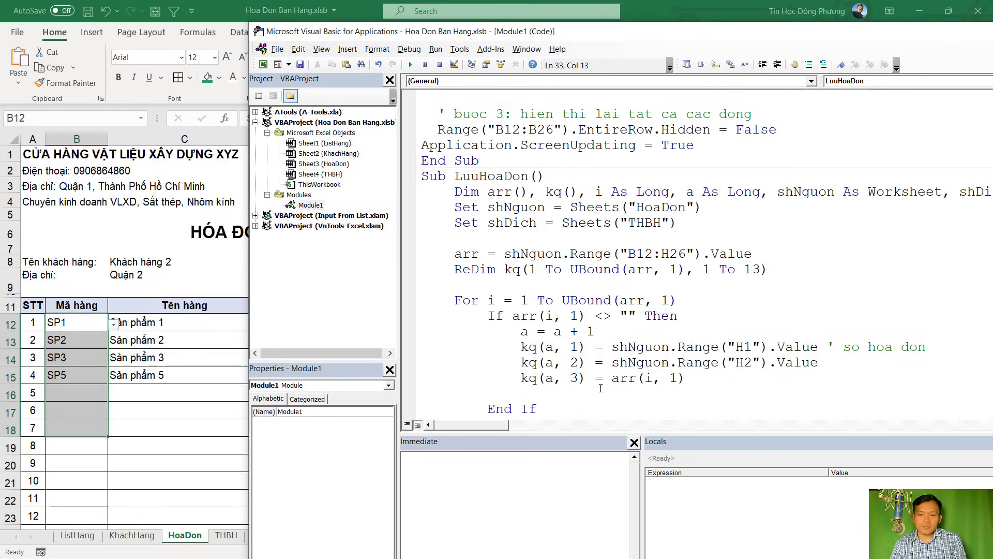
scroll(642, 377, down, 1)
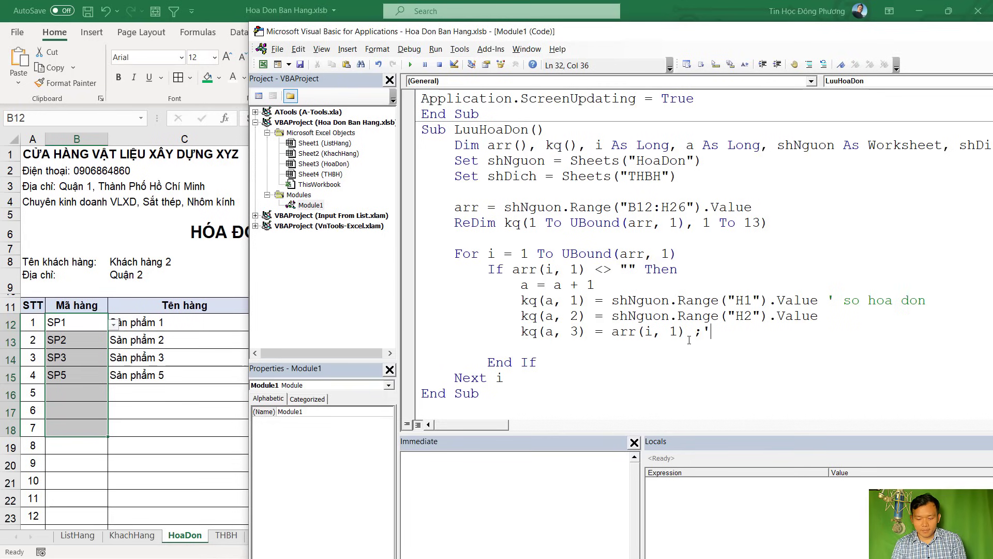
key(BackSpace)
key(BackSpace)
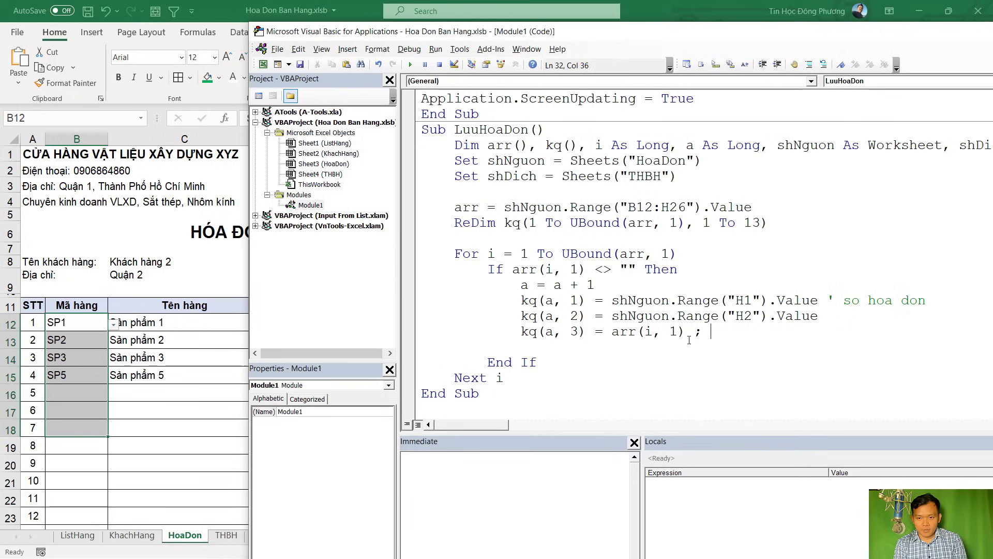
text(' ma hang)
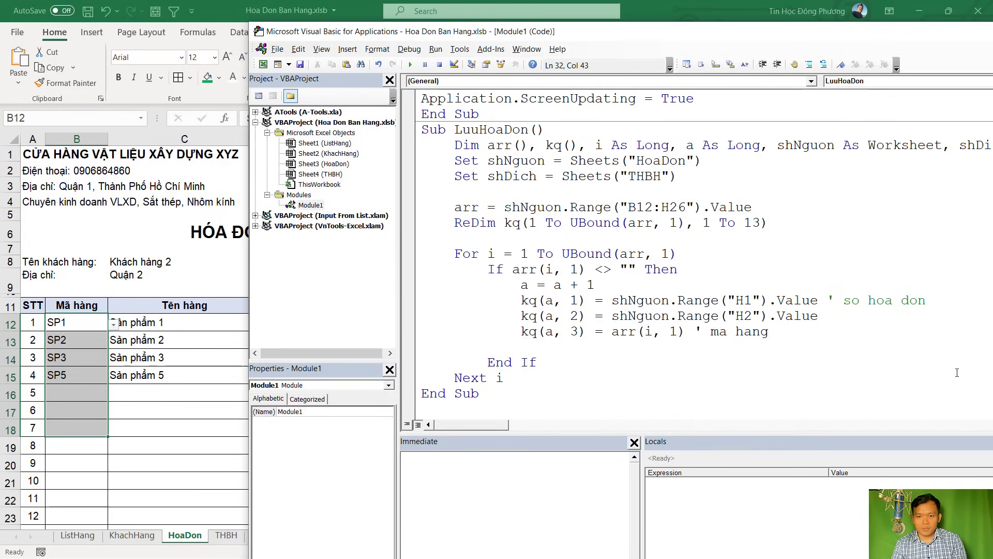
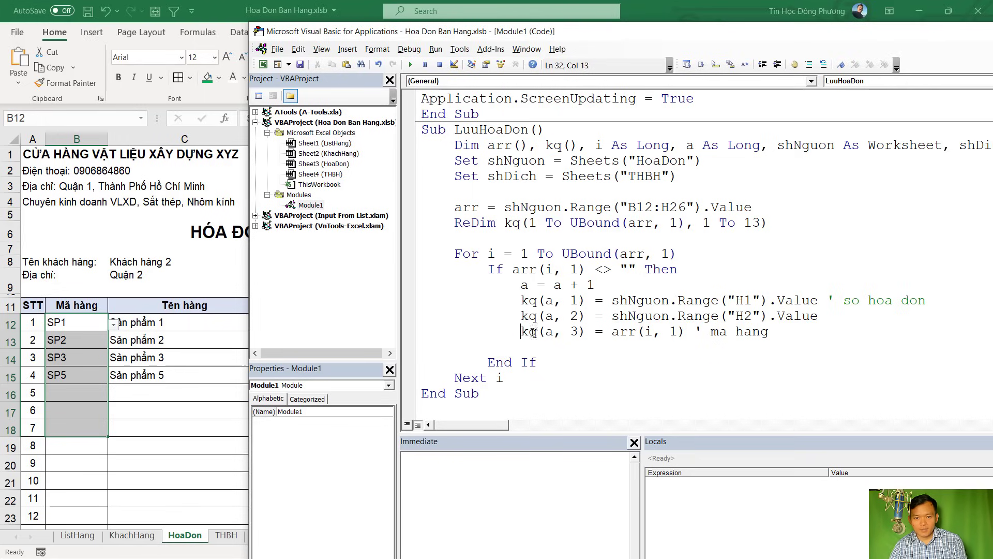
Duplicate the item-code line as kq(a, 4) = arr(i, 2) ' ten hang
drag(521, 332, 690, 330)
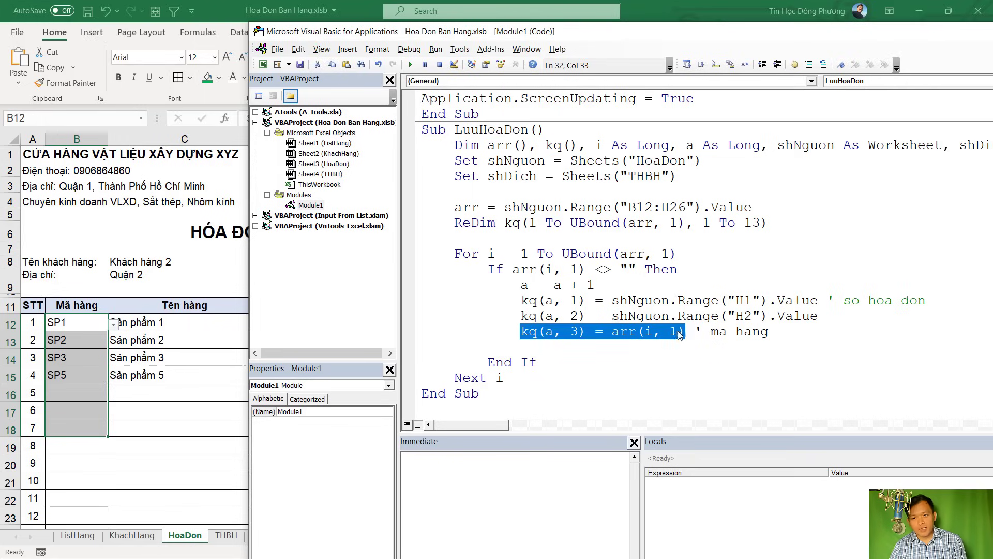
key(ctrl+c)
key(Down)
key(ctrl+v)
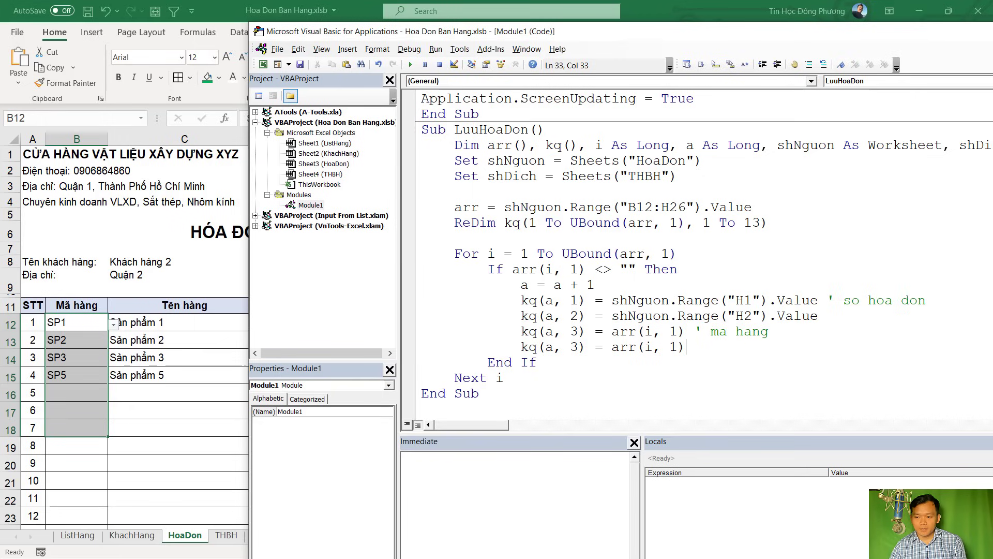
double_click(579, 346)
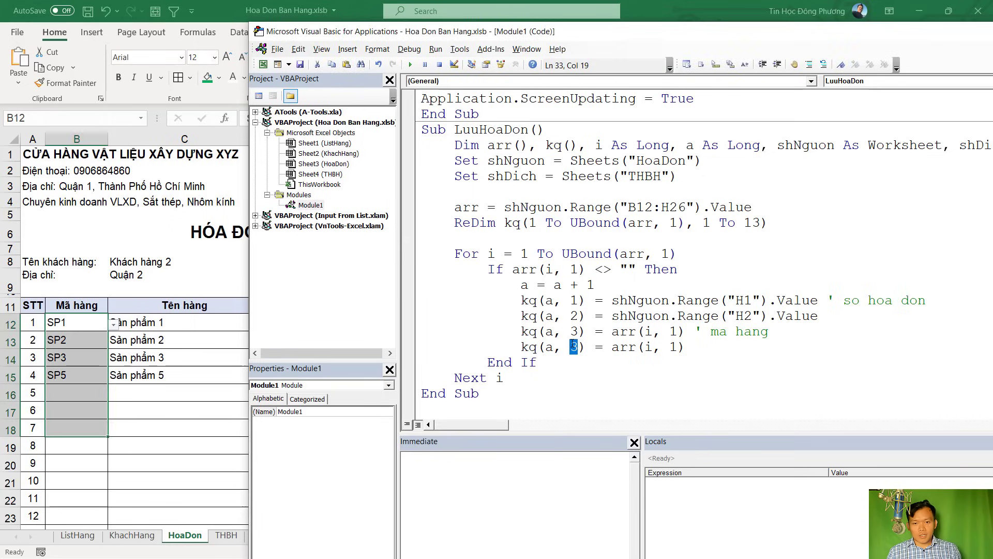
text(4)
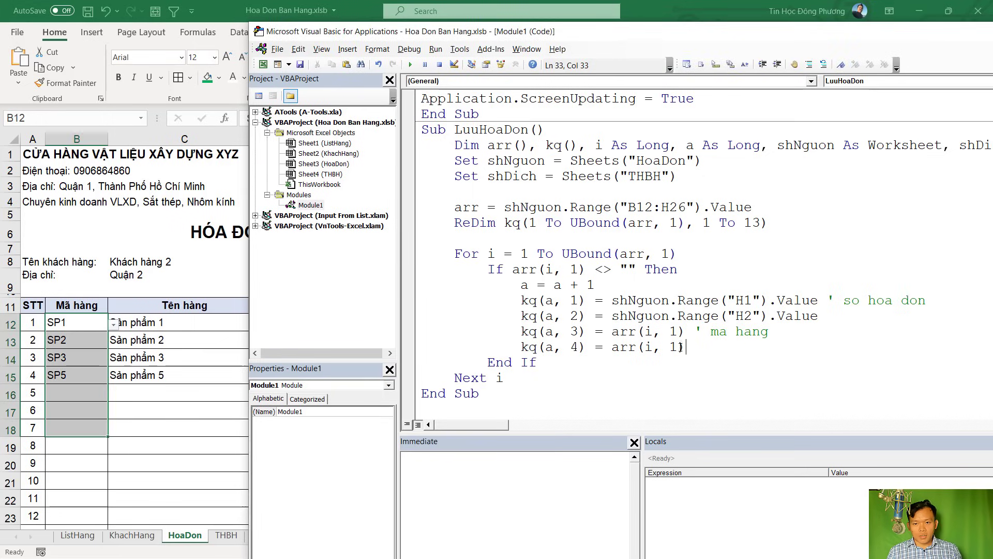
double_click(672, 347)
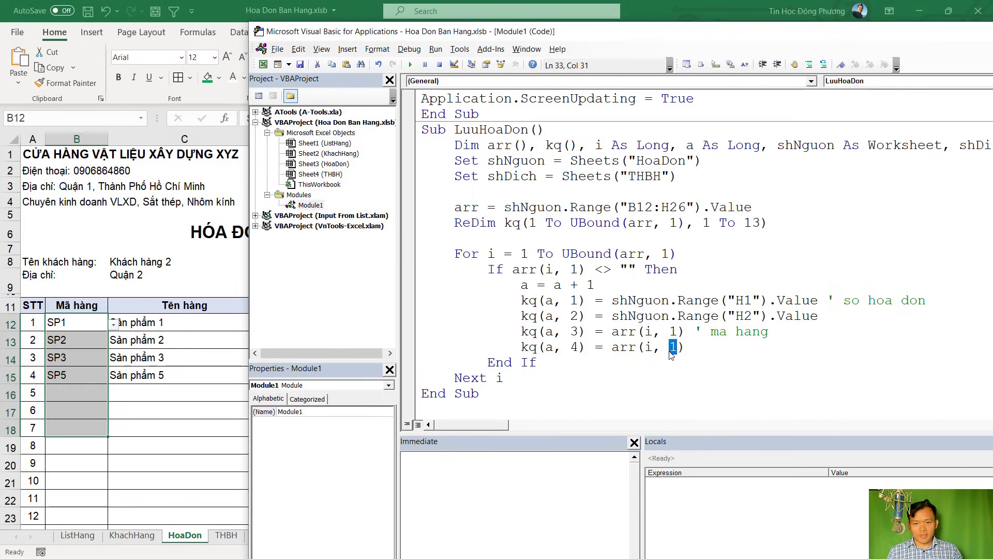
text(2) )
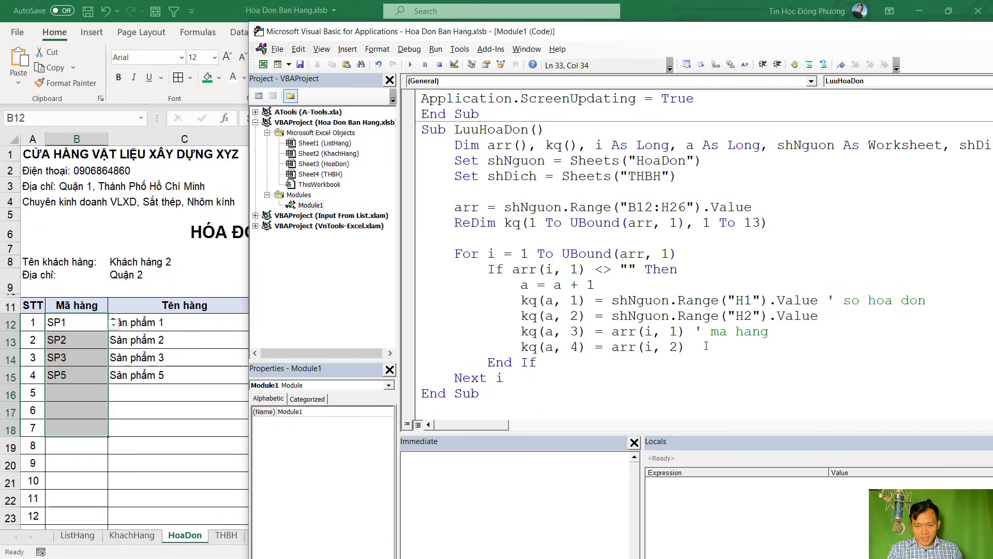
text(' ten hang)
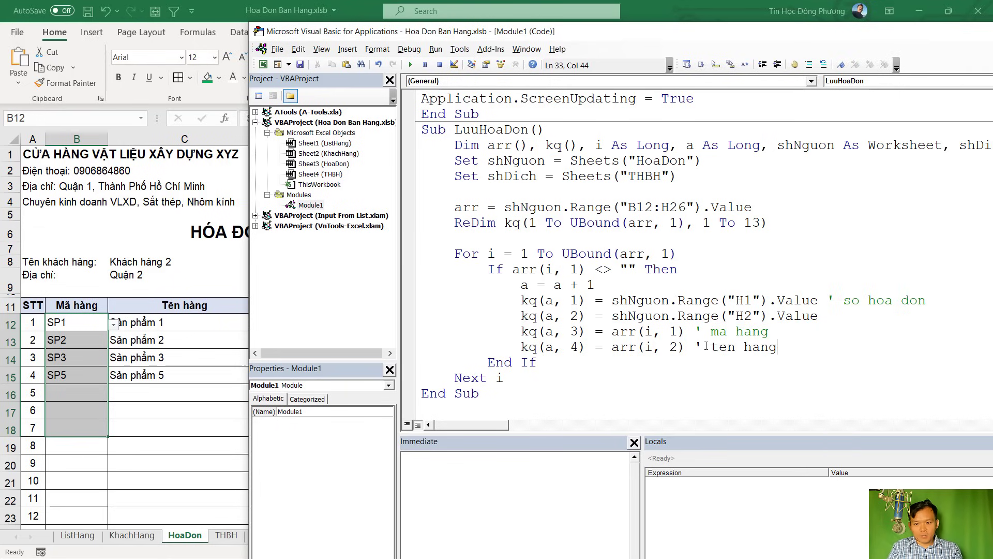
key(Return)
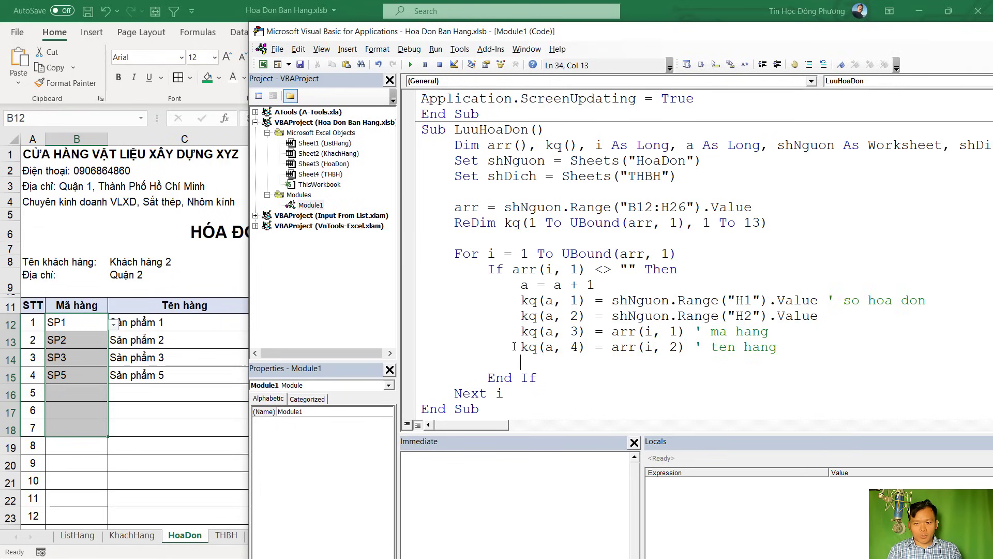
Paste eight more copies of the item-name assignment line below it
drag(514, 347, 690, 347)
key(ctrl+c)
key(Down)
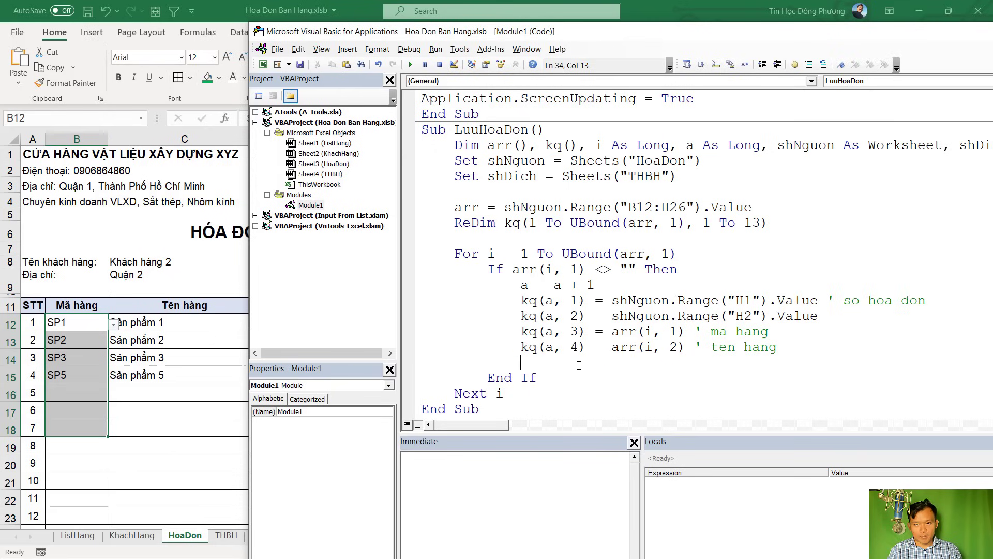
key(ctrl+v)
key(Return)
key(ctrl+v)
key(Return)
key(ctrl+v)
key(Return)
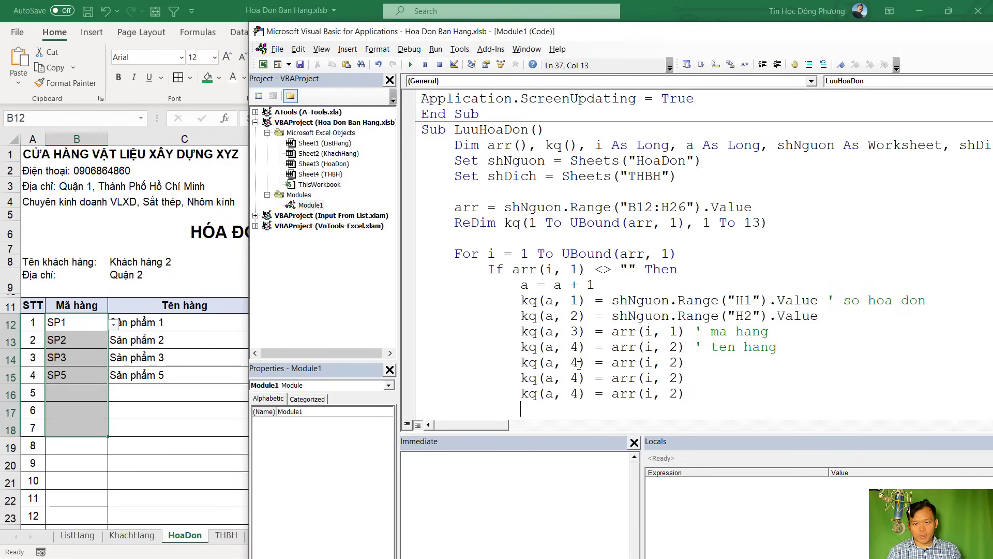
key(ctrl+v)
key(Return)
key(ctrl+v)
key(Return)
key(ctrl+v)
key(Return)
key(ctrl+v)
key(Return)
key(ctrl+v)
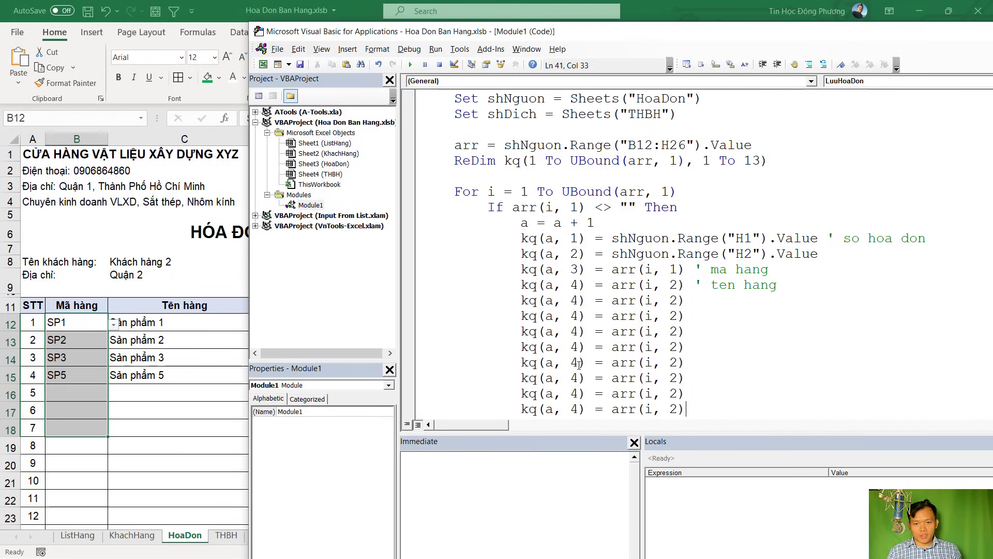
scroll(595, 248, down, 2)
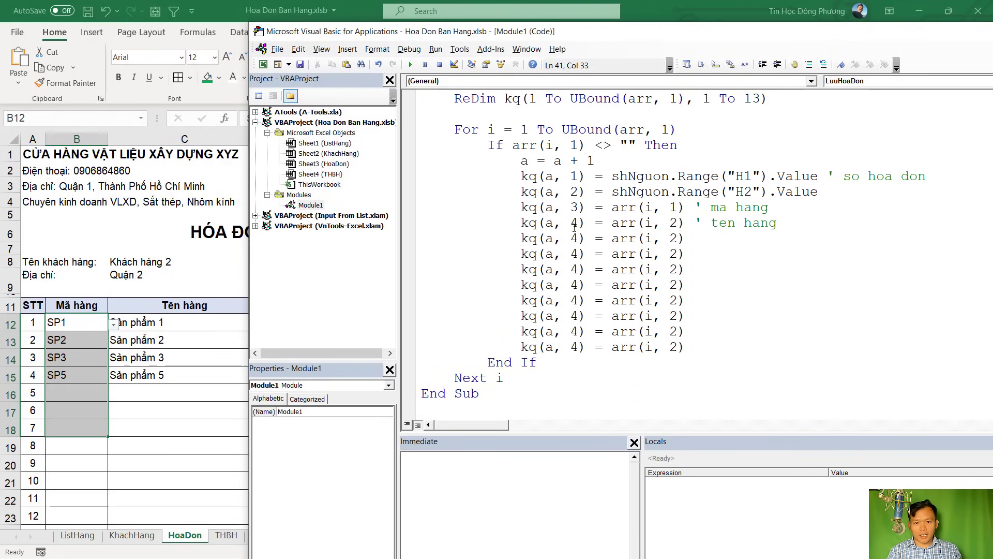
Renumber the copied lines' kq column indices to 5 through 12
double_click(574, 238)
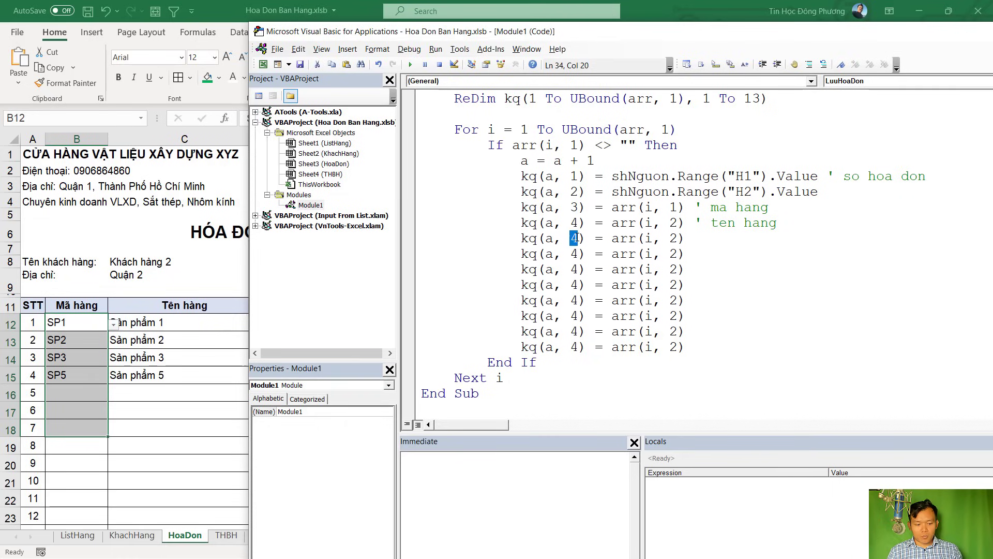
text(5)
double_click(574, 254)
text(6)
click(575, 270)
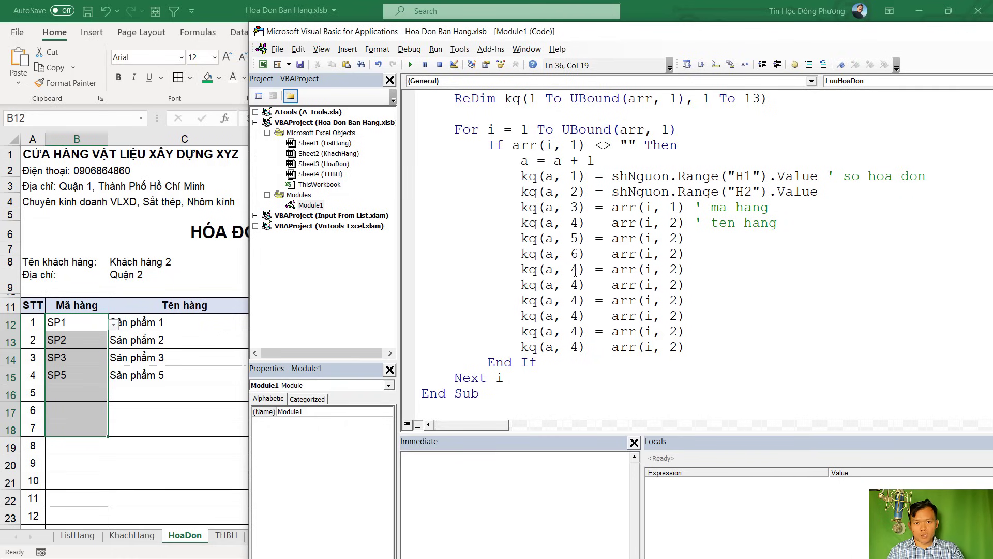
double_click(575, 270)
text(7)
double_click(574, 285)
text(8)
click(576, 301)
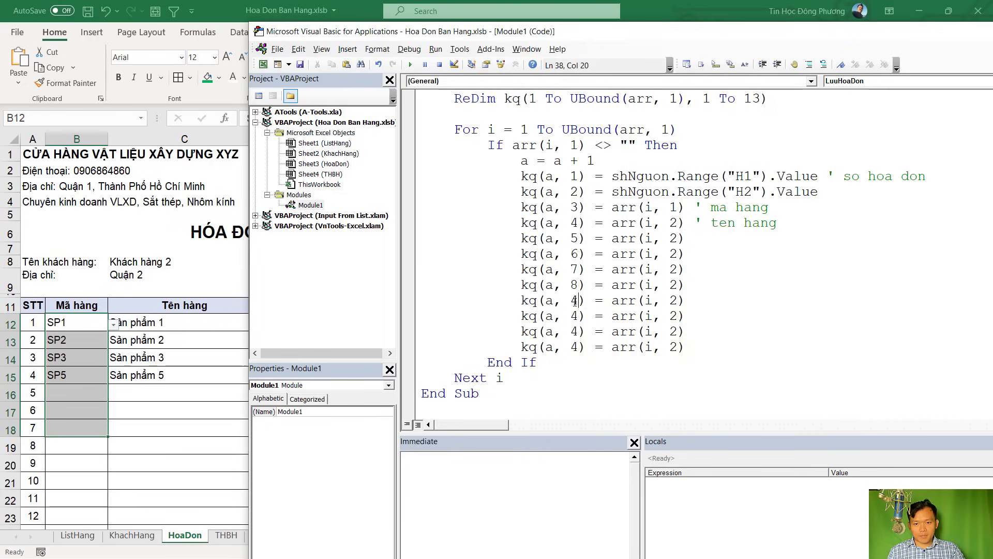
double_click(575, 301)
text(9)
double_click(574, 315)
text(1)
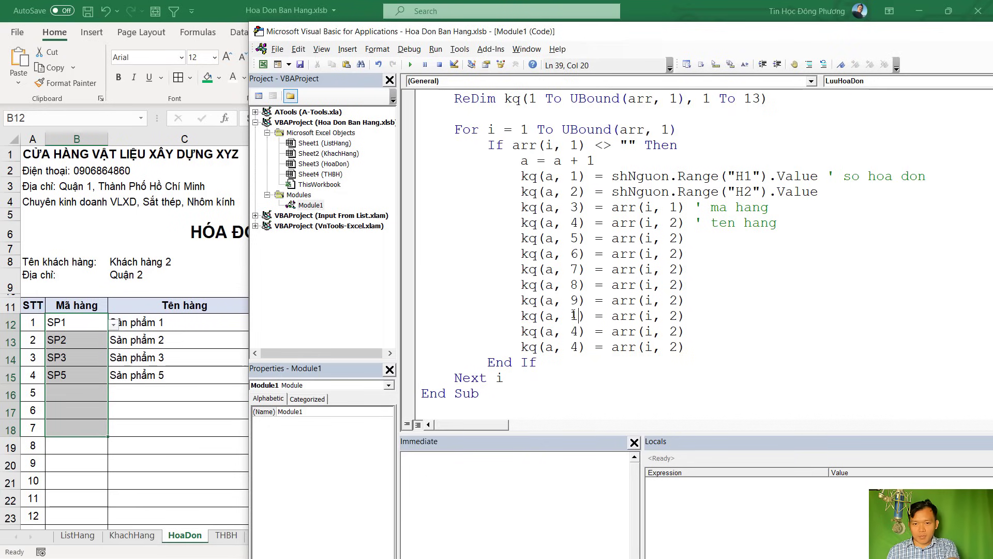
text(0)
double_click(574, 331)
text(11)
click(574, 347)
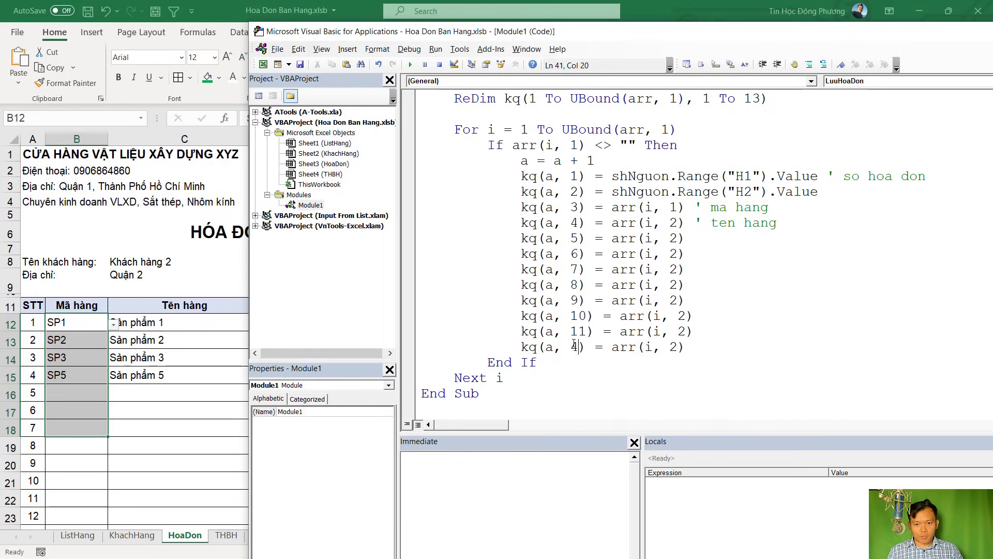
double_click(575, 347)
text(12)
Add a final kq(a, 13) assignment line, then check the invoice's unit column in Excel
drag(520, 347, 697, 347)
click(706, 348)
key(Return)
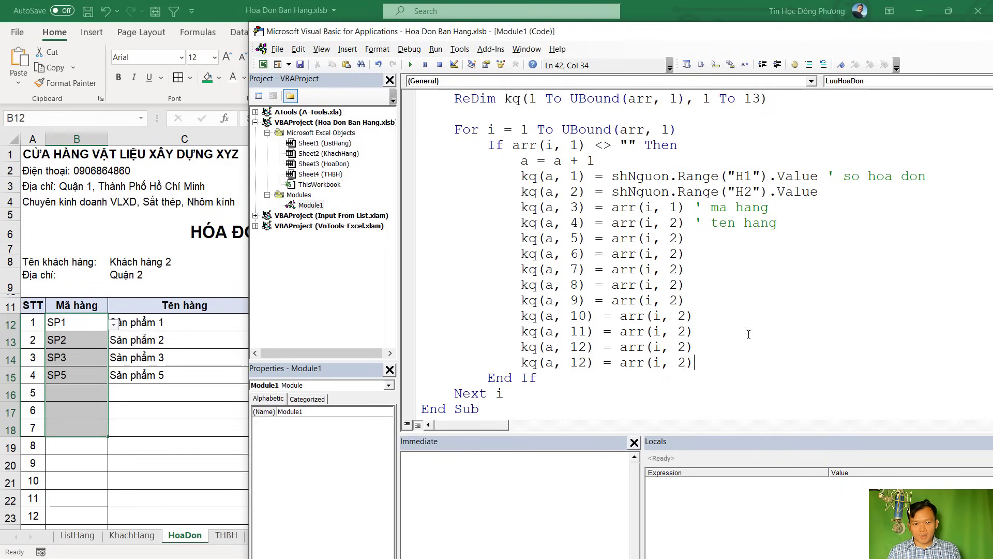
scroll(774, 293, up, 3)
drag(703, 240, 765, 240)
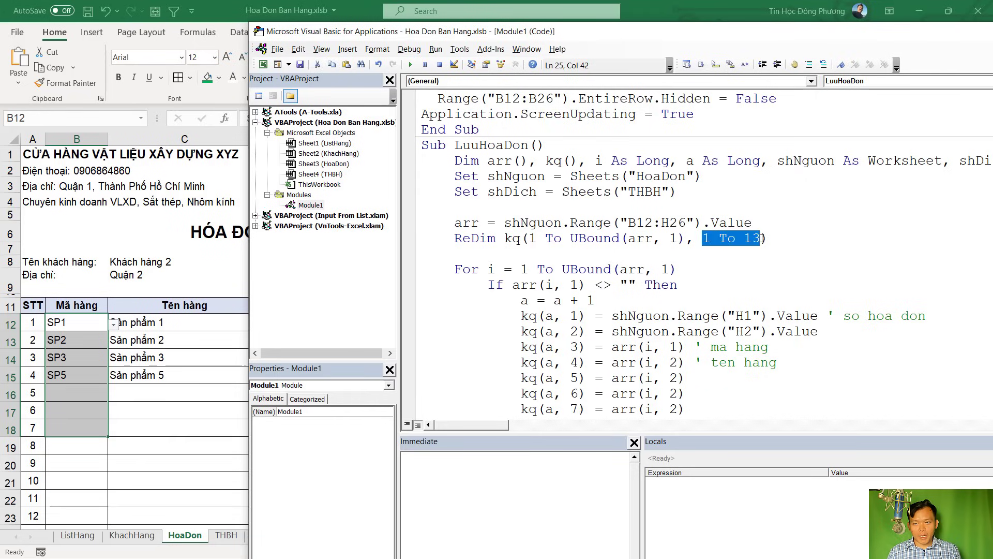
scroll(751, 279, down, 3)
drag(586, 347, 579, 347)
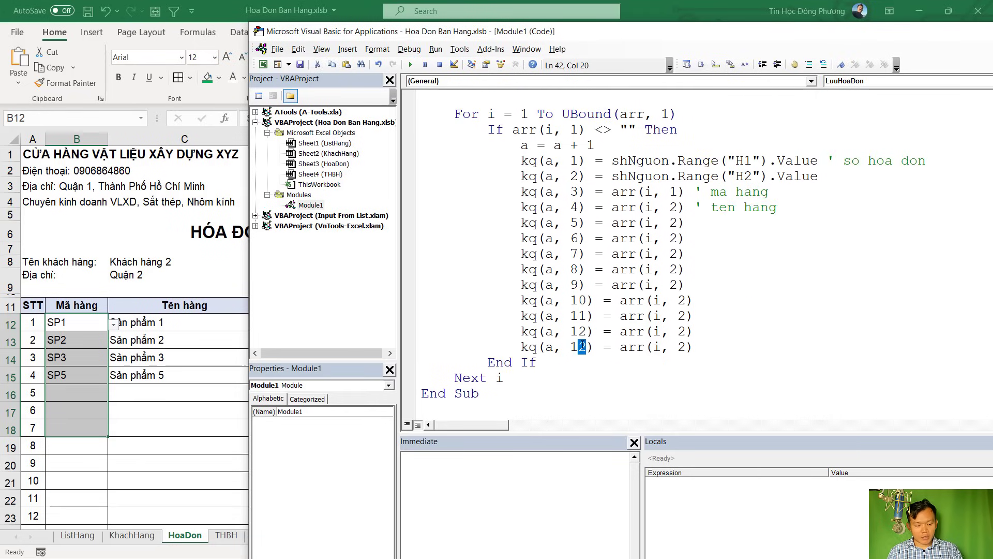
text(3)
click(704, 300)
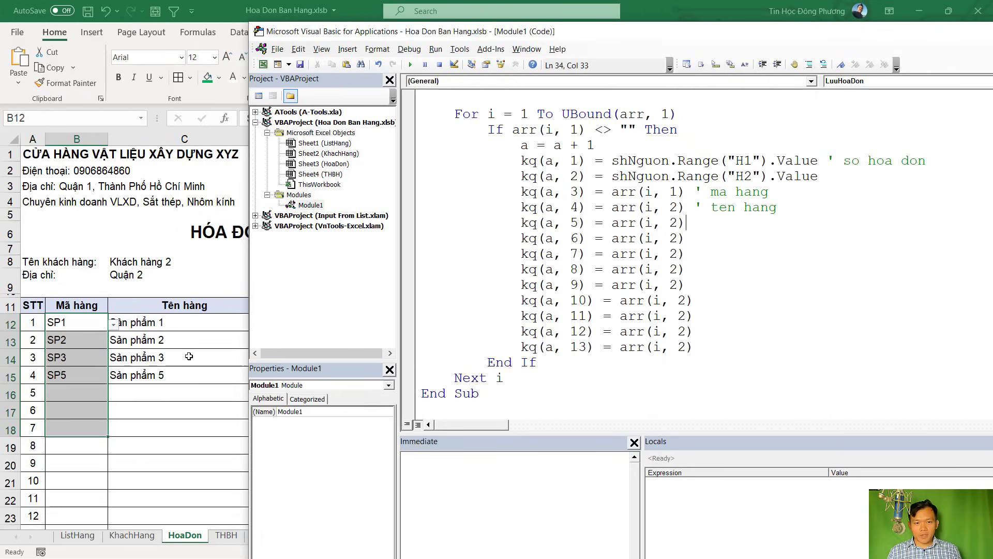
click(189, 356)
click(277, 322)
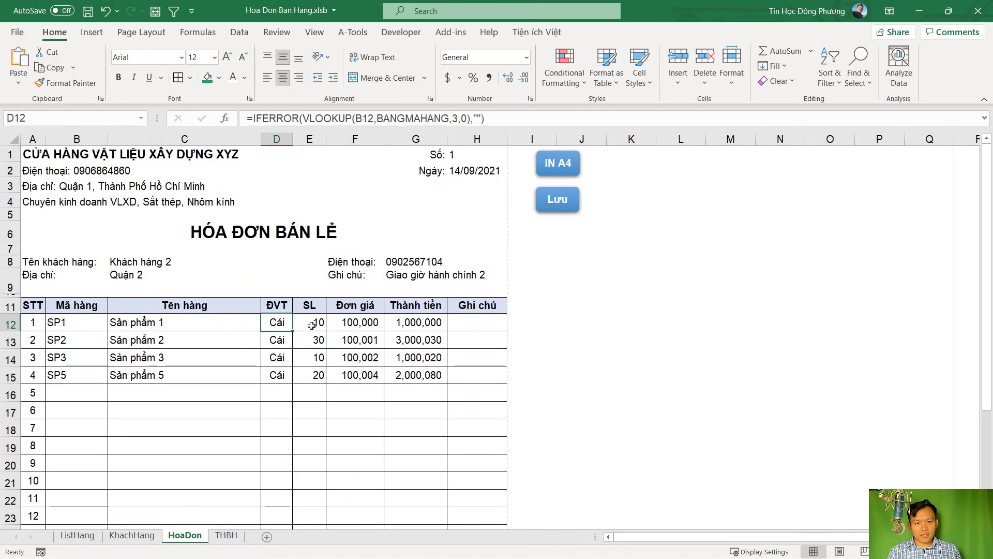
After checking the invoice's price and amount columns, point kq columns 5–9 at arr columns 3–7
click(355, 321)
click(416, 339)
key(alt+F11)
click(689, 238)
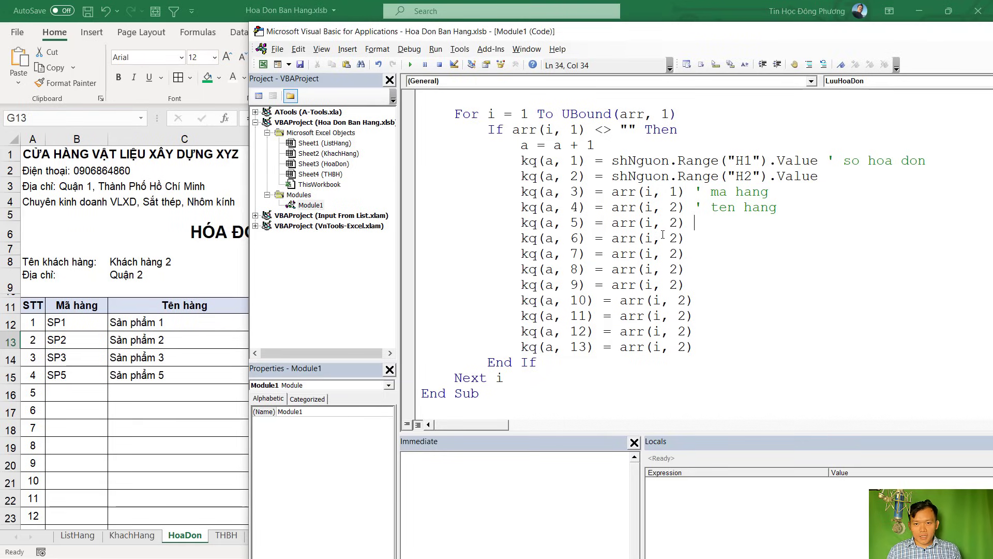
key(shift+Right)
text(3)
key(Down)
key(shift+Left)
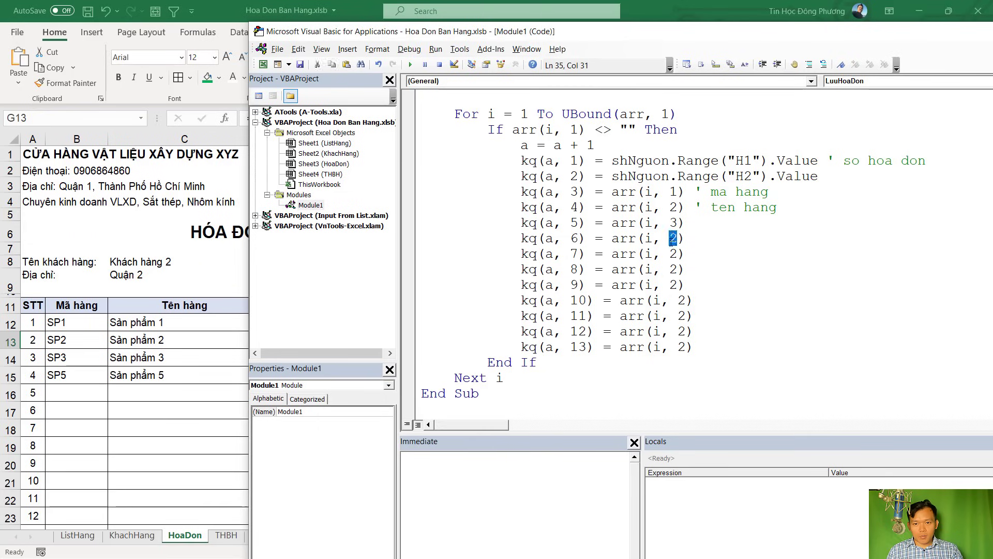
text(4)
key(Down)
key(shift+Left)
text(5)
key(Down)
key(shift+Left)
text(6)
key(Down)
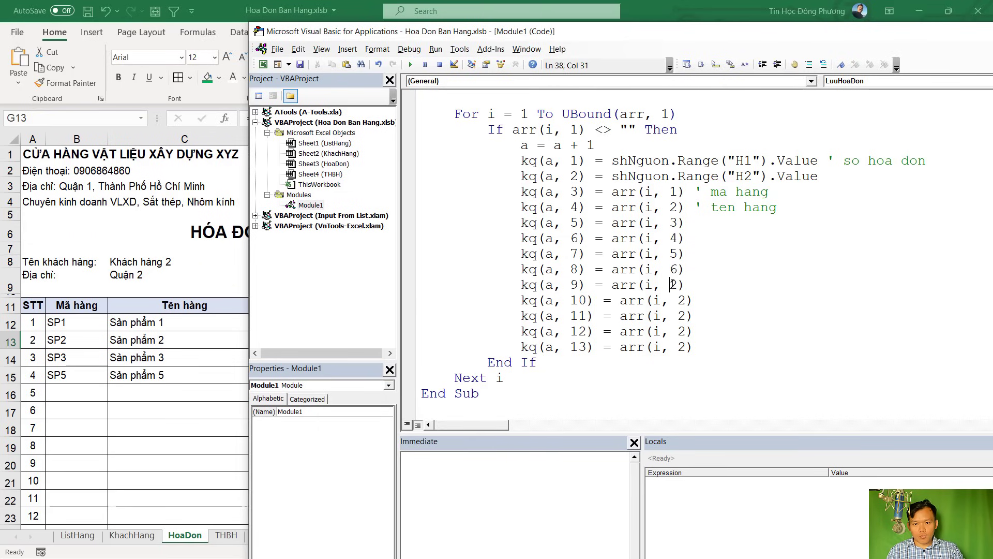
key(shift+Left)
text(7)
key(Down)
key(shift+Right)
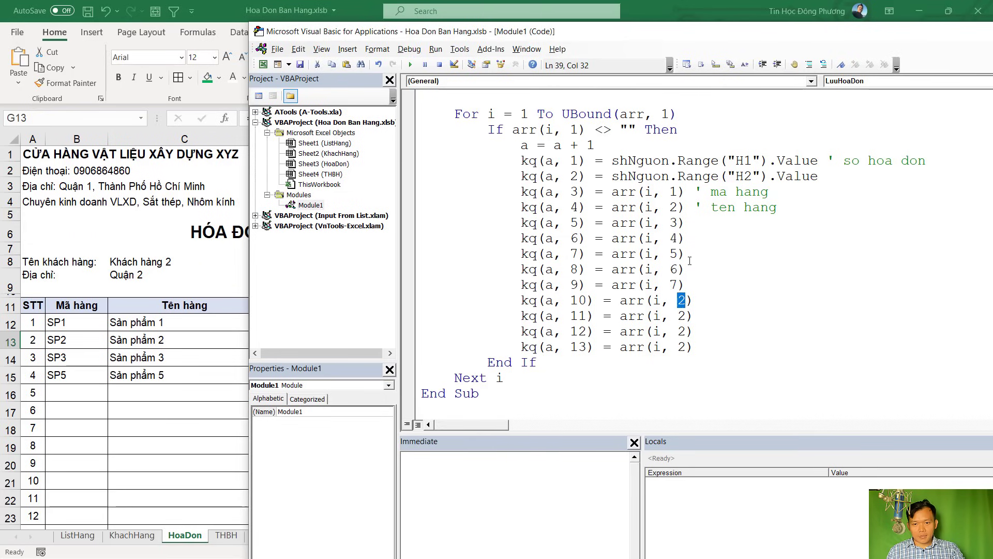
Comment kq lines 5–9 as ' dvt, ' sl, ' dongia, ' thanh tien and ' ghi chu
click(713, 216)
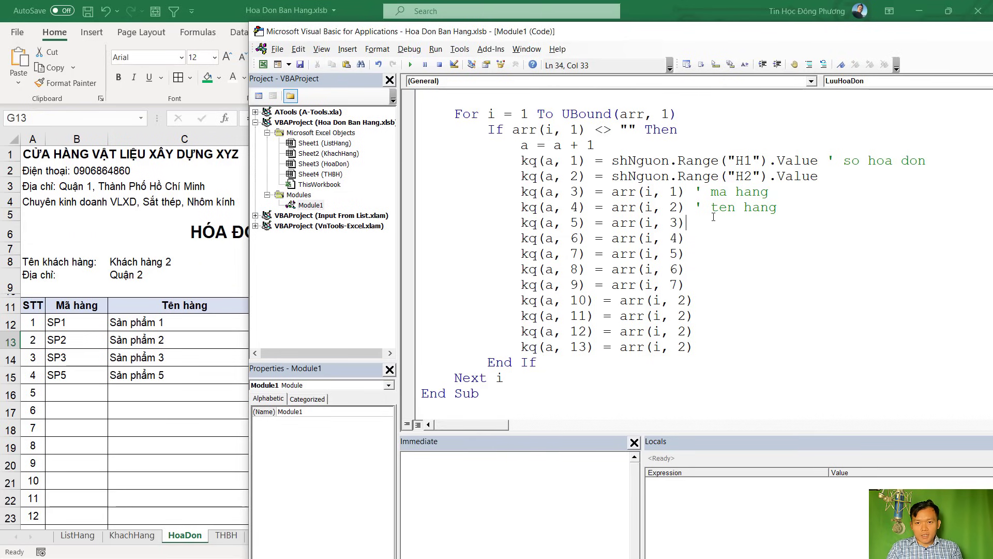
text(' dvt)
key(Down)
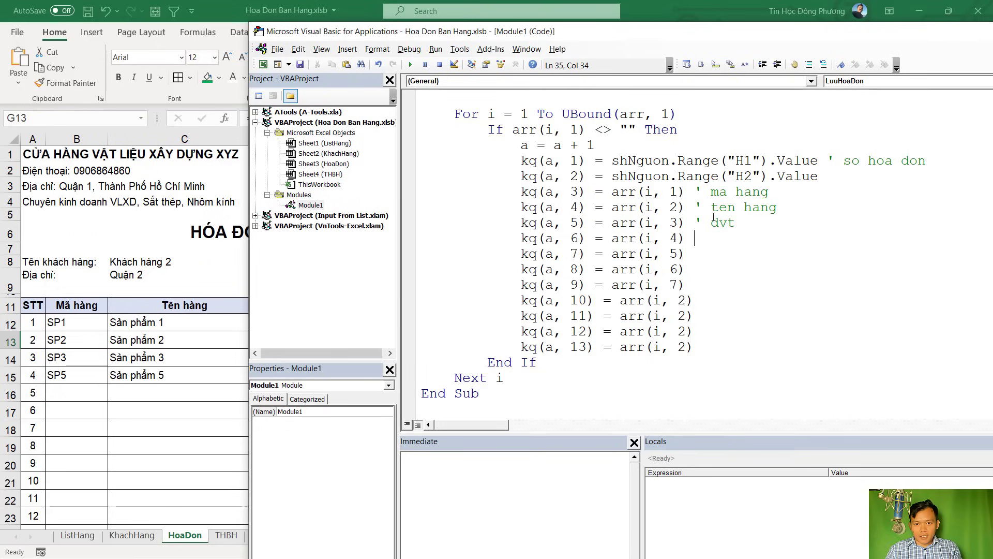
text(' sl)
key(Down)
text(')
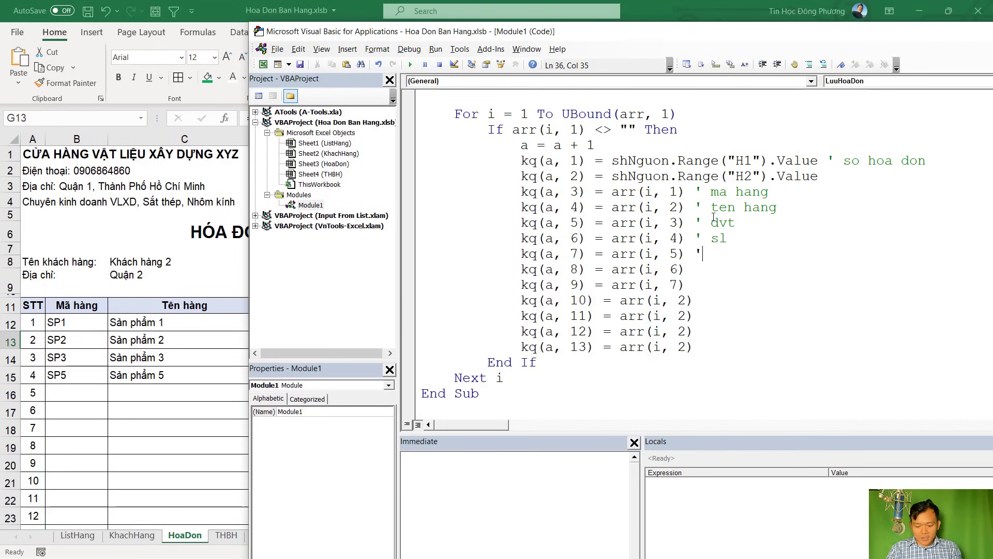
text( d)
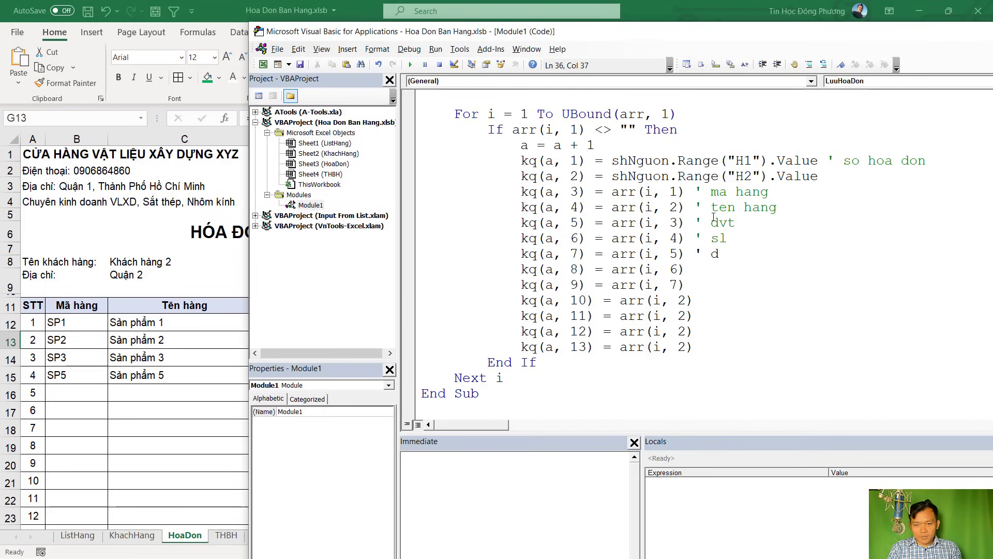
text(ongia)
key(Down)
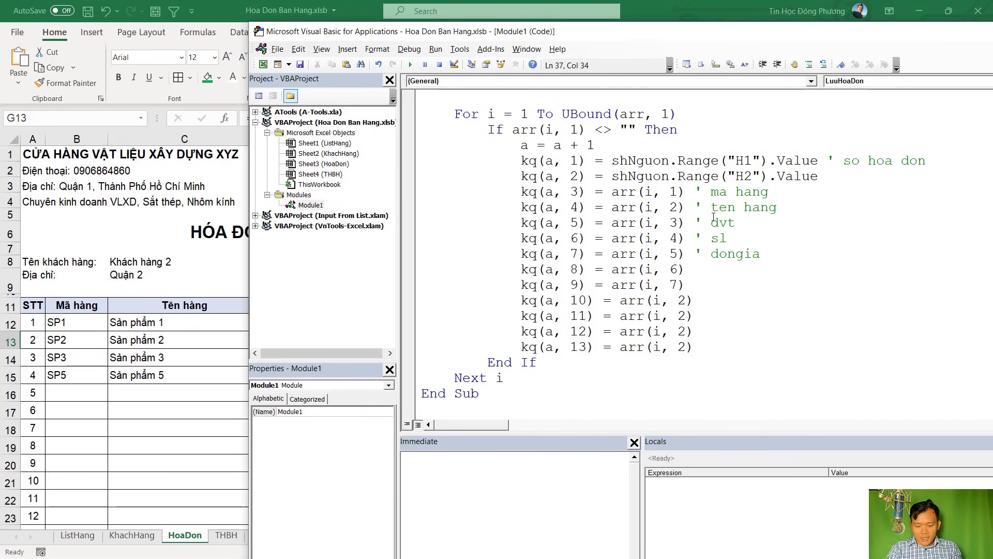
text(' thanh tien)
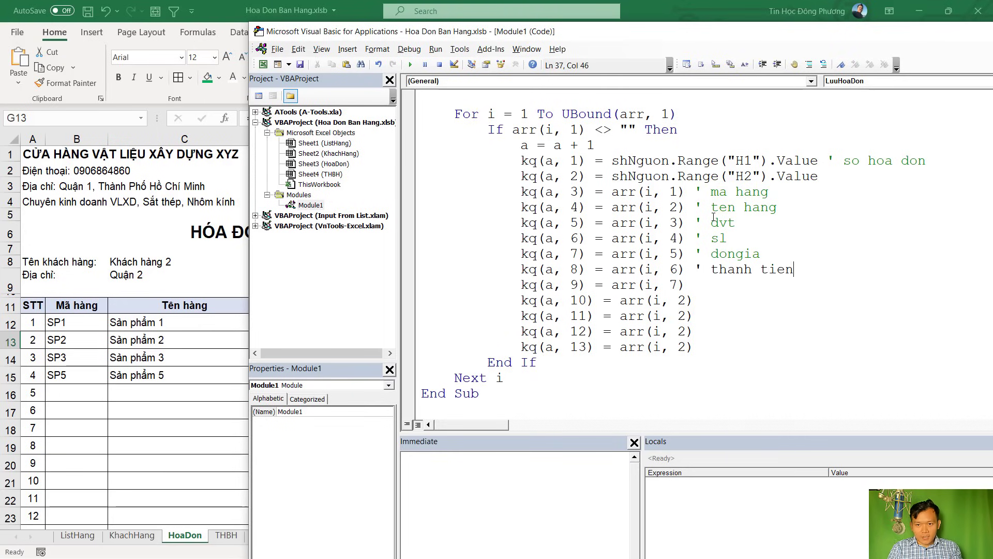
key(Down)
text(' ghi chu)
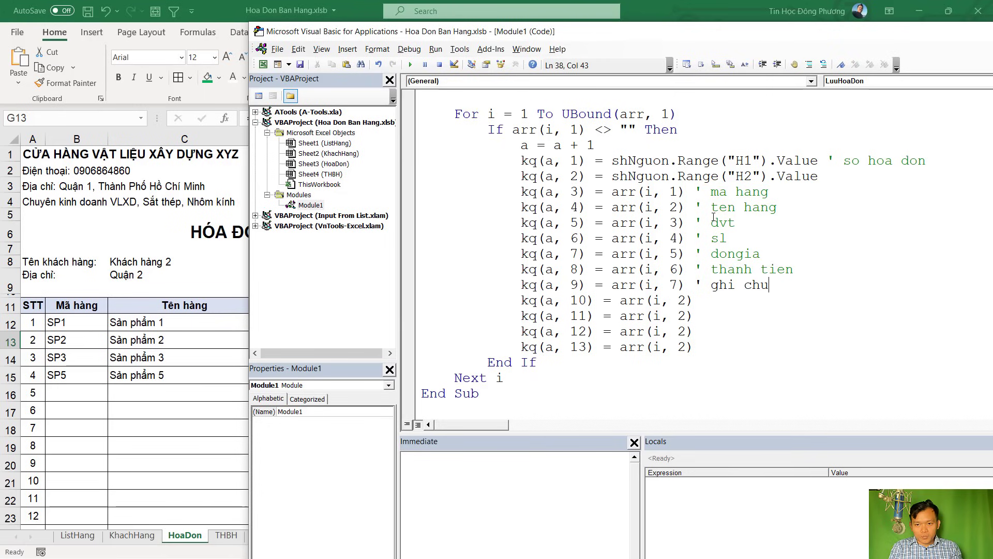
Mark the kq(a, 10) line and bring up the THBH summary sheet
click(684, 303)
drag(522, 300, 594, 302)
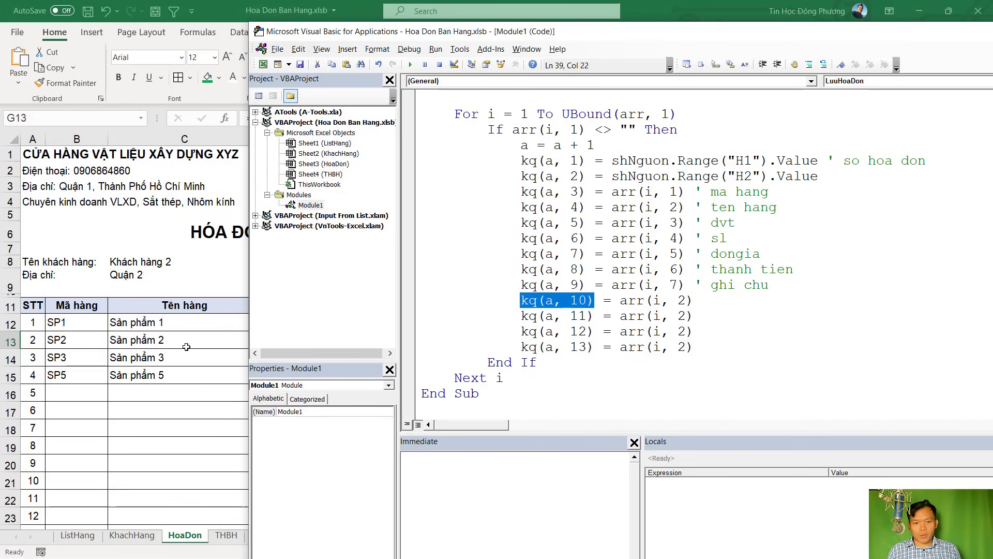
click(186, 354)
click(227, 536)
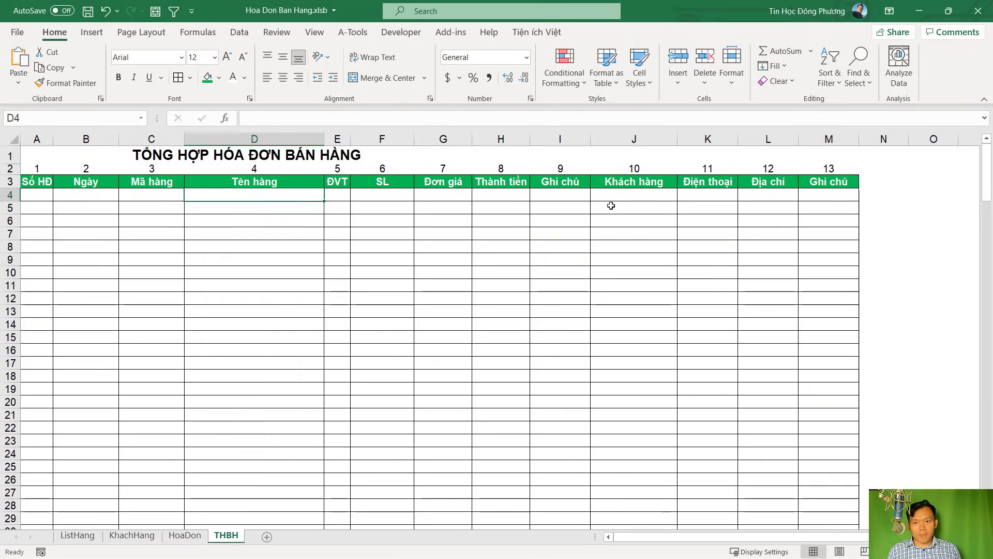
Compare THBH's Khách hàng column J with HoaDon's customer cell C8 against kq(a, 10)'s arr(i, 2)
click(628, 194)
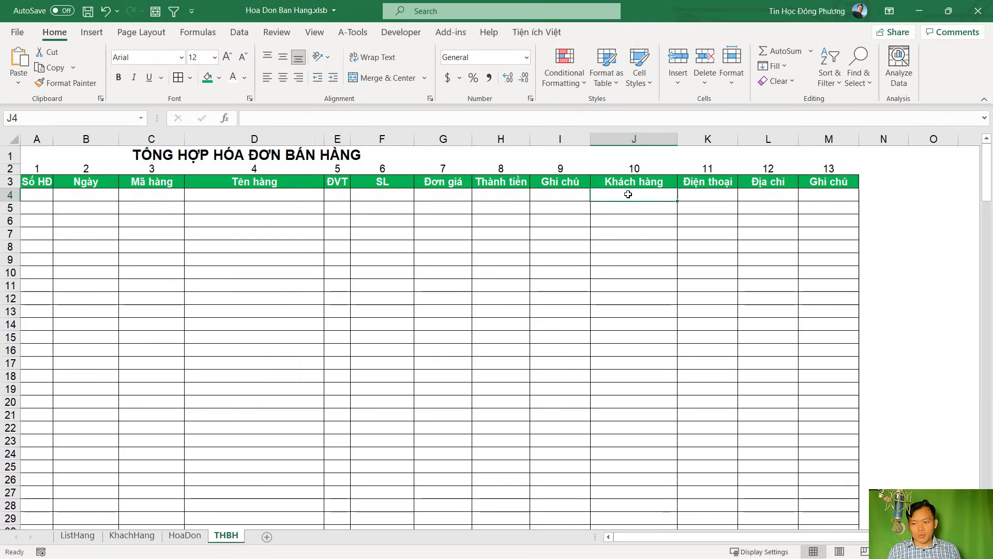
click(638, 140)
click(640, 213)
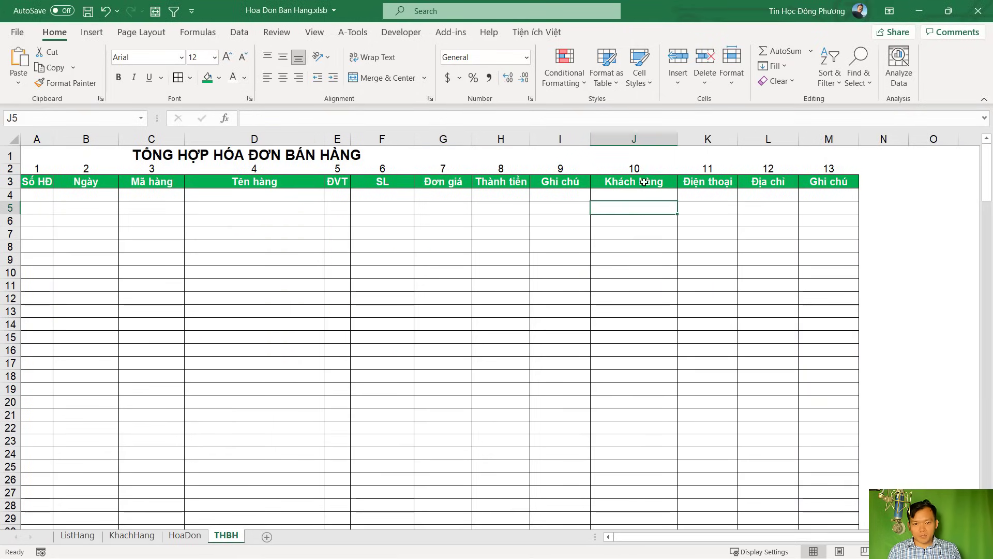
key(alt+F11)
drag(694, 299, 619, 300)
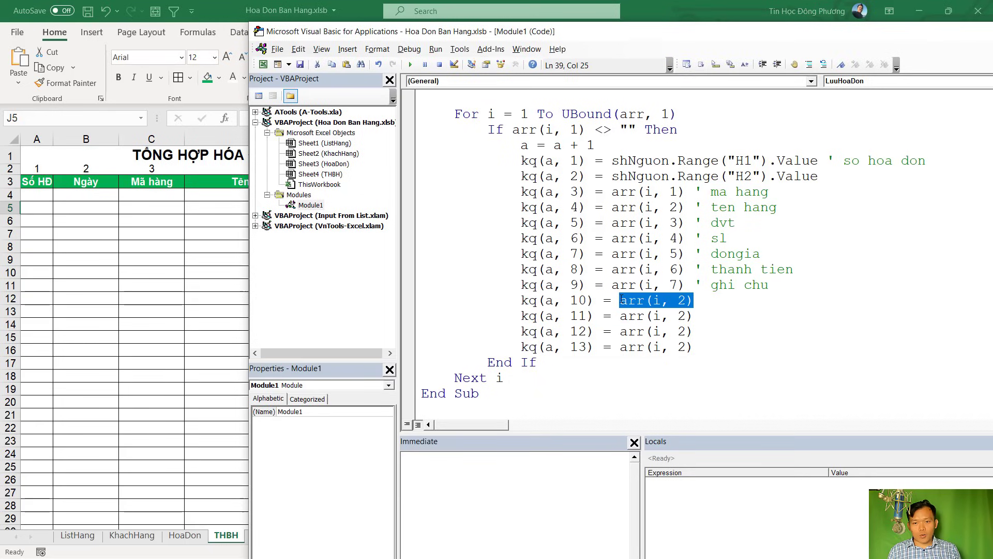
click(186, 538)
click(185, 536)
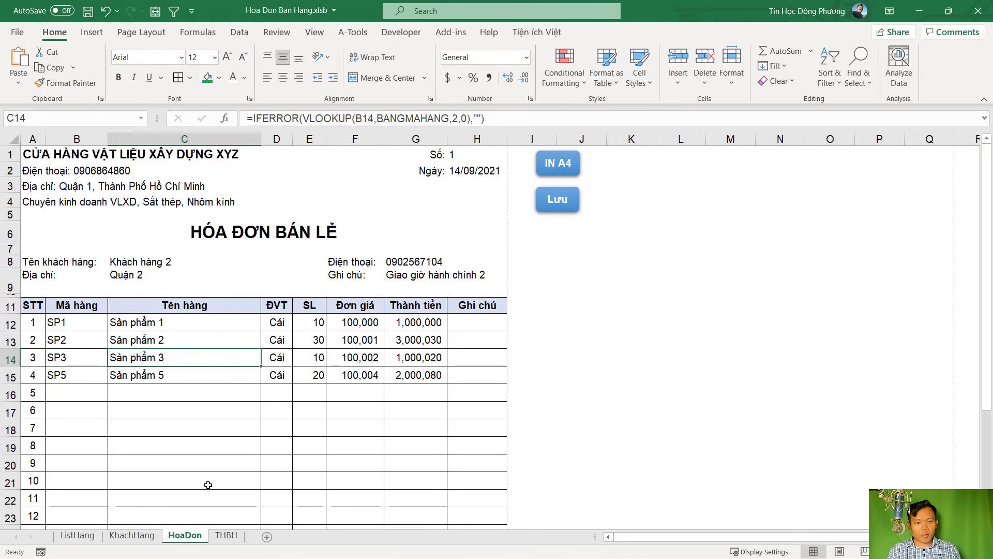
click(159, 264)
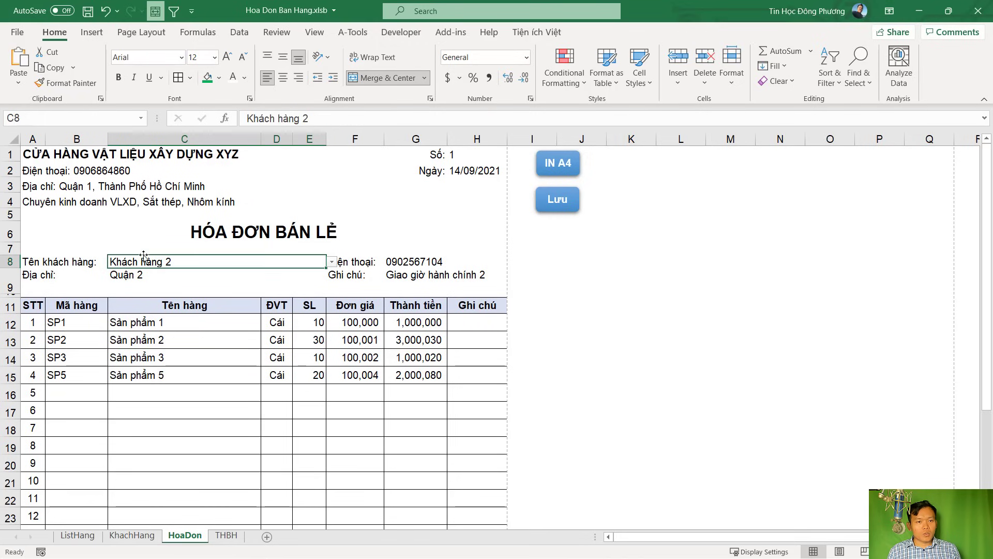
key(alt+Tab)
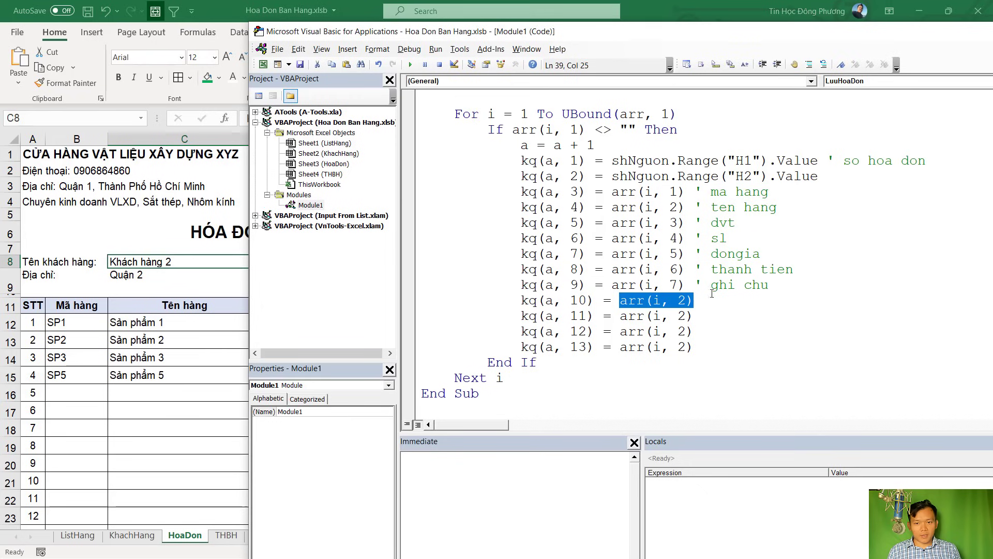
Set kq(a, 10) to shNguon.Range("C8").Value with comment ' khach hang, and comment line 11 as phone
drag(612, 177, 819, 174)
key(ctrl+c)
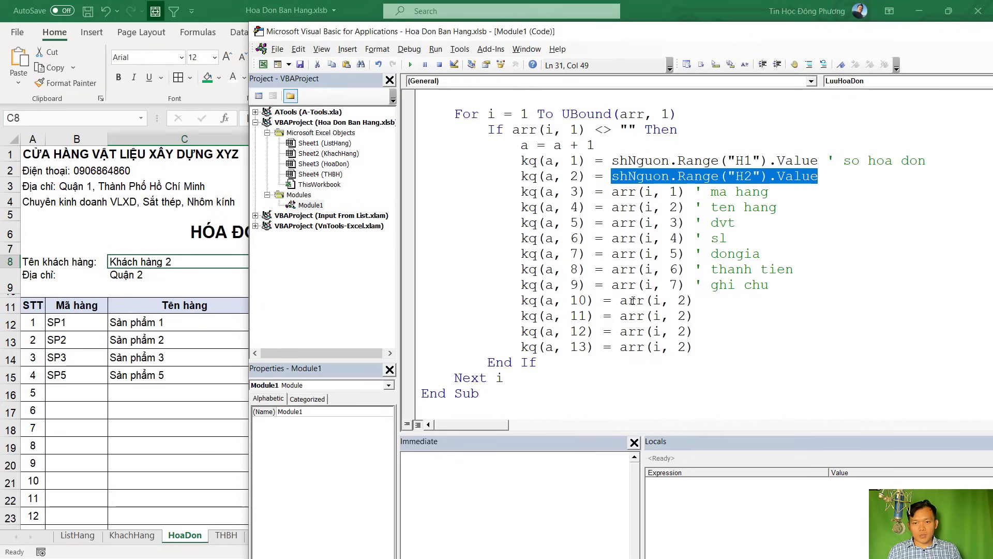
drag(621, 301, 692, 300)
key(ctrl+v)
drag(753, 301, 747, 301)
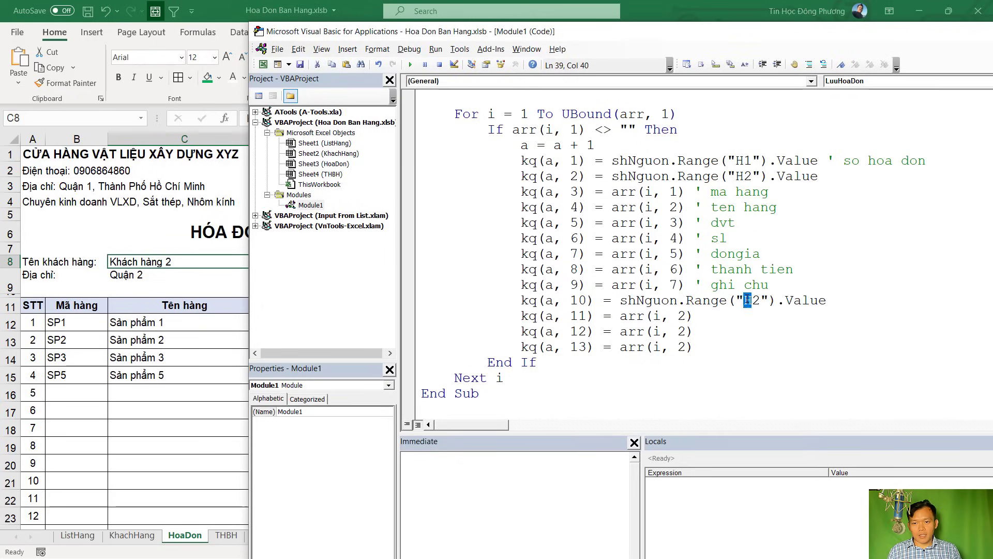
key(shift+Right)
text(C)
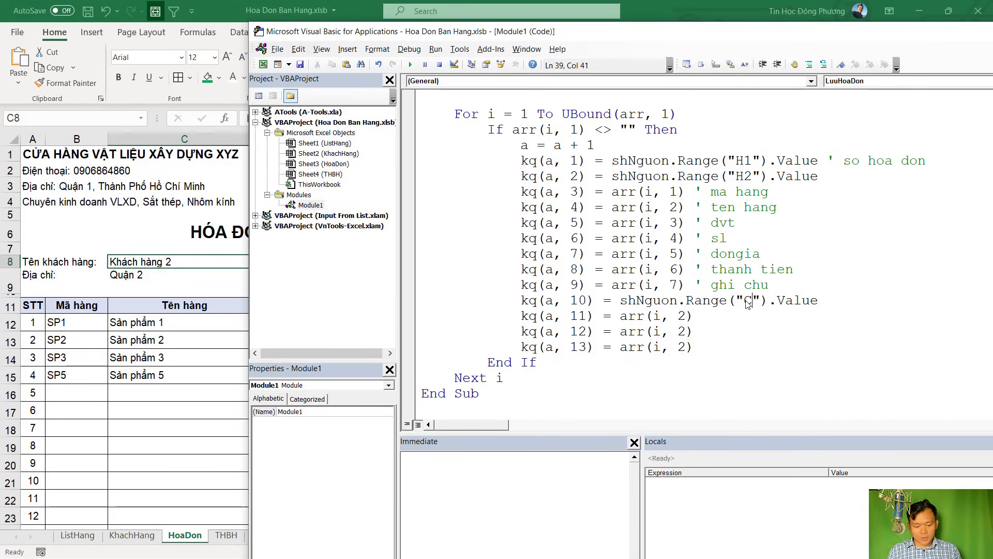
text(8)
click(757, 322)
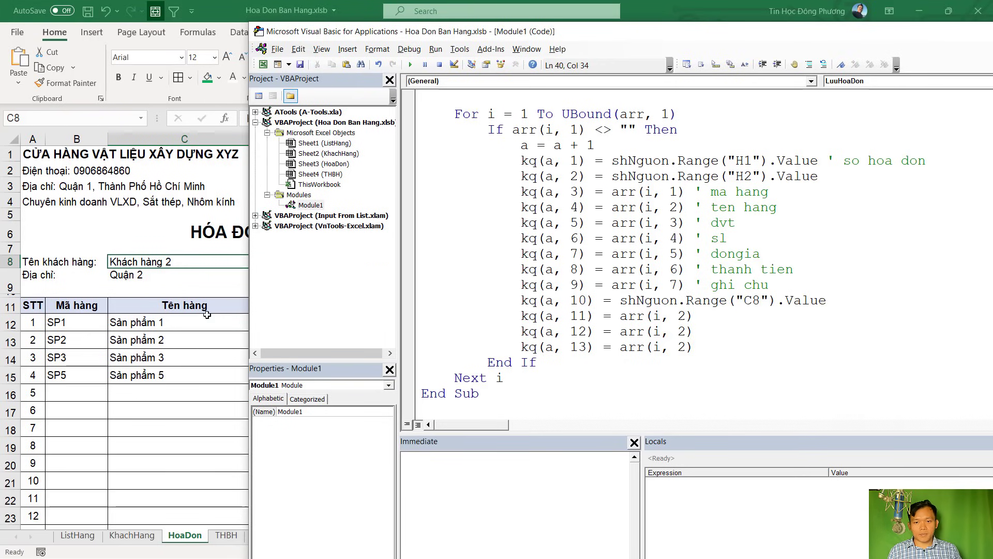
click(836, 300)
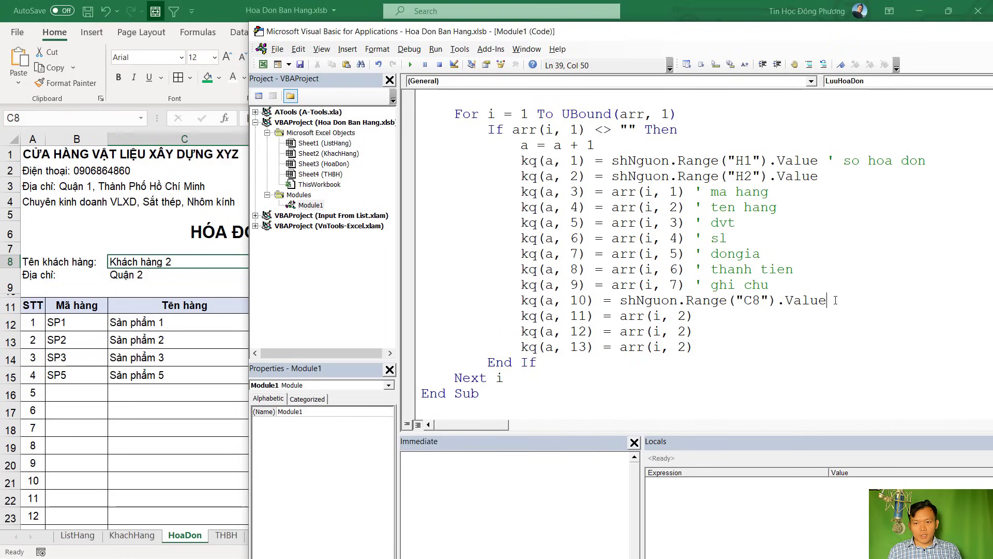
text(' khach hang)
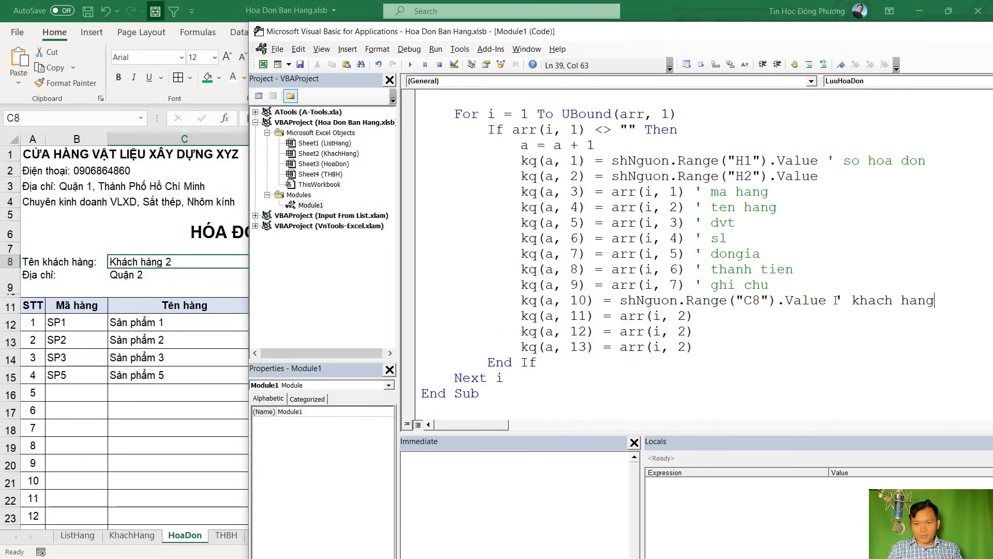
key(Down)
text(' dien thoaij)
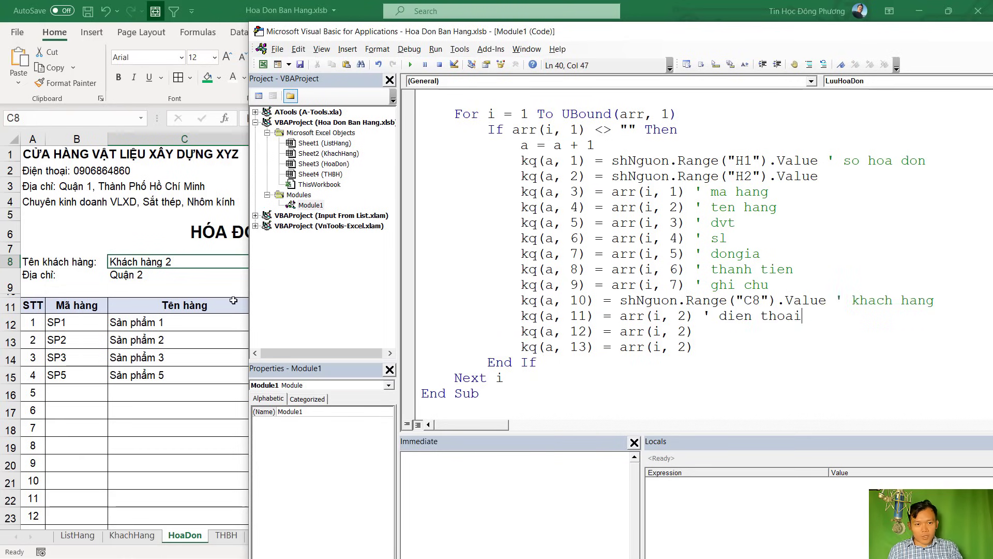
Paste the C8 range expression onto kq lines 11–13, changing line 11 to G8
key(alt+F11)
click(391, 260)
key(alt+F11)
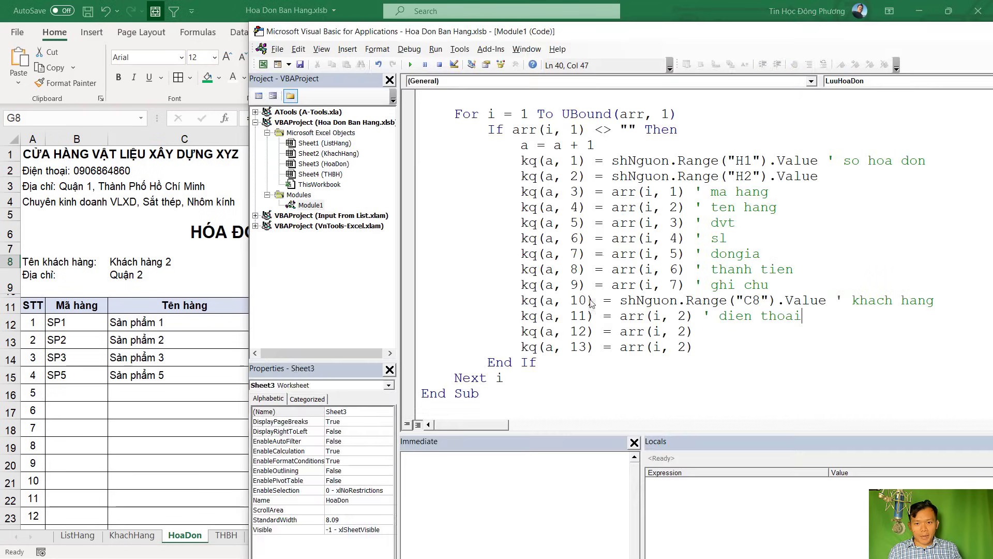
drag(619, 300, 830, 301)
key(ctrl+c)
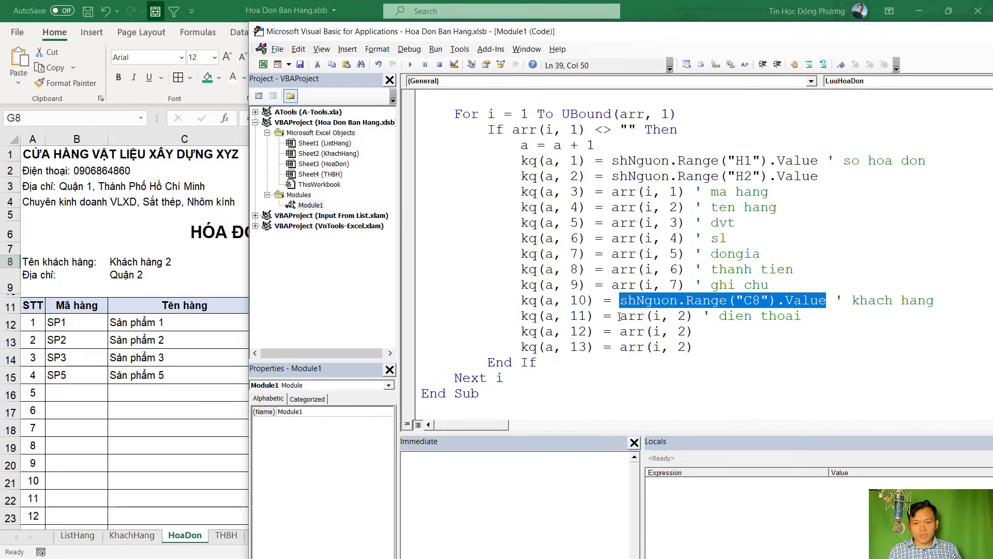
drag(621, 316, 753, 315)
key(ctrl+v)
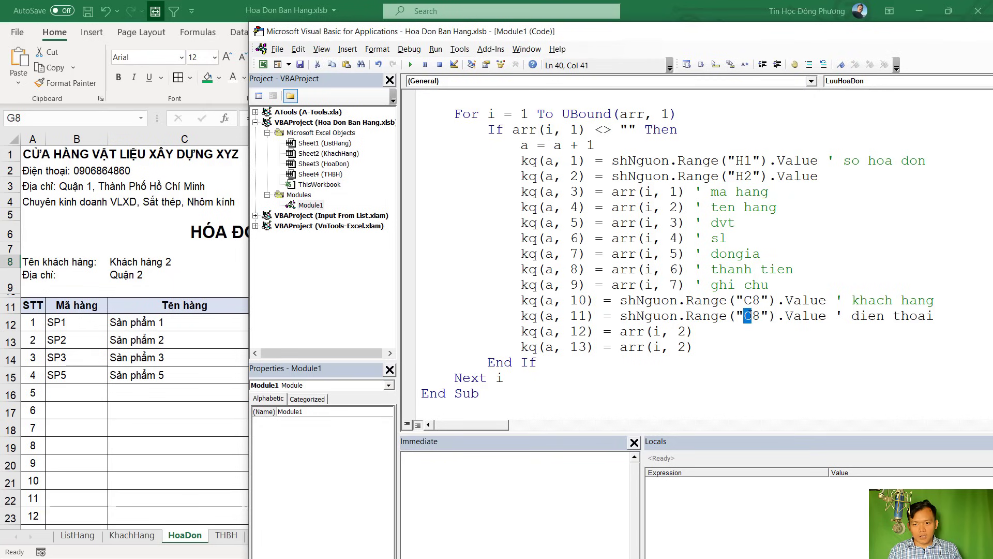
text(G)
drag(620, 332, 696, 332)
key(ctrl+v)
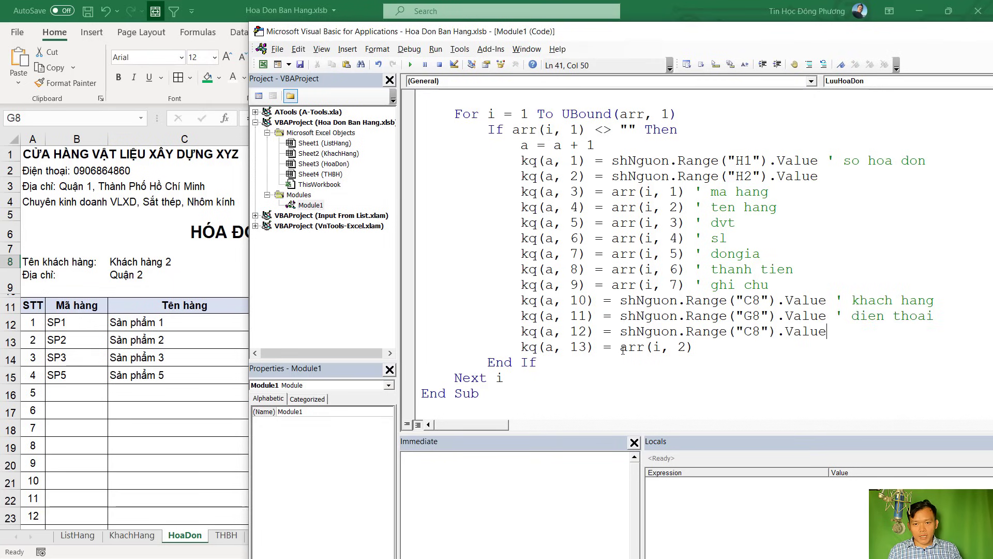
drag(620, 348, 693, 347)
key(ctrl+v)
Point kq lines 12 and 13 to C9 and G9, commenting them ' dia chi and ' dien thoa
click(130, 279)
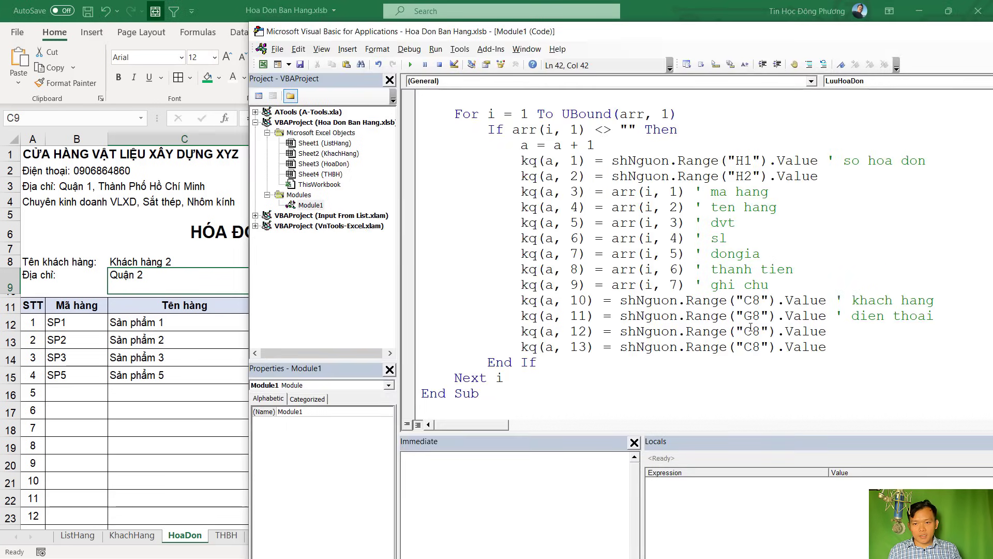
drag(751, 332, 760, 331)
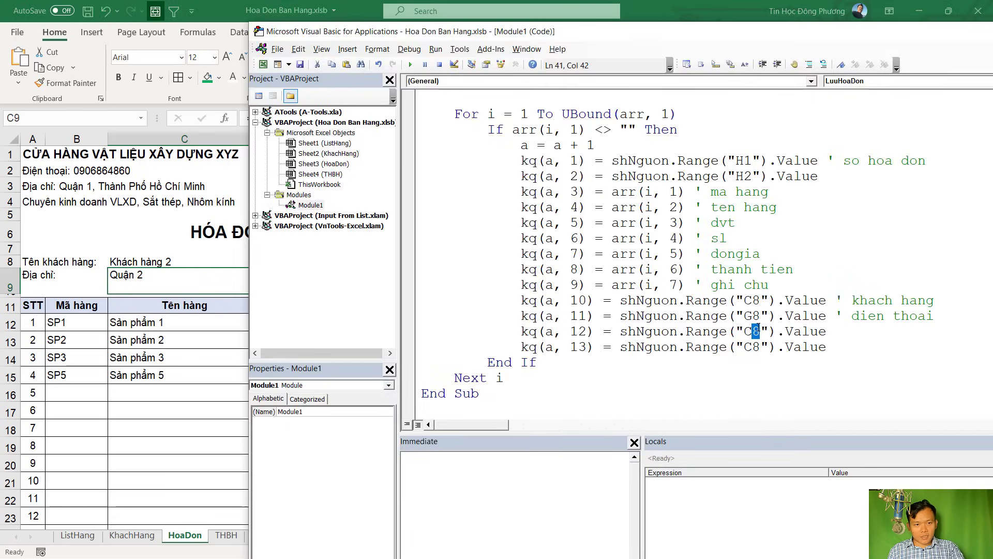
text(9)
drag(752, 348, 747, 350)
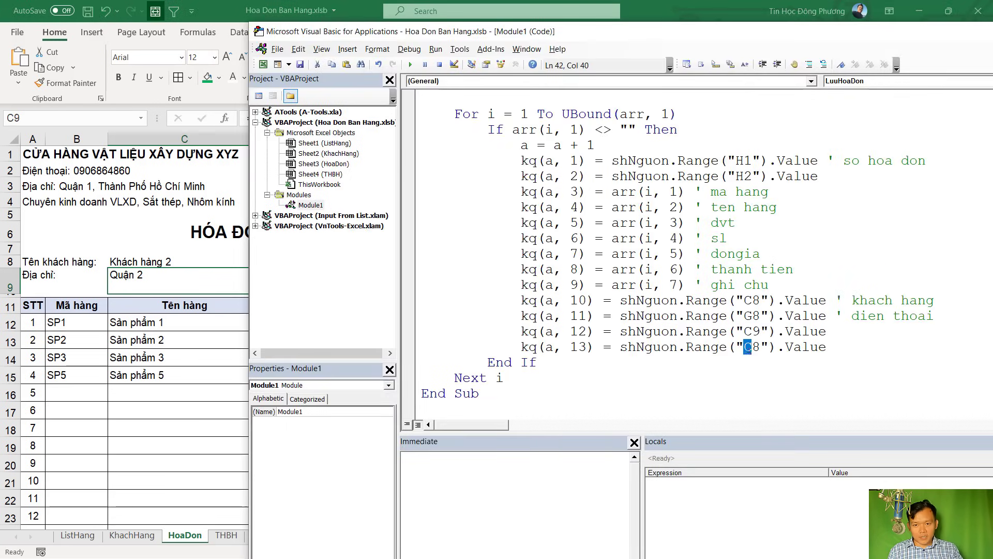
text(G)
key(shift+Right)
text(9").Value )
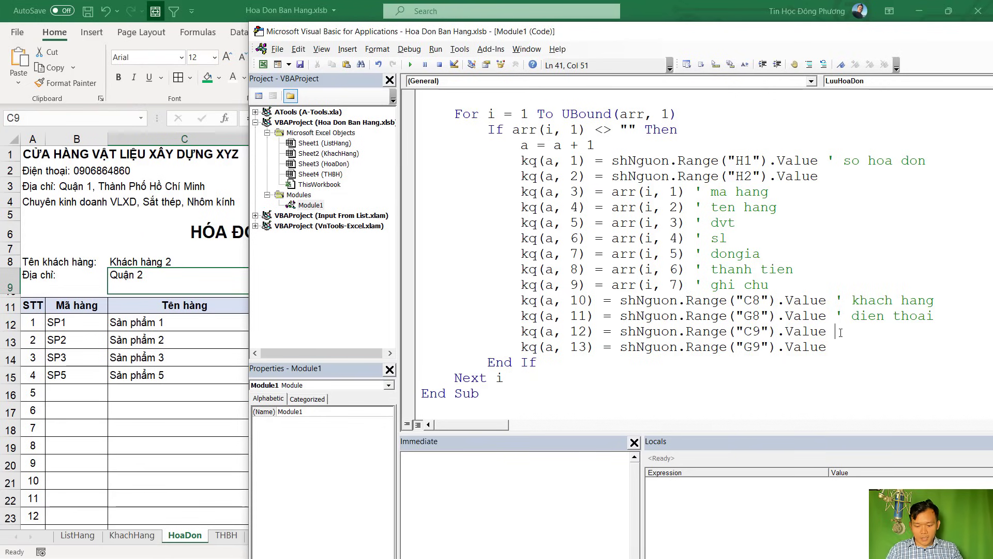
text(' dia chi)
key(Down)
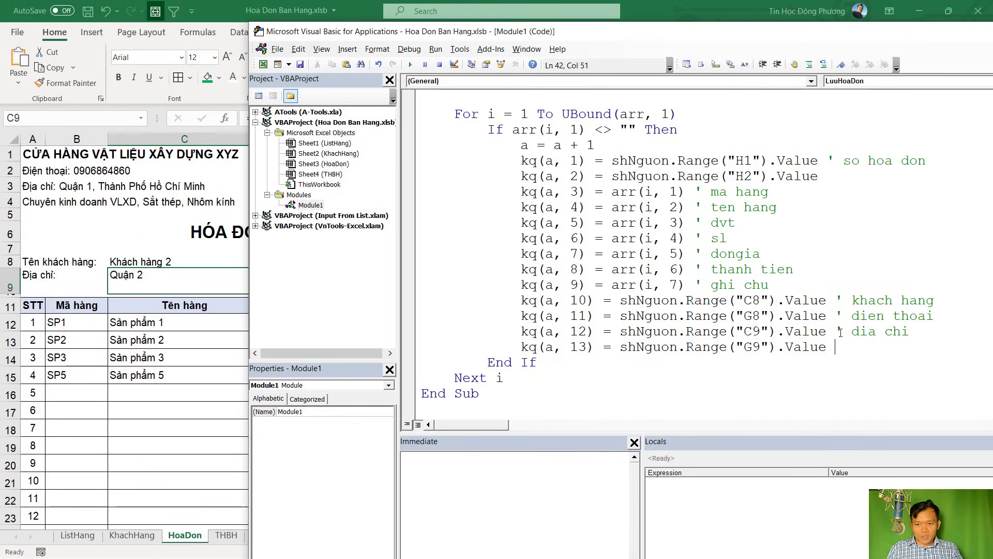
text(' dian)
key(BackSpace)
key(BackSpace)
key(BackSpace)
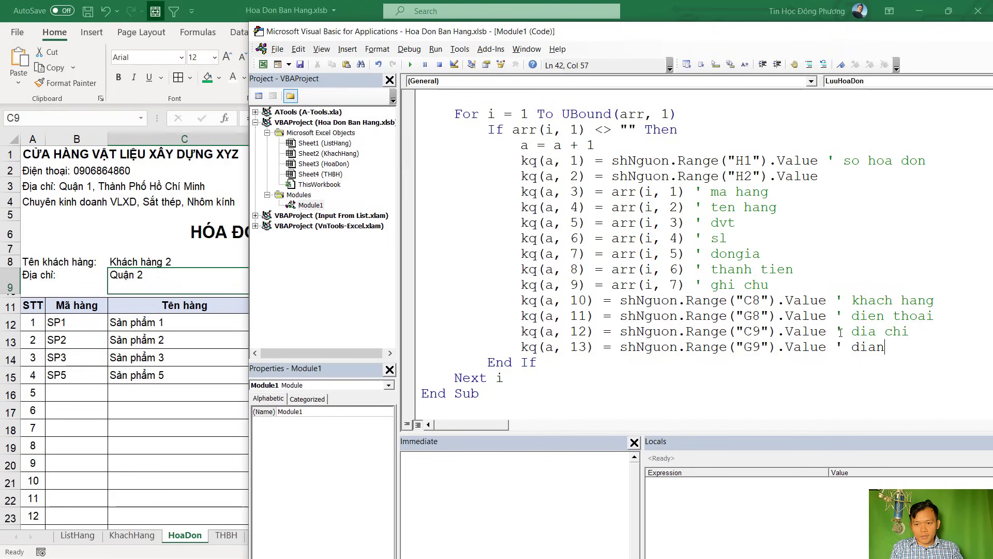
text(en thoai)
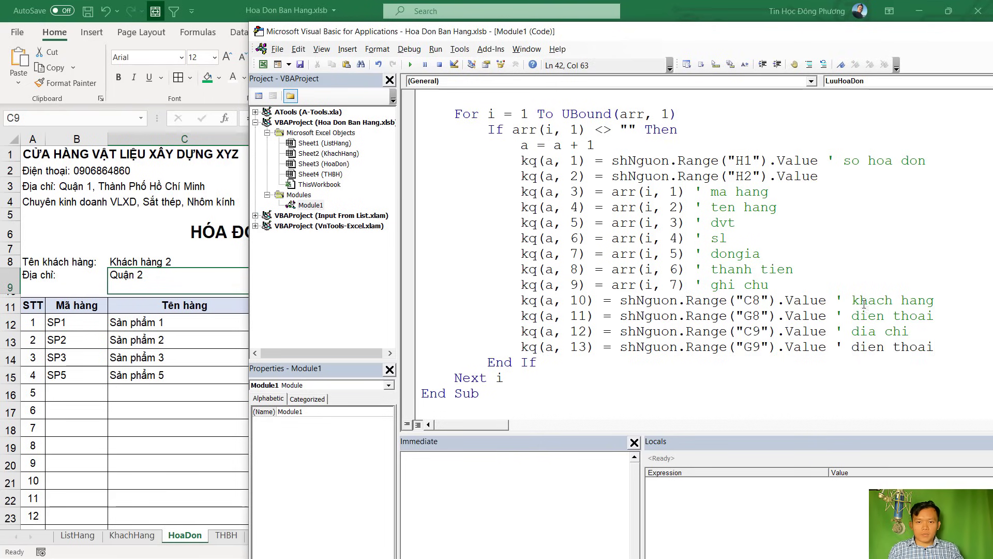
click(670, 285)
scroll(632, 271, up, 2)
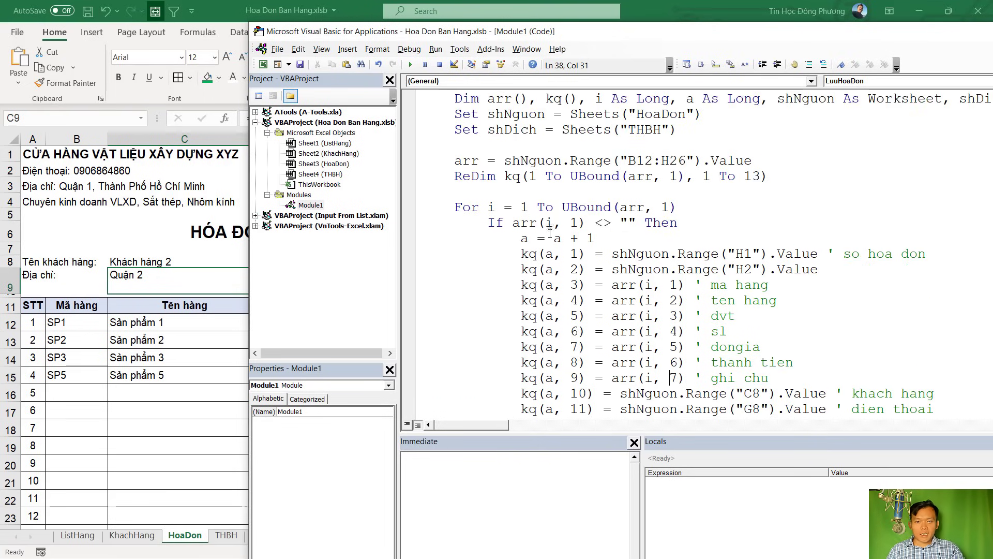
After checking the first empty invoice item row, add a blank line after Next i in LuuHoaDon
click(66, 324)
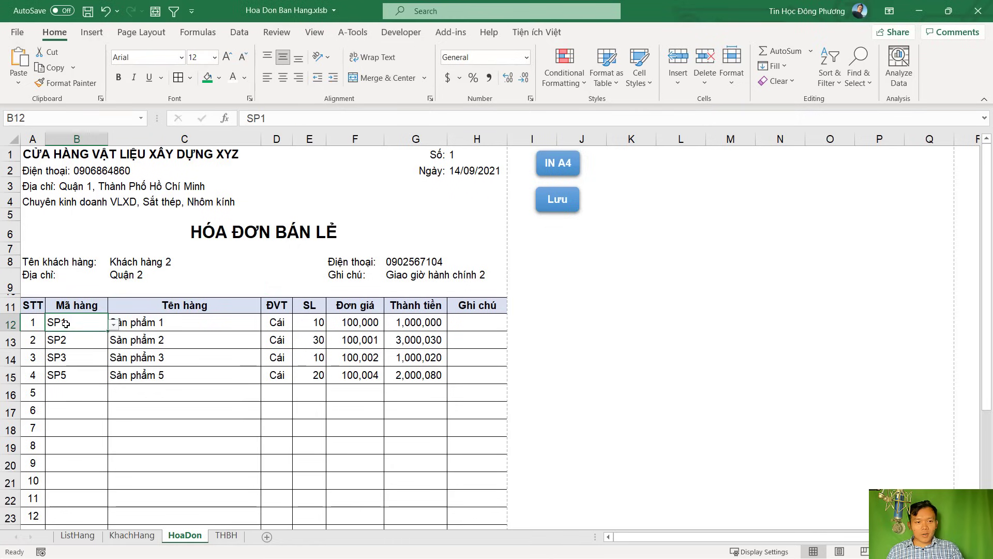
click(75, 395)
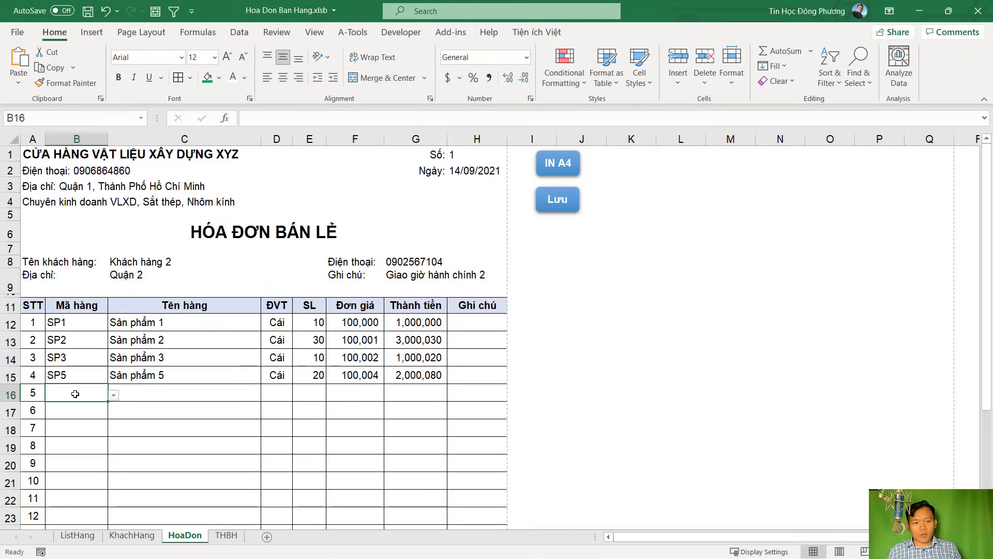
key(alt+Tab)
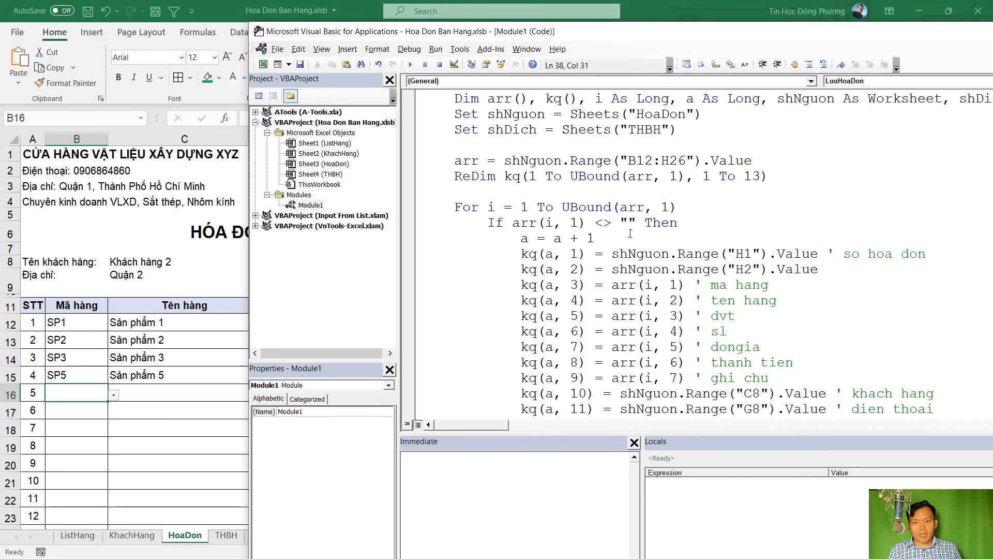
drag(512, 238, 570, 347)
scroll(550, 339, down, 2)
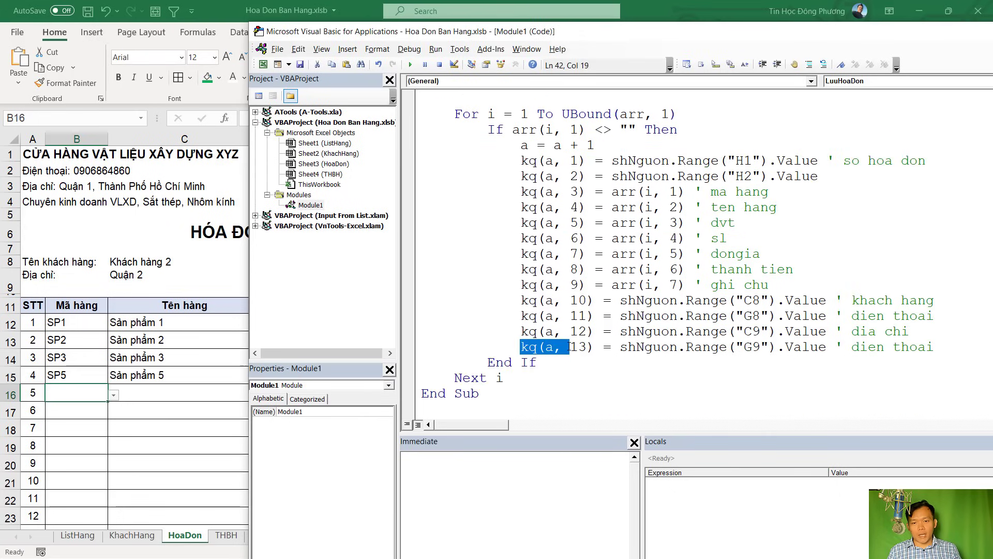
click(535, 379)
key(Return)
key(Return)
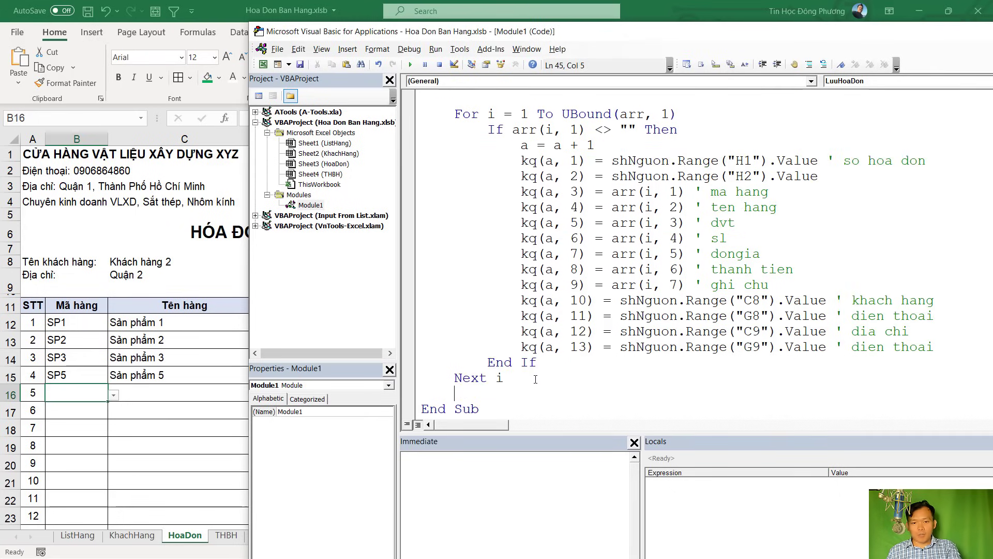
Check the THBH target range A4:L8 where the invoice rows will be written
scroll(553, 353, down, 1)
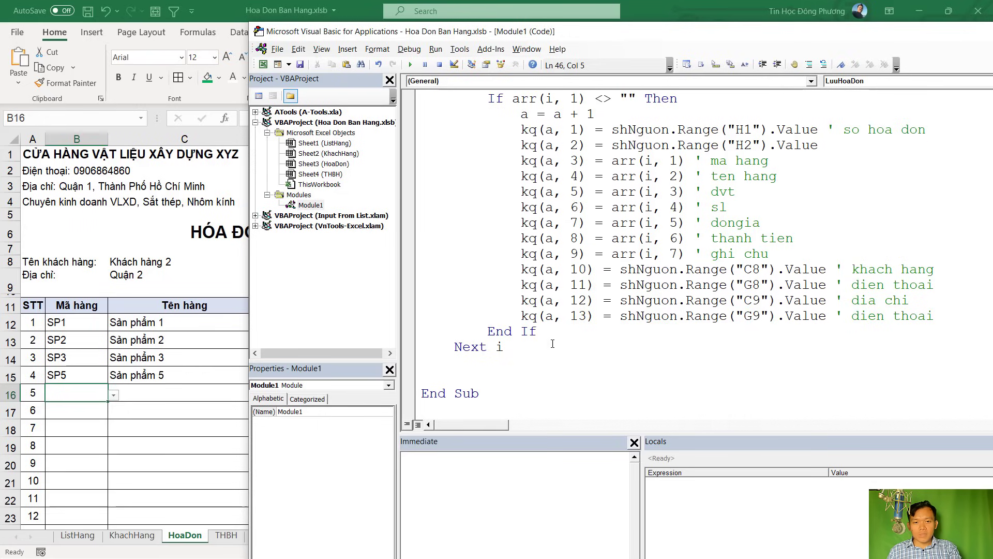
scroll(535, 301, up, 2)
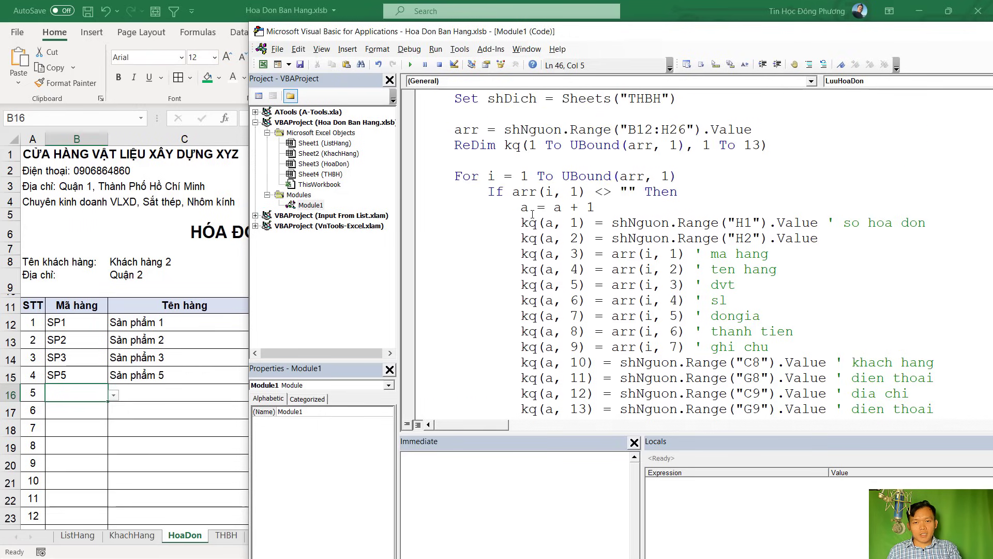
scroll(525, 313, down, 2)
key(alt+F11)
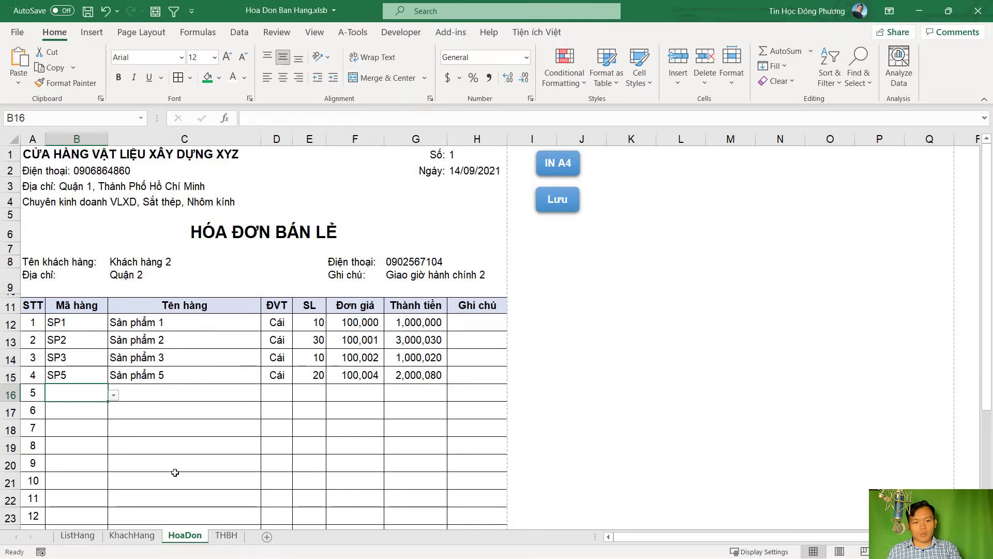
click(173, 471)
click(226, 535)
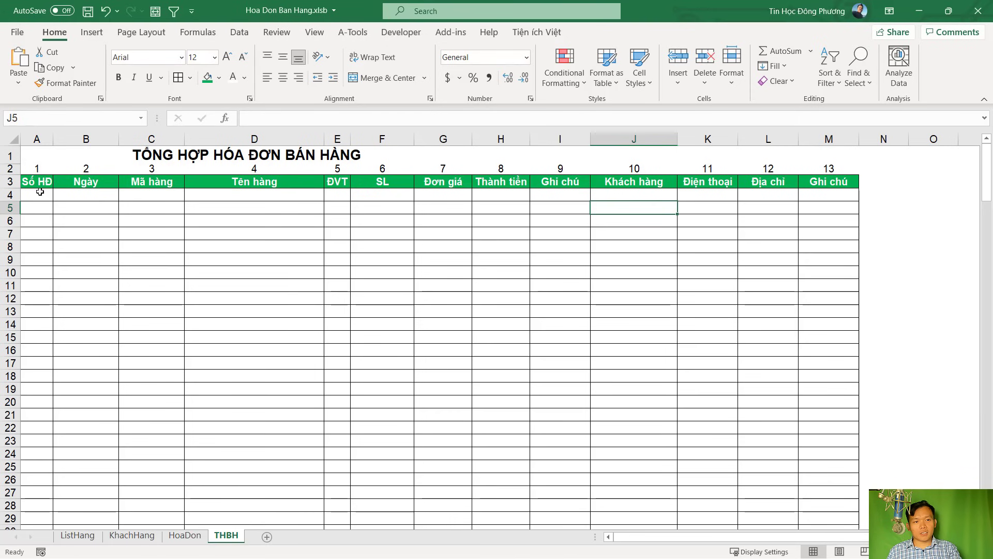
drag(39, 195, 798, 243)
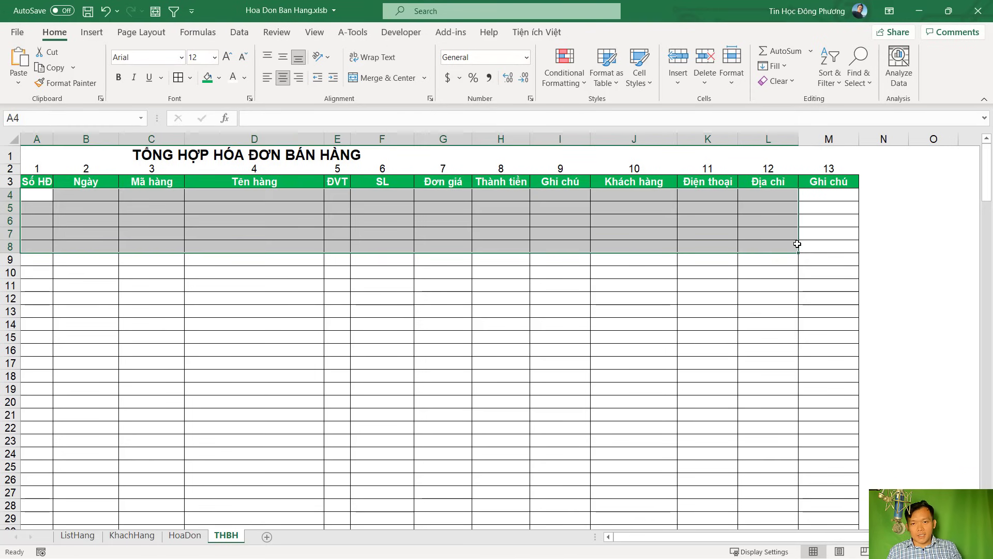
key(alt+F11)
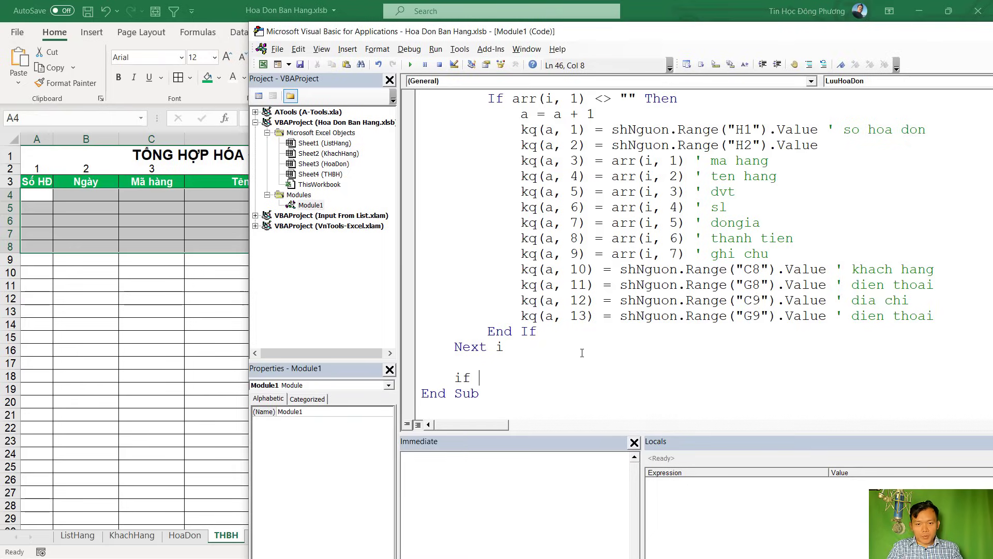
Write an If a > 0 Then … End If block after the loop
text(a > 0 then)
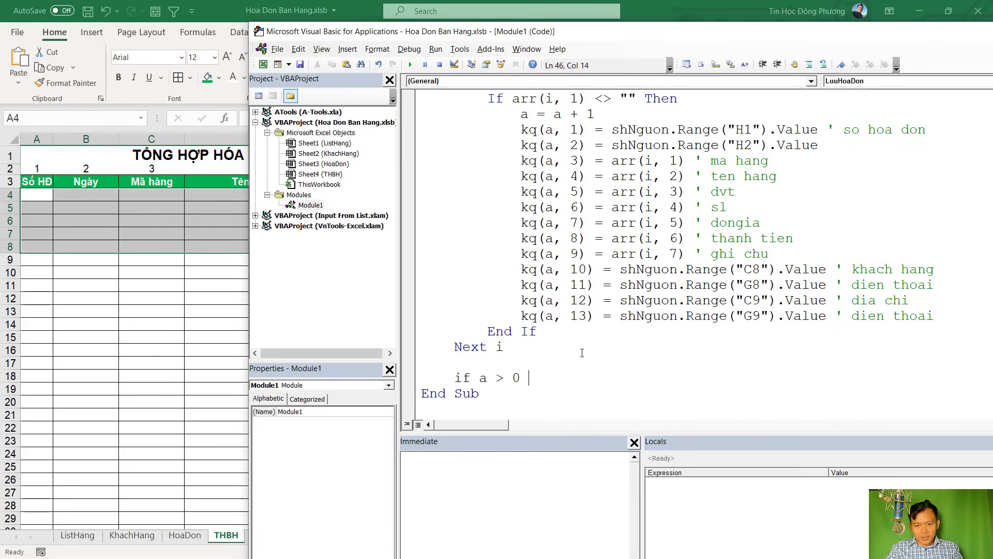
key(Return)
key(Return)
text(End If)
key(Up)
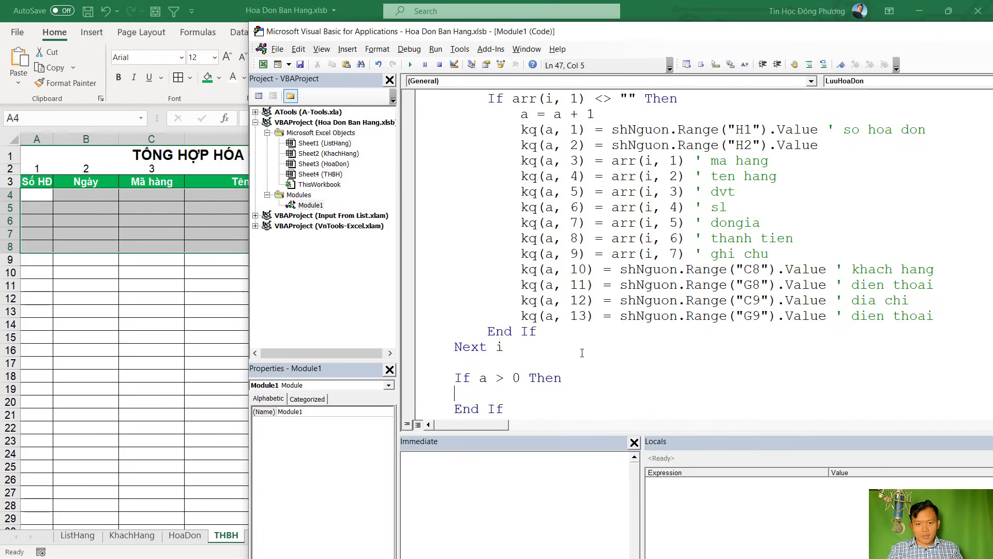
scroll(616, 220, up, 1)
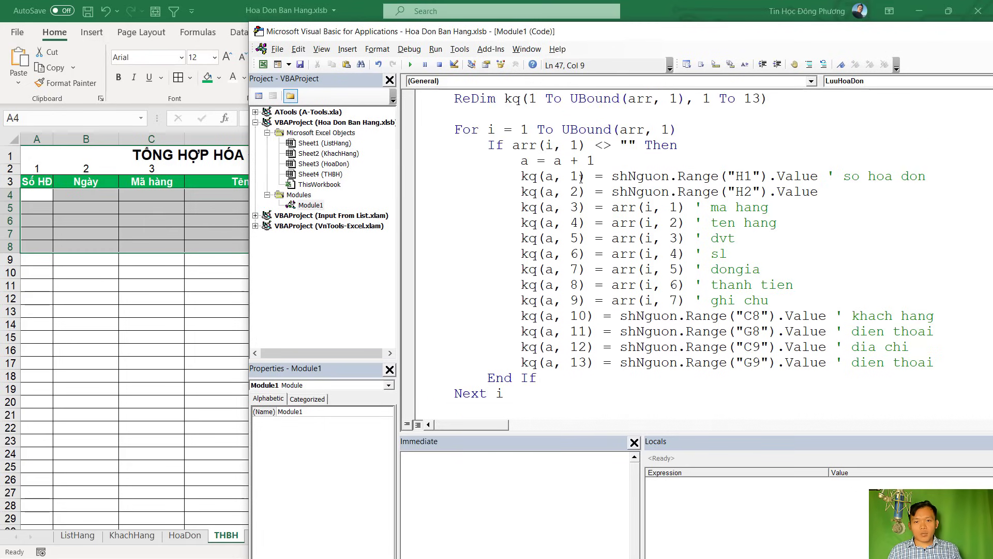
Review the HoaDon invoice items B12:G16, then return to the If block
click(181, 298)
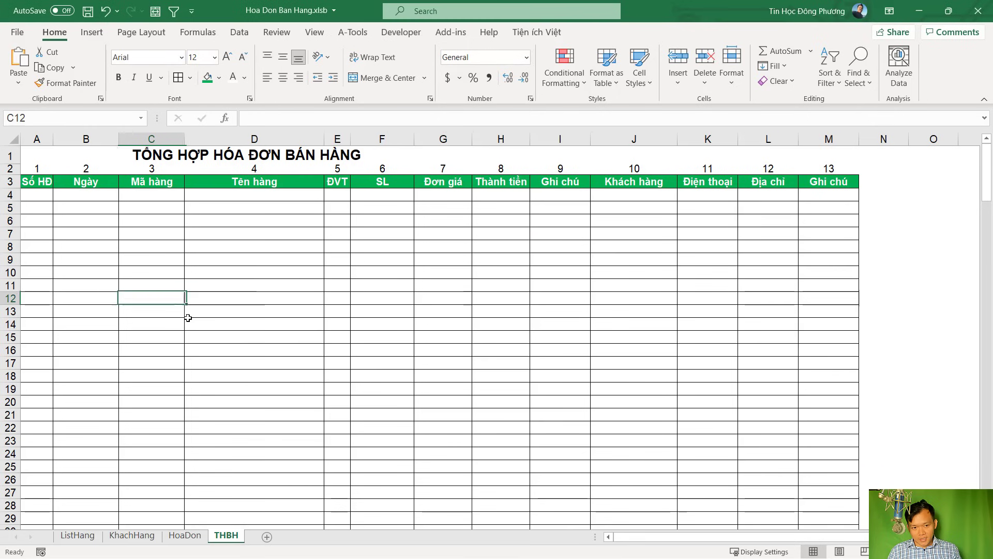
click(193, 538)
drag(75, 321, 442, 386)
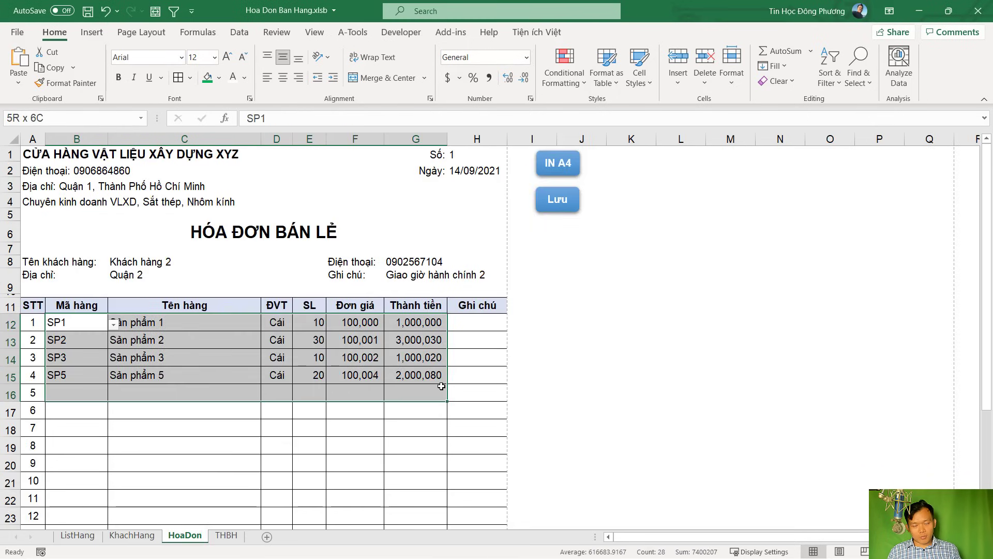
key(alt+Tab)
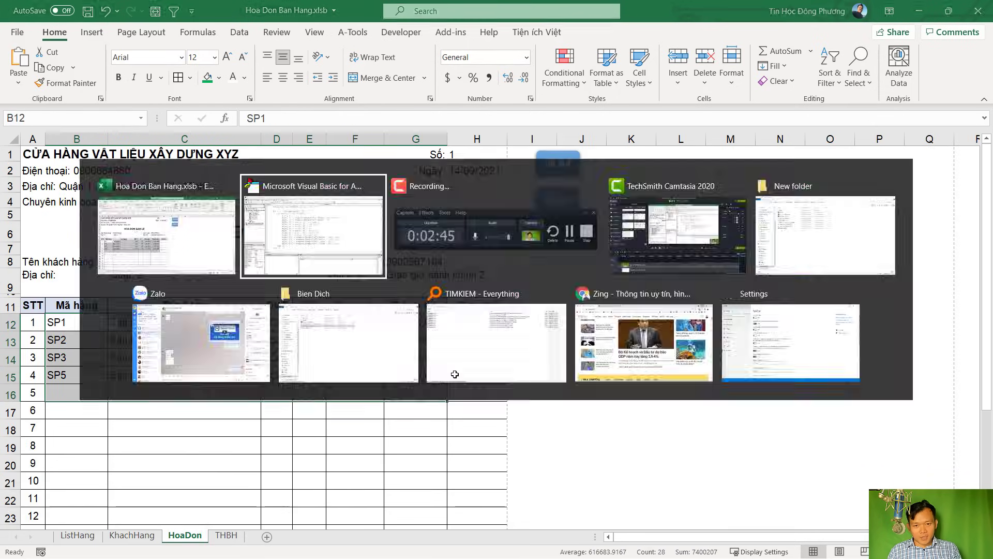
scroll(557, 301, down, 1)
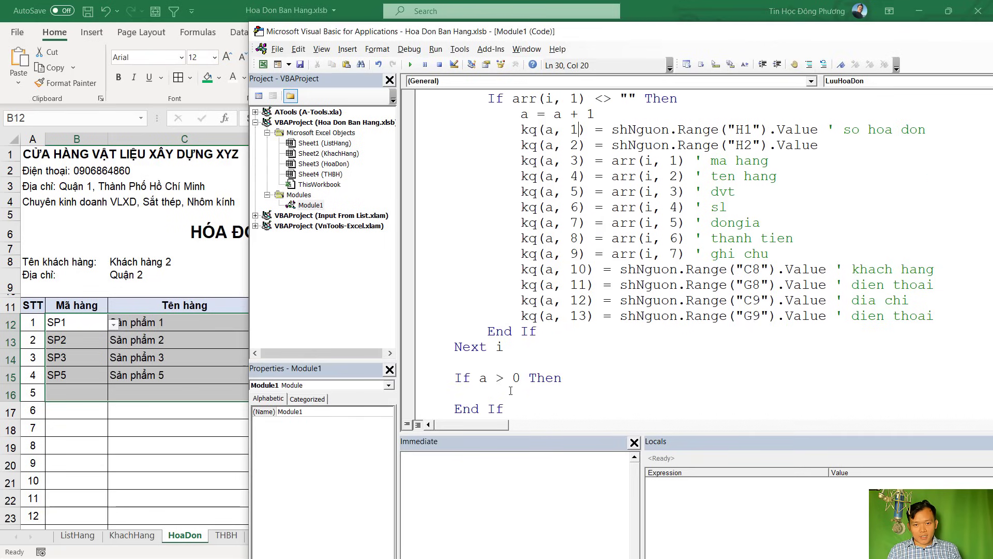
click(507, 396)
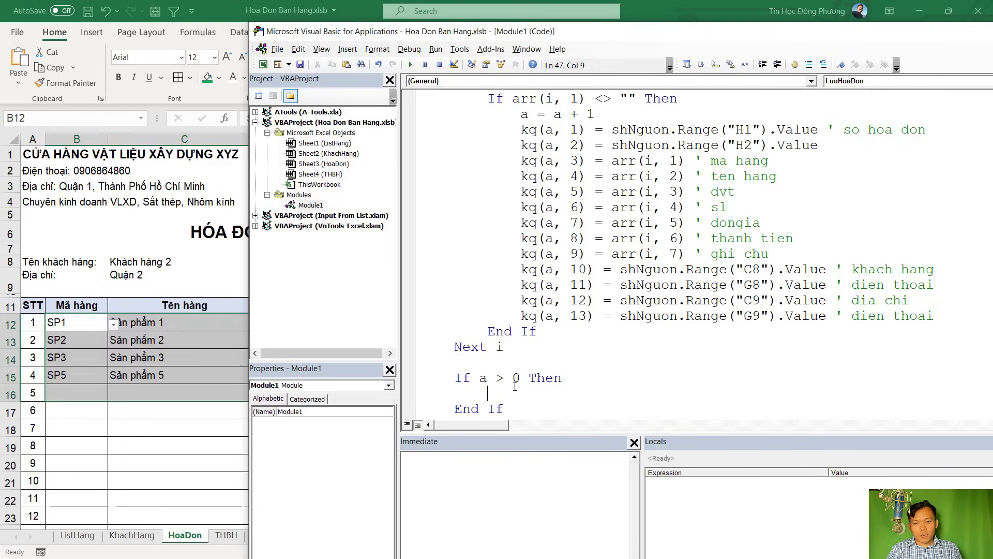
Check the THBH sheet, then insert a new line above Set shNguon
click(226, 535)
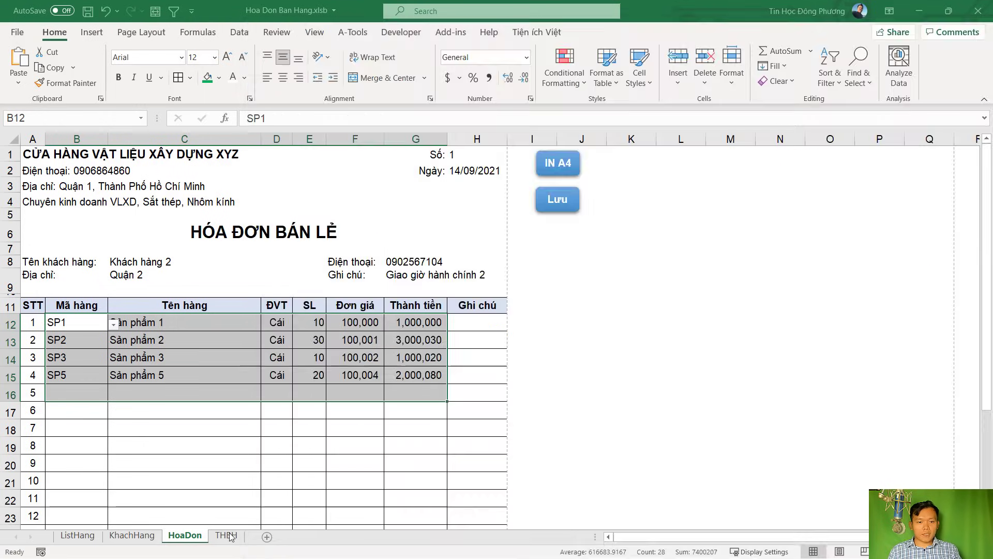
key(alt+F11)
scroll(728, 183, up, 5)
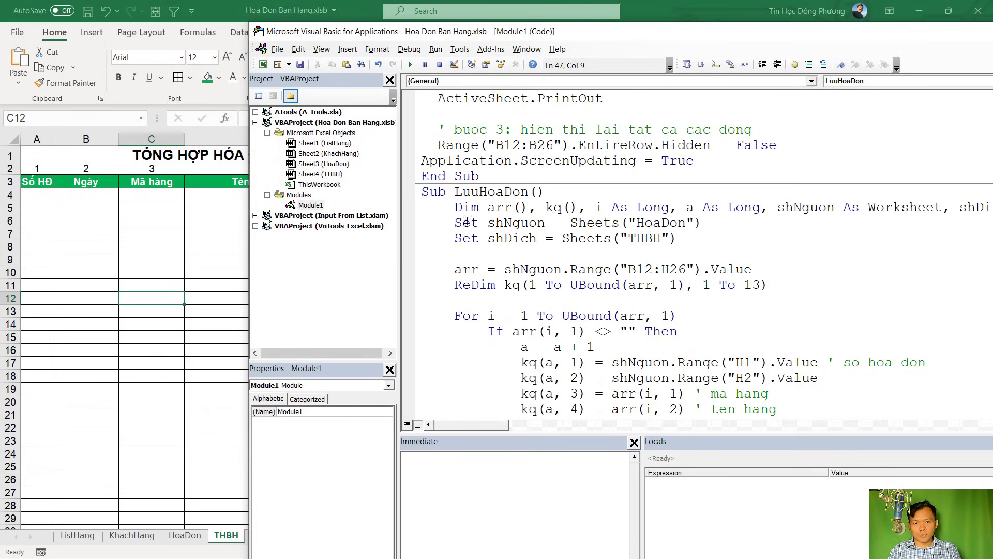
key(Return)
key(Up)
Declare lr As Long above Set shNguon
text(D)
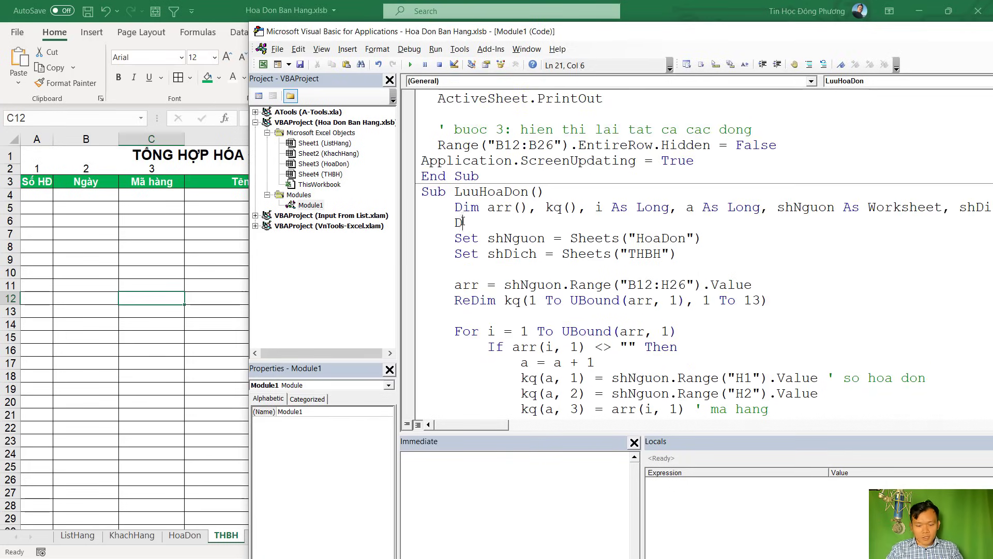
text(im lr )
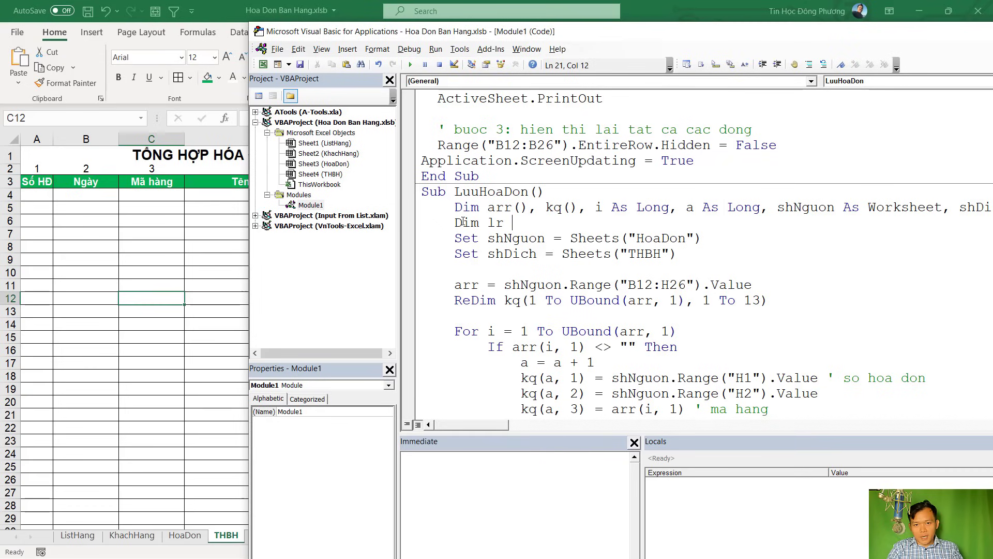
text(as long)
key(Tab)
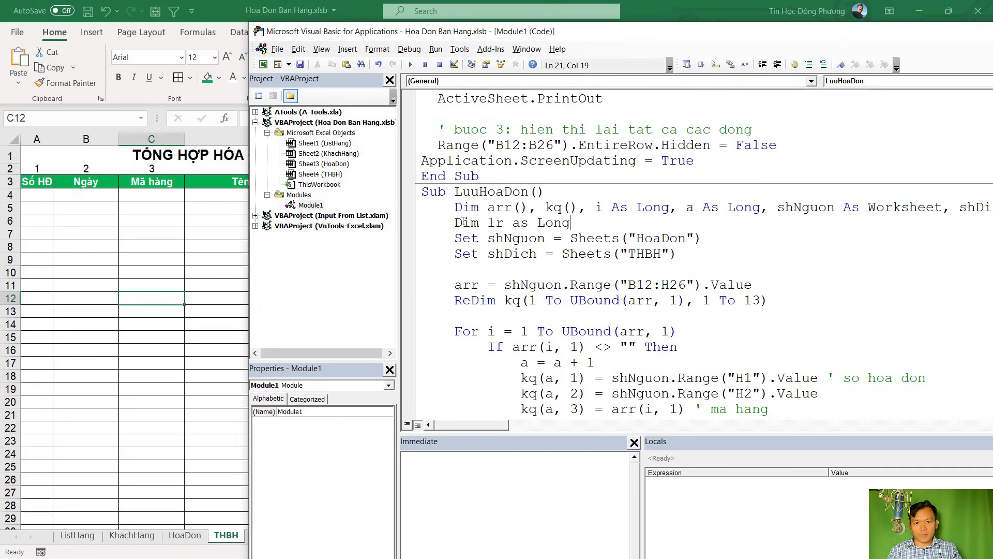
scroll(541, 209, down, 6)
Inside the If block, add a With shDich … End With block and begin lr = .Range("
click(514, 359)
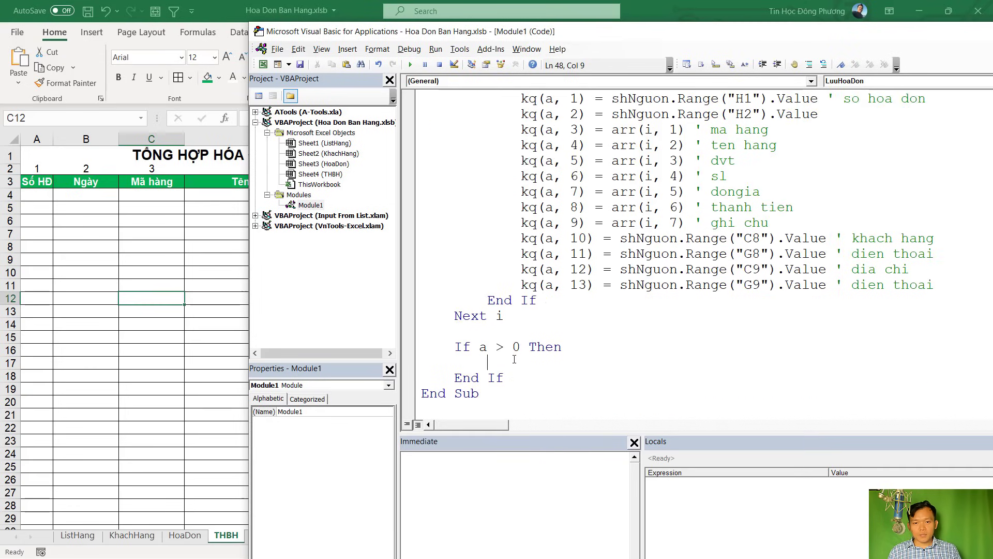
text(with sh)
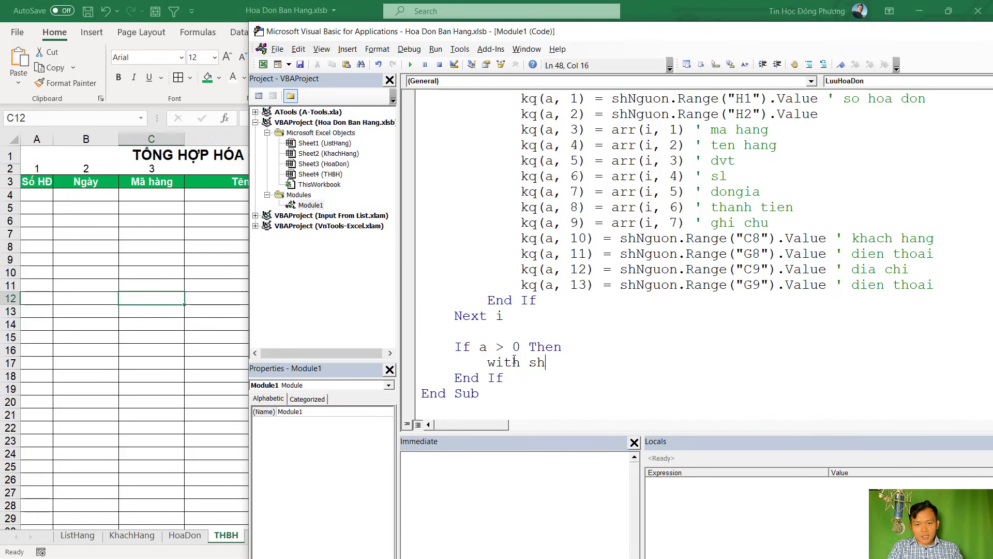
text(dich)
key(Tab)
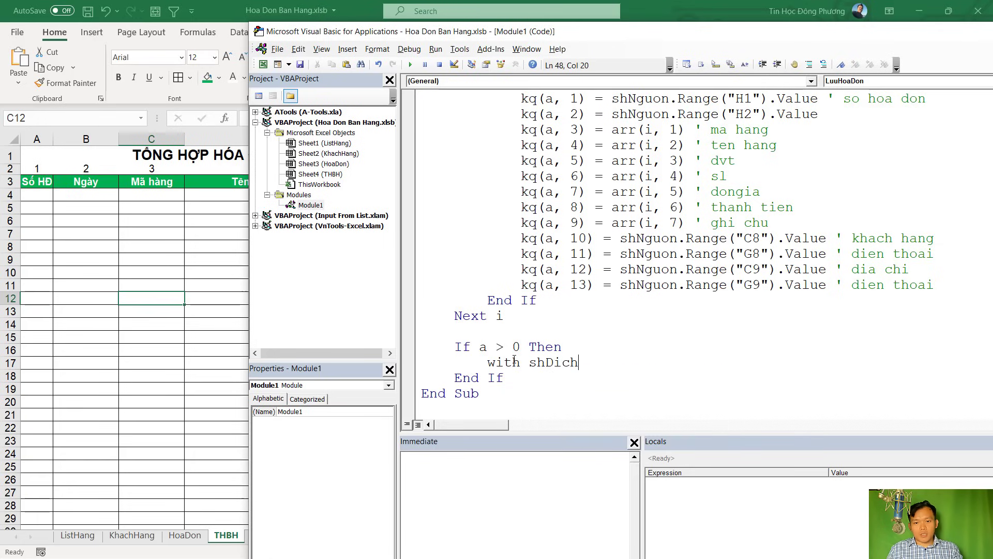
key(Return)
key(Return)
text(n)
key(BackSpace)
text(W)
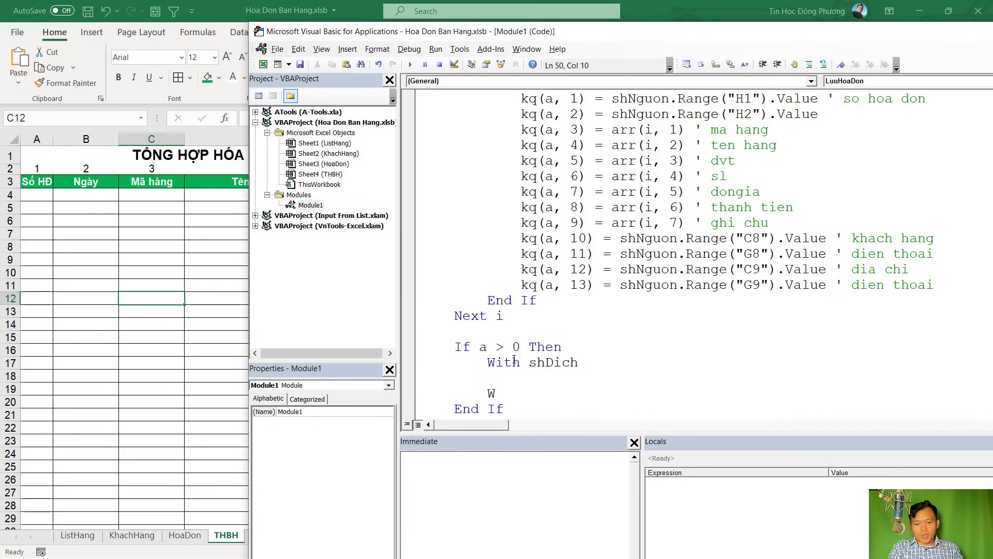
key(BackSpace)
text(End with)
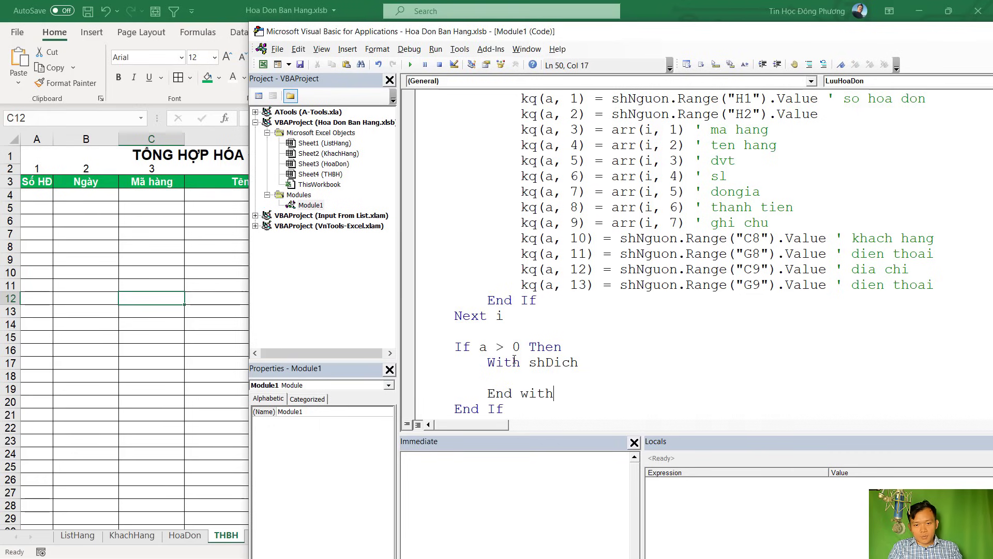
key(Up)
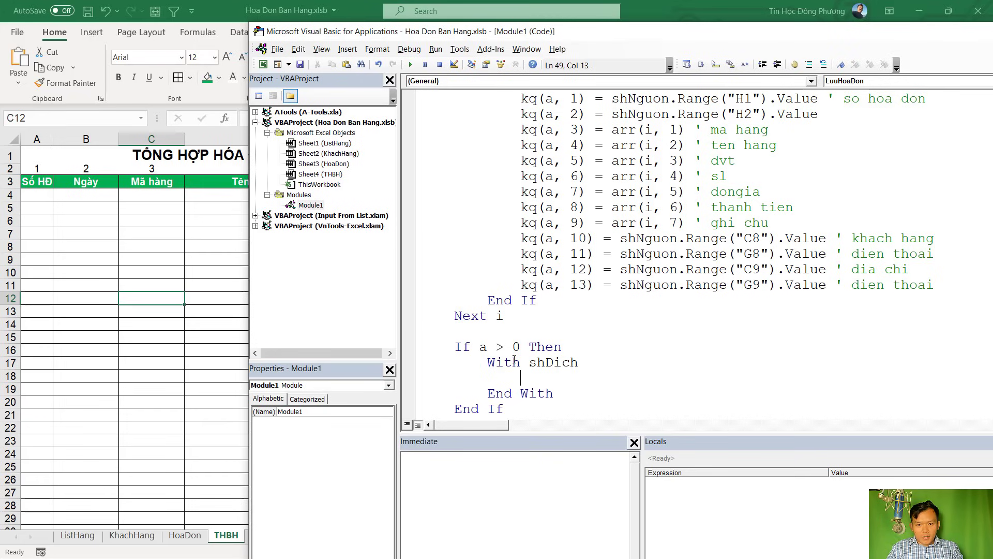
text(lr = )
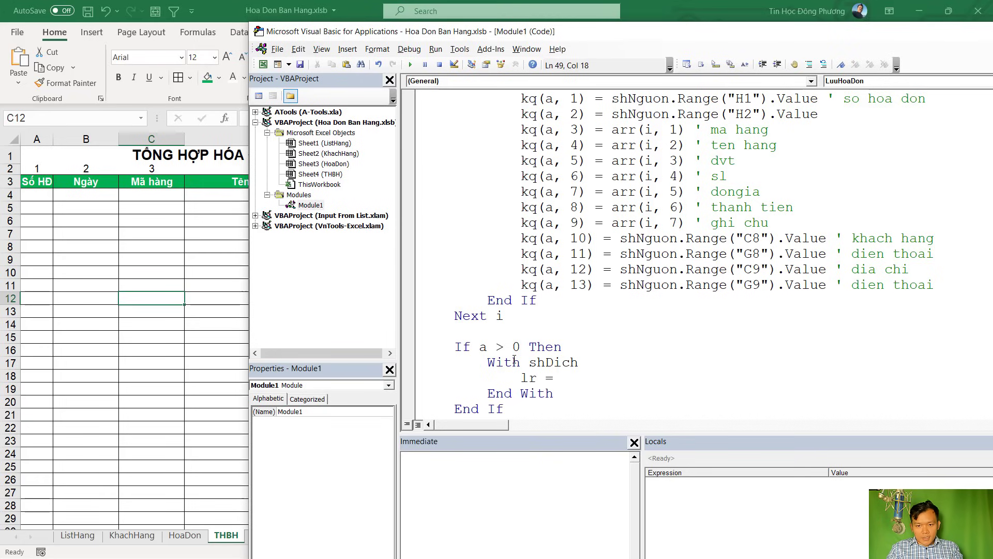
text(.range(")
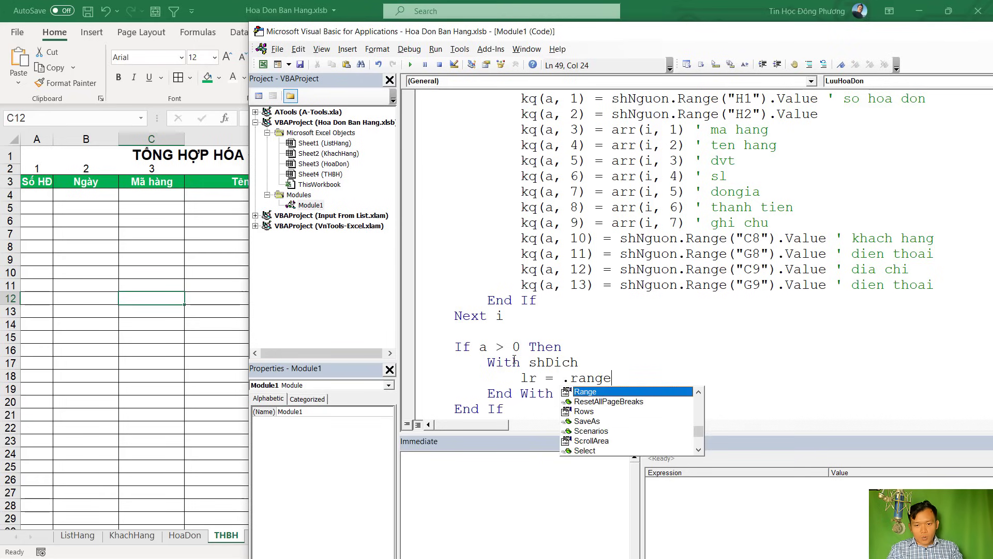
click(225, 428)
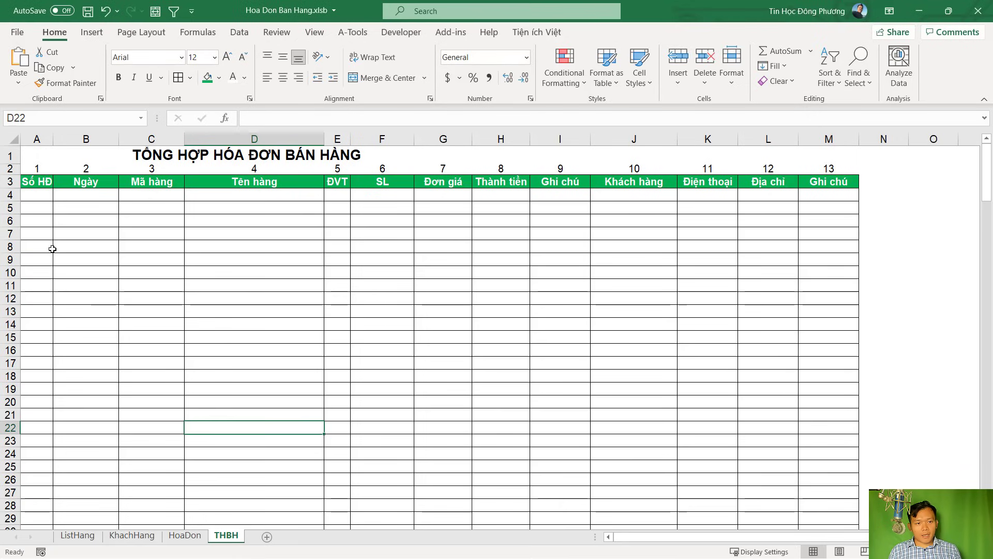
Check THBH column A, then type lr = .Range("A" & Rows.Count).End
click(38, 219)
click(35, 257)
key(alt+F11)
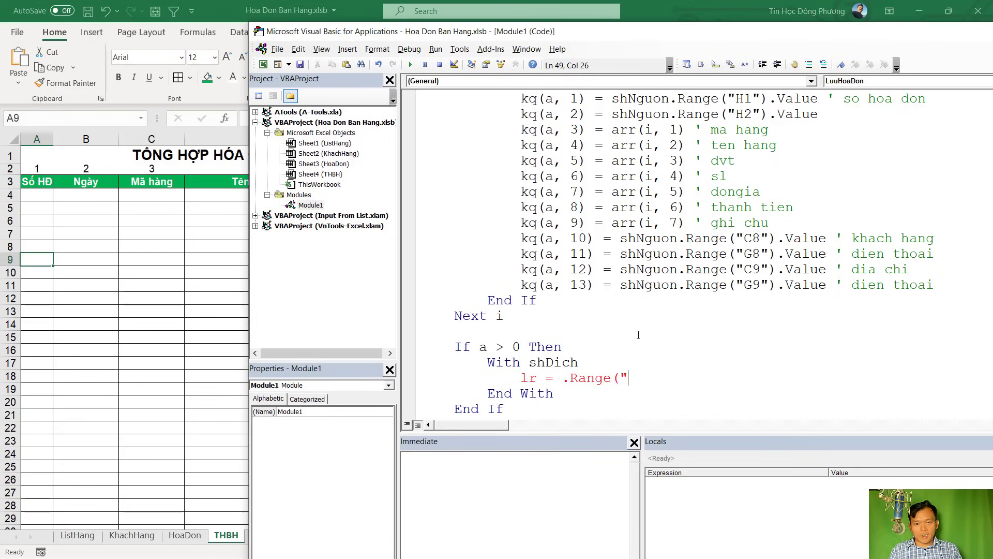
text(A" &)
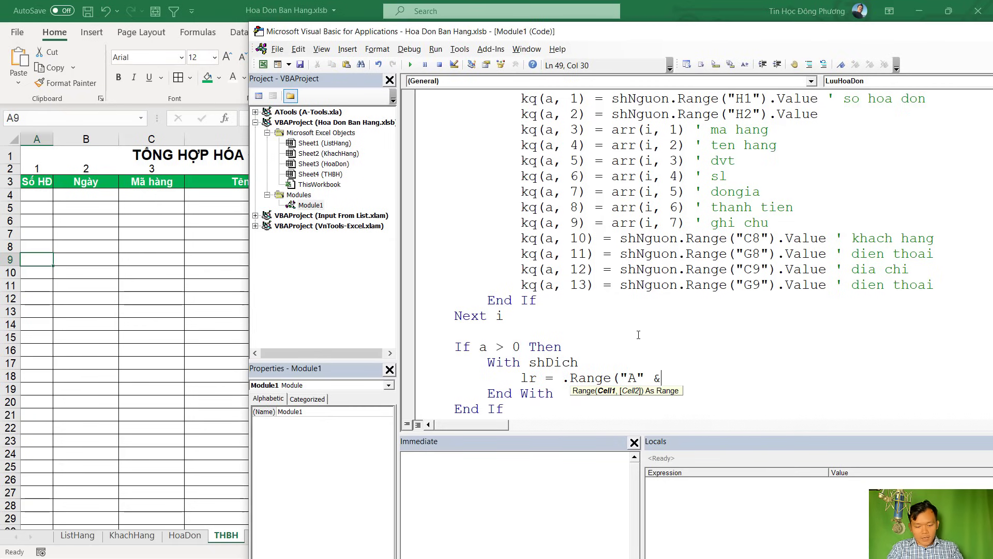
text( rows.Count)
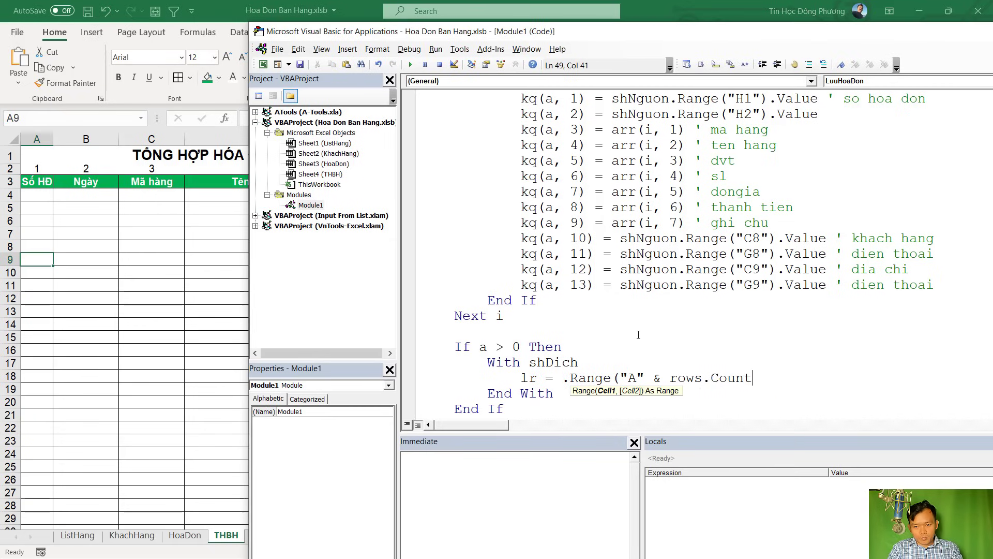
text(),end)
key(BackSpace)
key(BackSpace)
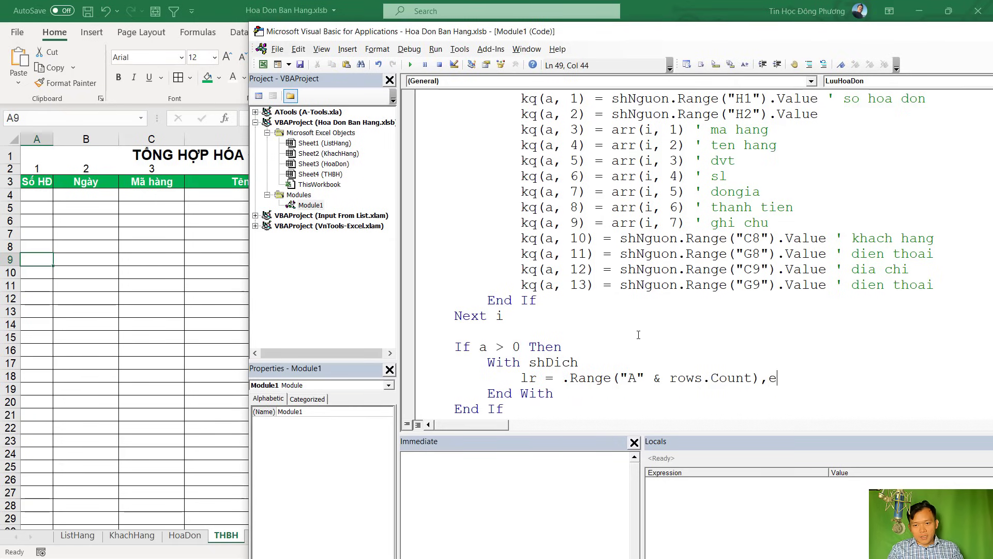
text(,ed)
key(BackSpace)
key(BackSpace)
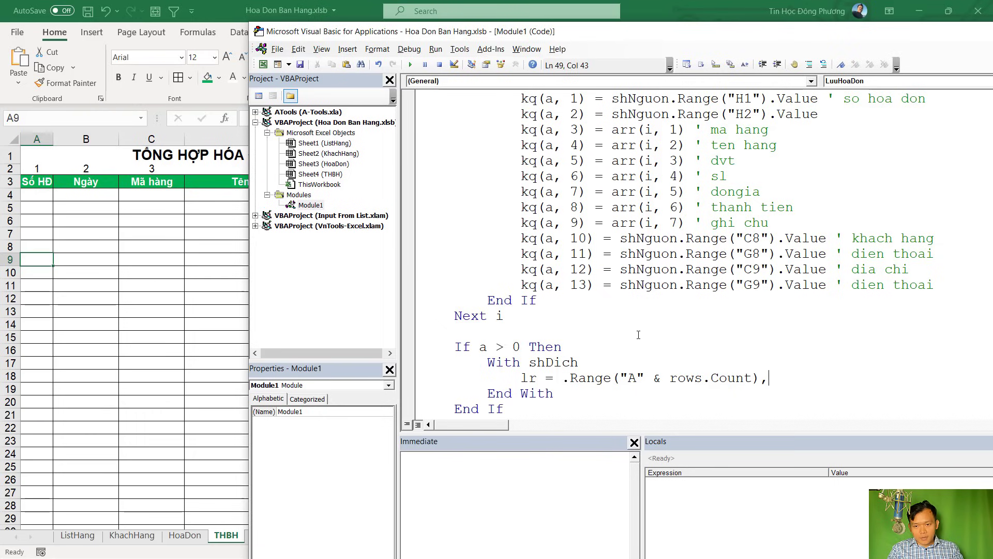
text(.End)
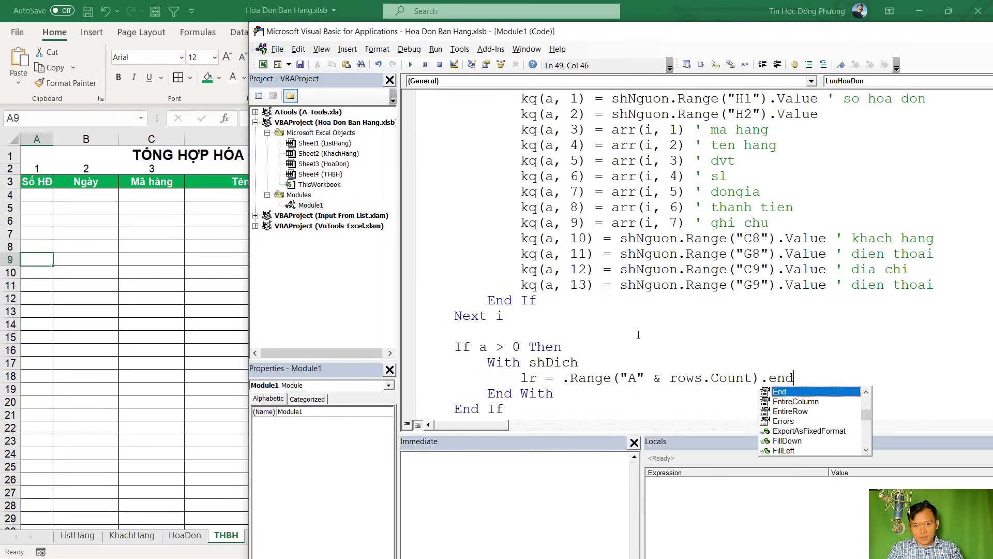
key(Tab)
Finish the line with (xlUp).Row, then verify the A3 header and A4 first data row
text((xlDown)
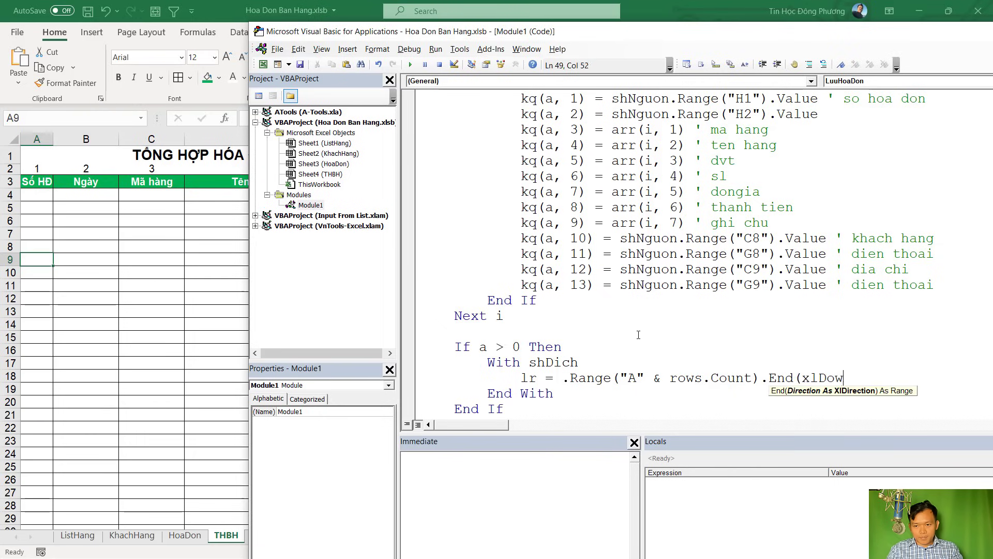
key(BackSpace)
key(BackSpace)
key(BackSpace)
text(UP).row)
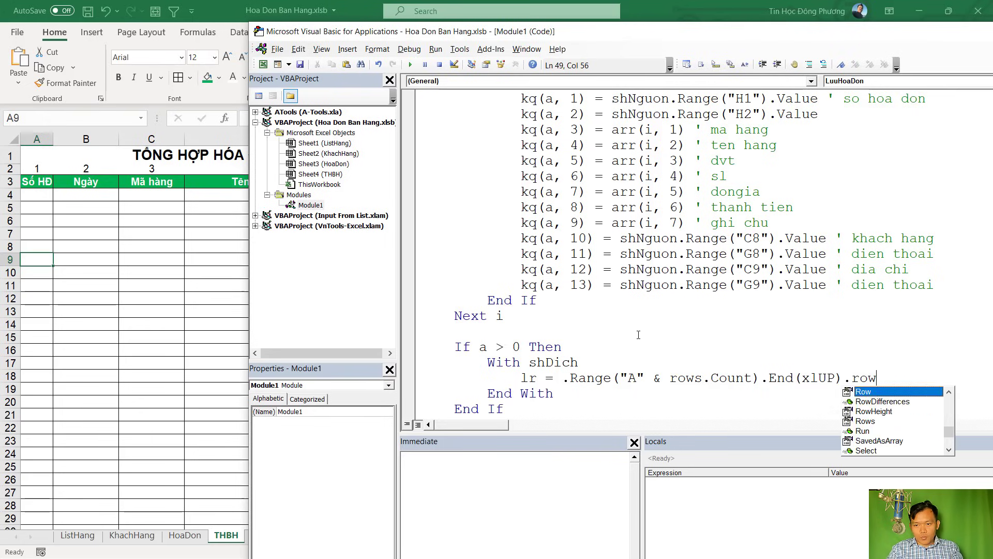
key(Tab)
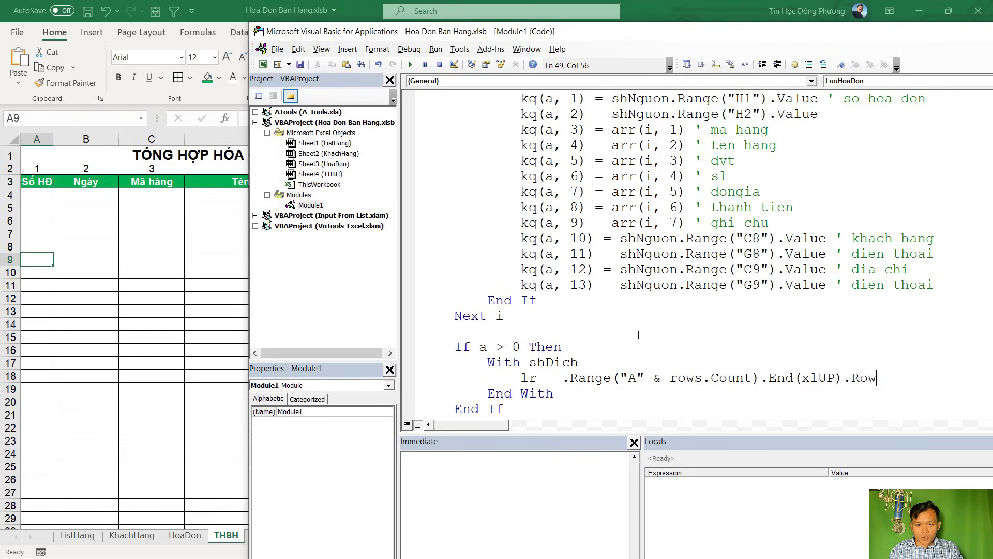
click(579, 324)
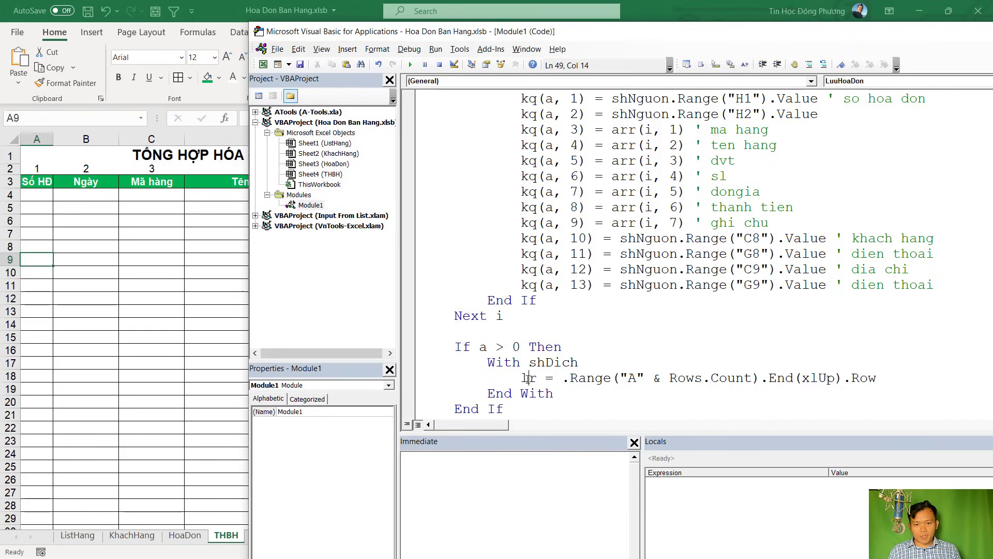
click(235, 492)
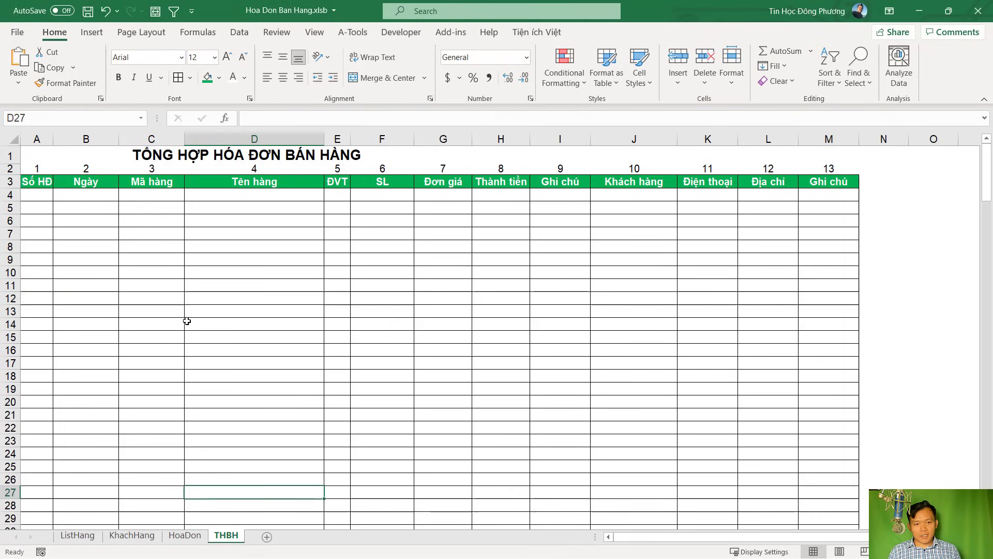
click(41, 181)
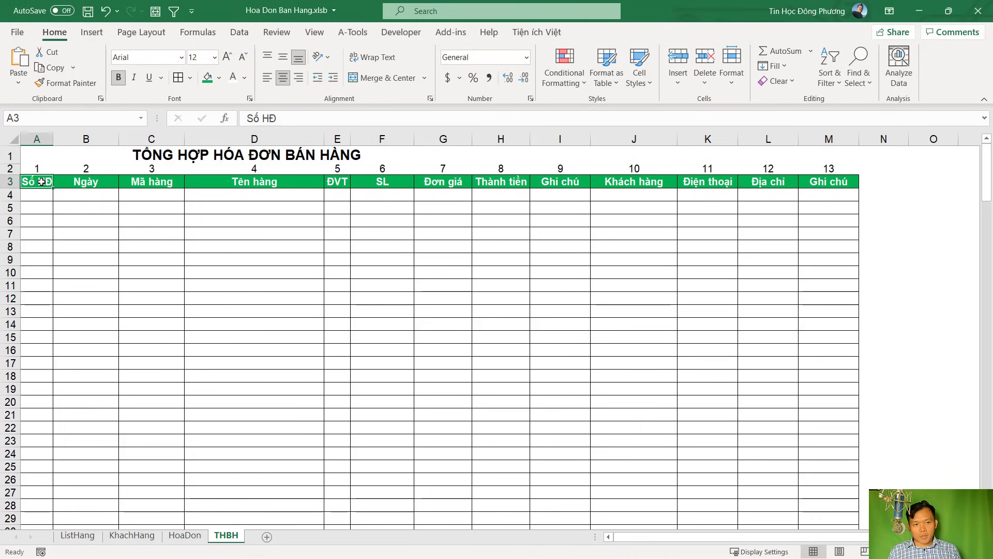
click(40, 195)
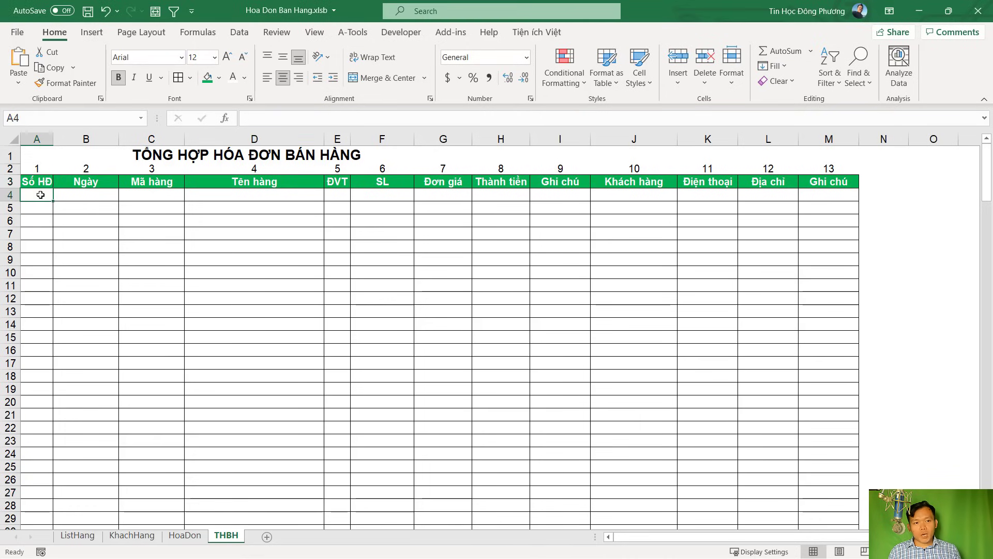
key(alt+F11)
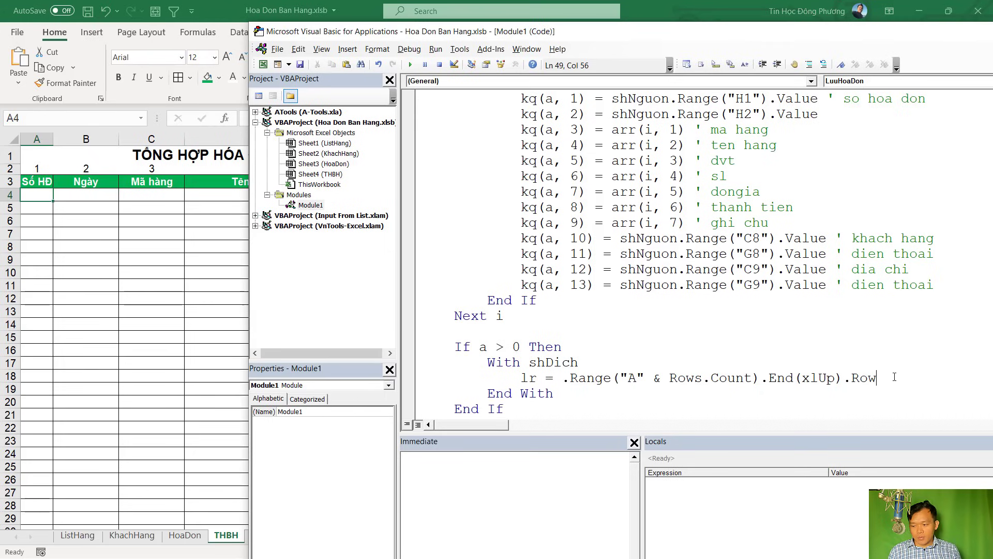
Add + 1 to lr and write .Range("A" & lr).Resize(a, 13).Value = kq below it
text(+1)
key(Return)
scroll(891, 377, down, 1)
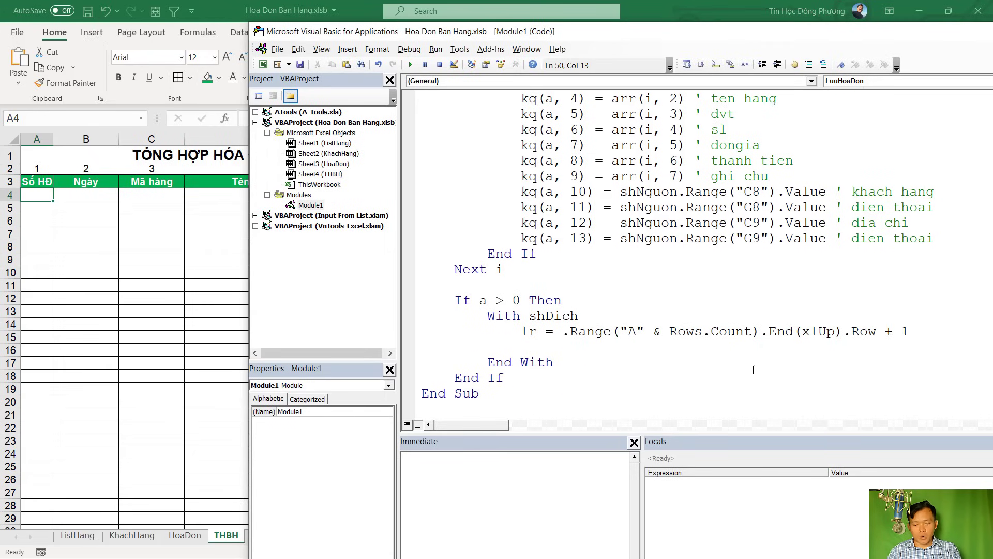
text(.rang)
key(Tab)
text((")
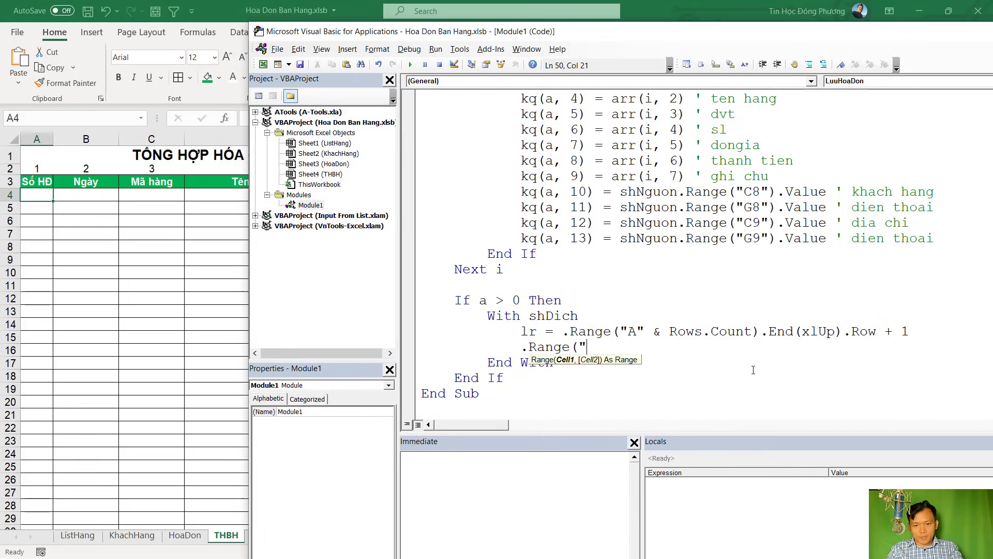
text(A" & )
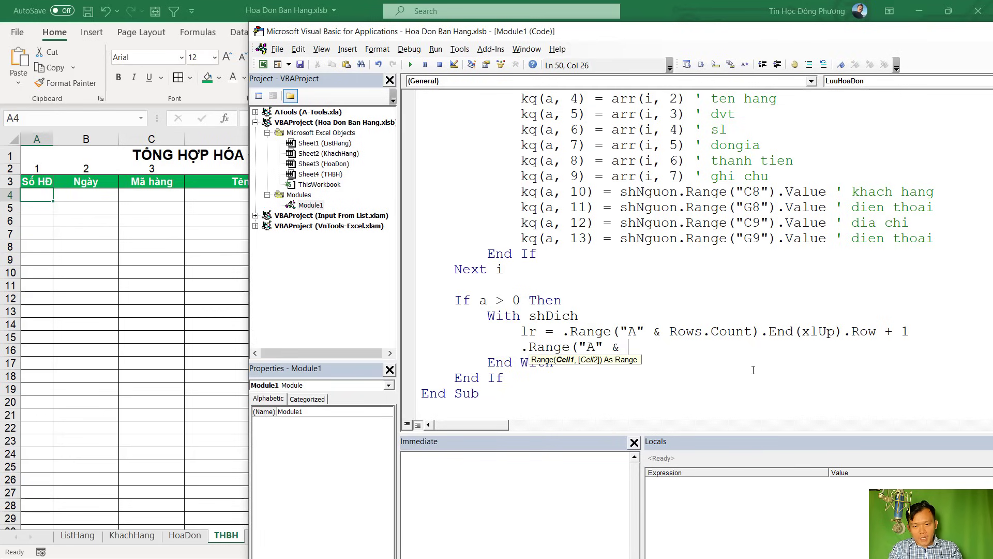
text(lr).res)
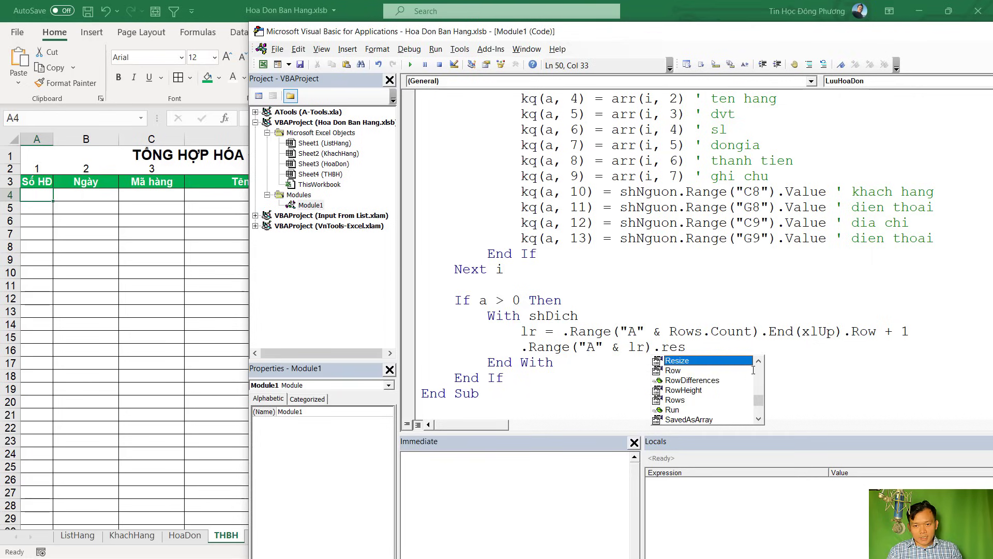
key(Tab)
text(()
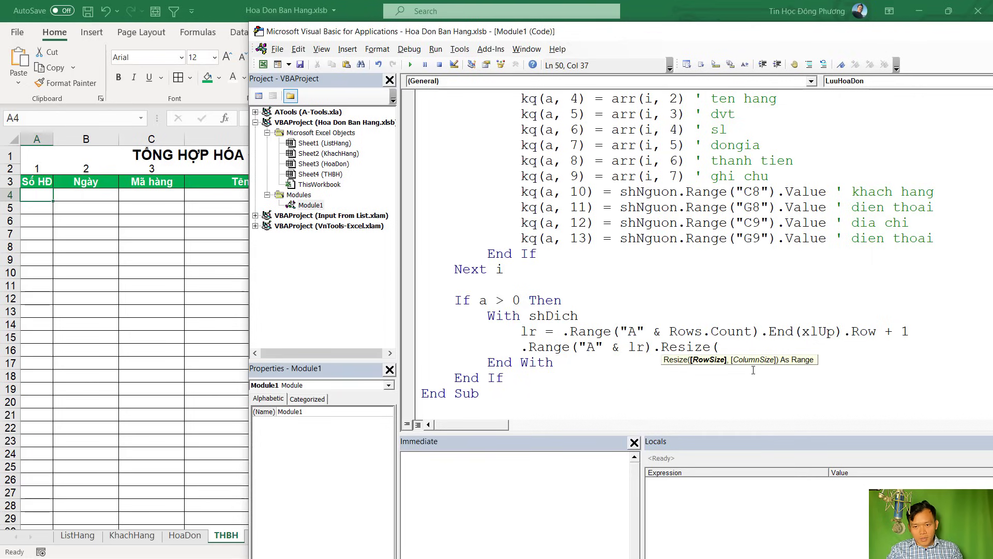
text(a,1)
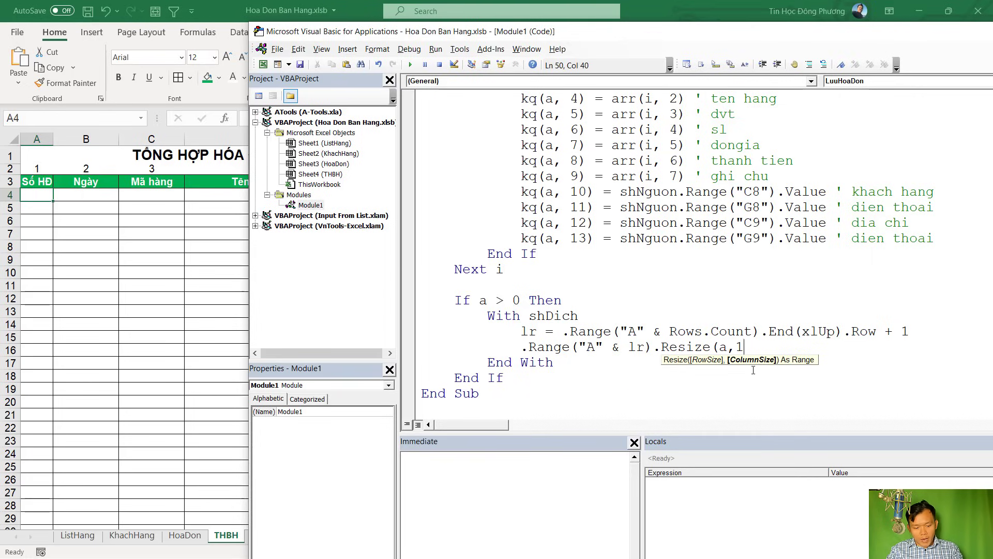
text(3).Value = )
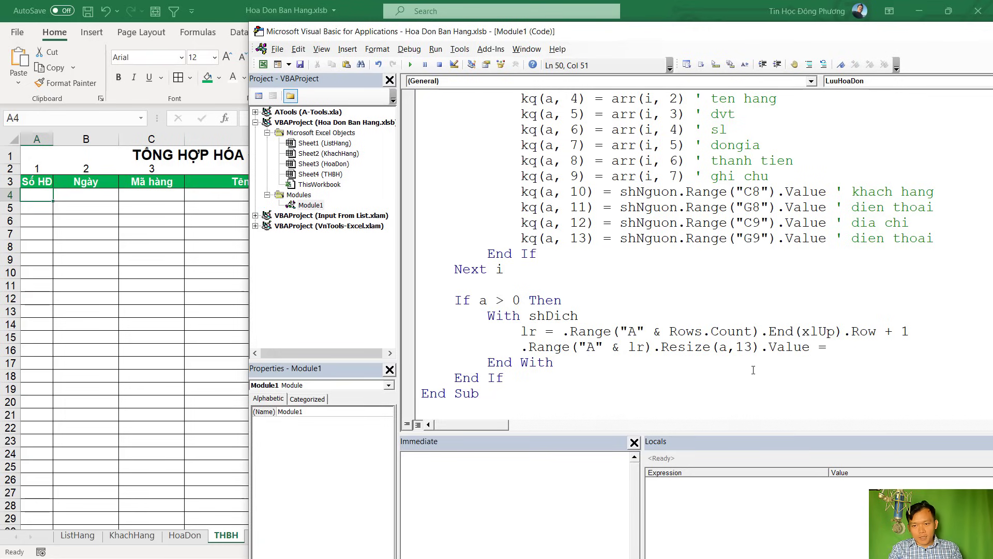
text(kq)
Narrow the Project Explorer to give the code window more width
click(804, 268)
scroll(791, 265, up, 7)
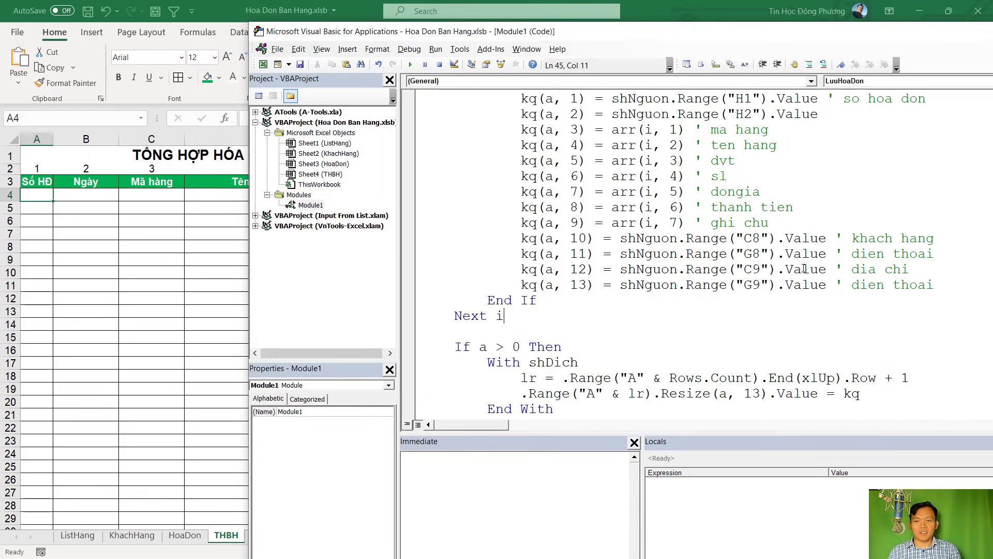
scroll(781, 264, down, 7)
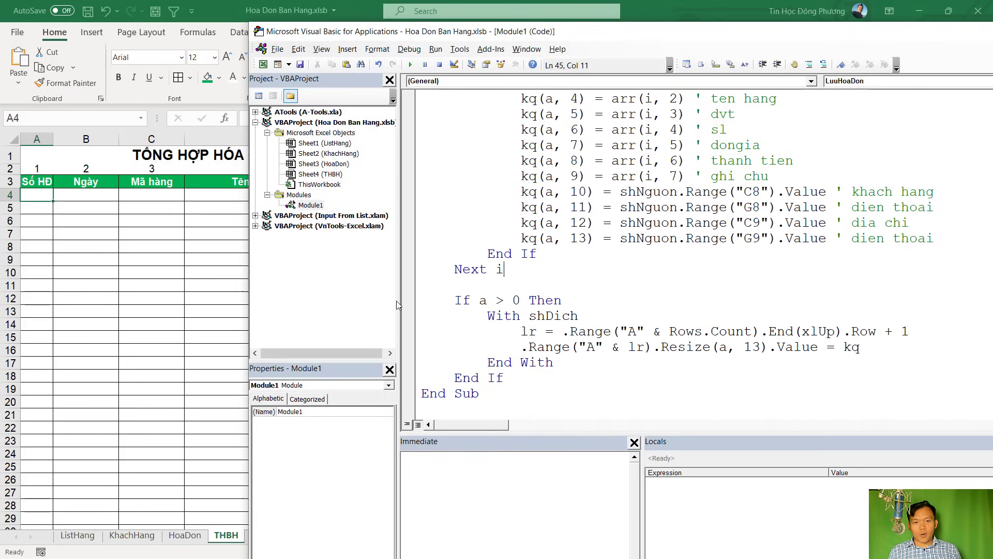
drag(396, 300, 339, 300)
scroll(541, 299, up, 5)
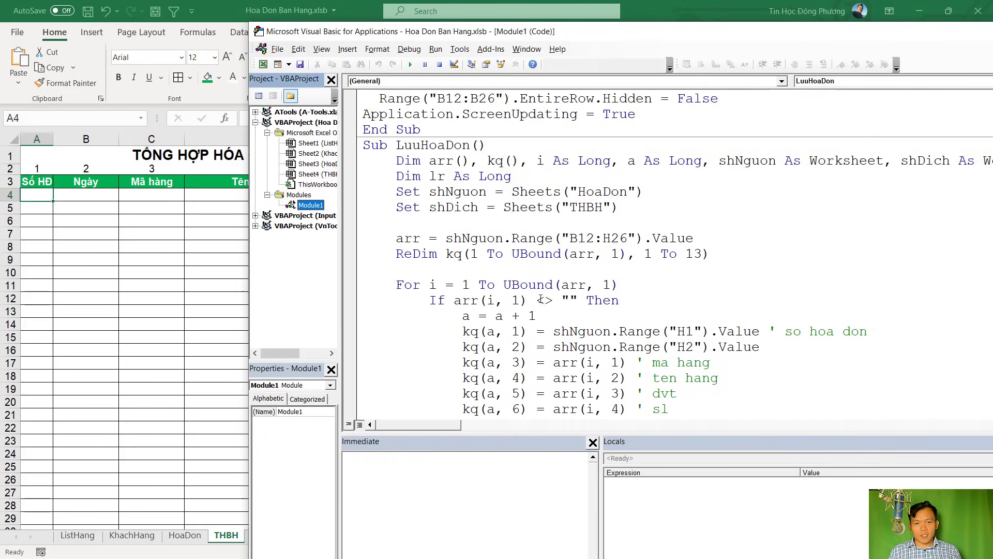
Review the HoaDon invoice item rows and the THBH summary sheet
click(114, 286)
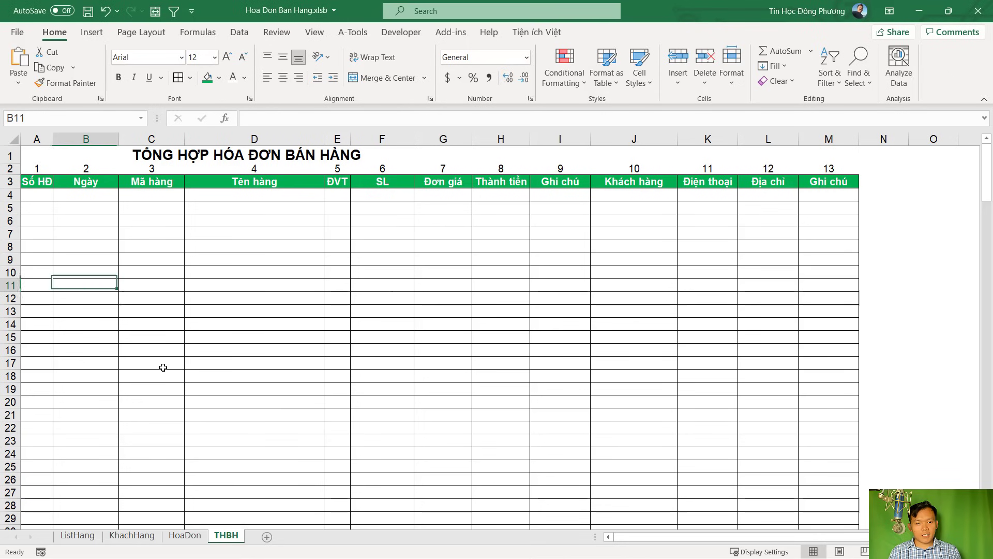
click(185, 535)
click(166, 324)
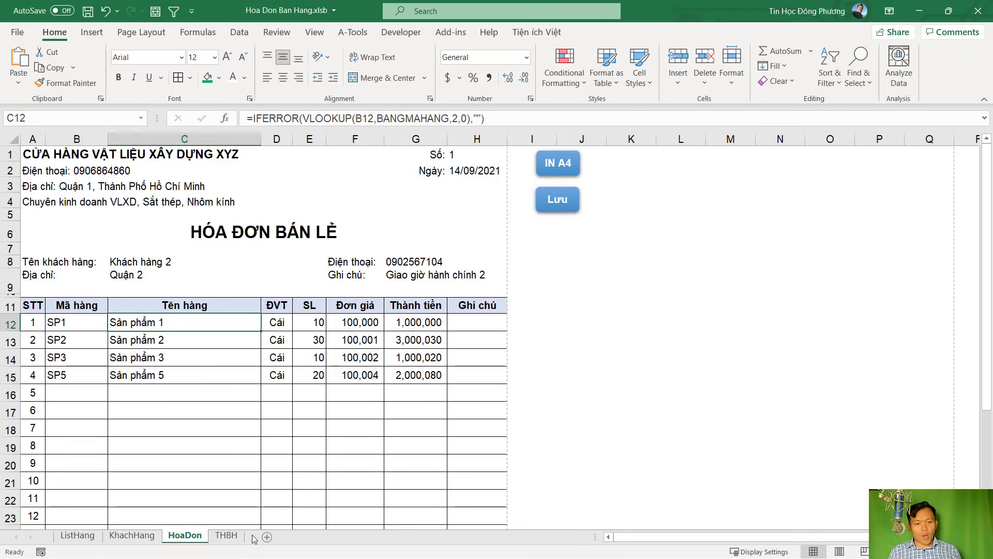
click(231, 538)
click(195, 538)
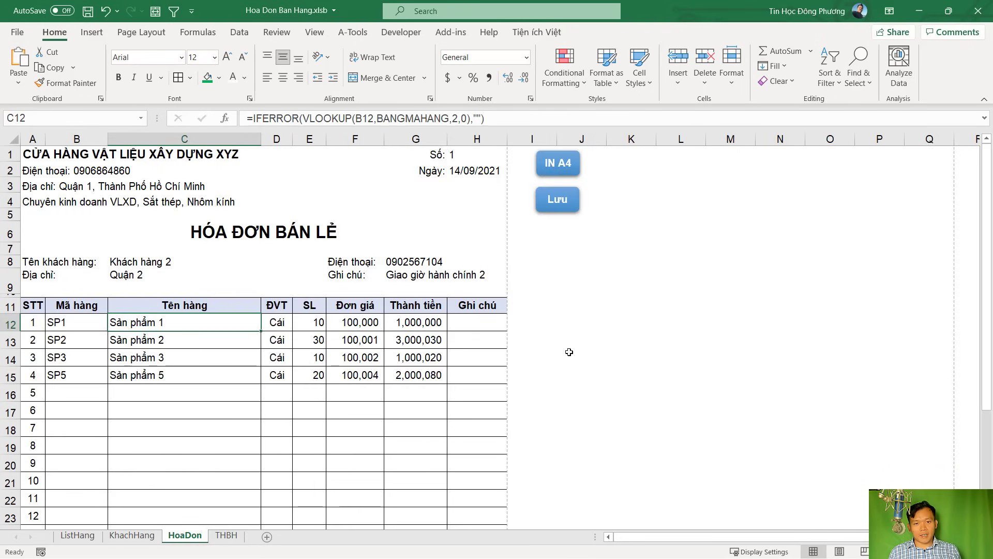
key(alt+F11)
Copy the LuuHoaDon macro name from the code
double_click(455, 145)
right_click(444, 146)
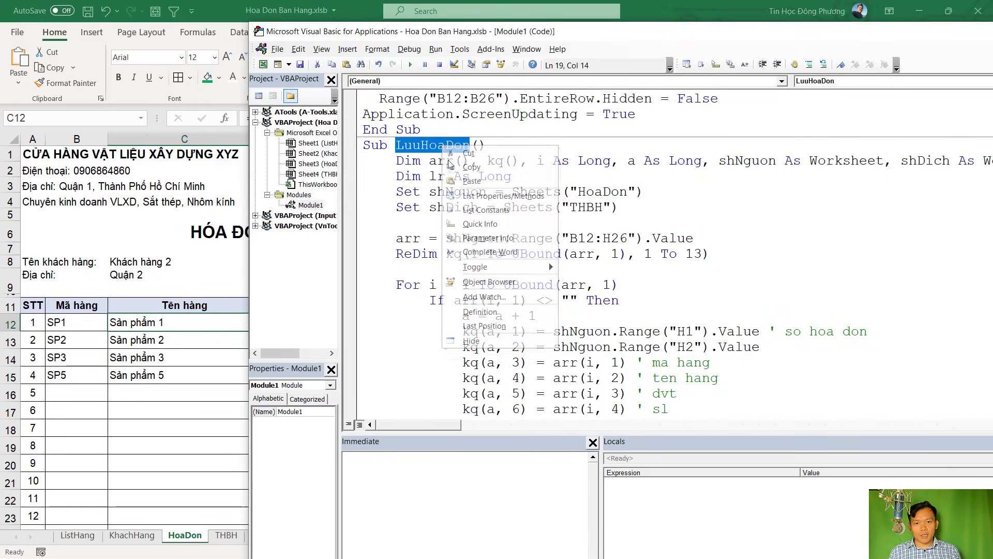
click(471, 168)
key(alt+F11)
click(497, 232)
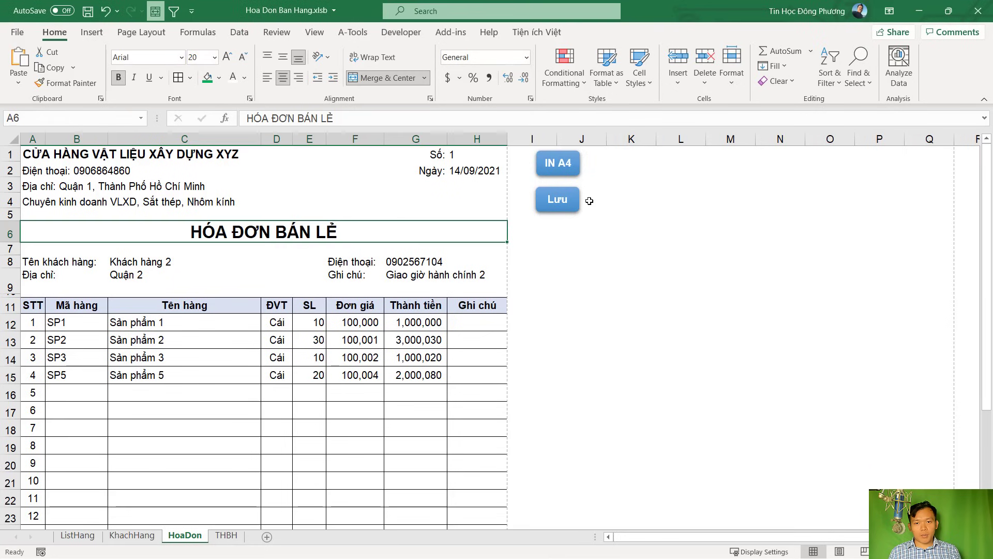
Assign the LuuHoaDon macro to the Lưu shape, then return to the code
right_click(557, 203)
right_click(557, 204)
click(609, 411)
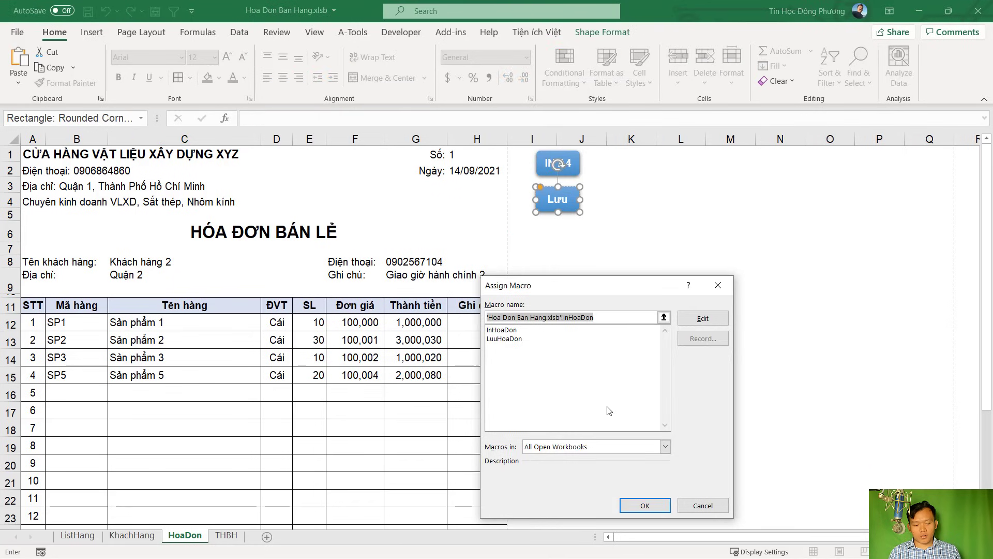
click(610, 412)
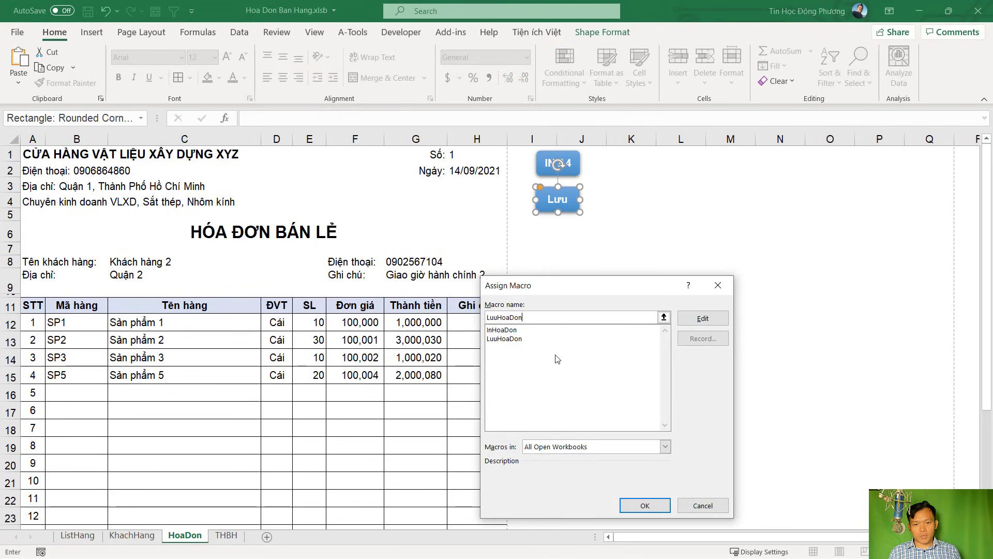
click(512, 340)
click(645, 505)
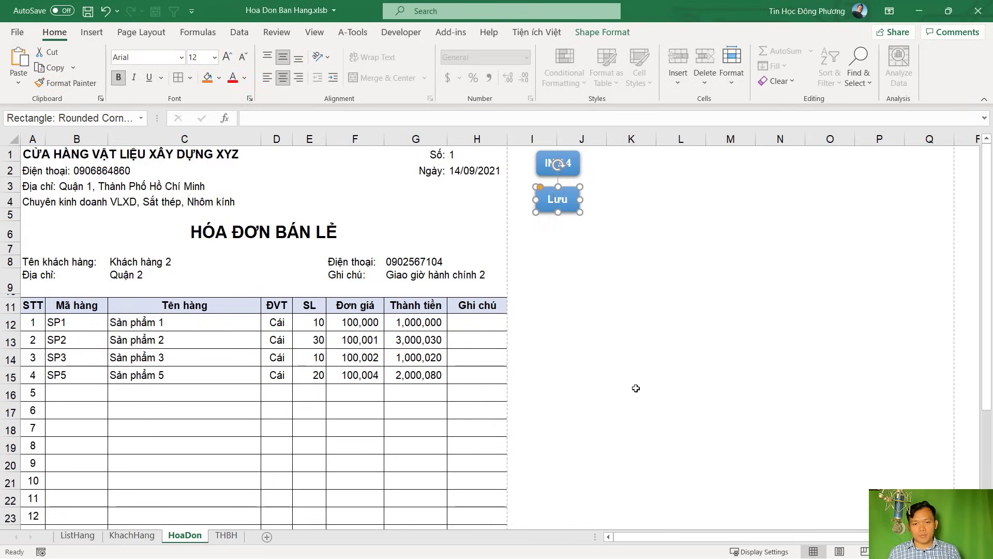
click(636, 388)
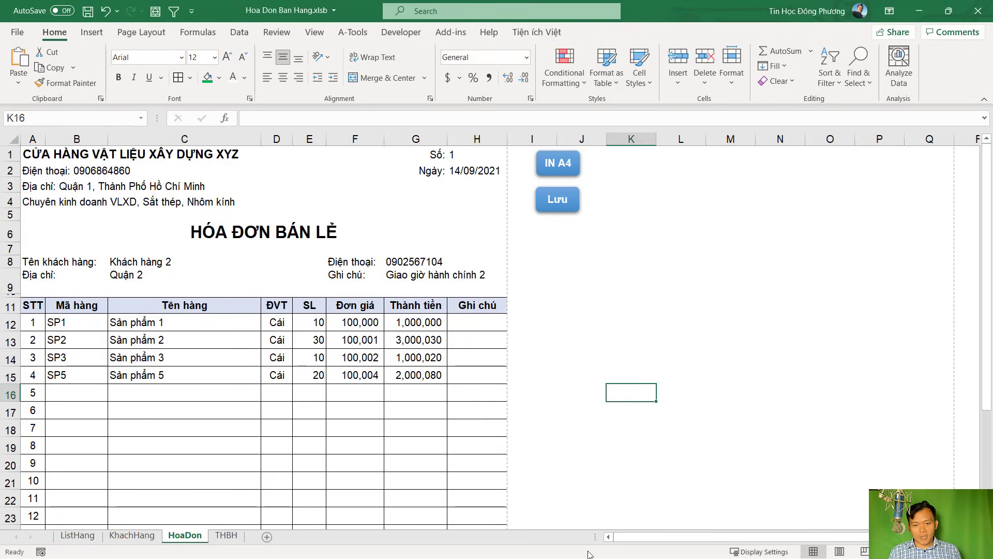
key(alt+F11)
scroll(646, 348, down, 8)
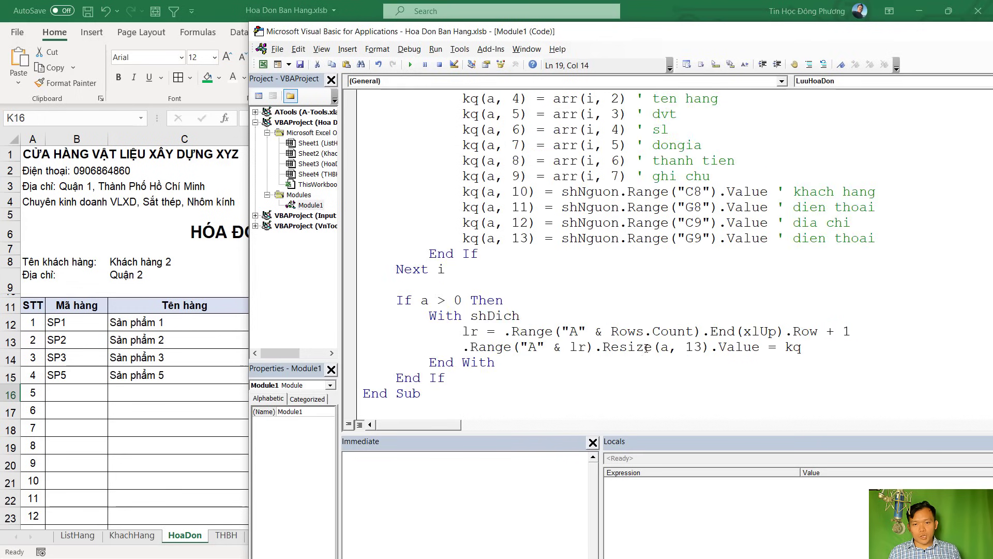
Add MsgBox "Da xong!" on a new line after the last End If, before End Sub
click(474, 382)
key(Return)
text(m)
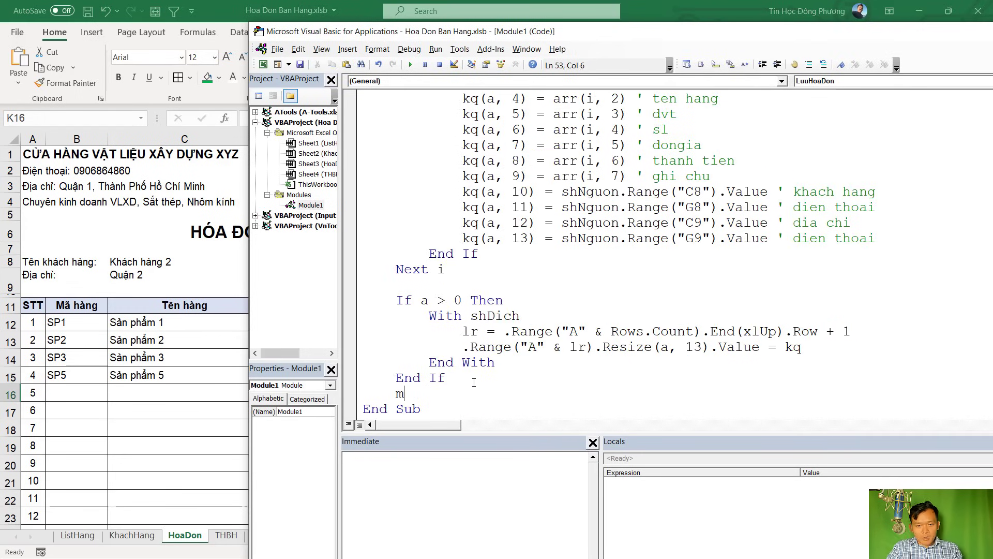
key(ctrl+space)
text(sgBox "Da )
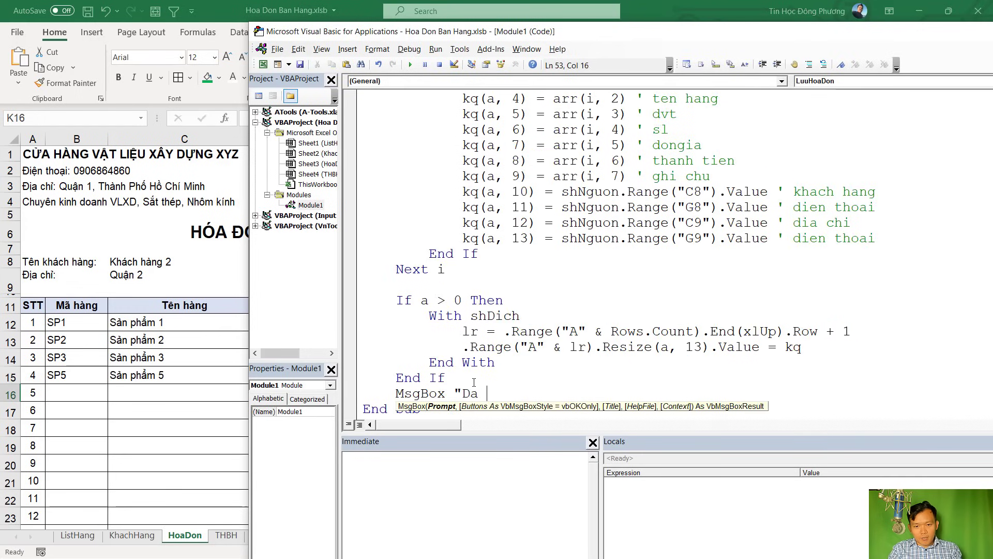
text(xong)
key(BackSpace)
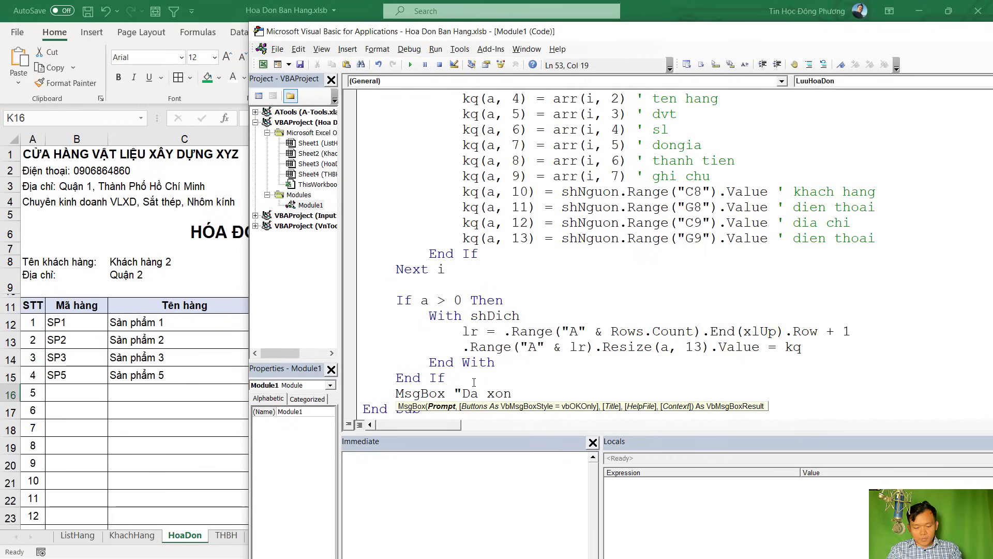
text(g")
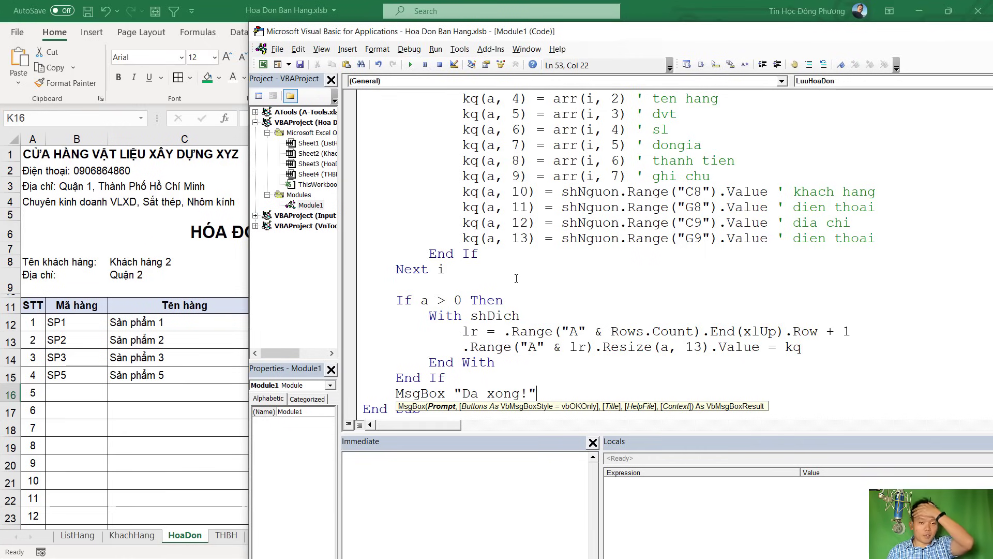
Run the Lưu button on the invoice sheet and dismiss the Da xong! message
key(alt+F11)
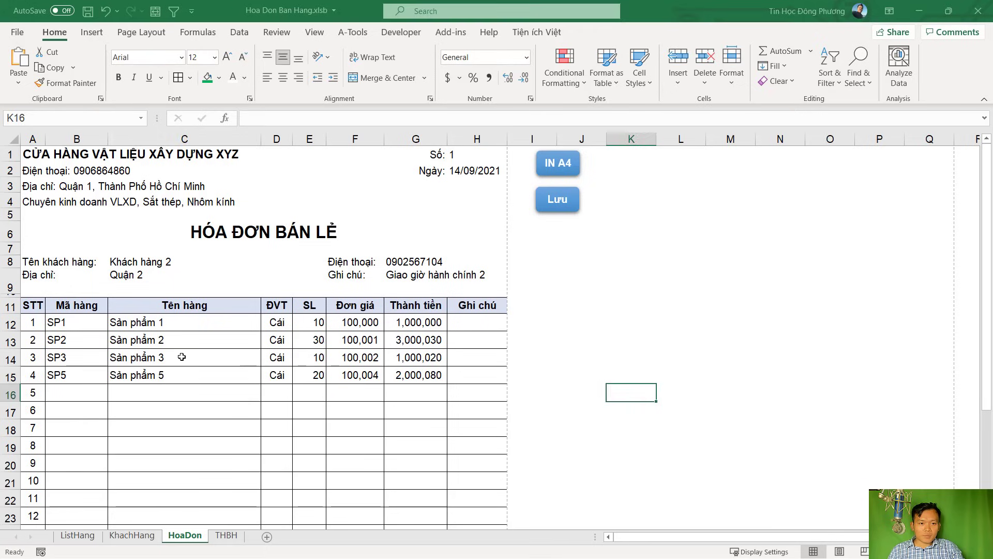
click(182, 357)
click(557, 205)
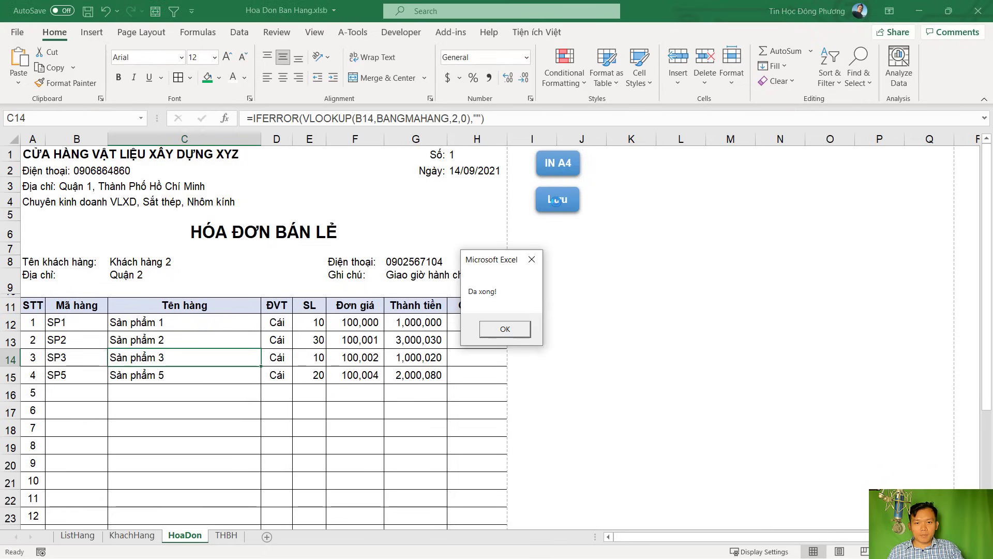
click(515, 335)
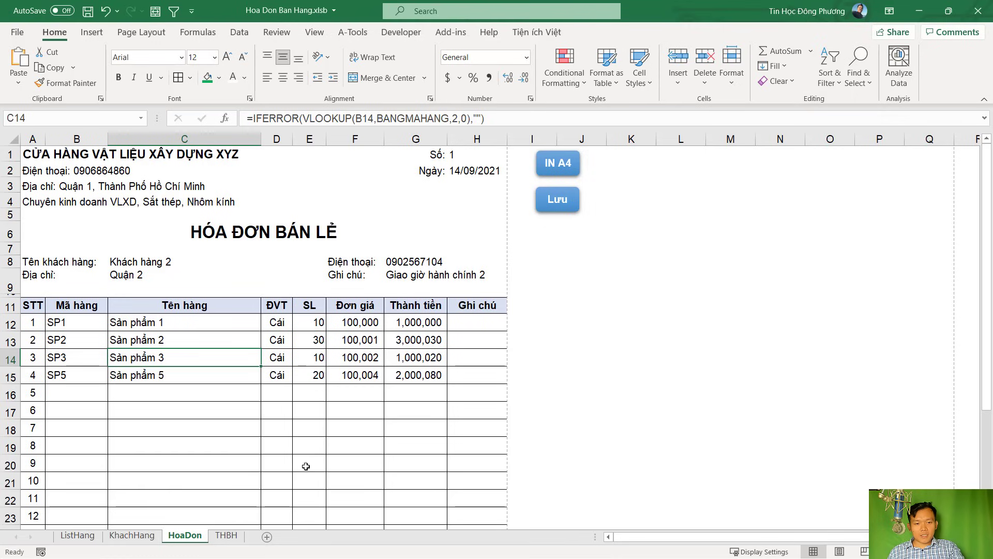
Inspect invoice 1's four saved rows in THBH and widen column M for the notes
click(227, 536)
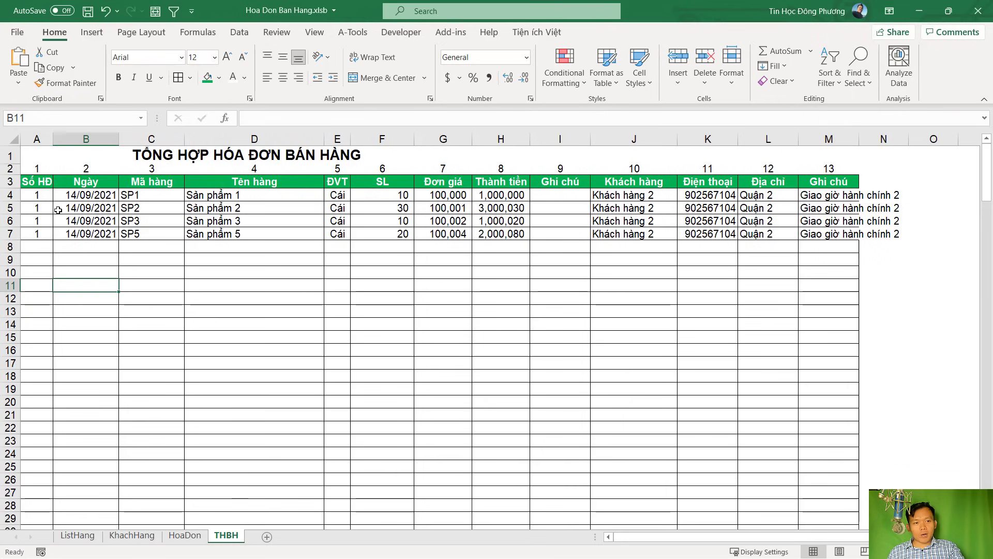
click(46, 194)
drag(53, 201, 49, 237)
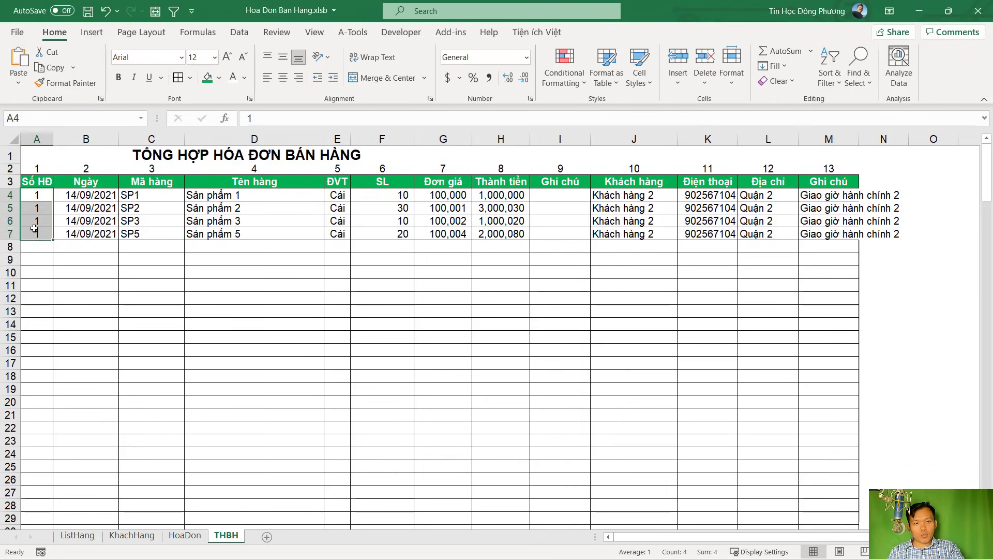
drag(82, 195, 82, 233)
drag(143, 196, 445, 208)
drag(863, 137, 916, 138)
click(924, 196)
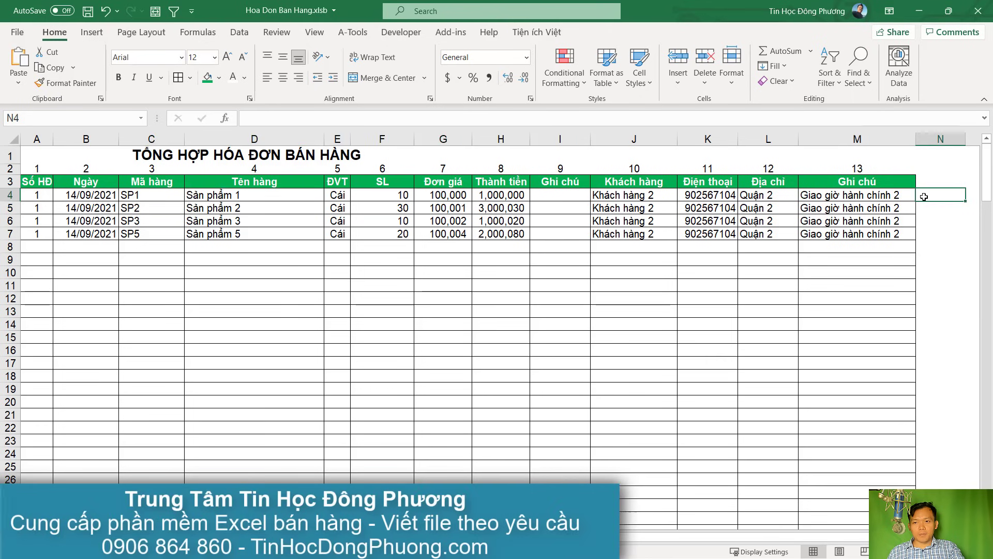
Set H1 on HoaDon to invoice number 2 and save it with Lưu
key(alt+F11)
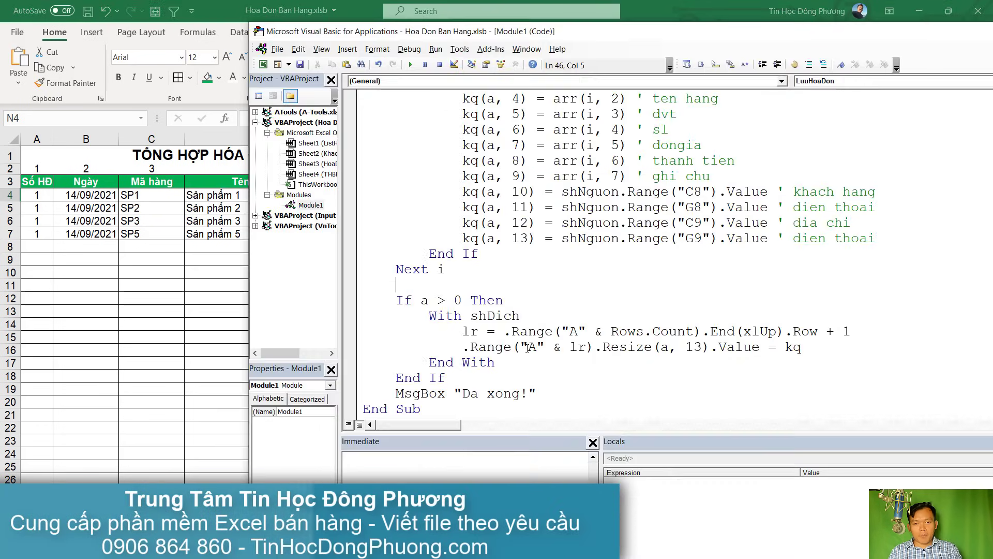
scroll(665, 288, up, 3)
key(alt+F11)
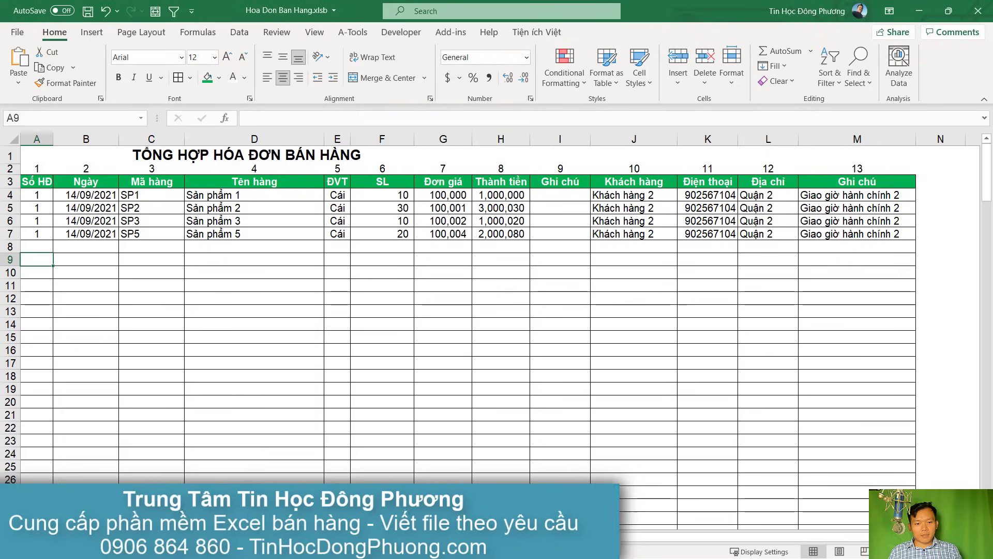
key(ctrl+Page_Up)
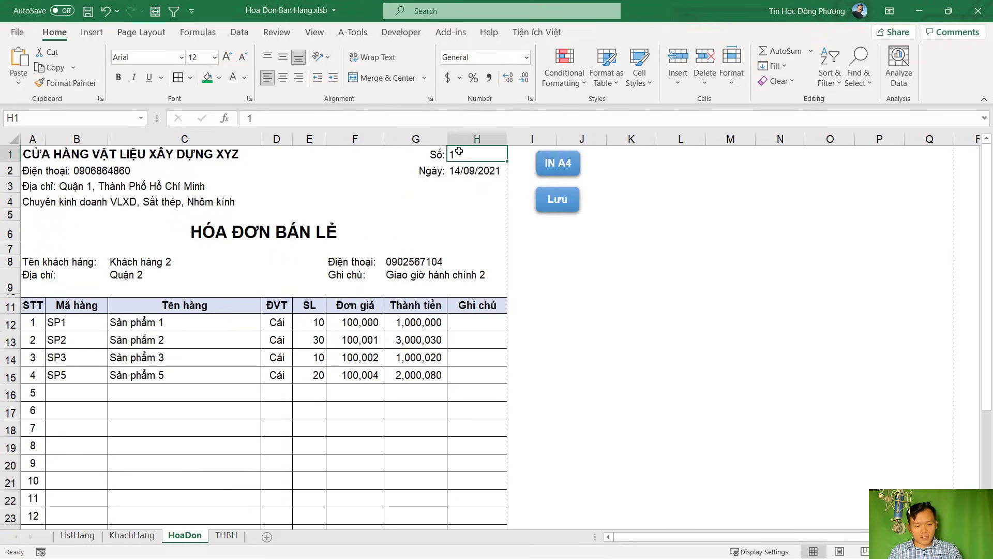
text(2)
click(547, 326)
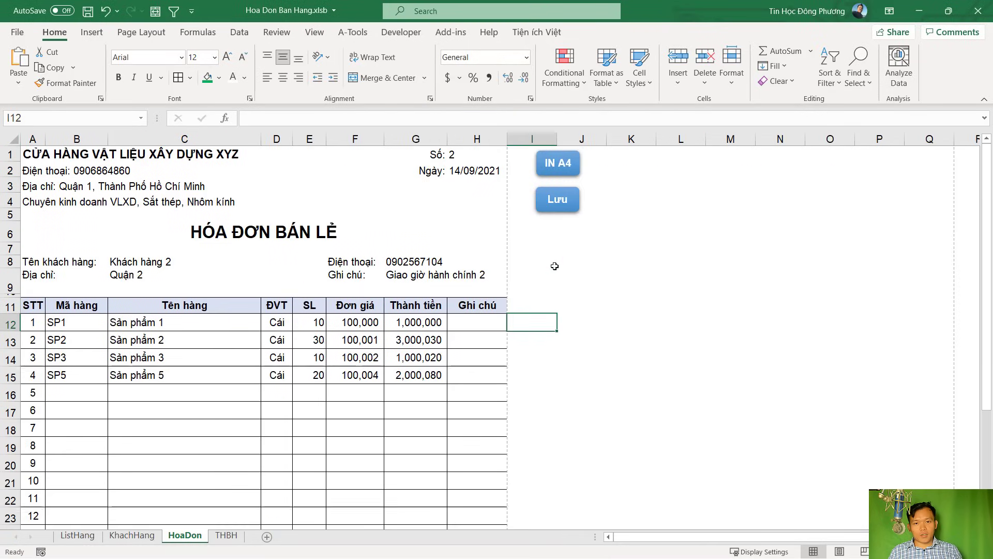
click(556, 202)
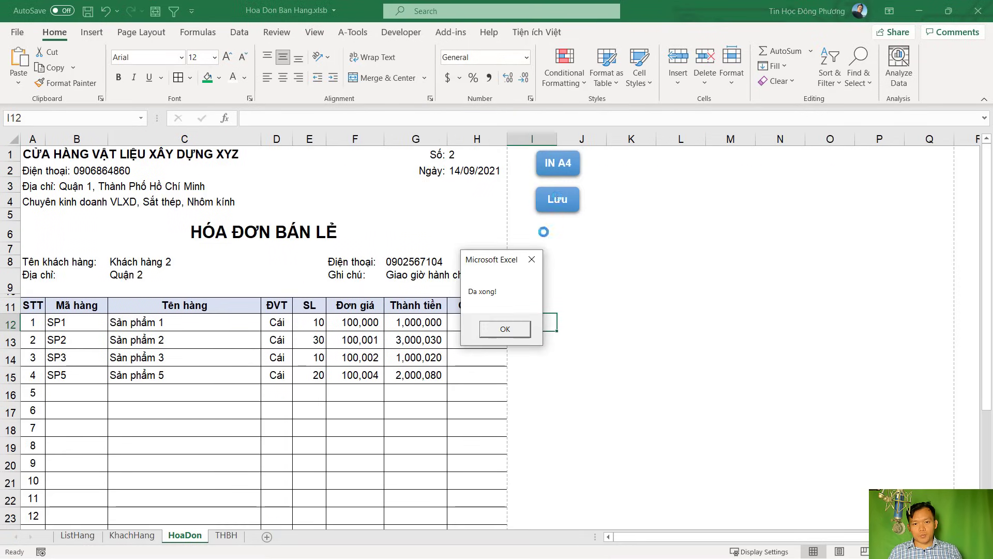
click(505, 329)
Verify invoice 2's rows A8:M11 appear below invoice 1 in THBH
key(alt+Tab)
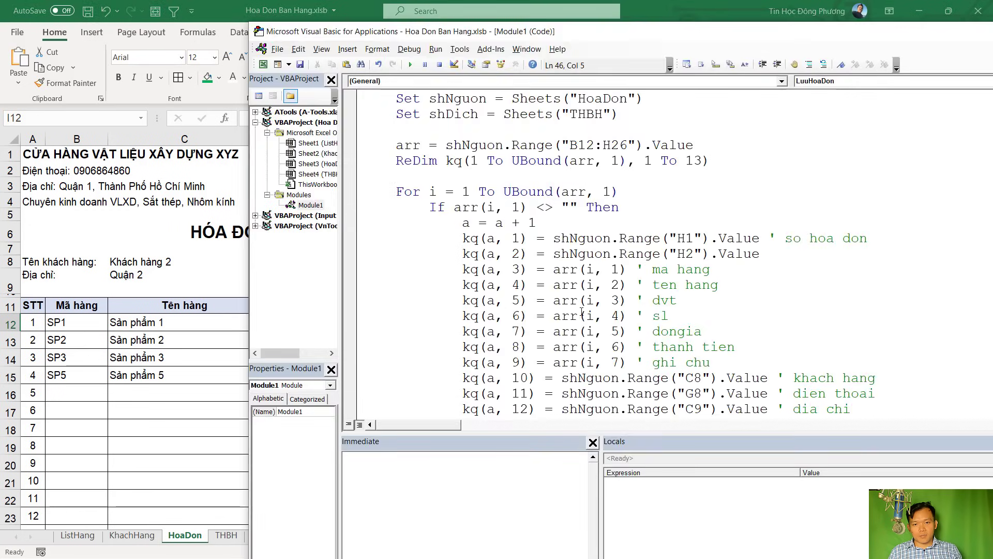
click(212, 358)
click(226, 535)
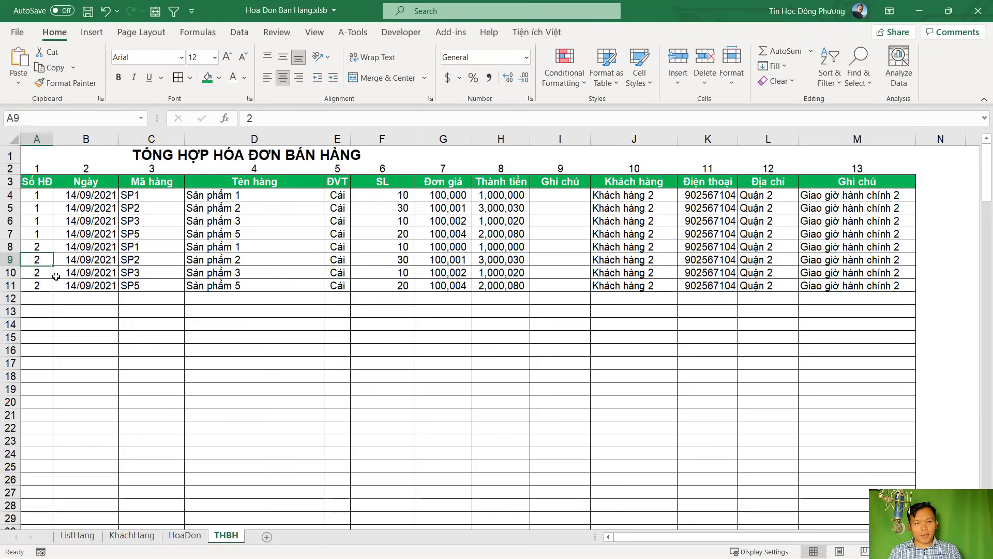
drag(33, 247, 883, 290)
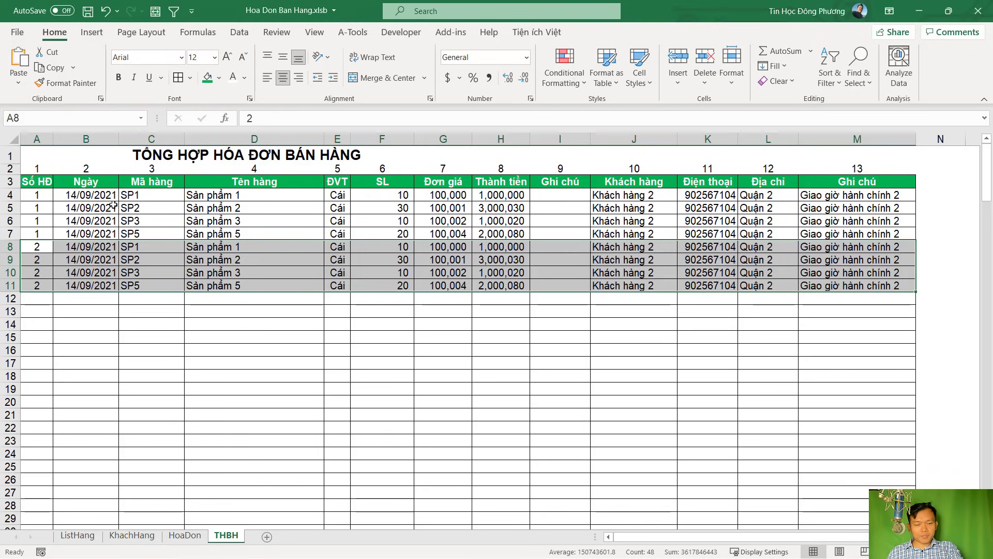
click(217, 237)
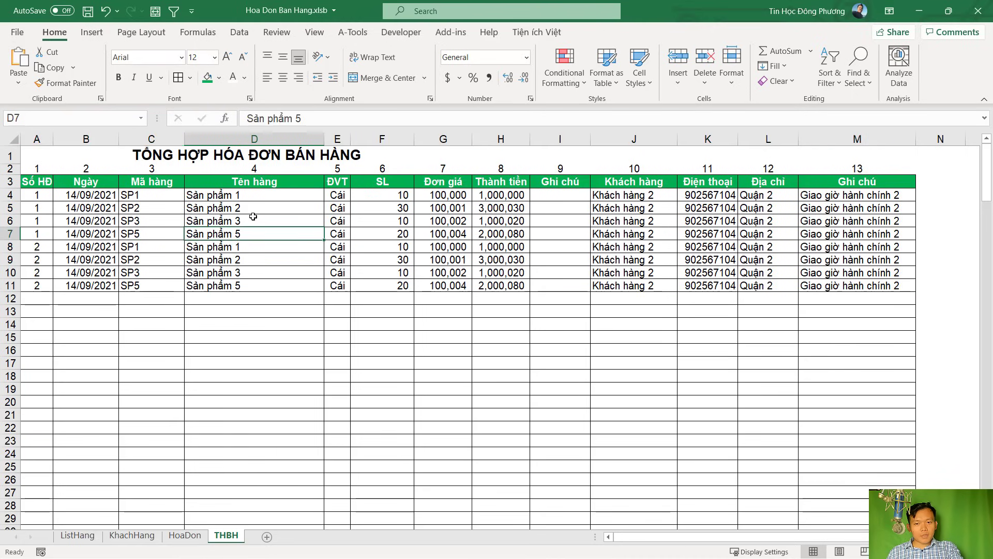
drag(36, 247, 21, 287)
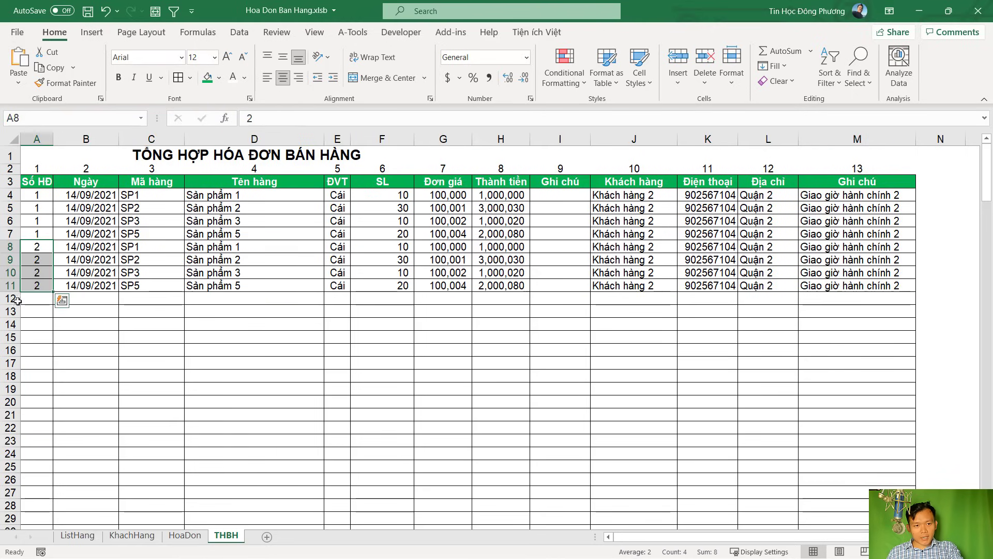
key(alt+F11)
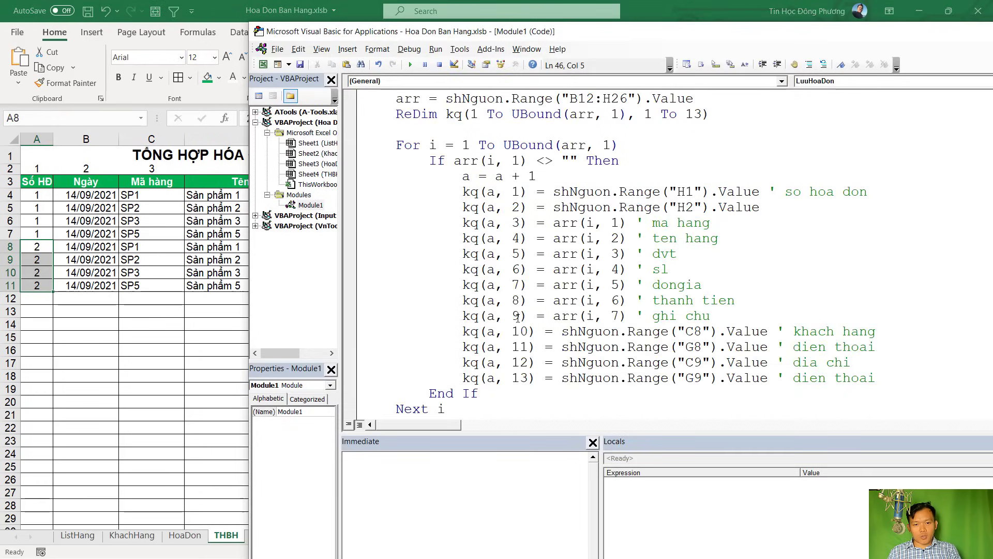
Add the comment ' luu vao sheet Tong hop' on a new line after End If
scroll(518, 318, down, 3)
click(530, 368)
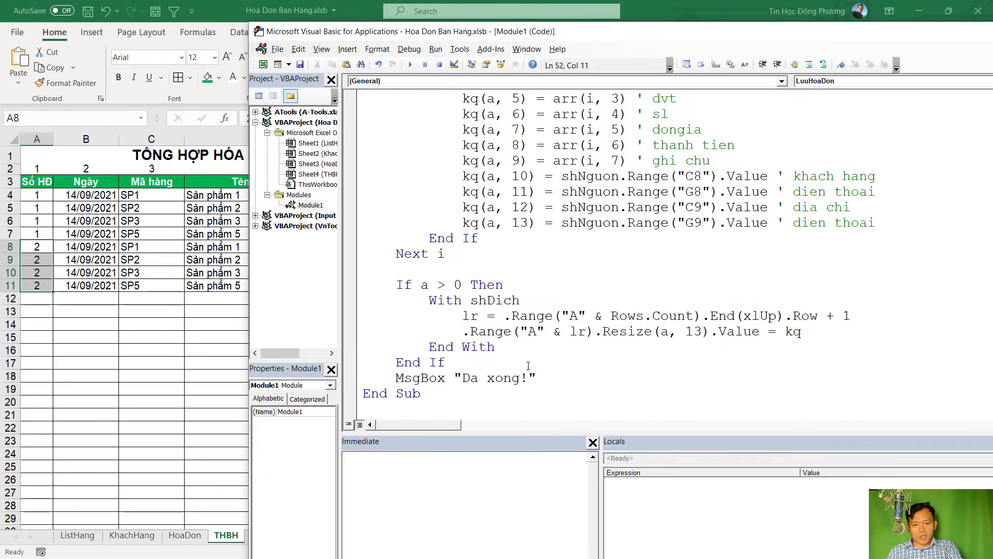
key(Return)
key(Return)
key(Return)
text(' )
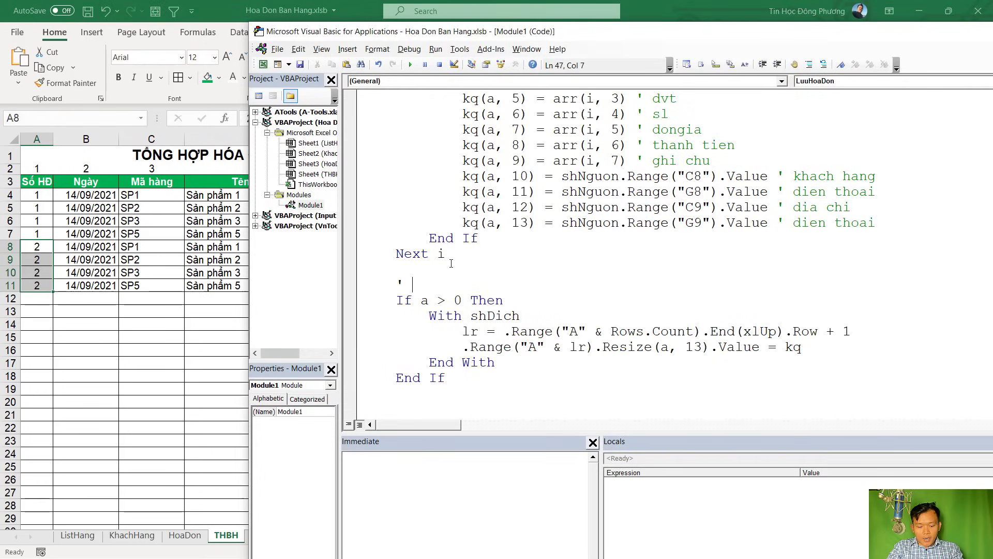
text(luu vao sh)
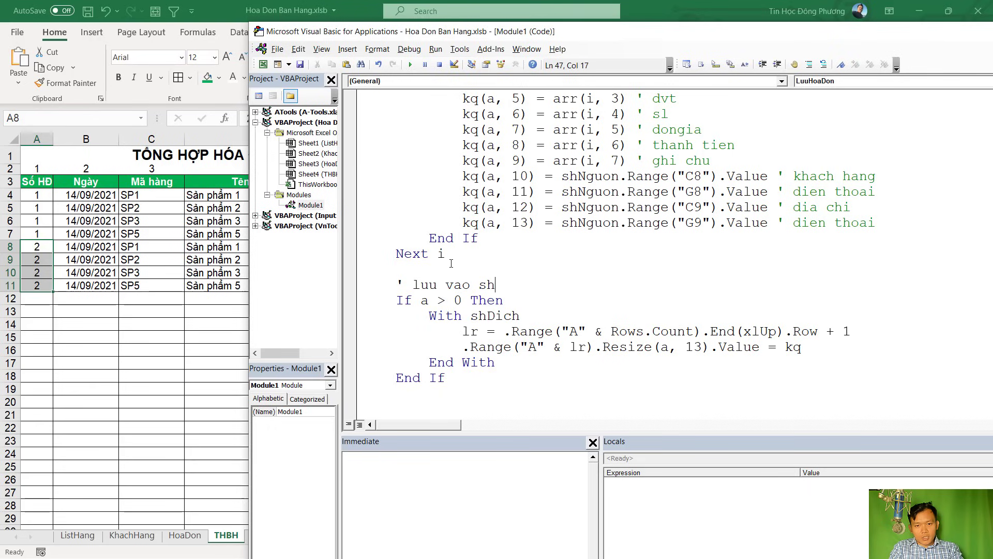
text(eet Tong hop)
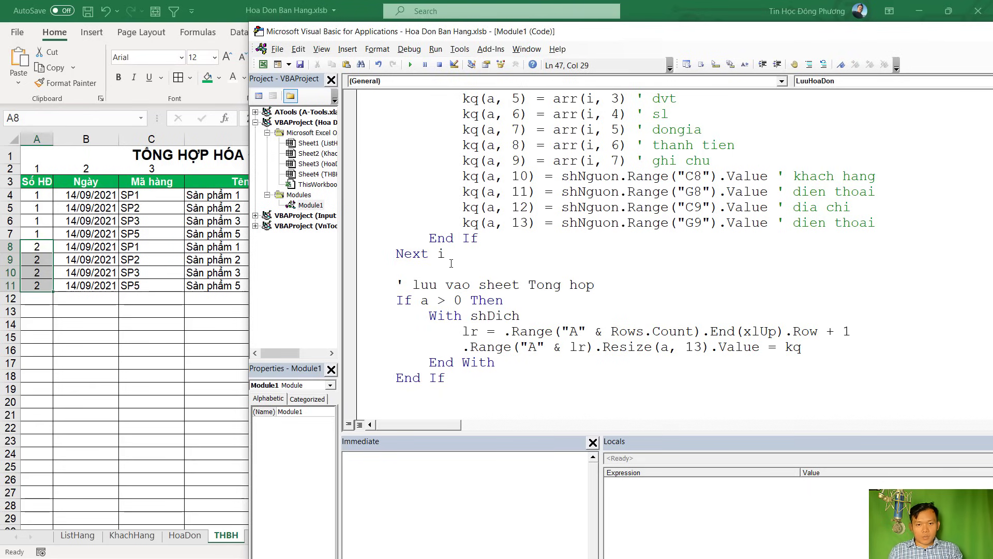
Add the comment ' sap xep dua hoa don moi nhat len tren' with a blank line below it
scroll(465, 307, down, 1)
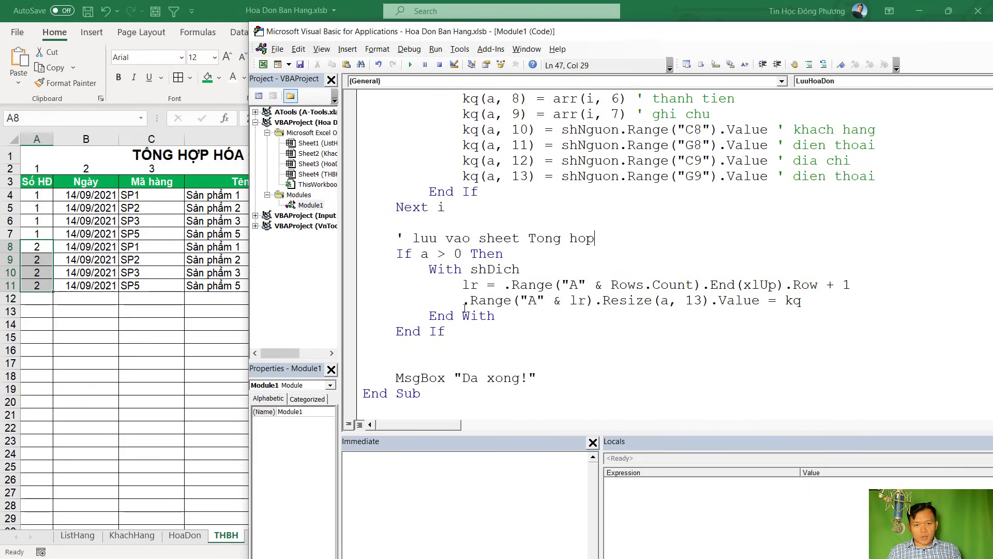
click(425, 354)
key(Return)
text(' s)
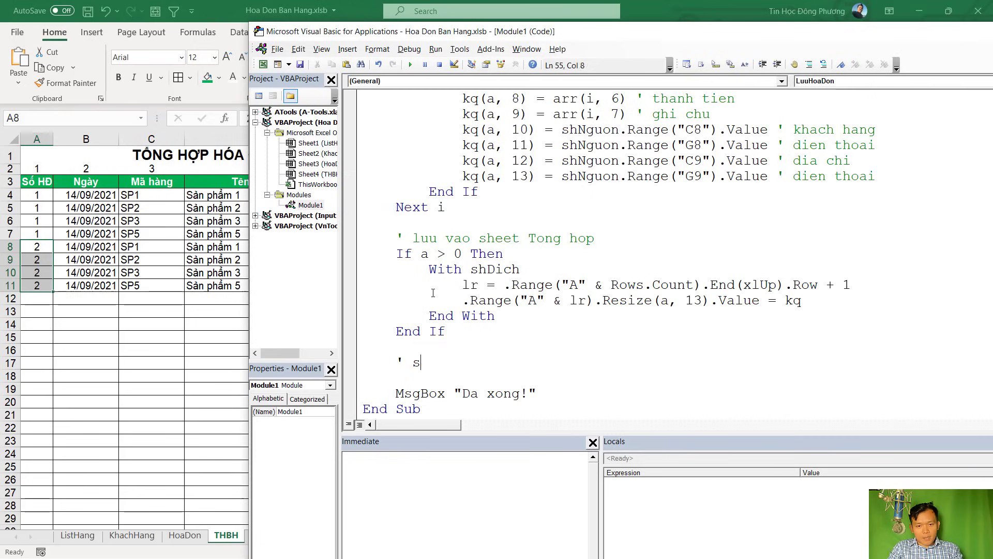
text(ap xep dua)
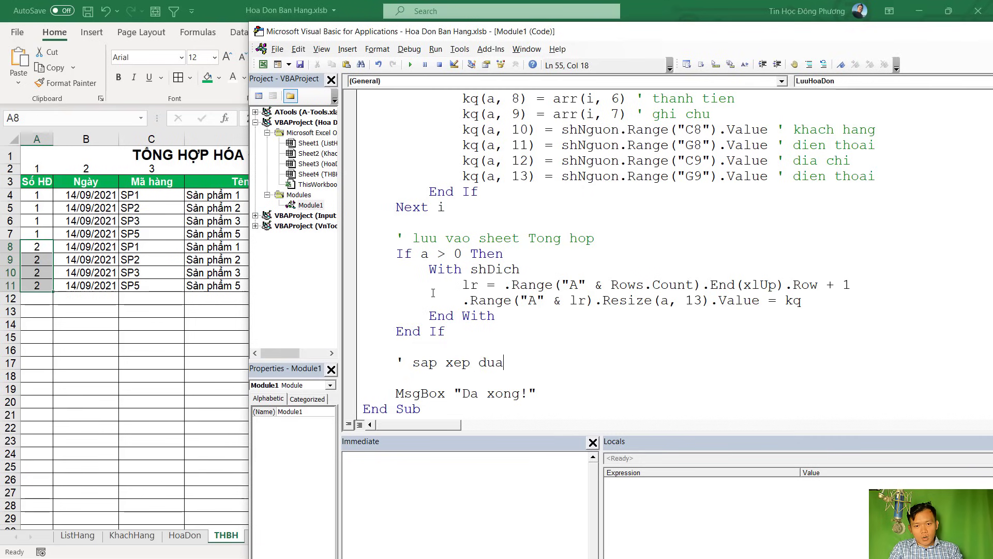
text( hoa don moi nhat len tren)
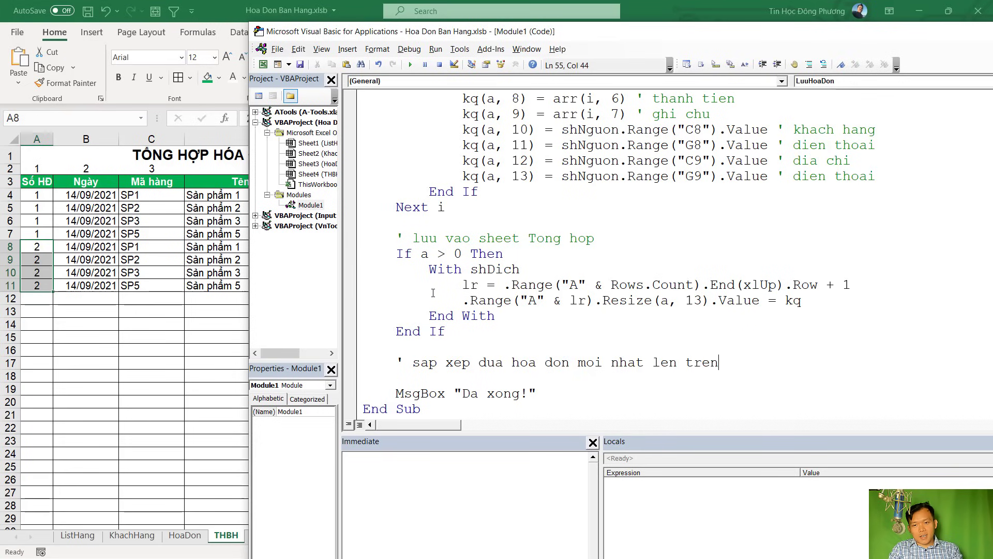
key(Return)
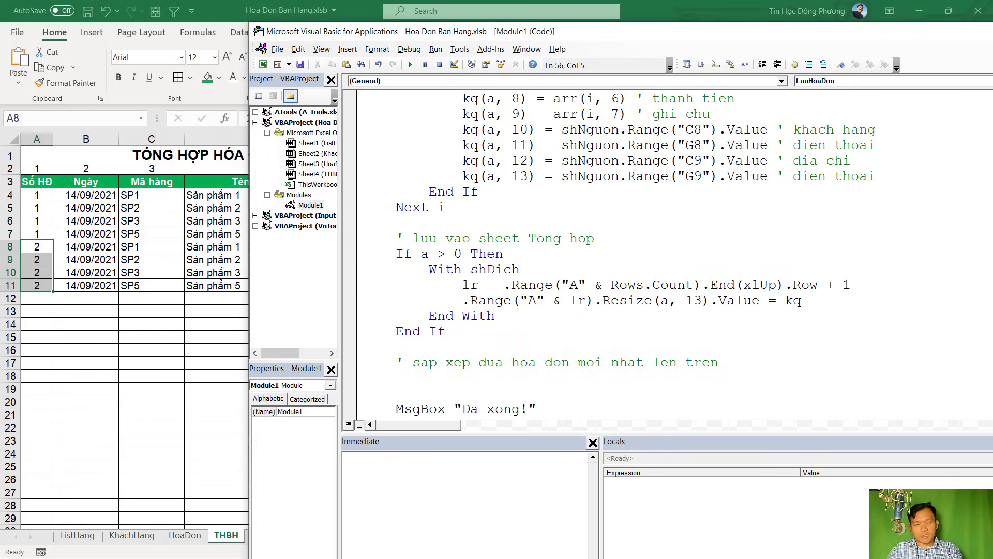
click(488, 293)
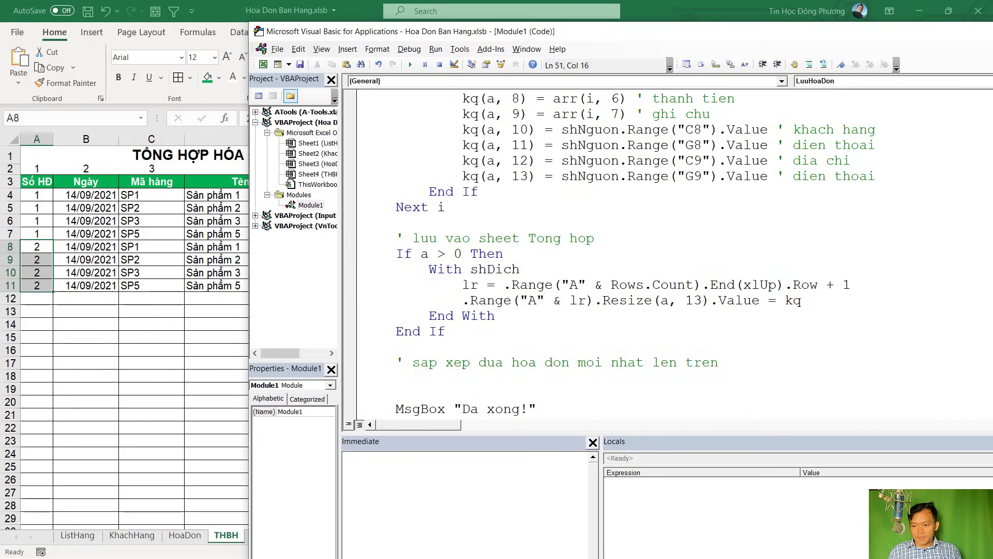
scroll(465, 310, down, 1)
click(397, 347)
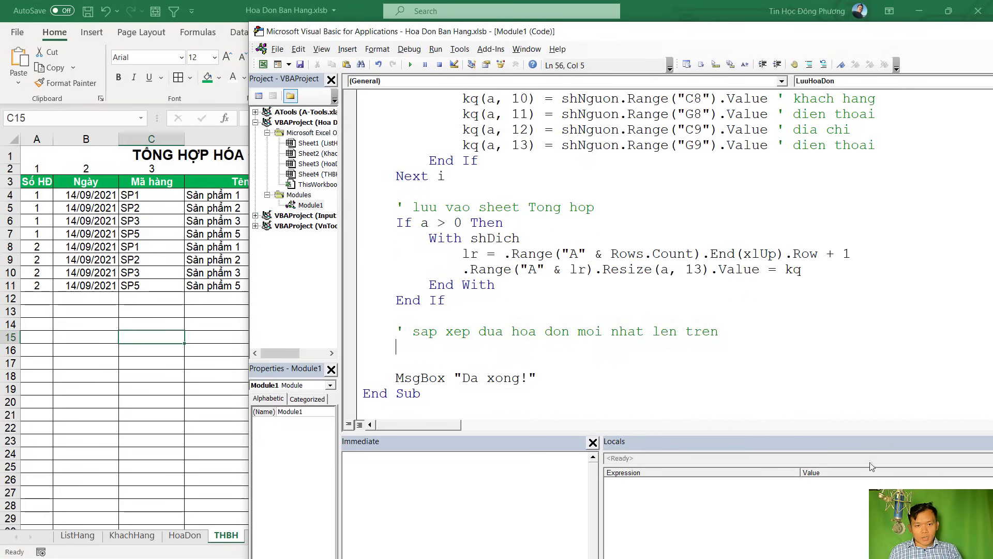
click(155, 260)
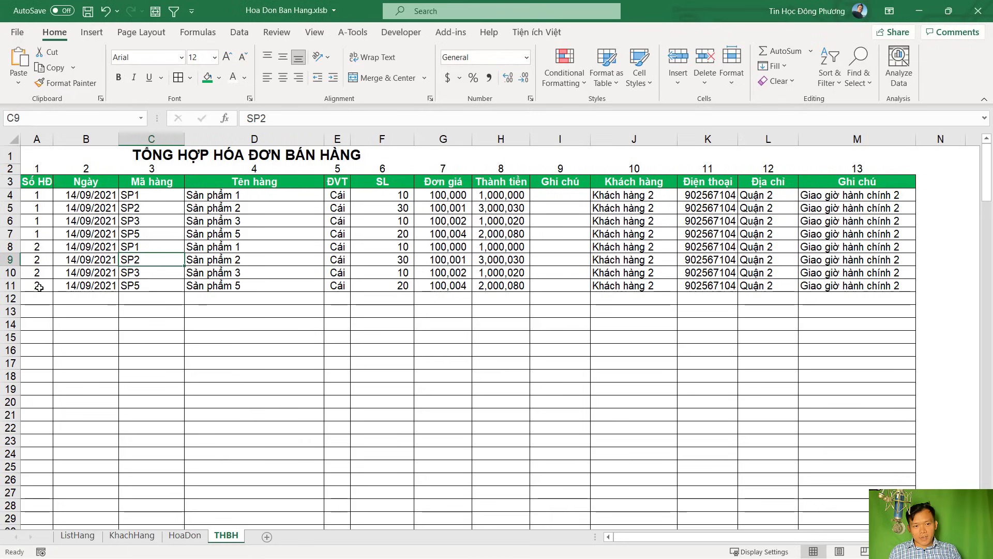
Review the invoice rows A4:M11 on the THBH sheet, then return to the macro code
drag(36, 285, 893, 195)
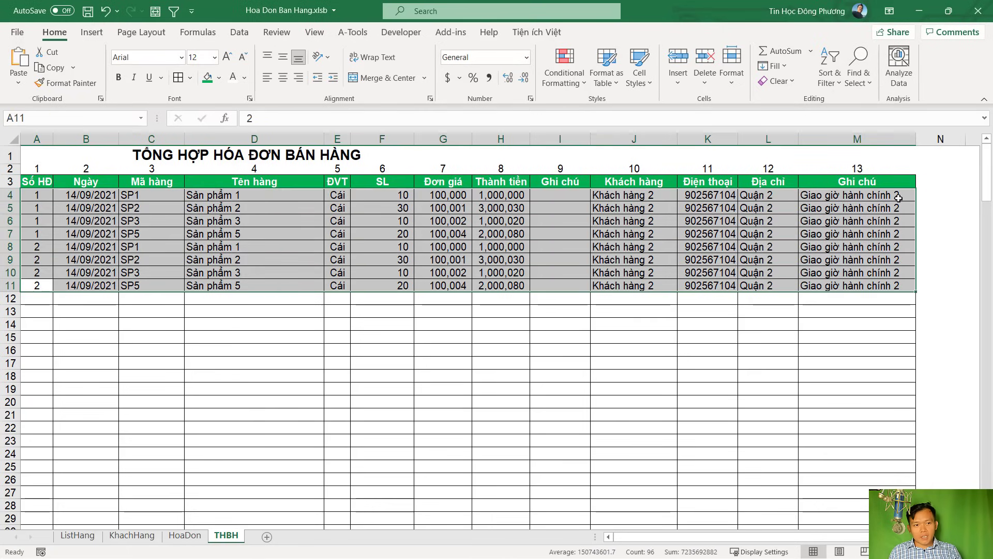
click(42, 197)
key(alt+F11)
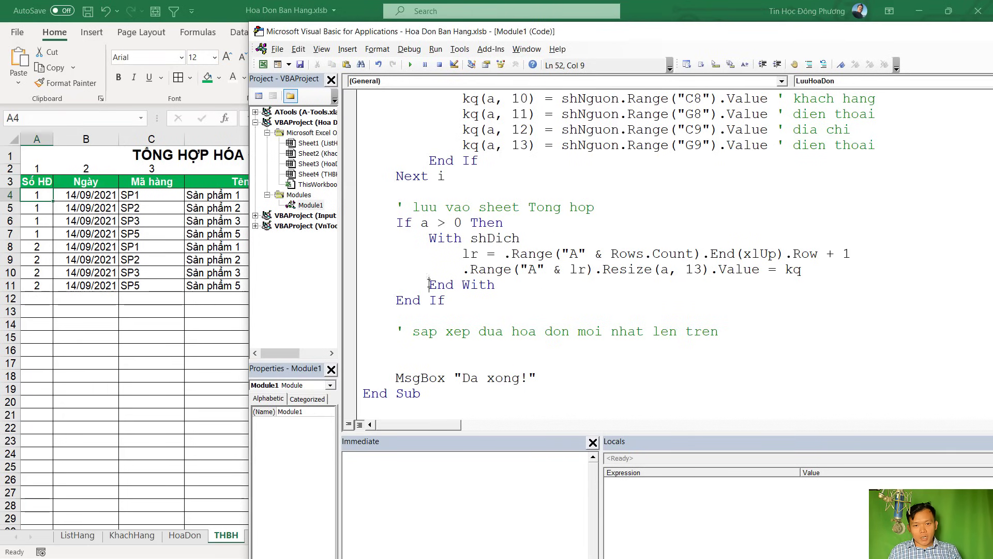
Cut the With shDich line and open a new line under the save comment
drag(428, 243, 539, 234)
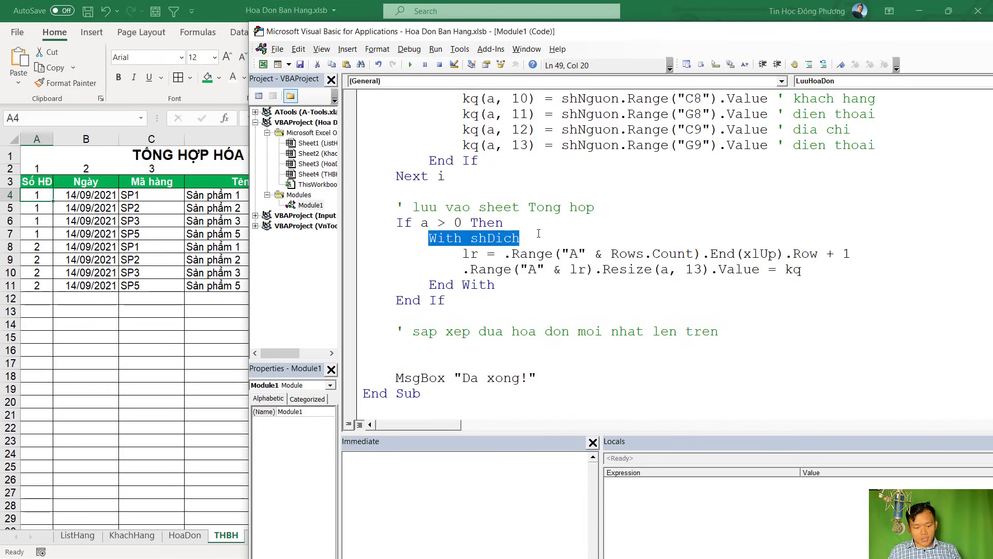
key(ctrl+x)
click(603, 206)
key(Return)
Paste With shDich above If a > 0 Then and move End With below the sort comment
key(ctrl+v)
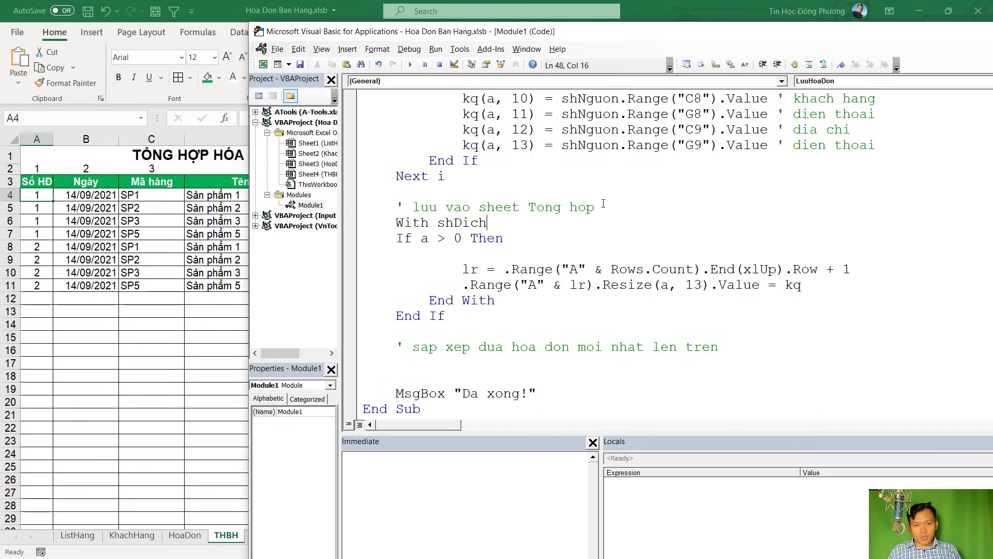
drag(502, 302, 429, 301)
key(Delete)
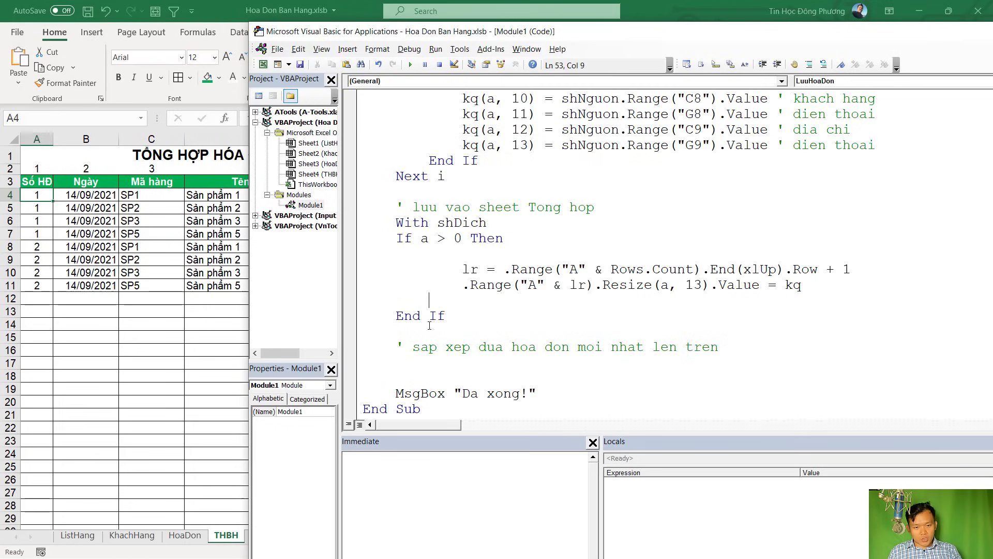
text(End With)
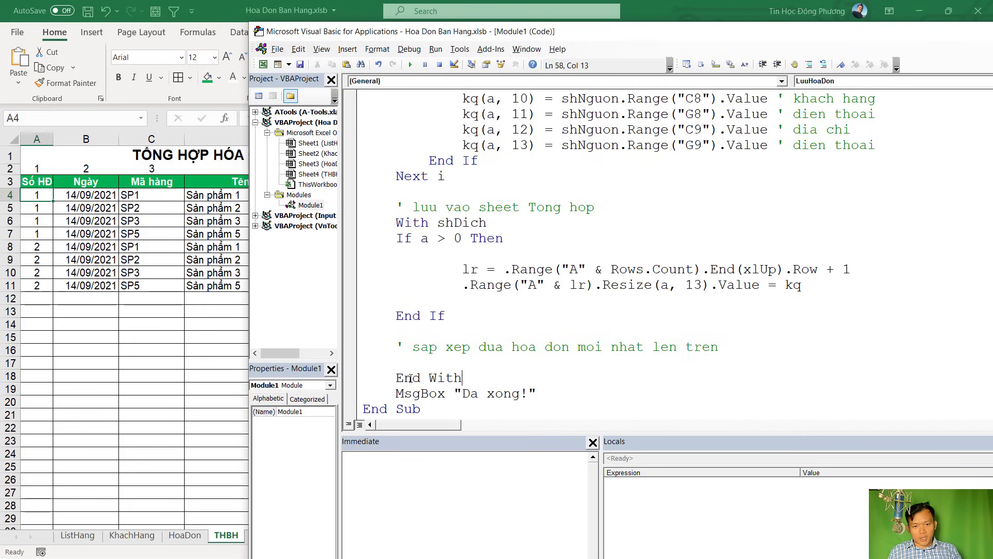
key(Return)
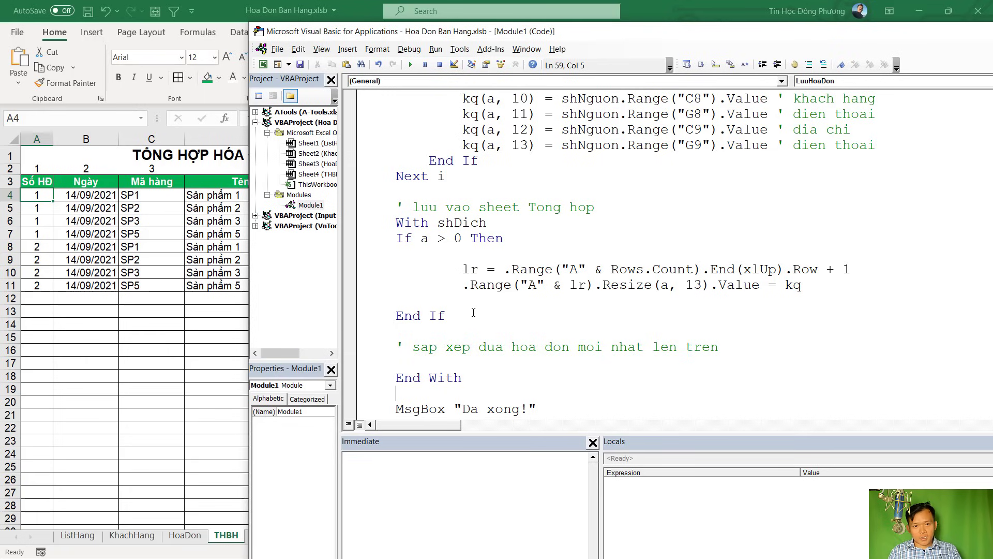
Indent the If a > 0 Then block one level inside With, adjusting the lr and Range lines
drag(473, 312, 364, 238)
key(Tab)
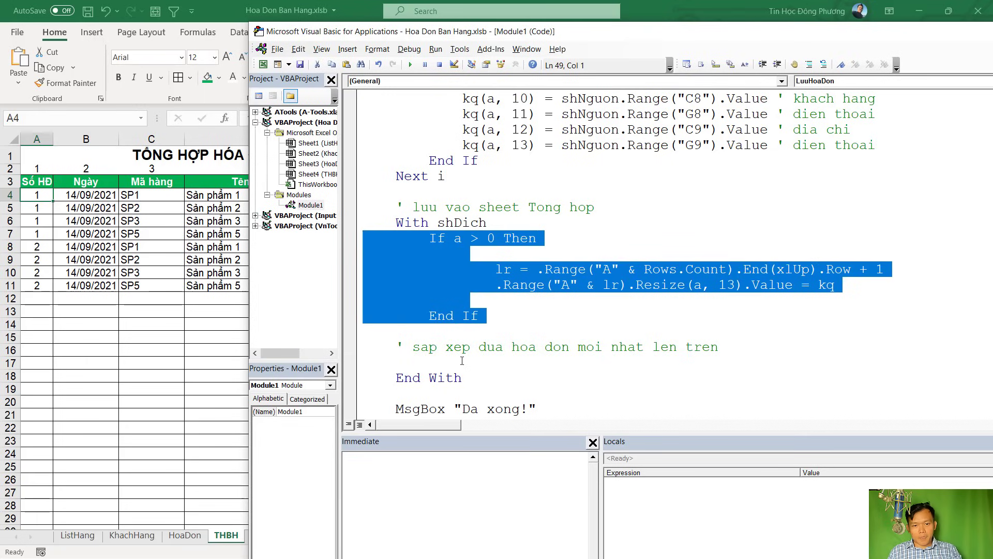
click(462, 360)
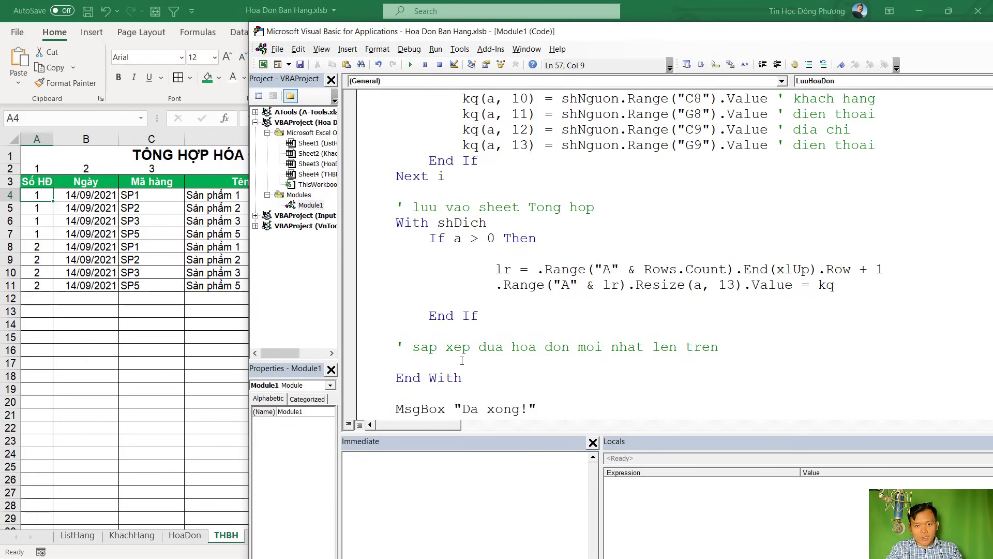
drag(462, 300, 406, 264)
key(shift+Tab)
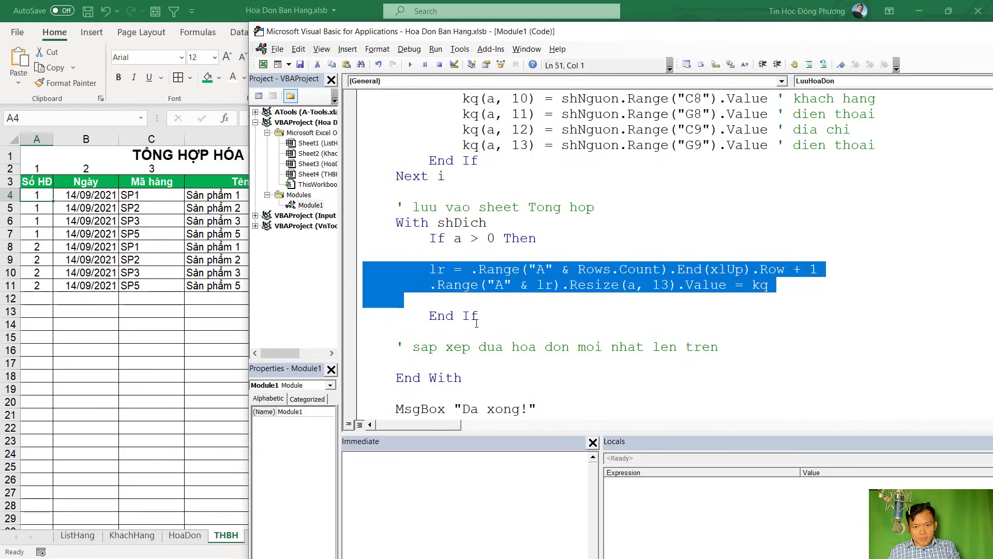
key(shift+Tab)
click(484, 315)
drag(423, 257, 430, 284)
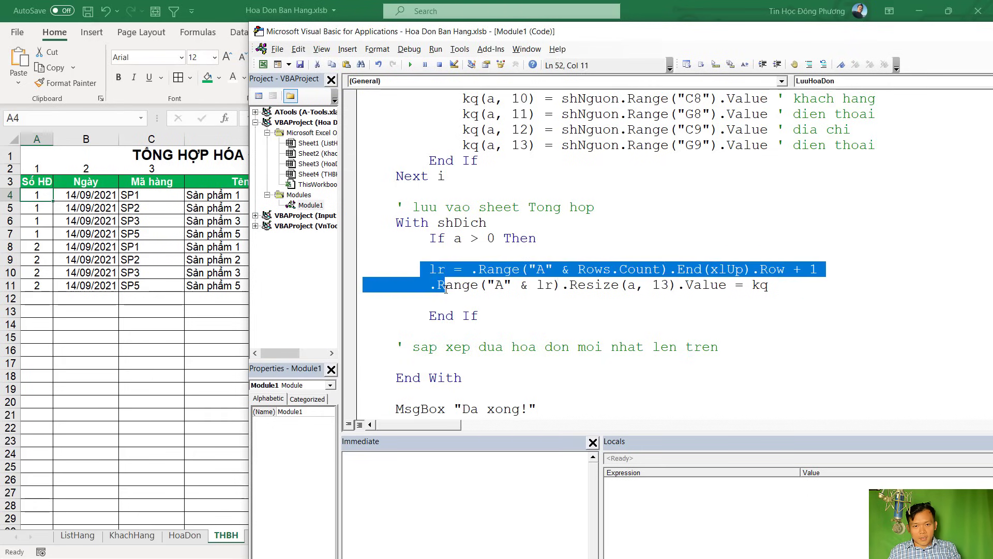
key(Tab)
Remove the blank lines above and below the lr and Range assignments
click(461, 306)
key(BackSpace)
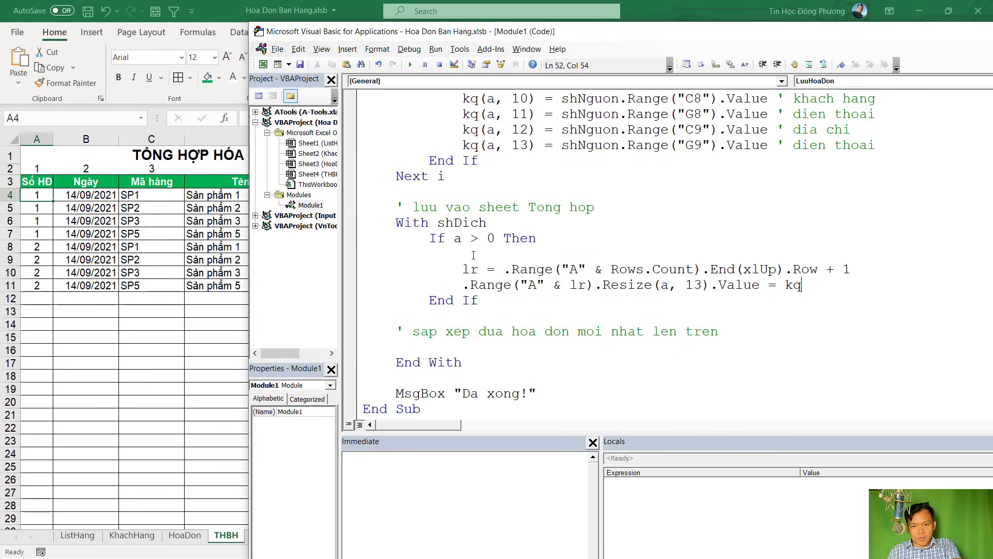
click(474, 255)
key(BackSpace)
click(456, 332)
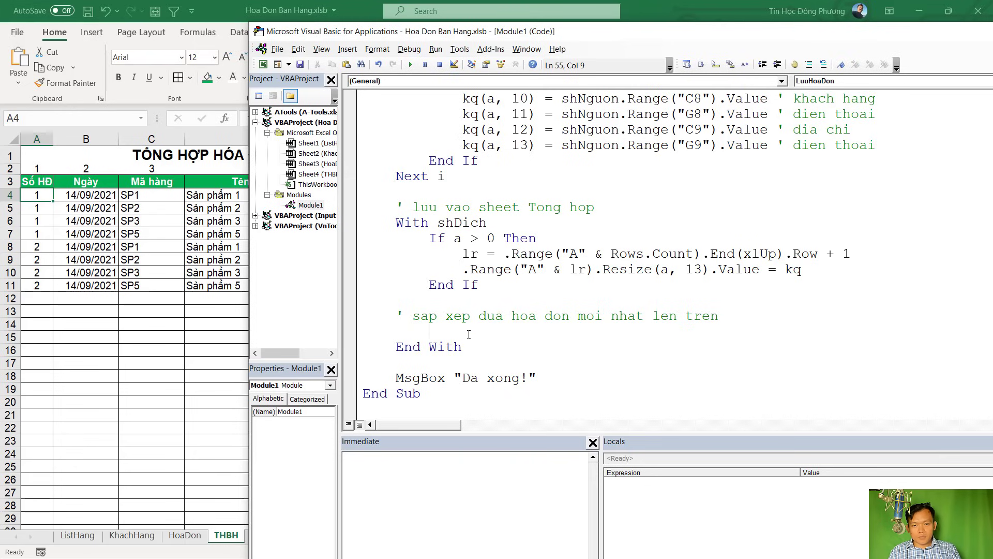
Copy the lr assignment under the sort comment without '+ 1', giving column A's last used row
text(lr =)
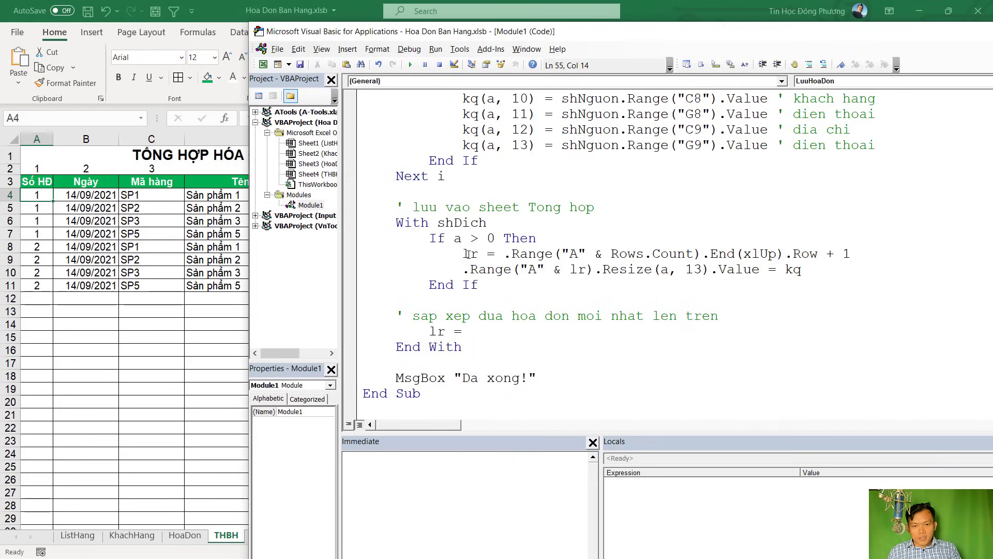
drag(463, 254, 880, 257)
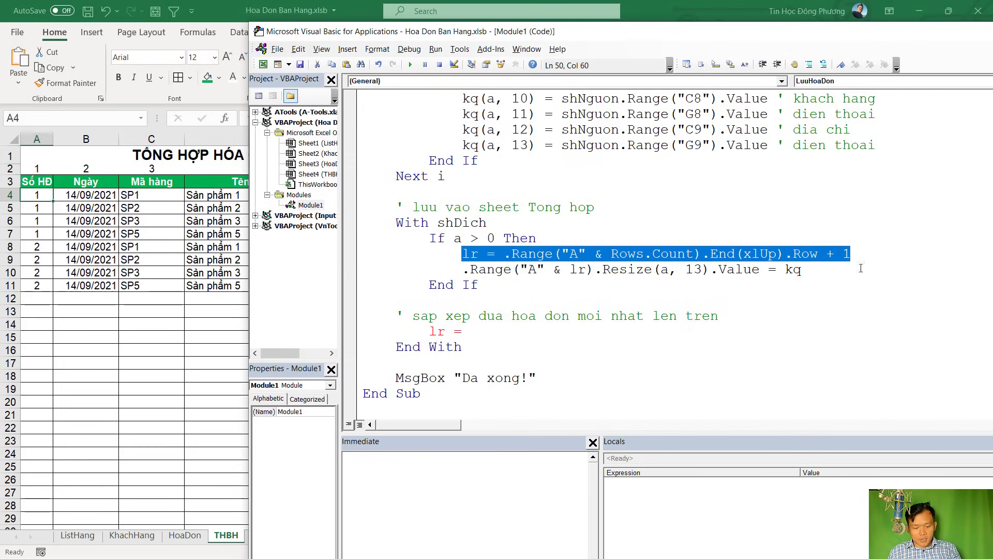
key(ctrl+c)
drag(429, 331, 476, 331)
key(ctrl+v)
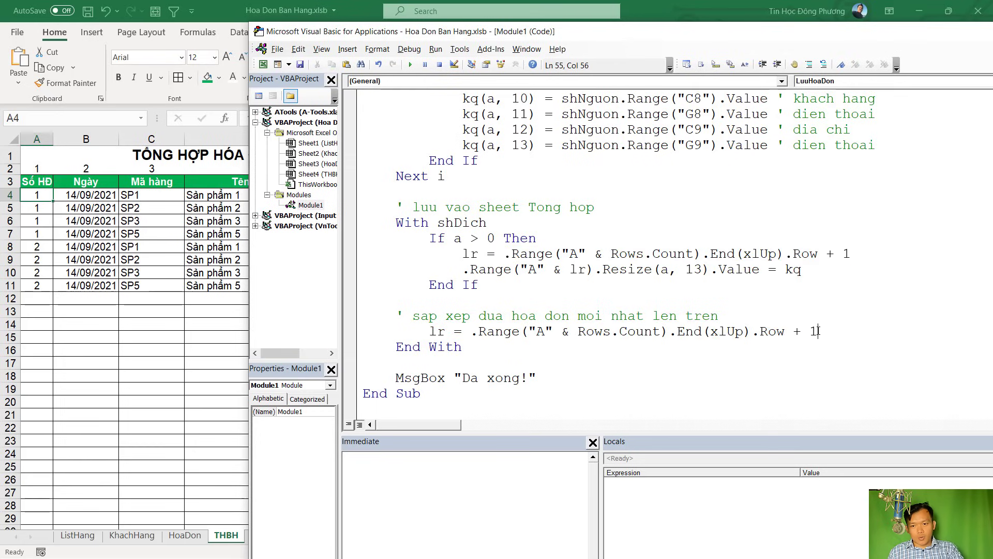
key(BackSpace)
key(BackSpace)
key(BackSpace)
key(BackSpace)
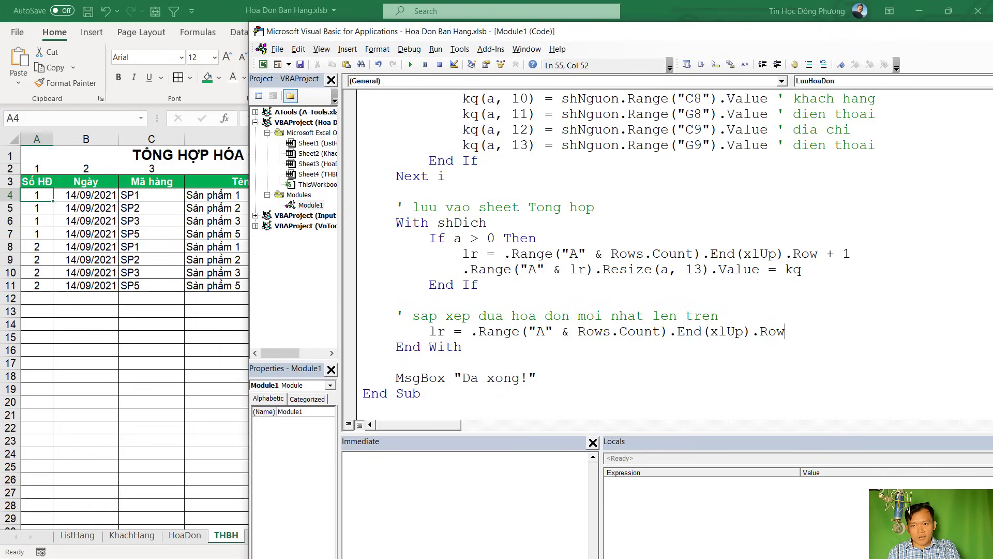
key(Return)
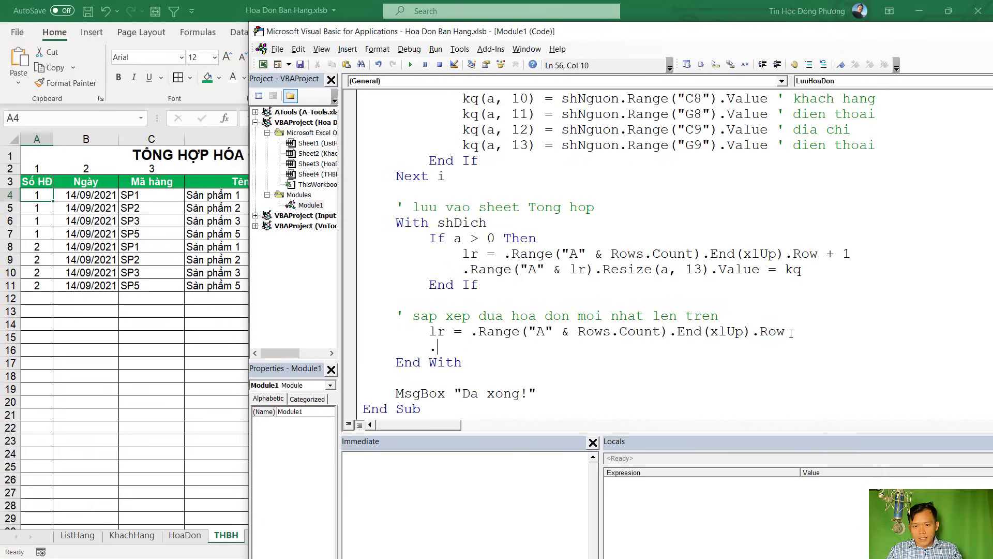
Maximize the VBA editor and begin a .range(" line below the new lr line
double_click(689, 37)
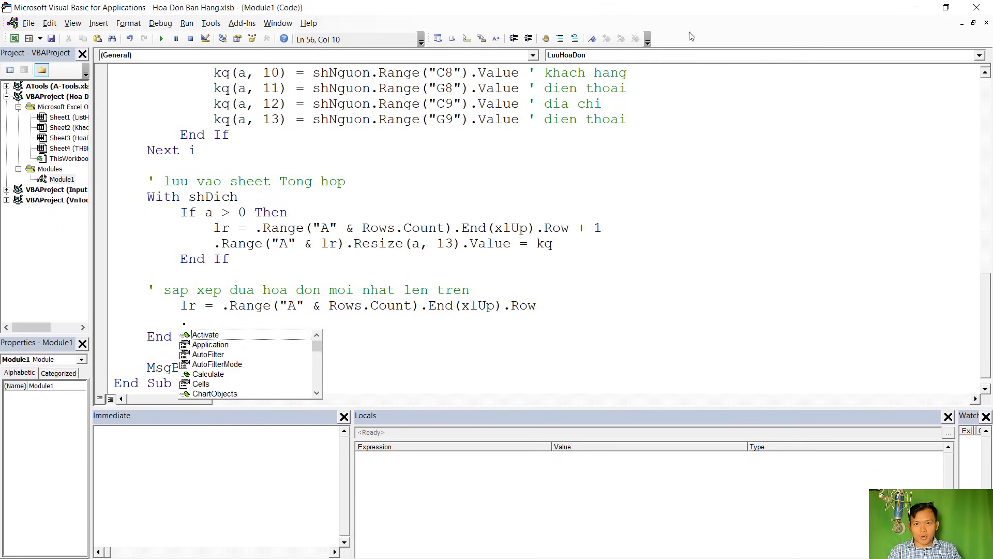
click(209, 321)
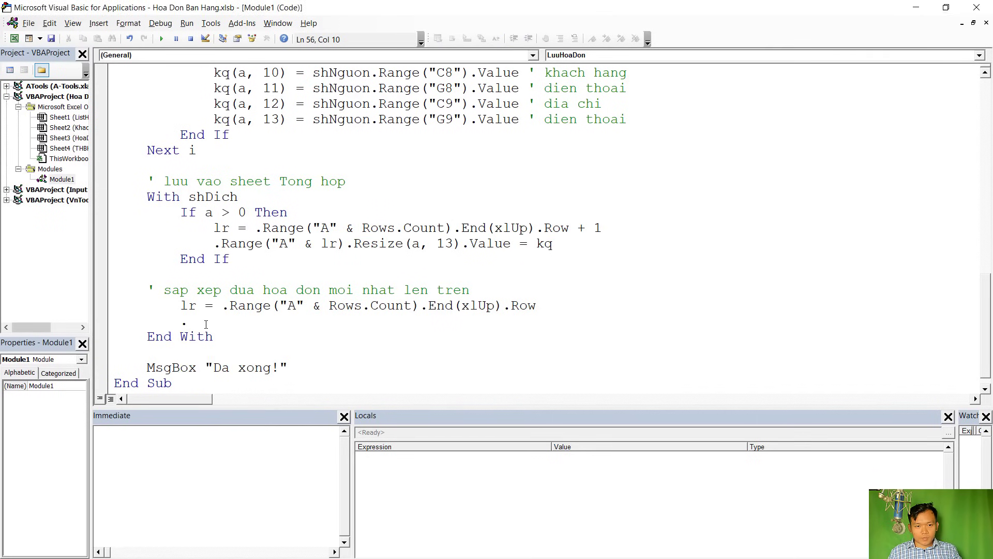
text(range(")
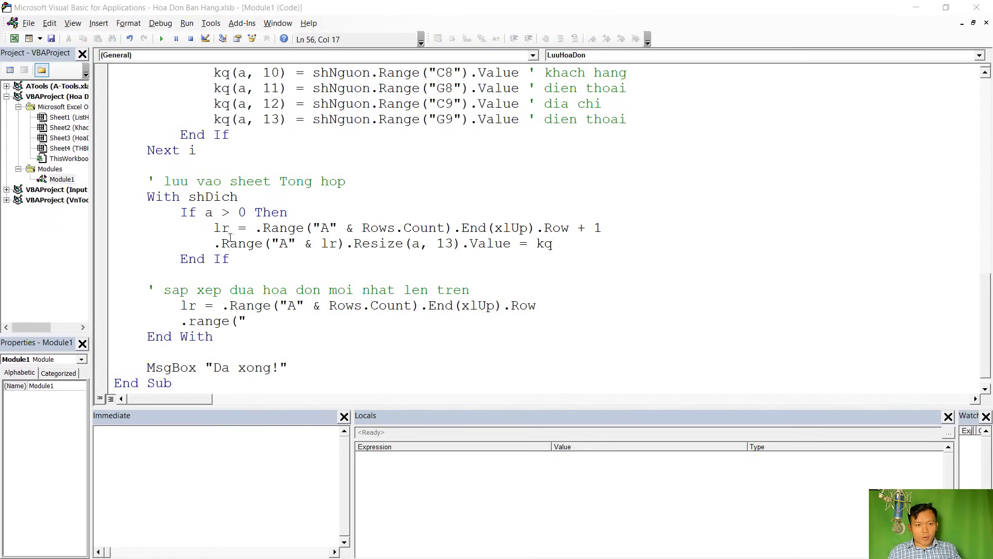
key(alt+Tab)
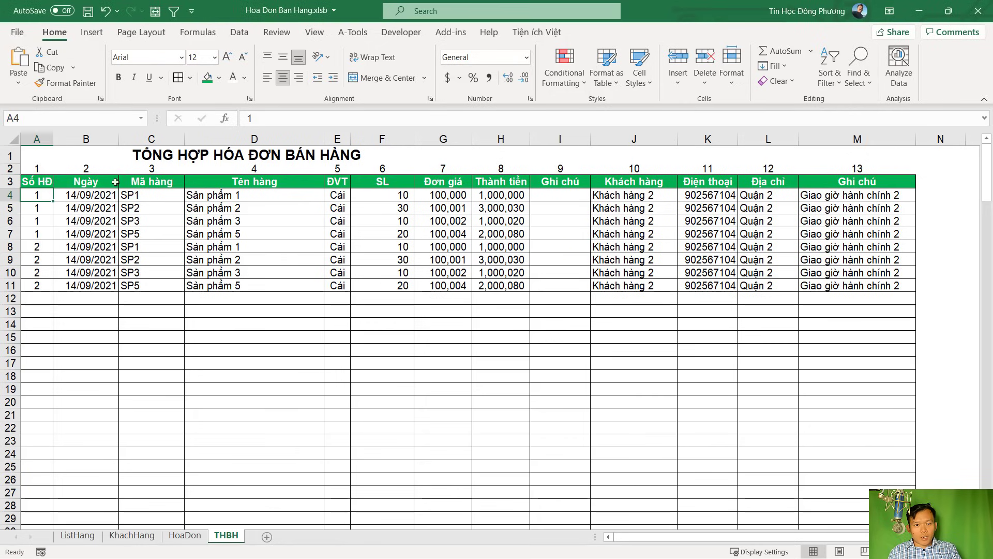
Check on THBH that the data spans A4 to M11, then type the range A4:M" & lr into the sort line
drag(34, 197, 860, 286)
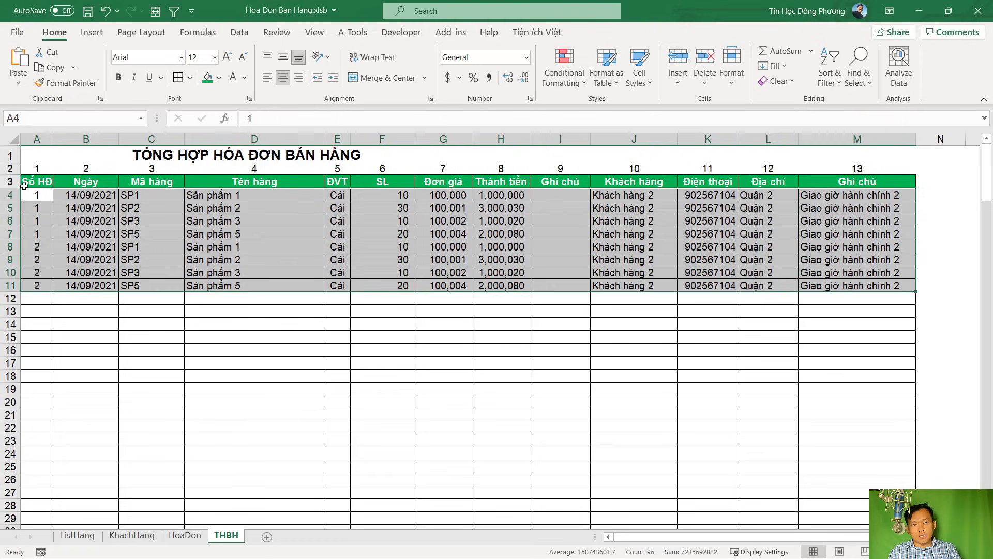
click(24, 194)
click(895, 196)
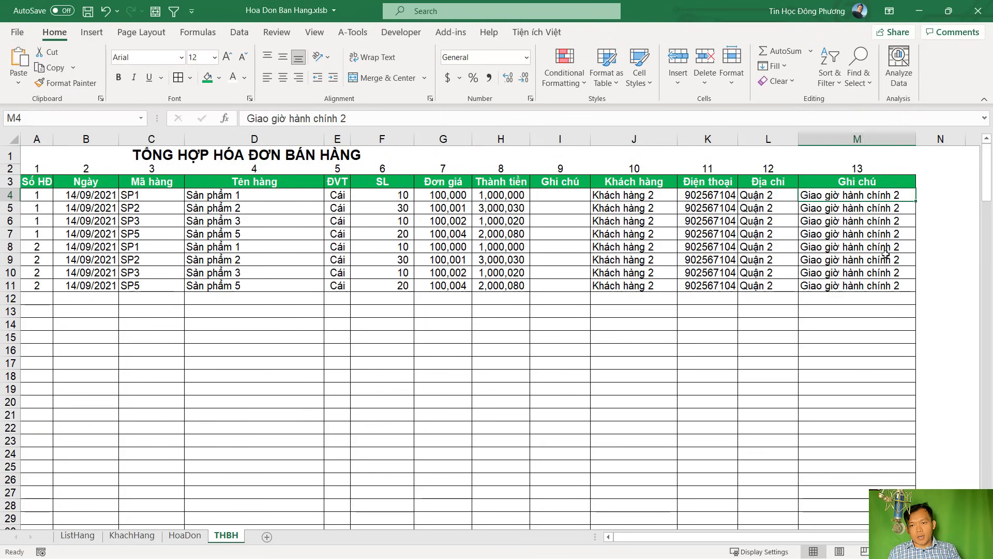
click(886, 289)
key(alt+Tab)
text(A)
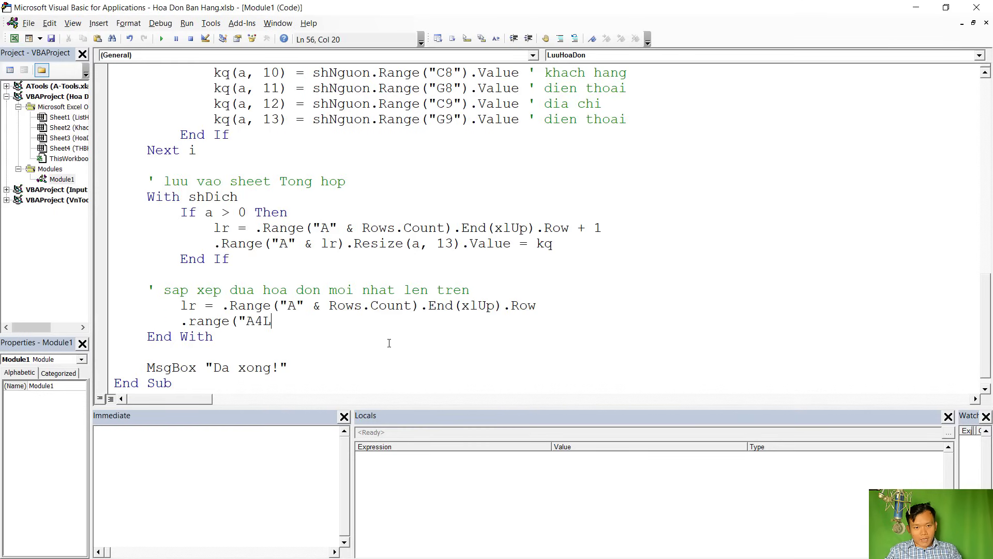
text(4:M" & )
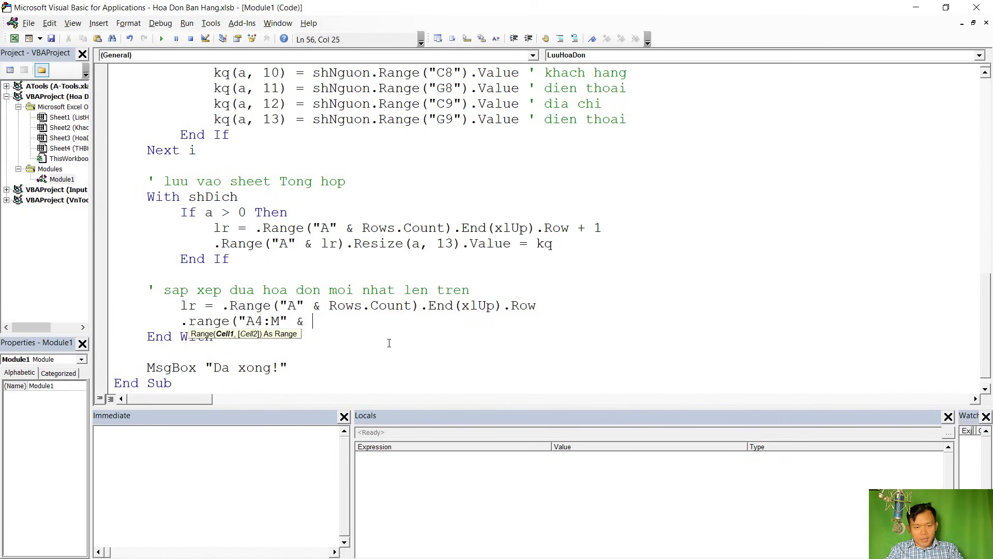
text(lr)
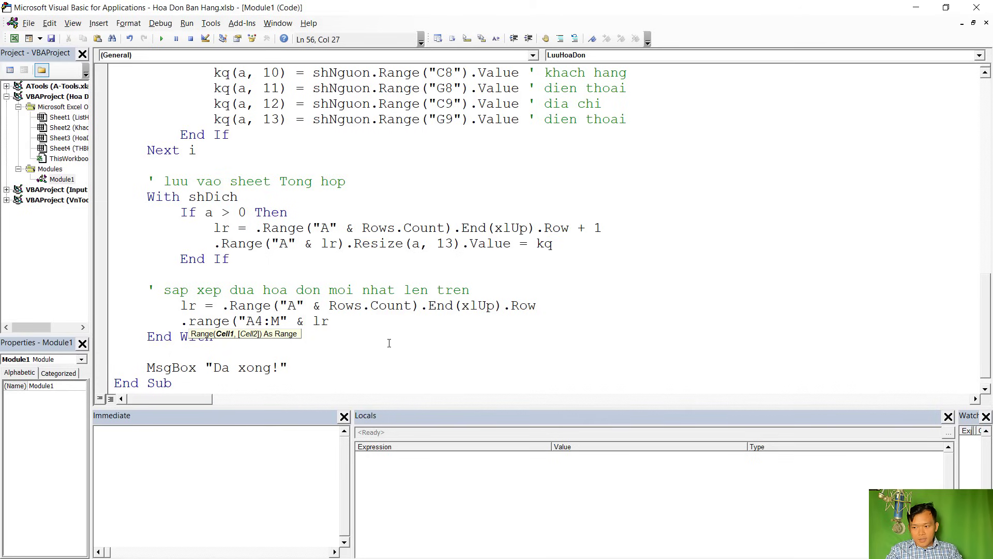
text().sor)
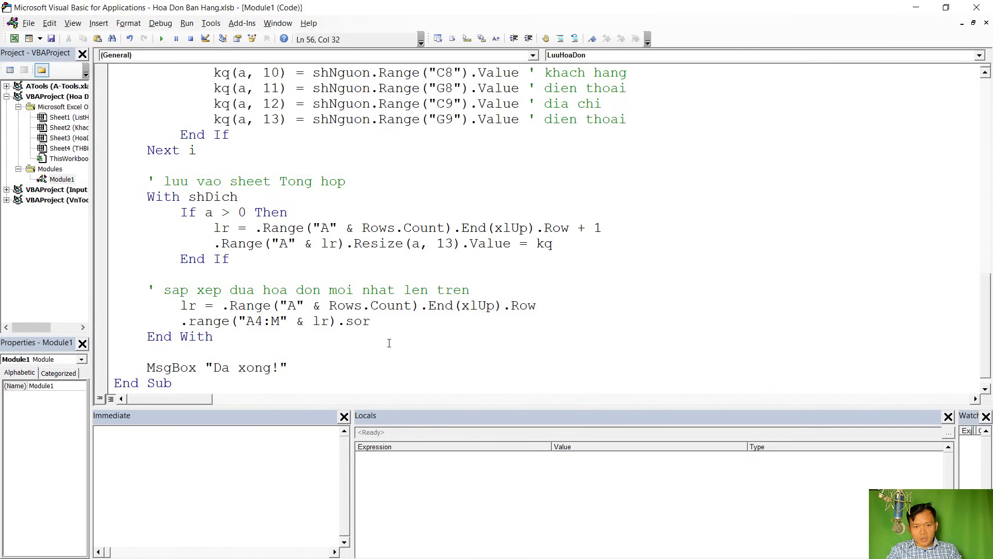
Add the Sort method and start the key1:=.Range(" argument, checking cell A4 in the workbook
key(ctrl+space)
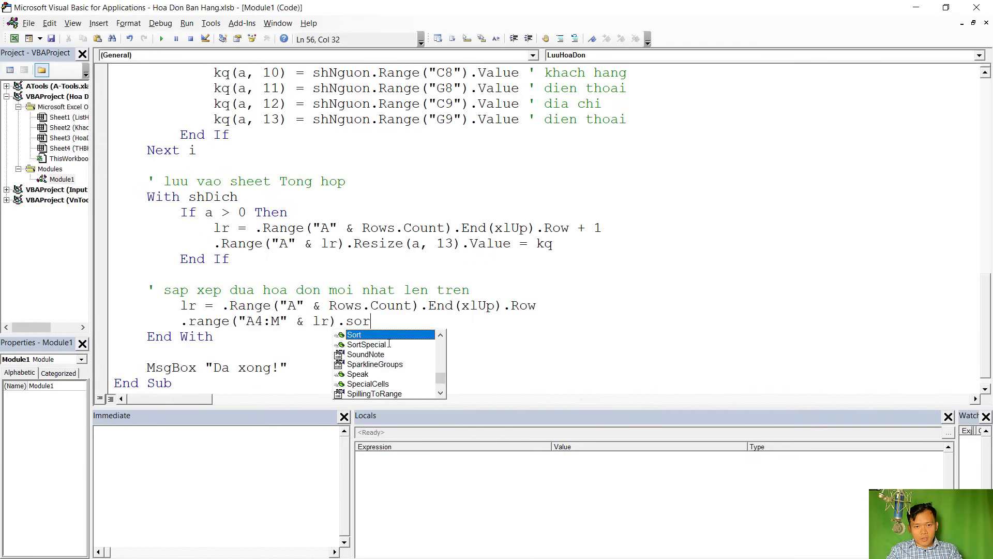
key(Tab)
text(key)
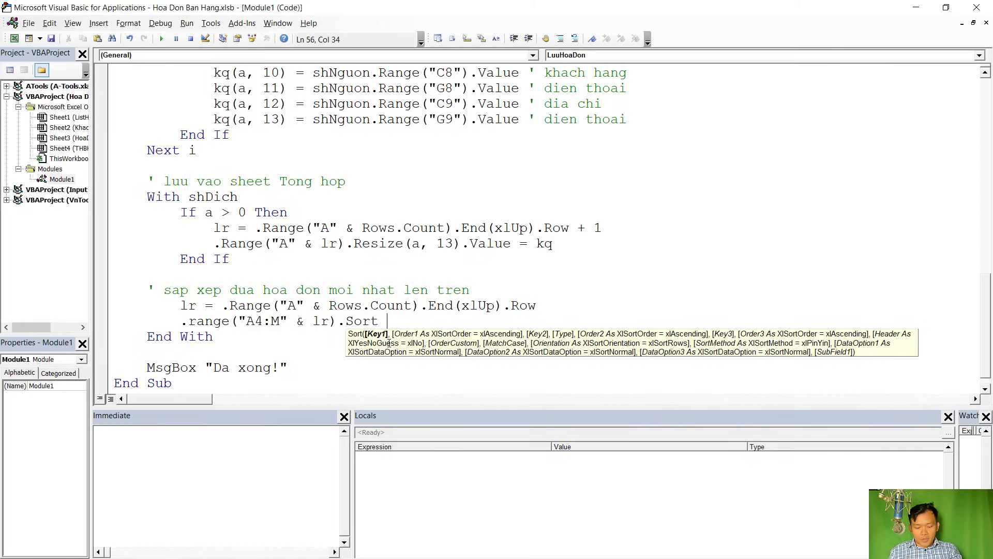
text(1:=)
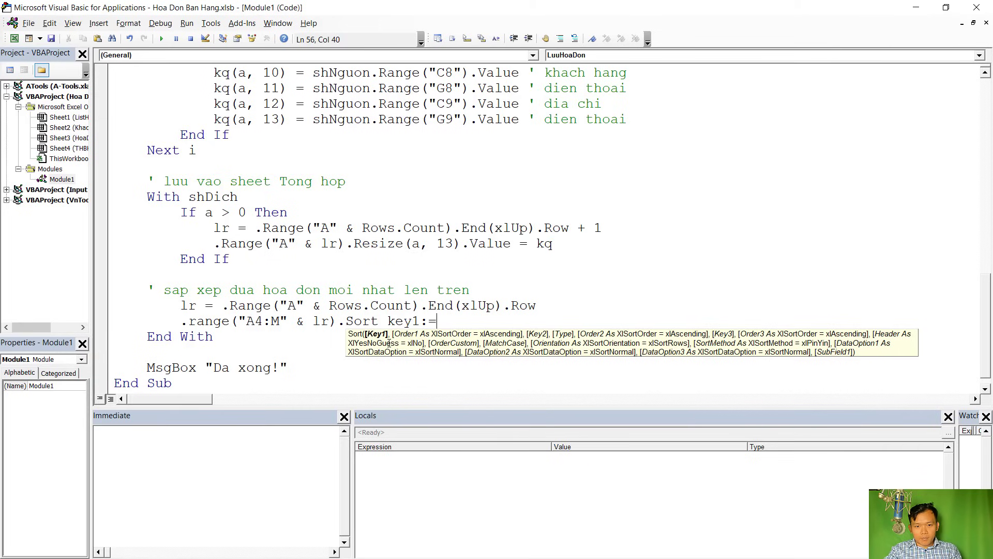
text(.range)
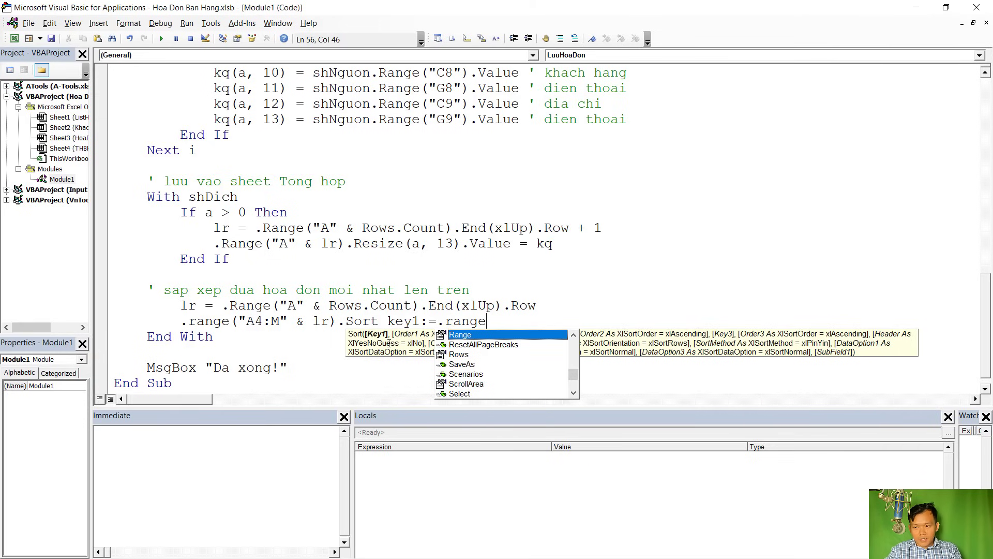
text((")
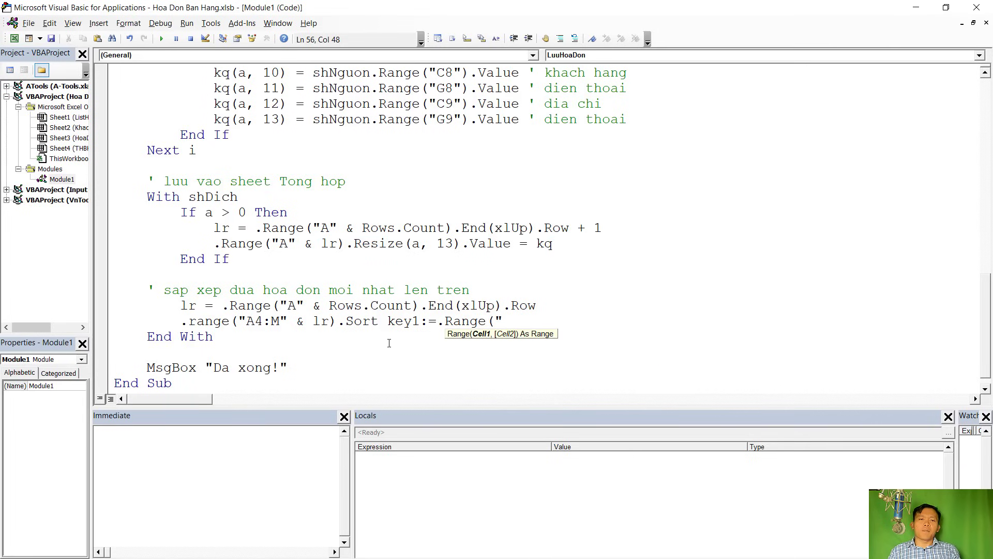
click(404, 322)
drag(388, 322, 503, 322)
click(502, 321)
drag(384, 321, 503, 321)
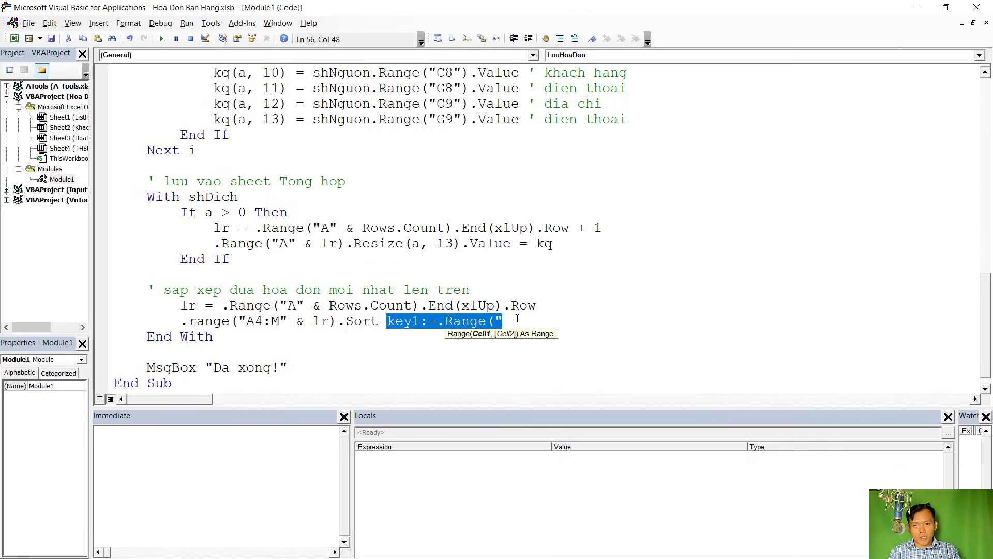
click(503, 321)
key(alt+F11)
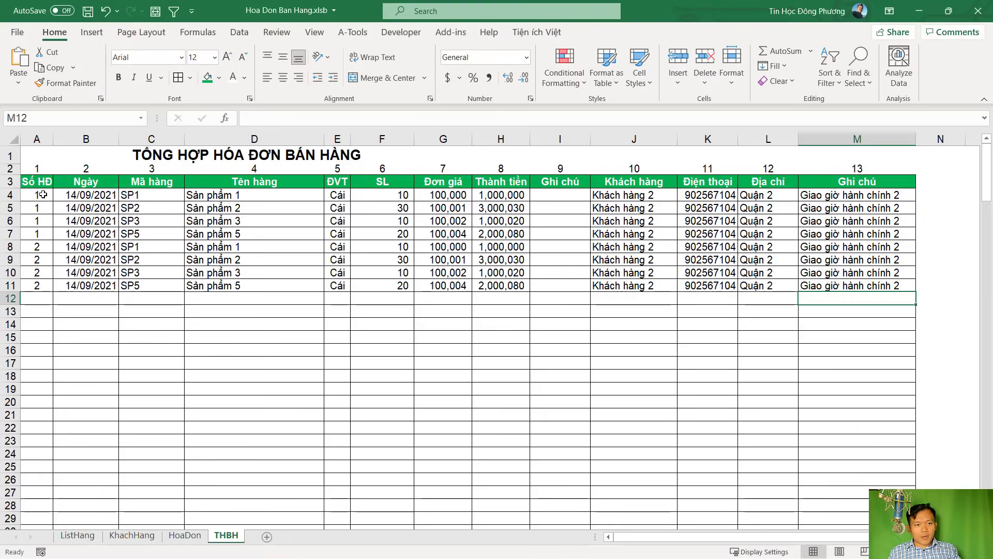
click(41, 196)
click(42, 260)
key(alt+F11)
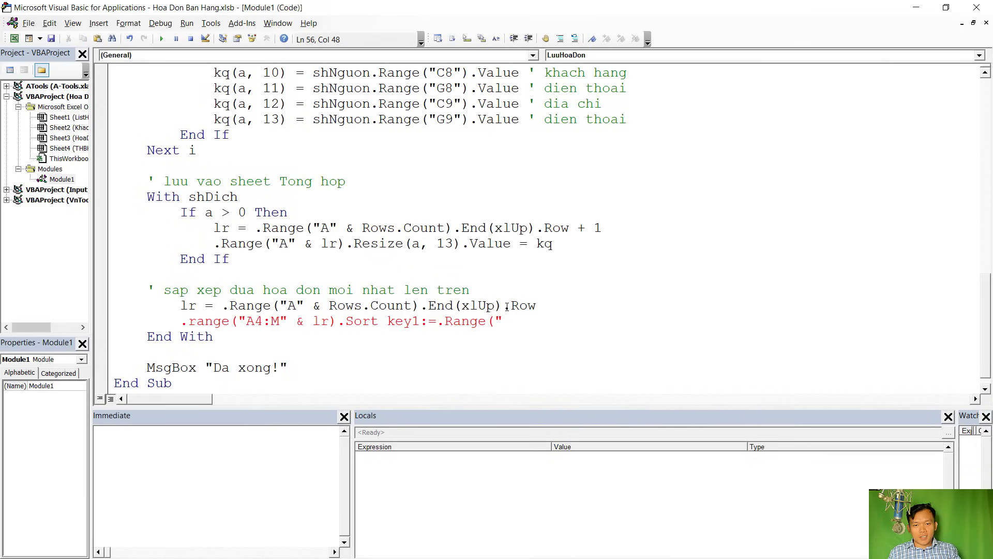
Finish key1 as .Range("A4") and set order1:=xlDescending
text(A)
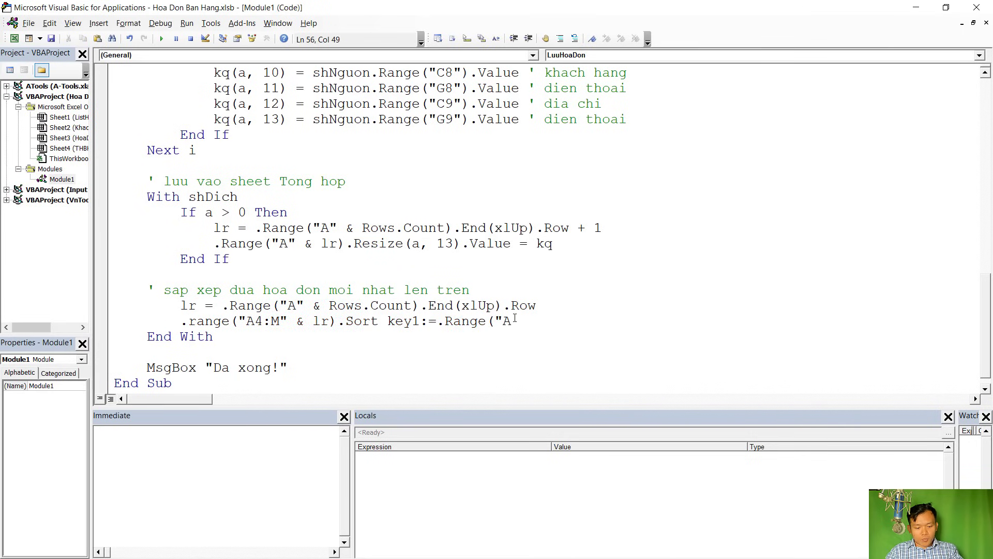
text(4"))
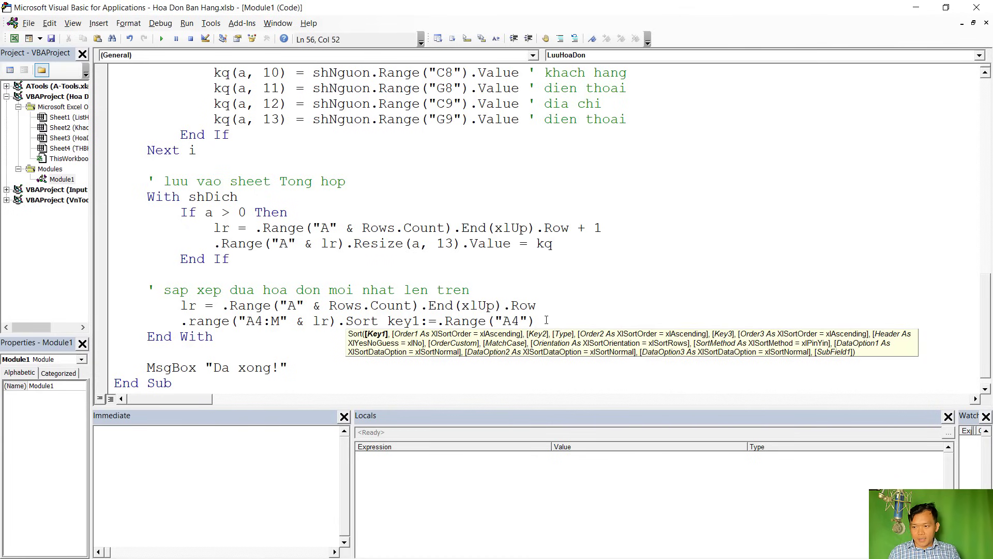
text(, or)
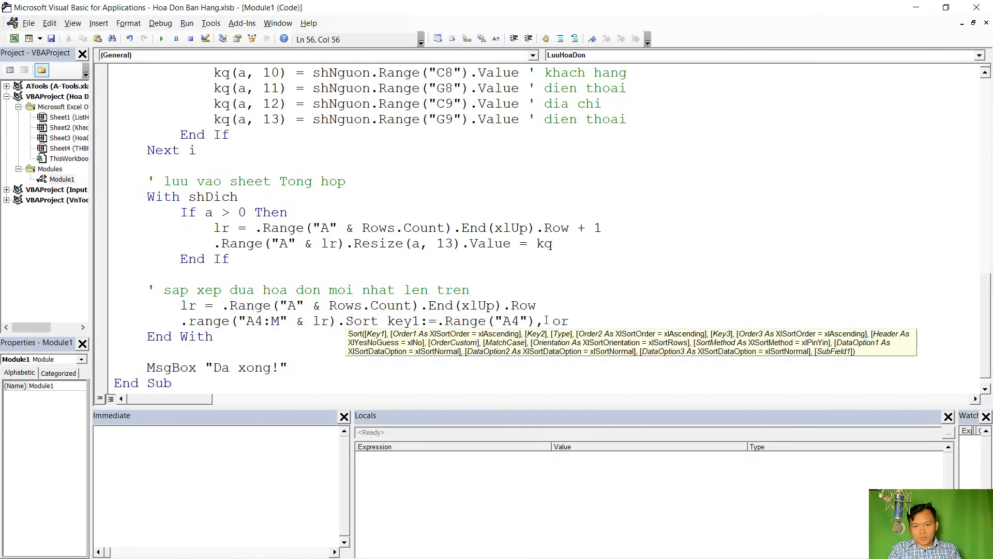
key(ctrl+space)
text(der)
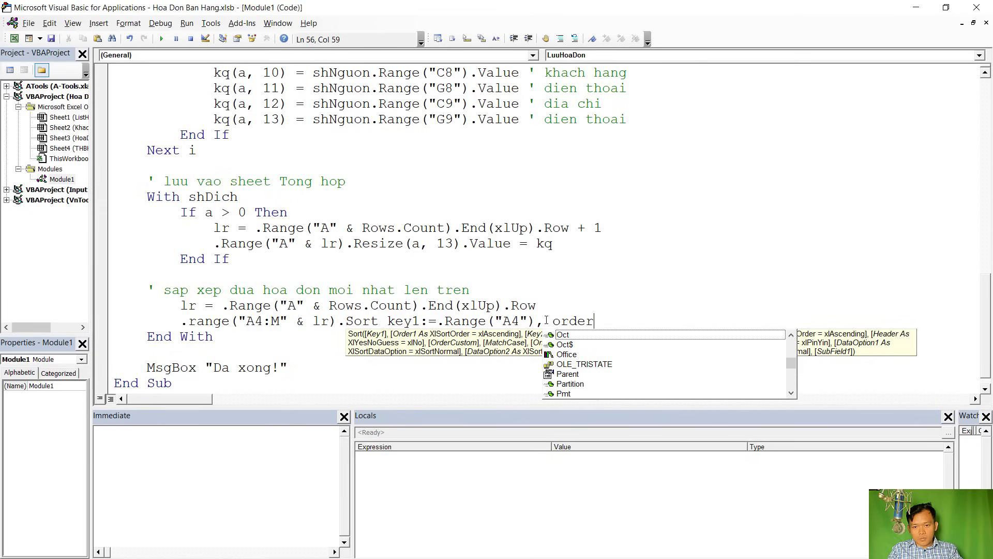
text(1:=)
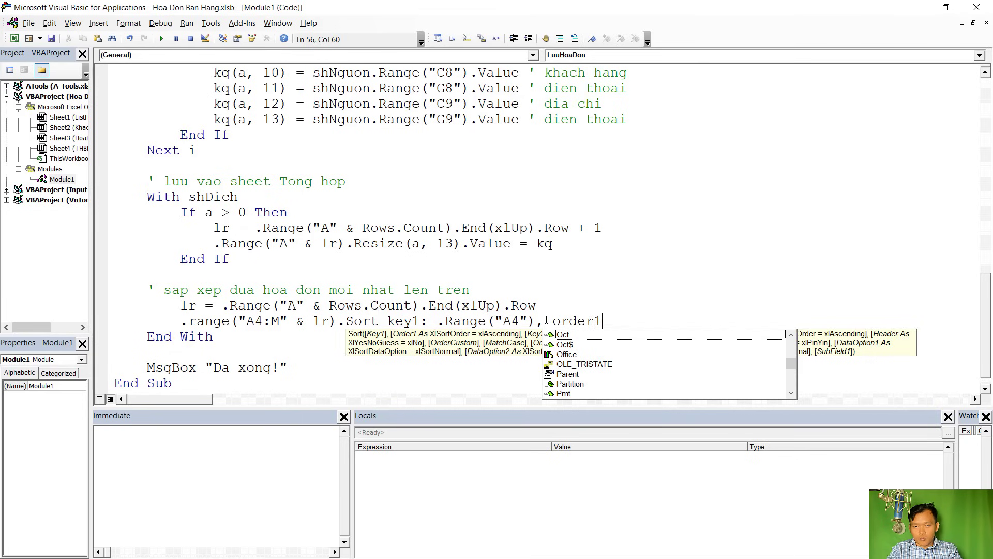
text(xl)
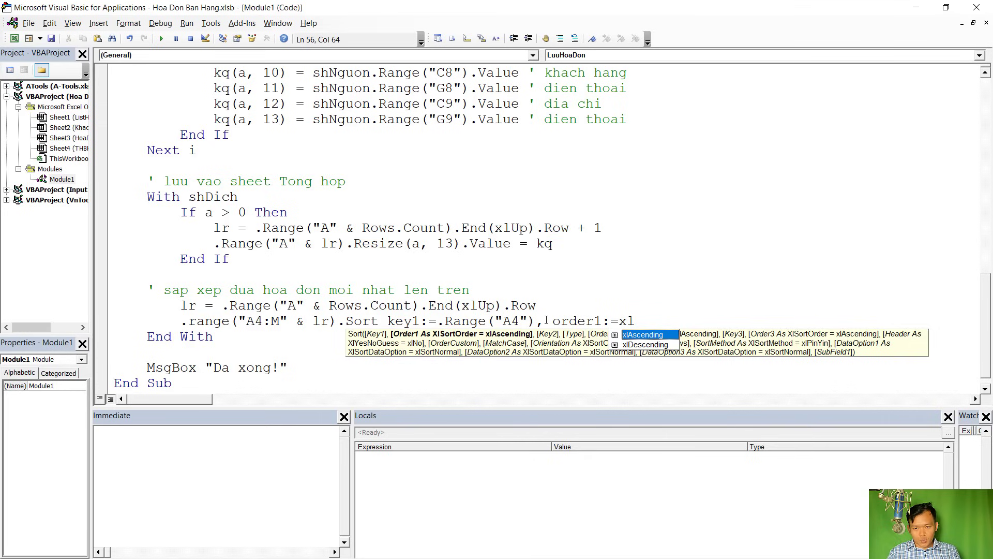
key(Down)
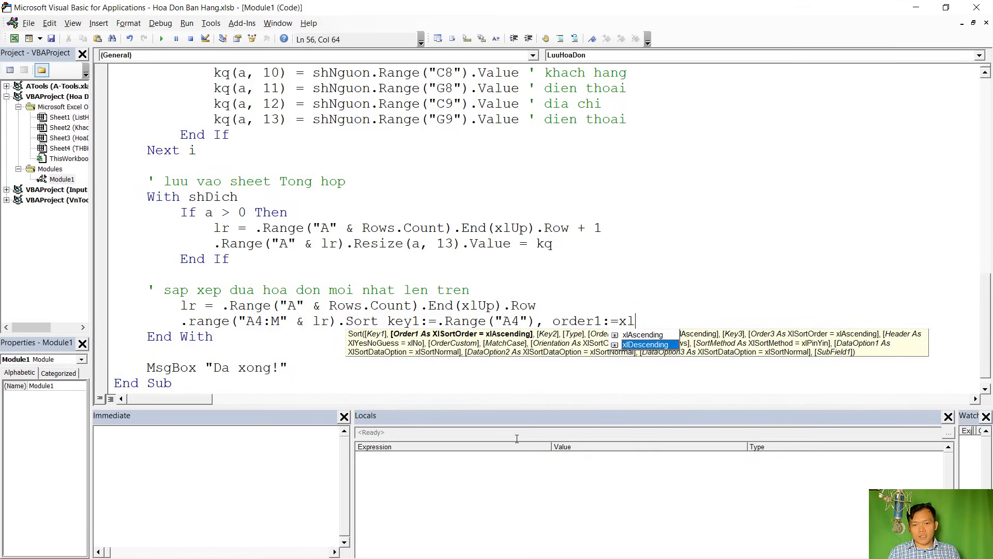
key(Tab)
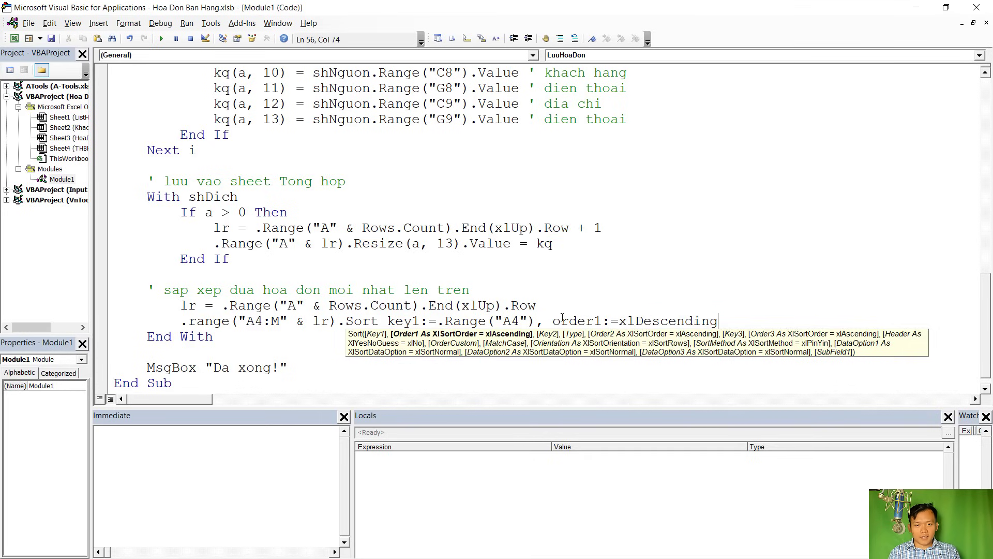
click(580, 280)
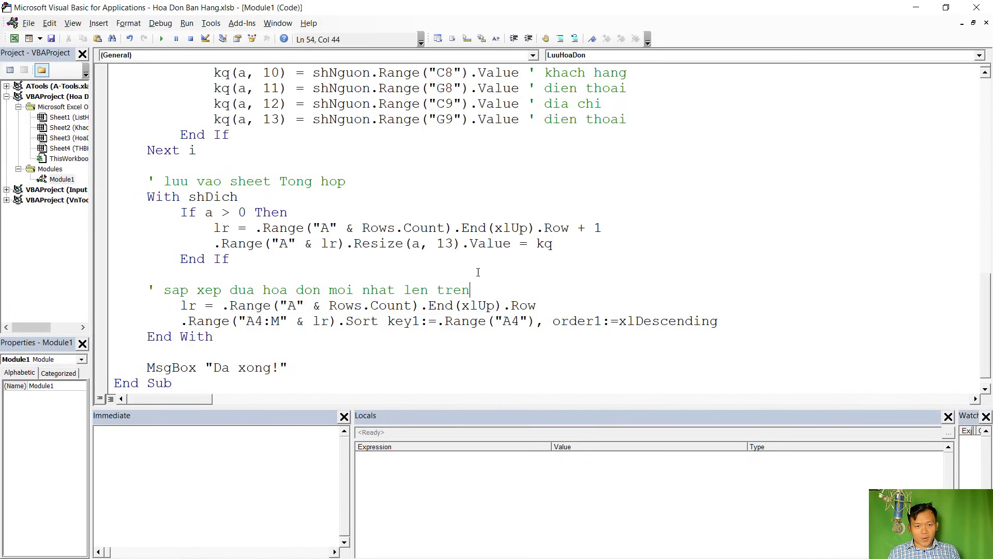
Compile the VBA project with Debug > Compile VBAProject and confirm no error appears
key(Left)
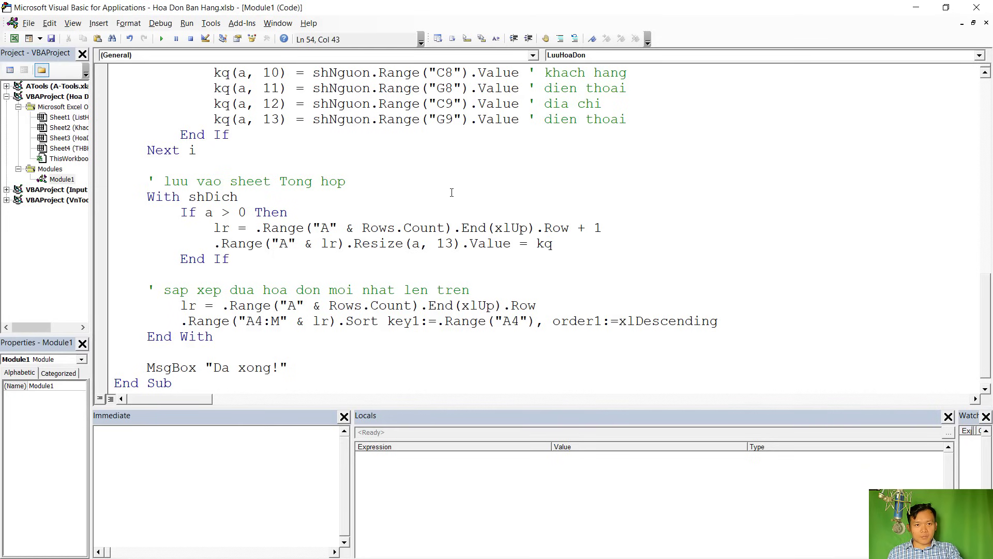
click(161, 23)
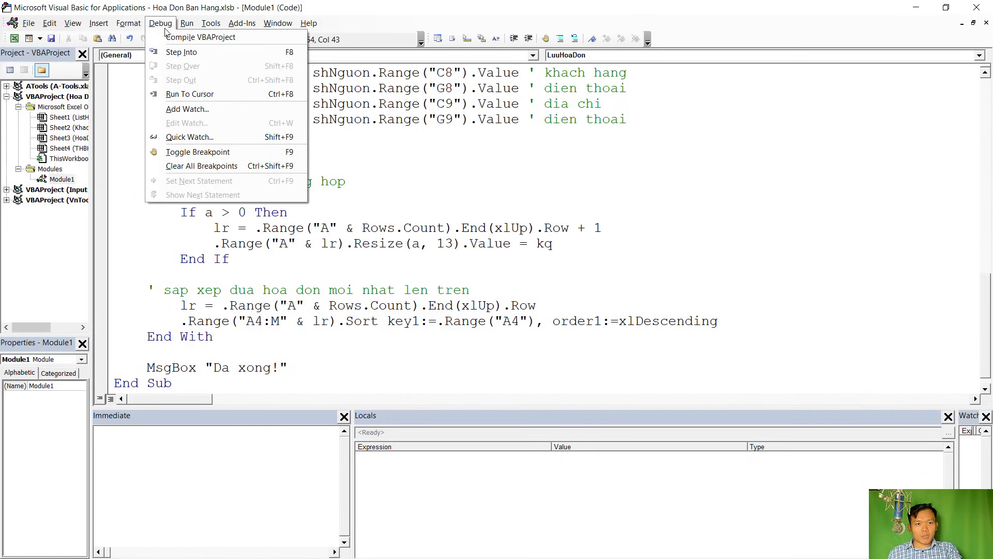
click(206, 43)
click(404, 228)
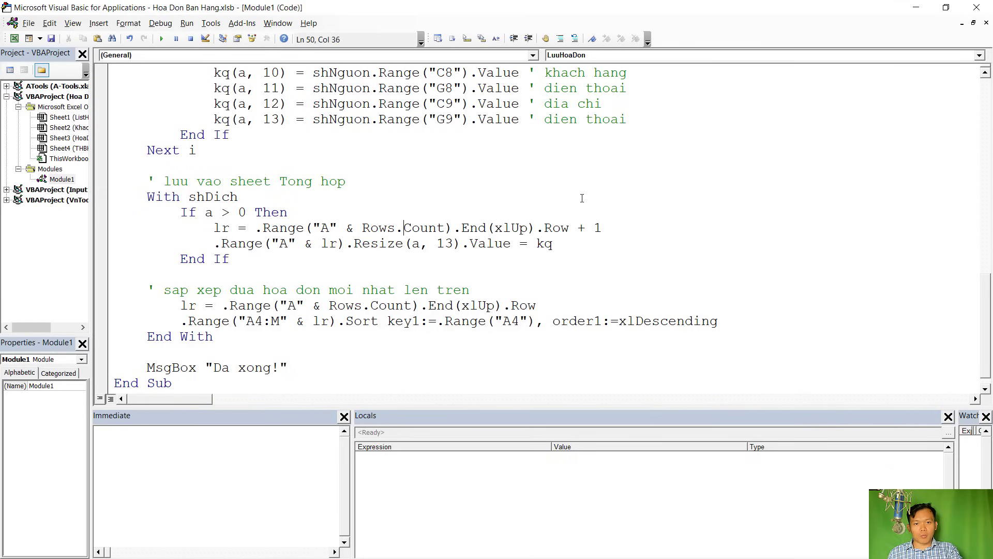
Set invoice number 3 in H1 on HoaDon and save it, acknowledging the Da xong! message
click(918, 9)
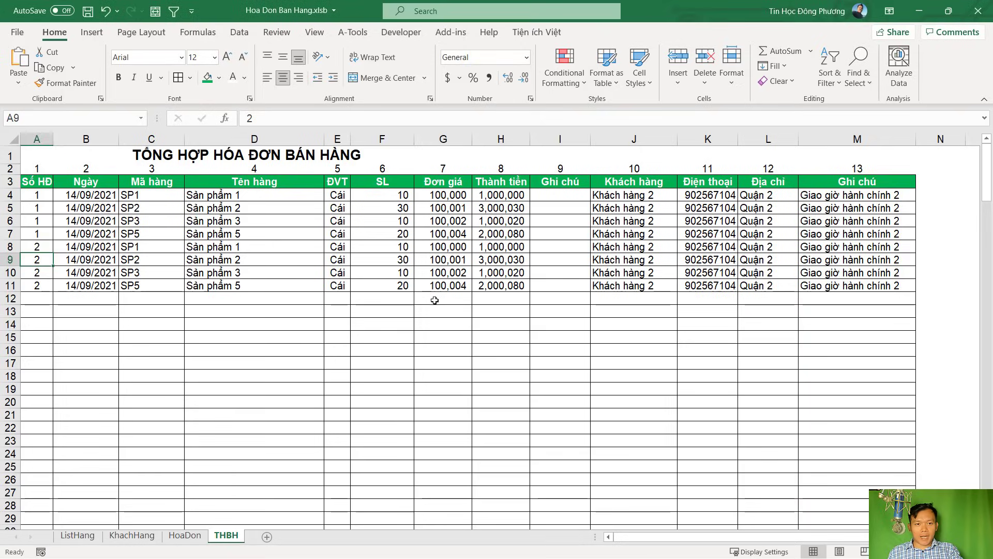
click(434, 302)
click(185, 535)
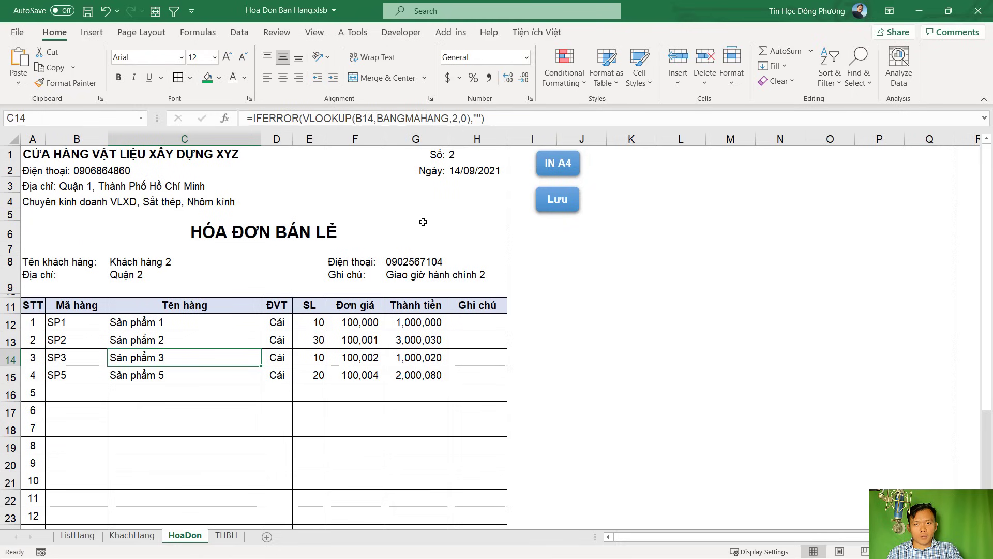
click(463, 154)
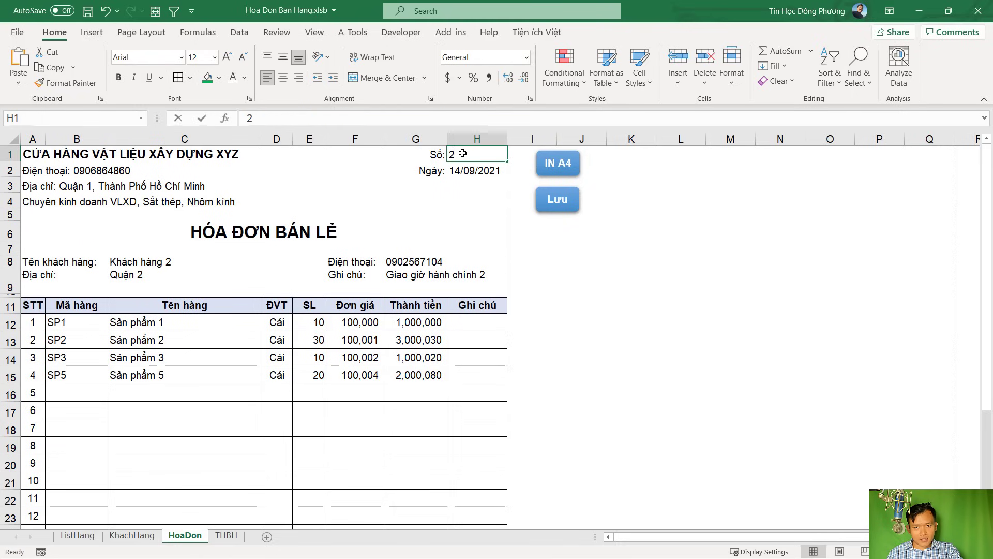
key(BackSpace)
text(3)
click(561, 296)
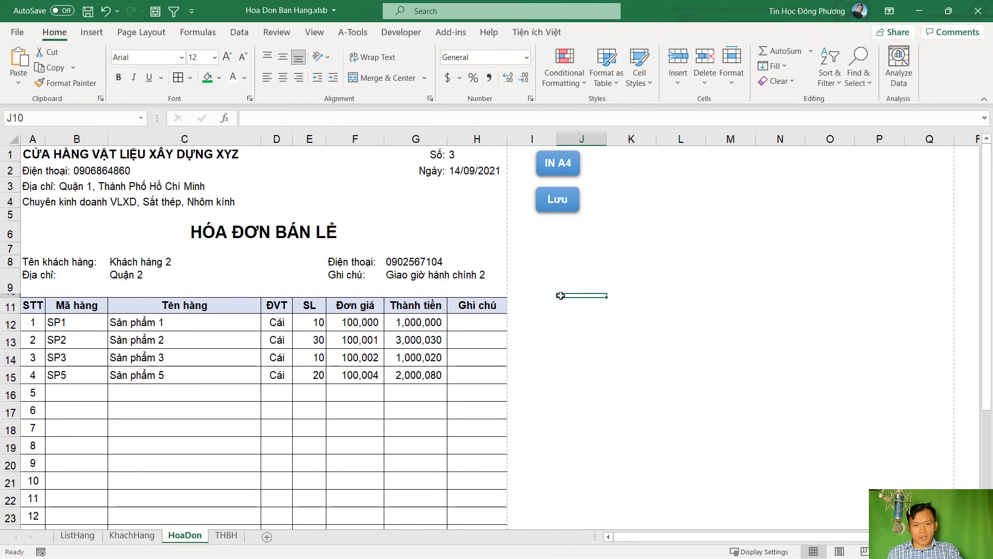
click(551, 201)
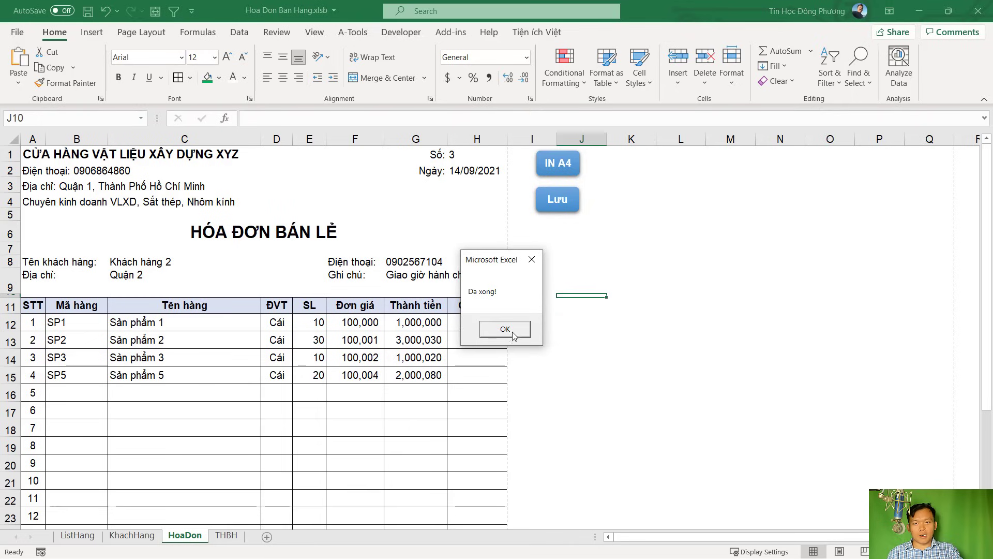
click(512, 332)
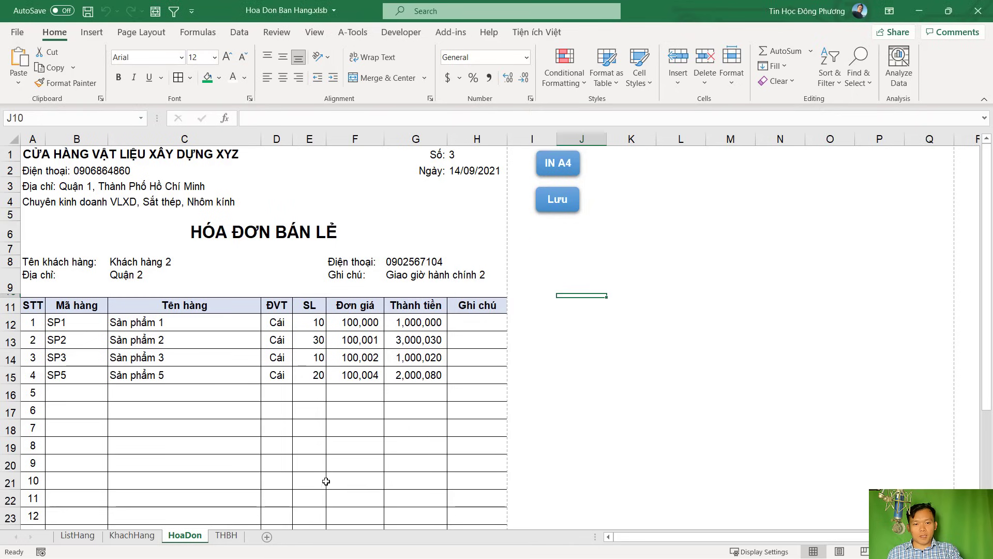
Check that the THBH summary lists invoice 3 first, above invoices 2 and 1
click(228, 535)
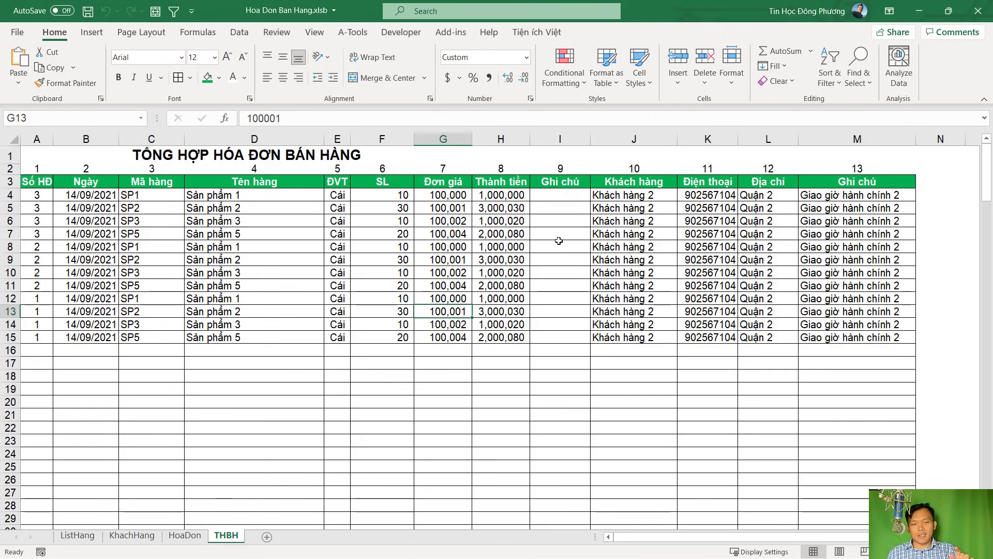
drag(42, 194, 44, 285)
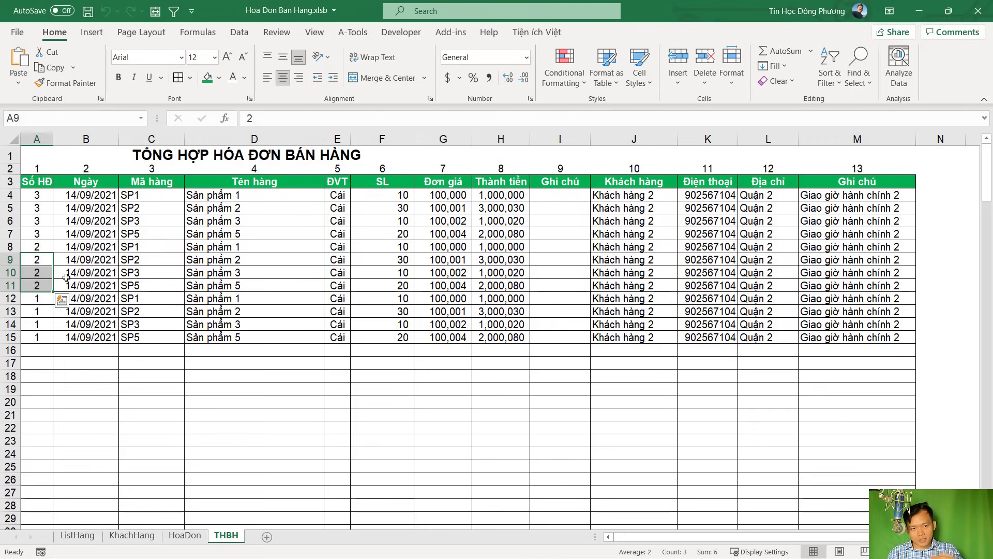
click(269, 298)
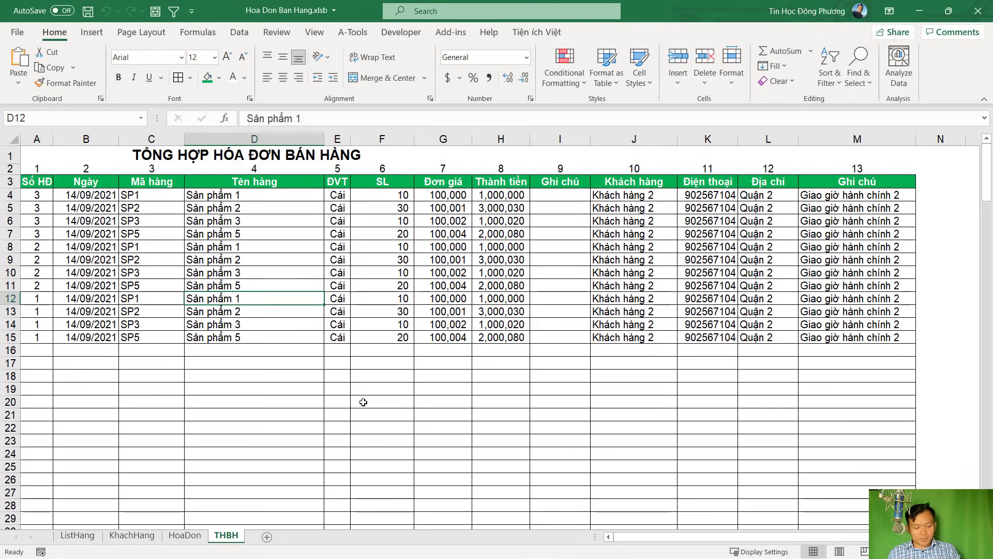
key(alt+F11)
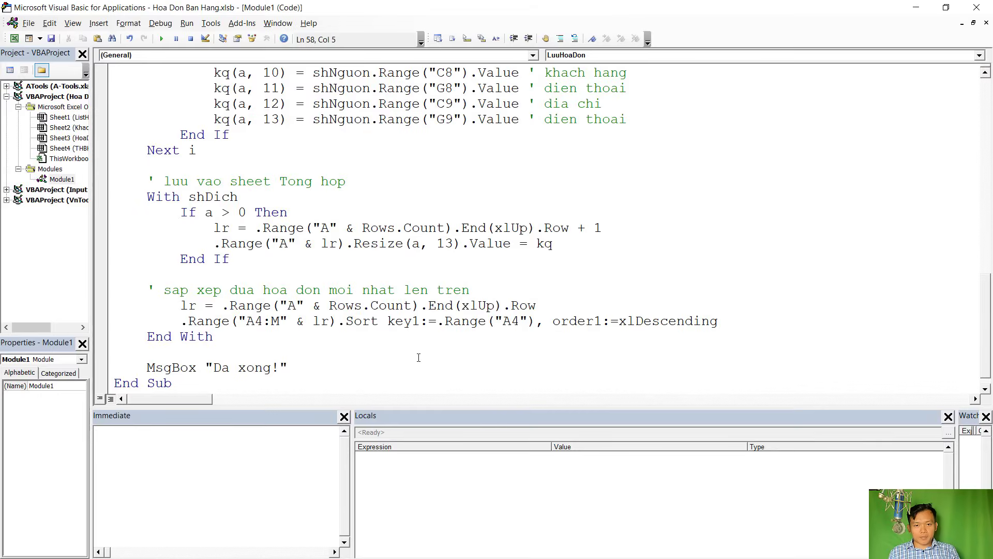
Add If MsgBox("Xac nhan luu hoa don?", vbYesNo) = vbYes Then below the Sub LuuHoaDon header
key(alt+F11)
click(184, 535)
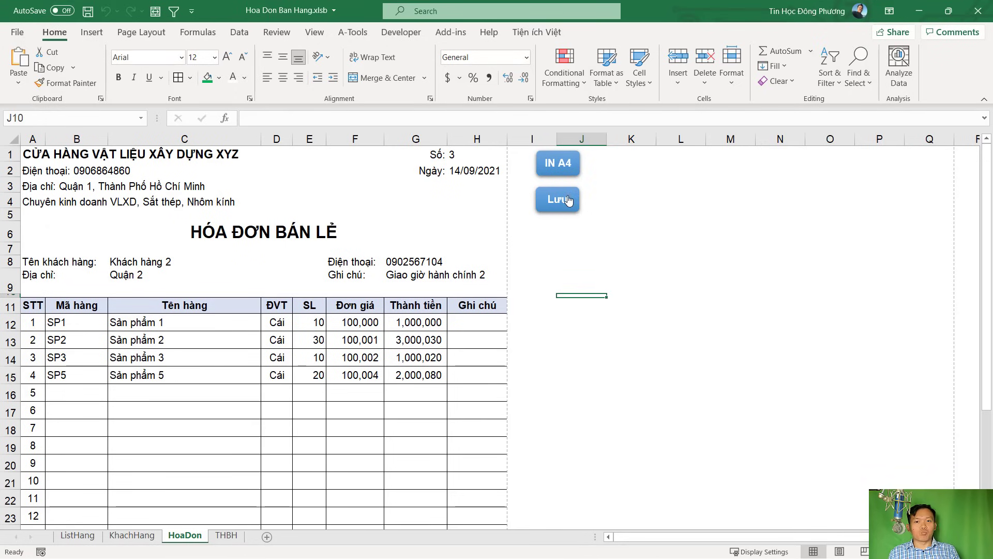
key(alt+F11)
scroll(516, 254, up, 9)
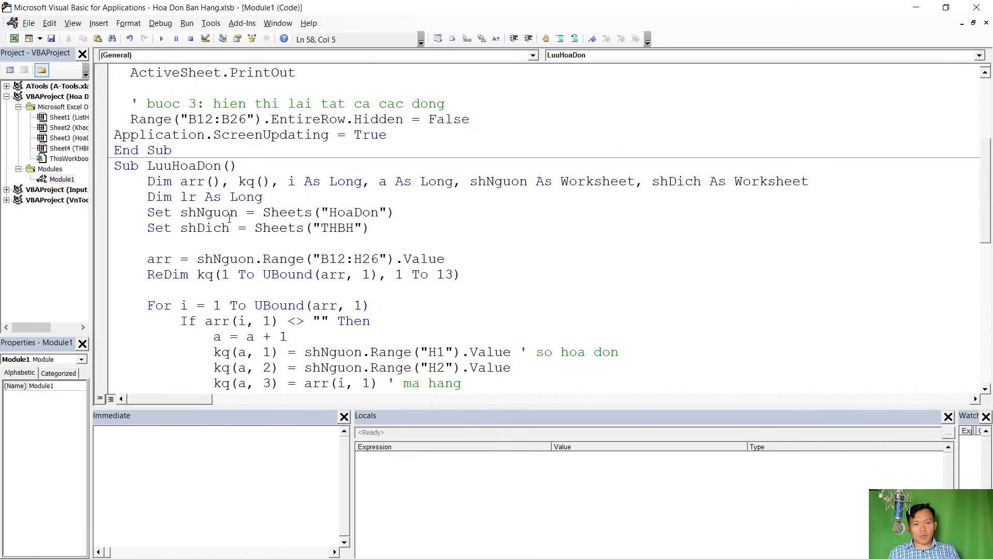
click(240, 168)
key(Return)
key(Return)
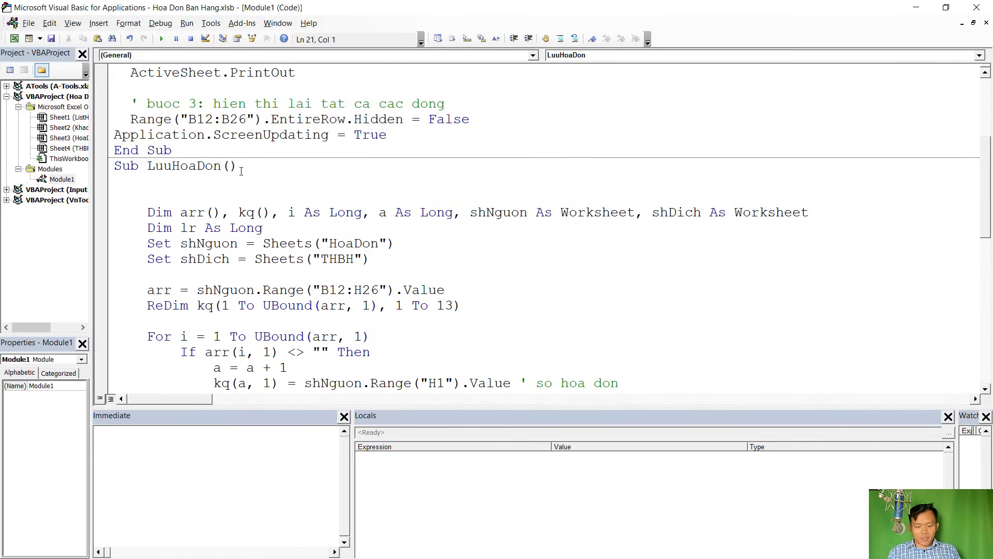
text(if ms)
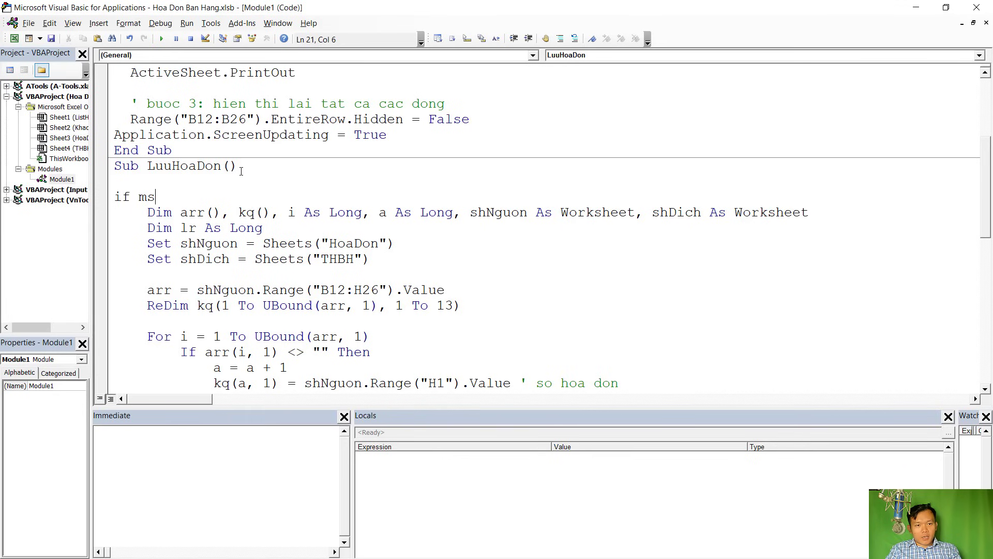
key(ctrl+space)
key(Tab)
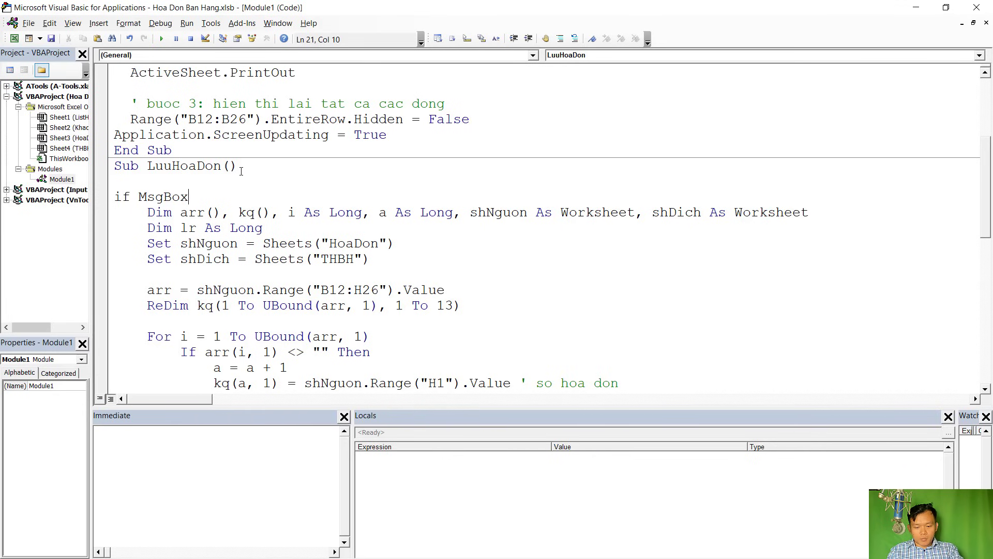
text((")
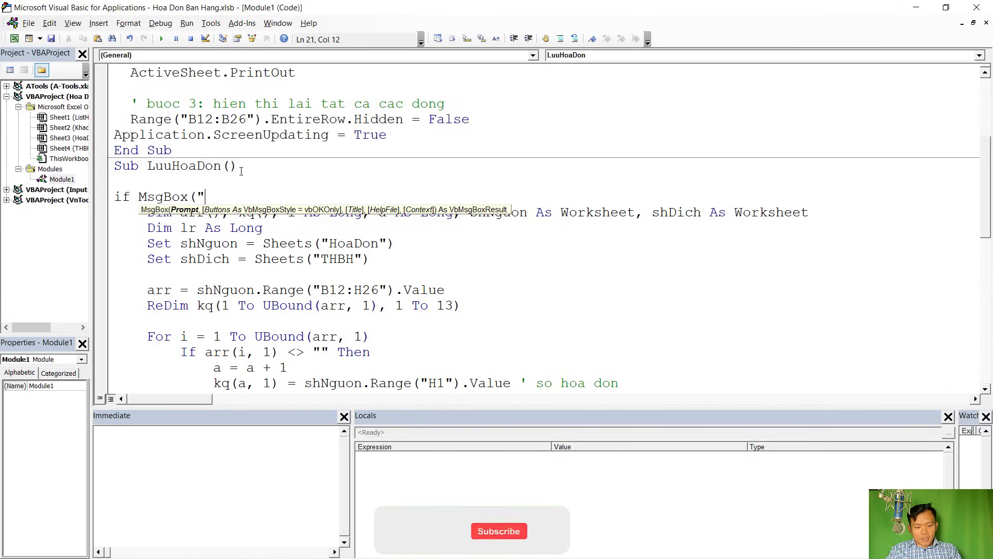
text(Xac nha)
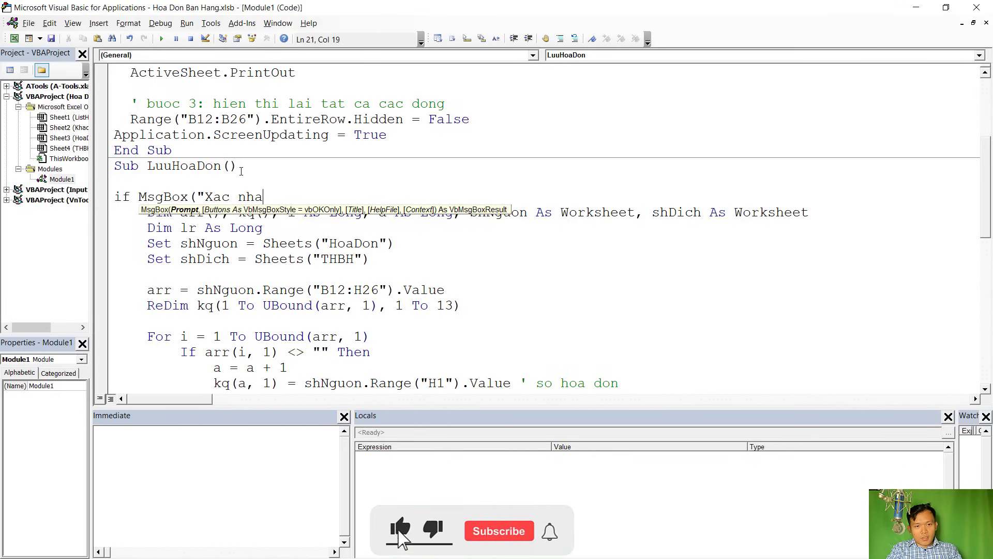
text(n luu hoa don)
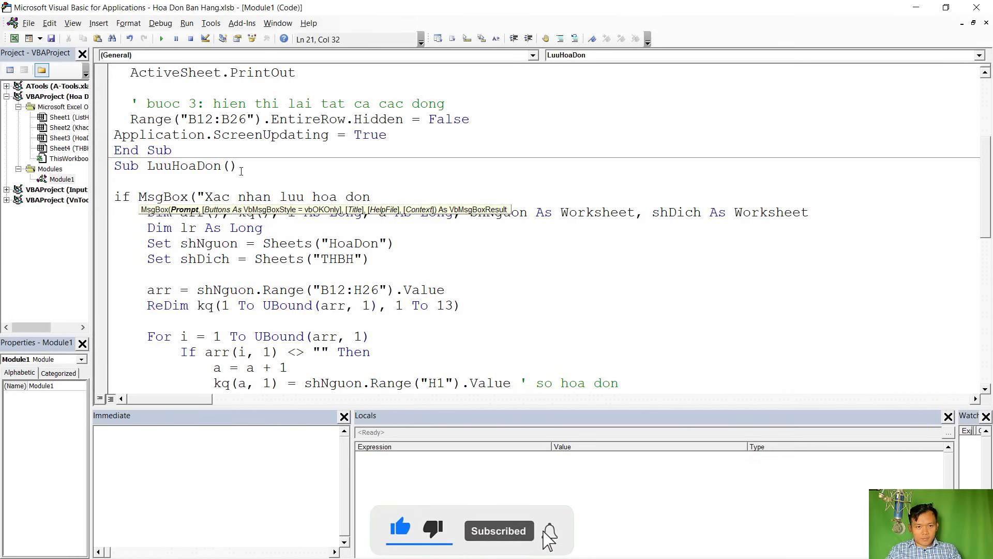
text(?")
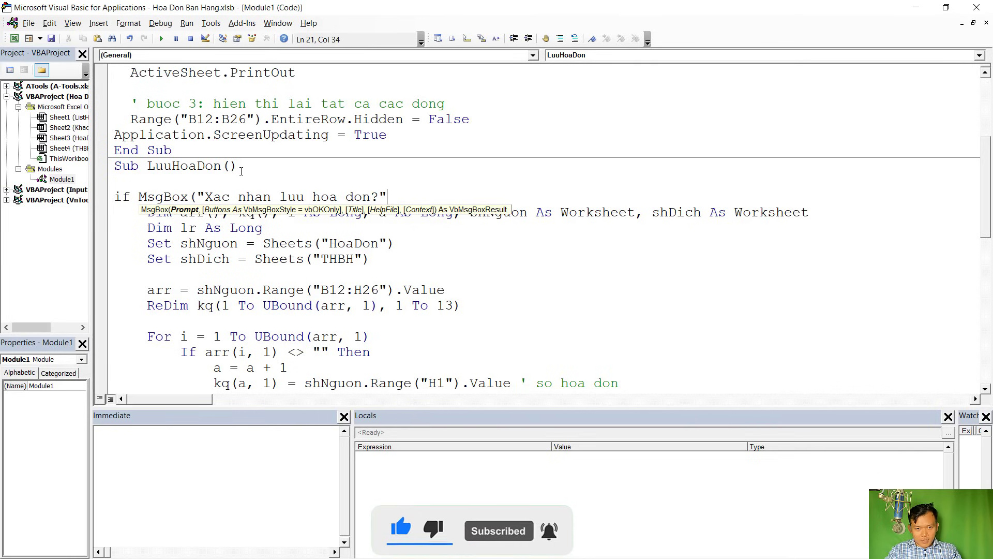
text(,)
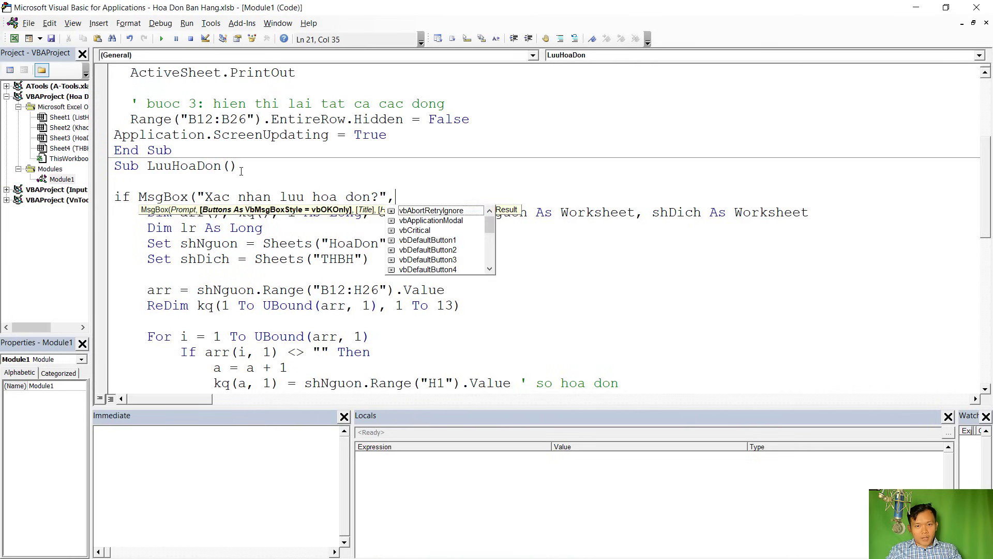
text(vbYesNo) = vbye)
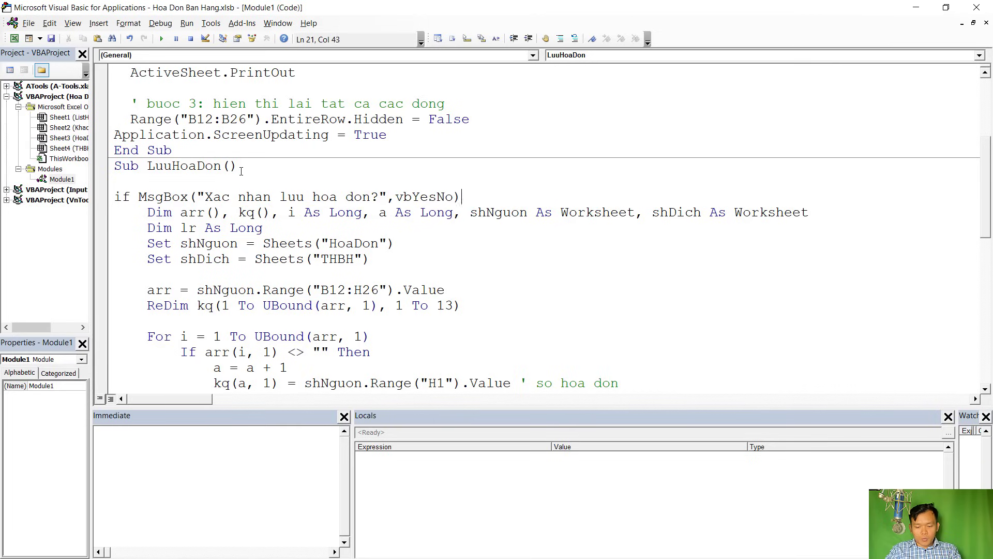
text(s then)
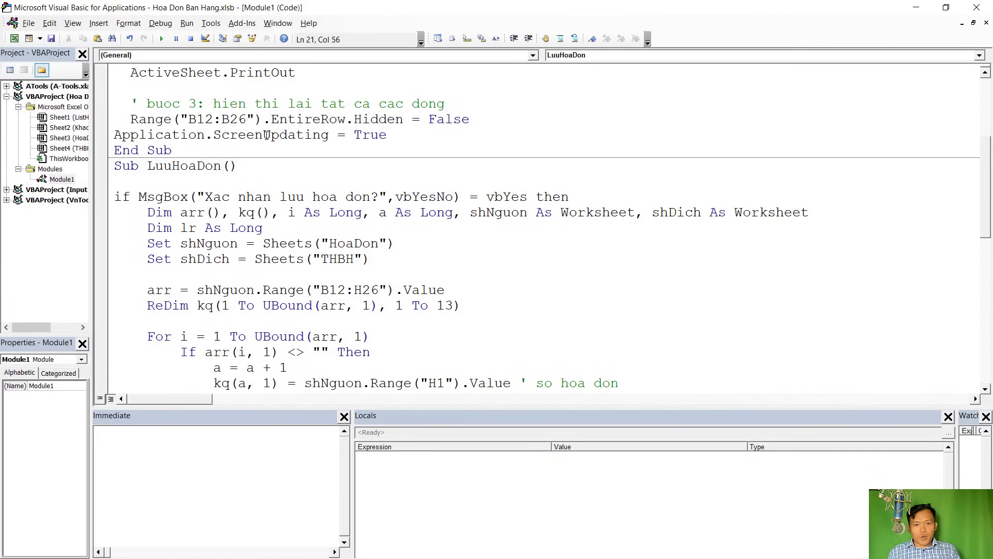
Close the confirmation with End If after the MsgBox line, removing the blank line before it
double_click(523, 196)
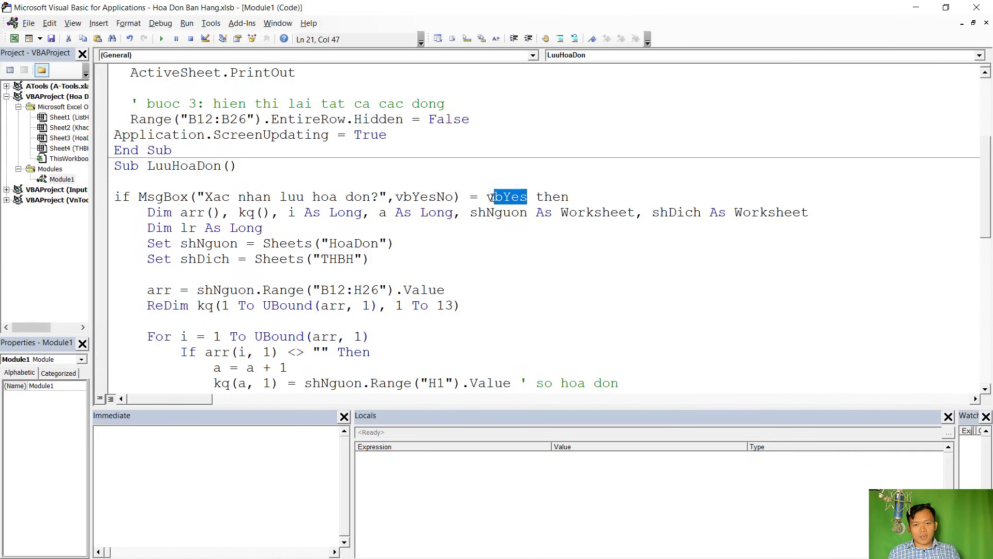
click(530, 197)
click(139, 212)
shift+click(150, 291)
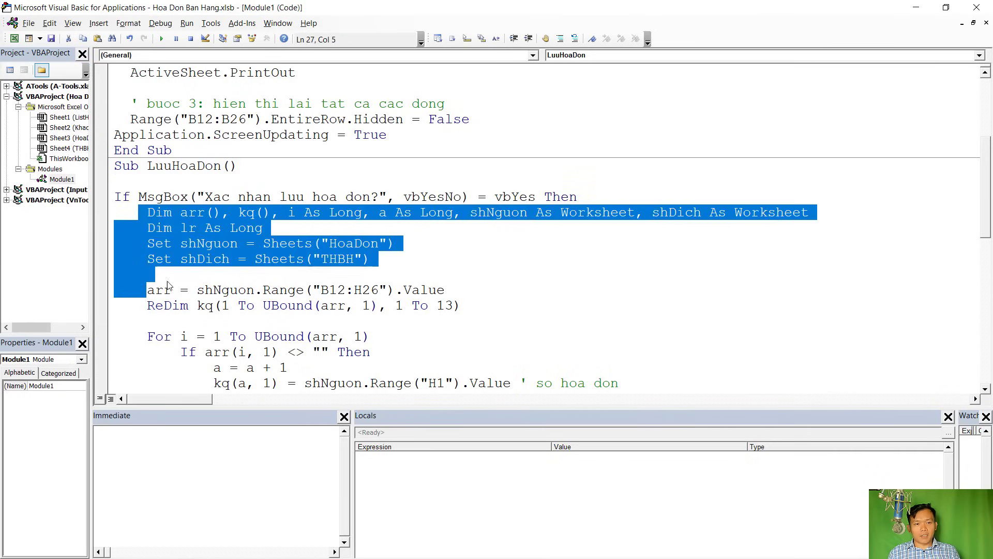
scroll(199, 319, down, 10)
click(189, 332)
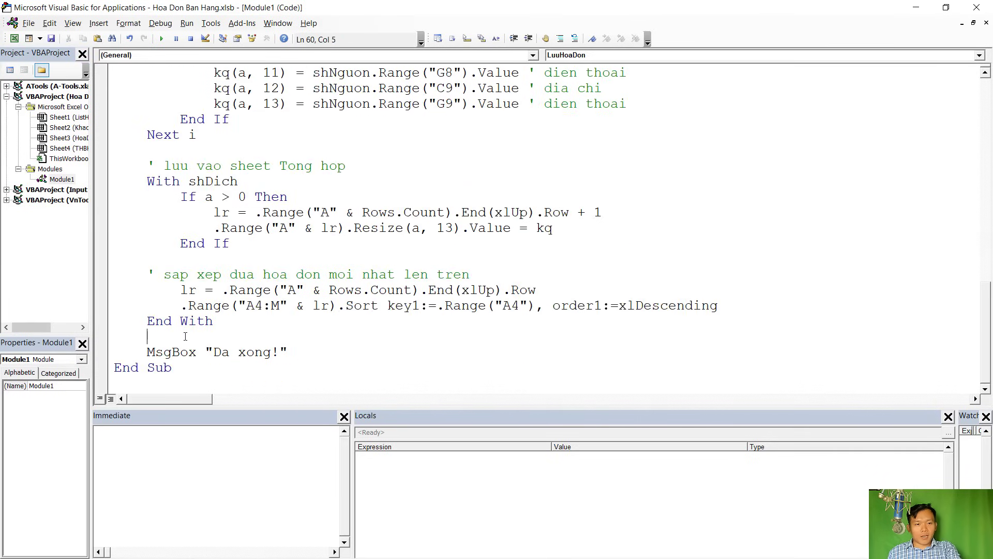
key(Delete)
click(291, 352)
key(Return)
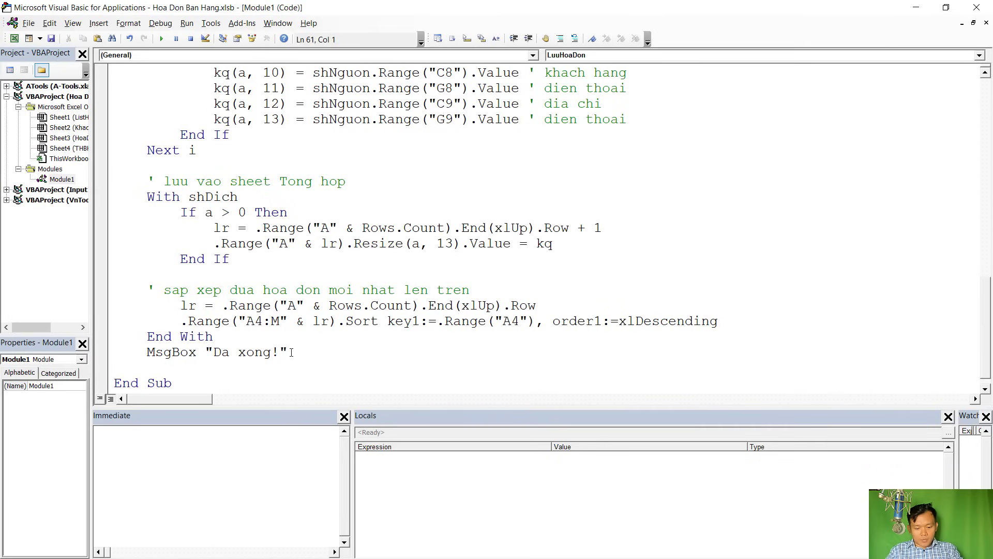
text(End iff)
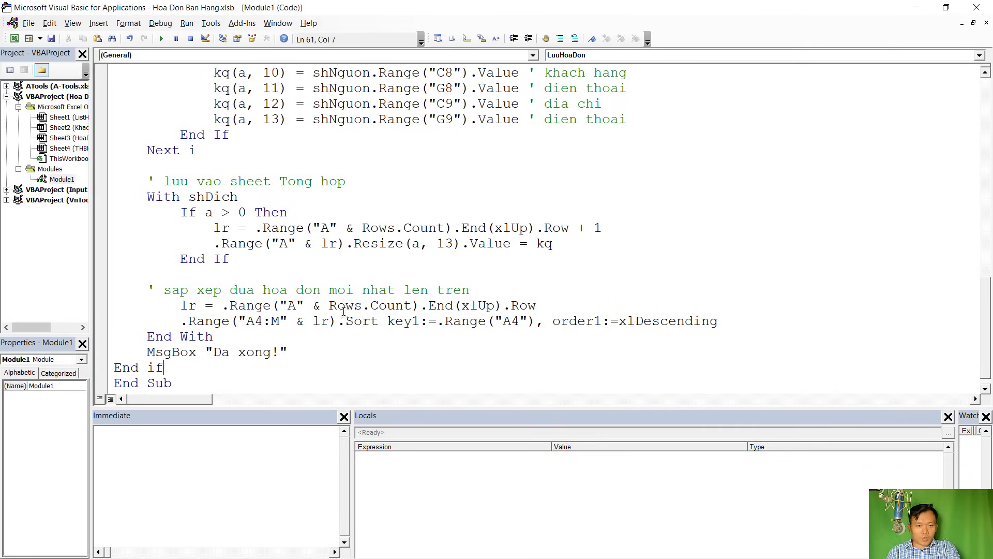
scroll(348, 244, up, 10)
click(348, 243)
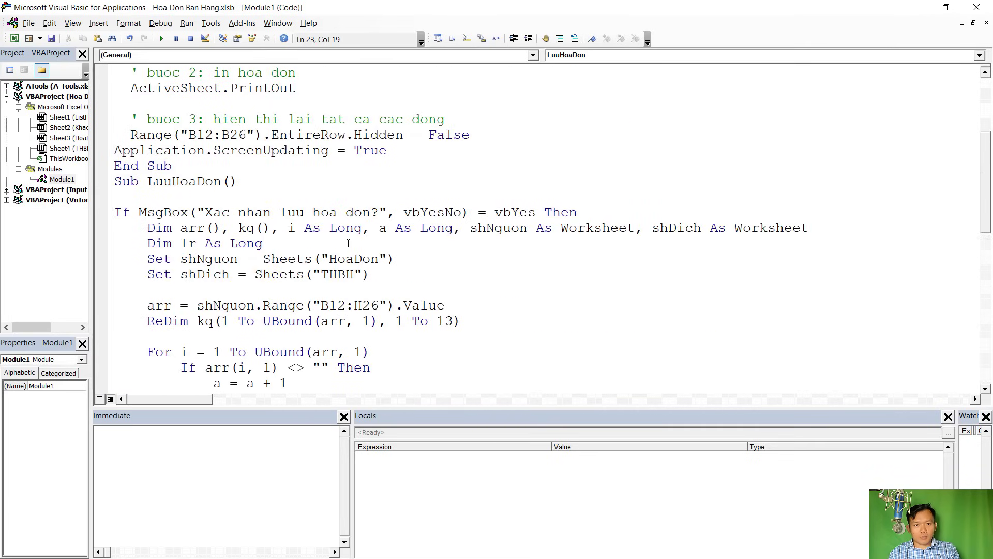
key(alt+F11)
Enter invoice number 4 in H1, save it with Yes, and check it tops THBH
click(470, 150)
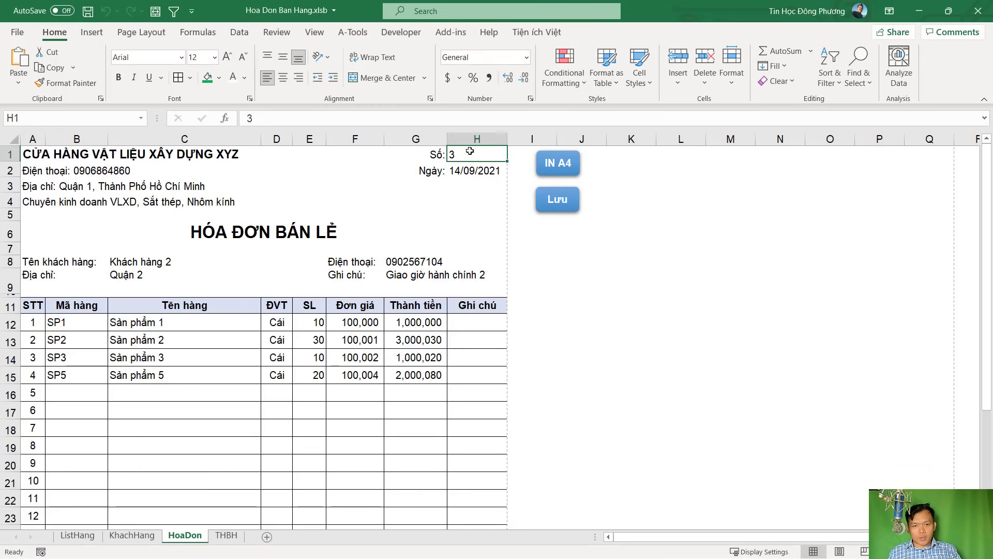
text(4)
click(555, 284)
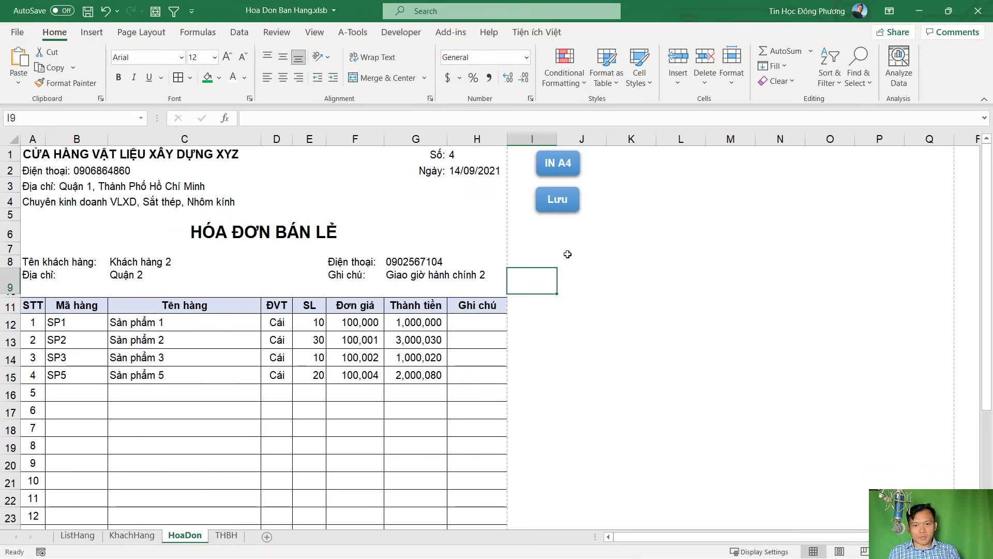
click(565, 203)
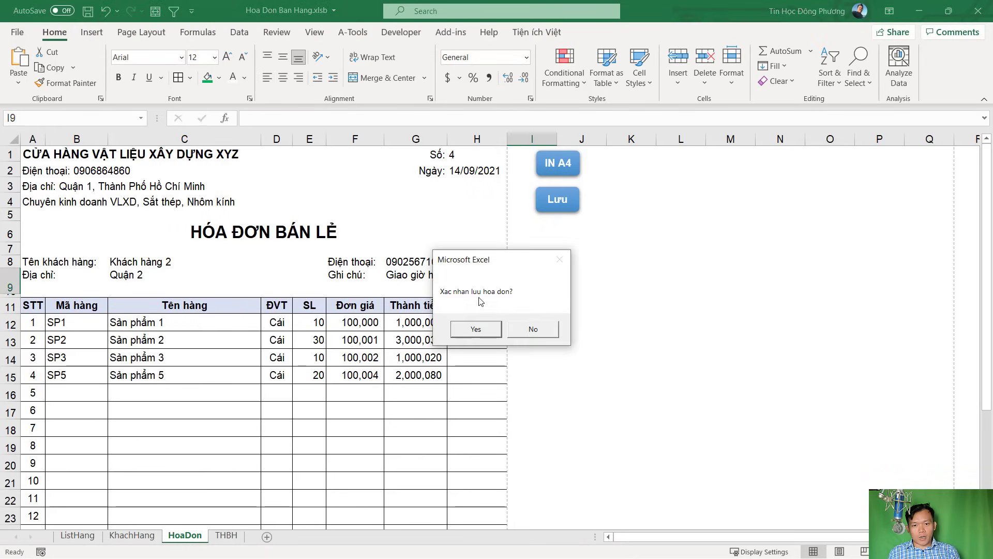
click(498, 332)
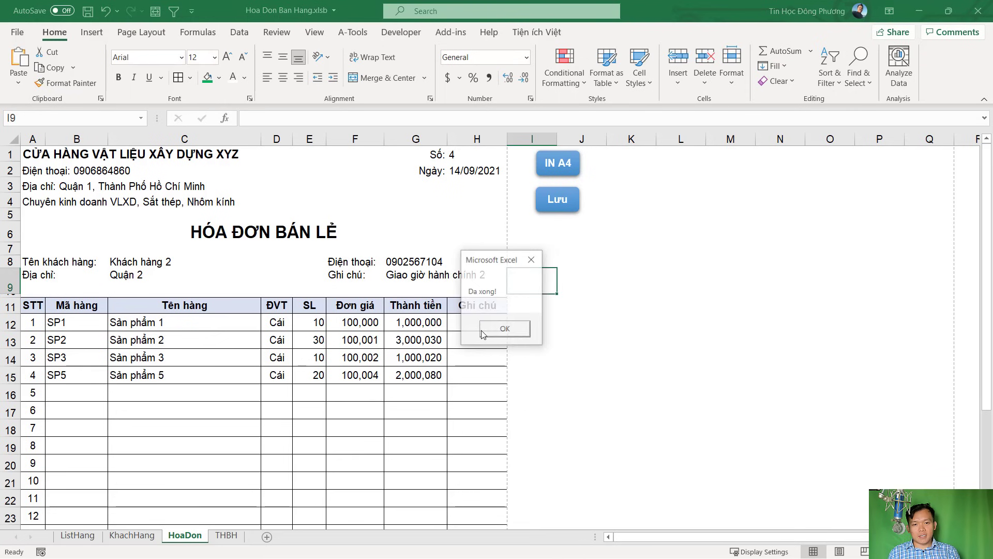
click(504, 335)
click(226, 535)
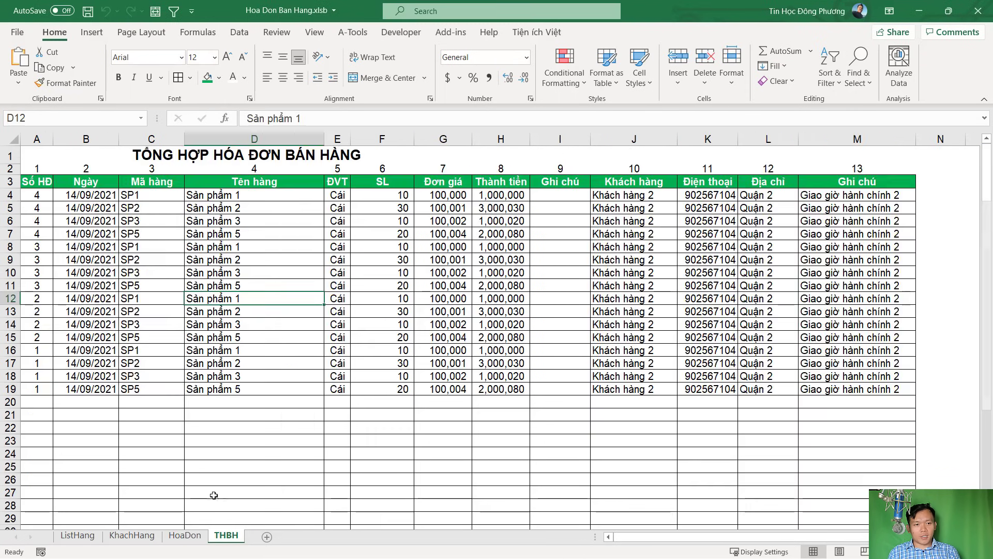
click(36, 208)
click(185, 535)
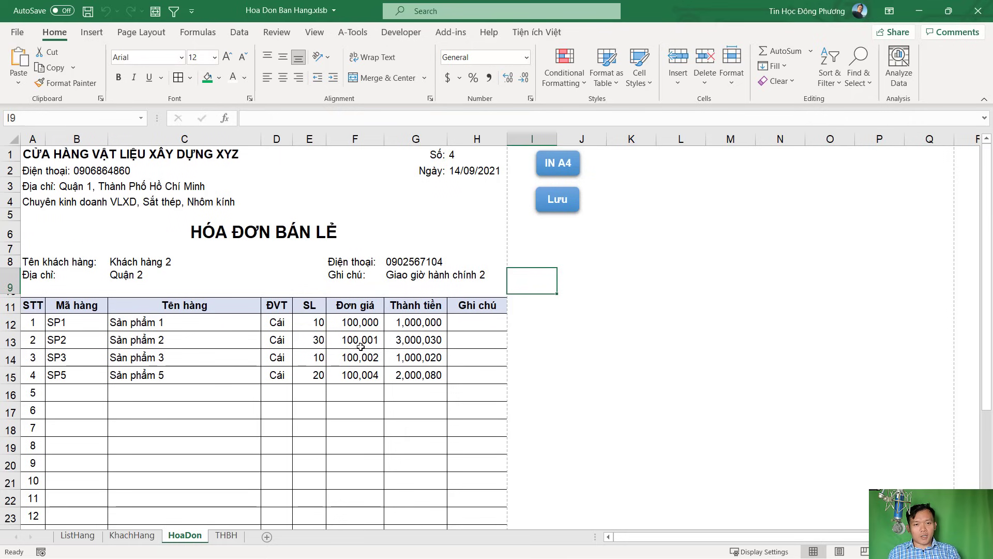
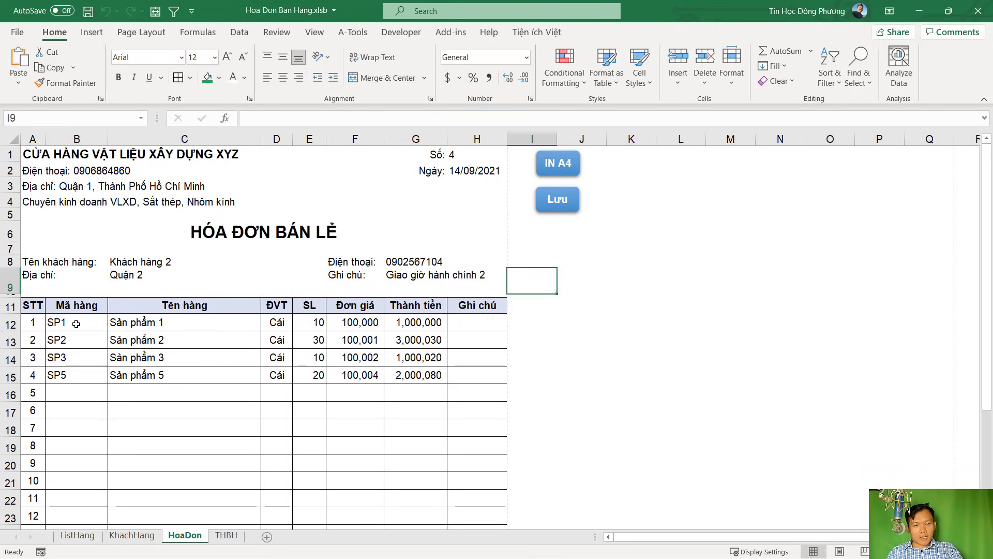
Select the invoice item rows B12:G15, then switch to the VBA editor showing LuuHoaDon
drag(76, 323, 436, 372)
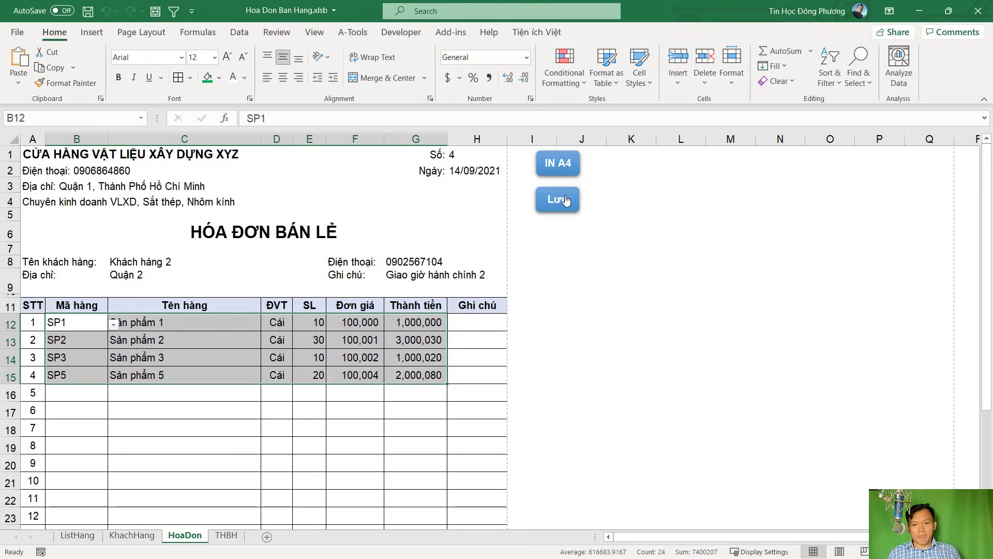
key(alt+F11)
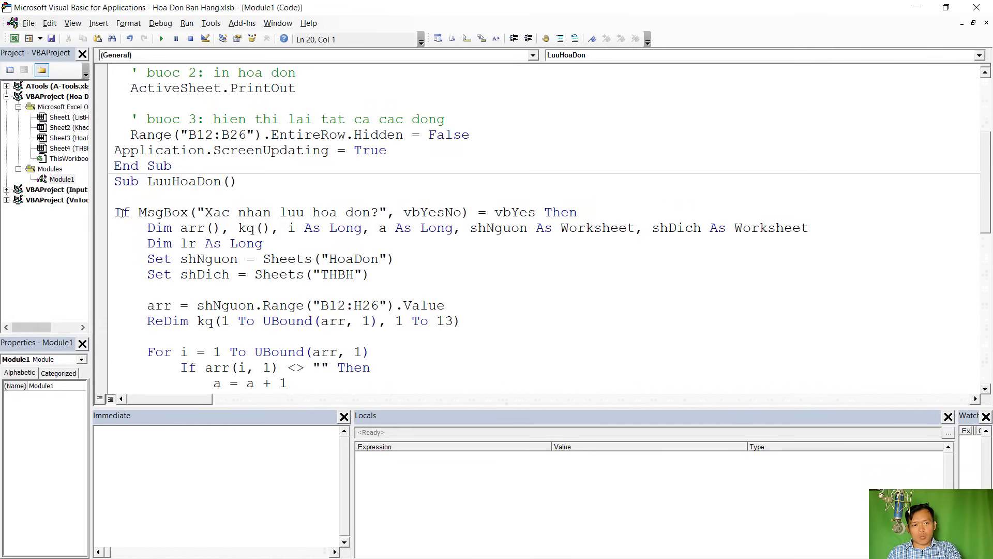
Insert a blank line under the LuuHoaDon header and look up the product code range B12:B26
drag(115, 212, 209, 340)
click(263, 185)
key(Return)
key(Return)
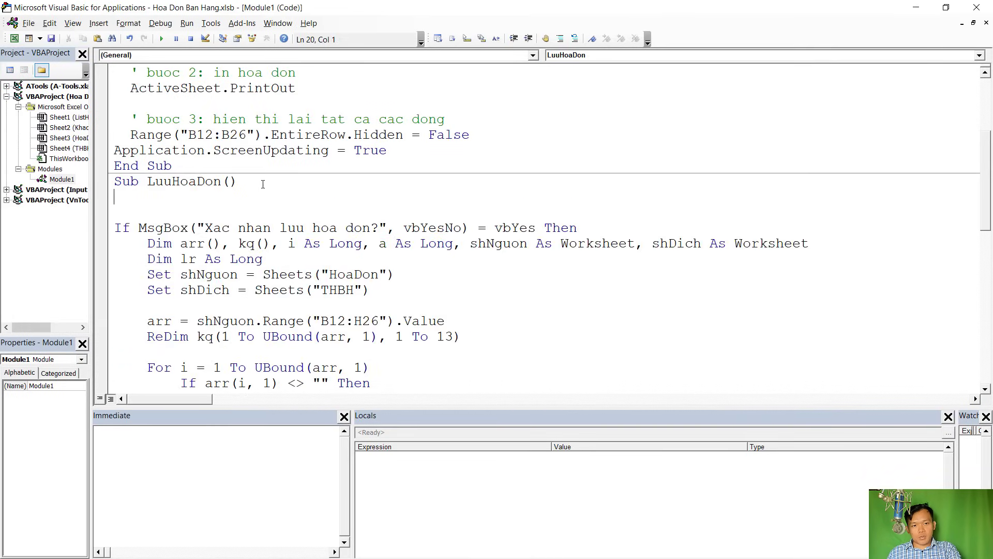
click(135, 205)
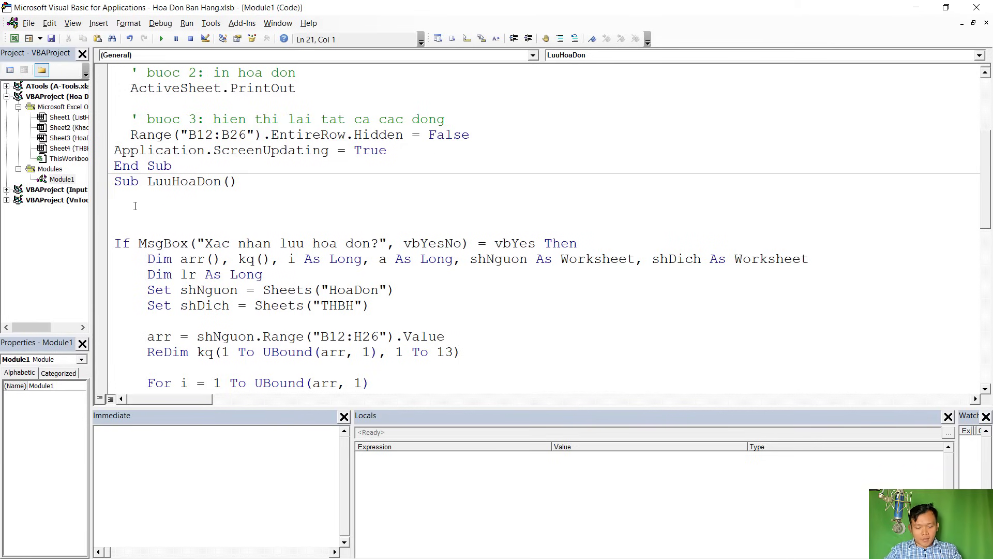
text(iff)
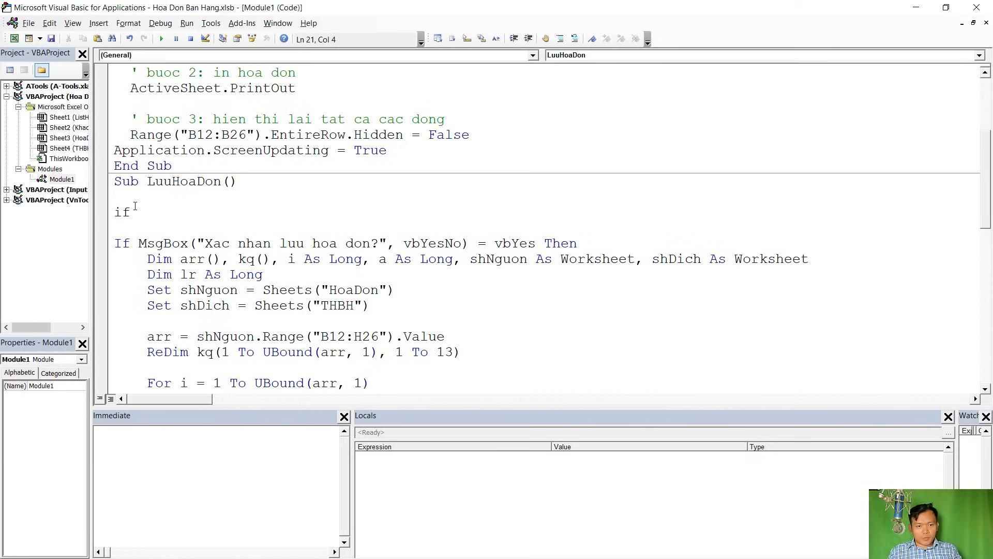
key(alt+F11)
scroll(68, 353, down, 2)
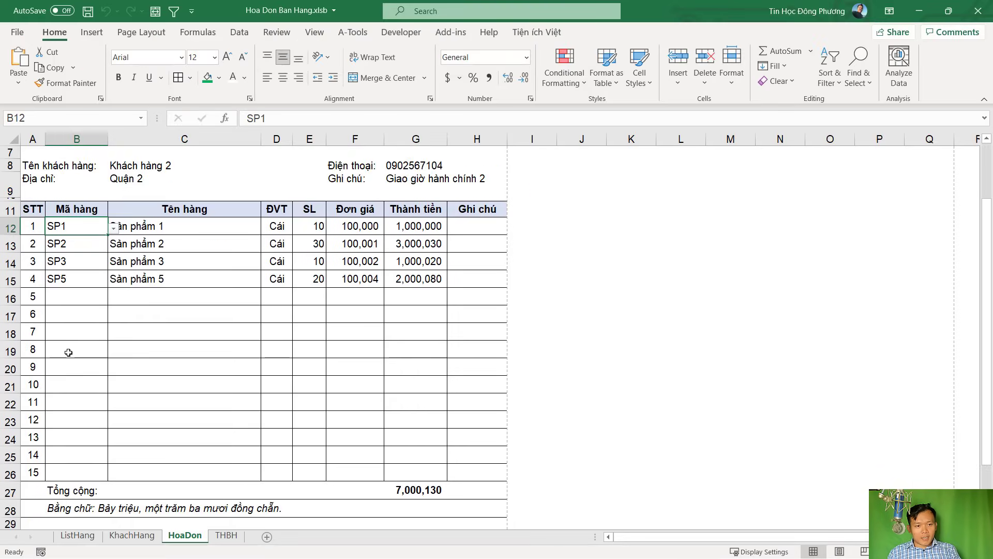
scroll(68, 353, down, 1)
shift+click(68, 412)
scroll(77, 355, up, 2)
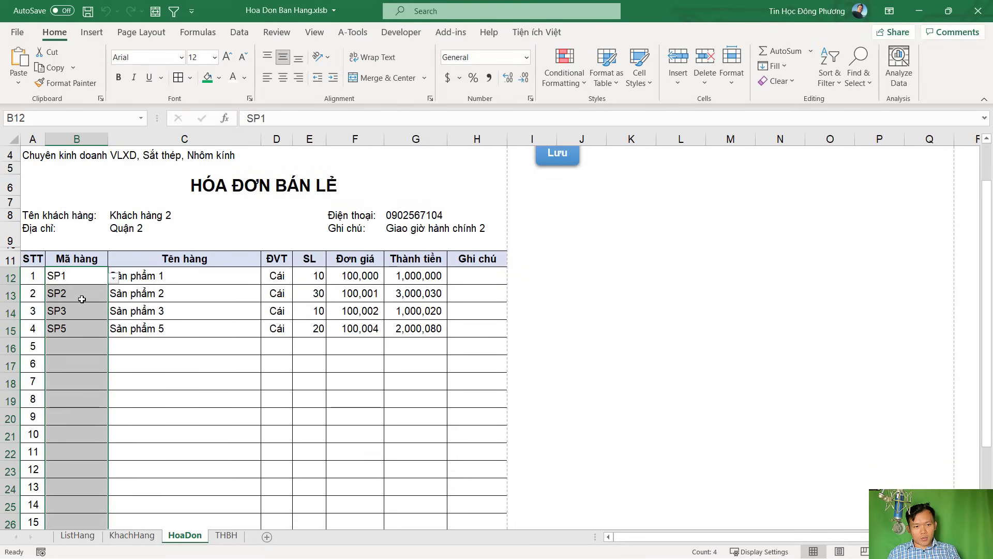
key(alt+F11)
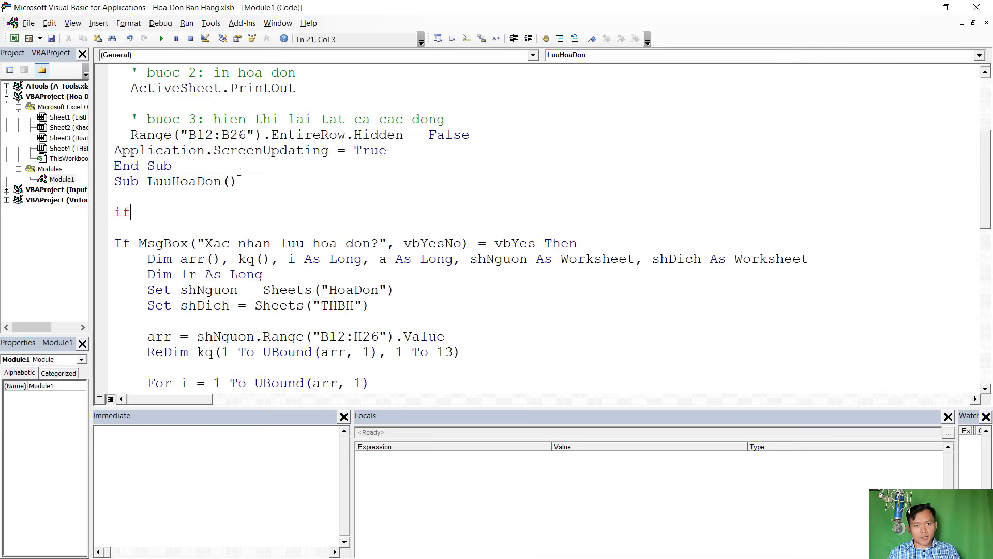
Write the condition If WorksheetFunction.CountA(Range("B12:B26")) = 0 Then
text(w)
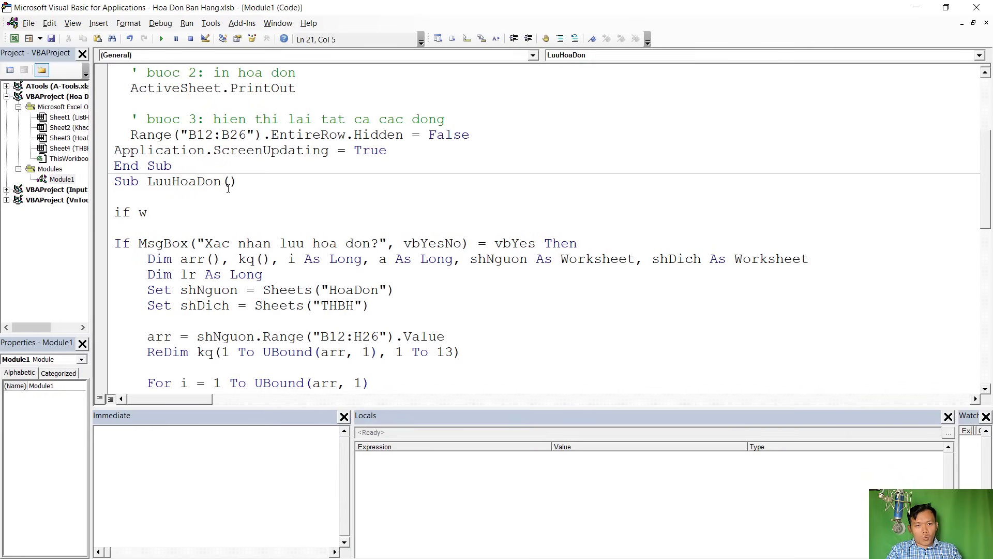
text(or)
key(ctrl+space)
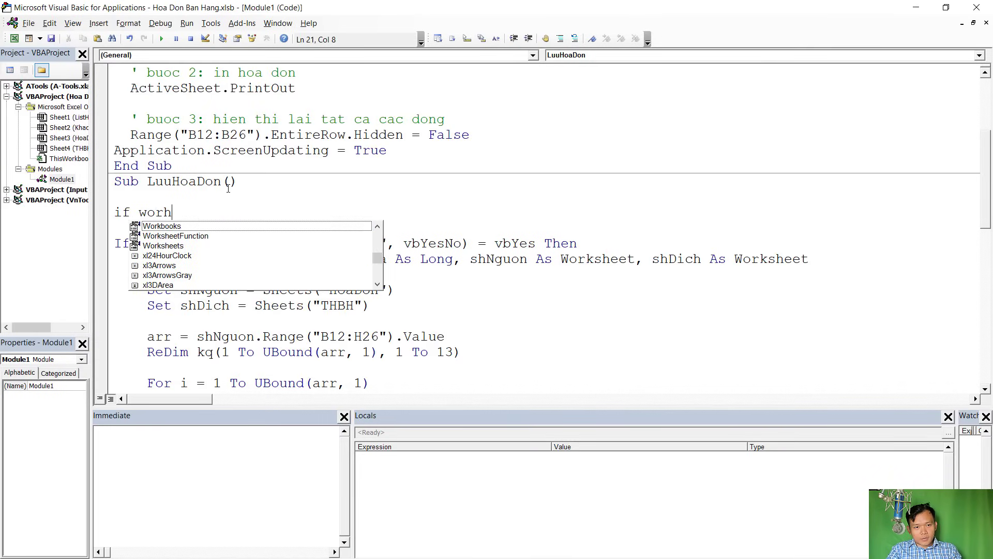
key(Down)
text(ksheetFunction.co)
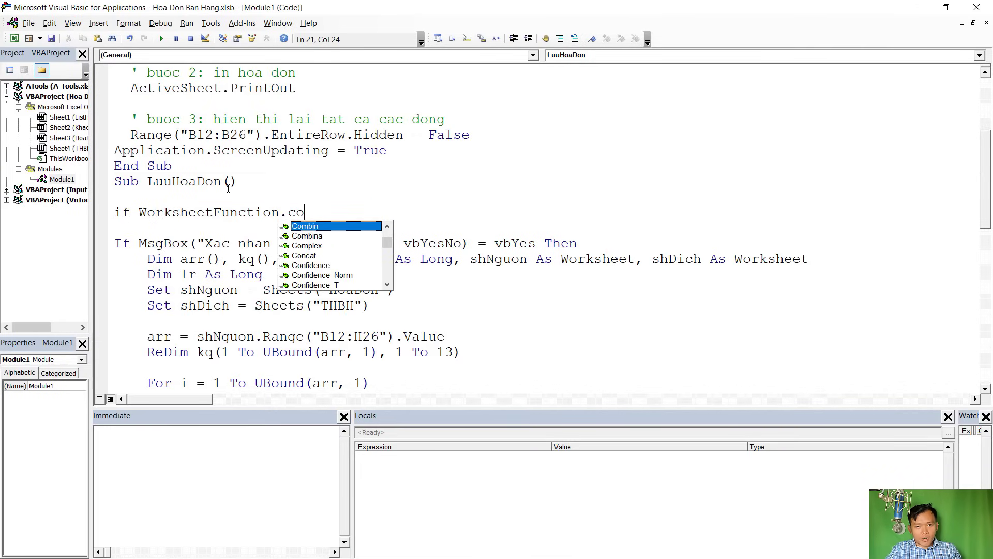
text(unt)
key(Down)
key(Tab)
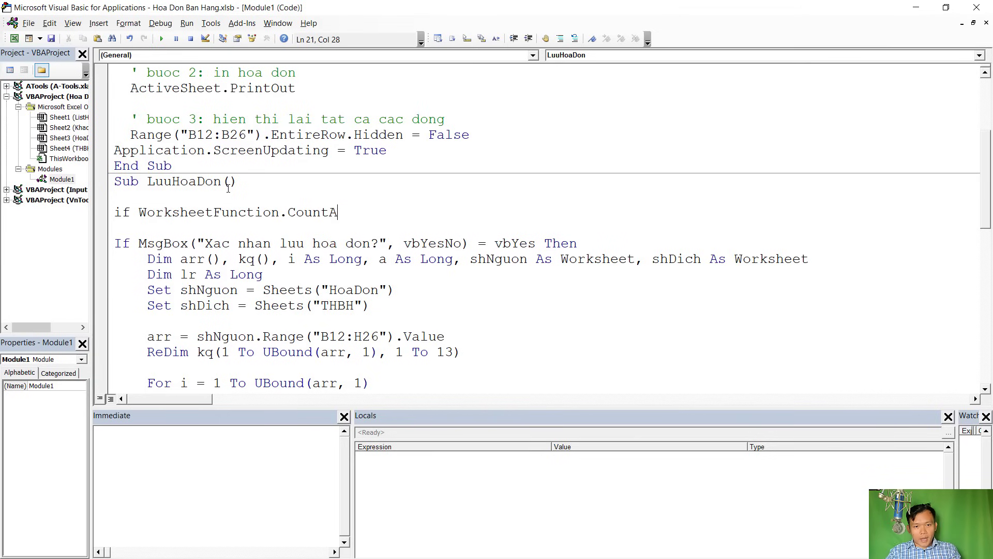
text((rang)
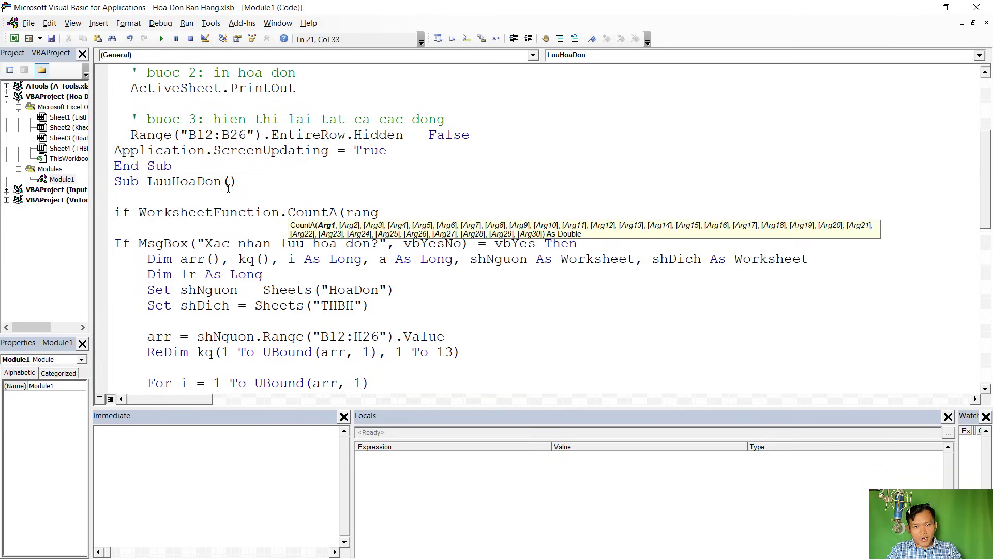
text(e(")
key(alt+F11)
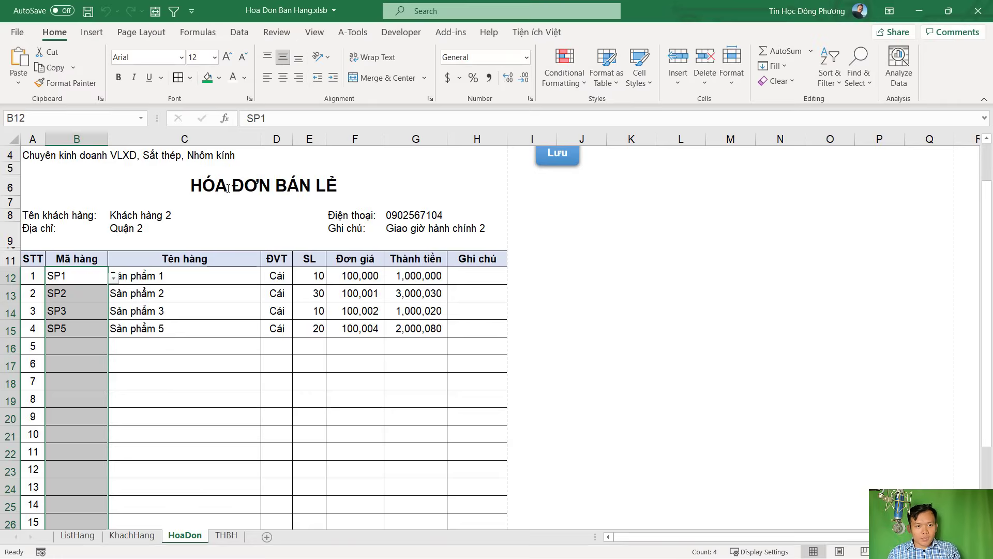
click(80, 273)
scroll(80, 274, down, 5)
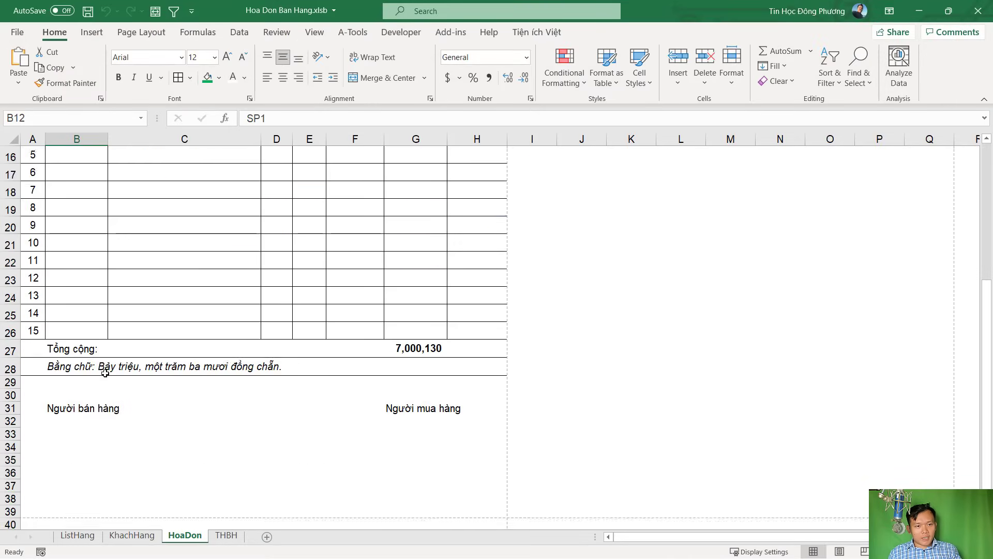
click(79, 278)
key(alt+F11)
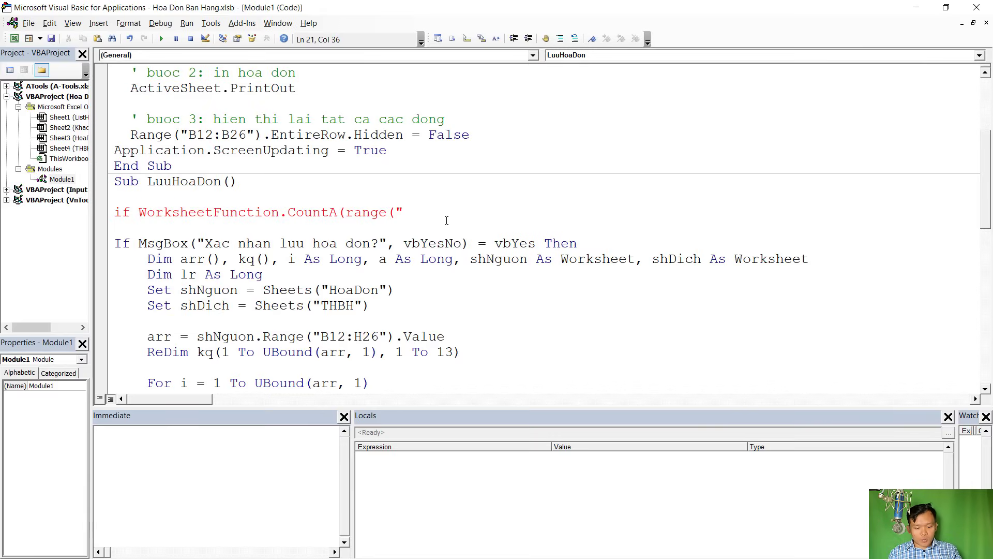
text(B12:B)
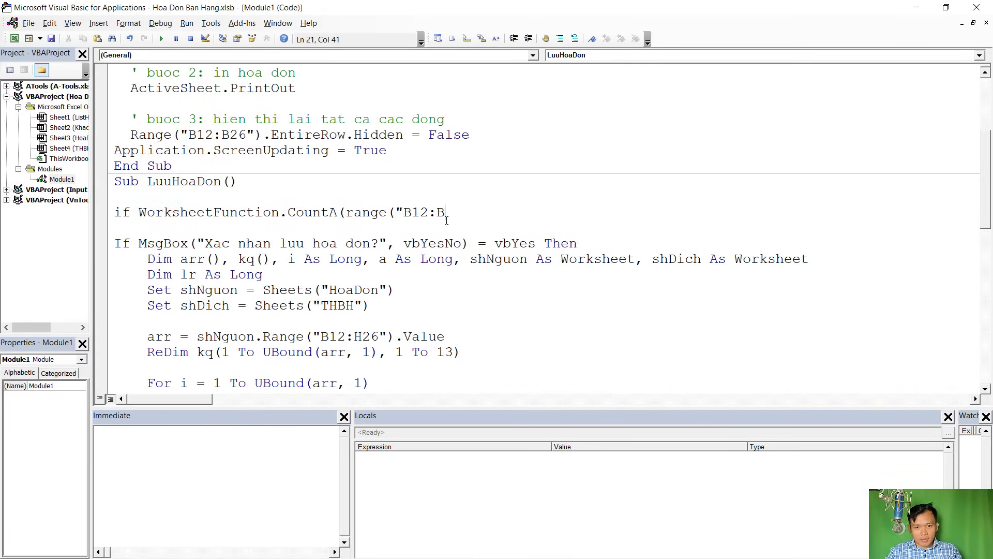
text(26)
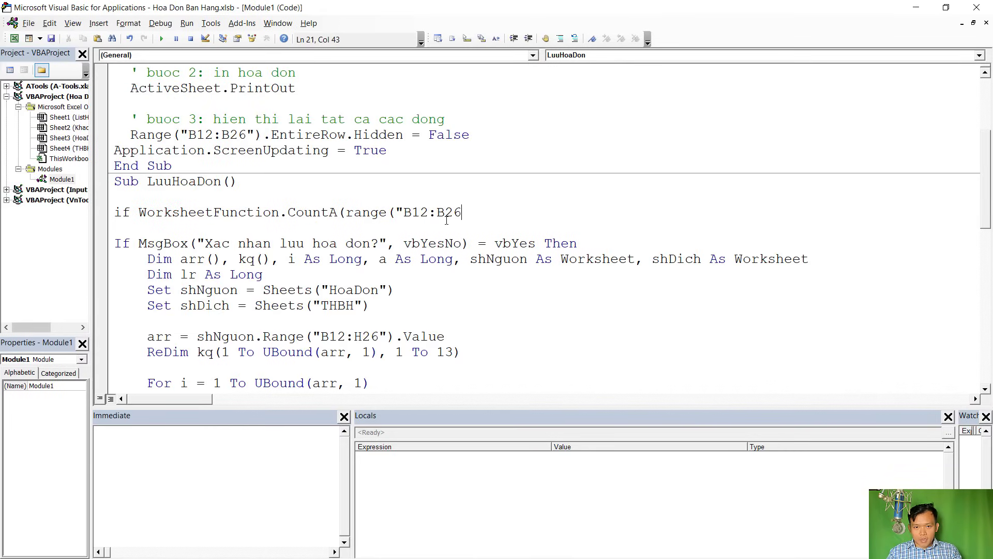
text("))
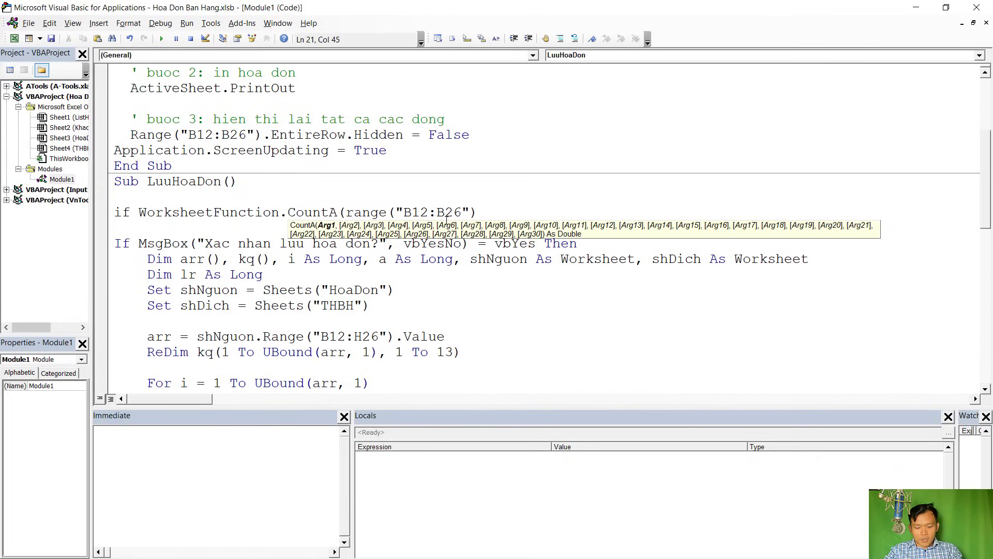
text() =)
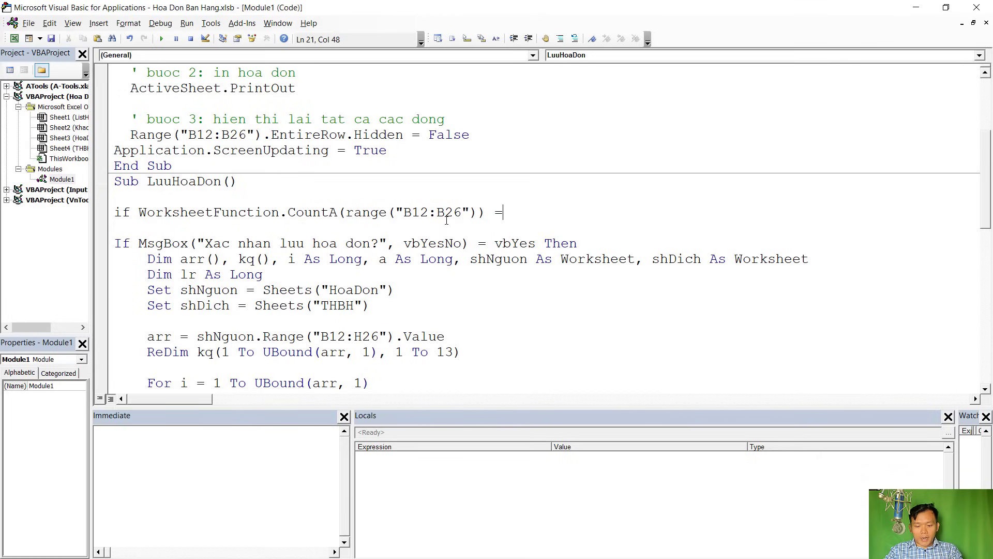
text( 0)
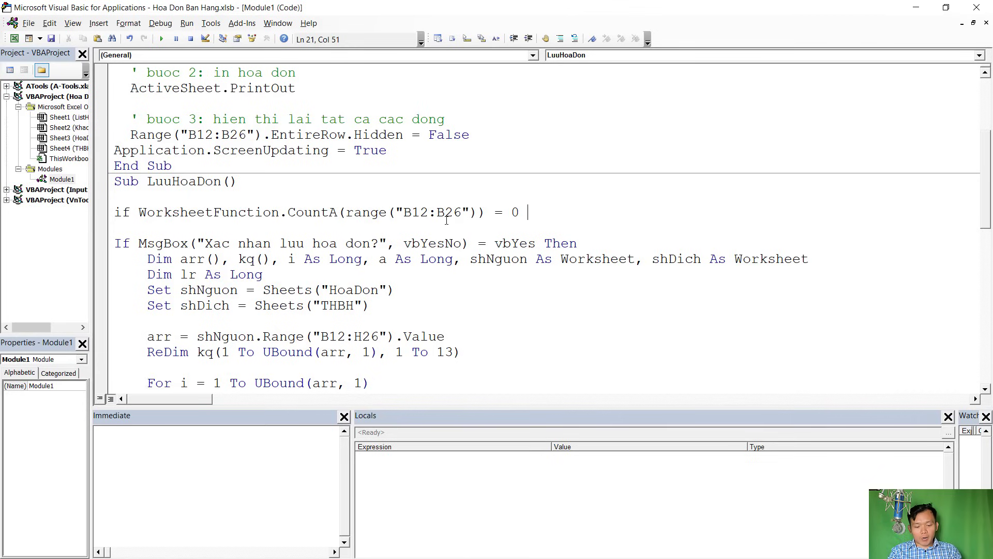
text( then)
Add End If and a MsgBox "Ban chua nhap hang hoa!", vbCritical warning inside the If block
key(Return)
key(Return)
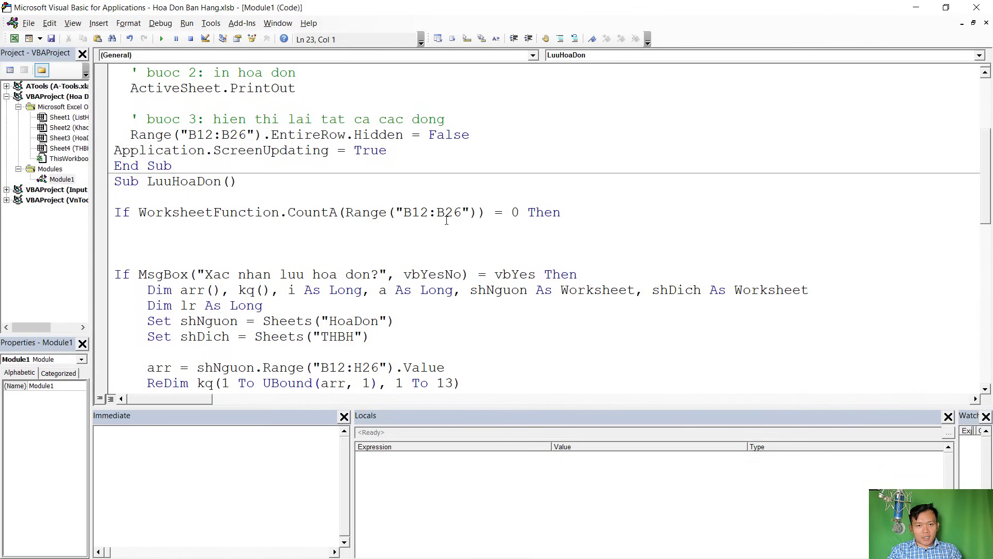
text(End i)
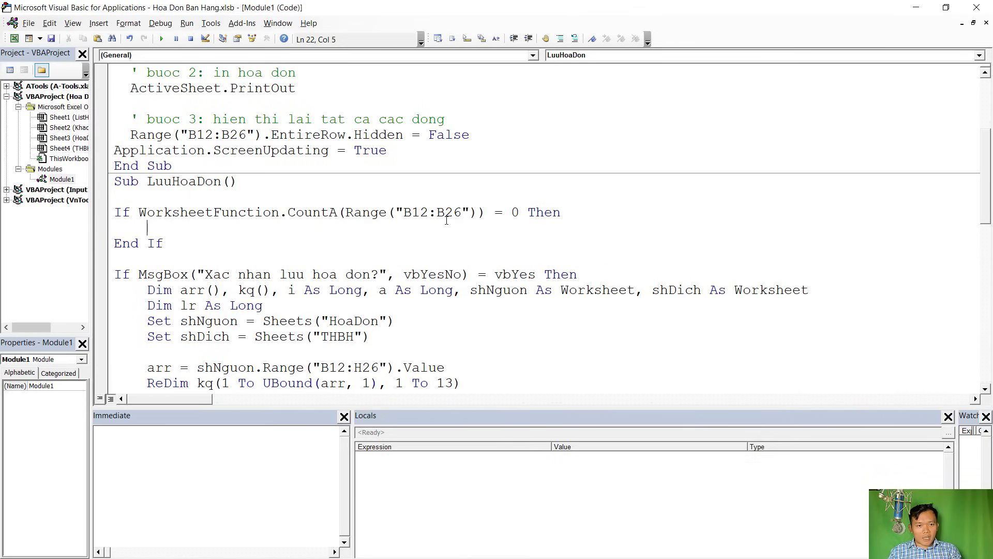
text(ms)
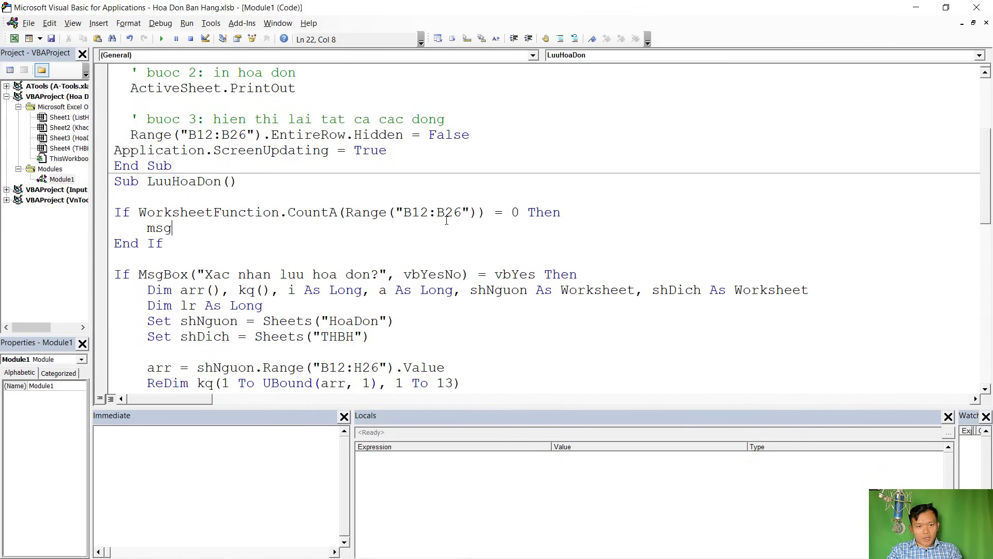
text(g)
key(ctrl+space)
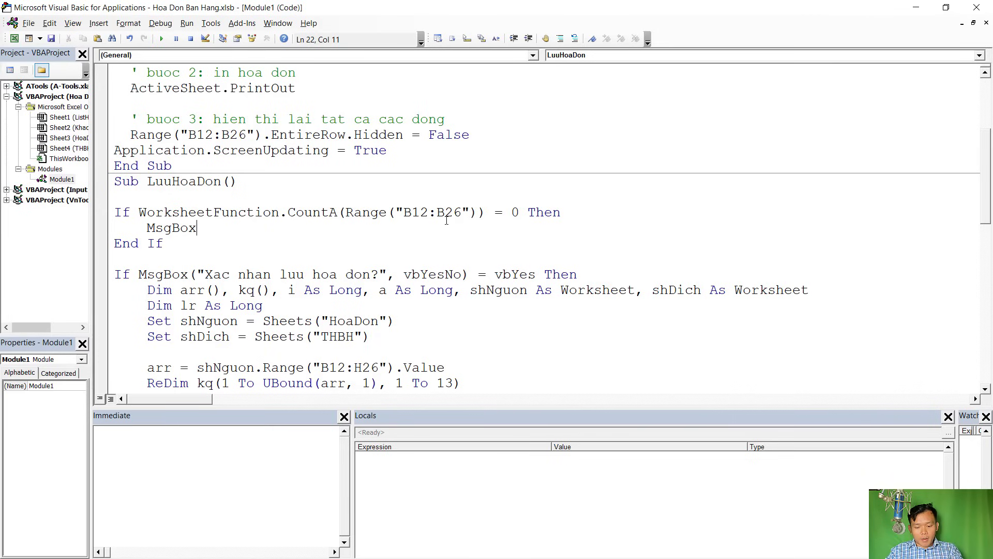
text(("Ban)
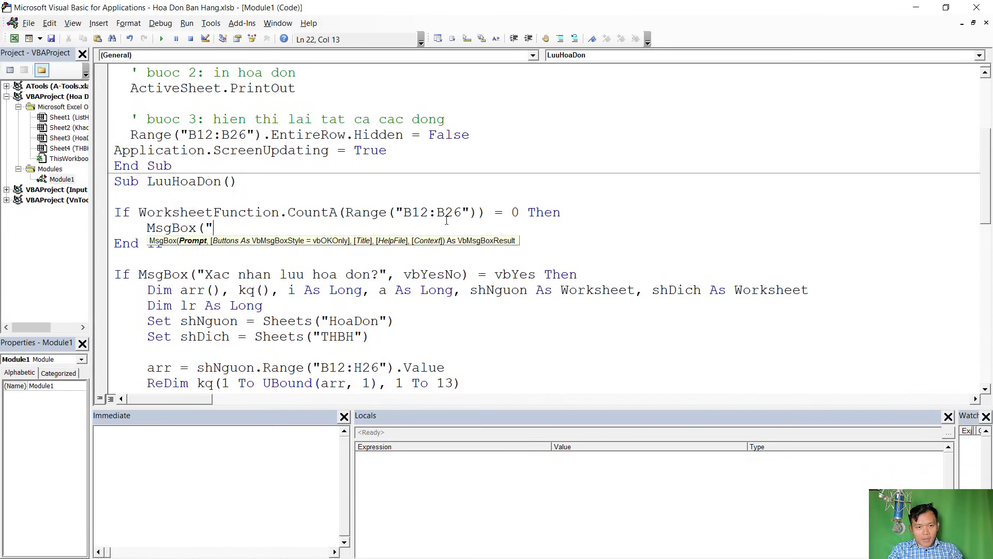
text( chua nhp)
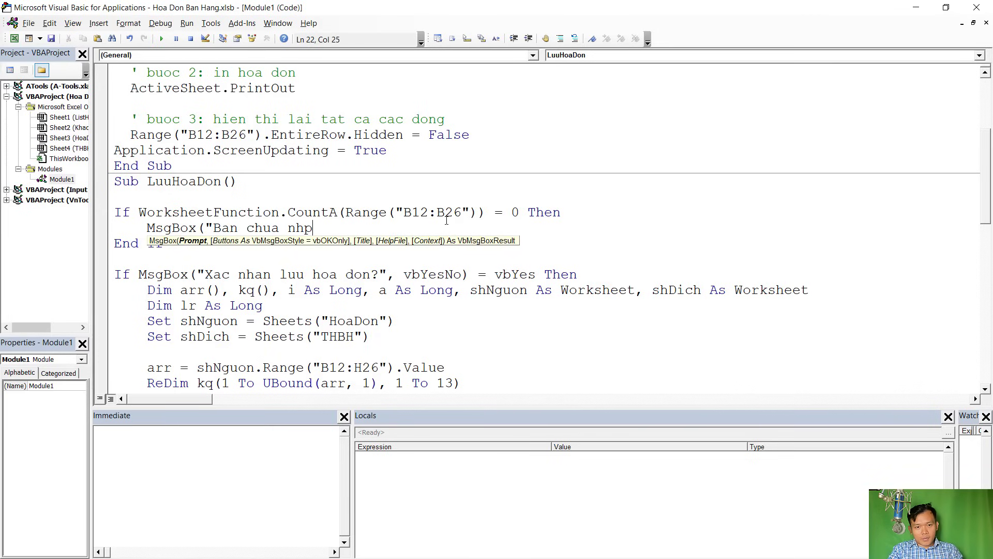
key(BackSpace)
text(aop )
text(p hang hoa)
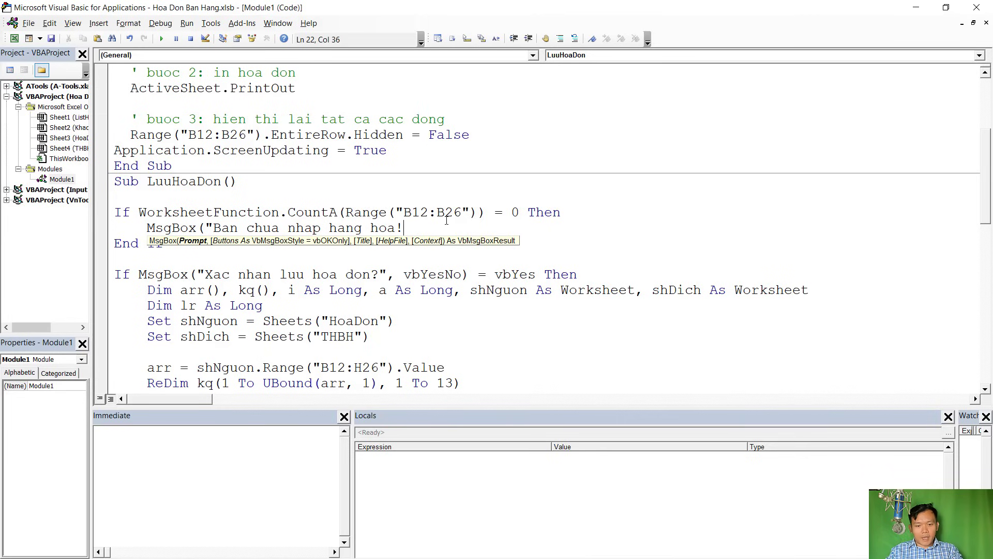
text(!",vb)
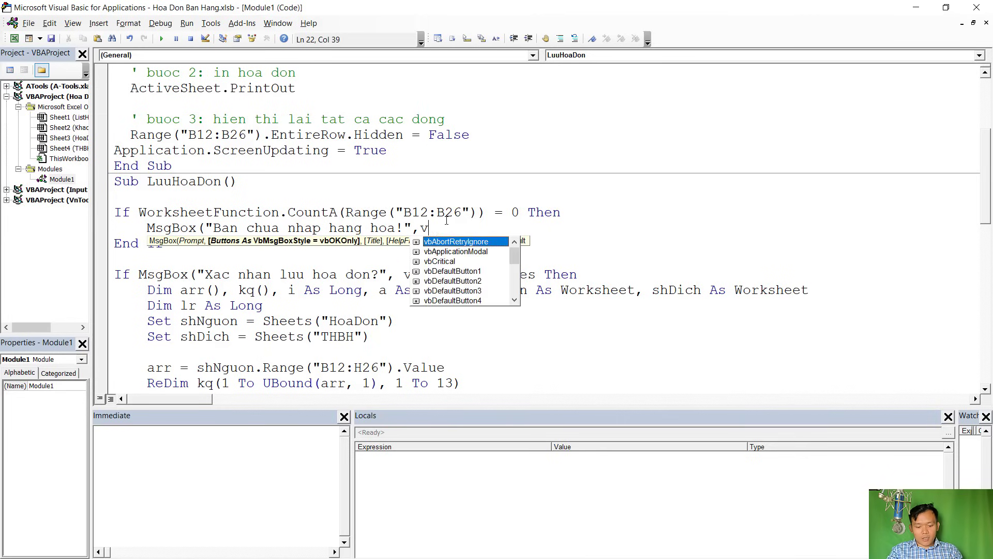
key(Down)
key(Down)
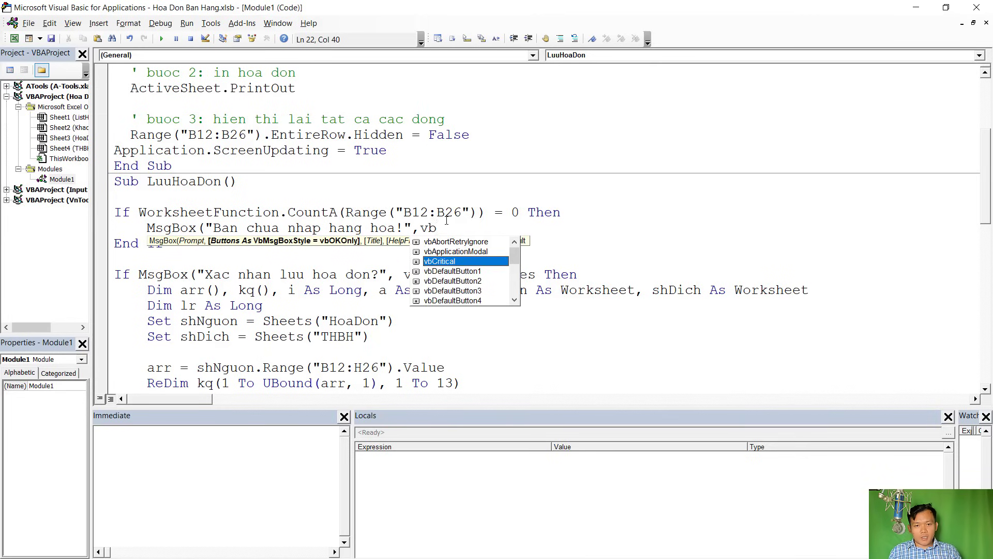
key(Tab)
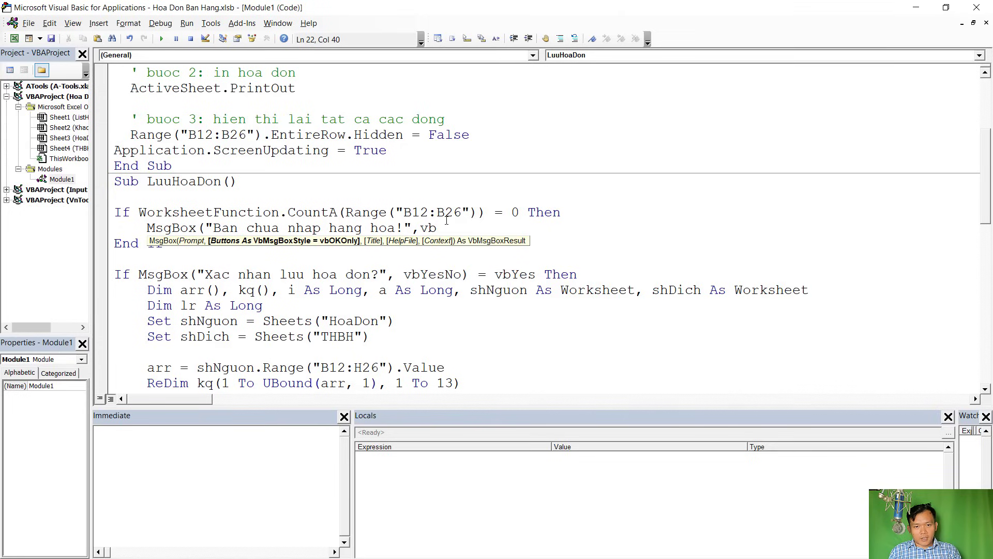
key(Return)
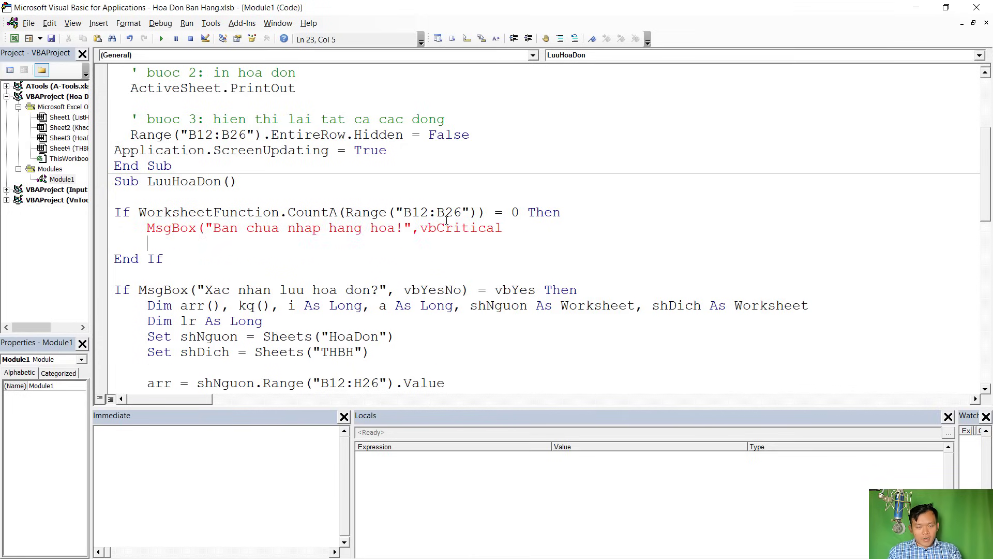
key(BackSpace)
key(BackSpace)
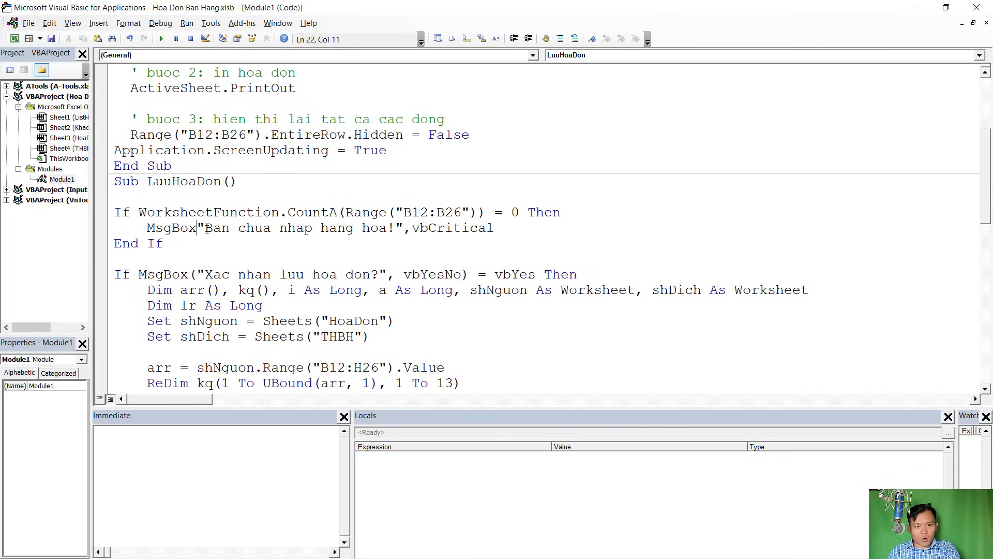
key(BackSpace)
Add an Exit Sub line after the warning, before End If
key(Return)
text(Exxit)
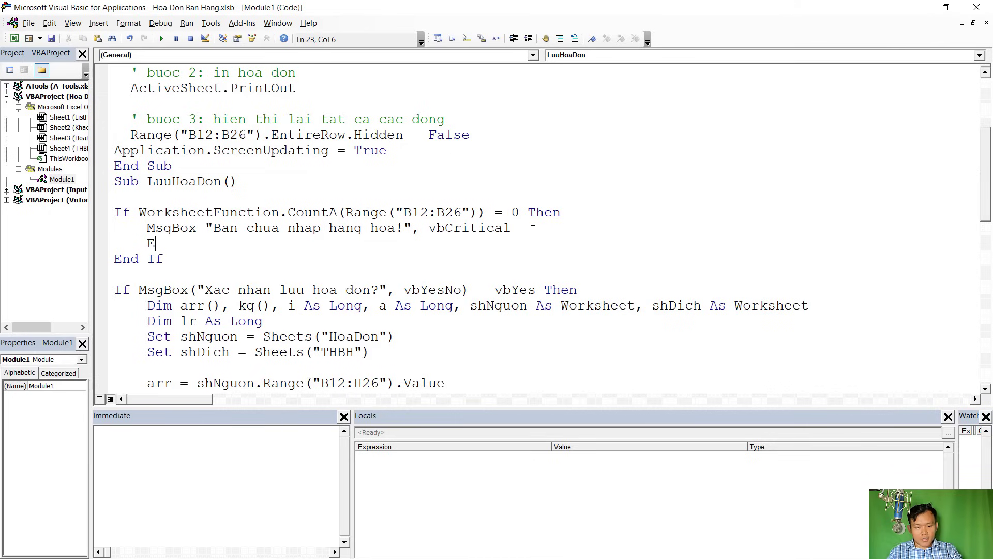
key(BackSpace)
key(BackSpace)
key(BackSpace)
text(it)
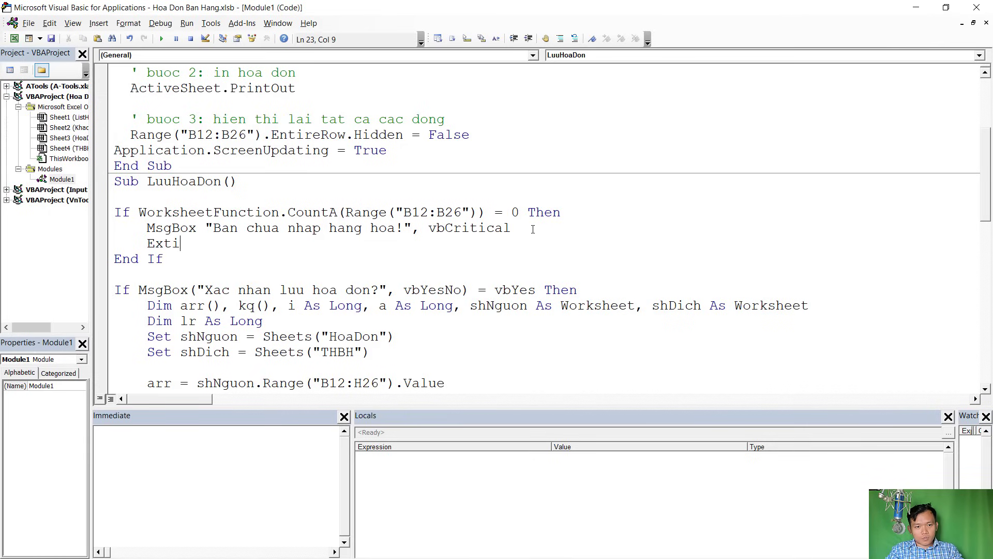
key(BackSpace)
key(BackSpace)
text(it sub)
key(Return)
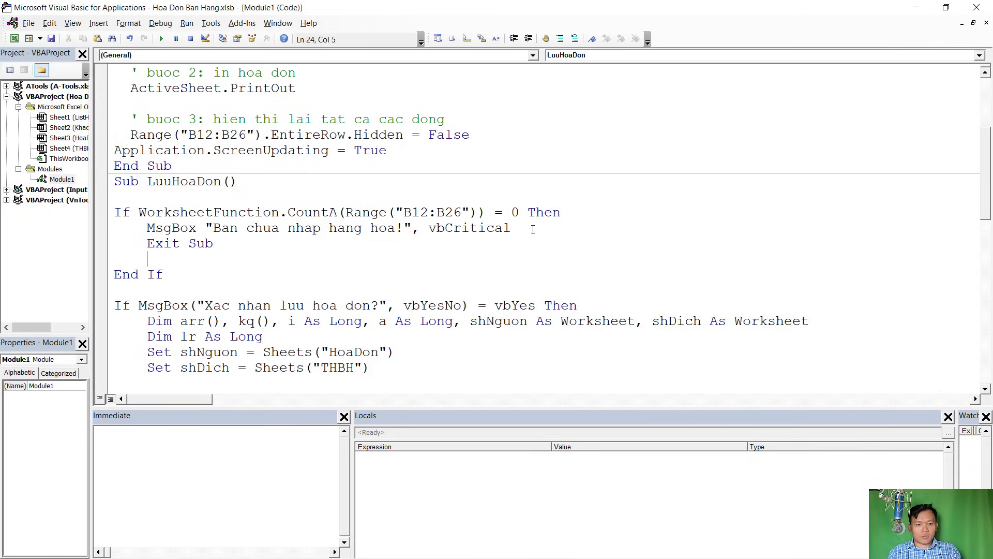
key(BackSpace)
key(BackSpace)
Back in Excel, clear the item codes in B12:B15
key(alt+F11)
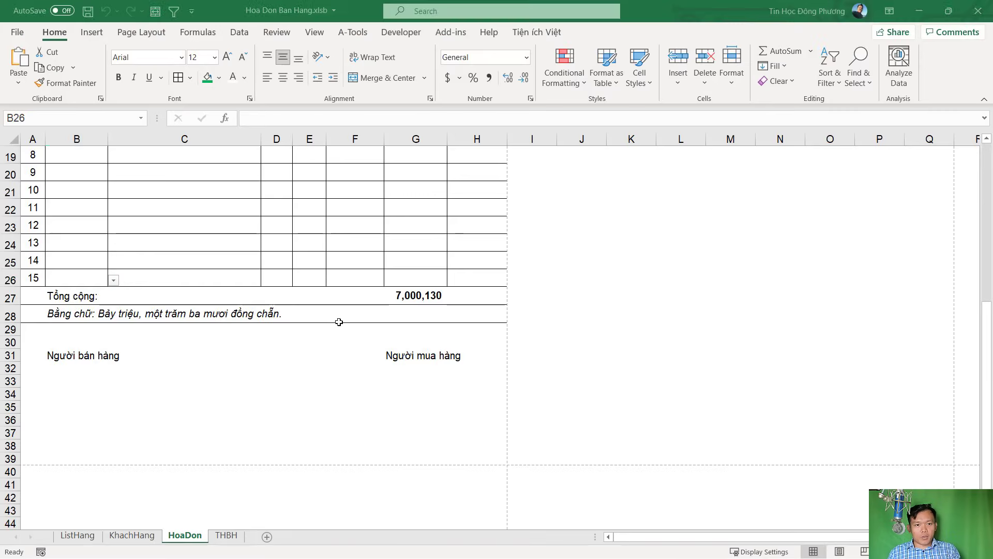
scroll(202, 326, up, 5)
drag(90, 277, 78, 326)
key(Delete)
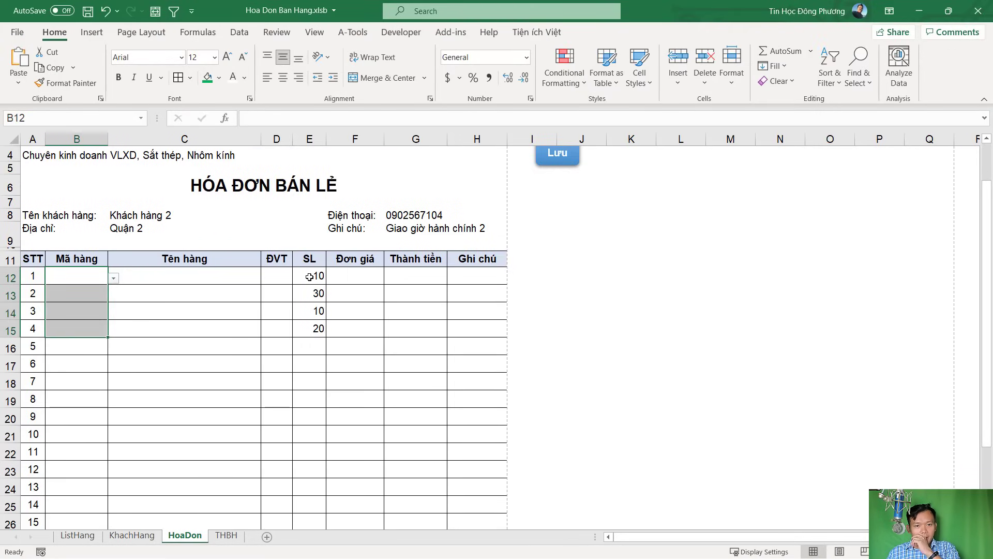
Run the Lưu save macro and dismiss the 'Ban chua nhap hang hoa!' warning
scroll(558, 314, up, 1)
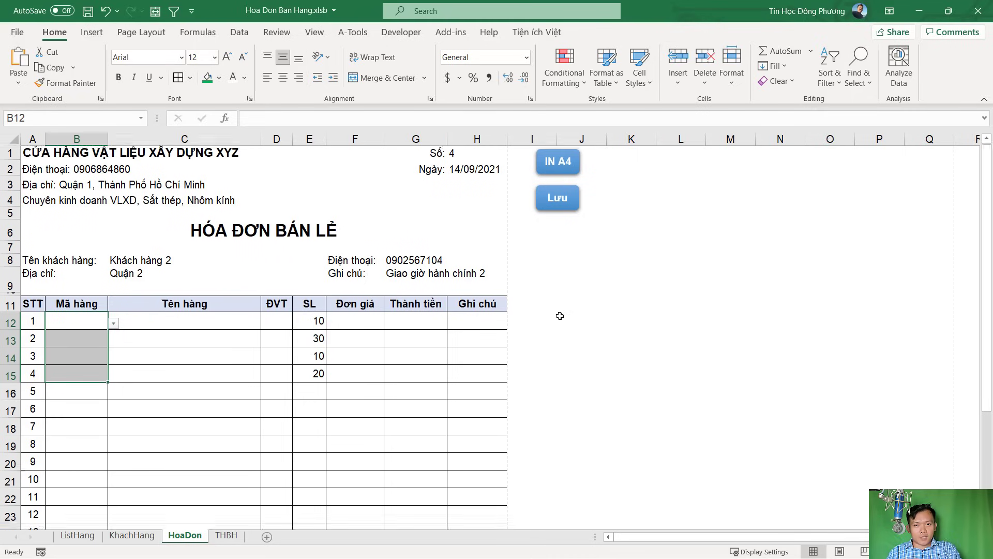
click(559, 205)
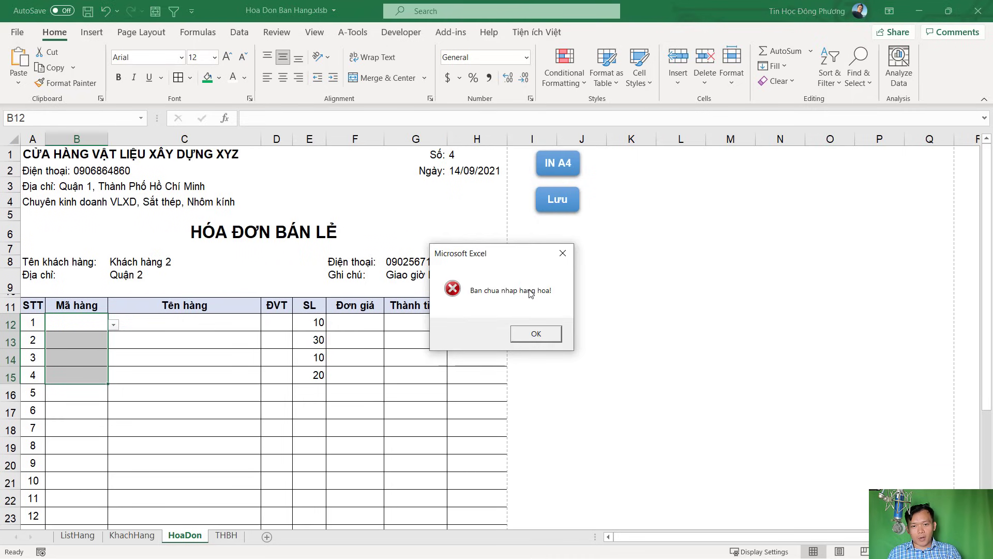
click(545, 333)
click(96, 324)
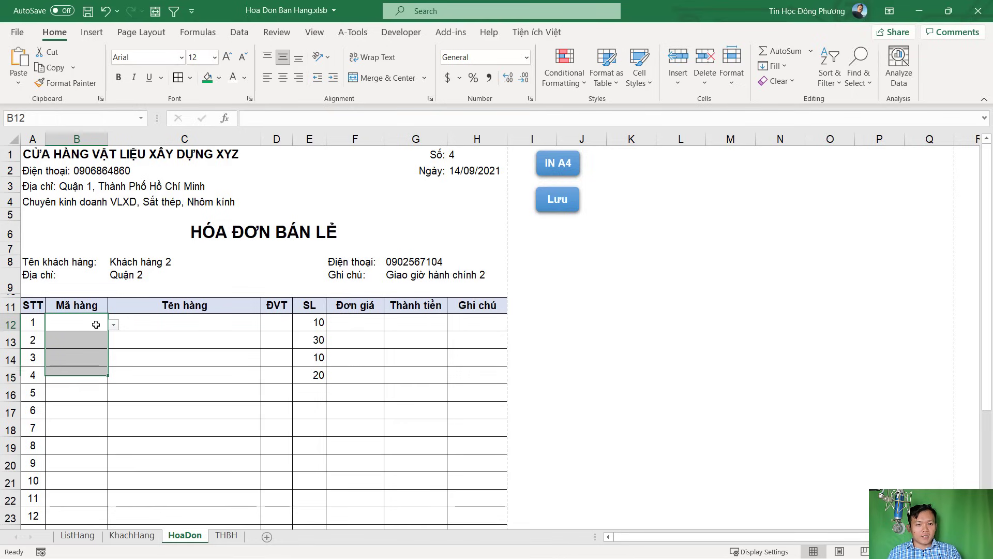
drag(96, 325, 95, 325)
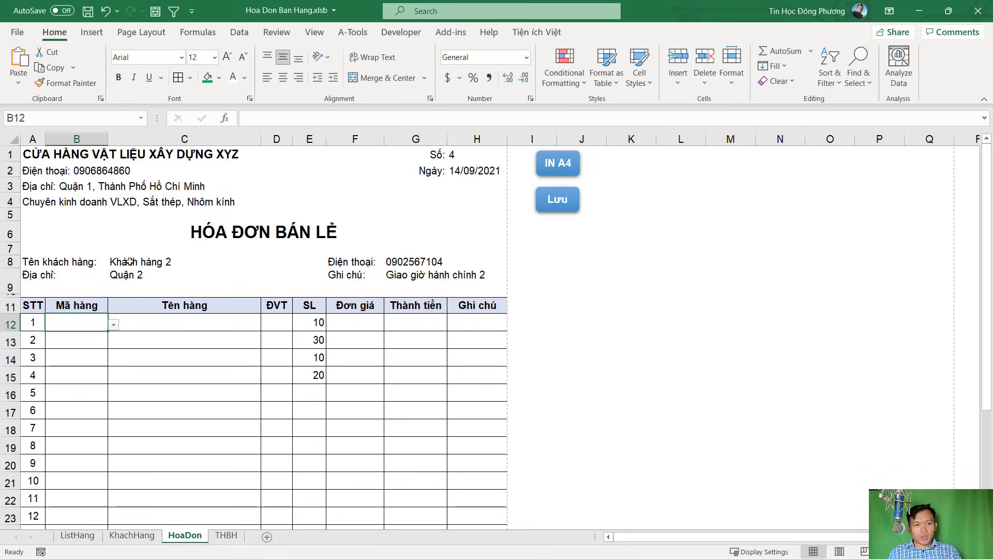
Inspect the invoice number cell H1 and the date cell H2
click(458, 155)
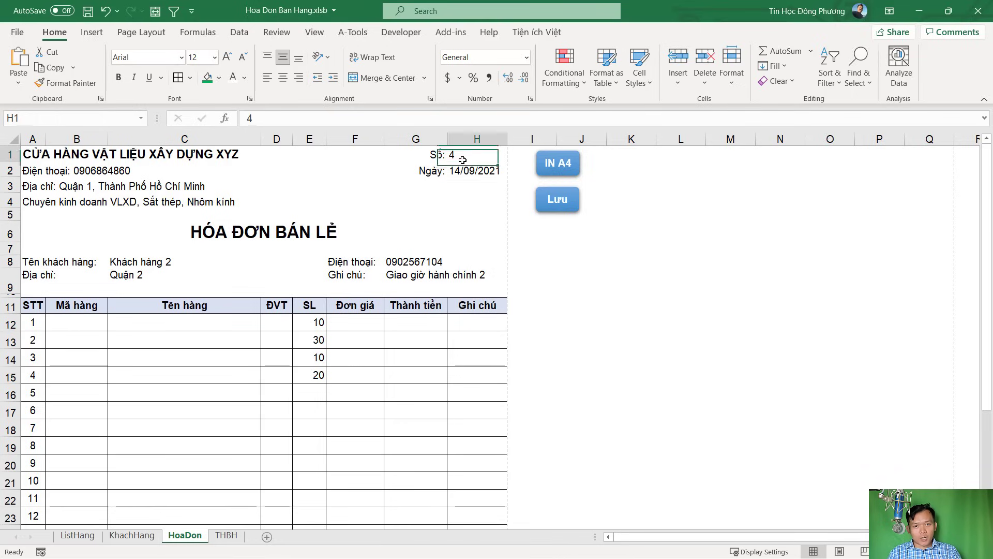
click(468, 171)
click(467, 156)
click(468, 171)
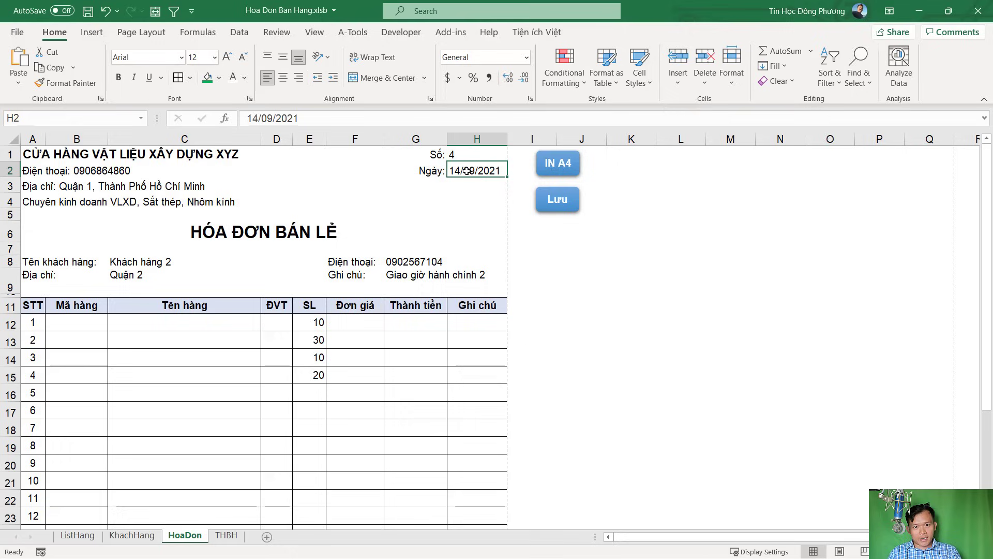
click(466, 149)
click(468, 170)
Compare cells H1 and H2 again before going back to the macro code
click(468, 155)
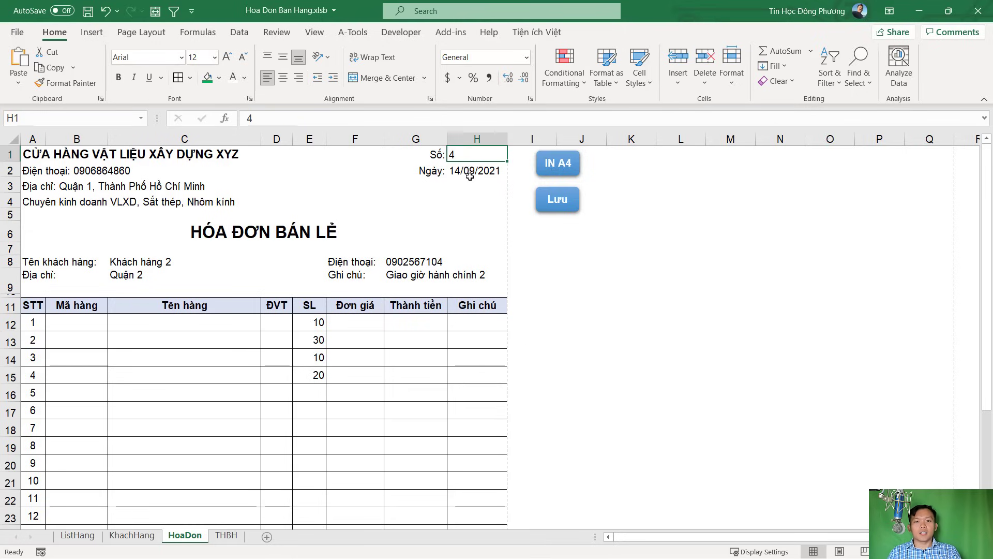
click(469, 171)
click(475, 154)
click(469, 169)
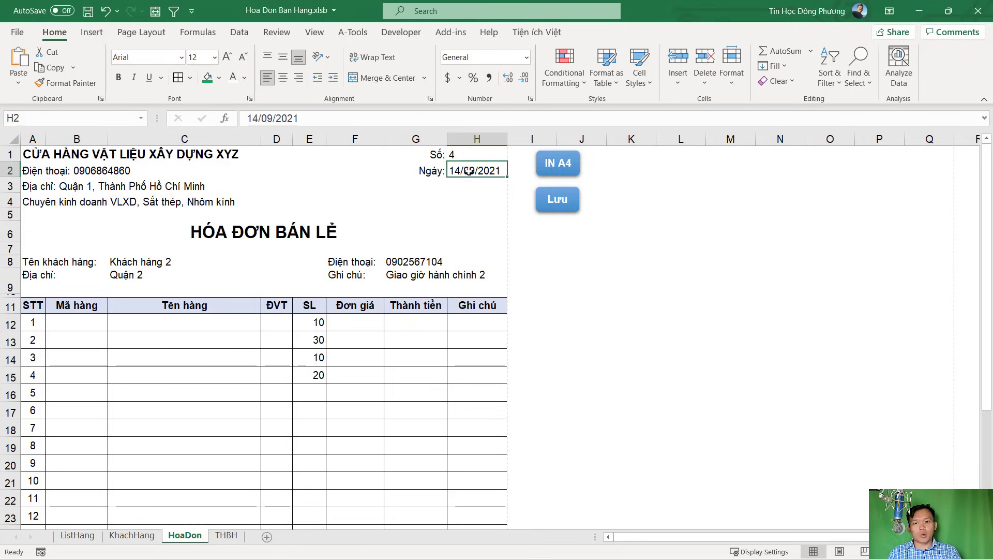
click(461, 154)
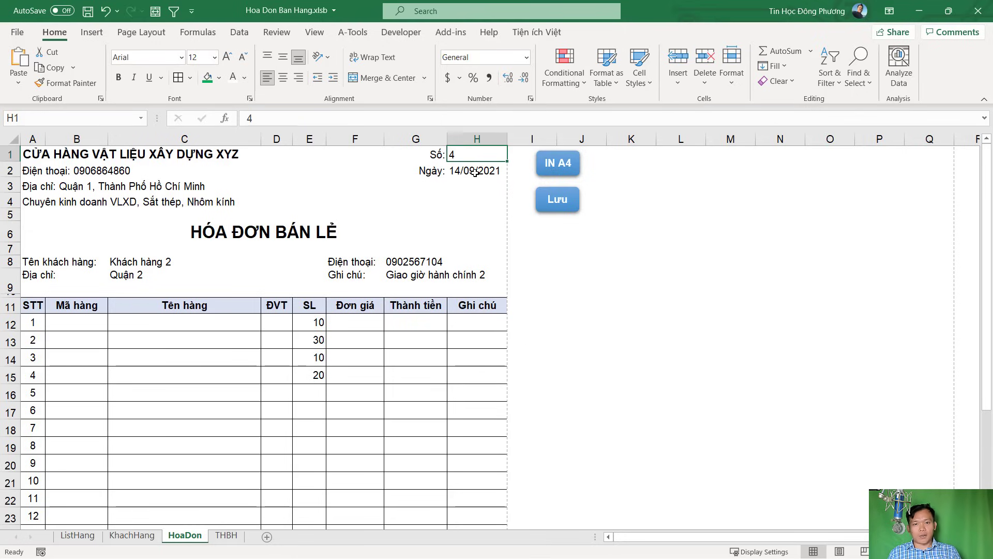
click(475, 172)
key(alt+F11)
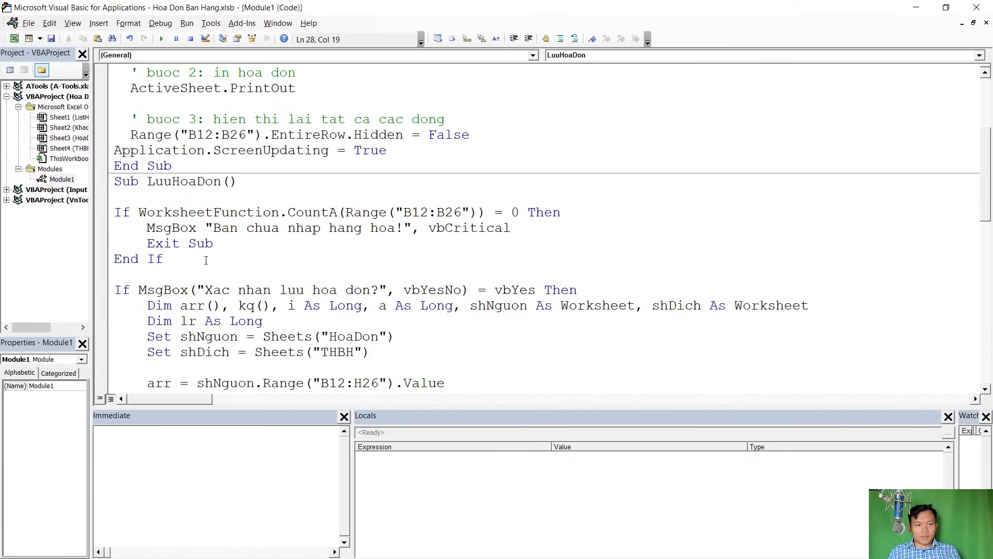
Copy the empty-items If block and paste a duplicate after its End If
drag(177, 261, 114, 212)
click(243, 259)
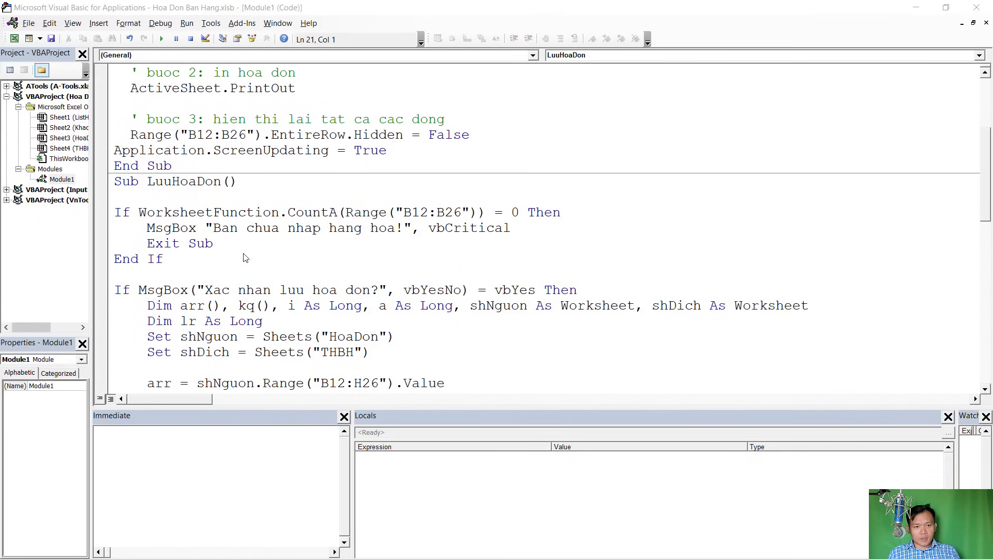
drag(216, 255, 121, 213)
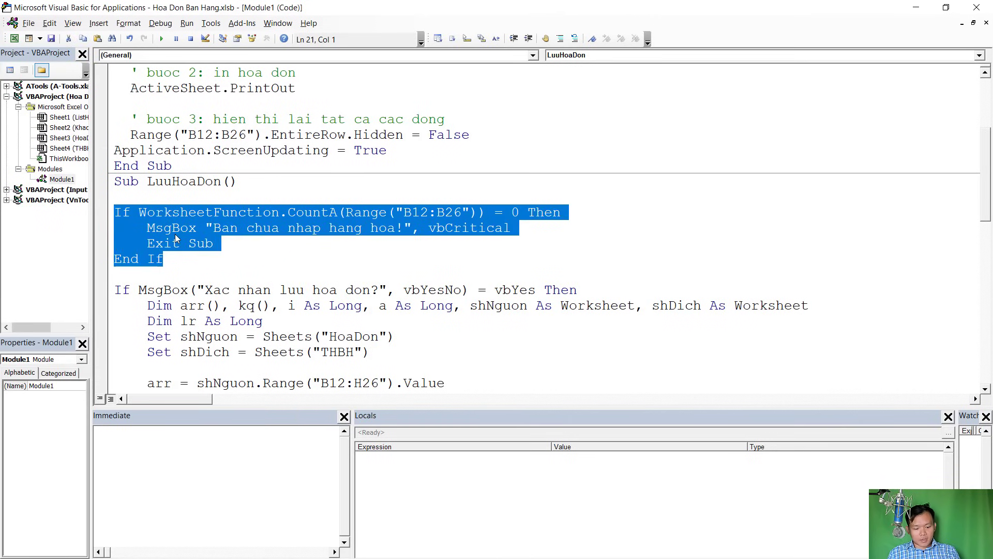
key(ctrl+c)
click(332, 273)
key(ctrl+v)
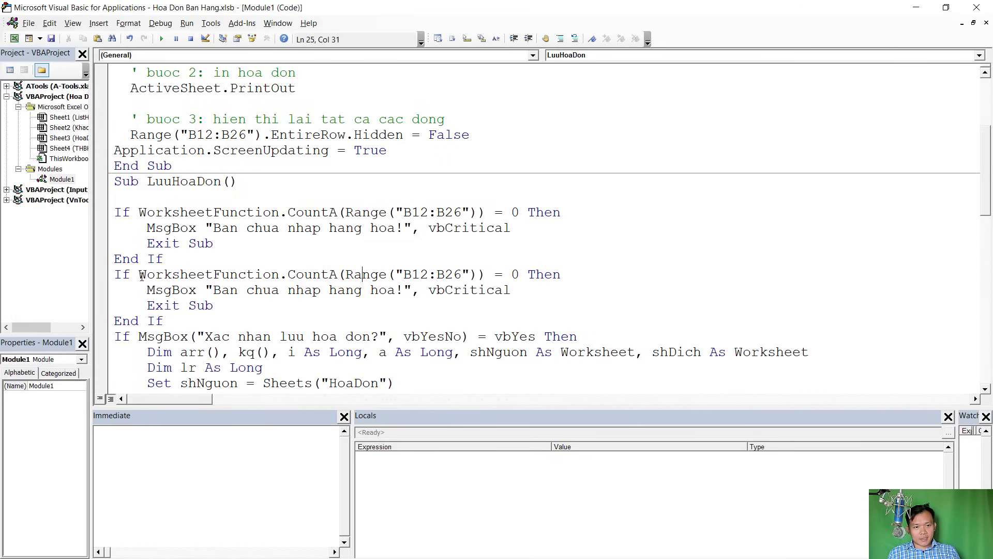
Change the duplicate to check Range("H1") = "" with the message 'Ban chua nhap So hoa don!'
drag(141, 275, 483, 275)
drag(526, 274, 520, 275)
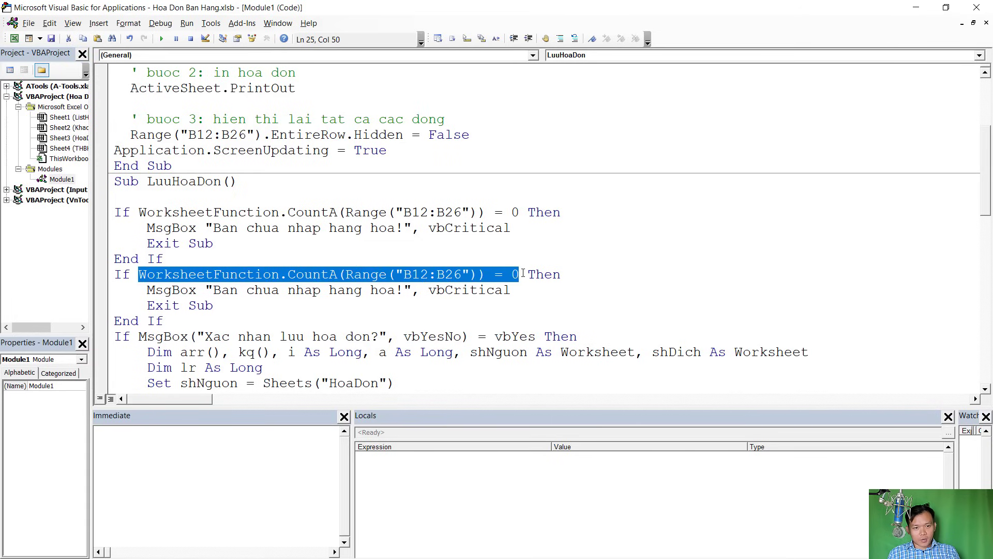
text(range(")
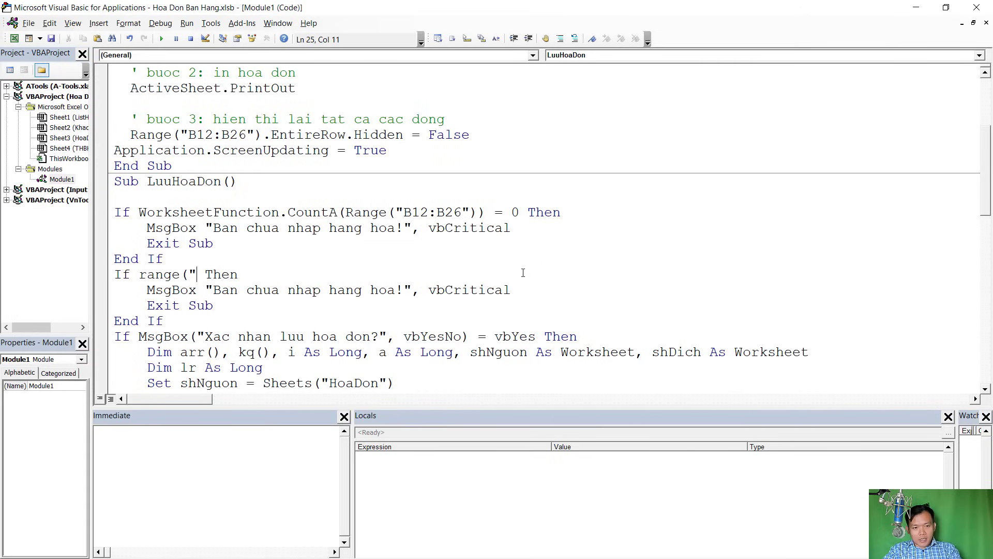
key(alt+F11)
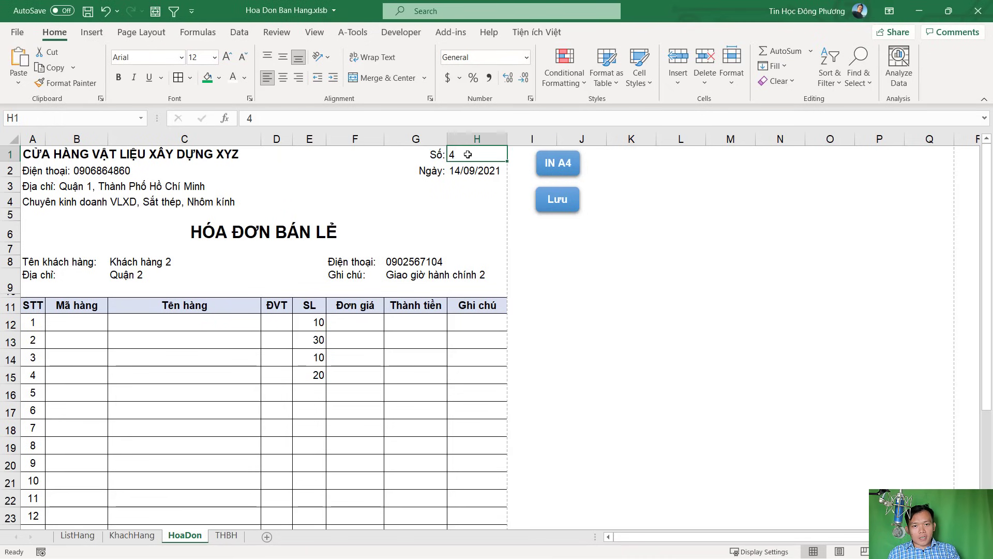
key(alt+Tab)
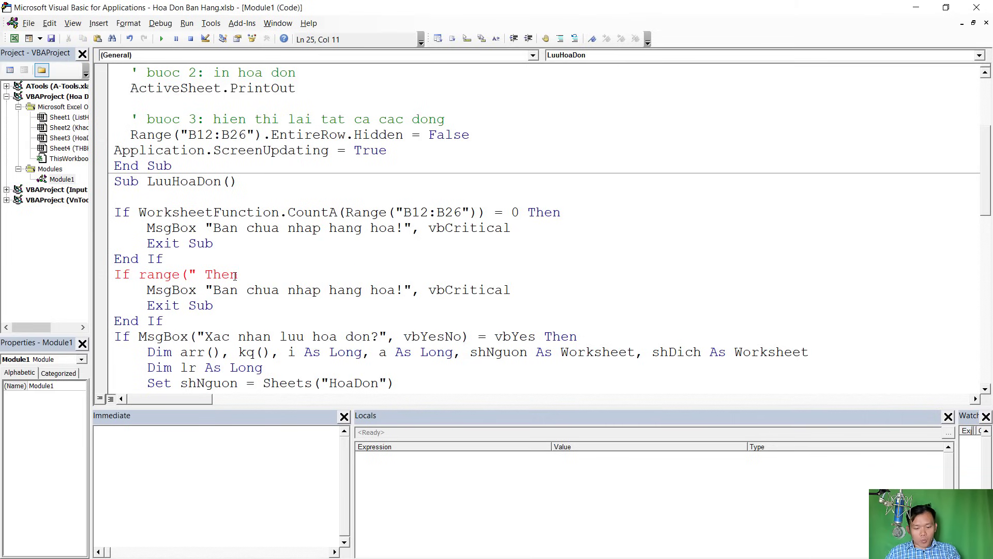
text(H1"))
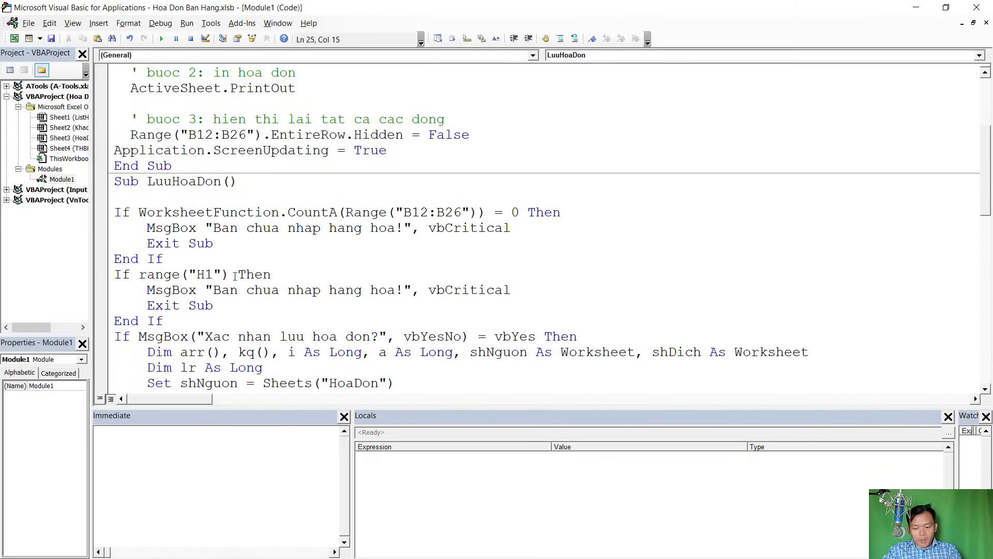
text( = "")
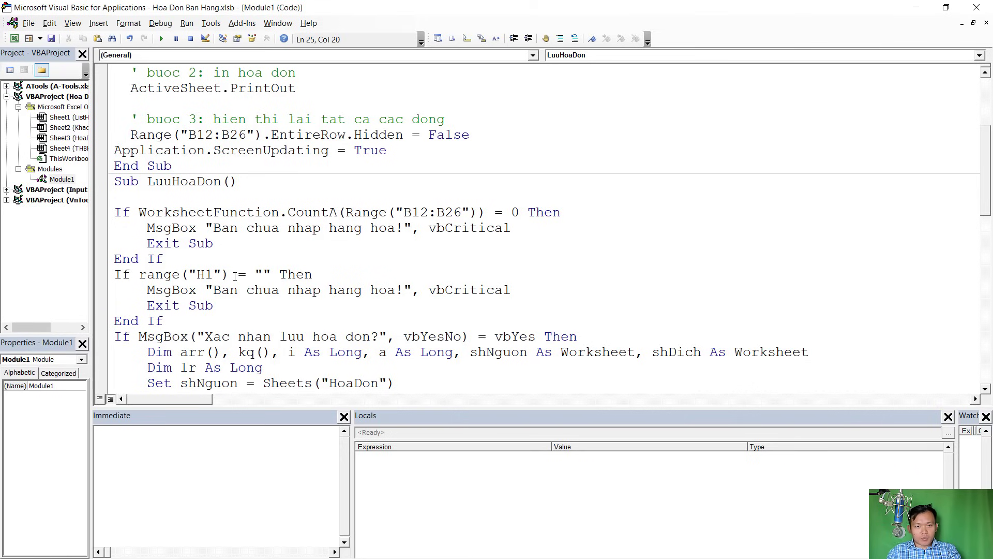
click(305, 291)
drag(330, 290, 398, 290)
text(So hoa don)
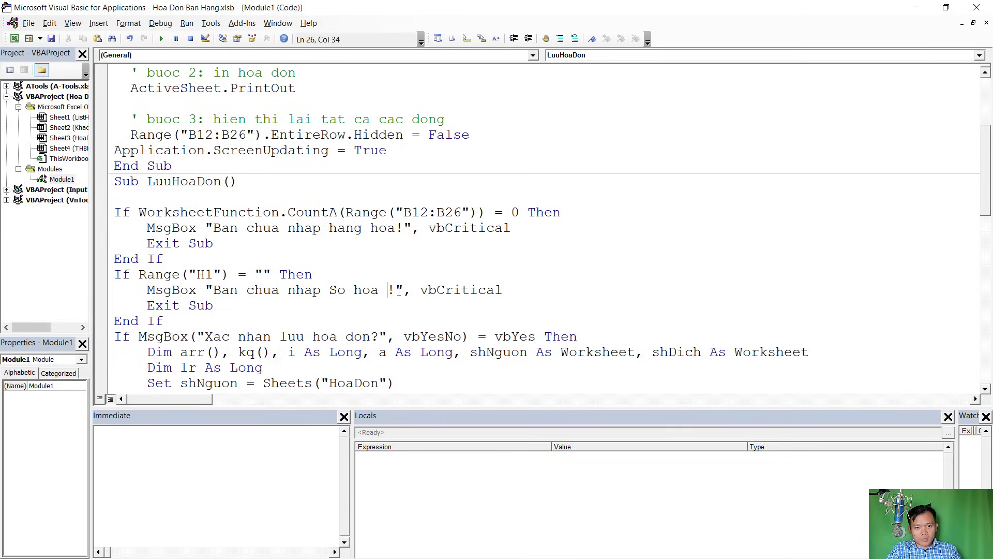
Duplicate the H1 check block on a new line below it
click(310, 337)
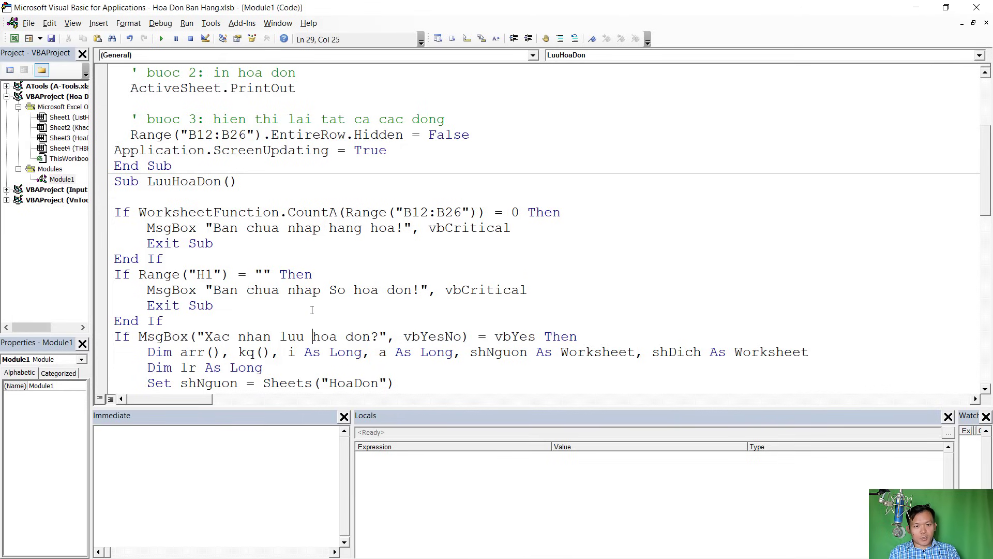
drag(218, 315, 115, 274)
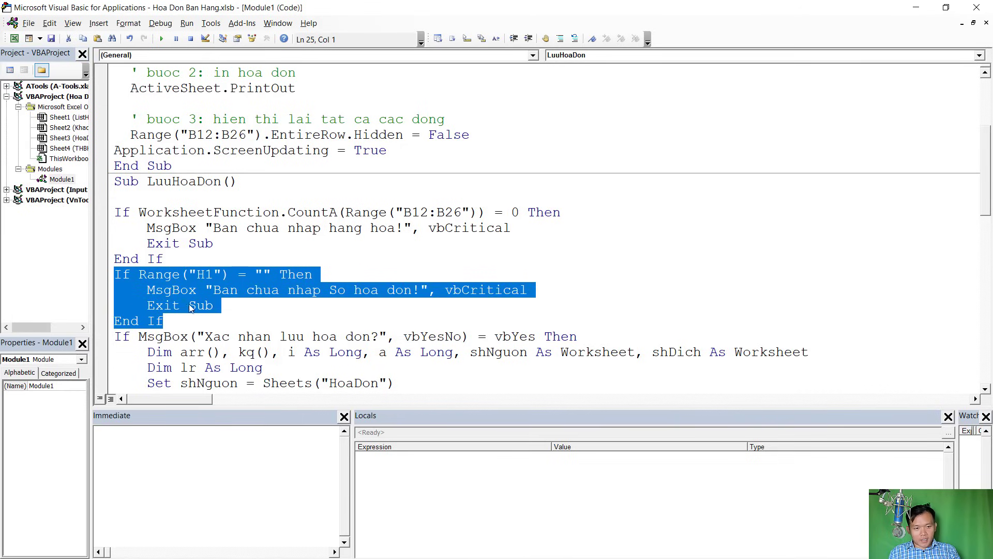
key(ctrl+c)
click(181, 317)
key(Return)
key(ctrl+v)
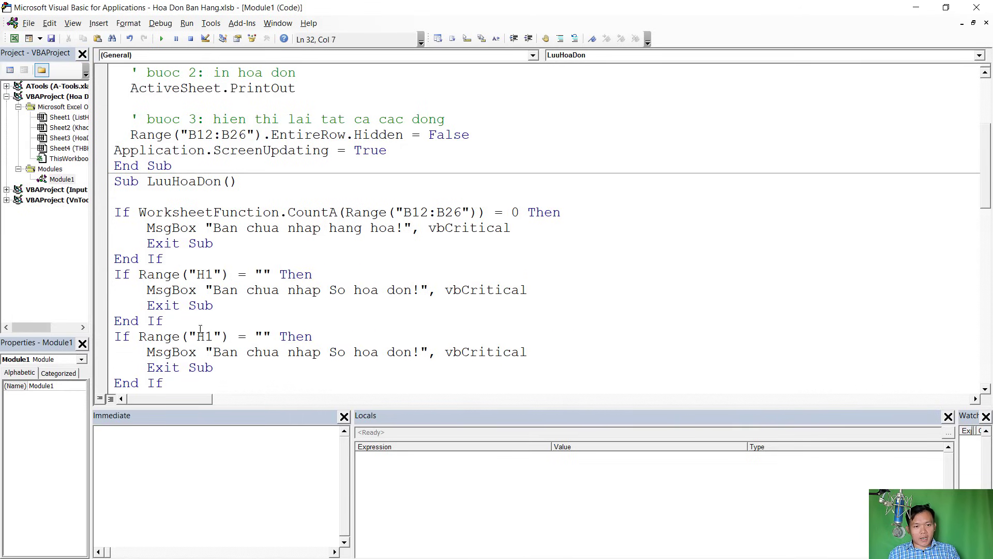
Change the copy to check H2 with the message 'Ban chua nhap Ngay xuat kho!'
key(alt+F11)
click(474, 170)
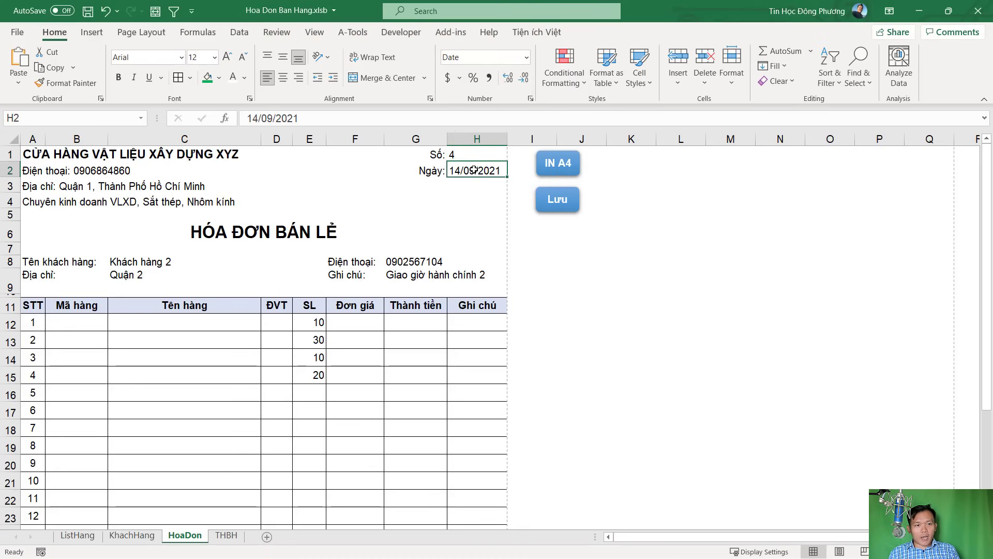
key(alt+F11)
drag(213, 336, 206, 336)
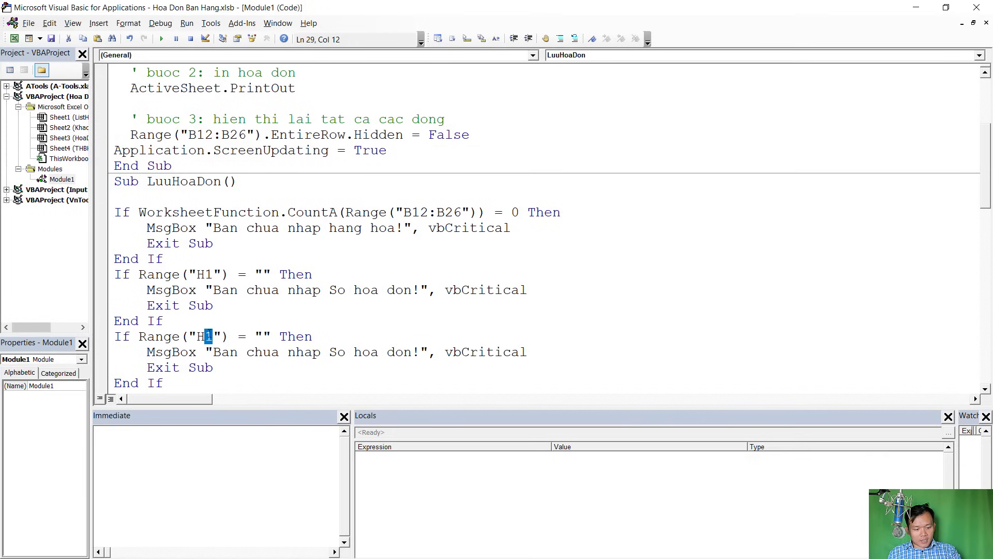
text(2)
drag(410, 352, 328, 352)
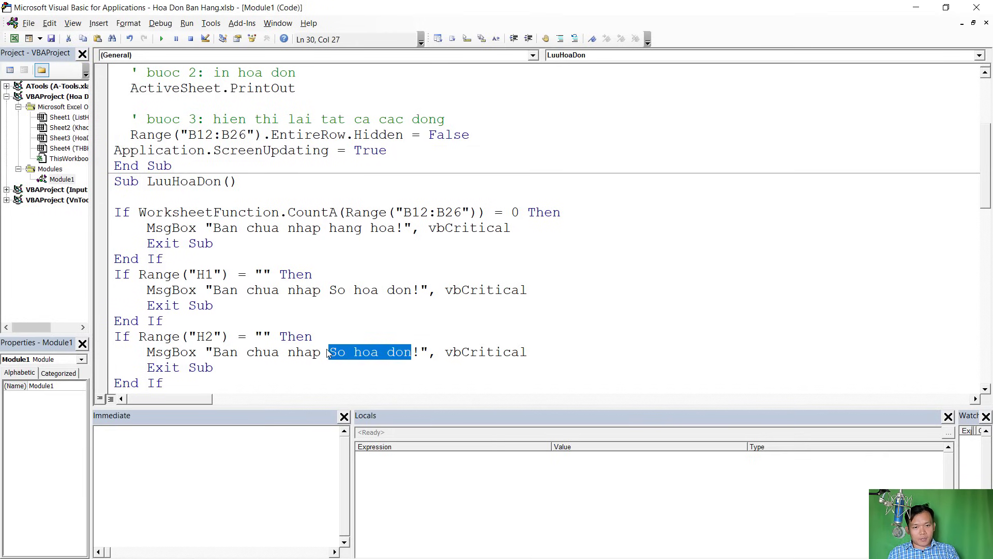
text(Ngay xuat kho)
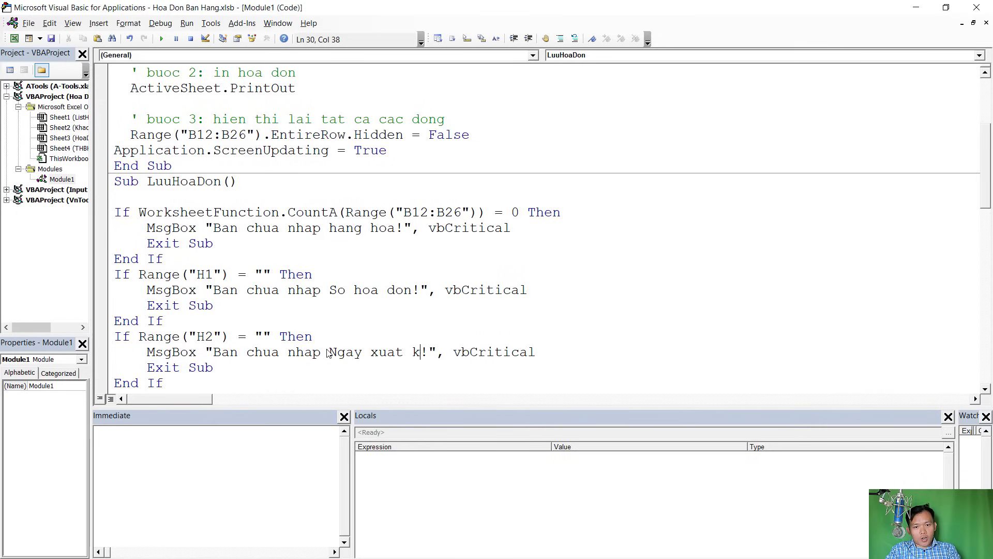
Add a blank line after the date check and return to the worksheet
click(362, 262)
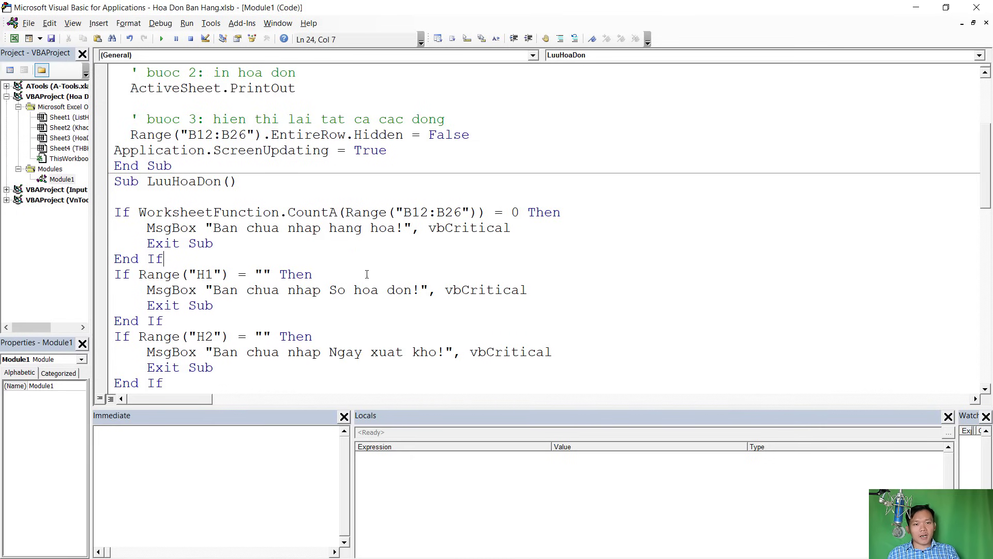
scroll(366, 273, down, 3)
click(269, 230)
key(Return)
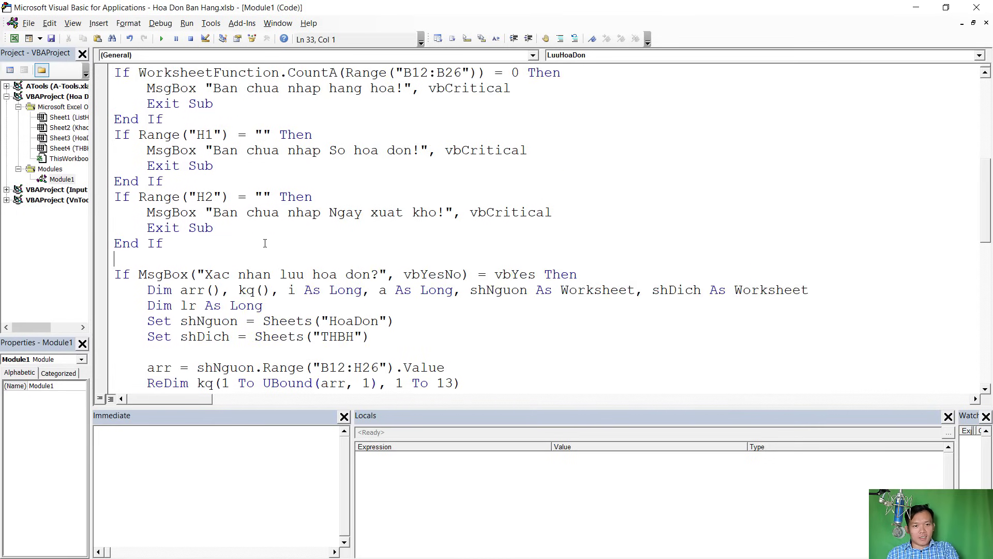
key(alt+F11)
Run the Lưu save macro and dismiss the missing-goods warning
click(560, 208)
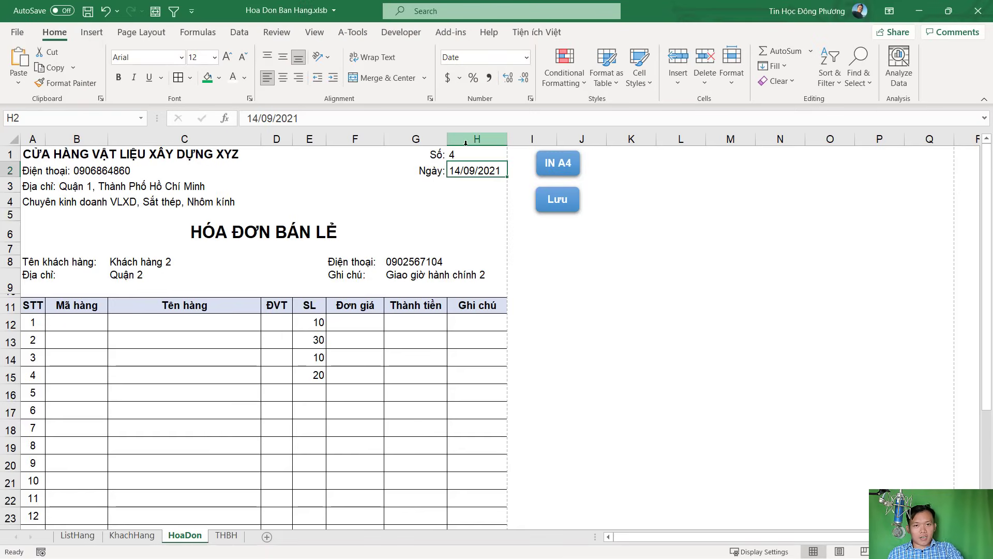
click(562, 216)
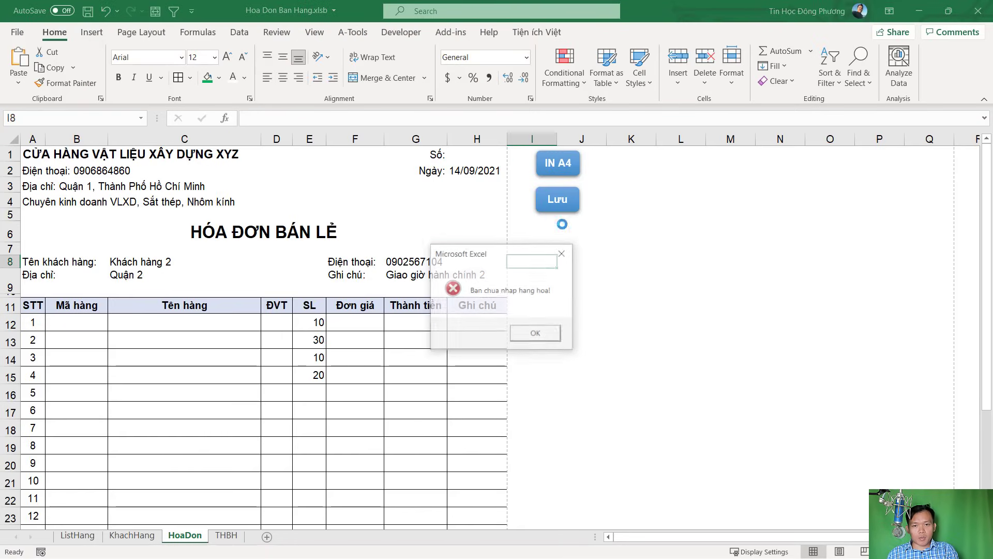
click(545, 333)
Enter invoice number 4 in H1
click(460, 154)
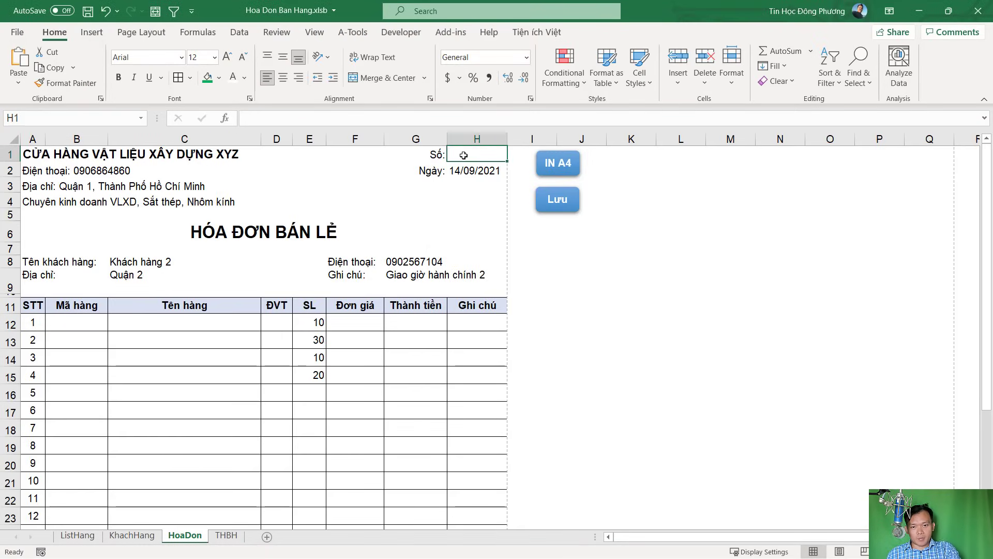
text(4)
click(484, 212)
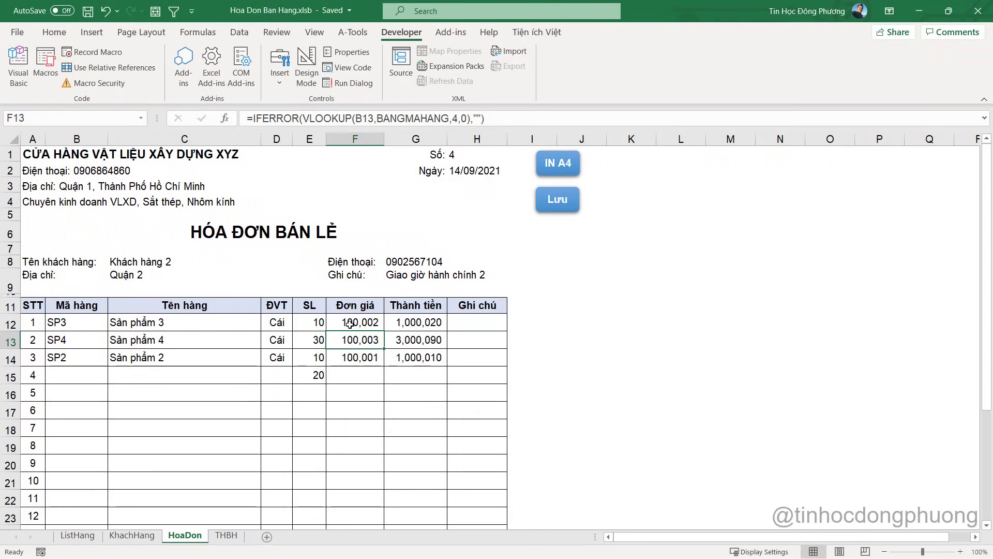
Inspect the F12 unit price lookup formula and the product codes in B12 and B14
click(349, 323)
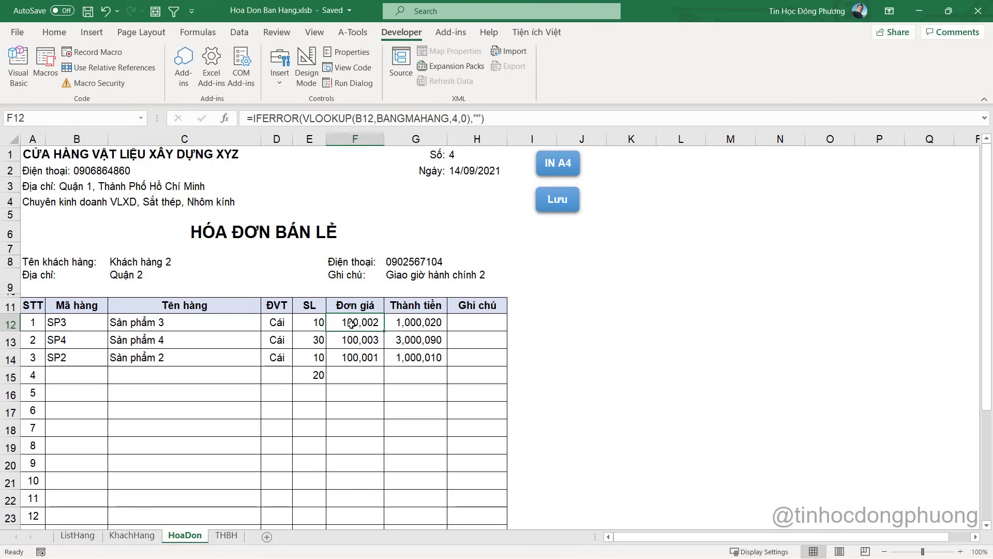
click(84, 362)
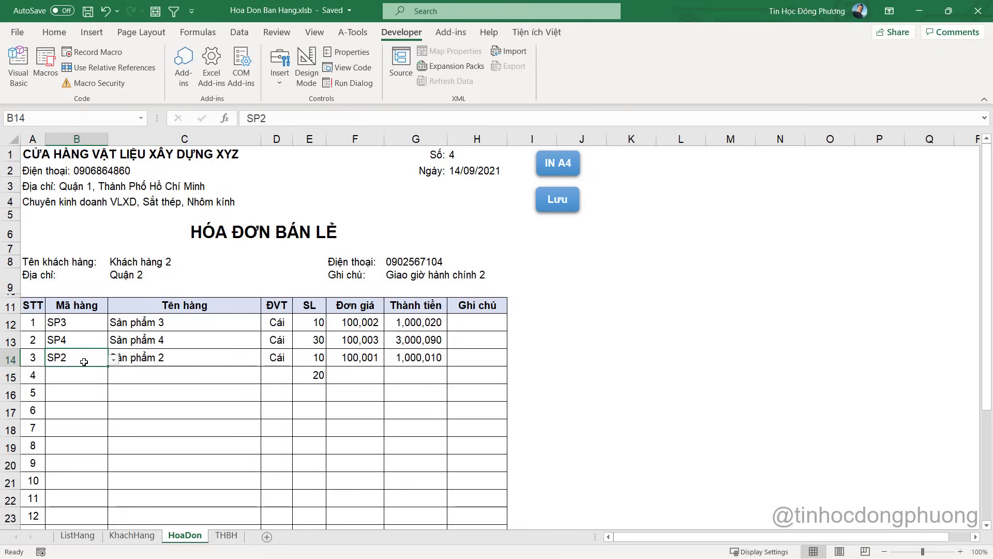
click(74, 324)
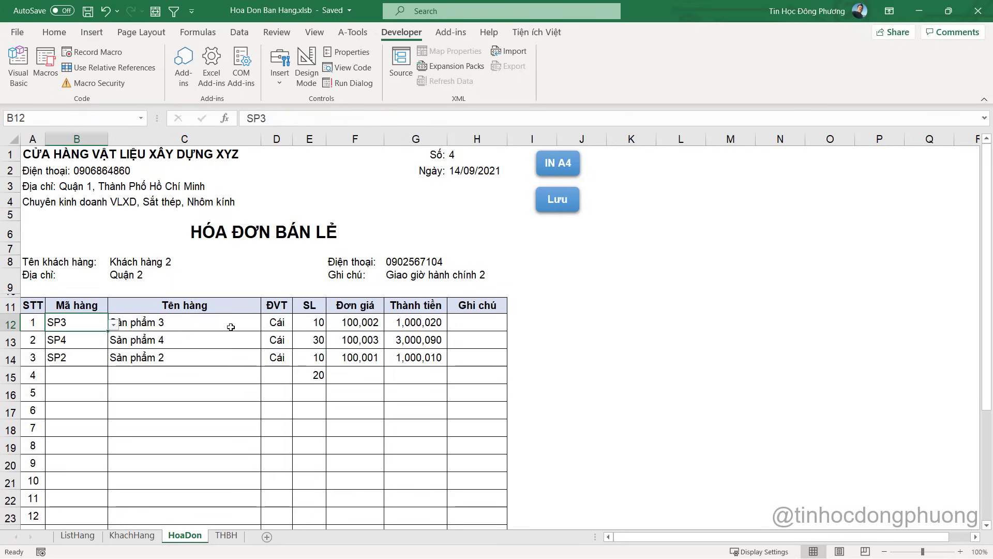
click(343, 327)
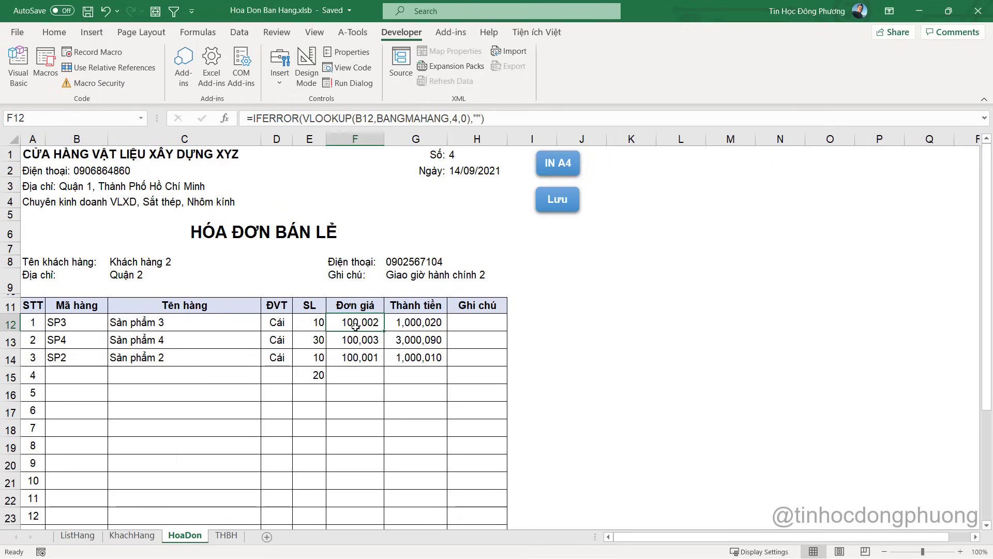
Overwrite F12 with a manual unit price of 150,000 and check the G12 total
double_click(355, 323)
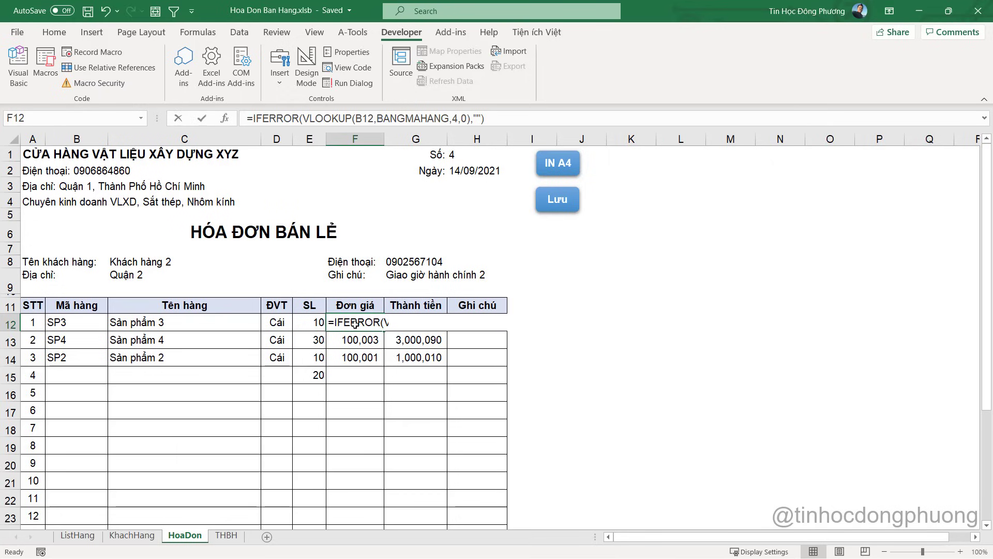
text(150,)
text(0000)
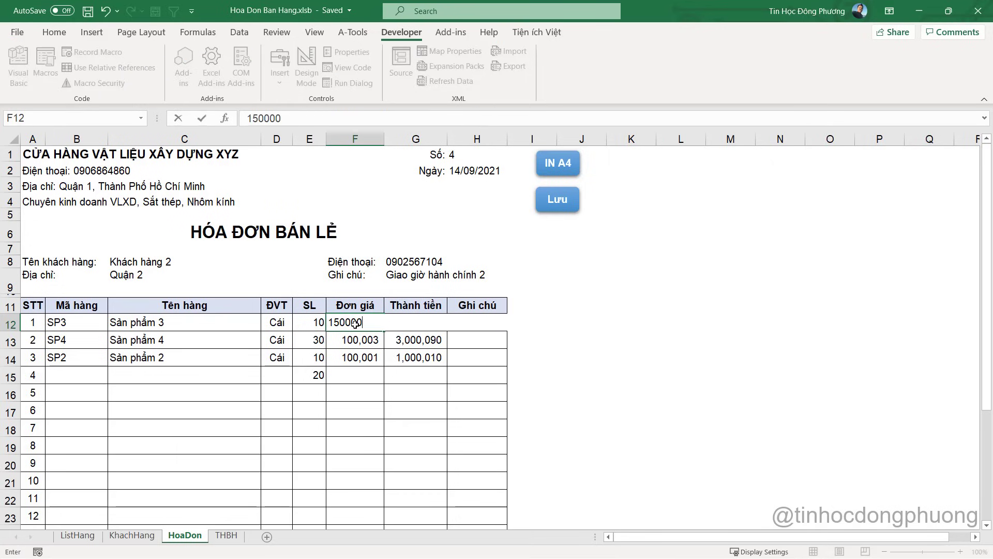
key(Return)
click(407, 320)
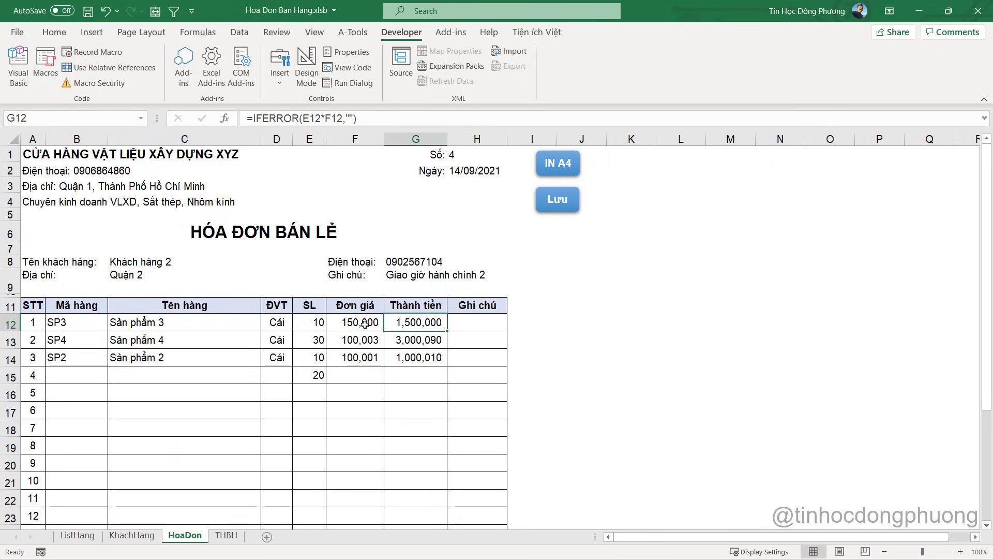
click(365, 323)
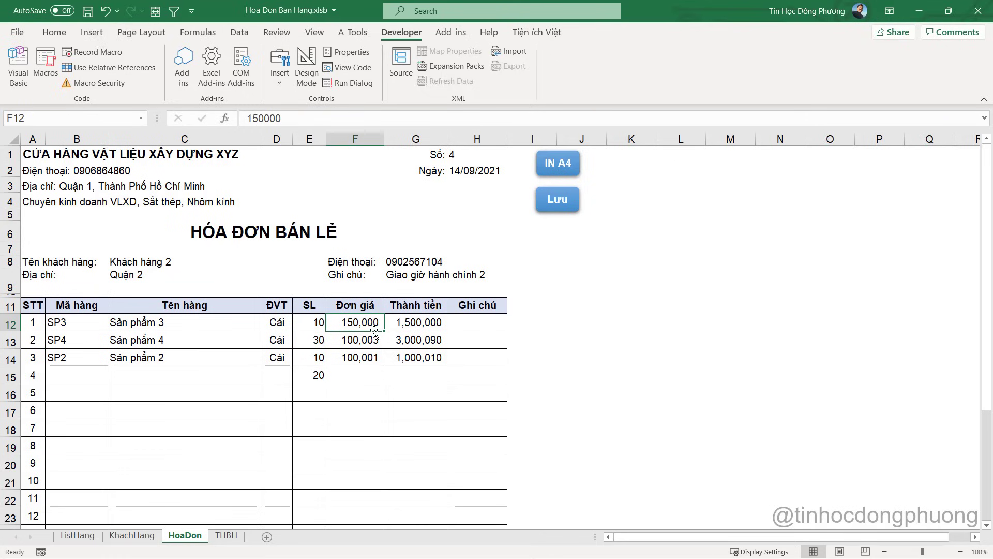
Fill F13's lookup formula up into F12, then select F12:F20
click(376, 339)
drag(383, 350, 374, 319)
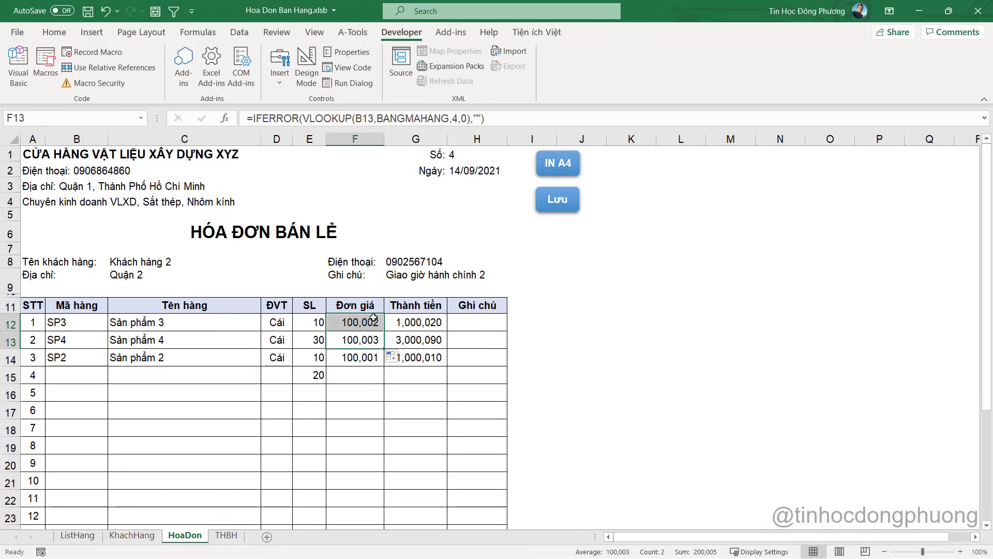
click(371, 322)
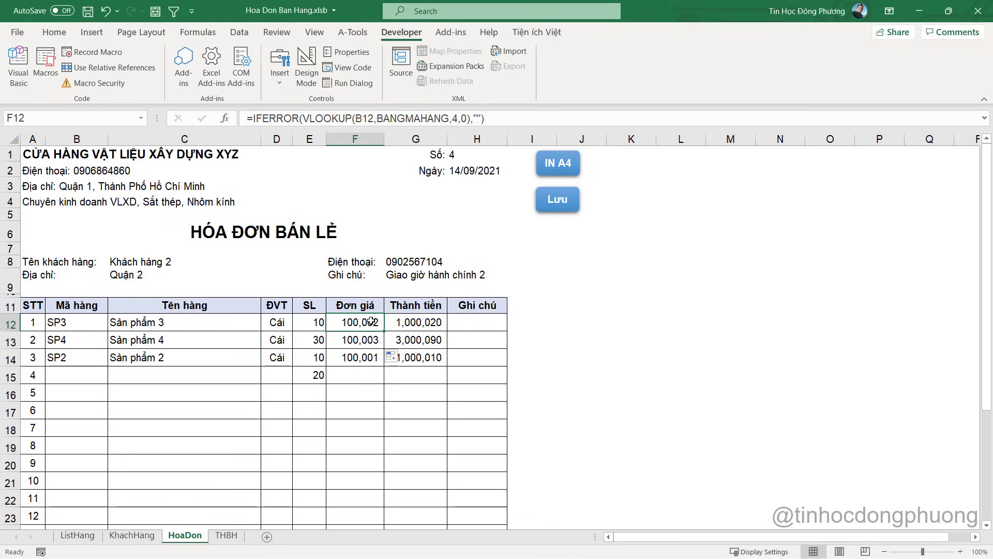
click(368, 357)
click(361, 322)
drag(364, 322, 367, 457)
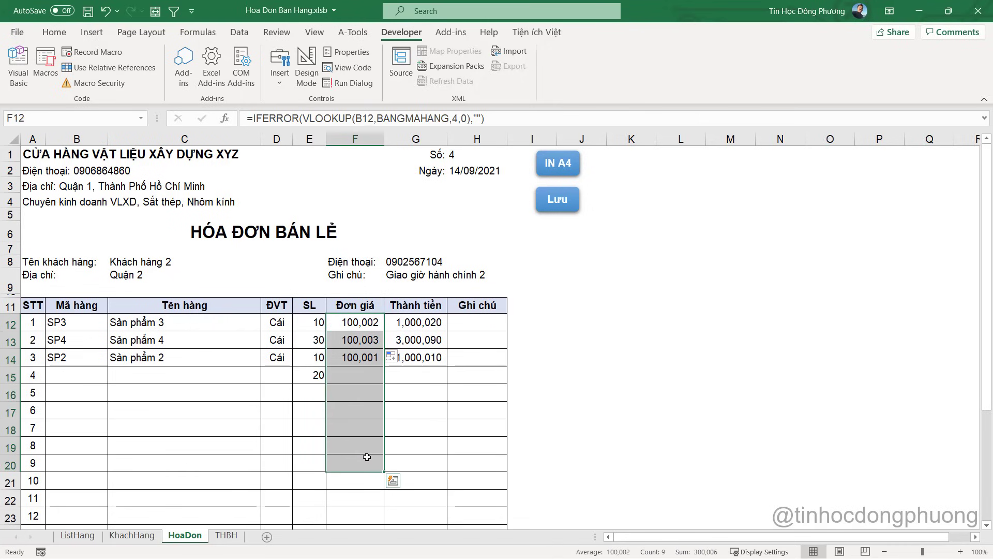
Delete the F12:F20 unit price formulas, confirm they're empty, then undo the deletion
key(Delete)
click(354, 318)
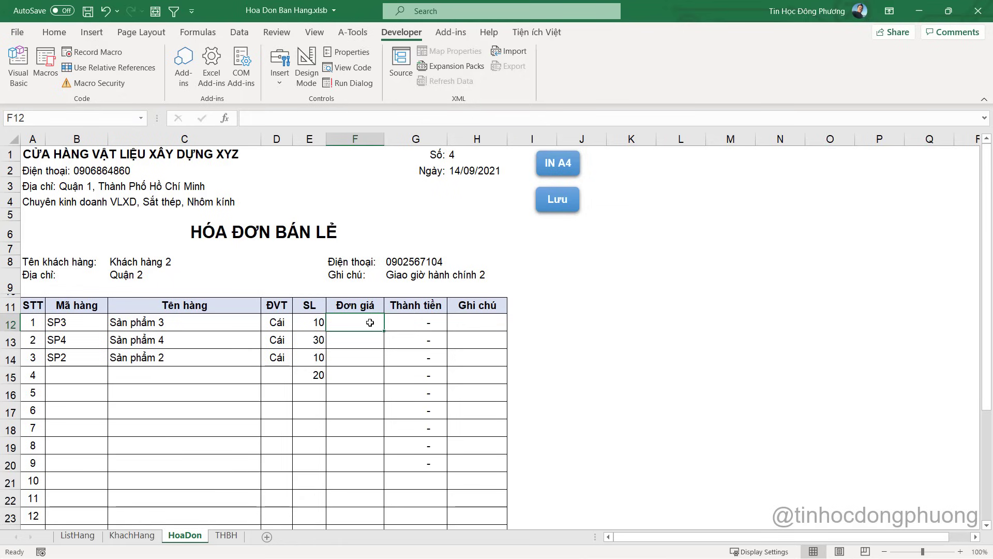
click(368, 342)
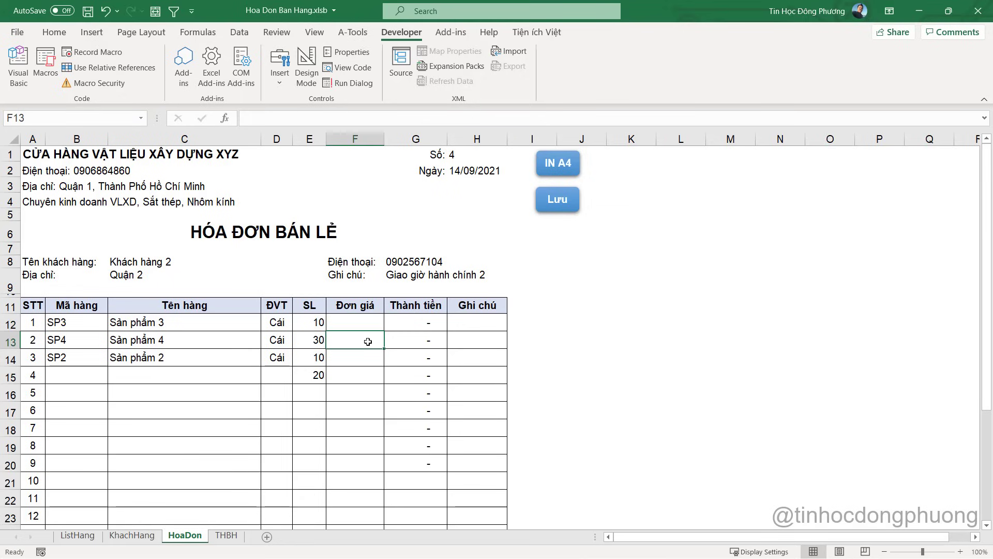
click(356, 328)
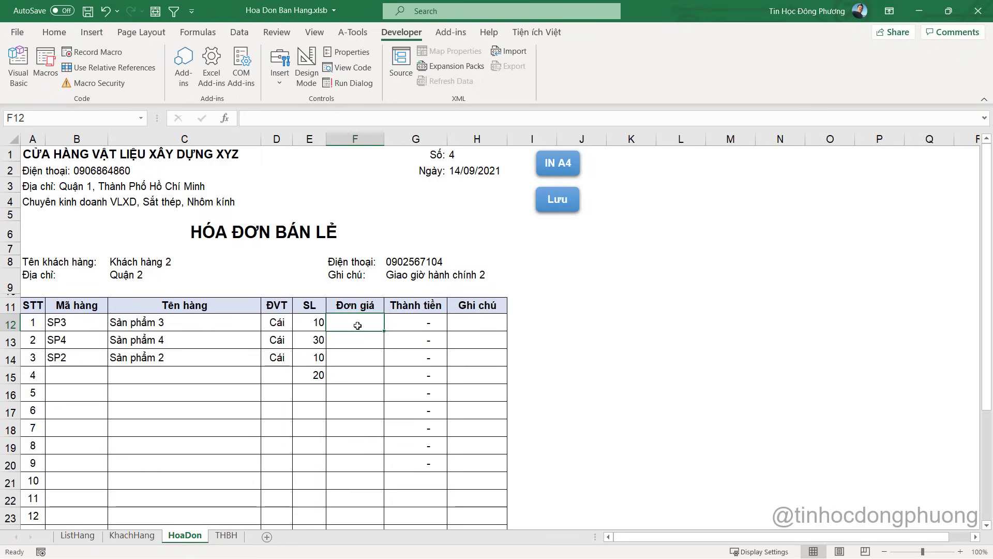
click(106, 11)
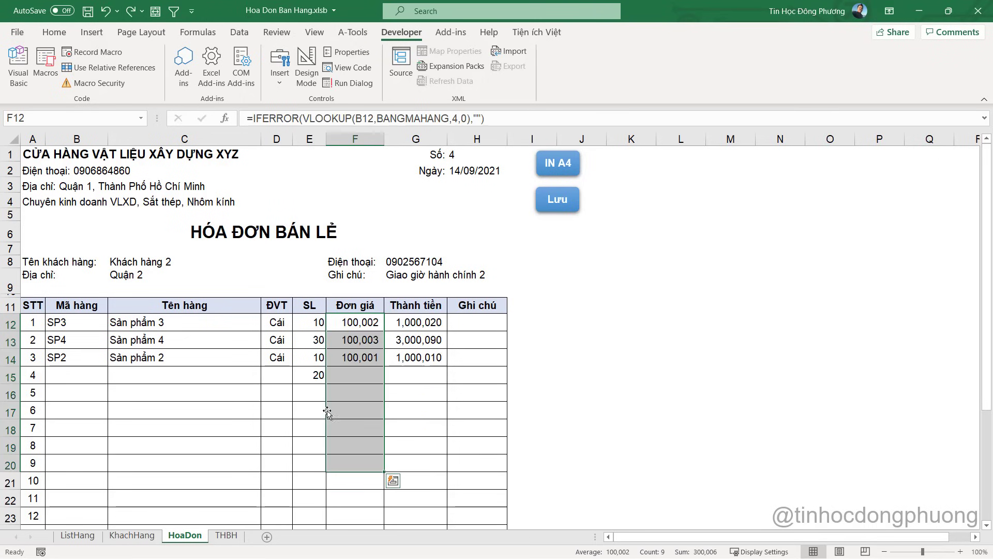
Open the HoaDon sheet's code module through View Code on its sheet tab
click(18, 66)
scroll(517, 311, up, 3)
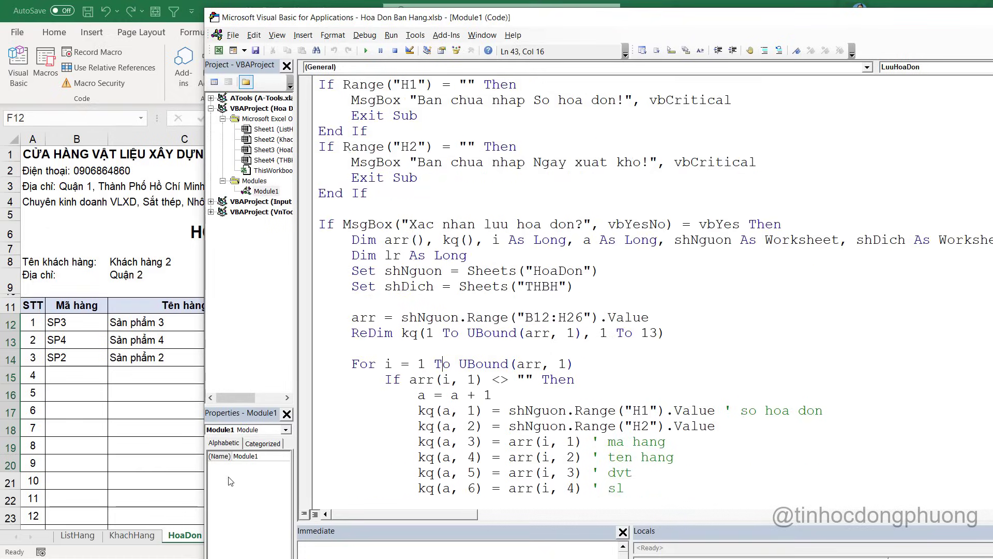
click(187, 538)
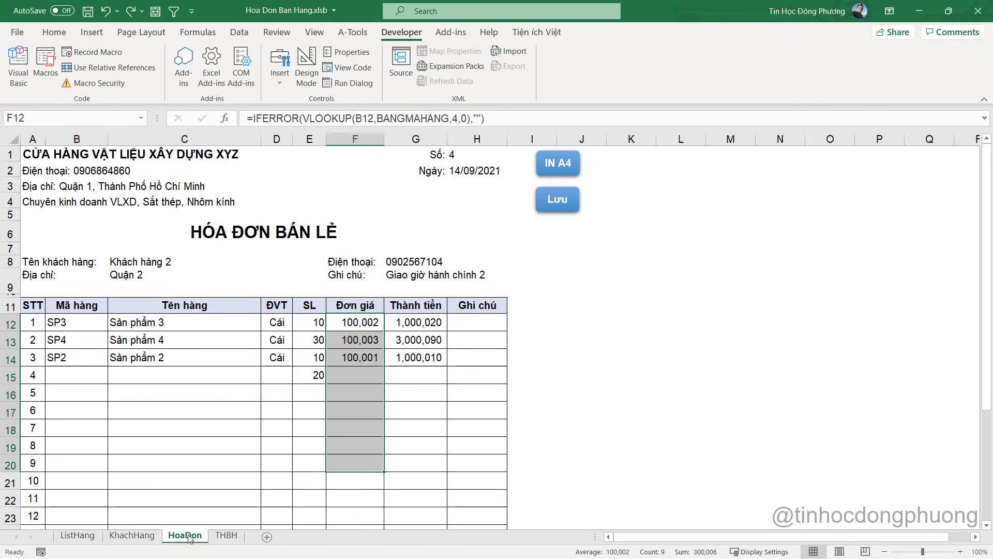
right_click(189, 538)
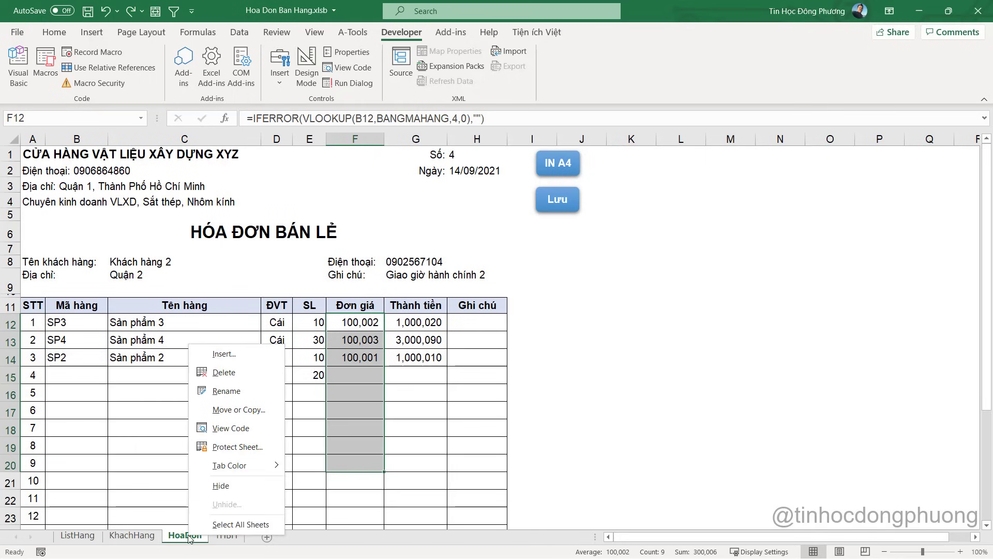
click(238, 432)
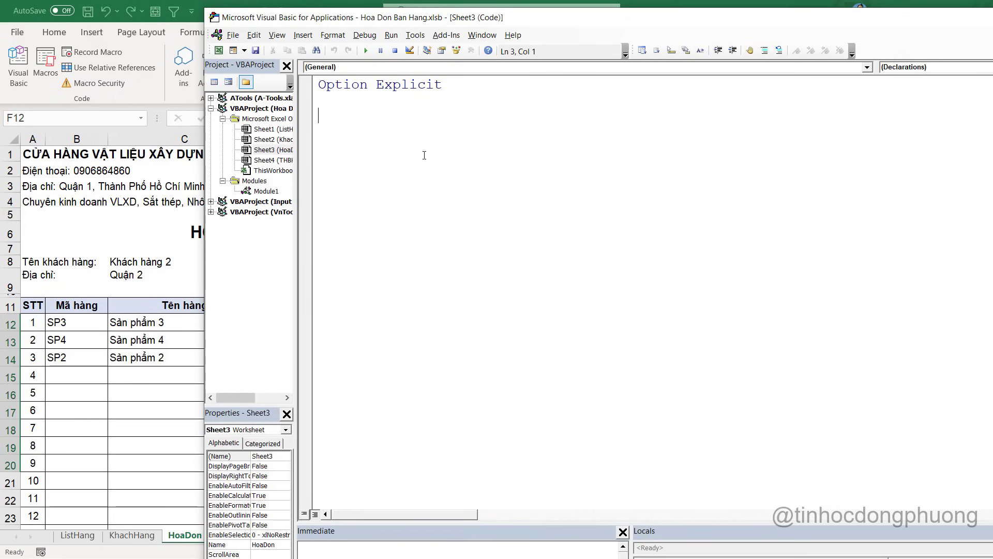
In Sheet3, create a Worksheet_Change stub, delete the SelectionChange stub, and return to Excel
click(331, 68)
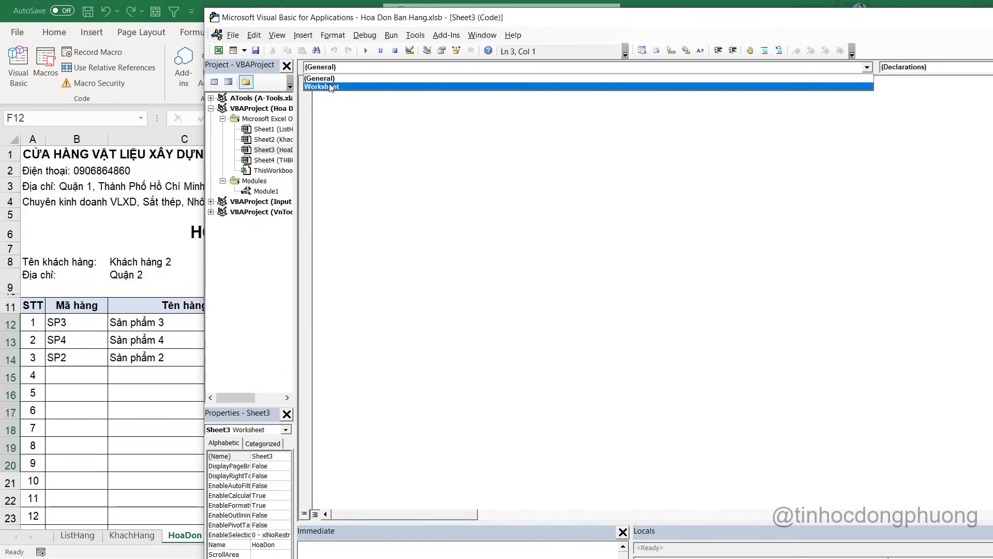
click(327, 86)
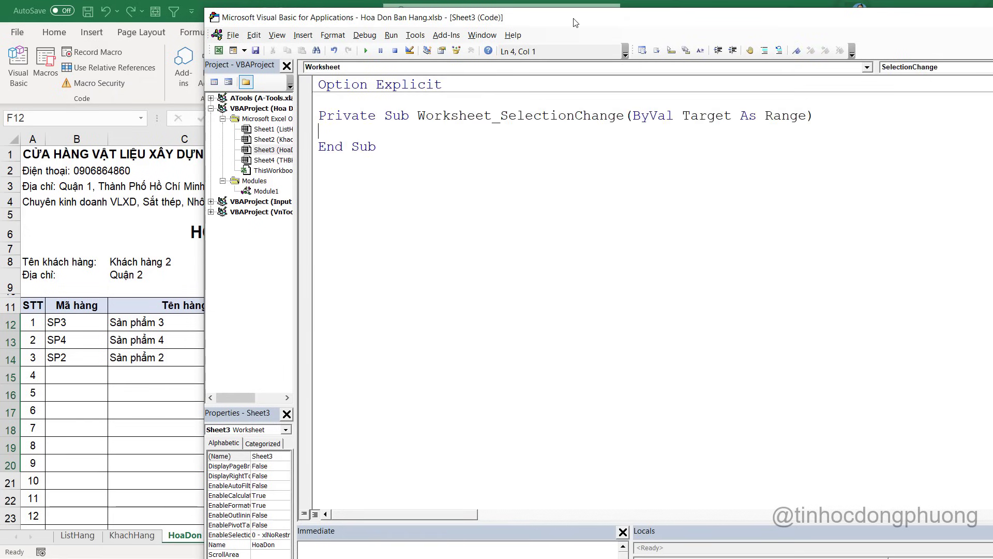
drag(576, 21, 371, 16)
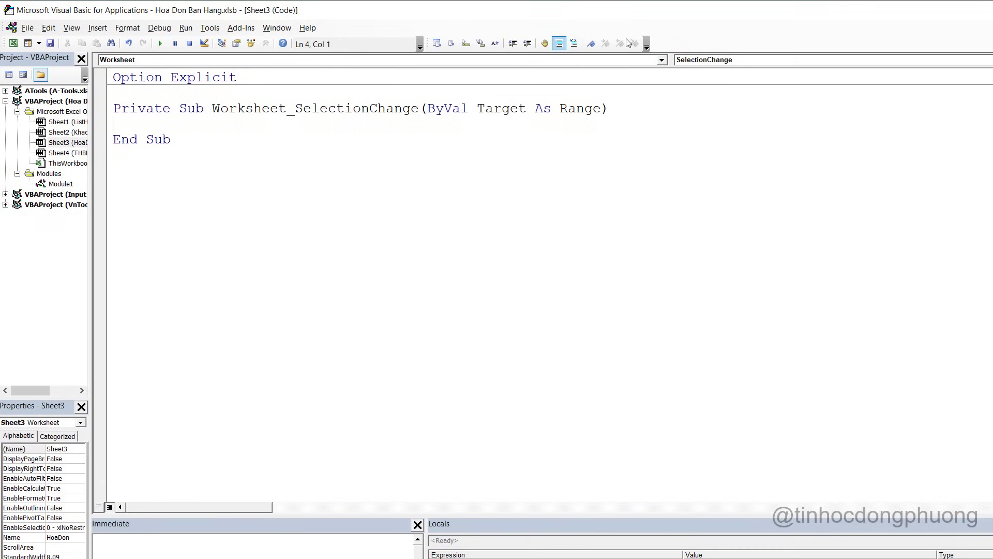
click(719, 61)
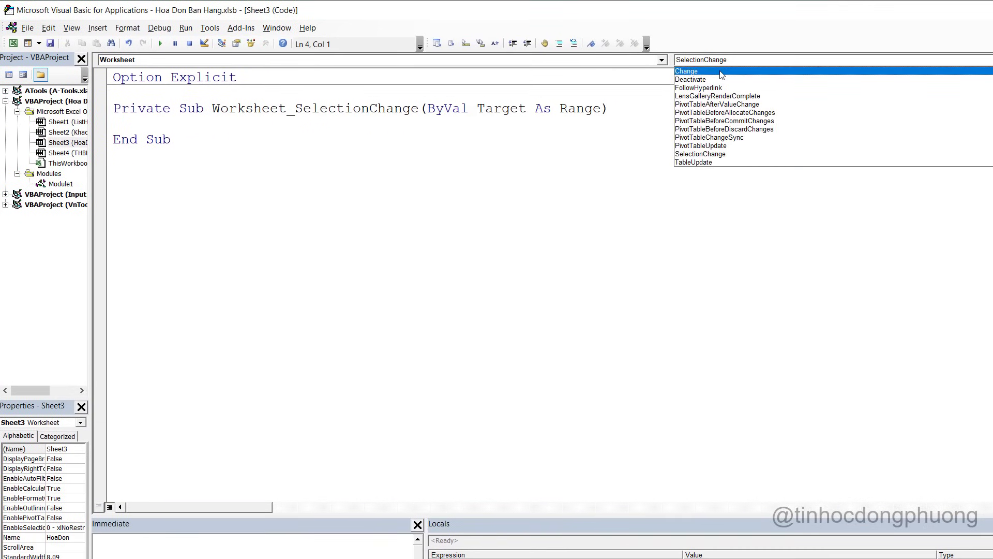
click(722, 73)
drag(166, 215, 111, 173)
key(Delete)
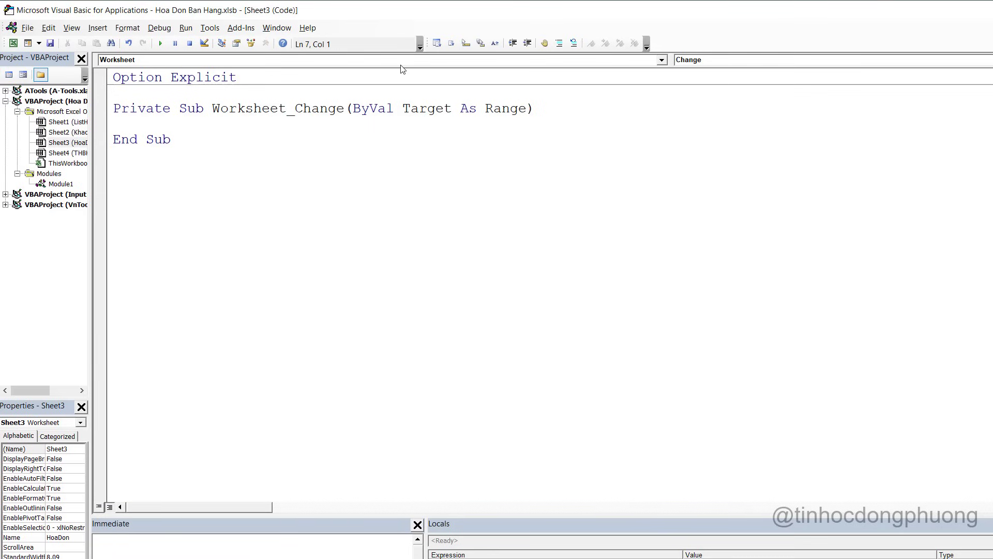
key(alt+F11)
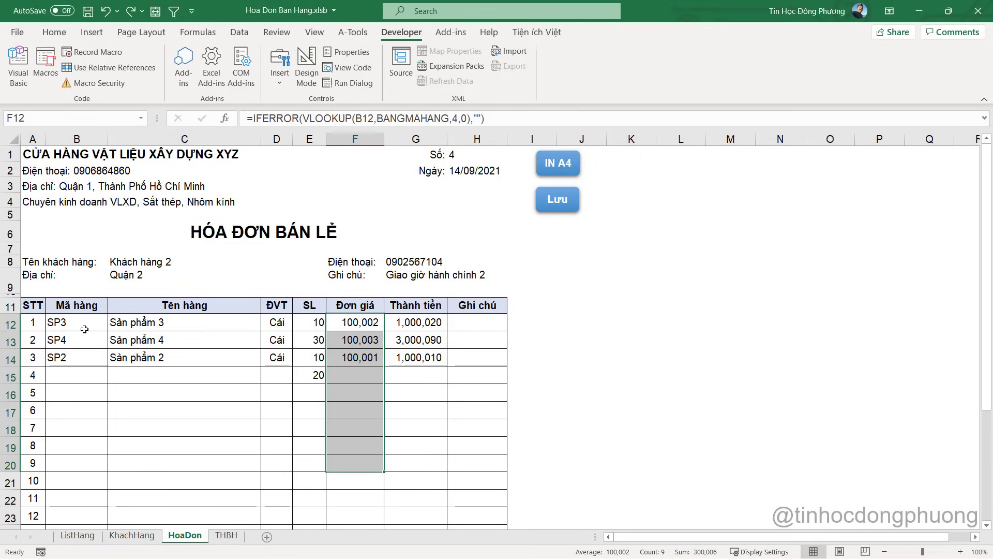
Inspect the item code, product-name, unit, unit-price and amount formulas in row 15 (B15–G15)
click(86, 358)
click(88, 377)
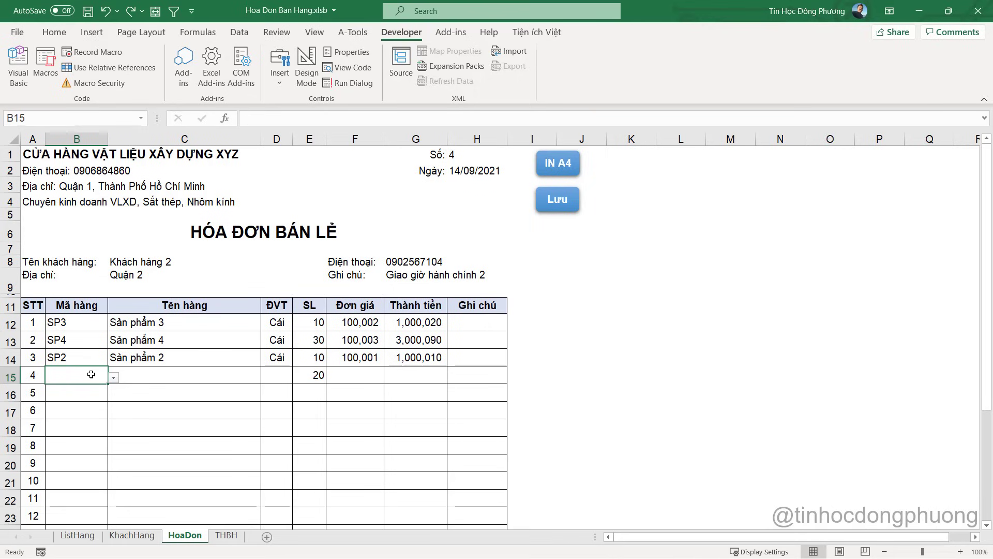
click(169, 376)
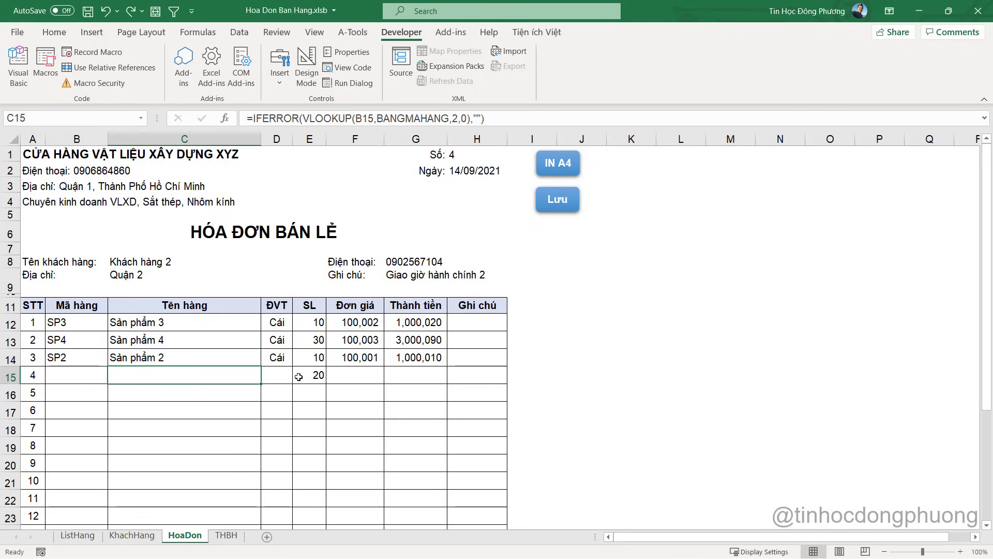
click(319, 376)
click(186, 374)
click(276, 376)
click(345, 375)
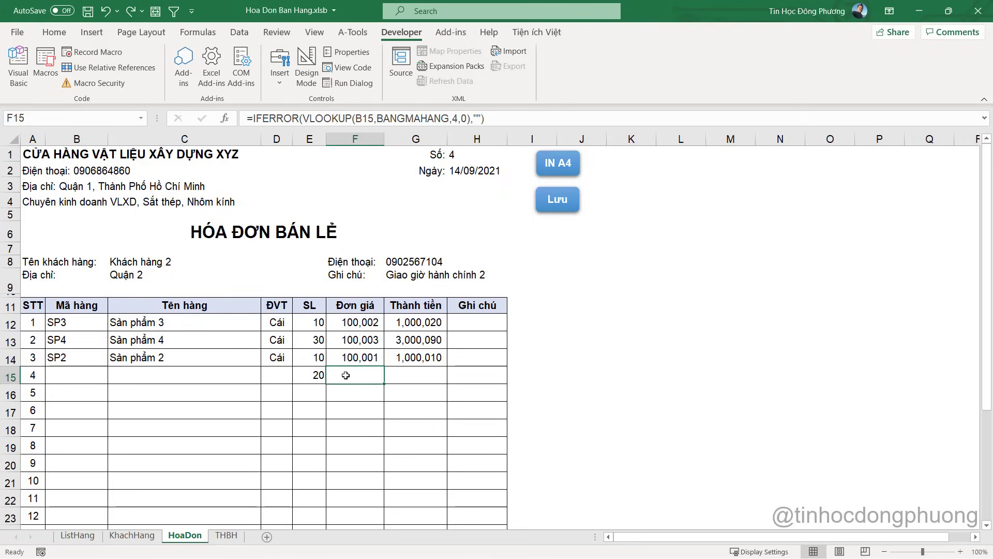
click(419, 378)
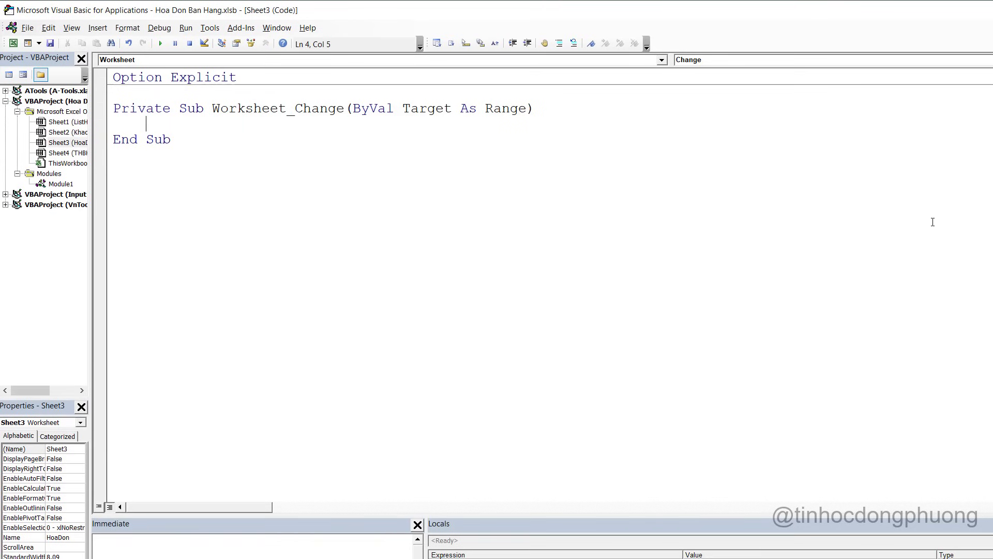
In Worksheet_Change, paste the If Not Intersect(Target, Range("E21:G220")) Is Nothing Then line and add End If
key(alt+F11)
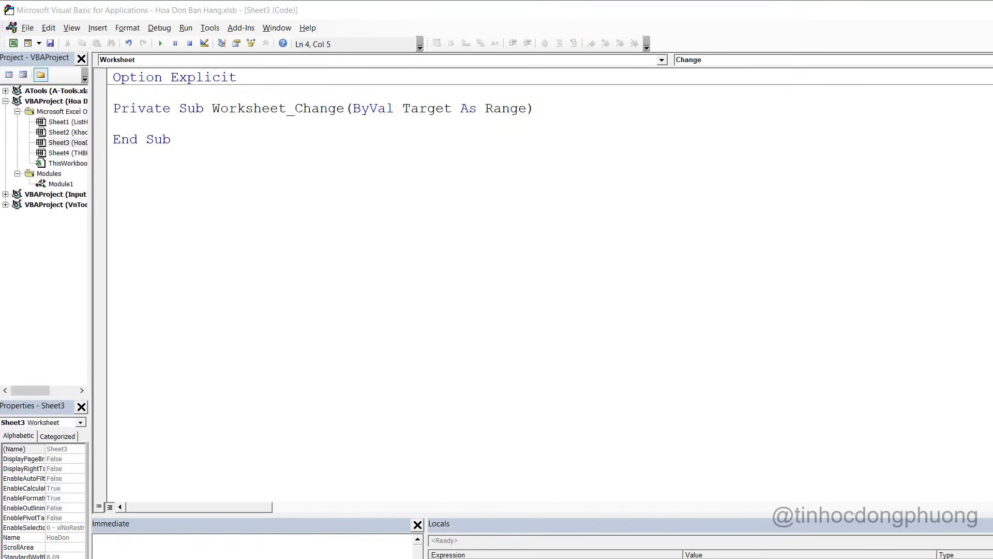
click(174, 120)
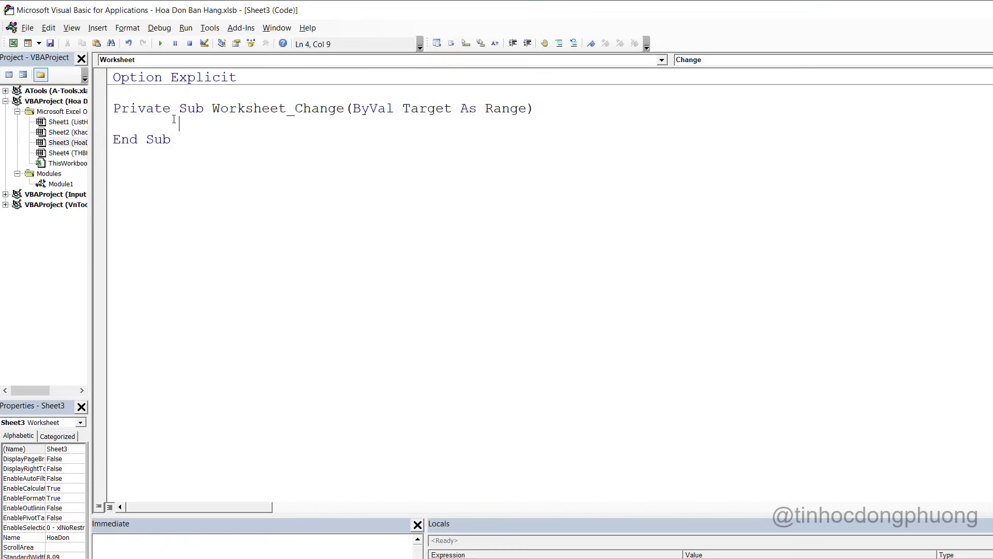
text(If Not Intersect(Target, Range("E21:G220")) Is Nothing Then)
key(Return)
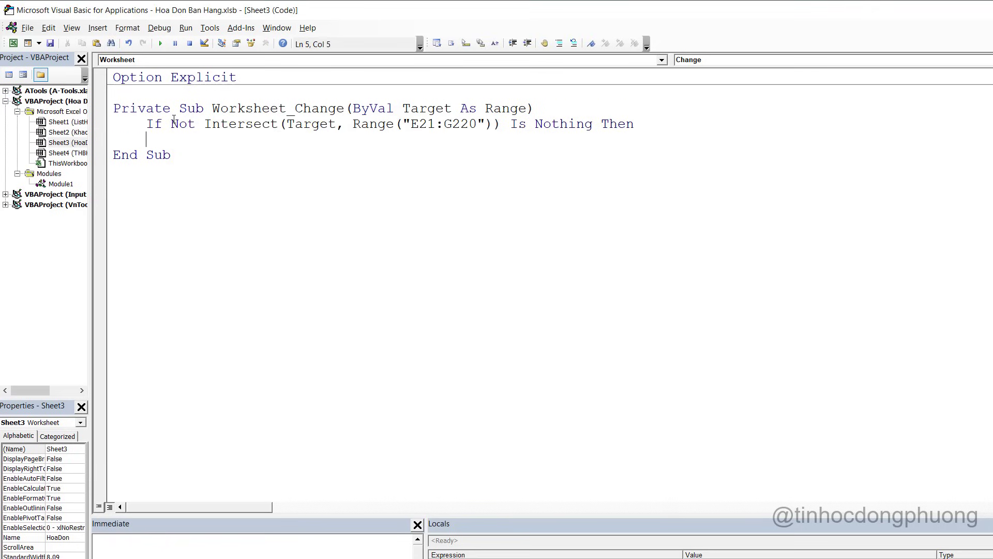
key(Return)
text(End if)
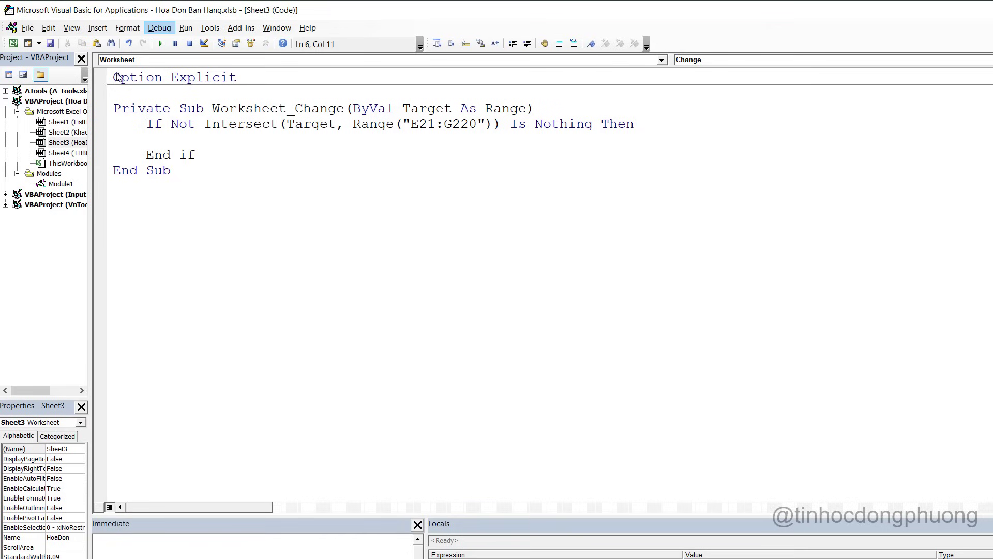
click(329, 127)
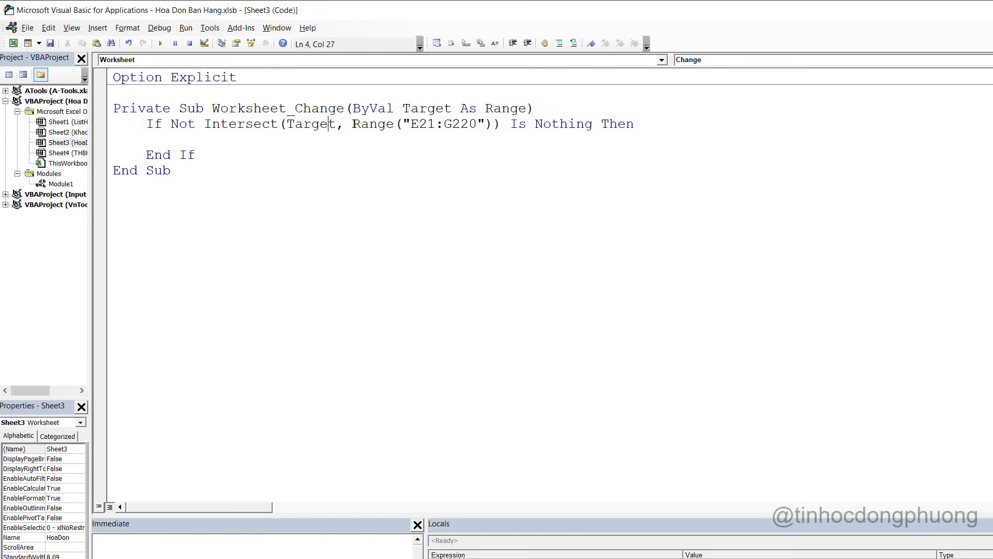
click(419, 125)
drag(412, 125, 478, 125)
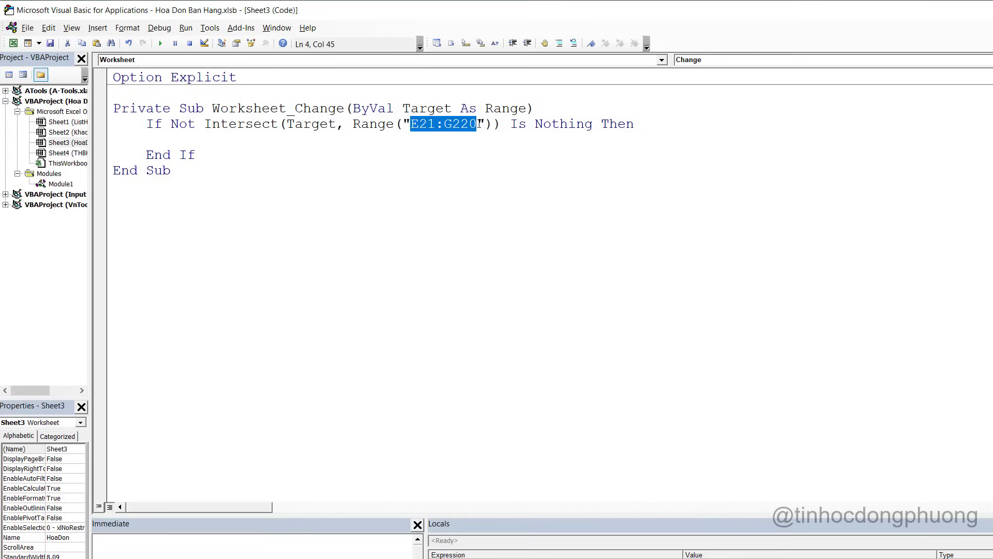
click(301, 136)
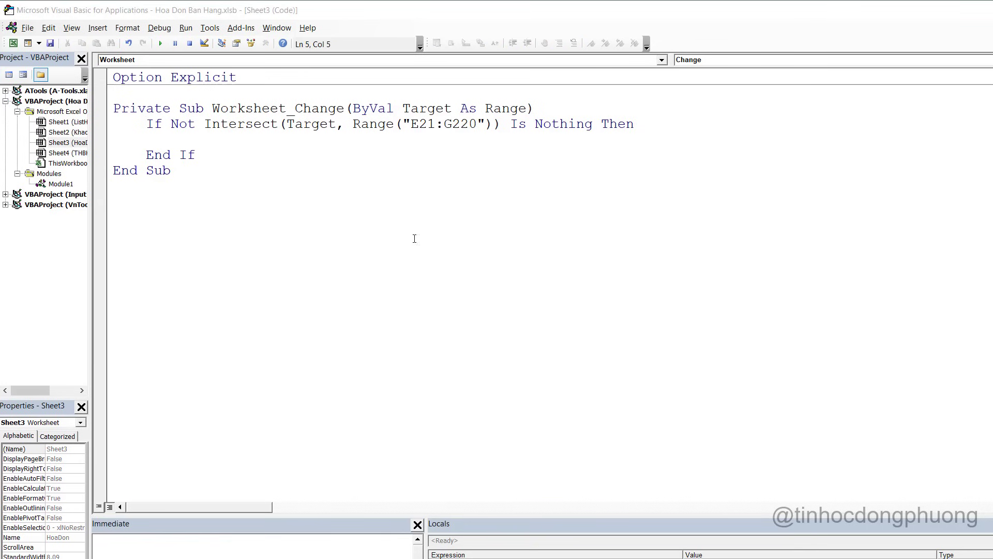
key(alt+Tab)
key(alt+Tab)
key(alt+Tab)
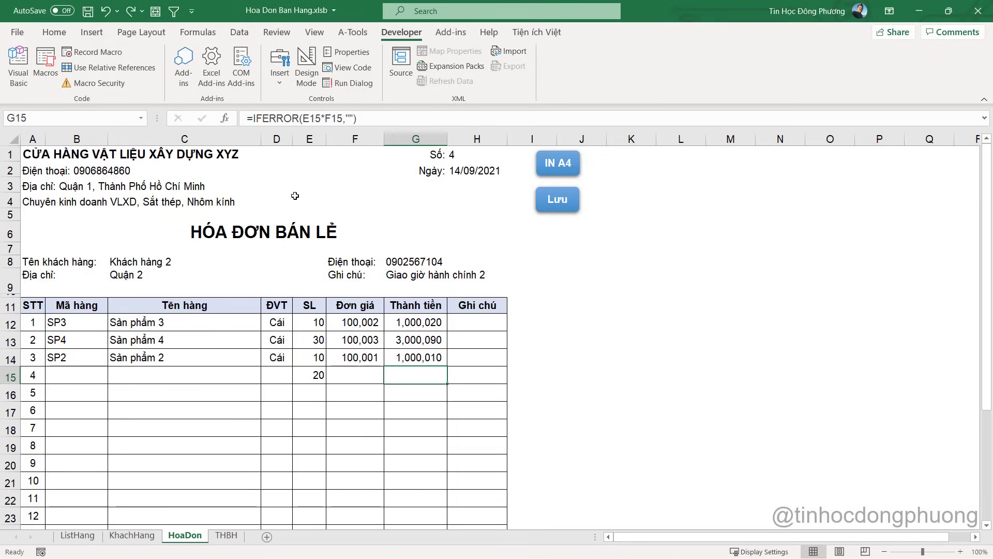
Check the first and last item-code cells, B12 and B26, on the invoice sheet
click(295, 196)
click(73, 322)
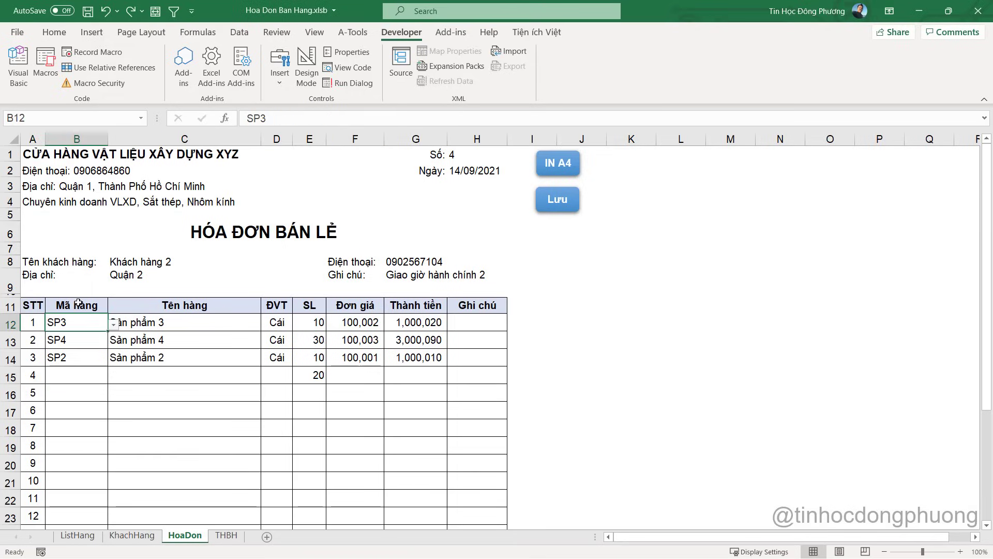
scroll(73, 323, down, 5)
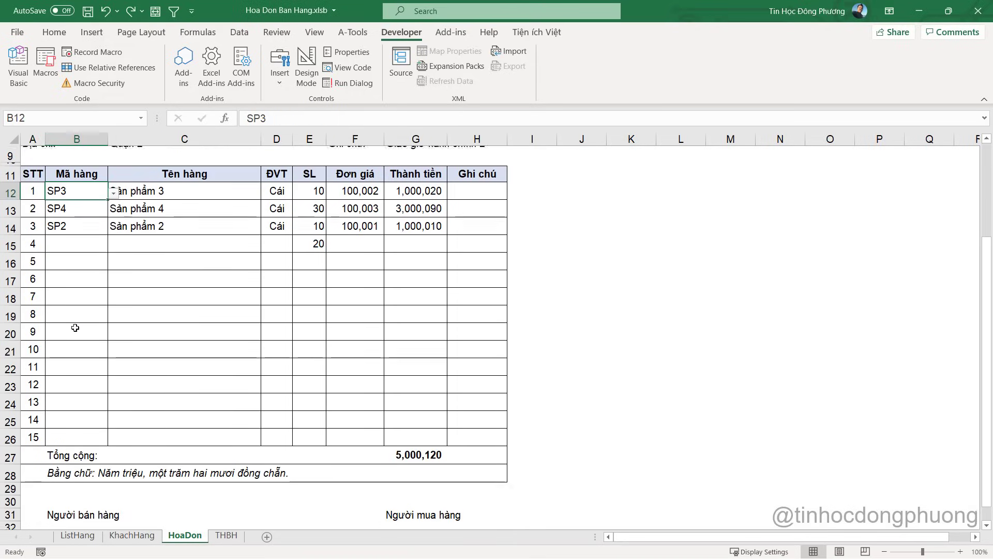
click(73, 328)
scroll(78, 328, up, 5)
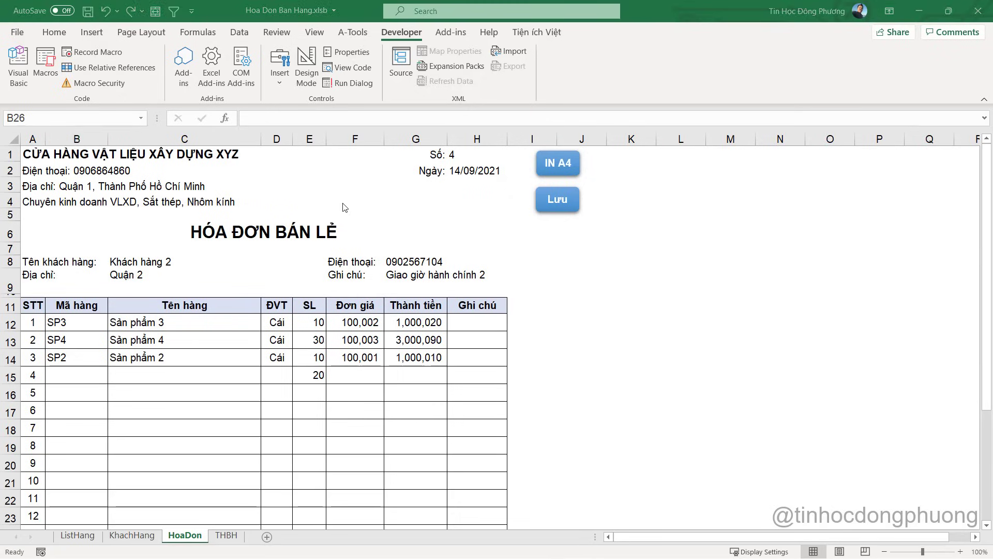
Change the Intersect range from E21:G220 to B12:B26 in the Worksheet_Change condition
key(alt+Tab)
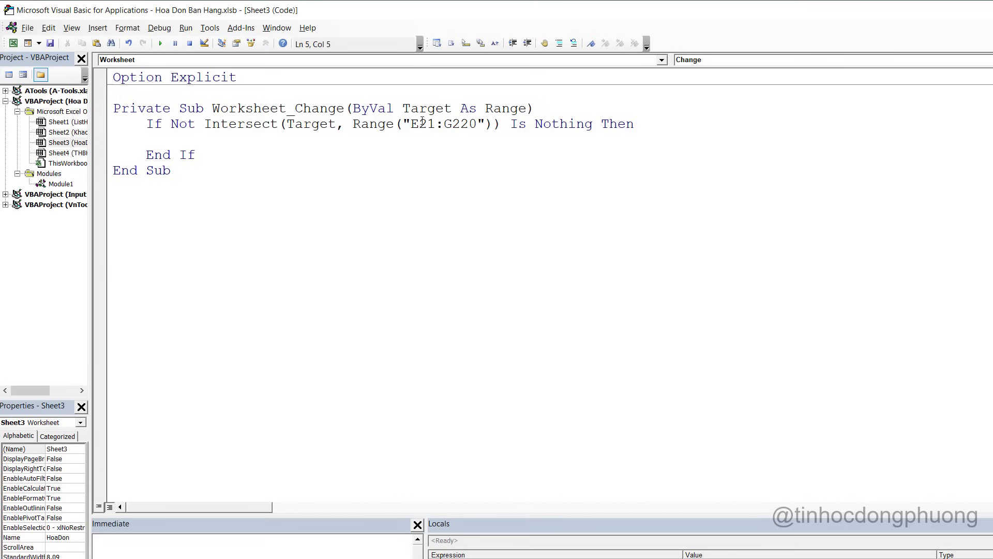
drag(412, 124, 431, 120)
text(B12)
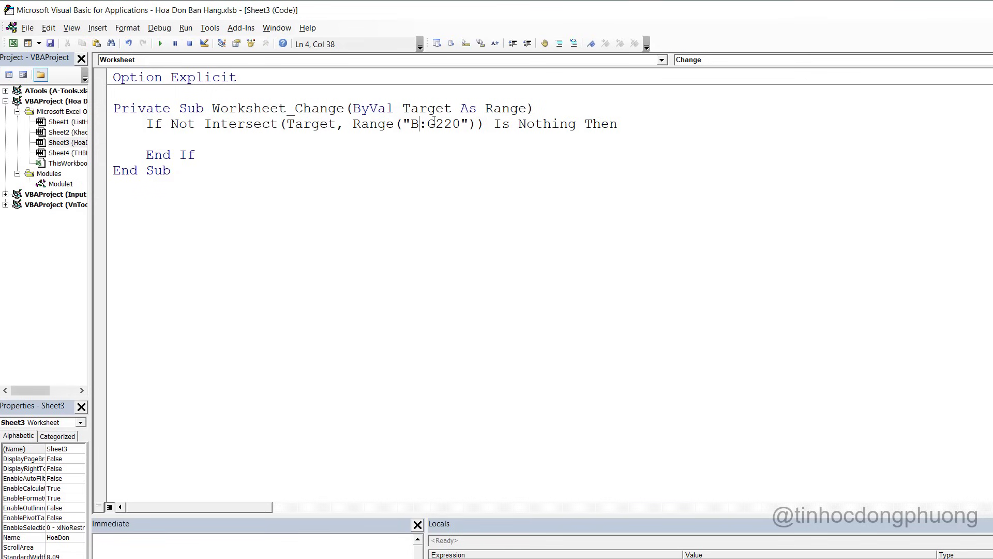
drag(445, 123, 478, 122)
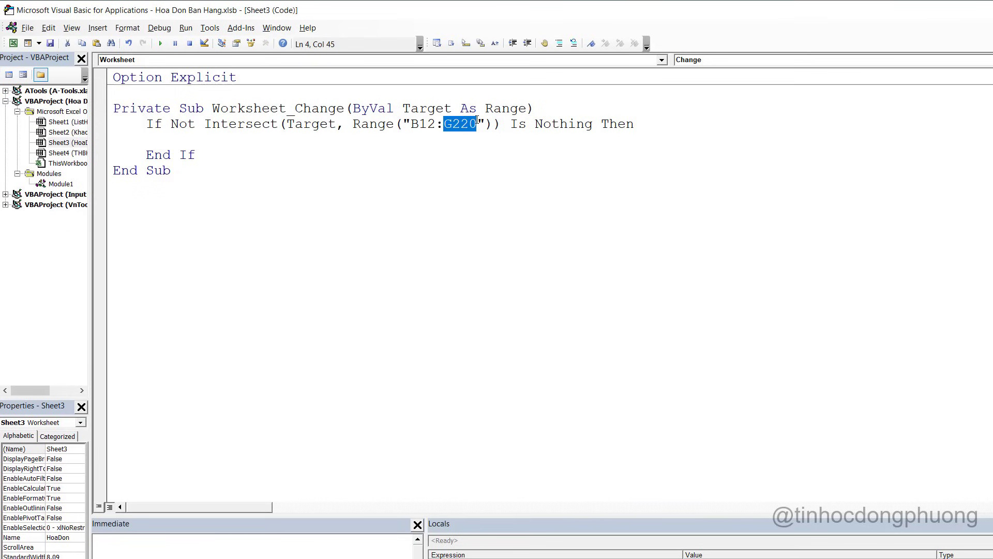
text(B26)
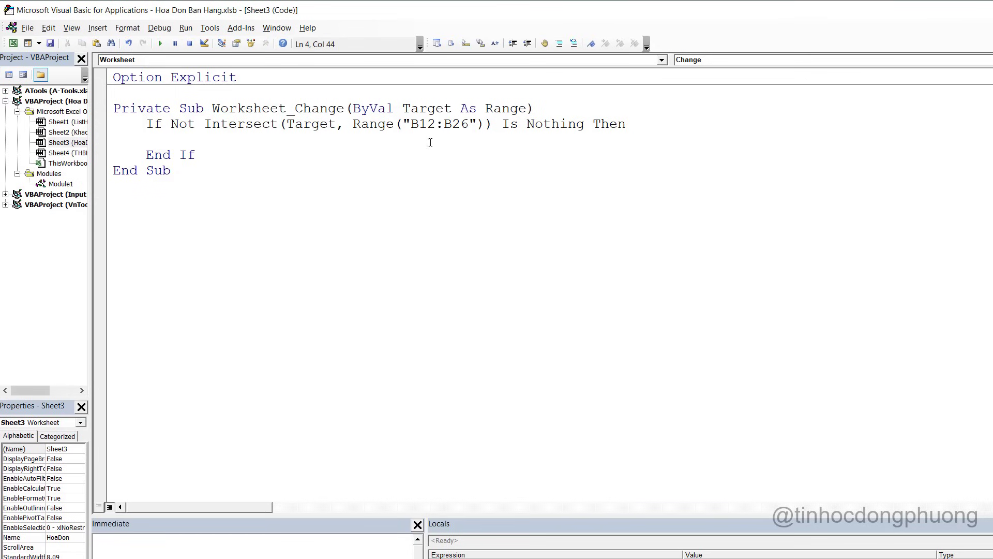
click(245, 124)
drag(353, 124, 477, 124)
click(477, 124)
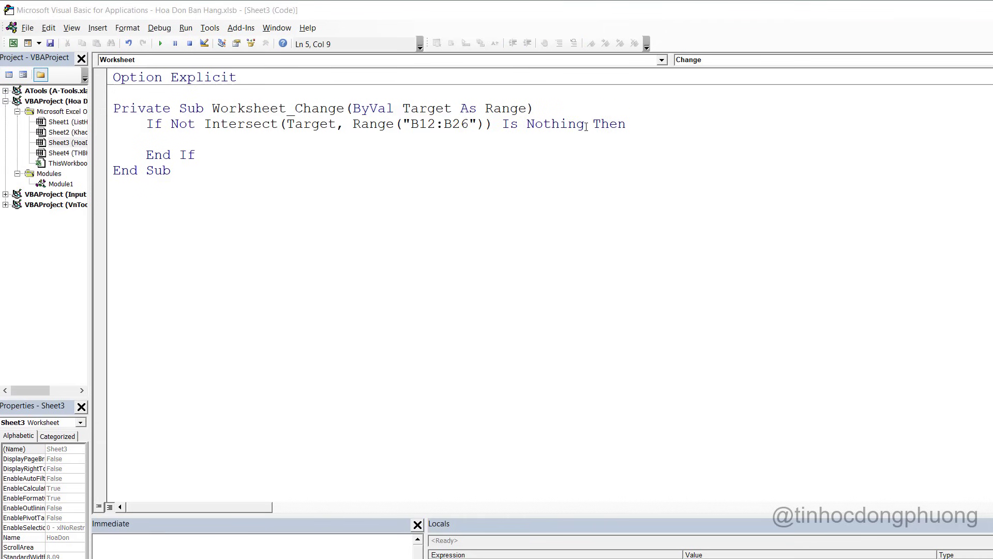
key(alt+Tab)
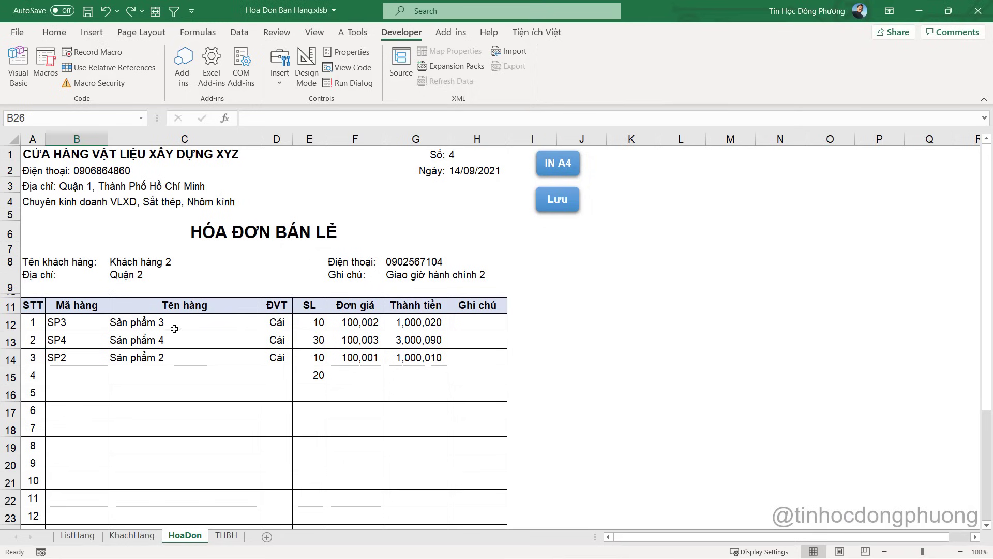
Review the formulas in C12, D12, F12 and G12 of the first invoice row
click(173, 321)
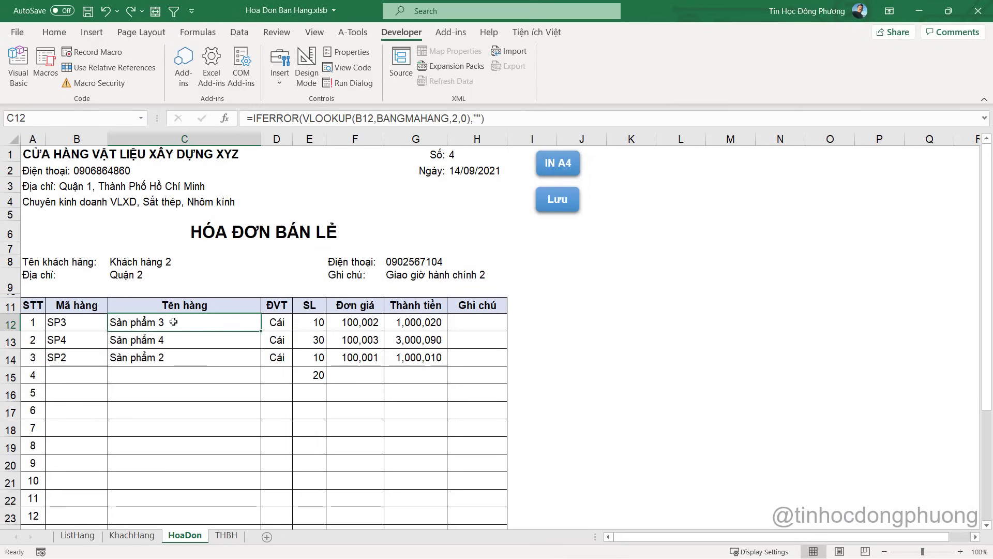
click(280, 326)
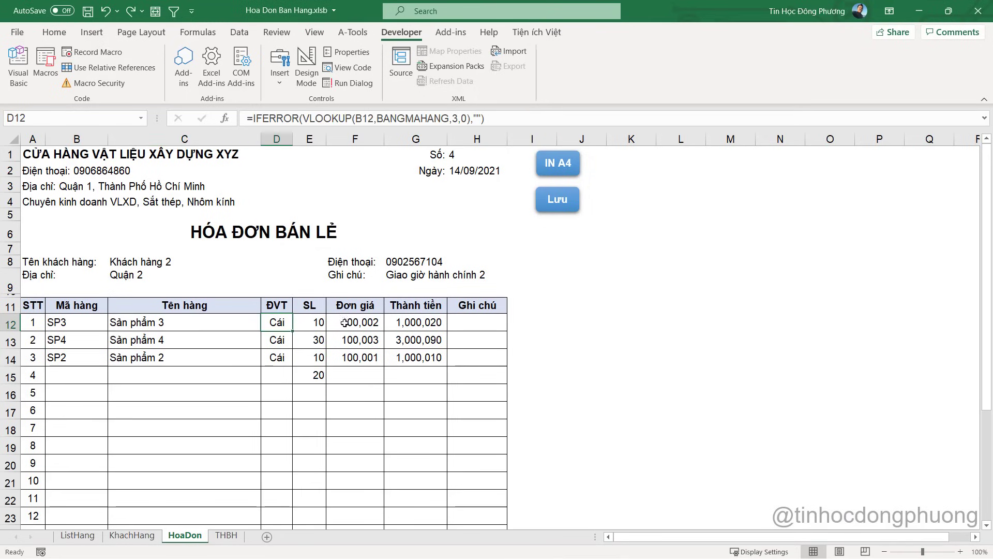
click(345, 322)
click(413, 322)
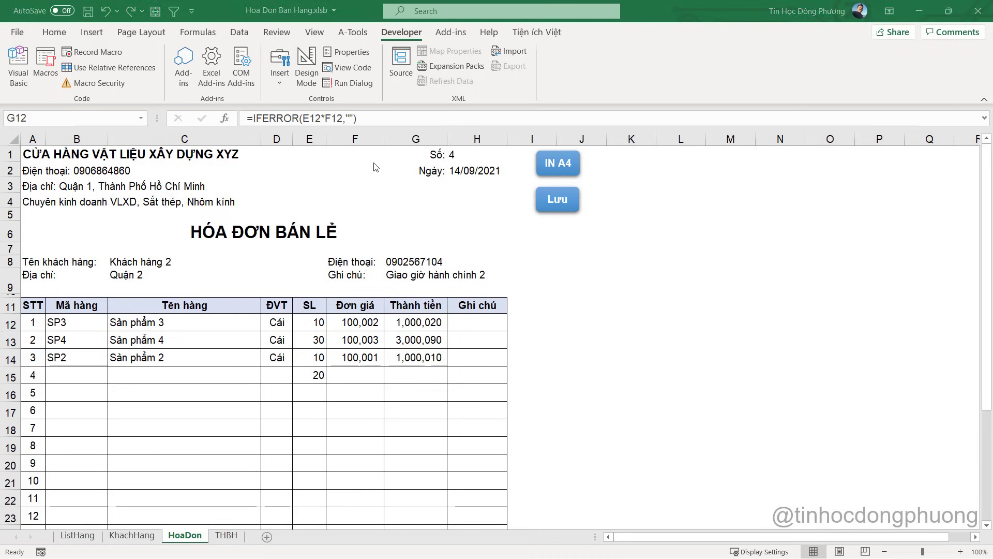
Inside the If block, type the assignment Target.Offset(,1) = " after checking C12's lookup formula
key(alt+Tab)
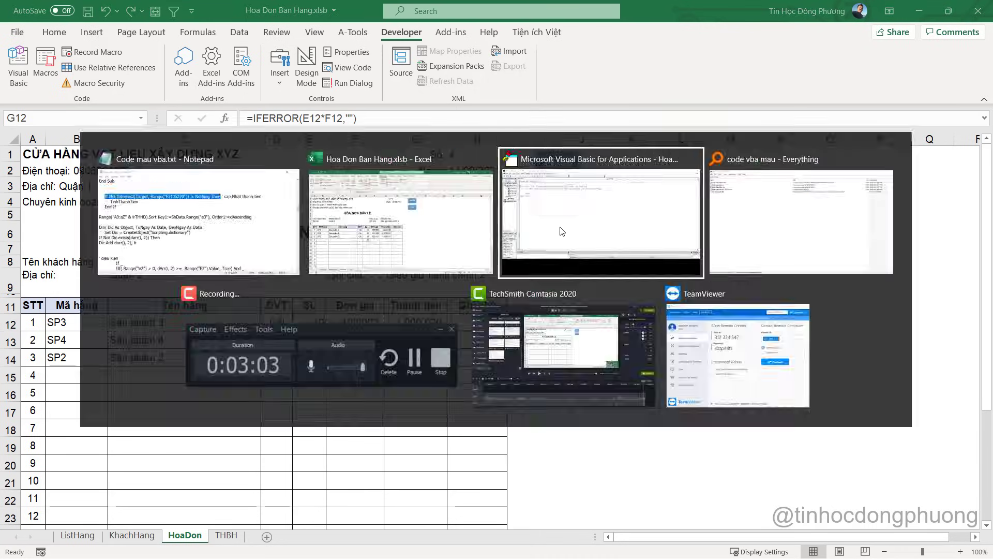
text(ta)
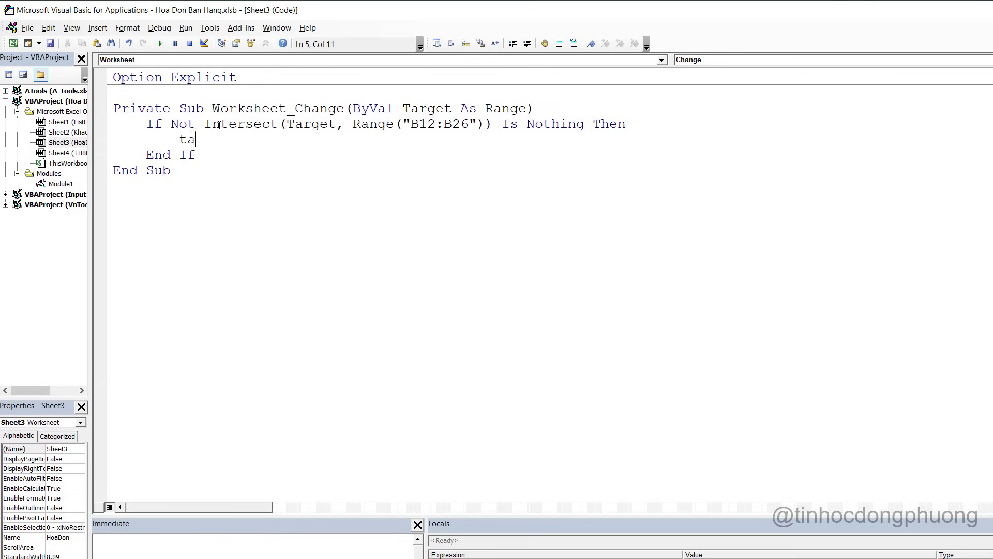
text(rget.ò)
text(f)
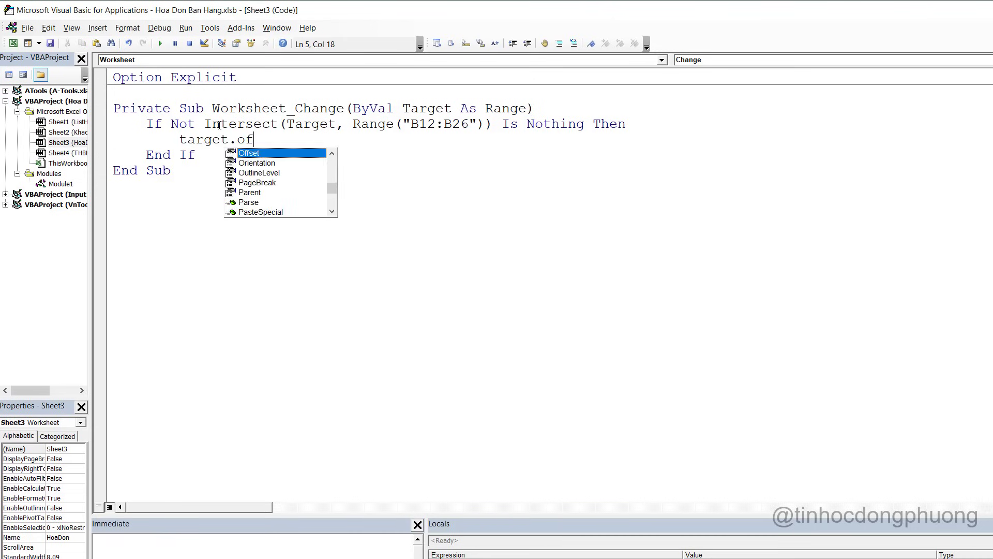
key(Tab)
key(alt+Tab)
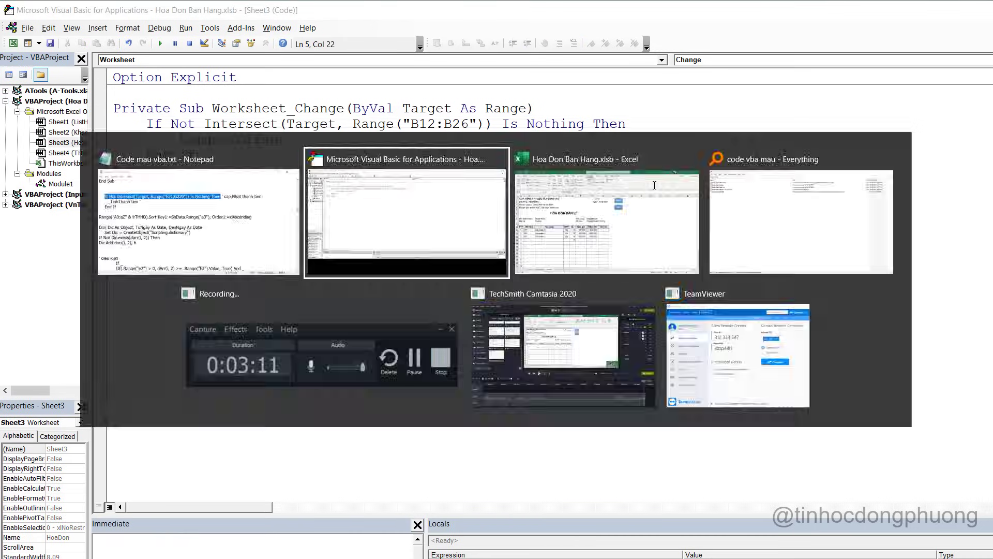
click(160, 323)
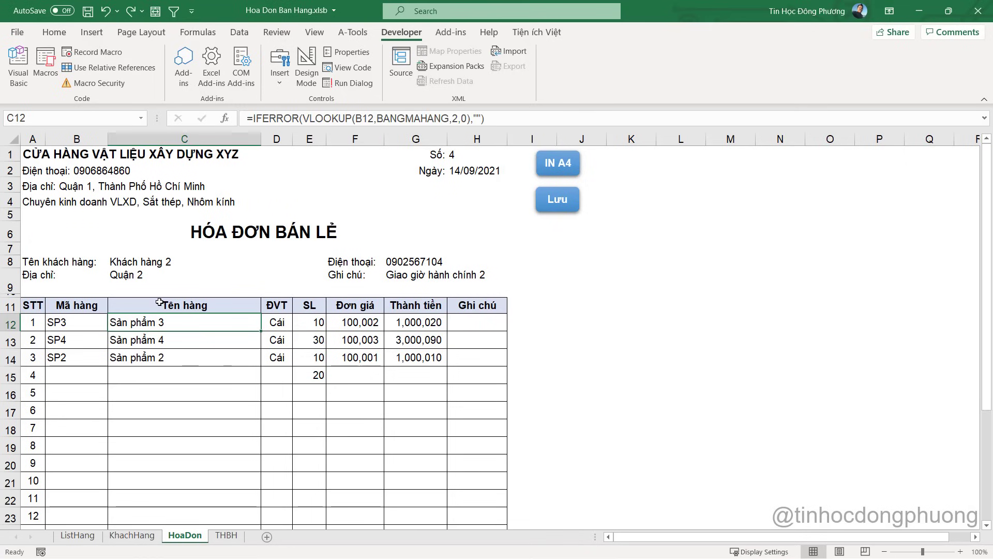
click(82, 318)
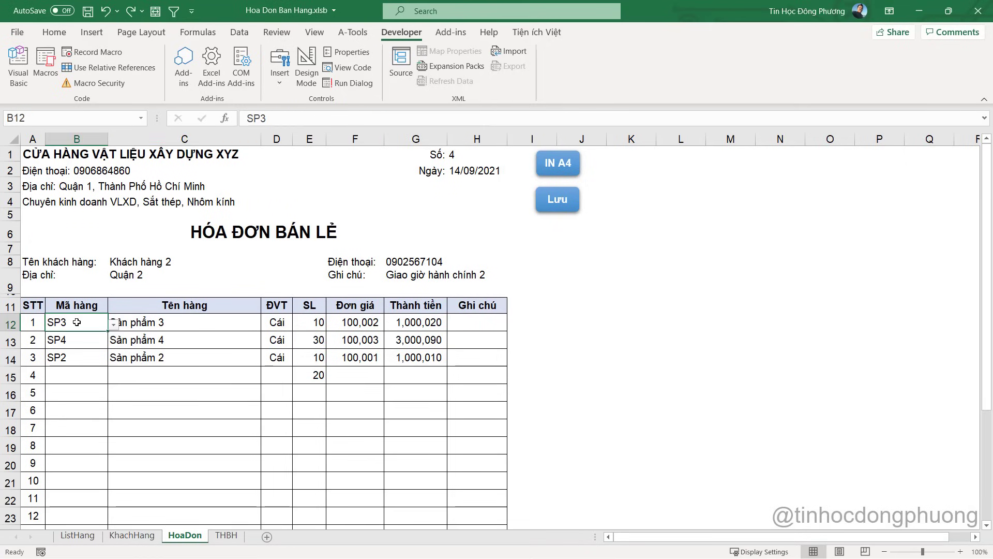
click(160, 324)
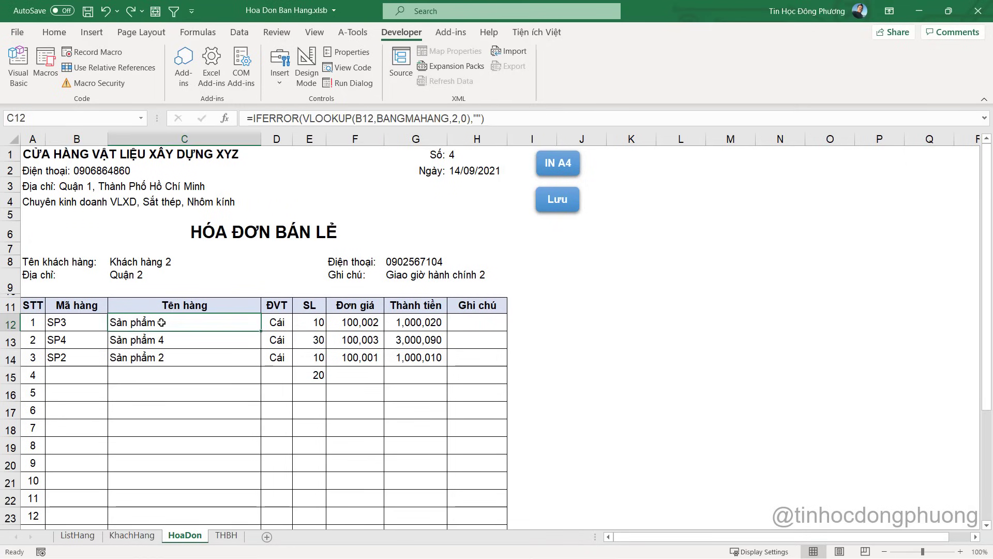
key(alt+Tab)
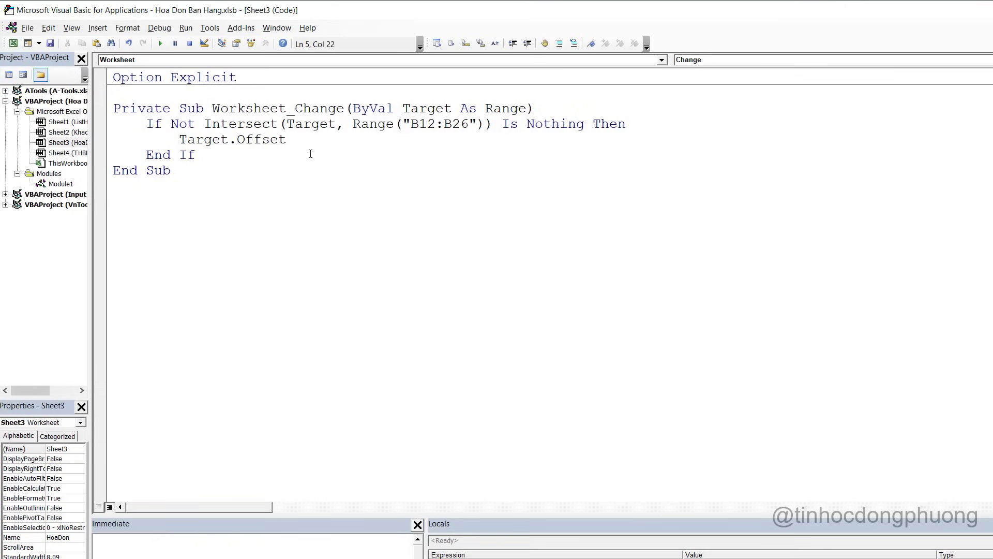
text((,)
key(BackSpace)
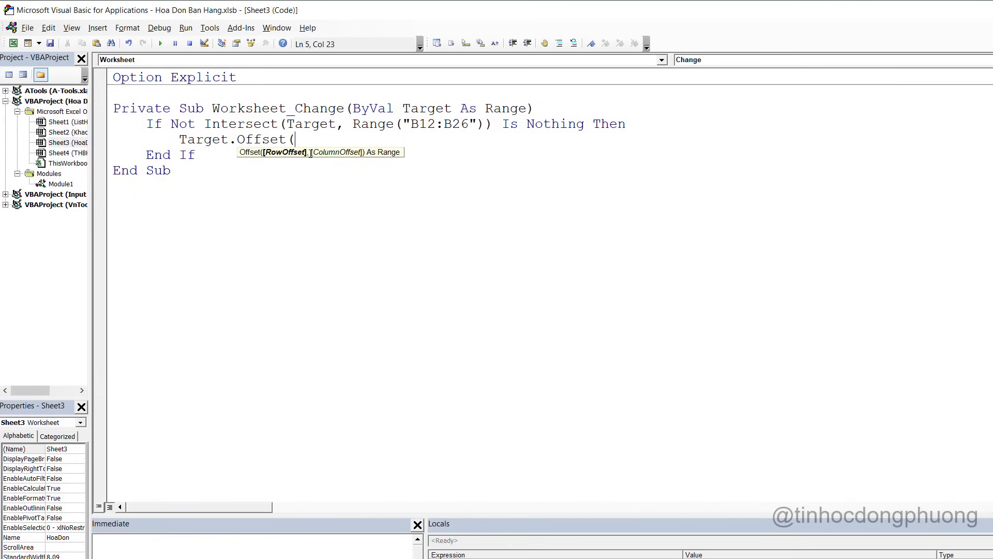
text(0,1)
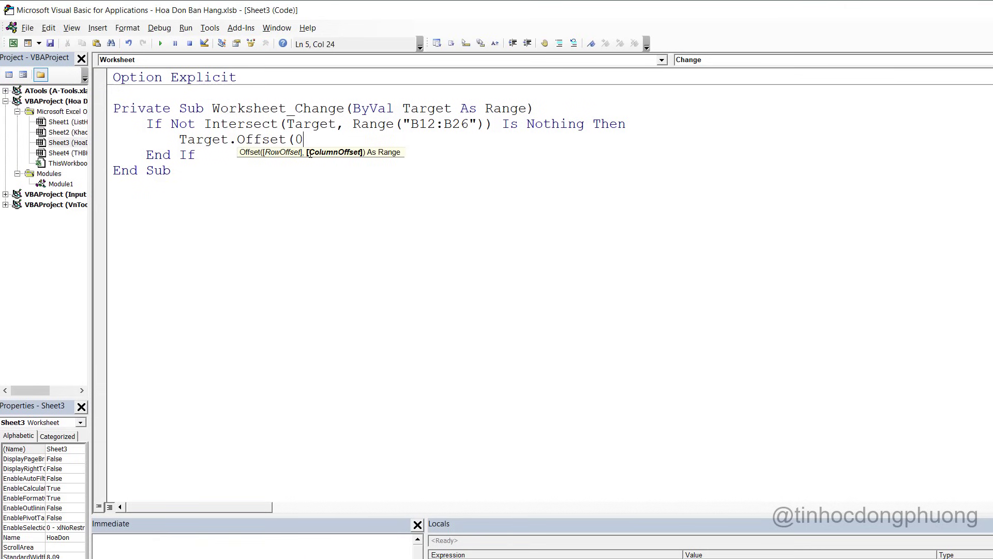
key(BackSpace)
text(,1))
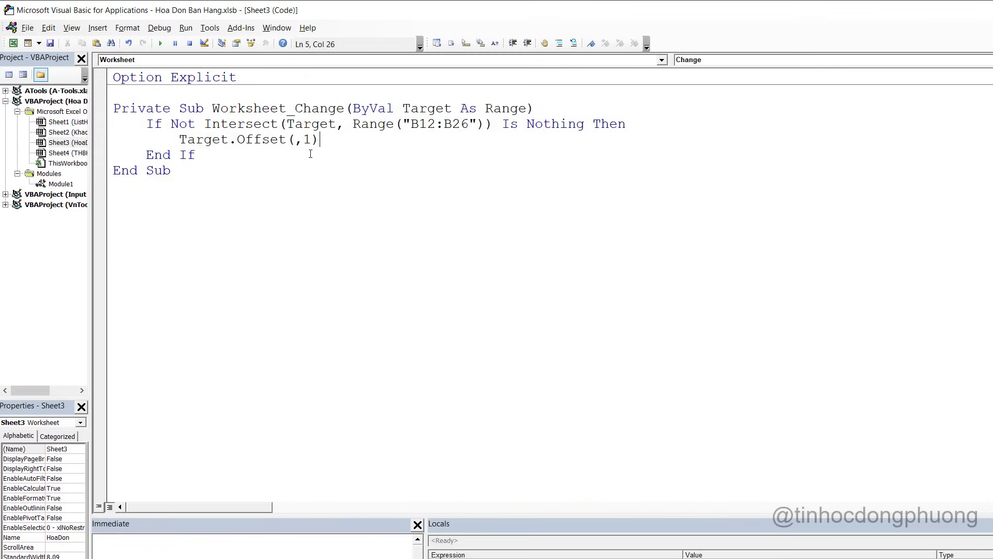
text( = ")
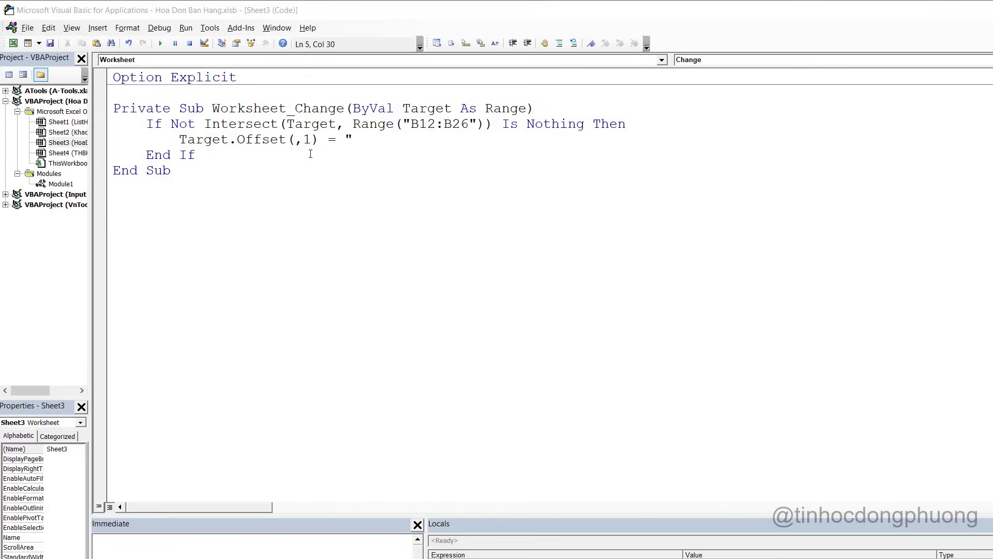
Copy C12's lookup formula text from the cell without changing it
key(alt+F11)
double_click(204, 321)
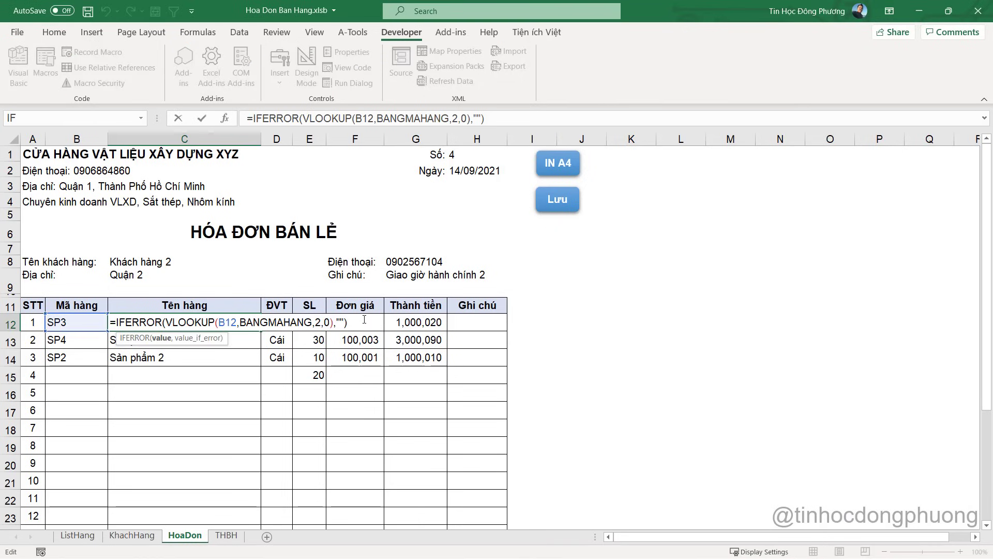
drag(348, 322, 82, 308)
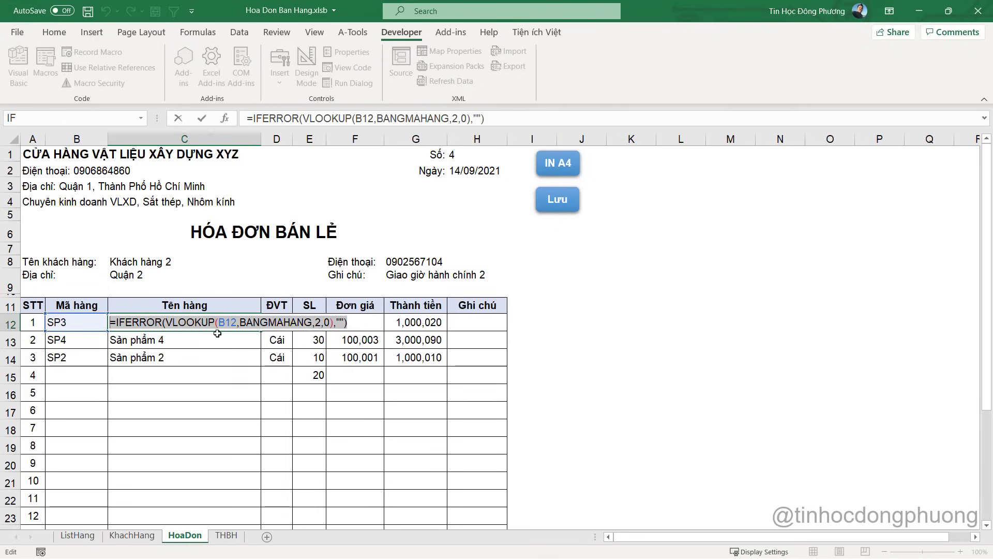
key(ctrl+c)
key(Escape)
Paste C12's IFERROR(VLOOKUP) formula after the opening quote and compare it with Excel
key(alt+F11)
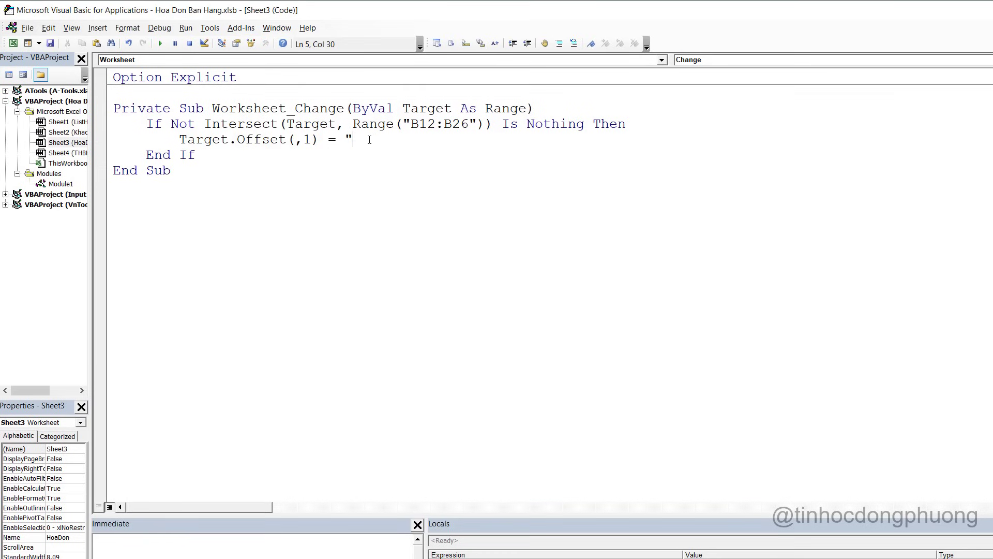
key(ctrl+v)
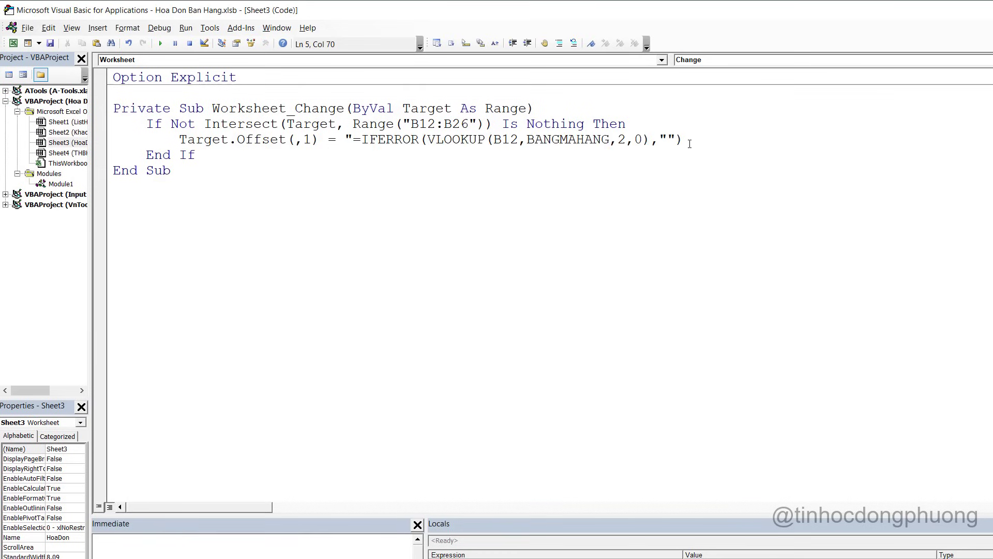
double_click(349, 138)
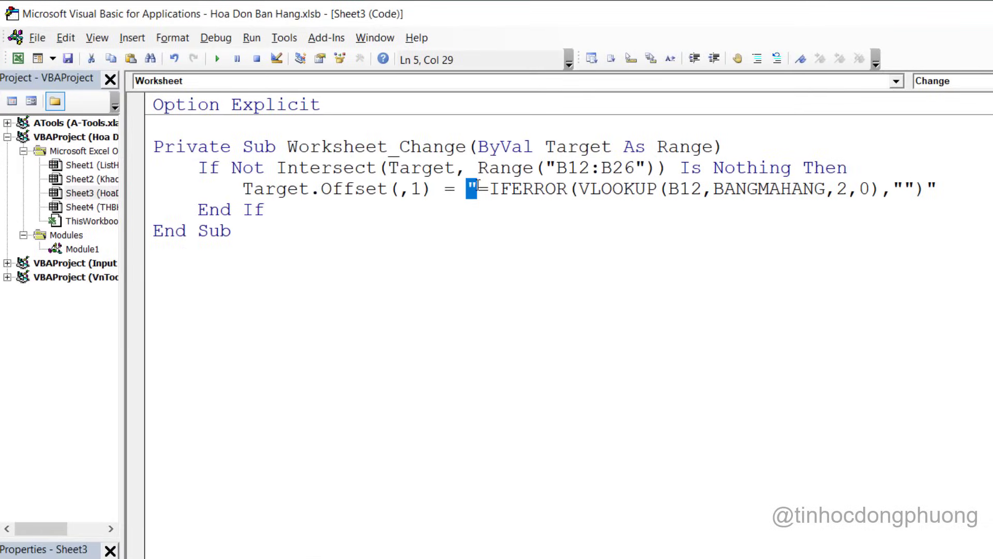
drag(478, 188, 928, 187)
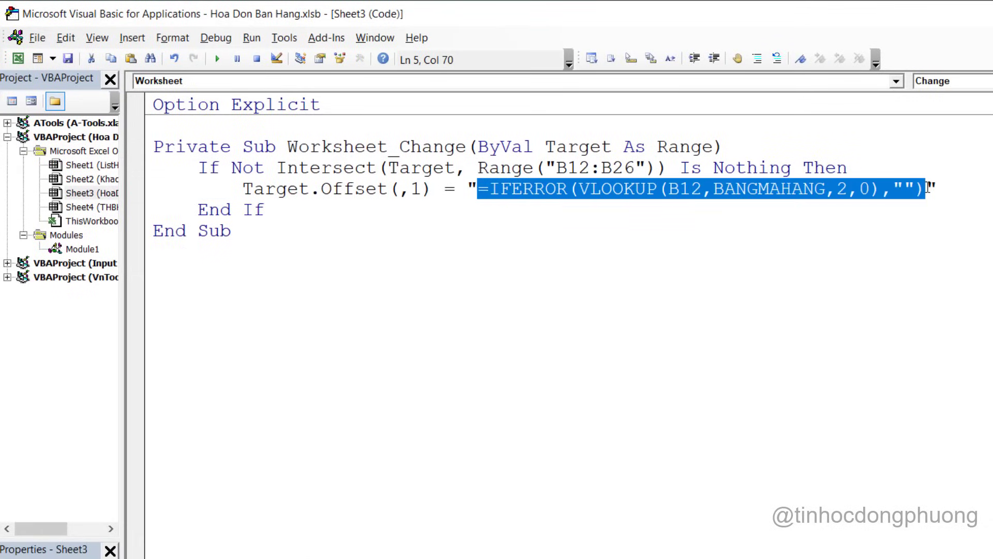
key(alt+F11)
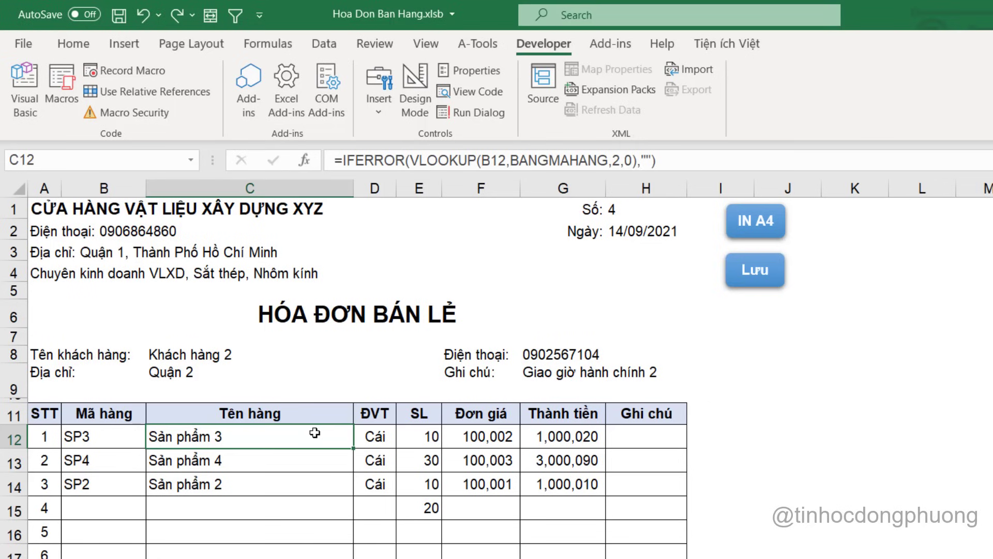
key(alt+F11)
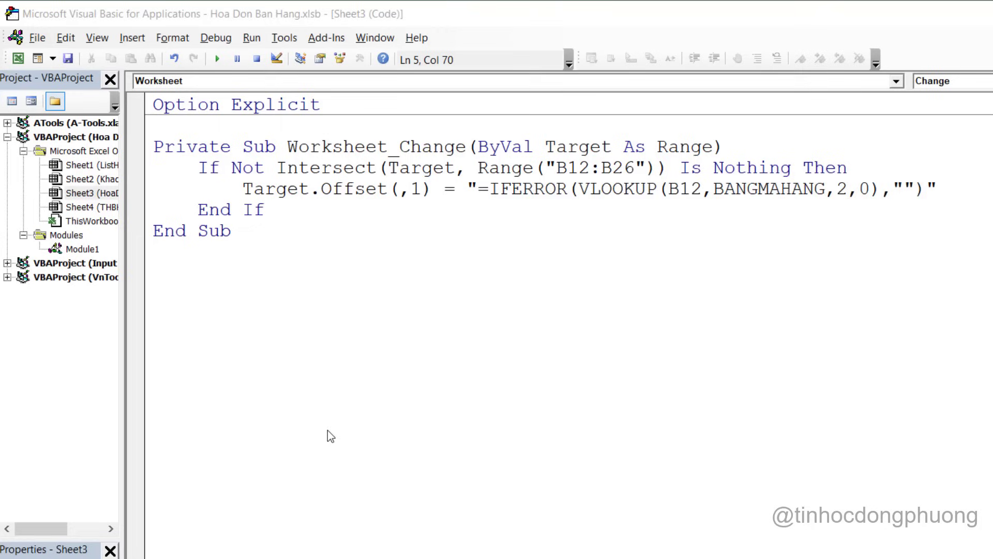
click(678, 190)
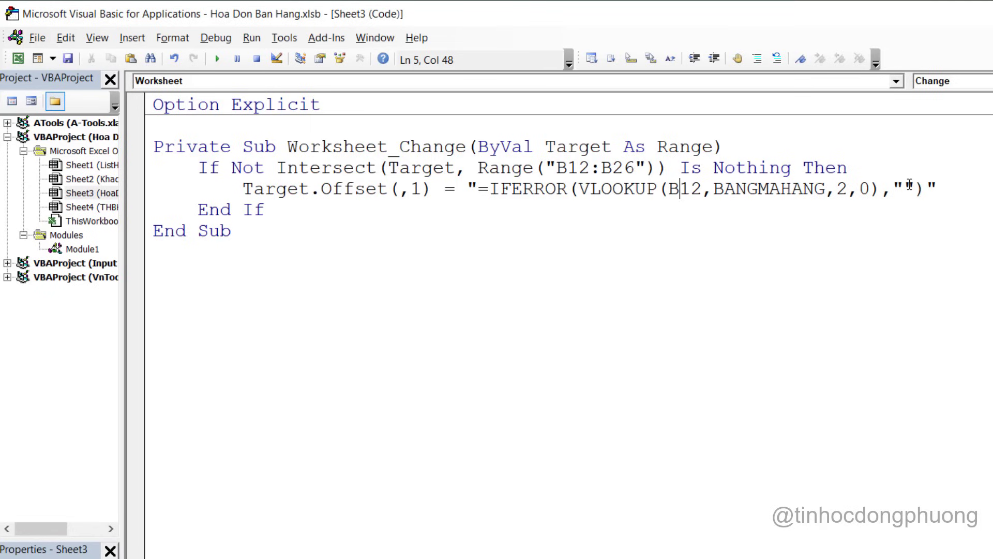
Double the empty-string quotes so the formula ends VLOOKUP(B12,BANGMAHANG,2,0),"""")
click(909, 187)
text("")
drag(904, 185, 895, 185)
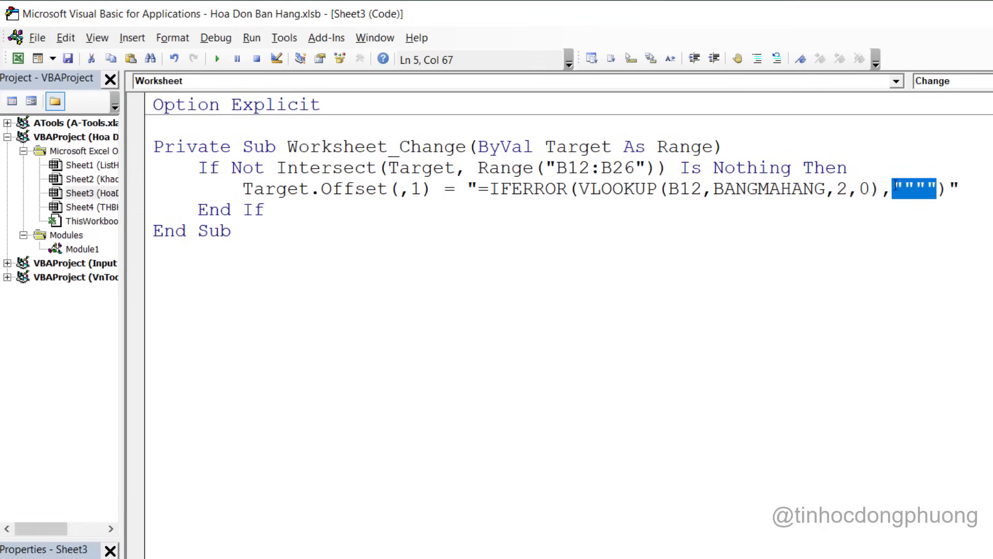
click(672, 182)
key(alt+F11)
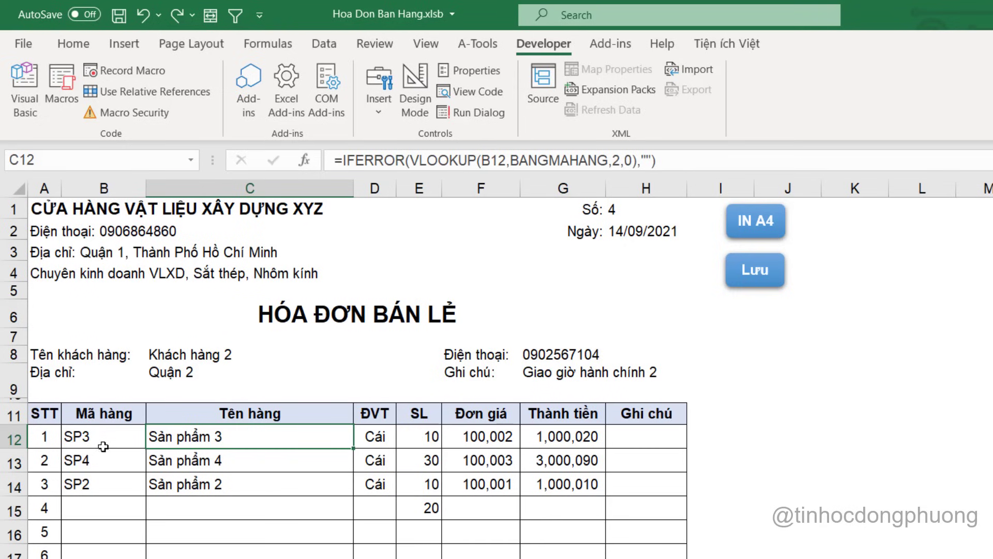
key(alt+F11)
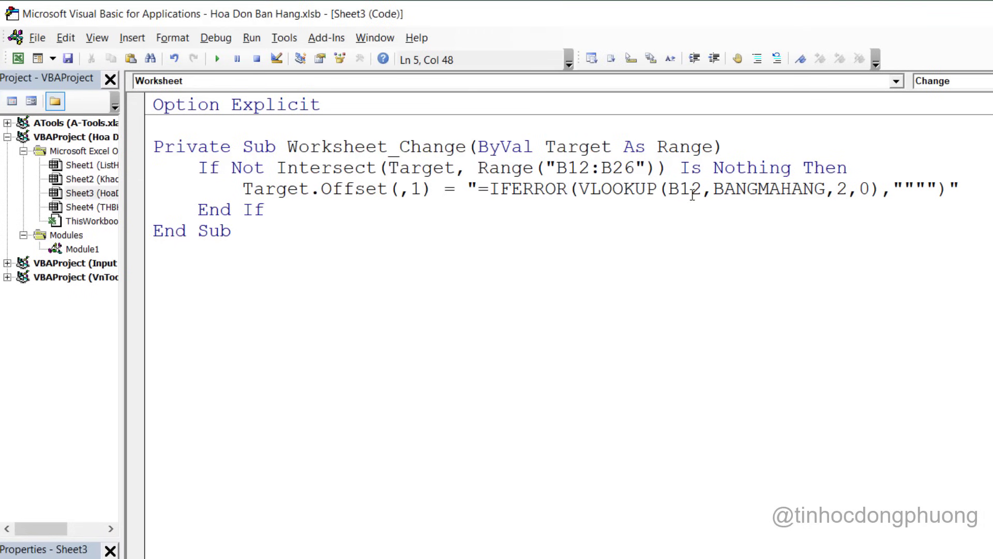
Replace B12 with rc[-1] in the lookup formula and start a new line below
double_click(692, 190)
text(rc[-1])
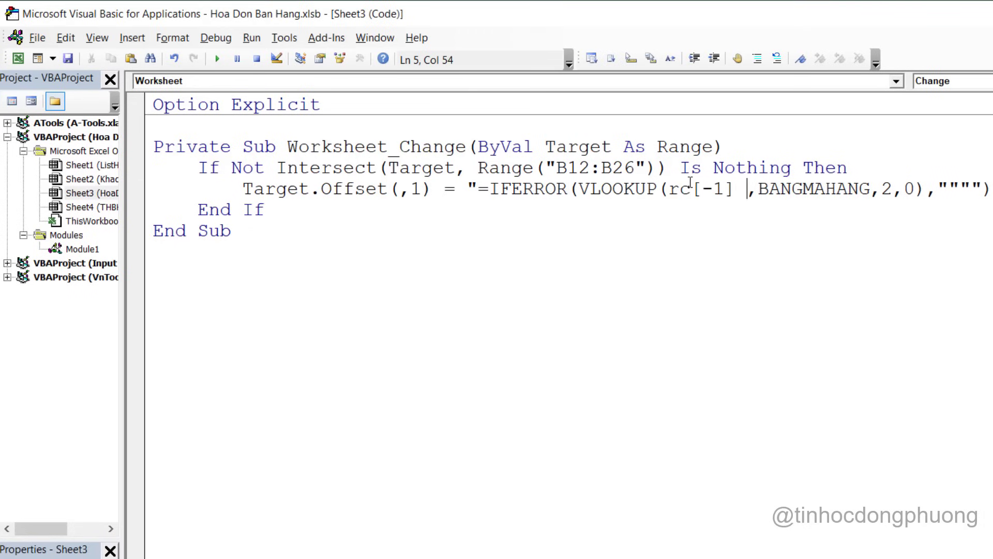
key(BackSpace)
key(Left)
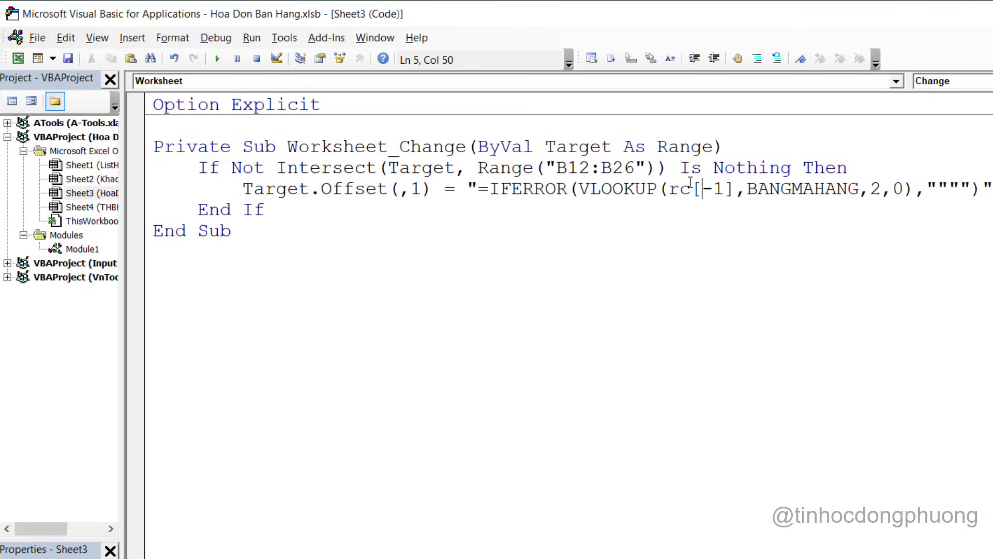
key(alt+Tab)
key(alt+Tab)
key(Return)
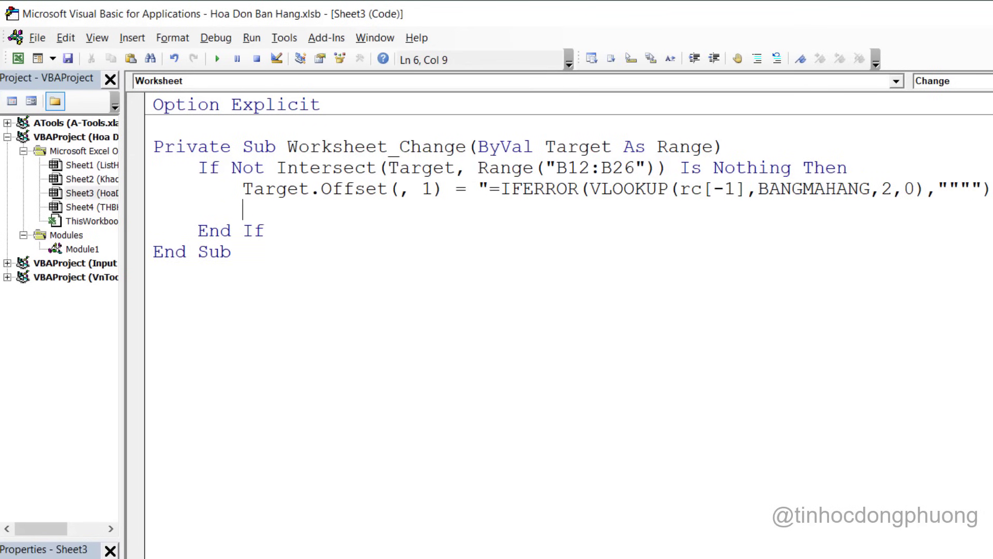
Check D12's formula, then copy the Offset line onto line 6 with column offset 2
key(alt+Tab)
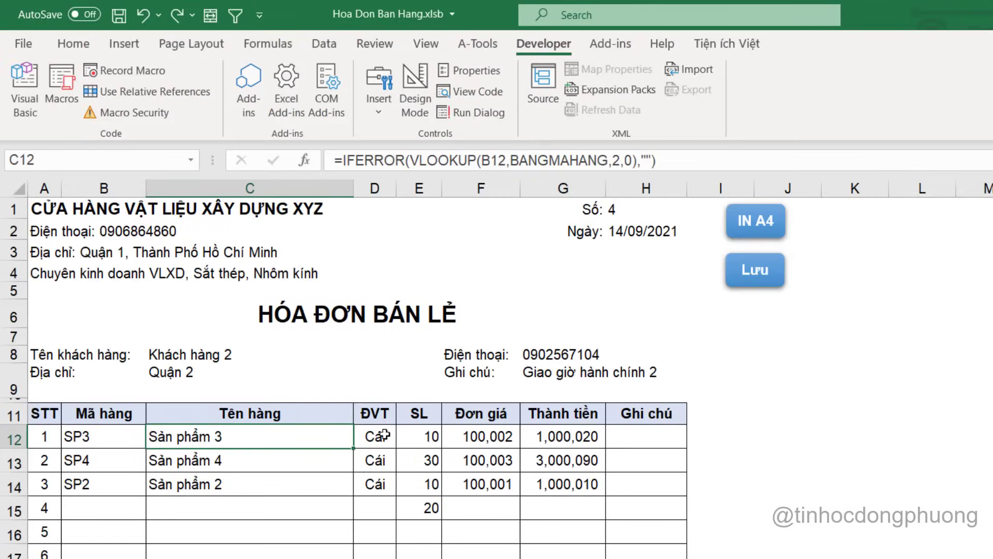
click(385, 435)
key(alt+Tab)
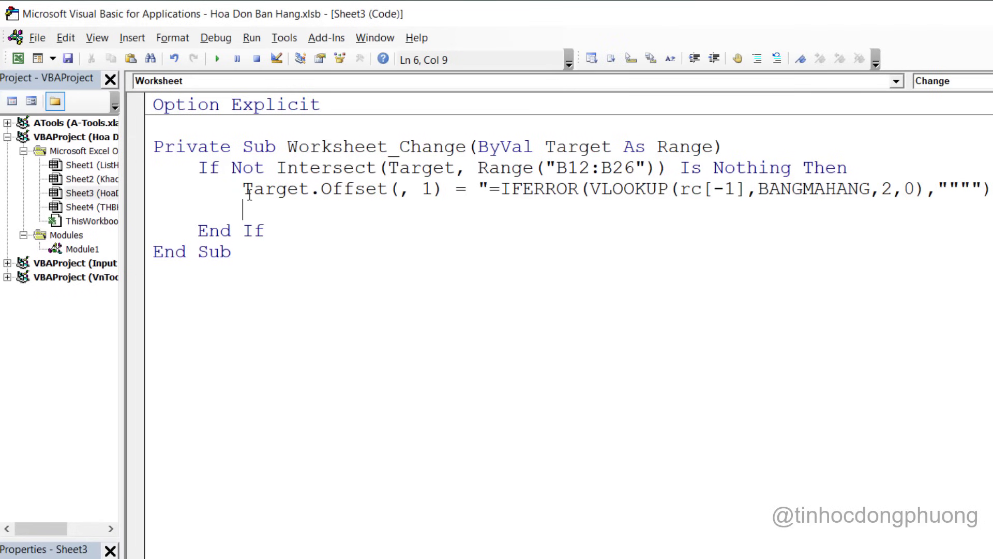
drag(242, 189, 422, 210)
key(ctrl+c)
click(314, 216)
key(ctrl+v)
text(2)
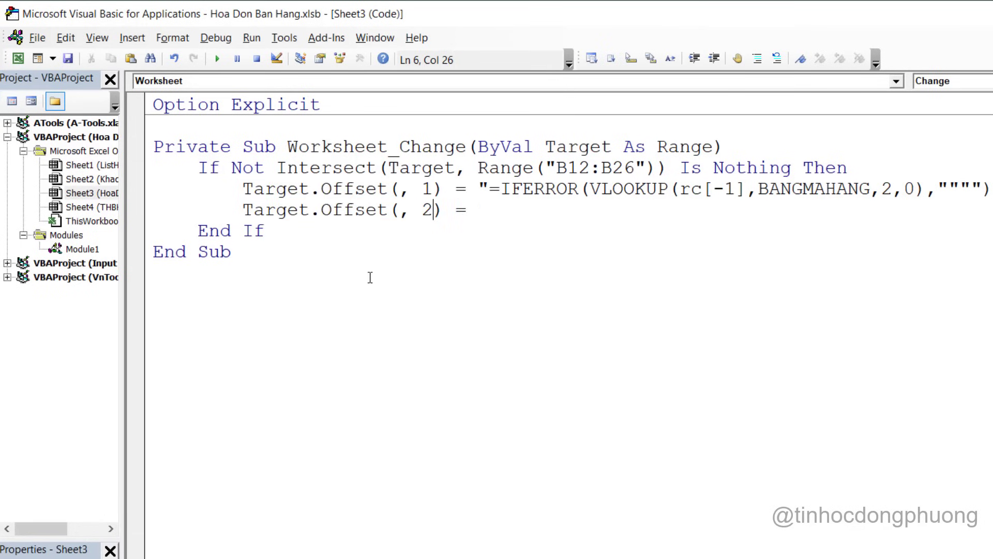
Return to the invoice sheet and inspect the product-name formula in C12
key(alt+Tab)
click(121, 444)
click(230, 437)
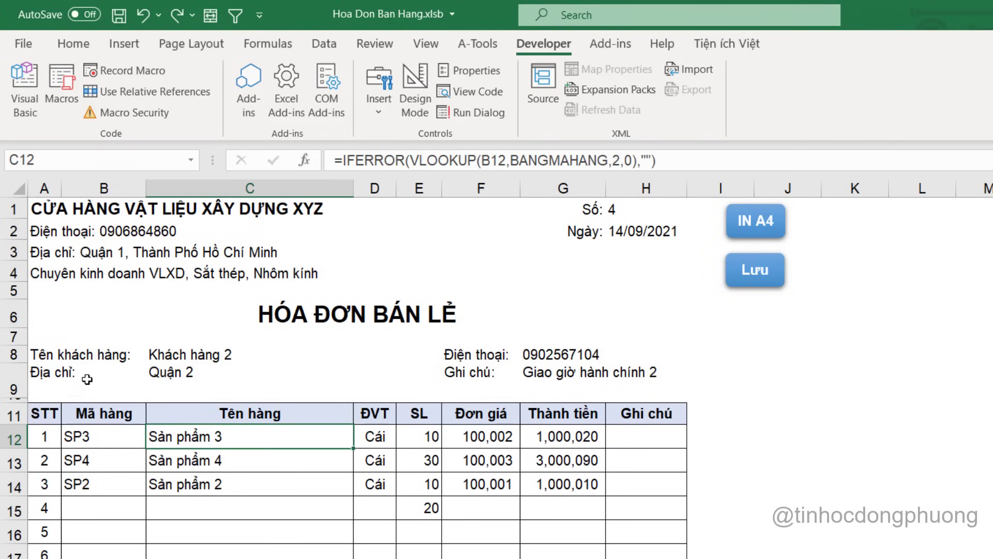
click(89, 386)
Unhide row 10 and enter 1 in cell C10
click(21, 400)
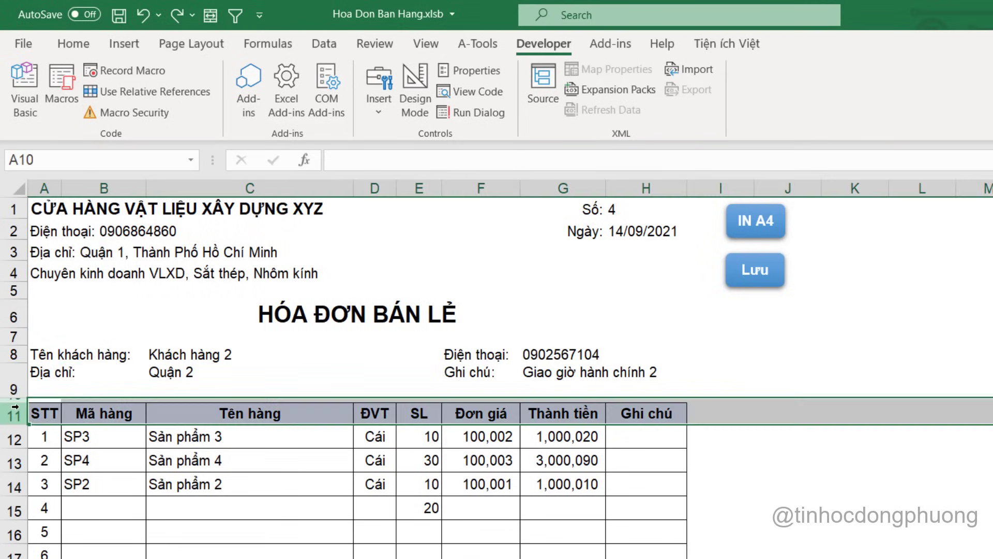
click(19, 400)
drag(20, 402, 20, 419)
click(101, 406)
click(184, 407)
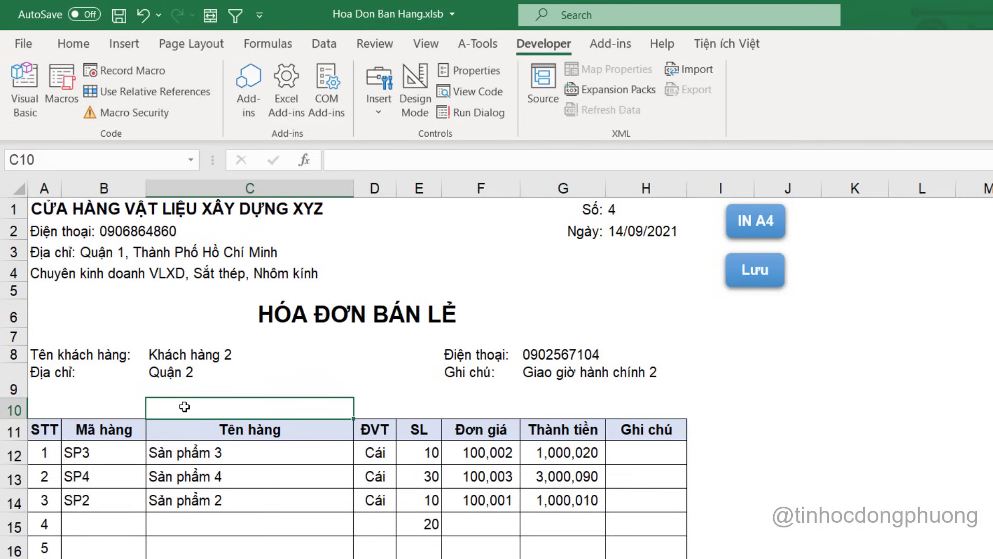
text(1)
key(Return)
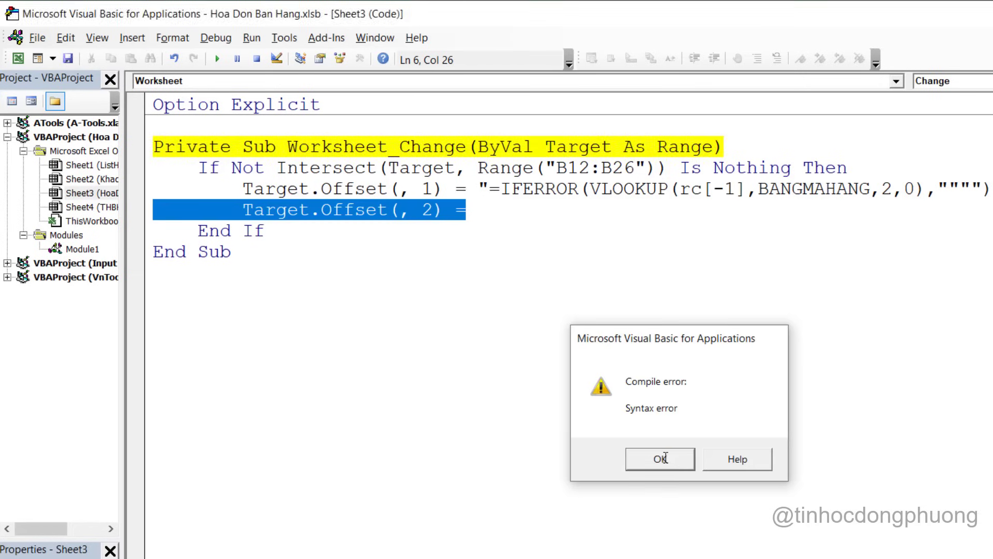
Dismiss the syntax error and fill C10 across to G10 as the series 1 to 5
click(665, 458)
key(alt+F11)
click(350, 397)
click(352, 411)
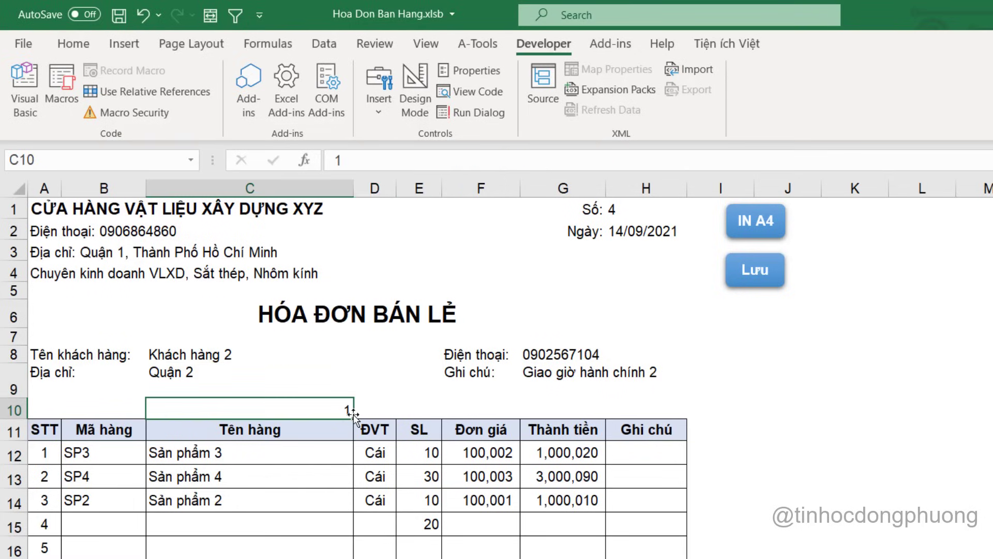
drag(353, 413, 632, 419)
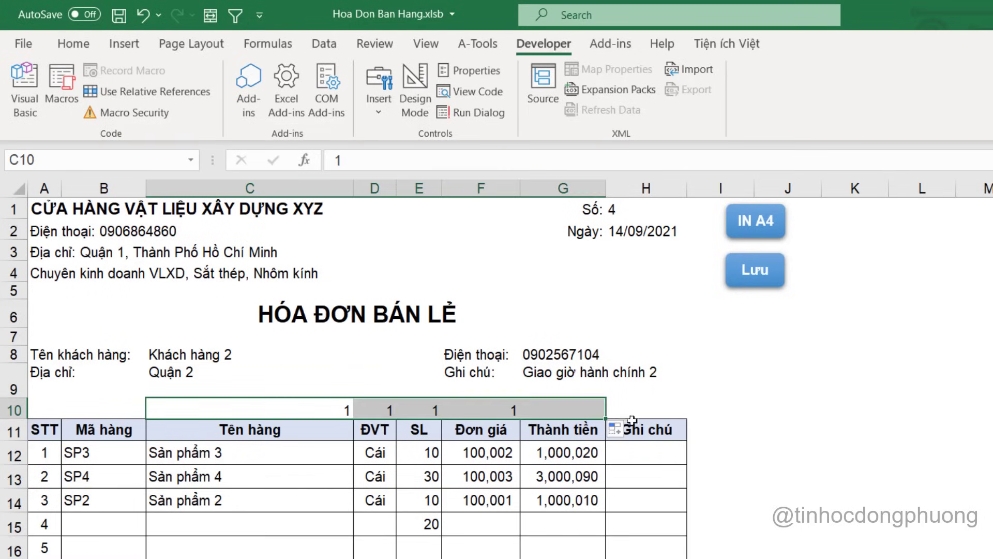
click(616, 429)
click(657, 472)
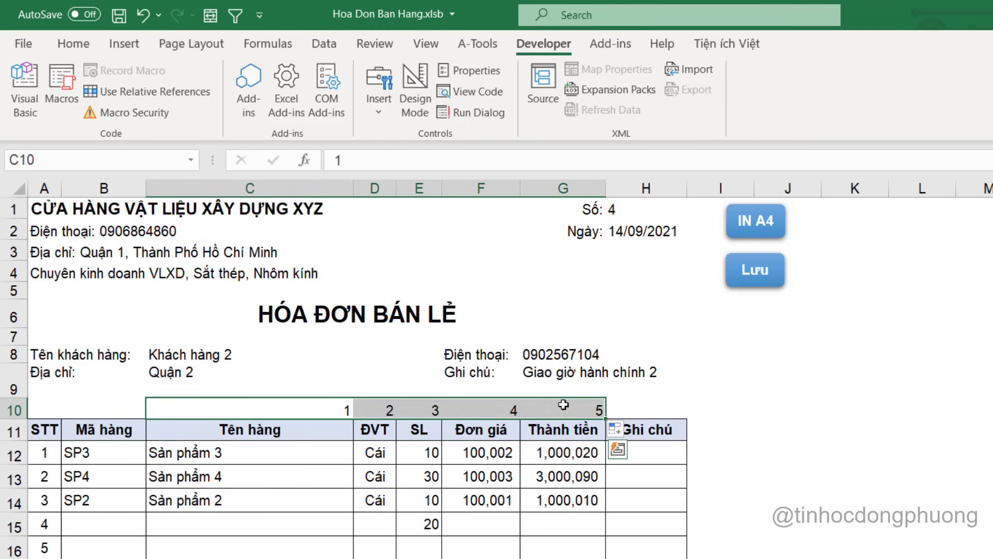
Verify the numbers 1–5 in C10:G10, then select the unit formula cell D12
click(269, 410)
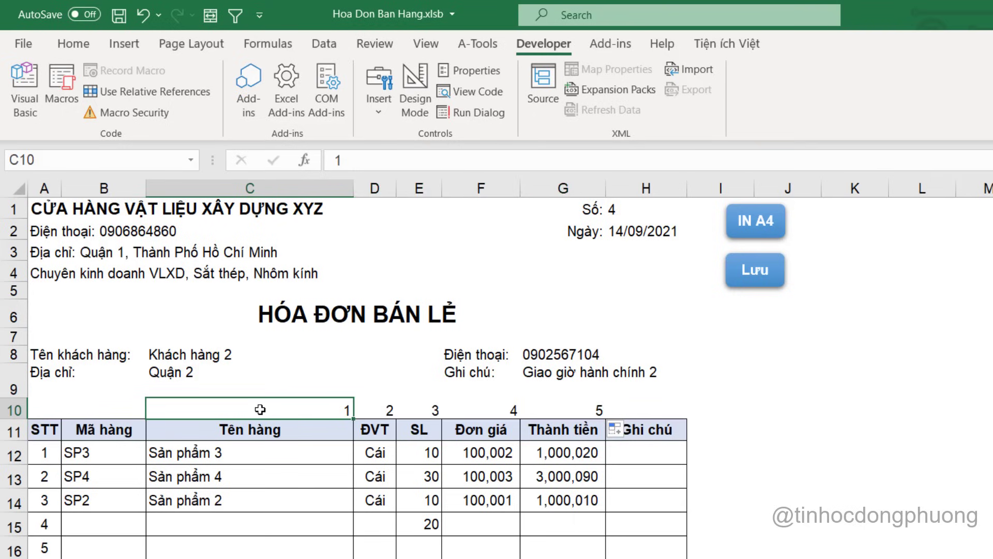
click(376, 411)
click(421, 412)
click(484, 409)
click(580, 408)
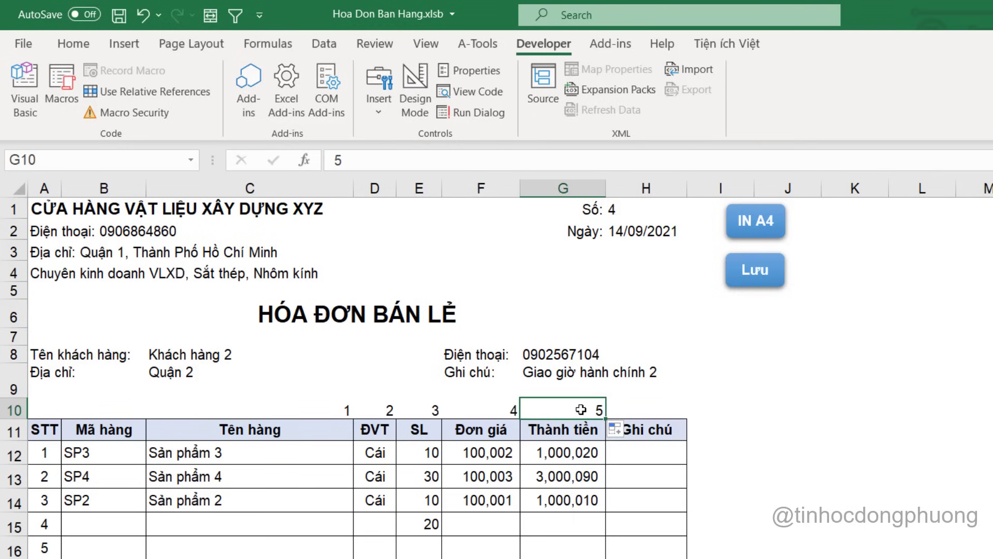
click(318, 416)
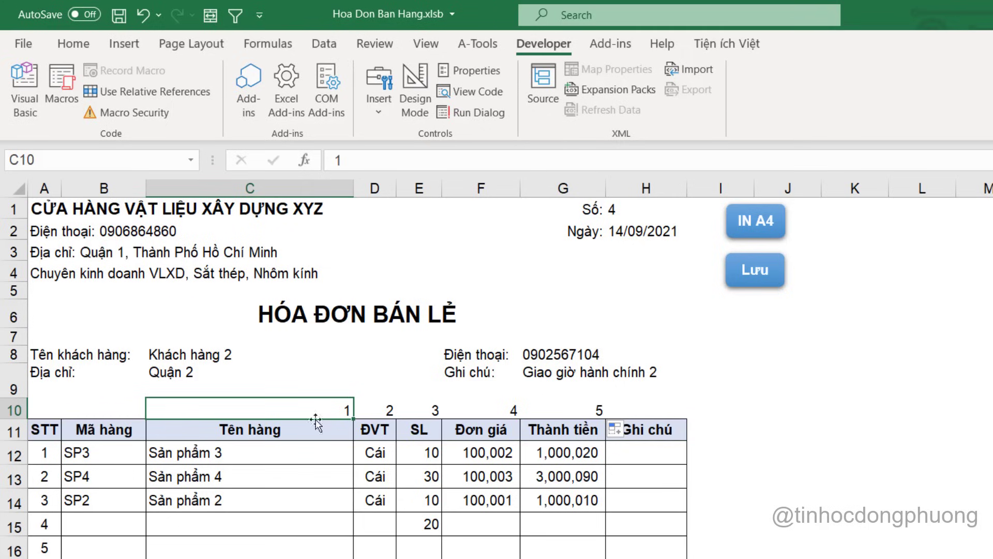
click(371, 412)
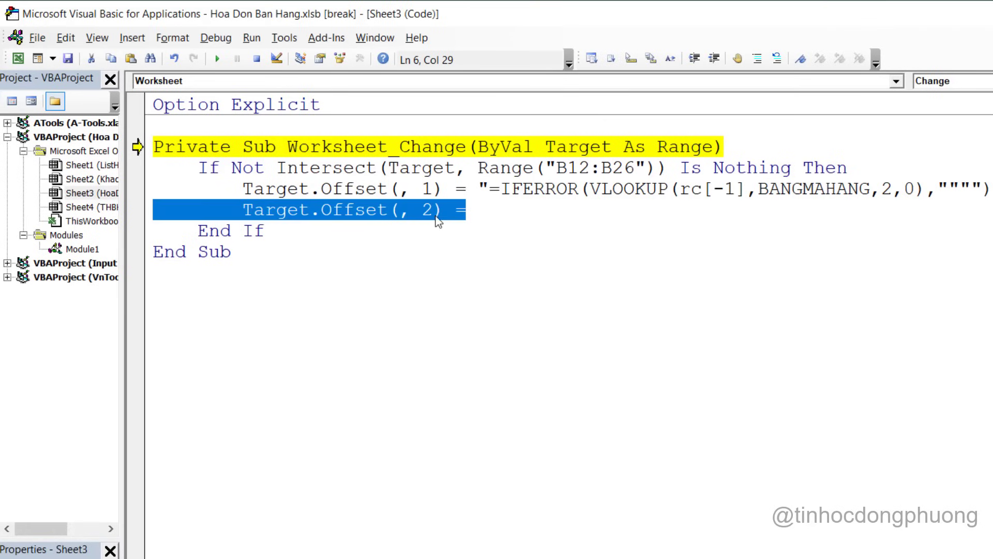
click(481, 209)
key(alt+F11)
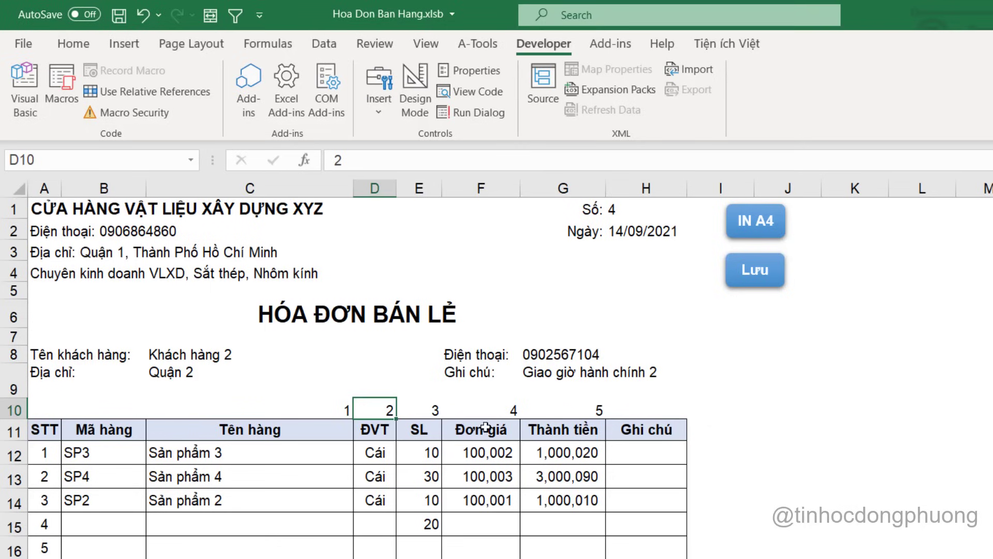
click(388, 452)
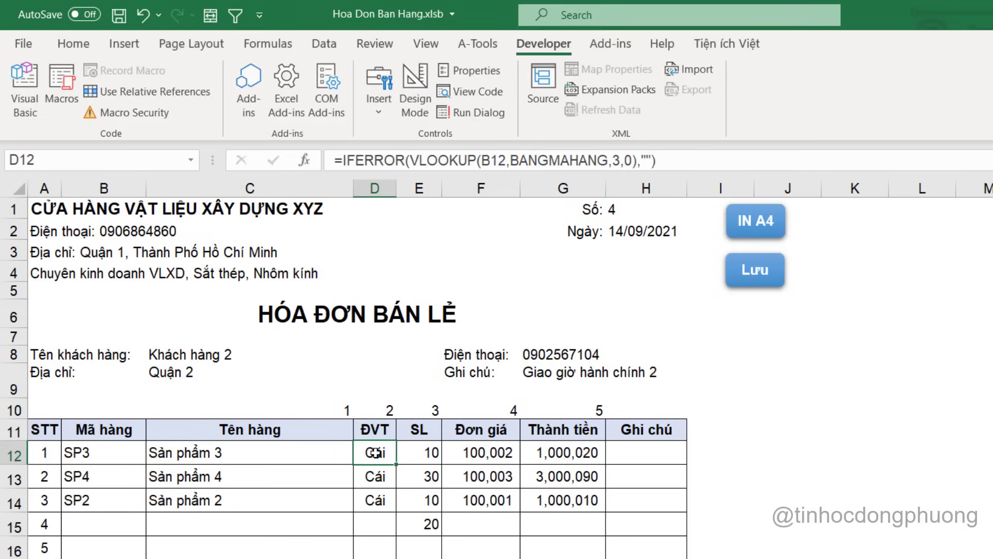
Paste D12's VLOOKUP formula into the Offset(, 2) line as a quoted string with doubled inner quotes
double_click(376, 454)
drag(469, 454, 135, 450)
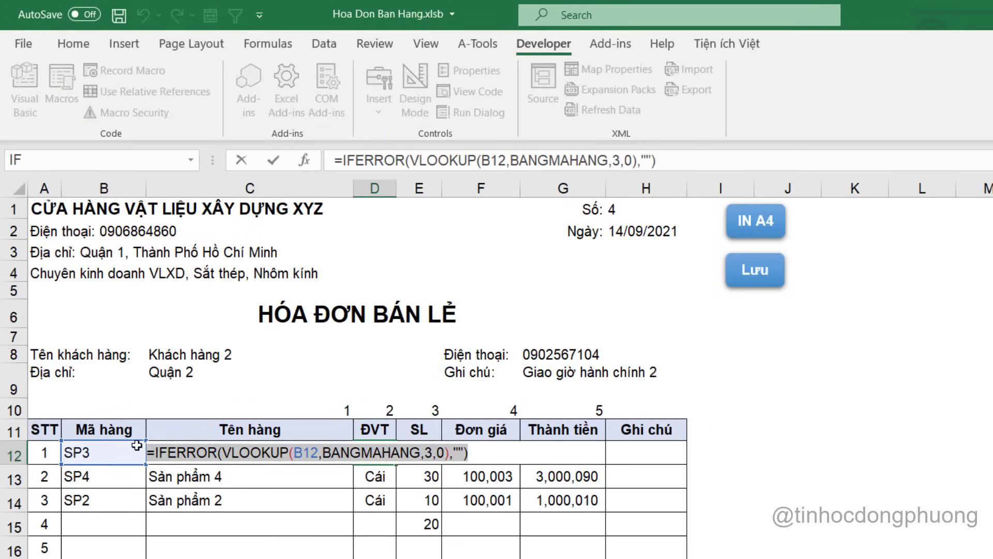
key(ctrl+c)
key(Escape)
key(alt+F11)
key(ctrl+v)
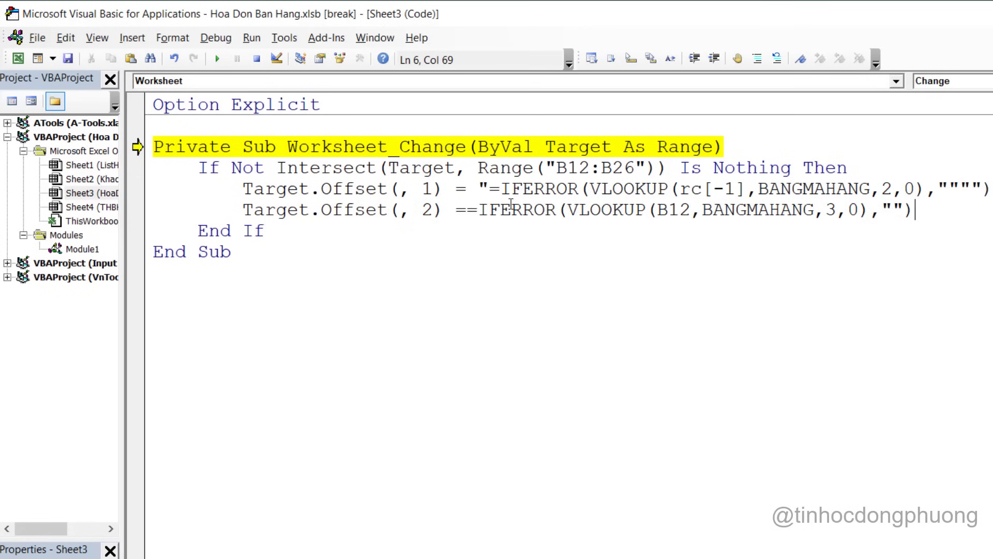
click(470, 211)
text(")
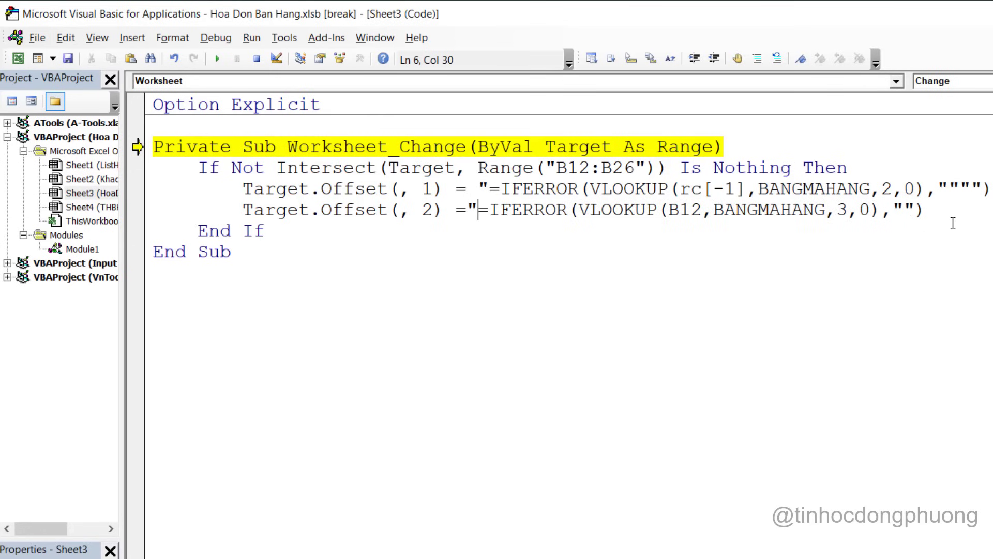
click(951, 212)
text(")
click(907, 211)
text("")
Replace the B12 reference in the Offset(, 2) formula with rc[-2]
click(694, 209)
key(alt+F11)
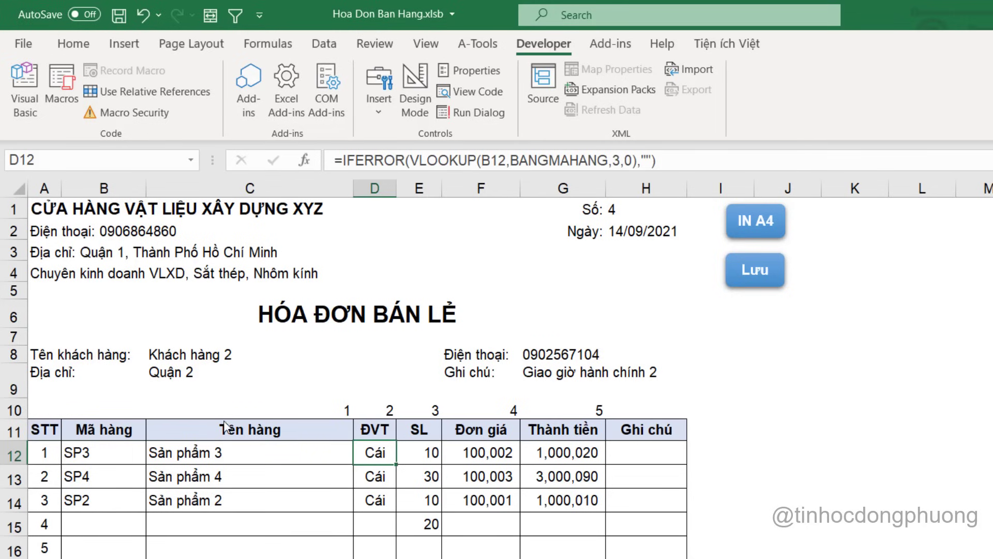
key(alt+F11)
double_click(692, 210)
text(rc)
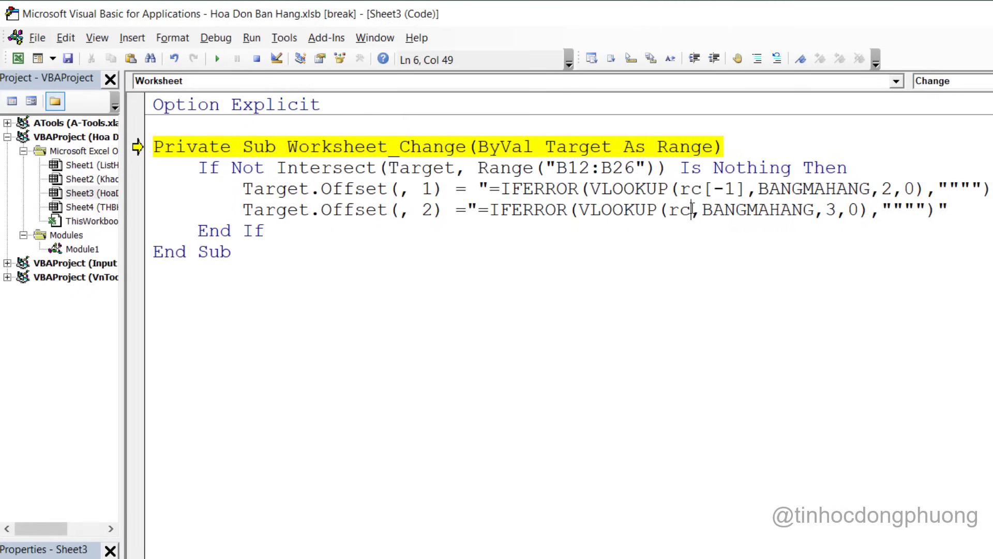
text([-1])
key(Left)
key(BackSpace)
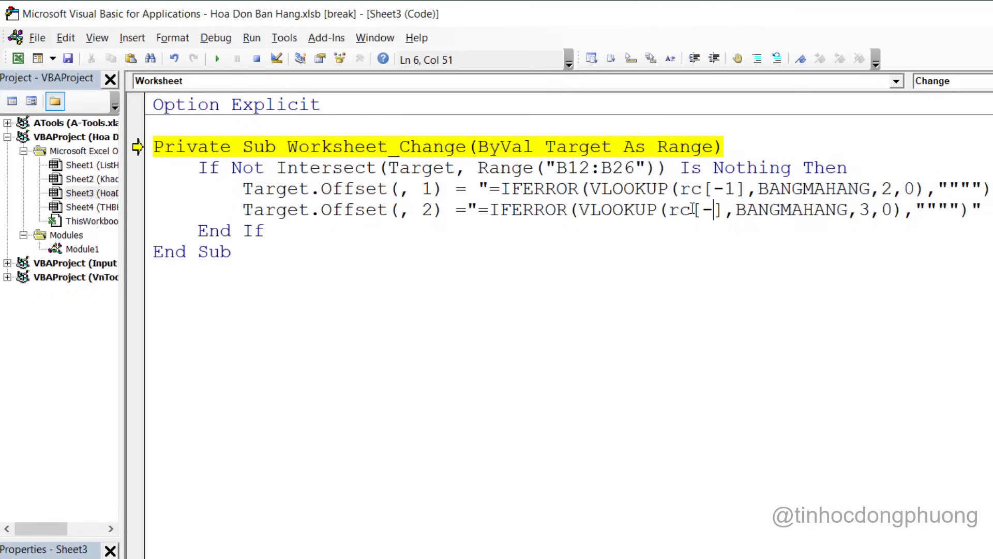
text(2)
click(877, 256)
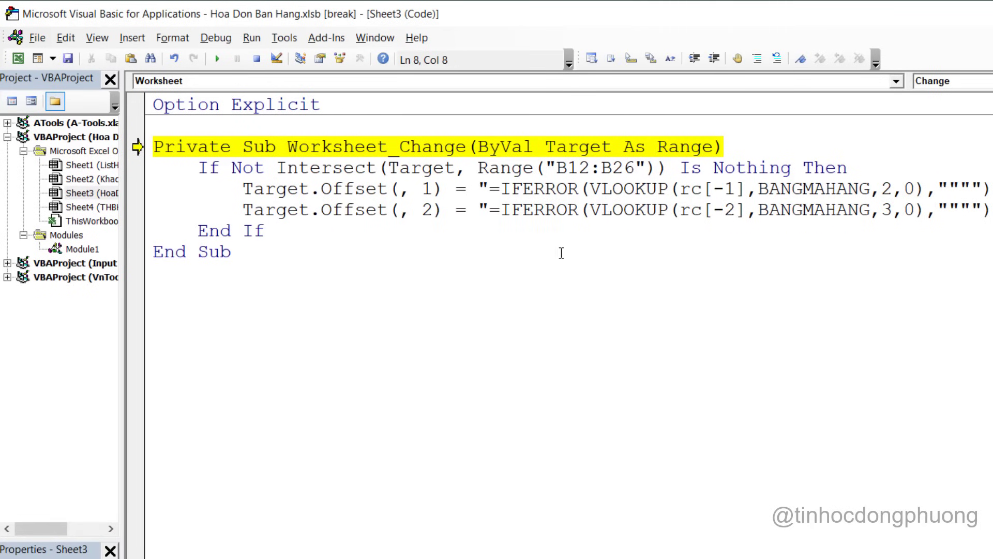
Duplicate the Target.Offset assignment on a new line and change its offset to 4
key(alt+F11)
drag(245, 210, 467, 210)
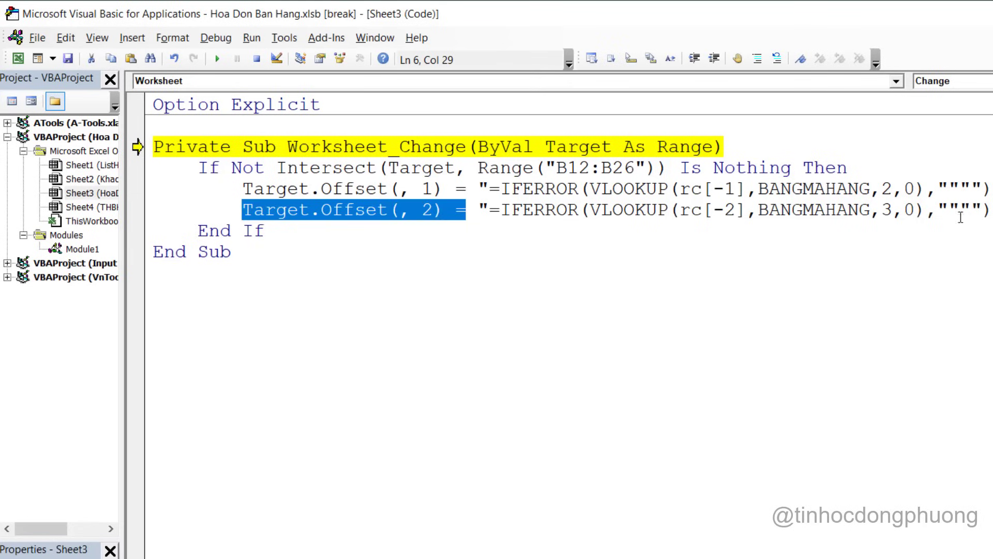
key(Up)
key(End)
key(Down)
key(Return)
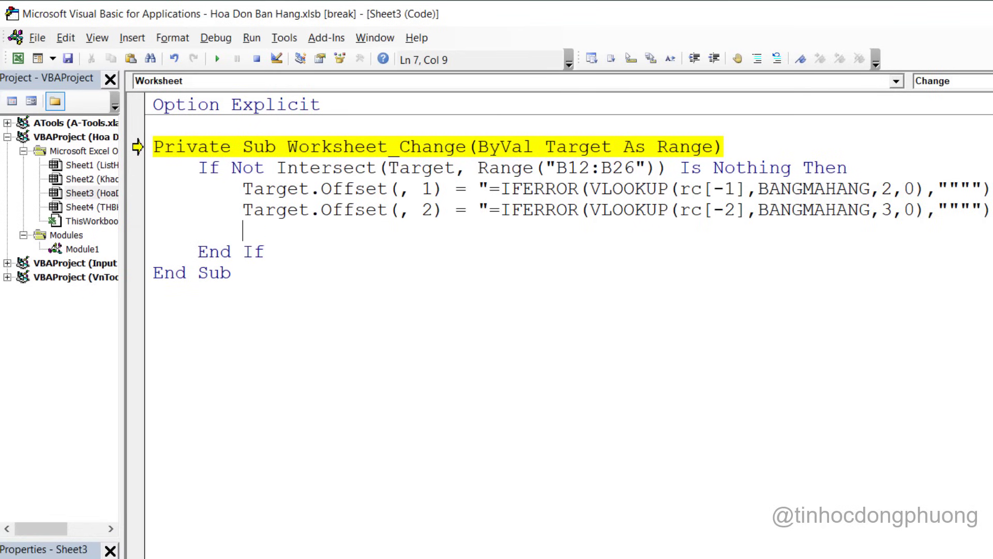
key(ctrl+v)
double_click(430, 232)
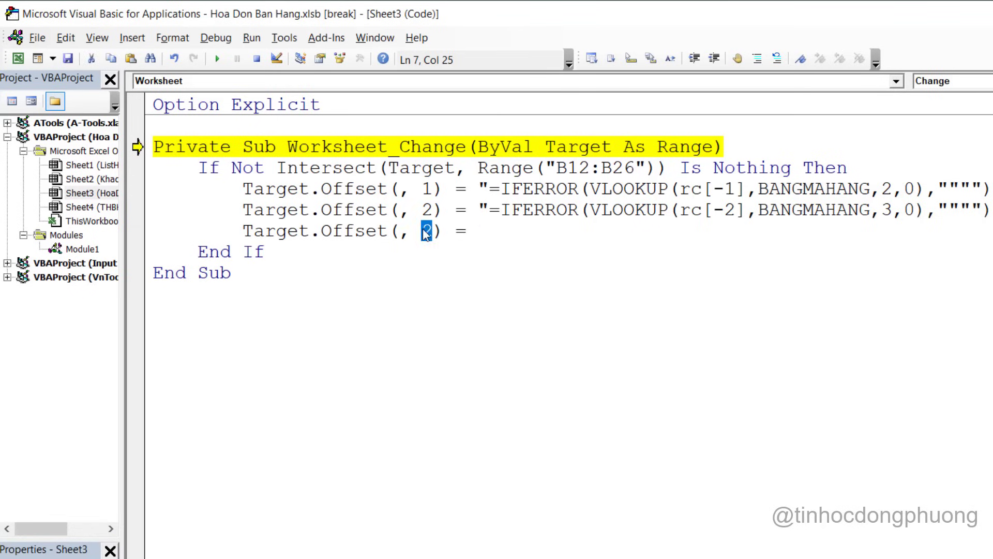
text(4)
click(496, 229)
Paste F12's column-4 VLOOKUP formula into the Offset(, 4) line, quoted with doubled inner quotes
key(alt+F11)
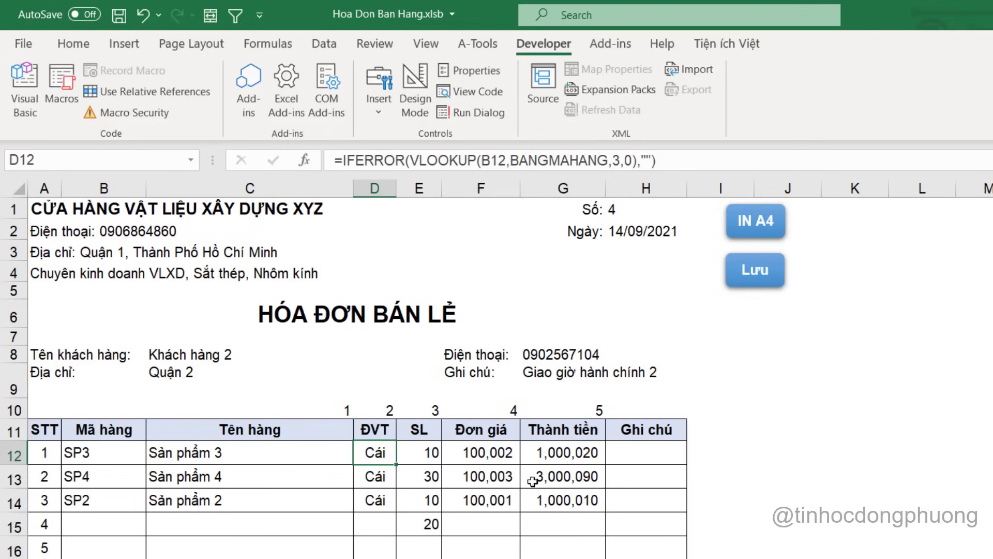
click(505, 452)
double_click(504, 452)
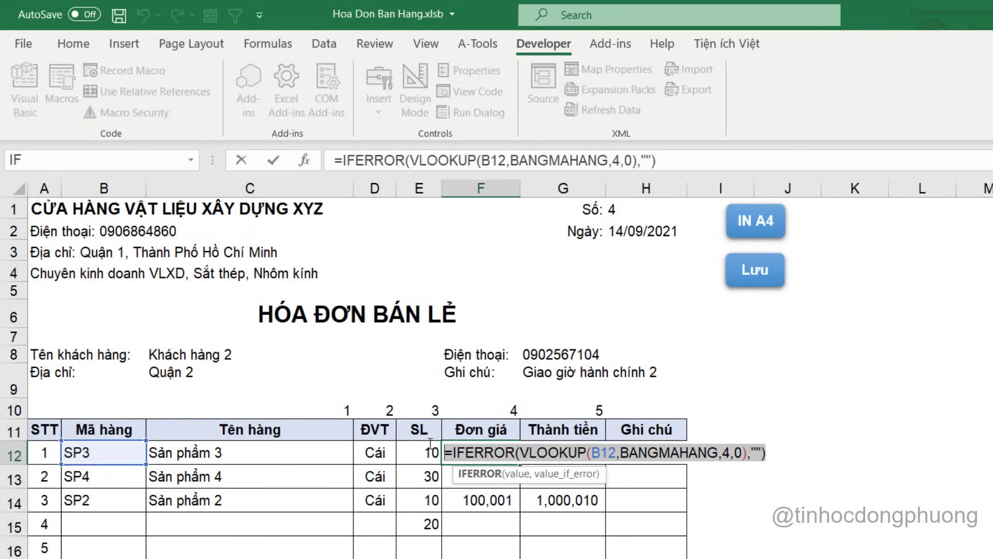
click(481, 442)
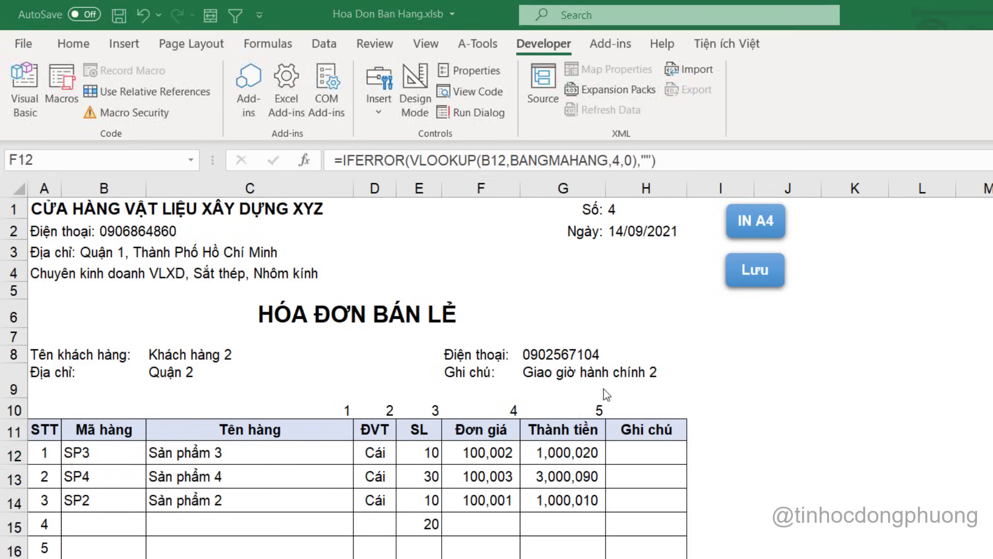
key(alt+F11)
text(")
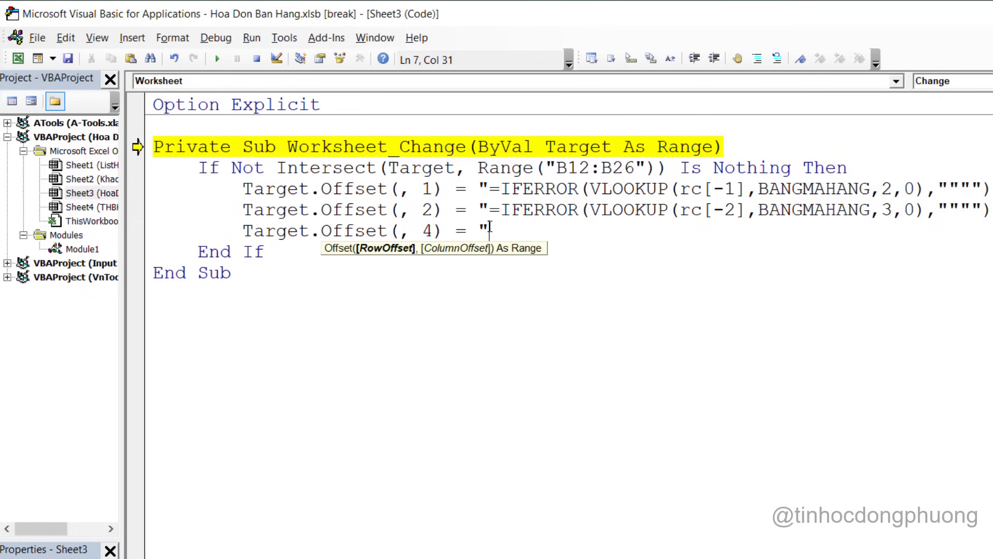
key(ctrl+v)
text(")
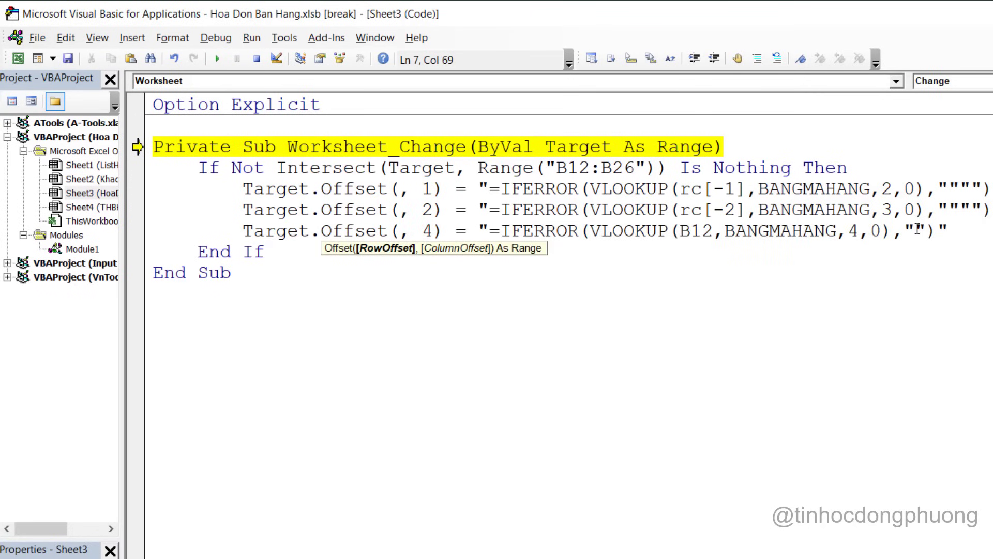
text("")
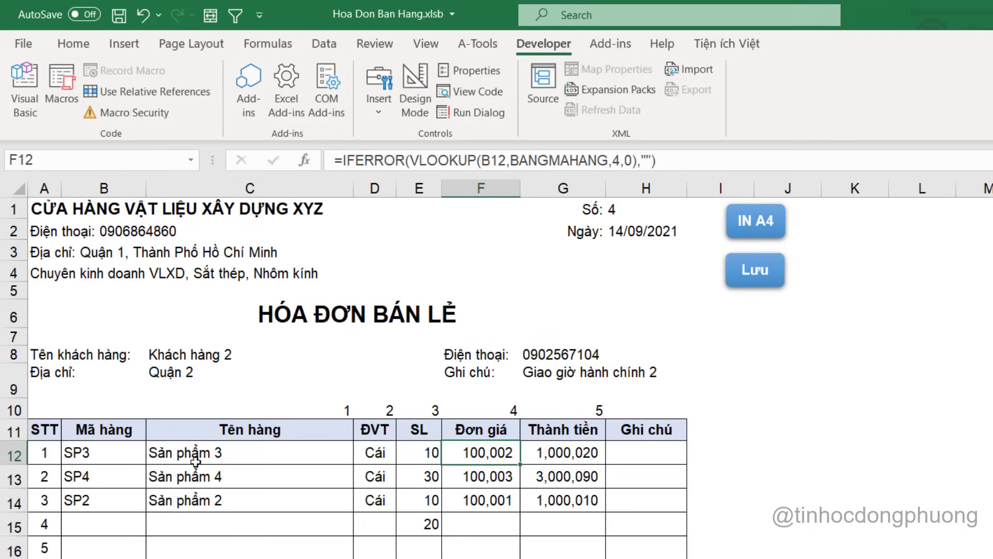
Replace B12 in the Offset(, 4) formula with the relative reference rc[-4]
key(alt+F11)
double_click(700, 231)
key(BackSpace)
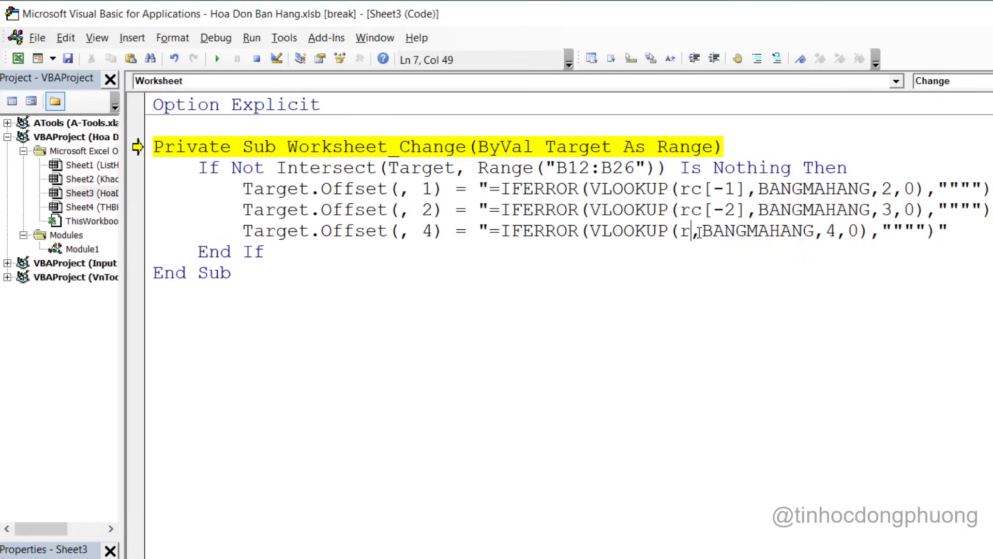
text(rc[-1])
key(Left)
key(BackSpace)
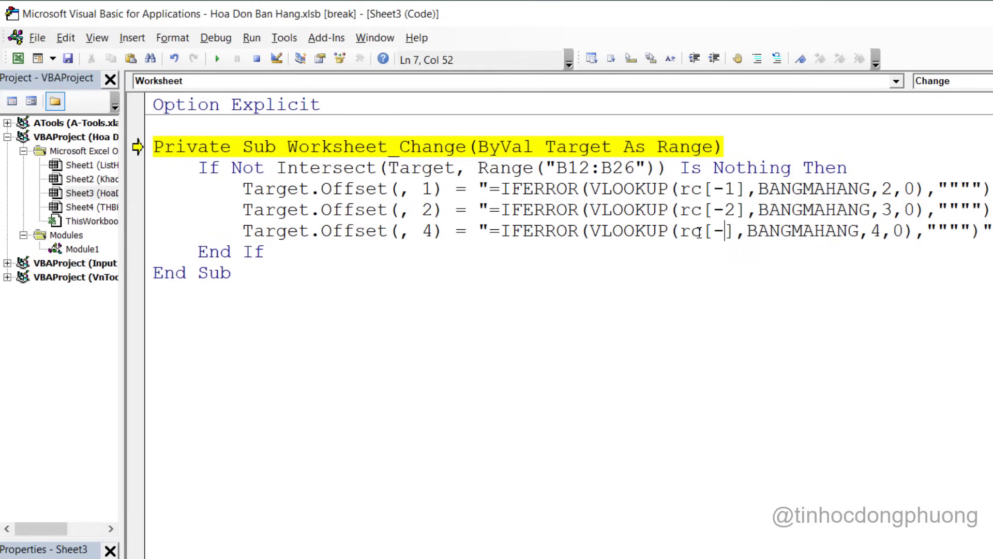
text(4)
key(alt+F11)
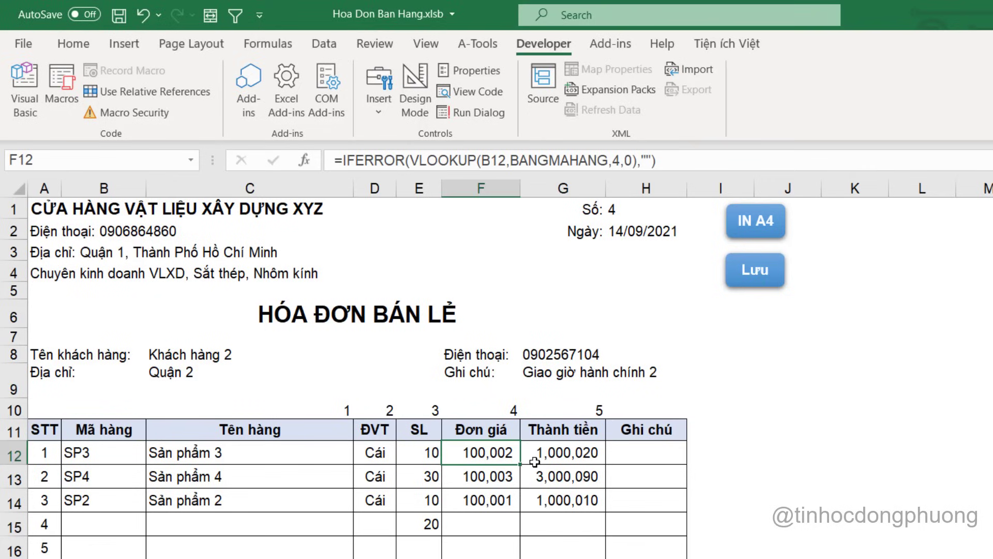
Copy the Offset(, 4) line below as an empty Target.Offset(, 5) assignment
key(alt+F11)
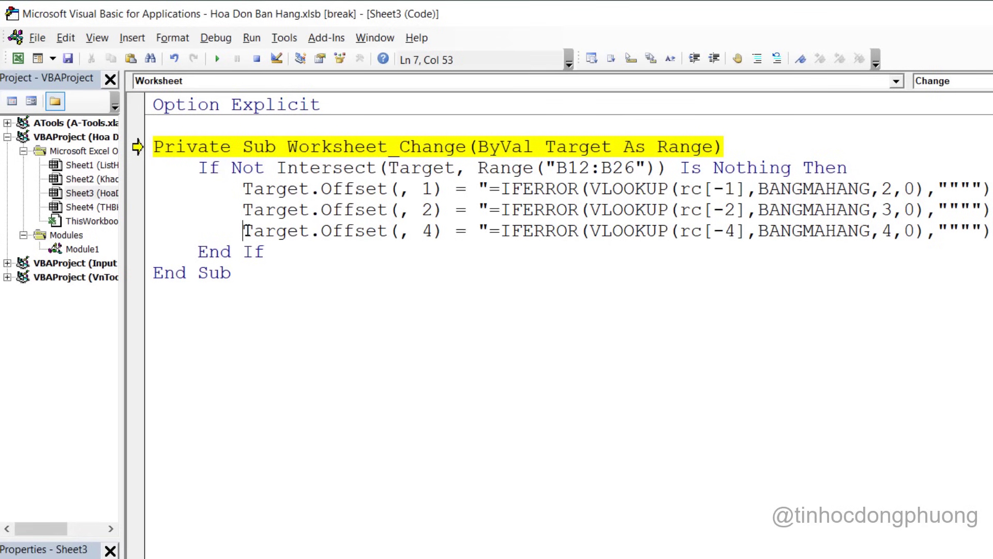
drag(242, 231, 991, 232)
key(ctrl+c)
key(End)
key(Return)
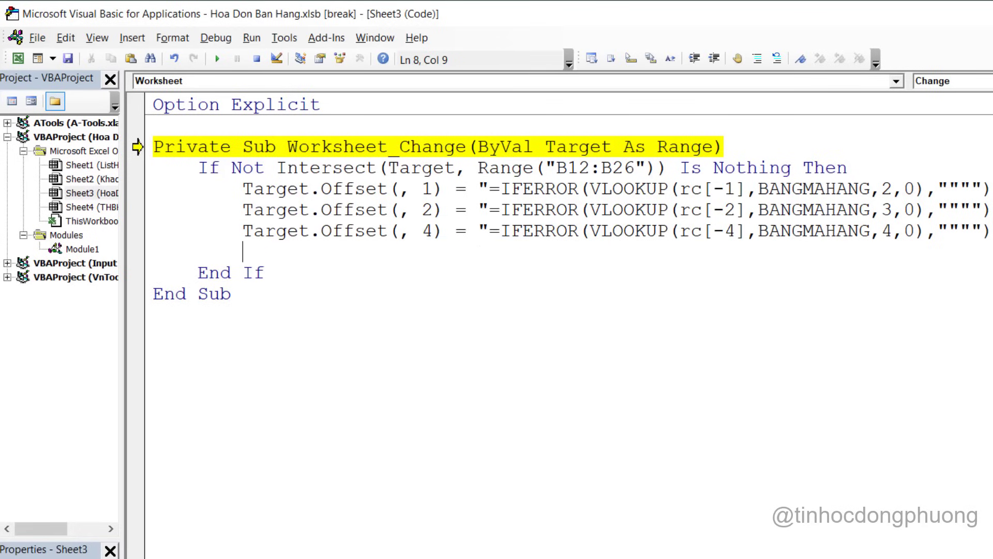
key(ctrl+v)
drag(494, 252, 991, 252)
key(Delete)
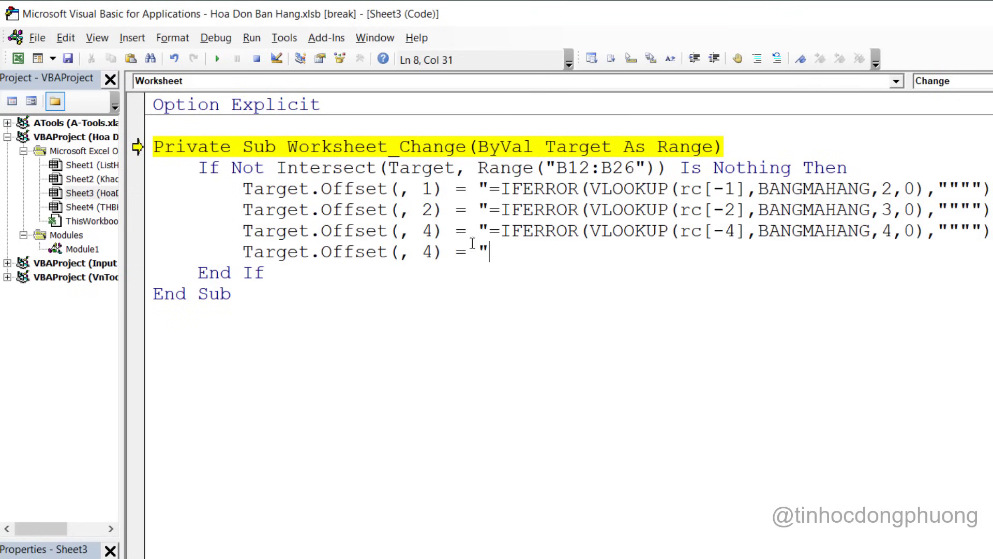
drag(434, 251, 423, 252)
text(5)
click(523, 249)
Paste G12's IFERROR(E12*F12) Thành tiền formula into the Offset(, 5) line
key(alt+F11)
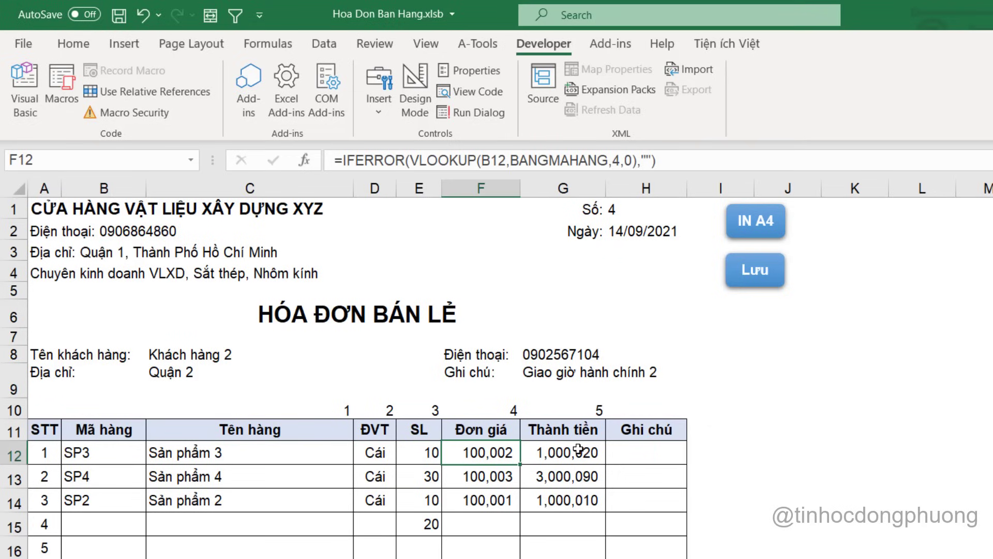
click(579, 449)
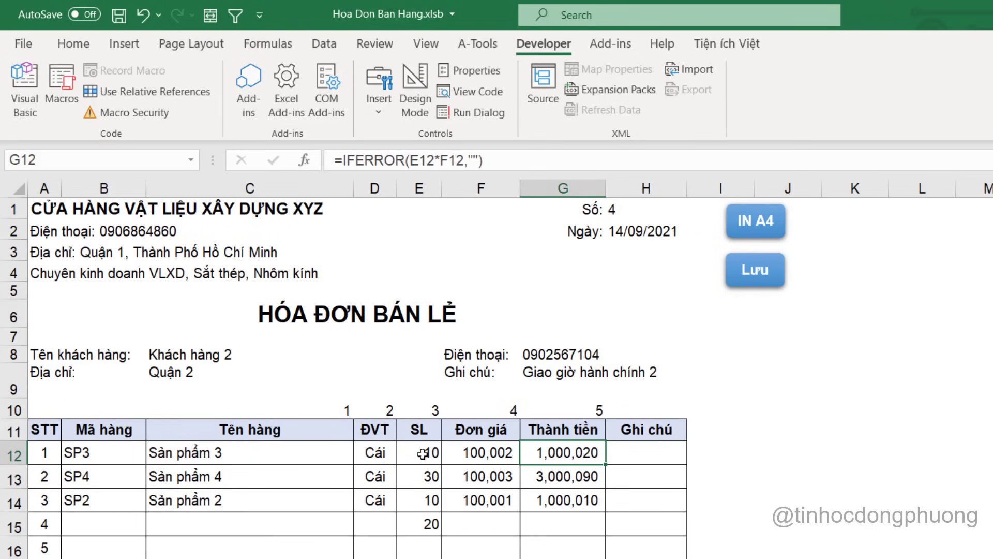
double_click(583, 452)
key(Home)
key(shift+End)
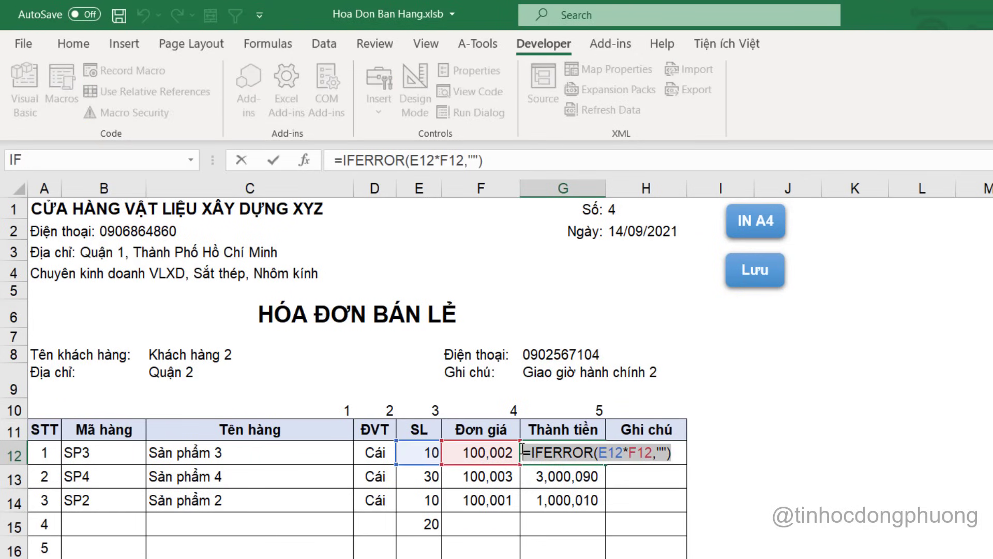
key(ctrl+c)
key(Escape)
key(alt+F11)
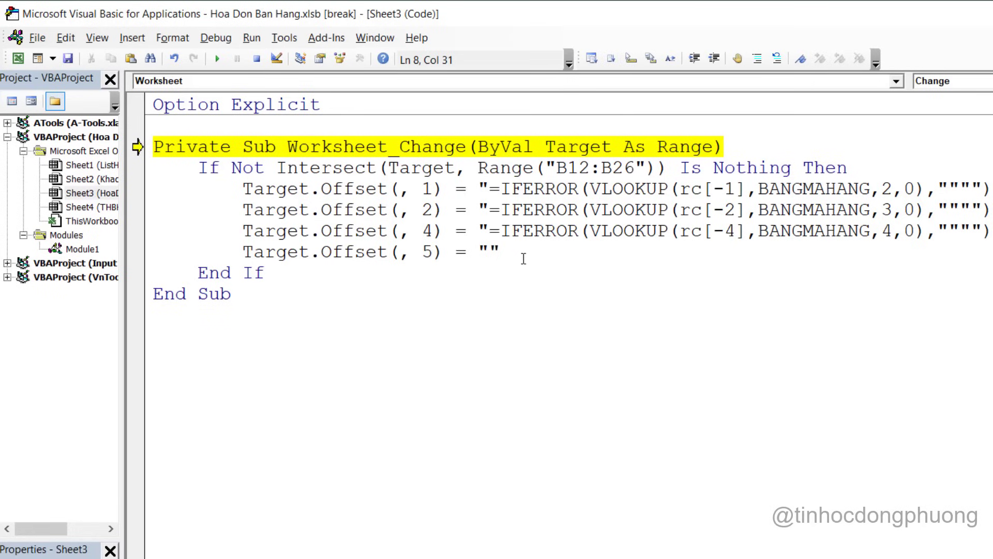
key(ctrl+v)
click(611, 252)
key(alt+F11)
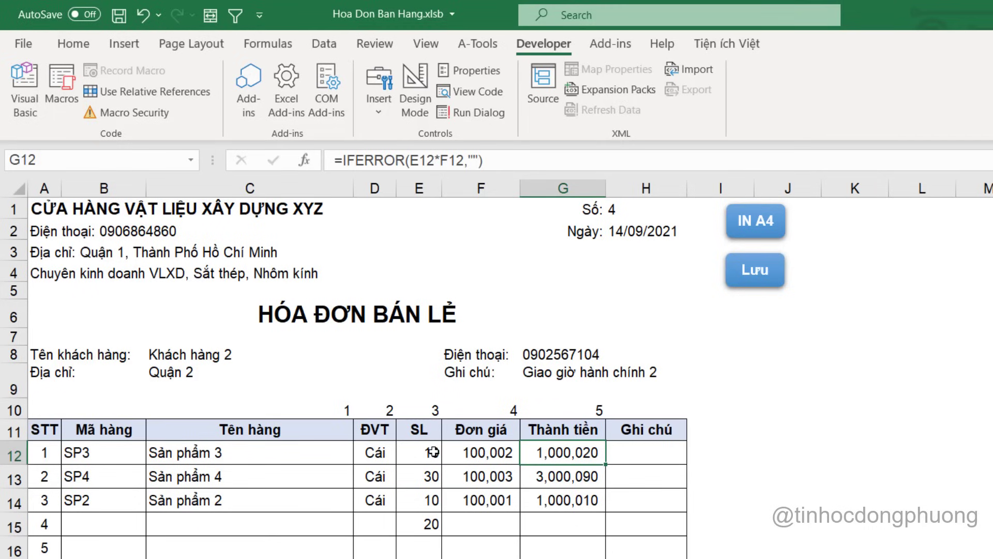
key(alt+F11)
Convert the Offset(, 5) formula to =IFERROR(rc[-2]*rc[-1],"""")
double_click(603, 252)
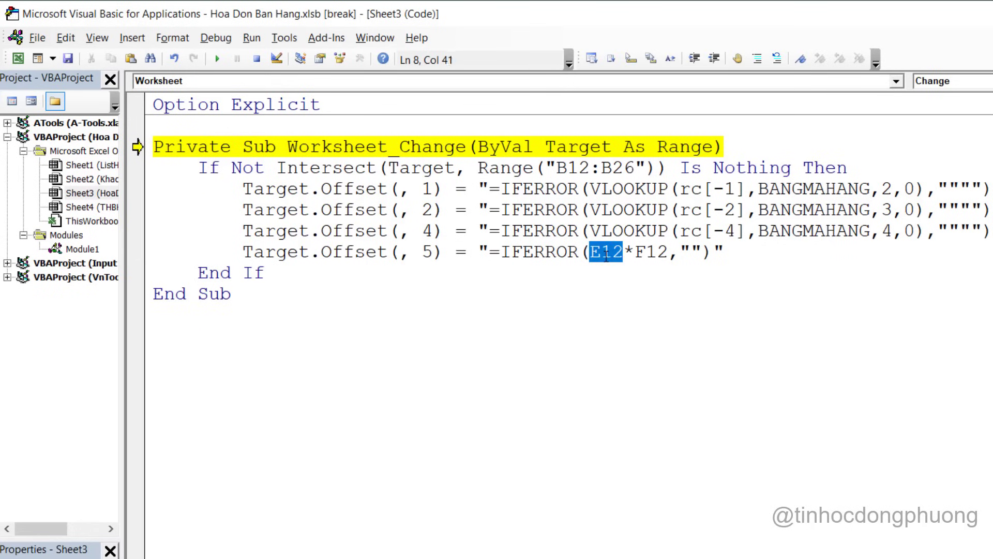
text(rc[-1])
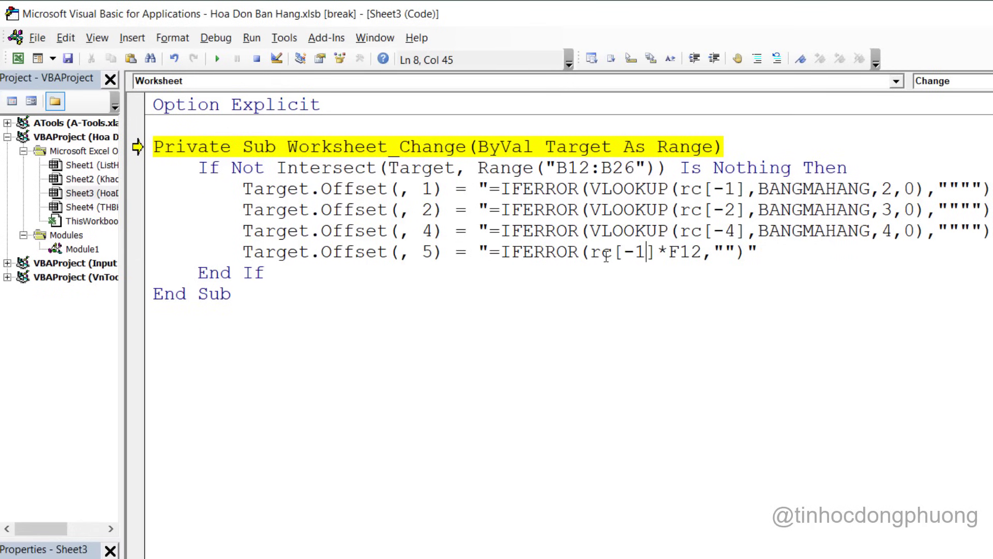
key(BackSpace)
text(2)
key(Right)
key(Right)
double_click(693, 252)
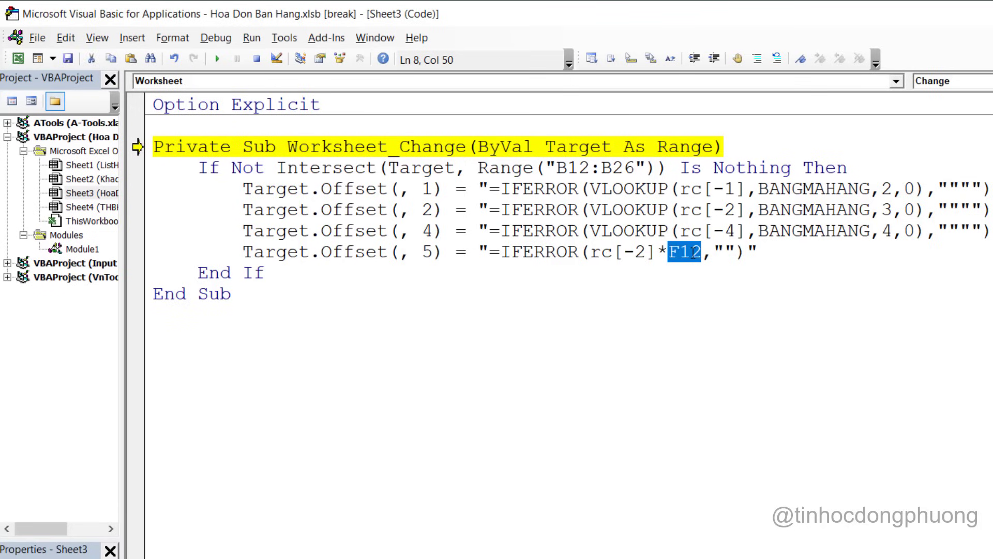
text(rc[-1])
key(Left)
key(Left)
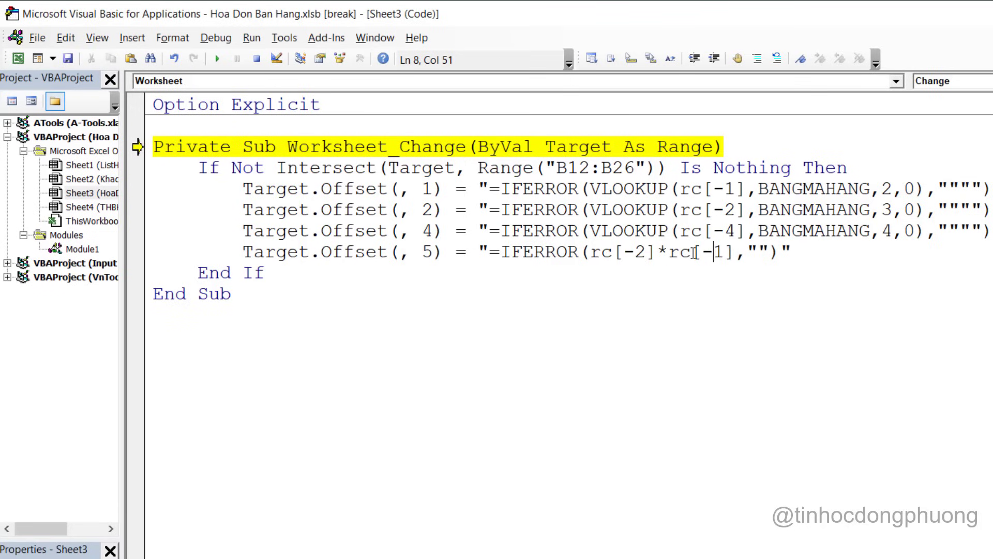
key(Right)
key(Right)
key(Right)
key(Right)
key(Right)
key(Left)
text("")
Reset the VBA project to leave break mode
click(785, 322)
click(512, 146)
click(256, 58)
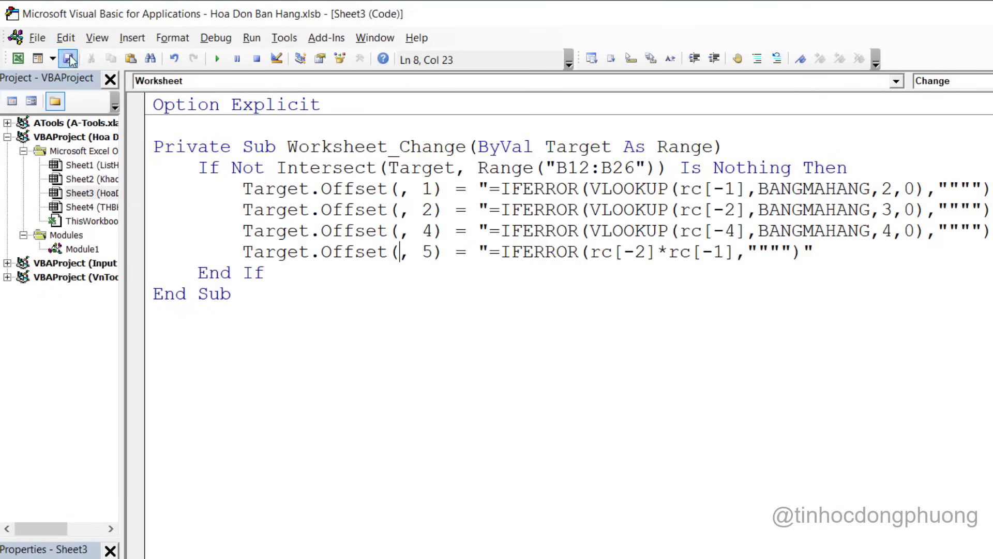
Wrap the four indented Offset lines in an If Target.Count = 1 Then … End If block
click(878, 167)
key(Return)
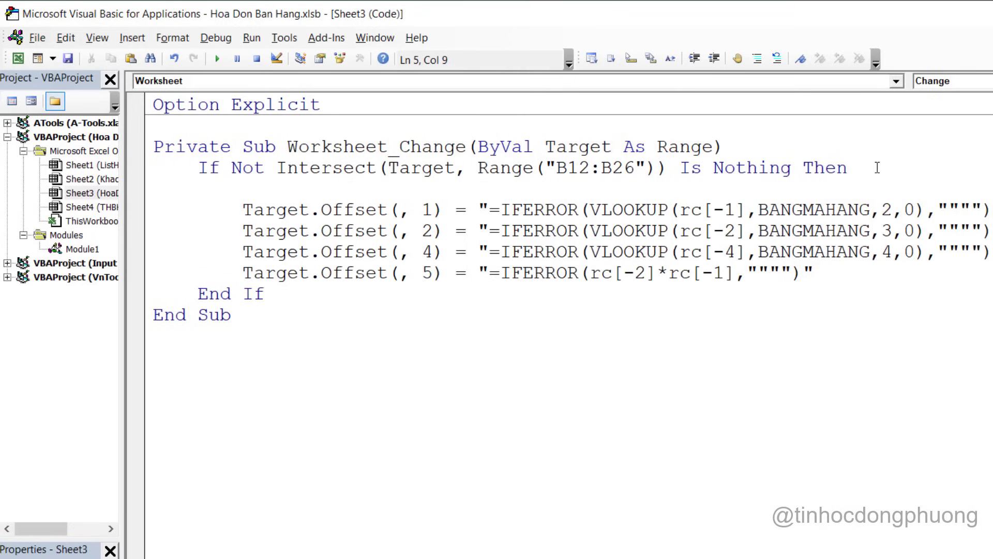
text(if target.co)
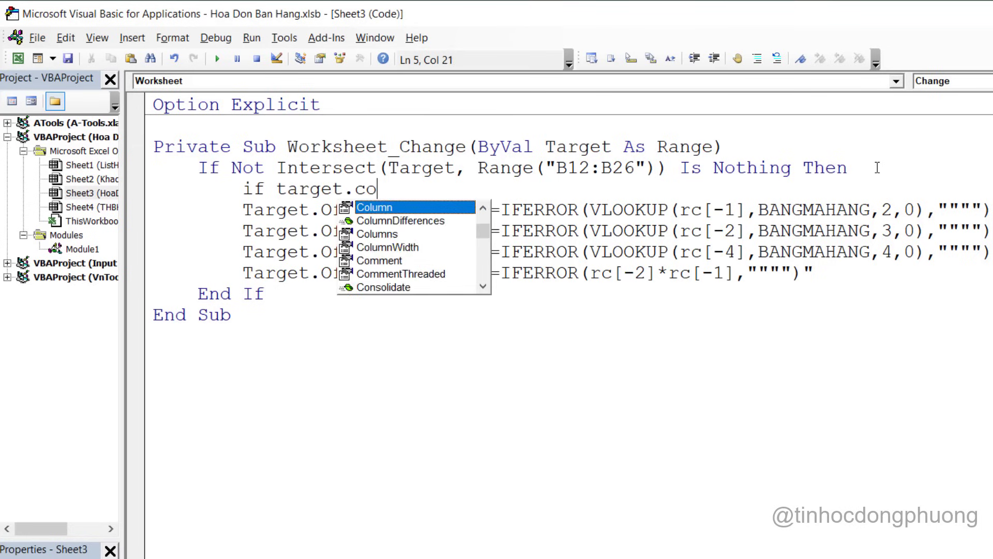
text(unt = 1)
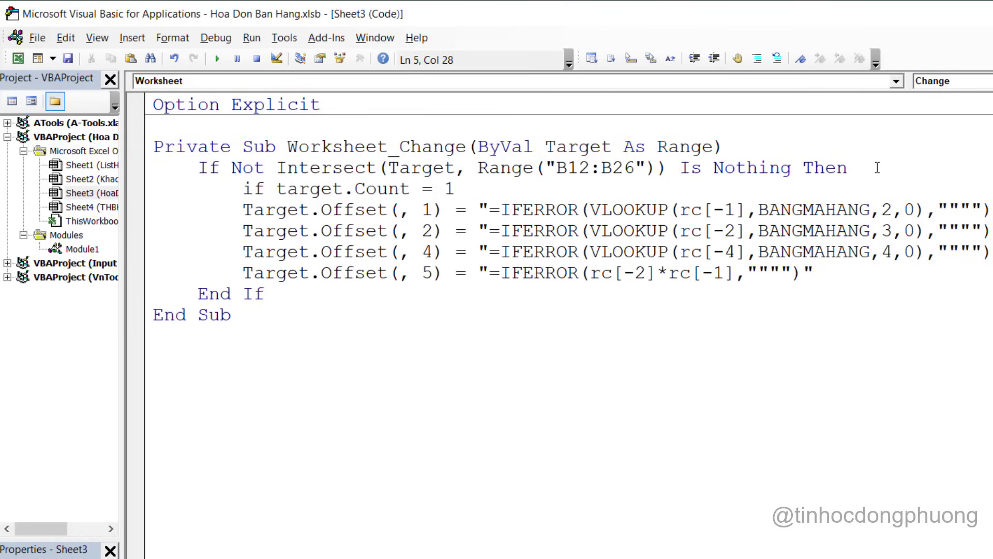
drag(815, 272, 129, 208)
key(Tab)
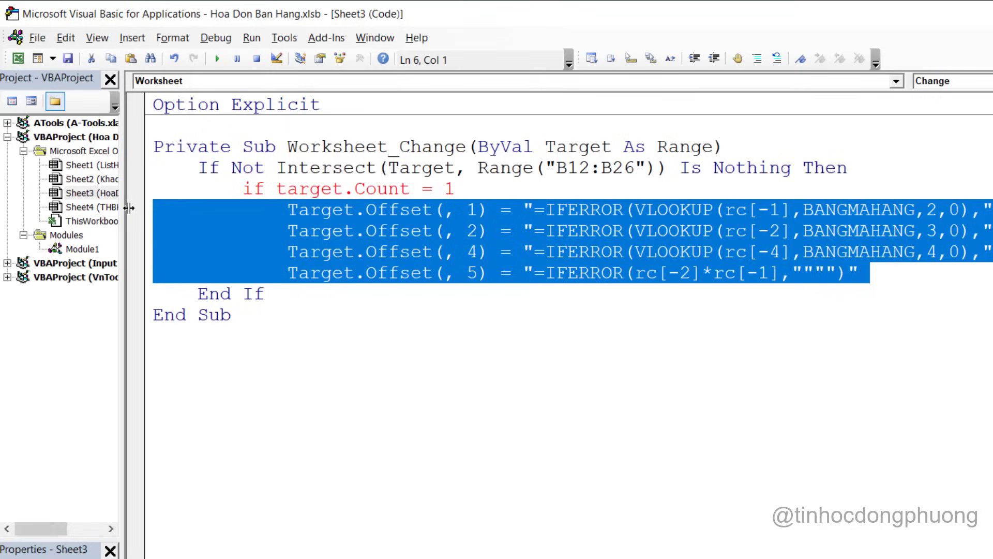
click(471, 187)
text(then)
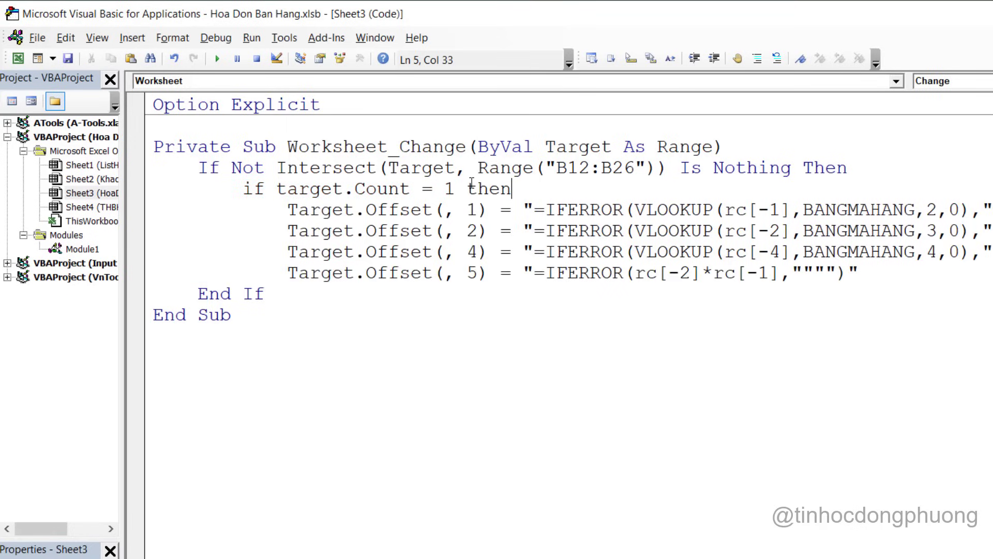
click(848, 272)
key(Return)
key(BackSpace)
text(End if)
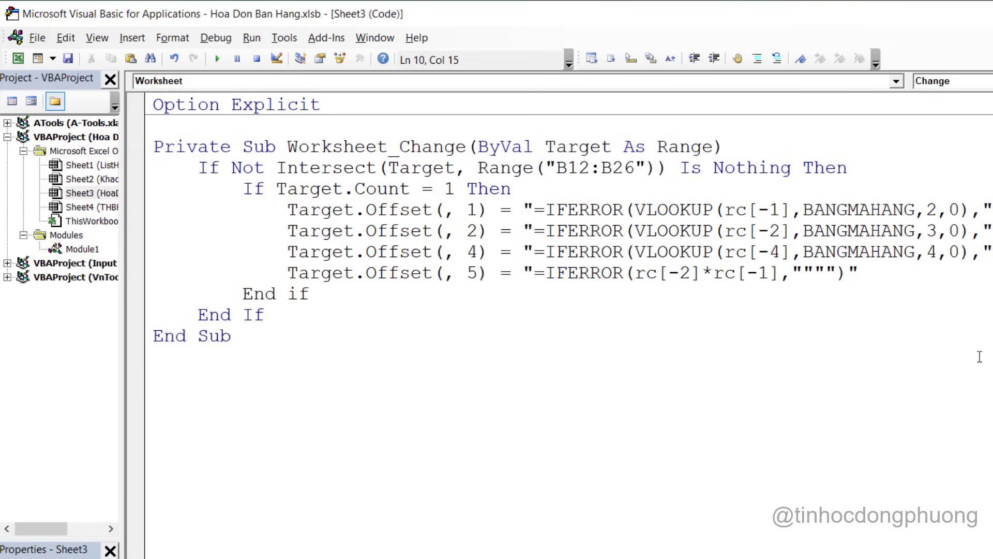
key(Down)
drag(620, 287, 266, 197)
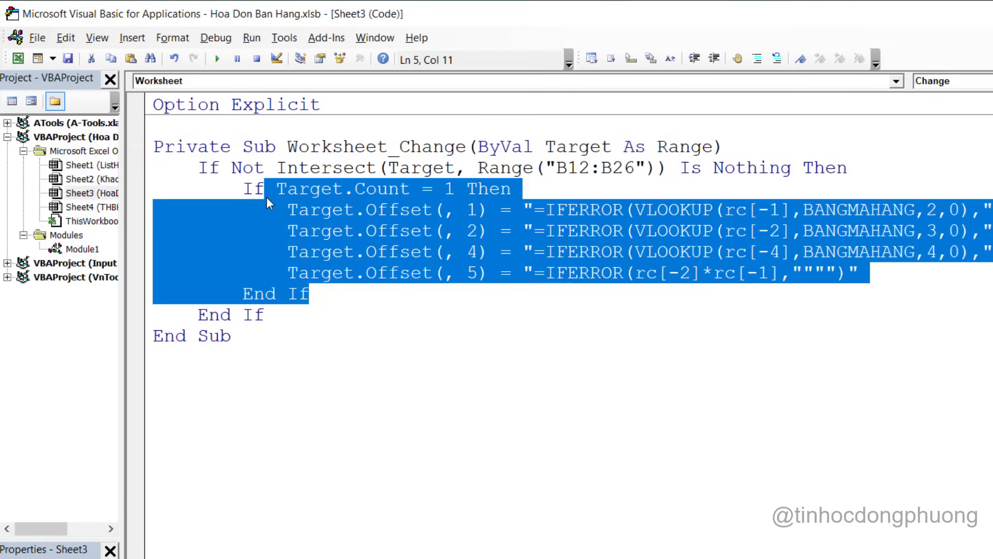
Back in Excel, select the invoice item rows B12:H15
key(alt+F11)
click(338, 475)
drag(93, 456, 610, 528)
click(529, 480)
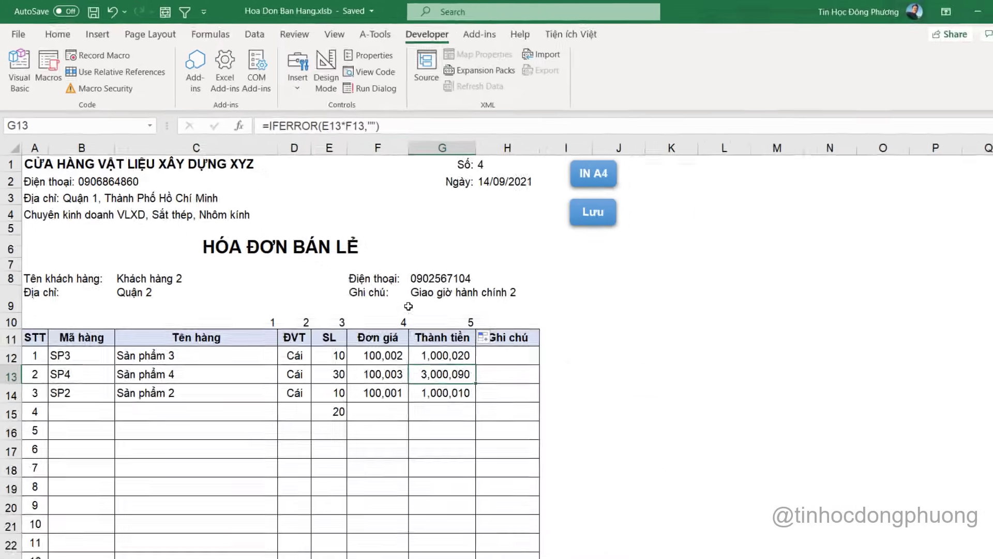
Clear invoice rows B12:H15 and verify row 12's cells are empty
drag(103, 453, 569, 511)
drag(420, 376, 450, 391)
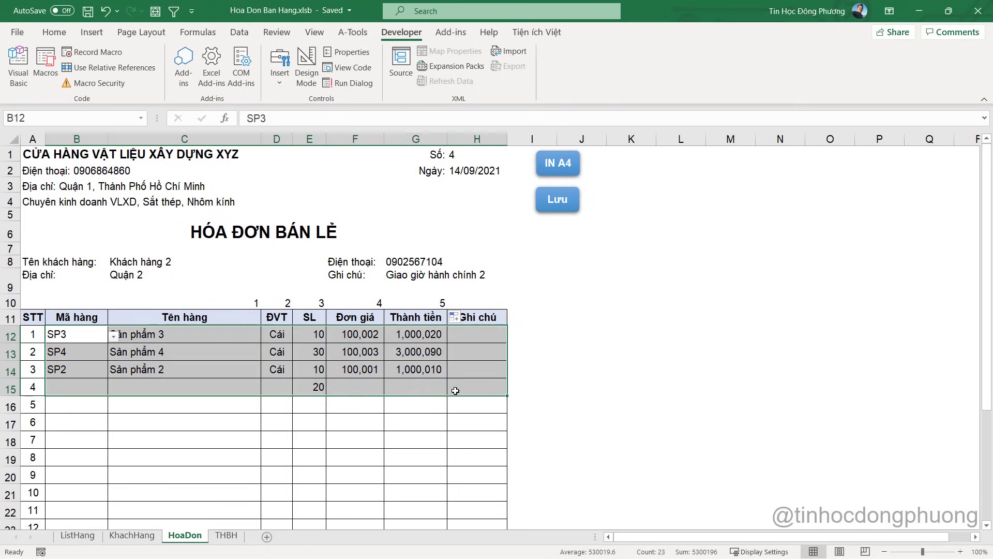
key(Delete)
click(379, 361)
click(352, 333)
click(278, 332)
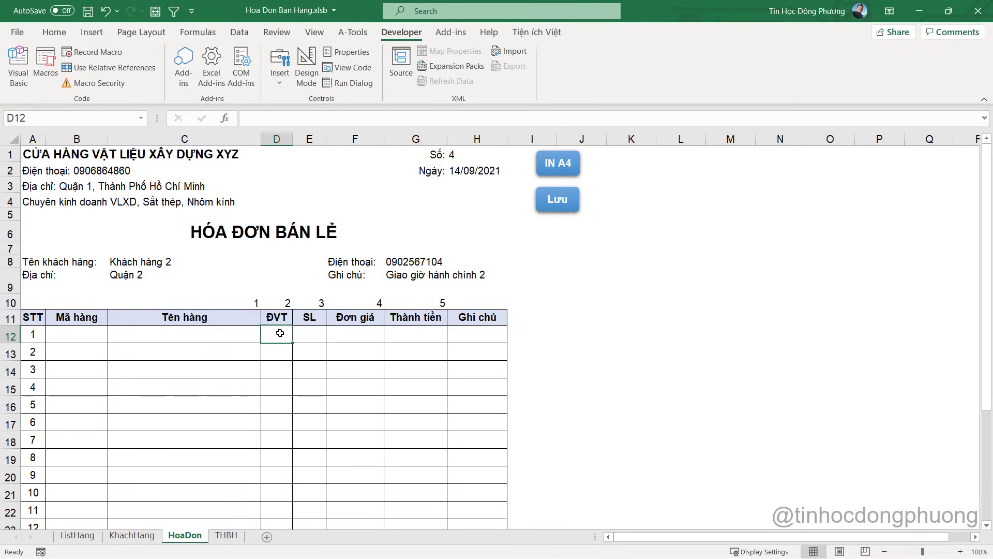
click(357, 334)
click(414, 334)
click(452, 332)
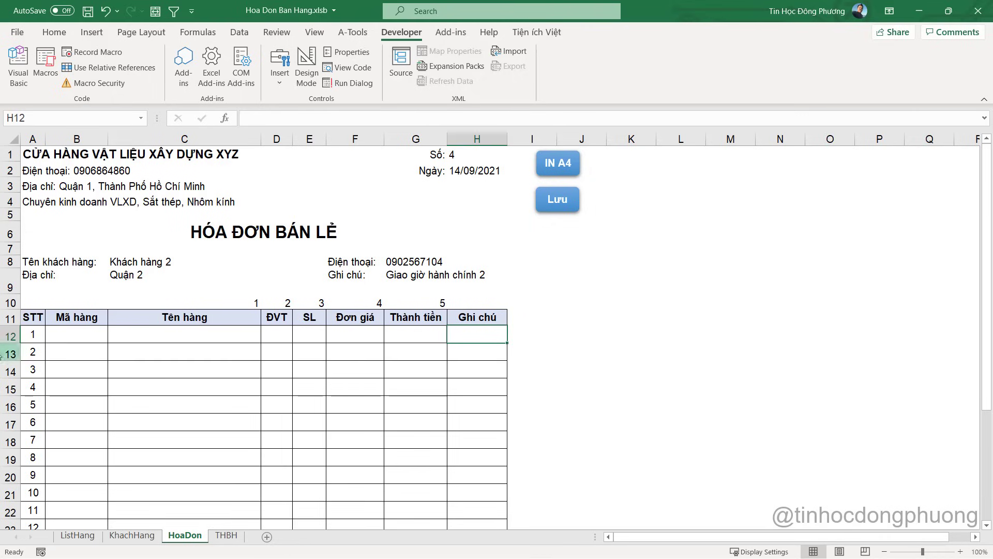
Choose SP1 in B12 and inspect the formulas filled into C12, D12, F12 and G12
click(78, 336)
click(113, 337)
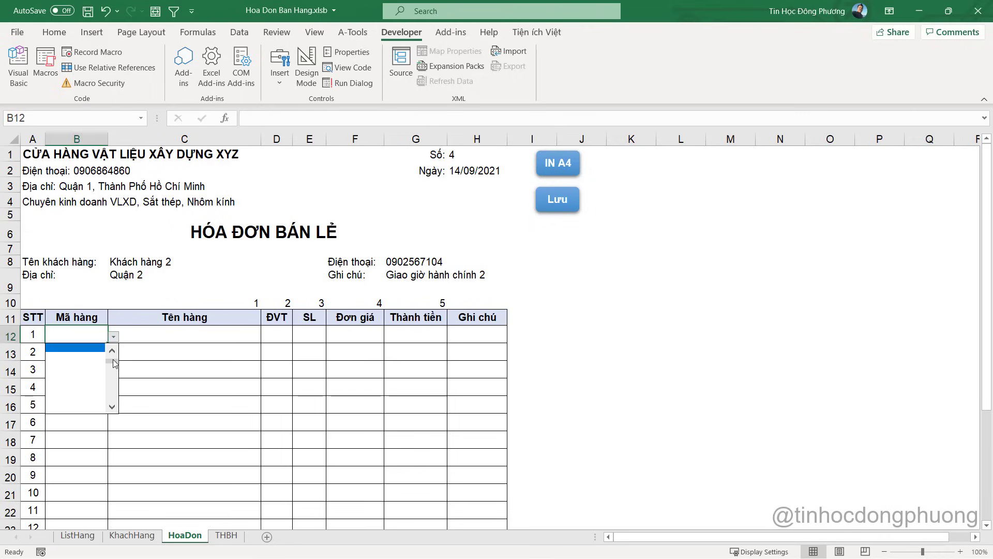
drag(114, 364, 114, 356)
click(78, 348)
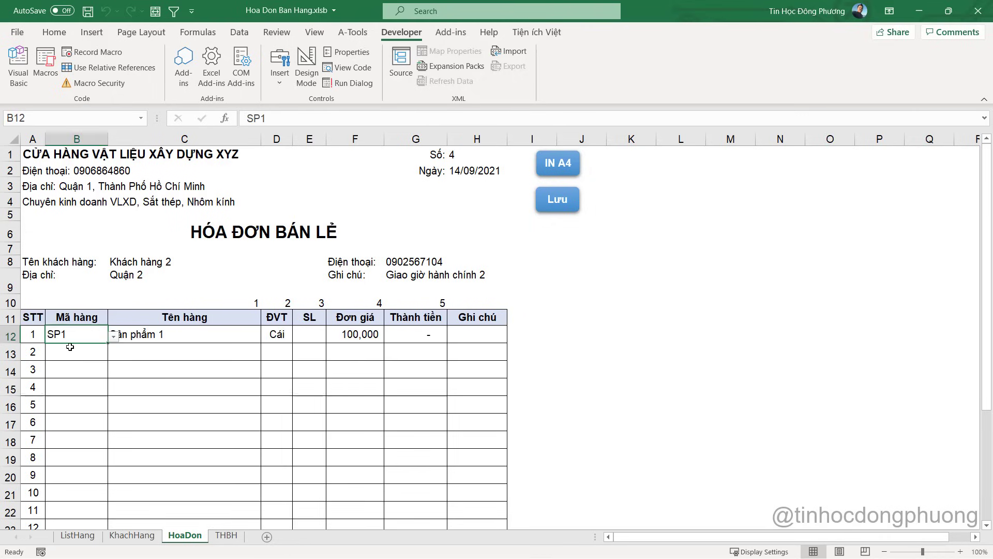
click(153, 377)
click(142, 339)
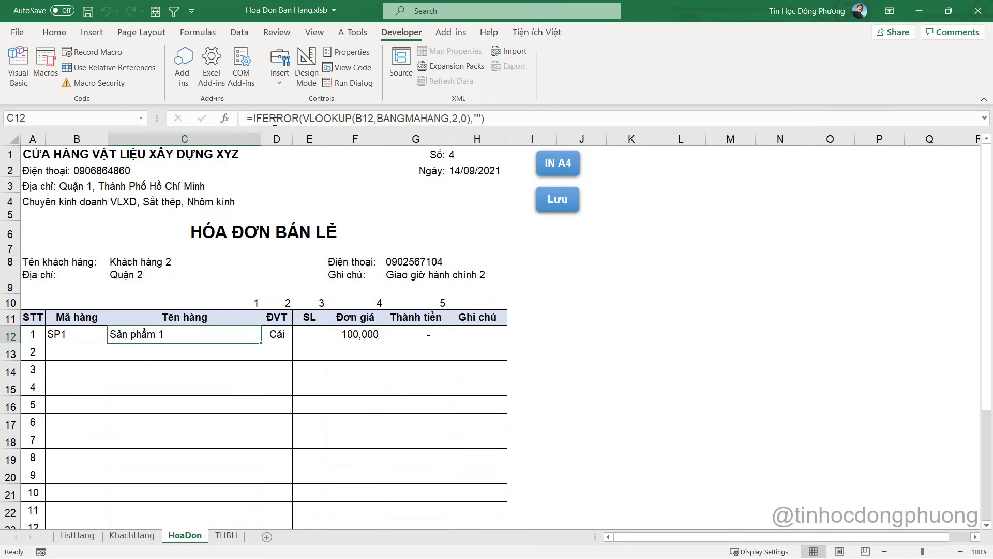
click(281, 337)
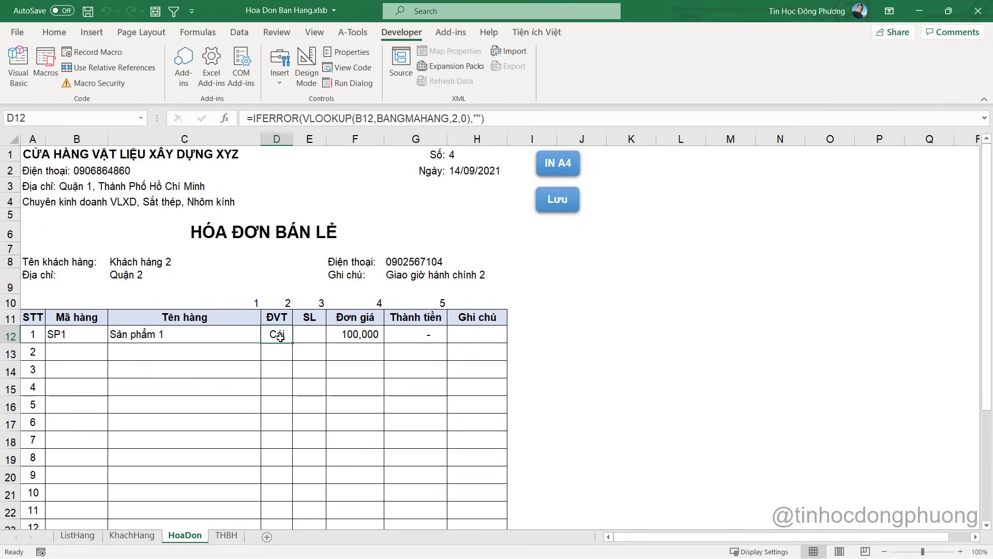
click(328, 331)
click(417, 335)
Enter quantity 10 in E12 and overwrite F12's price with 200000
click(313, 337)
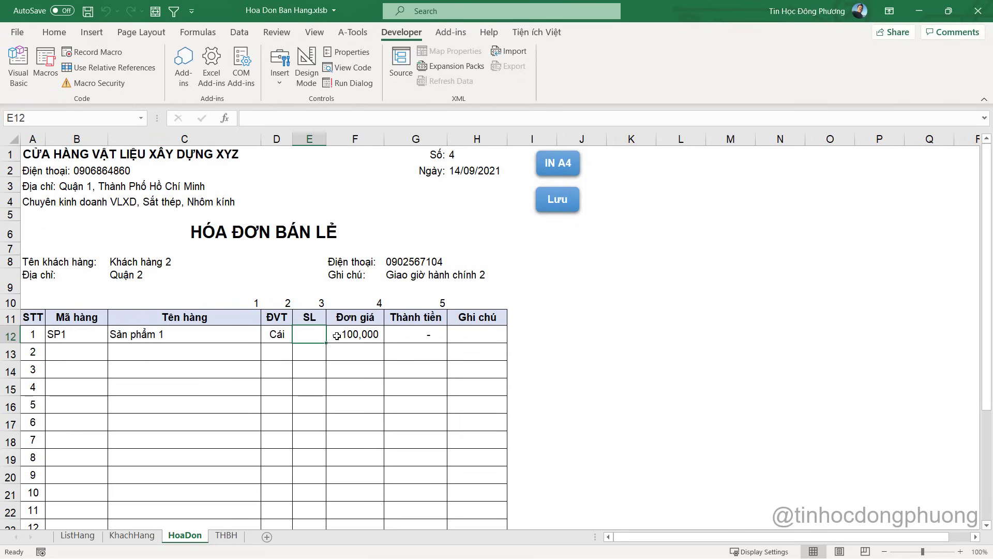
text(10)
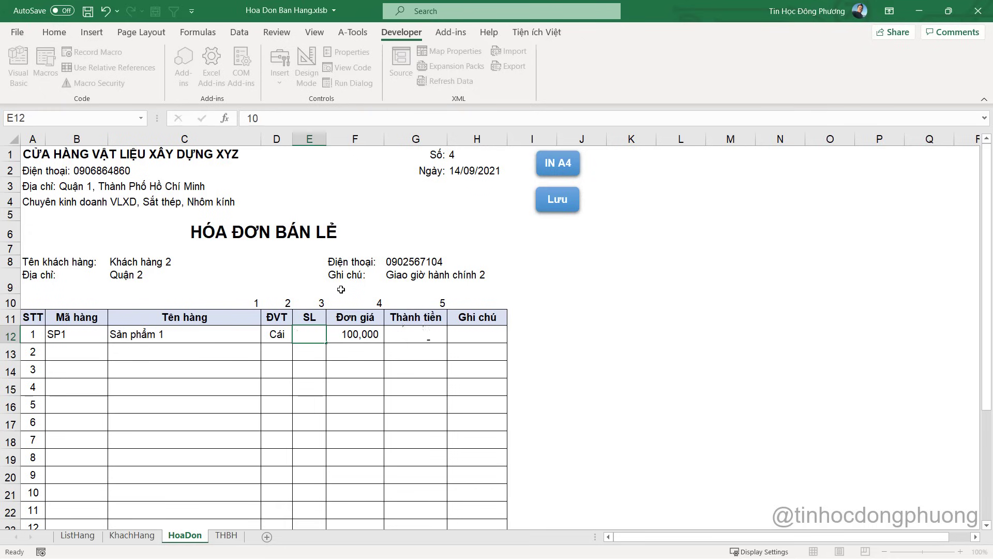
key(Return)
click(370, 335)
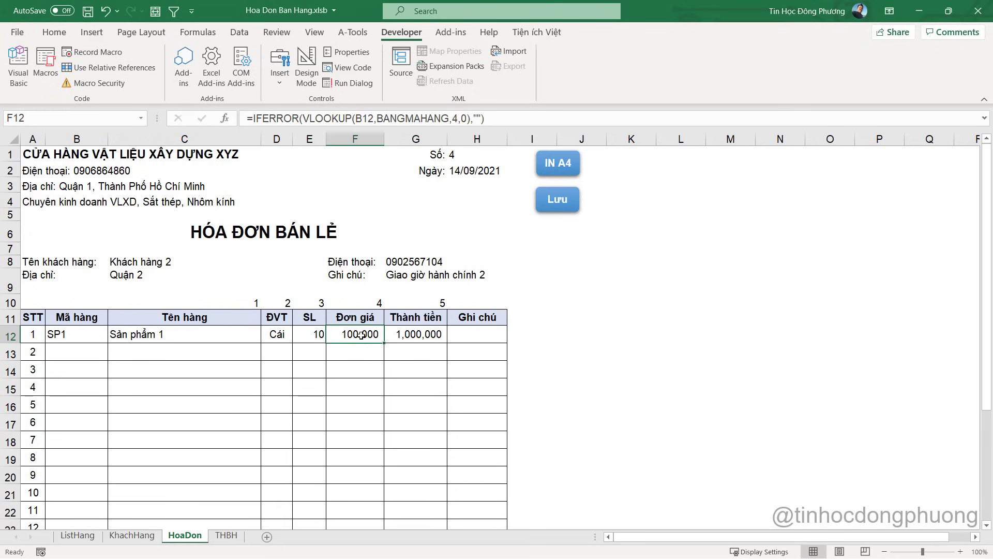
key(F2)
key(Escape)
text(200000)
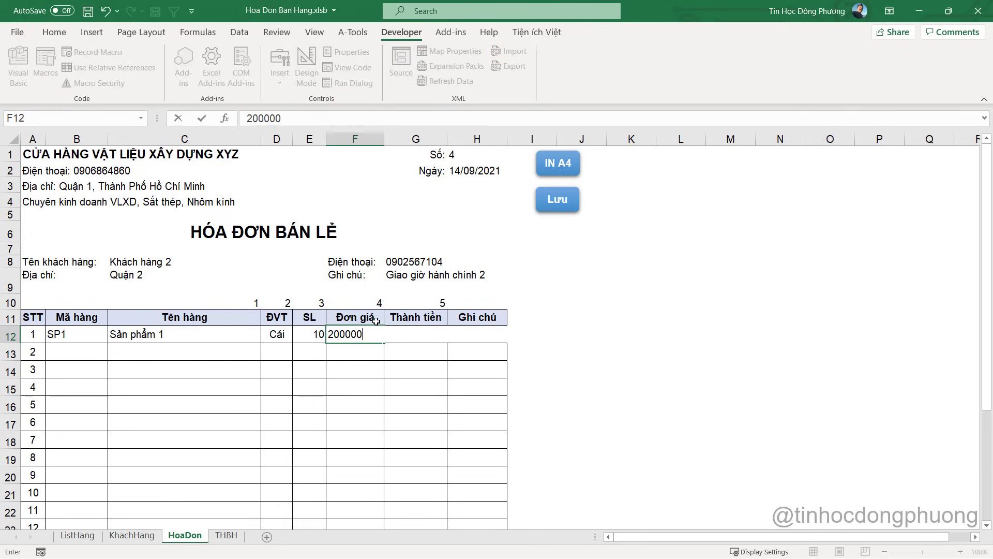
key(ctrl+Return)
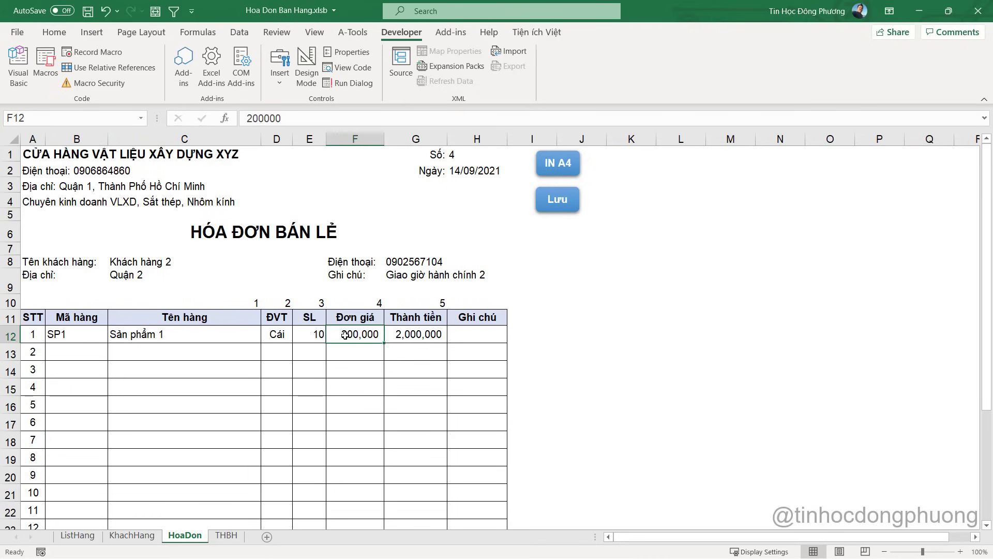
Change B12's item to SP2 so row 12 refills, then view the sheet's VBA code
click(96, 333)
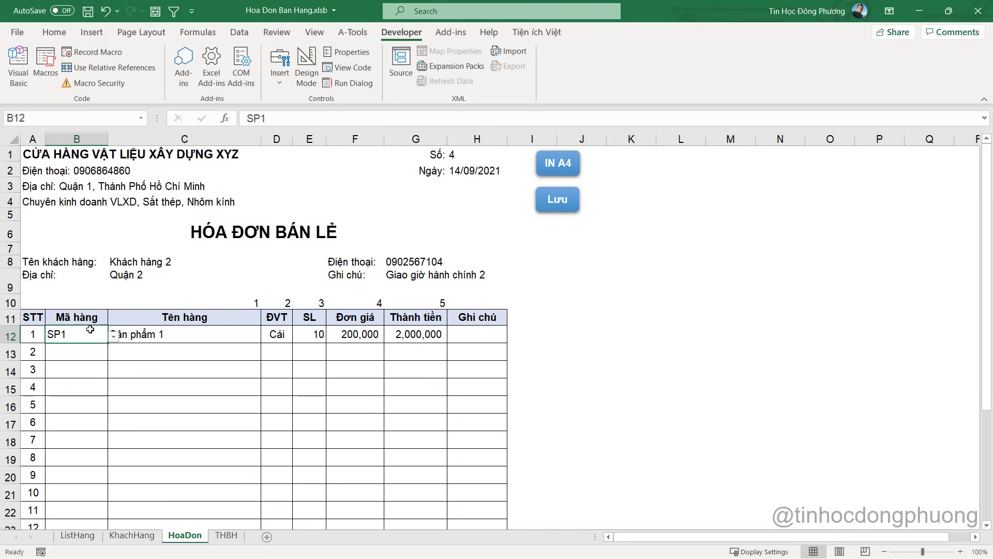
click(114, 337)
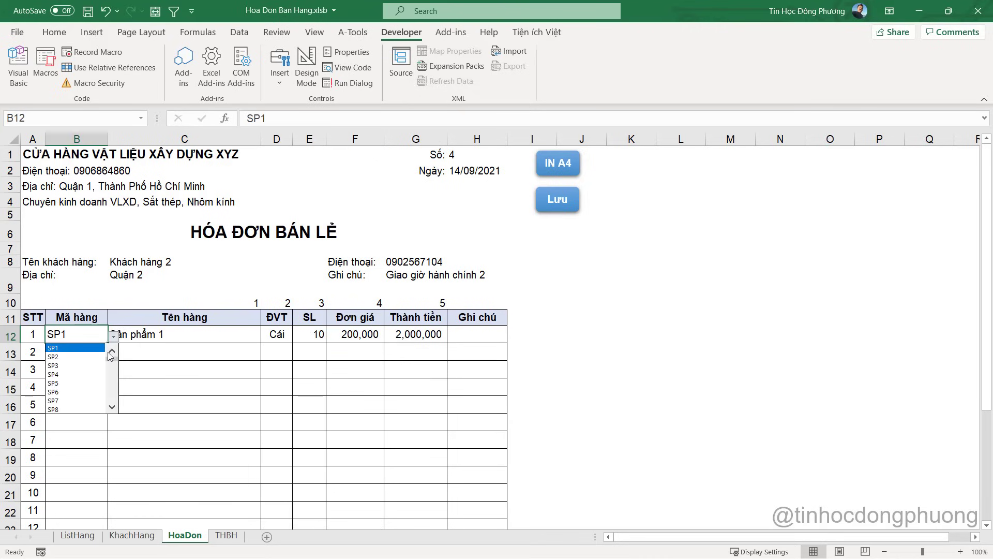
click(82, 357)
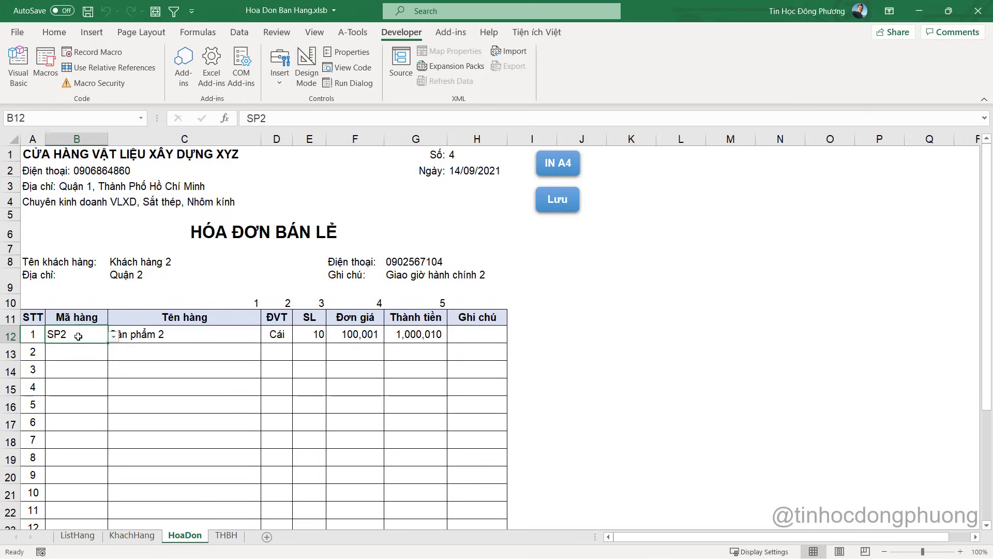
click(354, 335)
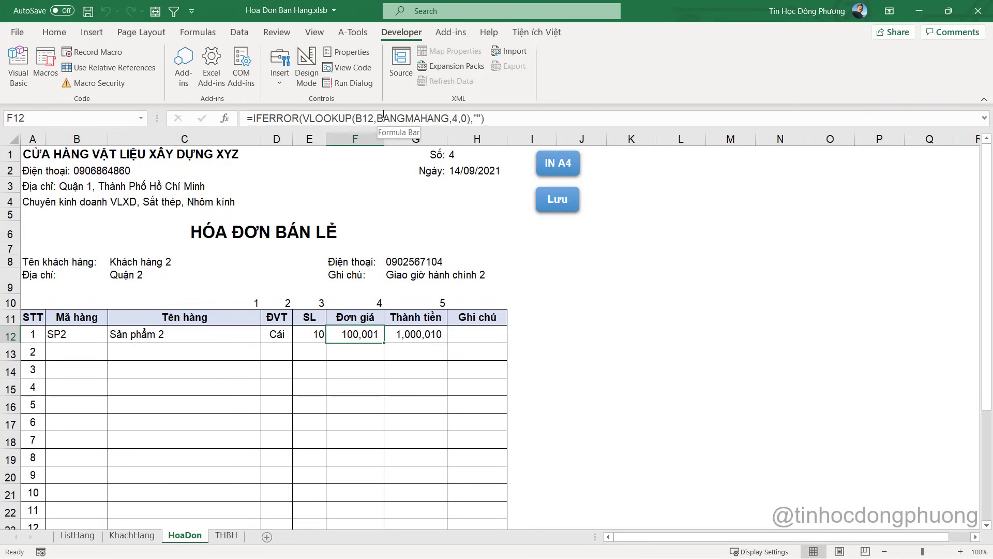
click(87, 337)
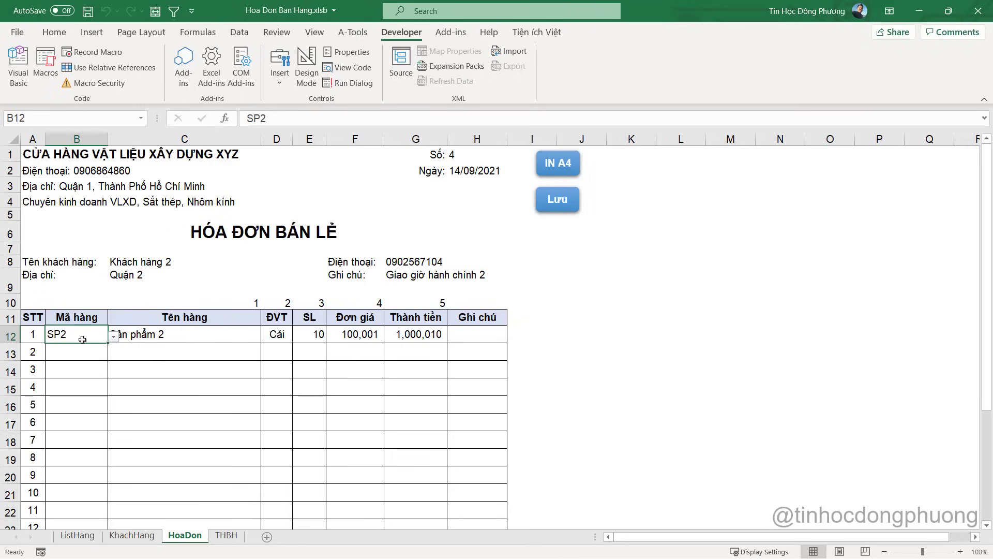
key(alt+F11)
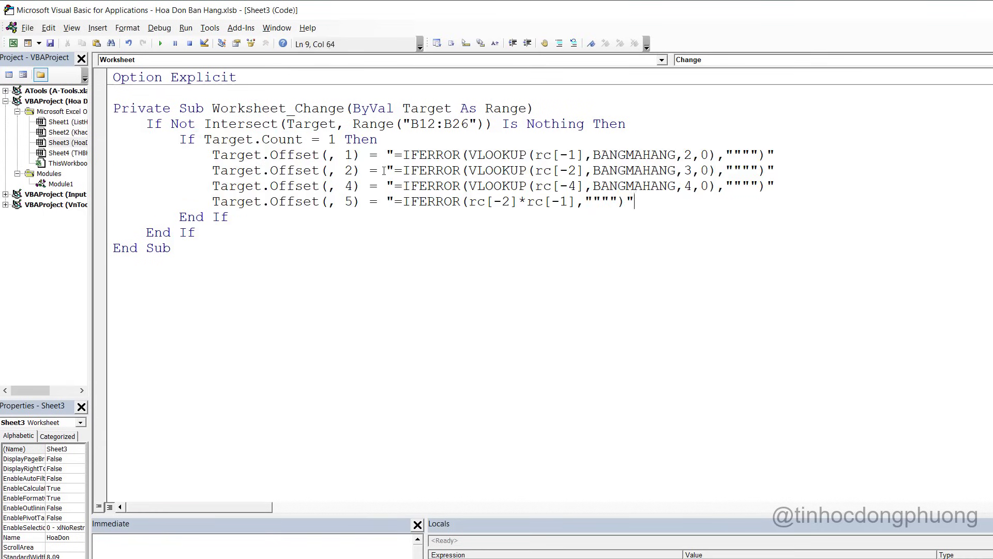
Back in Excel, clear the invoice item rows B12:H19 and confirm the G12 total is empty
shift+click(138, 138)
click(358, 223)
key(alt+Tab)
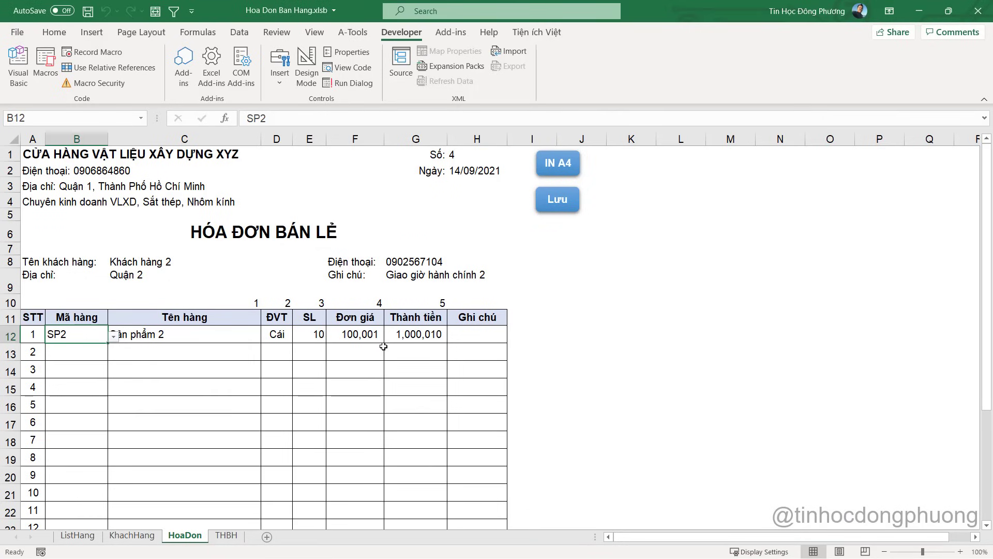
drag(358, 342, 434, 423)
drag(73, 334, 451, 462)
key(Delete)
click(399, 365)
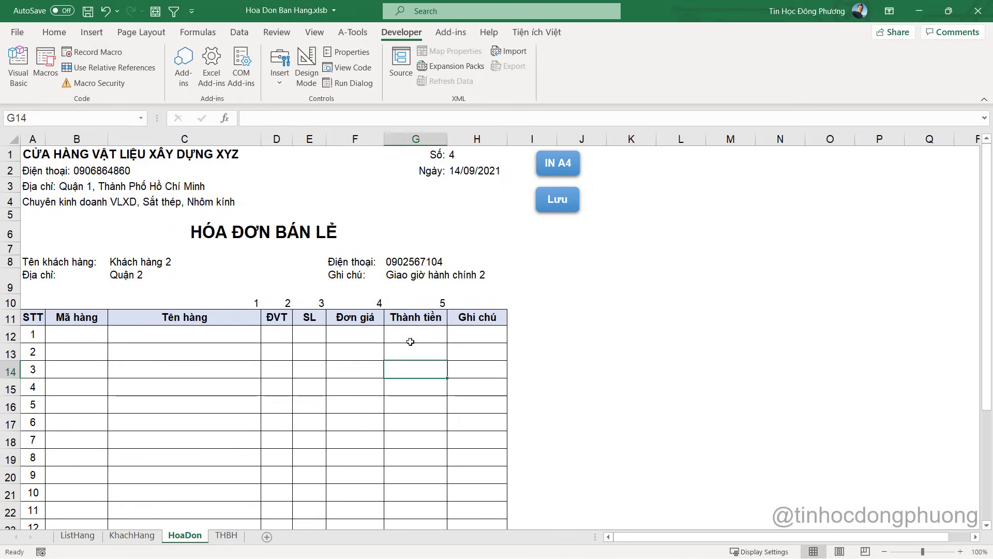
click(410, 341)
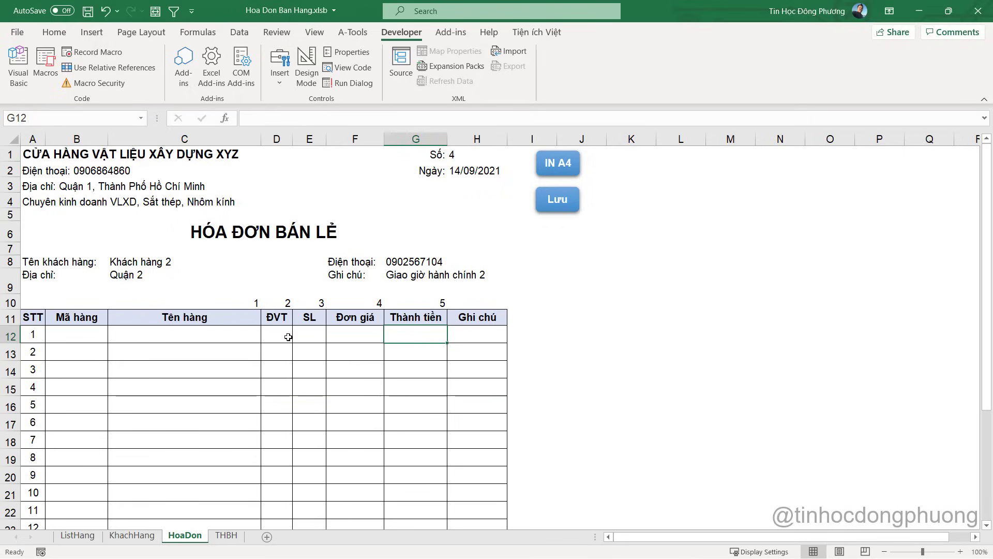
Enter two SP2 lines: quantity 10 in row 12 and quantity 20 in row 13
click(73, 335)
click(113, 337)
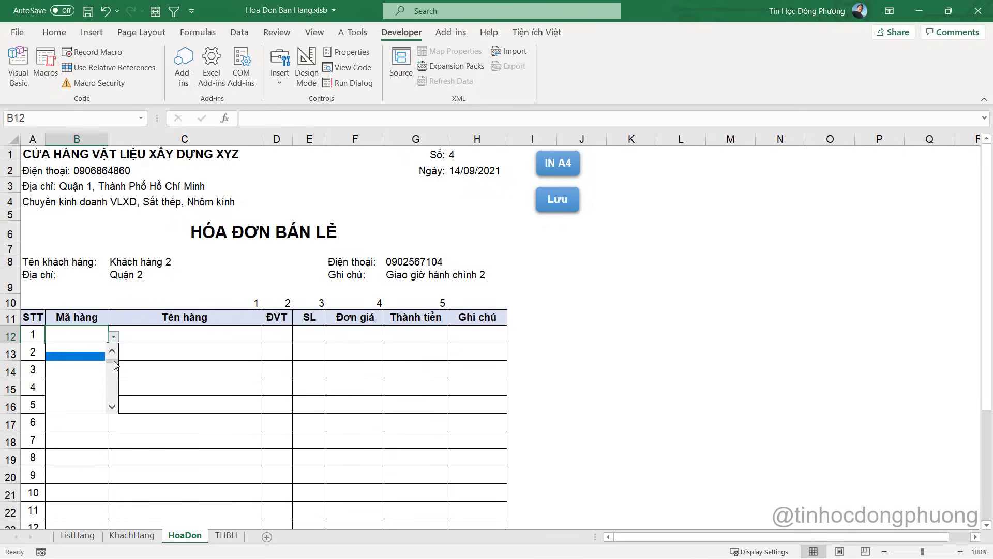
click(75, 356)
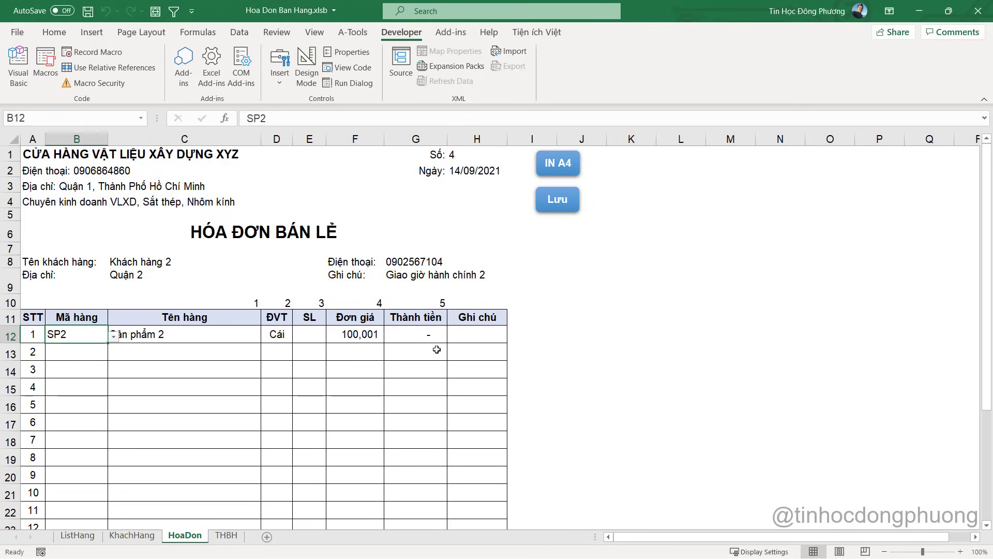
click(306, 335)
text(10)
key(Return)
click(97, 350)
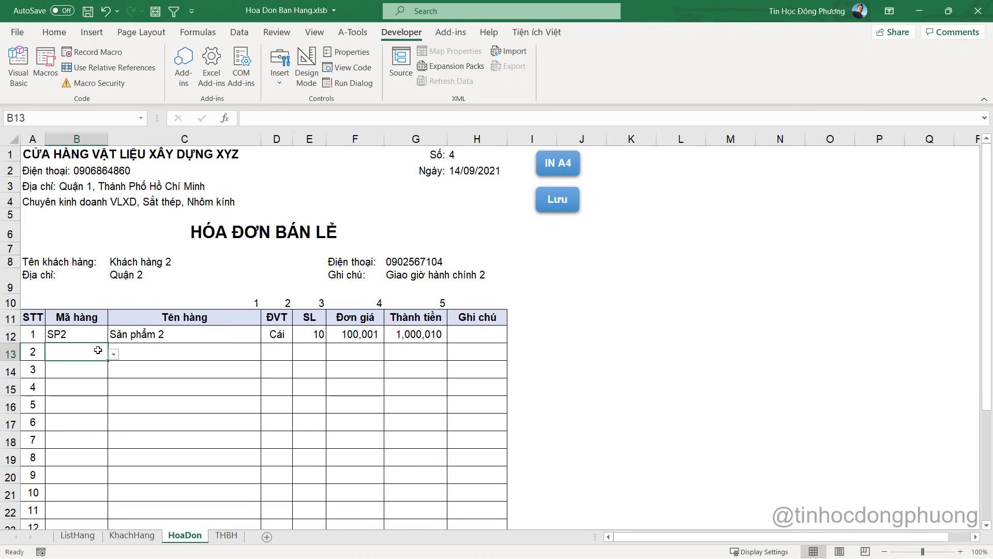
click(112, 356)
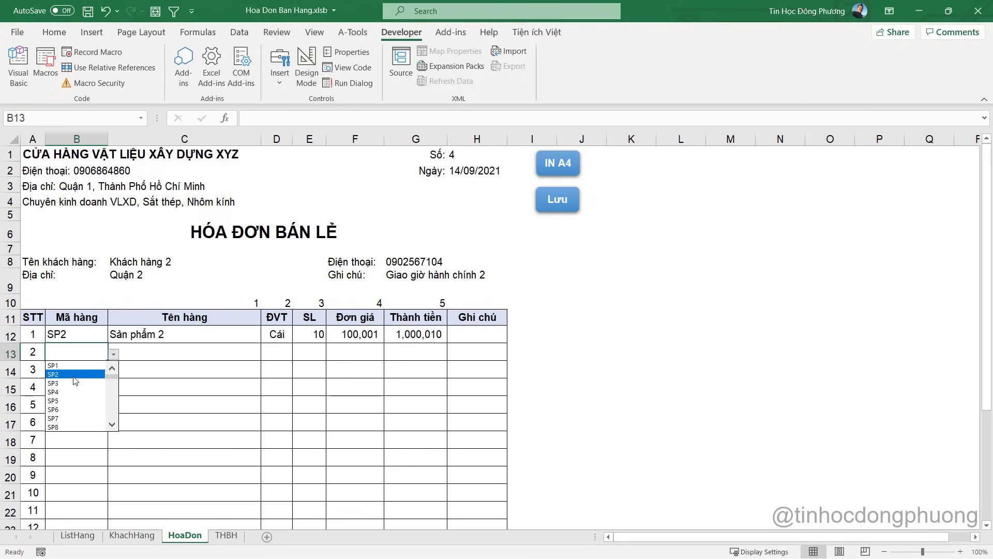
click(69, 379)
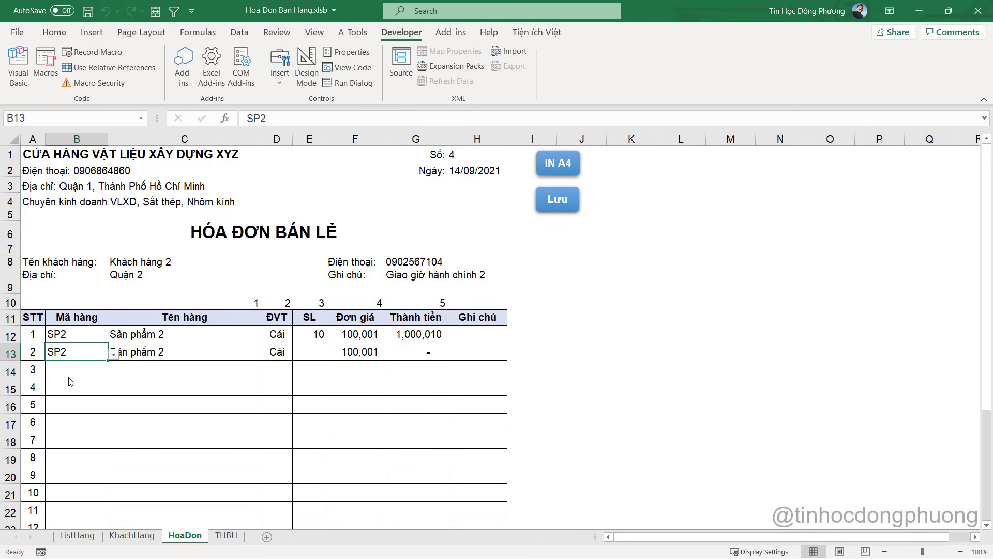
click(315, 355)
text(20)
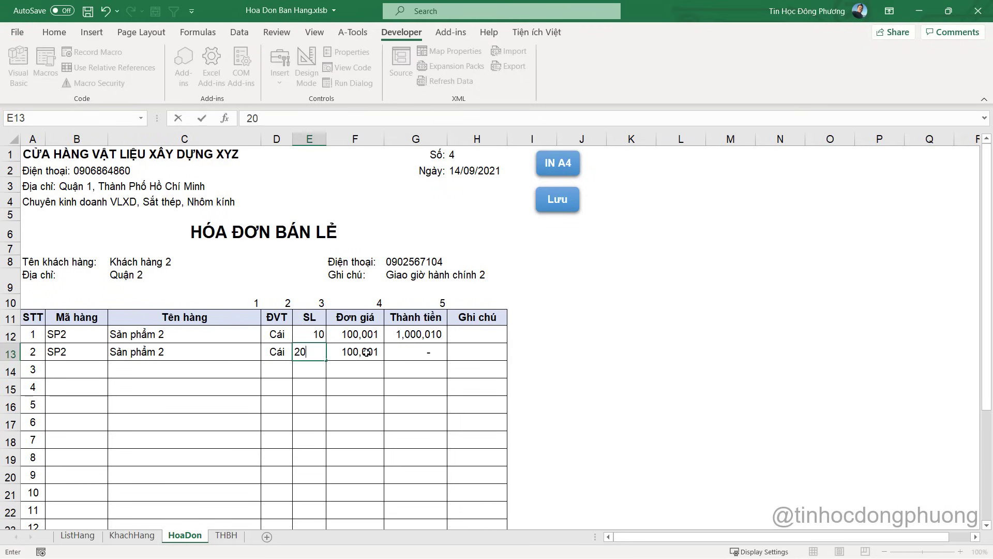
key(Return)
Check the F13 price lookup and G13 total formulas, then review the 3,000,030 invoice total
click(425, 324)
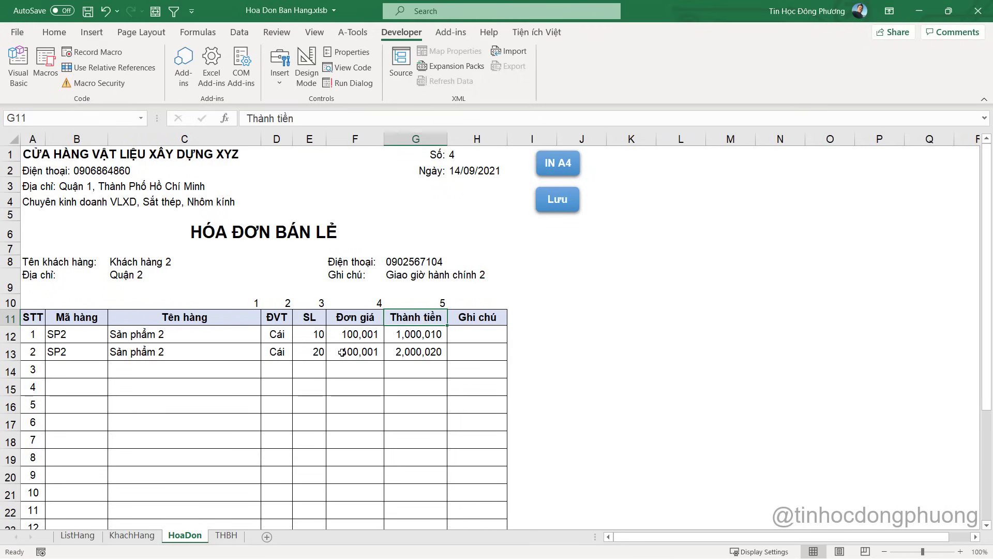
click(360, 350)
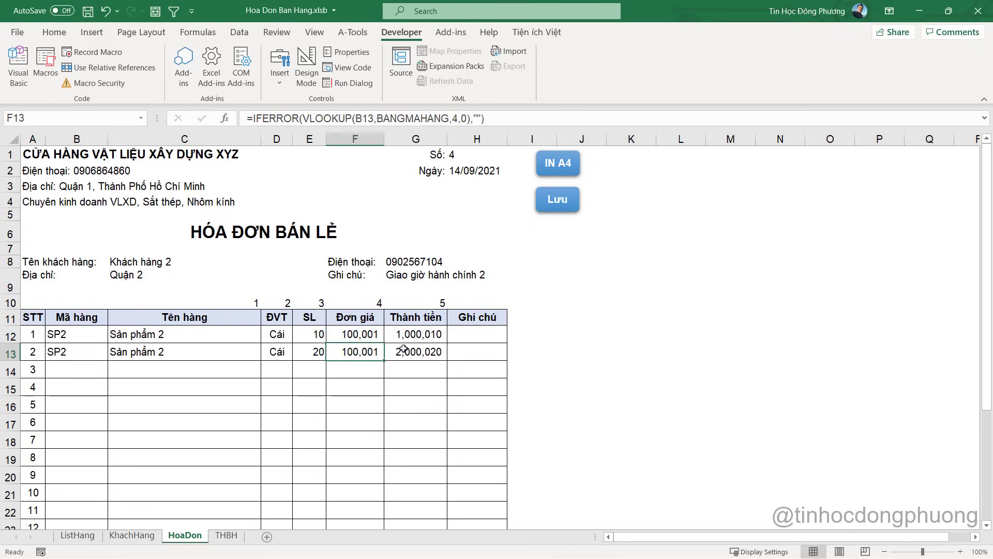
click(412, 352)
click(424, 370)
click(440, 348)
scroll(366, 393, down, 6)
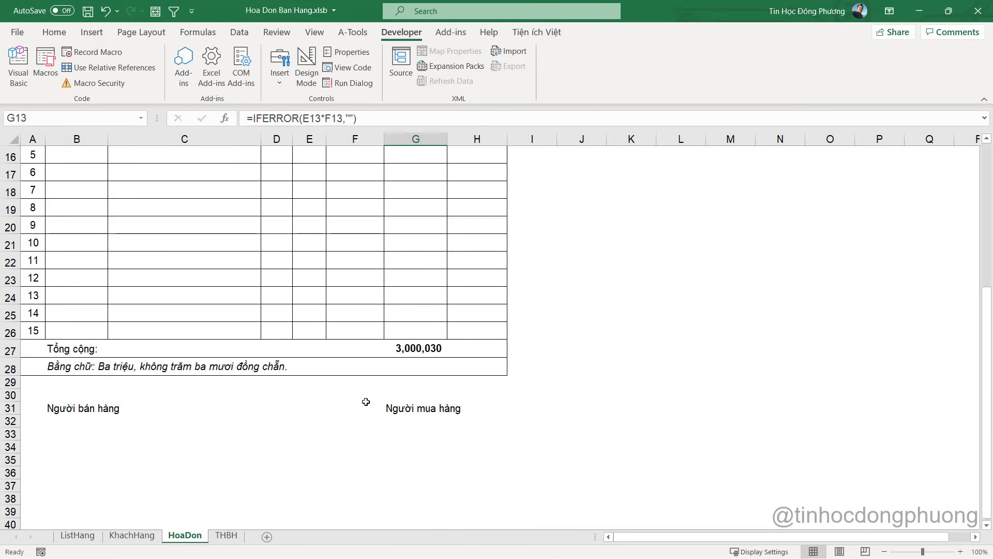
scroll(344, 378, up, 5)
scroll(270, 297, up, 1)
Hide row 10's column-number helper cells (C10:H10) above the invoice header, then deselect
drag(254, 302, 457, 298)
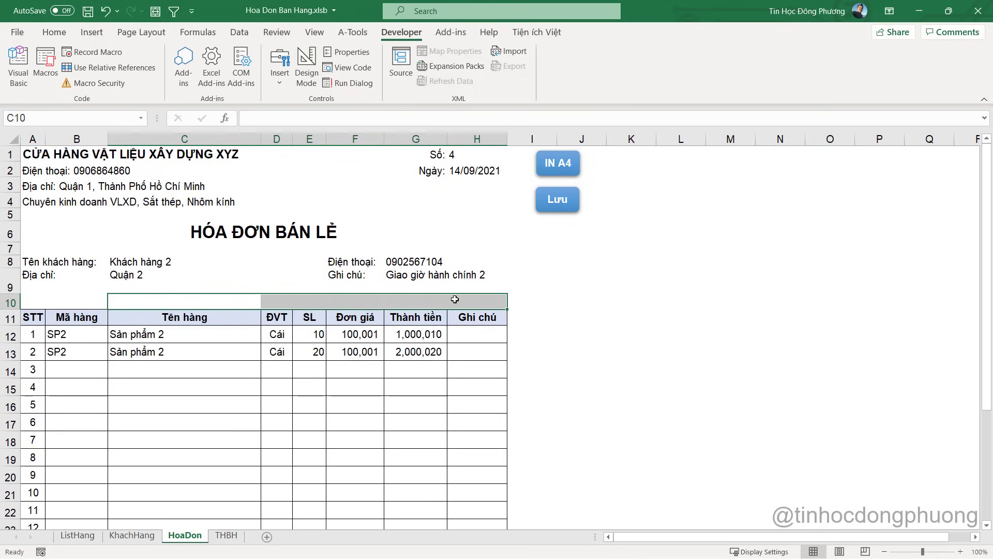
key(ctrl+9)
click(582, 287)
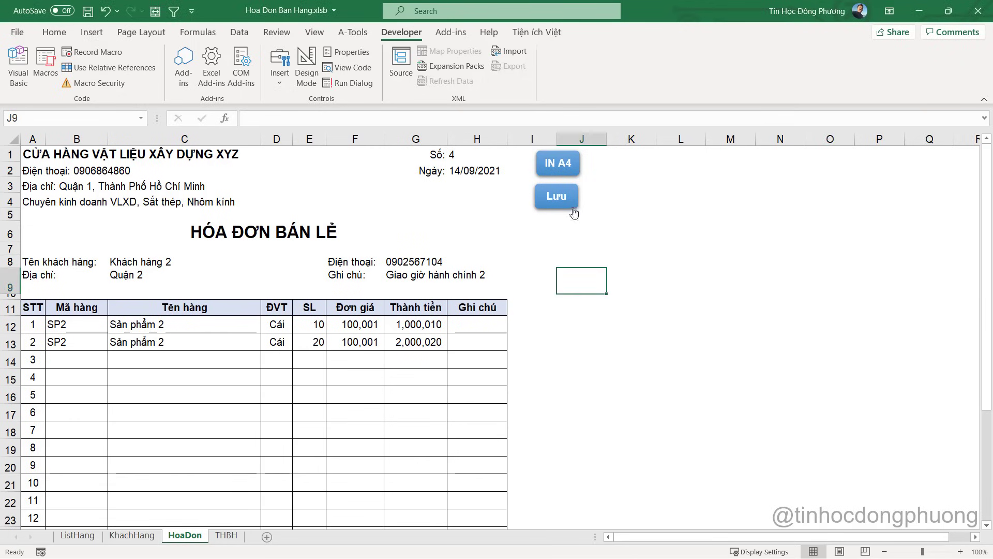
click(389, 394)
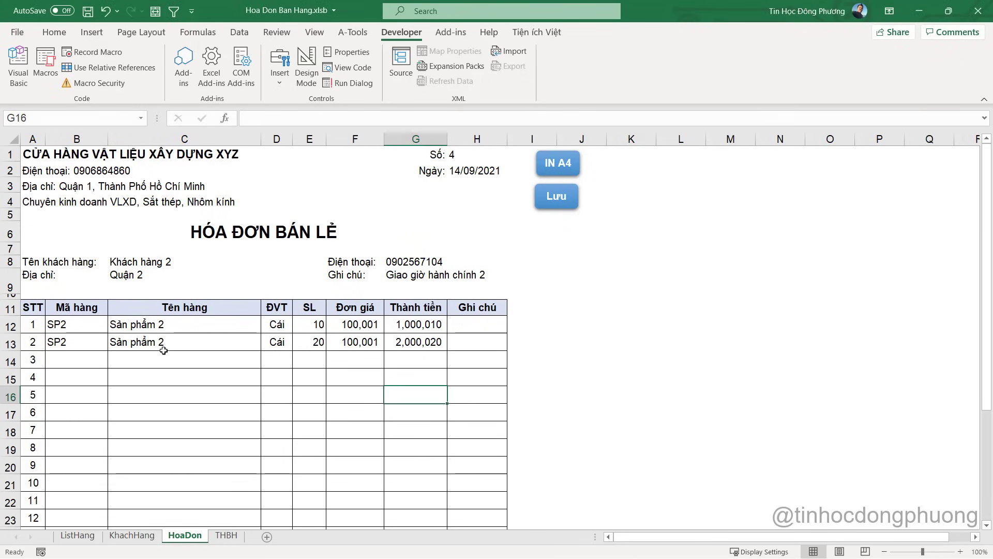
drag(60, 329, 477, 497)
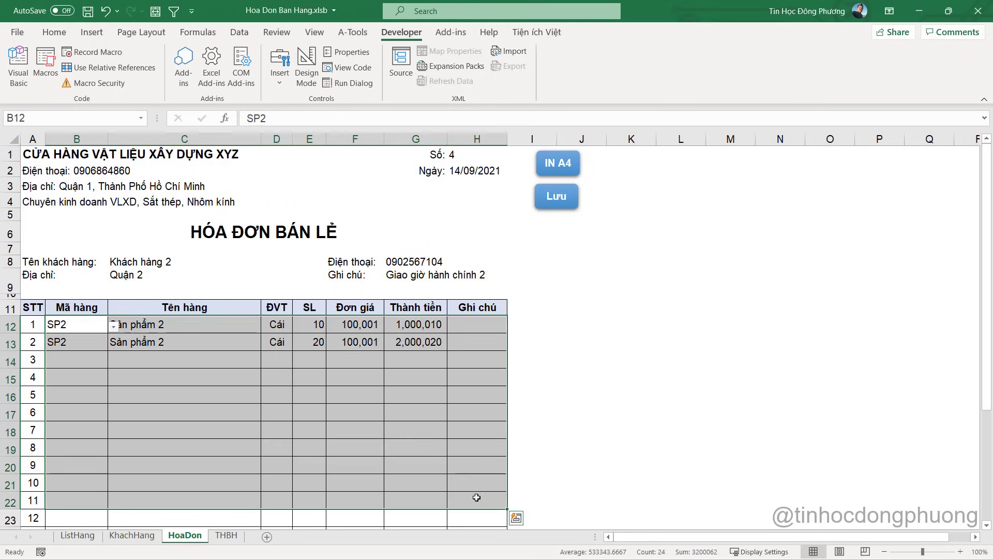
click(196, 364)
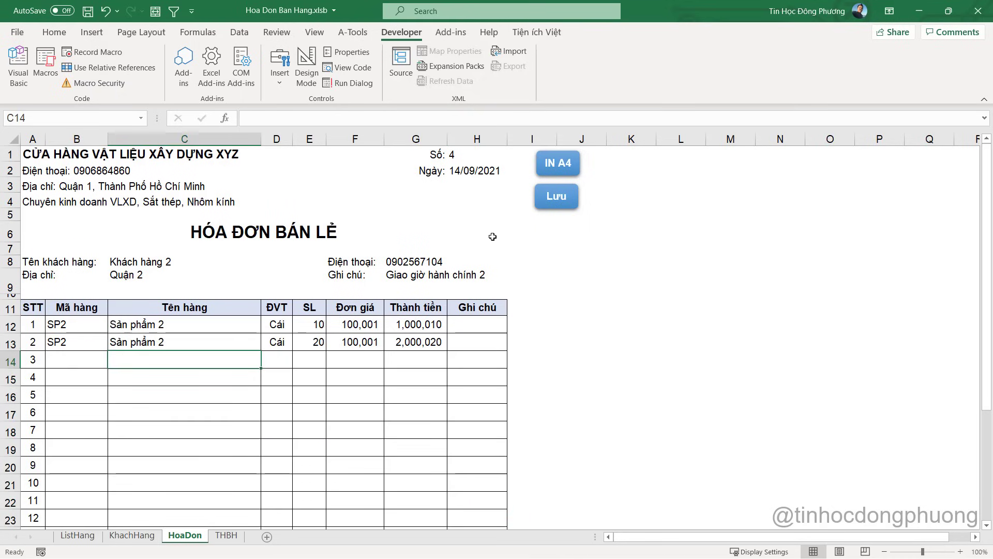
Duplicate the Lưu button just below it and relabel the copy as Reset
right_click(570, 207)
key(Escape)
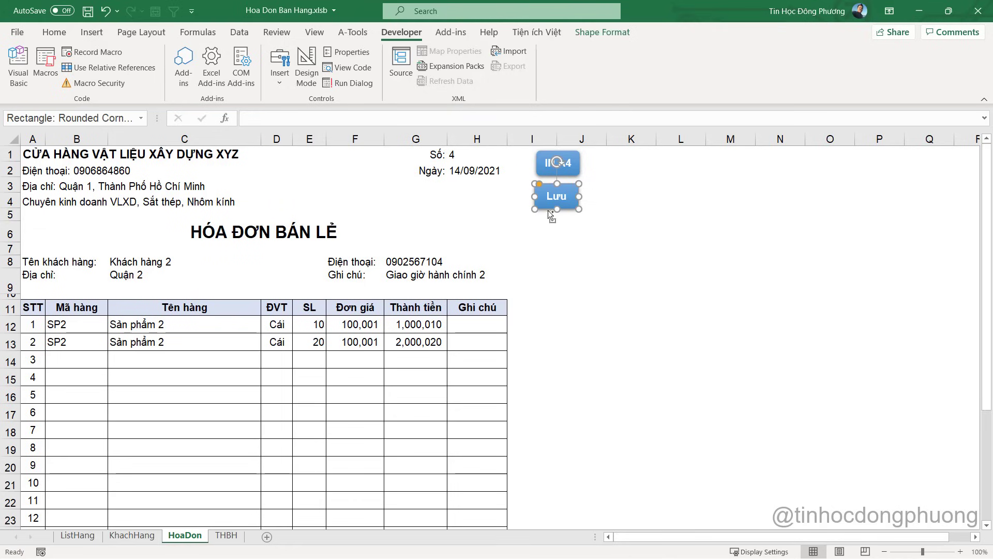
drag(551, 214, 556, 233)
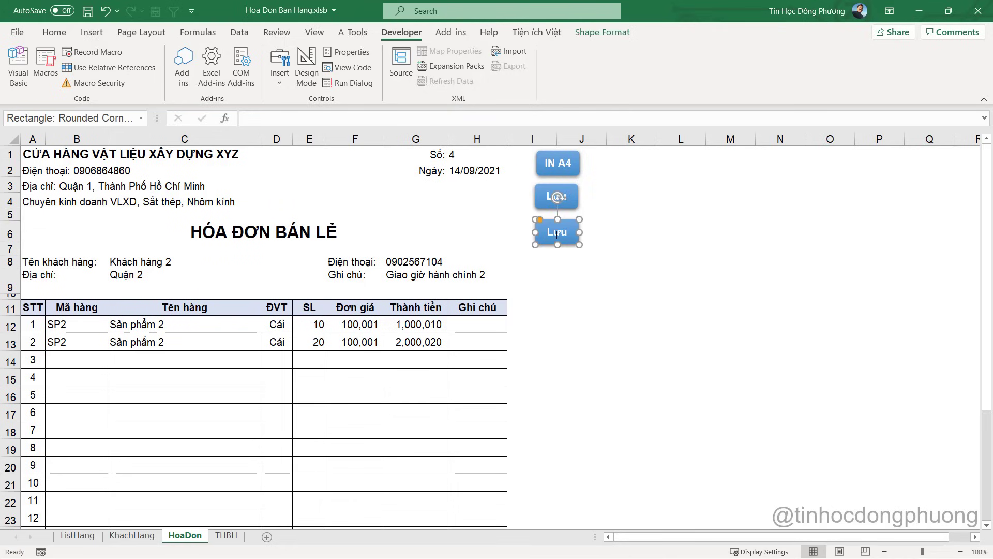
text(Reset)
Fill the Reset shape with dark red from the Shape Format fill colours
click(602, 32)
click(418, 85)
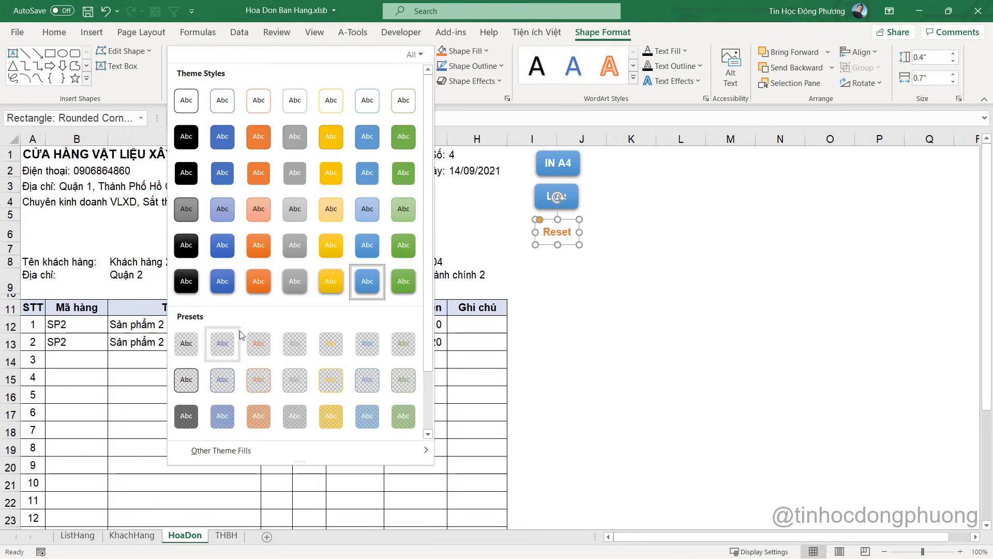
click(489, 49)
click(487, 50)
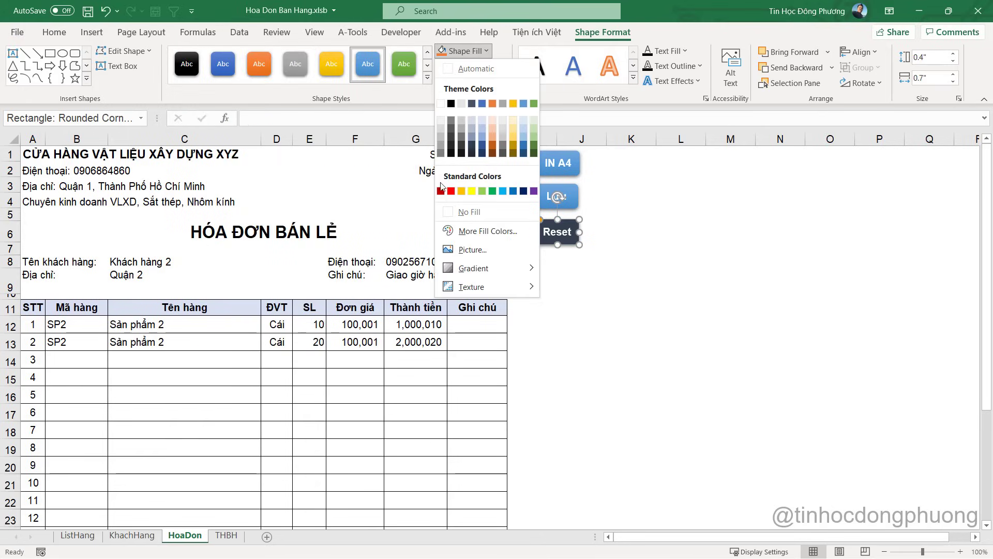
click(442, 190)
click(605, 258)
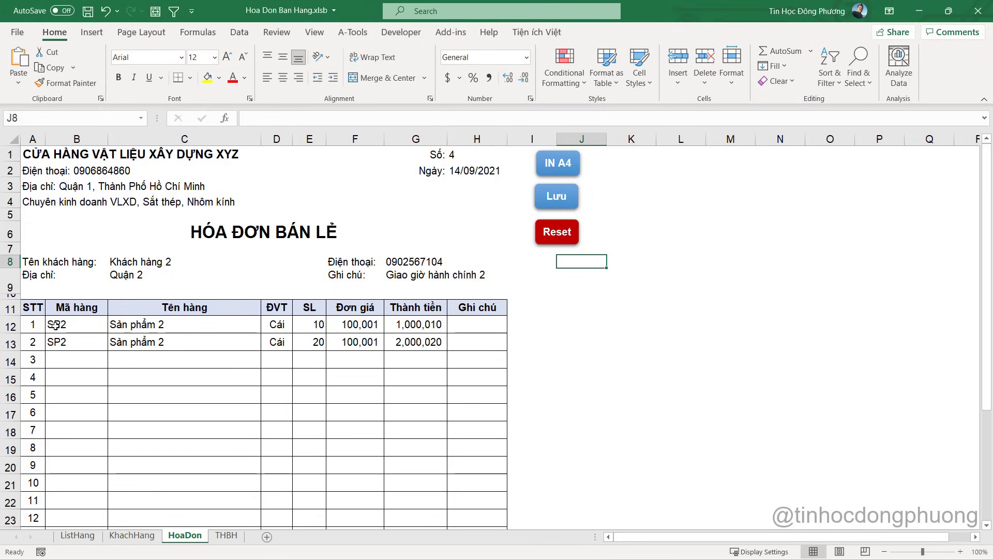
drag(56, 325, 414, 414)
click(132, 262)
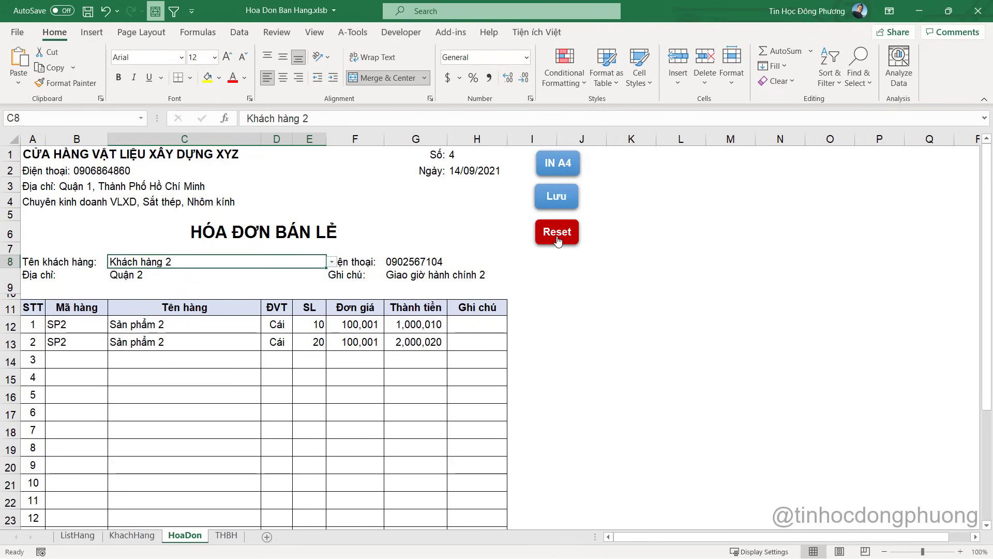
Open the Visual Basic editor from the Developer tab and widen the project pane
click(401, 32)
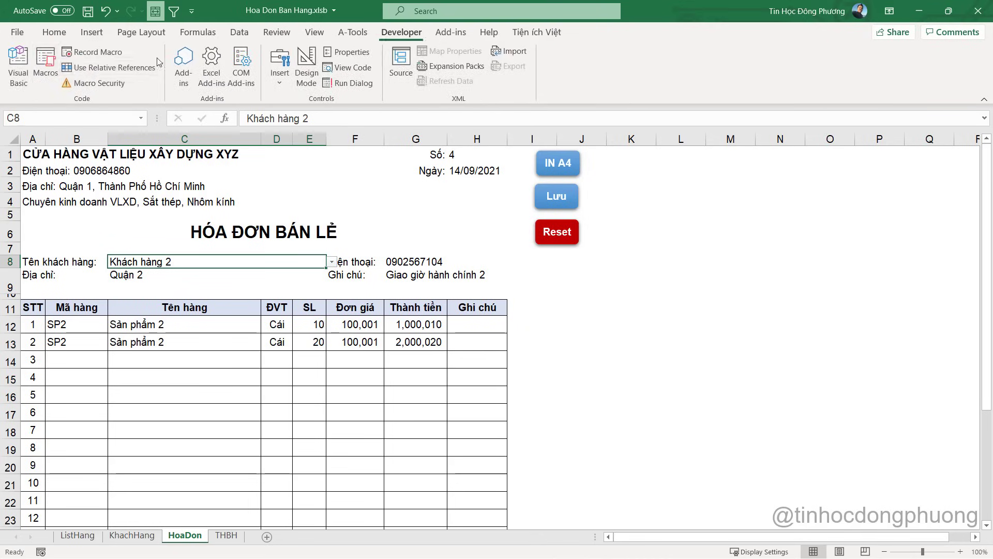
click(18, 65)
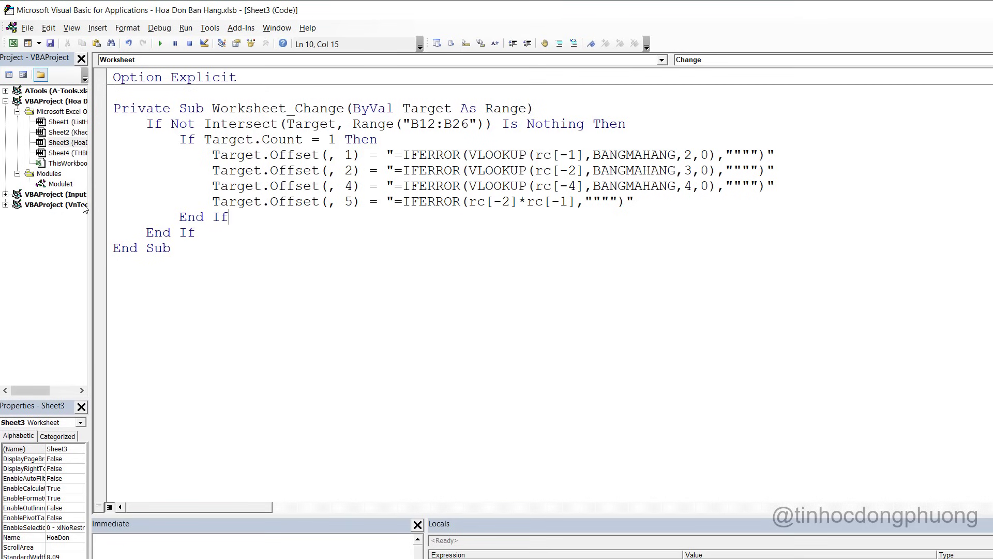
drag(90, 206, 205, 207)
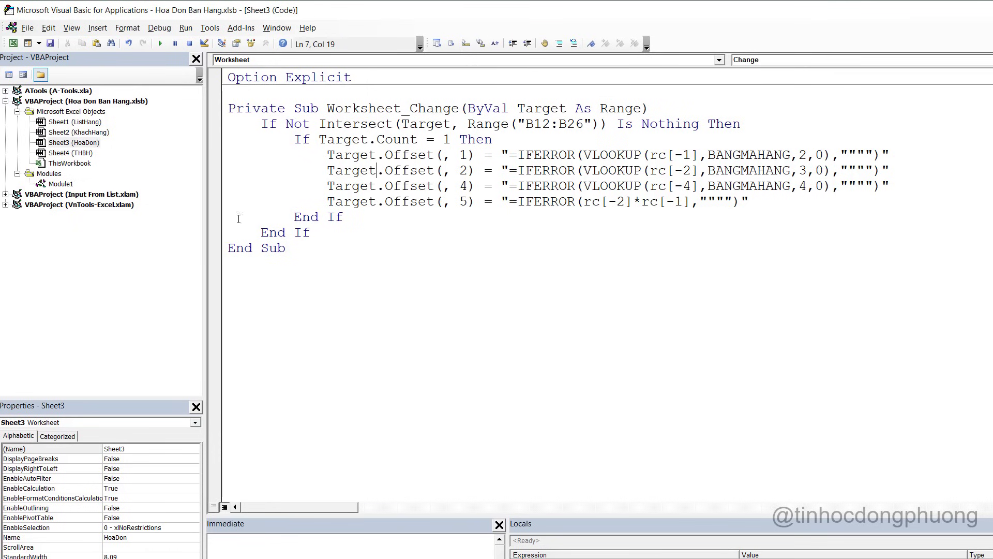
click(80, 145)
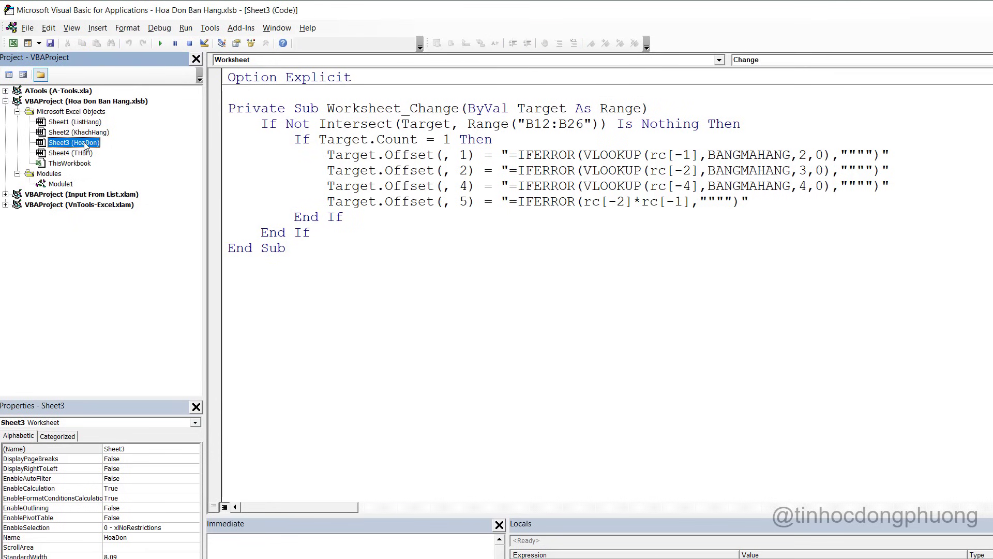
click(306, 283)
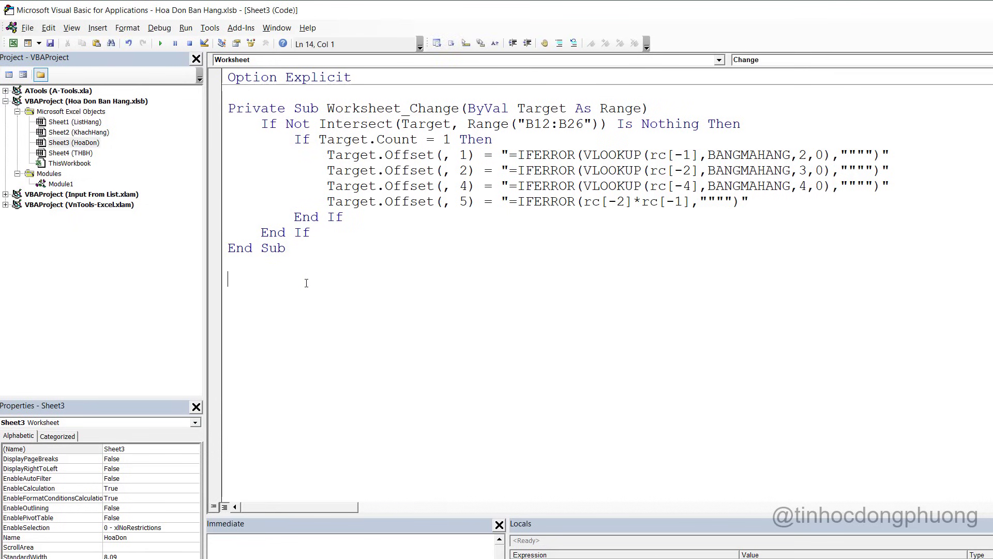
key(alt+F11)
key(alt+F11)
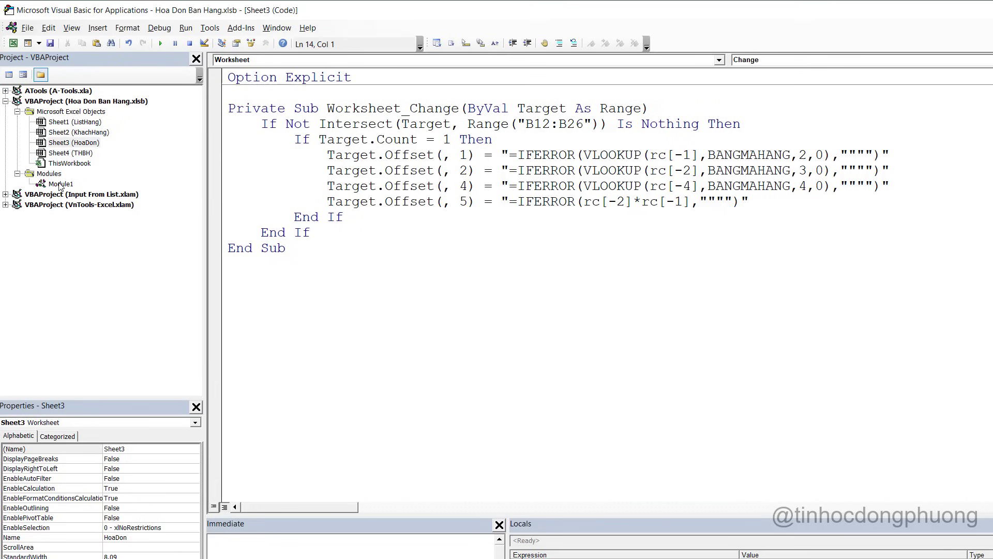
In Module1, declare Sub XoaNhapLai on a new line below the LuuHoaDon macro
double_click(61, 185)
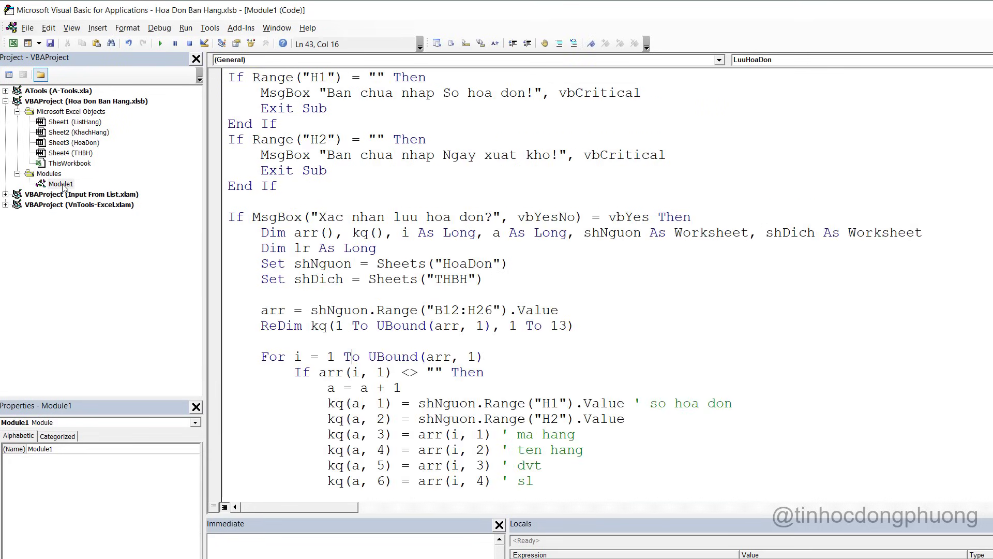
scroll(464, 319, down, 8)
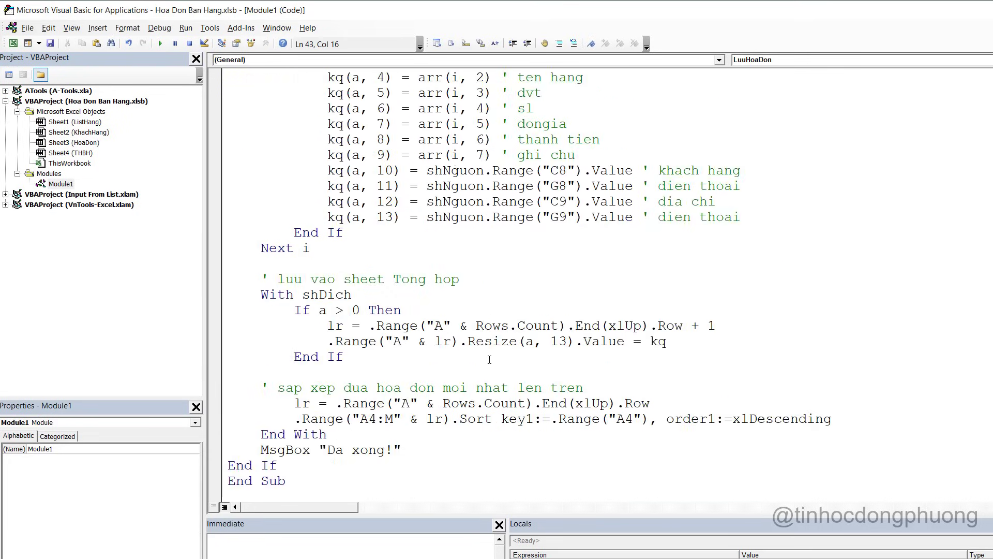
click(304, 492)
scroll(303, 492, down, 3)
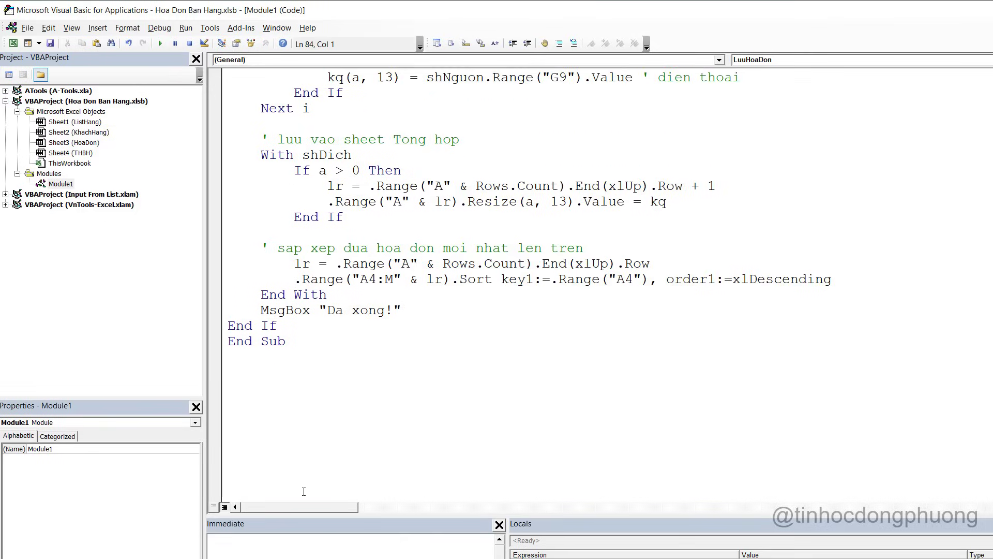
key(Down)
key(Down)
key(Down)
key(Down)
click(253, 325)
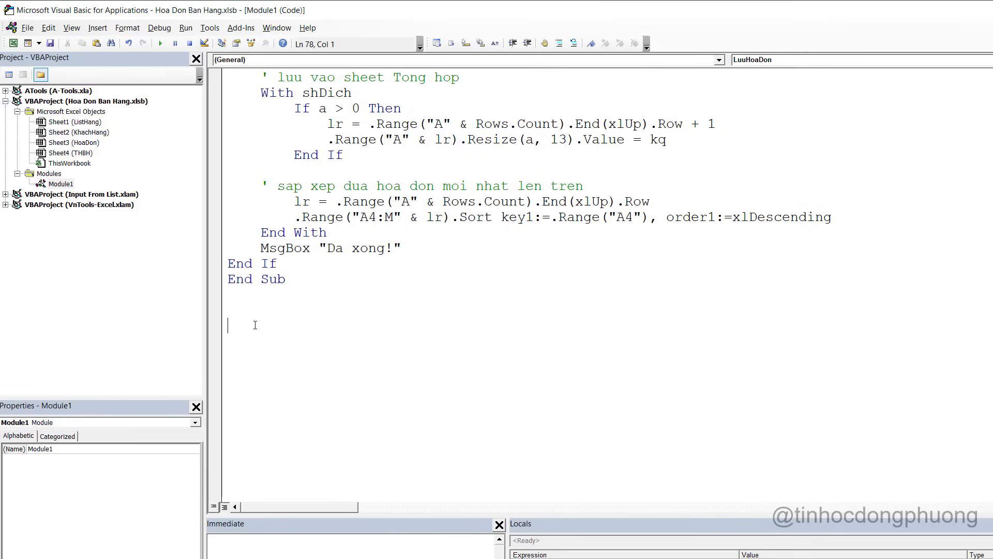
text(Sub XoaNhapLai)
key(Return)
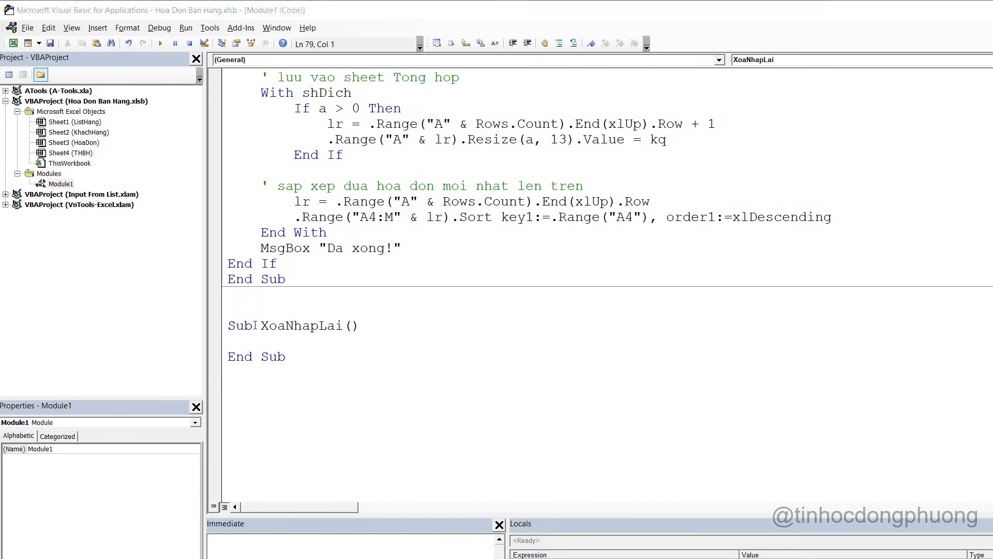
Write Range("B12:H26").ClearContents inside XoaNhapLai, fixing a stray letter in the reference
key(alt+F11)
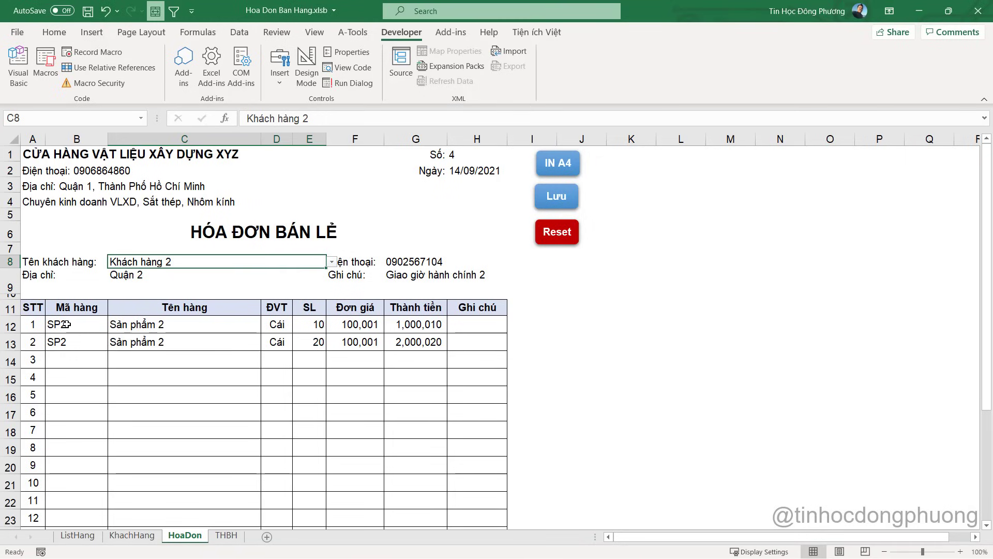
click(67, 324)
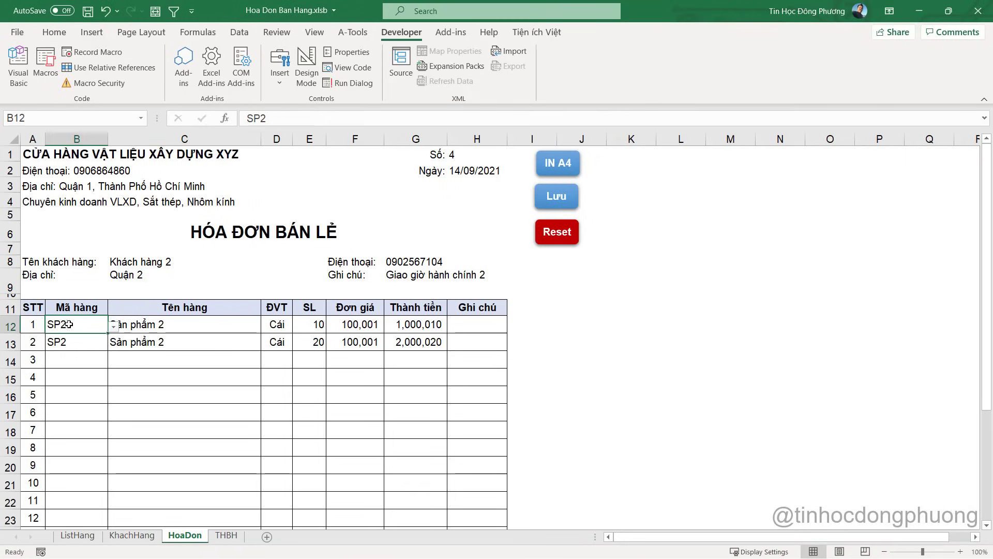
scroll(464, 341, down, 5)
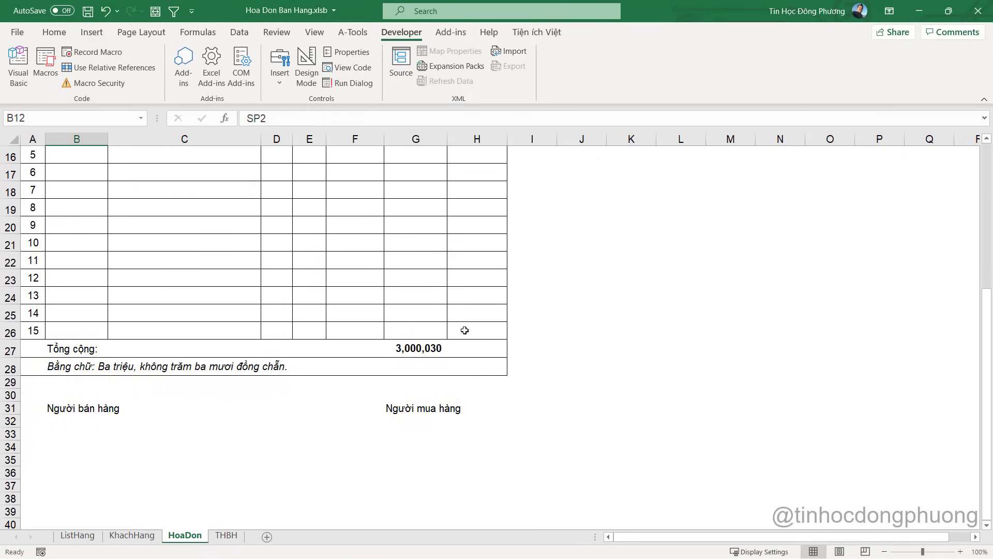
key(alt+Tab)
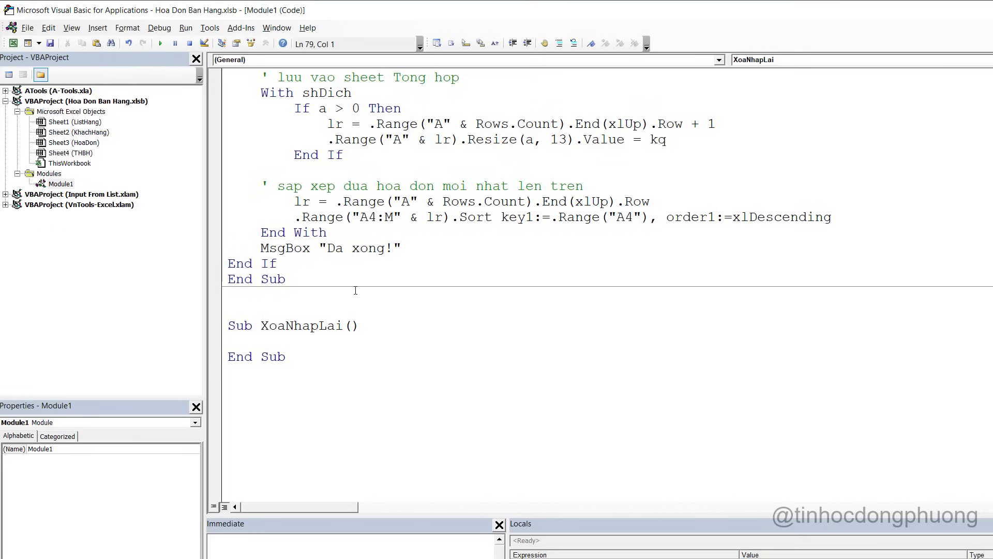
text(range(")
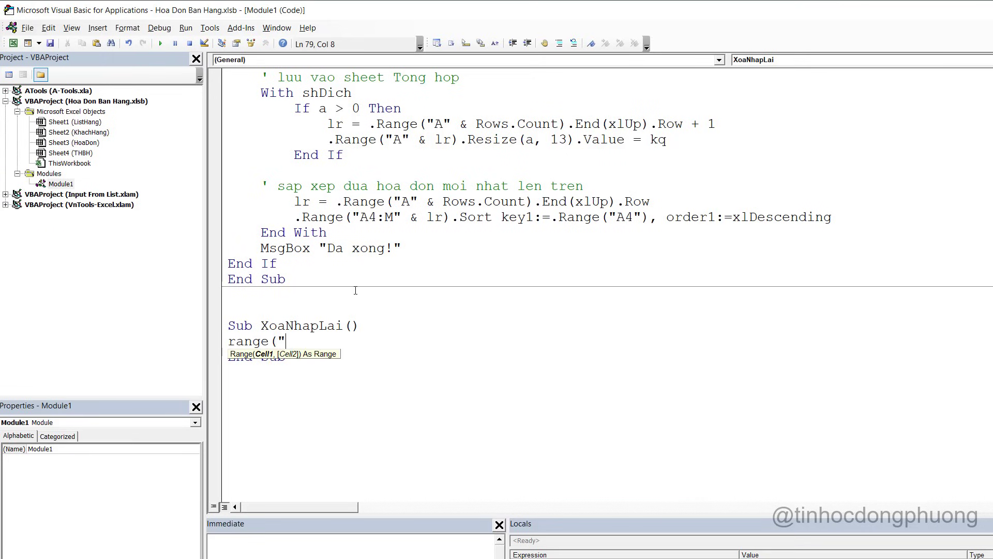
text(B12:H26").)
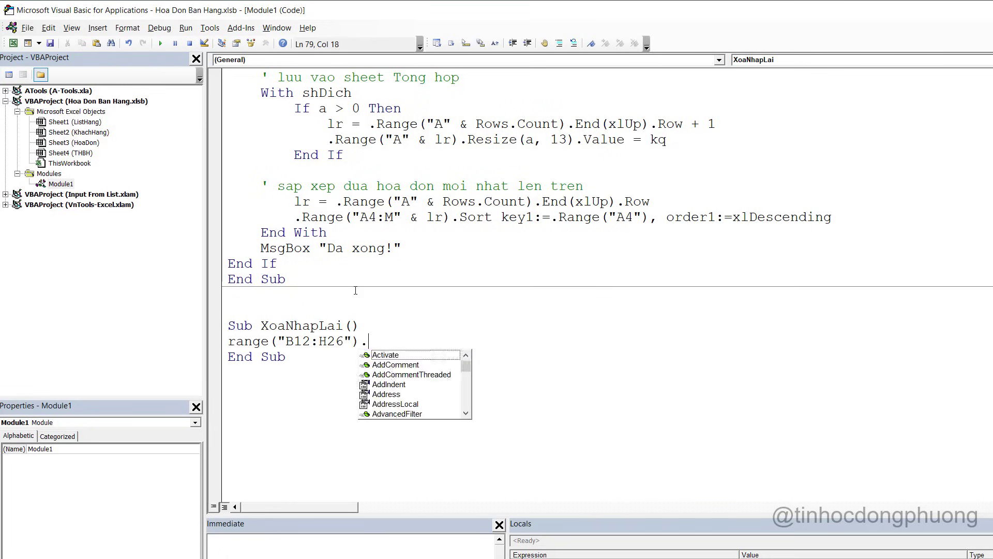
text(clea)
key(Down)
key(Down)
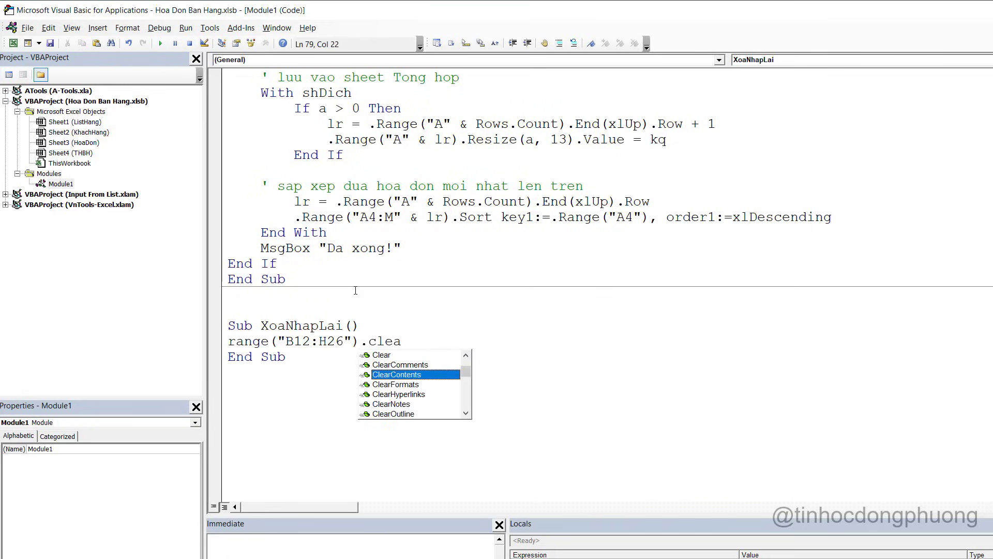
key(Tab)
Check the invoice sheet, remove the extra blank line after ClearContents, and return to Excel
key(alt+F11)
scroll(355, 286, up, 5)
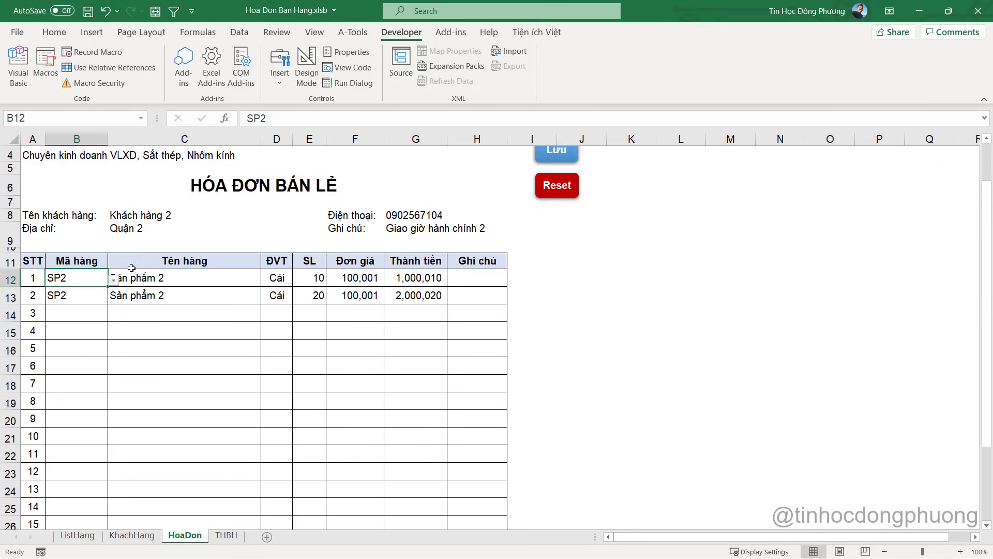
click(129, 216)
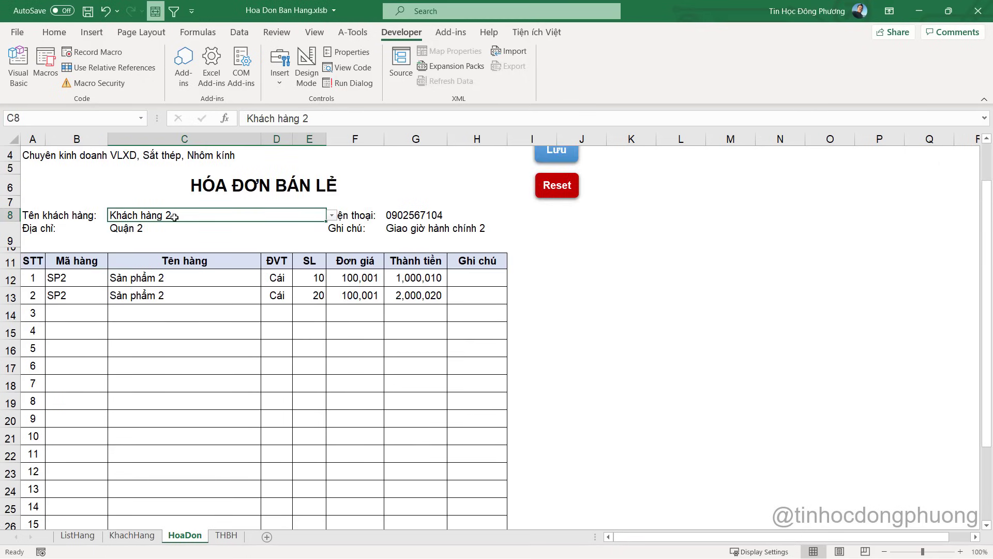
scroll(175, 217, up, 1)
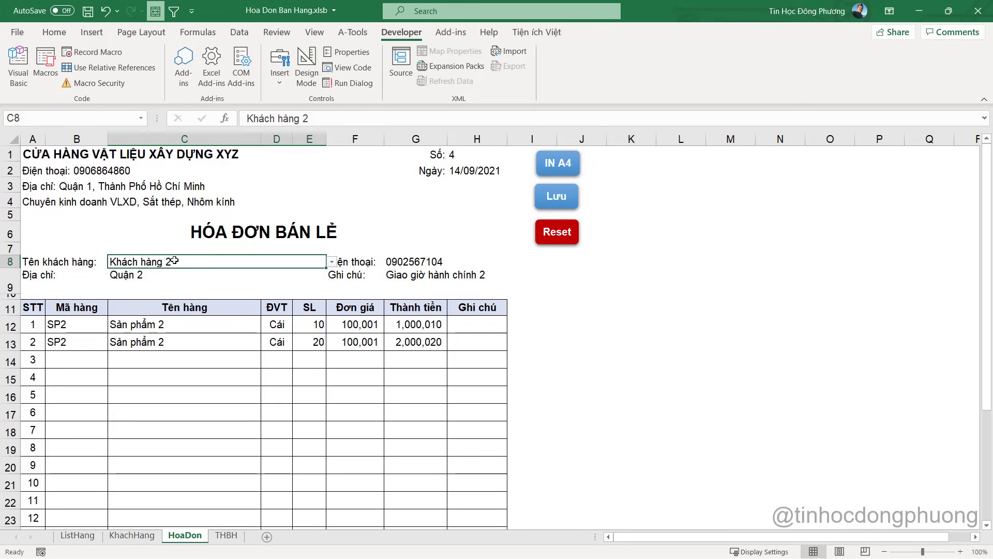
key(alt+F11)
key(Return)
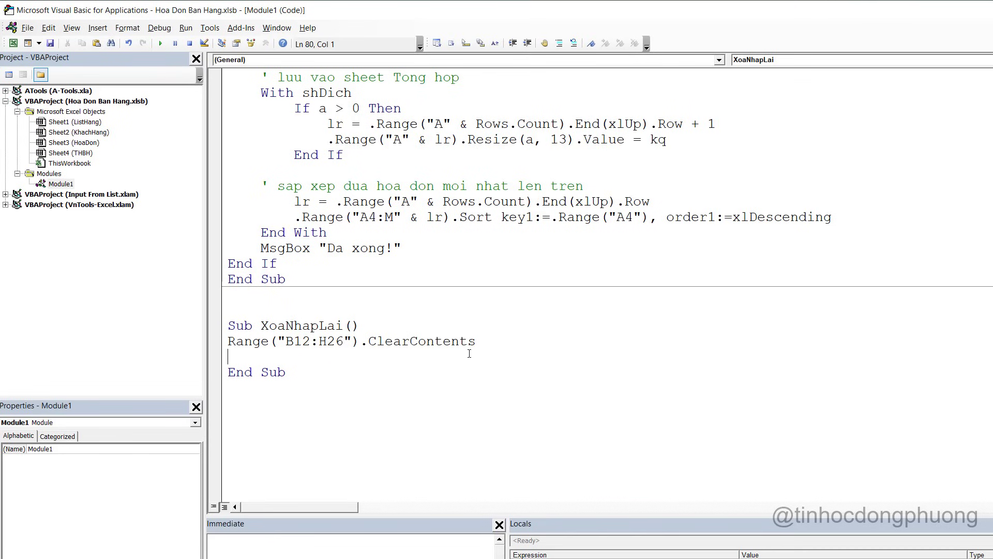
key(BackSpace)
click(351, 341)
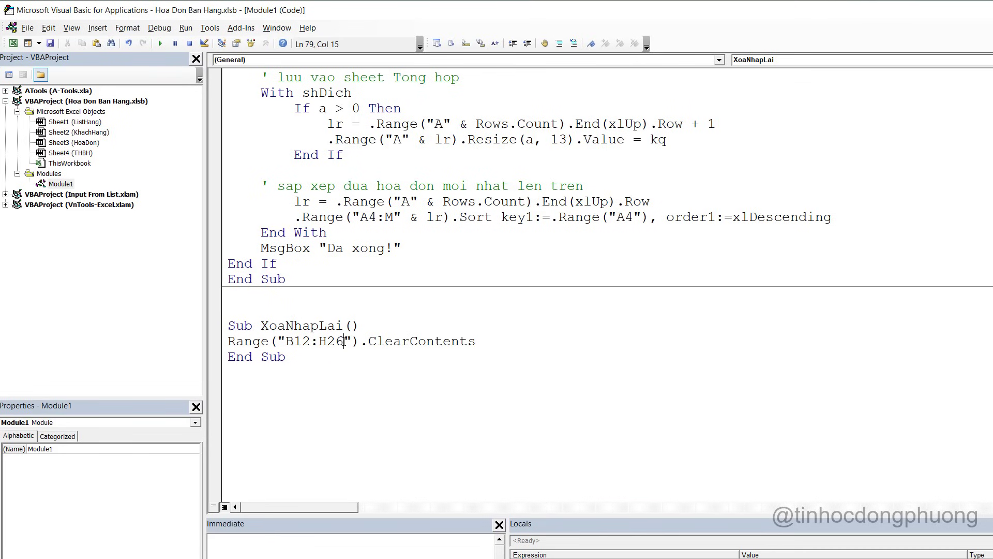
key(alt+F11)
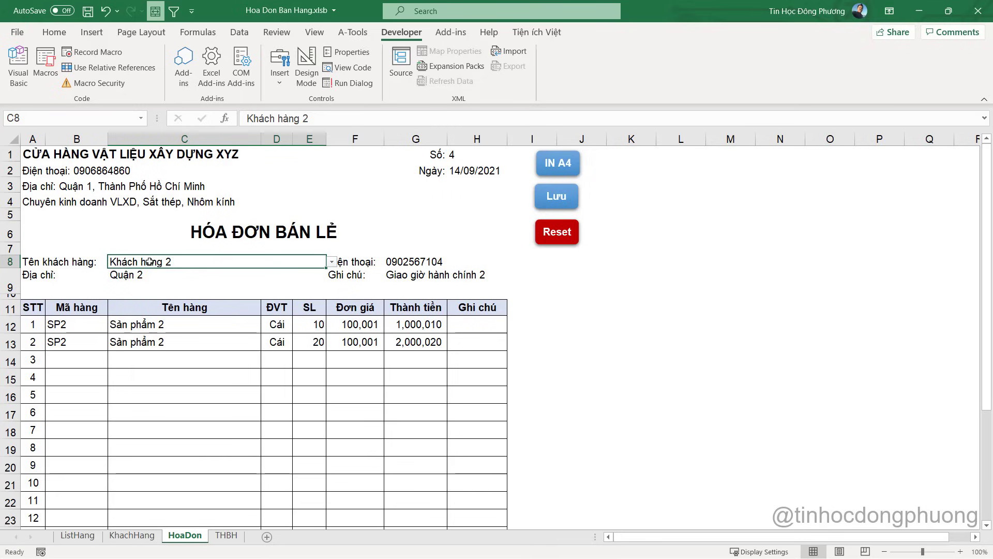
Add C8 to the ClearContents range in the XoaNhapLai line of Module1
key(alt+F11)
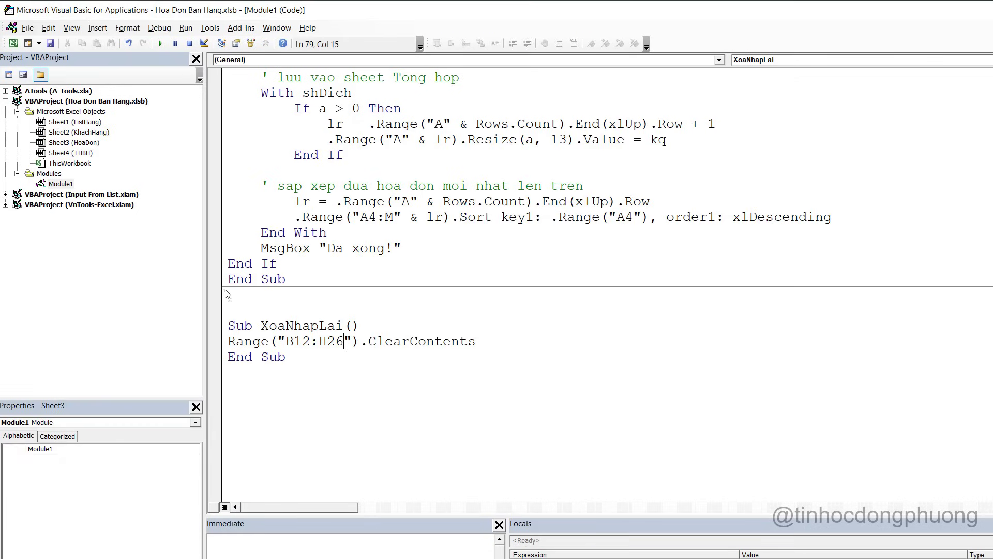
text(,").C)
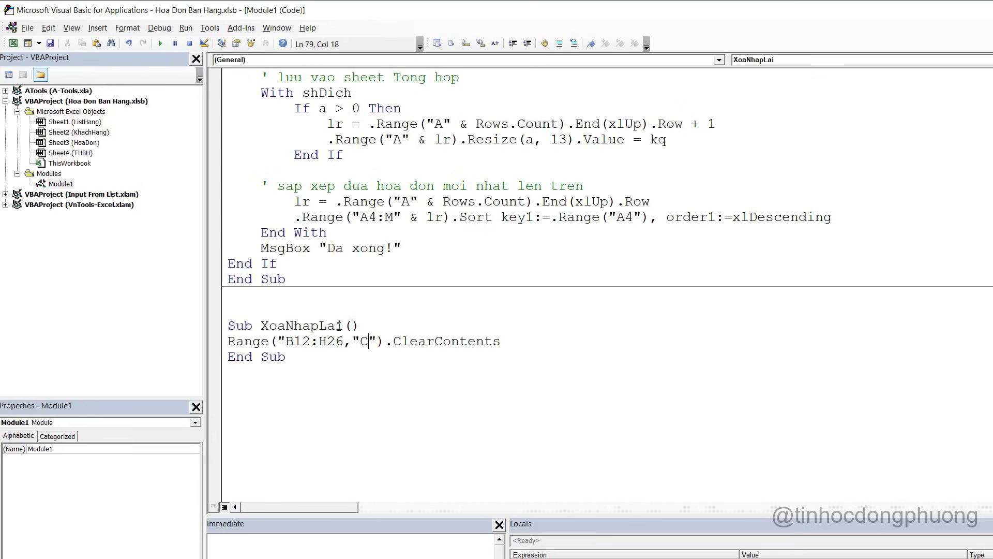
key(BackSpace)
key(BackSpace)
text(C)
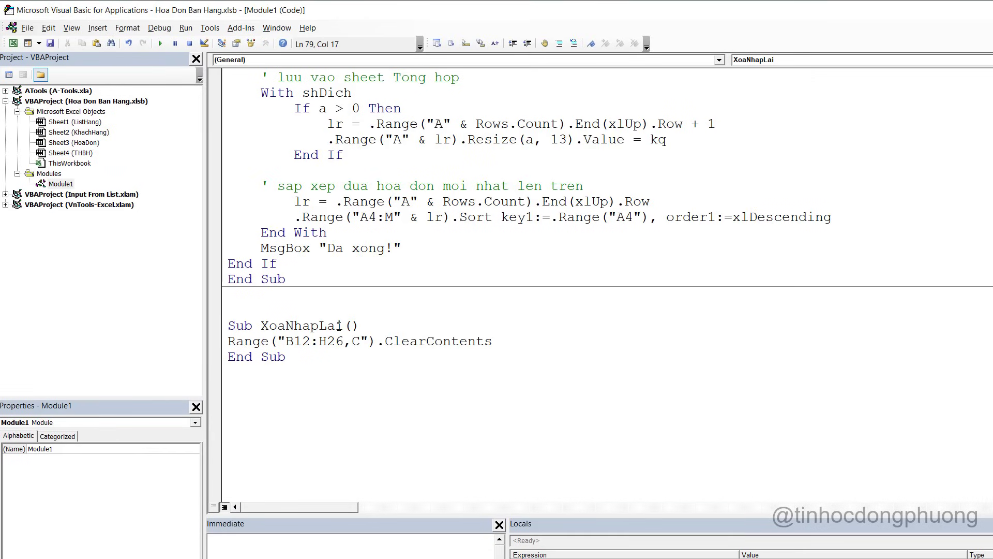
text(8)
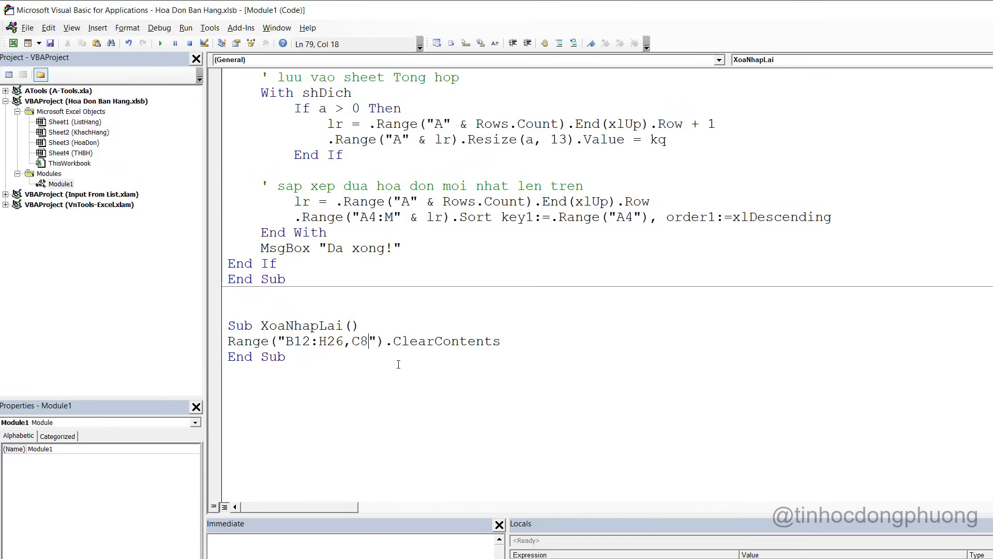
Test XoaNhapLai from the form and code, ending the merged-cell error it raises
key(alt+F11)
click(595, 278)
click(563, 239)
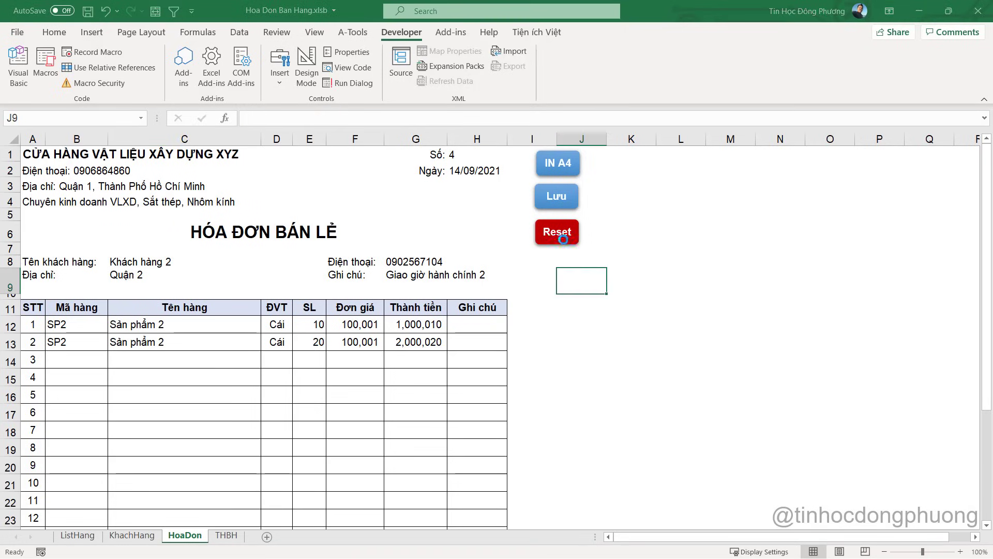
click(538, 327)
key(alt+F11)
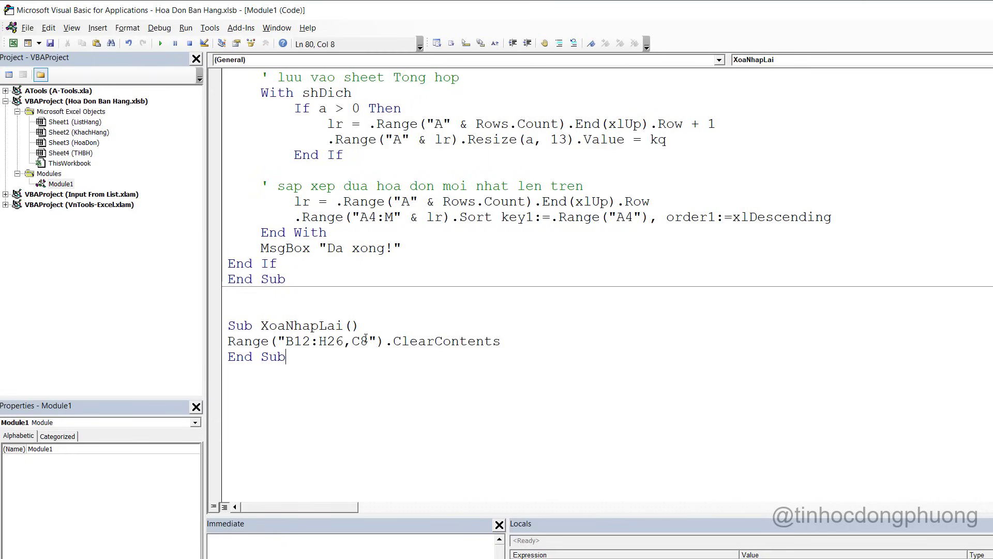
click(366, 341)
click(160, 43)
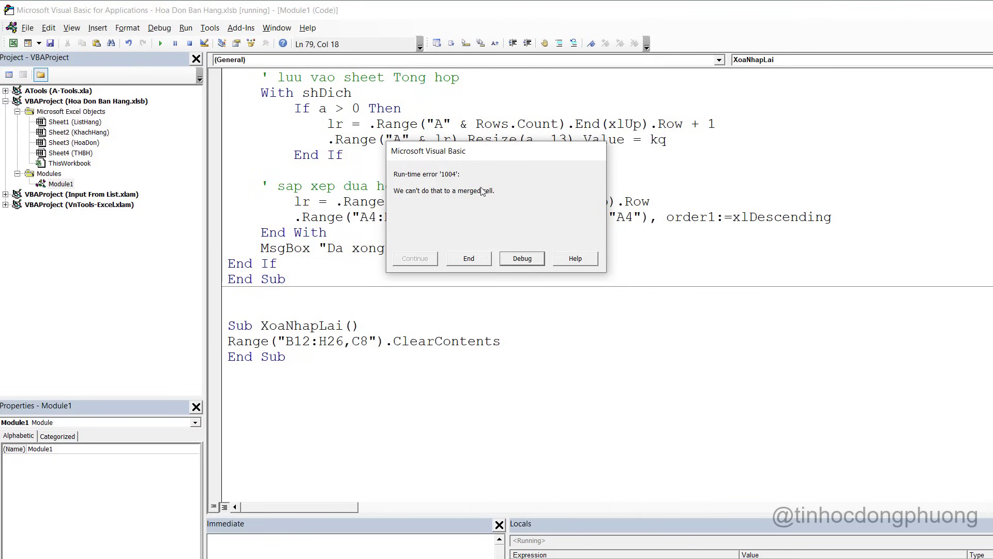
click(469, 259)
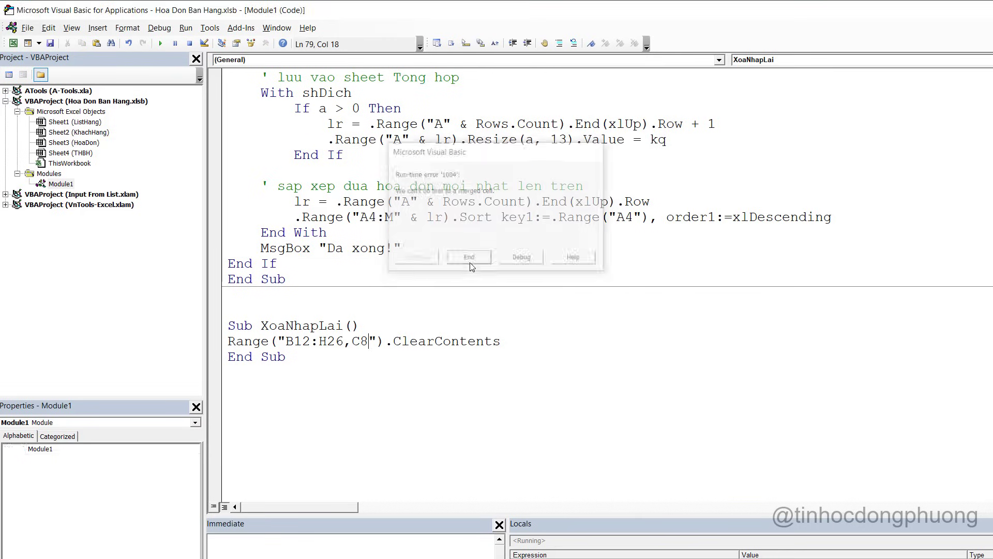
Check the merged customer name cell C8 and extend the reference to C8:E8
key(alt+F11)
click(184, 275)
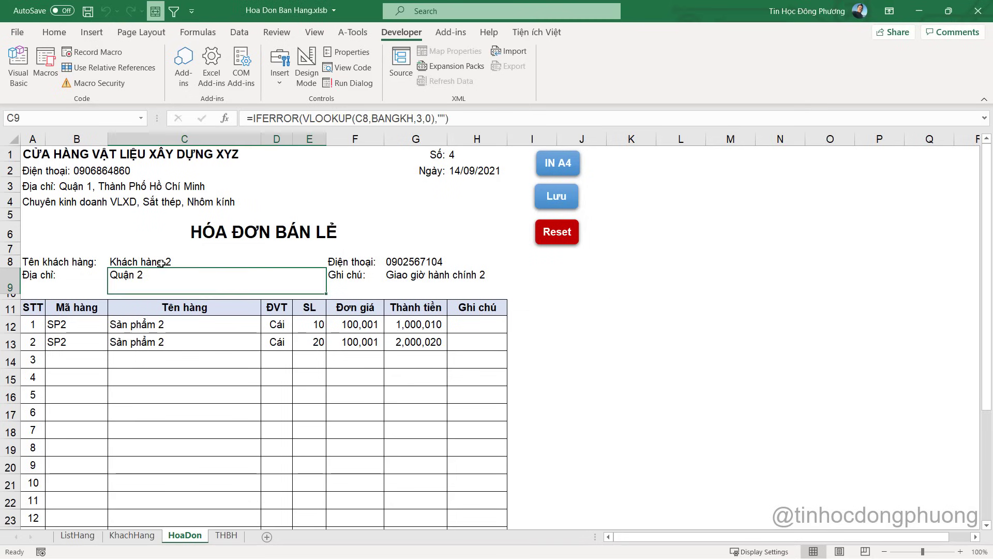
click(123, 262)
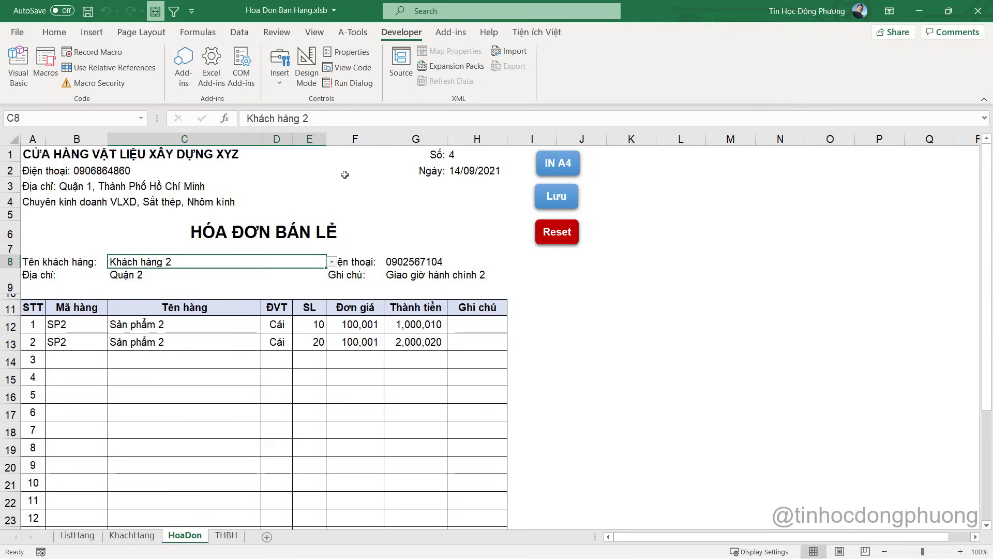
key(alt+F11)
text(:E8").ClearContents)
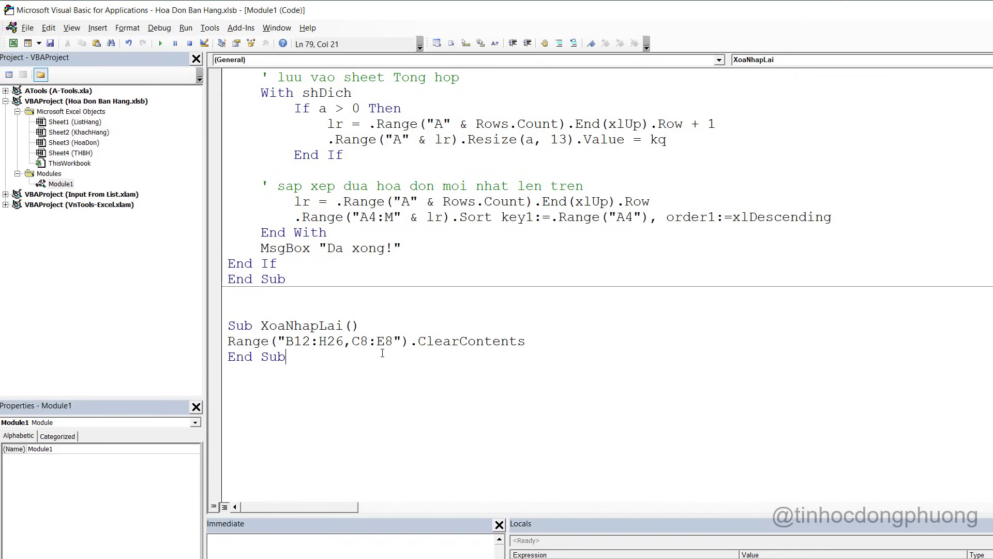
click(385, 342)
key(alt+F11)
key(alt+F11)
key(alt+Tab)
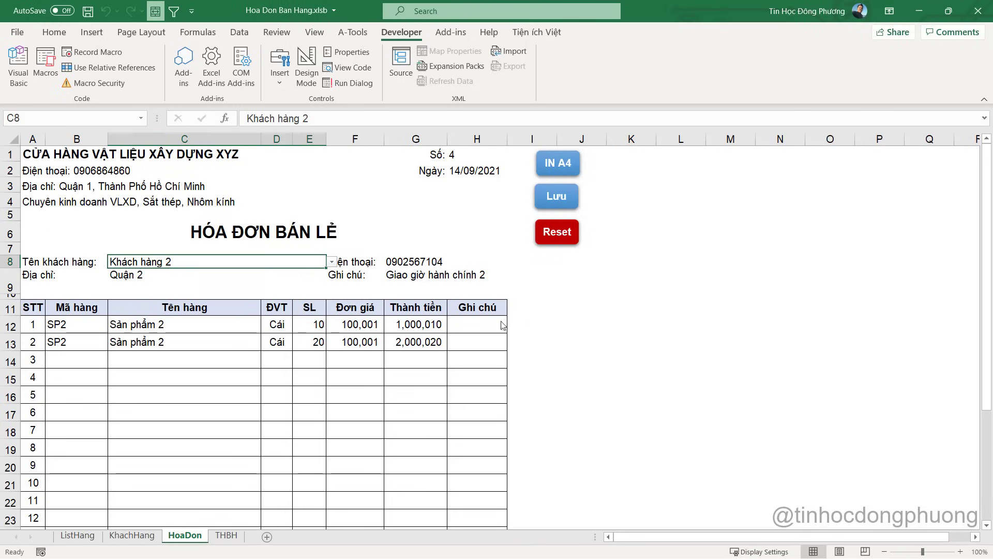
key(alt+F11)
Assign the XoaNhapLai macro to the Reset shape on the invoice sheet
double_click(308, 325)
key(ctrl+c)
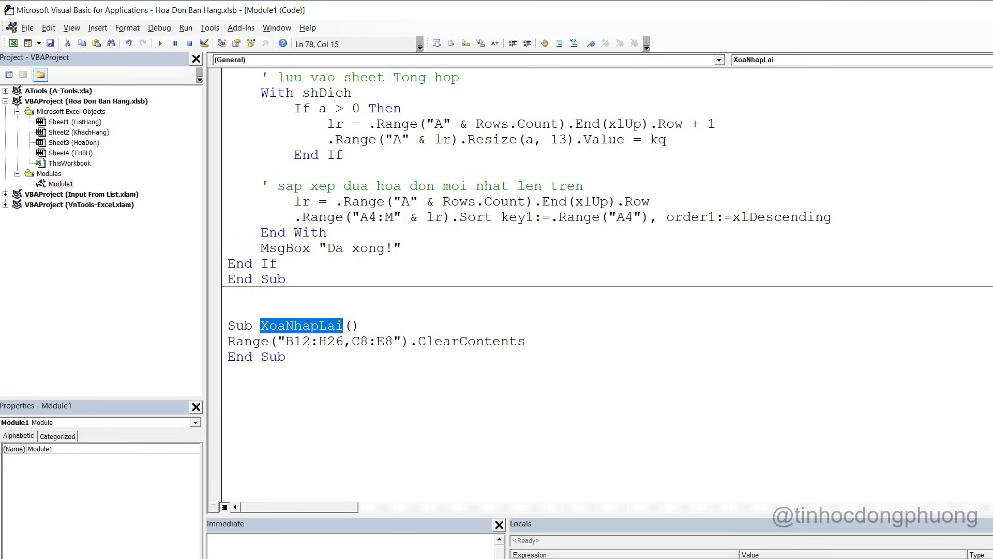
key(alt+F11)
right_click(562, 237)
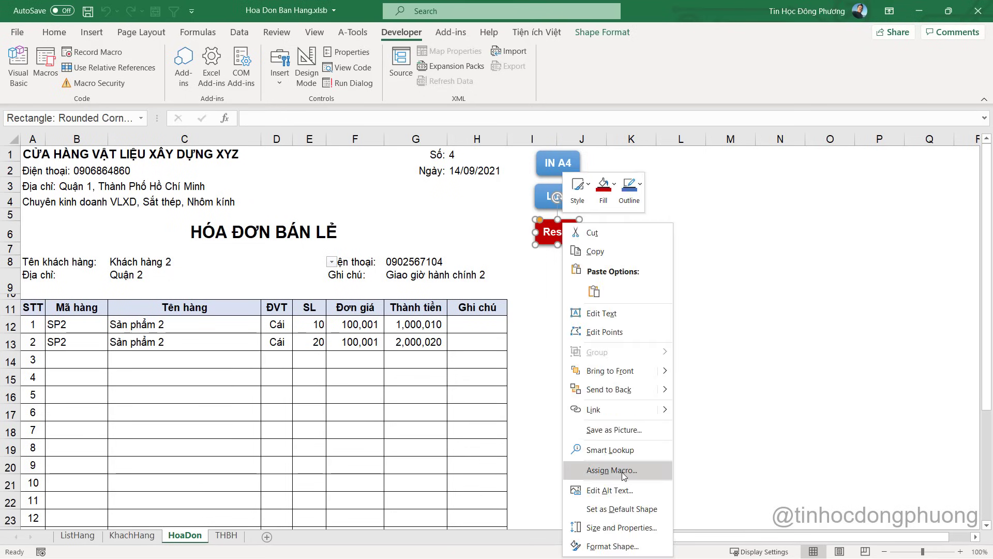
click(610, 472)
key(ctrl+v)
click(660, 541)
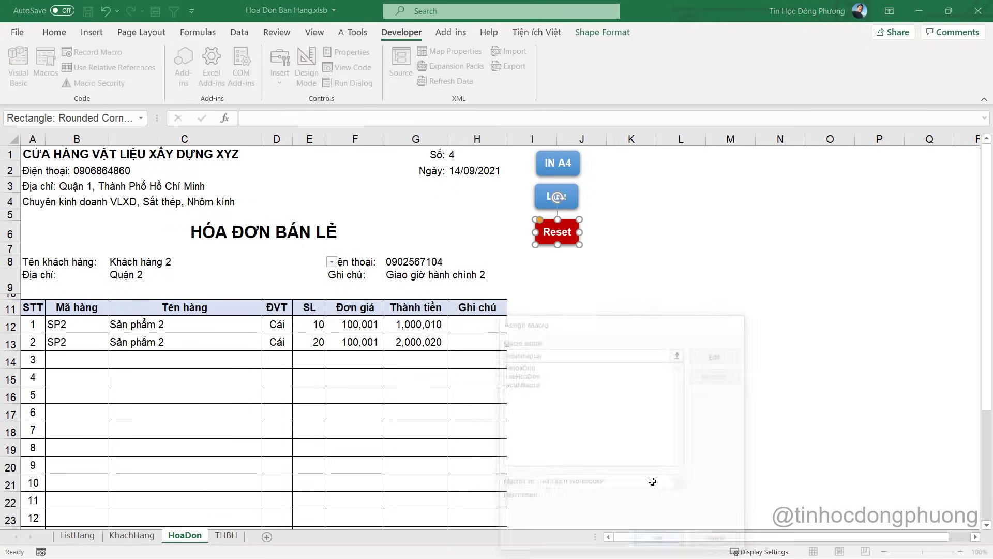
Use Reset to clear the invoice, then return to the XoaNhapLai code
click(631, 248)
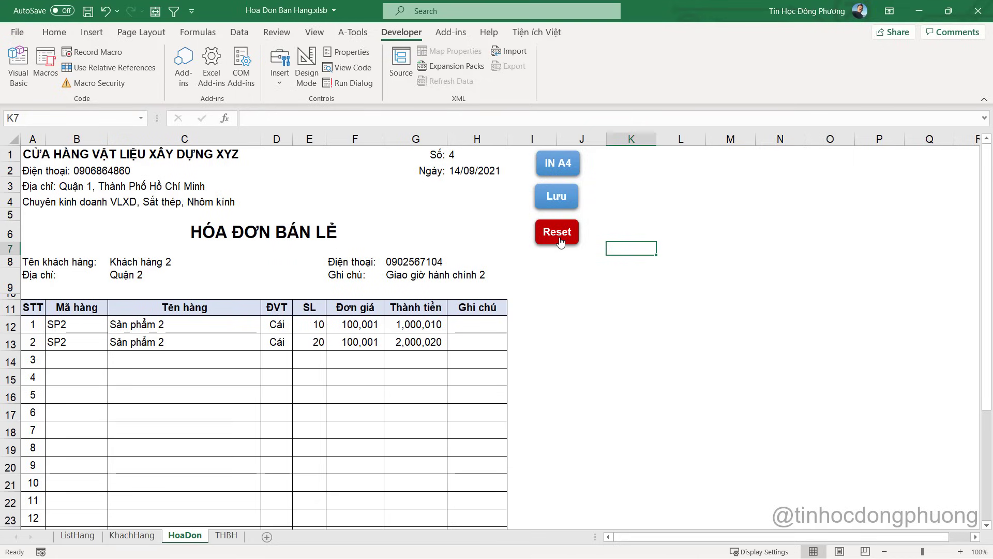
click(561, 241)
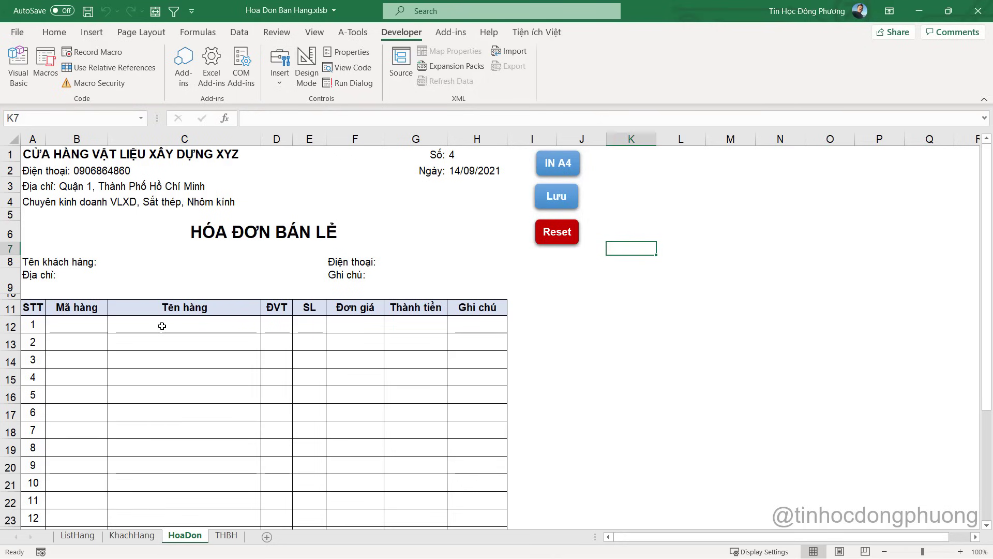
click(556, 236)
Insert If MsgBox("Xac nhan xoa nhap lai",vbYesNo) = vbYes Then above the clear statement
click(366, 323)
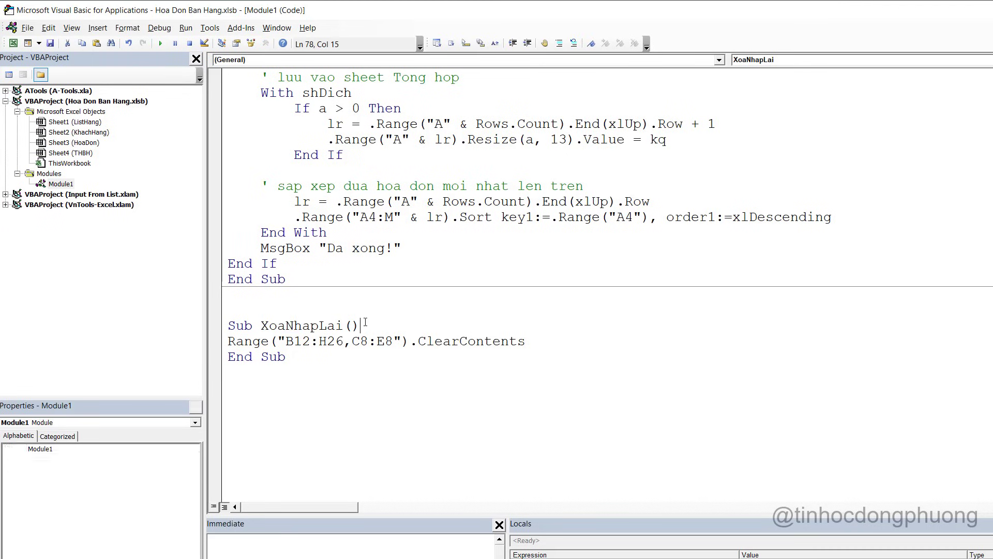
key(Return)
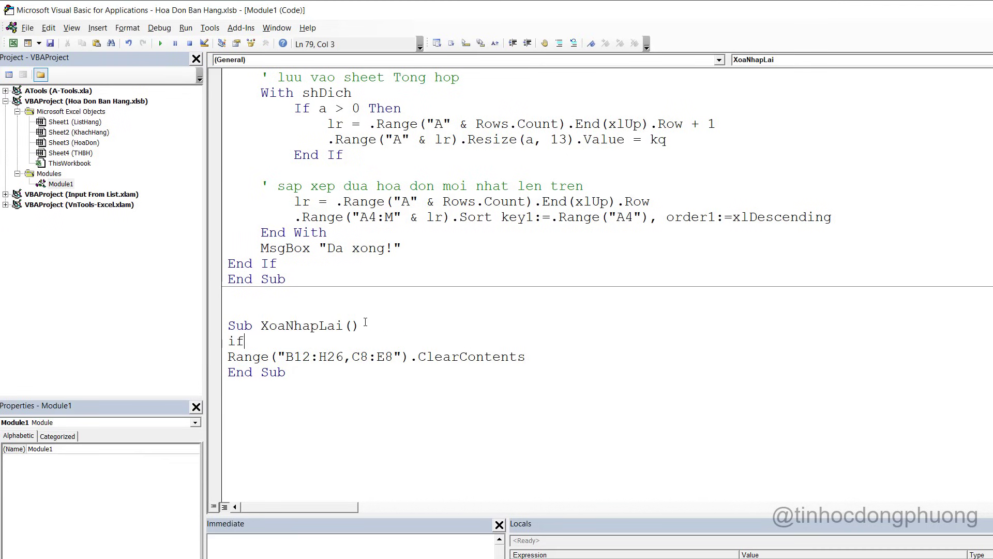
text(if s)
key(BackSpace)
text(Ms)
key(ctrl+space)
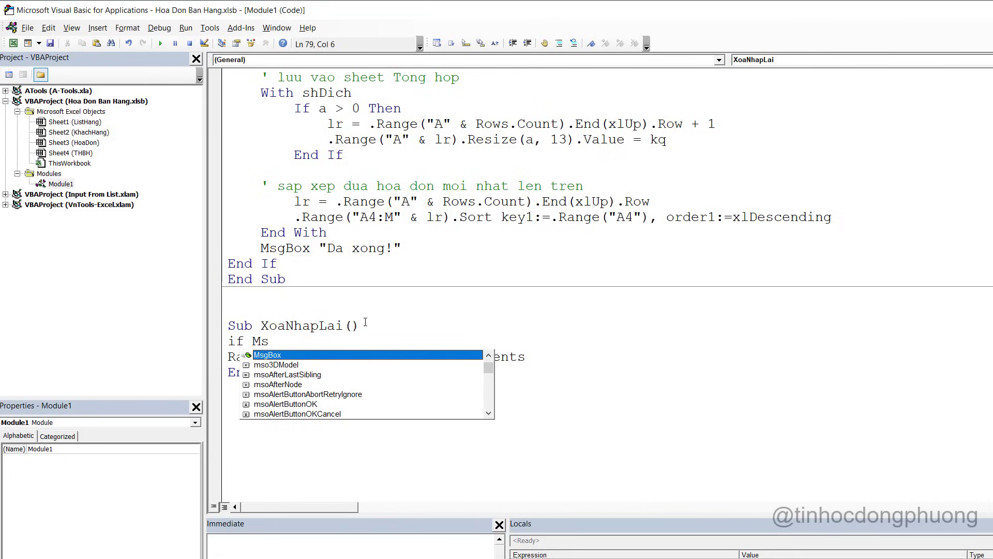
key(Tab)
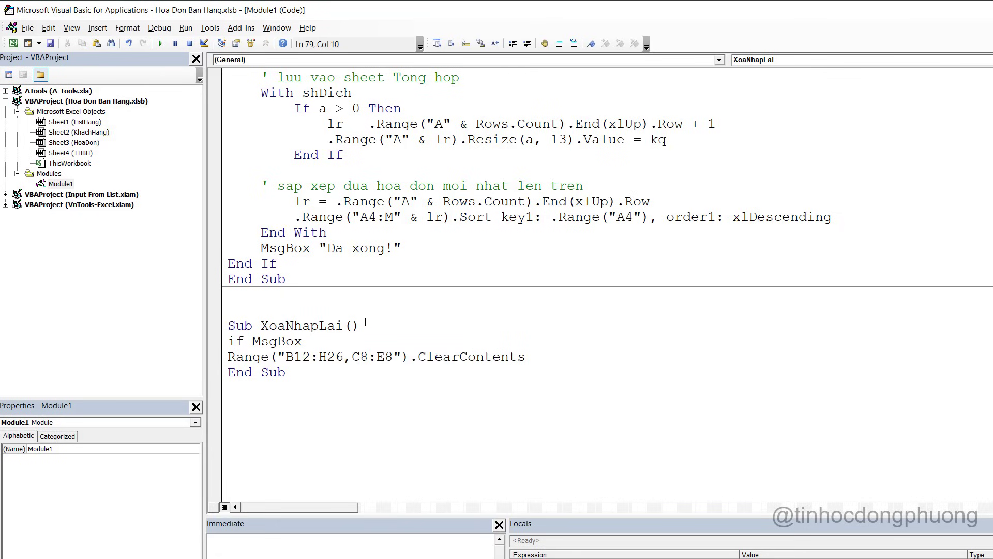
text(("Xac nhan )
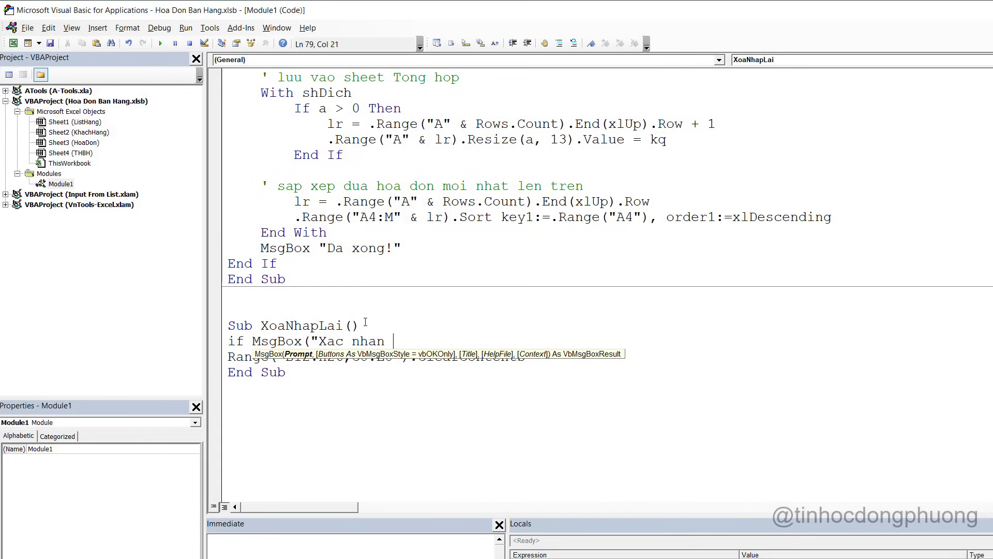
text(xoa nhap lai")
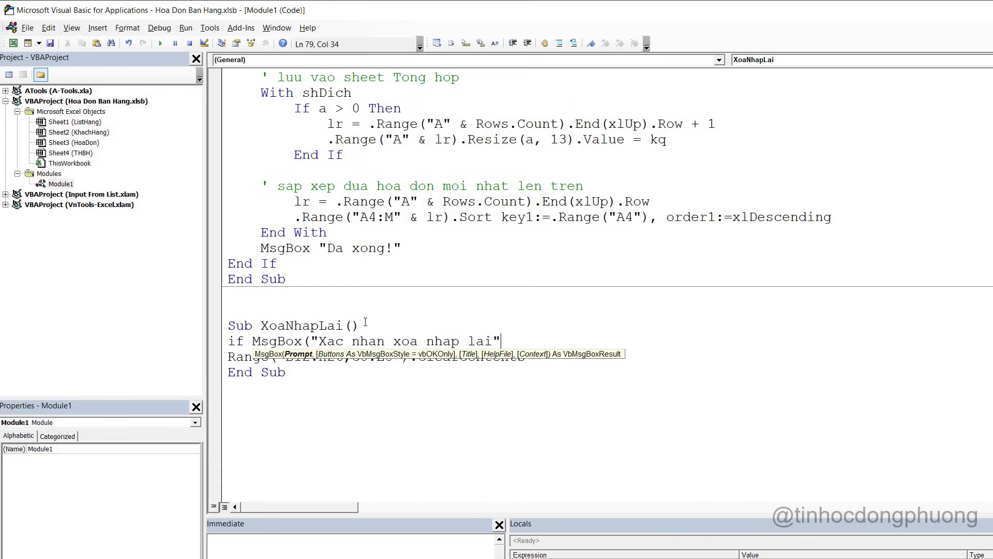
text(,vb)
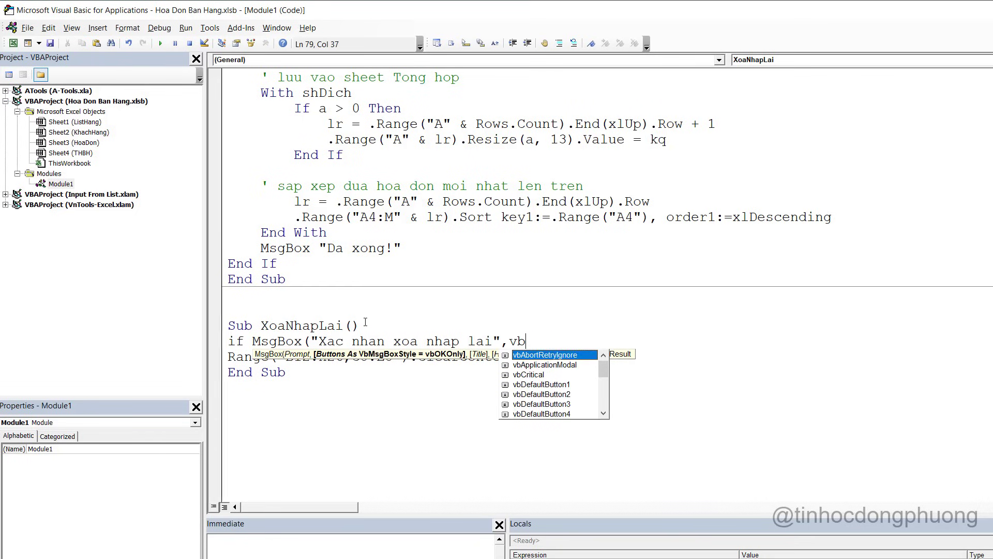
text(YesNo) = vbYes)
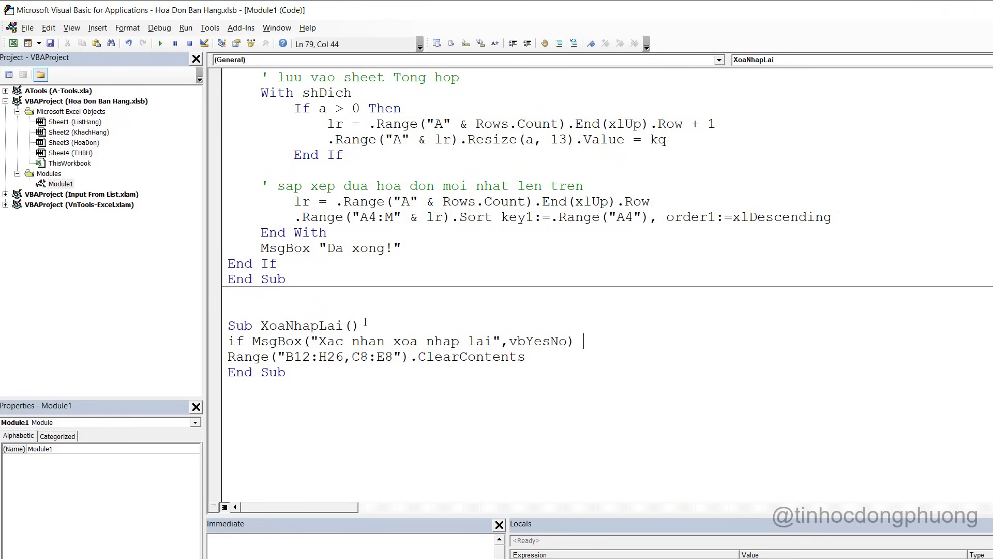
key(Escape)
text(then)
Close the block with End If and indent the ClearContents line inside it
click(558, 361)
key(Return)
text(En)
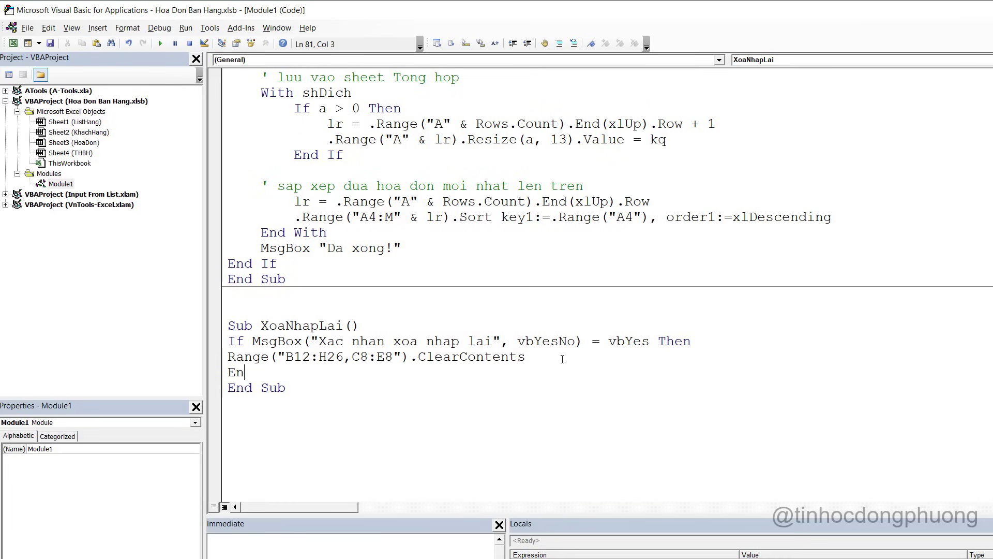
text(d if)
click(228, 356)
key(Tab)
key(alt+F11)
click(602, 311)
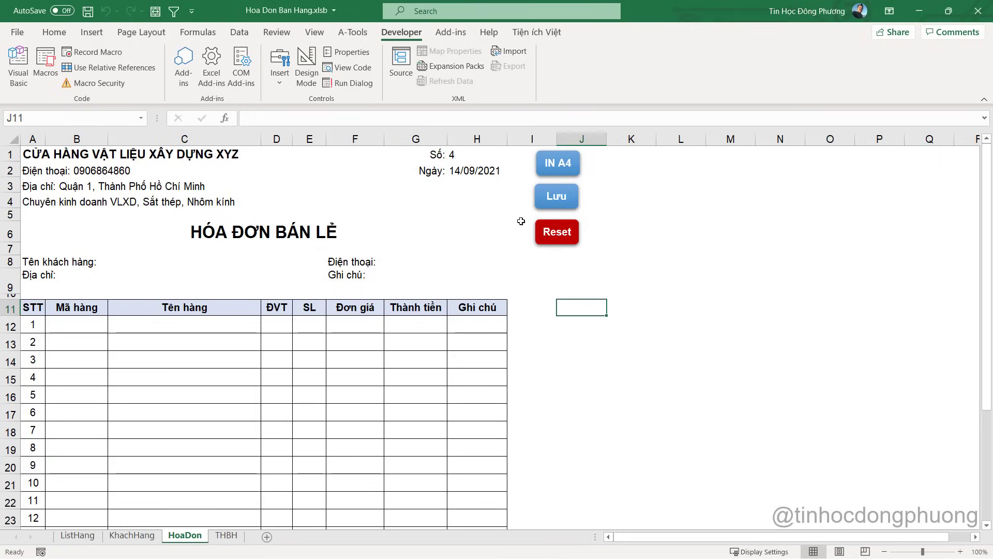
Compare invoice number H1 with the largest invoice number in THBH column A
click(462, 154)
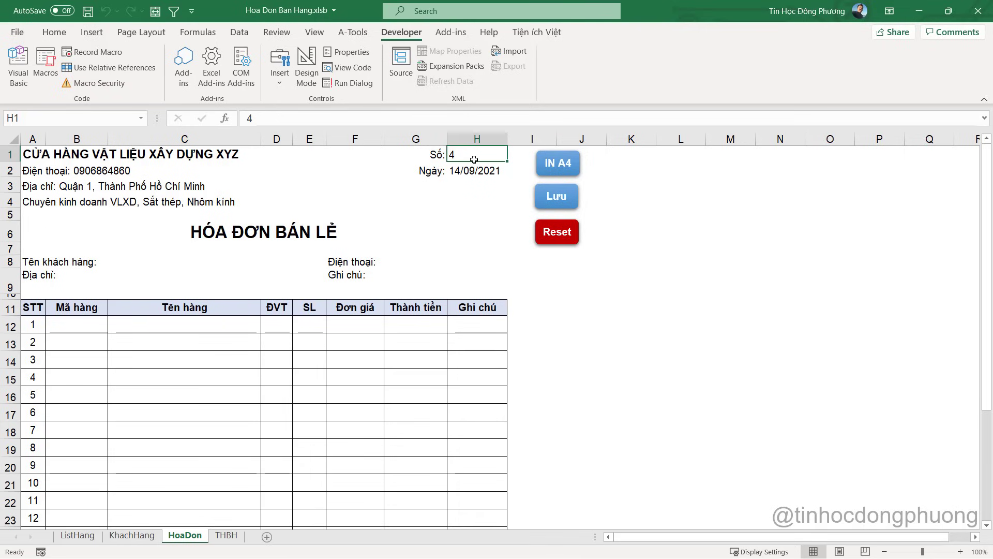
click(468, 169)
click(464, 153)
click(227, 535)
click(38, 139)
key(alt+4)
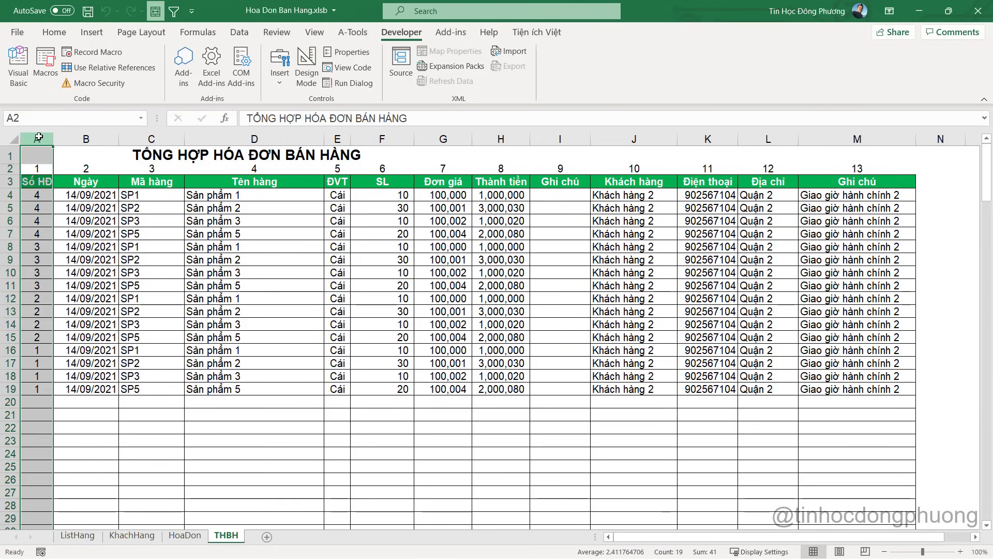
click(50, 317)
click(37, 208)
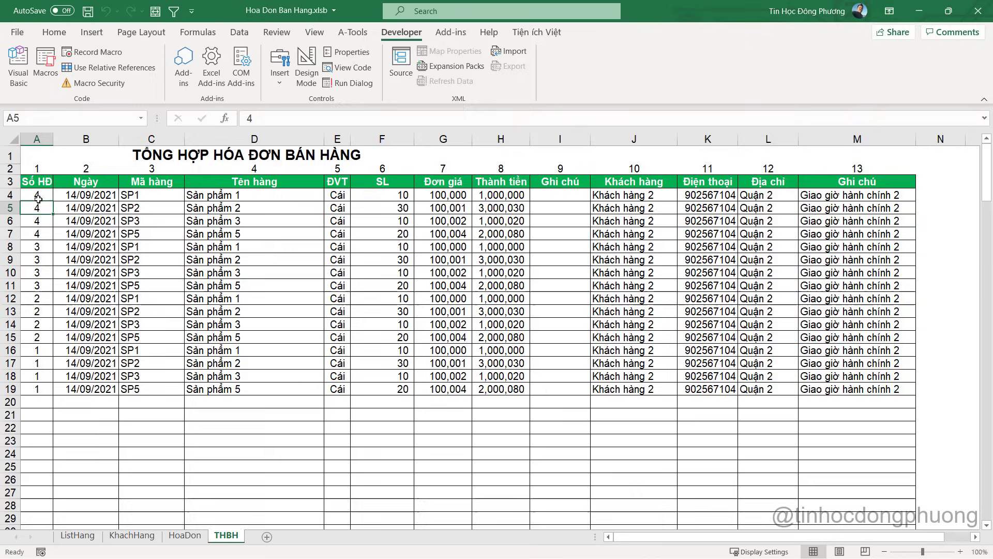
click(39, 196)
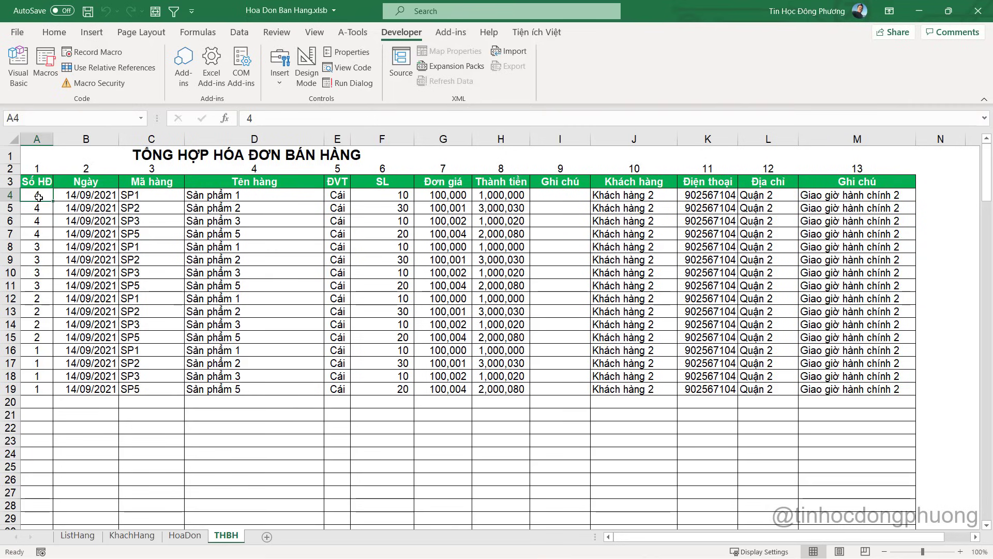
key(alt+F11)
key(alt+F11)
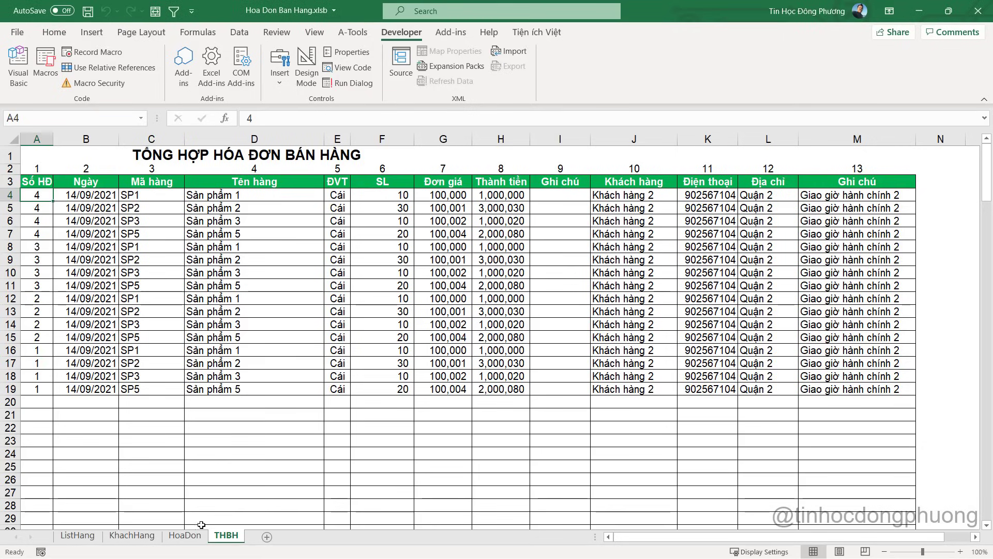
click(193, 535)
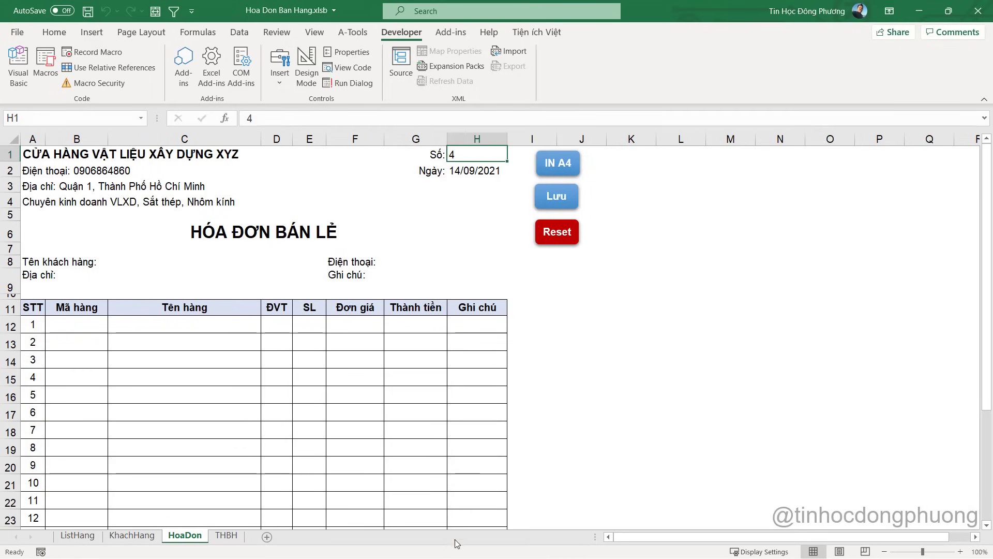
Begin a new Range( line at the end of XoaNhapLai
key(alt+F11)
key(alt+Tab)
key(alt+F11)
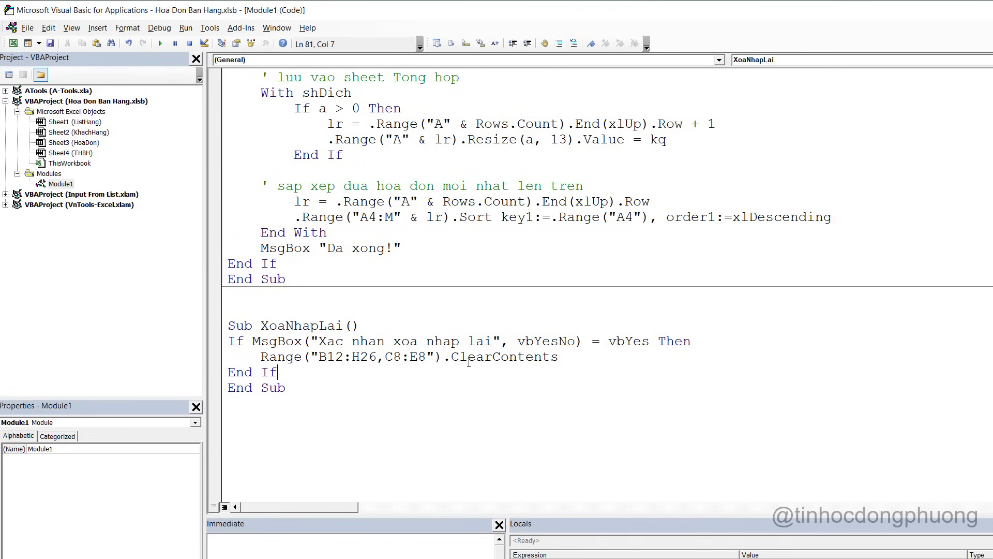
click(590, 357)
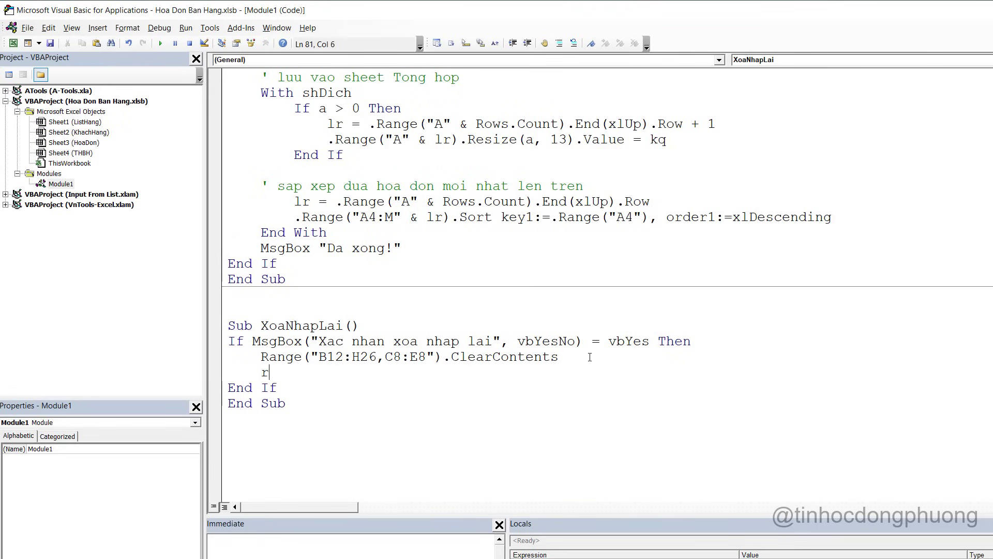
text(ange()
Enter =MAX(THBH!A:A)+1 in invoice number cell H1
key(alt+F11)
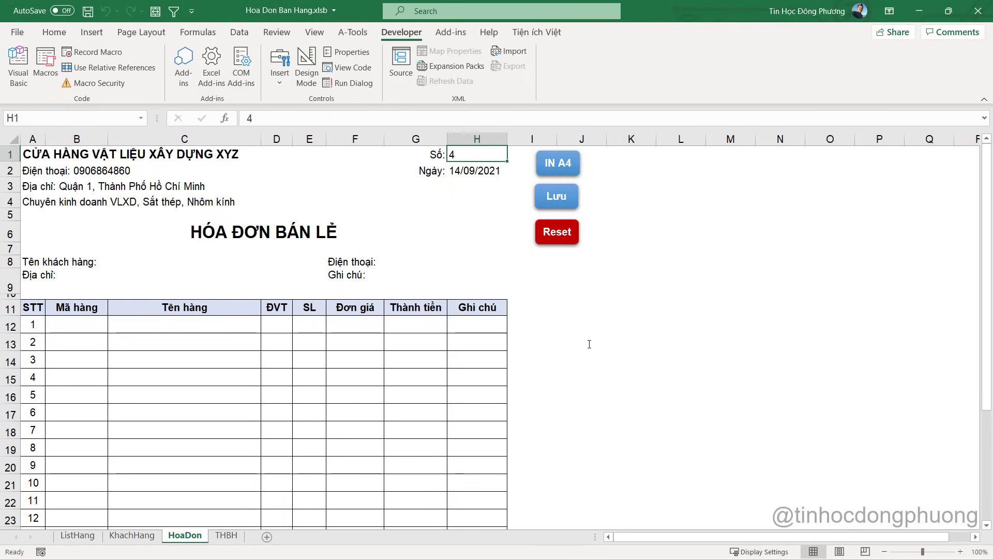
text(=max)
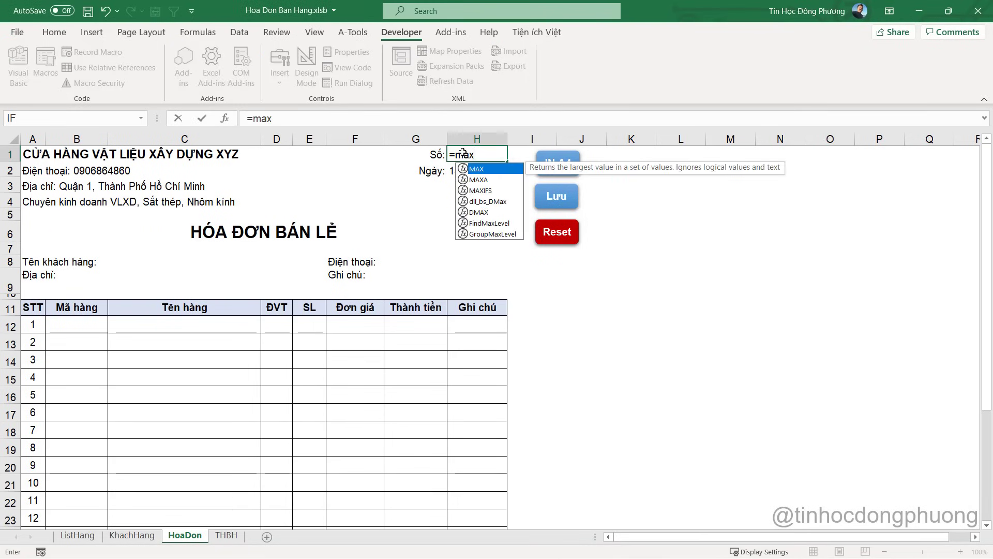
key(Down)
key(Up)
key(Tab)
click(226, 537)
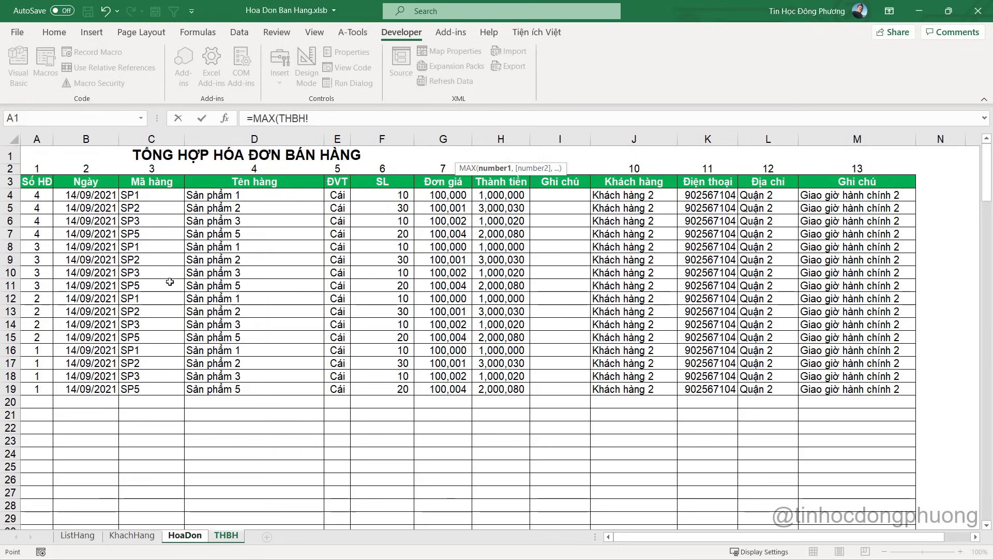
drag(39, 140, 443, 139)
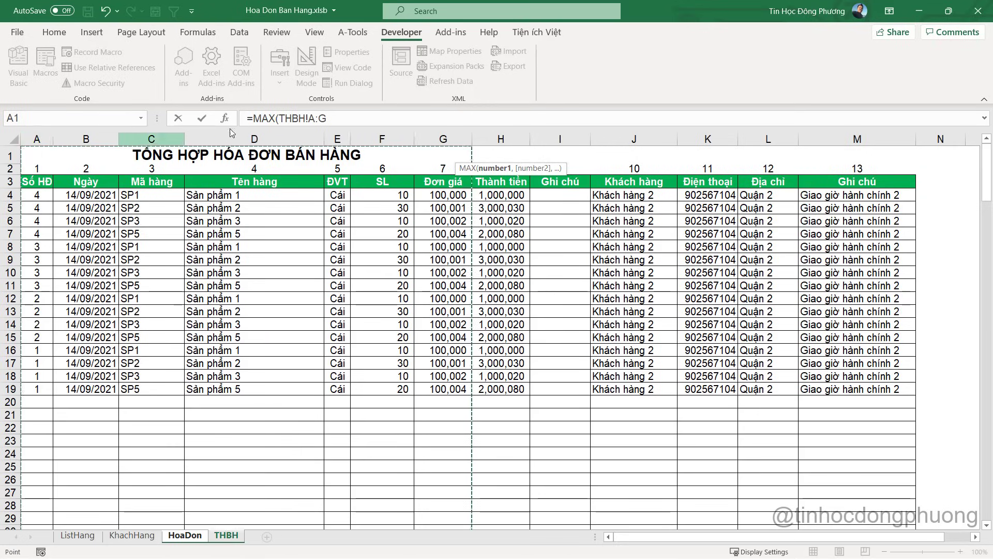
click(331, 118)
key(BackSpace)
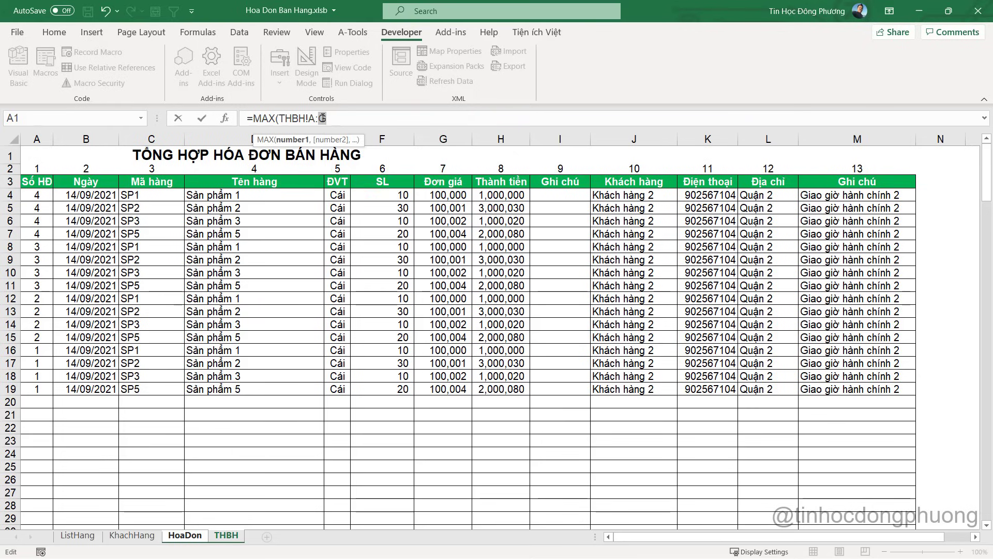
text(A)
key(Escape)
text()+1)
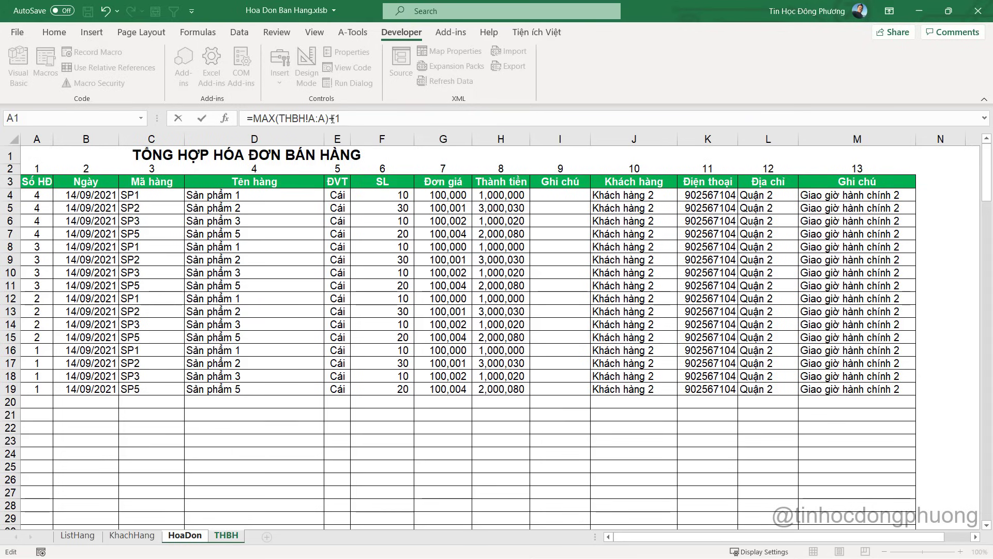
key(Return)
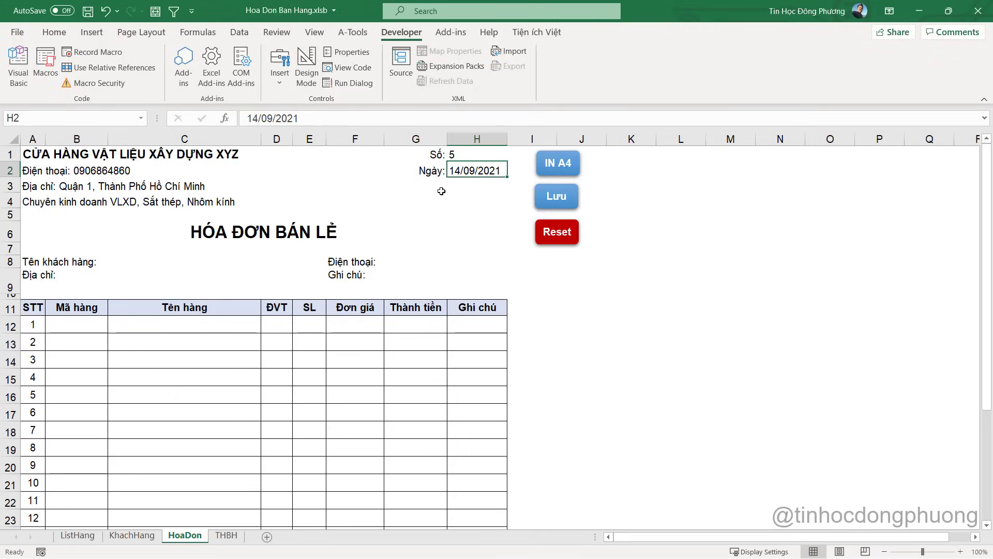
Complete the code line Range("H1") = "=MAX(THBH!A:A)+1" in XoaNhapLai
click(480, 150)
drag(341, 119, 250, 106)
key(alt+F11)
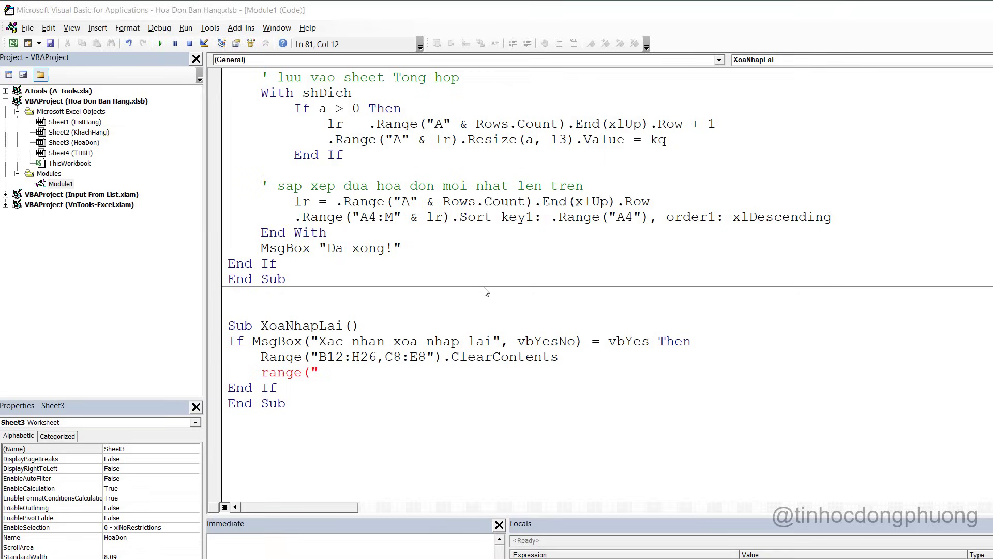
key(alt+F11)
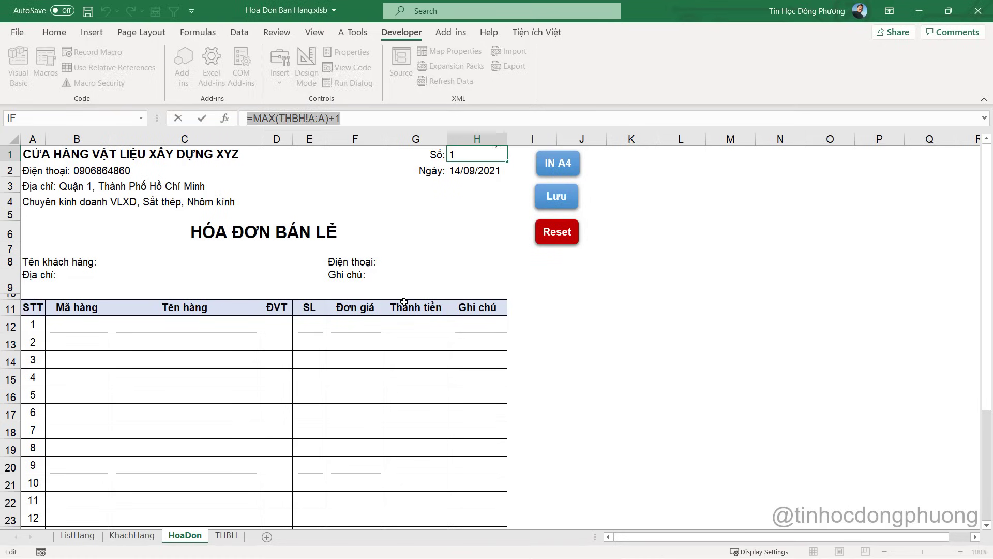
key(Escape)
key(alt+F11)
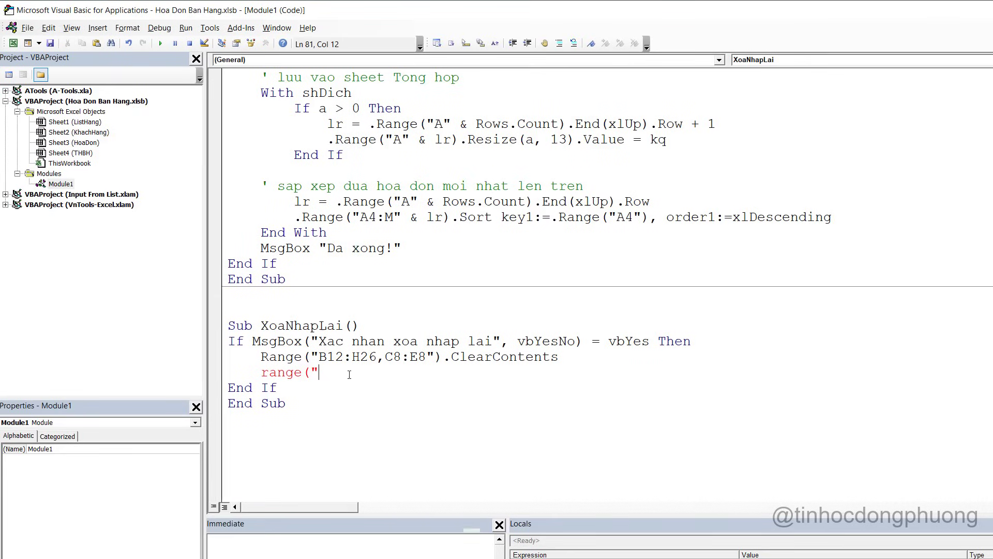
key(alt+F11)
key(alt+F11)
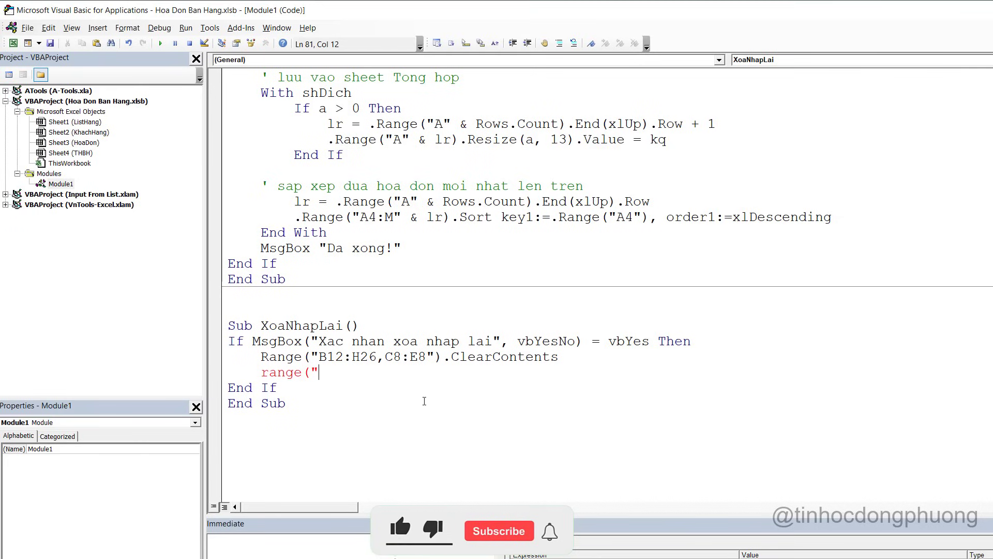
text(H1")
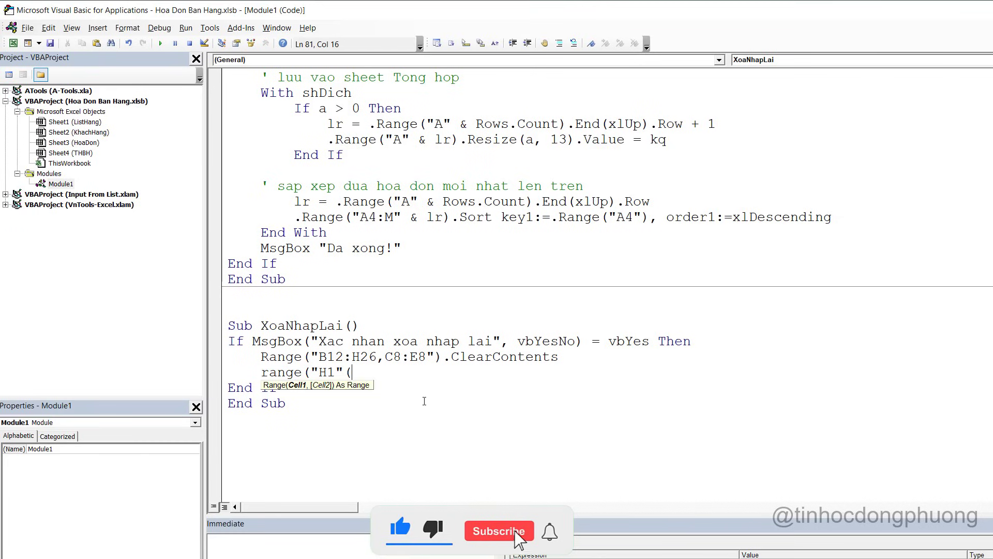
text() =)
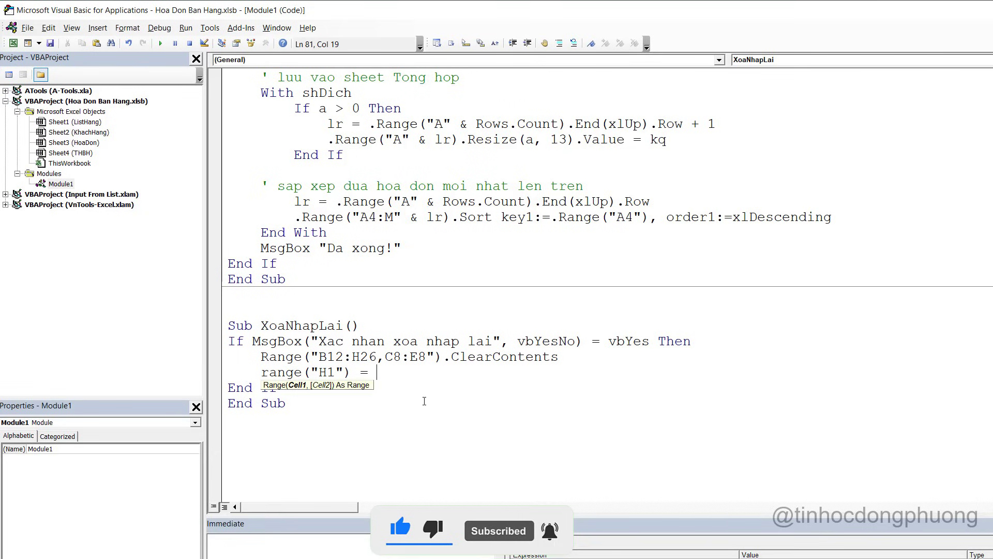
text( "=MAX(THBH!A:A)+1")
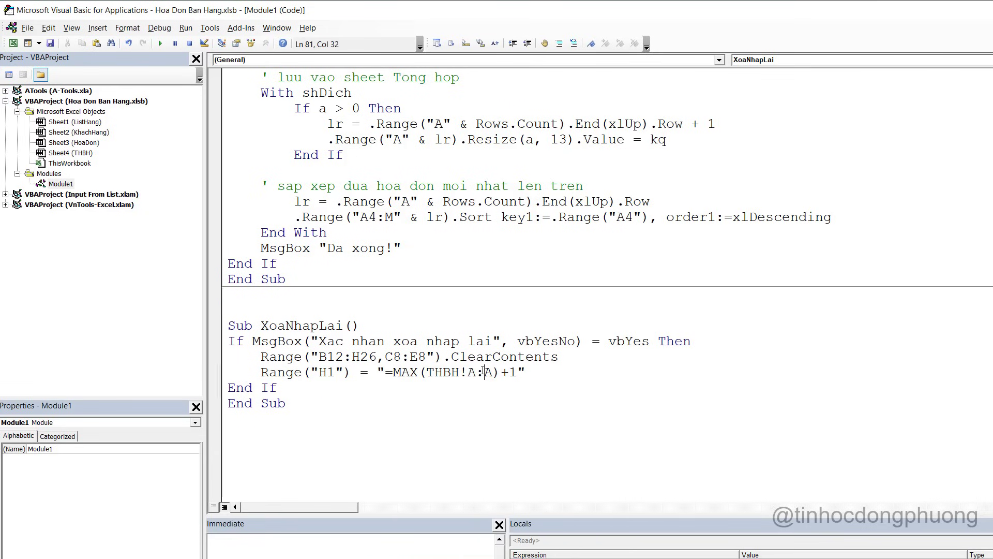
Delete H1, then run Reset with Yes to see it refilled with 5
key(alt+Tab)
click(471, 157)
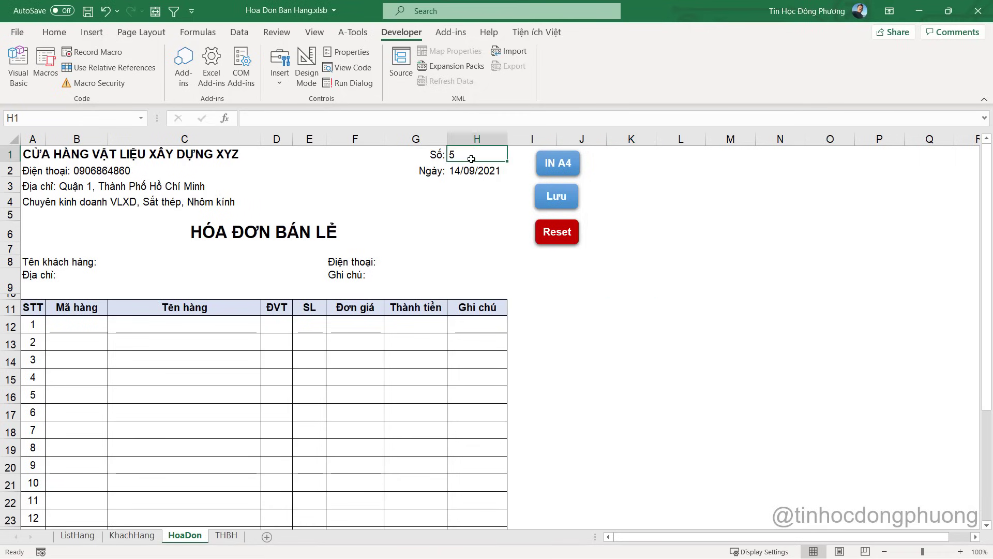
key(Delete)
click(552, 233)
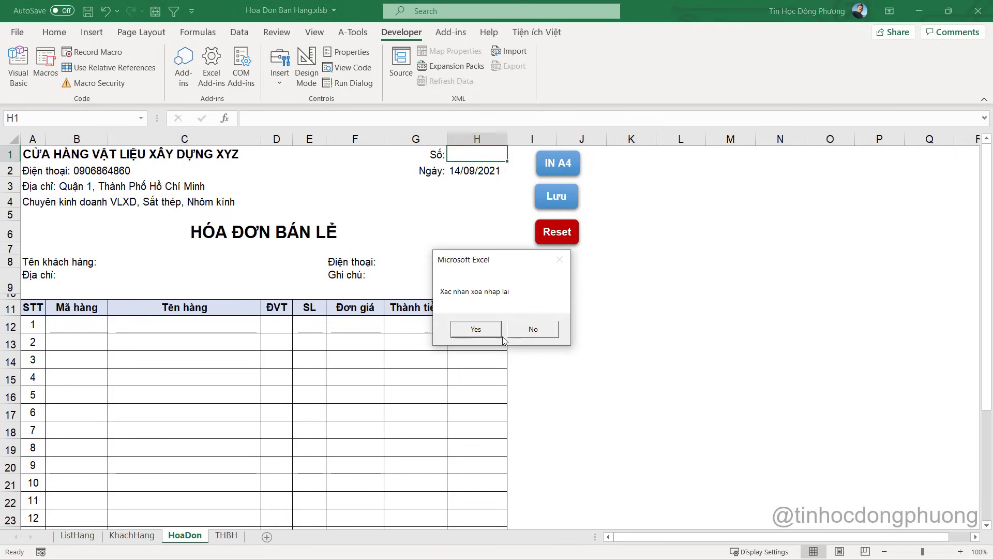
click(476, 329)
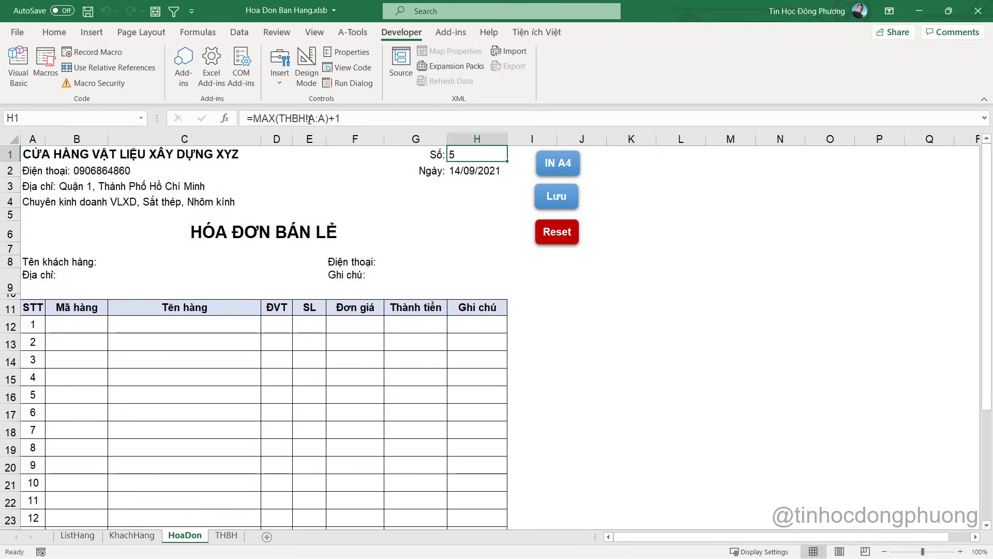
click(487, 173)
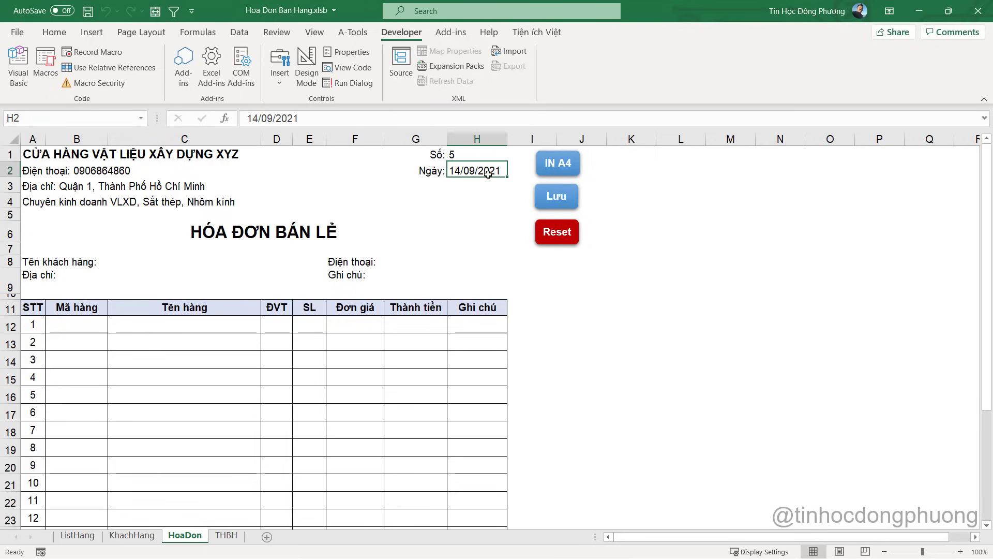
Start a Range("H2") = line in XoaNhapLai
key(alt+F11)
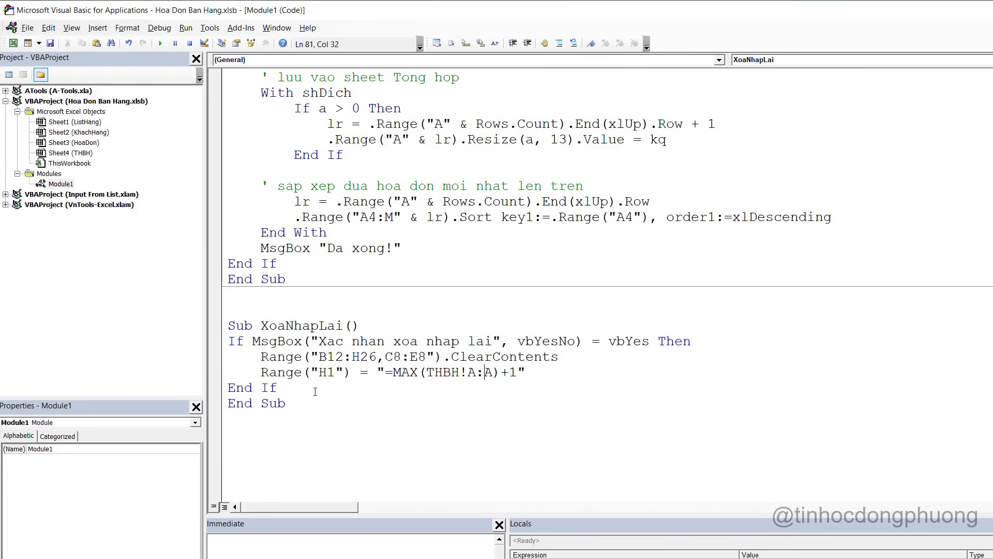
key(Return)
text(ra)
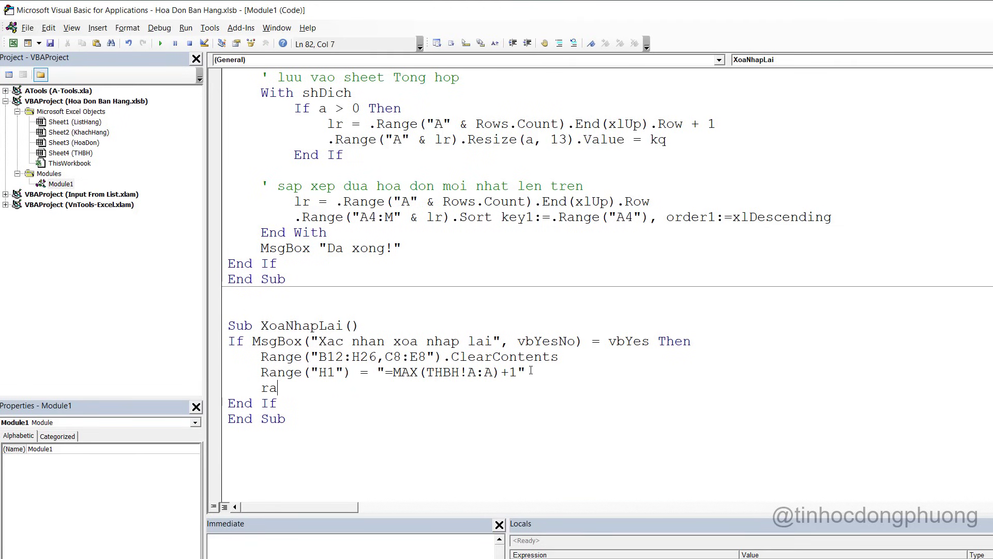
text(nge("H1)
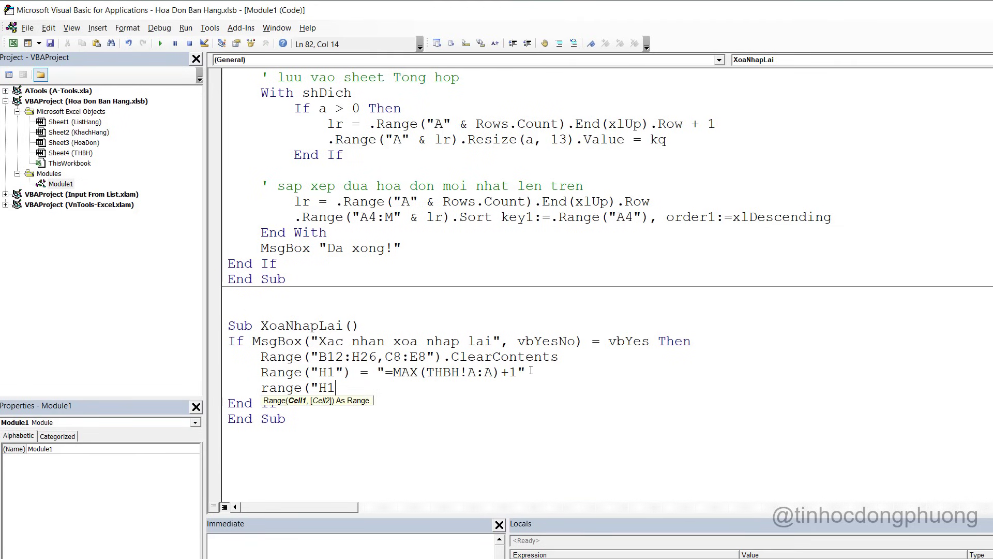
key(BackSpace)
text(2") =)
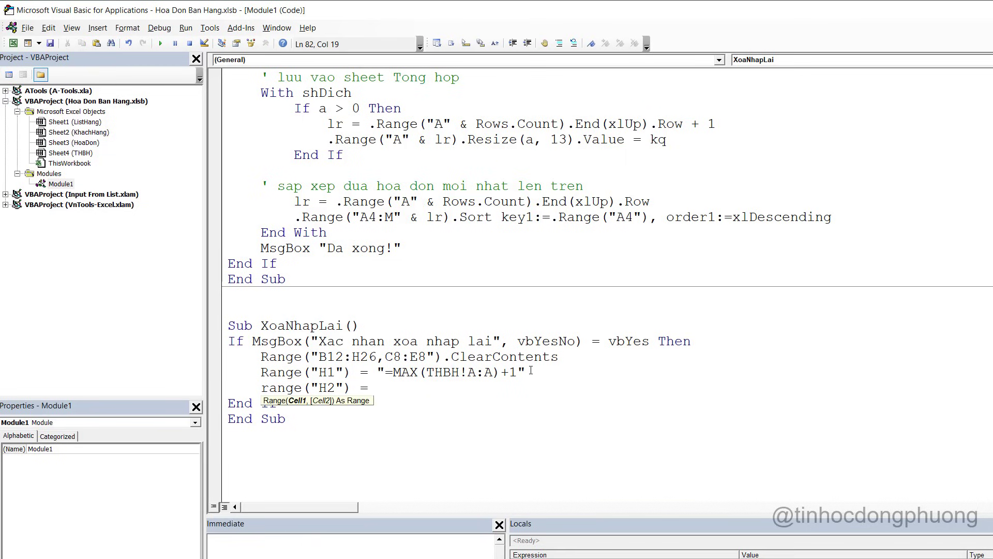
Enter =TODAY() in H2 and copy the formula text
key(alt+Tab)
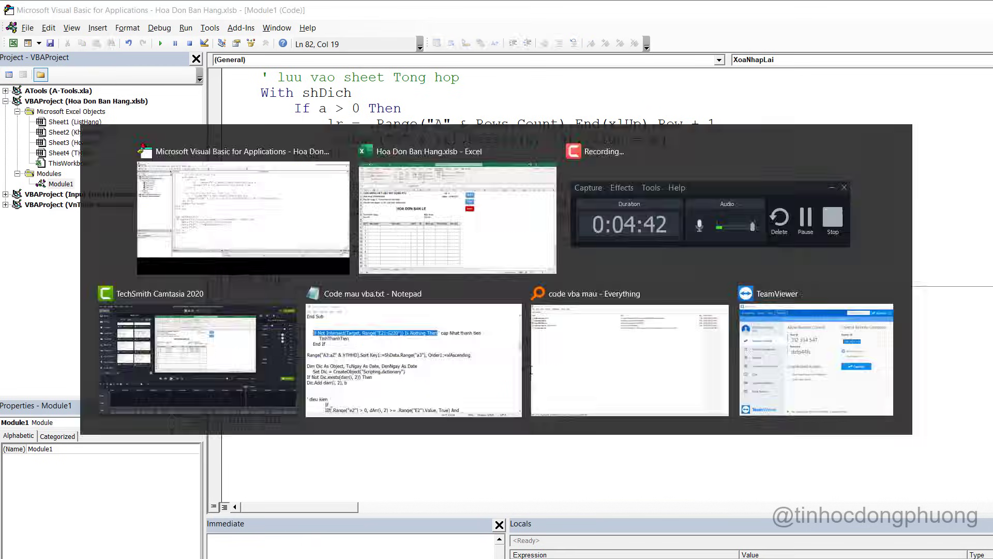
text(=toda)
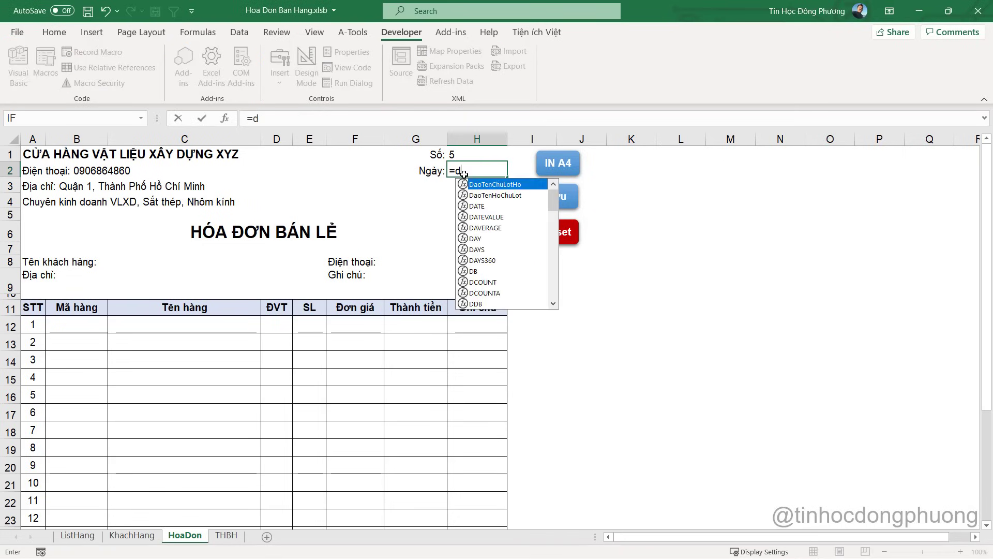
key(Tab)
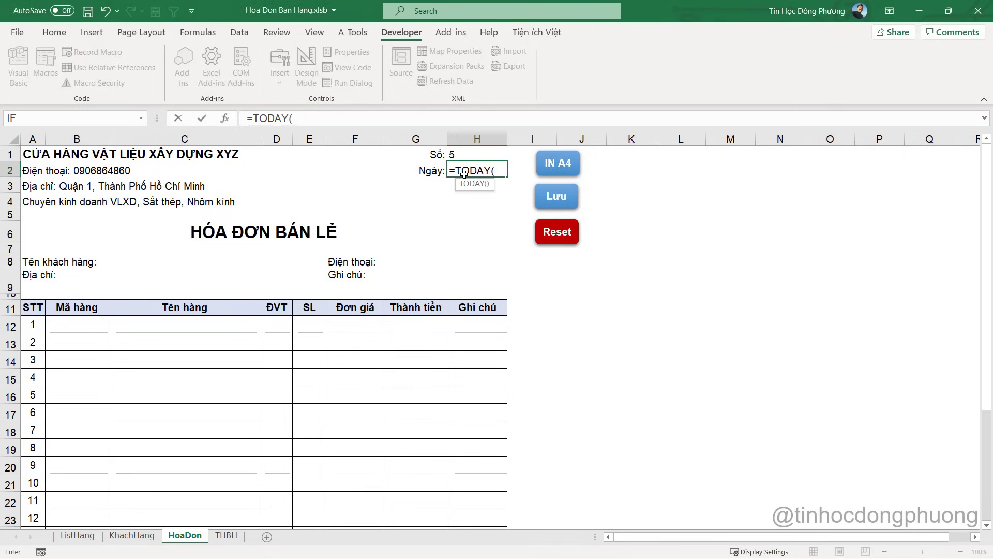
text())
key(Return)
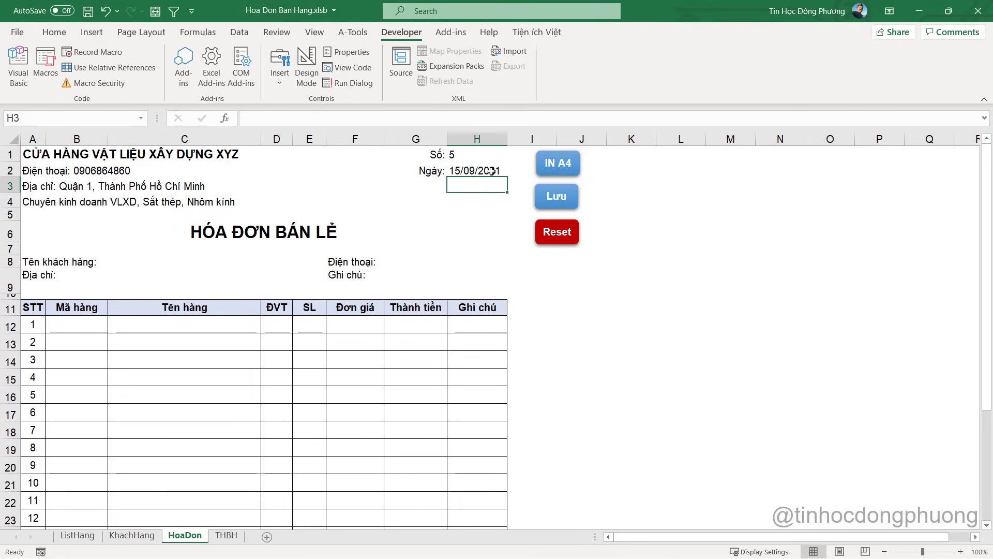
click(491, 171)
drag(298, 118, 223, 117)
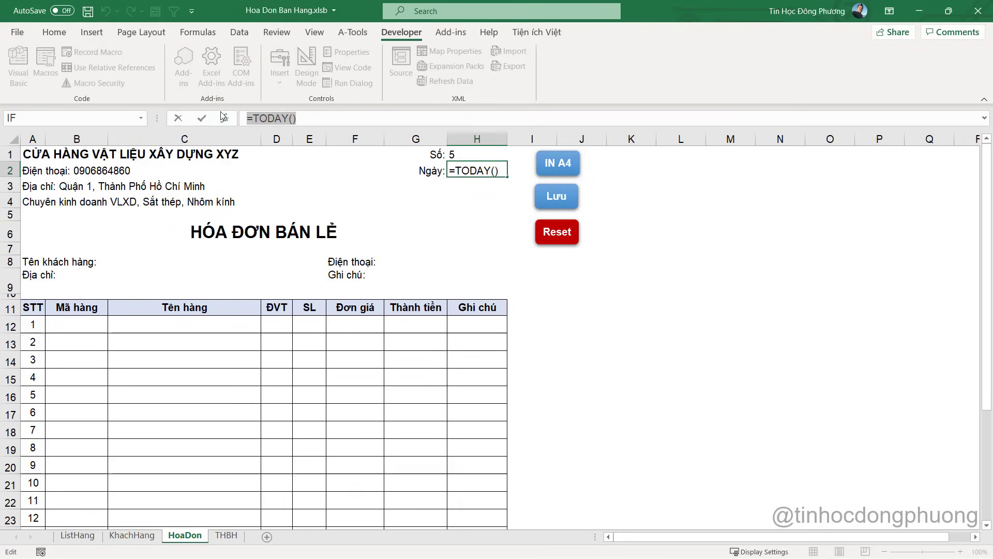
key(ctrl+c)
key(Escape)
Finish the code line as Range("H2") = "=TODAY()"
key(alt+Tab)
click(406, 386)
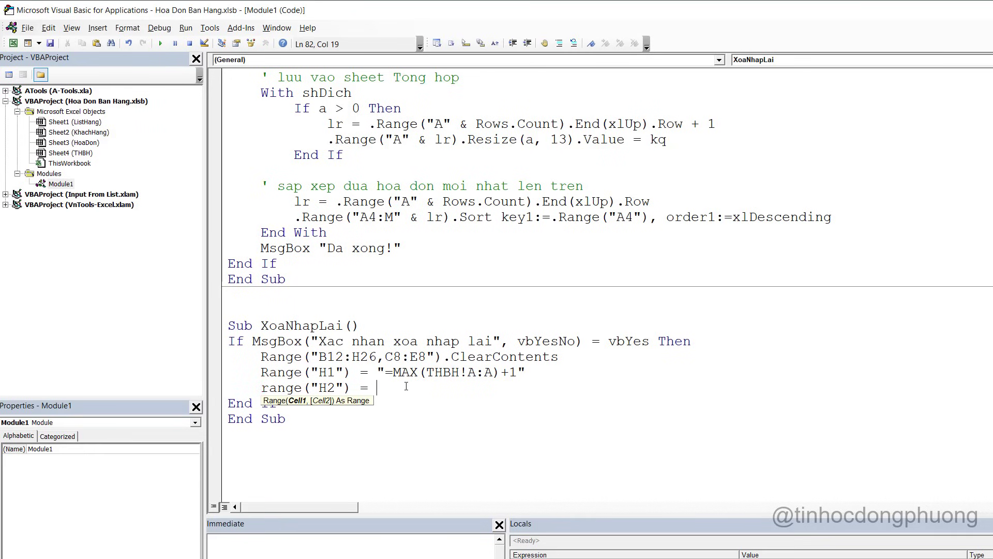
text(")
key(ctrl+v)
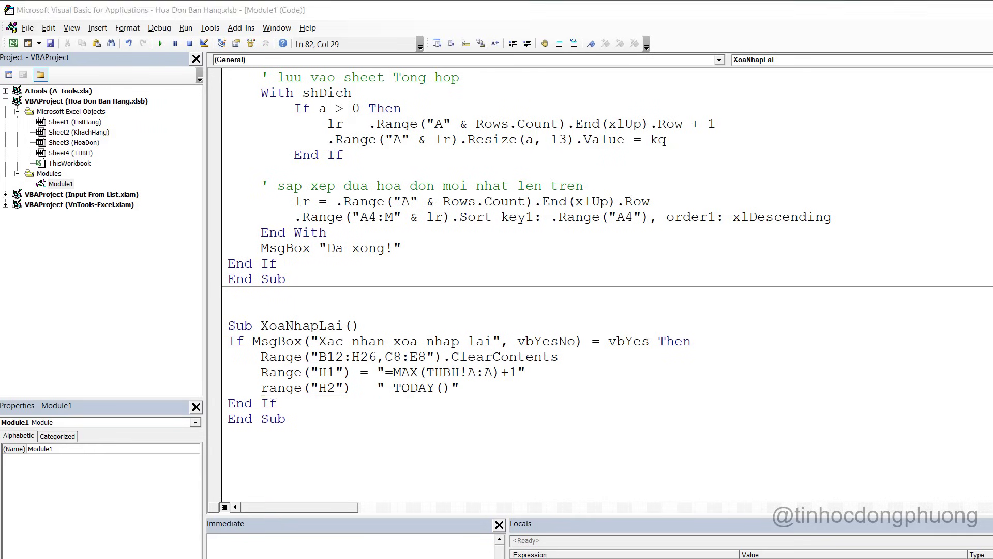
Clear H1:H2, run Reset with Yes, and confirm number 5 and date 15/09/2021 return
key(alt+Tab)
drag(476, 157, 479, 165)
key(Delete)
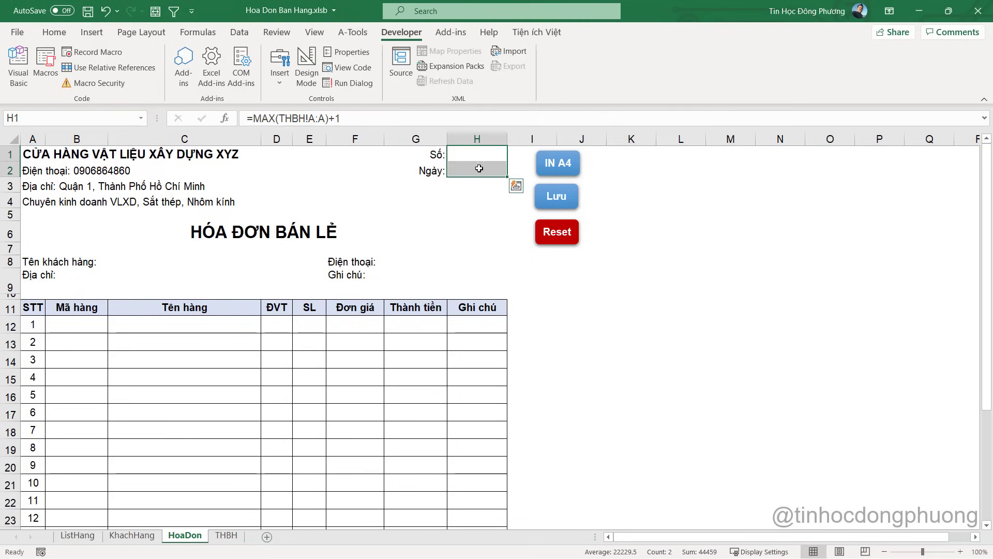
click(582, 341)
click(566, 235)
click(469, 331)
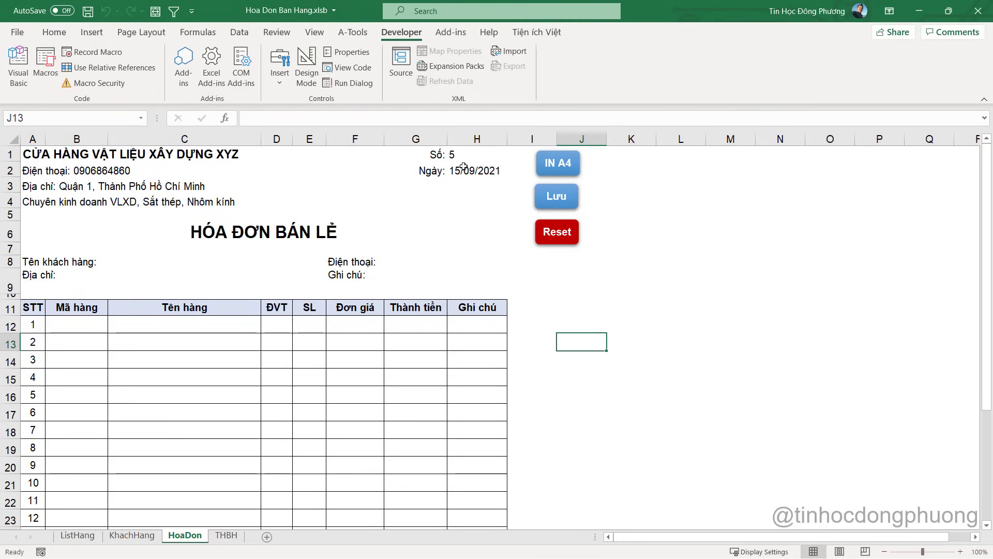
click(463, 152)
key(Down)
key(Up)
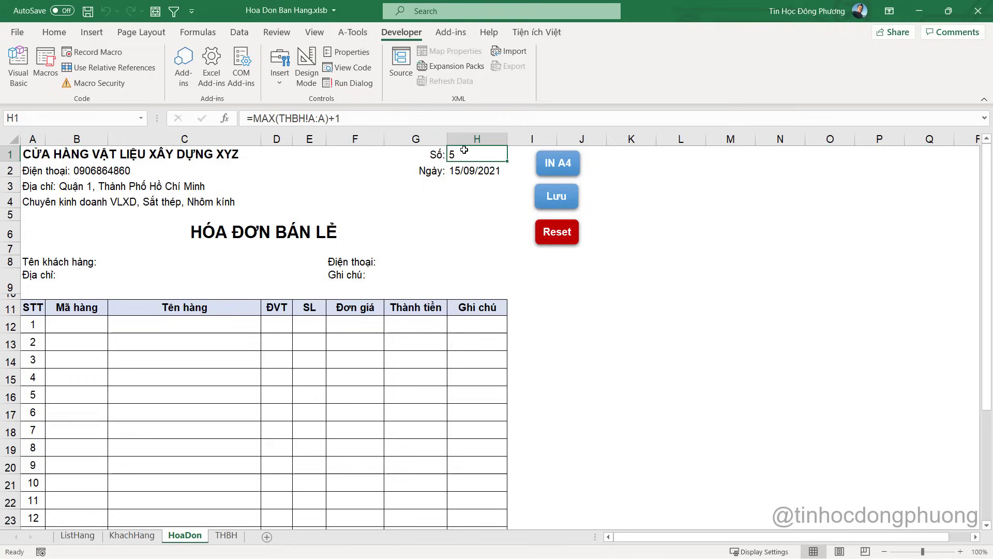
click(474, 173)
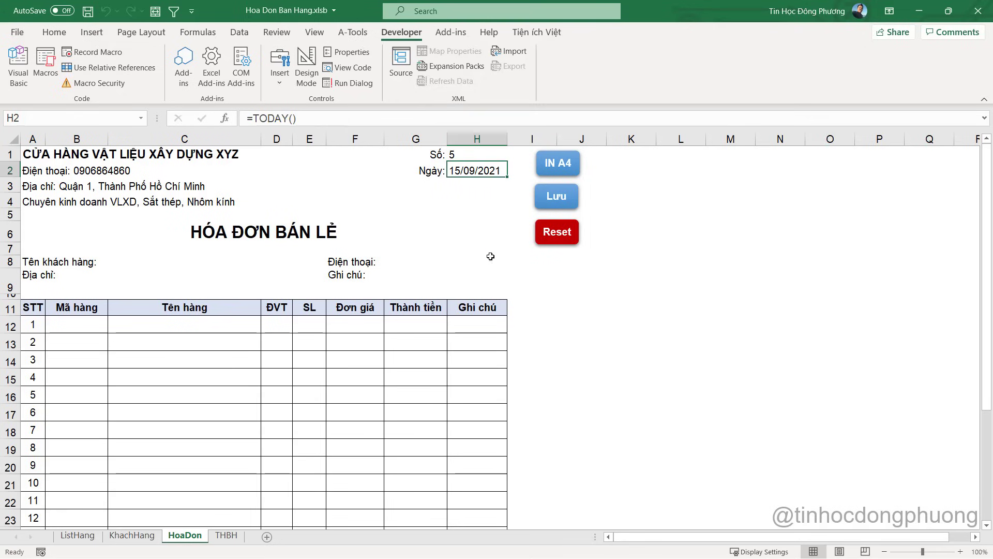
click(538, 360)
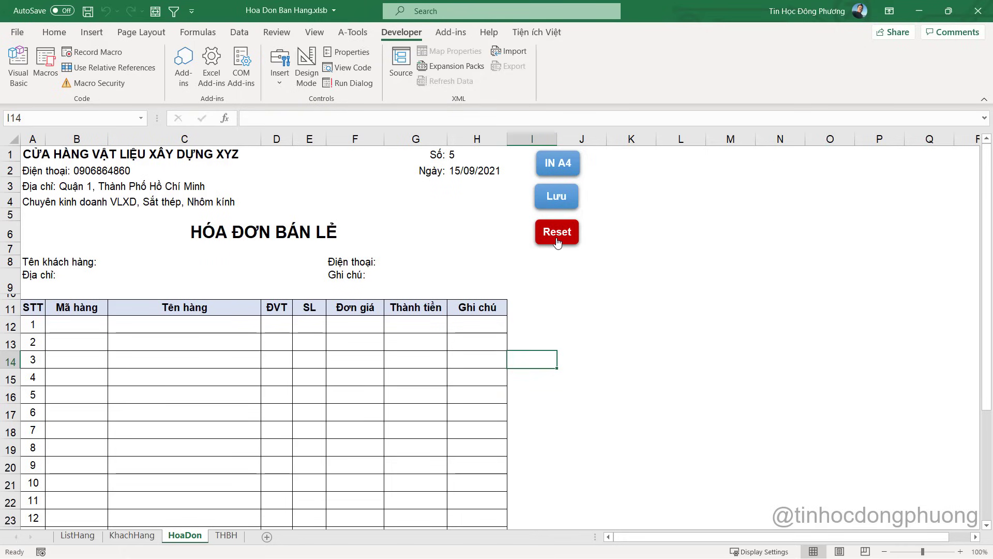
Bring up the shortcut menu of the Lưu button shape to assign a macro
right_click(555, 198)
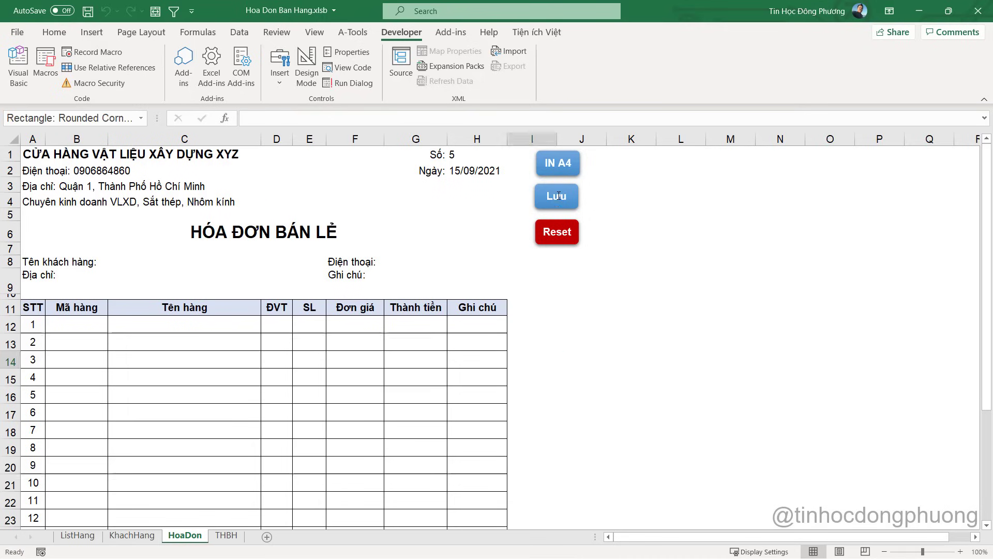
Open the LuuHoaDon code and add a ' reset hd hien tai comment after End With
click(606, 404)
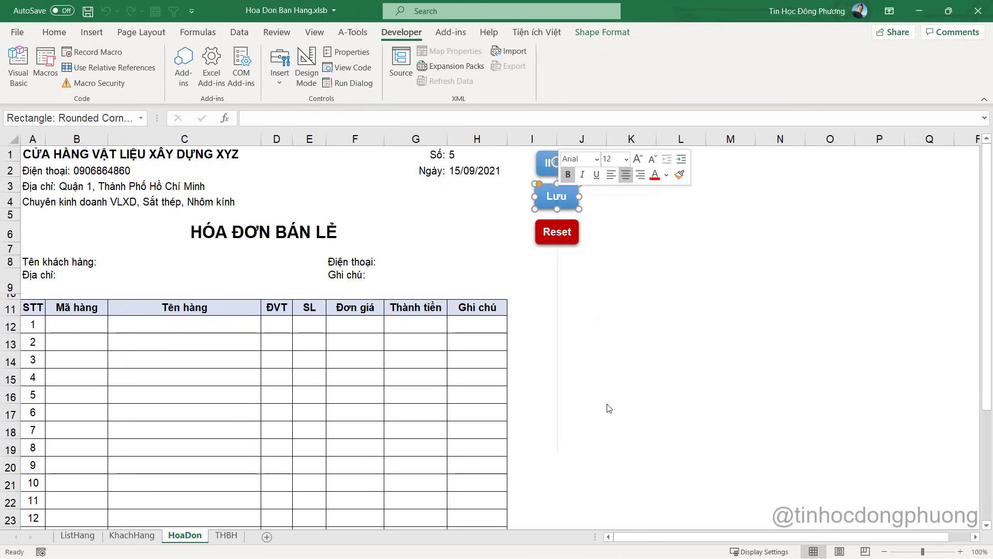
click(702, 316)
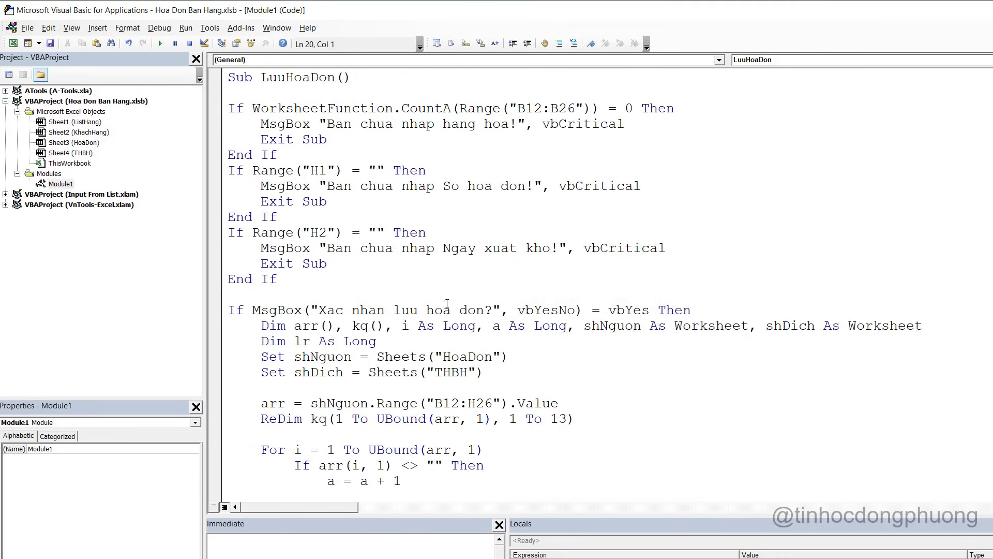
scroll(445, 325, down, 8)
scroll(444, 325, down, 5)
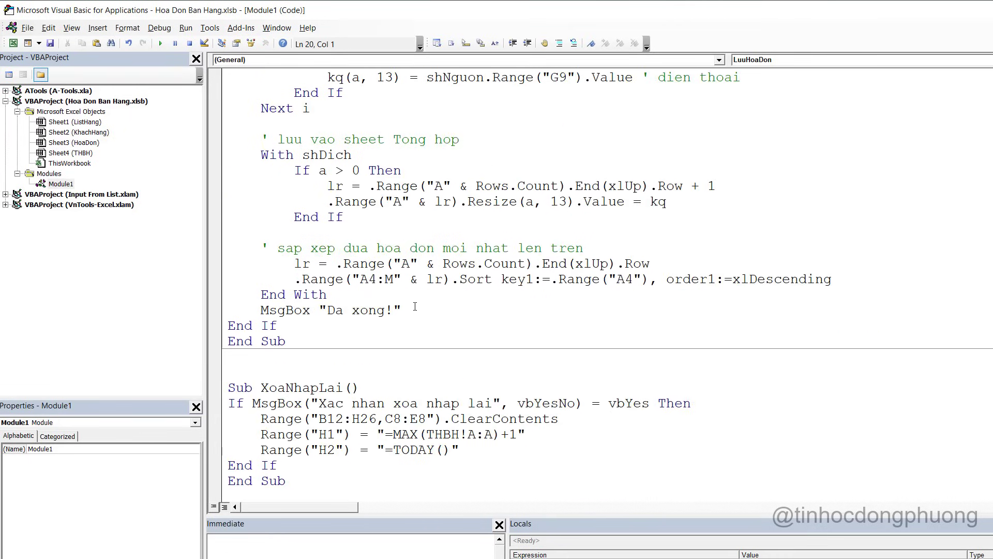
click(424, 296)
key(Return)
key(Return)
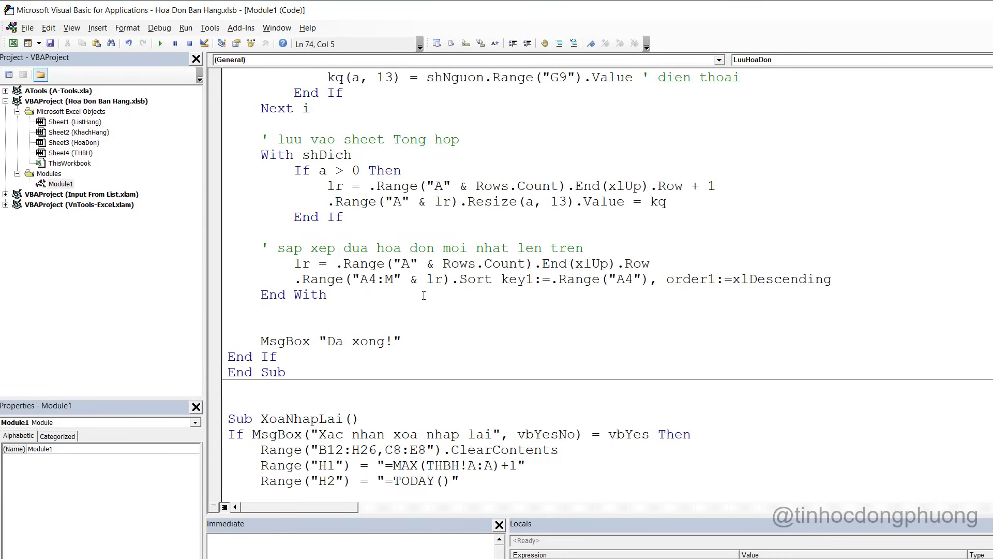
text(' xa)
text(a trang hoa do)
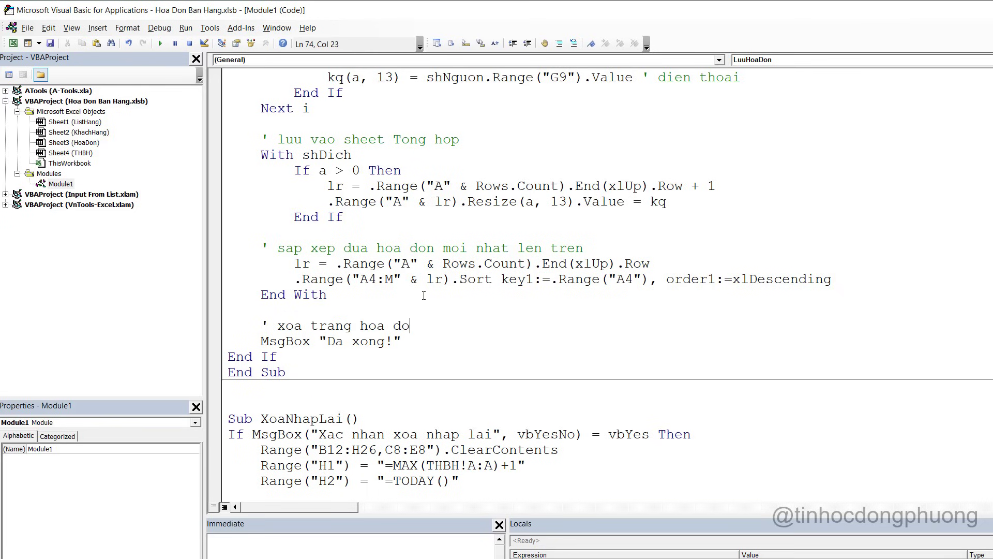
key(BackSpace)
key(BackSpace)
key(BackSpace)
key(BackSpace)
key(BackSpace)
key(BackSpace)
key(BackSpace)
key(BackSpace)
key(BackSpace)
key(BackSpace)
key(BackSpace)
key(BackSpace)
key(BackSpace)
key(BackSpace)
key(BackSpace)
key(BackSpace)
text(rest)
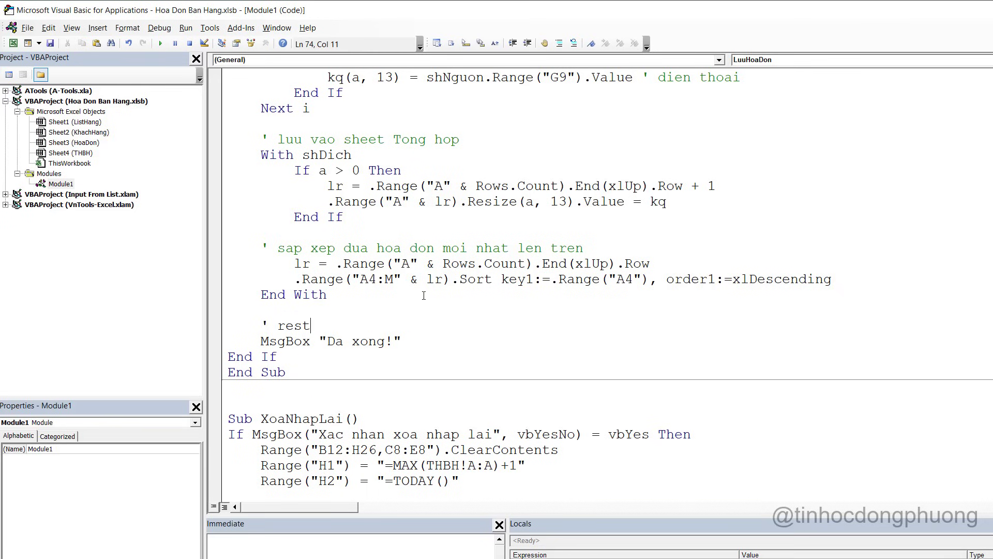
key(BackSpace)
key(BackSpace)
text(et hd hien tai)
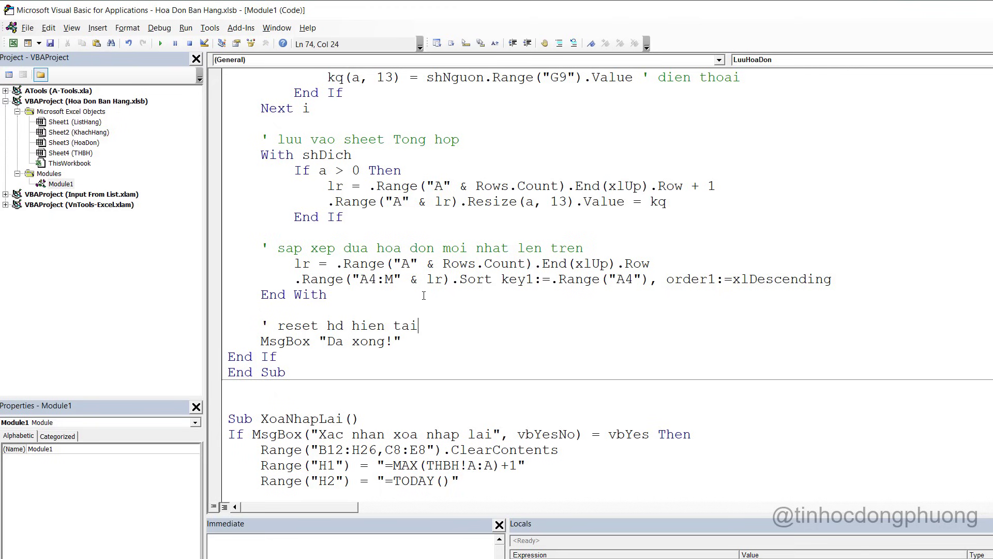
Copy the three Range reset lines from XoaNhapLai and paste them under the reset comment
scroll(410, 424, down, 1)
drag(474, 441, 204, 403)
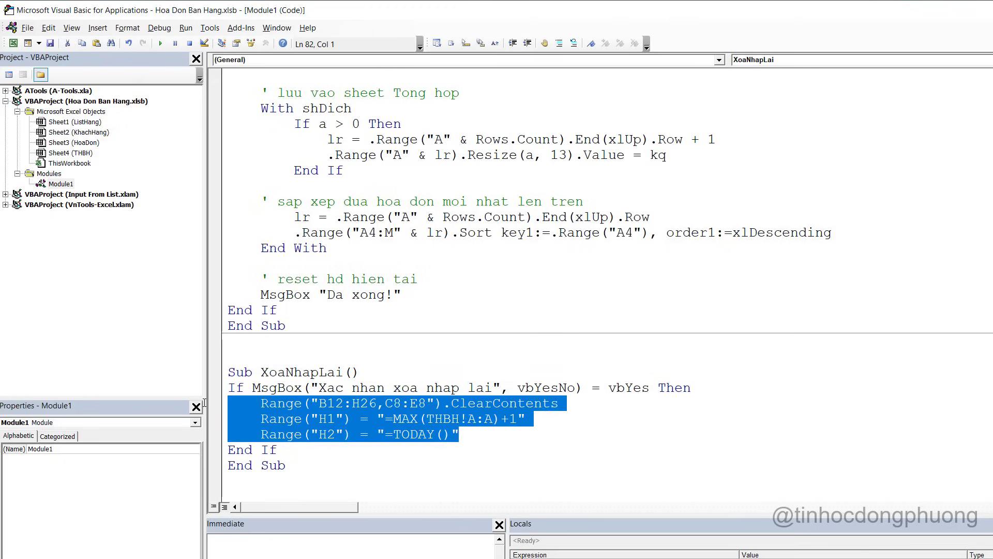
click(417, 279)
key(Return)
key(ctrl+v)
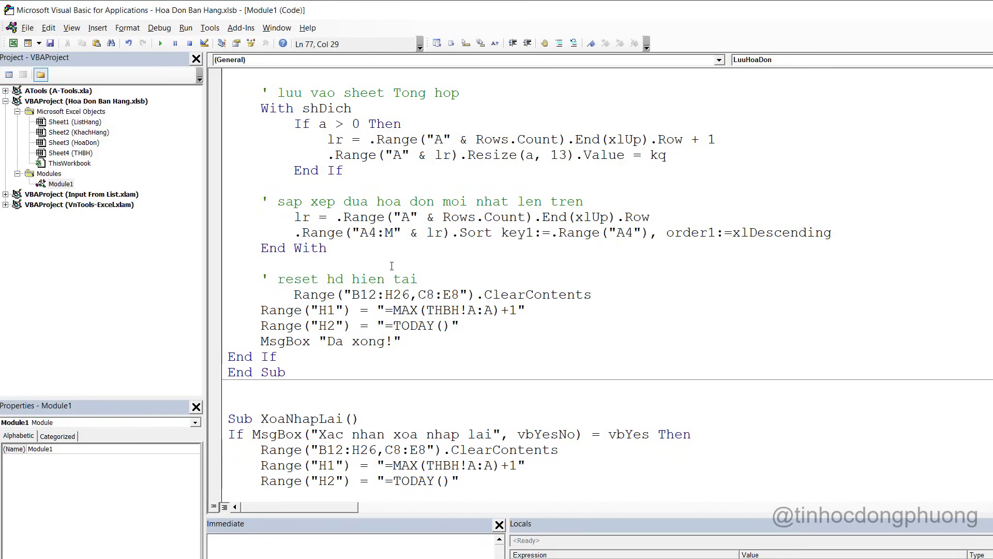
click(292, 295)
key(BackSpace)
key(BackSpace)
key(BackSpace)
key(BackSpace)
Tidy the blank lines between the pasted reset code and the final message
click(464, 329)
key(Return)
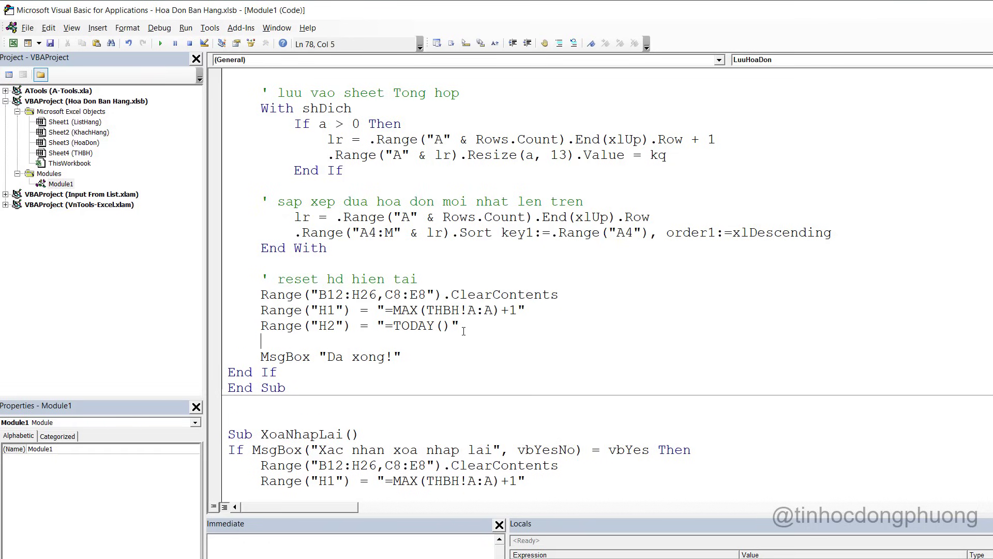
scroll(463, 332, down, 1)
scroll(464, 331, down, 1)
click(230, 356)
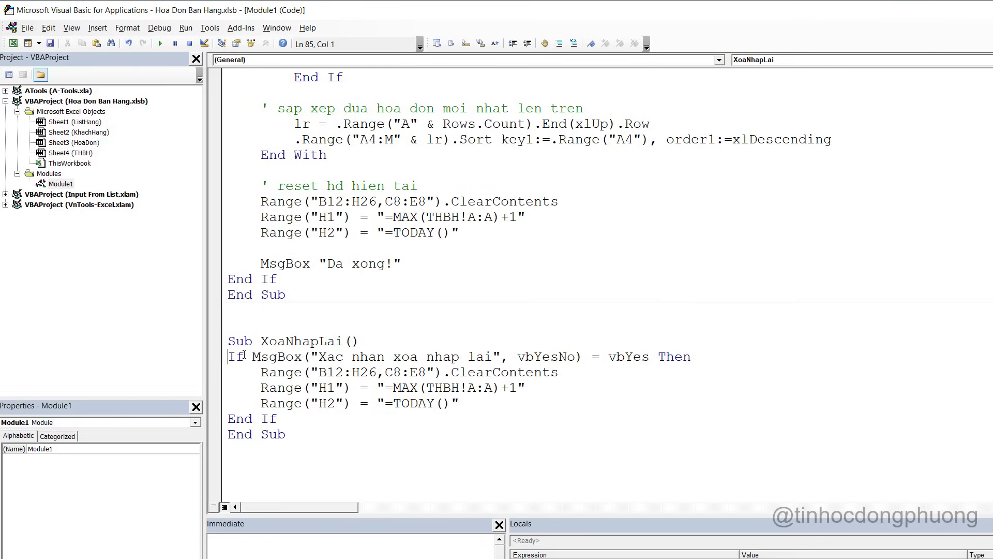
drag(229, 356, 720, 355)
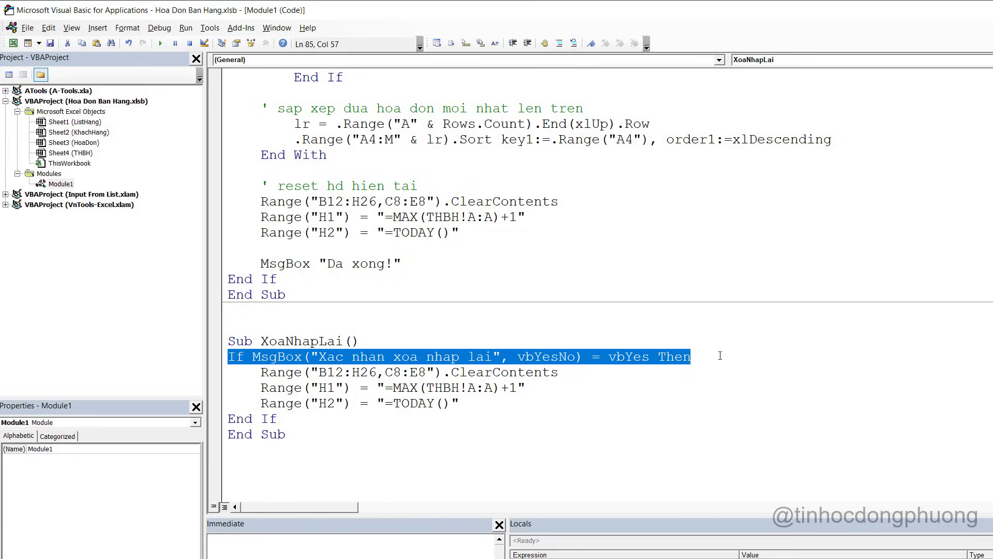
click(327, 217)
click(329, 248)
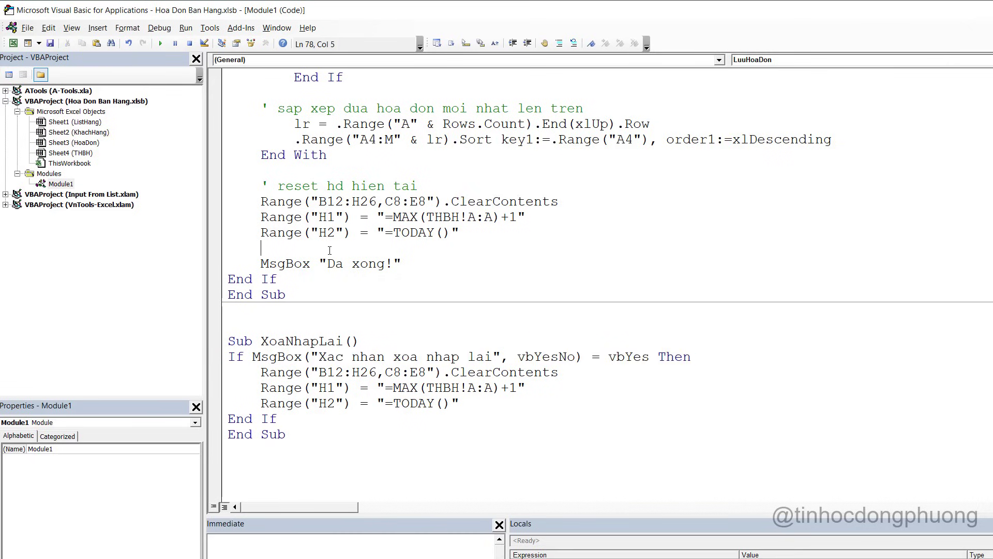
key(BackSpace)
key(BackSpace)
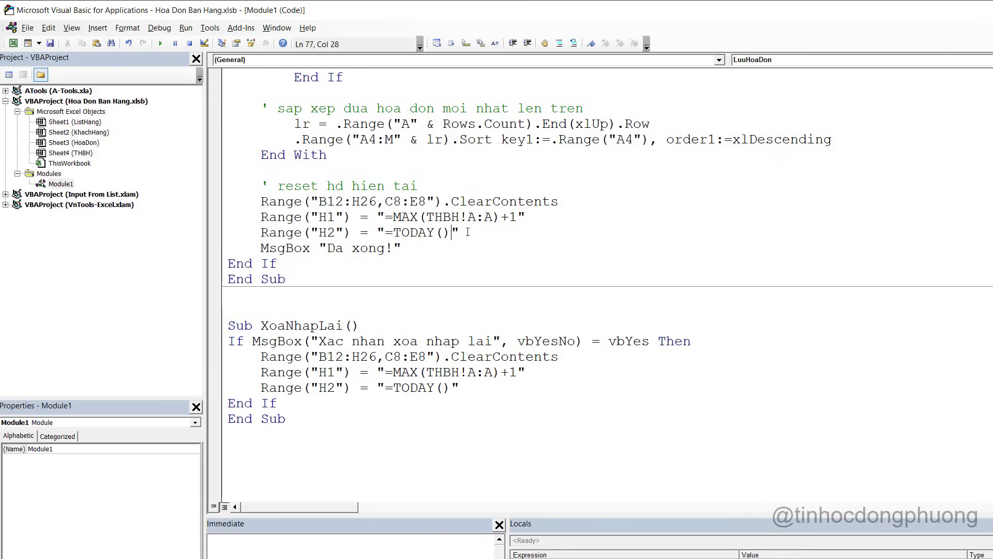
key(Return)
Reset the invoice form and choose Khách hàng 4 as the customer in C8
key(alt+F11)
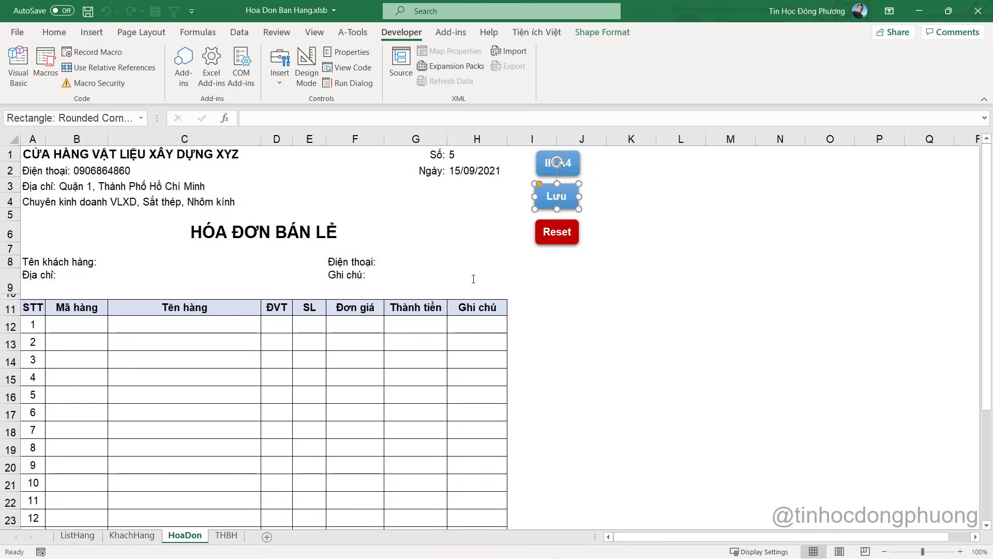
click(583, 284)
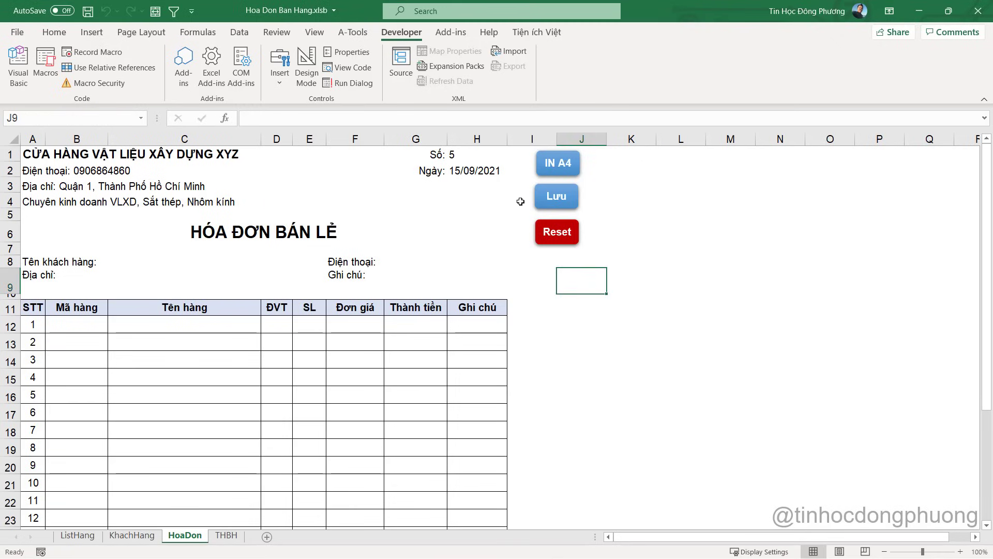
click(569, 235)
click(488, 330)
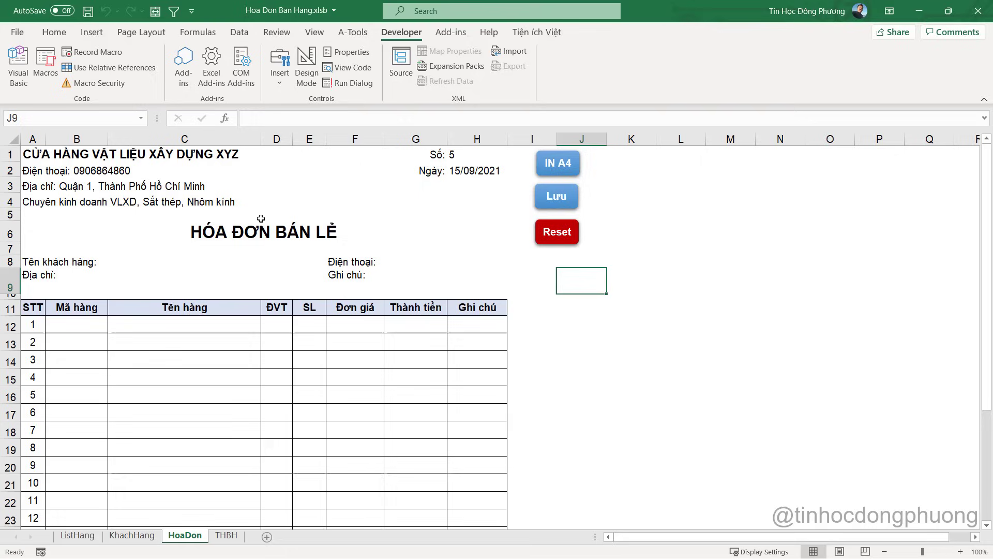
click(121, 268)
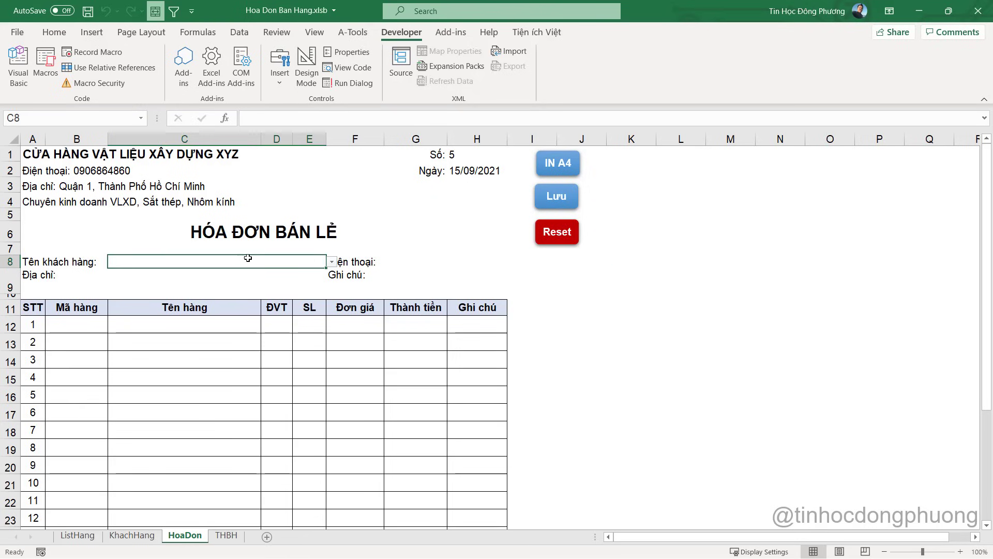
click(331, 262)
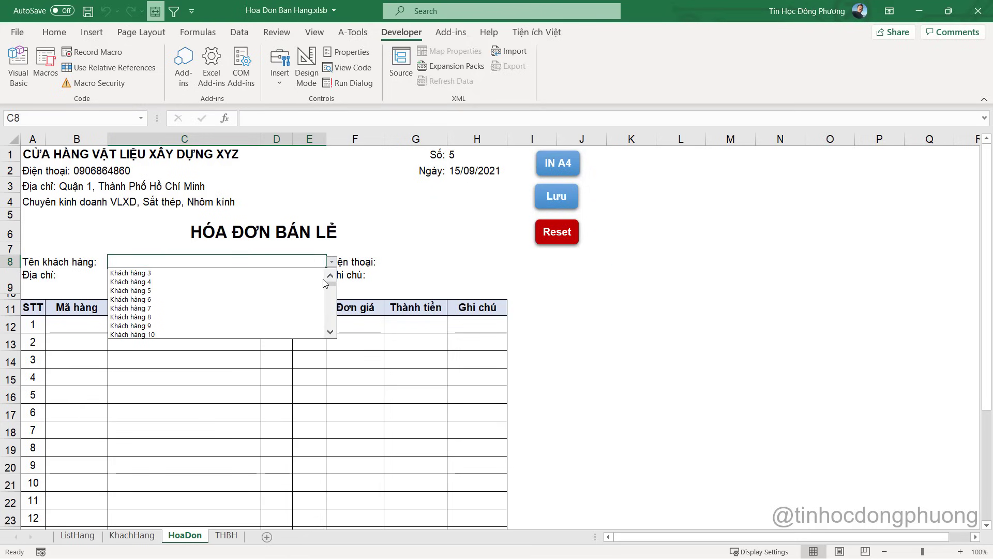
click(204, 287)
Pick SP1 and SP4 as the item codes in B12 and B13
click(86, 327)
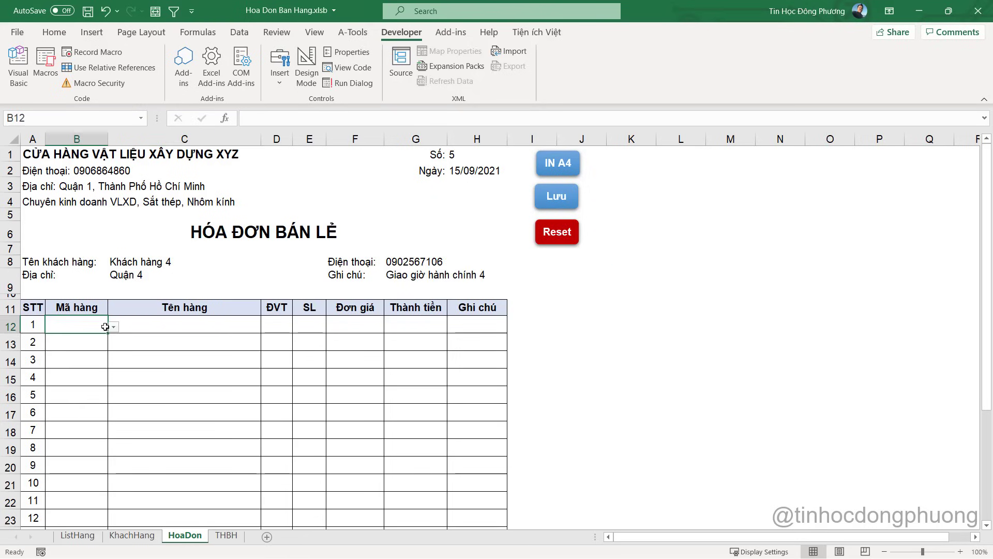
click(113, 327)
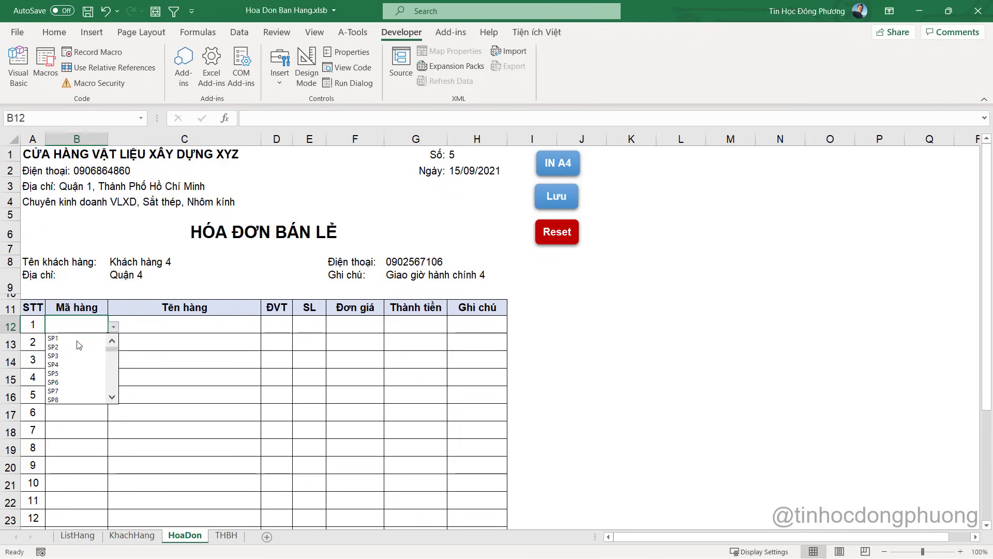
key(Return)
click(113, 344)
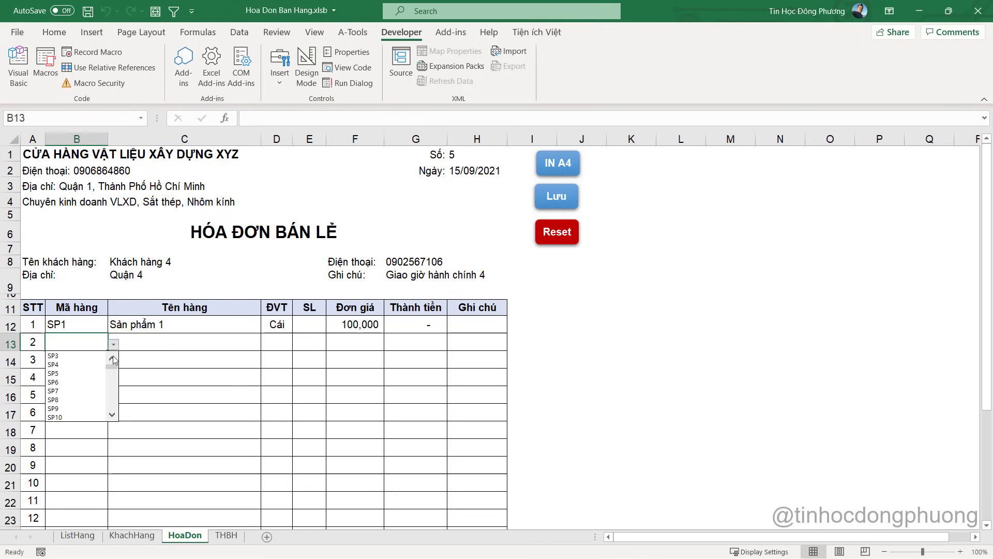
click(110, 367)
Enter quantities of 10 for SP1 and 20 for SP4
click(311, 325)
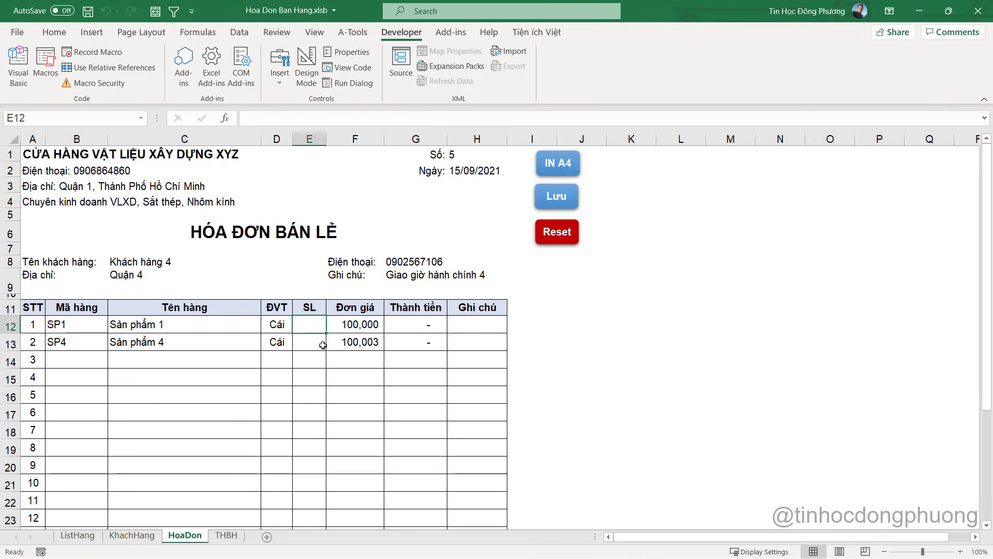
text(10)
key(Tab)
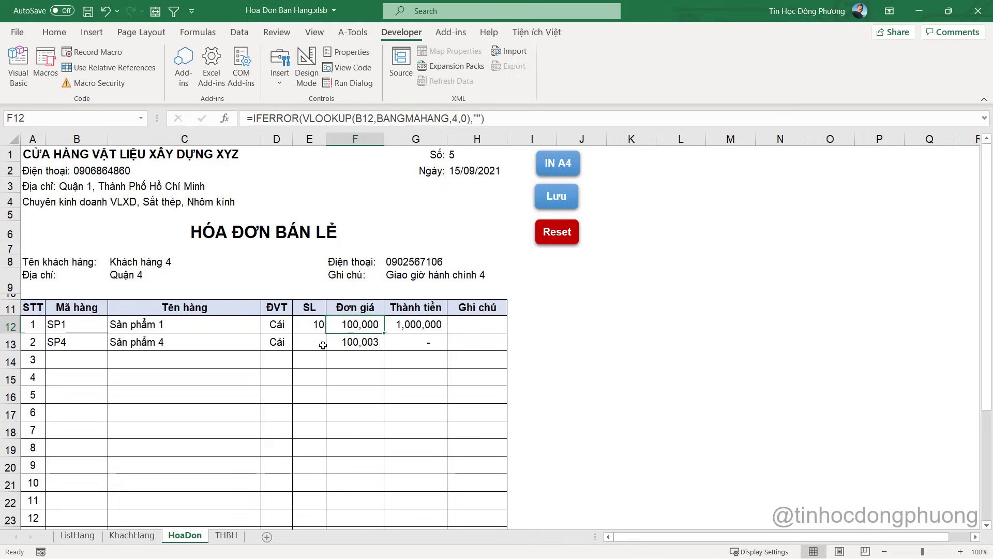
click(322, 345)
text(20)
key(Tab)
key(Tab)
Set the unit prices to 150,000 for SP1 and 200,000 for SP4
key(shift+Tab)
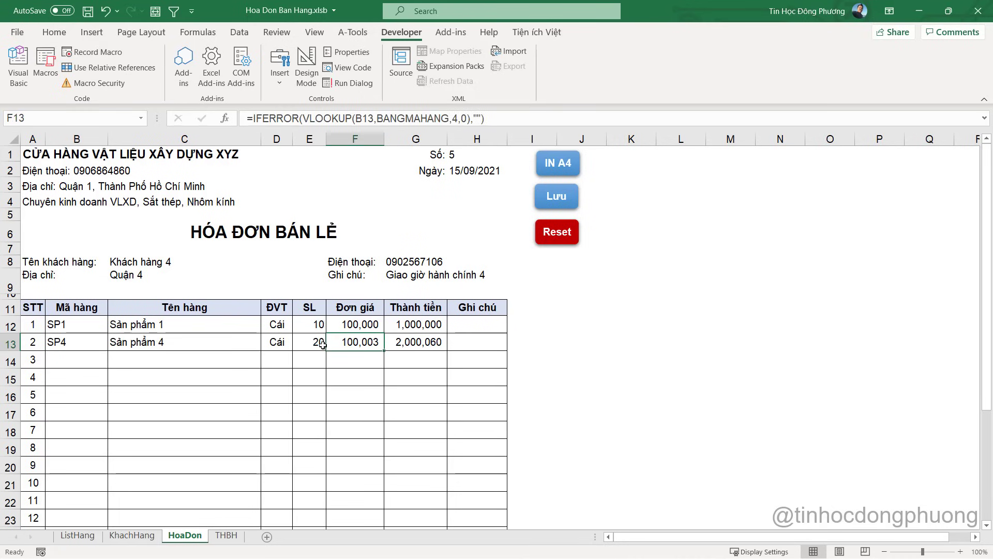
key(Up)
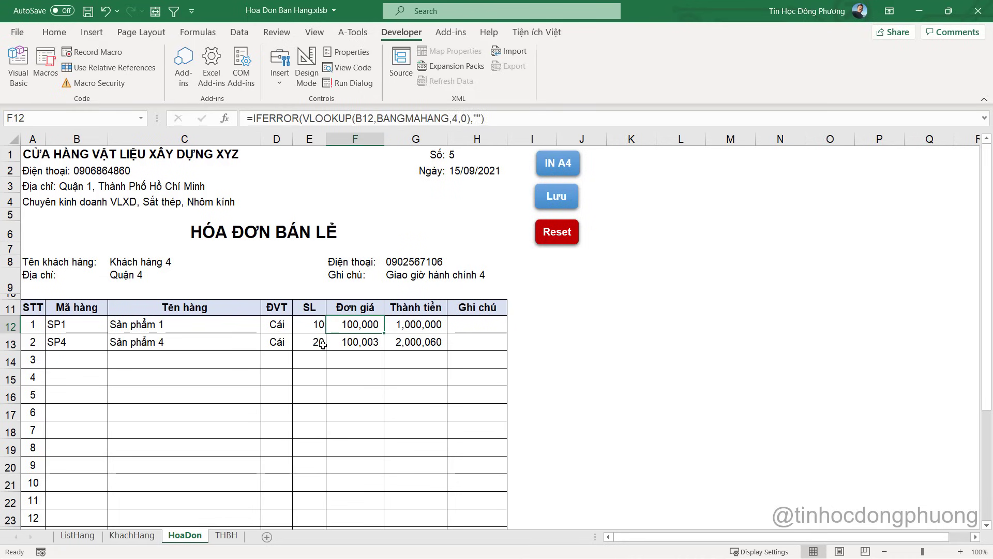
text(150000)
key(Return)
key(F2)
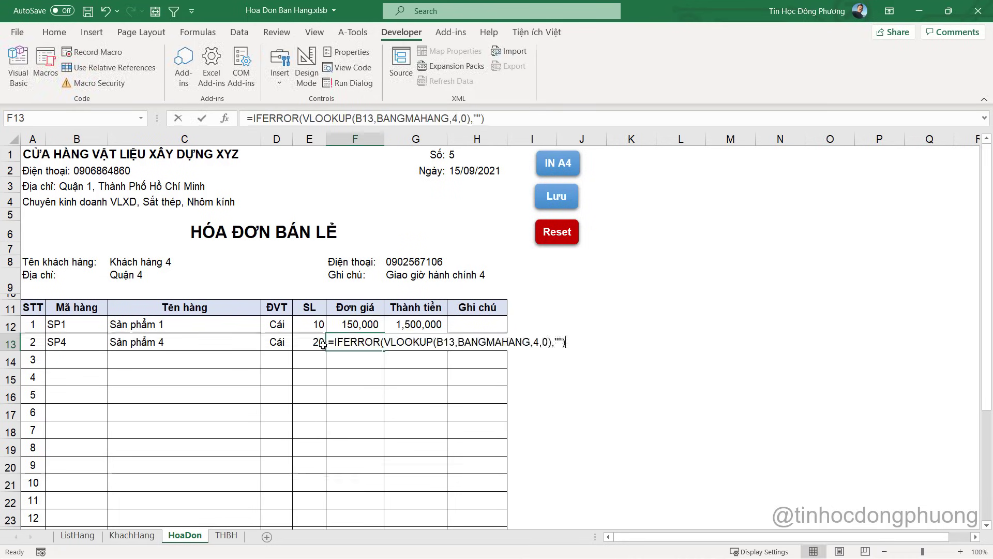
key(Escape)
text(200000)
key(Tab)
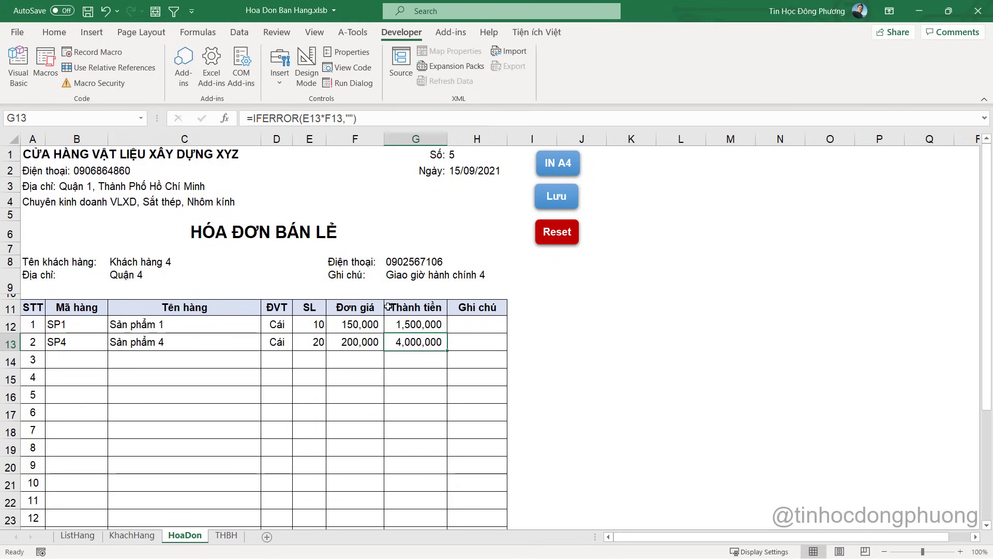
Save invoice 5 with the Lưu button and check its logged rows on THBH
click(562, 200)
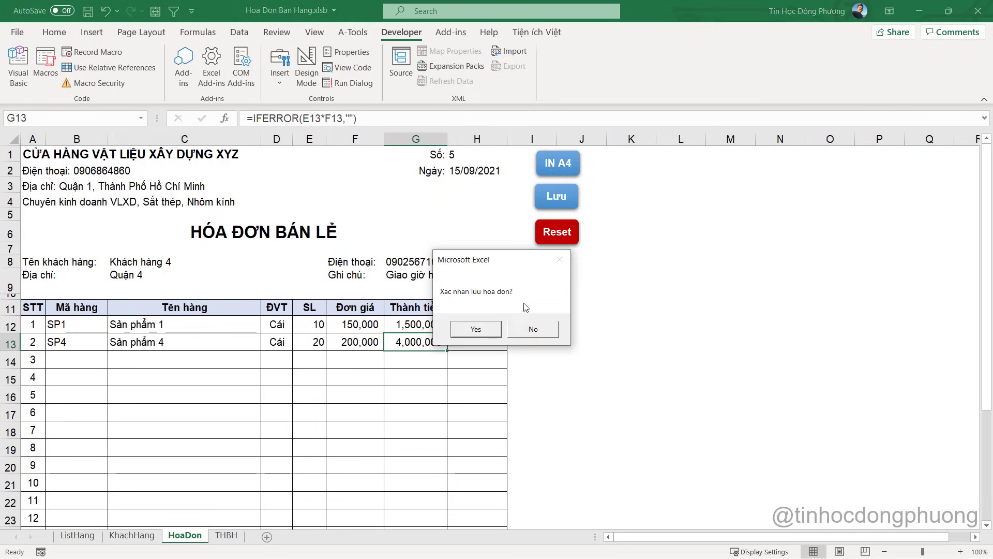
click(490, 335)
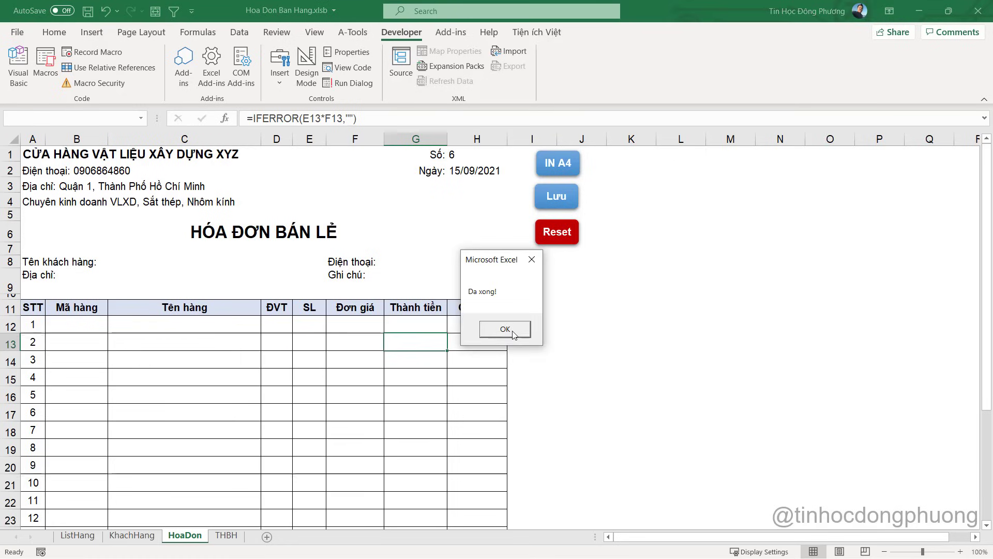
click(514, 332)
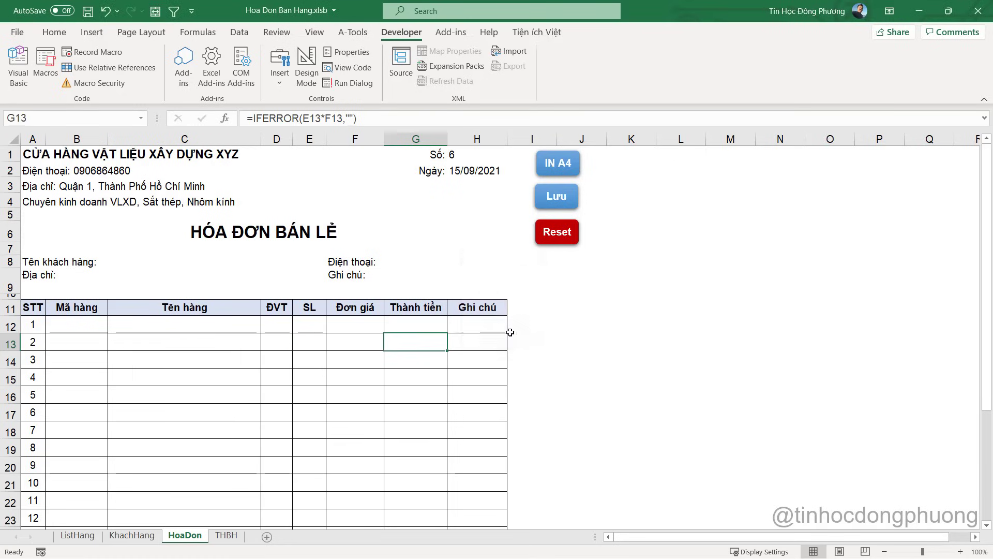
click(228, 535)
click(38, 207)
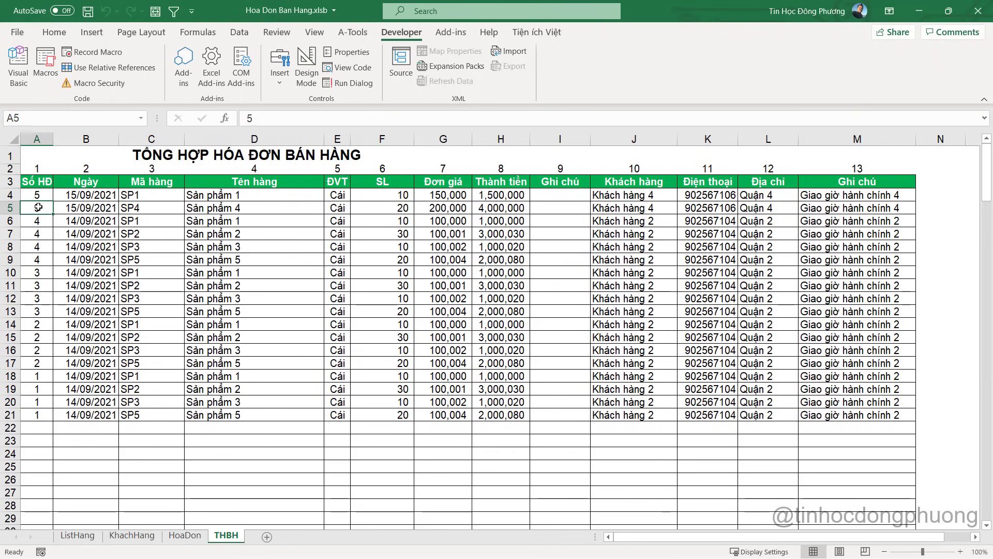
Return to the HoaDon sheet and save the workbook
click(185, 536)
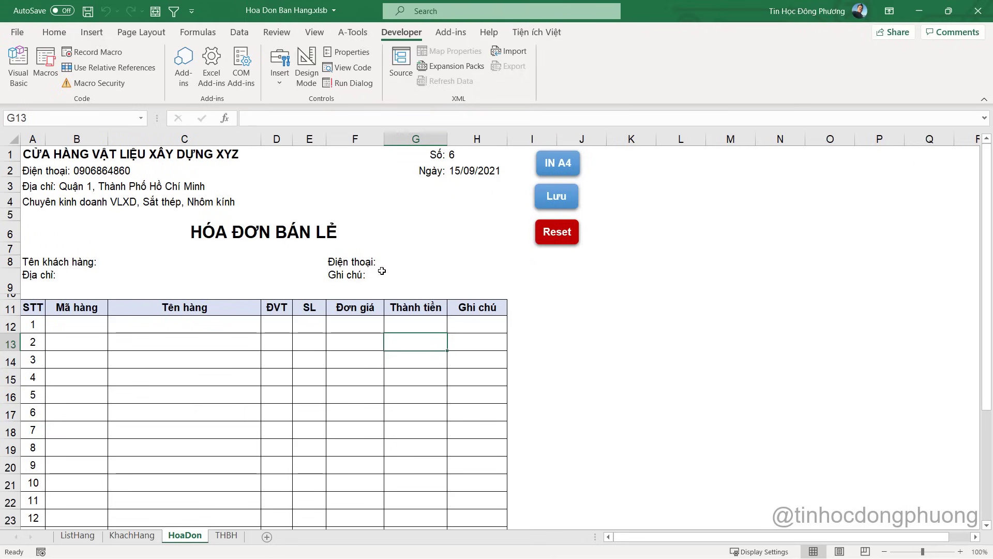
click(528, 281)
click(87, 11)
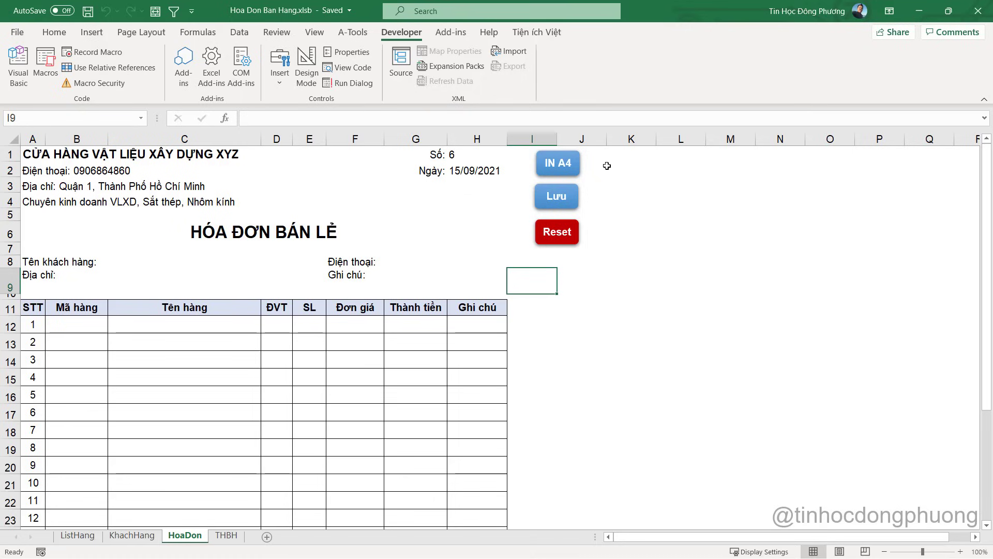
click(624, 302)
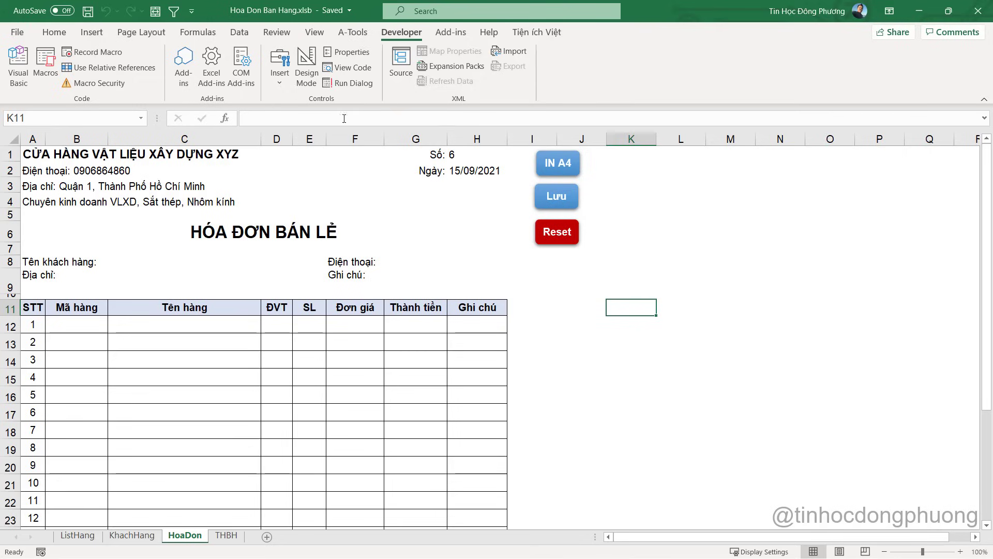
Duplicate the Lưu button, label the copy 'Lưu và in', and place it in columns K–L
right_click(549, 194)
key(Escape)
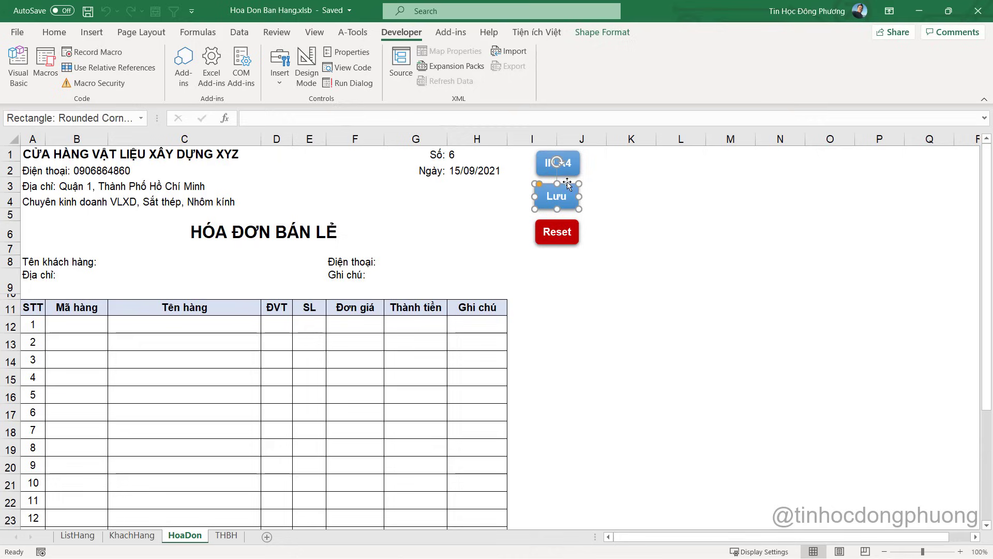
drag(573, 207, 617, 274)
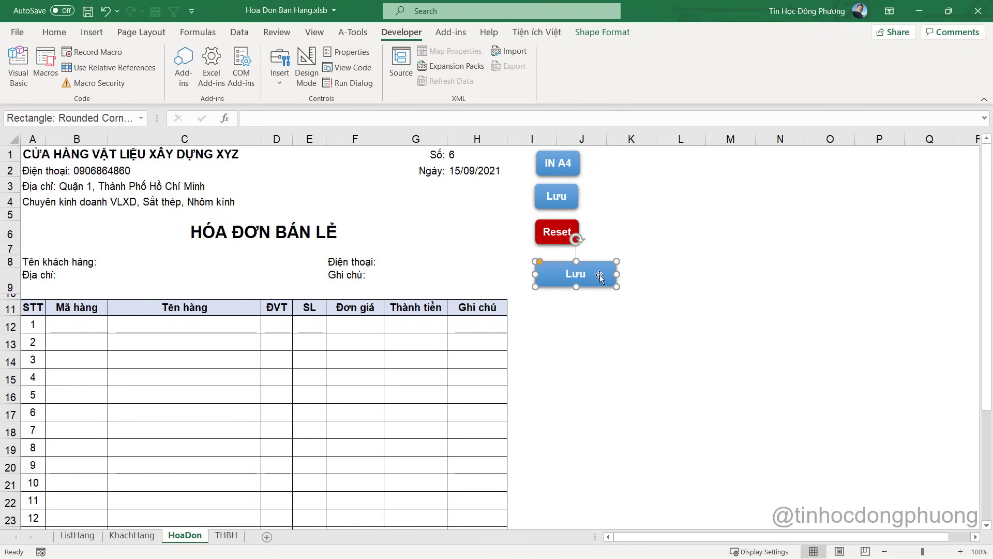
click(583, 275)
text(và in)
drag(592, 288, 670, 204)
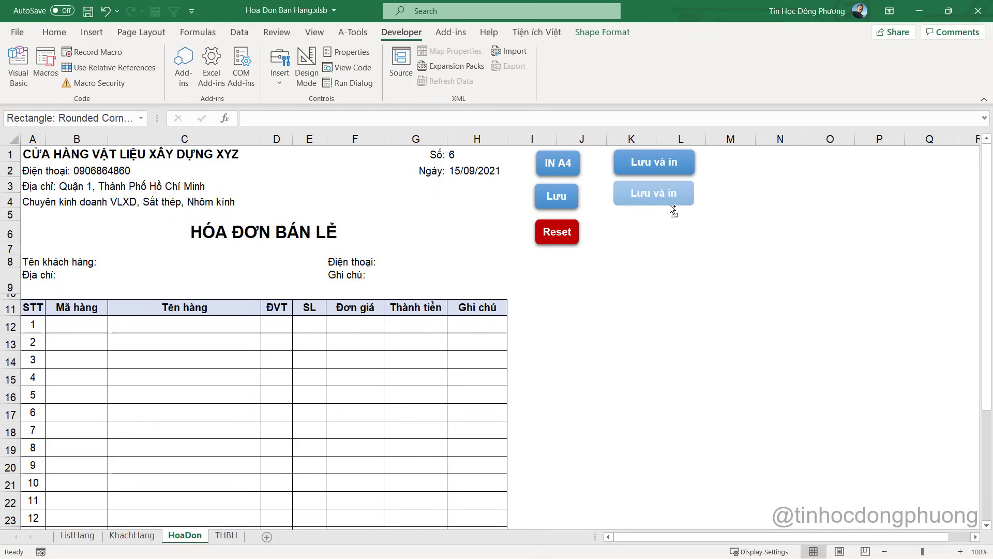
Relabel the second copy 'Lưu Không in' and widen both buttons to fit their text
triple_click(668, 196)
text(L)
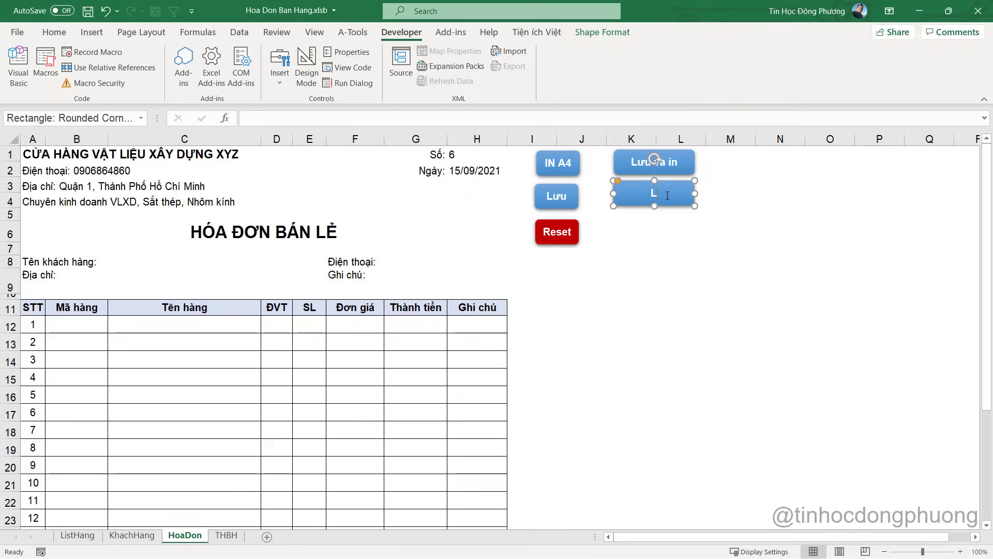
text(uu Không in)
click(681, 232)
drag(695, 194, 709, 162)
click(689, 160)
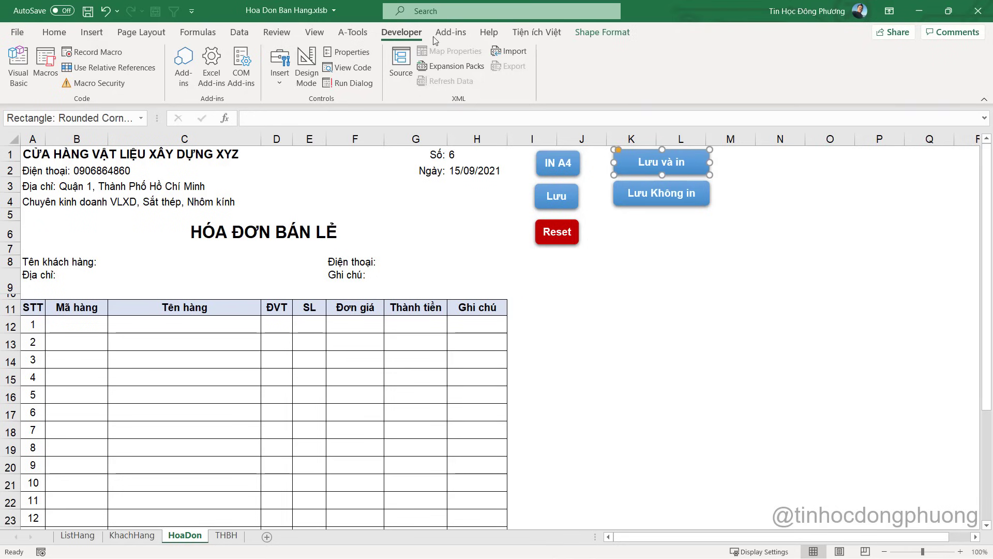
Apply a green shape style to the Lưu và in button
click(589, 34)
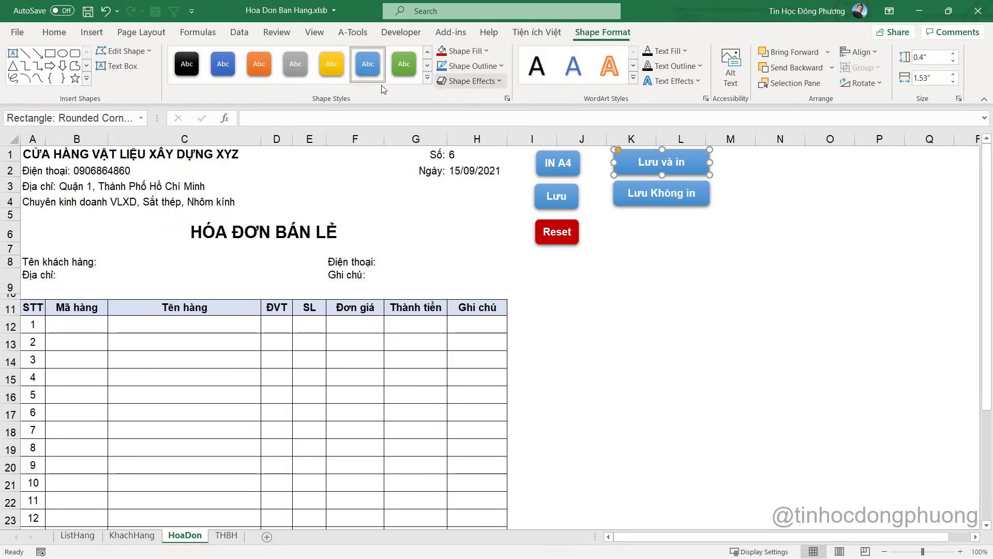
click(404, 64)
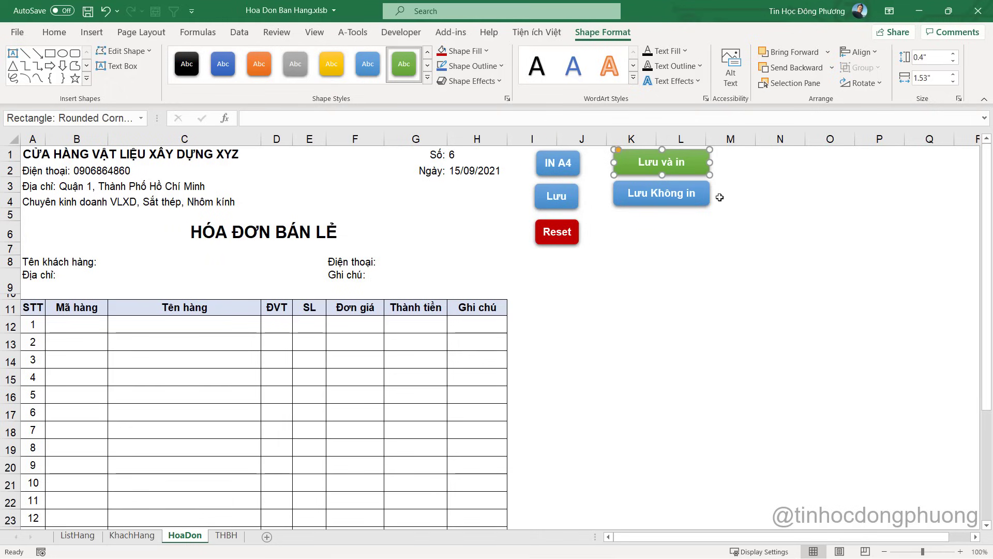
right_click(559, 202)
key(Escape)
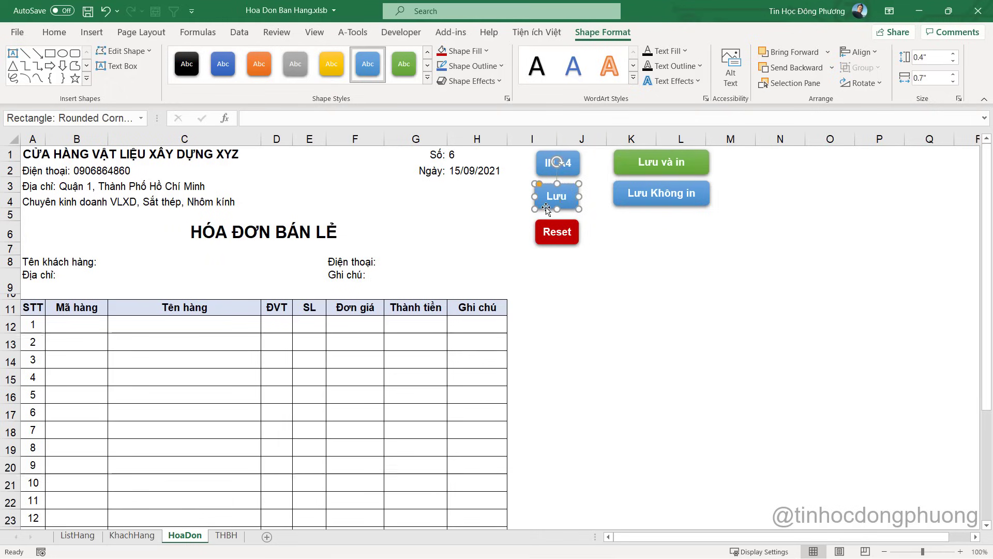
right_click(650, 195)
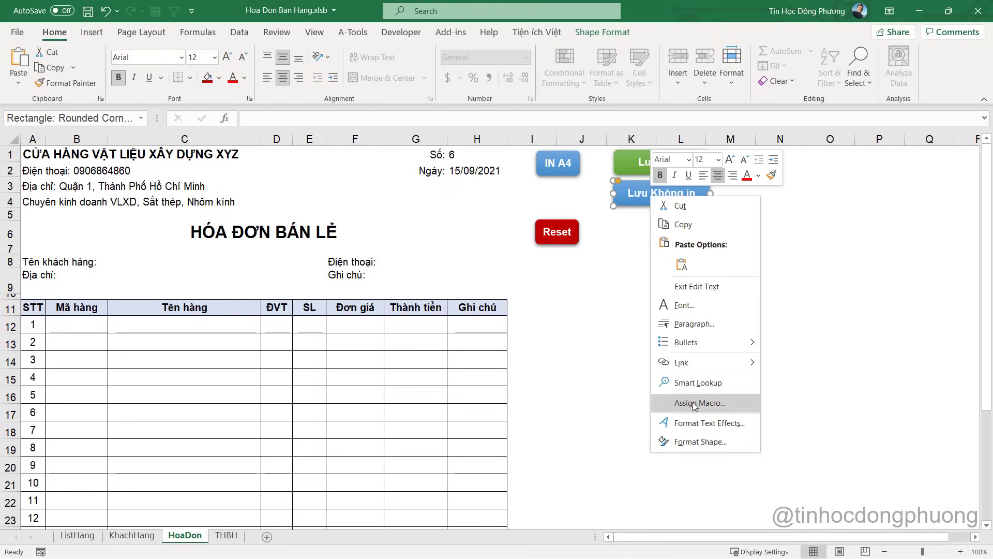
Rename the LuuHoaDon Sub to LuuHoaDon_KhongIN and copy the new name
click(689, 405)
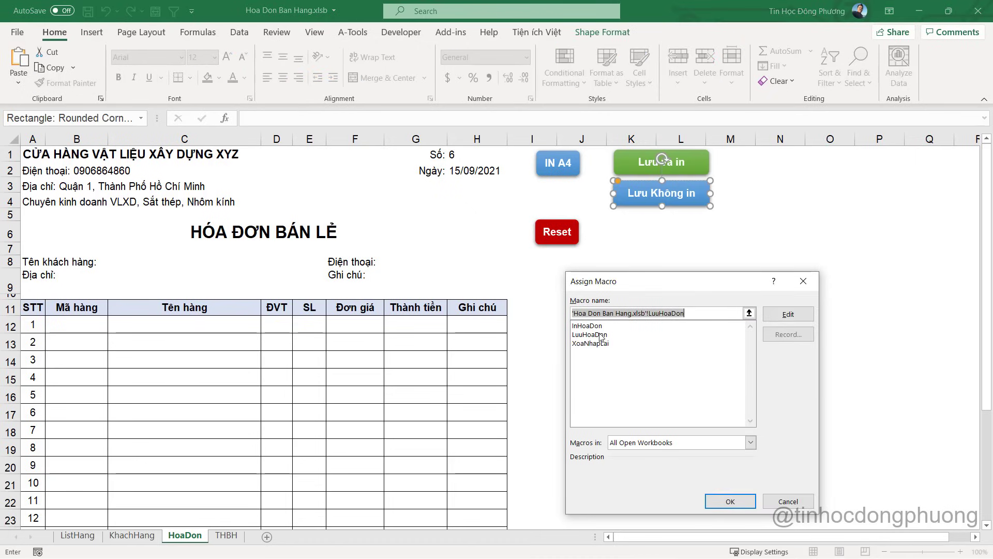
double_click(718, 317)
click(719, 317)
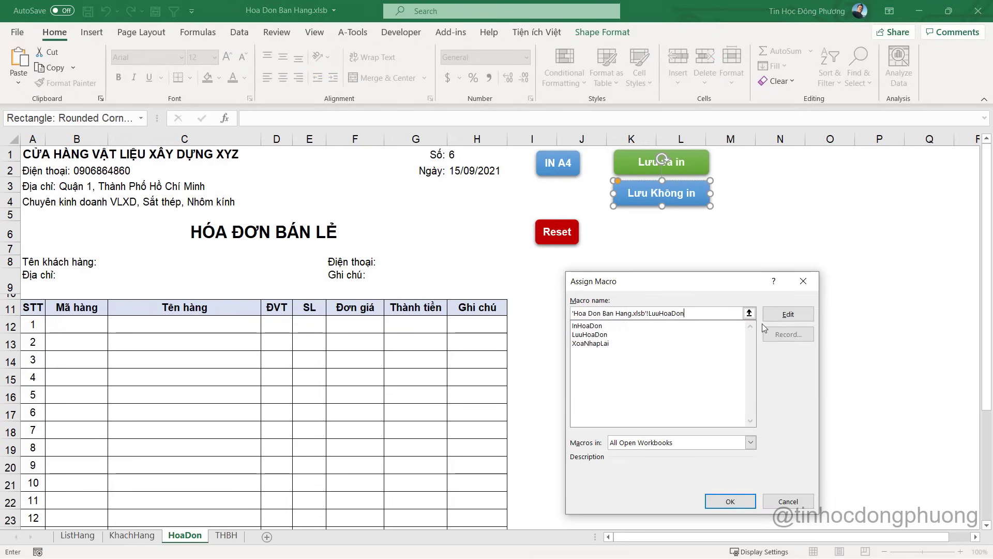
click(789, 314)
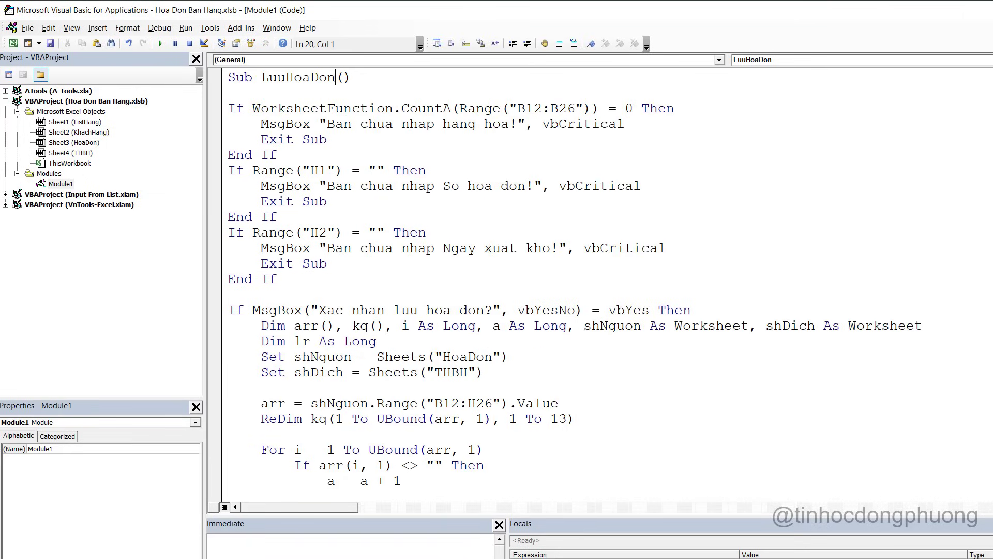
text(_KhongIN)
double_click(365, 77)
key(ctrl+c)
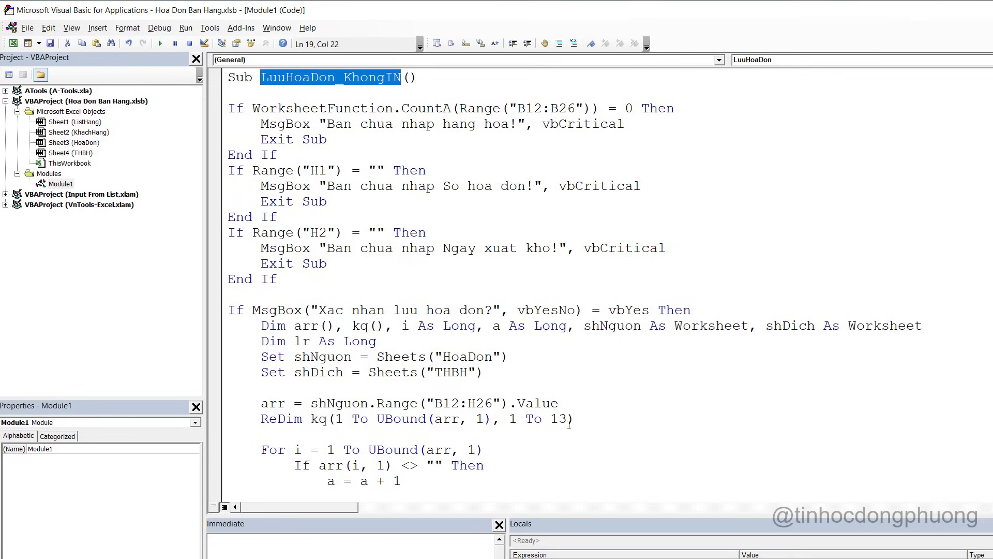
Assign the LuuHoaDon_KhongIN macro to the Lưu Không in button
key(alt+F11)
right_click(666, 202)
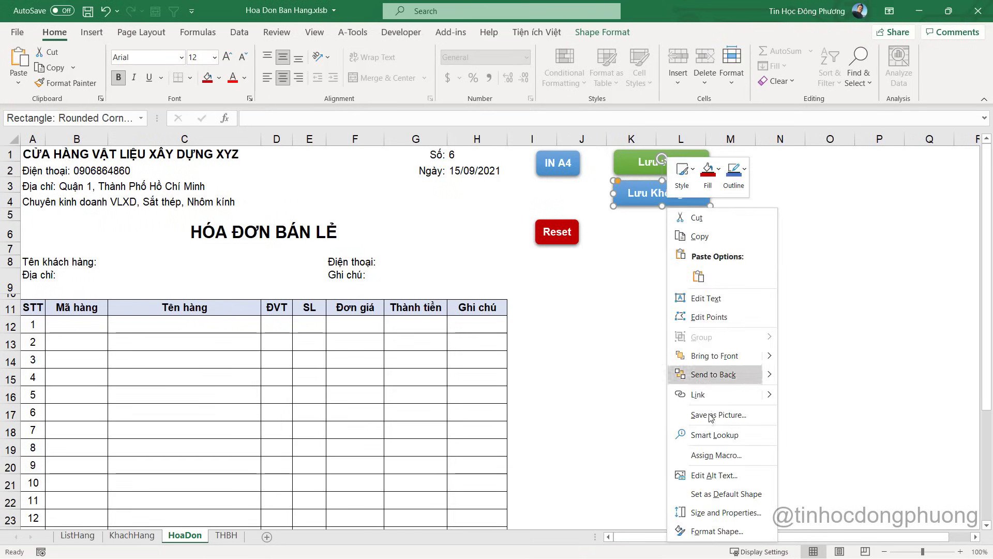
click(719, 462)
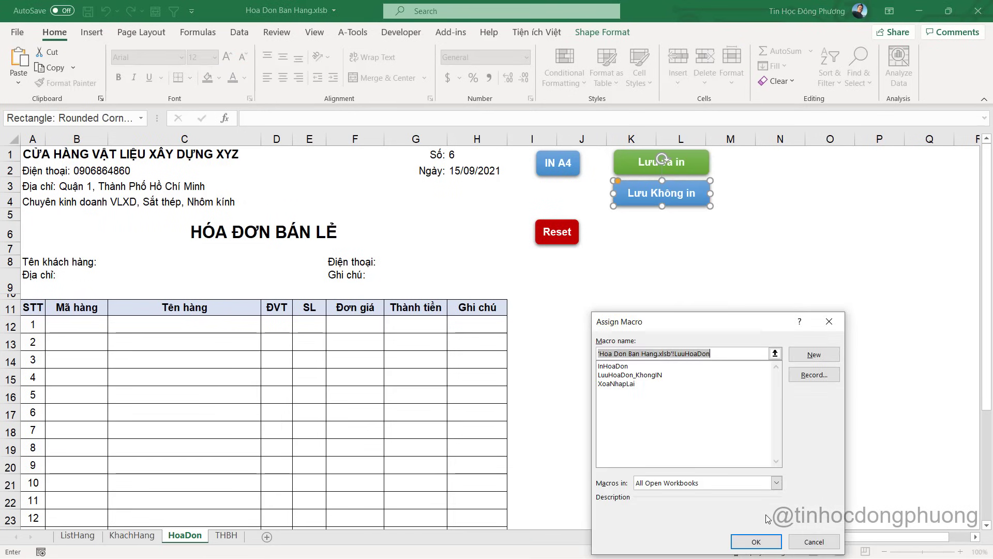
key(ctrl+v)
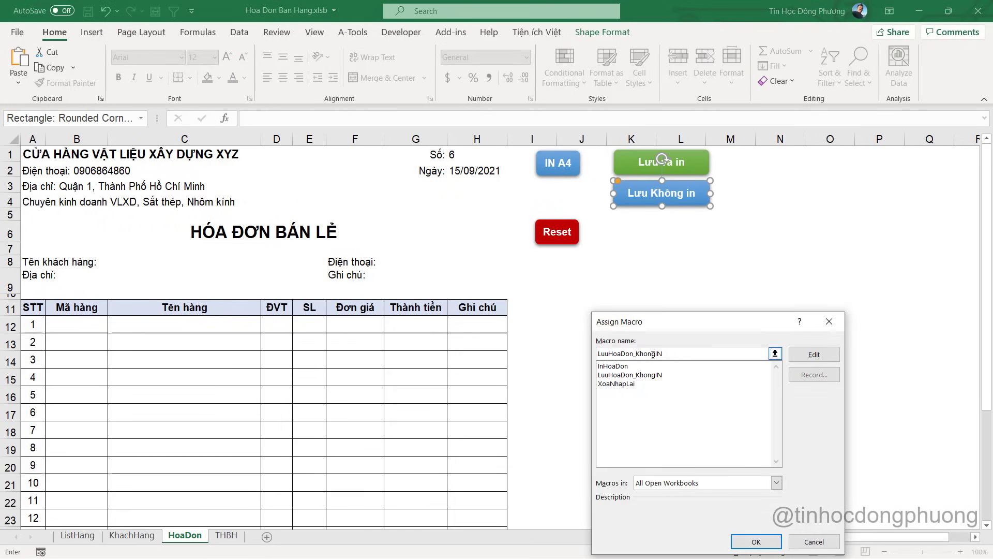
click(755, 542)
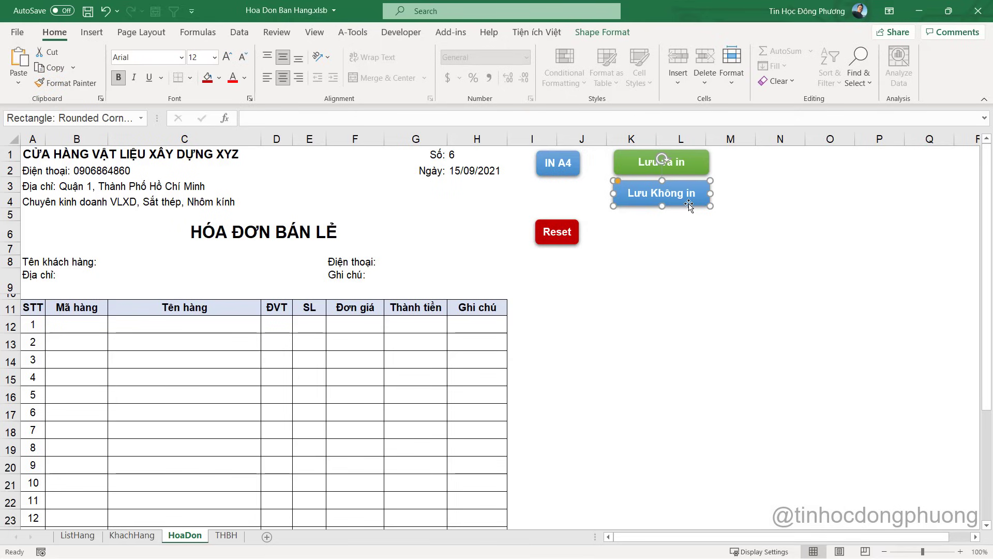
click(709, 237)
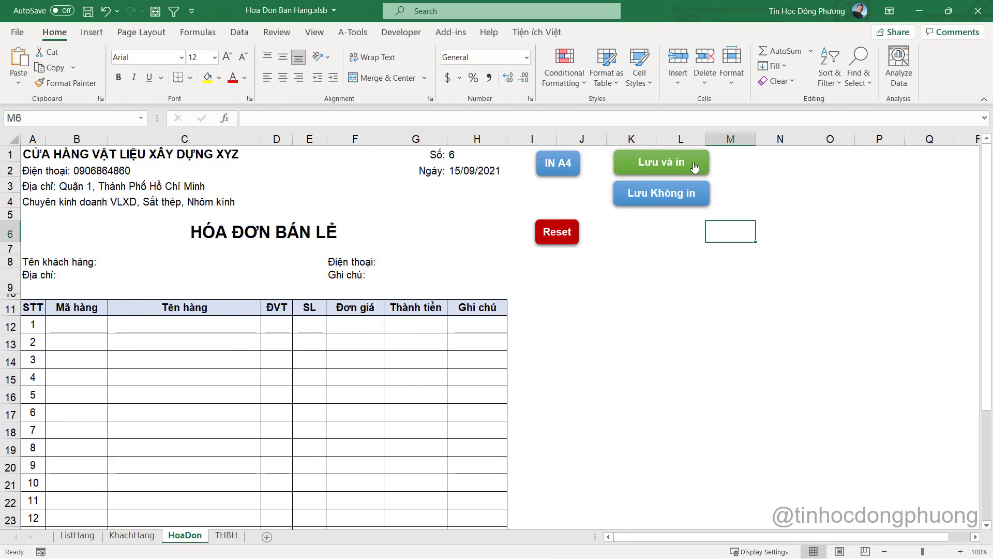
Open the LuuHoaDon_KhongIN code and copy the whole procedure
right_click(666, 195)
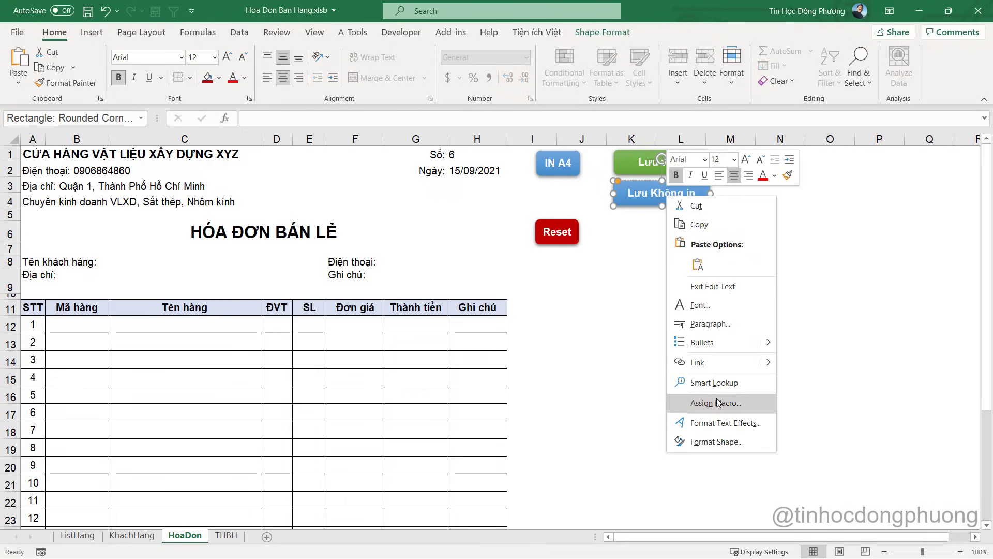
click(717, 402)
click(812, 311)
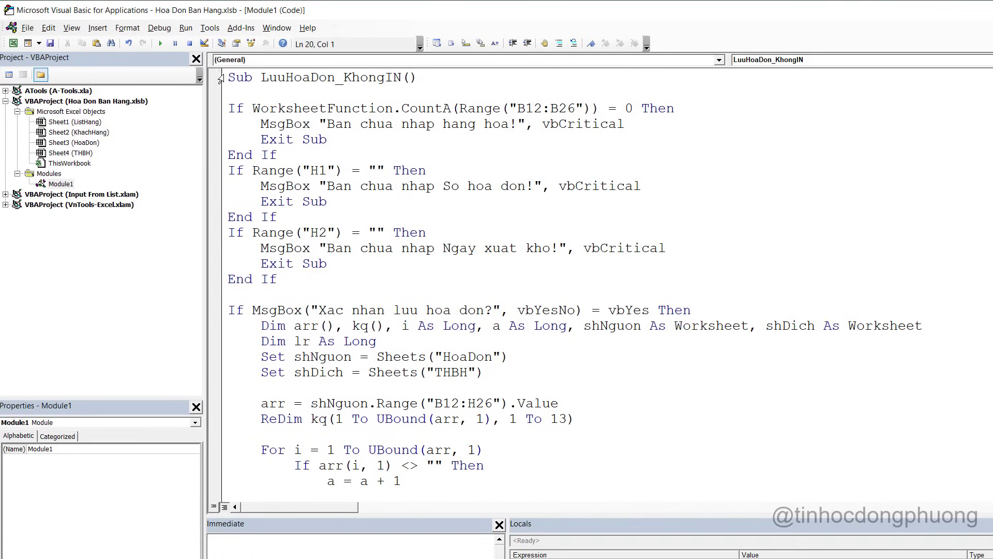
scroll(364, 314, down, 12)
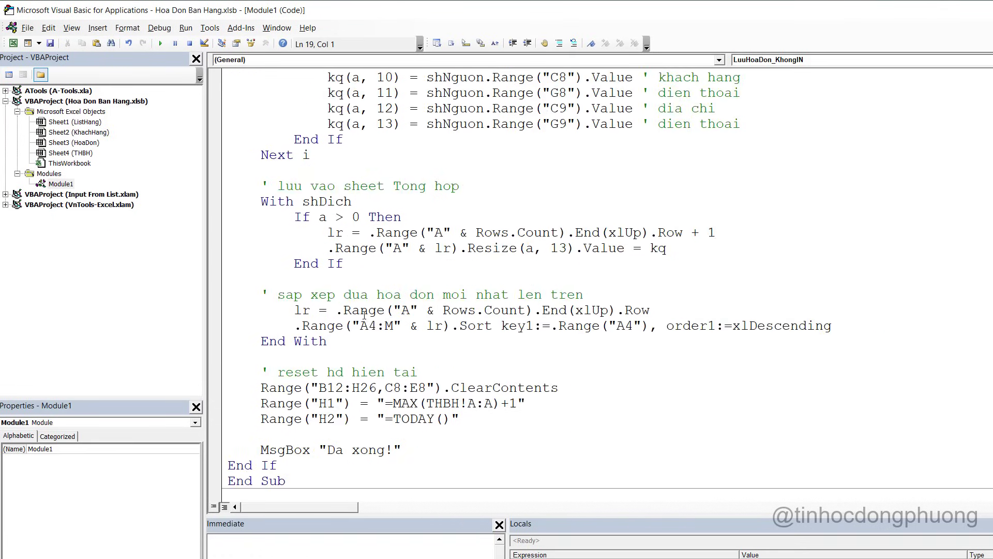
scroll(364, 314, down, 2)
drag(294, 388, 302, 223)
right_click(321, 254)
click(317, 274)
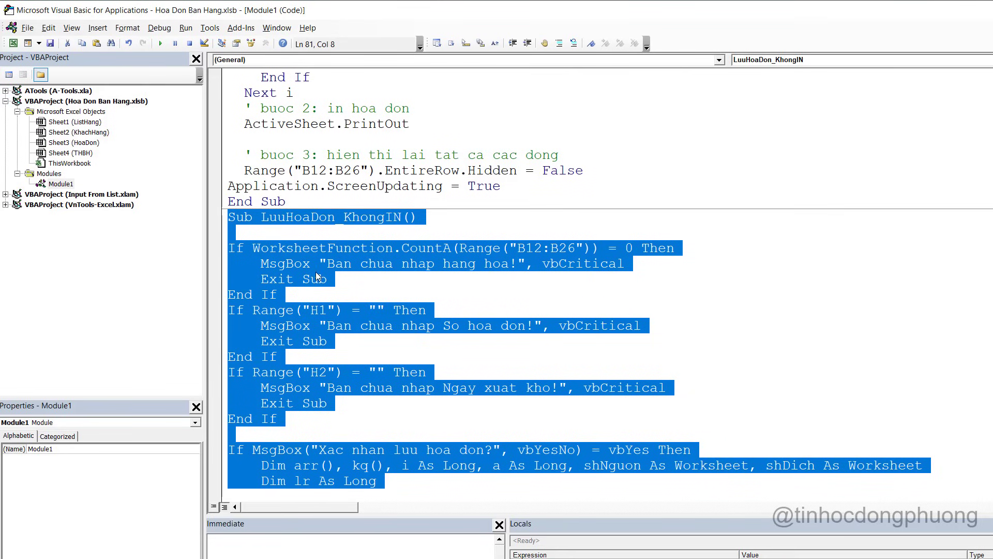
Paste the copy after End Sub and rename it LuuHoaDon_VaIn
scroll(364, 316, down, 15)
scroll(365, 321, down, 5)
click(268, 356)
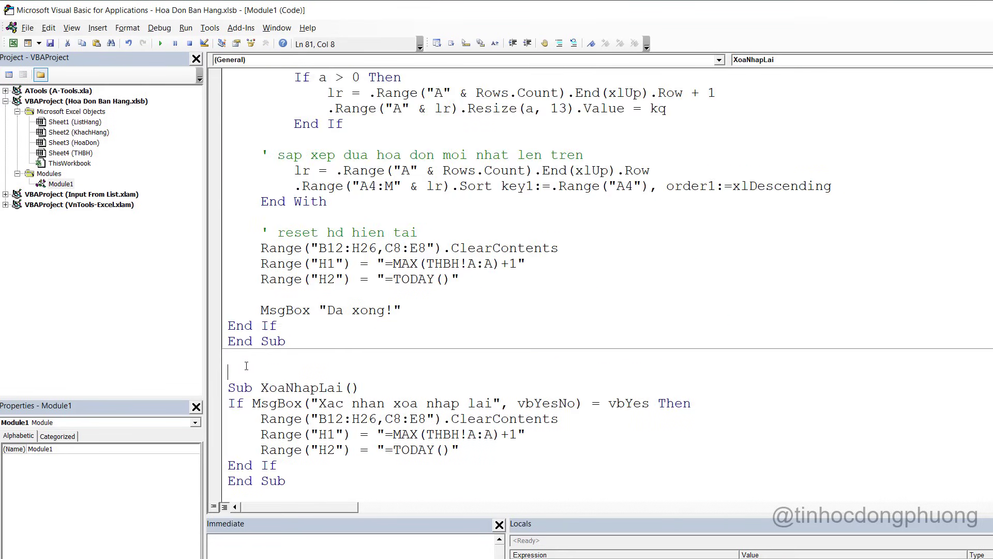
key(ctrl+v)
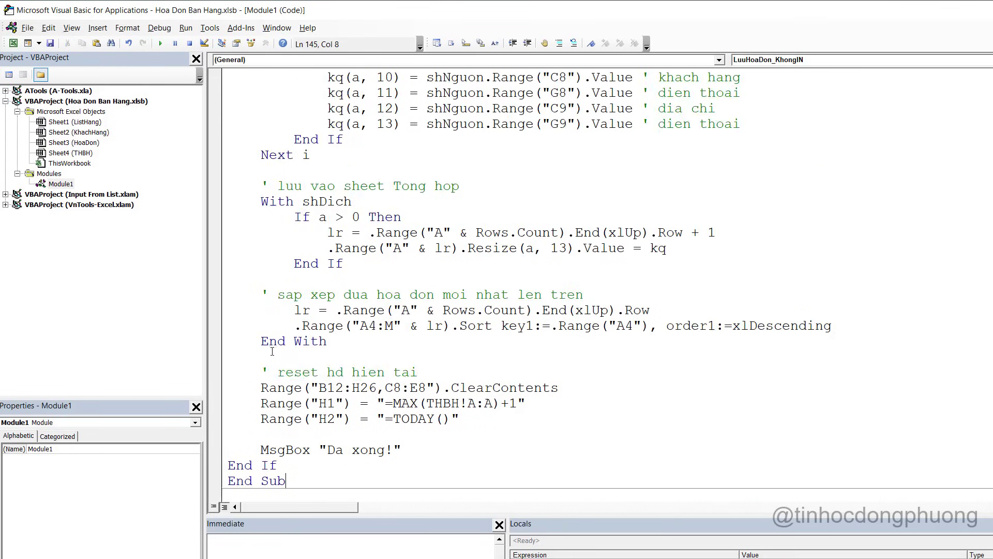
scroll(359, 245, up, 20)
scroll(359, 245, up, 2)
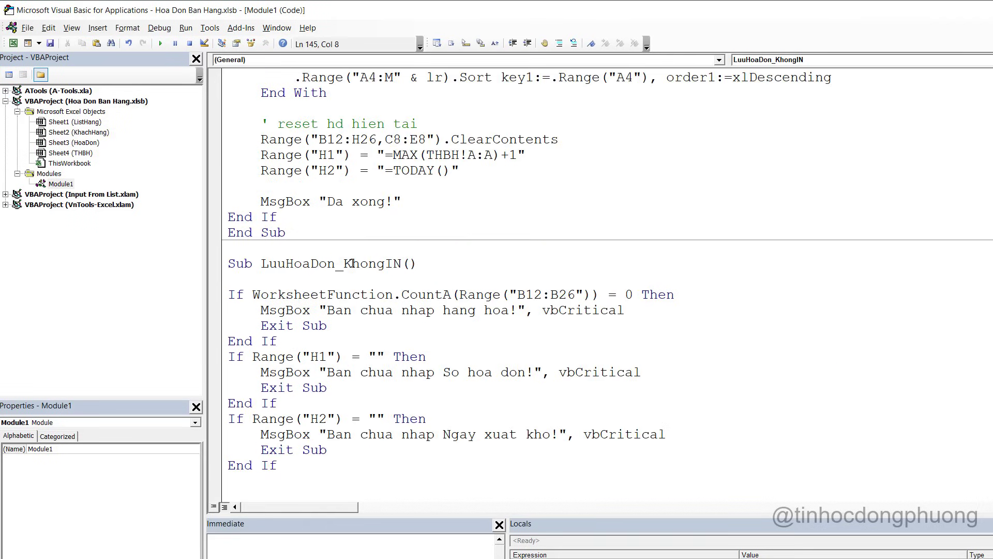
drag(403, 264, 344, 264)
text(Va)
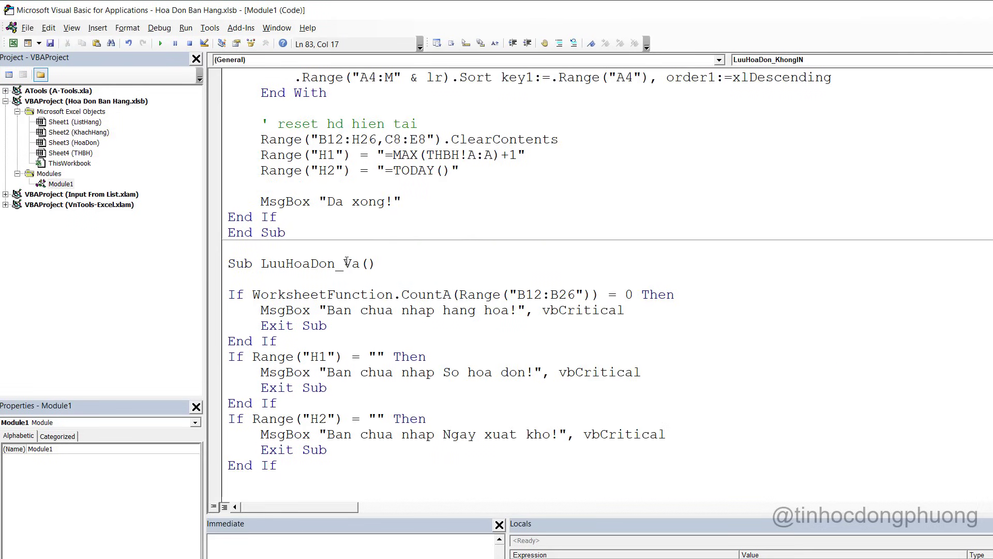
text(In)
scroll(437, 269, up, 2)
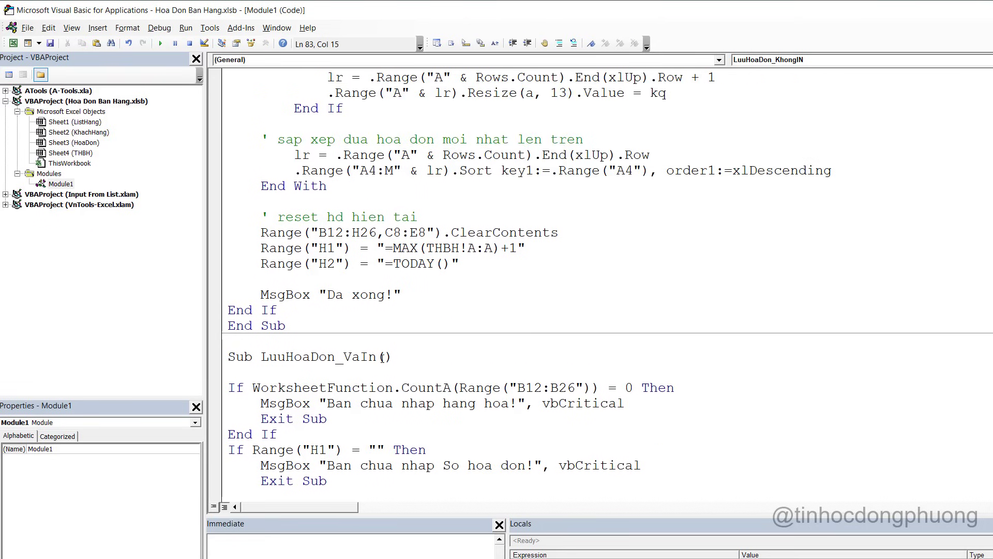
scroll(382, 357, up, 1)
scroll(382, 357, down, 1)
scroll(383, 357, up, 15)
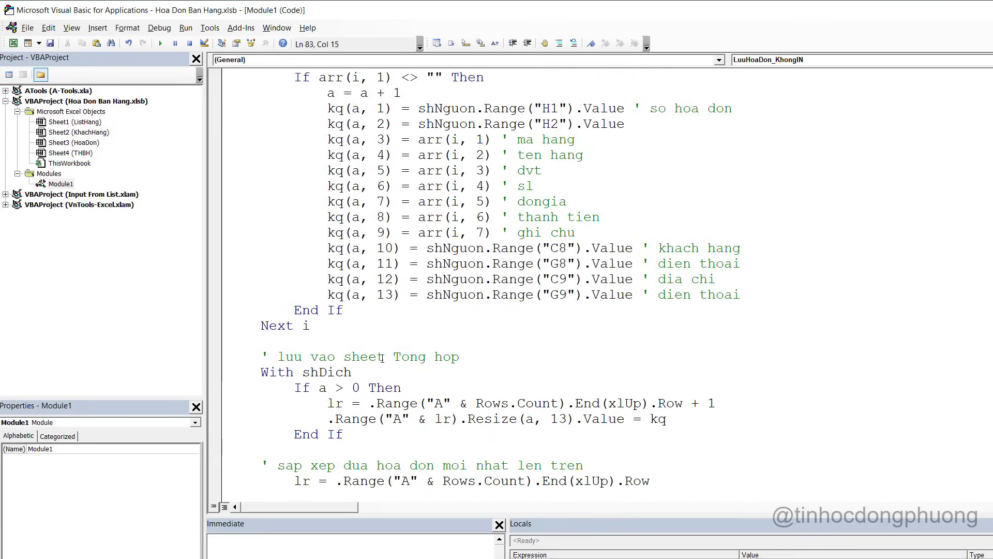
scroll(438, 374, up, 1)
Run the IN A4 button and dismiss the Ambiguous name compile error
key(alt+F11)
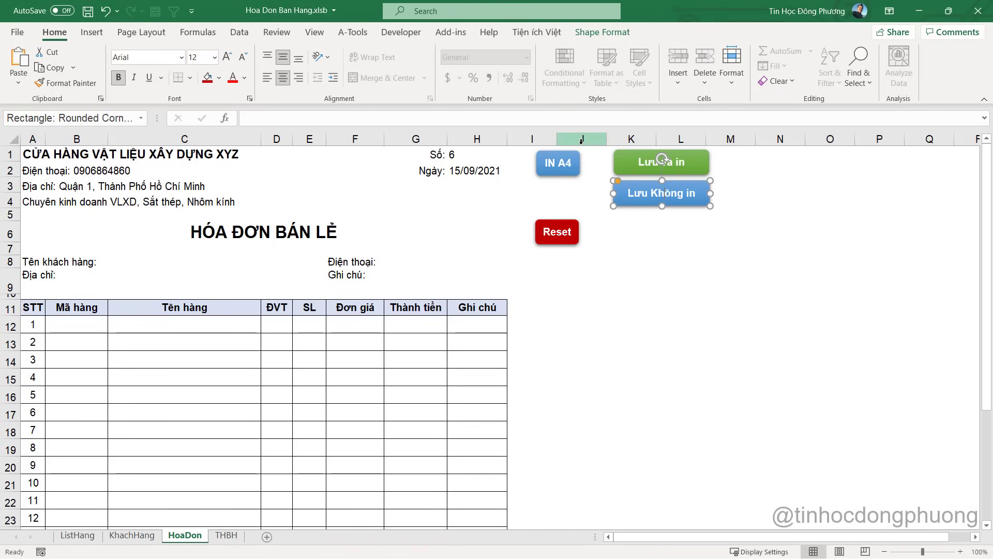
click(561, 165)
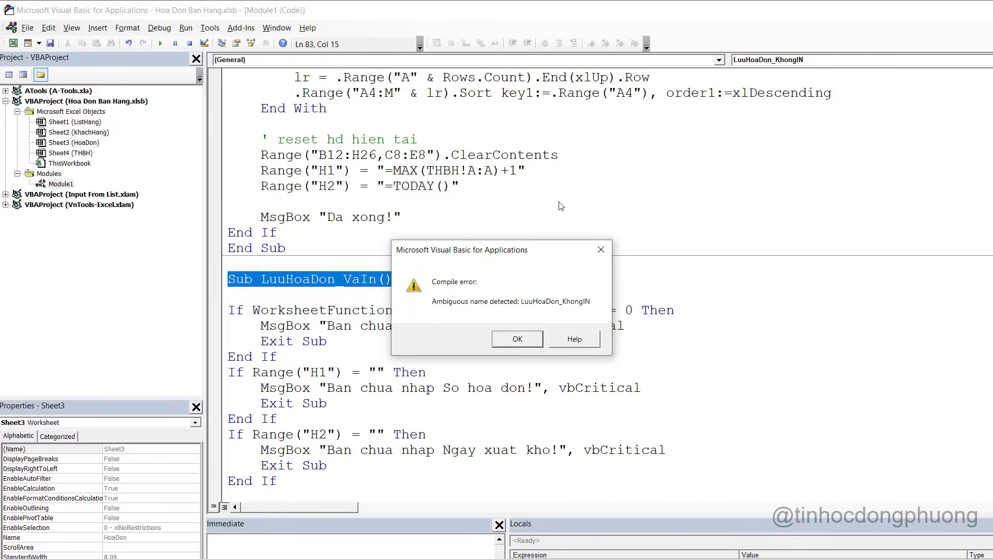
click(521, 345)
key(alt+F11)
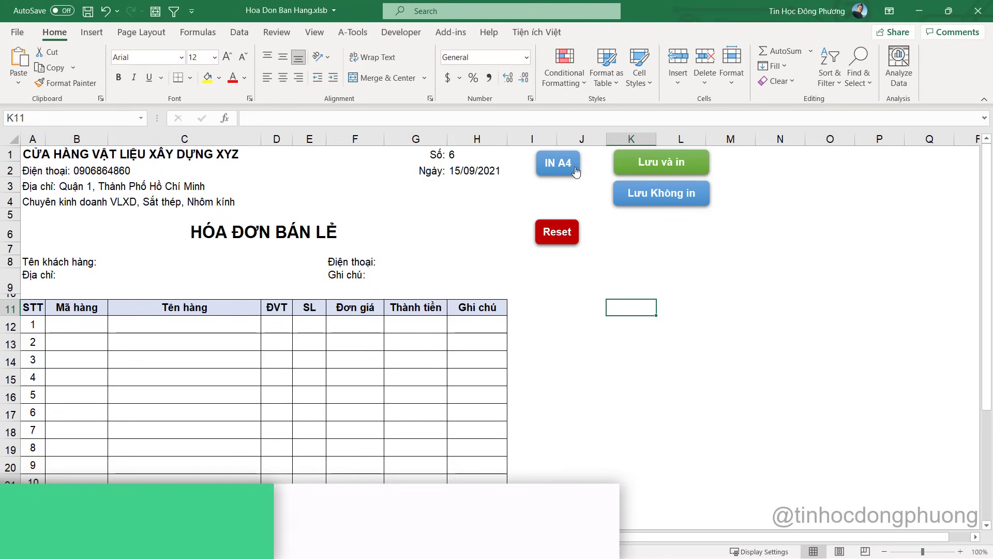
Open the InHoaDon macro assigned to IN A4 for editing
right_click(564, 169)
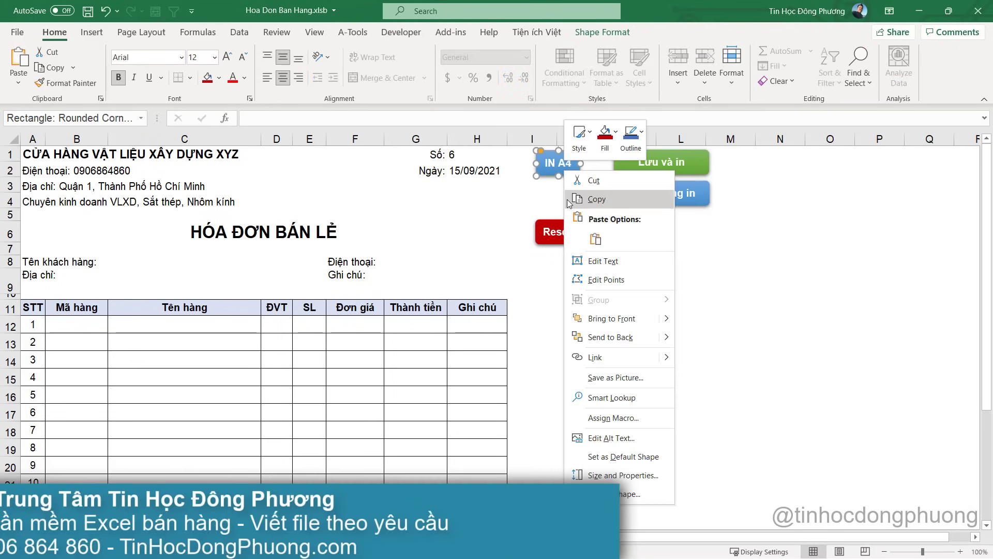
click(620, 417)
click(716, 331)
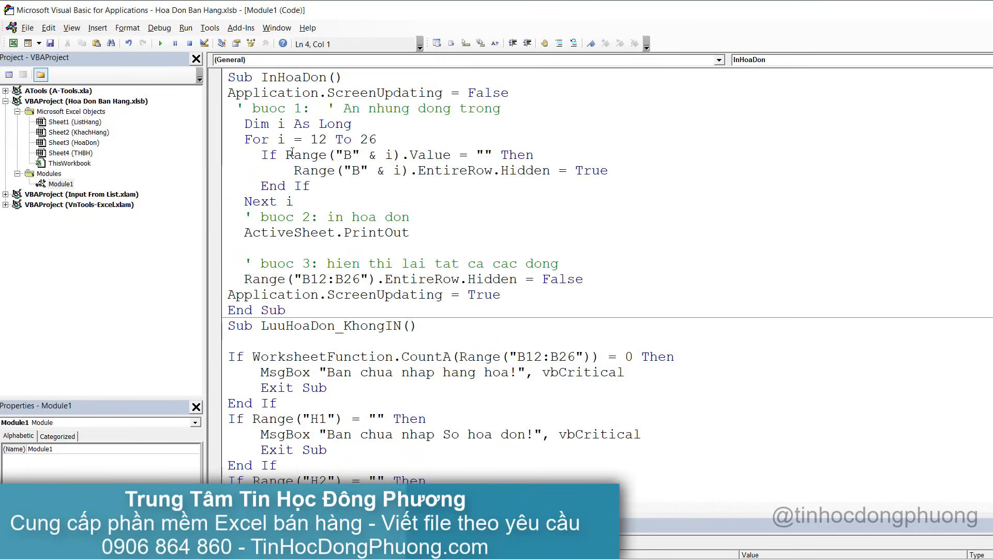
click(519, 294)
Move from the InHoaDon code down to End With in LuuHoaDon_VaIn
drag(520, 293, 226, 96)
key(ctrl+c)
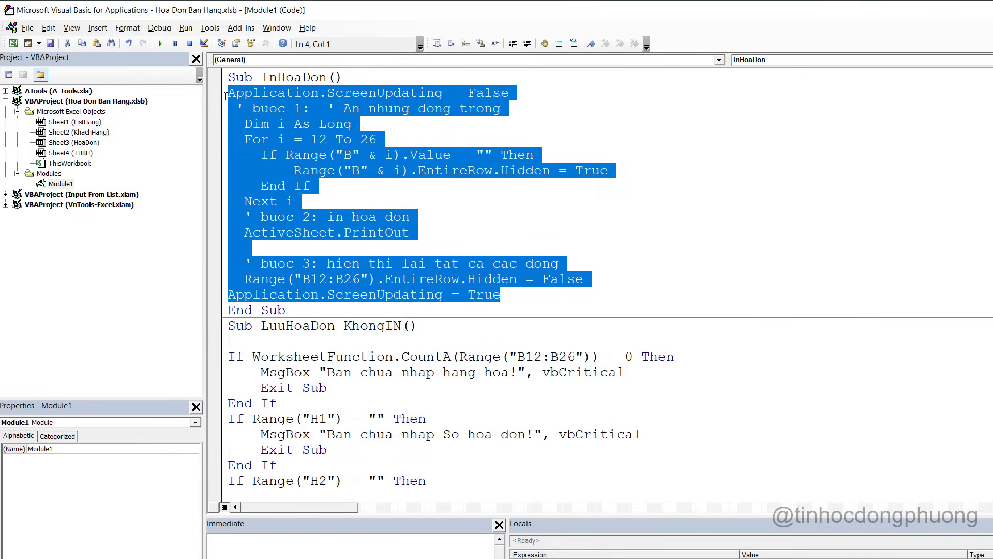
click(402, 327)
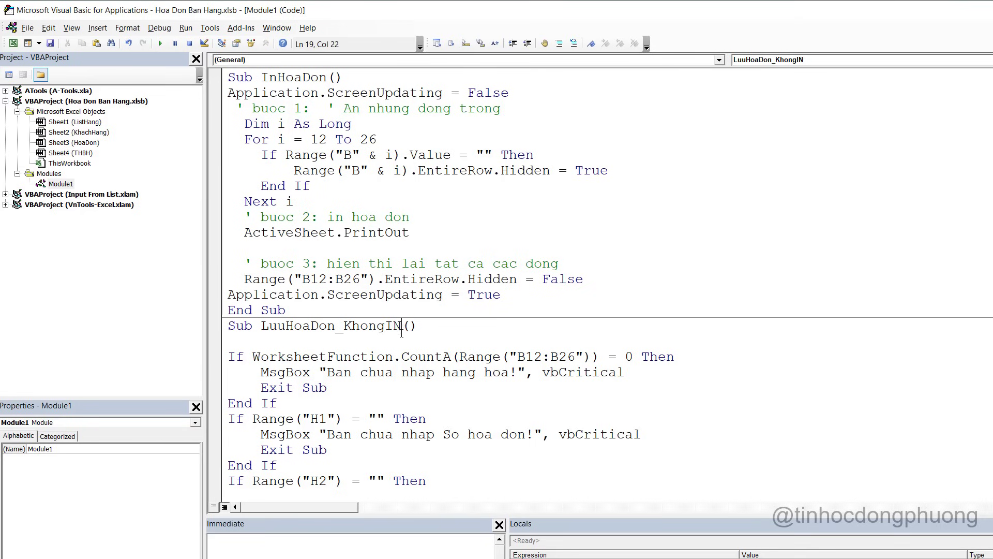
scroll(348, 317, down, 20)
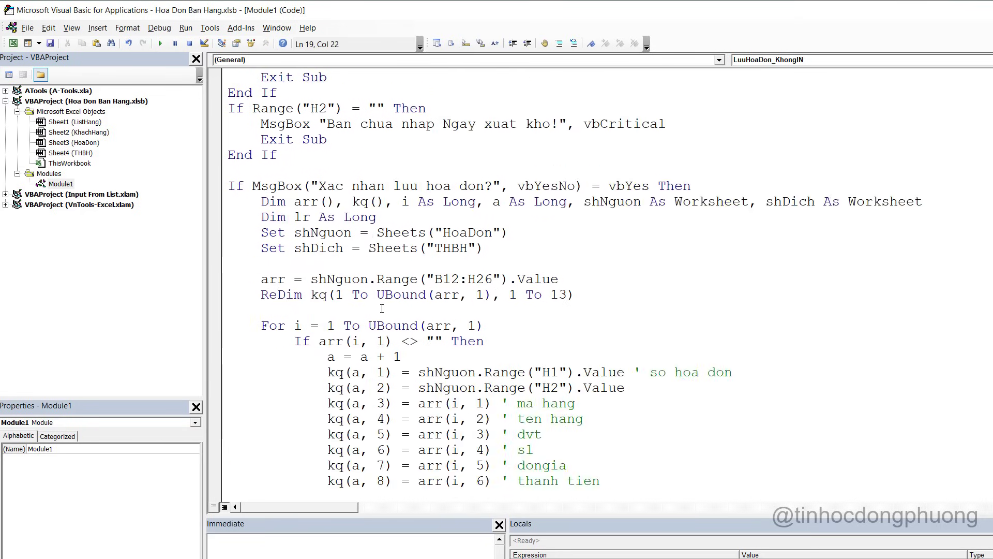
click(343, 341)
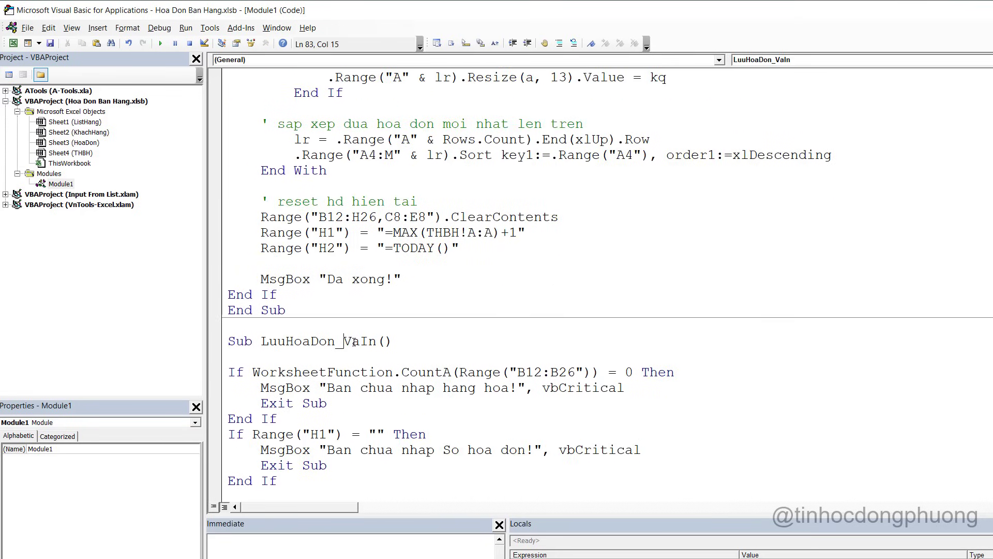
scroll(352, 300, down, 2)
scroll(365, 318, down, 13)
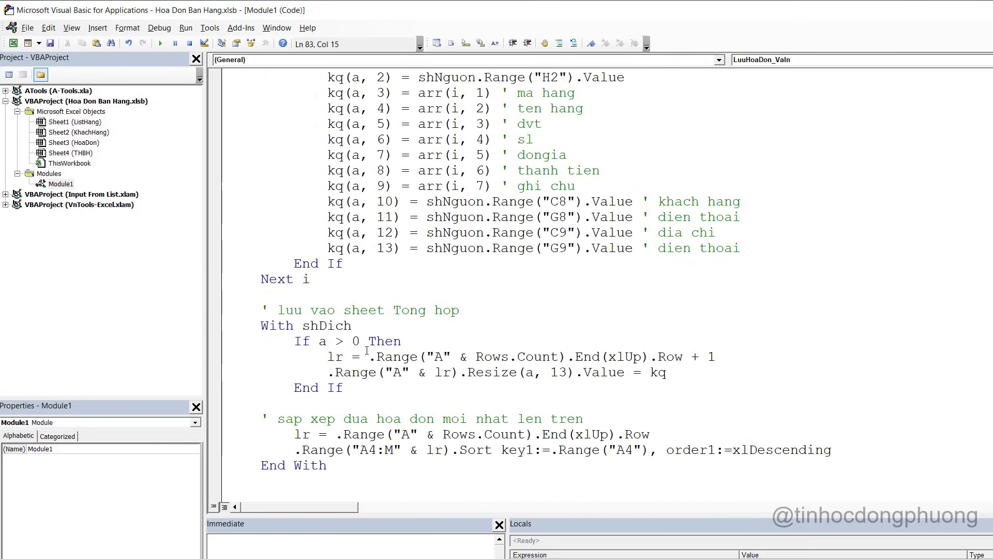
scroll(367, 350, down, 2)
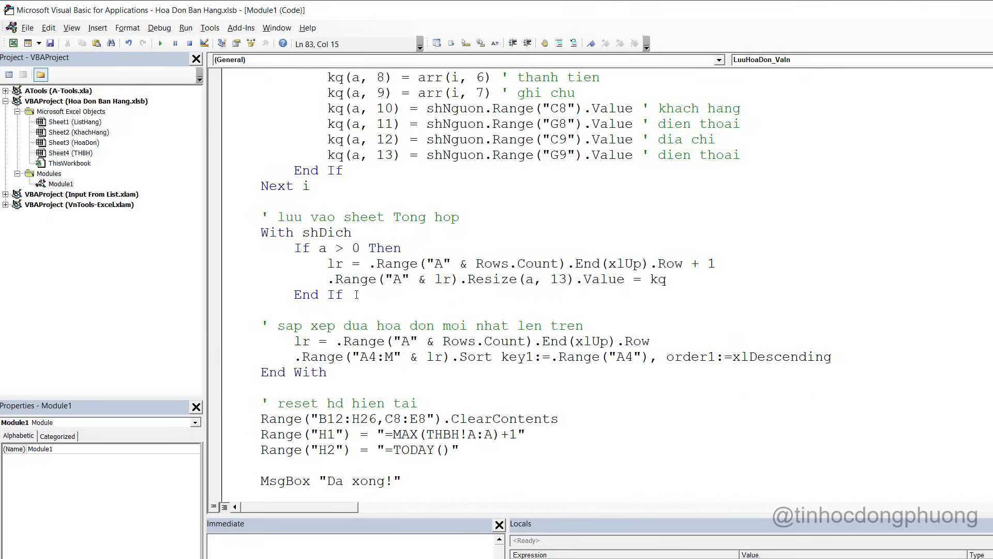
click(359, 215)
click(313, 384)
Insert empty lines between End With and the reset-invoice block
scroll(313, 384, down, 4)
key(Return)
key(Return)
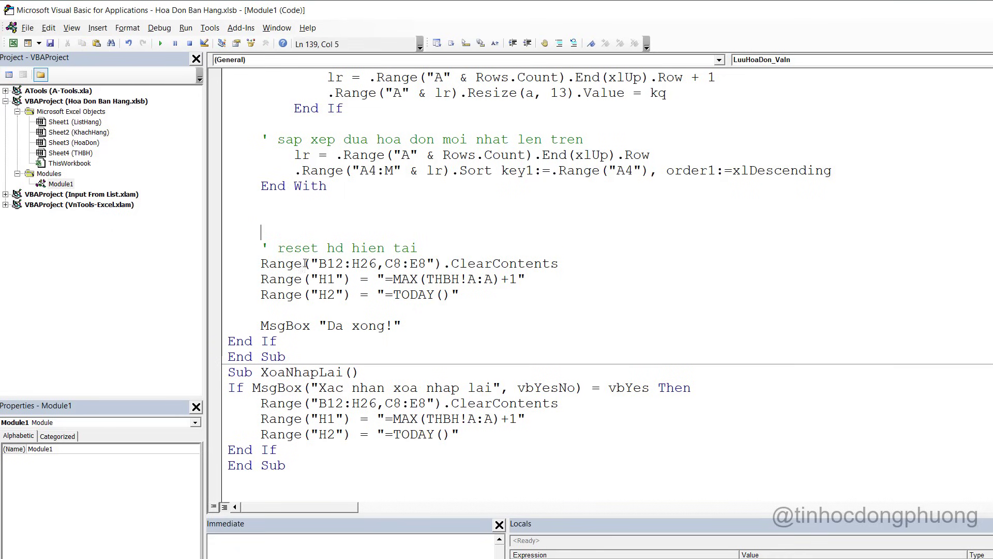
key(Return)
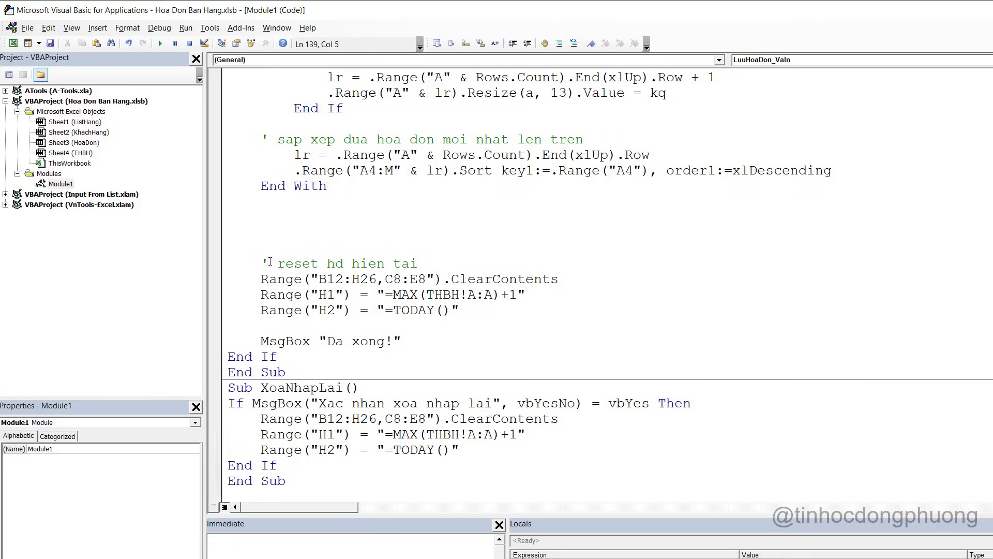
drag(261, 264, 491, 308)
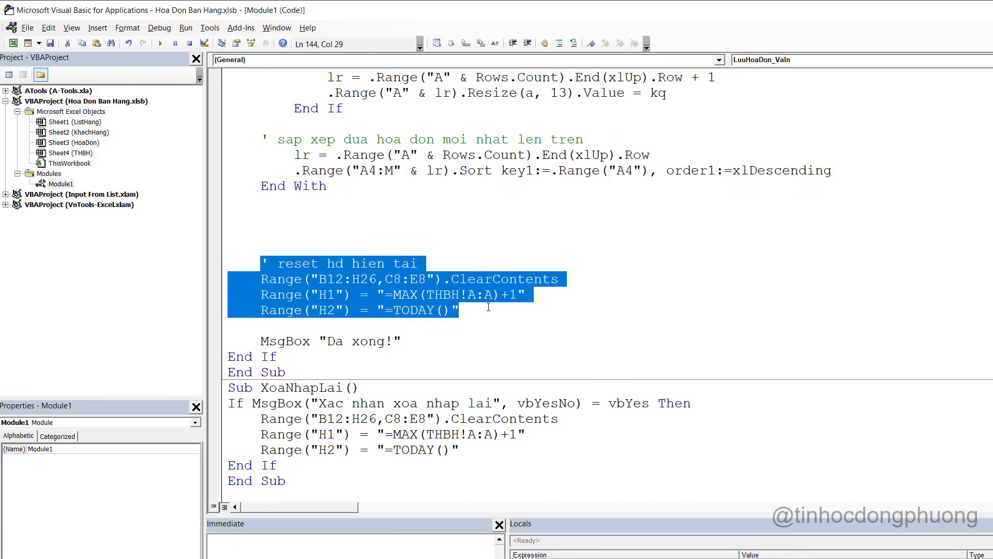
click(277, 212)
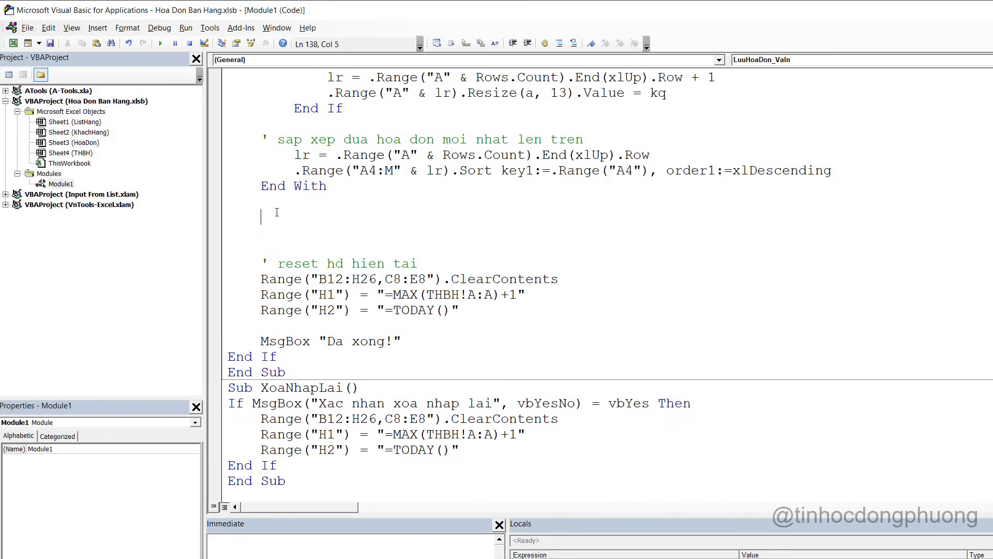
key(Return)
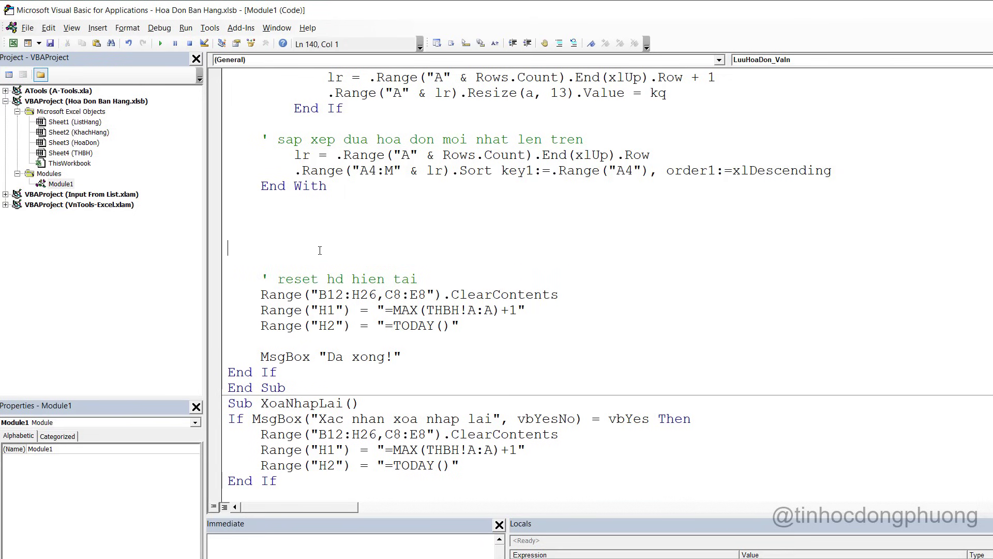
key(BackSpace)
scroll(323, 248, up, 14)
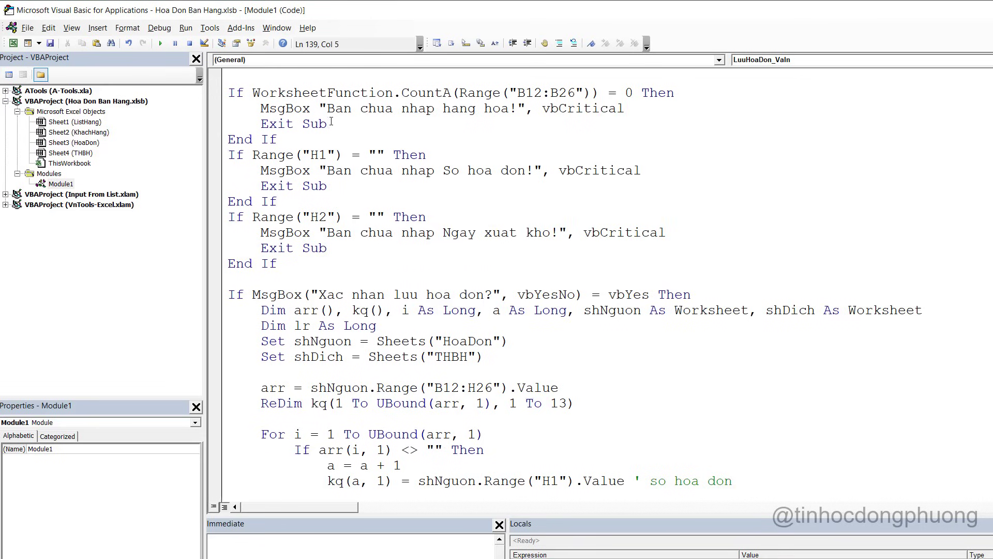
scroll(356, 163, down, 15)
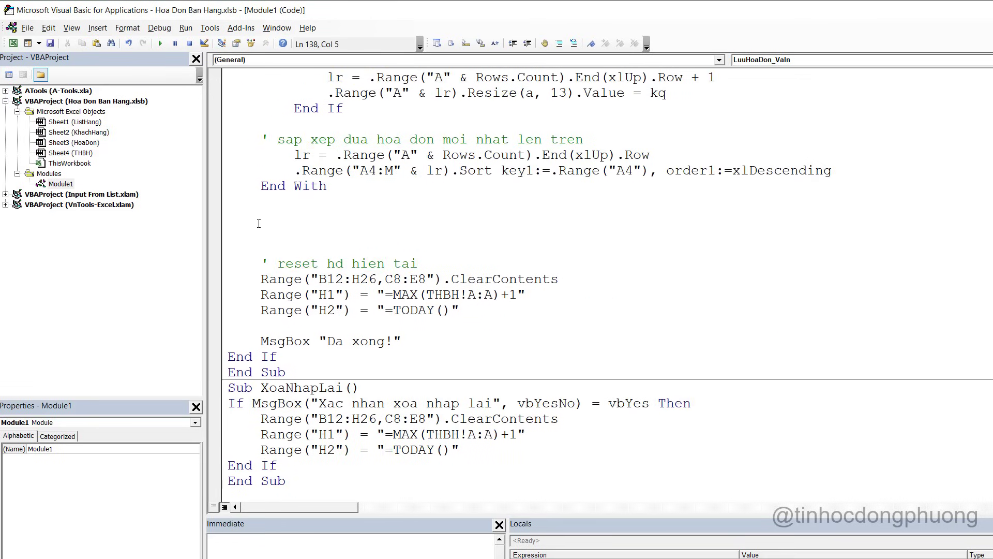
key(Return)
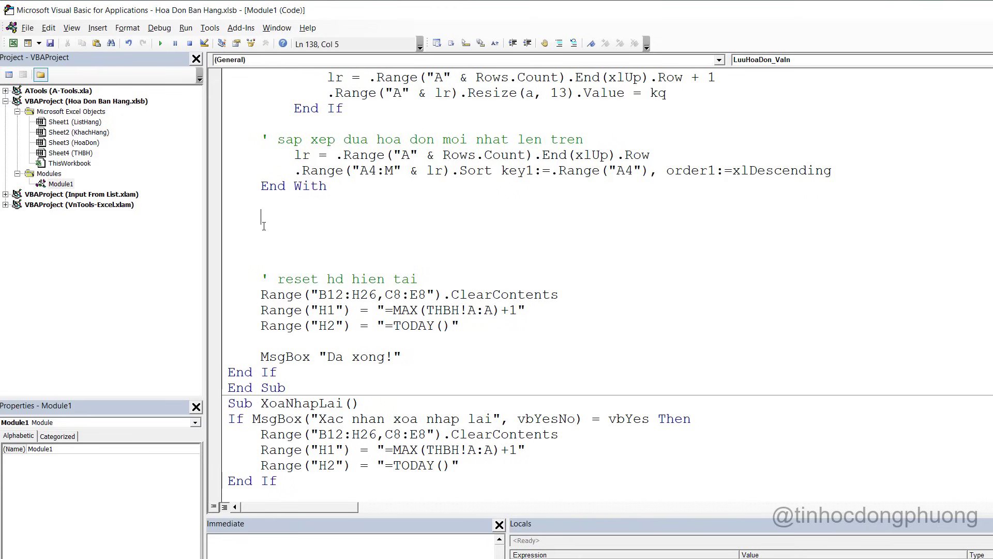
Paste the print-invoice block and wrap it in '===== in hoa don and '===== separator comments
key(ctrl+v)
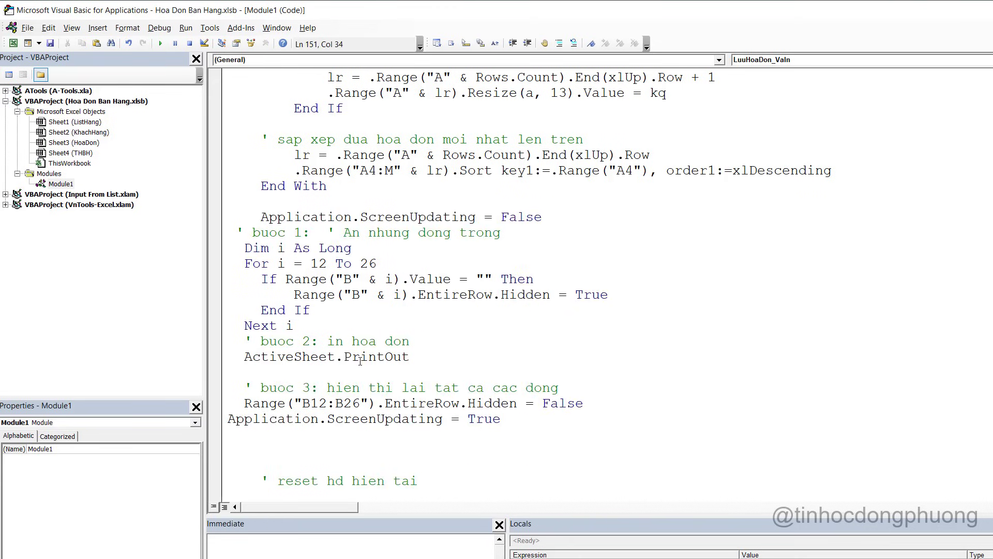
scroll(361, 360, down, 1)
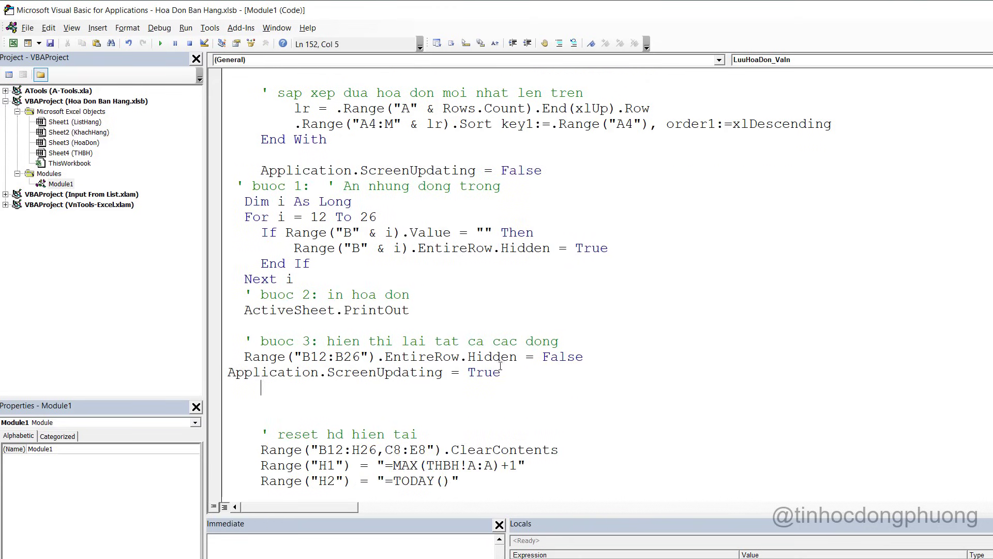
drag(500, 371, 254, 154)
click(254, 154)
text('==========================)
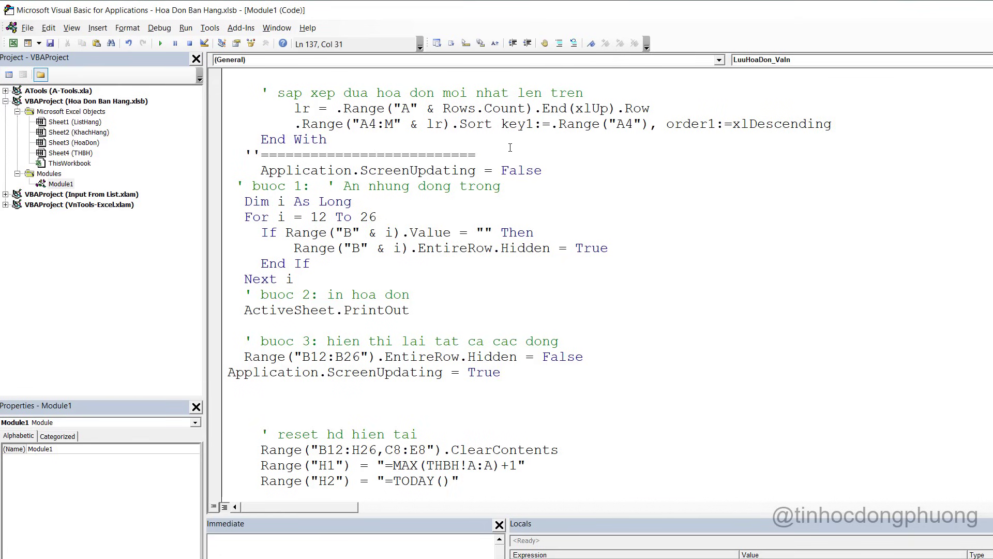
text( in hoa don)
click(233, 397)
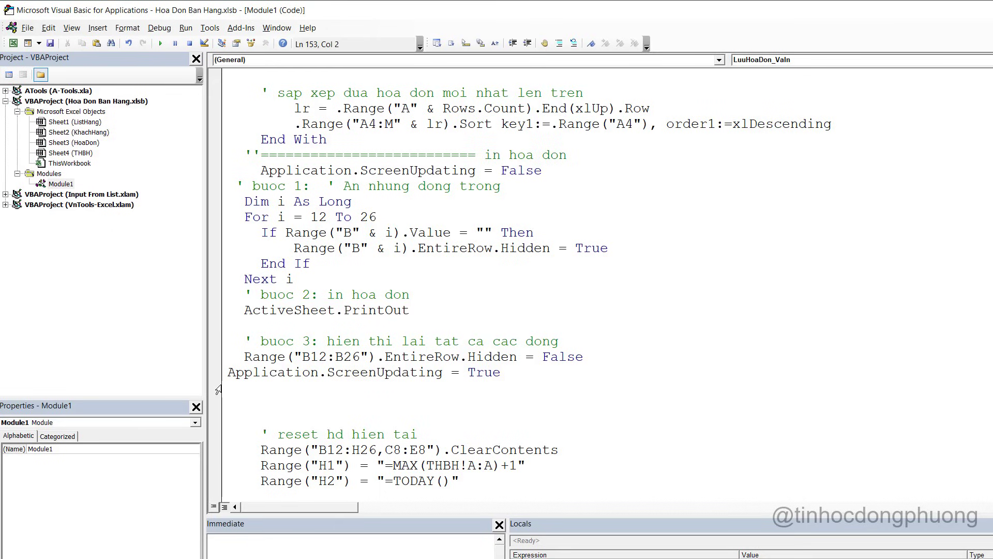
text('===================================)
Remove the separator line's leading spaces and add an indented blank line after End With
click(261, 149)
key(Home)
key(Delete)
key(Delete)
key(Up)
key(End)
key(Return)
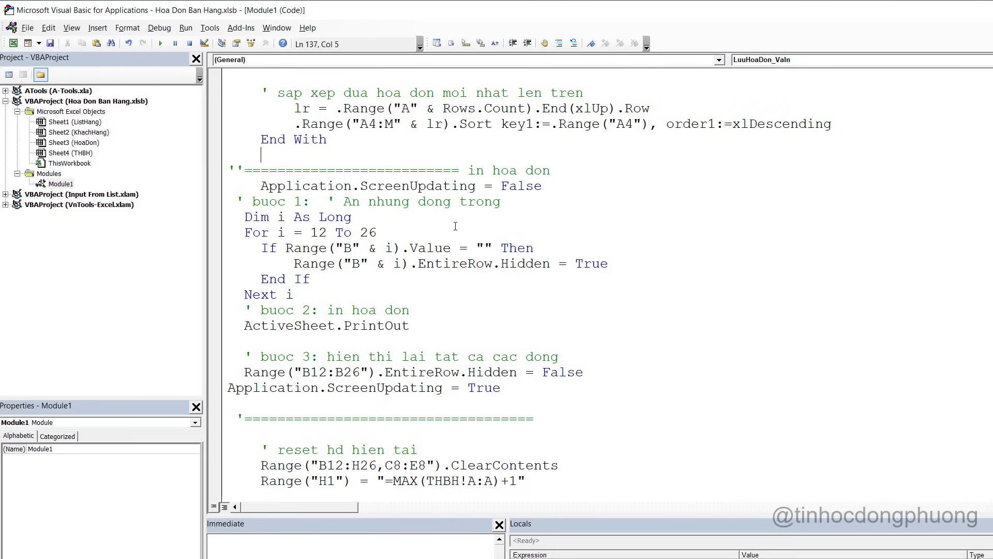
click(456, 226)
Review the save-to-summary and newest-invoice sorting code sections
scroll(456, 227, up, 7)
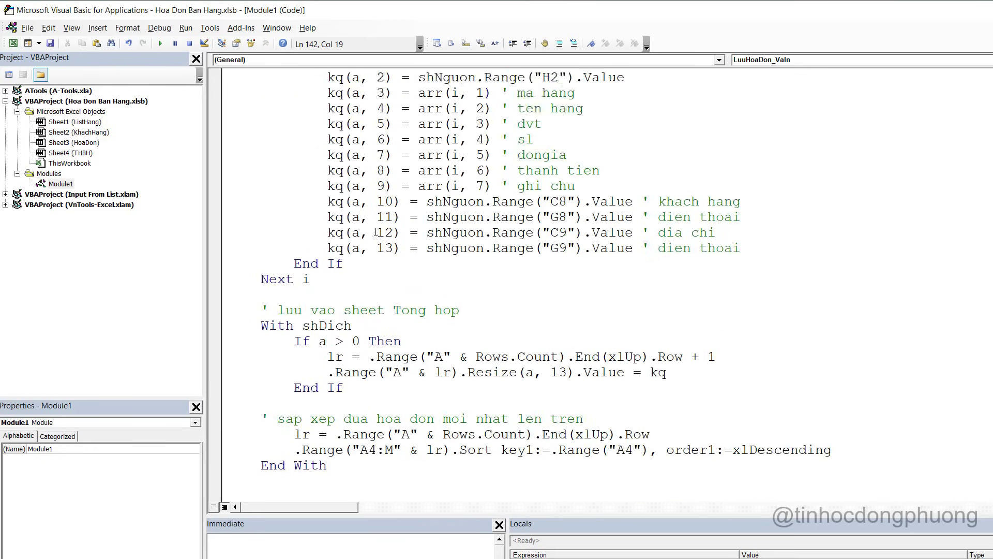
scroll(376, 232, up, 5)
scroll(301, 231, down, 7)
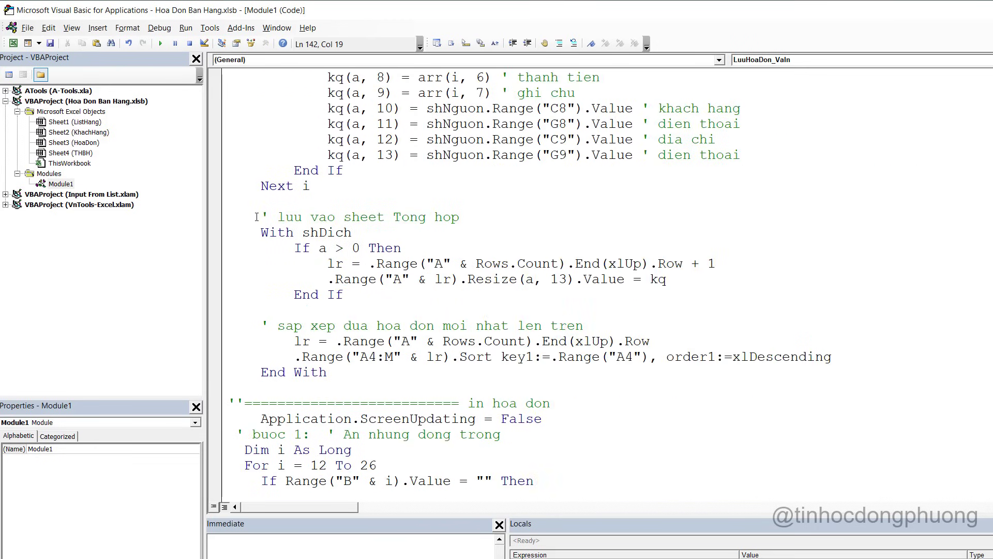
click(445, 217)
drag(274, 220, 484, 305)
scroll(484, 303, down, 2)
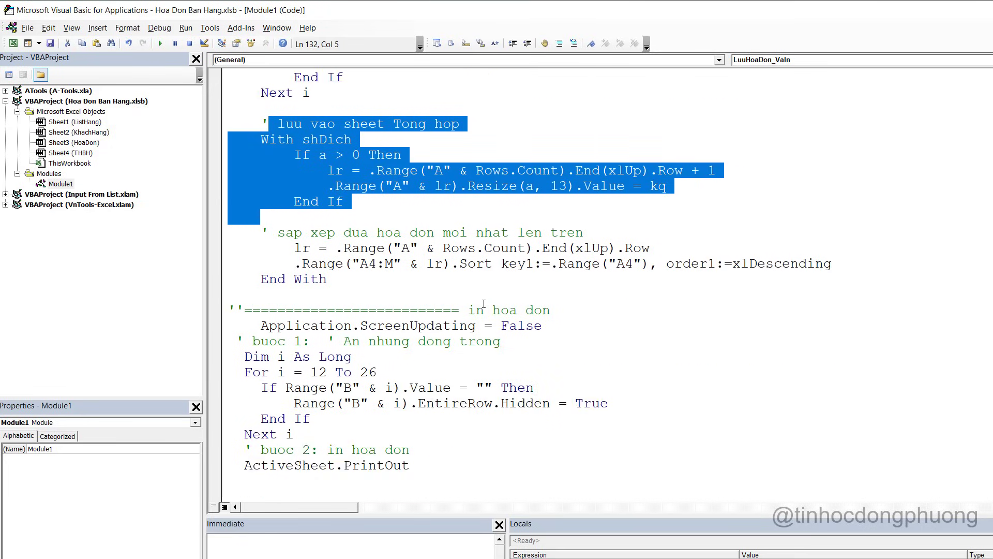
click(297, 233)
drag(264, 231, 378, 262)
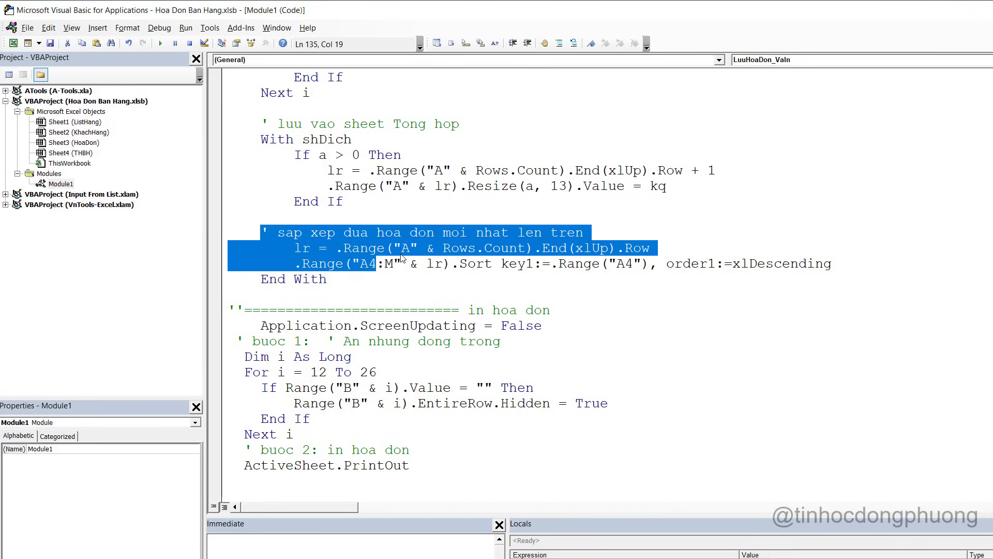
click(402, 276)
Review the print-invoice block, the reset block with final message, and the LuuHoaDon_VaIn name
scroll(408, 269, down, 2)
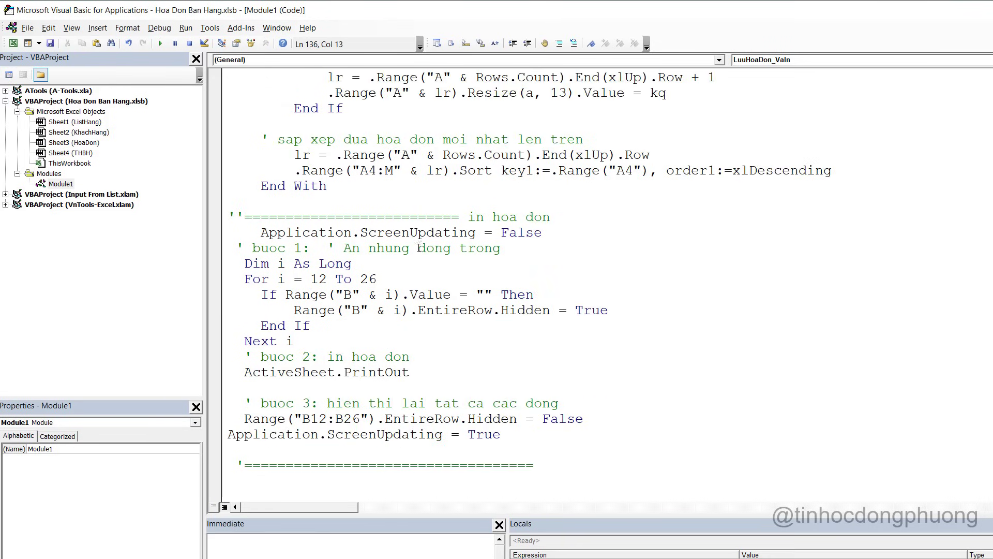
drag(237, 220, 523, 438)
click(525, 441)
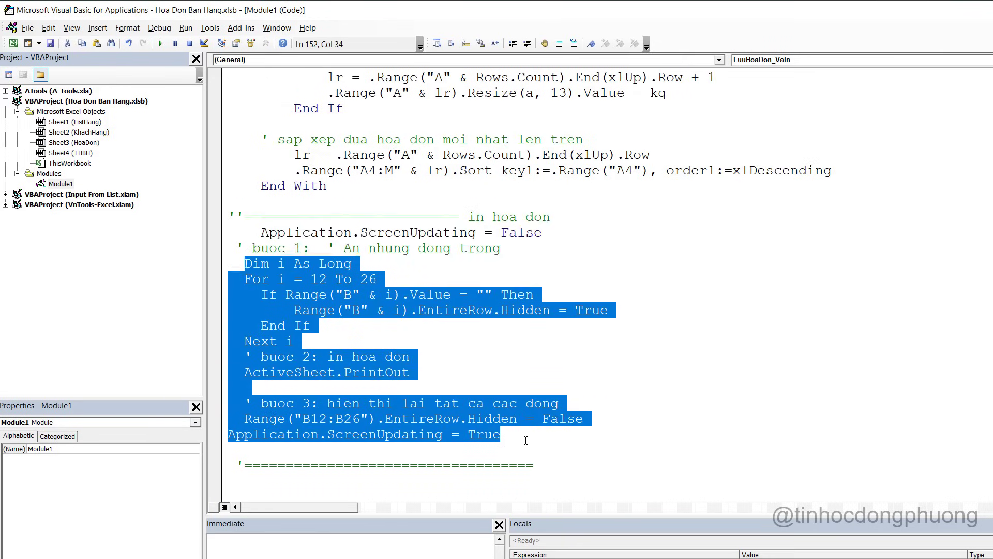
scroll(496, 414, down, 4)
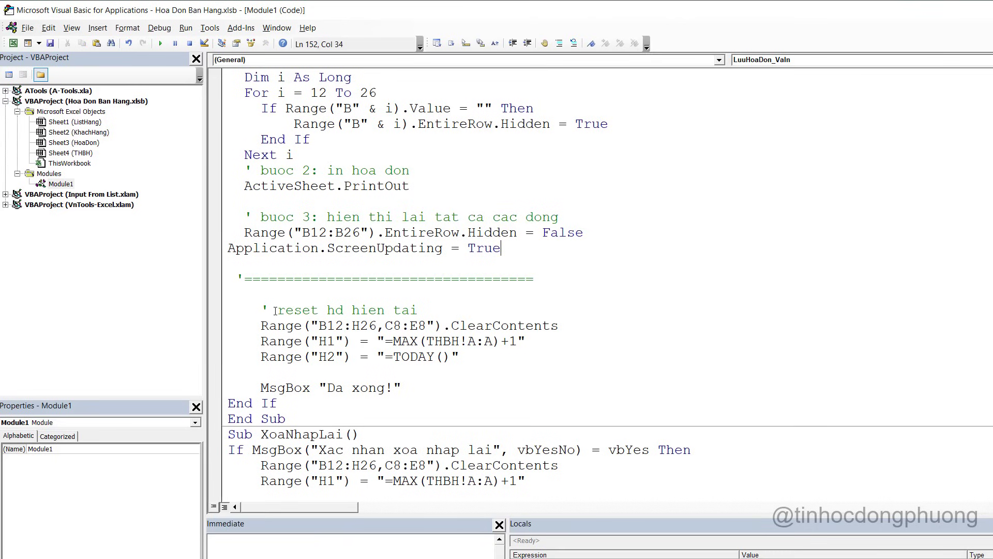
drag(238, 306, 428, 383)
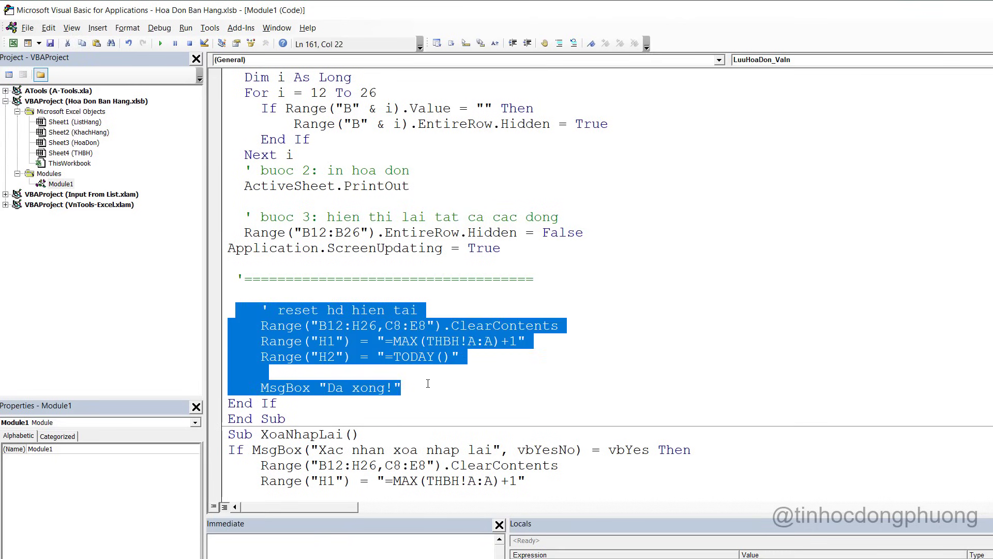
scroll(428, 383, up, 20)
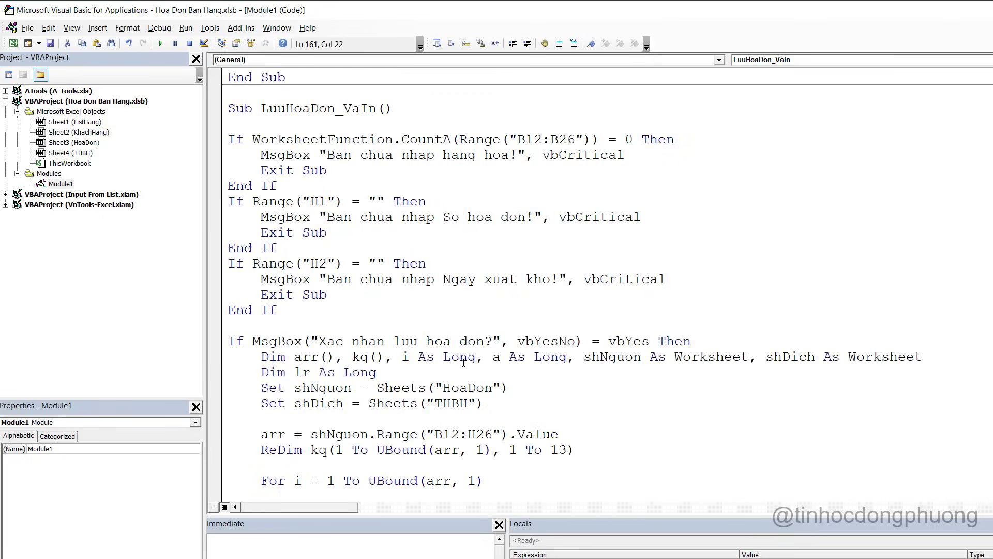
double_click(347, 249)
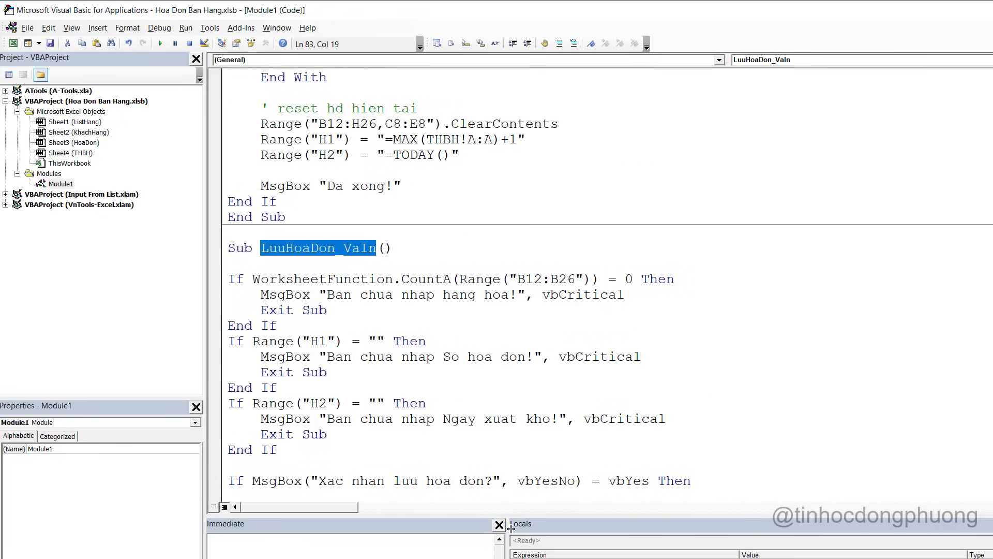
Assign the LuuHoaDon_VaIn macro to the green Lưu và in shape
key(alt+F11)
right_click(667, 160)
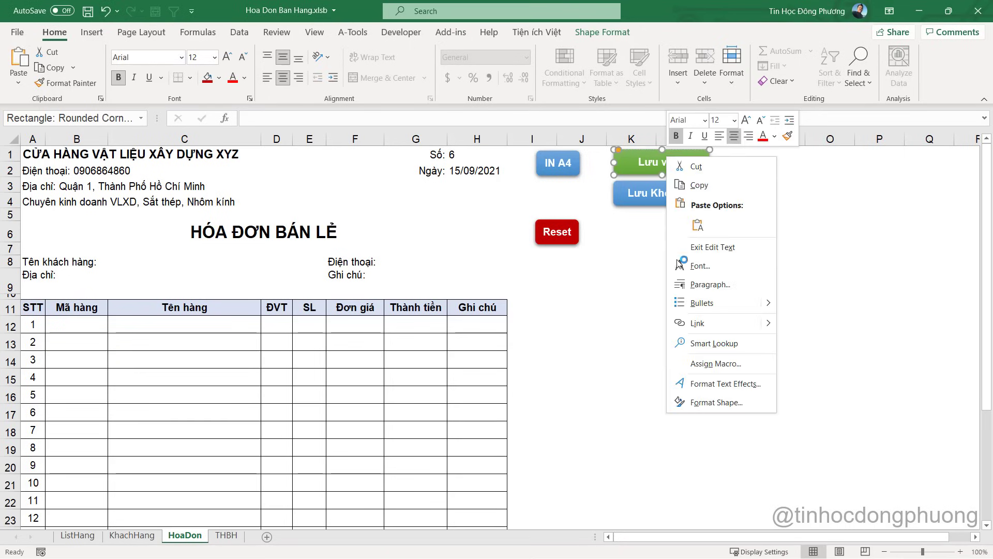
click(716, 364)
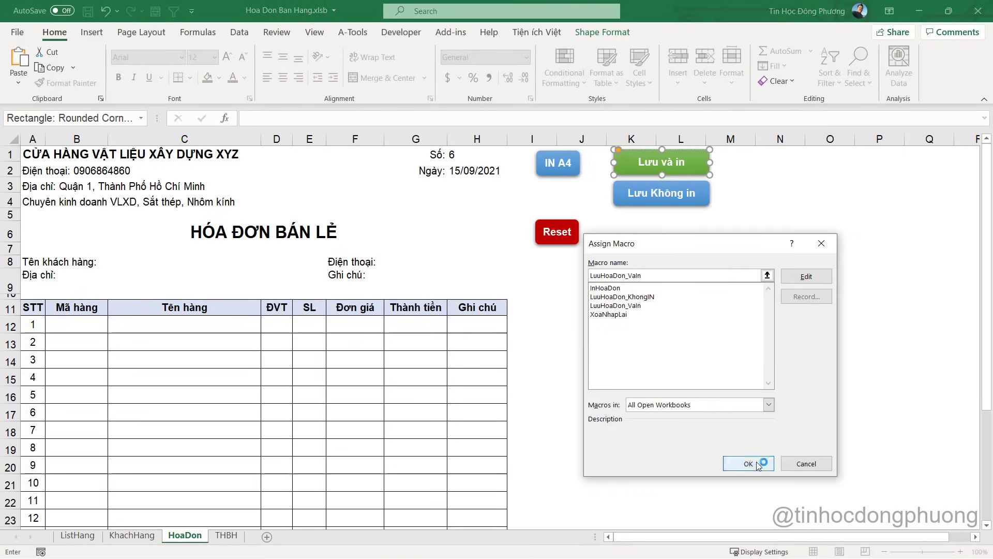
click(749, 464)
click(729, 377)
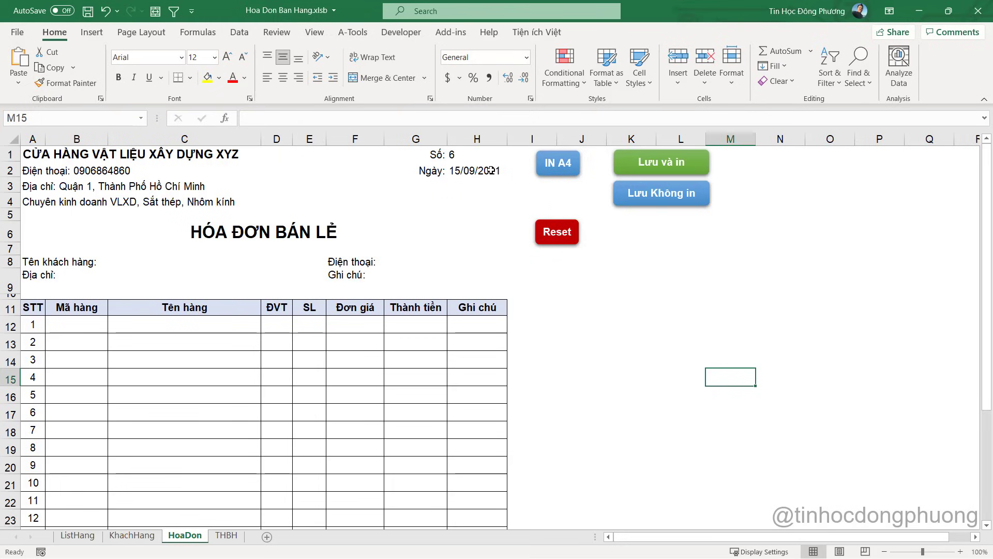
Choose Khách hàng 5 as the customer in C8
click(472, 151)
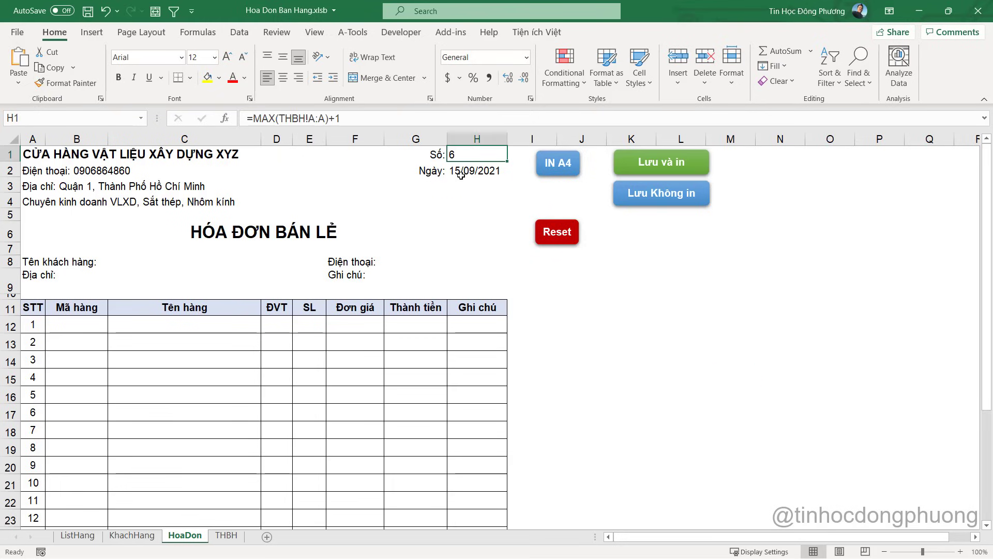
click(136, 264)
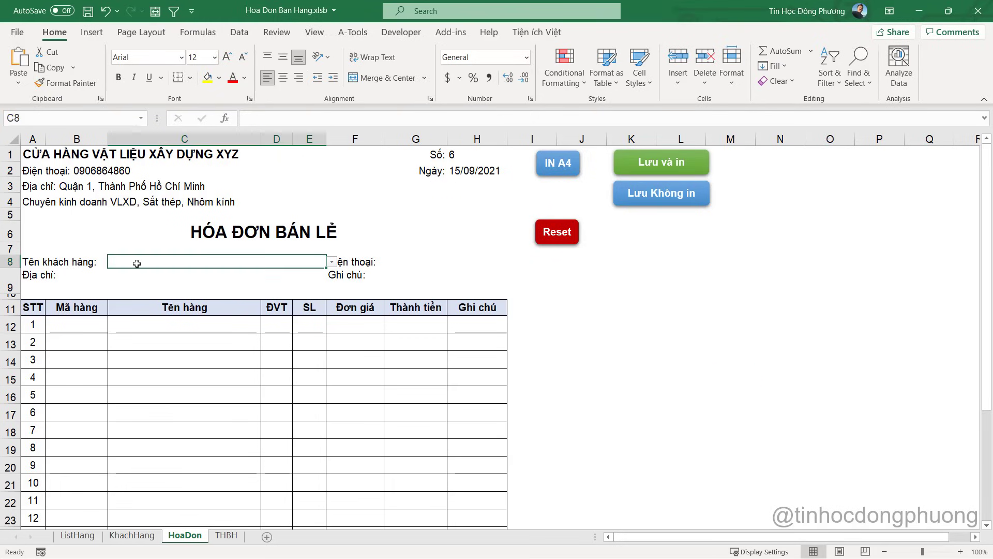
click(331, 262)
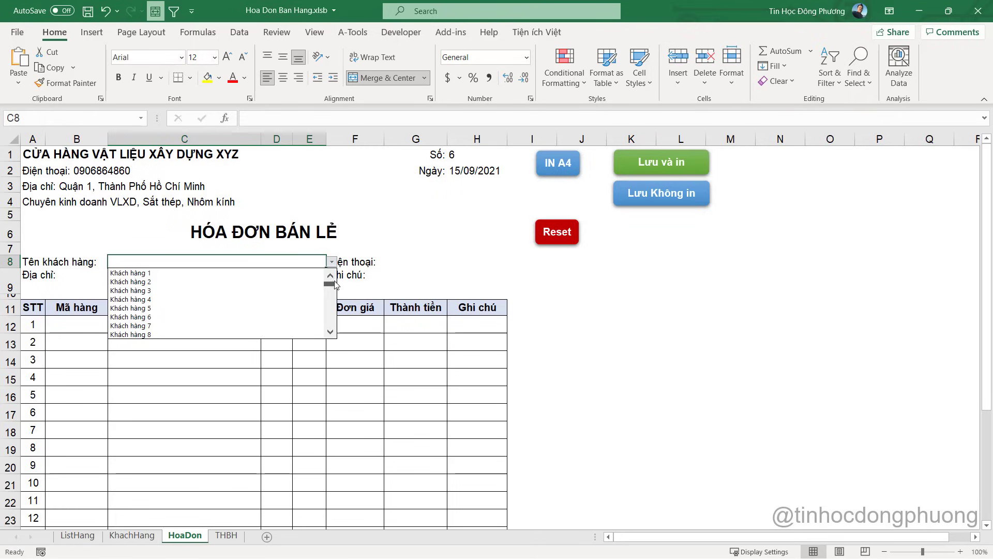
click(226, 310)
Set the first line to SP2 in B12 with quantity 10 in E12
click(97, 326)
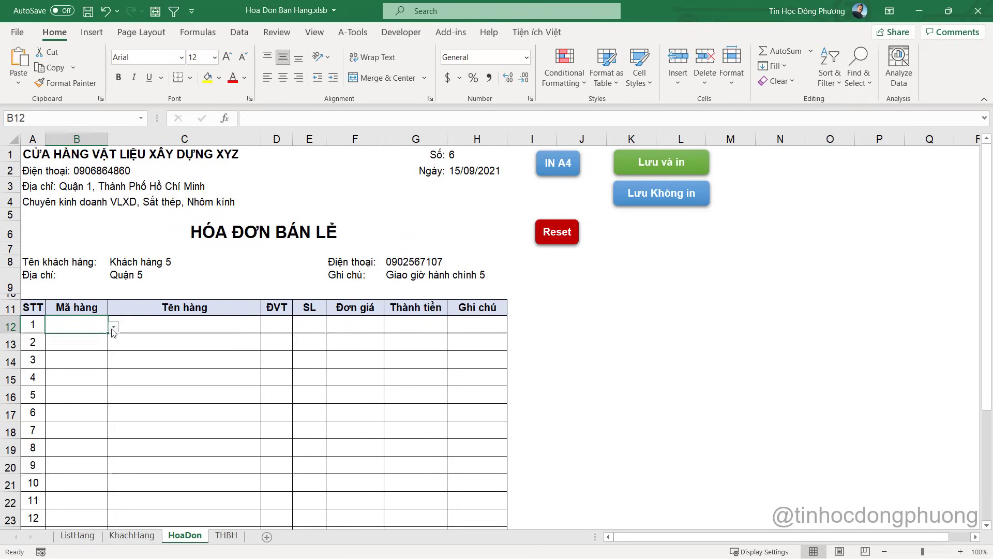
click(114, 326)
click(95, 353)
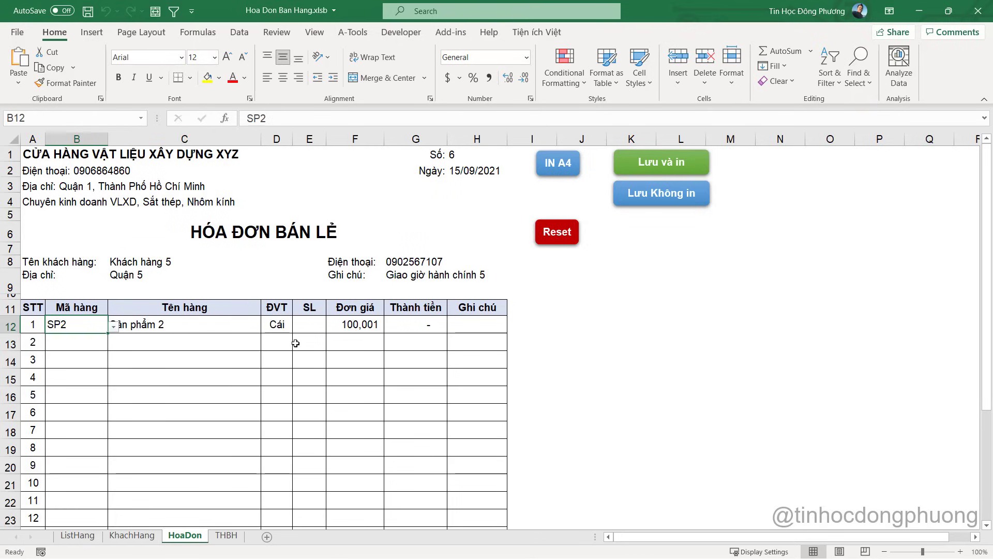
click(305, 325)
text(1)
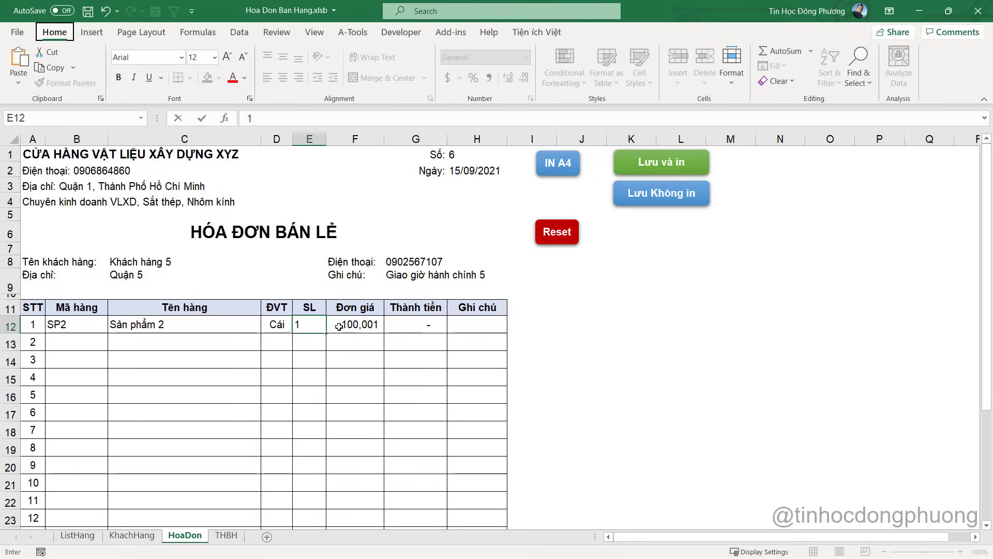
text(0)
key(Tab)
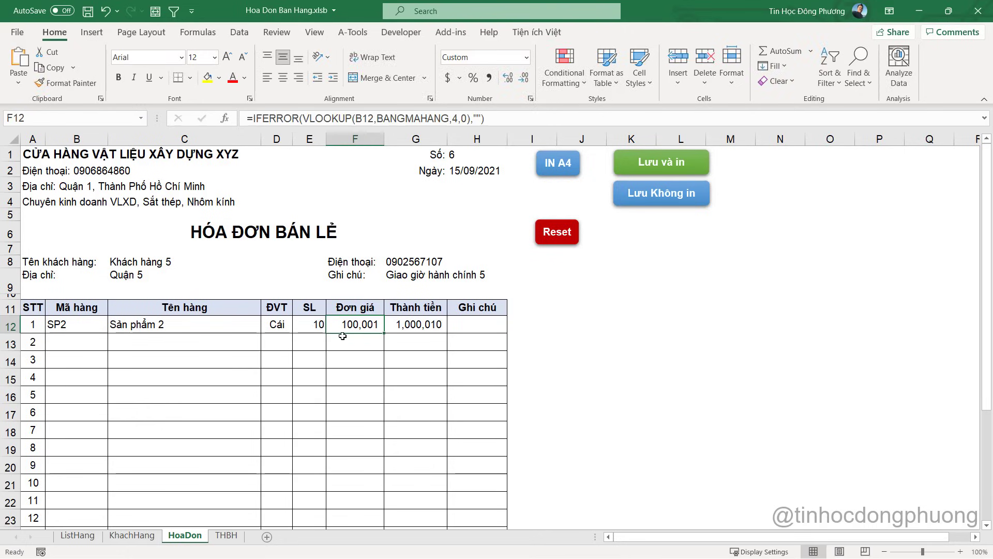
Set the second line to SP5 in B13 with quantity 20 in E13
click(85, 344)
click(118, 345)
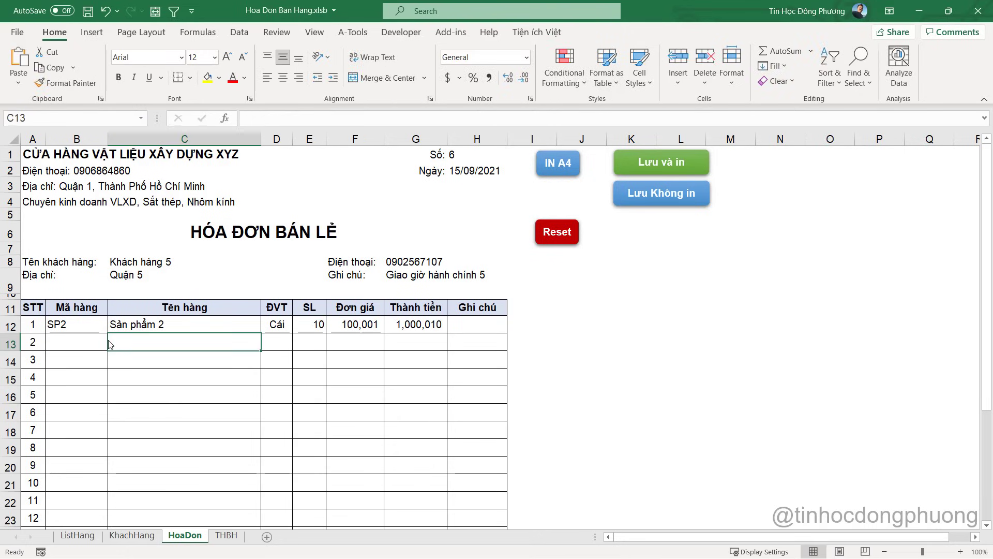
click(101, 344)
click(113, 345)
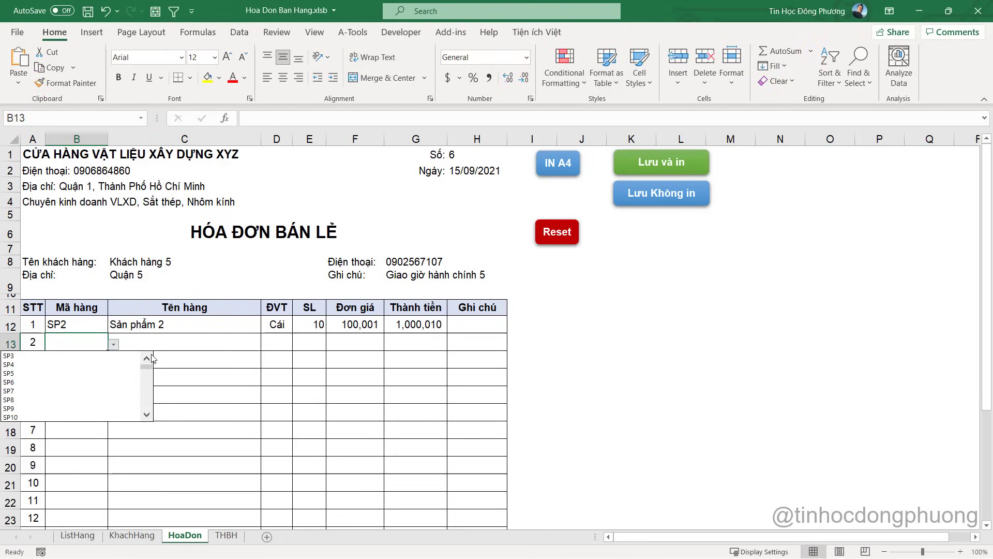
key(Escape)
text(SP5)
click(213, 344)
click(325, 340)
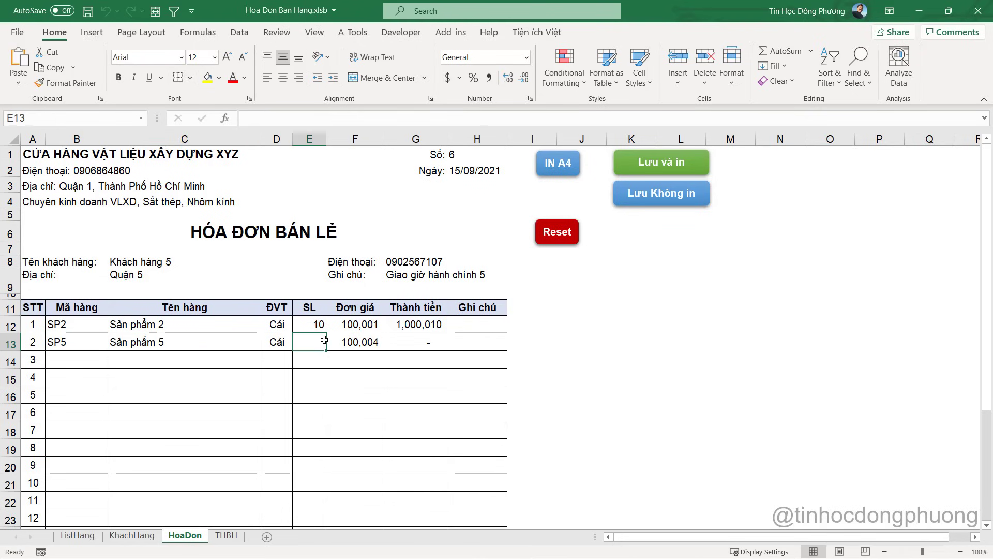
text(20)
key(Tab)
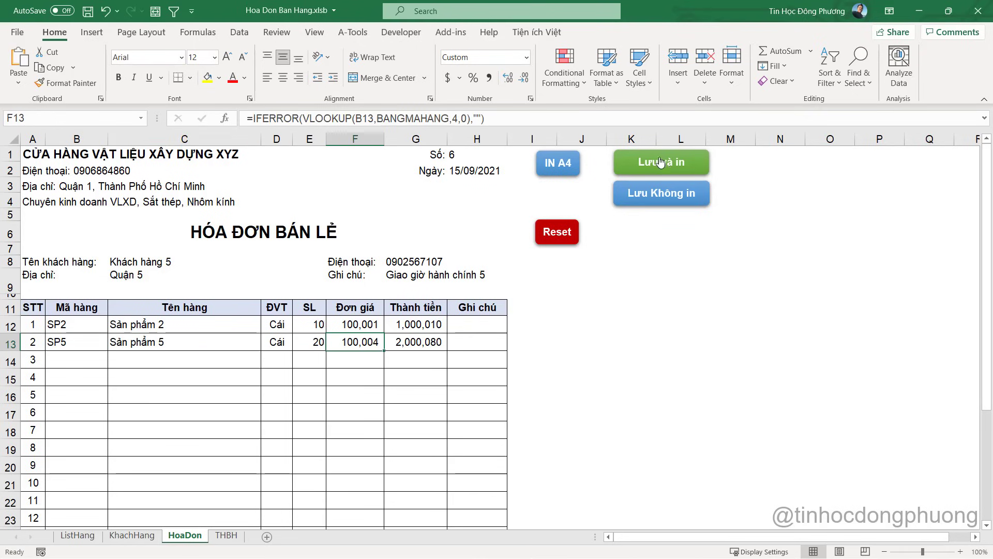
Run Lưu và in, dismiss the Duplicate declaration error, and locate the first declaration of i
click(663, 164)
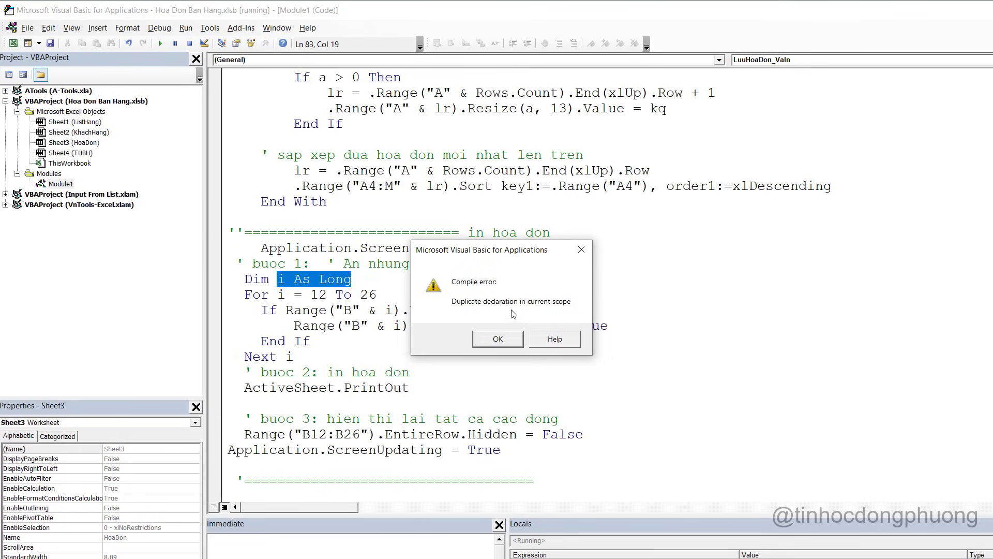
click(505, 342)
click(297, 282)
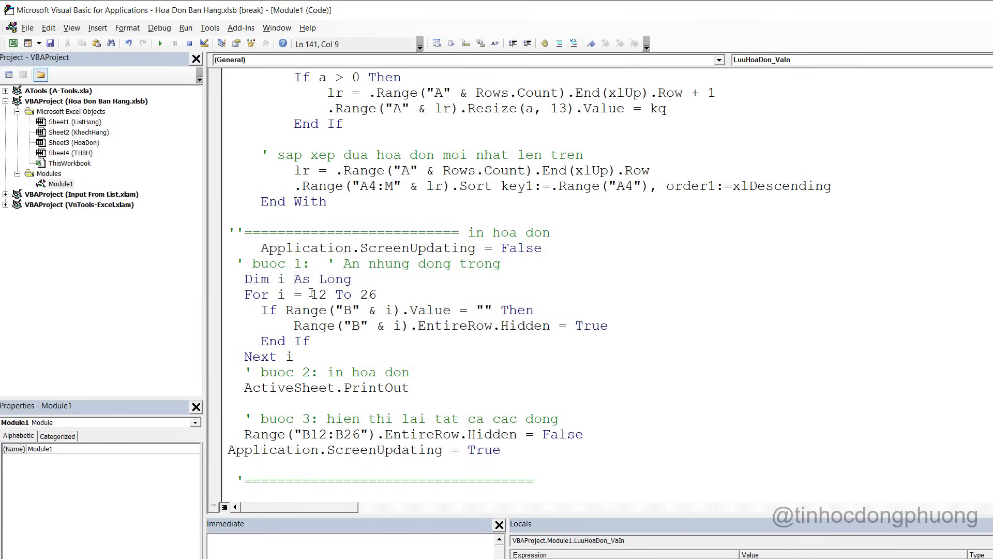
scroll(324, 305, up, 12)
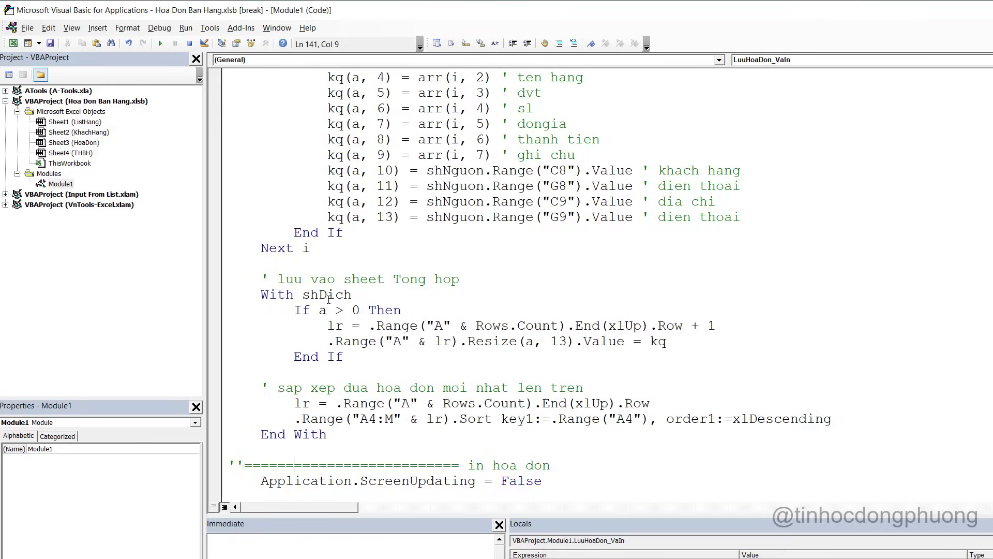
click(403, 187)
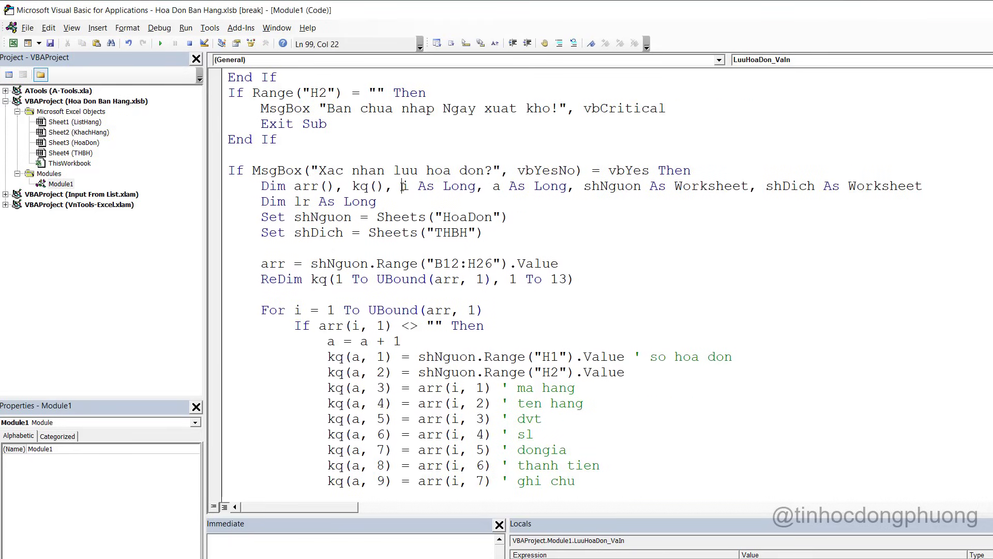
scroll(415, 276, down, 13)
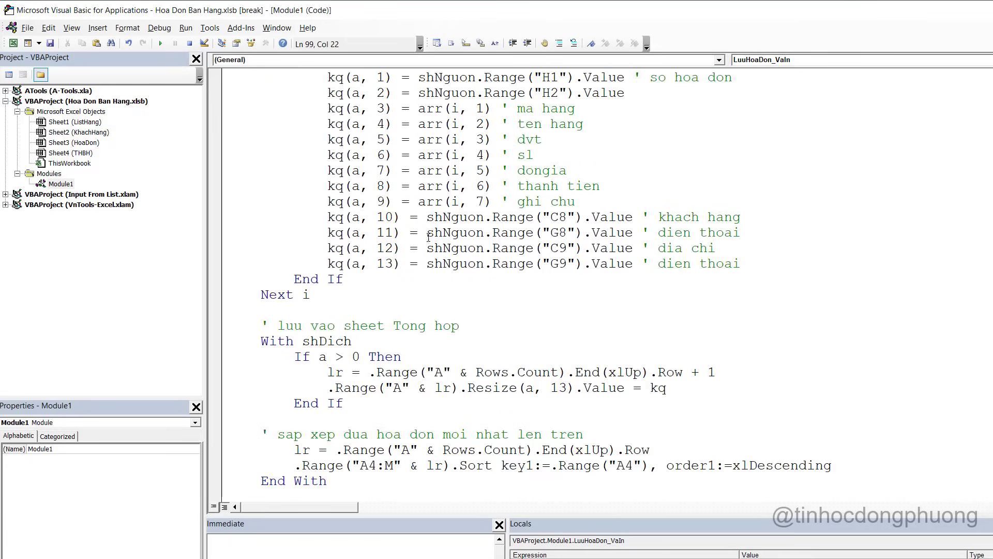
scroll(415, 275, down, 1)
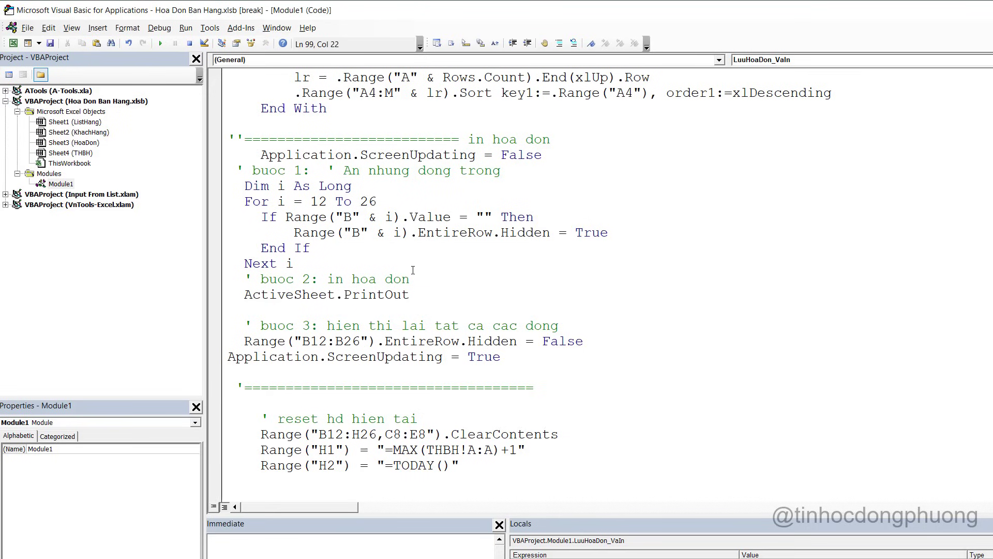
Delete the duplicate Dim i As Long line and its leftover blank line
drag(368, 185, 227, 187)
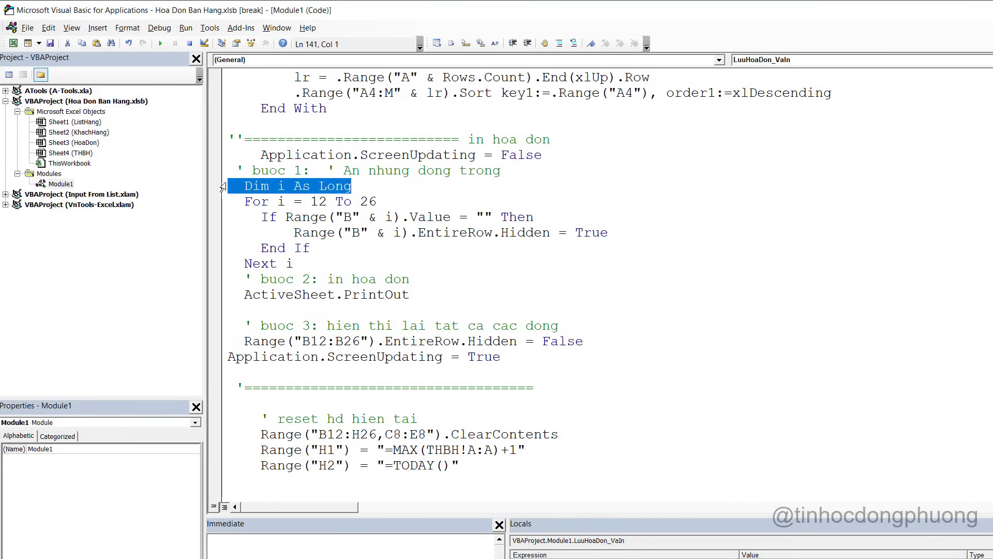
key(Delete)
key(BackSpace)
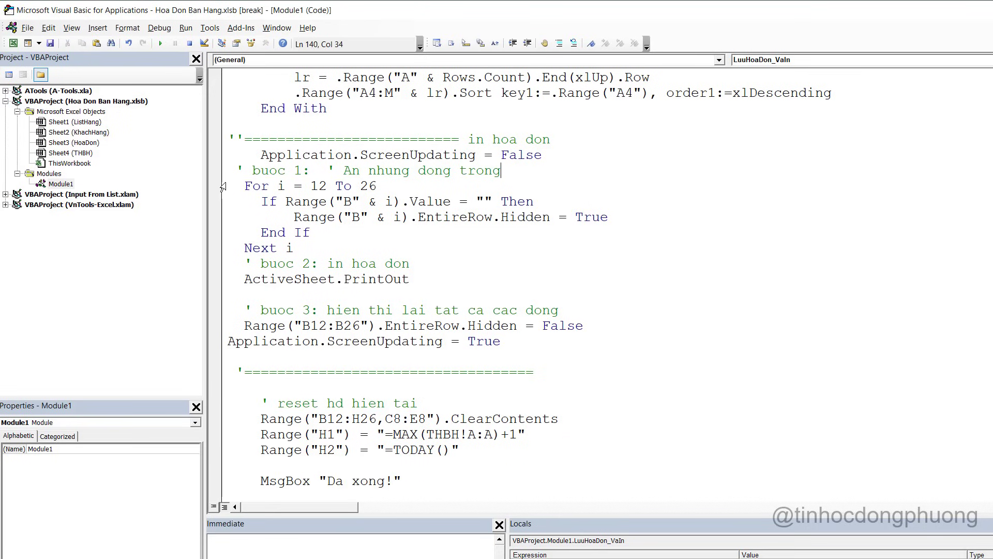
scroll(460, 190, up, 1)
mouse_move(466, 203)
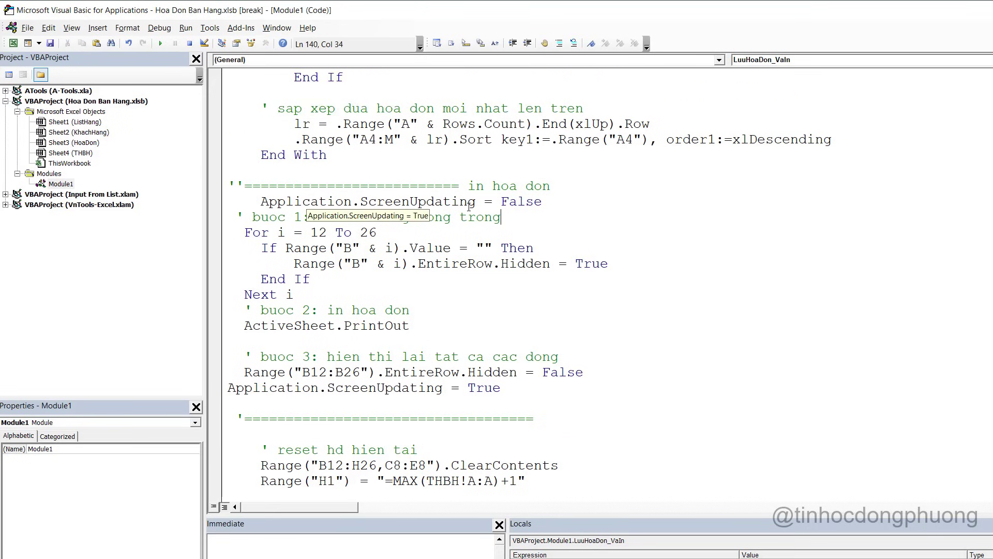
scroll(582, 297, up, 20)
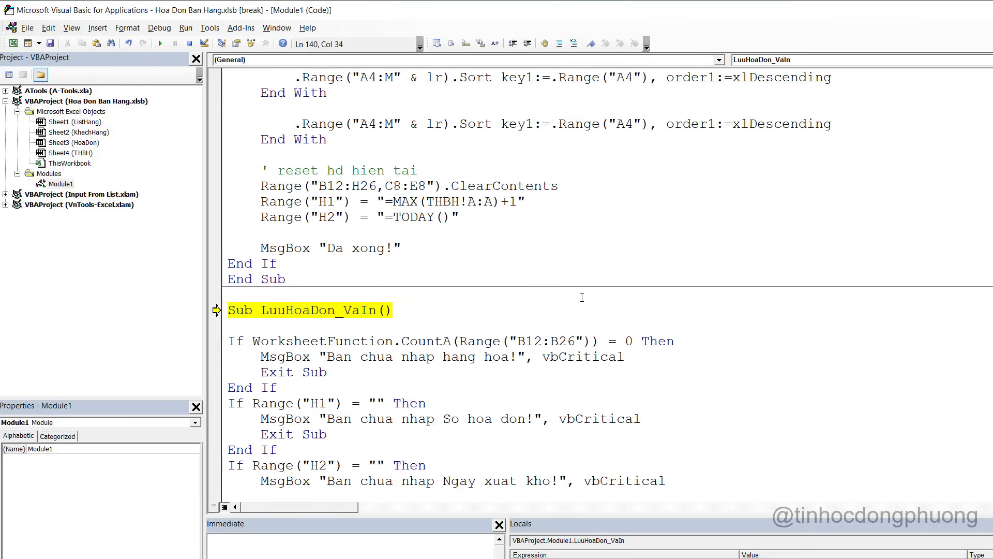
scroll(582, 297, up, 20)
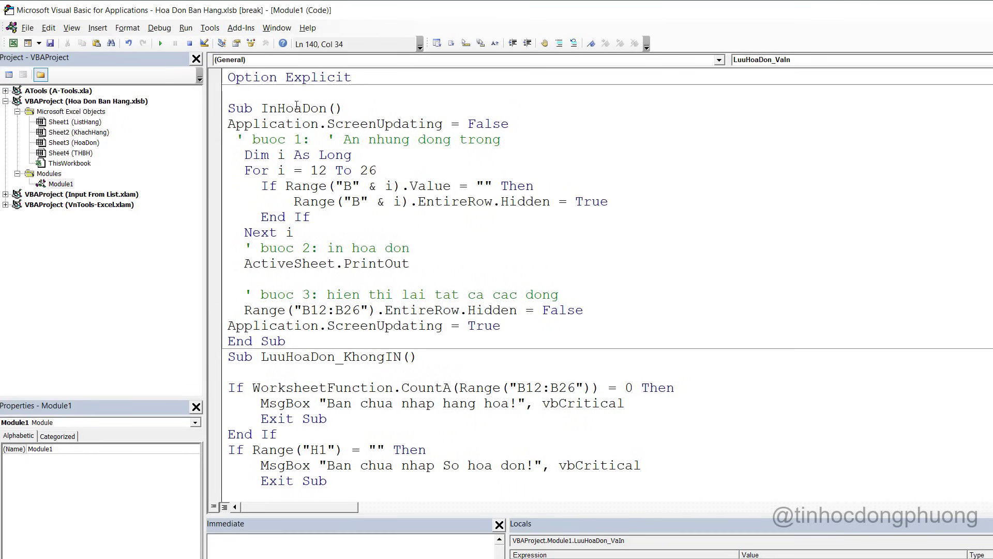
Inspect the InHoaDon procedure and put the caret at the start of the printing section
click(296, 108)
double_click(297, 108)
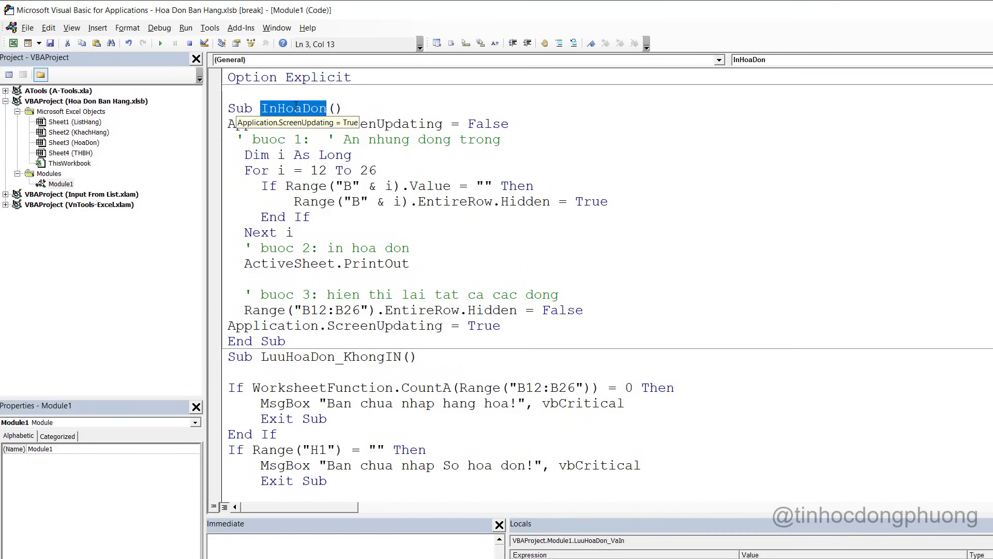
scroll(473, 352, down, 20)
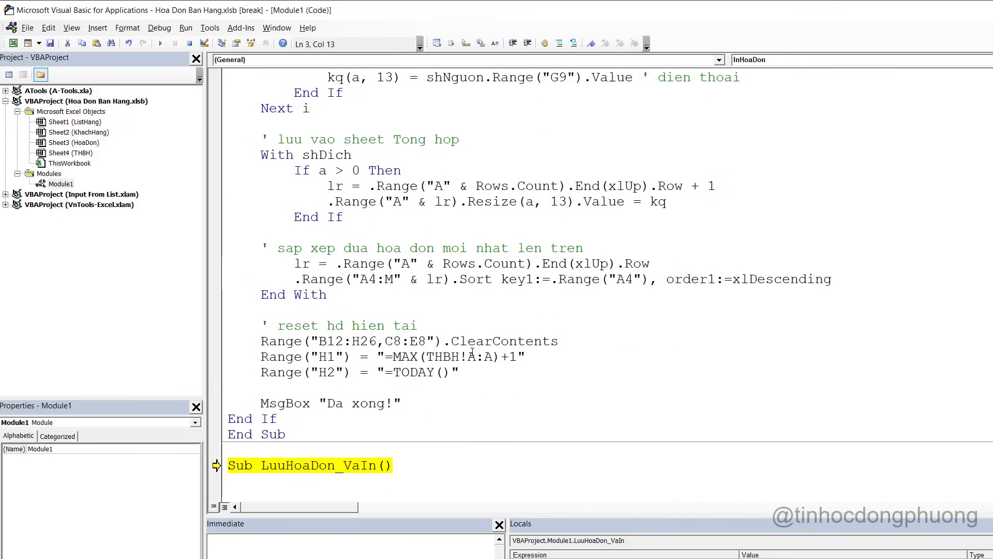
scroll(473, 352, down, 19)
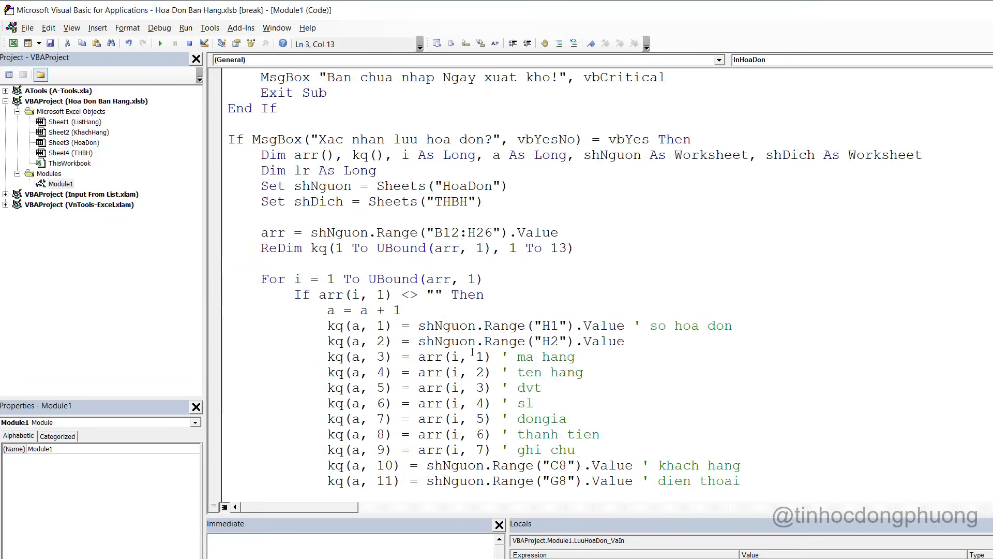
scroll(472, 352, down, 7)
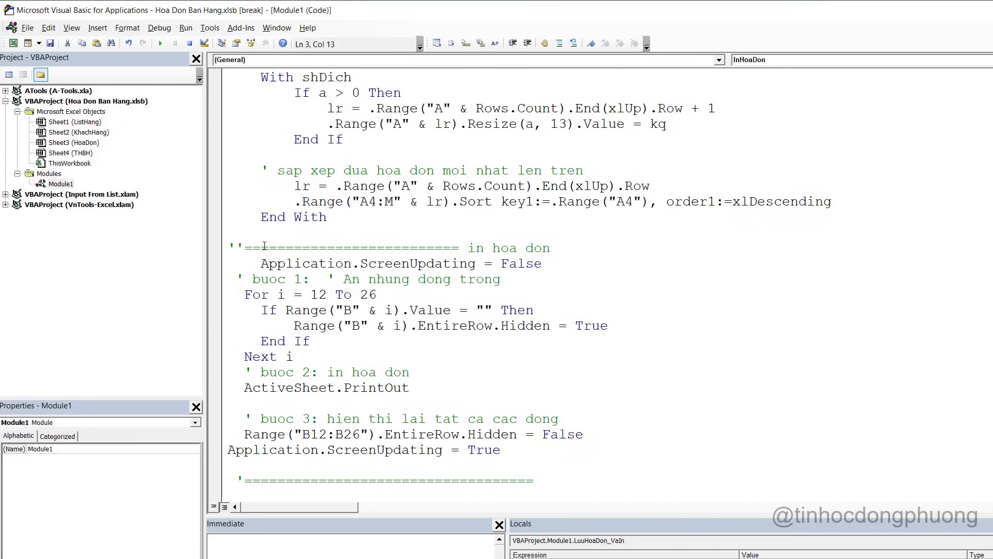
click(227, 243)
scroll(469, 422, down, 1)
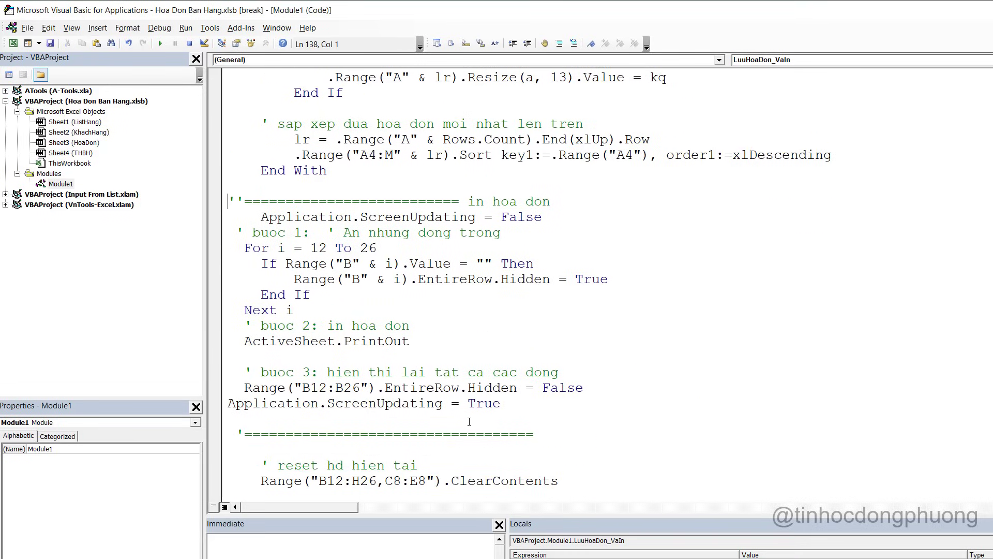
Cut the inline printing section and replace it with an InHoaDon call
shift+click(547, 437)
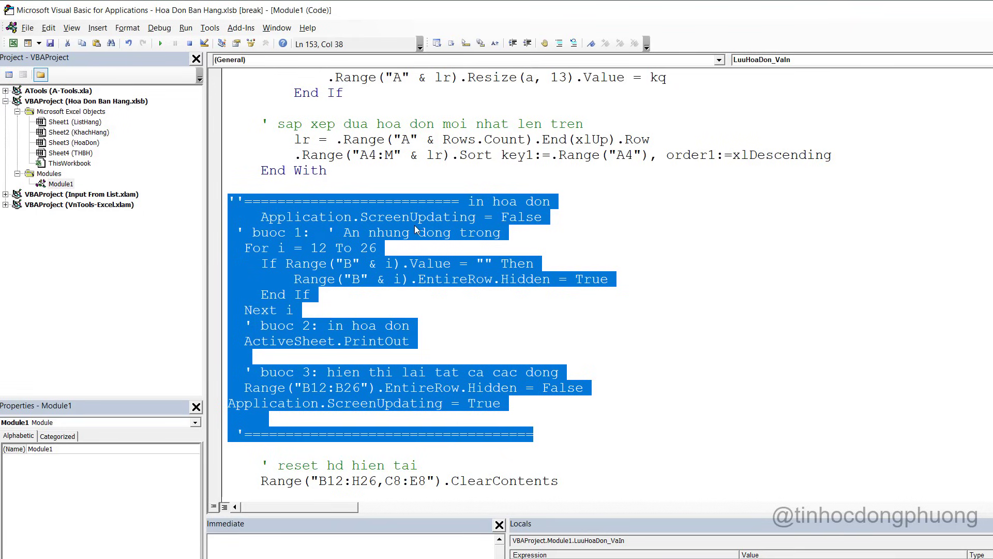
key(ctrl+x)
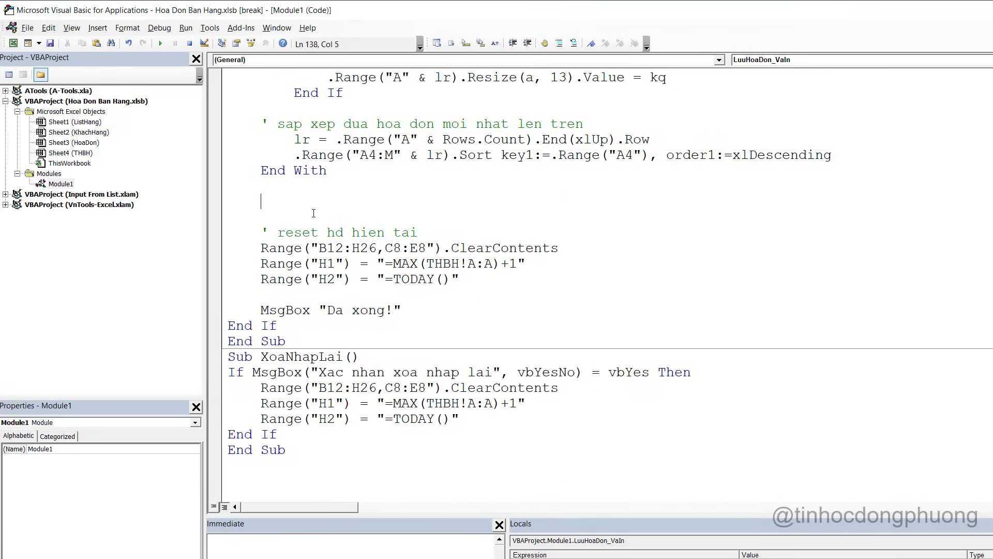
text(InHoaDon)
Jump to the InHoaDon definition via the right-click Definition command to review it
double_click(279, 202)
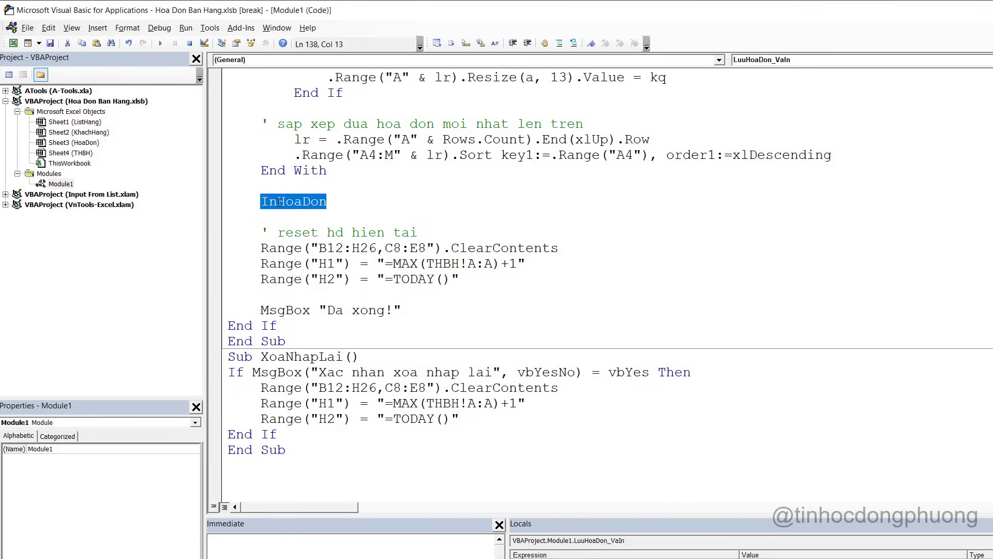
right_click(309, 202)
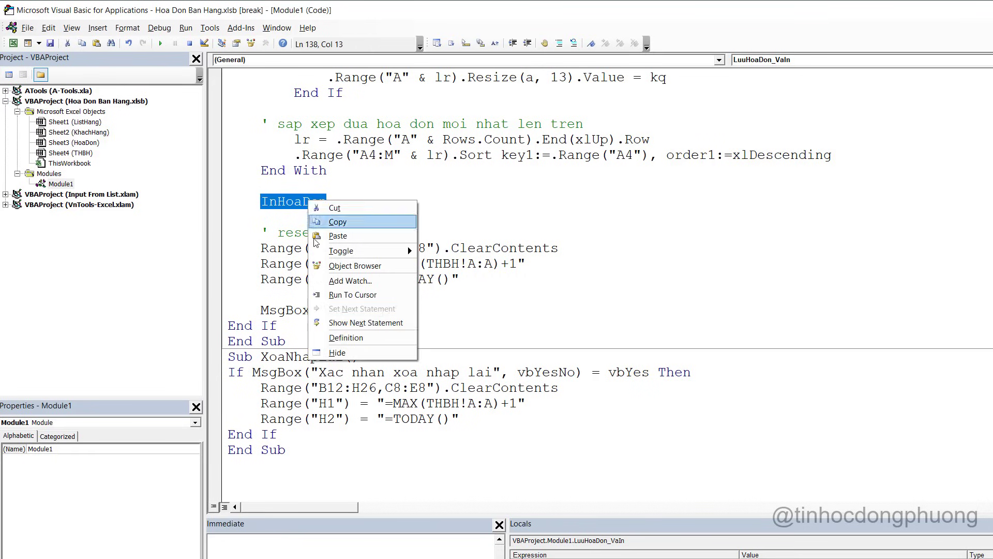
click(346, 337)
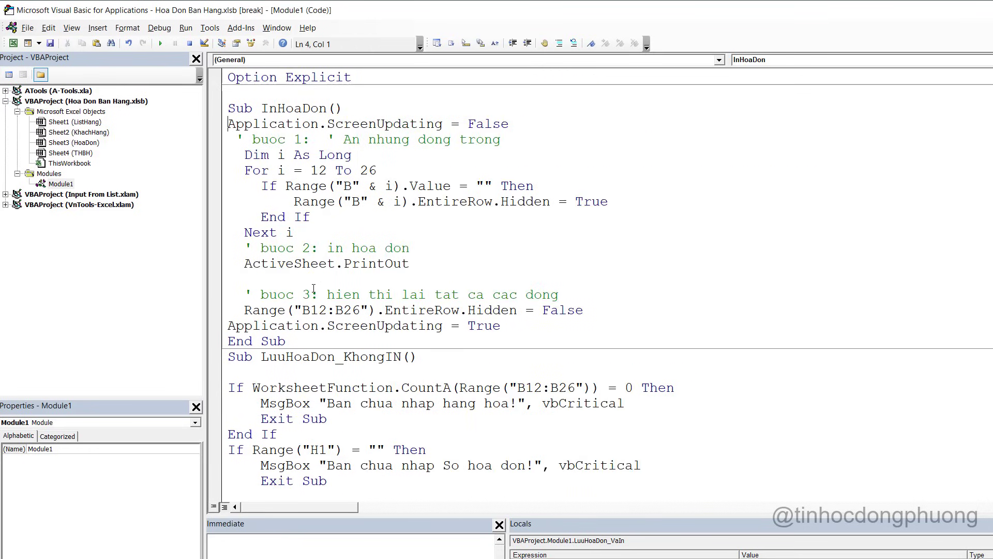
right_click(313, 289)
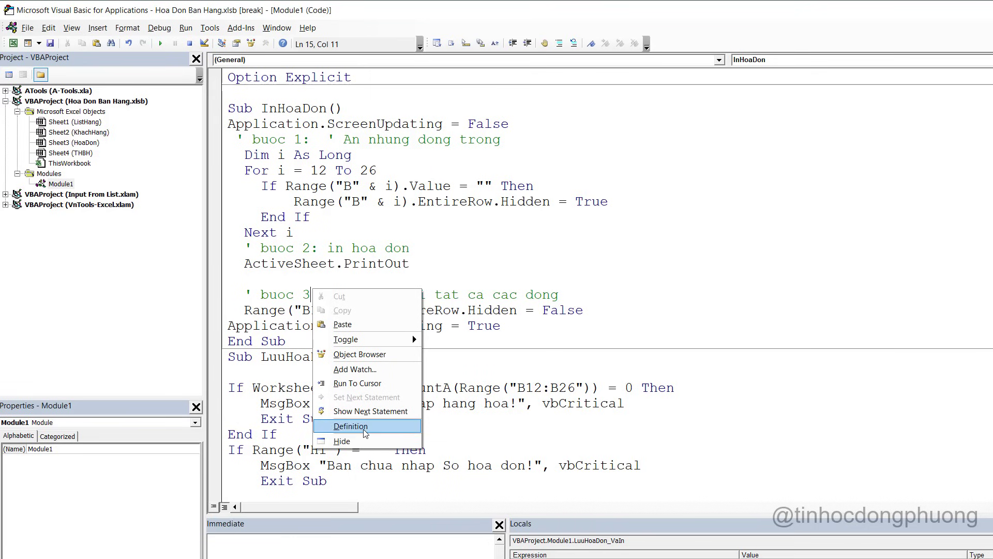
click(466, 227)
scroll(513, 330, down, 20)
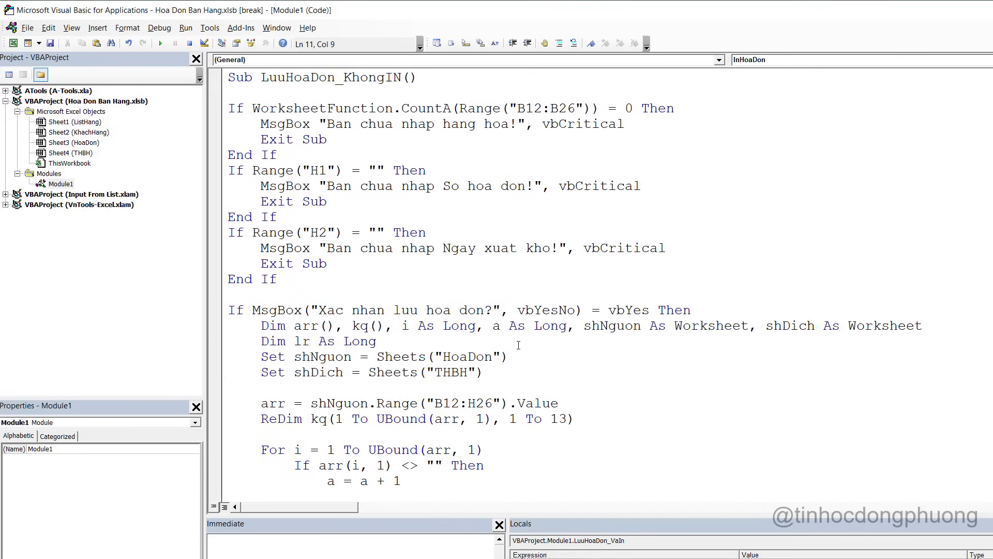
scroll(519, 346, down, 15)
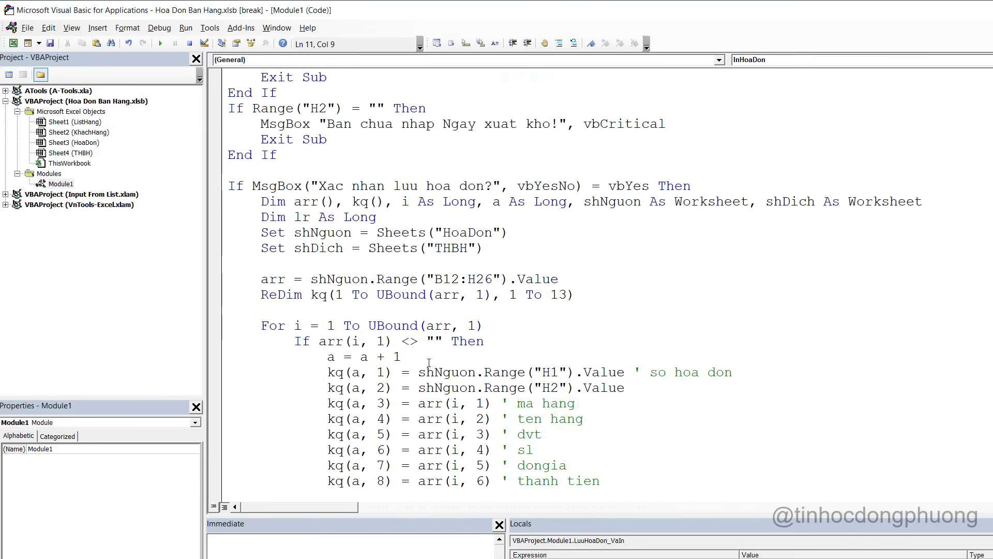
End break mode with Reset and switch back to the Excel workbook
double_click(312, 342)
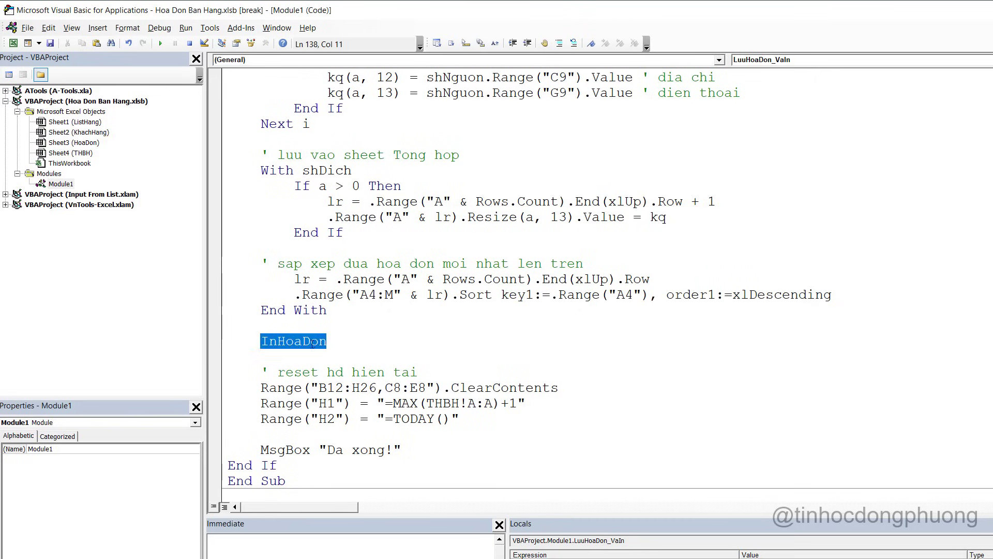
double_click(312, 344)
click(189, 43)
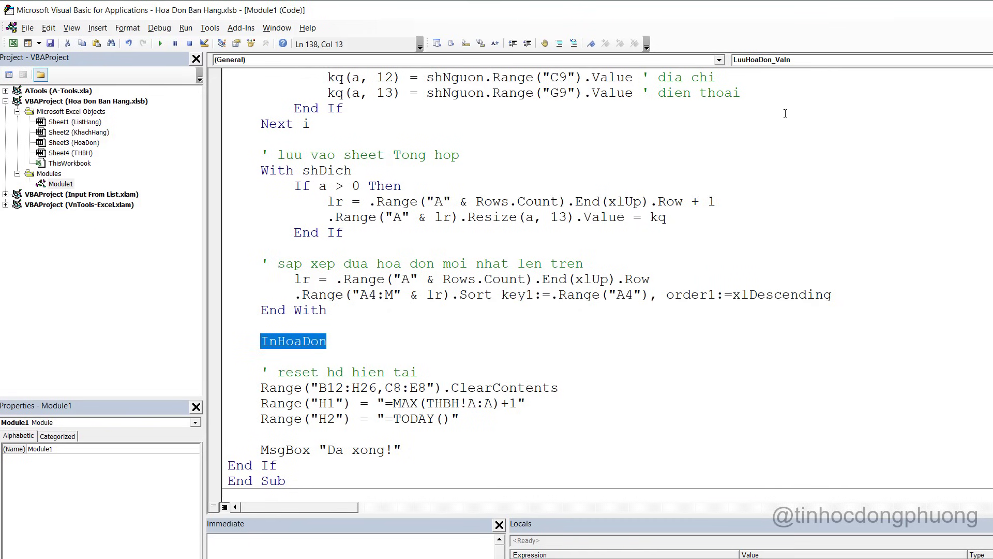
key(alt+F11)
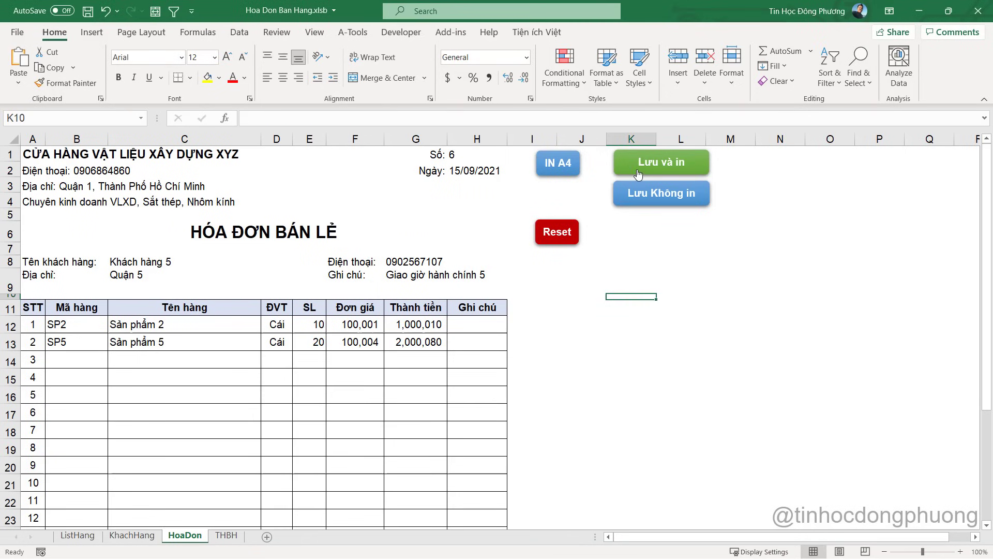
Run Lưu và in on invoice 6, accept the prompts, and overwrite Hoa Don Ban Hang.pdf
click(661, 165)
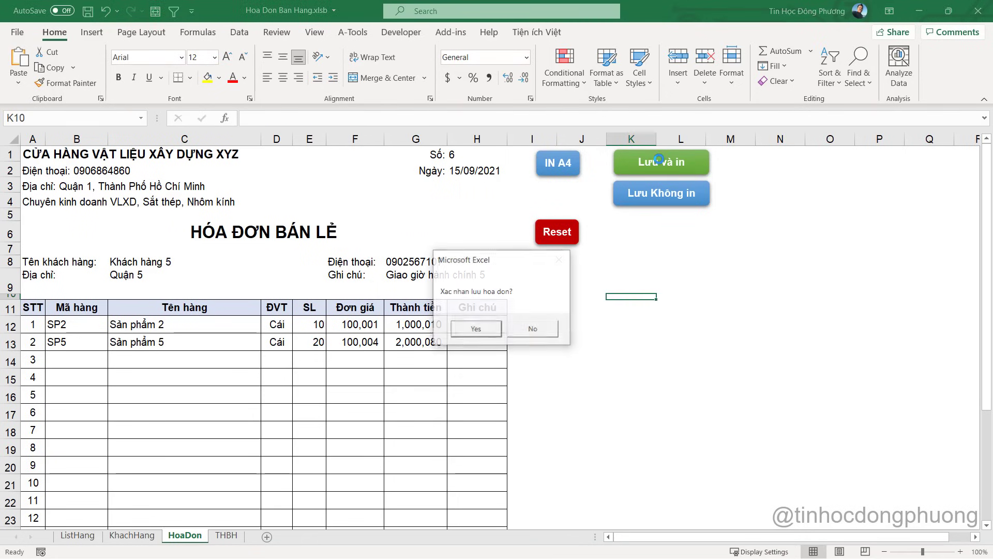
click(482, 330)
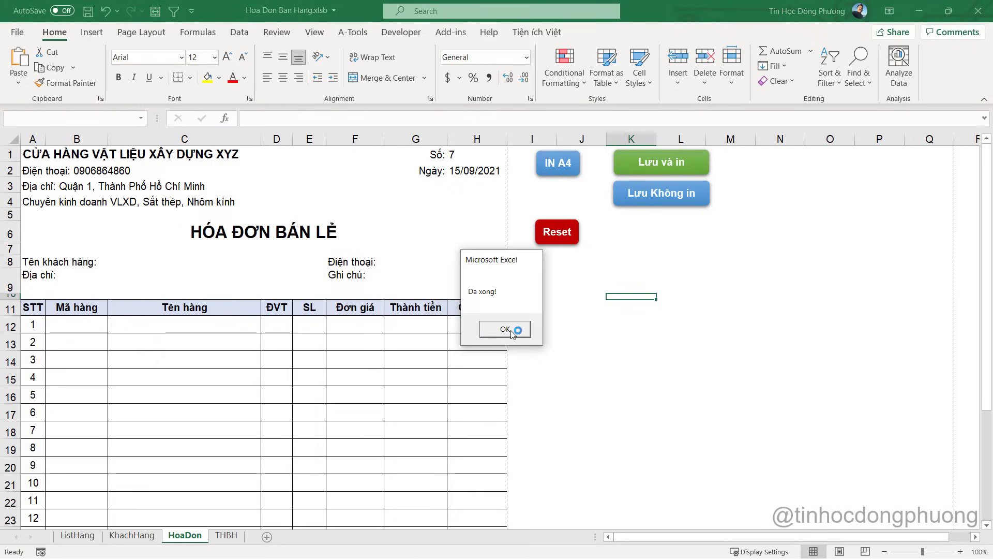
click(482, 330)
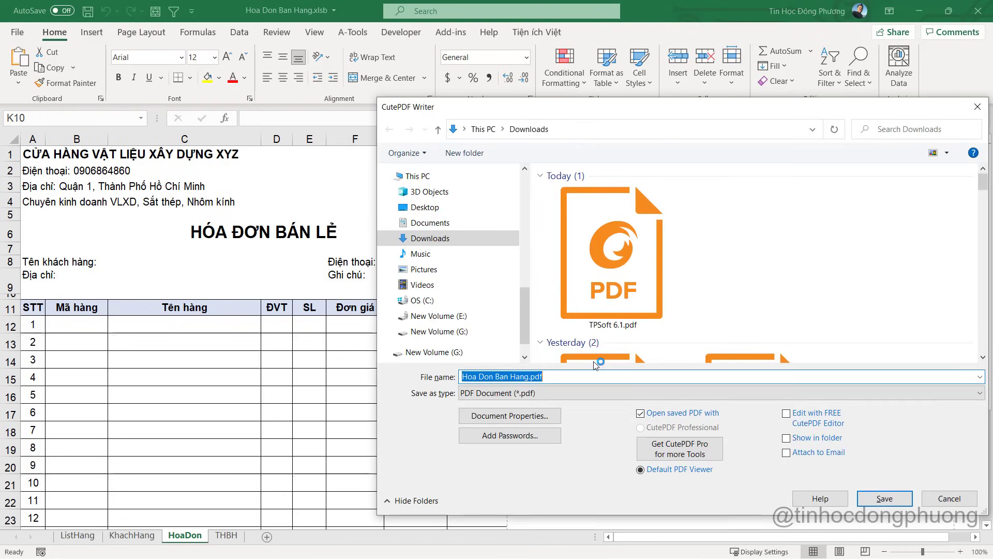
click(890, 501)
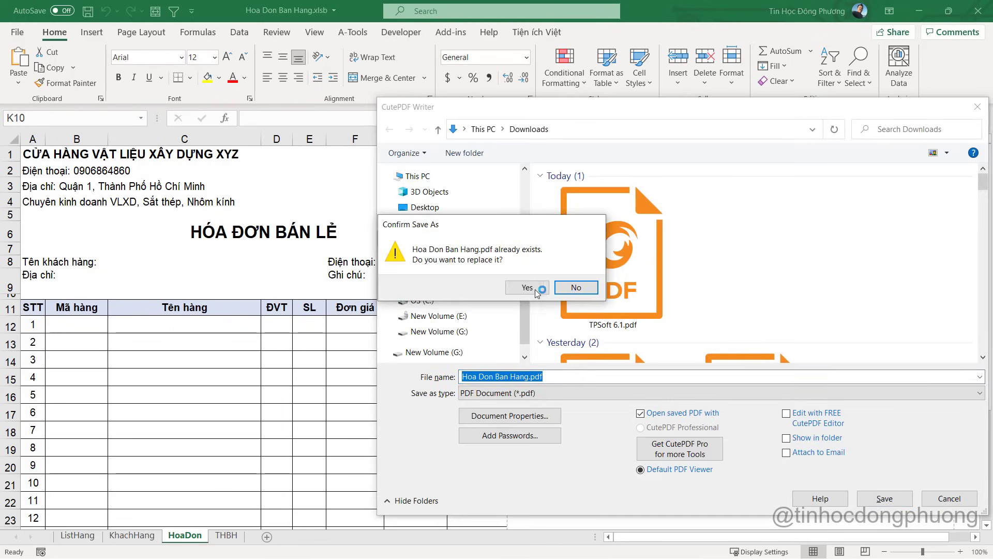
key(Return)
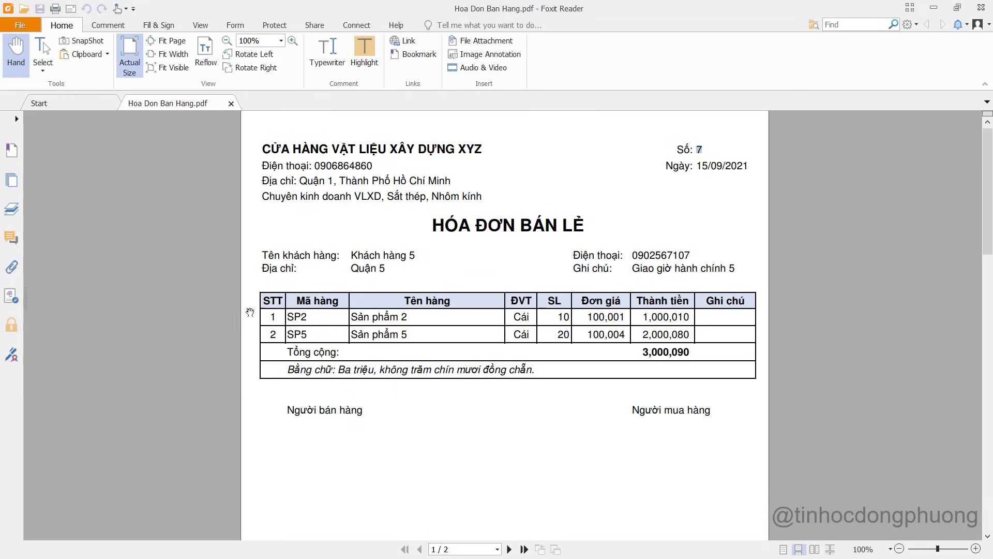
Check the invoice numbers of the two new THBH rows, then view the invoice PDF
scroll(679, 386, up, 1)
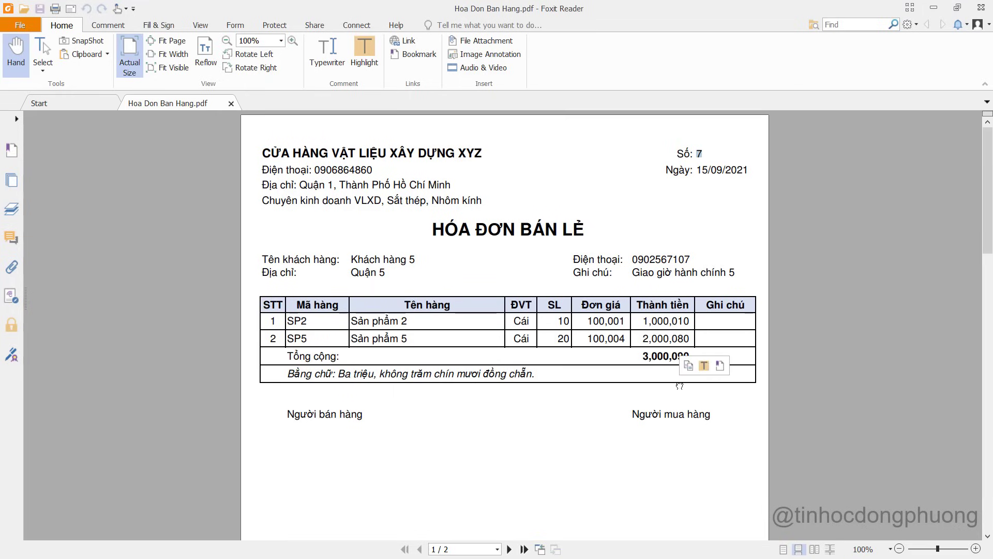
key(alt+Tab)
click(228, 535)
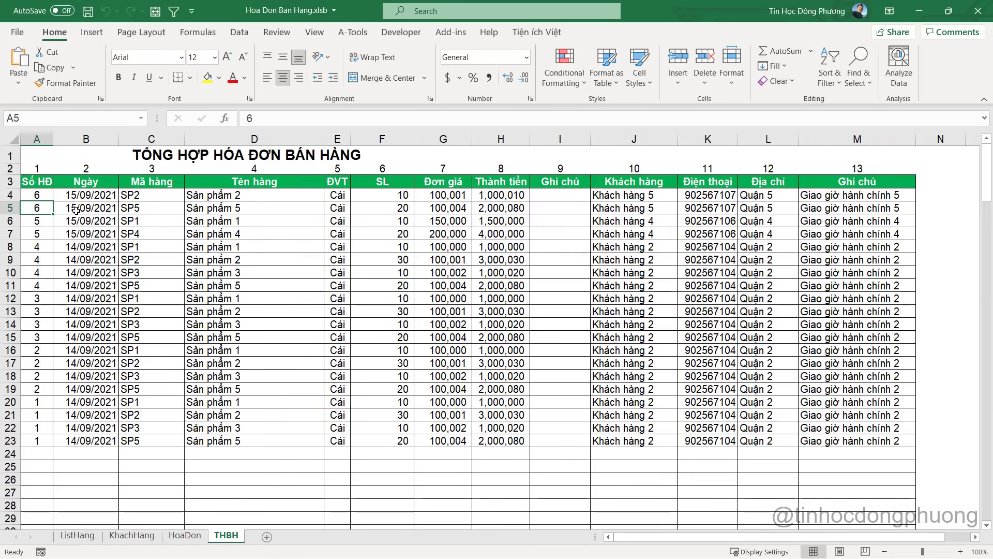
drag(36, 197, 42, 197)
click(41, 208)
key(alt+Tab)
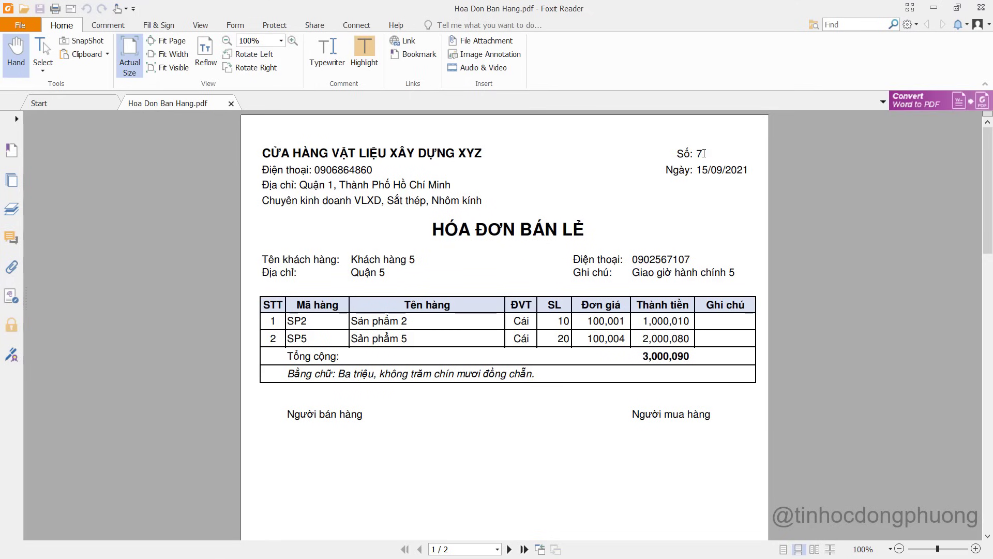
key(ctrl+a)
click(697, 154)
Compare THBH A4:B5 numbers and dates with the PDF, then return to HoaDon cell H1
key(alt+Tab)
click(43, 195)
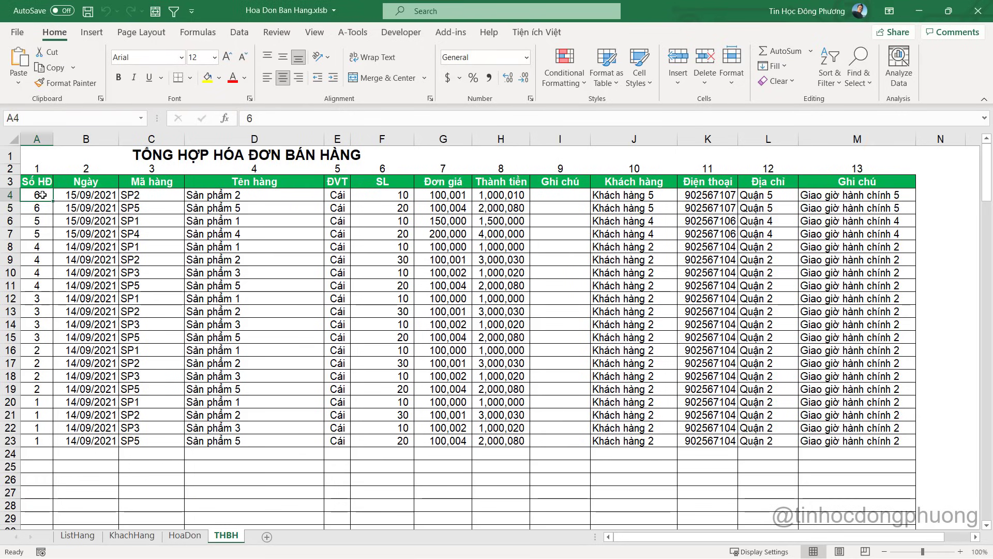
drag(43, 195, 43, 208)
click(43, 195)
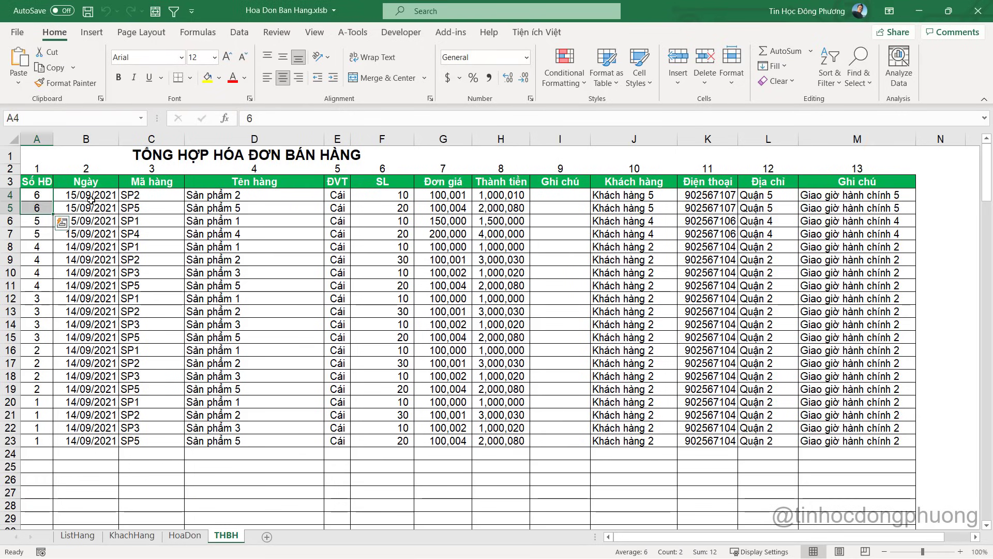
click(91, 211)
click(44, 198)
key(alt+Tab)
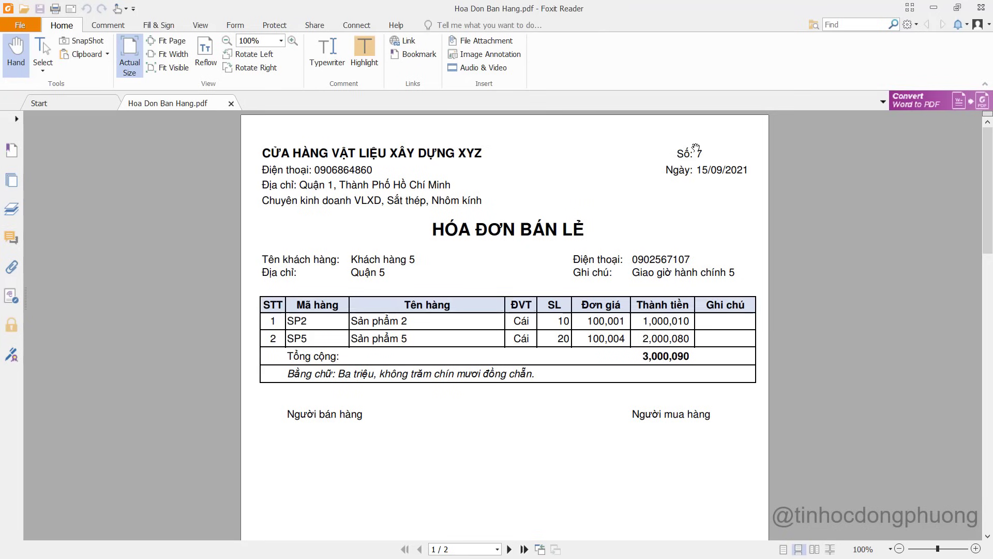
key(alt+Tab)
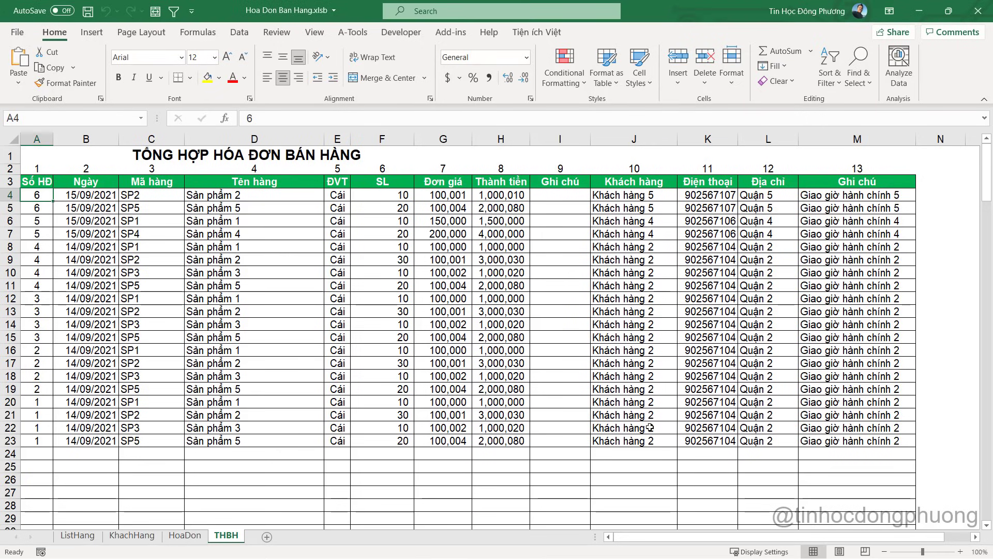
click(185, 536)
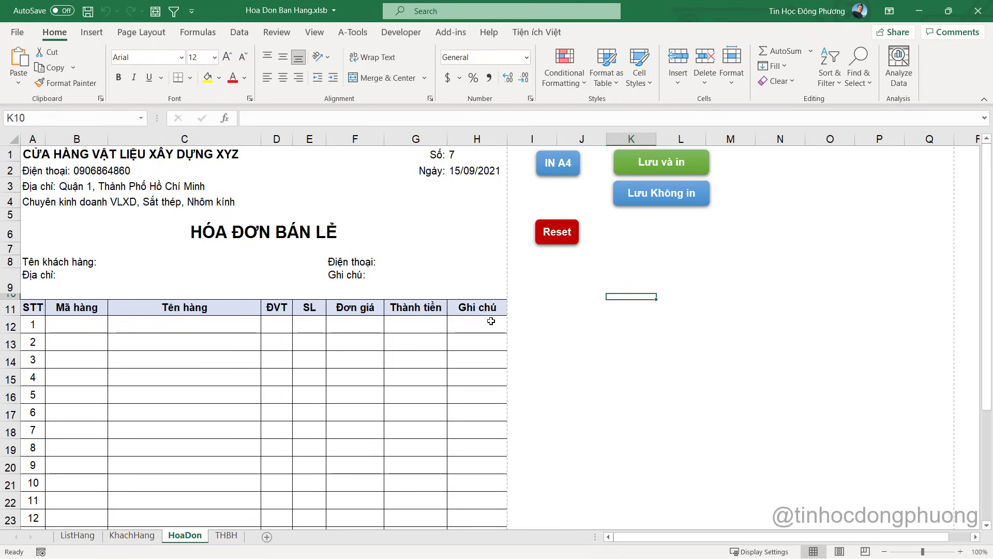
click(485, 158)
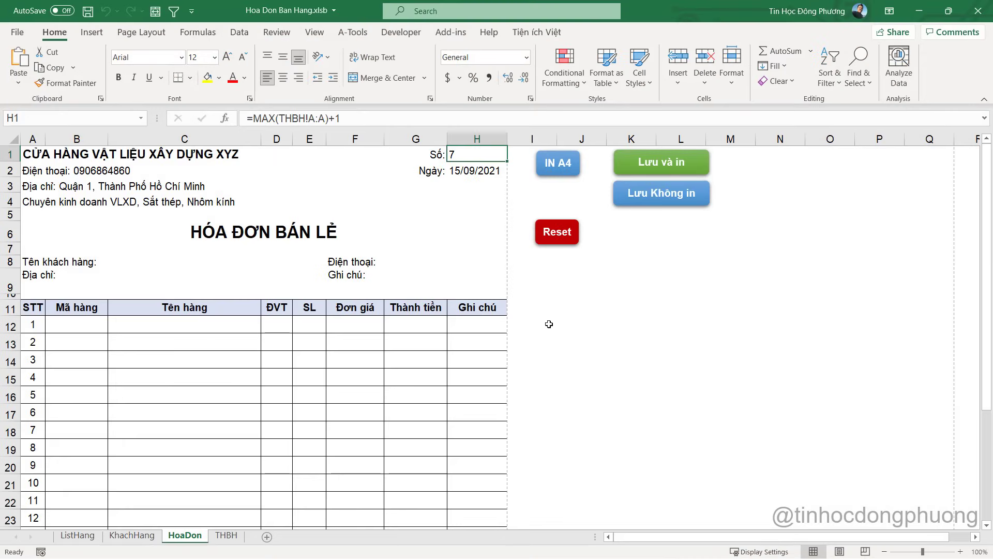
key(alt+Tab)
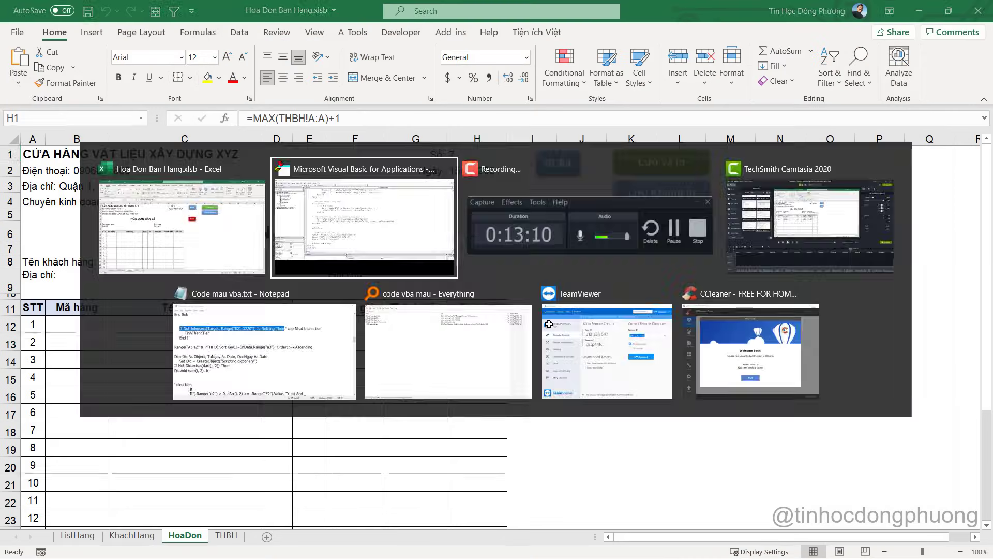
scroll(553, 315, up, 12)
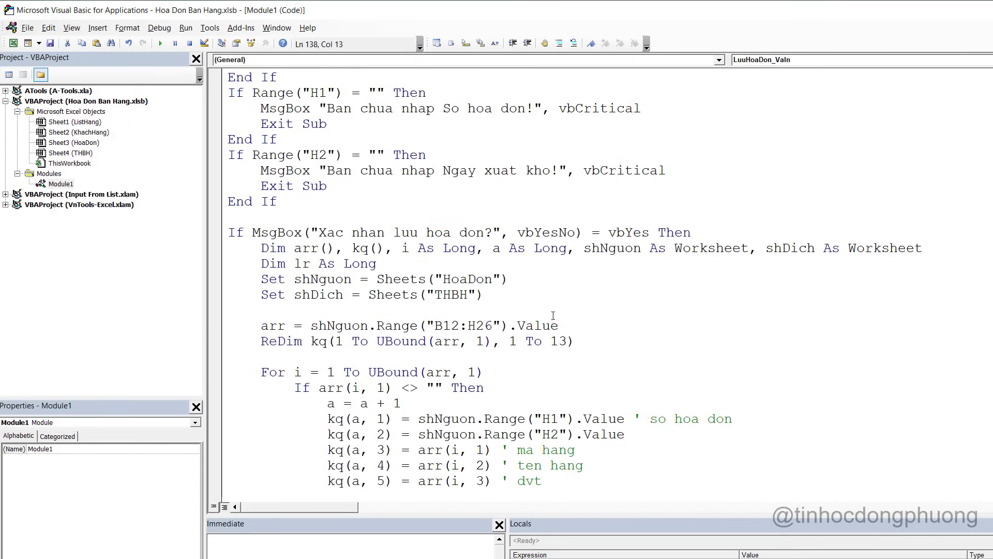
scroll(510, 280, down, 12)
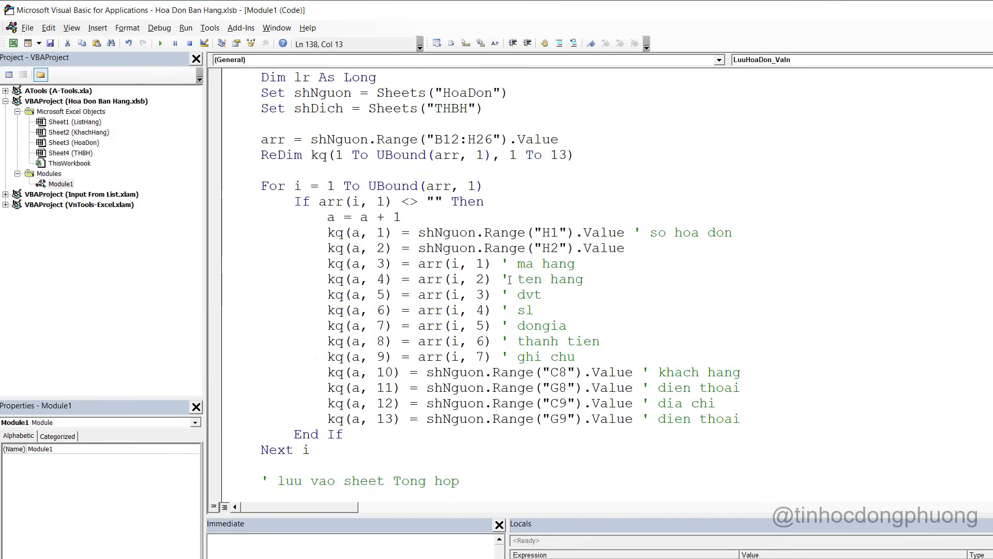
drag(256, 258, 414, 322)
scroll(441, 300, down, 1)
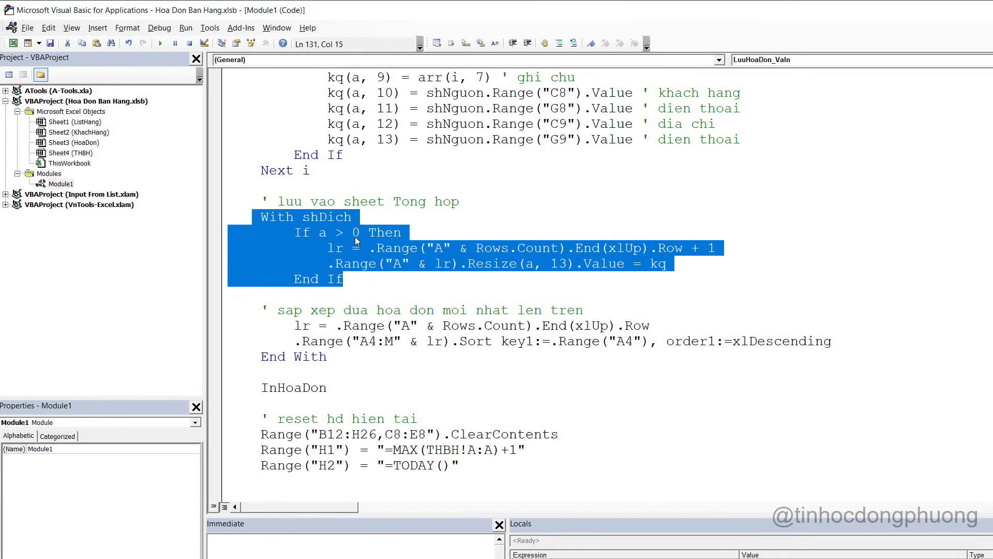
key(alt+F11)
click(244, 536)
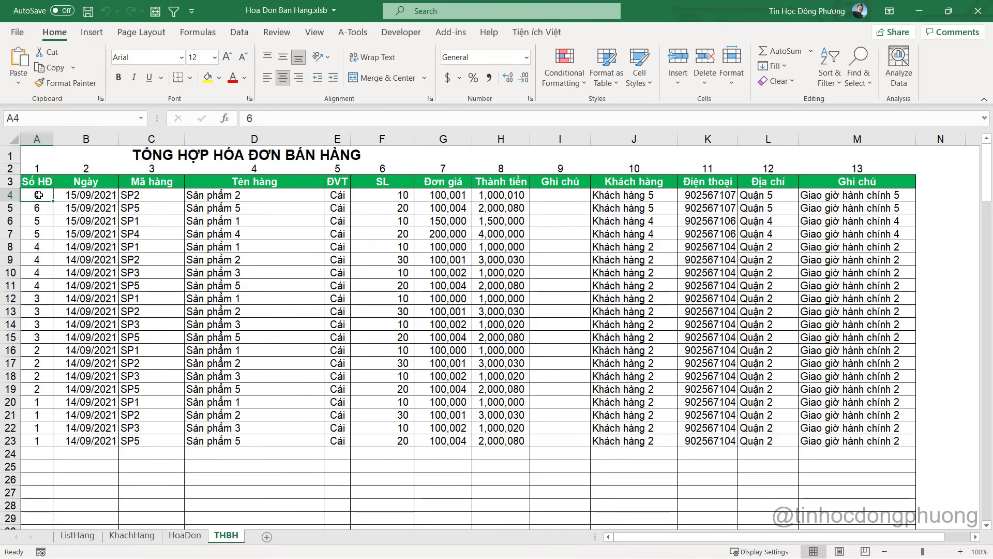
click(185, 535)
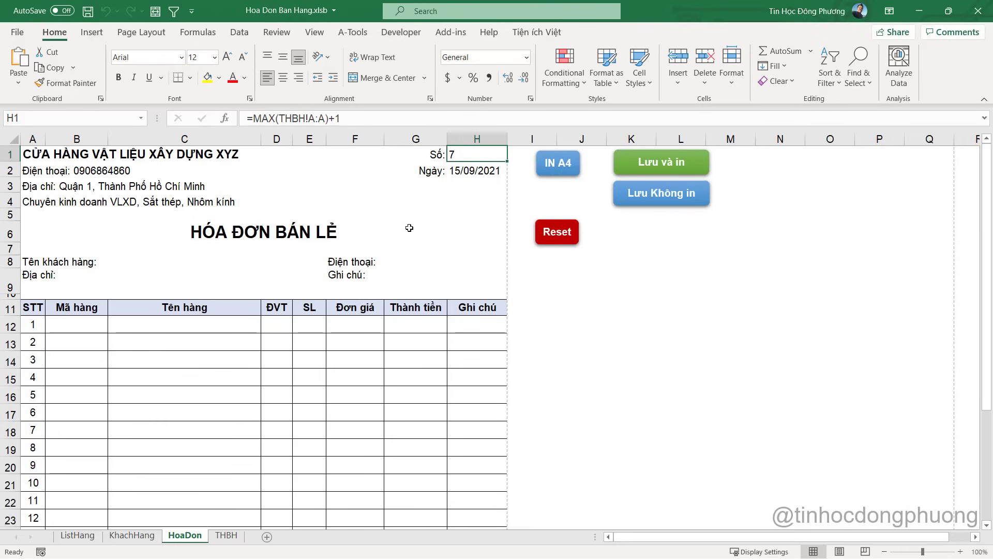
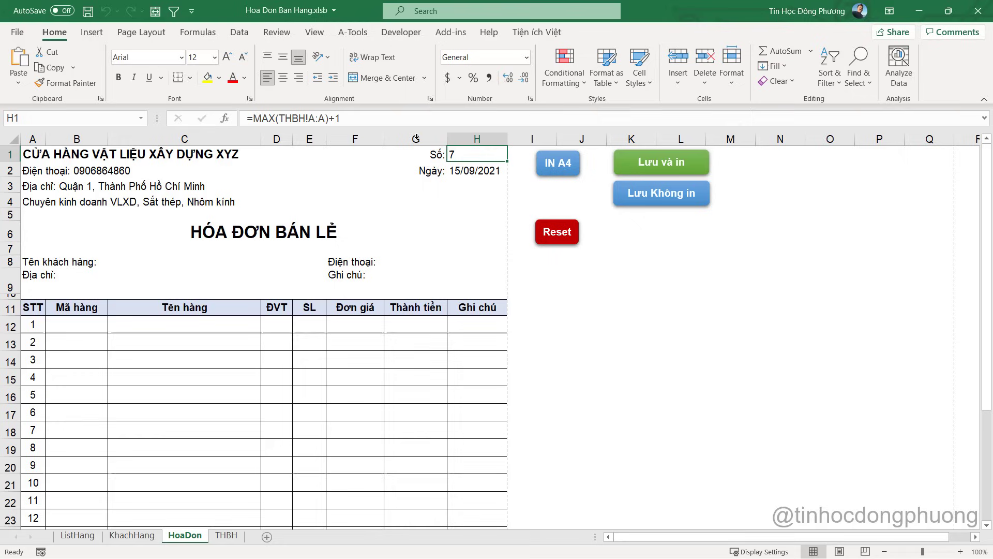
Open the Reset shape's XoaNhapLai macro code and select its Range("H2") reference
right_click(566, 239)
click(617, 445)
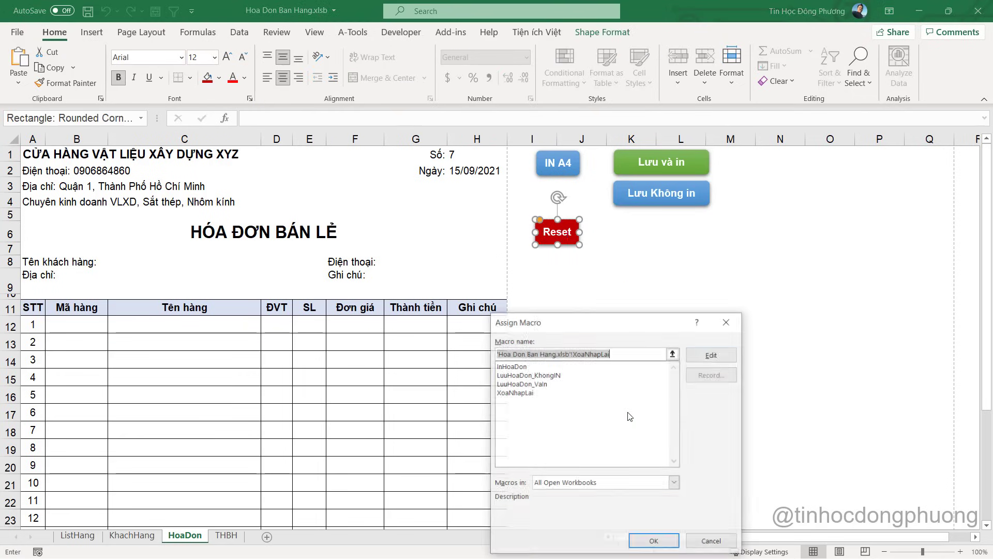
click(704, 361)
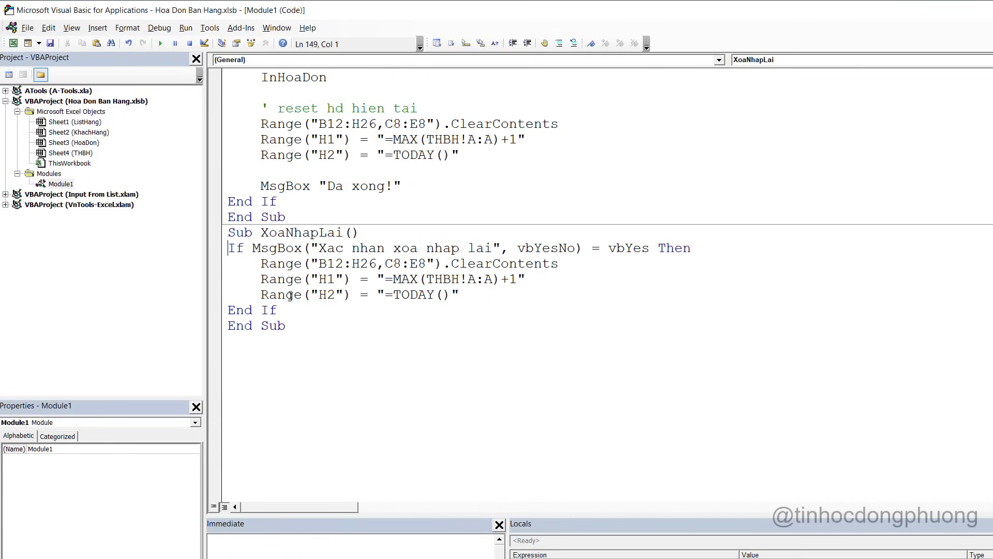
drag(256, 295, 353, 295)
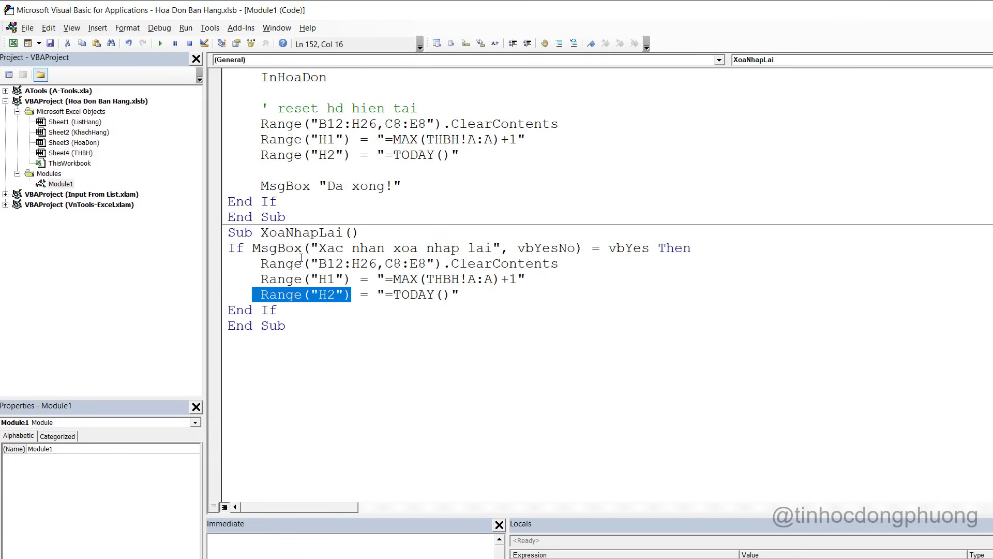
click(304, 344)
key(alt+F11)
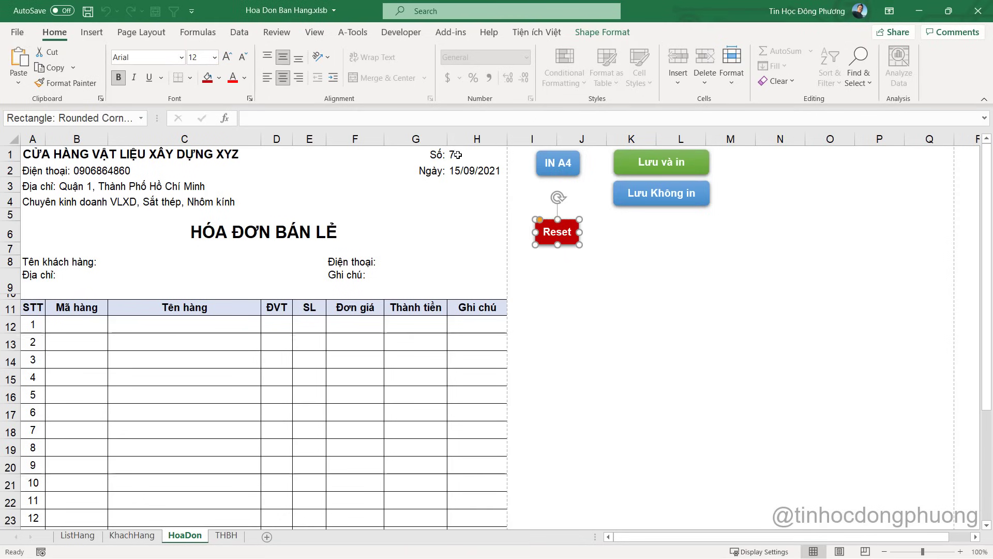
click(466, 153)
key(alt+F11)
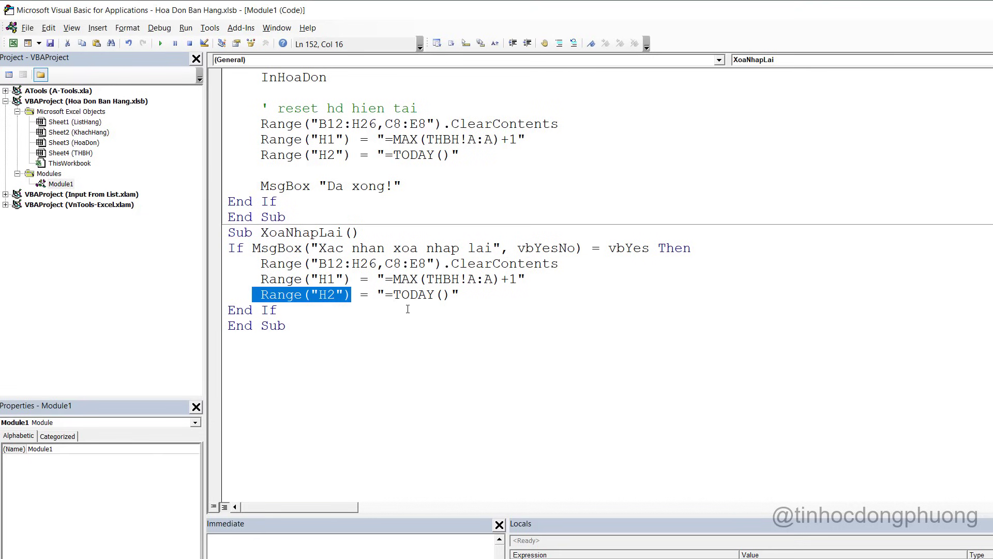
Add Range("H2").Value = Range("H2").Value below the TODAY line in XoaNhapLai
click(492, 293)
key(Return)
text(Range("H2"))
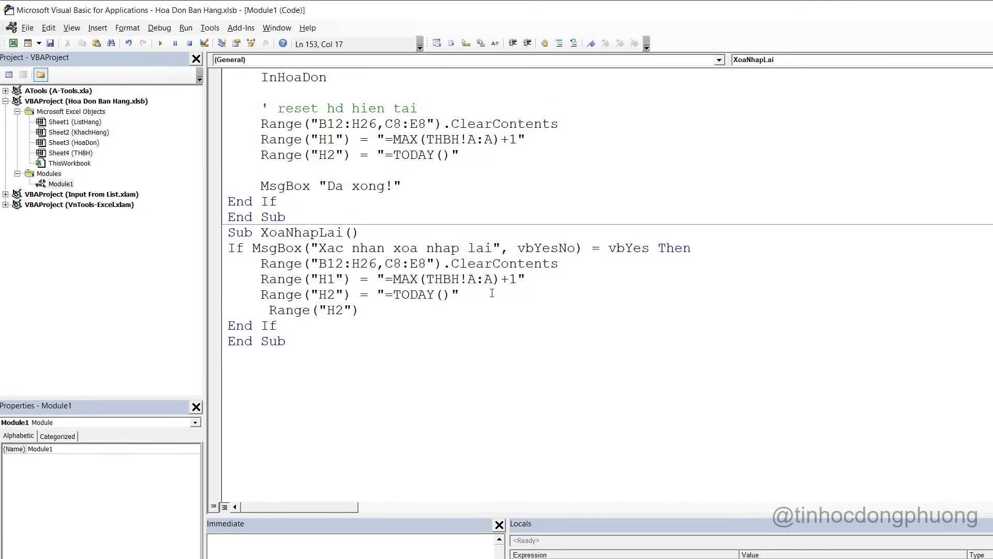
text(.Value =)
drag(268, 309, 417, 311)
key(ctrl+c)
click(429, 310)
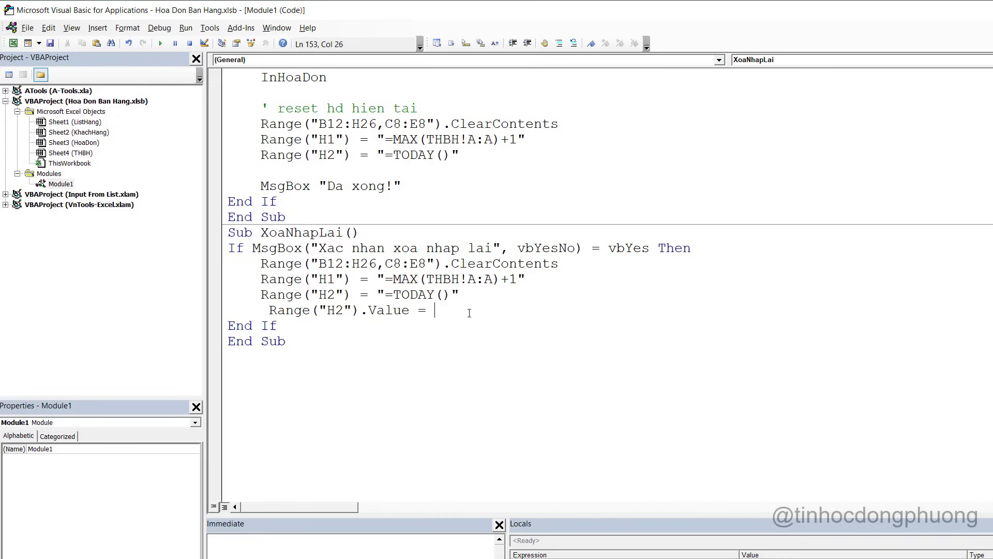
key(ctrl+v)
key(Down)
key(Down)
key(Down)
Copy the finished H2 value-freezing line
scroll(548, 372, up, 3)
scroll(552, 392, down, 1)
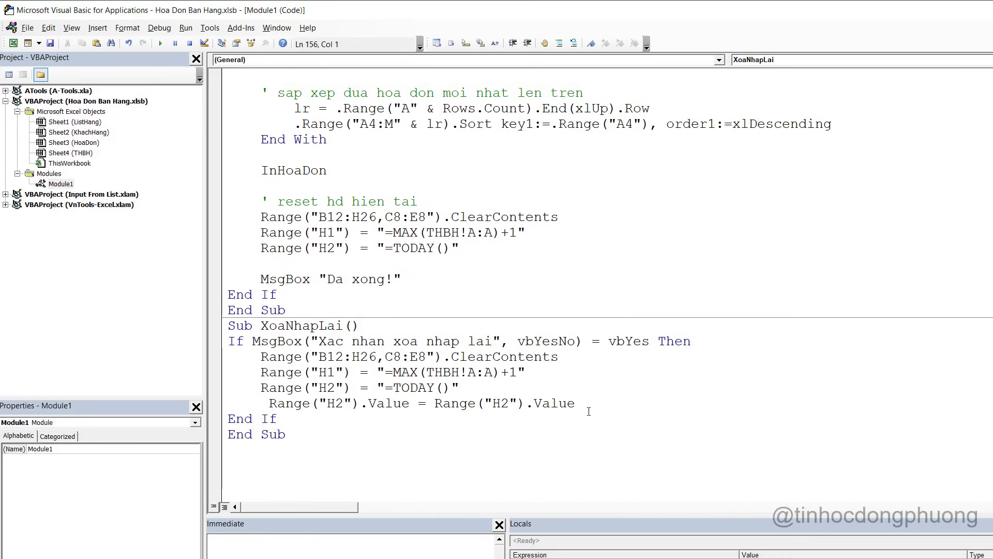
drag(589, 411, 166, 363)
scroll(443, 385, up, 3)
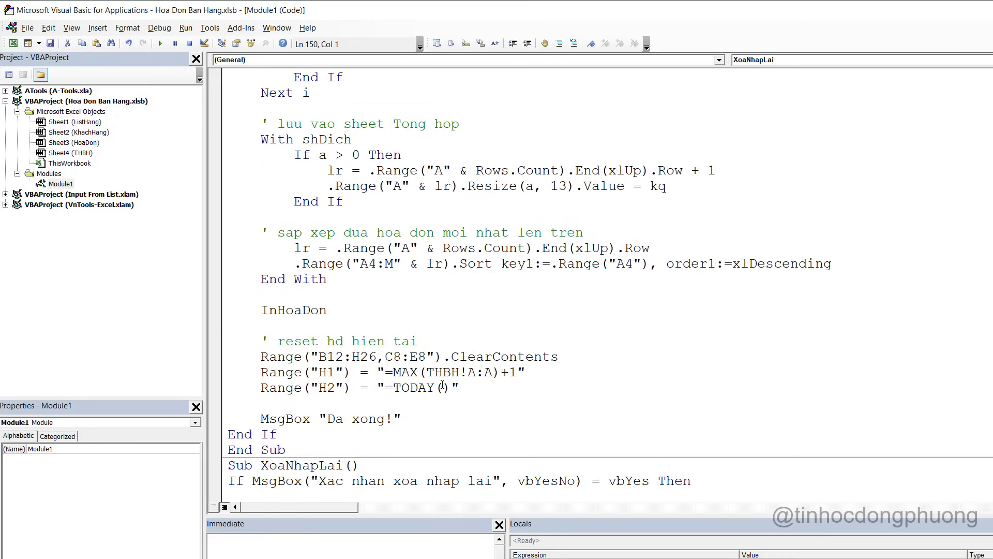
drag(470, 392, 228, 358)
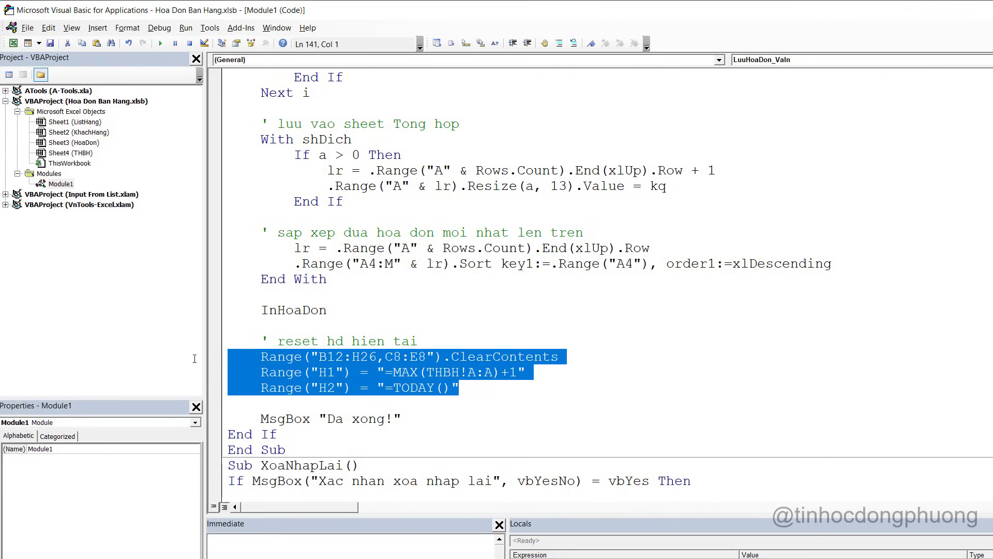
scroll(421, 361, down, 3)
scroll(448, 360, down, 2)
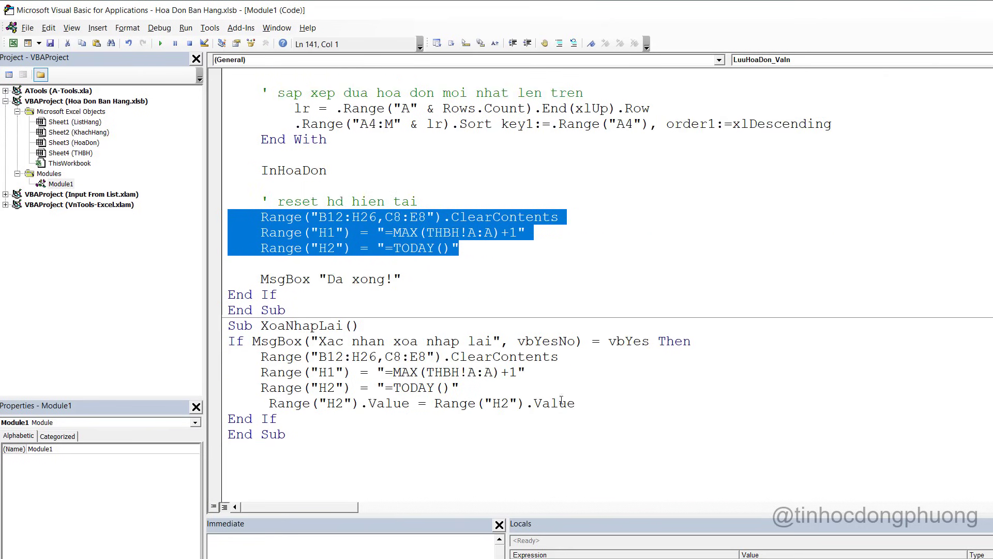
drag(575, 403, 223, 396)
key(ctrl+c)
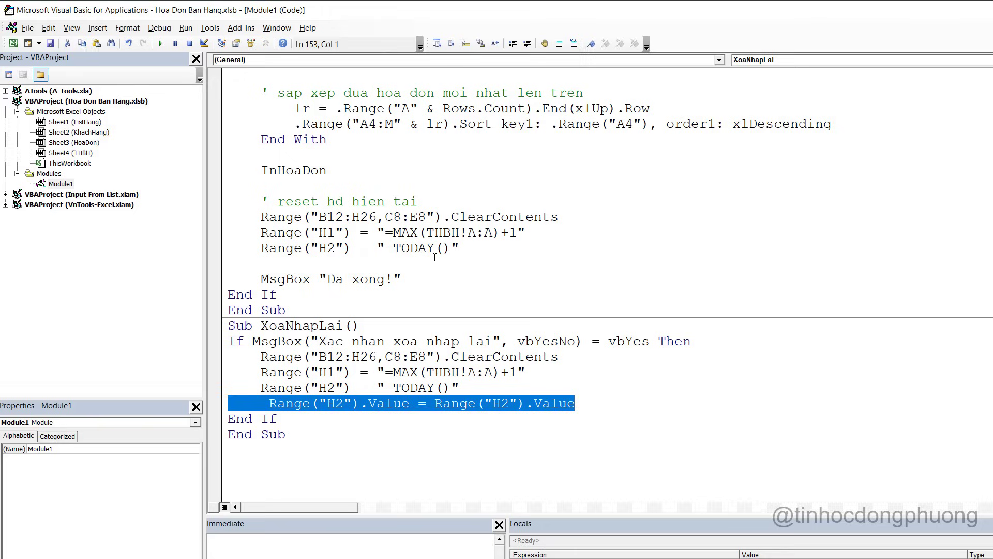
Paste the value-freezing line after TODAY in LuuHoaDon_VaIn, fixing its indentation
click(435, 259)
key(ctrl+v)
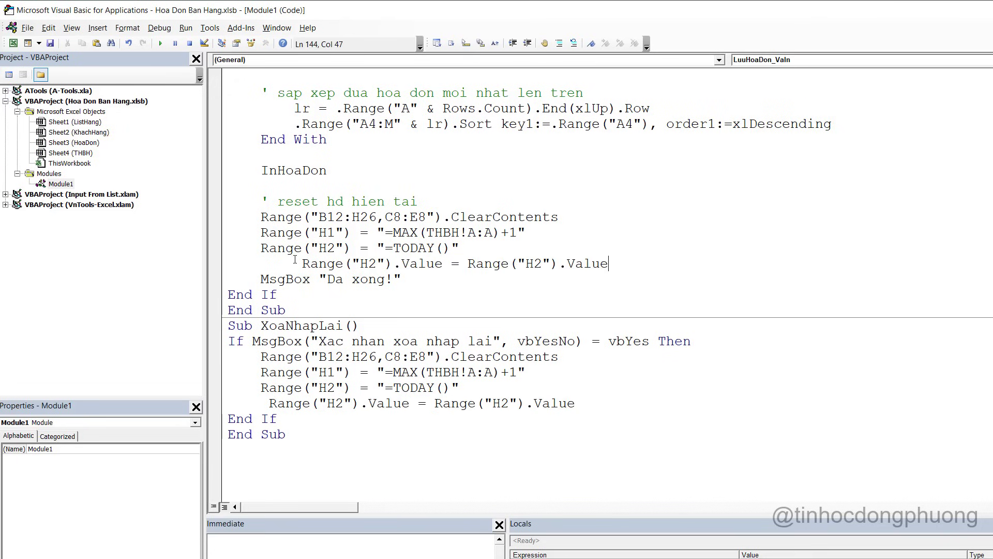
click(296, 264)
key(BackSpace)
key(BackSpace)
key(BackSpace)
key(BackSpace)
key(BackSpace)
click(583, 263)
key(Return)
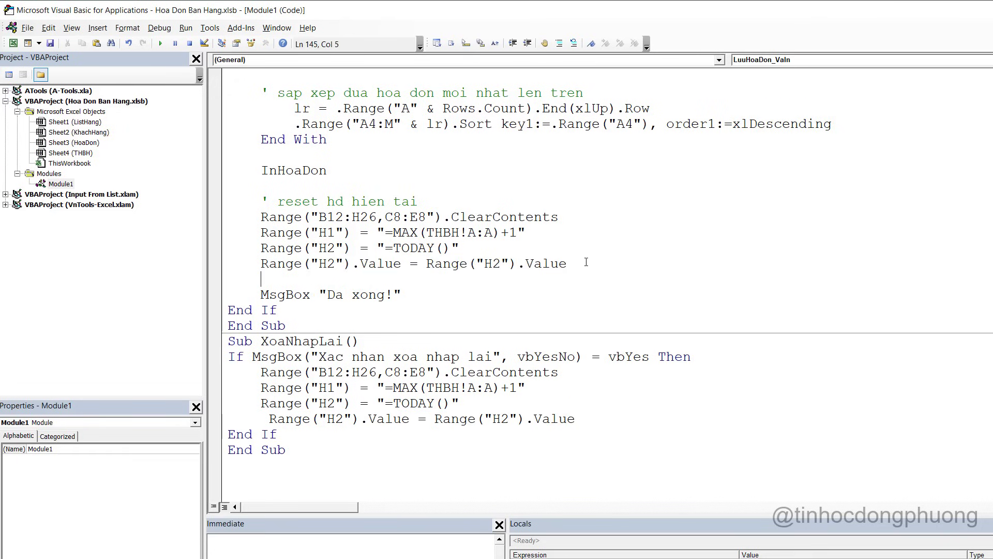
Paste the value-freezing line into LuuHoaDon_KhongIN, aligned, then return to Excel
scroll(452, 247, up, 18)
scroll(451, 247, up, 5)
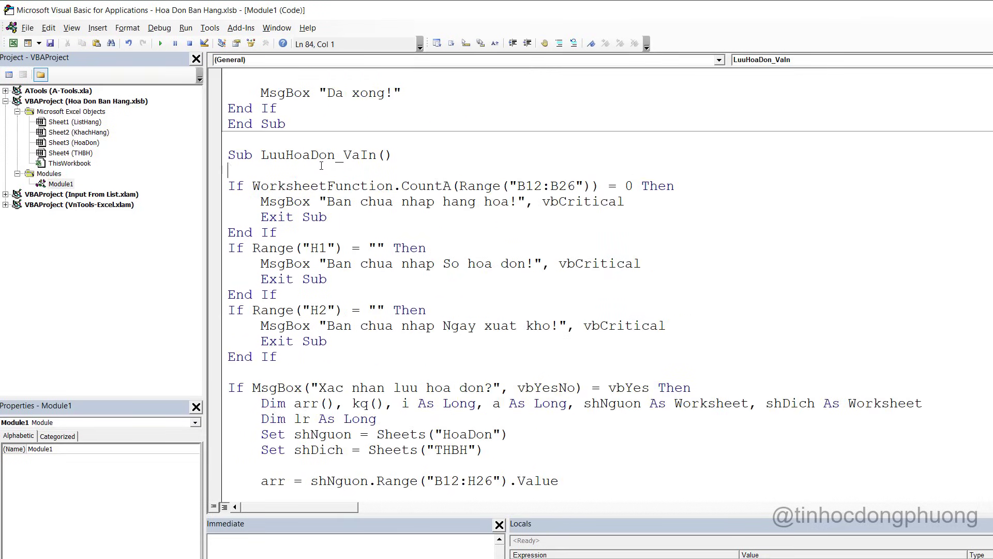
click(311, 250)
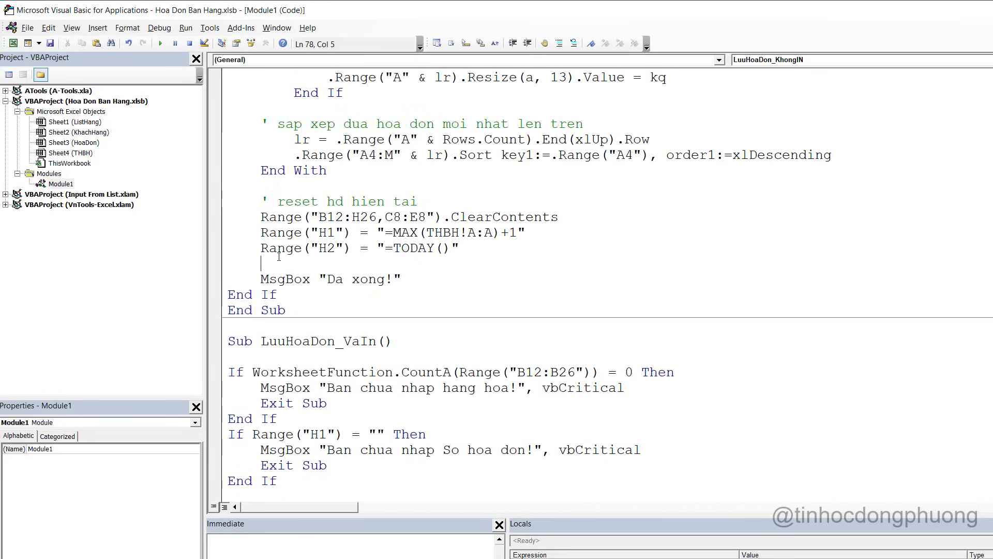
key(ctrl+v)
key(BackSpace)
key(BackSpace)
key(BackSpace)
key(BackSpace)
key(BackSpace)
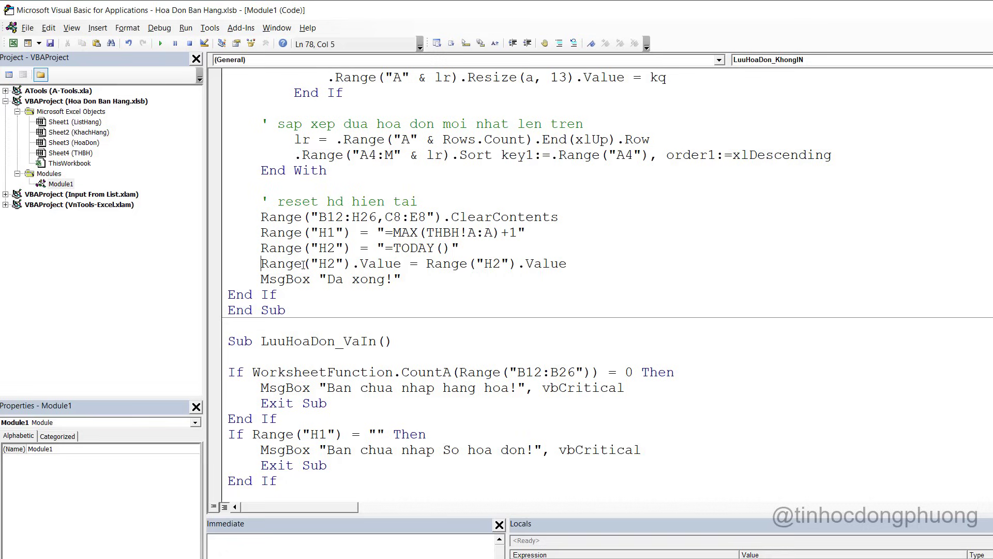
click(572, 263)
key(Return)
click(536, 307)
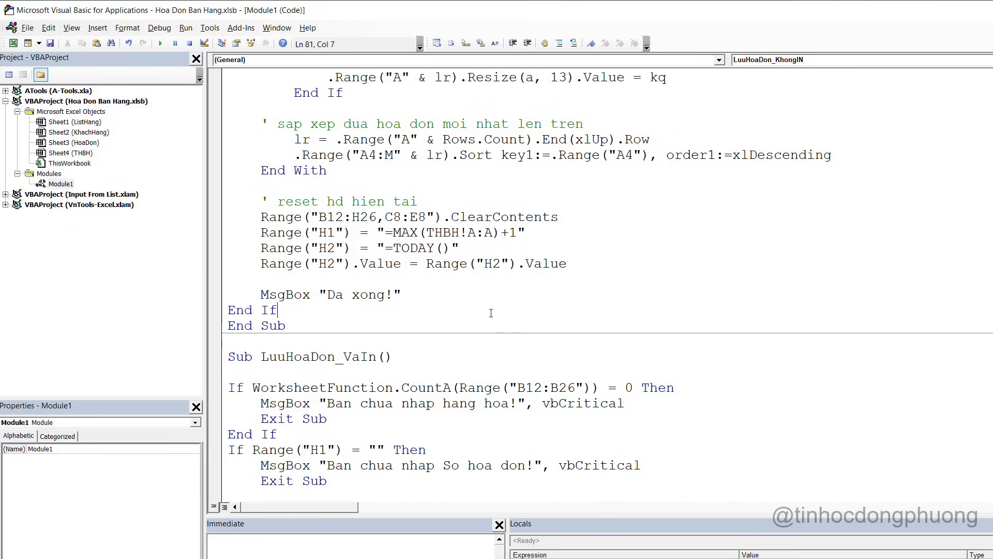
key(alt+F11)
click(581, 280)
Run Reset twice, confirming Yes each time, then view the Reset shape's assigned macro
click(557, 232)
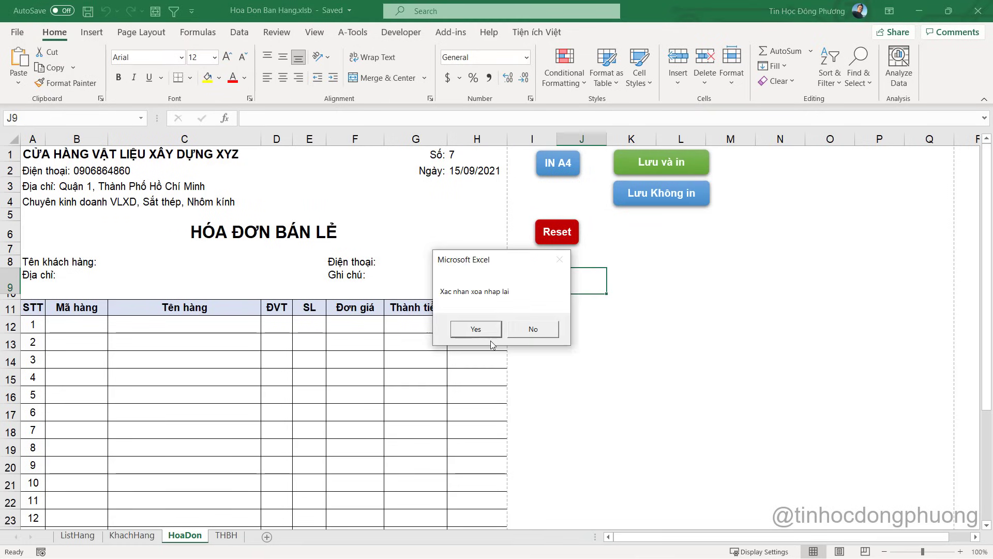
click(476, 329)
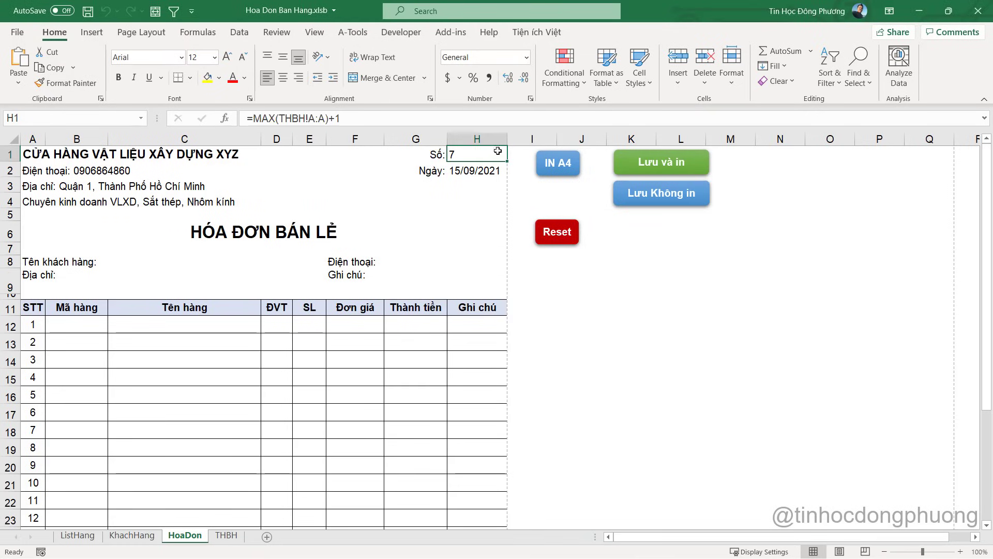
click(557, 231)
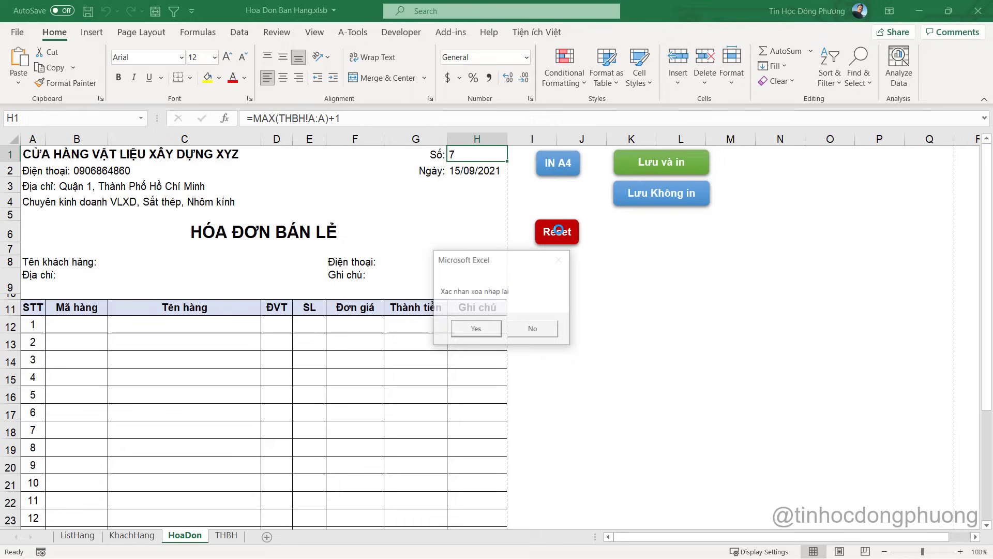
click(475, 328)
click(547, 234)
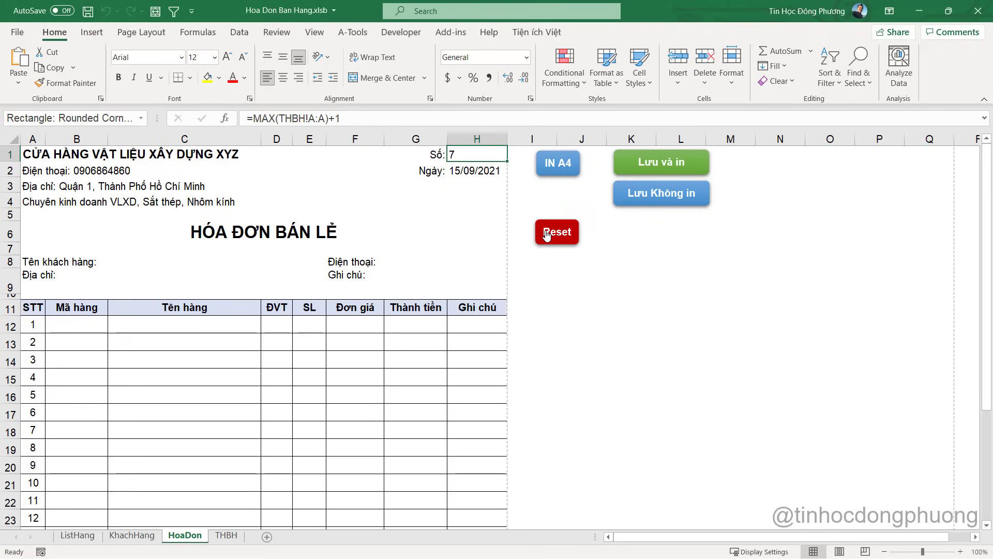
right_click(547, 235)
click(581, 442)
Open the assigned macro code and change the new line's H2 reference to H1
click(672, 356)
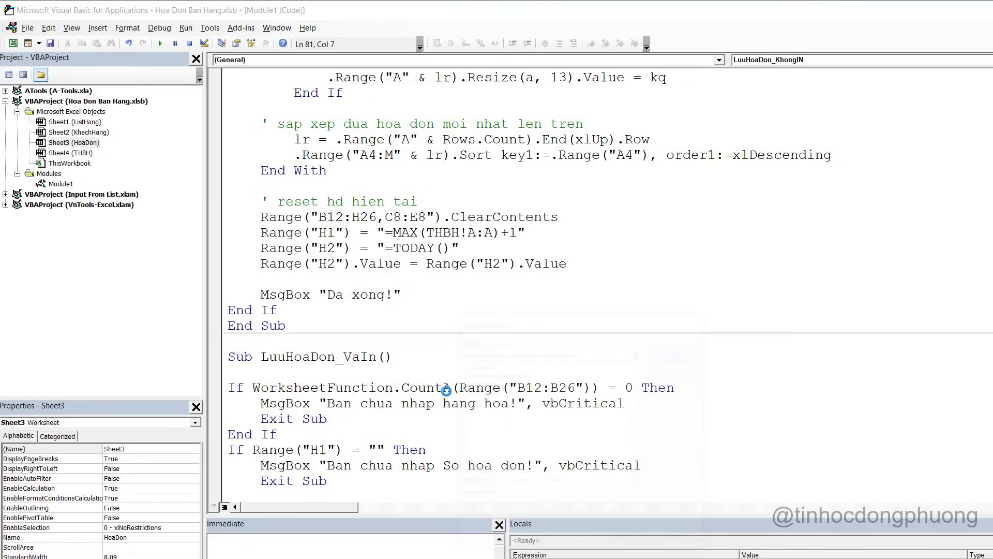
click(335, 295)
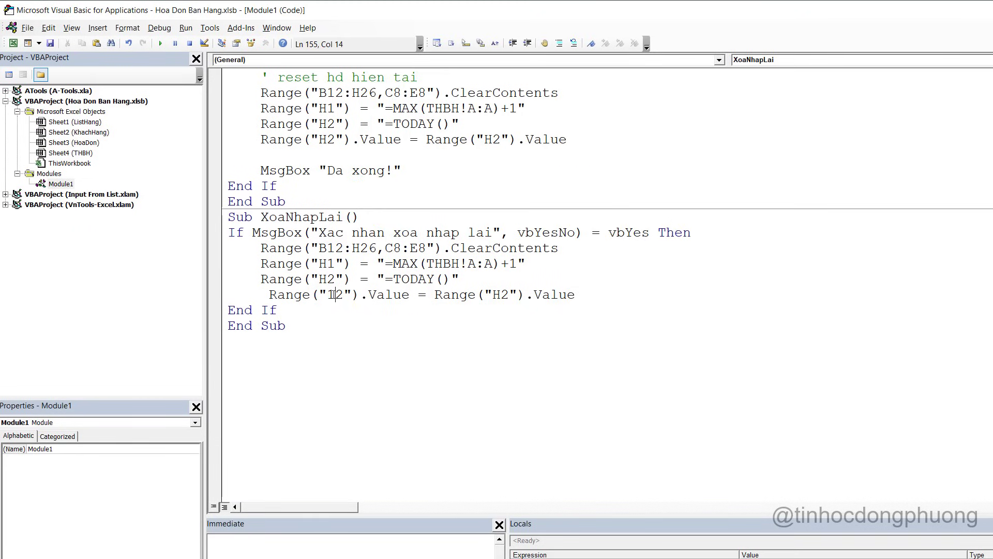
scroll(346, 296, up, 2)
key(BackSpace)
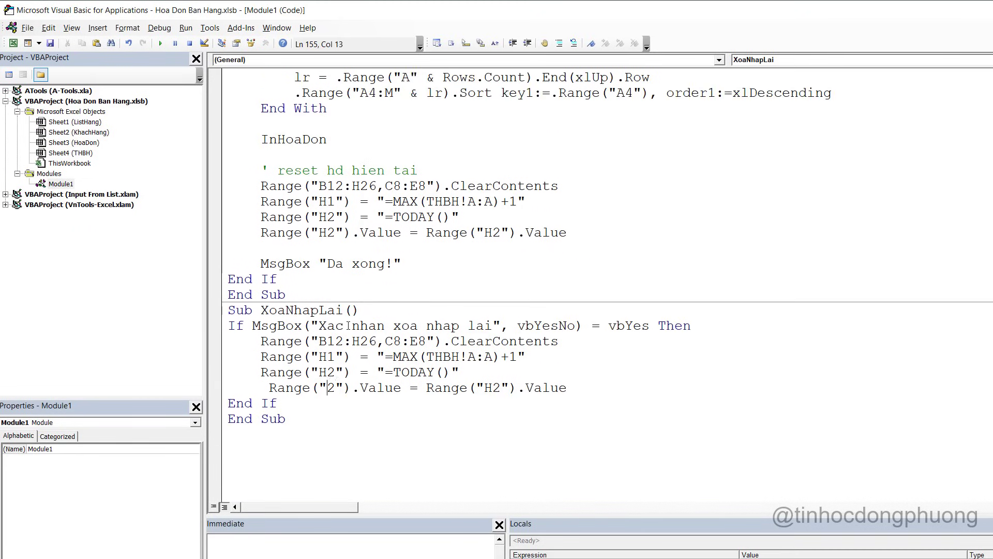
text(H)
key(Right)
key(BackSpace)
text(1)
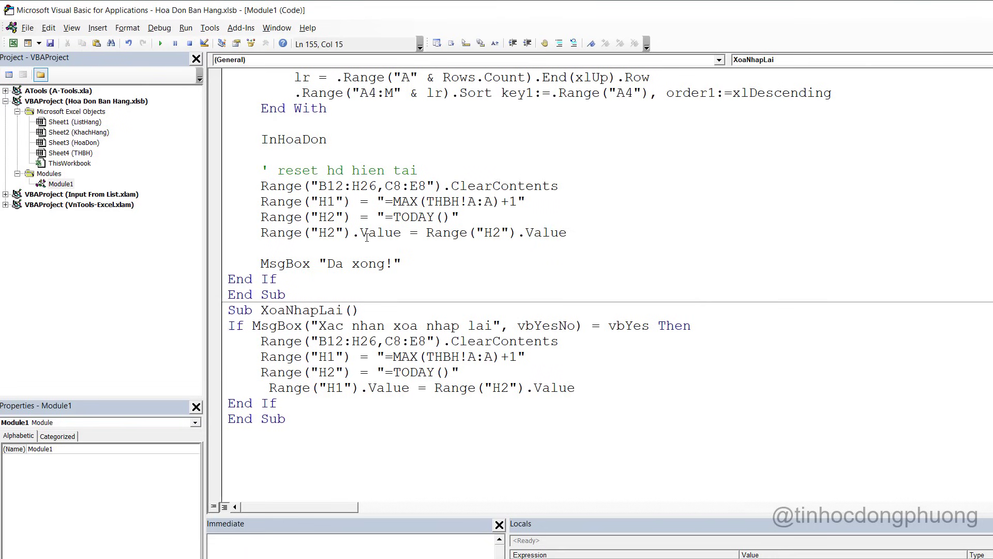
Change the H2 references in LuuHoaDon_VaIn and LuuHoaDon_KhongIN to H1
click(337, 232)
key(BackSpace)
text(1)
scroll(363, 241, up, 5)
scroll(364, 241, up, 15)
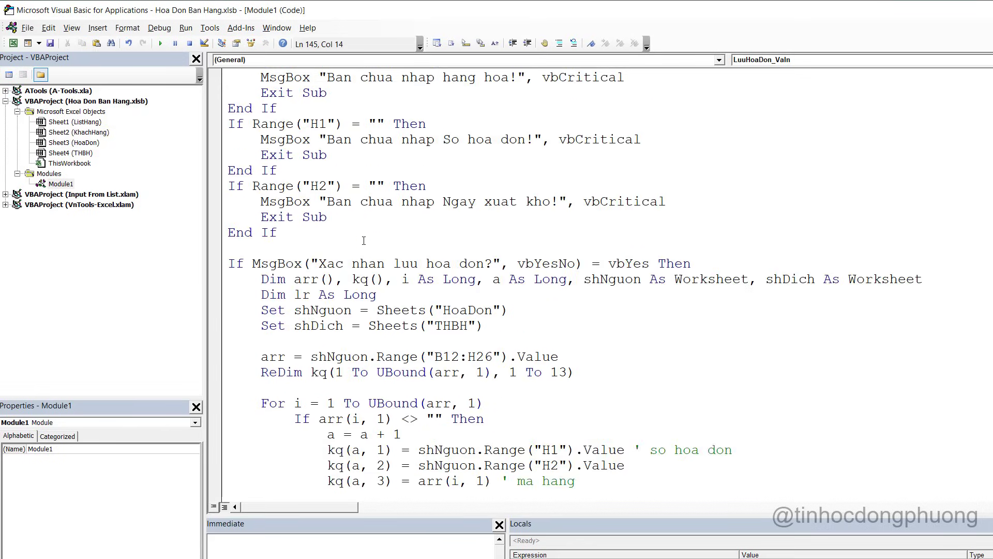
drag(336, 403, 326, 403)
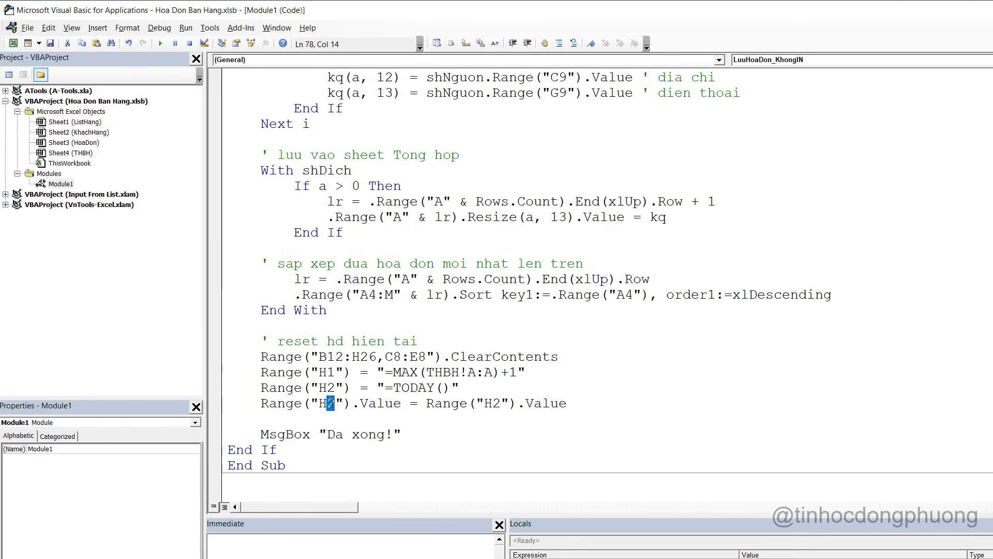
text(1)
Change the remaining H2 references, including XoaNhapLai's, to H1 and return to Excel
drag(500, 404, 493, 404)
scroll(502, 407, down, 17)
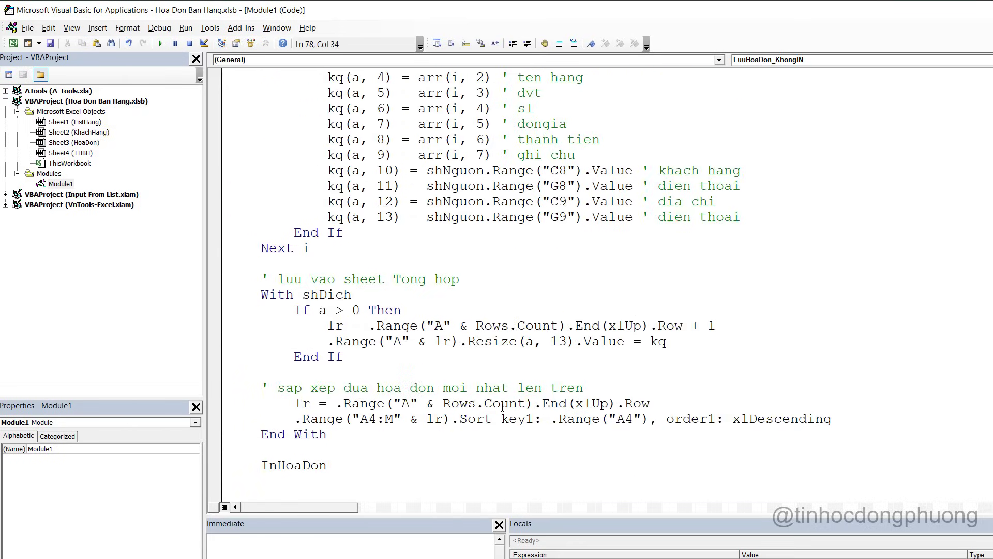
scroll(502, 407, down, 4)
drag(501, 373, 493, 373)
text(1)
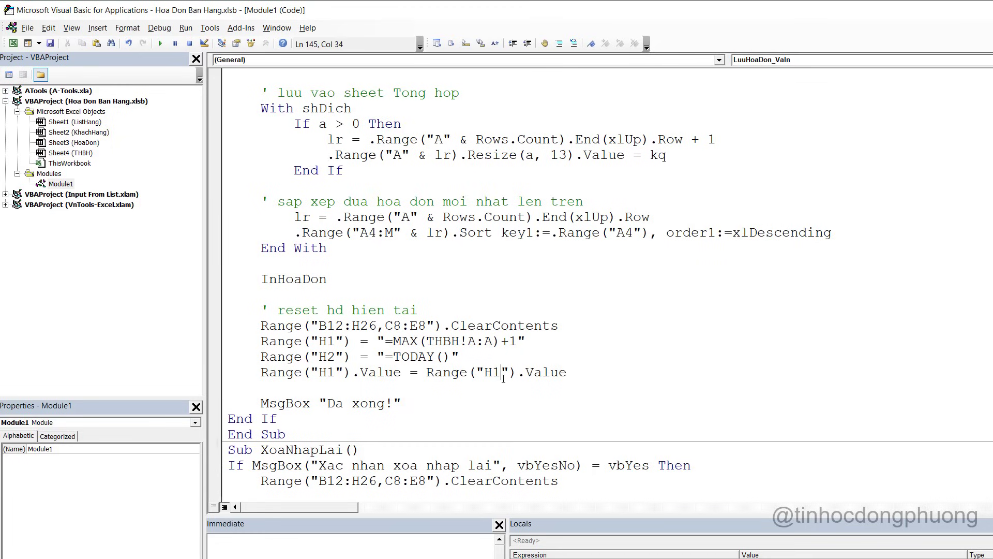
scroll(502, 386, down, 5)
drag(511, 293, 503, 292)
text(1)
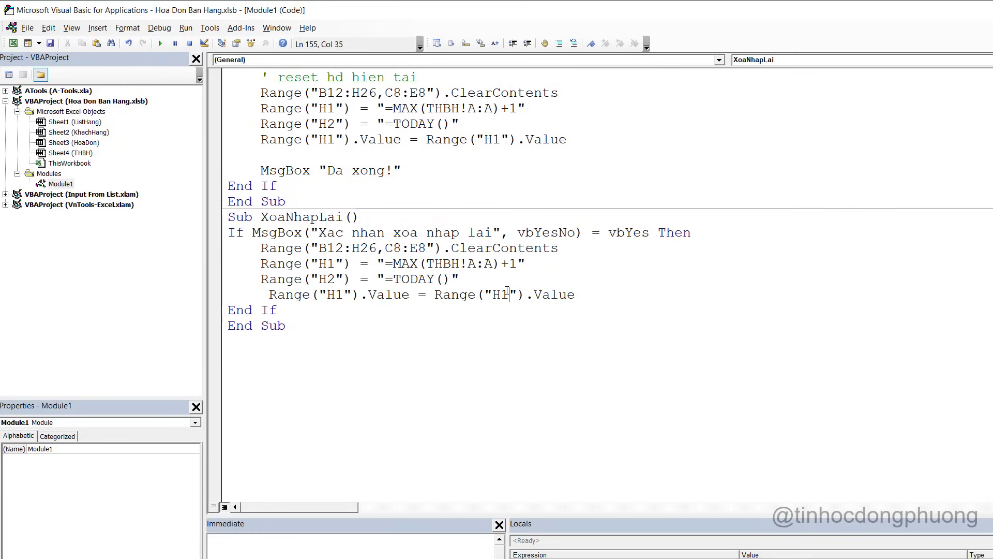
key(alt+F11)
click(582, 341)
Confirm the invoice reset and glance at the THBH summary sheet
click(557, 231)
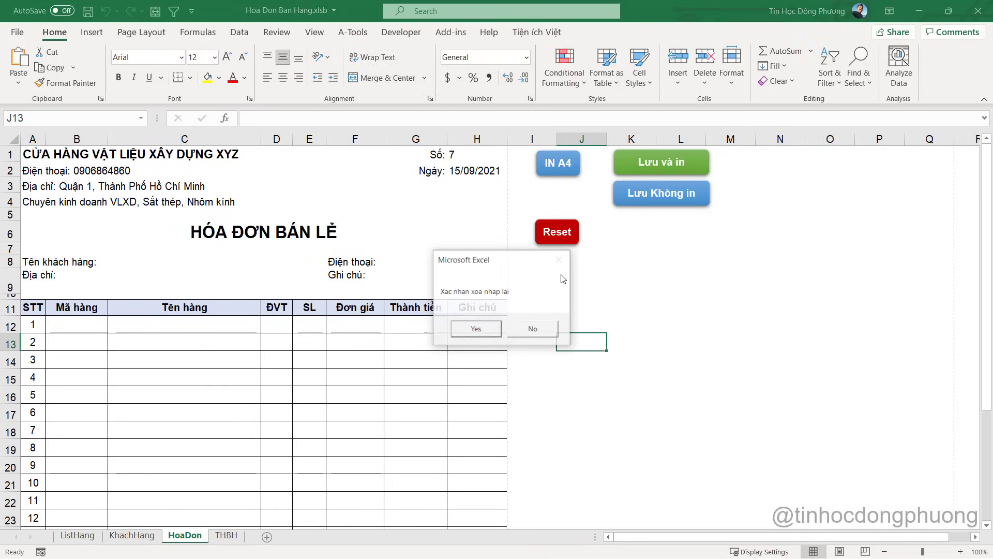
click(476, 329)
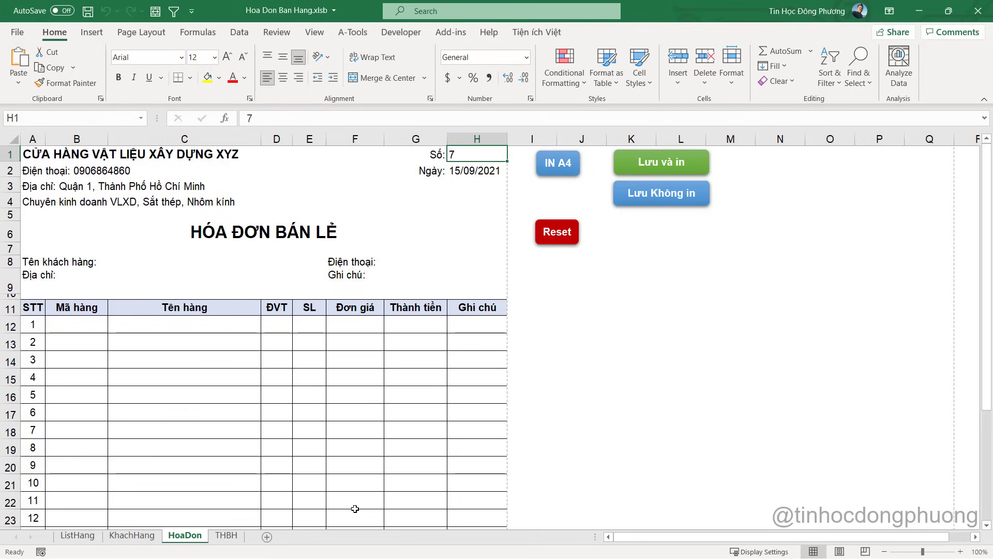
click(226, 536)
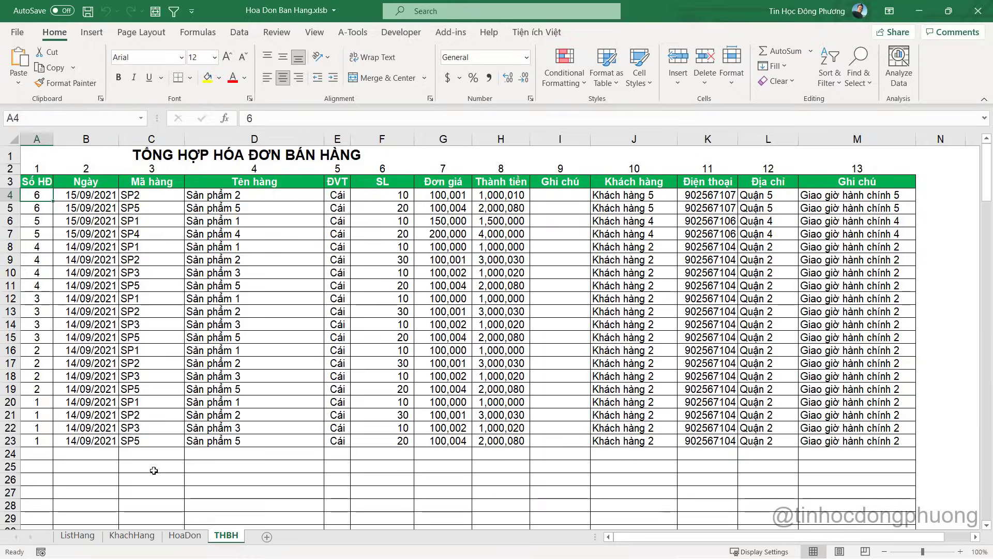
click(185, 538)
click(455, 359)
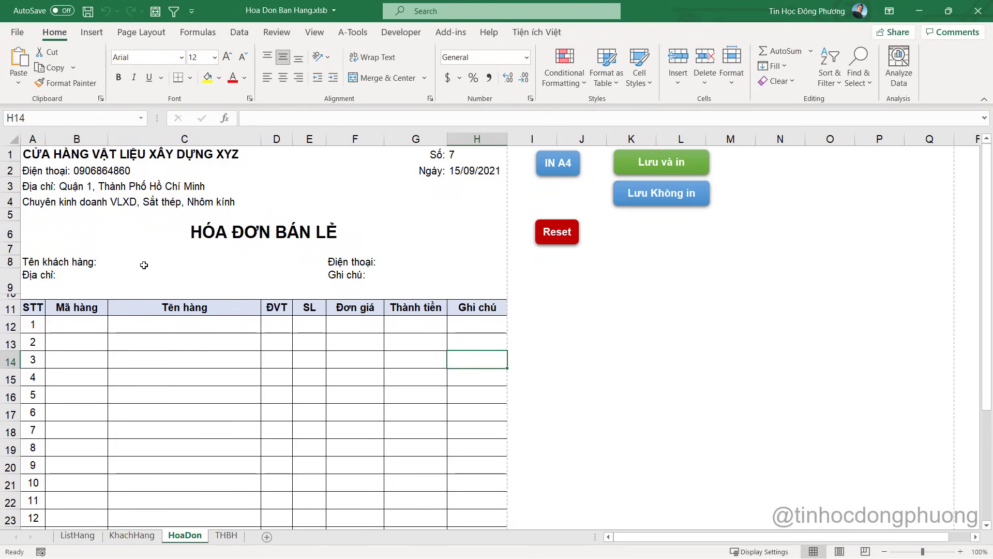
Choose Khách hàng 2 as customer in C8 and SP4 as the first product in B12
click(122, 261)
click(332, 262)
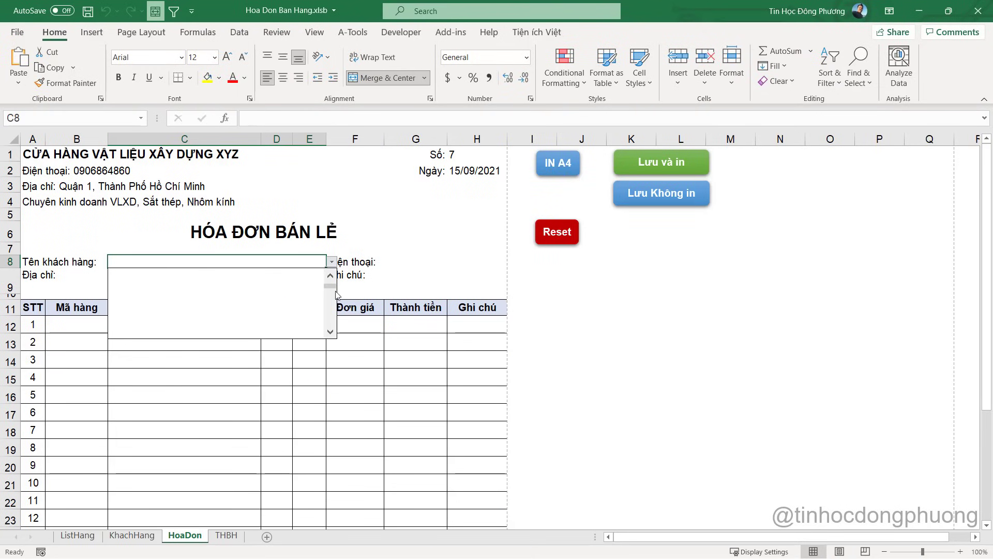
click(209, 283)
click(102, 325)
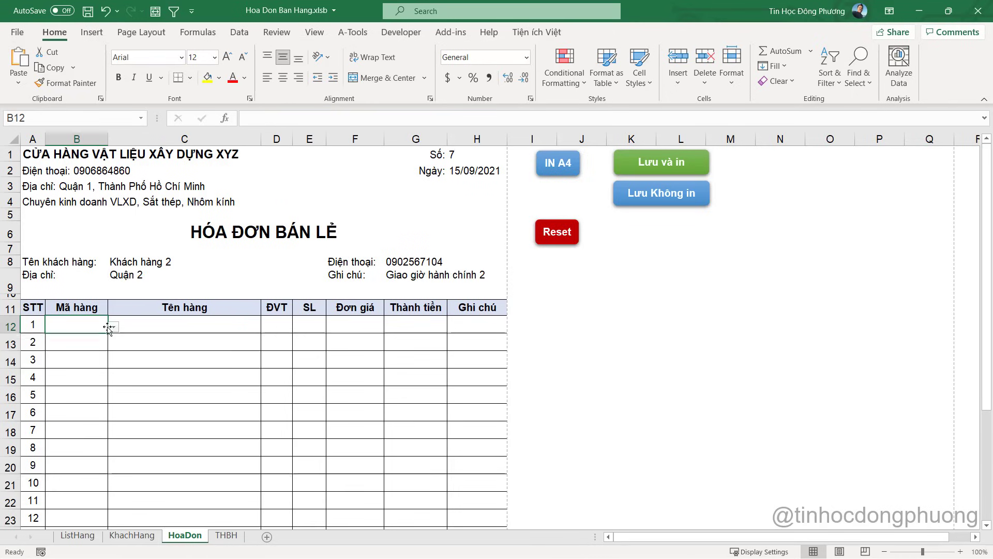
click(113, 326)
click(123, 347)
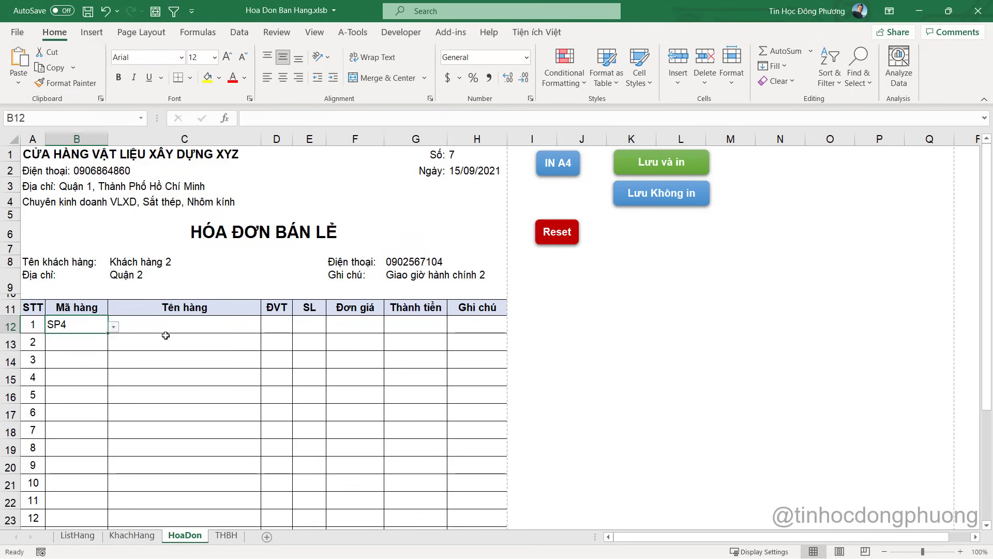
click(164, 332)
Enter quantity 10 in E12, check the 1,000,030 total, and run Lưu và in
click(314, 325)
text(10)
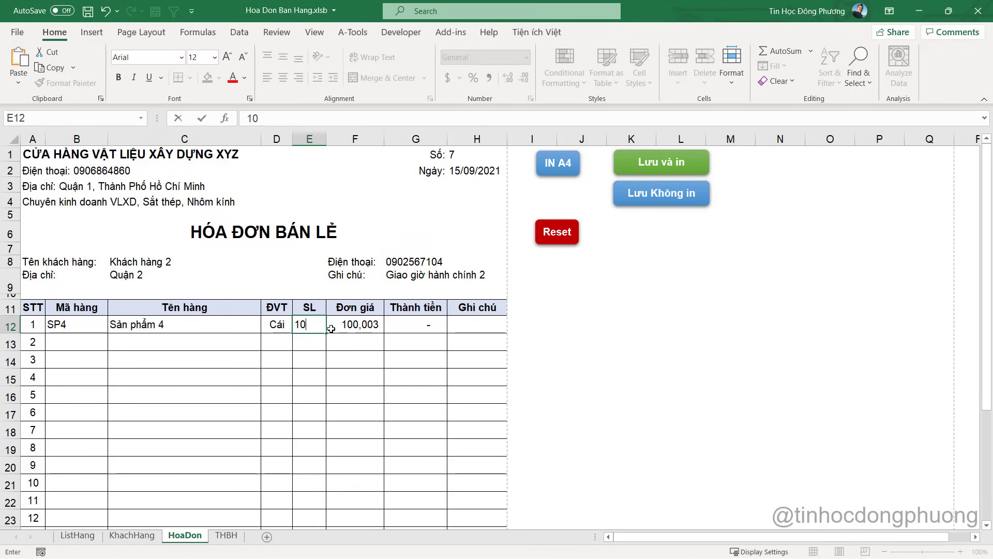
key(Tab)
click(439, 314)
click(435, 342)
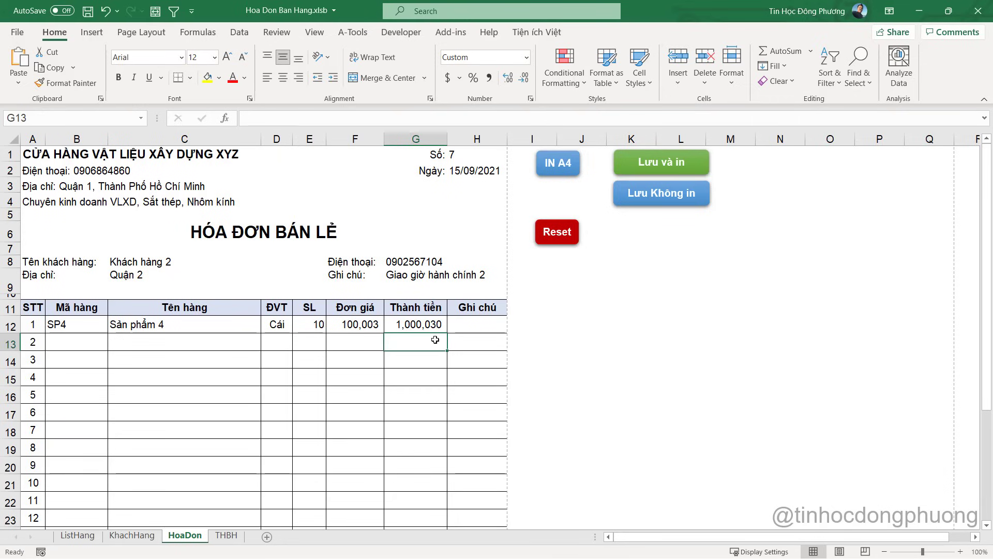
click(676, 161)
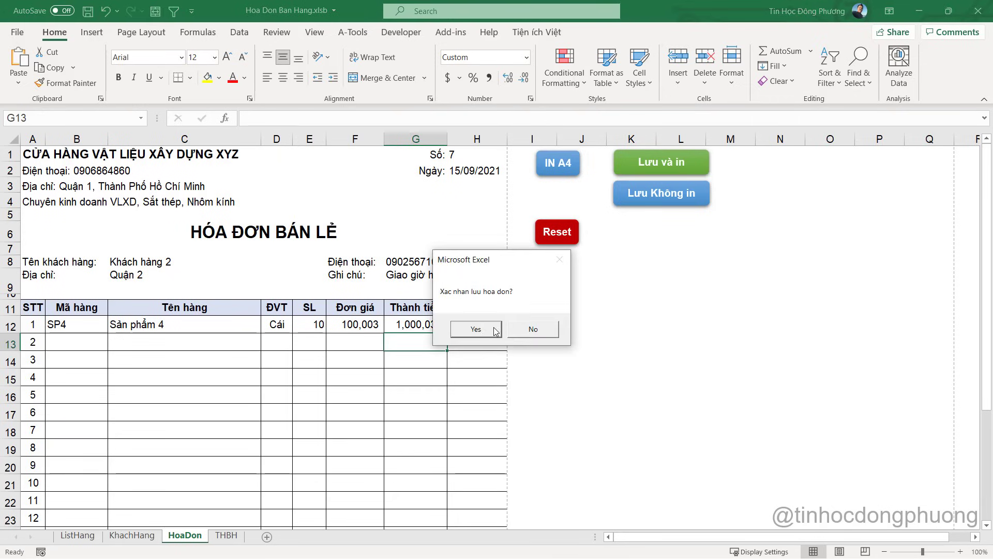
Confirm saving invoice 7 and save Hoa Don Ban Hang.pdf, replacing the existing file
click(475, 329)
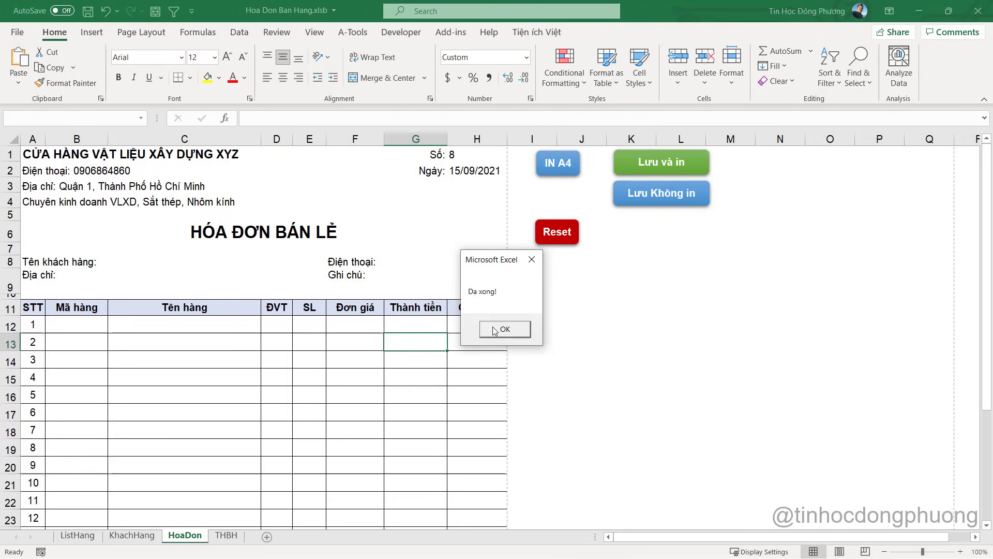
click(494, 329)
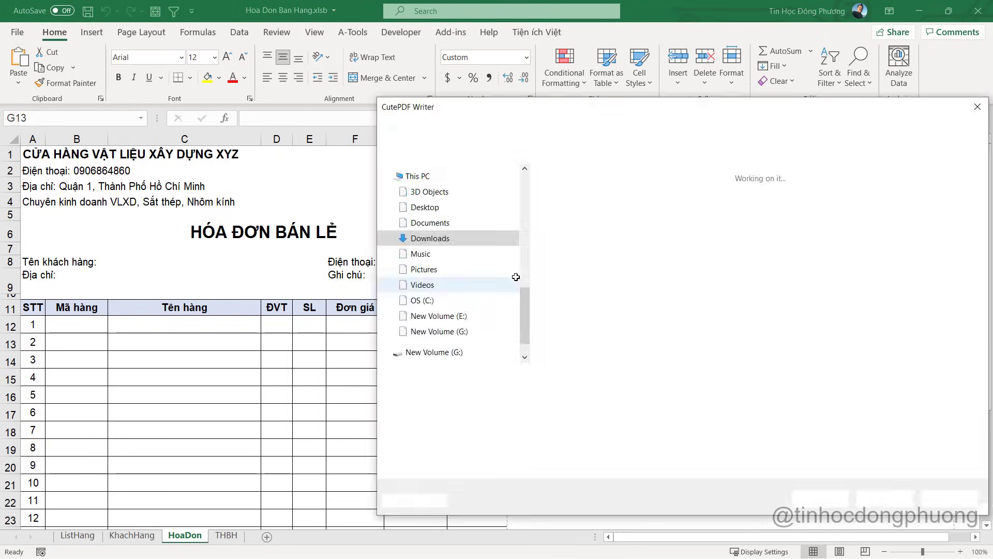
click(900, 498)
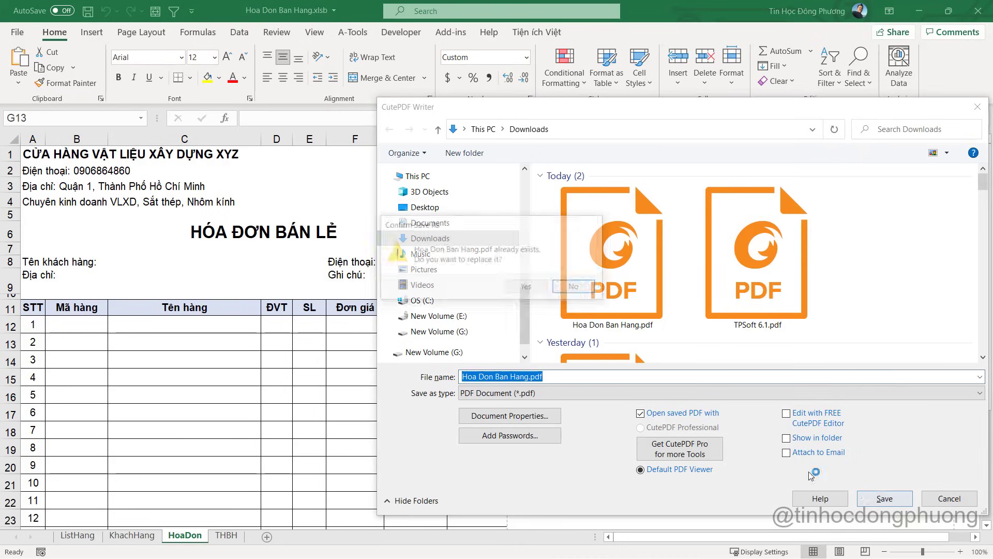
click(531, 292)
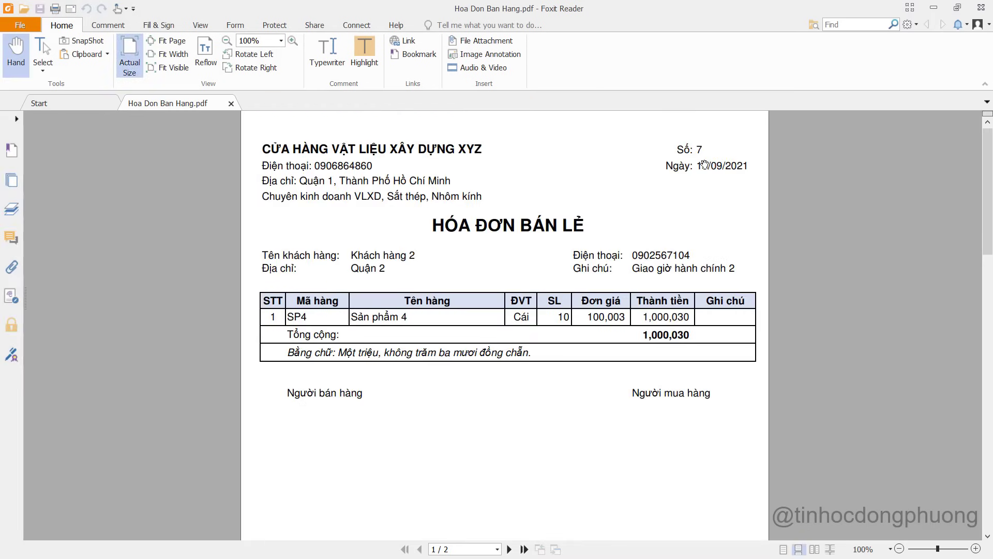
Look over the invoice 7 PDF in Foxit Reader, then close it
scroll(377, 321, up, 1)
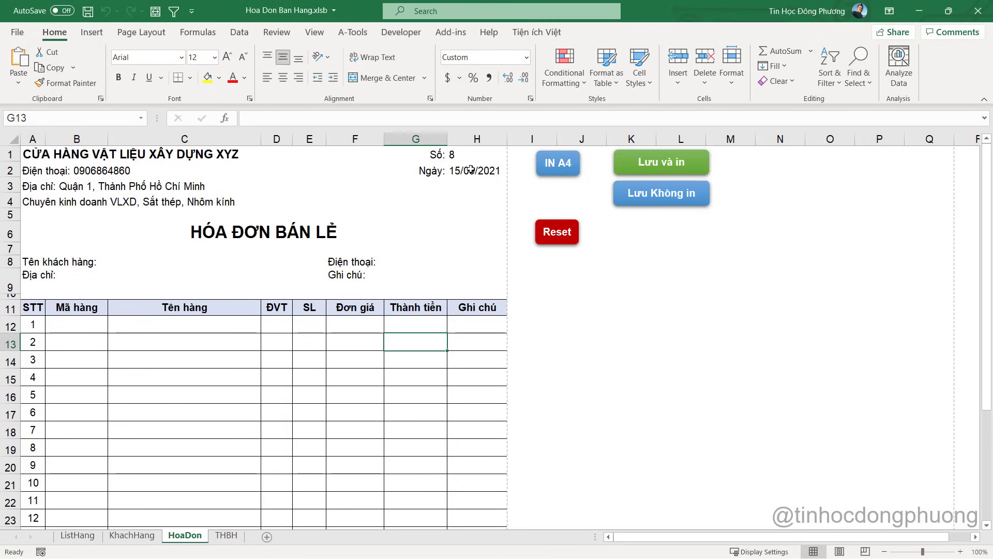
click(470, 154)
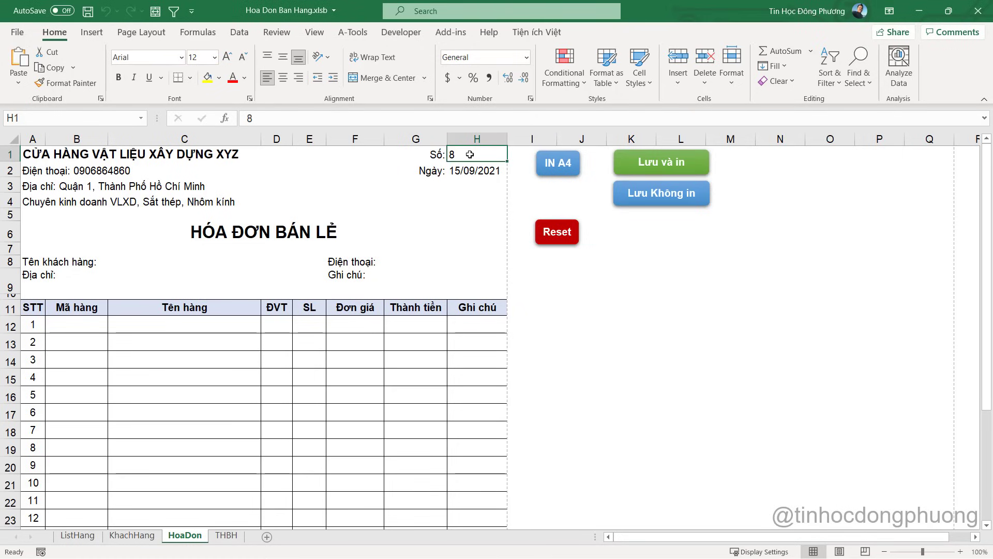
Reset the invoice and pick Khách hàng 4 from the C8 customer dropdown
click(441, 233)
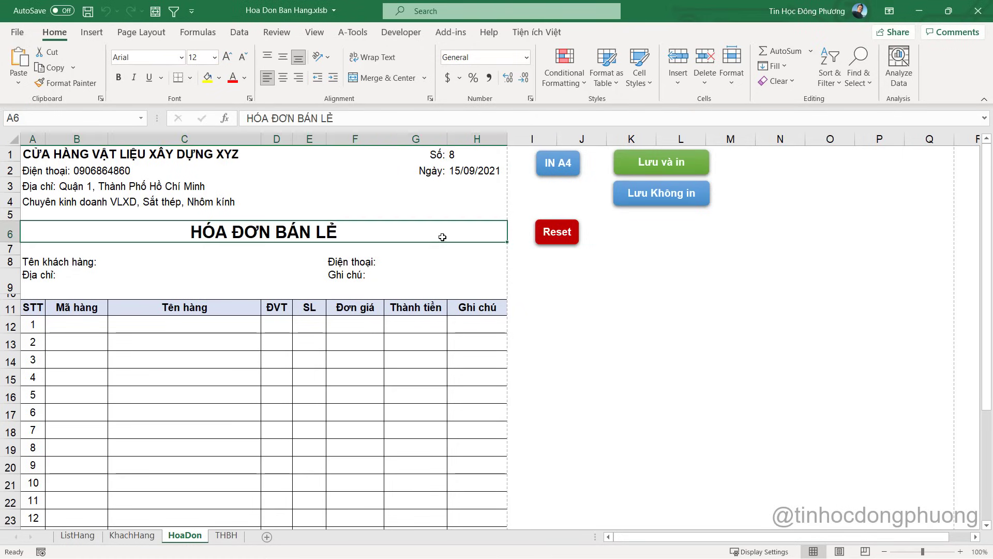
click(557, 232)
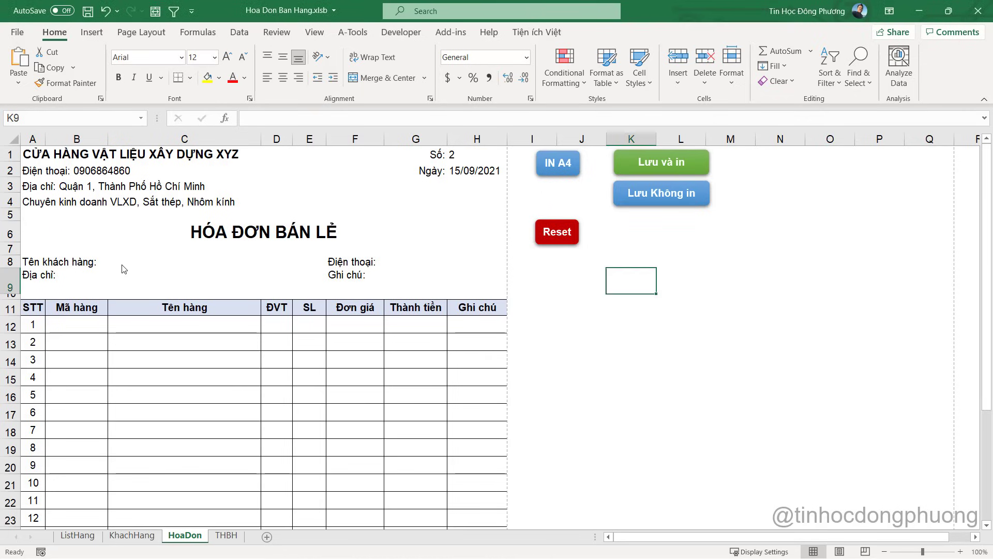
click(161, 260)
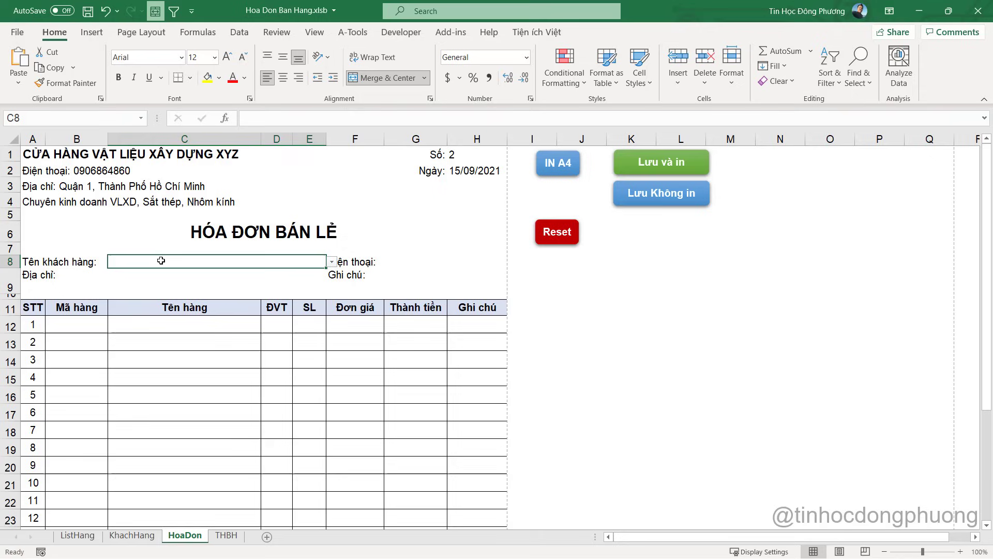
click(332, 262)
click(233, 292)
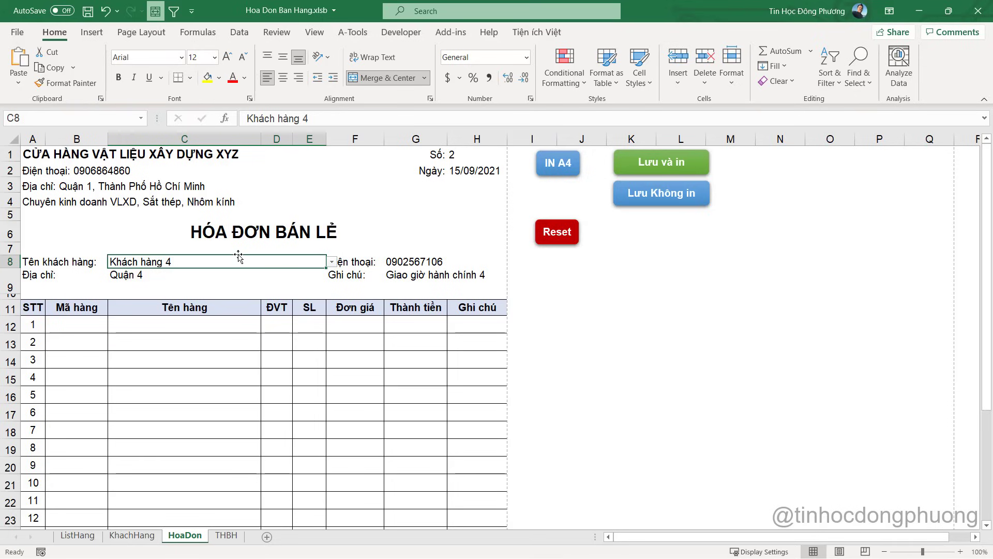
Check the ListHang sheet and the empty row 14 of the KhachHang customer list
click(85, 535)
click(127, 538)
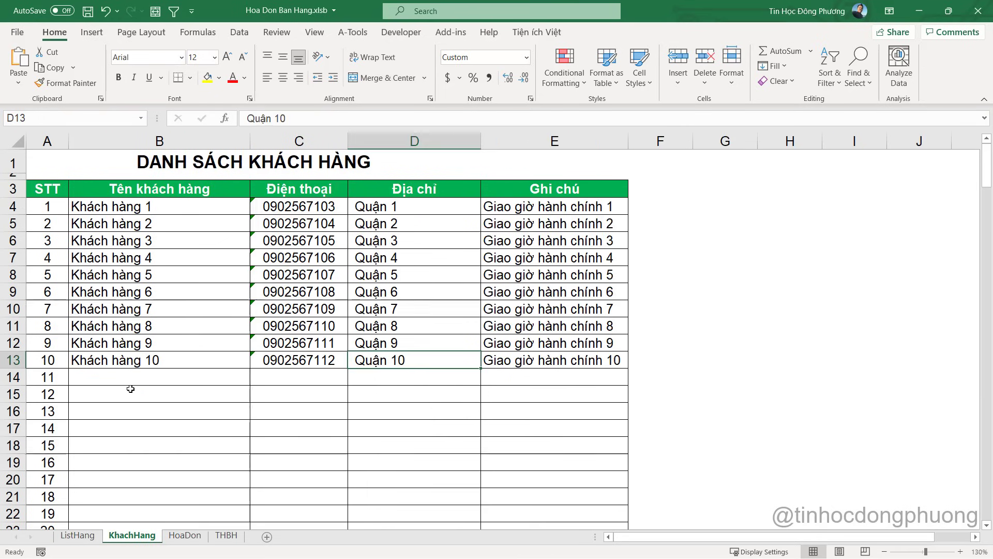
click(135, 378)
click(402, 375)
click(510, 372)
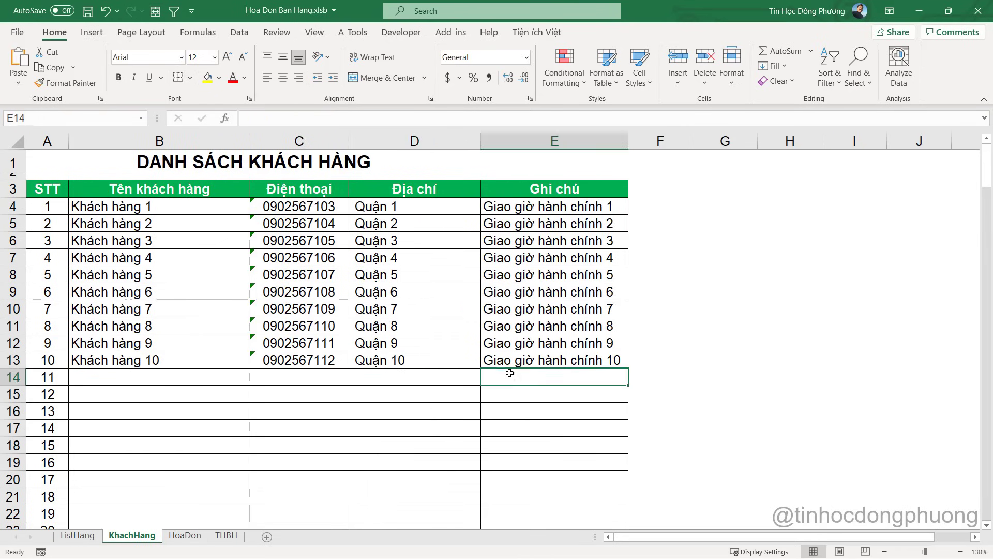
click(185, 536)
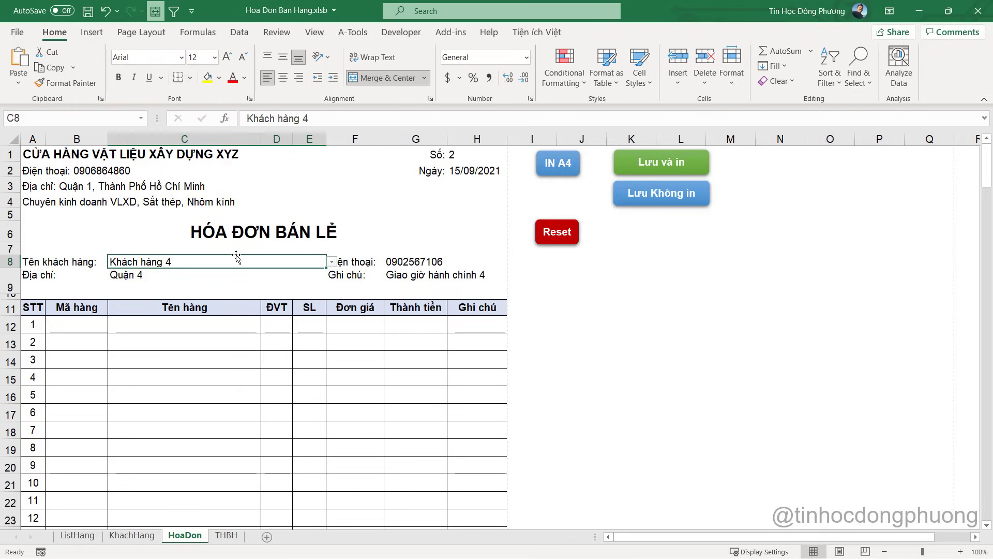
Inspect the address, phone and note lookup formulas in C9, G8 and G9
click(240, 280)
click(177, 263)
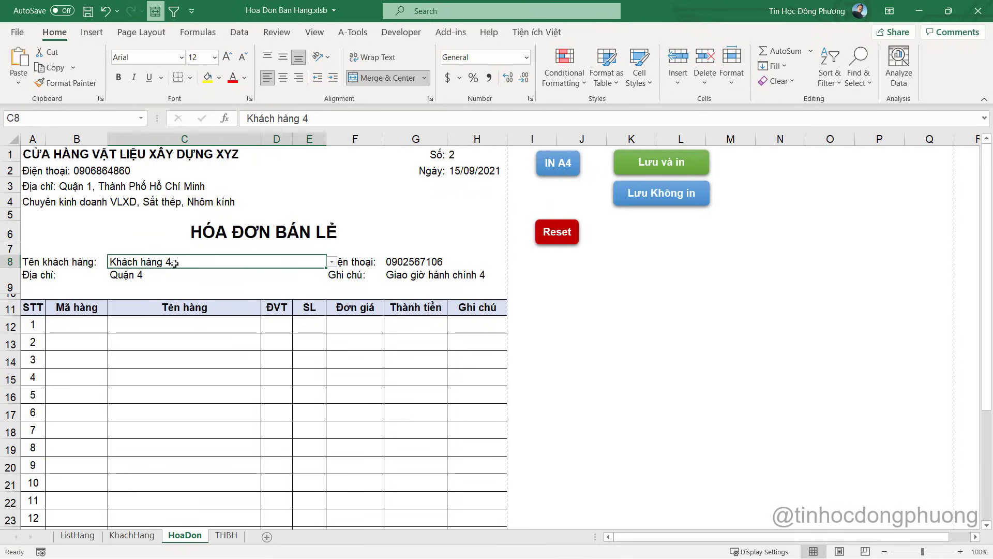
click(425, 261)
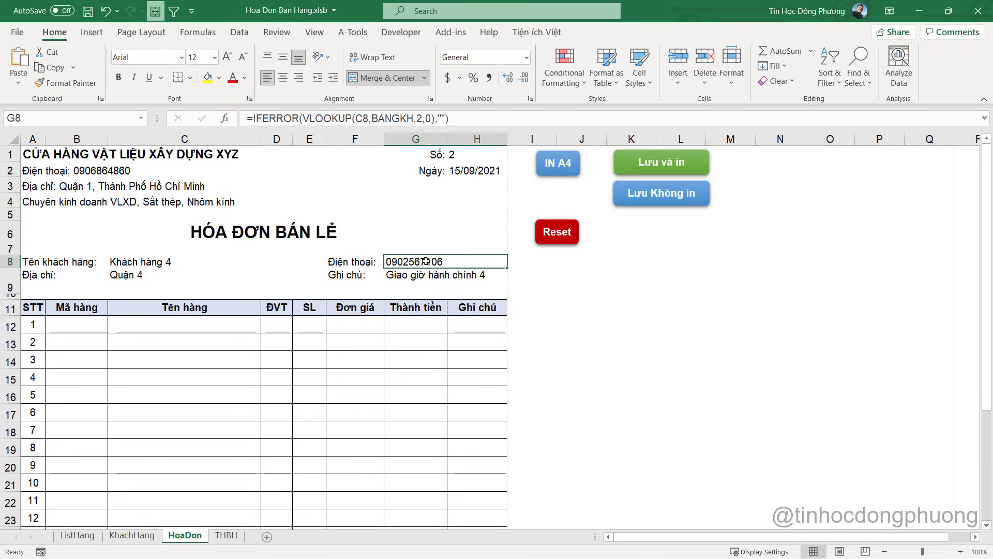
click(138, 275)
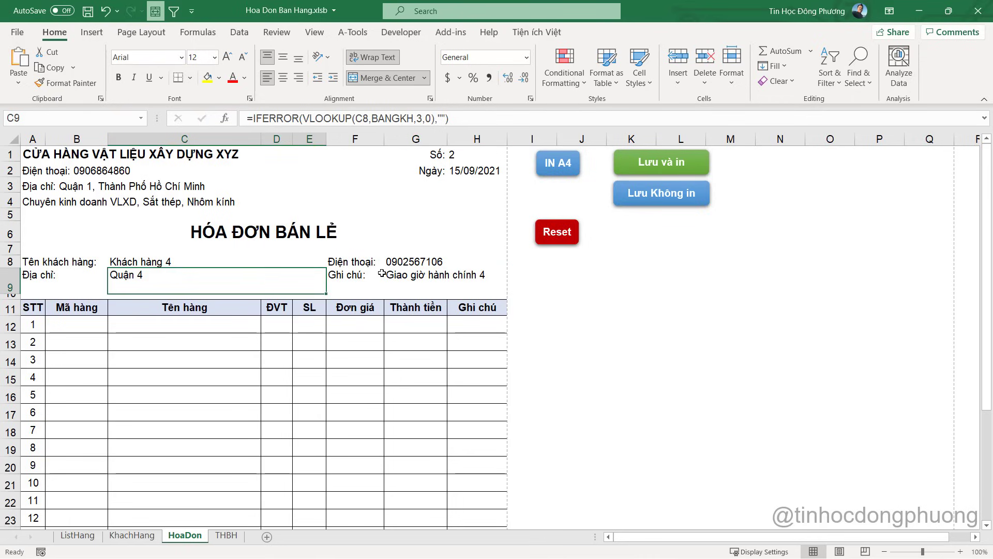
click(405, 275)
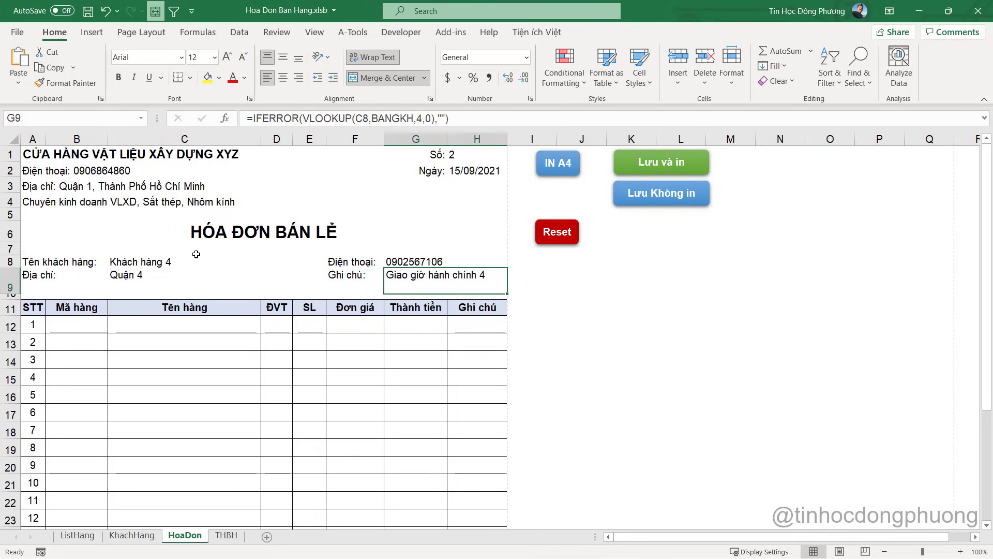
click(140, 261)
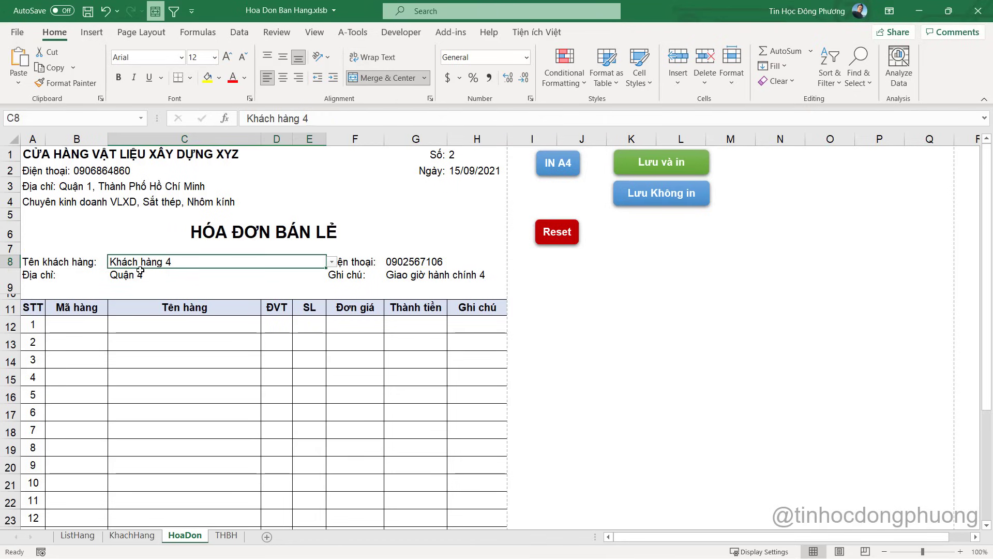
Compare the KhachHang list with the C9 address and G9 note lookups
click(132, 535)
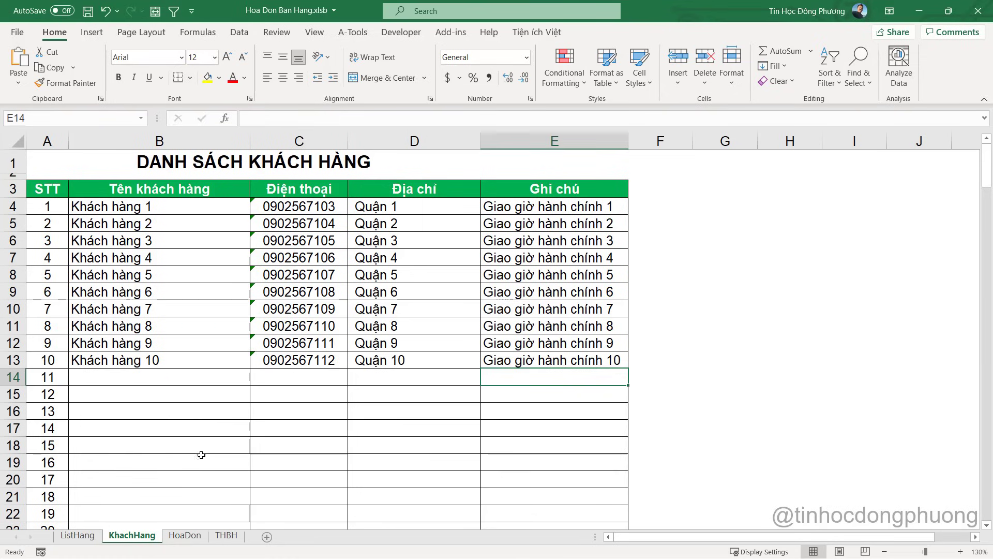
click(185, 535)
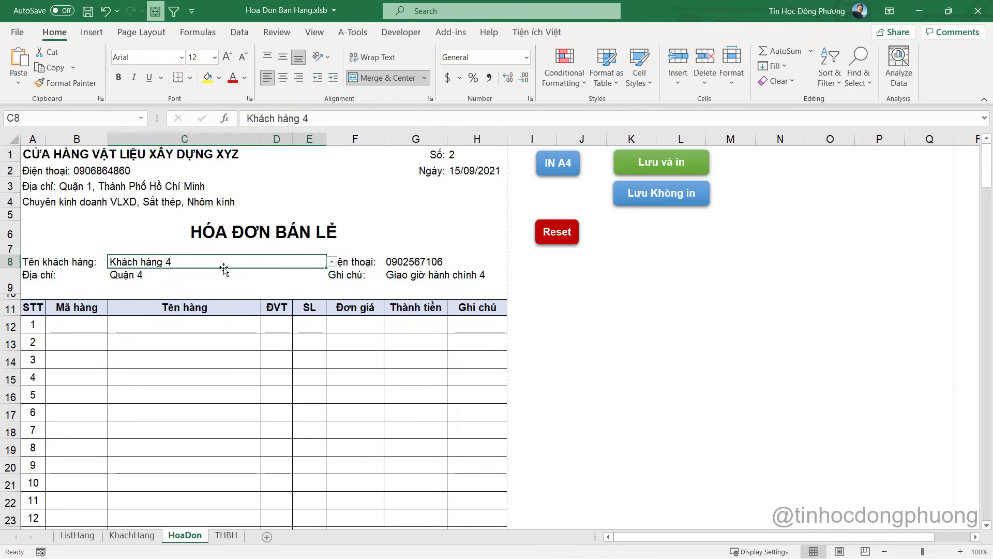
click(212, 277)
click(238, 260)
click(235, 275)
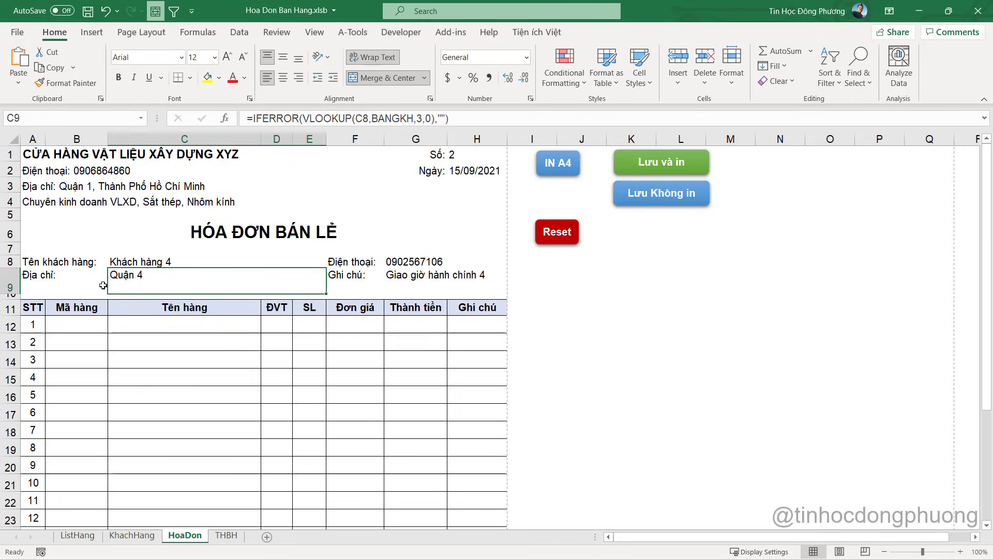
click(407, 274)
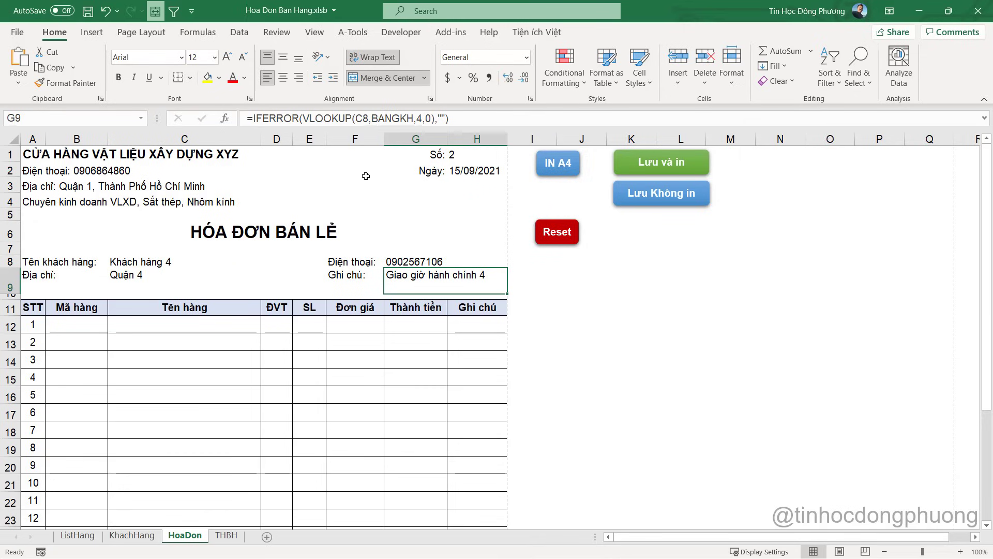
click(151, 283)
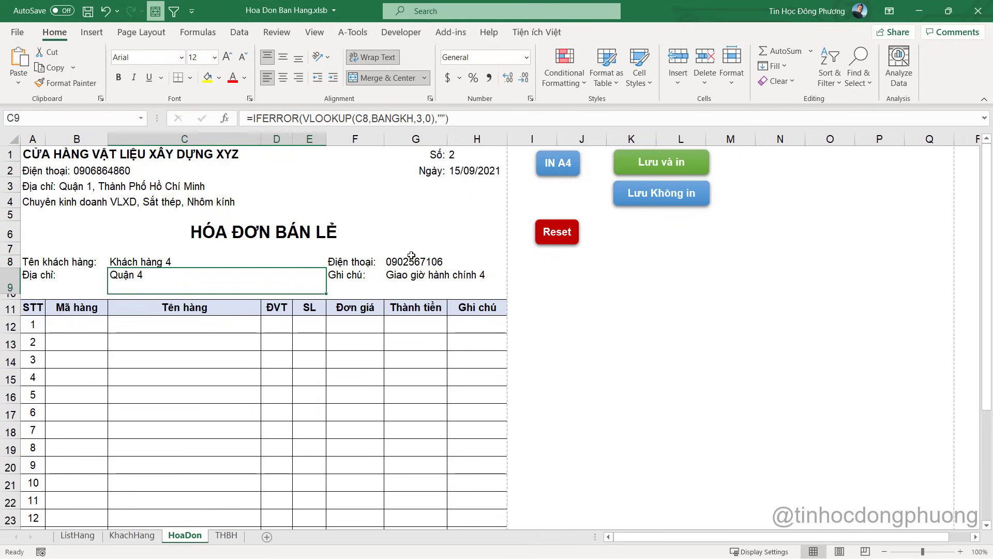
click(411, 276)
Check the G8 phone lookup formula and the first product row cells
click(243, 261)
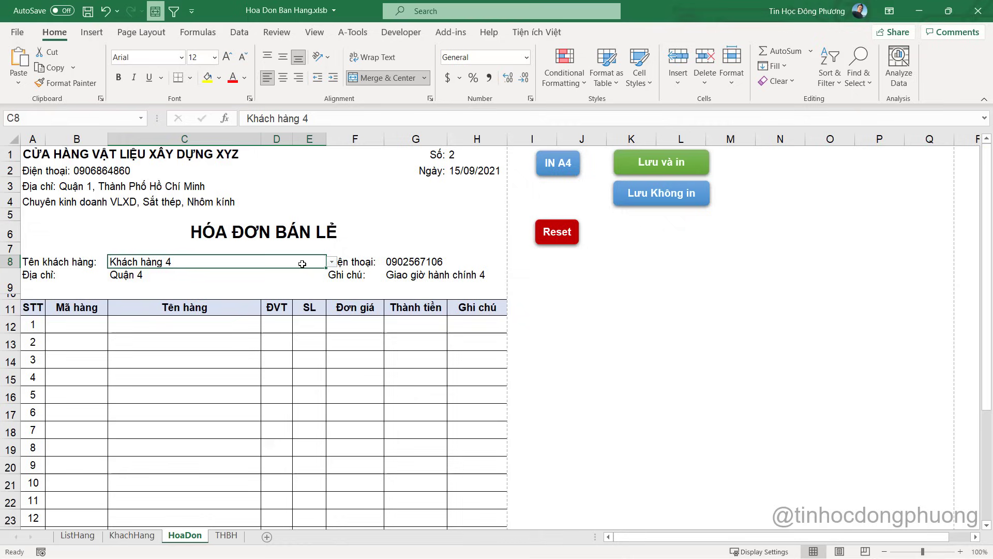
click(255, 280)
click(405, 264)
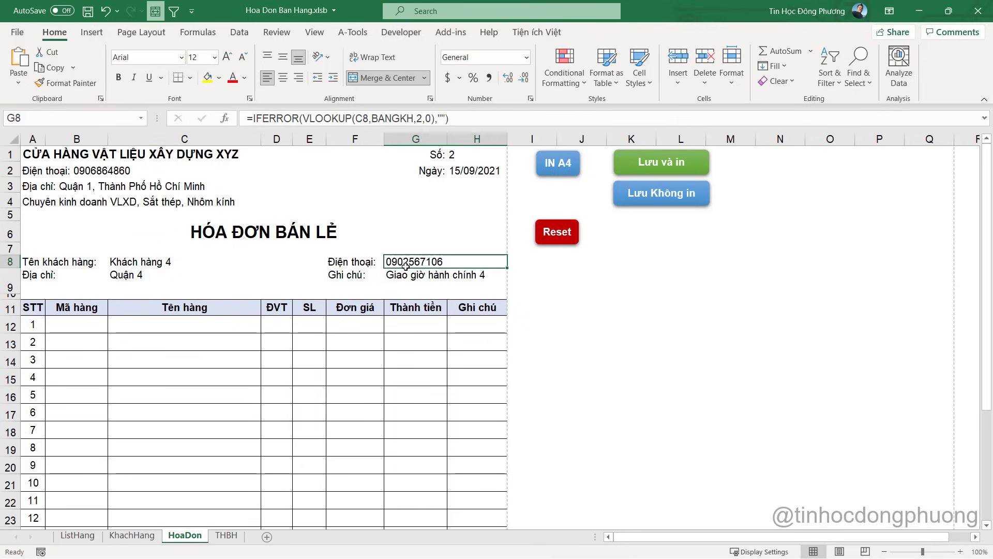
click(71, 328)
click(157, 330)
click(269, 328)
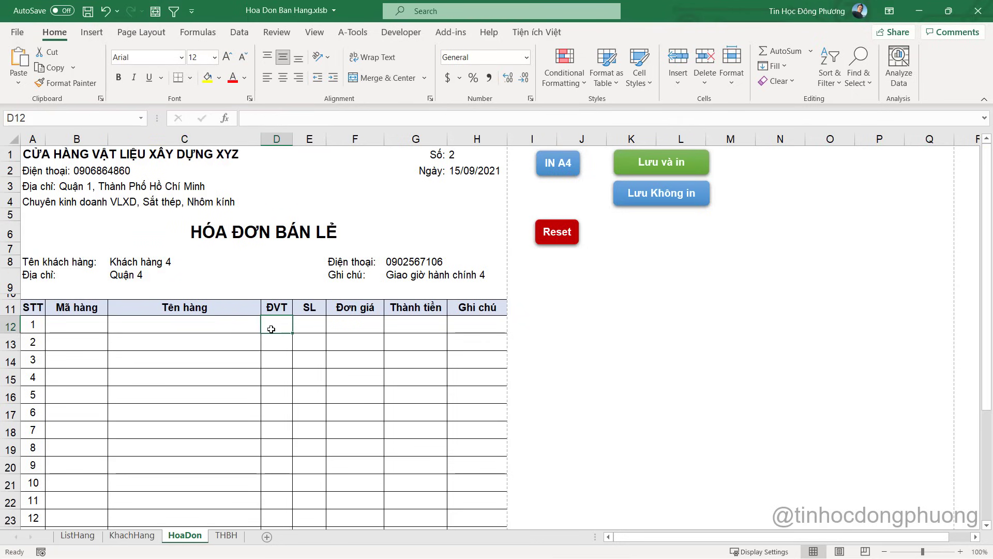
Open the HoaDon sheet's code in the VBA editor via View Code
right_click(192, 536)
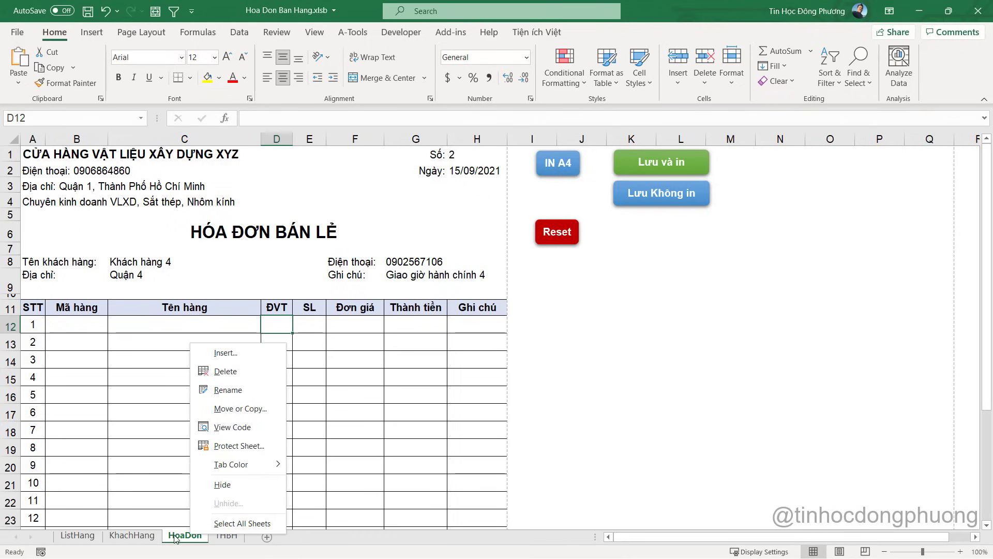
click(176, 538)
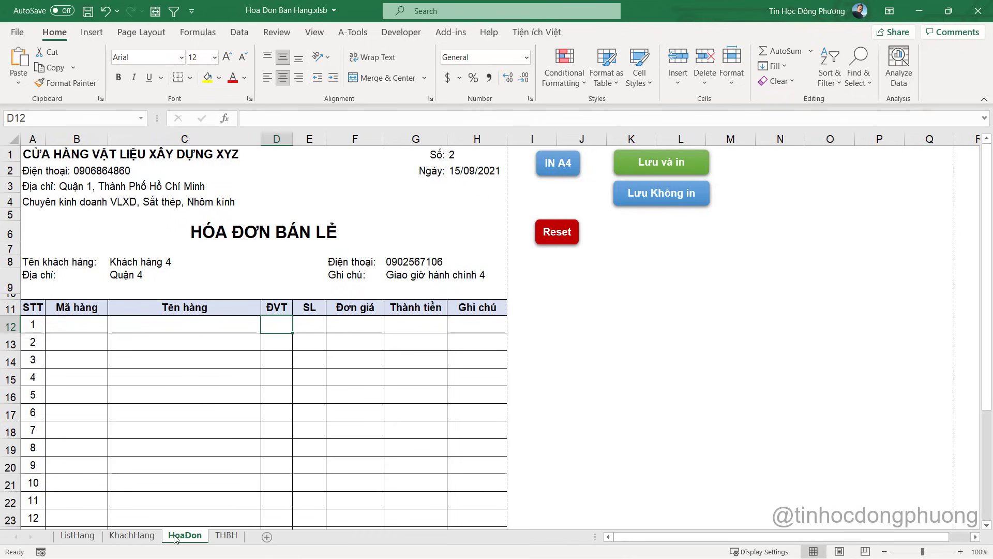
right_click(176, 538)
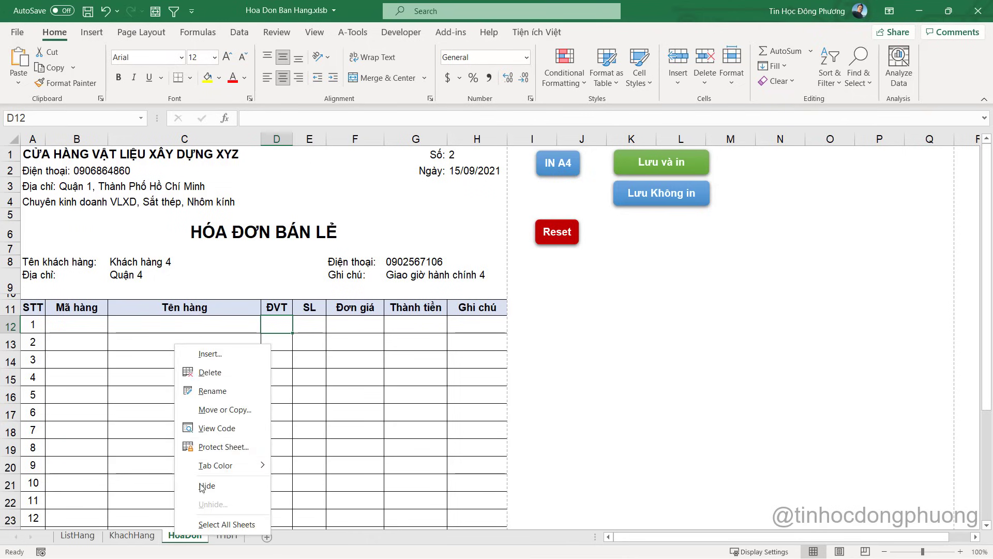
click(221, 427)
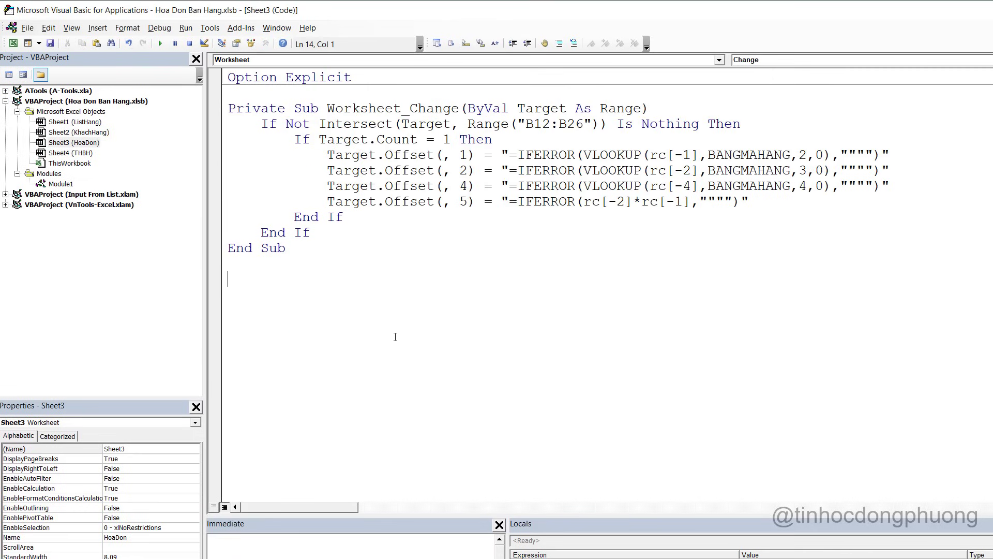
Review the HoaDon handler's B12:B26 lookup block against the B12 and C8 cells in Excel
click(81, 144)
click(241, 291)
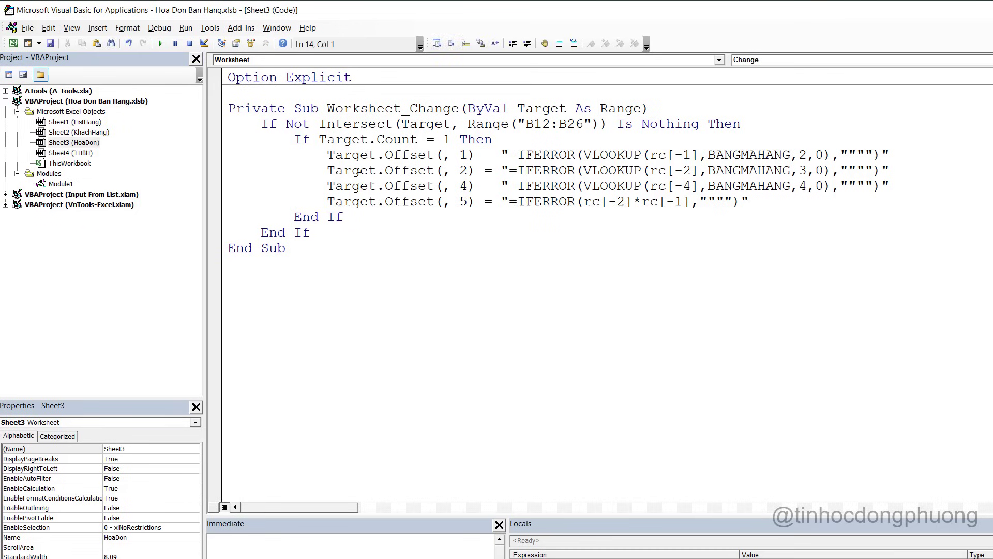
drag(331, 237, 308, 141)
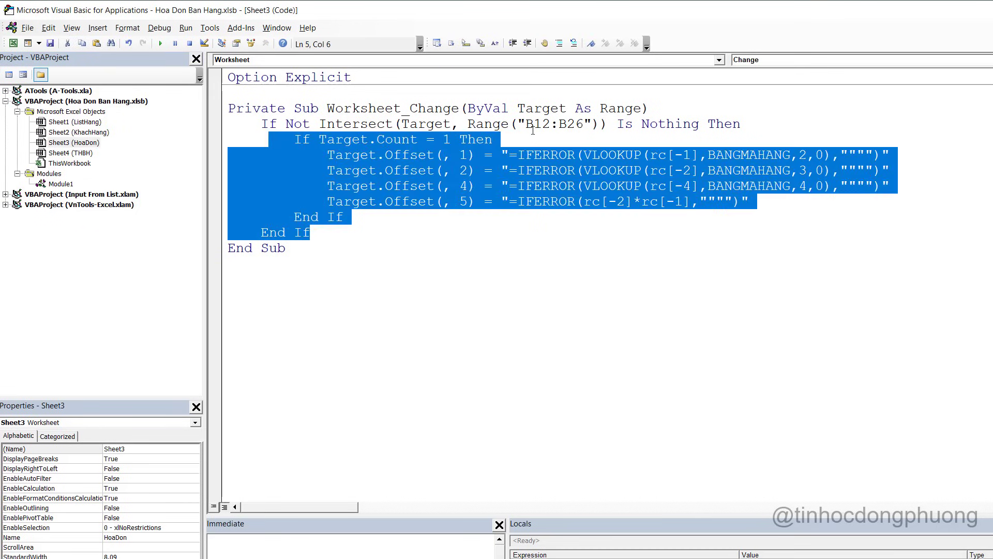
drag(525, 125, 586, 126)
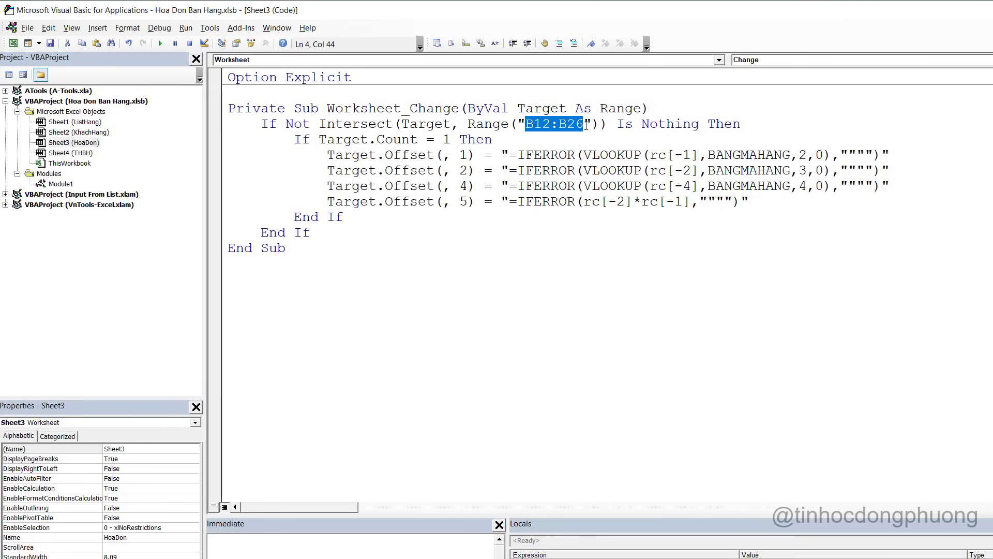
key(alt+Tab)
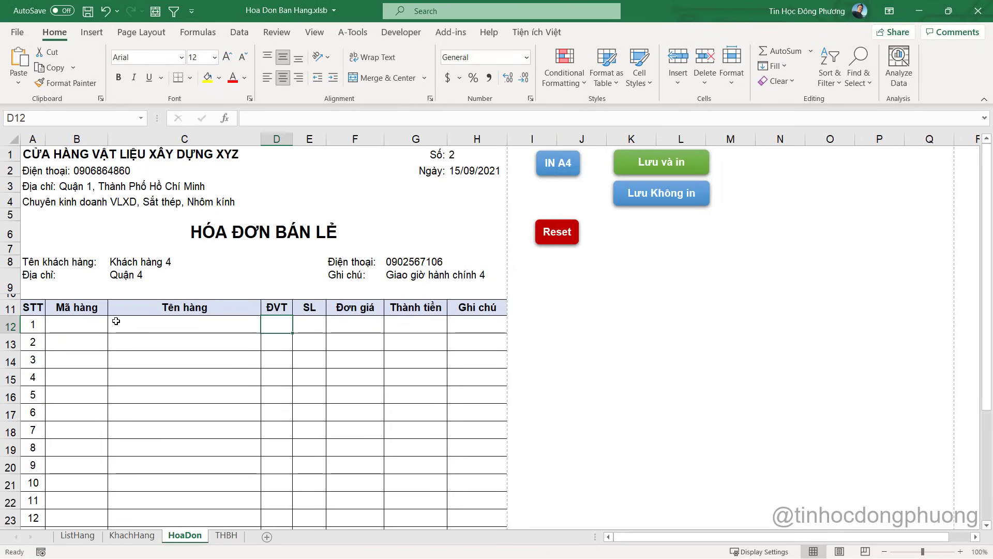
drag(77, 324, 79, 424)
click(150, 259)
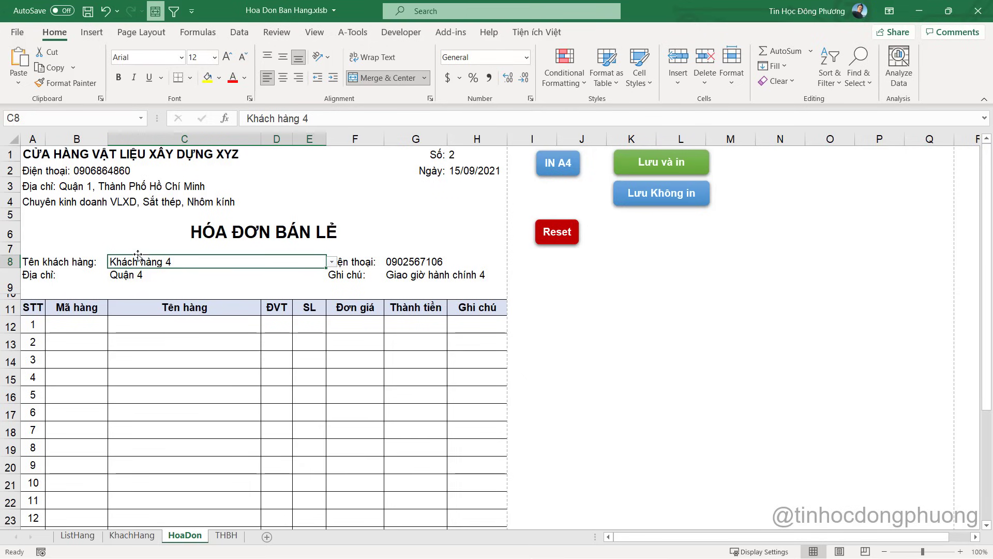
key(alt+F11)
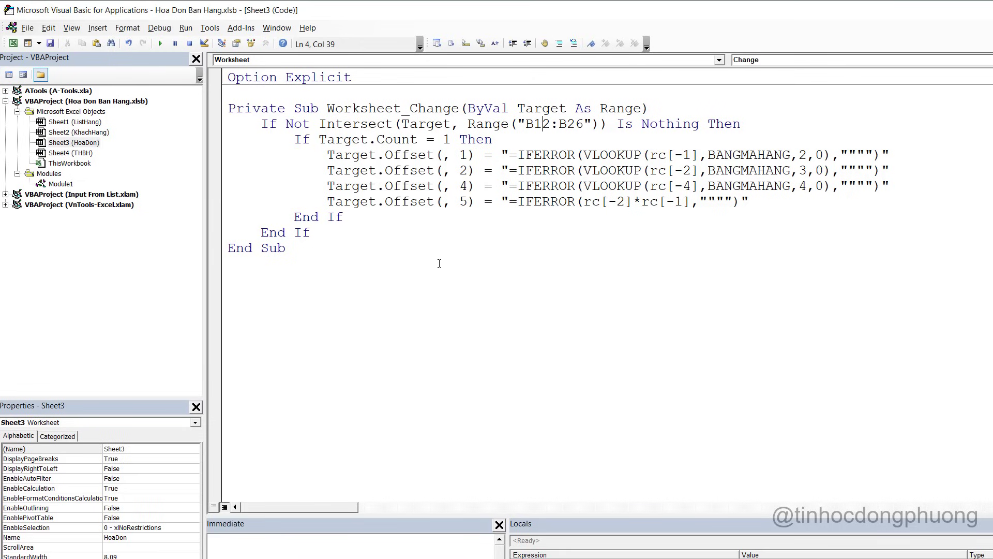
Duplicate the If block below, retarget it to Range("C8") and delete its four Offset lines
drag(310, 232, 227, 127)
key(ctrl+c)
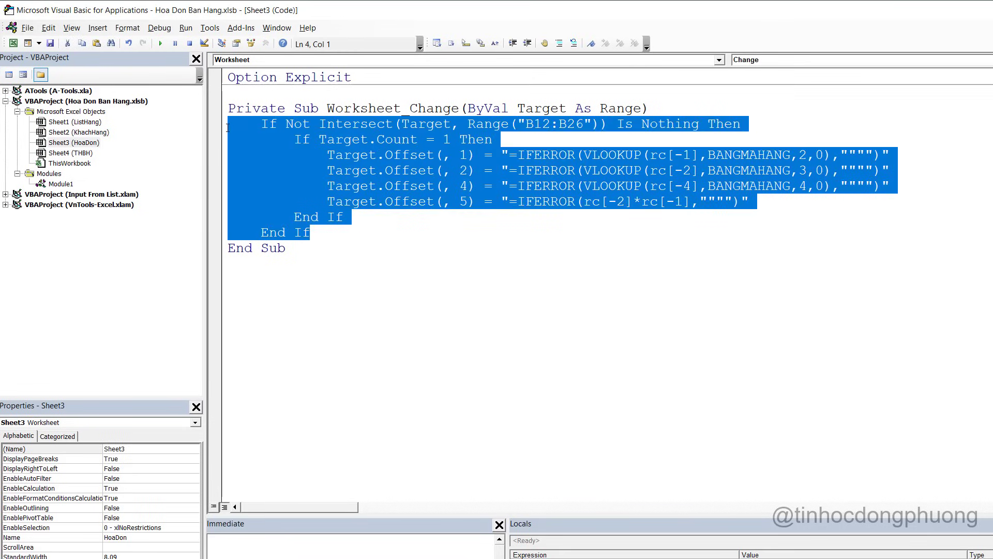
click(354, 237)
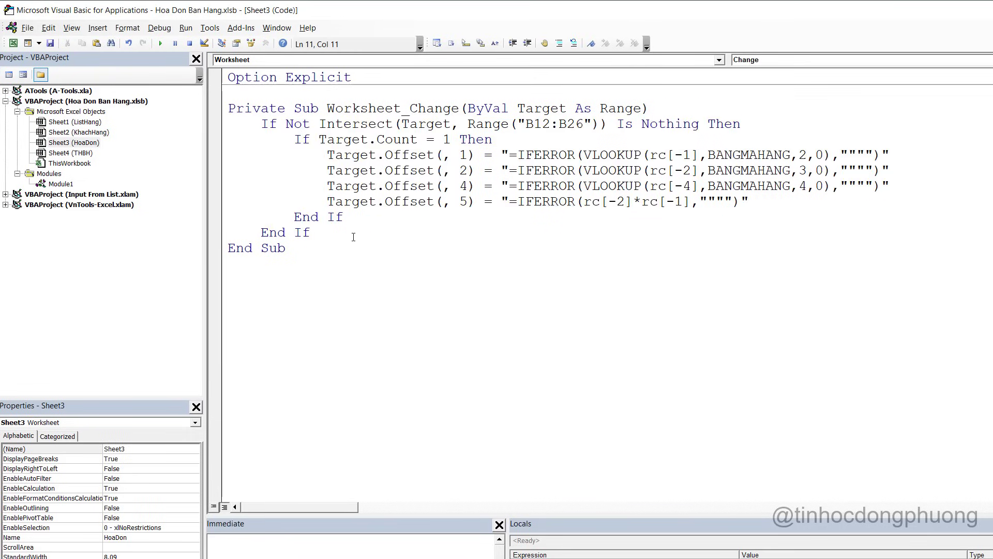
key(Return)
key(Return)
key(ctrl+v)
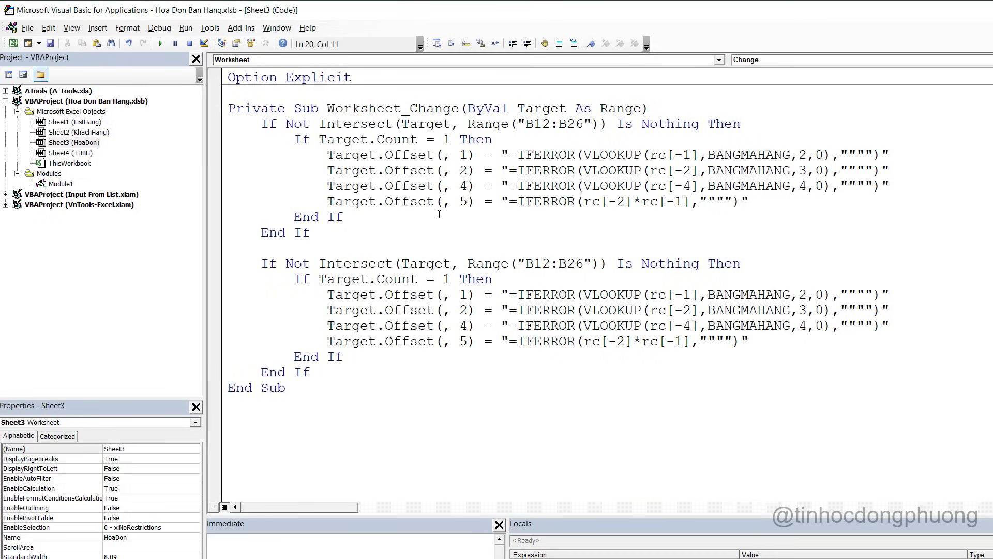
drag(526, 264, 586, 264)
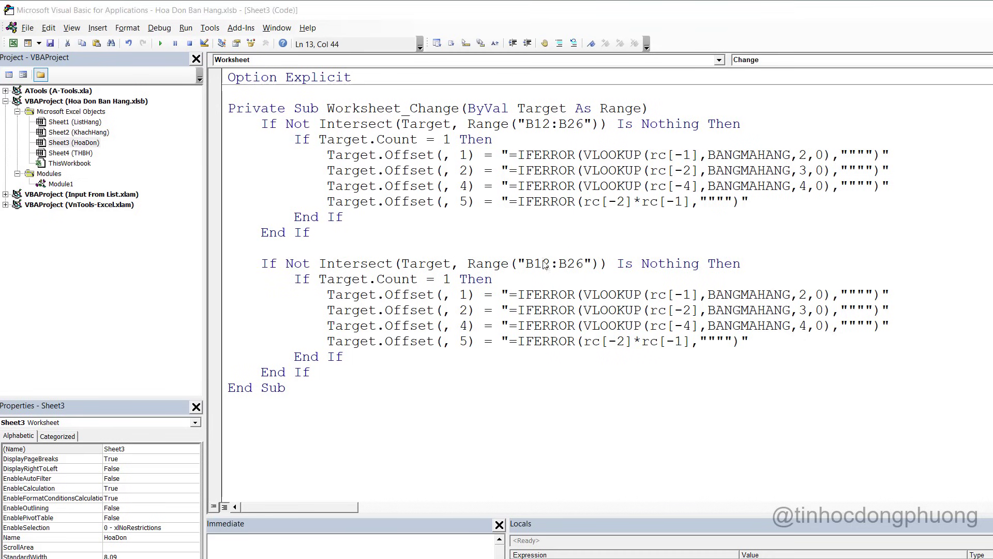
key(alt+F11)
key(alt+F11)
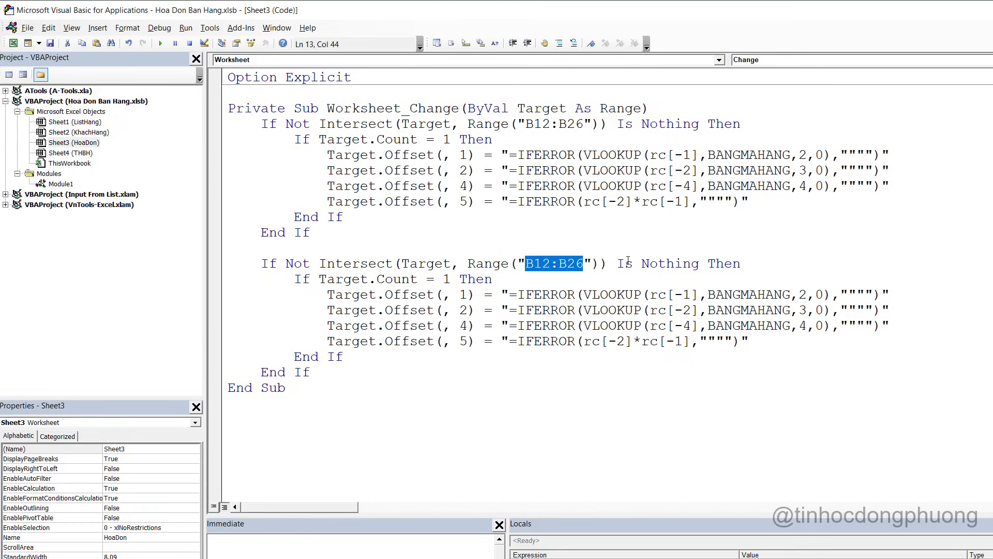
text(C)
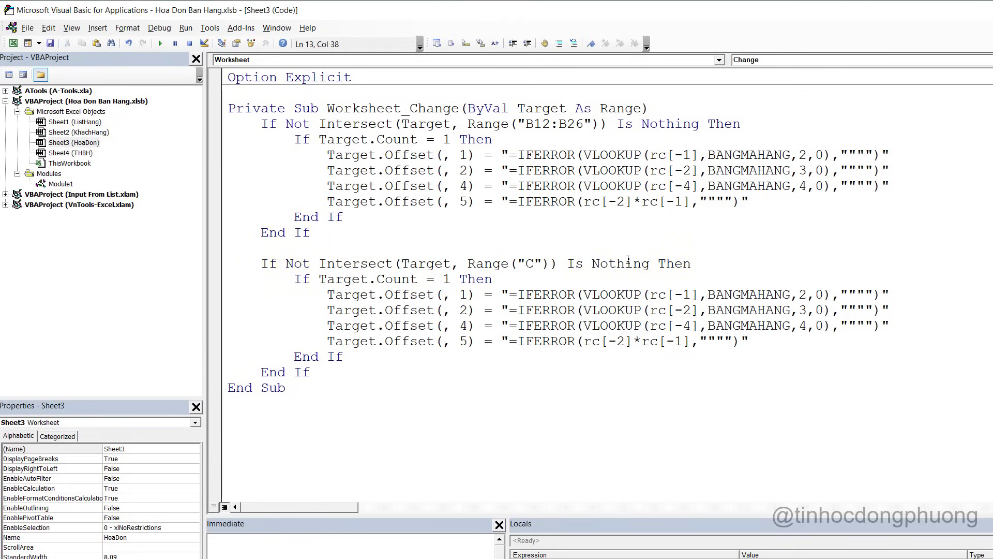
text(8)
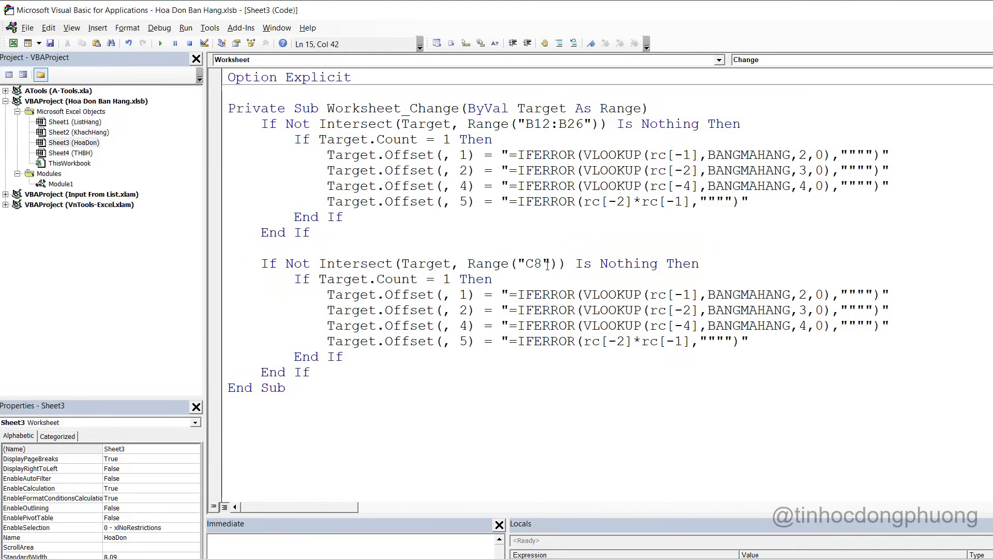
drag(774, 345, 212, 299)
key(Delete)
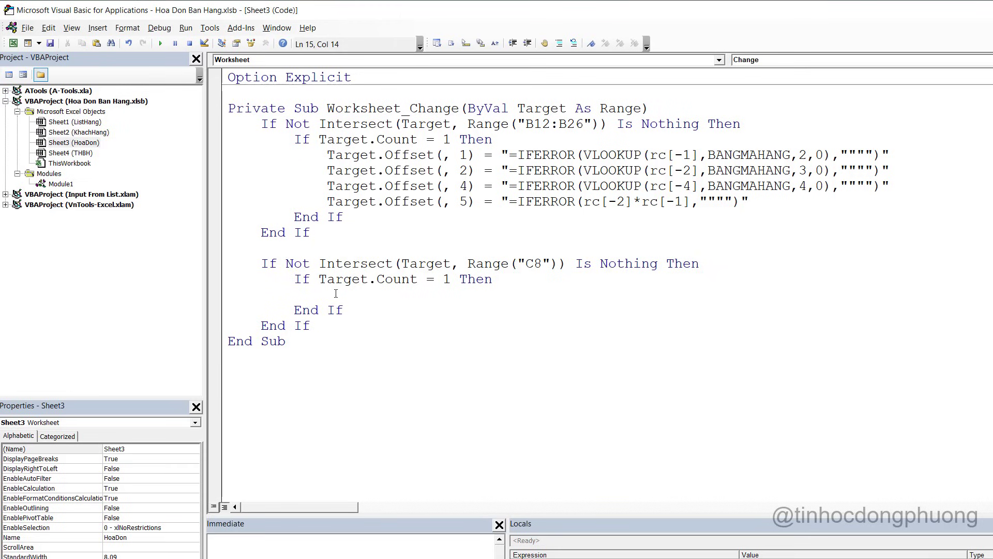
key(alt+F11)
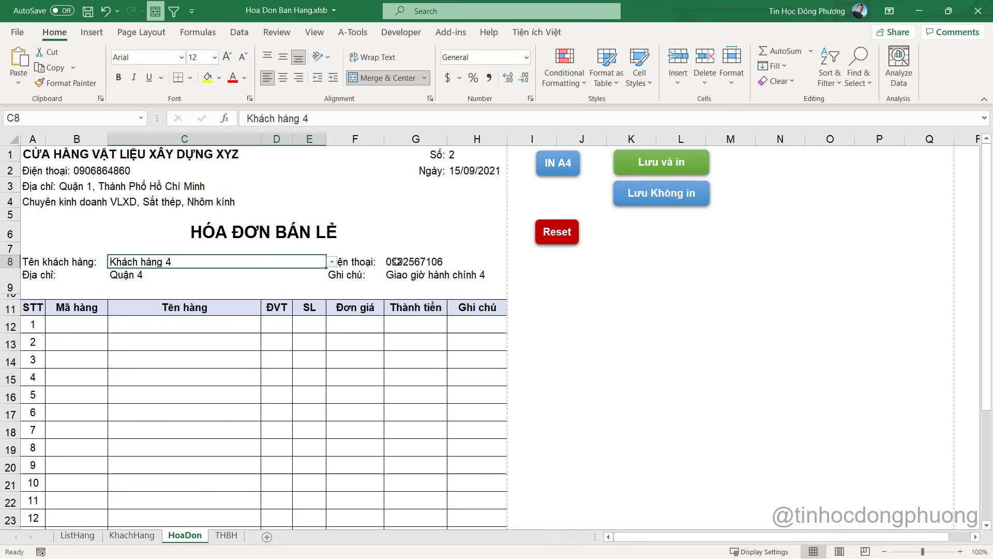
Write Range("G8") = followed by G8's phone lookup formula copied from the workbook
click(396, 262)
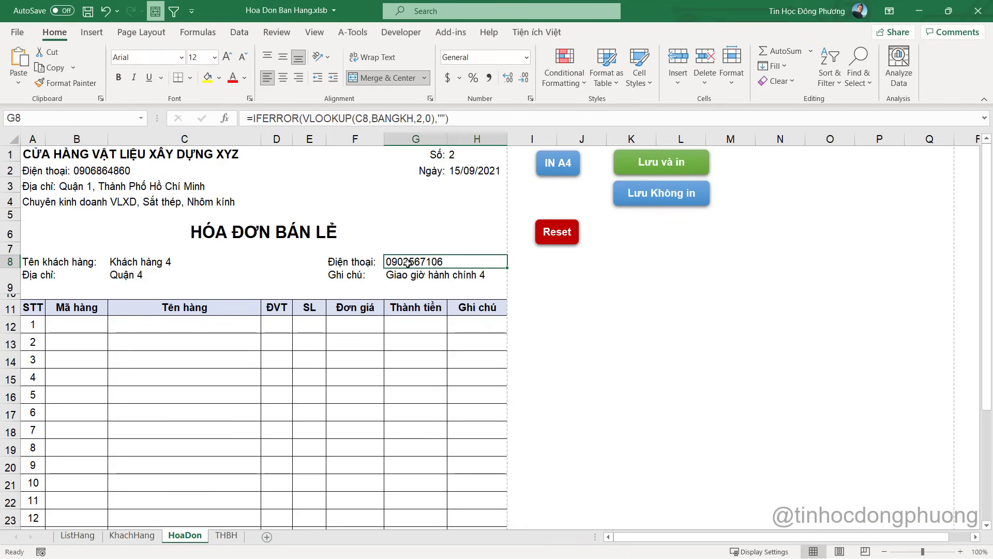
key(alt+F11)
text(range)
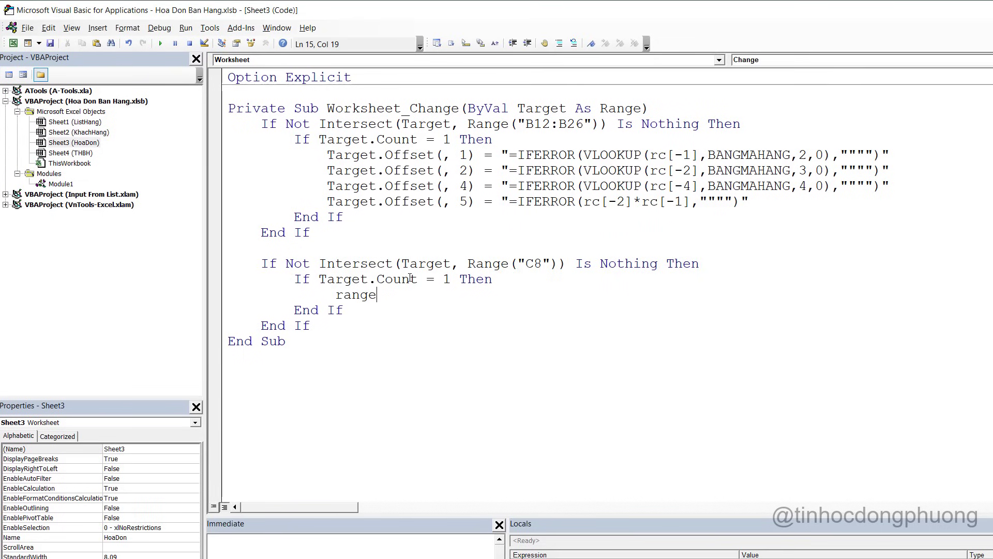
text(("G)
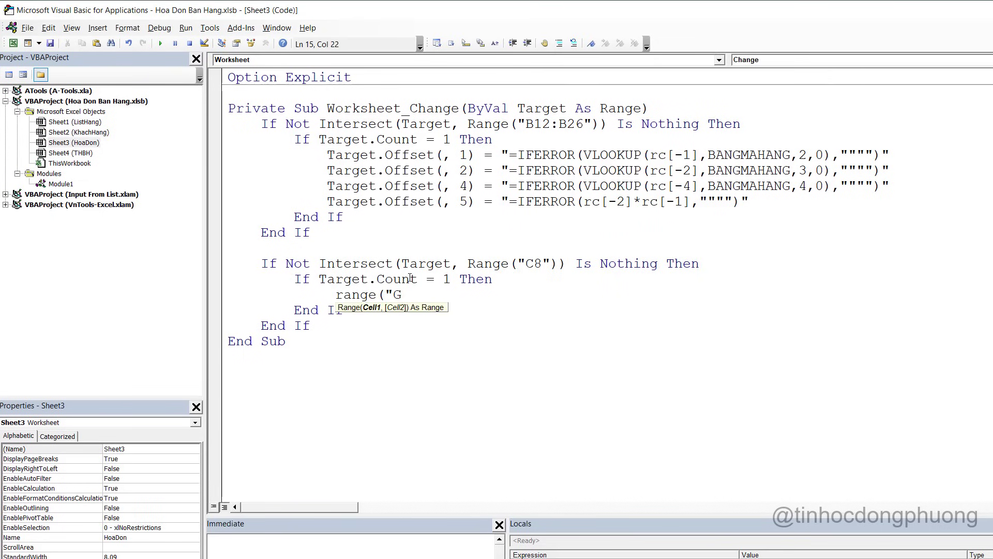
text(8") =)
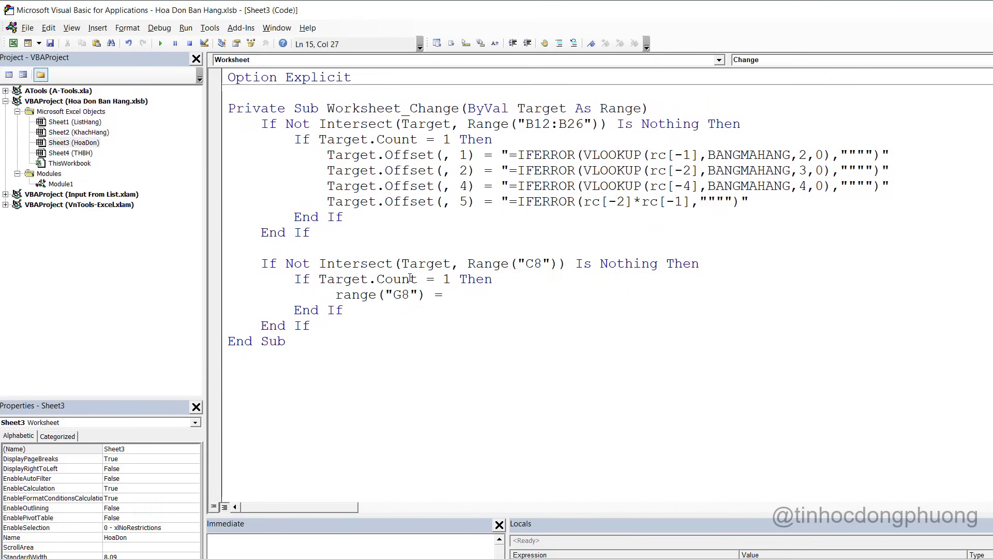
key(alt+Tab)
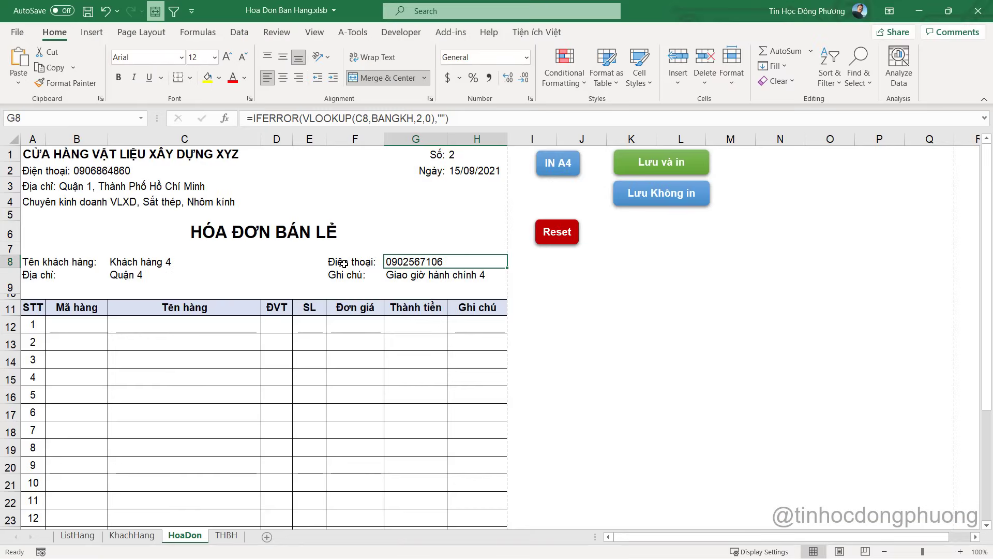
click(467, 113)
drag(467, 113, 241, 109)
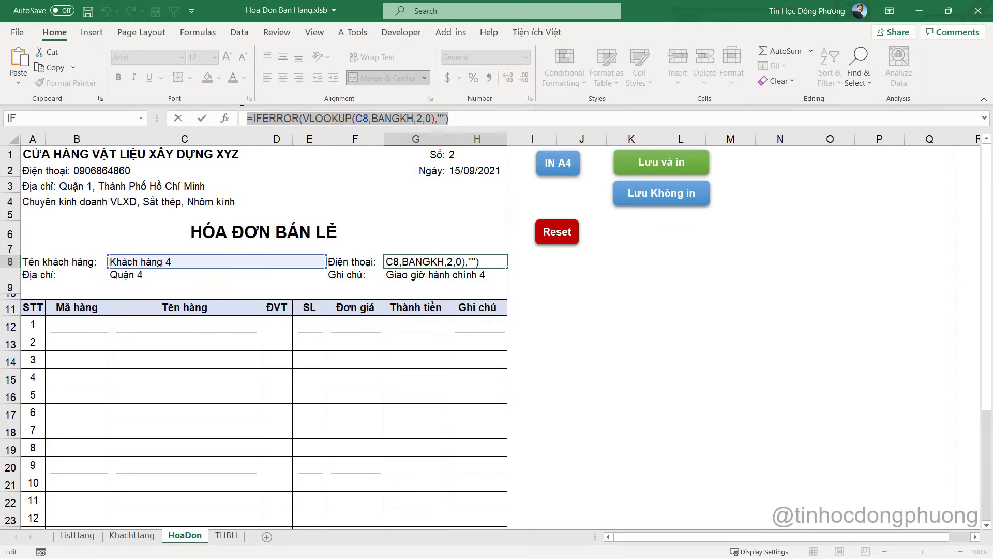
key(ctrl+c)
key(Escape)
key(alt+Tab)
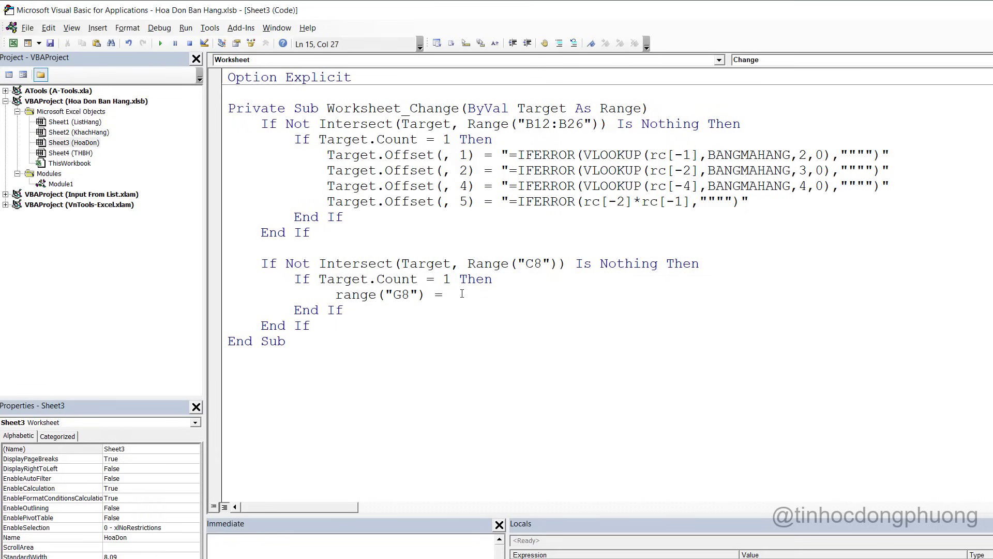
key(ctrl+v)
Wrap the pasted formula in quotes and double its inner empty quotes
click(452, 294)
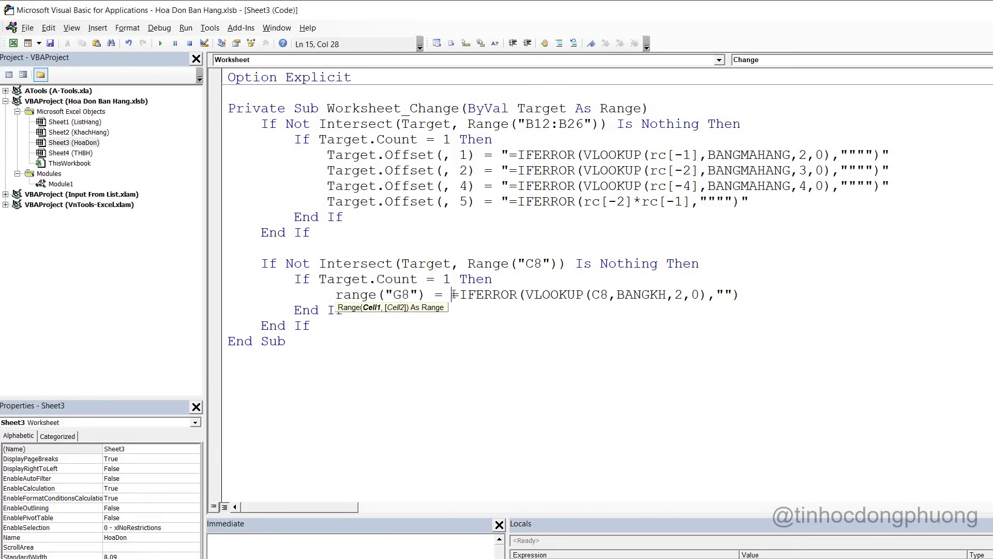
text(")
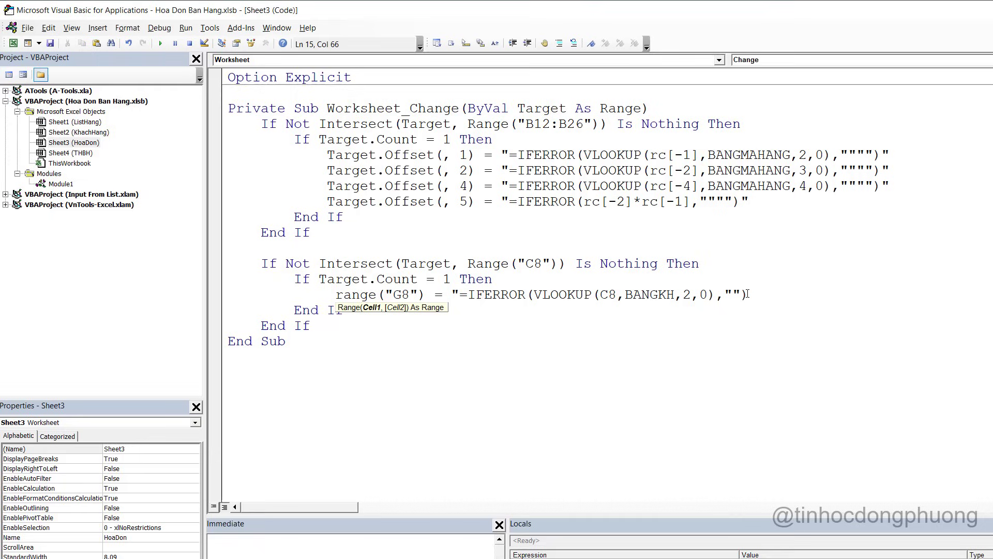
click(749, 295)
text(""")
key(Down)
key(Down)
double_click(602, 294)
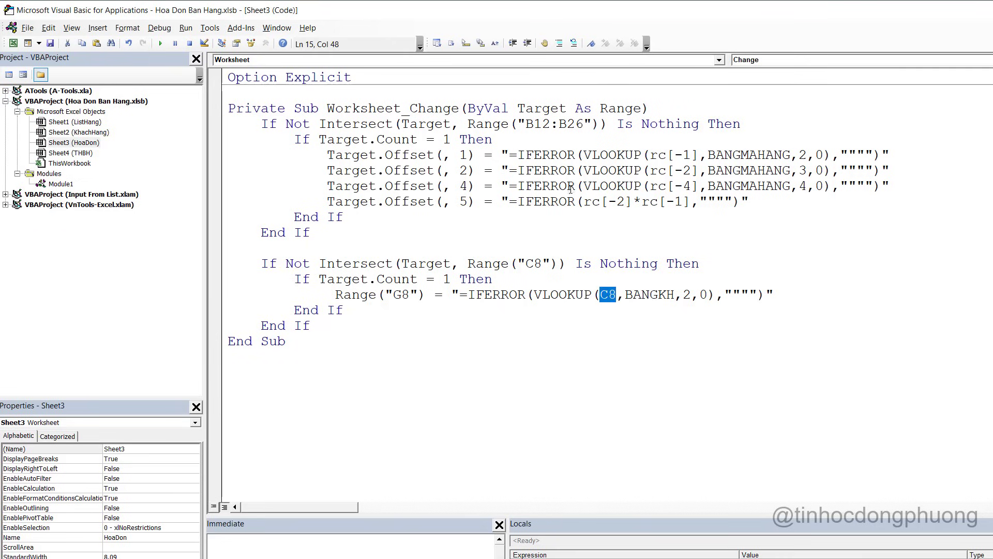
click(401, 294)
double_click(613, 294)
Recheck G8's formula in the workbook and open a blank line below the G8 assignment
key(alt+Tab)
drag(77, 324, 90, 454)
click(417, 266)
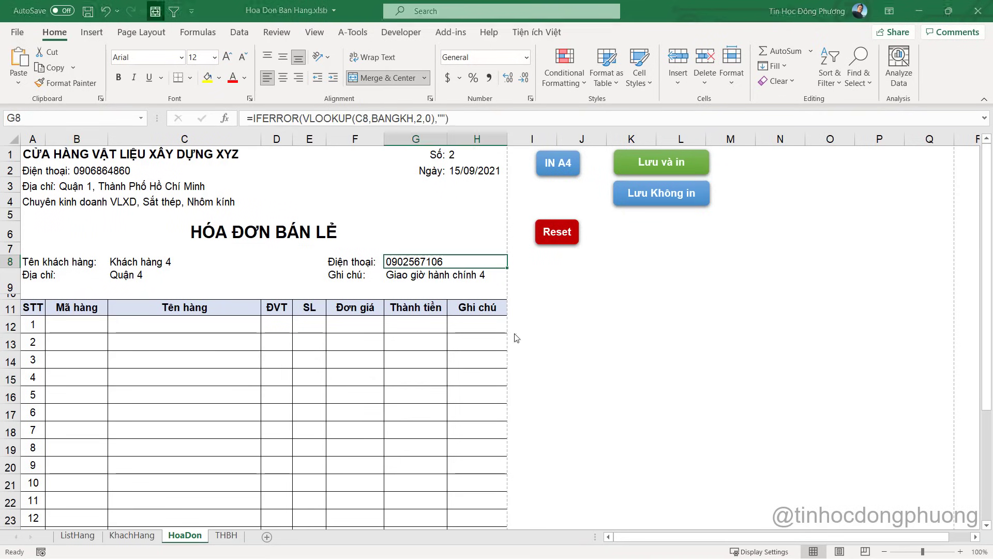
key(alt+Tab)
click(664, 294)
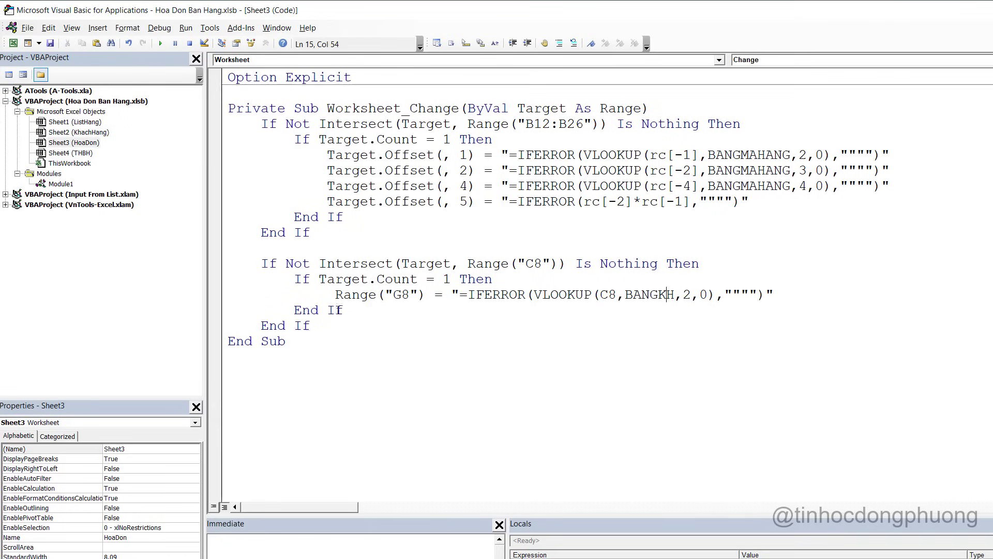
click(787, 290)
key(Return)
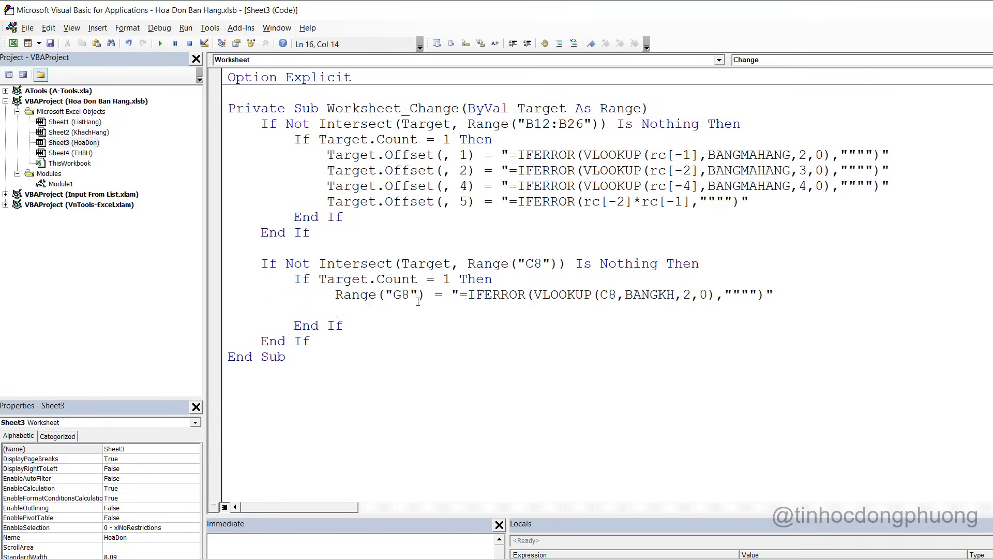
Copy the Range("G8") = text onto the new line and change it to Range("C9")
key(alt+Tab)
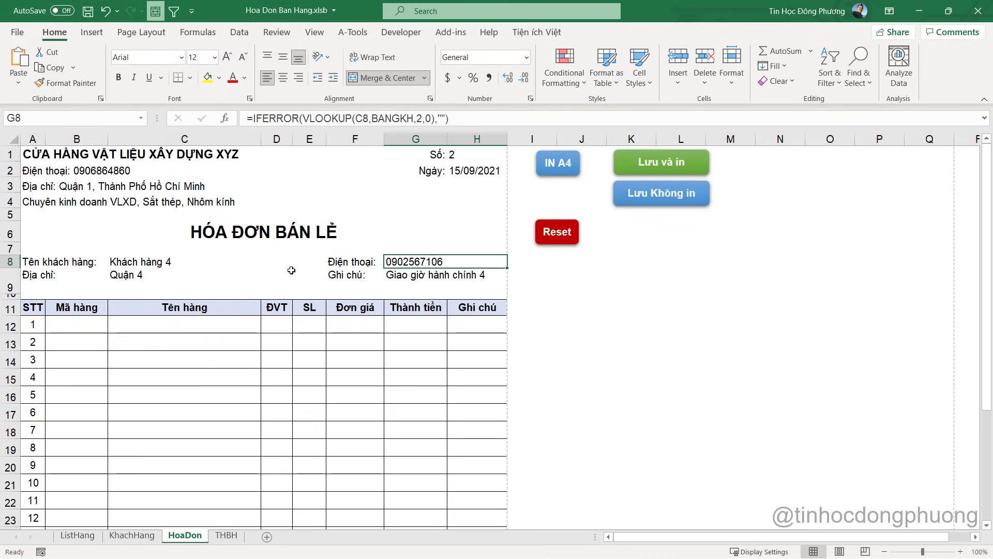
click(130, 274)
key(alt+Tab)
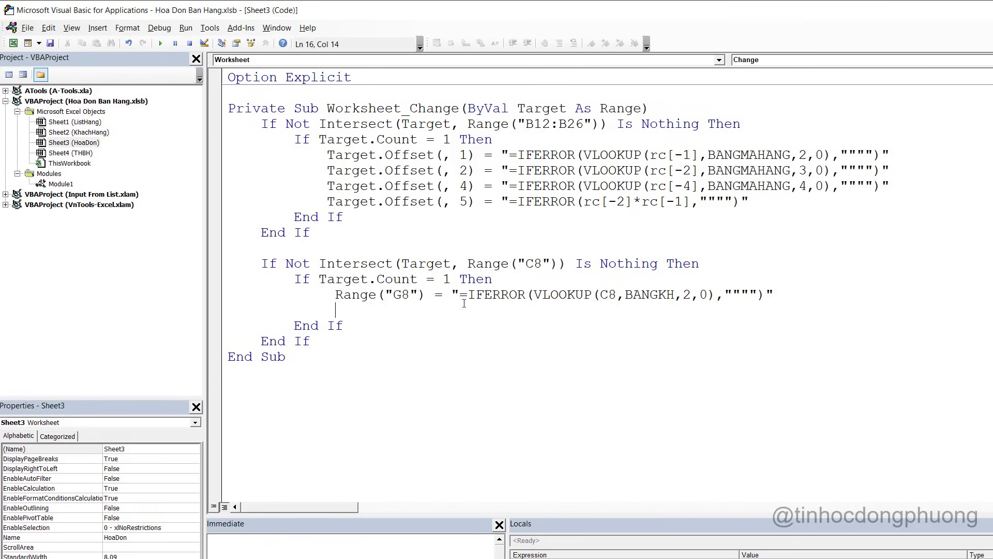
drag(336, 295, 451, 294)
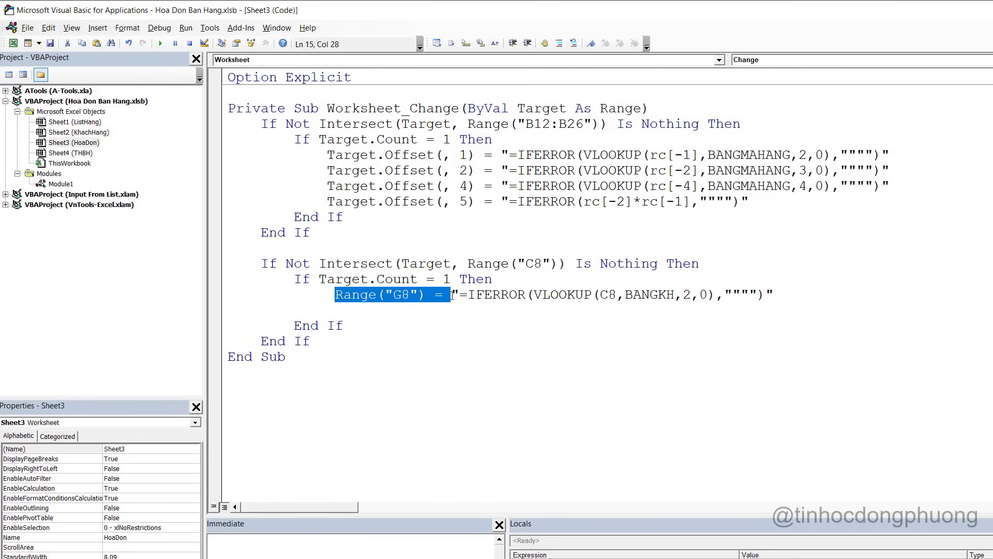
key(ctrl+c)
click(394, 310)
key(ctrl+v)
drag(395, 310, 411, 310)
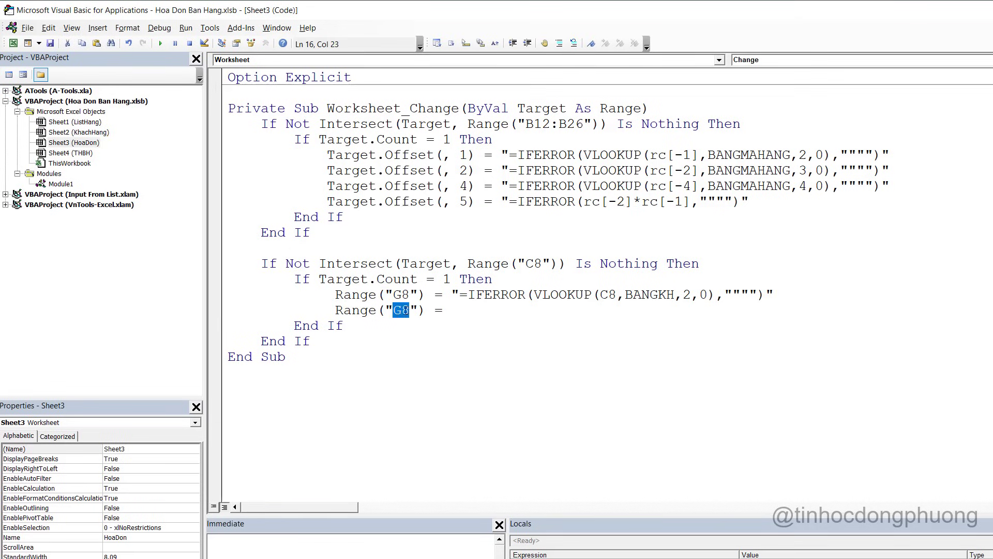
text(C9)
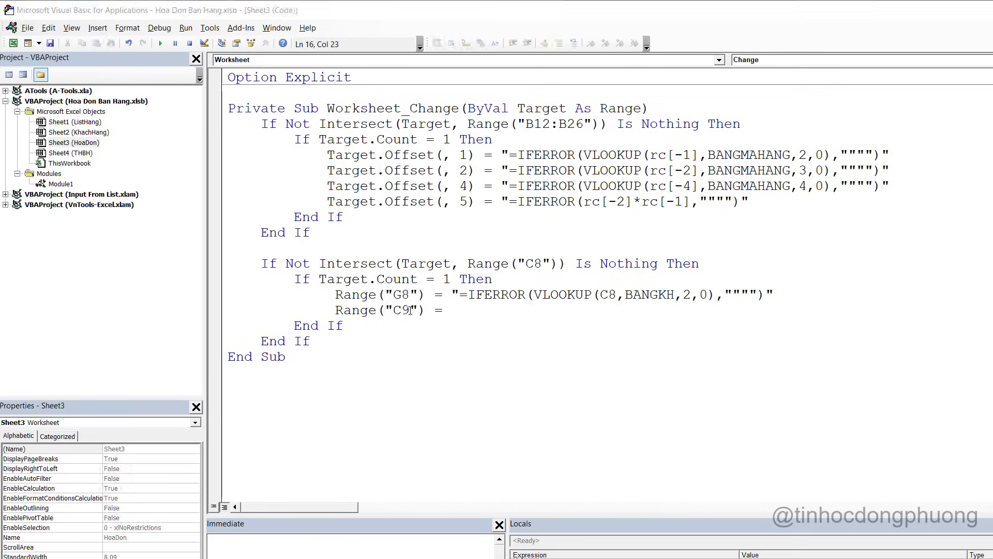
Assign it C9's formula =IFERROR(VLOOKUP(C8,BANGKH,3,0),"") in quotes with doubled inner quotes
key(alt+F11)
click(283, 118)
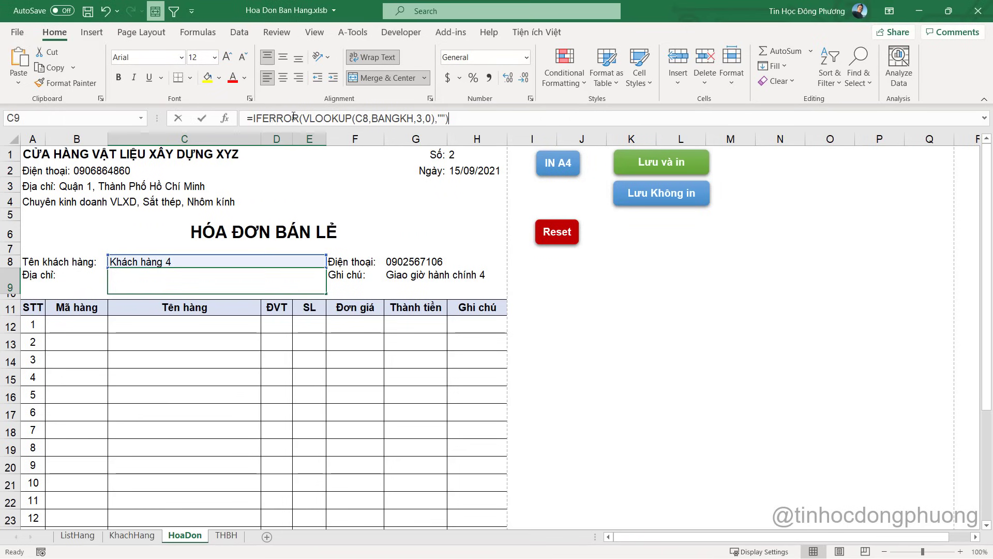
drag(247, 118, 480, 117)
key(alt+F11)
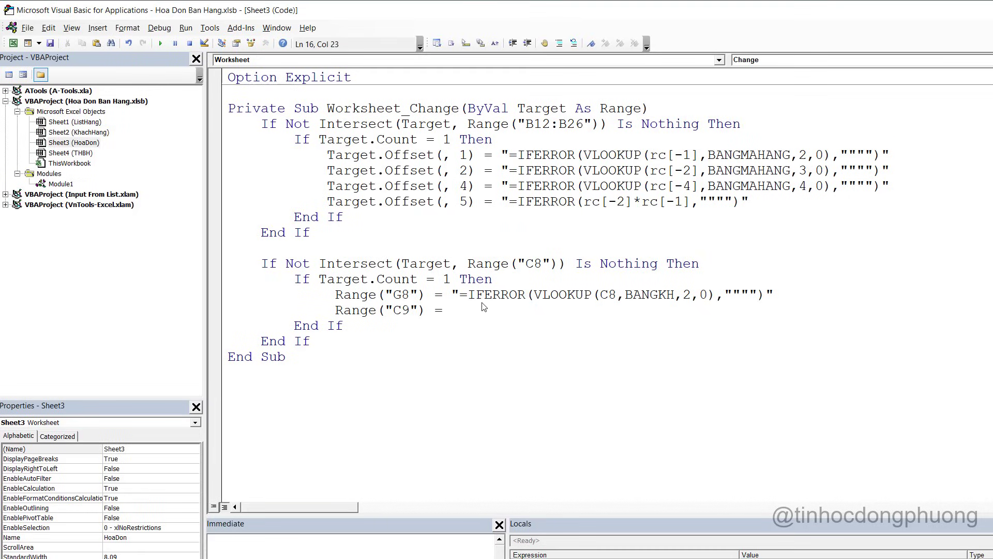
key(alt+F11)
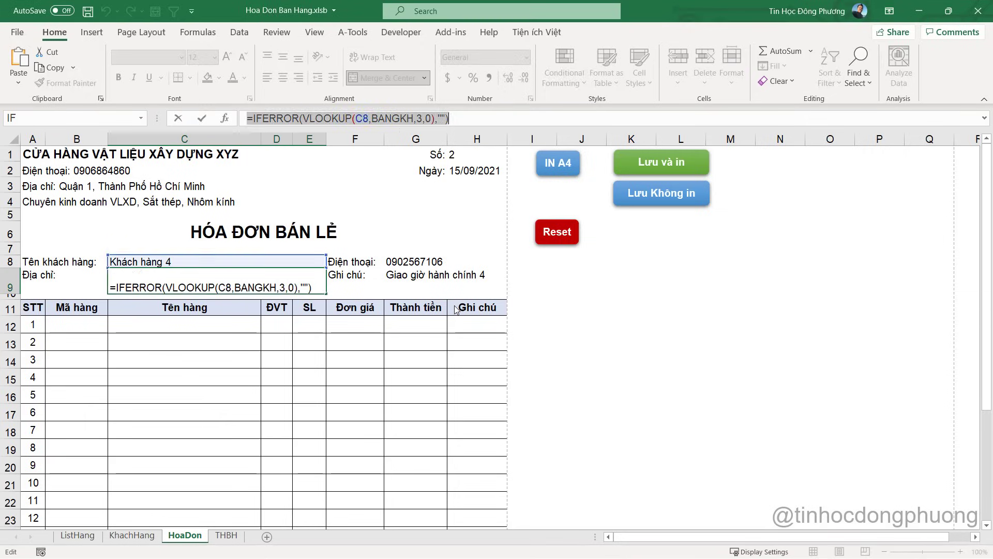
key(Escape)
key(alt+F11)
text("C9") =)
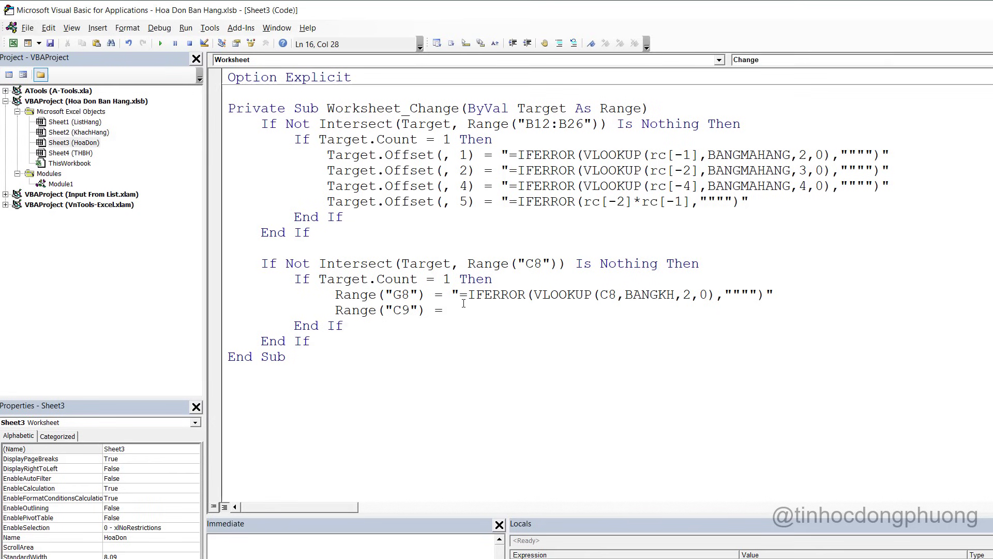
key(ctrl+v)
text(")
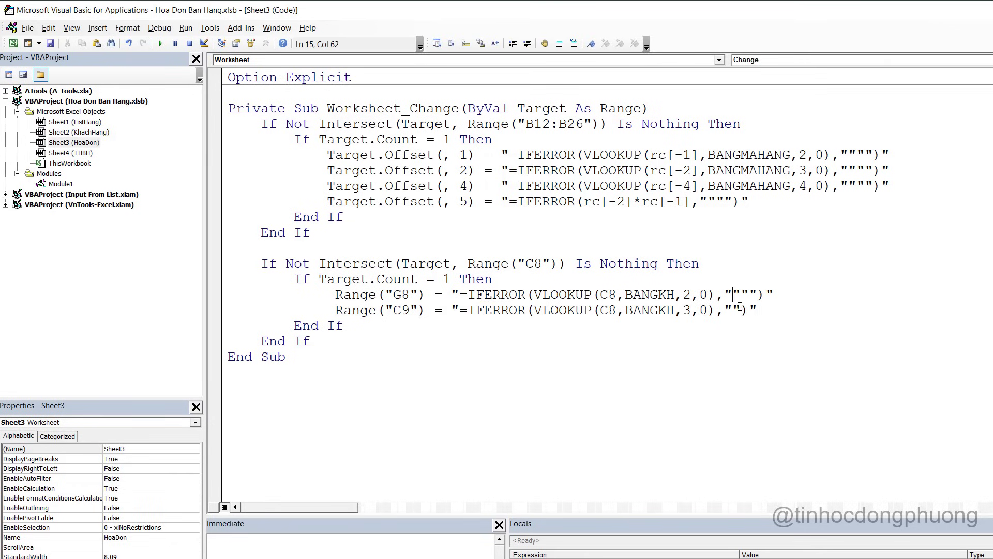
text("")
Start a third line in the C8 block with Range("C9"), removing a stray 3
click(819, 311)
key(Return)
text(3)
key(alt)
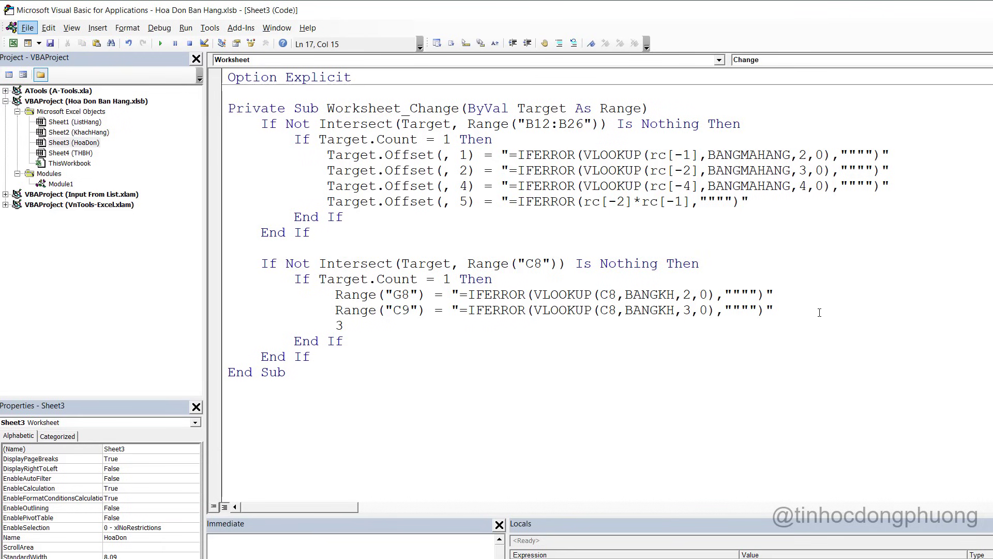
key(alt+F11)
click(428, 276)
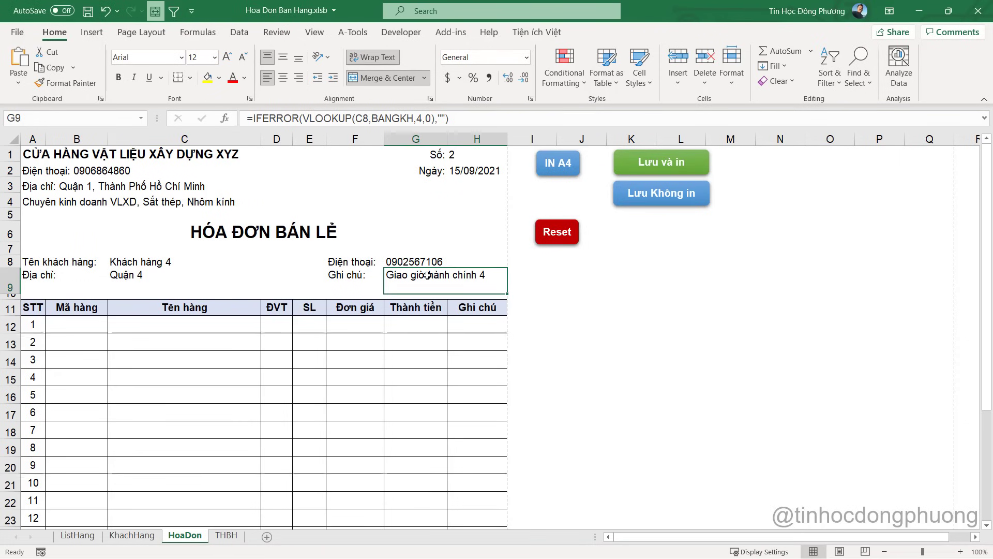
key(alt+Tab)
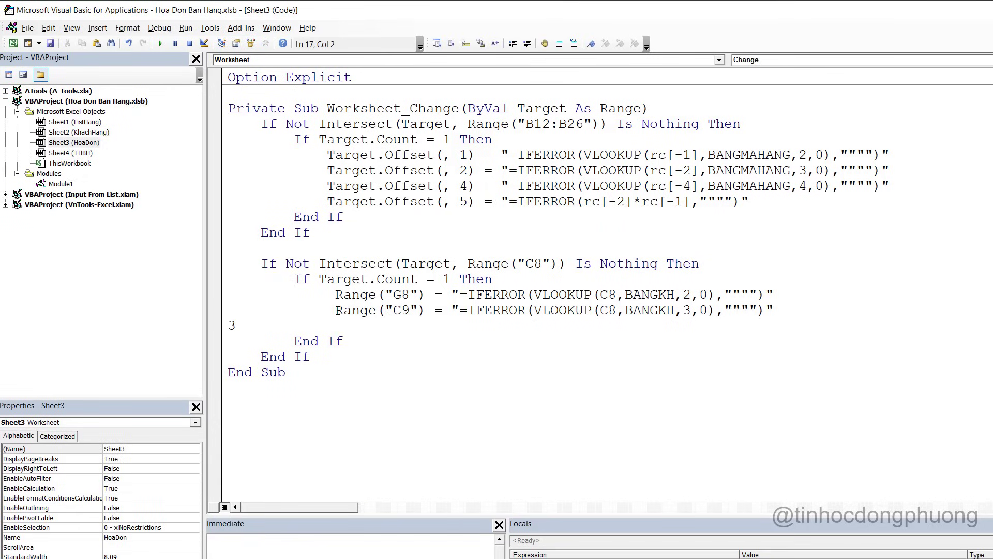
drag(337, 311, 426, 312)
click(398, 325)
key(ctrl+v)
double_click(233, 326)
key(Delete)
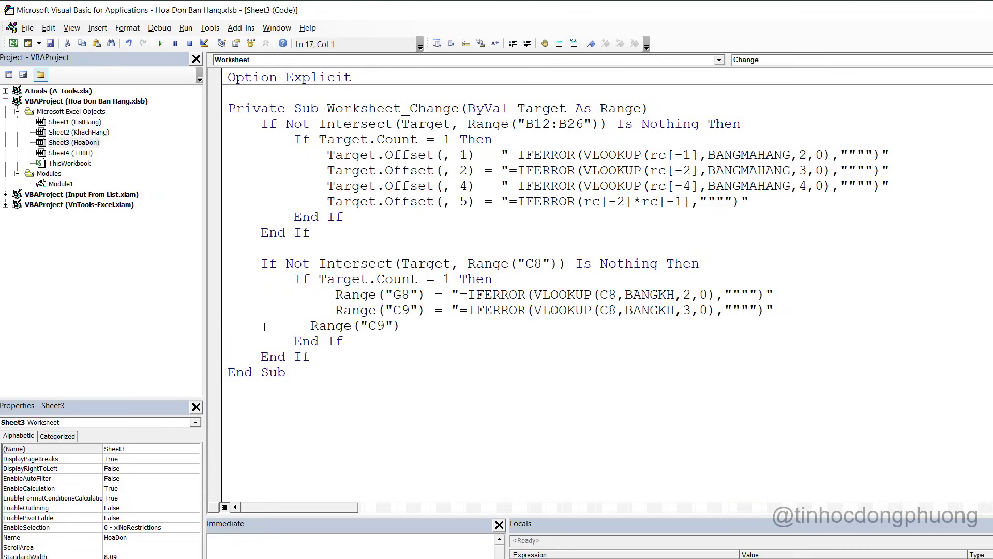
click(407, 327)
click(309, 329)
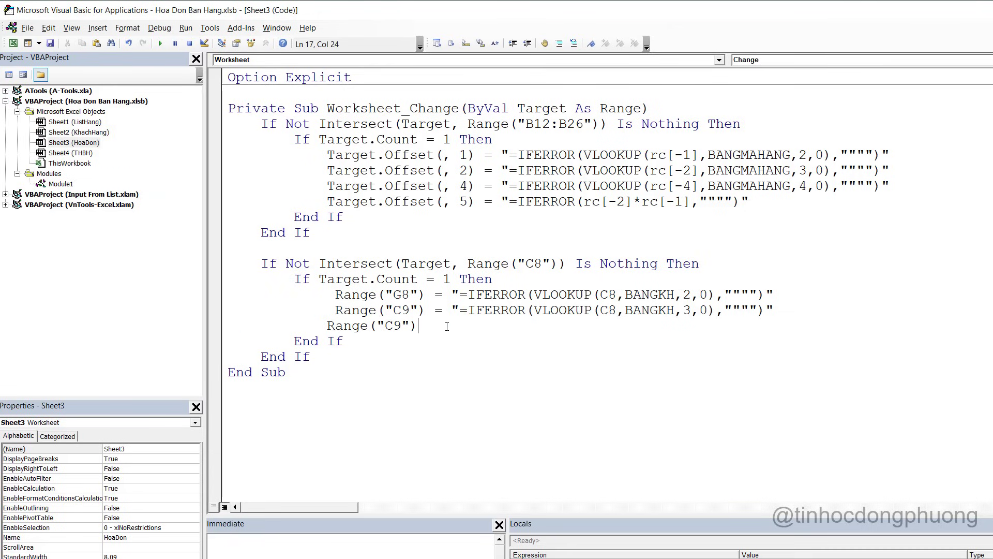
Assign it "=IFERROR(VLOOKUP(C8,BANGKH,4,0),"""")" using the formula copied from G9
text(=)
key(alt+Tab)
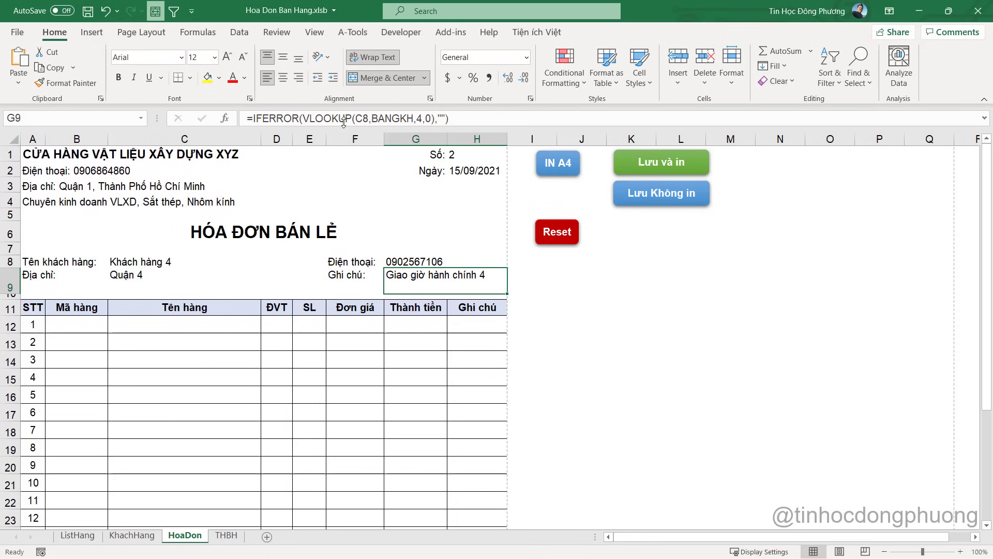
click(343, 119)
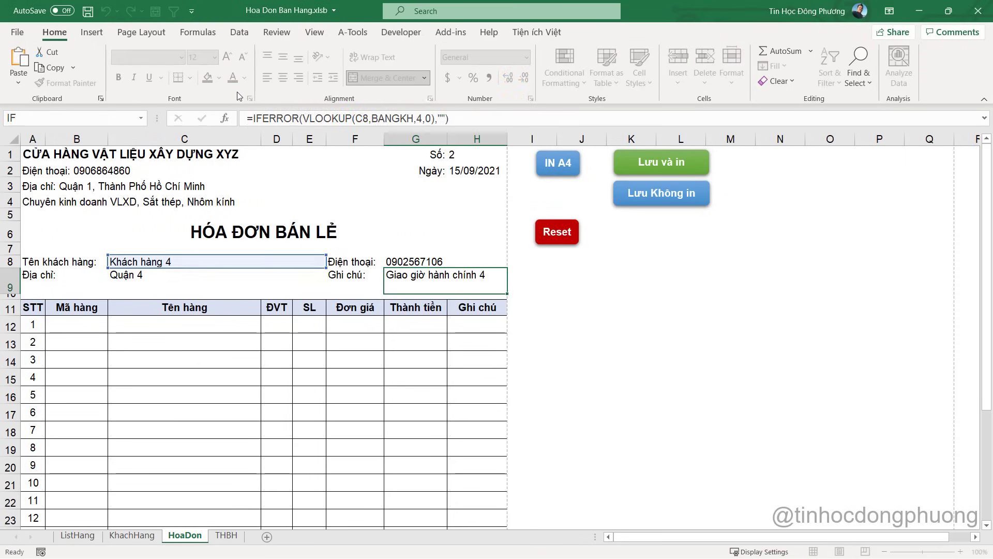
key(Escape)
key(alt+Tab)
text(")
key(ctrl+v)
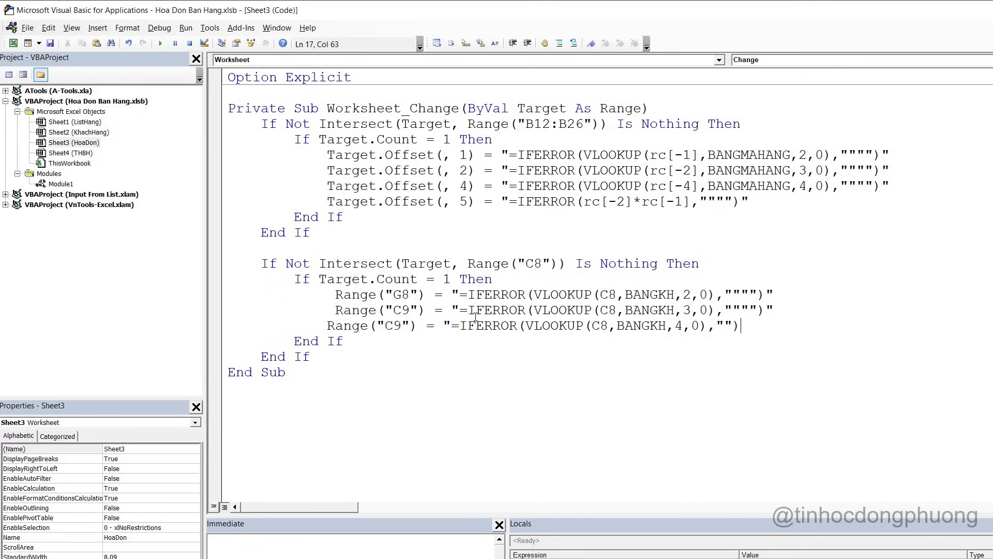
text(")
click(727, 324)
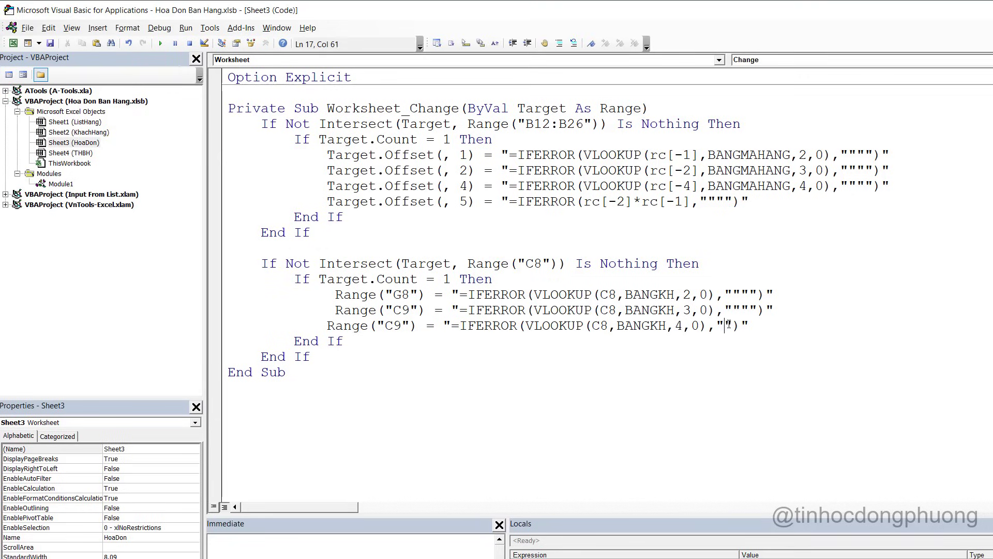
text("")
click(547, 343)
Clear the customer name in C8 and delete the formulas in G8 and G9
key(alt+F11)
click(156, 271)
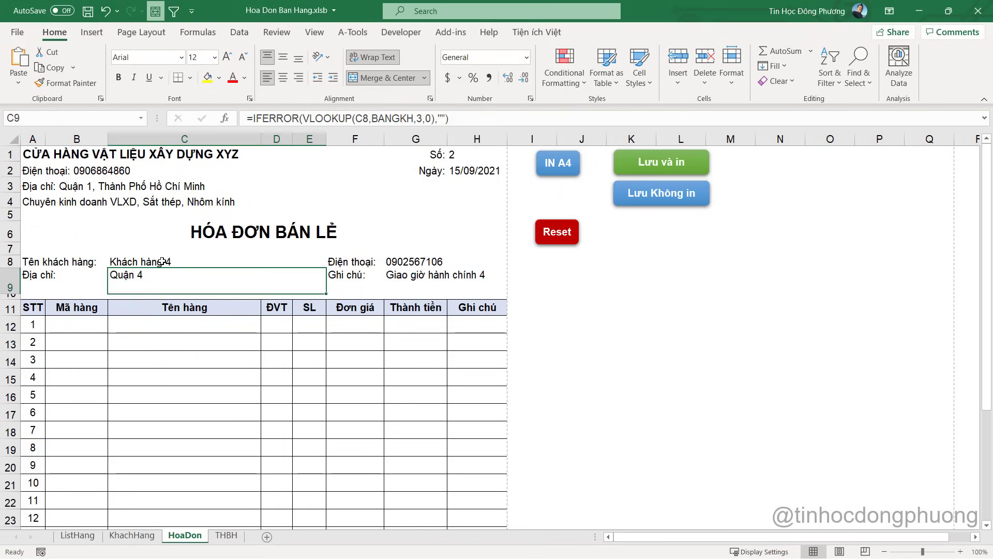
click(162, 262)
key(Delete)
drag(357, 263, 393, 275)
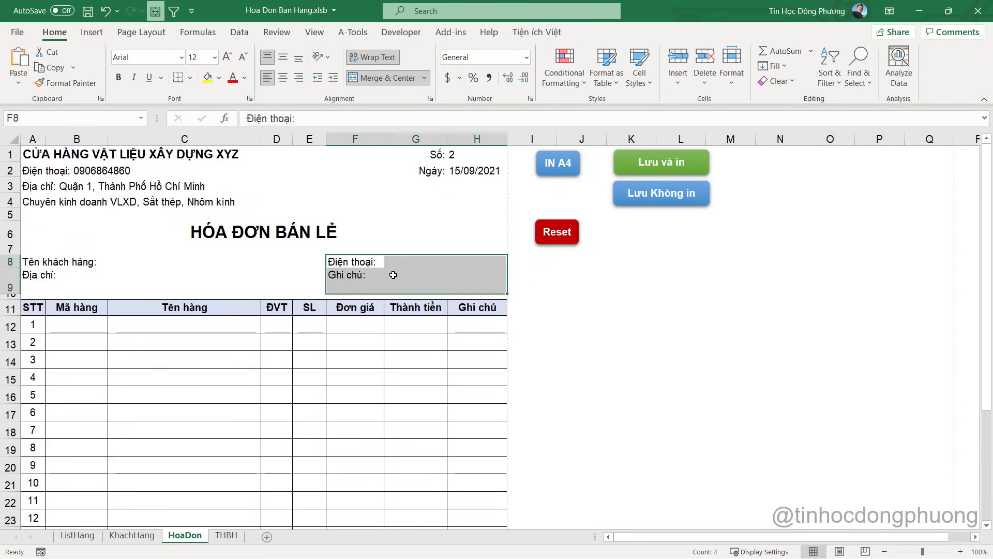
click(426, 263)
click(435, 275)
key(Delete)
click(415, 257)
key(Delete)
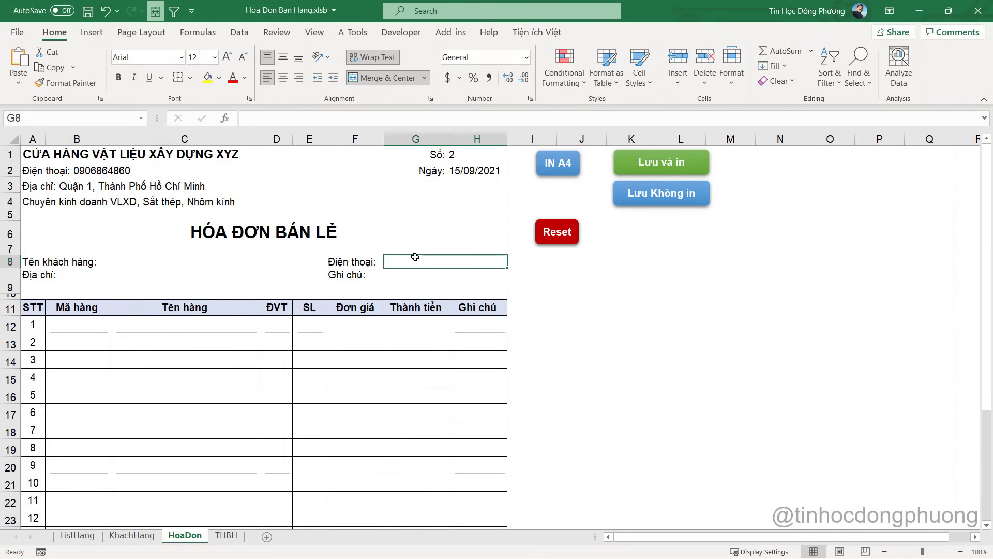
click(421, 273)
key(Delete)
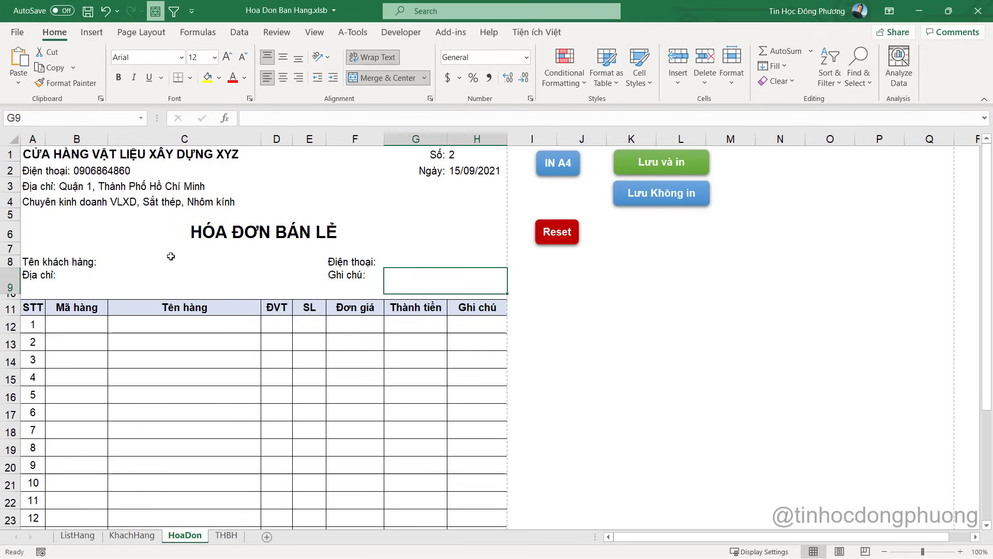
Pick Khách hàng 1 in C8 and see that the note cell G9 stays empty
click(181, 260)
click(332, 263)
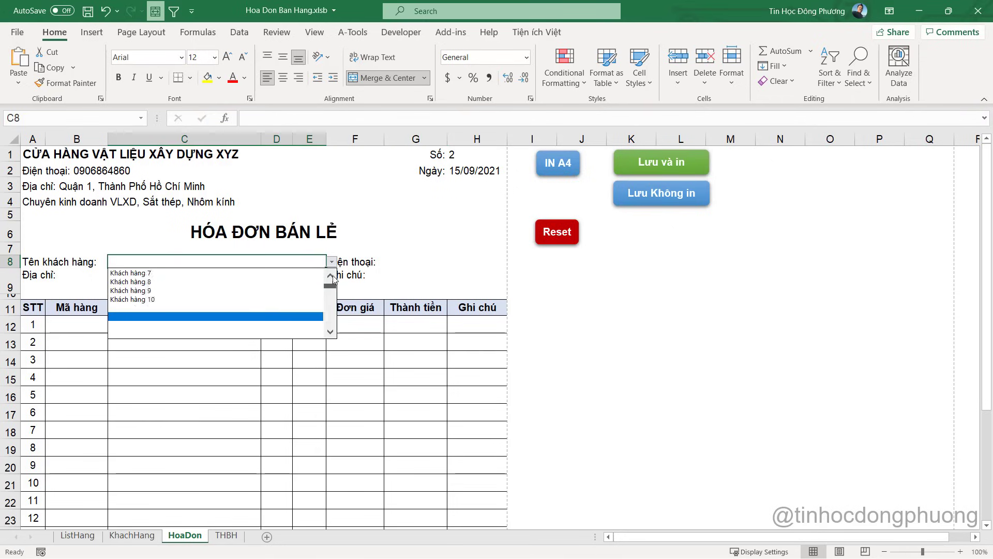
click(197, 280)
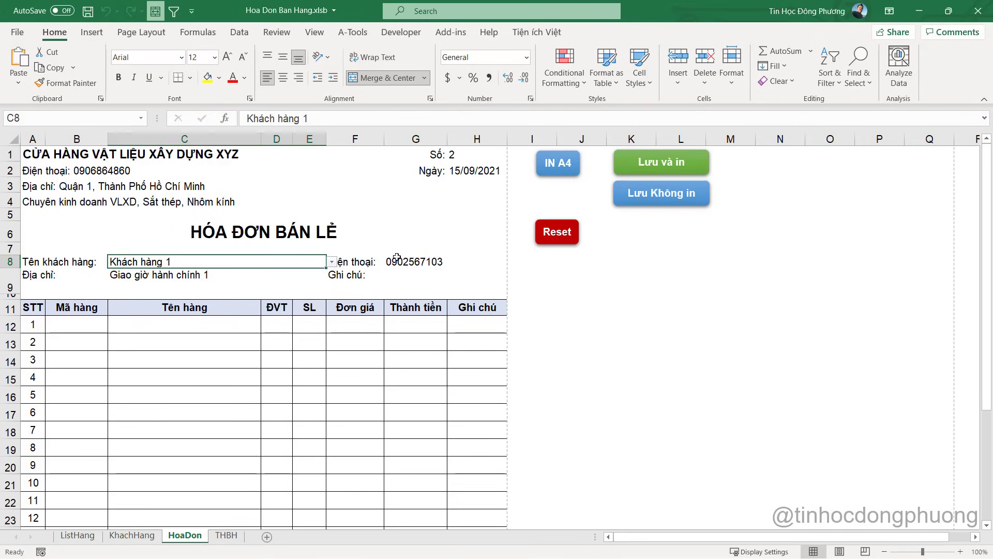
key(Tab)
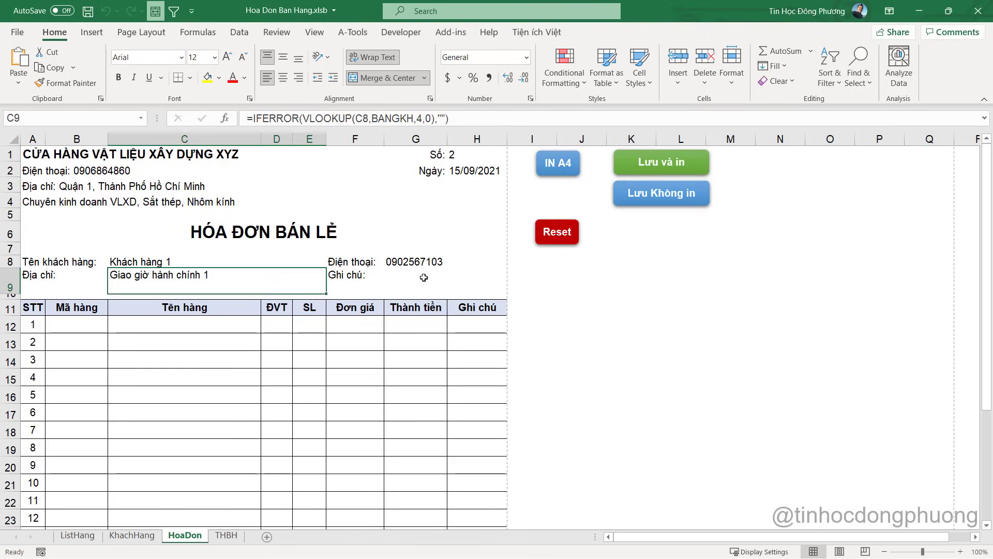
click(424, 278)
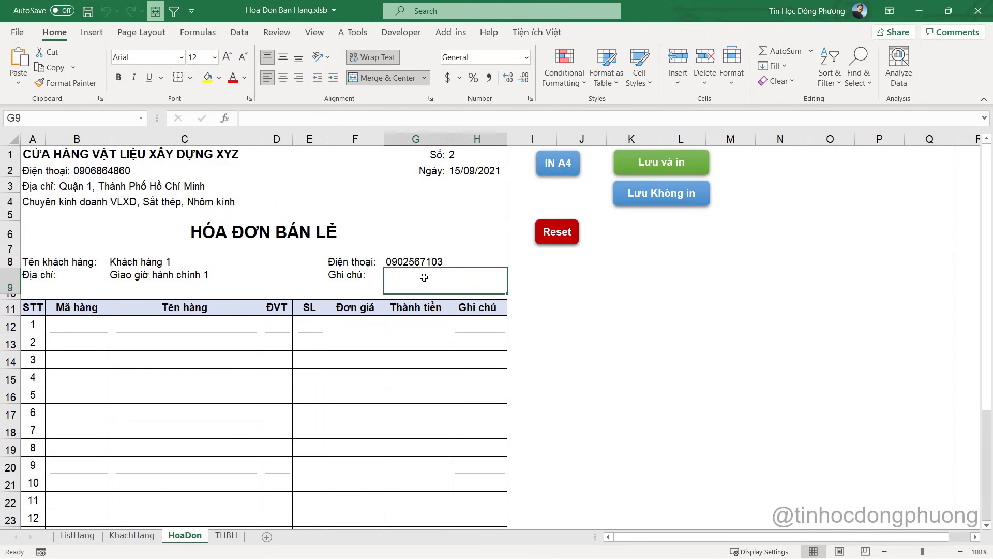
key(alt+Tab)
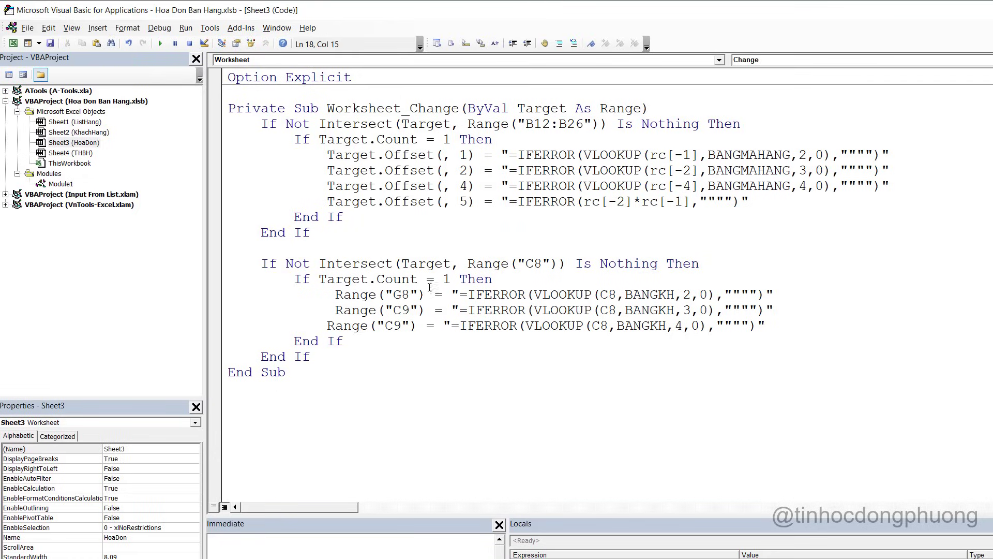
key(alt+Tab)
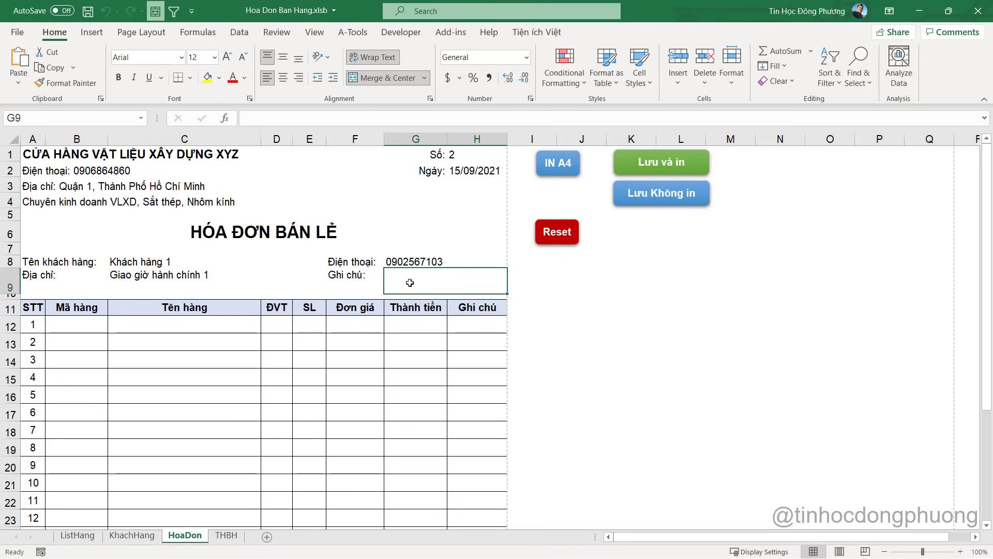
click(421, 248)
Change the macro's third target from Range("C9") to Range("G9")
key(alt+Tab)
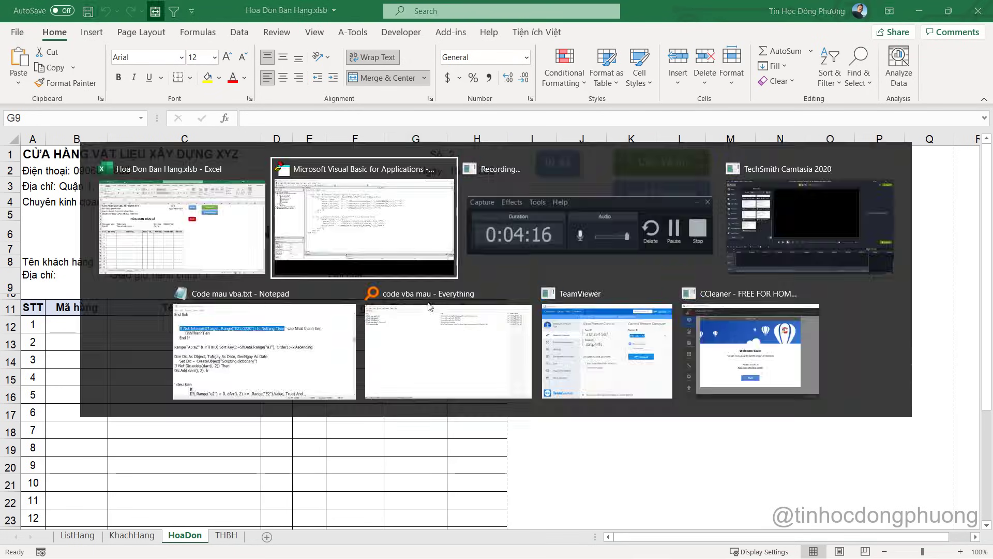
click(393, 326)
key(shift+Left)
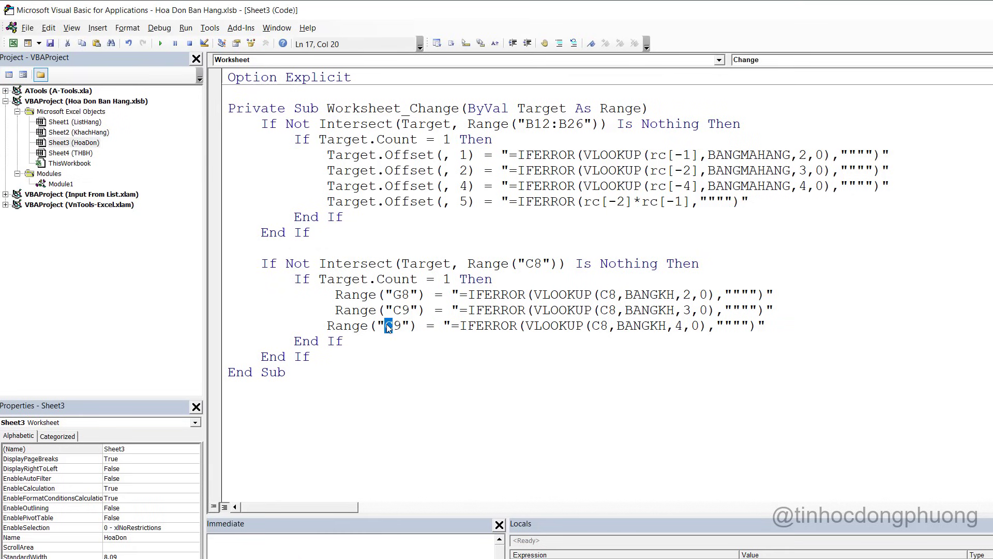
text(G)
Retest with Khách hàng 3, confirm the G9 note fills, then clear G8:H9
key(alt+Tab)
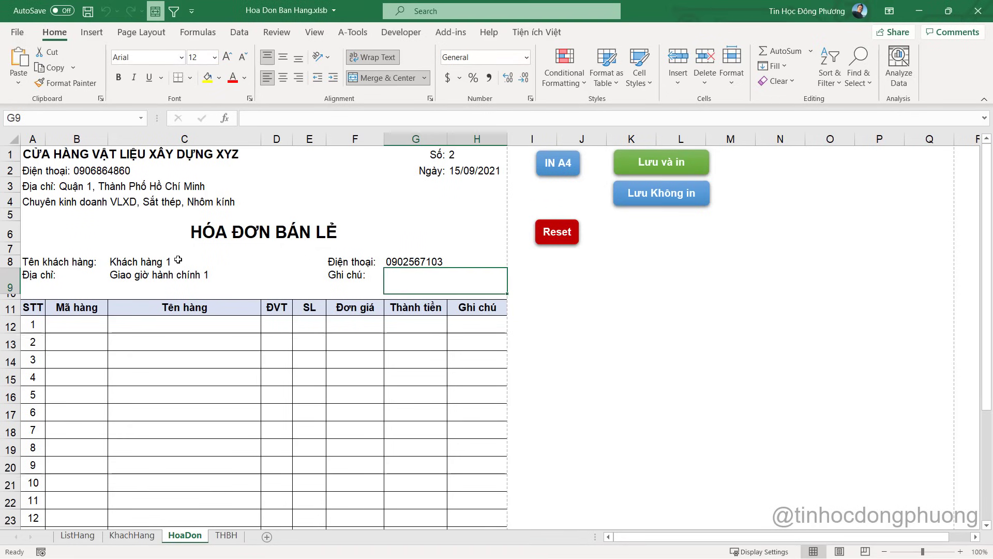
click(178, 261)
click(331, 262)
click(289, 291)
click(414, 275)
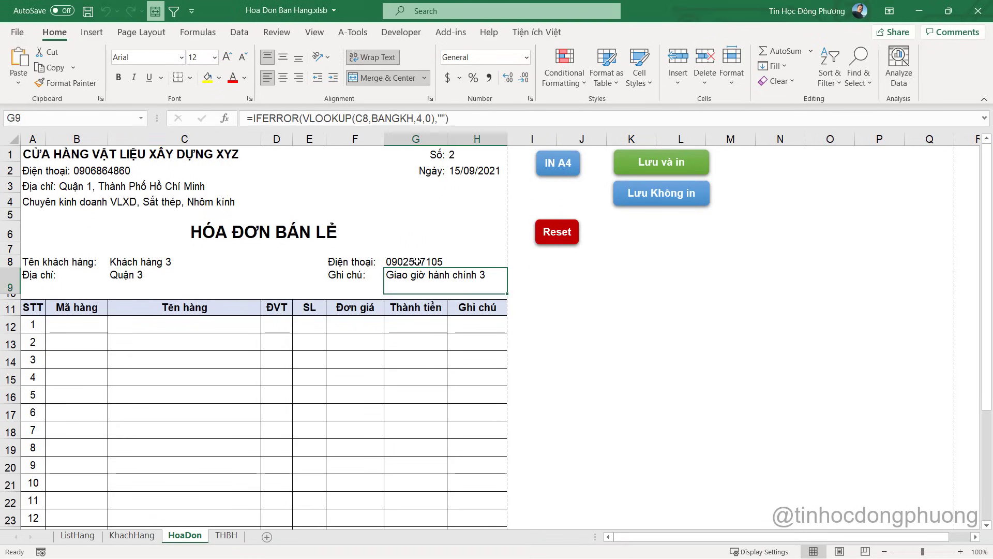
click(417, 261)
click(185, 262)
click(171, 275)
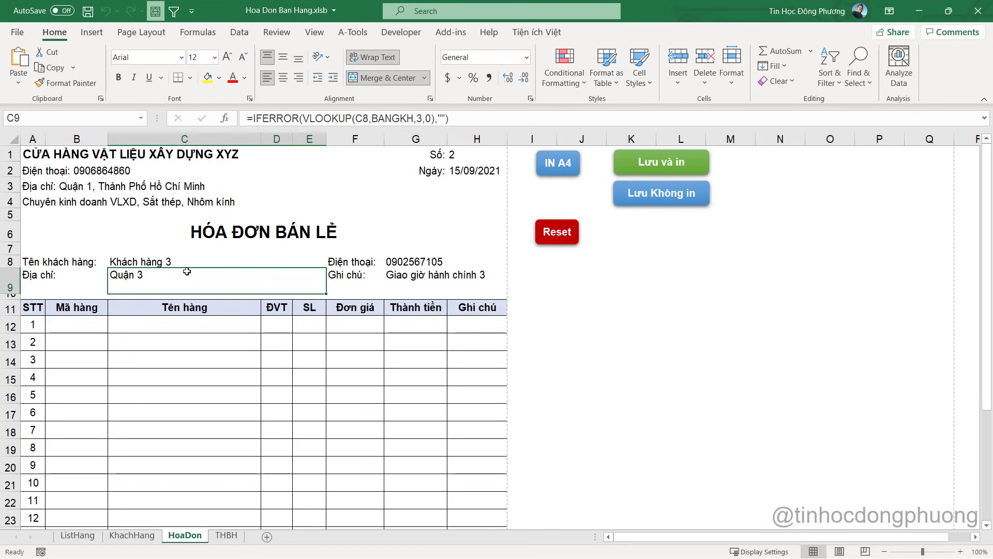
drag(385, 260, 417, 277)
key(Delete)
Type a customer name not on the list into C8 and cancel the validation error
click(227, 265)
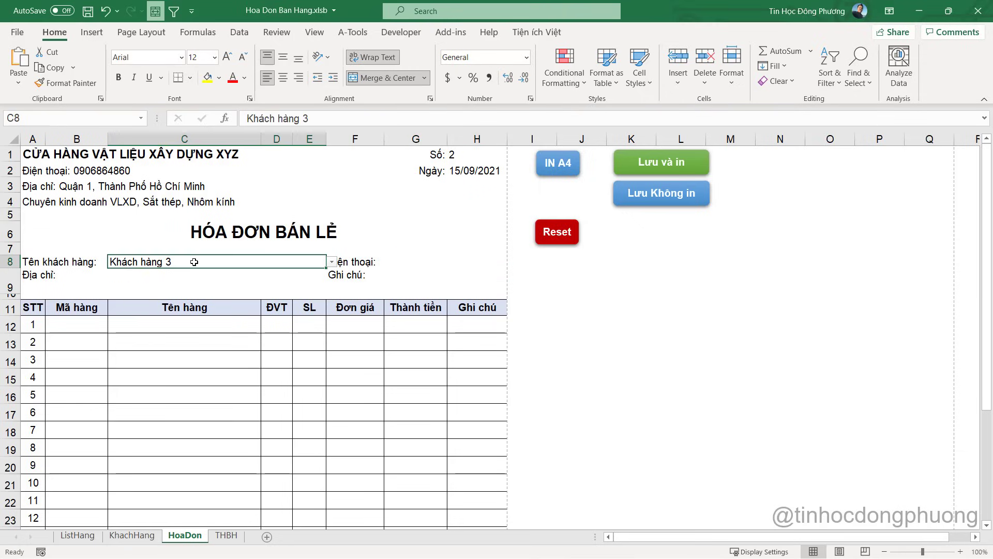
key(Delete)
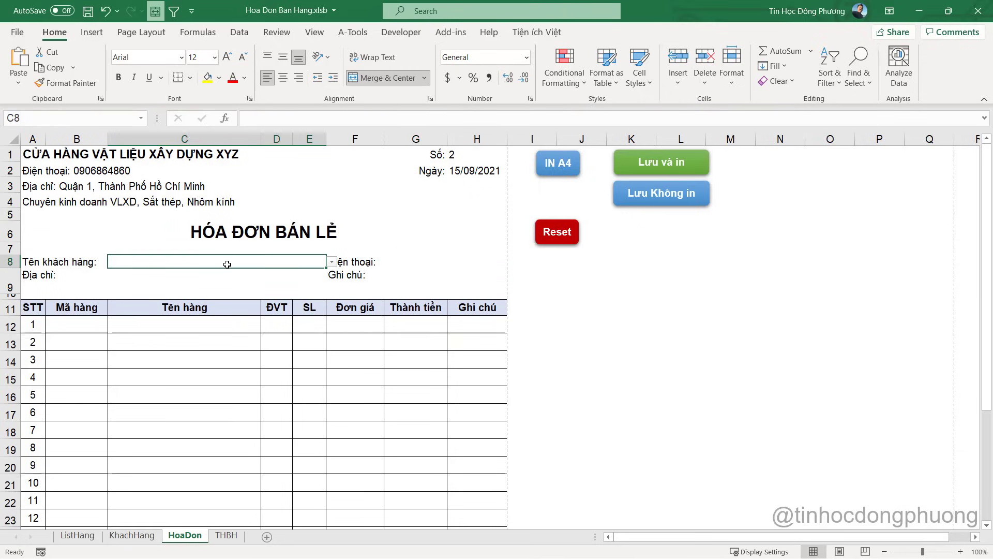
text(Kha)
key(BackSpace)
key(BackSpace)
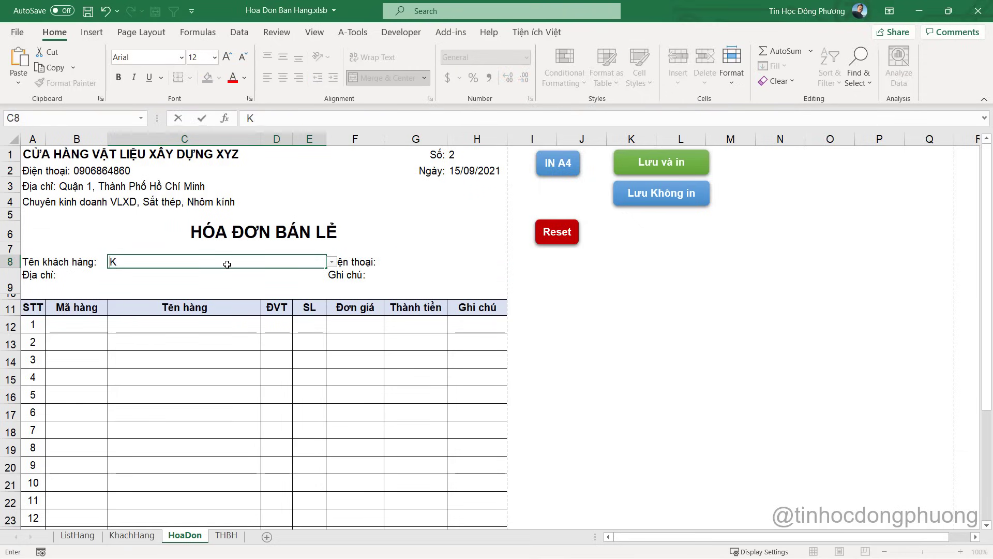
key(BackSpace)
text(Anh Huùng)
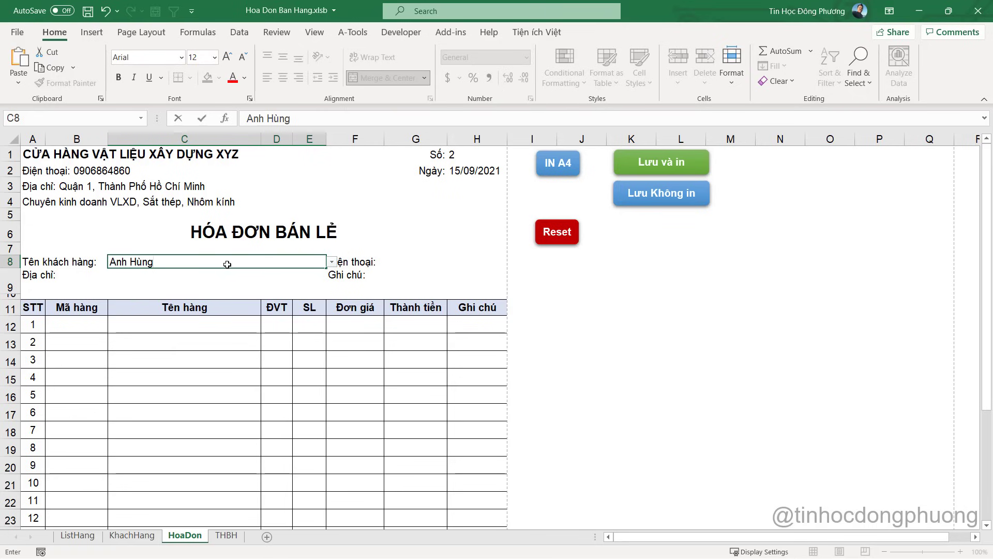
key(Return)
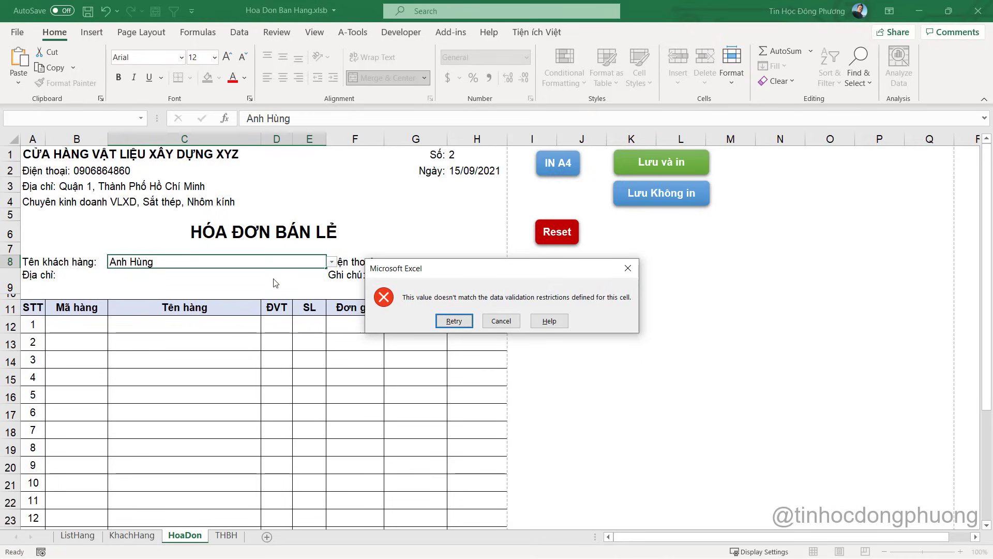
click(501, 321)
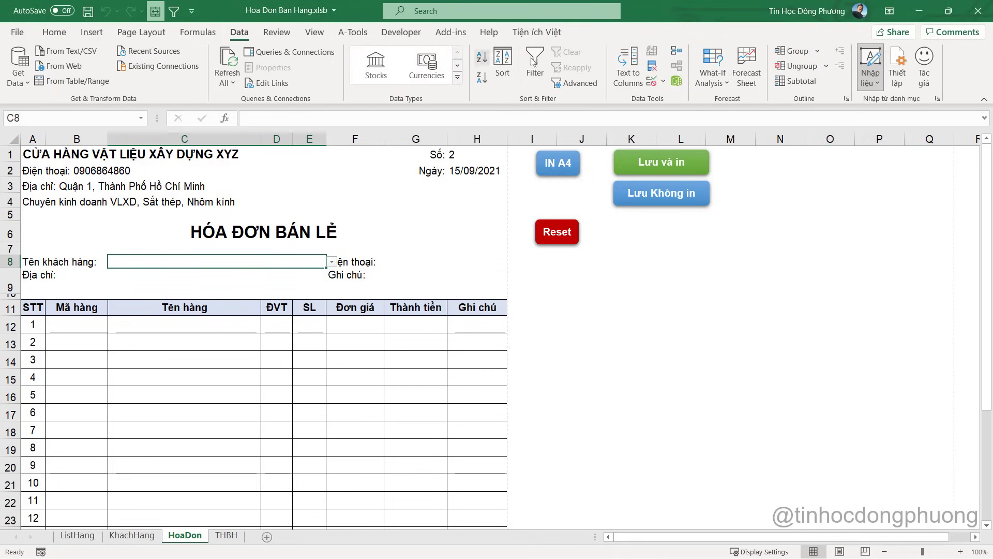
Uncheck 'Show error alert after invalid data is entered' for C8, then reopen its customer dropdown
click(652, 81)
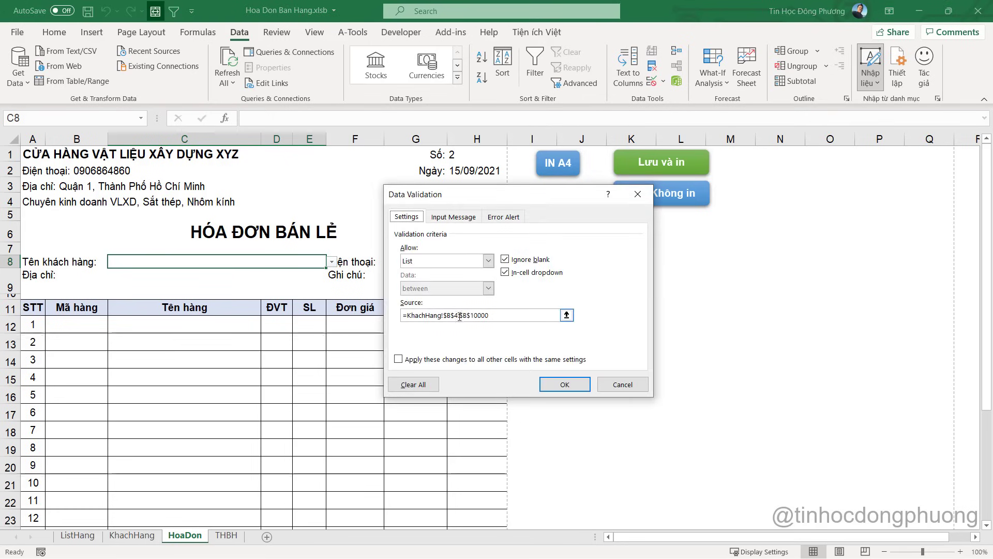
click(507, 220)
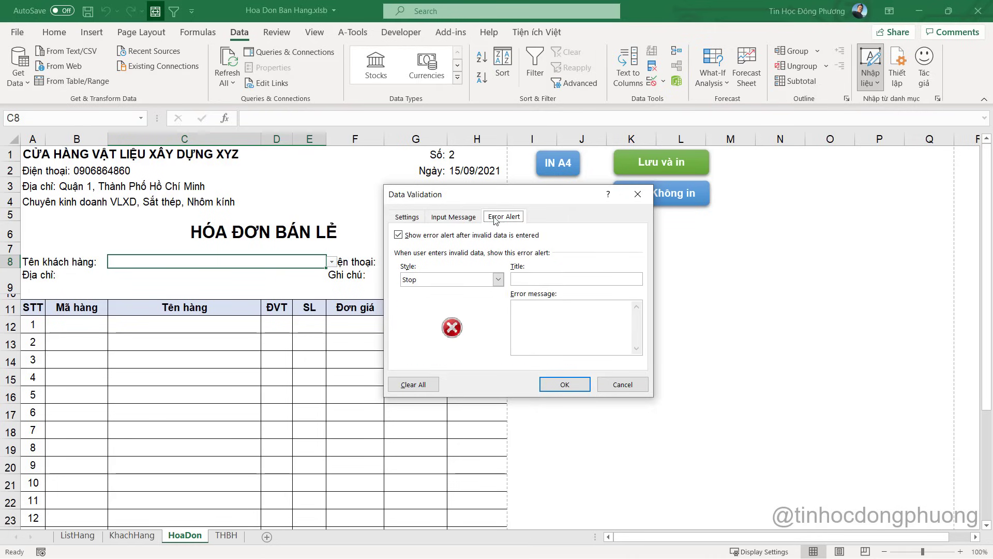
click(399, 236)
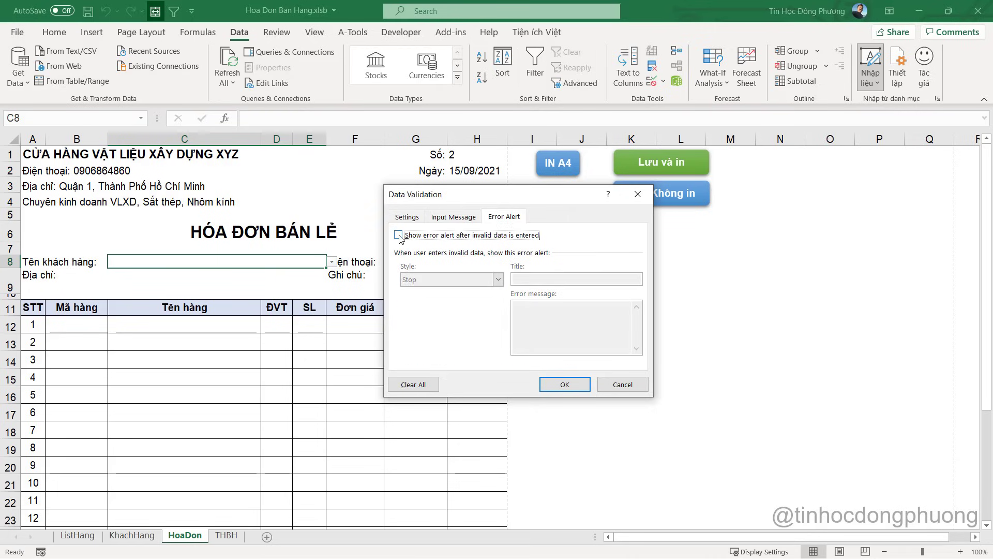
click(399, 237)
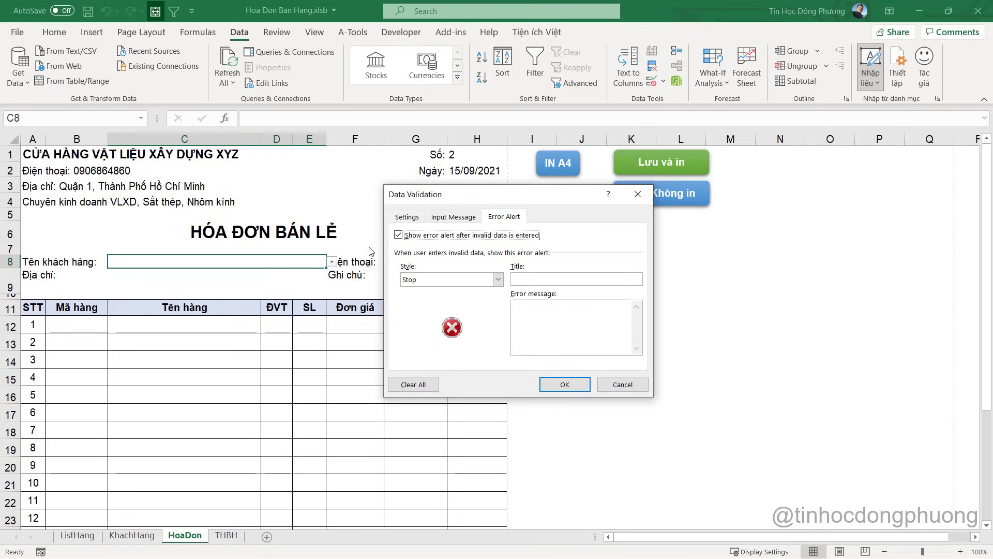
click(398, 236)
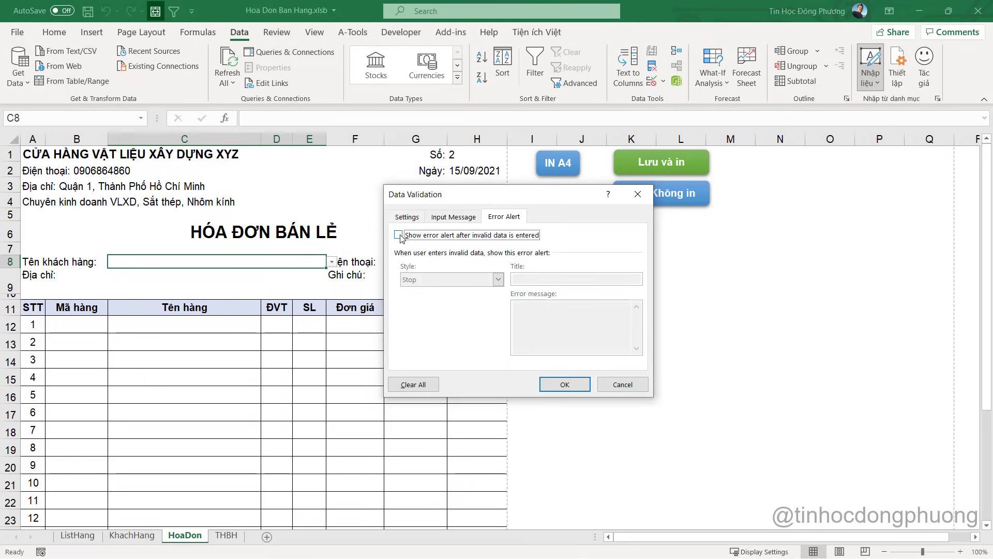
click(564, 384)
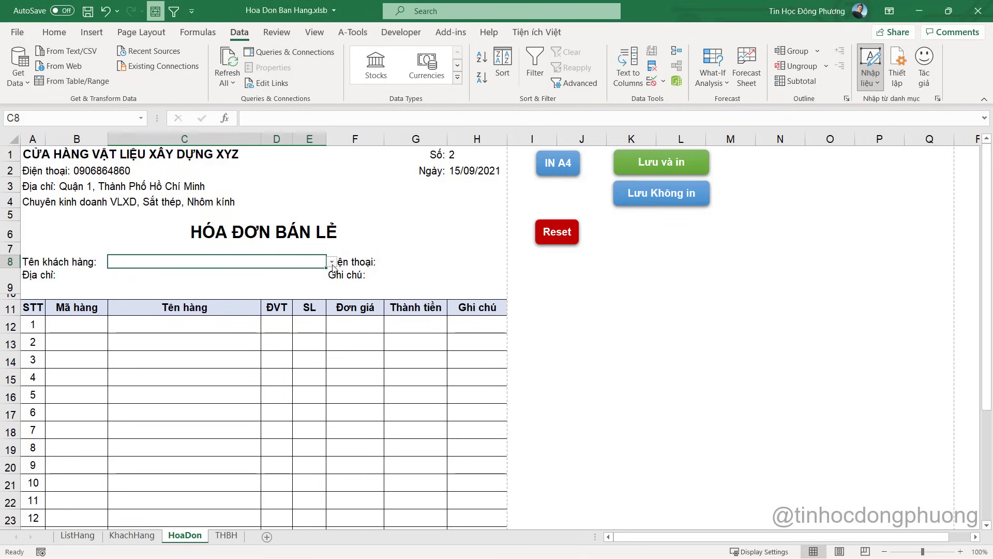
click(332, 263)
scroll(272, 283, up, 5)
Overwrite C8, G8 and C9 with the new customer's name, phone number and address
click(262, 275)
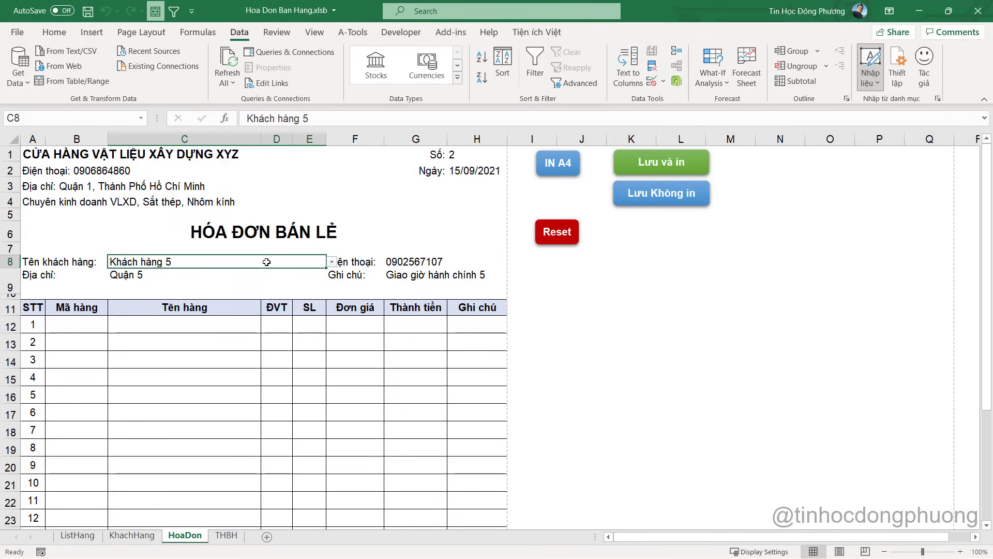
text(Anh Hùng )
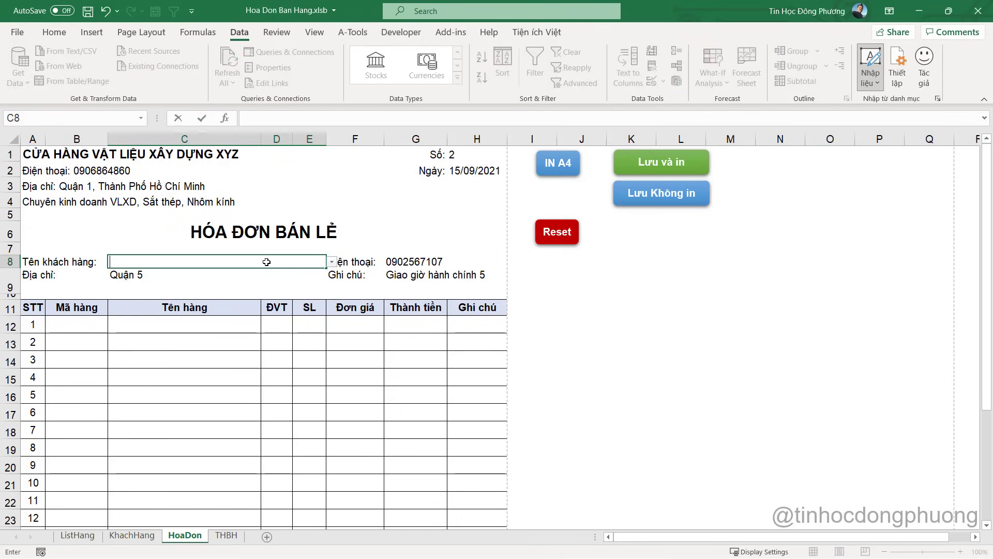
text(Long An)
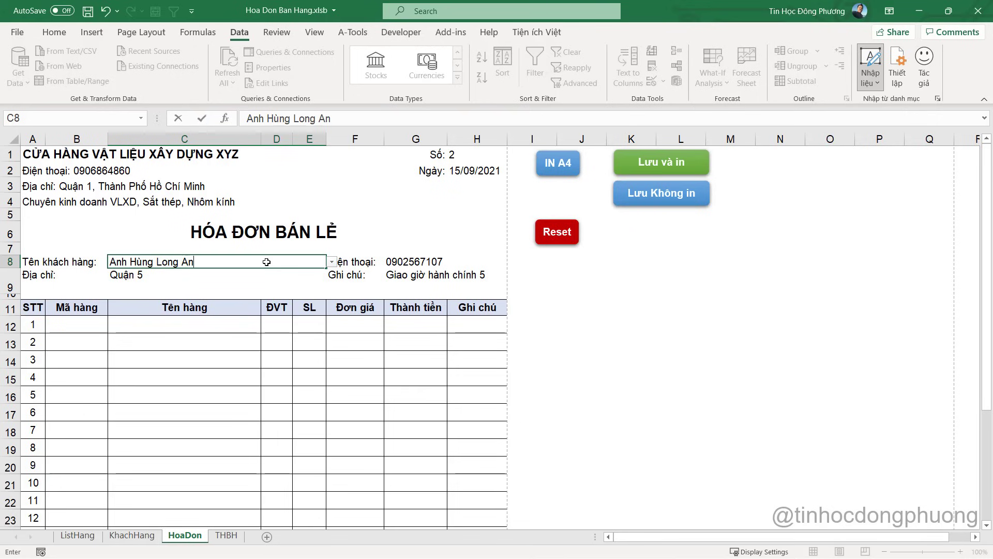
key(Return)
key(Return)
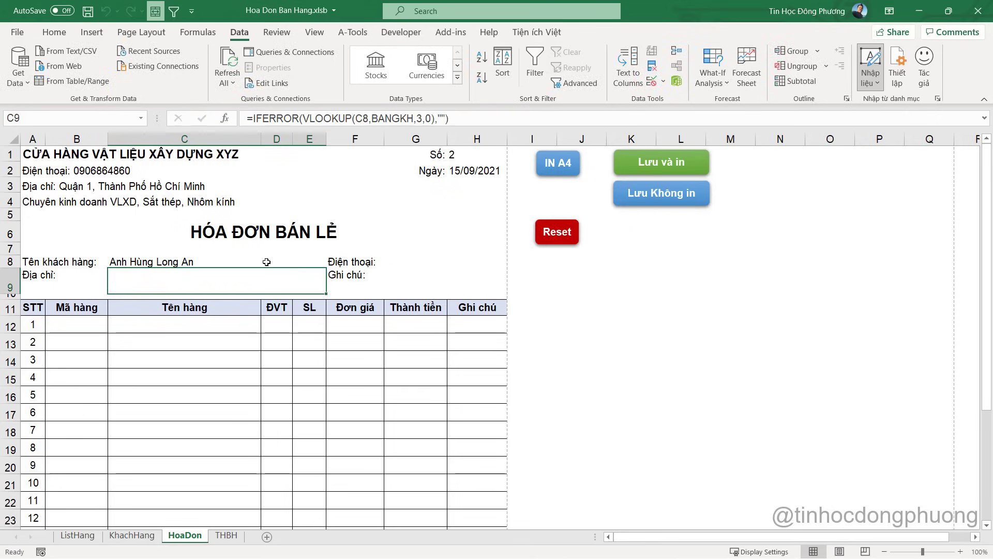
click(264, 265)
click(431, 264)
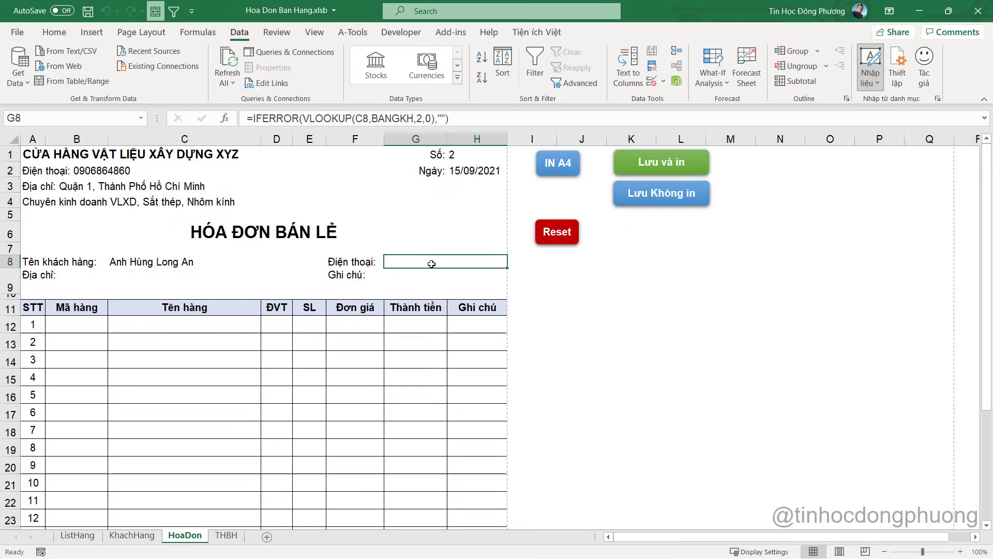
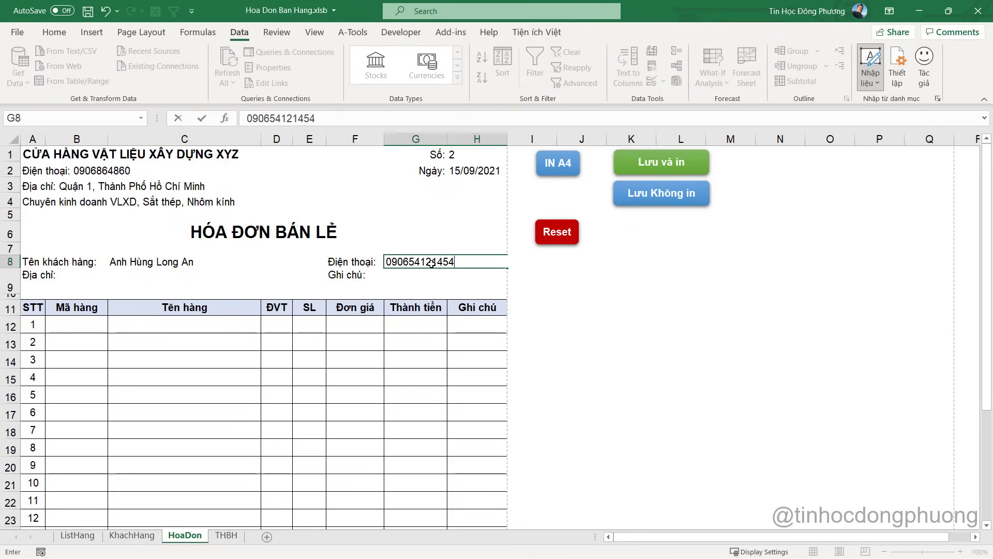
key(Return)
click(432, 264)
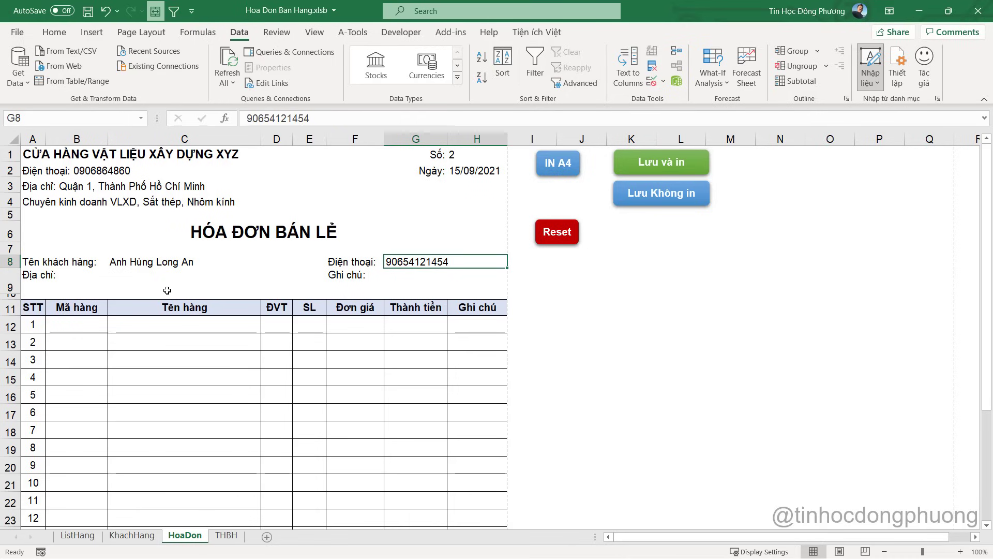
click(165, 280)
key(F2)
key(Escape)
text(Long An)
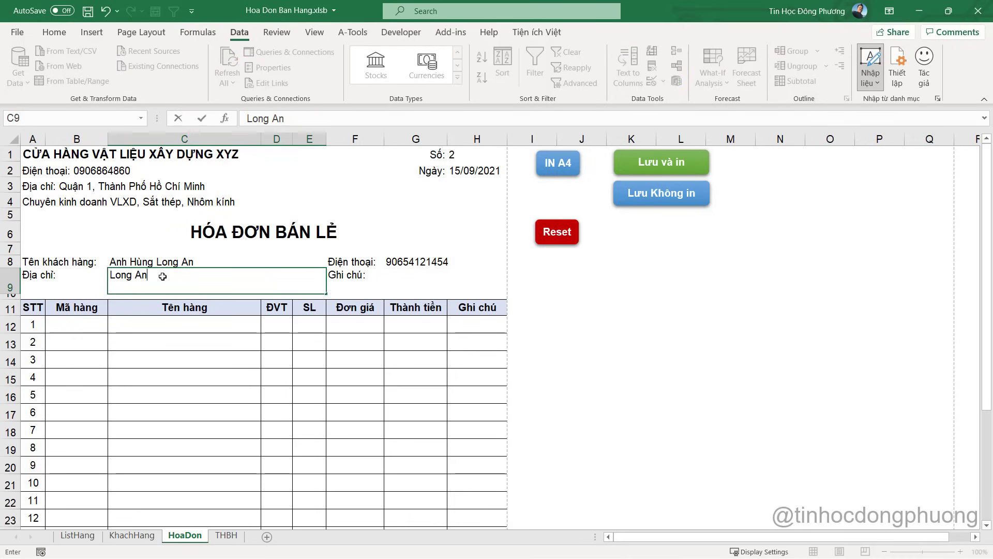
key(Tab)
key(Tab)
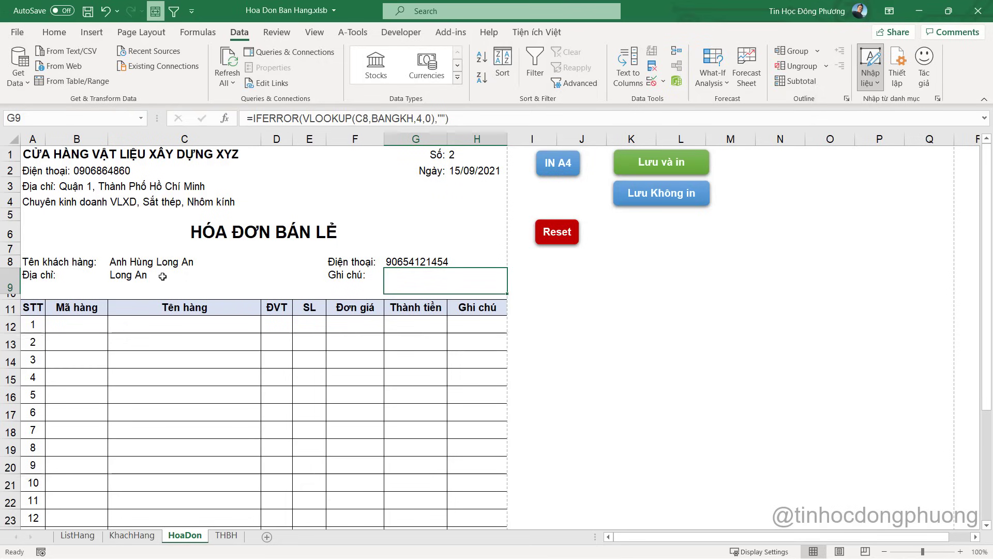
Enter the delivery note 'Giao lúc 8h' in G9 and check the name and phone cells
text(Giao g)
key(BackSpace)
text(l)
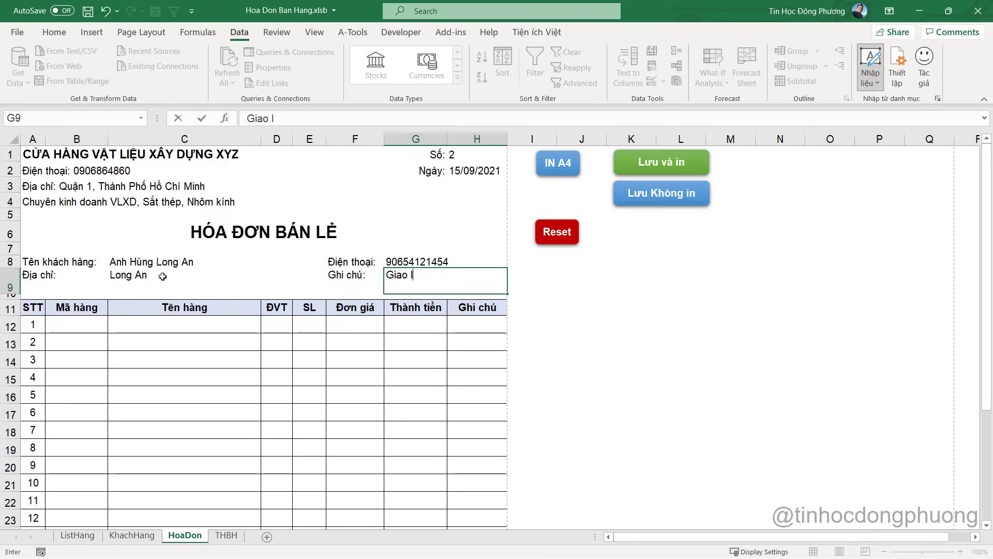
text(úc 8h)
key(Return)
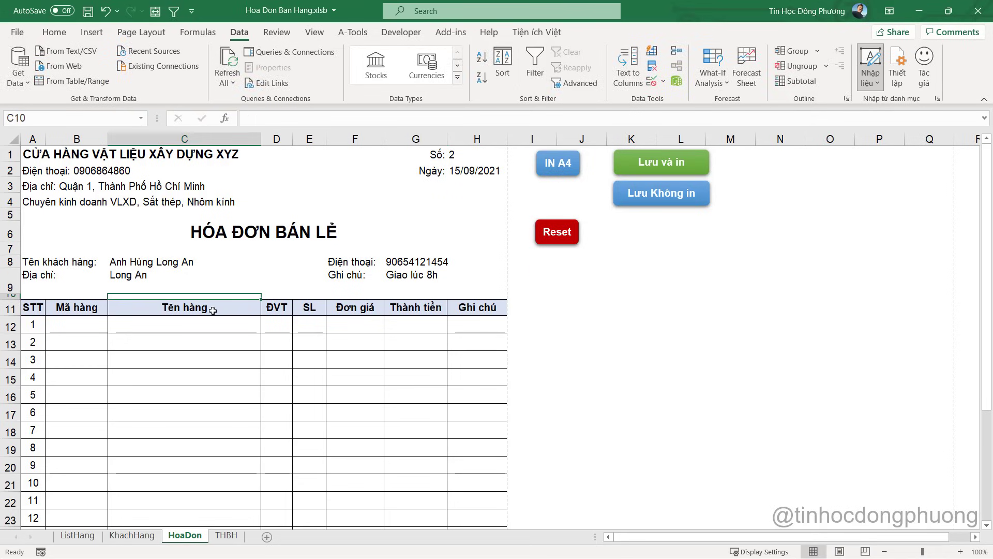
click(152, 261)
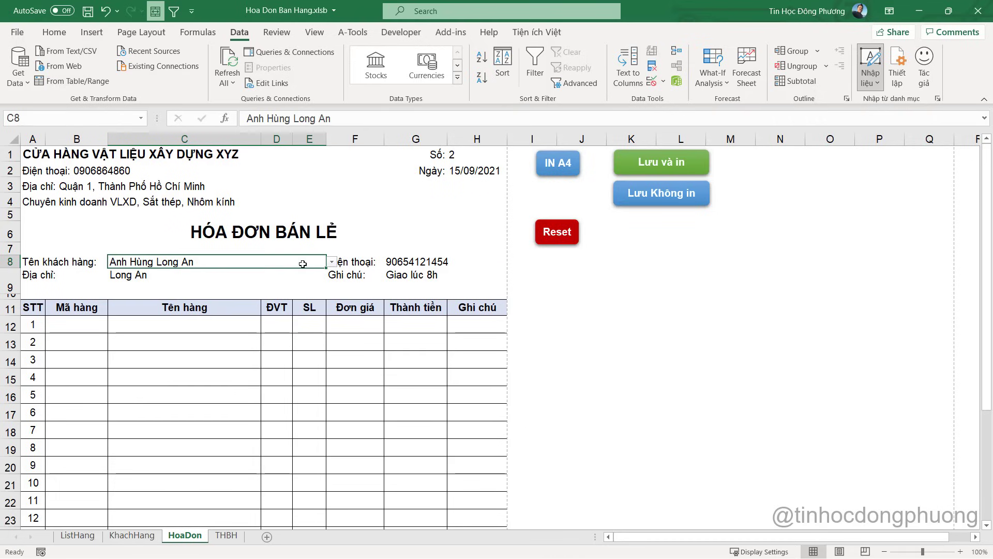
click(453, 263)
Add an SP2 product line in B12 with quantity 10 in E12
click(98, 322)
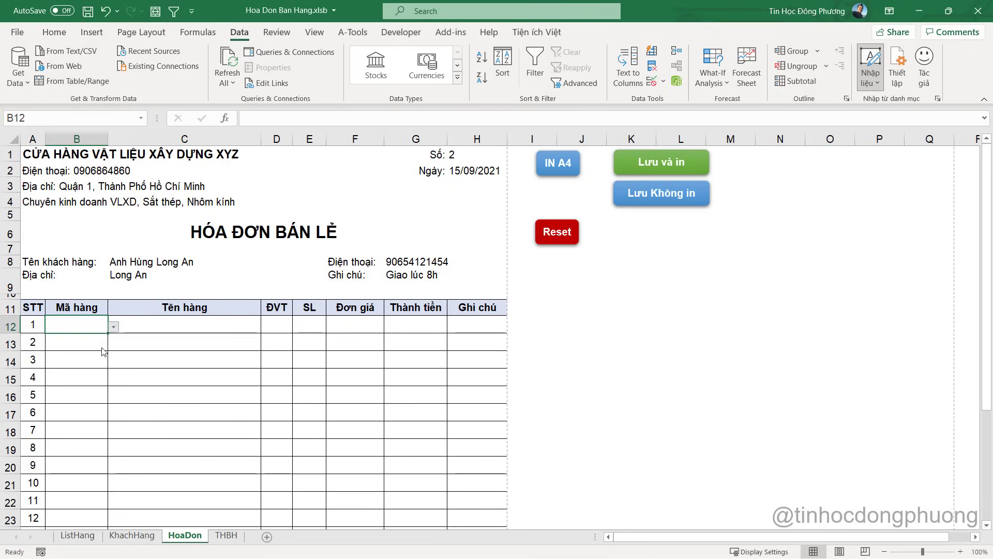
click(199, 325)
click(317, 325)
text(10)
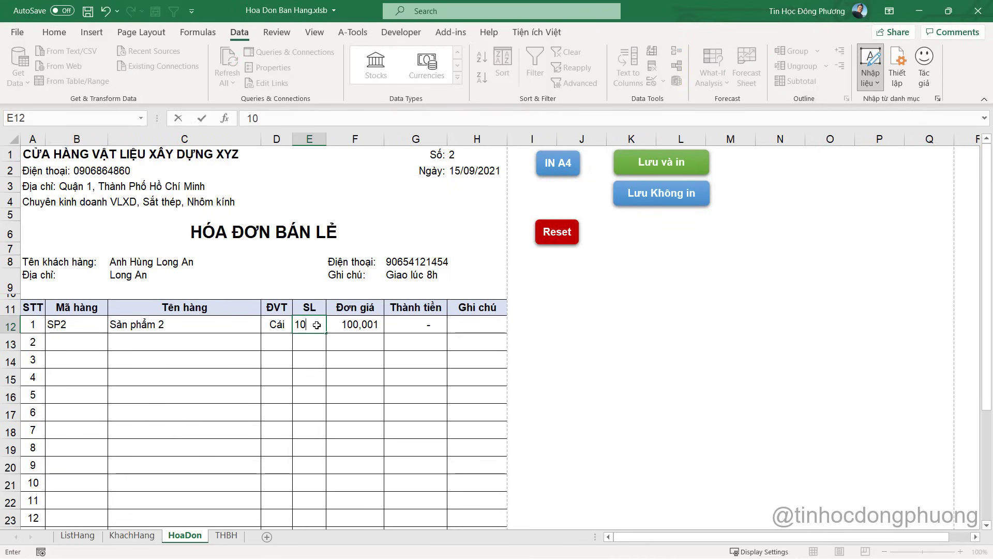
key(Tab)
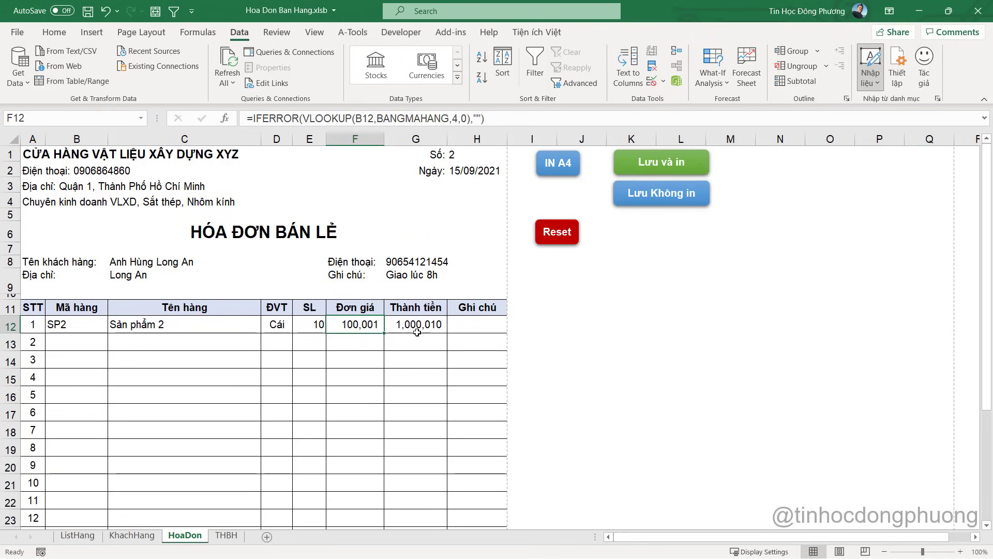
click(151, 262)
click(148, 273)
Review G8 and G9, then browse the ListHang, KhachHang and THBH sheets and return to HoaDon
click(384, 263)
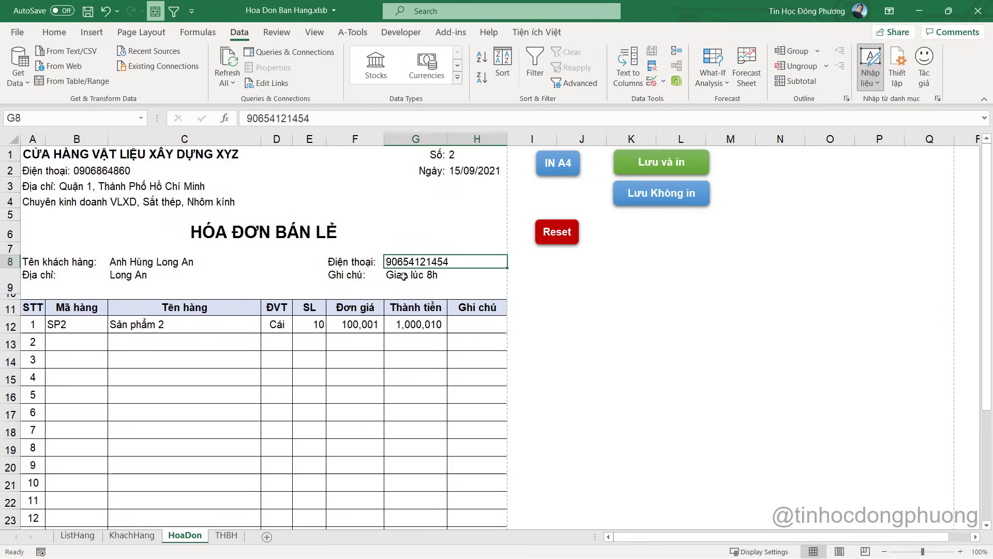
click(406, 278)
click(78, 535)
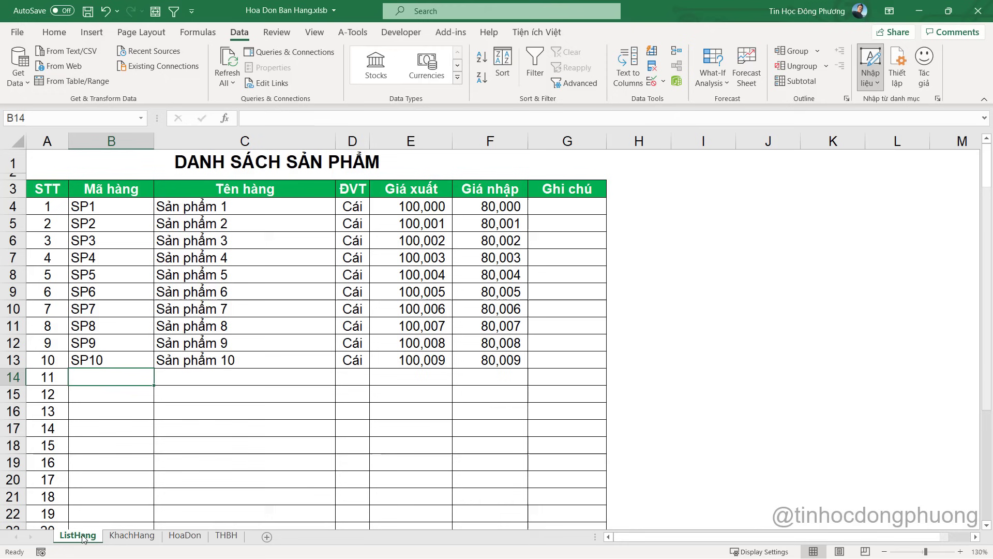
click(131, 536)
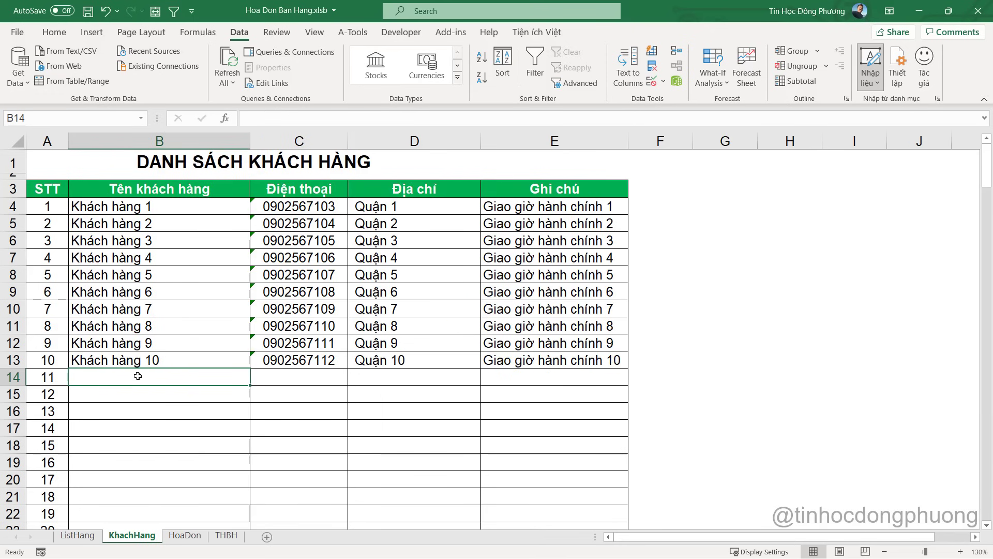
click(226, 536)
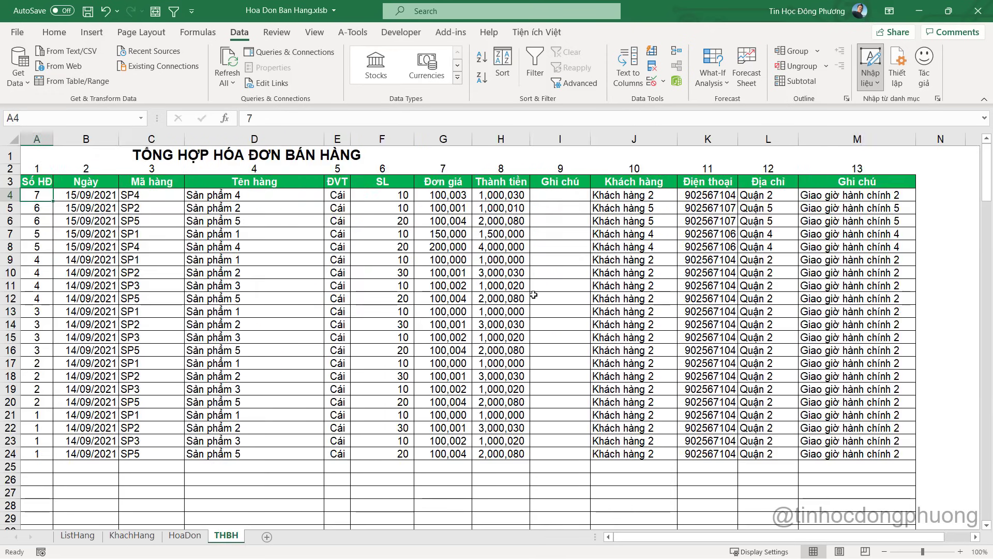
click(185, 536)
In the VBA editor, open Module1's code and look at its context options
key(alt+F11)
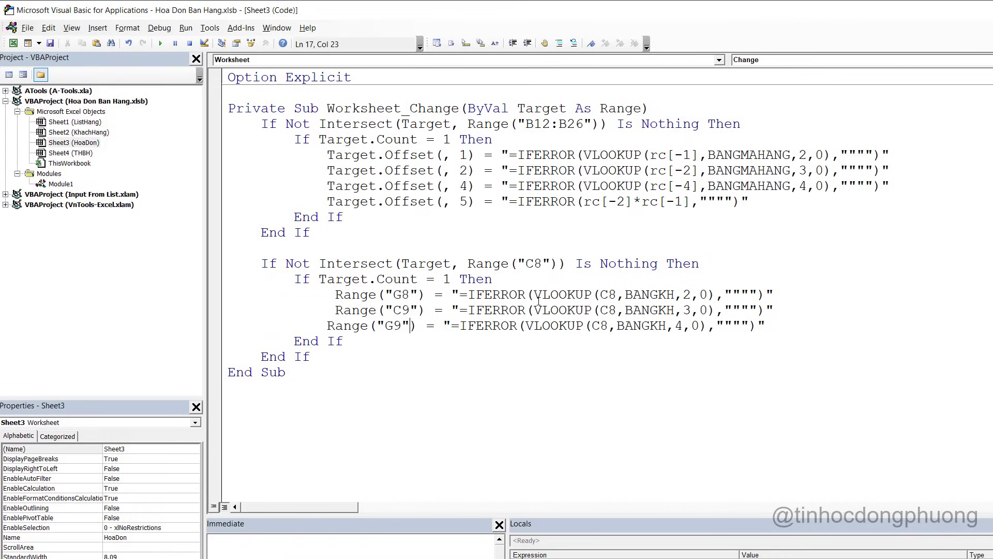
click(61, 184)
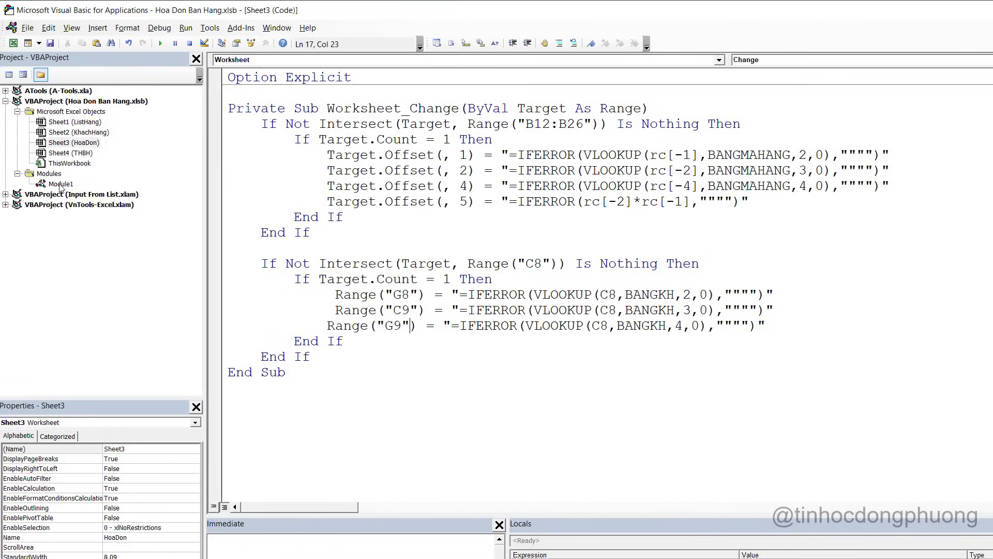
double_click(61, 185)
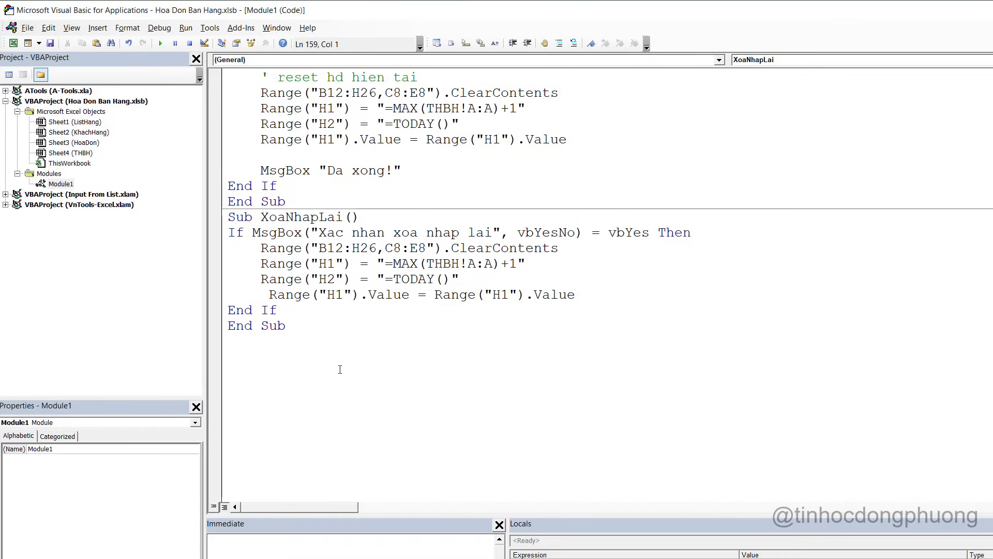
scroll(311, 348, up, 7)
scroll(312, 347, down, 7)
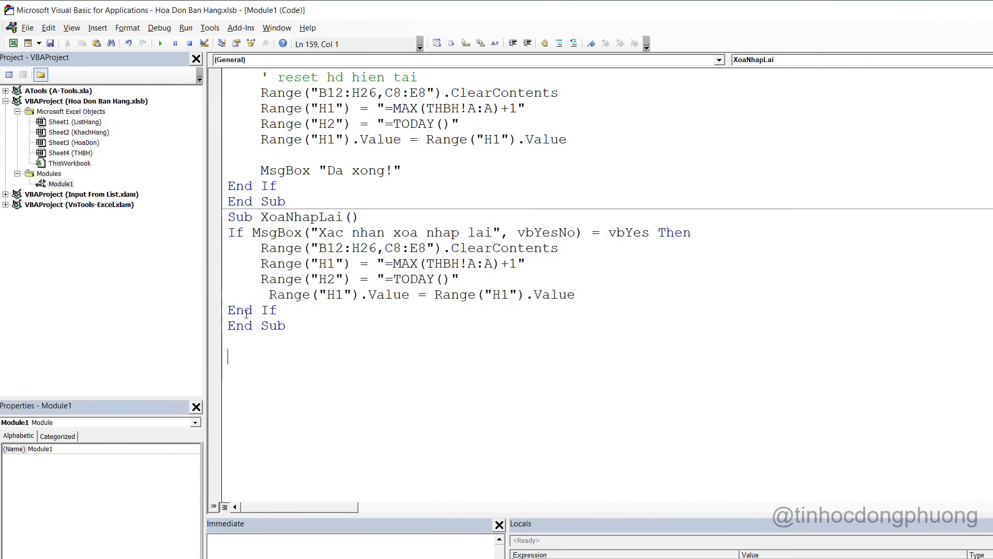
right_click(68, 186)
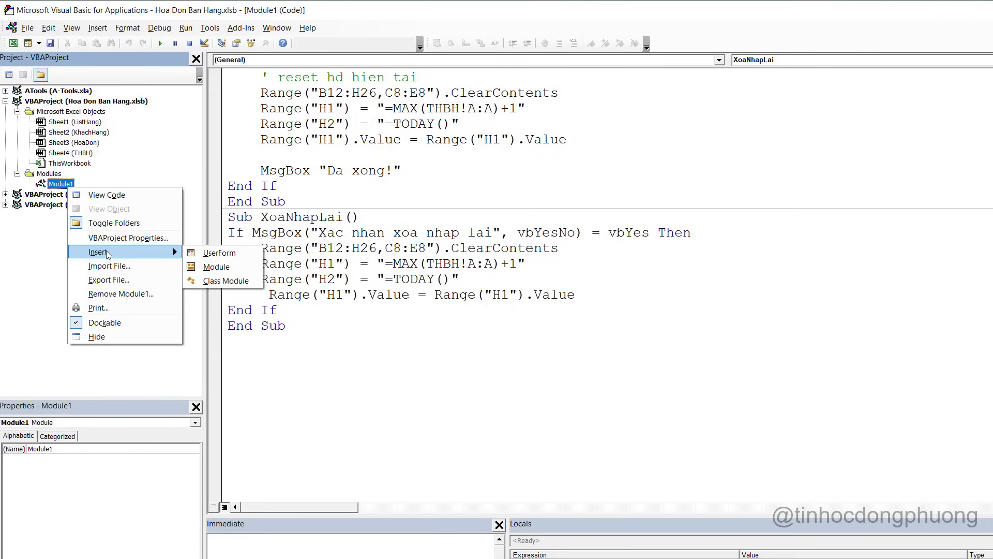
click(531, 281)
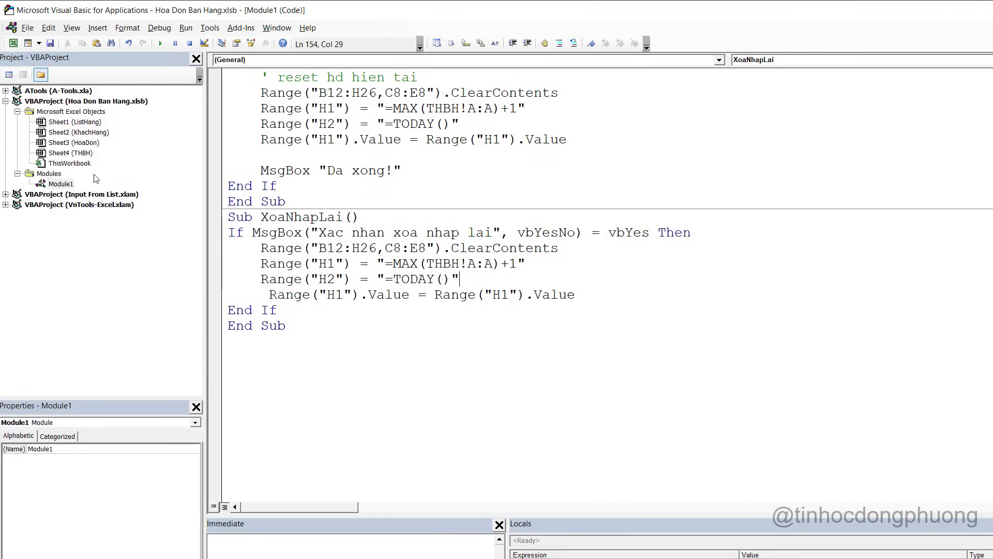
right_click(61, 184)
mouse_move(155, 246)
click(366, 388)
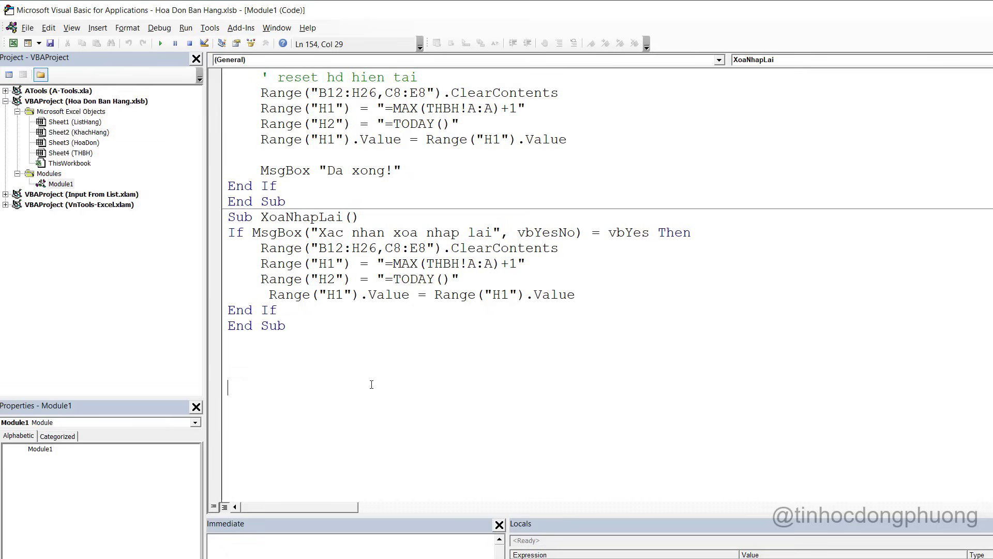
Insert a new module and start an empty Sub ThemKhachHangMoi macro
text(Su)
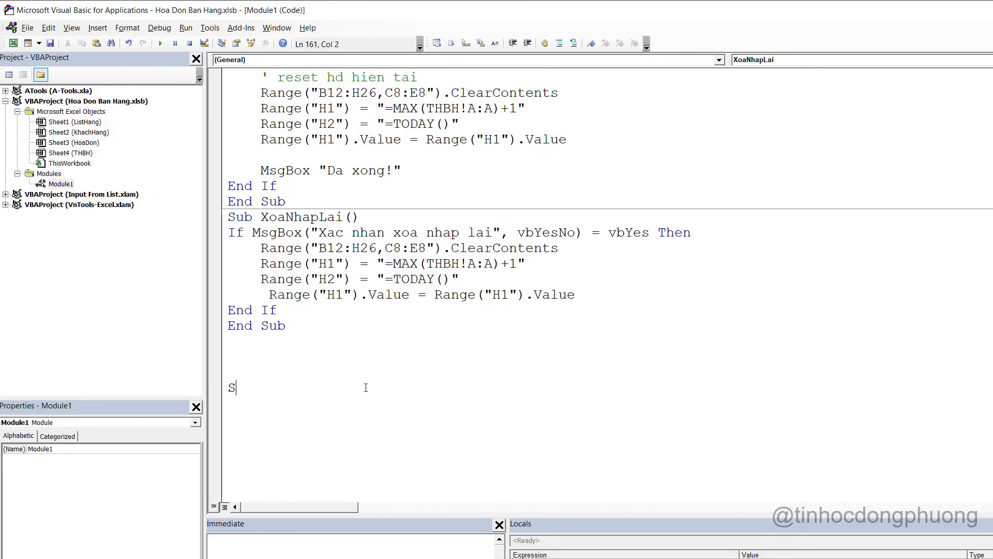
key(BackSpace)
key(BackSpace)
right_click(62, 183)
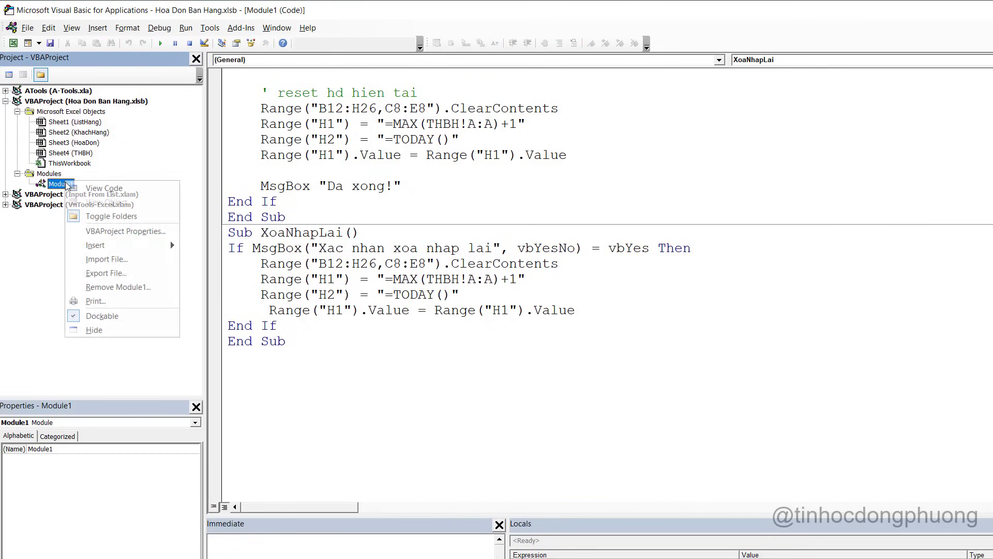
mouse_move(170, 240)
click(218, 258)
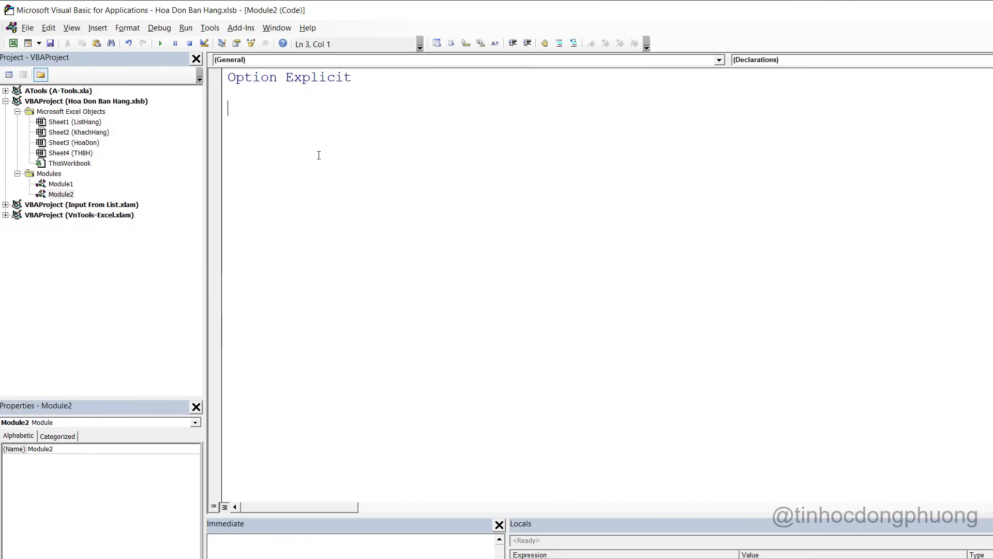
text(Sub ThemKHach)
key(BackSpace)
key(BackSpace)
key(BackSpace)
key(BackSpace)
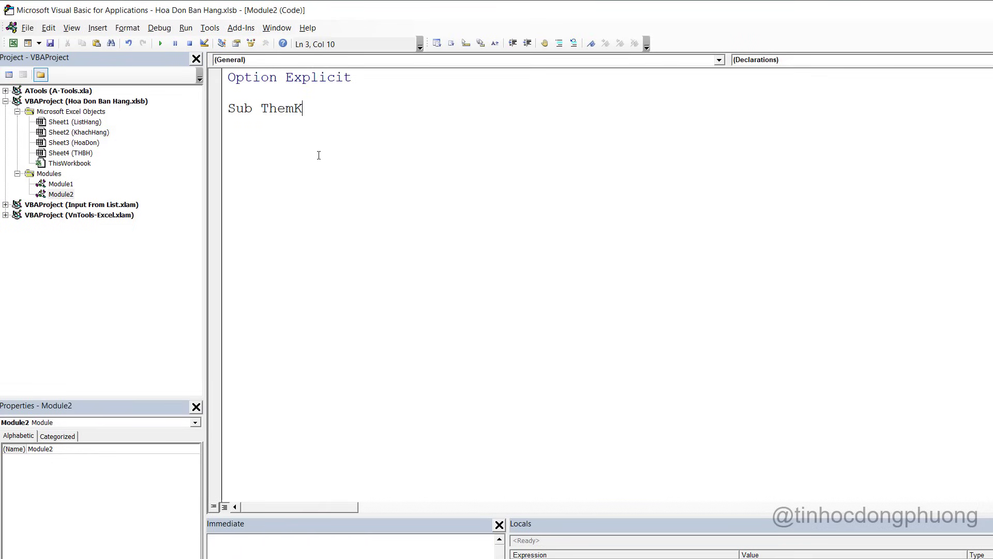
text(hachHangMoi)
key(Return)
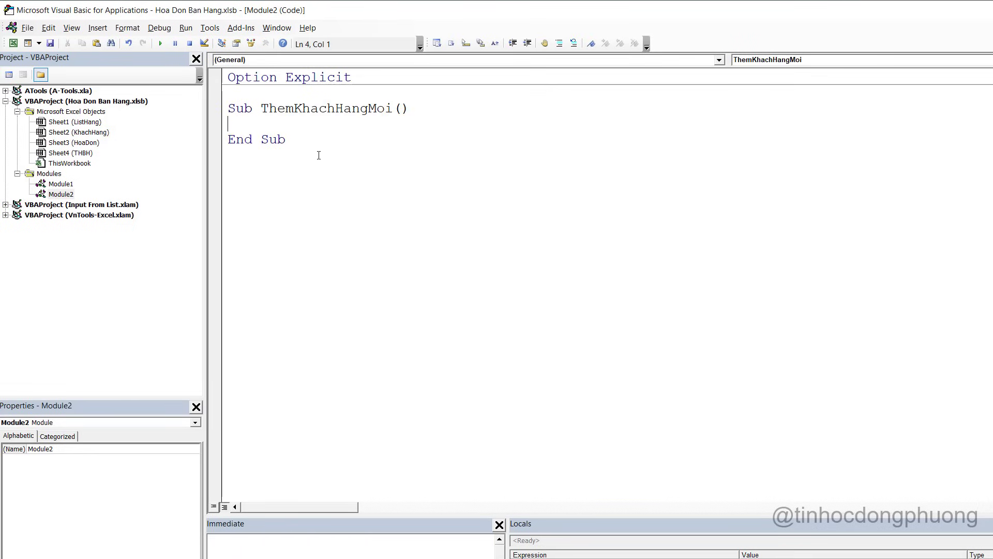
Back in Excel, check C8 and the KhachHang and THBH sheets, ending on HoaDon
key(alt+F11)
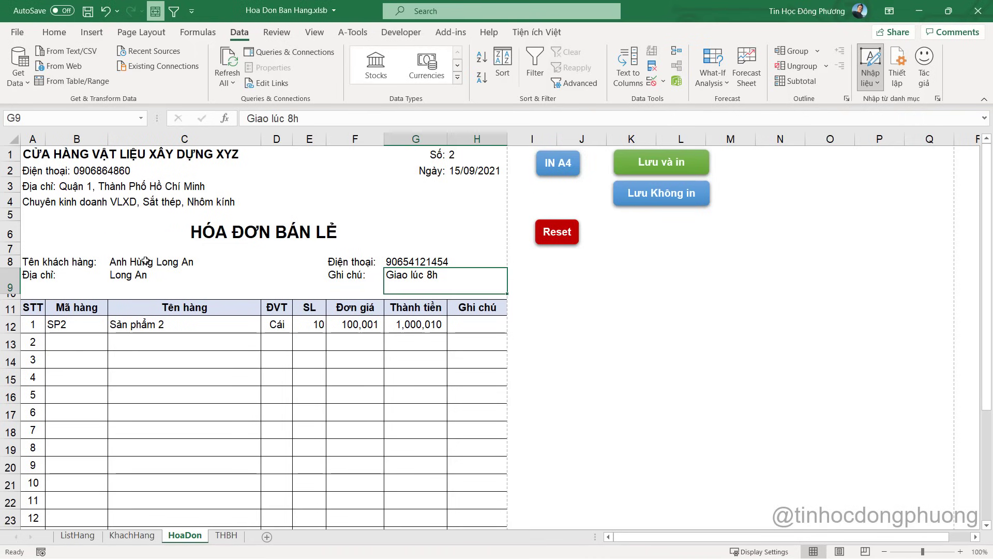
click(146, 261)
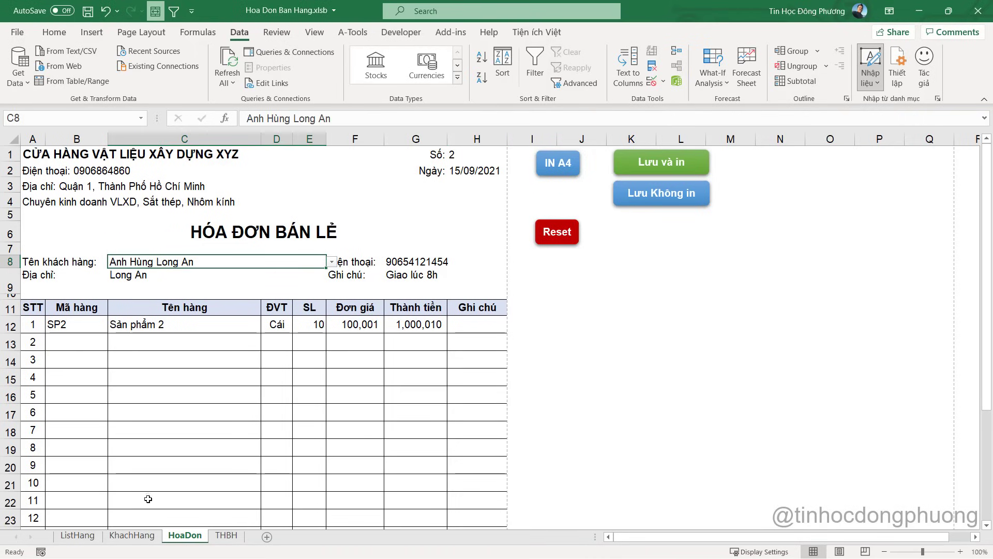
click(132, 535)
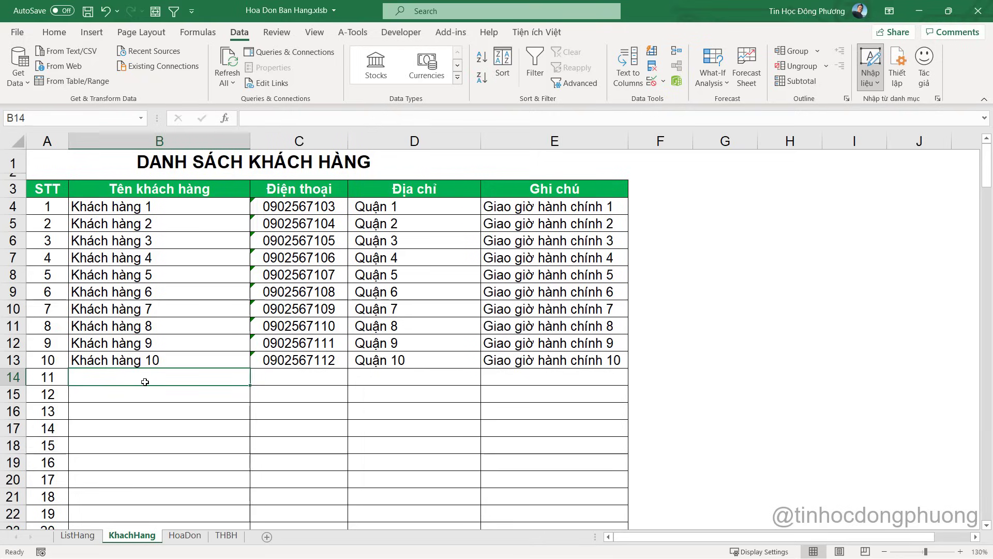
key(alt+F11)
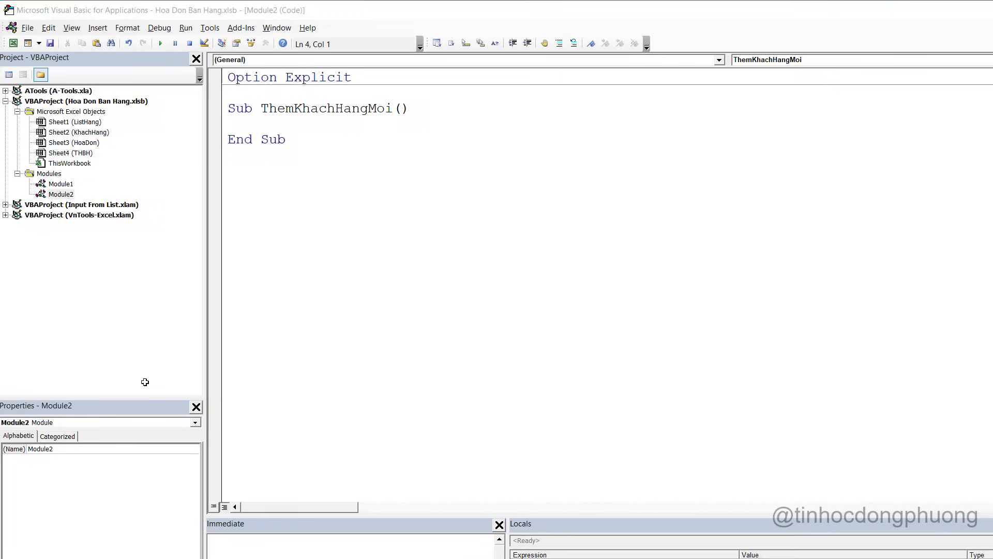
key(alt+F11)
click(217, 538)
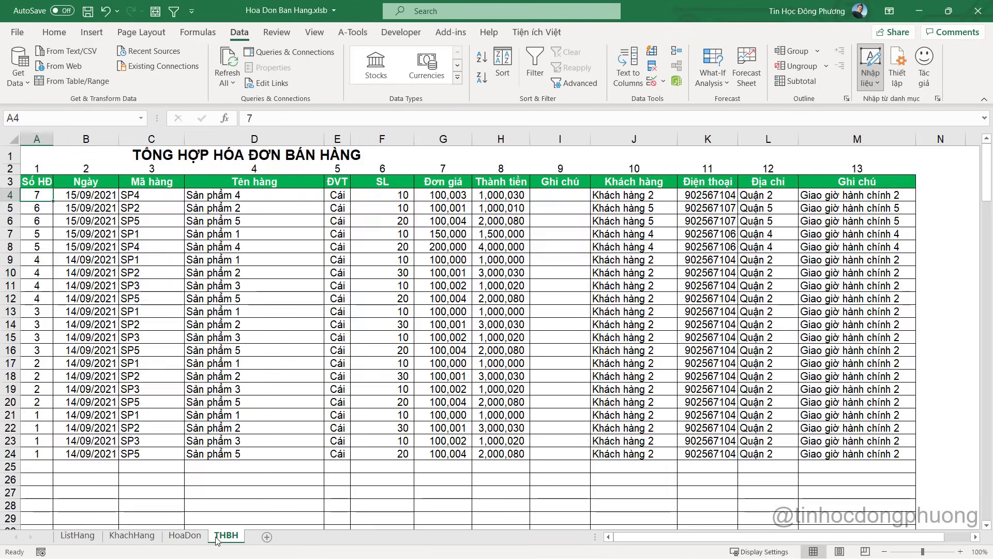
click(185, 536)
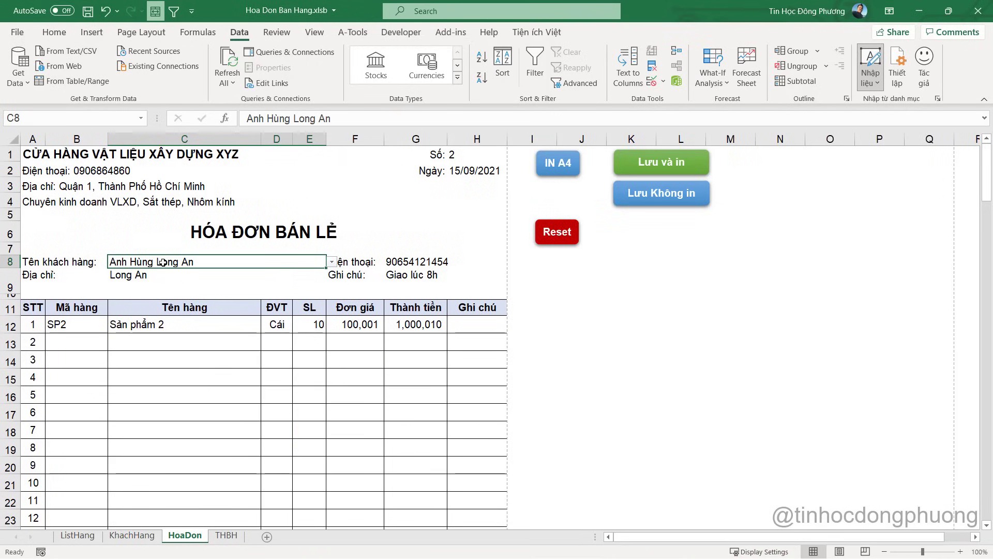
Declare Dim lr As Long, shNguon As Worksheet, shDich As Worksheet in ThemKhachHangMoi
key(alt+F11)
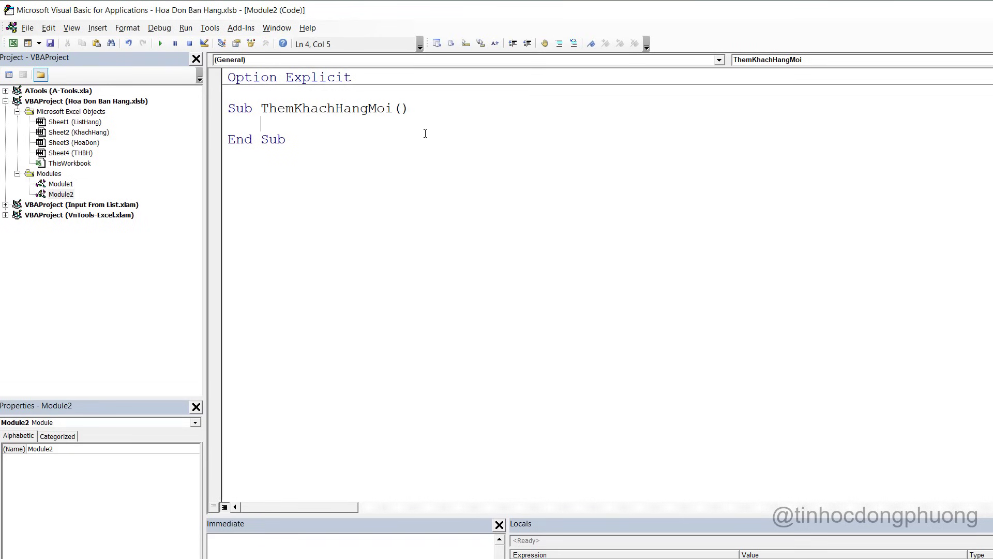
text(dim lr as Long, )
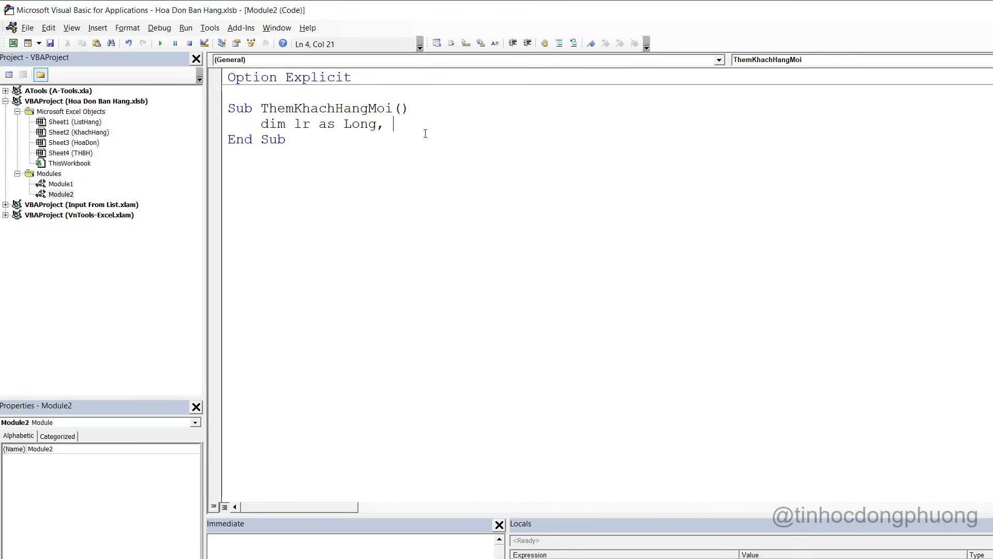
text(shngu)
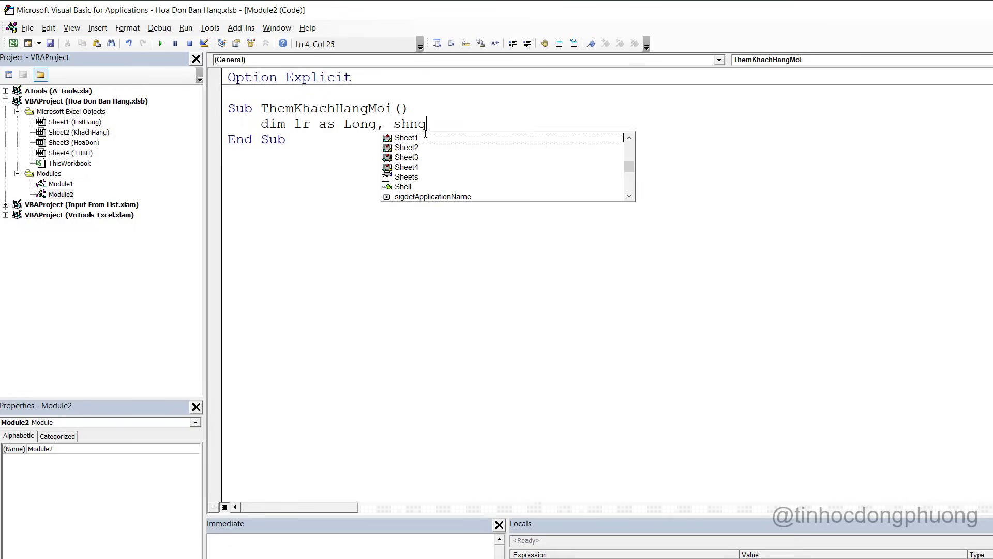
key(BackSpace)
key(BackSpace)
key(BackSpace)
text(Nguon ass)
key(BackSpace)
text(wor)
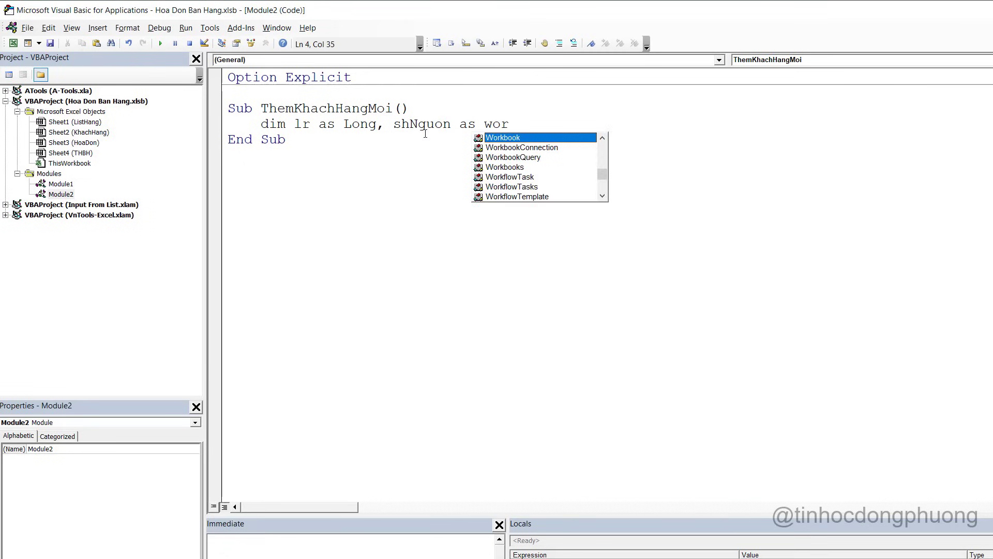
text(ksgh)
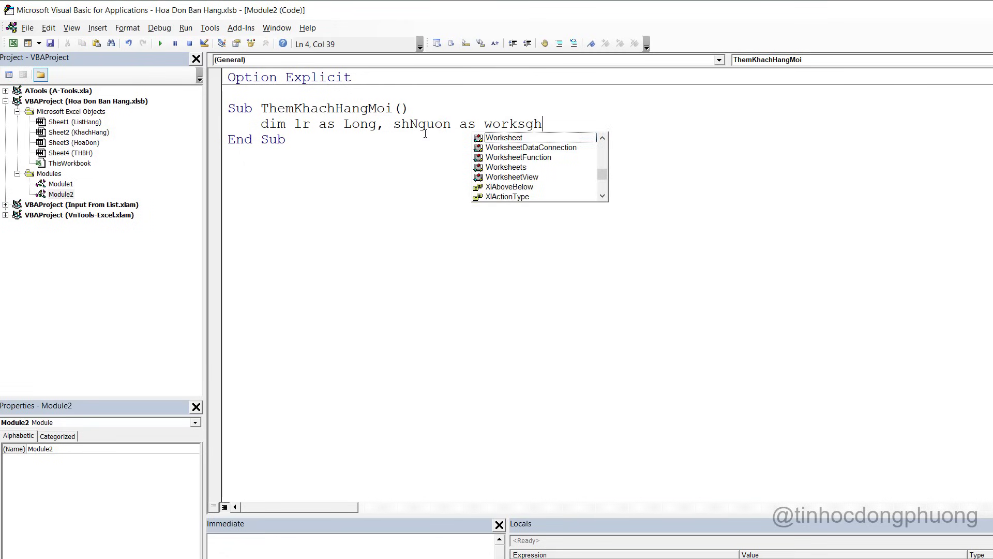
key(Tab)
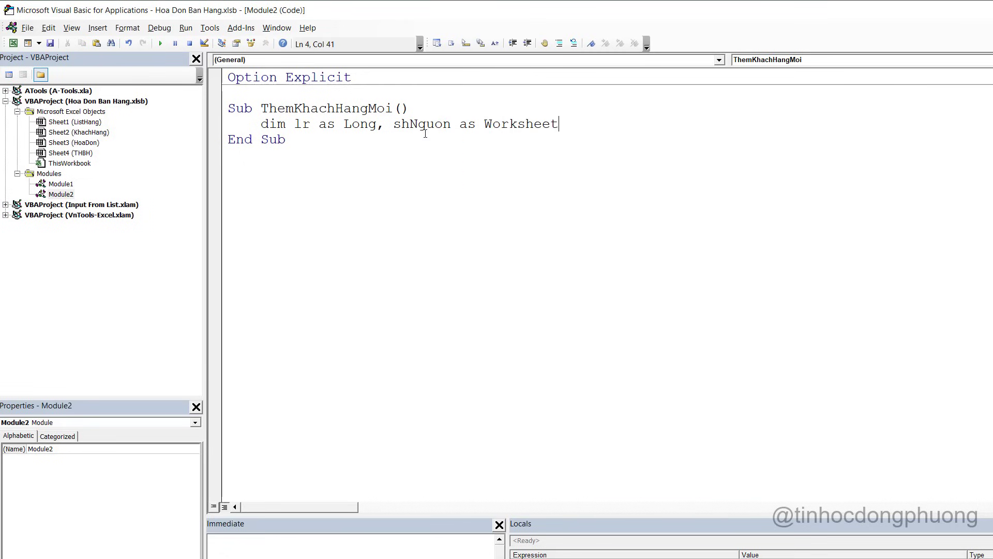
key(BackSpace)
text(ShDich ass)
key(BackSpace)
text(wor)
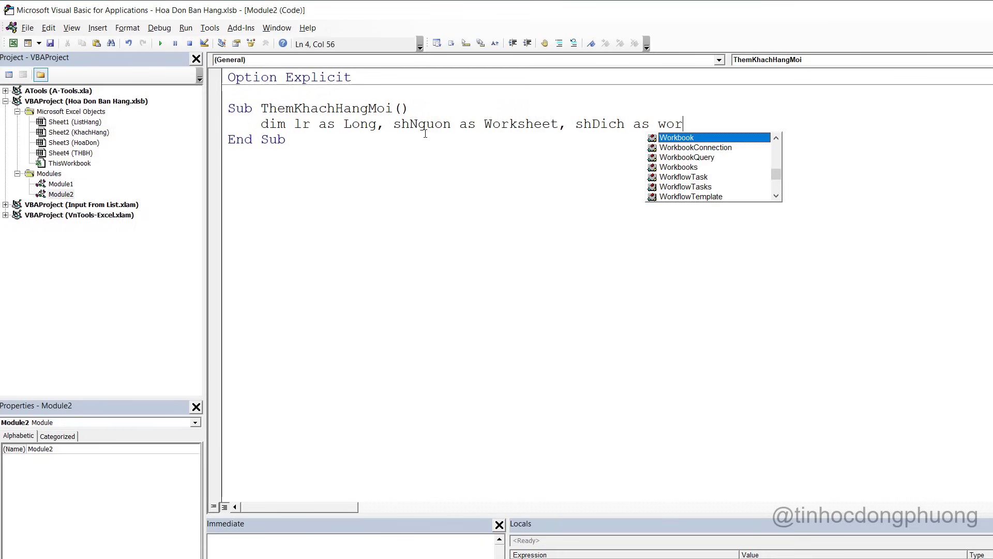
text(s)
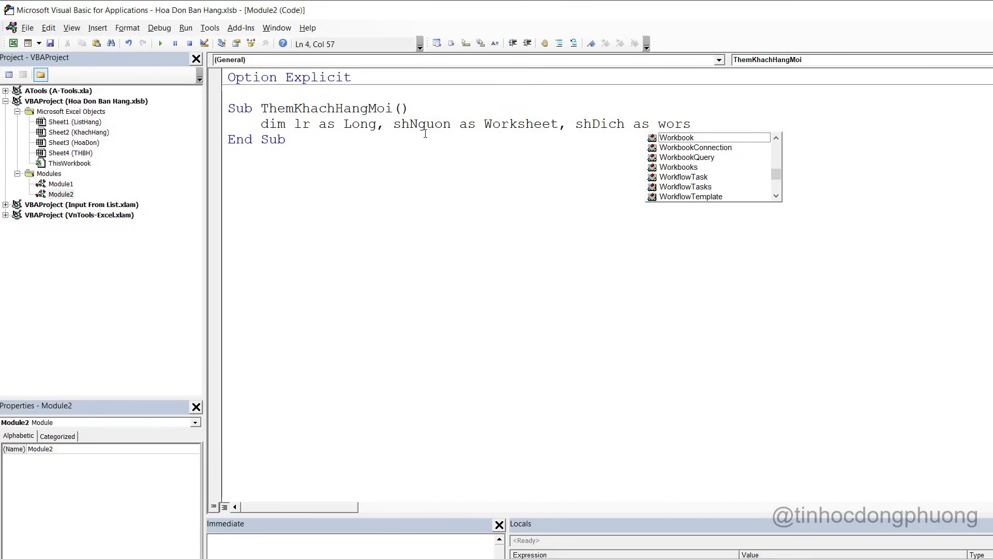
key(BackSpace)
text(ks)
key(Tab)
key(Return)
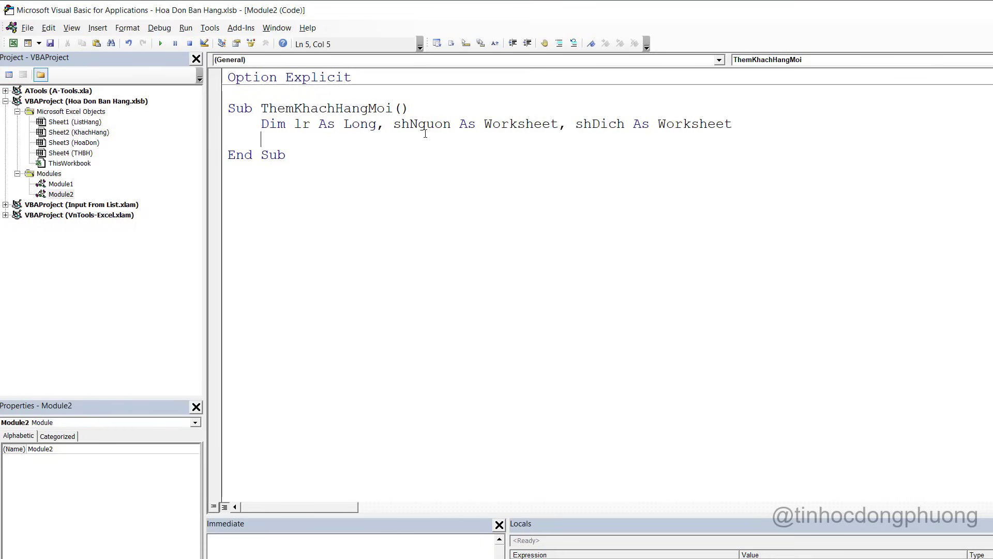
Add Set shNguon = Sheets("HoaDon"), copying the sheet name from the workbook tab
text(set sh)
key(BackSpace)
key(BackSpace)
text(sh)
key(ctrl+space)
text(N)
key(Tab)
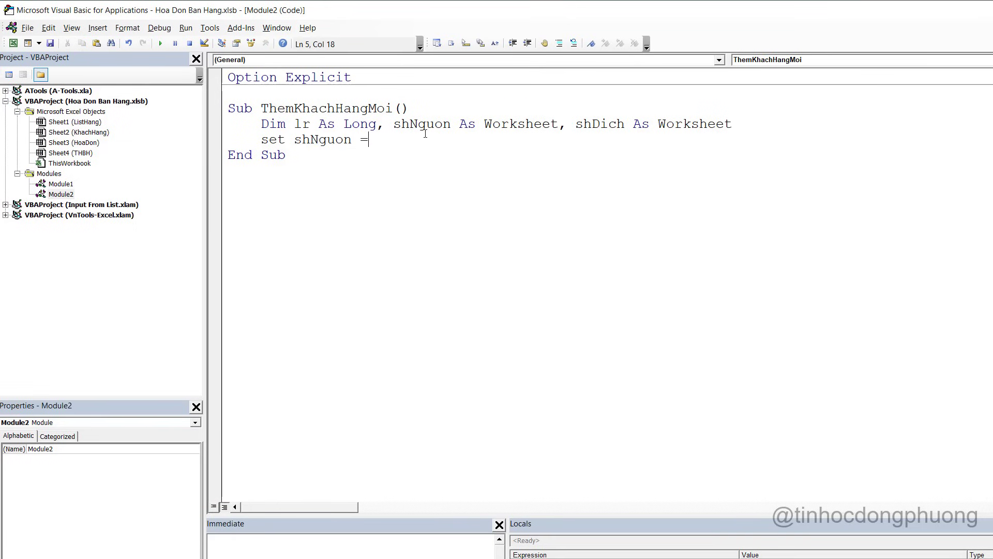
text(= sheets(")
key(alt+Tab)
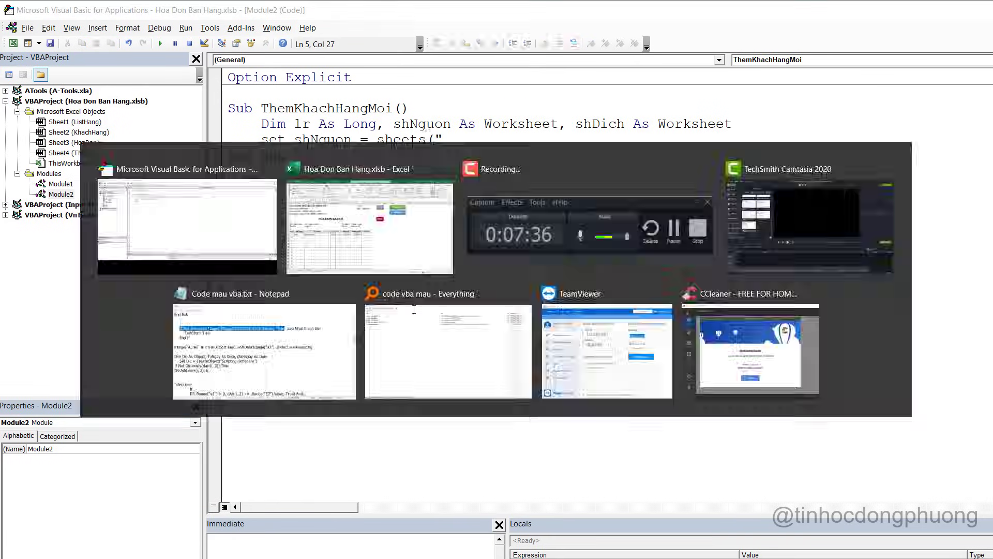
double_click(185, 536)
key(ctrl+c)
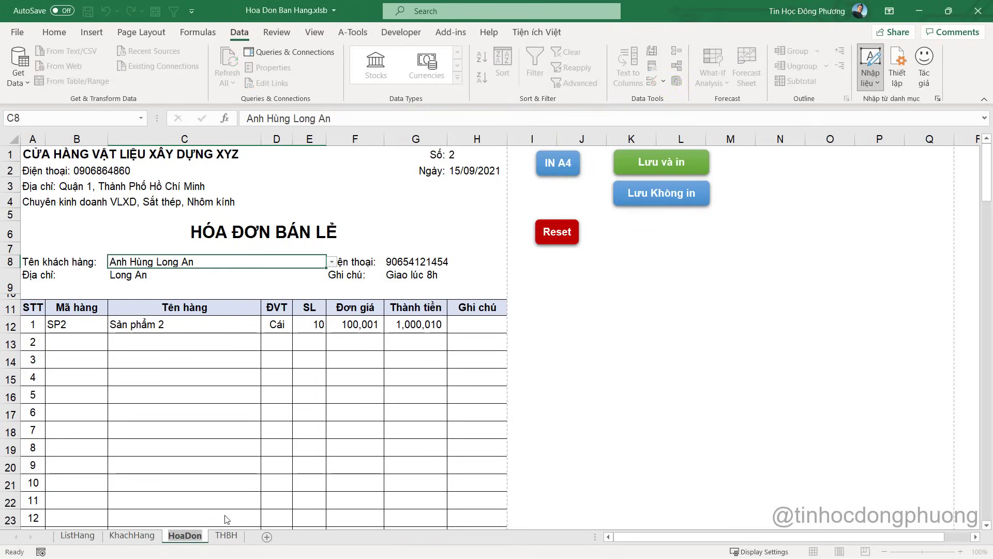
key(alt+Tab)
key(ctrl+v)
text("))
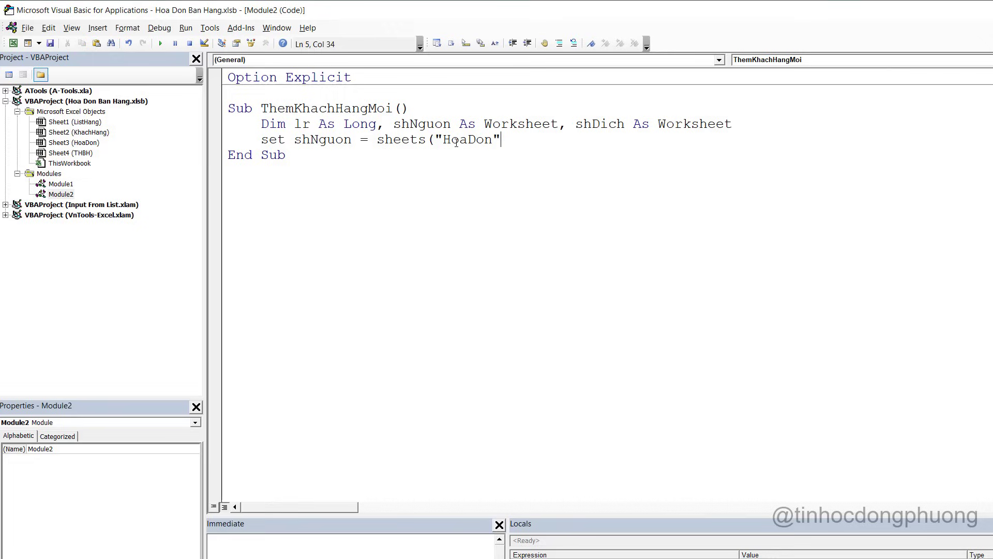
key(Return)
Add Set shDich = Sheets("KhachHang") after checking the KhachHang tab name
text(set shdi)
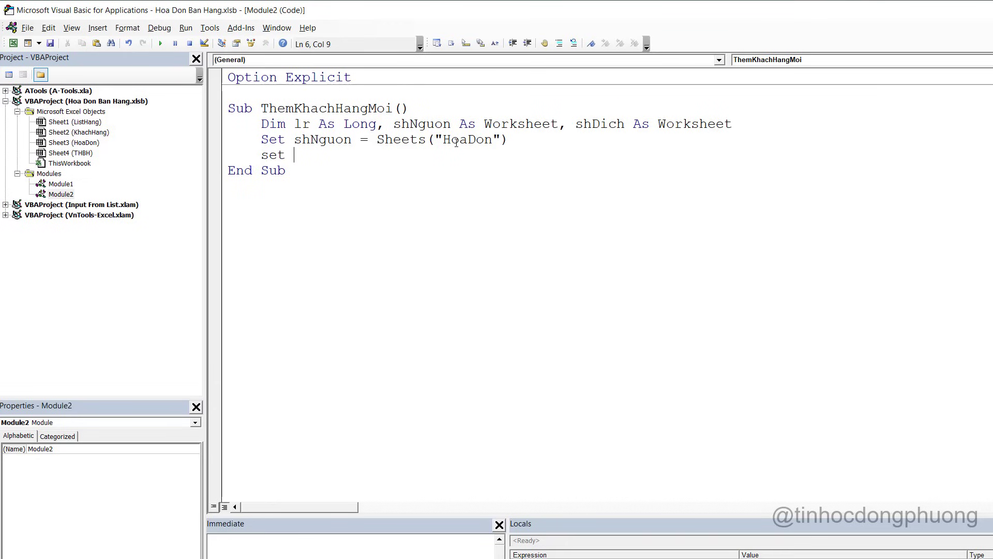
key(ctrl+j)
text(ch = sheets()
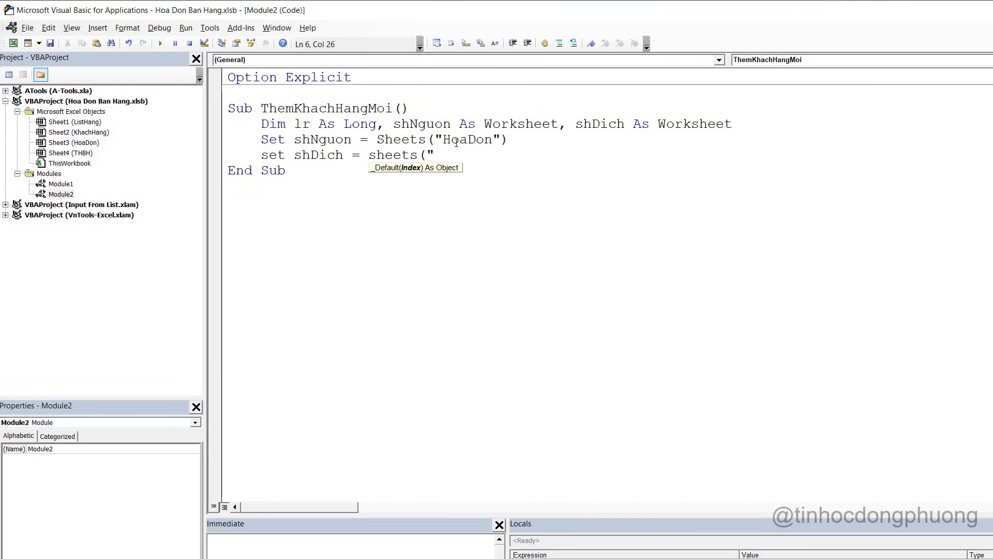
key(alt+F11)
click(132, 535)
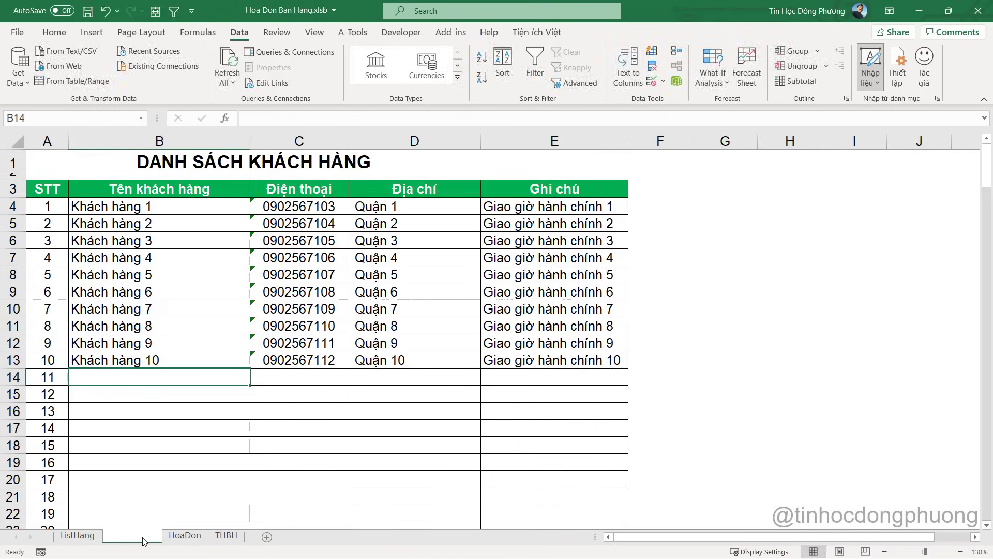
key(alt+F11)
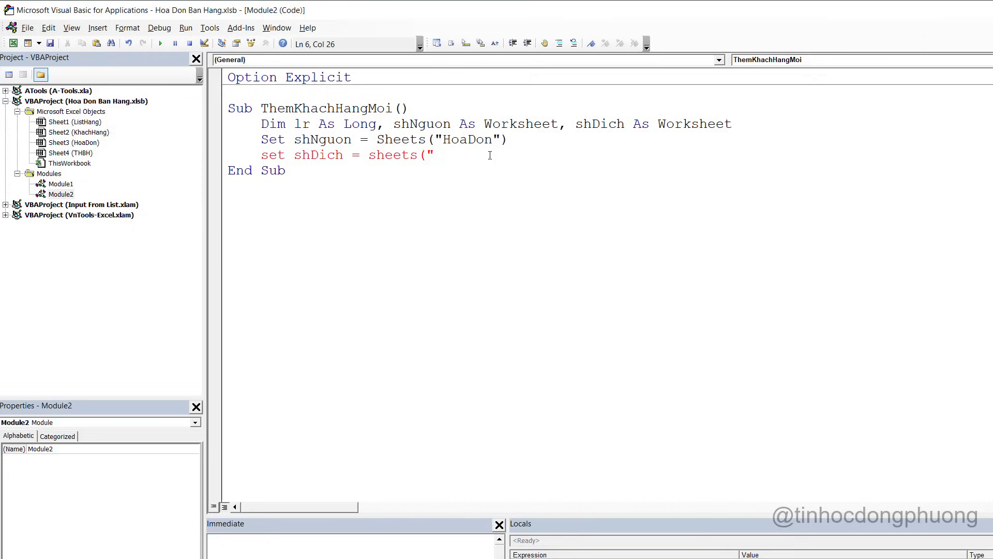
text(KhachHang"))
key(Return)
key(Return)
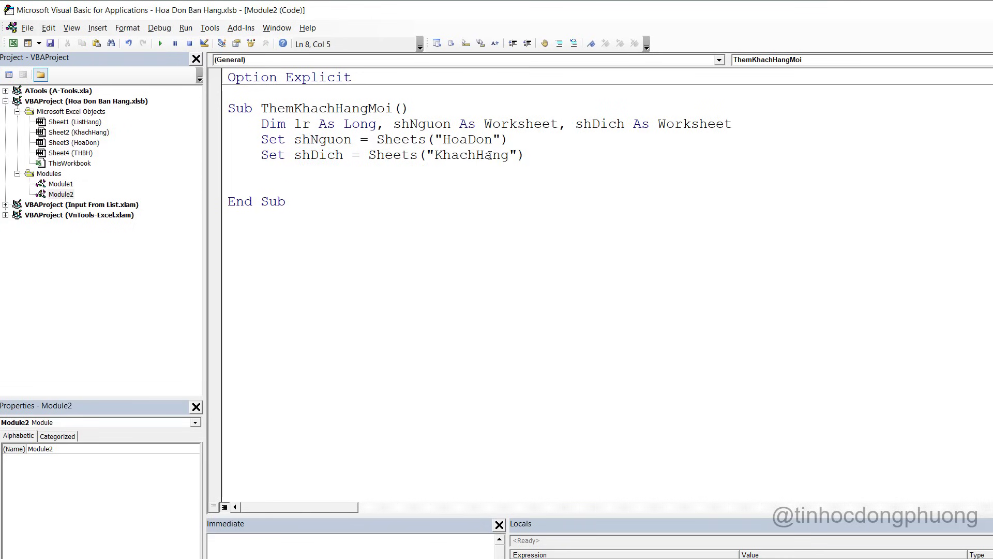
Begin an If line, then locate B14 as the first empty row of the KhachHang list
text(if)
key(alt+F11)
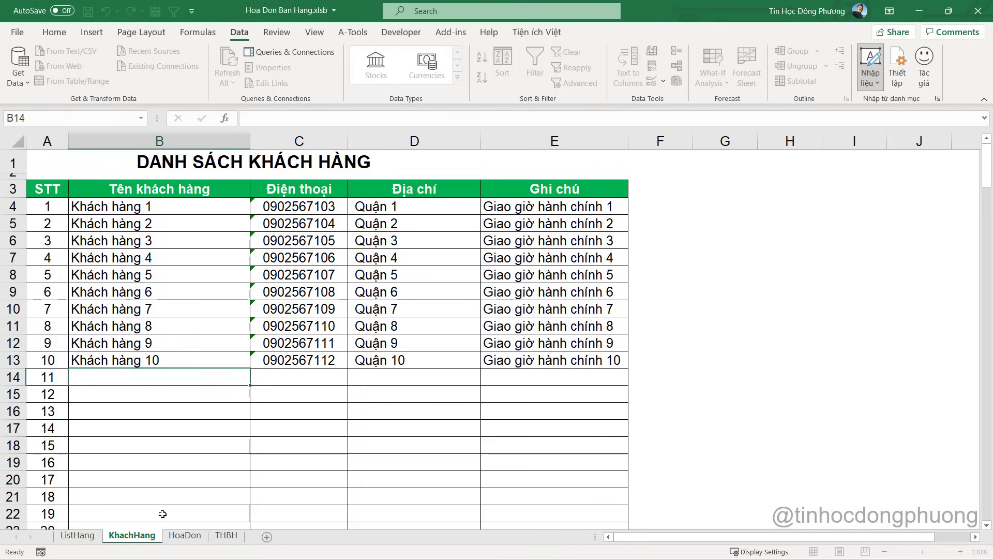
click(161, 514)
click(181, 536)
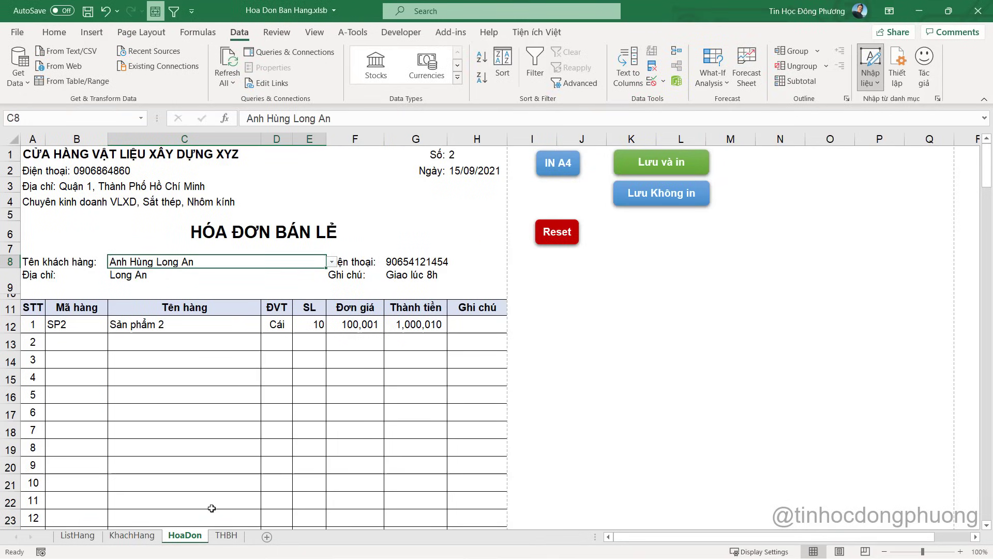
click(133, 537)
click(155, 374)
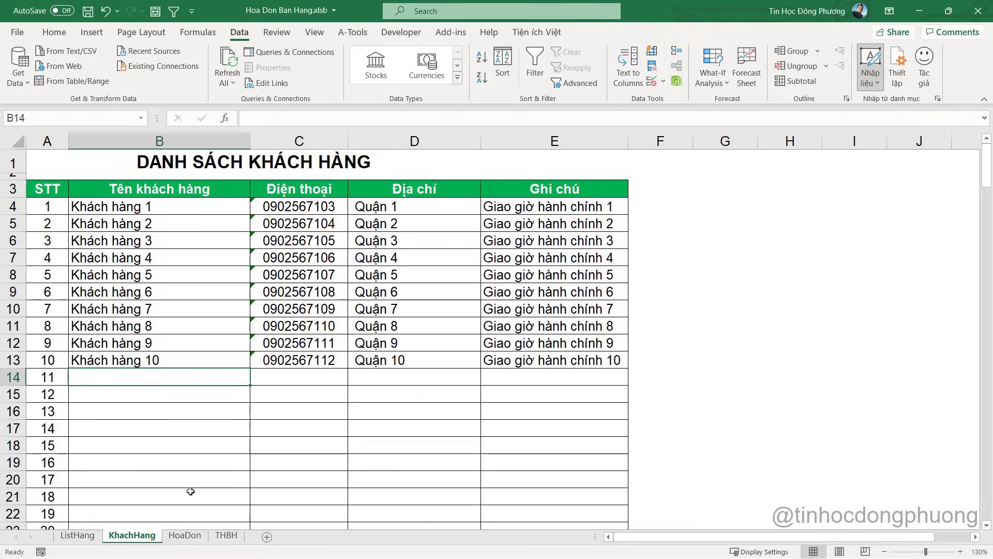
click(184, 535)
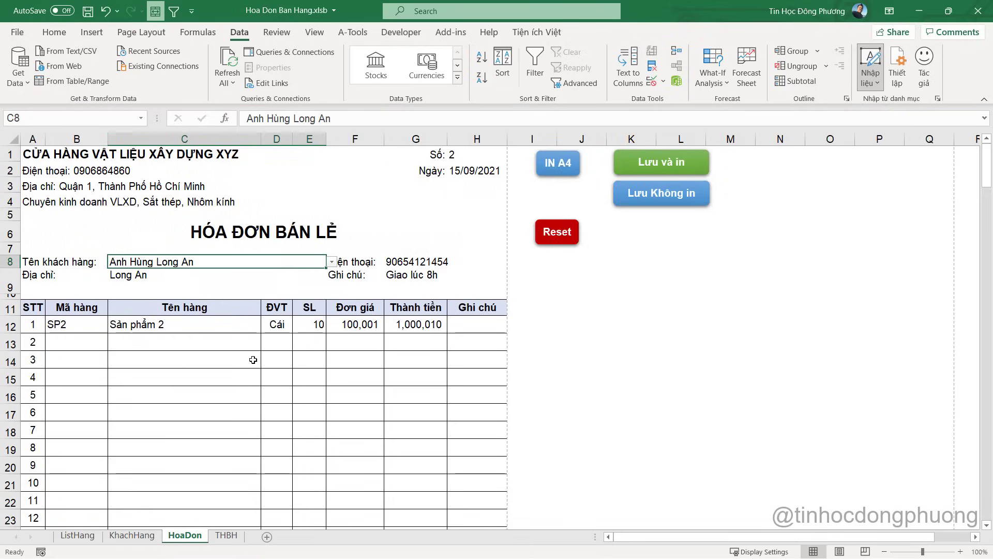
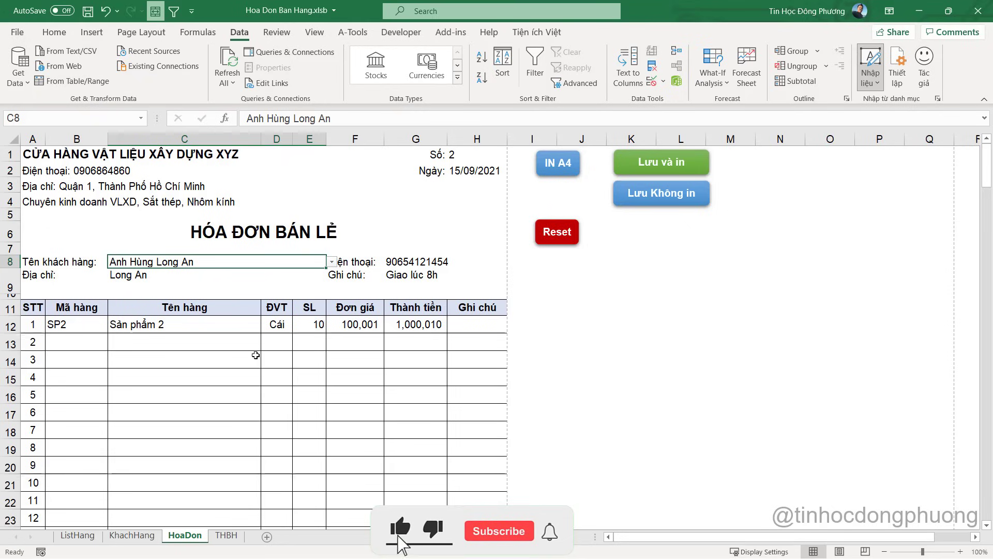
Start a COUNTIF formula in P1, taking its range from the KhachHang sheet
click(804, 156)
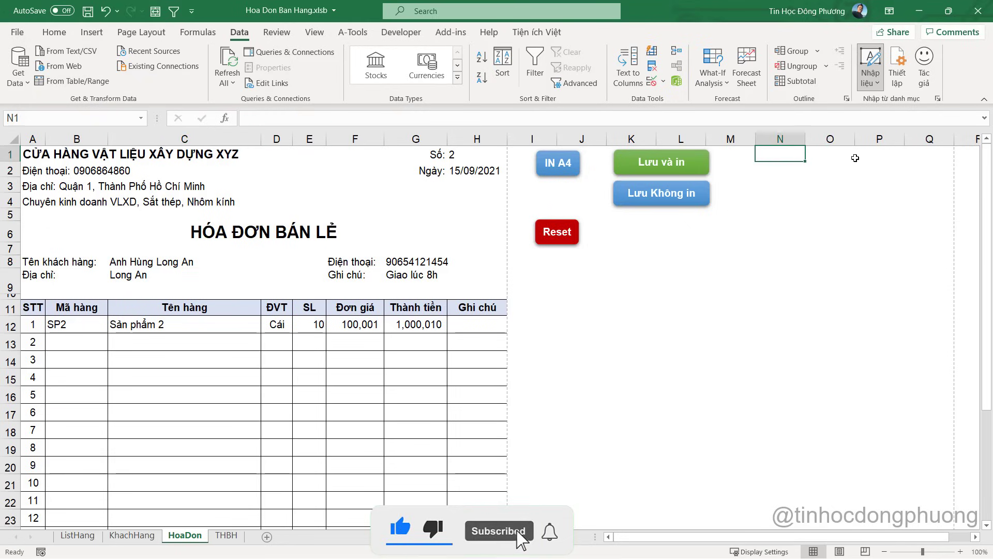
click(878, 155)
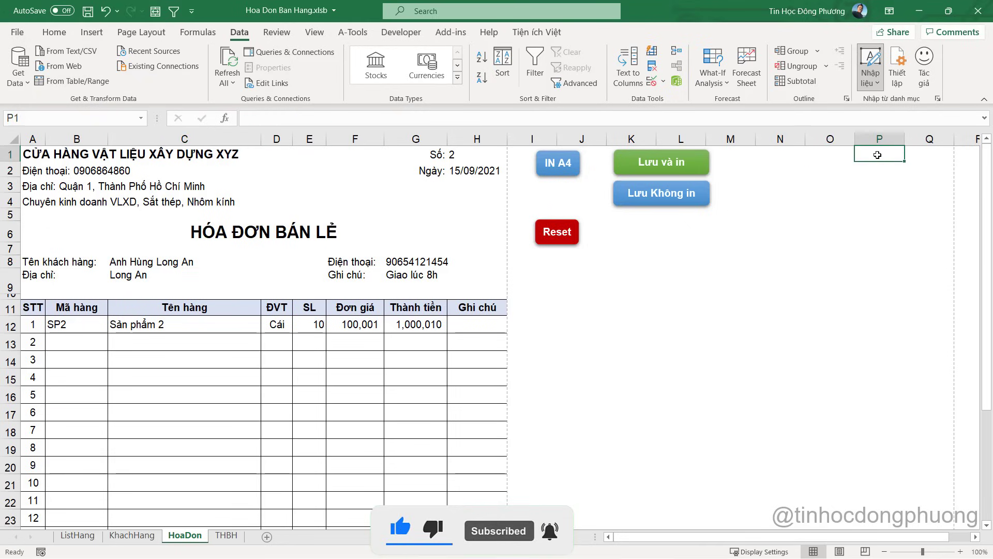
text(=cou)
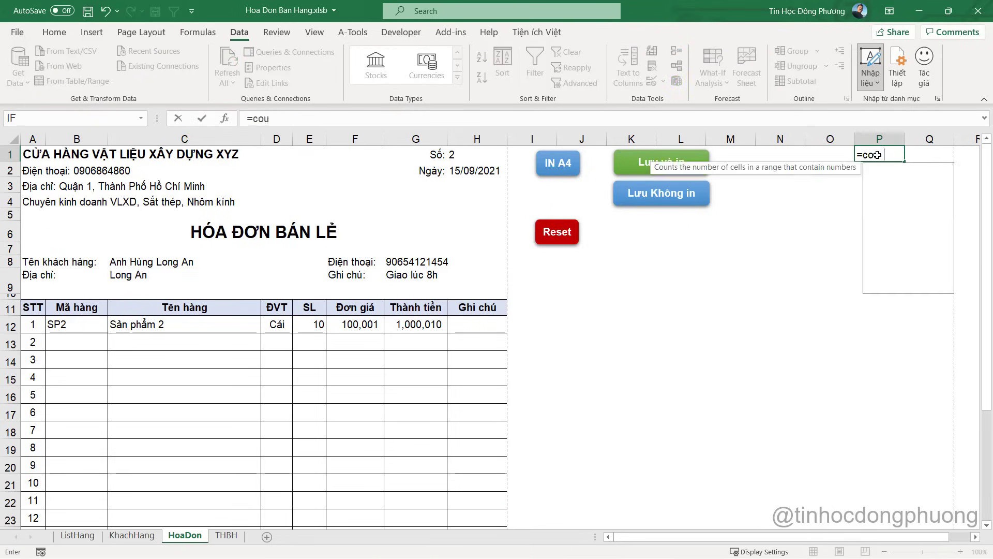
text(nt)
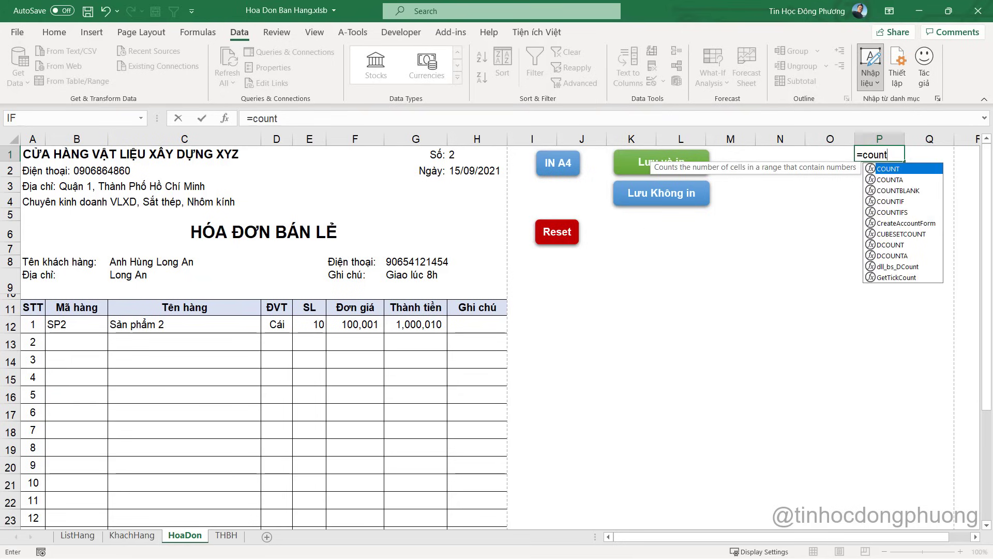
text(if)
key(Tab)
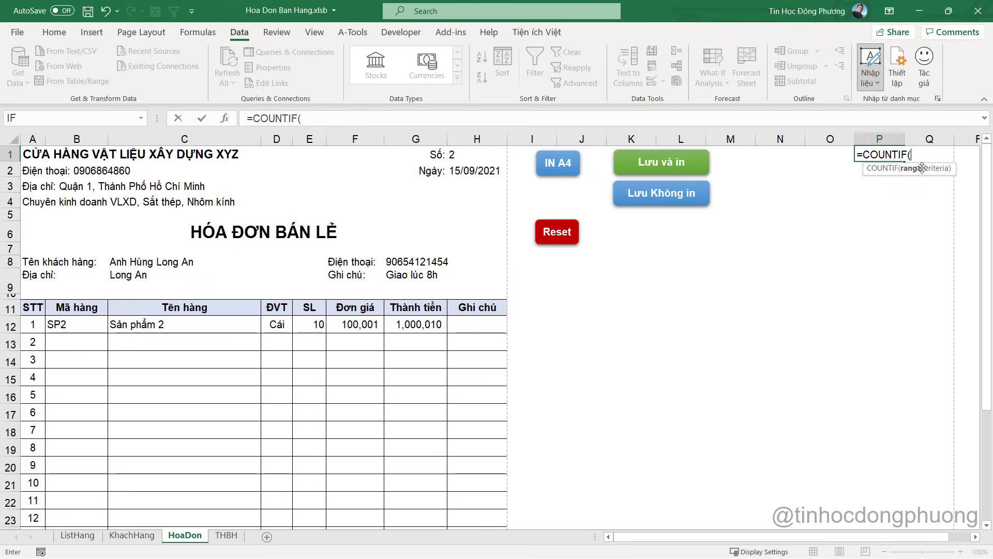
click(132, 535)
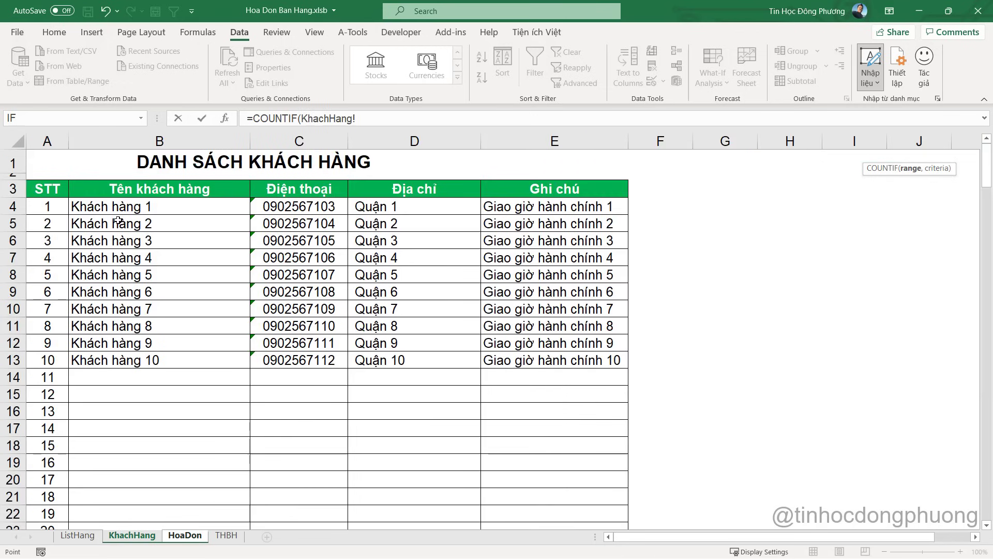
drag(47, 141, 415, 141)
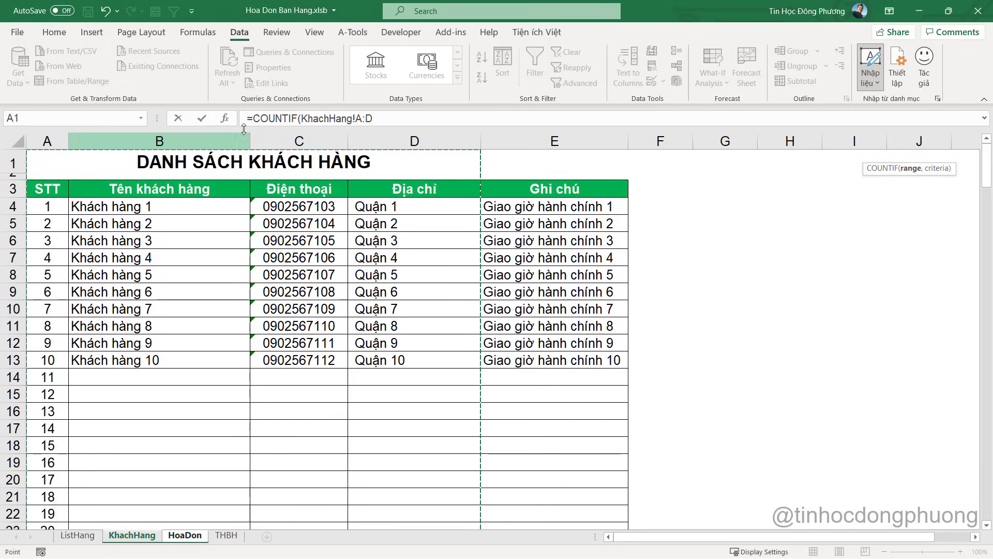
Finish P1 as =COUNTIF(KhachHang!B:B,C8) with the invoice's customer name as criterion
drag(356, 119, 372, 119)
text(B:B)
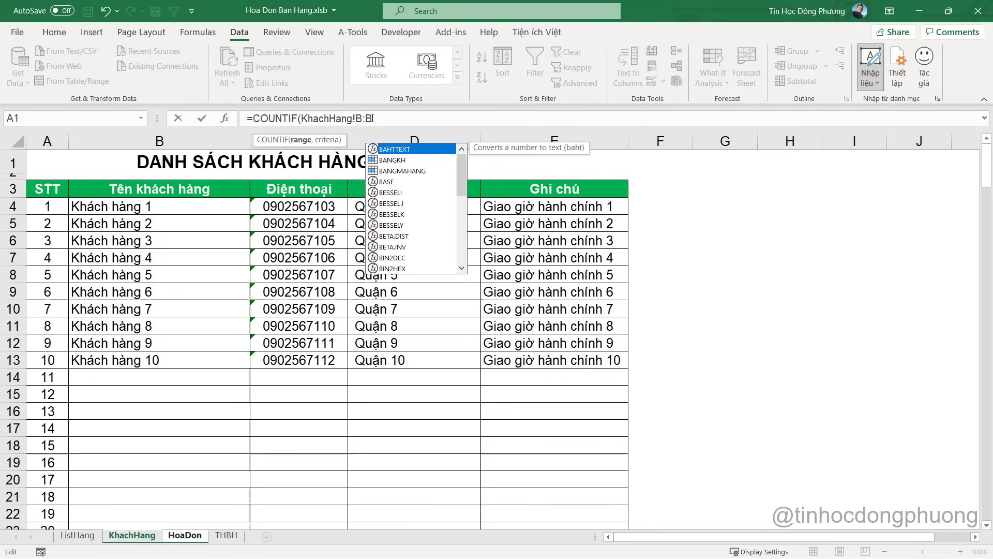
text(,)
click(237, 537)
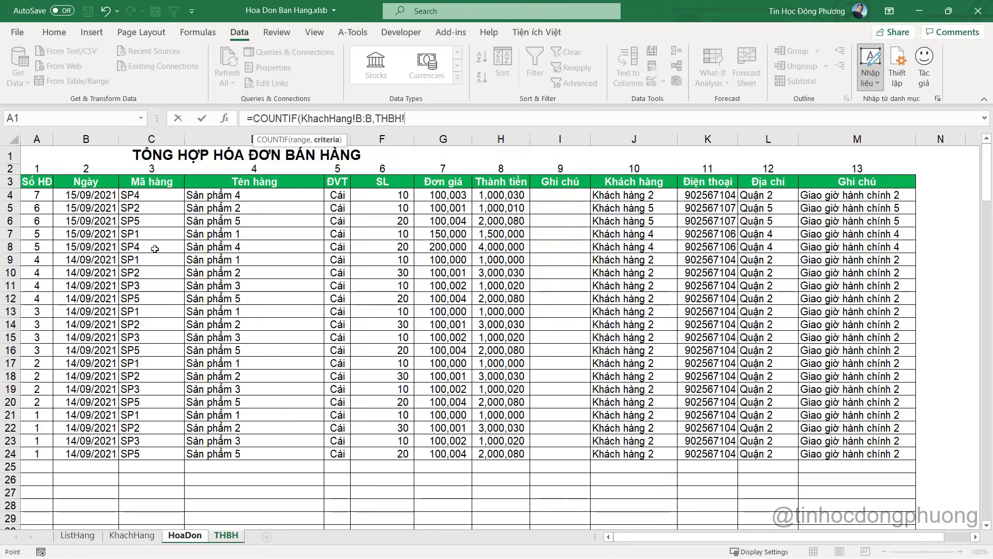
click(185, 535)
click(136, 260)
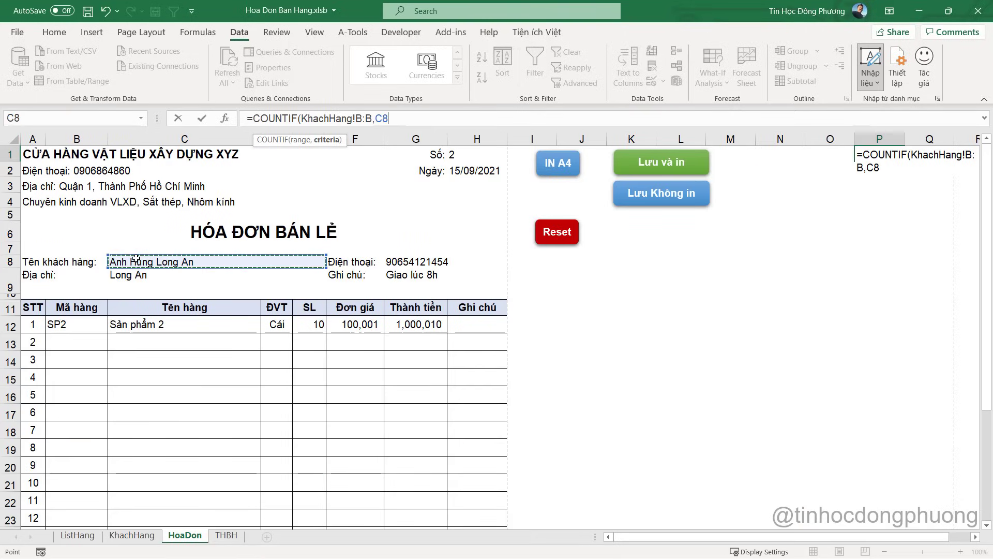
key(Return)
click(887, 150)
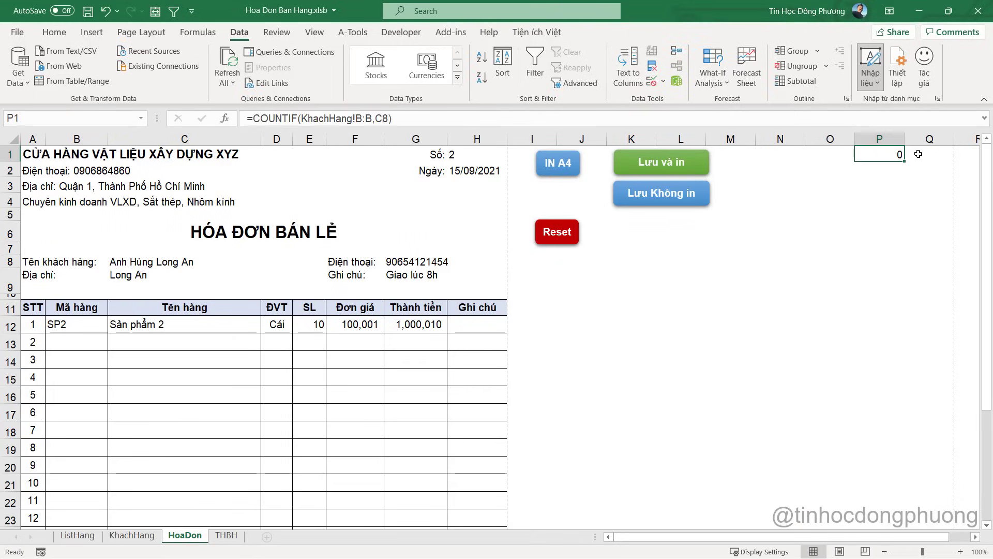
Review the customer name in C8, the KhachHang list, and P1's COUNTIF result
click(133, 264)
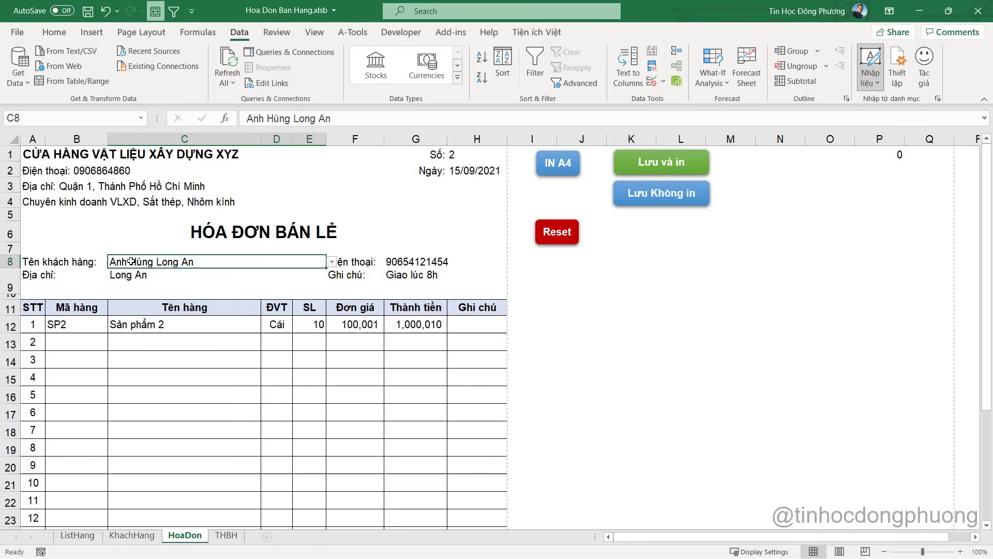
click(132, 535)
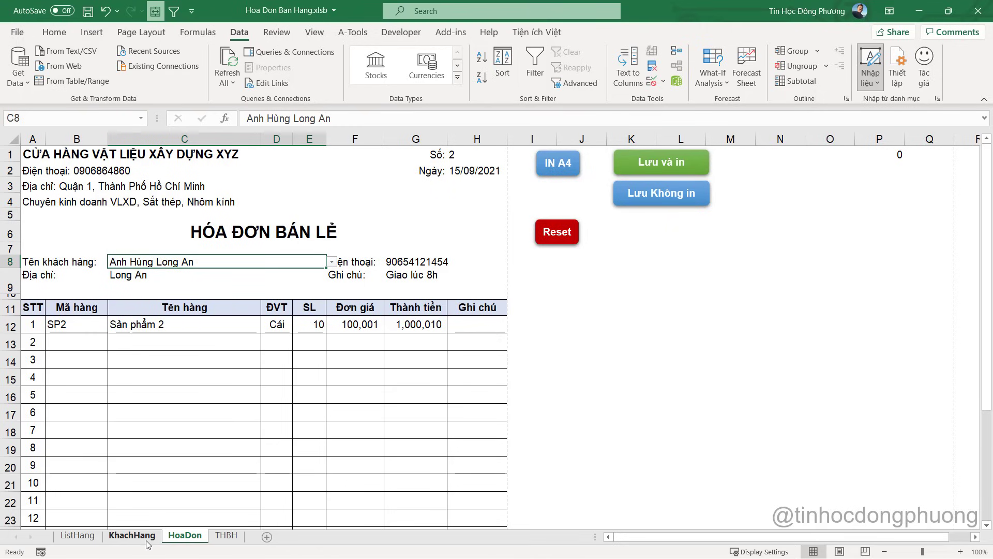
click(184, 535)
click(882, 152)
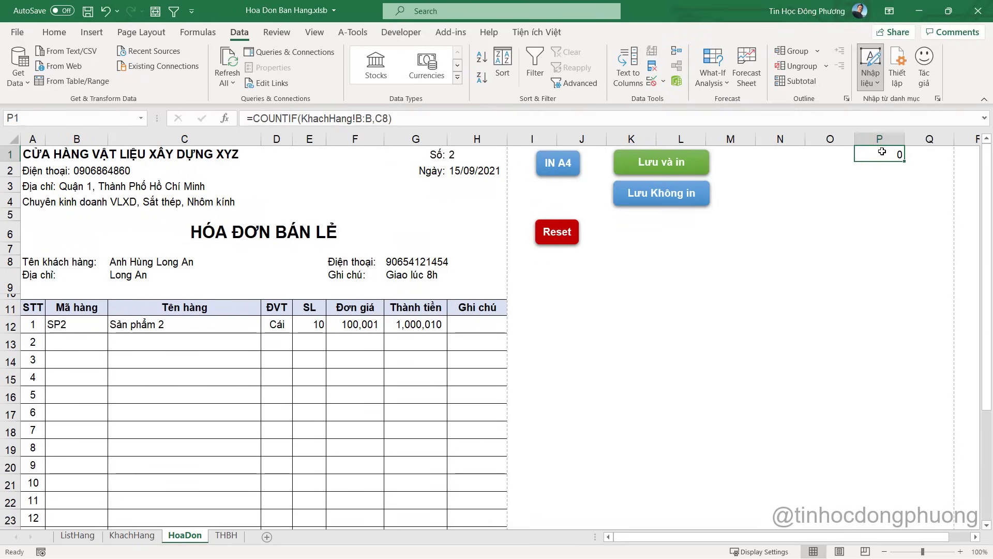
In ThemKhachHangMoi, add an If Range("P1").Value = 0 Then … End If block
key(alt+Tab)
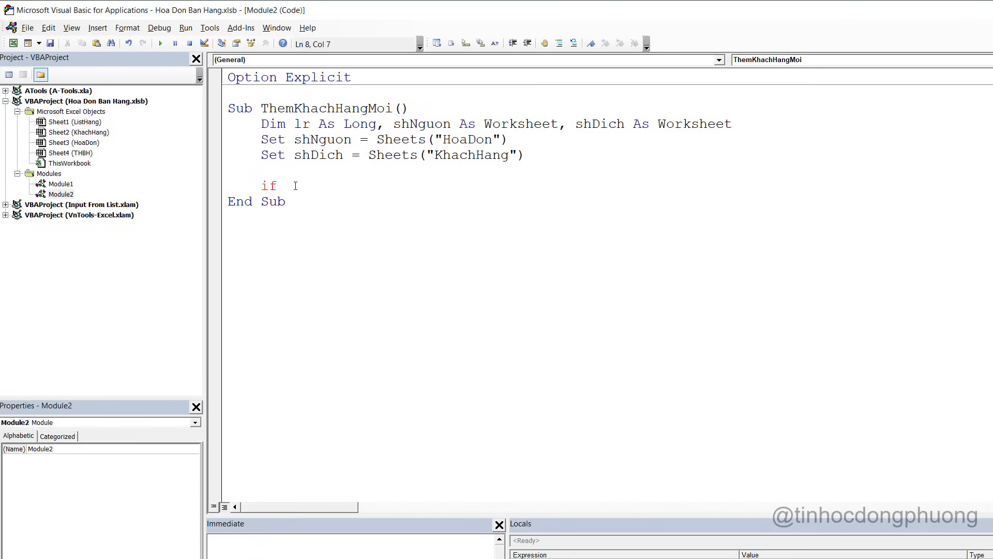
text(range(")
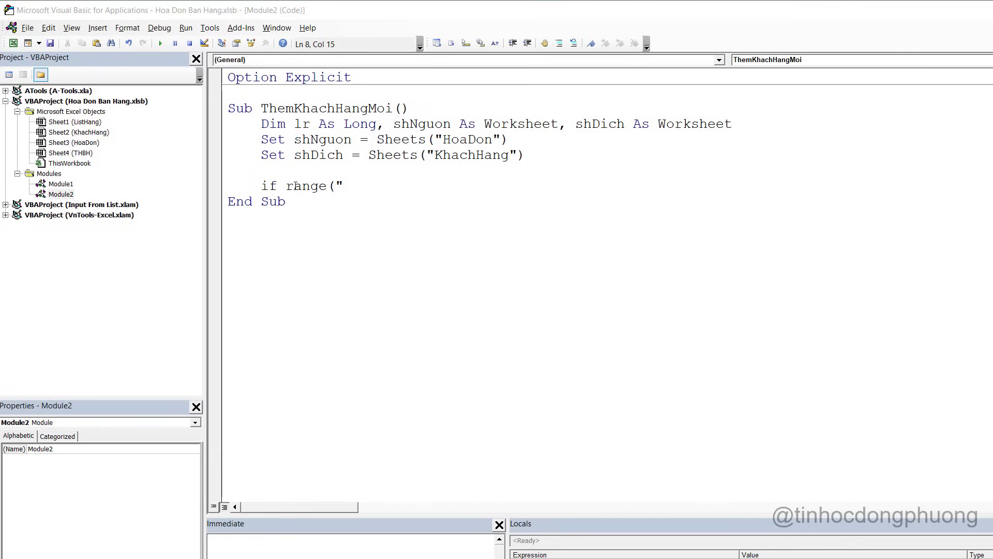
key(alt+Tab)
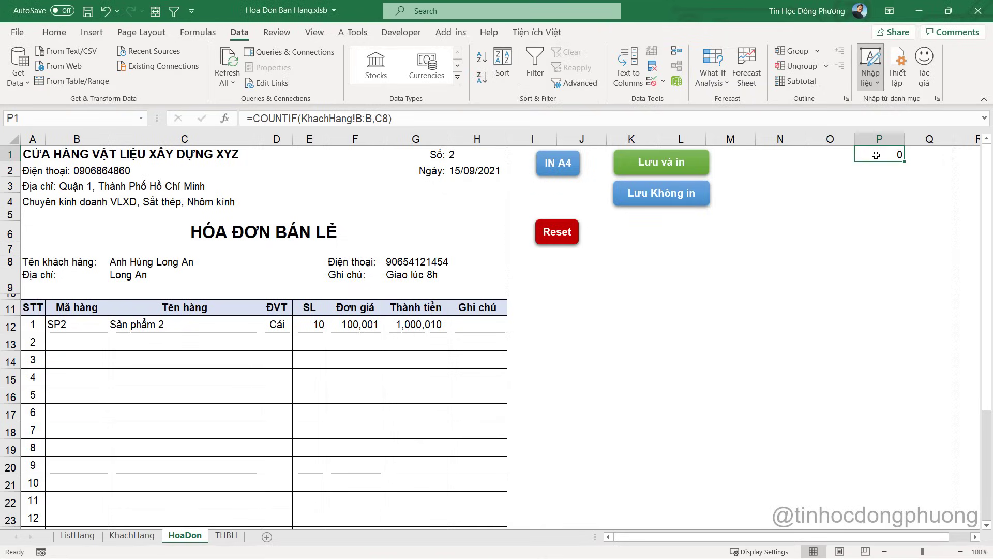
key(alt+Tab)
click(419, 179)
text(("P1)
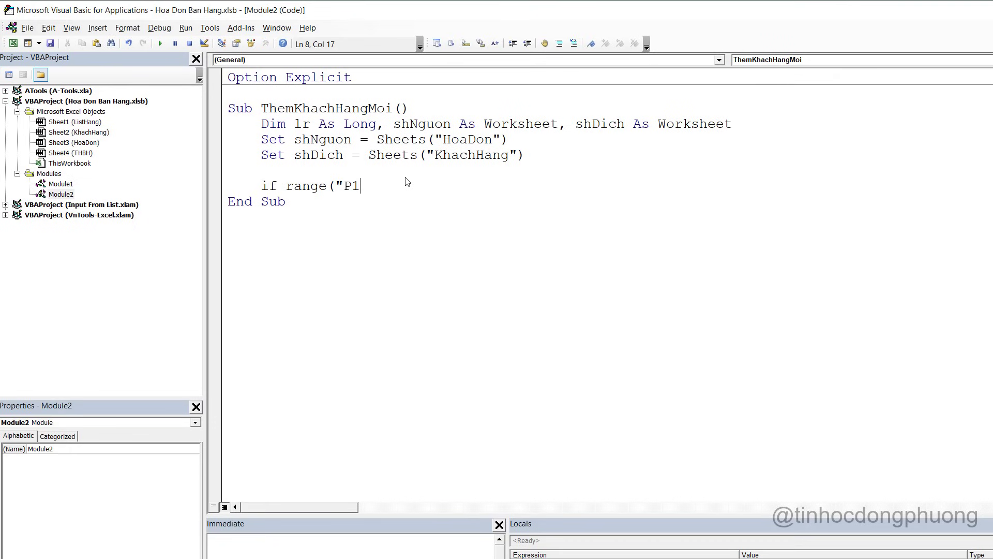
text(").Value =)
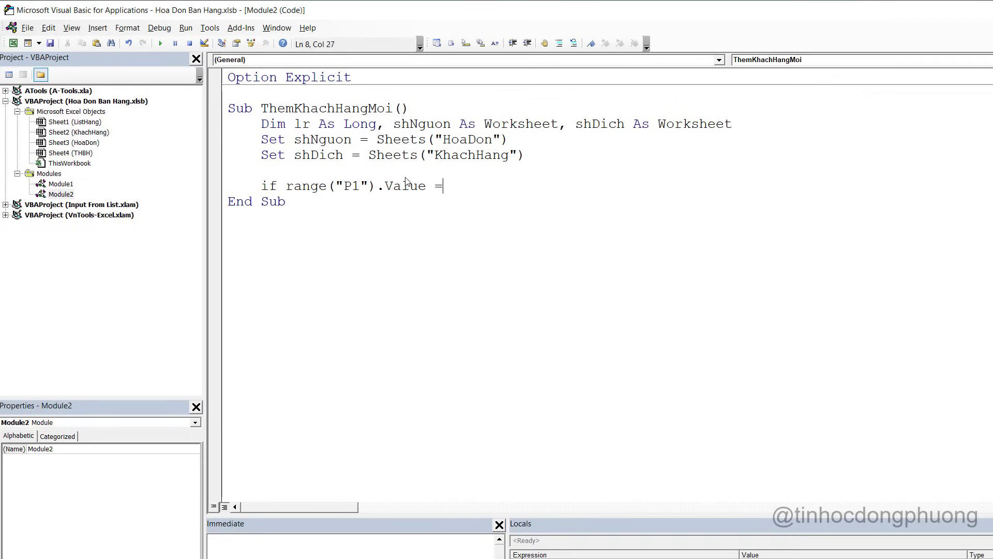
text( 0 then)
key(Return)
key(Return)
text(End iff)
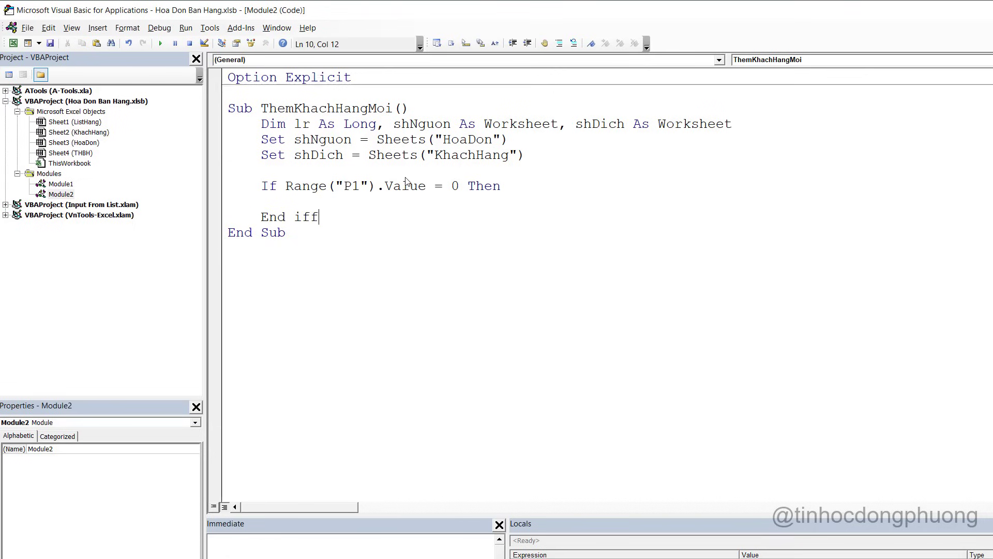
key(BackSpace)
Comment the If line: add the customer only if not already in the list
drag(552, 176, 588, 184)
click(556, 186)
text(' neu)
text( P)
text(chuw)
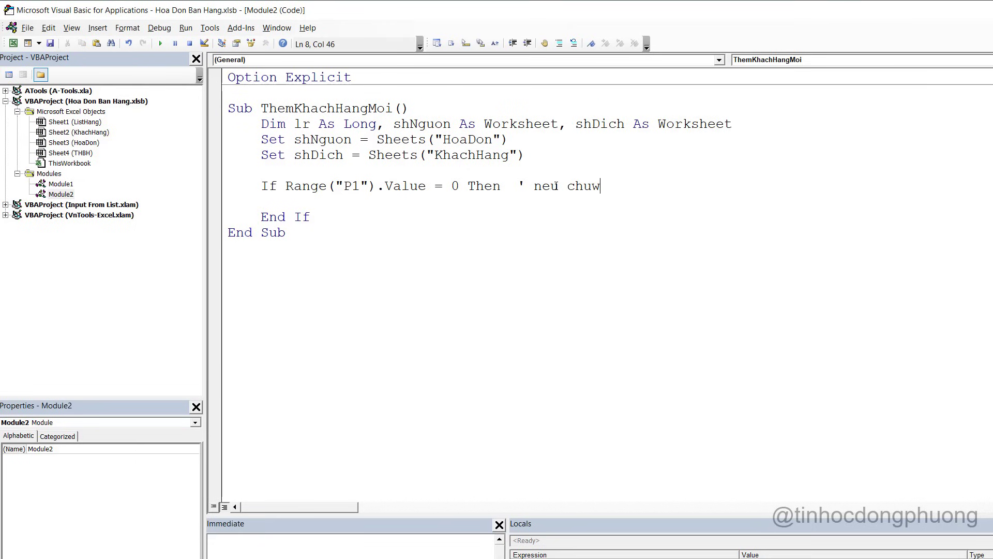
text( co torng)
key(BackSpace)
key(BackSpace)
text(ong danh sach thi f)
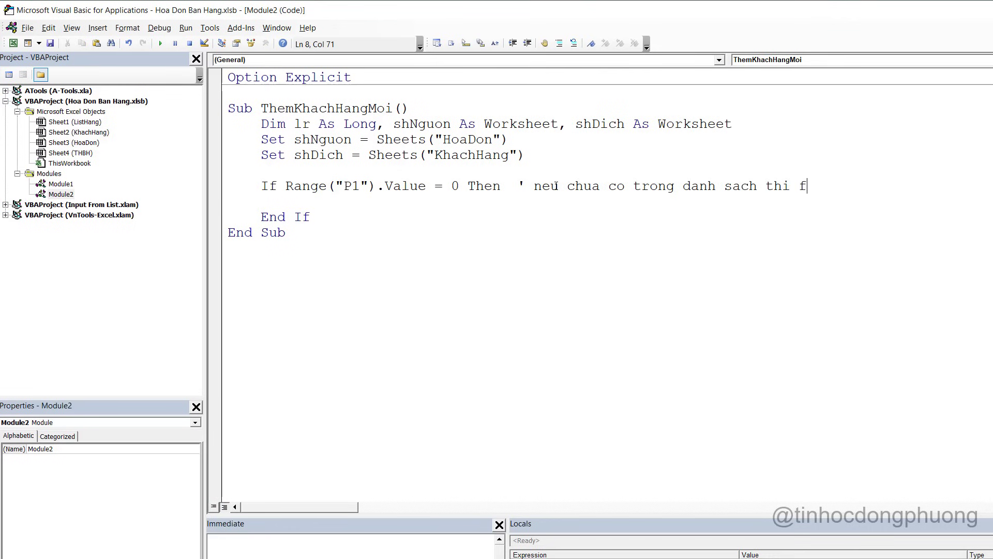
key(BackSpace)
text(them)
key(Return)
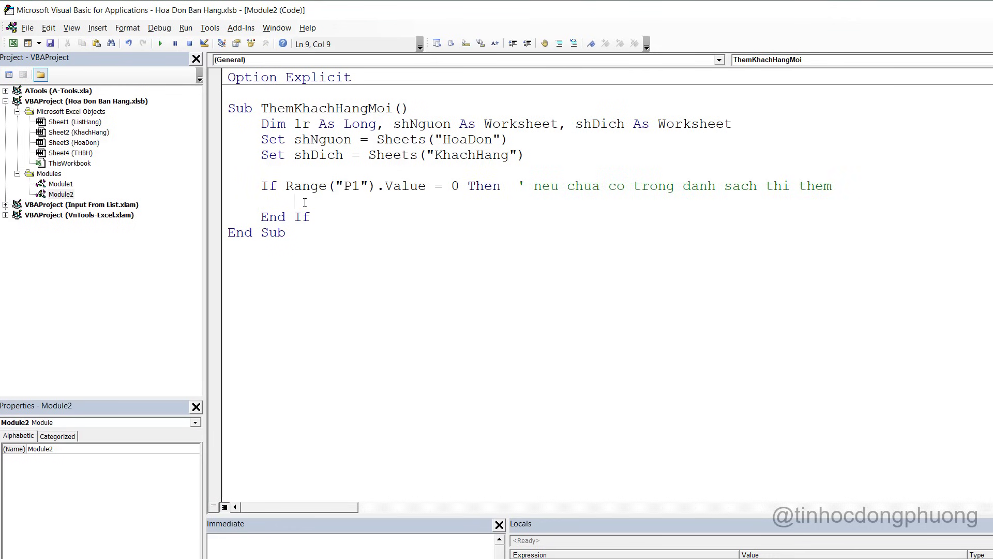
key(alt+Tab)
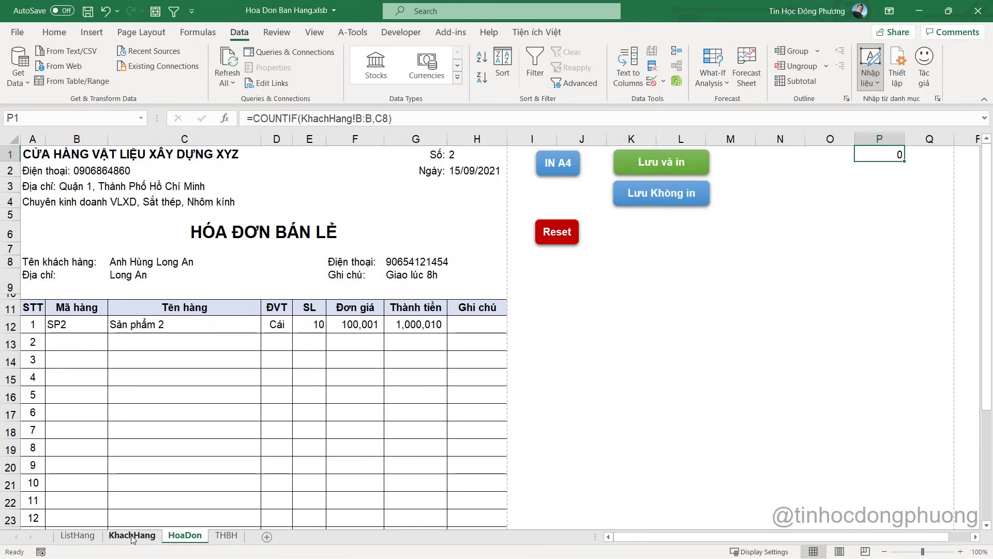
Check the first empty KhachHang row (B14:D14), then add With shDich … End With inside the If
click(132, 536)
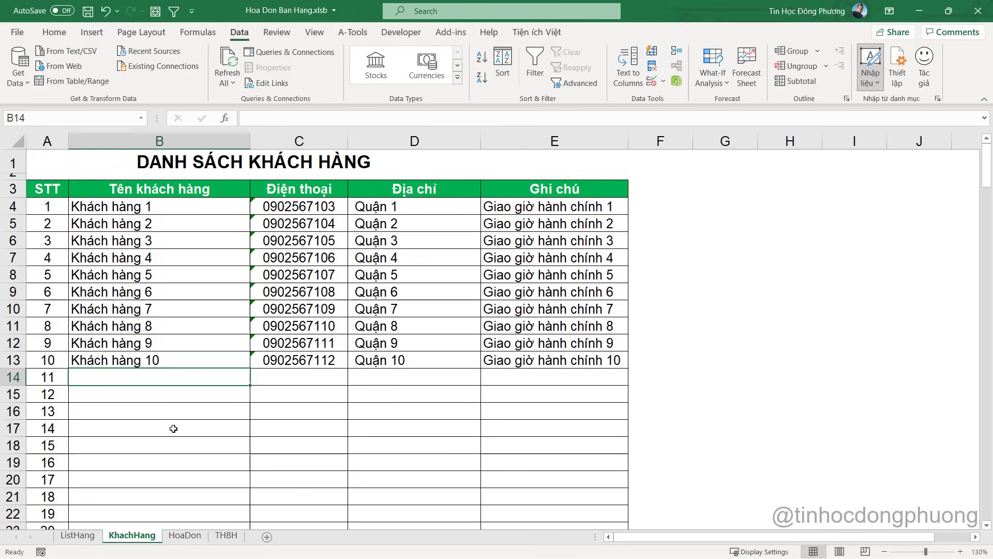
drag(146, 377, 512, 378)
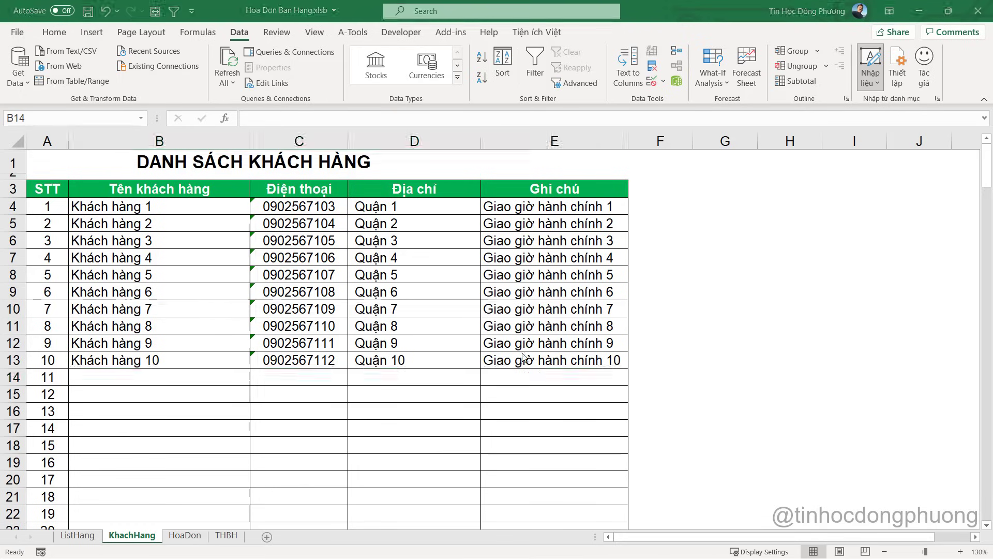
key(alt+F11)
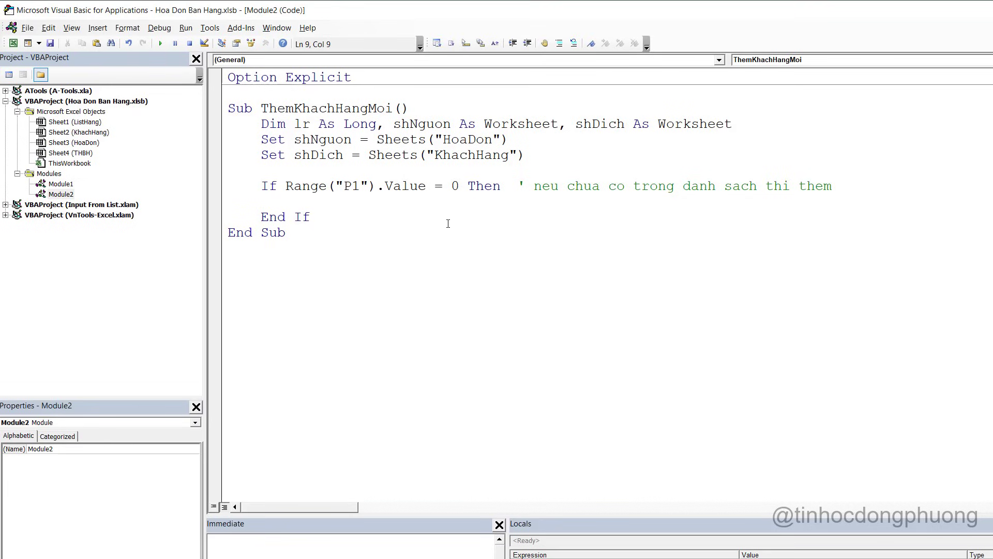
text(lr)
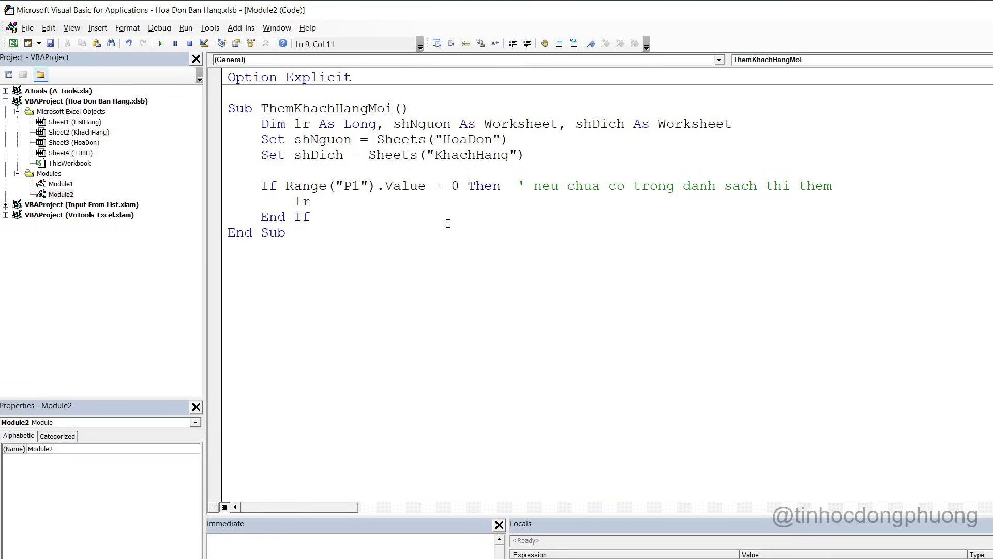
text( = s)
key(ctrl+space)
key(BackSpace)
key(BackSpace)
key(BackSpace)
key(BackSpace)
key(BackSpace)
key(BackSpace)
key(BackSpace)
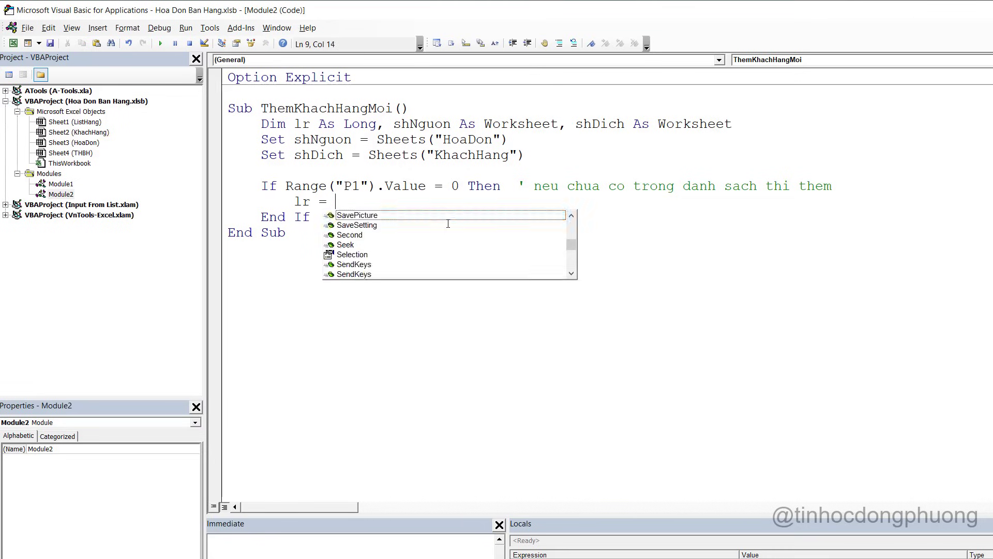
text(ww)
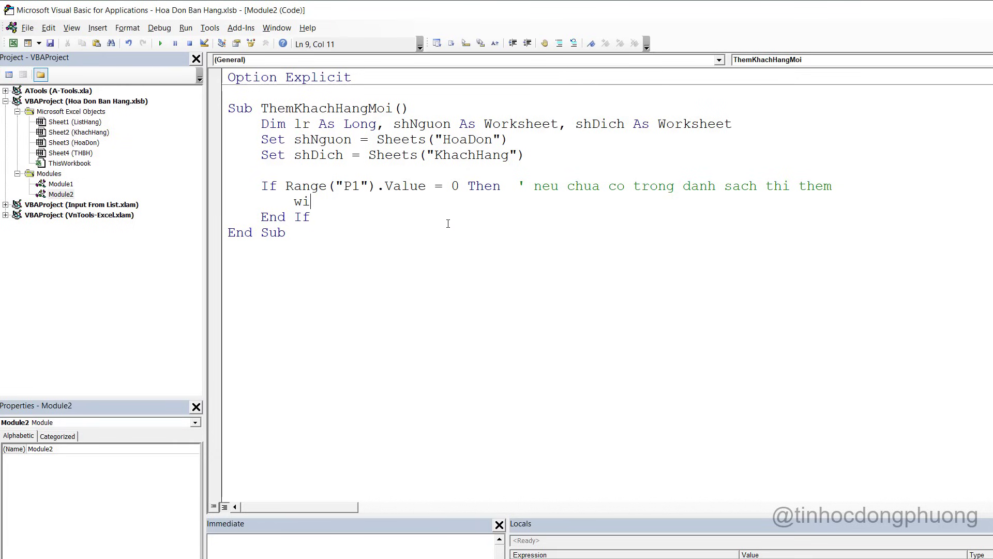
text(th sh)
key(ctrl+space)
text(dich)
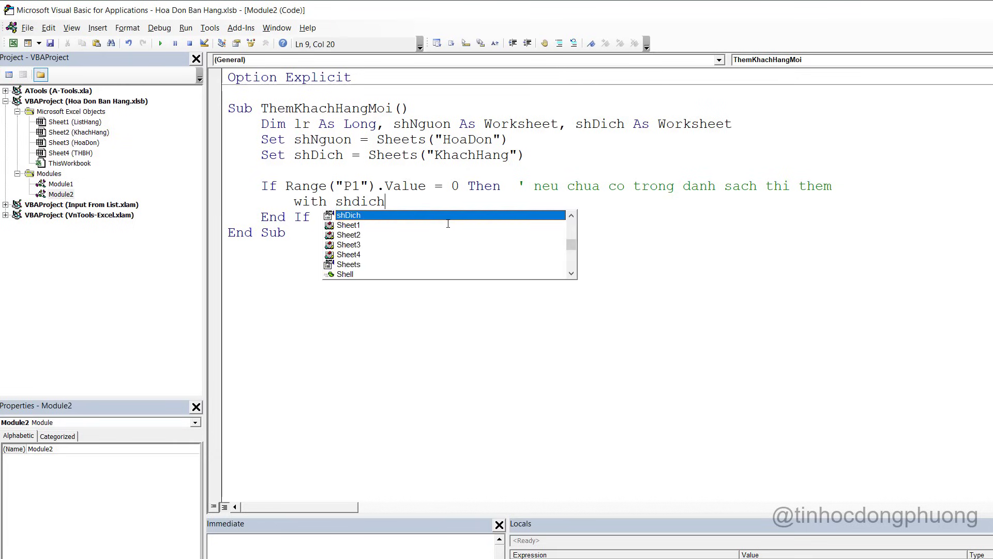
key(Tab)
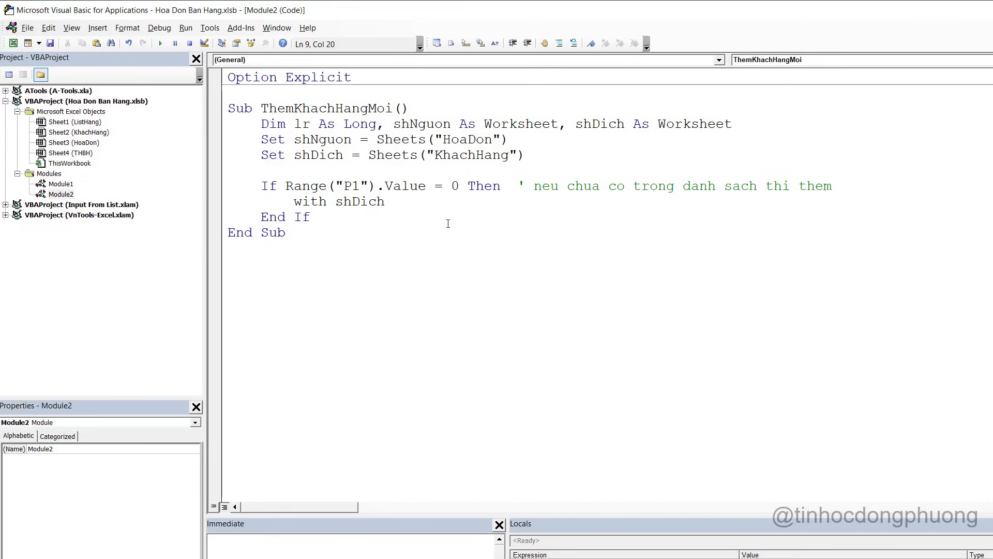
key(Return)
key(Return)
text(End ww)
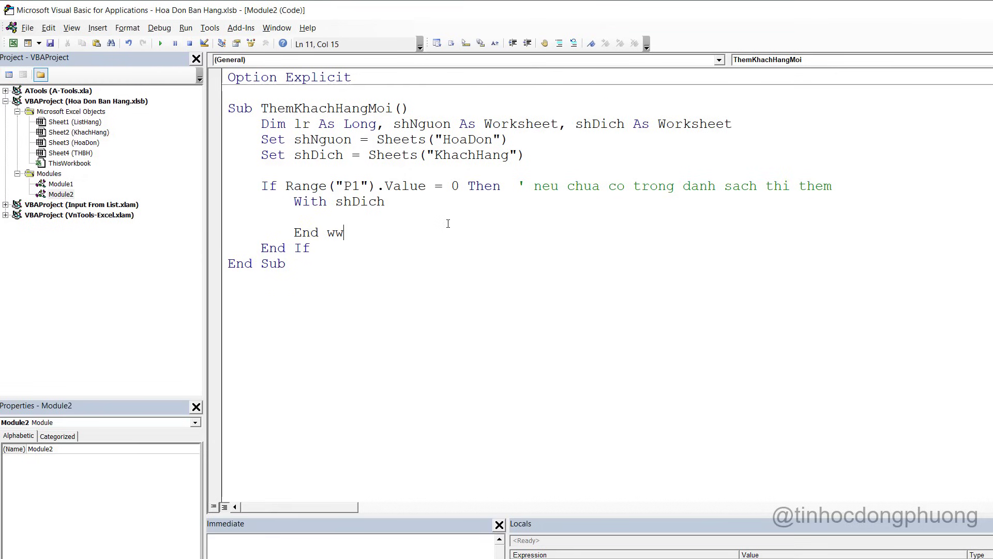
text(th)
Inside the With, set lr = .Range("B" & Rows.Count).End(xlUp).Row + 1
key(Up)
text(lr = .Range(")
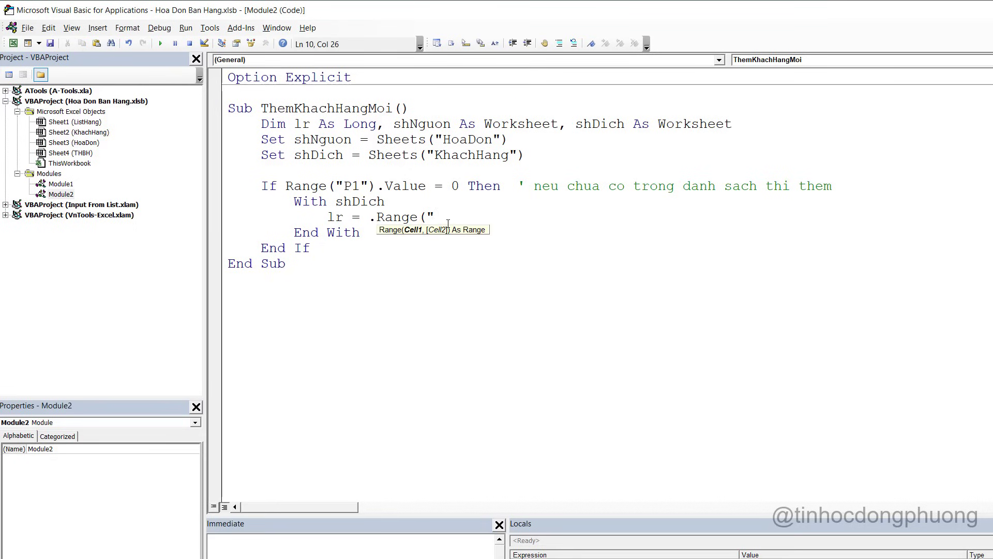
key(alt+F11)
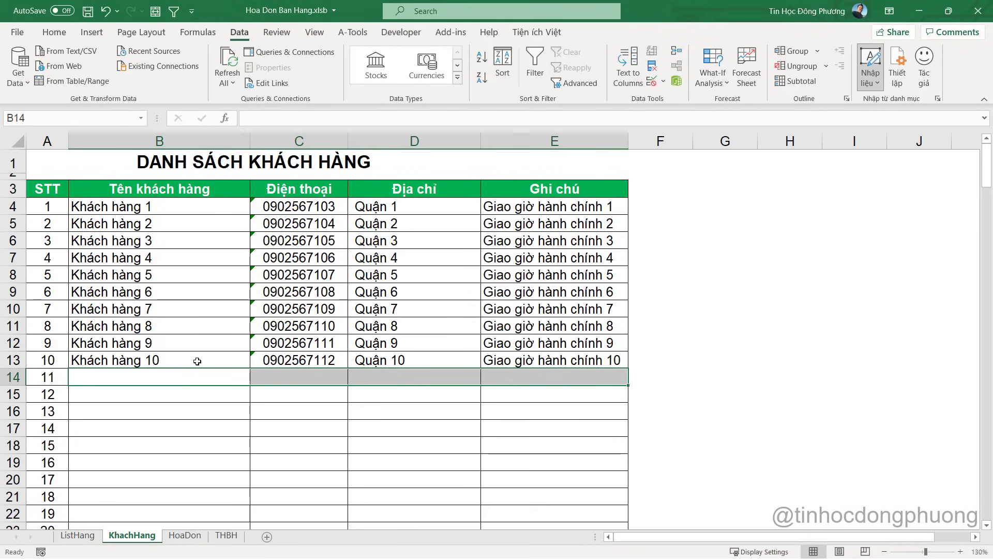
key(alt+F11)
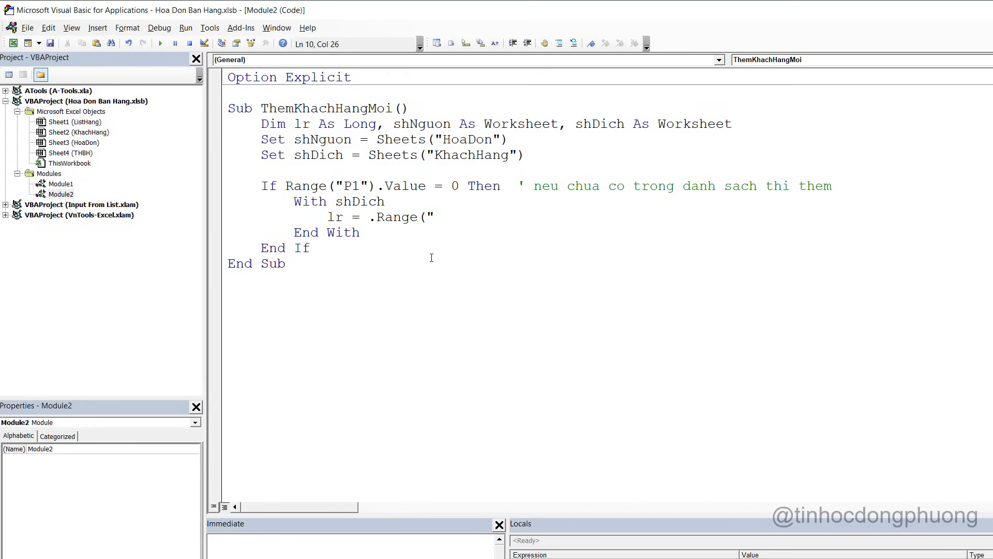
text(B" & rows)
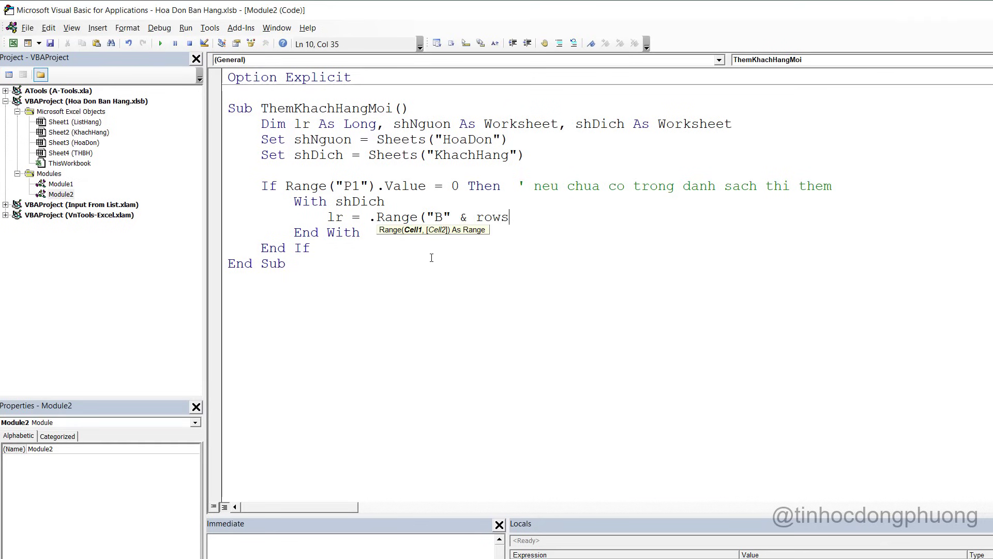
text(.Count)
key(Tab)
text(),)
text(.end)
key(Tab)
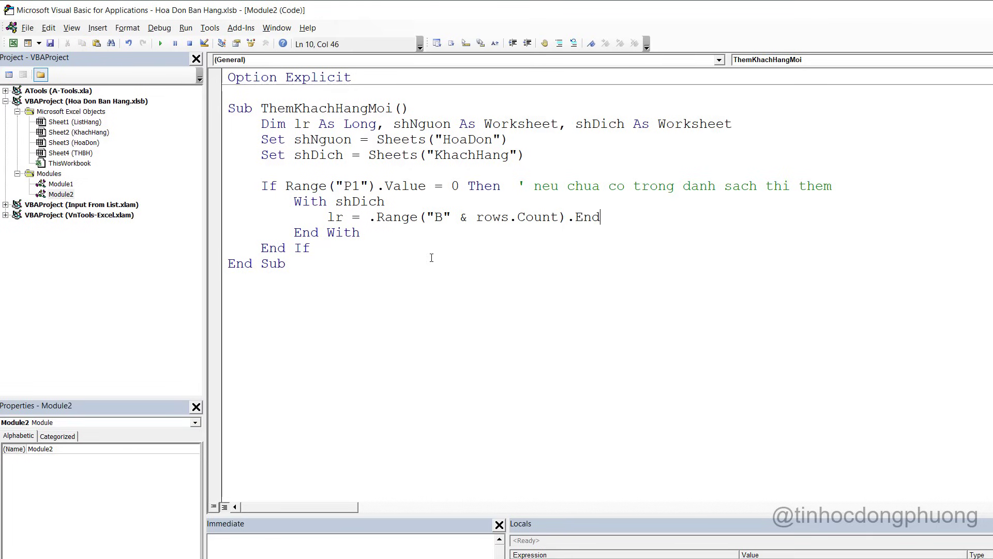
text((xlDown)
key(BackSpace)
key(BackSpace)
key(BackSpace)
key(BackSpace)
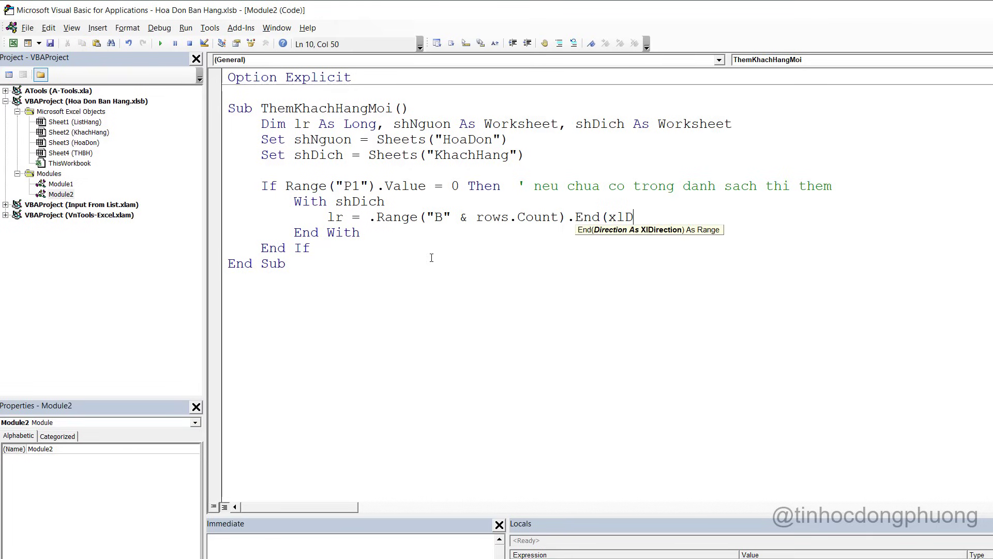
text(up))
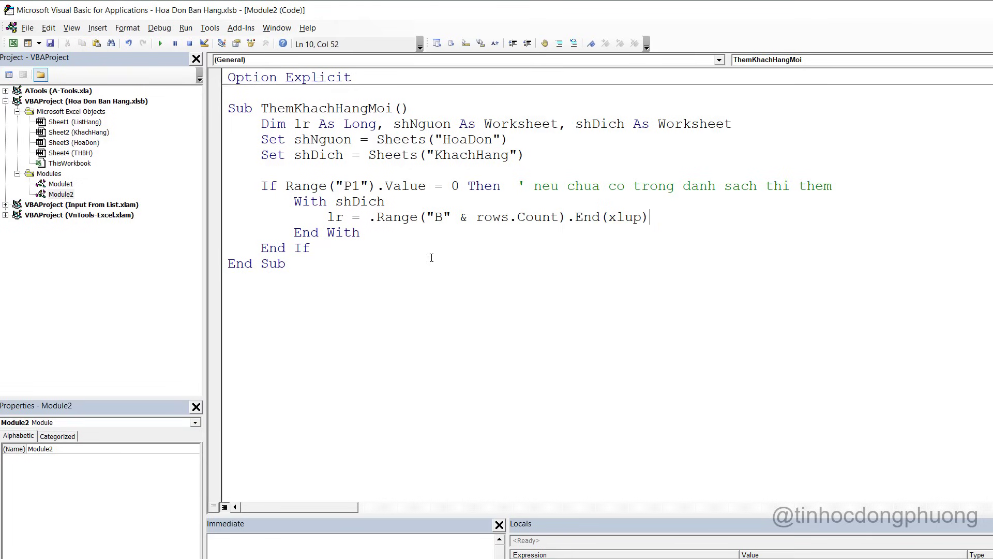
text(.Row + 1)
Show the KhachHang sheet and select B13, the last customer row
key(alt+F11)
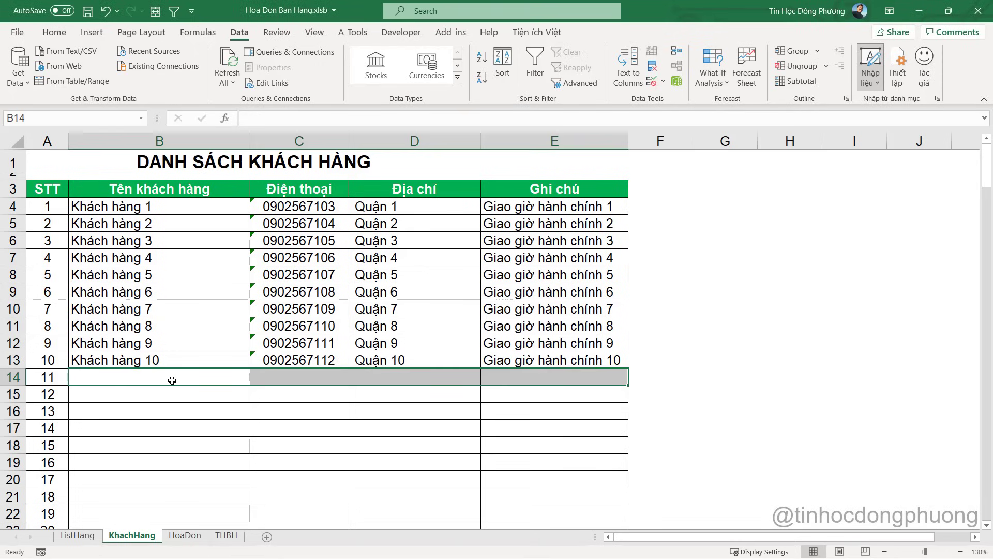
click(155, 405)
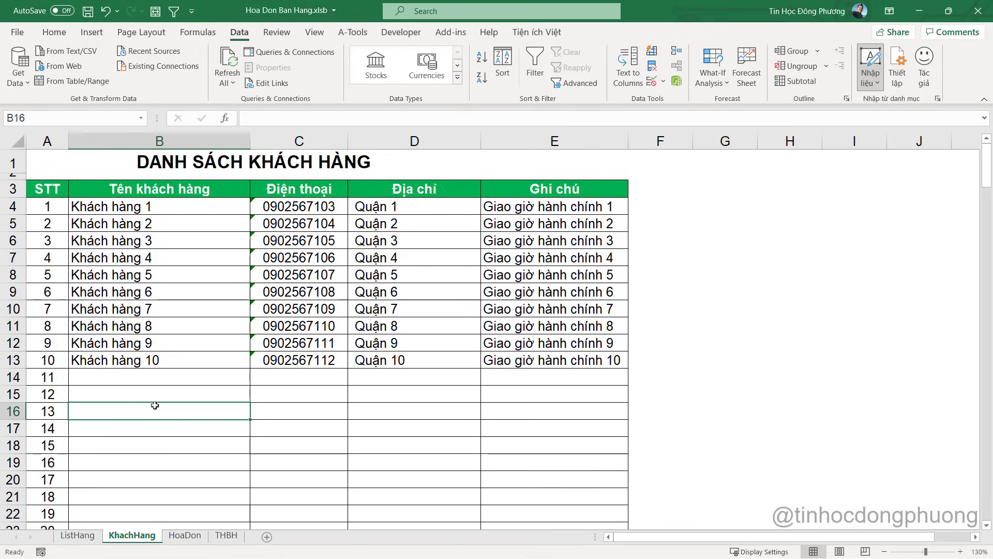
click(124, 359)
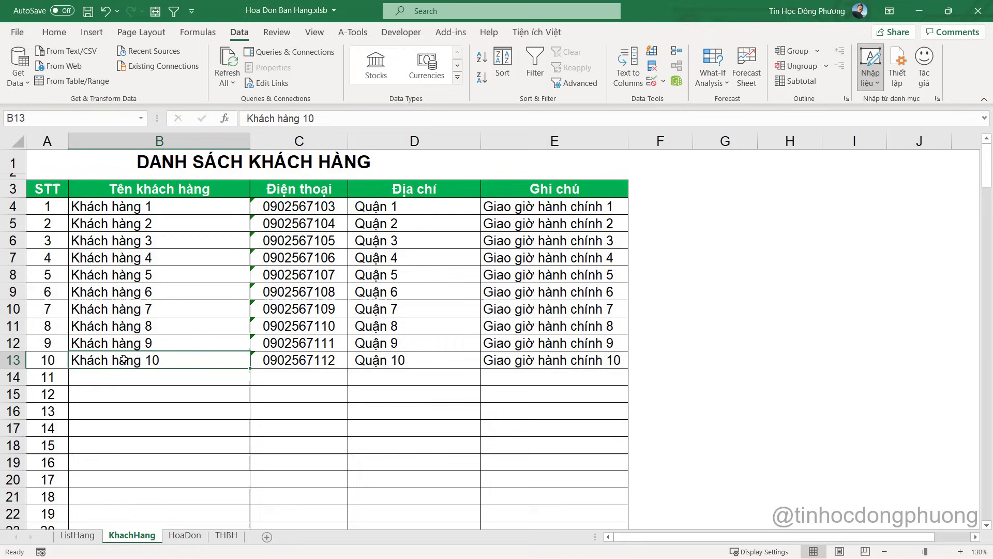
Add a ' ghi vao danh sach comment and start .Range("B" & lr).Value =
click(115, 387)
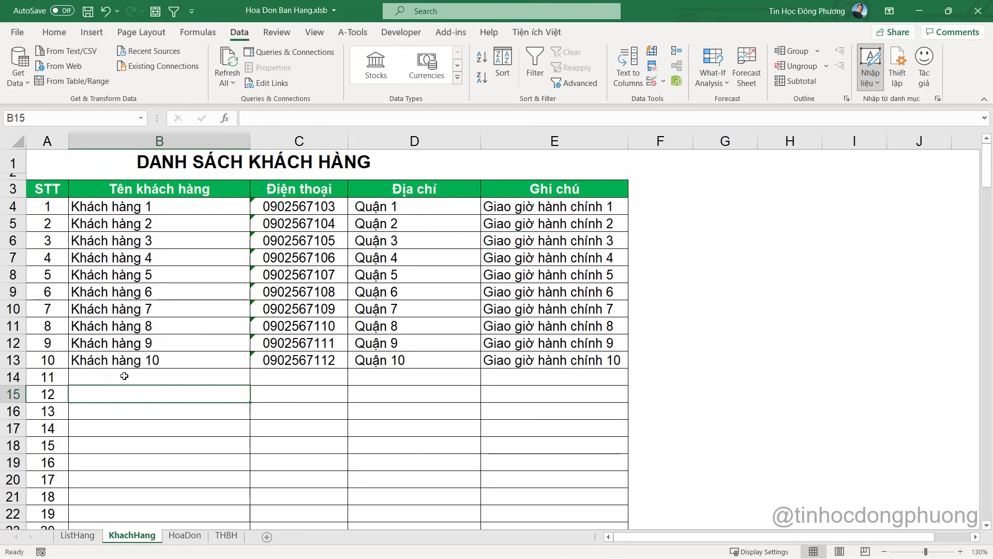
click(110, 376)
key(alt+F11)
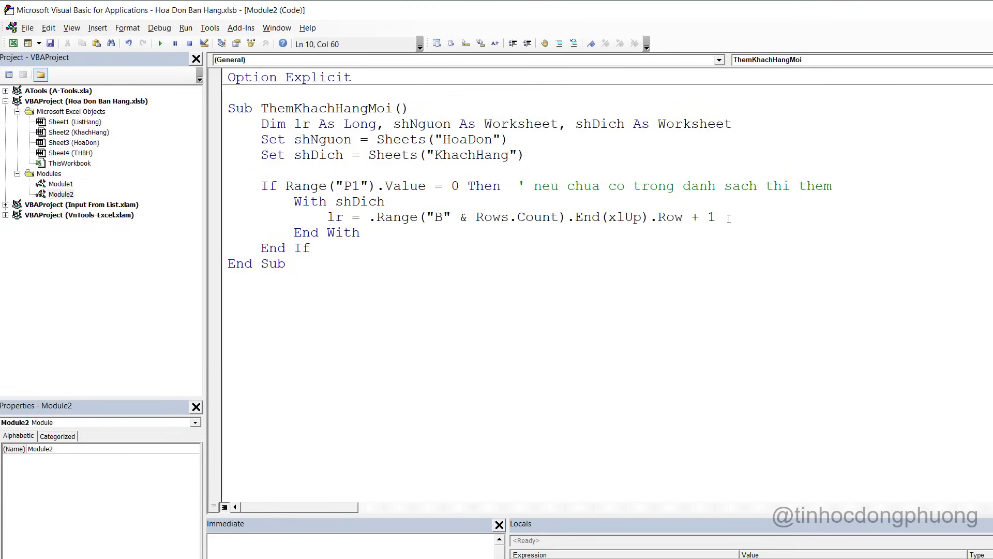
key(Return)
text(' g)
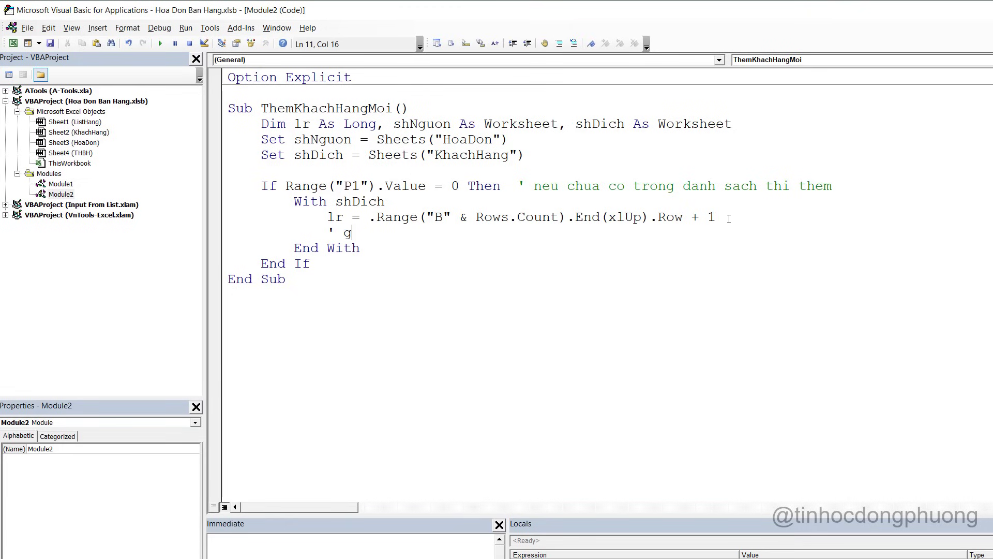
text(hi vao danh sach)
key(Return)
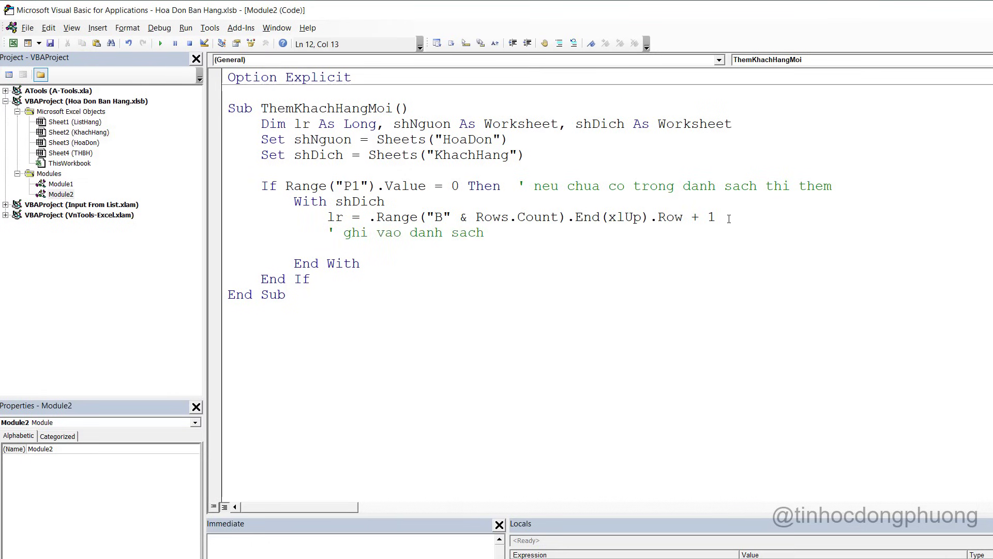
text(.range(")
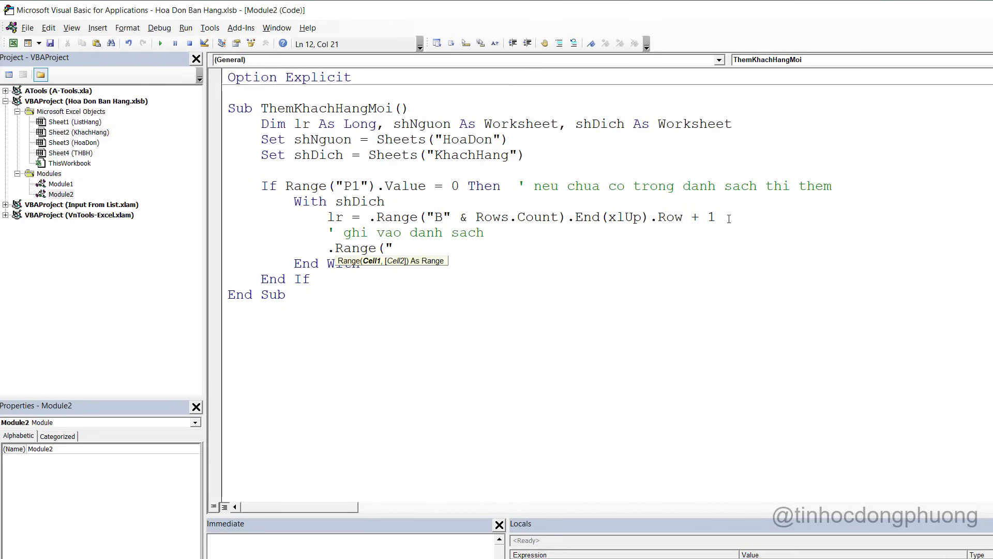
text(B" & lr))
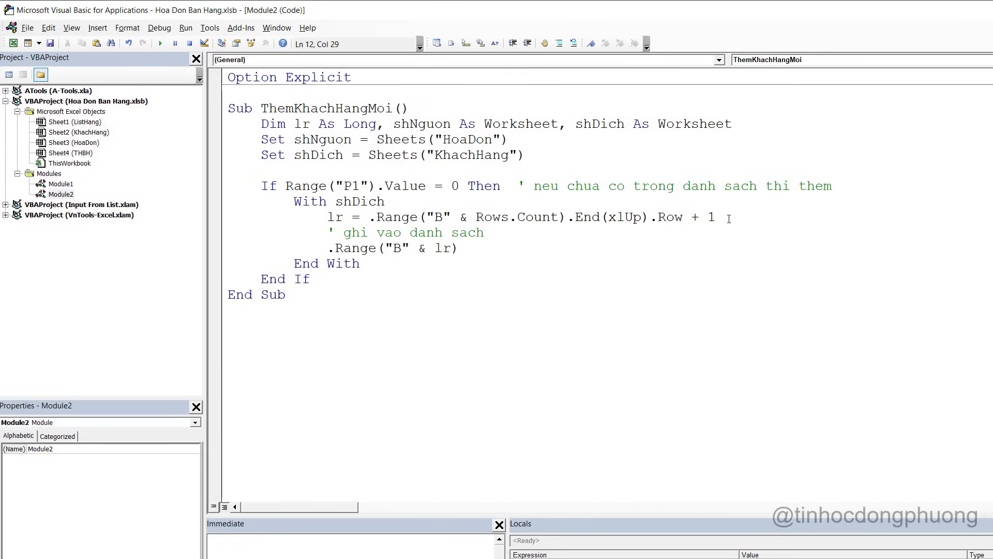
text(.v)
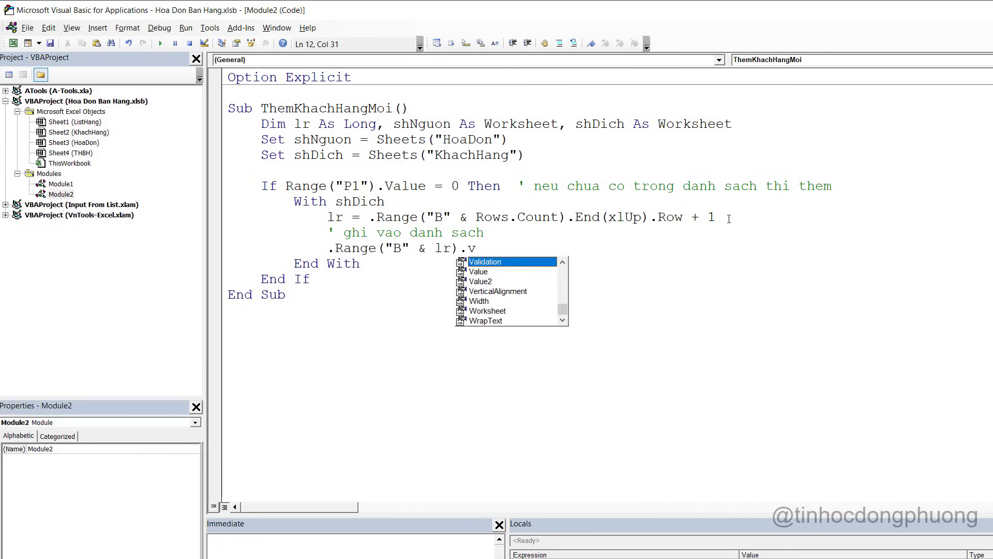
text(alue =)
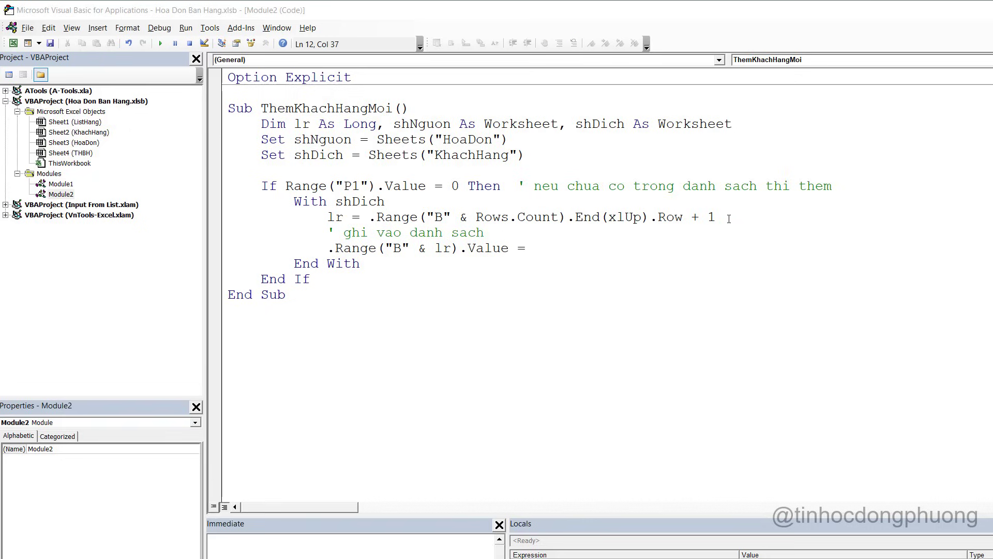
Complete the line so it copies shNguon.Range("C8").Value, the invoice customer name
key(alt+F11)
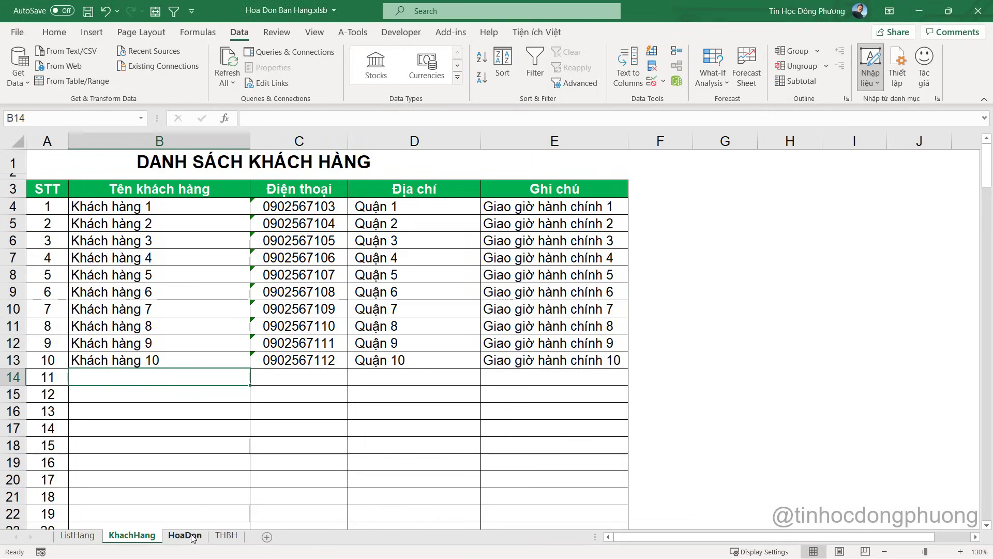
click(185, 535)
click(154, 260)
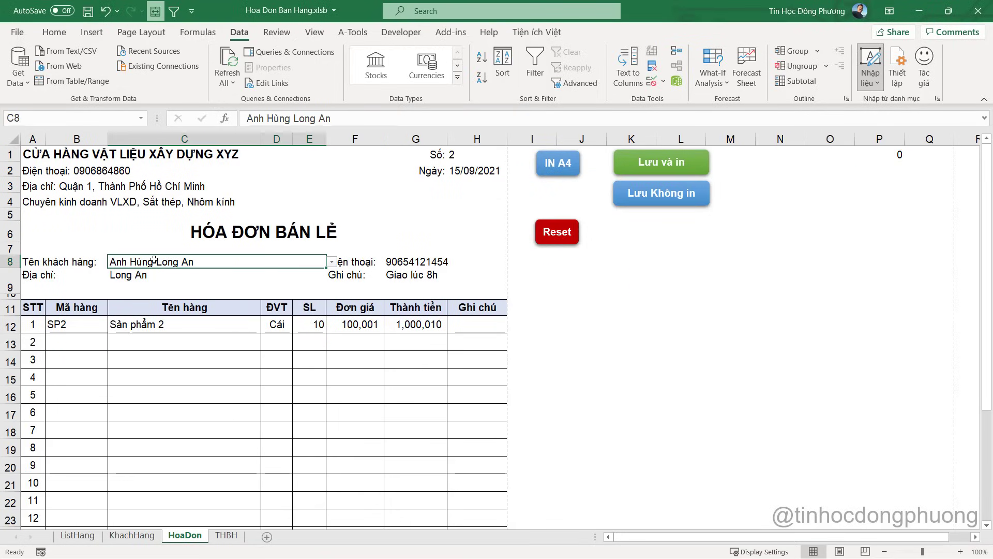
key(alt+F11)
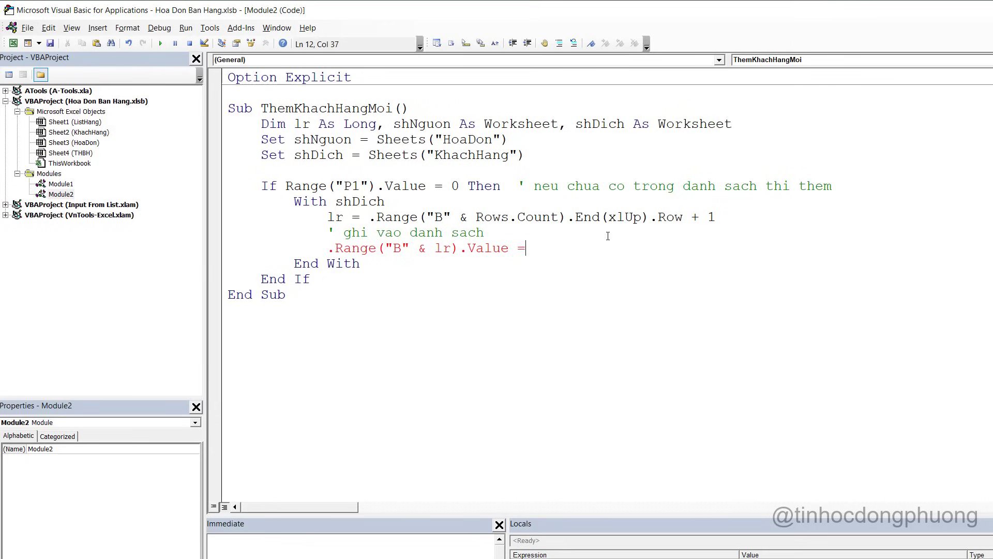
text(sh)
key(ctrl+space)
text(nguon.ran)
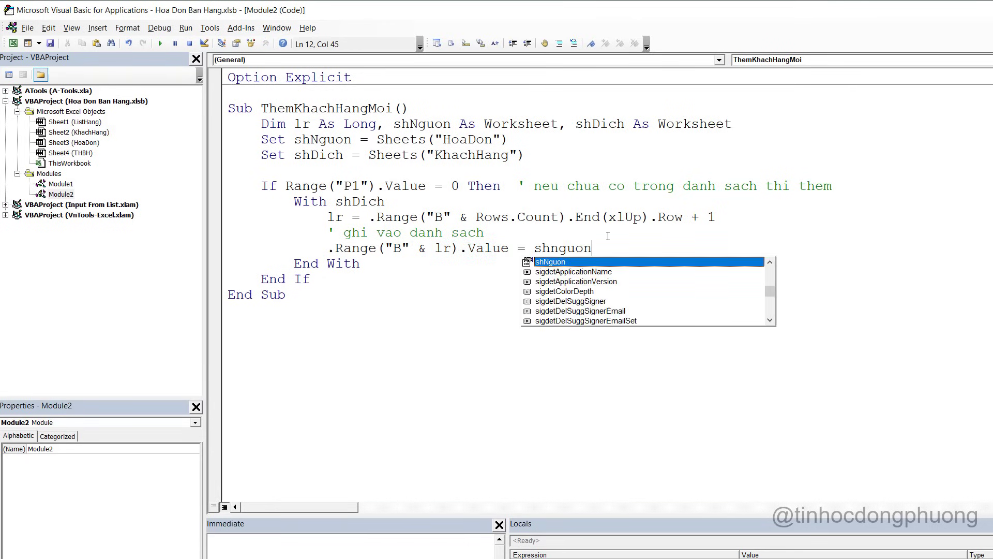
key(Tab)
text(("C)
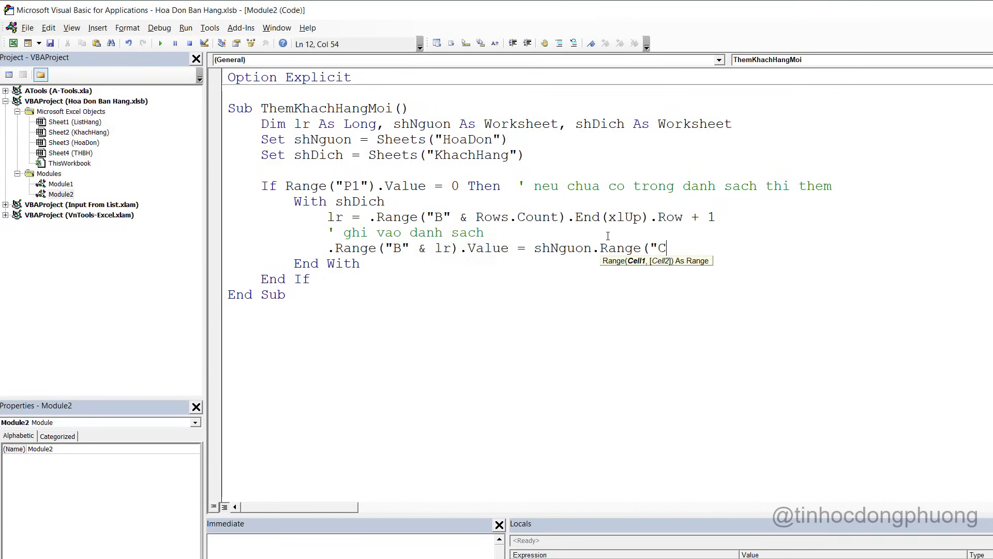
text(8").v)
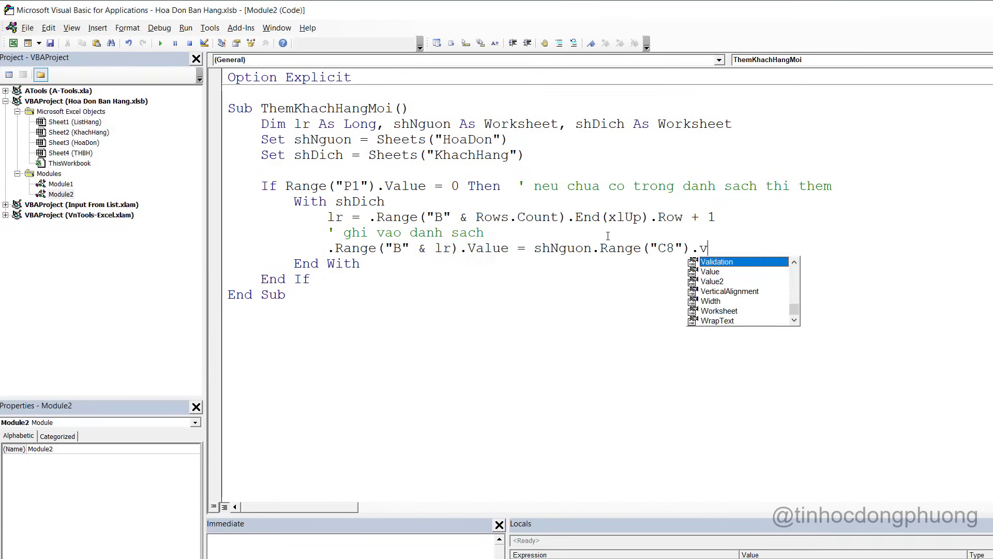
key(Escape)
text(alue)
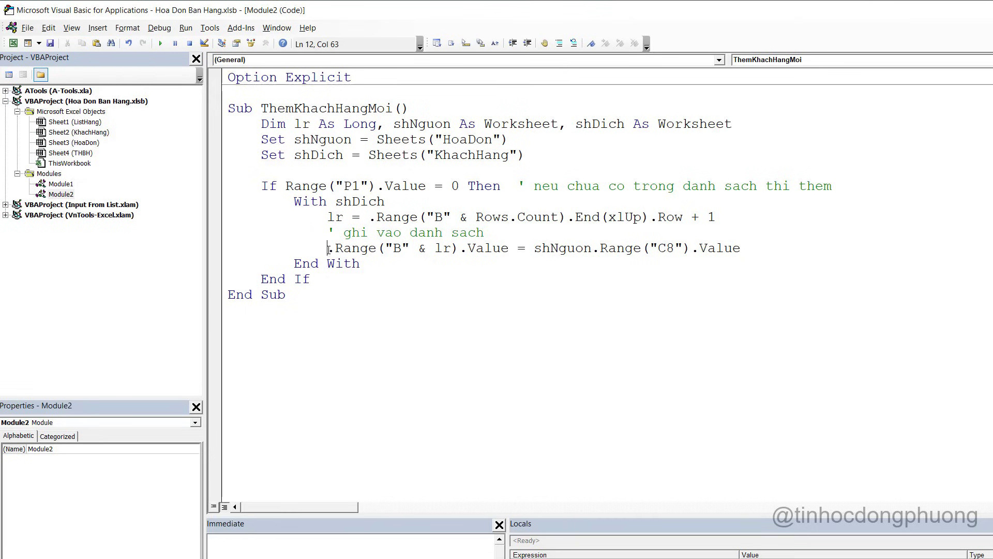
Duplicate the value-copy line into four identical lines
drag(329, 248, 756, 248)
key(ctrl+c)
click(756, 248)
key(Return)
key(ctrl+v)
key(Return)
key(ctrl+v)
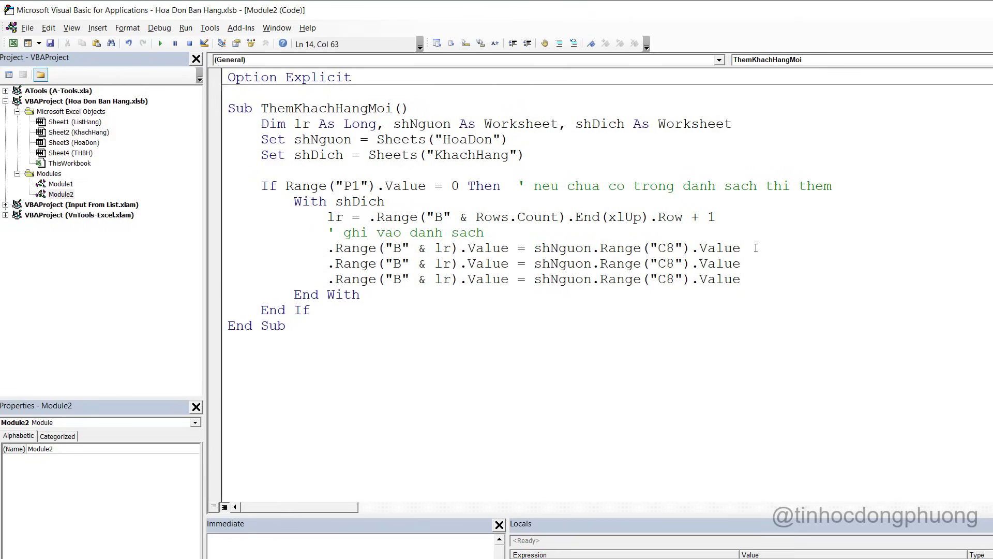
key(Return)
key(ctrl+v)
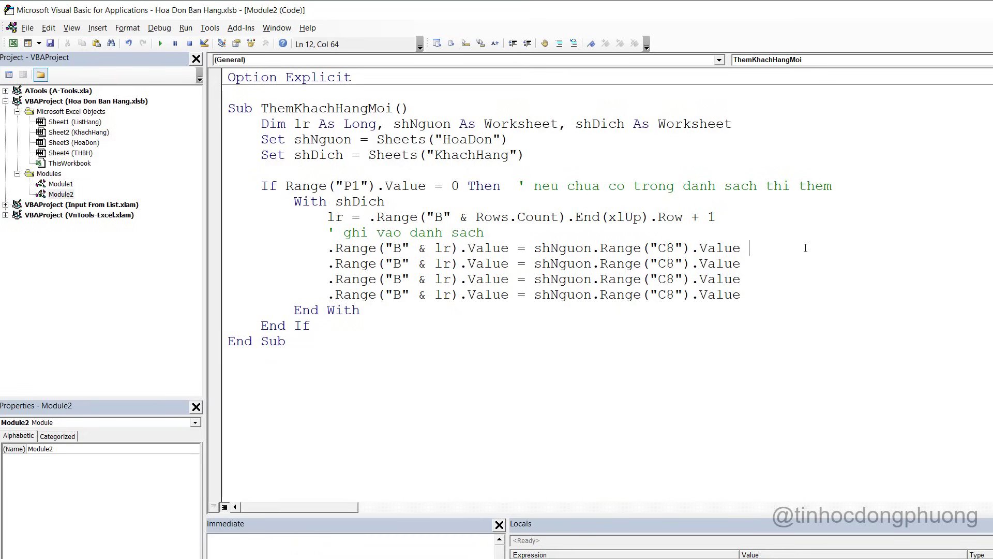
Label the four lines with comments: ten kh, dien thoai, dia chi, ghi chu
text(' ten kh)
key(Down)
text(' dian th)
key(BackSpace)
key(BackSpace)
key(BackSpace)
key(BackSpace)
key(BackSpace)
text(en thoa)
key(Down)
text(' dia chi)
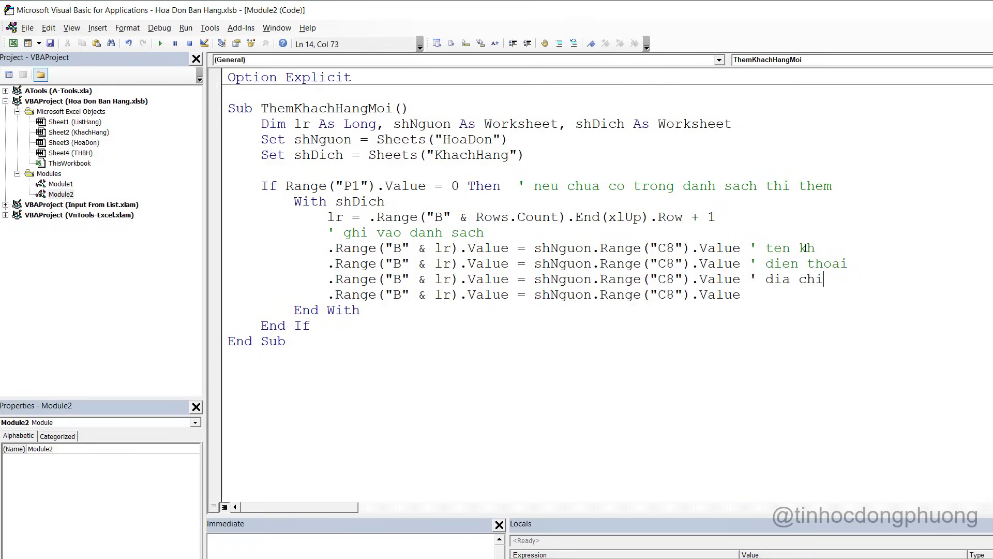
key(Down)
text(' ghi ch)
Retarget the phone and address lines to columns C and D
double_click(397, 263)
text(C)
double_click(397, 279)
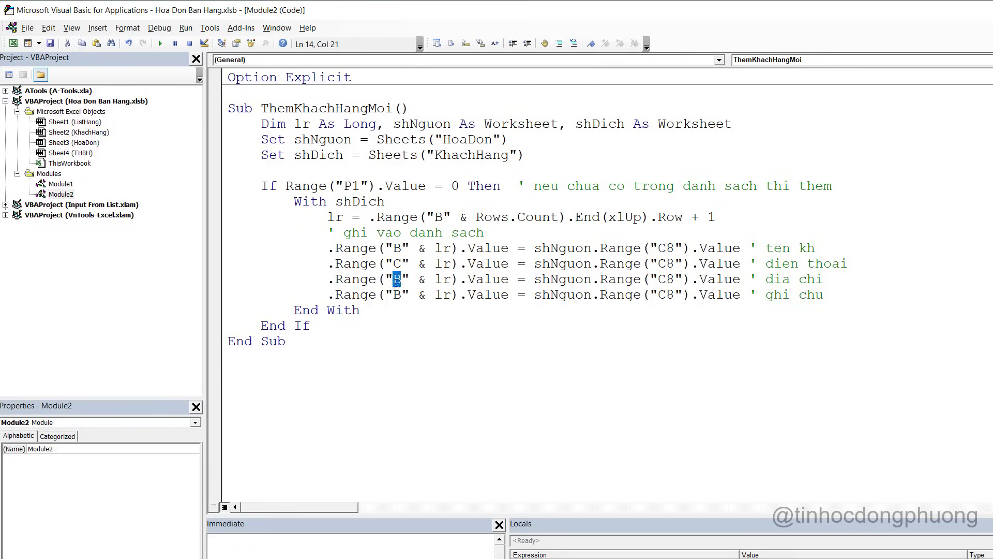
text(D)
double_click(397, 294)
Set the note line's target column to E and check the KhachHang name and note columns
text(E)
key(alt+F11)
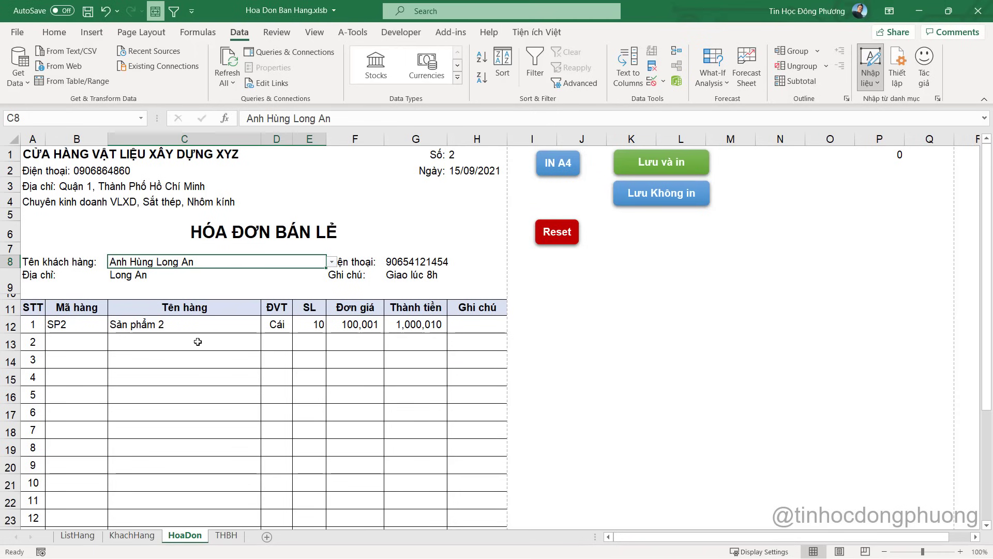
click(131, 535)
click(148, 288)
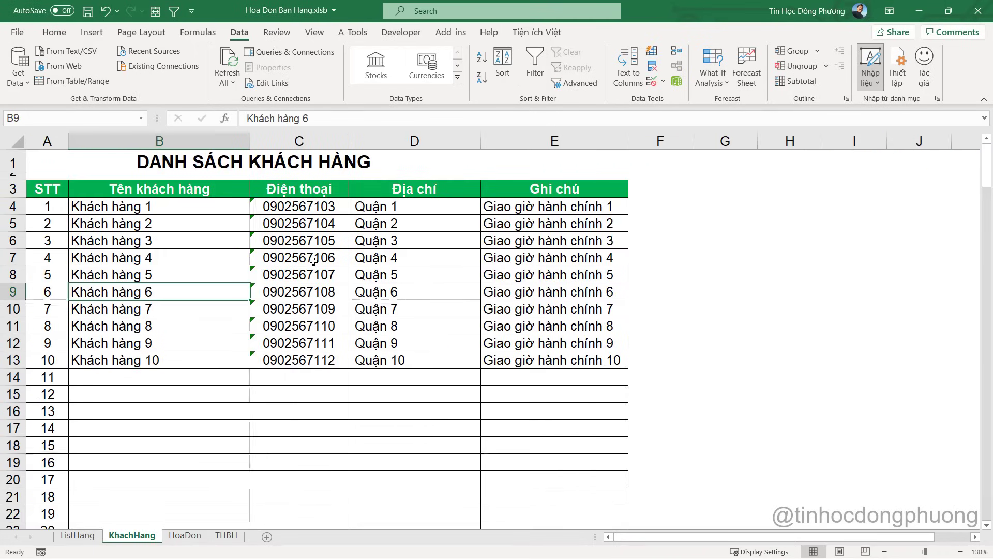
click(578, 266)
click(185, 535)
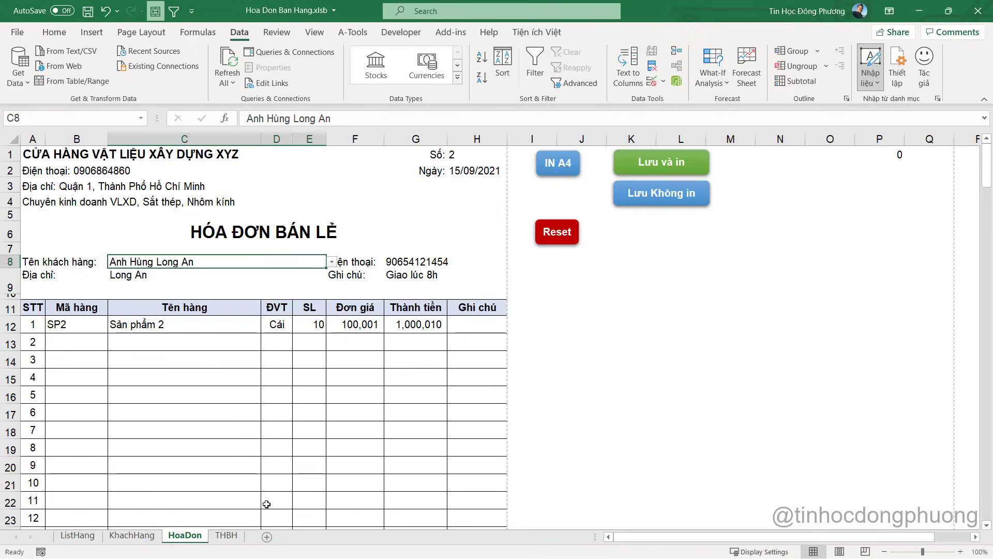
Confirm the phone number sits in G8 and change the phone line's source to G8
key(alt+Tab)
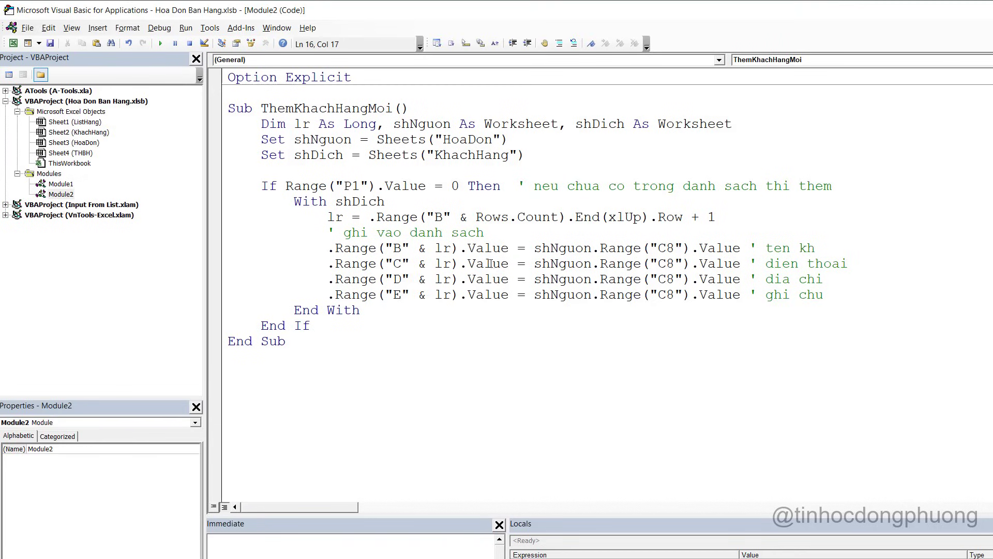
key(alt+Tab)
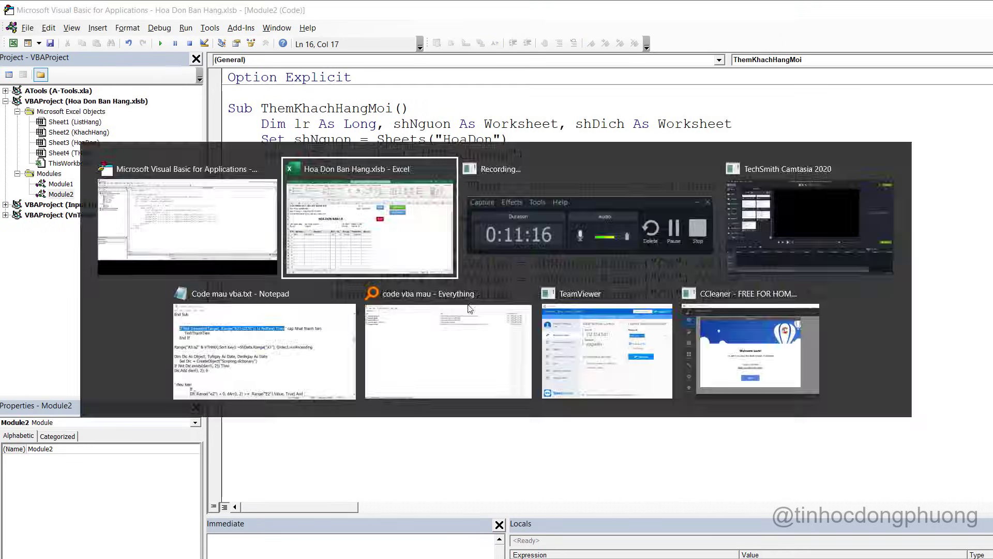
click(417, 262)
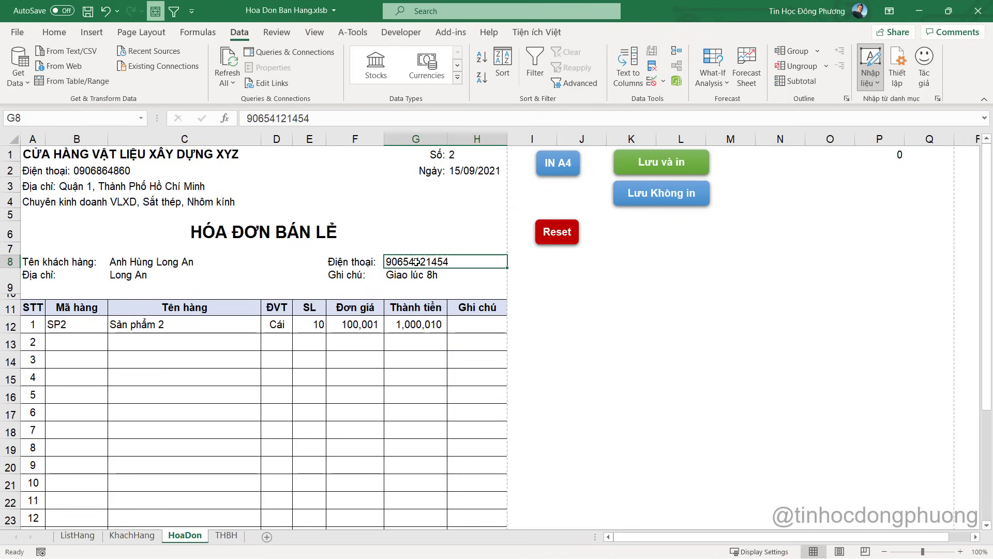
key(alt+Tab)
double_click(663, 264)
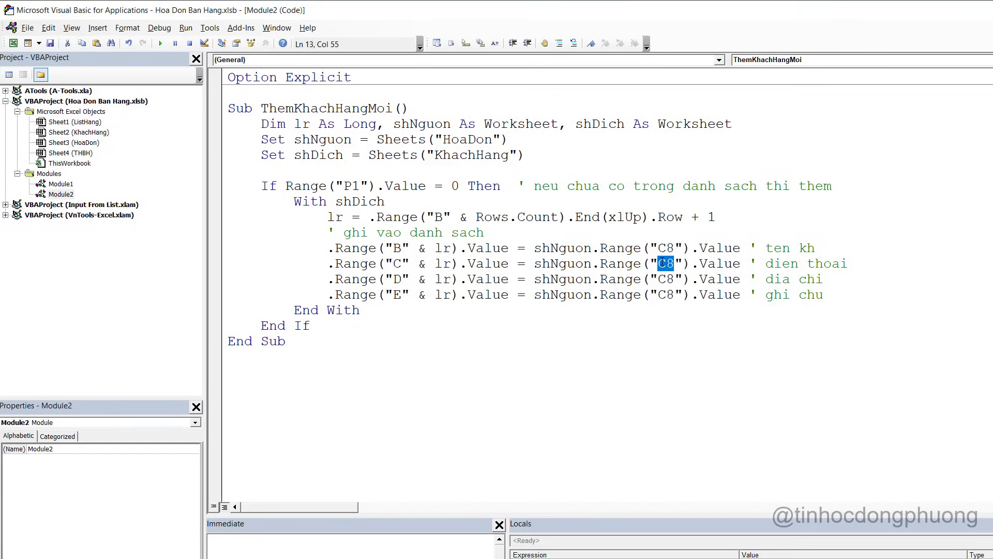
text(G8)
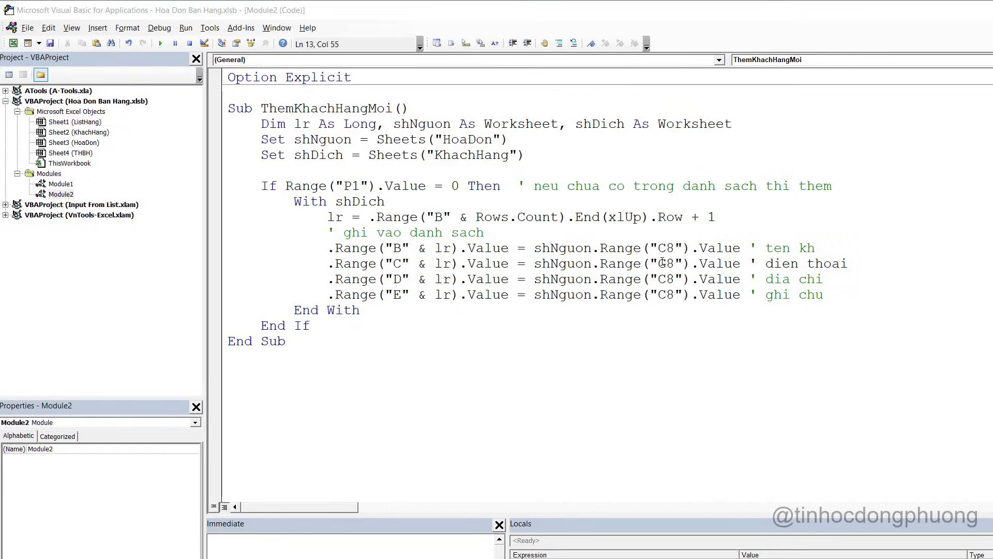
Change the address source to C9 and the note source to G9
key(alt+Tab)
click(147, 275)
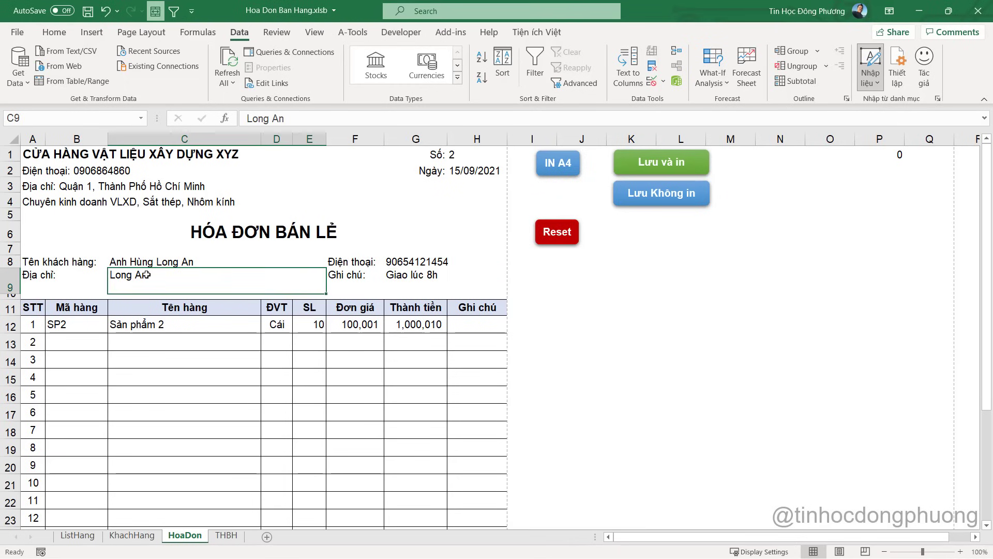
key(alt+Tab)
drag(674, 279, 659, 295)
text(9)
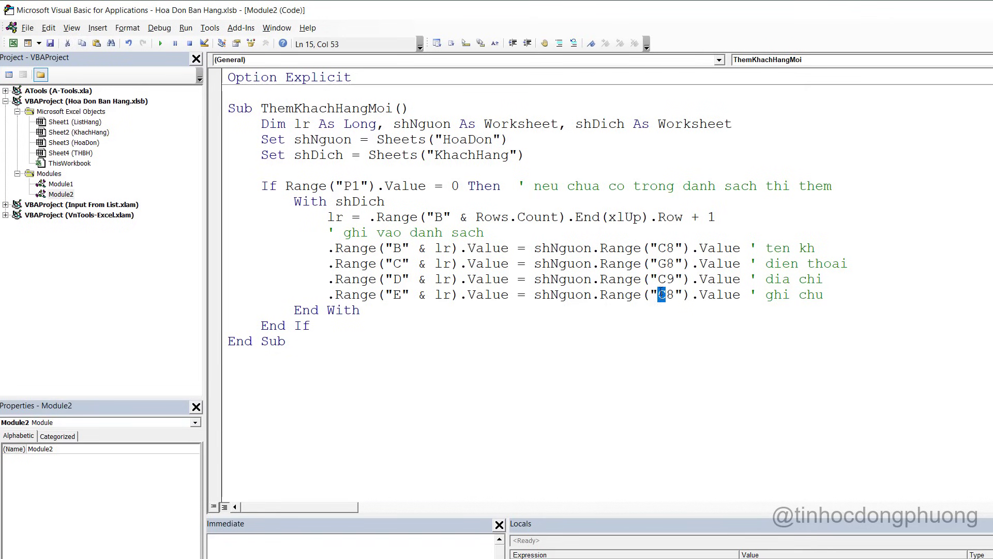
click(666, 293)
key(shift+Right)
text(9)
Delete the blank line above the If statement
click(609, 323)
click(456, 170)
key(BackSpace)
click(418, 233)
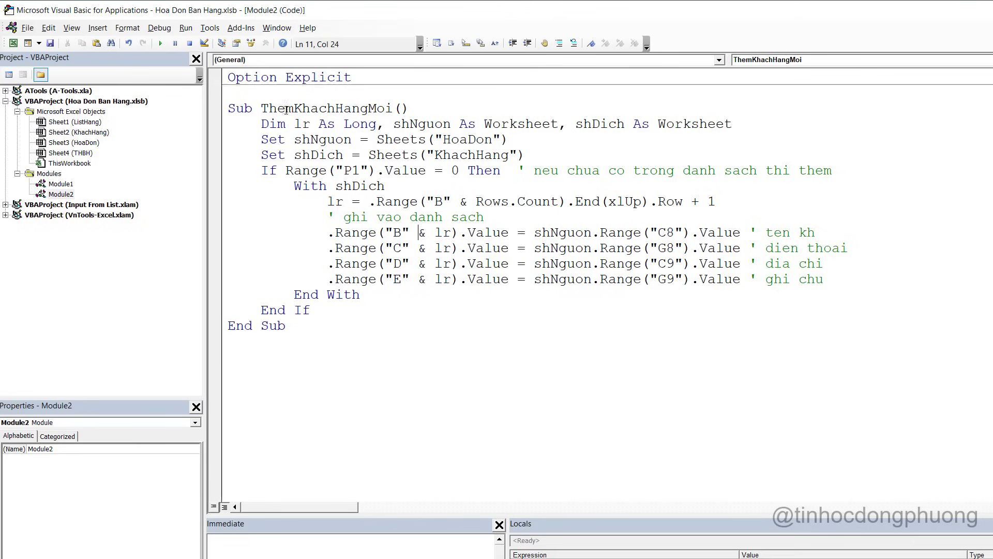
Place the VBA editor beside the workbook and run the ThemKhachHangMoi macro
click(423, 248)
double_click(402, 10)
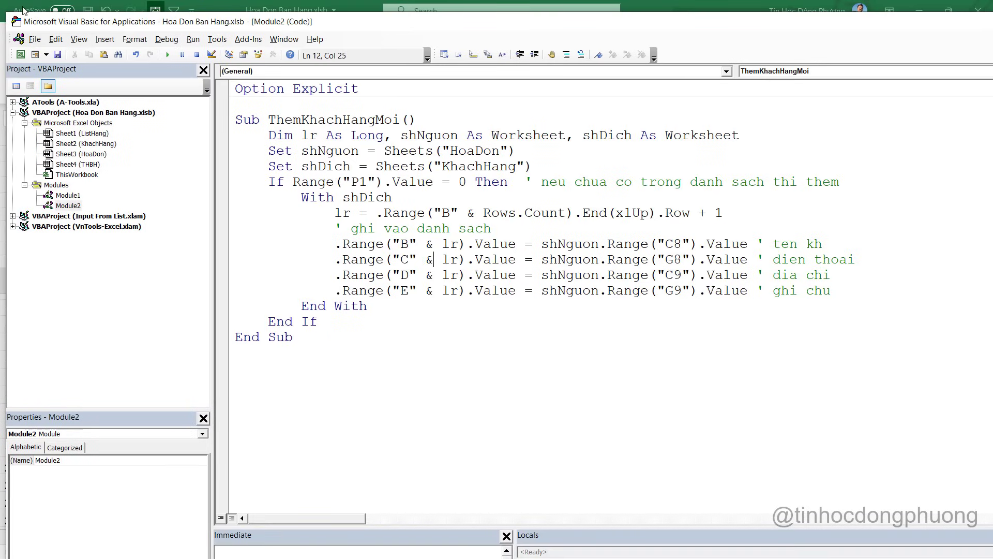
drag(12, 15, 349, 44)
drag(544, 195, 482, 195)
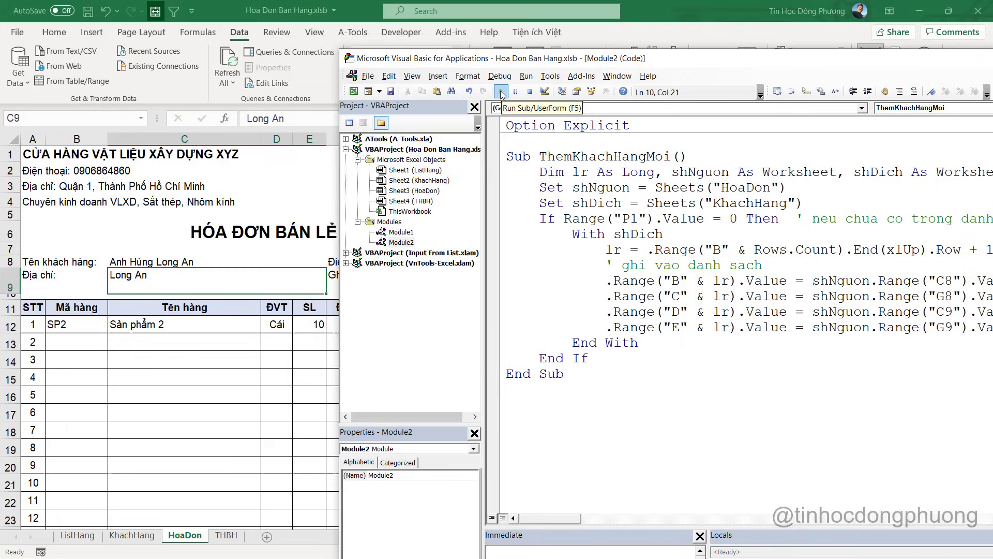
click(507, 93)
Verify the customer added to KhachHang and the P1 COUNTIF, then rerun the macro to test duplicates
click(136, 537)
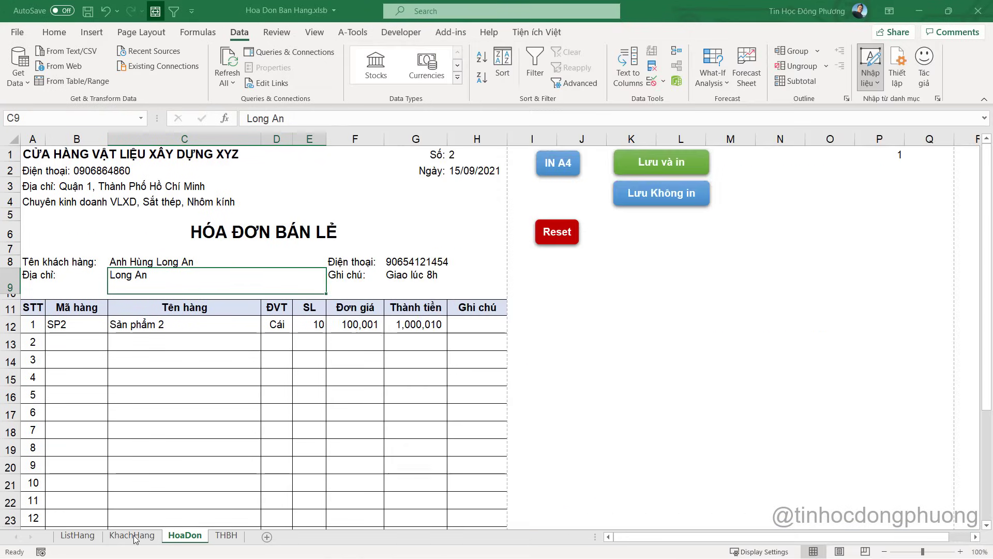
click(136, 537)
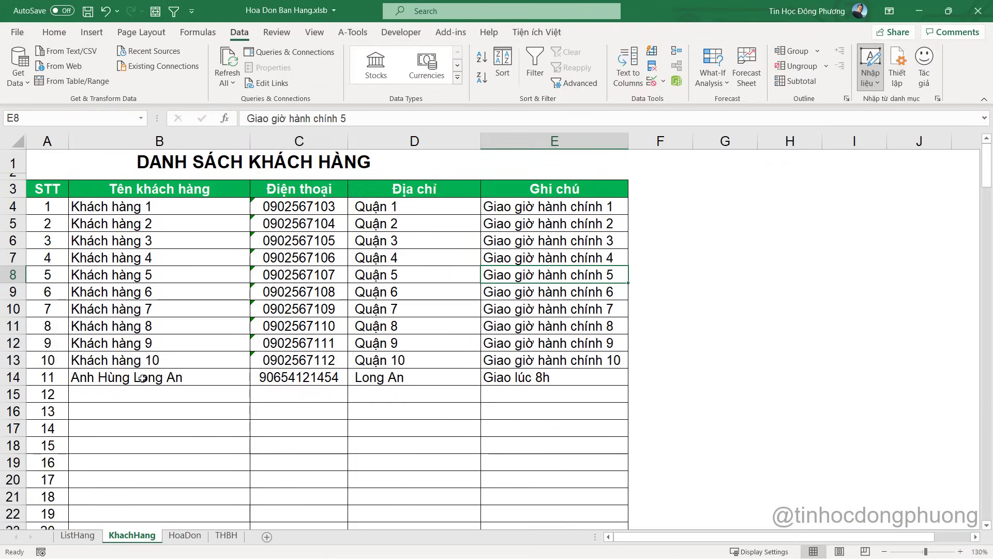
key(alt+F11)
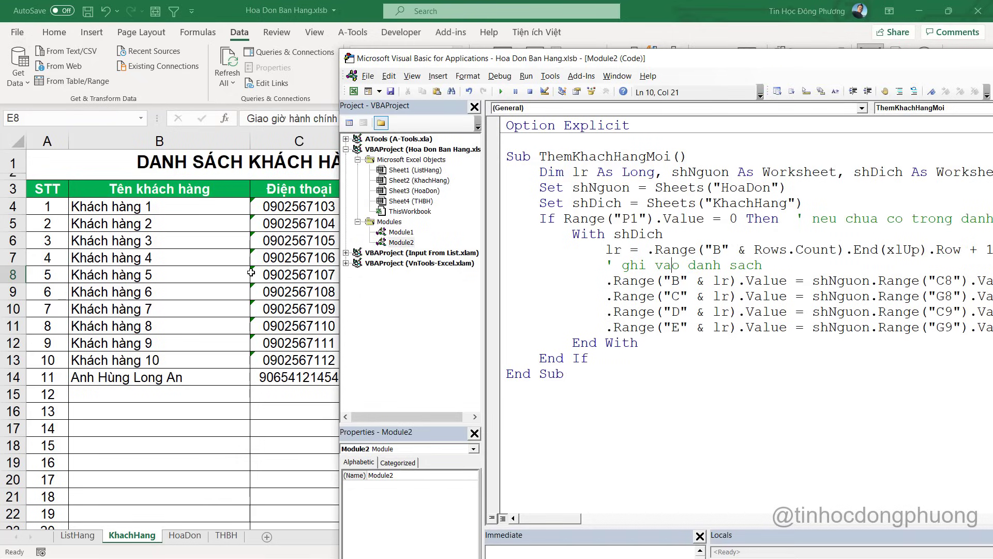
click(622, 239)
click(193, 539)
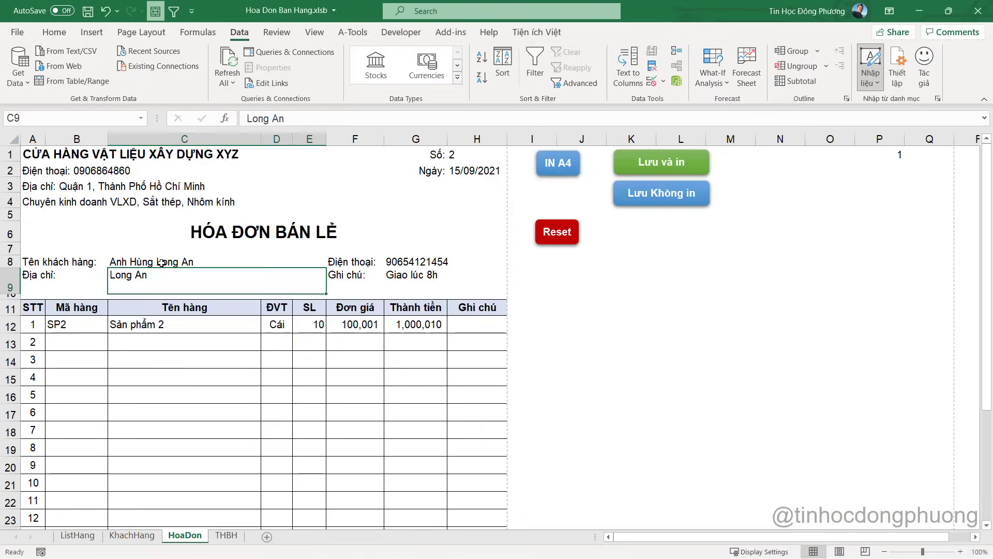
click(888, 156)
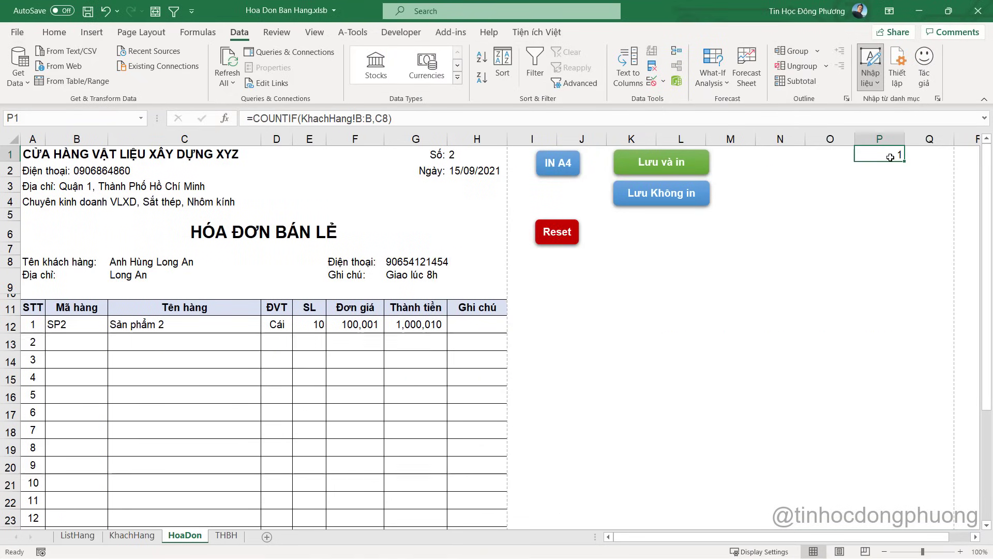
key(alt+F11)
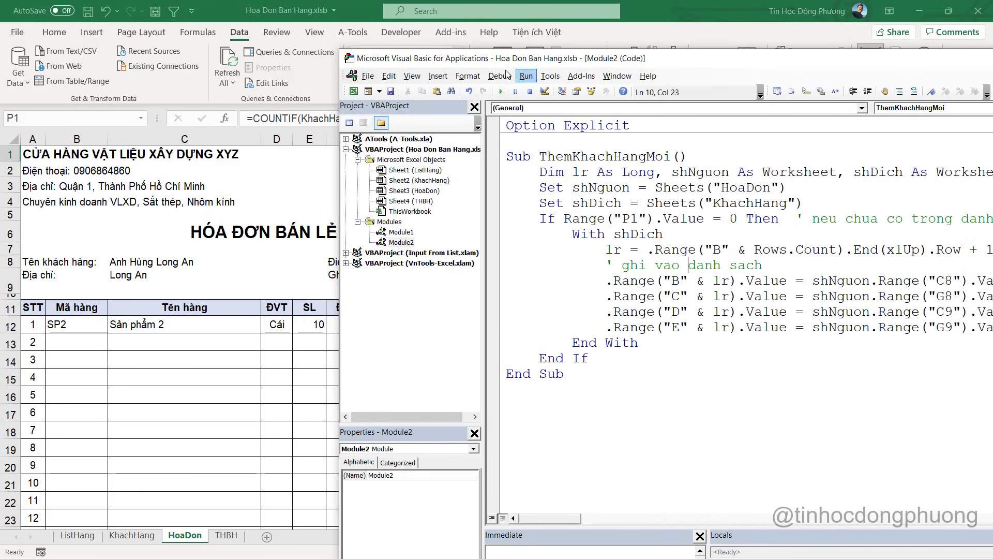
click(501, 91)
click(132, 535)
key(alt+F11)
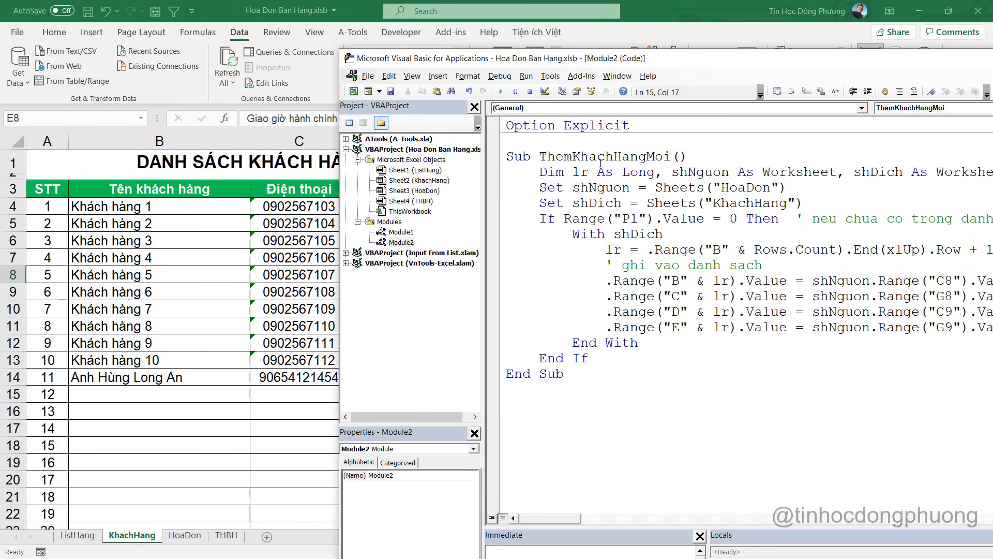
Open the code of the macro assigned to the Lưu và in button
double_click(607, 155)
key(ctrl+c)
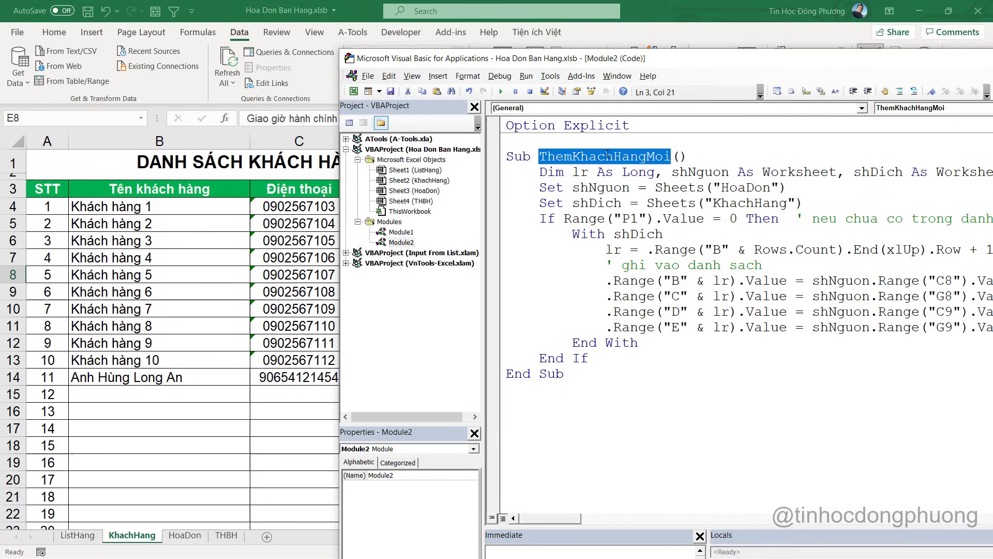
click(331, 243)
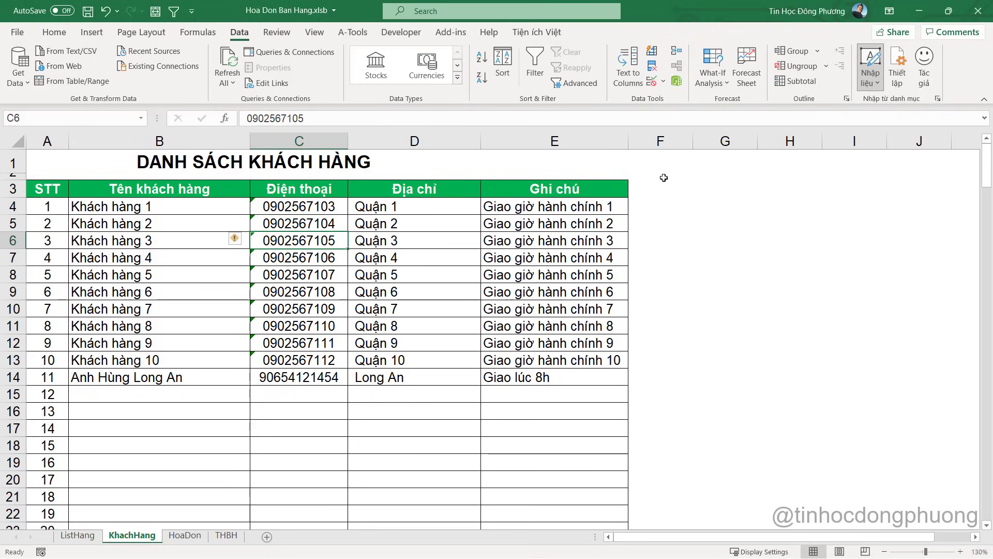
click(182, 538)
right_click(665, 173)
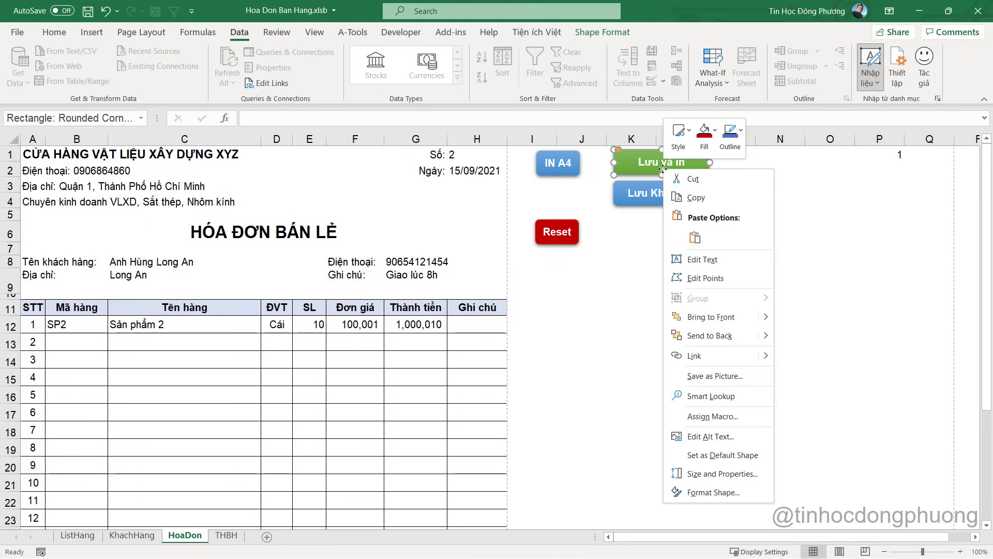
click(732, 418)
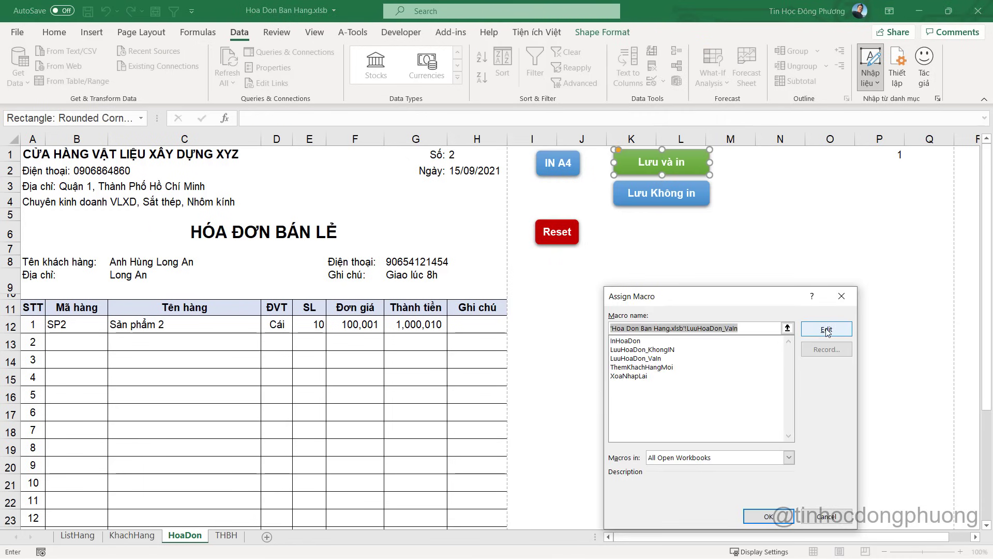
click(824, 329)
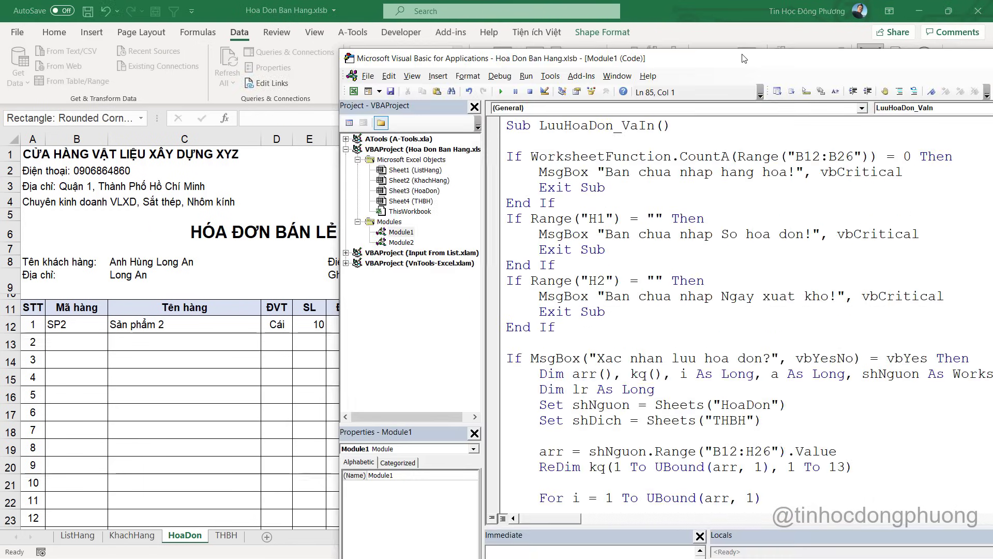
Below Next i in LuuHoaDon_VaIn, add comment ' them khach hang moi neu co and paste ThemKhachHangMoi
double_click(771, 58)
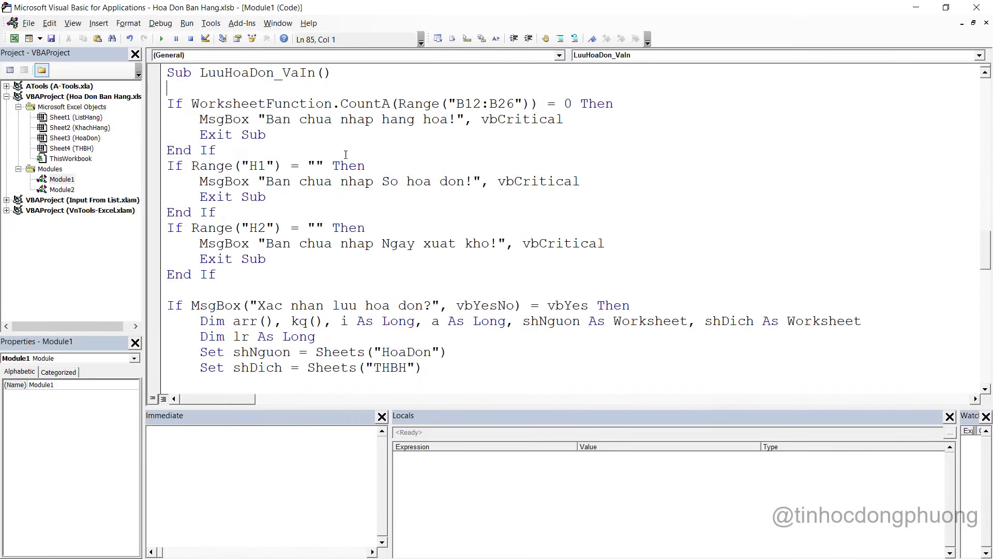
scroll(390, 216, down, 1)
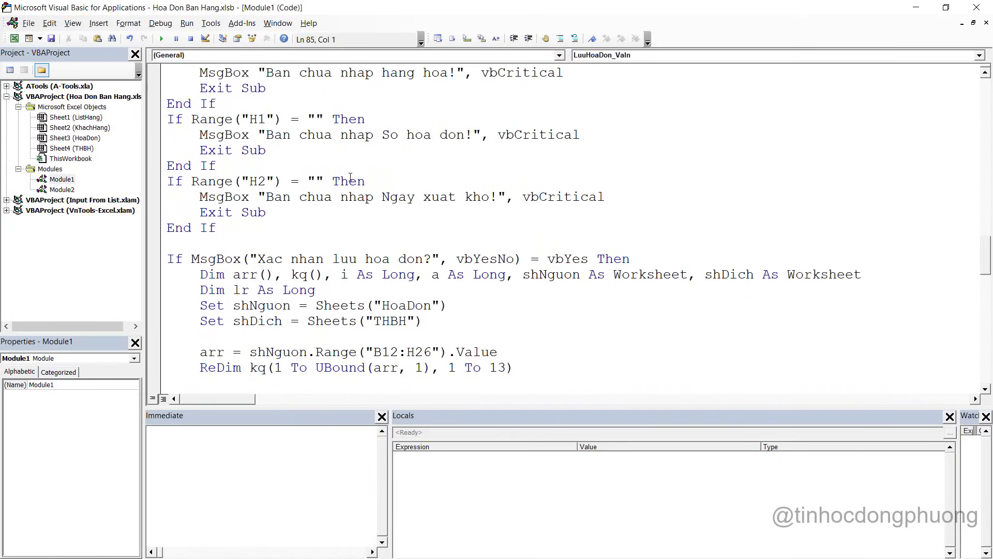
scroll(350, 178, up, 1)
scroll(342, 209, down, 3)
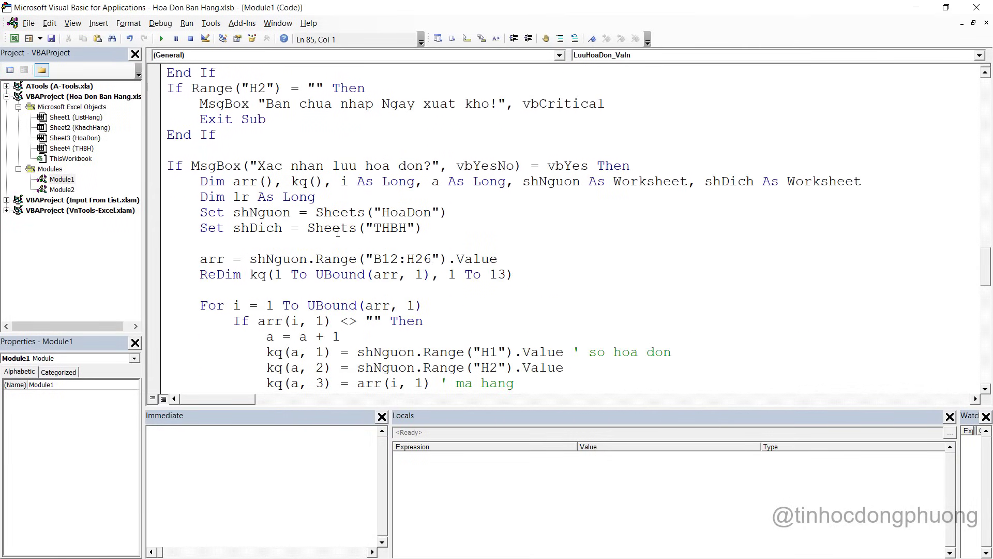
scroll(338, 233, down, 4)
scroll(348, 233, up, 2)
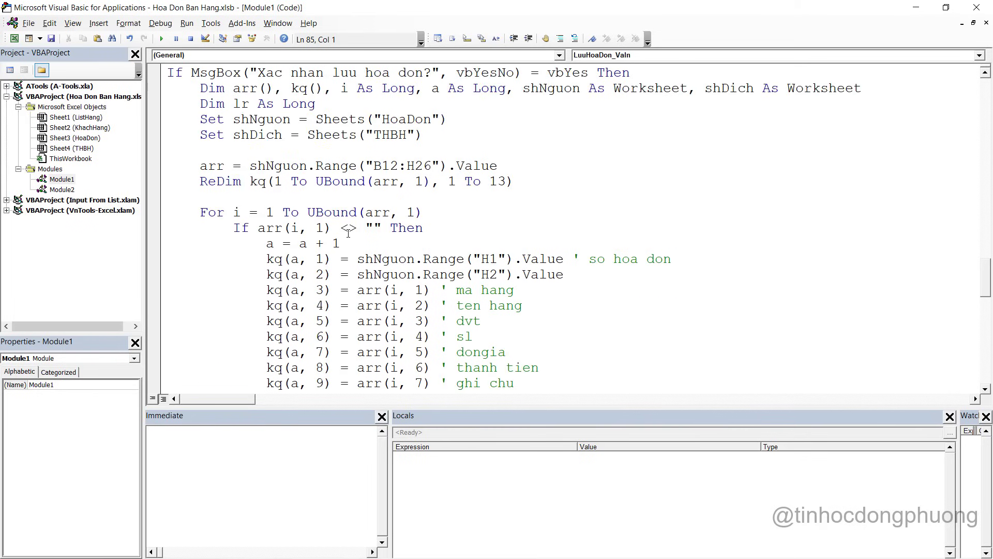
scroll(318, 203, down, 3)
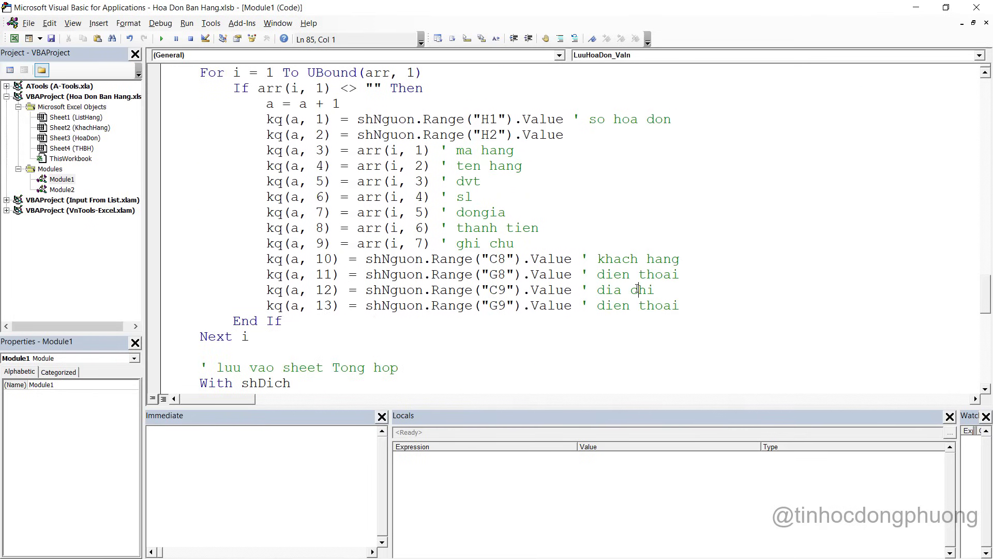
drag(638, 290, 361, 188)
scroll(361, 191, down, 3)
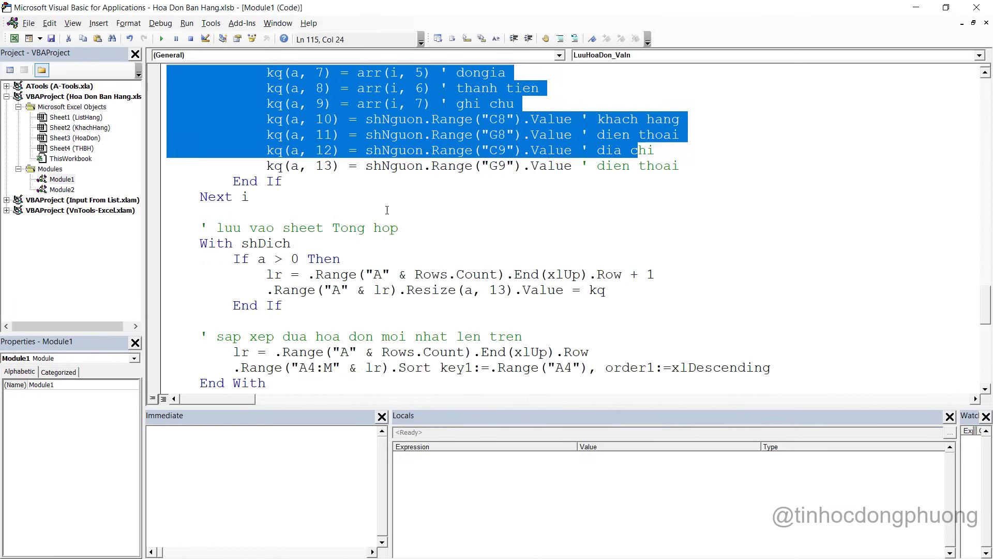
click(268, 213)
key(Return)
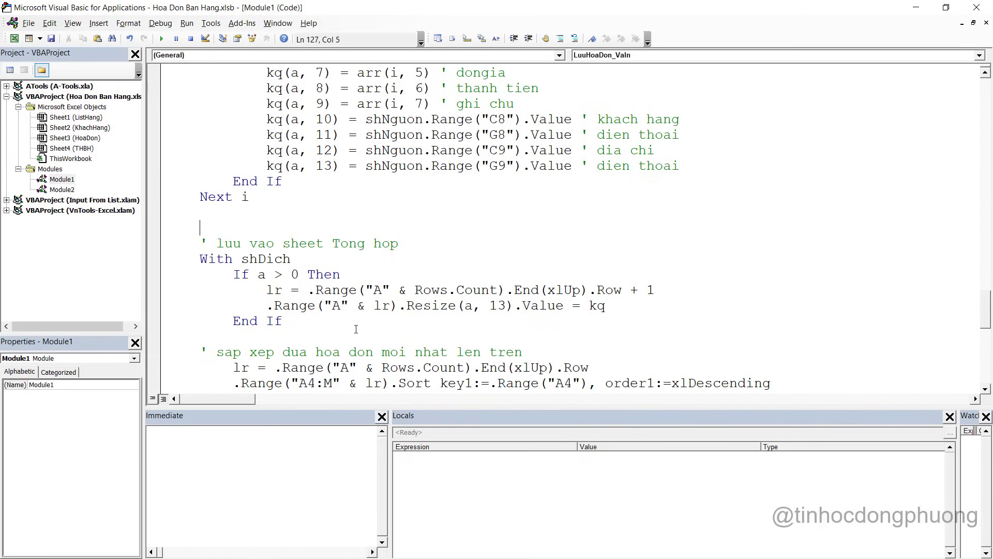
scroll(283, 233, down, 1)
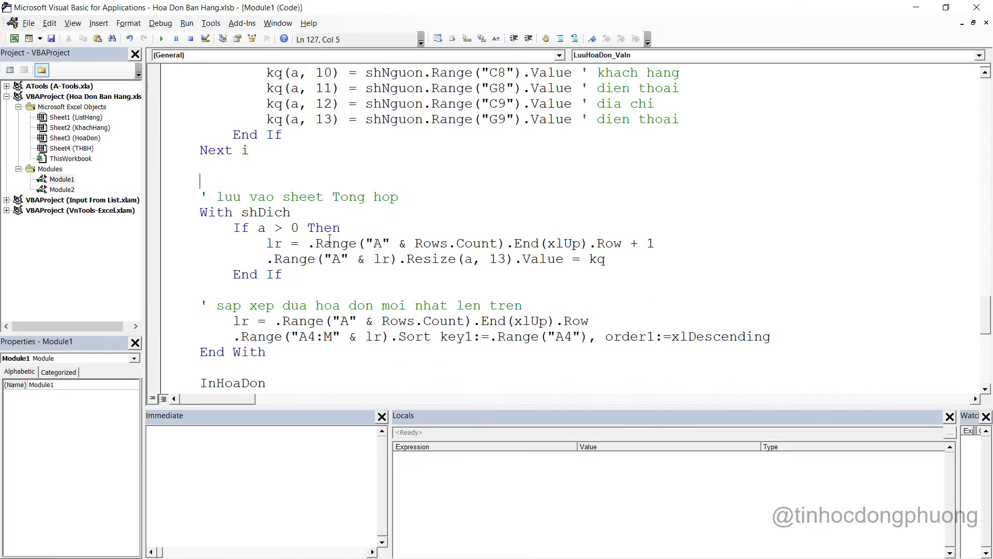
key(Return)
text(' )
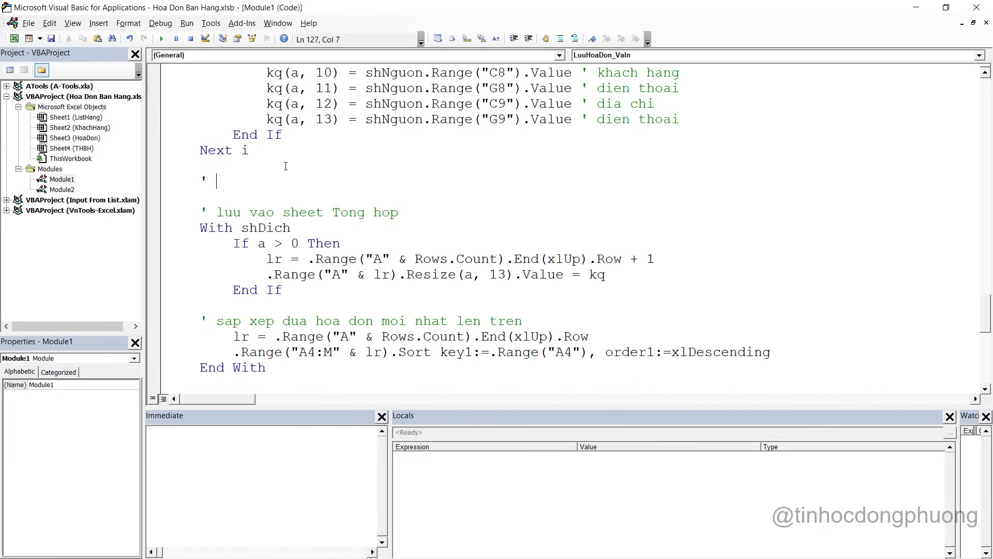
text(them khach hang)
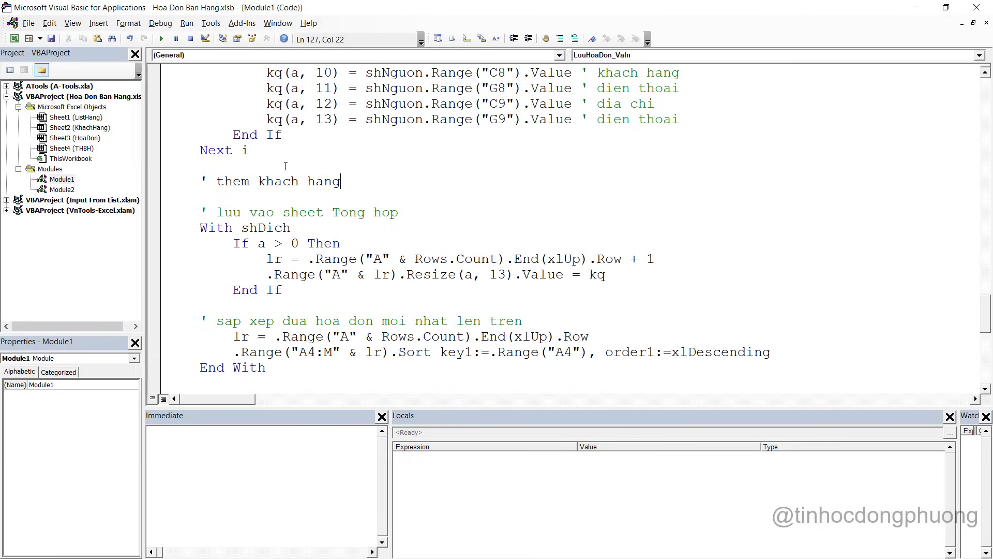
text( moi neu co)
key(Return)
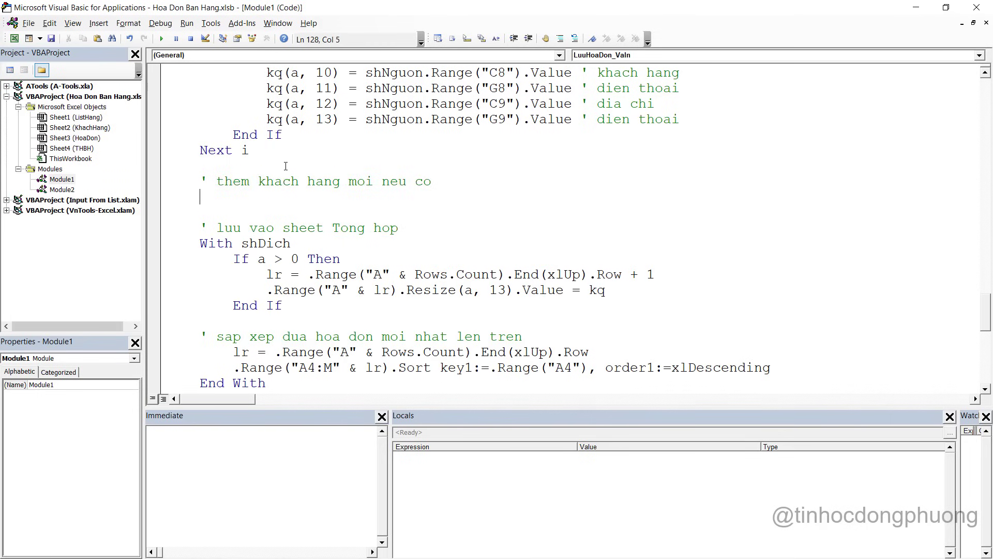
key(ctrl+v)
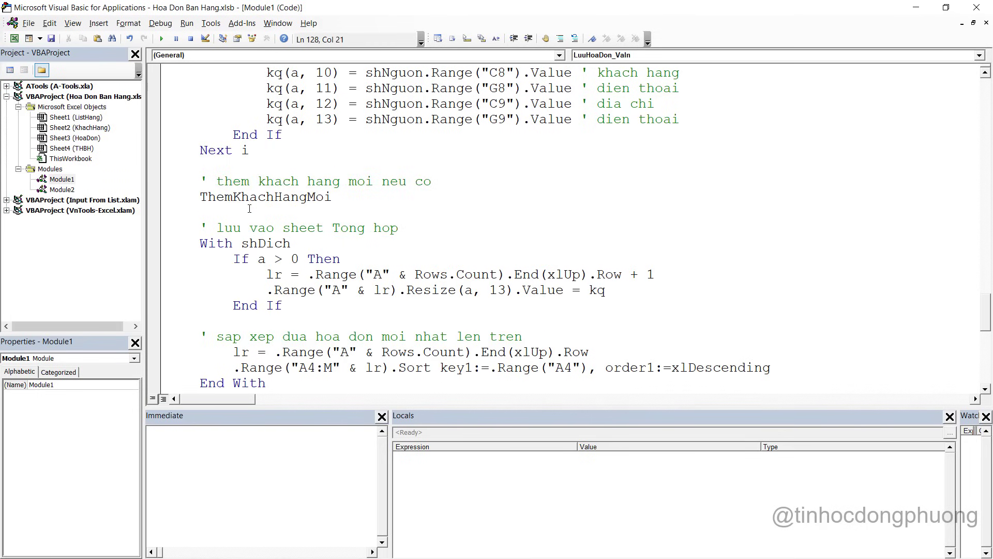
Review the edited macro, copy the ThemKhachHangMoi call, and scroll up to LuuHoaDon_KhongIN
scroll(376, 223, up, 3)
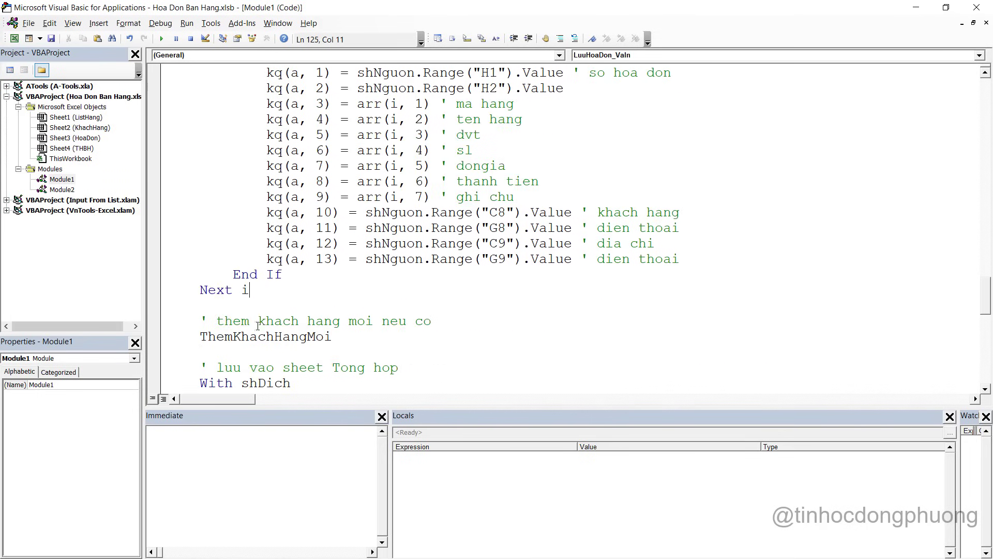
scroll(257, 325, down, 1)
scroll(262, 291, down, 2)
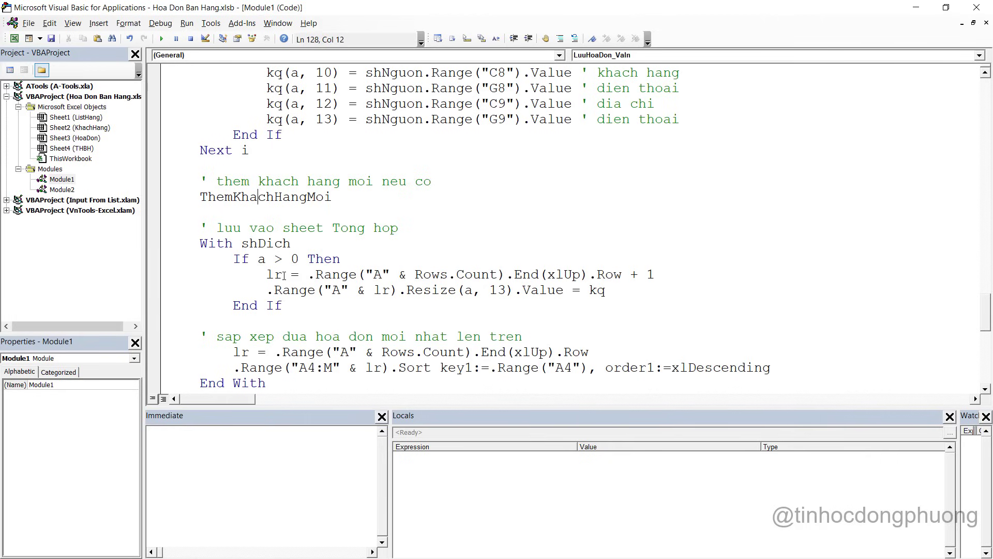
drag(224, 228, 283, 306)
scroll(386, 305, down, 2)
drag(284, 244, 309, 276)
scroll(309, 276, down, 2)
click(234, 228)
click(286, 305)
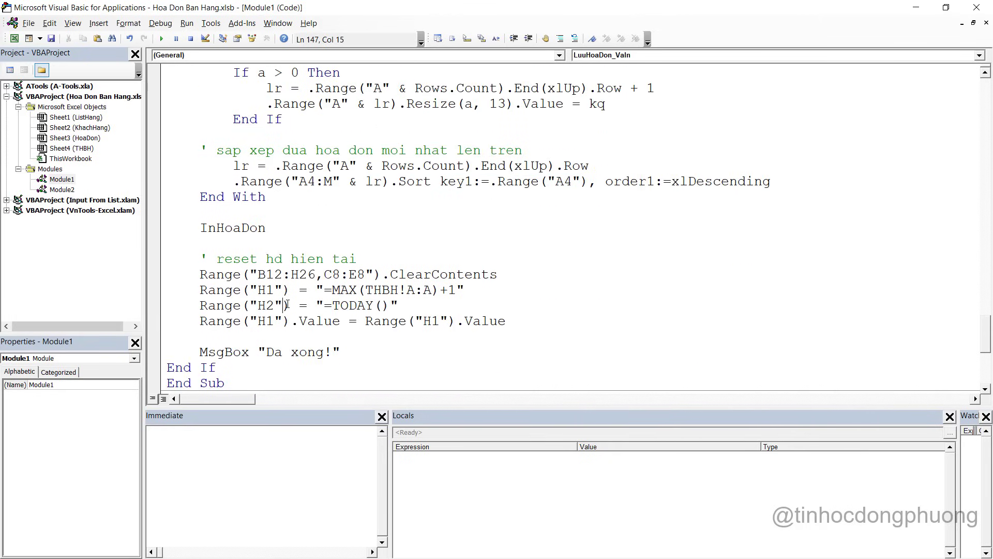
scroll(292, 303, up, 2)
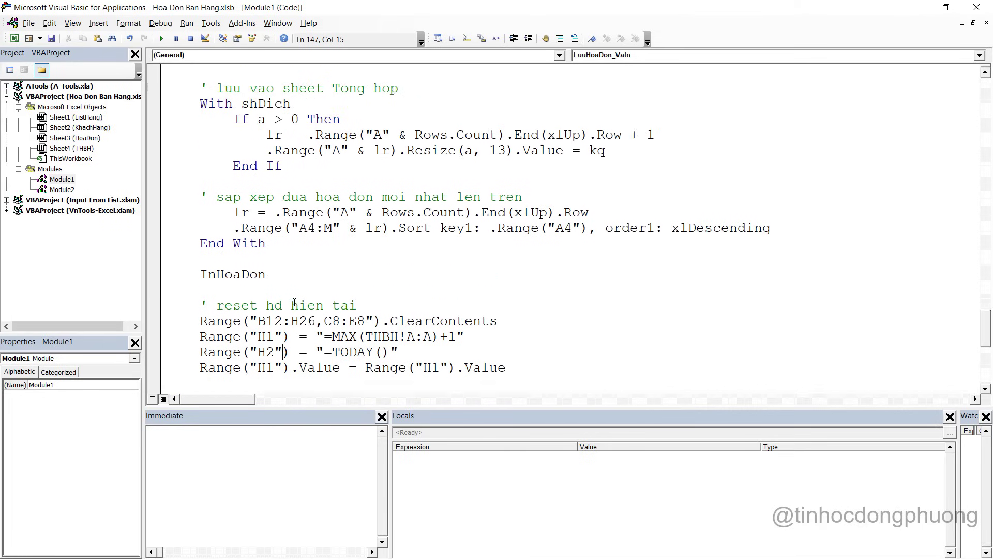
scroll(297, 301, up, 1)
double_click(278, 148)
key(ctrl+c)
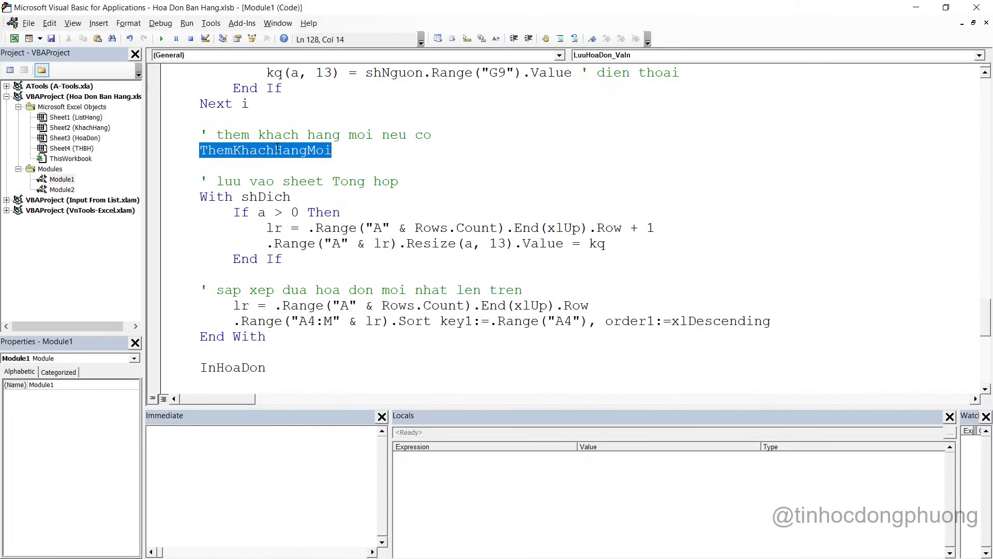
scroll(443, 266, up, 10)
scroll(443, 267, up, 5)
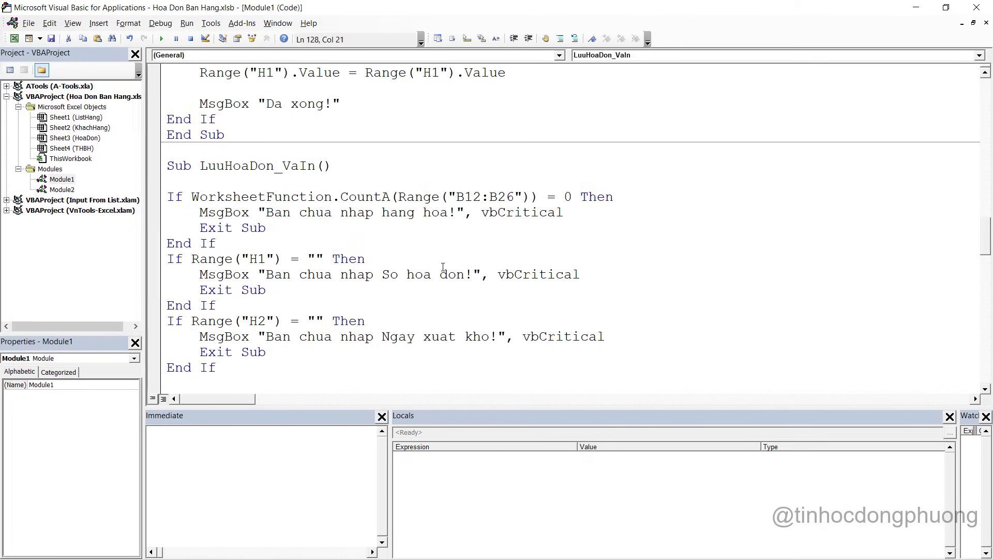
scroll(308, 187, up, 17)
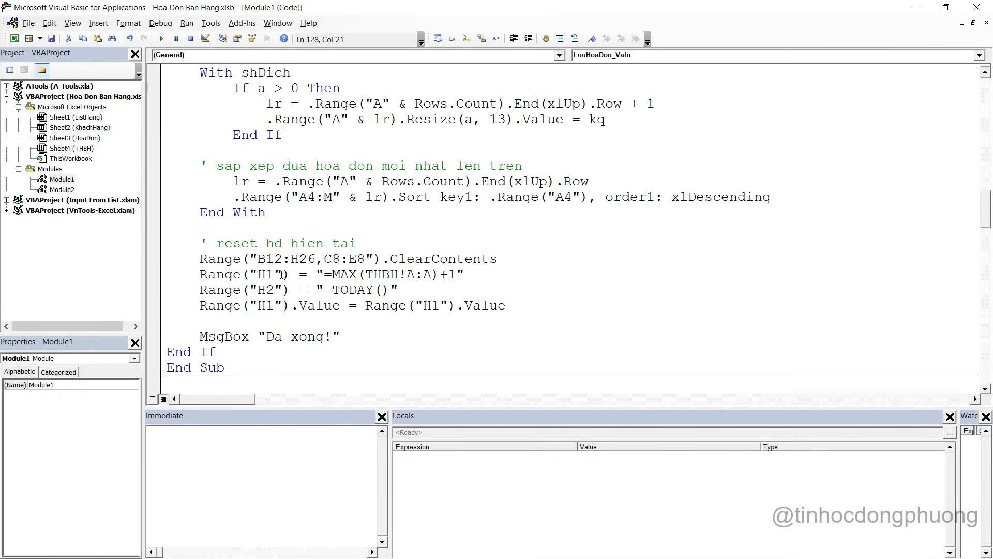
scroll(294, 274, up, 5)
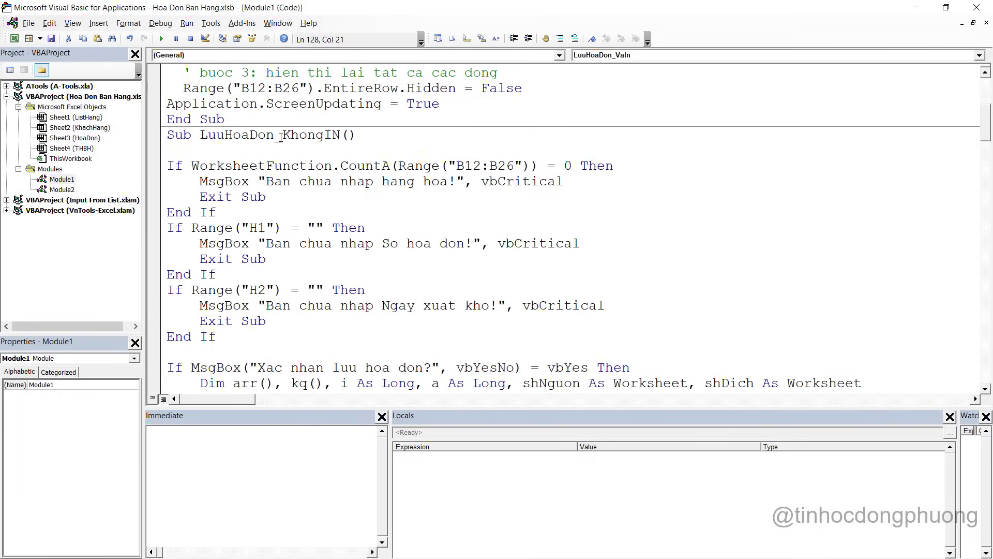
In LuuHoaDon_KhongIN, add comment ' them vao khach hang moi neu co after Next i and paste ThemKhachHangMoi
double_click(283, 135)
click(283, 135)
scroll(308, 177, down, 10)
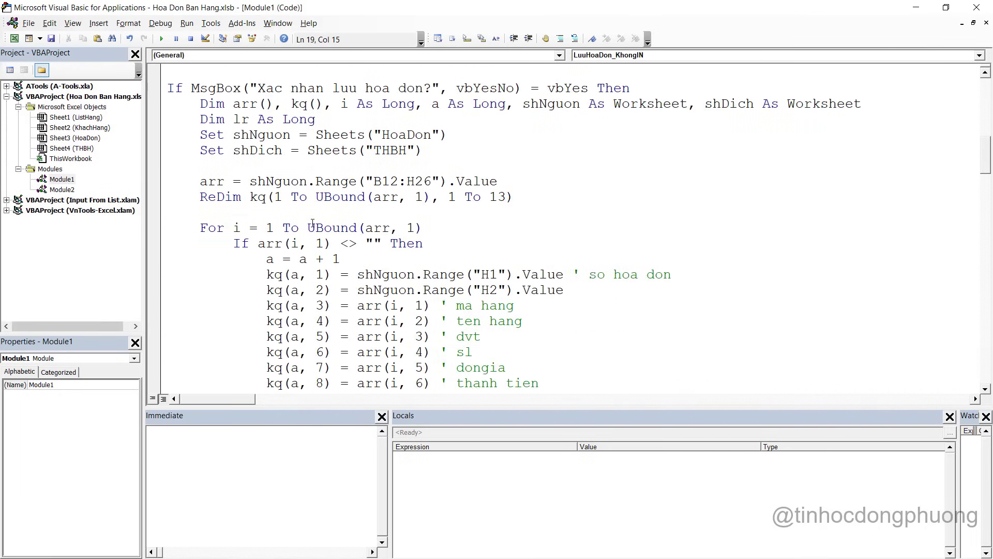
scroll(300, 267, down, 3)
click(234, 180)
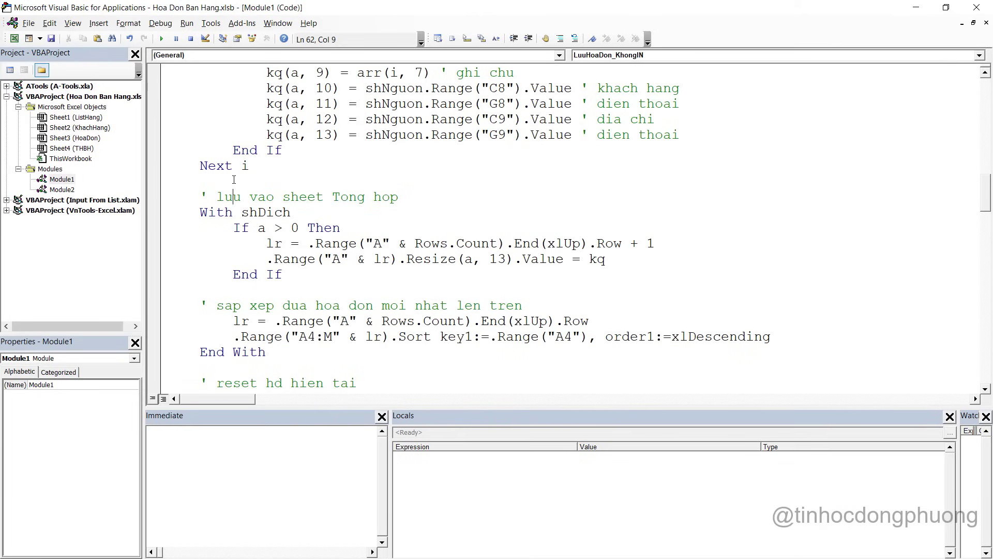
key(Return)
key(Return)
text(' t)
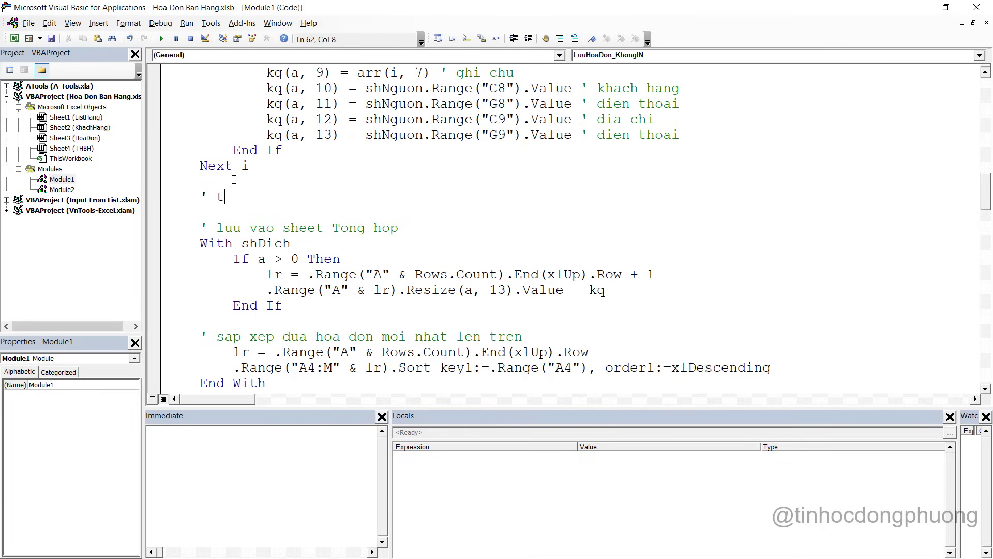
text(hem vao kh)
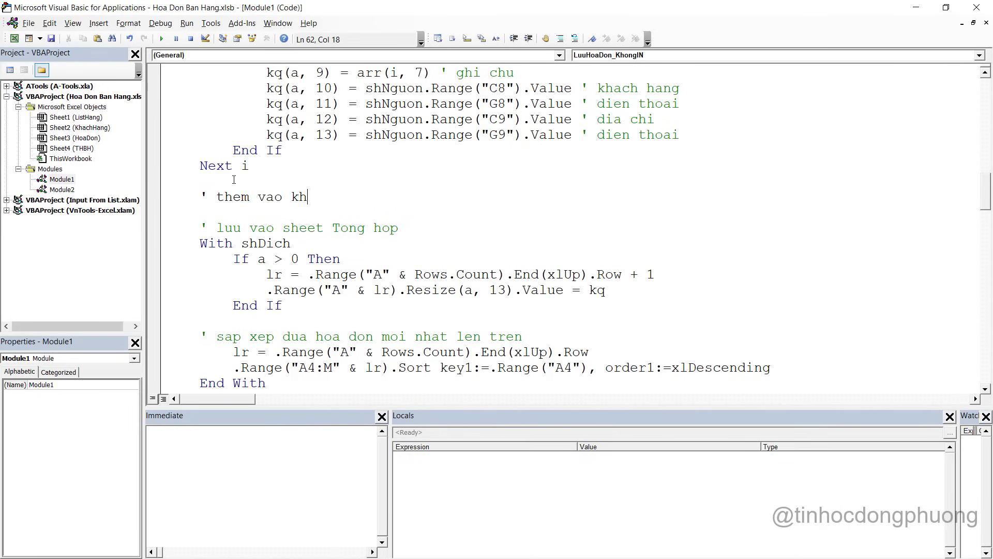
text(ach hang moi neu co)
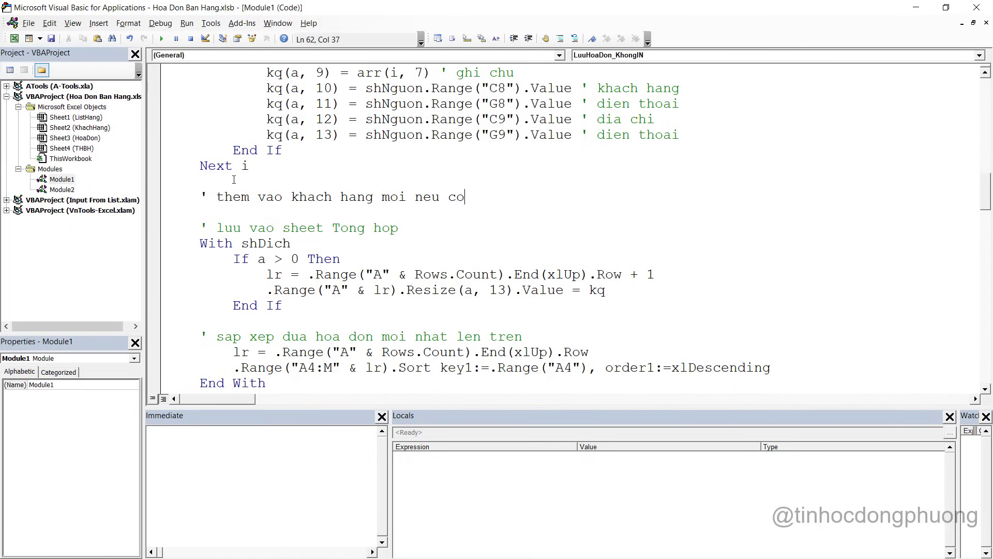
key(Return)
key(ctrl+v)
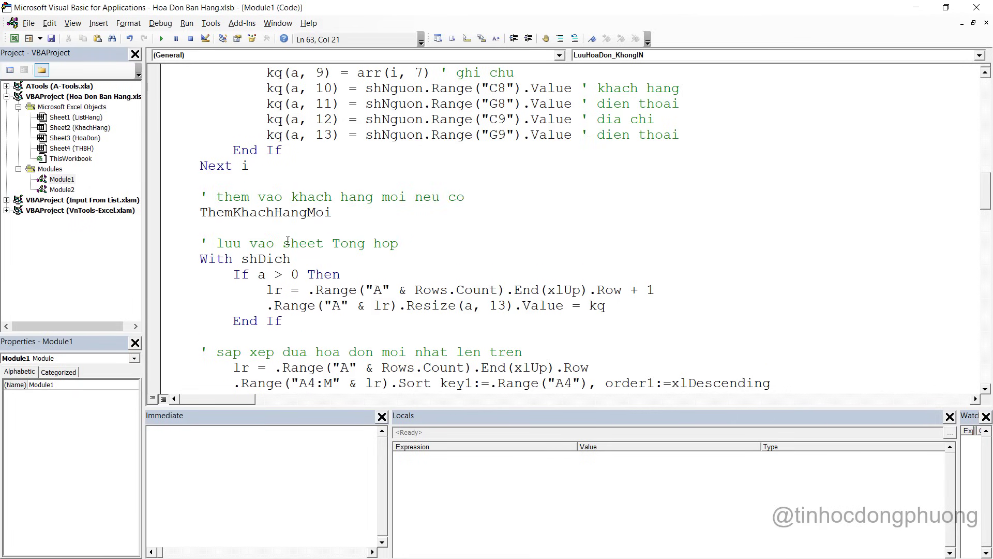
Return to the workbook and clear the first item line B12:H12
click(915, 13)
click(589, 334)
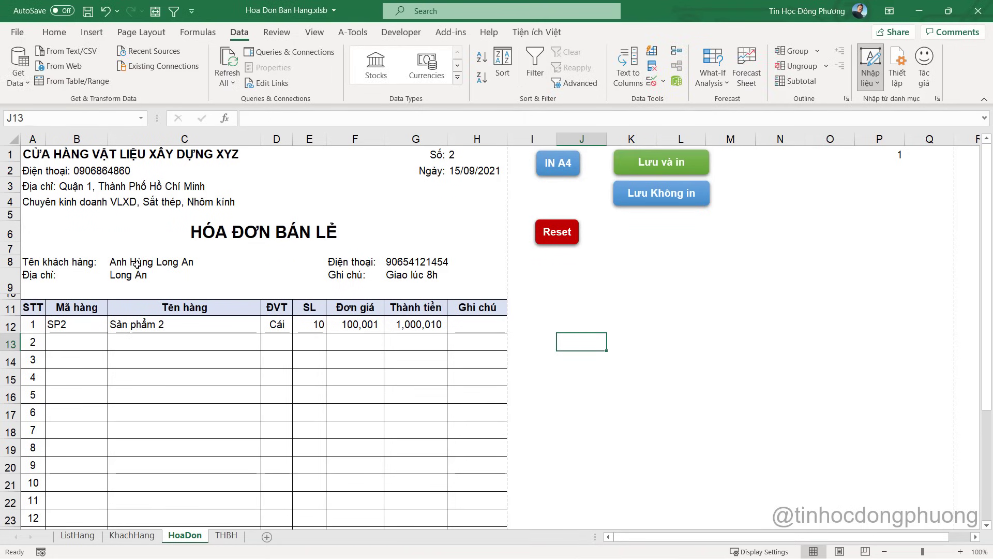
click(84, 329)
drag(85, 329, 476, 325)
key(Delete)
click(582, 324)
Reset the invoice, confirming with Yes, so it becomes invoice number 8
click(555, 250)
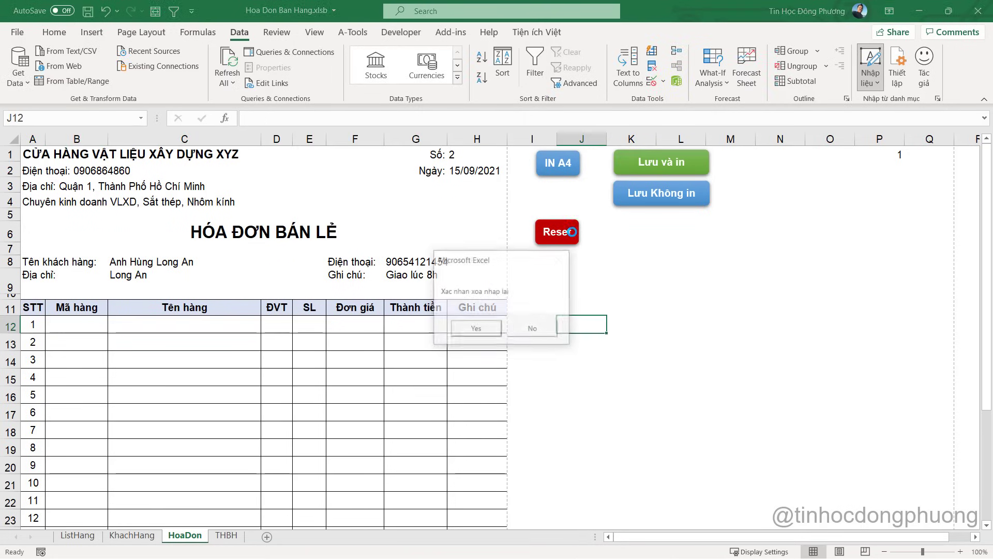
click(473, 328)
click(463, 150)
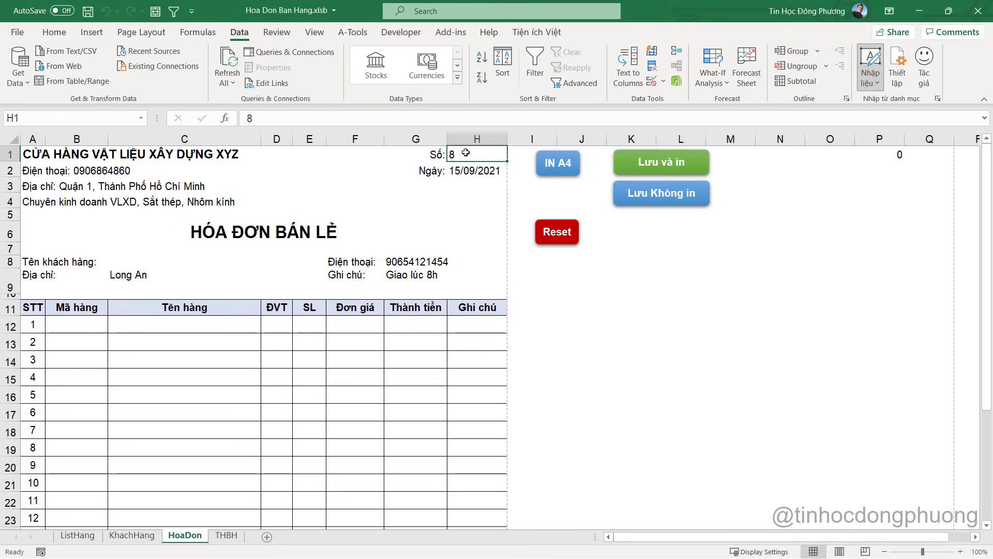
click(135, 264)
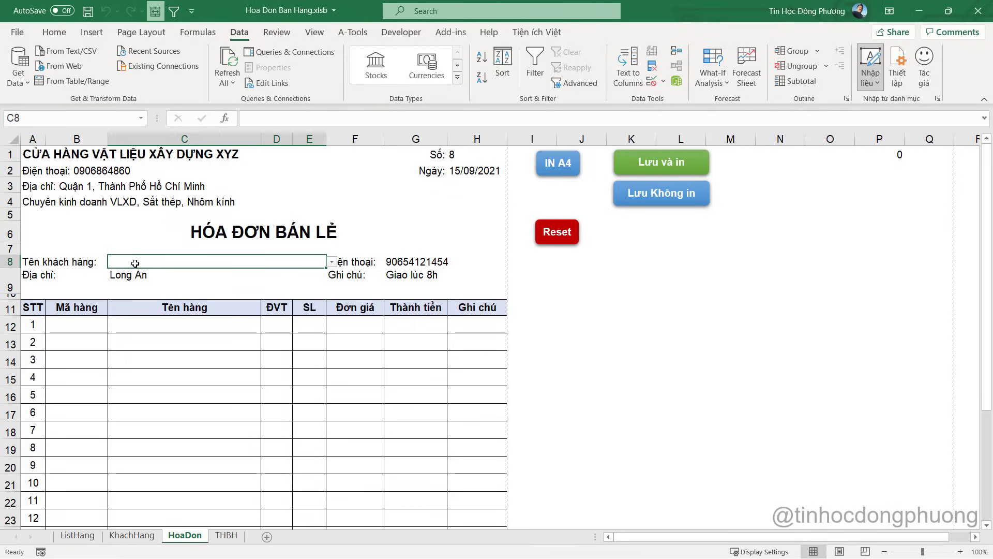
Inspect the phone G8, note G9 and address C9 cells and the C8 customer list
click(406, 262)
click(409, 275)
click(140, 276)
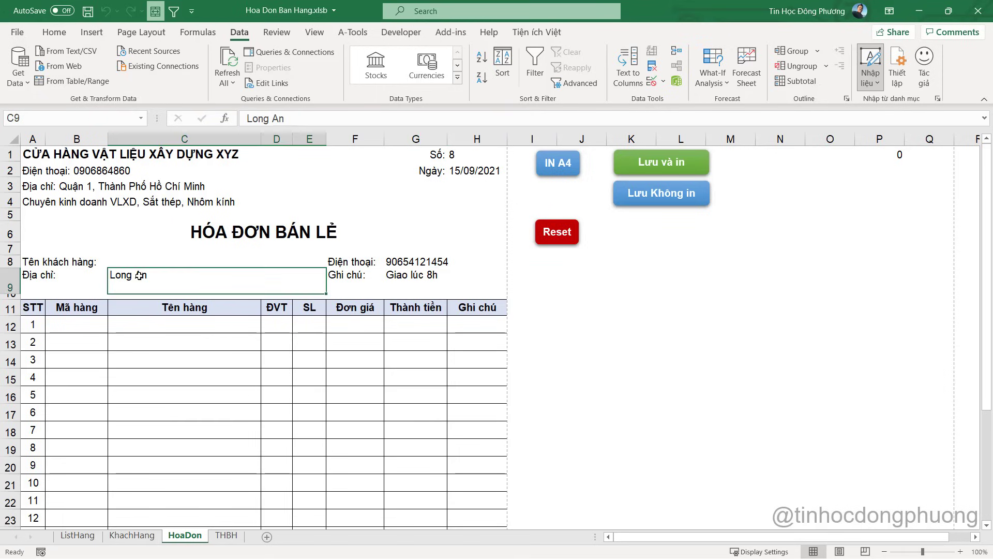
click(424, 261)
click(424, 275)
click(424, 262)
click(424, 274)
click(424, 261)
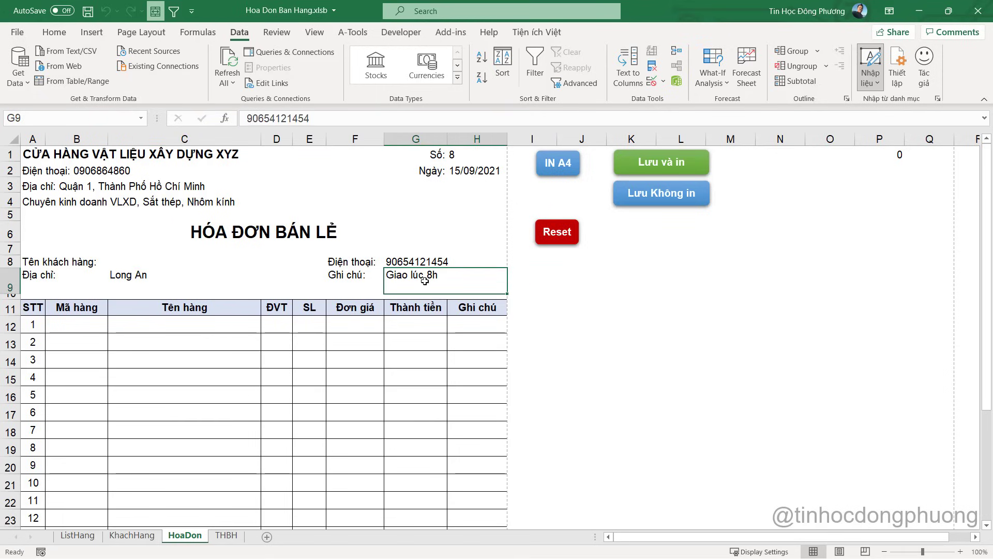
click(424, 274)
click(153, 262)
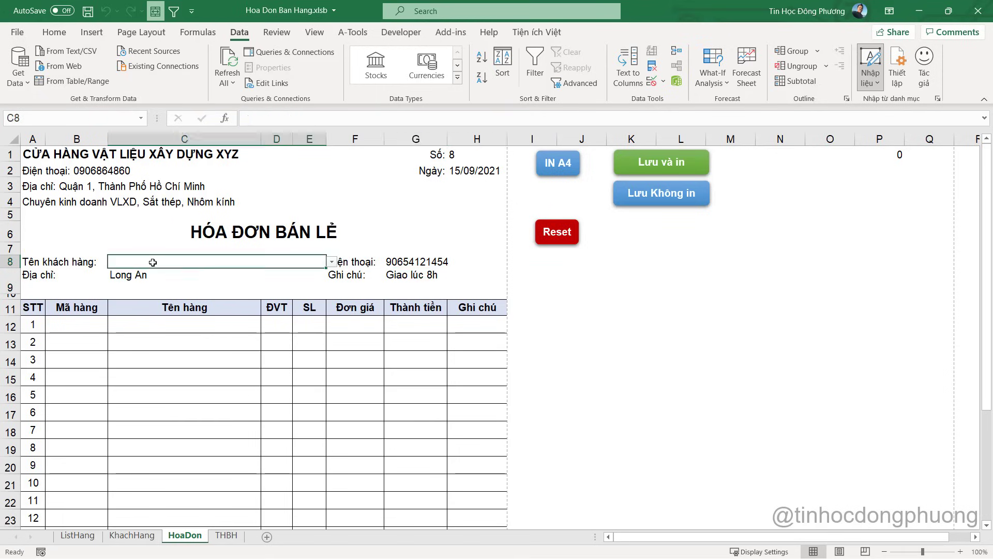
click(332, 262)
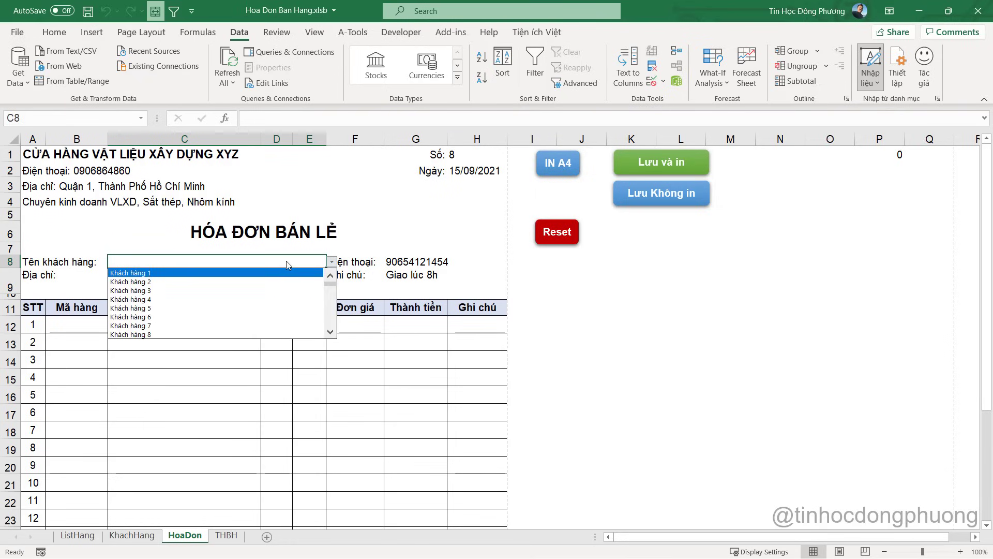
click(217, 275)
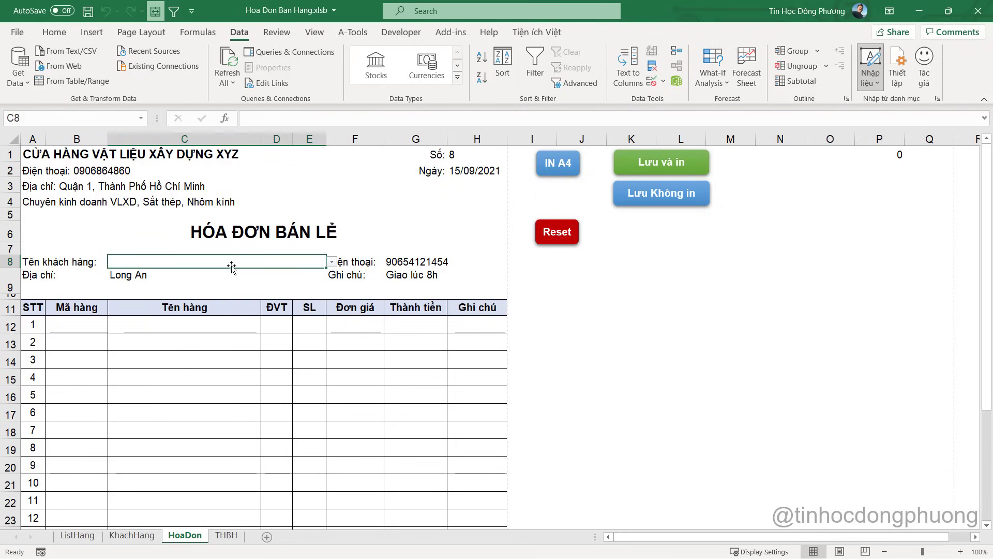
Enter the new customer's name in C8 and phone number in G8
text(Anh Hung)
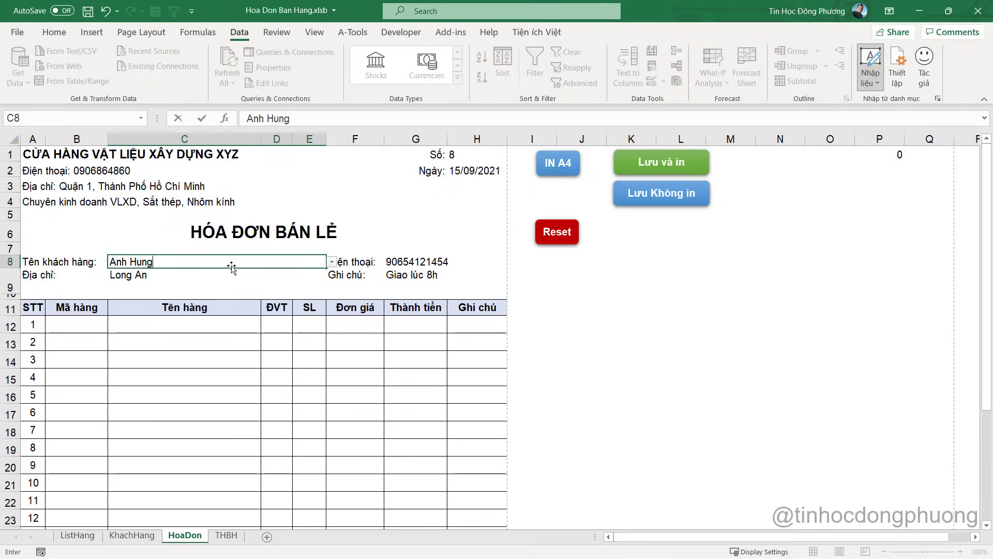
text(Q)
key(BackSpace)
key(BackSpace)
key(BackSpace)
key(BackSpace)
key(BackSpace)
text(hugnf)
key(BackSpace)
key(BackSpace)
key(BackSpace)
key(BackSpace)
key(BackSpace)
key(BackSpace)
text(Hungf Q7)
key(Return)
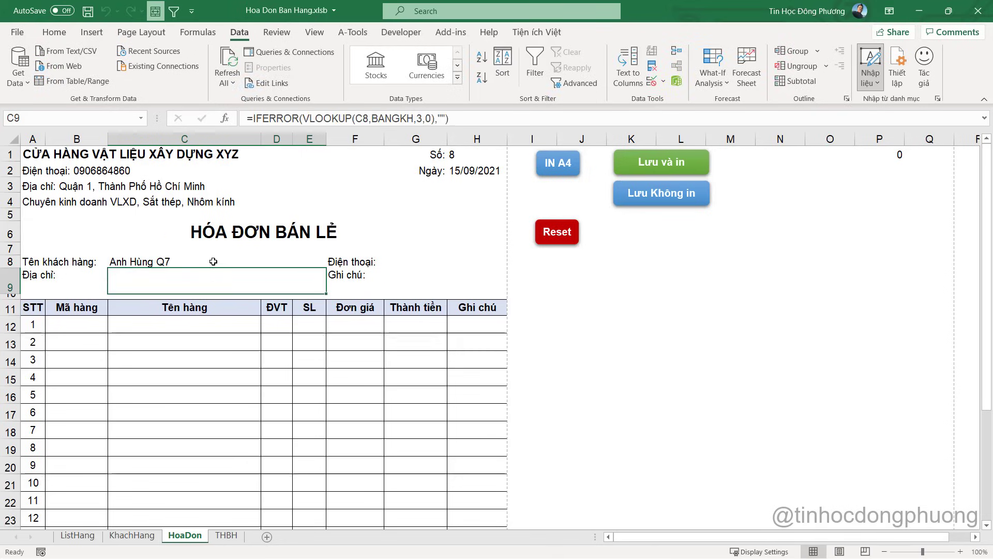
click(323, 261)
click(438, 255)
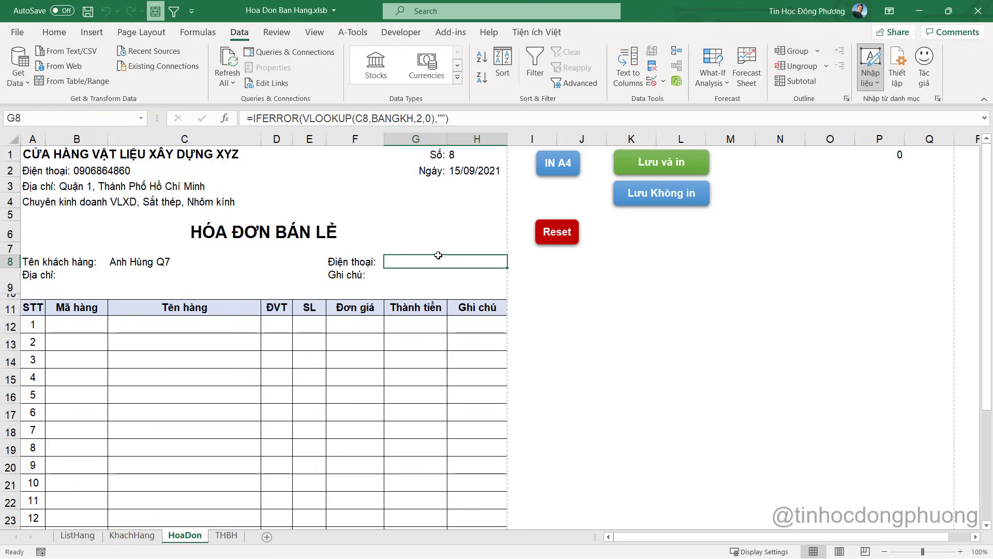
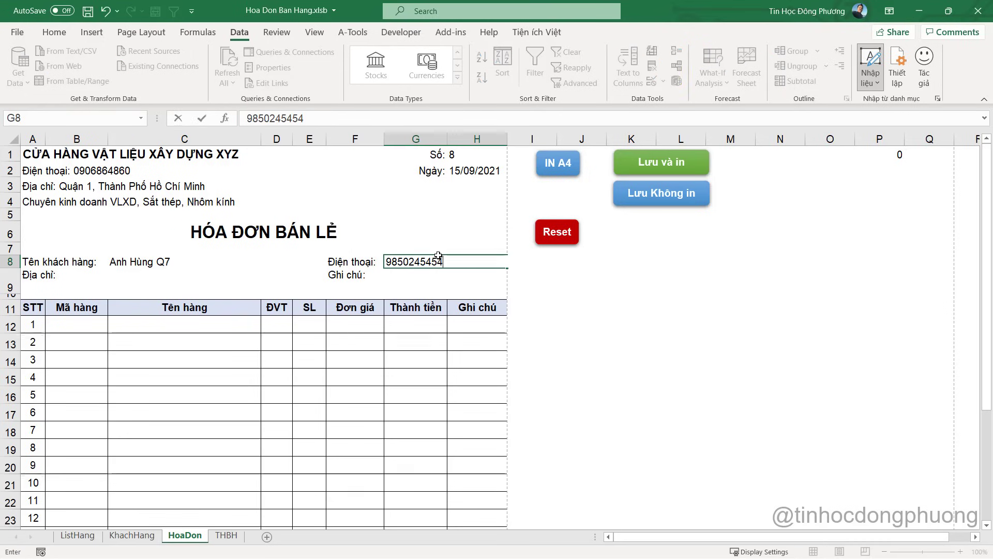
key(Return)
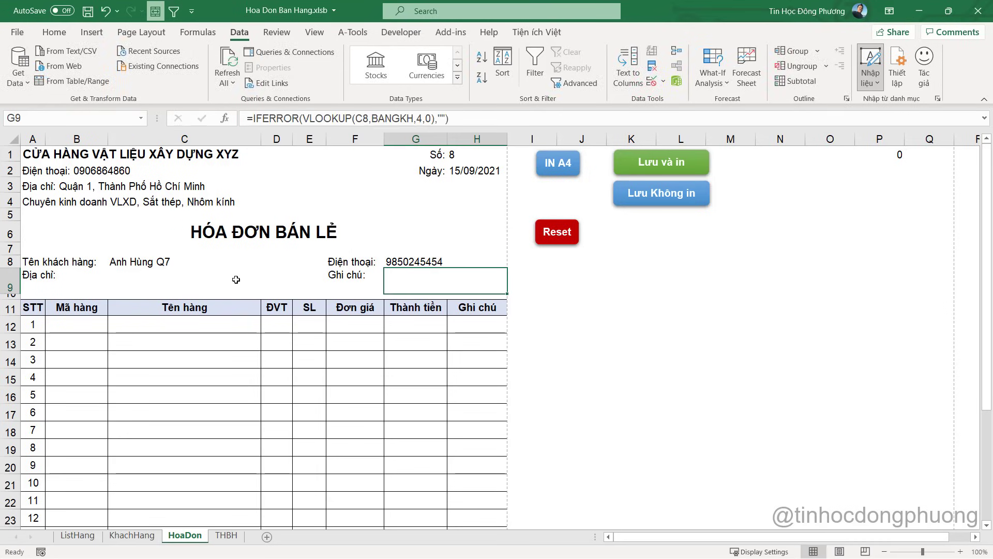
Type the customer's address into C9 over its lookup formula
click(198, 284)
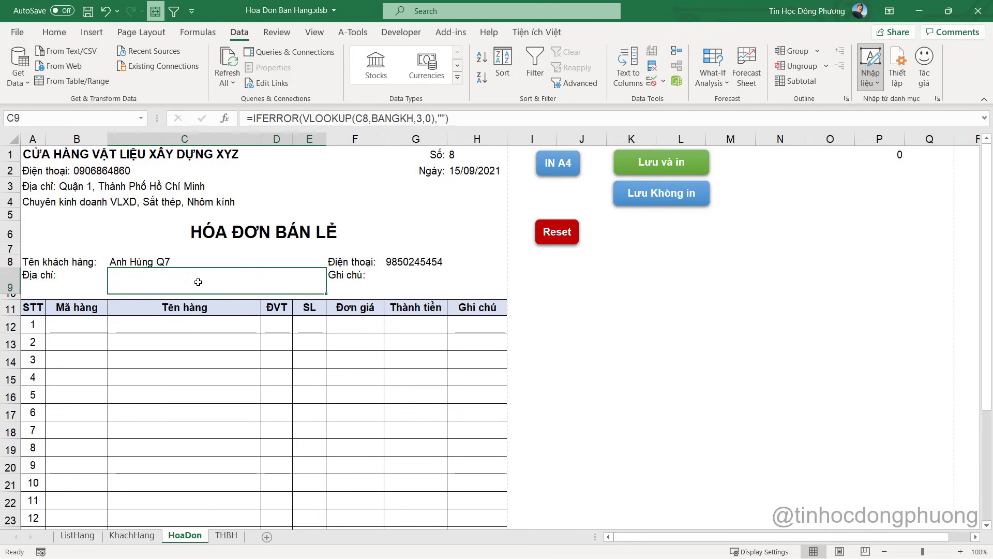
text(Qua )
text(7)
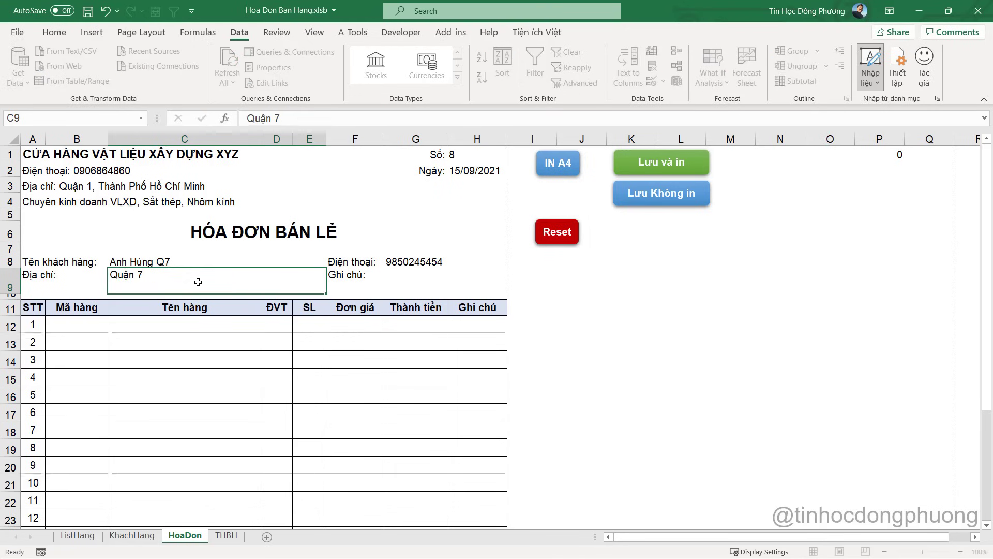
key(Tab)
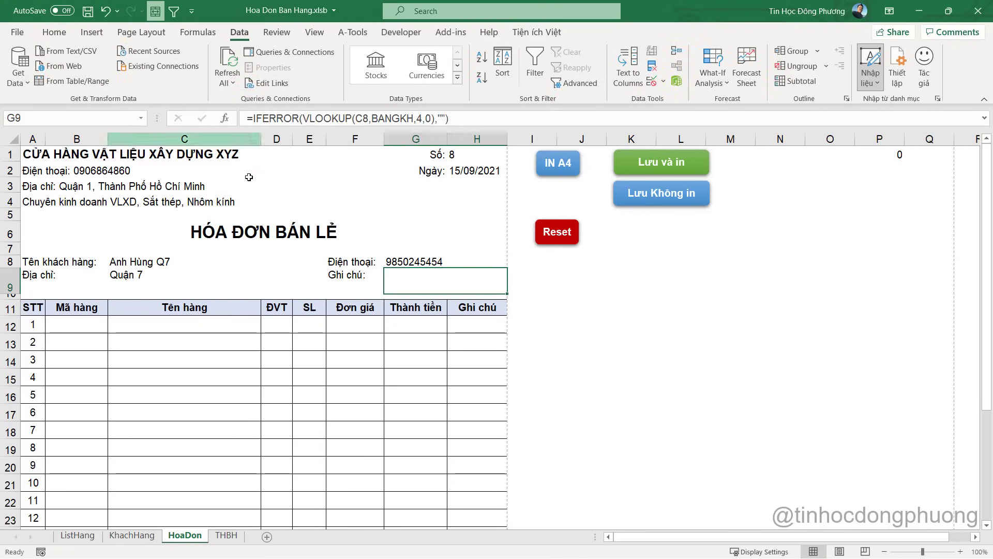
click(103, 326)
click(113, 327)
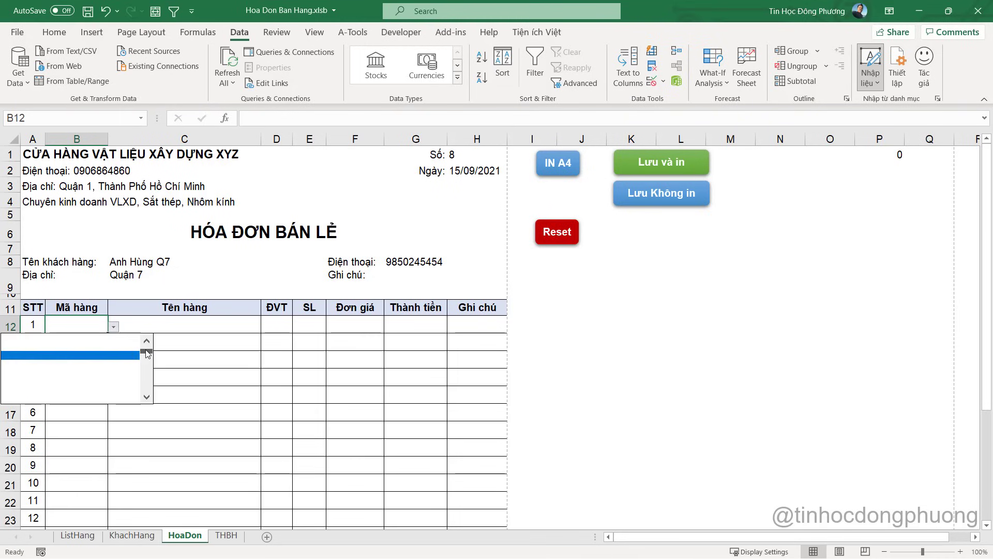
Add item lines SP2 with quantity 10 and SP5 with quantity 20
click(122, 354)
click(182, 324)
click(84, 340)
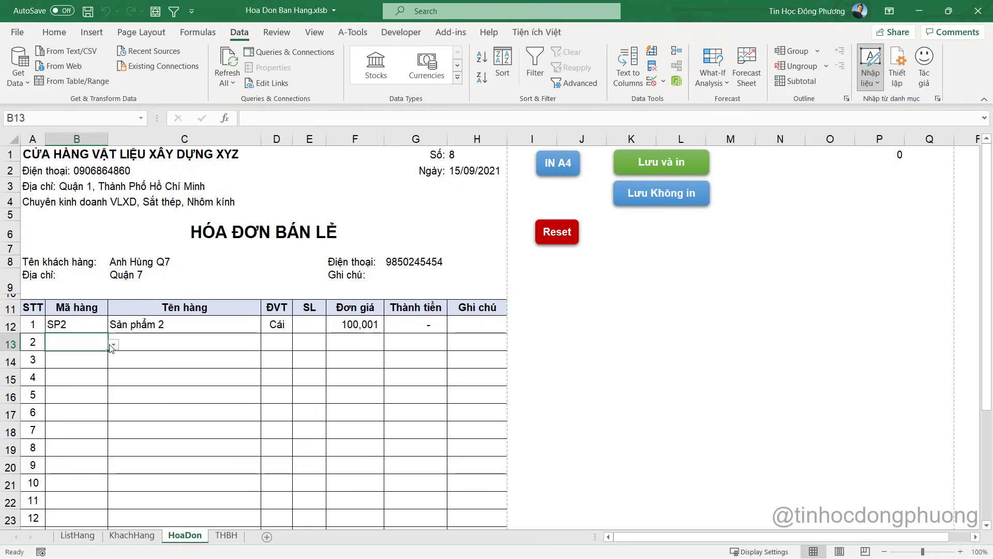
click(113, 345)
click(119, 365)
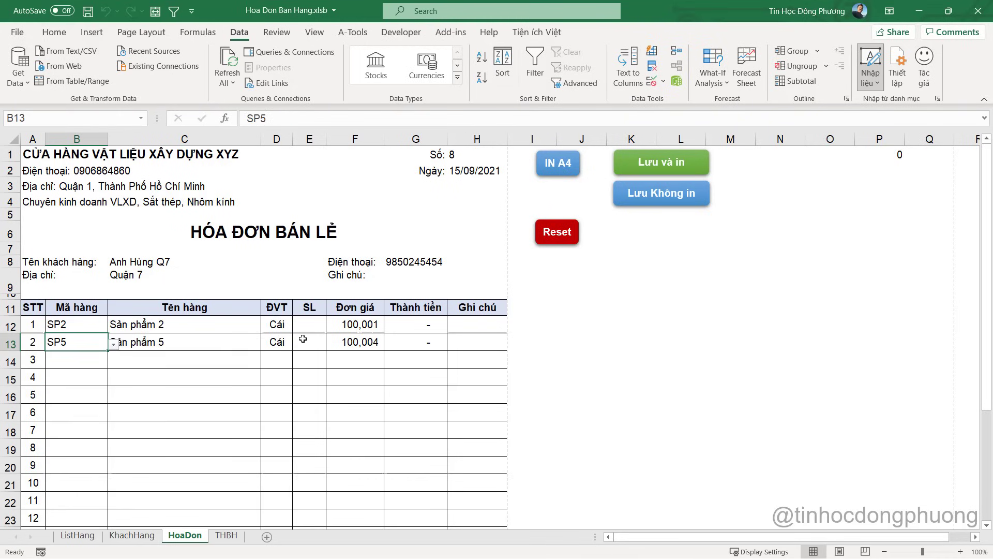
click(309, 342)
click(310, 326)
text(10)
key(Return)
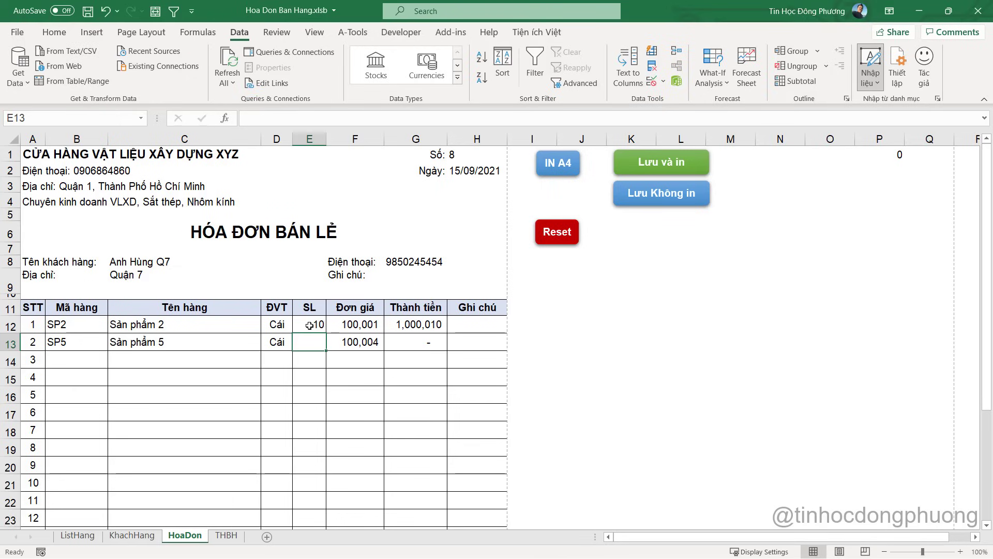
text(20)
key(Return)
key(Right)
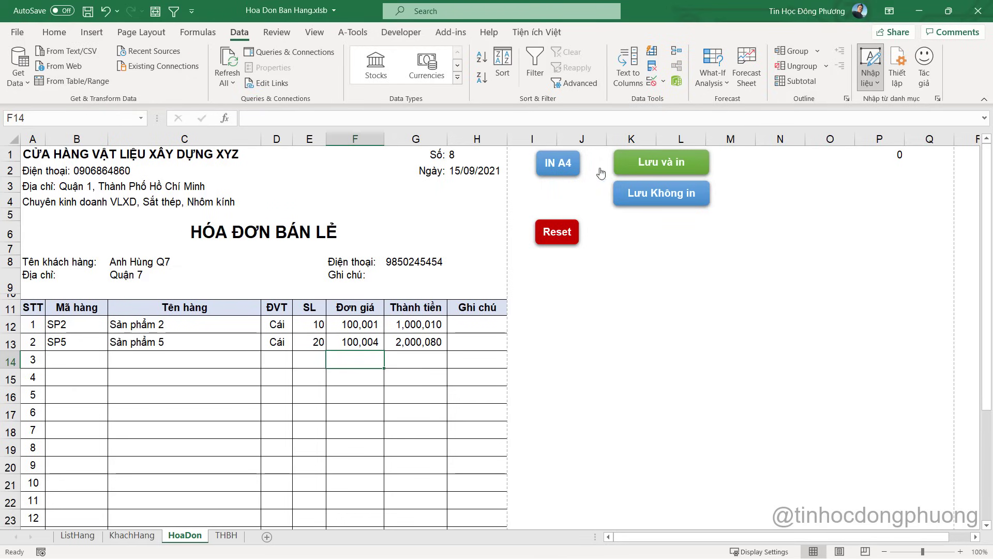
click(477, 169)
Decline the save prompt and replace the =TODAY() date in H2 with 16/09/2021
click(659, 164)
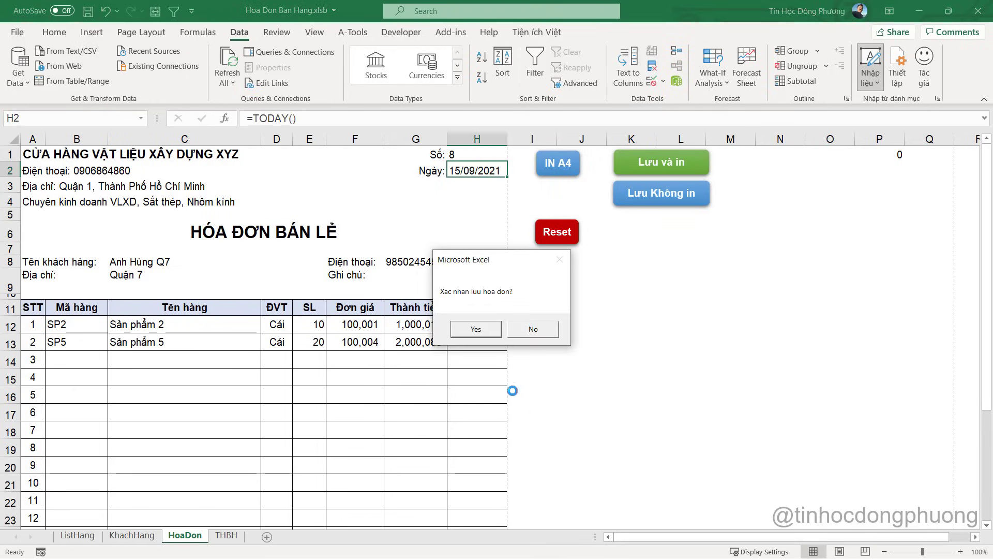
click(528, 329)
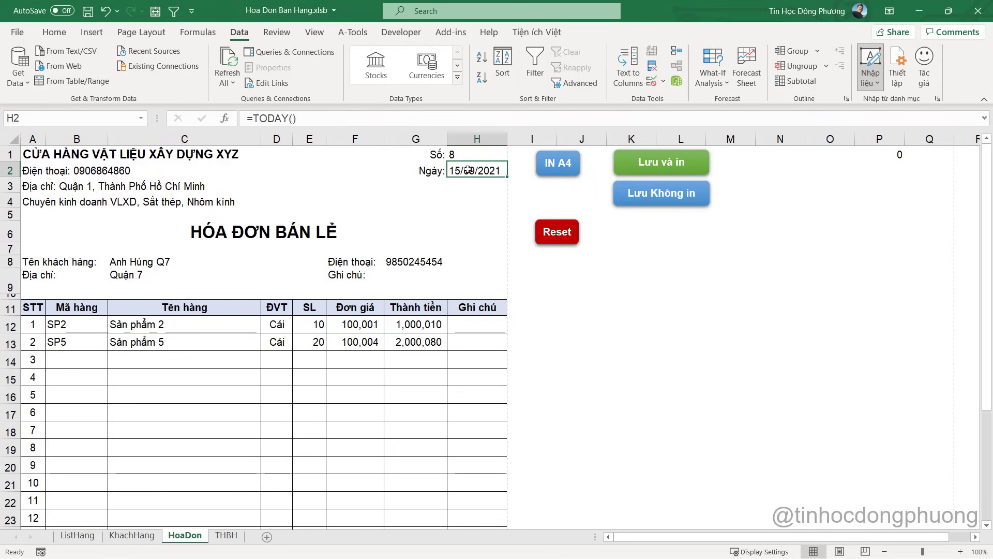
double_click(468, 170)
key(Escape)
text(16/09/2)
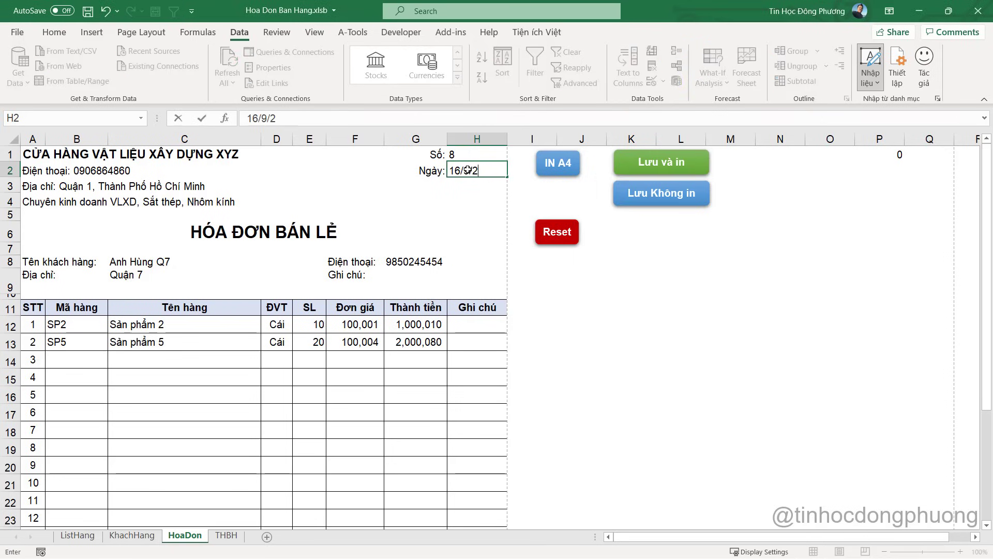
text(021)
key(Return)
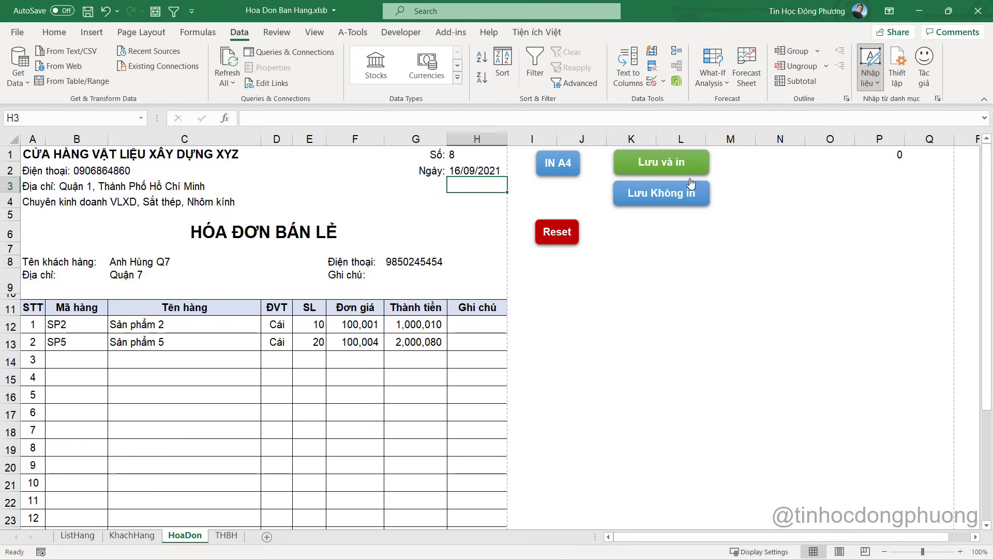
click(676, 162)
Confirm saving, print to Hoa Don Ban Hang.pdf replacing the old file, and close the viewer
click(585, 328)
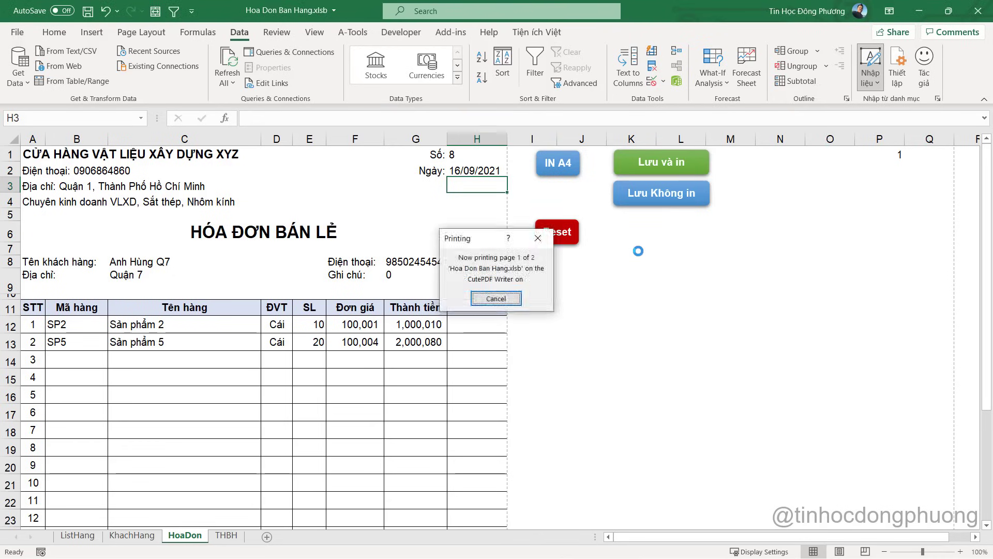
click(509, 329)
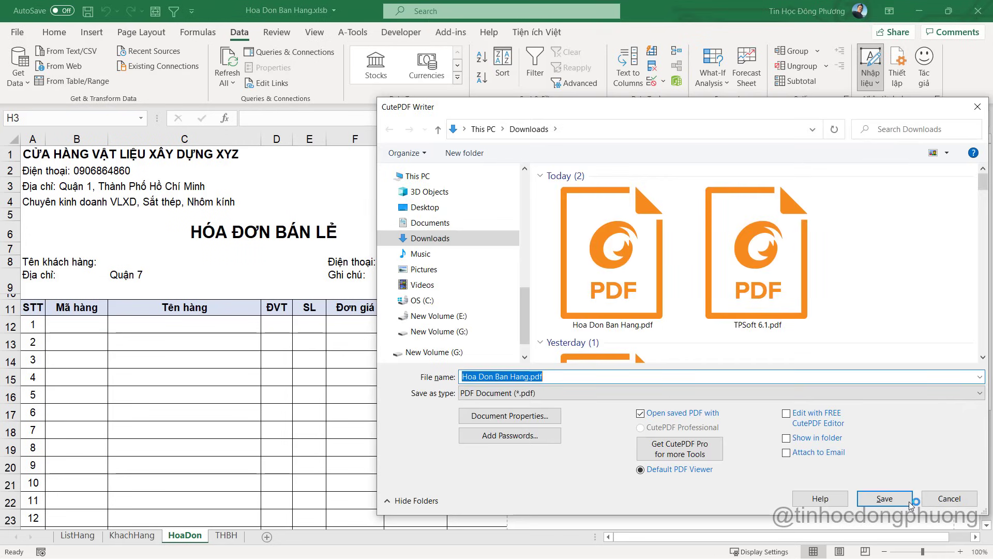
click(885, 498)
click(529, 292)
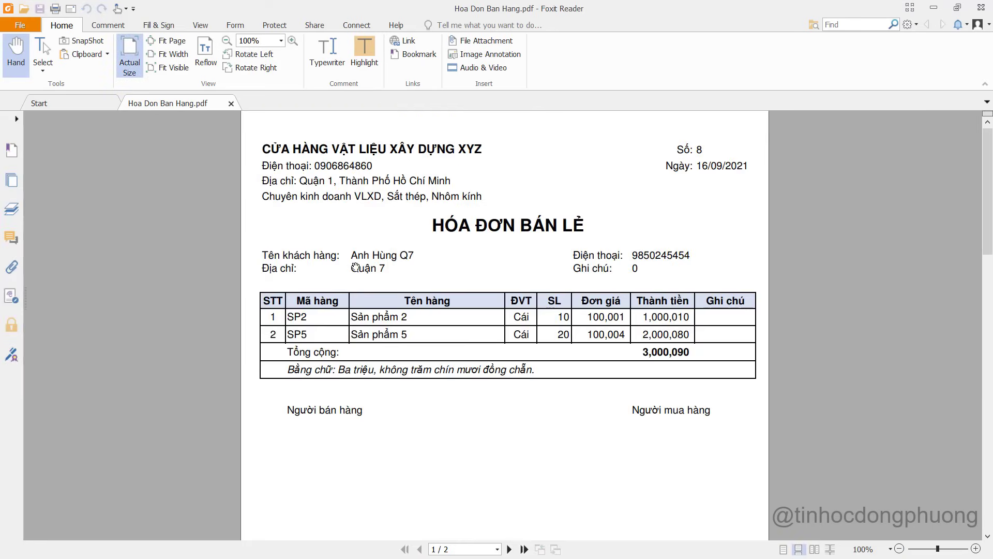
click(981, 8)
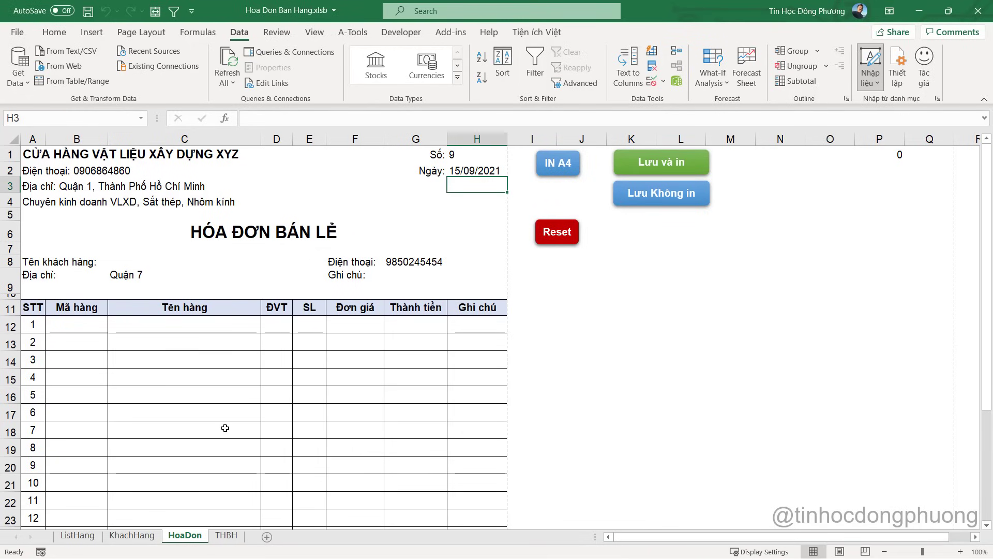
click(226, 535)
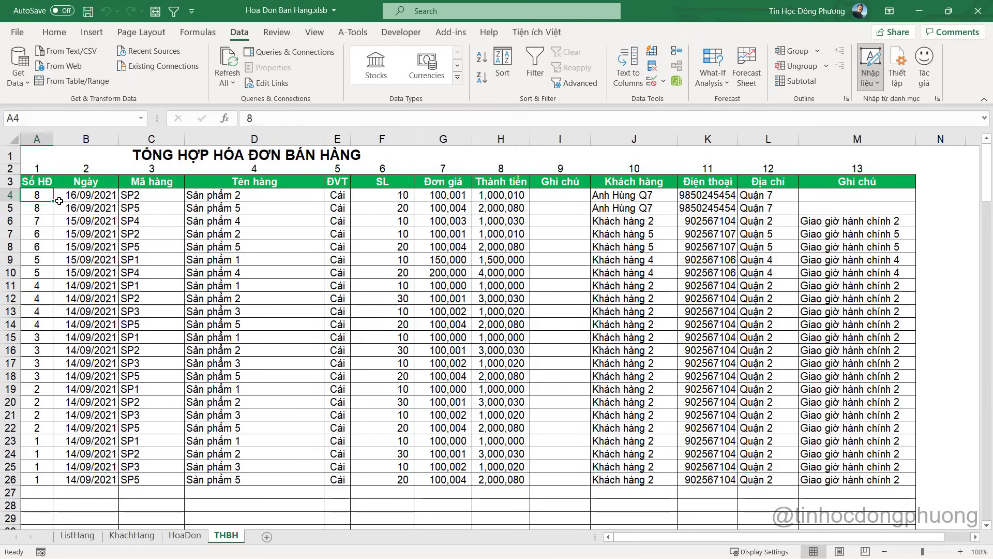
drag(46, 195, 863, 213)
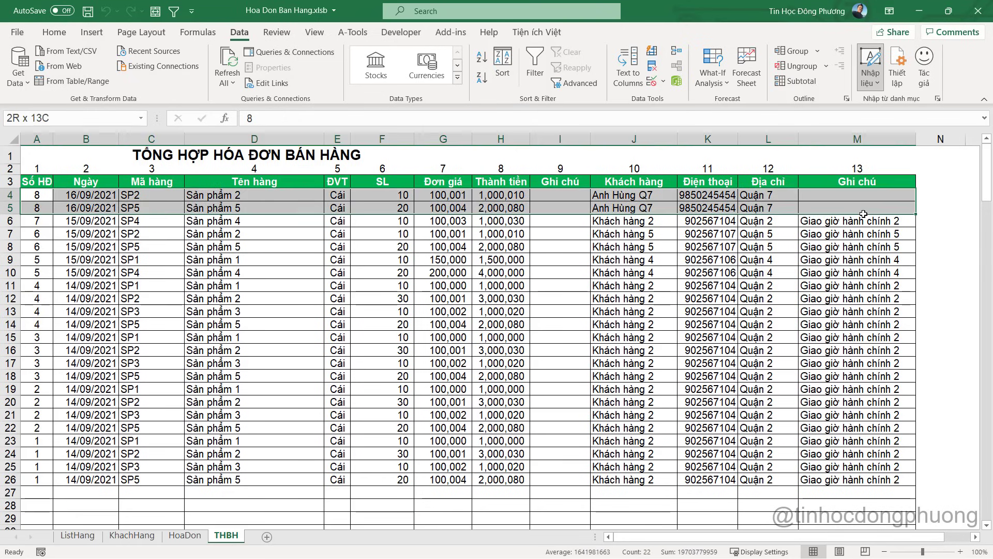
click(132, 535)
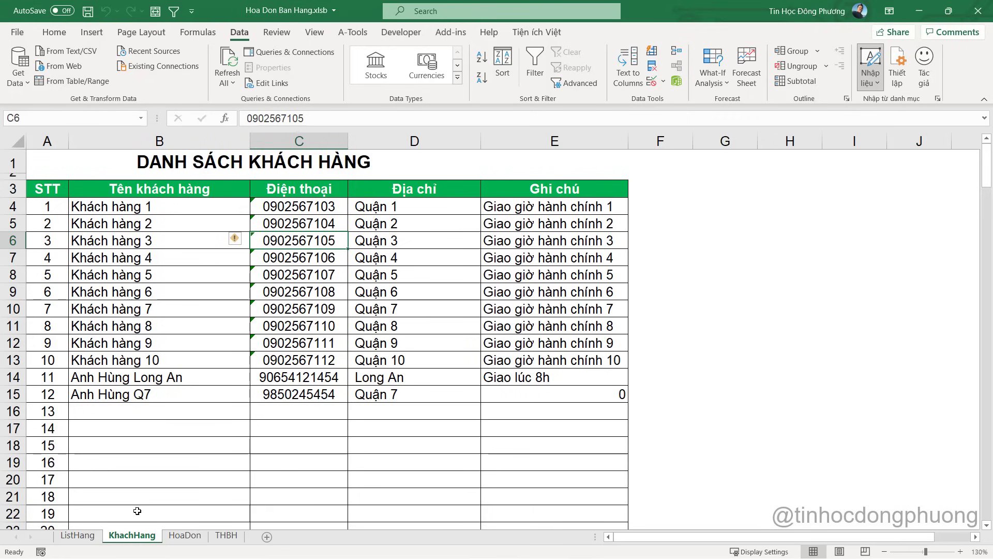
drag(95, 396, 550, 394)
click(166, 391)
key(Tab)
key(Tab)
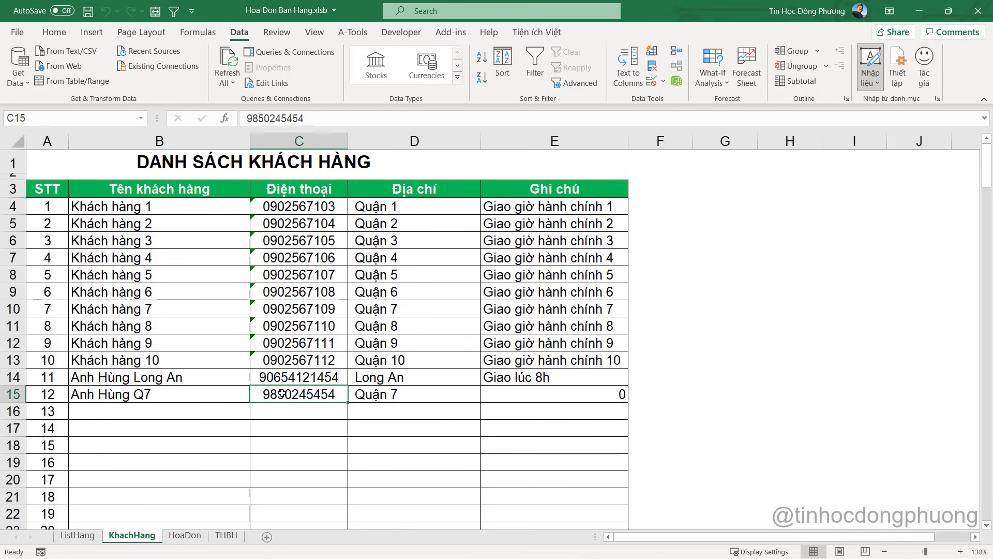
click(227, 536)
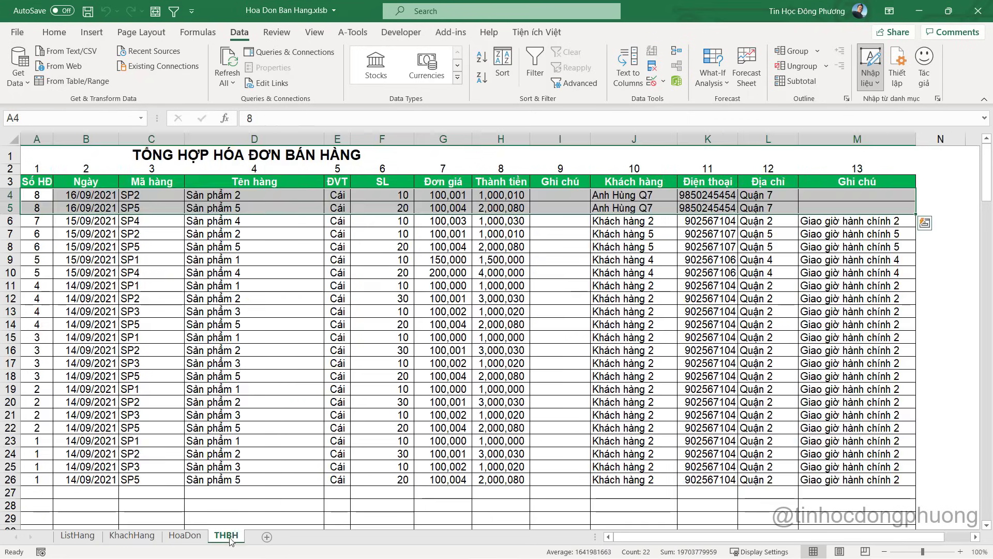
click(185, 536)
click(396, 262)
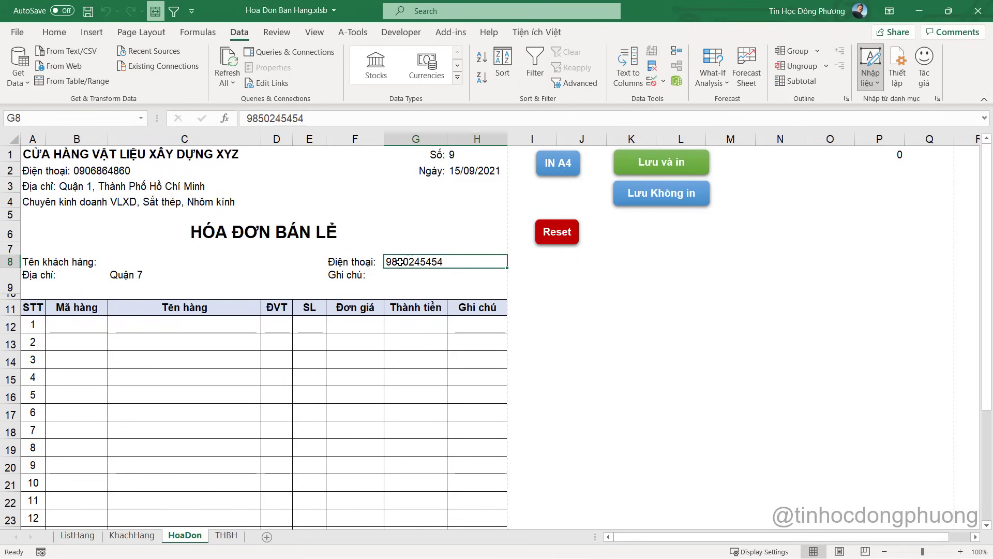
Open the XoaNhapLai macro behind the reset shape in the VBA editor
click(559, 234)
right_click(557, 233)
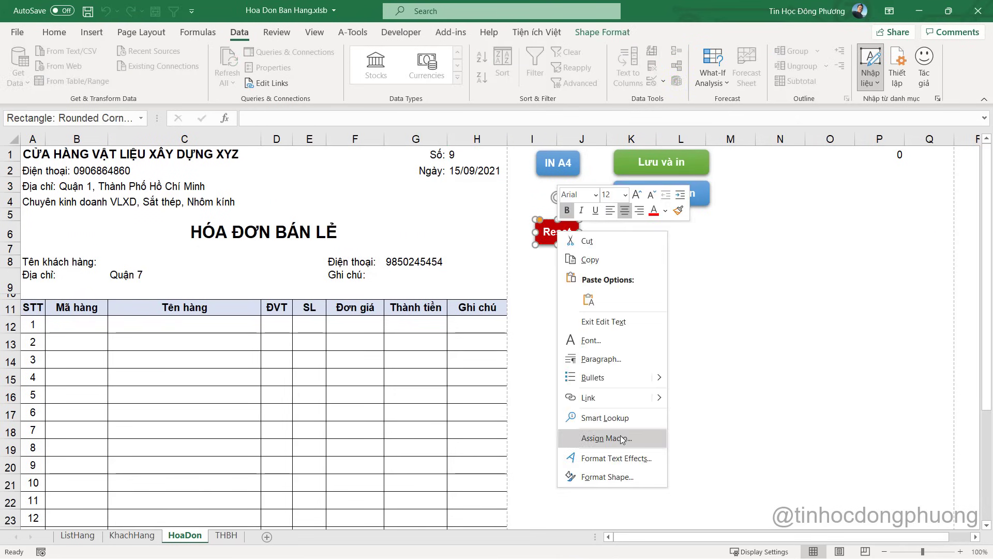
click(621, 442)
click(735, 352)
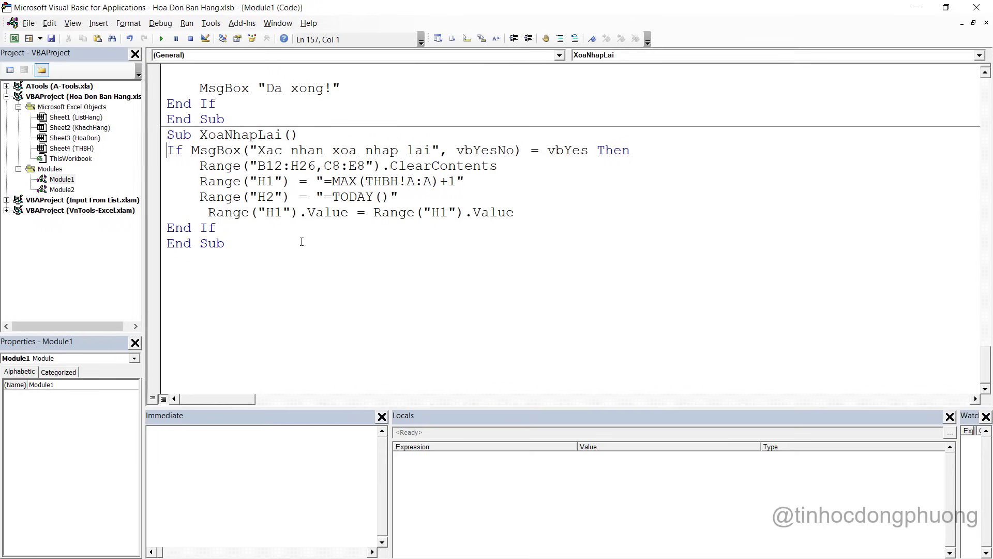
click(515, 213)
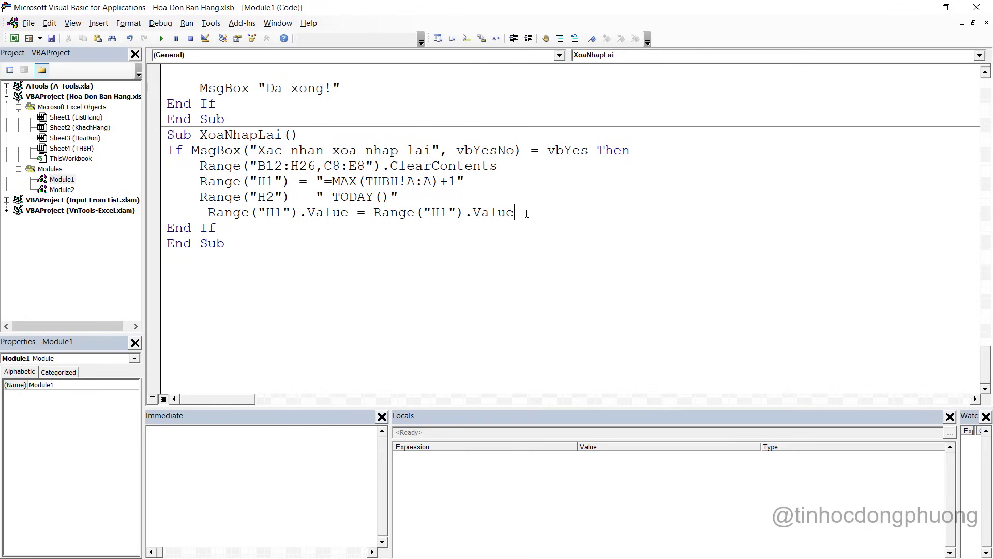
Add the phone and note cells G8:H8 and G9:H9 to XoaNhapLai's clear range
key(alt+F11)
click(440, 269)
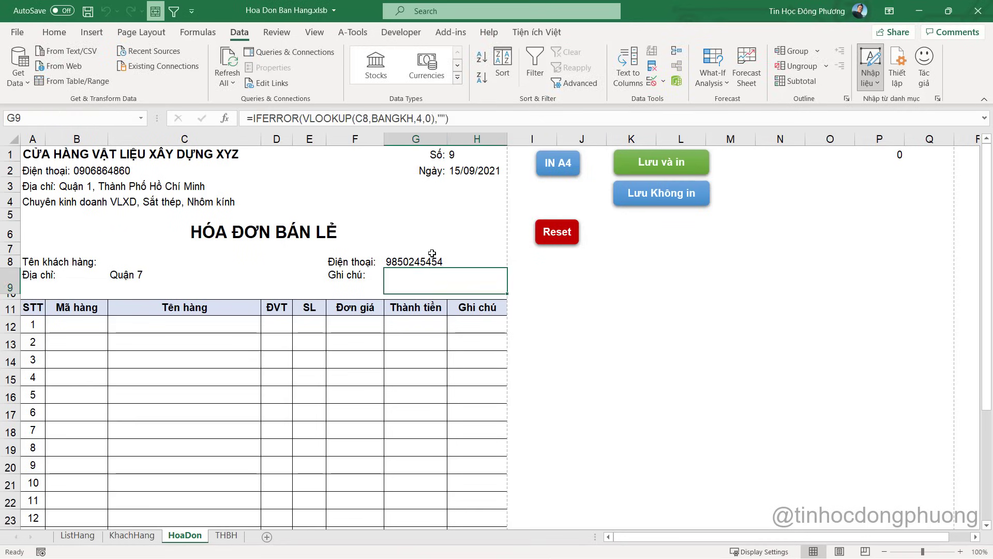
click(431, 251)
click(414, 267)
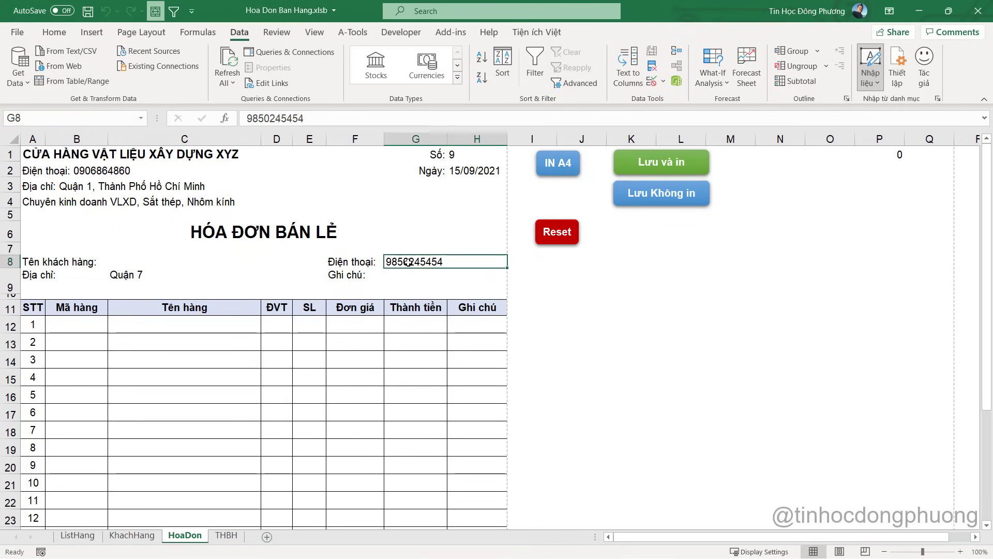
key(alt+F11)
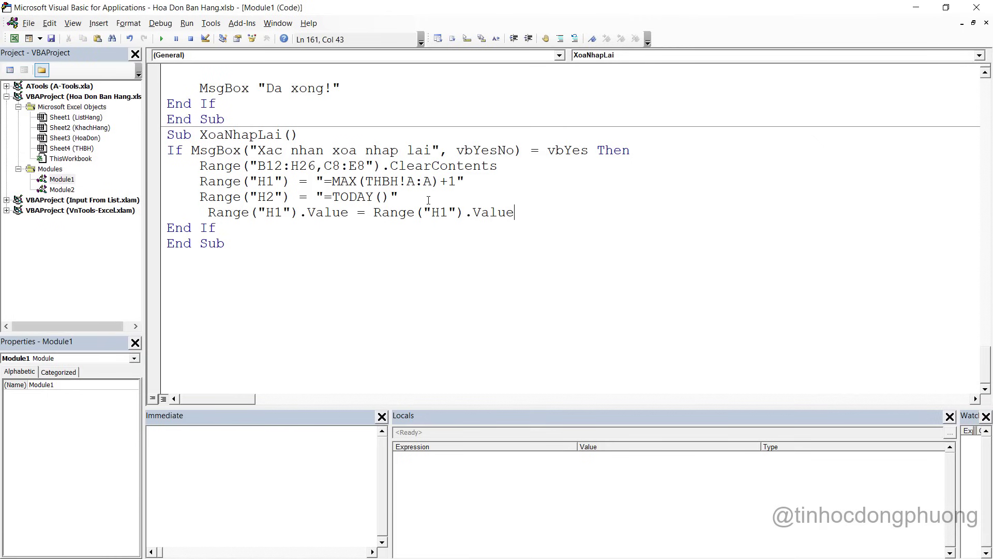
click(368, 165)
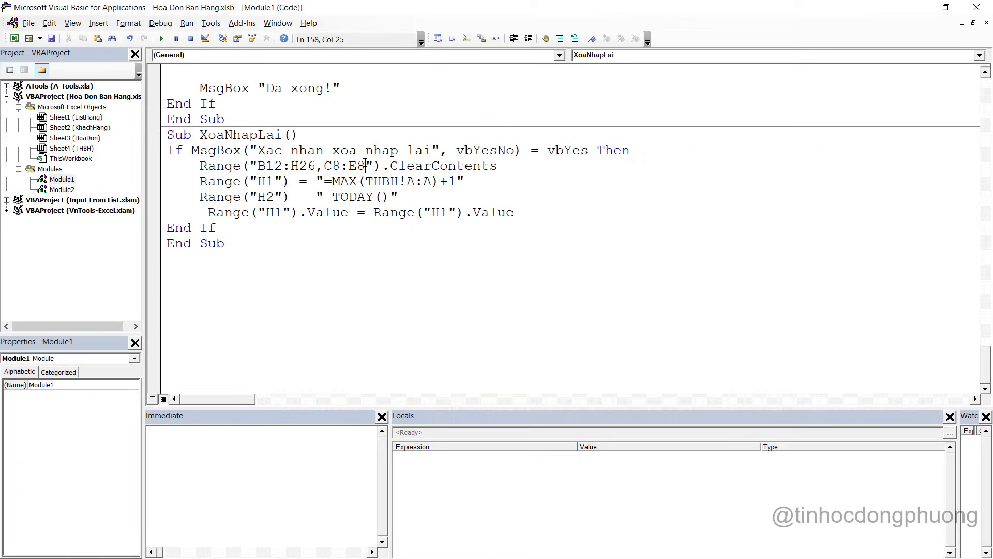
text(,G8:H8)
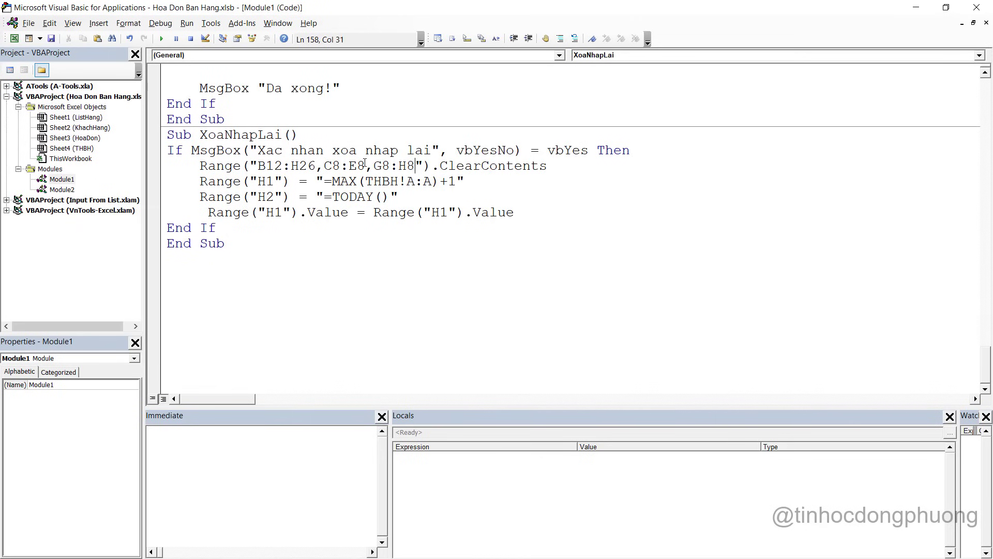
key(alt+F11)
click(396, 273)
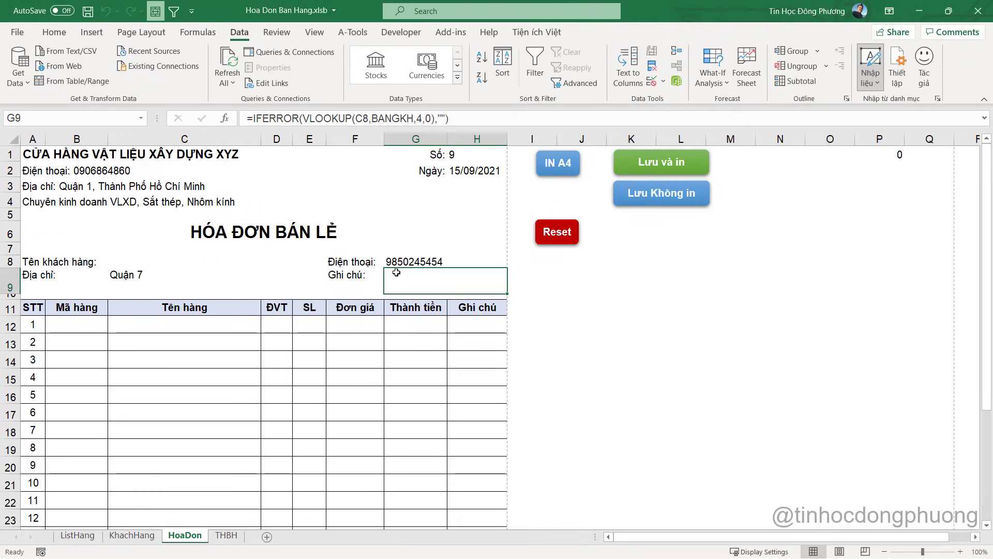
key(alt+F11)
text(,G9)
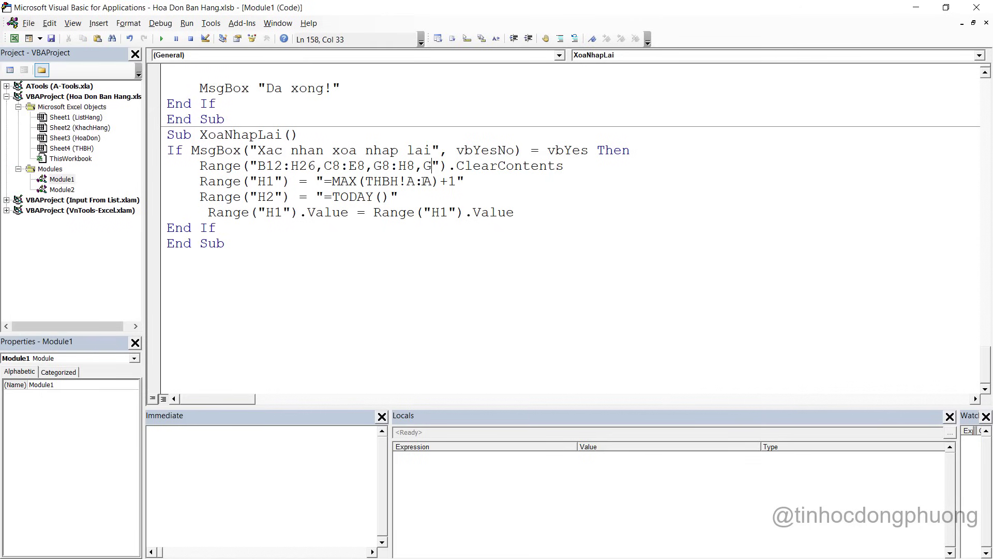
text(:)
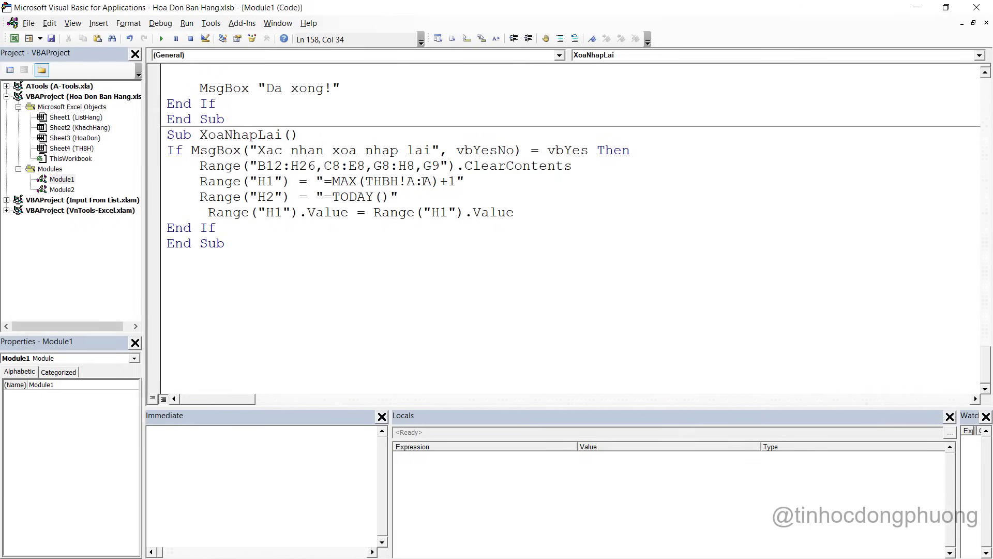
text(H9)
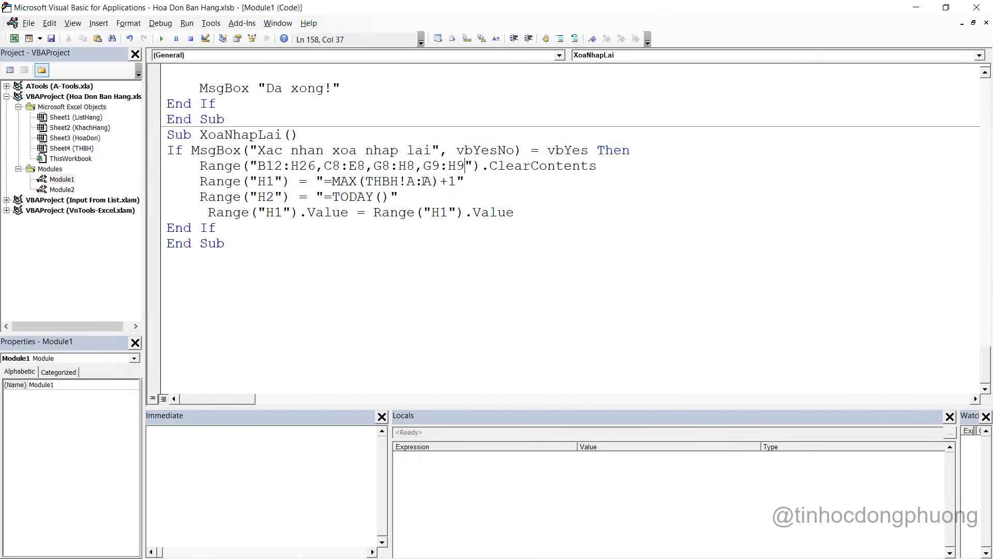
Add the address cells C9:E9 to the clear range as well
key(alt+Tab)
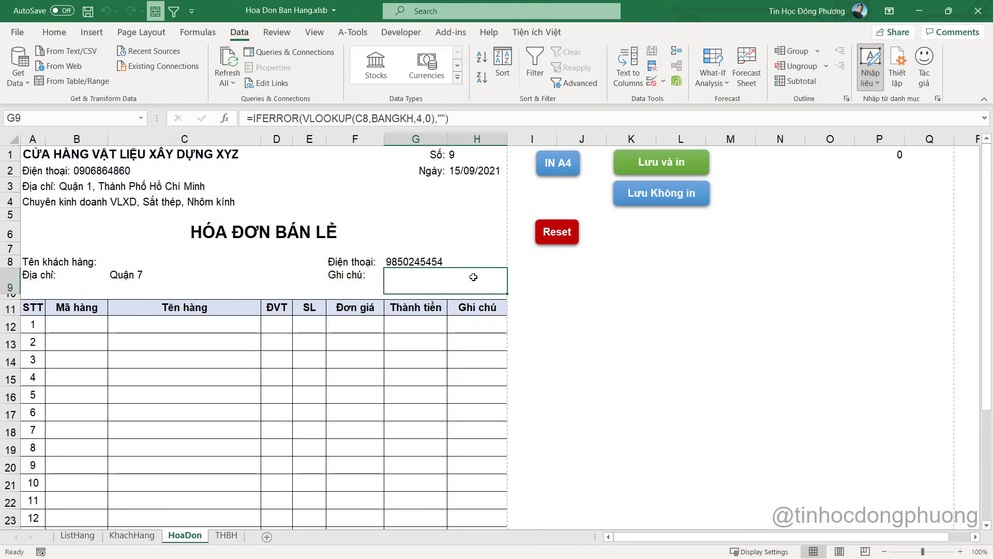
click(140, 276)
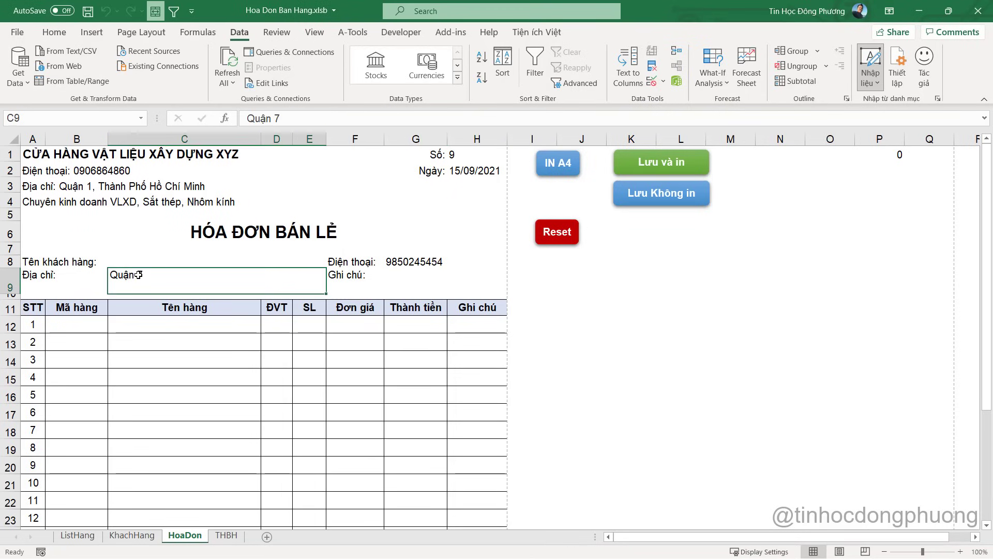
key(alt+Tab)
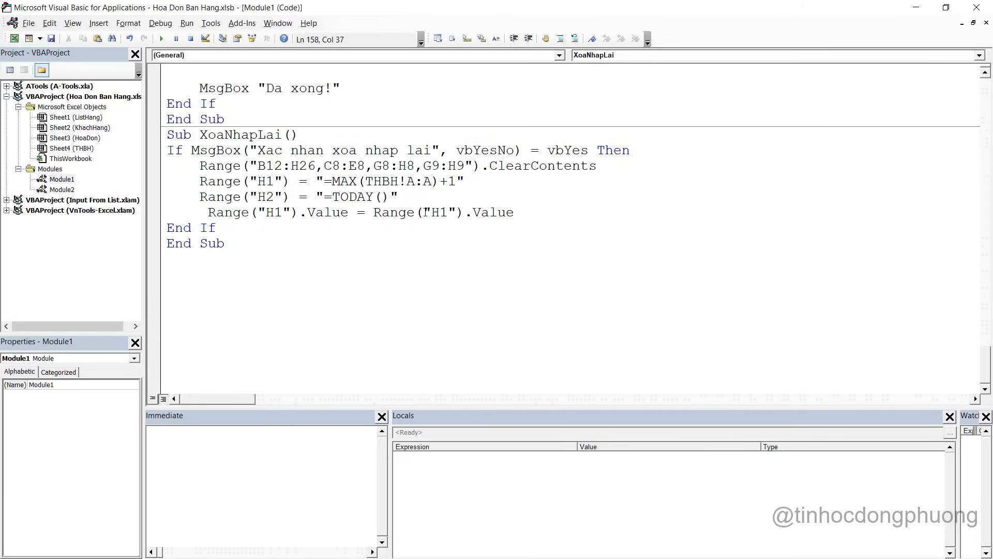
text(m)
key(BackSpace)
text(,C9)
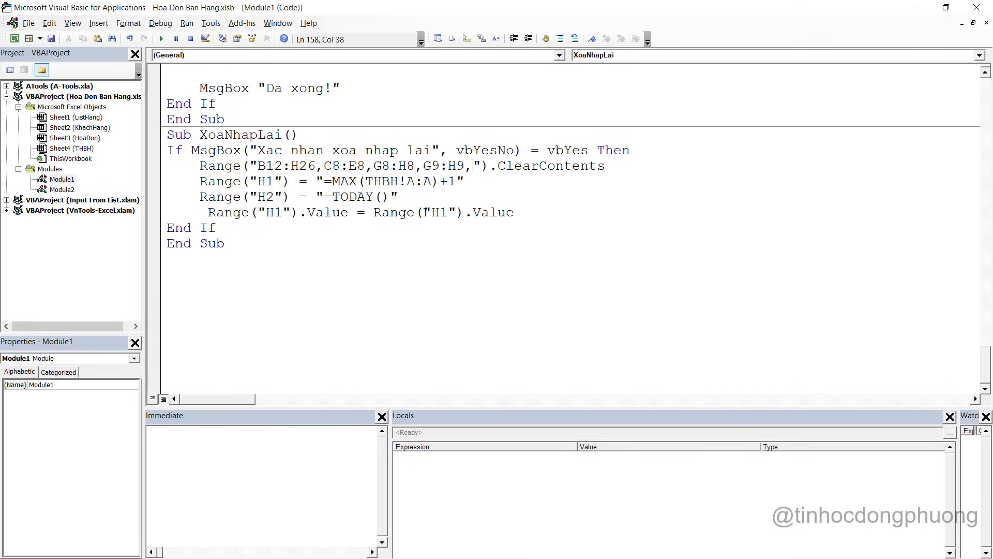
text(:E)
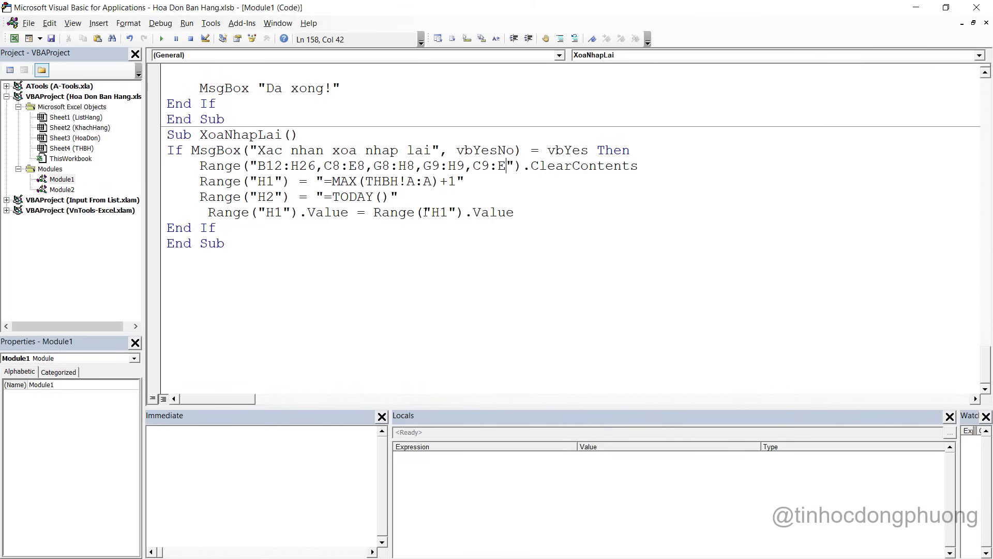
text(9)
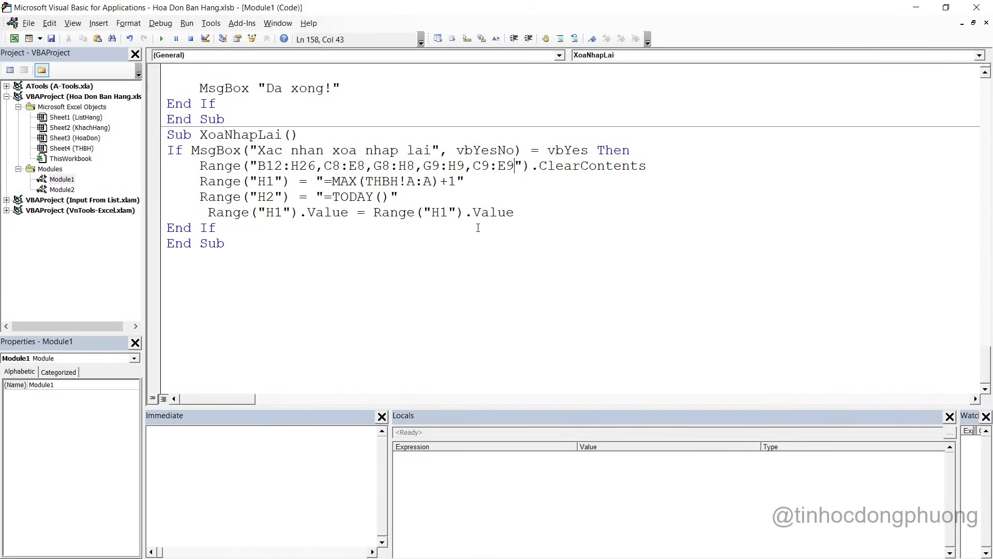
Copy the extended clear-range line over the old reset line in LuuHoaDon_VaIn
drag(199, 166, 685, 165)
key(ctrl+c)
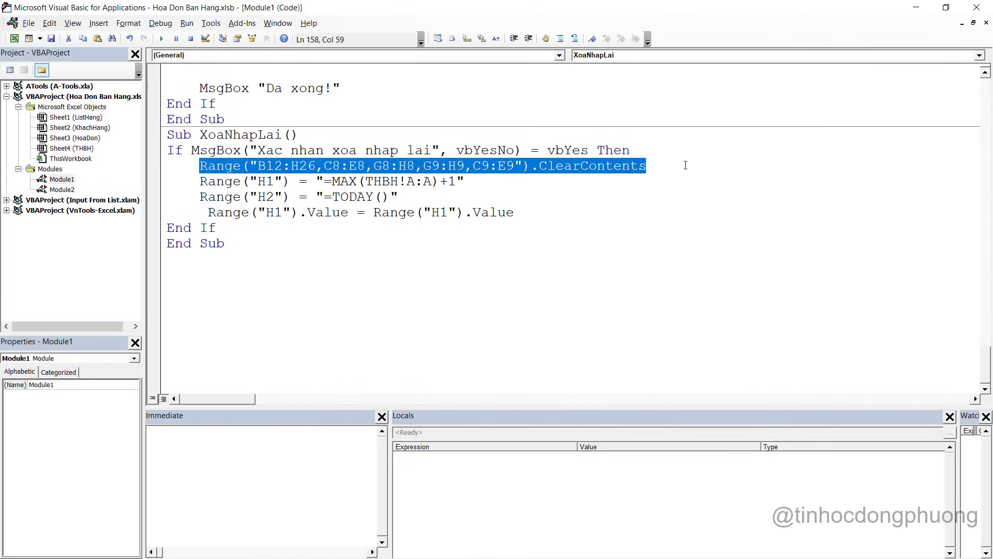
scroll(686, 165, up, 4)
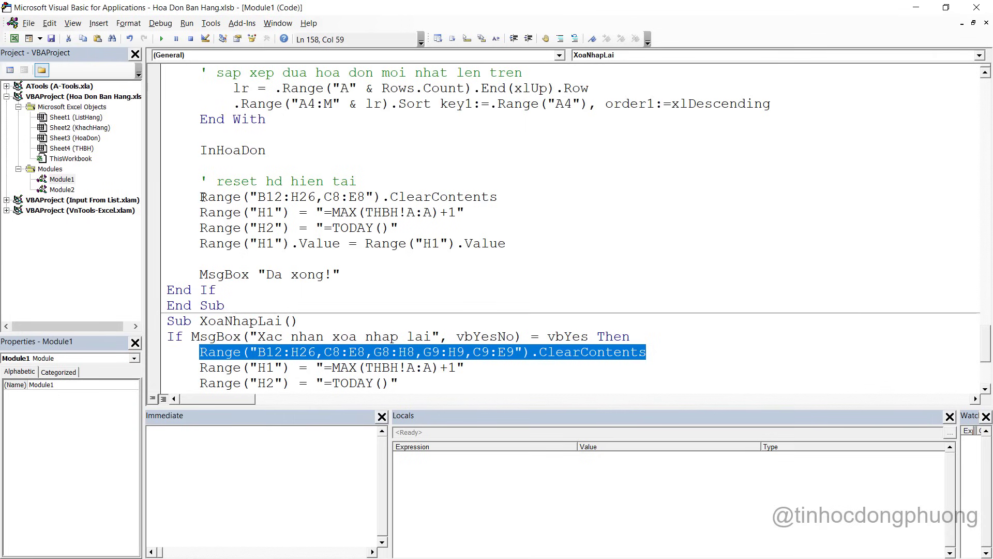
drag(203, 197, 537, 195)
key(ctrl+v)
scroll(559, 238, up, 8)
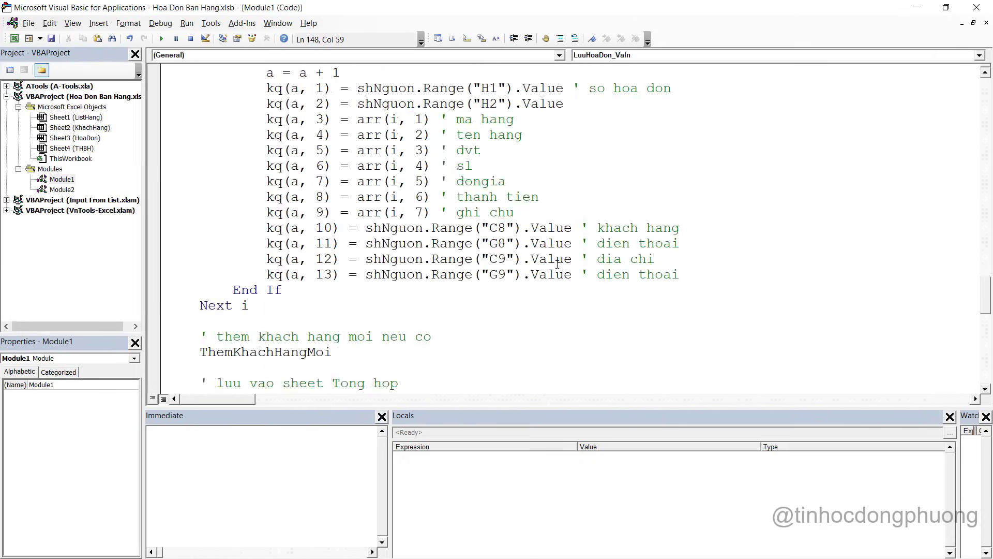
scroll(557, 263, up, 16)
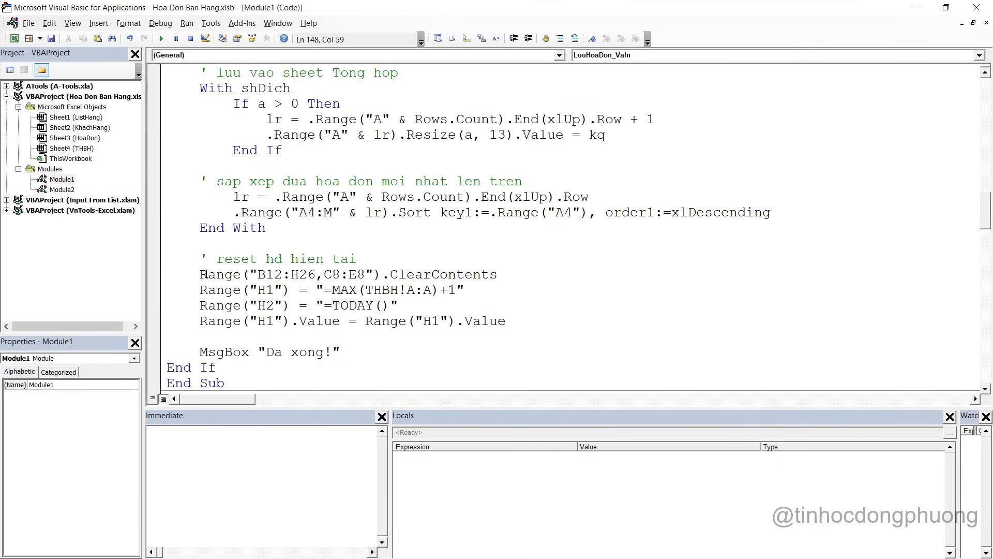
drag(201, 274, 528, 275)
key(ctrl+v)
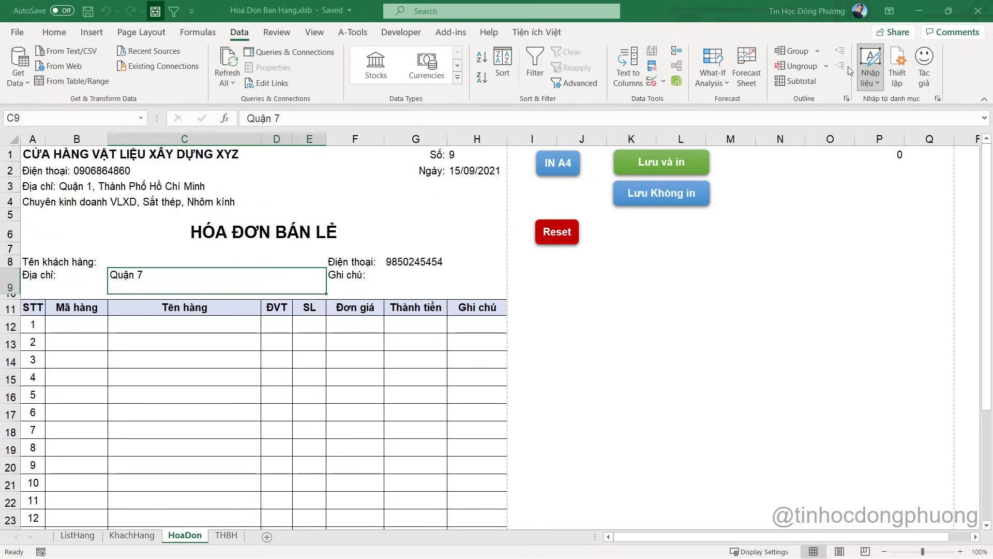
Run Reset on invoice 9 and confirm Yes, emptying the phone and address cells too
click(916, 7)
click(547, 234)
click(482, 327)
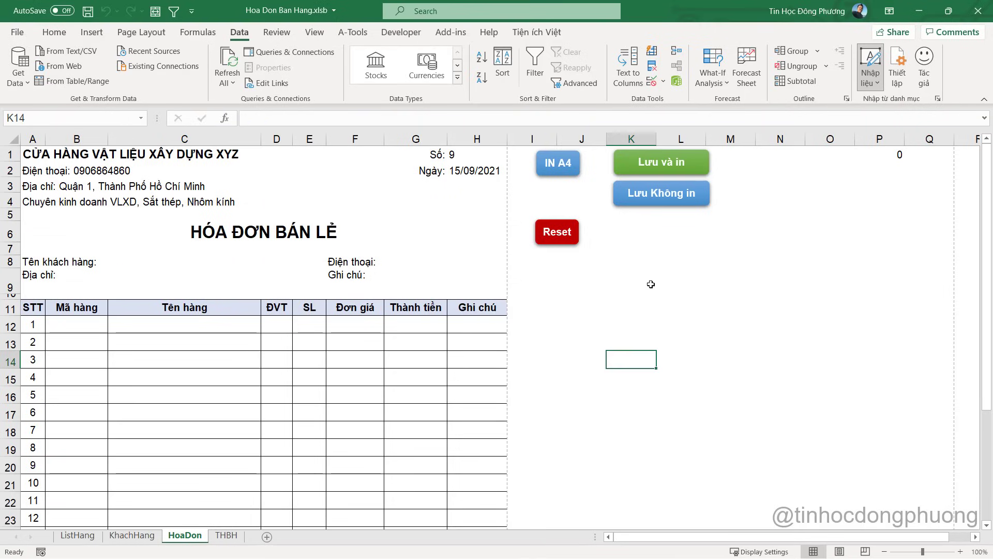
click(651, 284)
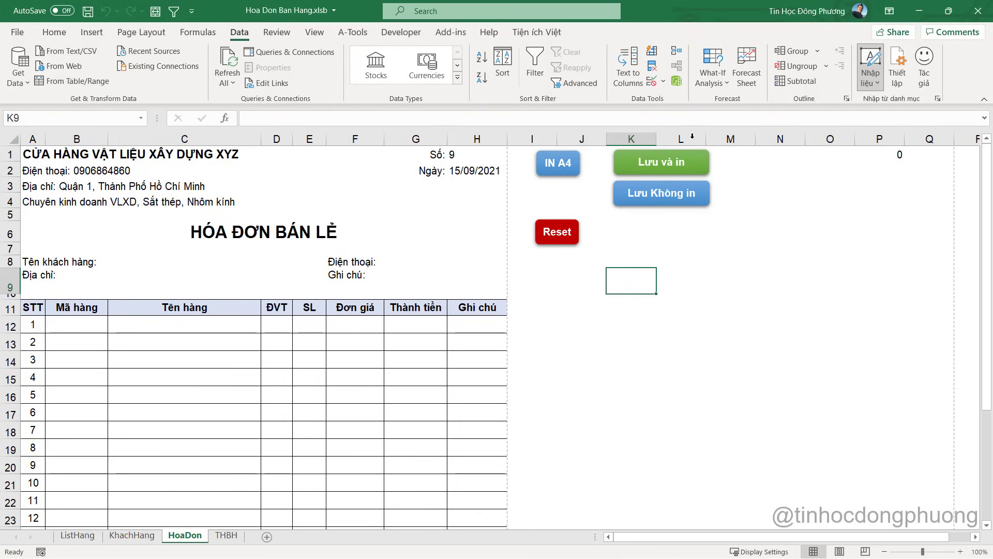
Delete the IN A4 button from the HoaDon sheet
click(552, 173)
right_click(552, 173)
key(Escape)
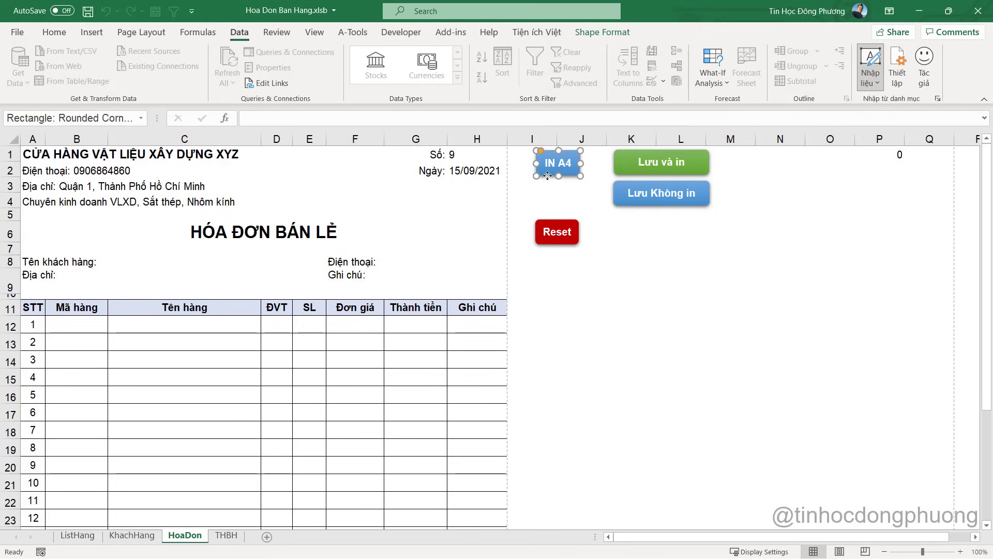
key(Delete)
Move the Reset button under Lưu Không in and widen it to match
right_click(556, 231)
drag(547, 245, 712, 228)
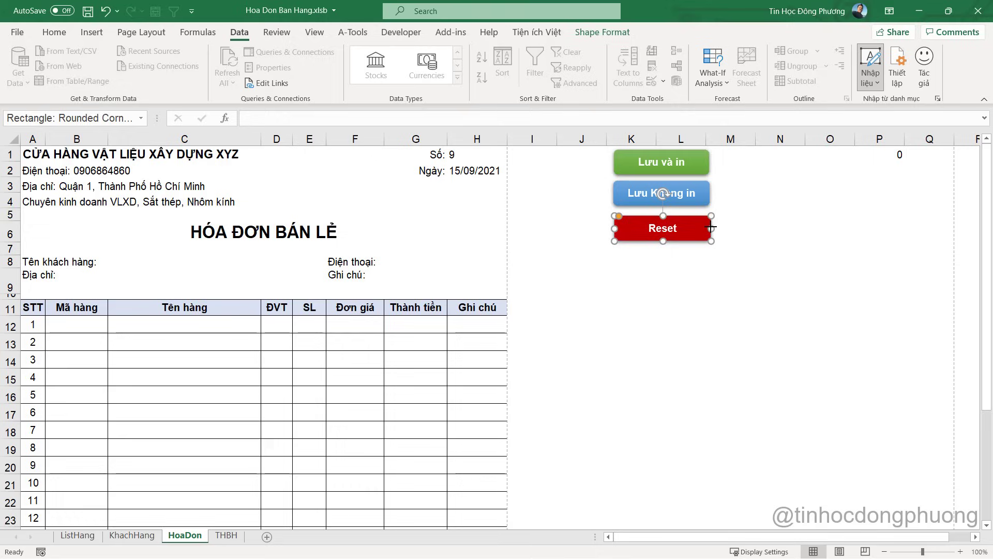
click(722, 239)
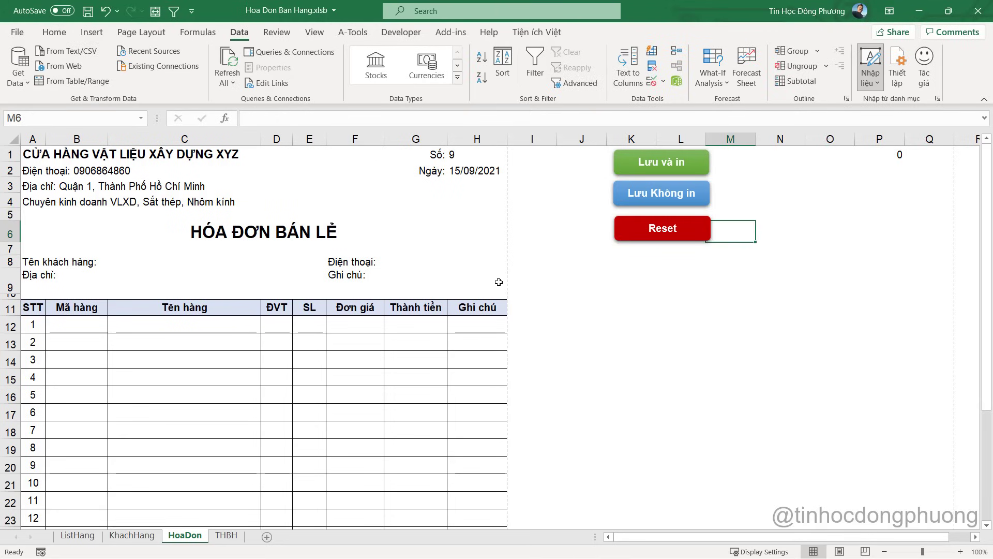
Test the moved Reset button, check THBH's latest invoice, and set invoice number 8
click(677, 226)
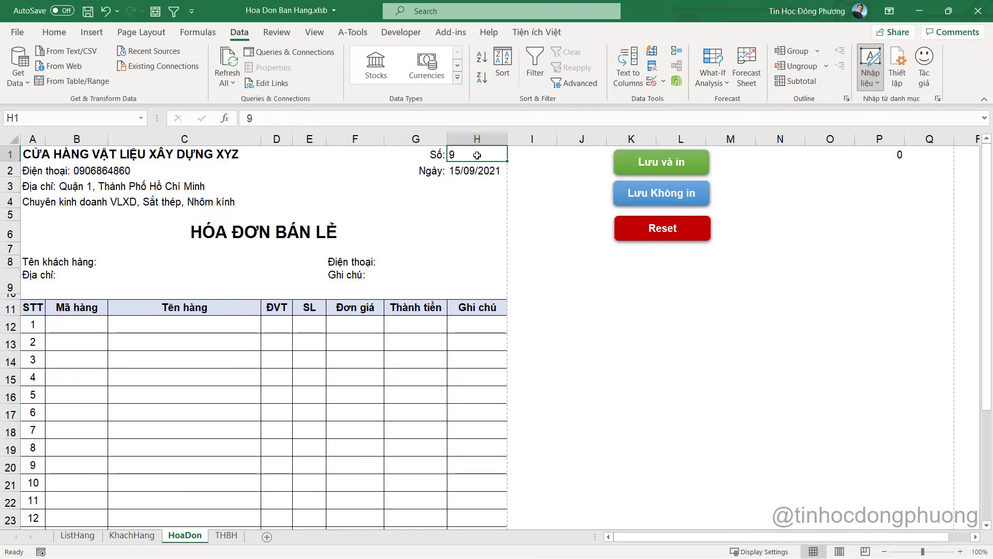
click(226, 535)
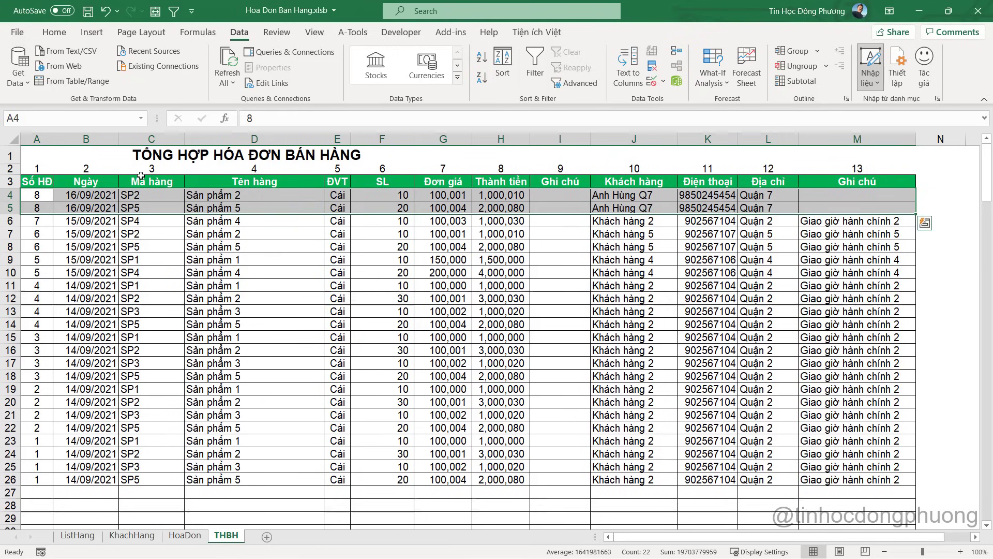
click(37, 194)
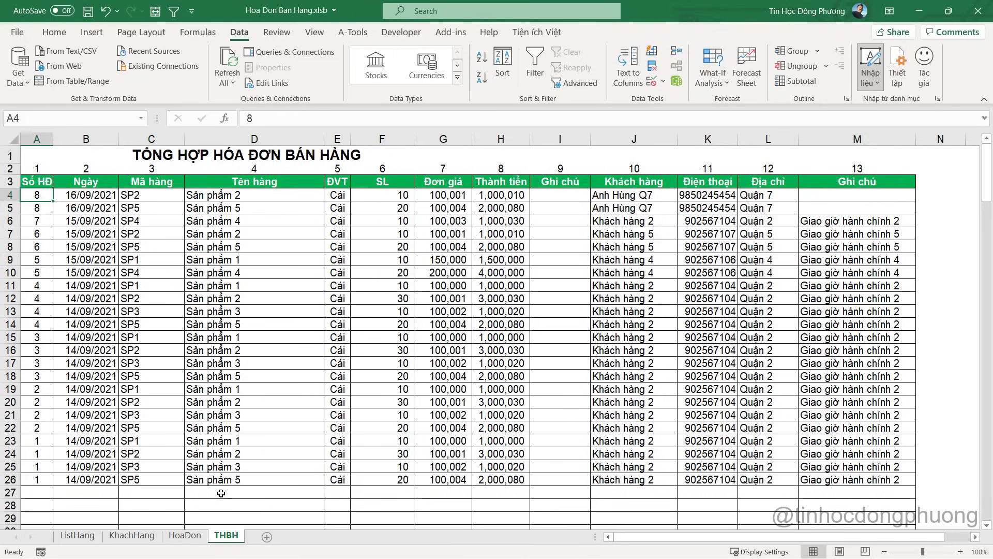
click(184, 535)
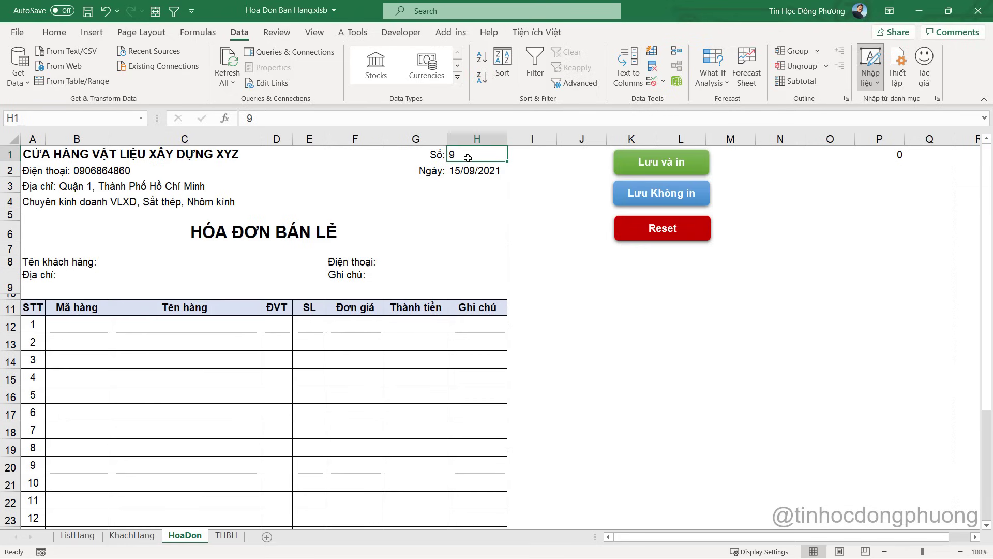
text(8)
key(Return)
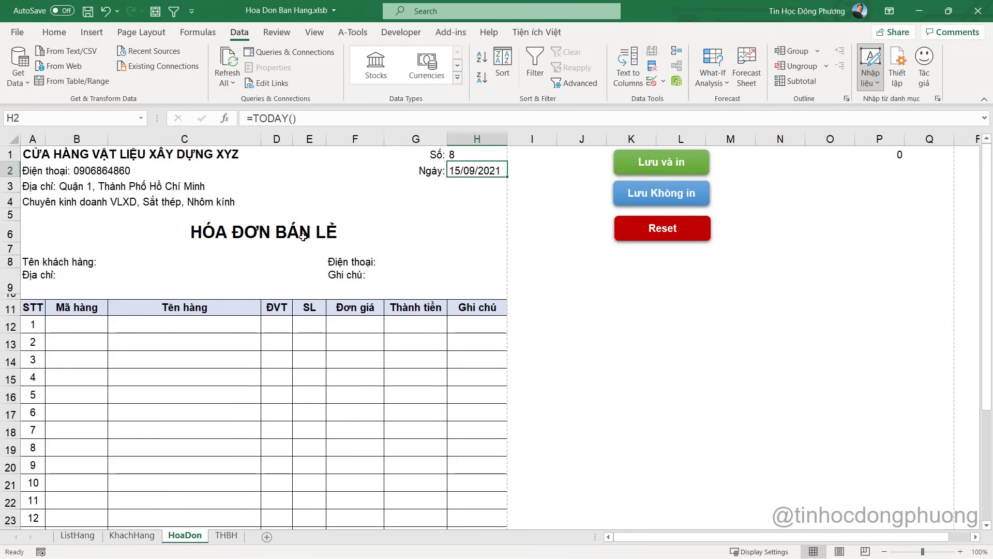
Choose Khách hàng 3 as the customer in C8
click(190, 260)
click(331, 262)
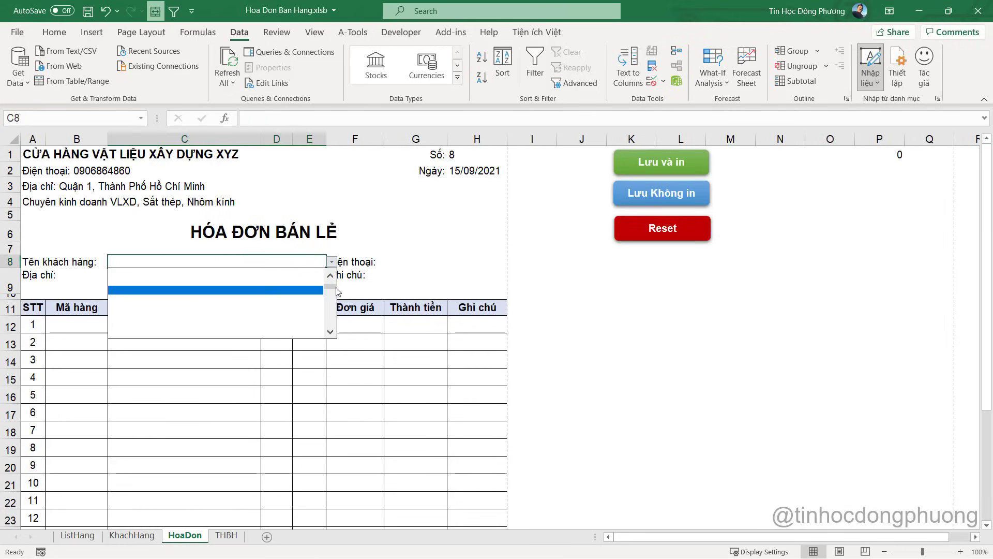
scroll(290, 291, up, 3)
click(289, 291)
click(103, 324)
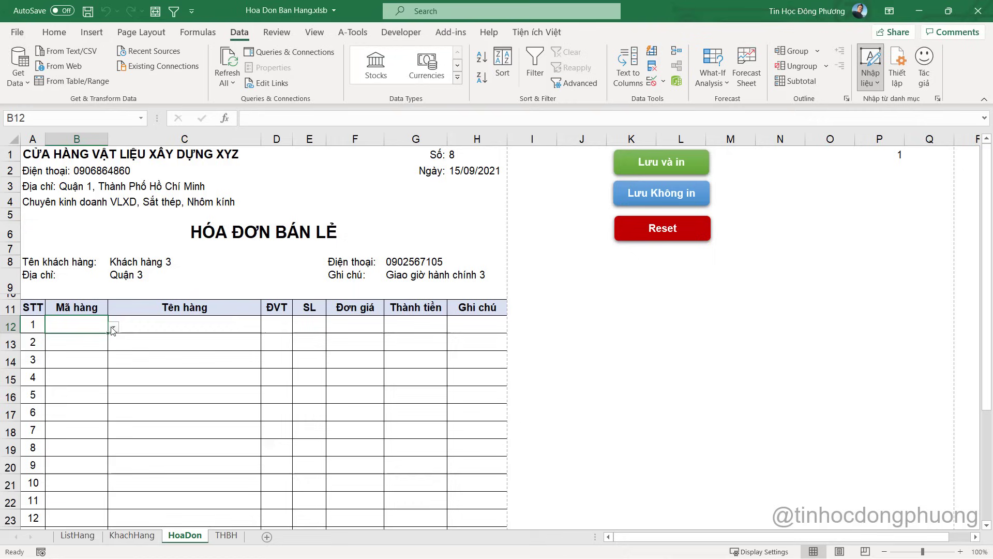
Enter item SP1 with quantity 10 on the first invoice line, then review THBH
click(113, 327)
scroll(150, 354, up, 3)
click(100, 345)
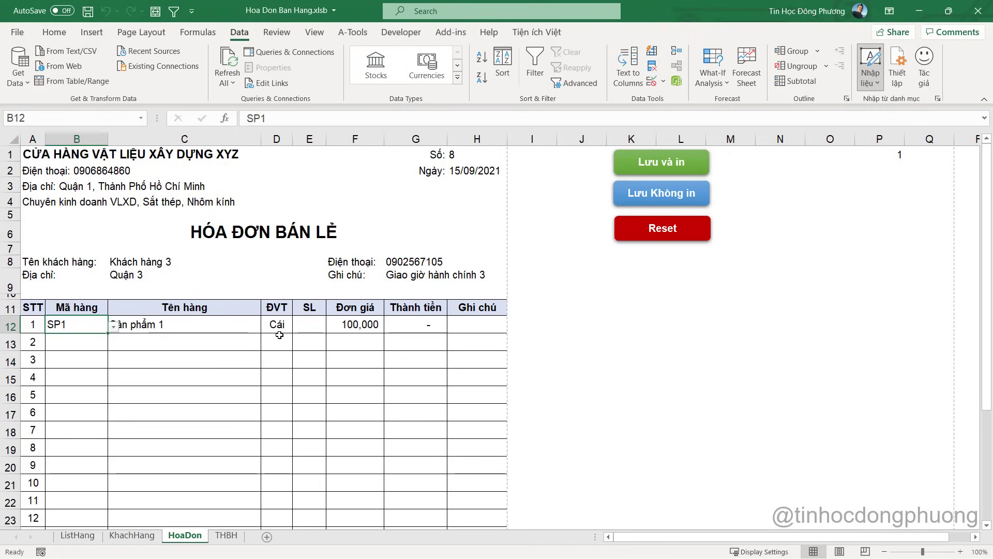
click(310, 326)
text(10)
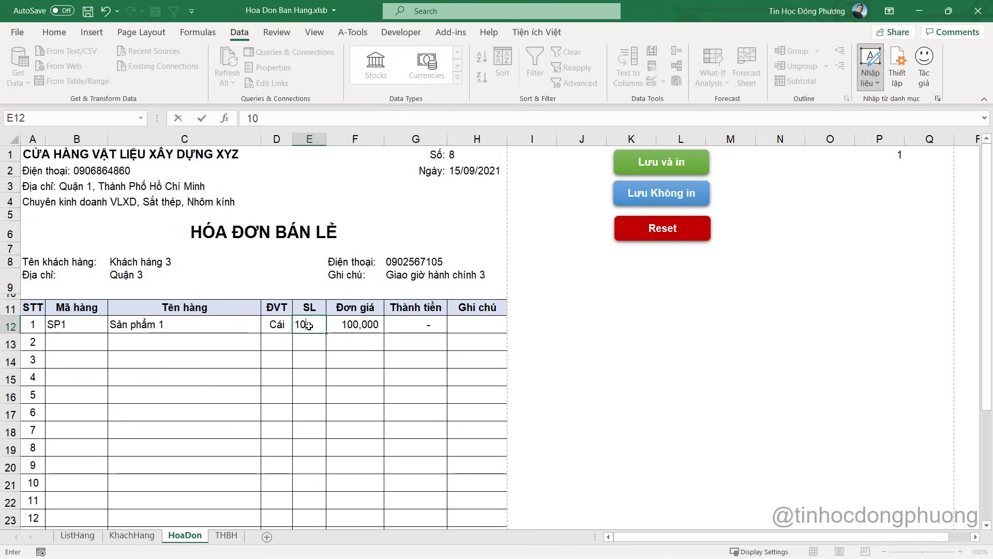
key(Return)
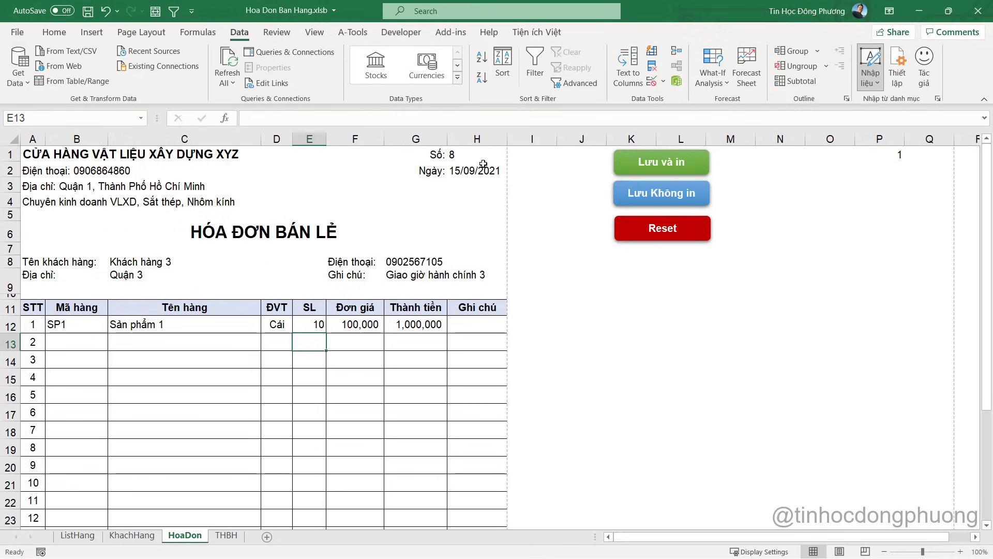
click(226, 535)
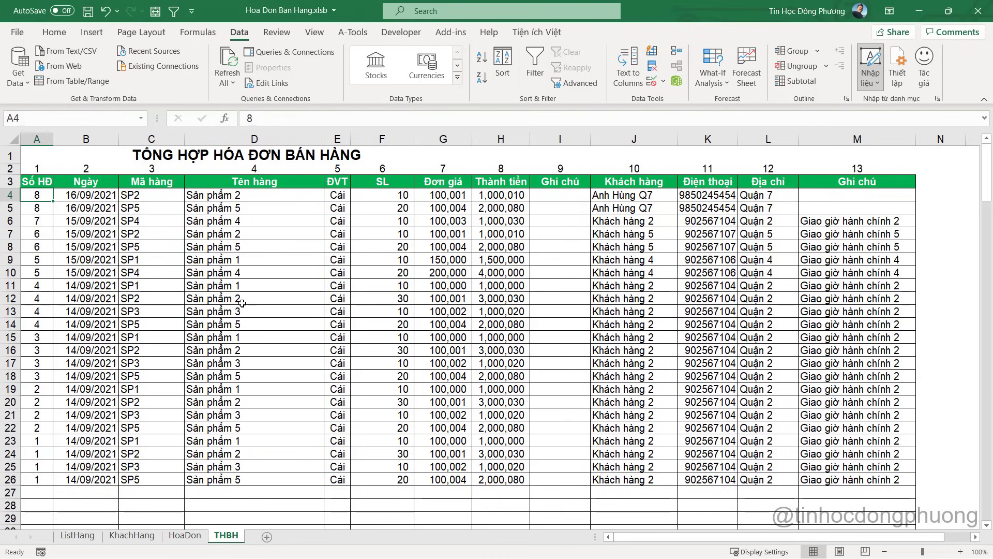
click(184, 535)
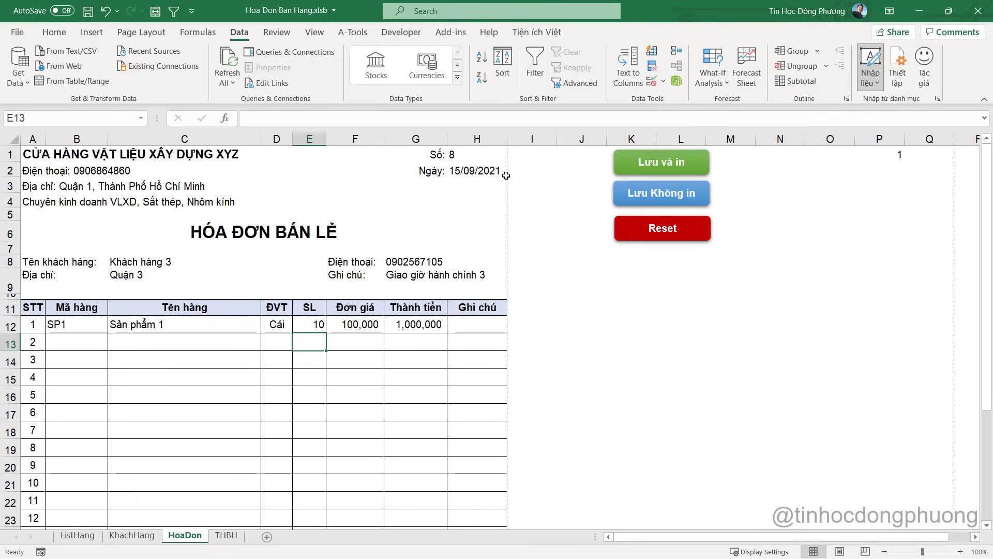
click(467, 154)
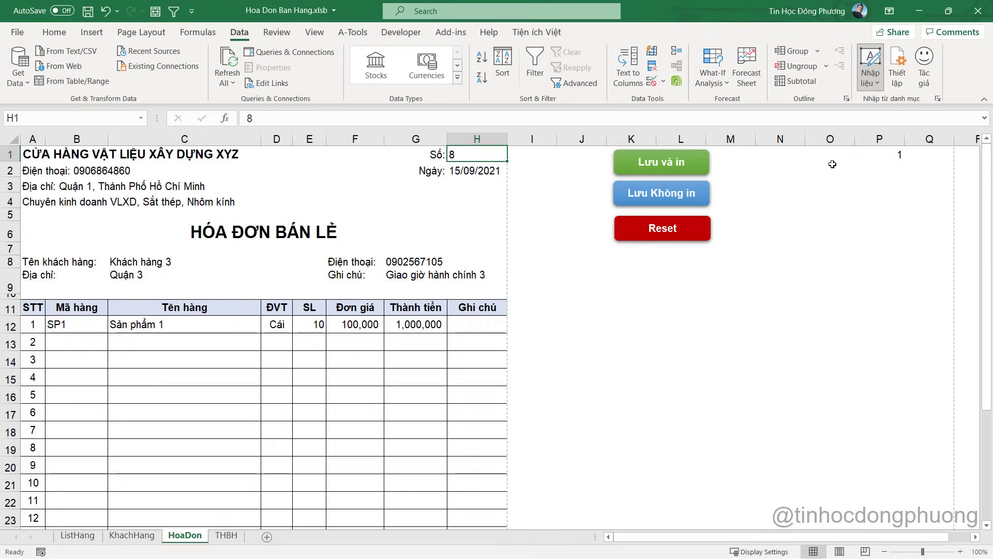
Label O1 'KT KH' and O2 'KT HD đã có:'
click(844, 159)
click(894, 155)
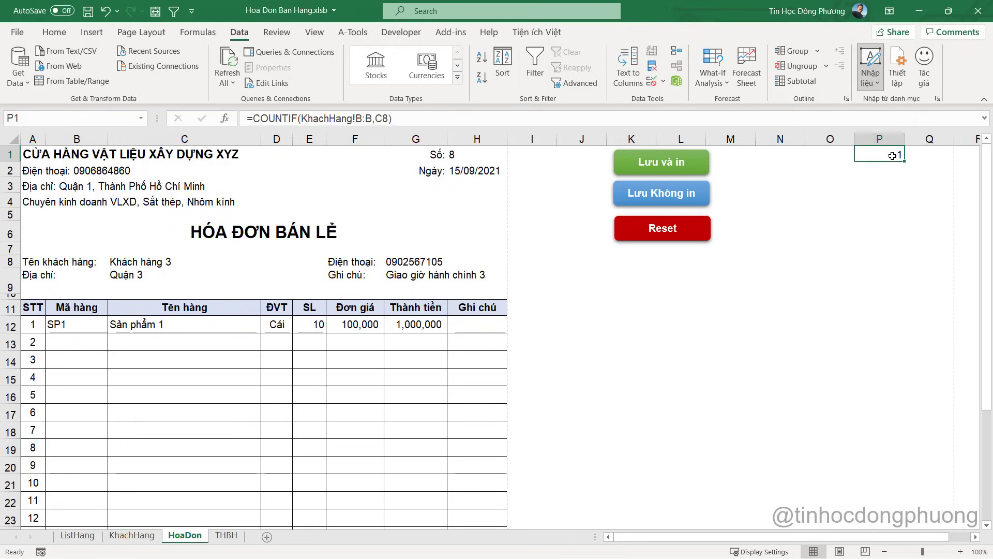
click(830, 158)
text(K)
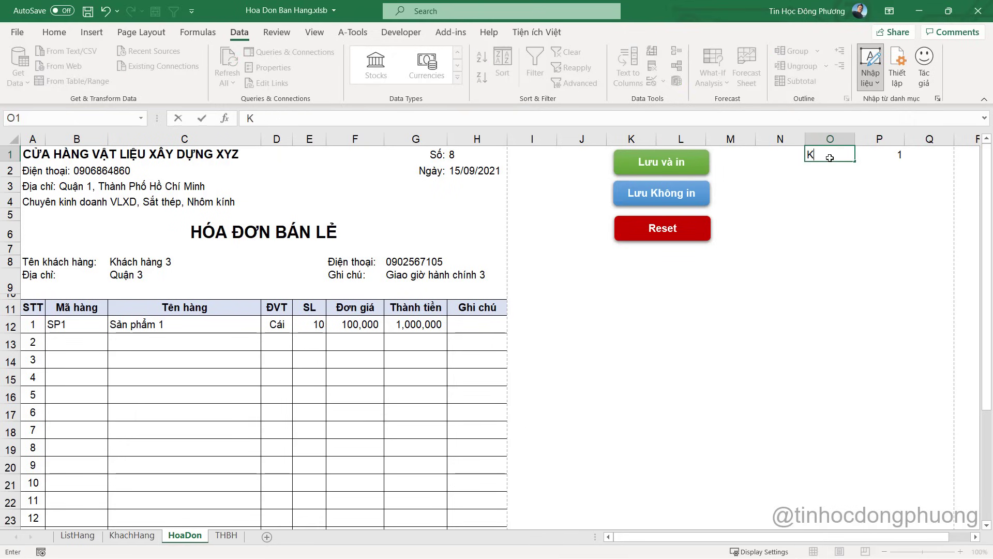
text(T KH)
key(Return)
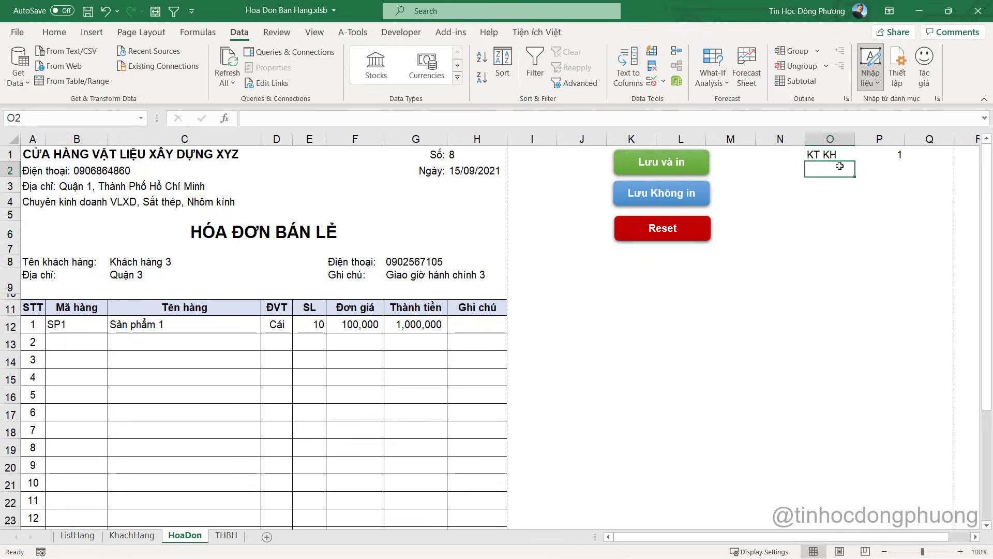
text(K)
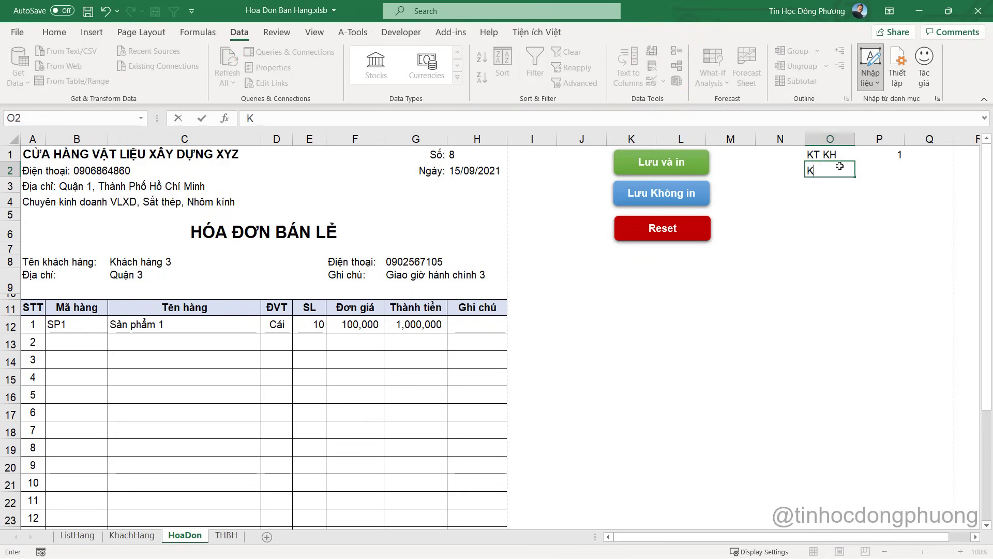
text(T HD)
text( đã có:)
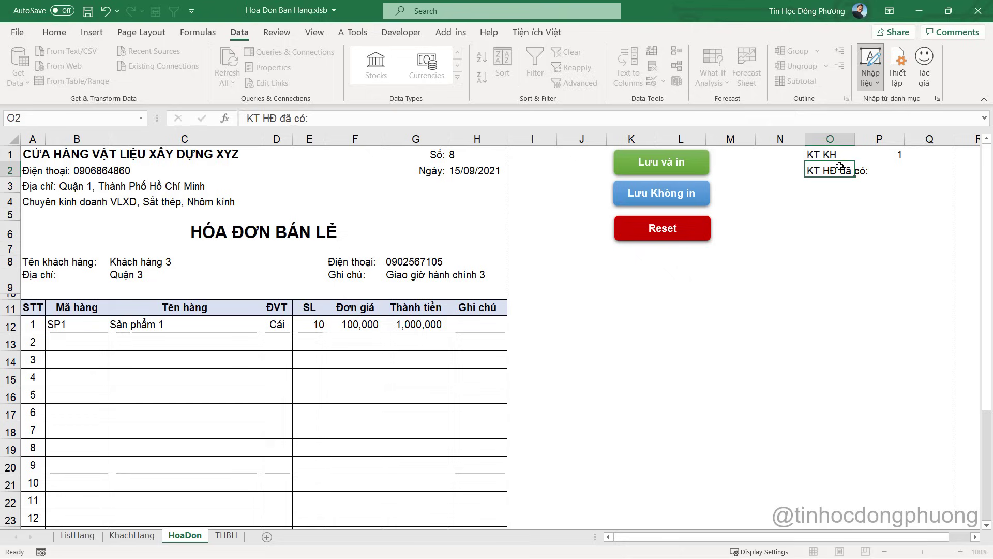
key(Return)
Right-align the labels O1:O2 and apply All Borders to O1:P2
click(836, 170)
drag(834, 153, 834, 169)
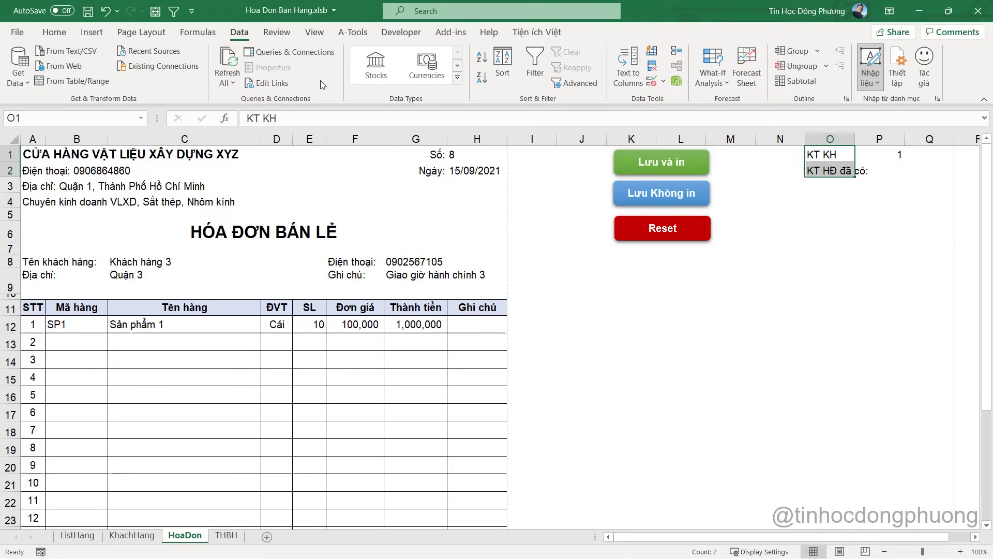
click(54, 33)
click(298, 78)
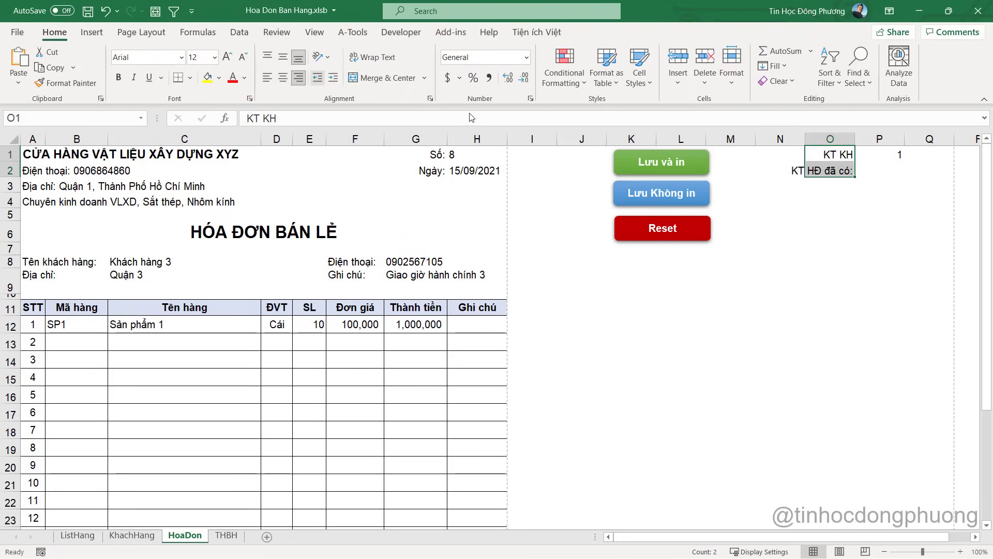
click(900, 154)
text(1)
drag(833, 155, 897, 171)
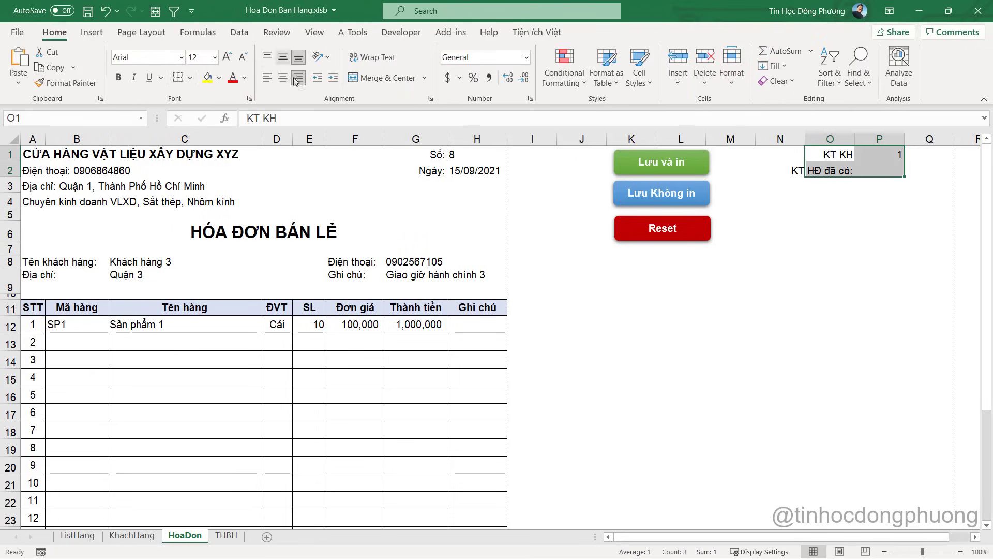
click(191, 79)
click(217, 206)
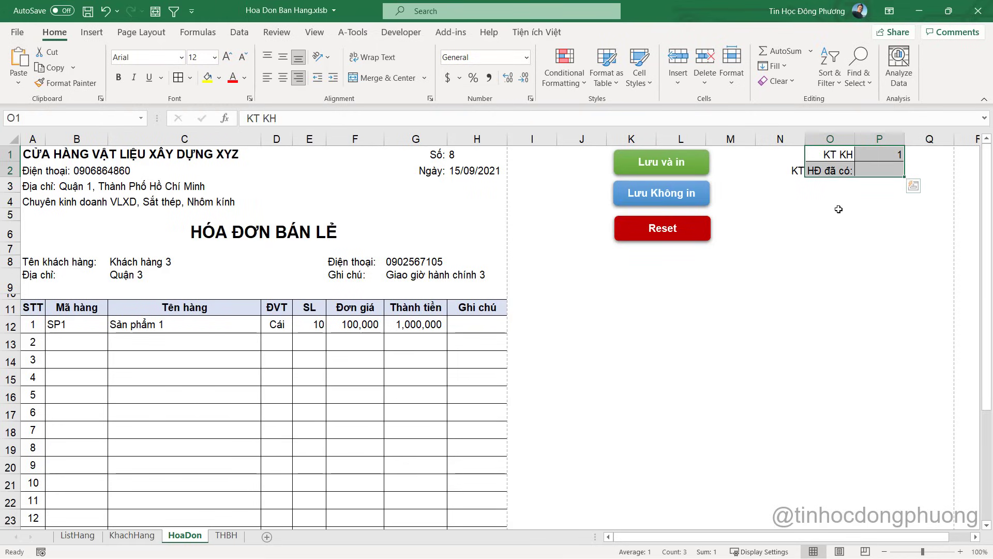
Enter =COUNTIF(THBH!A:A,H1) in P2 to count the invoice number in THBH
click(891, 163)
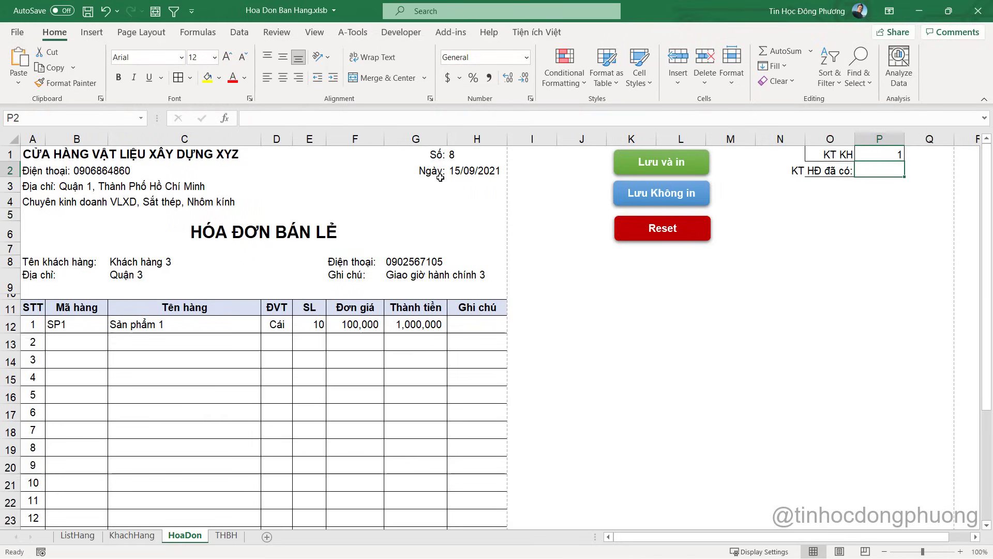
click(453, 154)
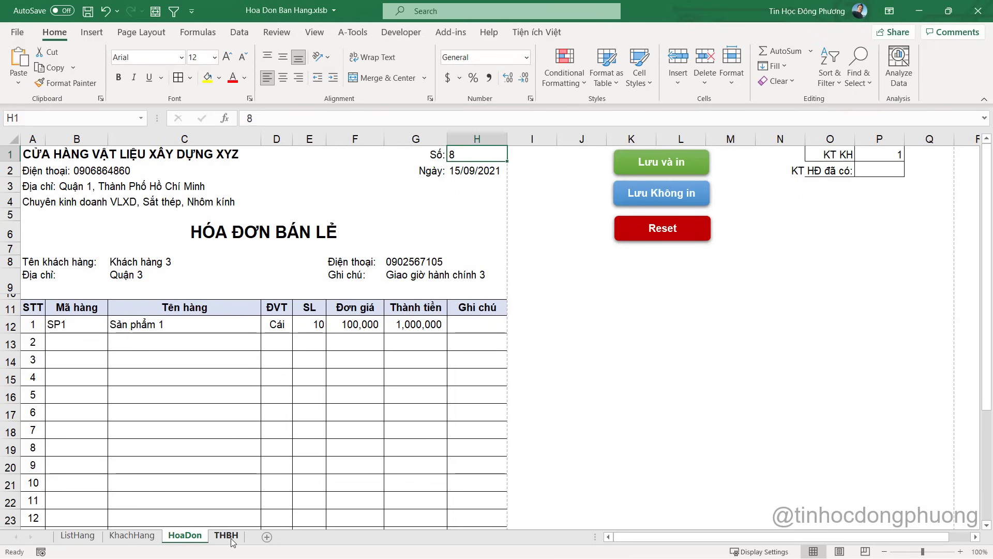
click(882, 171)
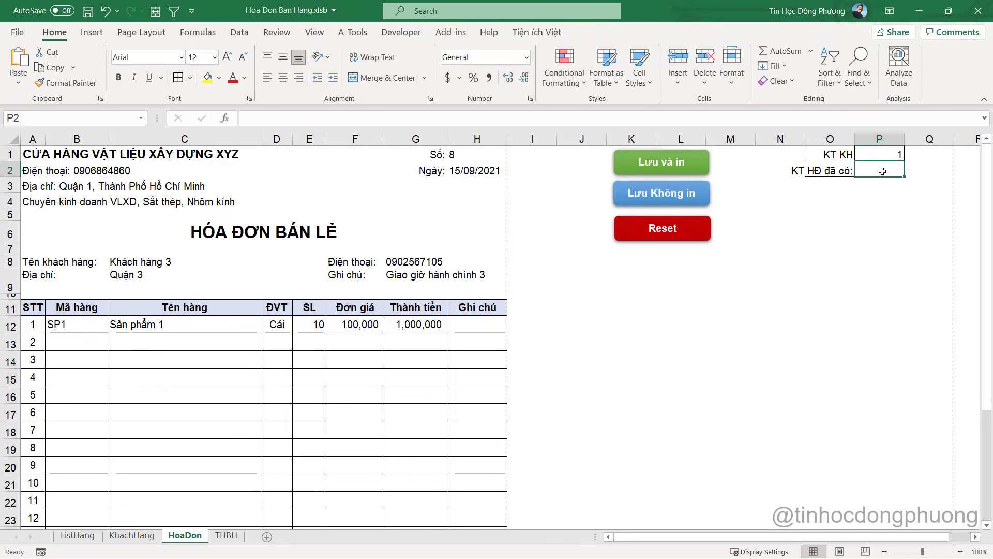
text(=countif)
key(Tab)
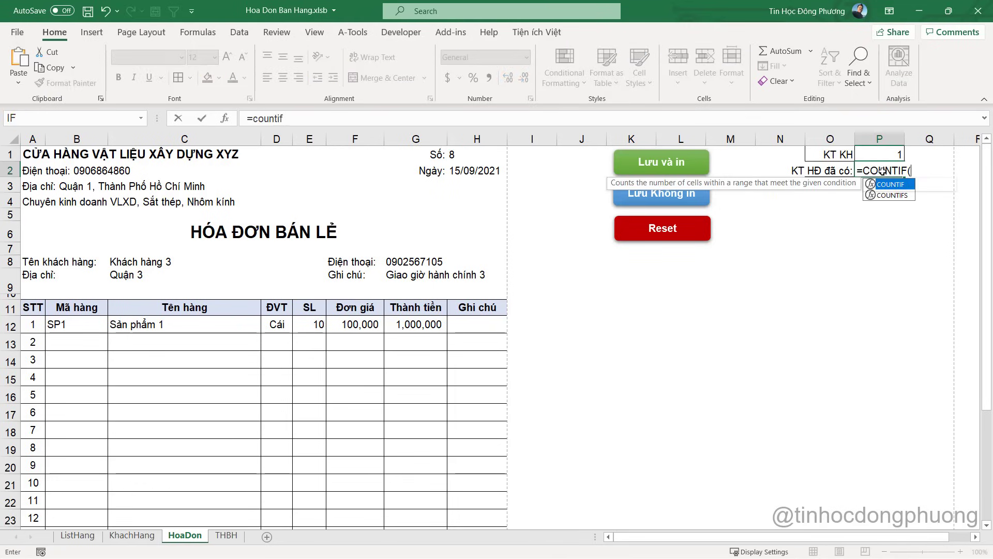
click(226, 535)
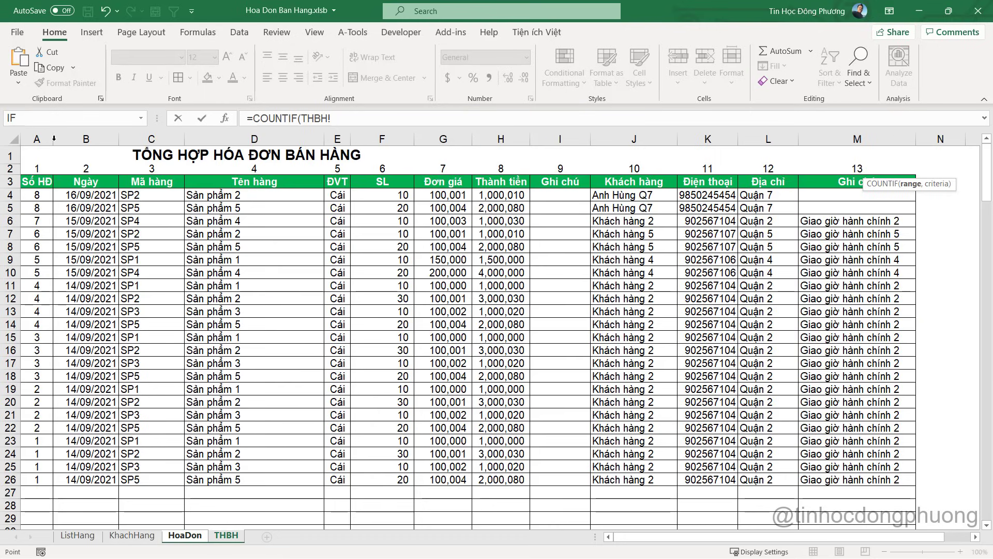
drag(36, 139, 443, 139)
click(344, 118)
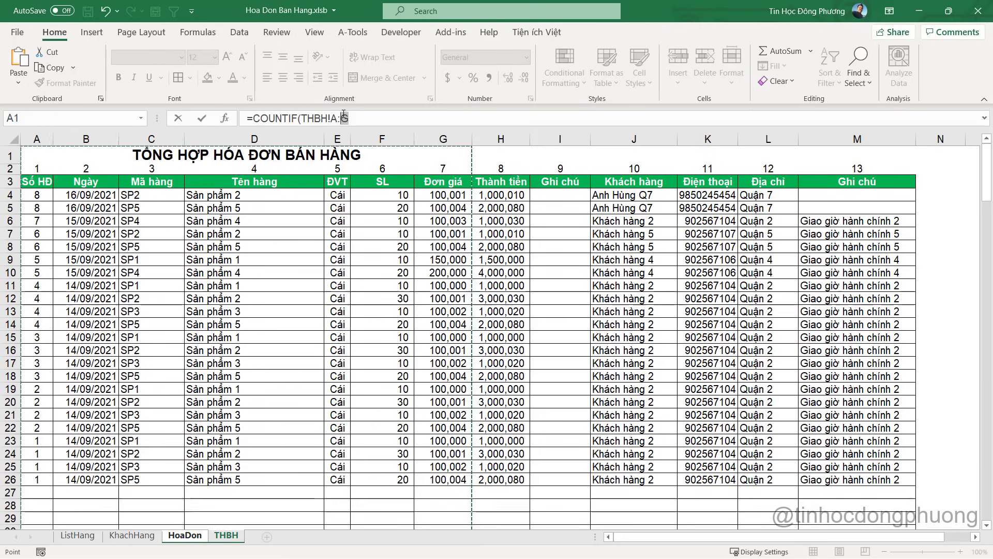
key(BackSpace)
text(A,)
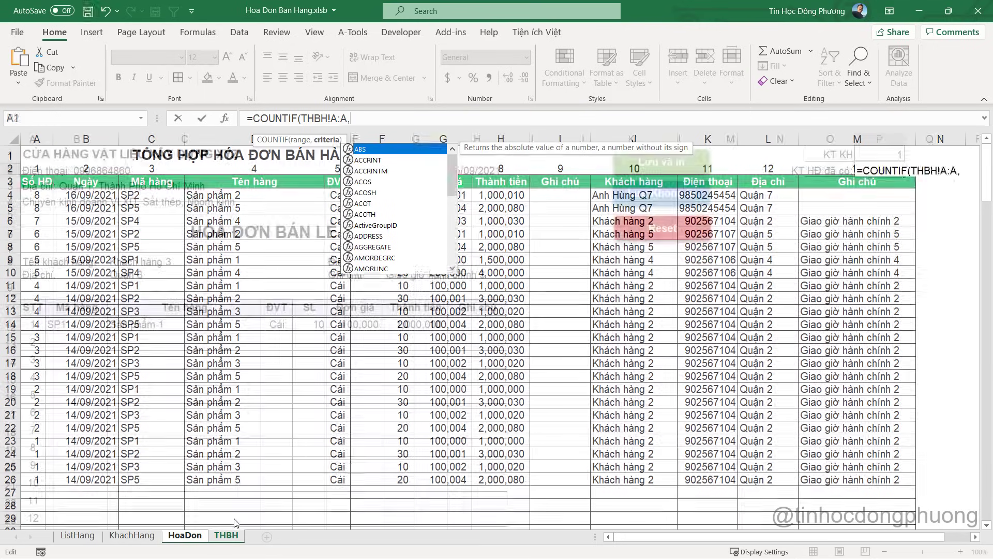
click(182, 536)
click(468, 151)
key(Return)
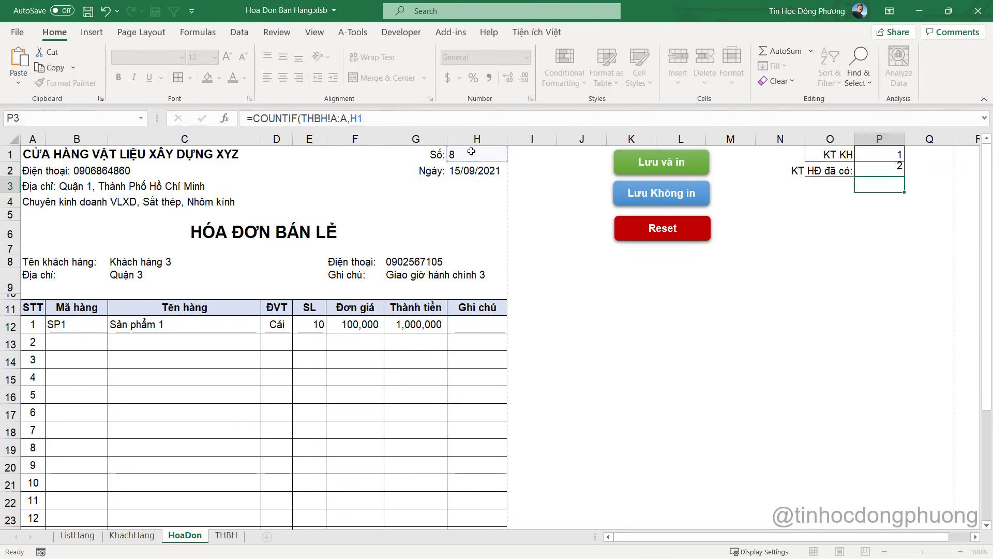
Change invoice number H1 to 9 and confirm P2 returns 0
click(880, 169)
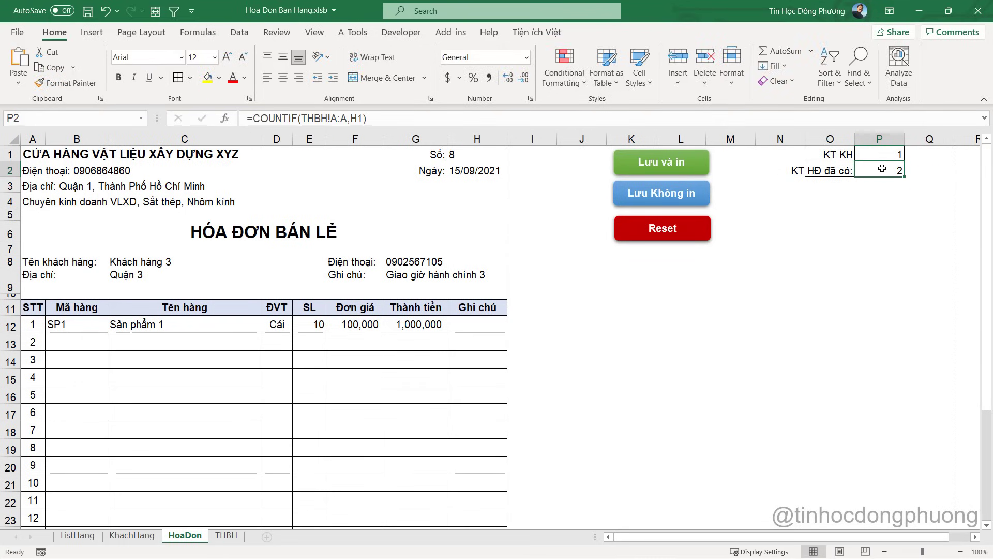
click(464, 154)
text(9)
key(Return)
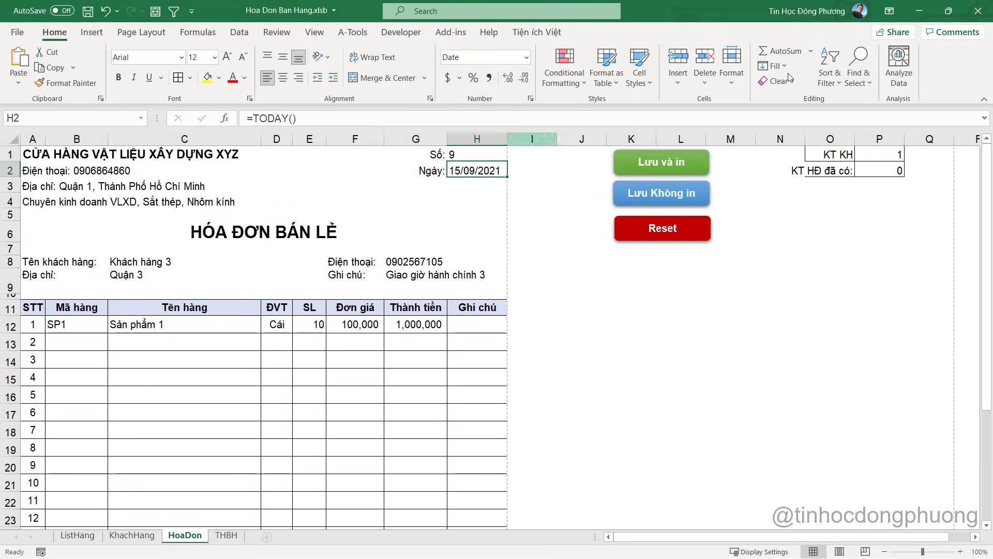
click(898, 171)
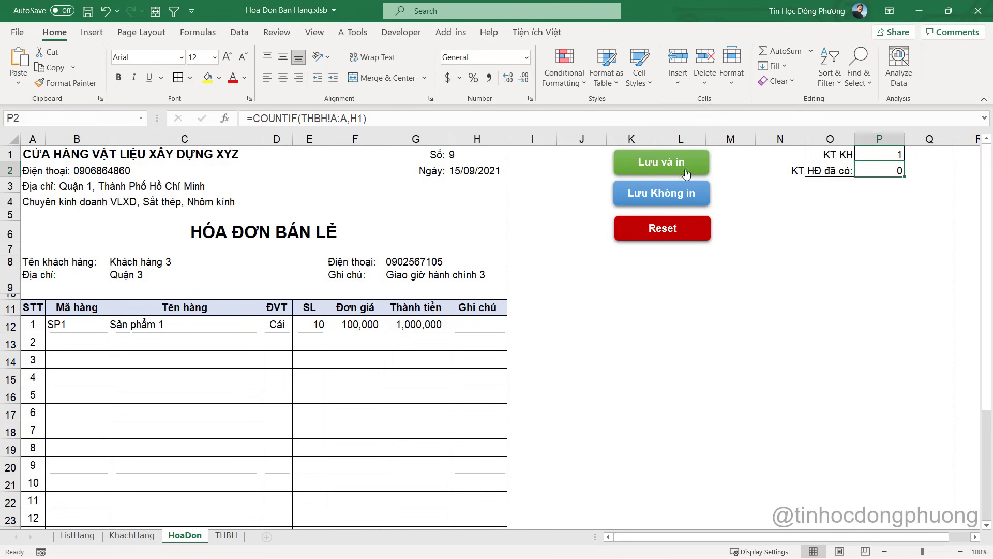
Open LuuHoaDon_VaIn from the Lưu và in button and start an 'if' line under its Sub header
right_click(666, 164)
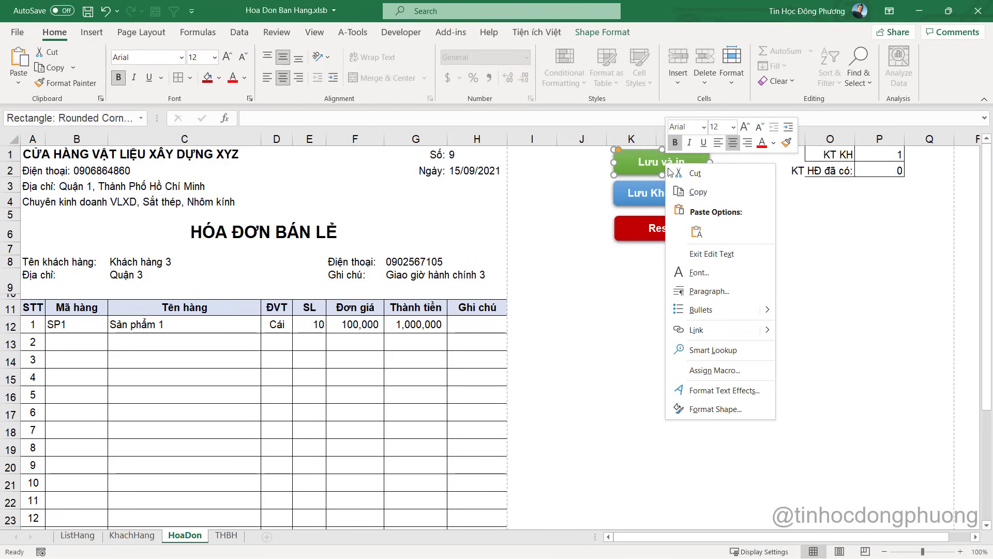
click(743, 370)
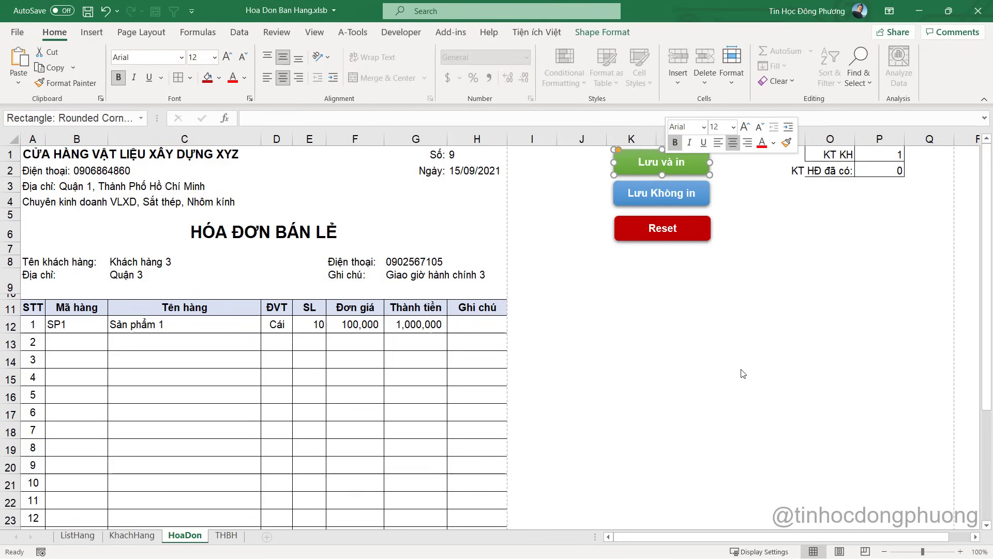
click(809, 281)
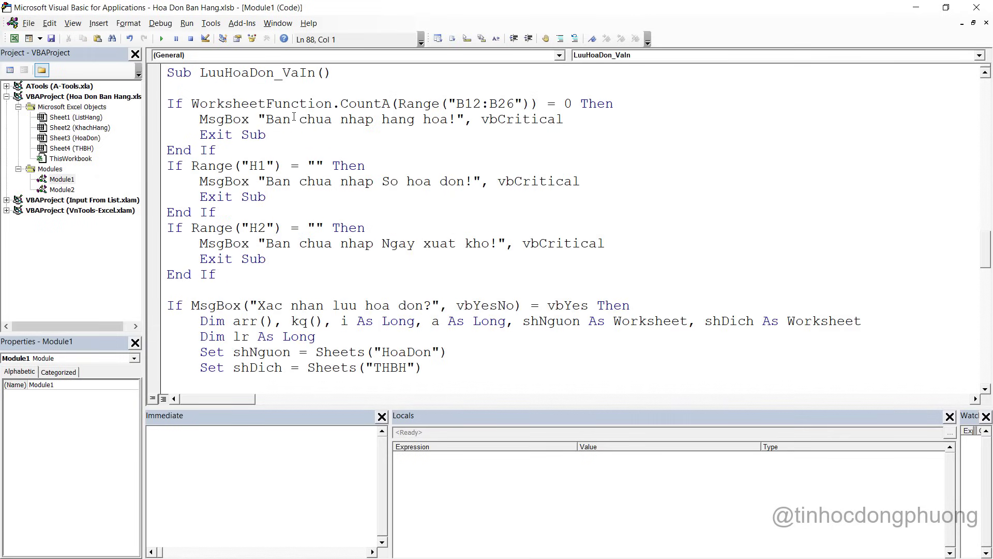
key(Return)
key(Up)
key(Up)
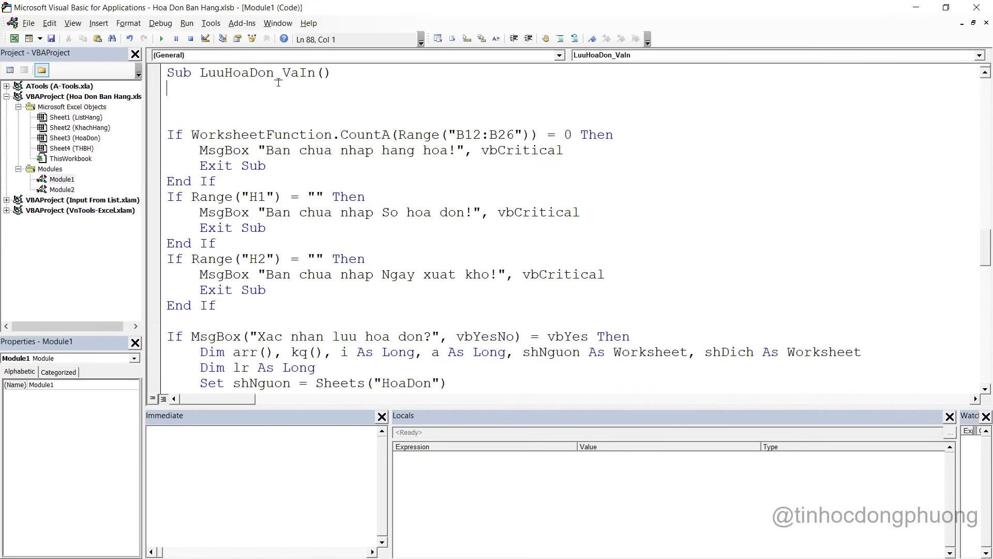
text(if)
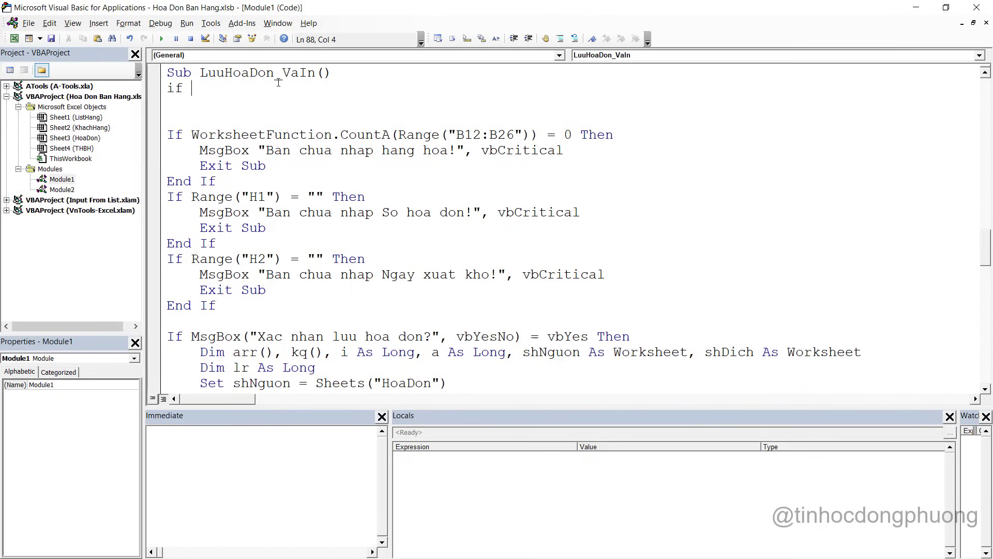
Add an If Range("P2").Value > 0 Then block with its End If to LuuHoaDon_VaIn
key(alt+F11)
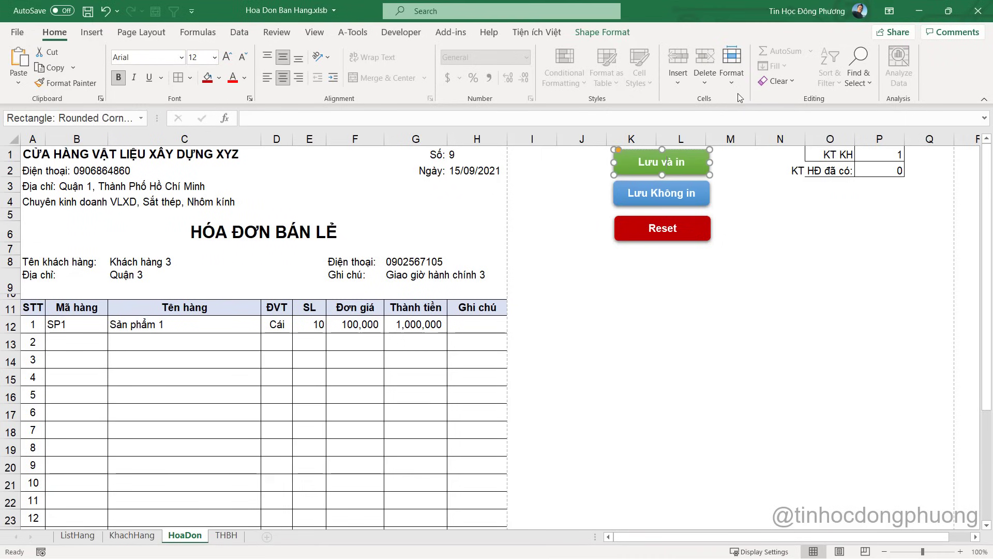
key(Escape)
key(alt+F11)
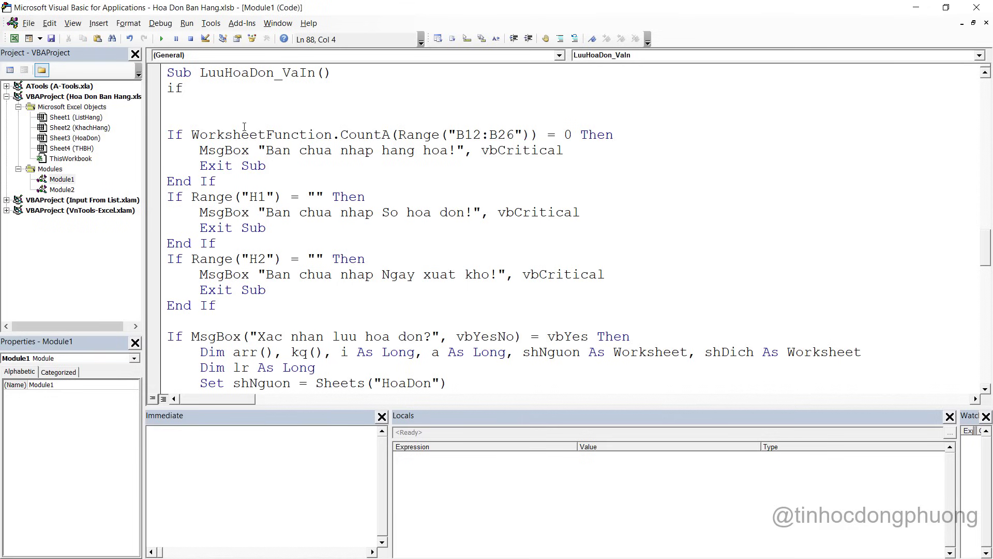
text(range("P2"))
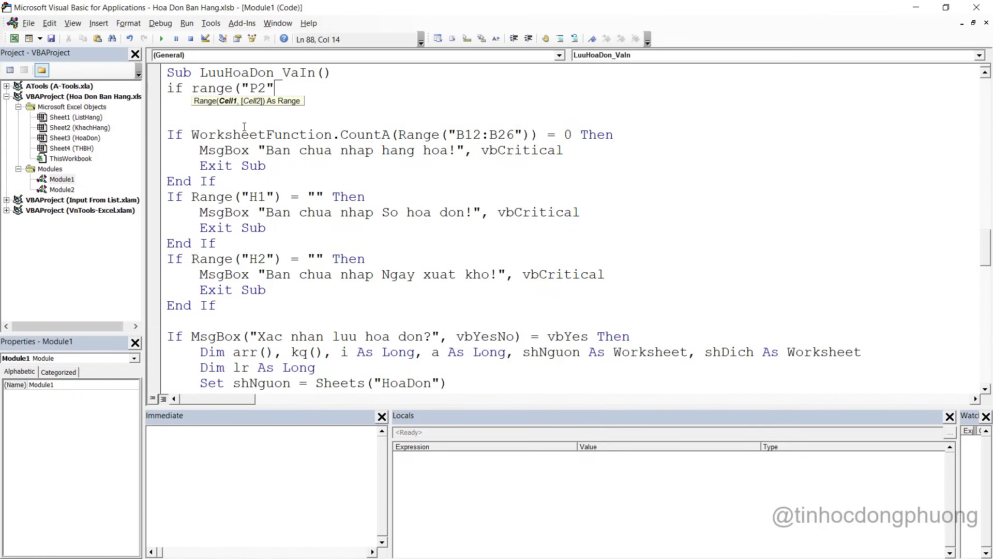
text(.)
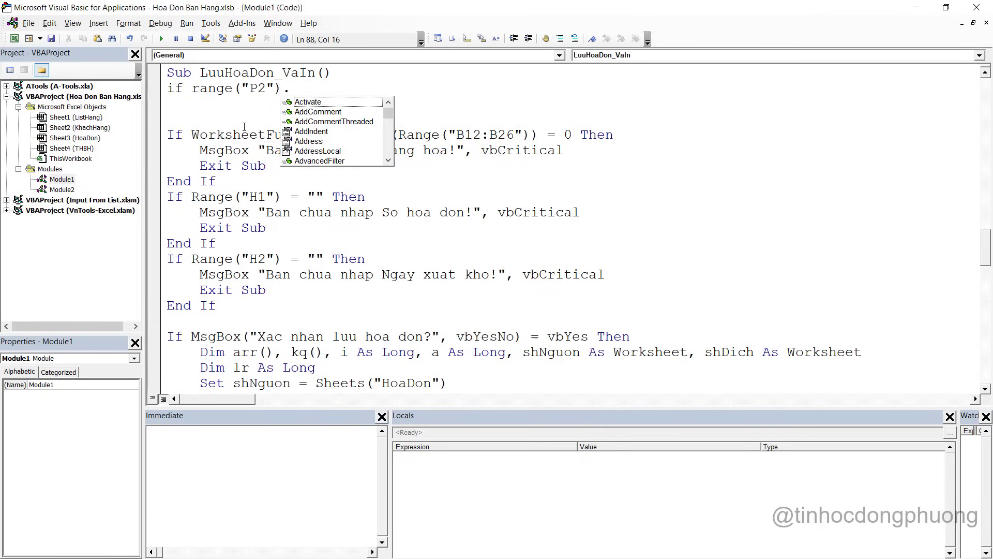
text(value )
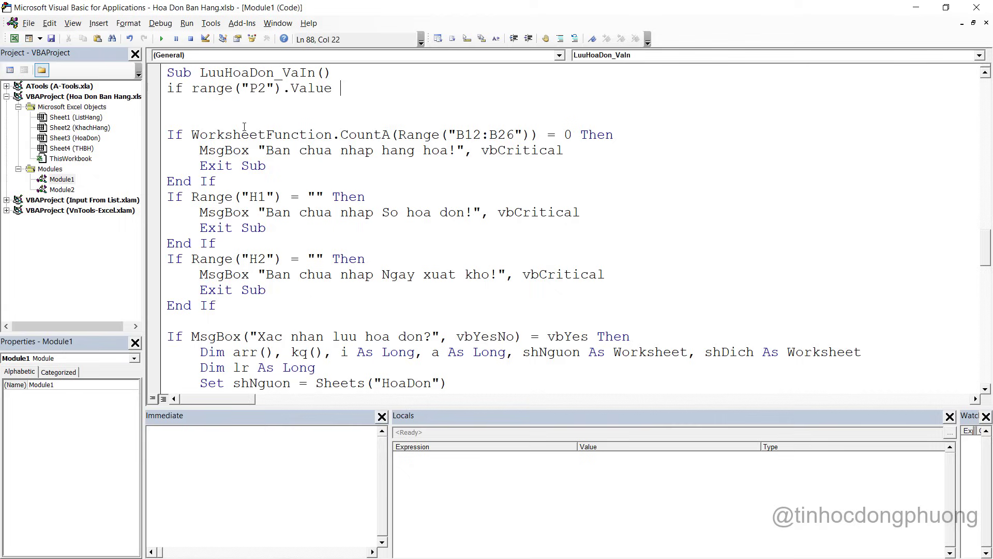
text(> 0 then)
key(Return)
key(Return)
text(ENd)
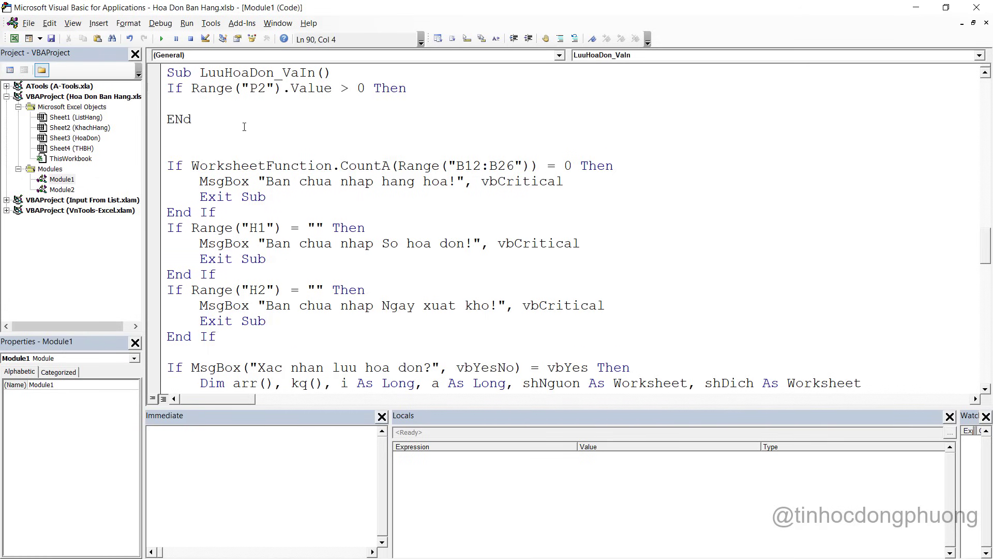
key(BackSpace)
key(BackSpace)
text(nd If)
key(Up)
Inside the If, write a MsgBox saying the invoice number already exists and should be corrected
text(ms)
key(ctrl+space)
key(Tab)
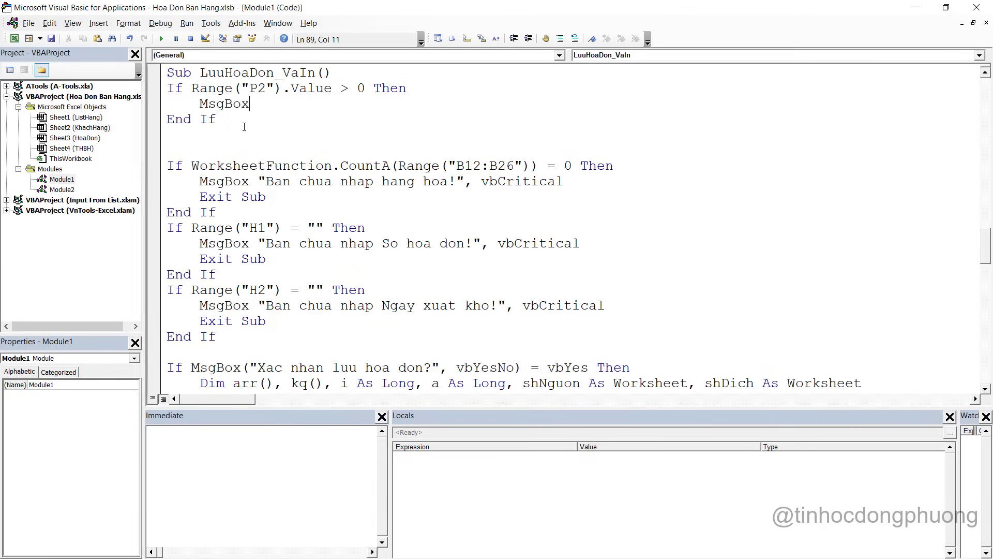
text(("So hoa )
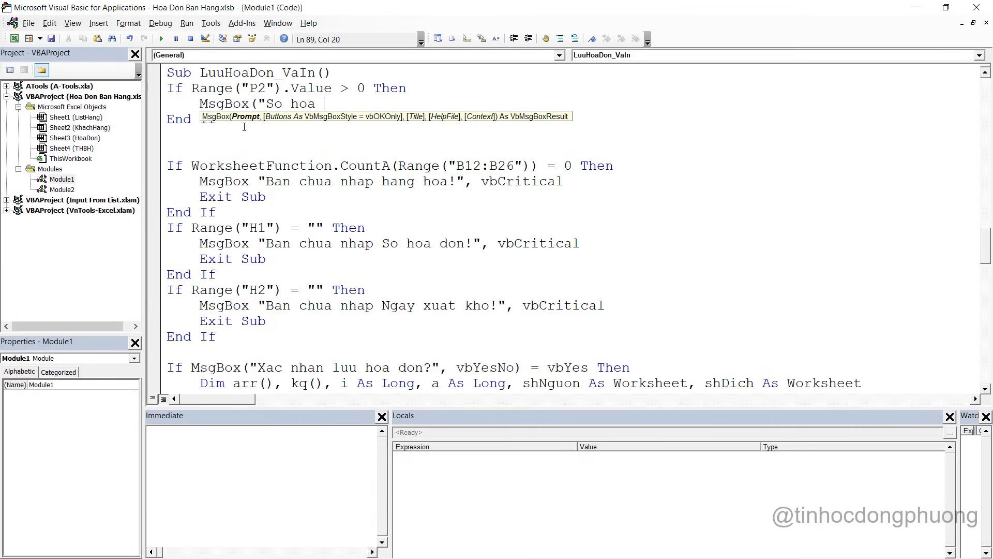
text(don da co trong danh)
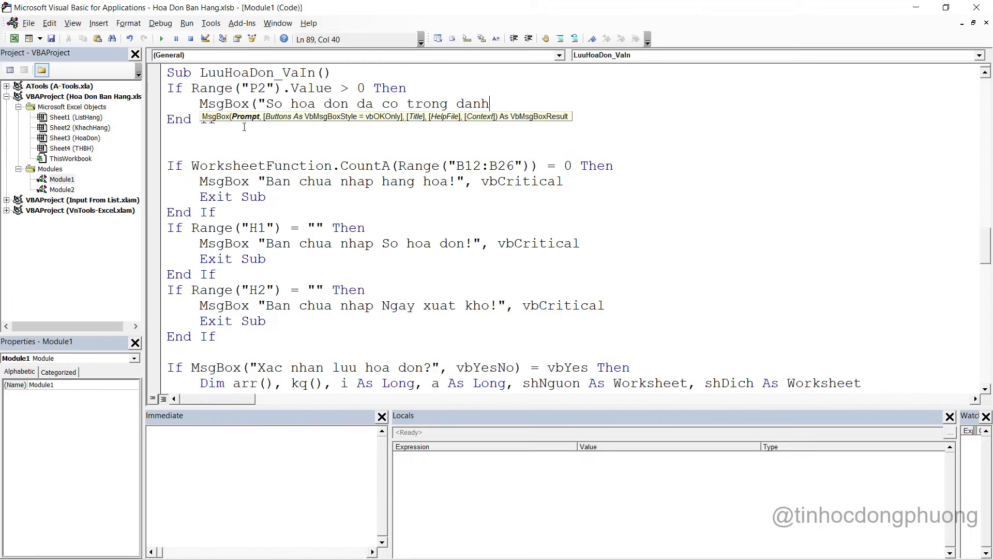
key(BackSpace)
key(BackSpace)
key(BackSpace)
key(BackSpace)
key(BackSpace)
key(BackSpace)
key(BackSpace)
key(BackSpace)
key(BackSpace)
key(BackSpace)
key(BackSpace)
key(BackSpace)
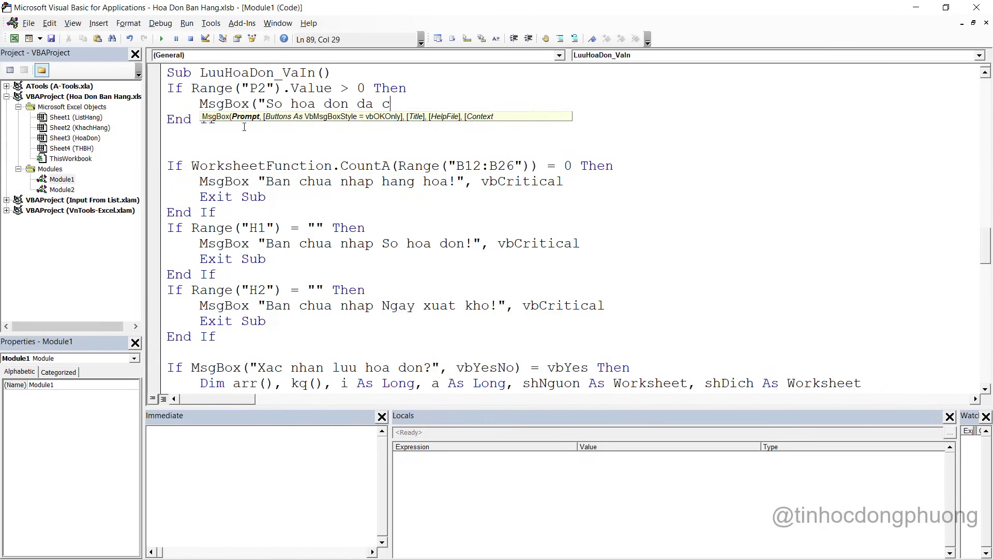
text(ton tai)
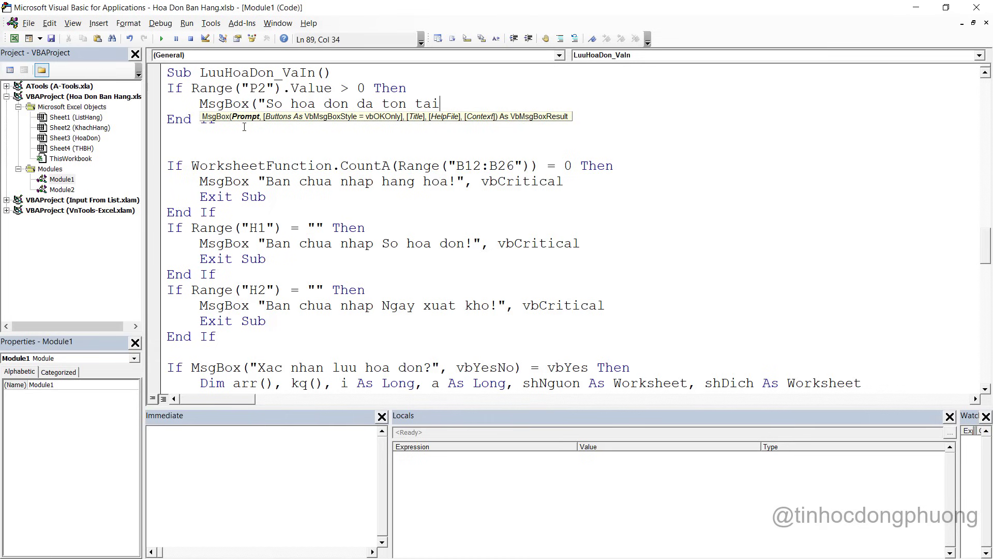
text(", vui)
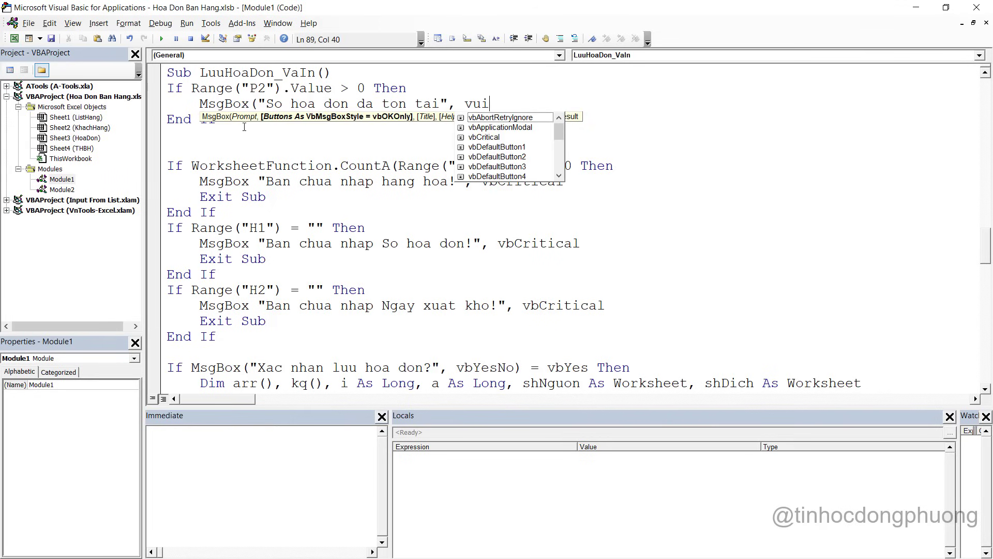
text( long sua lai )
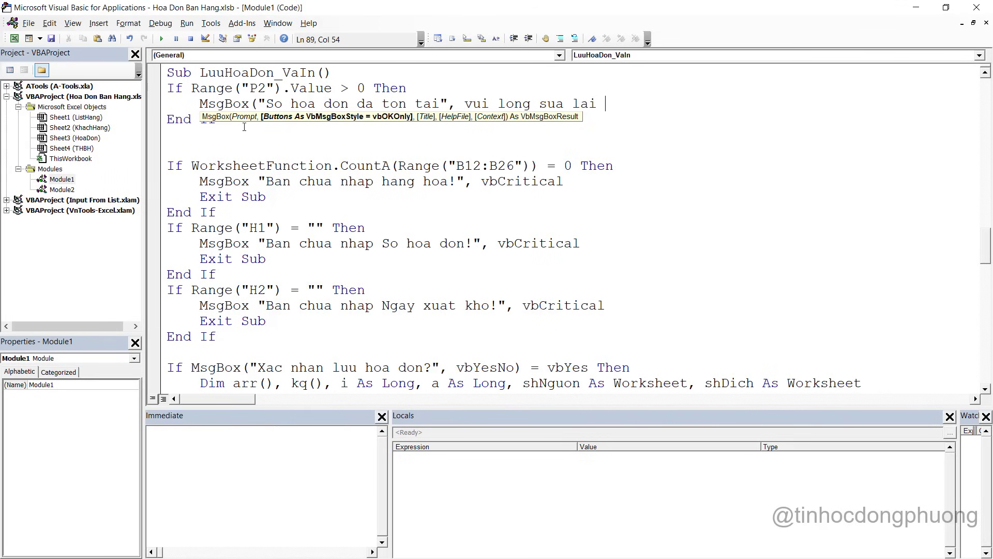
text(so hoa don)
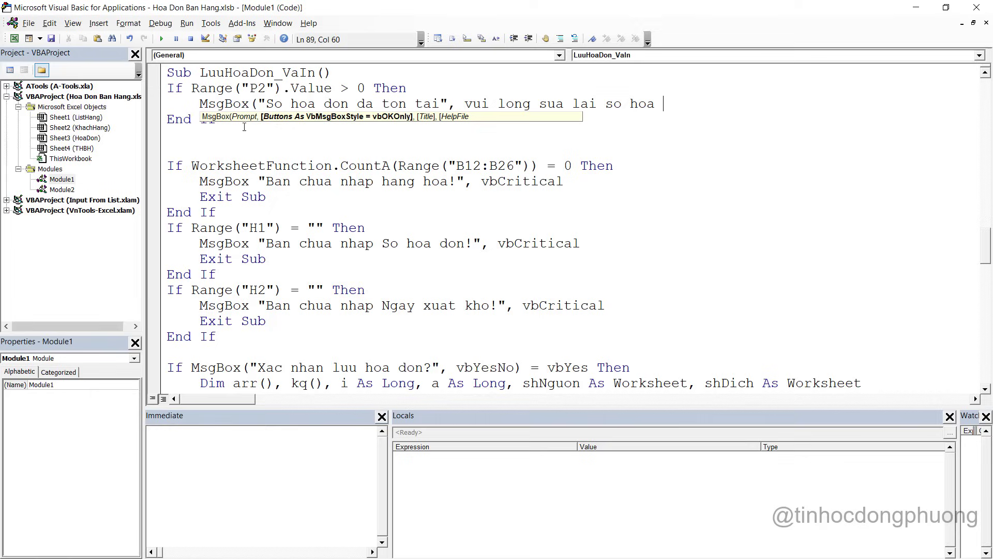
text(!)
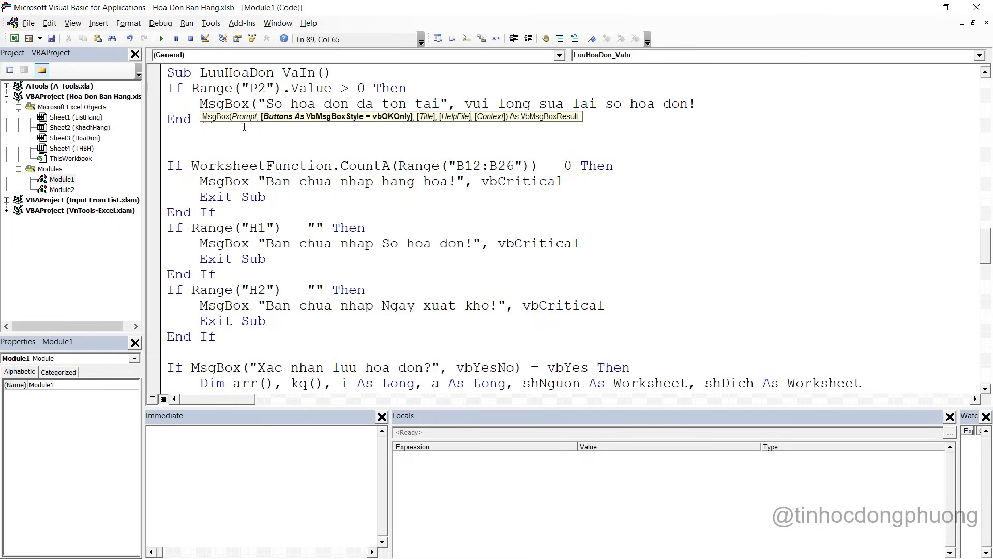
Fix the stray quote in the message and give the MsgBox the vbCritical style
click(448, 104)
key(BackSpace)
key(BackSpace)
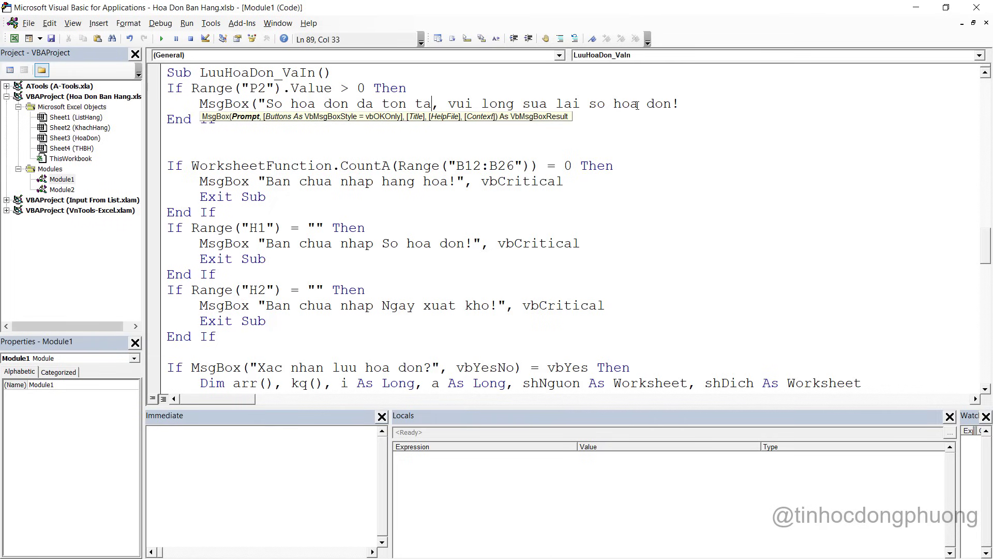
text(i)
click(701, 107)
text(",vb)
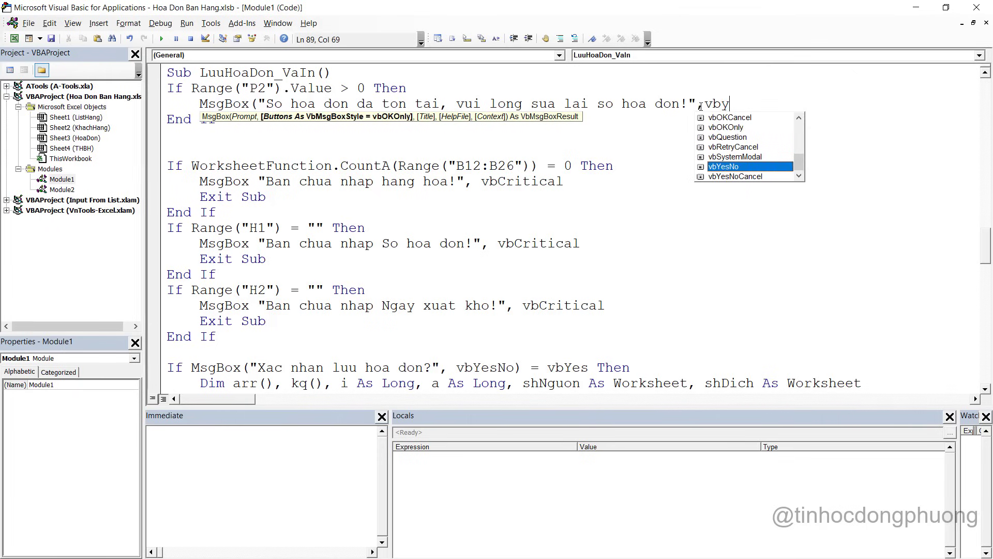
text(c)
key(Tab)
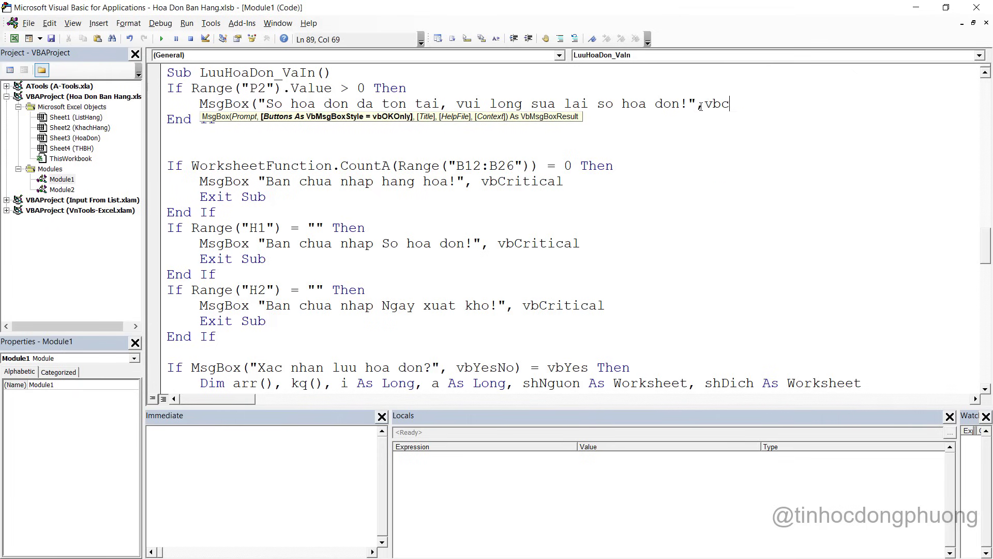
Drop the parenthesis after MsgBox and add Exit Sub below the message
key(Return)
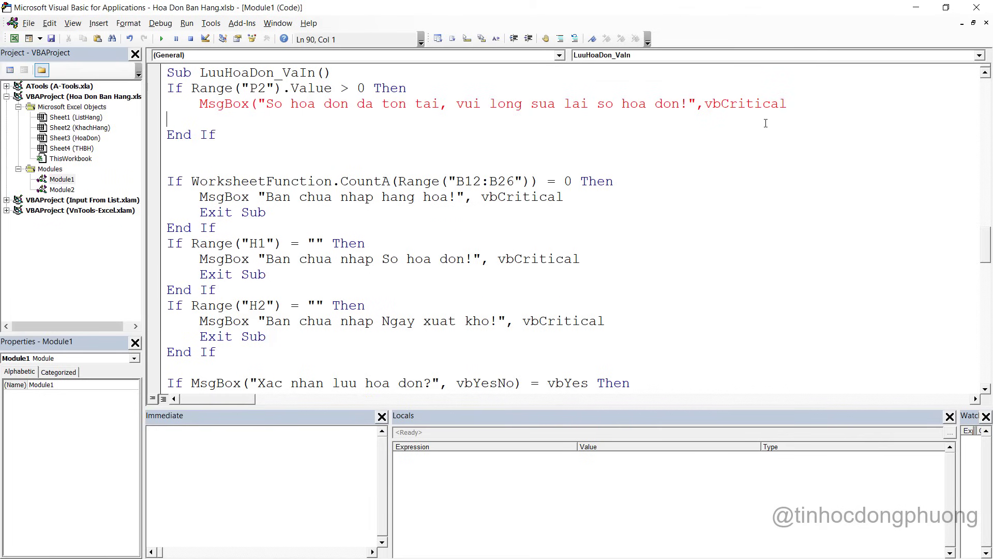
key(Tab)
click(263, 103)
key(BackSpace)
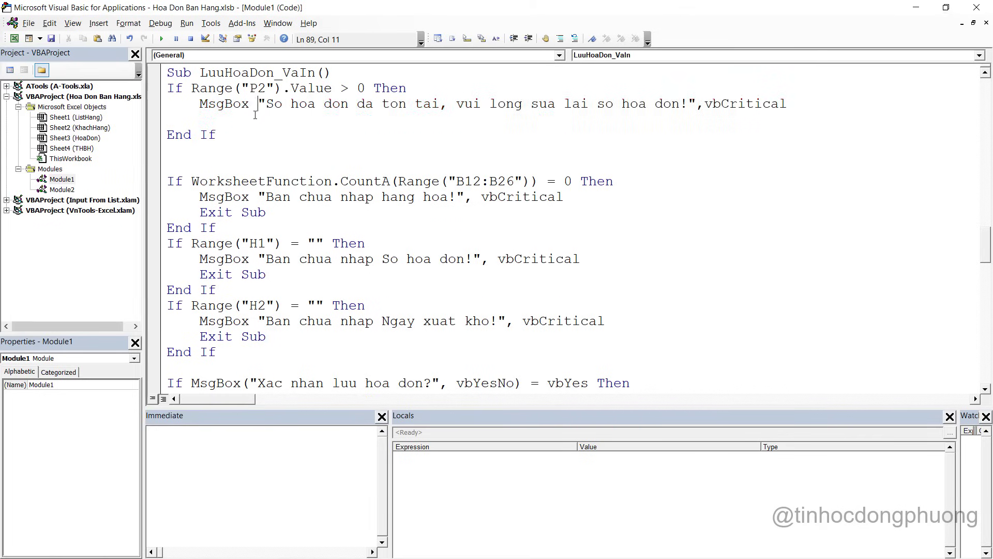
click(240, 124)
text(e)
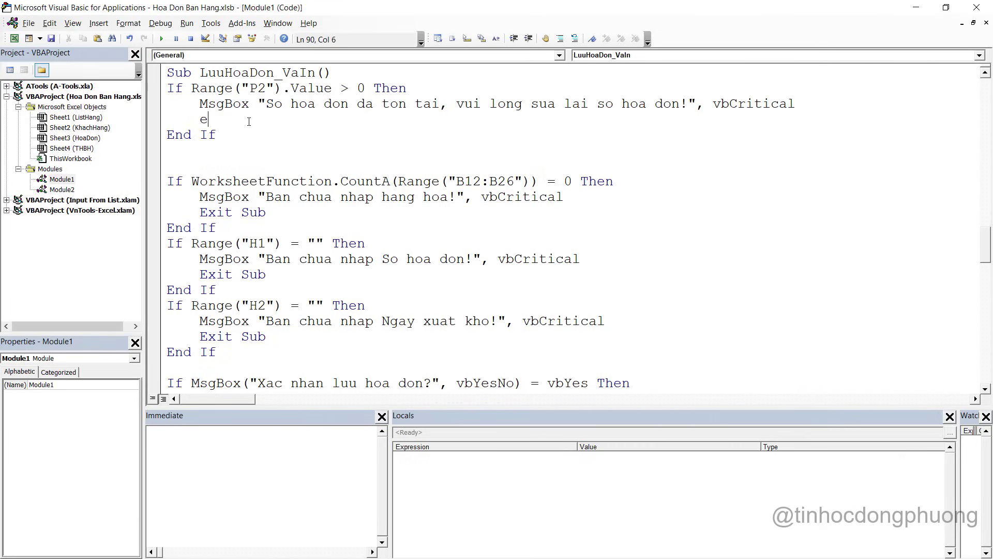
text(xit sub)
Test with invoice number 8 in H1; 'Lưu và in' shows the duplicate-invoice warning
key(alt+F11)
click(565, 259)
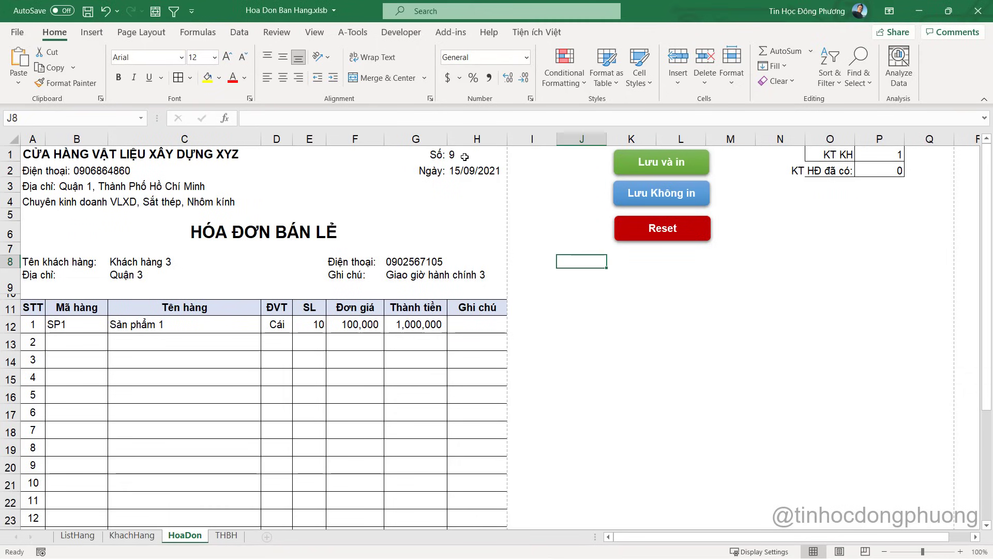
click(464, 155)
text(8)
key(Return)
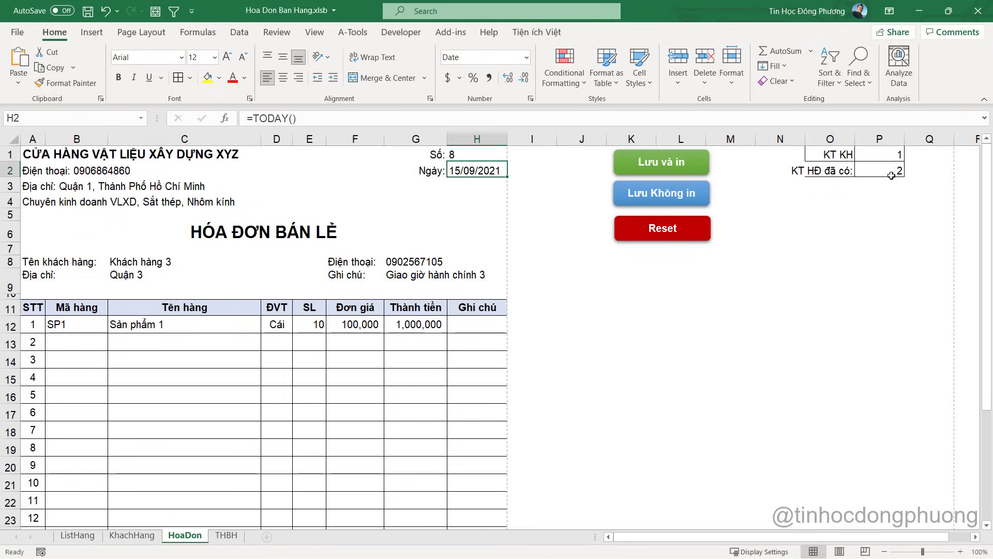
click(894, 171)
click(656, 166)
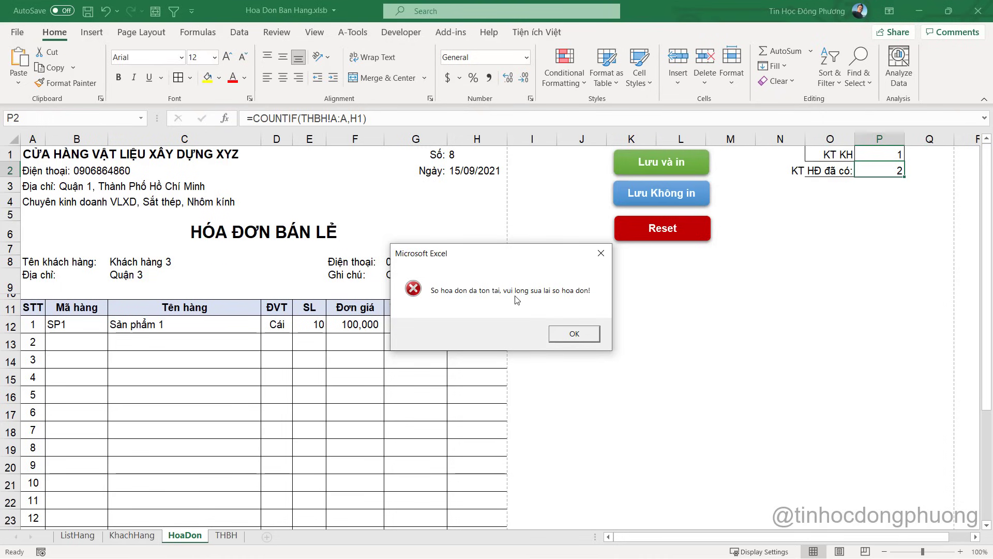
click(581, 334)
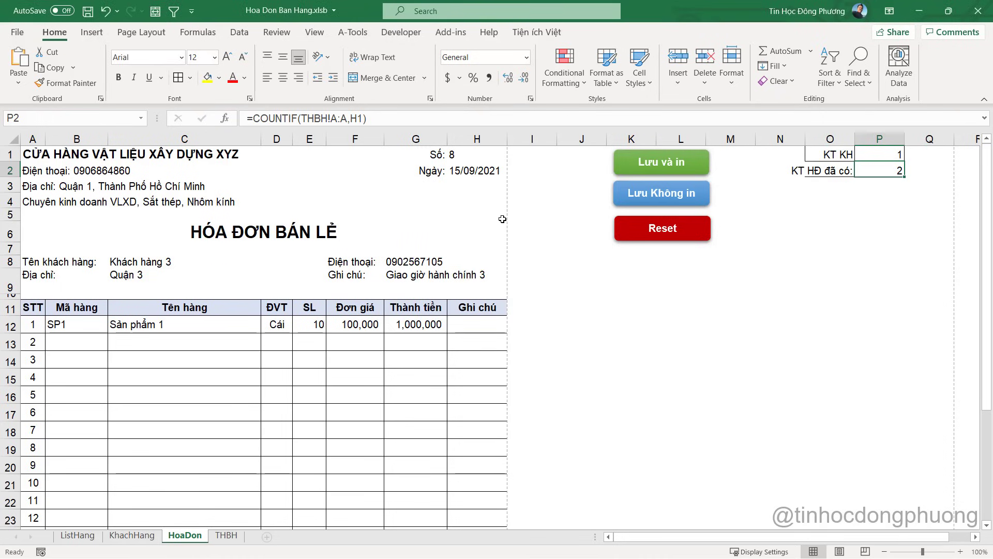
key(alt+F11)
drag(240, 136, 167, 88)
Move the P2 invoice-number check from LuuHoaDon_VaIn into LuuHoaDon_KhongIN
key(ctrl+x)
scroll(404, 261, down, 10)
scroll(405, 261, up, 13)
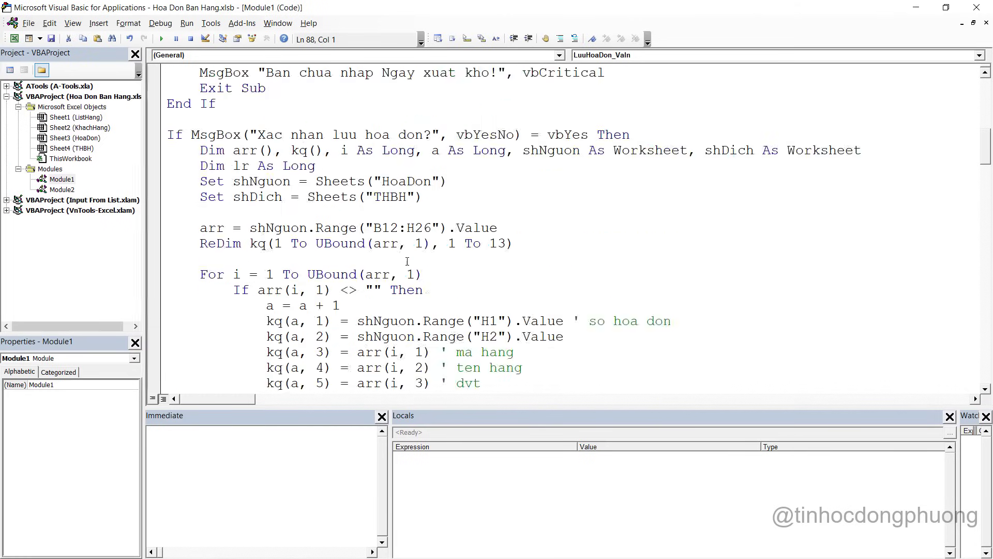
click(305, 291)
key(ctrl+v)
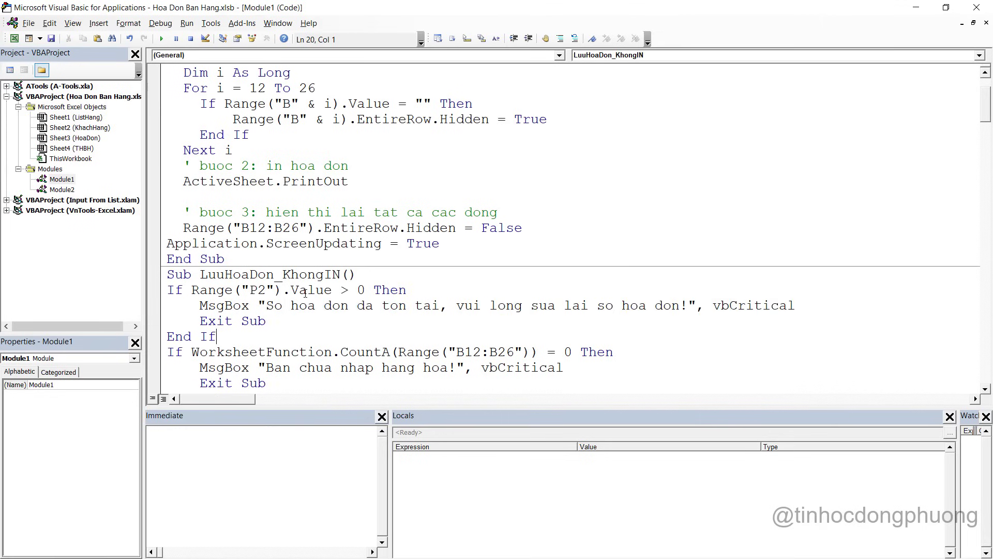
key(Return)
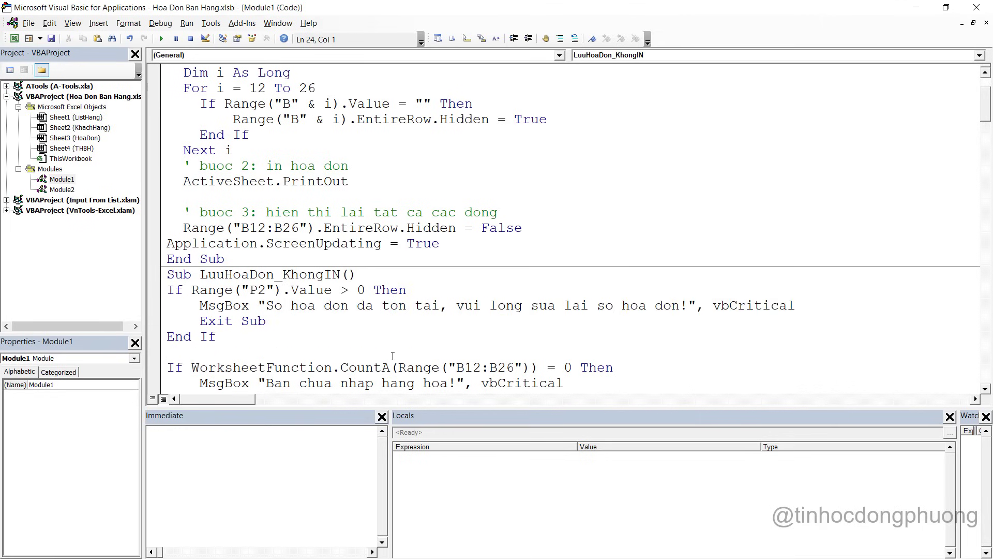
key(alt+F11)
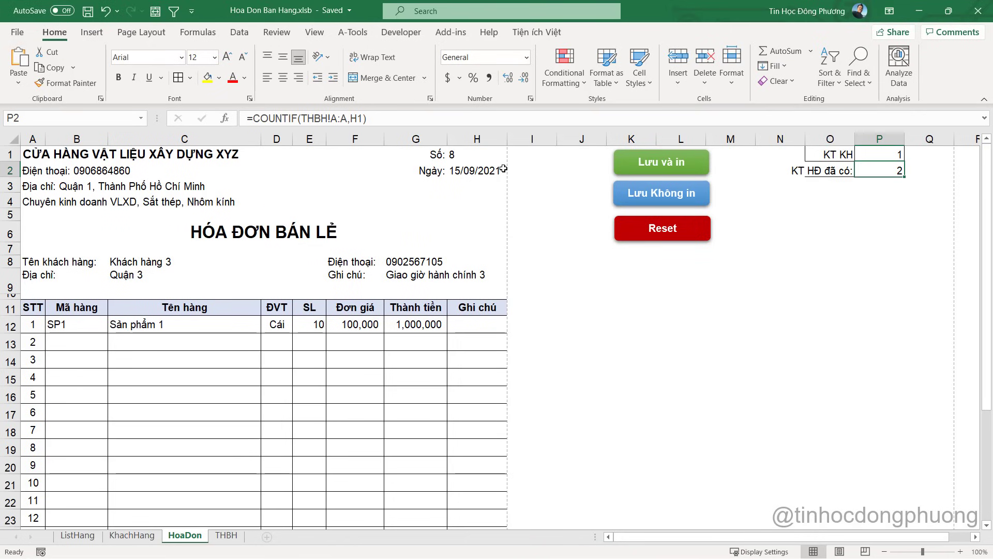
key(alt+F11)
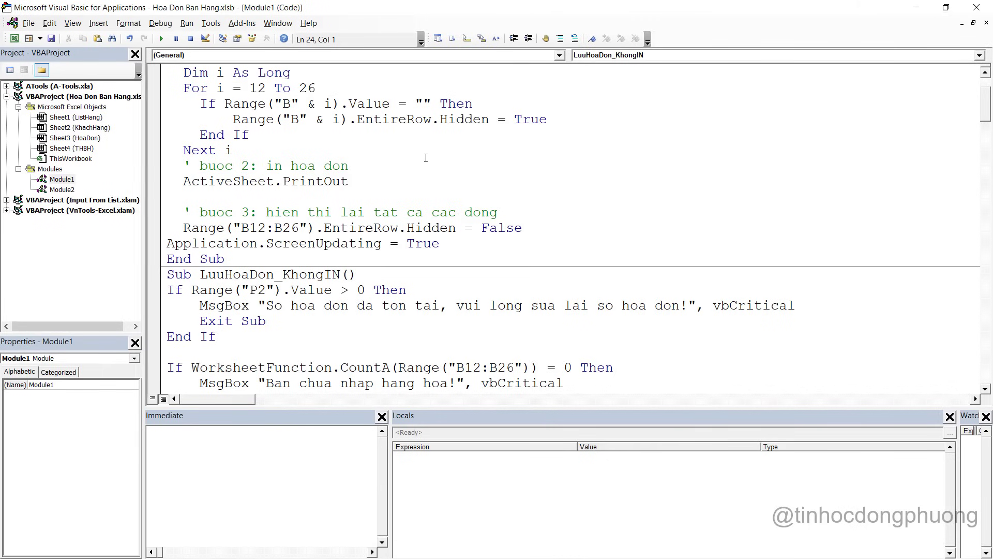
Wrap the MsgBox in If( and change its text to 'khong the luu' & vbNewLine _
scroll(421, 335, down, 3)
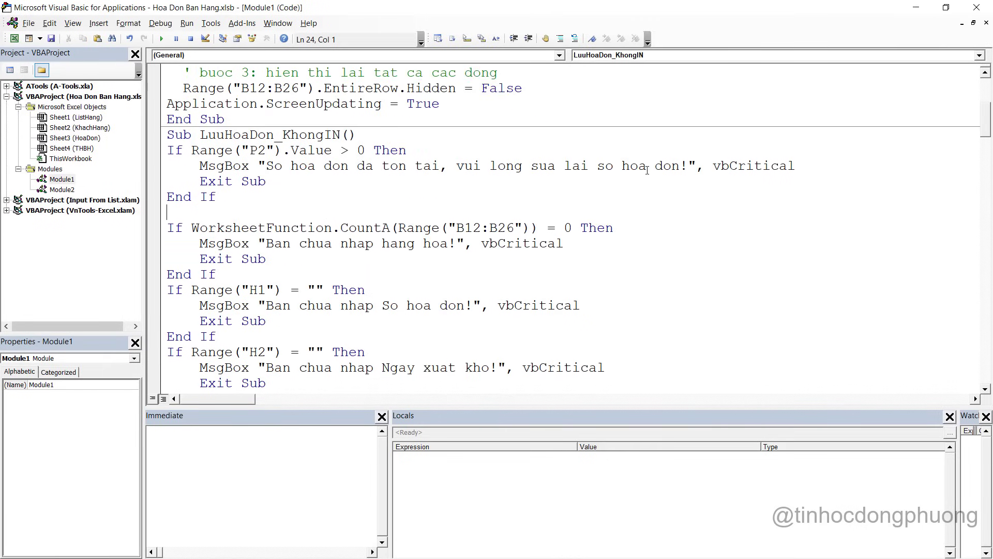
click(797, 166)
click(200, 165)
text(if)
key(BackSpace)
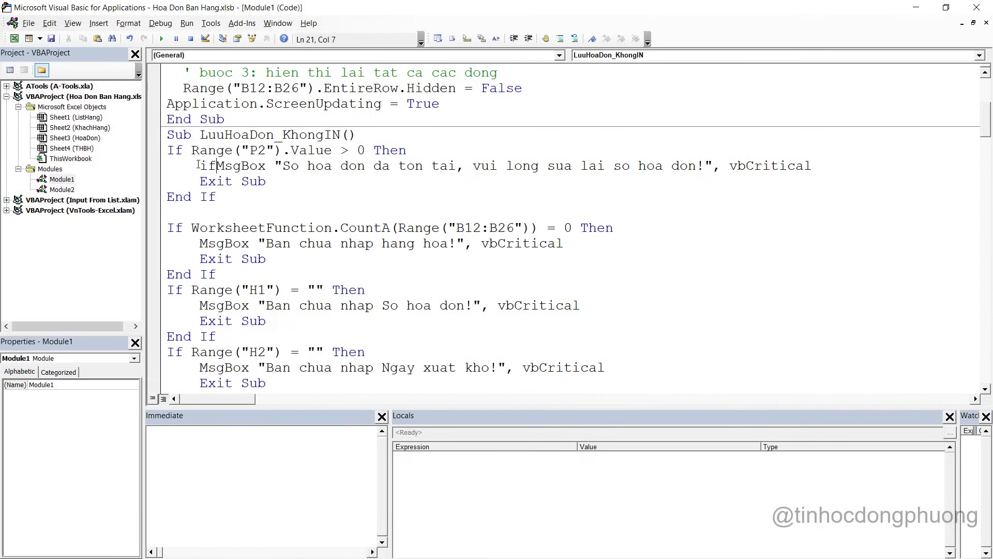
text(()
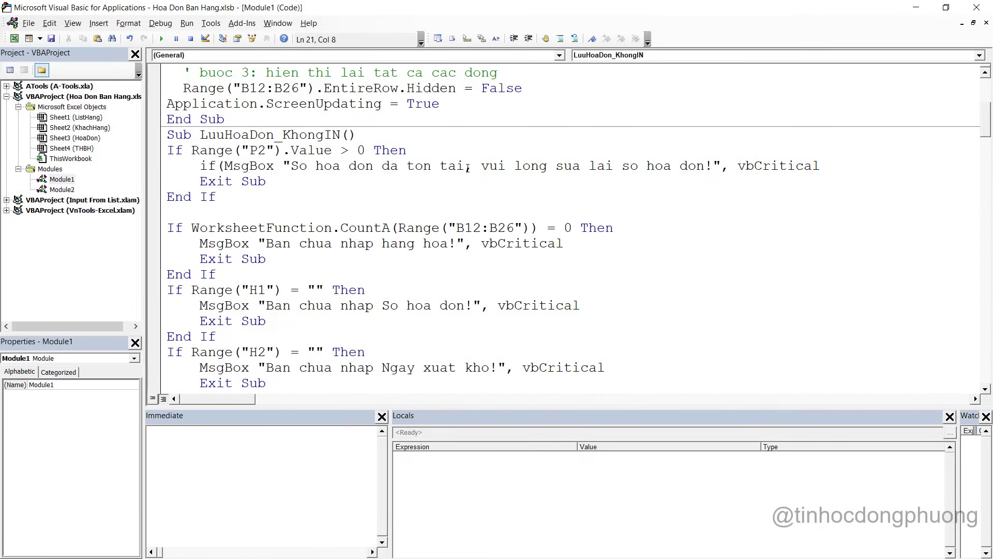
drag(479, 167, 707, 162)
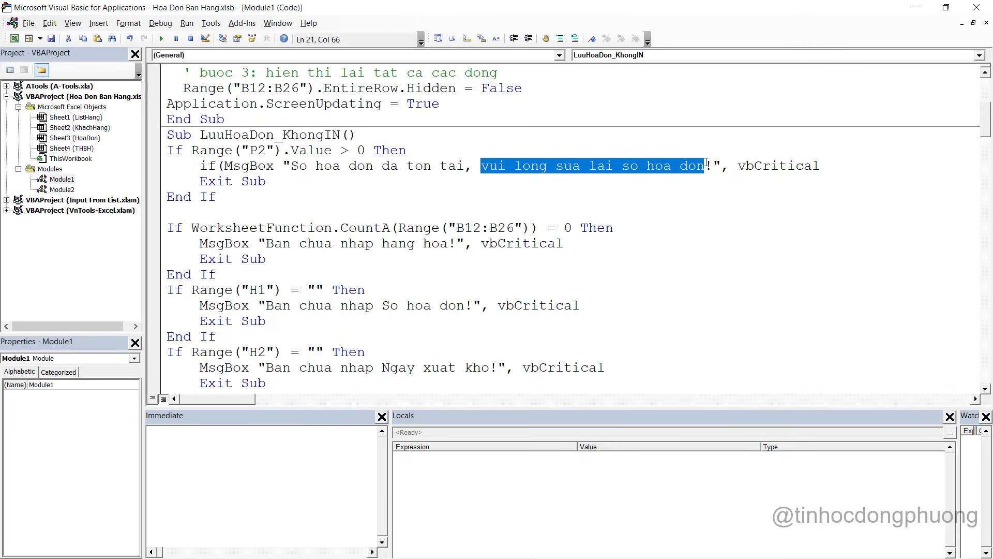
text(khong )
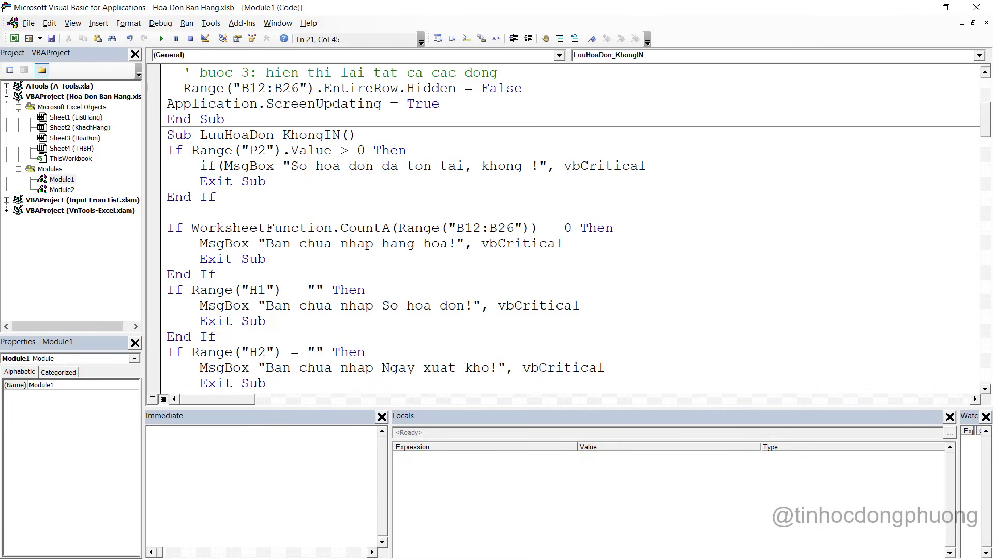
text(the luu)
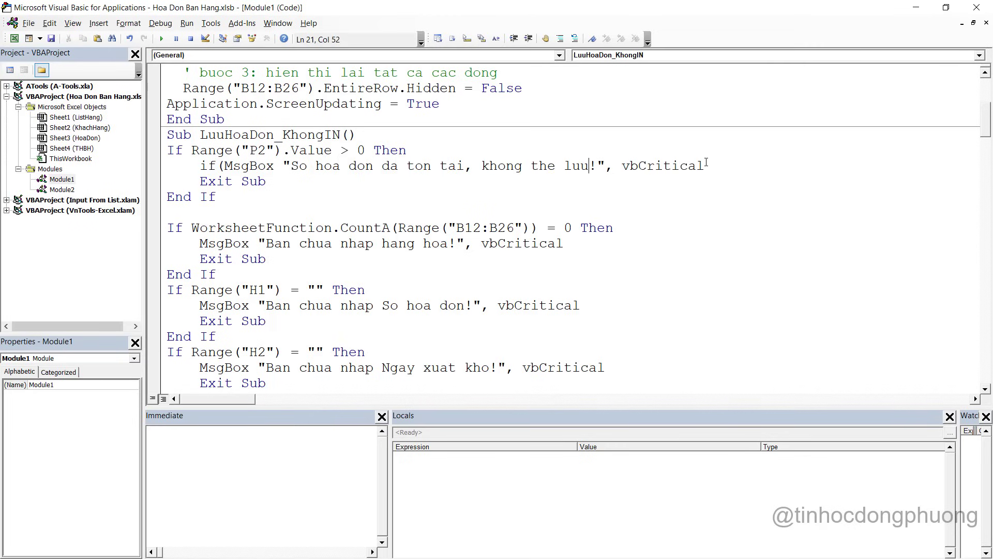
key(Right)
key(Right)
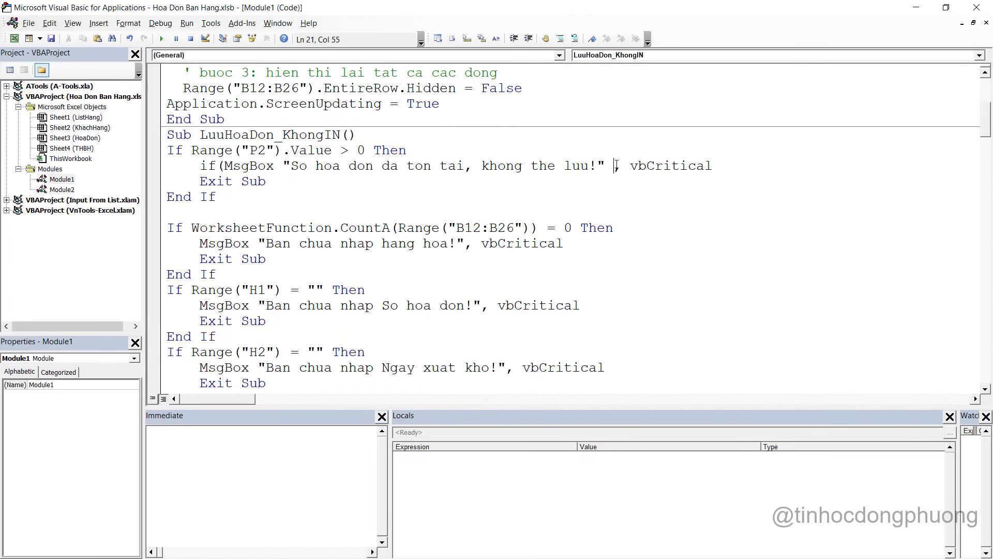
text(&)
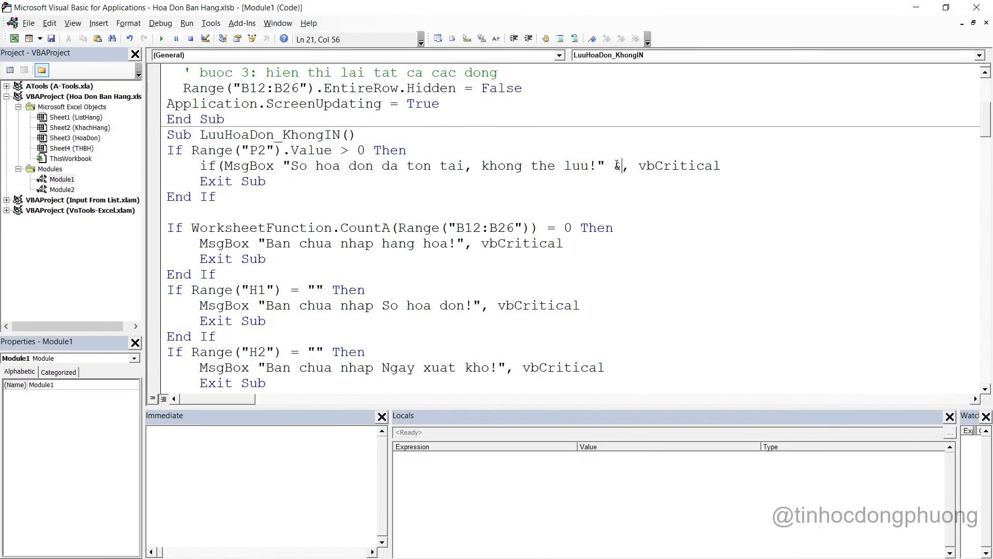
text( vbneu)
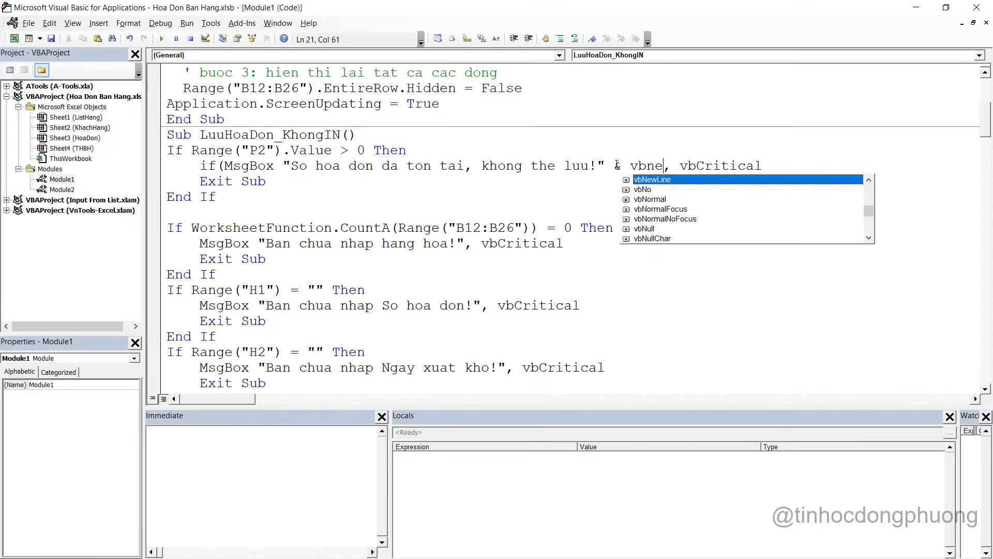
key(Tab)
text(_)
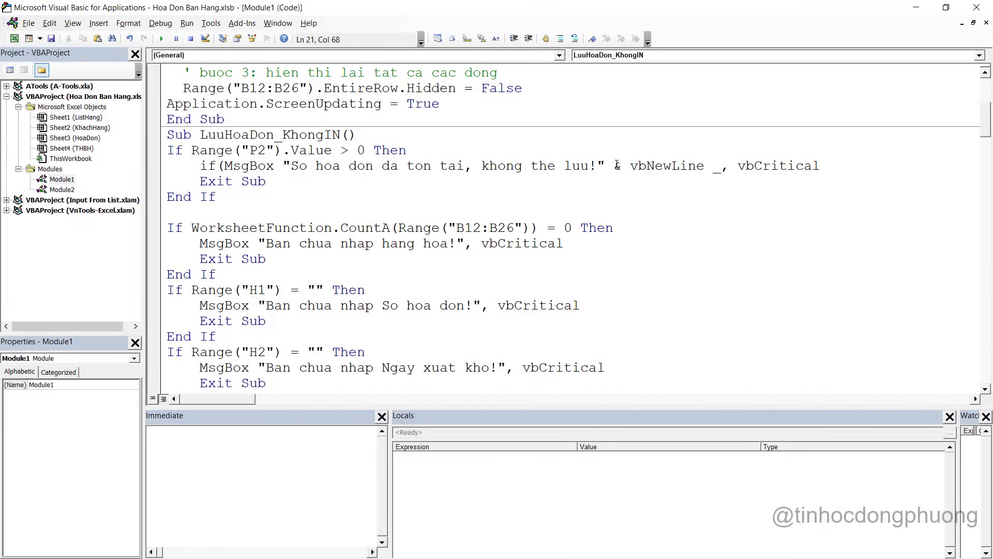
Continue the message with "Ban co muon tao hoa don moi nhat khong?"
key(Return)
key(Tab)
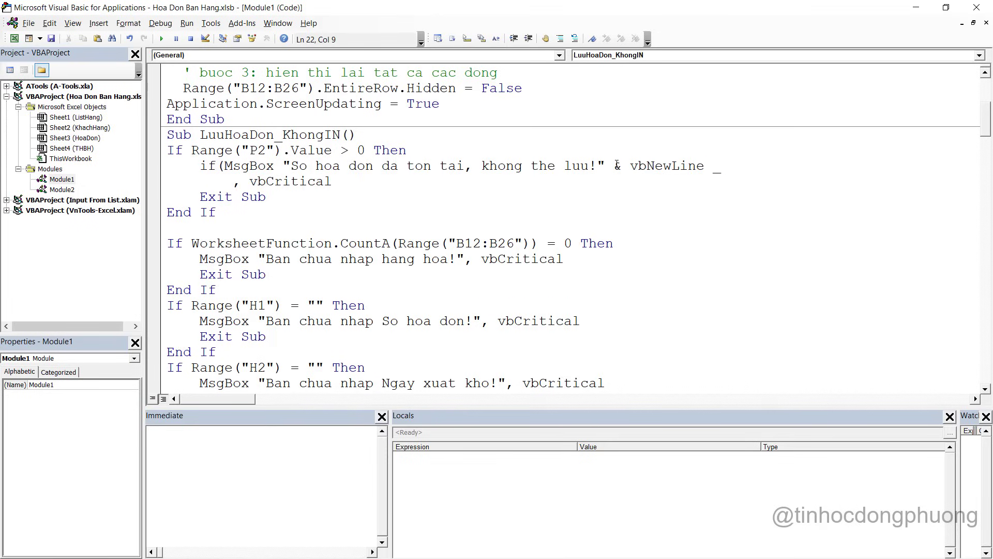
text("Ban co )
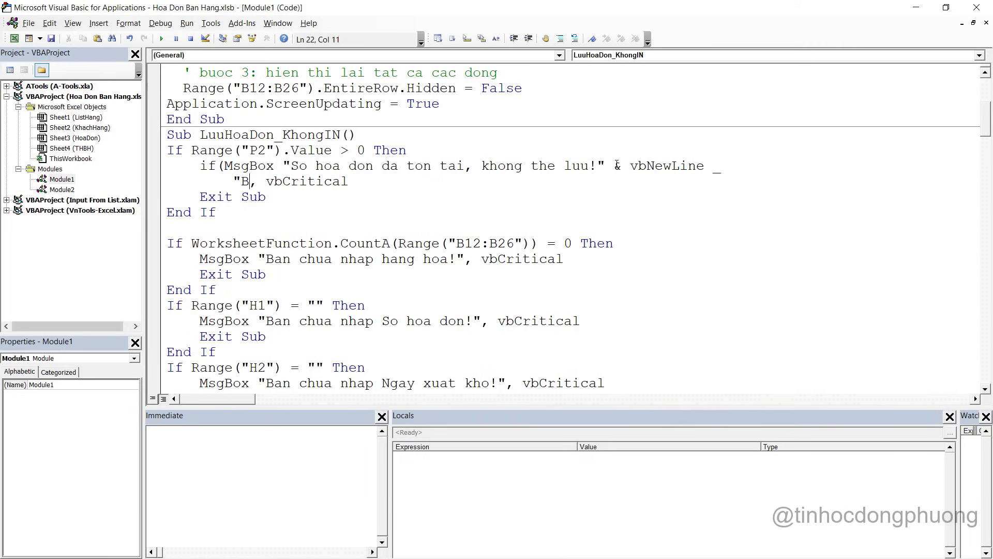
text(muon cap nh)
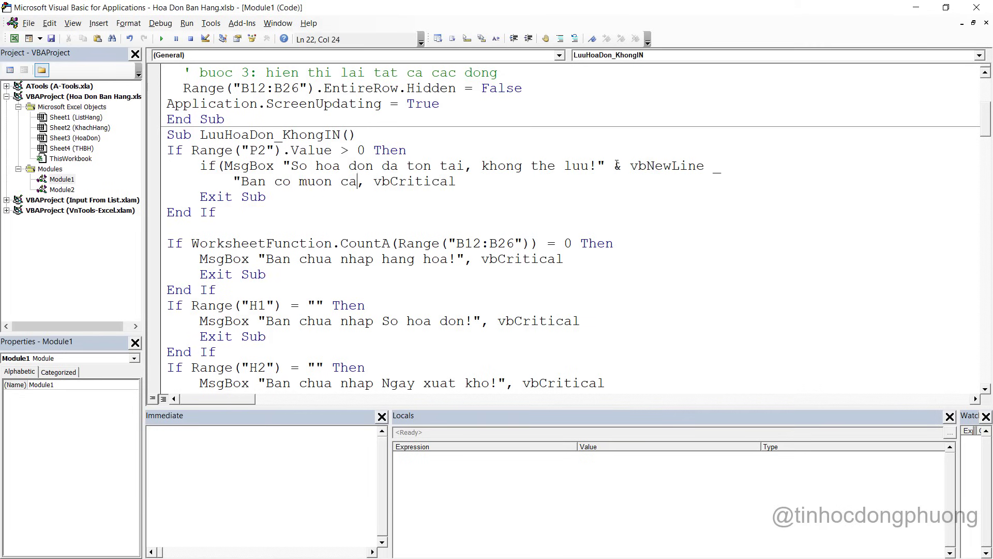
key(BackSpace)
key(BackSpace)
key(BackSpace)
key(BackSpace)
key(BackSpace)
key(BackSpace)
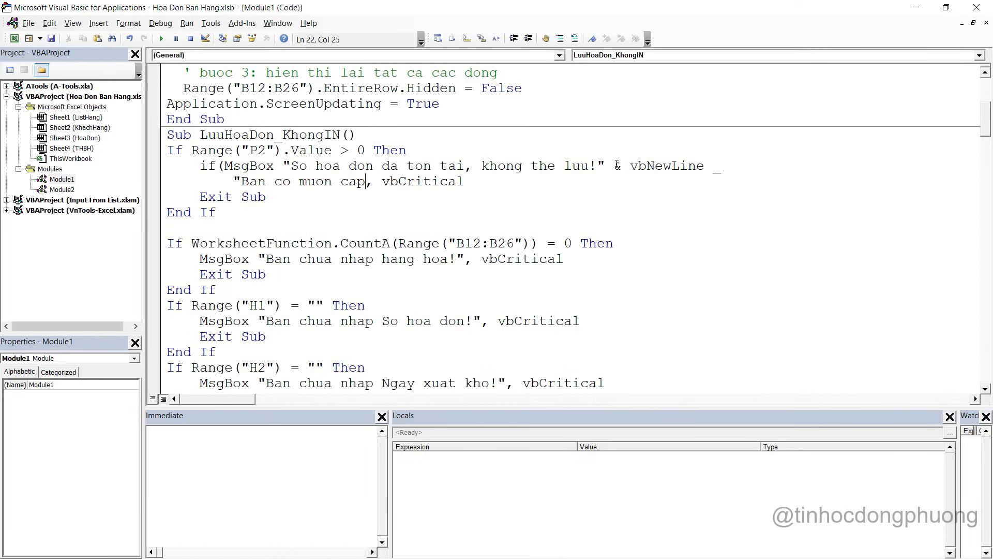
text(ta)
text(p ho)
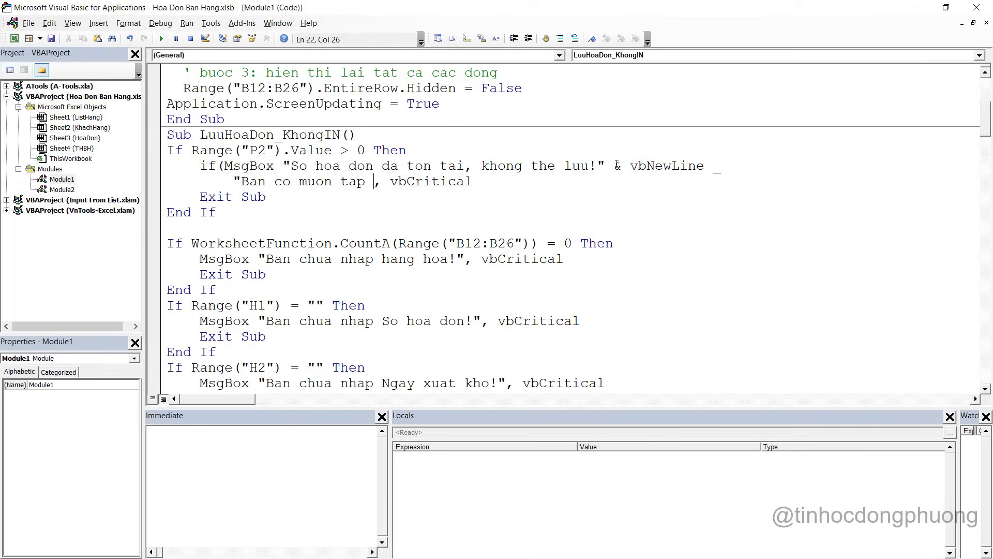
key(BackSpace)
key(BackSpace)
key(BackSpace)
key(BackSpace)
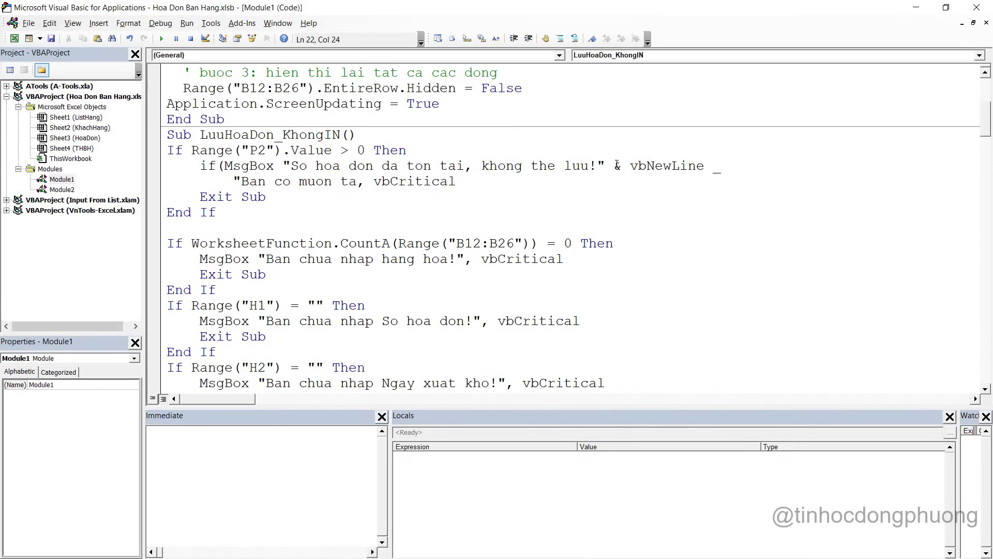
text(p hoa)
key(BackSpace)
key(BackSpace)
key(BackSpace)
key(BackSpace)
key(BackSpace)
text(o hoa don moi)
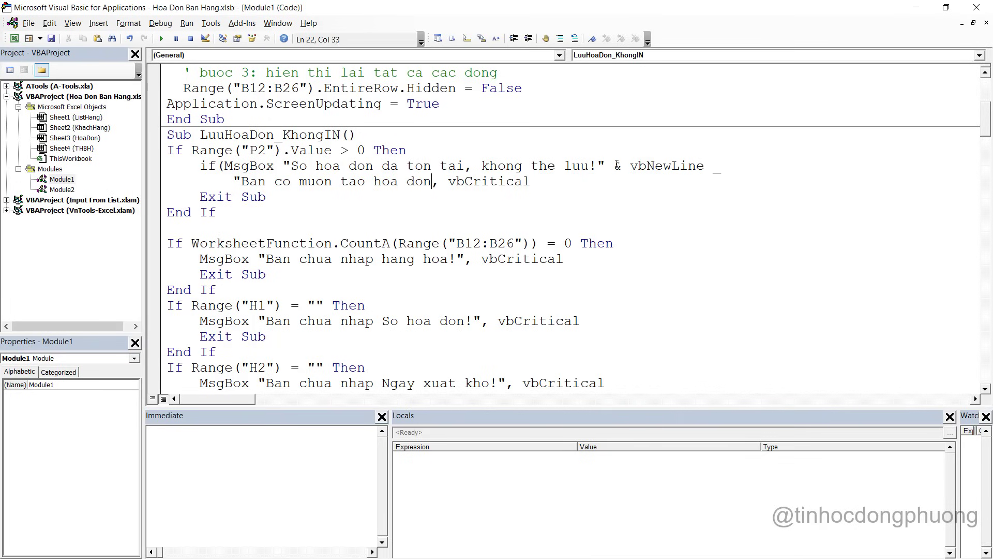
text( nhat khong)
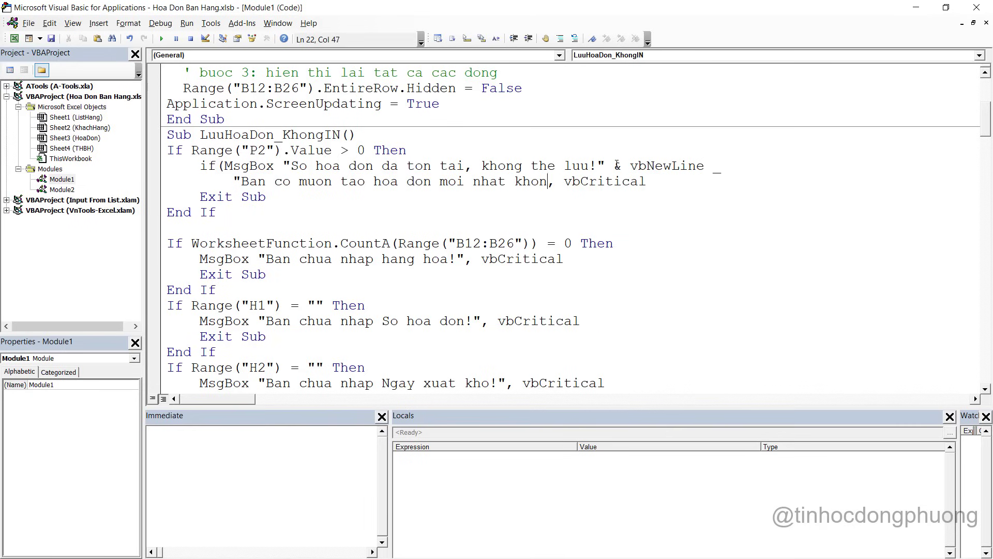
text(?")
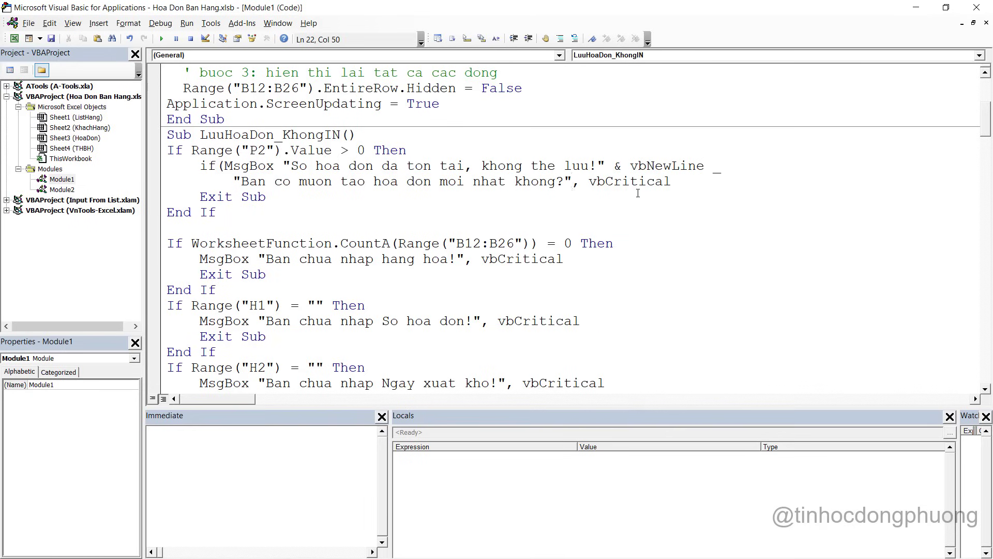
Replace vbCritical with vbYesNo and finish the condition with ) = vbYes Then
drag(589, 182, 699, 179)
key(BackSpace)
text(vbyen)
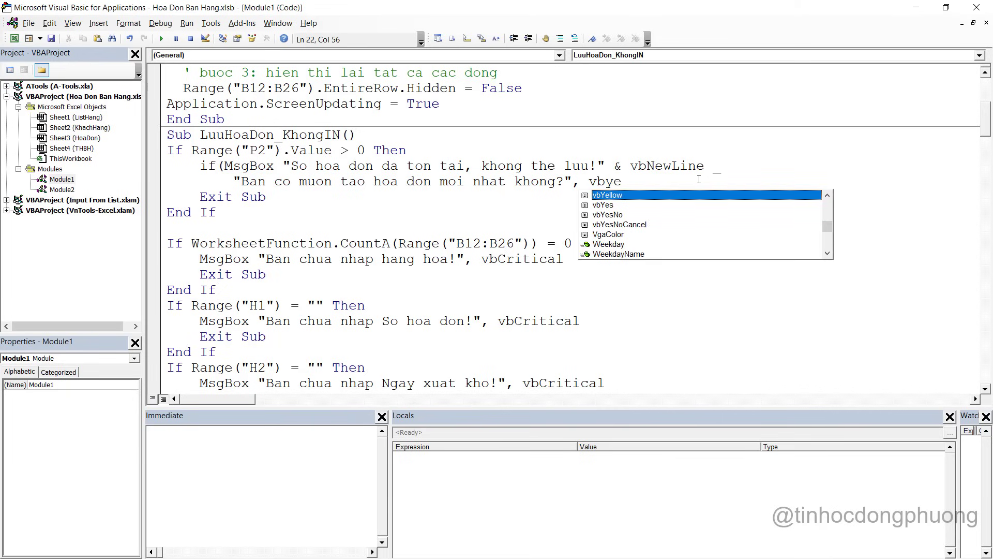
key(Down)
key(Down)
key(Tab)
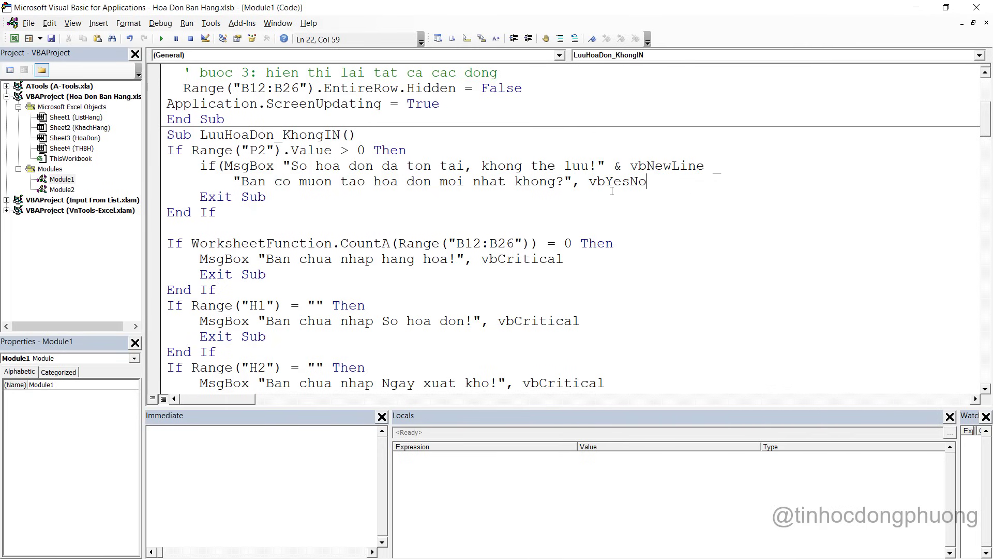
key(Down)
key(Down)
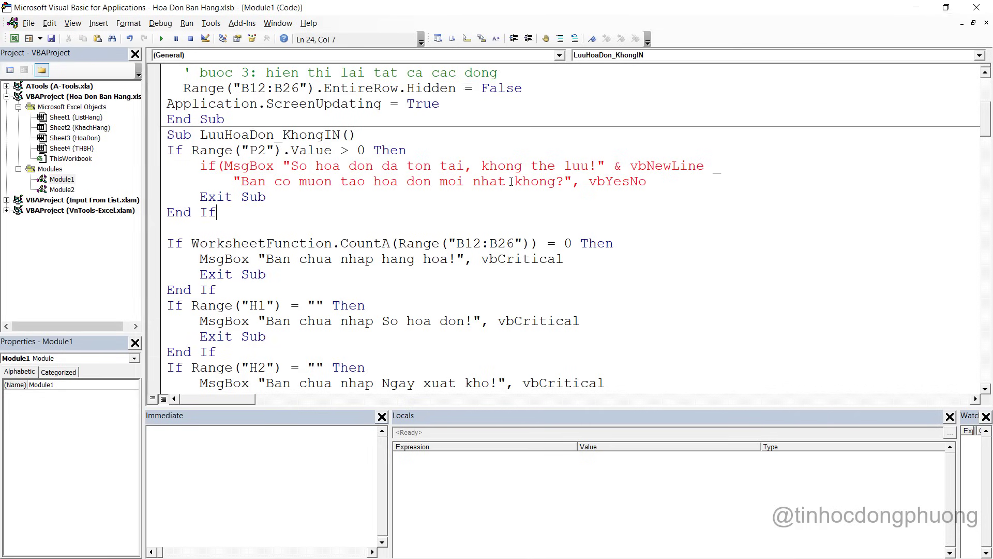
click(674, 181)
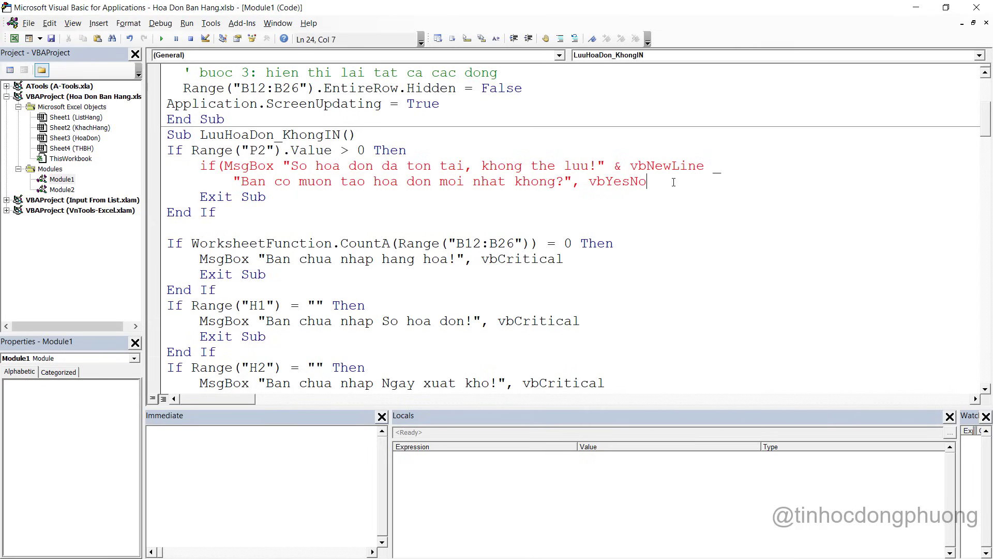
text() = )
text(vbye)
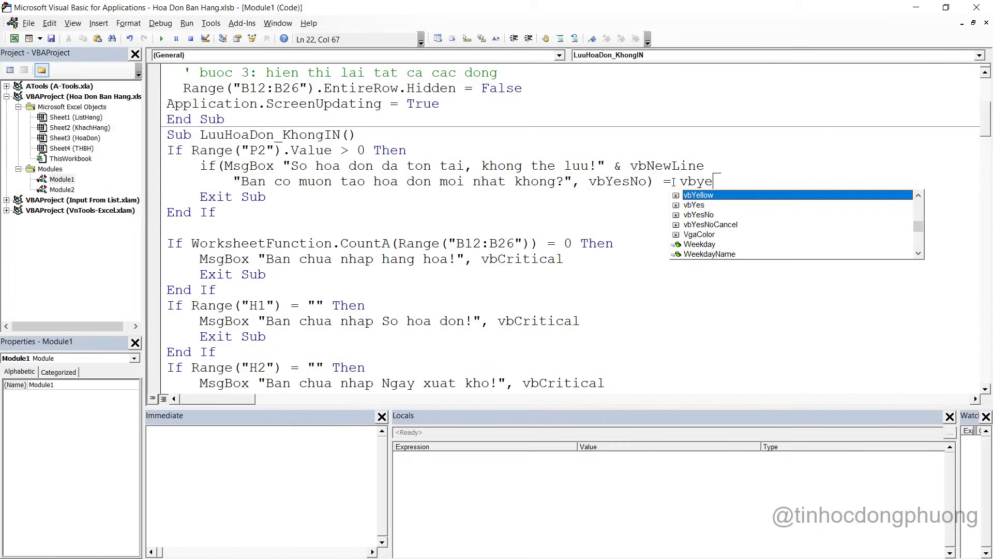
key(Escape)
text(s )
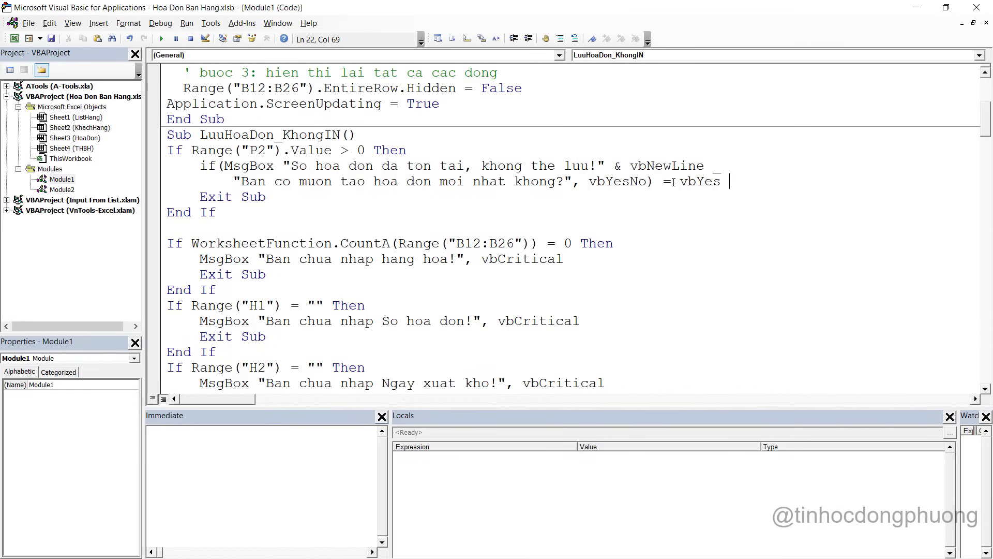
text(then)
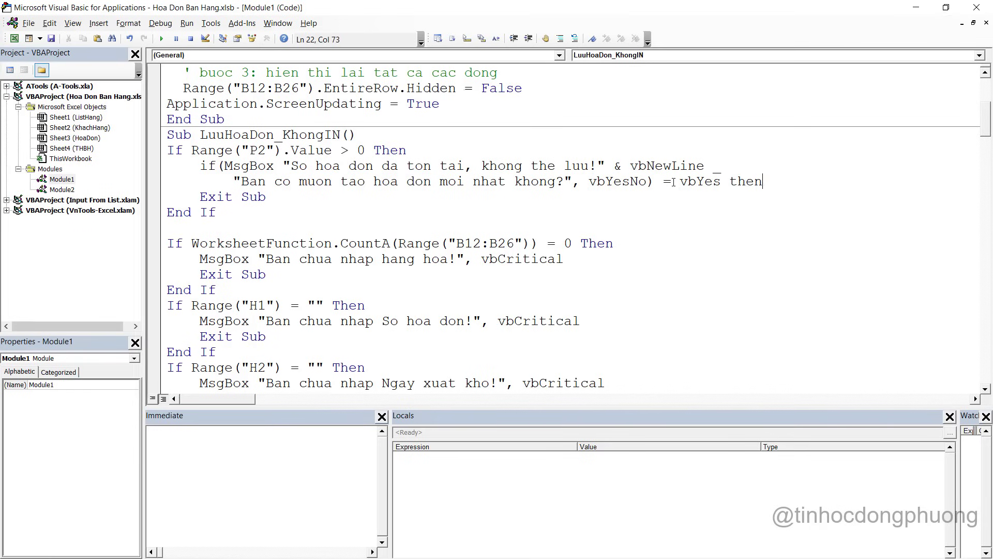
key(Return)
key(Return)
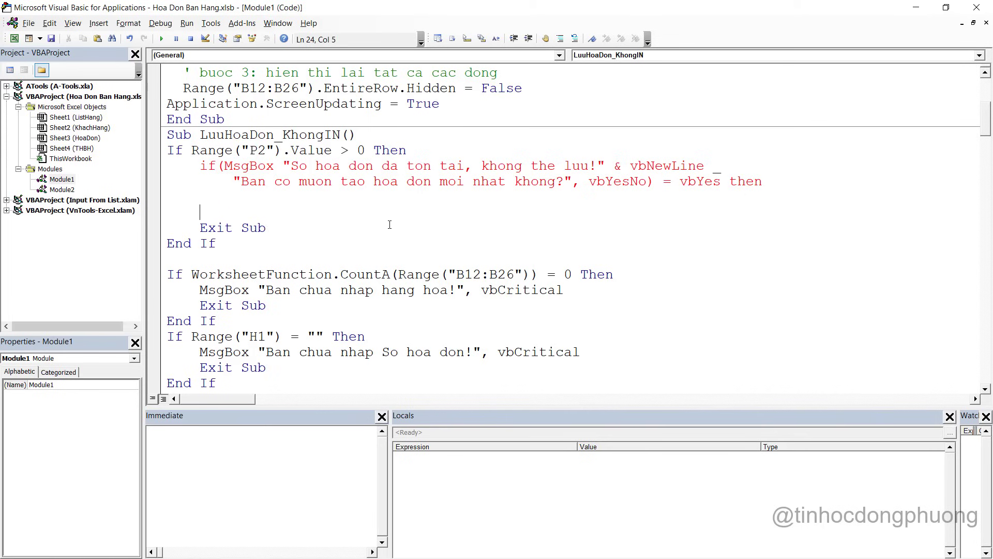
drag(326, 225, 209, 223)
Replace the old Exit Sub with Else and End If branches
key(Delete)
text(Else)
key(Return)
key(Return)
text(End if)
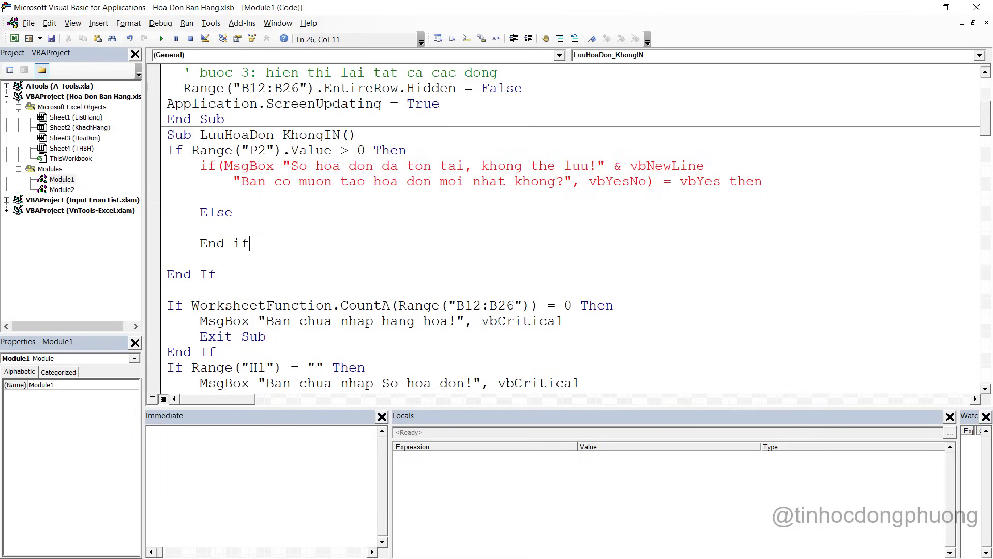
Wrap the MsgBox arguments in parentheses and add & before the continuation string
click(234, 199)
click(282, 182)
key(BackSpace)
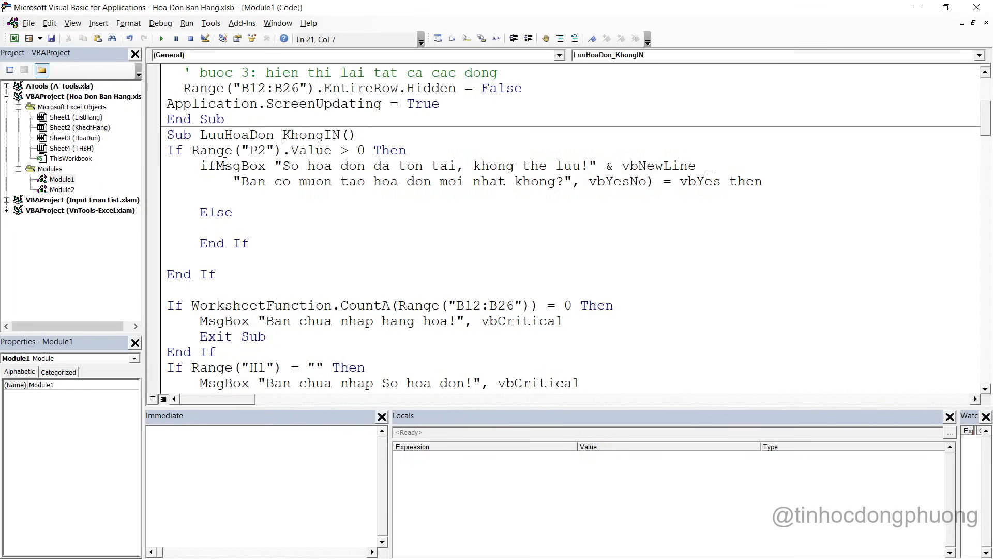
key(Right)
key(Right)
key(Right)
key(Right)
key(Right)
key(Right)
key(Right)
text(()
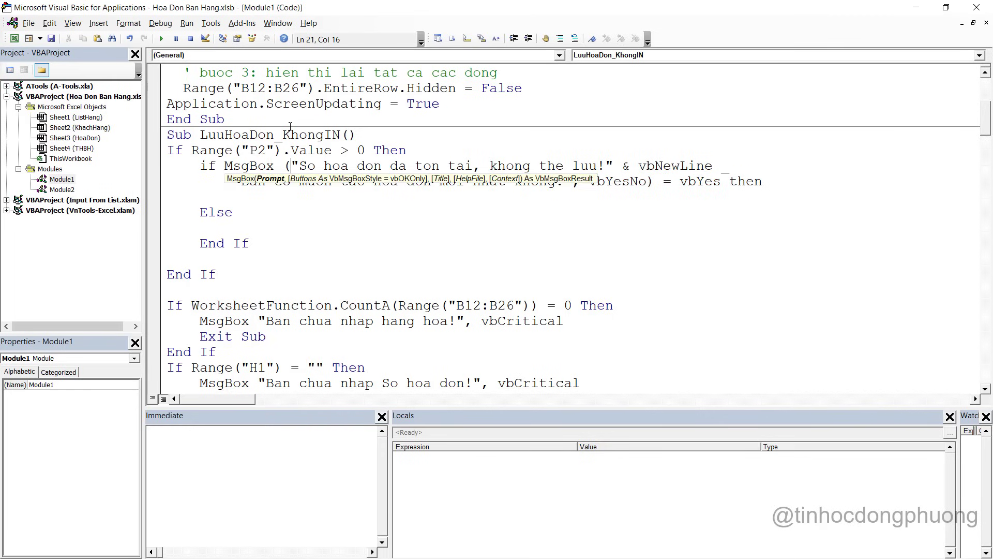
click(310, 197)
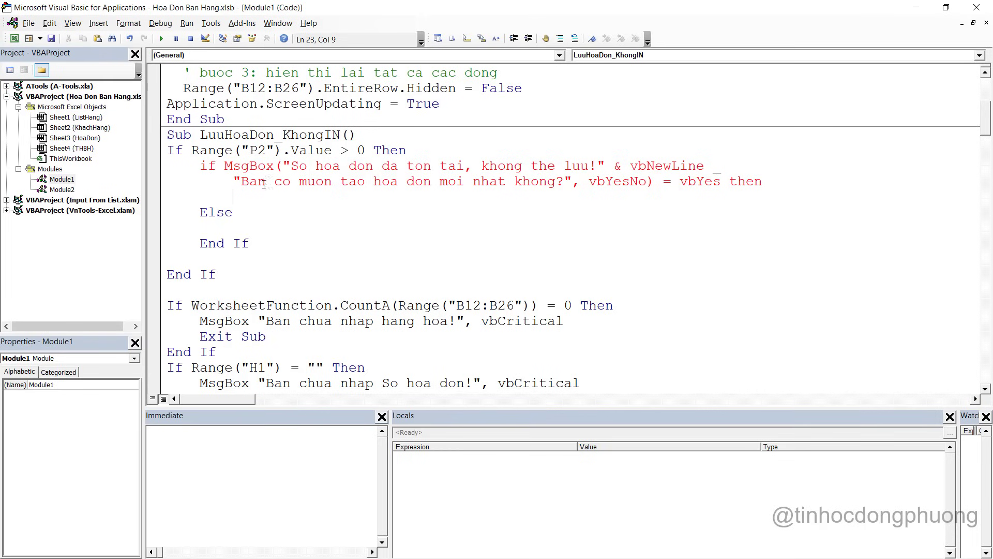
text(&)
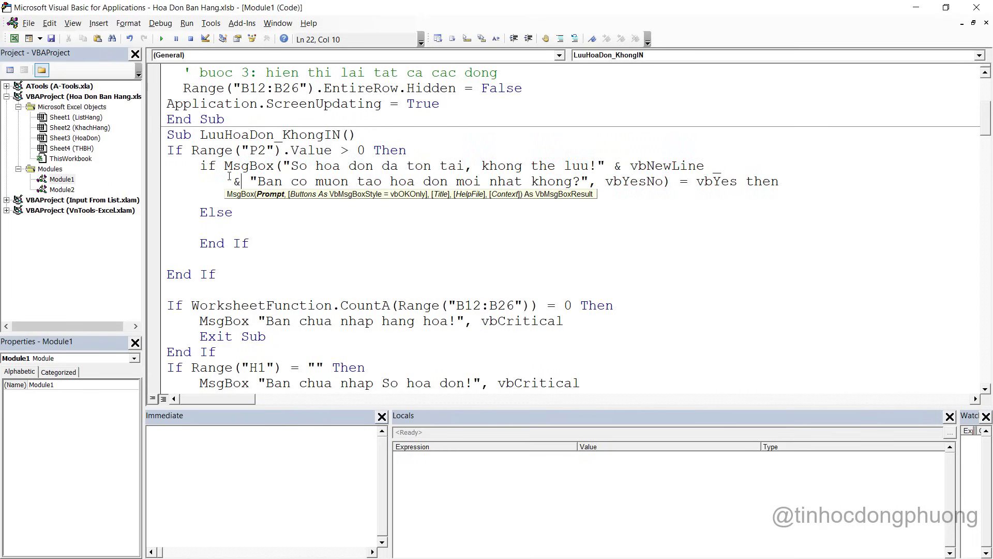
click(276, 223)
click(414, 182)
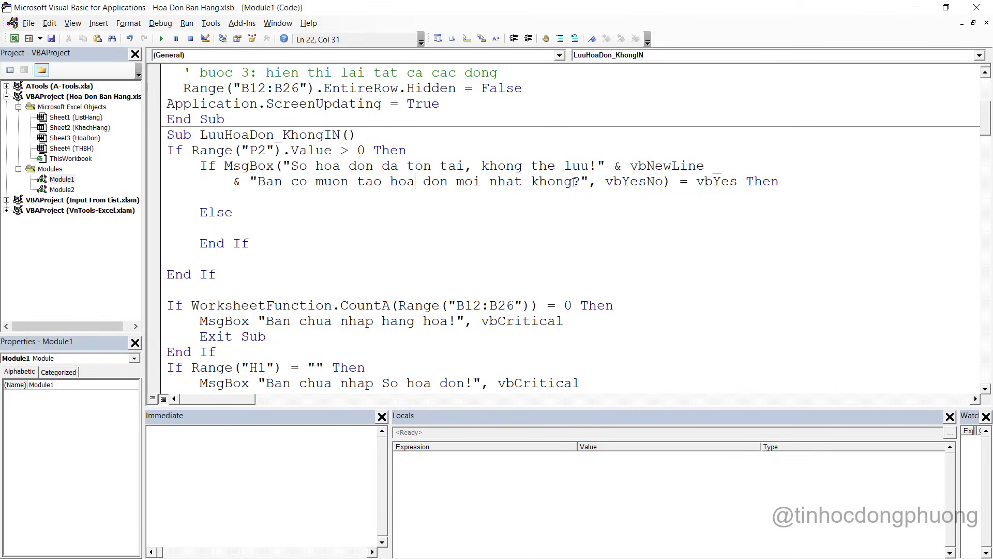
click(286, 194)
key(alt+F11)
click(468, 154)
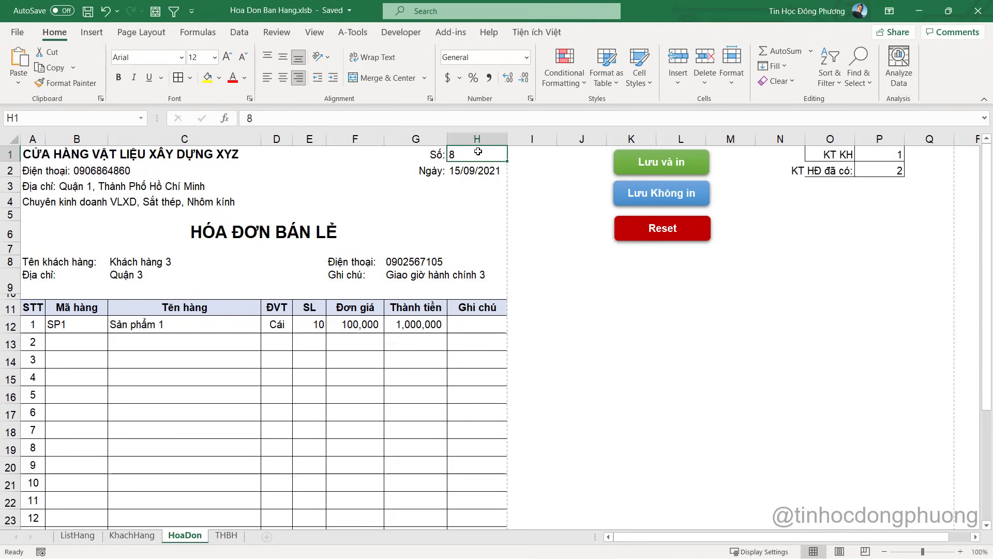
Enter =MAX(THBH!A:A)+1 in H1, giving invoice number 9, and copy the formula
key(alt+F11)
key(alt+F11)
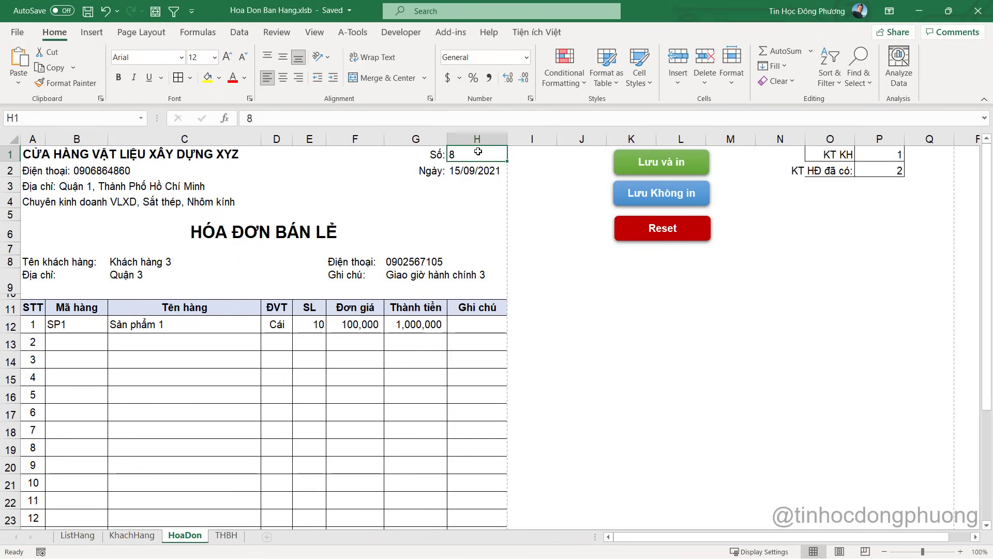
key(alt+F11)
key(alt+F11)
text(=max)
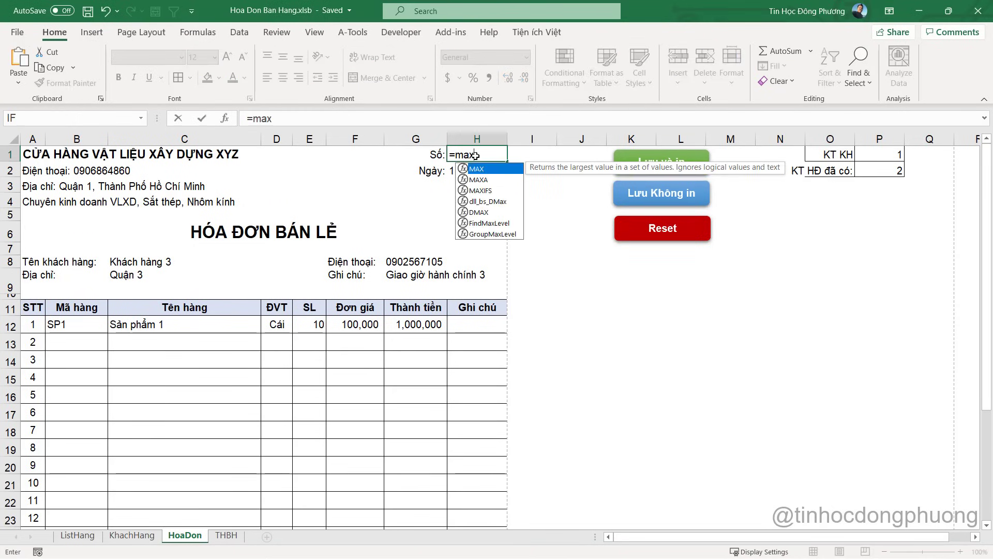
key(Tab)
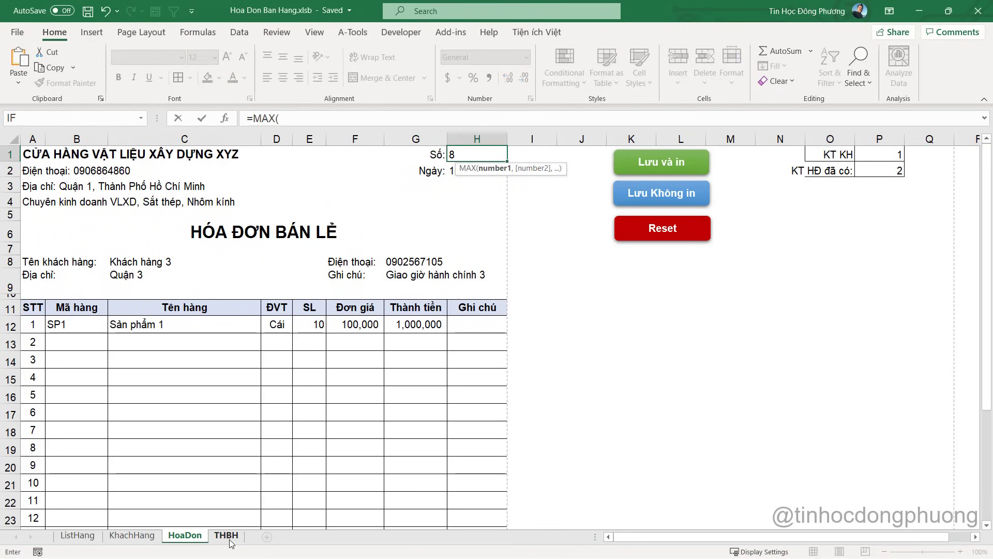
click(226, 535)
drag(36, 139, 443, 139)
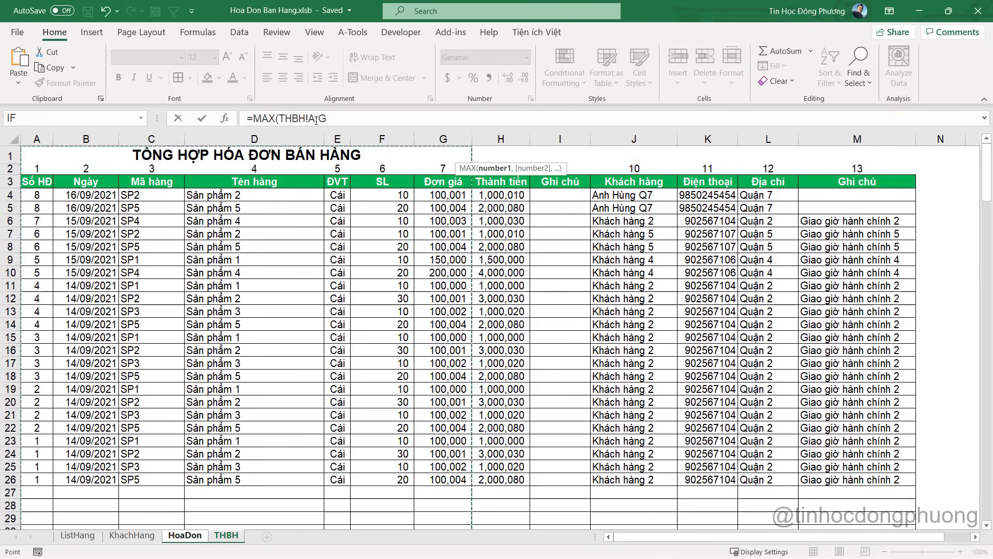
click(333, 118)
key(BackSpace)
text(A)
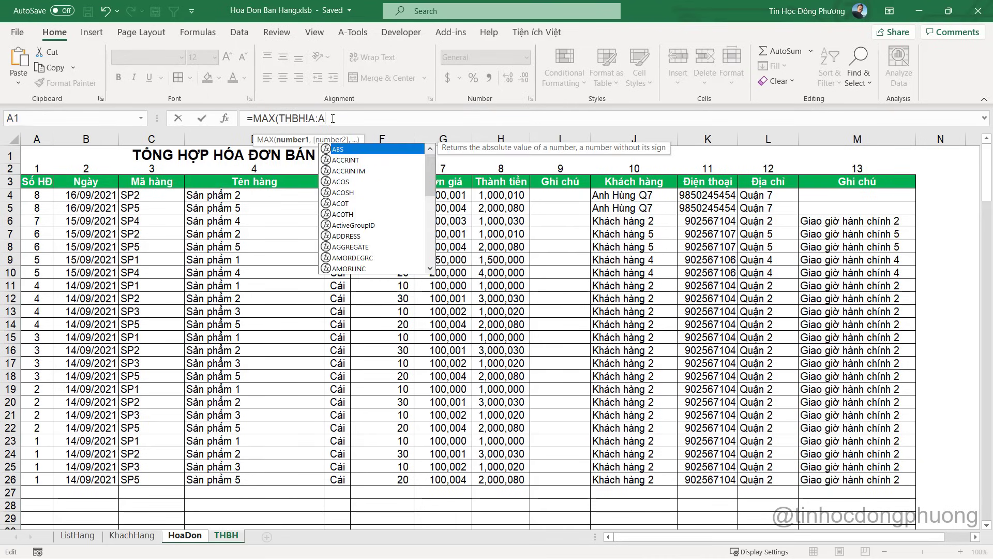
text()+1)
key(Return)
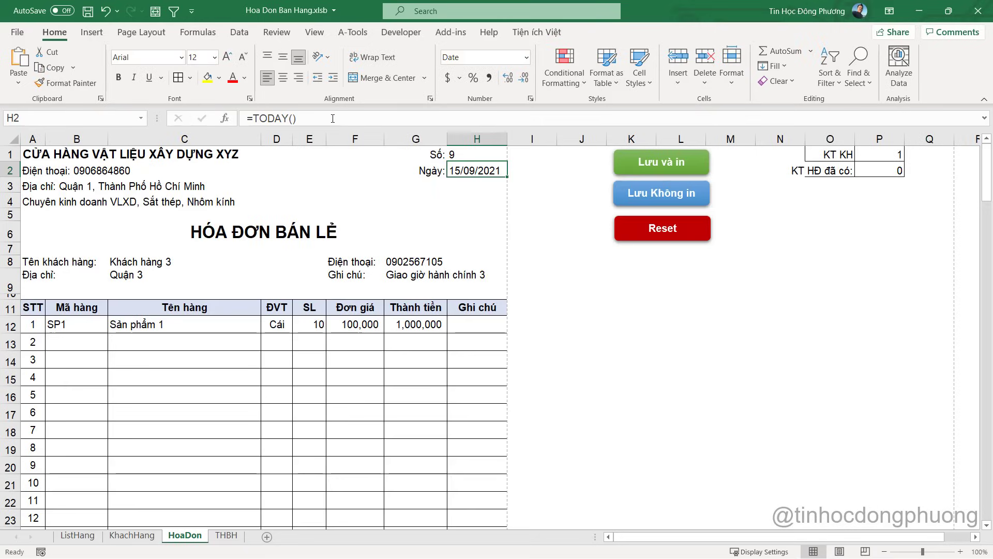
drag(373, 121, 218, 111)
key(alt+F11)
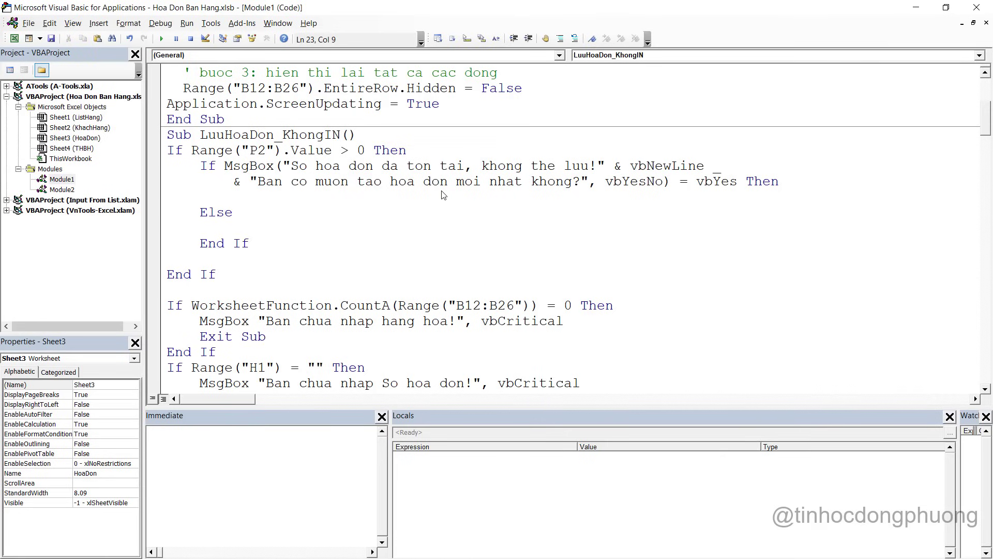
In the Yes branch, set Range("H1") to the formula "=MAX(THBH!A:A)+1"
key(alt+Tab)
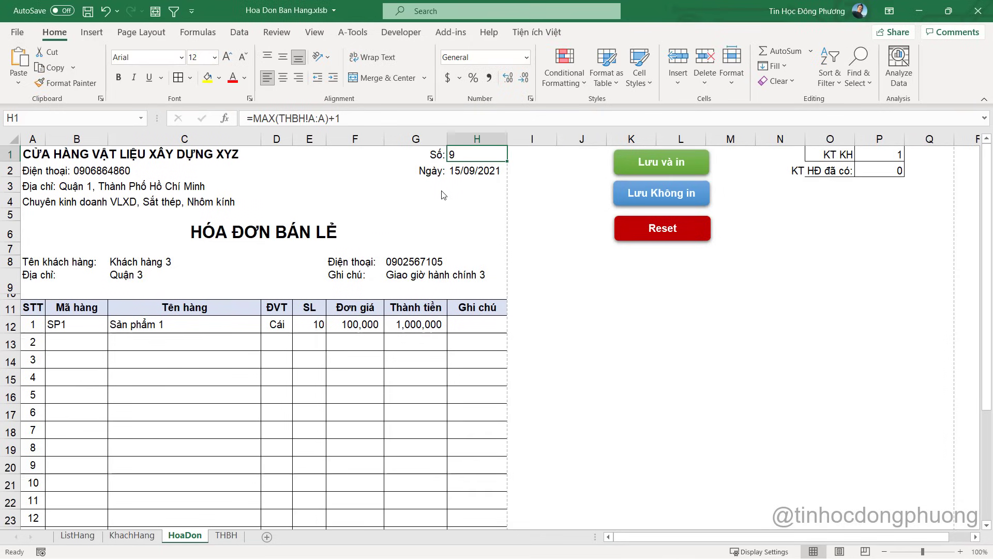
key(alt+Tab)
text(range)
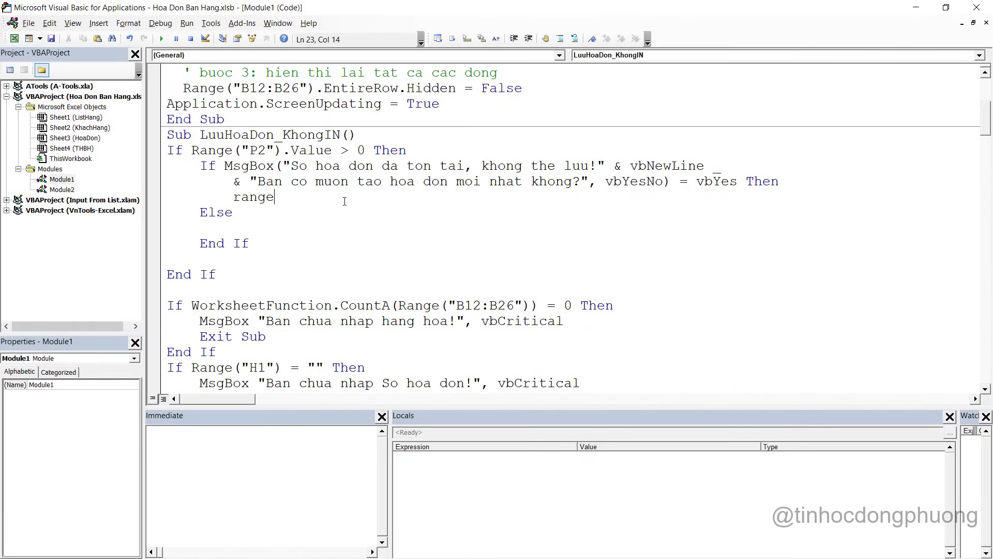
text(("H1") = "=MAX(THBH!A:A)+1")
key(Return)
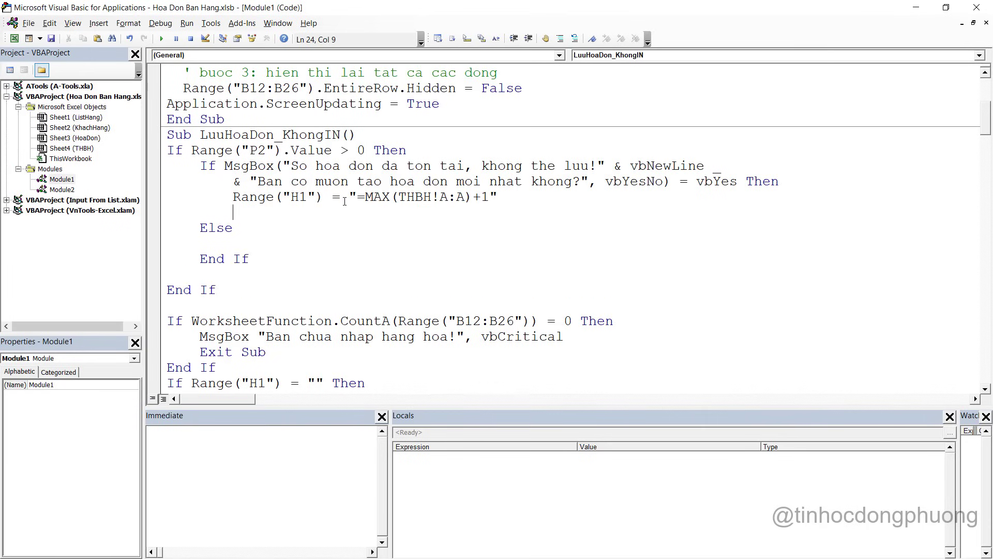
Convert H1 to a value with Range("H1").Value = Range("H1").Value, then Exit Sub
drag(231, 195, 324, 196)
key(ctrl+c)
click(306, 216)
key(ctrl+v)
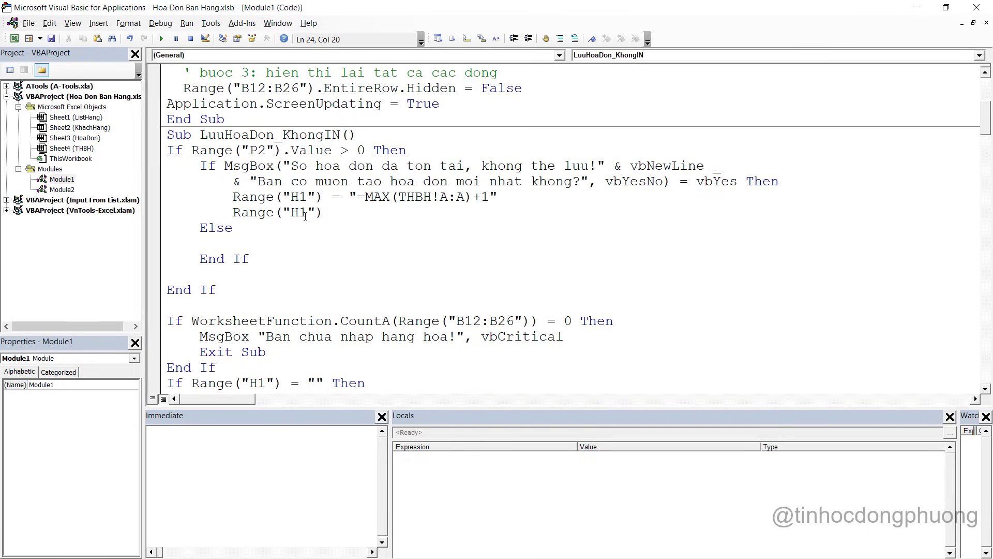
text(.Value =)
key(ctrl+v)
text(.value)
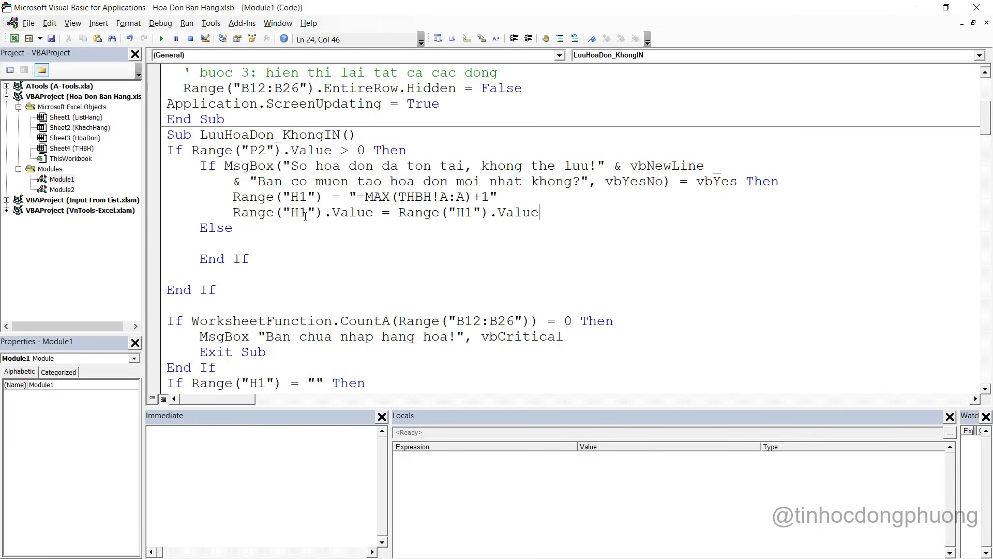
key(Return)
text(e)
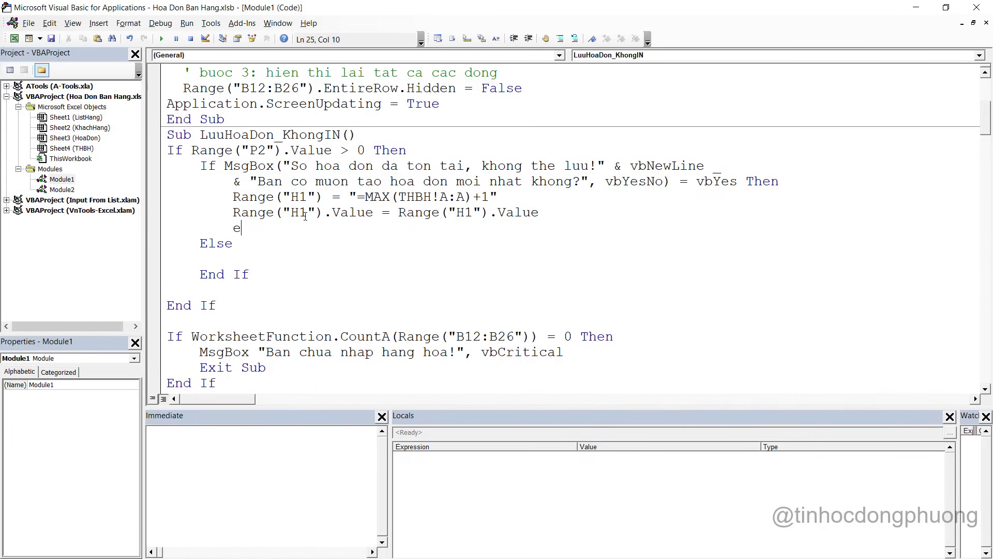
text(xit sub)
Move to the Else branch and review the two new H1 lines
key(Down)
key(Down)
key(Down)
key(Down)
key(Down)
key(Down)
text(exit sub)
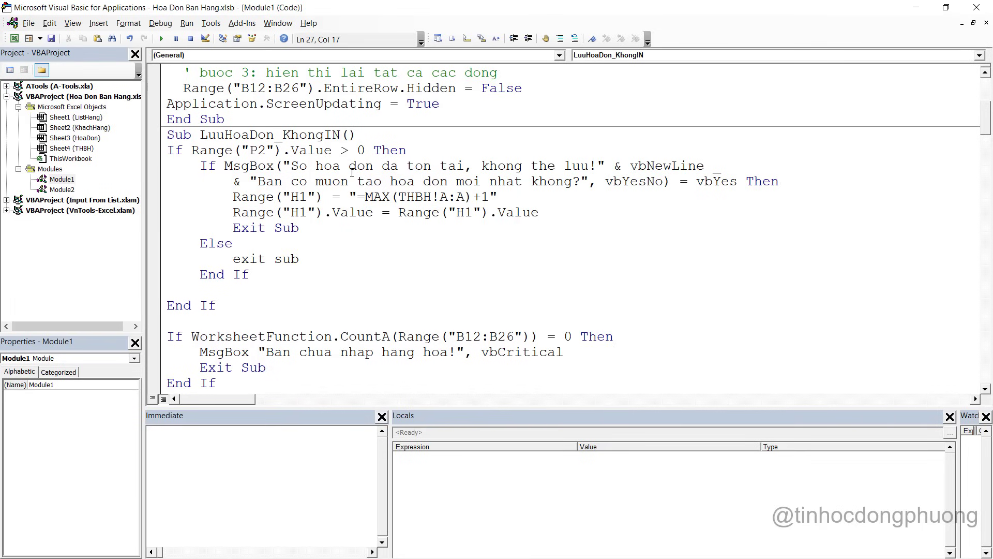
drag(574, 216, 233, 196)
click(325, 212)
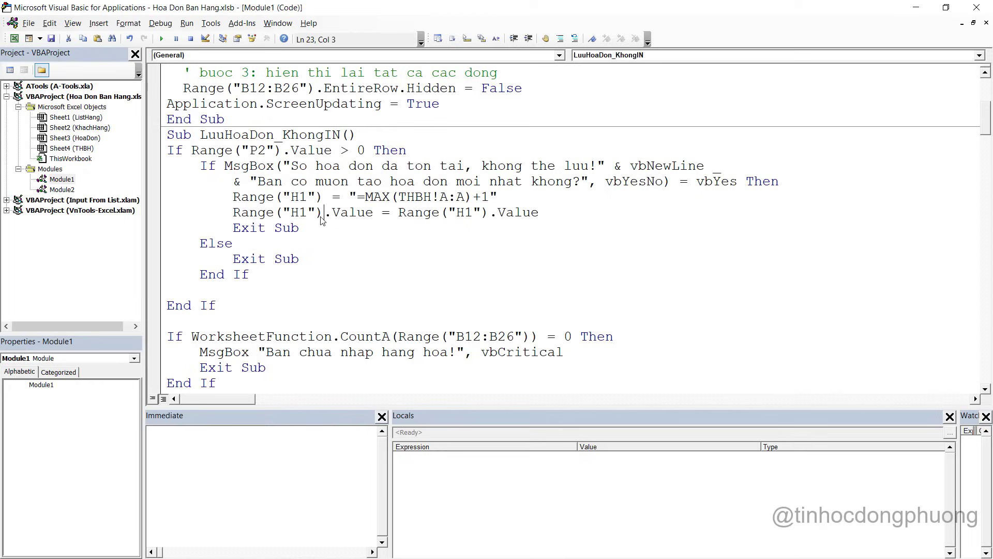
drag(561, 209, 183, 197)
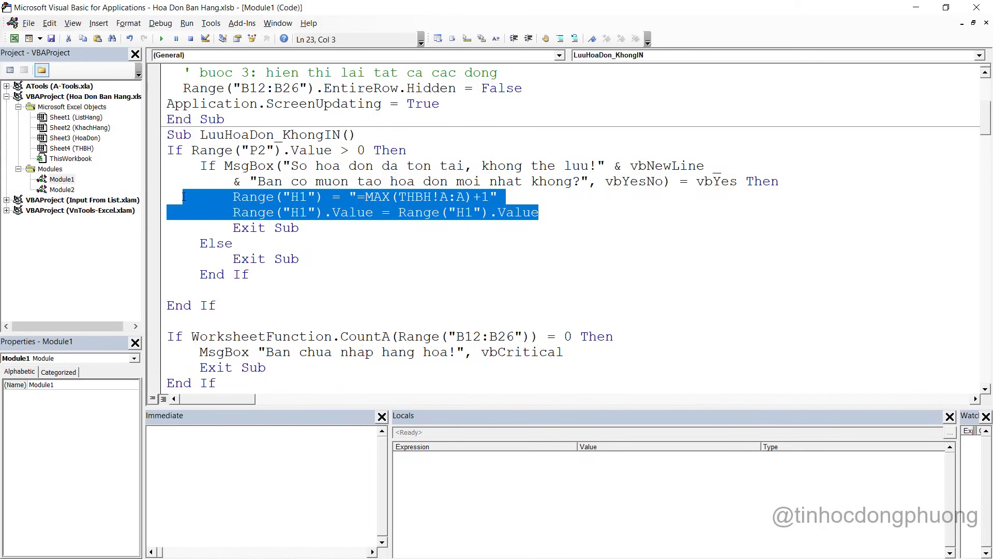
click(312, 216)
Check the THBH sheet's saved invoice numbers, where the highest is 8
key(alt+F11)
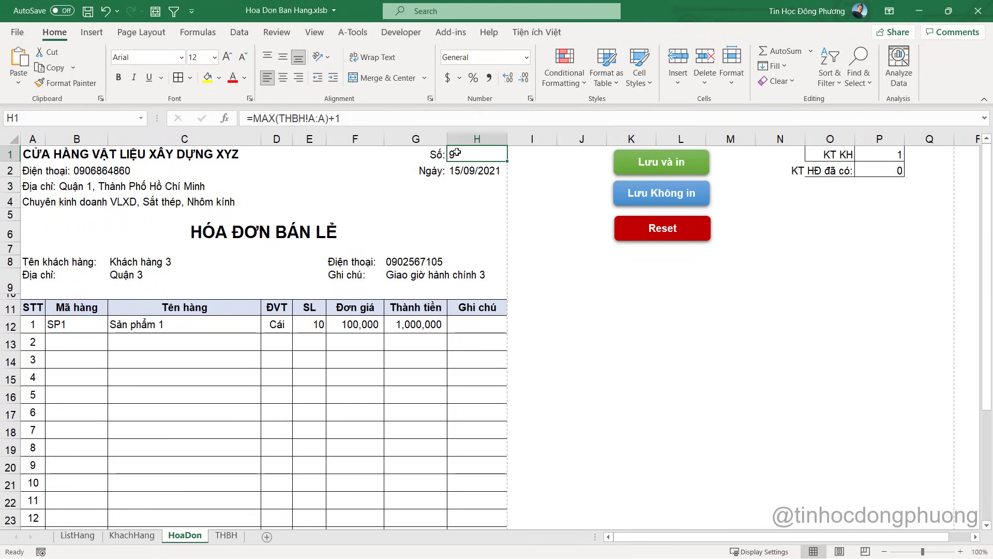
click(228, 536)
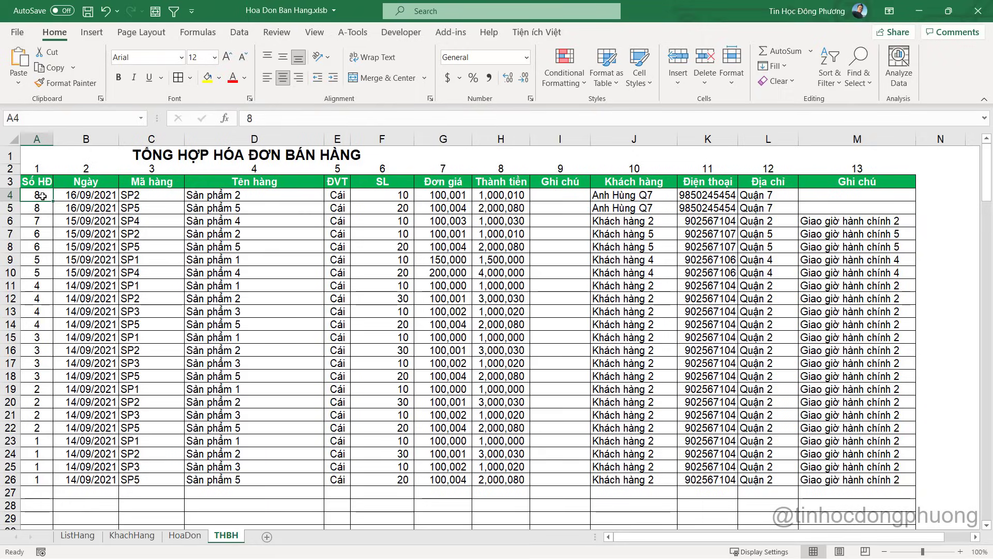
key(alt+F11)
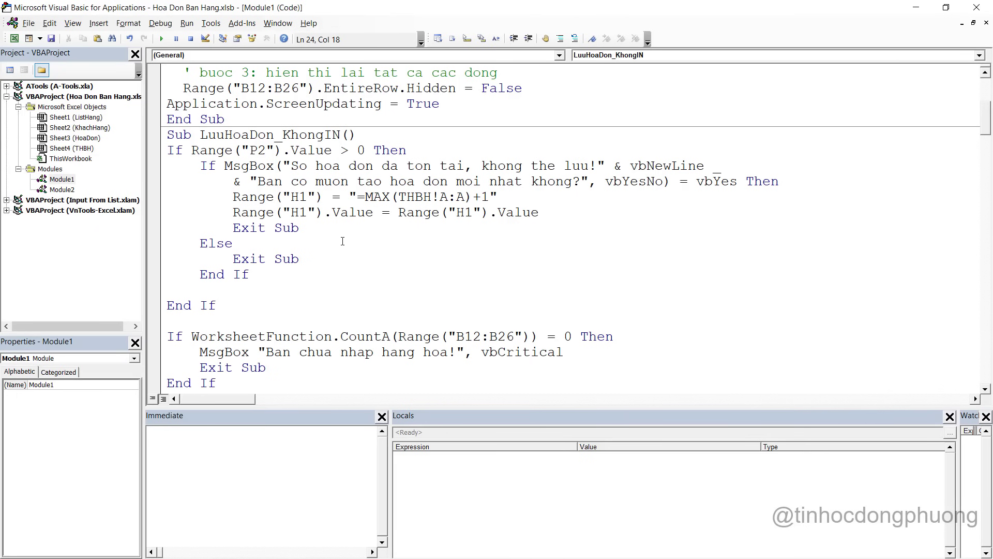
Remove the blank line between the End Ifs and add Exit Sub after the inner End If
key(alt+F11)
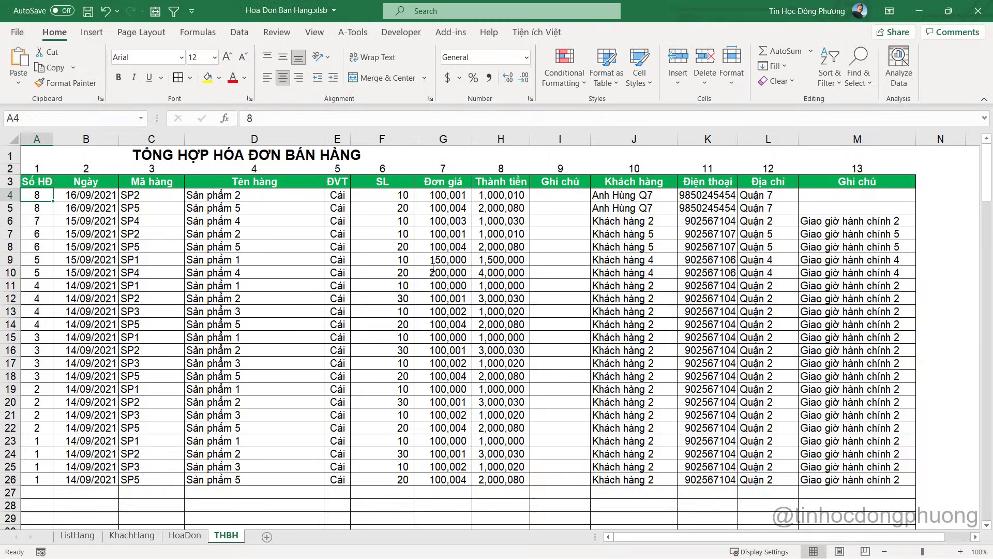
key(alt+F11)
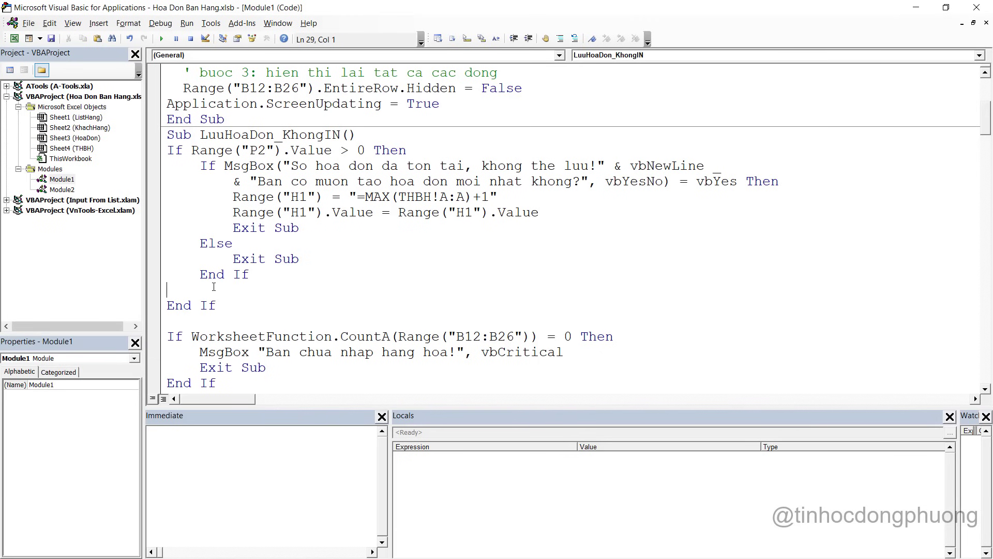
key(BackSpace)
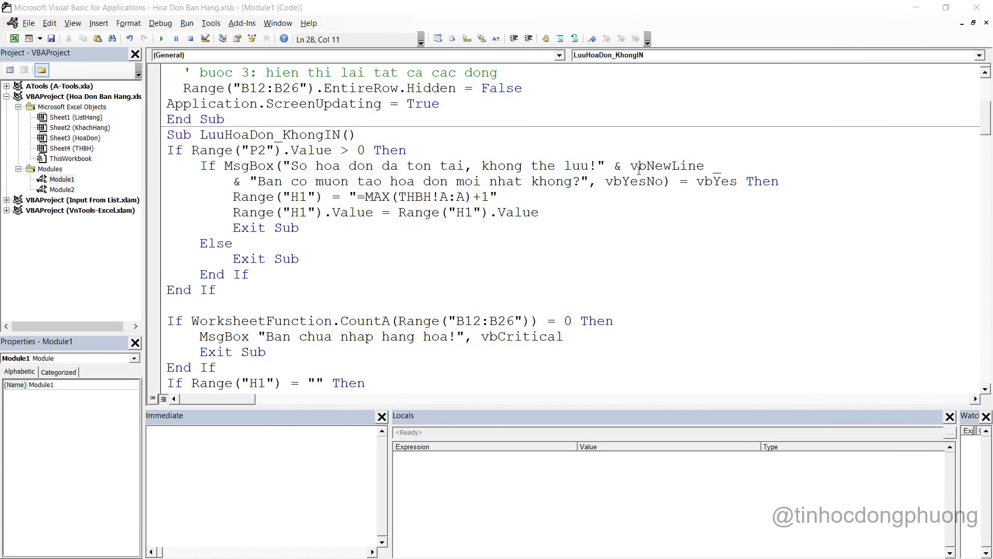
key(alt+F11)
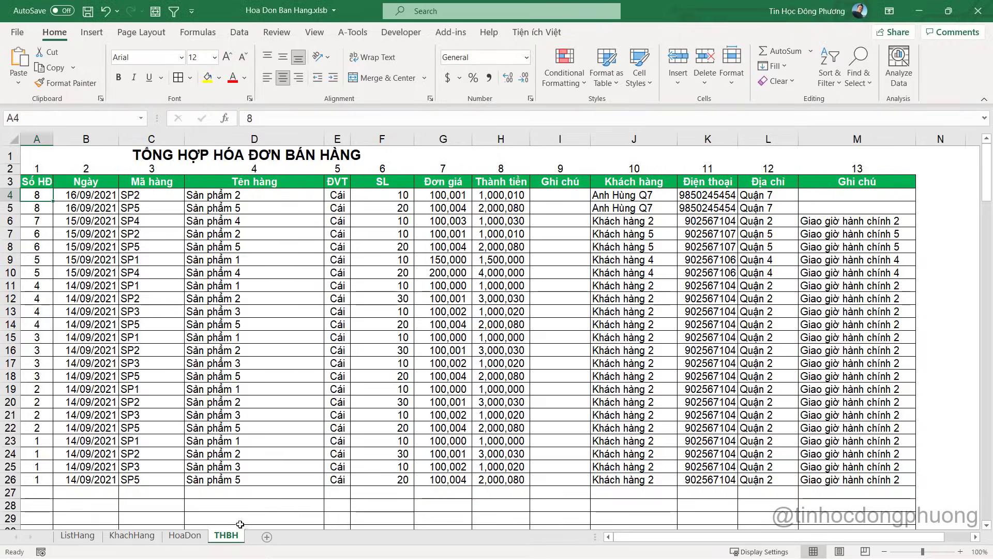
key(alt+F11)
key(Return)
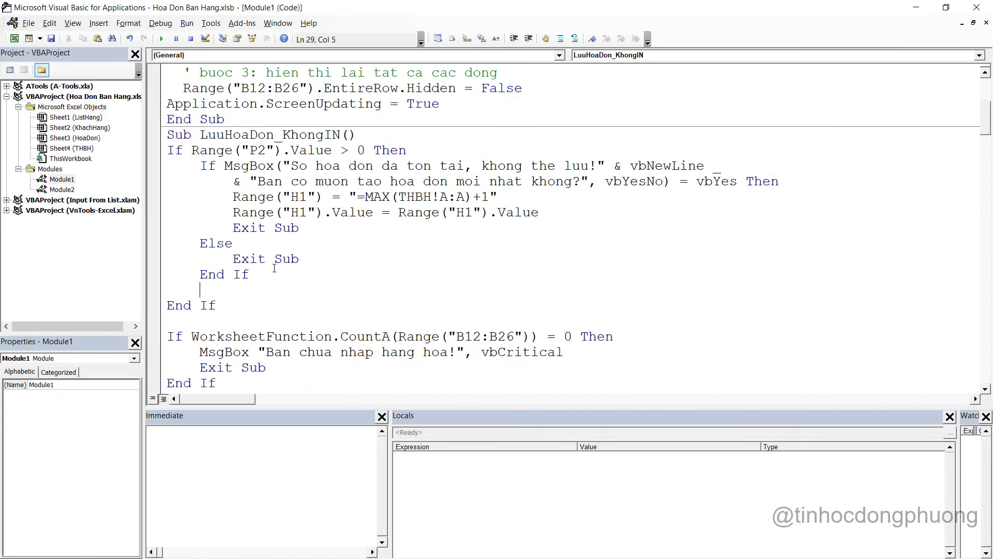
text(Exit sub)
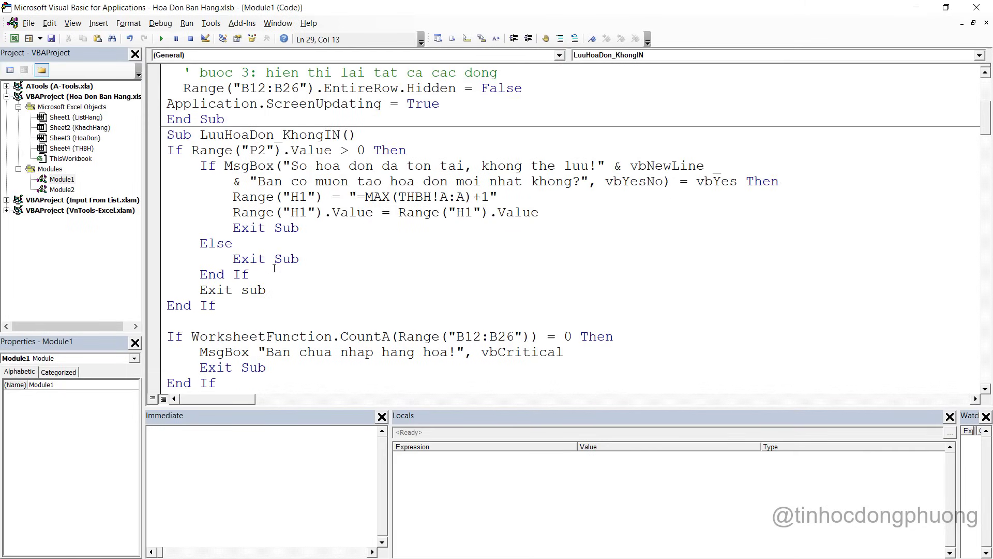
key(Home)
key(Return)
key(Up)
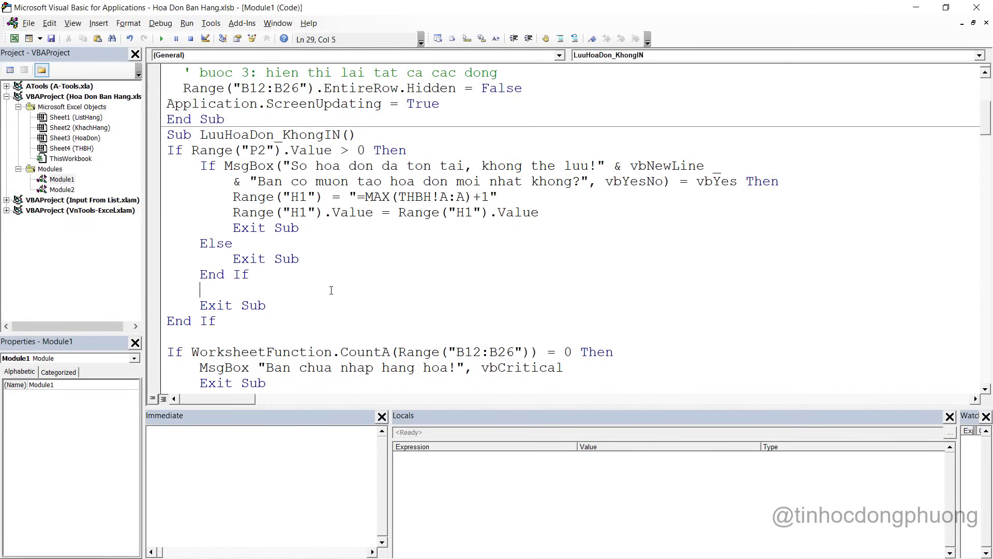
key(alt+Tab)
Set the HoaDon invoice number in H1 back to 8
click(185, 535)
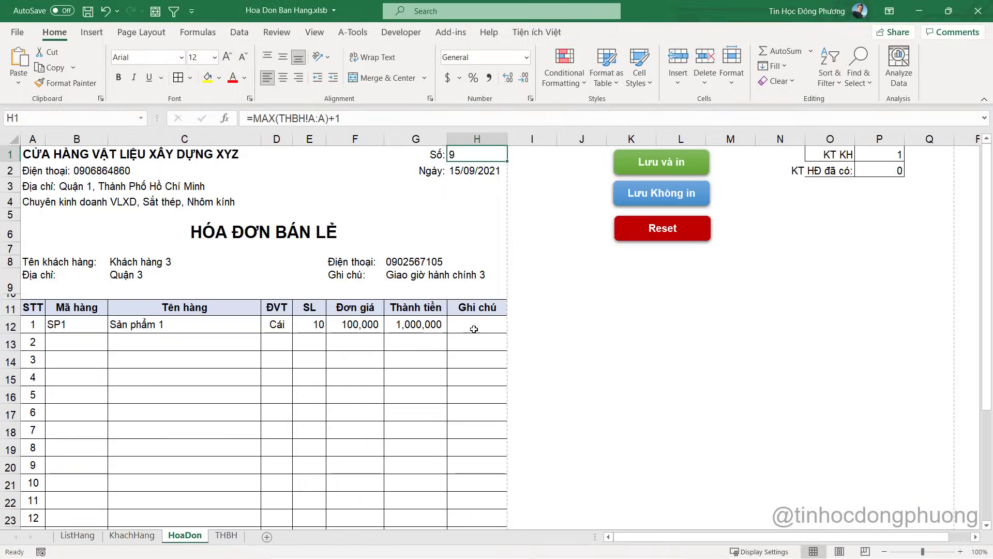
click(582, 279)
click(477, 154)
text(8)
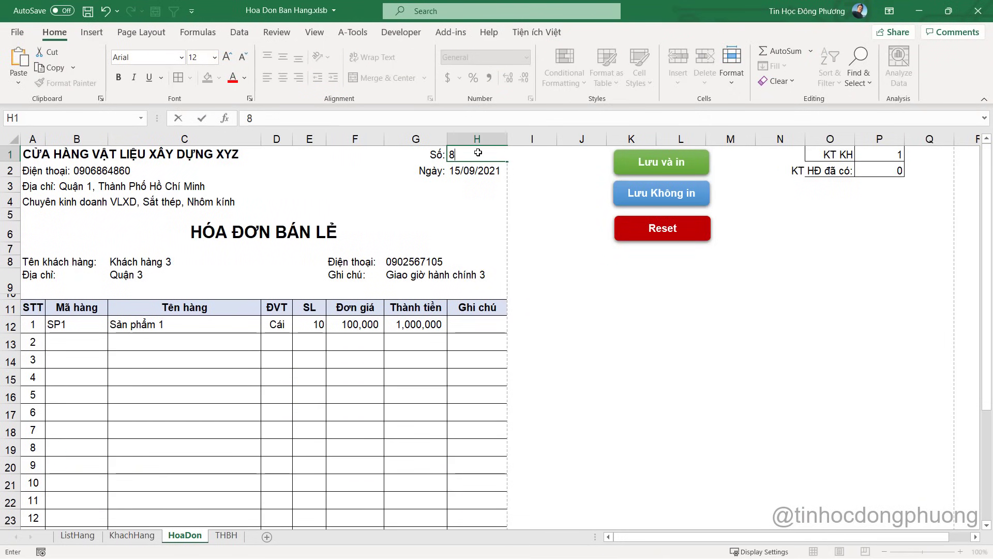
key(Return)
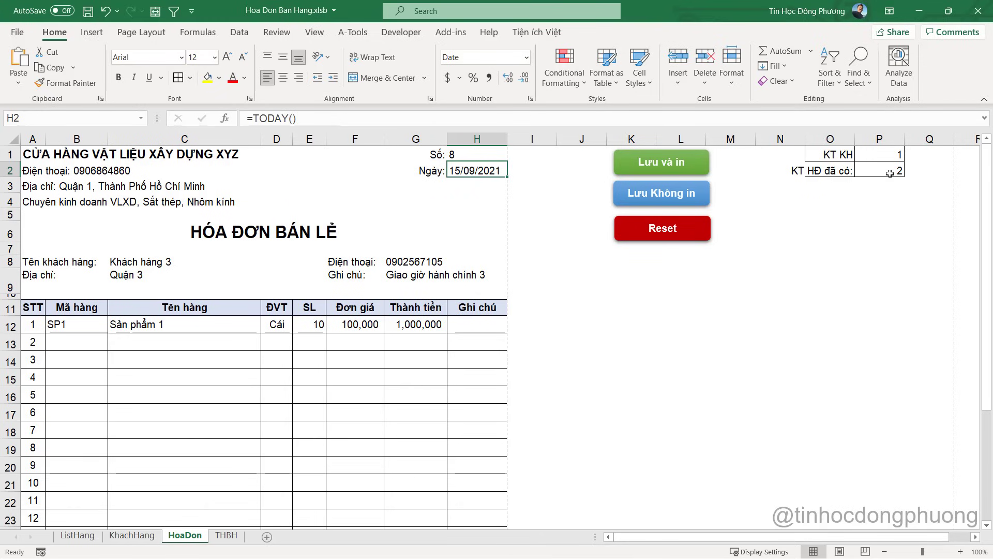
Run Lưu và in and dismiss the 'invoice number already exists' error
click(890, 174)
click(871, 282)
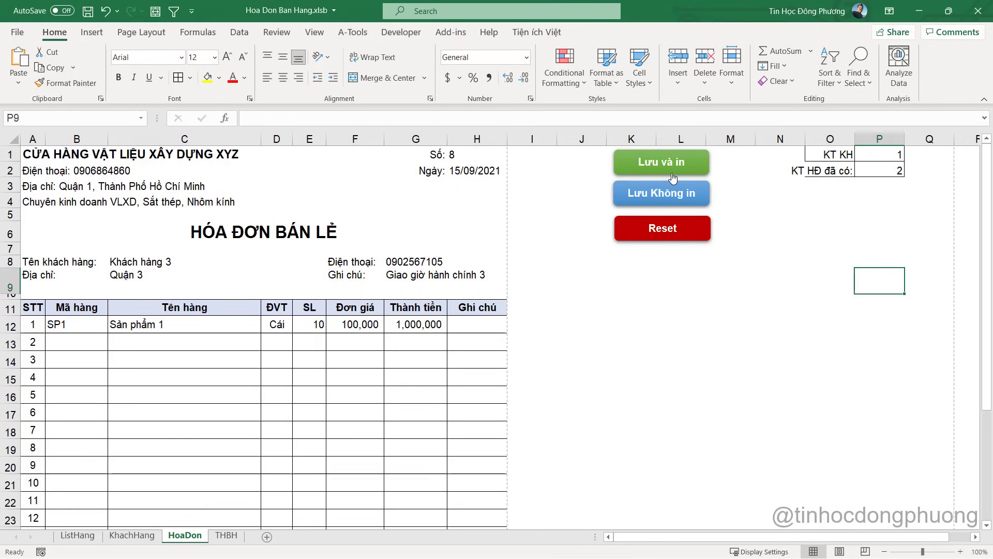
click(657, 162)
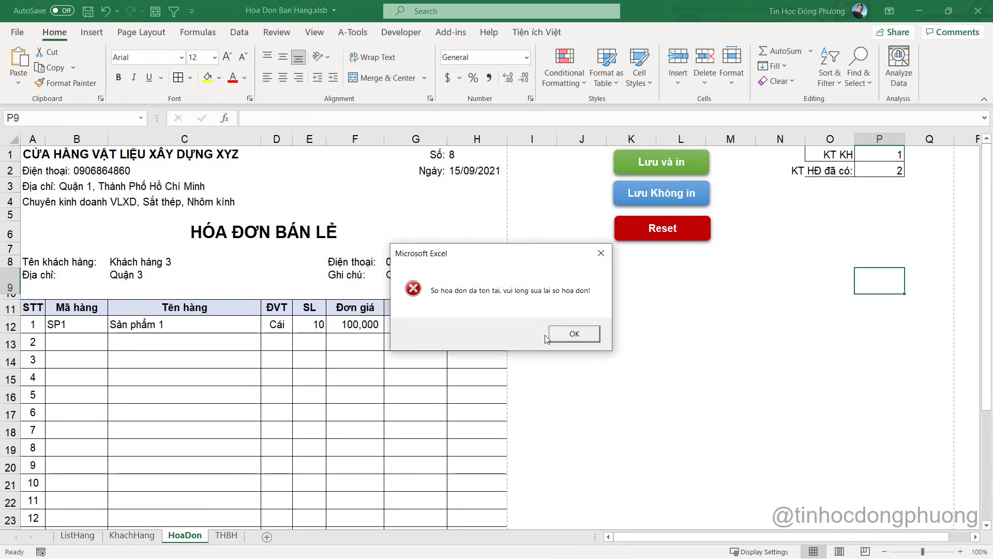
click(566, 339)
key(alt+F11)
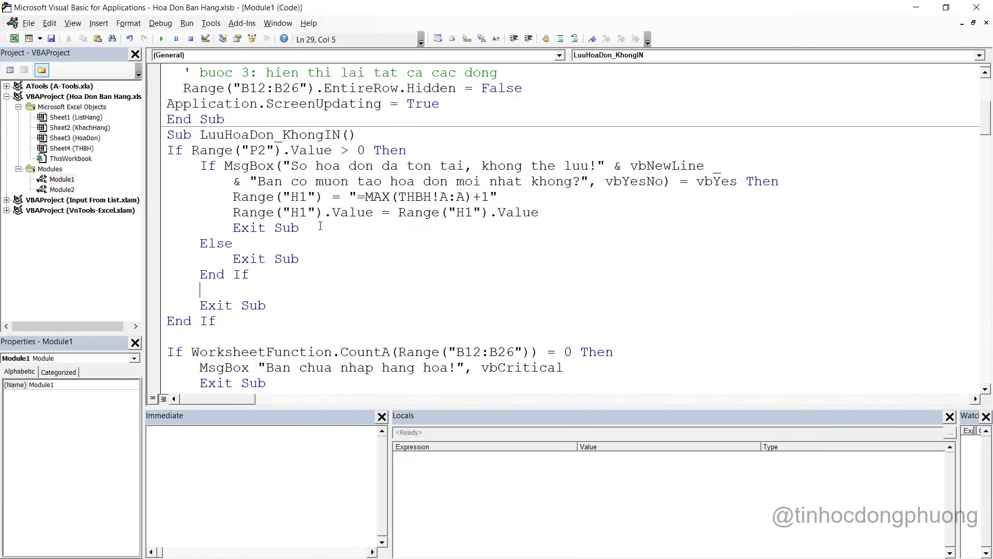
Replace LuuHoaDon_VaIn's old check with the If Range("P2") duplicate-invoice block from LuuHoaDon_KhongIN
drag(279, 303, 167, 274)
drag(216, 321, 155, 152)
key(ctrl+c)
scroll(445, 207, up, 1)
scroll(444, 243, down, 20)
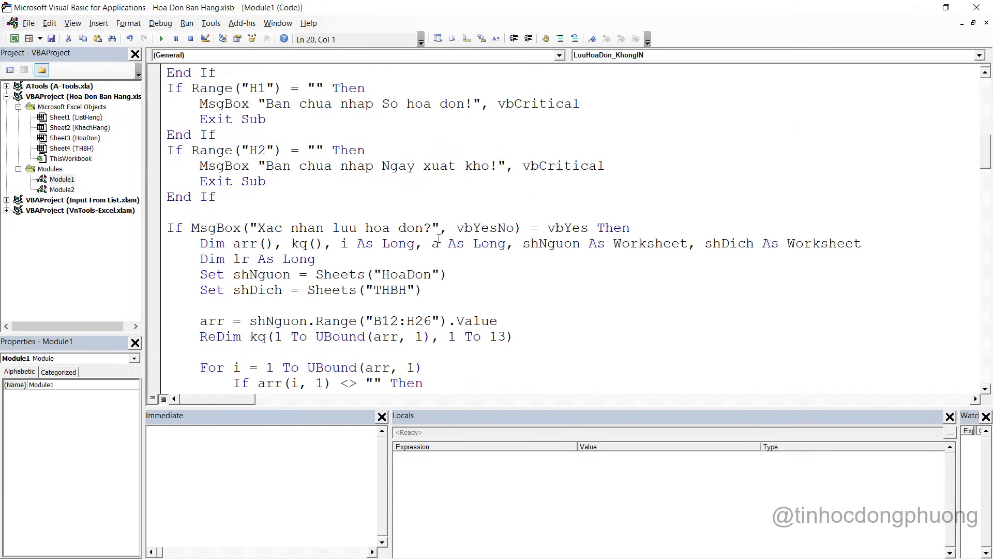
scroll(443, 268, down, 1)
drag(247, 191, 158, 134)
key(ctrl+v)
key(alt+F11)
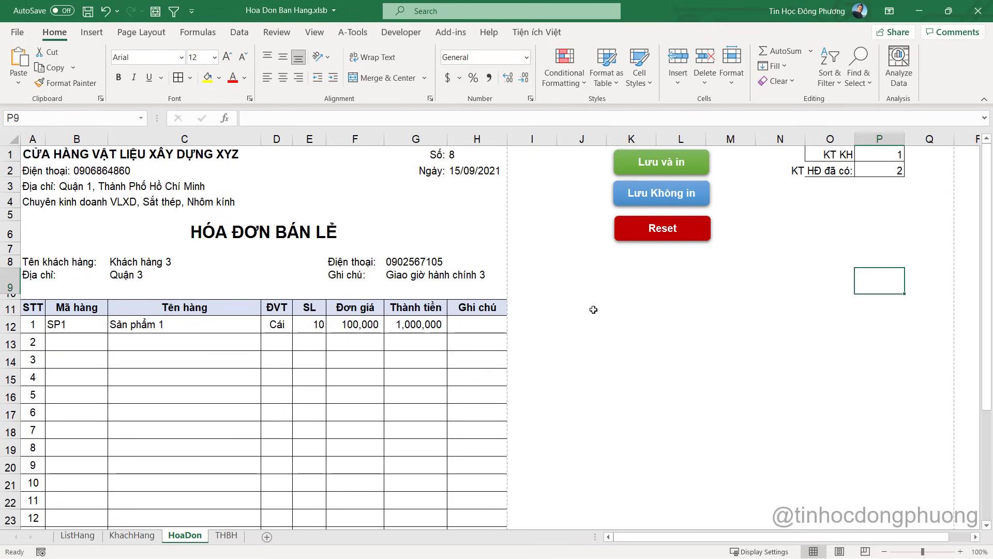
Save with Lưu và in, accept Yes to renumber to 9, then reset H1 to 8
click(673, 169)
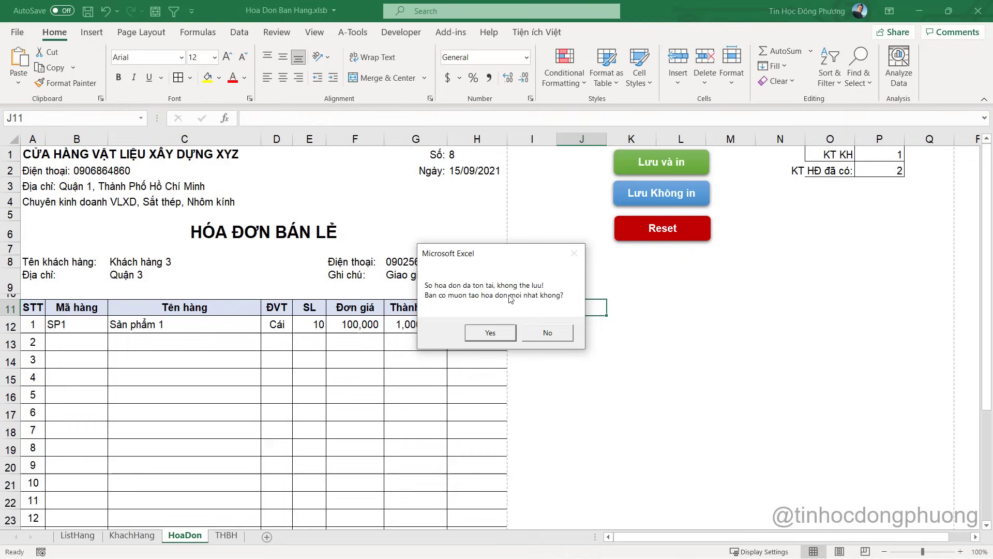
click(490, 333)
click(460, 157)
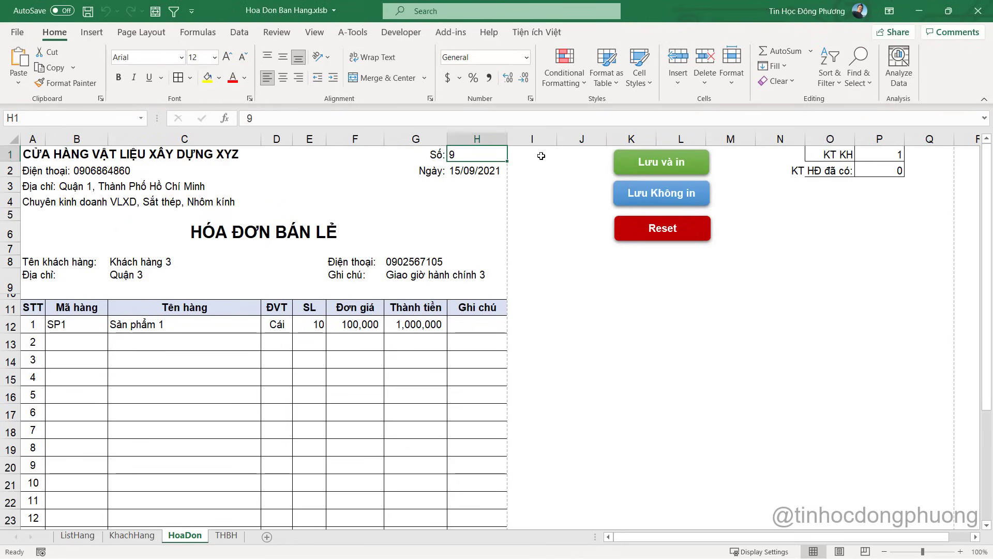
text(8)
key(Return)
Save again and choose No, keeping invoice number 8 unchanged
click(672, 166)
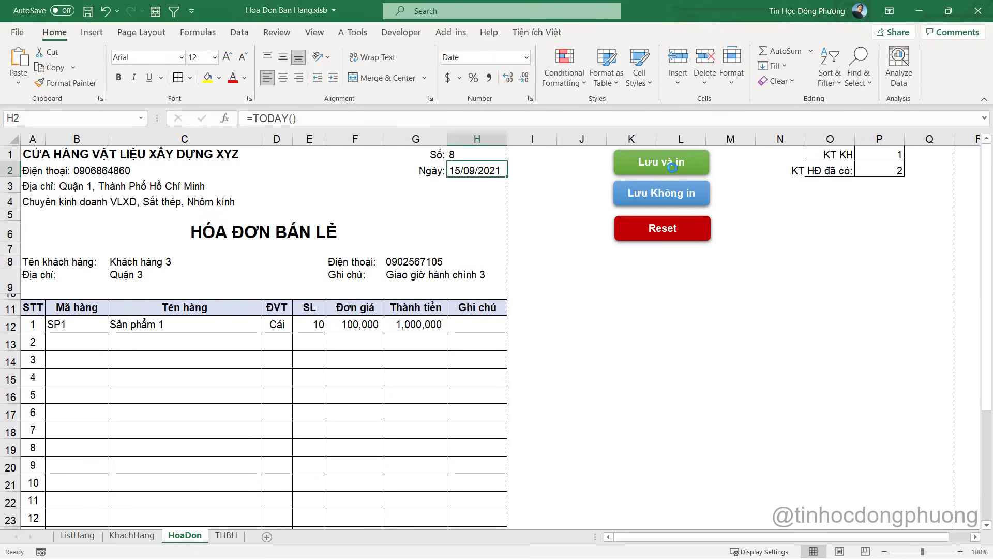
click(568, 339)
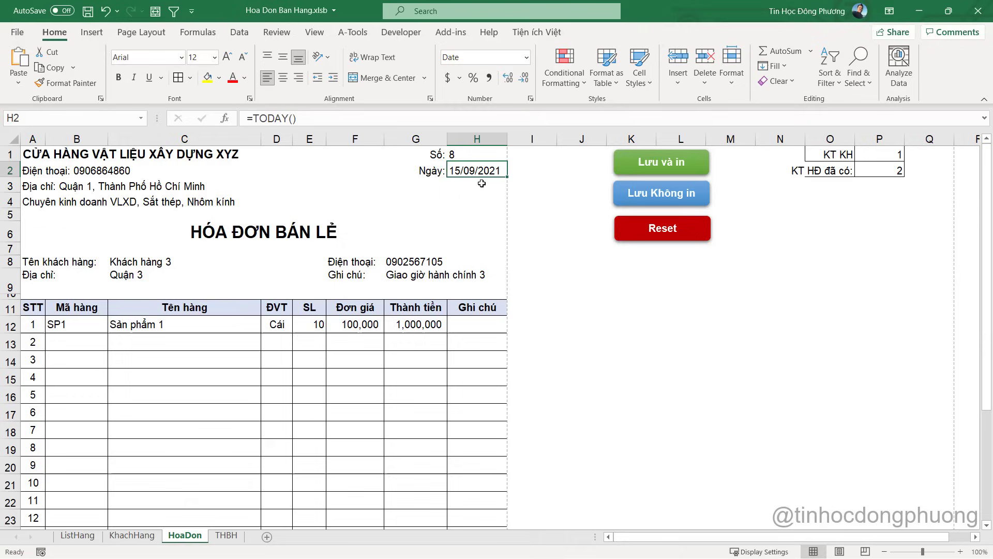
click(480, 160)
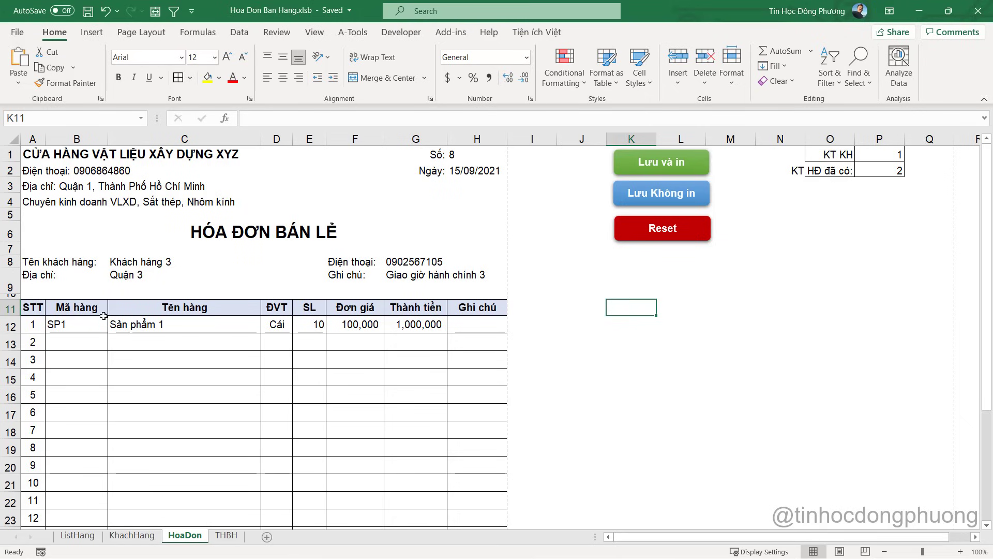
Inspect invoice cells C8, H1, H2 and C12, then view the THBH summary sheet
click(153, 260)
click(473, 153)
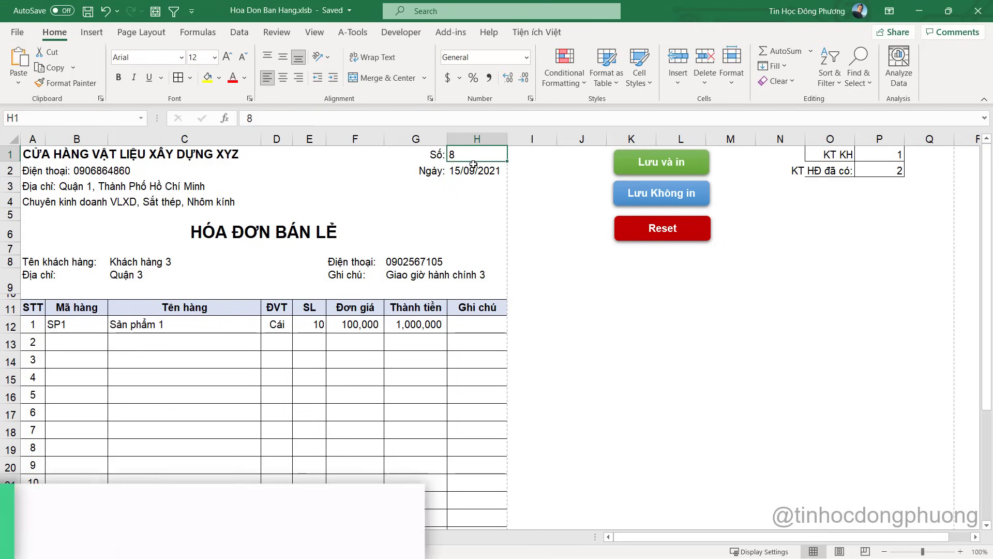
click(474, 164)
key(Up)
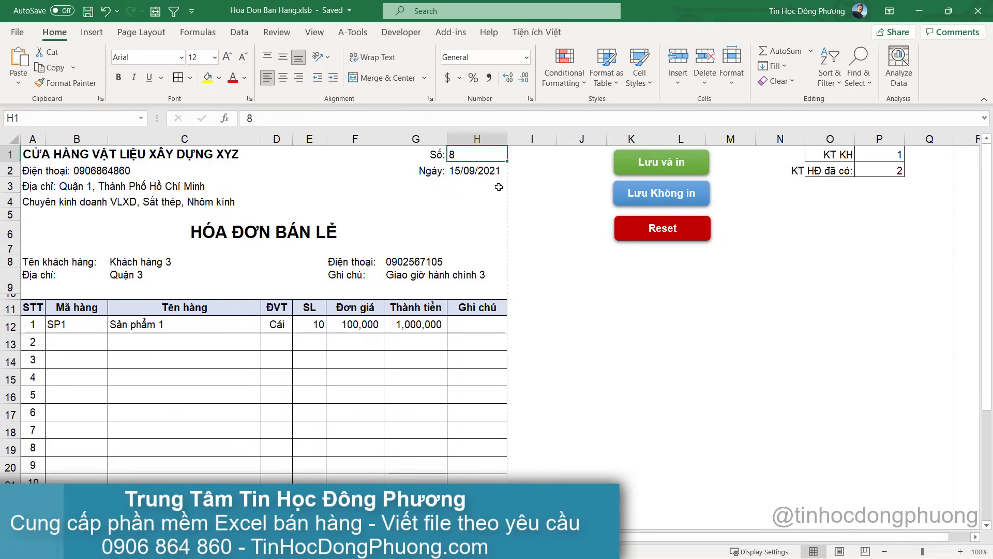
click(543, 229)
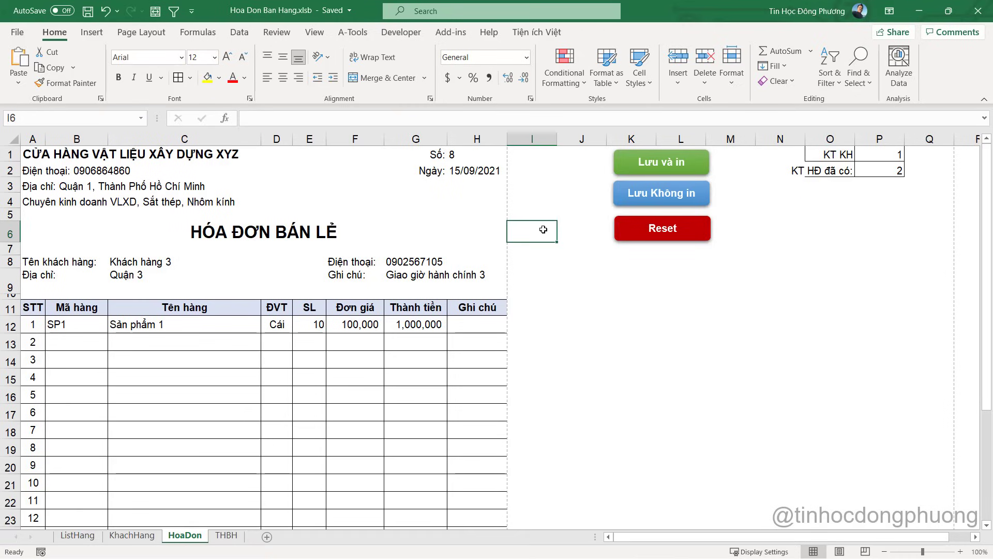
click(163, 325)
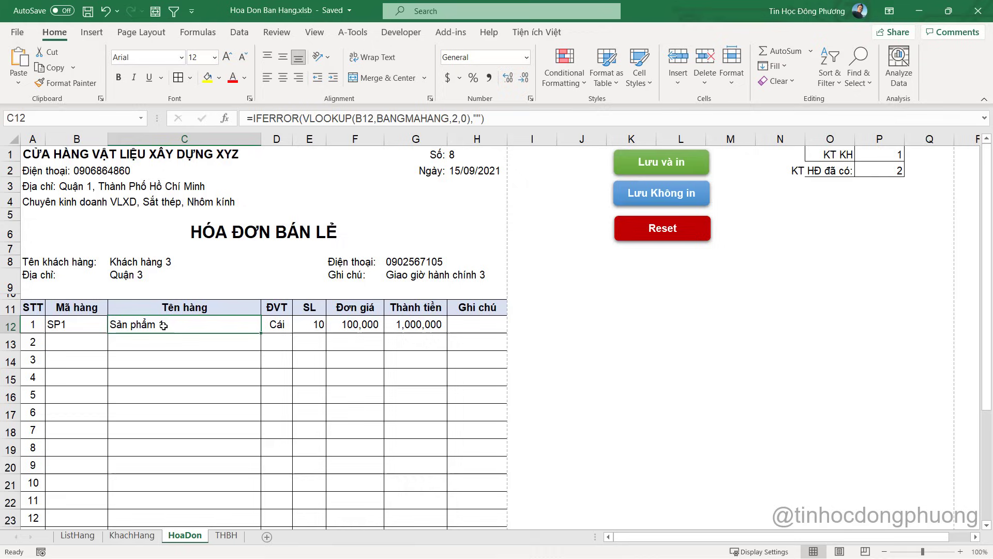
click(451, 168)
key(Up)
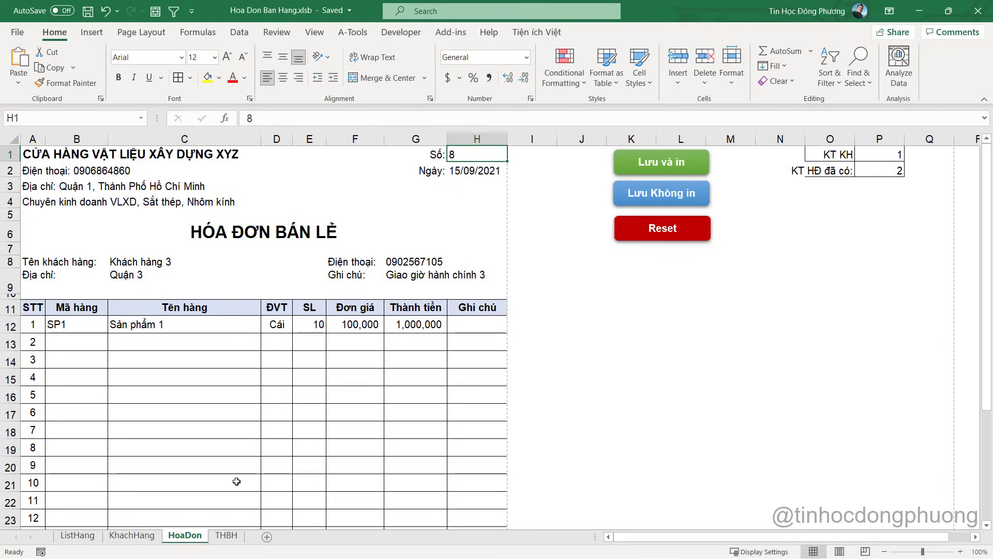
click(226, 536)
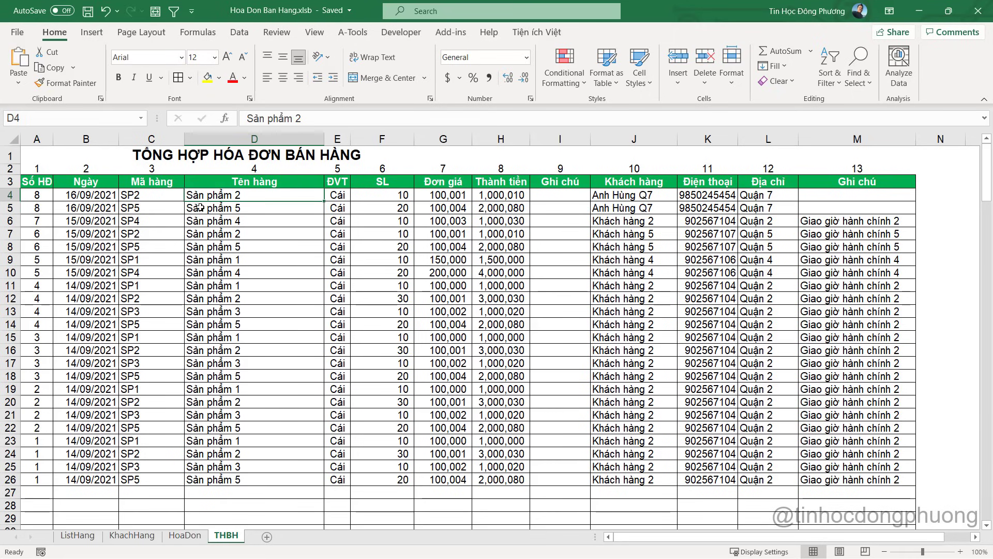
Highlight invoice 8's rows 4–5 on THBH, compare with HoaDon, and end on HoaDon
mouse_move(56, 198)
mouse_down()
mouse_move(813, 200)
mouse_move(53, 199)
mouse_up()
click(818, 206)
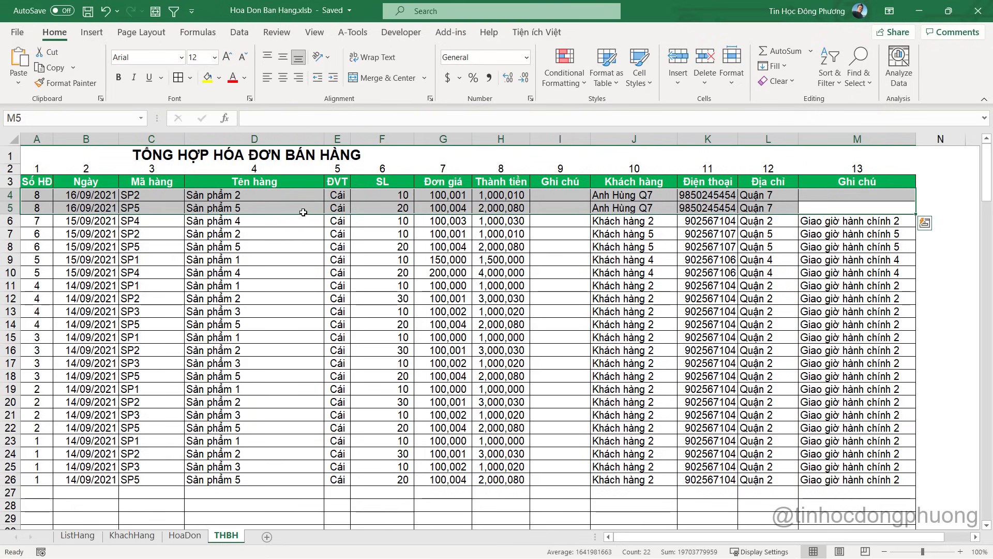
click(380, 195)
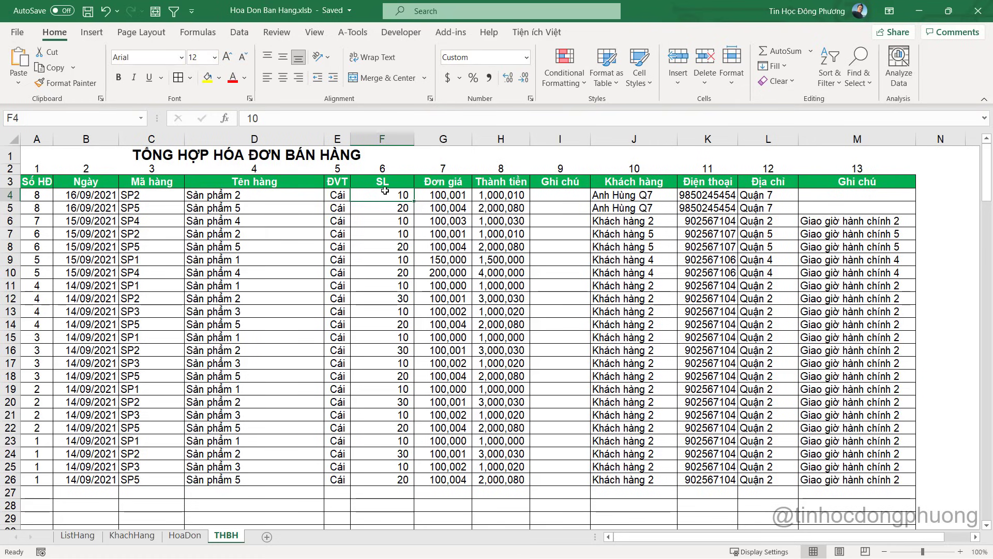
click(194, 539)
click(462, 335)
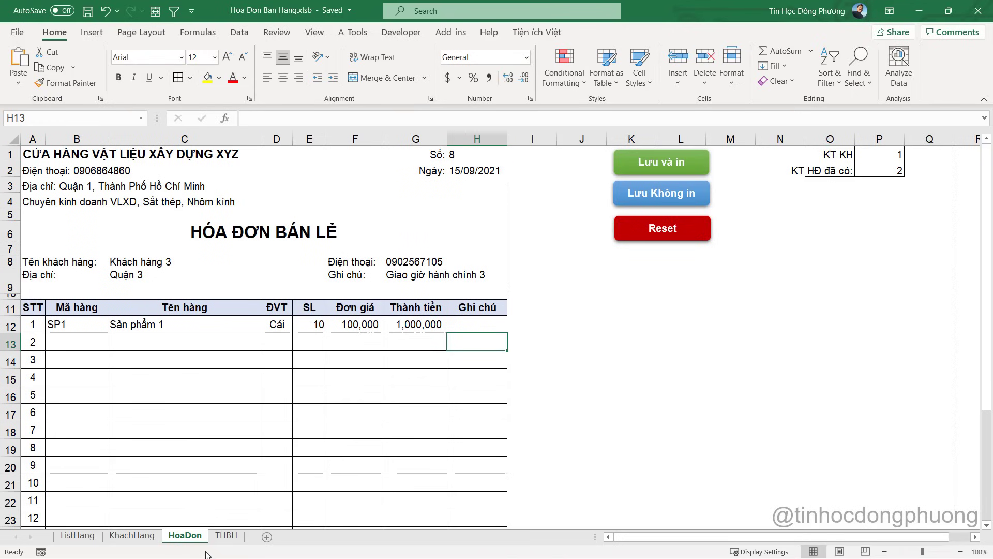
click(226, 535)
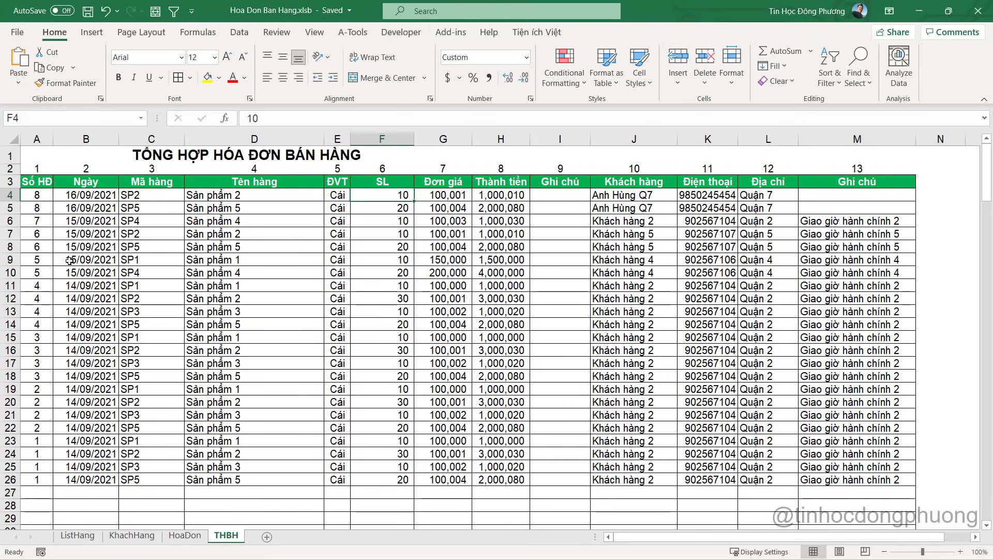
click(83, 285)
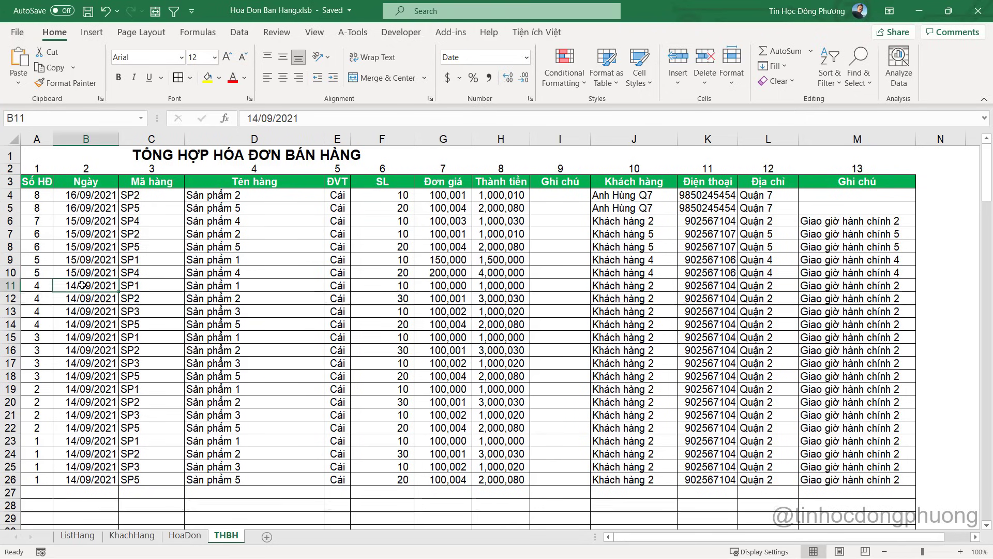
click(184, 536)
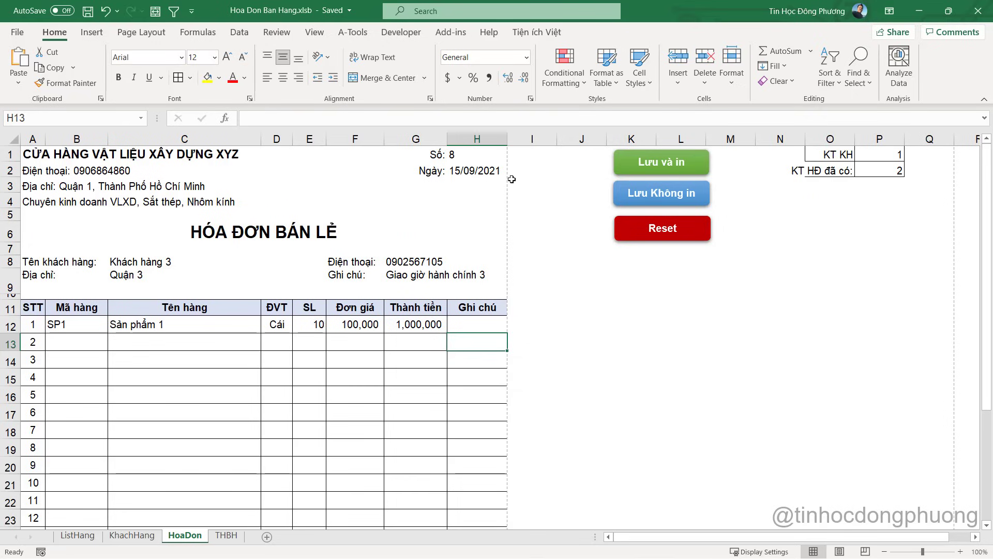
Check the HoaDon item rows B12:H22 against the THBH invoice summary table
click(493, 156)
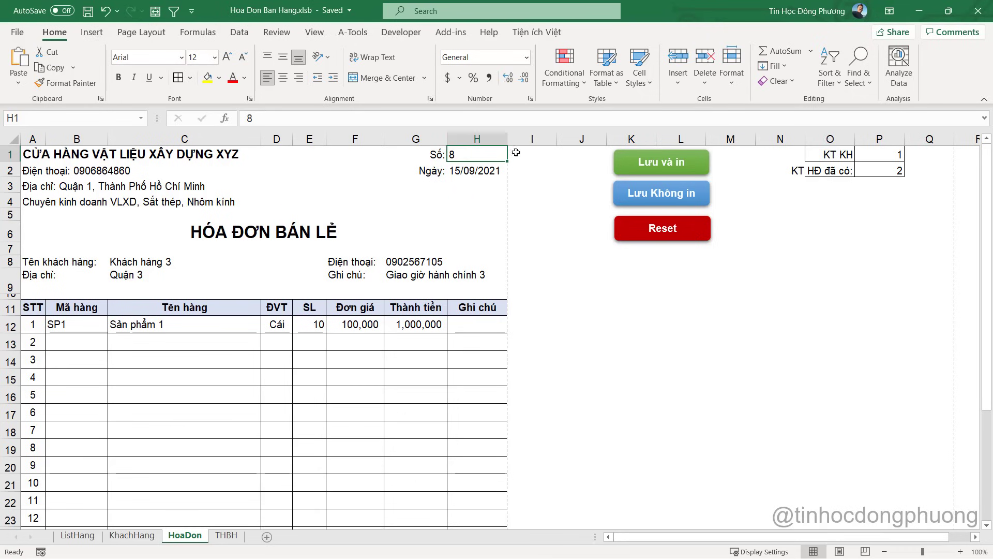
click(240, 32)
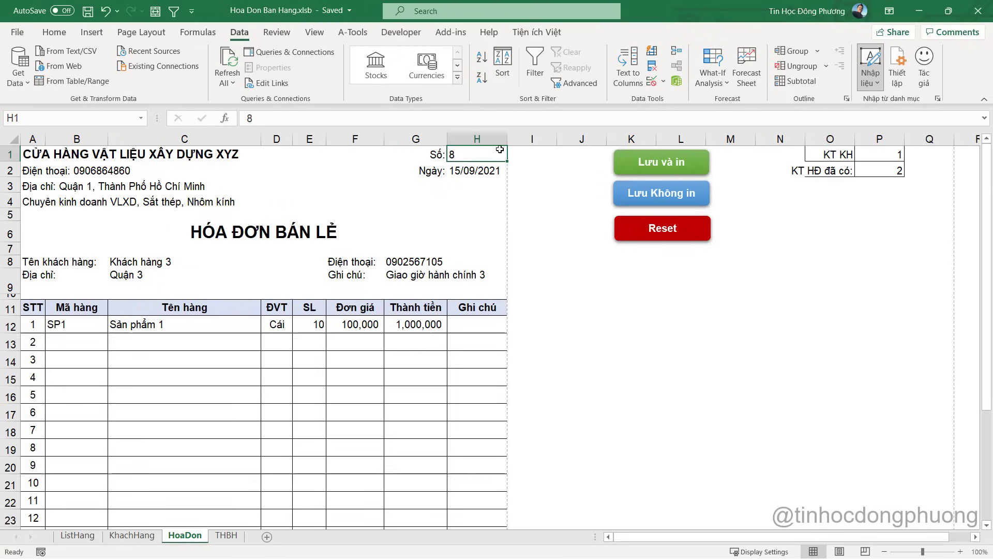
click(226, 535)
click(199, 538)
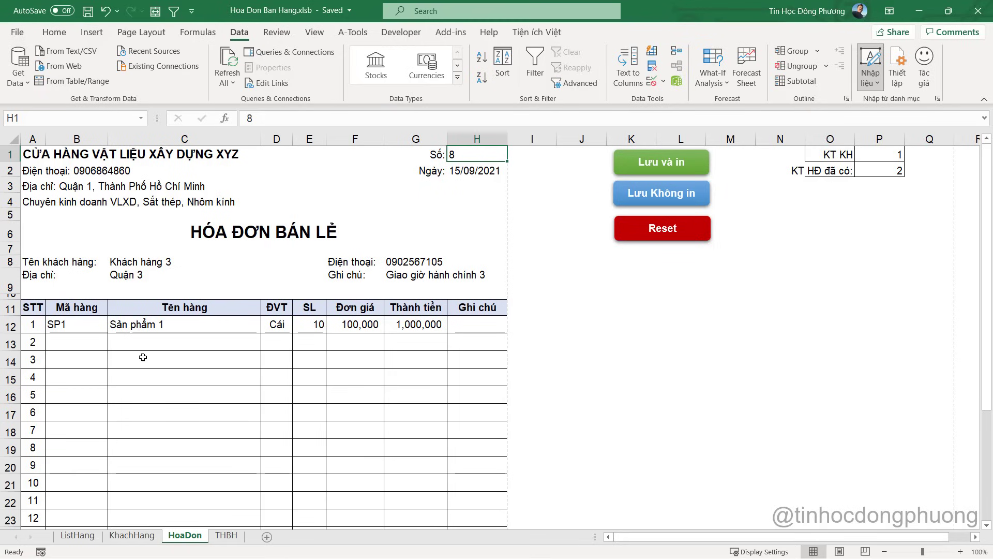
drag(60, 326, 478, 503)
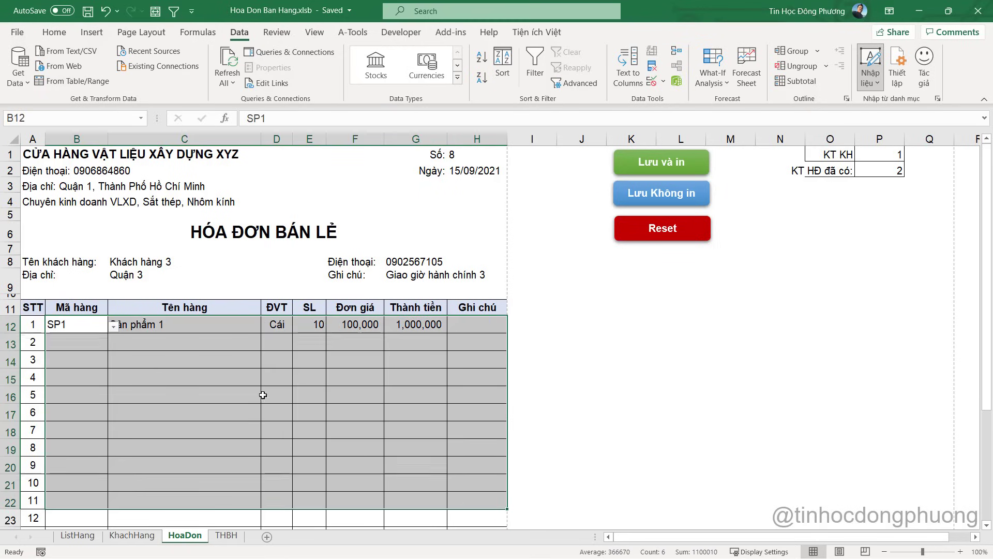
scroll(156, 348, down, 1)
scroll(155, 348, up, 1)
click(161, 335)
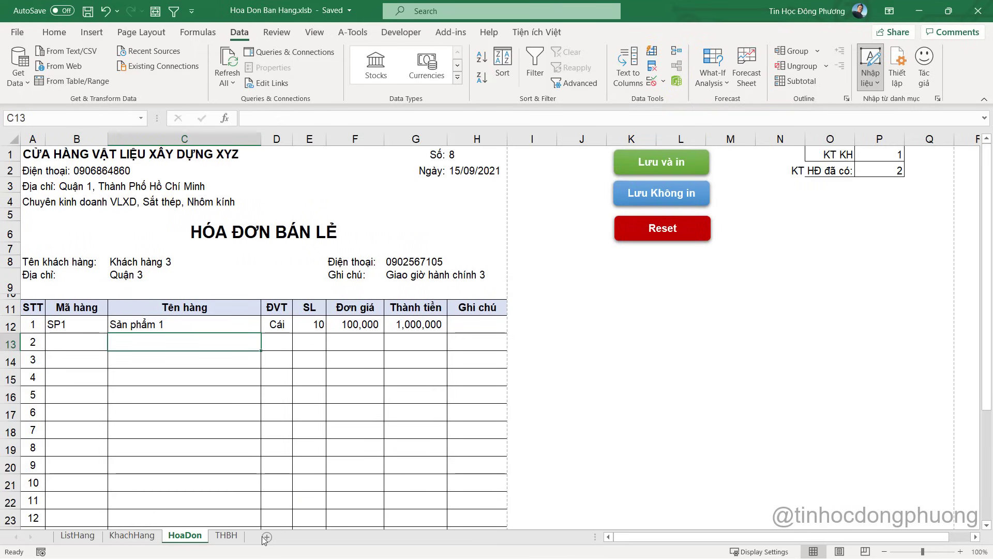
click(230, 541)
click(83, 299)
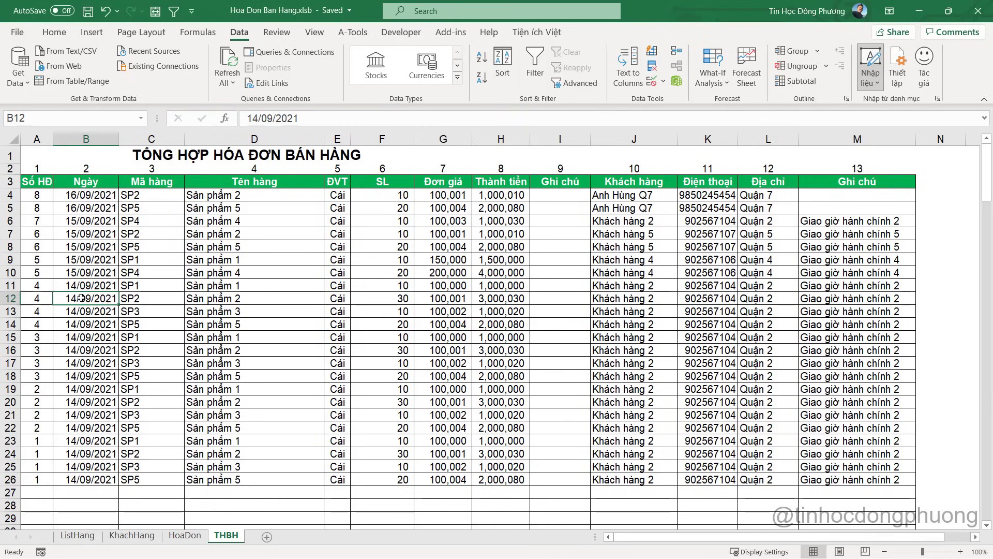
Change the HoaDon invoice number in H1 from 8 to 4
click(185, 535)
click(482, 158)
text(4)
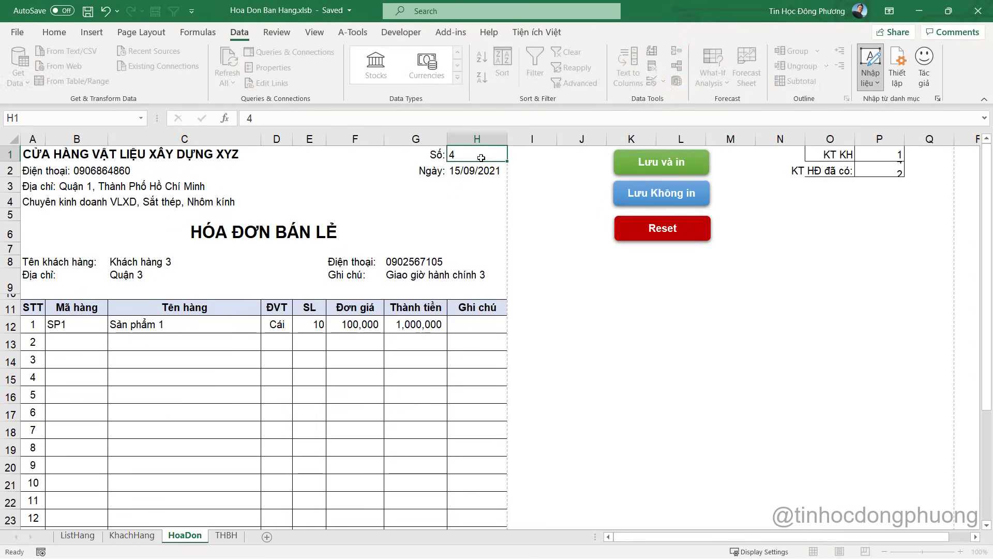
key(Return)
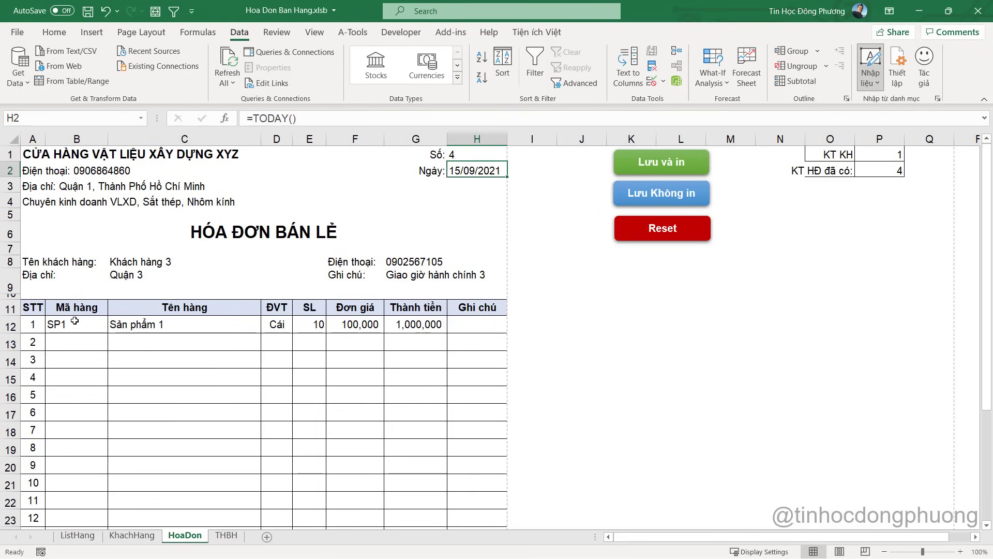
click(124, 265)
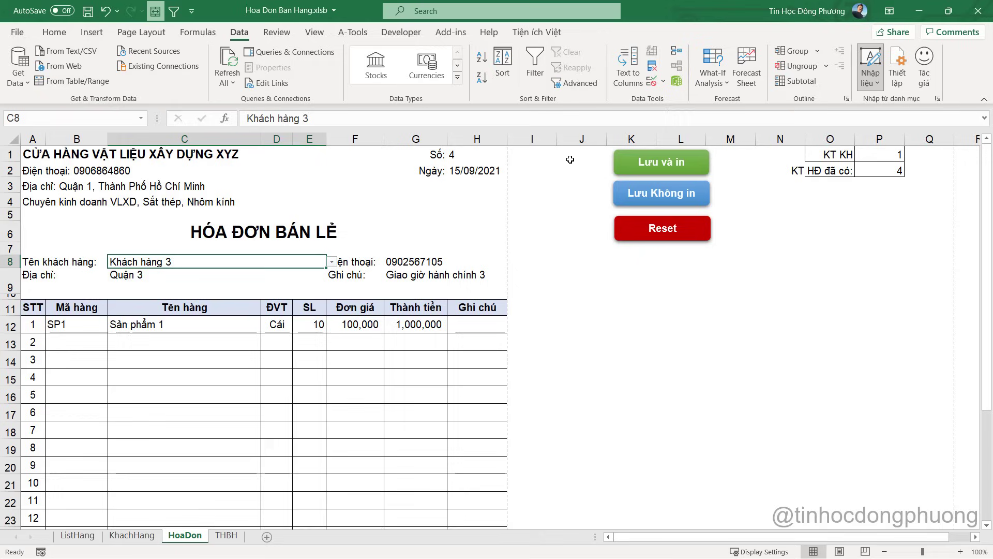
Give cell H1 a Data Validation rule allowing a List
click(461, 159)
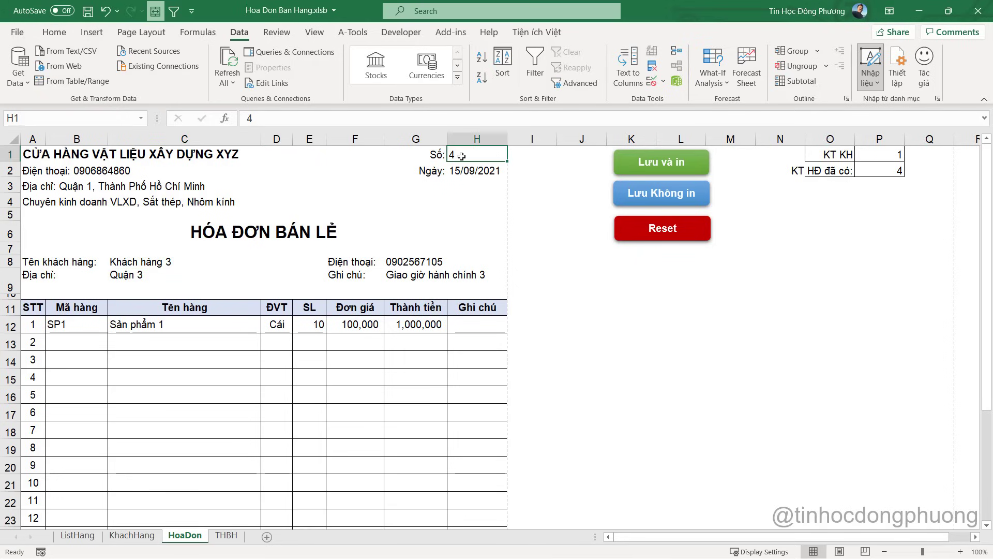
click(651, 86)
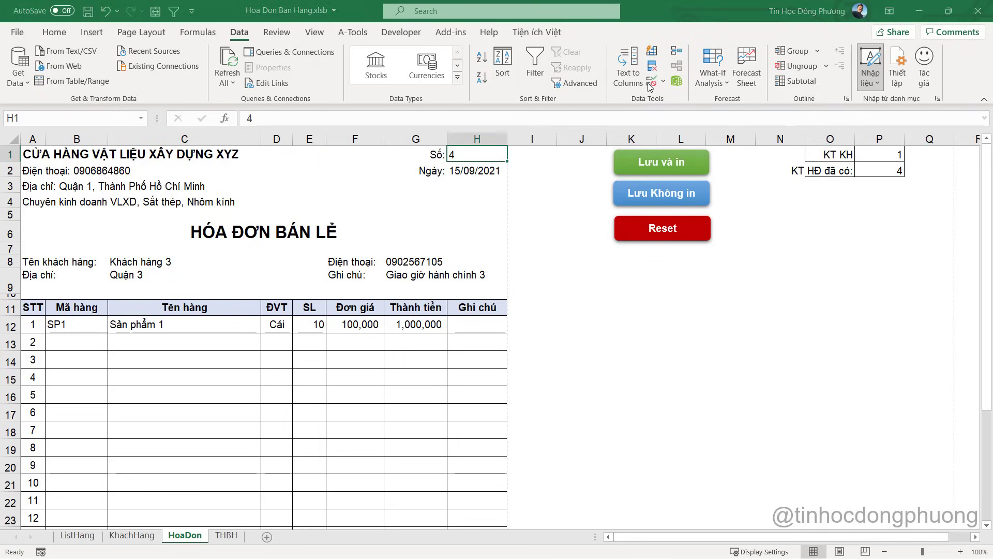
drag(589, 106, 726, 106)
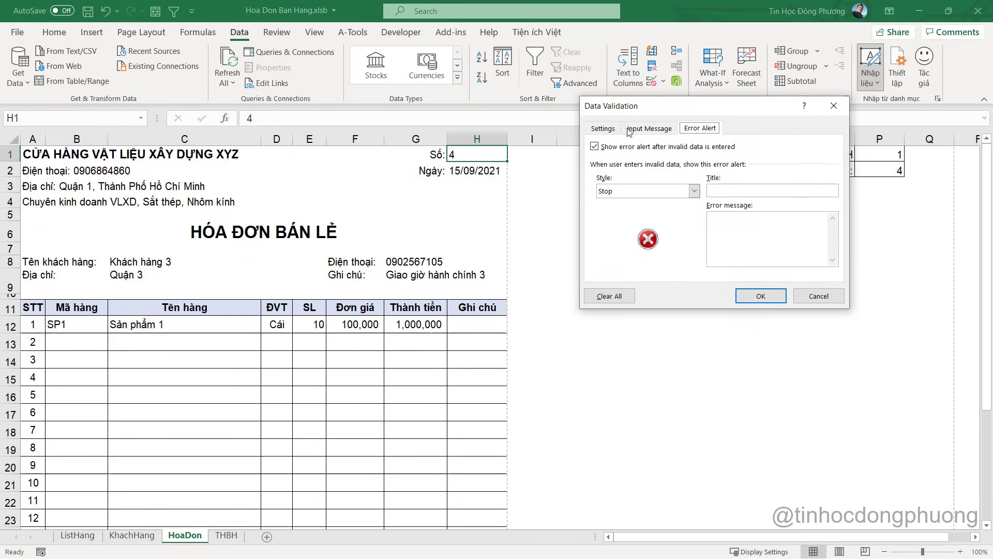
click(603, 128)
key(Escape)
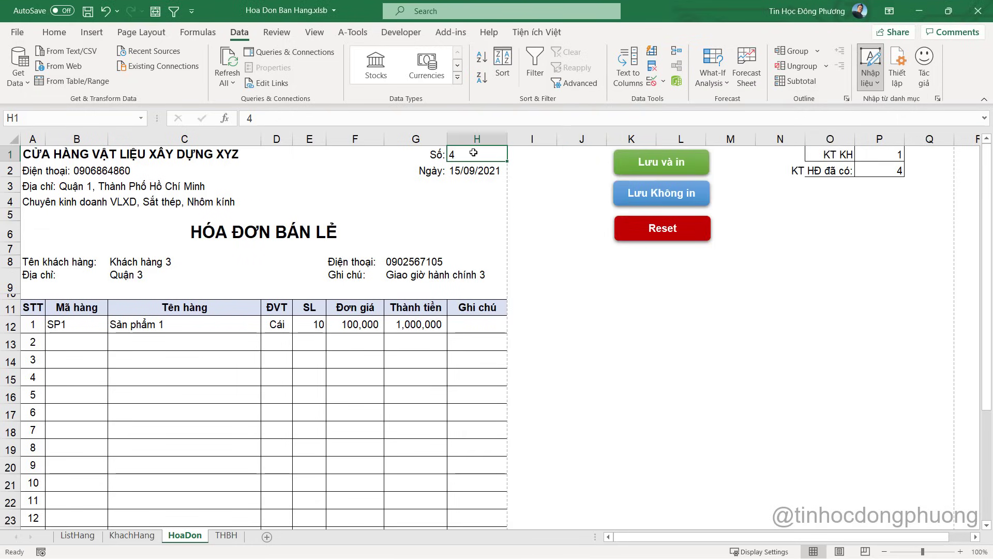
click(650, 83)
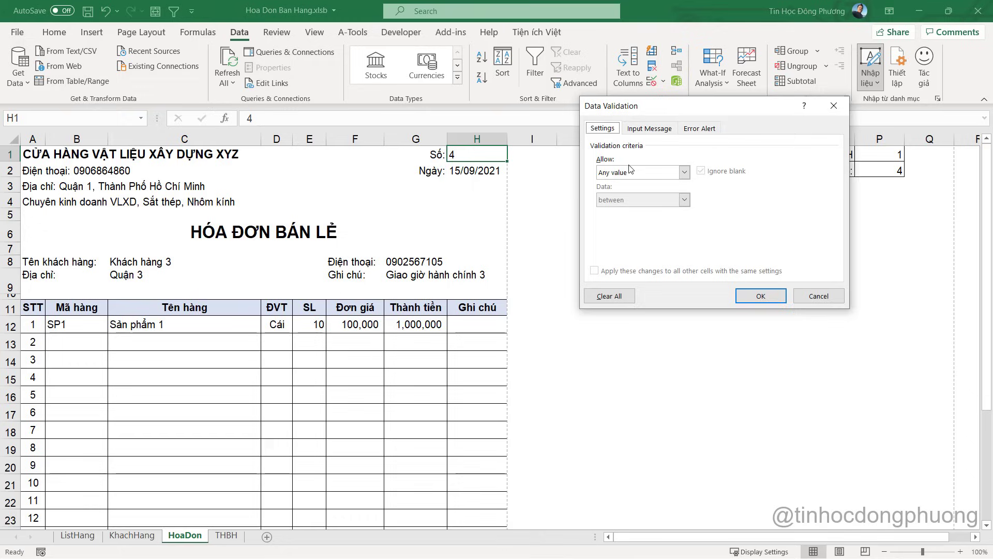
click(630, 172)
click(612, 211)
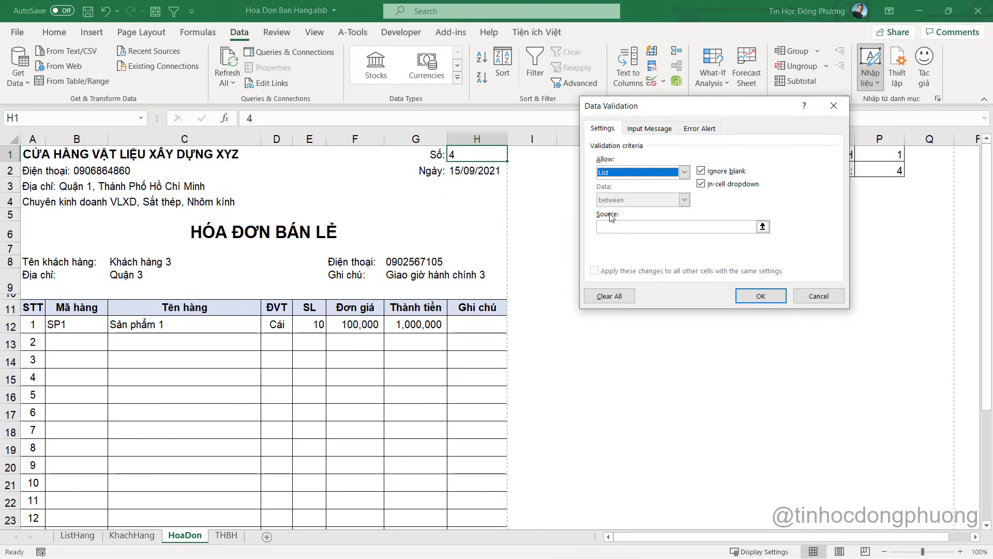
Source the H1 list from =THBH!$A$4:$A$100000, the Số HĐ column
click(613, 226)
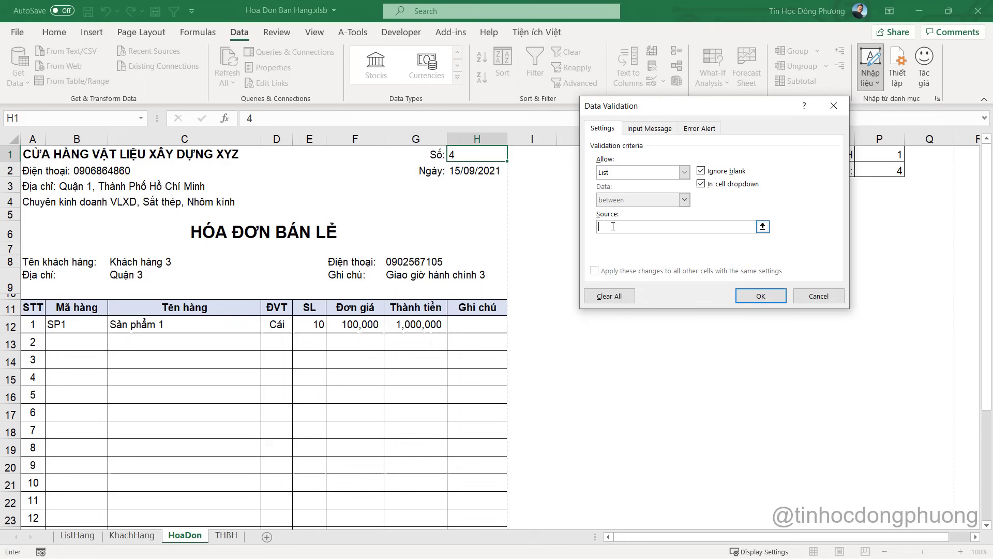
click(222, 536)
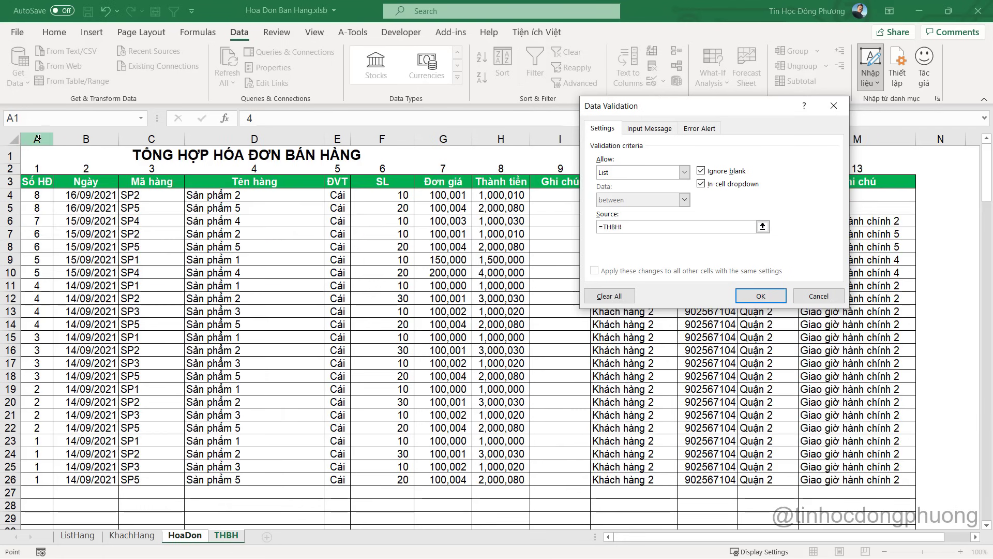
drag(38, 195, 39, 506)
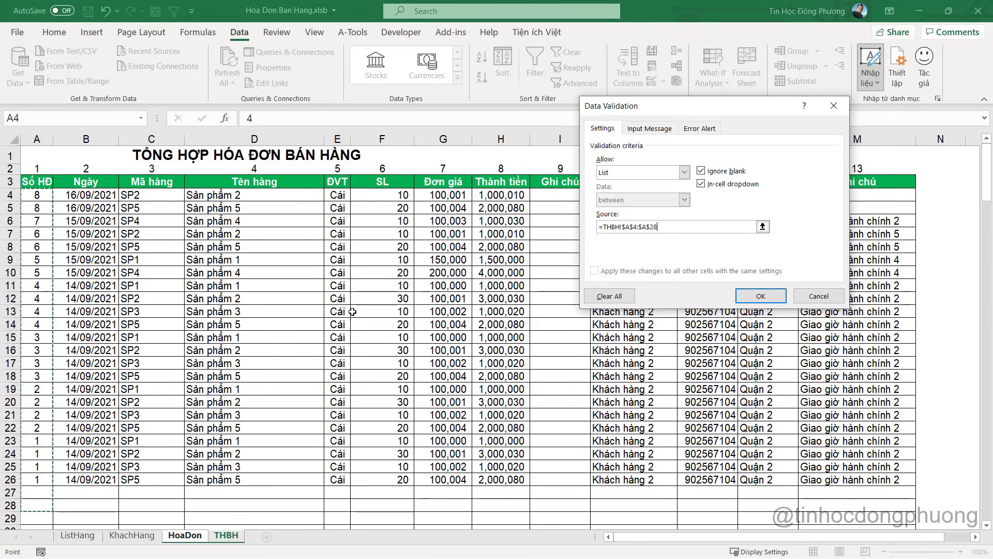
click(687, 225)
key(BackSpace)
key(BackSpace)
text(100000)
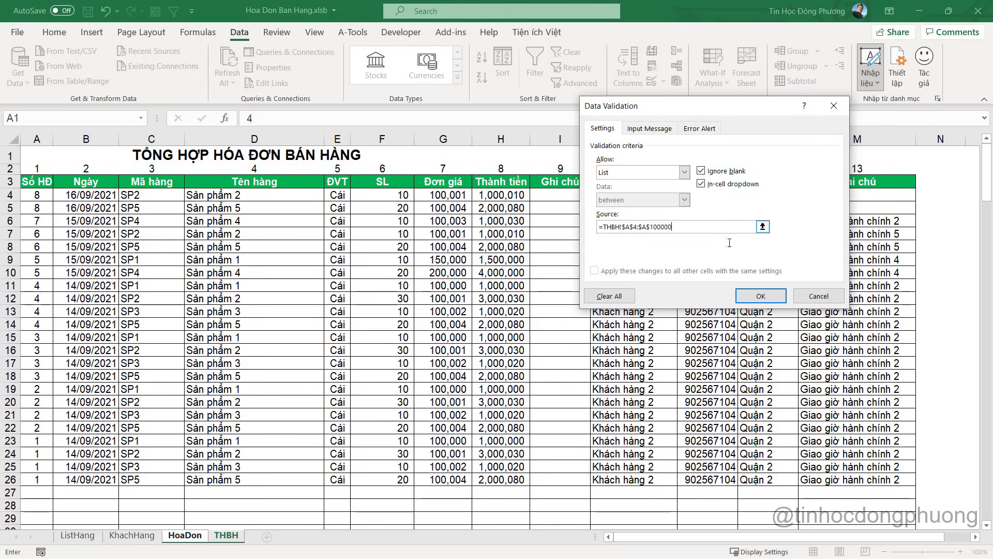
click(773, 295)
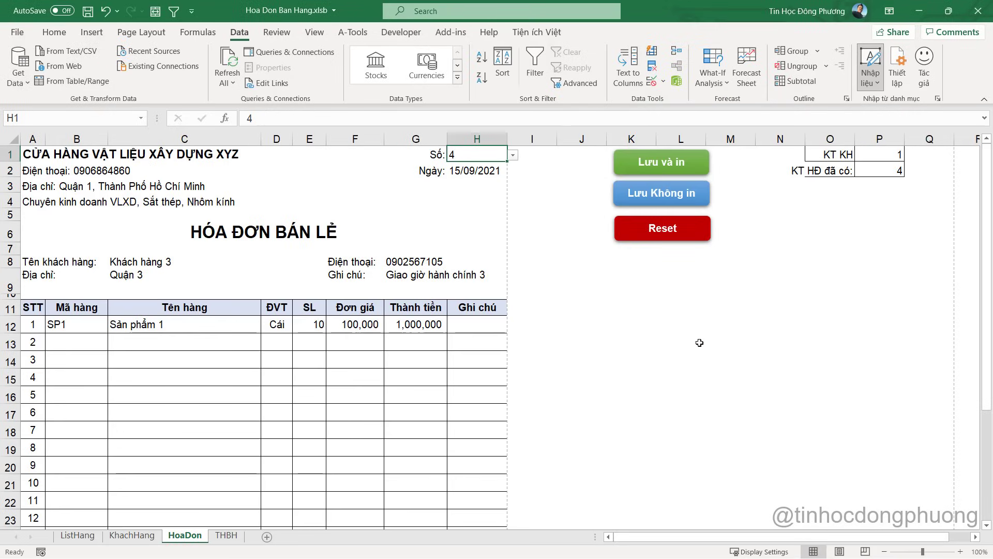
click(514, 156)
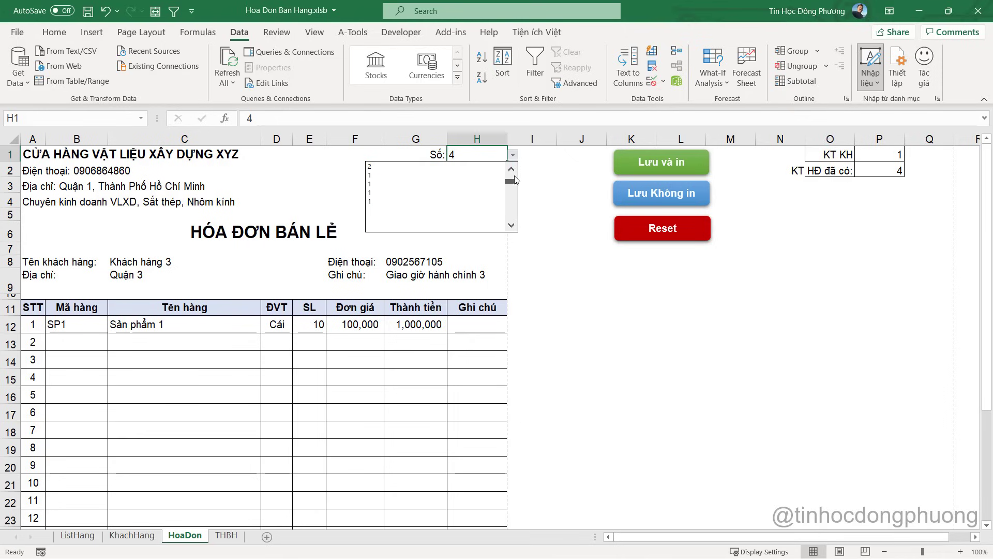
scroll(394, 203, up, 3)
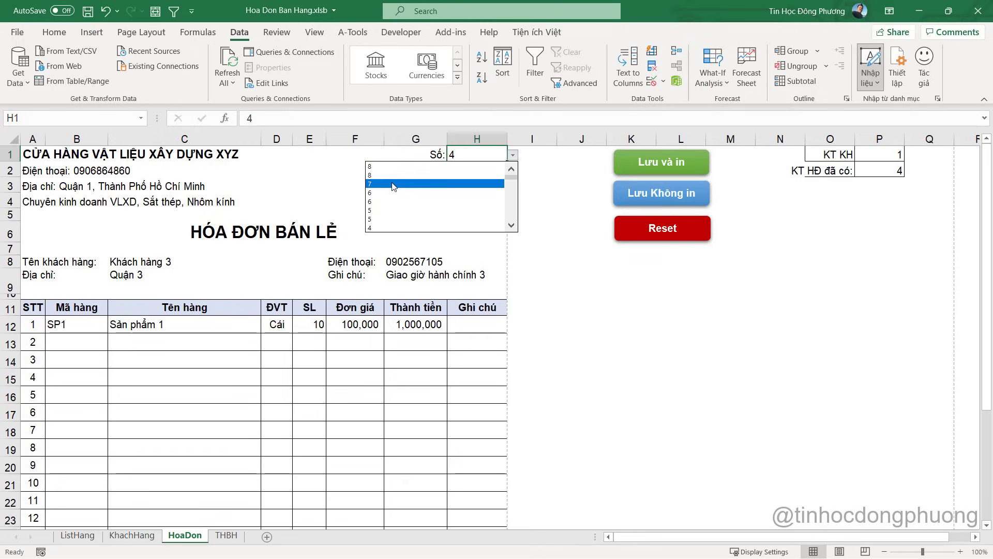
click(549, 176)
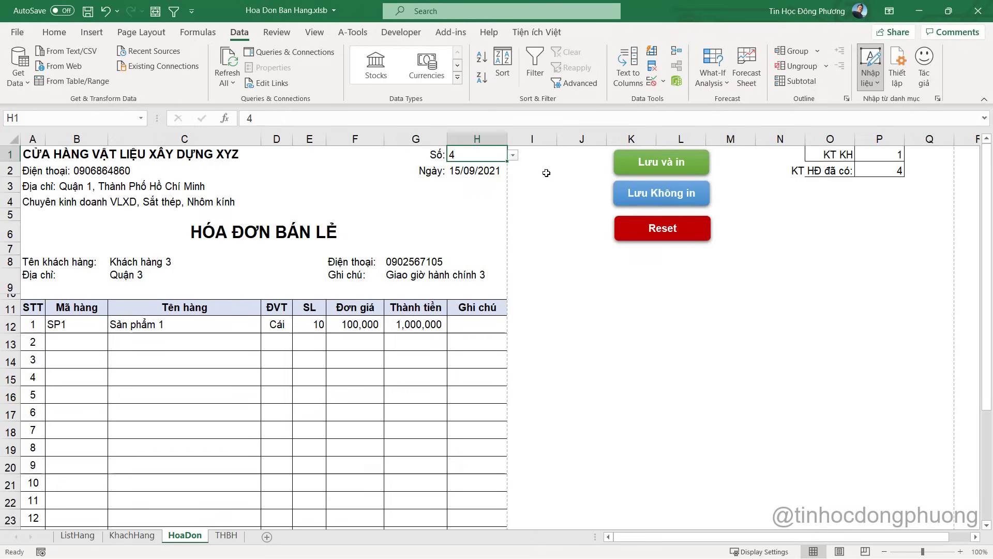
click(476, 155)
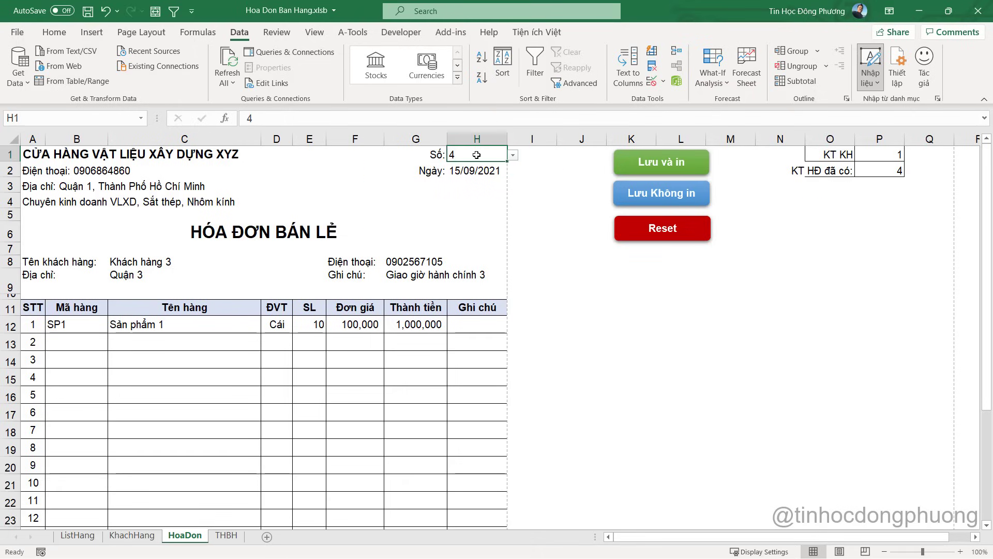
Copy the Số HĐ invoice-number column A from the THBH sheet
click(226, 536)
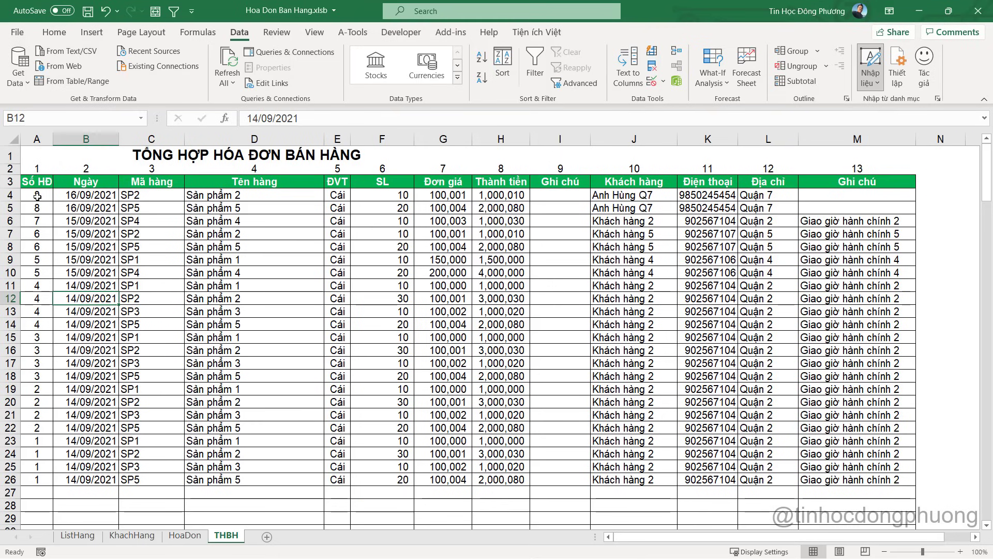
click(135, 283)
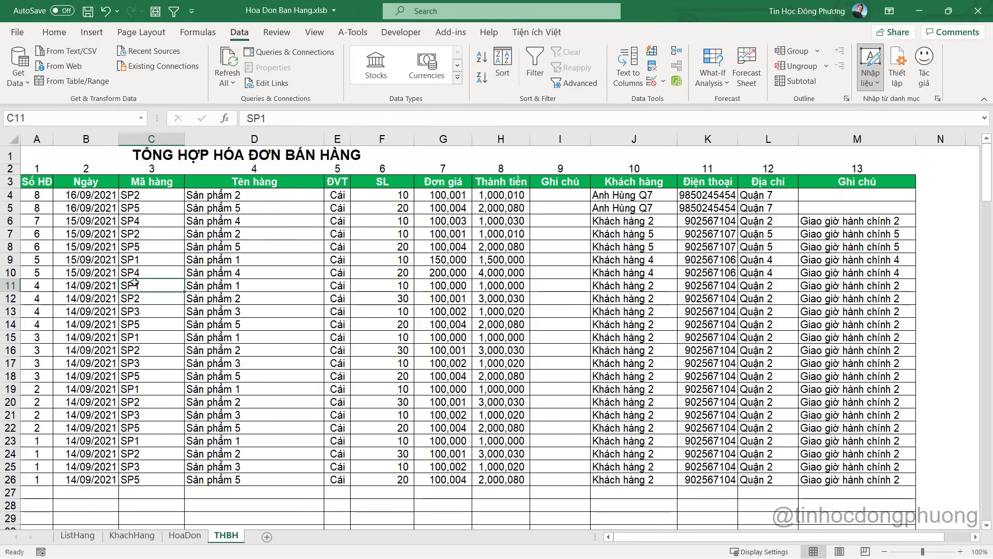
drag(36, 479, 38, 196)
key(ctrl+c)
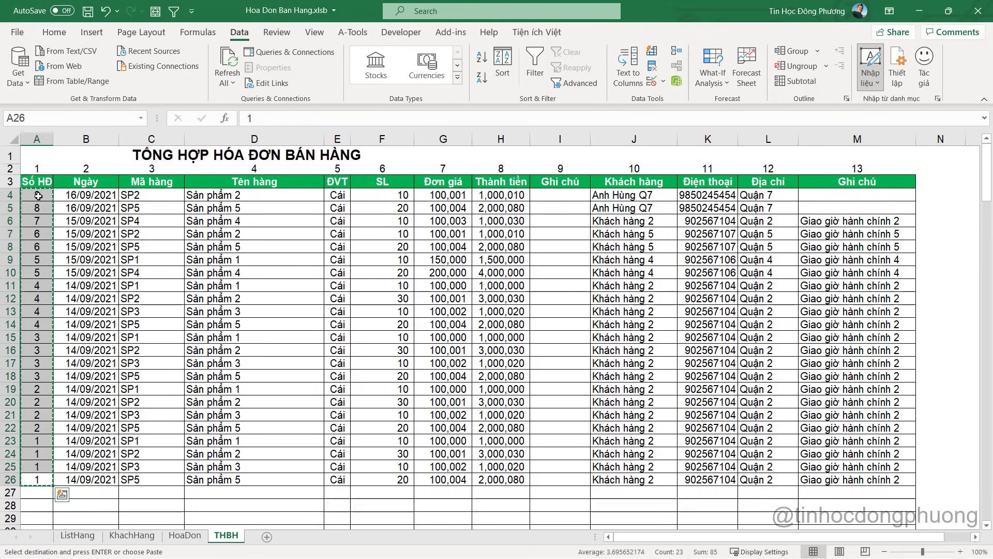
click(35, 140)
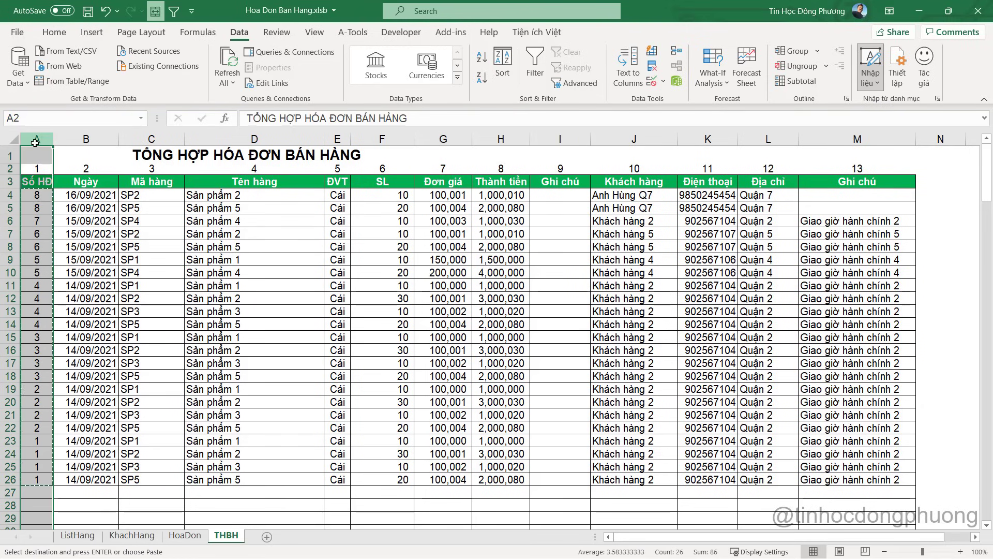
key(ctrl+c)
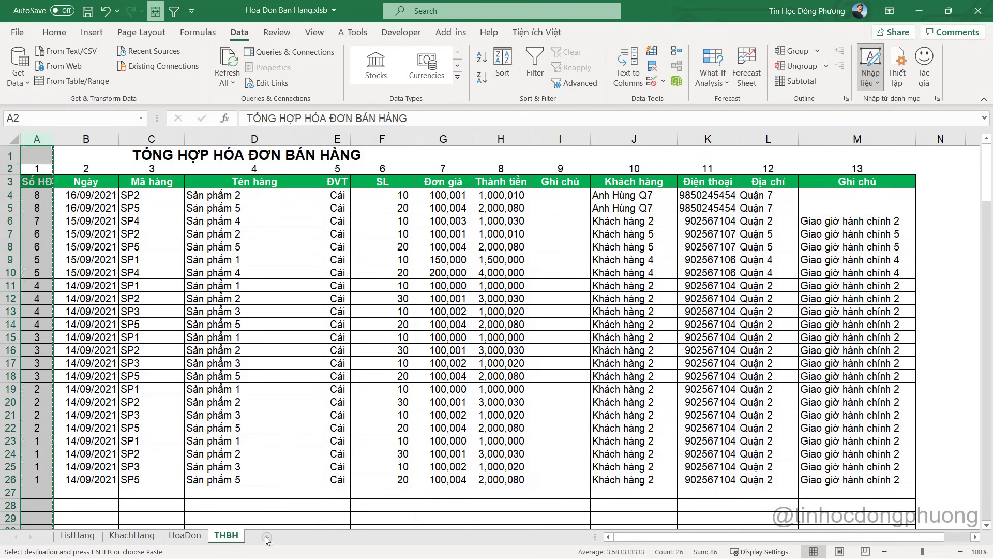
Paste the copied column into column A of a new Sheet1
click(267, 537)
click(51, 140)
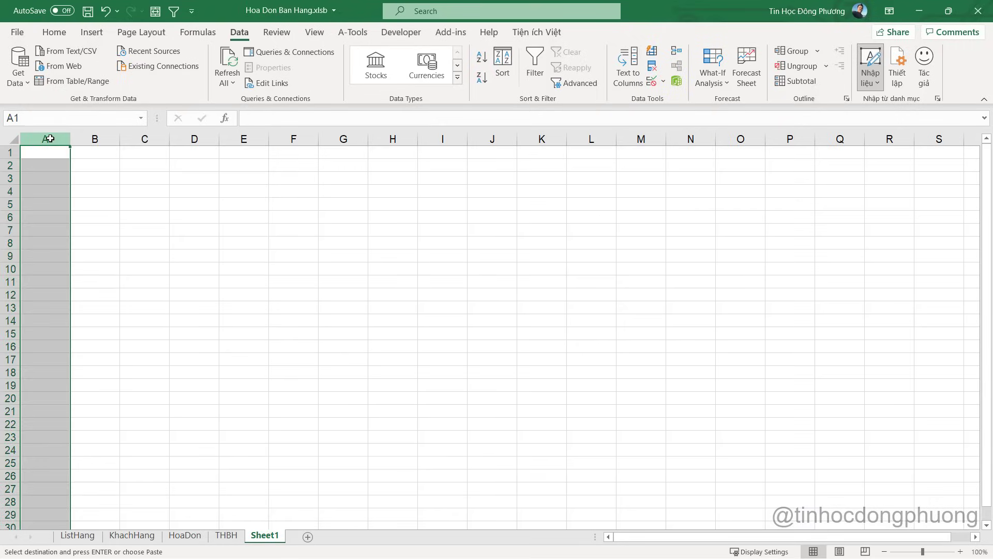
key(ctrl+v)
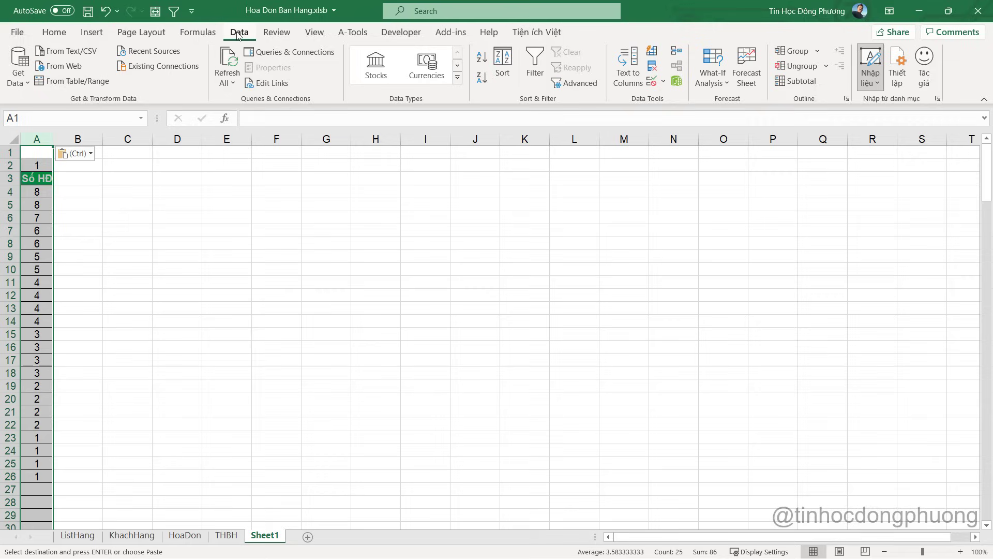
Remove duplicates from column A, leaving 10 unique invoice numbers
click(653, 68)
click(748, 290)
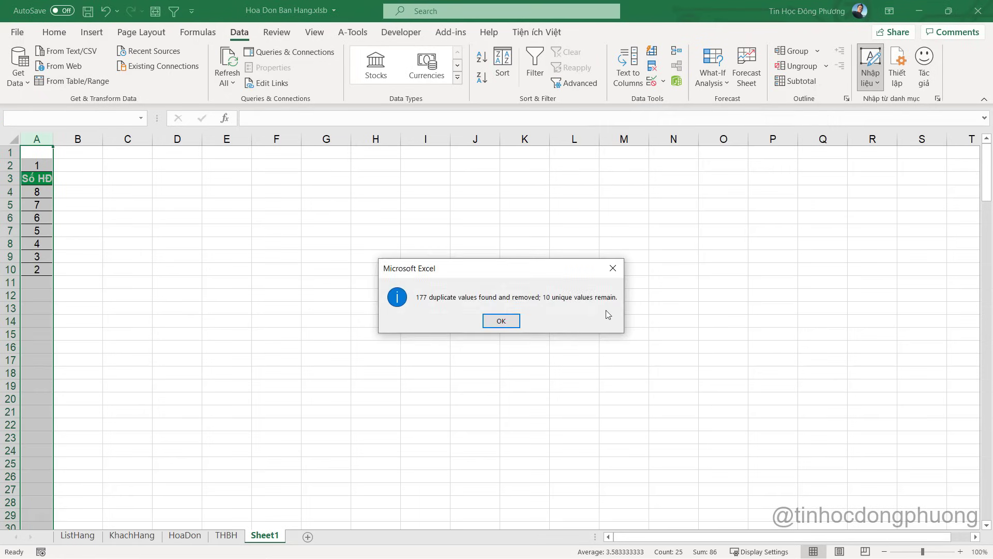
click(498, 321)
click(34, 205)
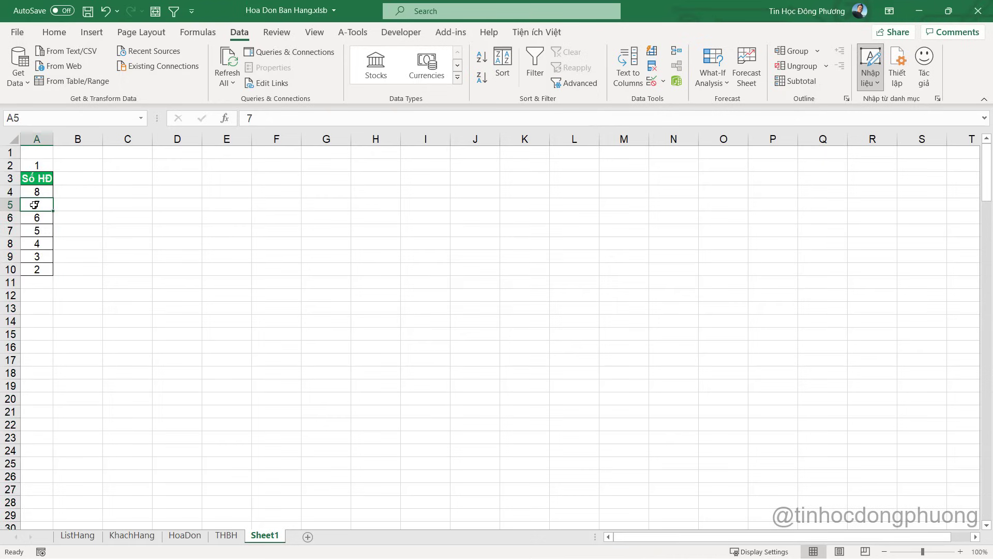
click(41, 264)
click(38, 203)
click(38, 232)
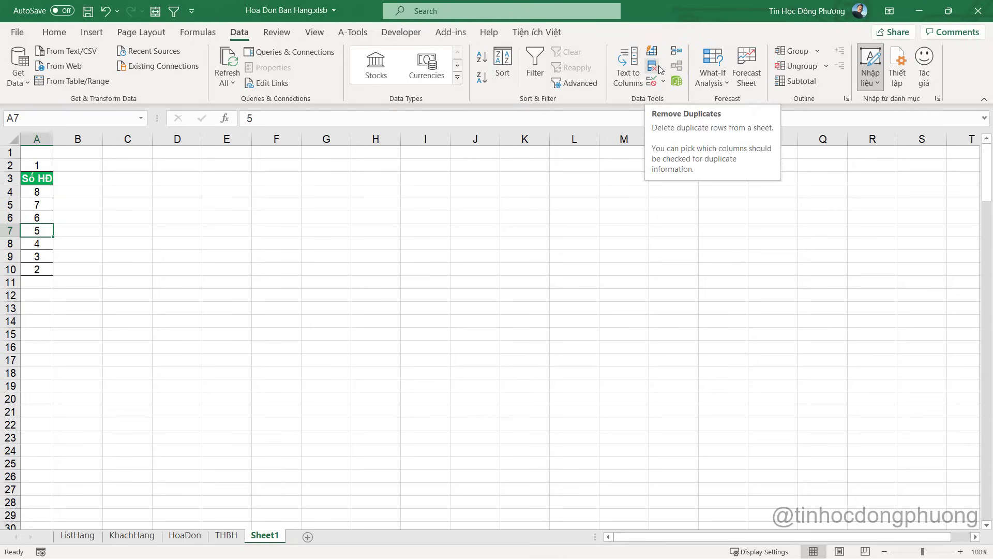
Clear the invoice numbers from cells A2:A11
drag(39, 166, 24, 287)
key(Delete)
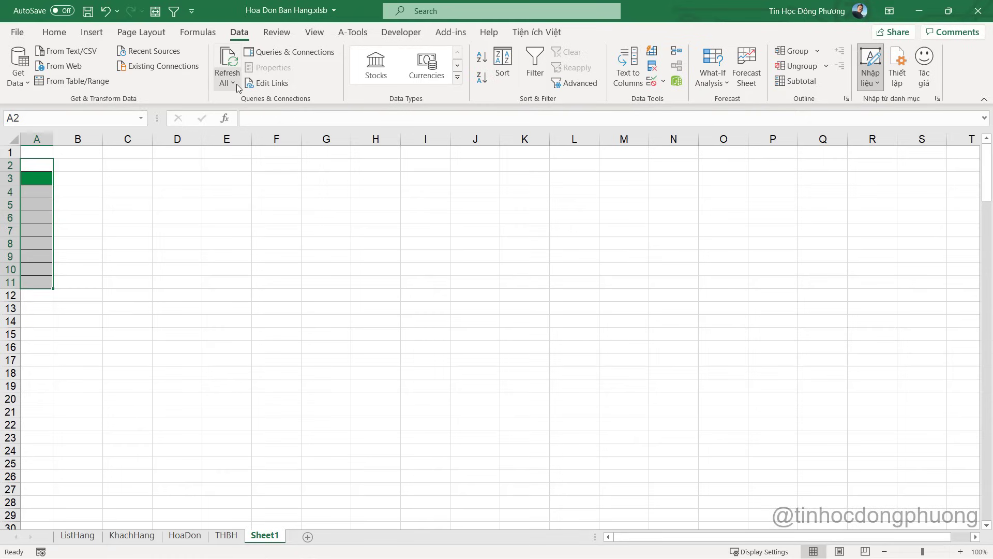
click(376, 252)
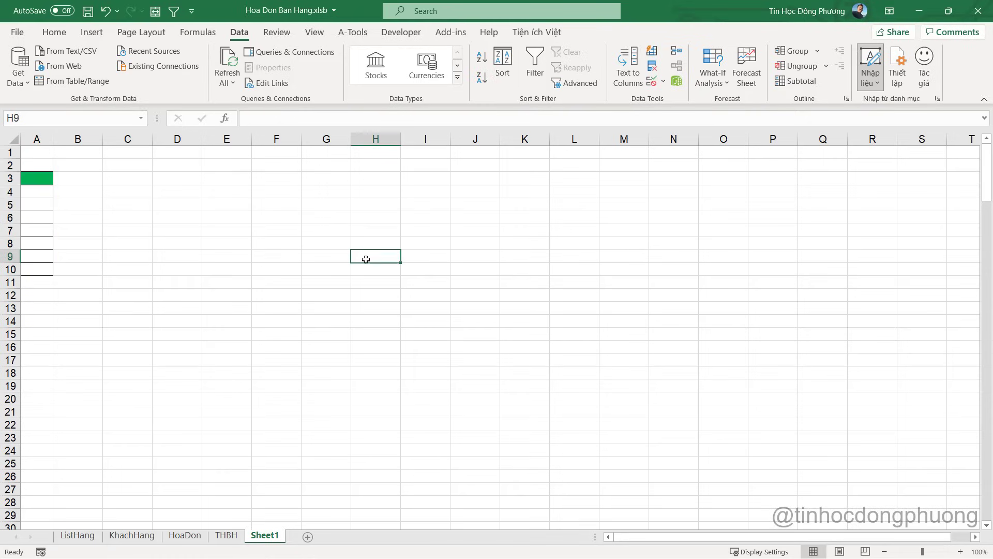
click(42, 193)
click(37, 214)
click(36, 191)
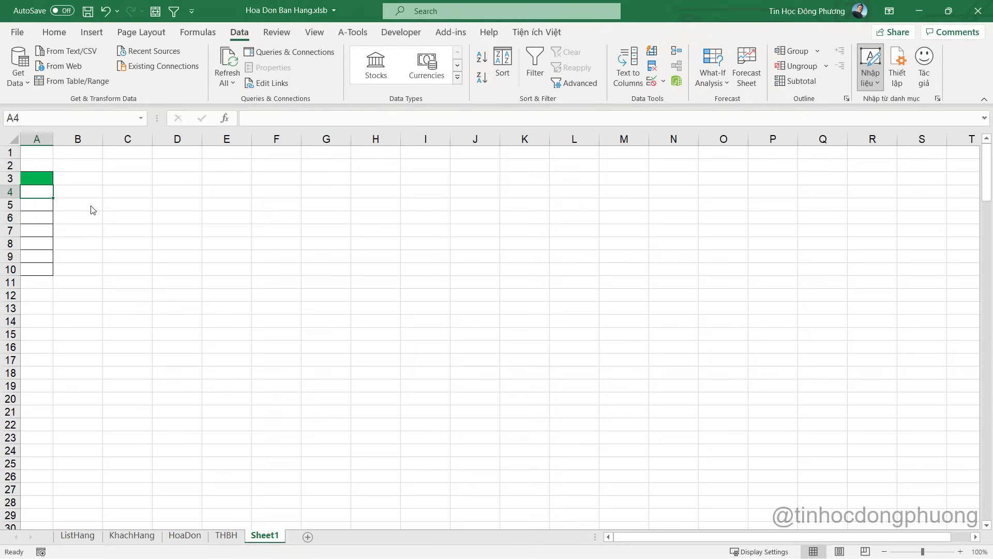
In Module2, create a new LaySoHD procedure below ThemKhachHangMoi
key(alt+Tab)
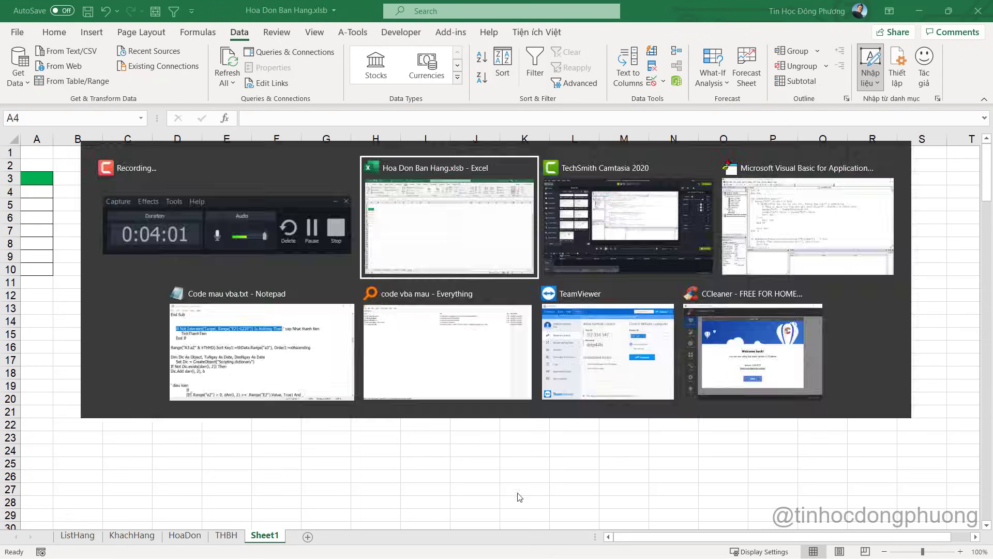
key(alt+Tab)
key(Tab)
key(Tab)
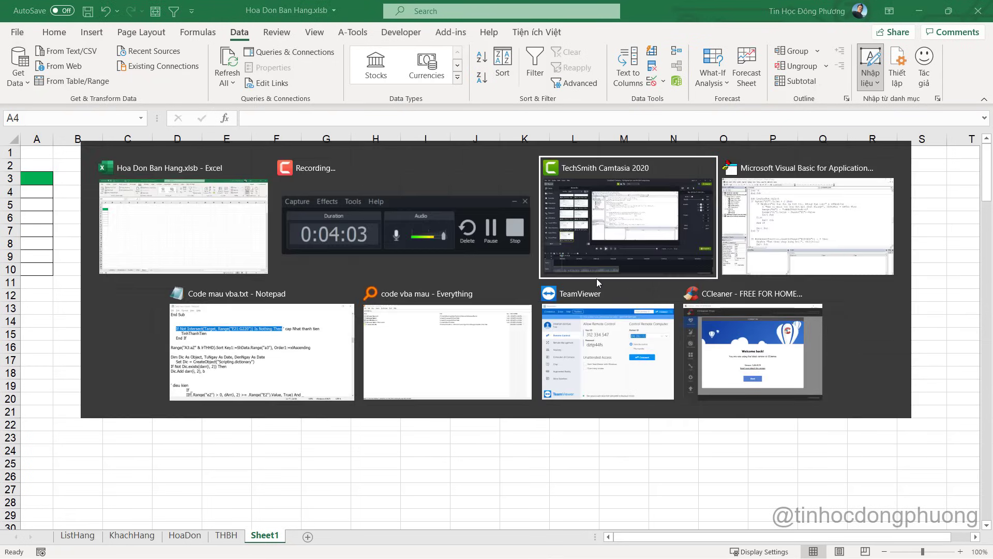
scroll(431, 282, down, 2)
scroll(428, 270, up, 1)
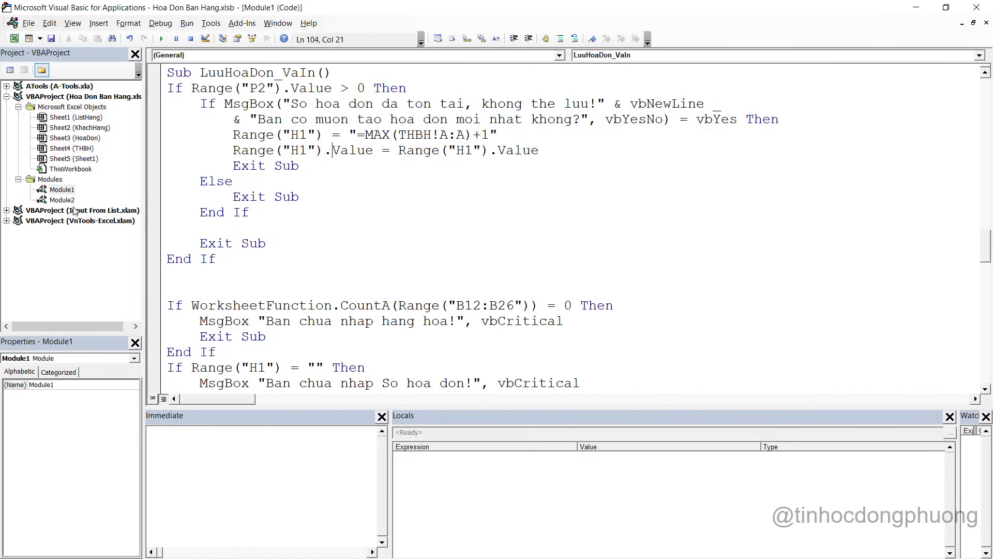
double_click(62, 200)
click(237, 362)
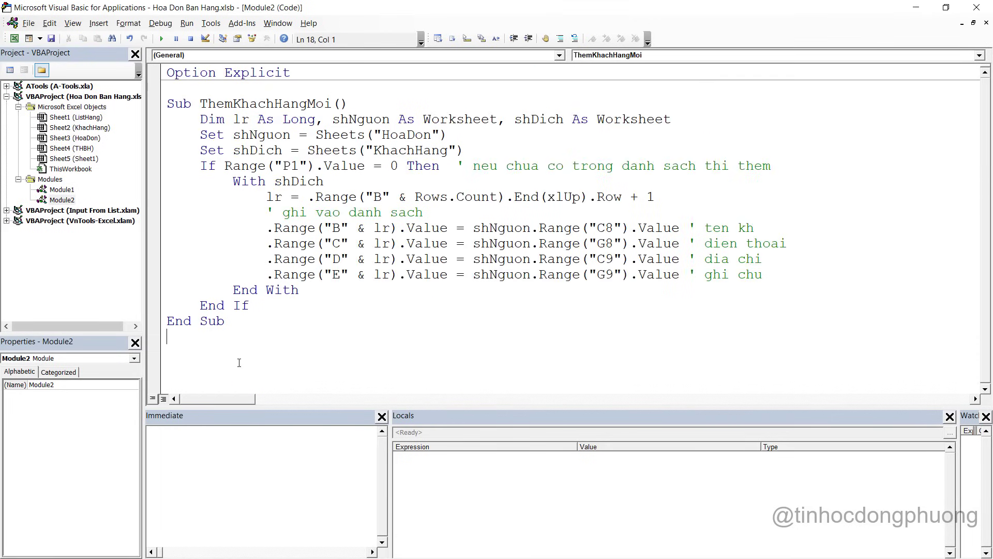
text(Sub)
text( LayH)
text(KhongT)
key(BackSpace)
key(BackSpace)
key(BackSpace)
key(BackSpace)
key(BackSpace)
key(BackSpace)
key(BackSpace)
key(BackSpace)
text(S)
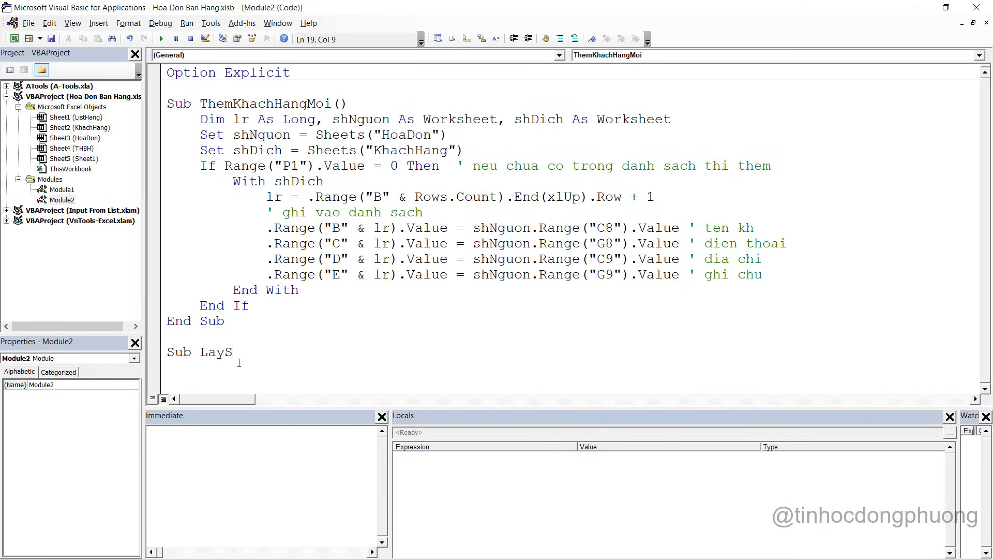
text(oHD)
key(Return)
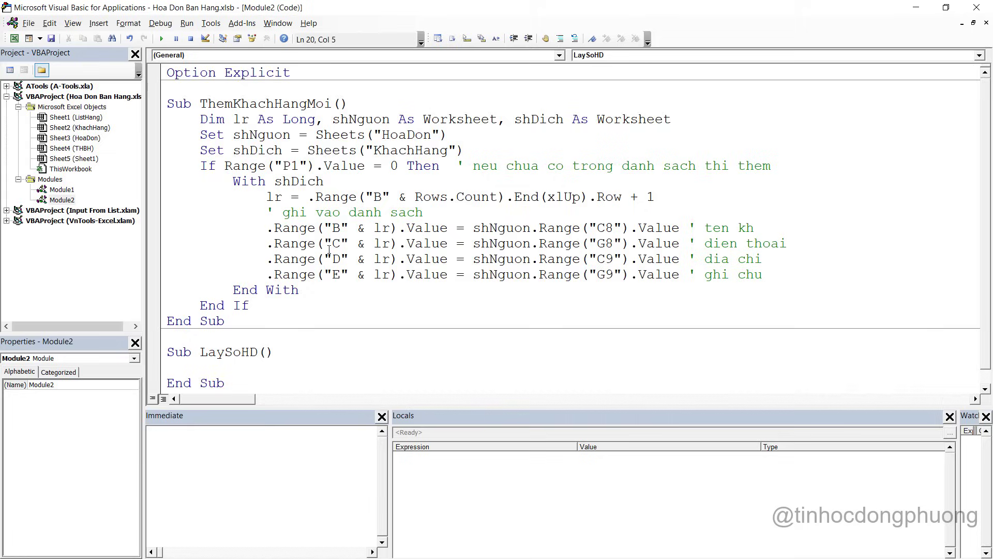
Declare shNguon As Worksheet on the first line inside LaySoHD
scroll(311, 290, down, 1)
key(Return)
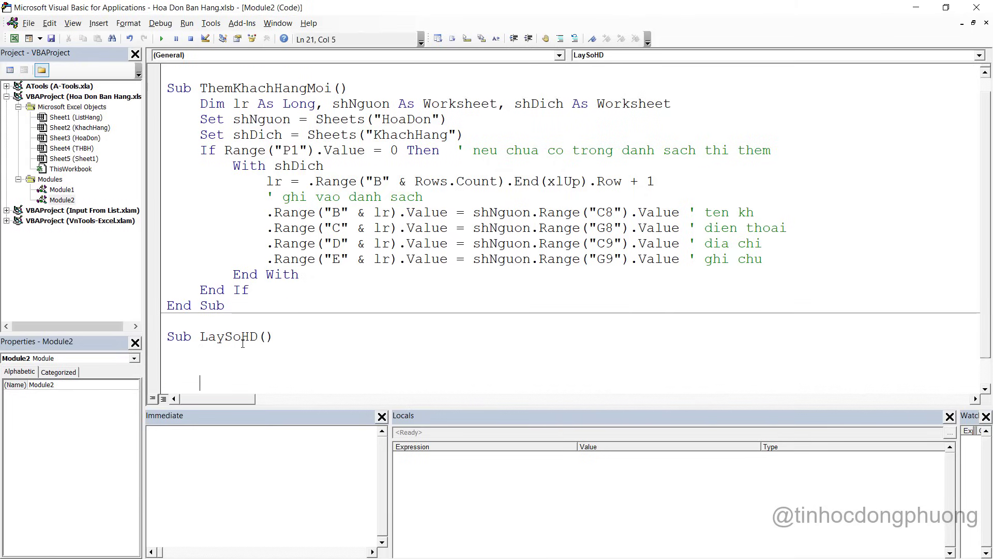
key(Down)
key(Down)
key(Down)
key(Down)
key(Down)
key(Down)
key(Down)
key(Down)
key(Down)
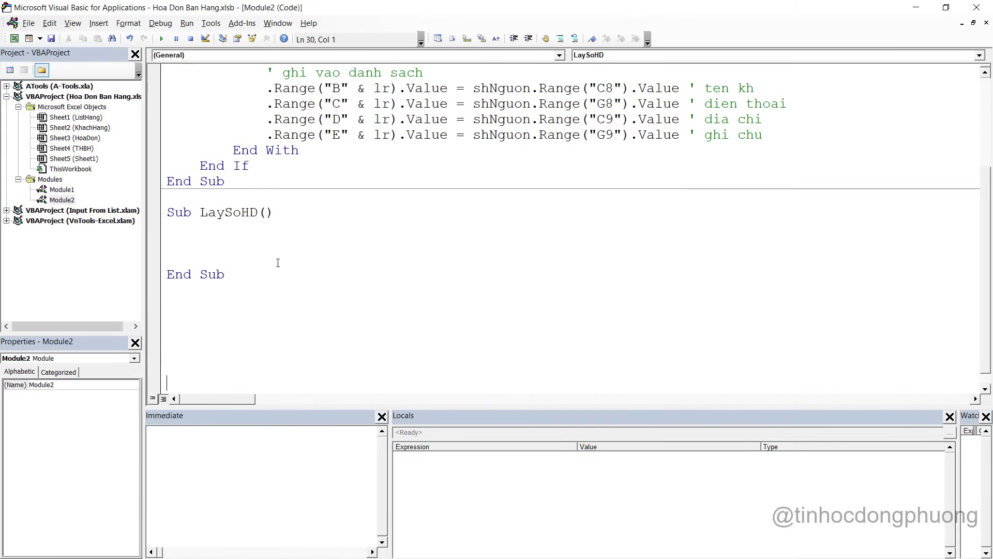
scroll(259, 238, down, 1)
click(233, 212)
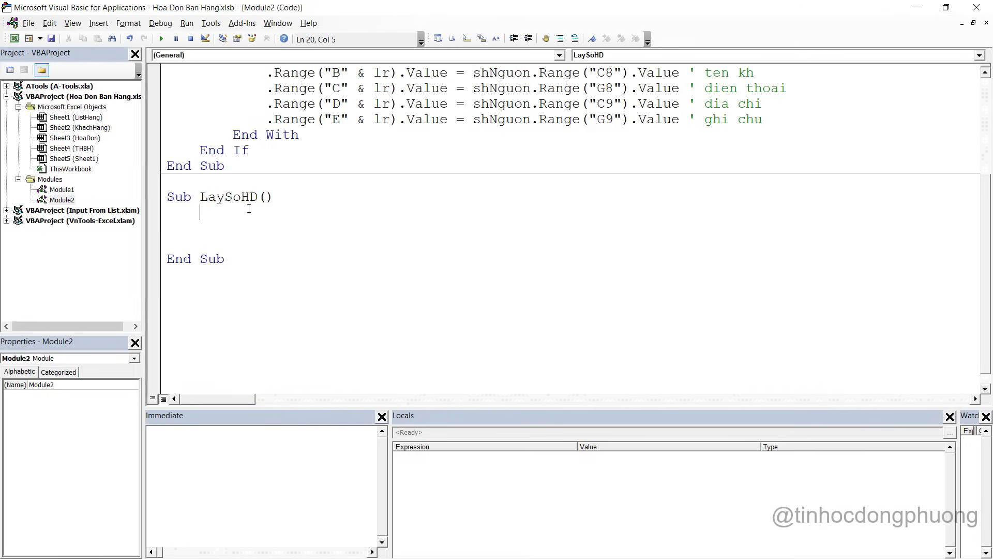
text(Dim a)
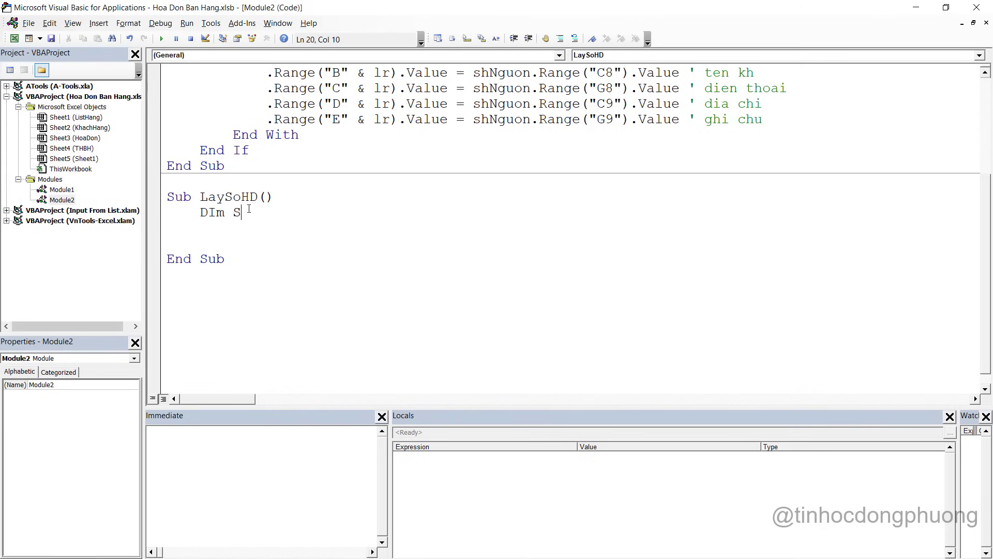
key(BackSpace)
key(BackSpace)
key(BackSpace)
key(BackSpace)
text(s)
key(BackSpace)
text(im S)
key(BackSpace)
text(shNguon as uo)
key(BackSpace)
key(BackSpace)
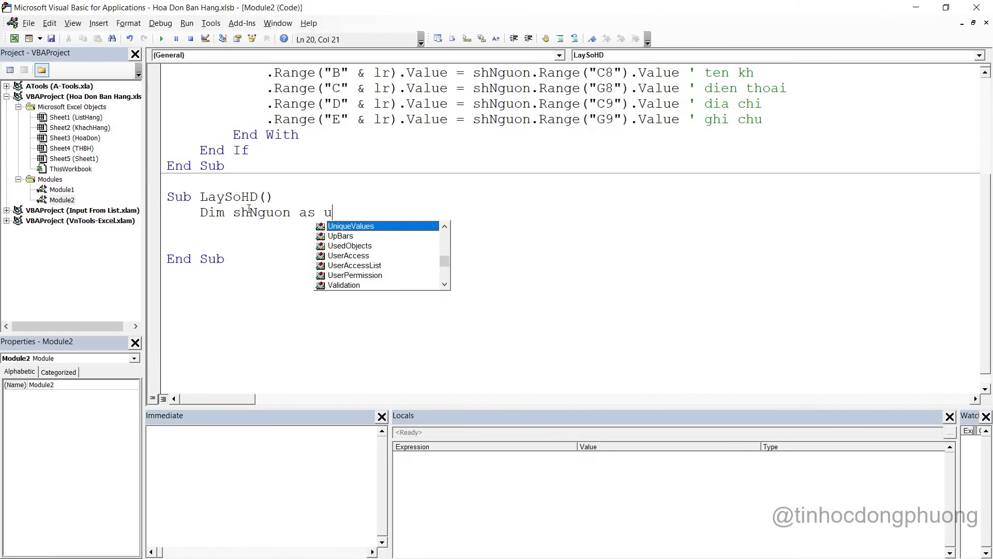
text(wor)
key(Down)
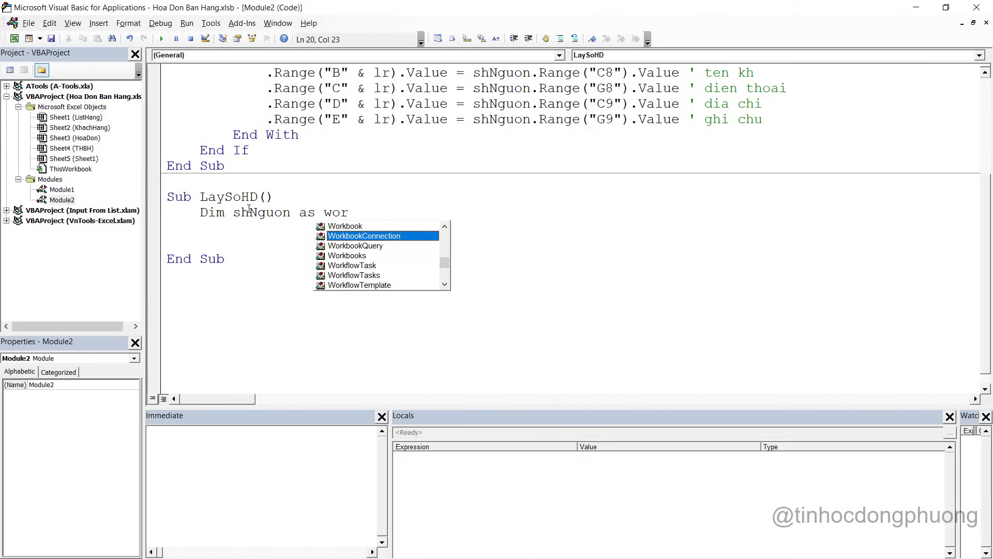
text(ksh)
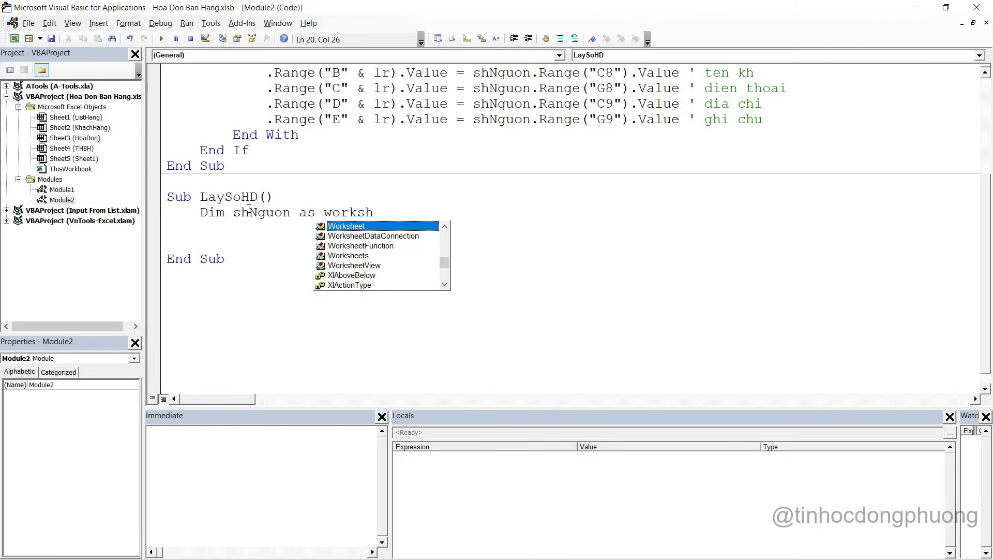
key(Tab)
Add shDich As Worksheet to the same Dim line by copying the shNguon declaration
drag(236, 213, 428, 215)
key(ctrl+c)
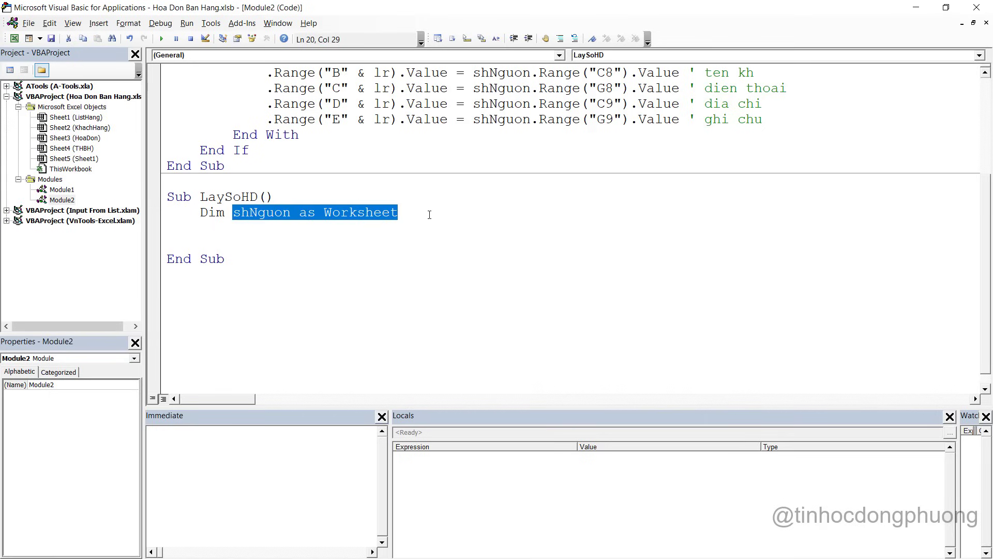
click(429, 214)
text(,)
key(ctrl+v)
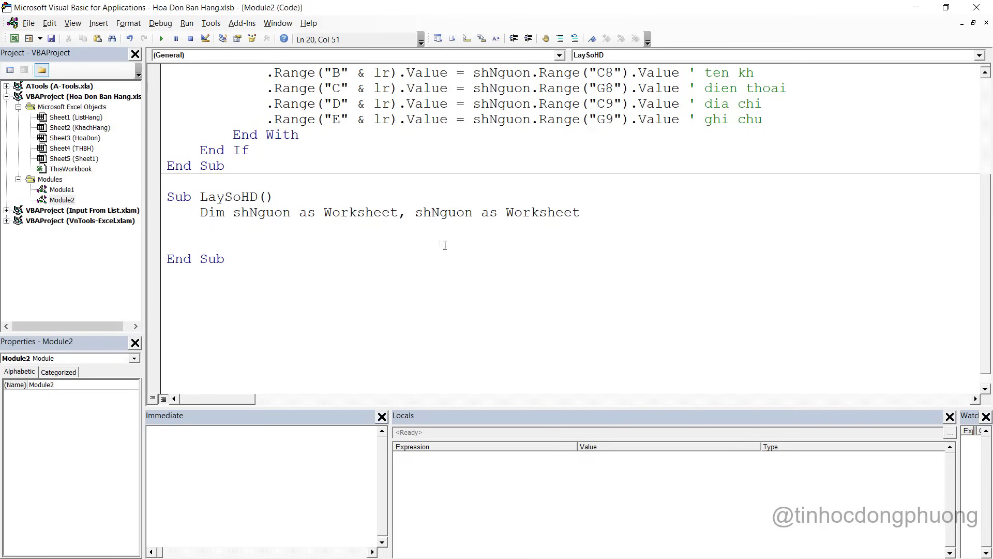
click(458, 196)
double_click(443, 212)
text(S)
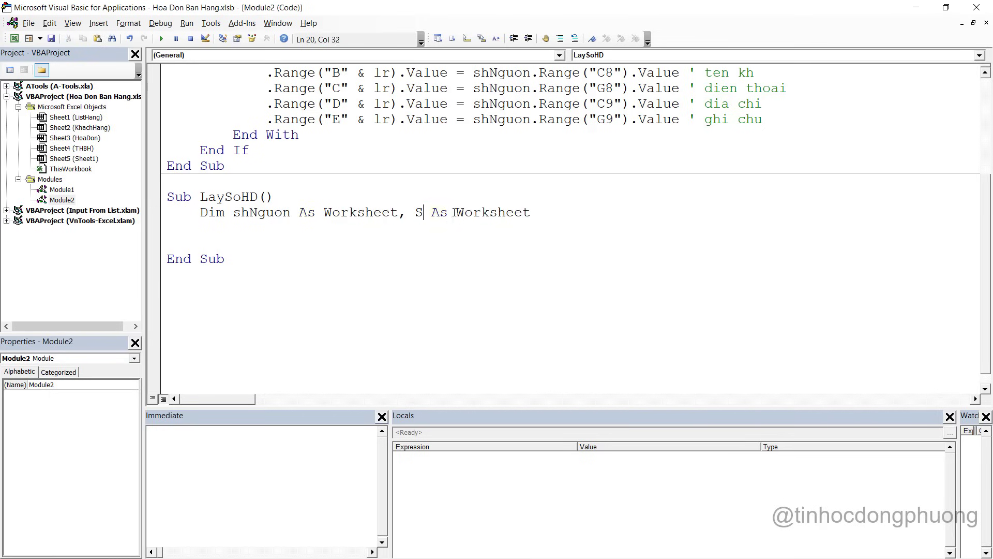
text(h)
key(BackSpace)
key(BackSpace)
text(shDiđh)
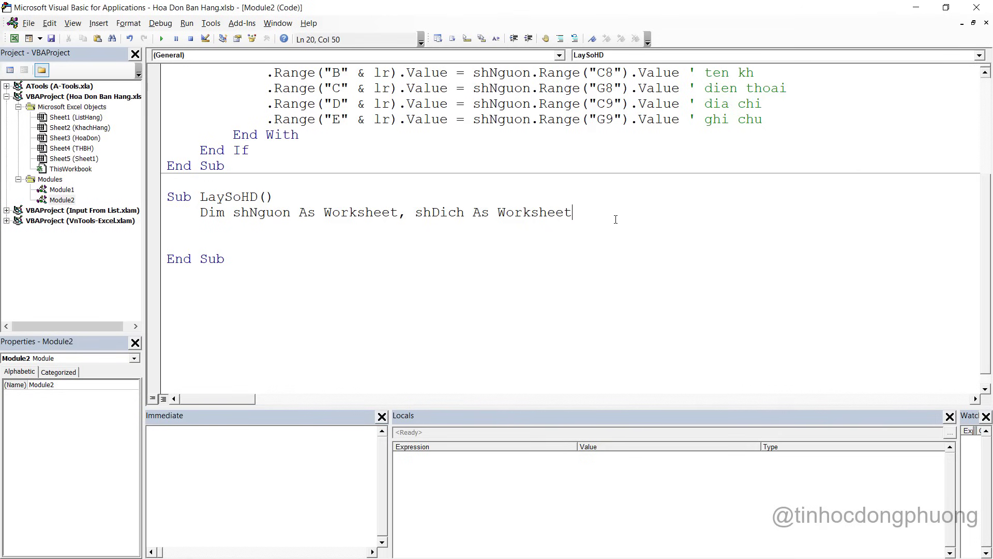
key(Return)
Declare lr As Long, i As Long, and Dic As Object on new Dim lines
text(Dim lr)
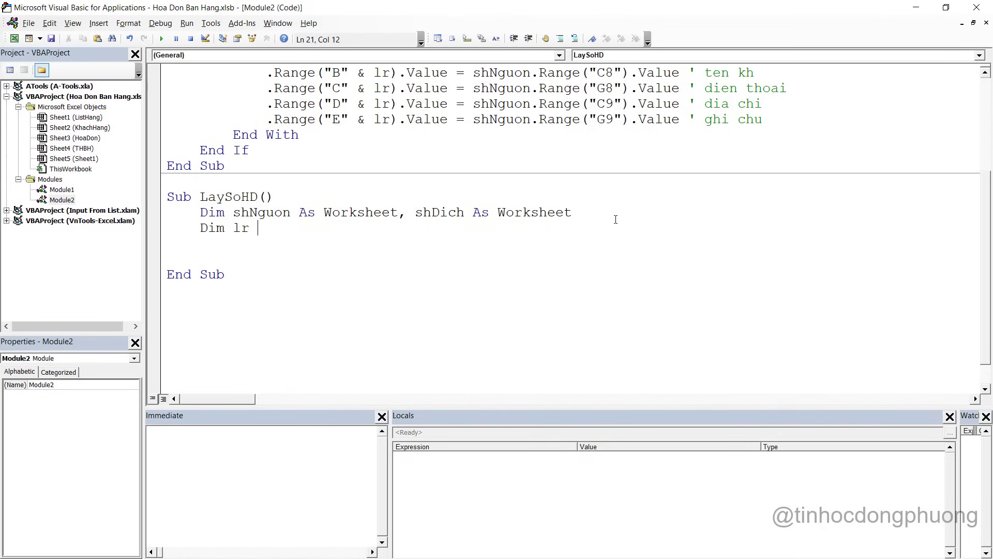
text( as Long, i as Long,)
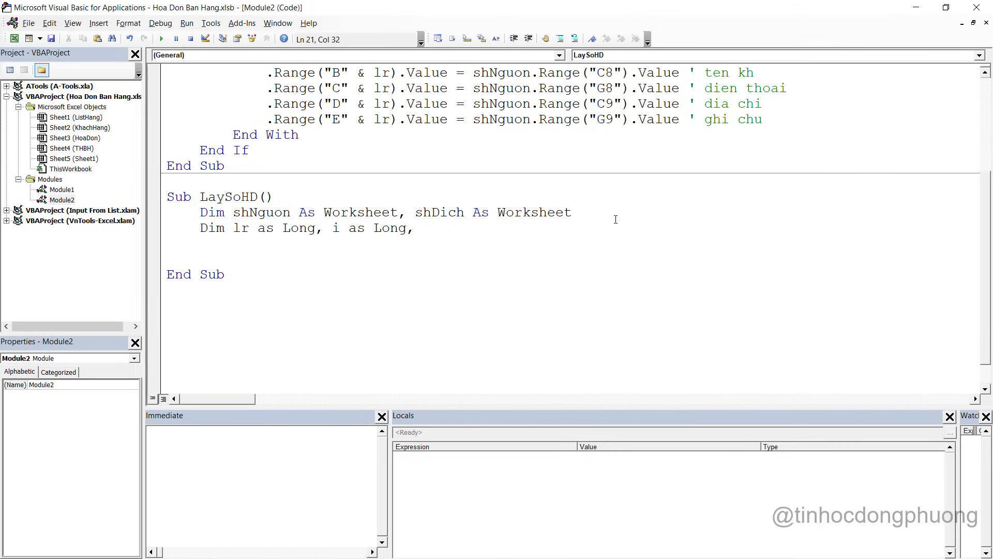
key(BackSpace)
key(Return)
text(Dim )
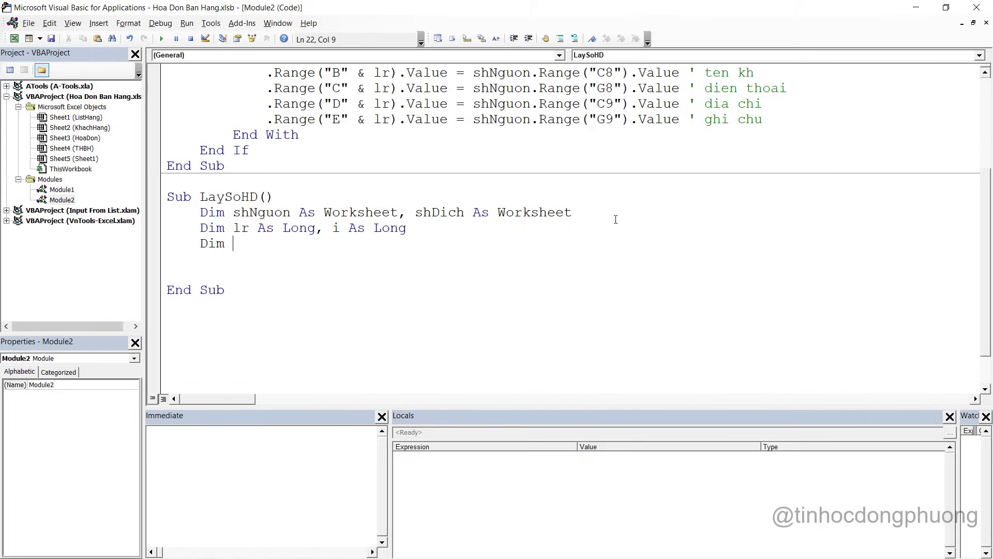
text(Dic as o)
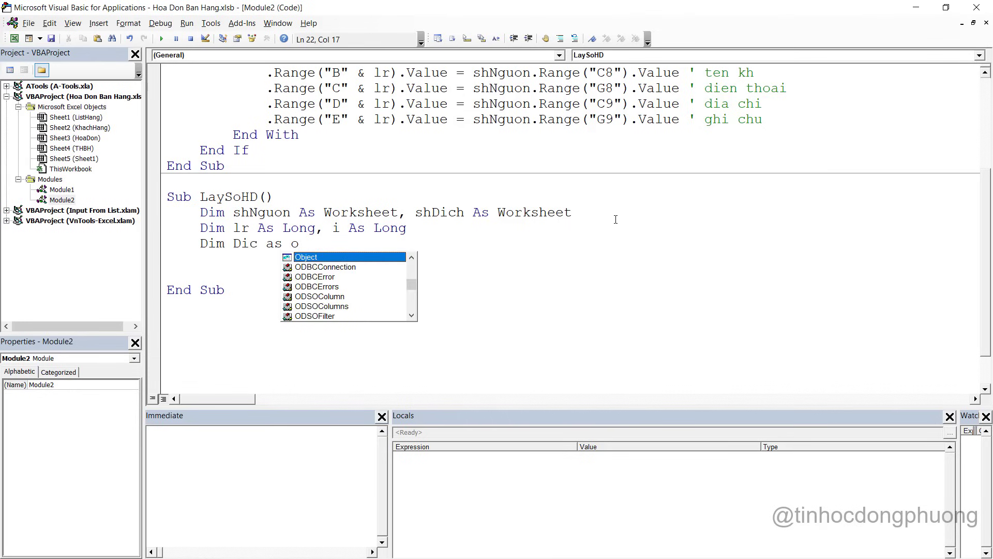
key(Tab)
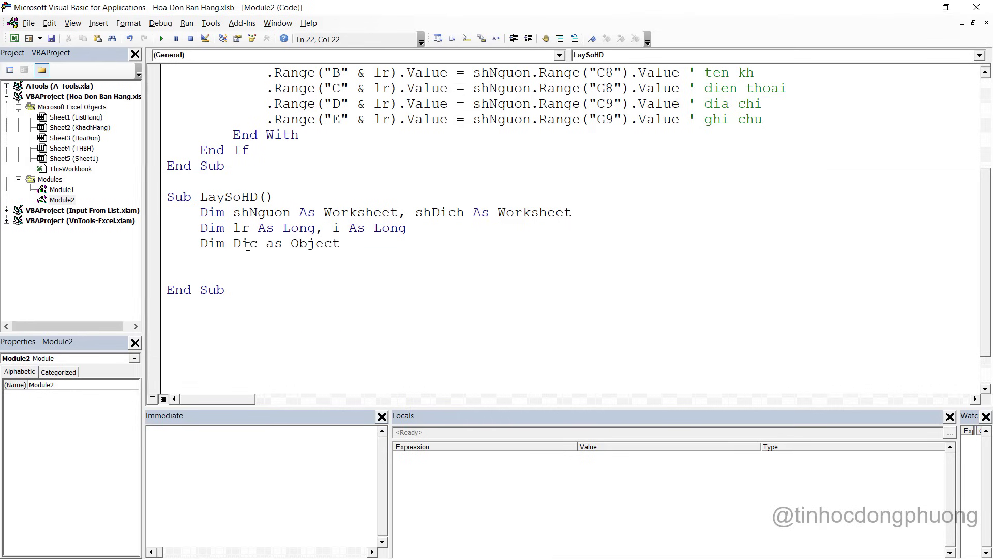
Start a Set sh statement on a new line below the declarations
double_click(251, 243)
click(240, 261)
key(Return)
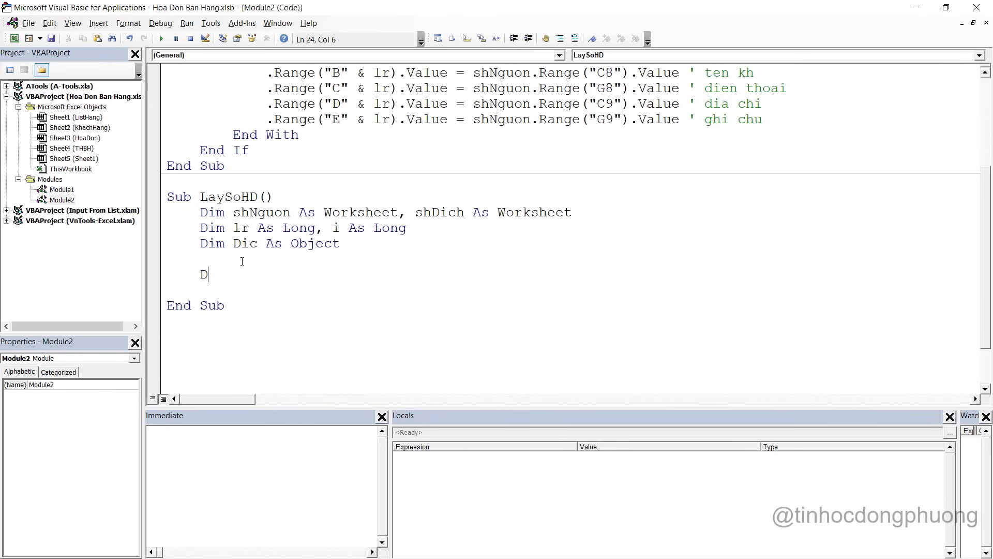
text(Set sh n)
key(BackSpace)
key(BackSpace)
Write Set shNguon = Sheets("THBH"), confirming the THBH sheet name in Excel
text(n)
key(BackSpace)
key(BackSpace)
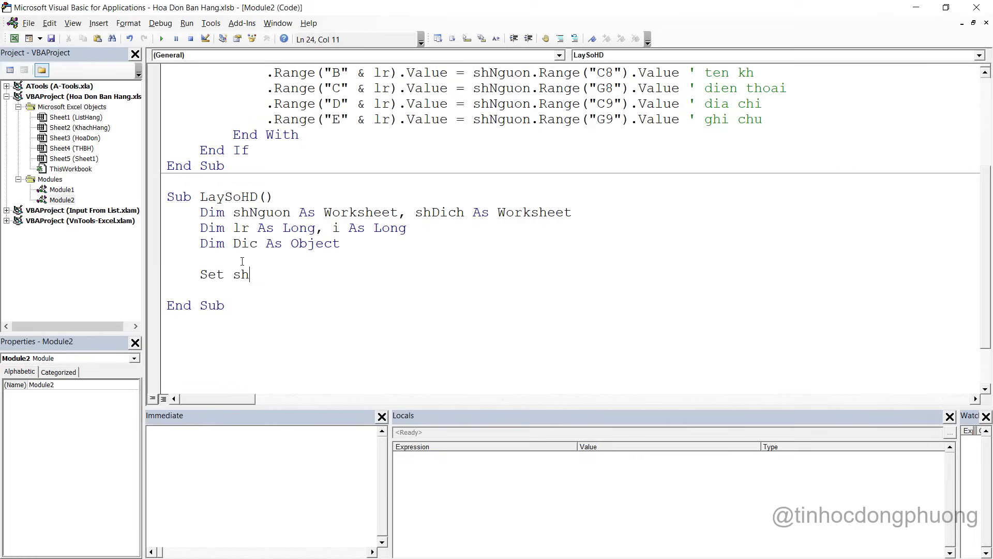
key(ctrl+space)
text(Nguon = )
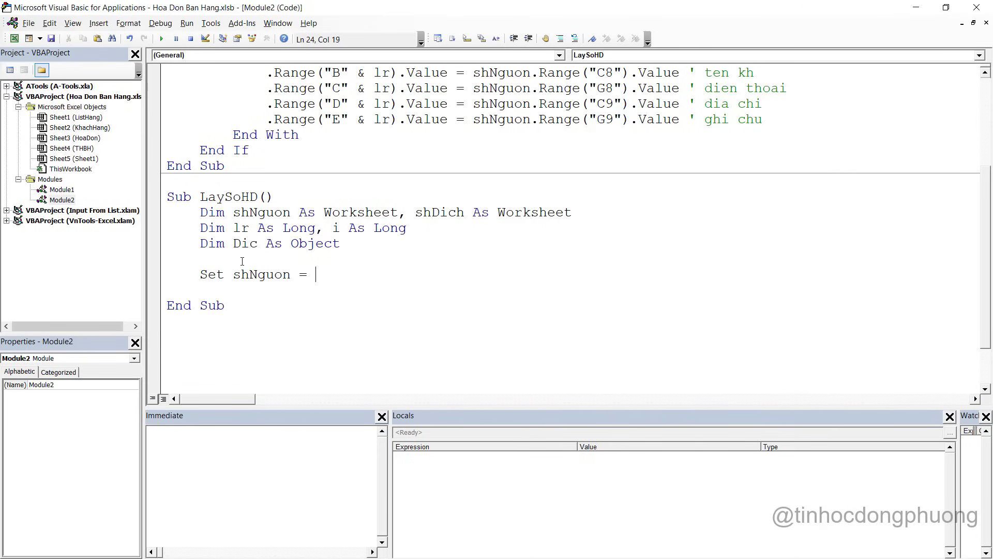
text(sheets(")
key(alt+Tab)
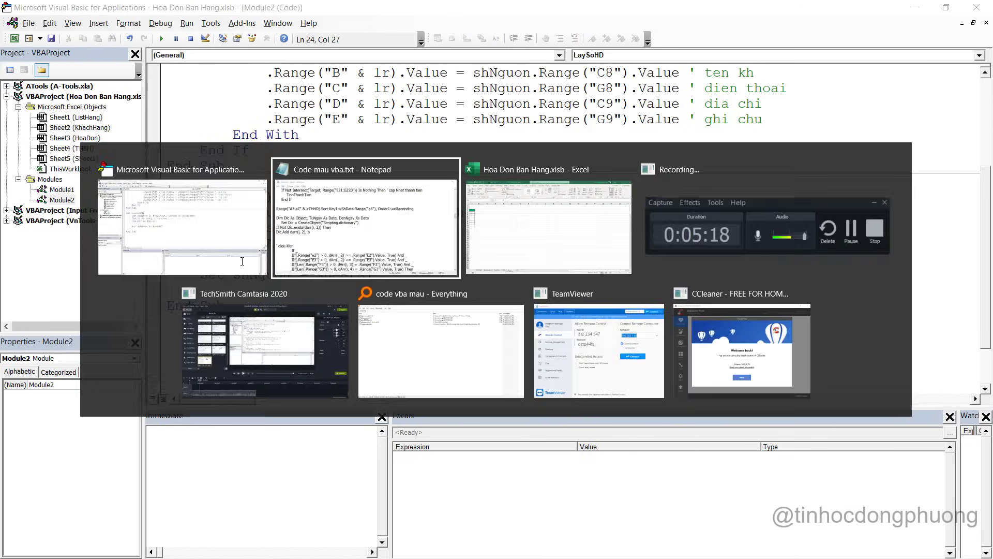
key(alt+Tab)
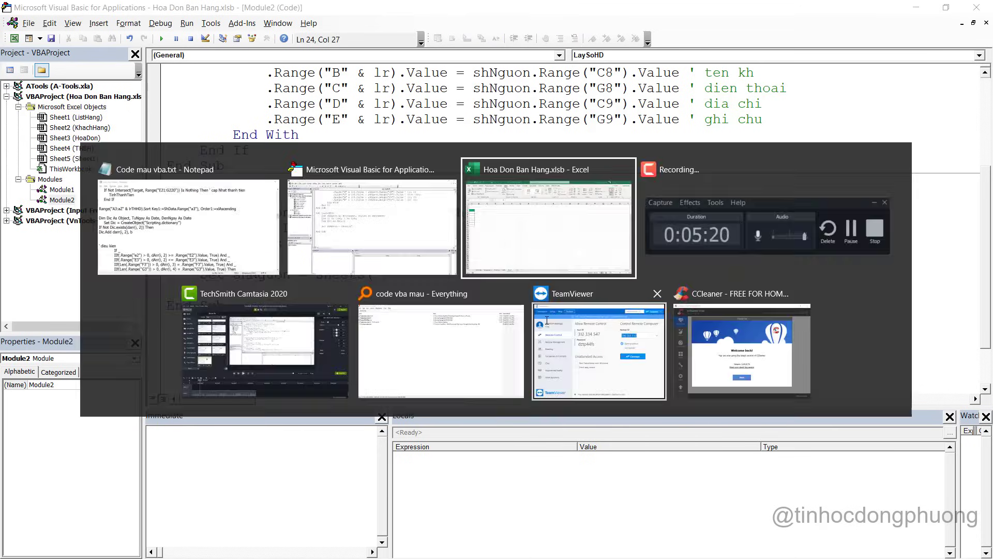
click(226, 535)
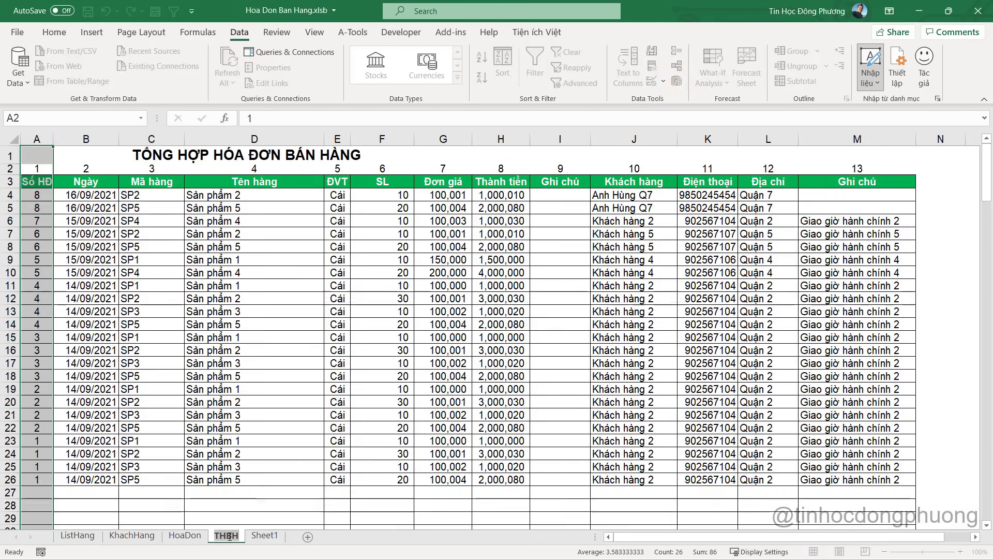
click(262, 476)
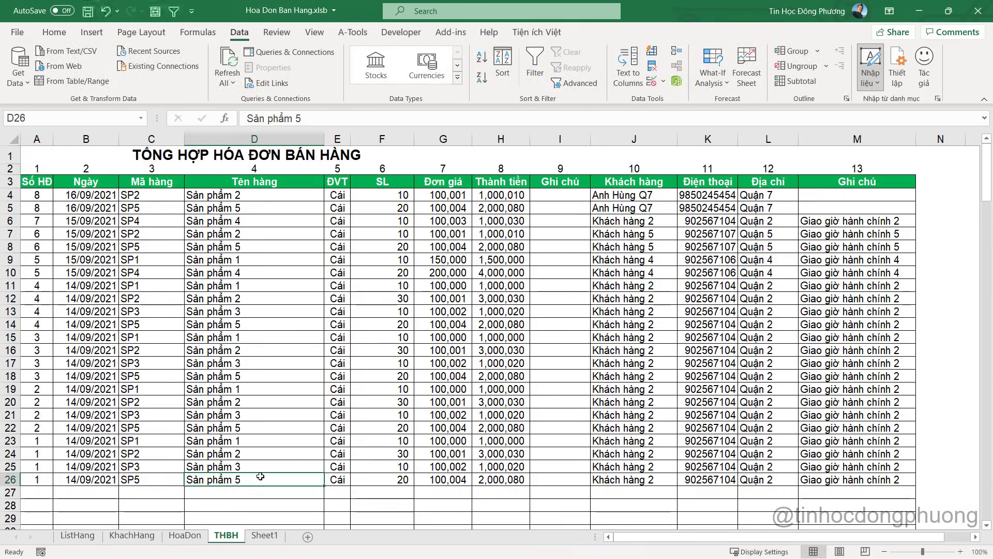
key(alt+Tab)
text(THBH)
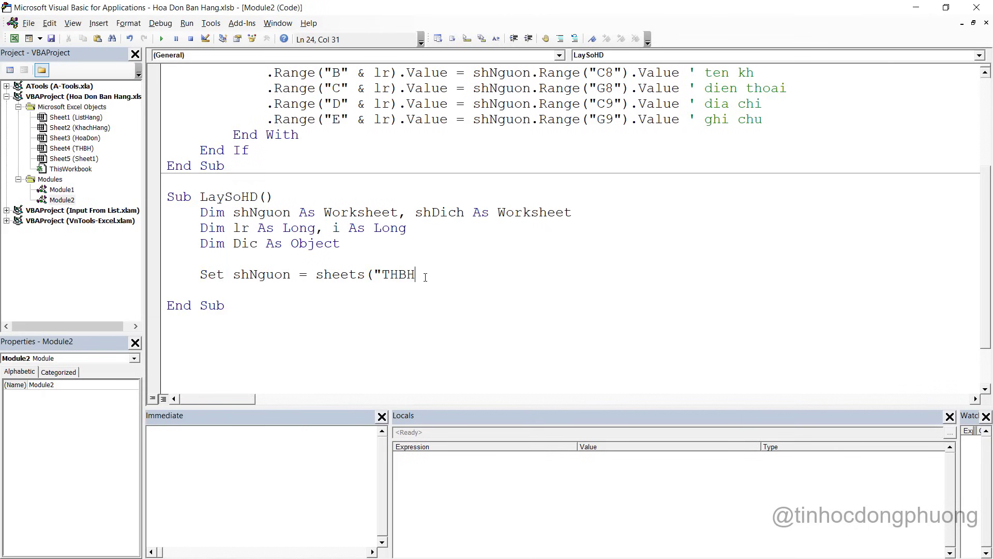
text("))
key(Return)
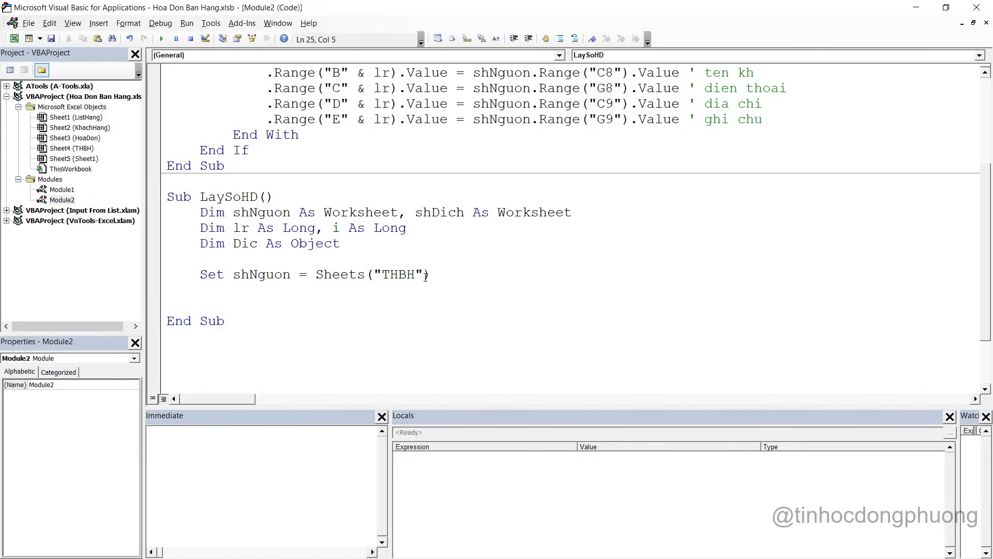
Begin a With shNguon block on the next line
key(Return)
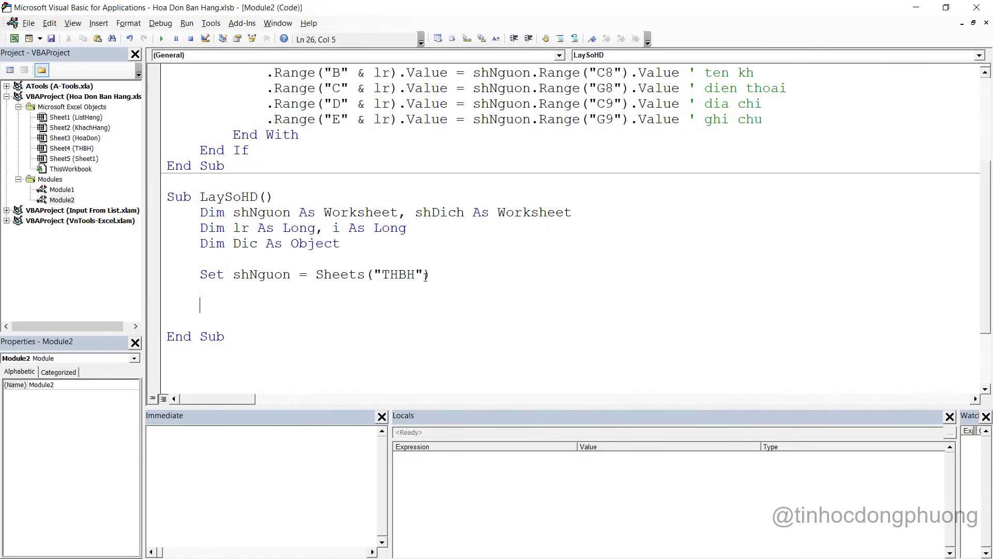
key(ctrl+z)
text(lr)
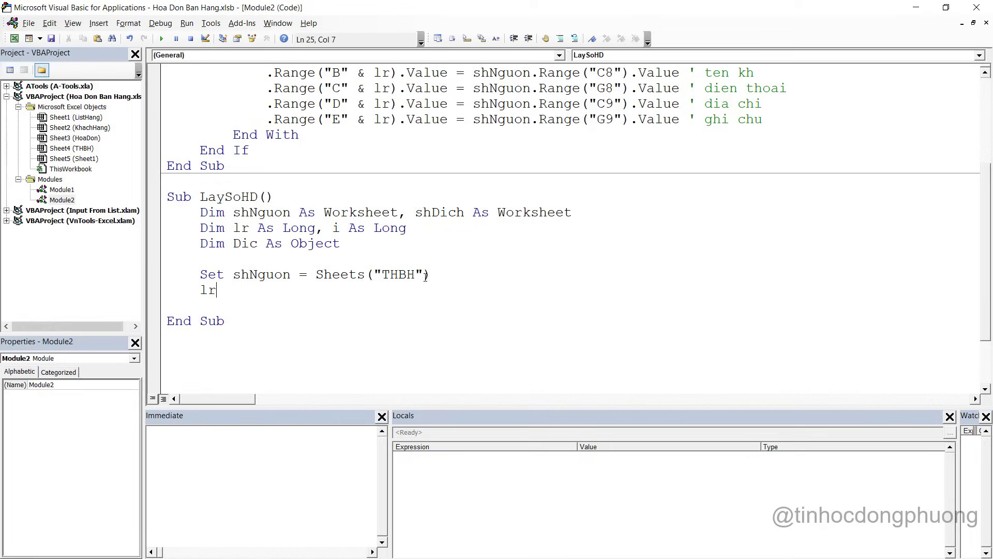
key(BackSpace)
key(BackSpace)
key(BackSpace)
text(with sh)
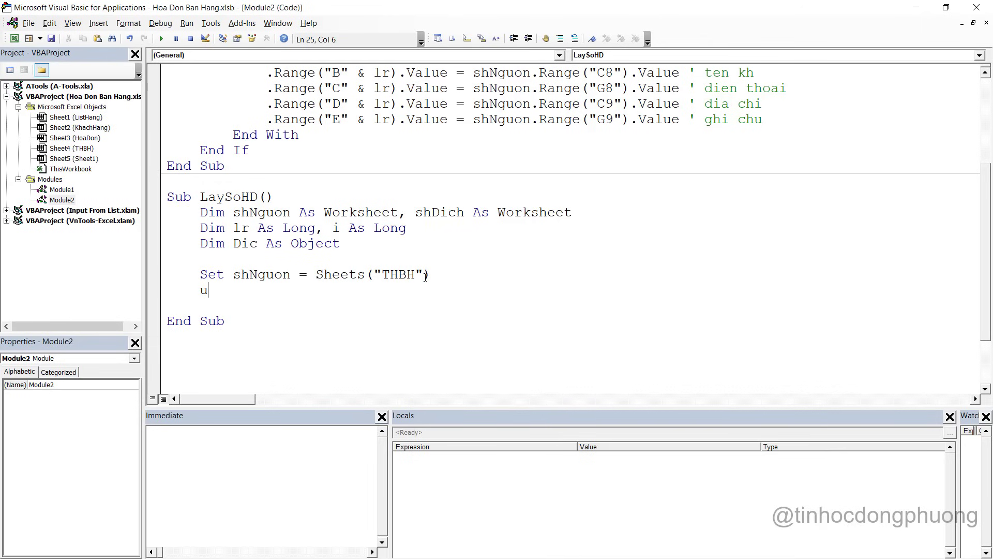
text(nguon)
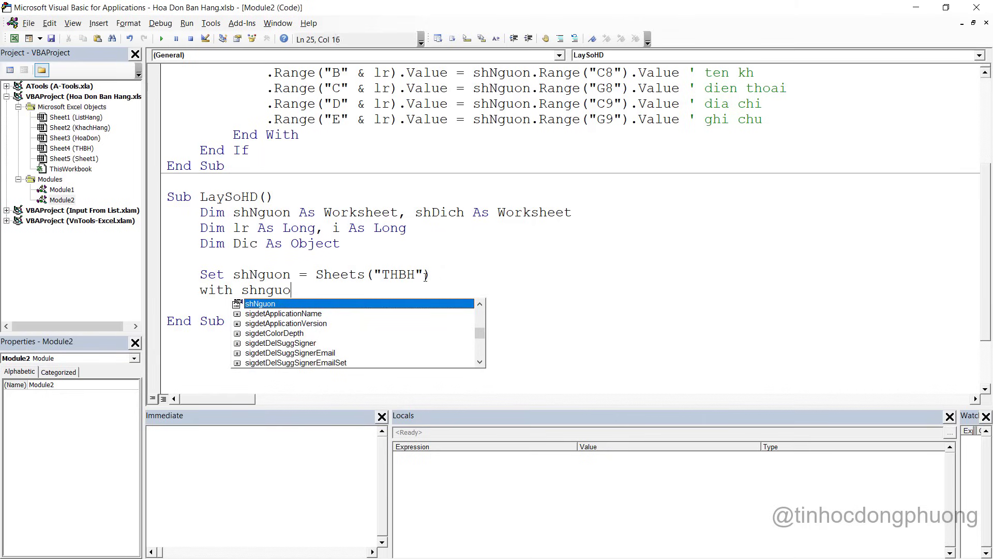
Add End With to close the block and start lr = .Range inside it
key(Return)
key(Return)
text(End with)
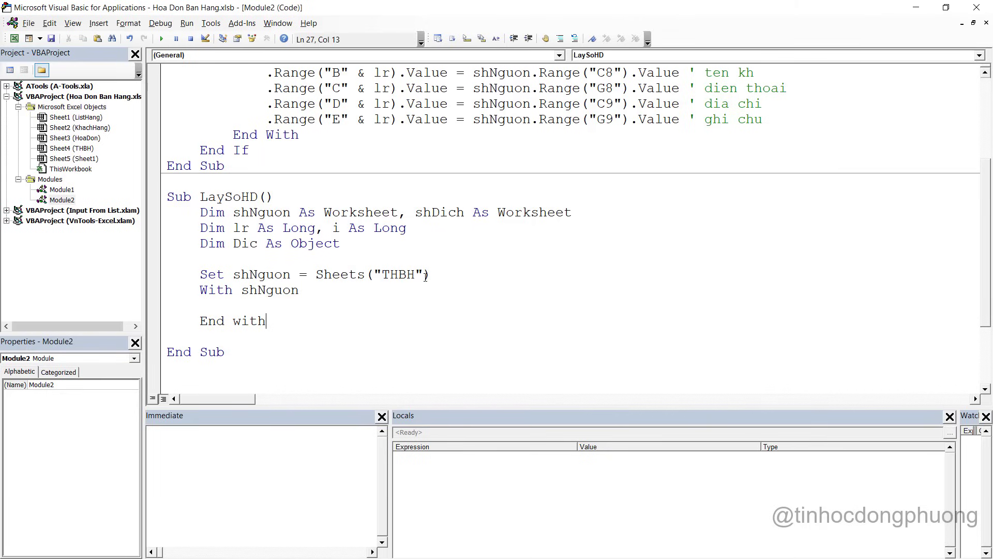
key(Up)
text(lr = /)
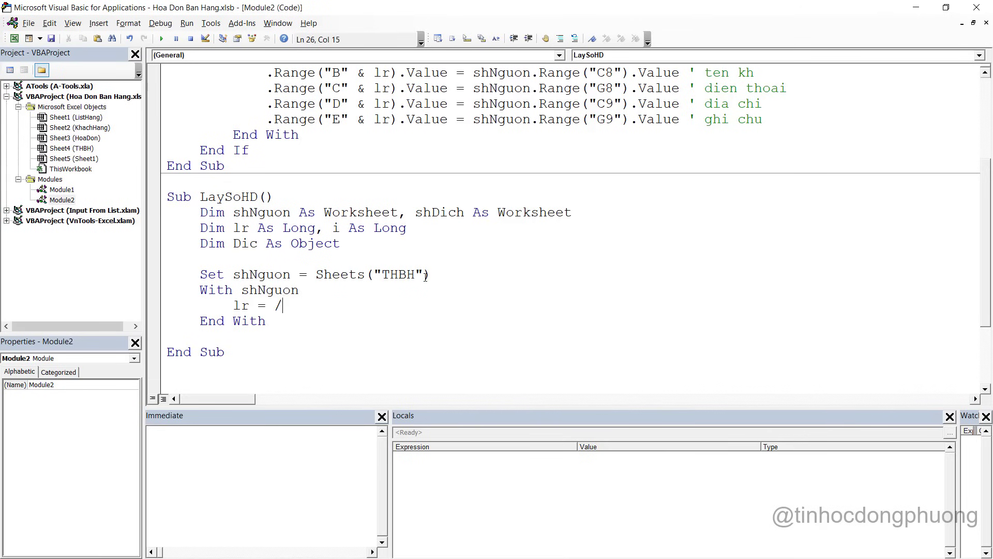
key(BackSpace)
text(.r)
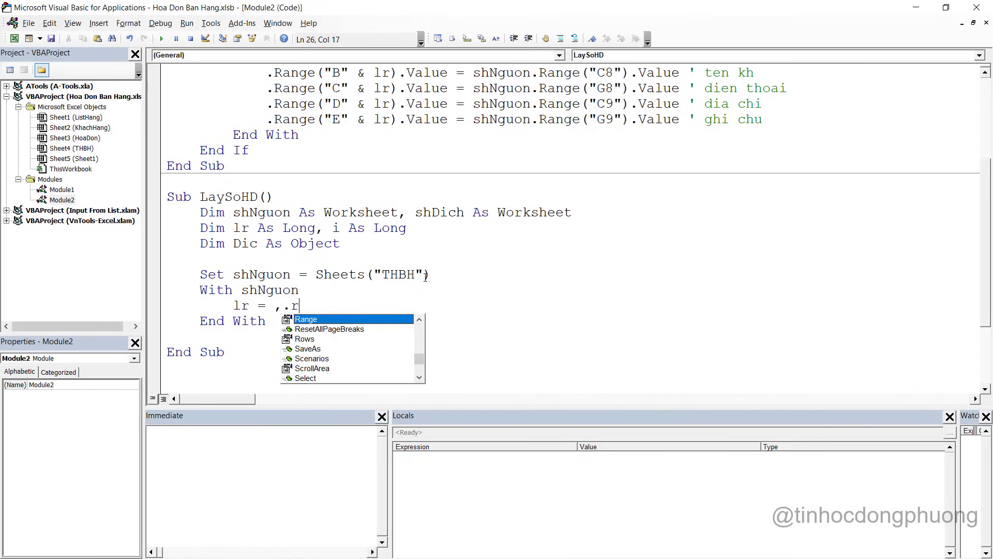
key(BackSpace)
text(.ra)
key(Tab)
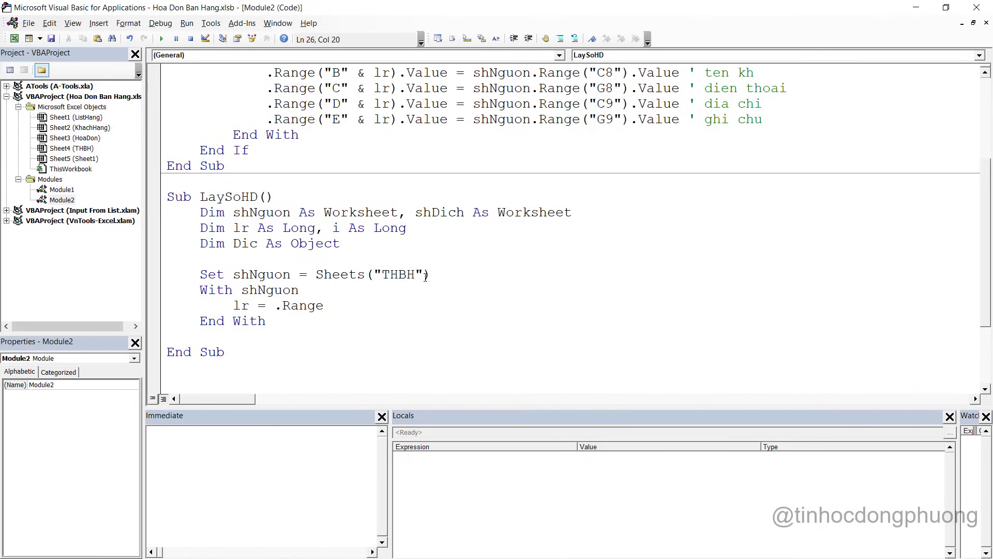
Complete lr = .Range("A" & Rows.Count).End(xlUp).Row after checking column A in Excel
text((")
key(alt+F11)
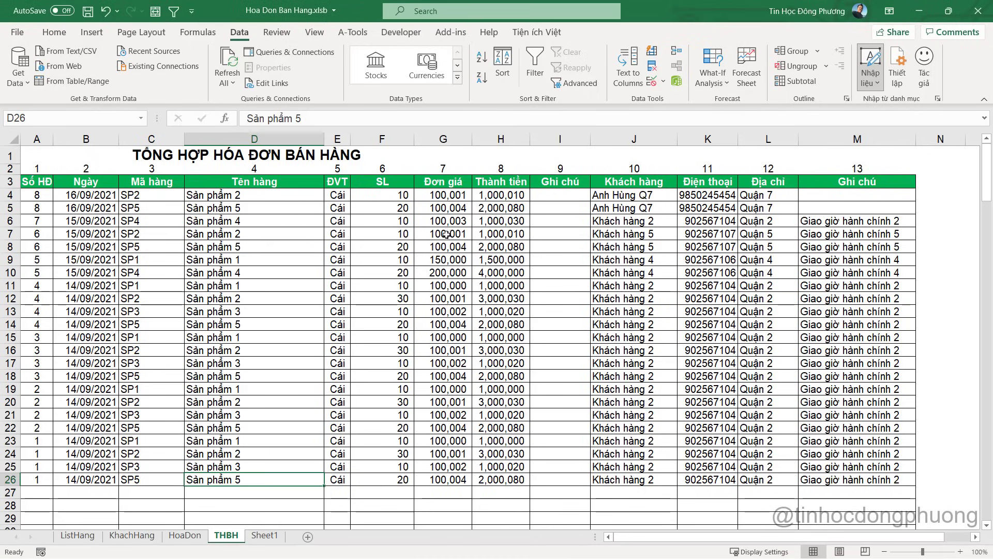
click(26, 195)
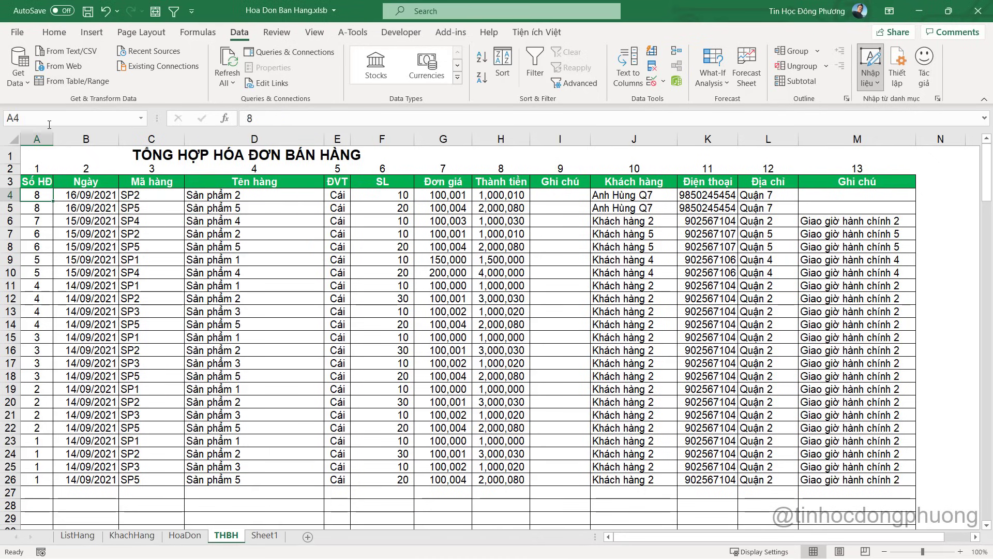
key(alt+Tab)
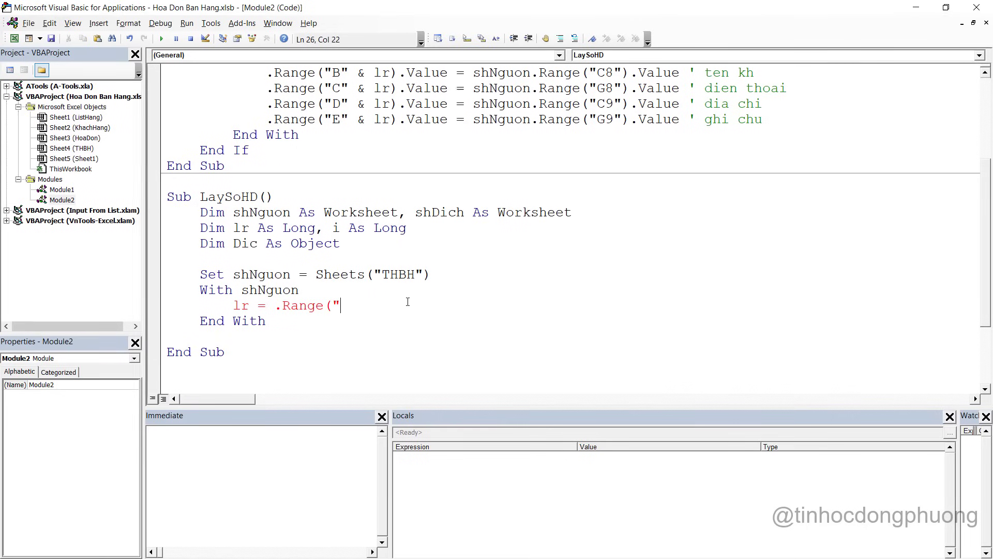
text(A" &)
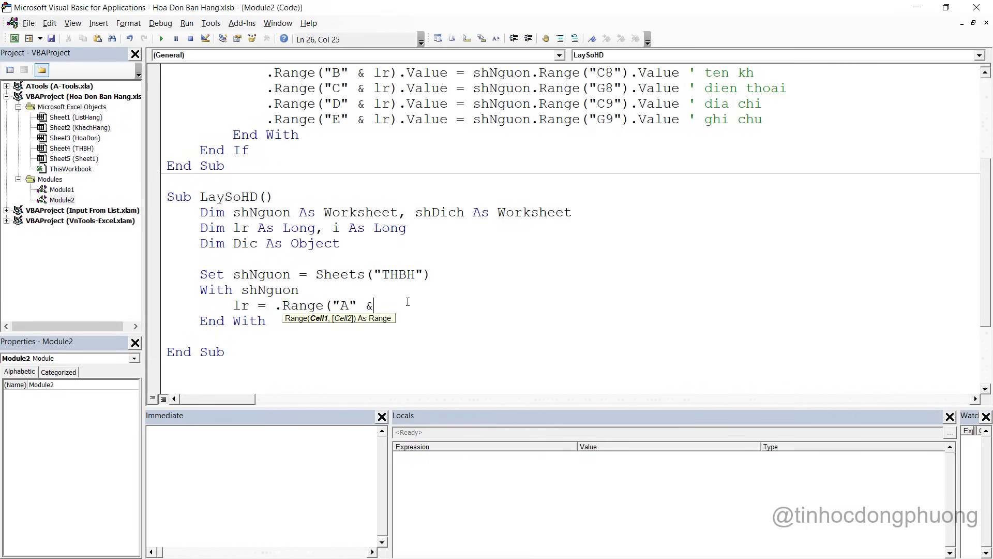
text( rows.count)
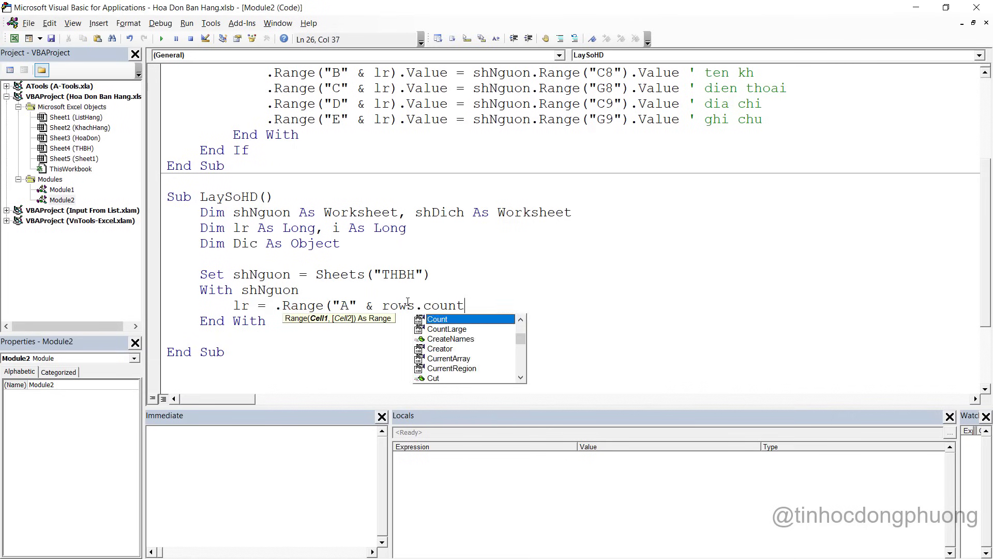
text(),e)
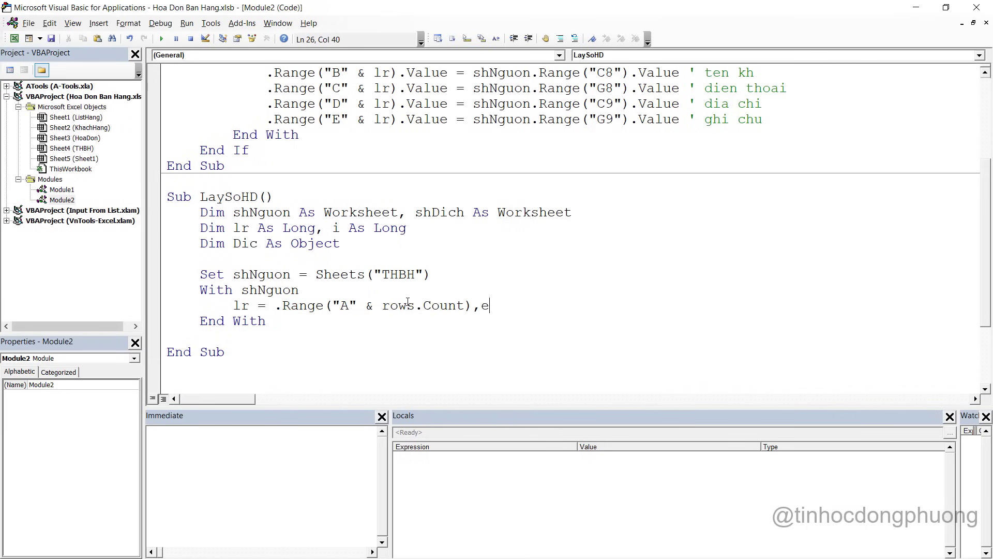
key(BackSpace)
key(BackSpace)
text(.endX9)
key(BackSpace)
key(BackSpace)
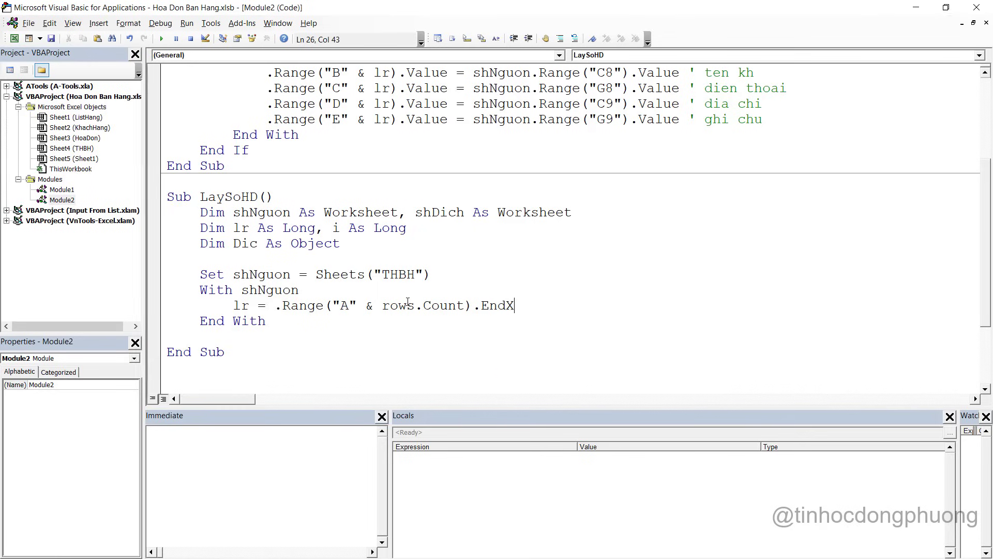
text(()
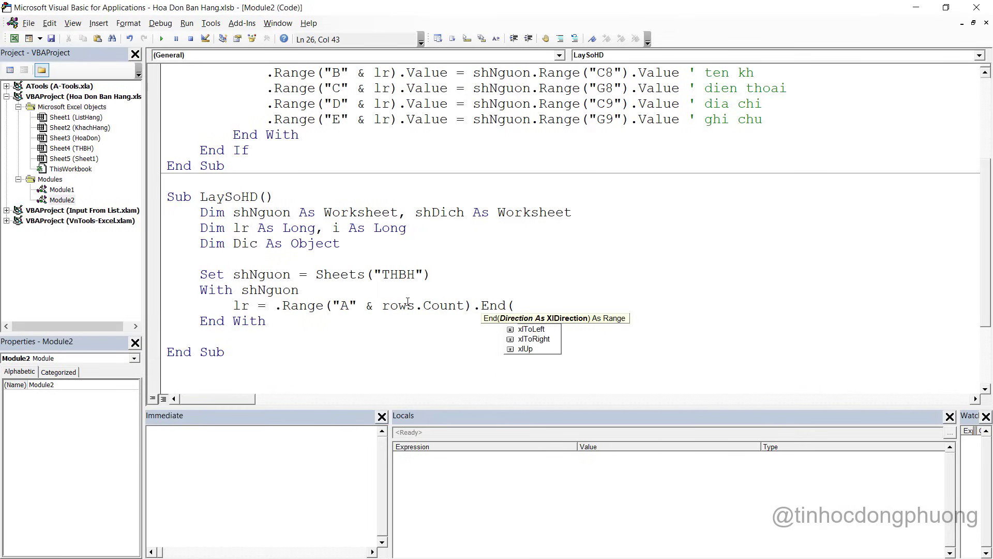
text(xlUp)
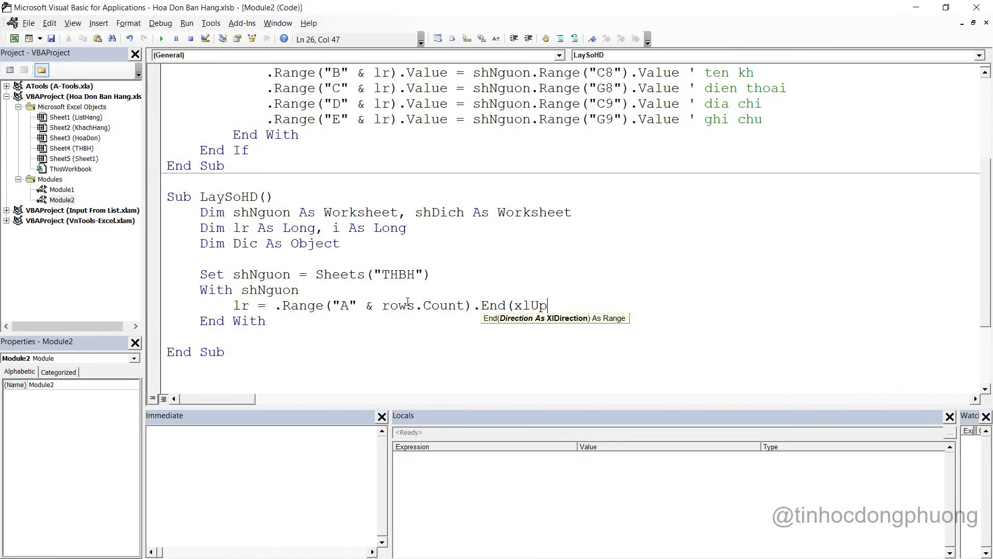
text().row)
key(Tab)
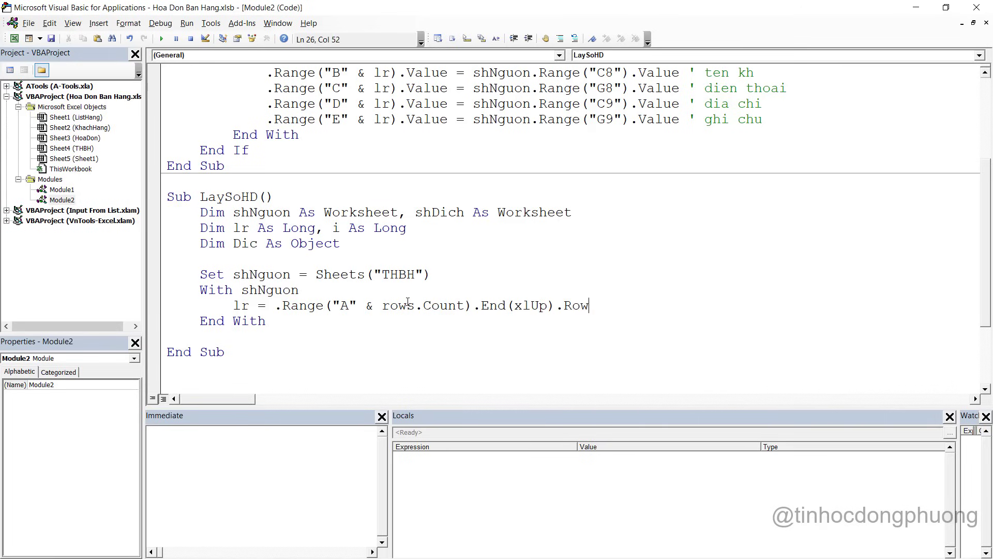
key(Return)
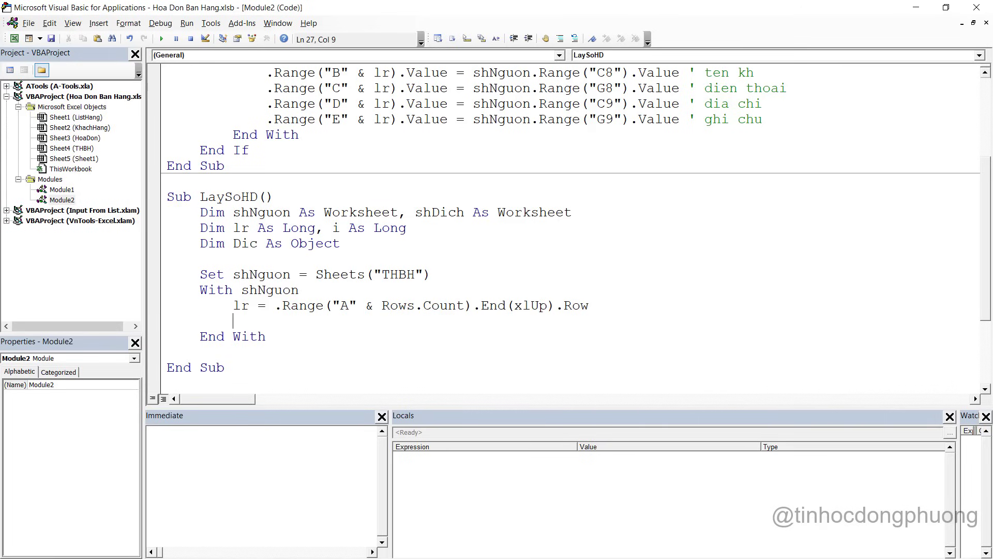
Declare arr() on the lr/i Dim line and assign arr = .Range("A4:A" & lr).Value
click(410, 230)
text(, arr())
text(arr()
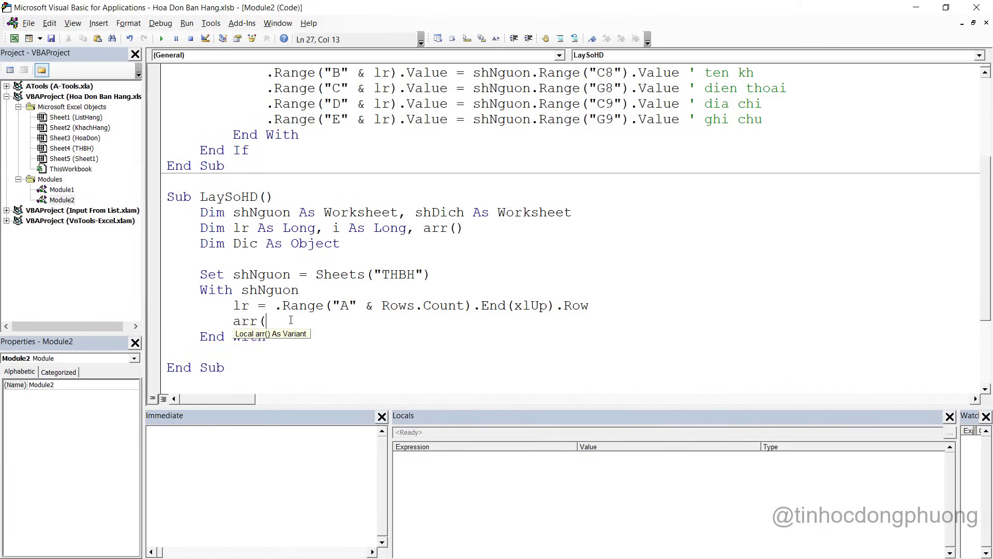
key(BackSpace)
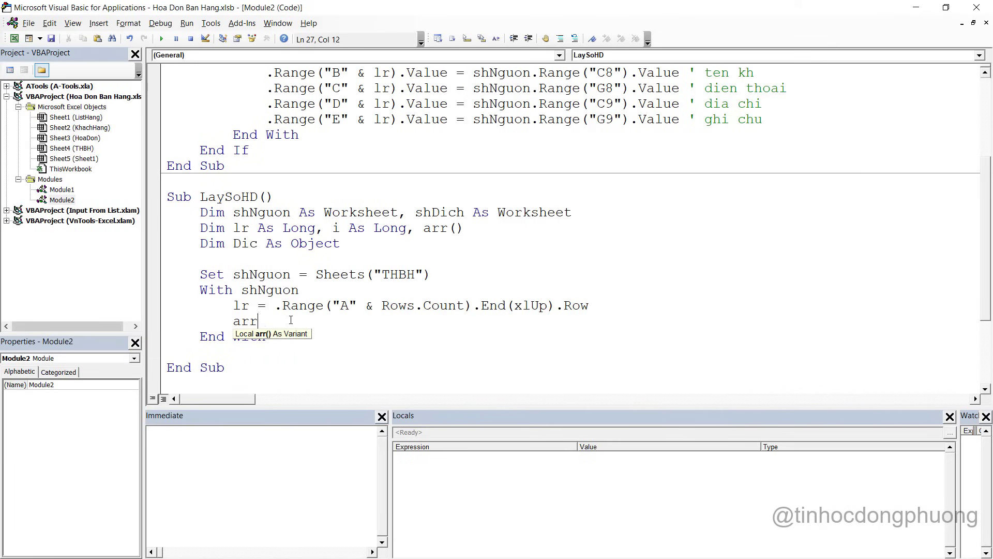
text(= .Range(")
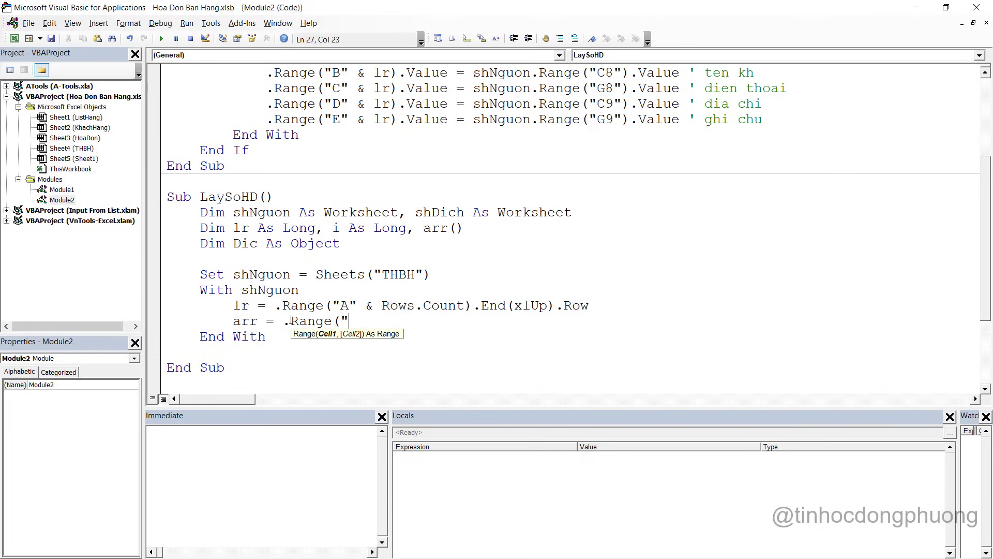
key(alt+Tab)
key(alt+Tab)
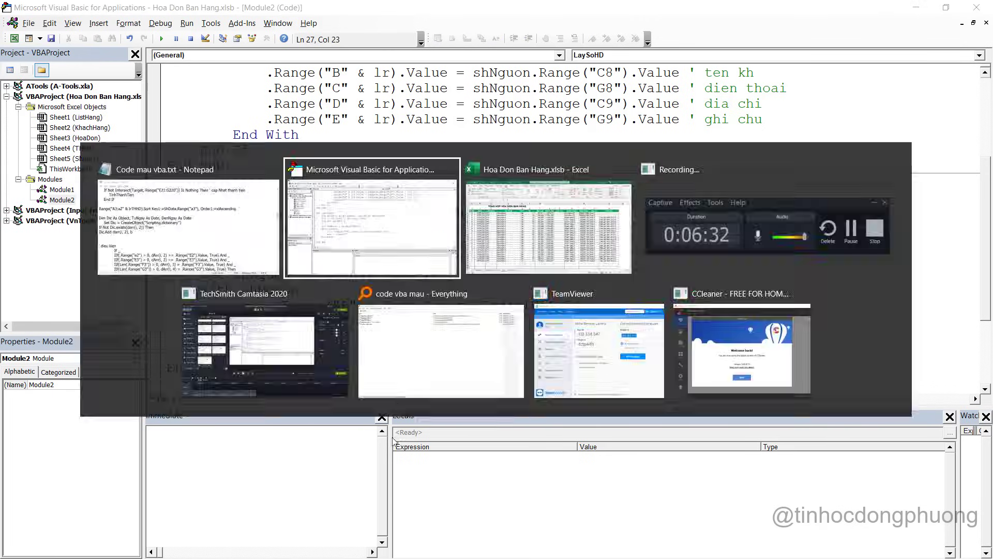
key(alt+Tab)
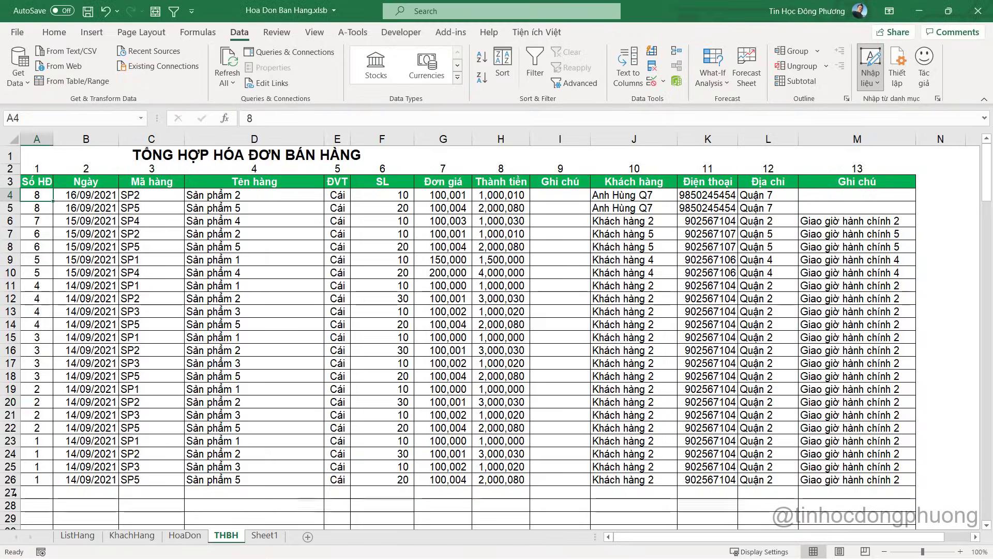
key(alt+Tab)
text(A)
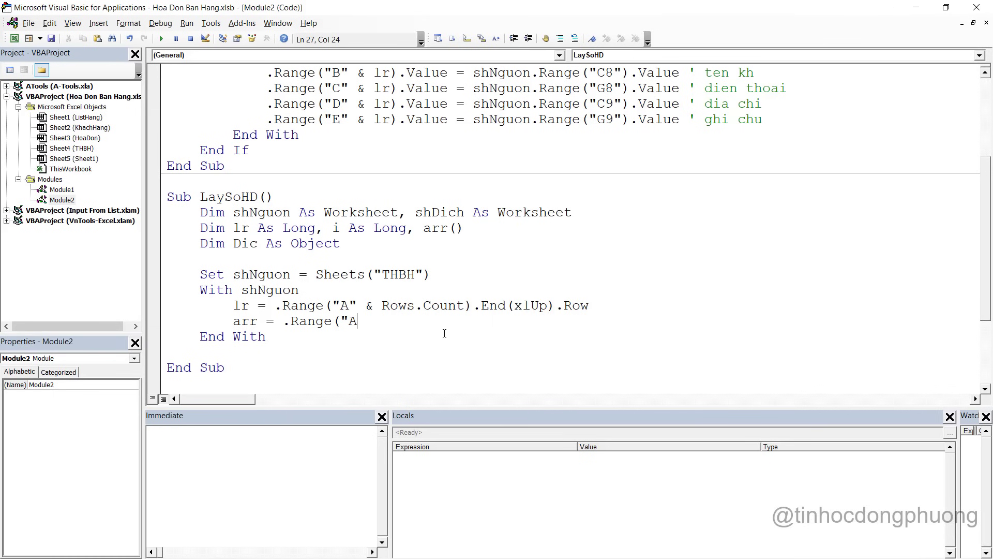
text(4:A" & lr).v)
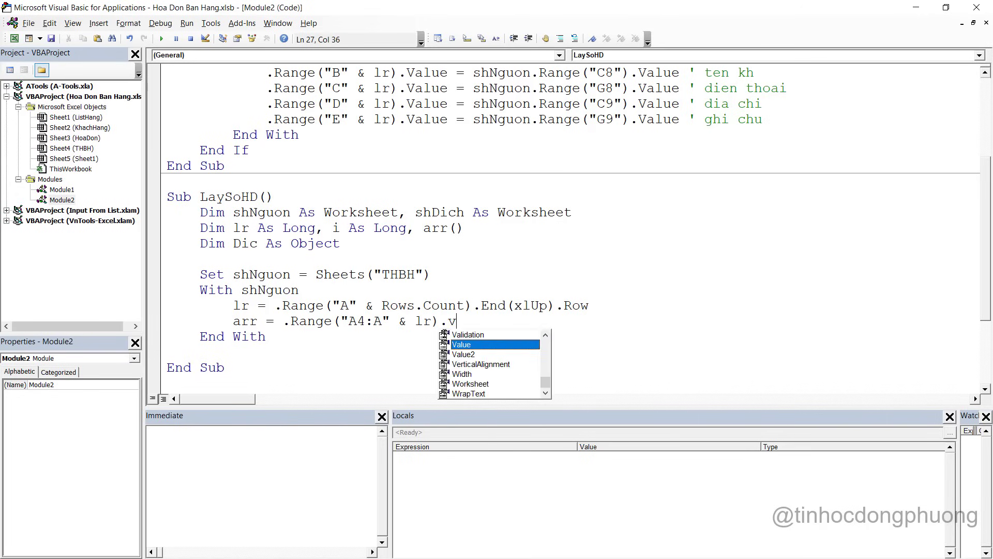
key(Return)
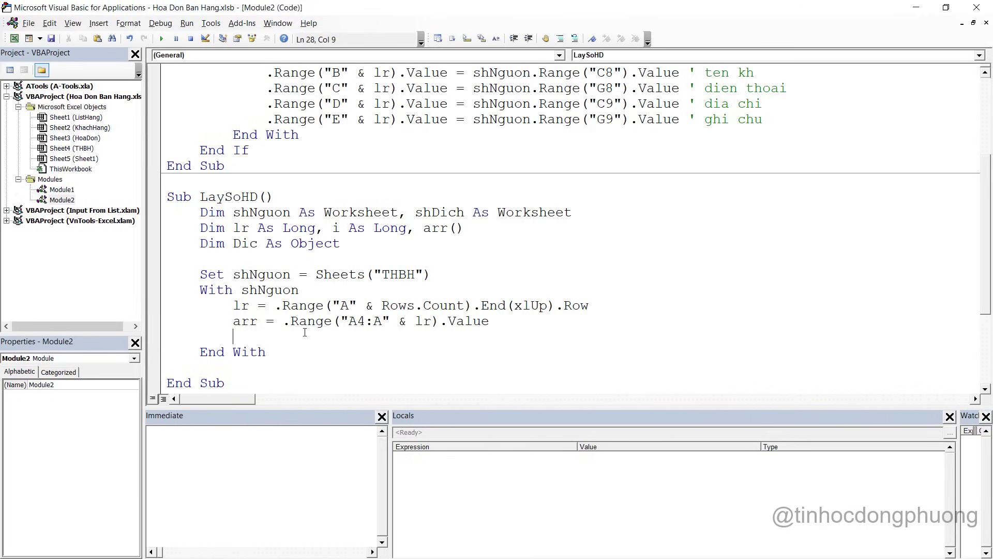
Add a For i = 1 To UBound(arr, 1) … Next i loop and begin an If Not Dic line inside it
key(Return)
scroll(289, 279, down, 2)
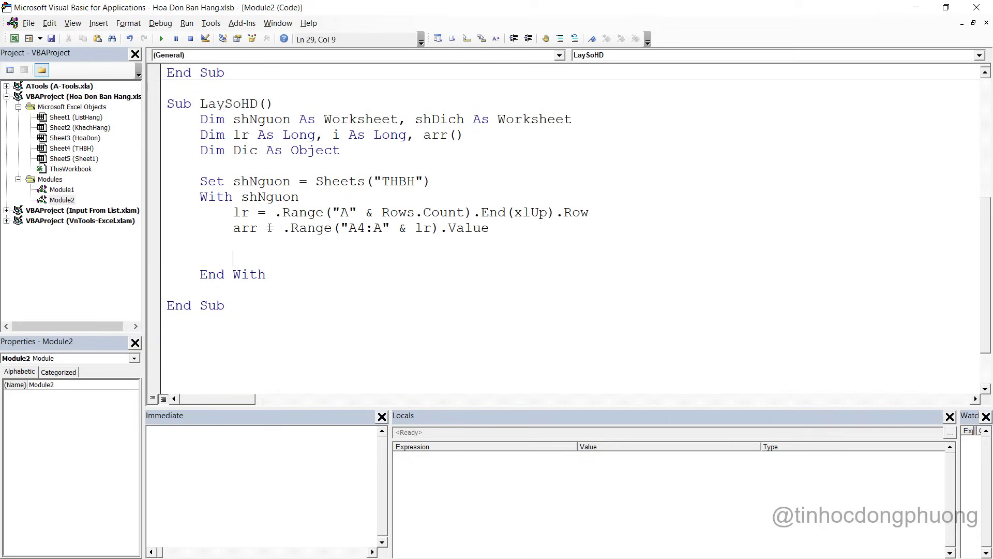
text(for i = 1 to ubound(a)
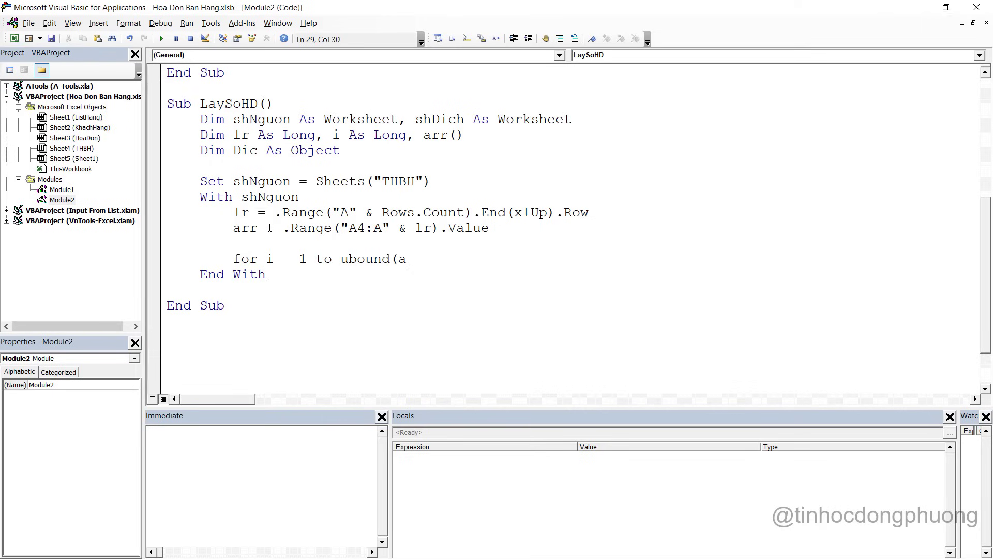
text(rr, 1))
key(Return)
key(Return)
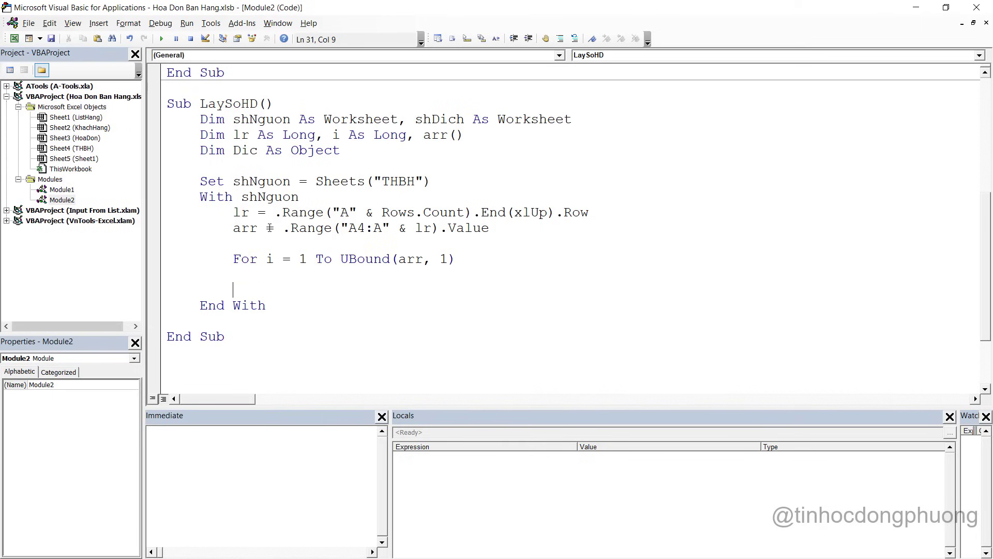
text(Next i)
key(Up)
key(Tab)
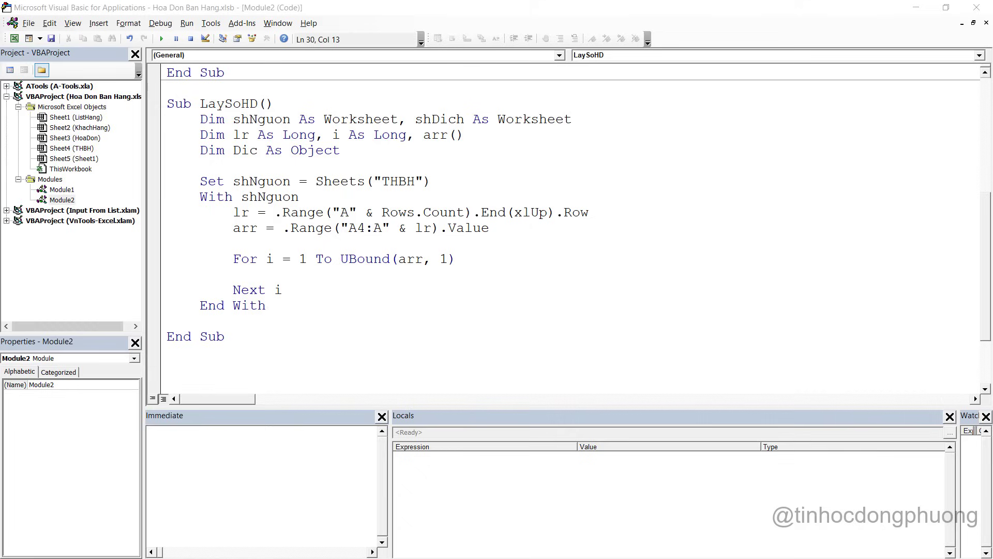
click(302, 273)
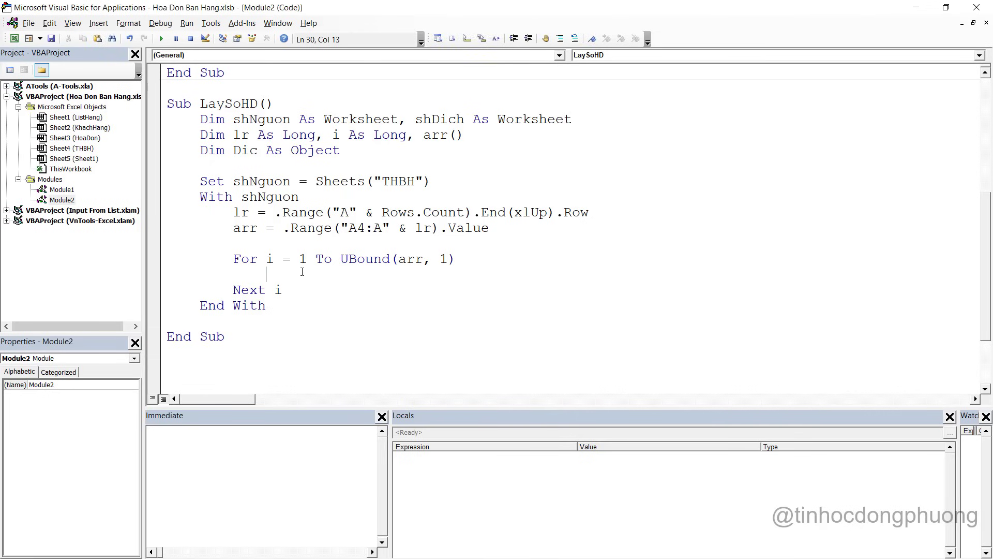
text(if not)
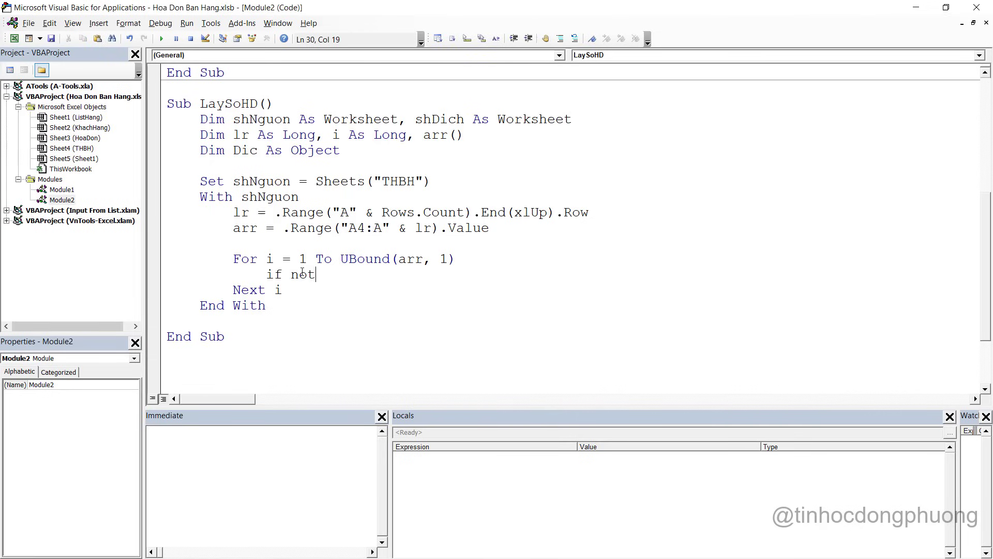
text( di)
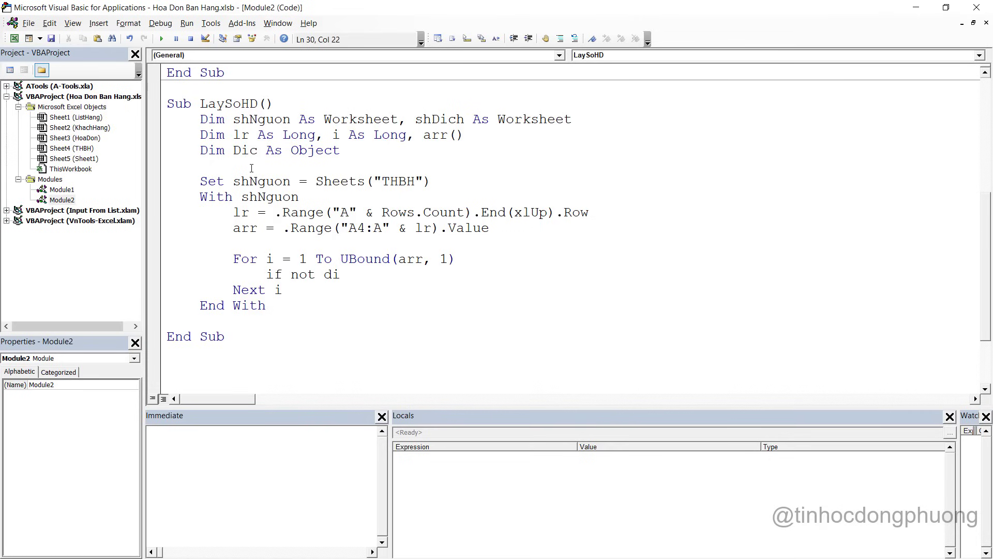
Insert Set Dic = CreateObject("Scripting.dictionary") below the Set shNguon line
click(454, 182)
key(Return)
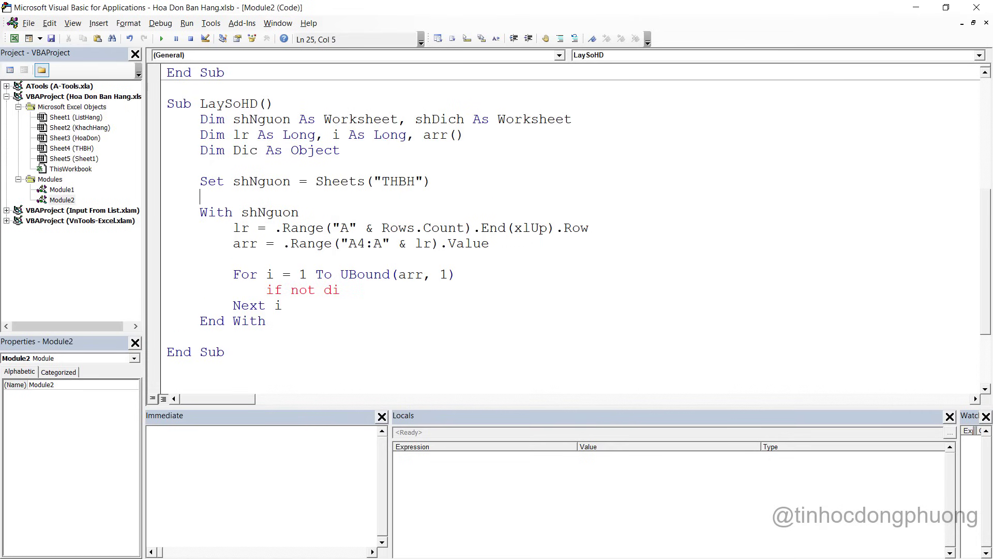
text(Set Dic )
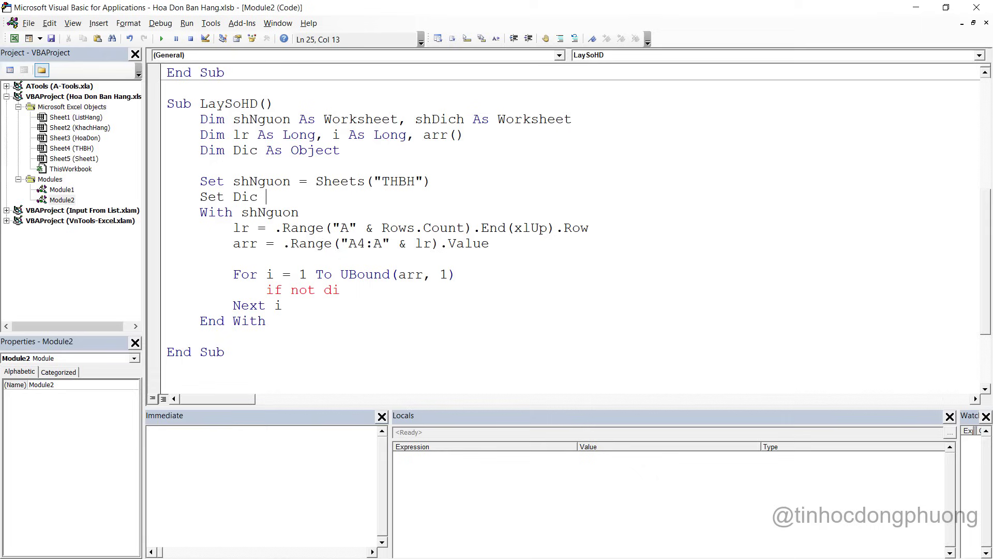
text(= Crar)
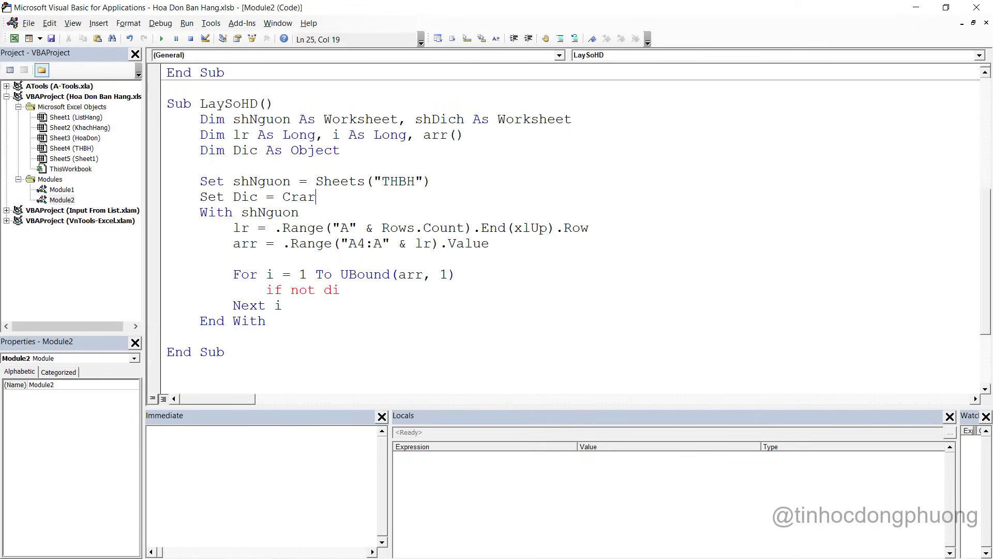
key(BackSpace)
key(BackSpace)
text(eateObject)
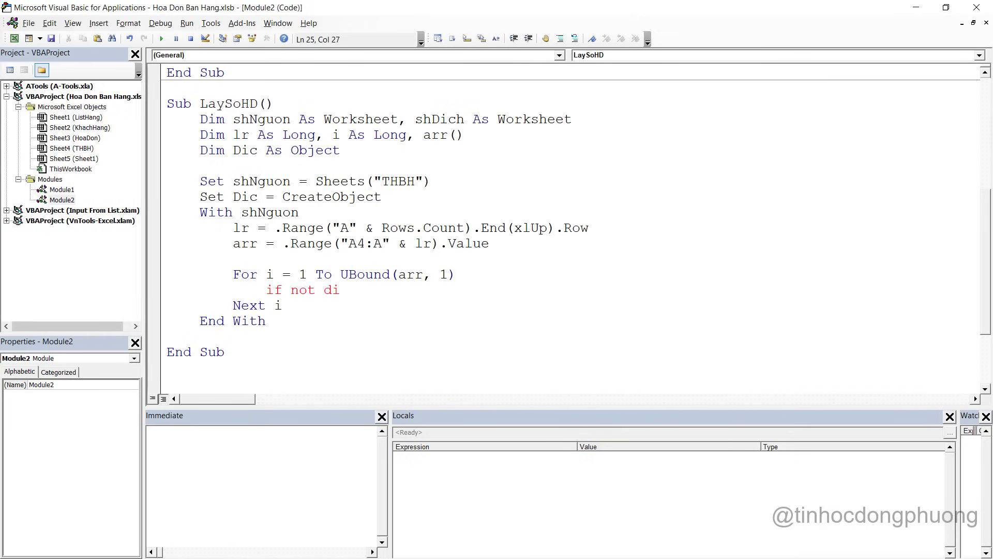
text((")
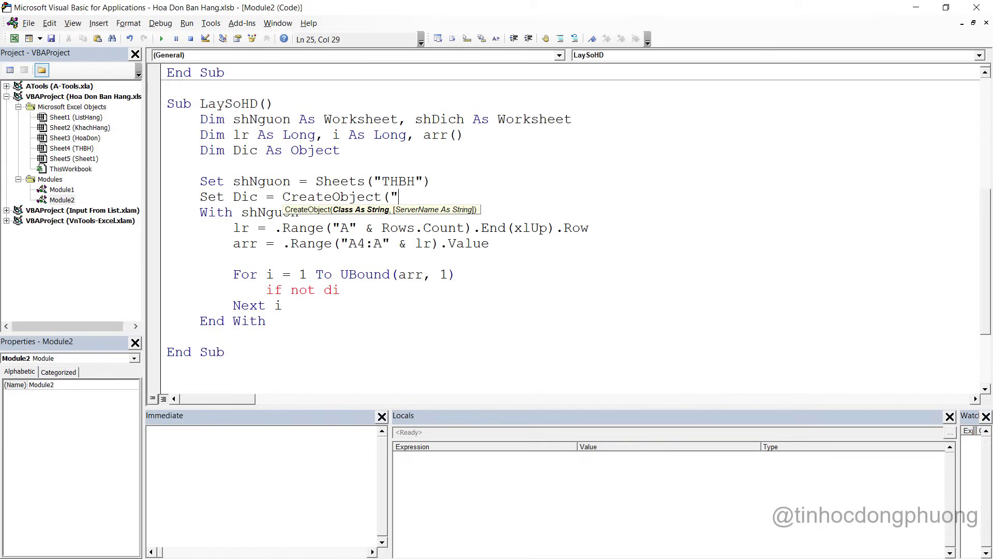
text(Scripting.)
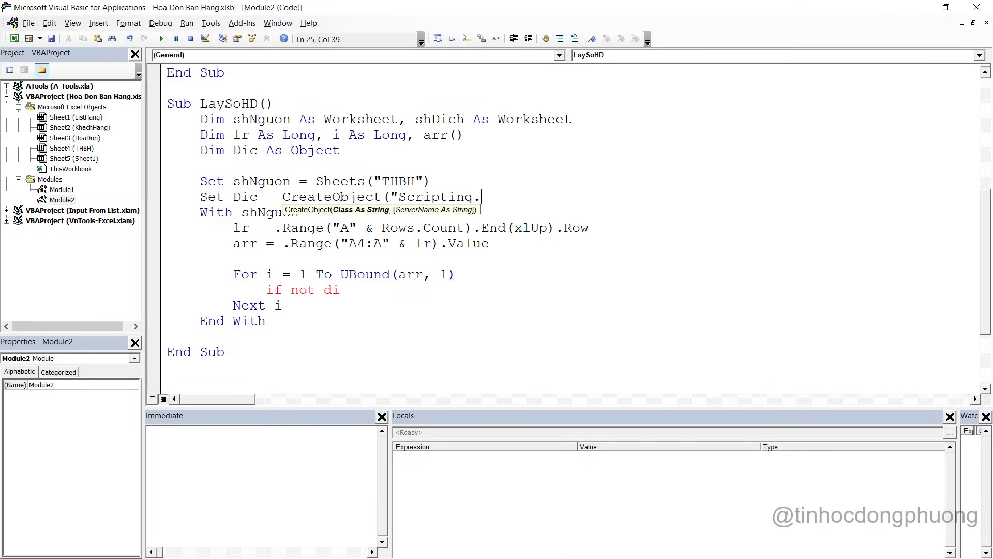
text(diction)
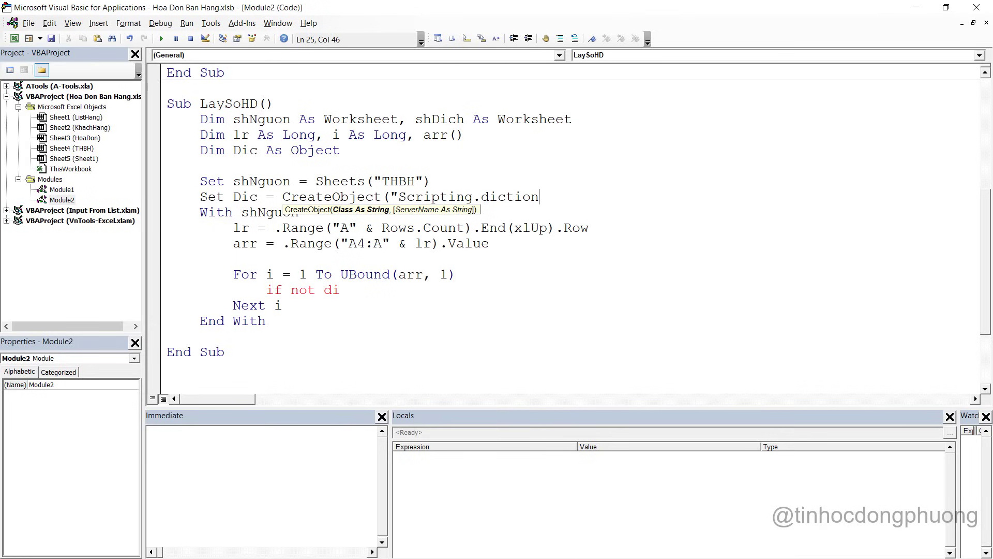
text(ary"))
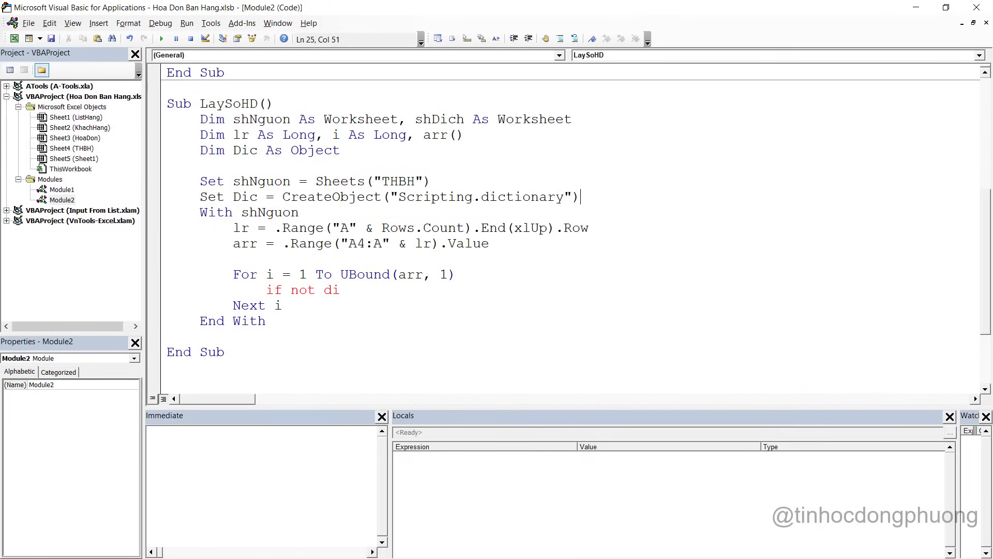
key(Return)
click(472, 291)
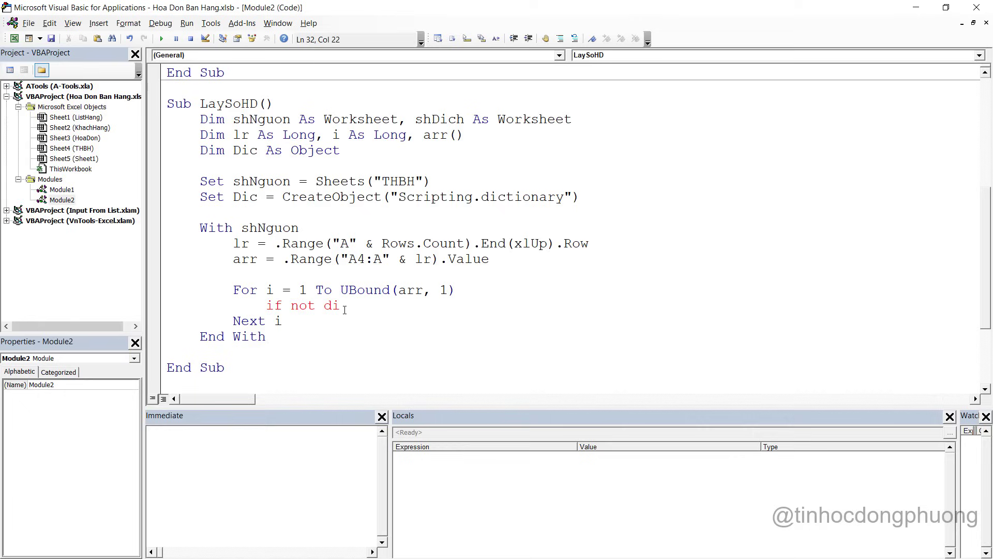
Write If Not Dic.Exists(arr(i, 1)) Then with Dic.Add arr(i, 1) and End If, and remove the blank line above For
text(c.)
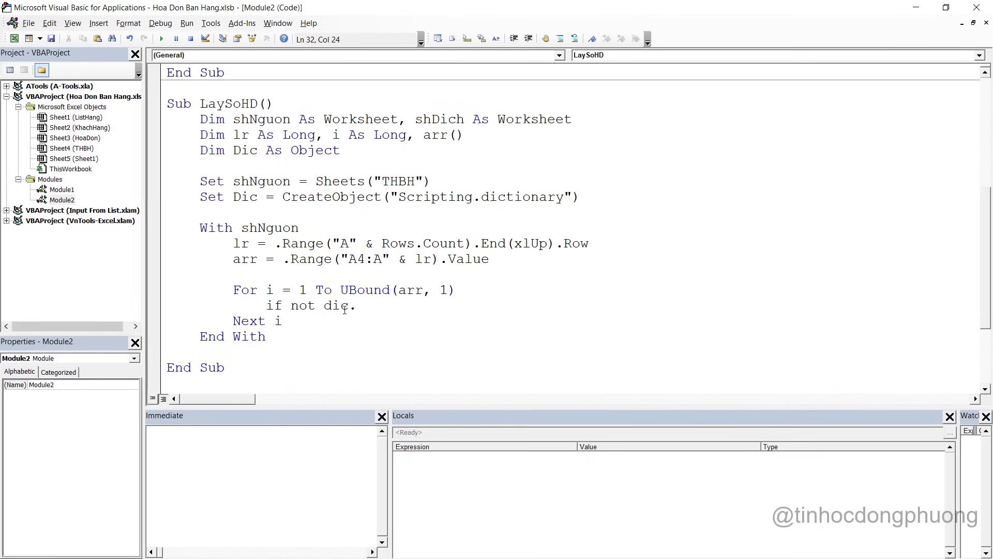
text(Esst)
key(BackSpace)
key(BackSpace)
key(BackSpace)
text(xt)
key(BackSpace)
text(xi)
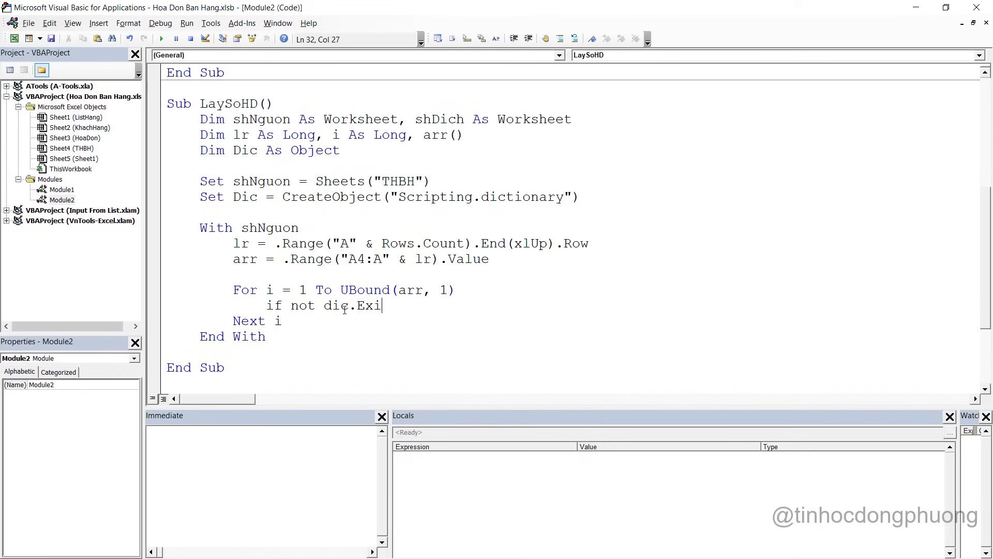
text(sts(arr,)
key(BackSpace)
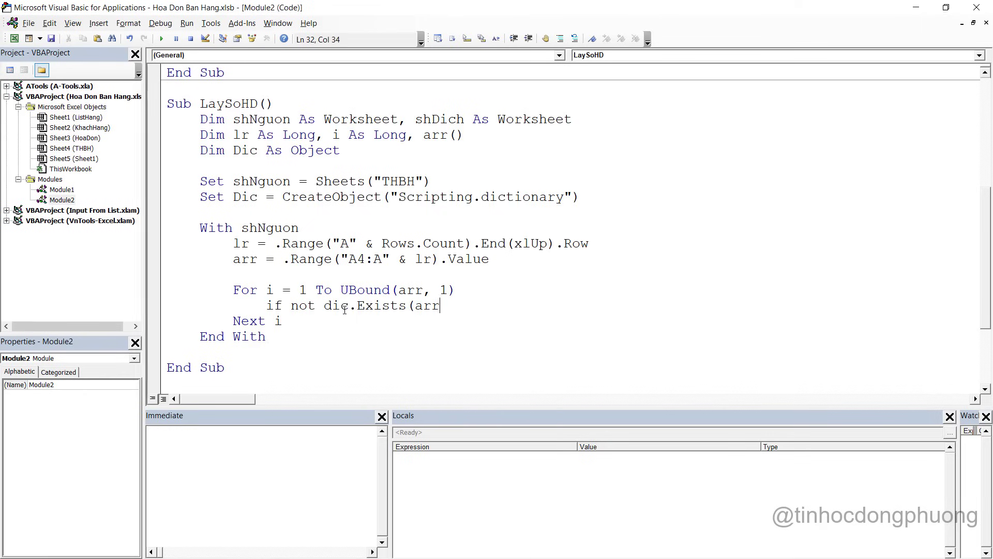
text(()
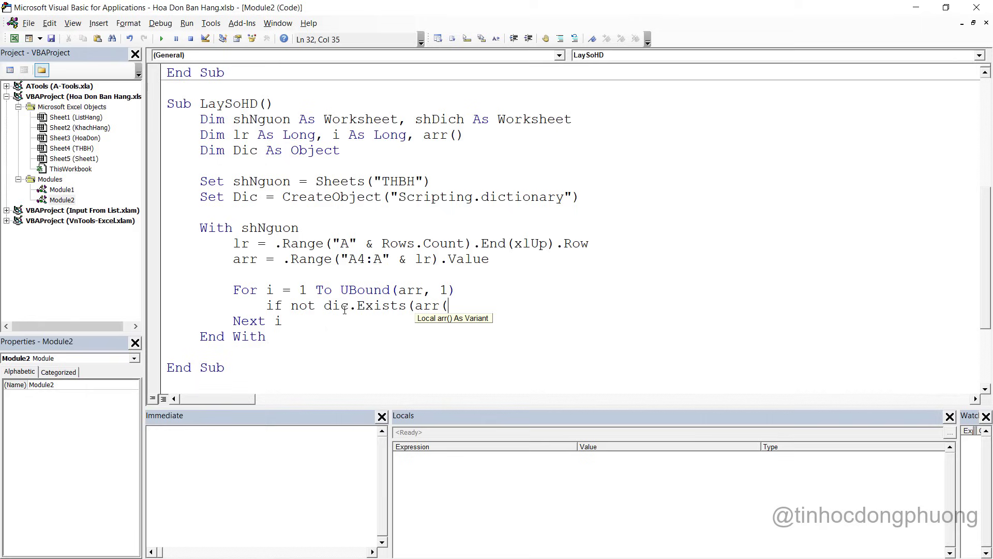
text(i,1)))
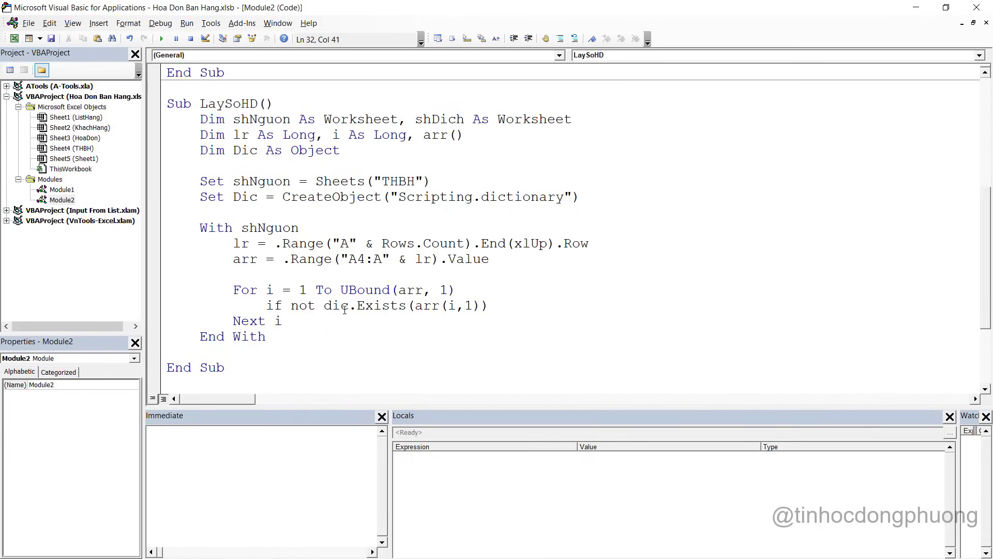
text( then)
key(Return)
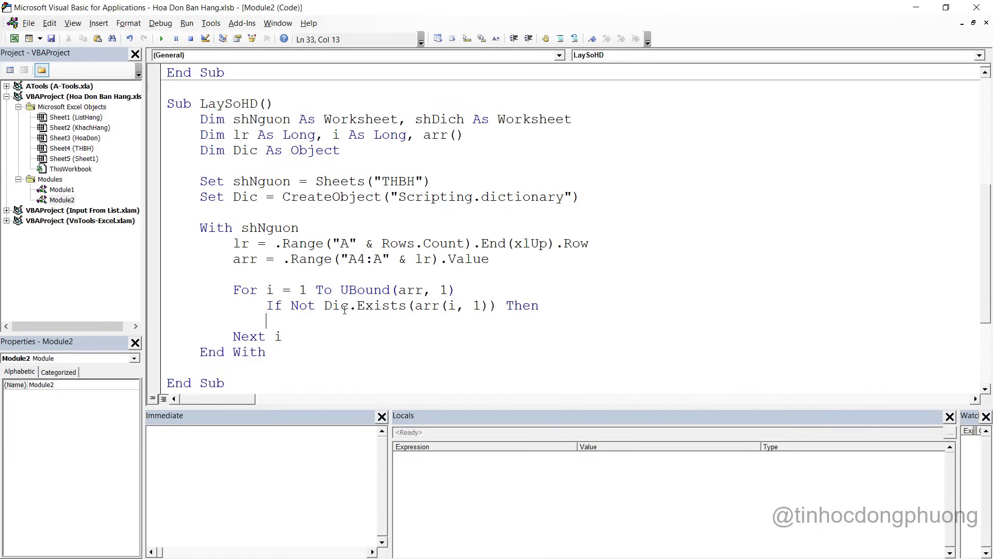
key(Return)
text(End if)
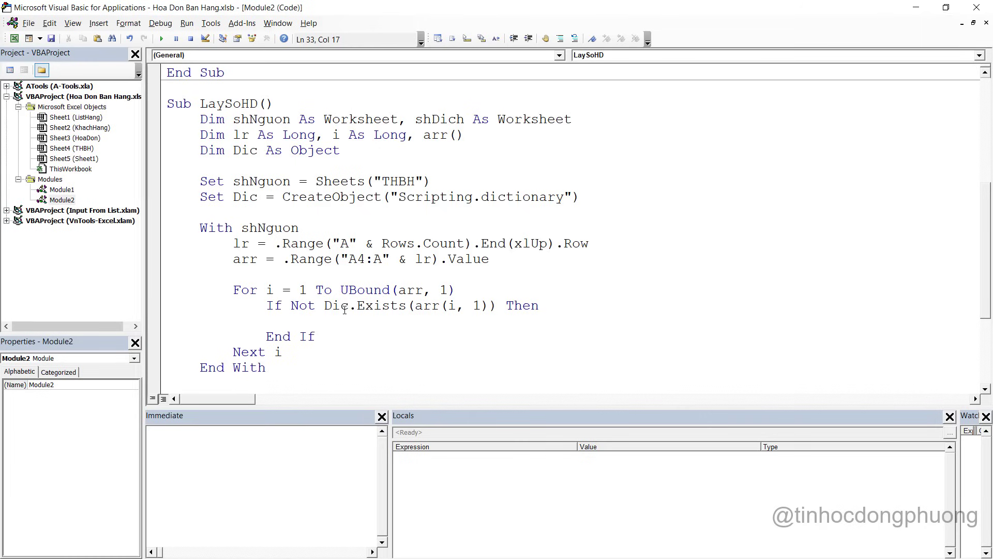
text(dic.add )
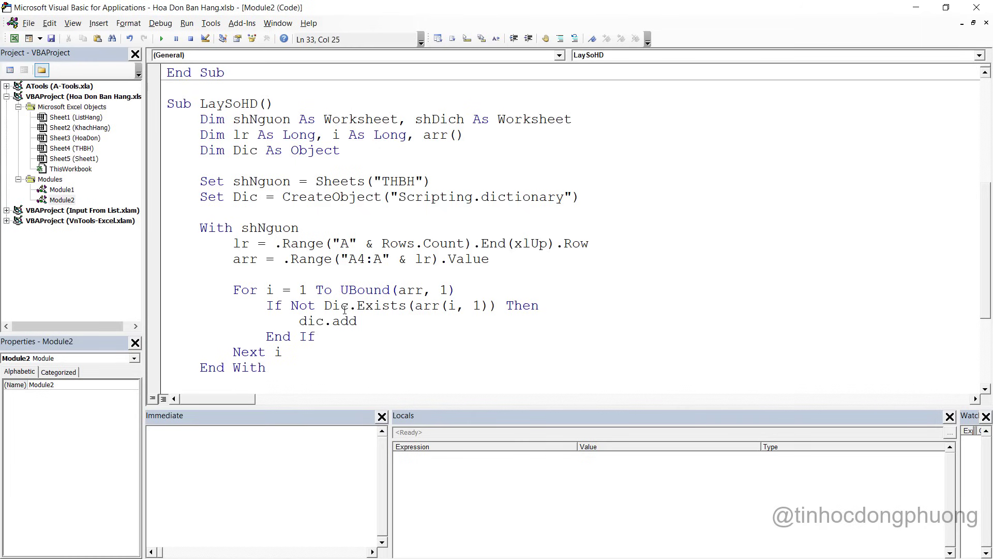
text(arr(i,1)
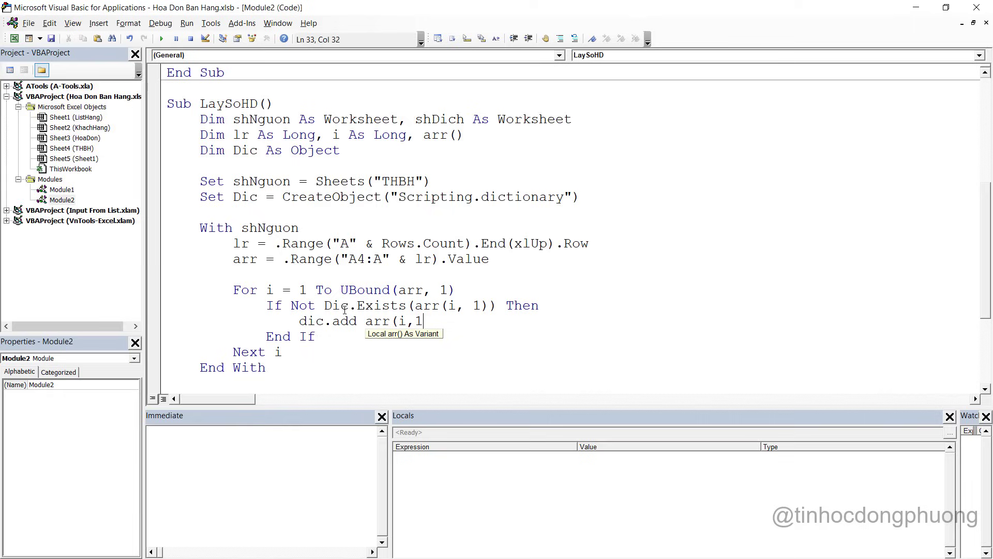
text())
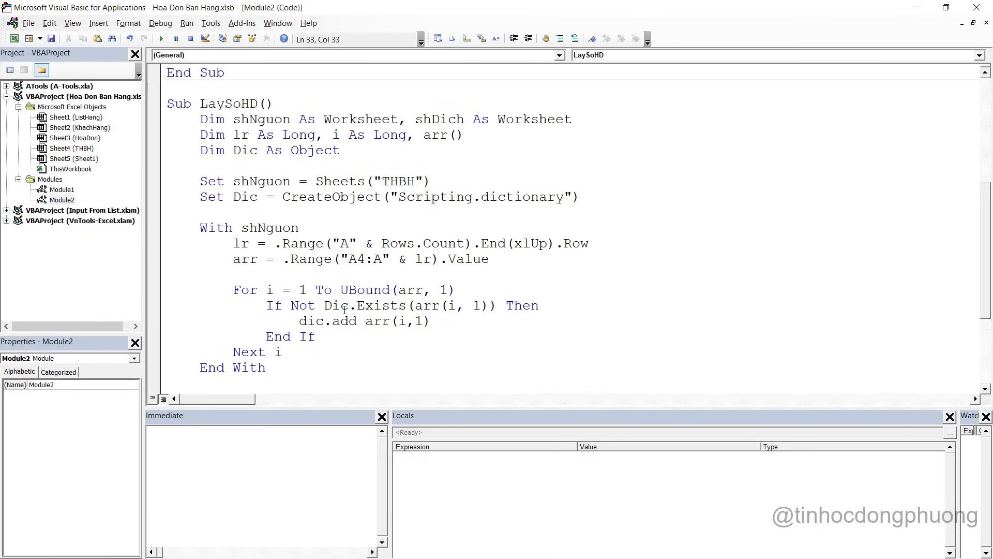
scroll(345, 309, down, 2)
click(340, 180)
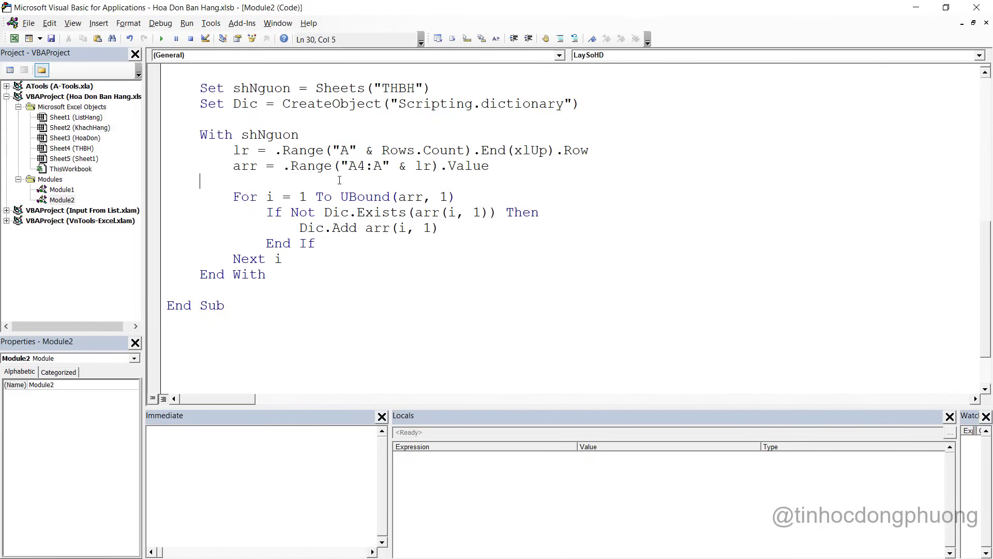
key(BackSpace)
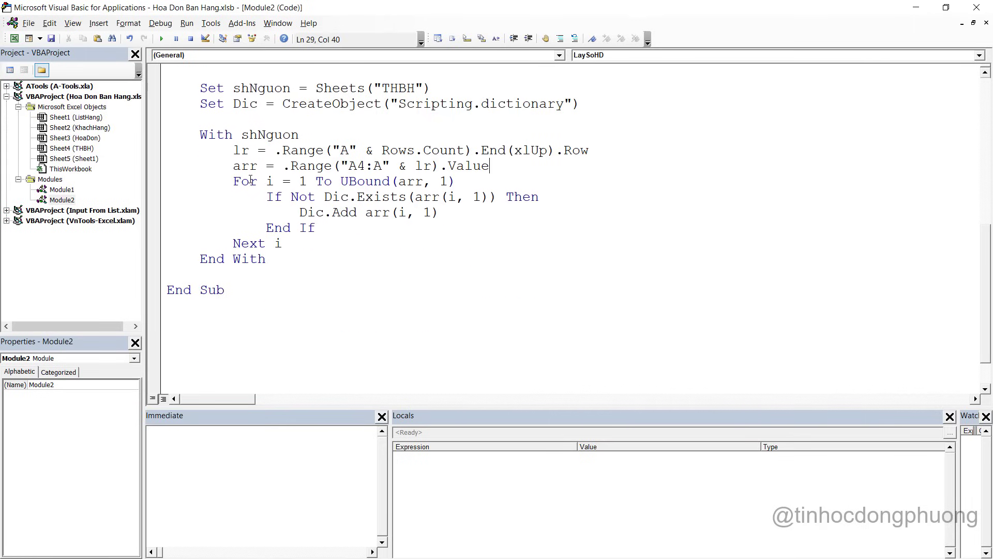
Paste arr(i, 1) as the second Dic.Add argument so it serves as both key and item
click(334, 196)
drag(298, 213, 445, 213)
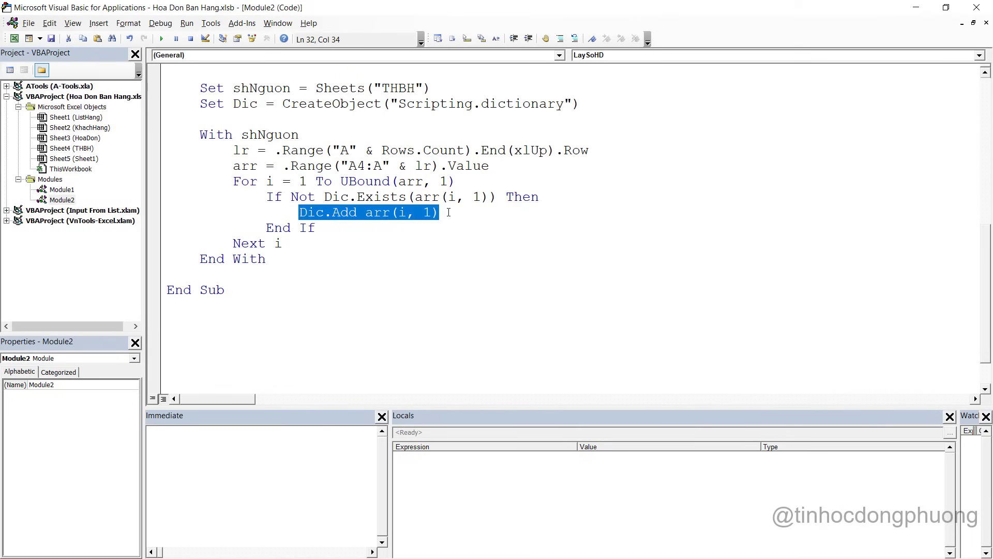
click(448, 217)
drag(441, 213, 366, 213)
key(ctrl+c)
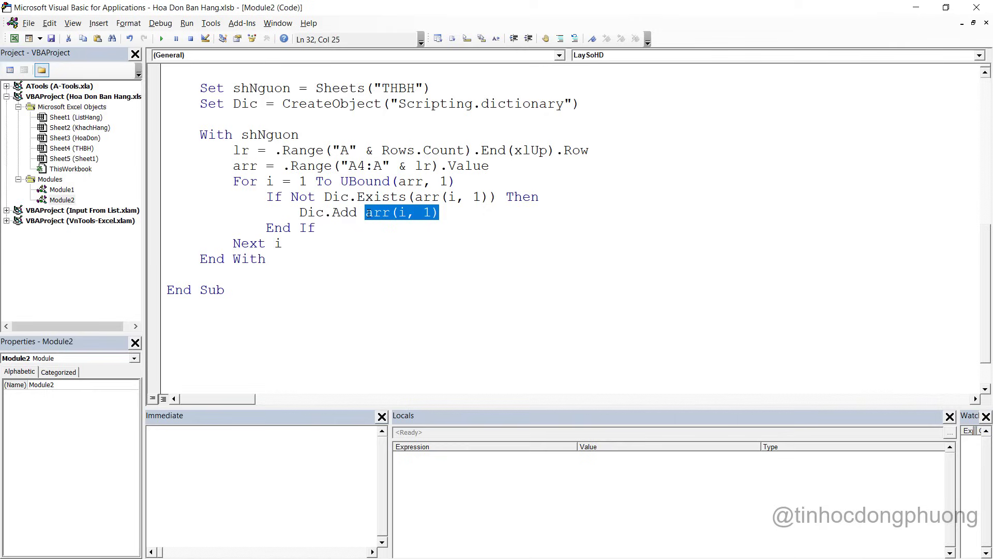
click(456, 214)
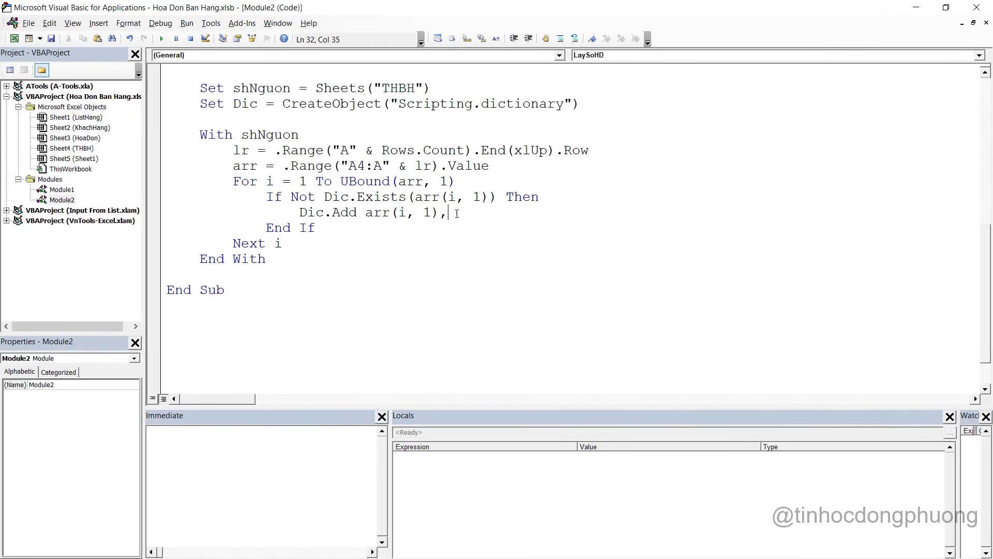
text(,)
key(ctrl+v)
click(441, 254)
click(489, 213)
key(Up)
drag(299, 212, 568, 211)
click(254, 275)
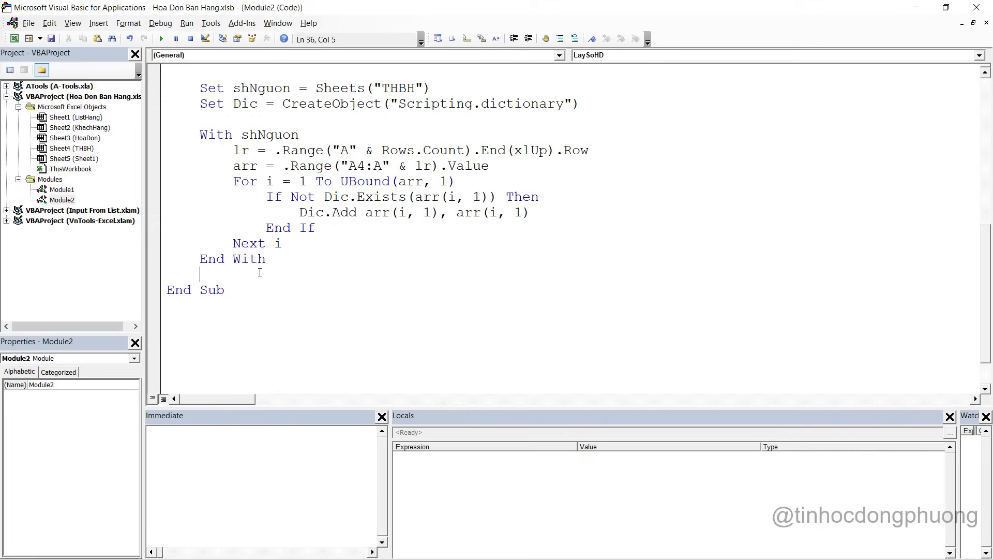
drag(306, 213, 324, 213)
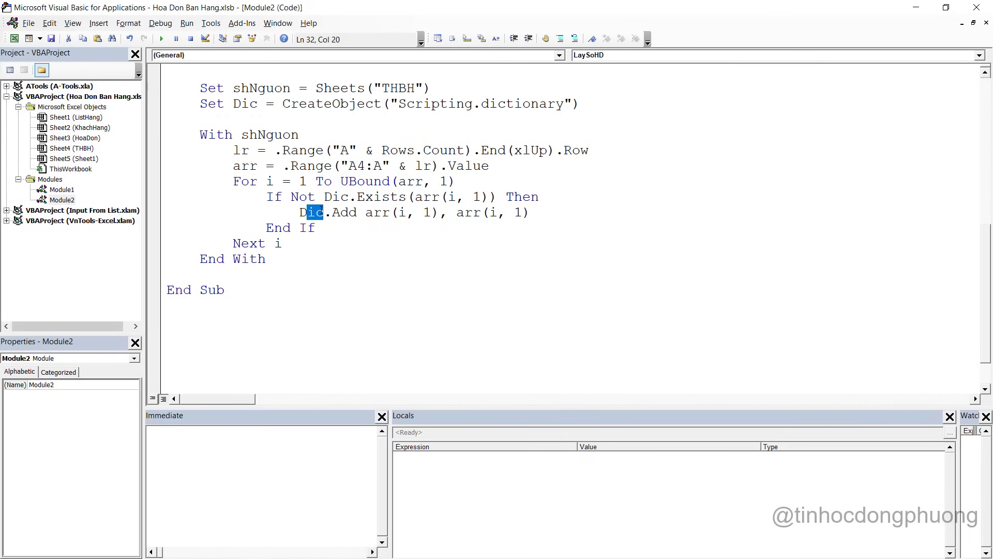
click(213, 277)
Rename the Sheet1 tab in Excel to ShList
key(alt+Tab)
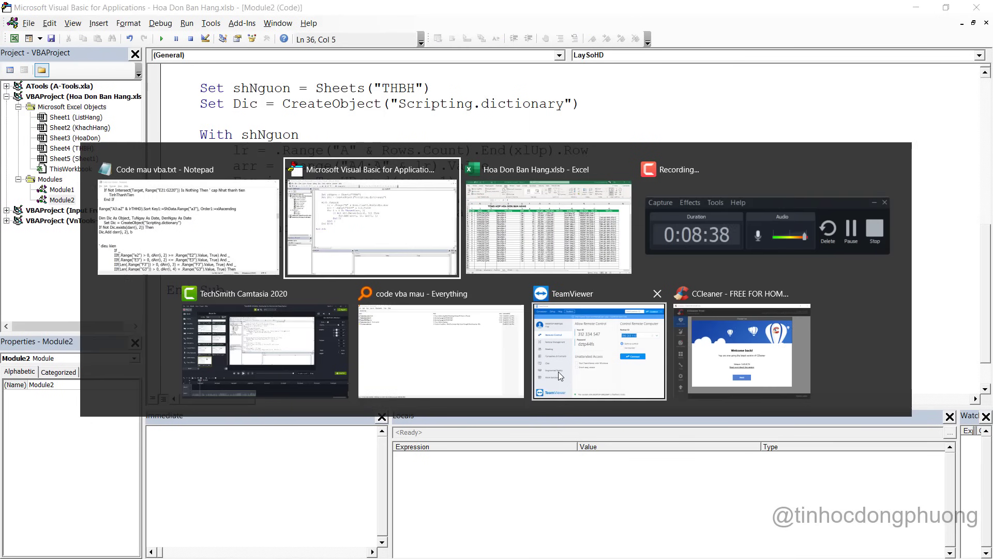
key(alt+Tab)
click(265, 536)
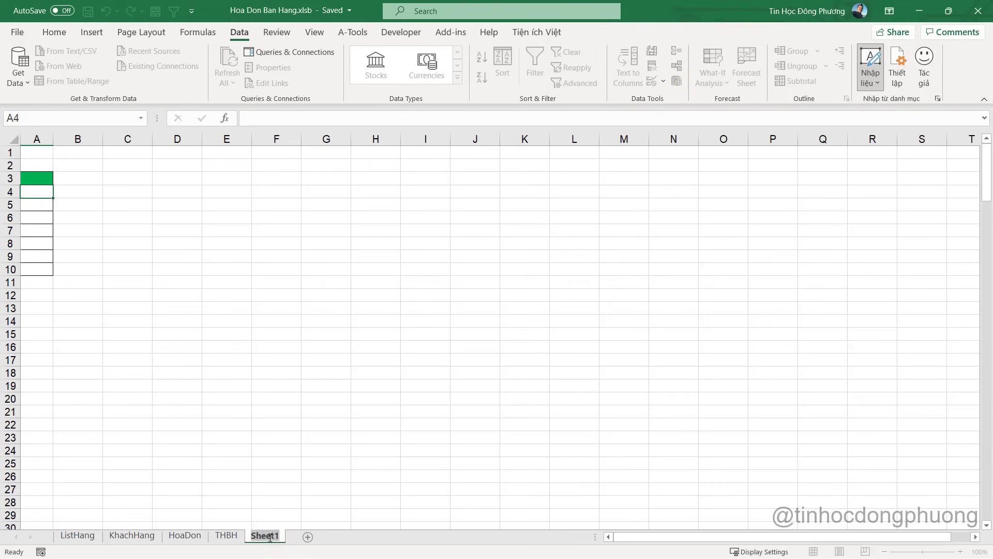
text(ShList)
click(277, 475)
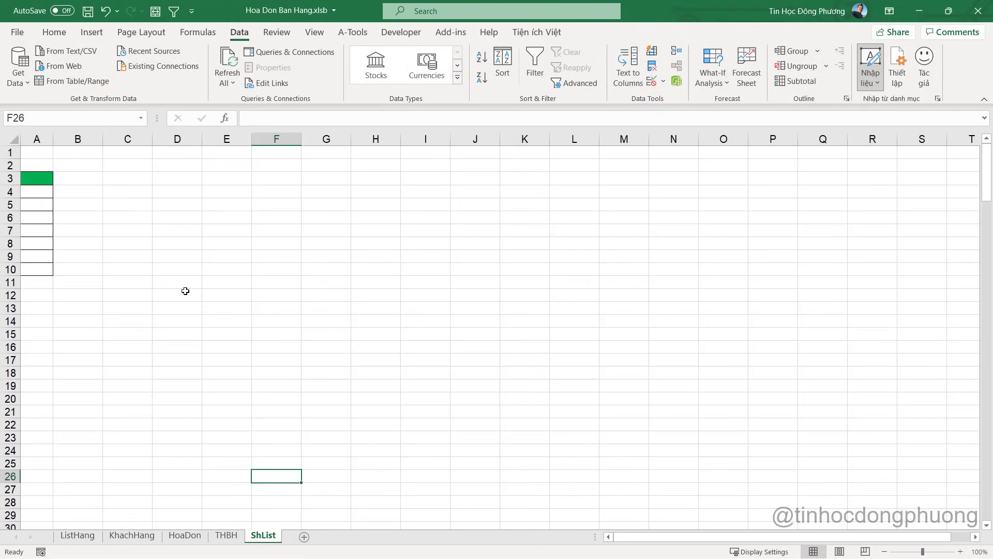
Clear the formats from column A of ShList and return to the VBA editor
click(42, 155)
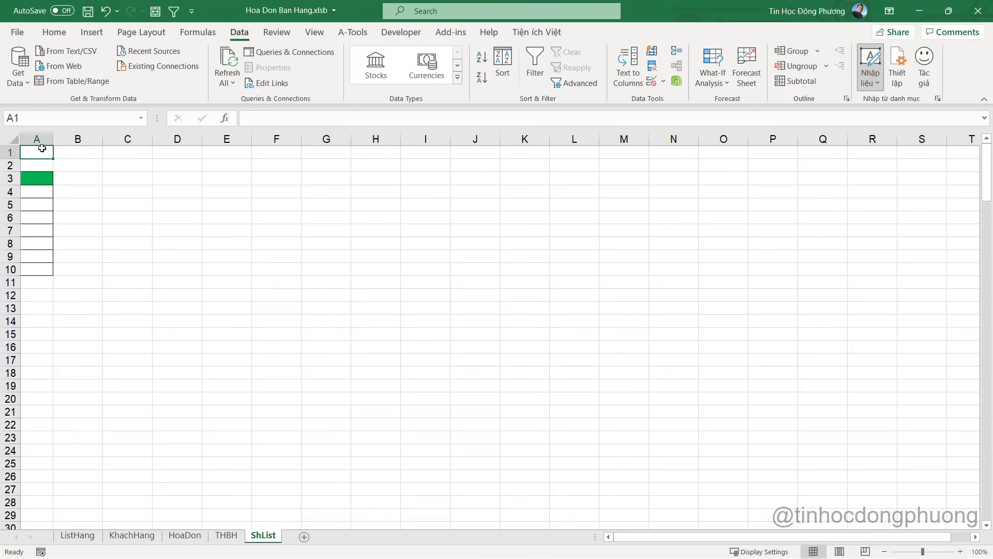
click(41, 139)
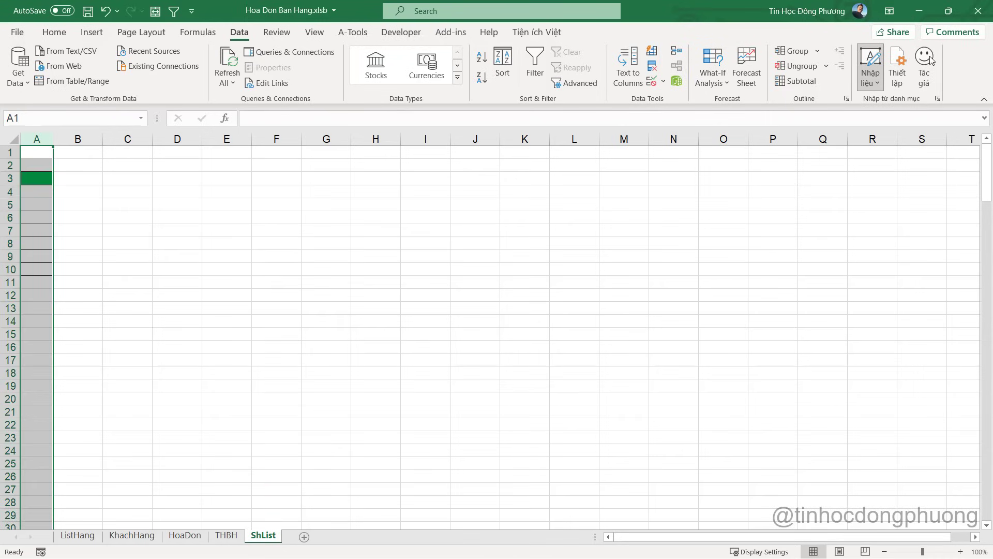
click(54, 32)
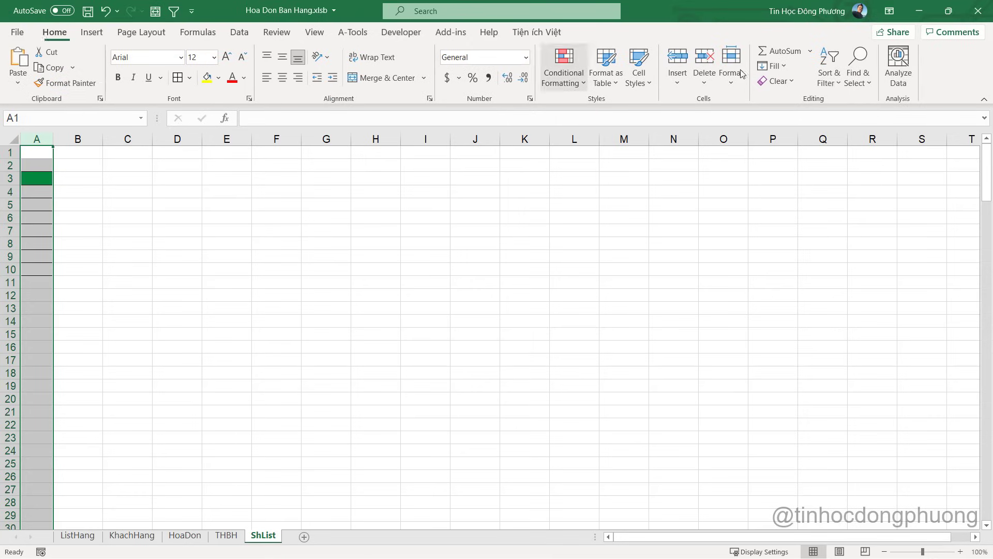
click(778, 80)
click(786, 114)
click(36, 152)
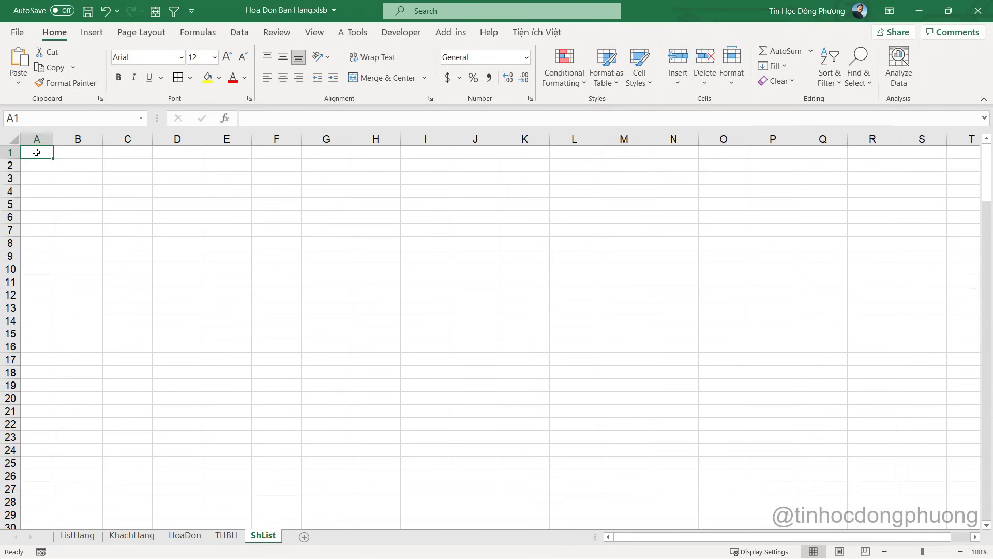
key(alt+Tab)
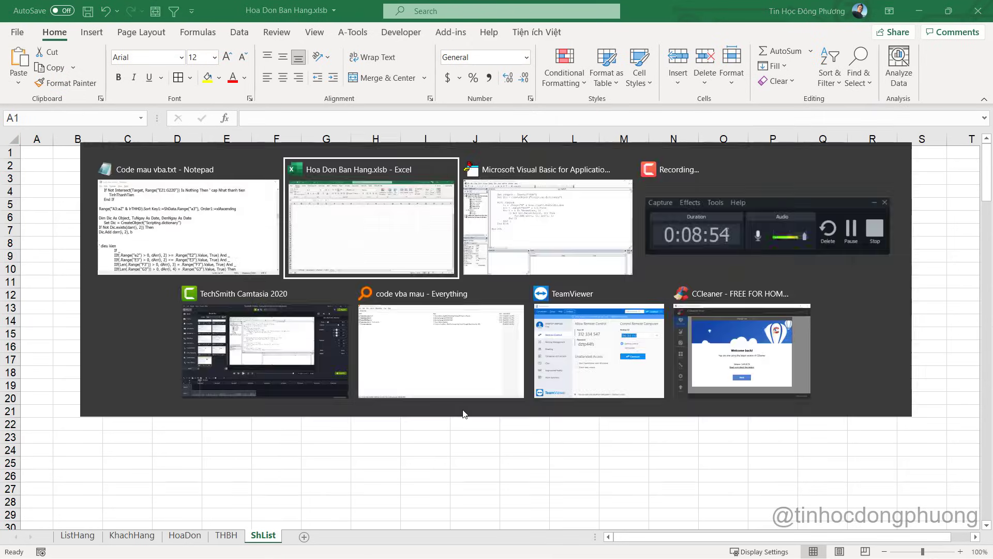
key(Tab)
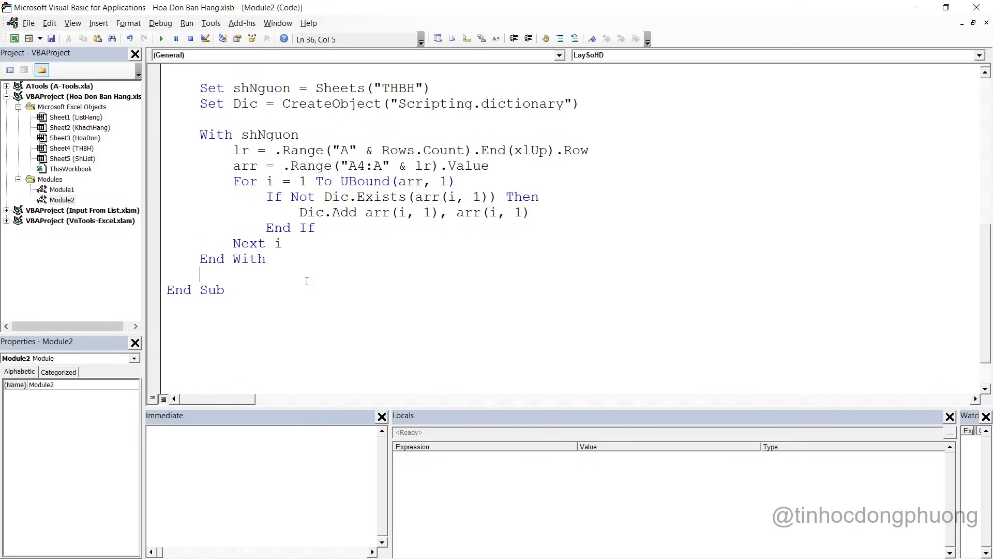
Add a Set shDich line pointing to the ShList sheet, duplicated from Set shNguon
key(Return)
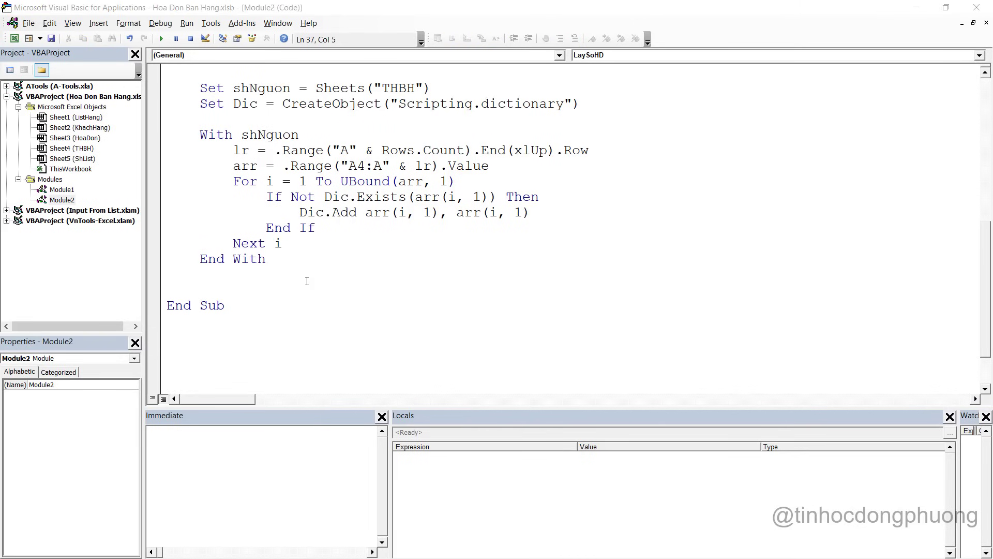
scroll(307, 281, up, 2)
drag(198, 181, 438, 181)
key(ctrl+c)
click(438, 182)
key(Return)
key(ctrl+v)
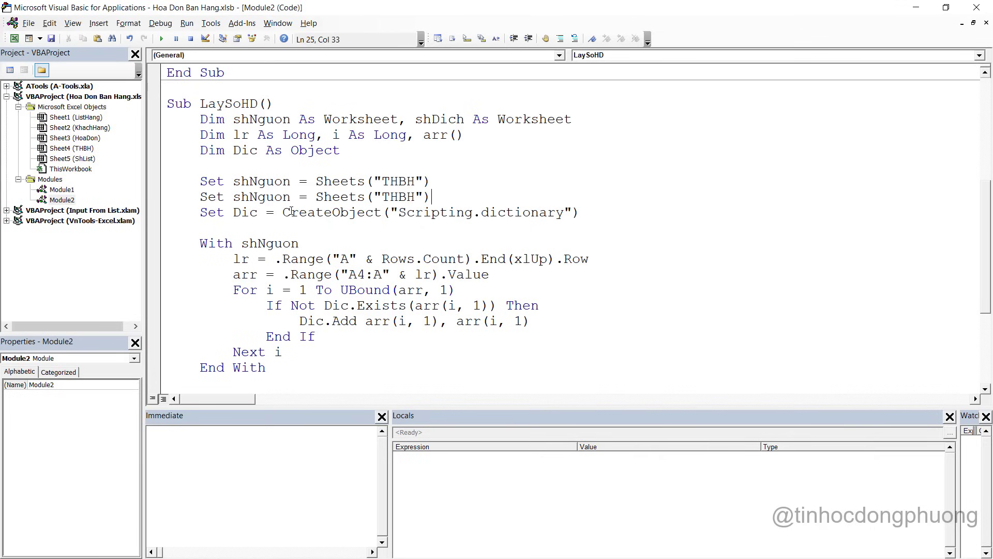
drag(248, 197, 289, 197)
text(Dich)
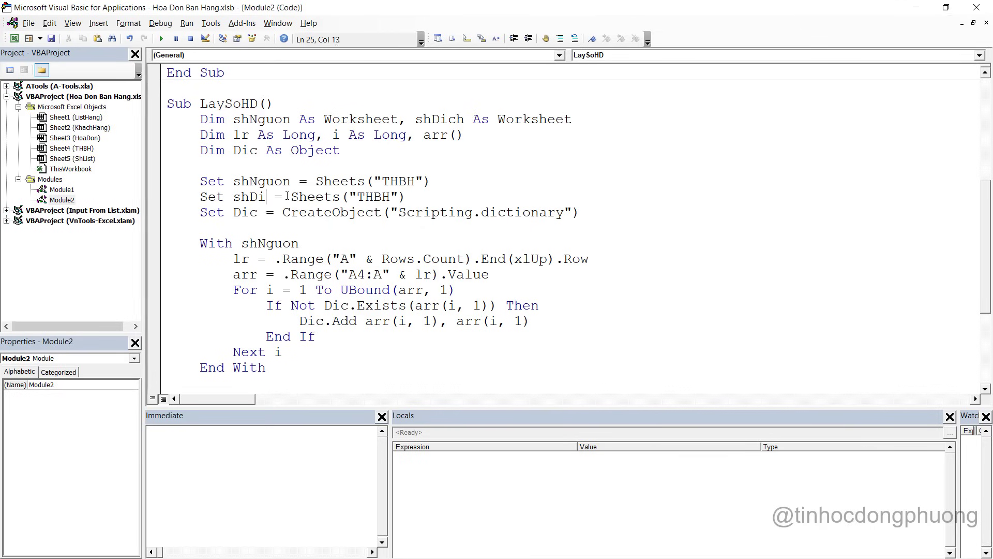
double_click(395, 196)
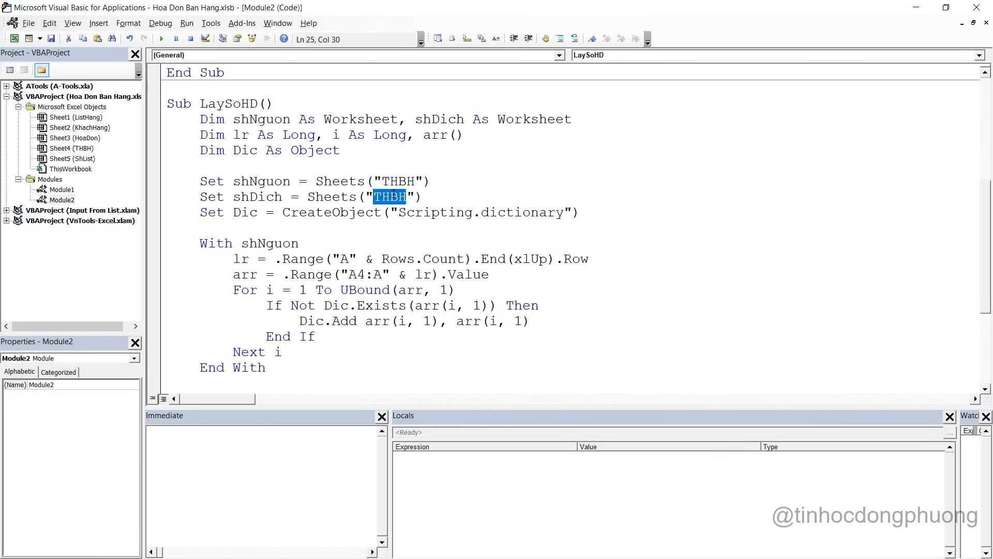
text(ShList)
key(BackSpace)
key(BackSpace)
text(st)
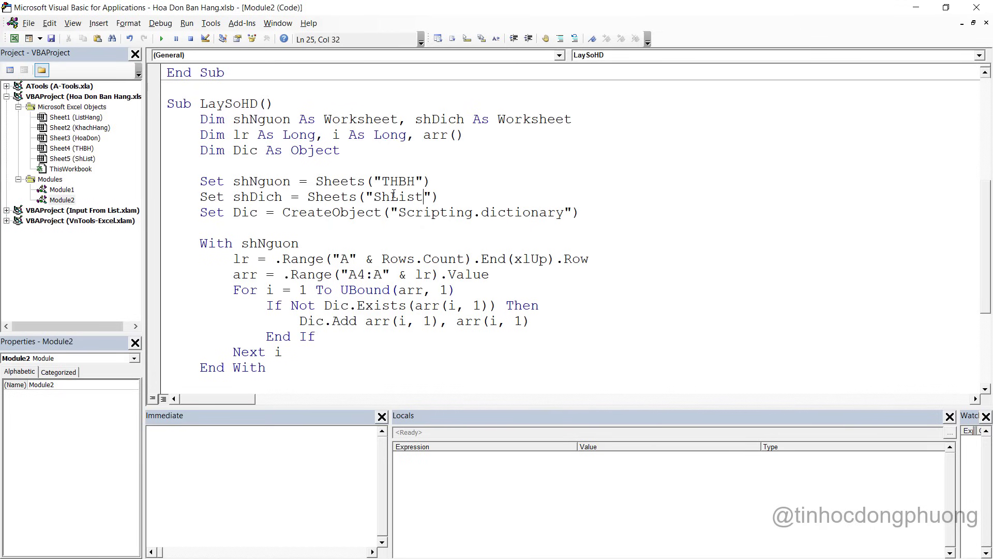
Add a With shDich … End With block before End Sub
scroll(343, 262, down, 4)
click(240, 231)
text(ww)
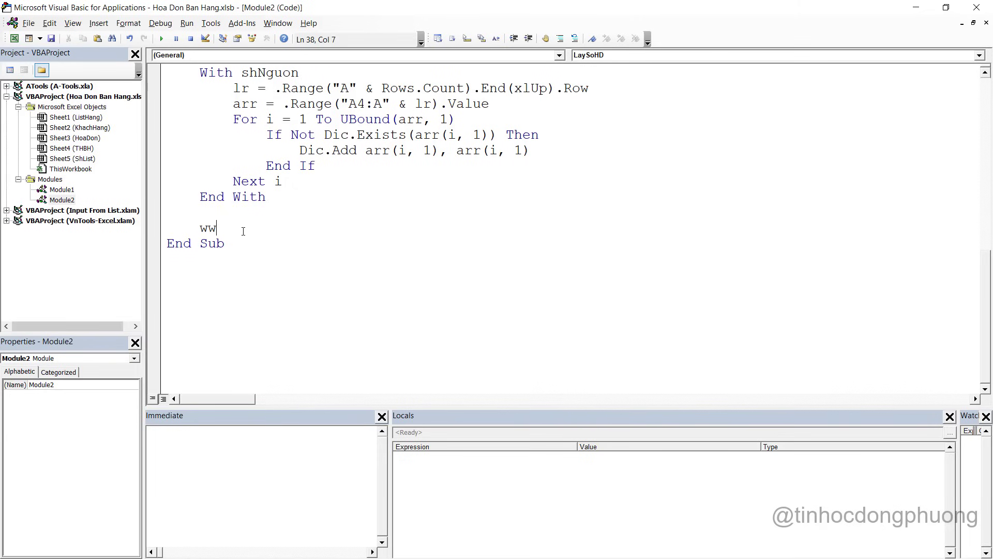
text(th shl)
key(ctrl+space)
text(is)
key(BackSpace)
key(BackSpace)
key(BackSpace)
text(dic)
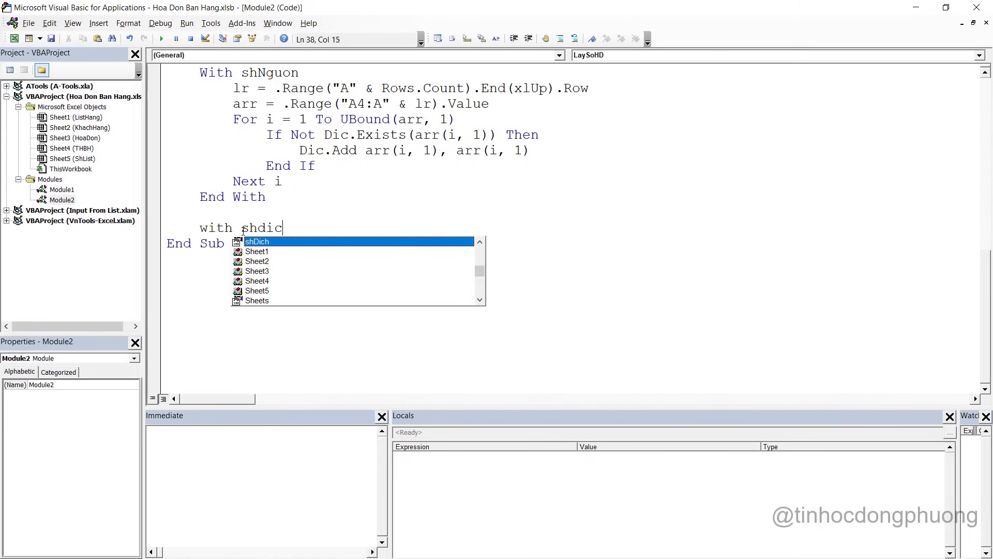
key(Return)
key(Return)
text(End with)
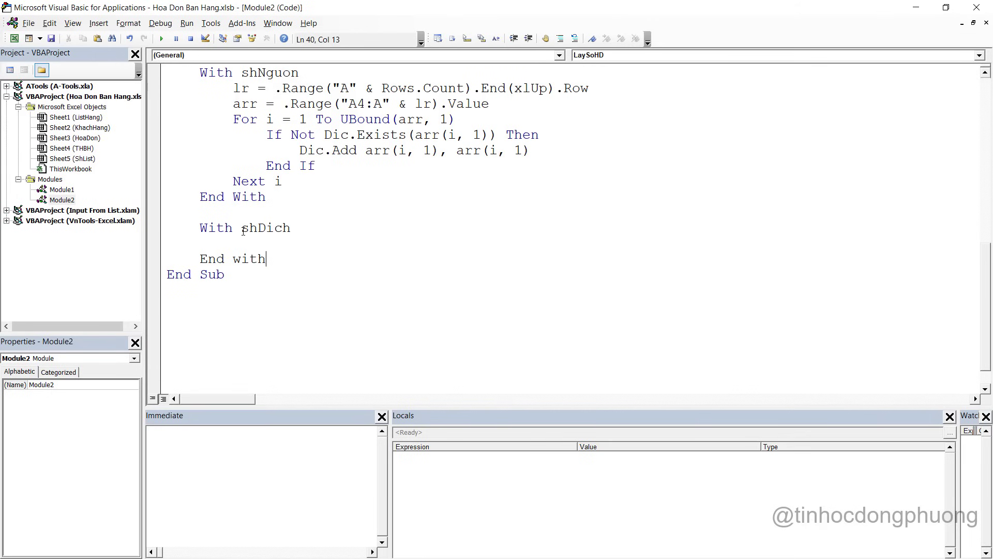
key(Up)
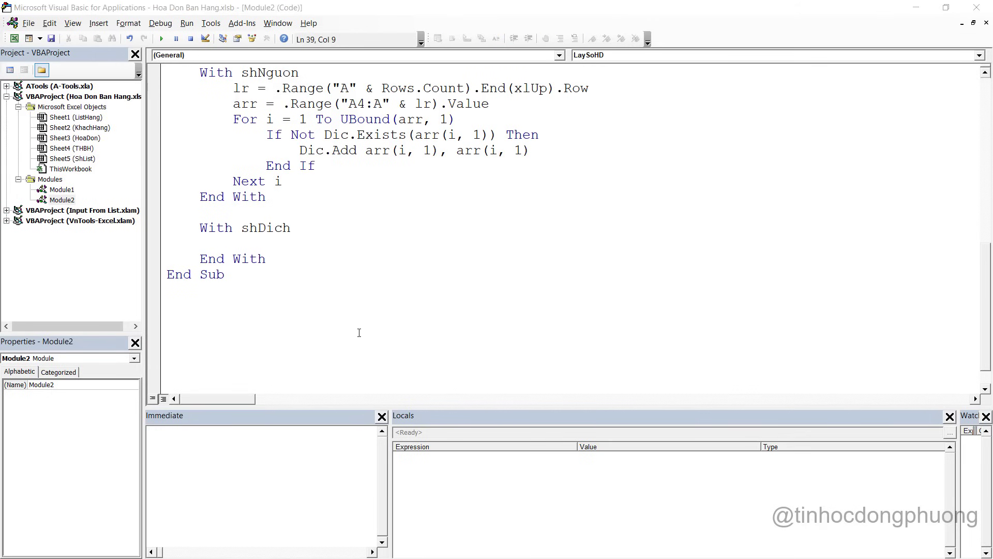
Inside the block, add .Range("A:A").ClearContents
key(alt+Tab)
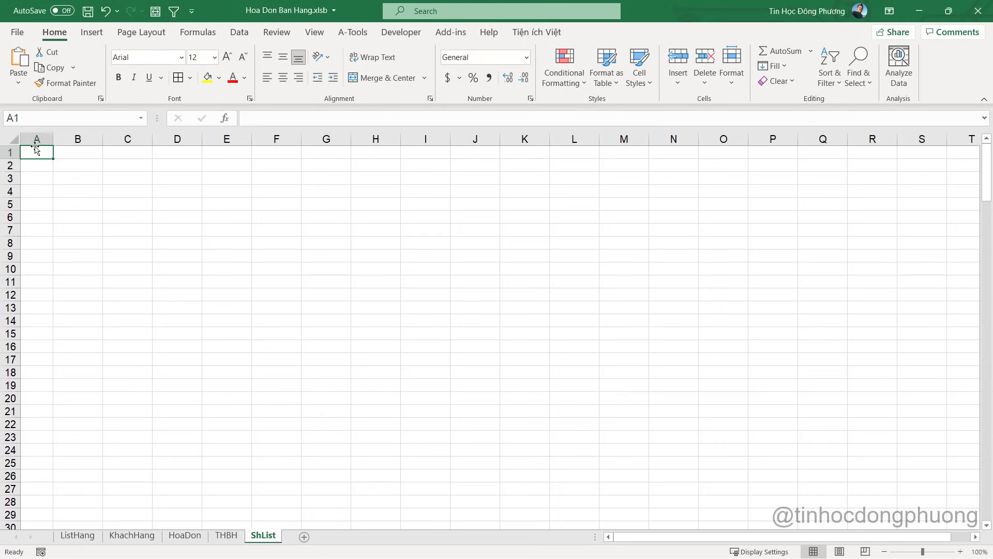
key(alt+Tab)
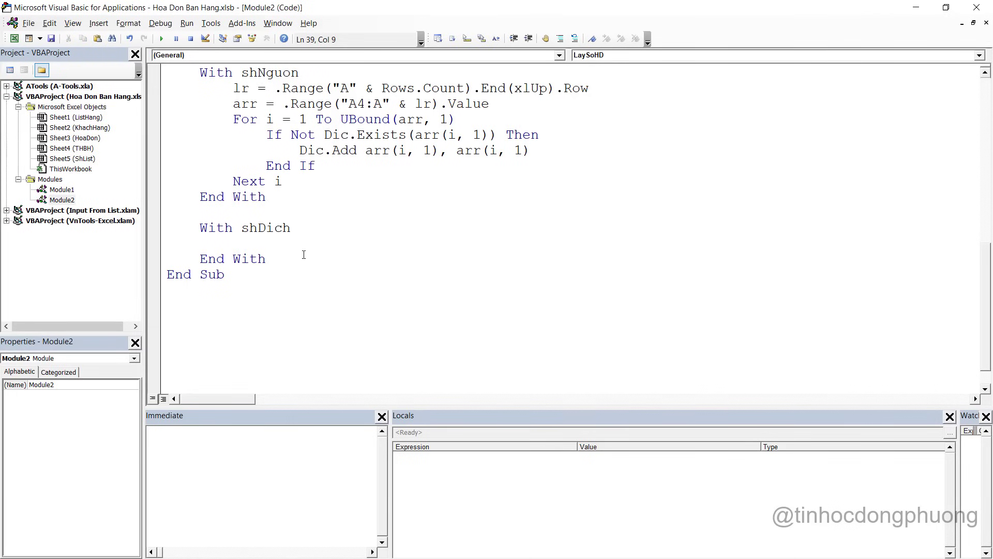
text(.range("A)
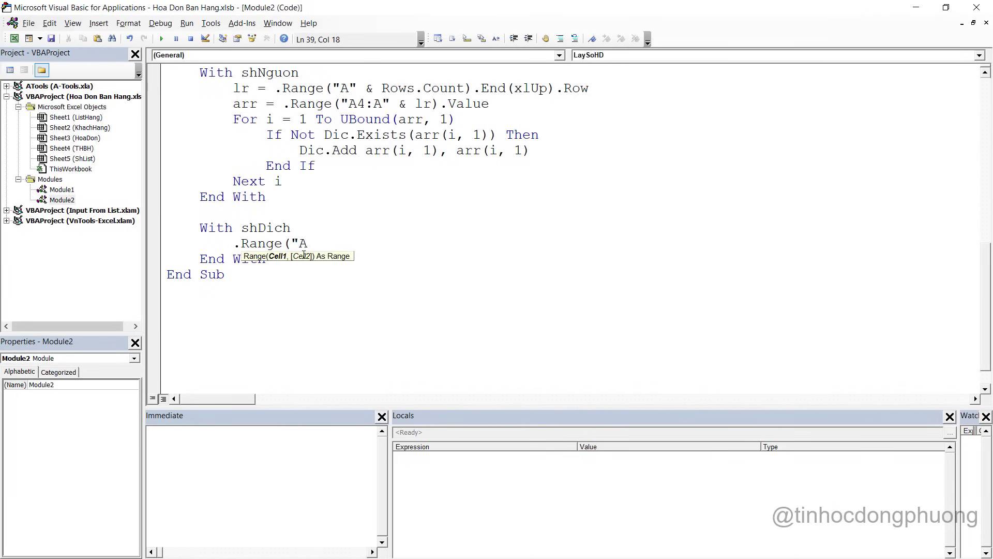
text(:A"))
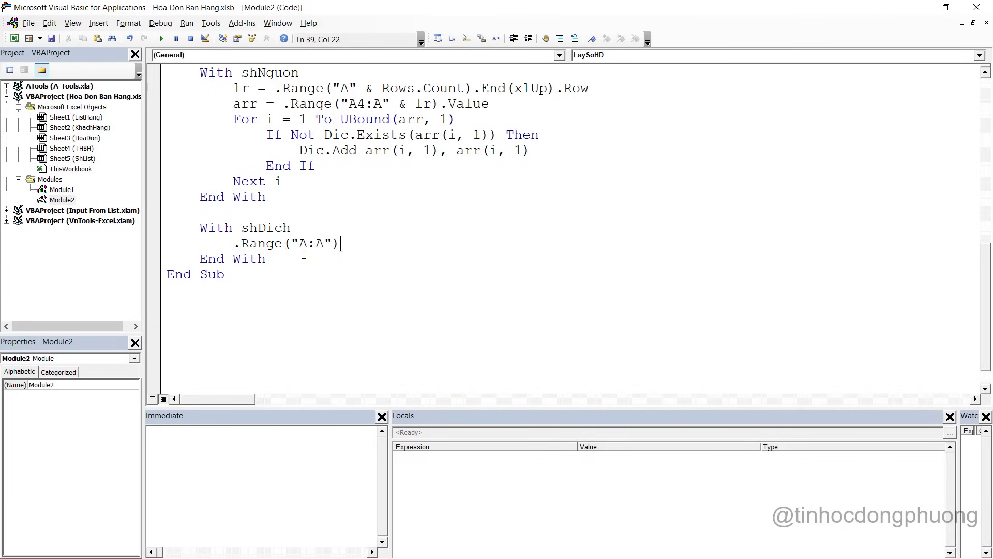
text(.cle)
key(Down)
key(Down)
key(Return)
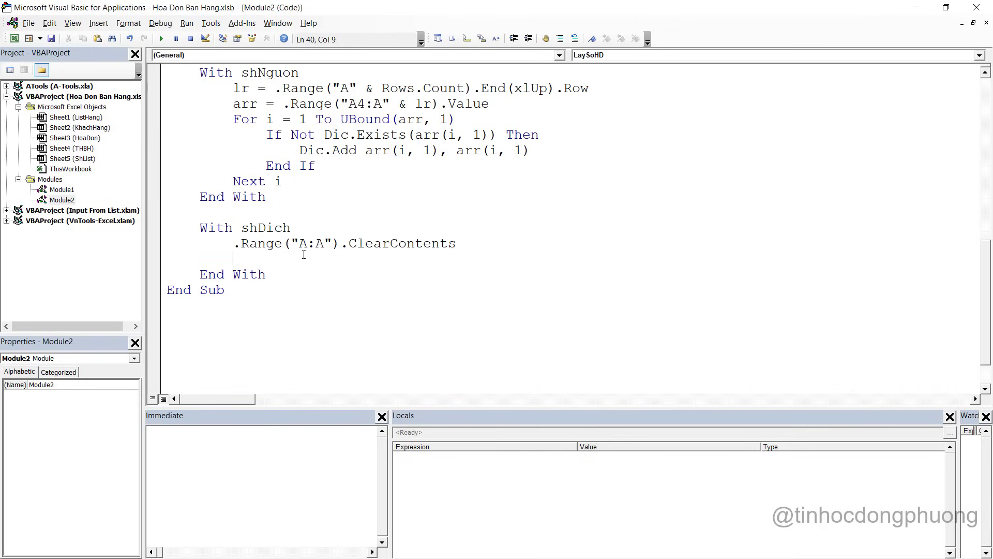
Add .Range("A1").Resize(Dic.Count, 1).Value = Application.Transpose(Dic.Keys)
text(.)
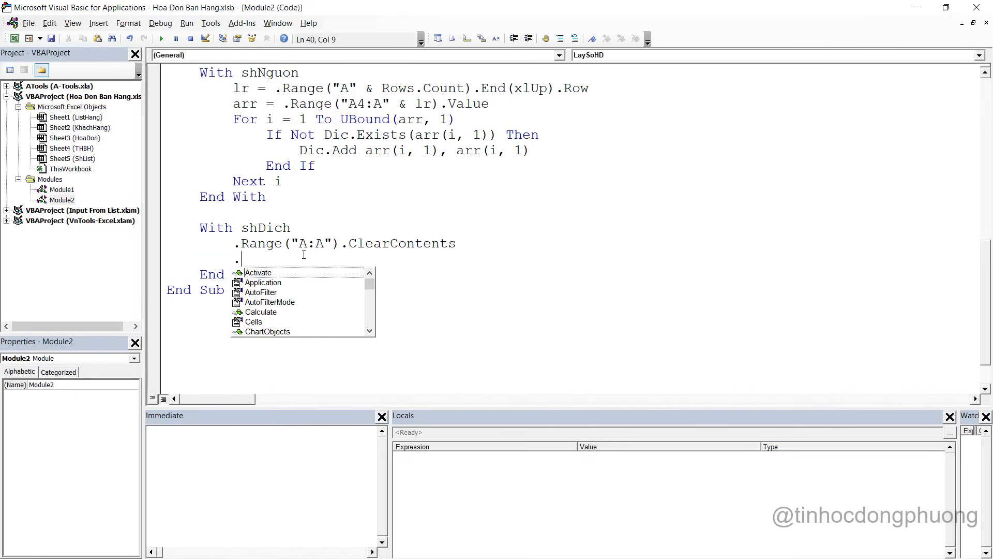
text(range("A2)
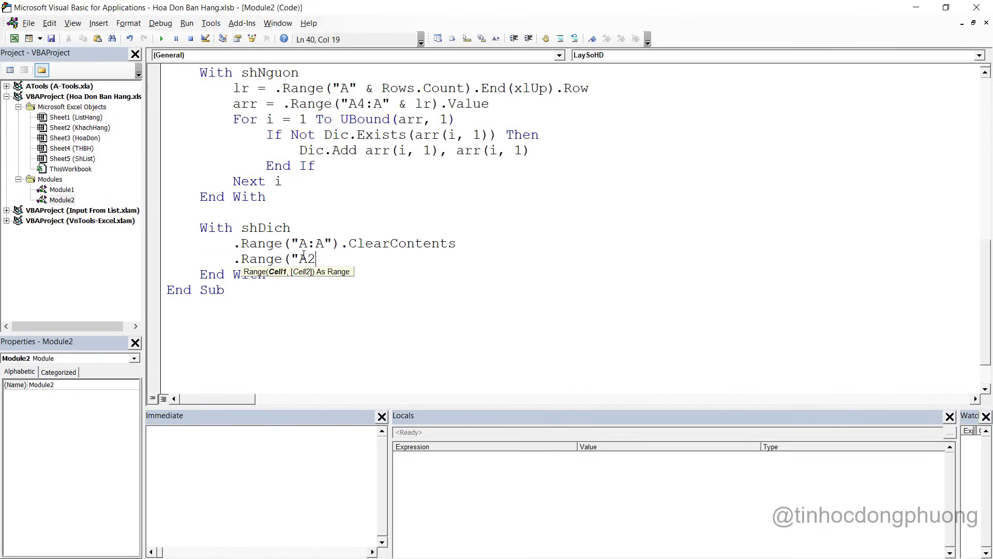
key(BackSpace)
text(1"))
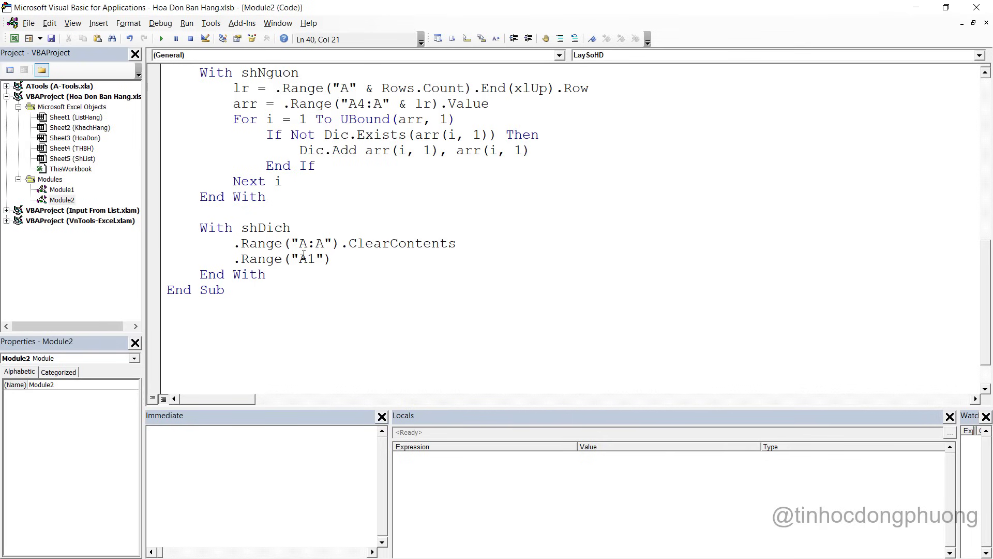
text(.re)
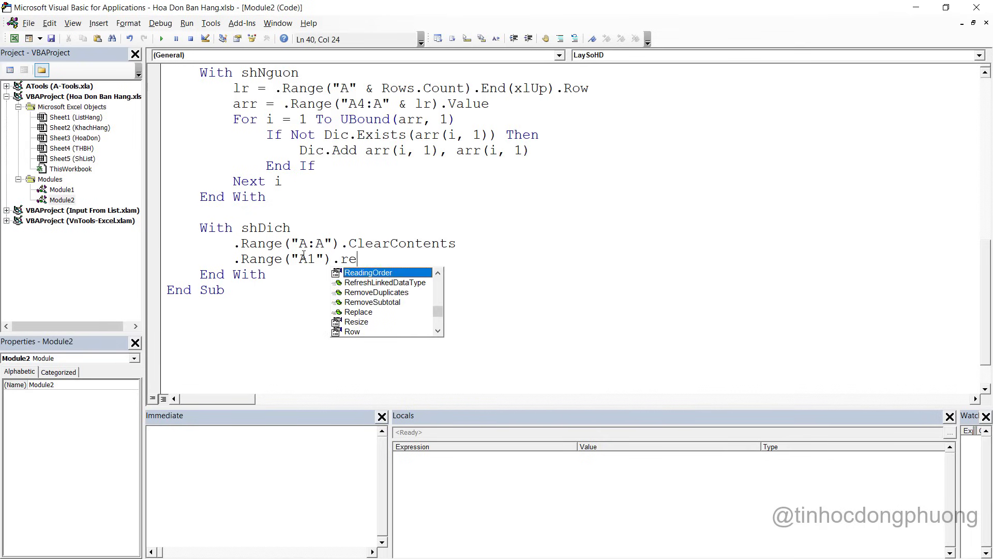
key(Down)
key(Down)
key(Down)
key(Down)
key(Down)
key(Tab)
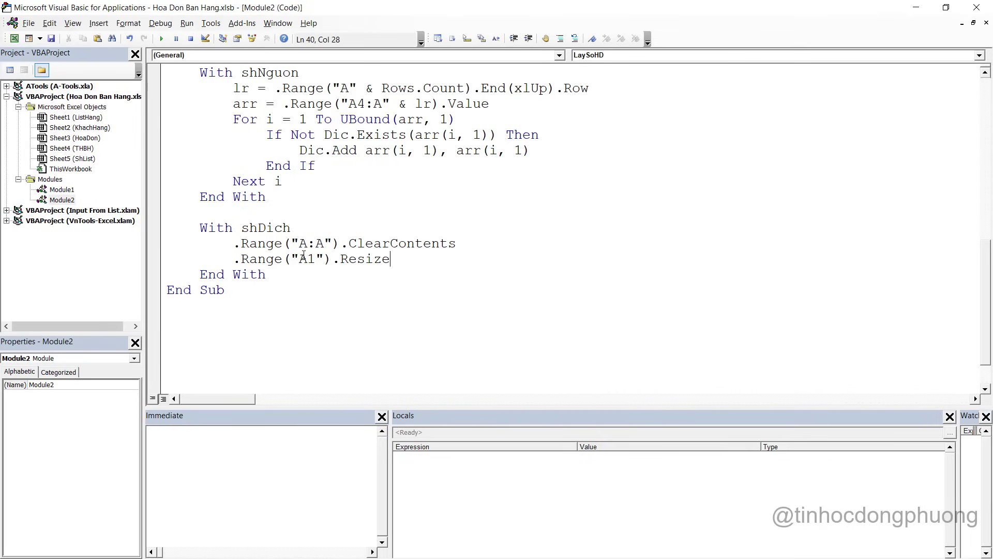
text((dic.)
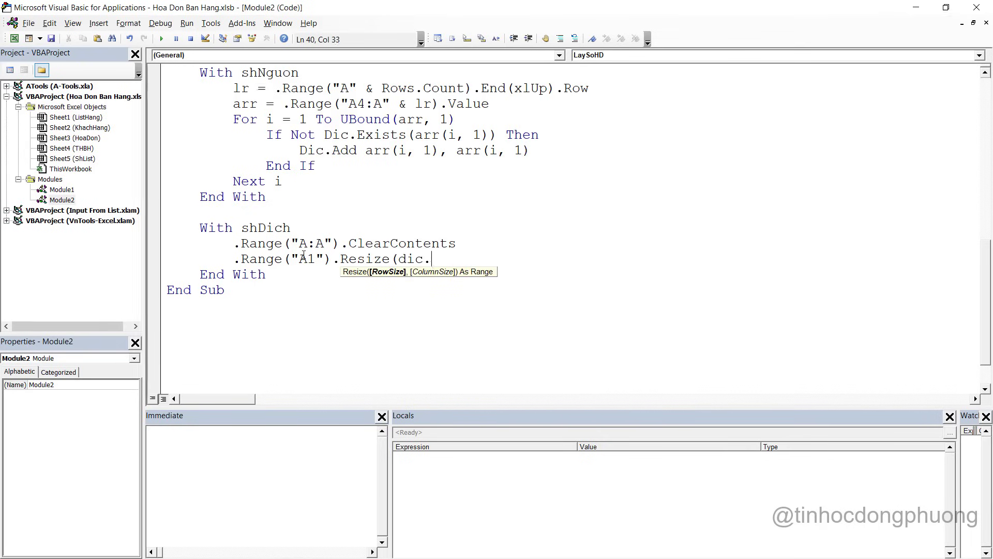
text(count,1).v)
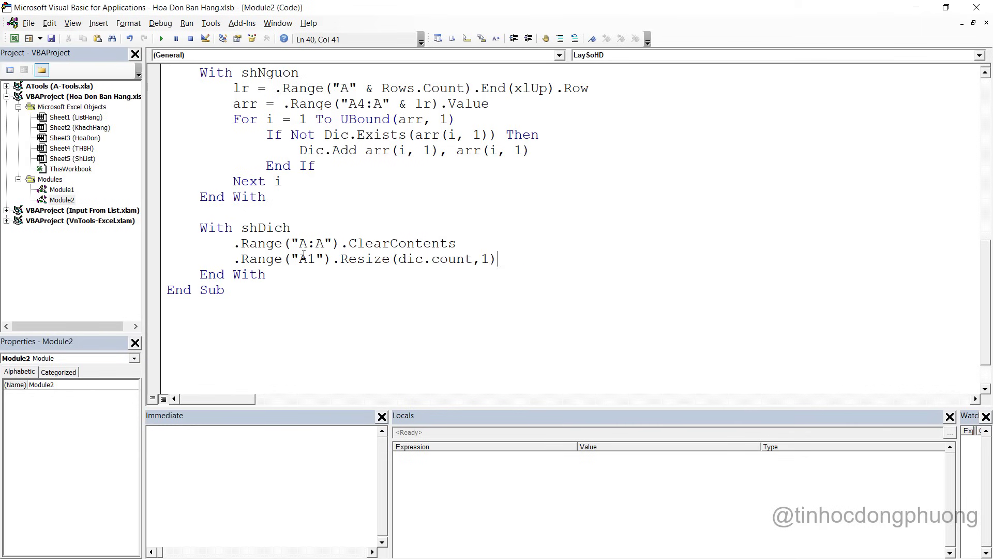
key(Down)
key(space)
text(=)
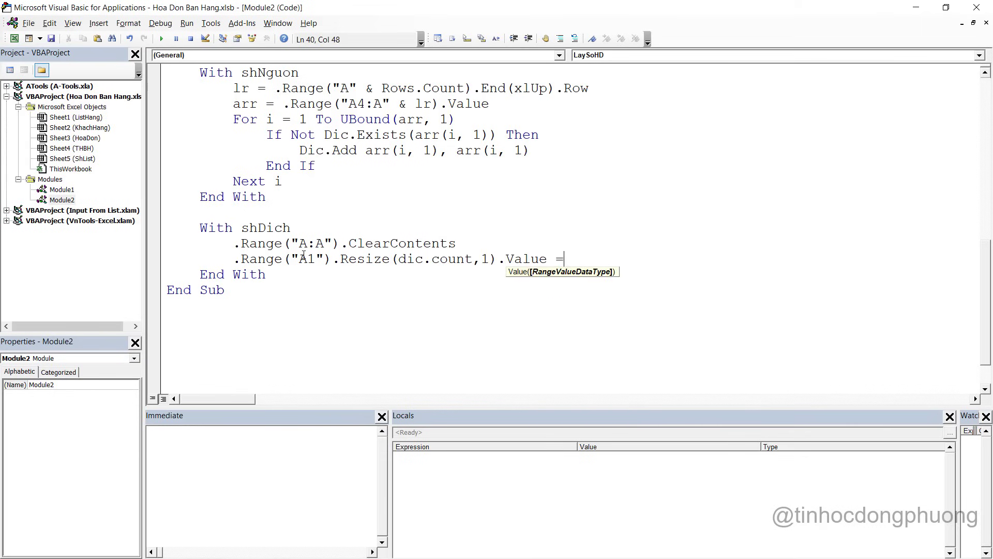
text( a)
key(ctrl+space)
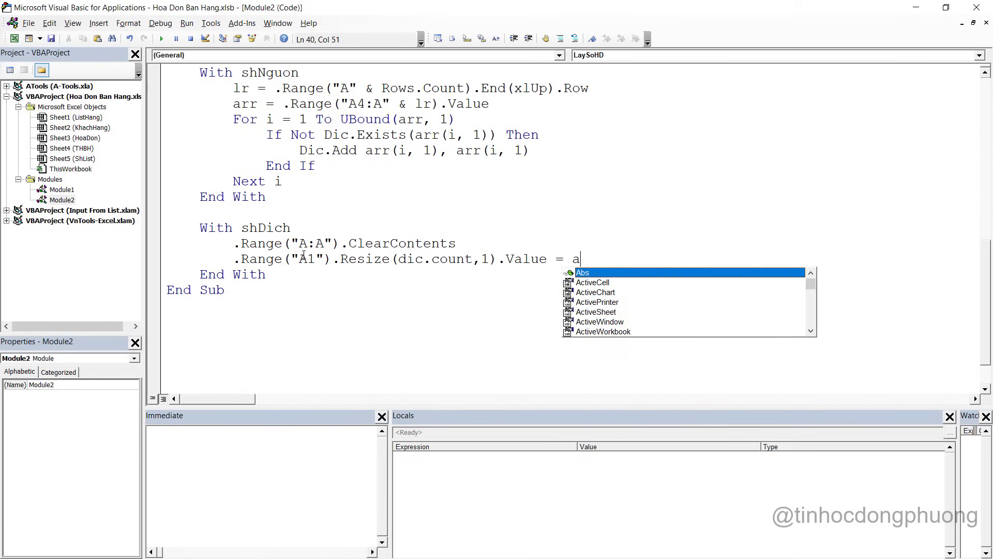
text(p)
key(Down)
text(.)
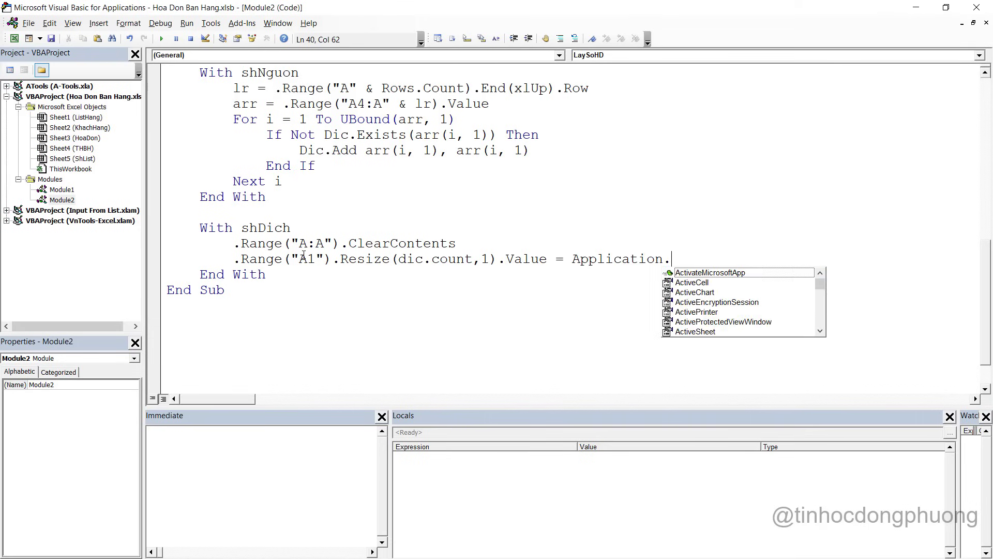
text(transpoe)
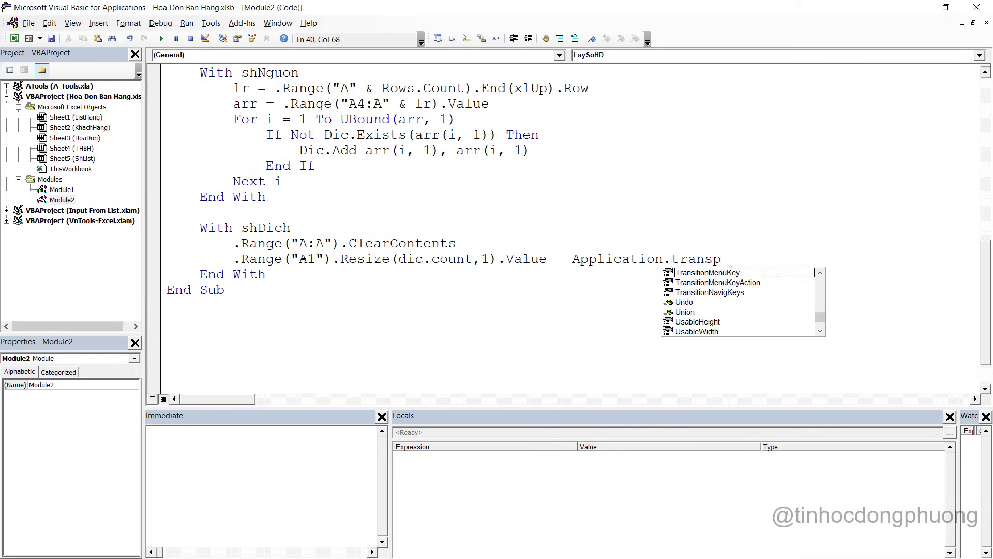
key(BackSpace)
key(BackSpace)
text(p)
text(se)
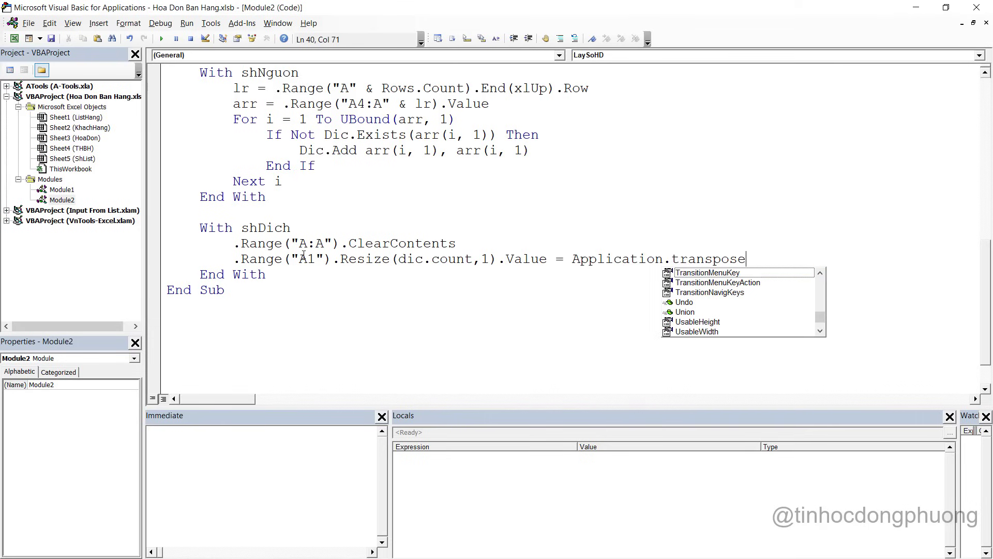
text((d)
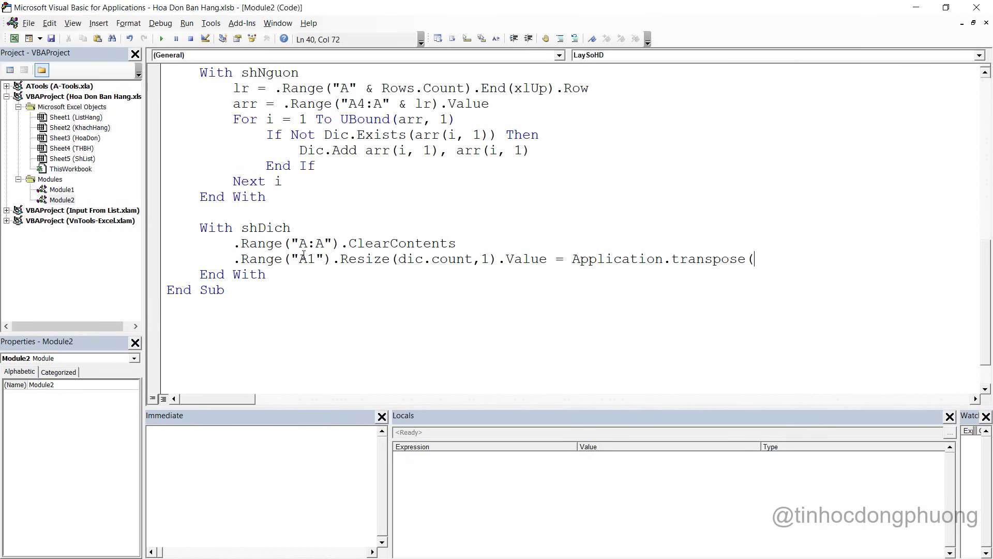
text(ic.keys))
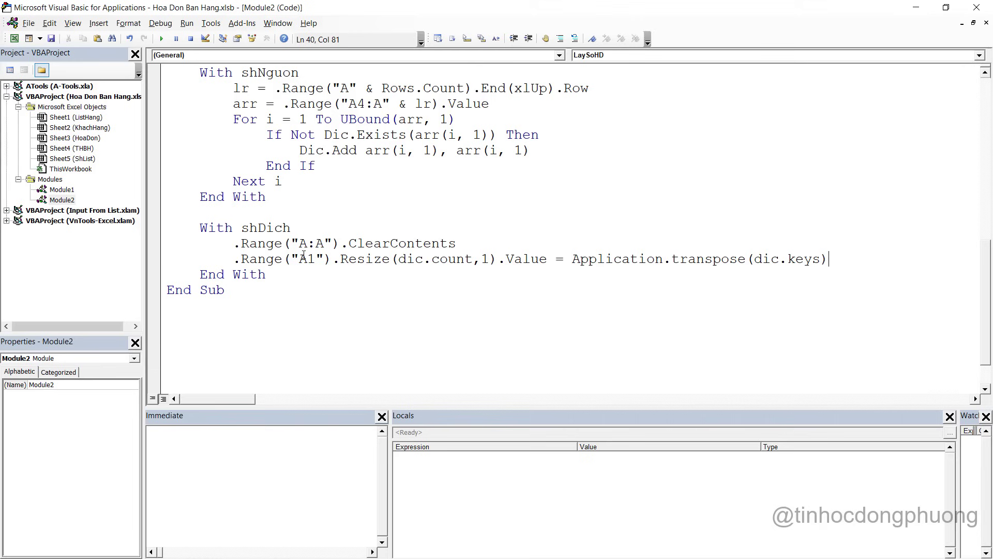
click(237, 361)
scroll(332, 290, up, 5)
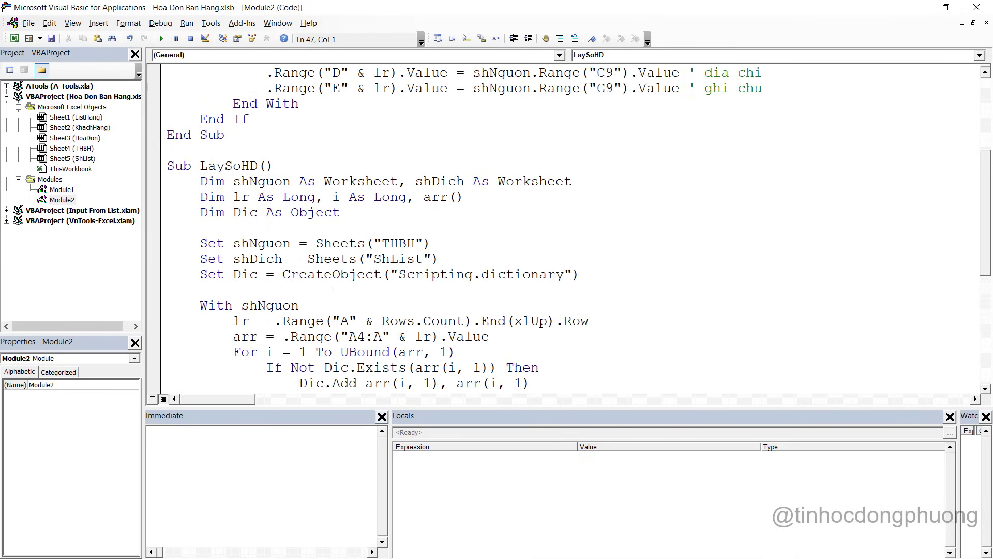
click(335, 262)
scroll(335, 263, down, 1)
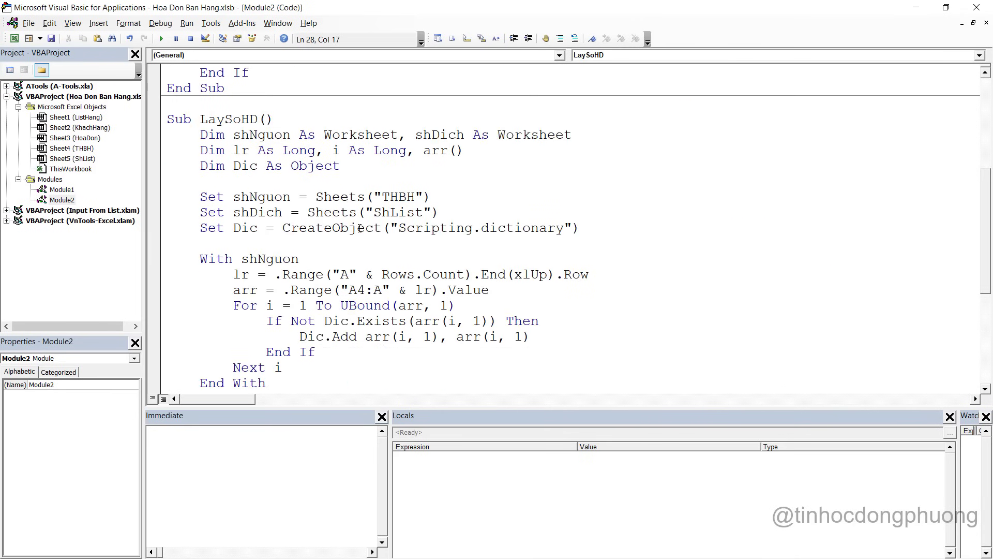
drag(559, 11, 739, 21)
Run the LaySoHD macro from the editor
click(626, 248)
scroll(626, 267, down, 2)
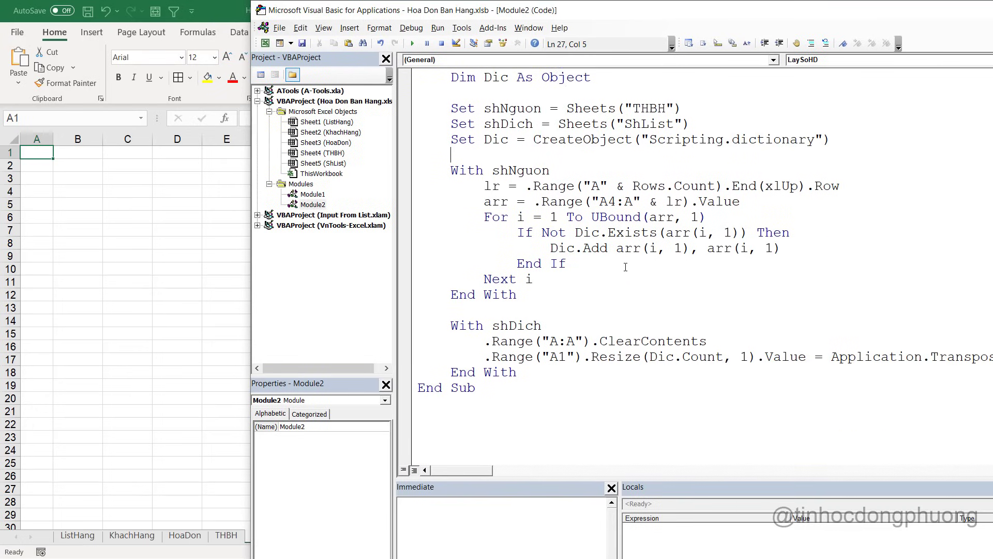
scroll(626, 267, up, 2)
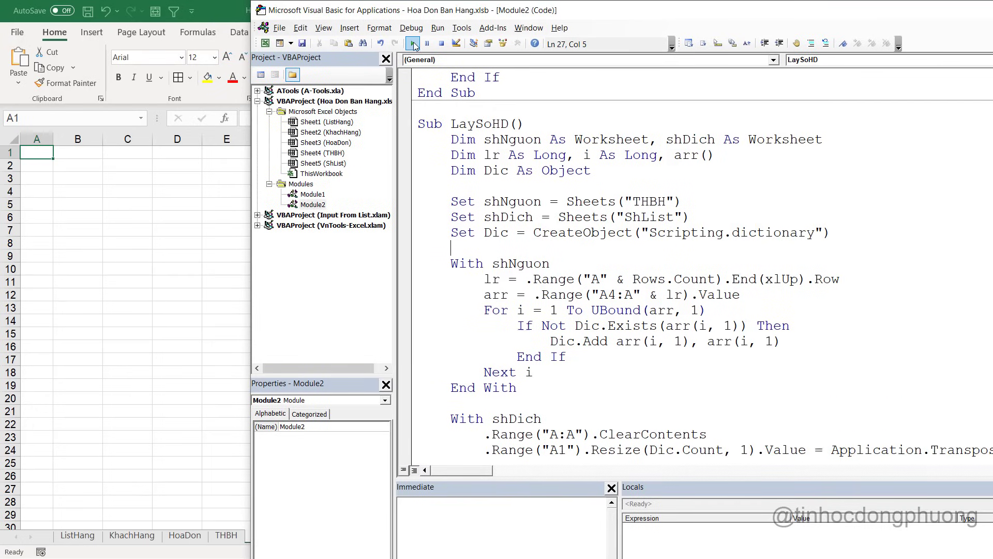
click(413, 44)
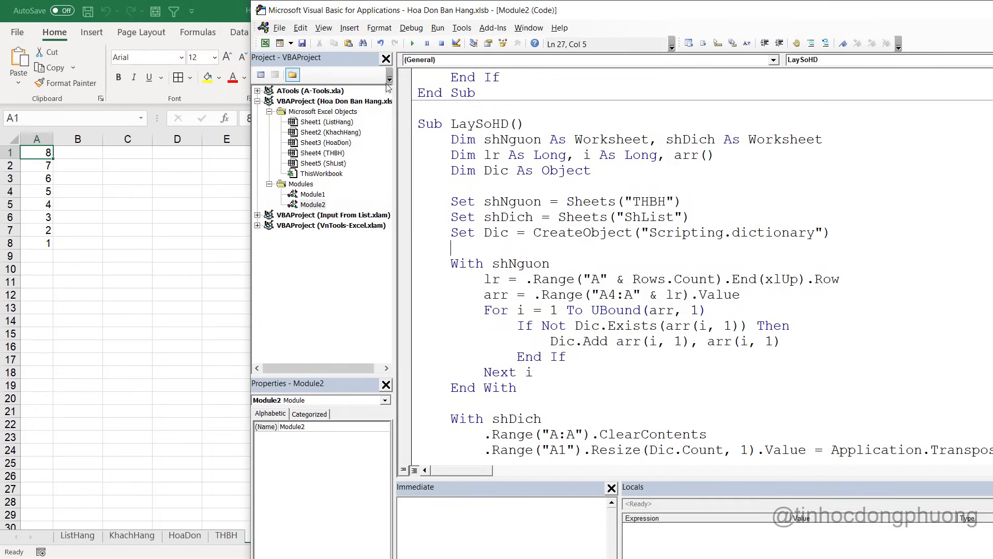
Check ShList's values 8 down to 1 and the THBH sheet, then open the HoaDon sheet
click(46, 244)
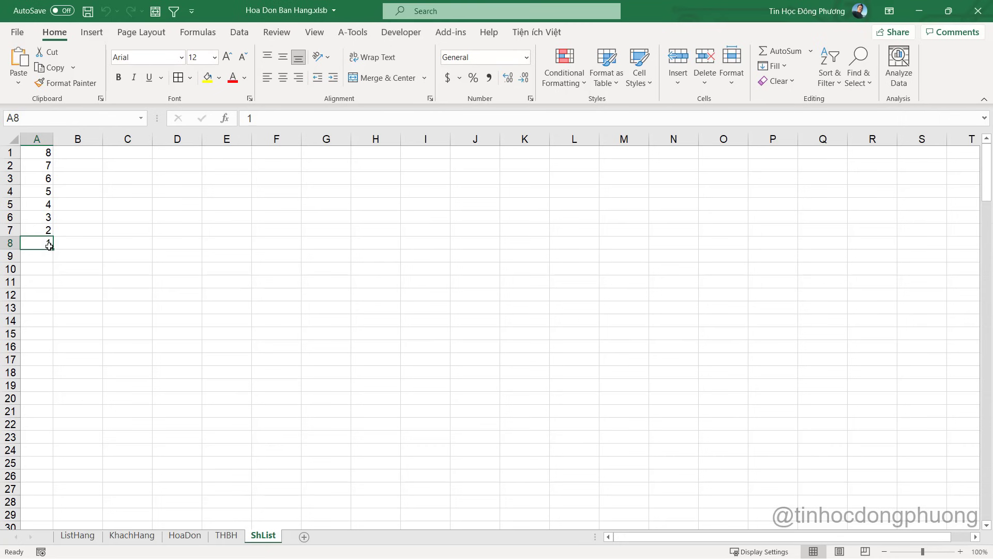
click(33, 150)
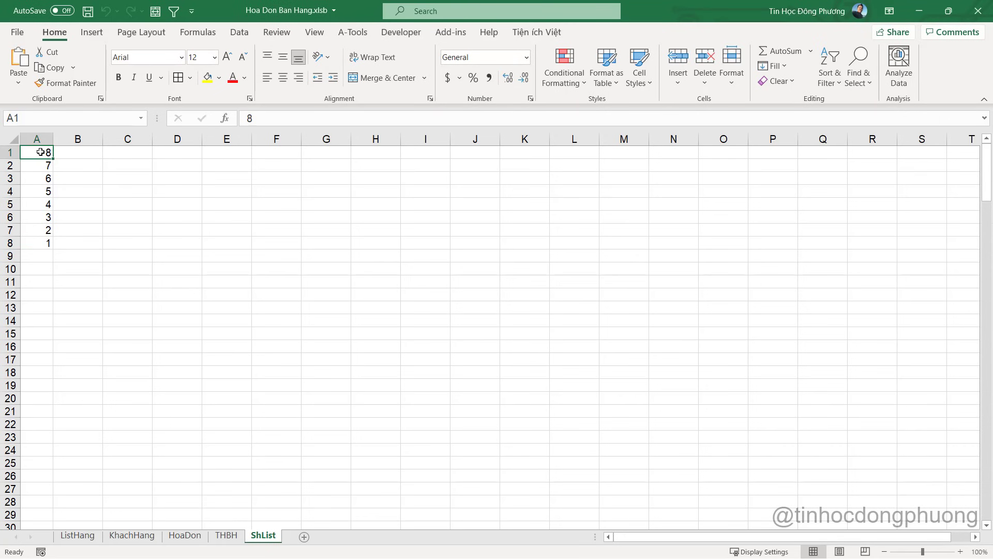
click(226, 535)
click(263, 535)
click(185, 535)
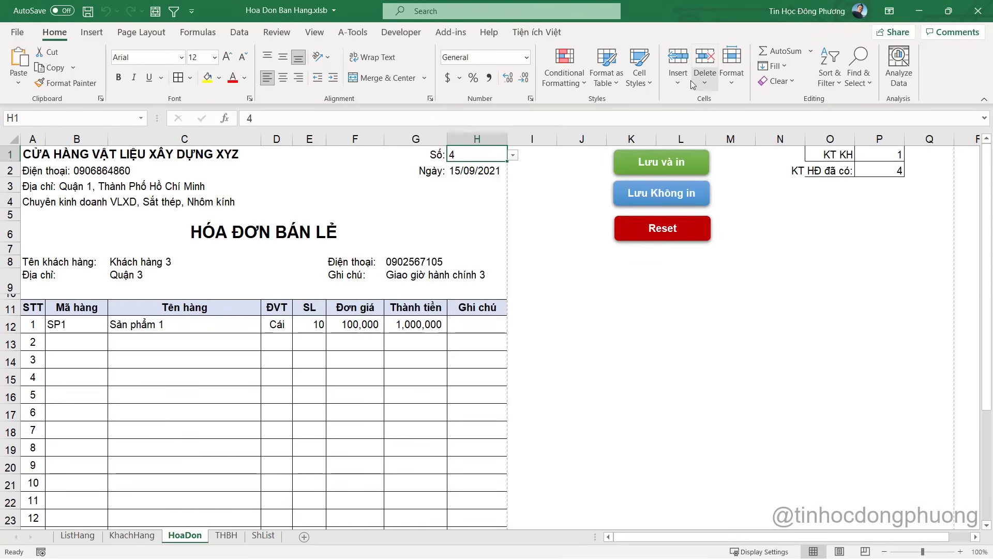
Change H1's data validation list source to =ShList!$A:$A
click(198, 32)
click(239, 32)
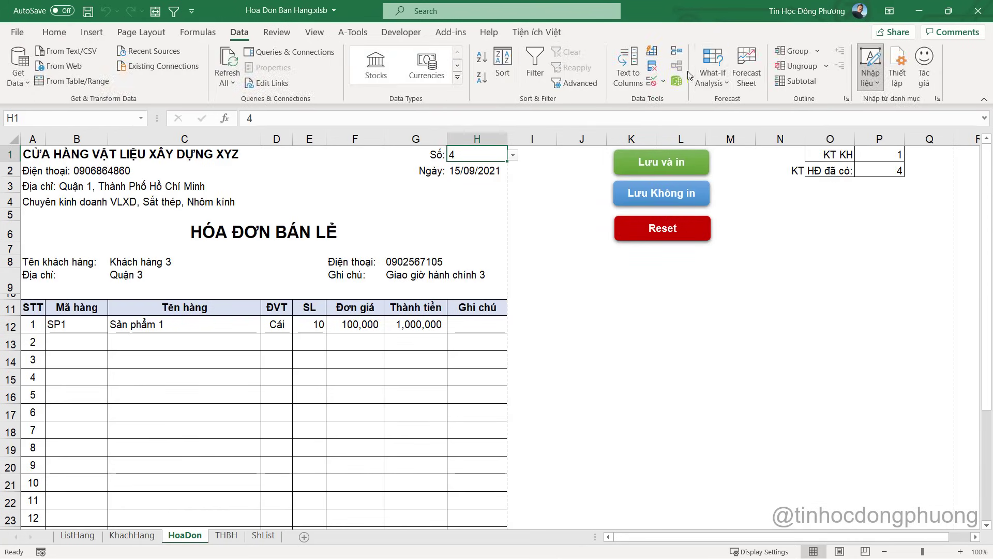
click(653, 67)
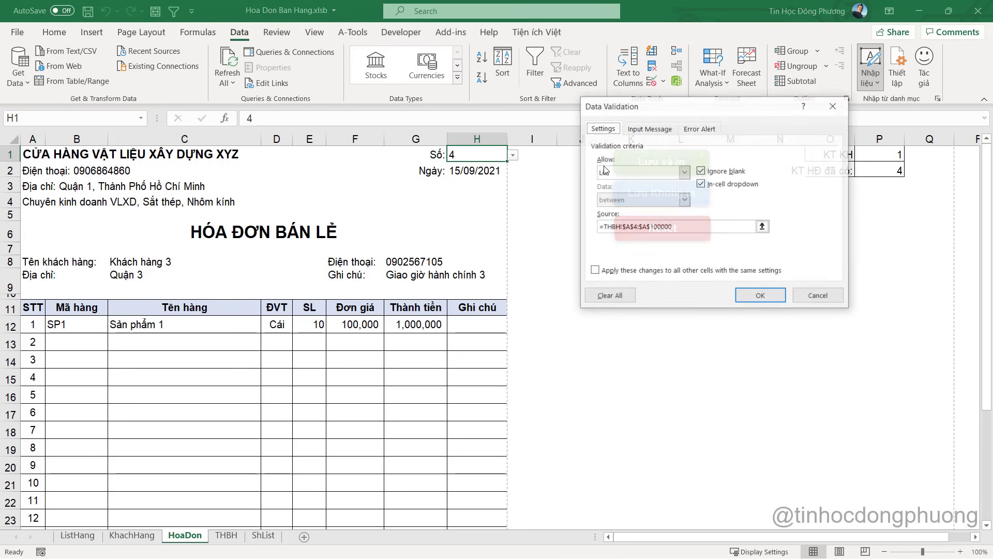
click(677, 227)
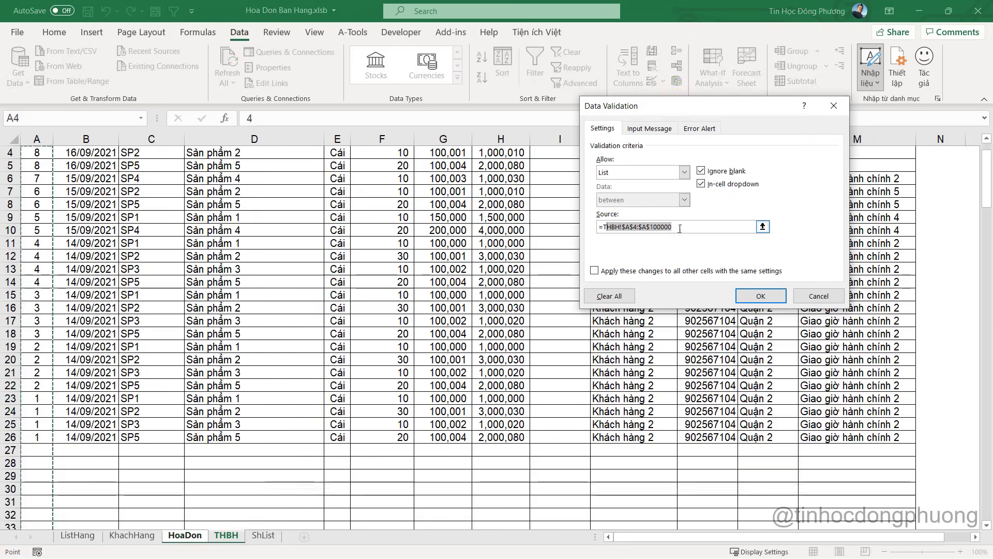
drag(673, 227, 611, 222)
key(Delete)
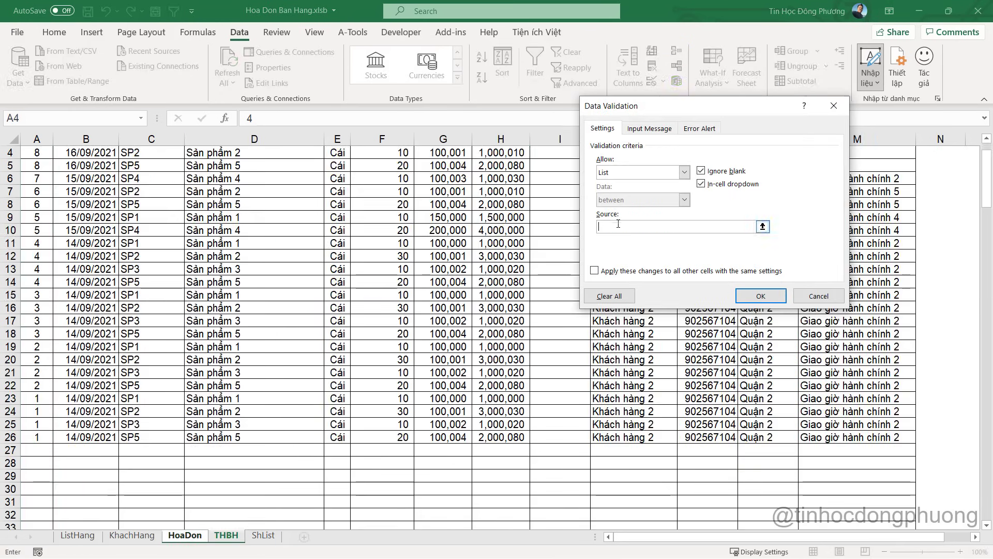
click(264, 538)
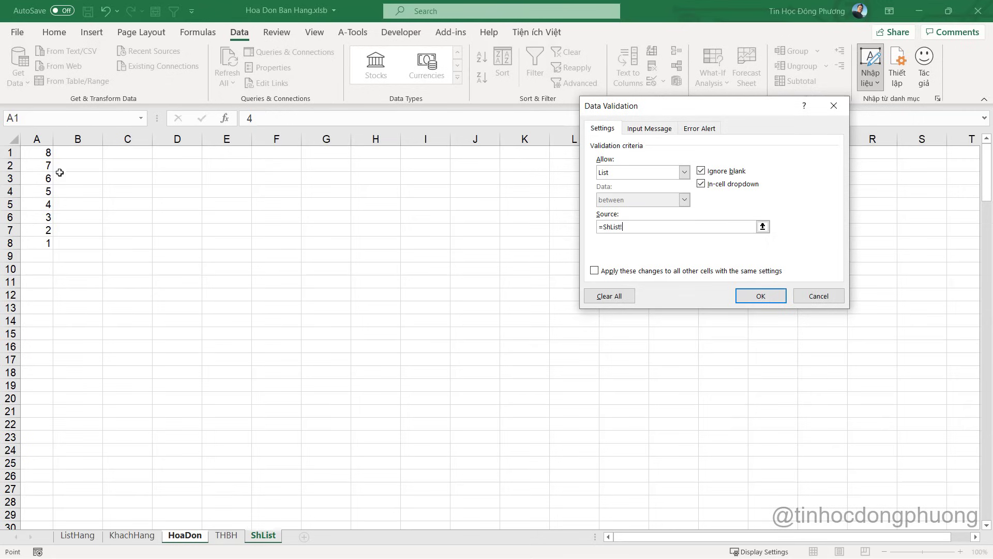
click(44, 141)
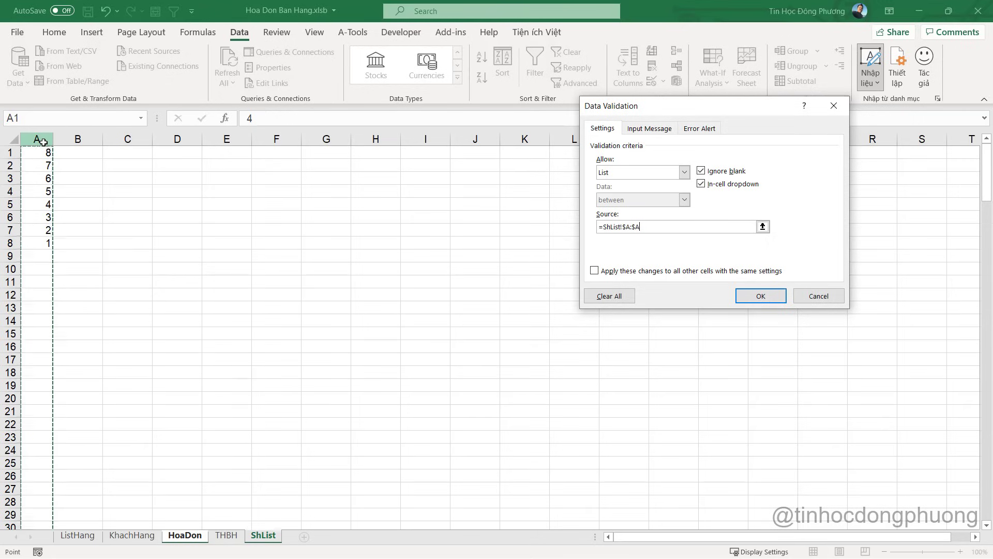
click(753, 297)
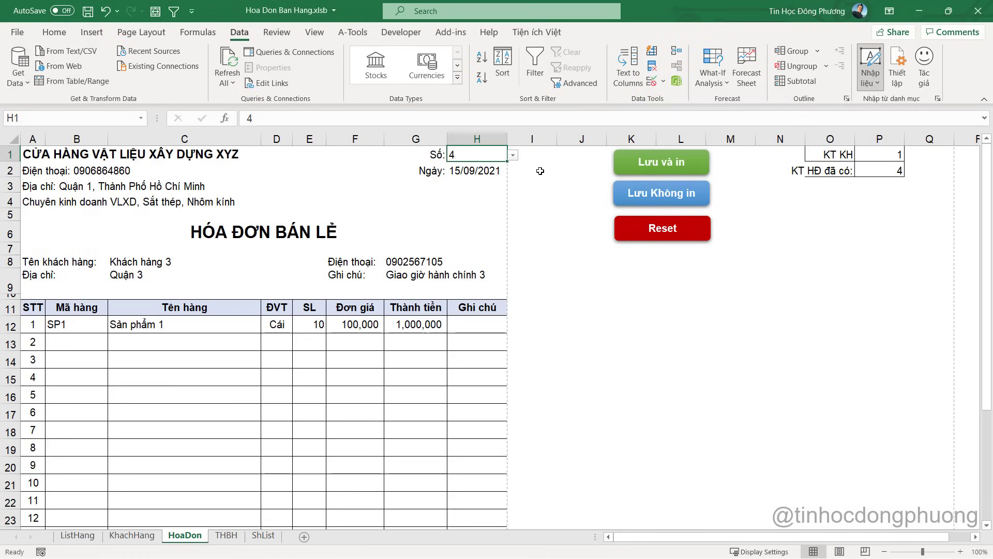
Test H1 by picking 8 from its list, then entering 4, 5 and the rejected 11
click(512, 155)
scroll(512, 171, up, 2)
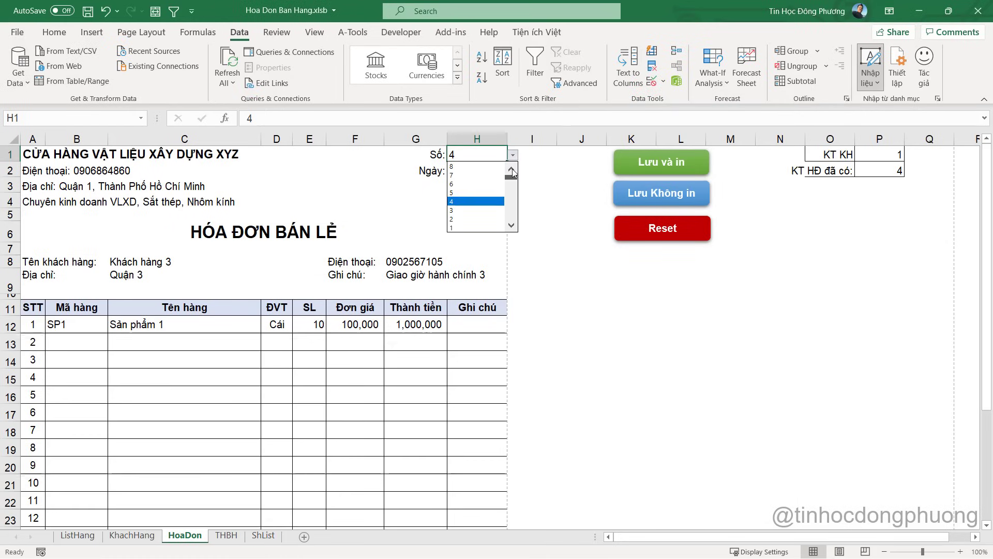
click(468, 166)
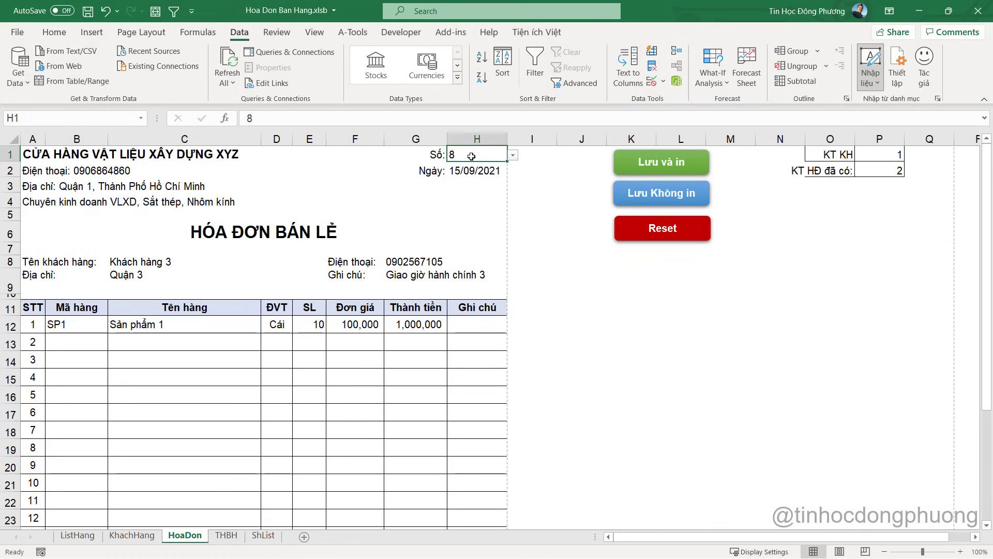
text(4)
key(Return)
key(Up)
text(5)
click(471, 156)
text(11)
key(Return)
click(501, 321)
Turn off H1's error alert so numbers outside the list are accepted
click(652, 81)
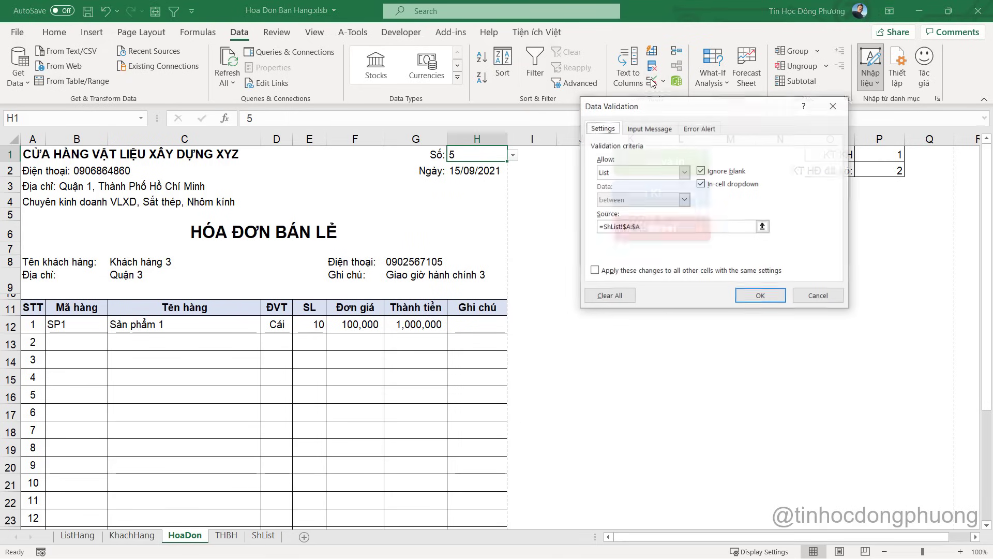
click(699, 129)
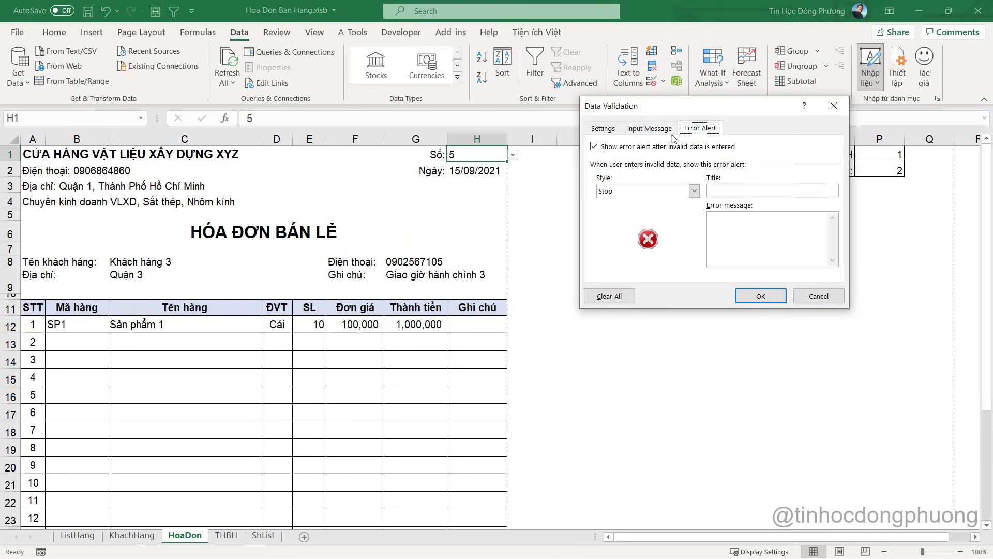
click(595, 147)
click(761, 295)
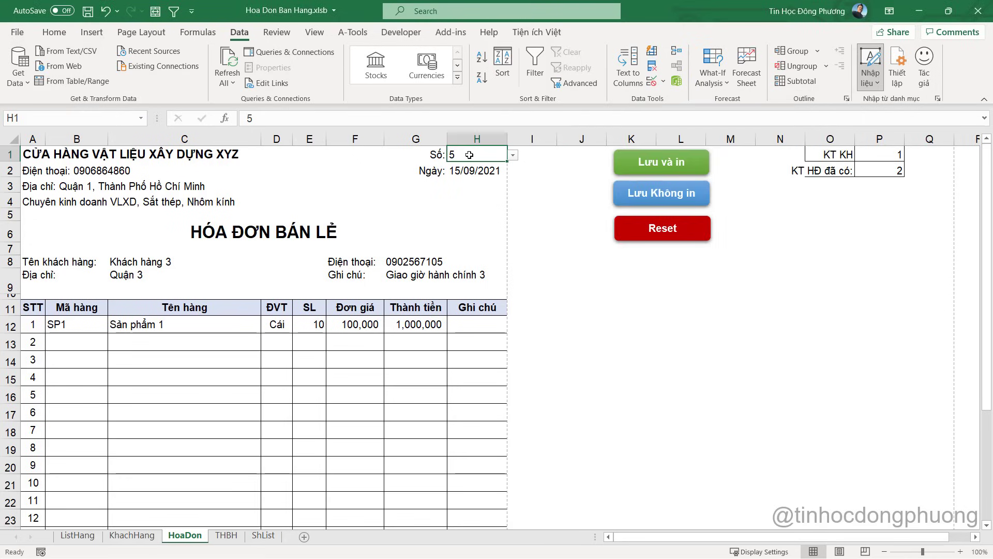
Enter the unlisted 11 in H1, then choose invoice number 7 from its dropdown
text(11)
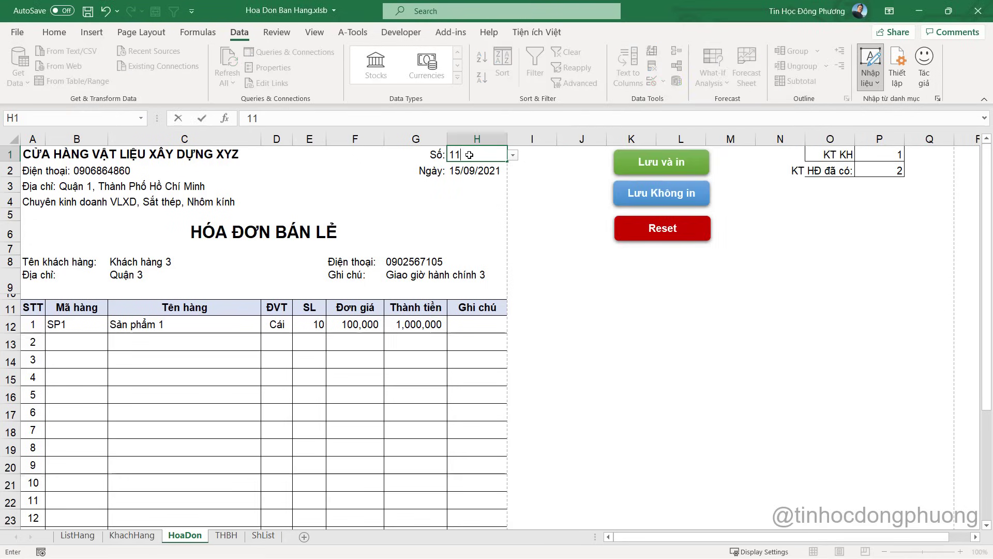
key(Return)
click(469, 155)
click(512, 156)
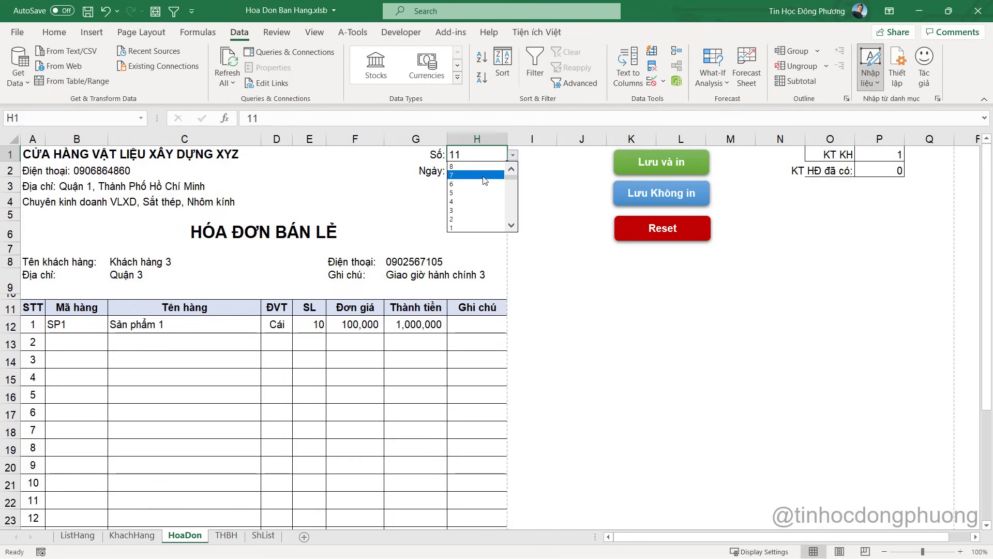
click(476, 177)
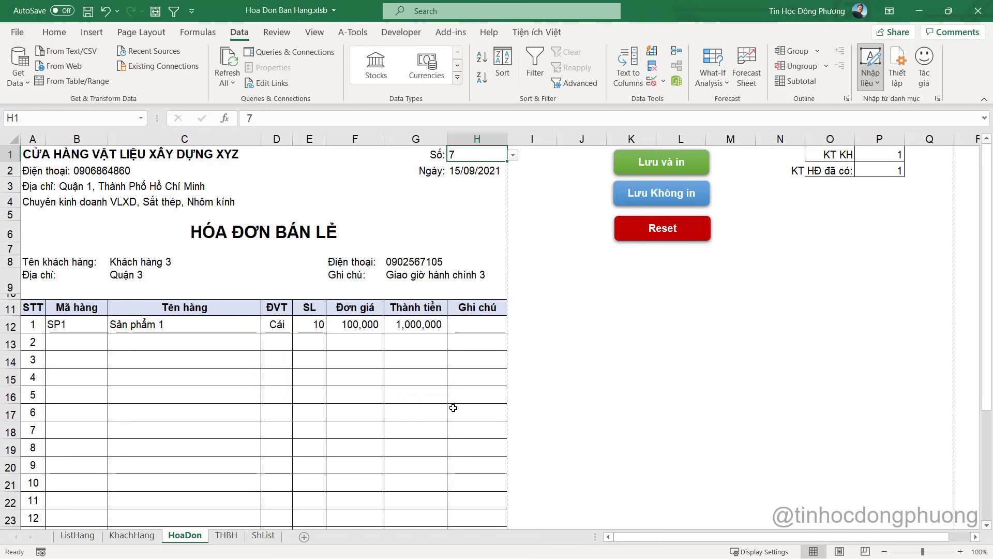
click(544, 305)
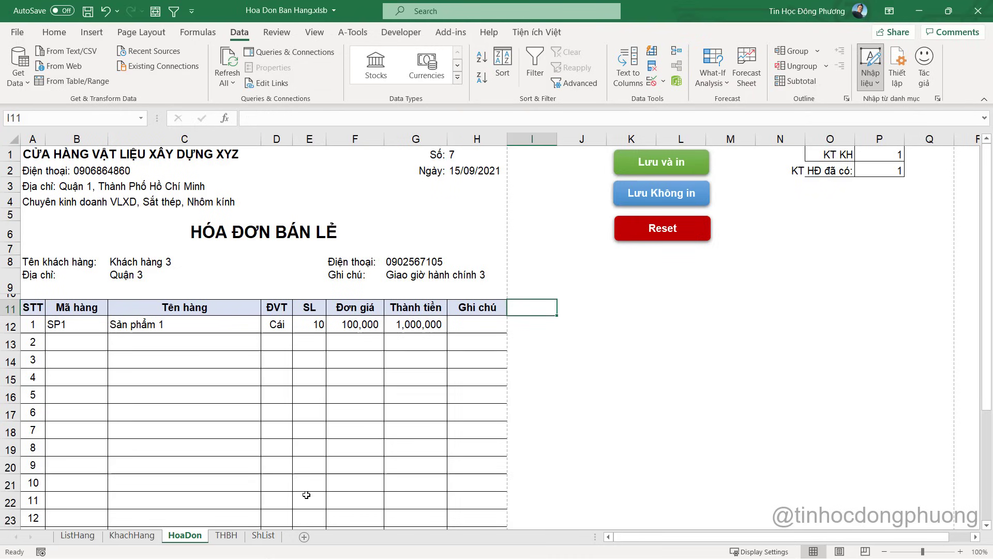
click(484, 158)
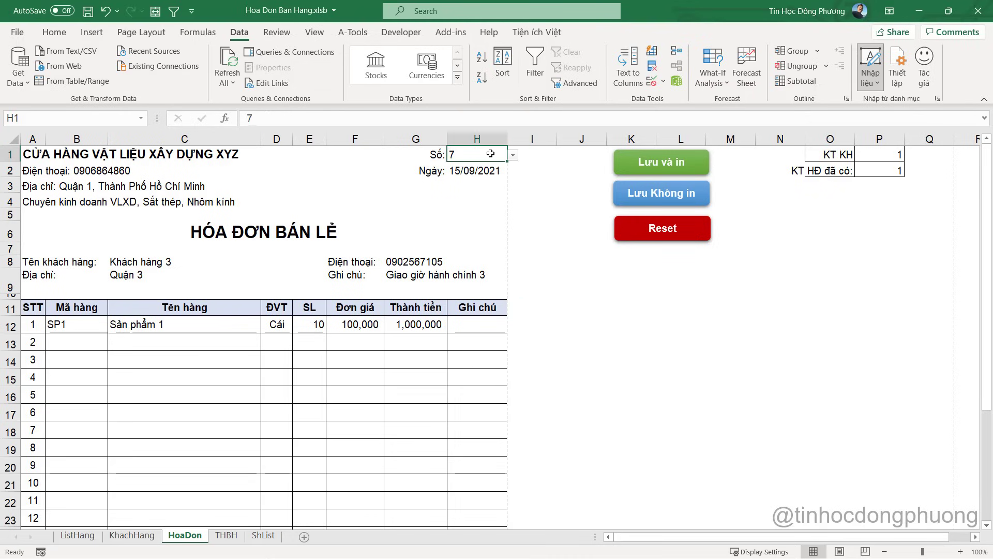
Review the THBH sheet and ShList's column A invoice numbers, then return to HoaDon
click(226, 535)
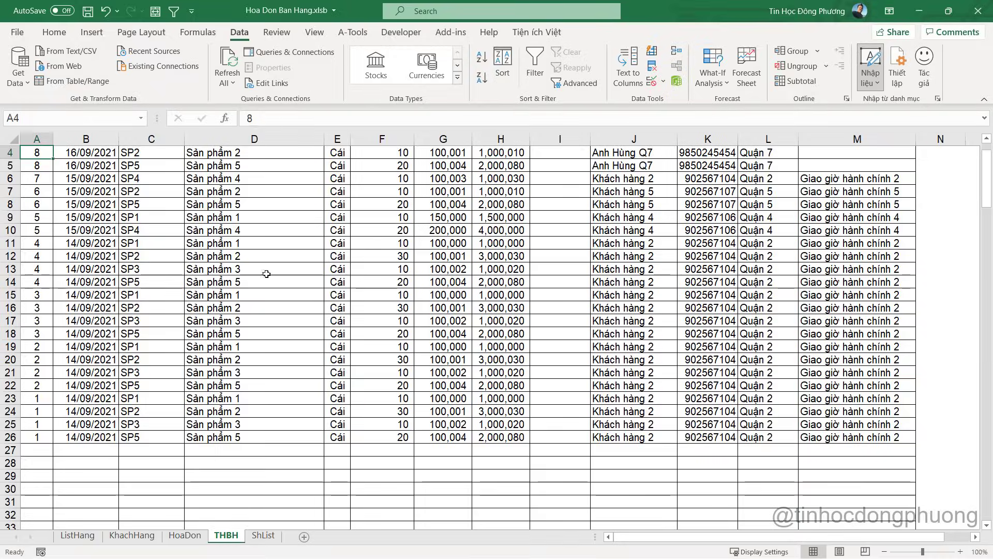
click(185, 535)
click(531, 188)
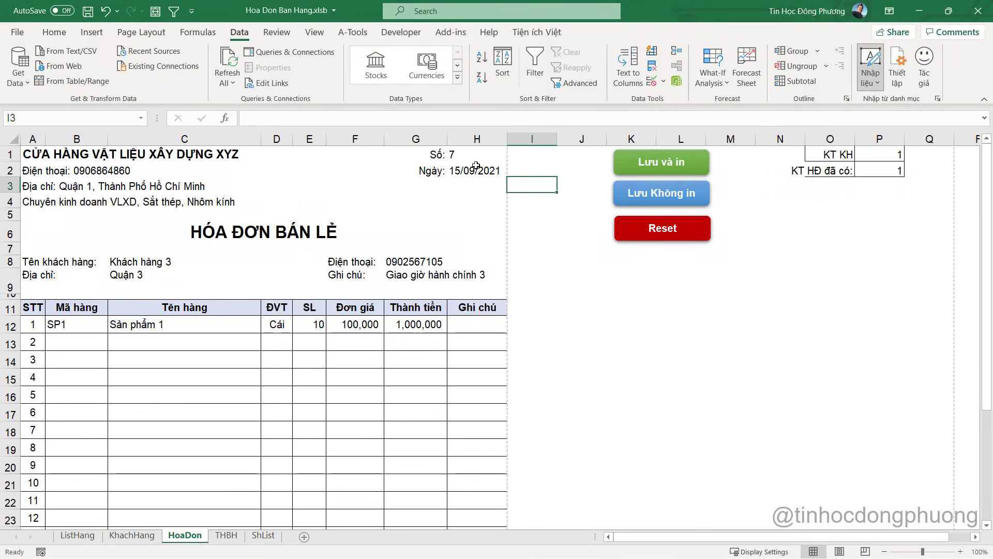
click(467, 154)
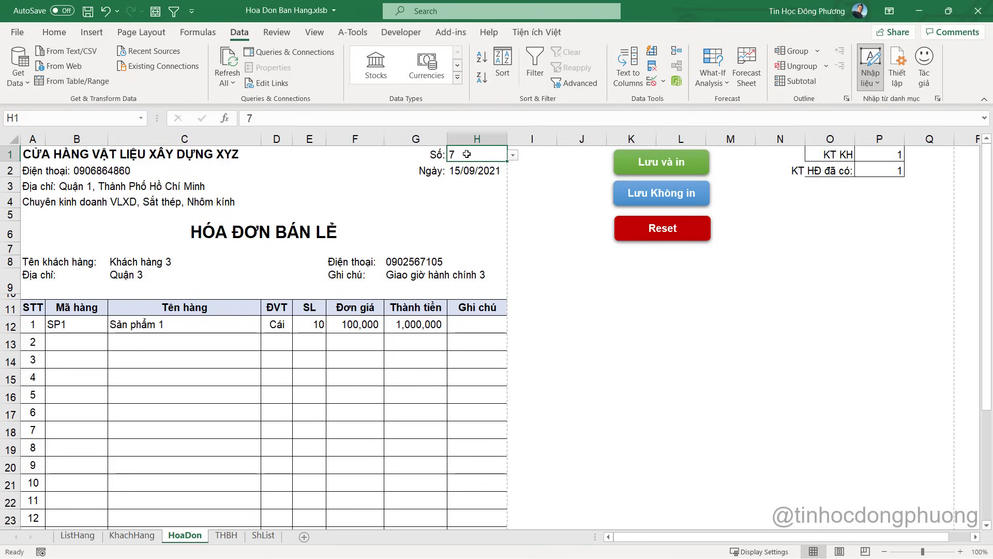
click(264, 535)
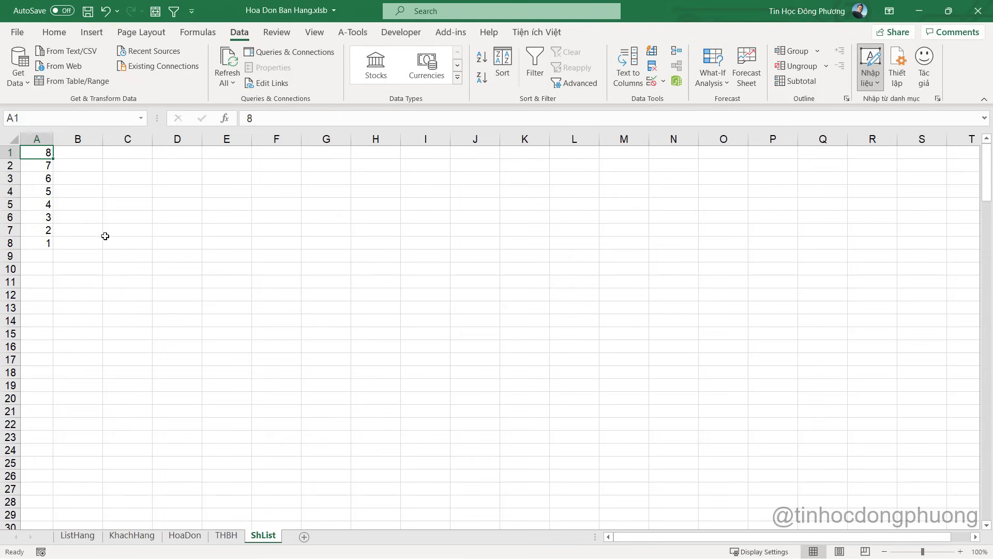
drag(45, 152, 23, 279)
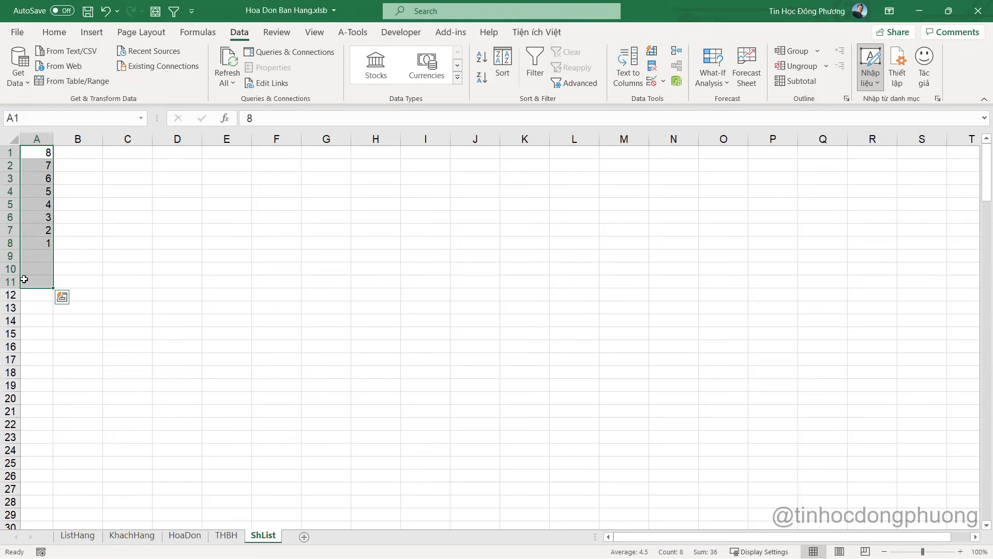
click(192, 538)
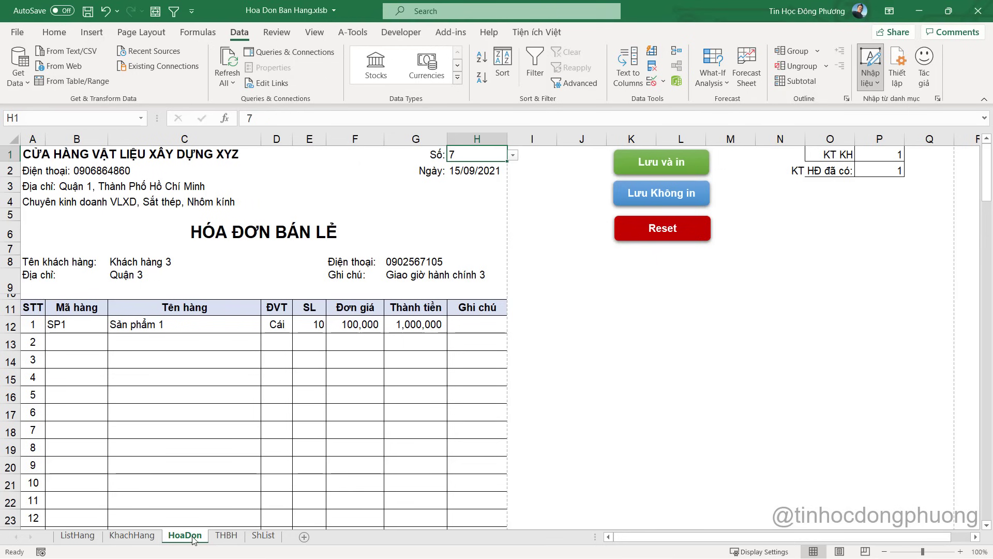
right_click(192, 540)
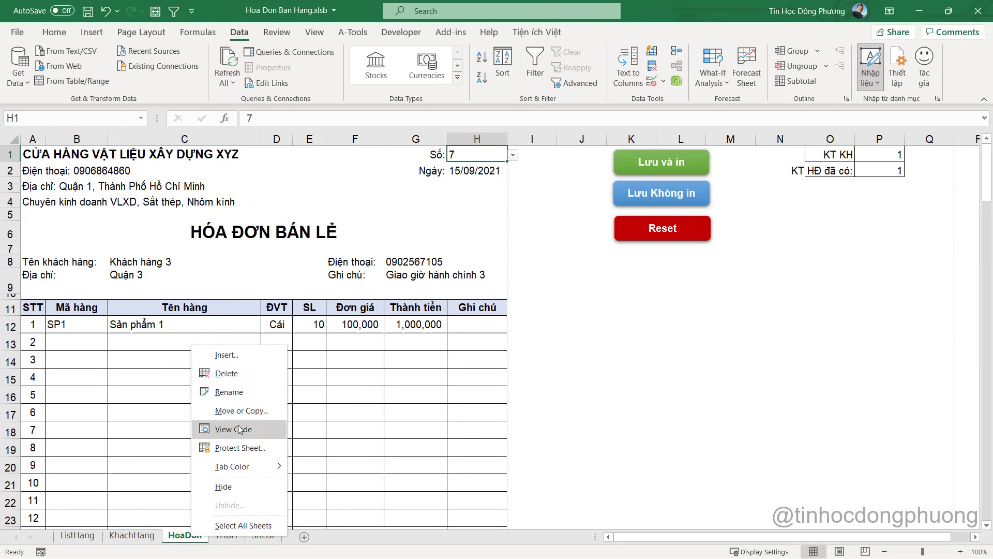
Add a Worksheet_SelectionChange handler to HoaDon's code, pasting in the existing B12:B26 If line
click(228, 428)
click(472, 405)
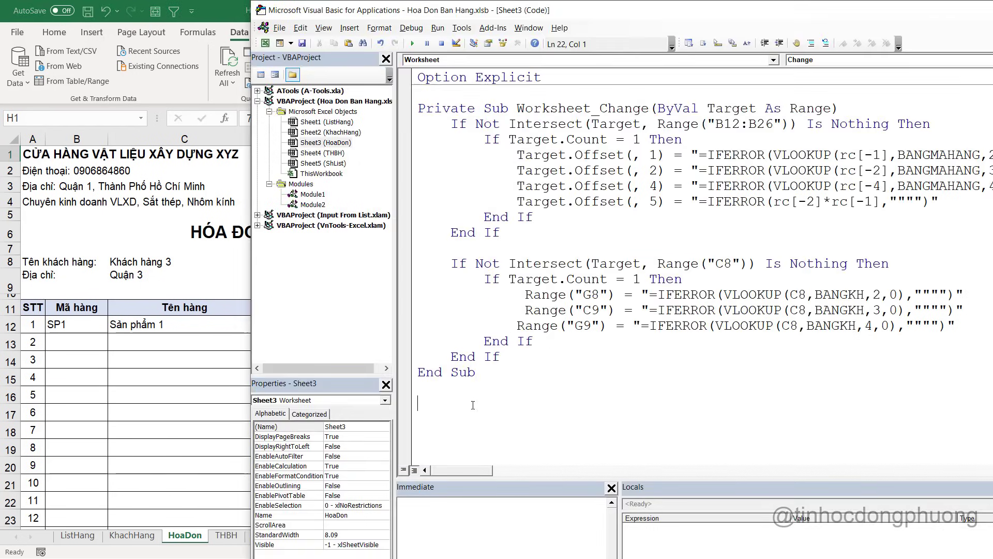
drag(712, 11, 551, 12)
click(674, 62)
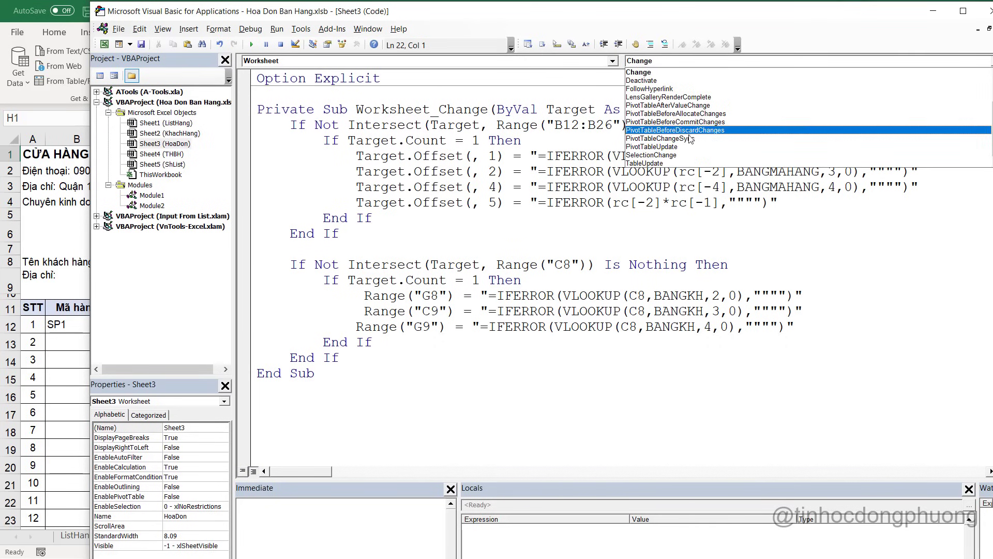
click(683, 156)
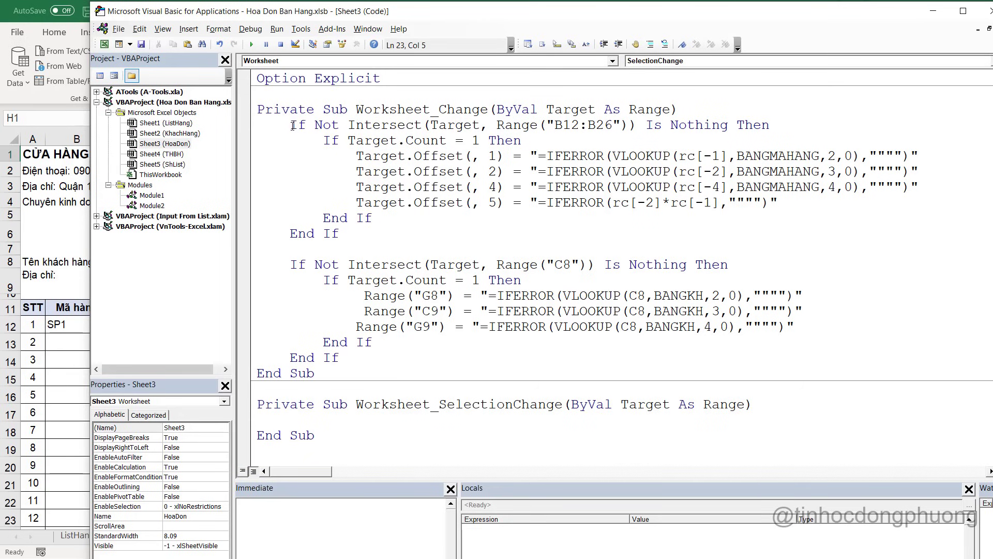
drag(293, 126, 771, 124)
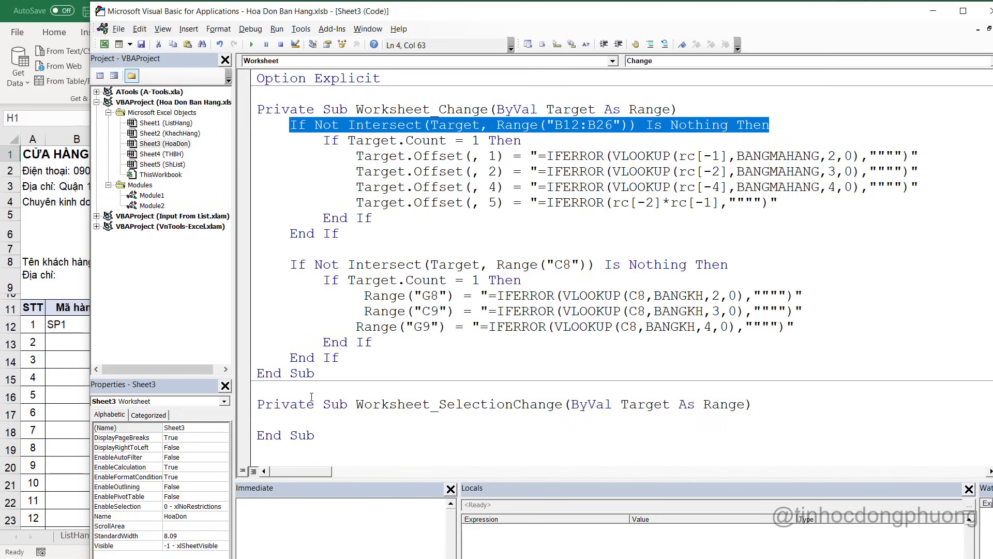
key(ctrl+c)
click(300, 421)
key(ctrl+v)
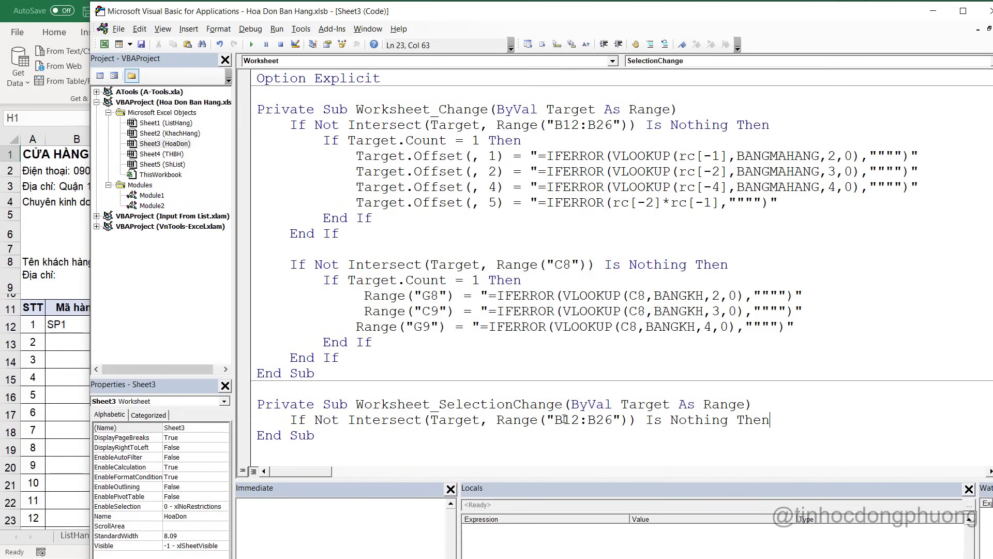
Change the pasted If to test H1, close it with End If, and call LaySoHD inside
key(alt+F11)
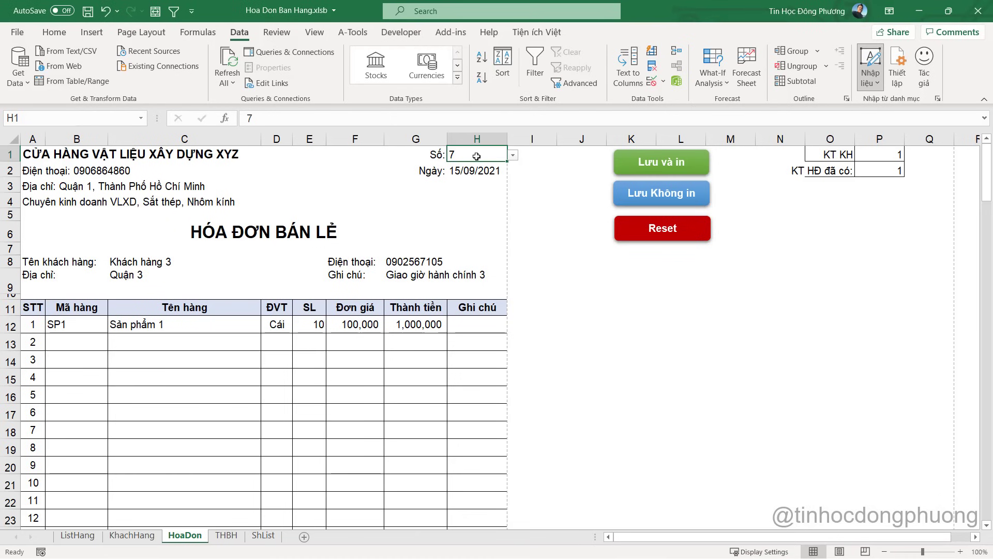
key(alt+F11)
drag(612, 420, 555, 420)
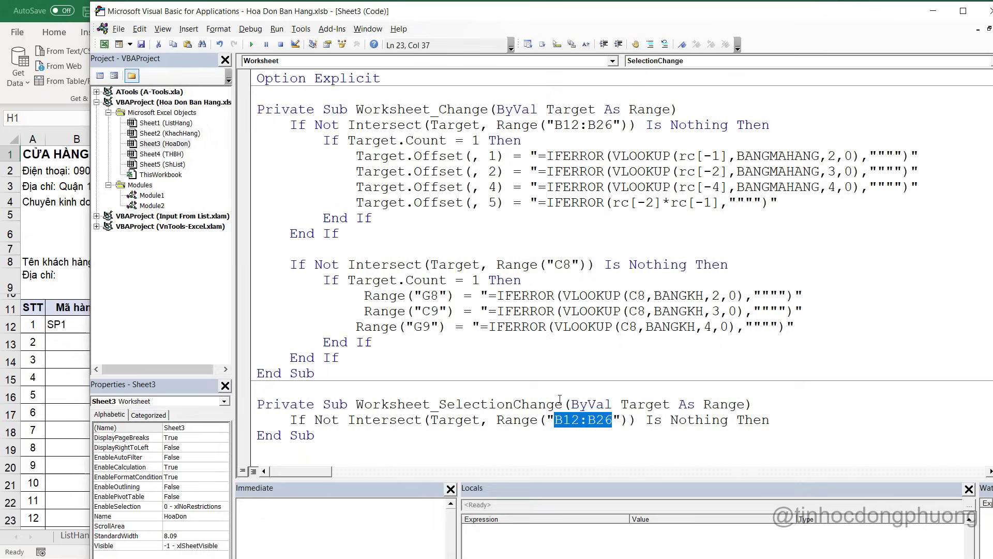
text(H1)
key(Return)
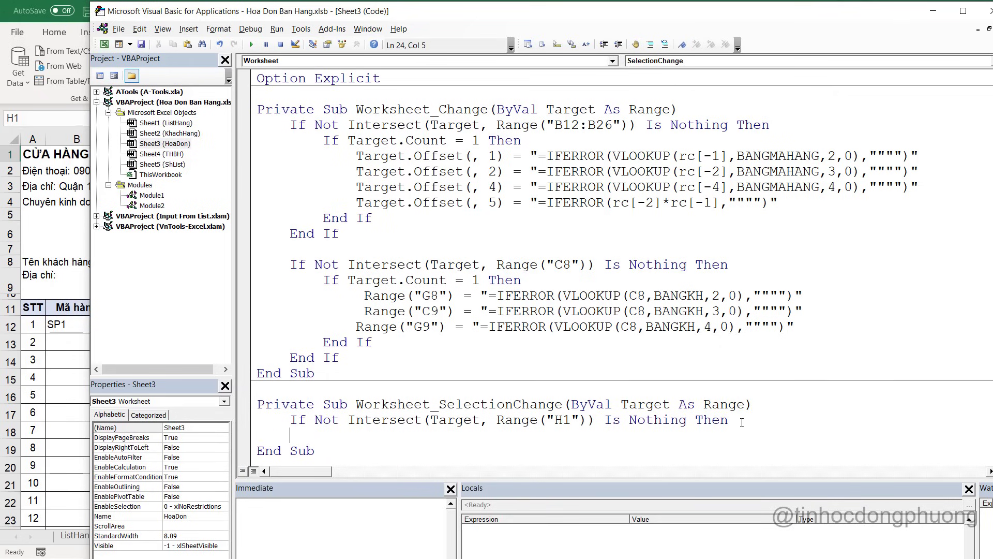
key(Return)
text(End if)
key(Up)
scroll(719, 373, down, 1)
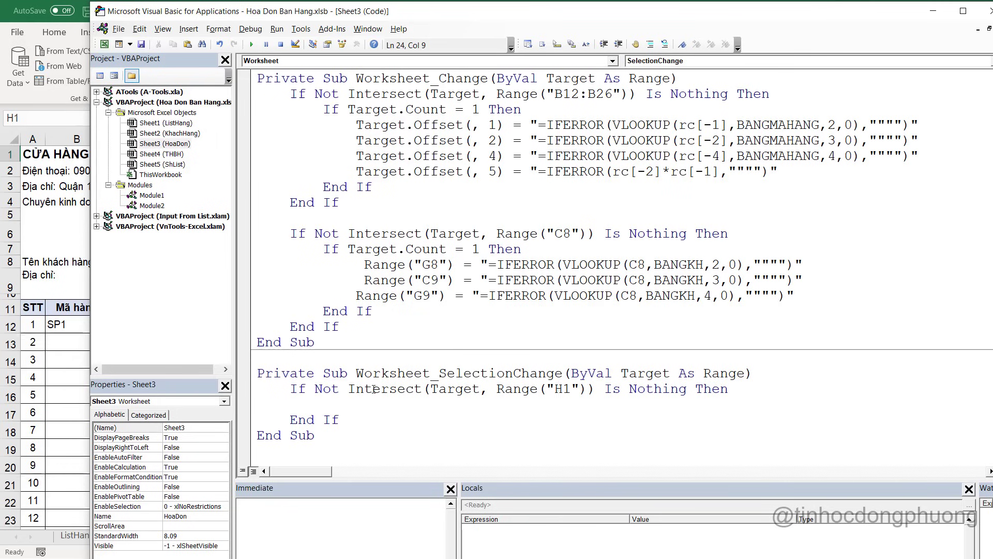
text(LaySoHD)
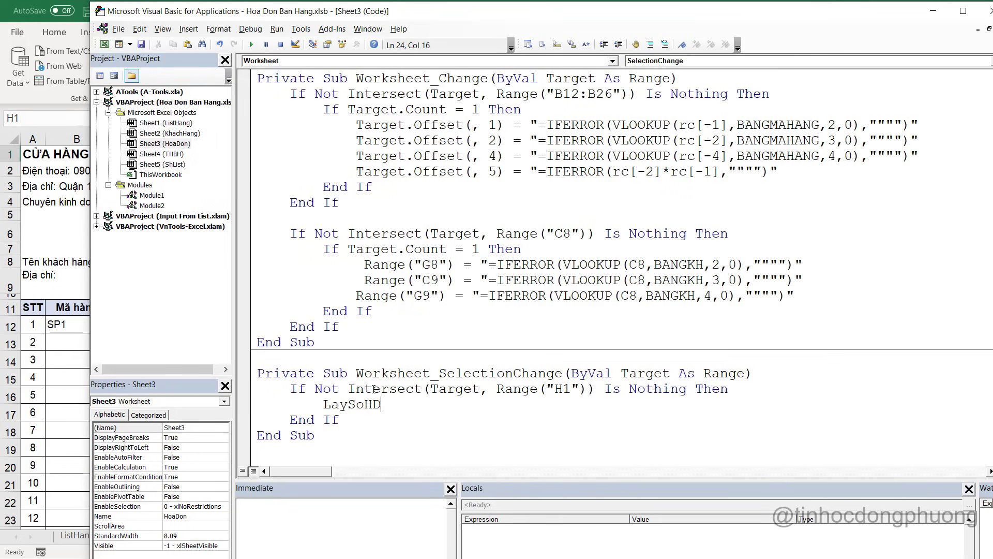
key(alt+F11)
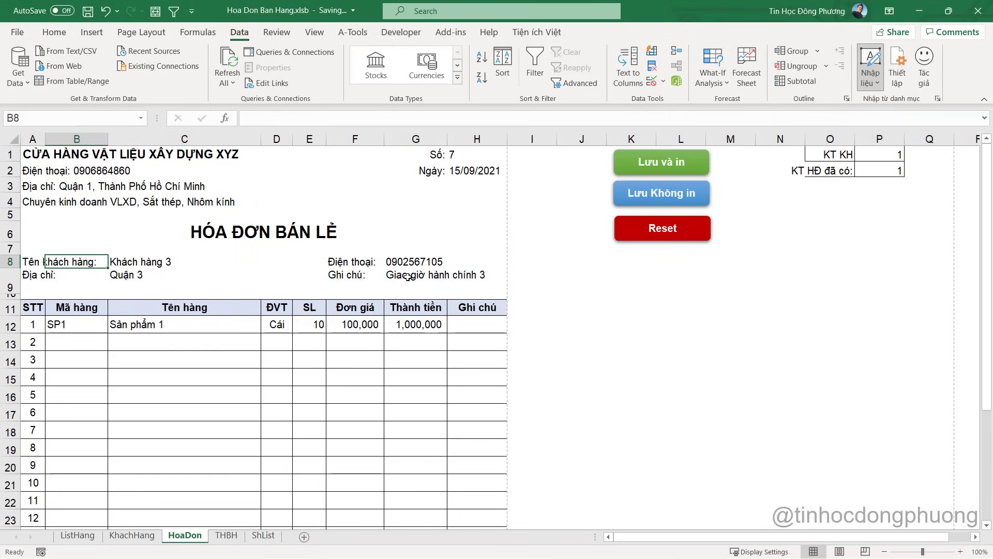
Compare H1 on HoaDon with the invoice numbers listed in ShList A1:A8
click(262, 535)
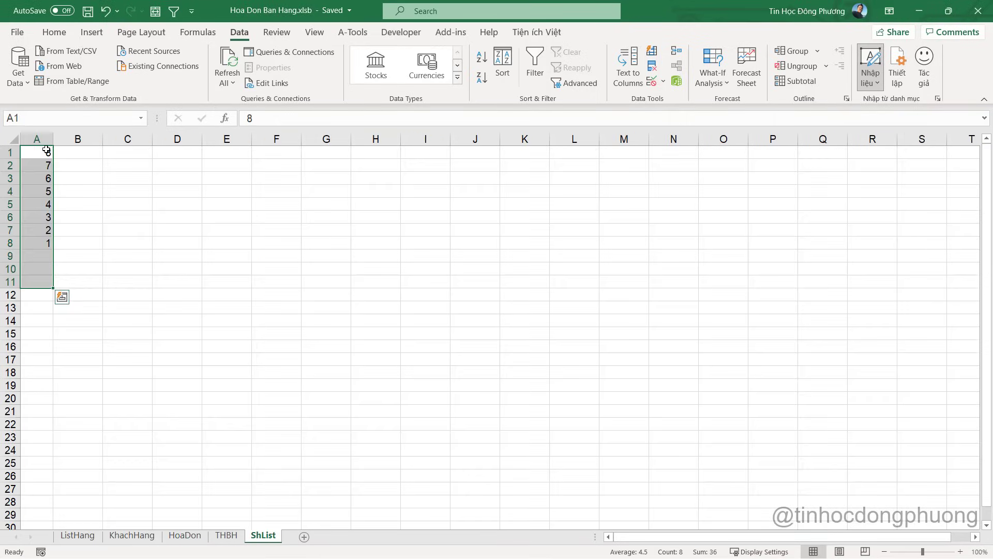
click(44, 140)
click(314, 269)
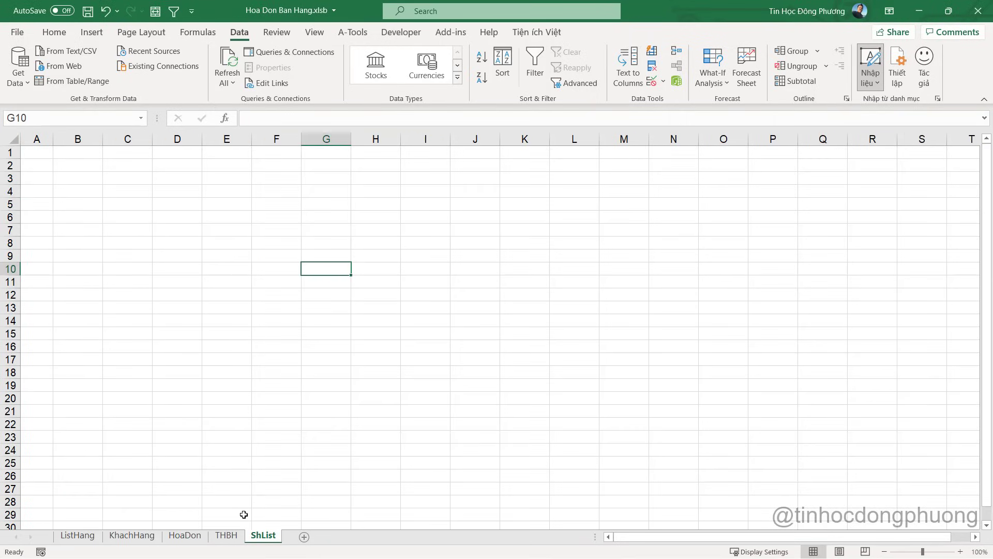
click(184, 535)
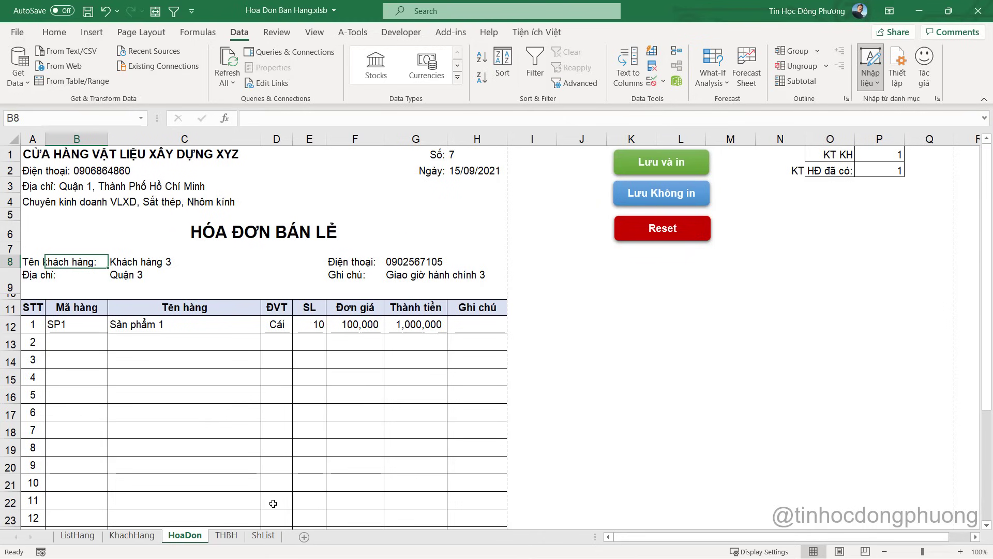
click(462, 152)
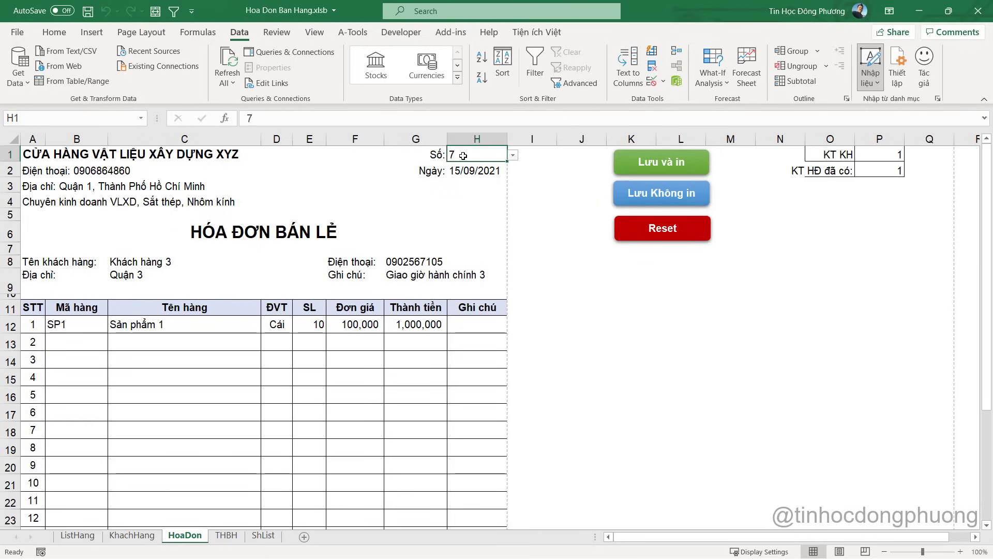
click(263, 535)
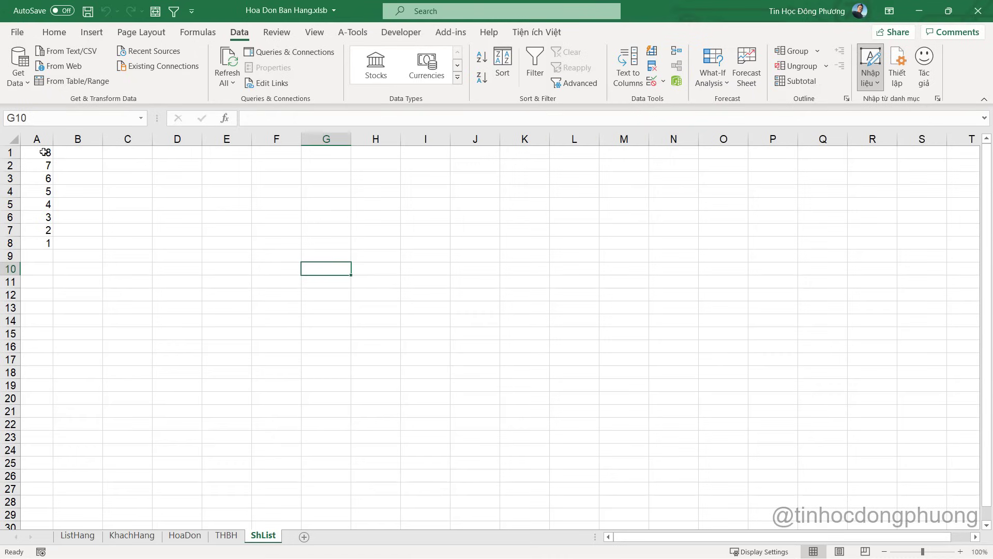
drag(44, 152, 32, 238)
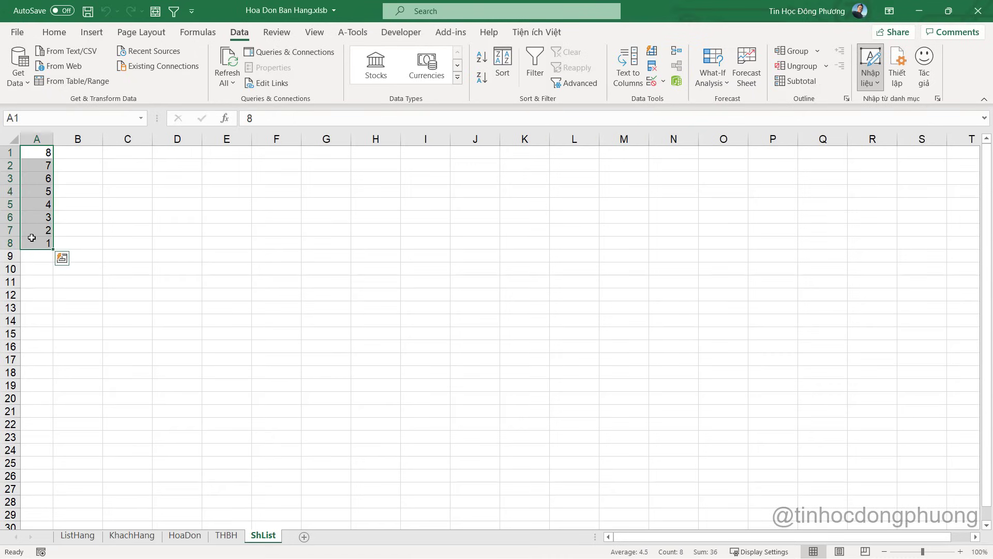
click(40, 195)
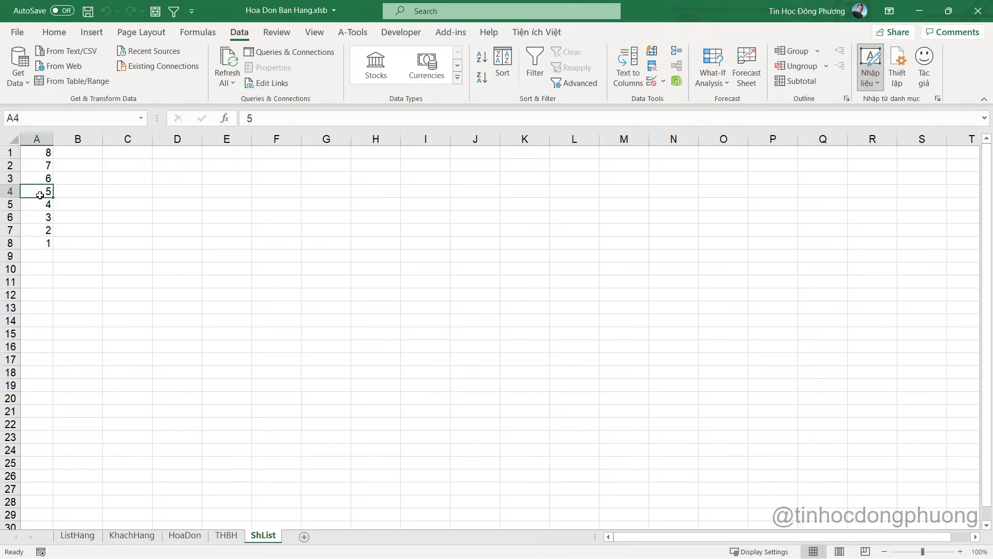
click(184, 536)
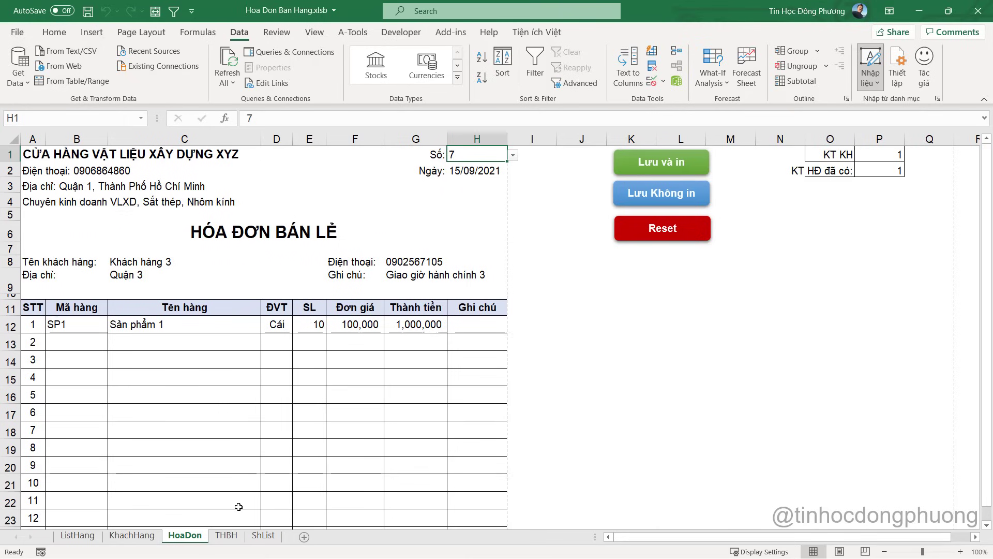
Choose invoice number 6 in H1 and save the workbook
click(513, 156)
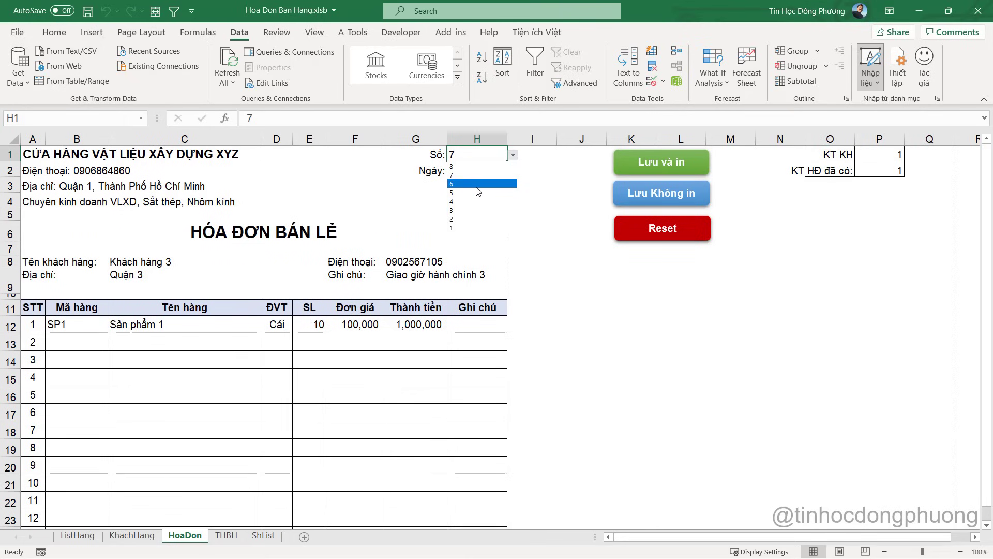
click(479, 192)
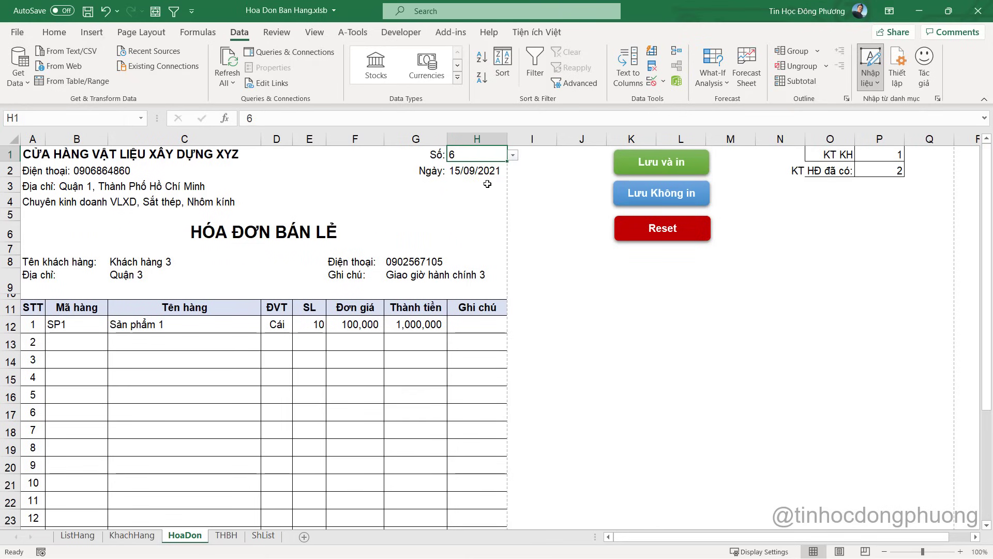
key(ctrl+s)
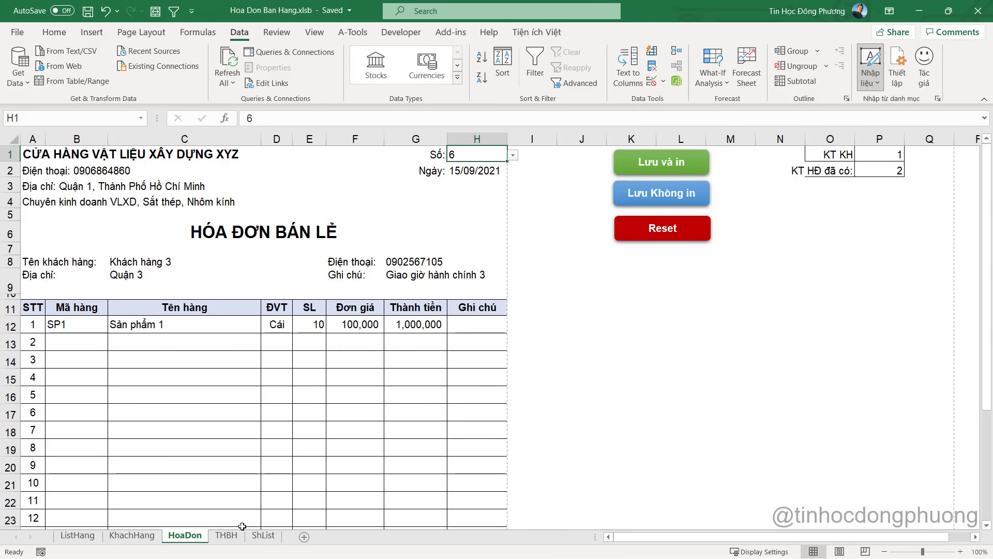
Review the THBH sheet and the formula behind HoaDon's Ghi chú cell
click(226, 536)
scroll(310, 243, up, 1)
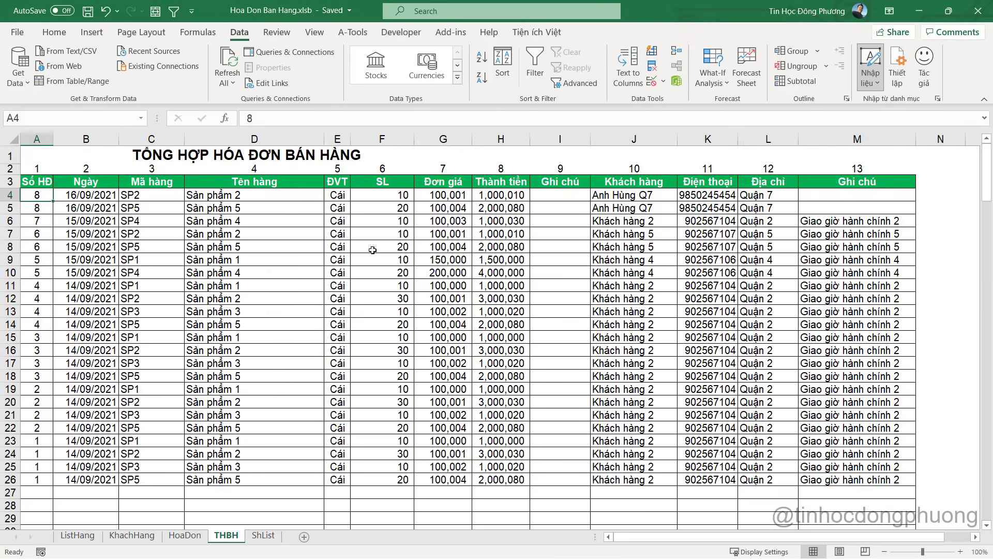
click(184, 537)
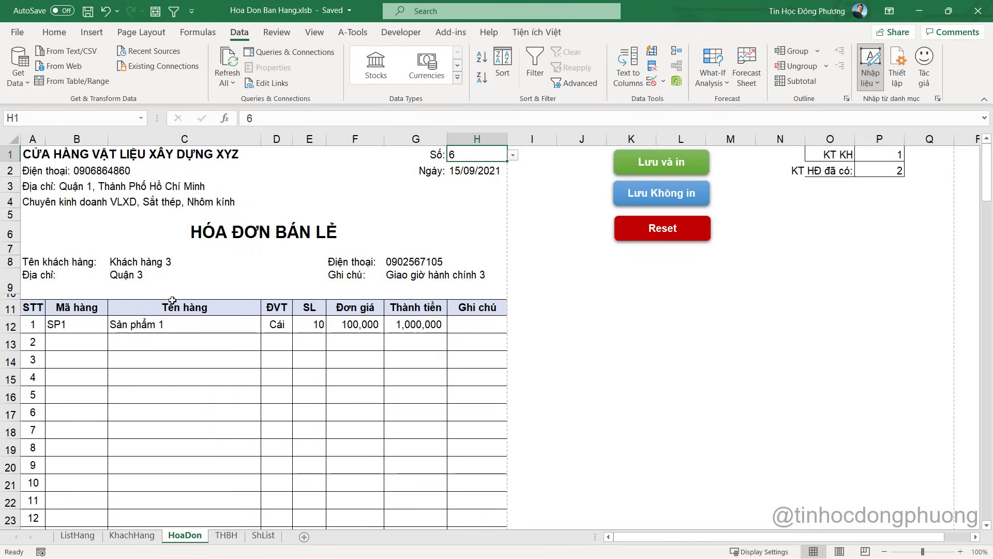
click(468, 293)
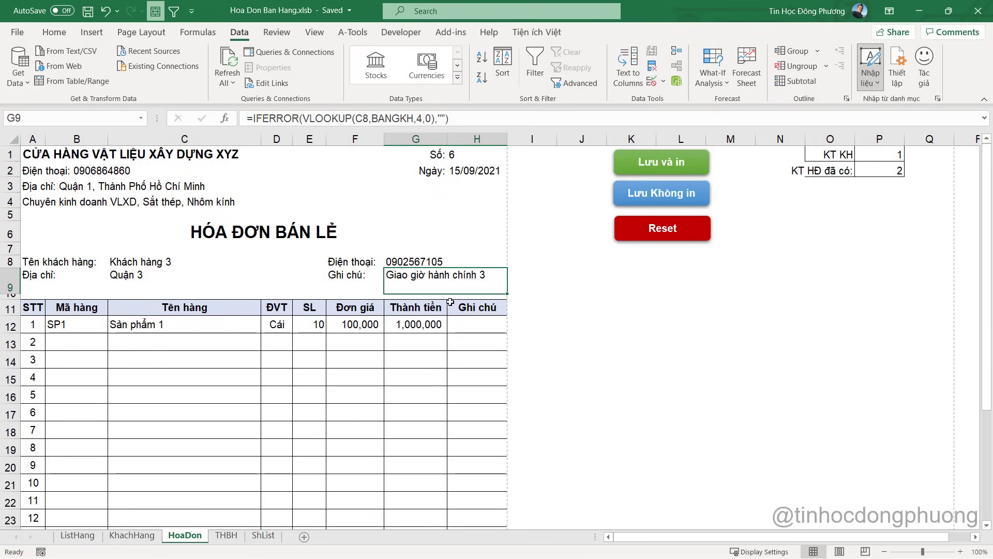
click(453, 358)
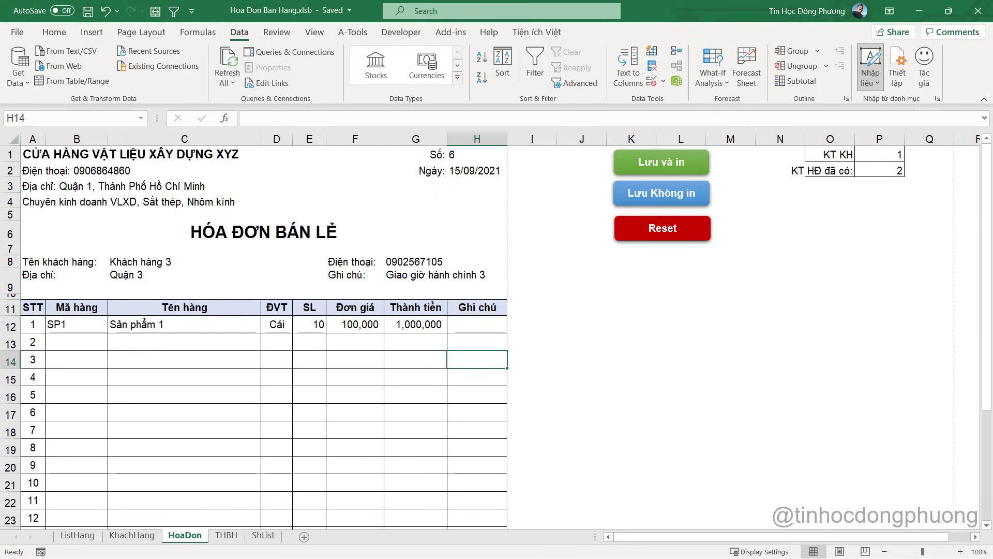
Declare a new Sub LoadLaiHoaDon in Module2 below the LaySoHD macro
key(alt+F11)
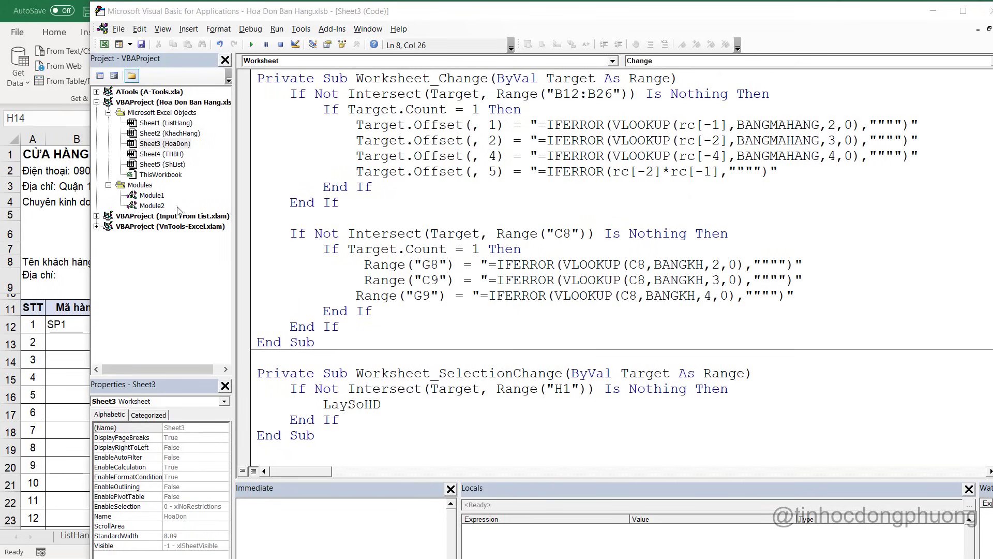
double_click(151, 206)
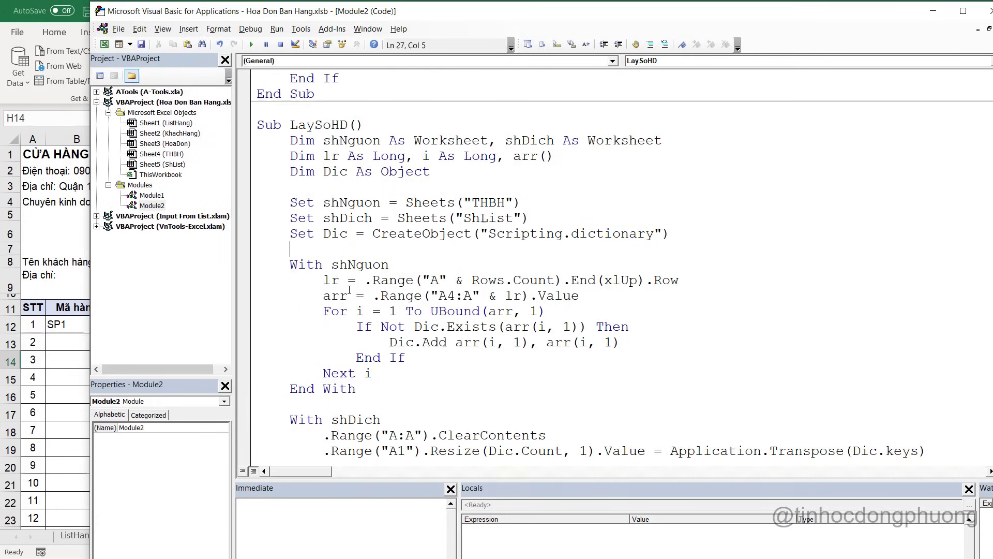
text(Sub)
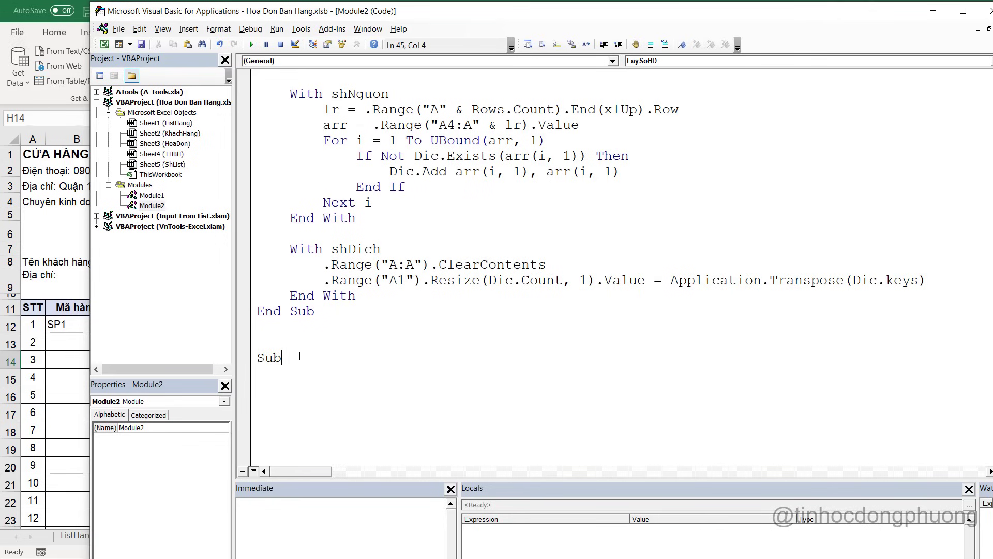
text( LoaD)
key(BackSpace)
text(dLaiHod)
key(BackSpace)
text(aDon)
key(Return)
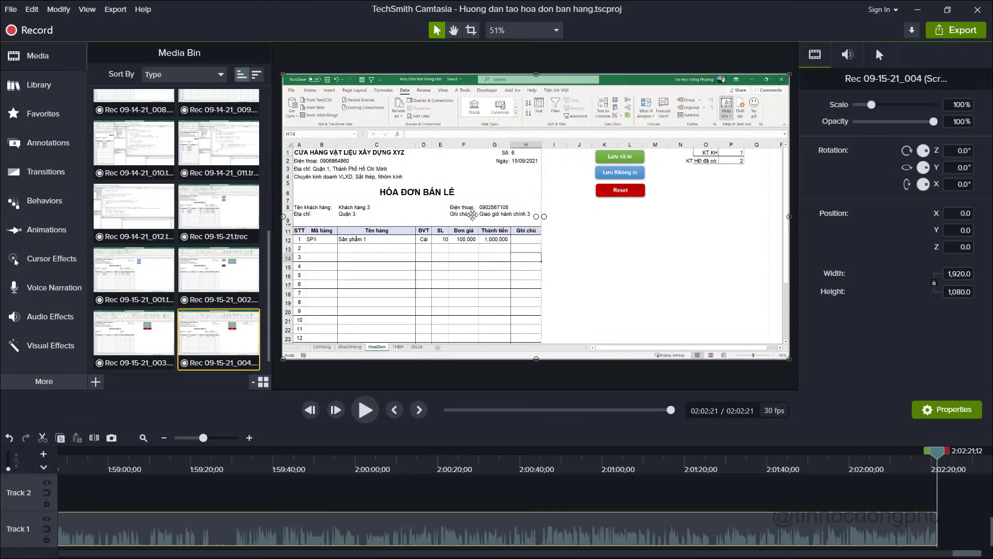
key(alt+Tab)
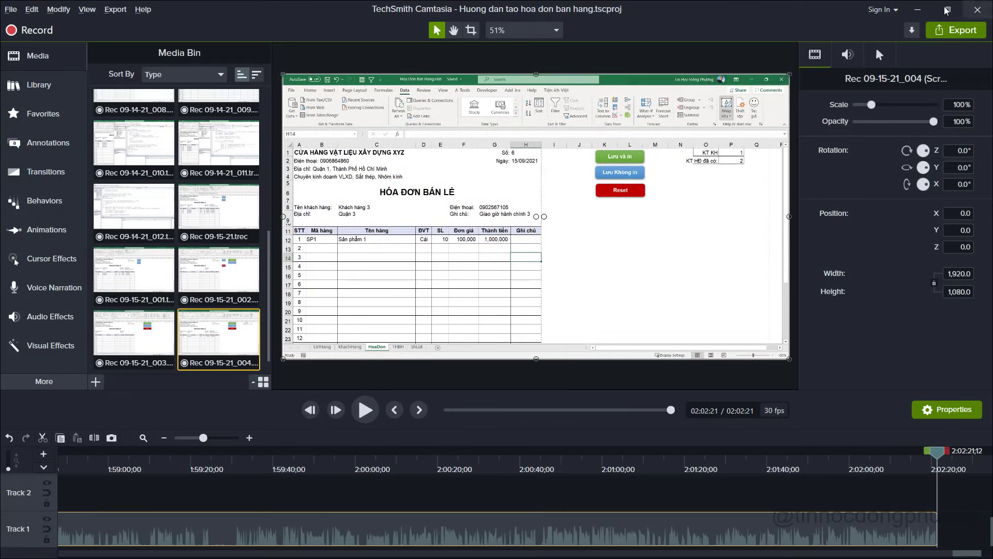
click(918, 9)
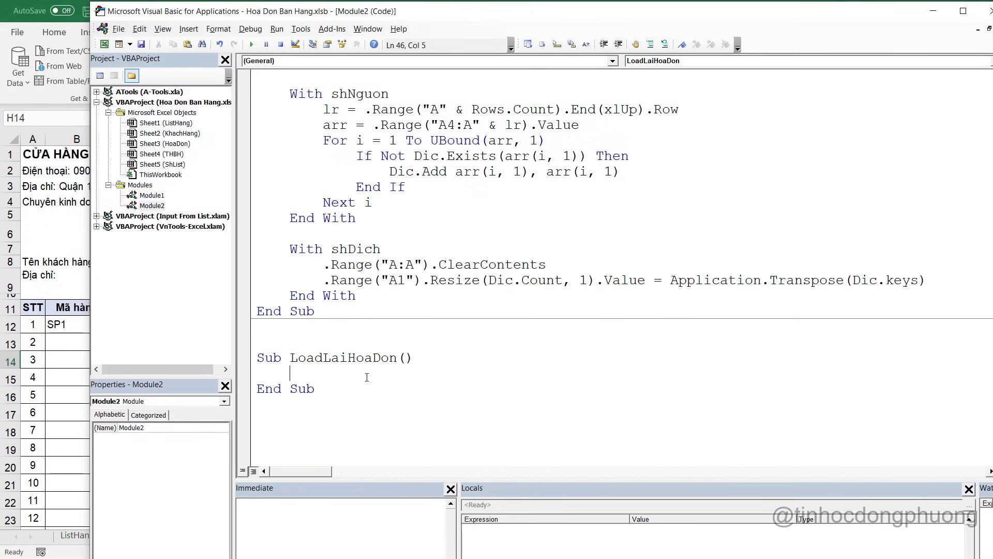
Give LoadLaiHoaDon LaySoHD's worksheet declarations plus Dim i As Long, a As Long, dk As Long
key(alt+Tab)
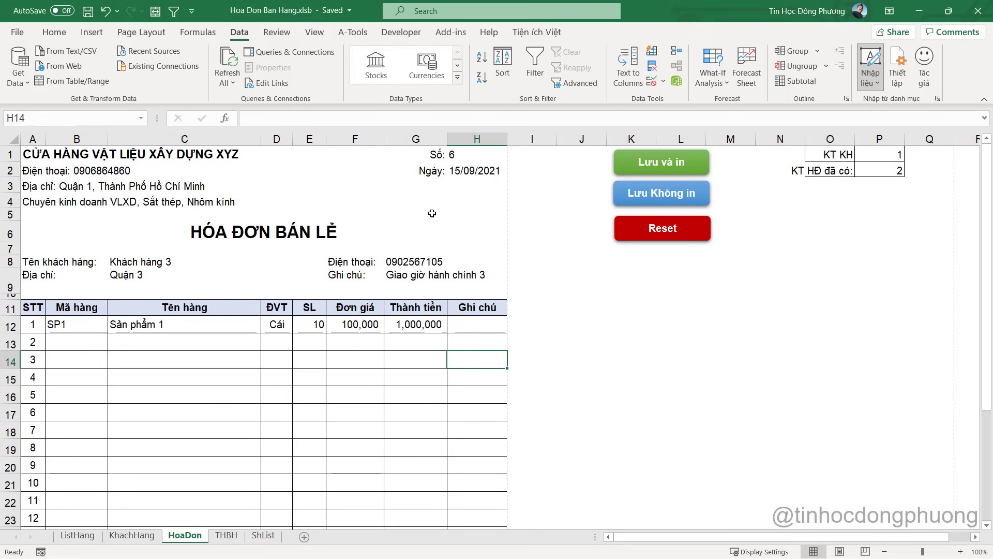
key(alt+Tab)
text(D)
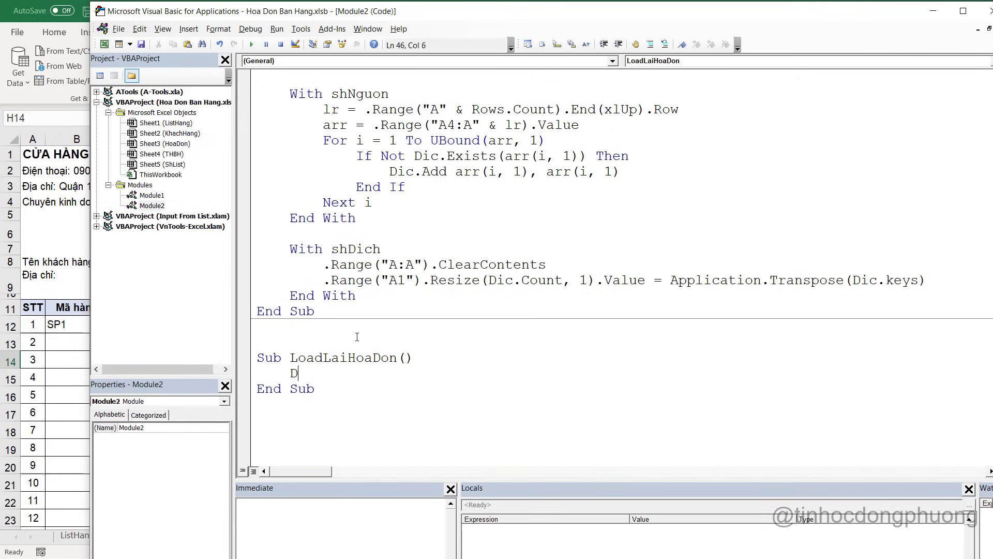
text(im)
scroll(357, 337, up, 3)
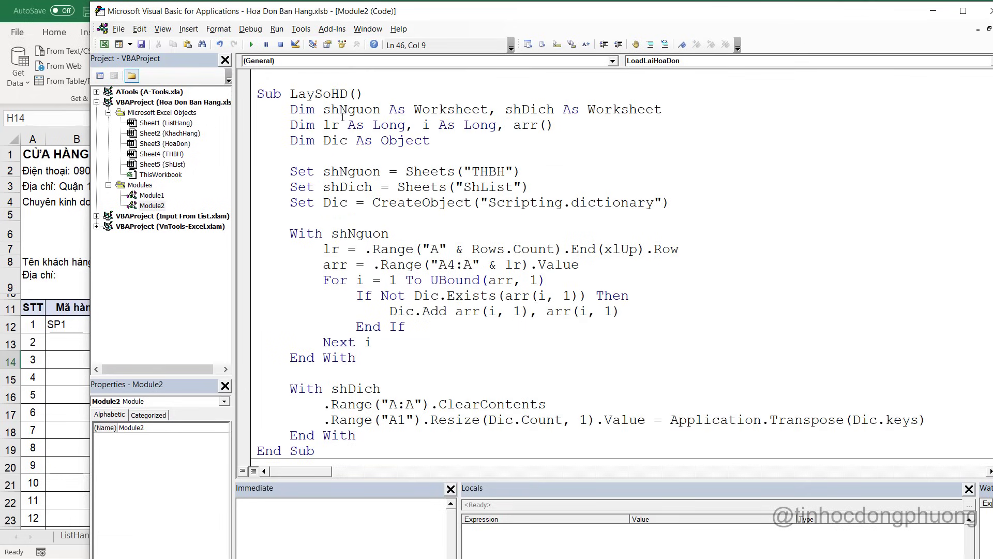
drag(281, 107, 289, 110)
key(ctrl+c)
scroll(314, 319, down, 4)
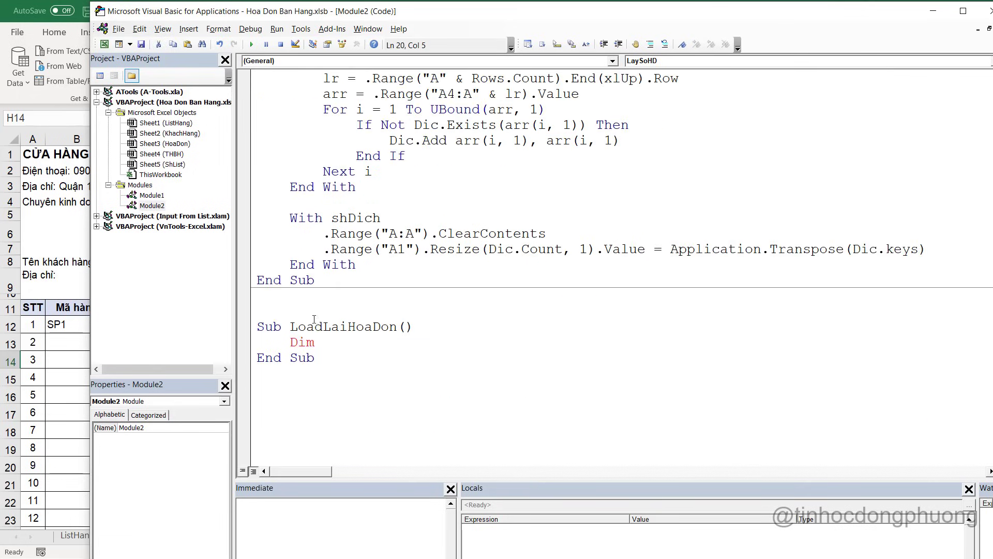
double_click(291, 344)
key(ctrl+v)
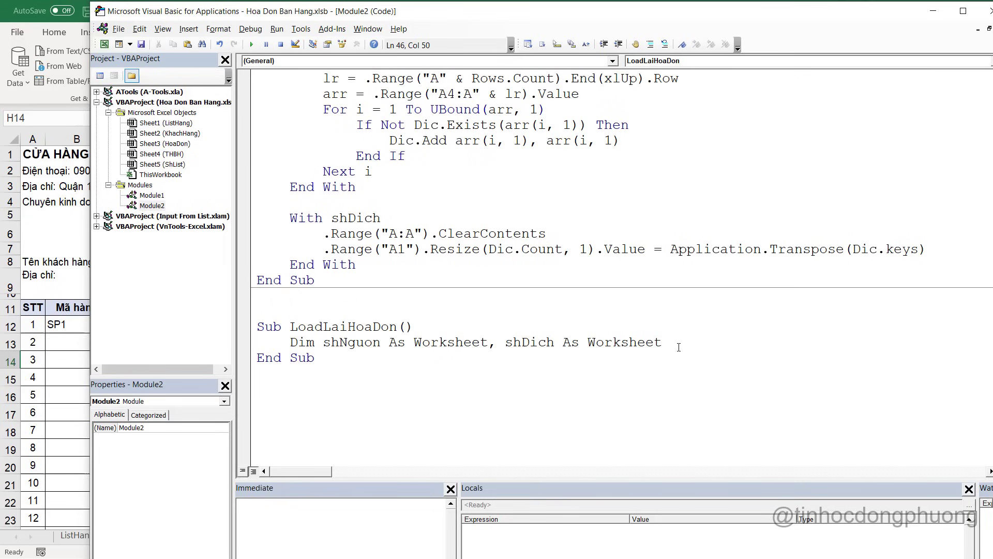
key(Return)
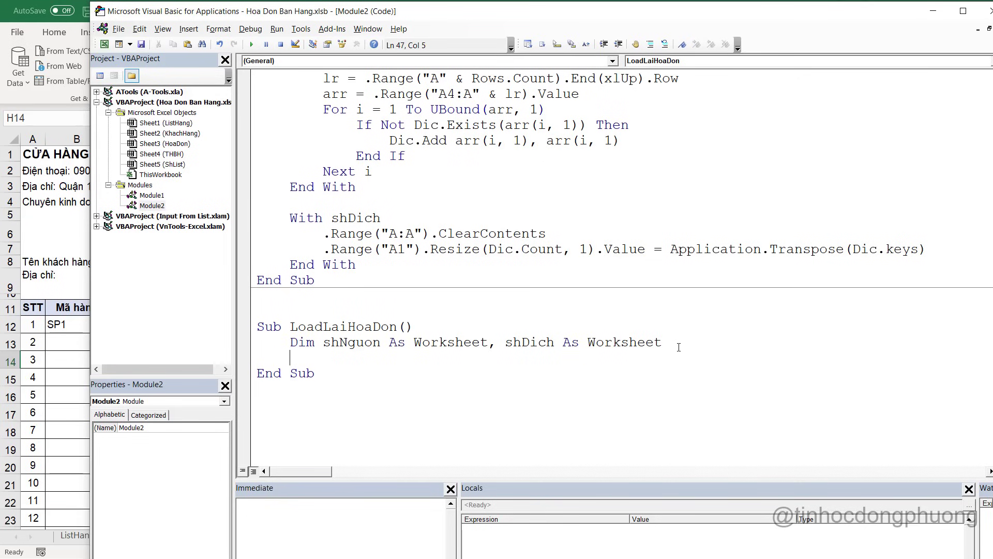
text(Dim i ass l)
key(BackSpace)
text(long)
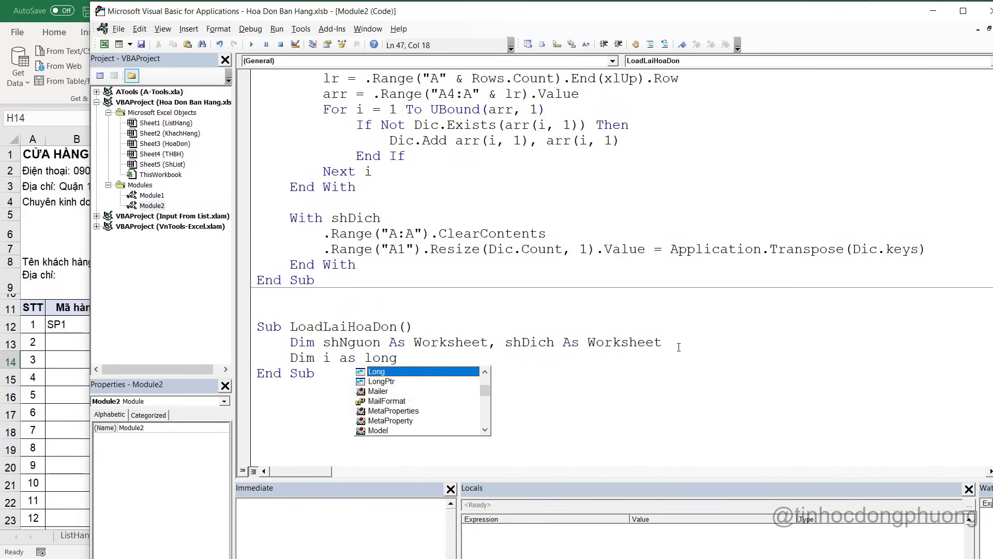
text( , a as Long,)
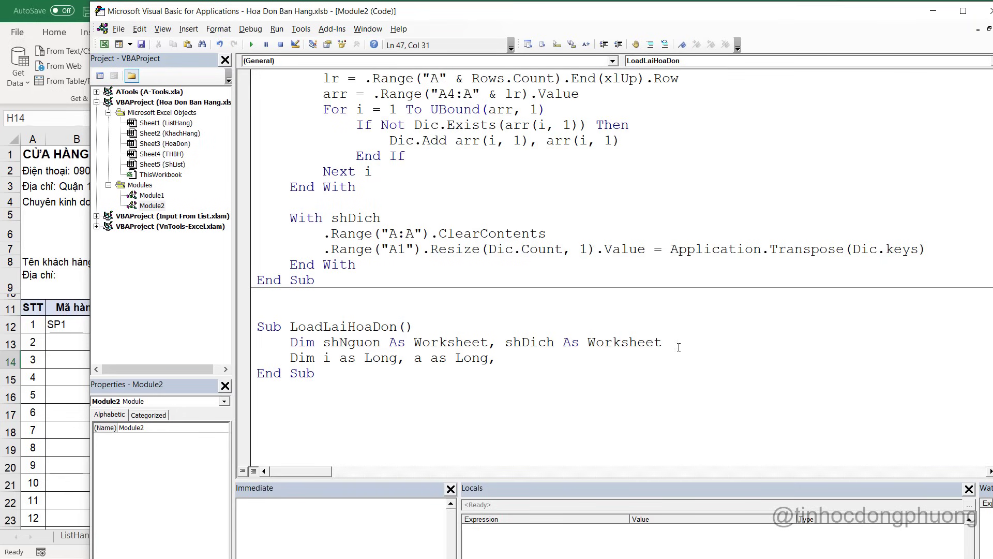
text(dk as )
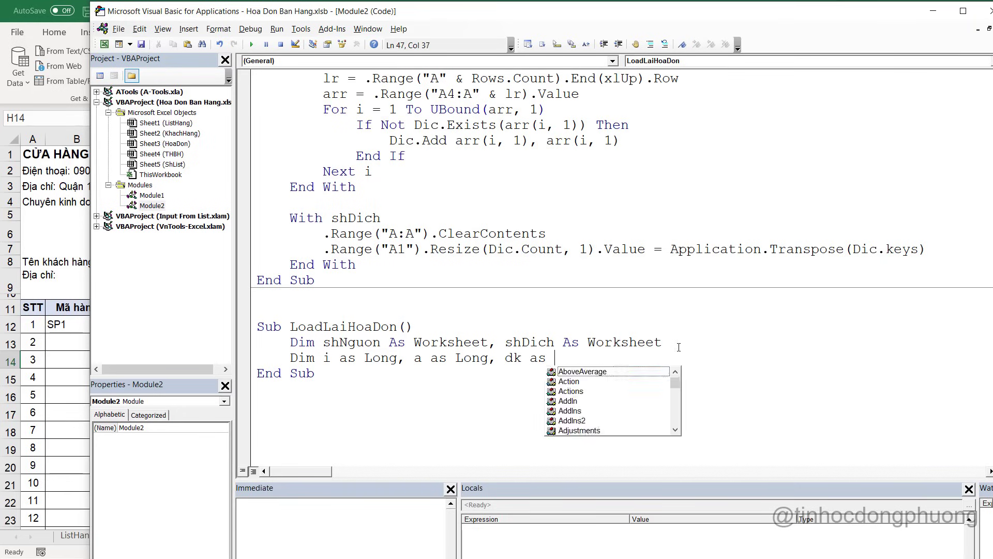
text(long,)
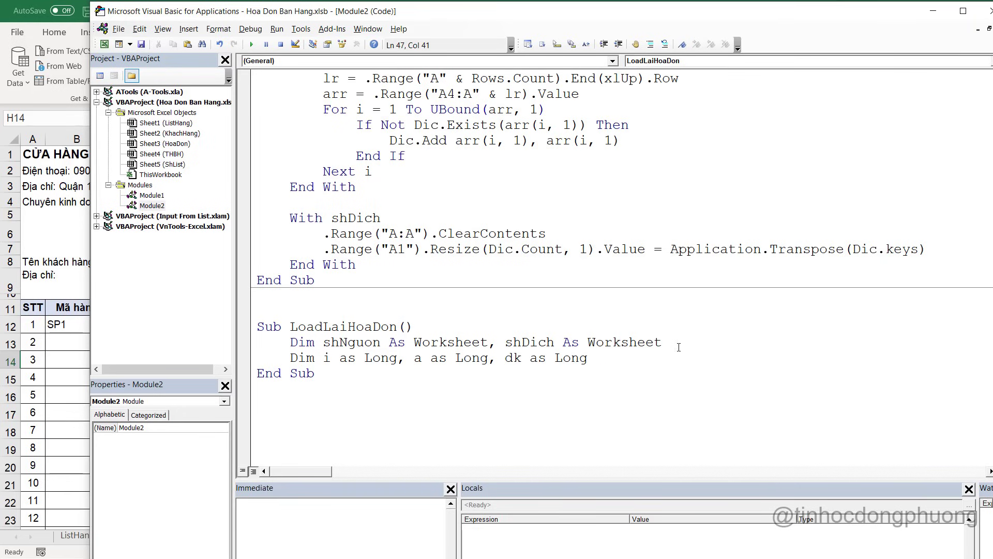
key(Return)
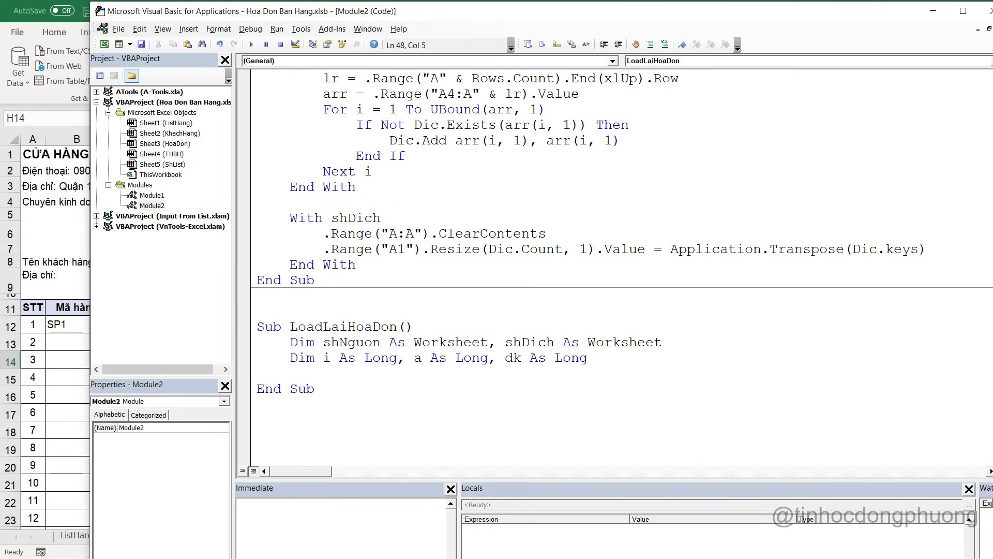
scroll(411, 331, down, 1)
key(Return)
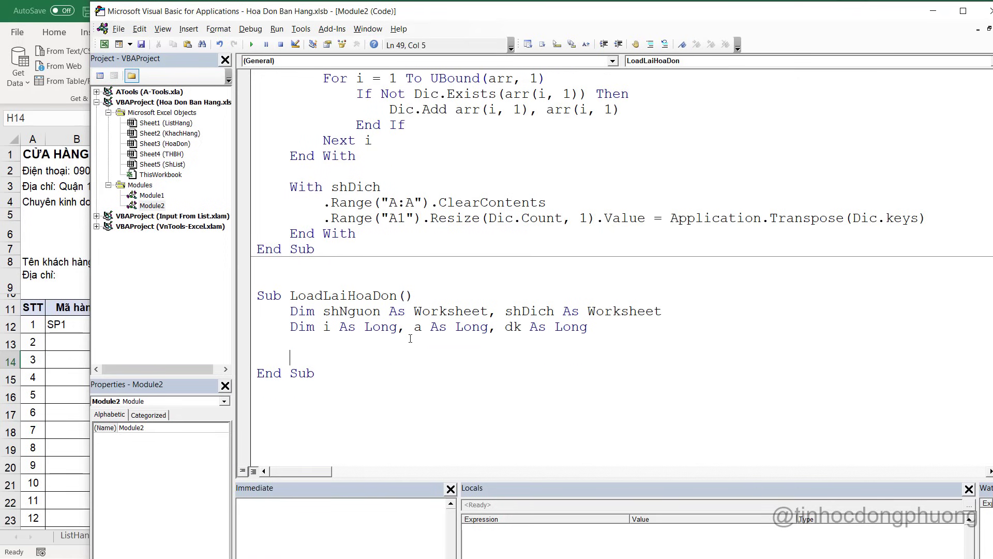
Copy LaySoHD's two Set lines for THBH and ShList into LoadLaiHoaDon, fixing indentation
scroll(469, 245, up, 6)
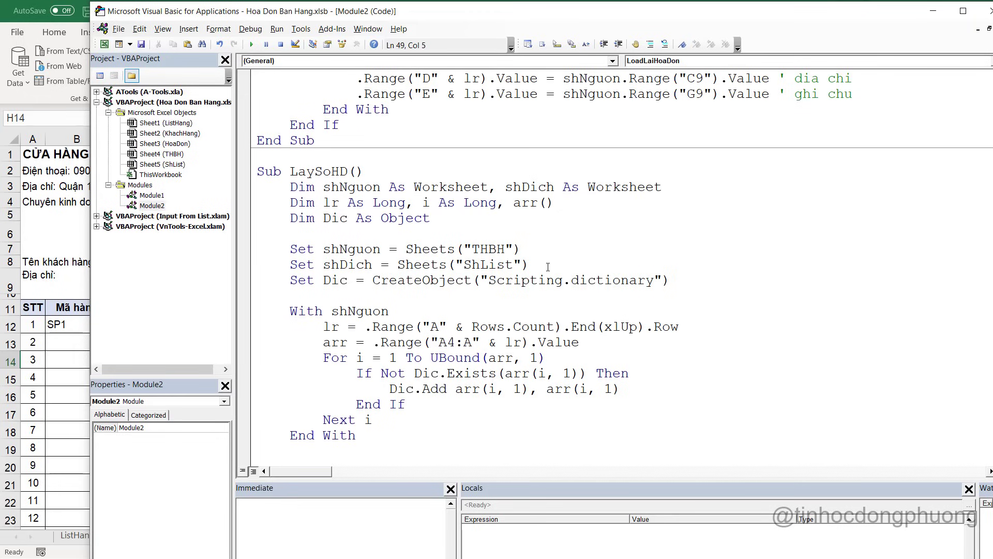
drag(548, 267, 212, 254)
key(ctrl+c)
scroll(324, 253, down, 6)
click(373, 327)
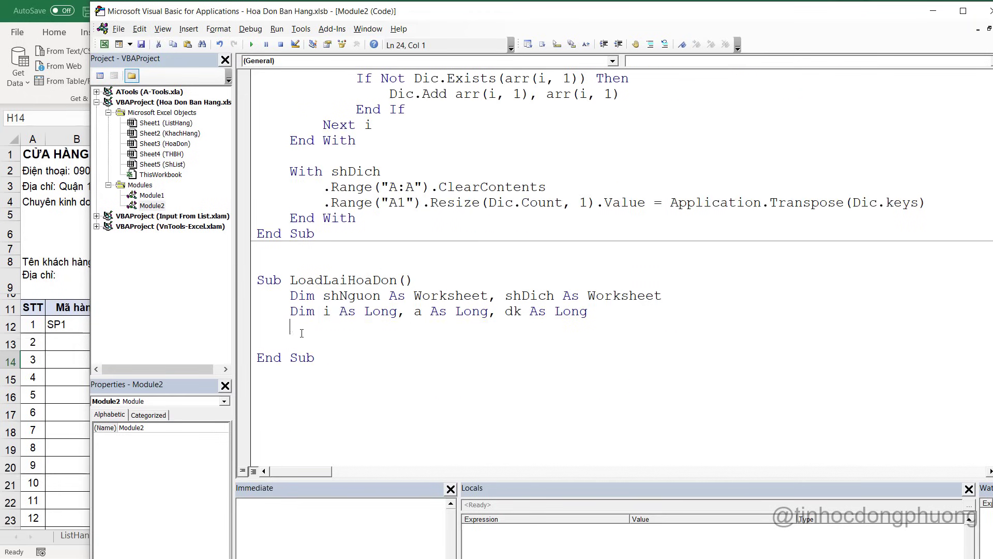
key(ctrl+v)
click(324, 326)
key(BackSpace)
key(BackSpace)
key(BackSpace)
key(BackSpace)
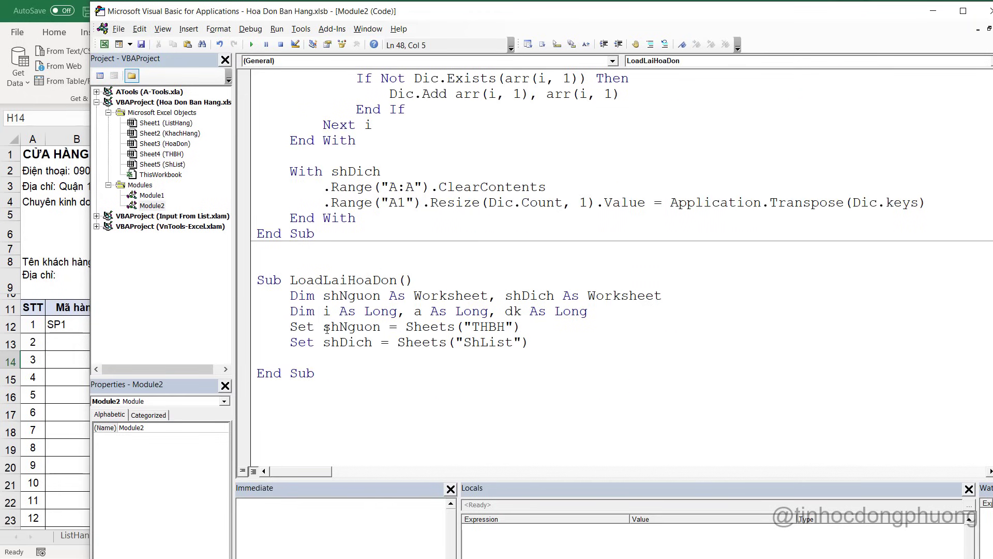
key(alt+F11)
click(227, 537)
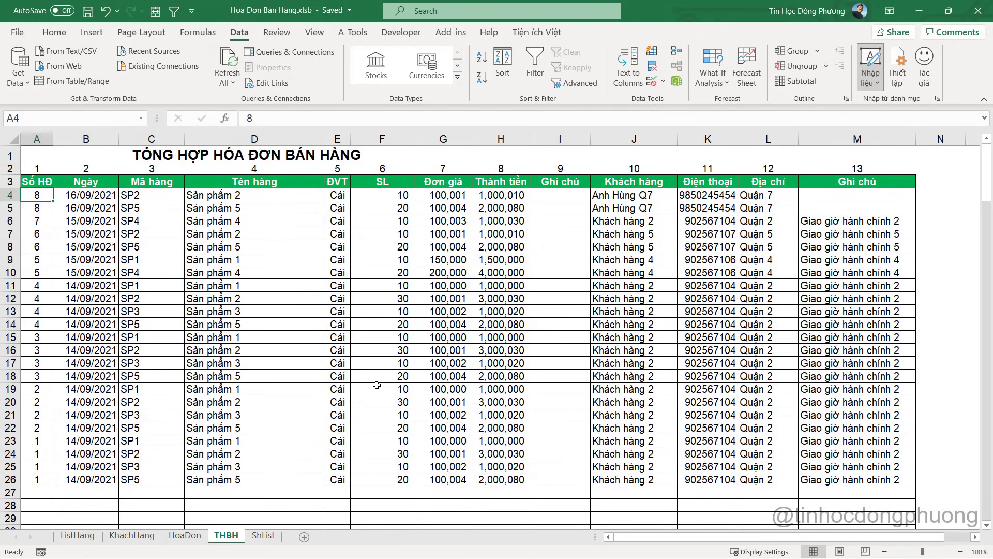
Confirm the THBH tab name matches the code's sheet name, then bring up HoaDon
double_click(227, 536)
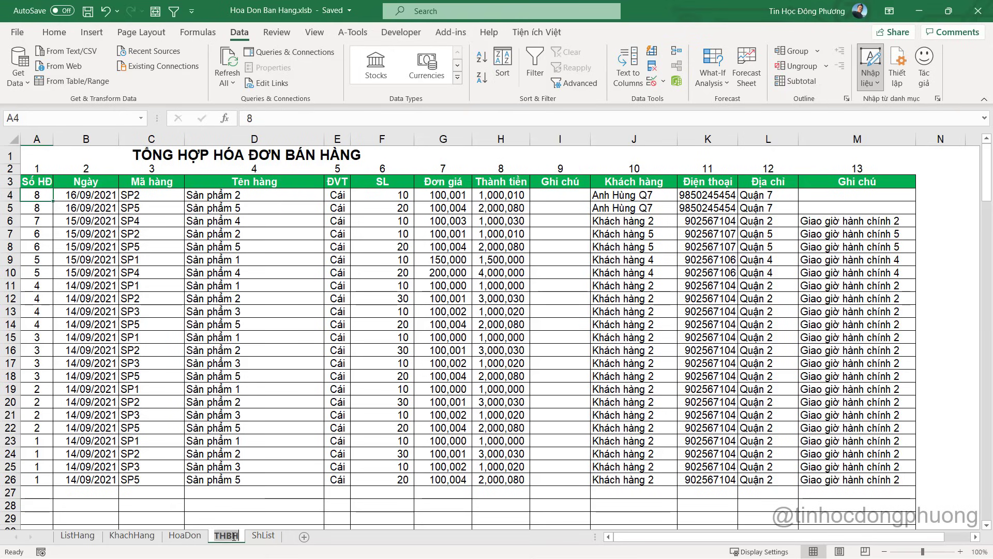
click(230, 365)
key(alt+F11)
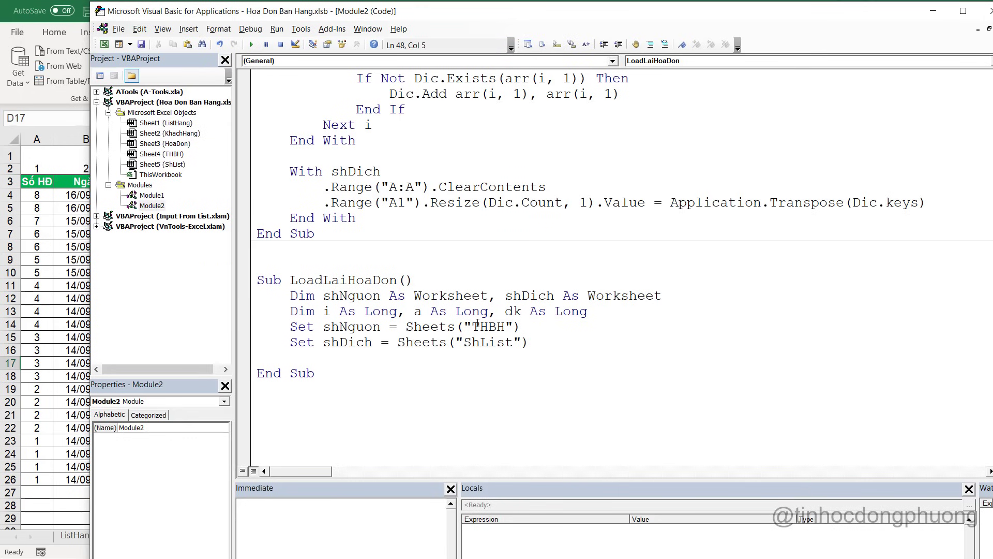
double_click(478, 326)
key(alt+F11)
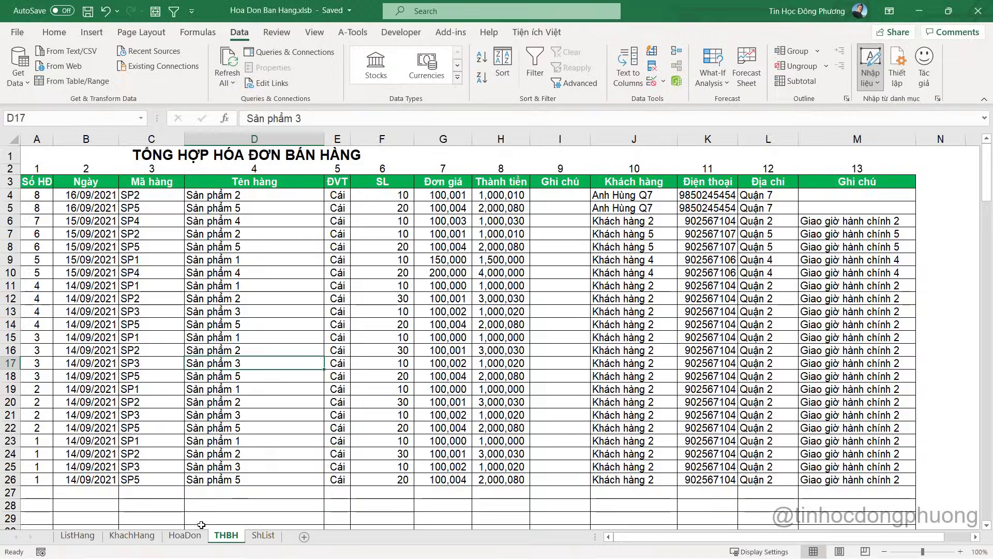
click(191, 538)
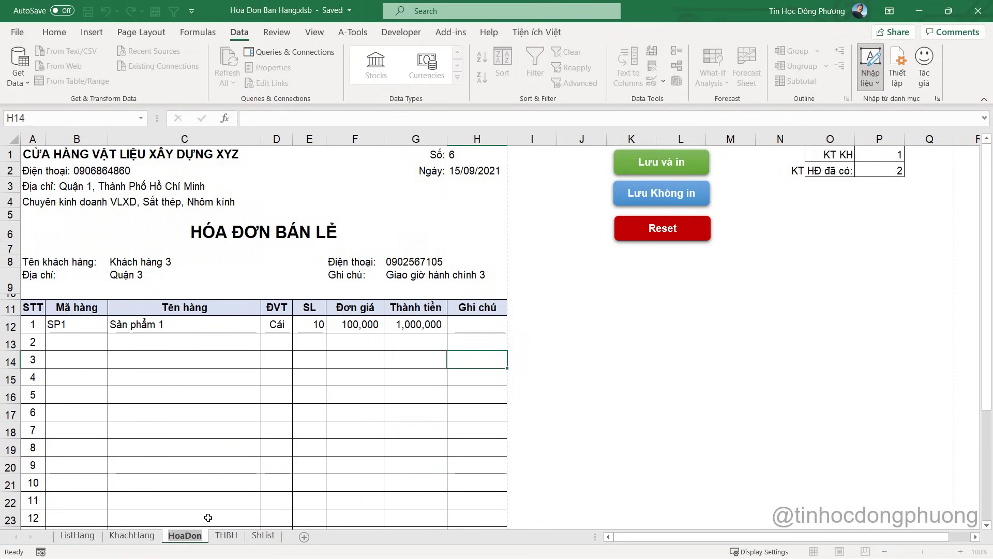
key(alt+F11)
Point shDich at the HoaDon sheet and add arr() and kq() to the Dim line
double_click(492, 342)
text(HoaDon)
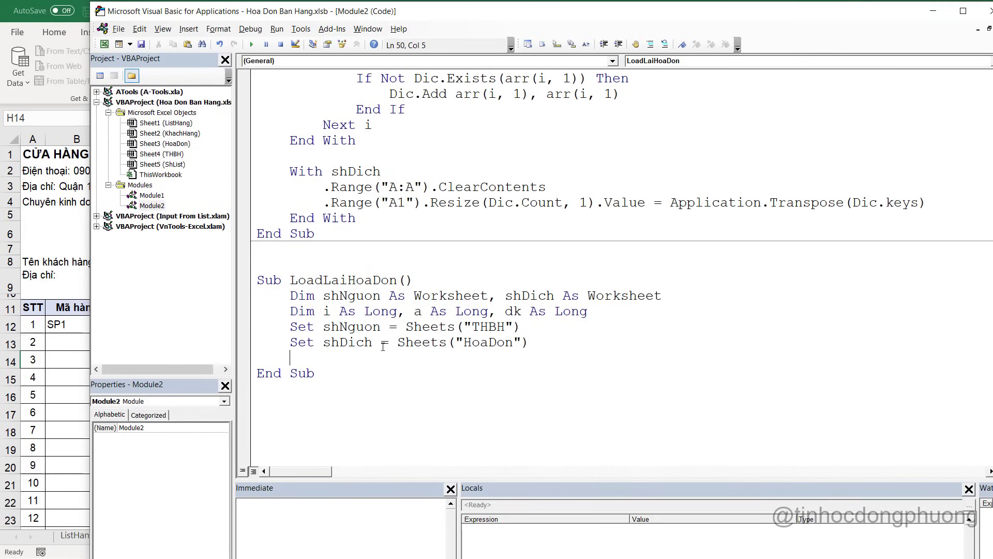
key(Return)
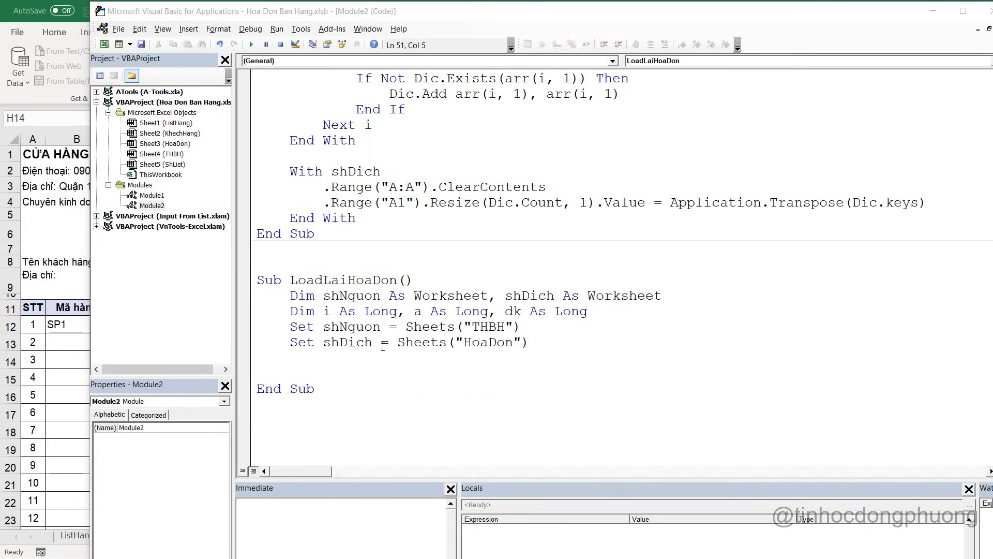
key(alt+F11)
key(alt+F11)
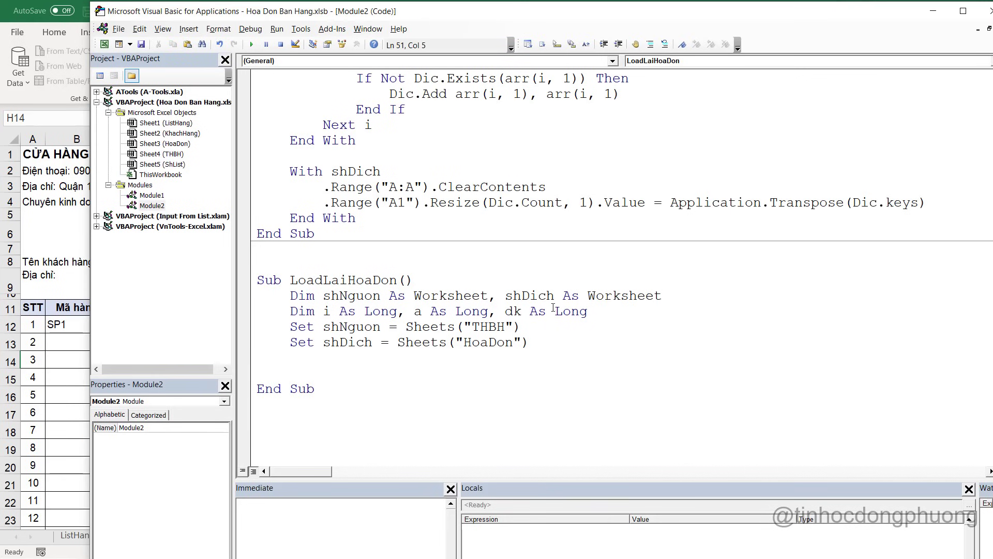
click(614, 312)
text(,)
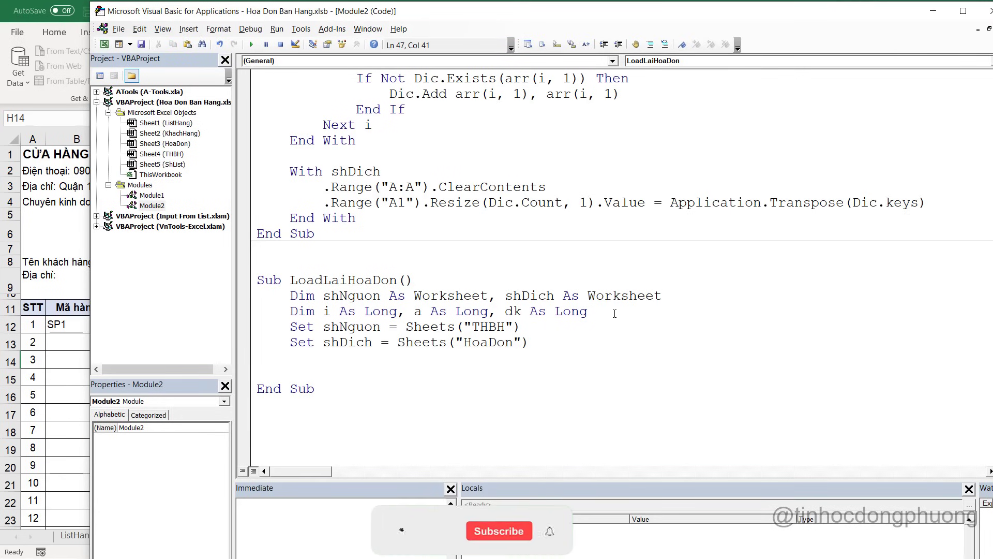
text( arr(0)
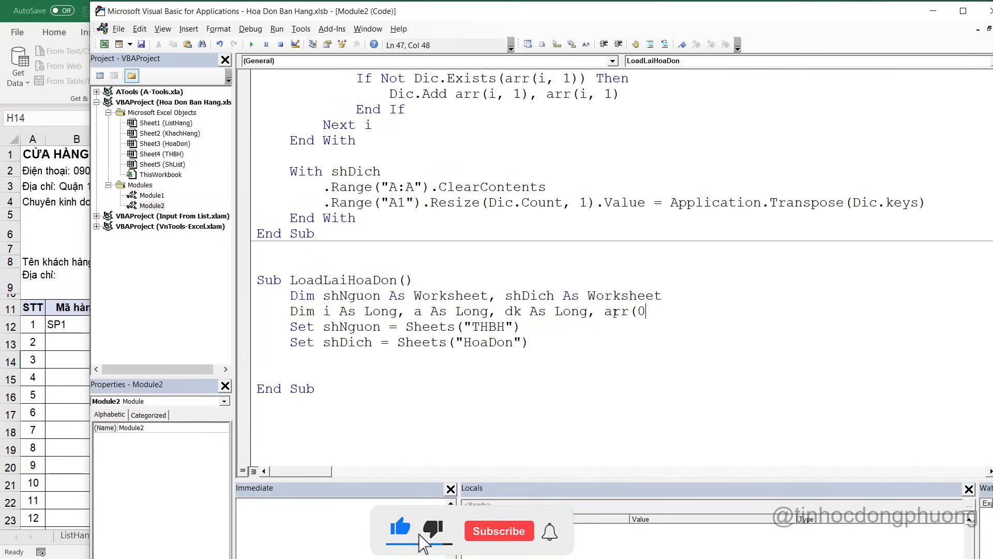
key(BackSpace)
text())
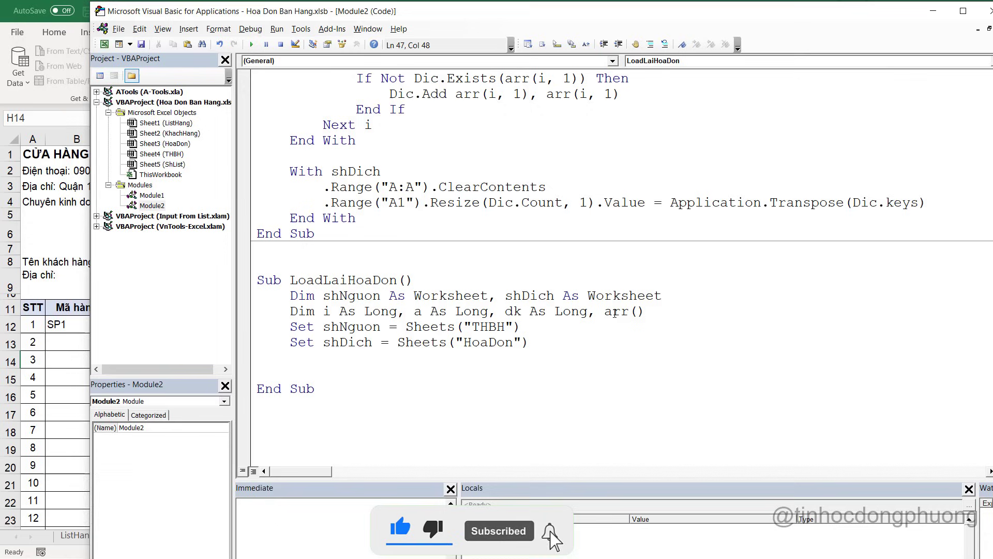
text(, kq())
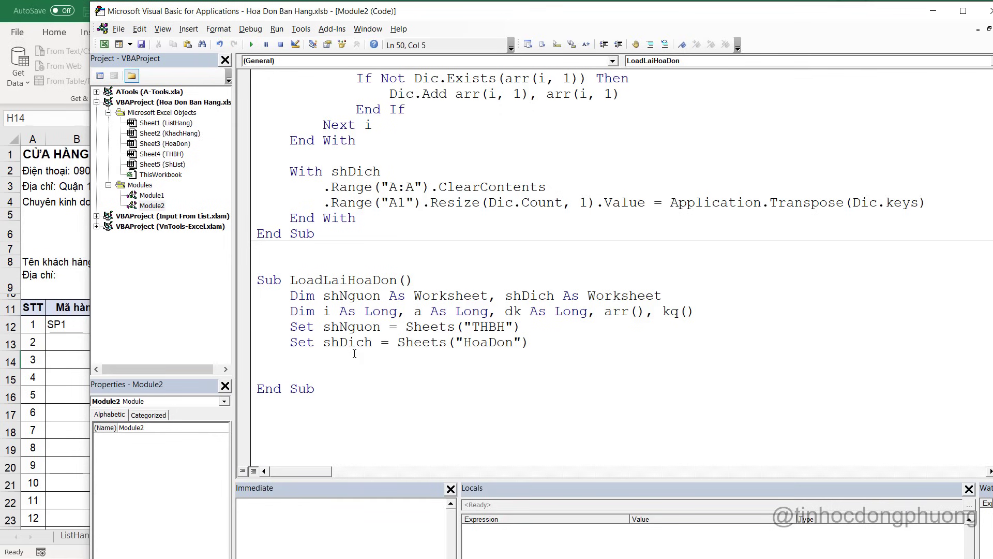
Add an empty With shNguon ... End With block below the Set lines
key(Return)
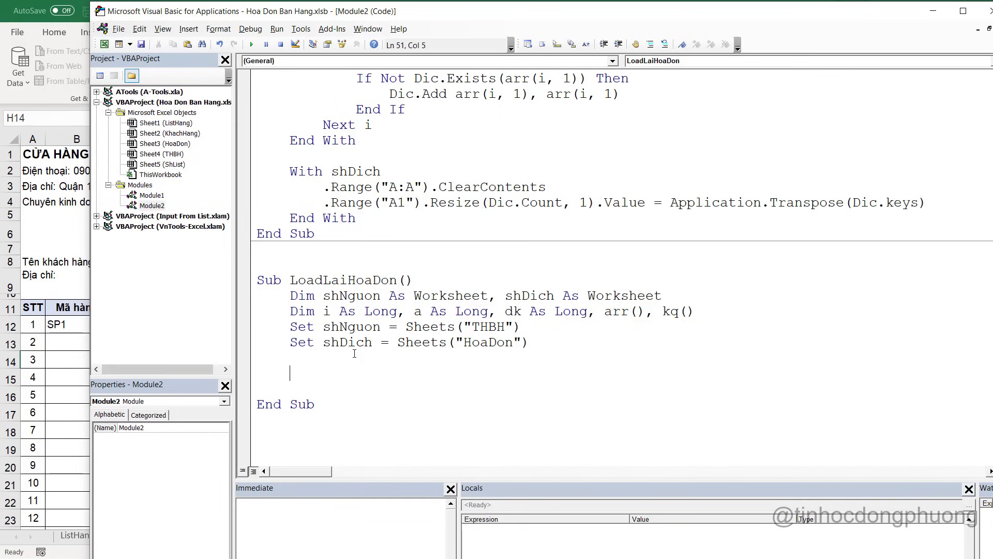
text(with sh)
key(ctrl+space)
text(nguyo)
key(BackSpace)
key(BackSpace)
key(BackSpace)
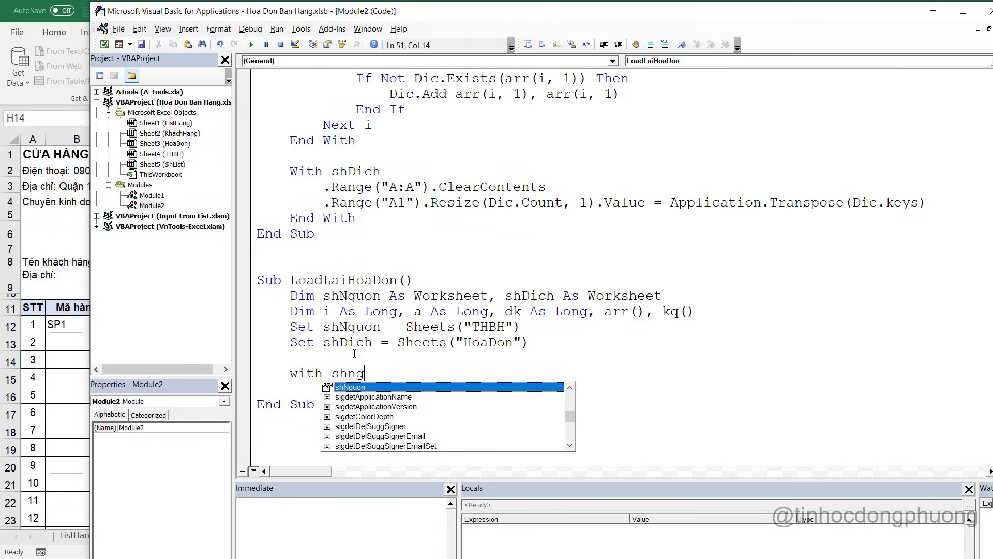
key(Tab)
key(Return)
key(Return)
text(End with)
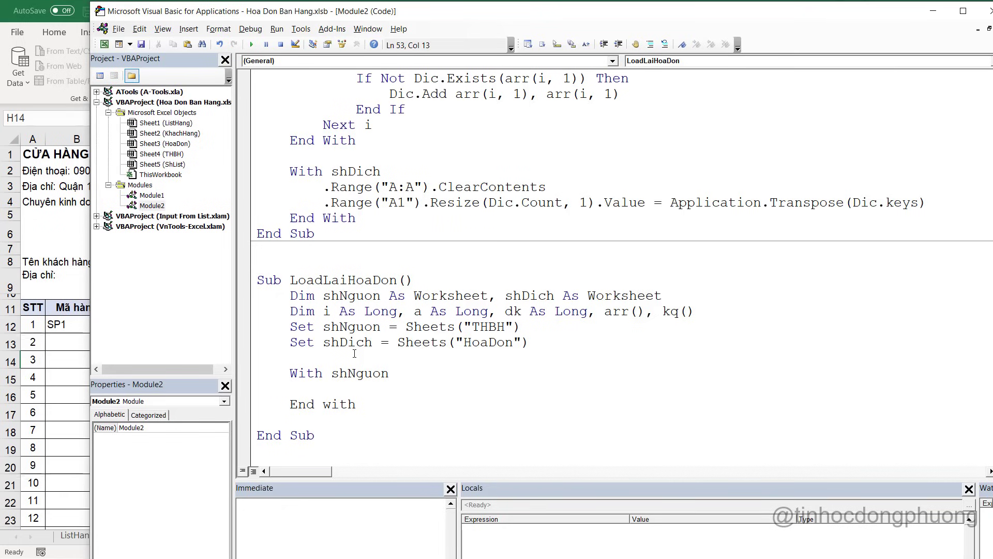
key(Up)
key(Tab)
key(alt+F11)
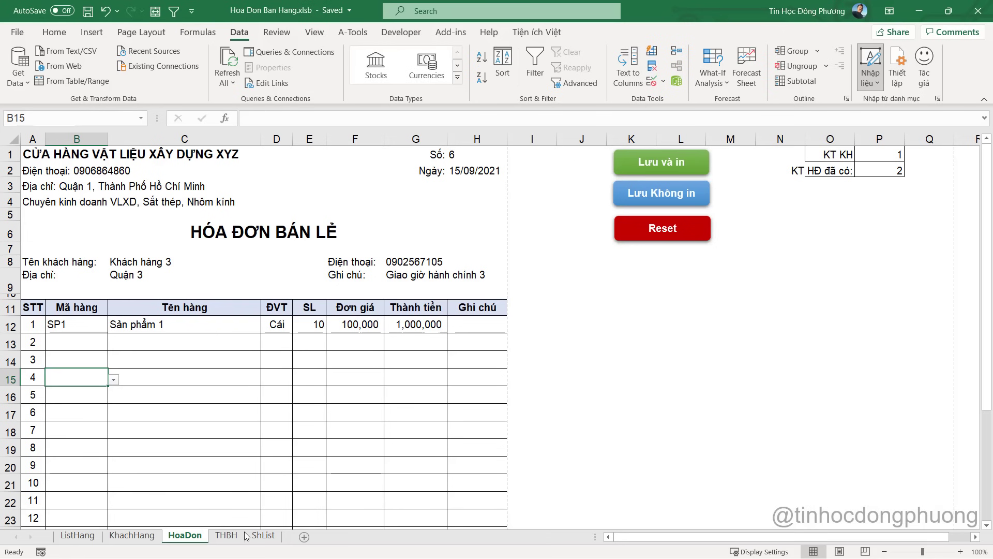
Check THBH's last data row, then paste LaySoHD's last-row lr line into the With shNguon block
click(263, 535)
click(226, 535)
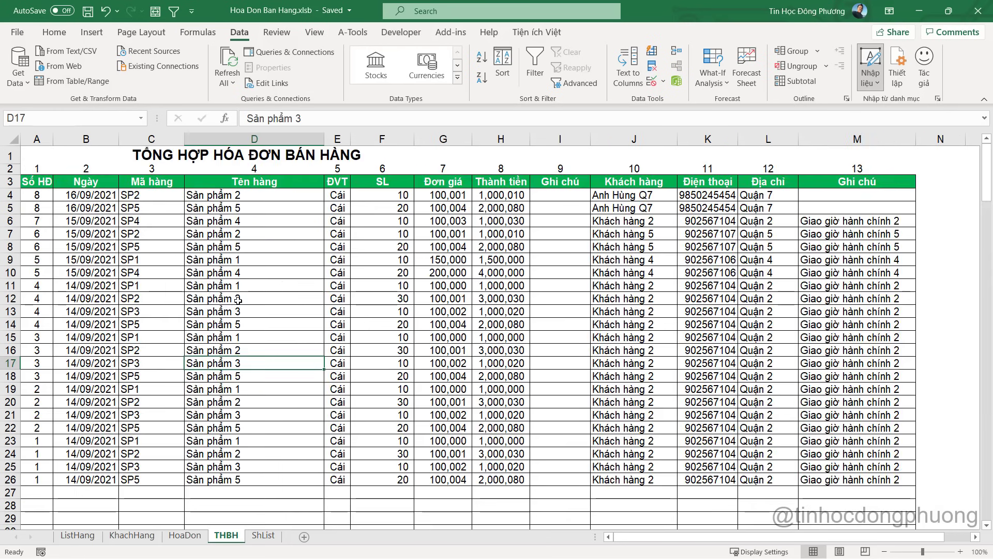
click(241, 479)
key(alt+F11)
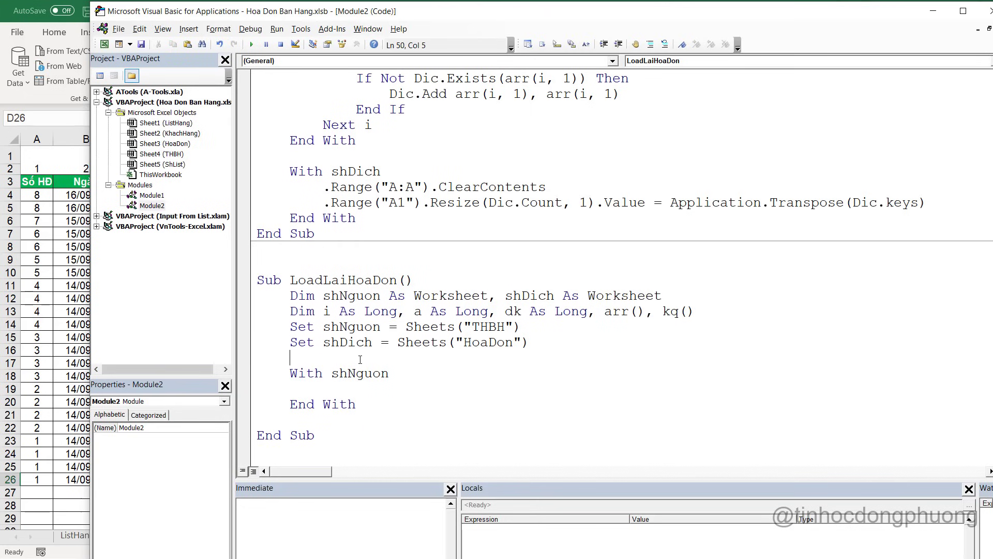
scroll(360, 359, up, 6)
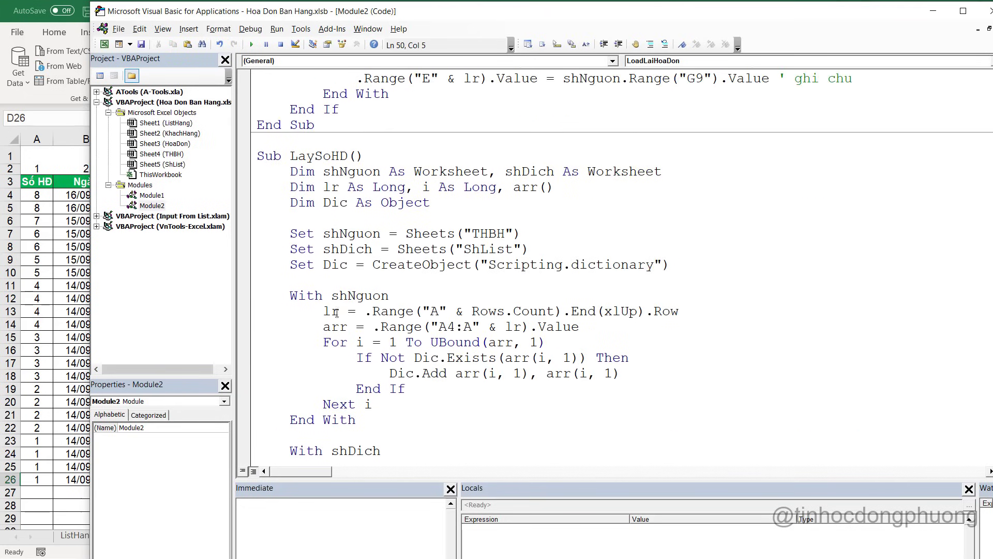
drag(323, 311, 706, 309)
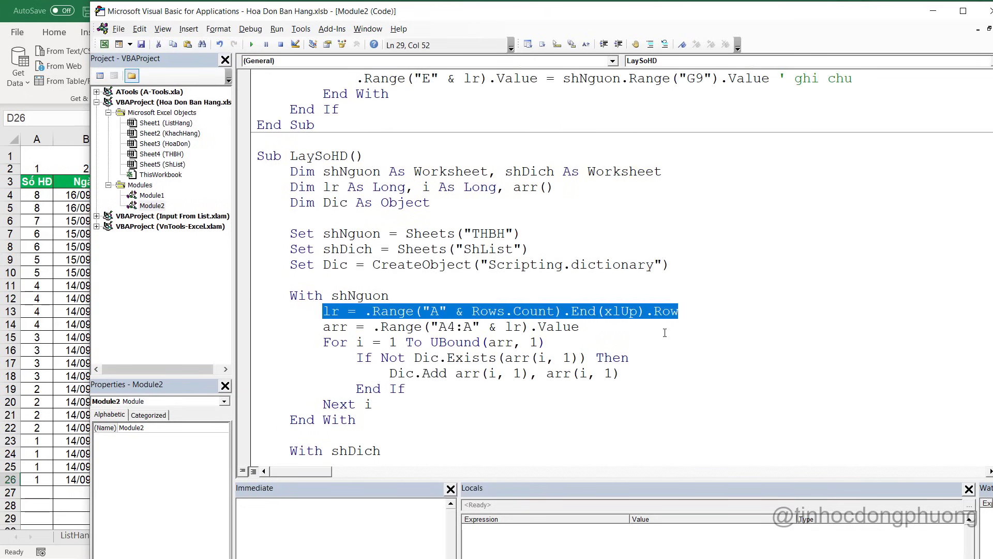
scroll(440, 381, down, 6)
click(370, 392)
text(lr = .Range("A" & Rows.Count).End(xlUp).Row)
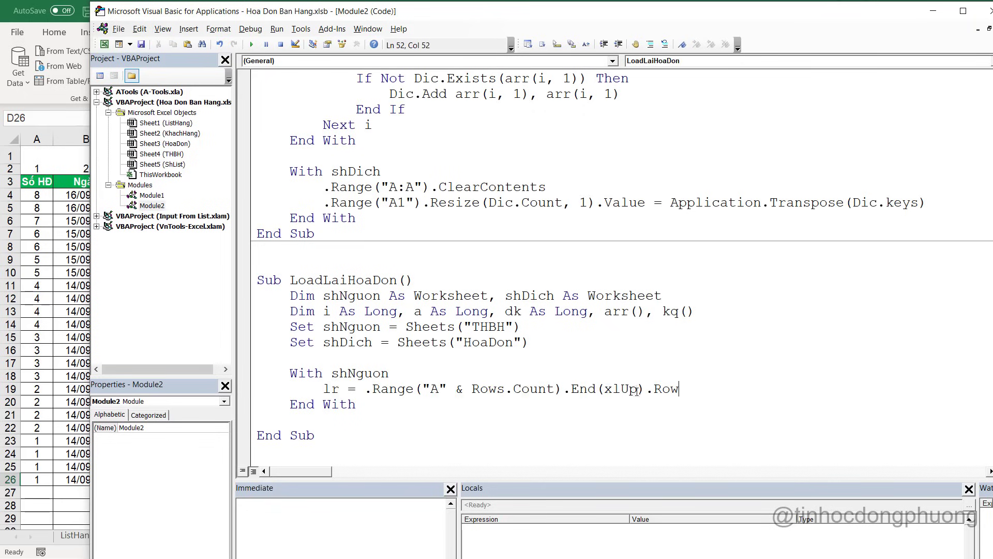
key(Return)
After confirming the THBH data starts at A4, write arr = .Range("A4:M" & lr).Value
text(arr)
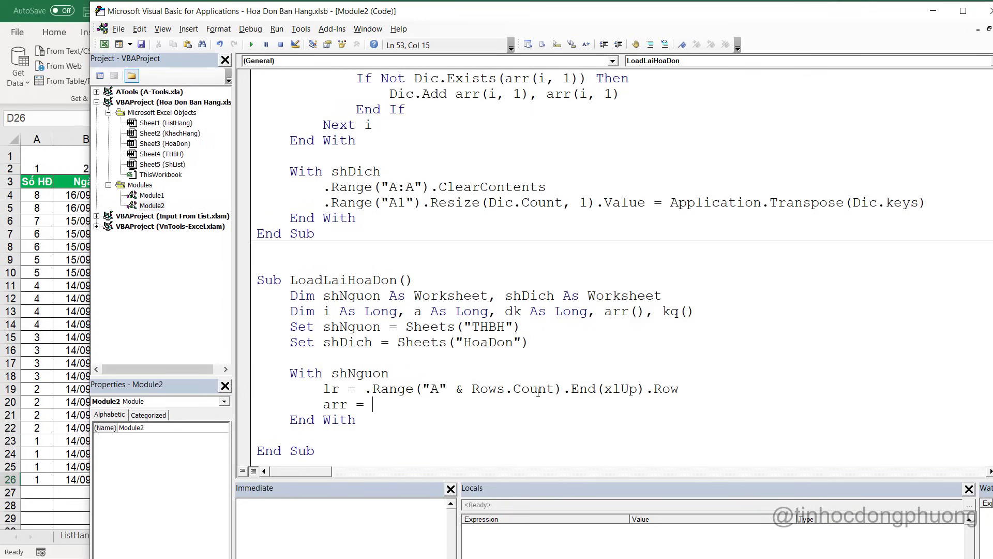
text( = r)
key(BackSpace)
text(.range(")
key(alt+F11)
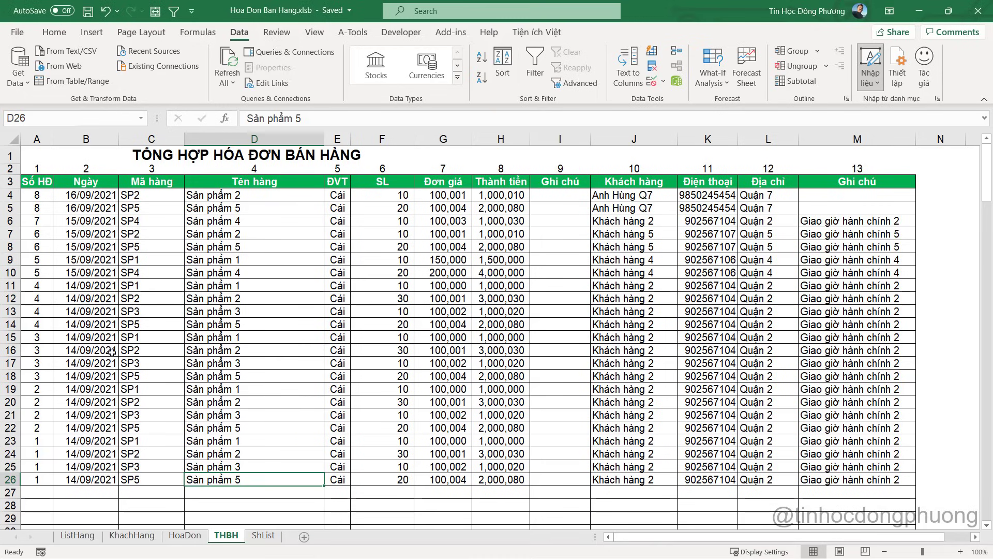
click(41, 196)
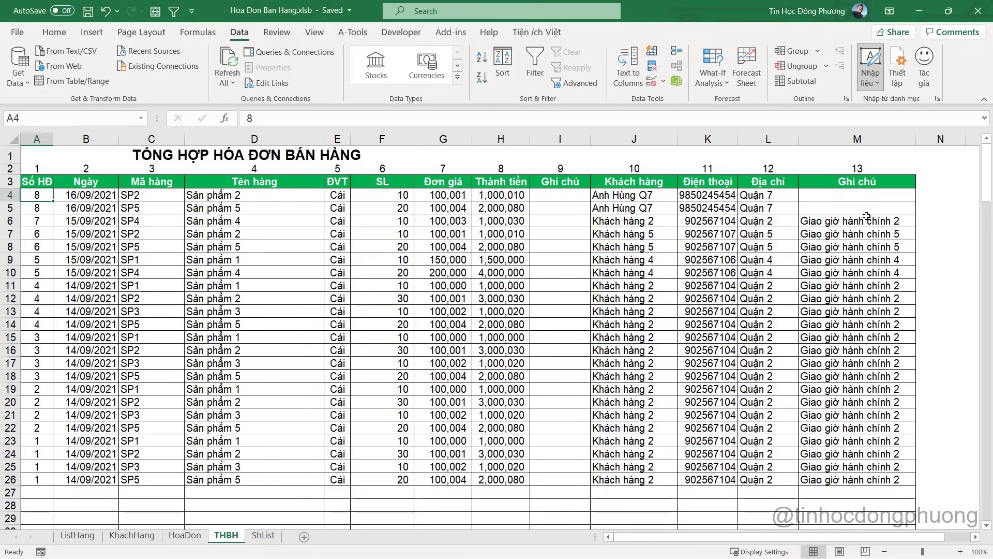
key(alt+F11)
text(A)
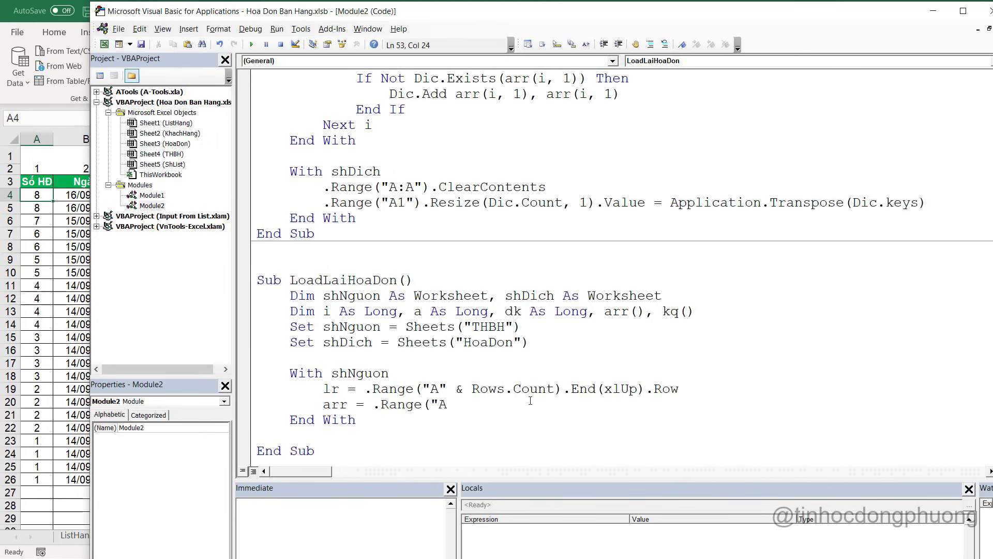
text(4:M" & lr)
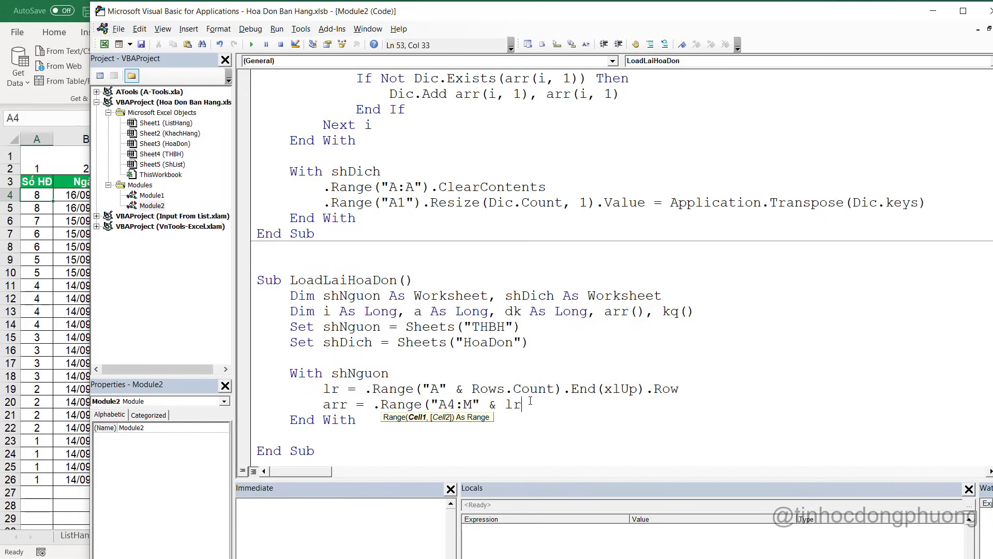
text().Value)
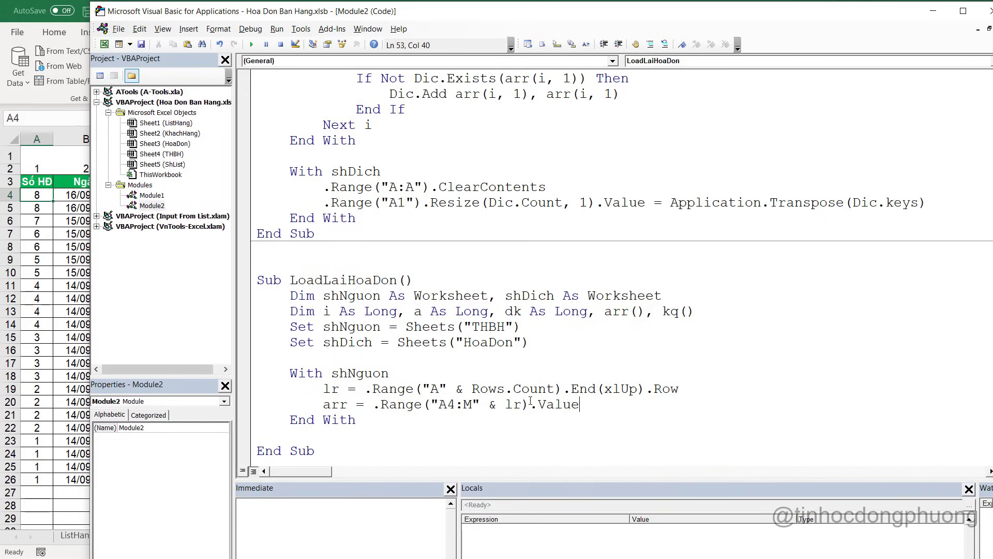
key(Return)
scroll(521, 410, down, 2)
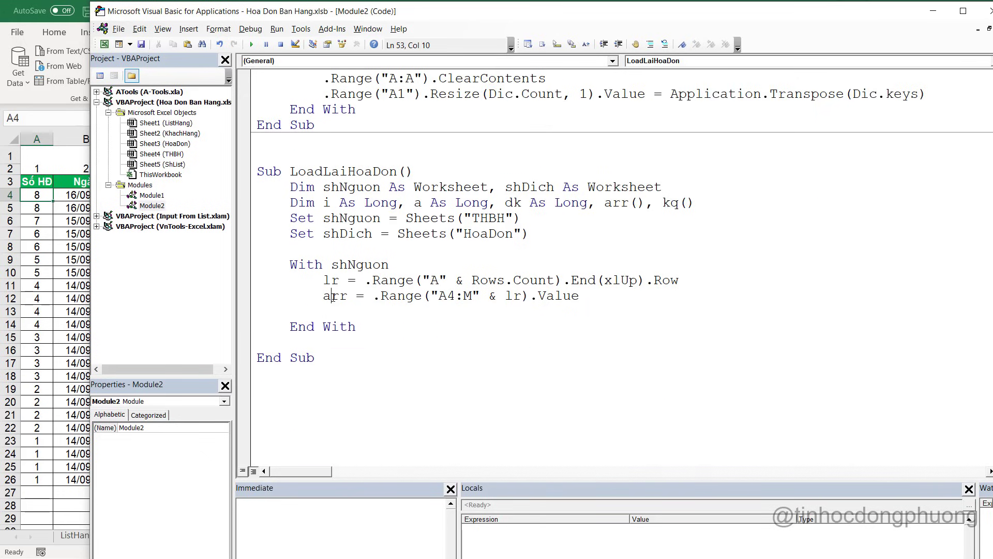
Begin the line ReDim kq(1 To UBound(arr, 1), 1 To below the arr assignment
double_click(332, 297)
click(346, 308)
text(redim kq( 1)
key(BackSpace)
key(BackSpace)
text(1)
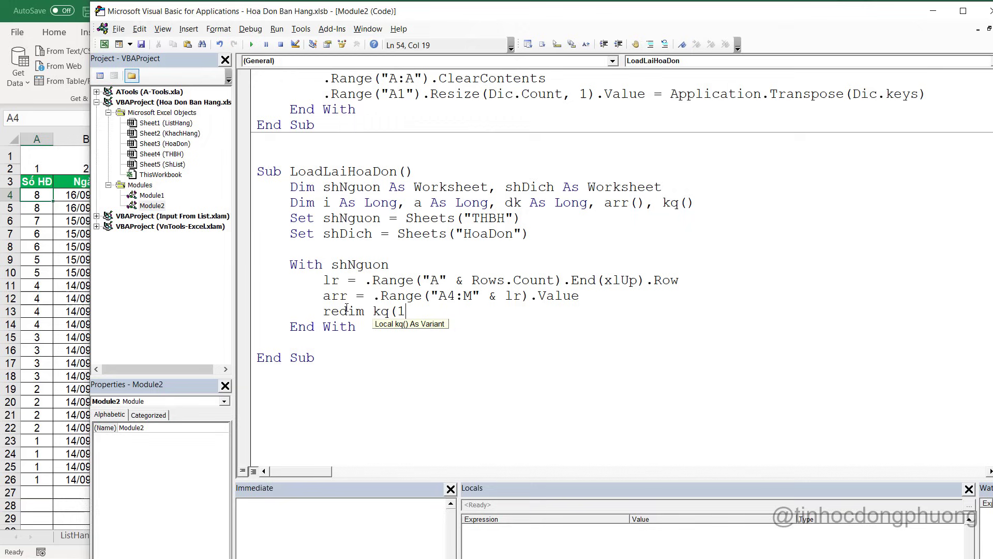
text( to ubound()
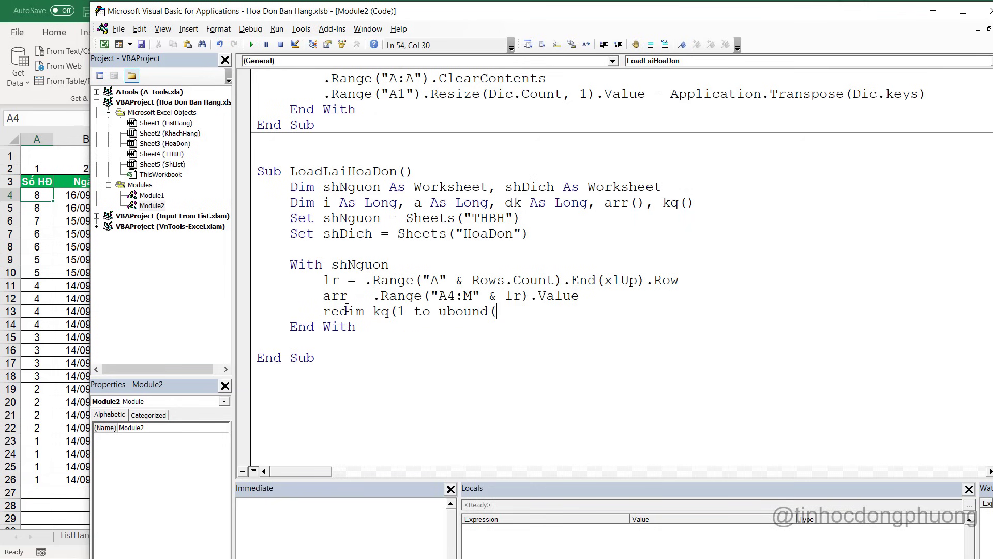
text(arrm,)
key(BackSpace)
text(,1()
key(BackSpace)
text())
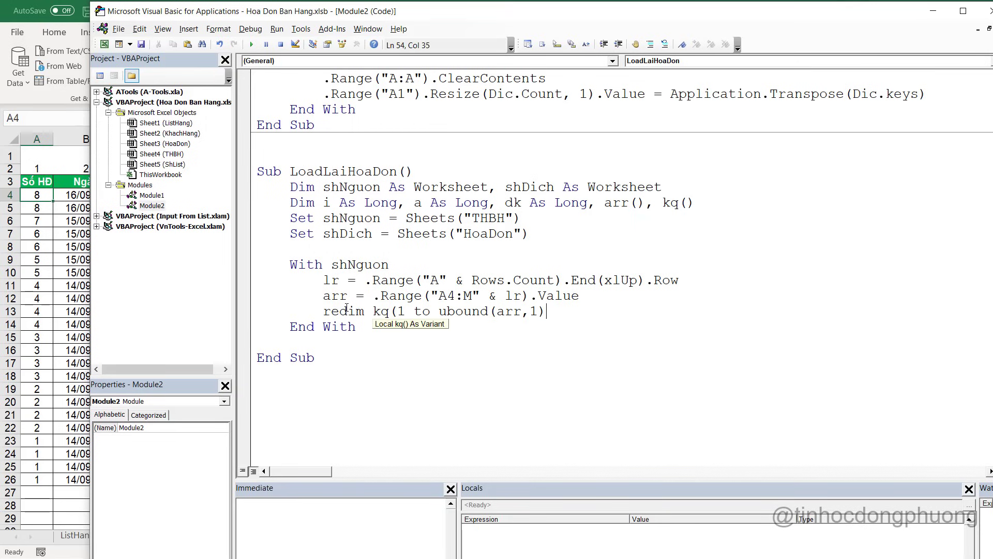
text(, 1 to)
Count the HoaDon invoice columns B11:H11 and finish the ReDim with 7 columns
click(57, 222)
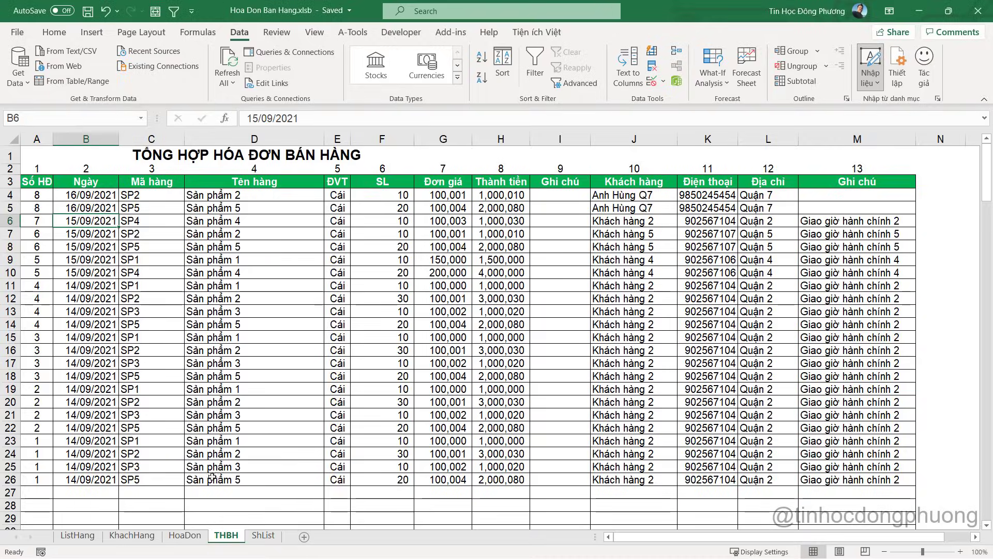
click(184, 536)
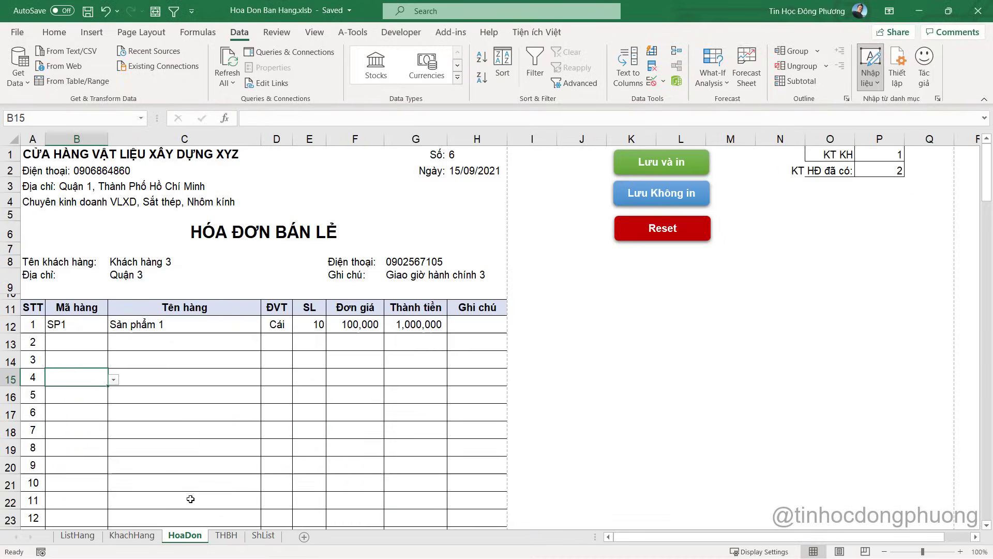
click(63, 306)
drag(180, 312, 479, 311)
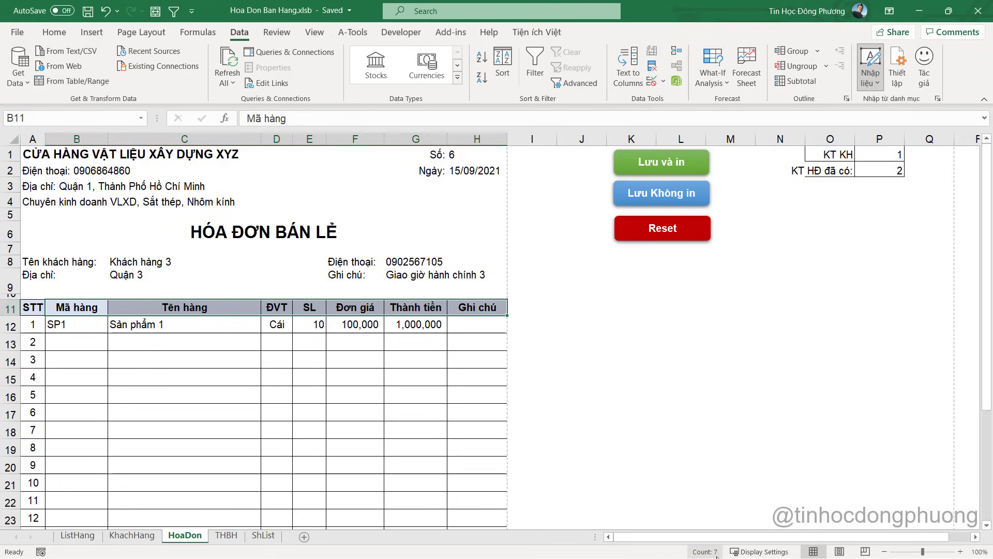
key(alt+F11)
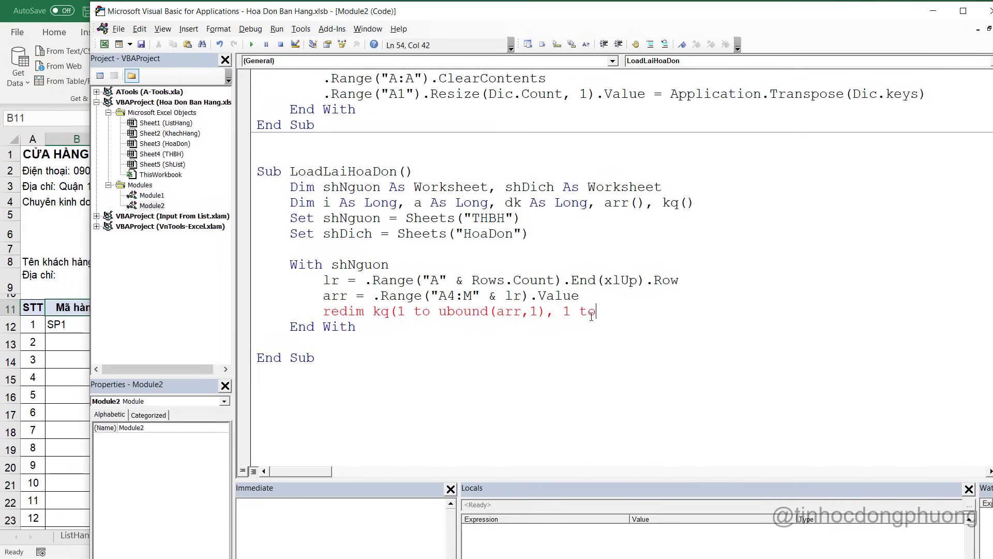
text(7)
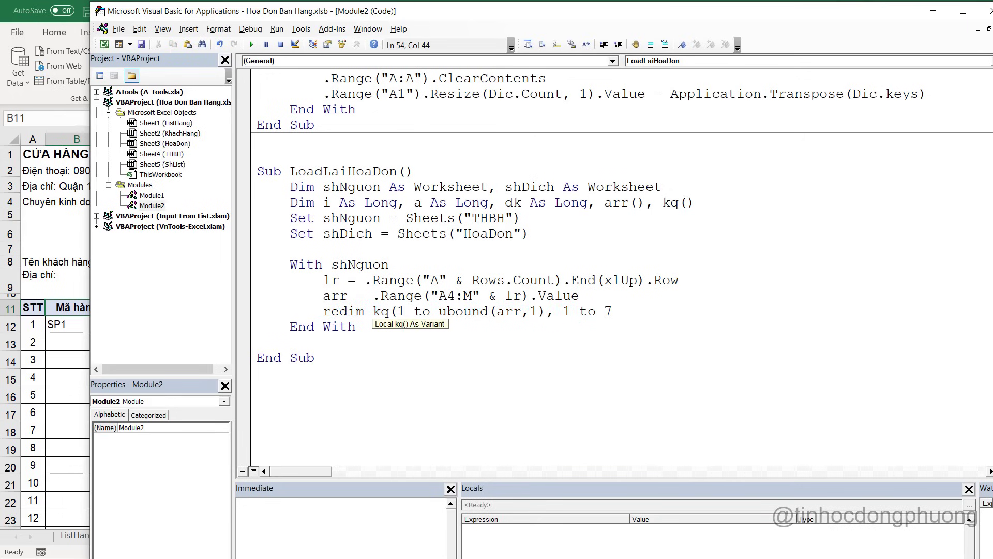
text())
key(Return)
key(Return)
Add an empty For i = 1 To UBound(arr, 1) ... Next loop
key(alt+F11)
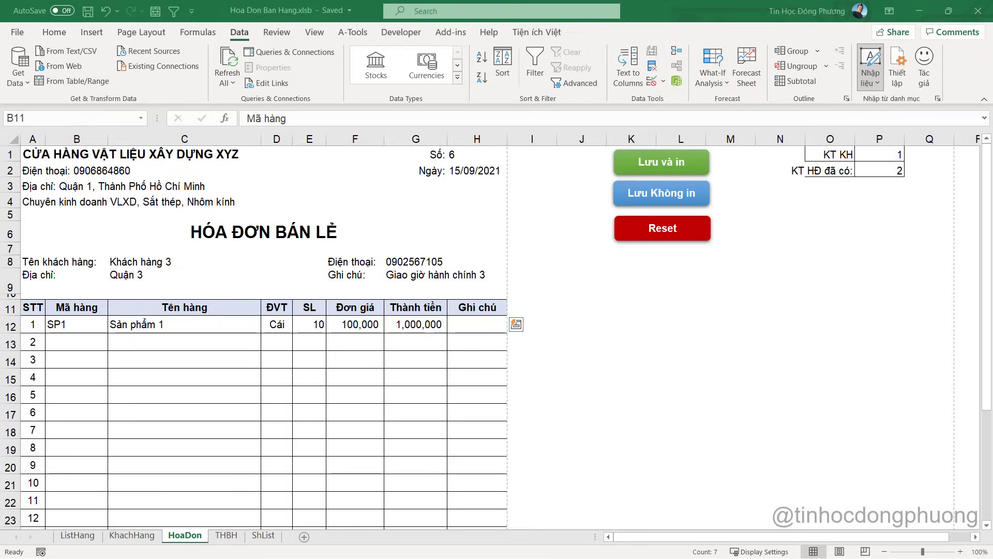
key(alt+F11)
text(For i)
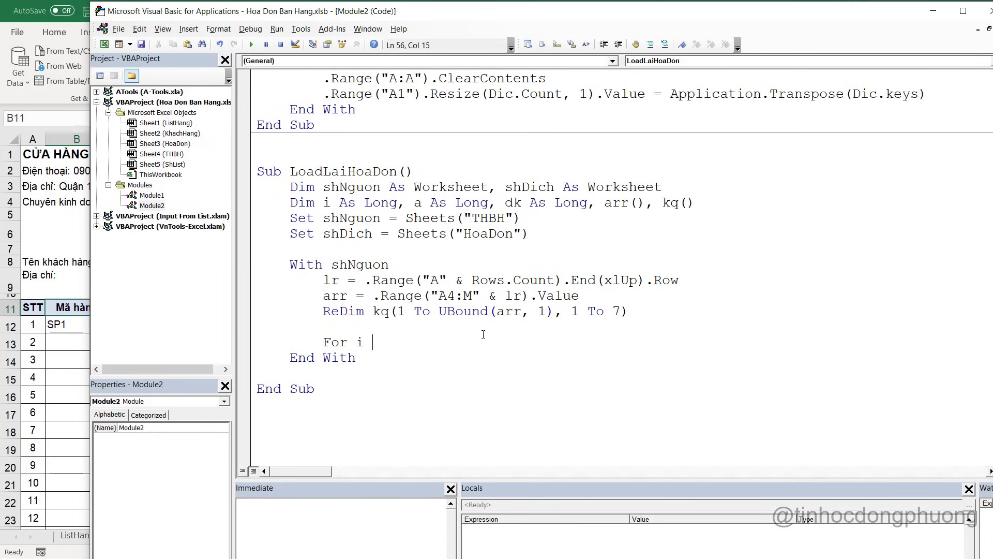
text( = 1 to ubound(arr,1))
key(Return)
key(Return)
text(Ne)
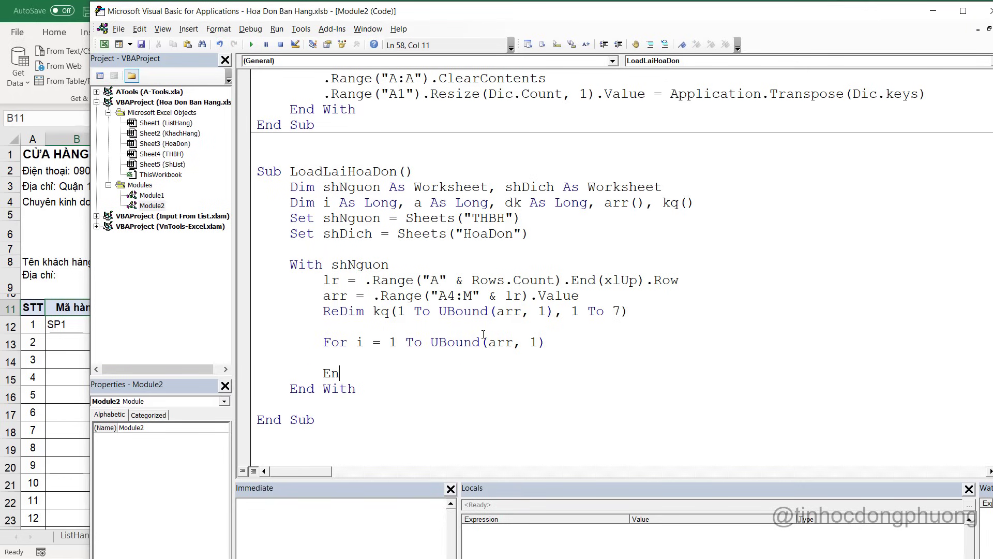
key(BackSpace)
key(BackSpace)
text(Next)
Review the THBH invoice numbers in A4:A26 and the HoaDon invoice number in H1
click(76, 309)
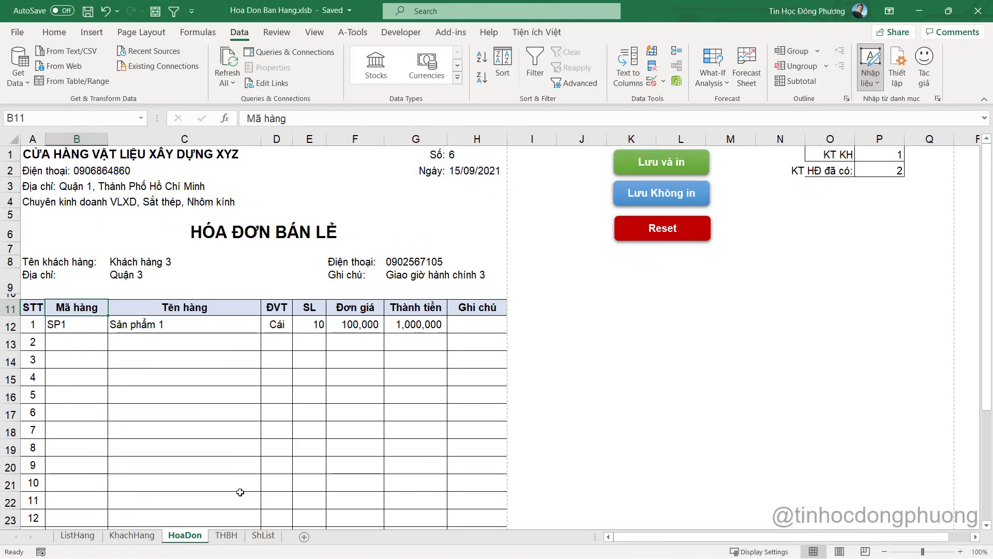
click(234, 538)
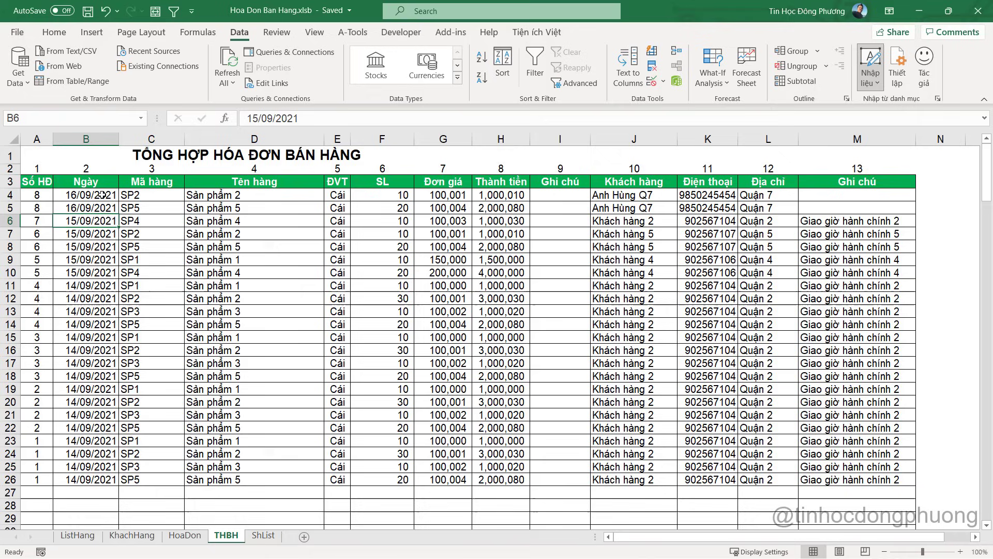
click(36, 201)
drag(36, 202, 38, 481)
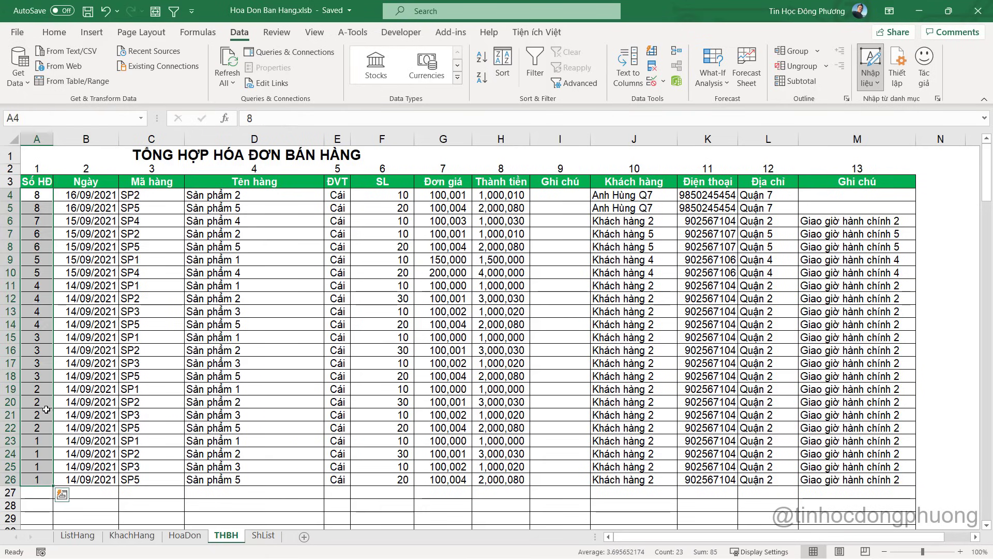
click(33, 206)
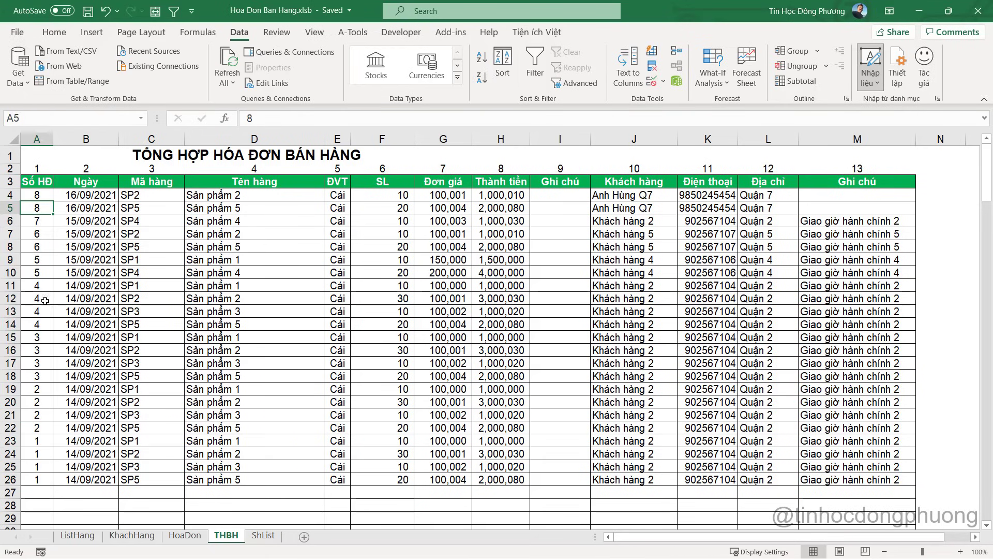
click(185, 538)
click(458, 152)
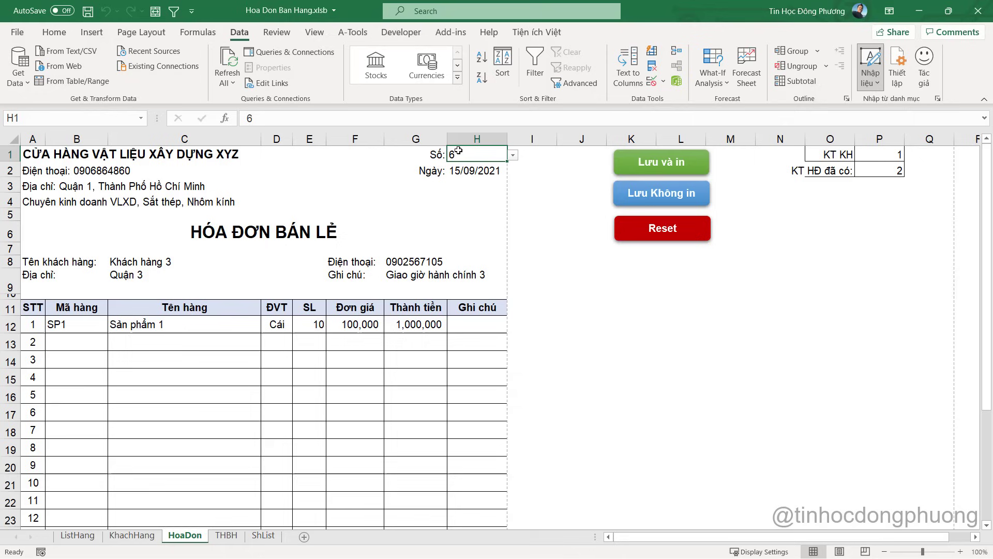
key(alt+F11)
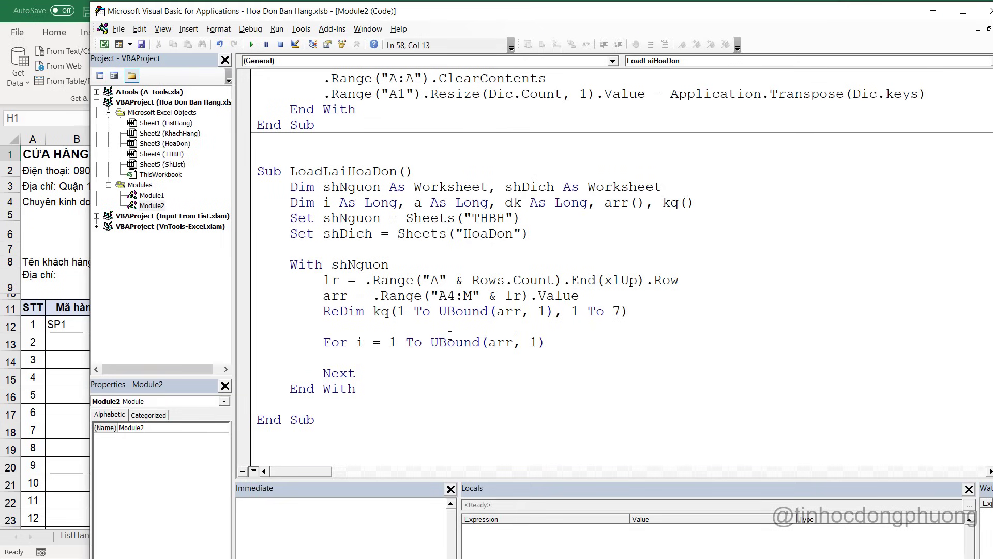
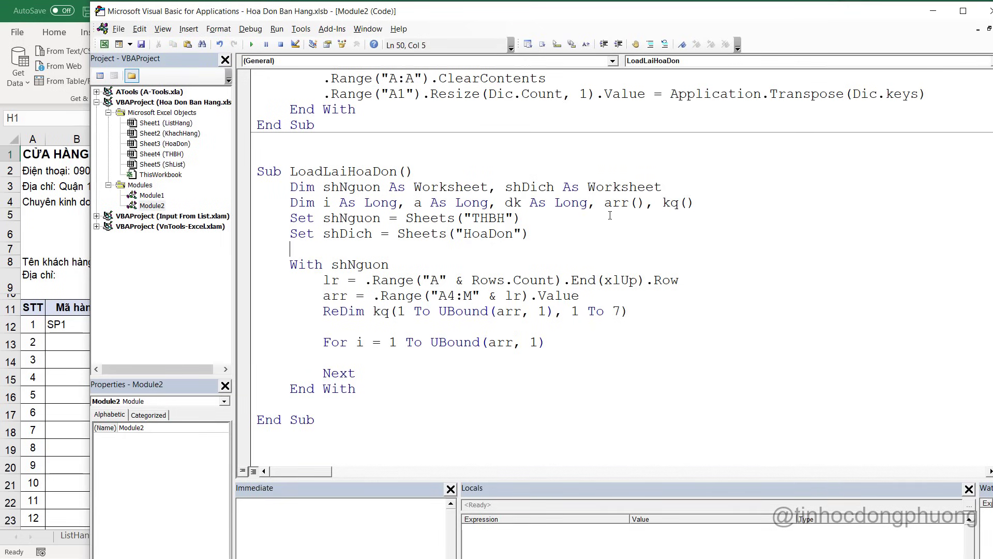
Start the dk assignment as dk = shDich.Range( in LoadLaiHoaDon
key(BackSpace)
text(DK)
key(BackSpace)
key(BackSpace)
key(BackSpace)
text(dk)
key(alt+F11)
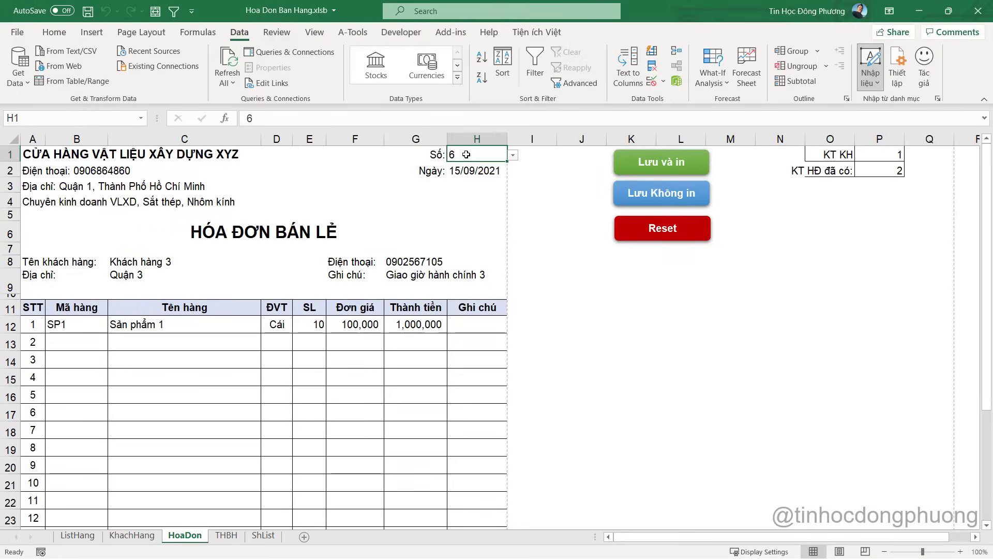
key(alt+F11)
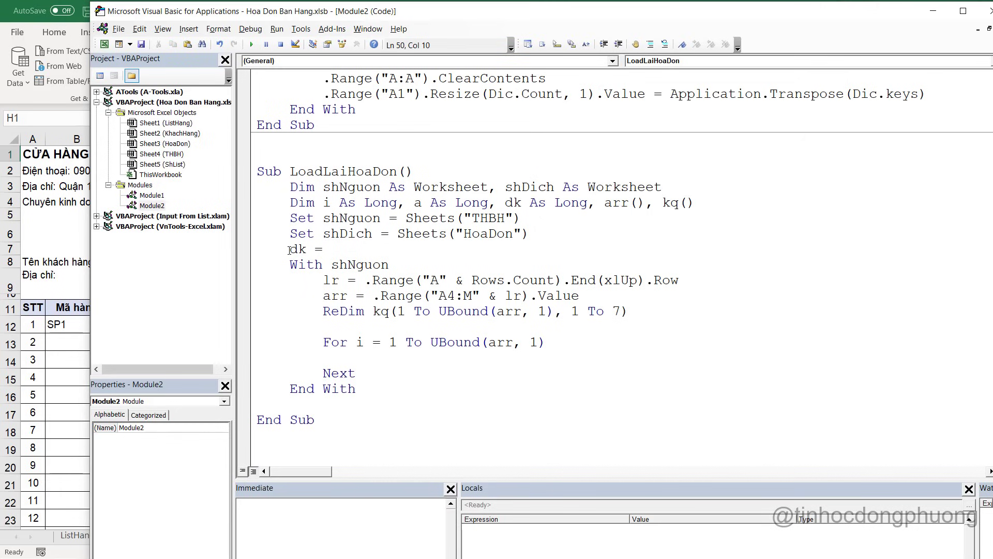
drag(289, 250, 331, 251)
click(331, 250)
text(sh)
key(ctrl+space)
text(Dich.Range)
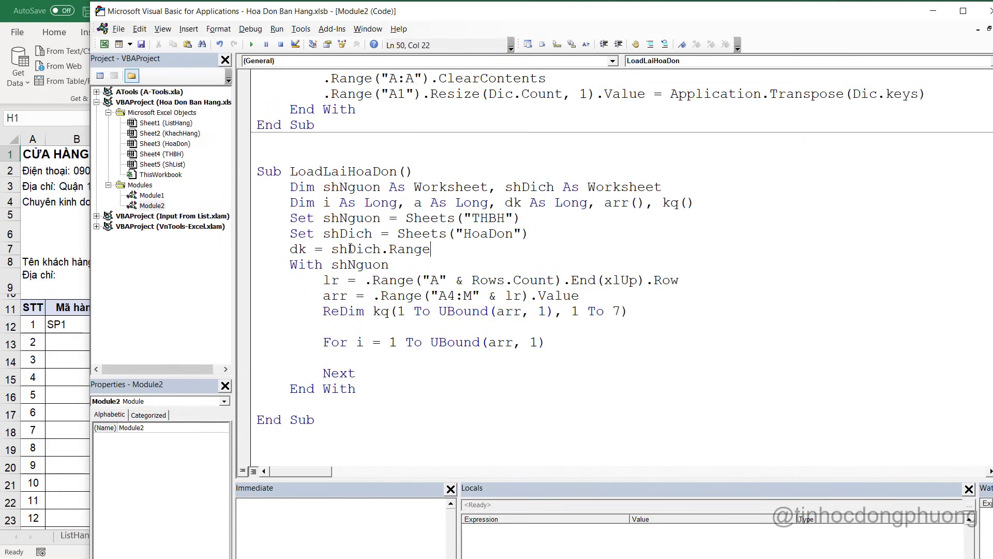
text(()
Finish dk = shDich.Range("H1").Value and add an If arr(i, 1) = dk Then … End If block
key(alt+F11)
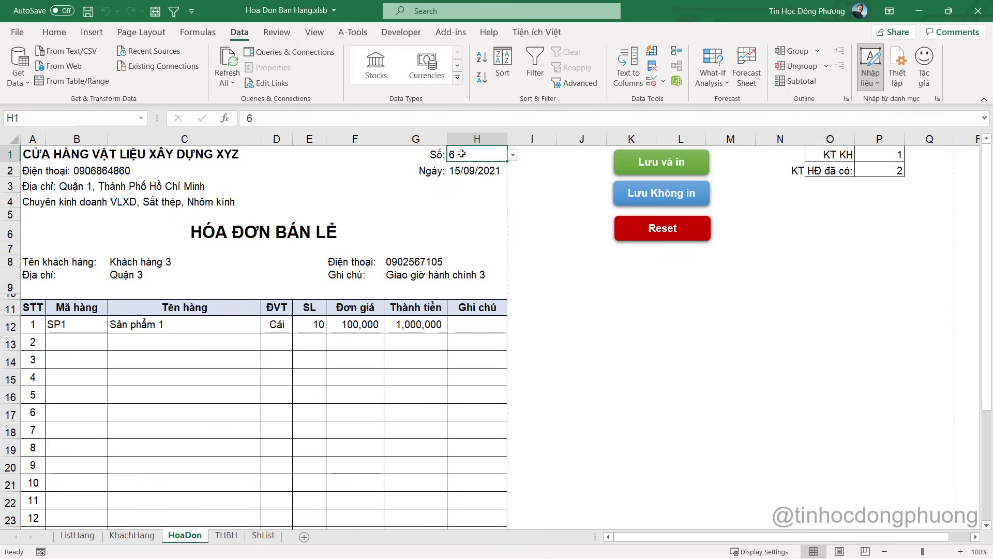
key(alt+F11)
text(")
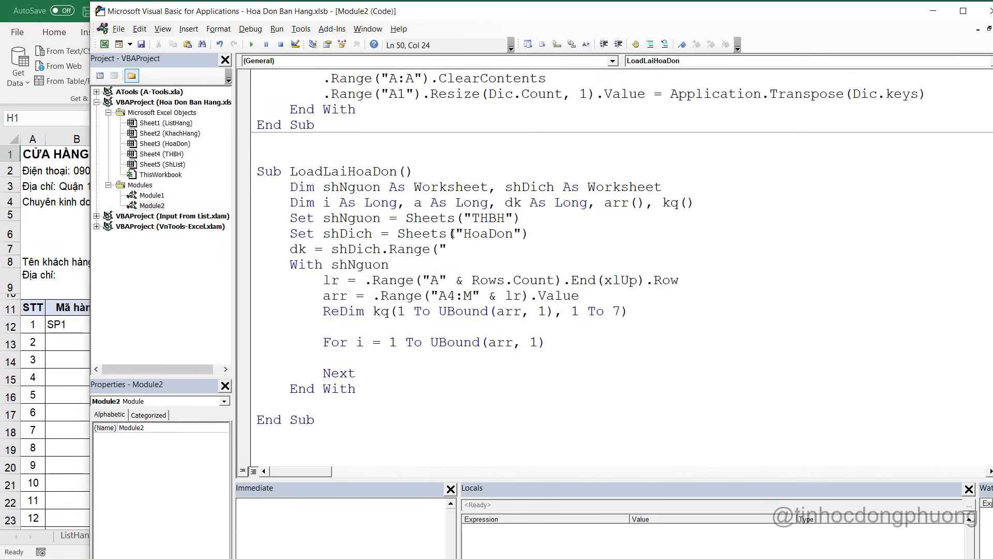
text(H1"))
text(.Value)
text(f)
text( arr)
text((i)
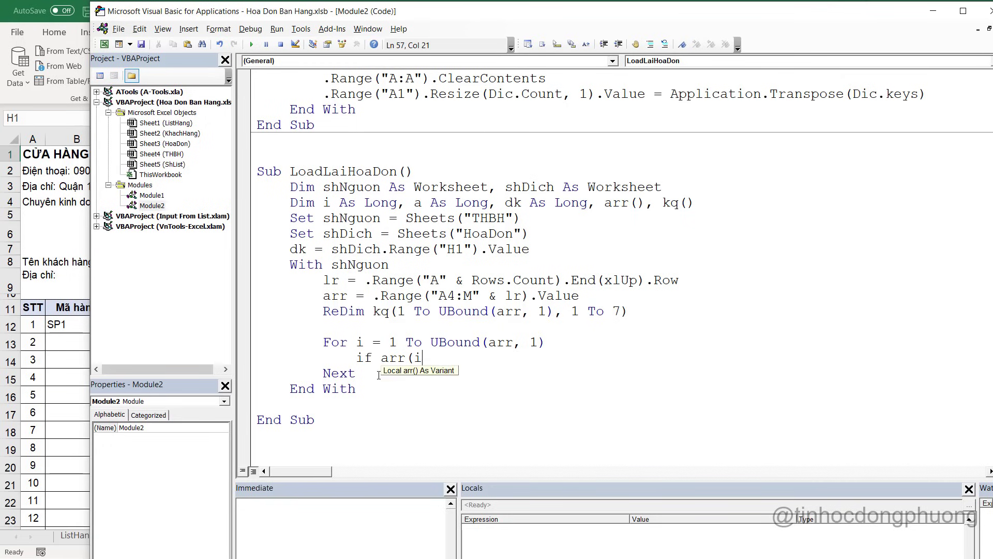
text(,1) = )
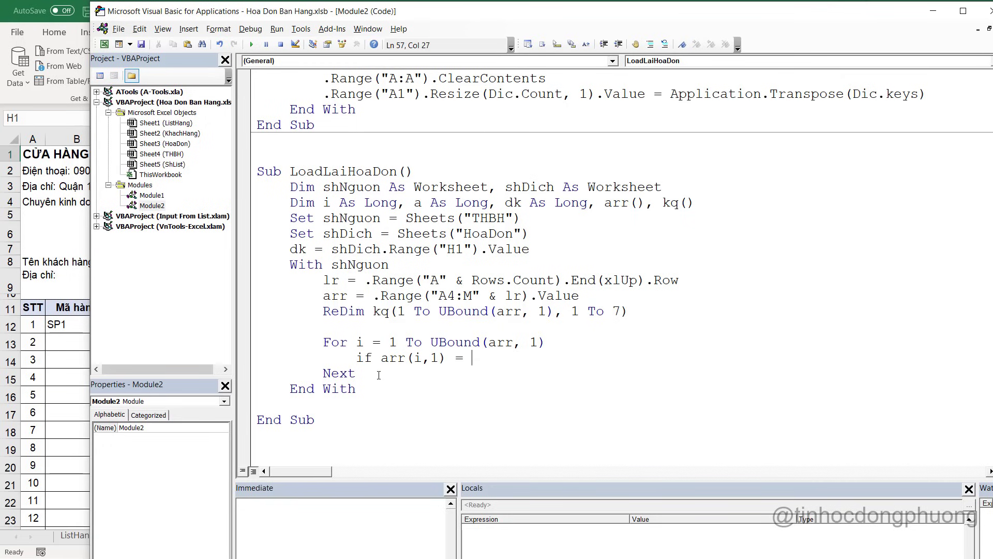
text(dk Then)
key(Return)
key(Return)
text(End iff)
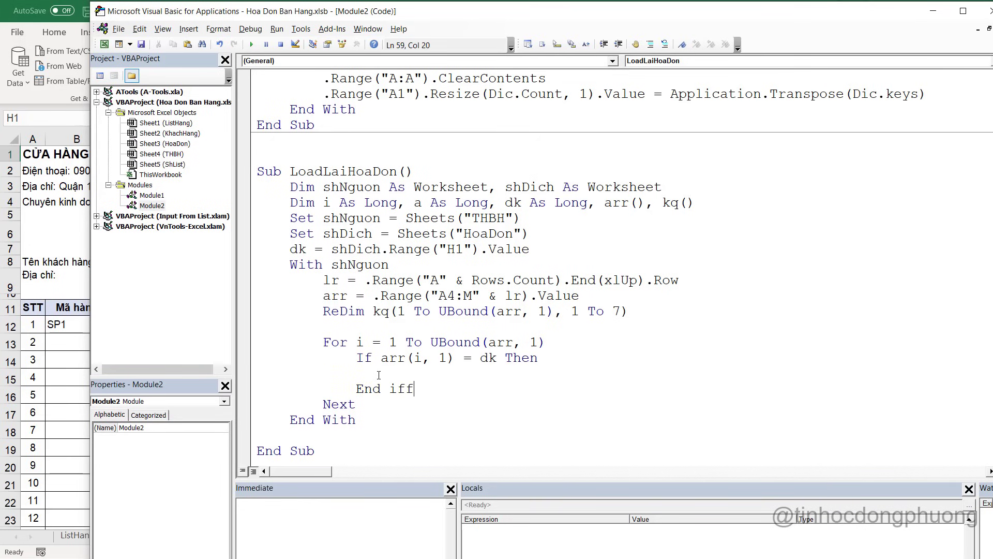
key(BackSpace)
key(alt+F11)
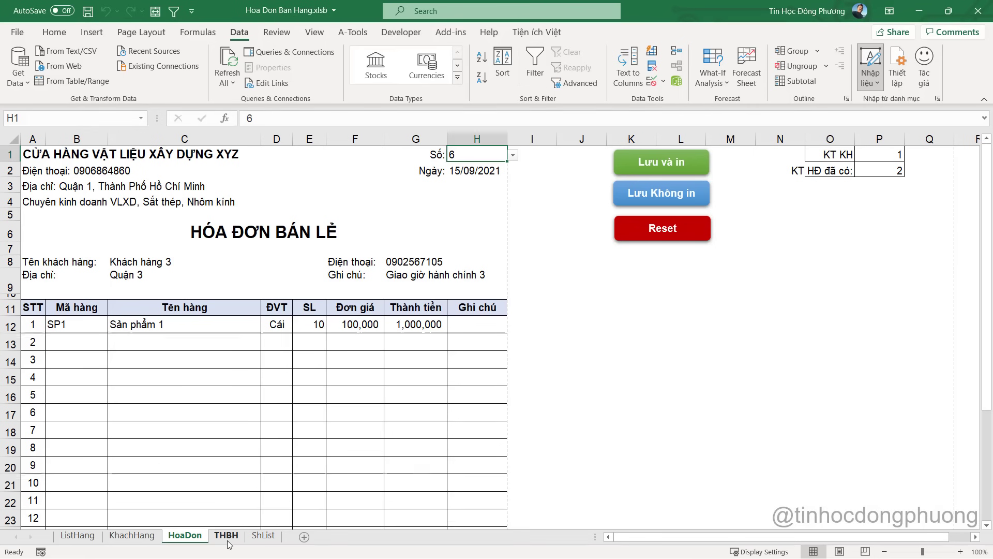
Inspect the THBH saved-invoice table and the Số HĐ invoice-number column
click(228, 540)
drag(38, 182, 891, 481)
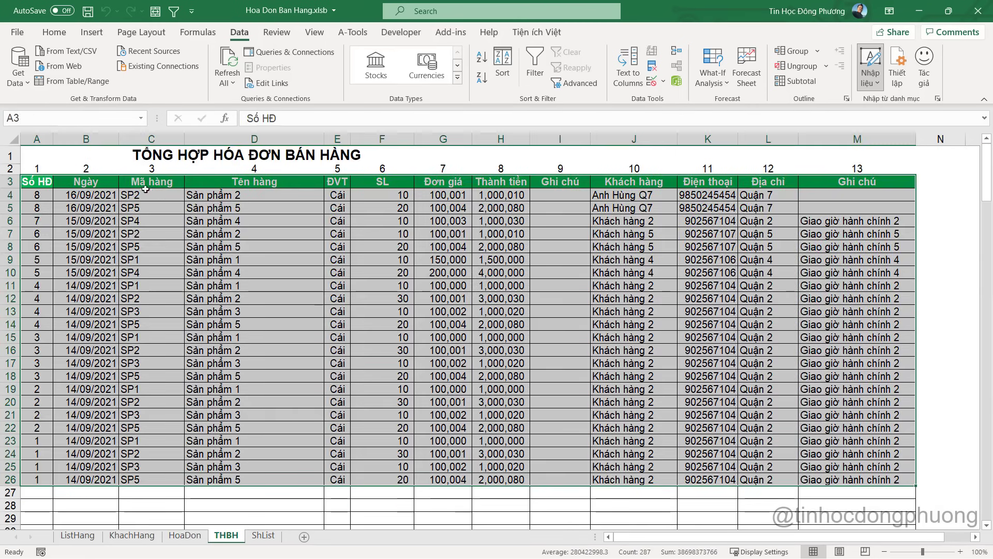
click(32, 136)
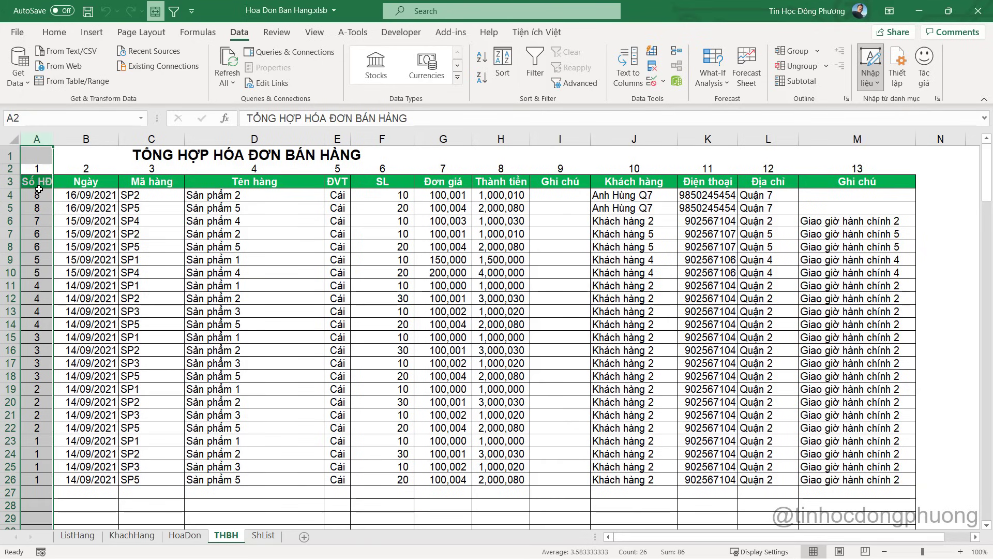
click(38, 193)
click(40, 170)
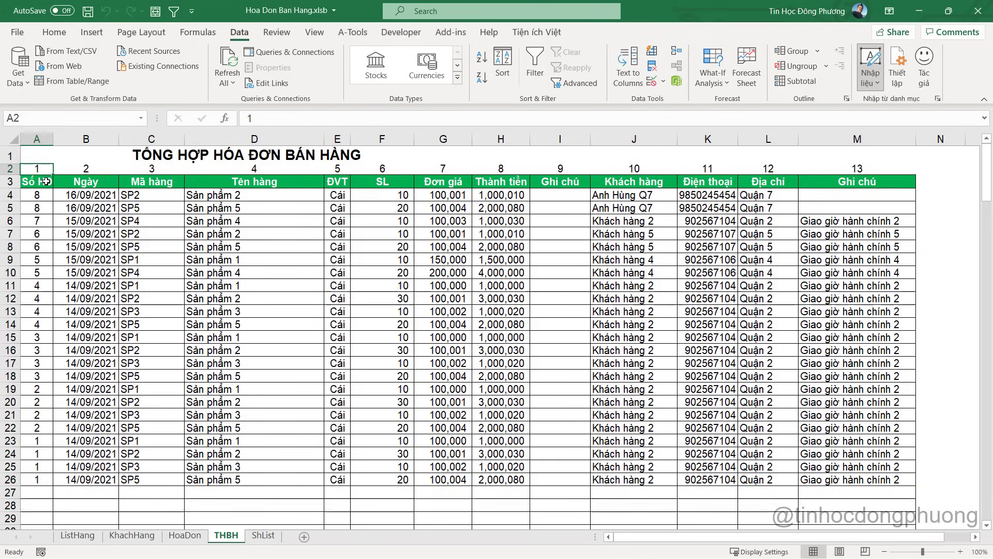
Inside the If block, add a = a + 1 and begin a kq(a,1) line
key(alt+F11)
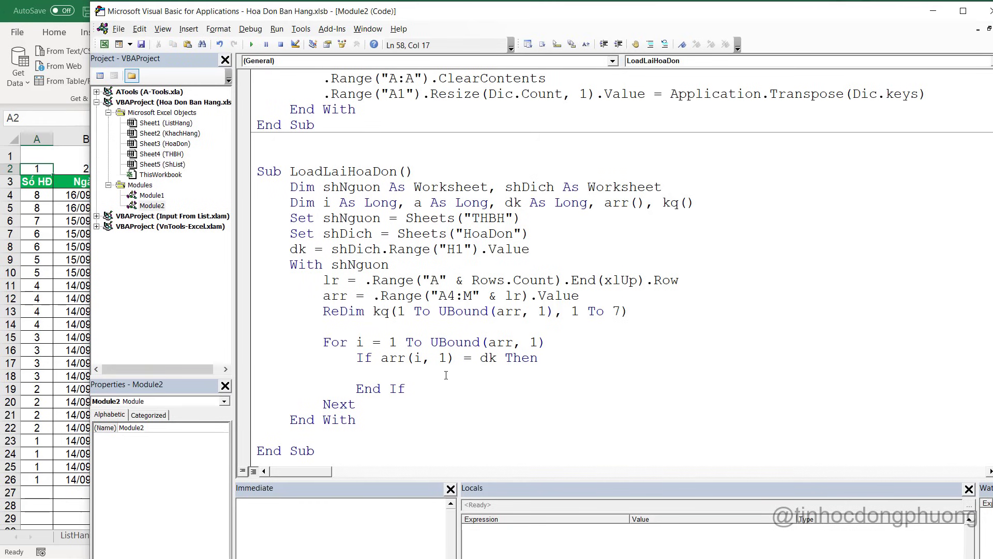
text(a = a + 1)
key(Return)
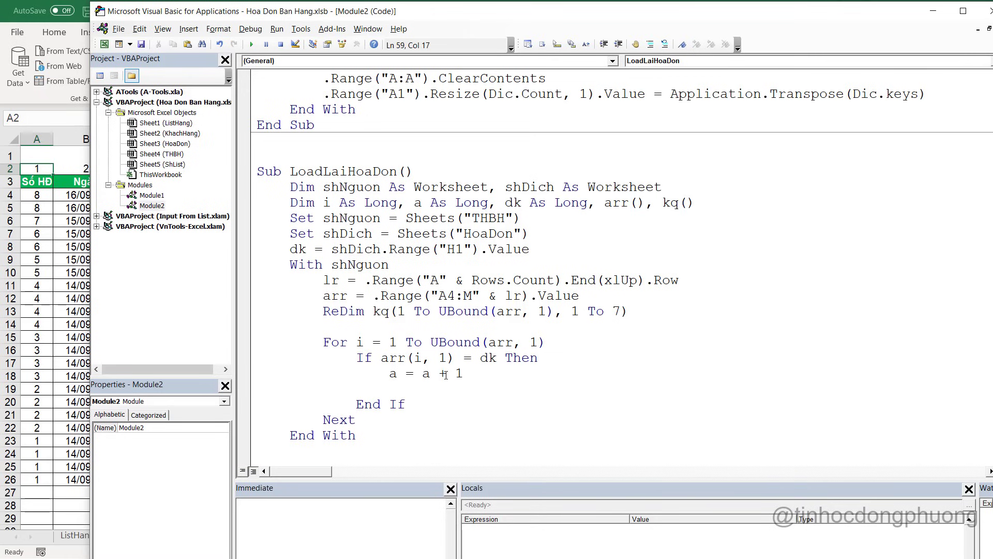
text(kq(a,1)
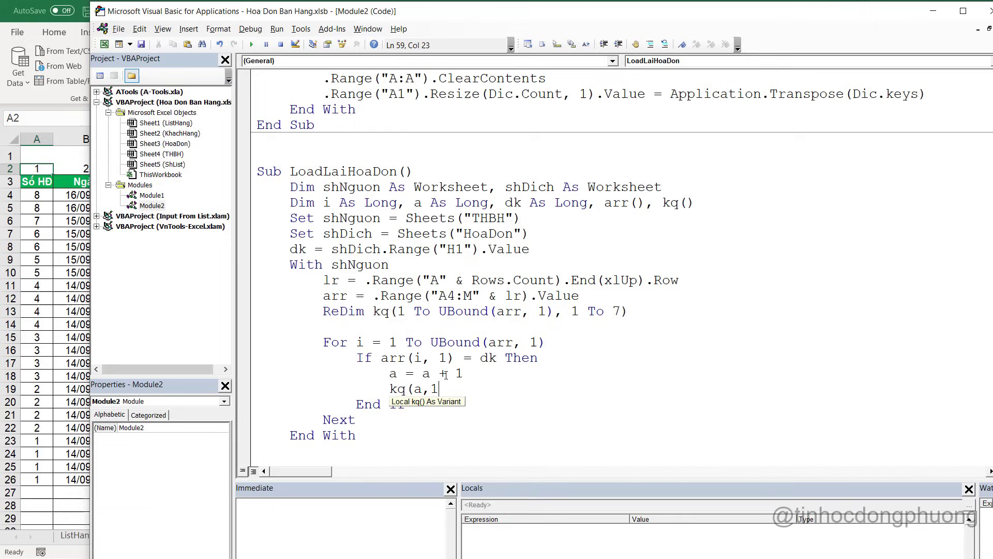
text() =)
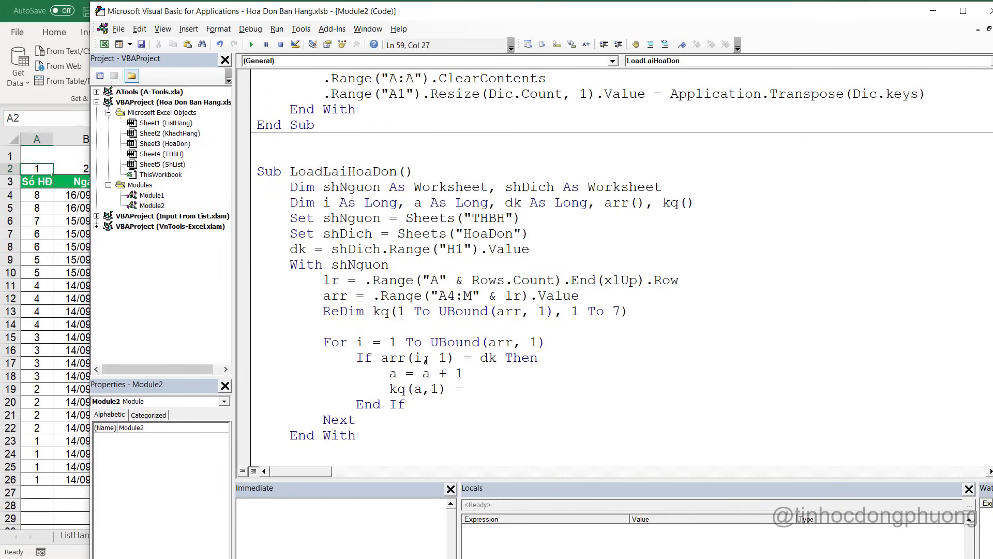
double_click(397, 388)
Review the HoaDon form's item table to plan the result columns
click(56, 440)
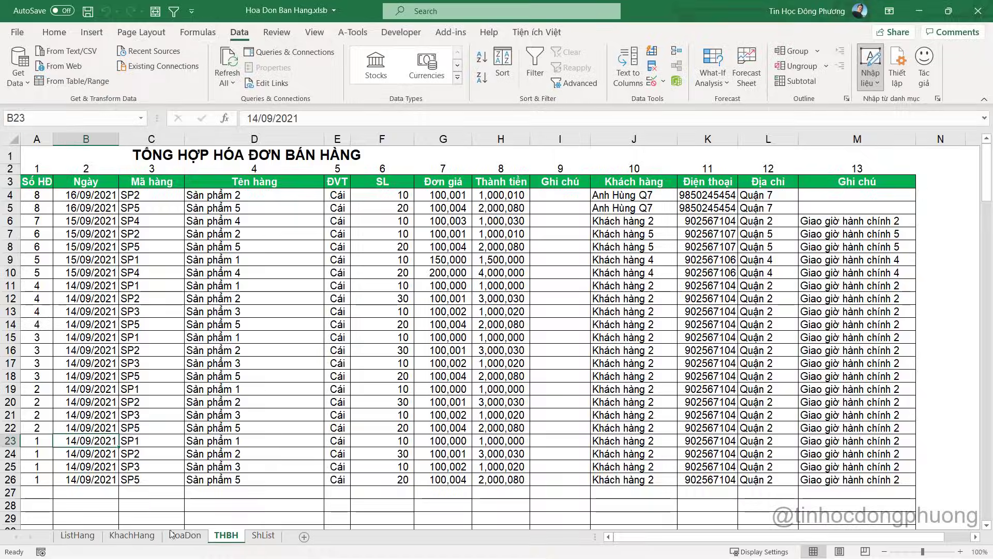
click(183, 535)
drag(80, 307, 450, 501)
scroll(295, 391, down, 1)
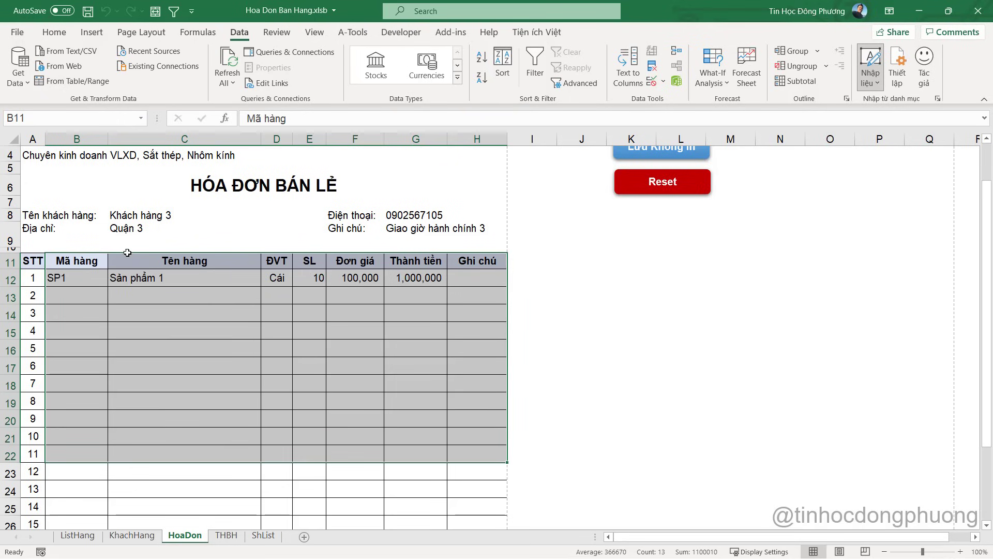
click(341, 336)
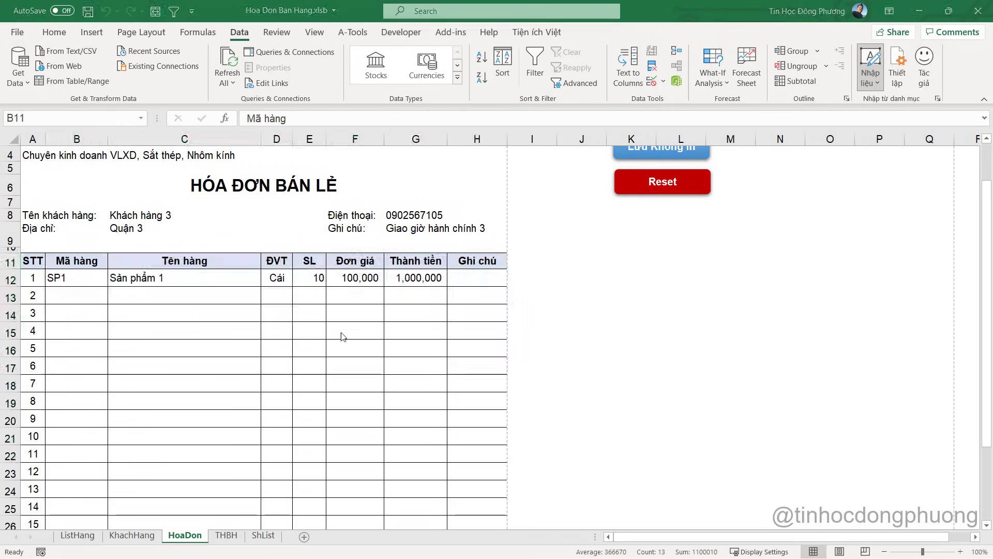
key(alt+F11)
drag(620, 357, 570, 357)
scroll(576, 360, down, 1)
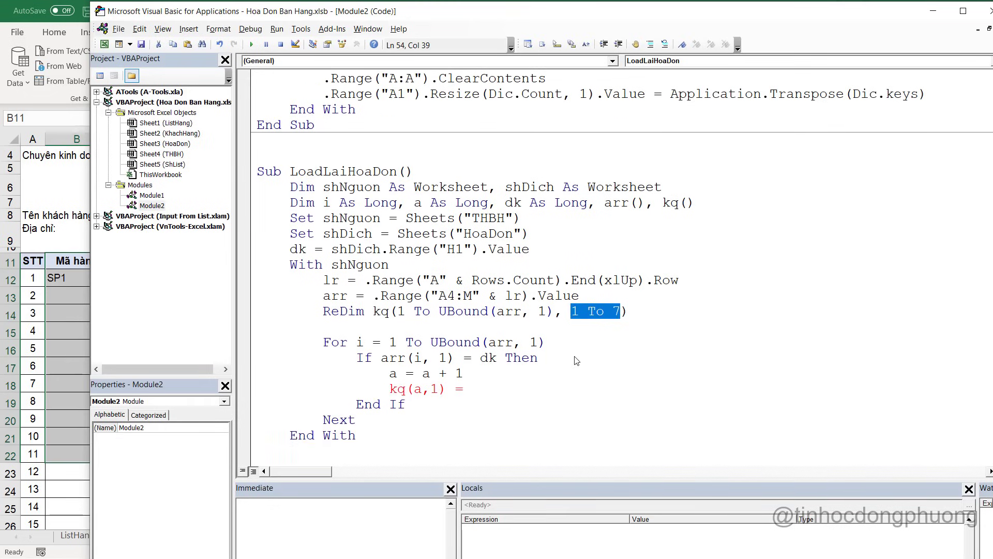
click(475, 384)
Confirm on the THBH sheet that Mã hàng is column 3
key(alt+F11)
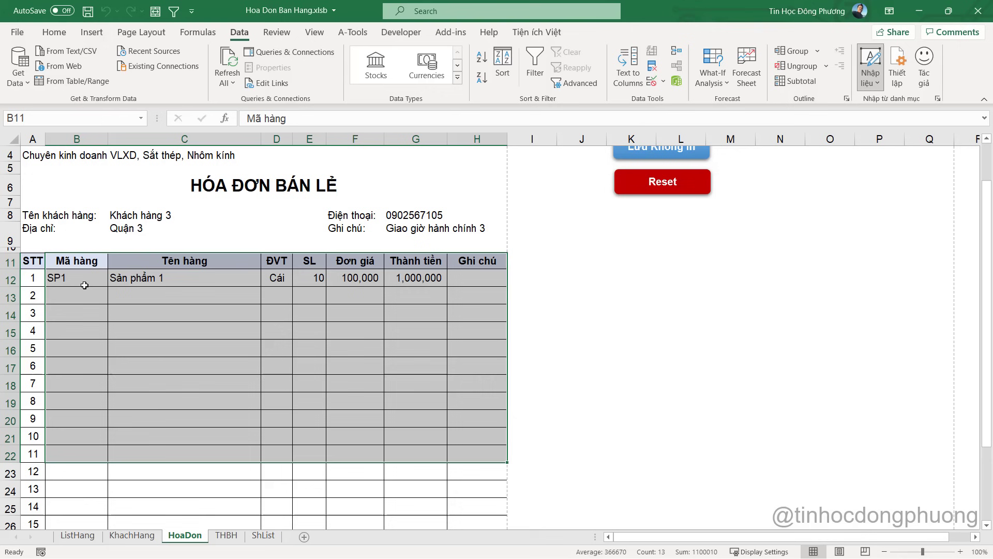
click(234, 537)
click(298, 268)
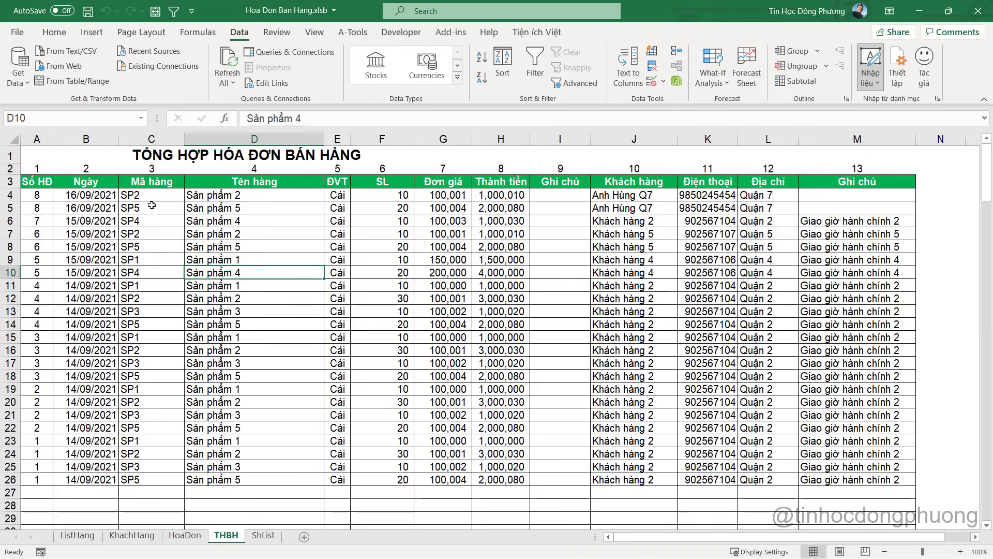
drag(37, 182, 854, 492)
click(412, 312)
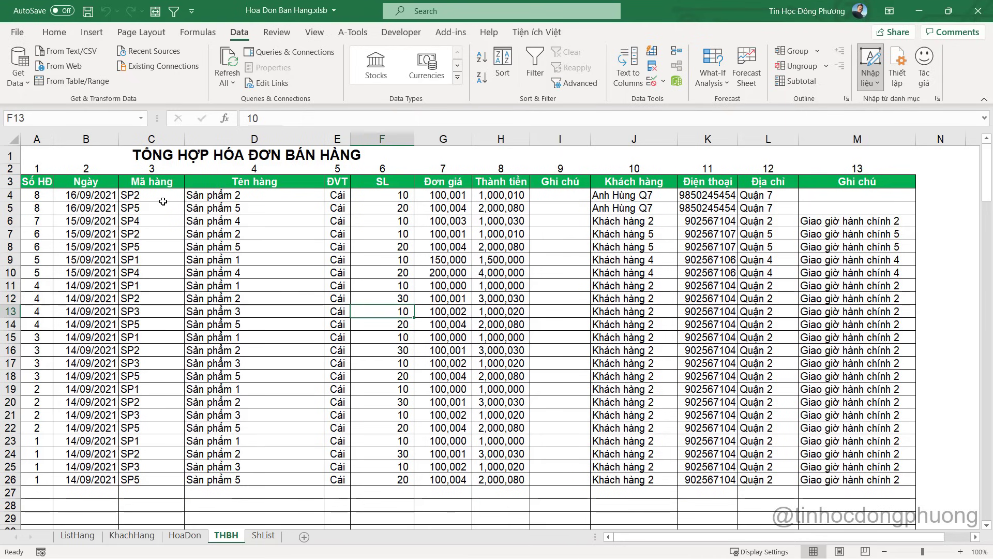
drag(152, 169, 150, 259)
Complete the line as kq(a, 1) = arr(i, 3)
key(alt+F11)
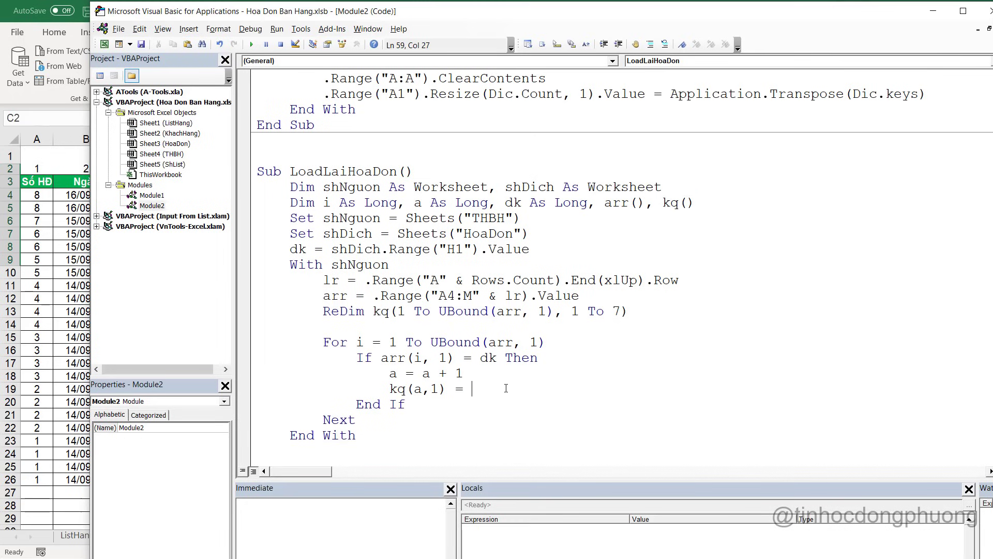
text(arr(i, 3))
key(Return)
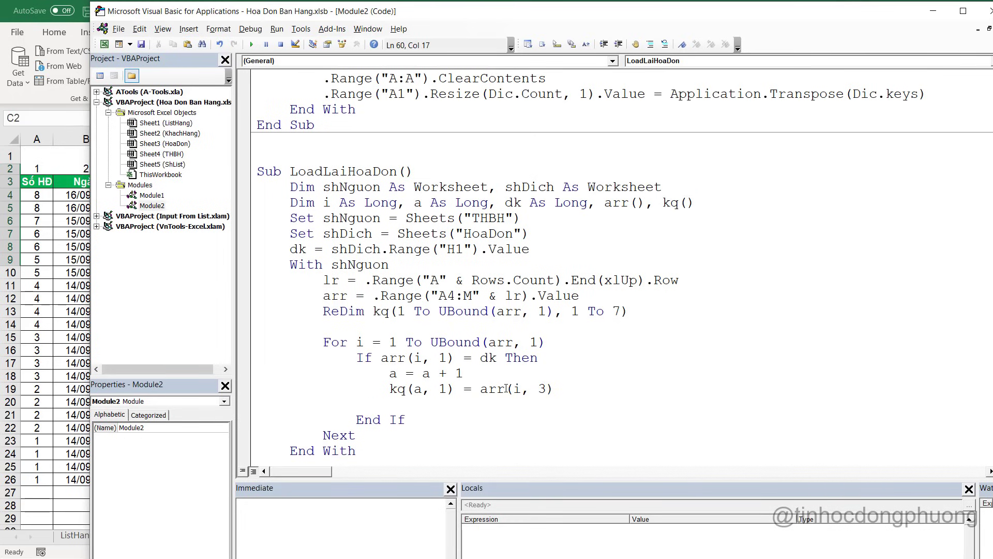
scroll(506, 388, down, 1)
Duplicate the kq(a, 1) = arr(i, 3) line into several copies below it
drag(389, 342, 554, 342)
key(ctrl+c)
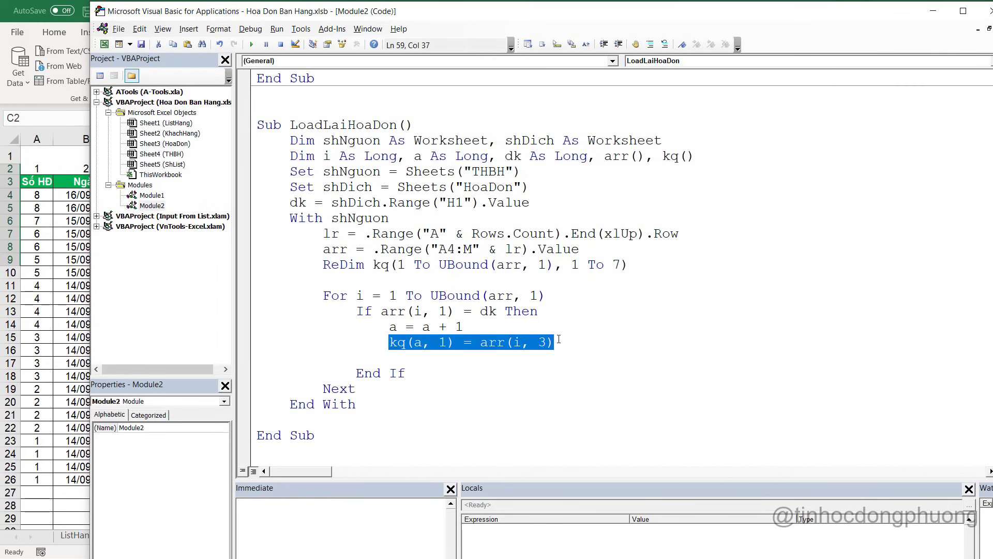
click(560, 346)
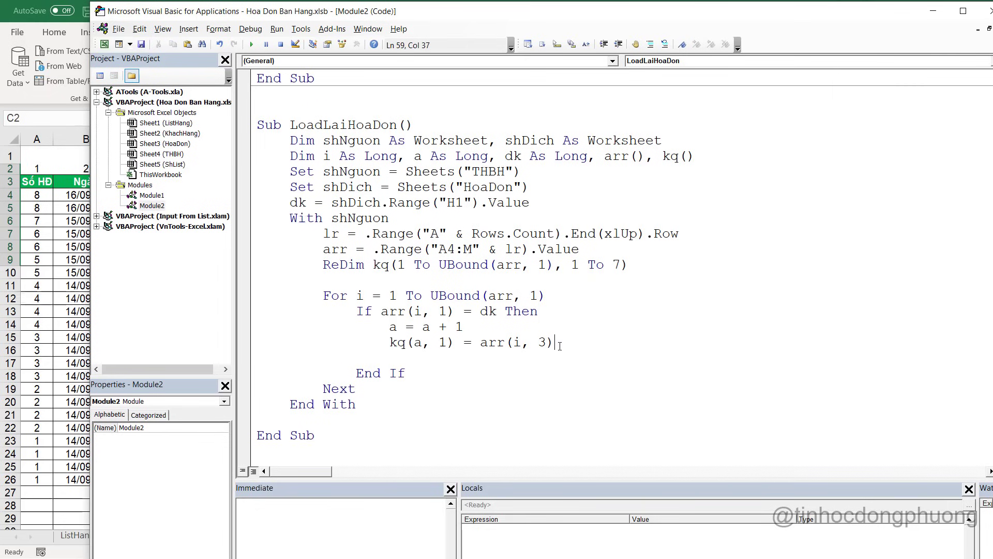
key(Return)
key(ctrl+v)
key(Return)
key(ctrl+v)
key(Return)
key(ctrl+v)
key(Return)
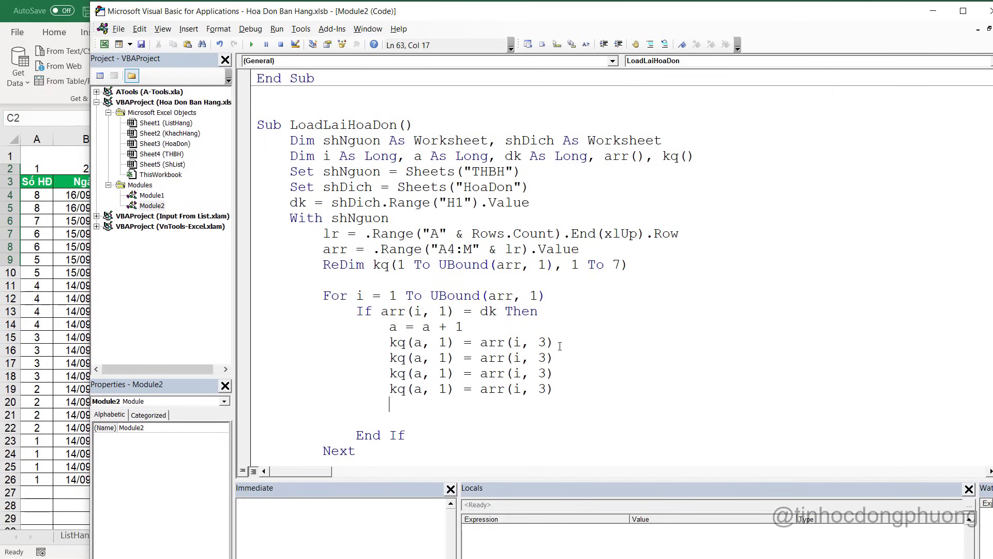
key(ctrl+v)
key(Return)
key(ctrl+v)
key(Return)
key(ctrl+v)
key(Return)
key(ctrl+v)
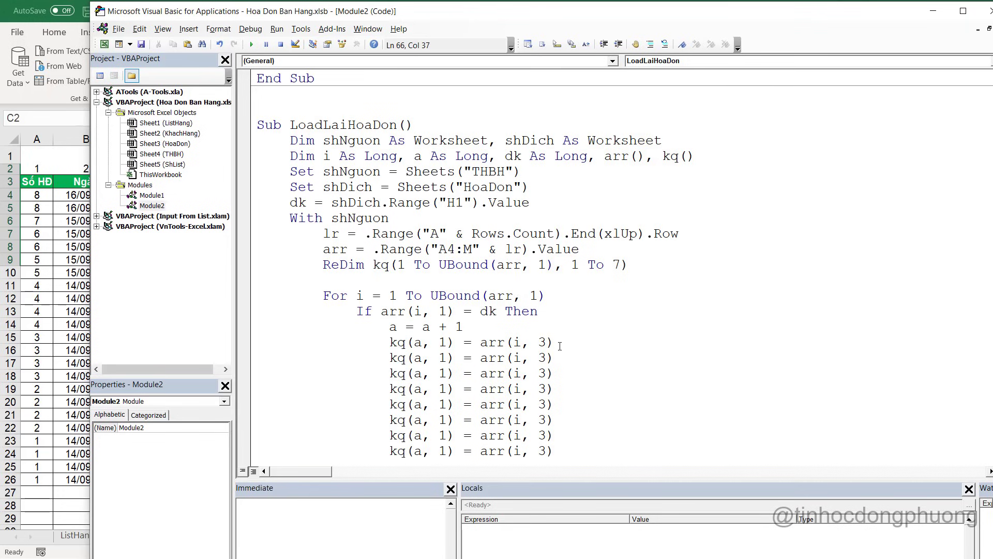
scroll(559, 346, down, 2)
Renumber the kq result columns to 2–7 and delete the leftover duplicate line
double_click(443, 265)
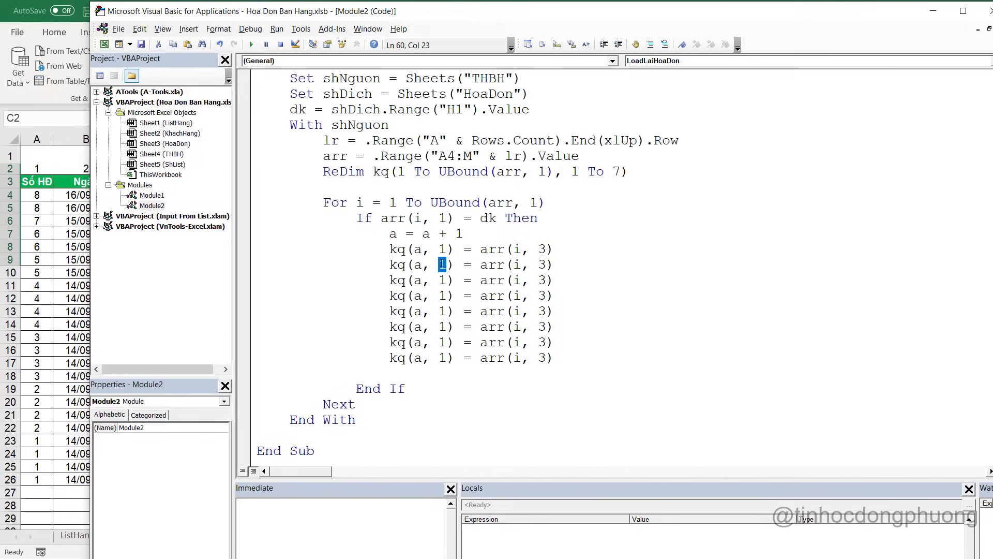
text(2)
double_click(444, 281)
text(3)
double_click(444, 311)
text(5)
double_click(443, 342)
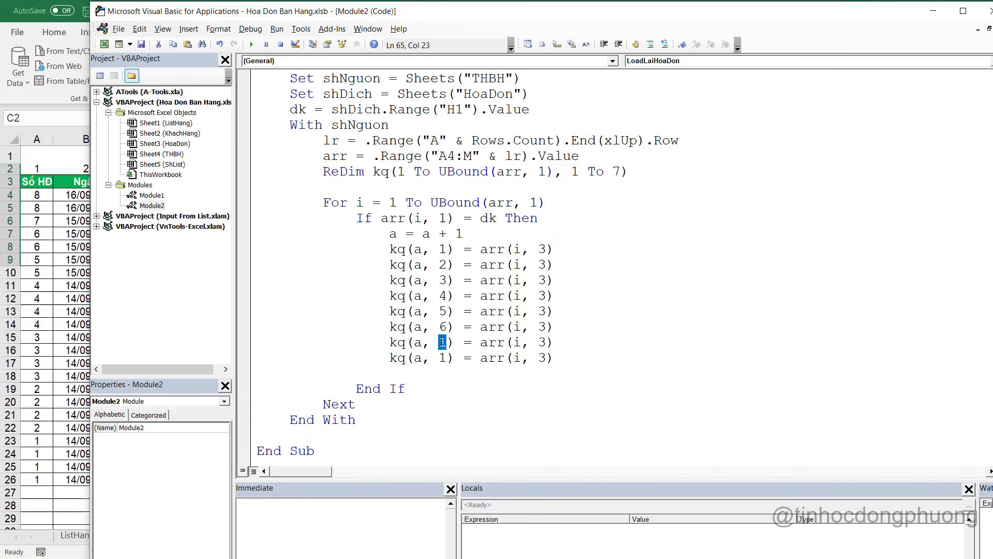
text(7)
drag(390, 359, 593, 365)
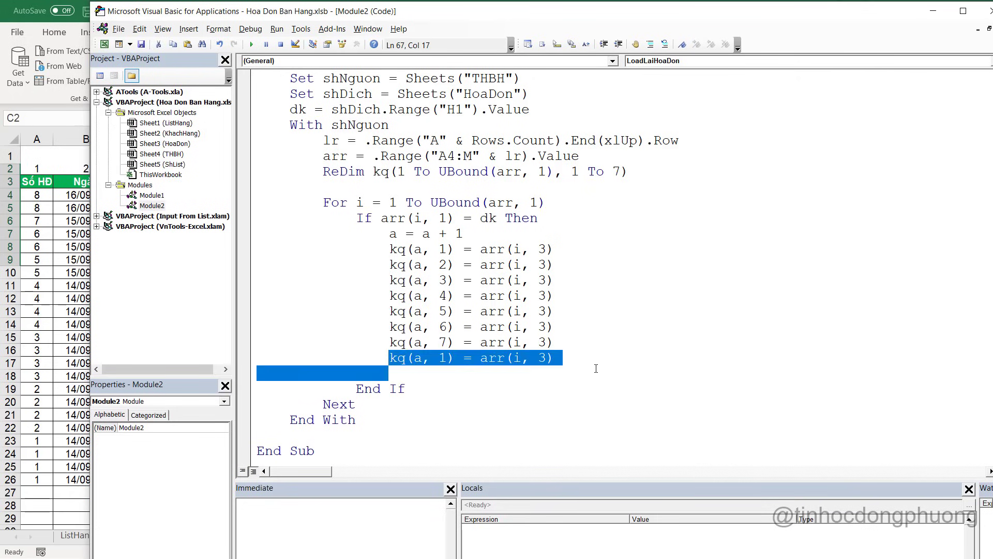
key(Delete)
key(BackSpace)
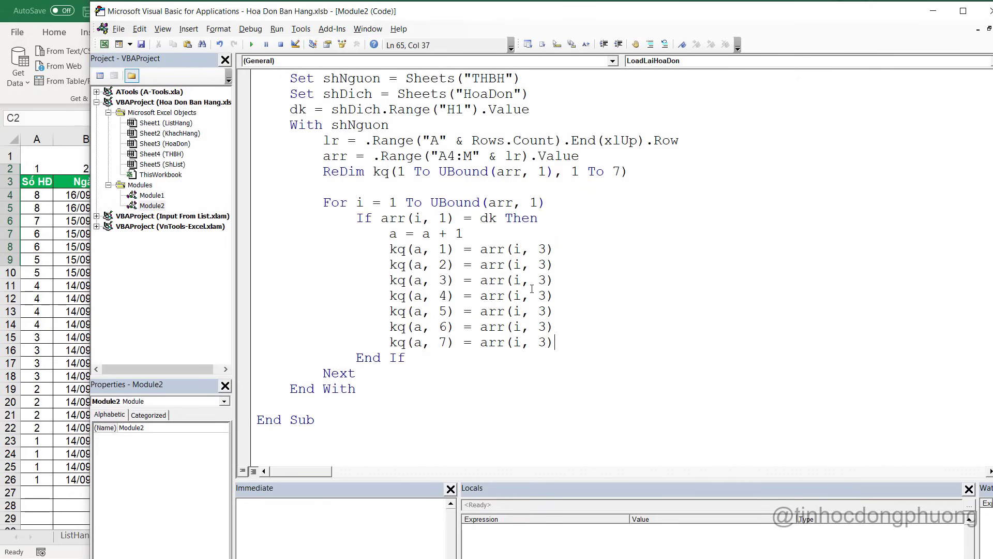
Change the arr source columns to 4–7 onward, checking the Ghi chú column number on THBH
double_click(542, 264)
text(4)
double_click(543, 280)
text(5)
double_click(542, 296)
text(6)
double_click(542, 311)
text(7)
click(544, 326)
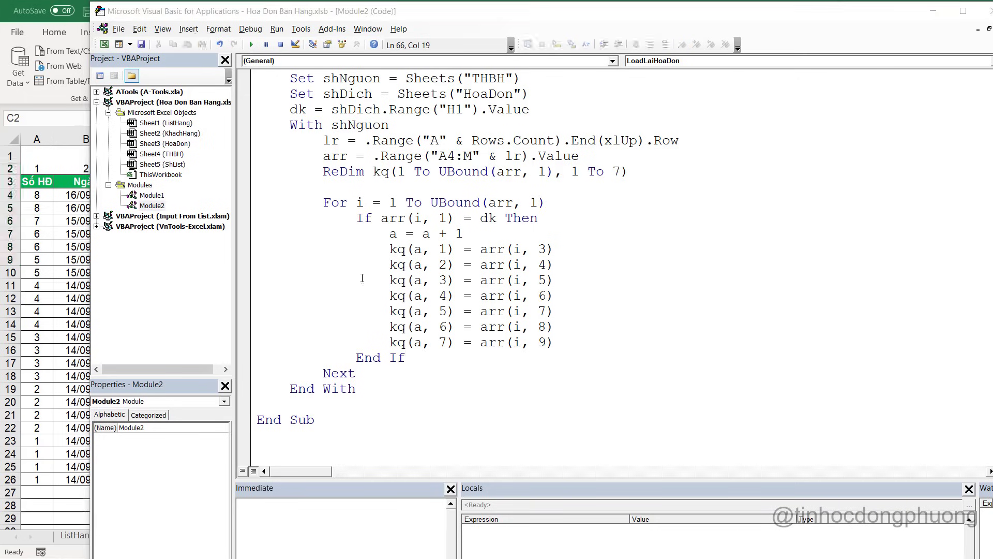
key(alt+F11)
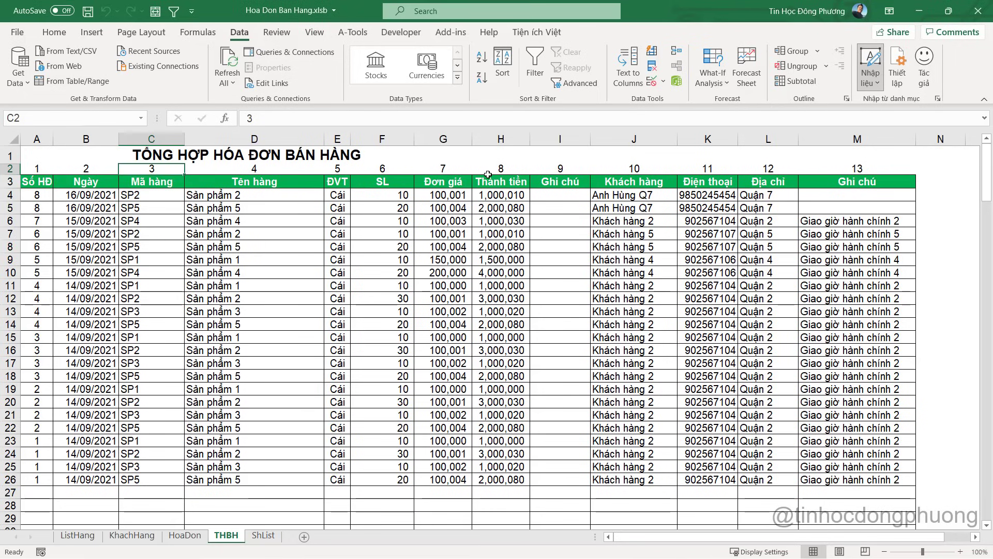
click(558, 173)
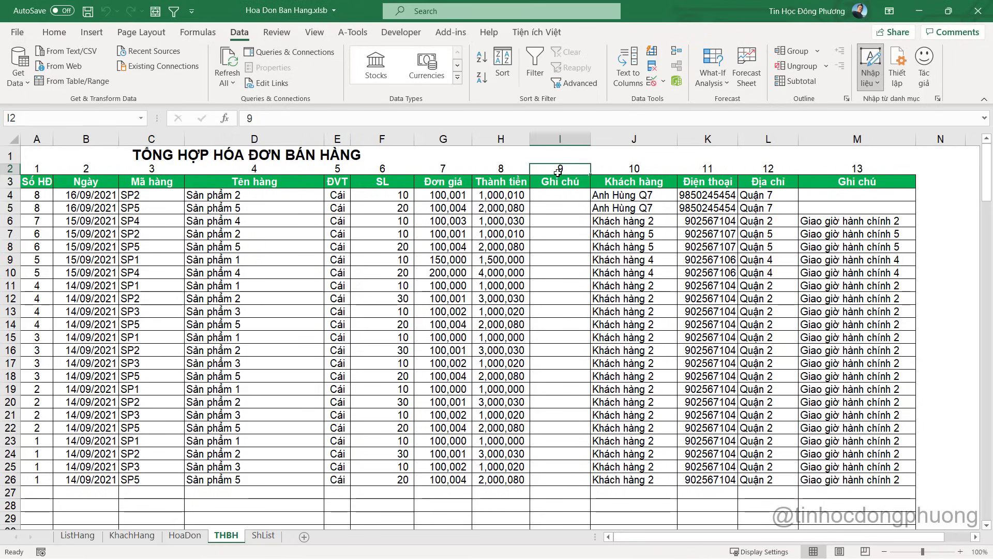
key(alt+Tab)
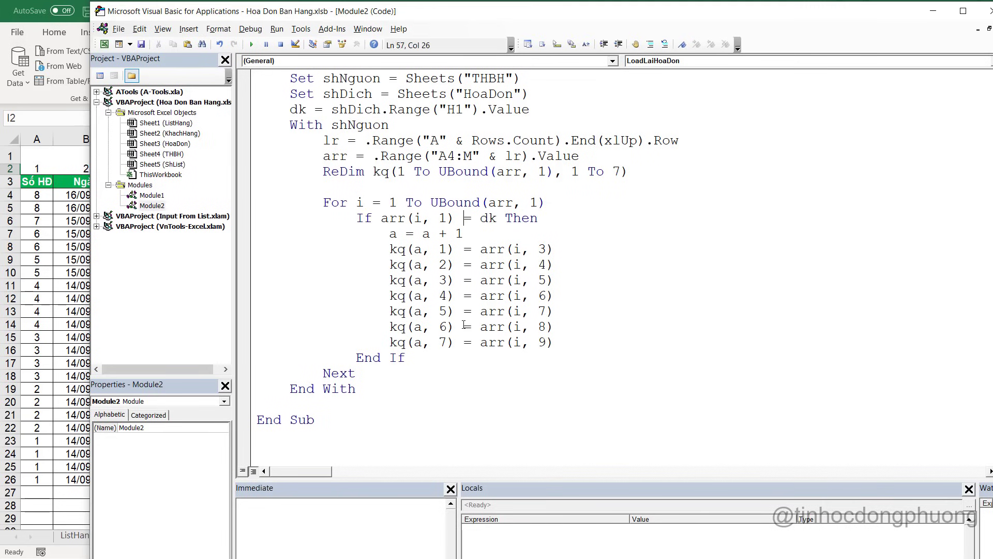
Add an ' output comment on a new line after End With
scroll(414, 357, down, 1)
click(308, 373)
scroll(417, 324, up, 2)
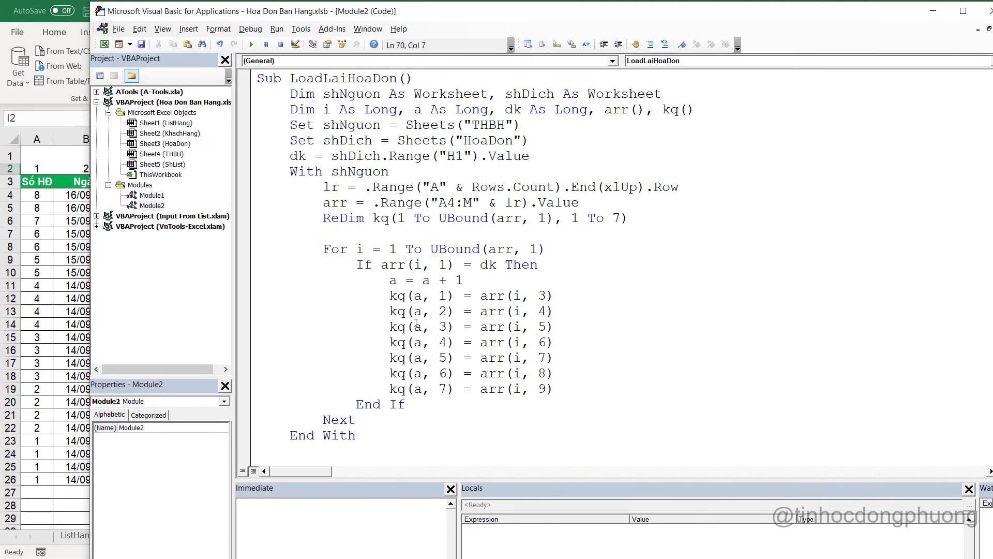
scroll(410, 225, down, 1)
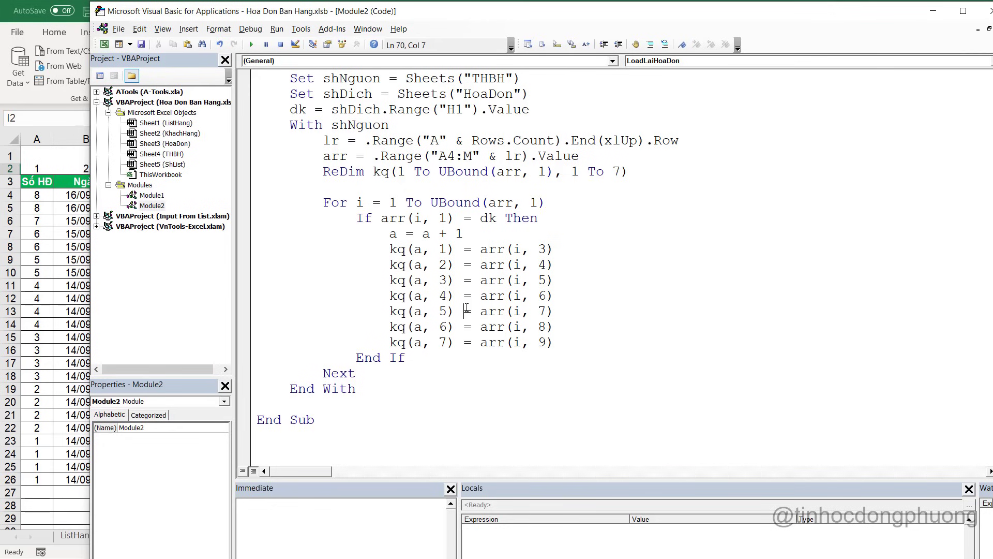
click(341, 406)
key(Return)
scroll(331, 394, down, 1)
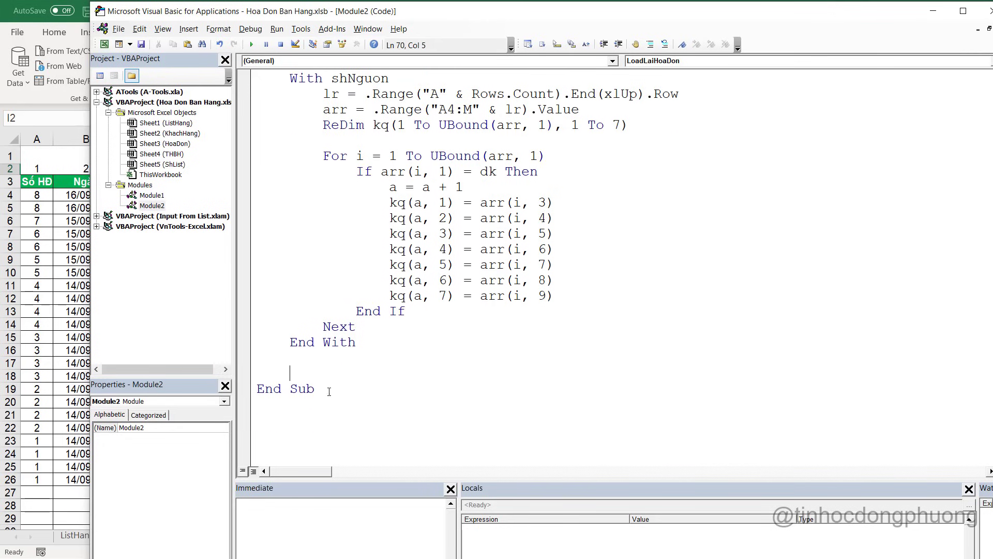
scroll(334, 354, up, 1)
scroll(335, 353, down, 1)
text(' output)
Add ' ma hang and ' ten hang comments, and extend the output comment to 'dua ket qua ra sheet hoa don'
click(606, 200)
text(' t)
key(BackSpace)
key(BackSpace)
key(BackSpace)
text(ma hang)
key(Down)
text(' ten hang)
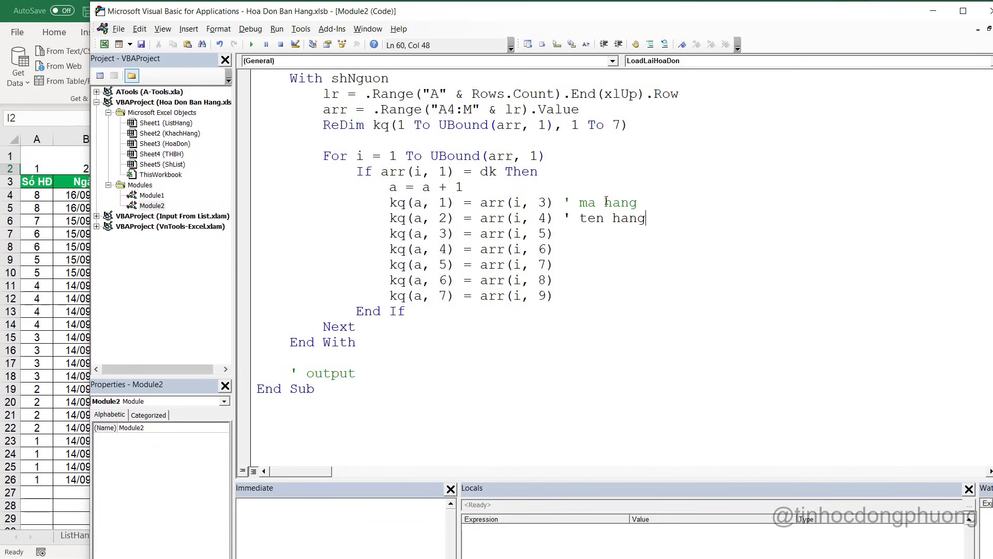
click(403, 380)
text(dua ket qua ra)
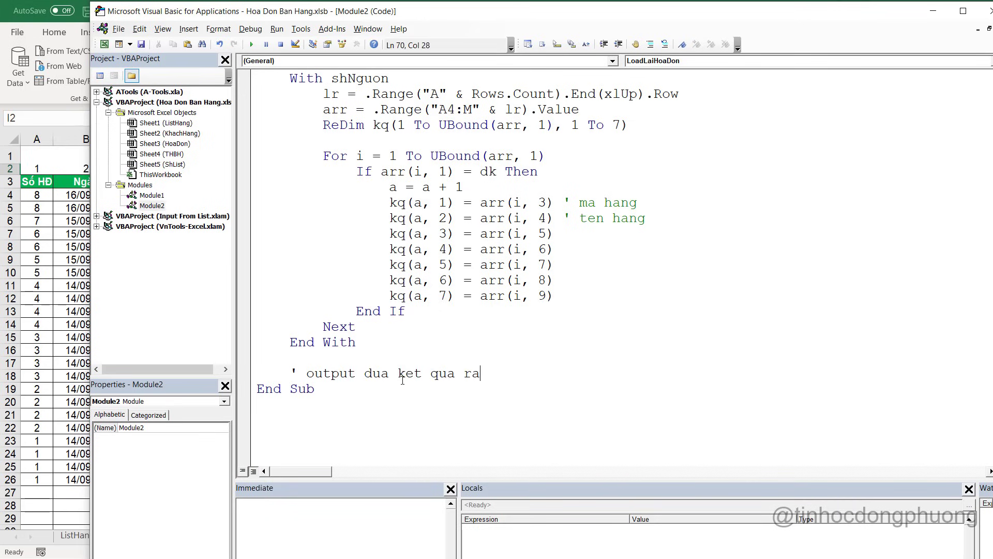
text( sheet hoa don)
key(Return)
Inspect the HoaDon invoice's item rows starting at the SP1 product code
click(66, 296)
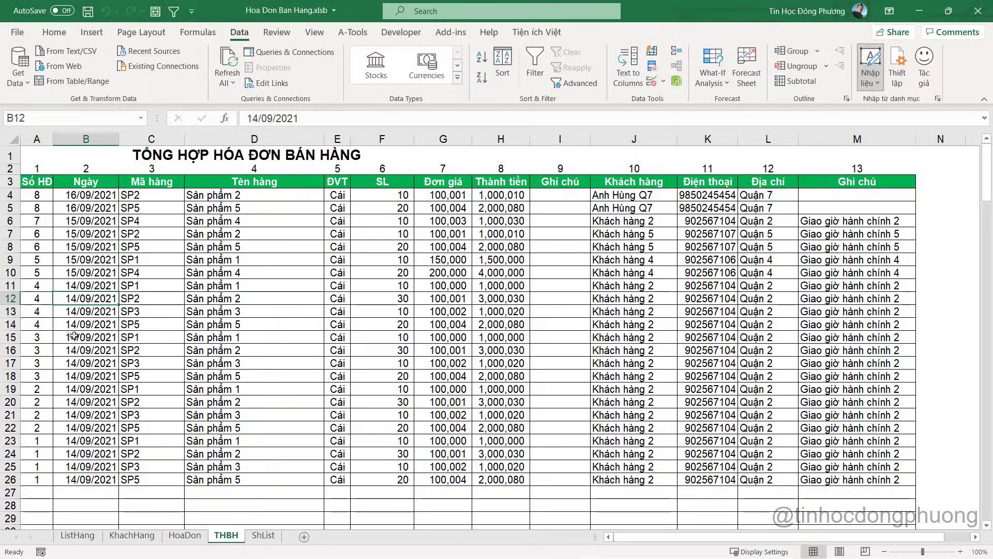
click(185, 535)
click(205, 261)
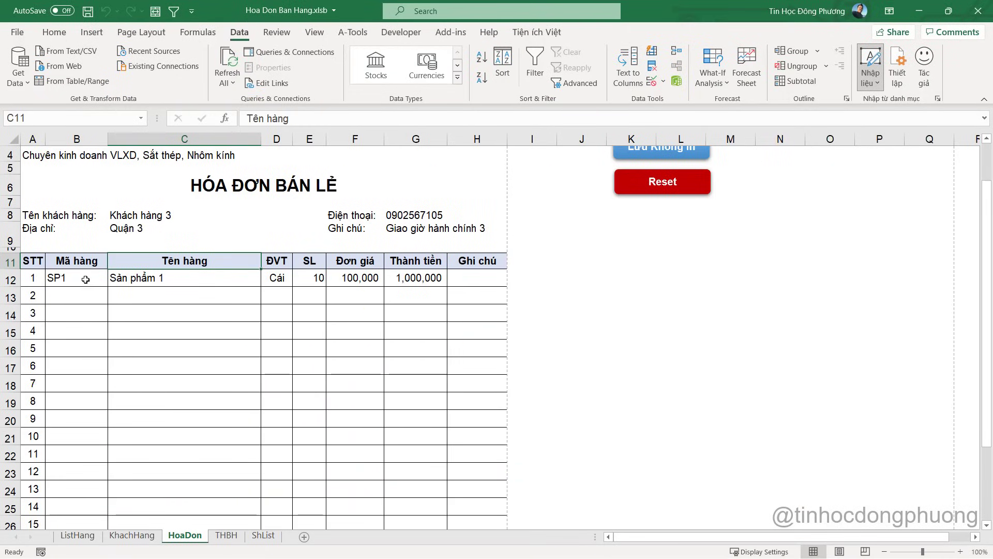
drag(82, 278, 417, 297)
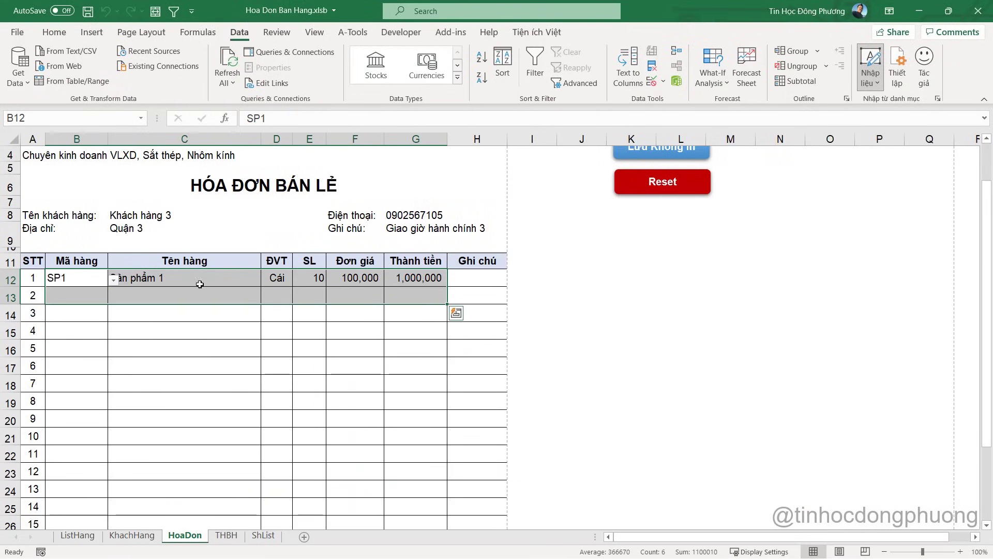
click(72, 278)
scroll(481, 329, down, 3)
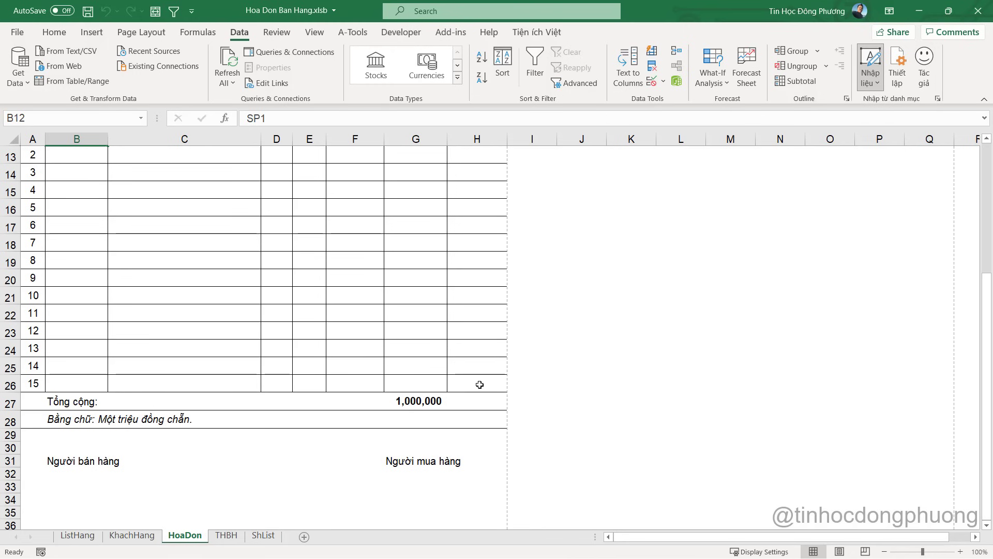
key(alt+F11)
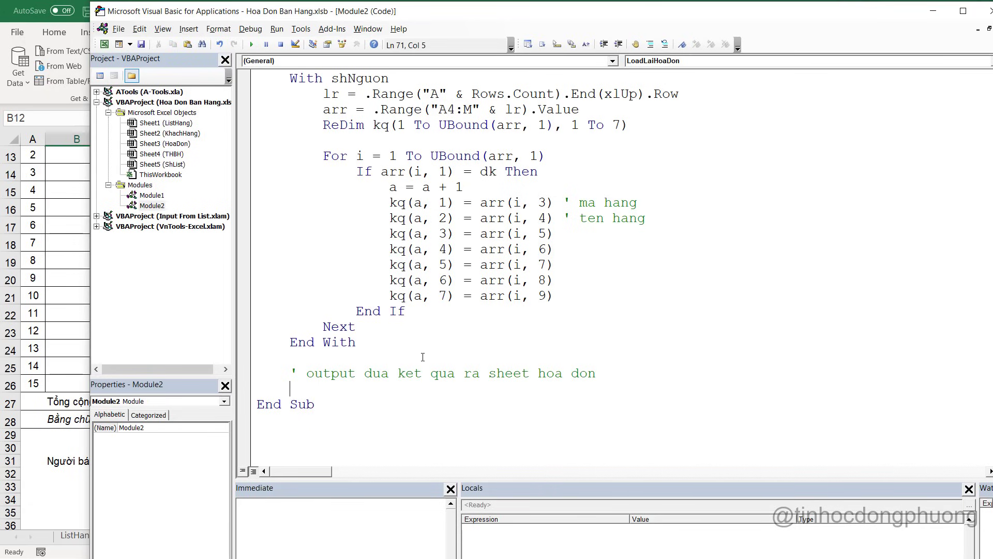
Add a With shDich block that clears Range("A12:H26") with the comment ' xoa trang du lieu
text(with shng)
key(BackSpace)
key(BackSpace)
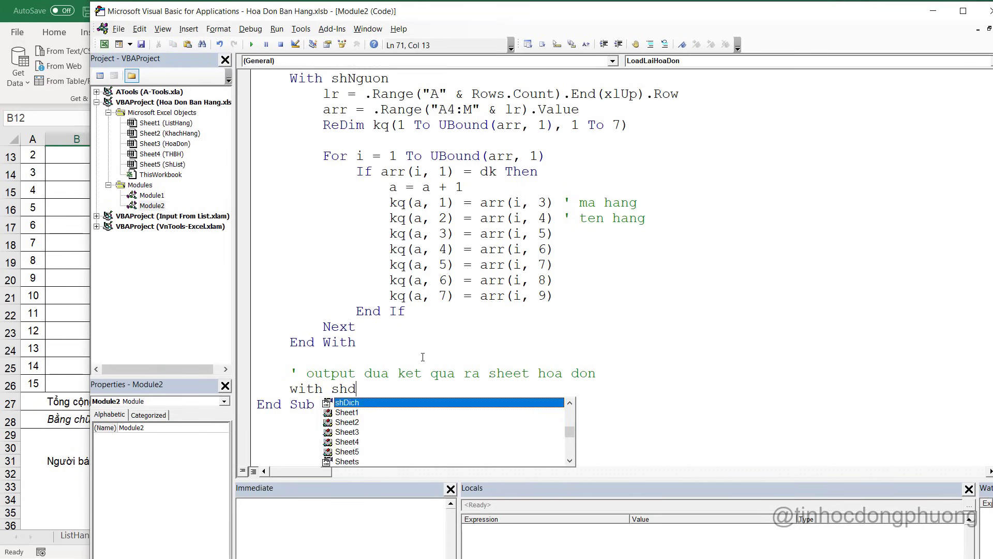
text(dic)
key(Return)
key(Return)
text(End i)
key(BackSpace)
text(wwith)
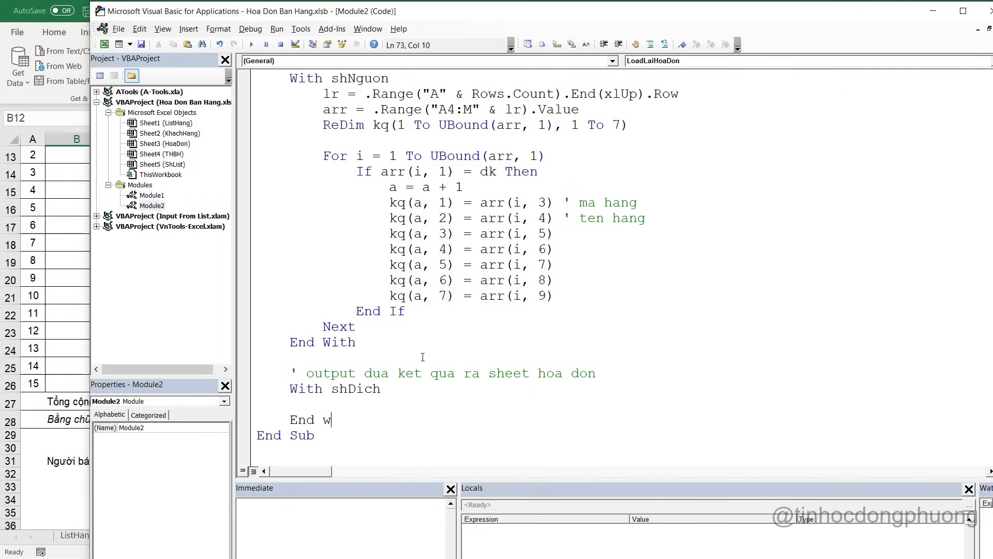
key(BackSpace)
key(BackSpace)
text(.Range("A12)
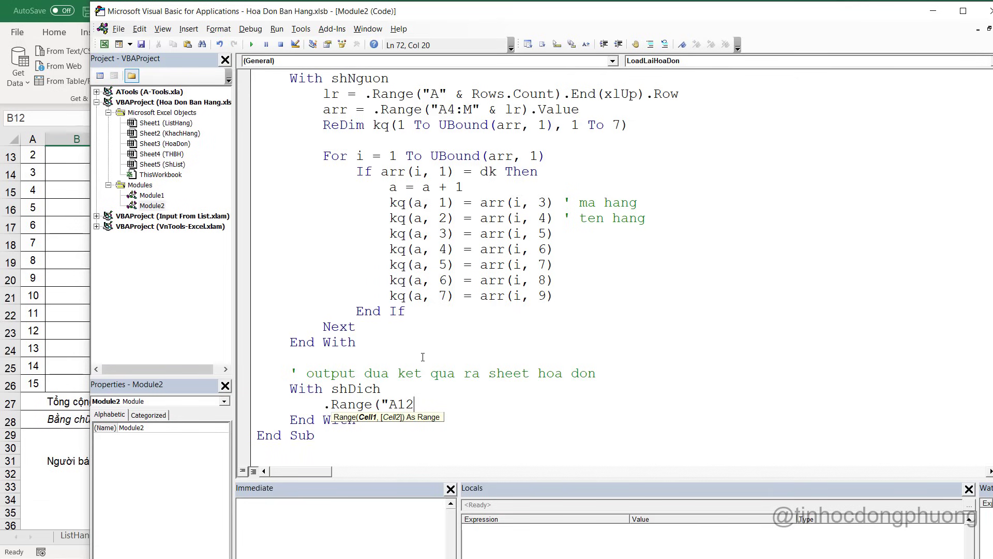
text(:H26").c)
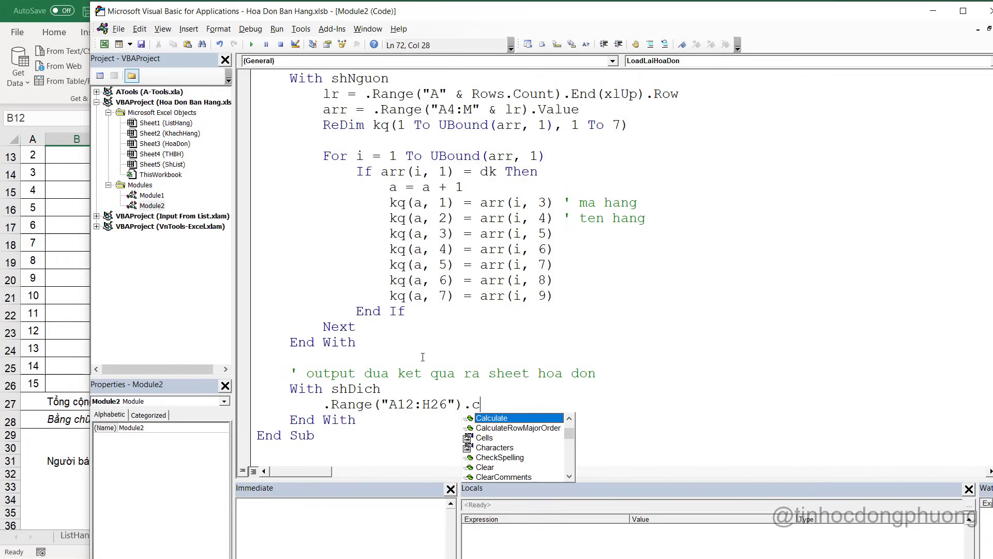
text(le)
key(Down)
key(Down)
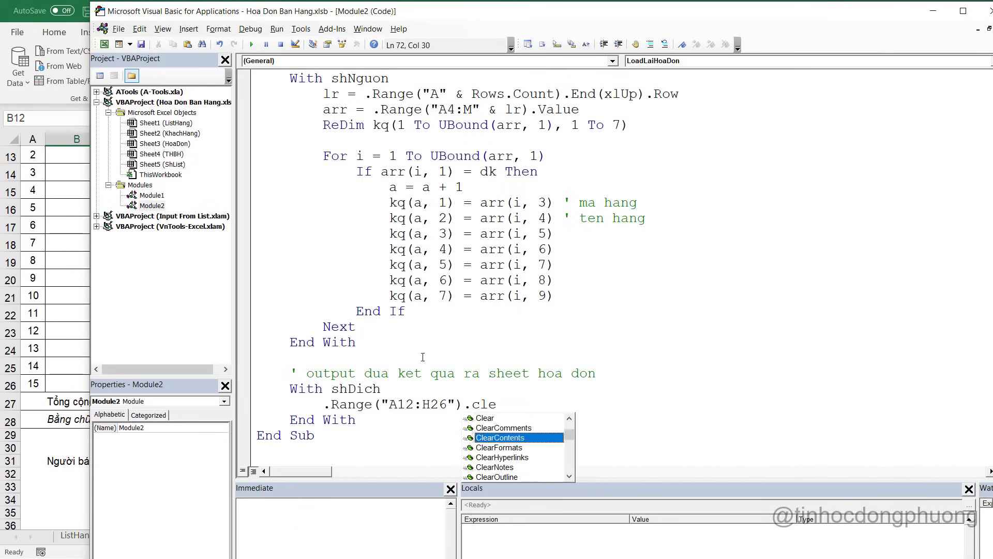
text(' x)
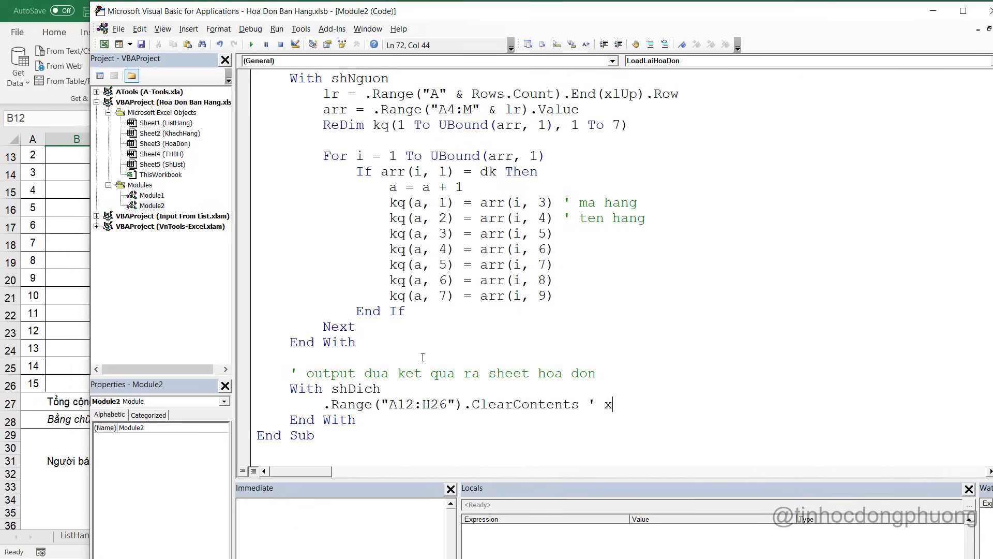
text(oa trang du lieu)
key(Return)
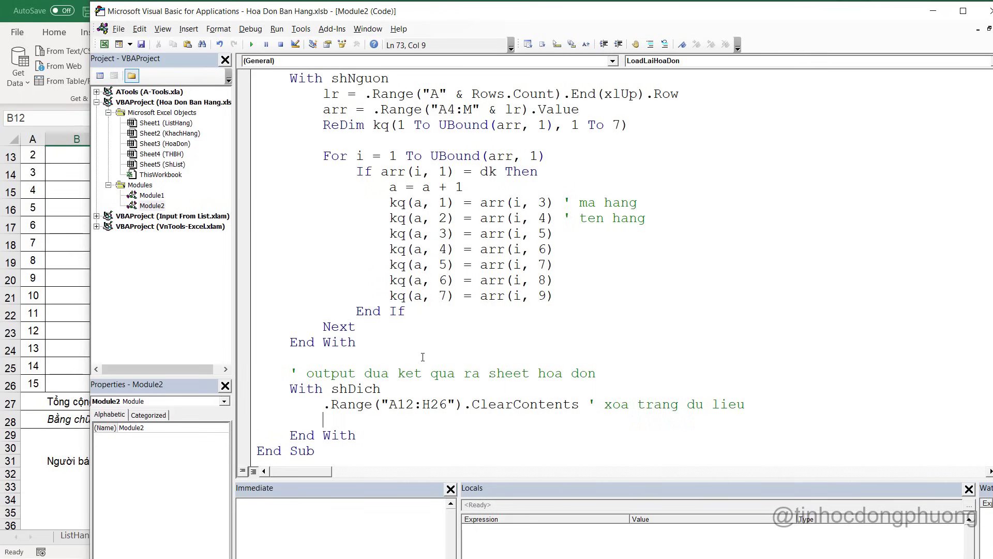
Begin a .Range(" line and check the form's Mã hàng column position
text(.range(")
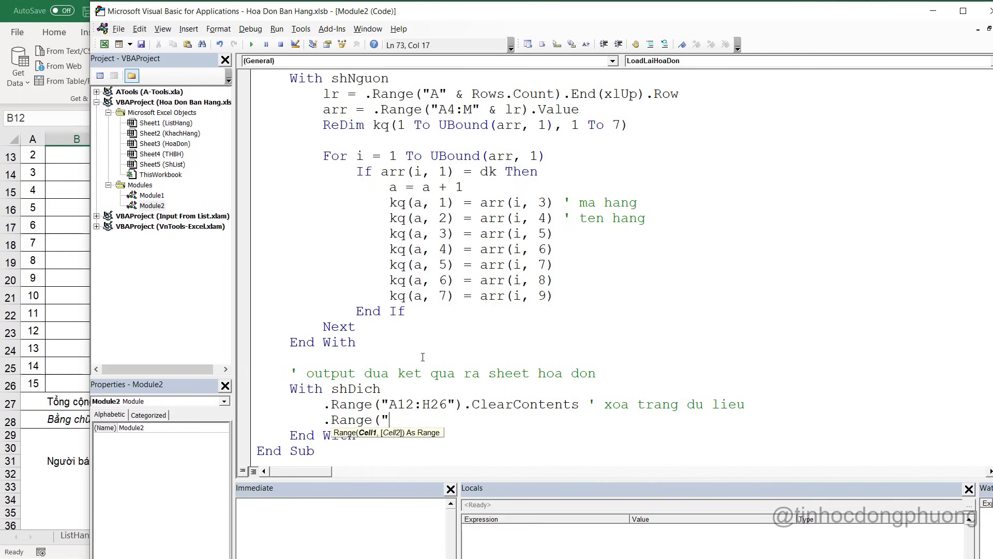
click(53, 195)
scroll(24, 223, up, 2)
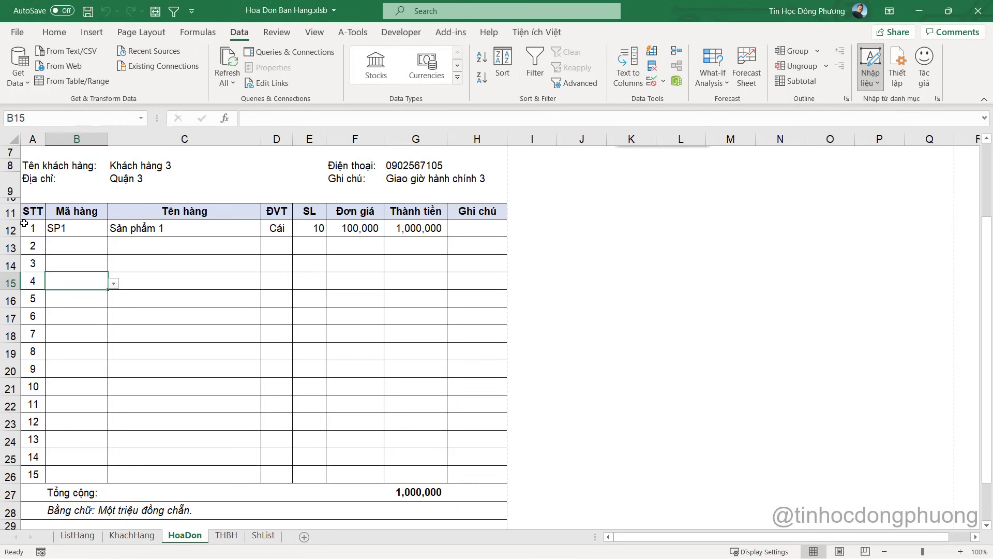
drag(32, 228, 60, 474)
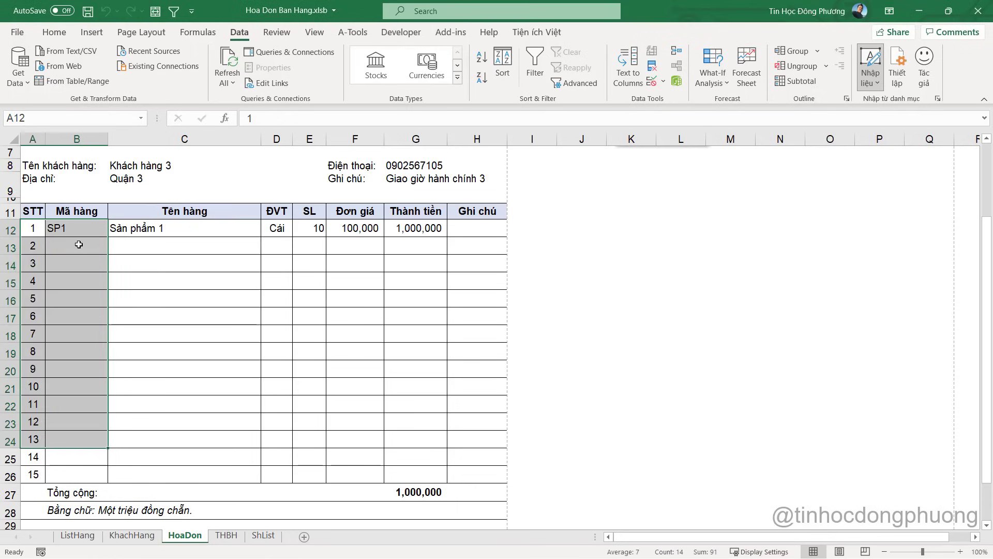
click(76, 217)
key(alt+F11)
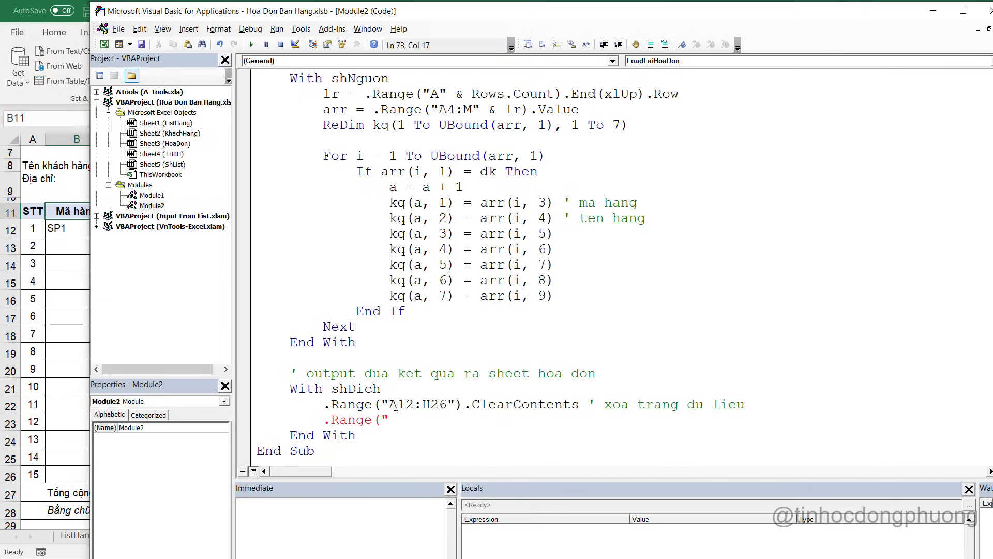
Change the cleared range to B12:H26 and add .Range("B12").Resize(a, 7).Value = kq
key(shift+Left)
text(B)
click(397, 420)
text(B12").)
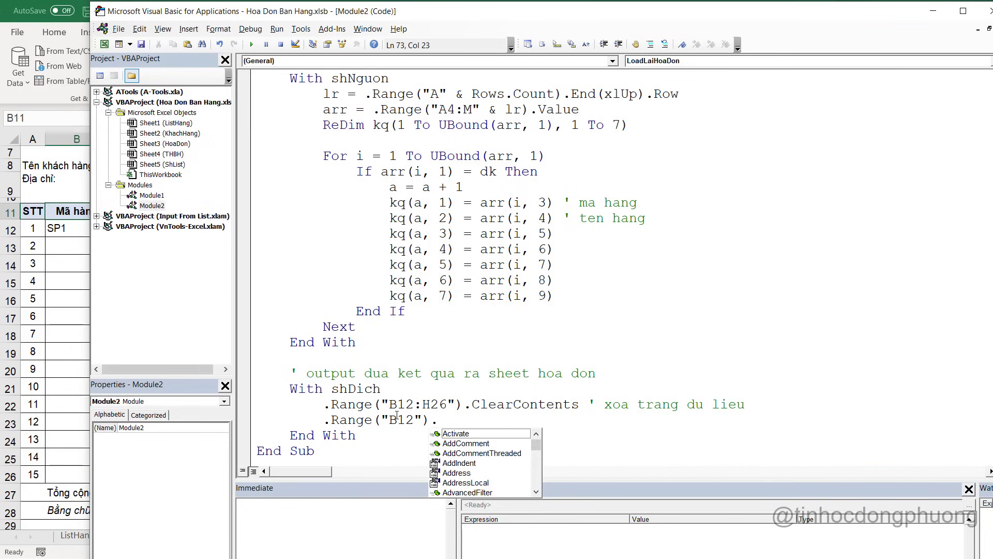
text(re)
key(Tab)
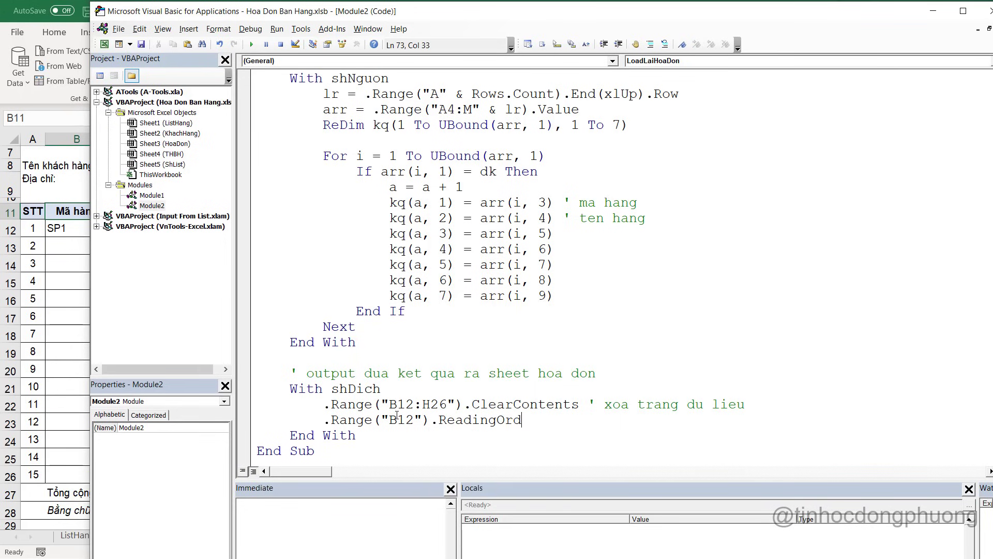
key(BackSpace)
key(BackSpace)
key(BackSpace)
key(BackSpace)
key(BackSpace)
key(BackSpace)
key(BackSpace)
key(BackSpace)
text(esize()
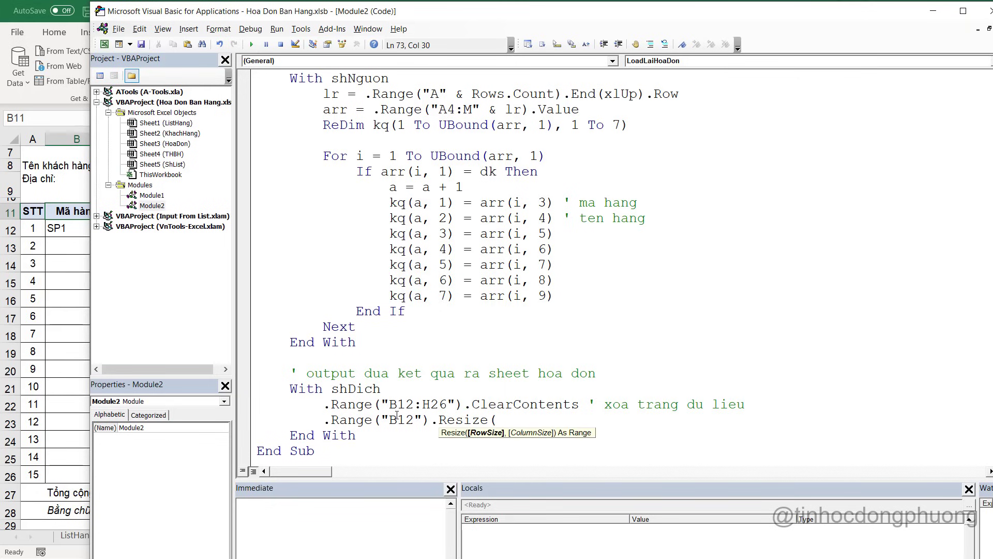
text(a,7)
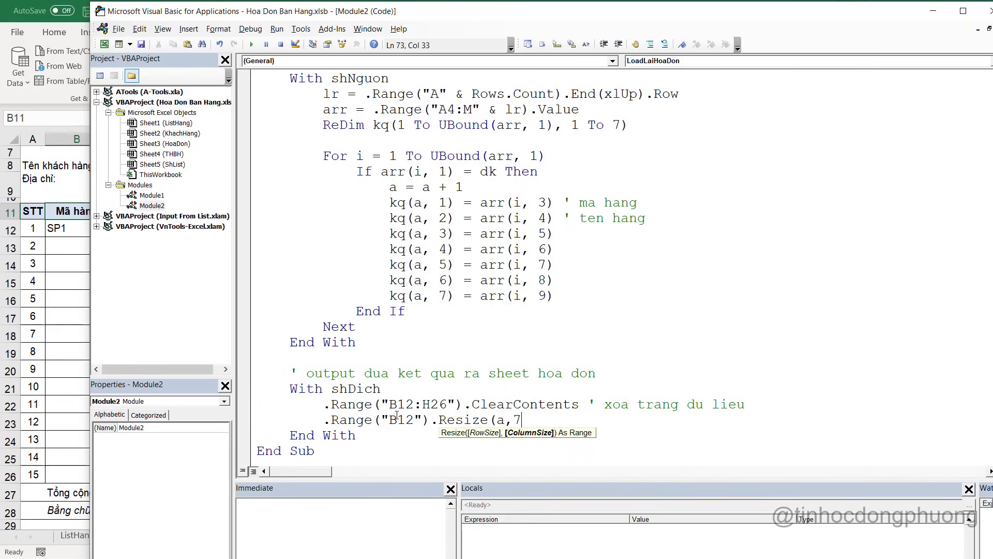
text().Value = kq)
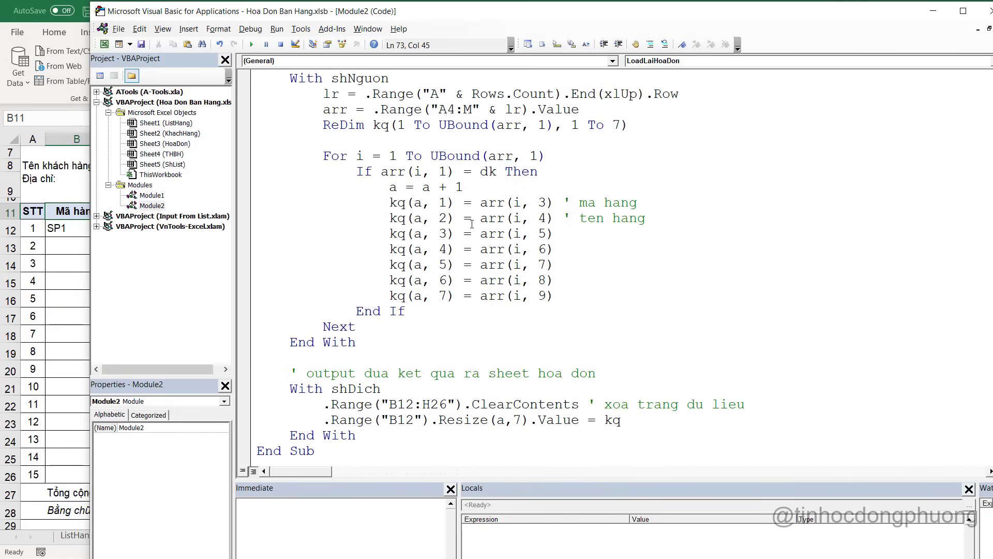
Review the finished output block and restore the VBA editor window to reveal the workbook
click(439, 296)
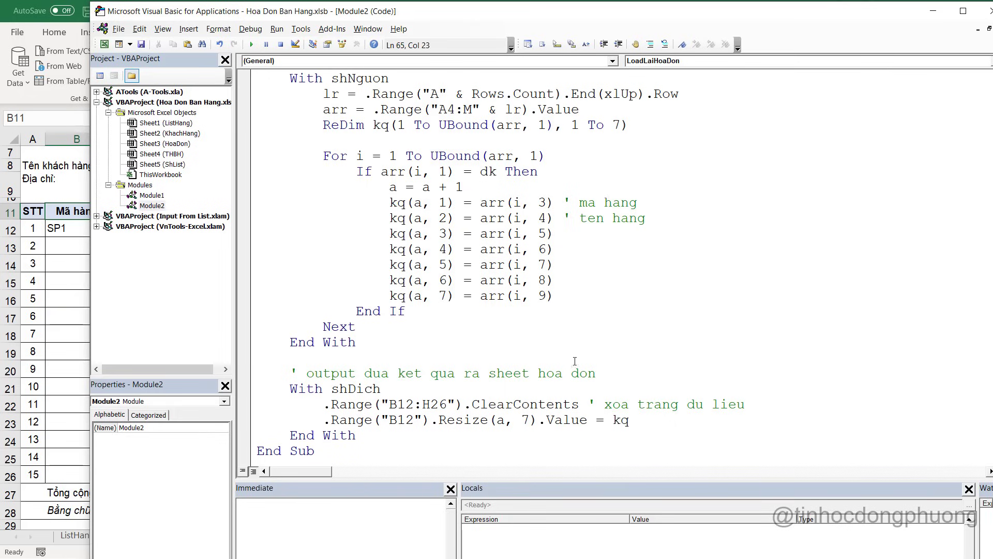
click(628, 447)
scroll(461, 316, down, 2)
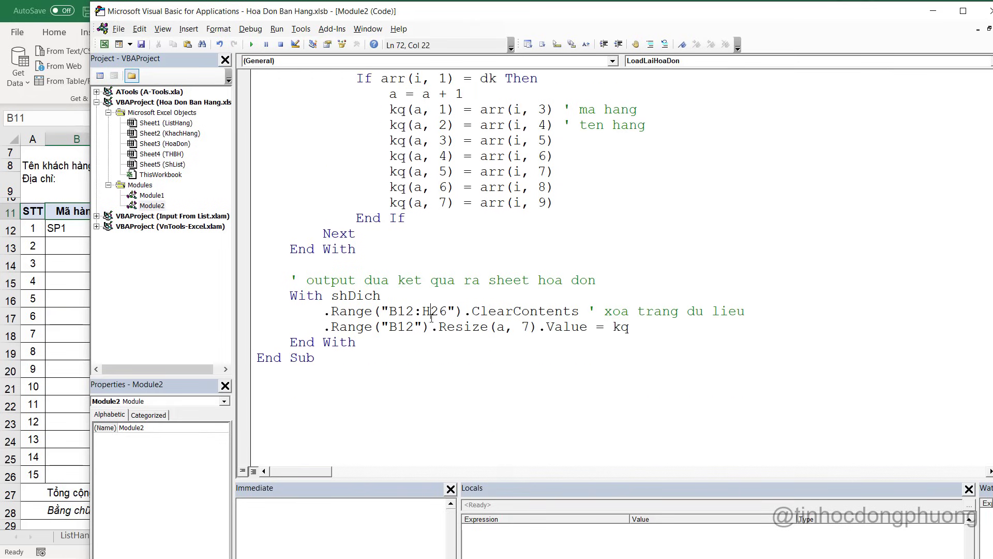
click(433, 342)
scroll(461, 207, up, 2)
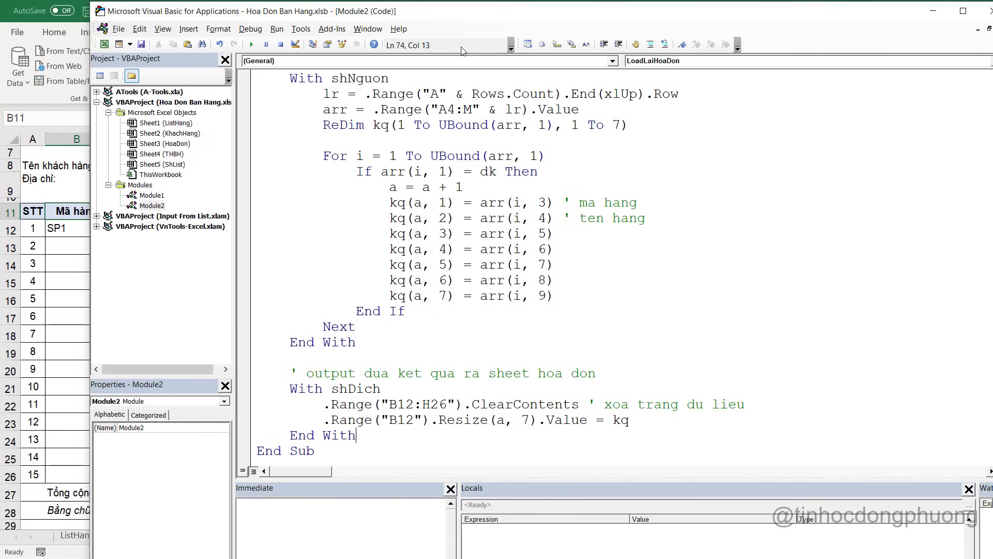
double_click(492, 17)
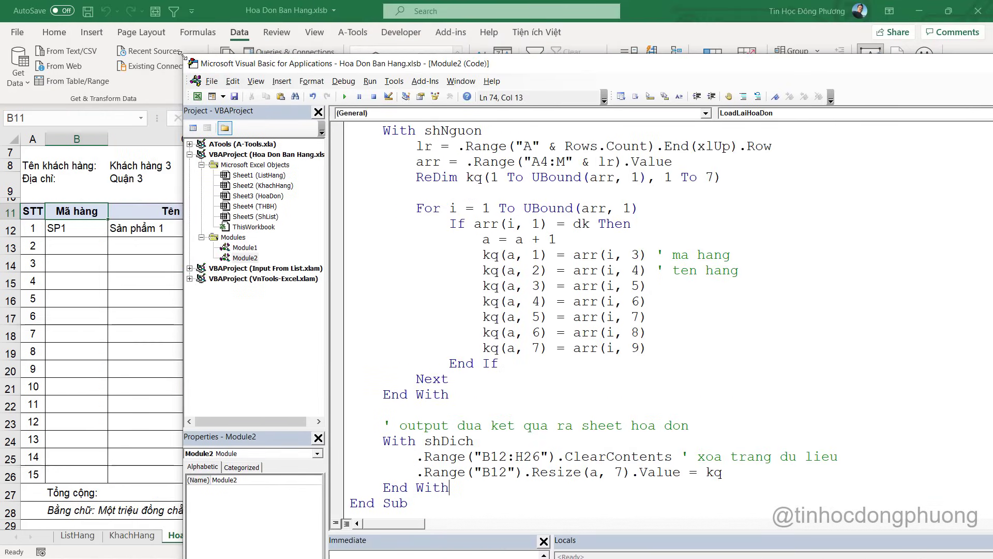
Confirm invoice 6 in H1 and run LoadLaiHoaDon, which stops with 'Variable not defined' on lr
drag(185, 54, 370, 40)
key(Up)
key(Up)
key(Up)
key(Up)
key(Up)
key(Up)
key(Up)
scroll(750, 348, up, 2)
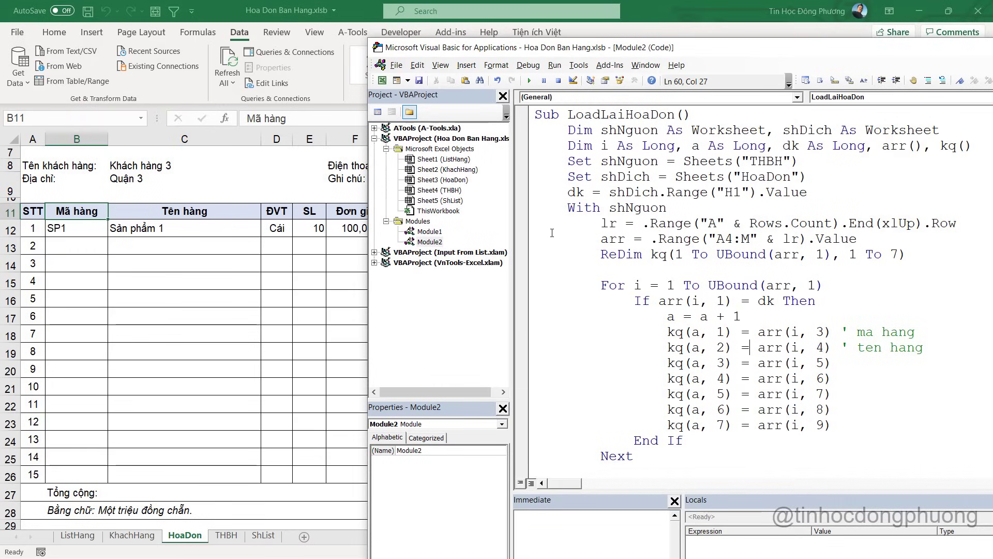
key(alt+F11)
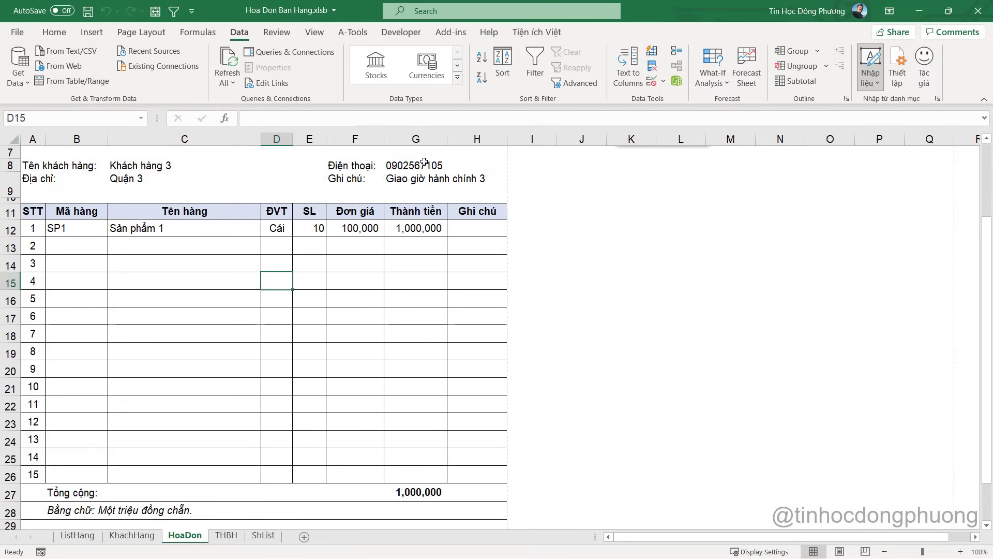
click(451, 158)
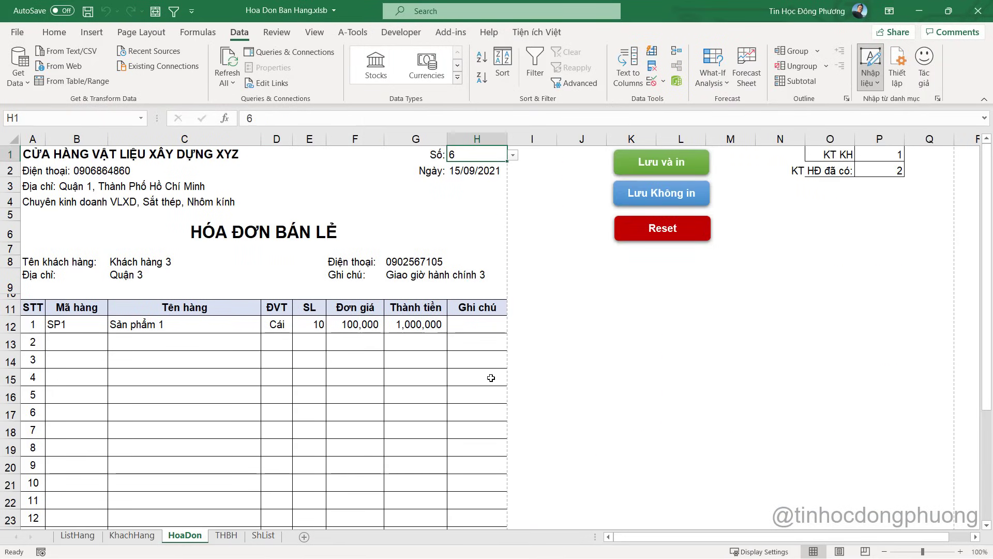
key(alt+F11)
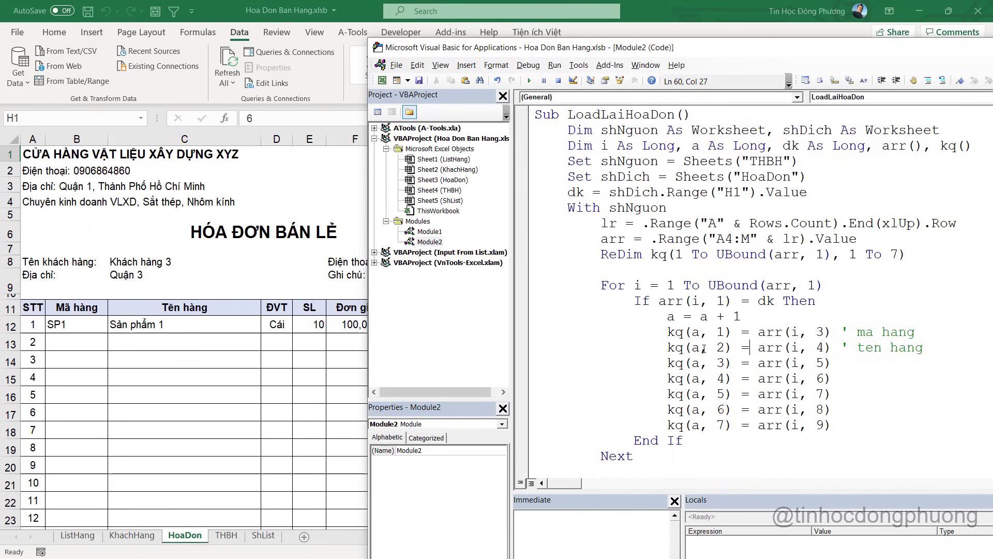
click(529, 81)
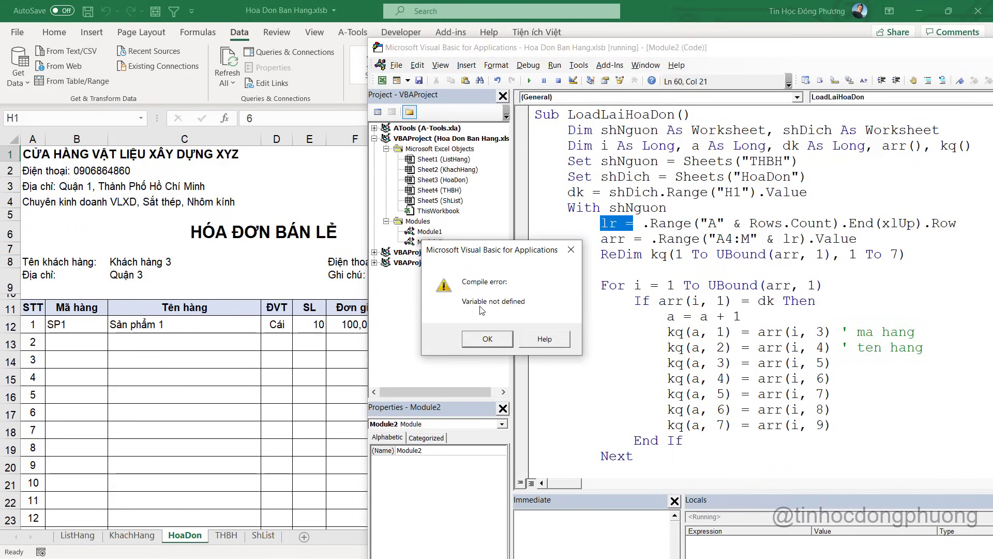
Add ', lr As Long' to the Dim line, reset, and rerun LoadLaiHoaDon
click(488, 340)
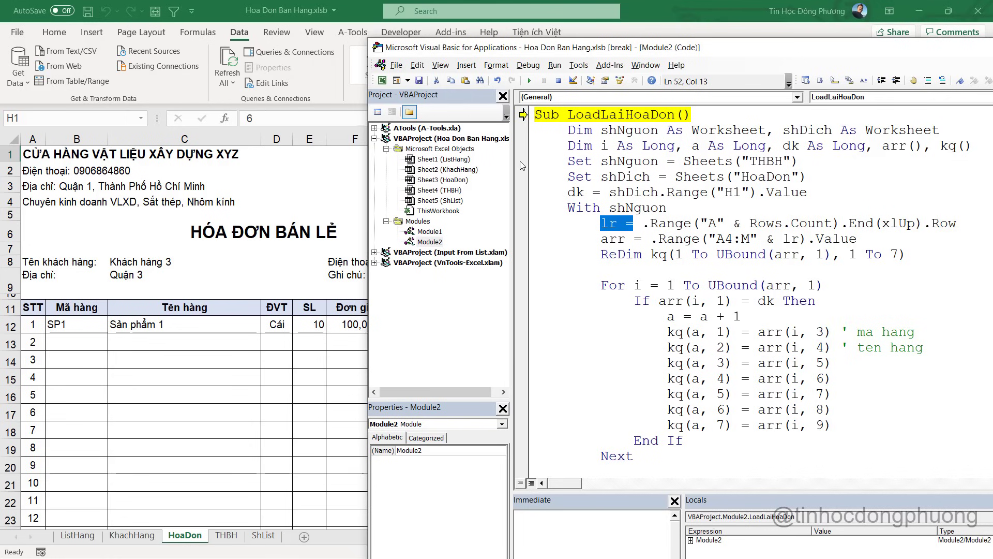
drag(514, 172, 456, 173)
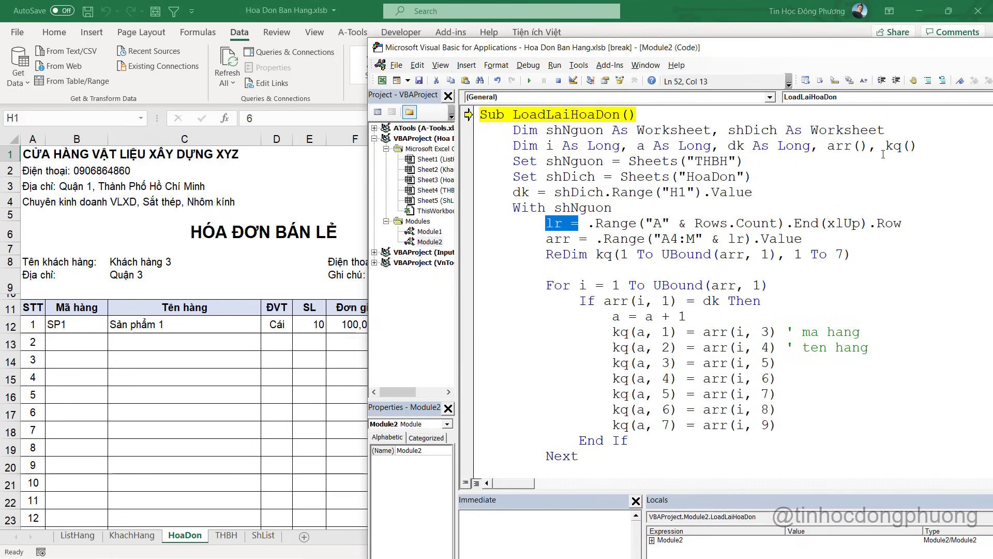
click(918, 147)
text(, lr as Long)
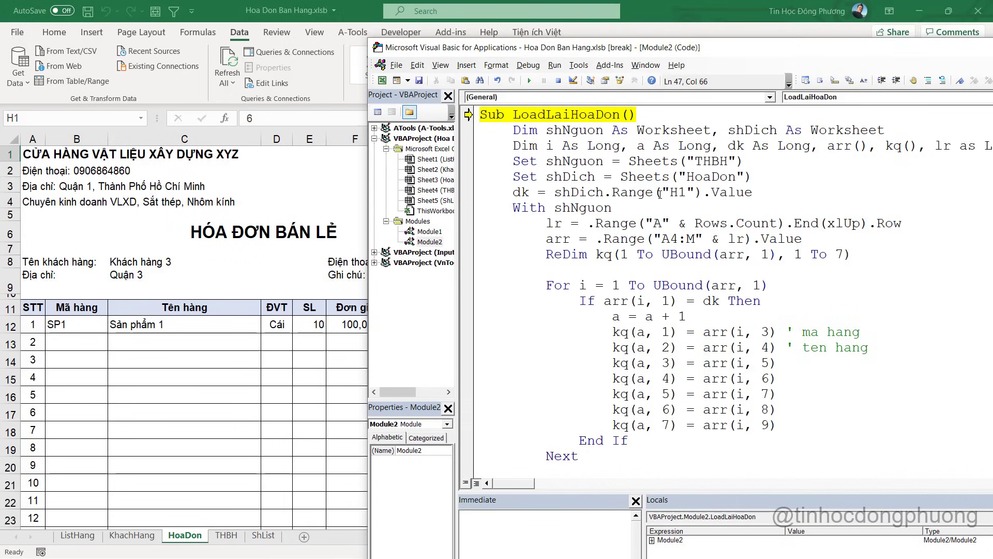
click(558, 81)
click(612, 192)
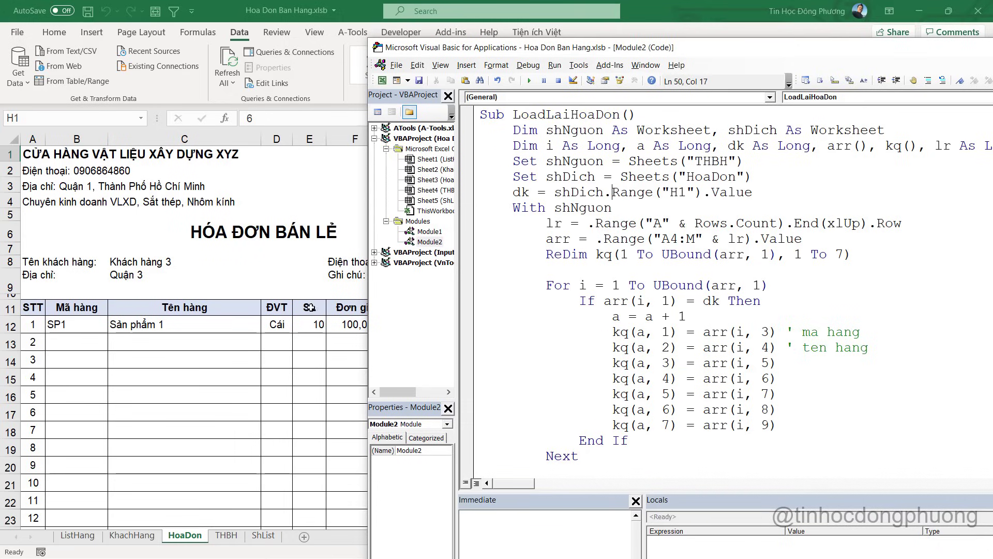
click(631, 265)
click(530, 82)
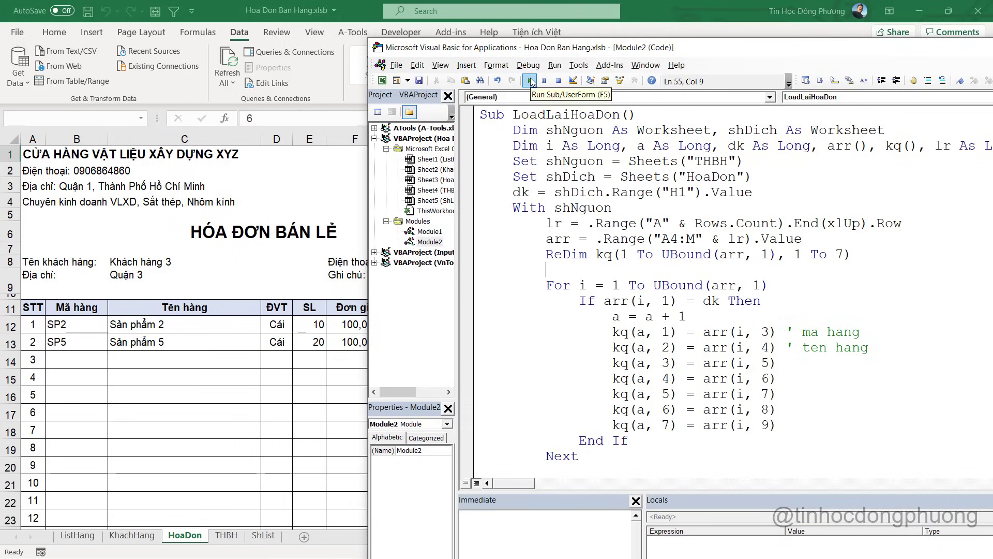
Verify invoice 6 loaded SP2 and SP5 with Thành tiền 2000080, comparing against the THBH sheet
click(207, 342)
click(357, 336)
key(Right)
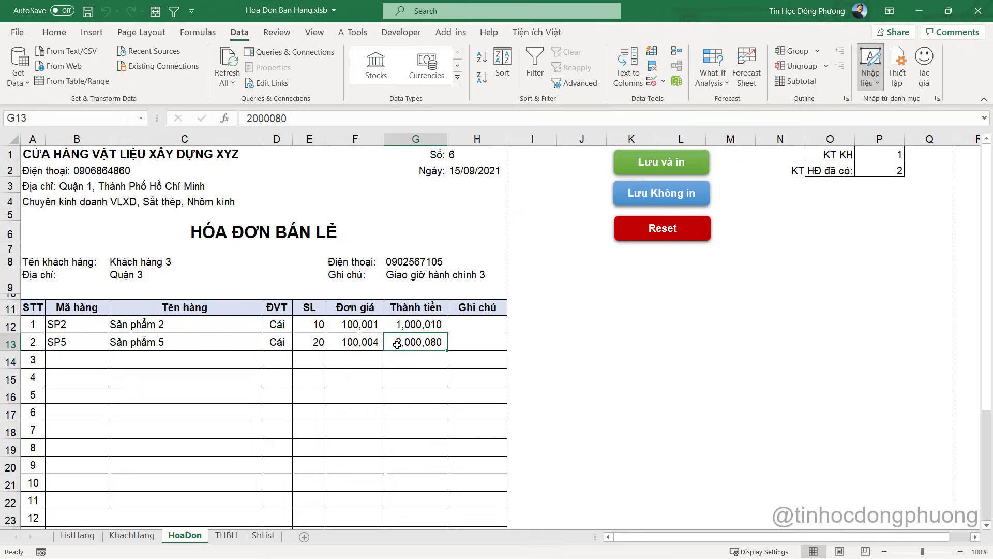
key(Up)
key(Down)
key(Left)
key(Left)
key(Left)
key(Left)
click(100, 337)
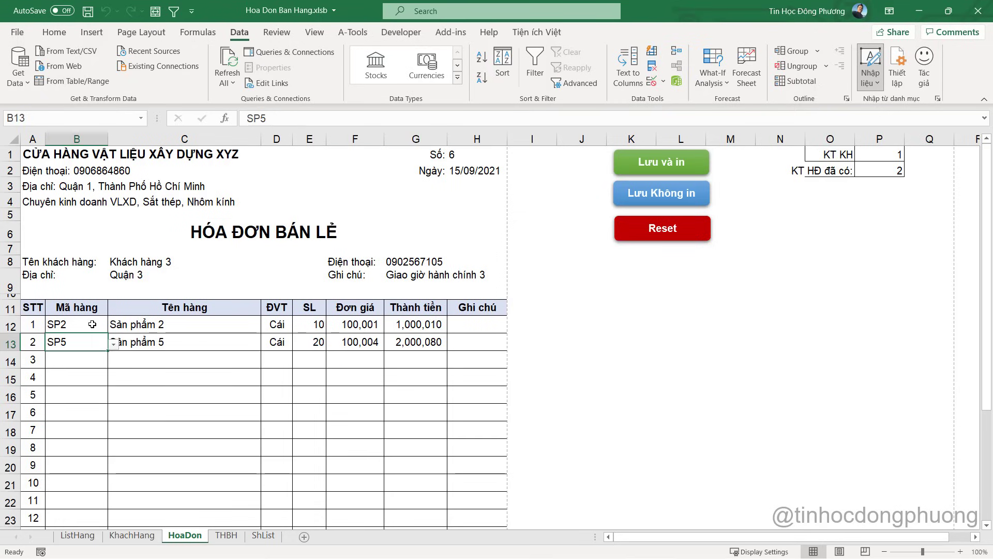
click(210, 325)
click(256, 341)
click(434, 337)
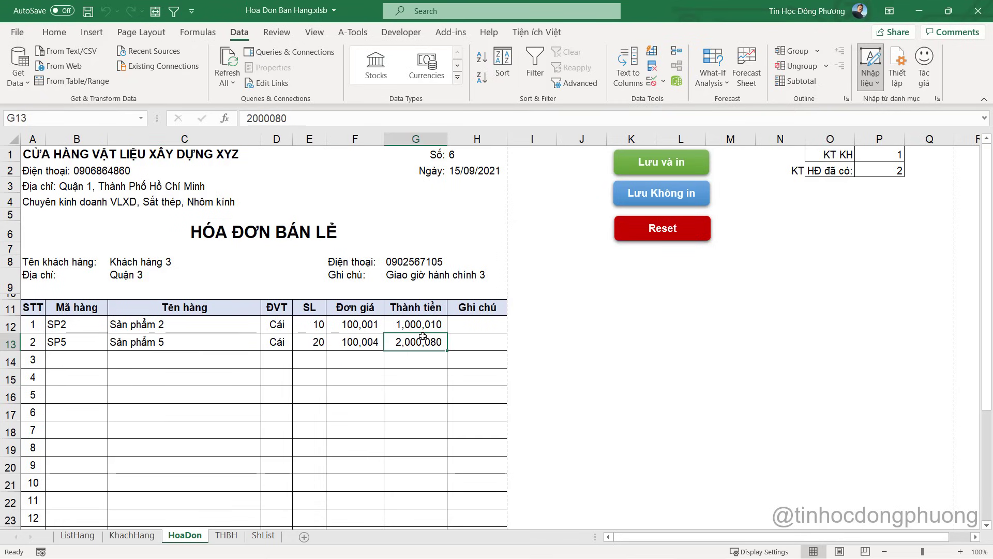
click(462, 157)
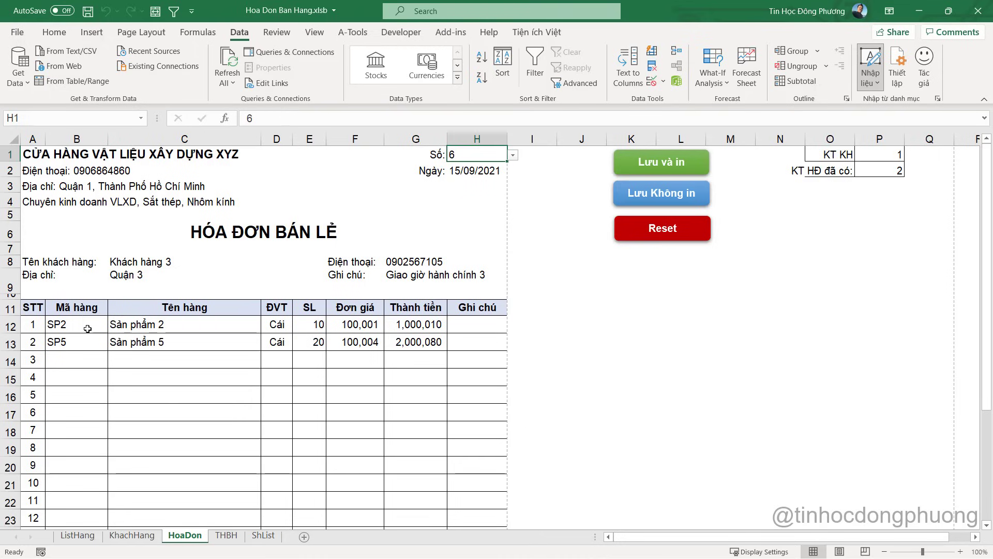
drag(82, 326, 125, 343)
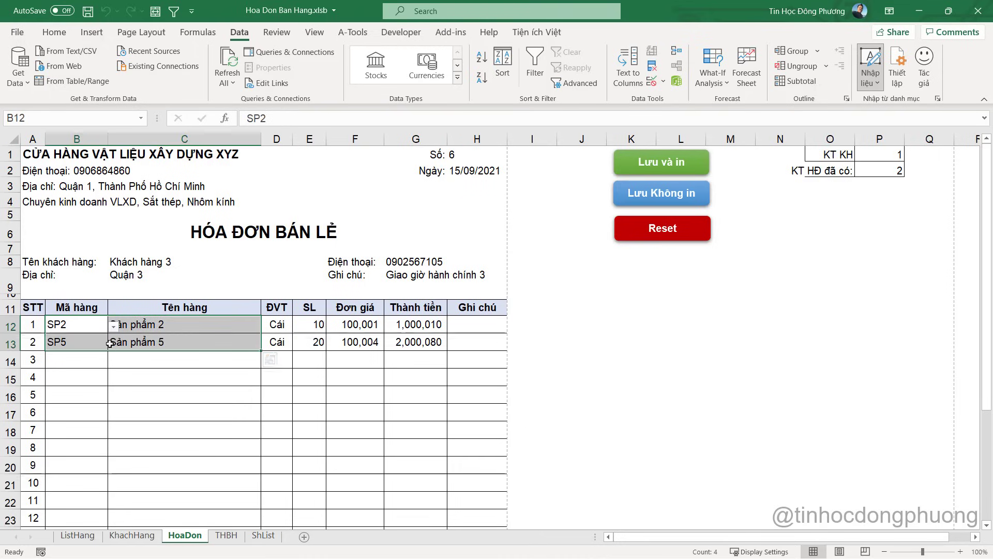
click(396, 330)
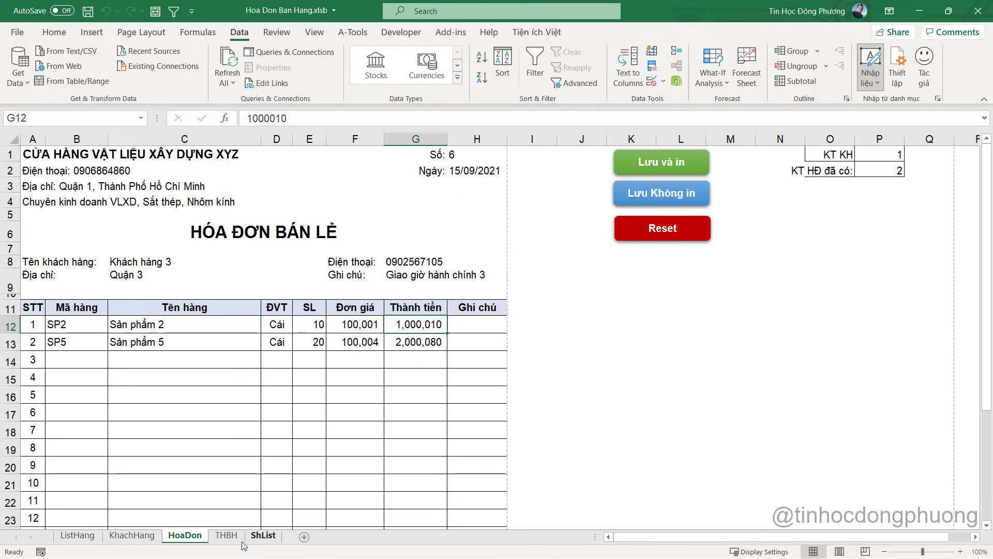
click(226, 535)
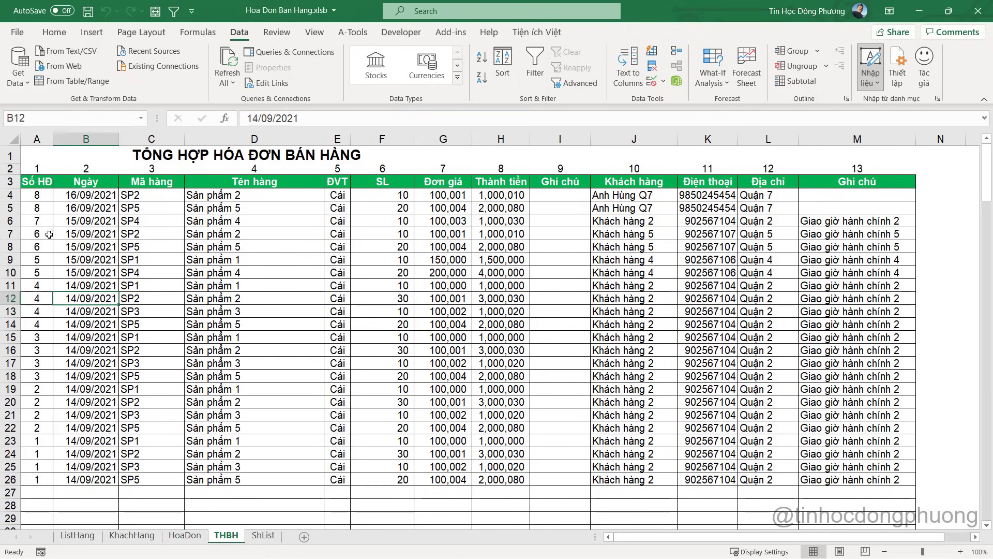
drag(42, 234, 893, 238)
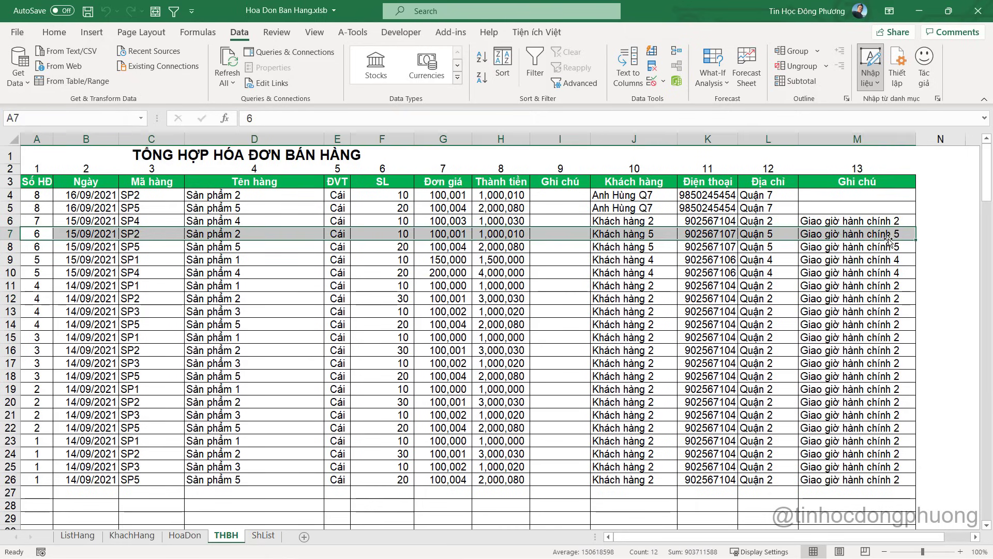
Enter invoice number 4 in H1 on the HoaDon sheet
key(alt+Tab)
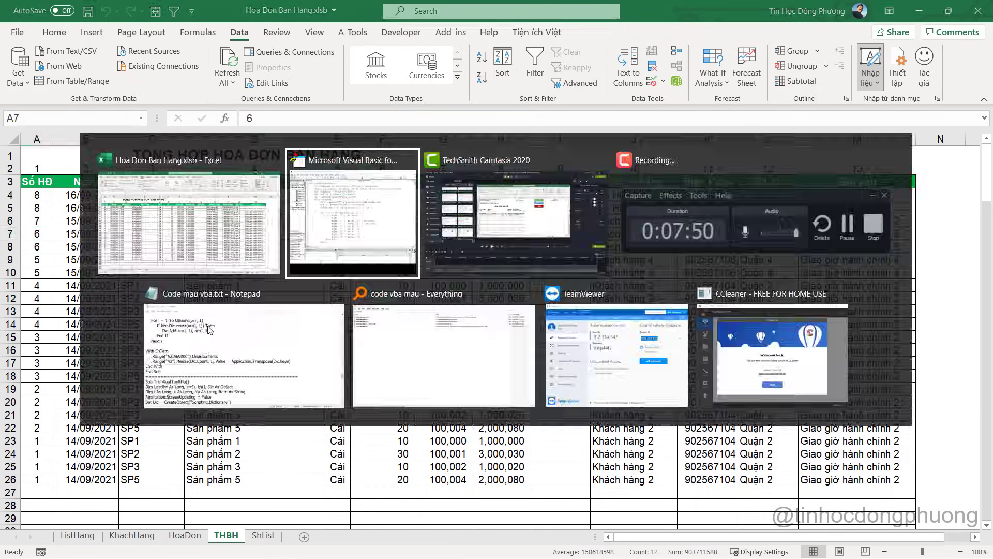
click(254, 299)
click(185, 535)
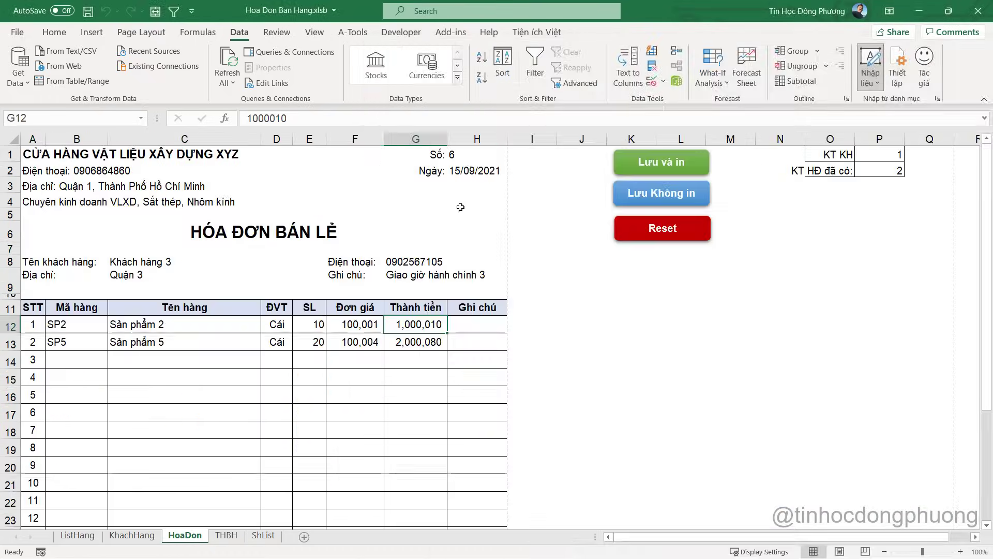
click(465, 152)
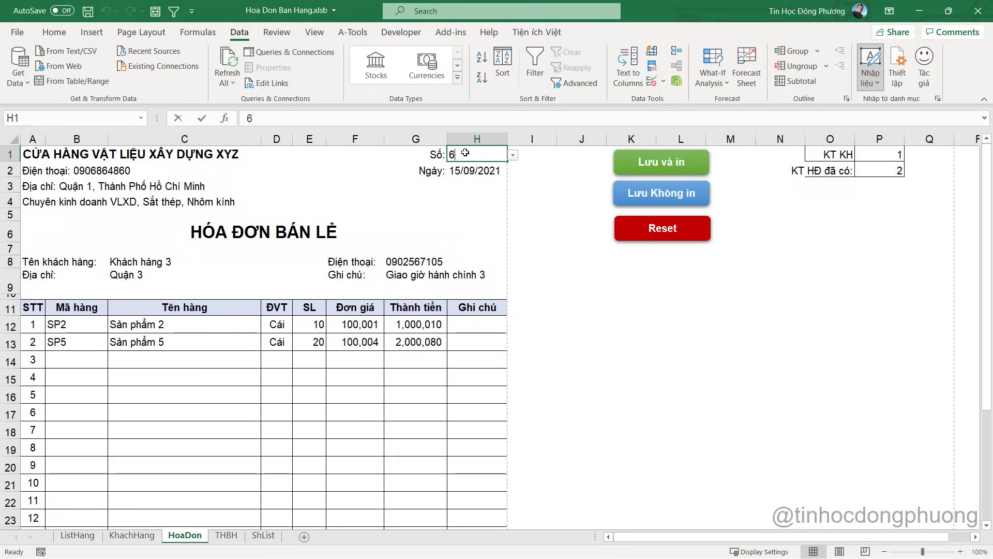
text(4)
key(Return)
key(alt+Tab)
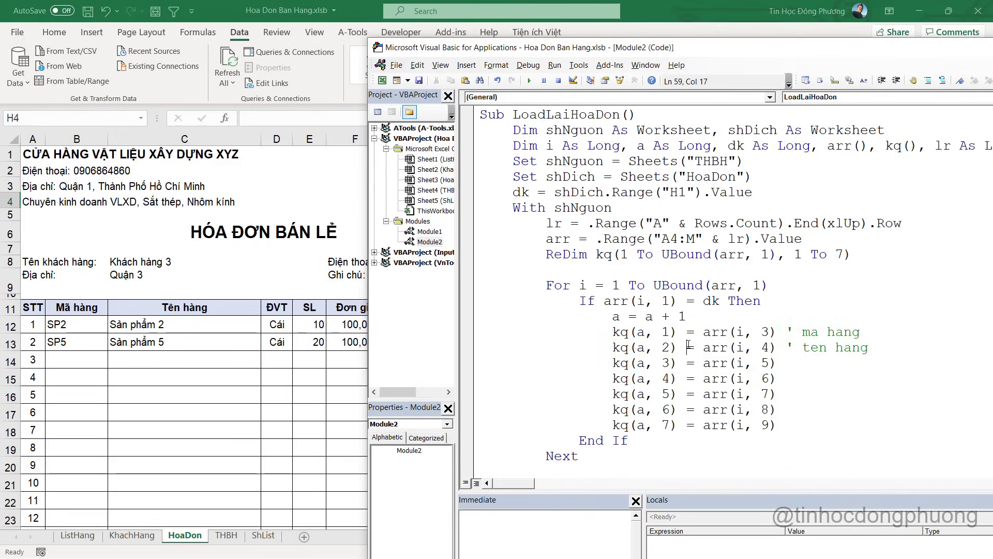
click(689, 347)
click(148, 402)
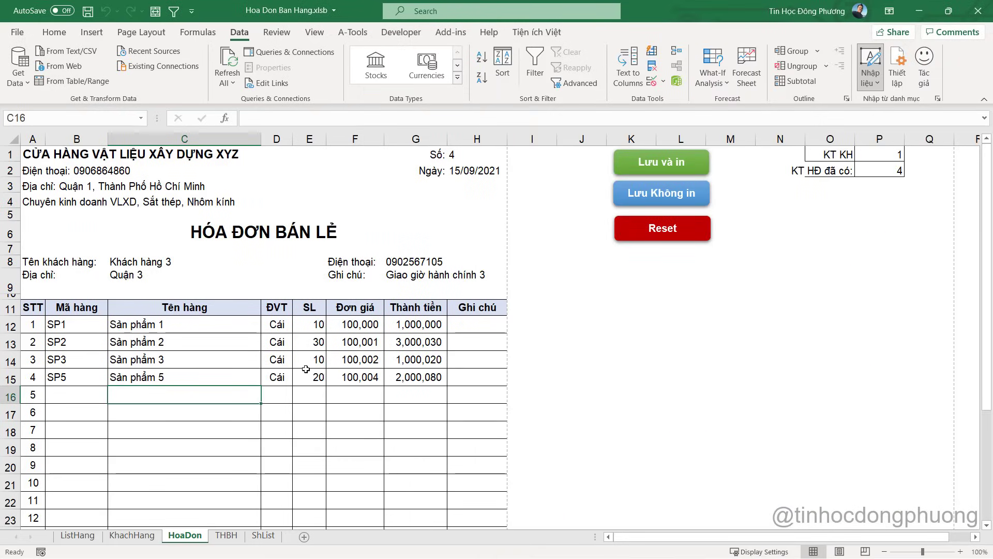
key(ctrl+s)
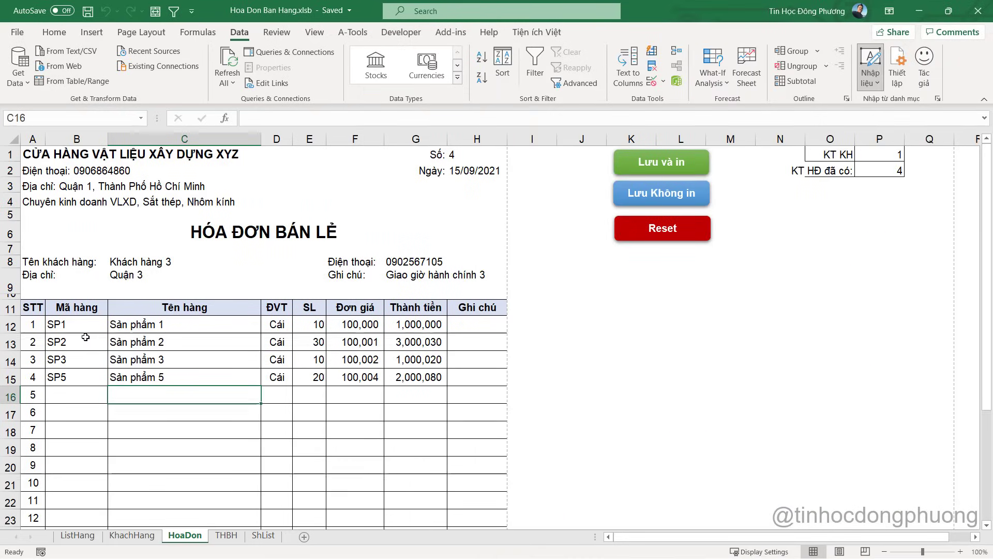
drag(66, 326, 459, 378)
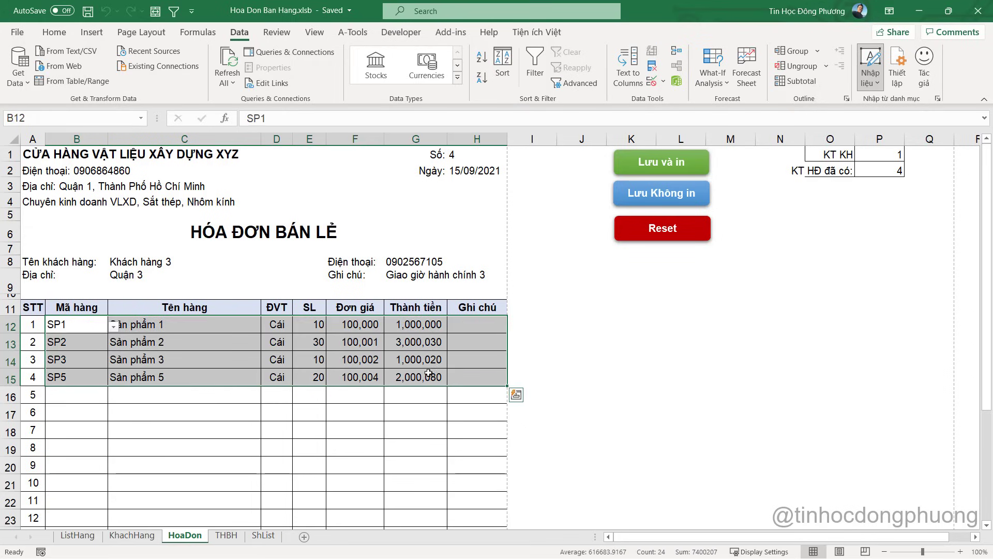
click(146, 262)
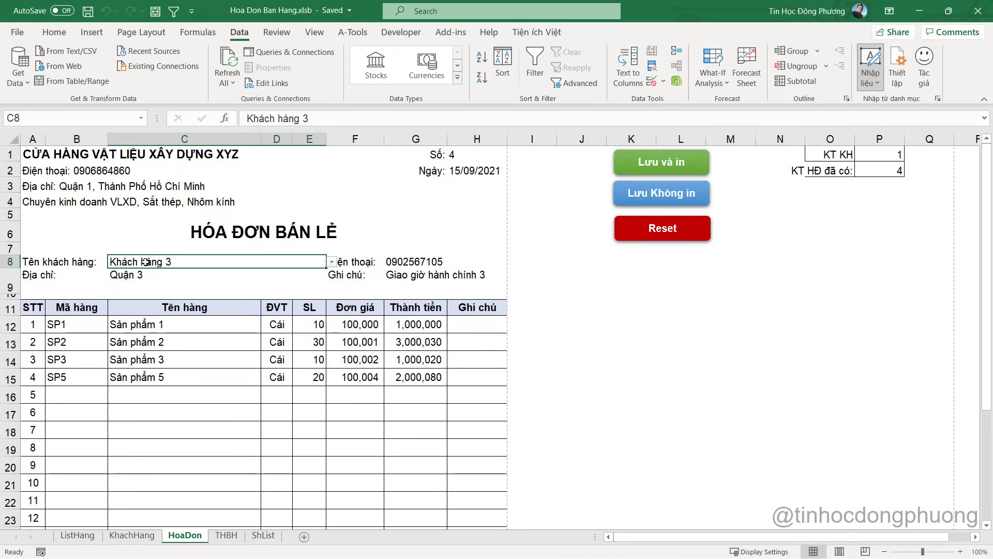
click(469, 169)
click(153, 262)
click(416, 265)
click(405, 279)
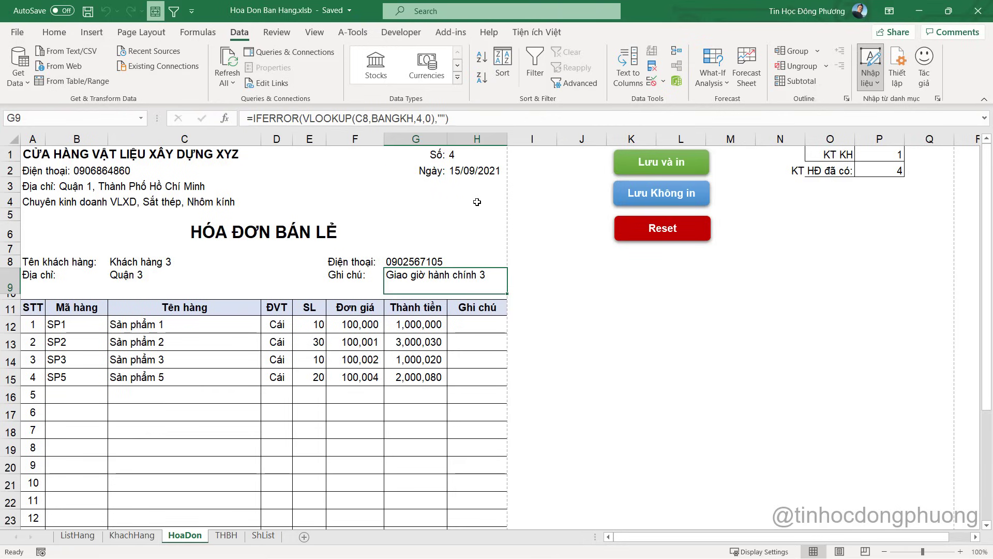
Enter =VLOOKUP(H1,THBH!$A:$M,2,0) in H2 so it shows invoice 4's date 14/09/2021
click(468, 170)
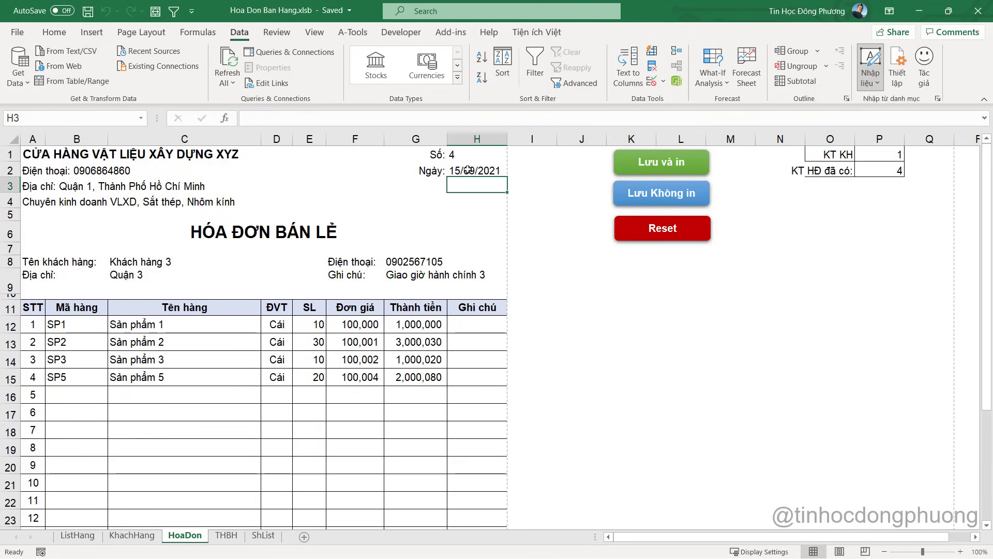
text(=vl)
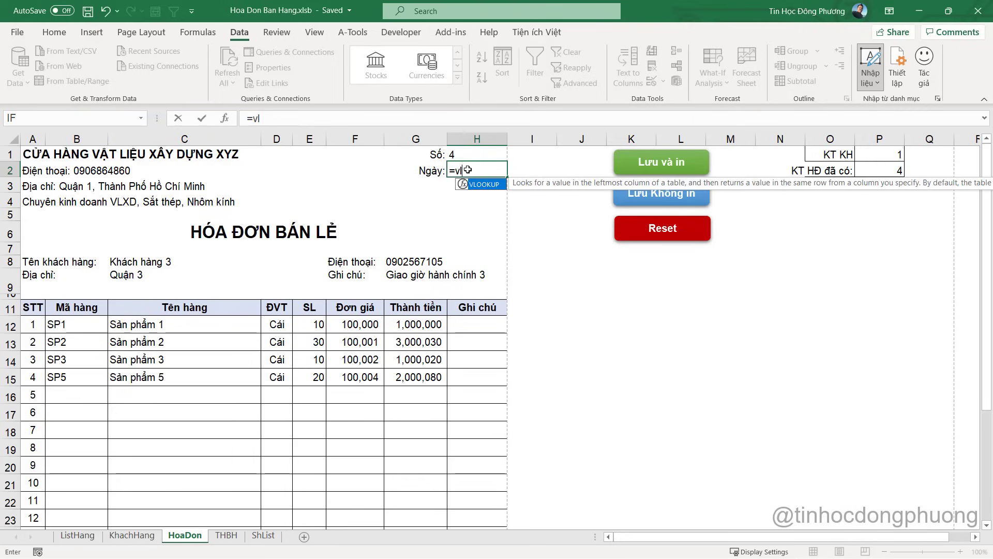
key(Tab)
click(458, 154)
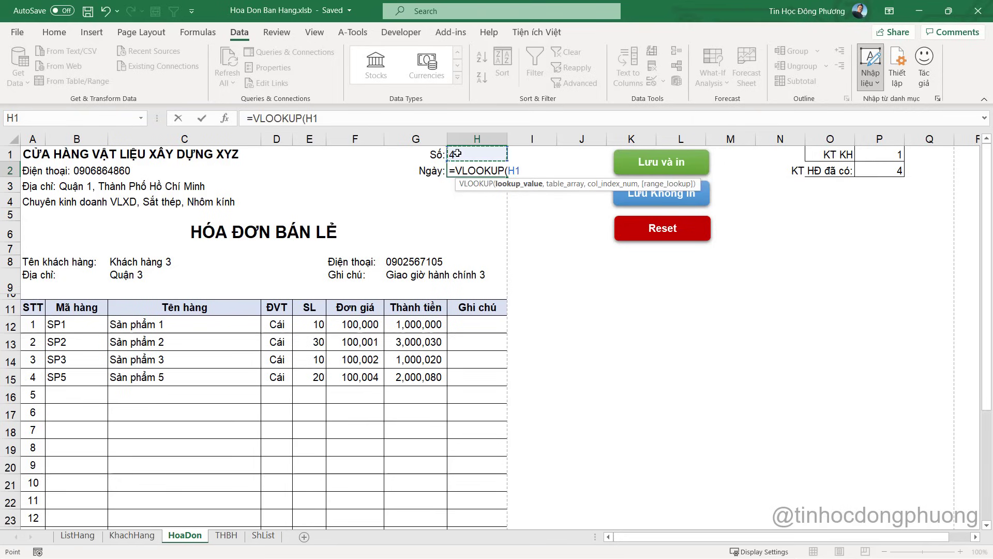
text(,)
click(228, 535)
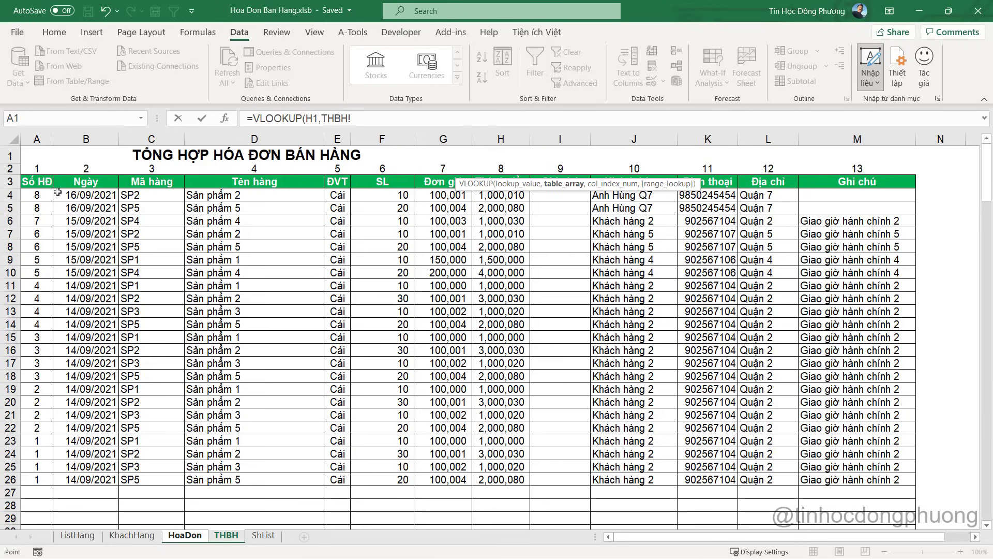
drag(37, 139, 852, 145)
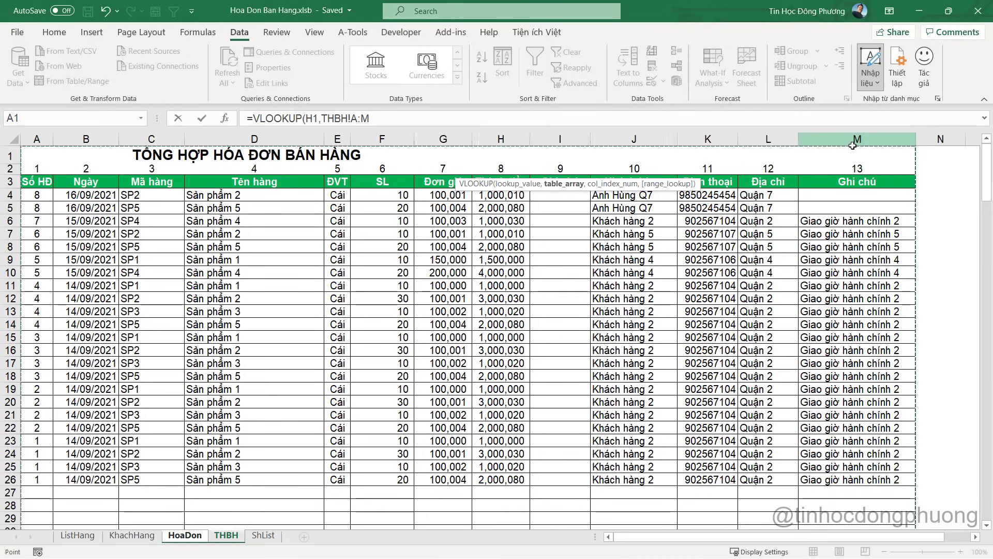
key(F4)
click(396, 118)
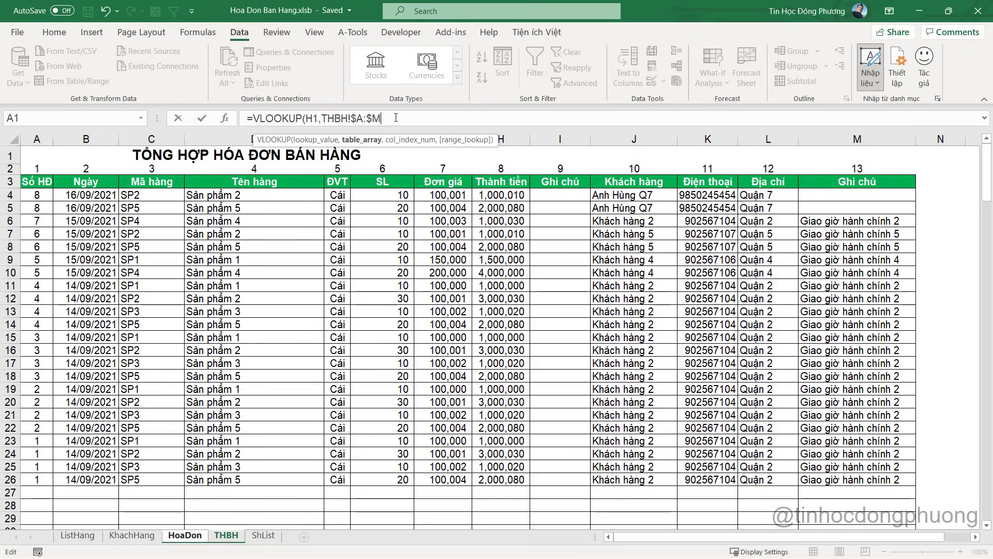
text(,)
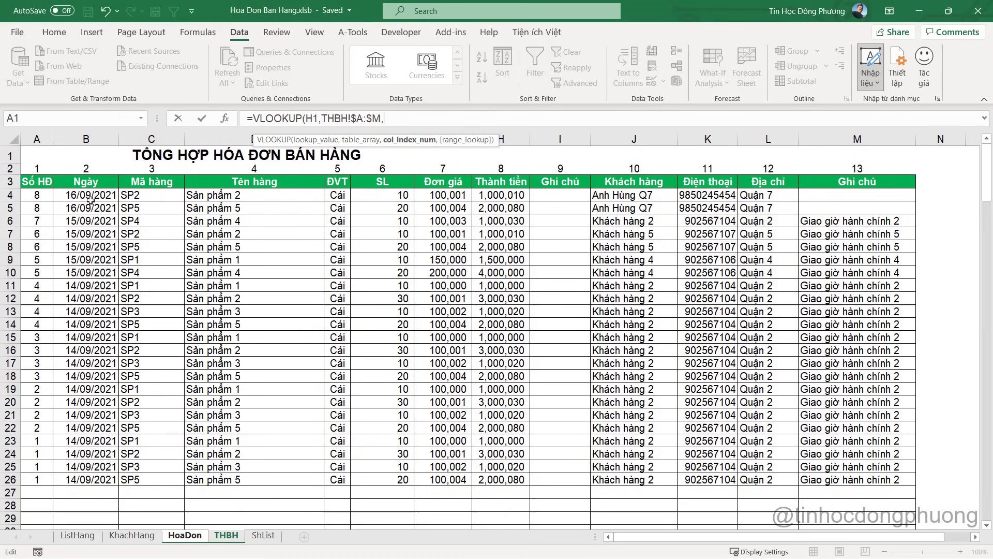
text(2,0))
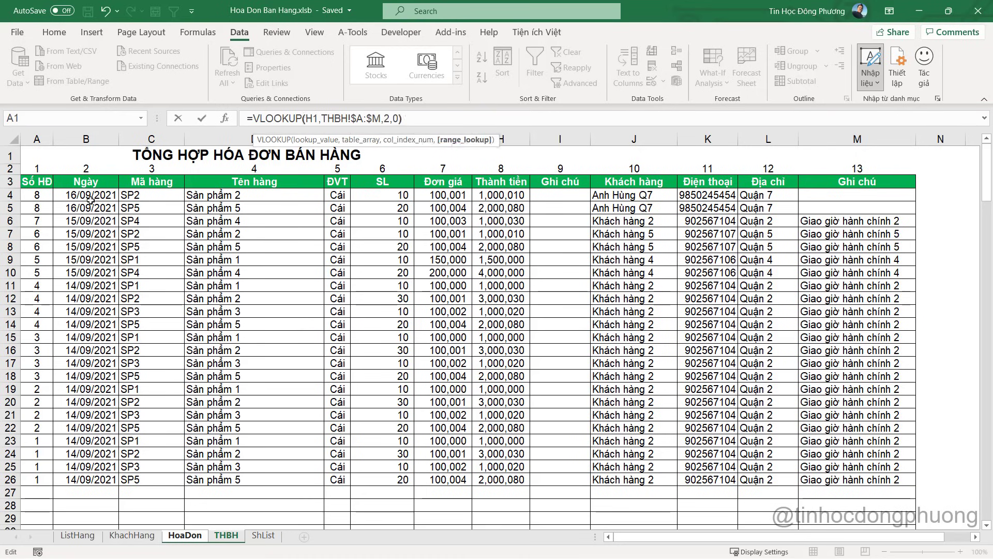
key(Return)
click(468, 167)
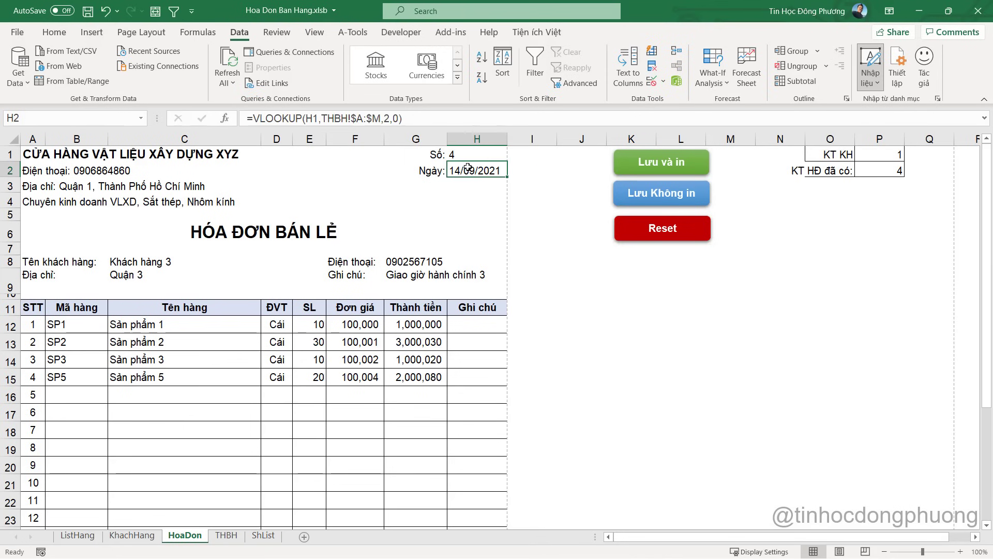
key(alt+F11)
Add the comment ' xu li thong tin ngay, khach hang before the macro's end and save
scroll(685, 348, down, 2)
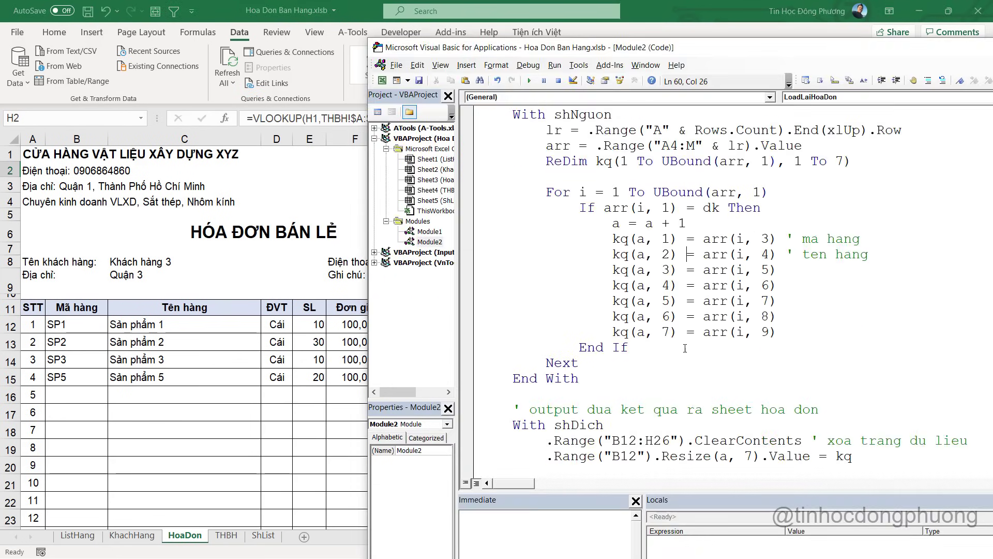
scroll(686, 348, down, 3)
click(687, 351)
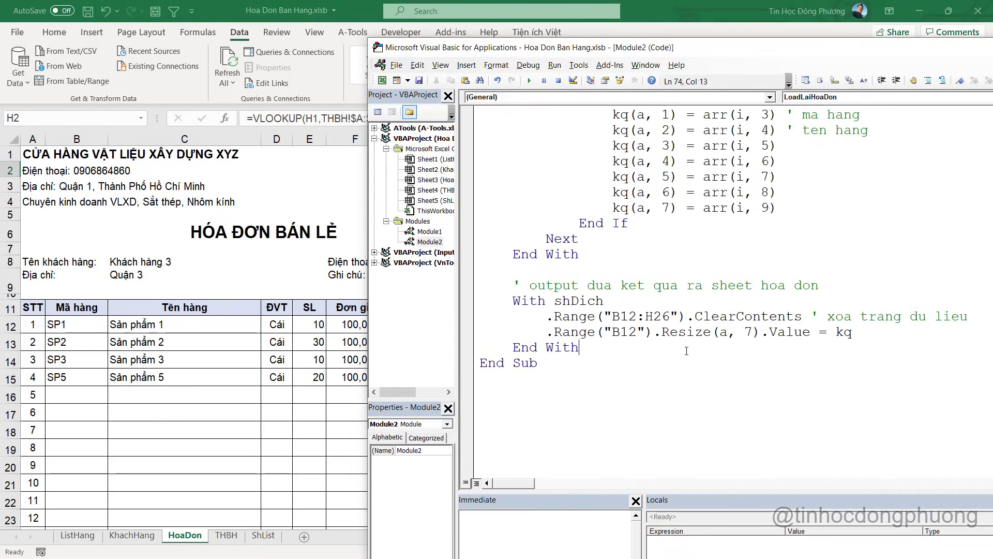
key(Return)
key(Return)
key(Return)
text(' xu li)
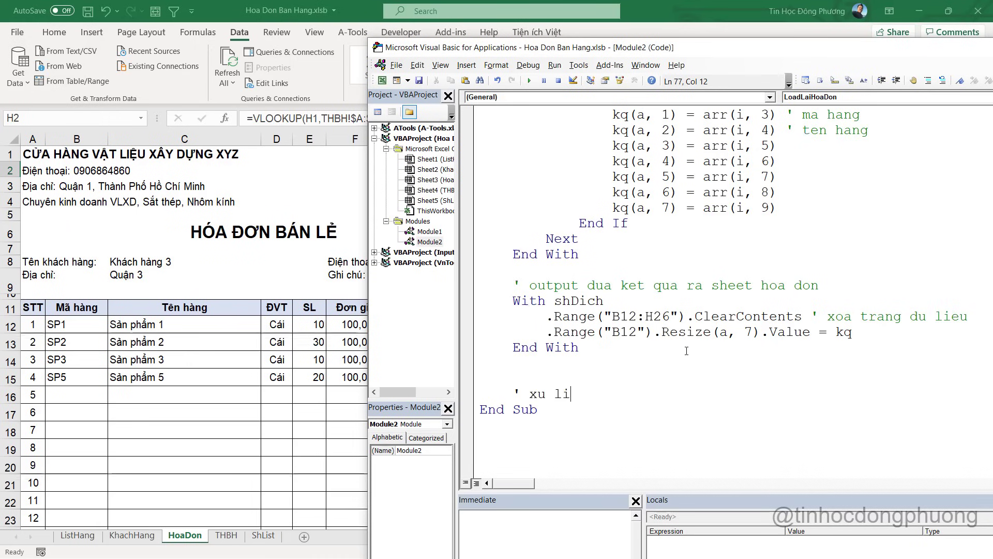
key(BackSpace)
text(y thong tin)
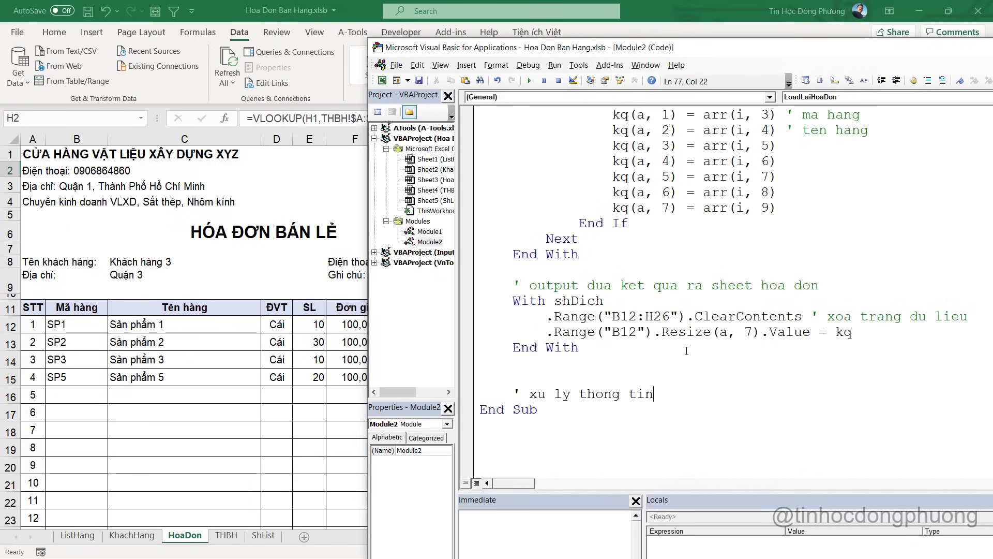
text( ngay, khach hang)
key(Return)
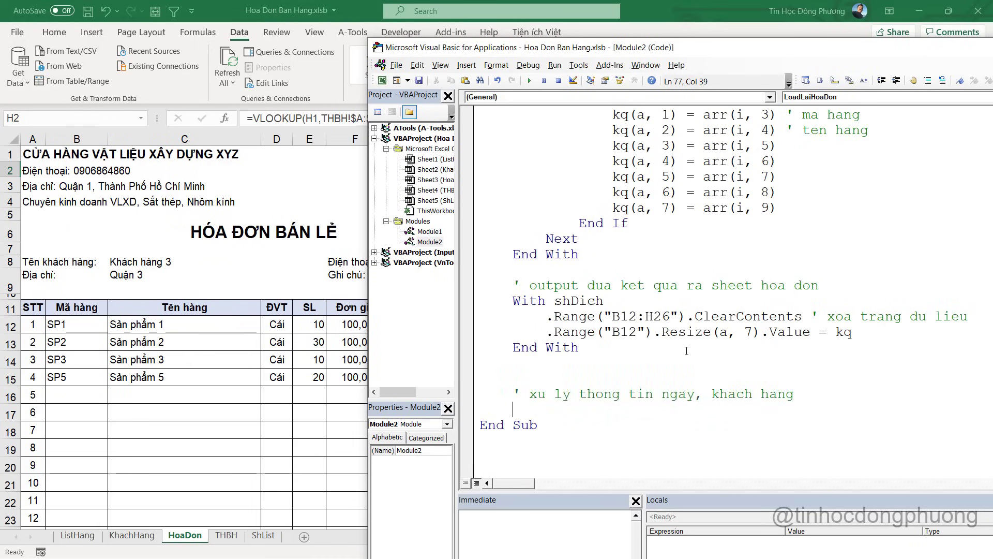
key(ctrl+s)
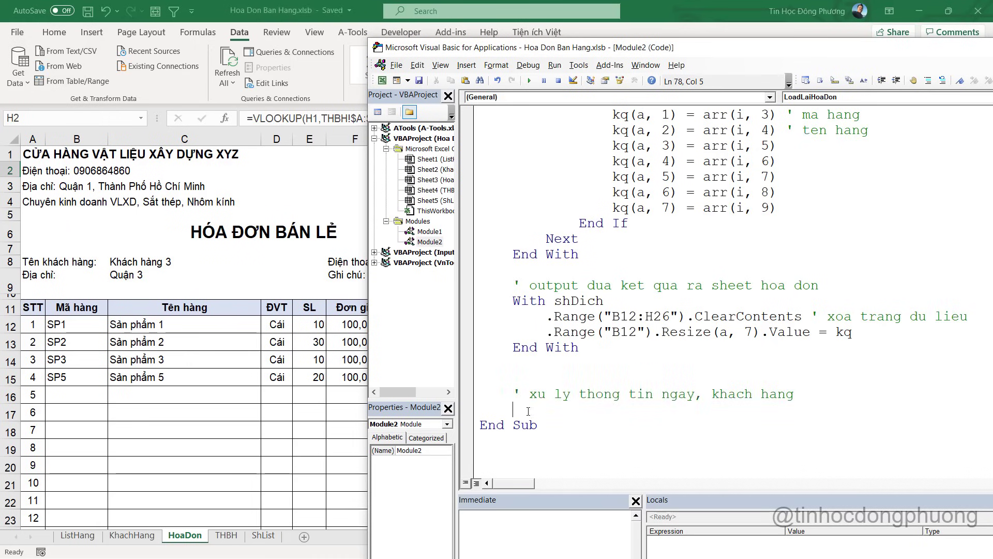
Move End With below the comment and start a .Range( line under it
scroll(529, 412, down, 1)
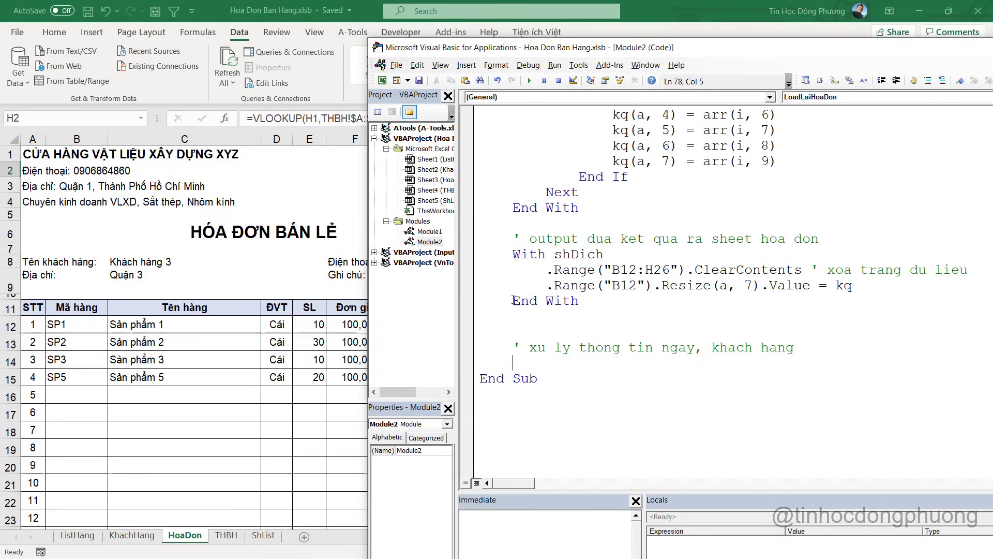
drag(512, 301, 595, 301)
key(ctrl+c)
key(Delete)
click(533, 369)
key(ctrl+v)
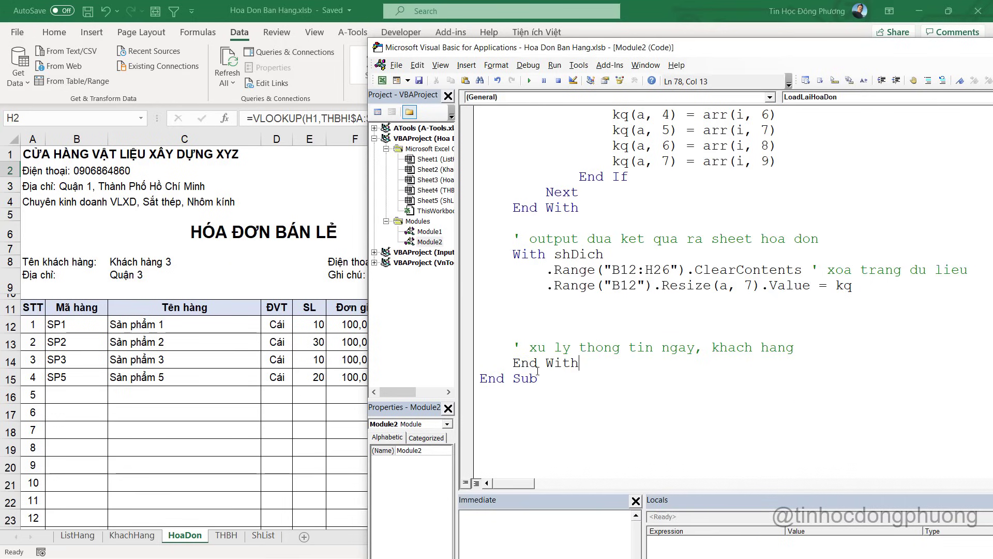
click(792, 350)
key(Return)
key(Return)
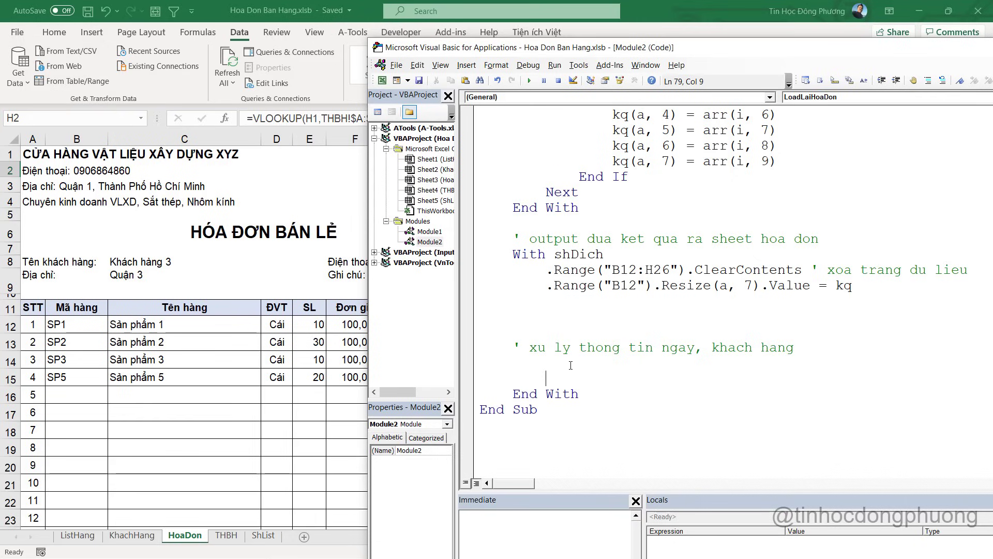
key(BackSpace)
key(BackSpace)
key(BackSpace)
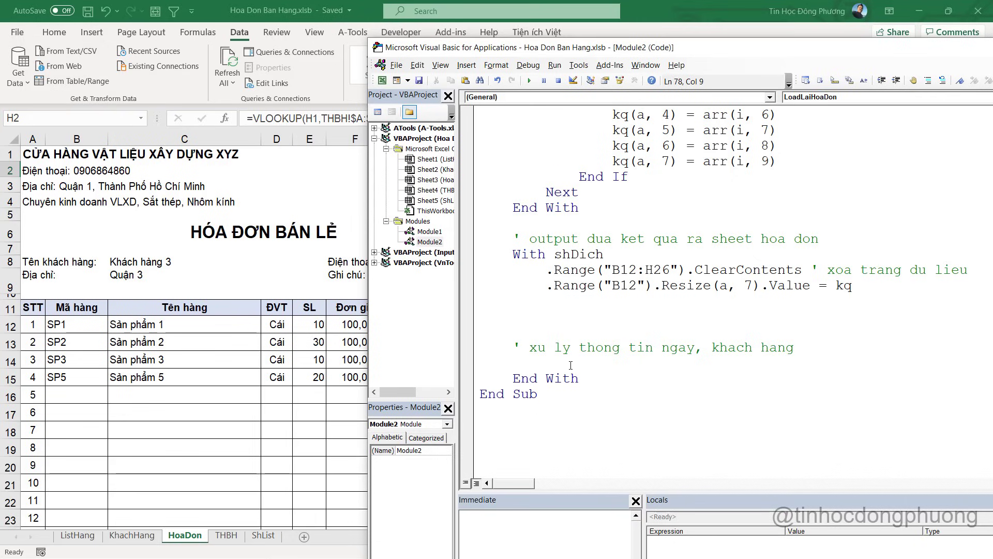
text(.Range()
key(alt+Tab)
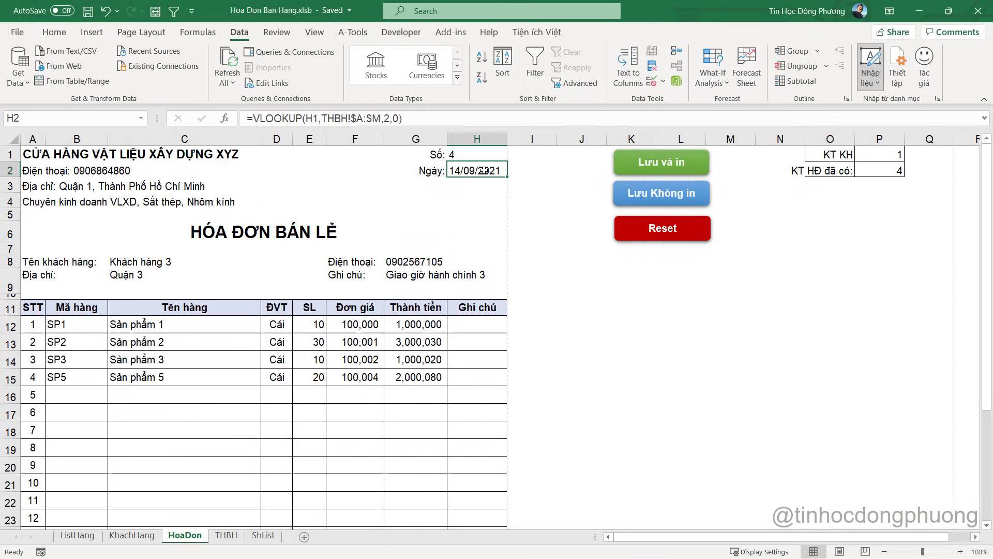
Write the start of the date line as .Range("H2") =
key(alt+Tab)
text("H2:)
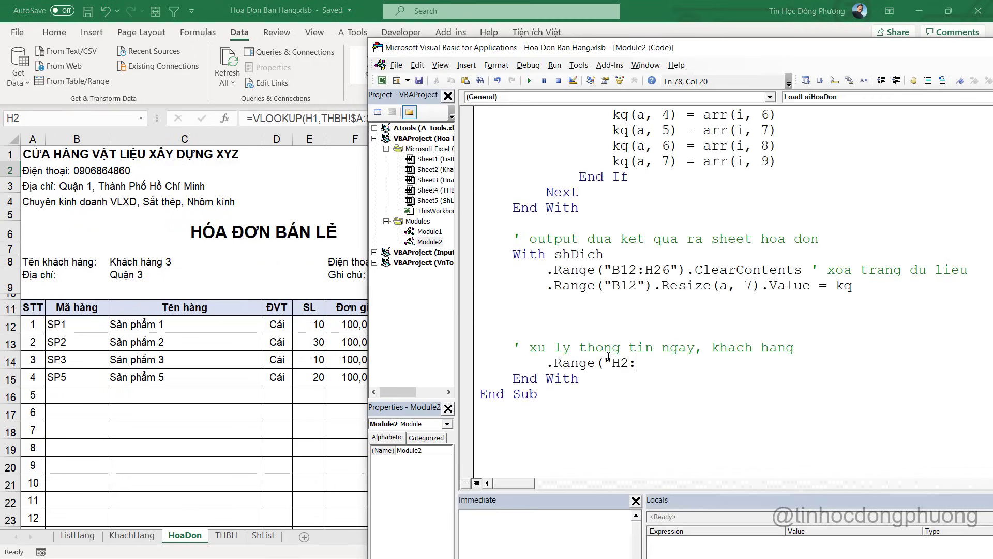
key(BackSpace)
text(").)
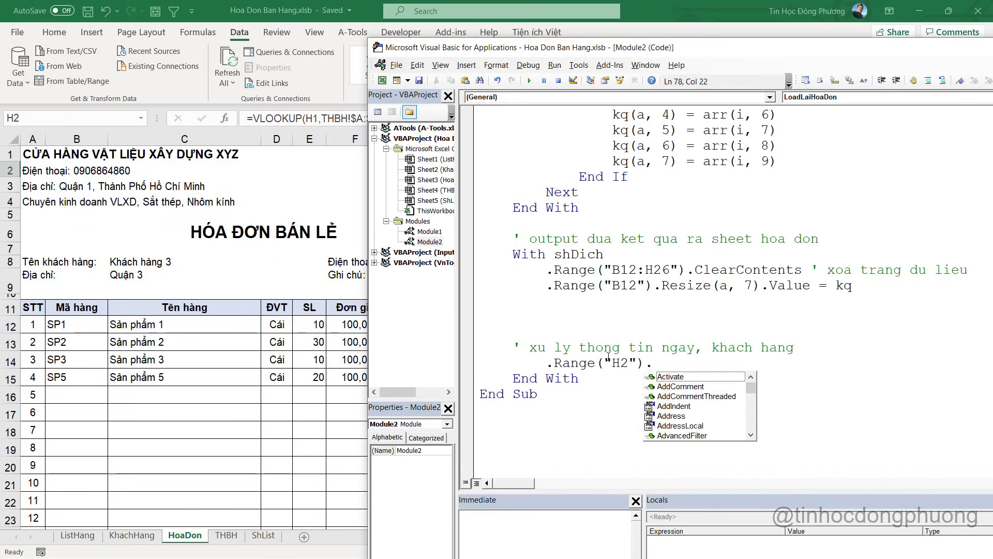
key(BackSpace)
text(=)
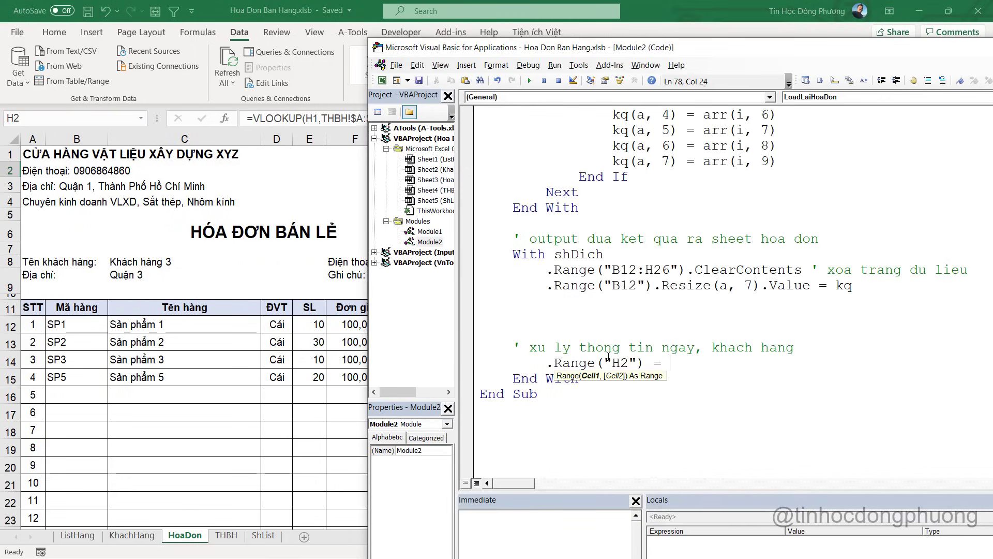
Paste H2's formula =VLOOKUP(H1,THBH!$A:$M,2,0) into the line as a quoted string
key(alt+Tab)
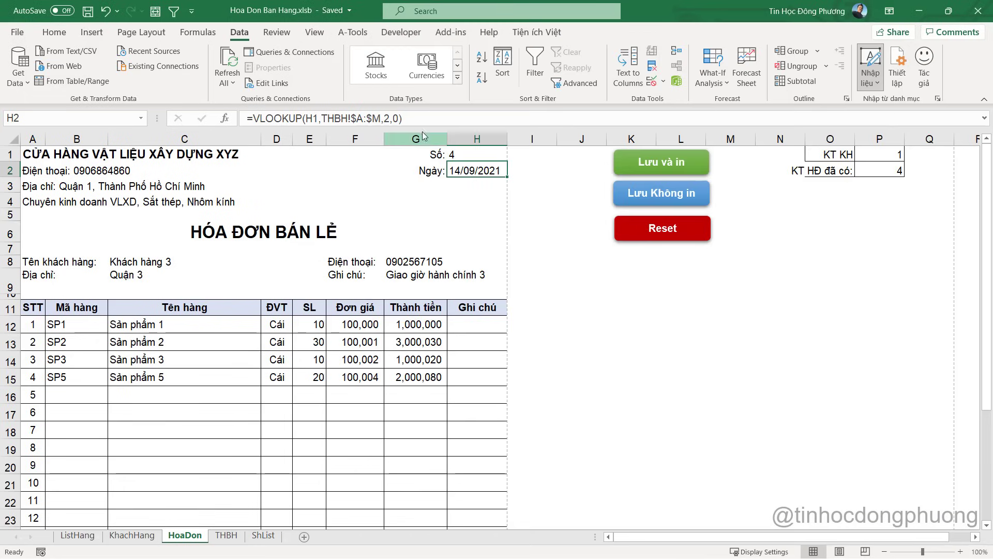
drag(414, 119, 239, 124)
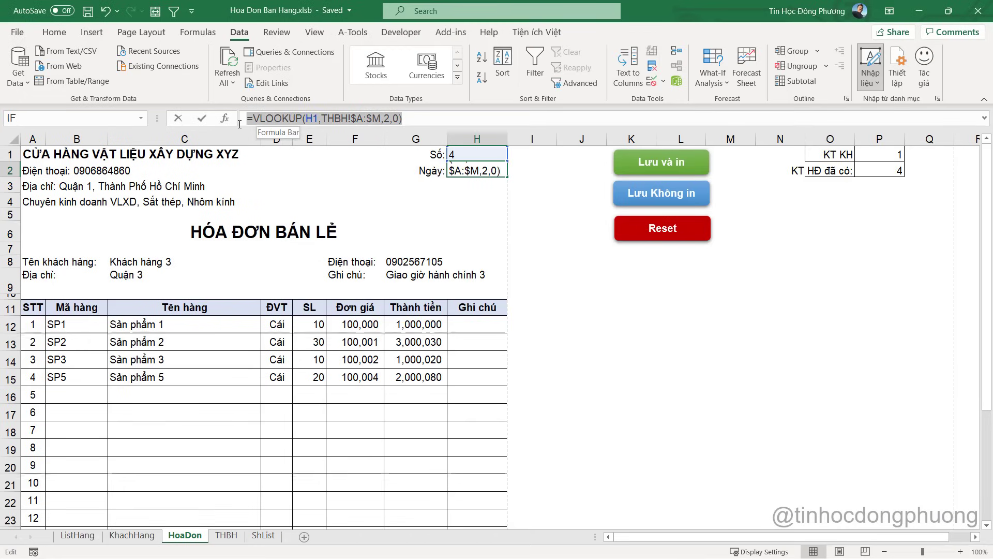
key(ctrl+c)
key(Escape)
key(alt+Tab)
text(")
key(ctrl+v)
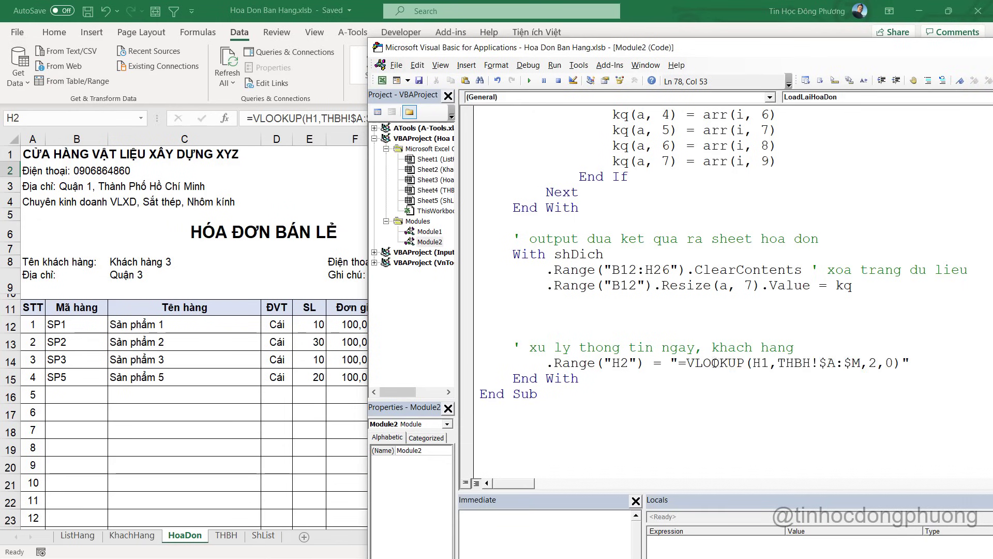
click(756, 362)
click(124, 258)
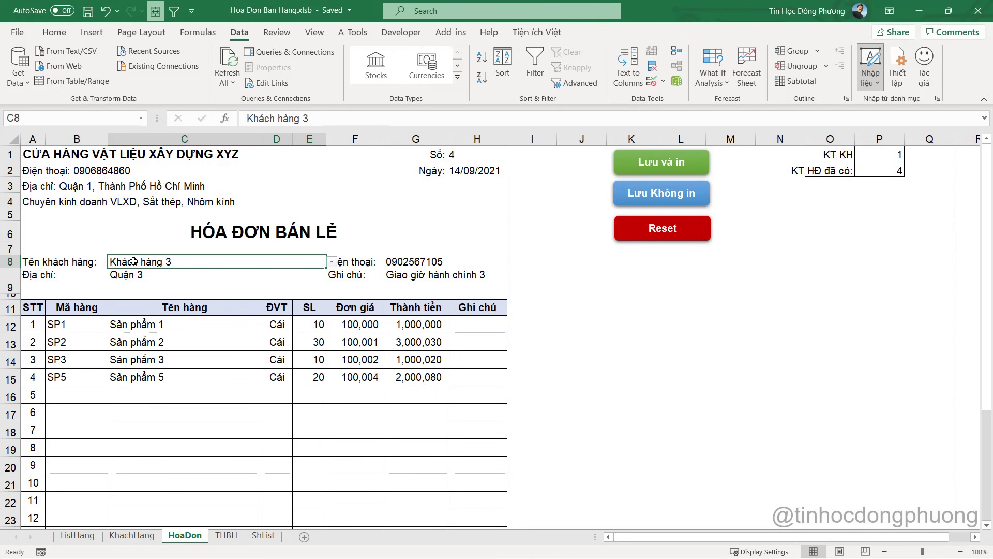
key(alt+F11)
Duplicate the .Range("H2") VLOOKUP line to make five copies
drag(546, 362, 916, 362)
click(919, 362)
key(Return)
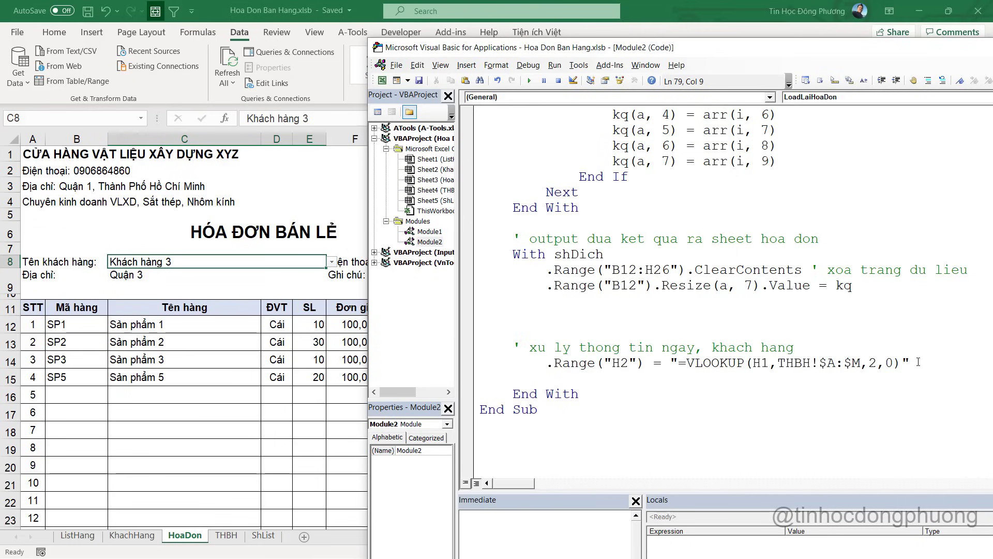
key(ctrl+v)
key(Return)
key(ctrl+v)
key(Return)
key(ctrl+v)
key(Return)
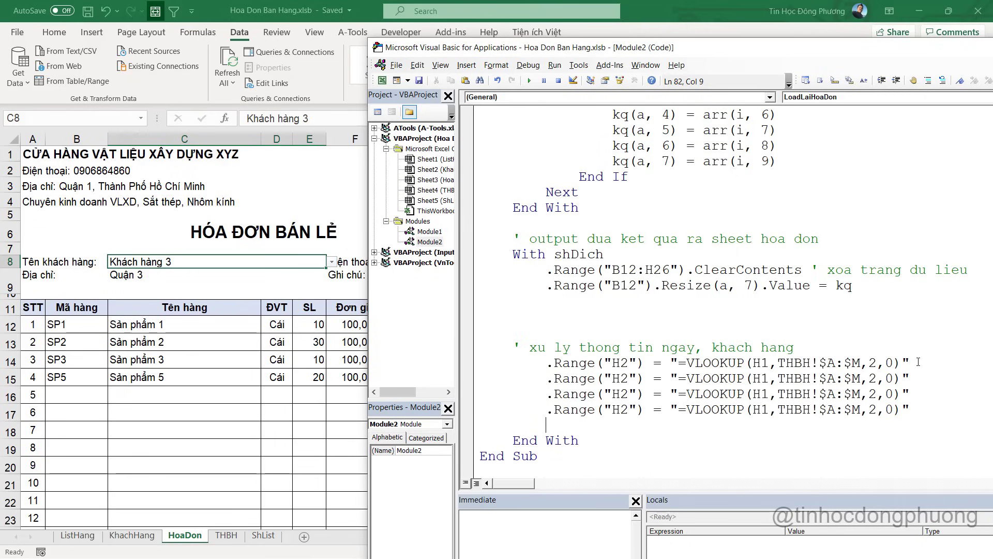
key(ctrl+v)
key(Up)
key(Up)
key(Up)
key(Up)
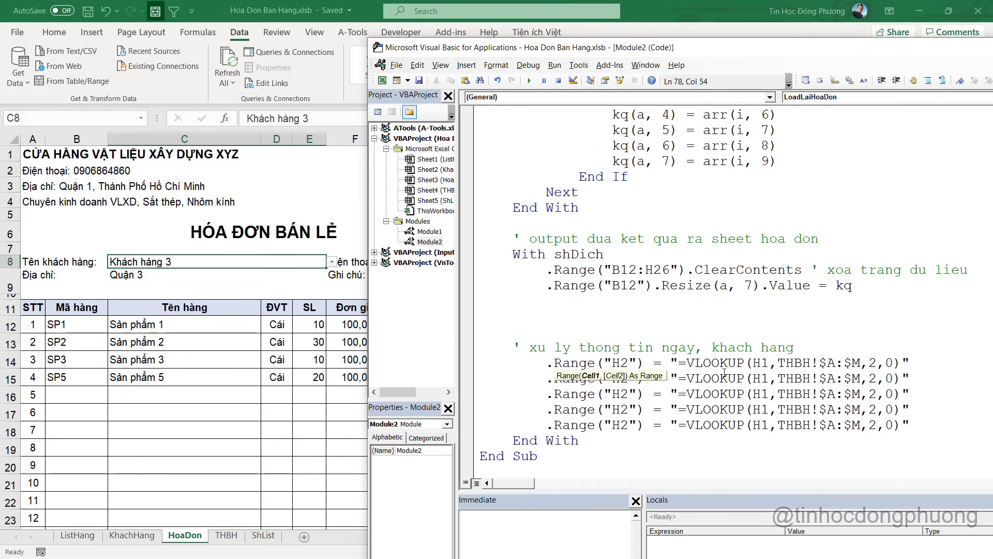
drag(595, 47, 425, 29)
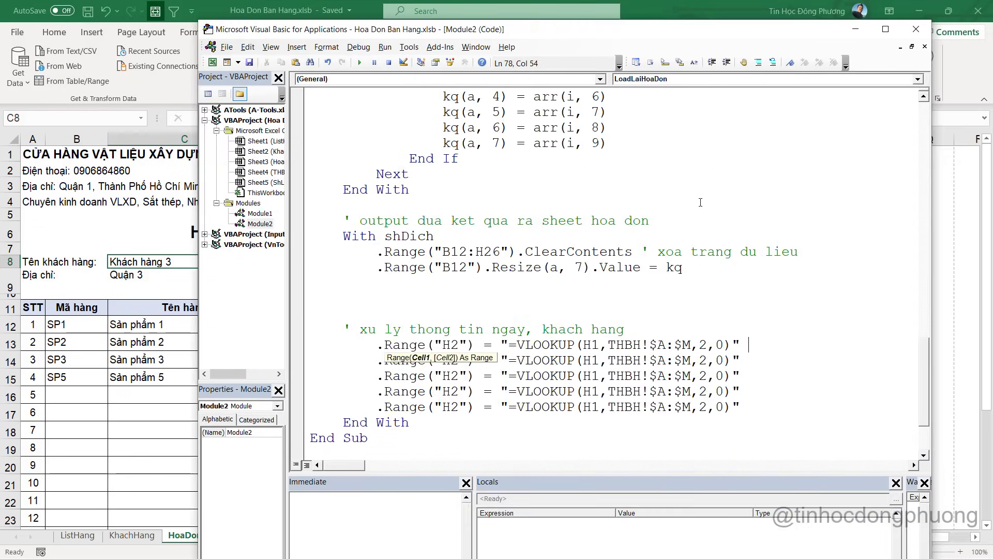
Label the five lines with comments ngay, ten kh, dien thoai, dia chi and ghi chu
text('ngayf)
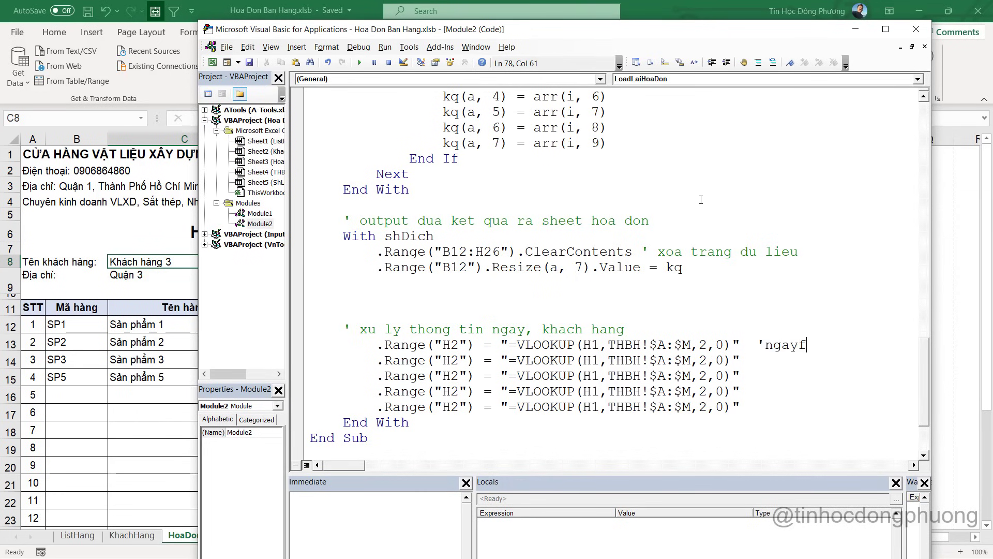
key(Down)
text(' ten kh)
key(Down)
text(' dien thoai)
key(Down)
text(;)
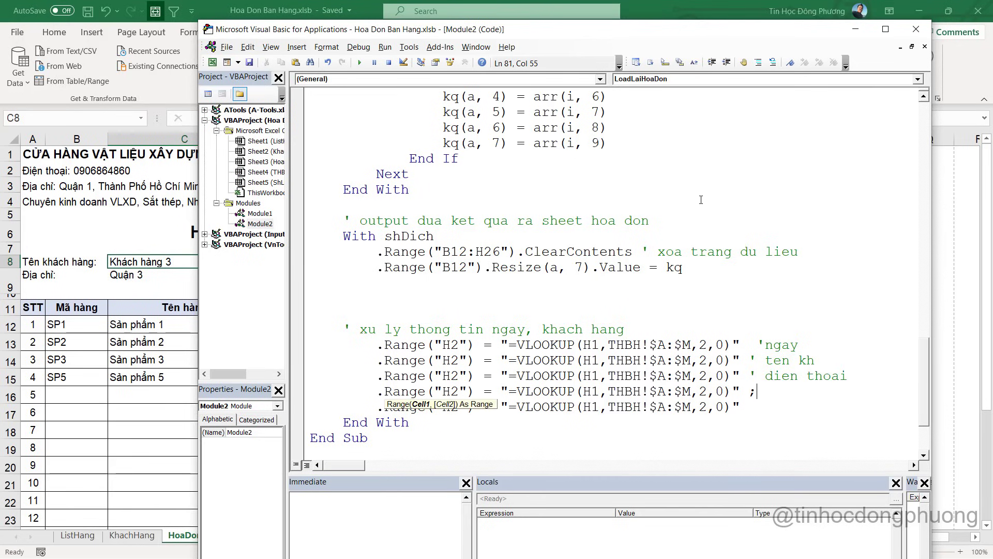
text(' dia )
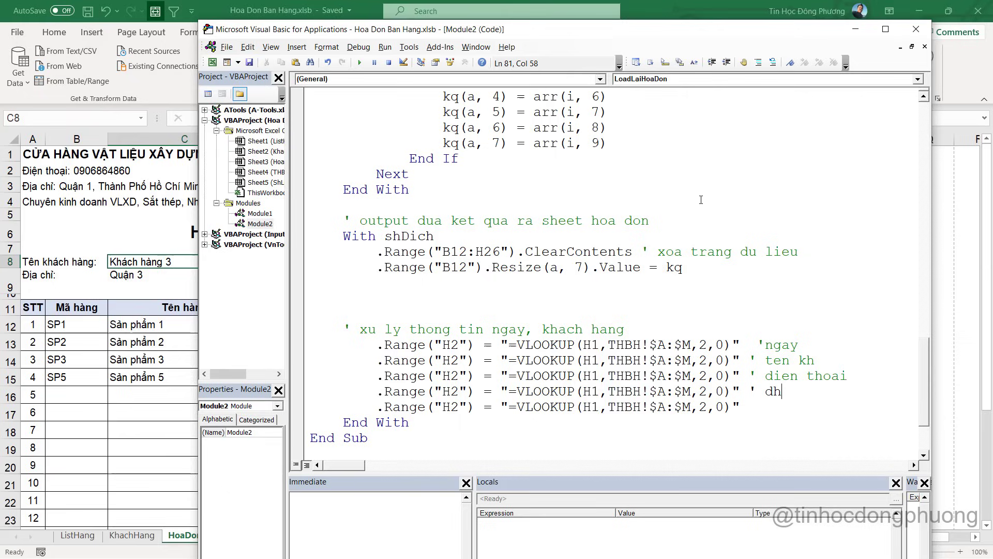
text(chi)
key(Down)
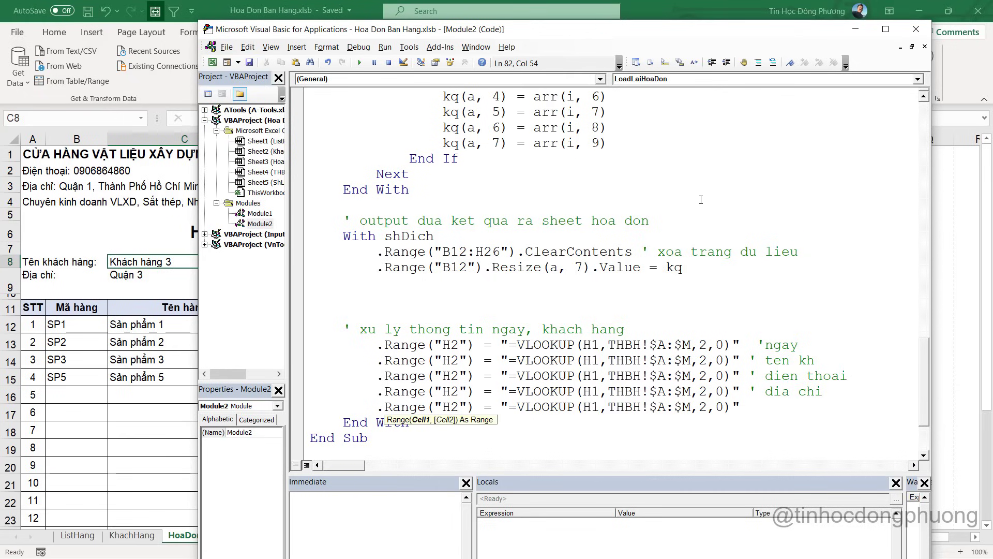
text(' ghi chu)
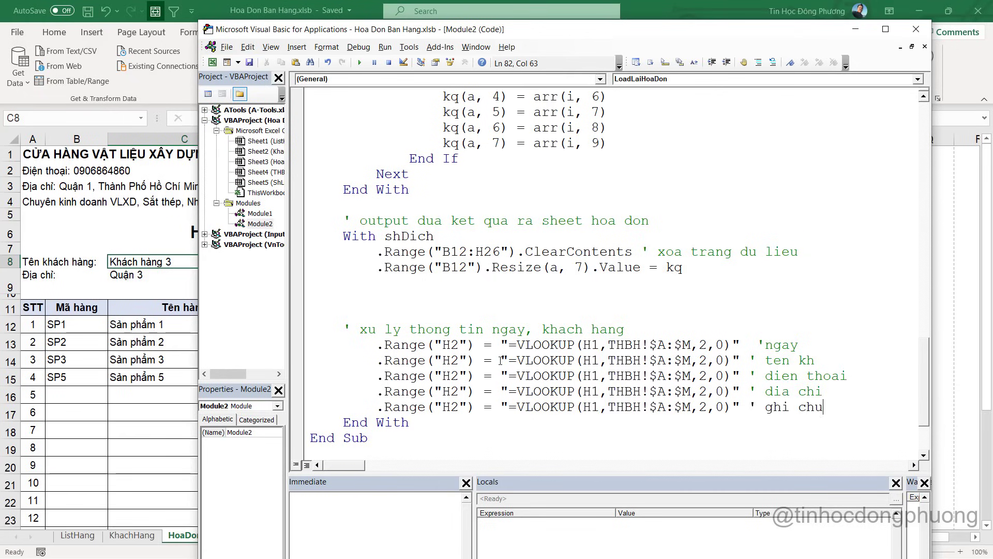
Retarget the second and third lookup lines from H2 to C8 and G8
click(189, 261)
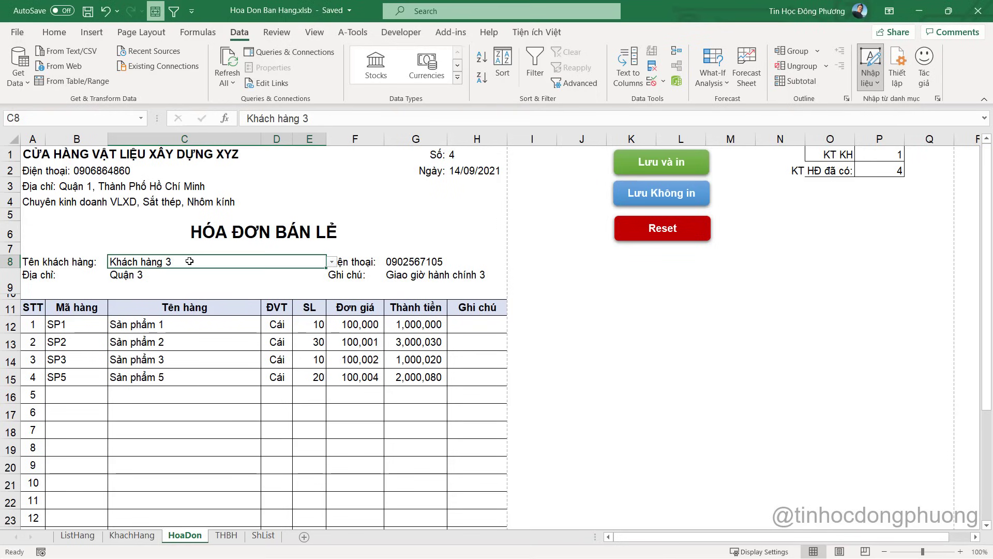
key(alt+F11)
key(alt+F11)
key(alt+F11)
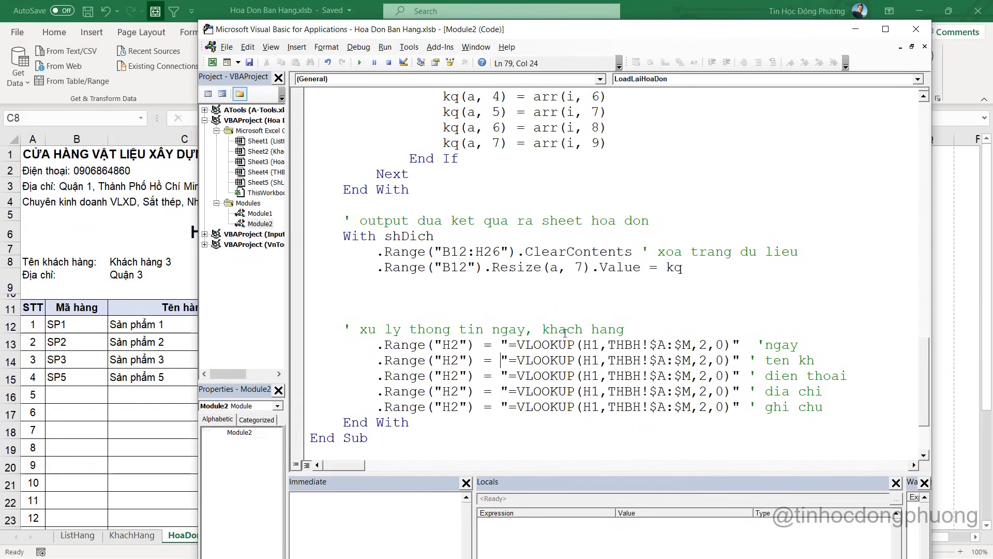
double_click(451, 360)
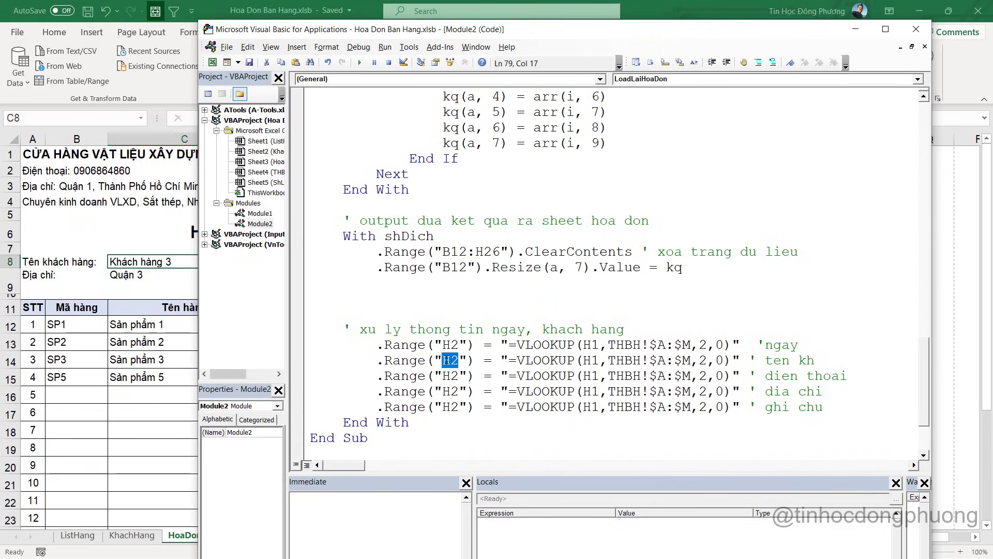
text(C8)
key(alt+F11)
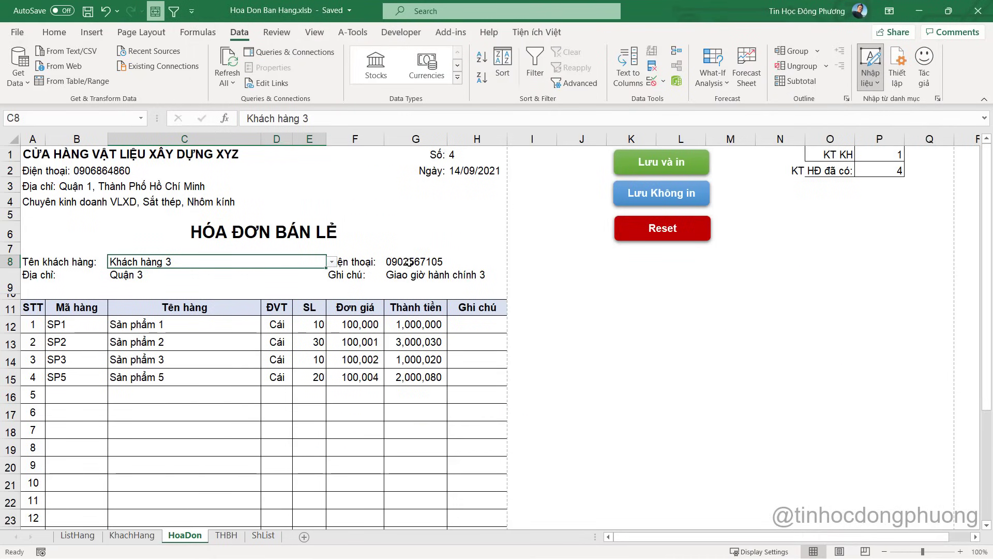
key(alt+F11)
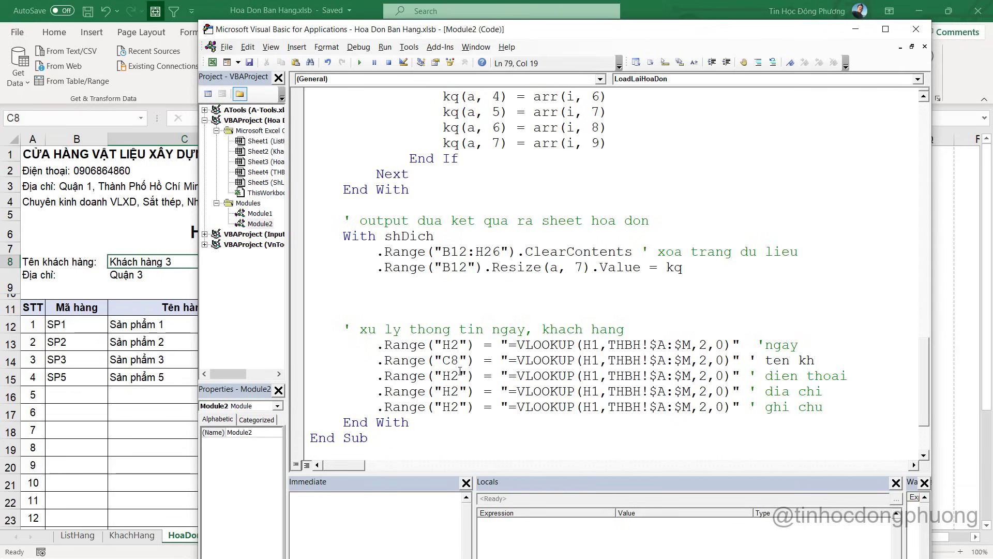
double_click(450, 377)
text(G8)
Retarget the fourth and fifth lookup lines from H2 to C9 and G9
key(alt+F11)
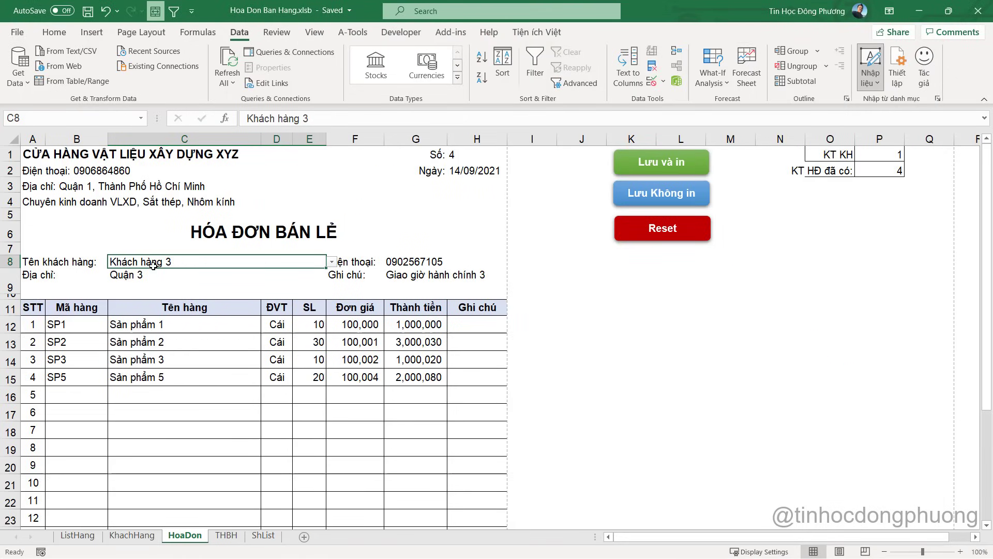
key(alt+Tab)
double_click(450, 391)
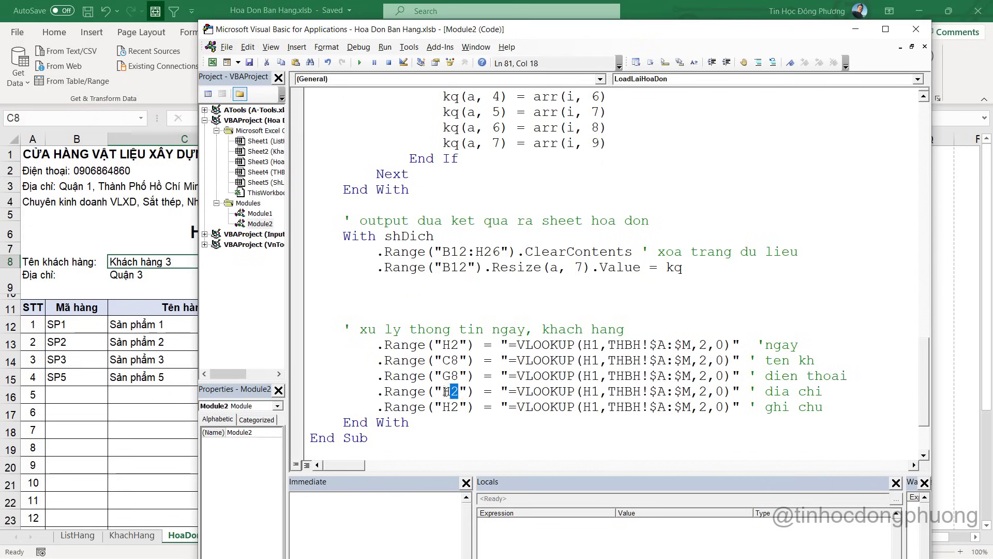
text(C9)
double_click(455, 407)
text(G9)
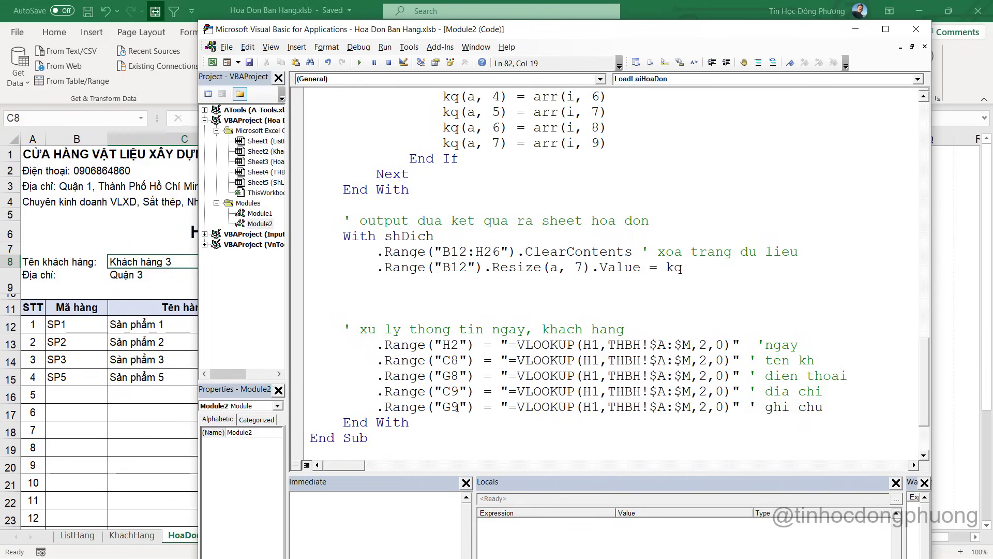
double_click(703, 345)
click(707, 361)
key(alt+F11)
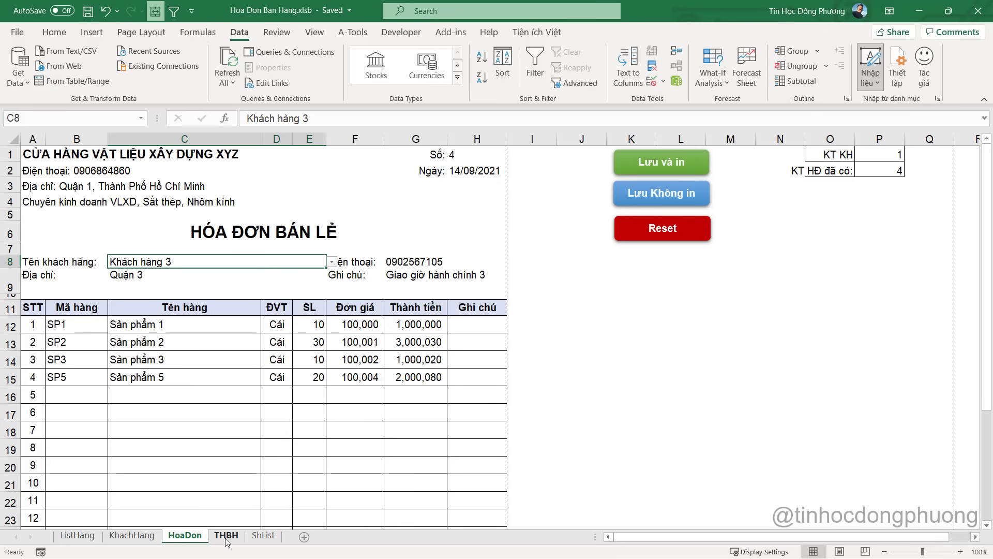
Check the THBH column numbers for Khách hàng, Điện thoại, Địa chỉ and Ghi chú
click(226, 535)
click(642, 170)
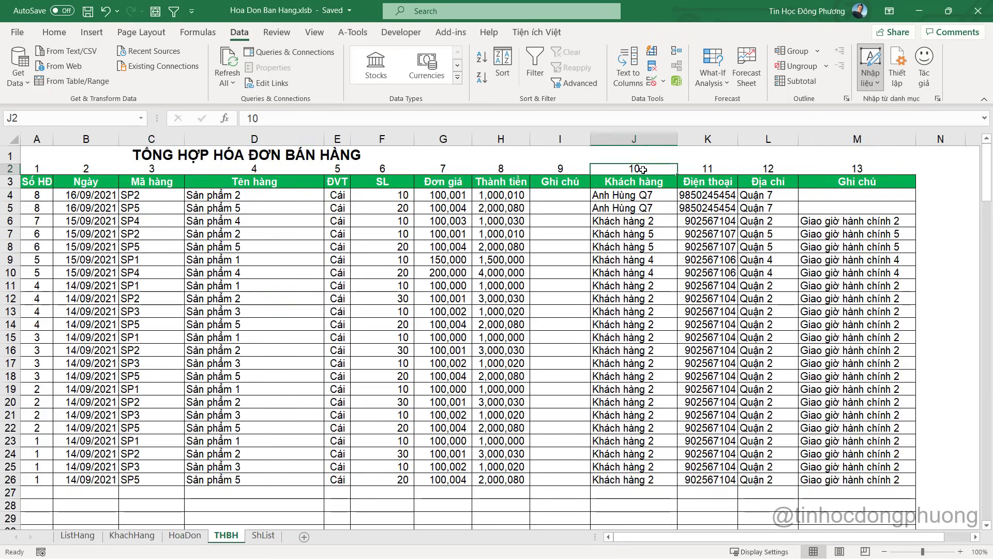
click(707, 170)
click(765, 169)
click(878, 172)
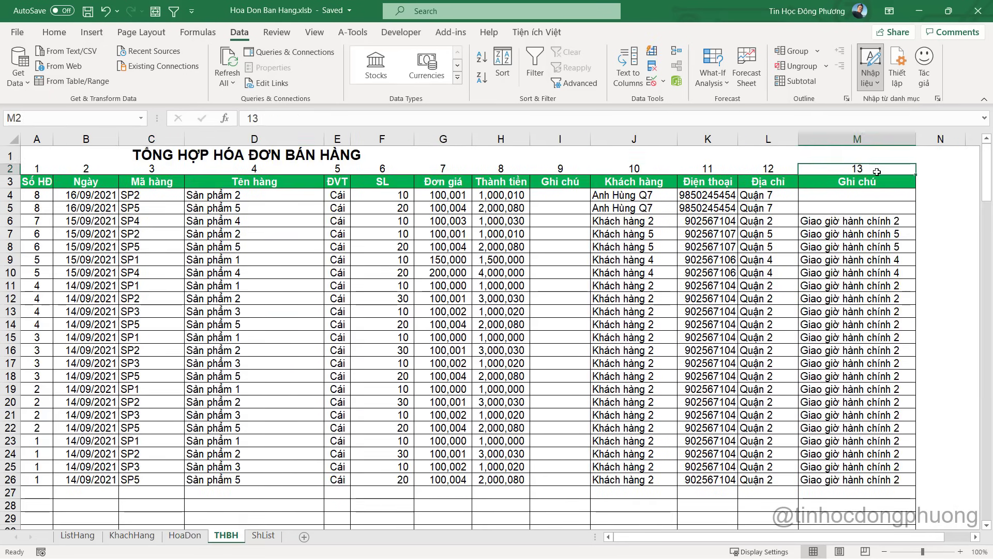
key(alt+F11)
Set the C8, G8, C9, G9 lookup column indexes to 10, 11, 12, 13 and delete a blank line
double_click(700, 361)
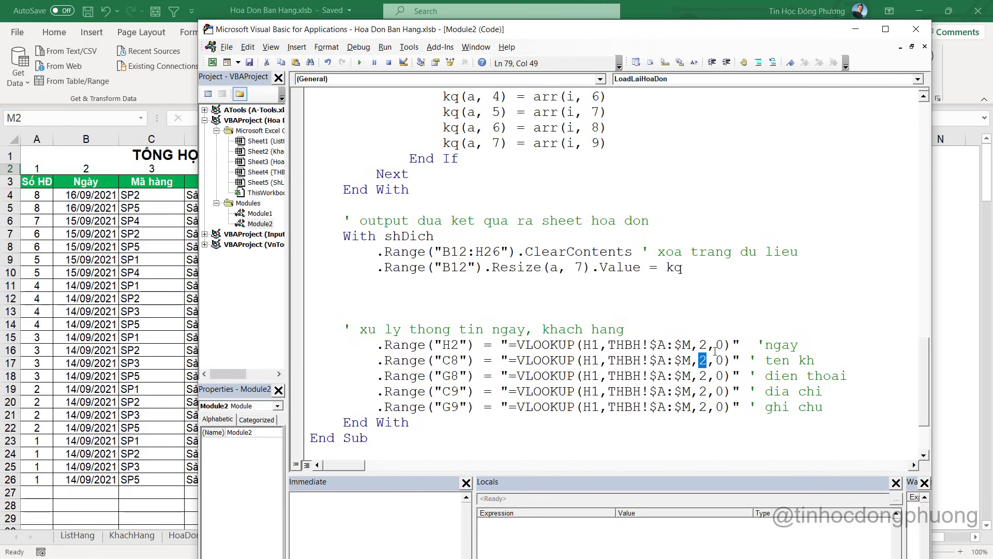
text(10)
double_click(703, 376)
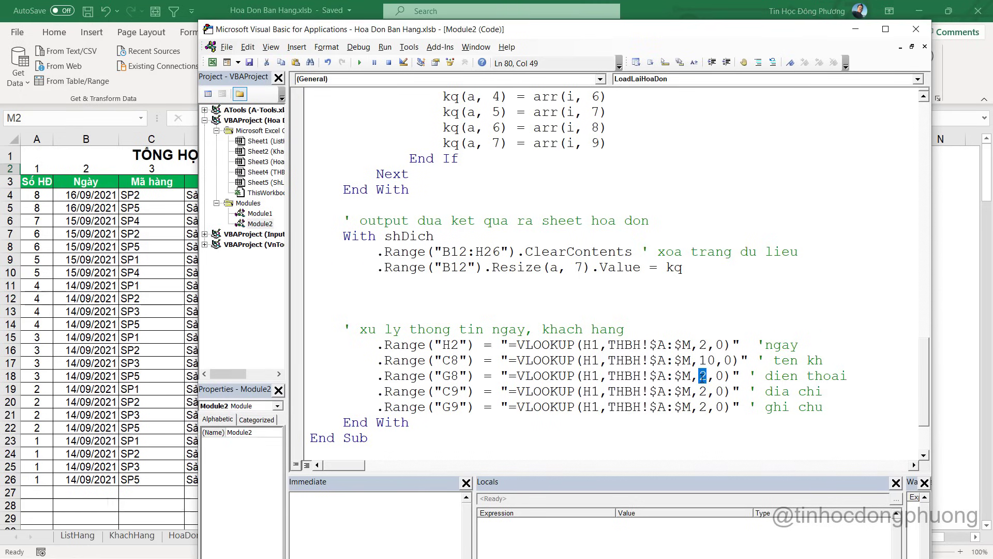
text(11)
double_click(703, 392)
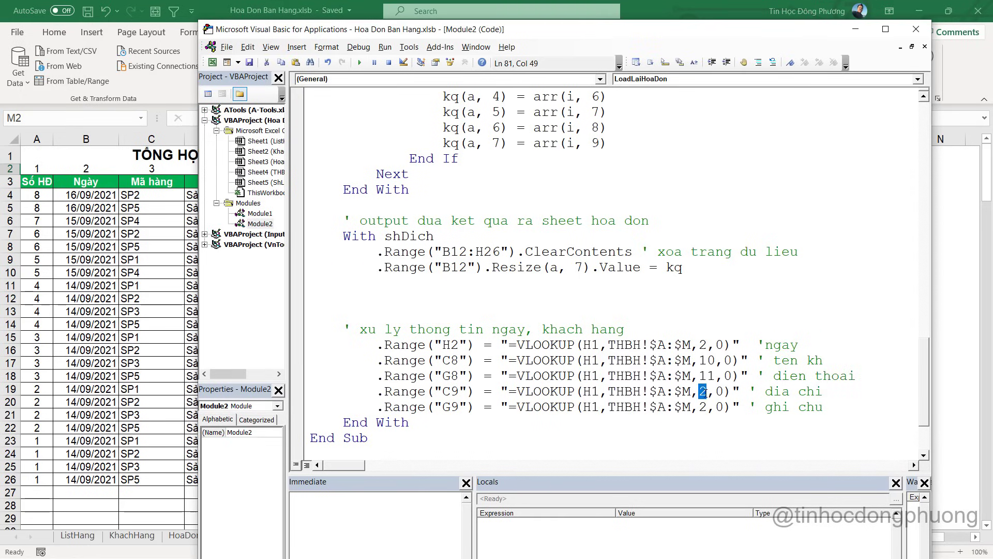
text(12)
double_click(704, 408)
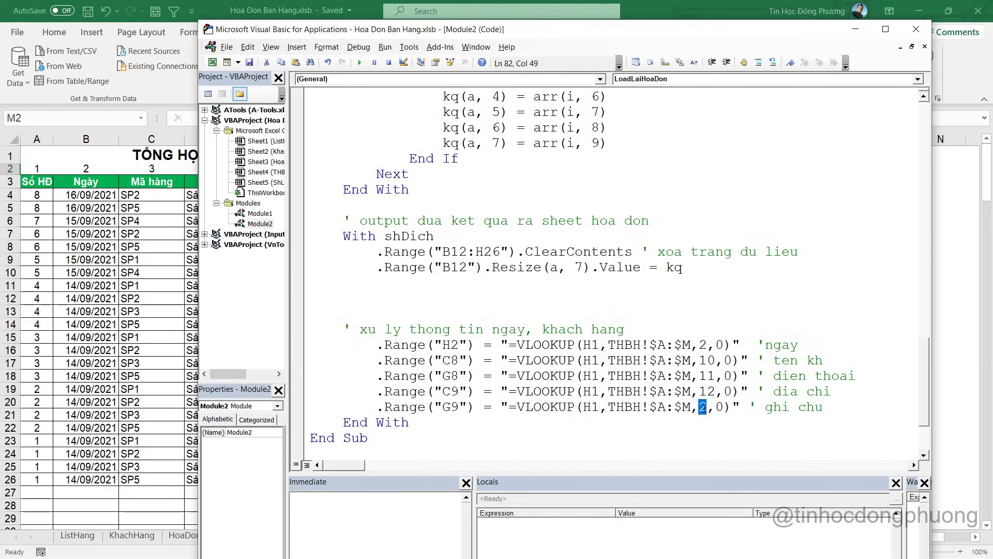
text(13)
click(651, 345)
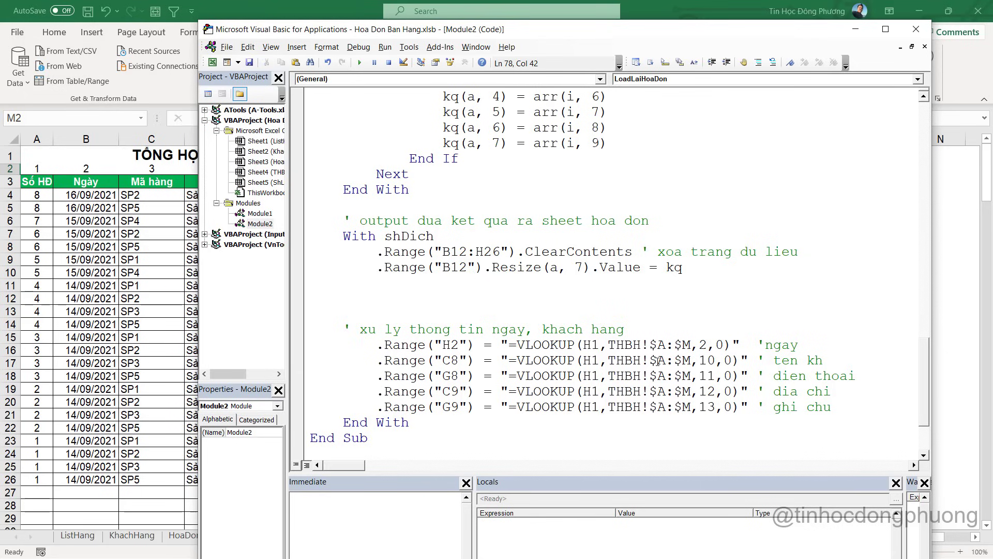
click(590, 288)
key(Delete)
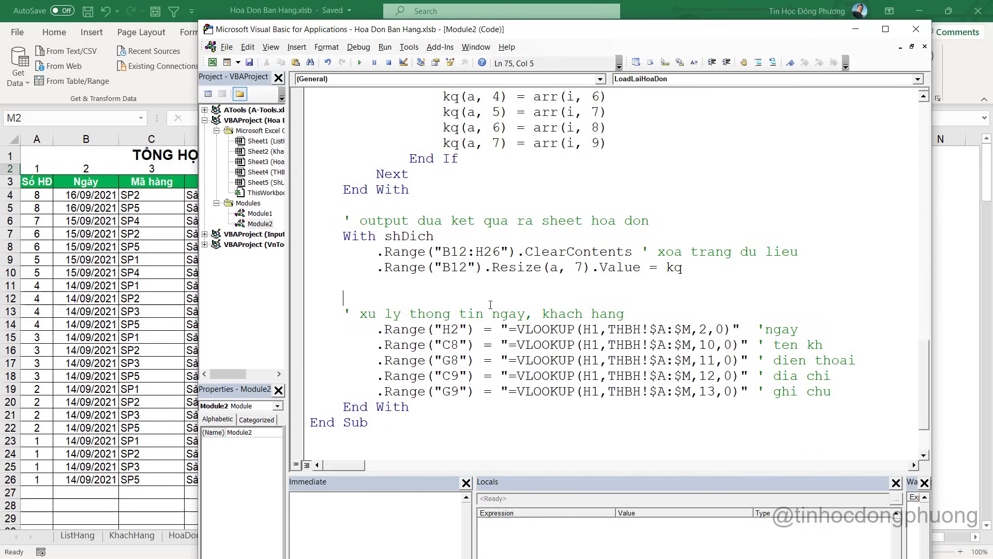
Clear the HoaDon invoice form and enter 9 as the invoice number in H1
click(113, 340)
click(132, 536)
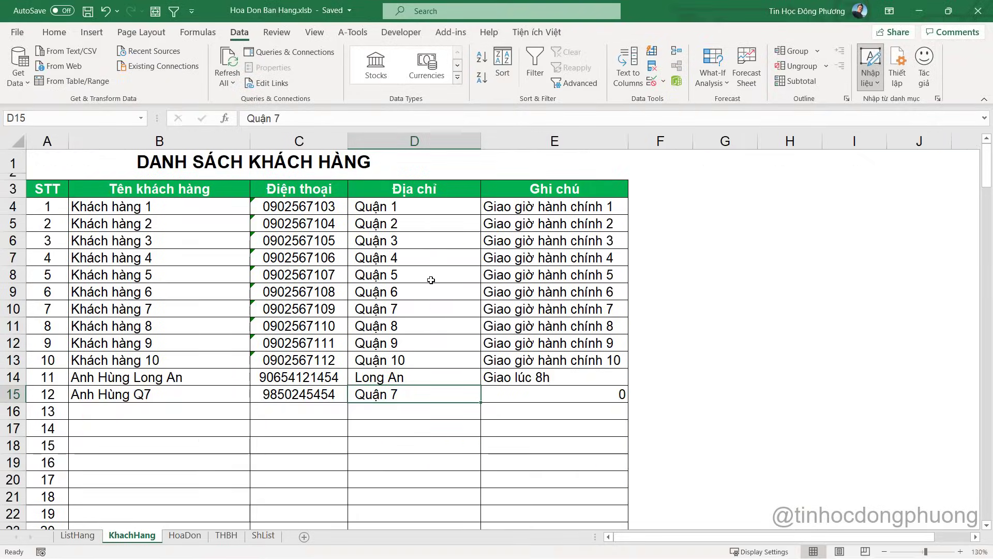
click(168, 537)
click(669, 228)
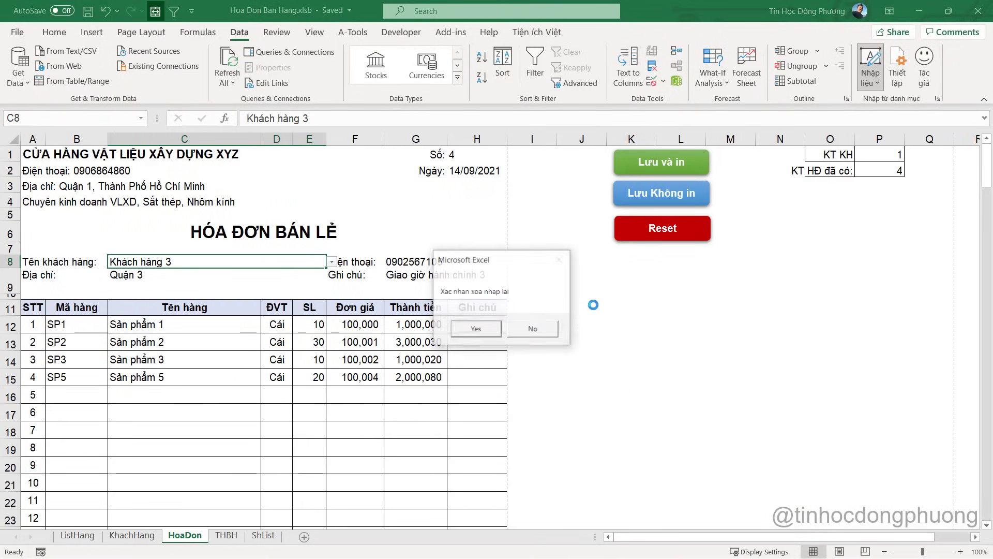
click(476, 328)
click(482, 161)
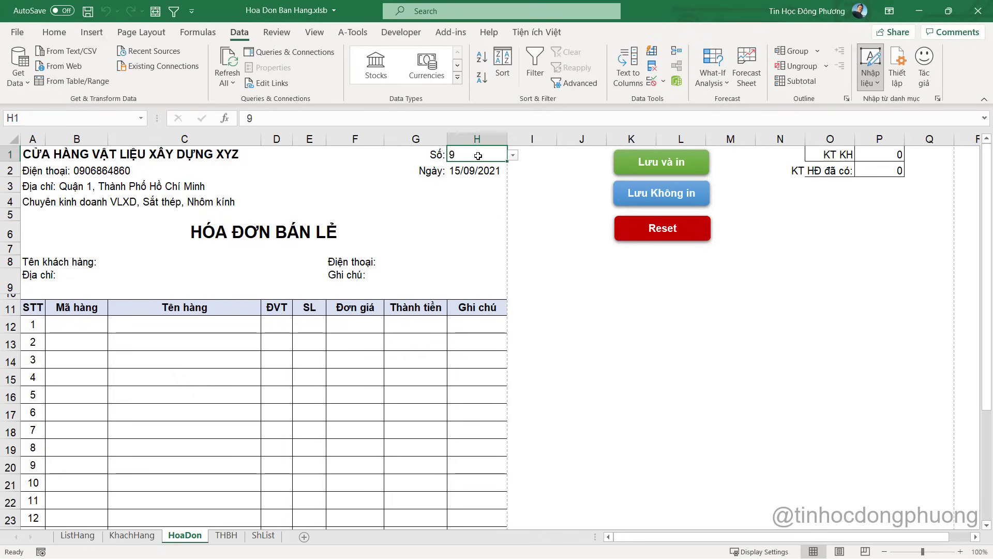
text(9)
click(521, 224)
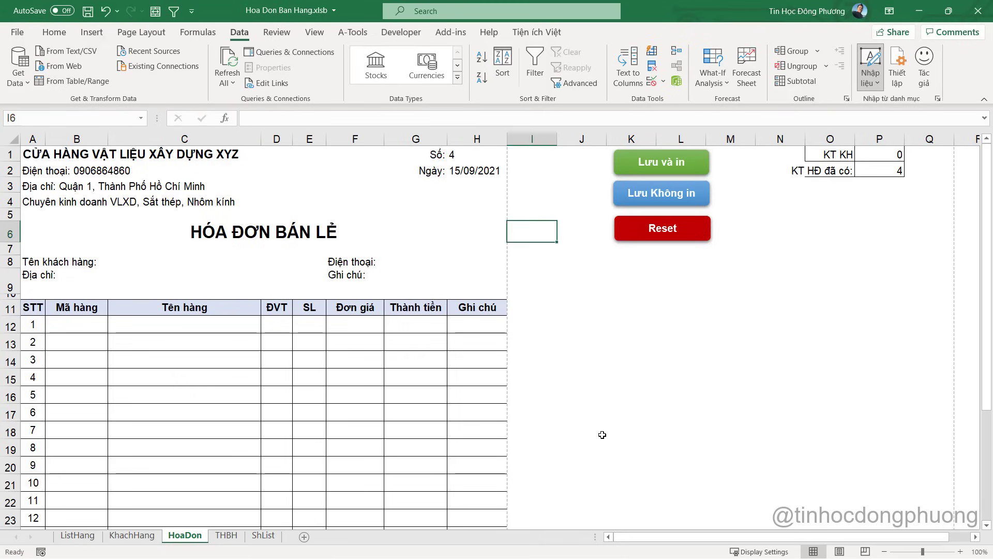
Run the LoadLaiHoaDon macro from the VBA editor to reload the invoice
key(alt+F11)
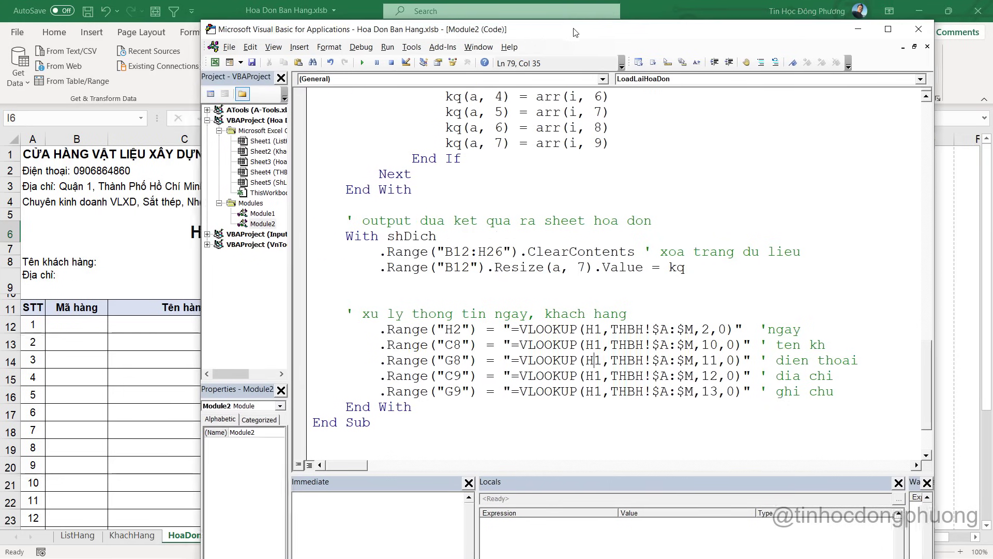
drag(531, 30, 714, 43)
click(544, 78)
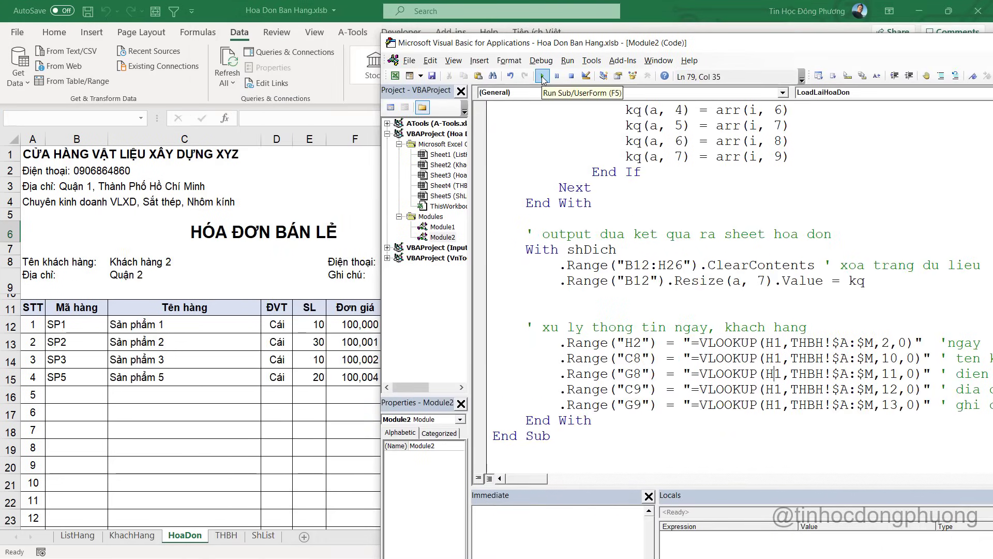
click(131, 352)
Check the lookup formulas in C8, C9, G8, G9 and D15, then select H1
click(125, 264)
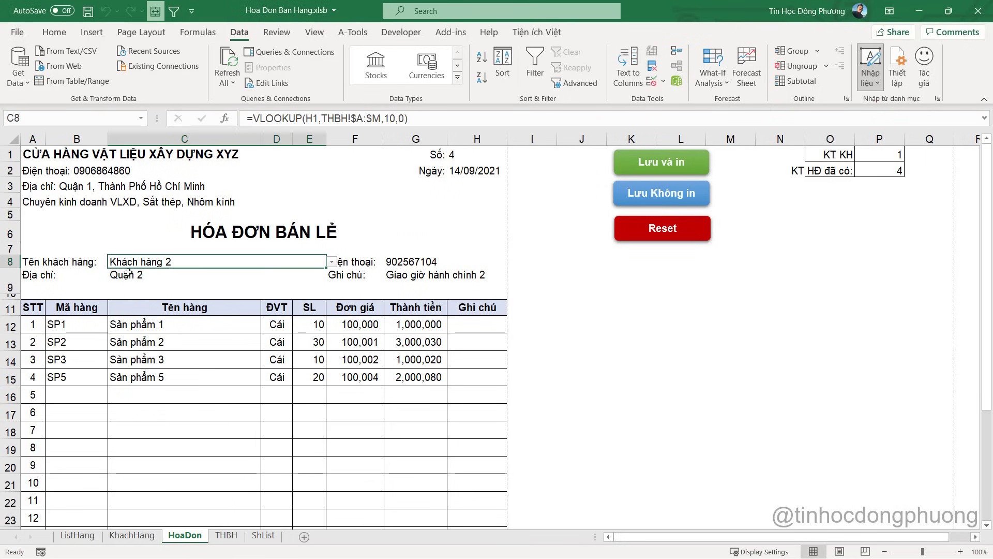
click(128, 276)
click(406, 262)
click(408, 279)
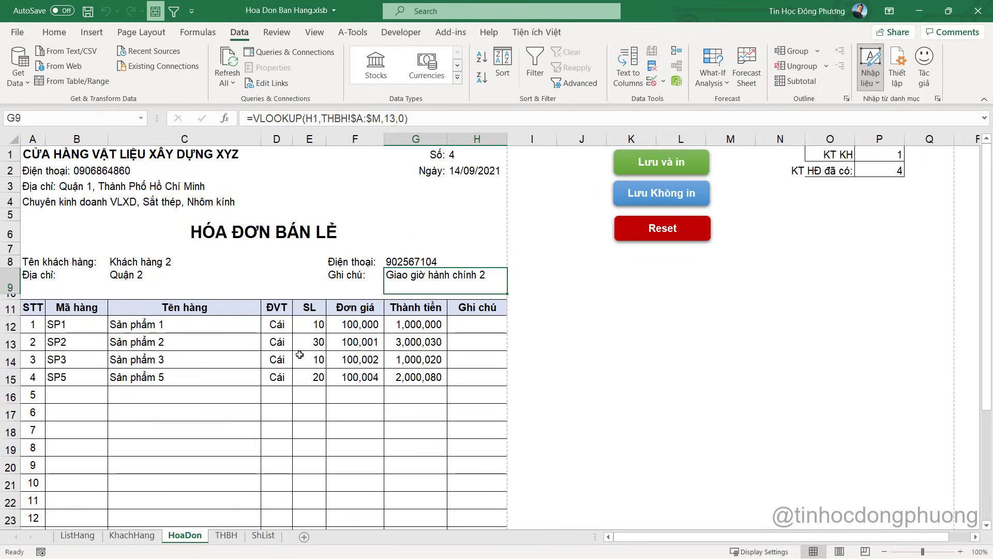
click(283, 371)
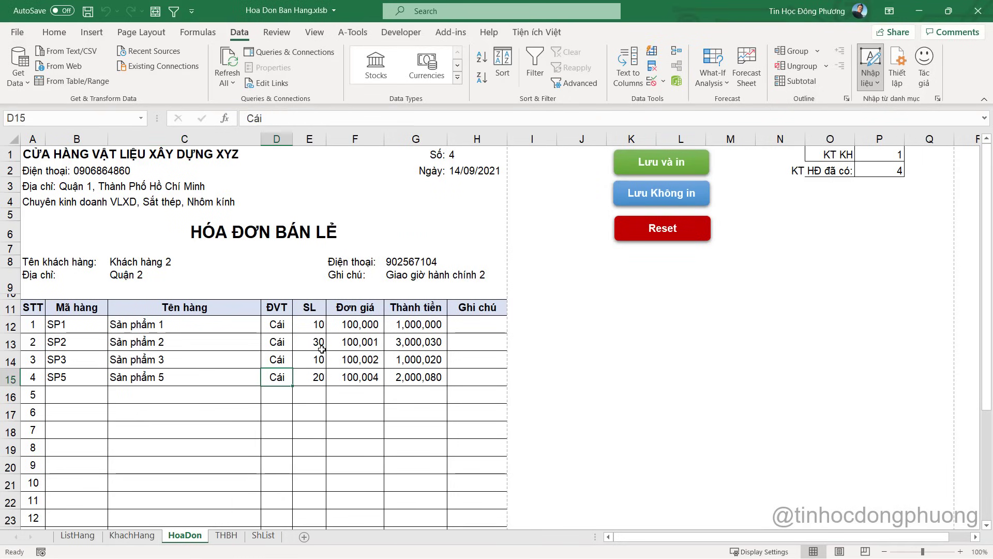
key(alt+F11)
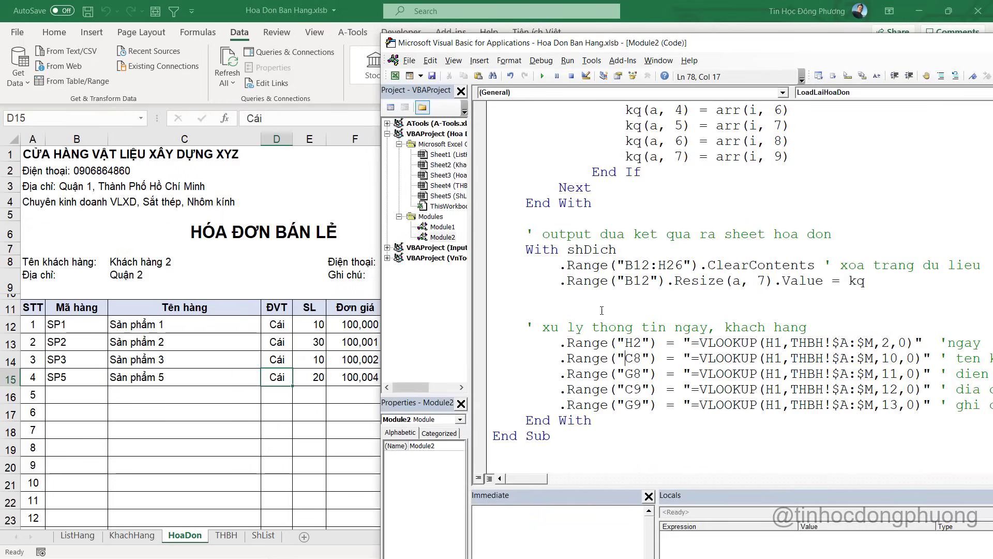
click(309, 259)
click(464, 156)
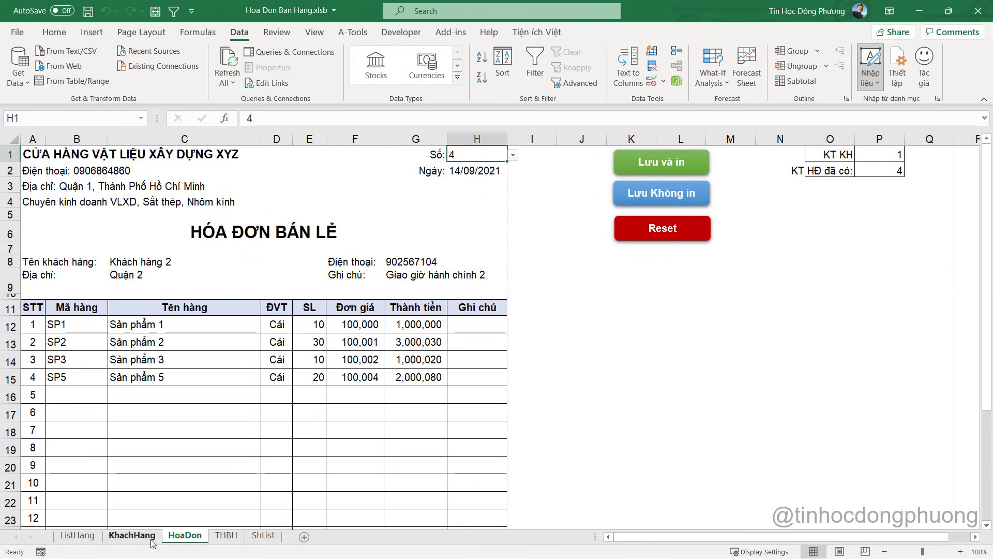
Open the HoaDon sheet's code and maximize the VBA editor window
right_click(184, 538)
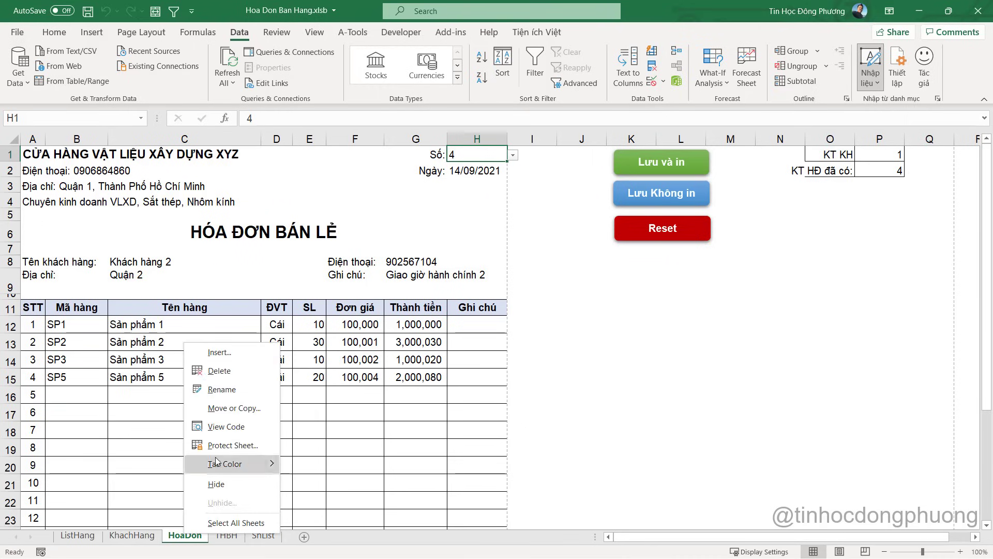
click(226, 427)
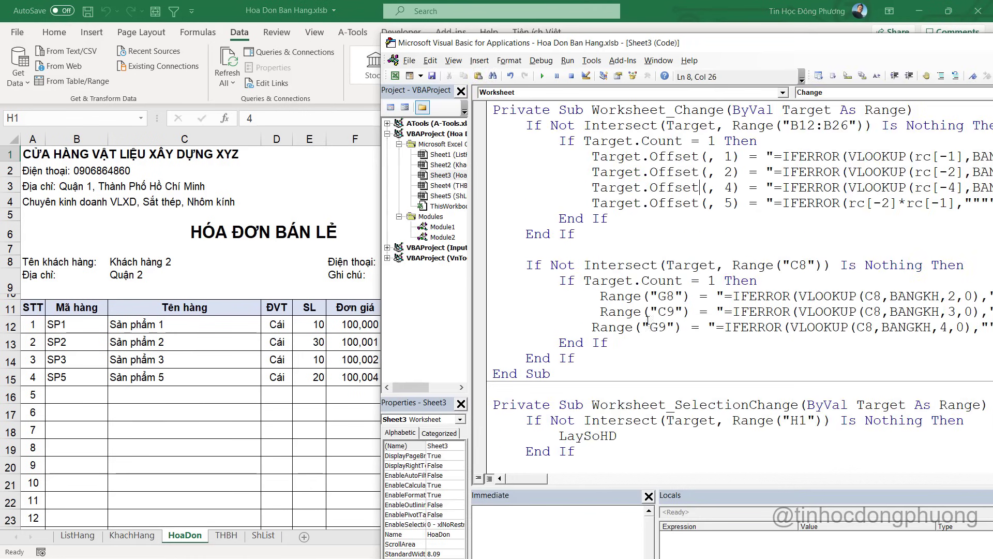
double_click(703, 43)
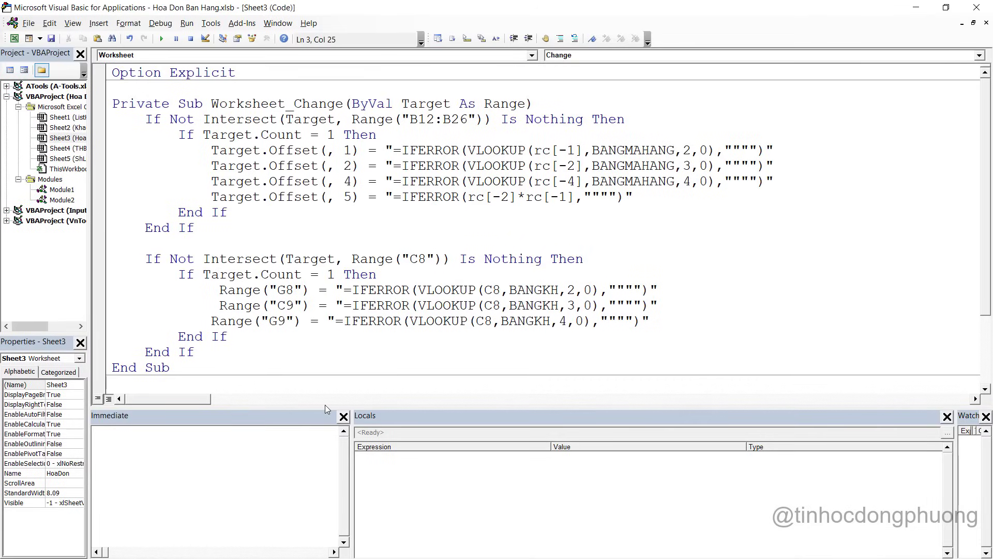
drag(325, 404, 315, 500)
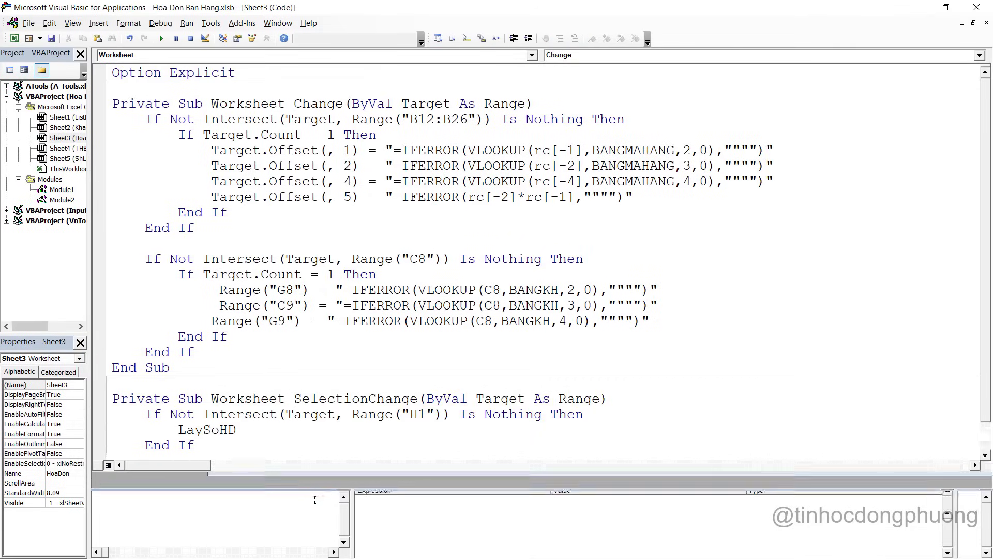
key(alt+F11)
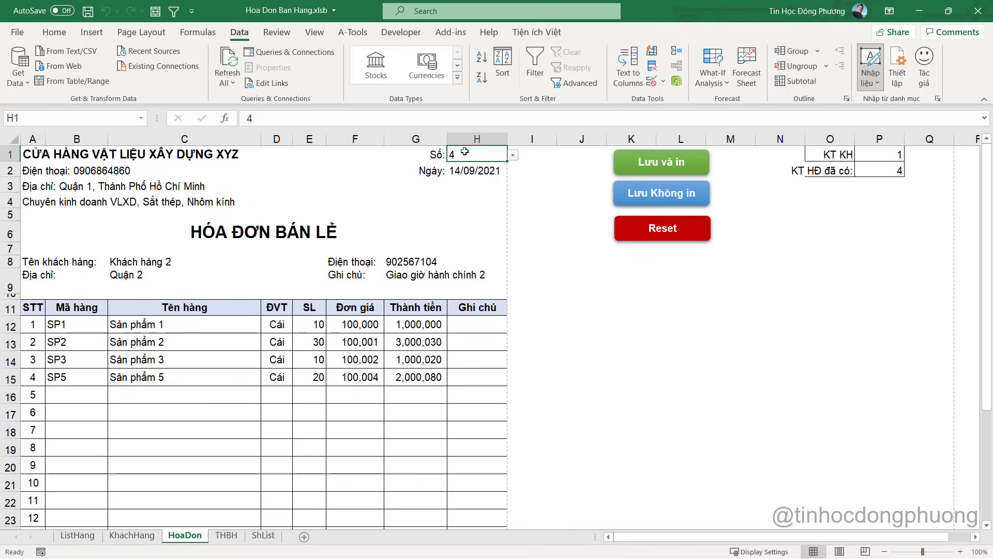
key(alt+F11)
Duplicate the C8 If block of Worksheet_Change directly below itself
click(313, 106)
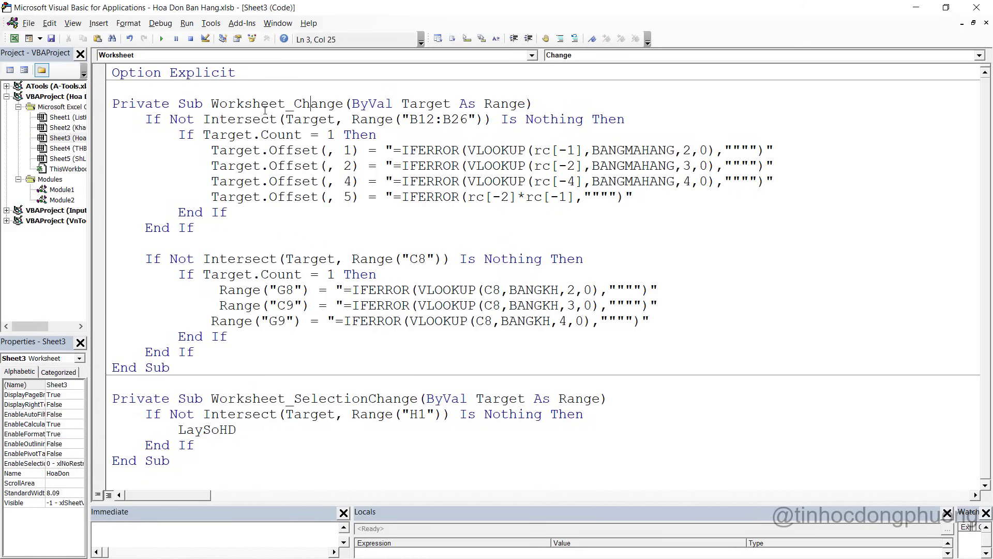
drag(203, 102, 345, 97)
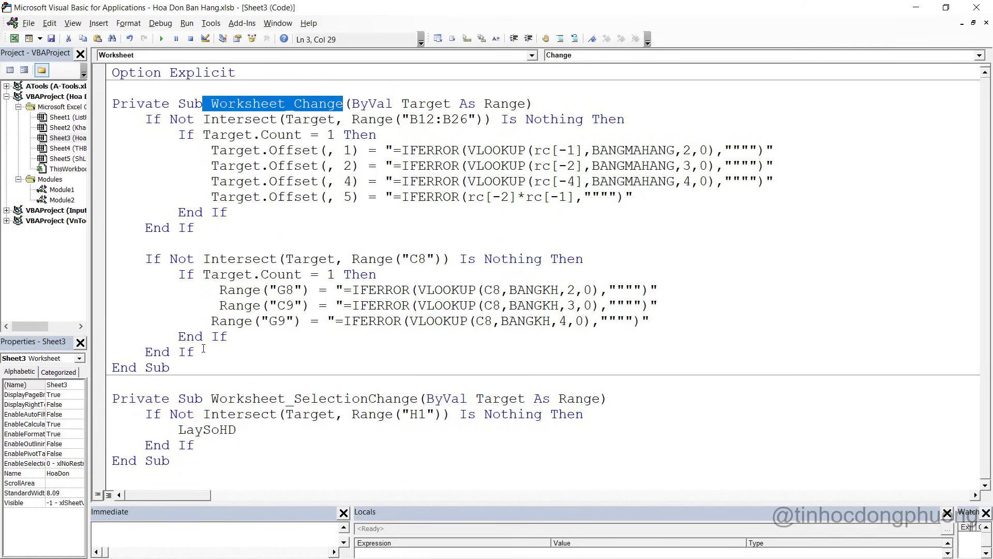
drag(203, 348, 103, 260)
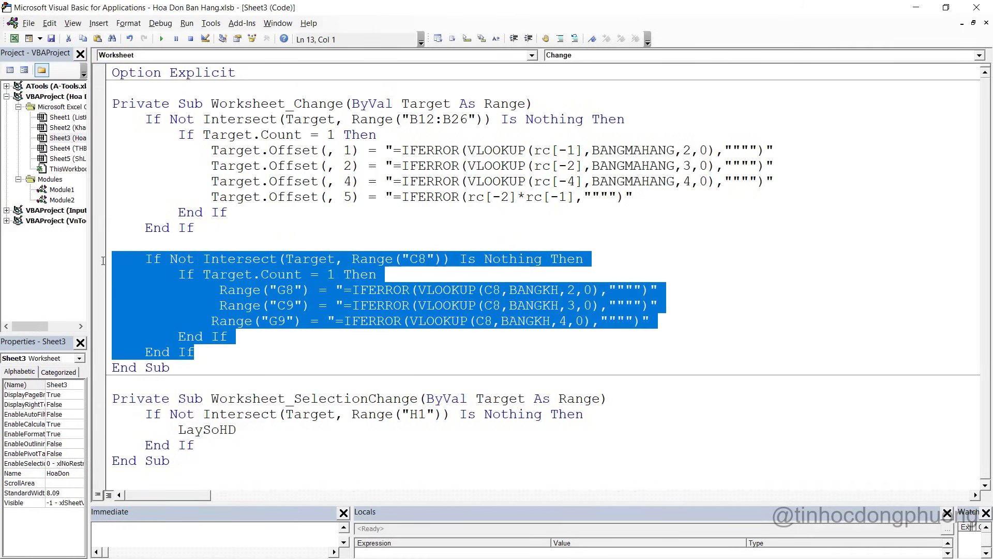
key(ctrl+c)
click(208, 356)
key(Return)
key(Return)
key(ctrl+v)
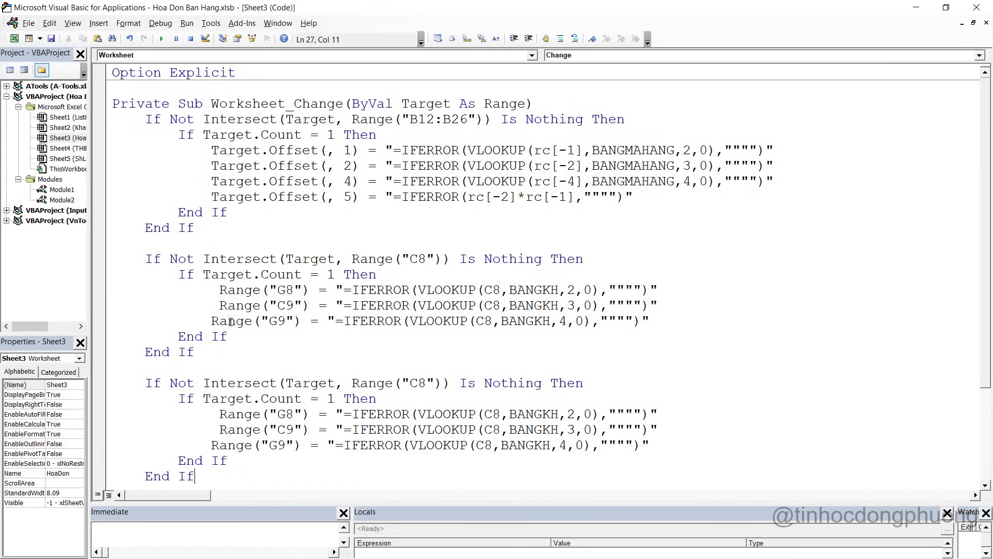
Change the copy's C8 to H1, delete its Range lines and begin an If
scroll(231, 321, down, 2)
key(alt+F11)
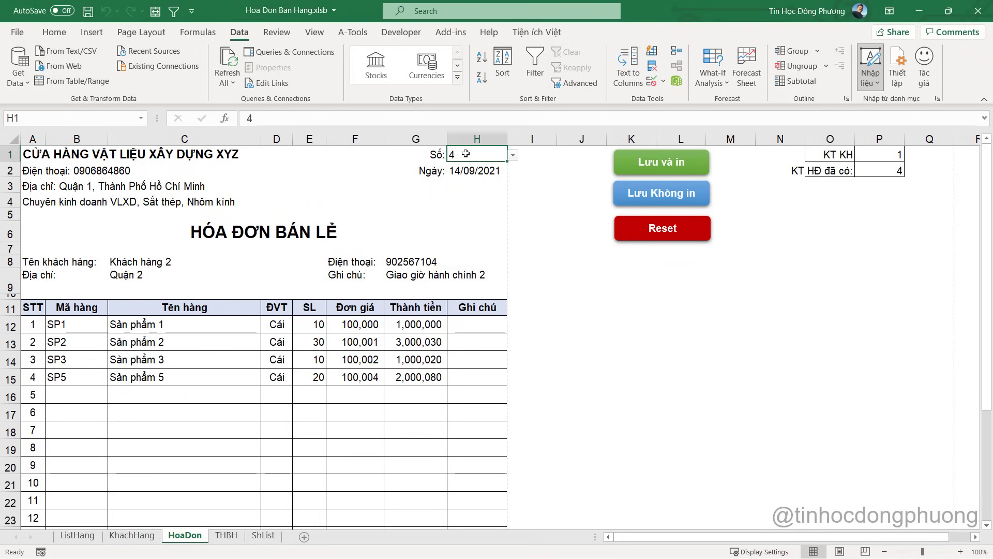
key(alt+F11)
drag(427, 290, 410, 290)
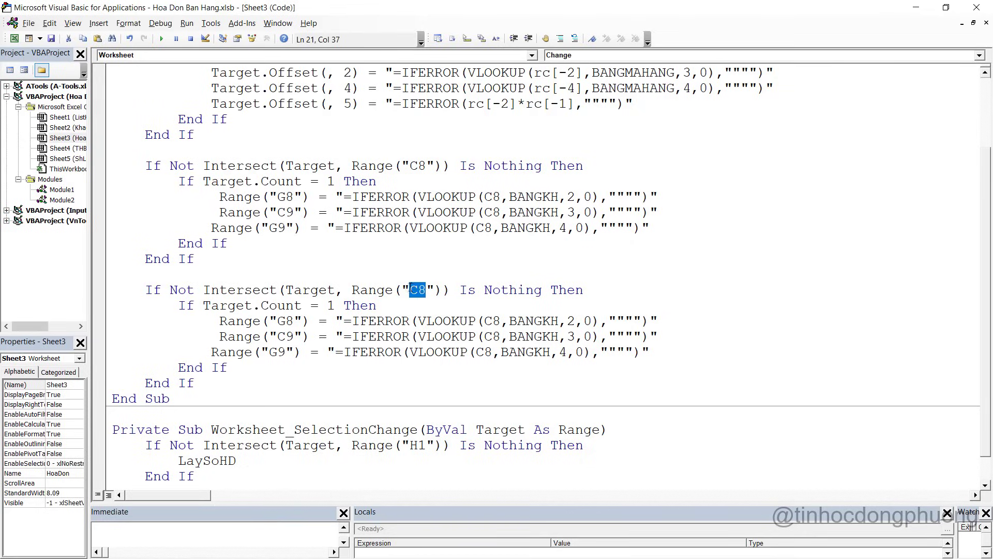
text(H1)
key(alt+Tab)
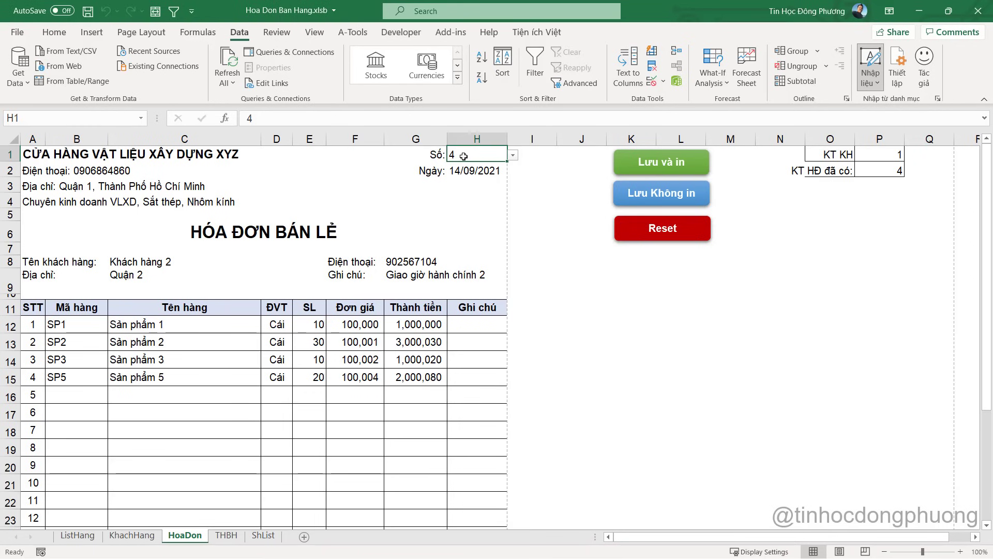
key(alt+Tab)
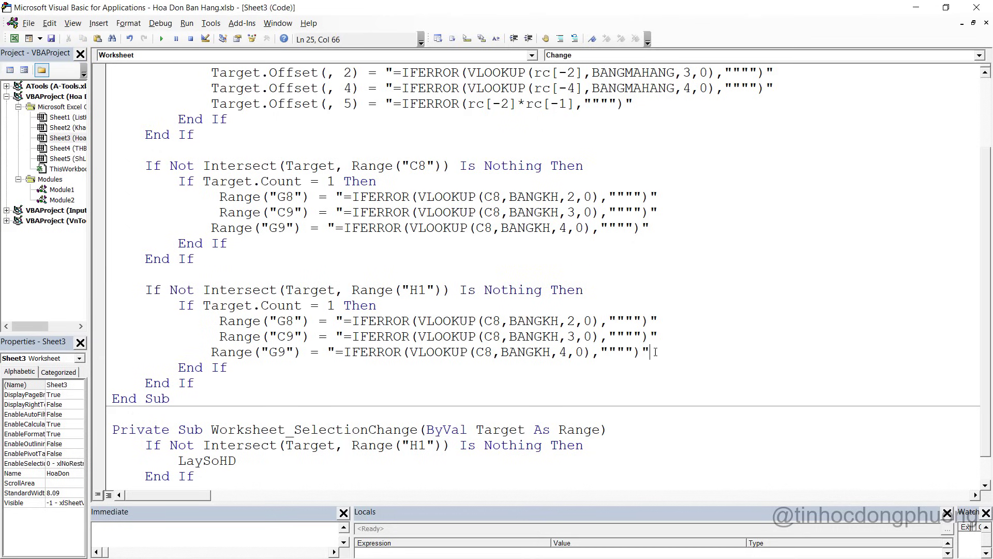
drag(656, 352, 112, 321)
key(Delete)
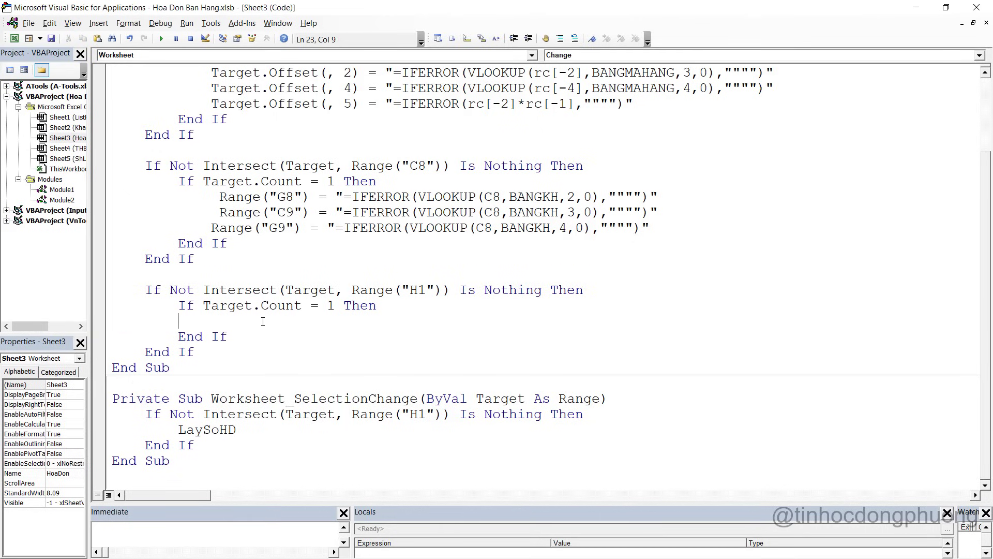
text(iff)
key(BackSpace)
key(alt+Tab)
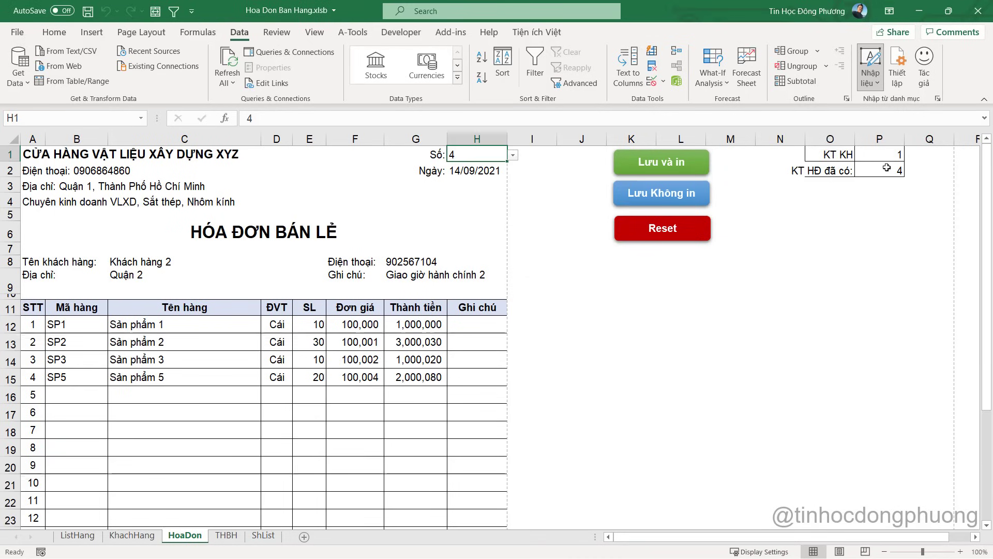
Complete the condition as If range("P2") > 0 then … End if
click(882, 171)
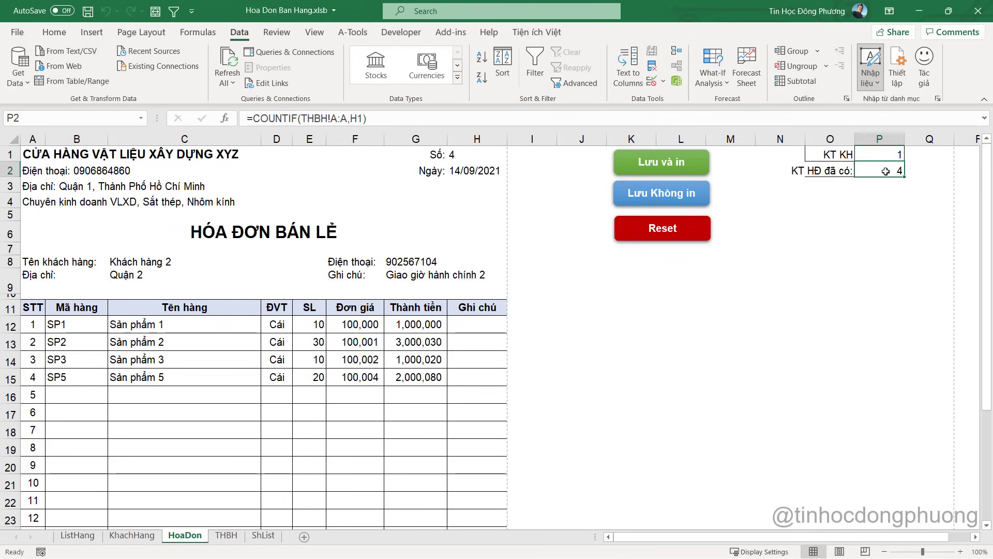
drag(56, 321, 419, 394)
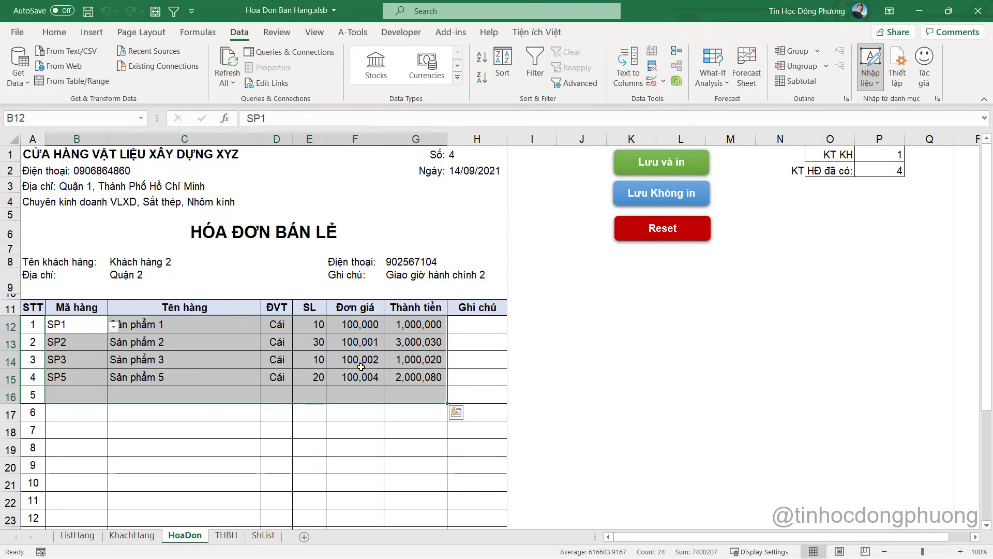
key(alt+F11)
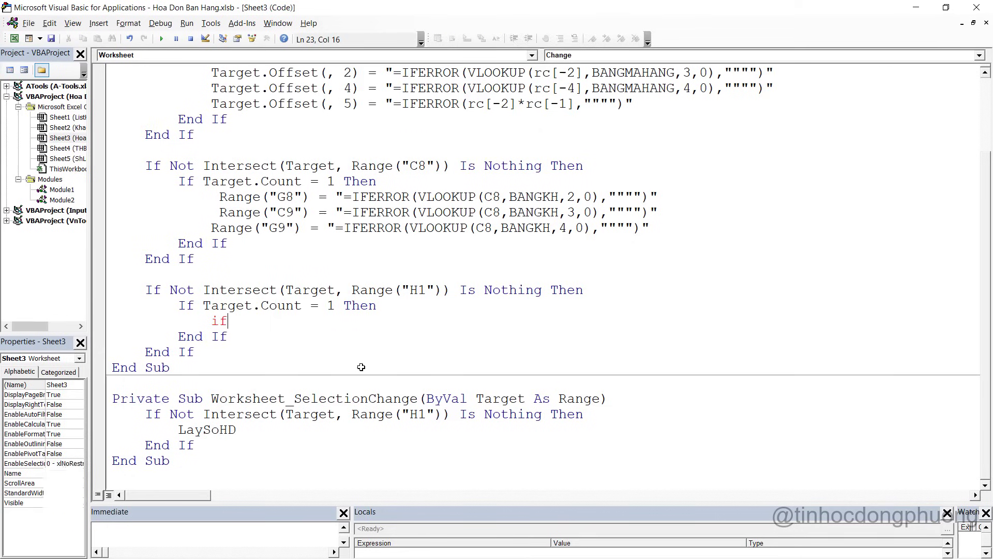
text(range)
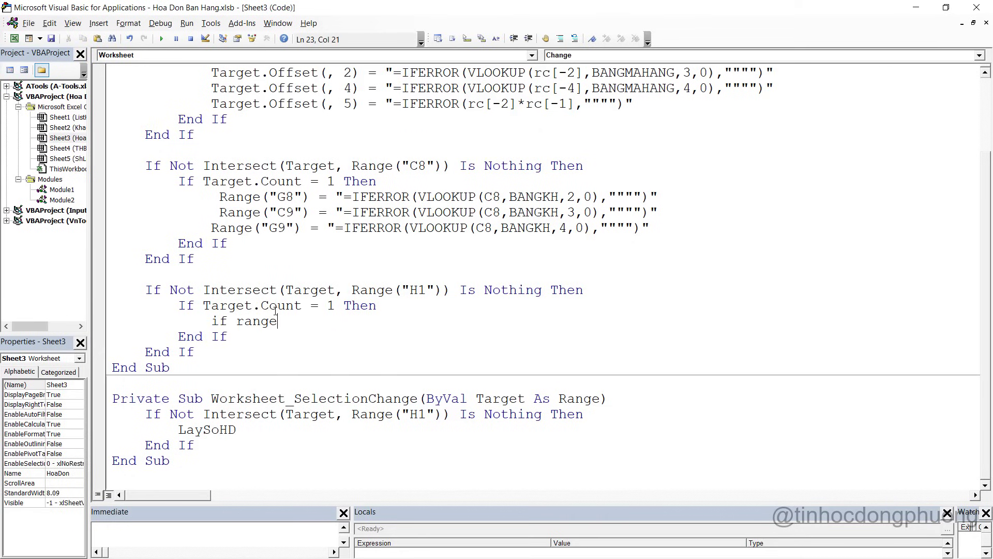
text(("P2")
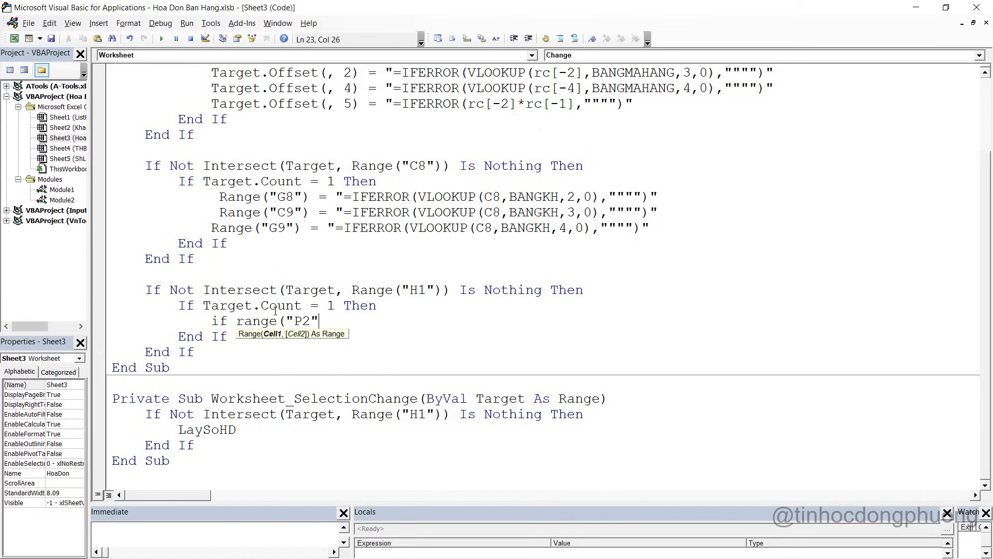
text() >)
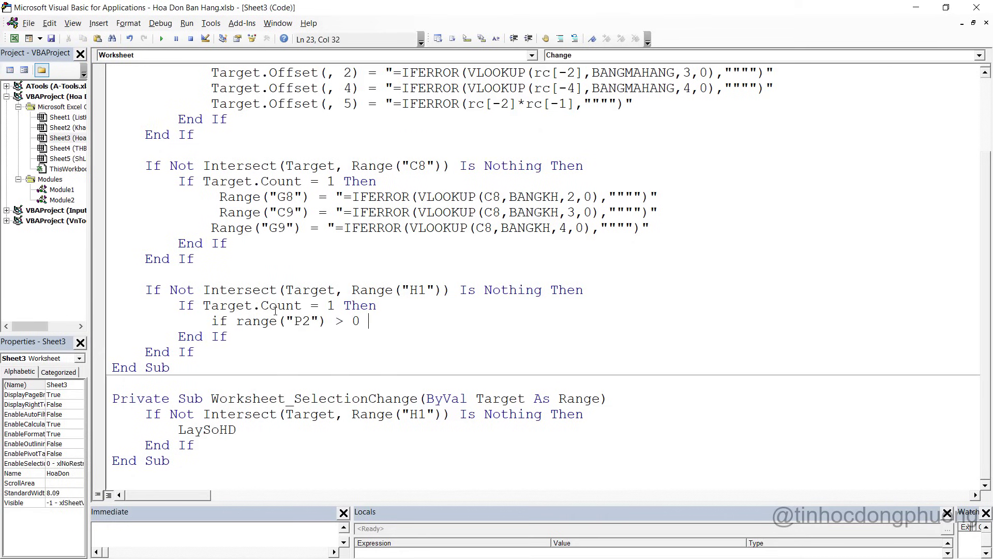
text( 0 then)
key(Return)
key(Return)
text(End if)
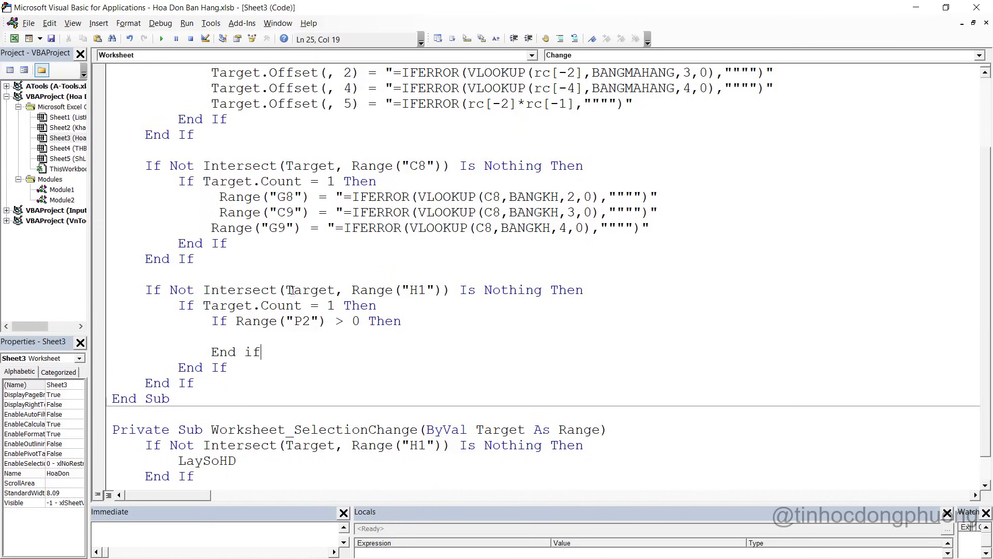
Insert a LoadLaiHoaDon call inside the new If block
click(261, 337)
key(alt+F11)
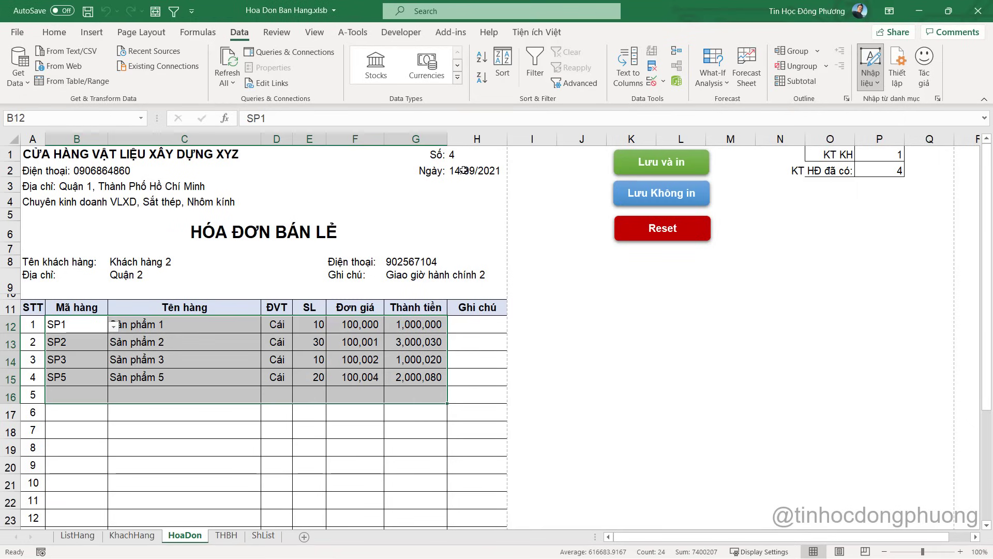
key(alt+F11)
text(loa)
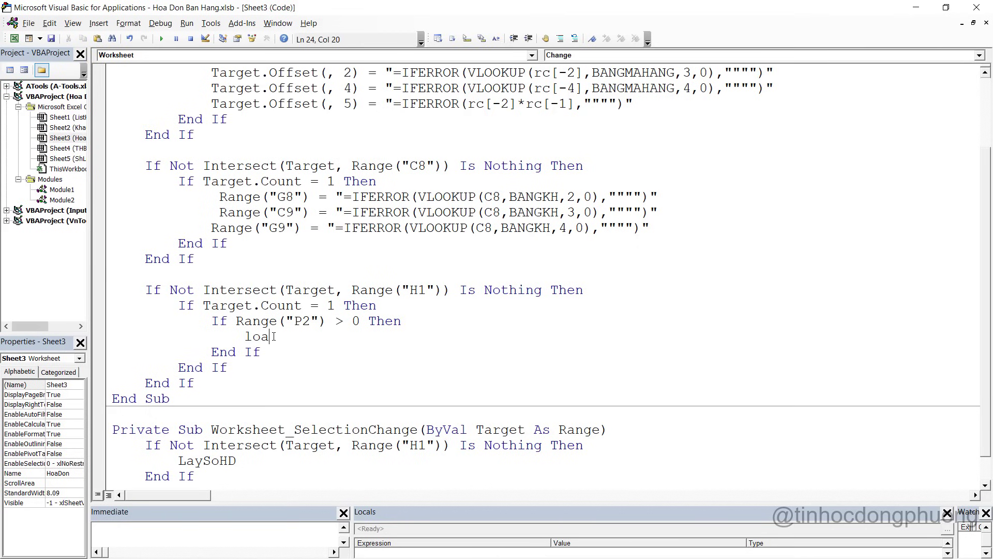
key(ctrl+space)
key(Down)
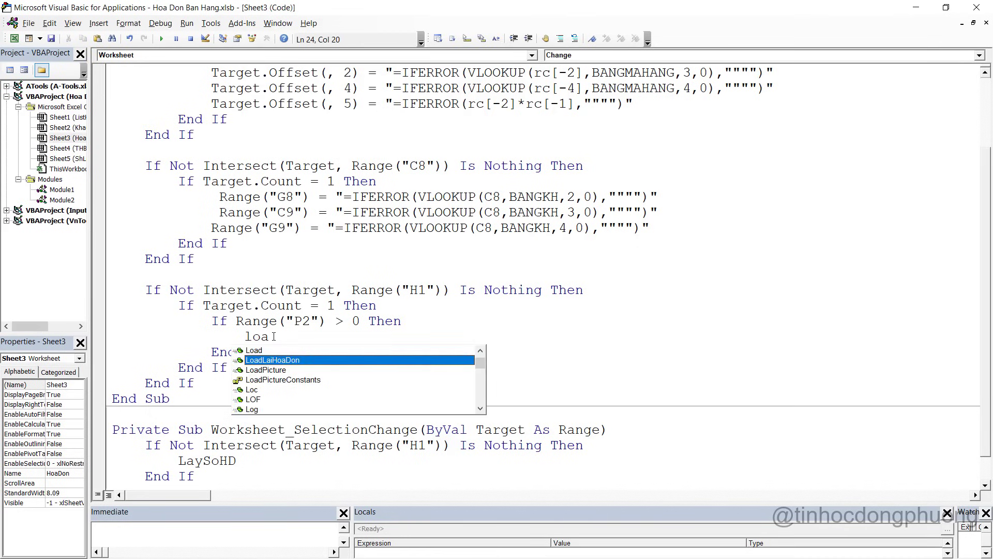
key(Tab)
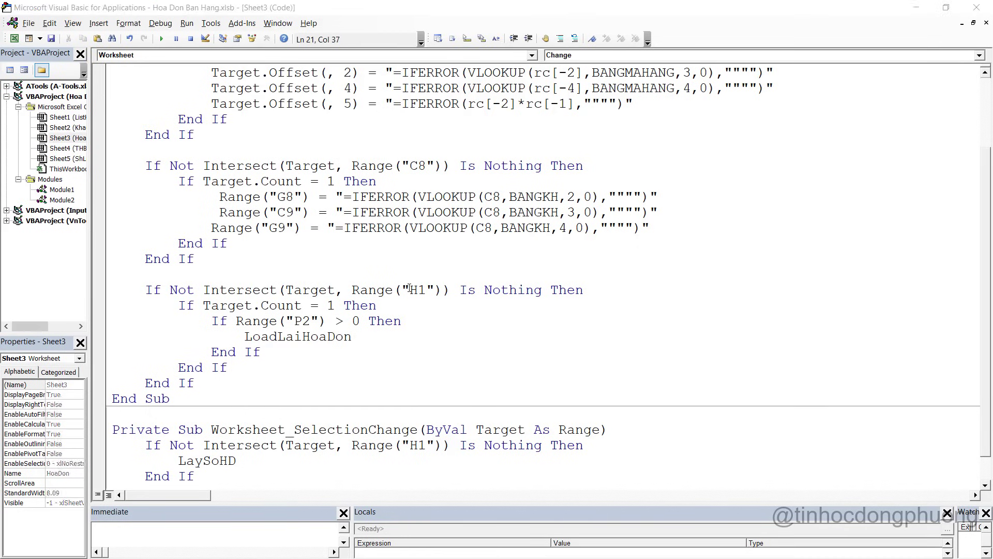
key(alt+F11)
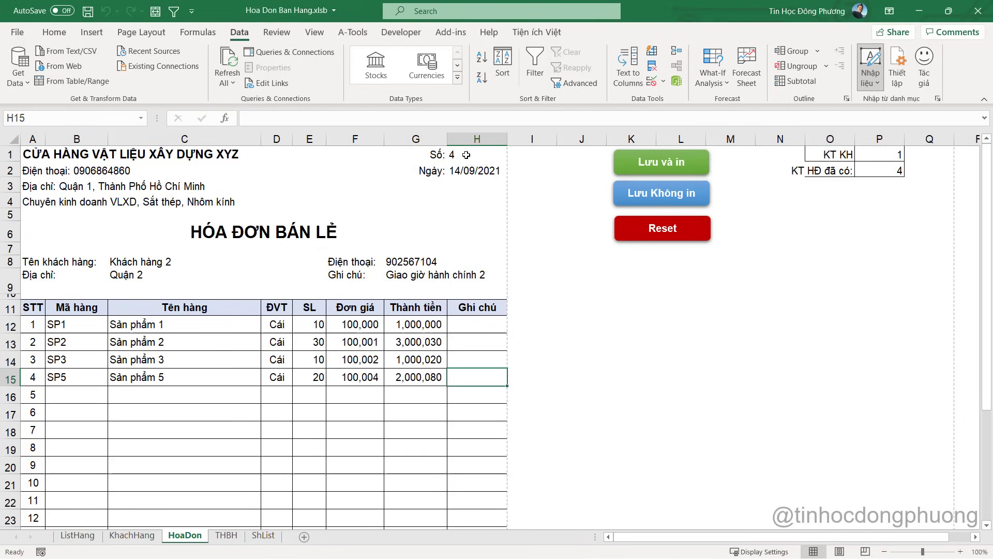
Enter 1 in H1 to load invoice 1 and check the G8 phone formula
click(466, 155)
key(BackSpace)
text(1)
key(Return)
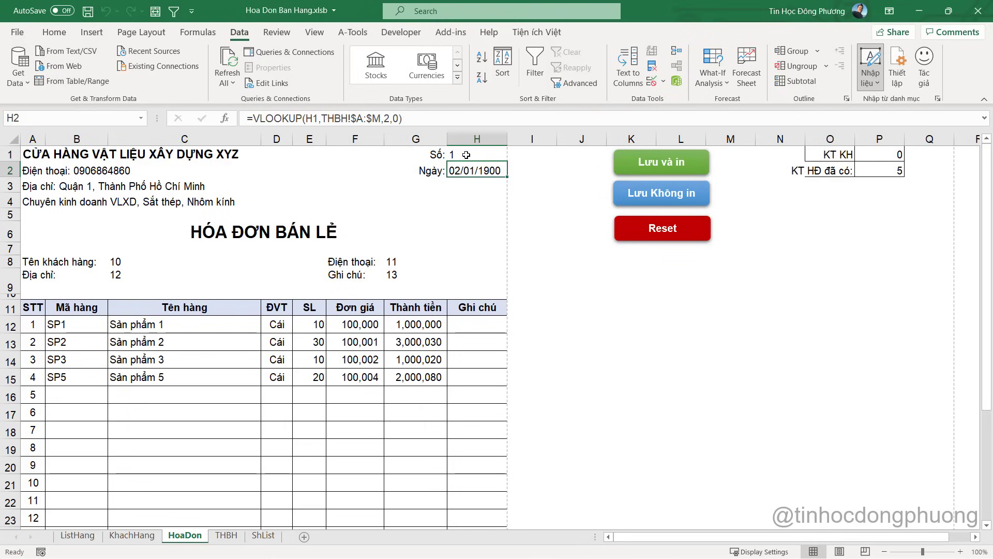
click(395, 263)
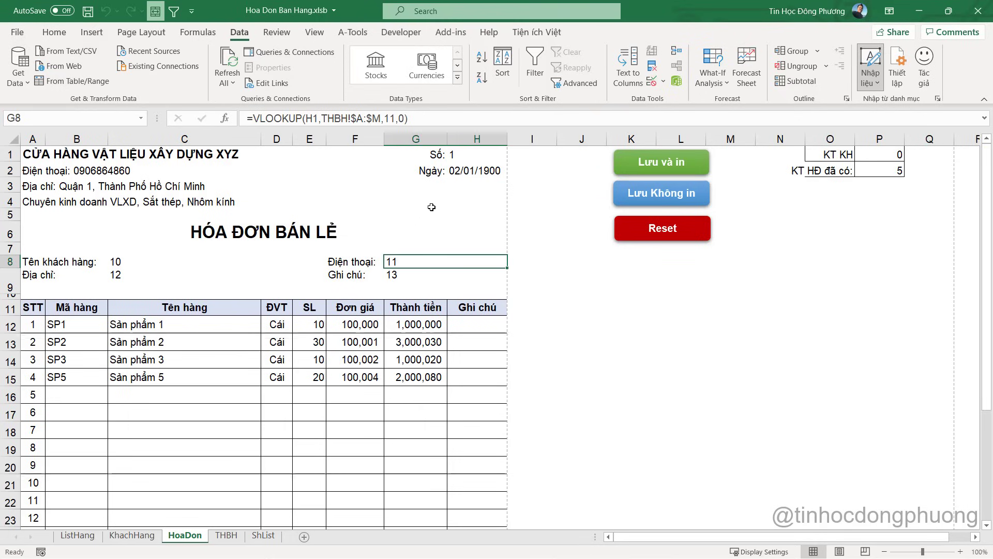
key(alt+F11)
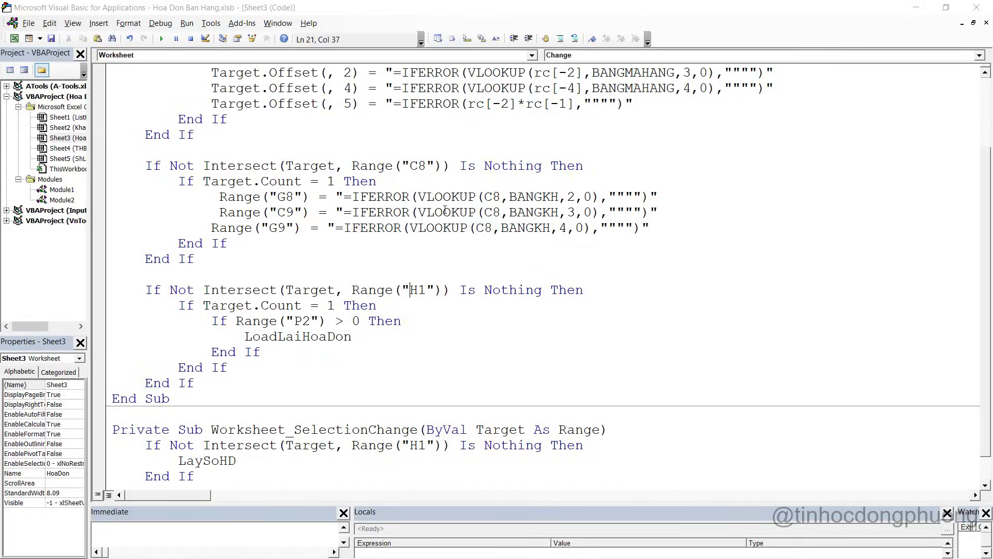
key(alt+F11)
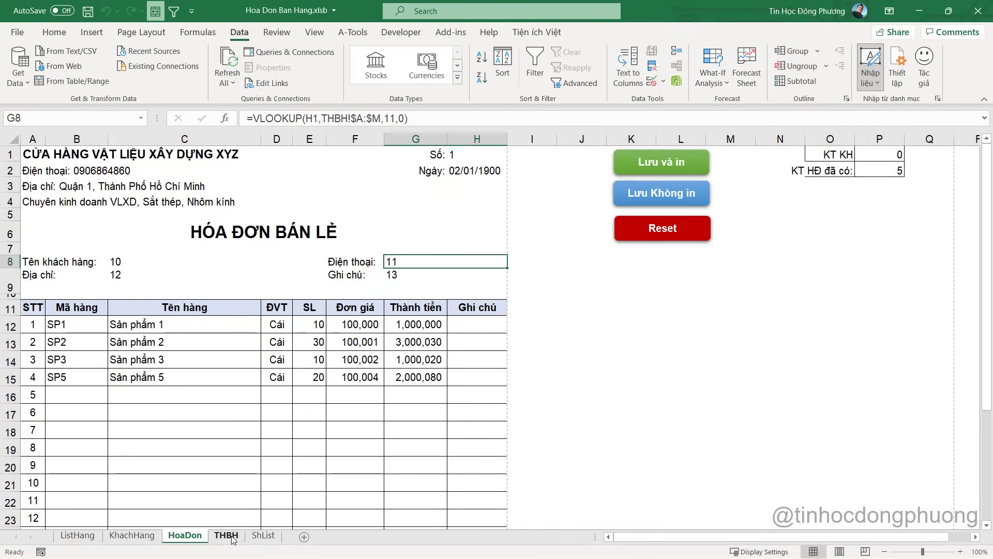
Delete the helper numbers in row 2 of the THBH sheet
click(236, 537)
drag(31, 168, 835, 166)
key(Delete)
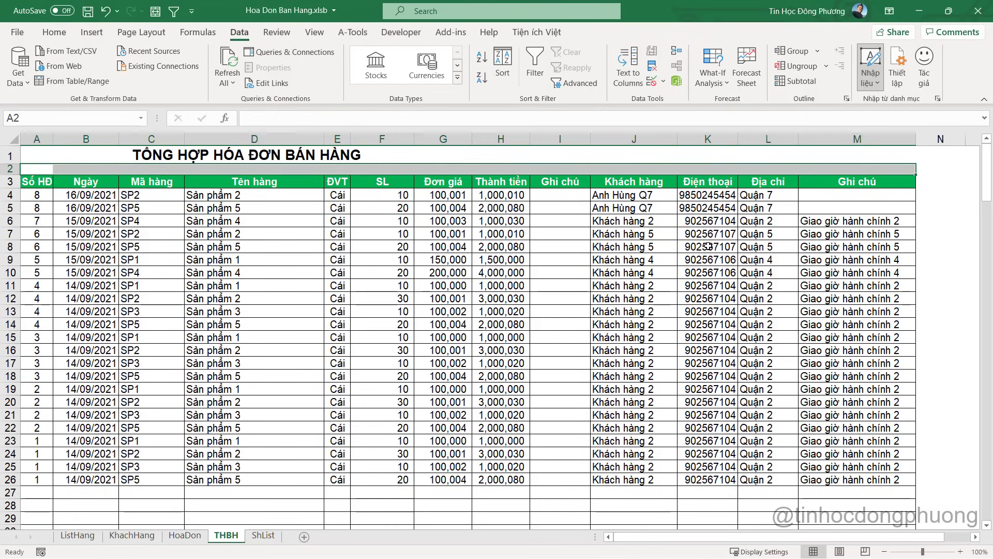
key(alt+F11)
key(alt+F11)
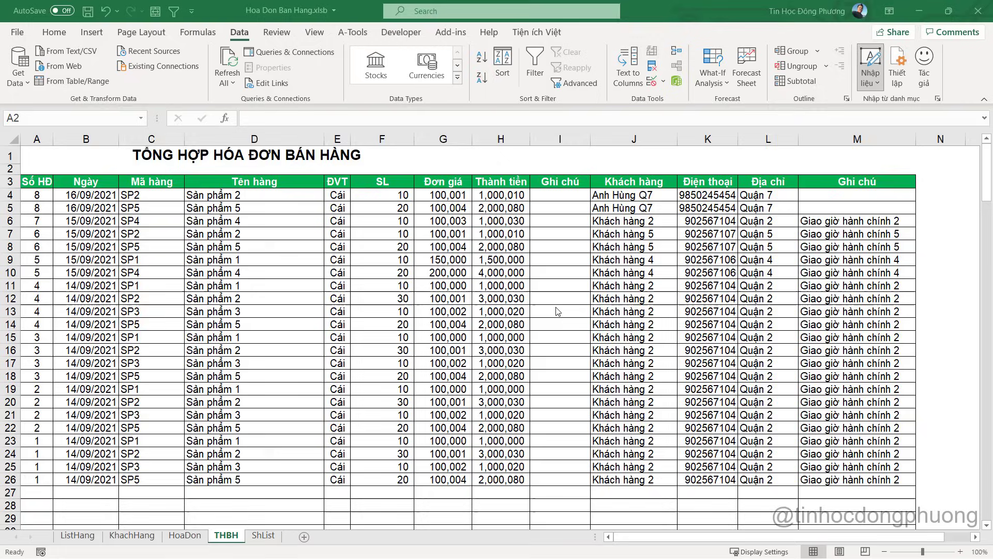
On the HoaDon sheet, load invoice 6 and then invoice 2 via H1
click(191, 537)
click(466, 156)
text(6)
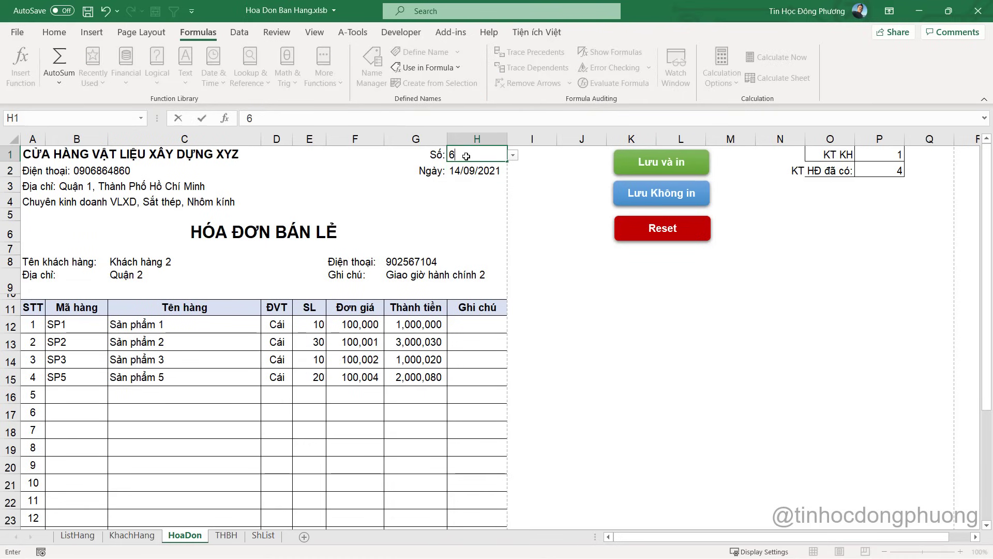
key(Return)
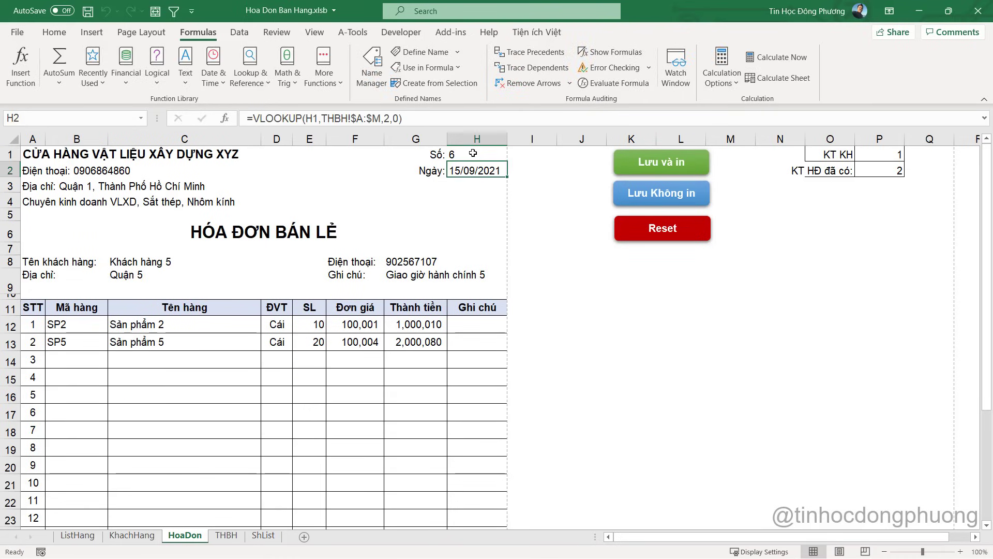
click(472, 153)
key(Return)
click(473, 153)
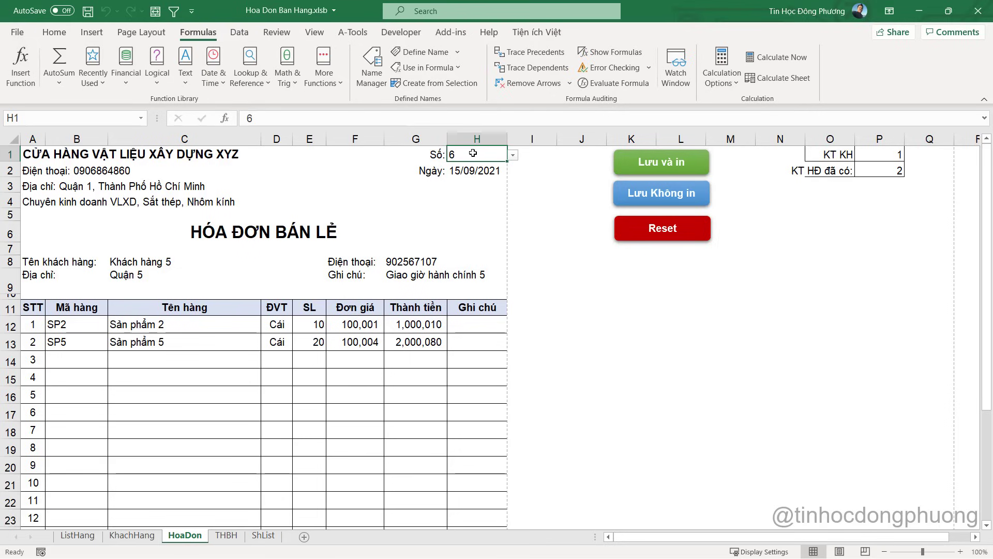
text(2)
key(Return)
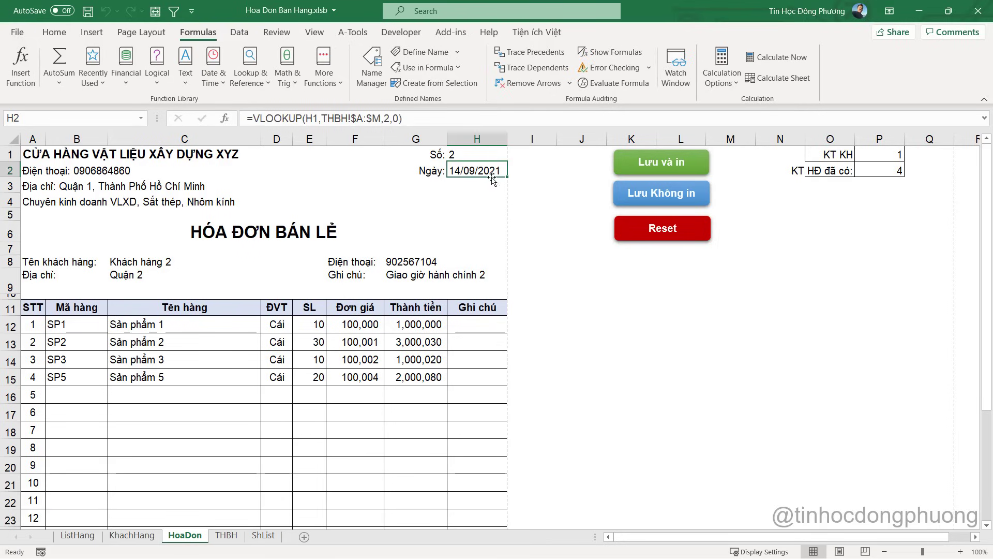
Load invoice 4 and then invoice 8 via H1
click(480, 153)
key(BackSpace)
text(4)
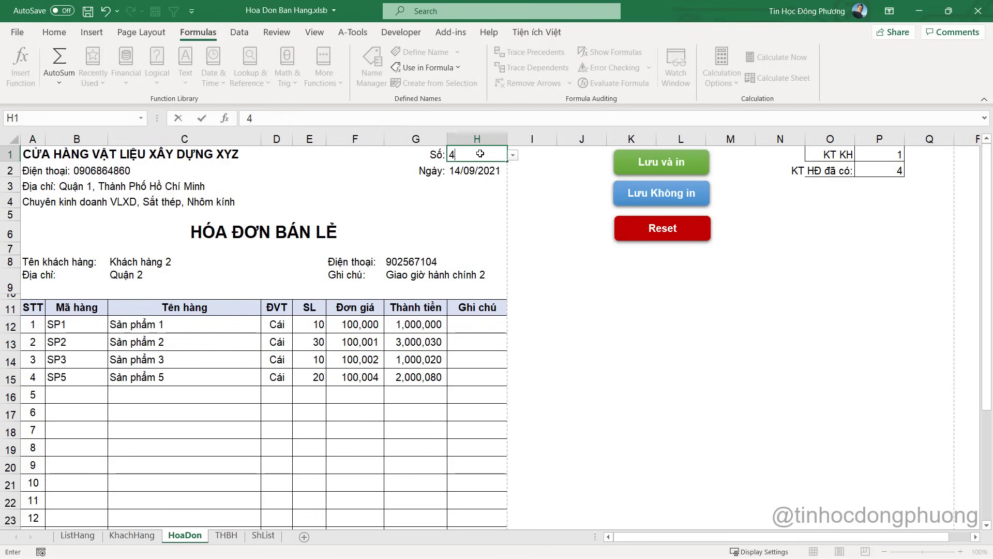
key(Return)
click(480, 153)
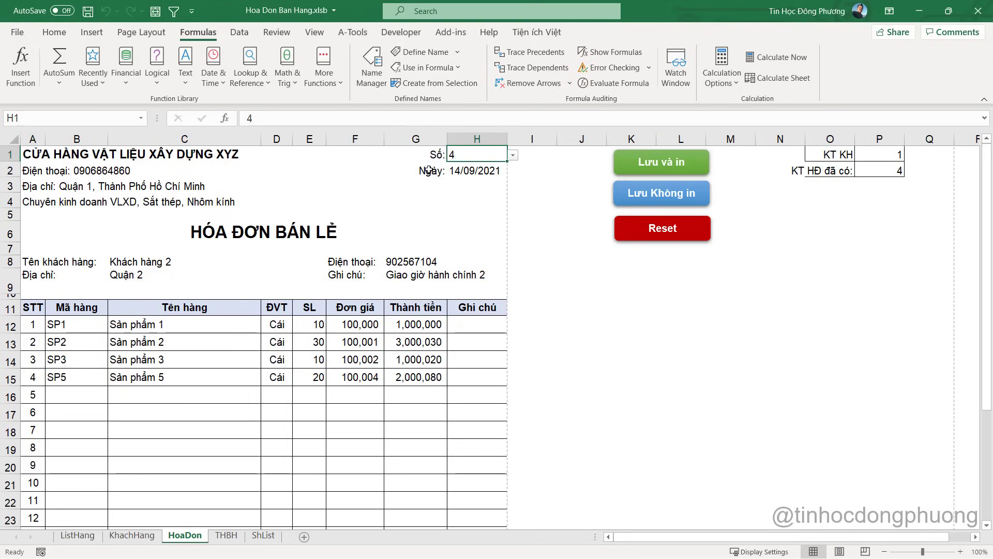
text(8)
key(Return)
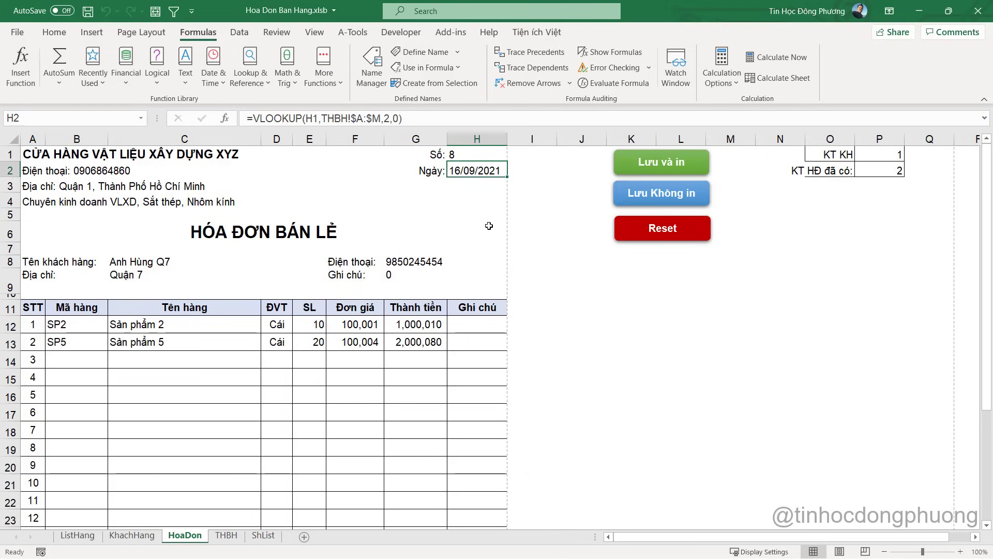
click(479, 153)
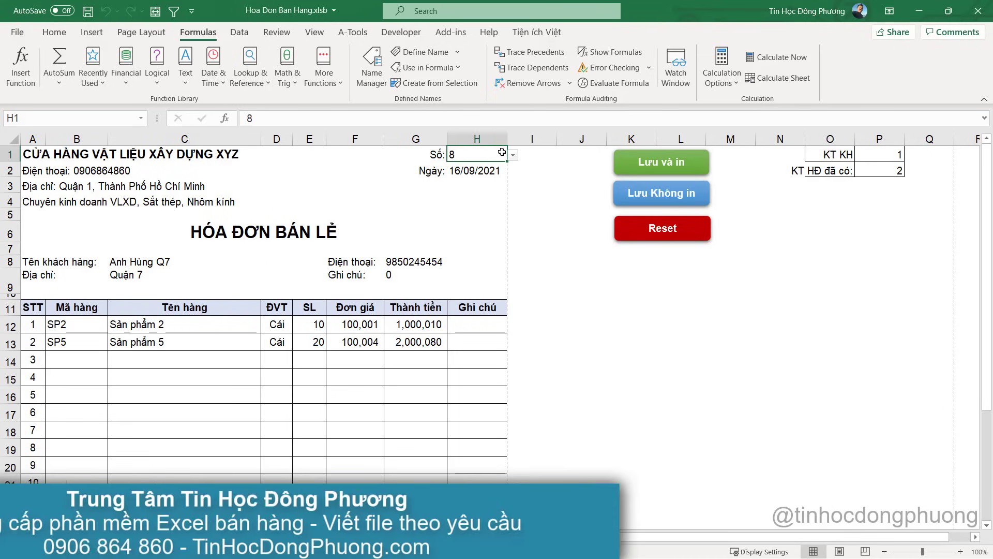
Jump from the LoadLaiHoaDon call to its procedure definition
key(alt+F11)
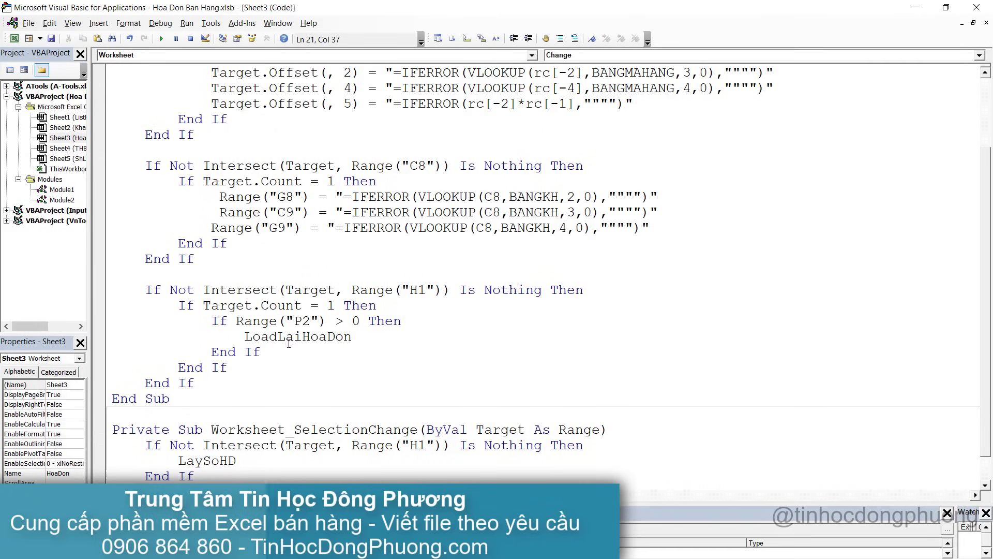
double_click(303, 337)
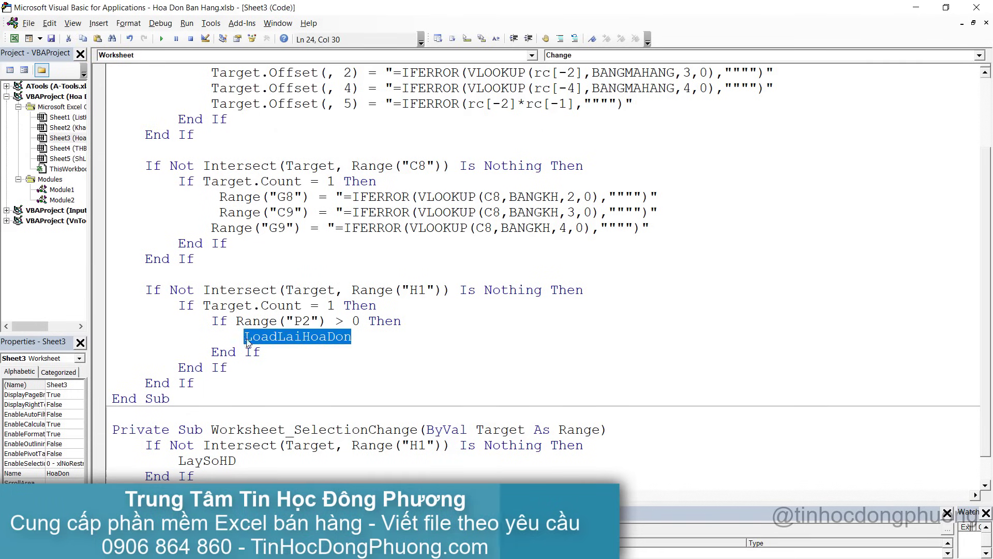
right_click(309, 337)
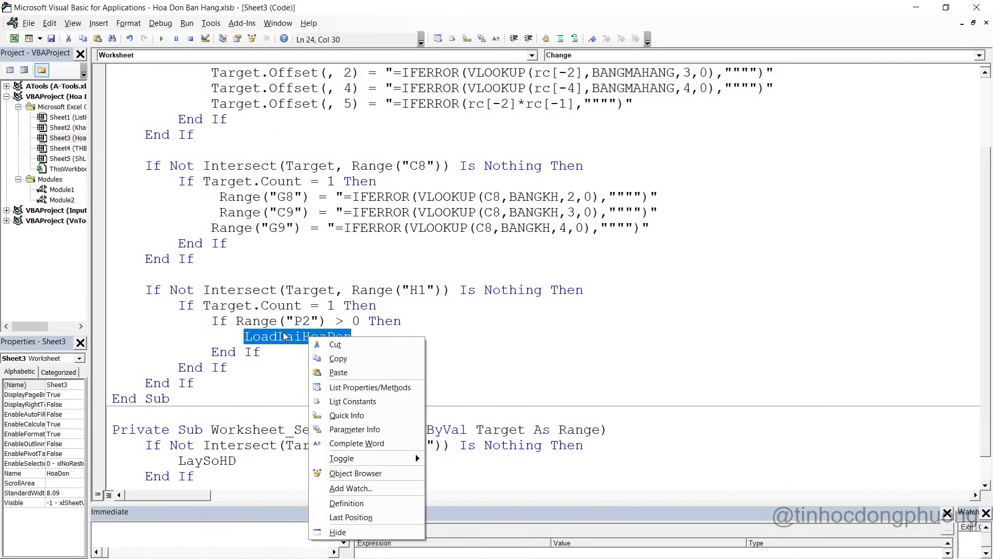
click(346, 503)
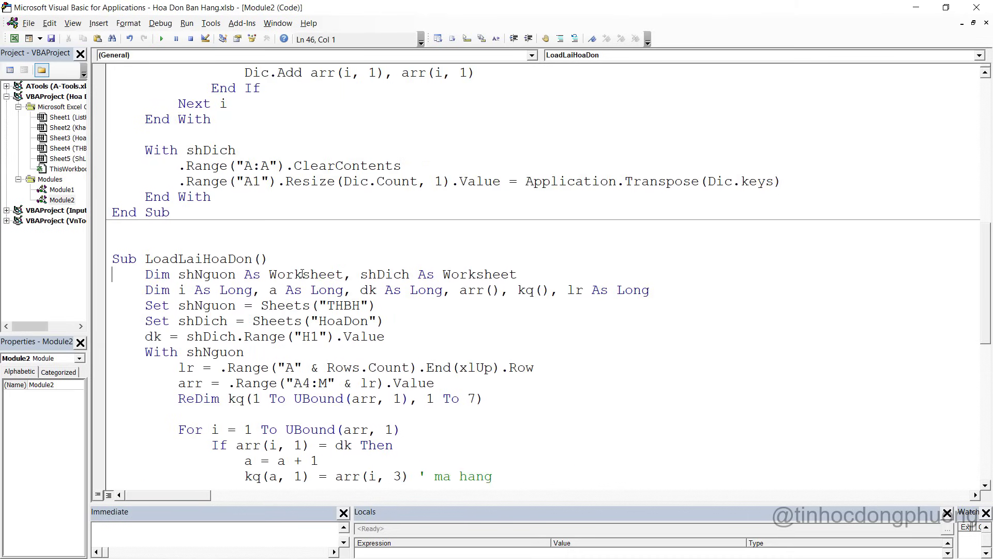
scroll(303, 274, down, 10)
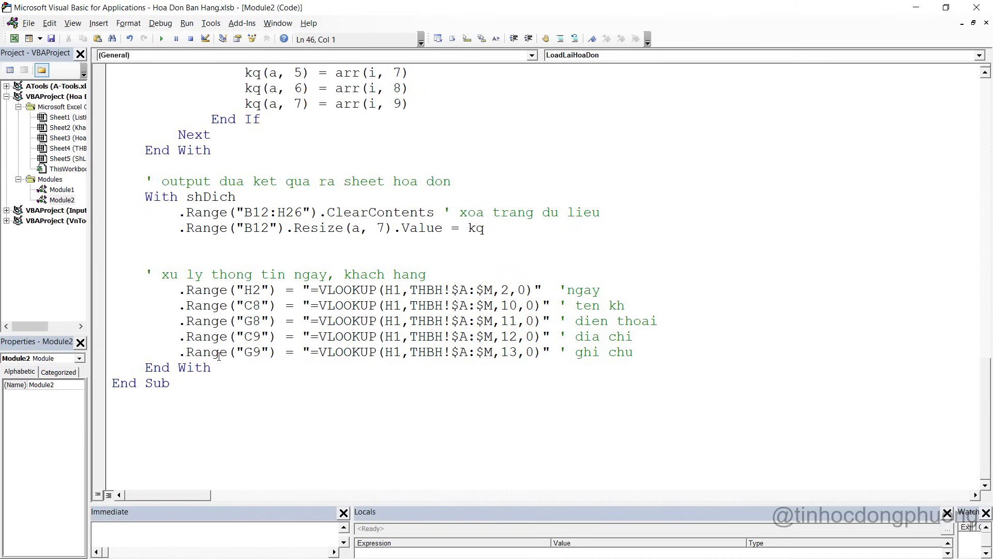
Add MsgBox "Da load lai hoa don!", vbInformation before End Sub
key(Return)
key(Return)
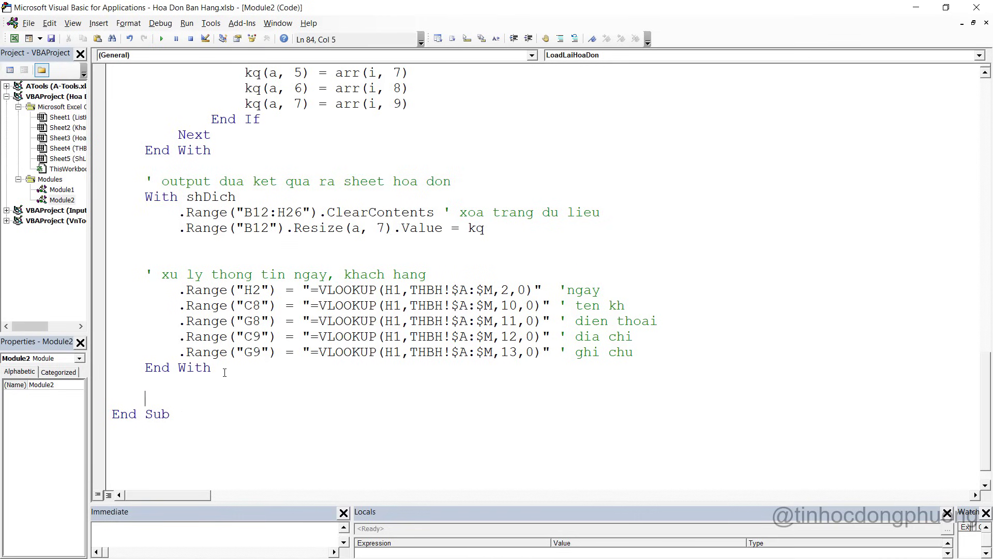
text(ms)
key(ctrl+space)
key(Down)
key(Tab)
key(BackSpace)
key(BackSpace)
key(BackSpace)
key(BackSpace)
key(BackSpace)
key(BackSpace)
key(BackSpace)
key(BackSpace)
key(ctrl+space)
key(Tab)
text("Da load lai hoa don)
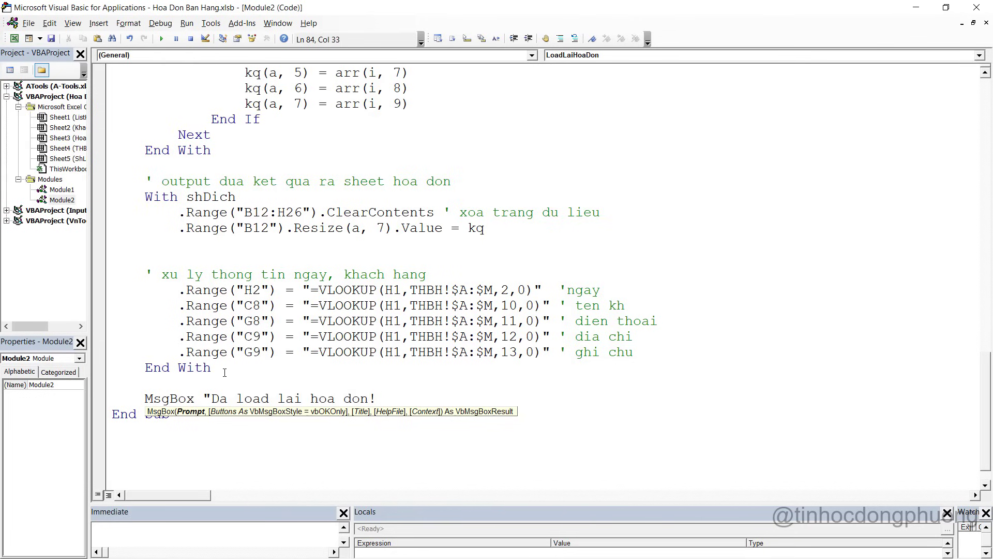
text(!",vb)
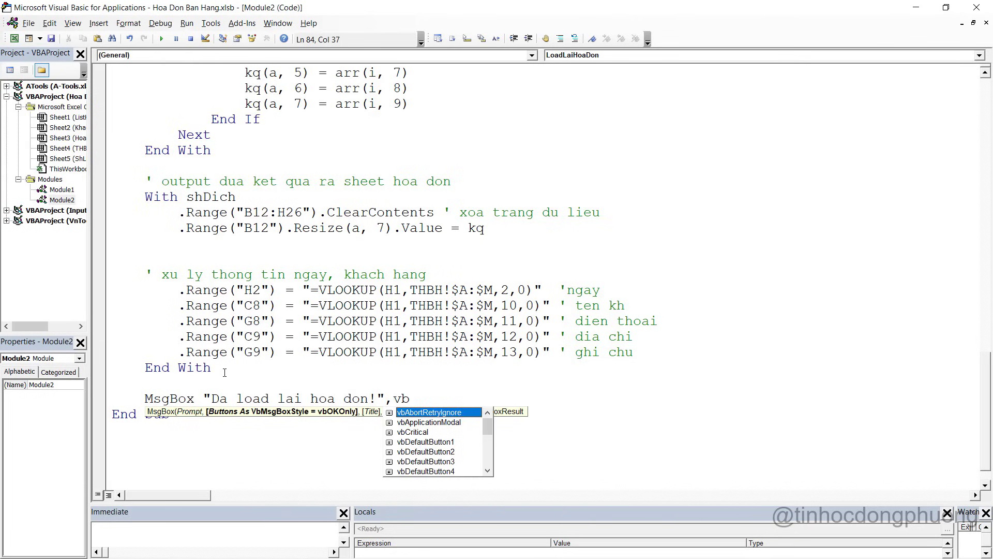
text(in)
key(Tab)
key(Down)
Load invoice 6 via H1 and dismiss the confirmation message
key(alt+F11)
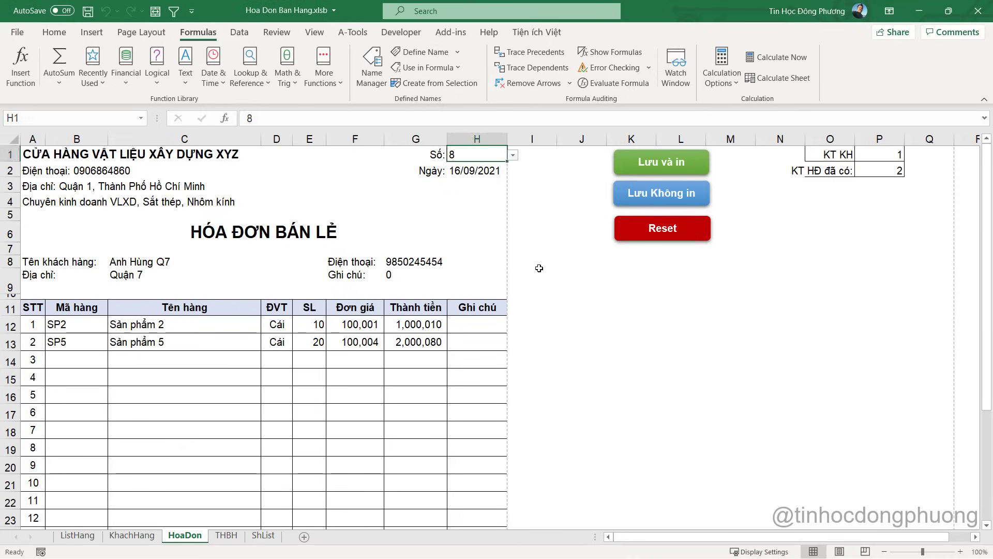
click(539, 268)
click(485, 152)
text(6)
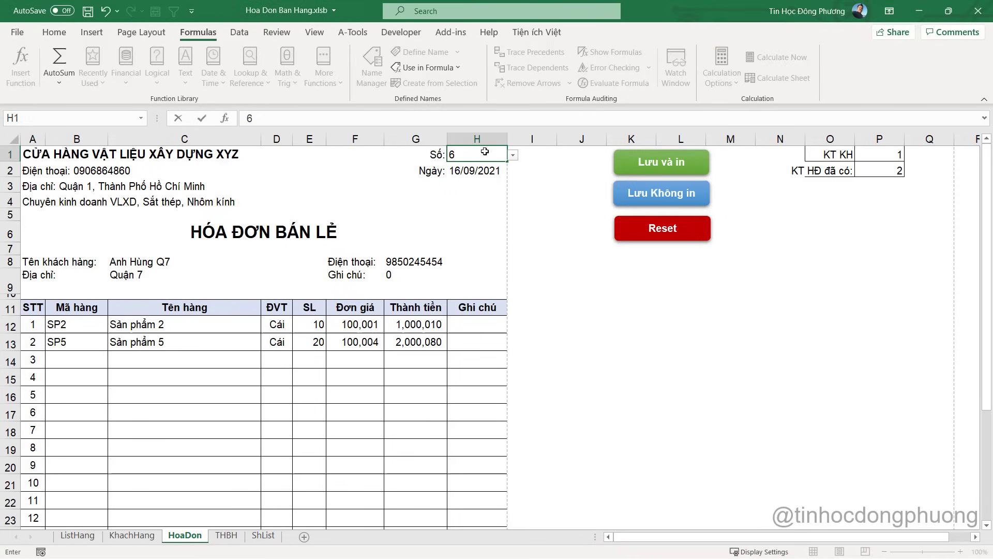
key(Return)
click(536, 336)
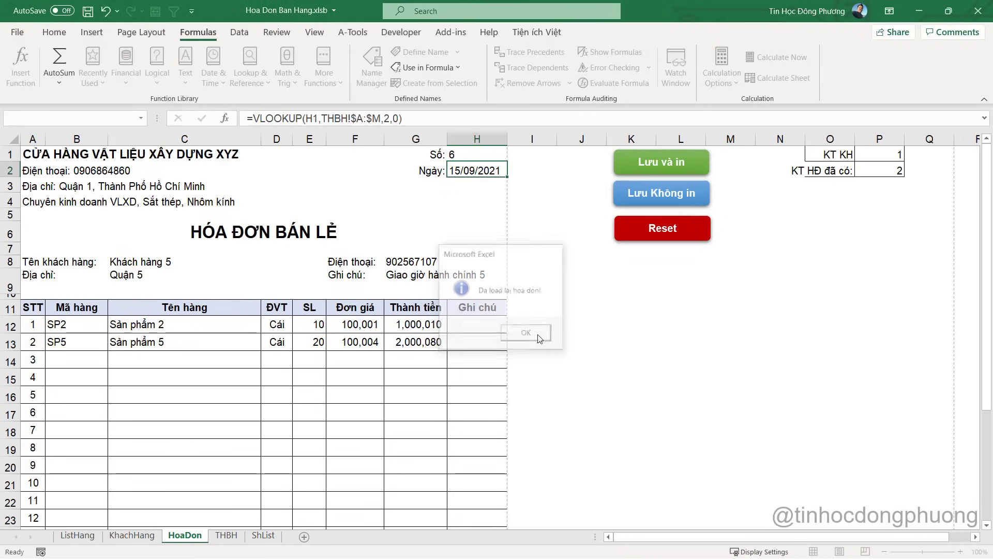
Load invoice 8, dismiss its confirmation message and save the workbook
click(464, 154)
text(8)
key(Return)
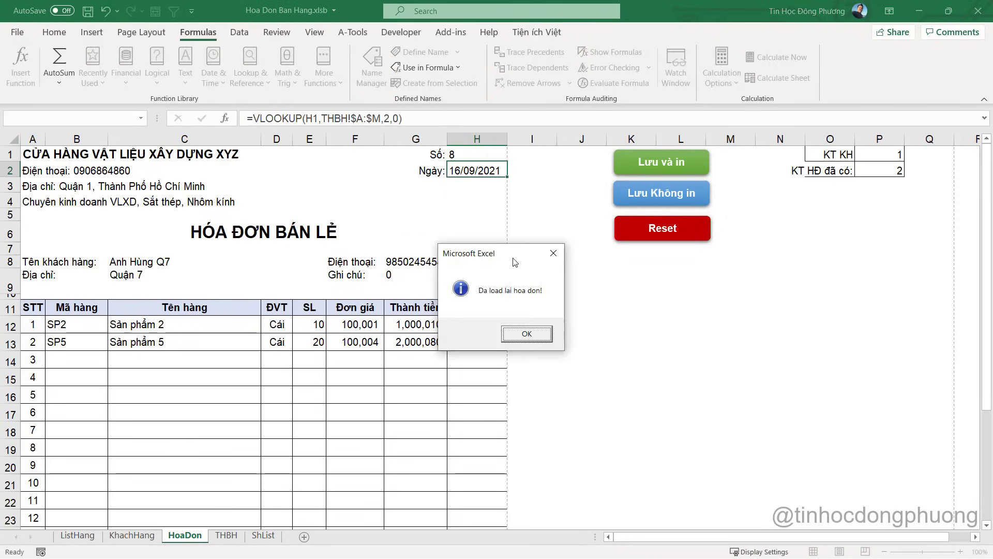
click(530, 335)
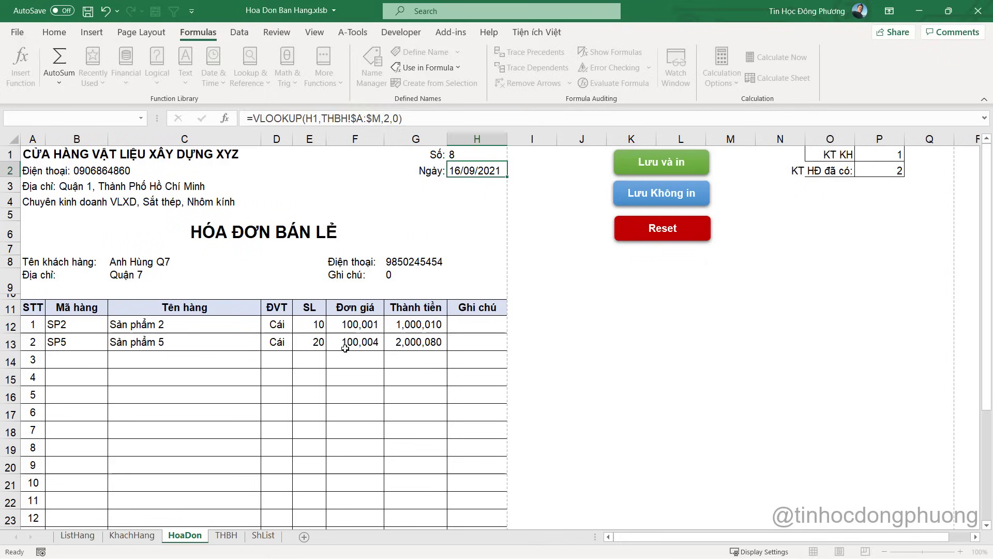
click(87, 11)
click(464, 292)
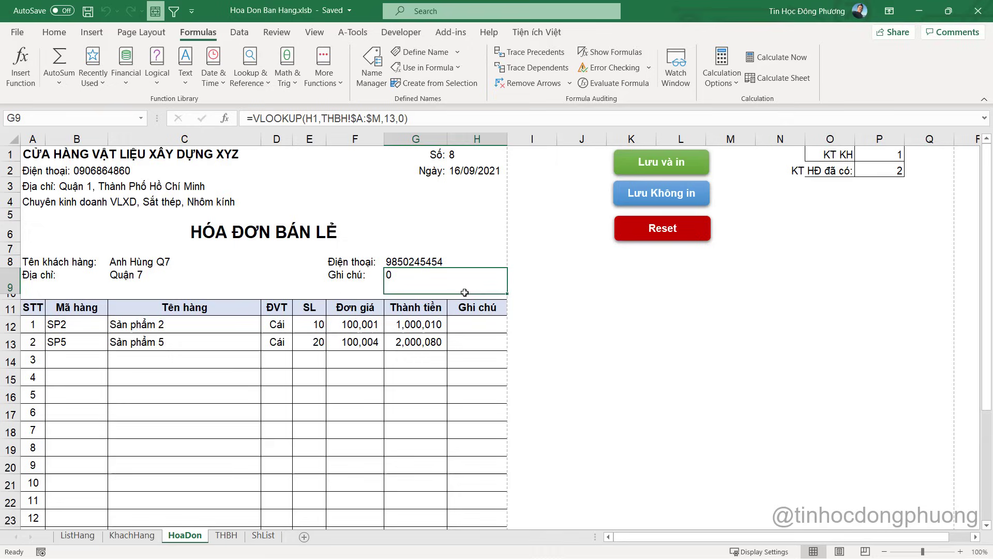
click(553, 158)
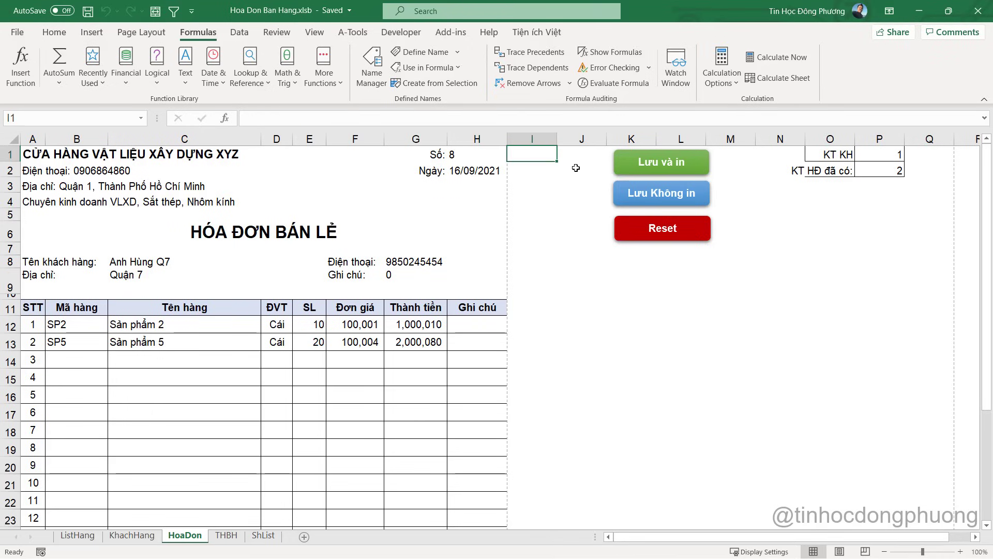
Copy the InHoaDon macro name from Module1's code
key(alt+F11)
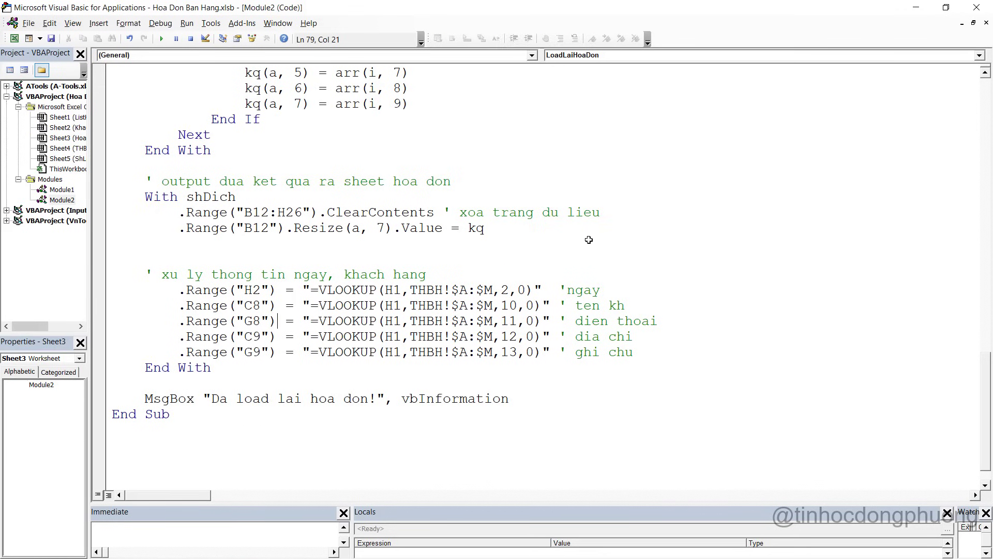
double_click(61, 189)
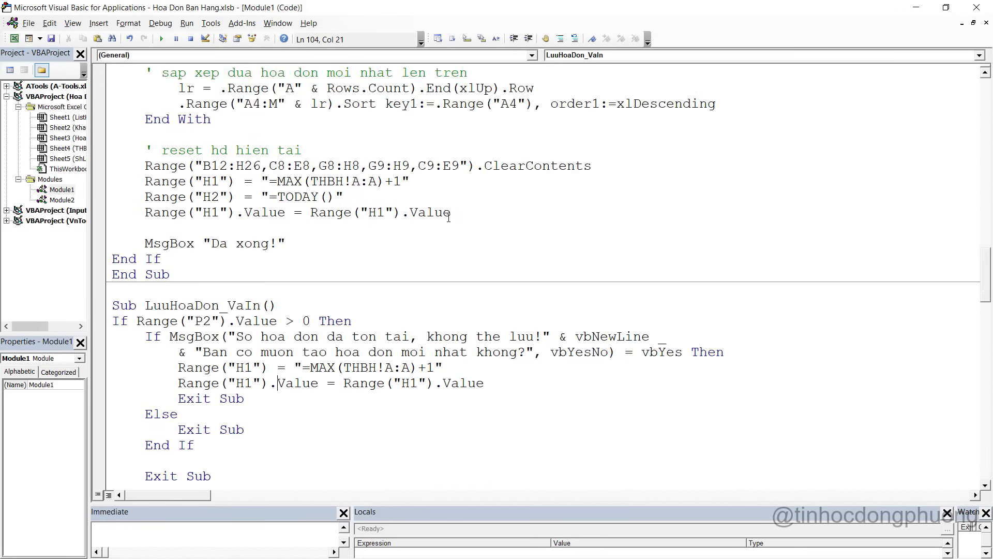
scroll(455, 210, up, 4)
scroll(456, 210, up, 20)
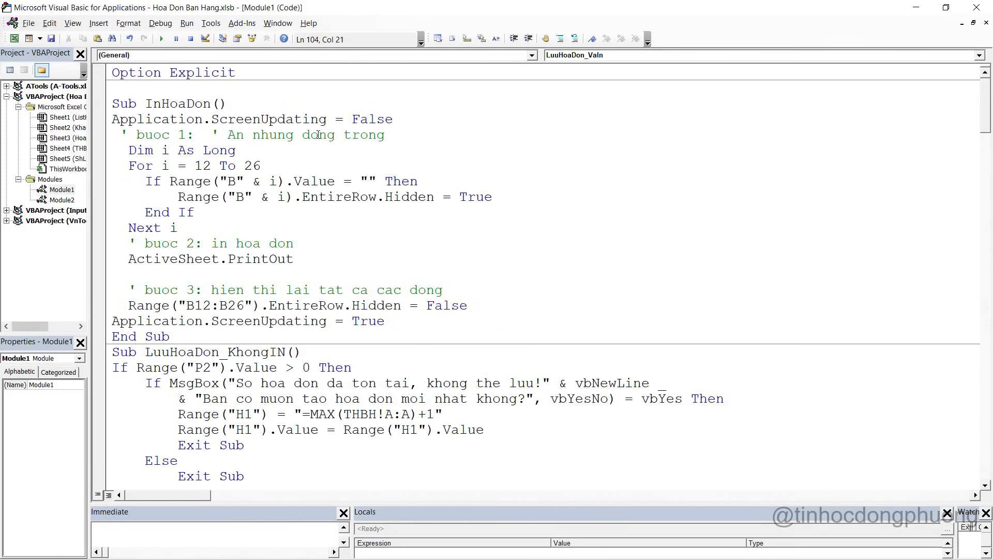
double_click(190, 104)
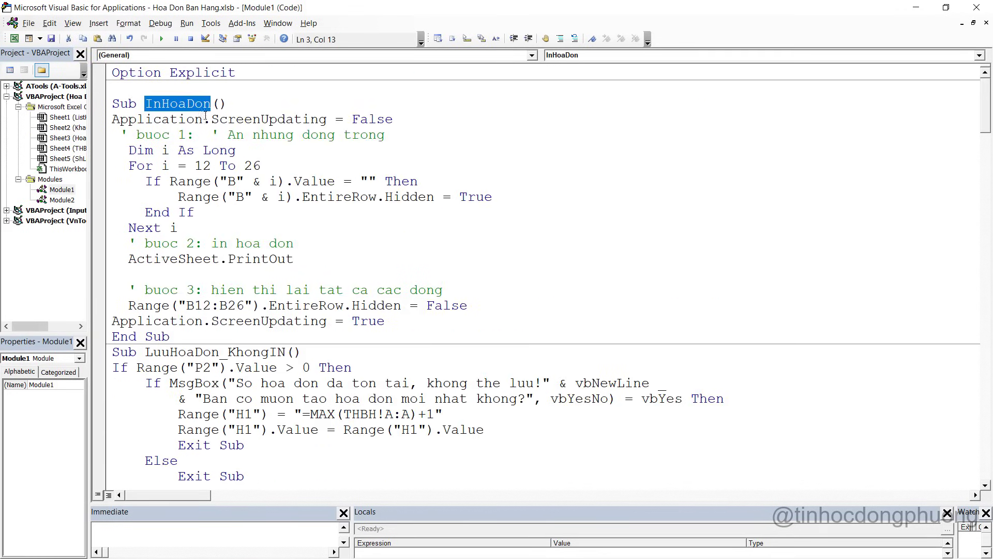
key(alt+F11)
Duplicate the 'Lưu và in' button to its left and assign it a macro
ctrl+click(635, 175)
drag(635, 175, 544, 171)
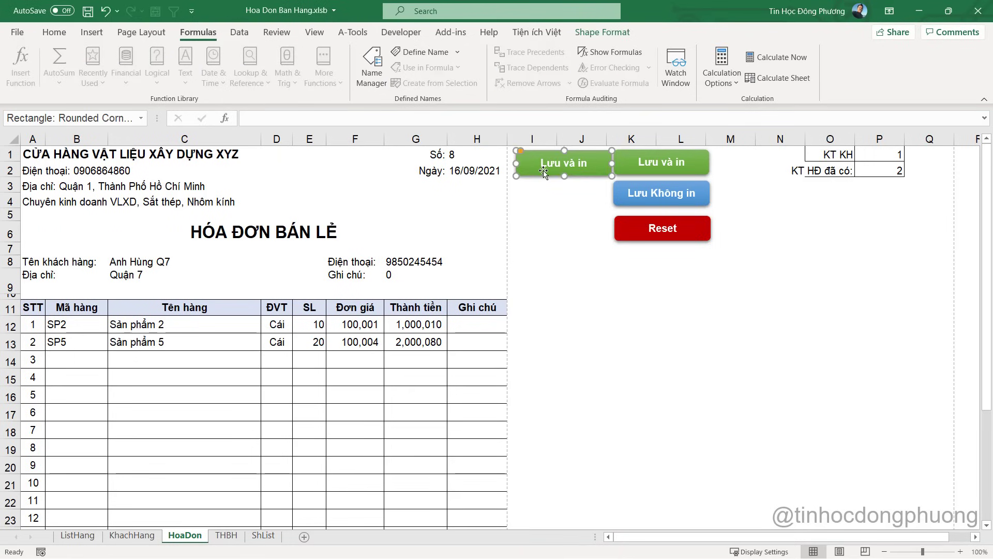
right_click(544, 171)
click(598, 400)
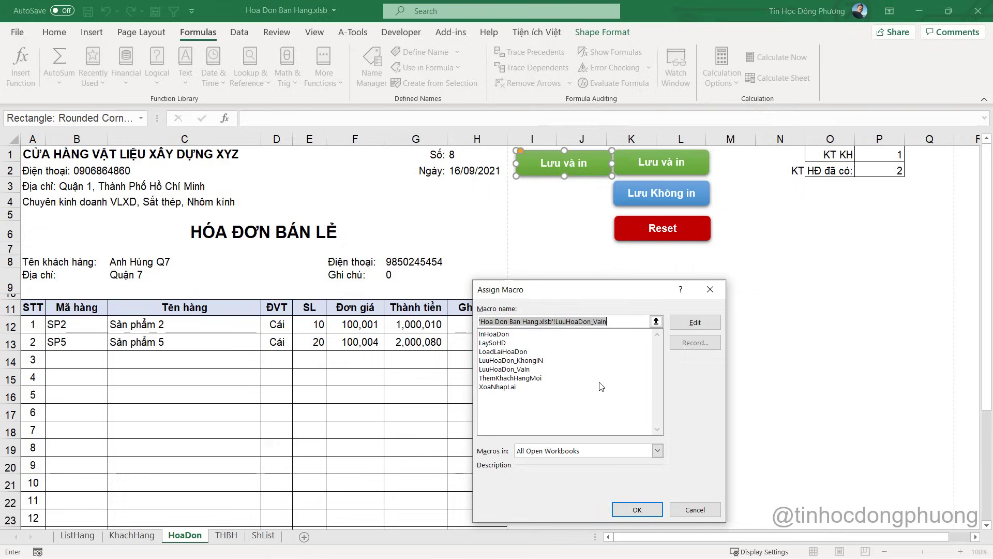
click(637, 510)
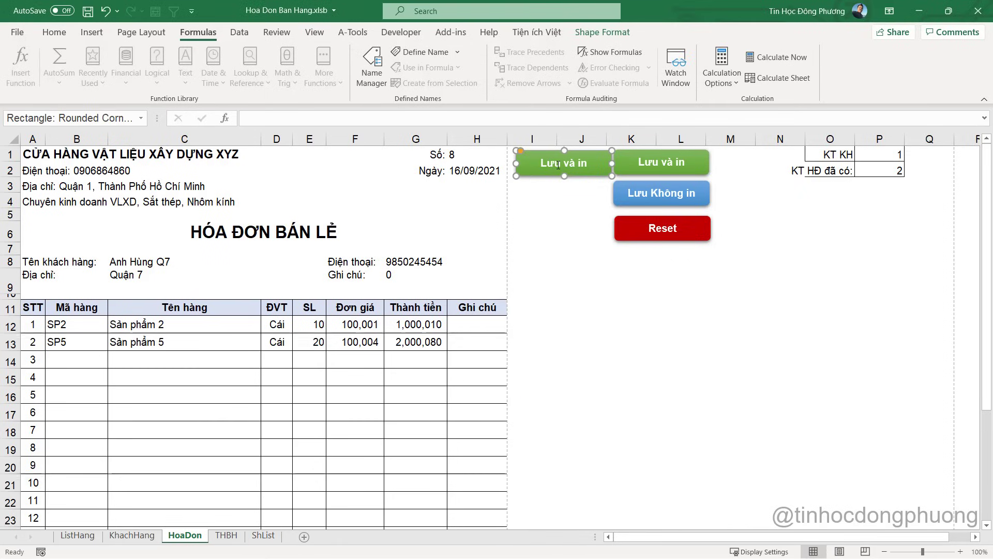
Relabel the copied button 'In lại HĐ'
triple_click(558, 165)
text(IO)
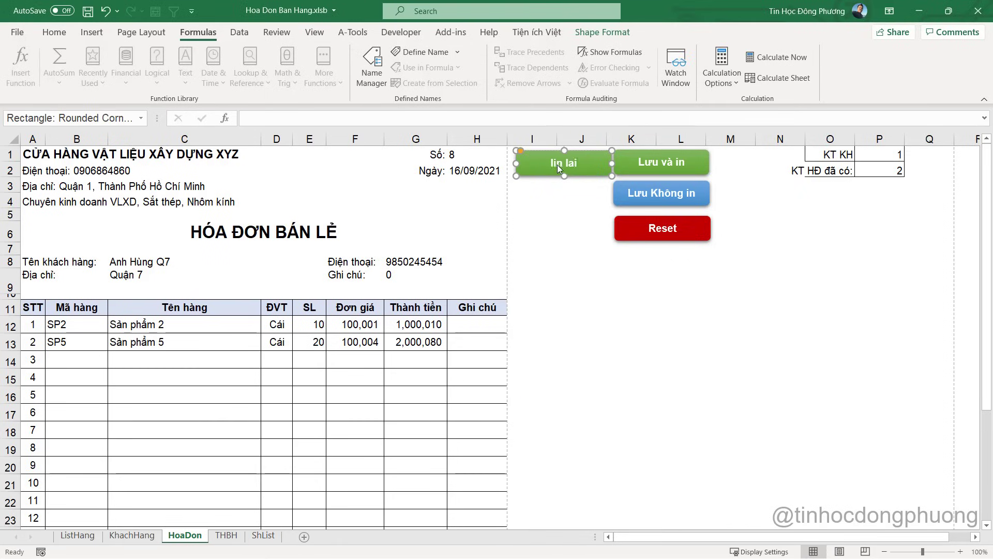
key(BackSpace)
key(BackSpace)
text(n lại)
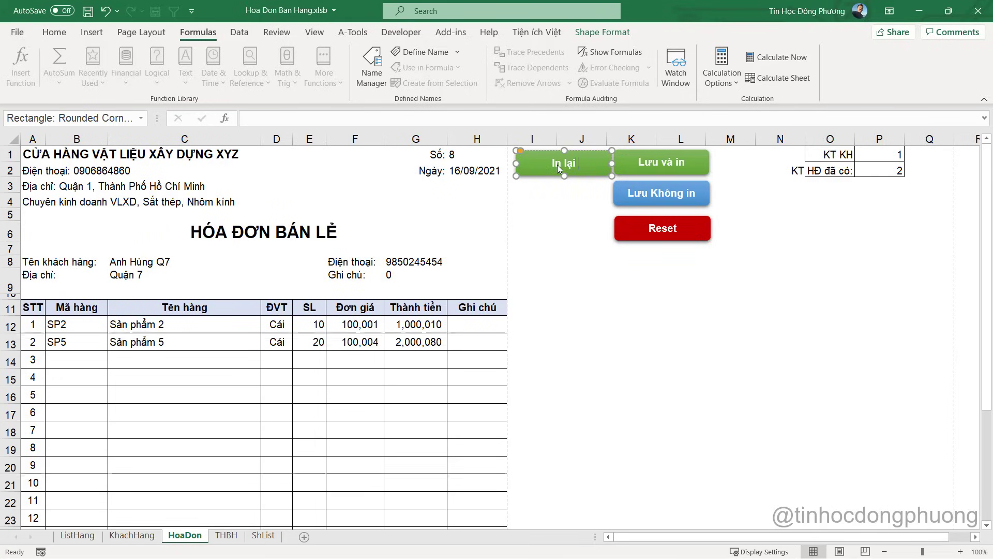
text( HĐ)
click(569, 215)
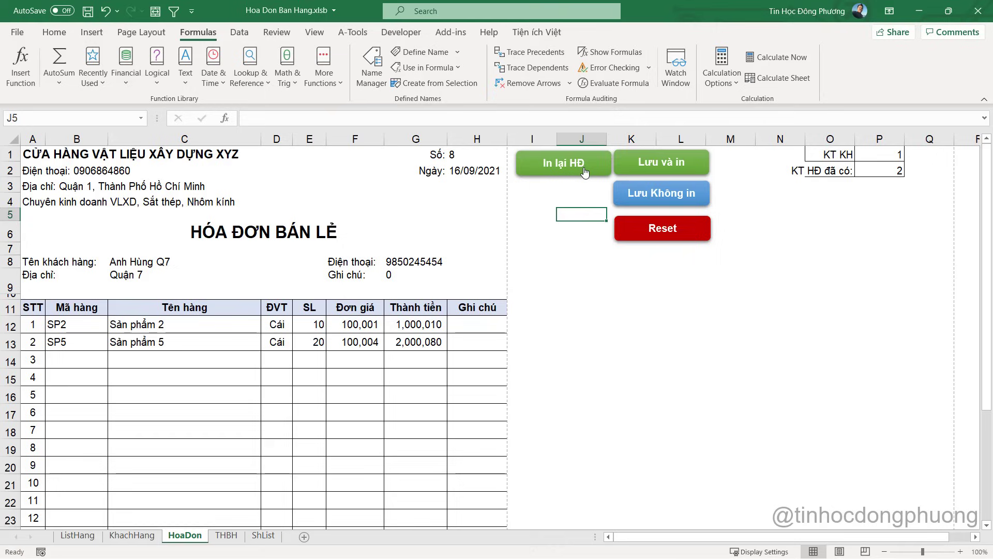
ctrl+click(557, 174)
click(559, 184)
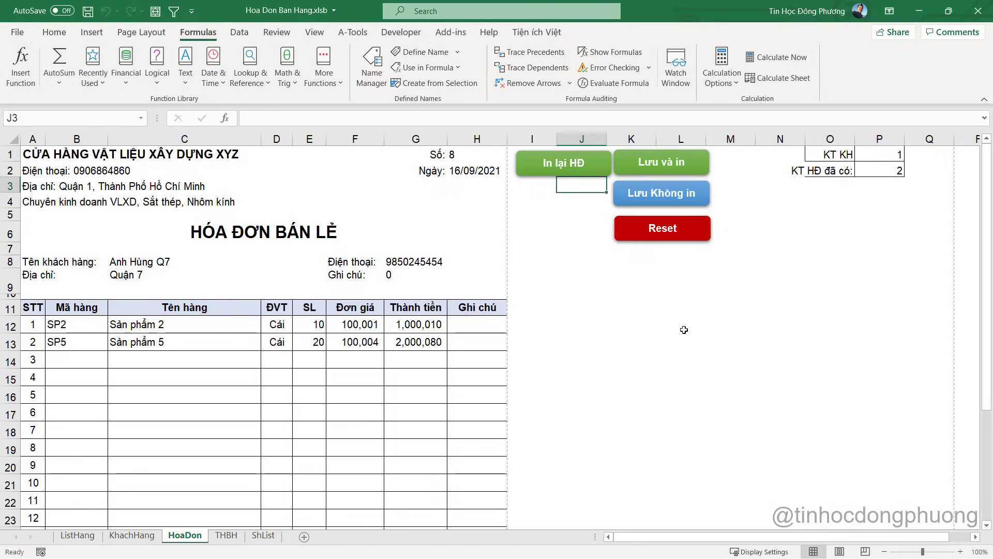
click(946, 500)
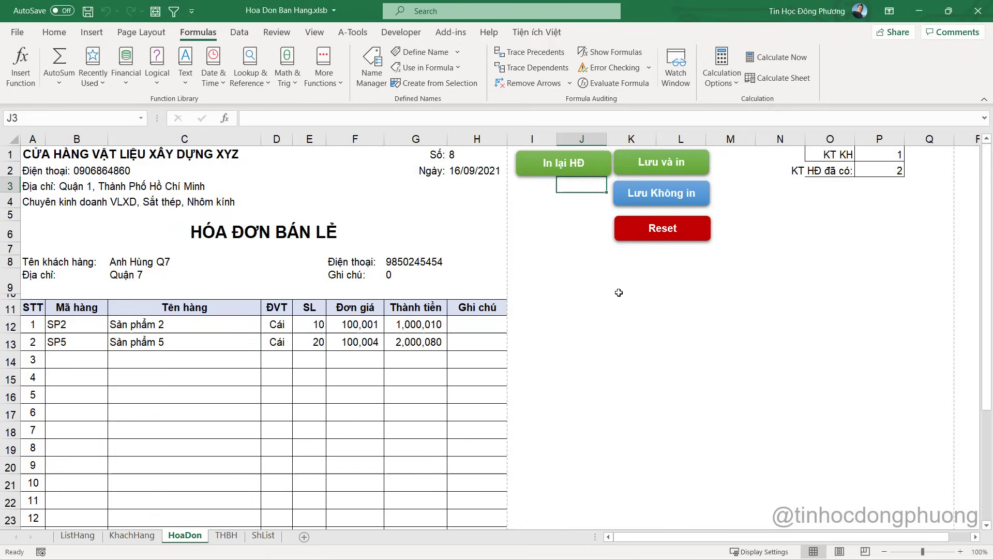
click(618, 284)
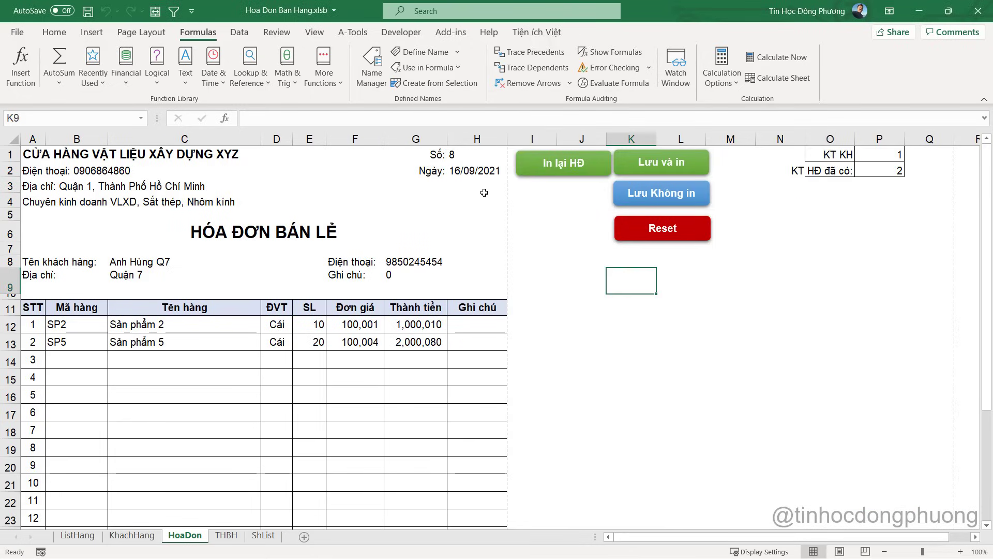
click(665, 164)
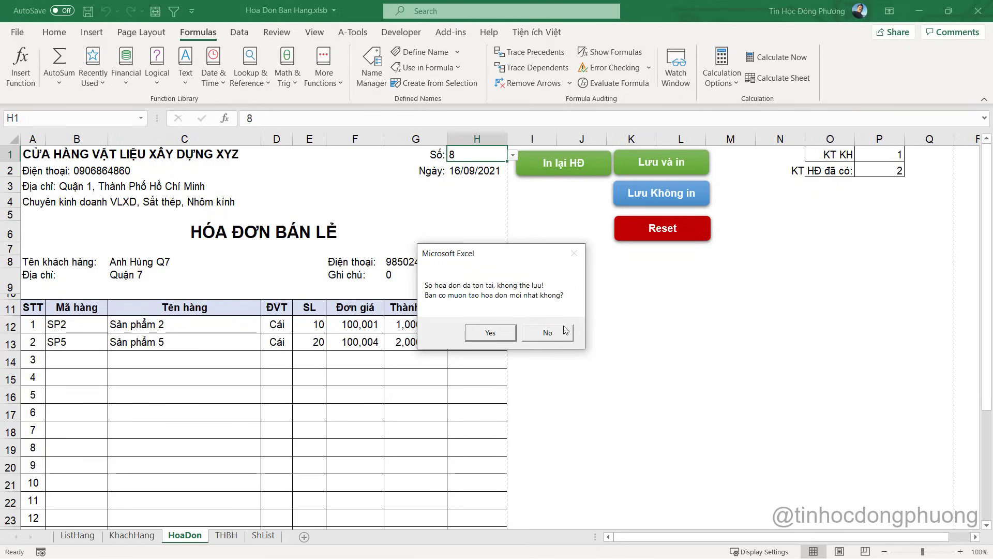
click(559, 334)
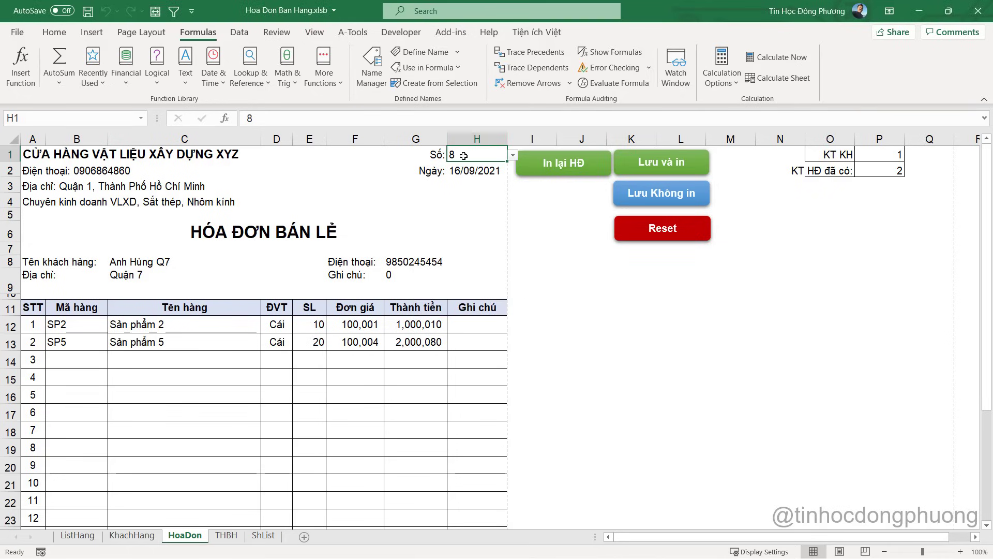
click(565, 244)
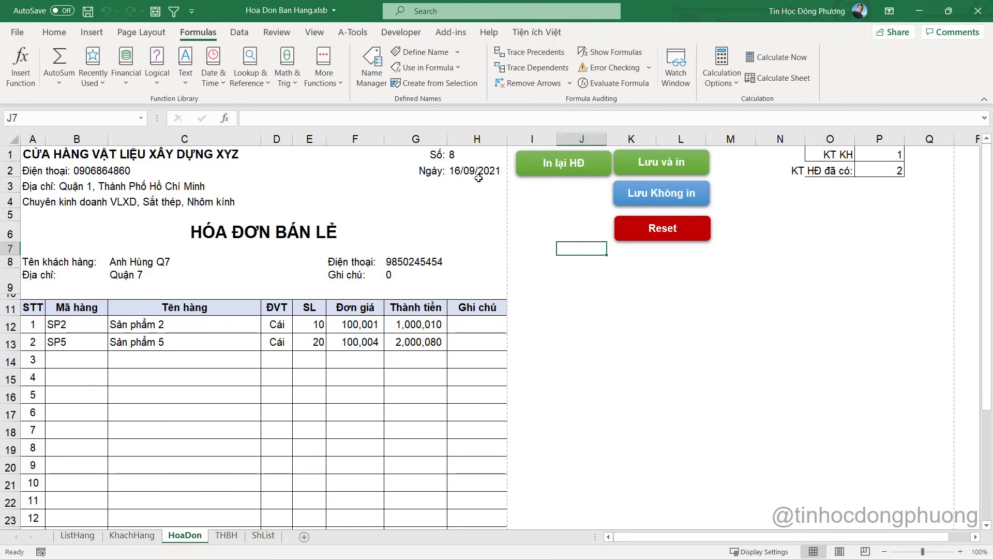
click(467, 156)
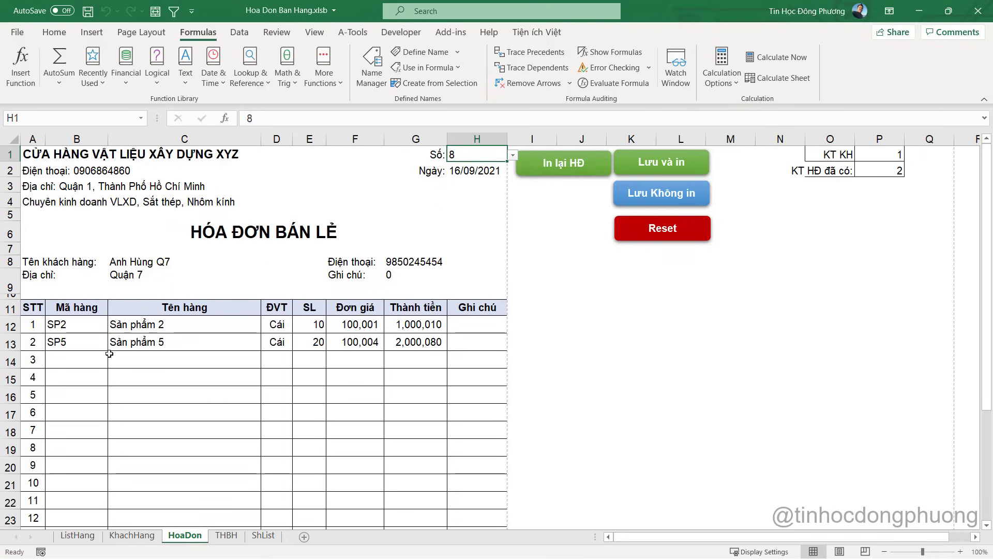
drag(71, 358, 468, 359)
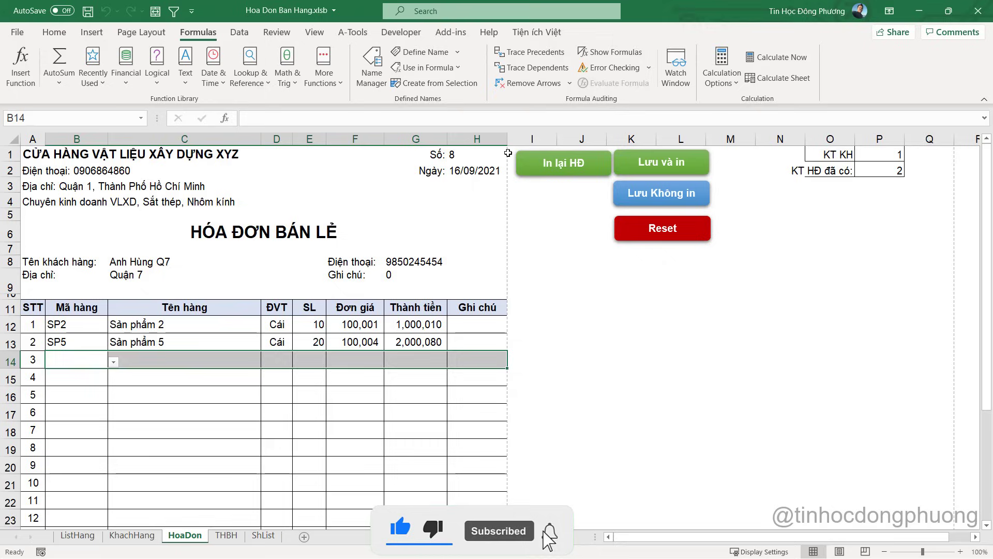
click(639, 165)
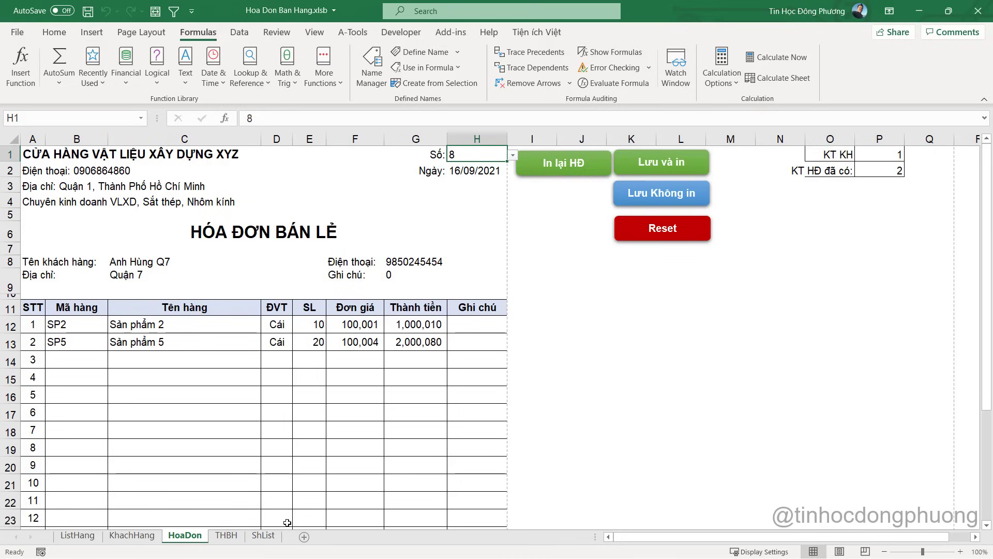
Review summary rows 4 to 6 on the THBH sheet, then return to HoaDon
click(233, 536)
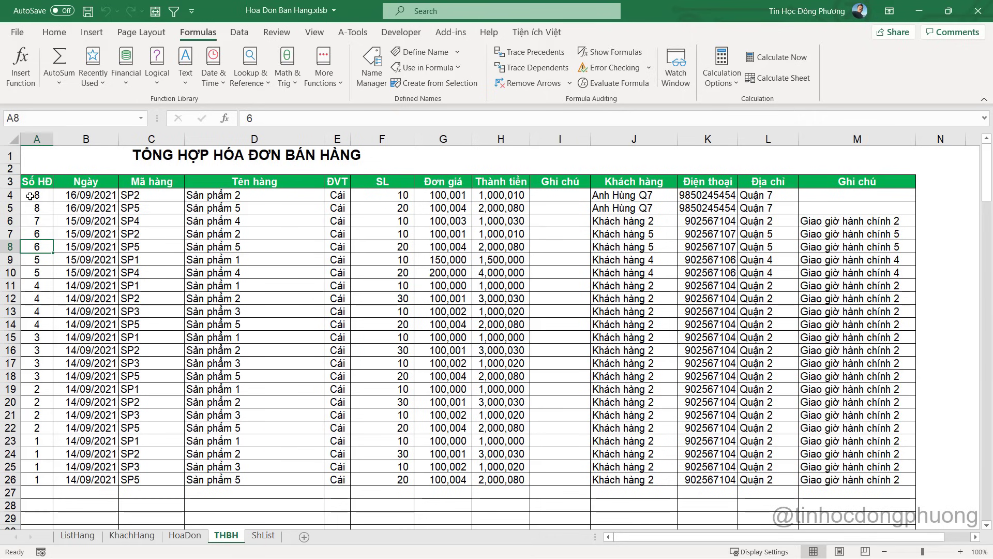
drag(31, 196, 879, 217)
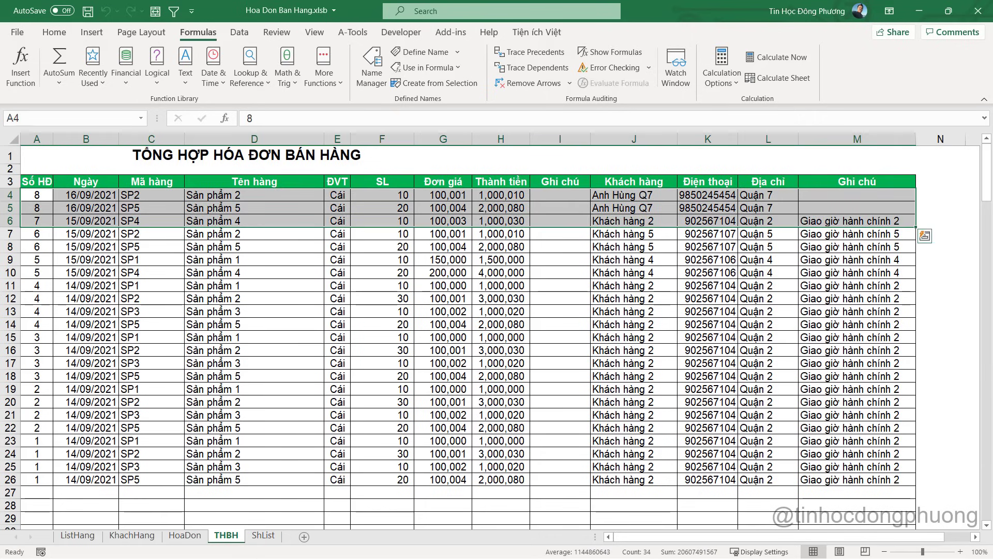
click(176, 537)
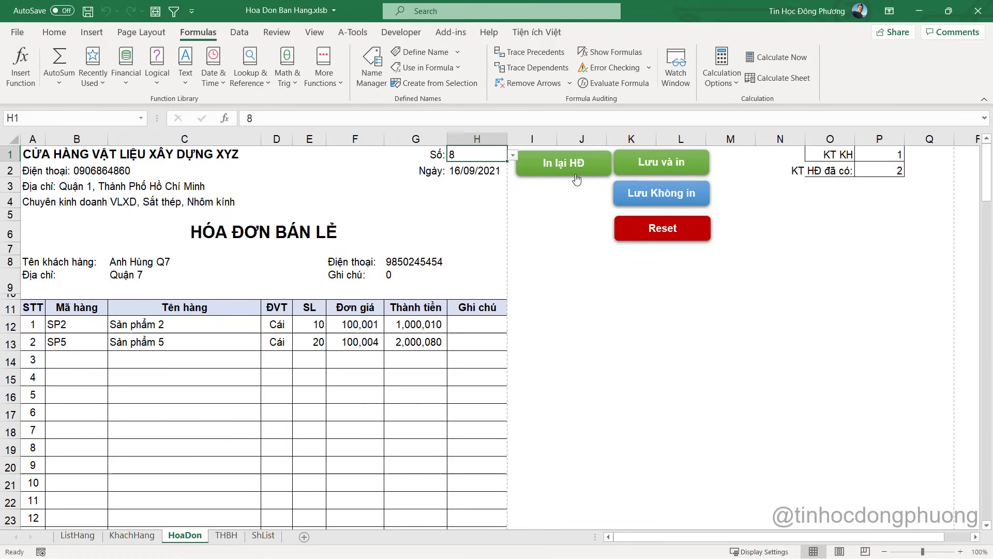
Duplicate the green 'In lại HĐ' button directly beneath itself
right_click(551, 171)
key(Escape)
drag(550, 179, 549, 210)
Relabel the copied button 'Lưu cập nhật' and deselect it
click(558, 196)
double_click(557, 196)
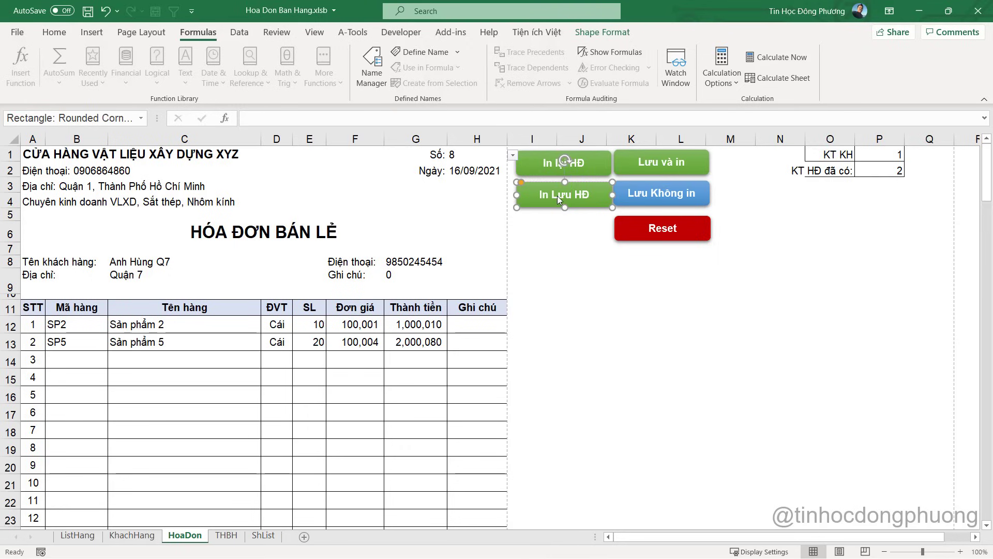
triple_click(587, 195)
key(BackSpace)
text(Lưu)
text( cập nhaật)
key(Escape)
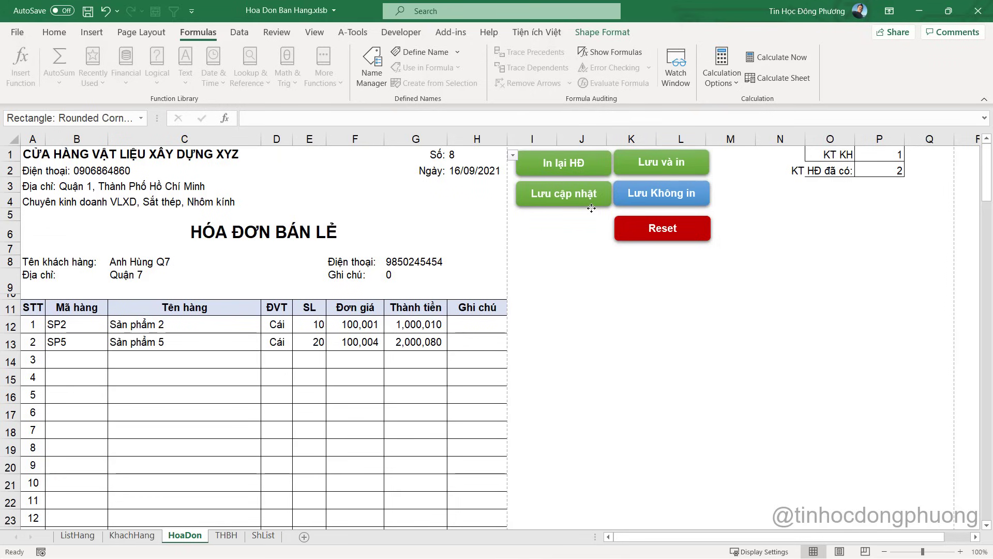
click(593, 223)
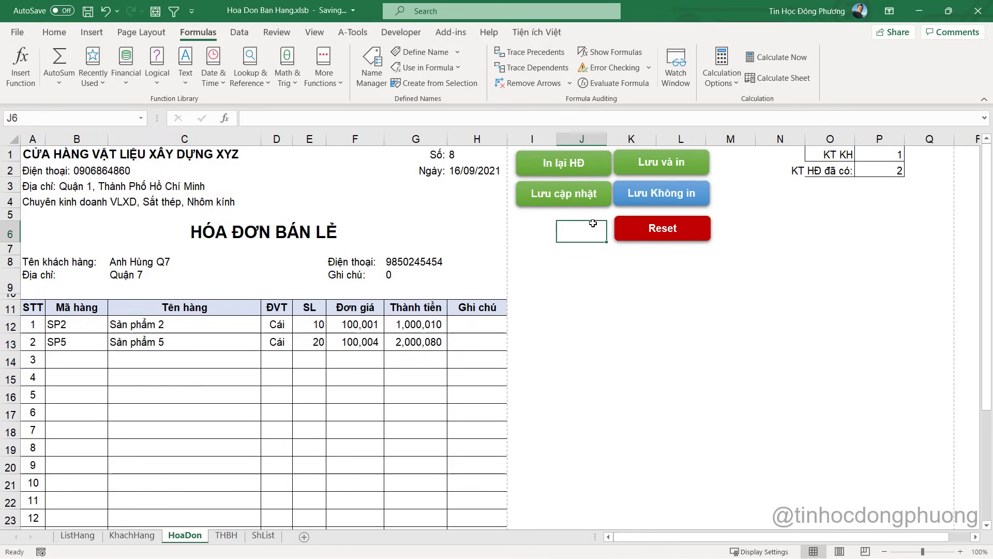
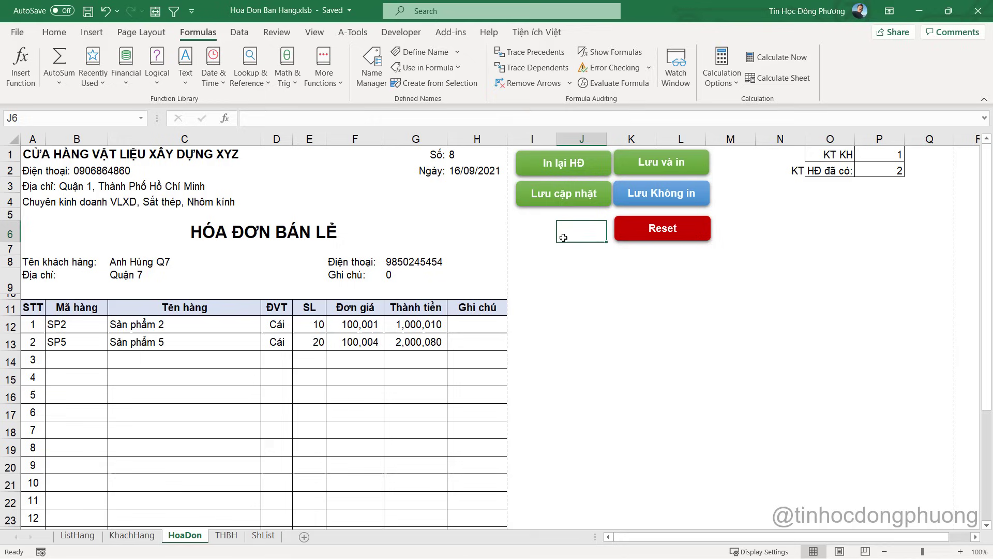
Open the VBA code of the macro assigned to the Lưu cập nhật shape
right_click(578, 201)
click(647, 409)
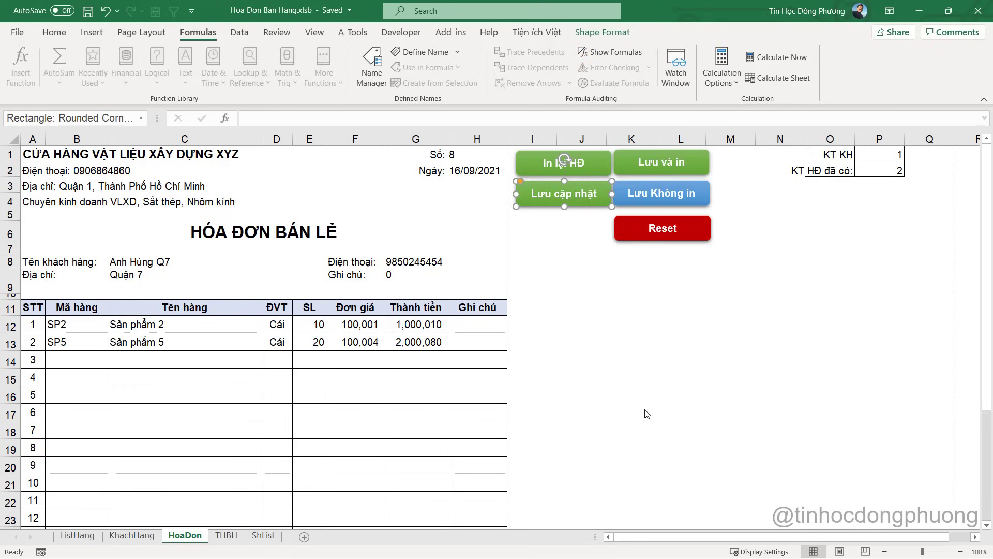
click(740, 322)
scroll(290, 303, down, 7)
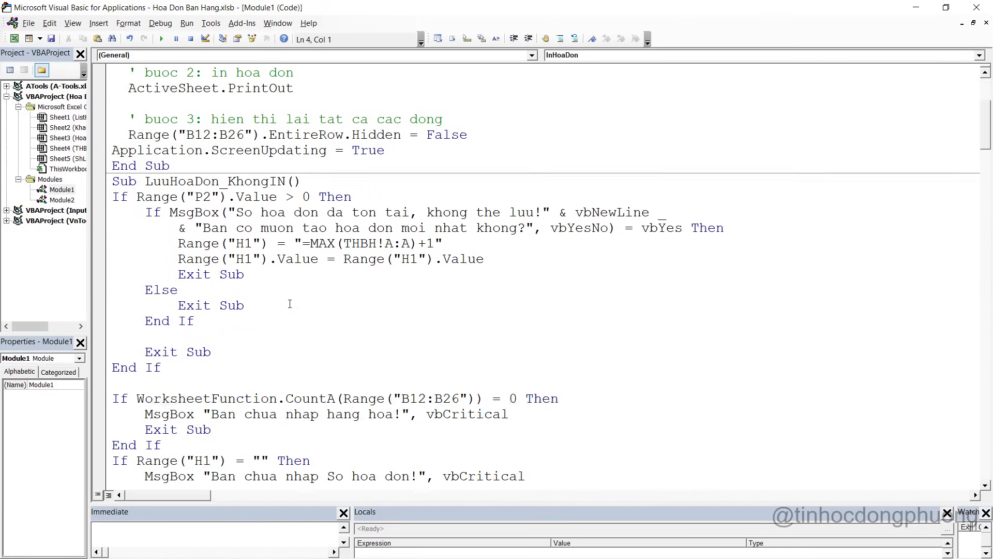
scroll(290, 303, up, 3)
scroll(279, 285, down, 20)
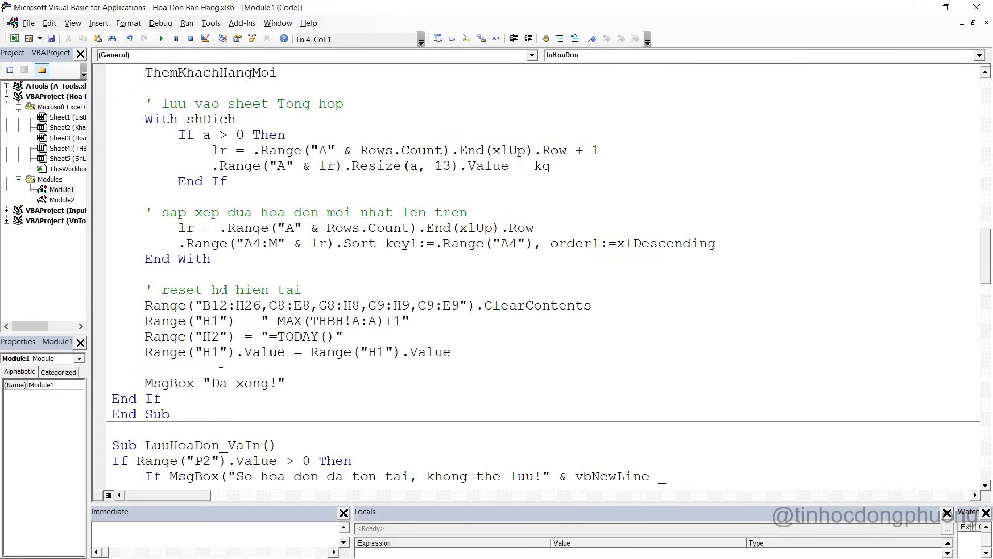
Select the entire LuuHoaDon_KhongIN procedure code in Module1
click(181, 409)
scroll(182, 336, up, 15)
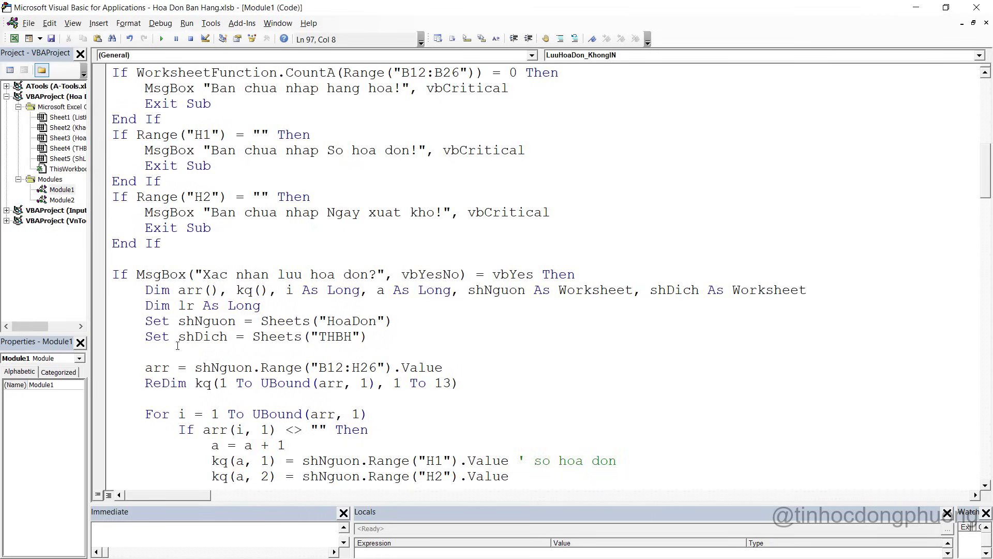
scroll(185, 265, up, 3)
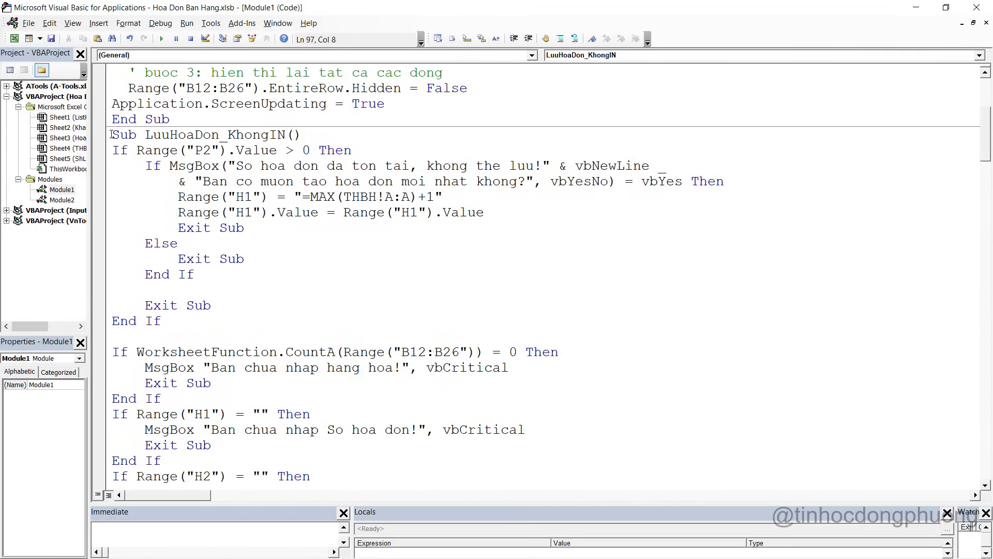
drag(112, 134, 321, 484)
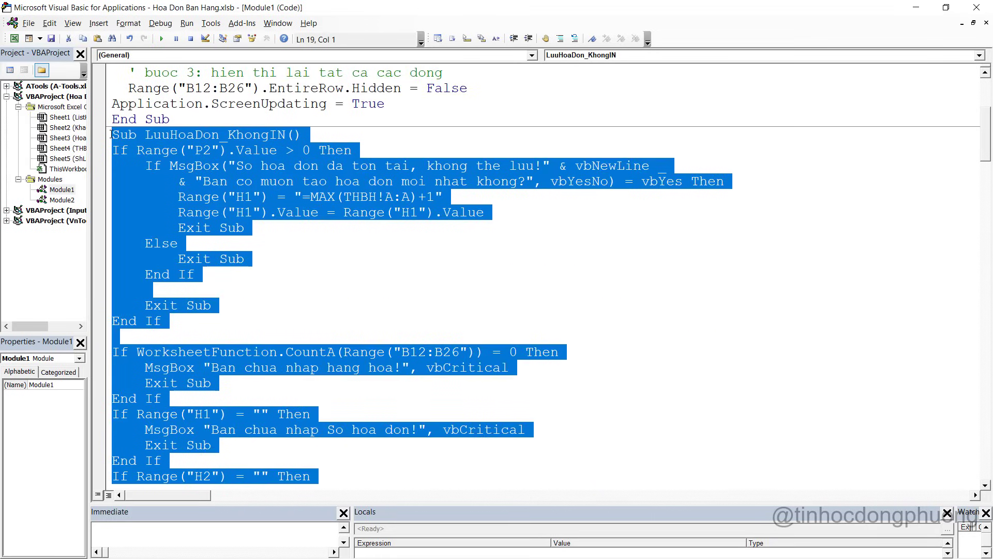
click(62, 201)
Paste the copied procedure into Module2 after the LoadLaiHoaDon procedure
double_click(66, 200)
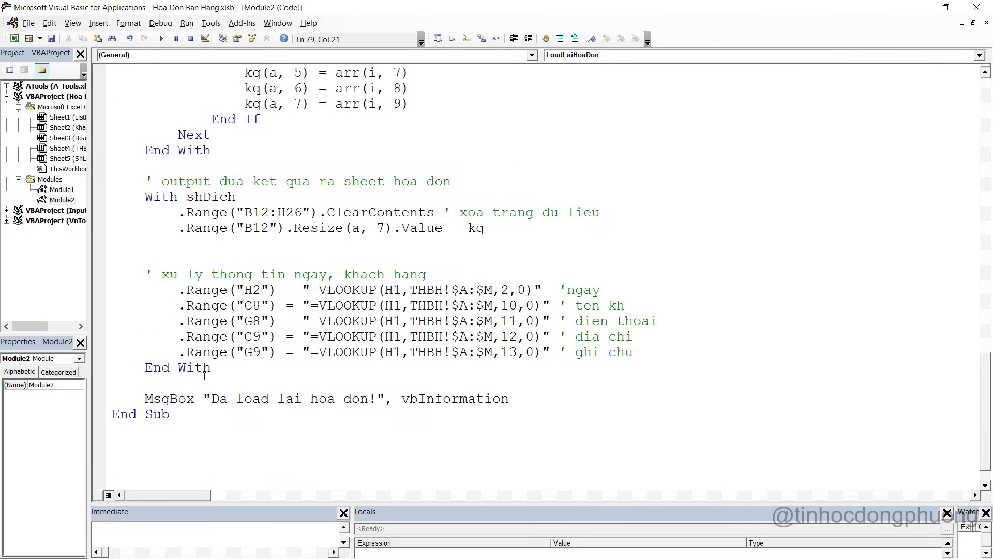
scroll(184, 425, down, 1)
click(185, 425)
key(ctrl+v)
Rename the pasted procedure to LuuHoaDon_CapNhat and remove the extra blank line above it
scroll(244, 306, up, 15)
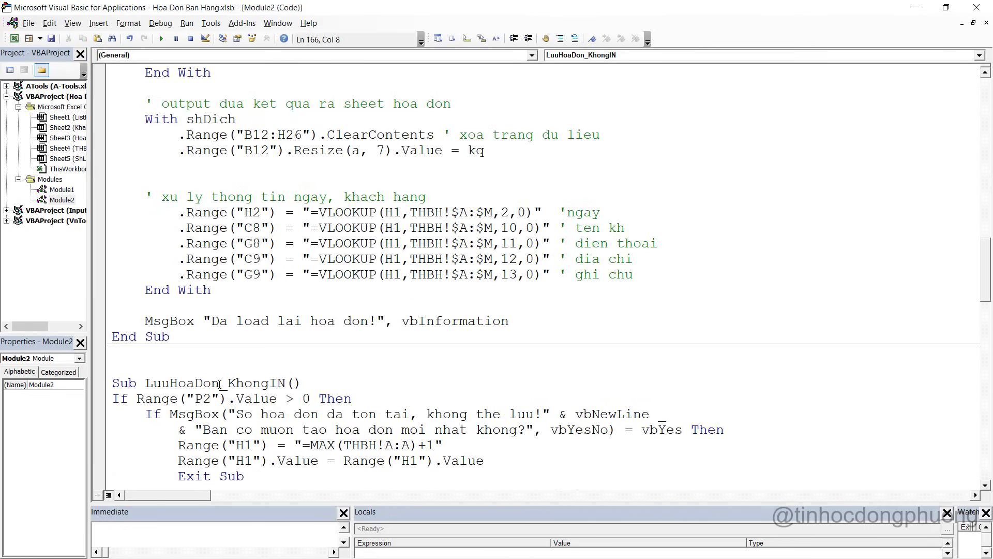
click(220, 384)
drag(228, 384, 285, 381)
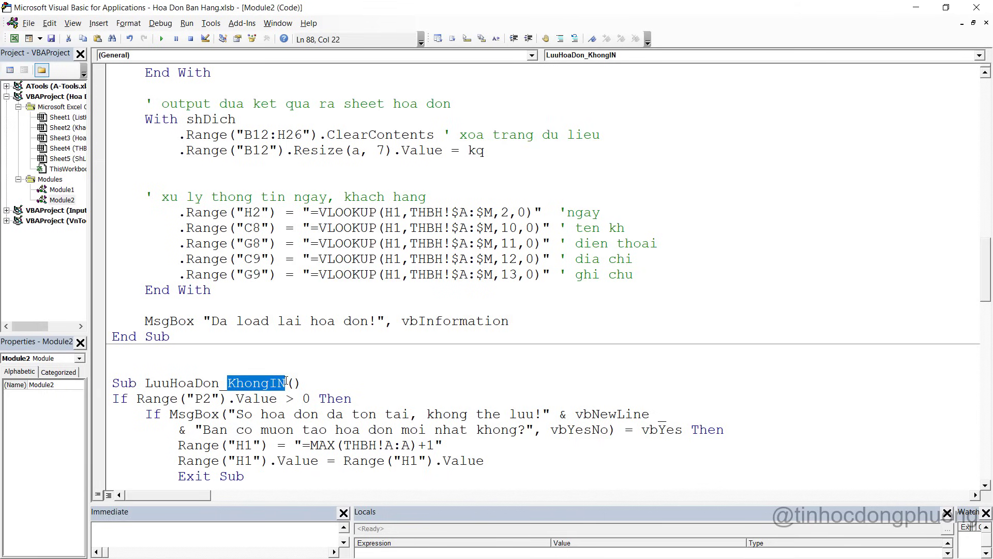
text(CapNhat)
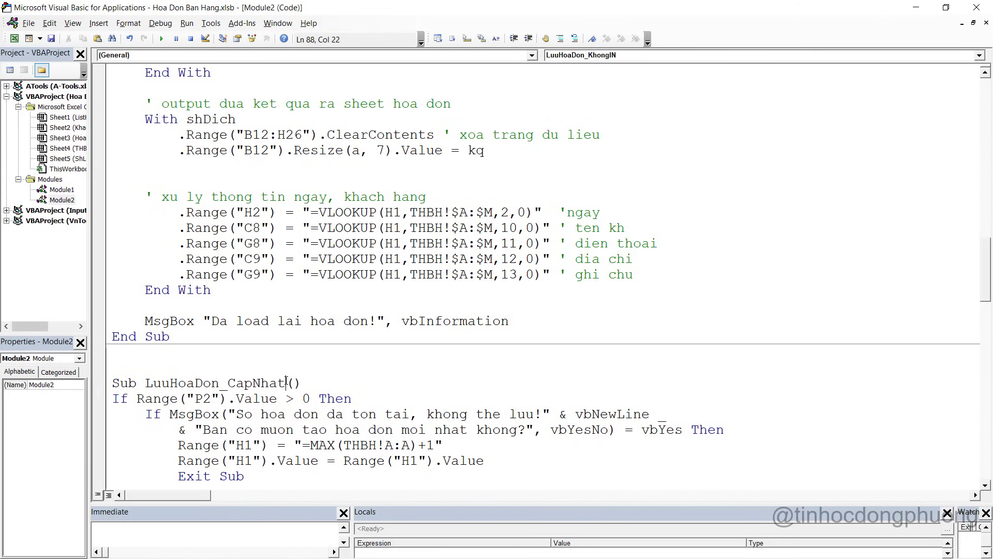
click(226, 366)
key(BackSpace)
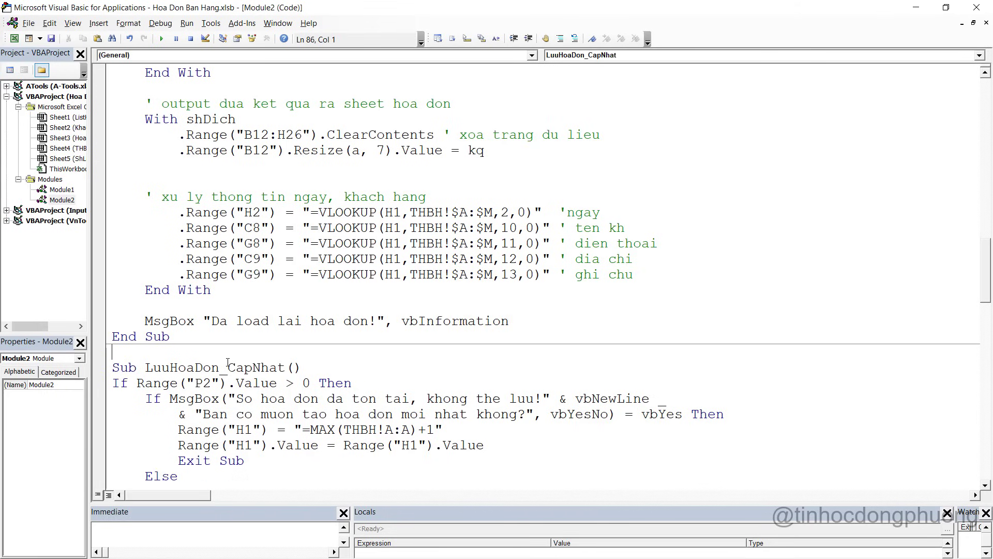
Review the procedure's message text and P2 check, then return to the Excel workbook
scroll(229, 361, down, 1)
click(429, 368)
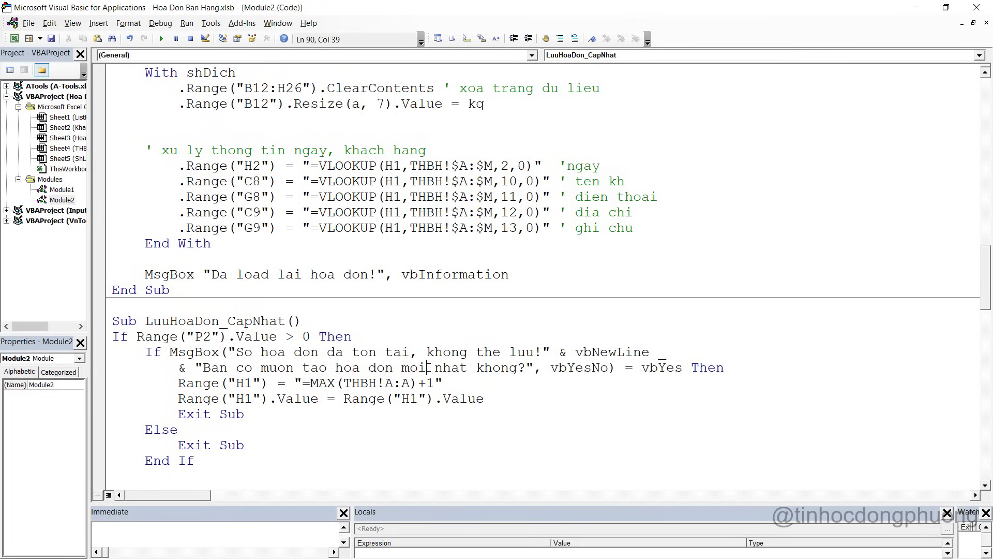
scroll(428, 367, down, 1)
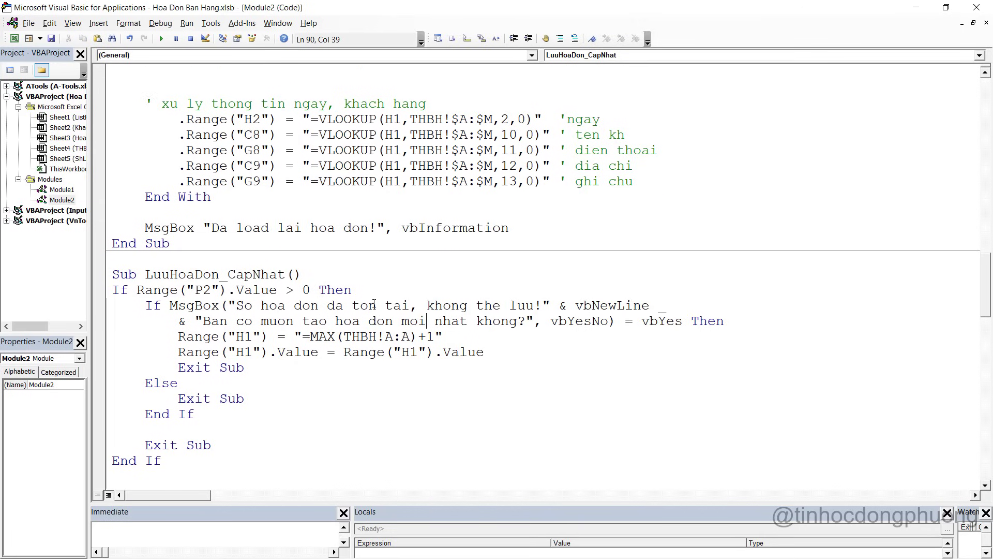
scroll(374, 305, down, 2)
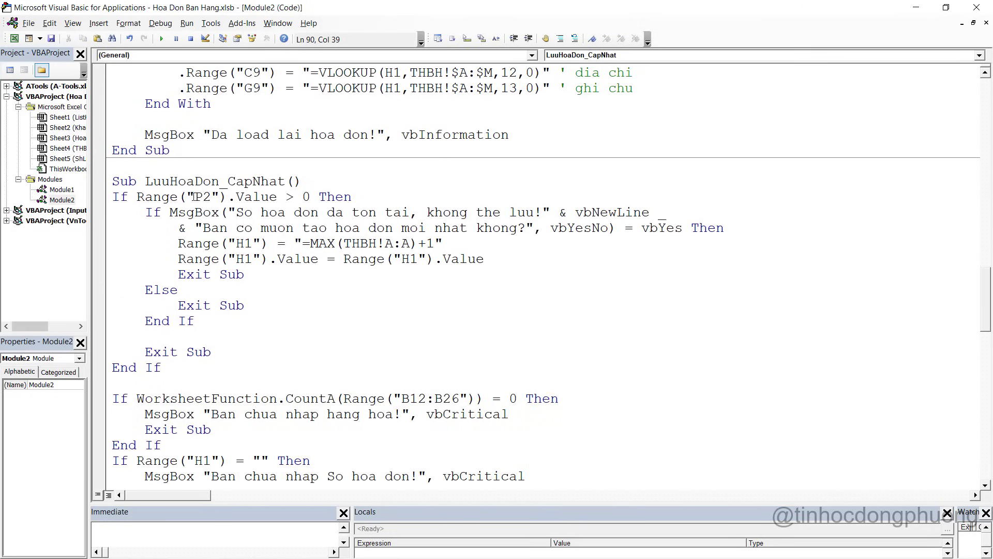
click(311, 197)
key(alt+F11)
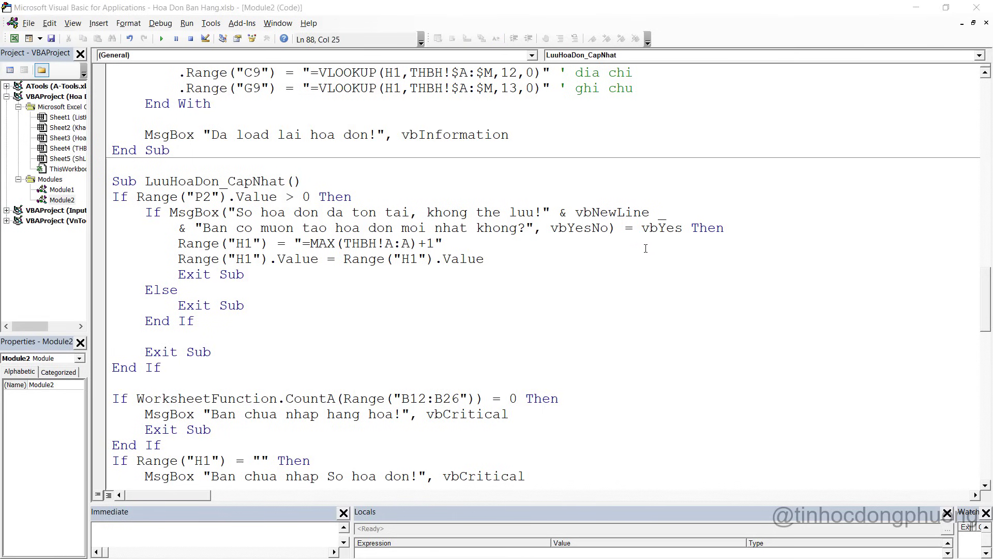
key(alt+Tab)
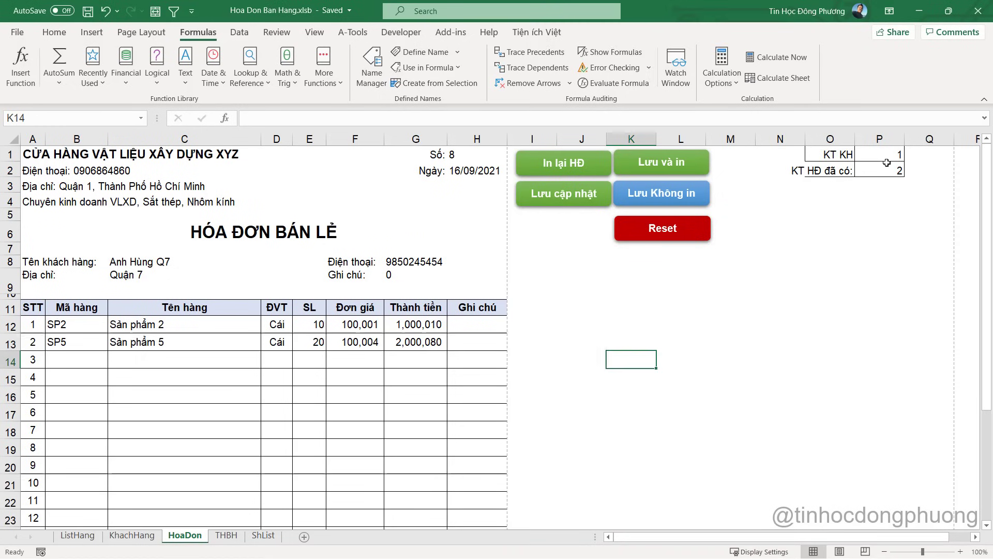
Read the COUNTIF formula in cell P2, then go back to the VBA editor
click(883, 172)
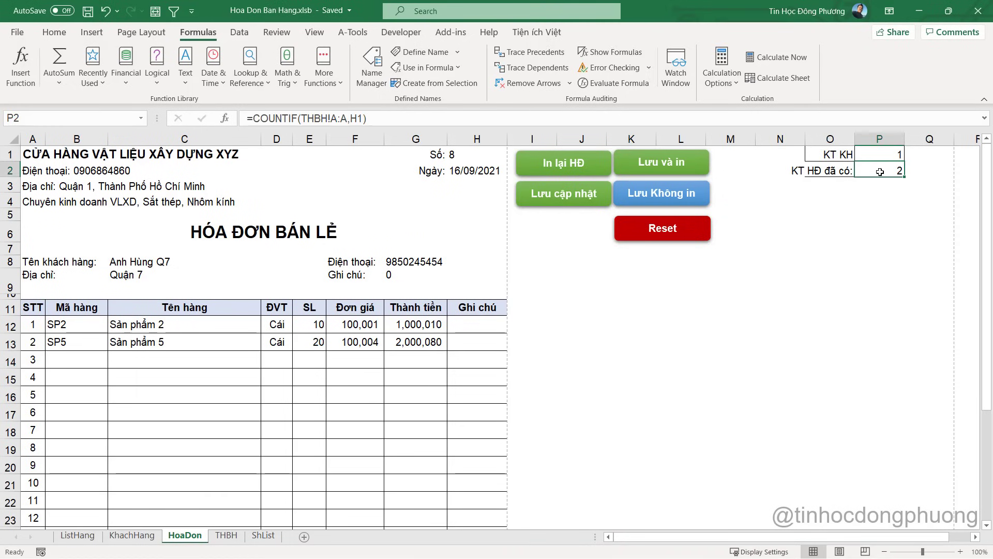
key(alt+Tab)
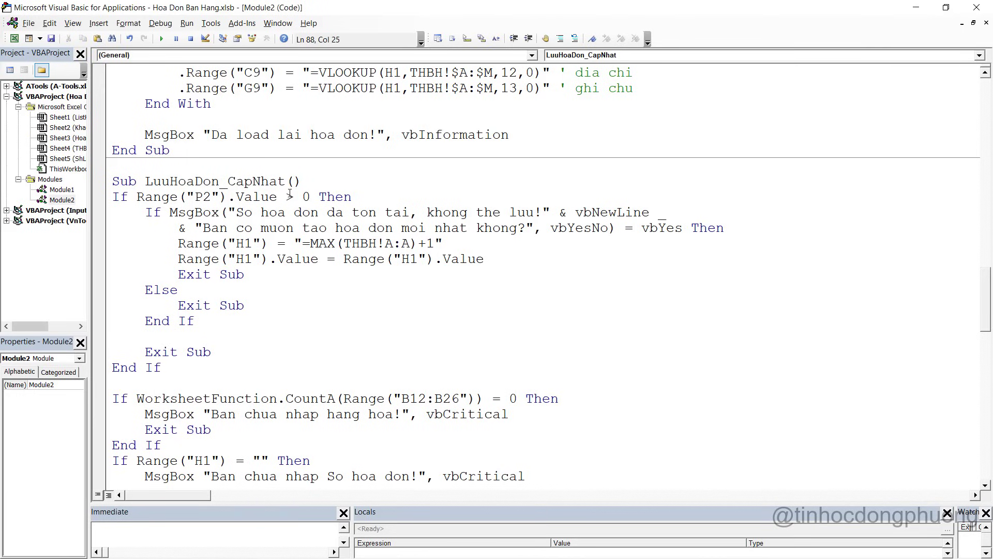
Change the P2 check to test equality with 0 and delete the old message block inside it
double_click(290, 195)
text(=)
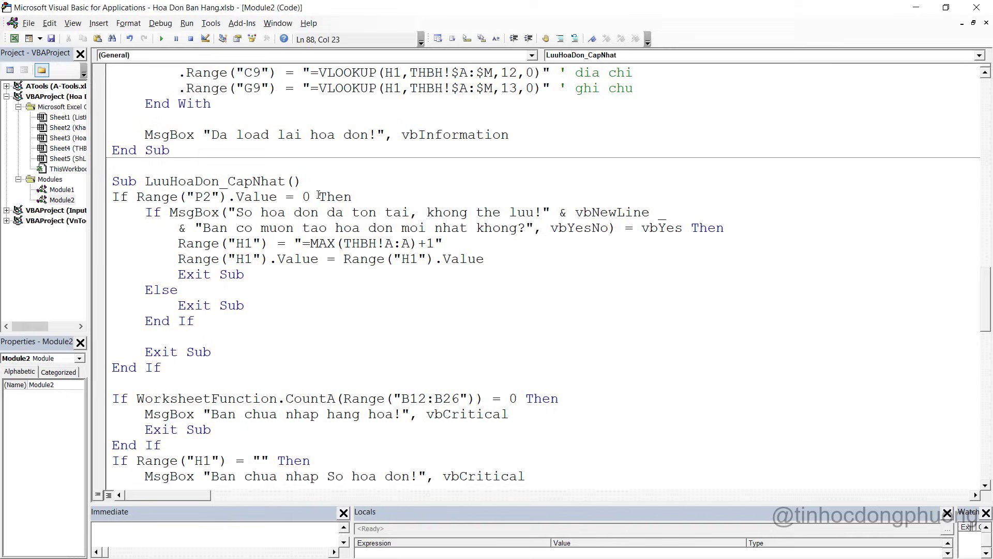
click(329, 196)
drag(211, 352, 106, 212)
key(Delete)
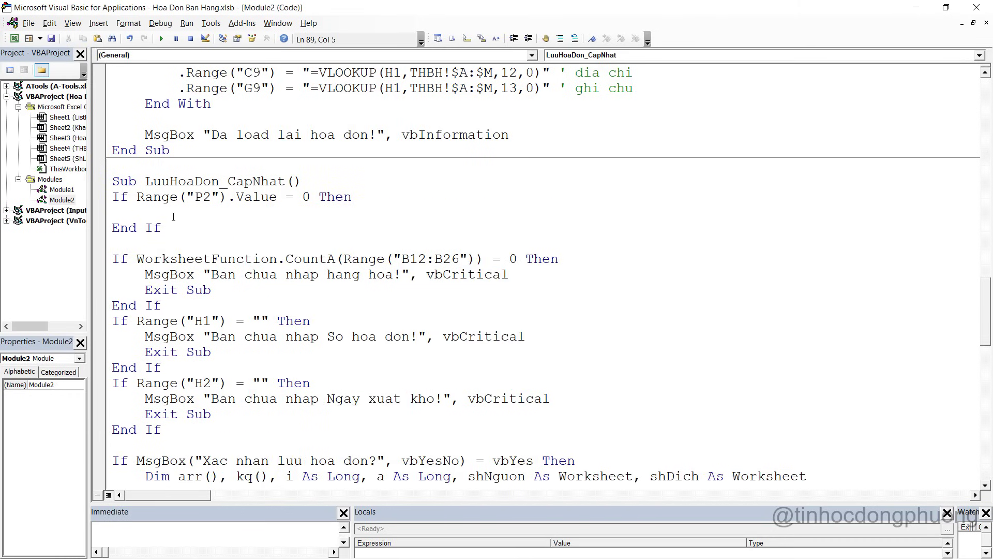
Write a MsgBox warning starting "Hoa don khong ton tai!" inside the P2 check
text(ms)
key(ctrl+space)
key(Escape)
text(gbox )
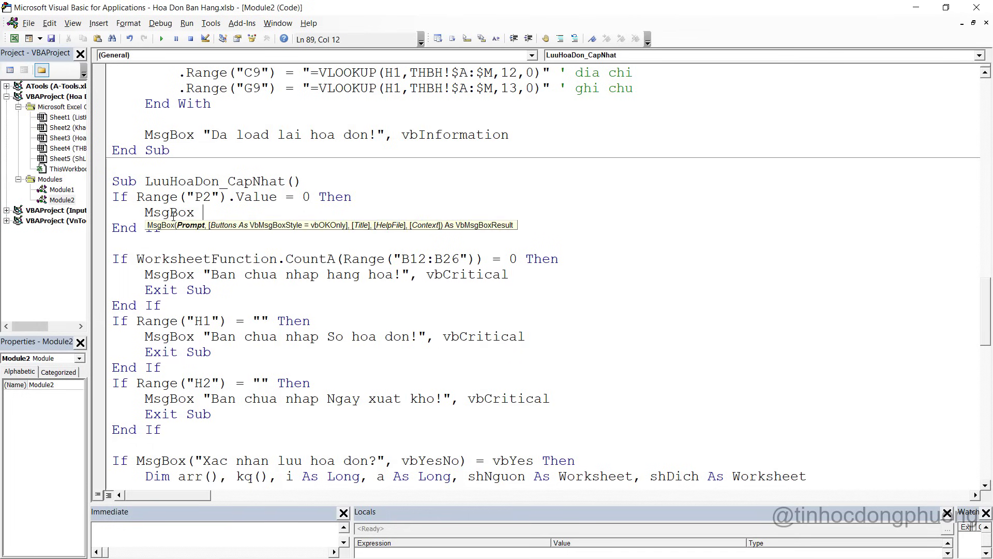
text("hoa)
key(BackSpace)
key(BackSpace)
key(BackSpace)
key(BackSpace)
text(Hoa don chua co)
key(BackSpace)
key(BackSpace)
key(BackSpace)
key(BackSpace)
key(BackSpace)
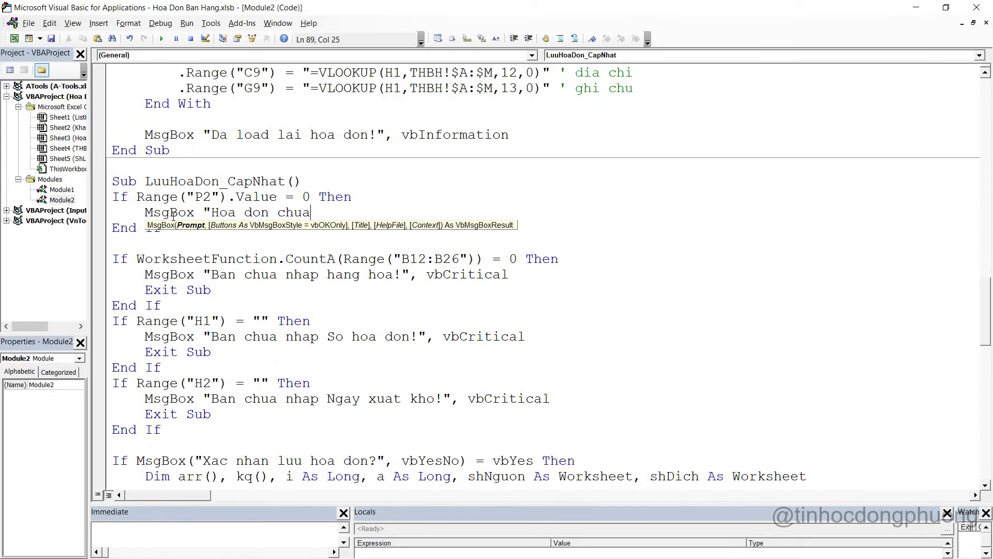
key(BackSpace)
key(BackSpace)
text(khong ton )
text(tai)
text(! _ )
text(" & vb)
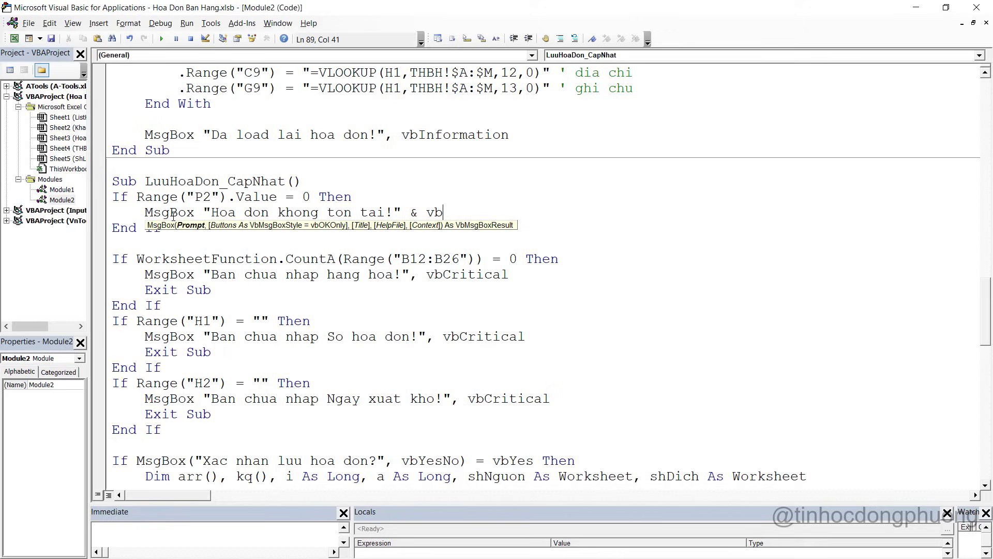
Add a vbNewLine second line ending "hay chon Luu va In hoac Luu Khong In!" to the warning
key(ctrl+space)
text(ne)
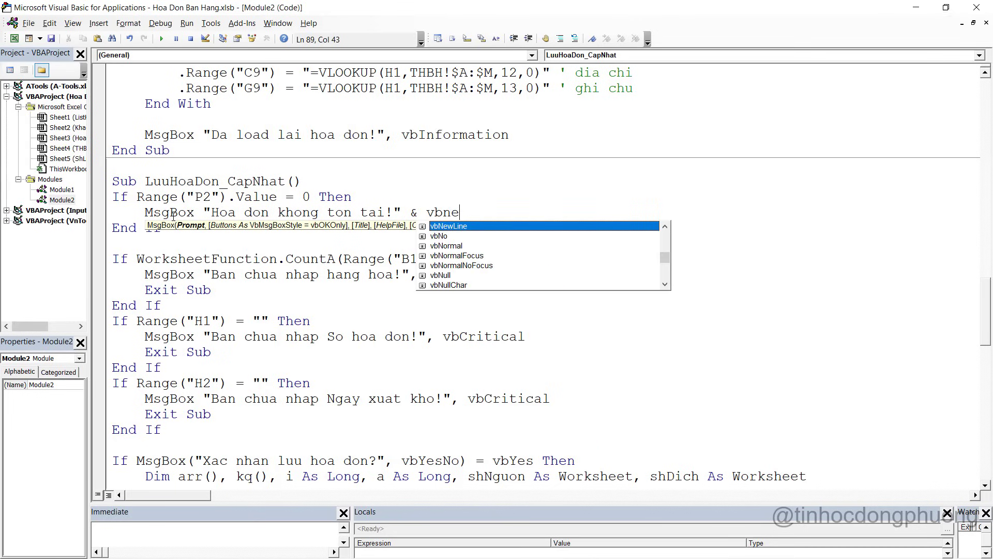
key(Tab)
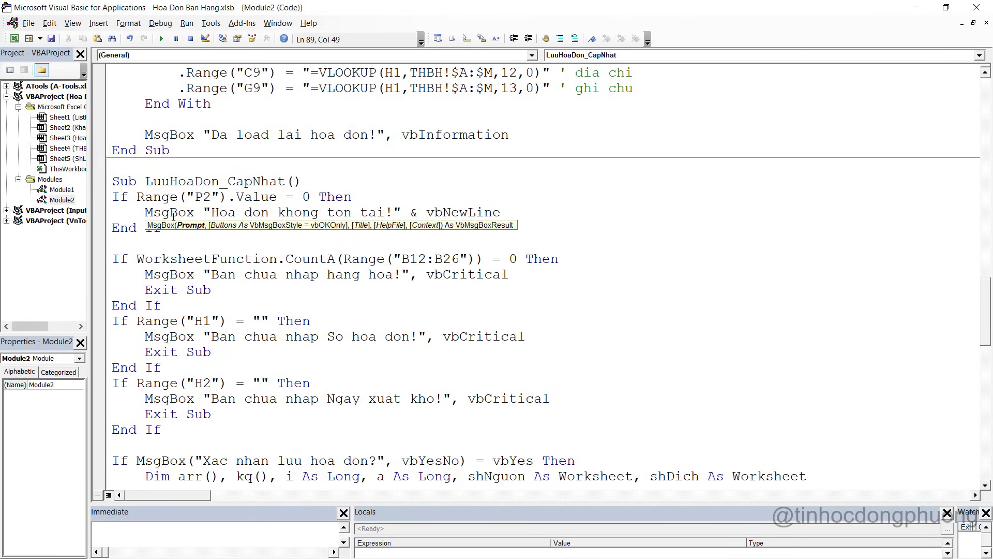
text(& "Neu ban tao moi)
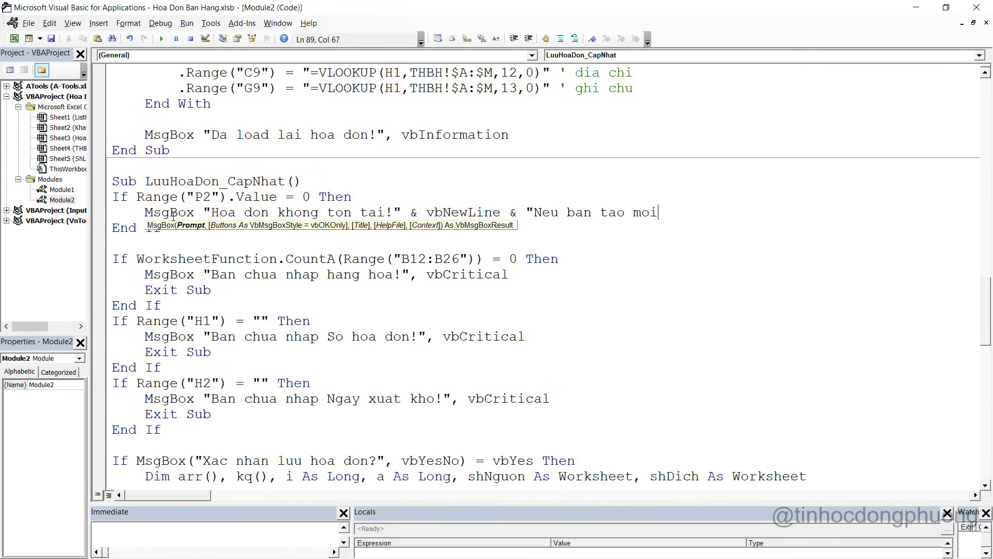
key(BackSpace)
key(BackSpace)
key(BackSpace)
key(BackSpace)
key(BackSpace)
key(BackSpace)
key(BackSpace)
key(BackSpace)
key(BackSpace)
key(BackSpace)
key(BackSpace)
text(la hoa don moi, hay chon)
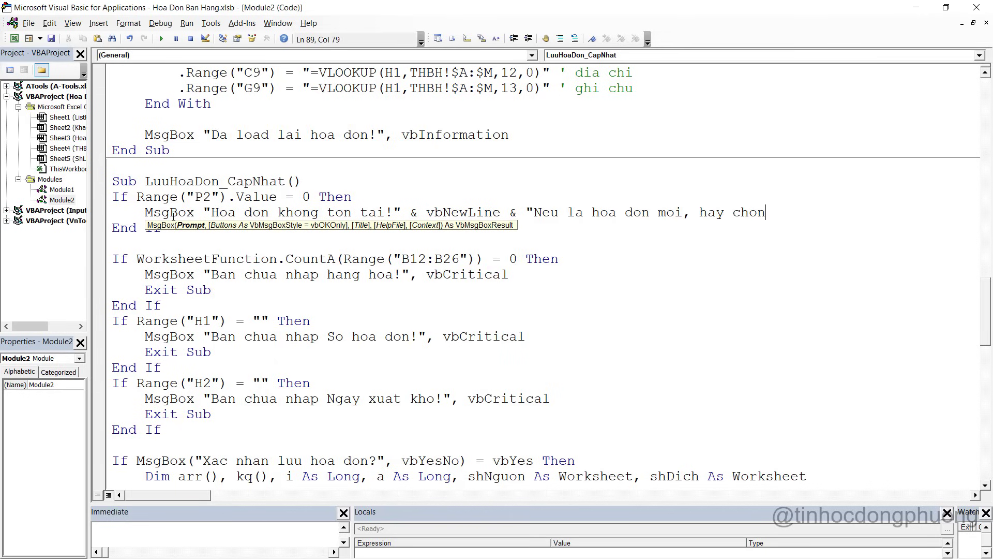
text( Luu va In hoac Luu )
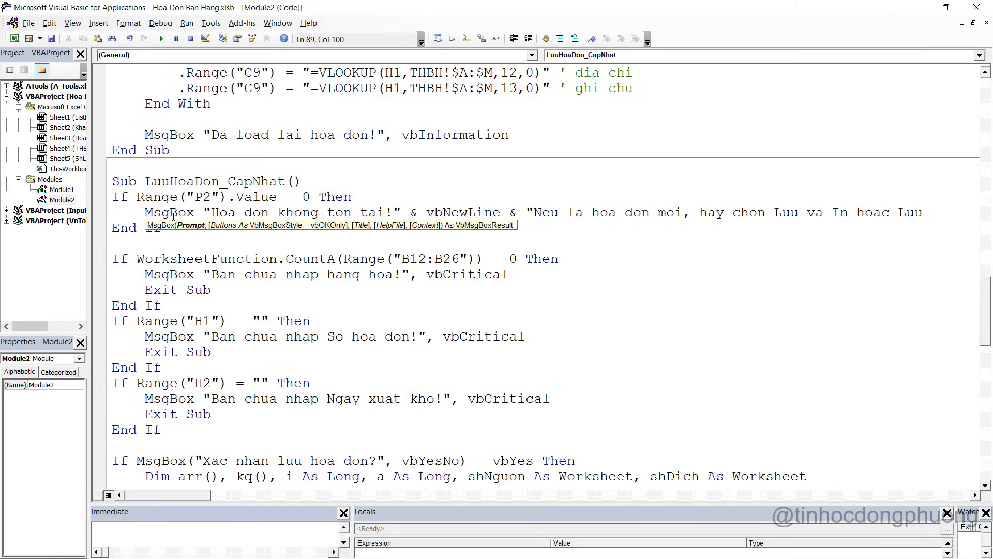
text(Khong in)
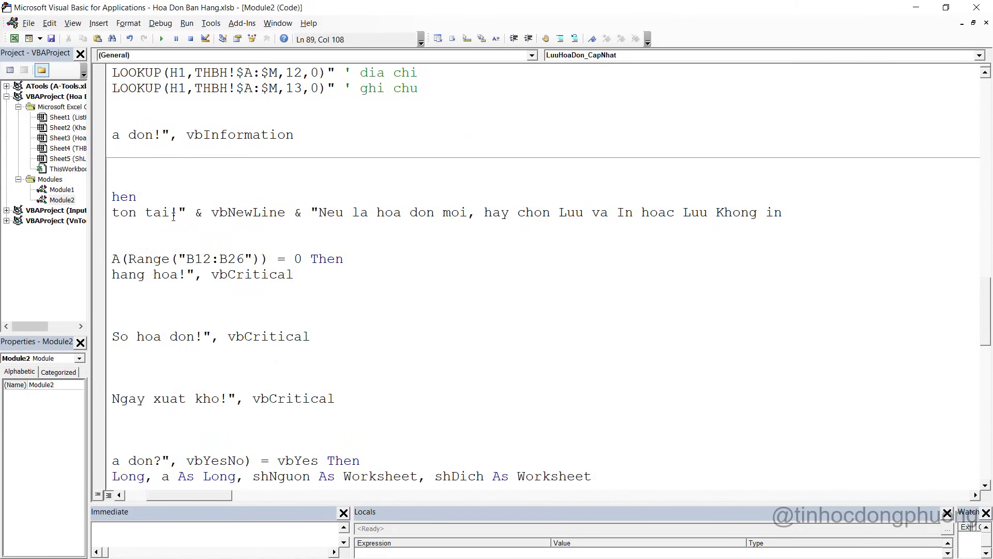
text(In!")
Add Exit Sub on a new line right after the warning message
drag(202, 496, 180, 495)
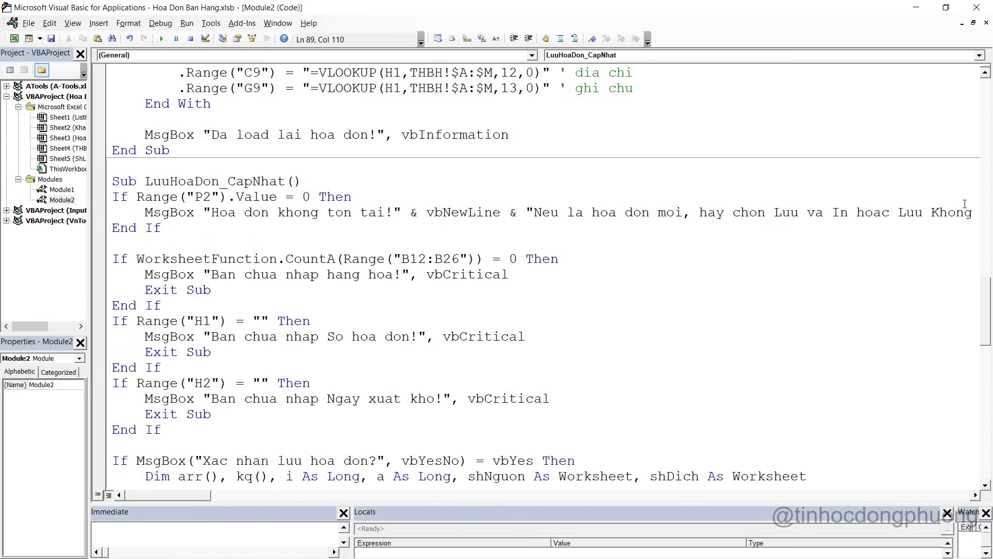
click(113, 228)
key(Return)
click(155, 227)
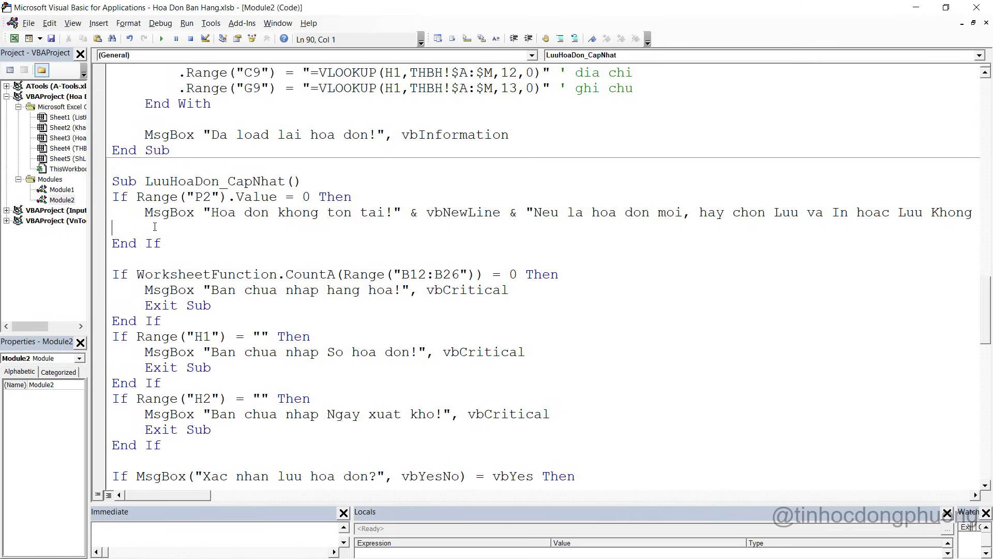
text(exit sub)
Review the empty-items, invoice-number and delivery-date check blocks in LuuHoaDon_CapNhat
click(319, 274)
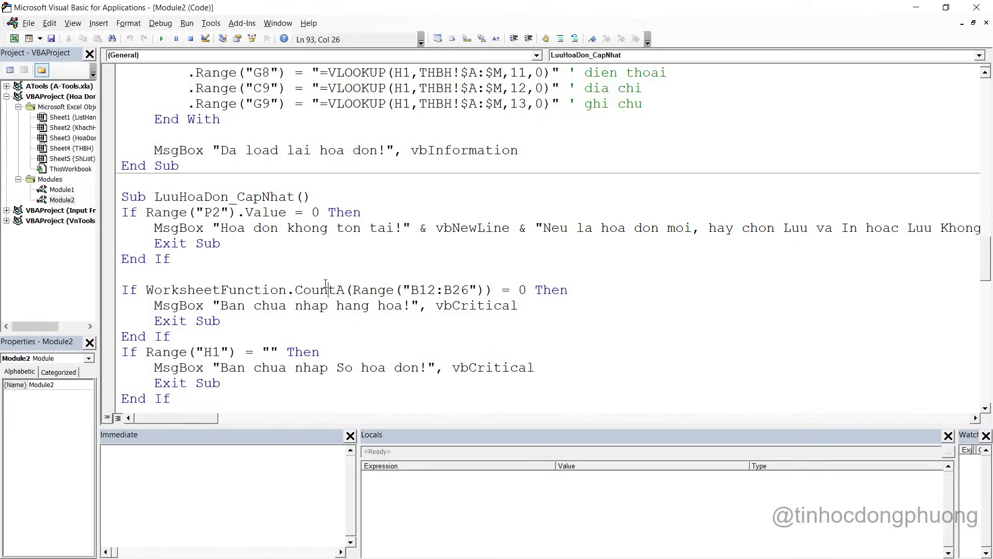
drag(165, 244, 249, 275)
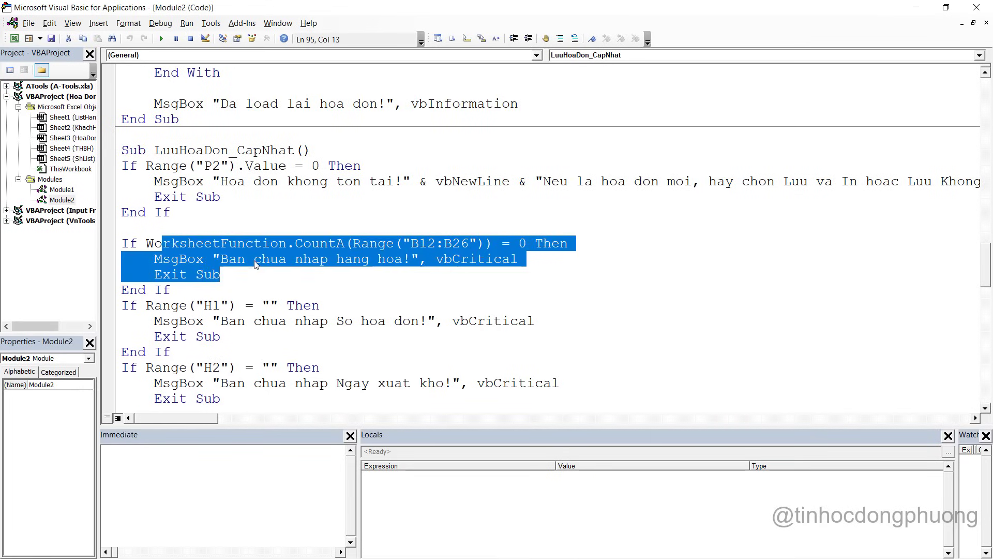
click(254, 259)
scroll(255, 260, down, 1)
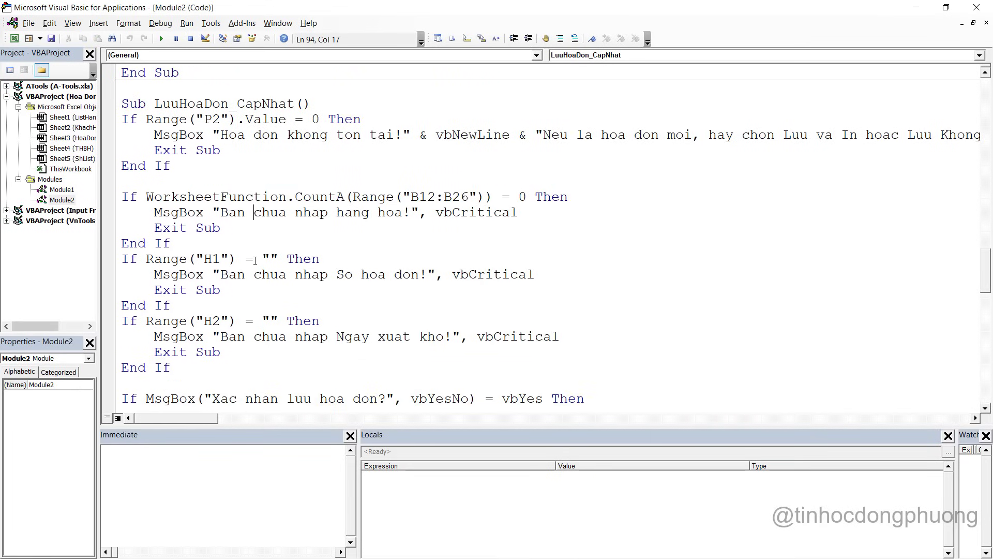
drag(150, 259, 171, 322)
scroll(171, 290, down, 1)
click(163, 274)
click(299, 290)
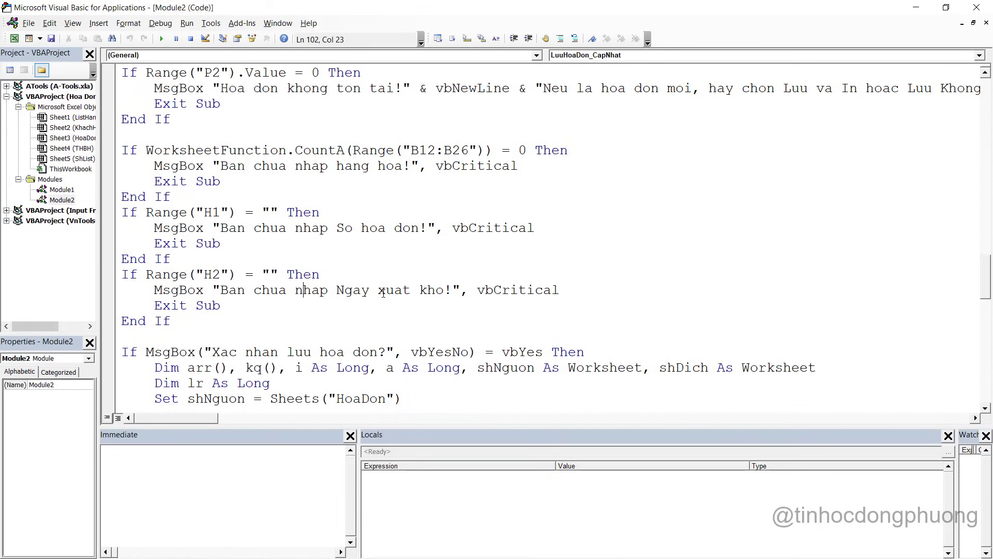
scroll(386, 294, down, 4)
scroll(386, 294, up, 1)
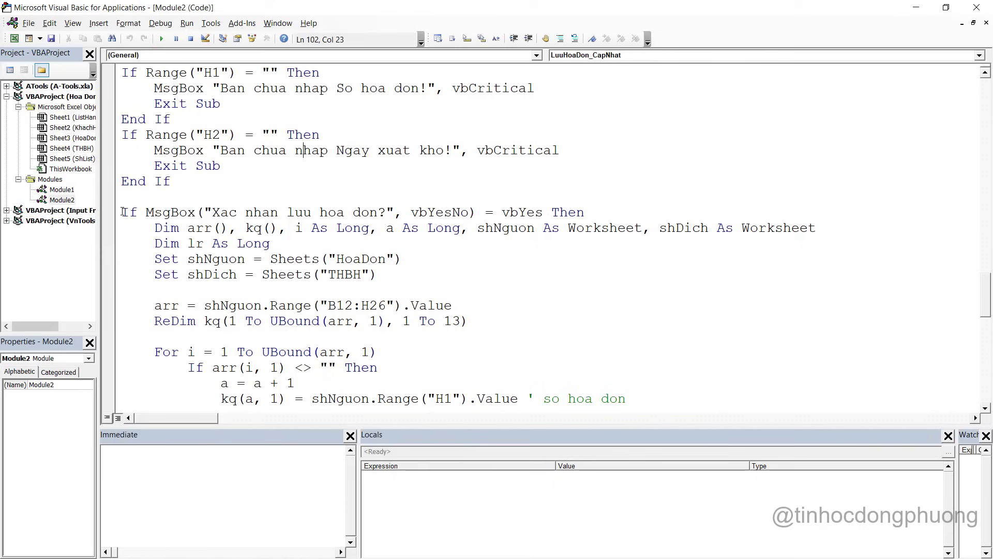
Move the save-confirmation If MsgBox line under the Sub header, reworded "Xac nhan luu cap nhat hoa don?"
drag(122, 212, 613, 213)
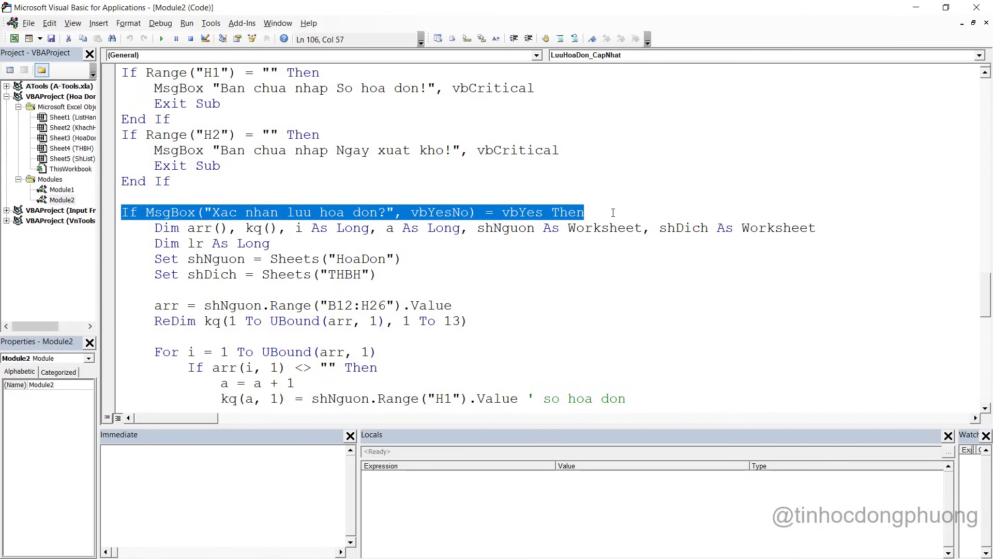
key(ctrl+x)
scroll(503, 231, up, 4)
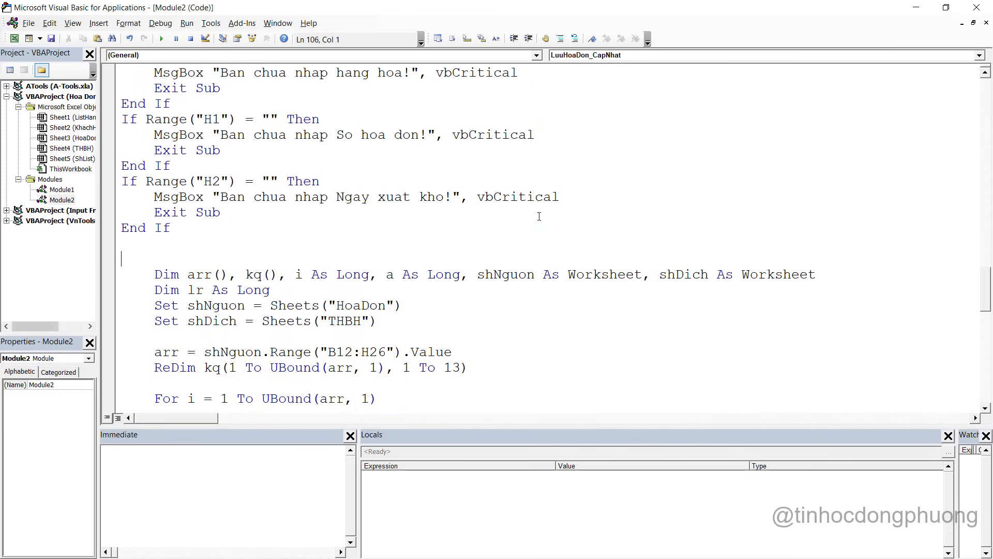
click(346, 109)
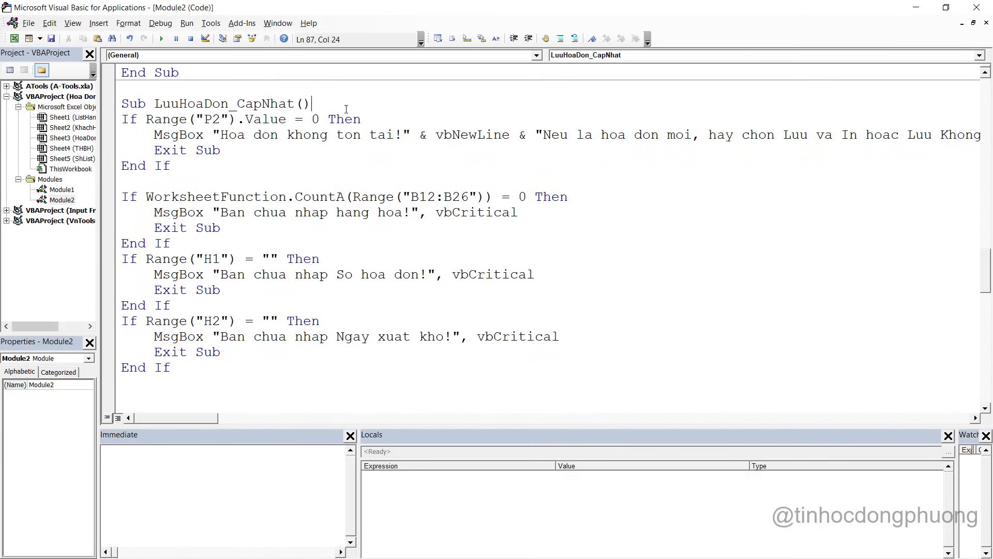
key(Return)
key(ctrl+v)
key(Return)
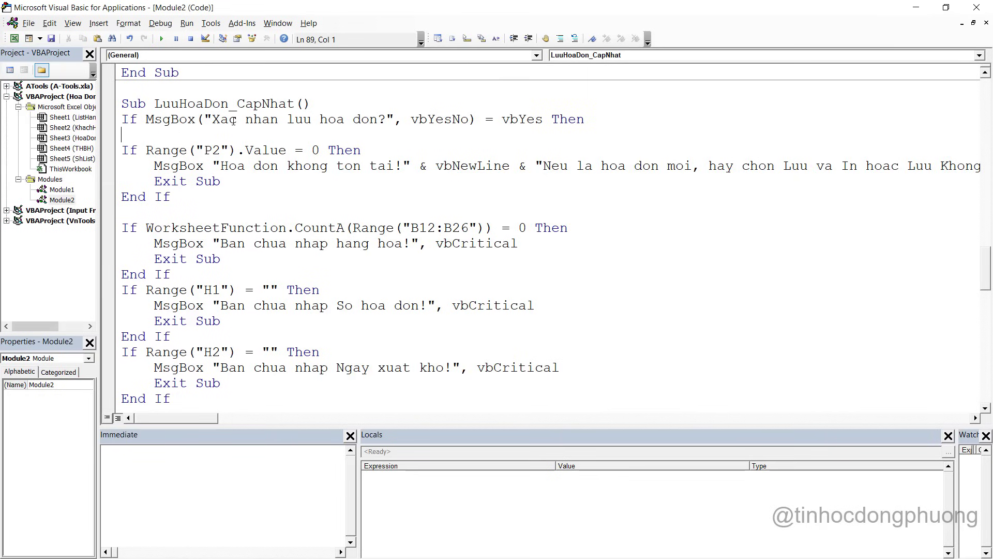
click(313, 115)
text(cap nhat)
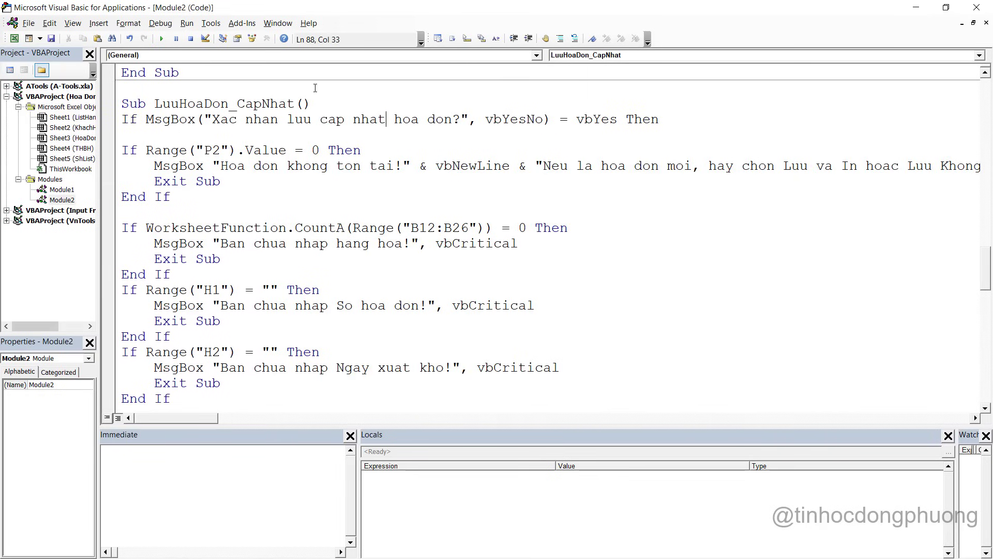
Remove the blank line left behind by the moved confirmation prompt
click(124, 147)
scroll(180, 246, down, 4)
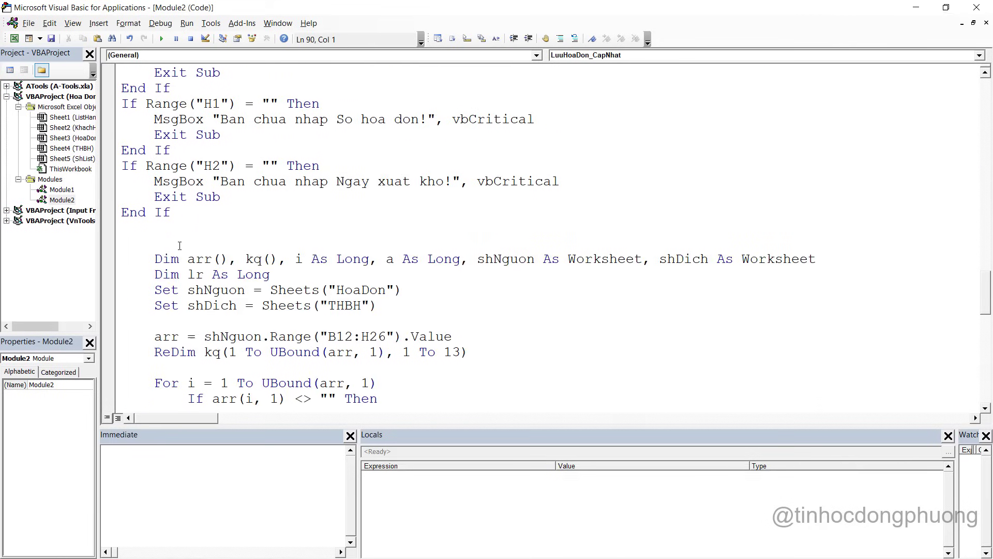
click(179, 245)
scroll(196, 233, down, 1)
key(BackSpace)
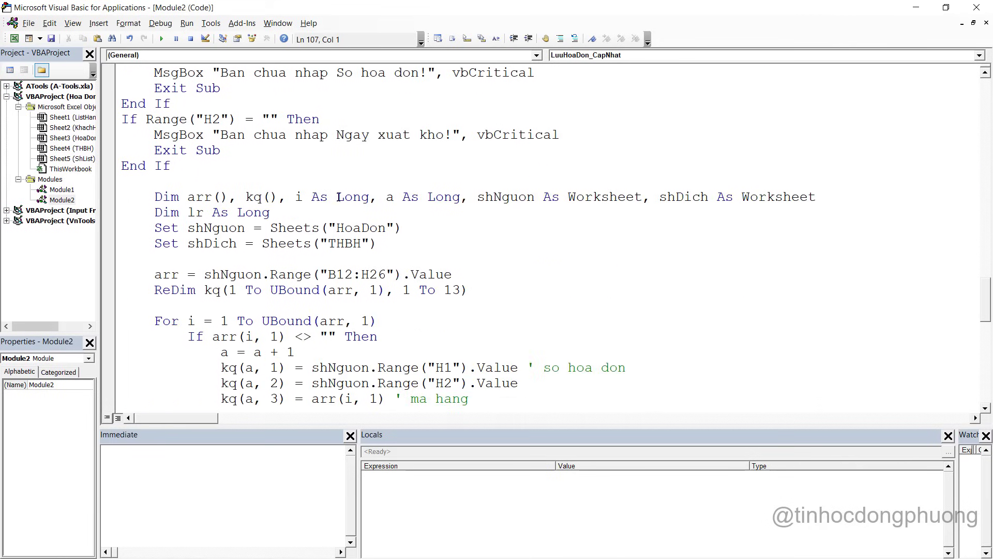
scroll(339, 197, down, 2)
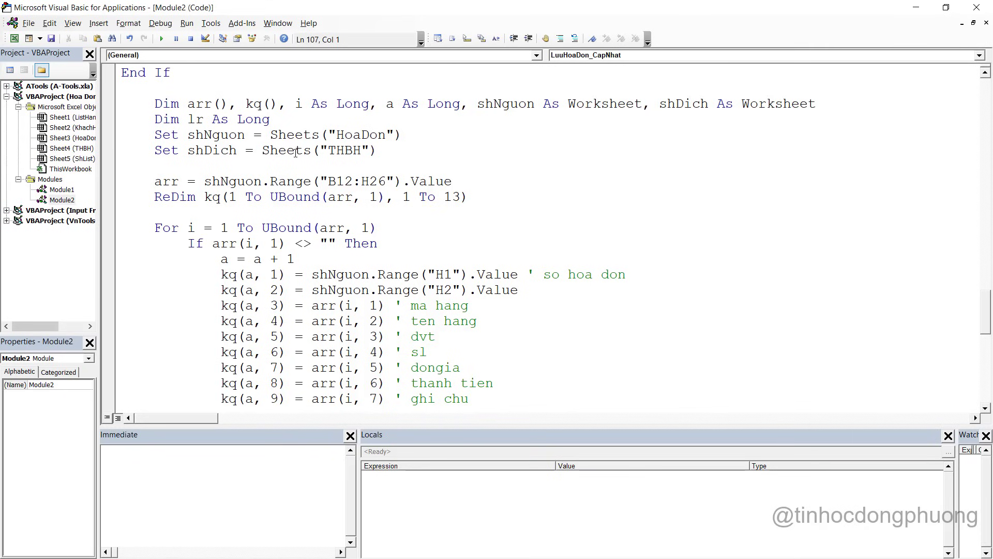
click(238, 179)
scroll(256, 163, down, 7)
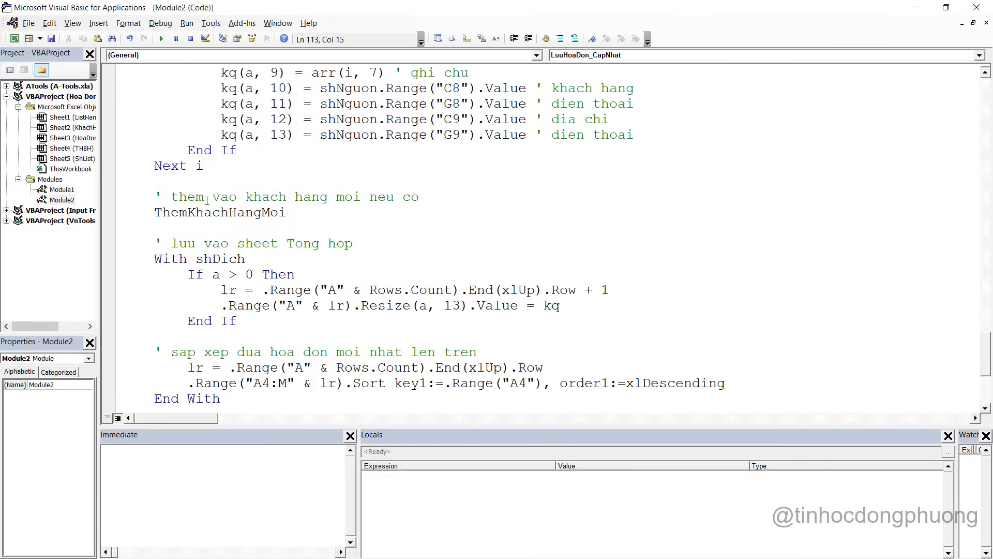
click(205, 198)
scroll(348, 199, down, 2)
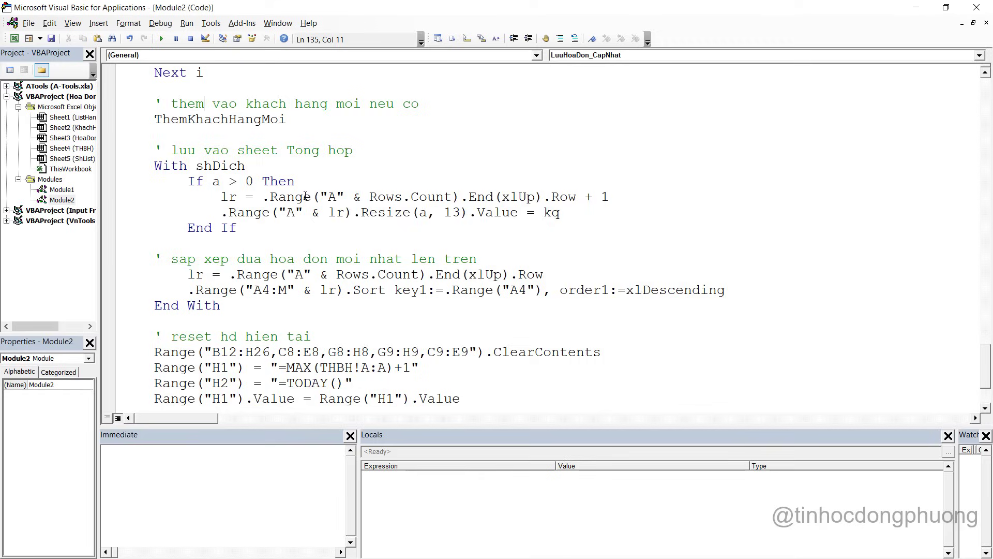
scroll(355, 210, down, 2)
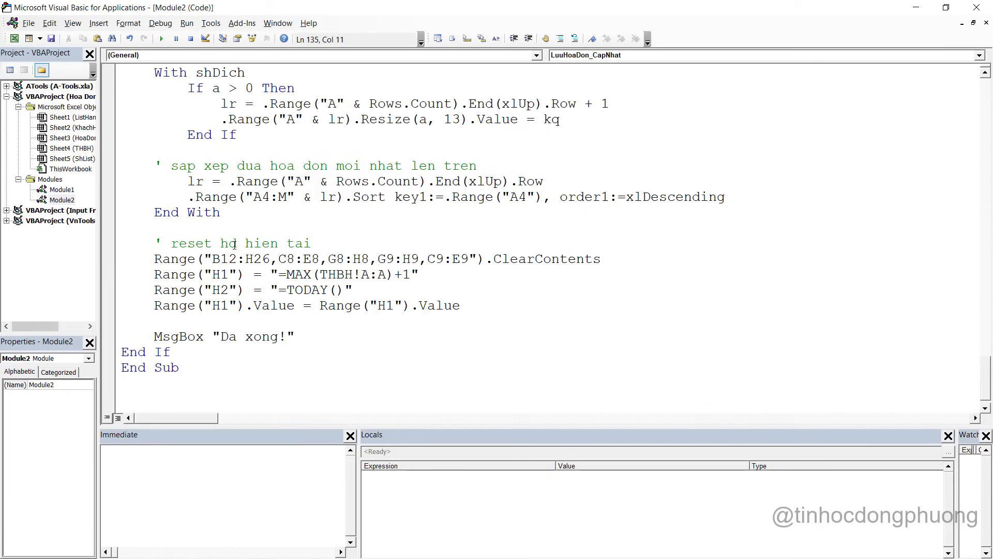
Tidy the blank lines between the date check and the Dim declarations
scroll(234, 244, up, 15)
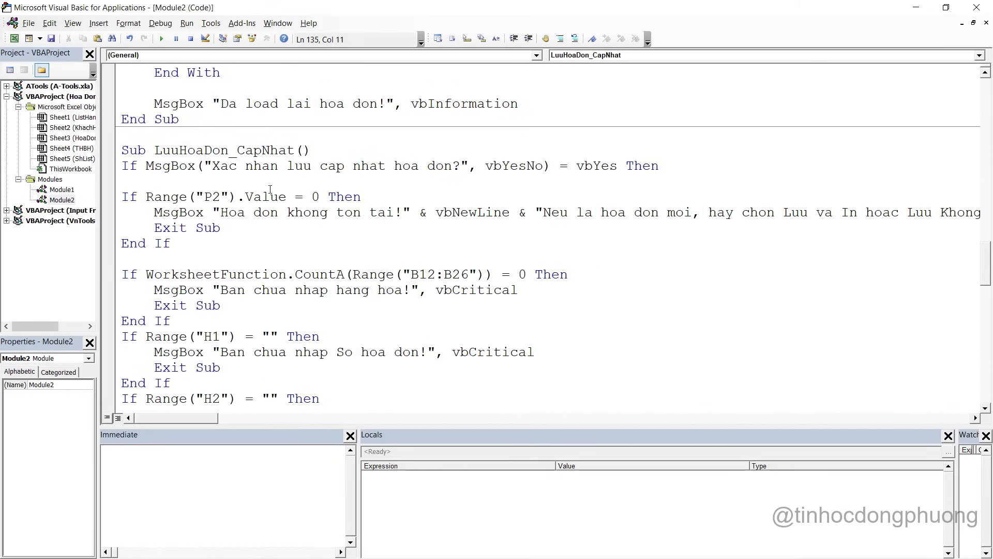
scroll(275, 185, down, 2)
scroll(283, 187, down, 1)
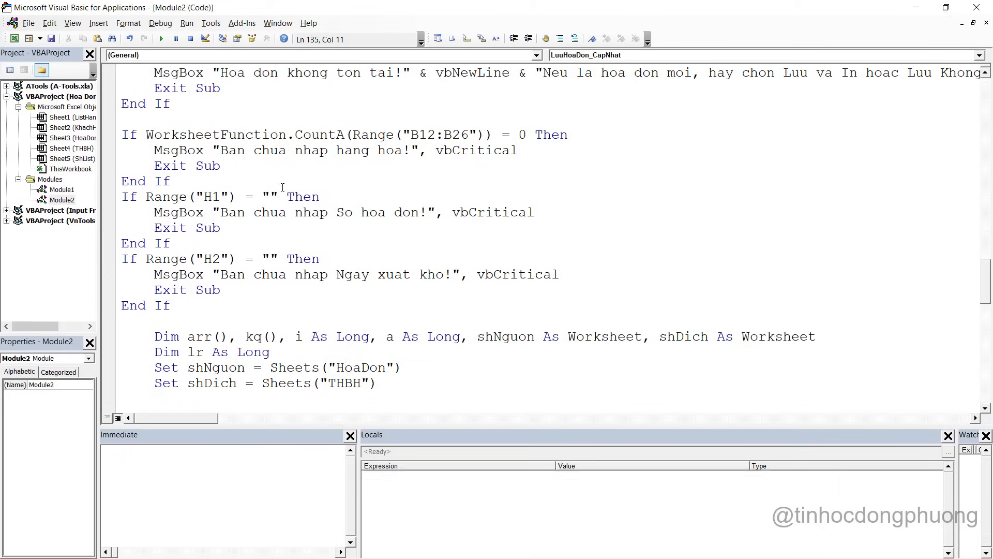
scroll(283, 188, up, 2)
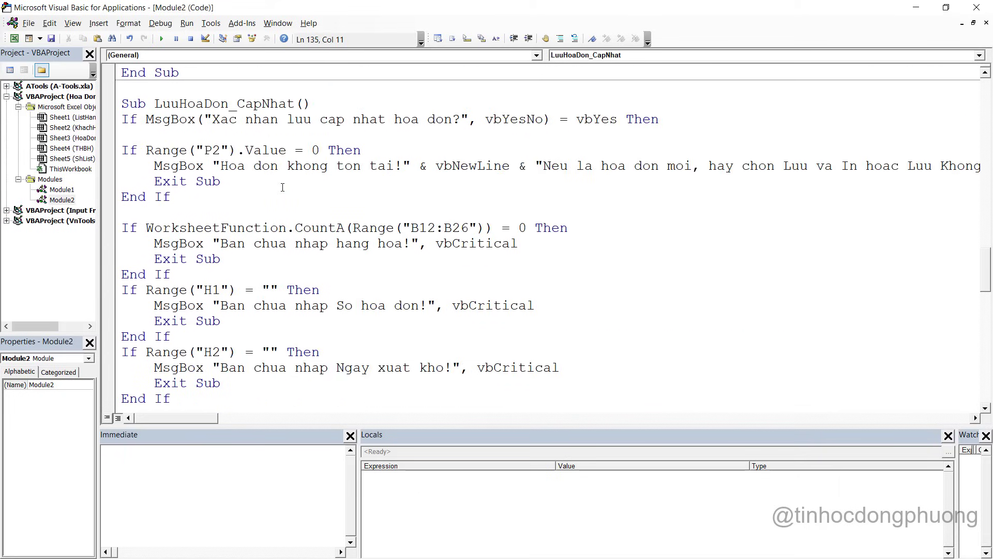
scroll(282, 188, down, 4)
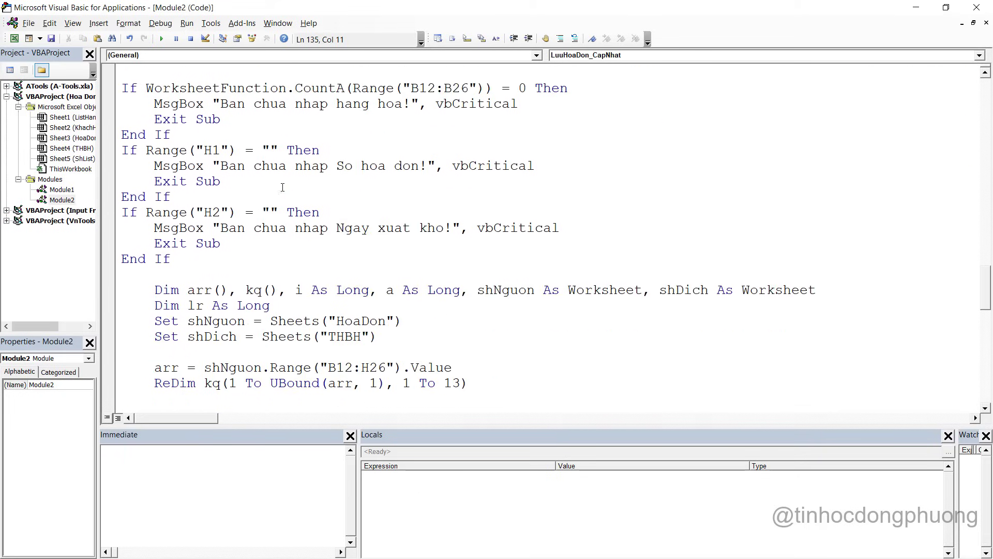
click(226, 227)
key(Return)
key(Return)
key(Return)
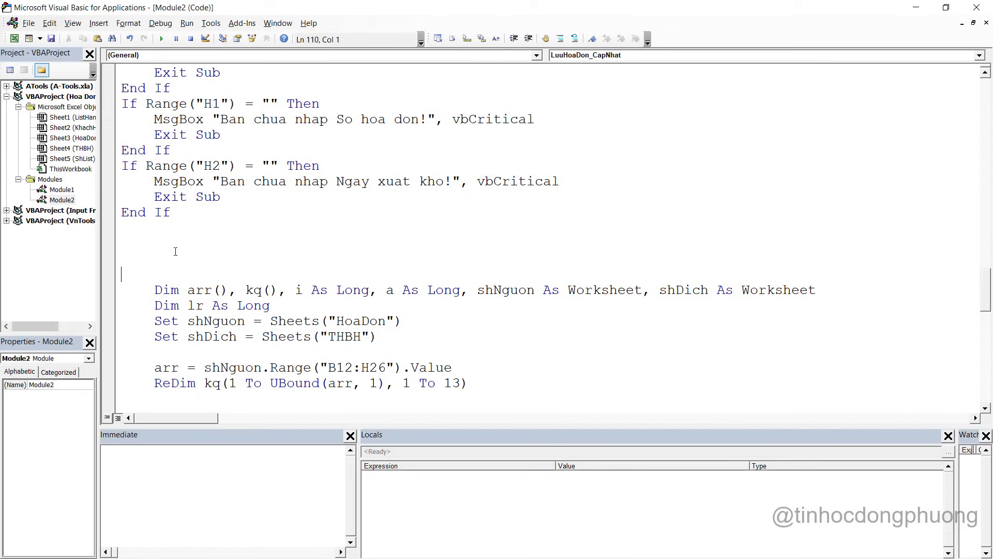
scroll(177, 266, down, 2)
drag(162, 212, 340, 312)
click(234, 260)
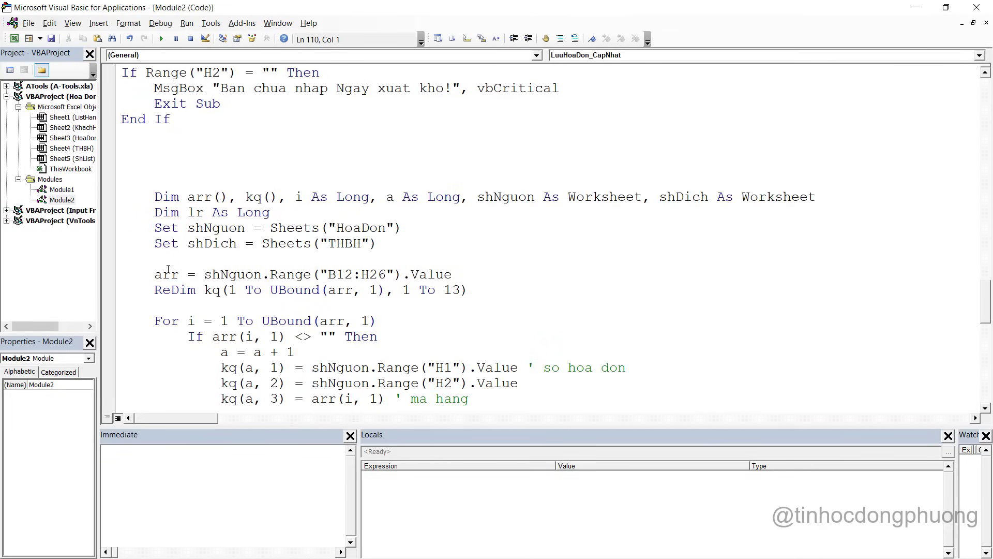
click(228, 180)
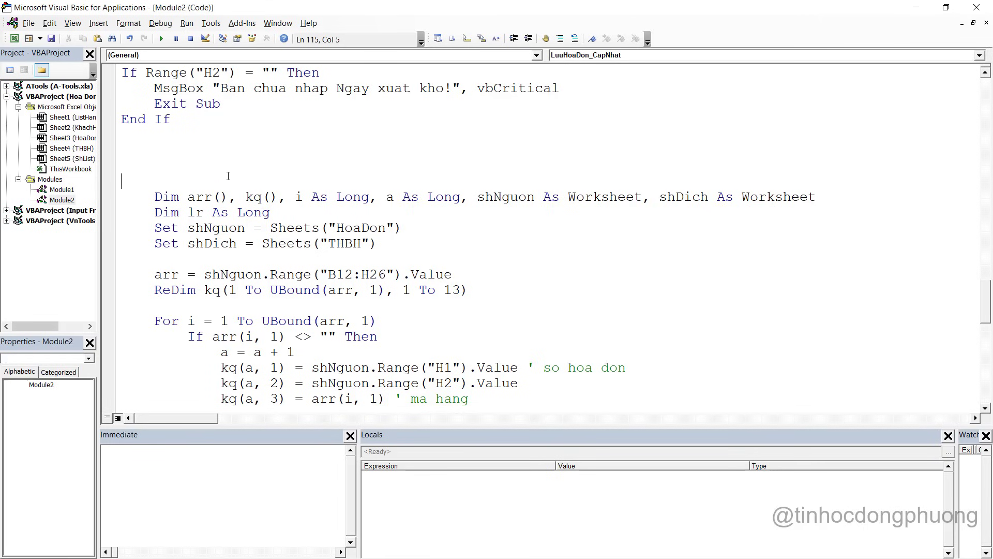
key(BackSpace)
key(BackSpace)
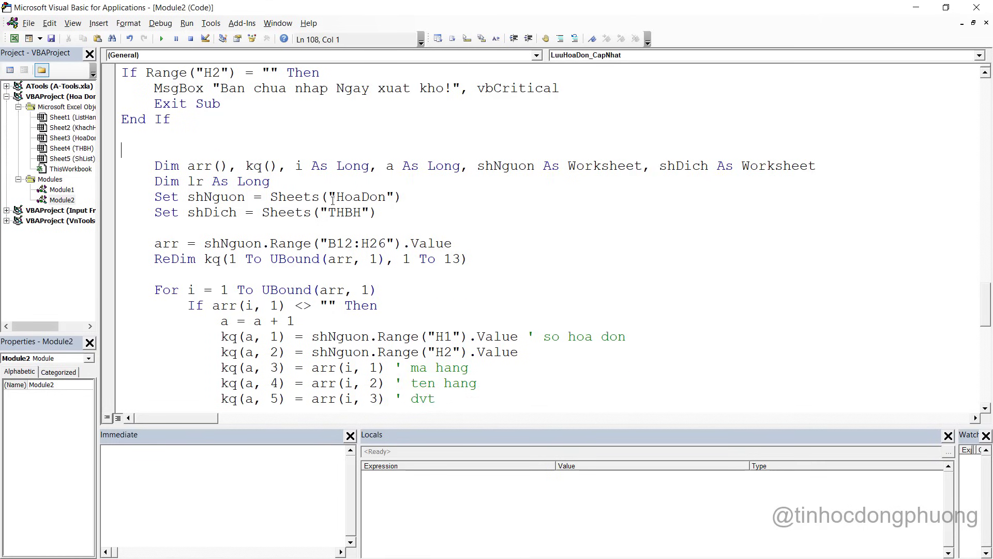
Insert the comment ' xoa hoa don cu below the THBH sheet assignment
click(387, 233)
key(Return)
key(Return)
key(Return)
click(150, 251)
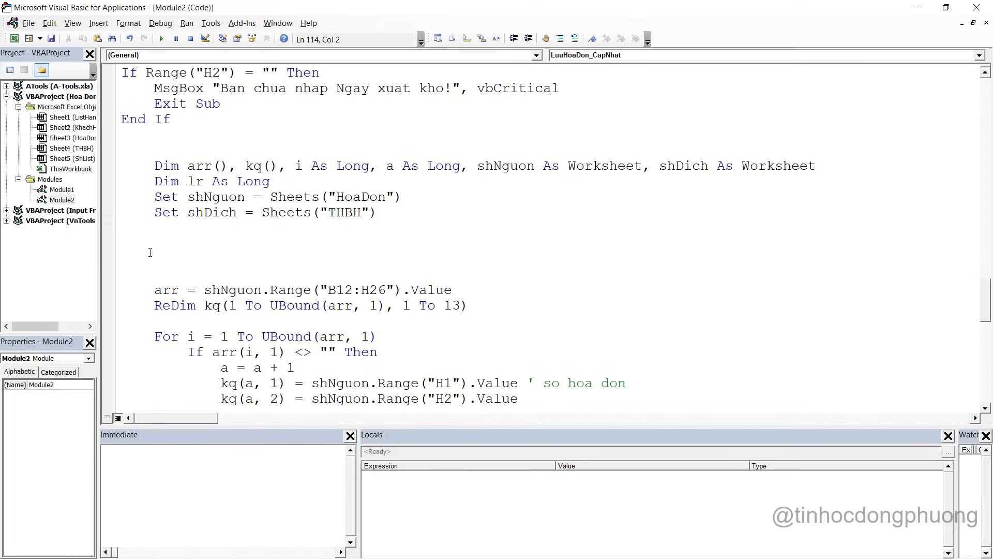
text(' xoa hoa don cu)
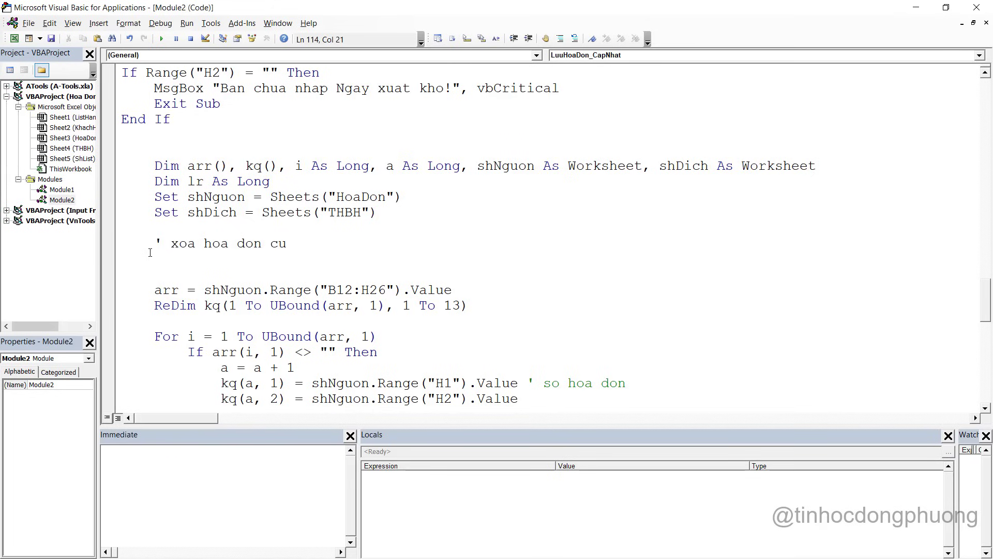
key(Return)
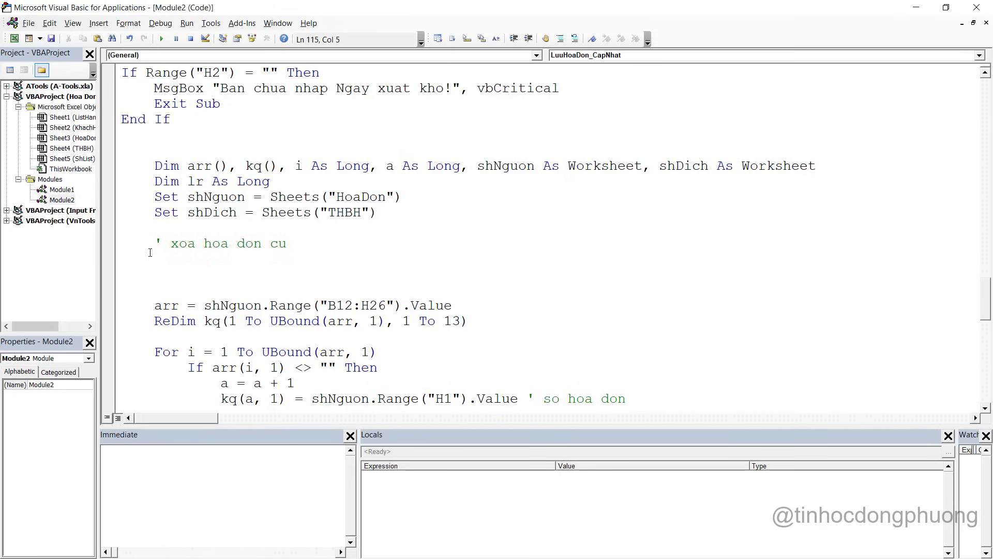
scroll(150, 252, down, 1)
key(alt+Tab)
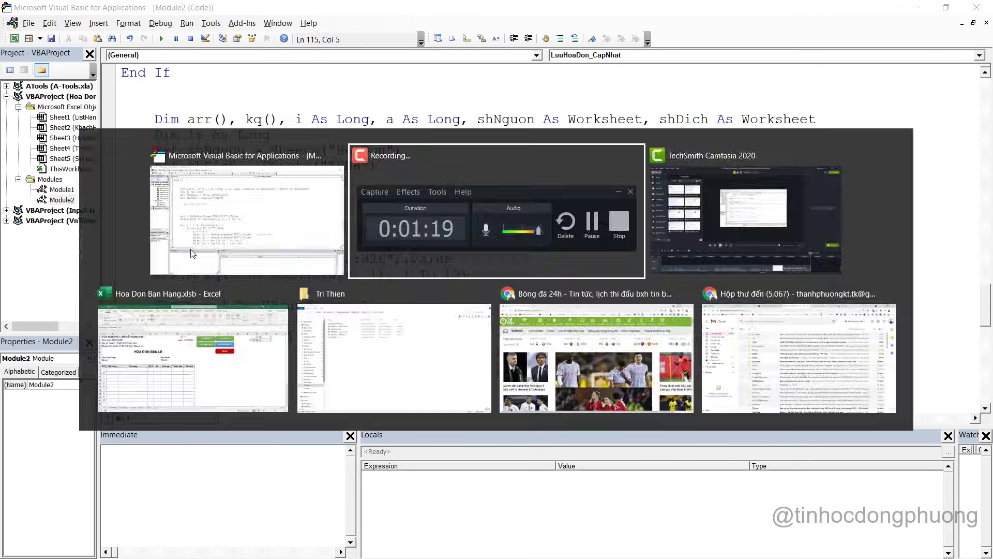
Back in Excel, glance at the THBH summary sheet and return to the HoaDon form
key(alt+Tab)
key(Tab)
key(alt+Tab)
key(Tab)
key(Tab)
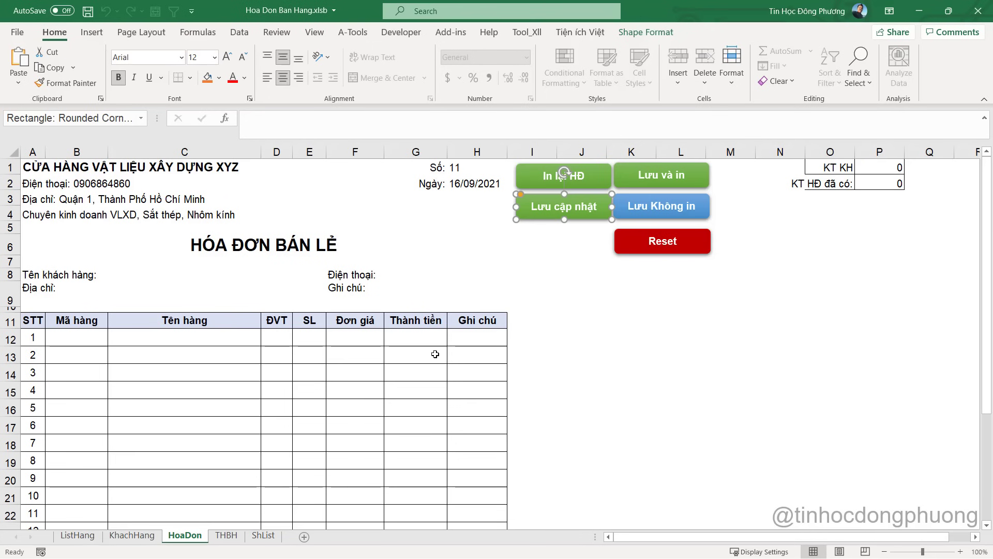
click(435, 355)
click(226, 535)
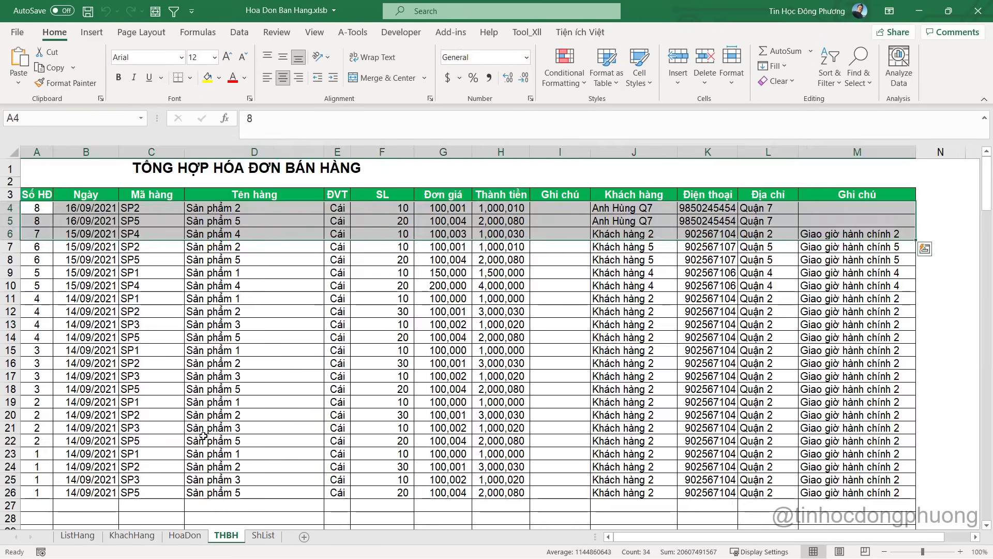
click(185, 535)
Enter invoice number 8 in H1 to reload it, confirm the message, and compare with THBH
click(473, 169)
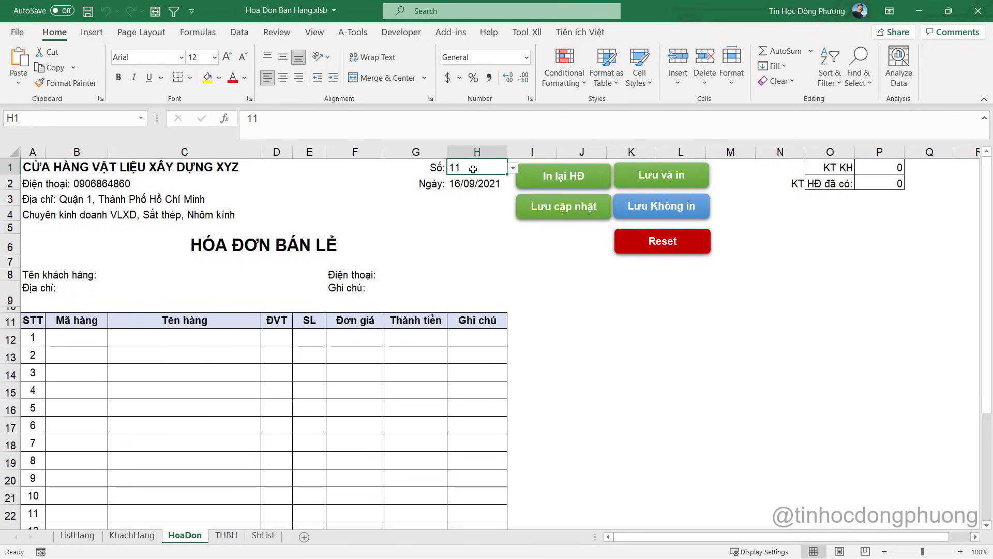
text(8)
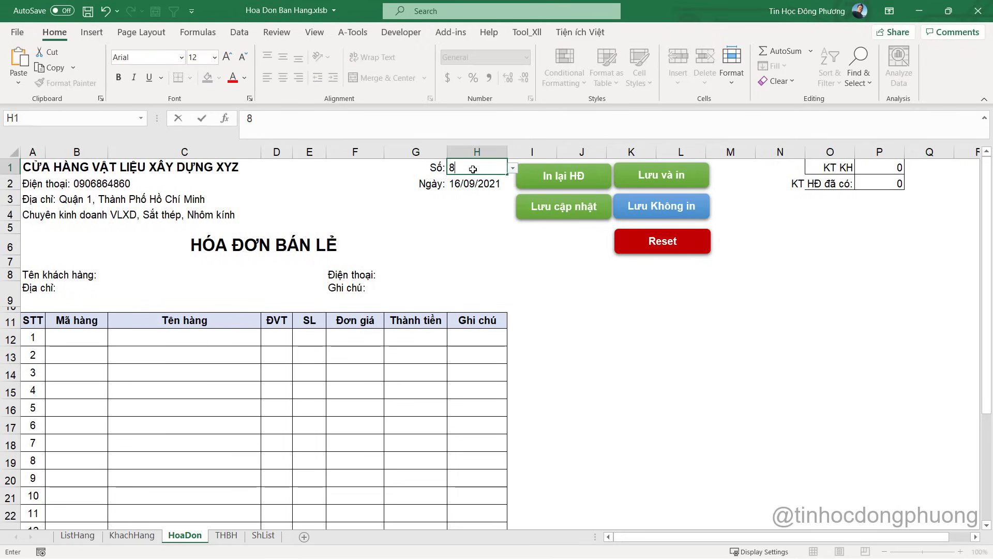
key(Return)
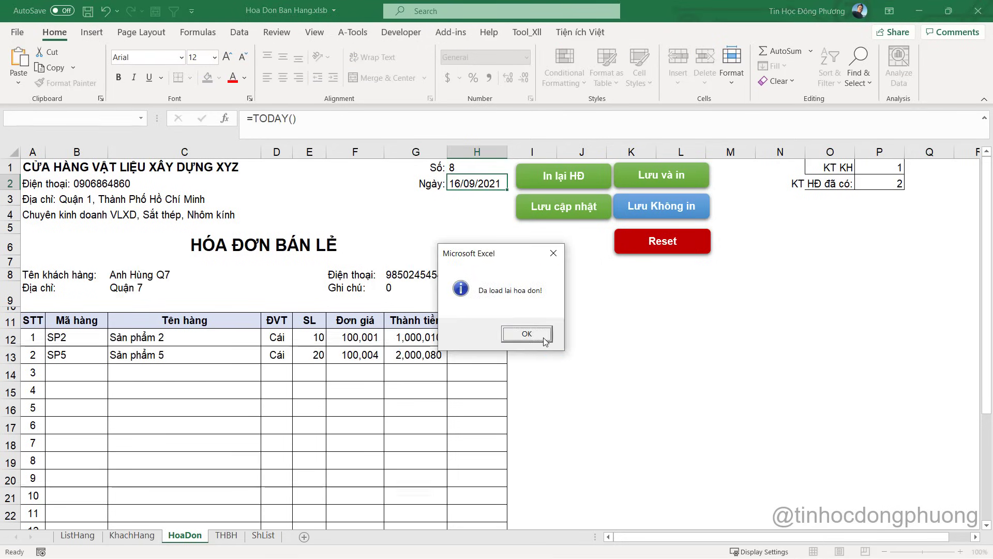
click(542, 335)
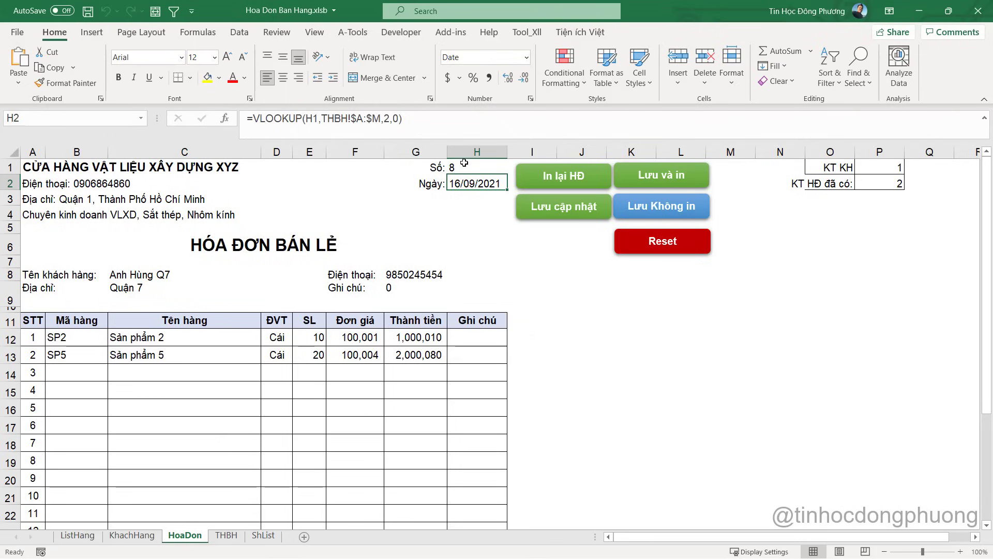
click(461, 165)
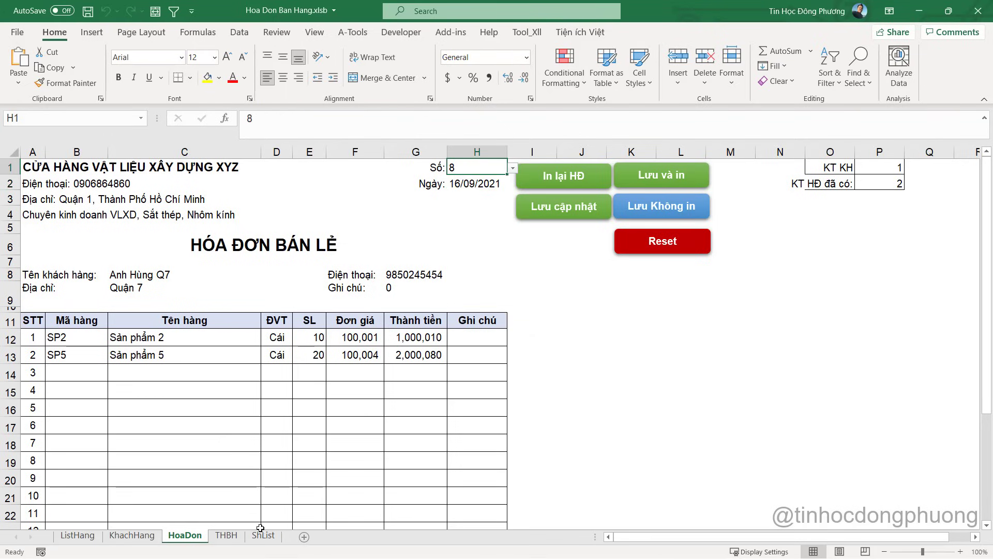
click(226, 536)
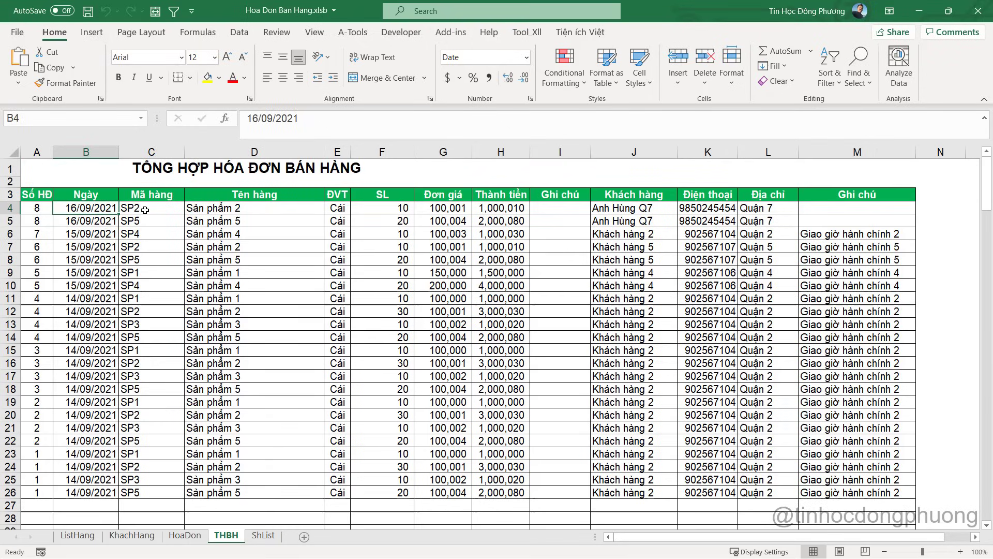
click(185, 536)
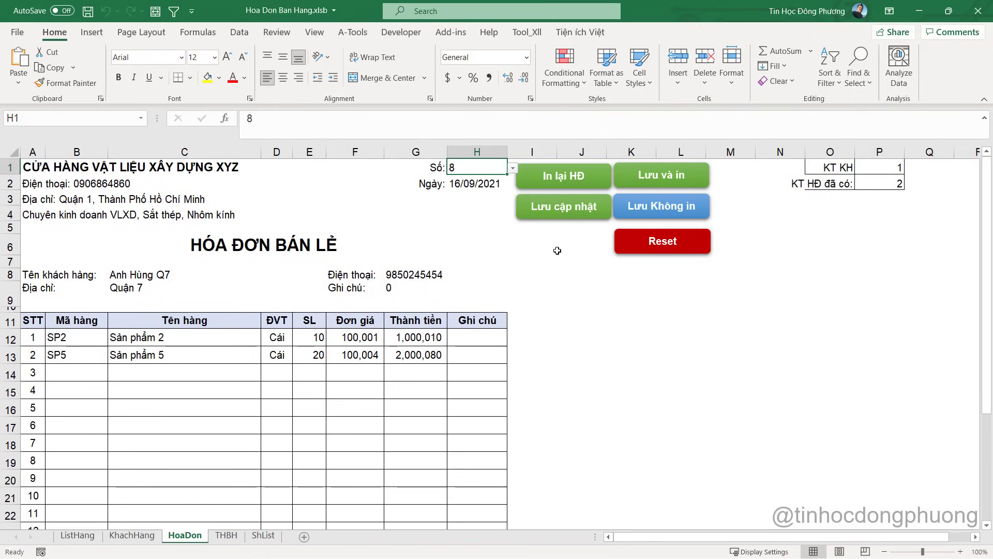
key(alt+F11)
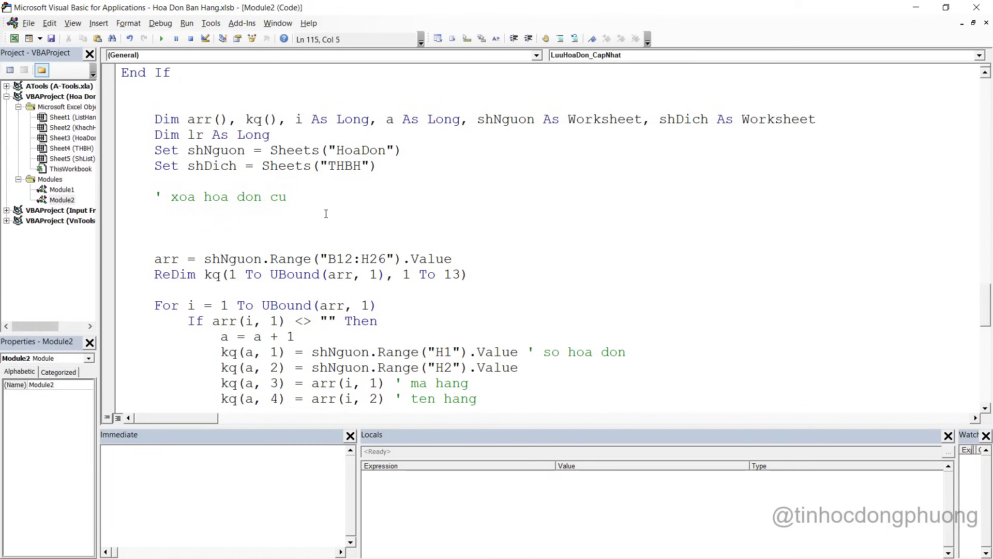
Declare Dim dk As String below the Dim lr line
click(848, 122)
click(299, 139)
key(Return)
text(Di)
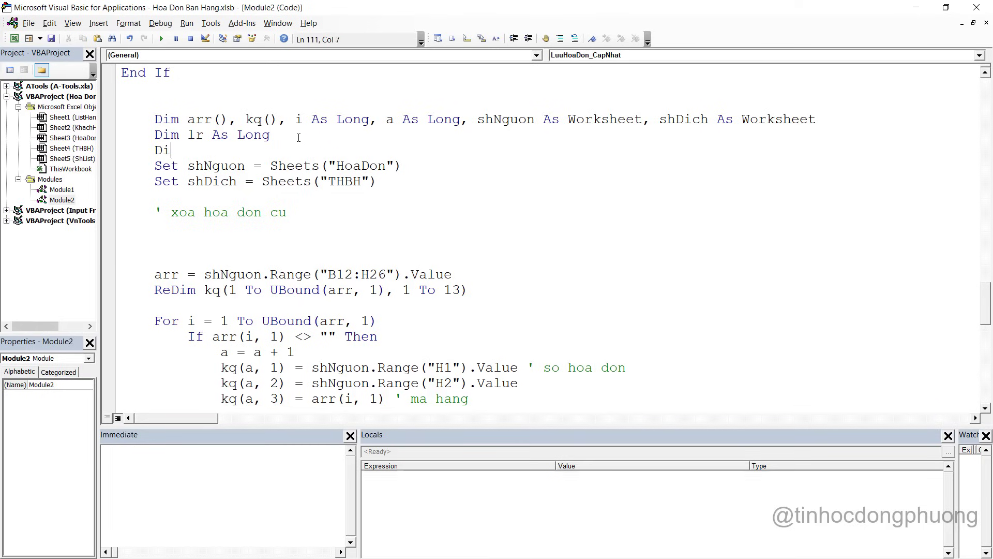
text(m dk as )
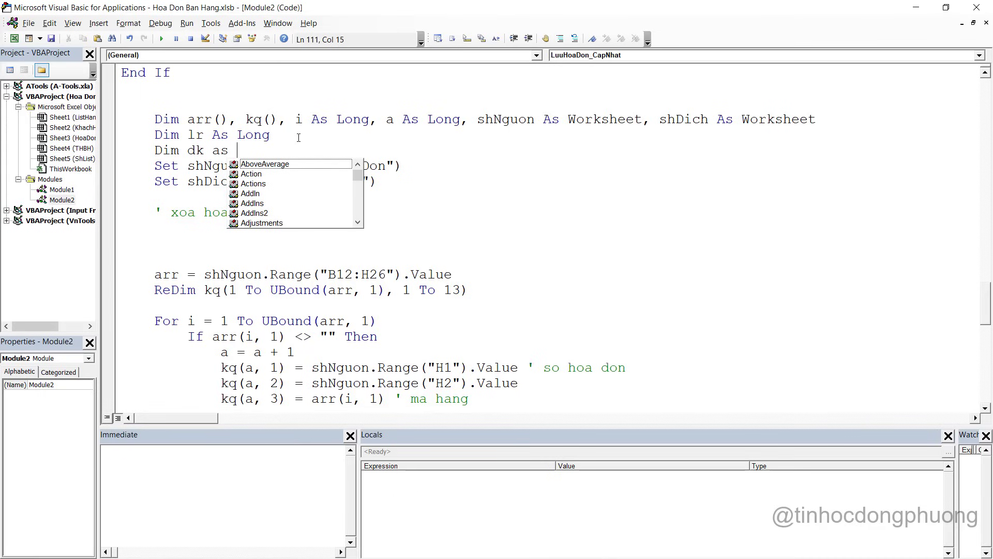
text(Strin)
key(Tab)
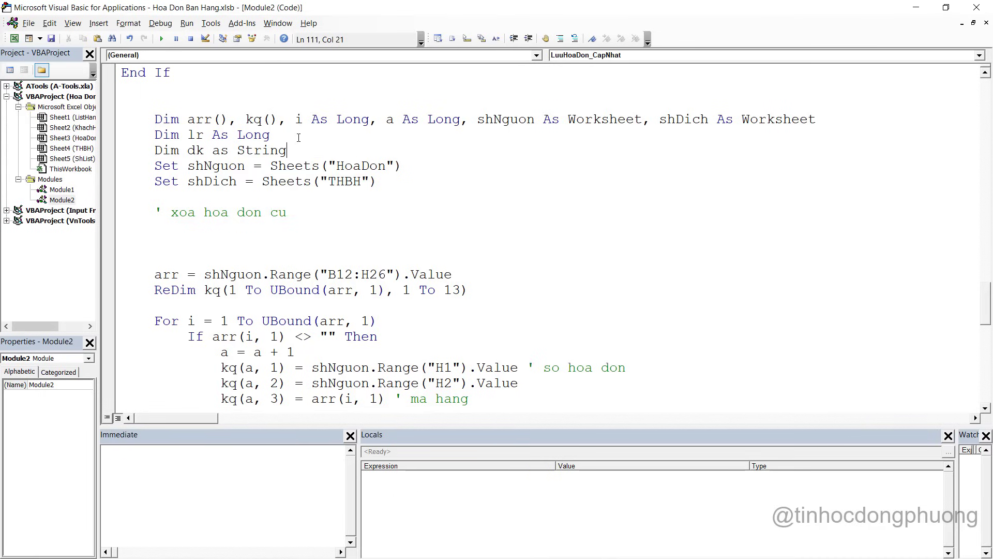
Under the delete comment, add dk = Range("H1").Value with comment ' gan bien dk la so hoa don
click(204, 231)
text(dk = range(")
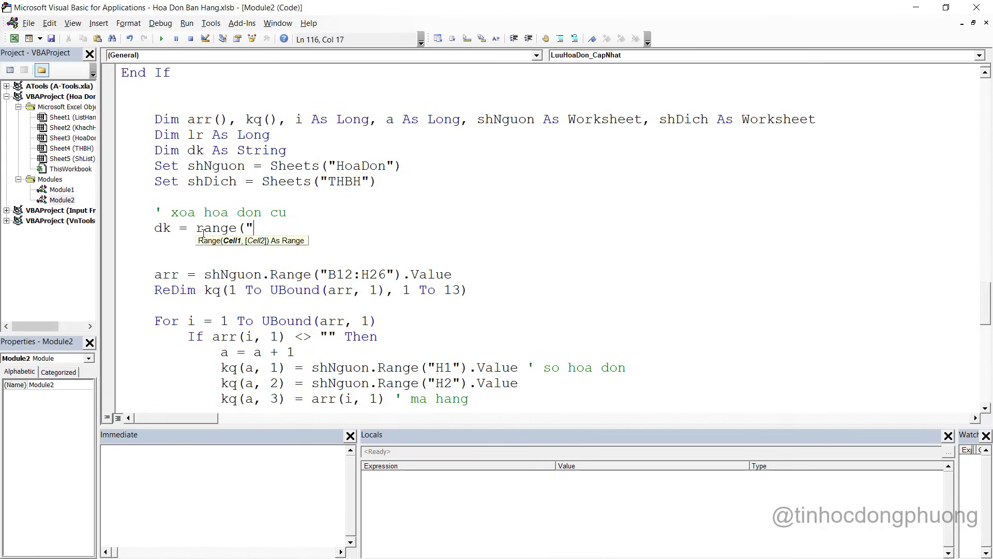
key(alt+Tab)
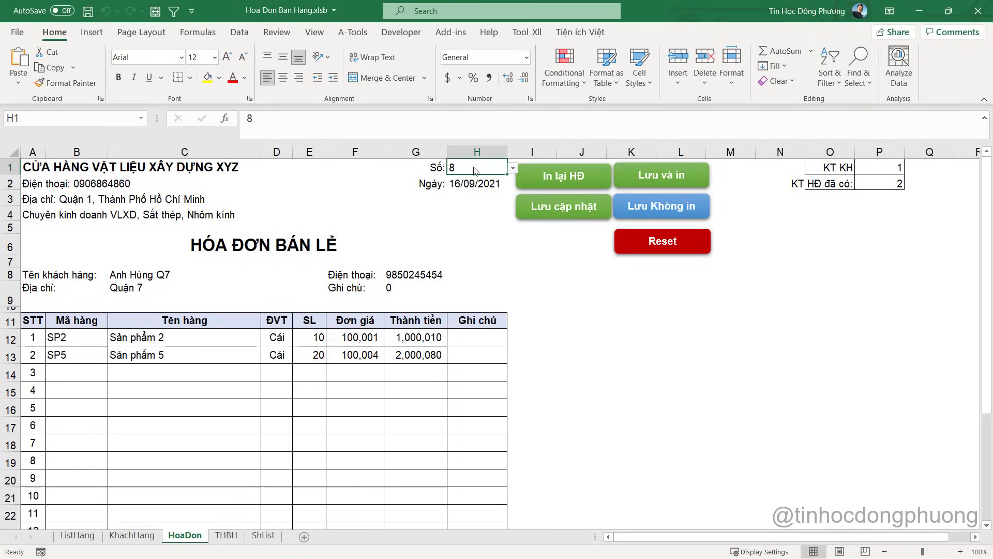
key(alt+Tab)
text(H1")
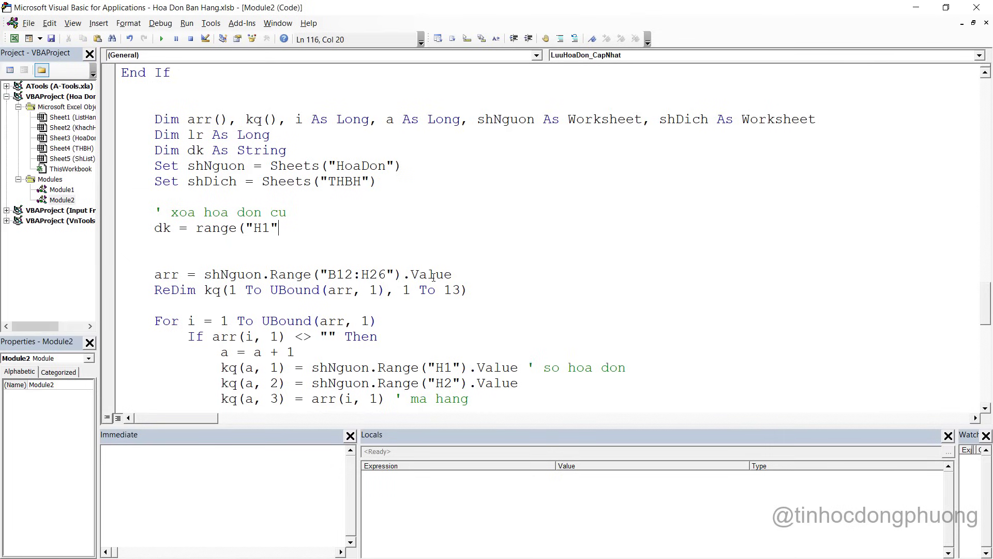
text().Value )
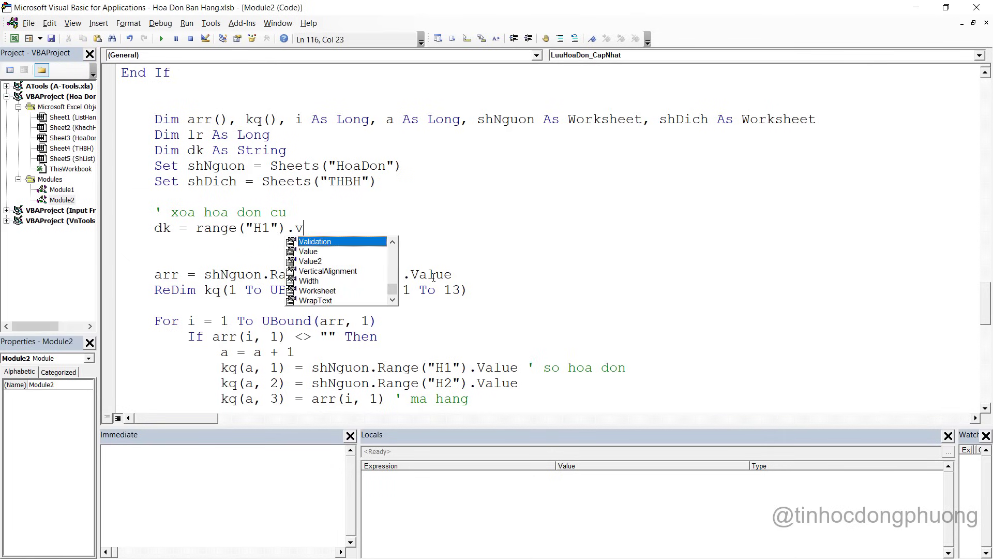
text(' g)
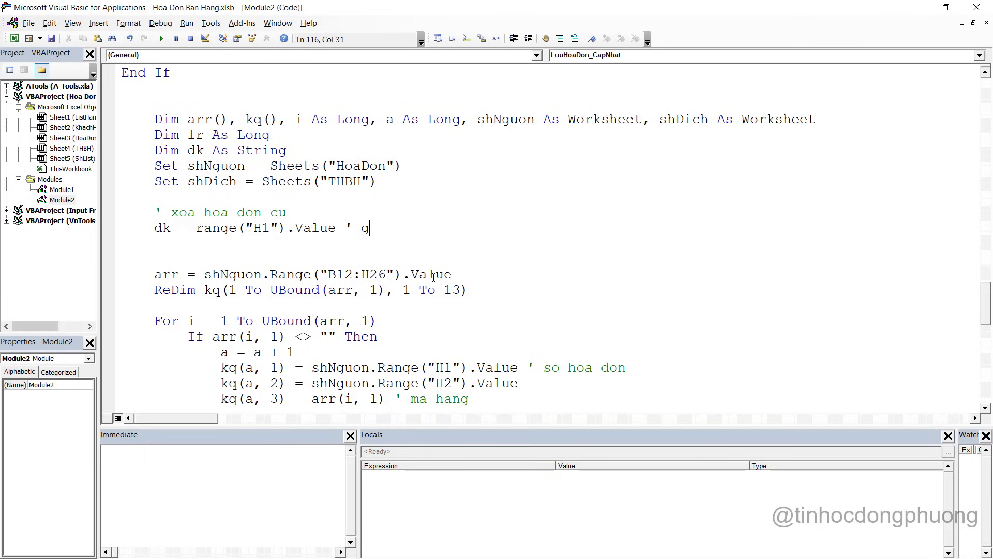
text(an bien dk la)
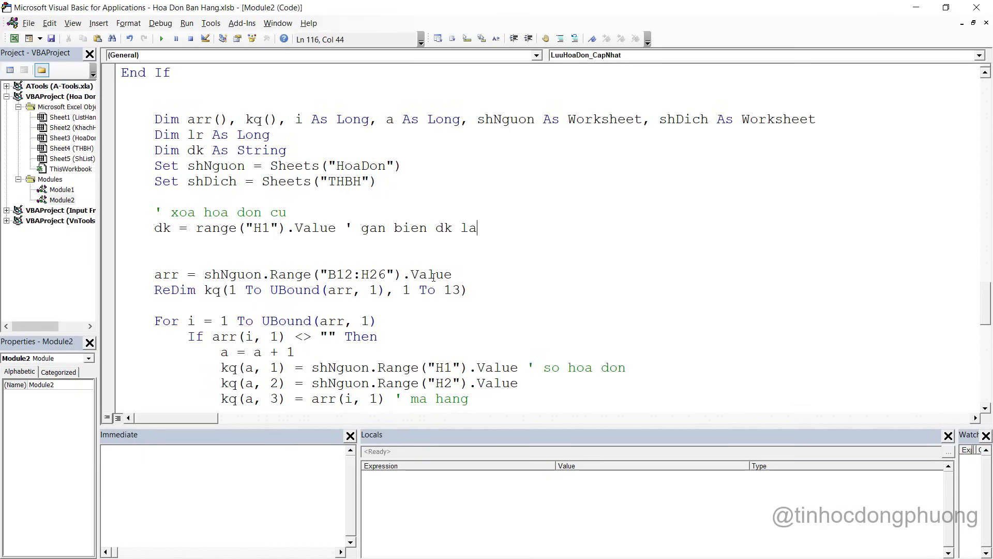
text( so hoa don)
key(Return)
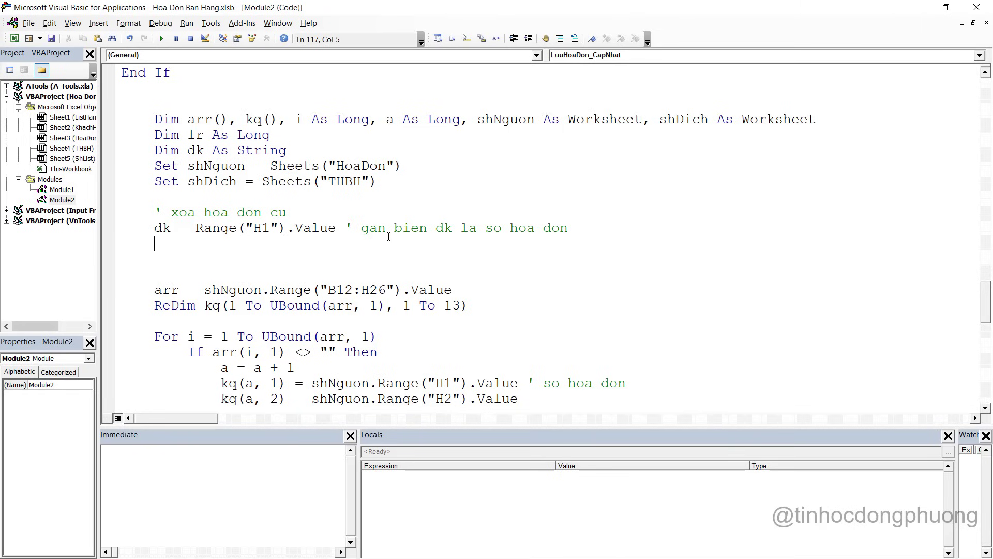
On the THBH sheet, check the invoice numbers from A4 down to the last row, A26
key(alt+F11)
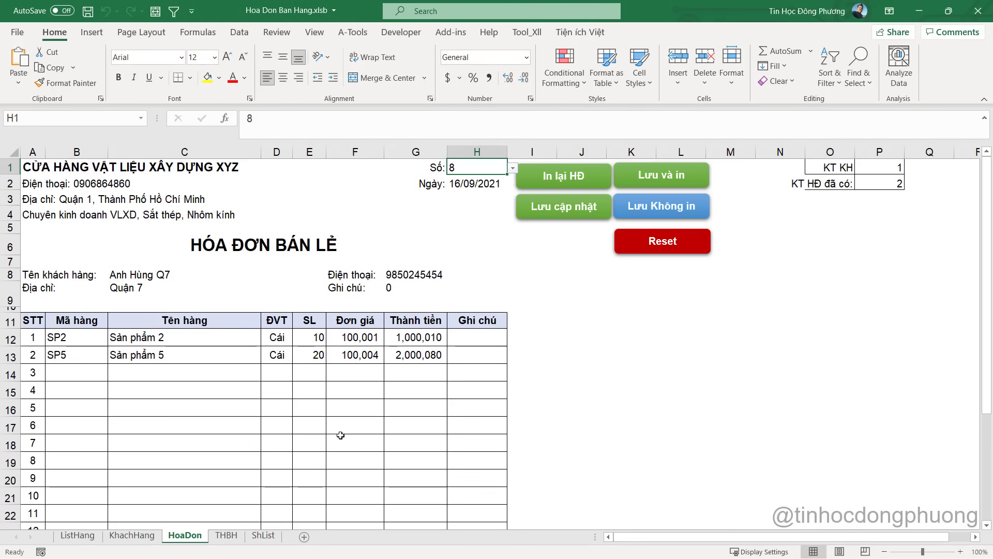
click(226, 535)
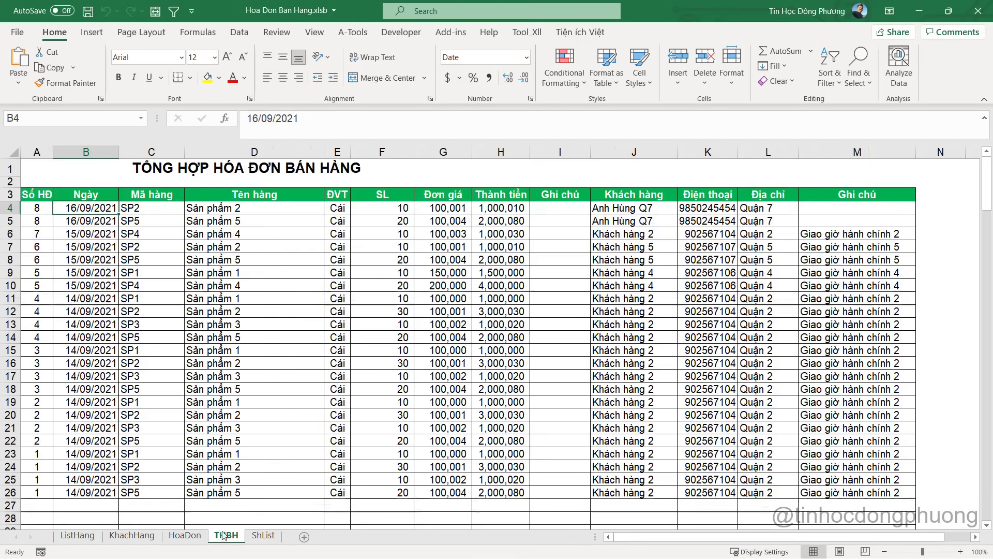
click(33, 207)
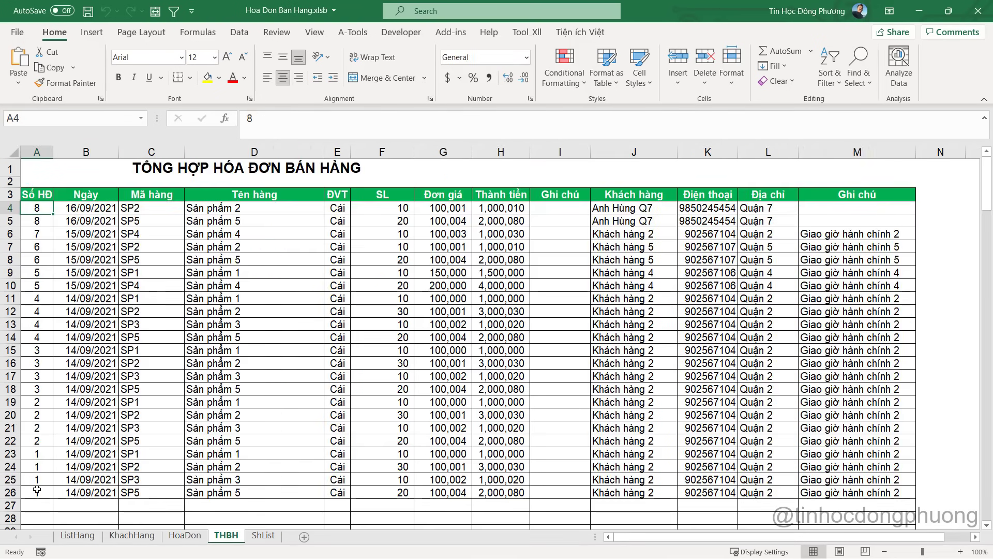
key(ctrl+Down)
click(40, 207)
Open a With shDich block with its closing End With line in LuuHoaDon_CapNhat
key(alt+F11)
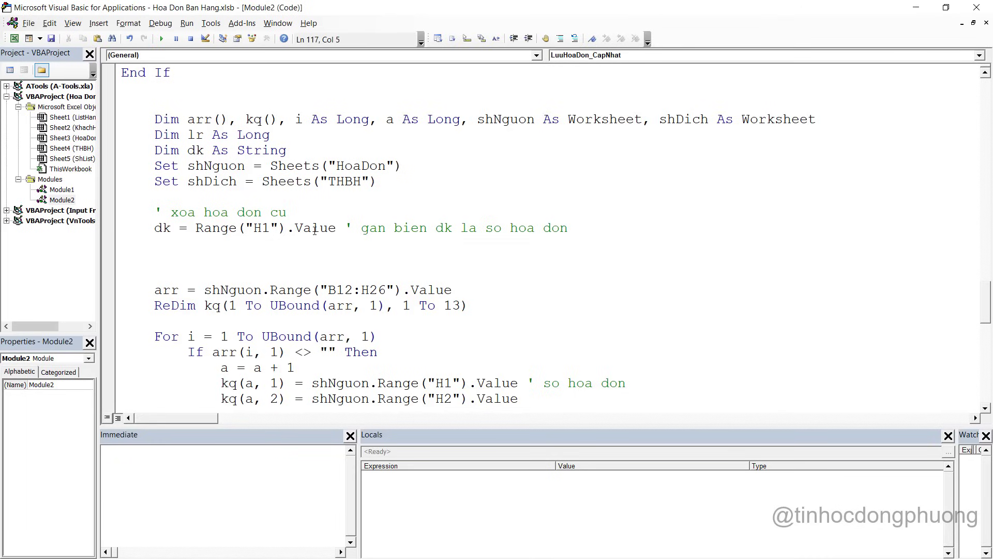
text(fro)
key(BackSpace)
key(BackSpace)
text(or)
key(BackSpace)
key(BackSpace)
key(BackSpace)
key(BackSpace)
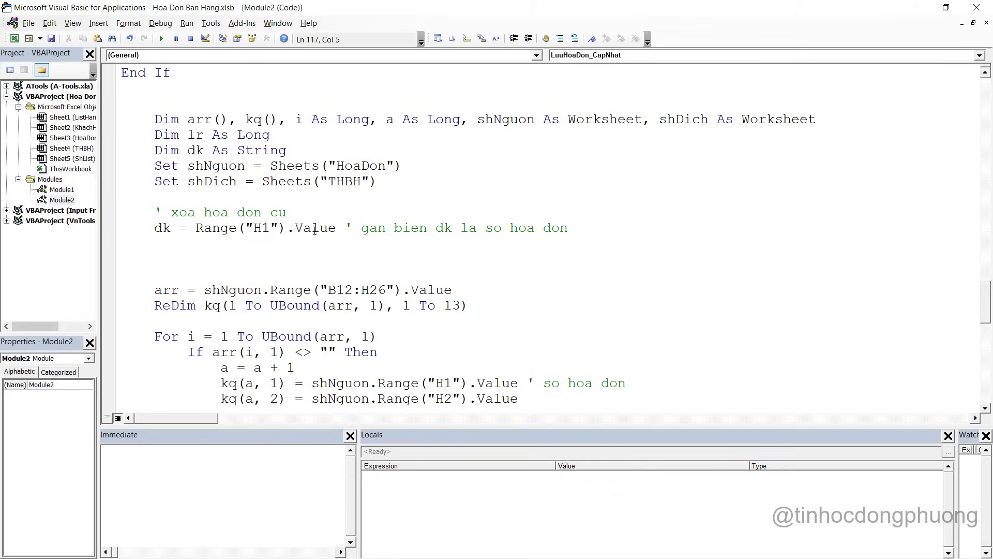
text(u)
key(BackSpace)
text(with sh)
key(ctrl+space)
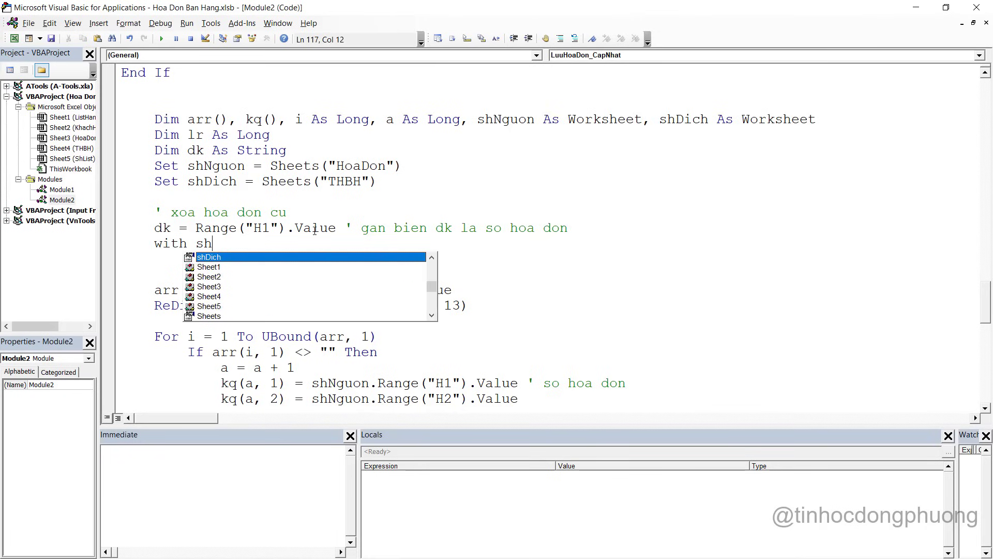
text(dich)
key(Return)
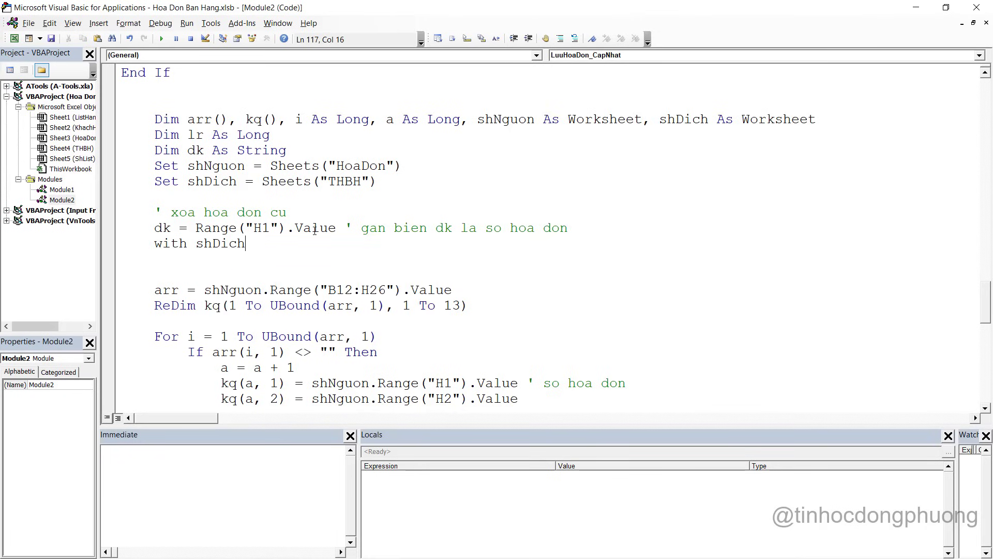
key(Return)
text(End wi)
key(BackSpace)
key(BackSpace)
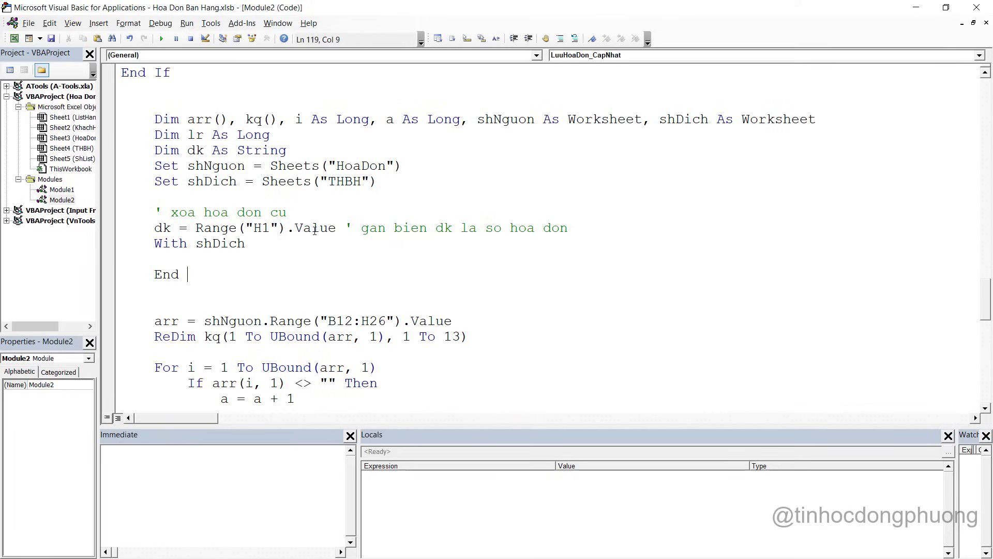
text(with)
Inside the With block, set lr = .Range("A" & Rows.Count).End(xlUp).Row
key(Up)
text(lr = .Range("I" & Rows.Count).End(xlUp).Row)
double_click(299, 259)
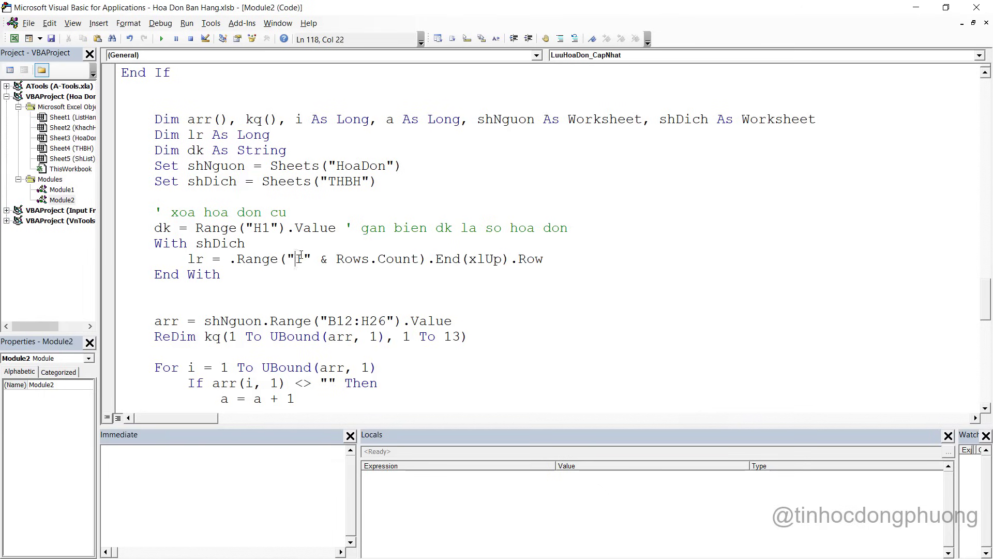
text(A)
drag(187, 259, 543, 258)
click(550, 260)
click(544, 259)
Add an empty For i = 1 To lr … Next loop below the lr line
key(Return)
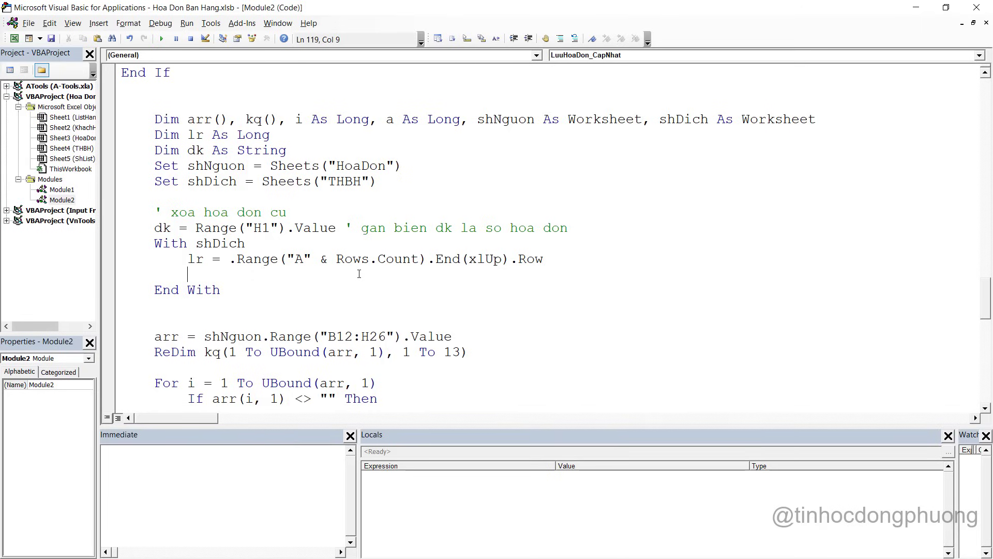
text(for i = 1 to lr)
key(Return)
key(Return)
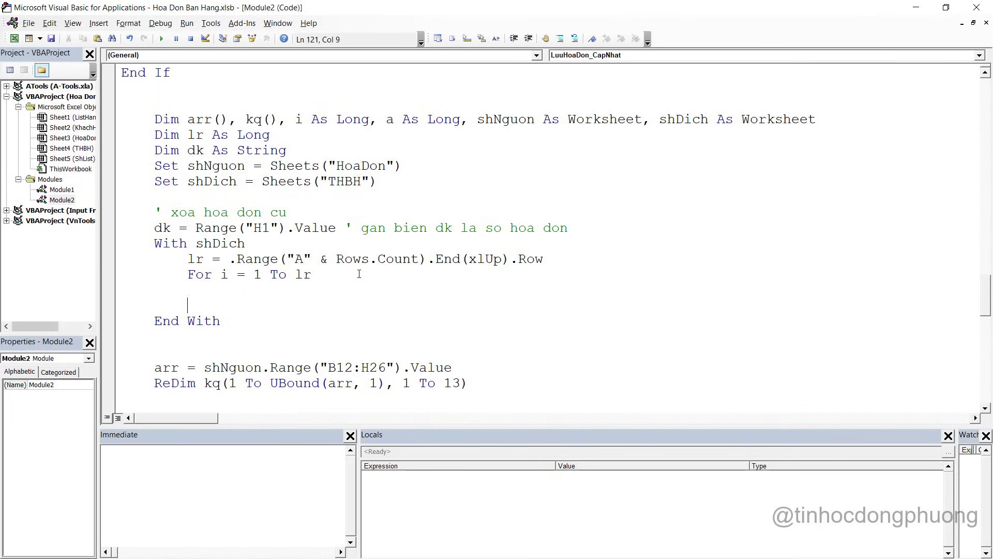
text(next i)
key(Up)
key(alt+F11)
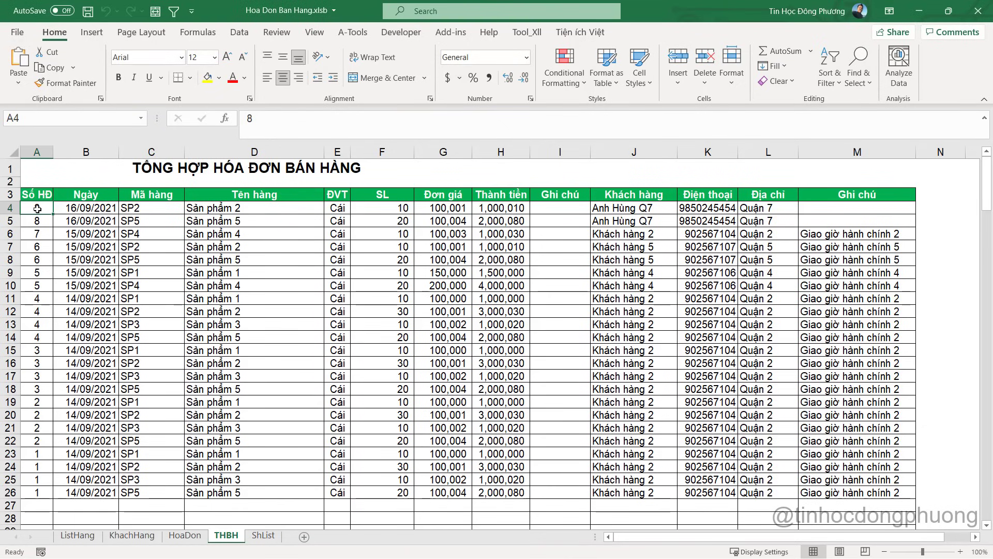
key(alt+F11)
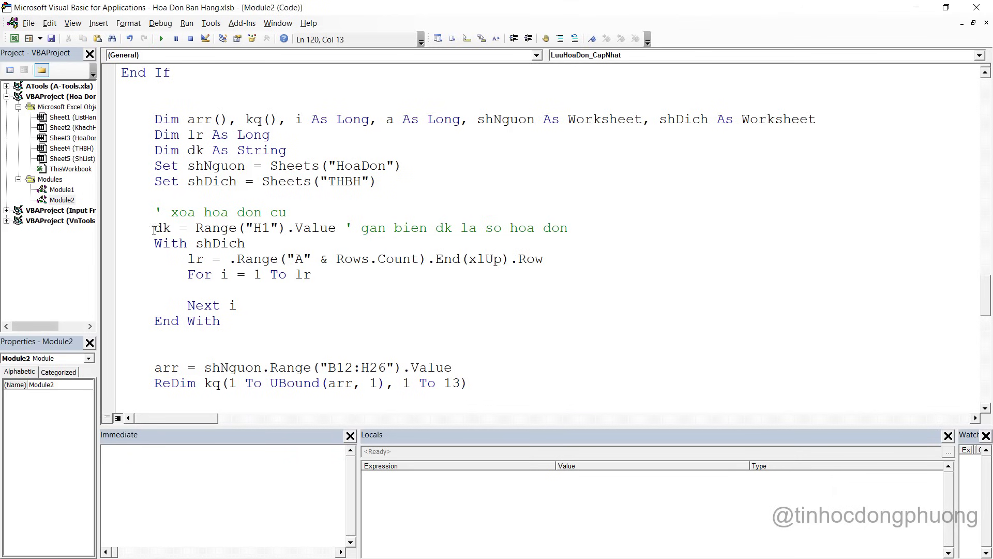
Add an If .Range("A" & i) = dk Then … End If block inside the loop
drag(155, 229, 328, 229)
click(262, 293)
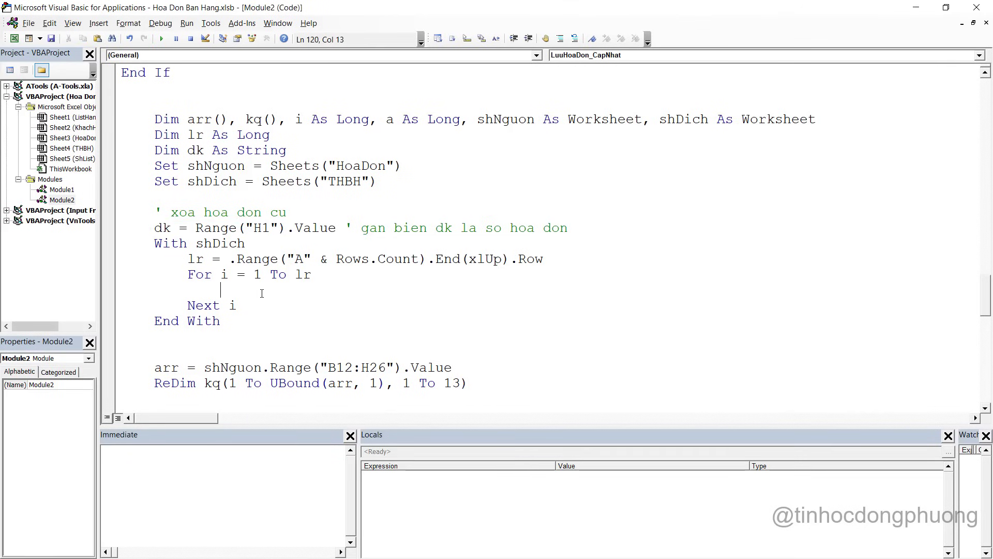
text(if .rang)
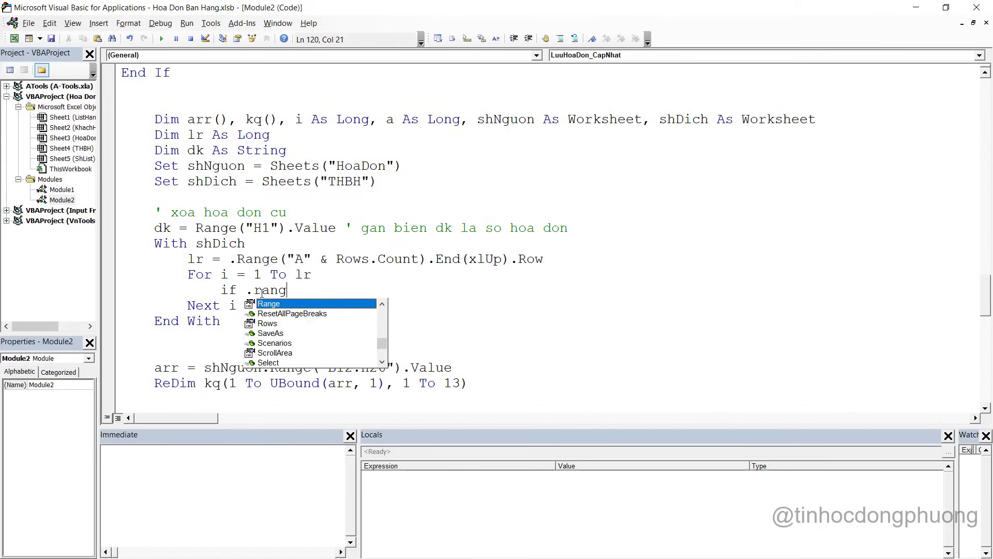
text(e(")
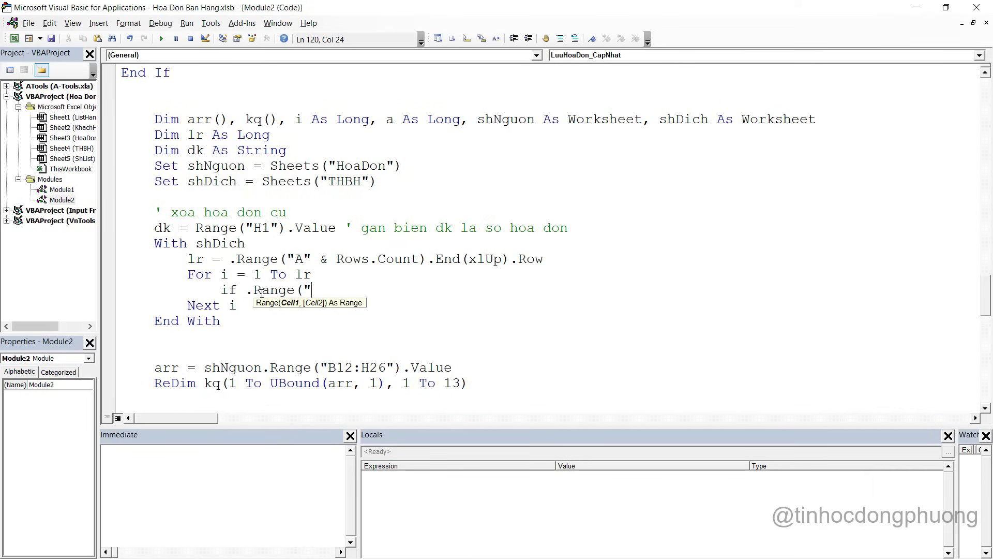
text(A" & i) =)
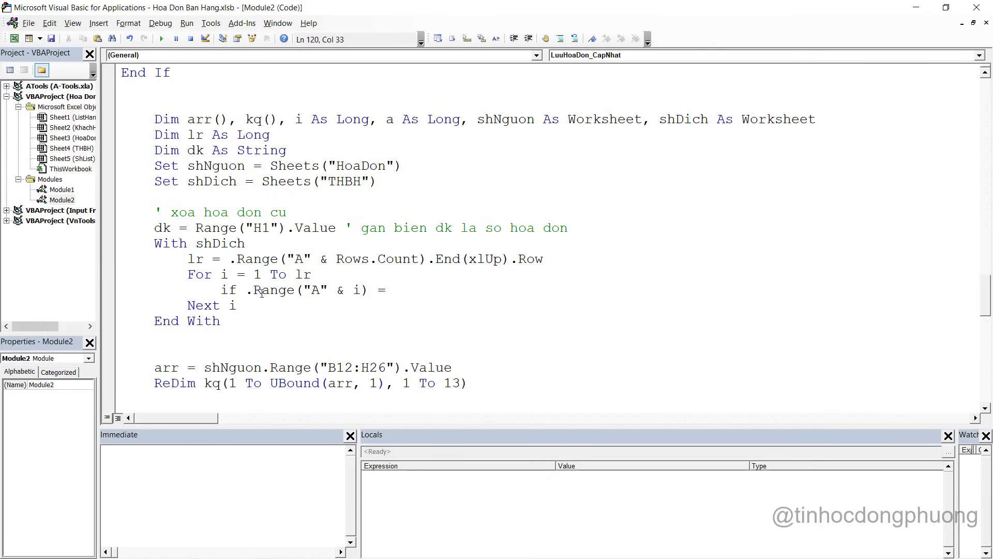
text( dk then)
key(Return)
text(End If)
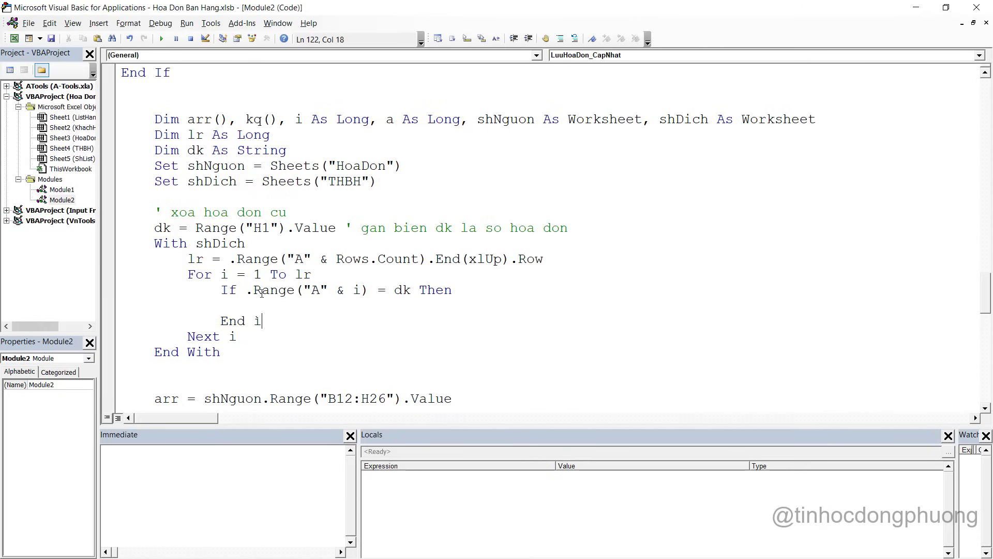
key(Up)
key(Tab)
Make the If body delete the row with .Range("A" & i).EntireRow.Delete
text(.range("A)
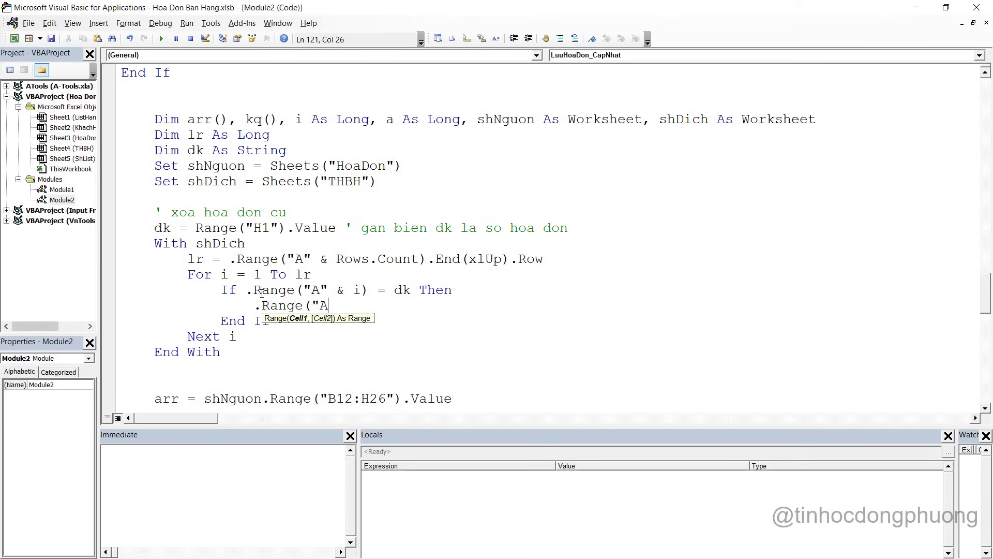
text(" & i))
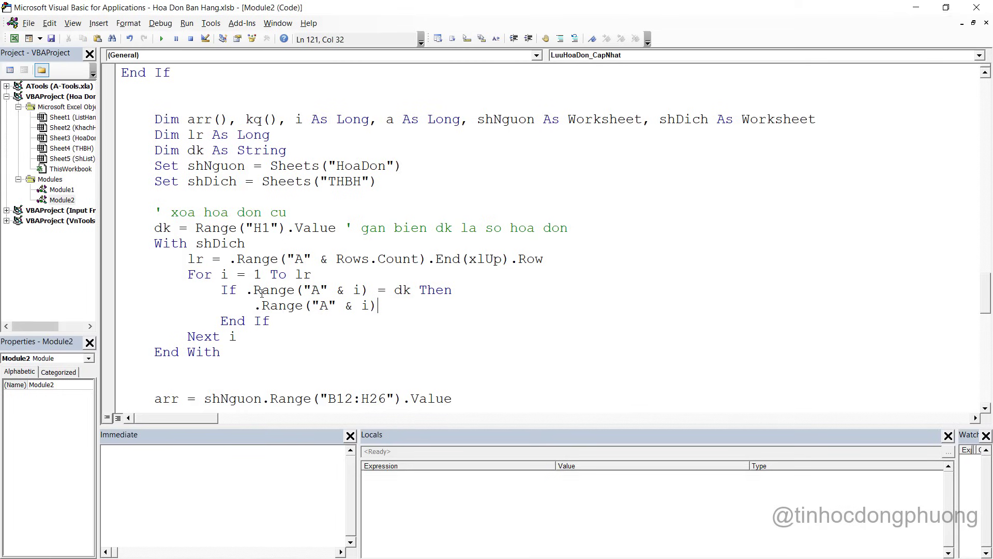
text(.entir)
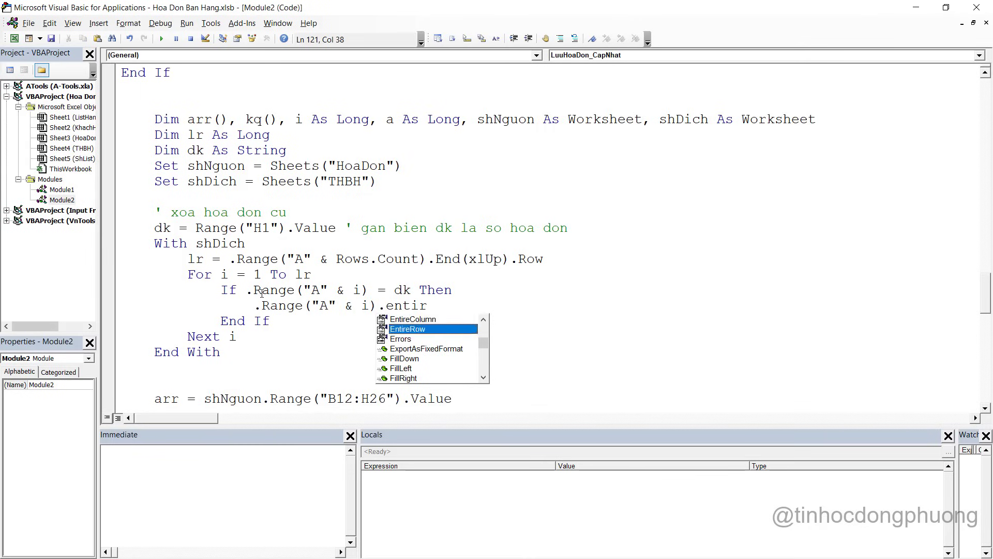
key(Tab)
text(.de)
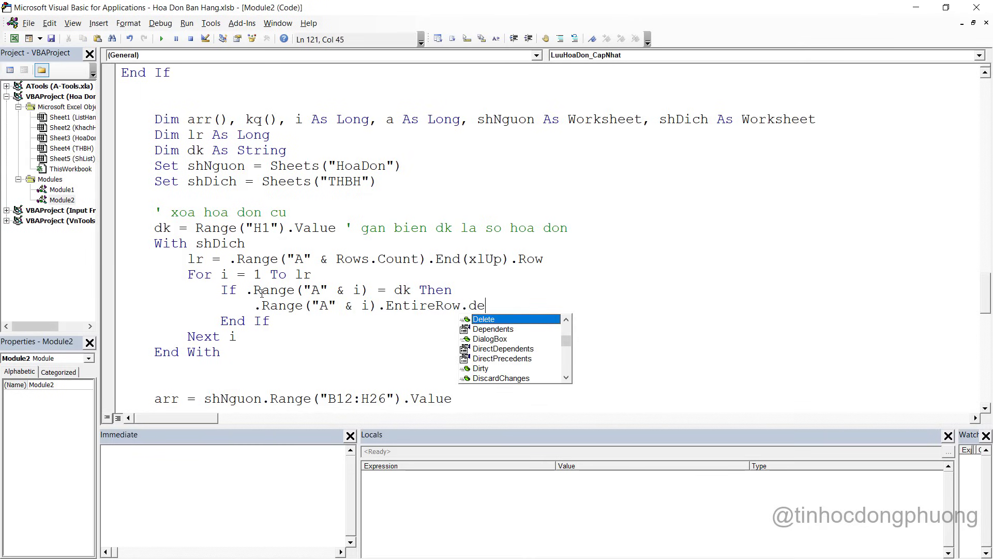
key(Tab)
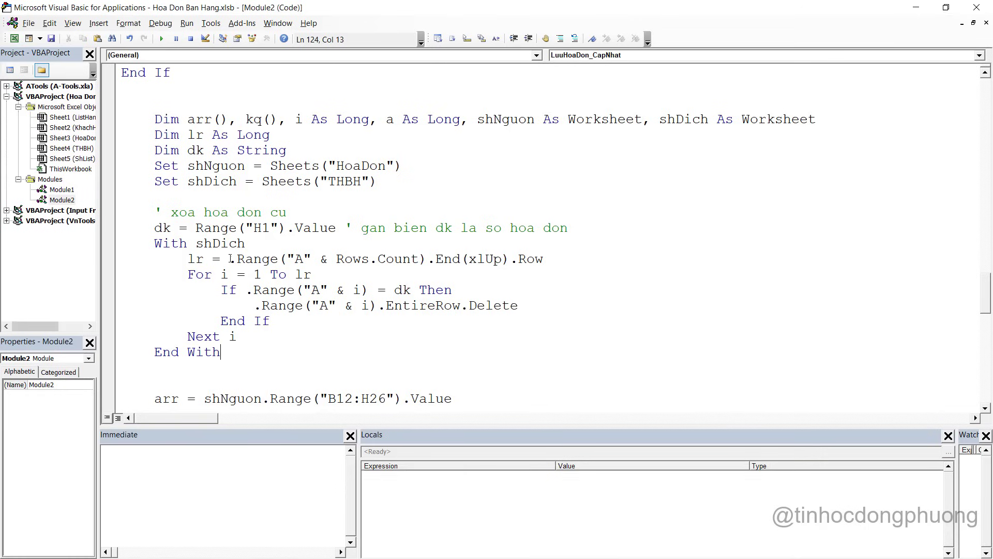
drag(224, 274, 252, 318)
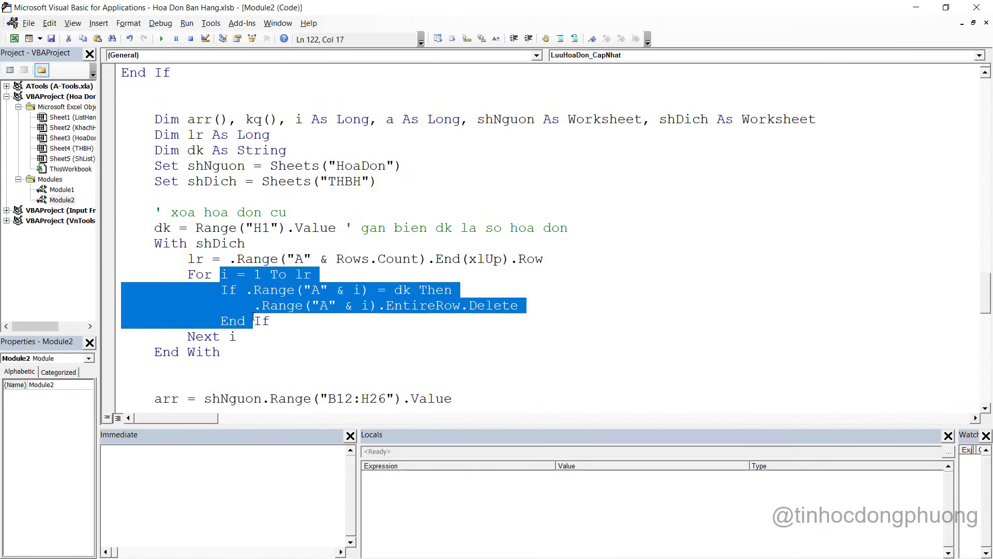
click(304, 306)
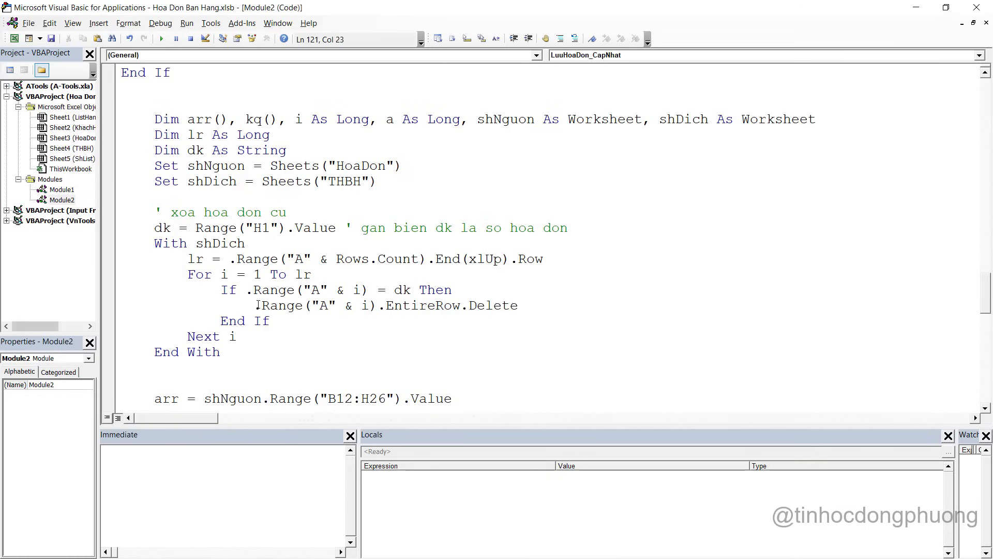
drag(258, 305, 525, 304)
click(525, 307)
Insert Application.Calculation = xlCalculationManual right after the If line
click(485, 291)
key(Return)
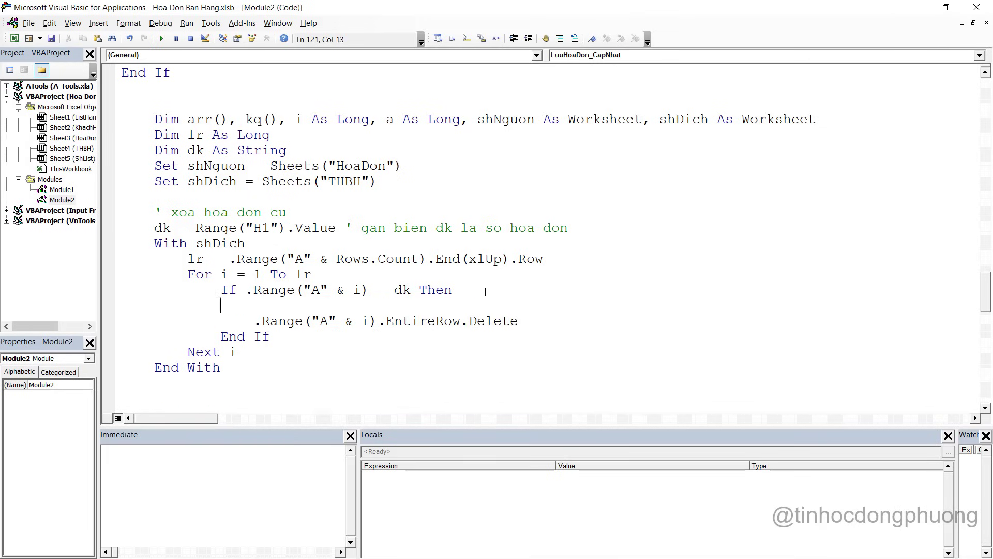
text(ap)
key(ctrl+space)
key(Tab)
text(.ce)
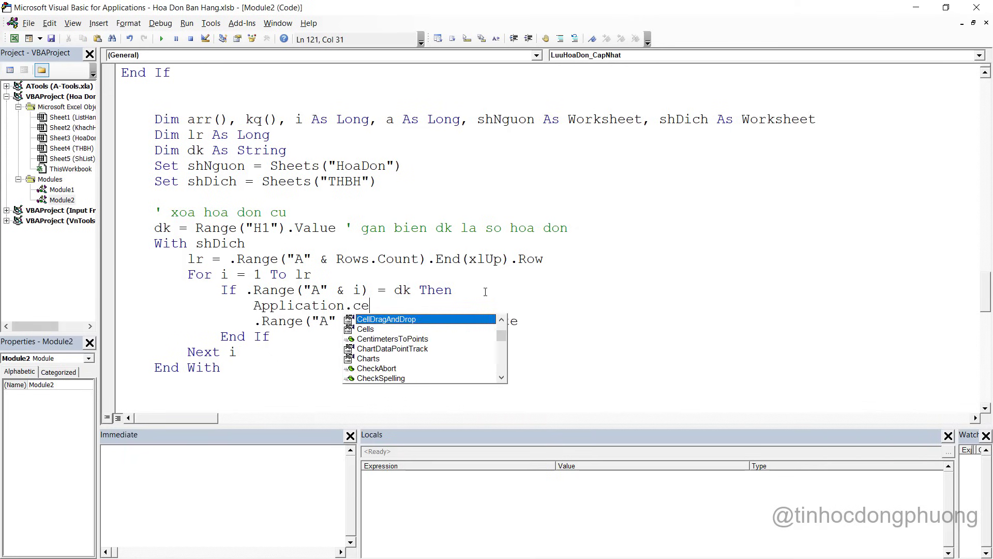
key(BackSpace)
text(a)
key(Down)
key(Down)
key(Down)
key(Down)
key(Down)
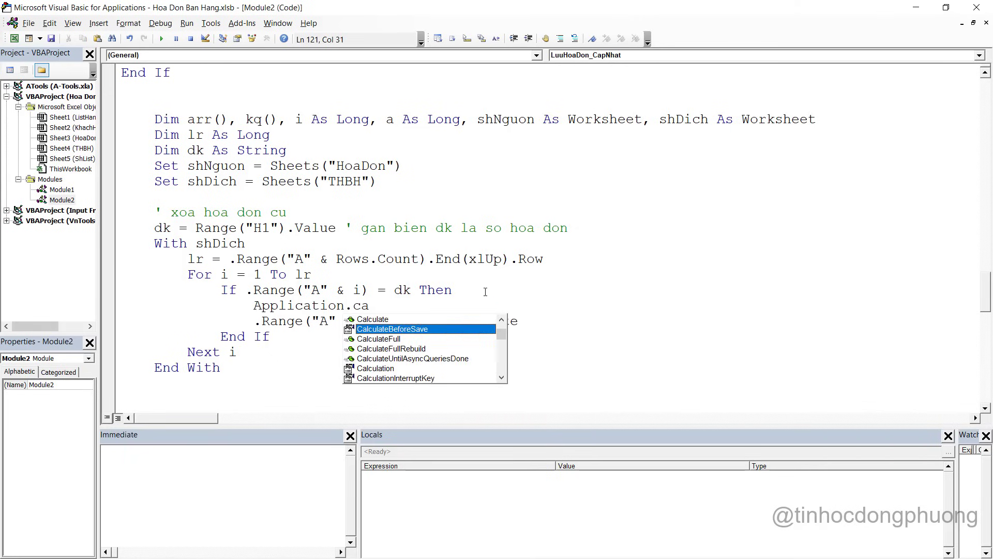
key(Tab)
text(=)
key(Down)
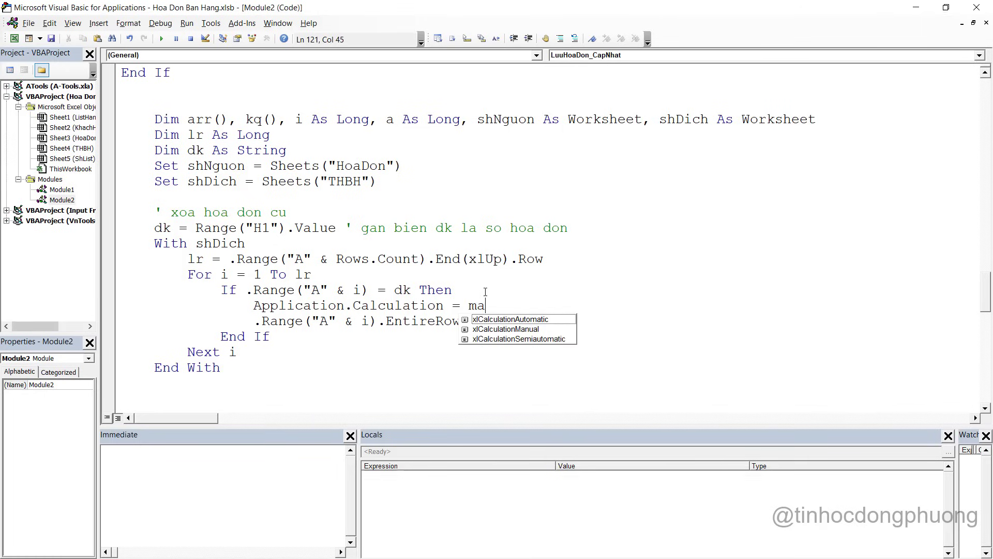
key(Tab)
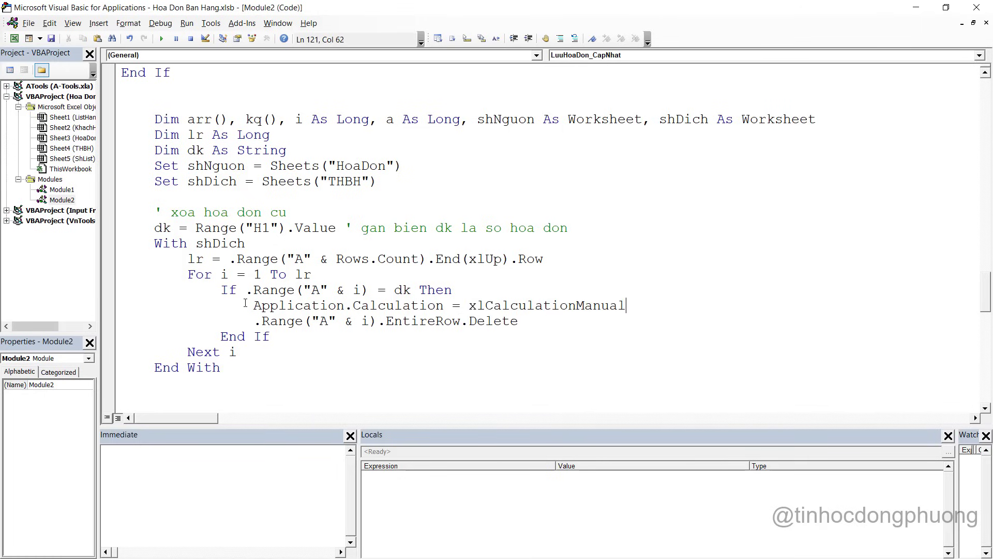
Copy that line below the deletion line and change it to xlCalculationAutomatic
drag(254, 306, 734, 311)
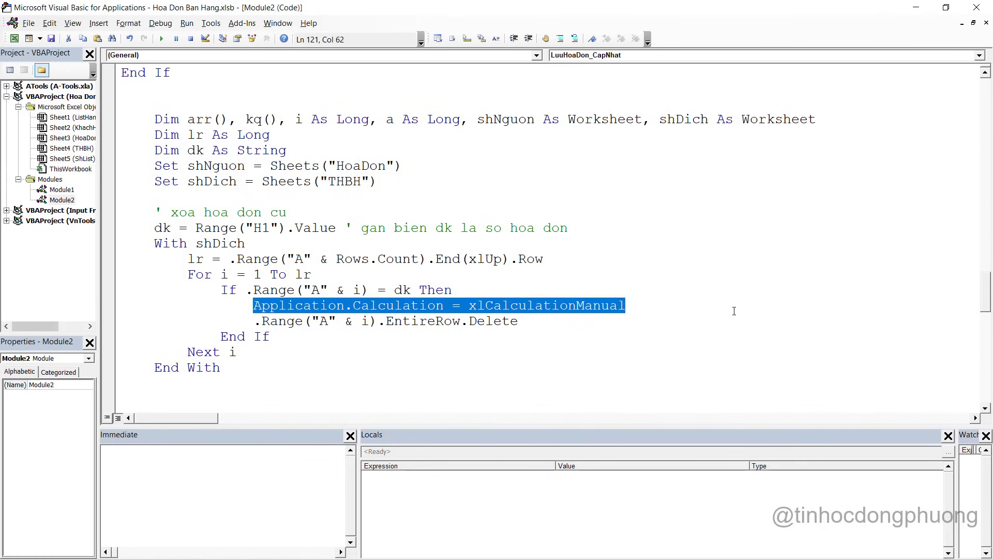
key(ctrl+c)
click(522, 321)
key(Return)
key(ctrl+v)
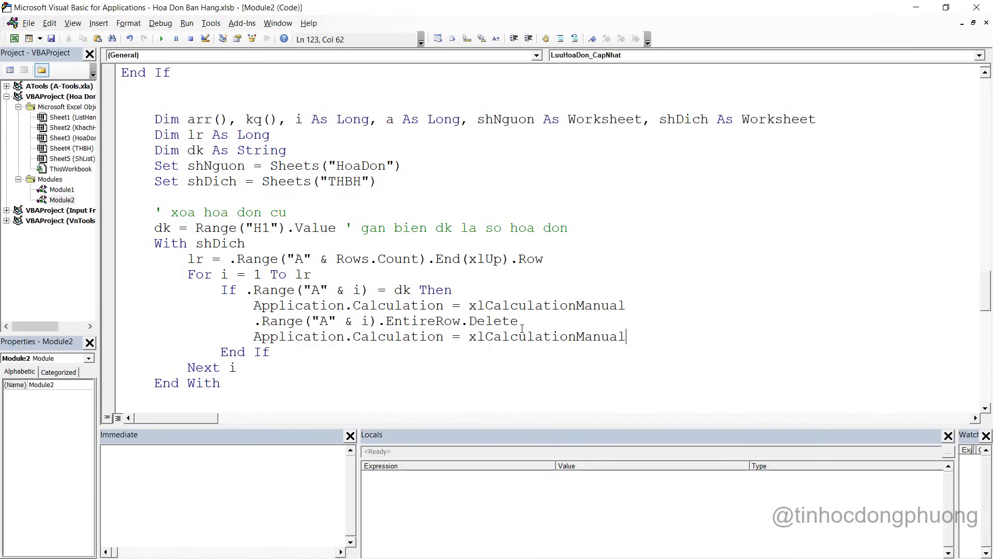
drag(490, 336, 670, 337)
key(Delete)
text(au)
key(BackSpace)
key(BackSpace)
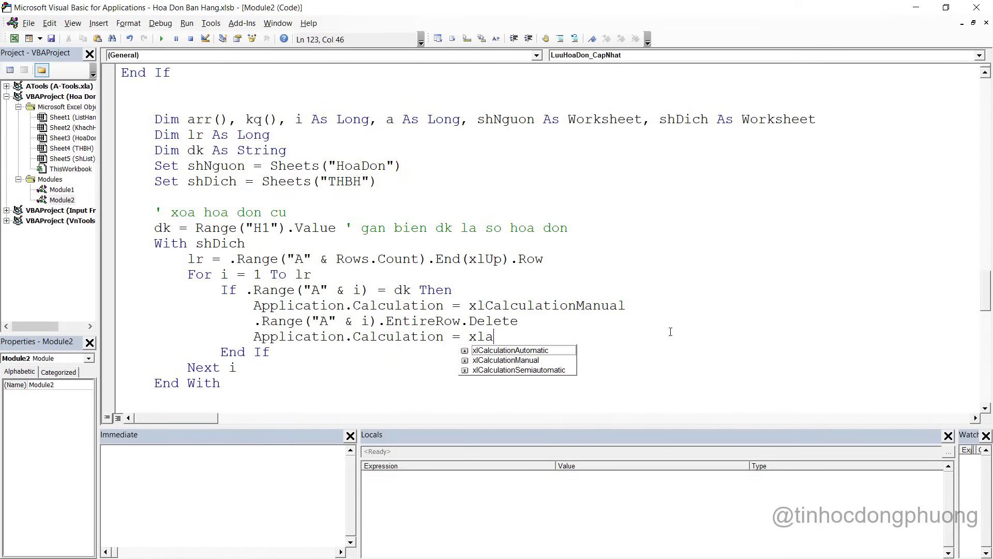
key(Tab)
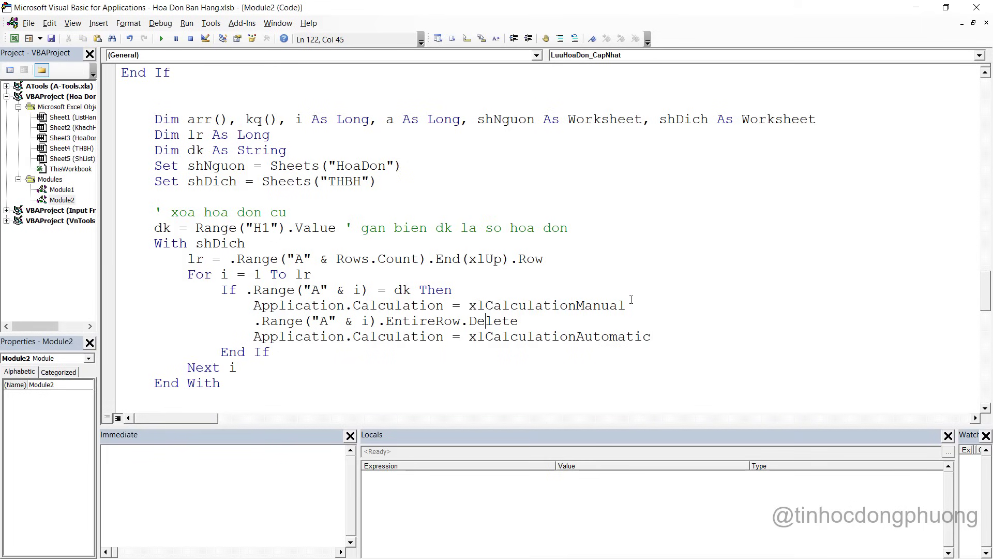
Add the comment ' xoa nhung dong hoa don da ton tai explaining the deletion
drag(627, 306, 257, 305)
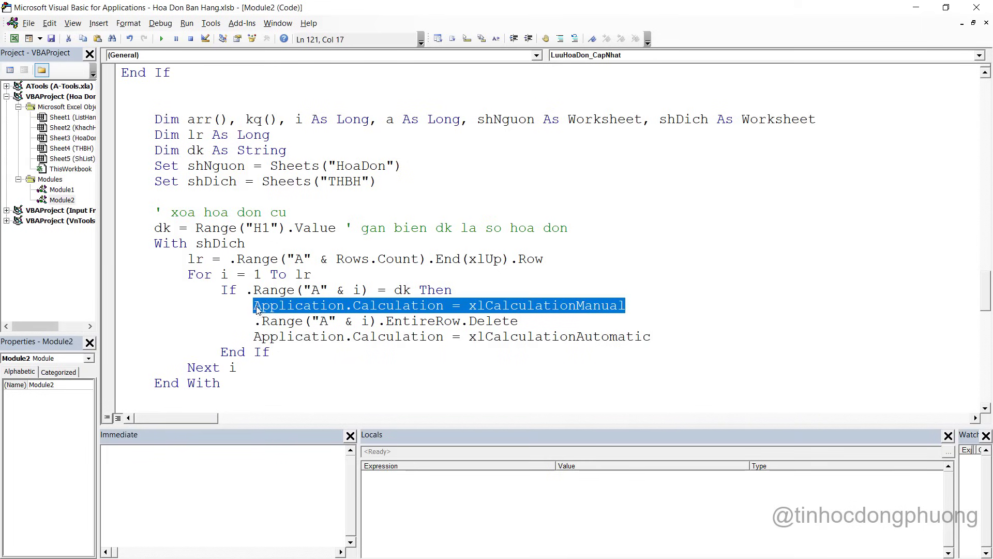
click(262, 307)
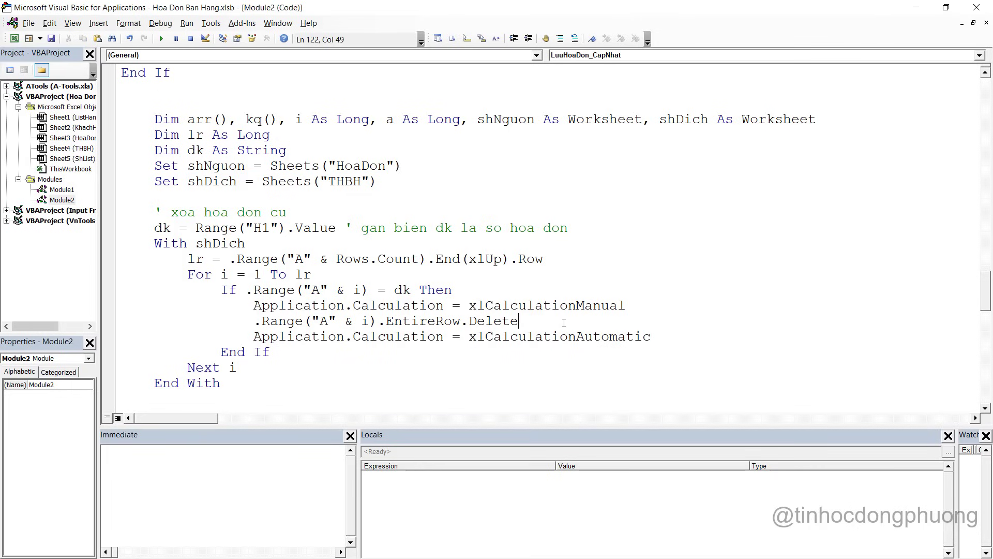
text(' xoa hoa don)
key(BackSpace)
key(BackSpace)
key(BackSpace)
key(BackSpace)
key(BackSpace)
key(BackSpace)
key(BackSpace)
key(BackSpace)
text(nhung dong hoa don d)
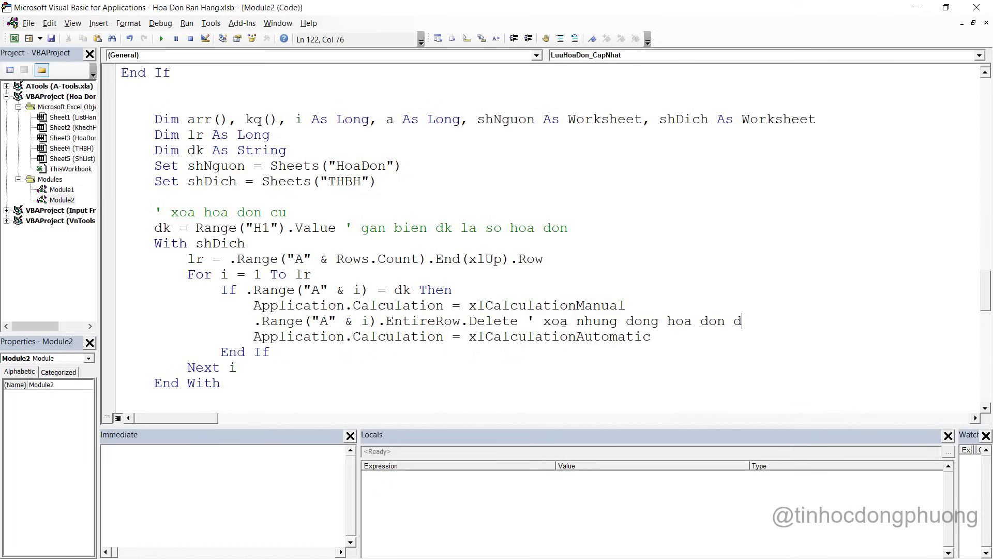
text(a ton tai)
Review the rest of the macro, then minimize the VBA editor
scroll(491, 254, down, 3)
click(280, 276)
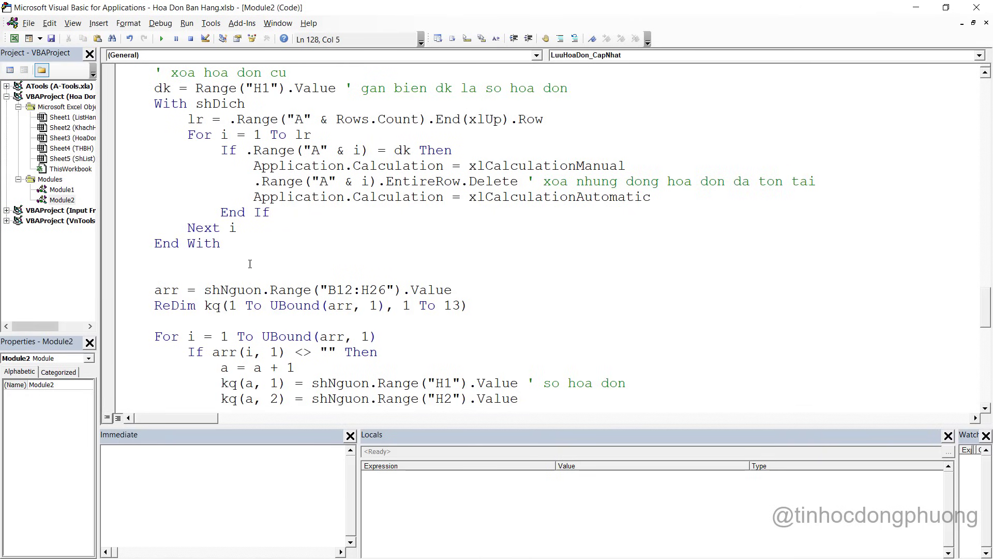
drag(157, 279, 196, 328)
scroll(195, 328, down, 5)
scroll(218, 295, down, 4)
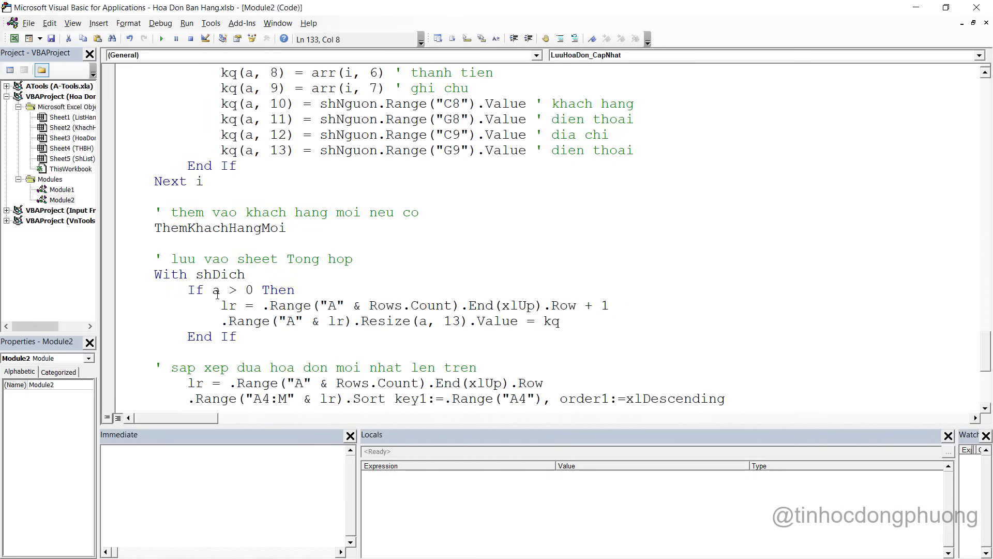
scroll(235, 273, down, 5)
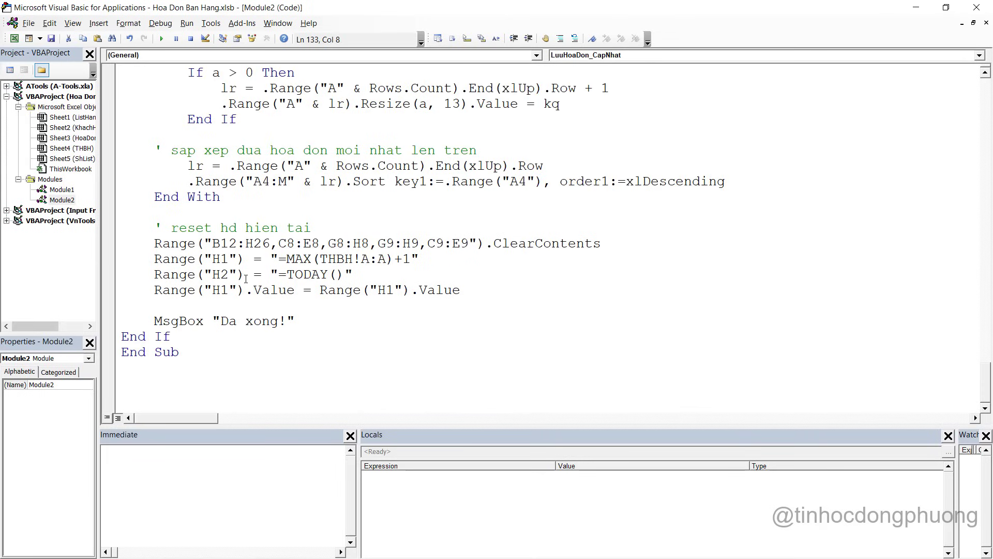
click(275, 307)
click(917, 8)
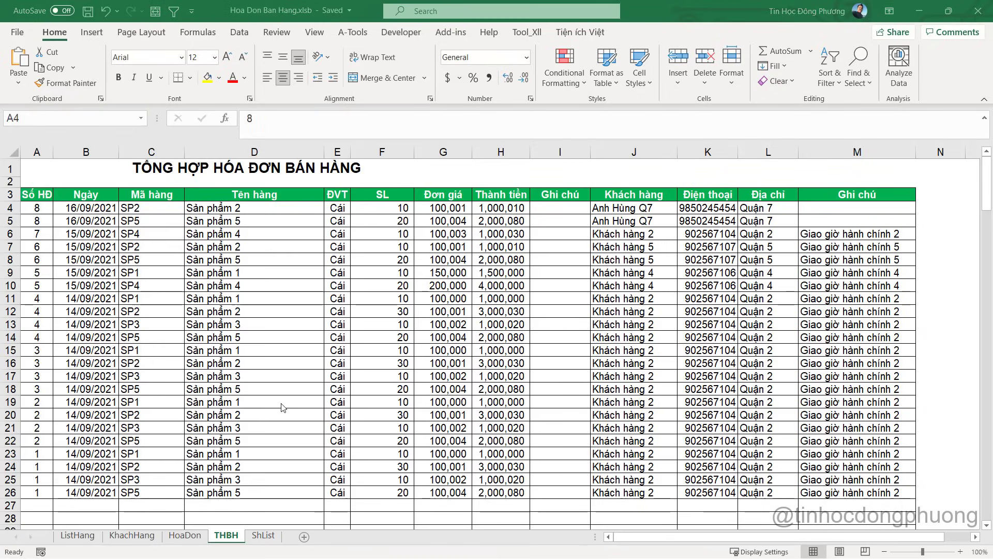
On HoaDon, add product SP10 in B14 with quantity 30 in E14
click(185, 536)
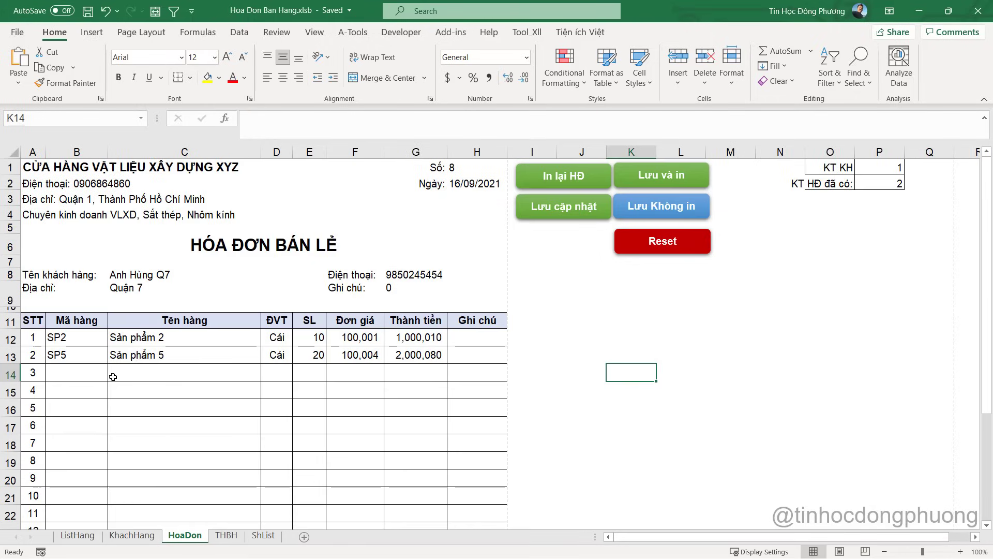
click(93, 370)
click(112, 374)
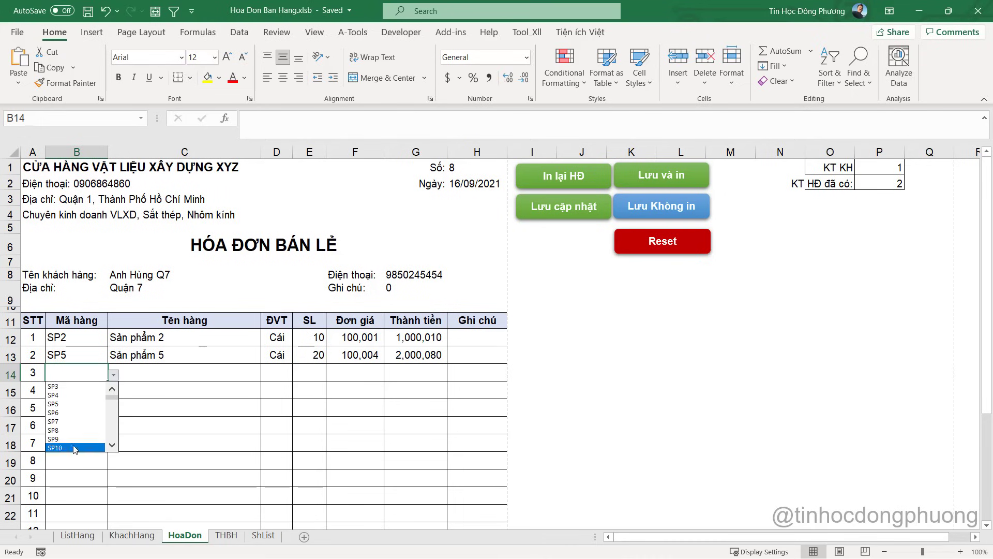
click(73, 446)
click(316, 373)
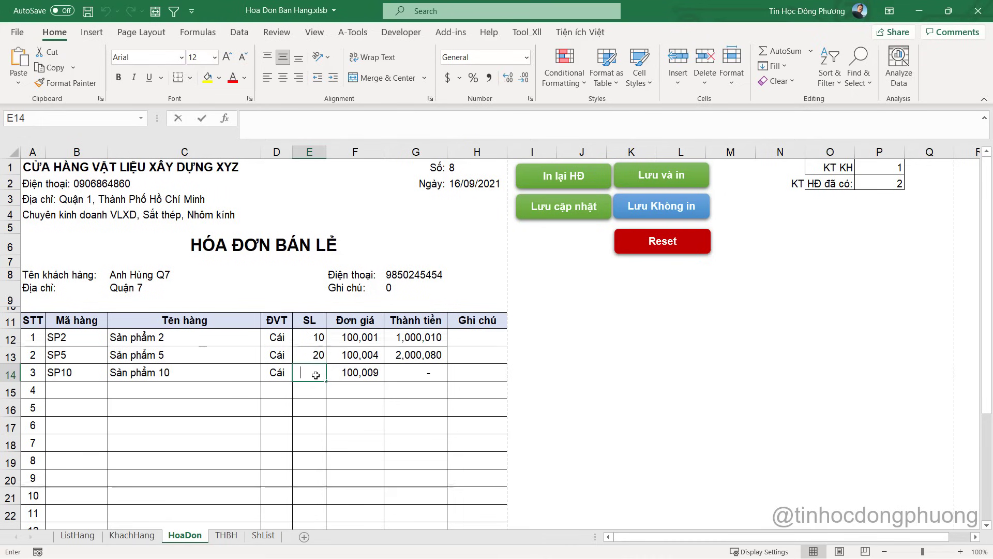
text(30)
key(Return)
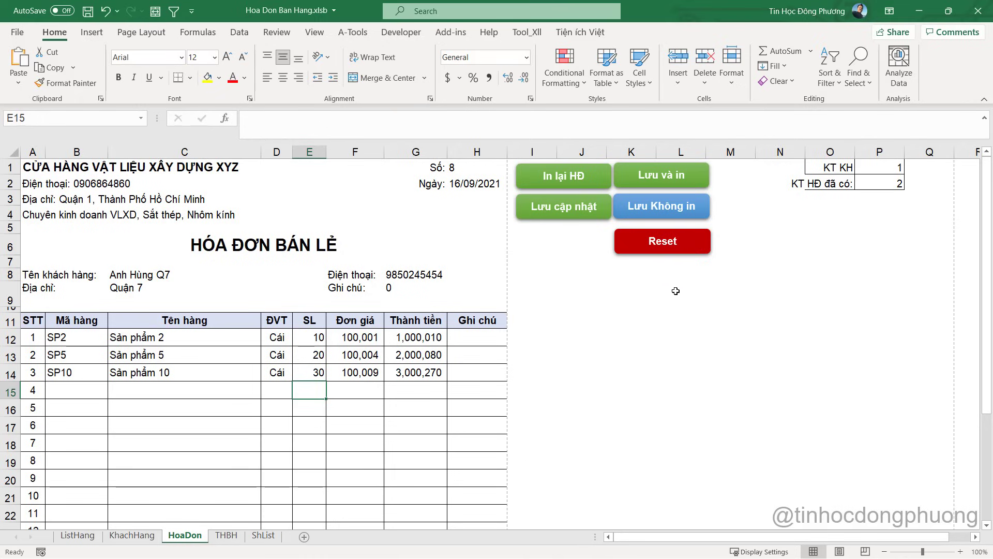
Assign LuuHoaDon_CapNhat to the Lưu cập nhật shape and run it, confirming the save
ctrl+click(585, 203)
right_click(585, 203)
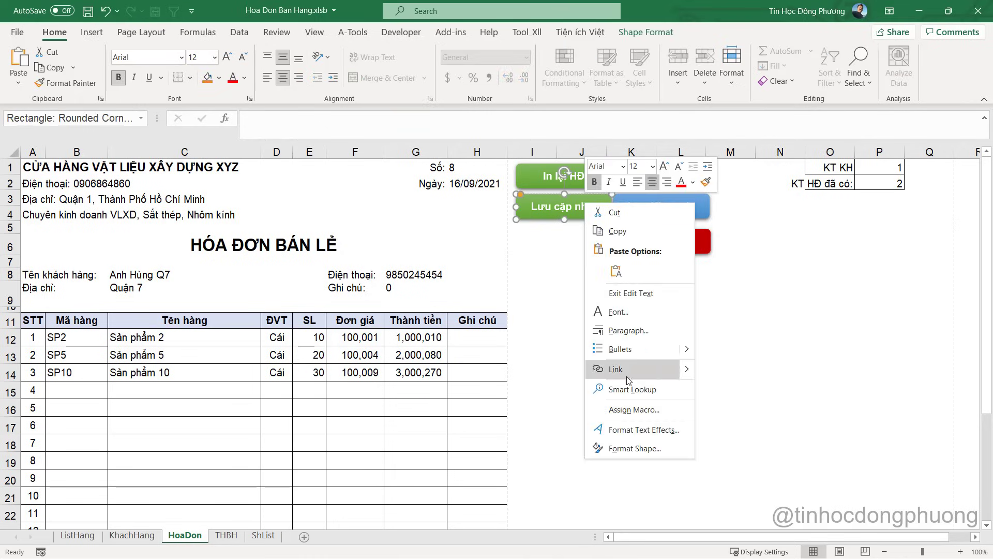
click(628, 410)
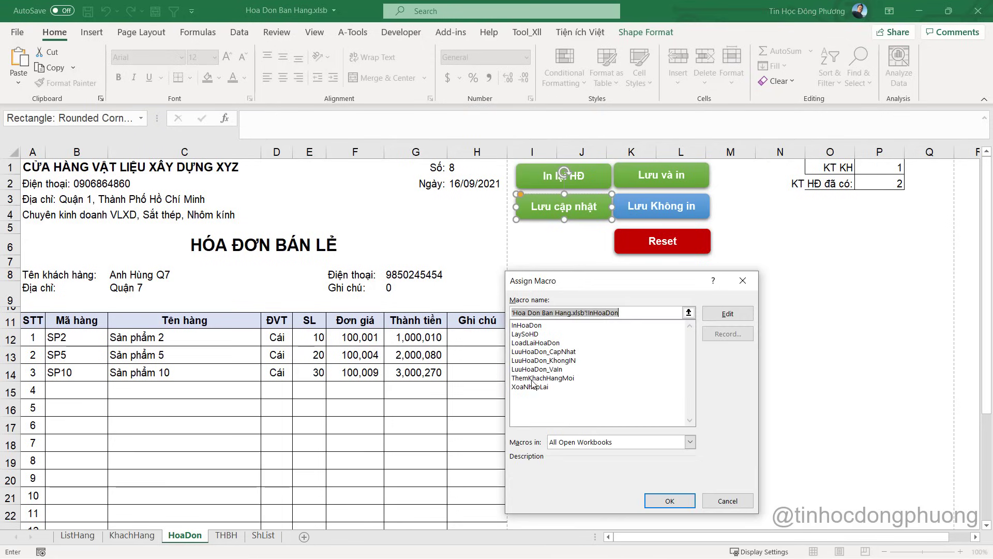
click(551, 352)
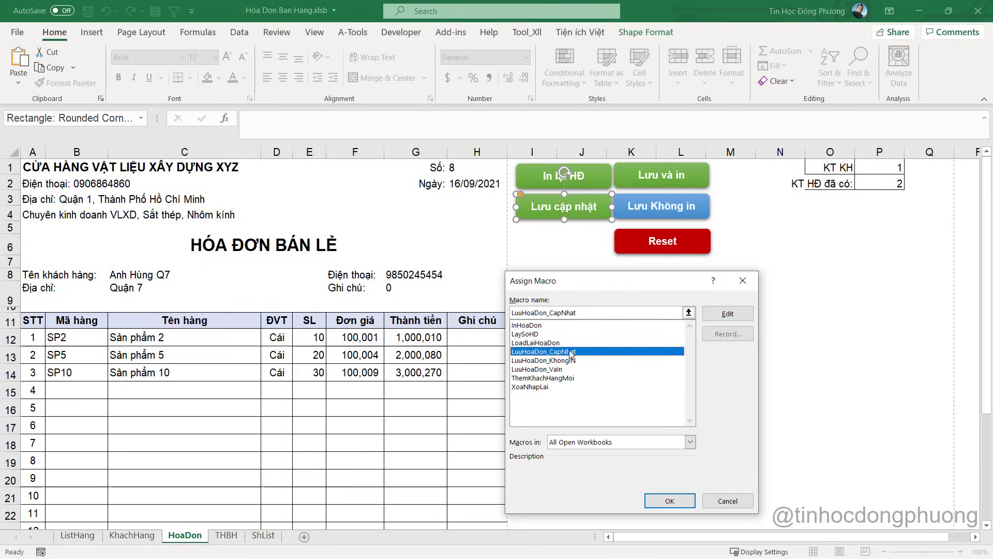
click(670, 501)
click(581, 320)
click(570, 214)
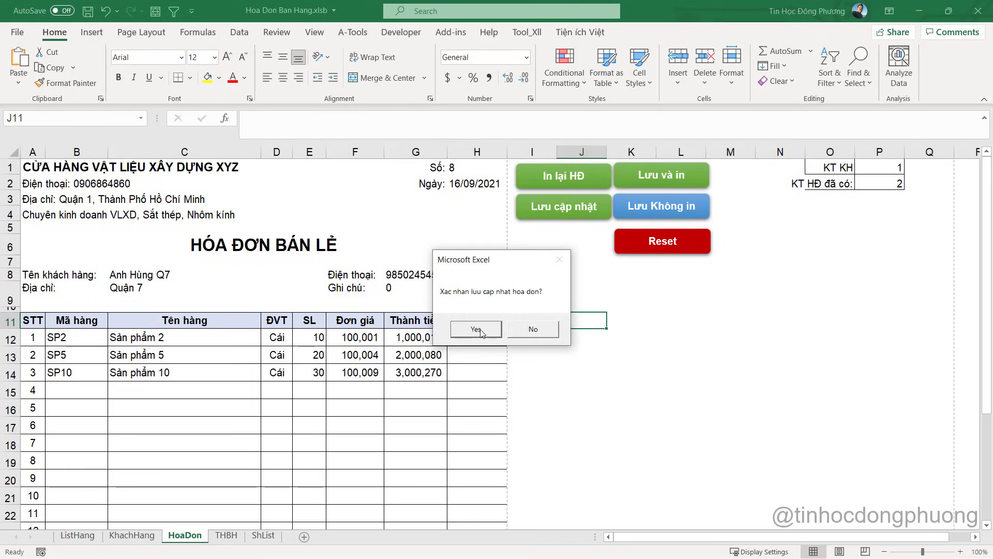
click(476, 329)
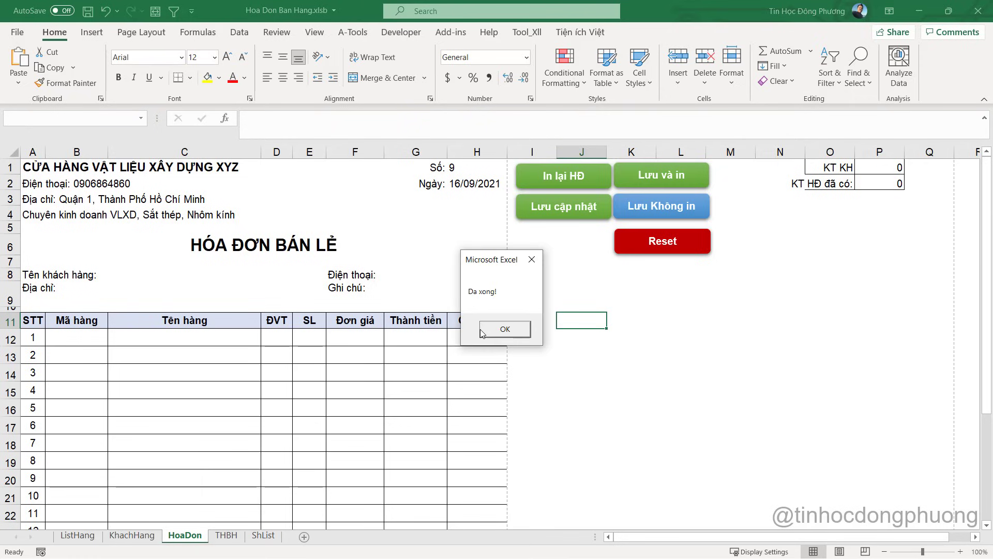
click(504, 331)
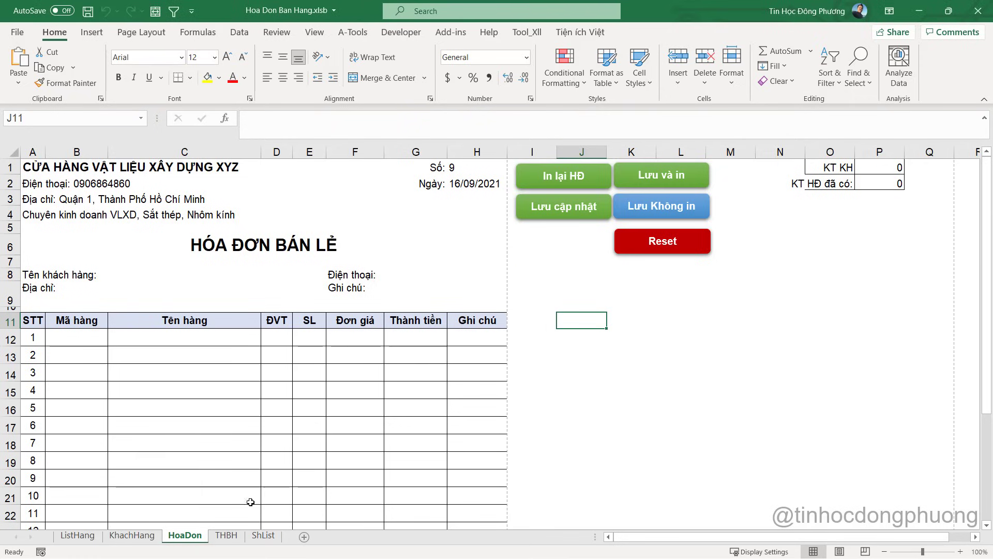
Inspect invoice 8's THBH rows: the new SP10 quantity 30 plus a leftover SP5 row
click(227, 536)
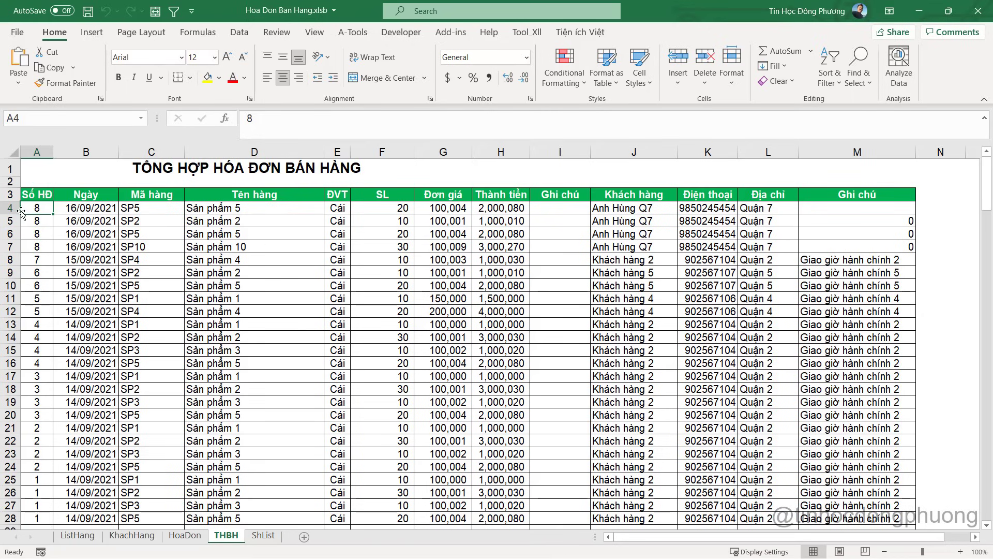
click(335, 220)
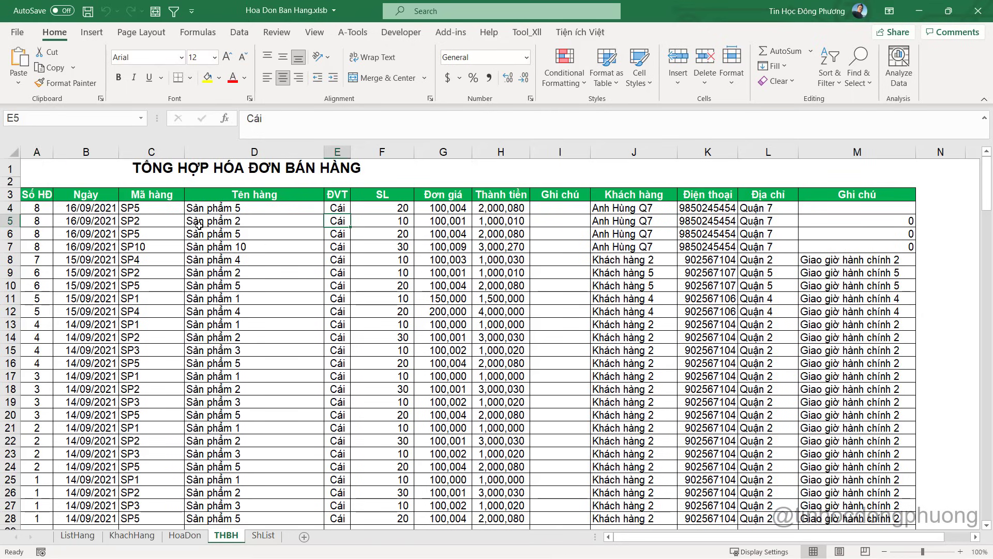
click(403, 222)
click(404, 235)
click(404, 247)
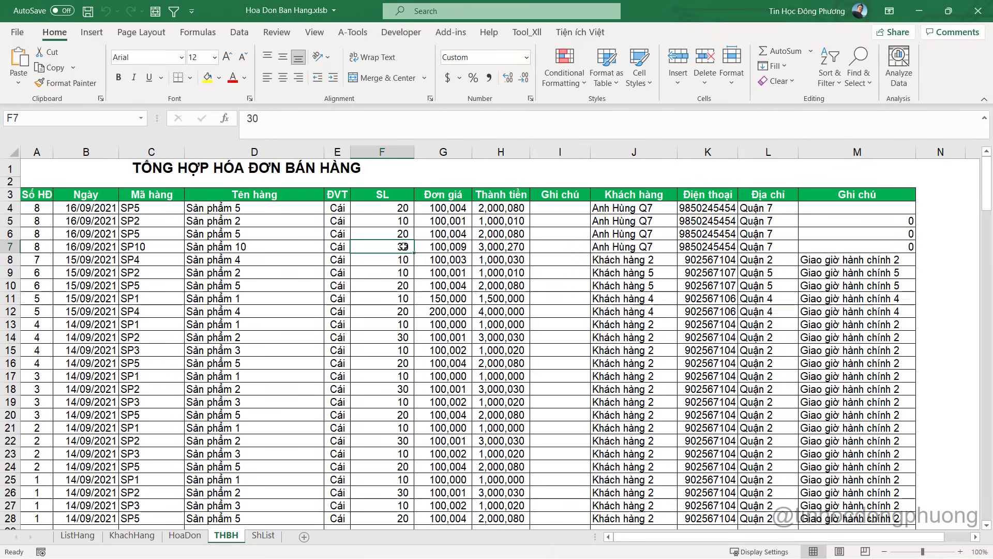
click(10, 208)
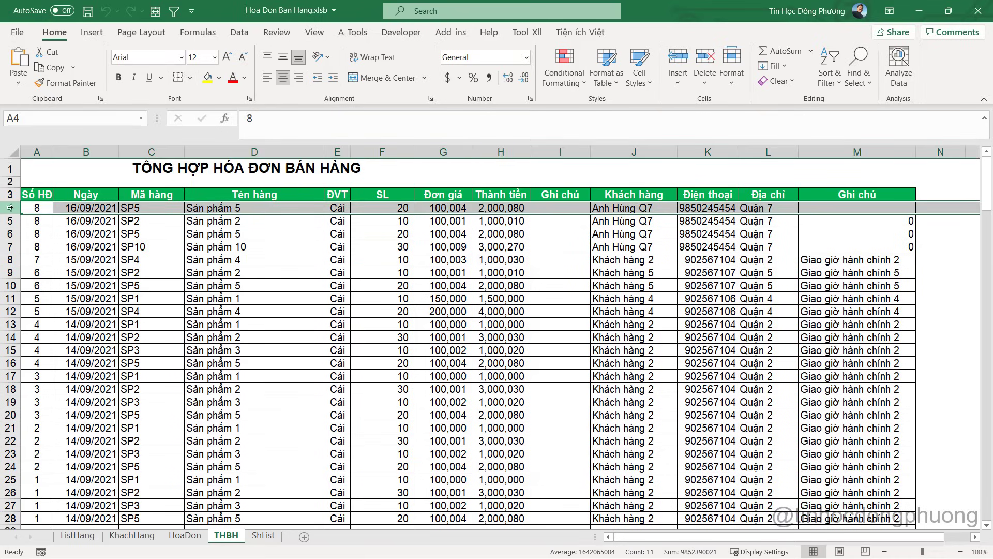
drag(11, 220, 9, 207)
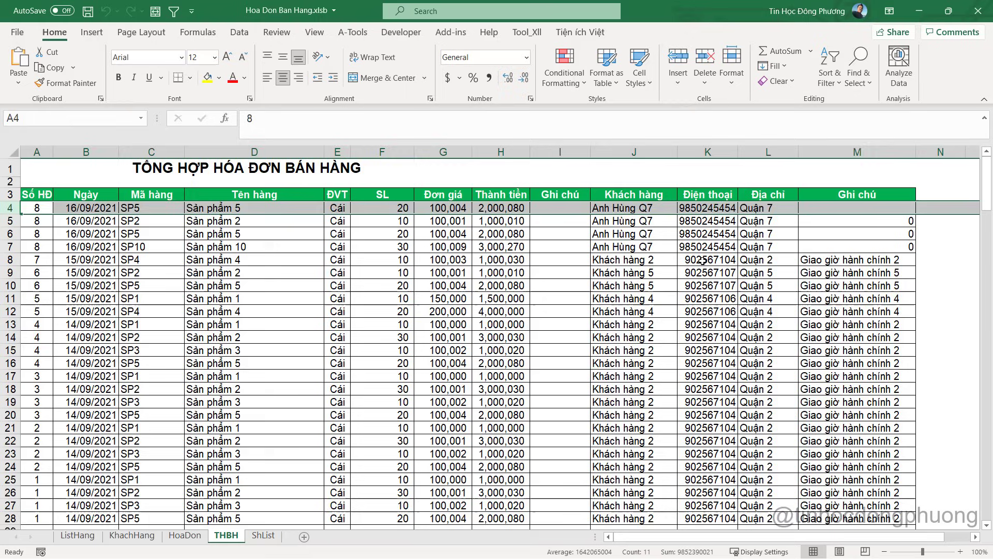
Back in the VBA editor, select the 1 To lr bounds of the deletion loop
key(alt+Tab)
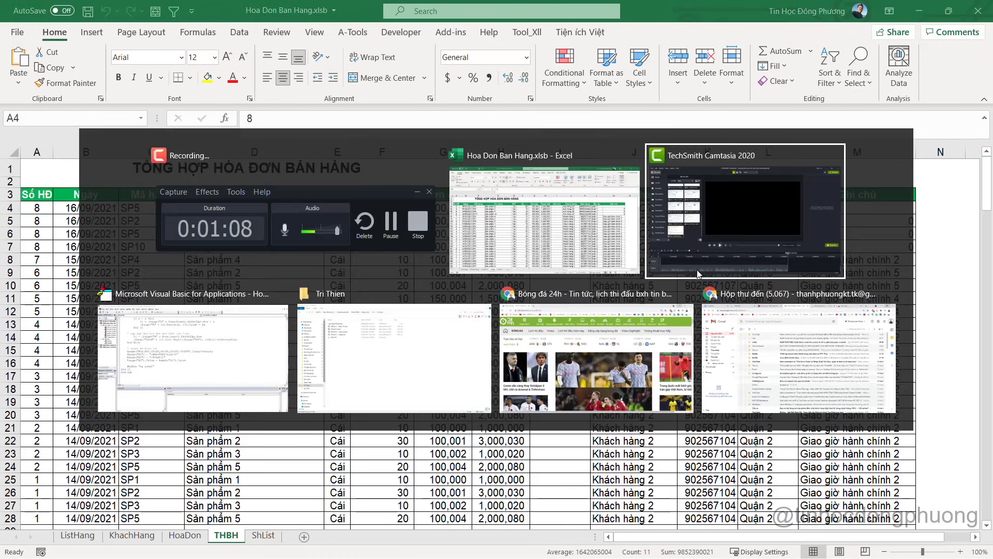
key(alt+Tab)
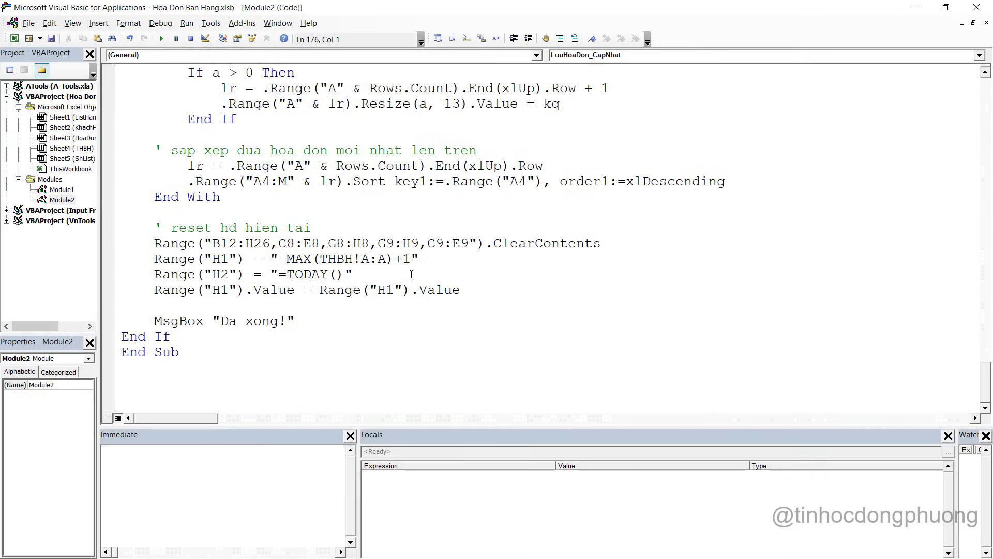
scroll(411, 274, up, 17)
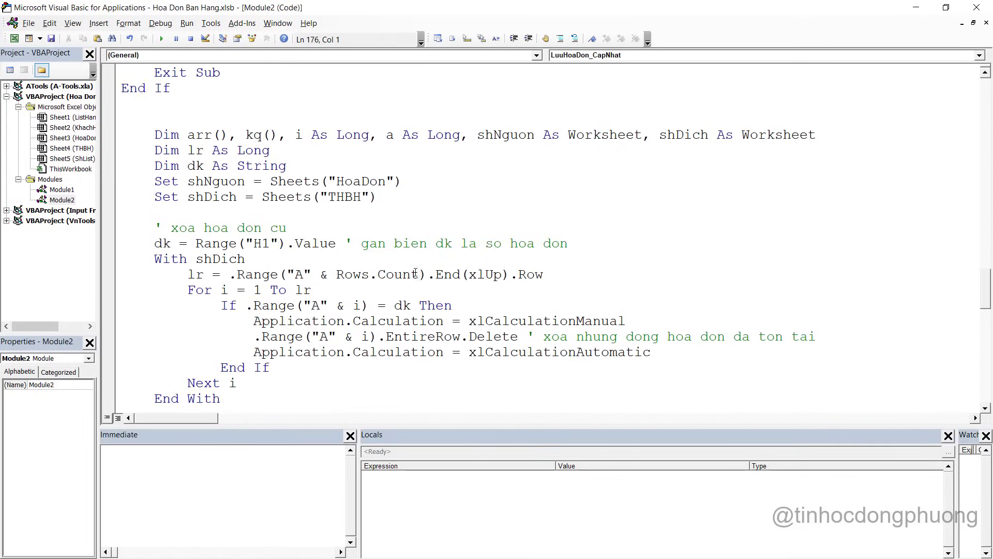
scroll(415, 274, up, 1)
scroll(272, 275, down, 1)
click(245, 228)
scroll(285, 250, down, 1)
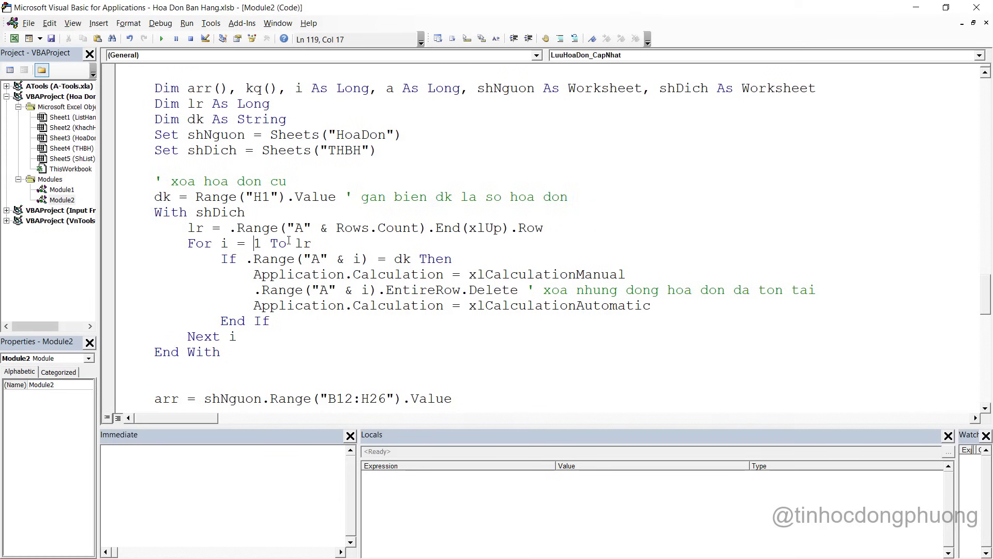
drag(286, 242, 252, 243)
click(322, 242)
Rewrite the loop header as For i = lr To 1 Step -1, then return to Excel
text(lr tp)
key(BackSpace)
text(o 1 s)
text(tre)
key(BackSpace)
key(BackSpace)
text(e[p)
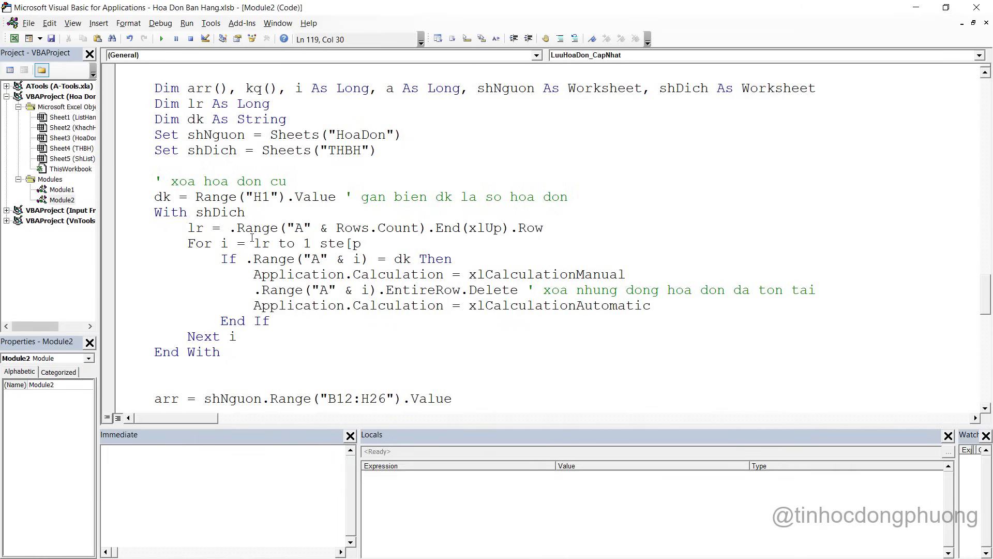
key(BackSpace)
text(p -1)
click(314, 271)
key(alt+Tab)
key(Tab)
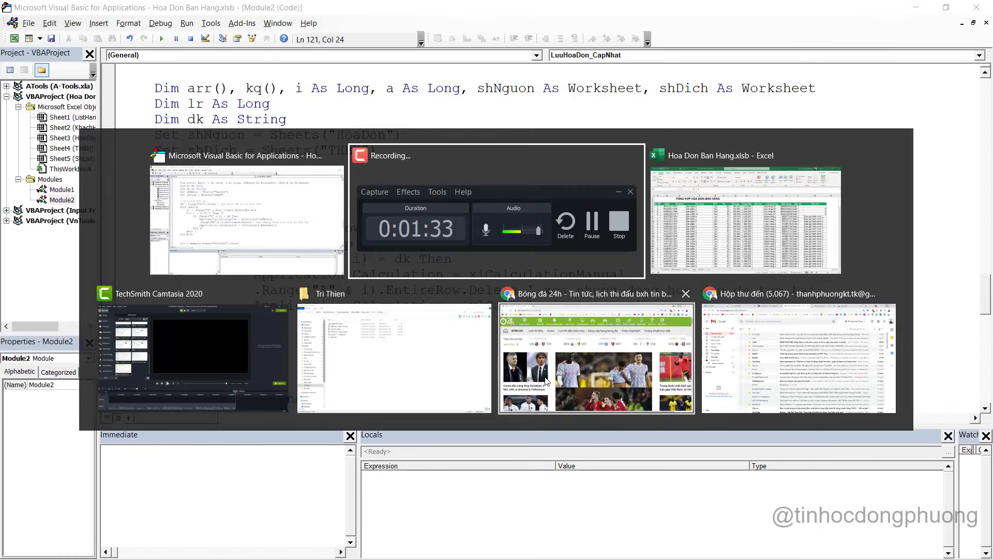
Reload invoice 8 into the HoaDon form by entering 8 in H1
click(8, 207)
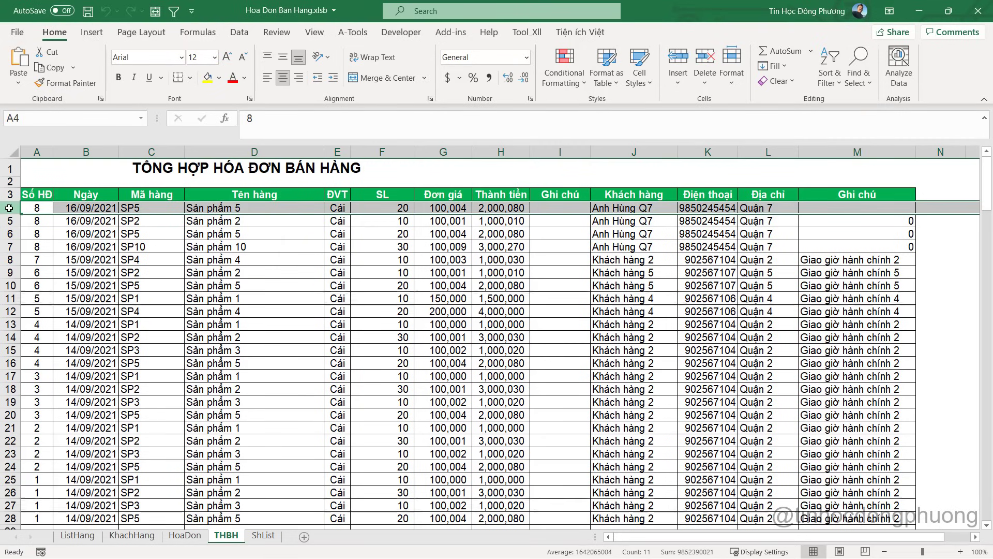
click(66, 237)
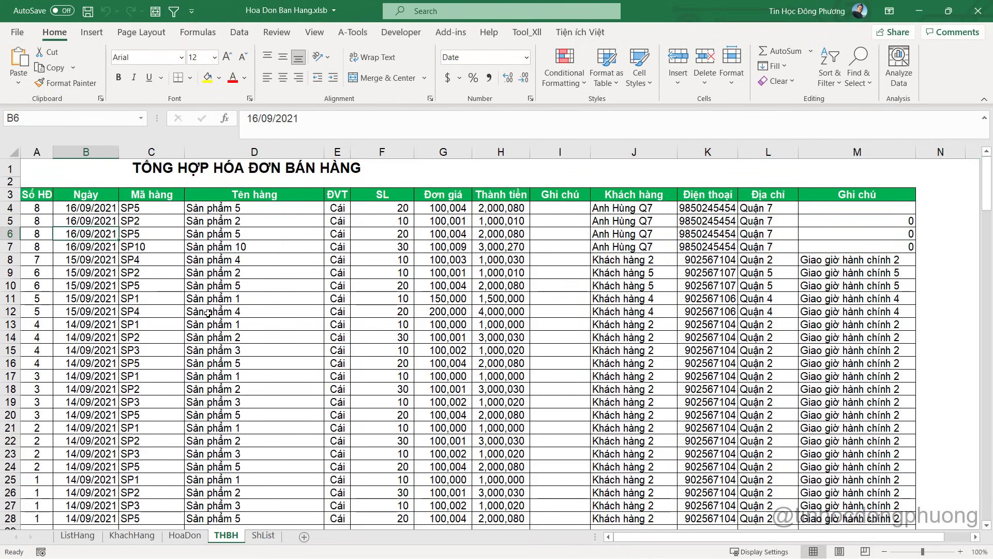
click(196, 537)
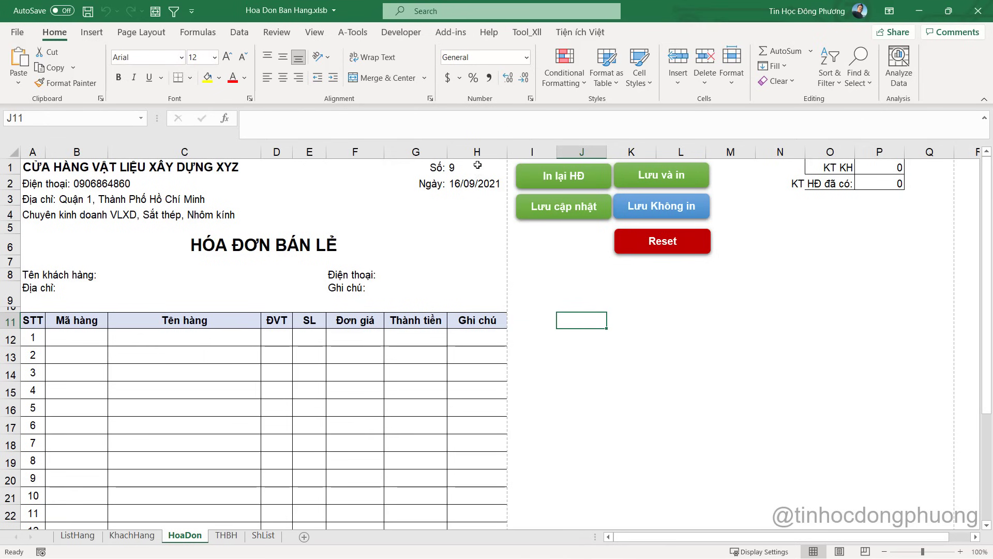
click(477, 165)
text(8)
key(Return)
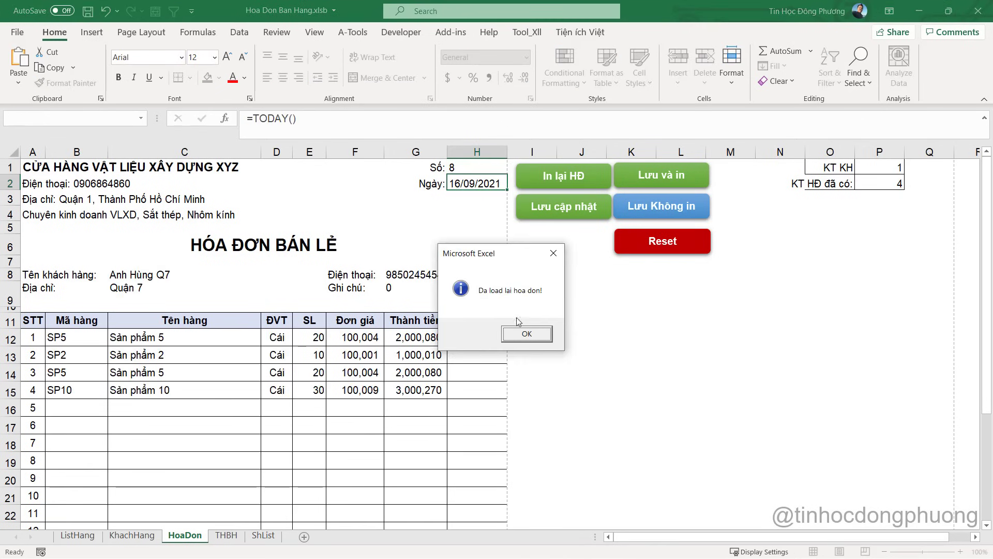
click(531, 335)
Clear items 3 and 4 (B14:G15) and save the update with Lưu cập nhật
drag(82, 390, 433, 372)
key(Delete)
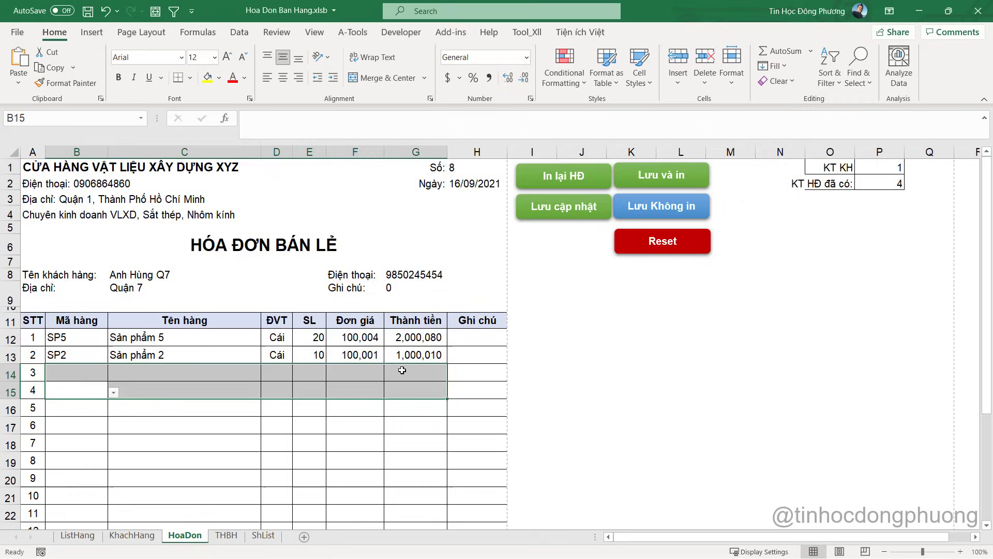
click(357, 339)
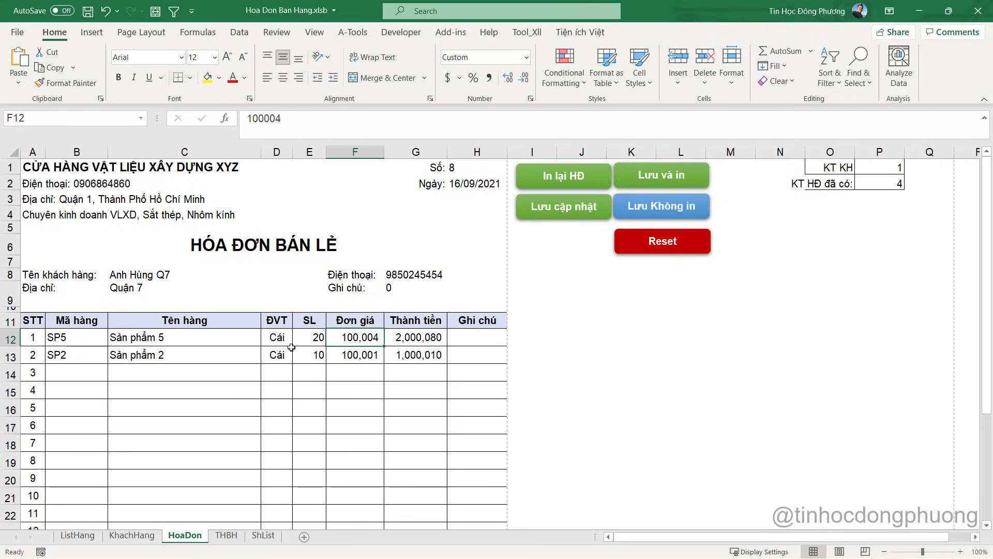
click(575, 210)
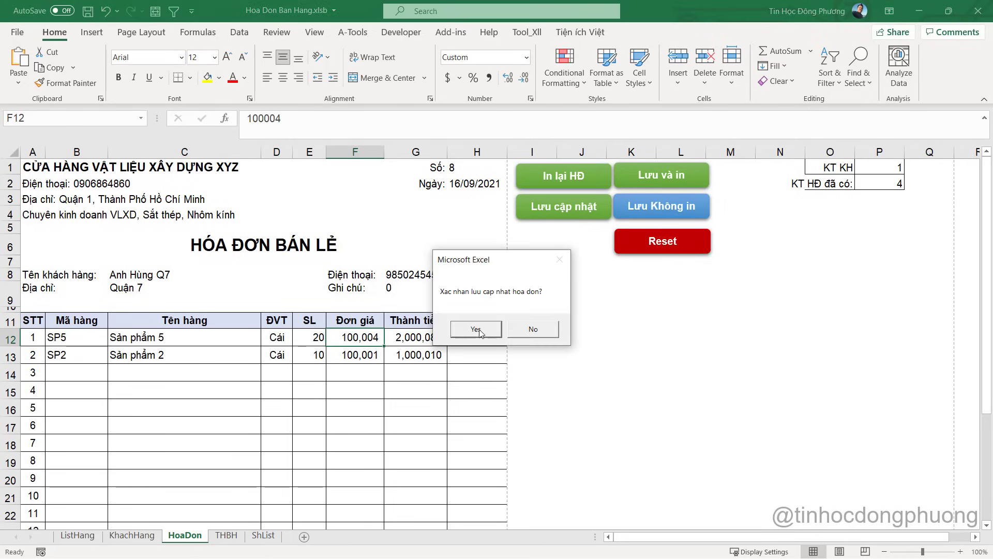
click(476, 329)
click(496, 331)
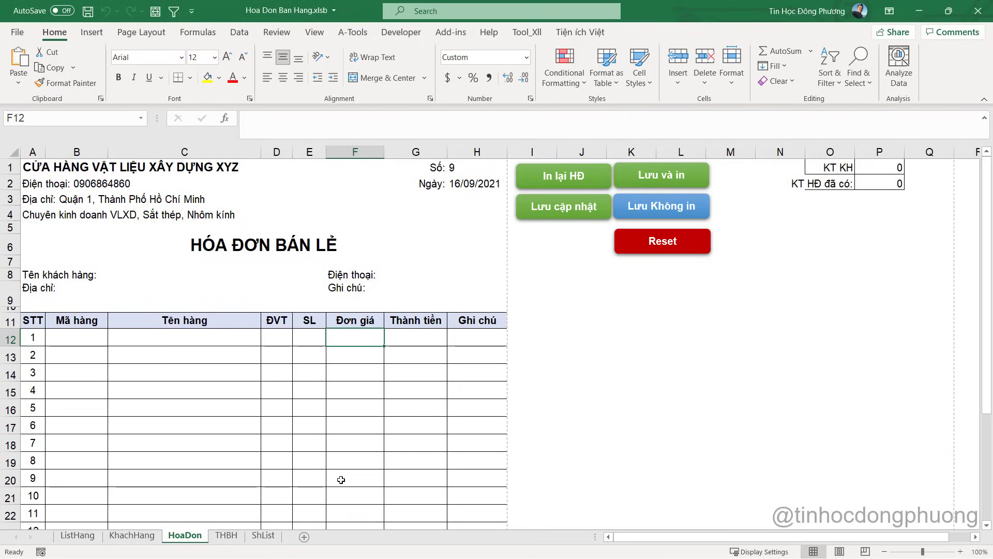
Inspect the #N/A dates of invoice 8's rows in THBH cells B4:B5
click(228, 536)
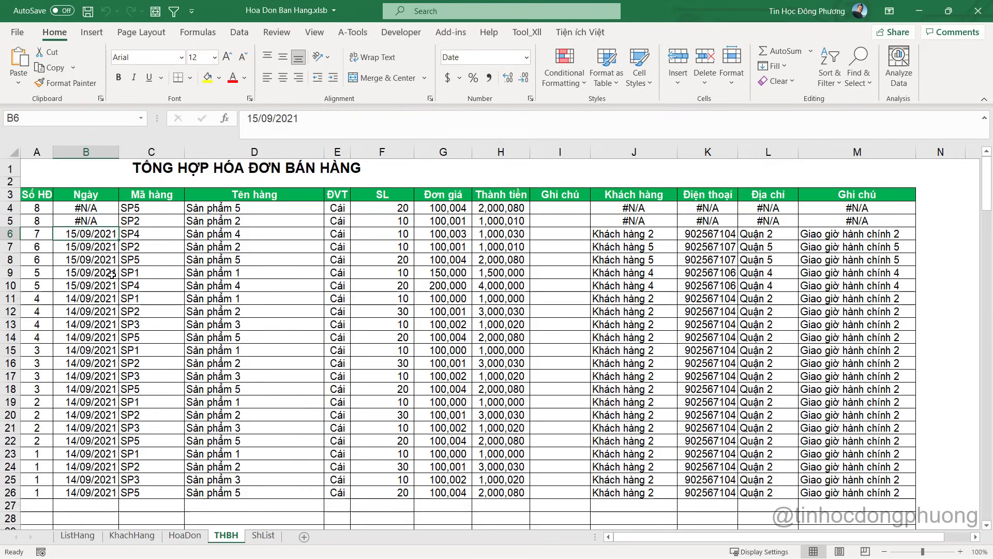
click(97, 221)
click(93, 207)
click(91, 217)
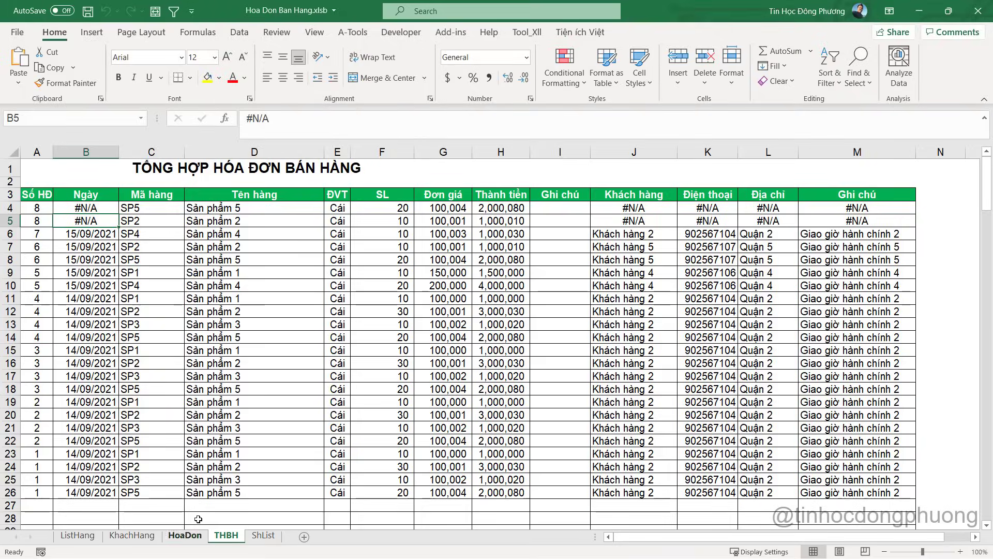
Reload invoice 7 into the HoaDon form via H1 and right-click the 'Lưu cập nhật' shape
click(185, 535)
click(466, 166)
text(7)
key(Return)
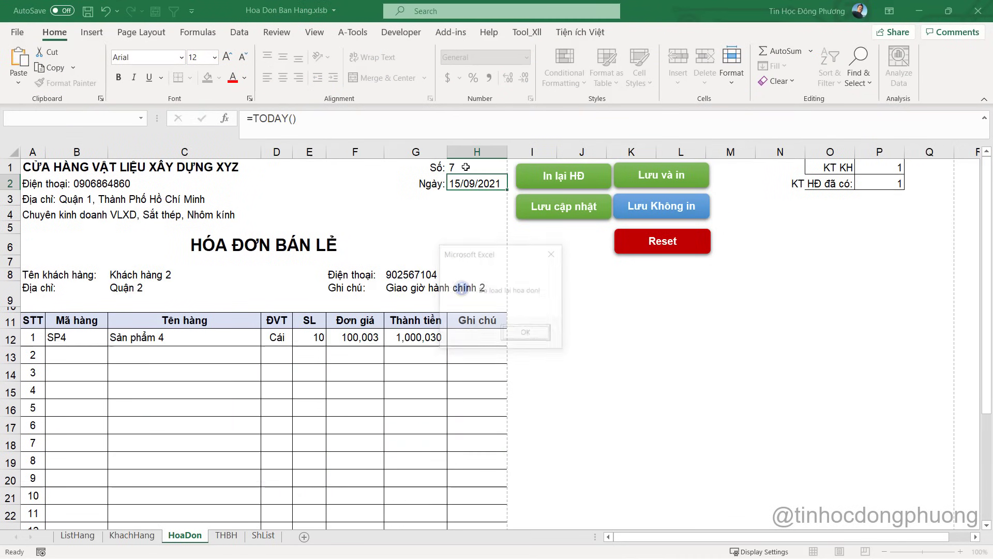
click(527, 332)
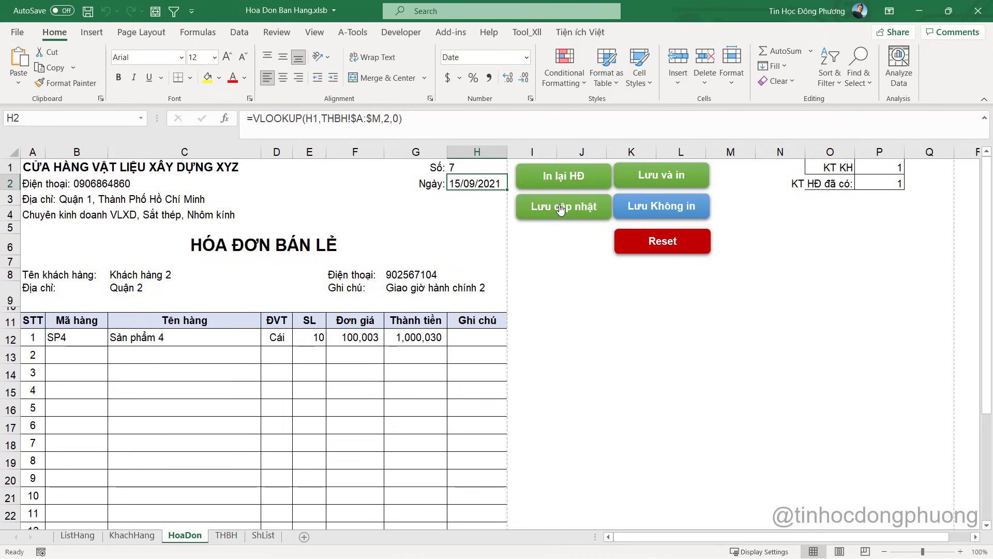
right_click(560, 208)
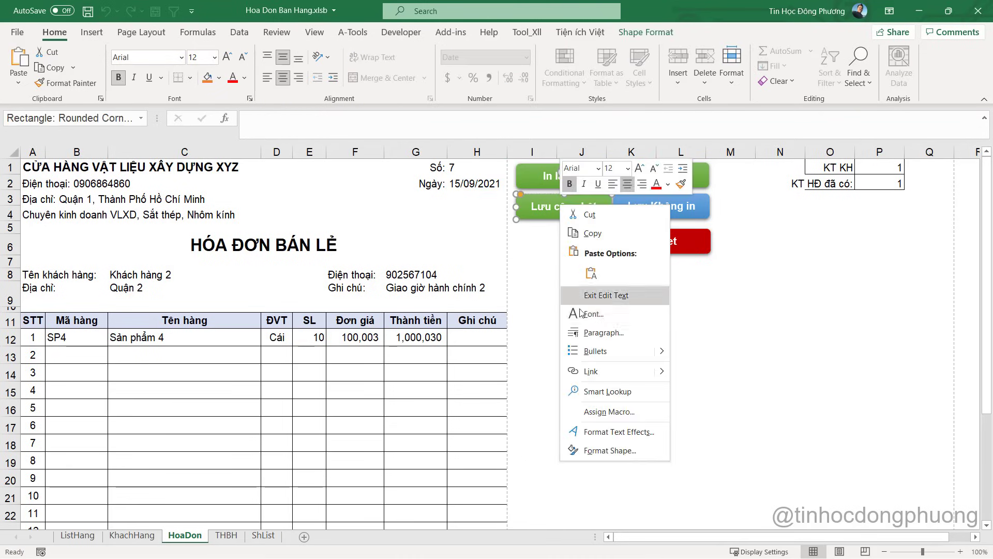
Open the assigned LuuHoaDon_CapNhat macro and select its 'xoa hoa don cu' deletion block
click(605, 407)
click(710, 319)
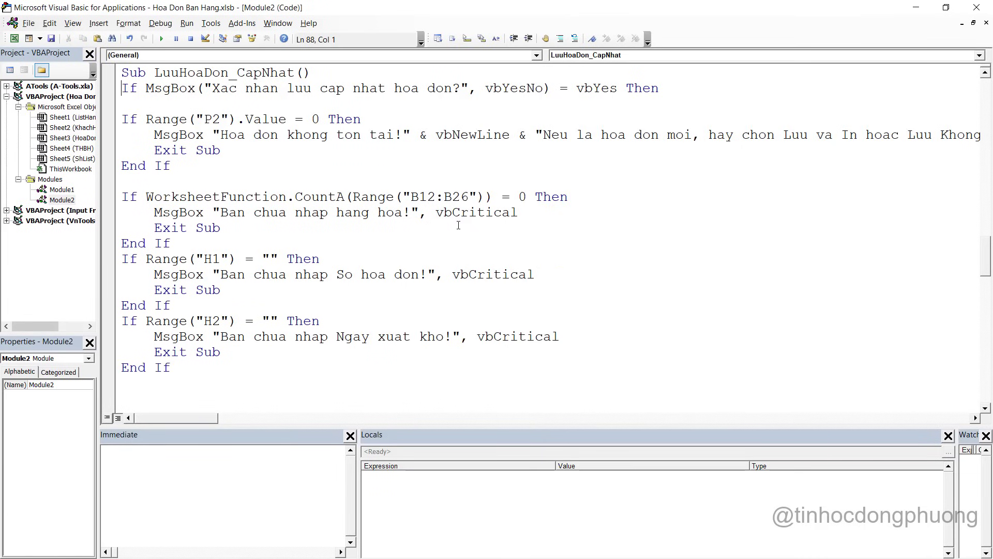
scroll(458, 226, down, 7)
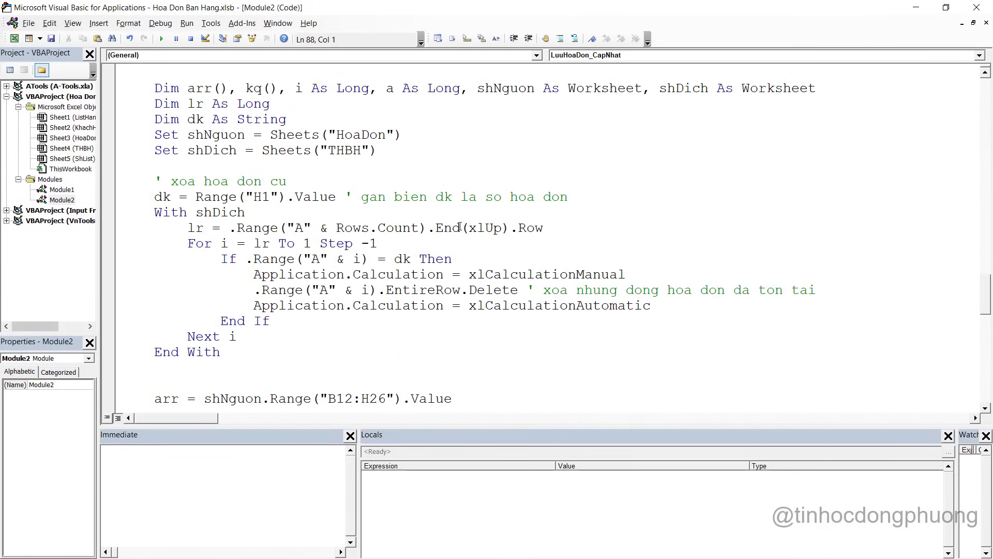
scroll(459, 226, down, 1)
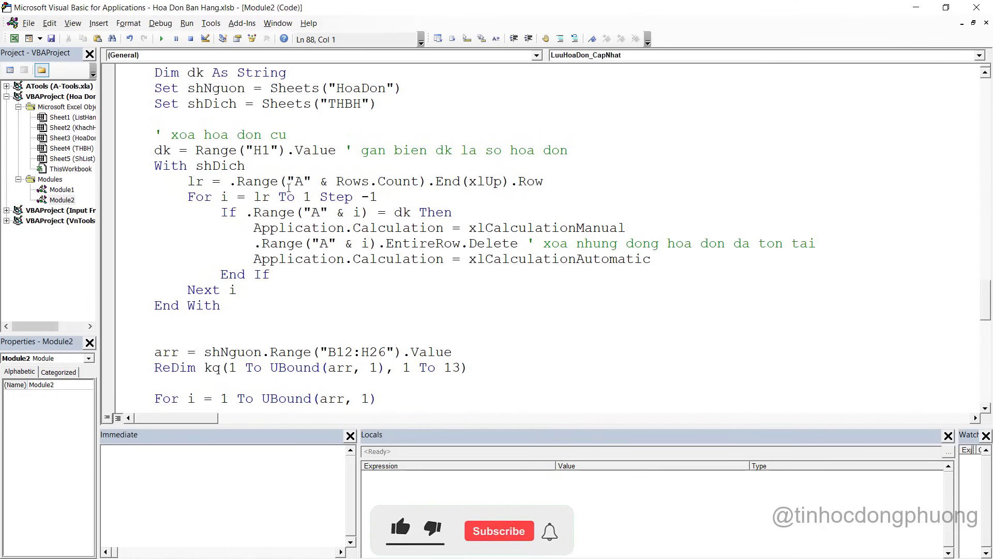
drag(222, 306, 124, 150)
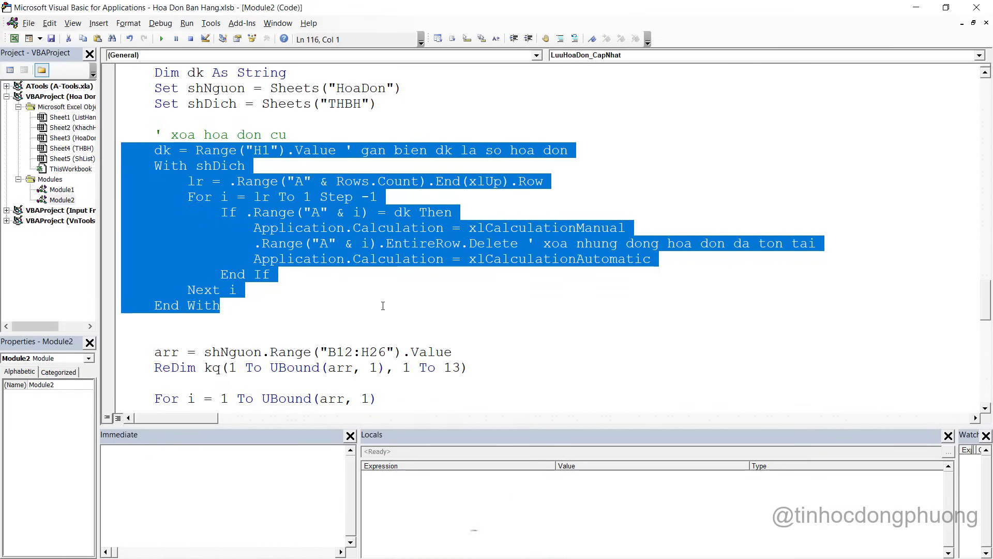
scroll(413, 283, down, 1)
Compare against H1 in Excel, then highlight the code reading invoice items and the H2 date
key(alt+F11)
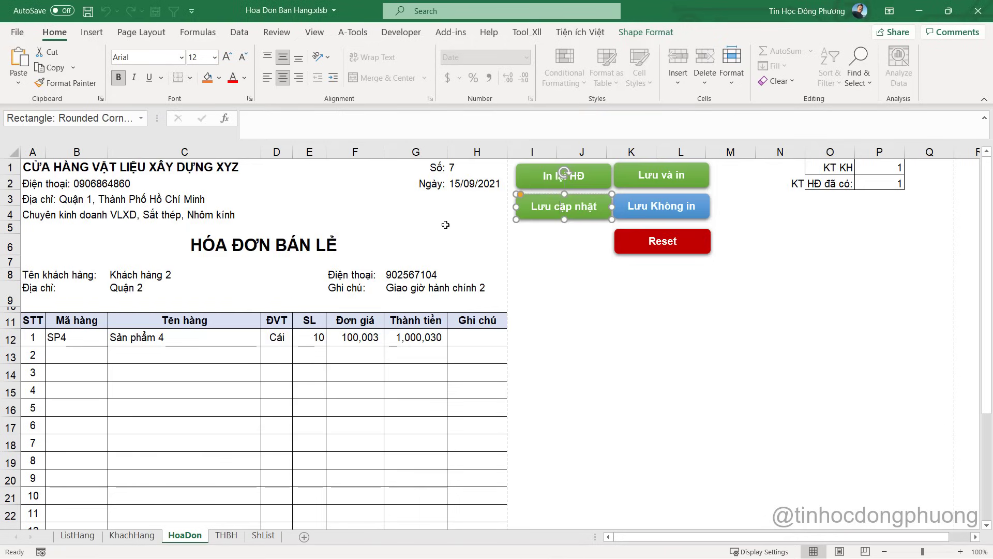
click(474, 162)
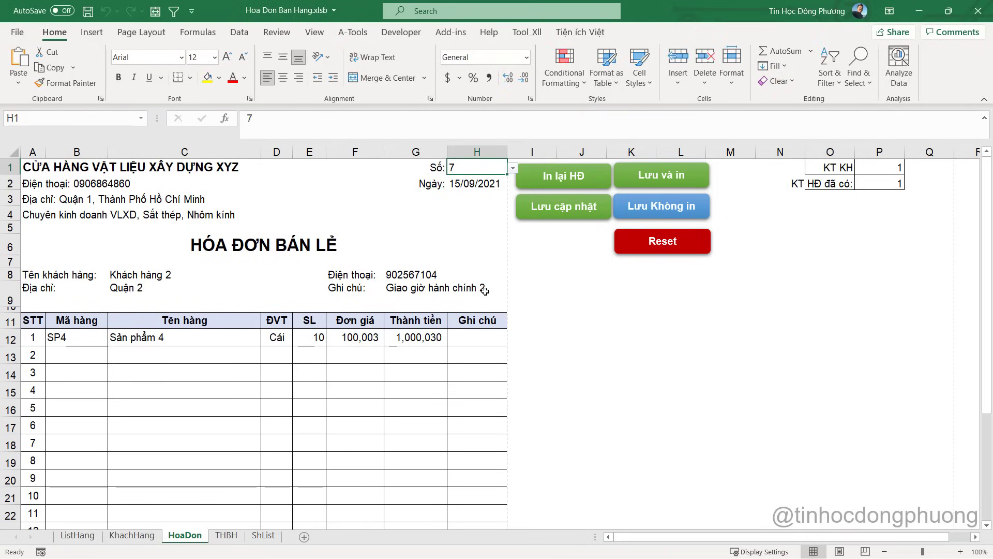
key(alt+F11)
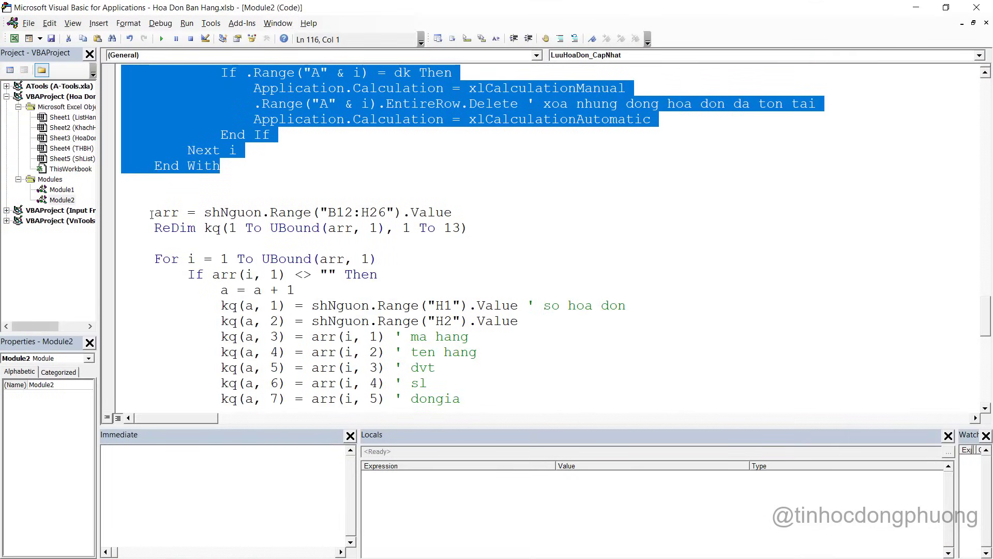
drag(151, 212, 278, 336)
scroll(362, 310, down, 1)
click(371, 305)
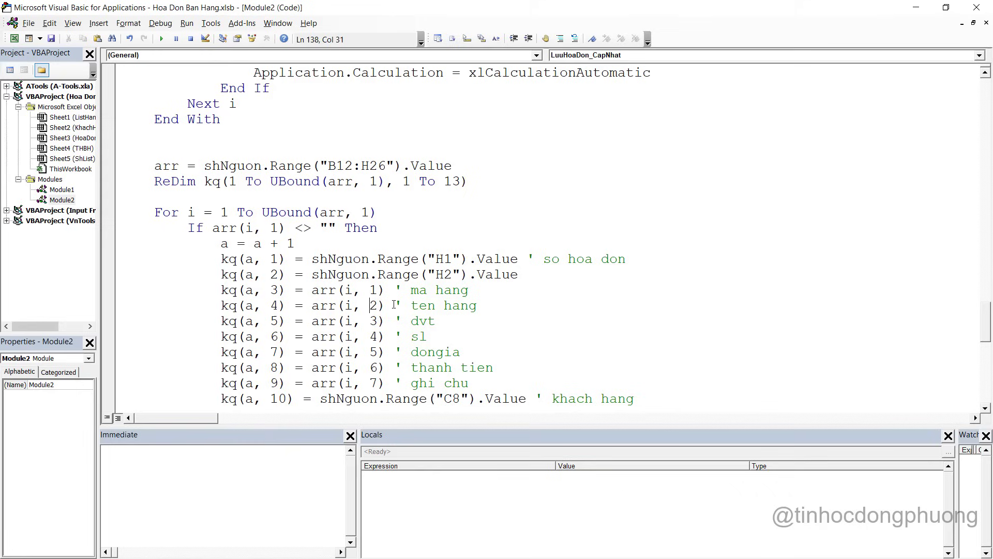
drag(325, 259, 372, 269)
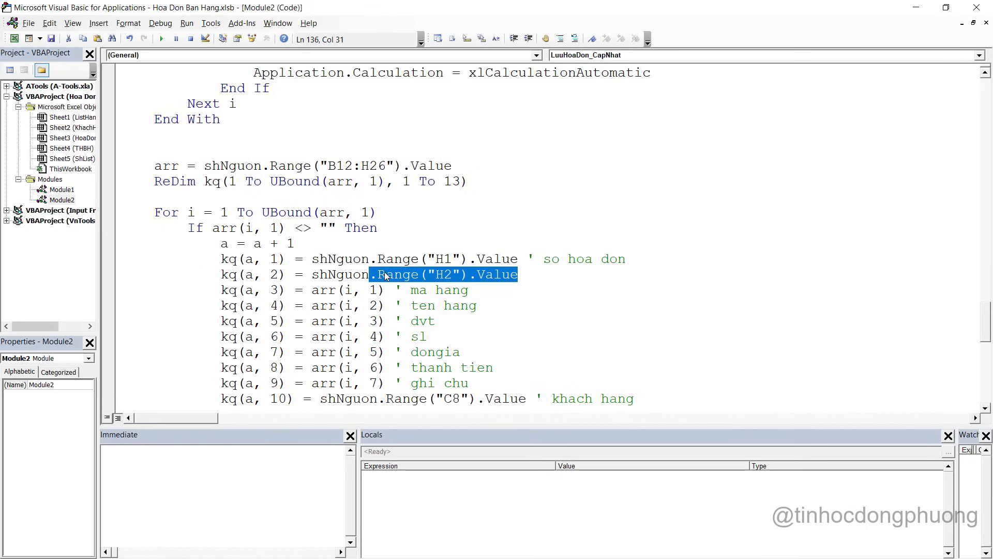
scroll(386, 276, down, 3)
scroll(354, 264, up, 6)
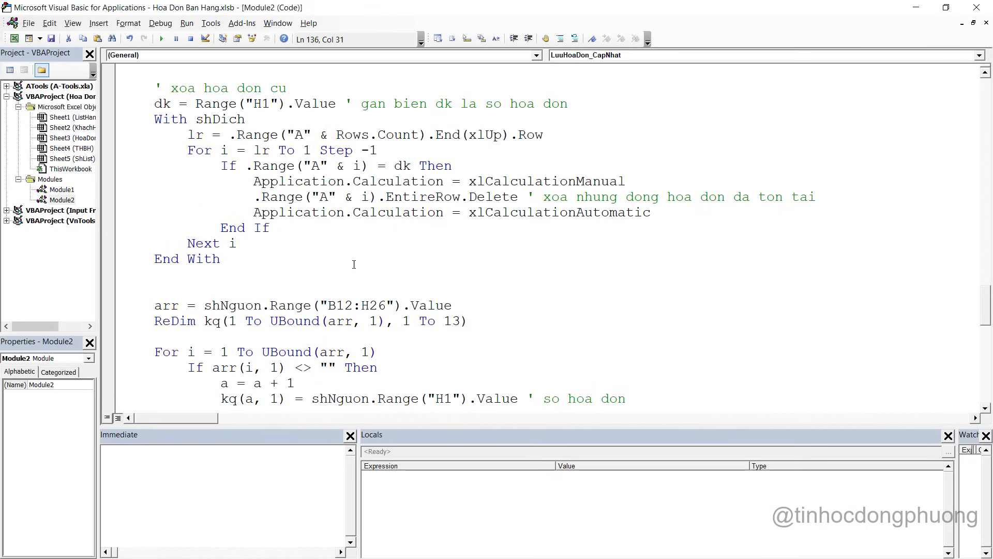
Move the old-invoice deletion block to just below ThemKhachHangMoi, fixing its indentation
scroll(308, 261, up, 2)
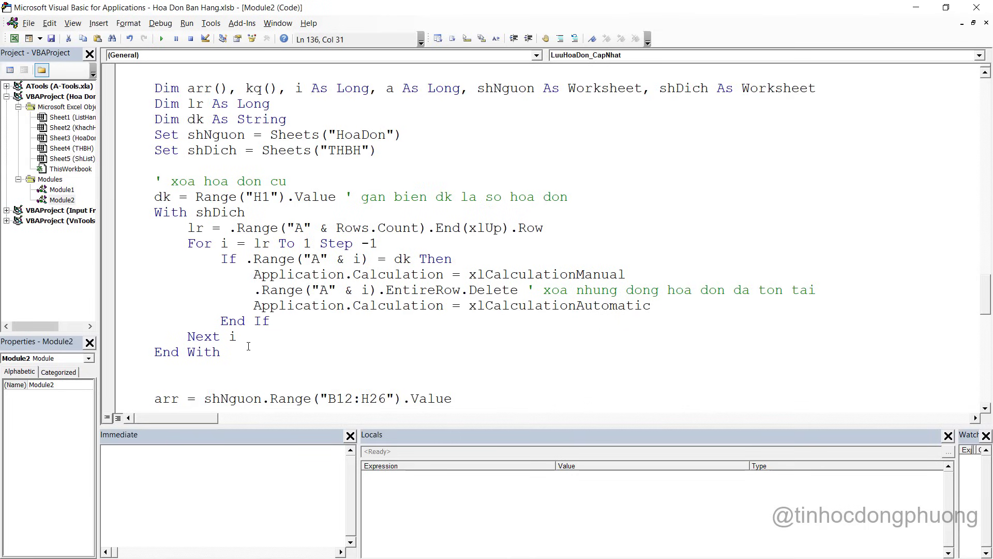
drag(243, 355, 123, 182)
key(ctrl+c)
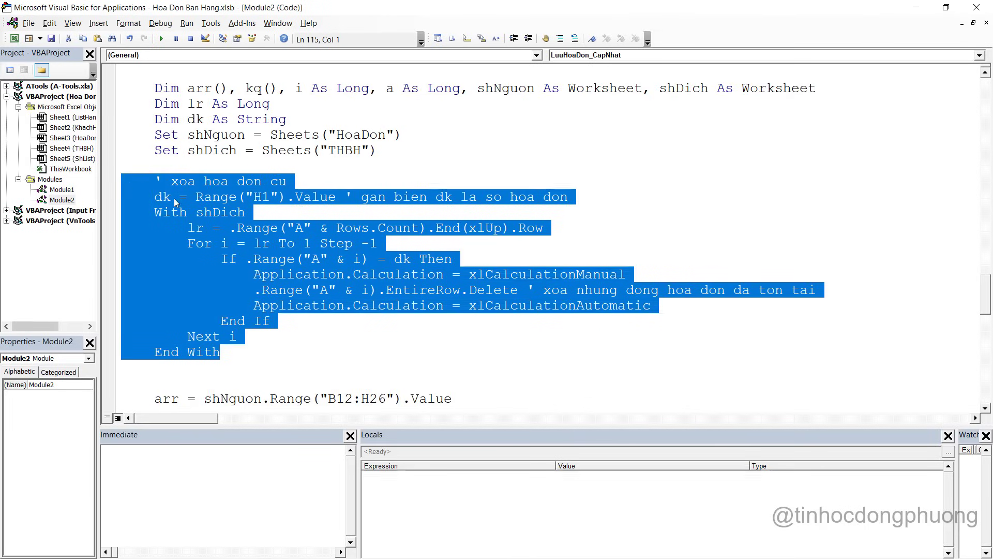
right_click(174, 199)
click(201, 207)
scroll(352, 264, down, 5)
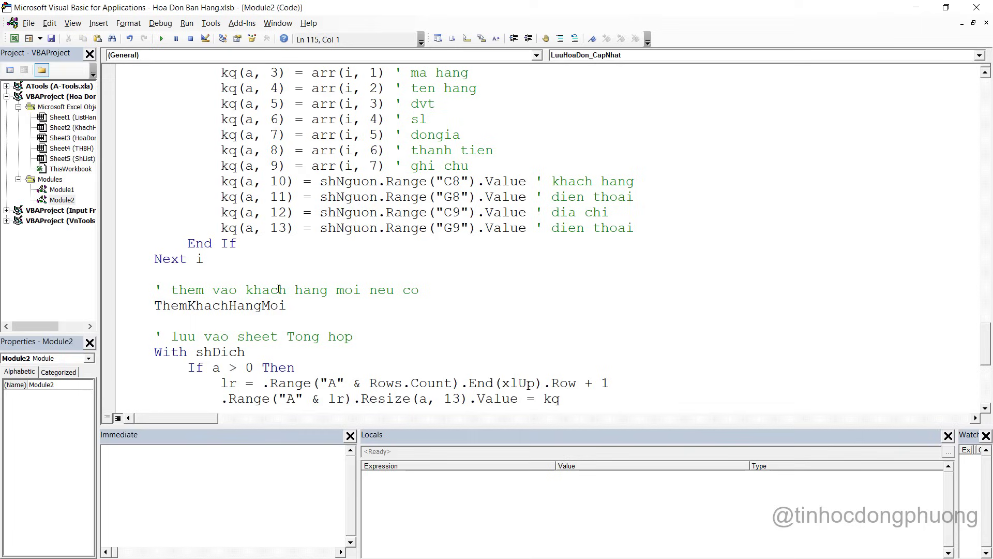
click(281, 318)
key(Return)
key(Return)
scroll(214, 155, down, 5)
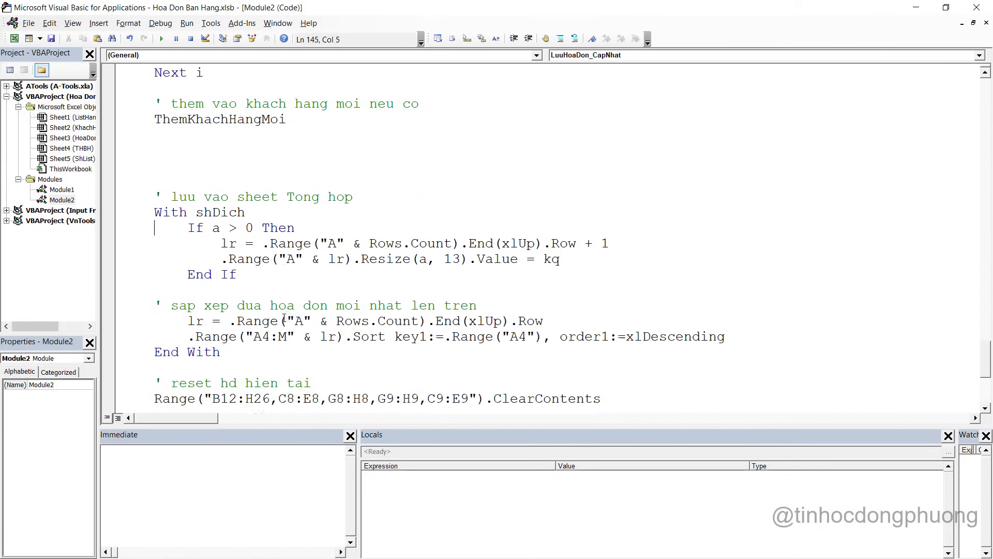
key(Return)
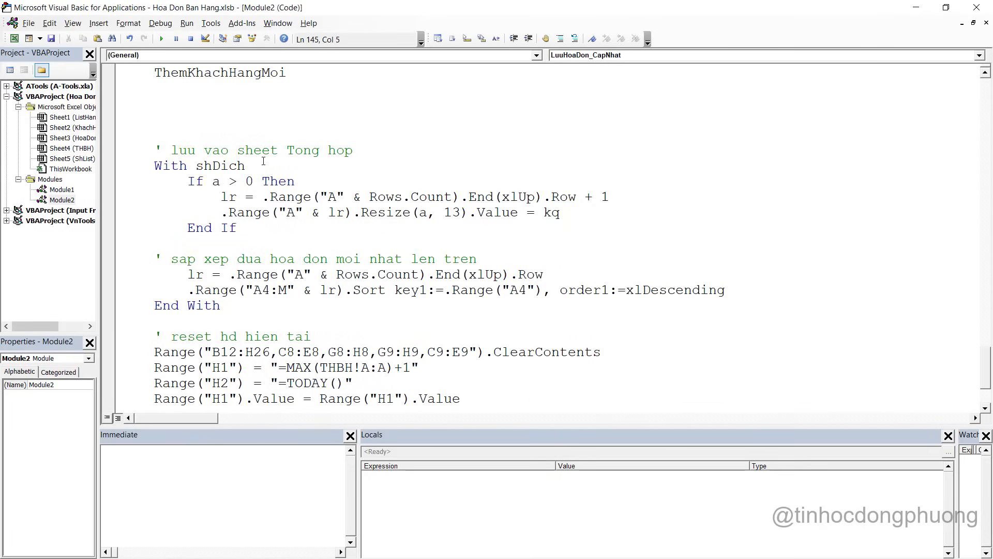
scroll(263, 161, up, 3)
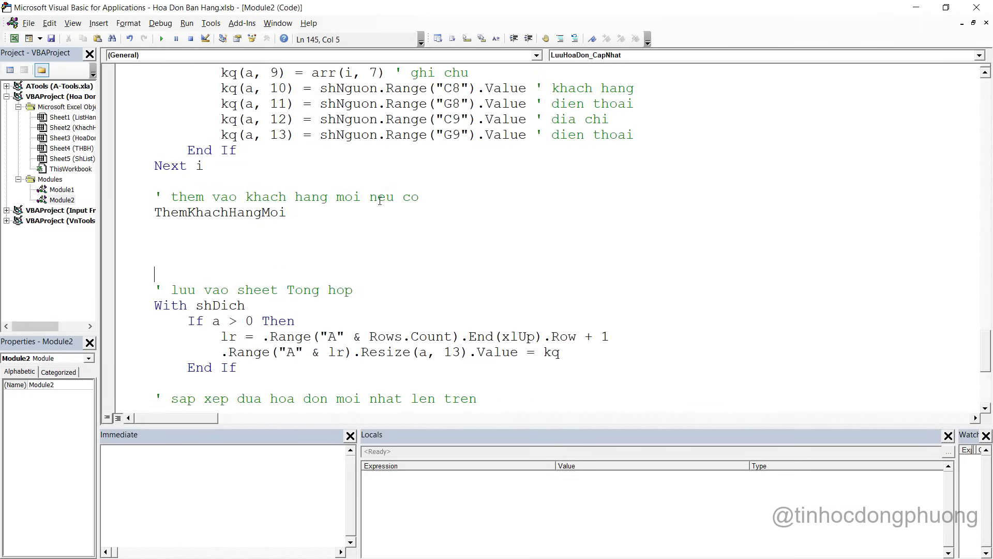
scroll(263, 259, down, 1)
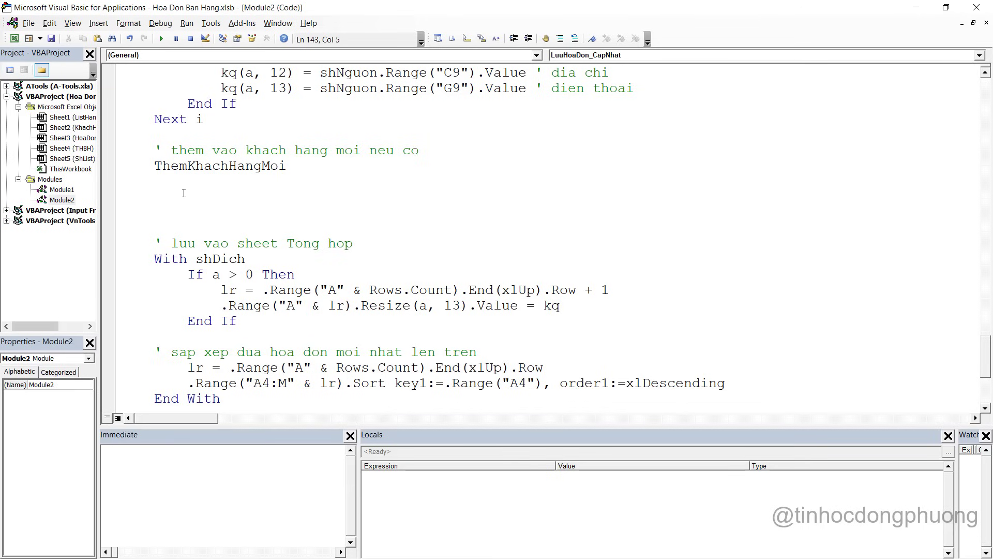
key(Return)
key(ctrl+v)
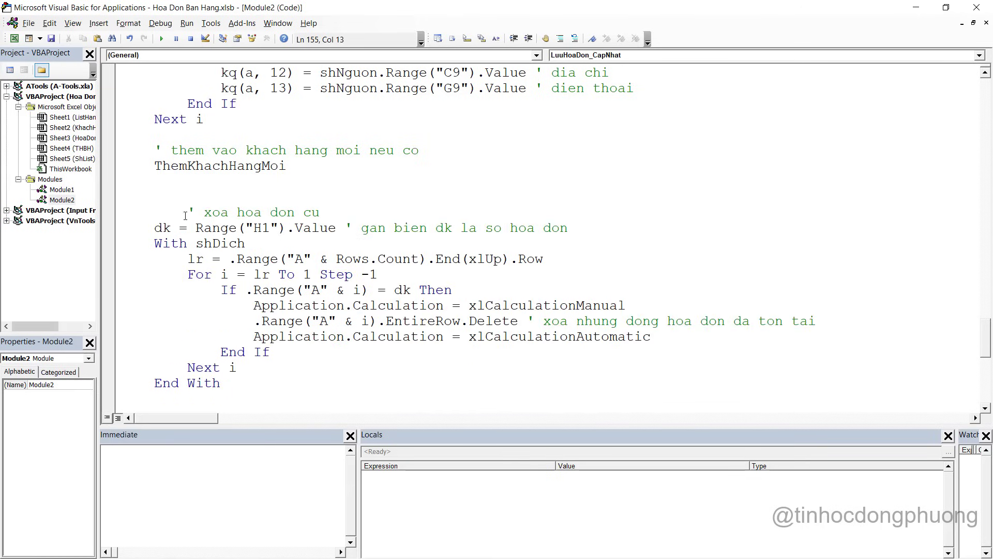
click(186, 215)
key(BackSpace)
key(BackSpace)
Review the relocated loop's If .Range invoice-number match line, then return to Excel
scroll(310, 208, down, 2)
scroll(312, 208, up, 10)
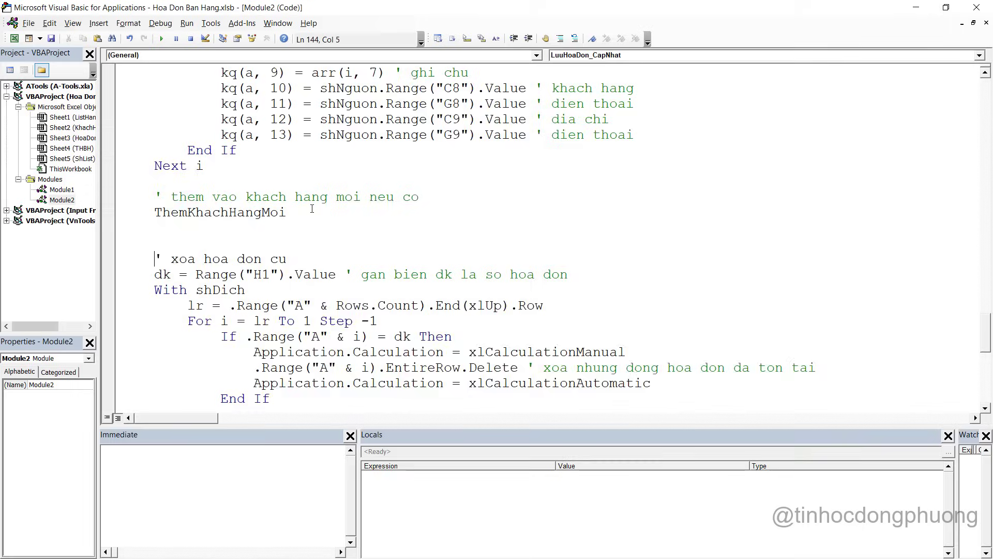
scroll(305, 199, down, 4)
scroll(301, 189, up, 3)
scroll(300, 189, down, 2)
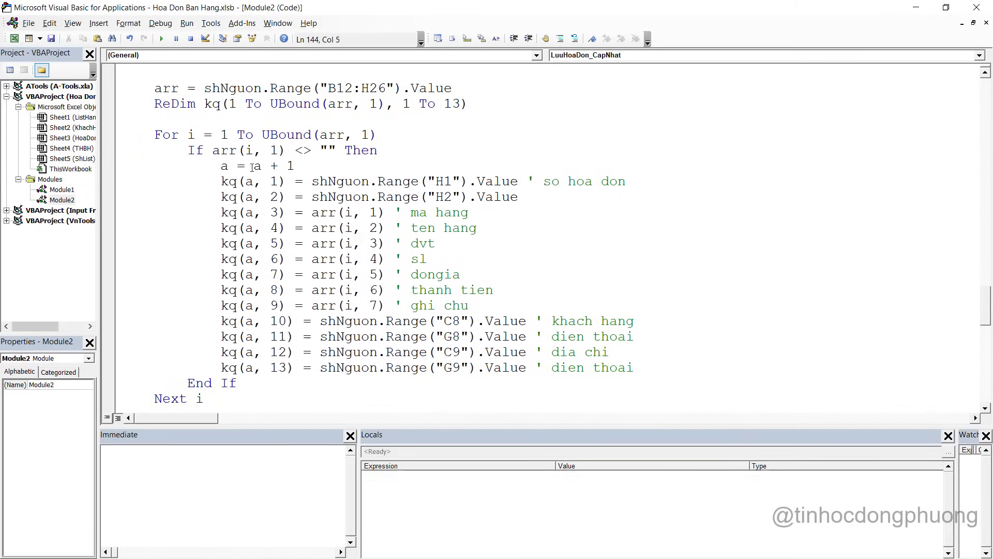
scroll(380, 278, down, 5)
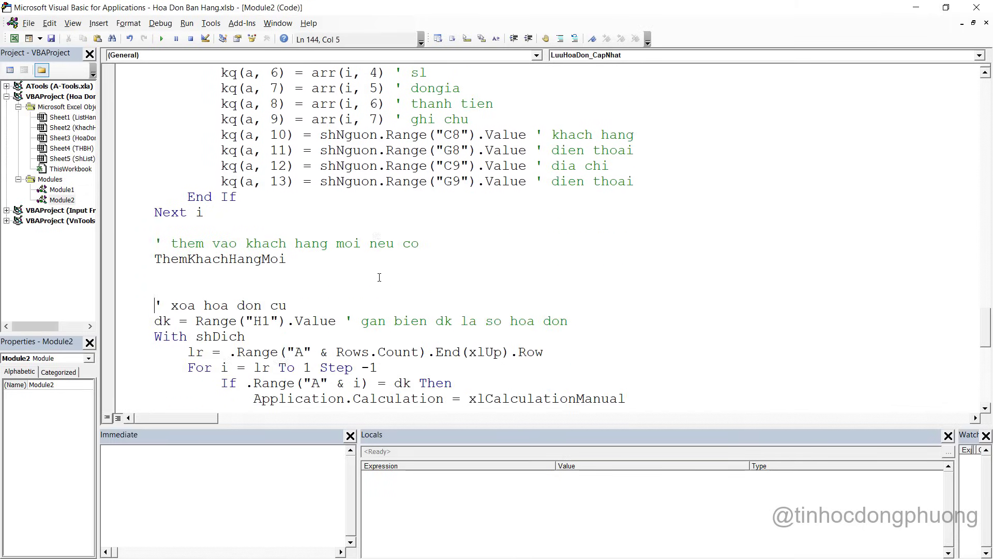
scroll(380, 277, down, 2)
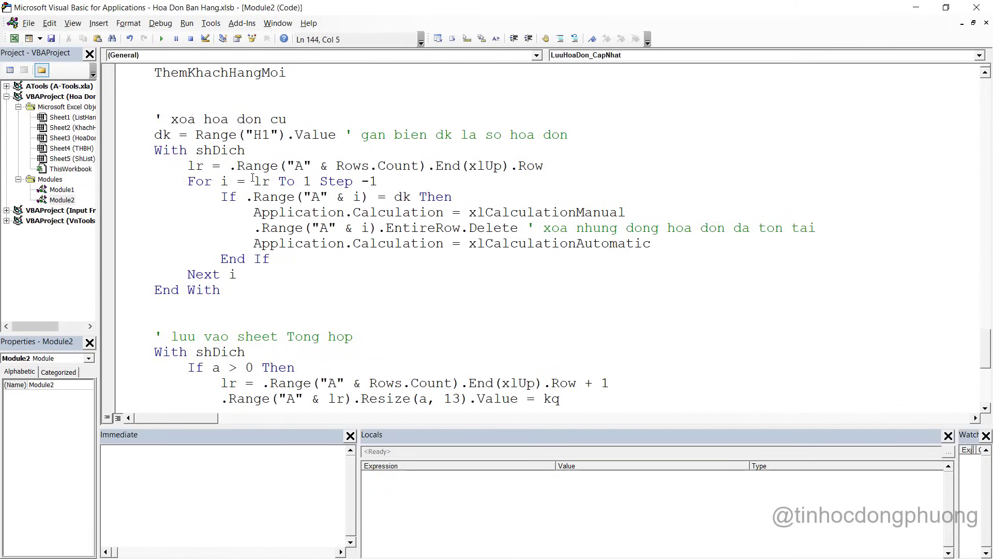
click(354, 199)
scroll(307, 260, down, 3)
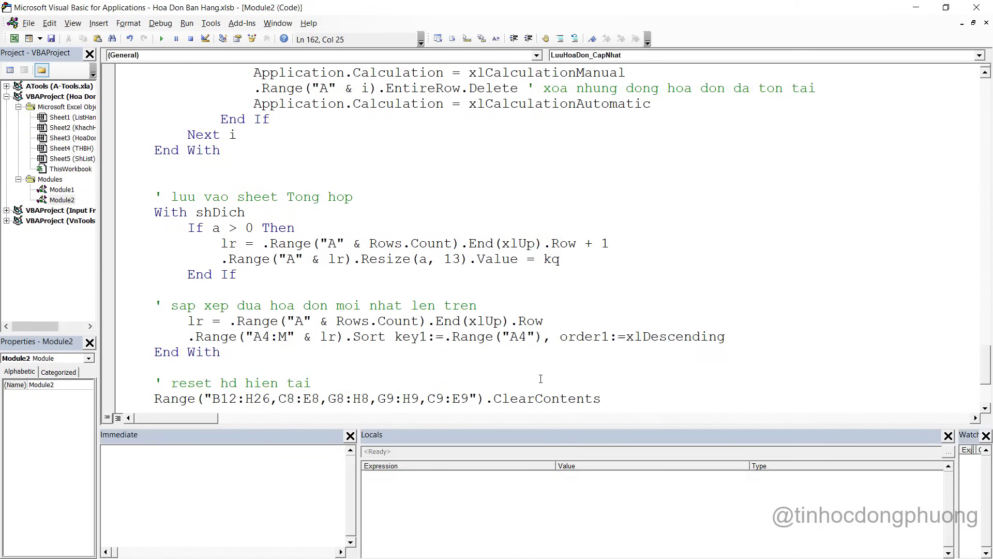
key(alt+Tab)
Delete invoice 8's broken rows 4–5 from the THBH sheet
click(265, 534)
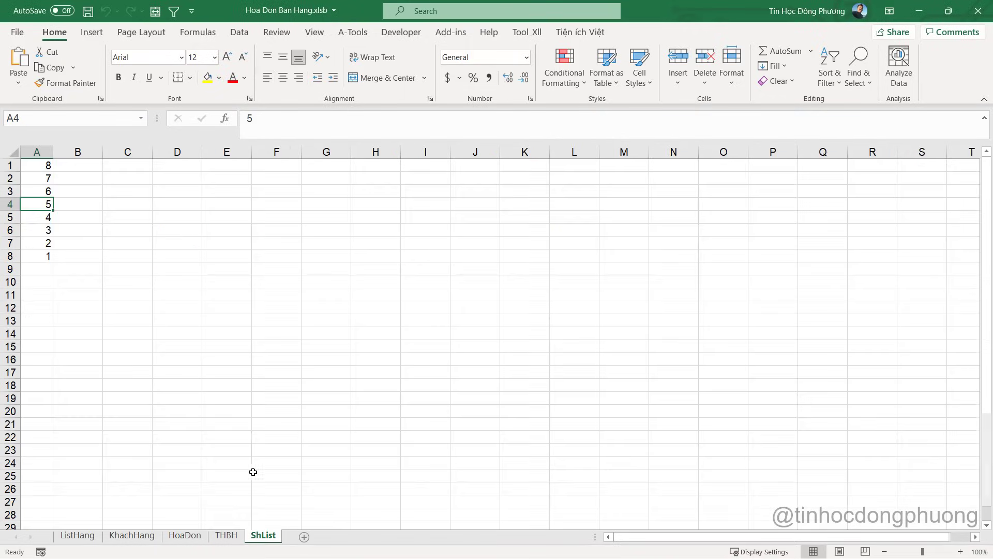
click(227, 535)
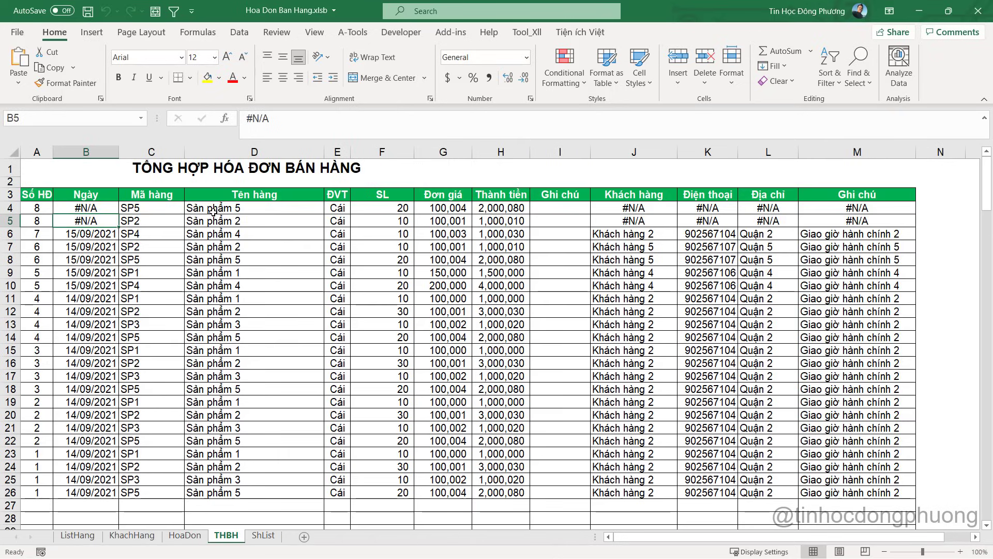
drag(10, 207, 10, 221)
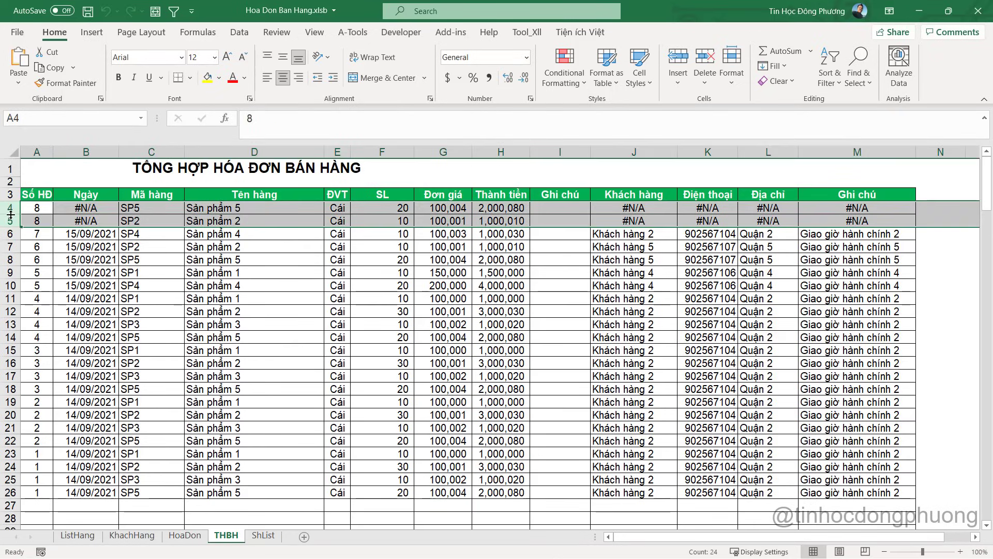
right_click(10, 219)
click(47, 343)
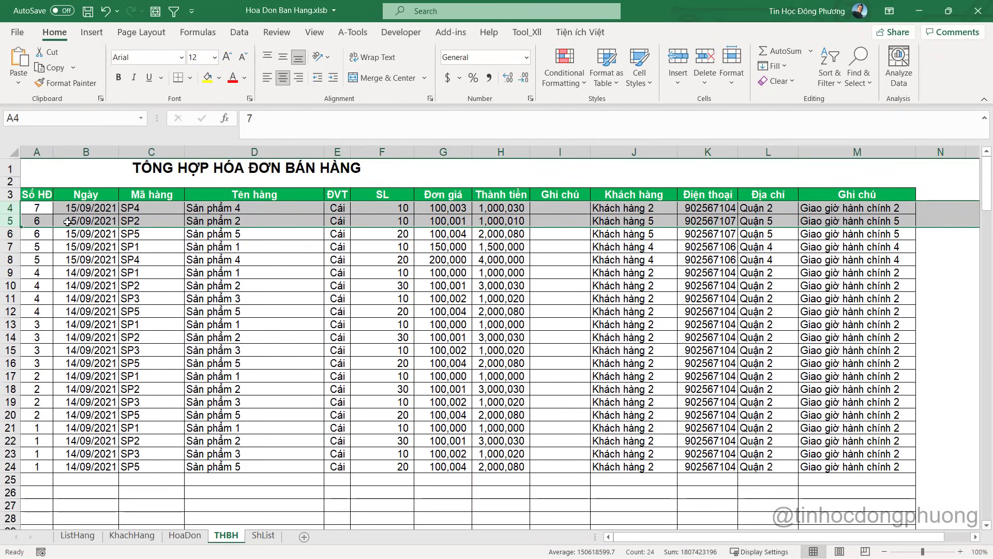
click(38, 223)
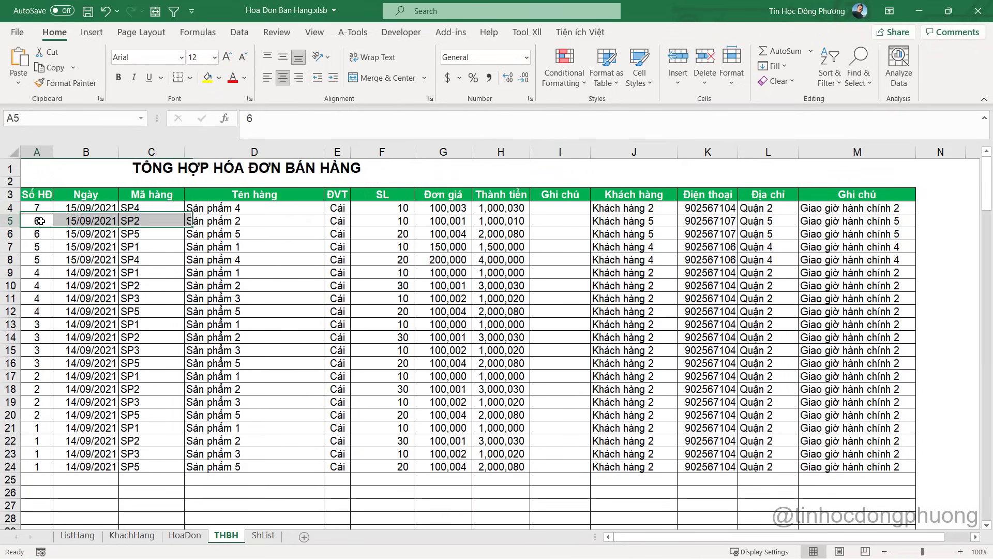
Reload invoice 6 on the HoaDon sheet by entering 6 as the invoice number
click(185, 536)
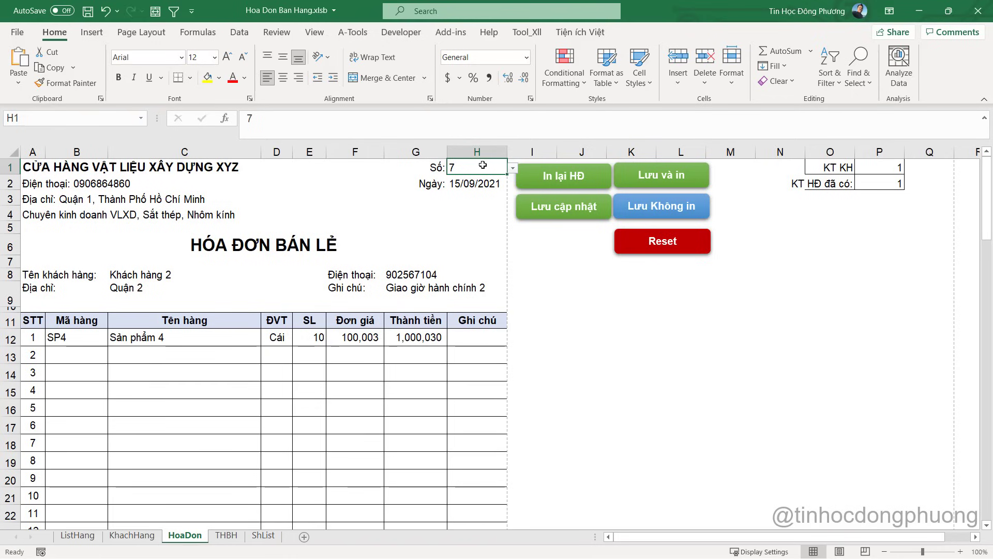
text(6)
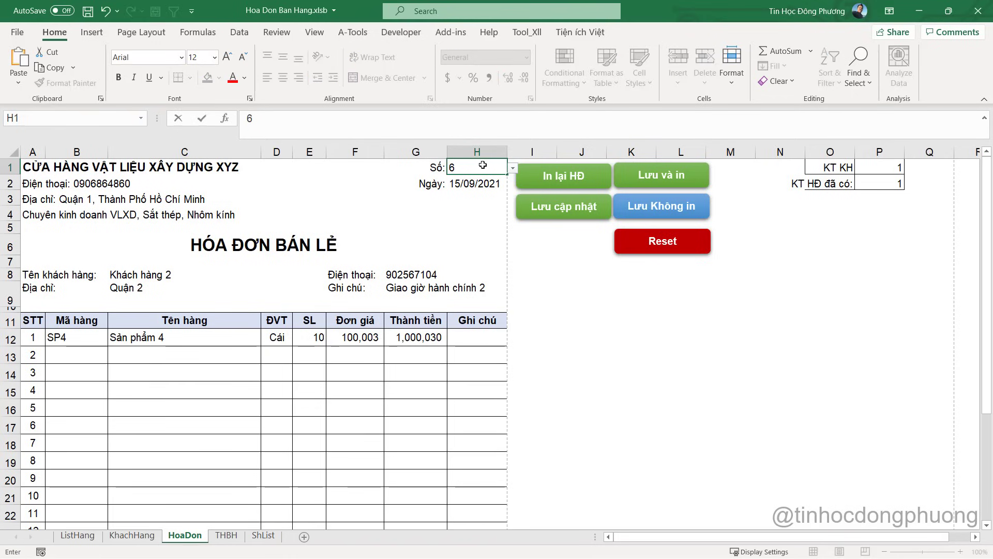
key(Return)
click(527, 334)
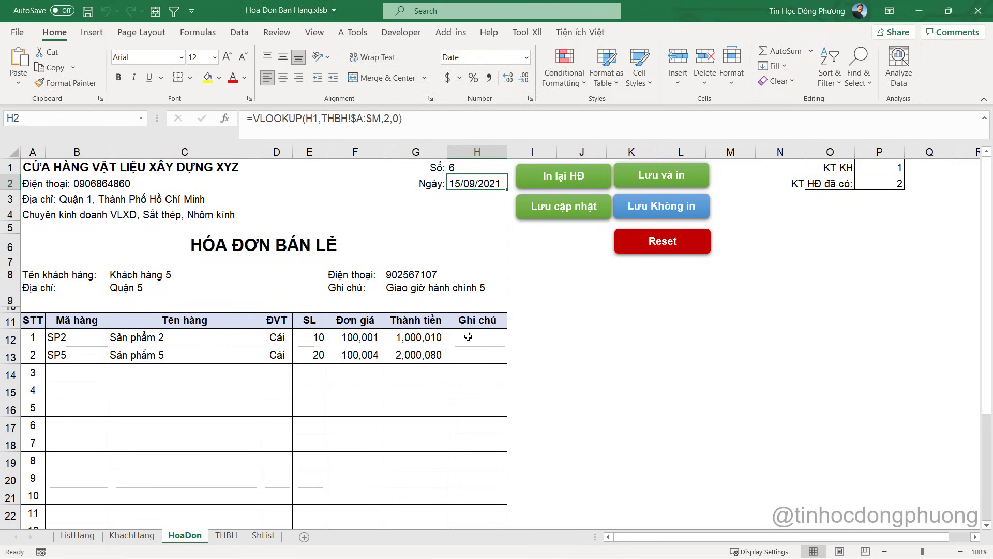
Add item SP4 in B14 with quantity 30 in E14
click(94, 374)
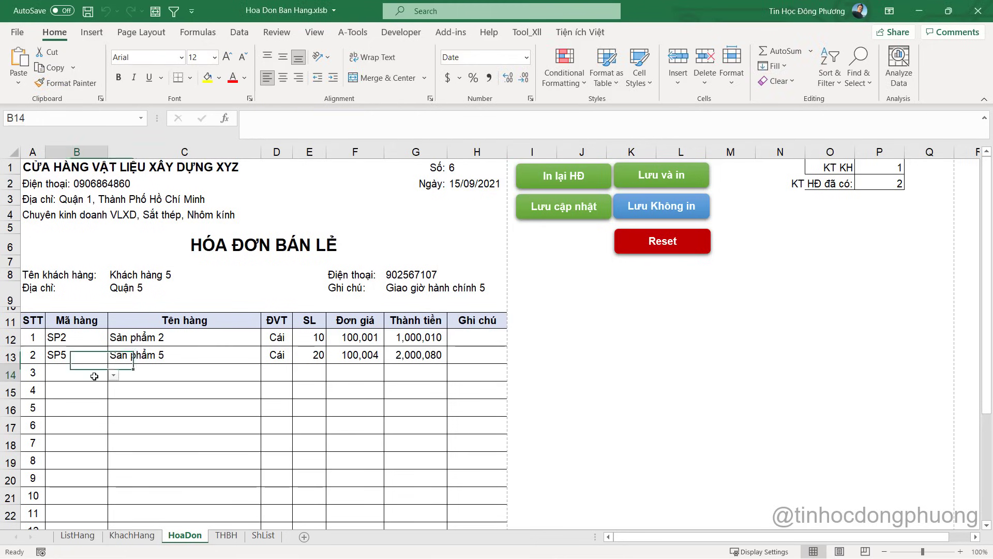
click(112, 374)
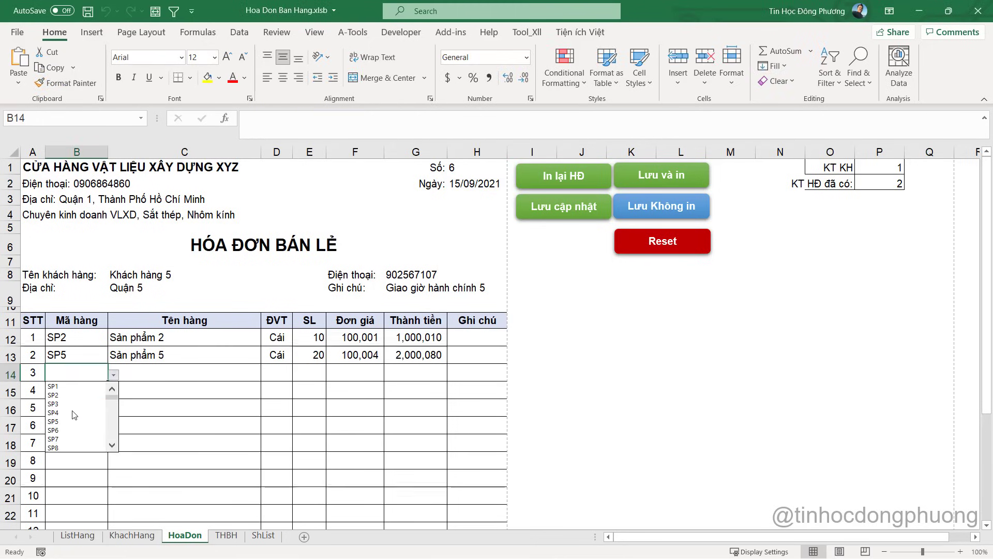
click(53, 413)
click(310, 372)
text(30)
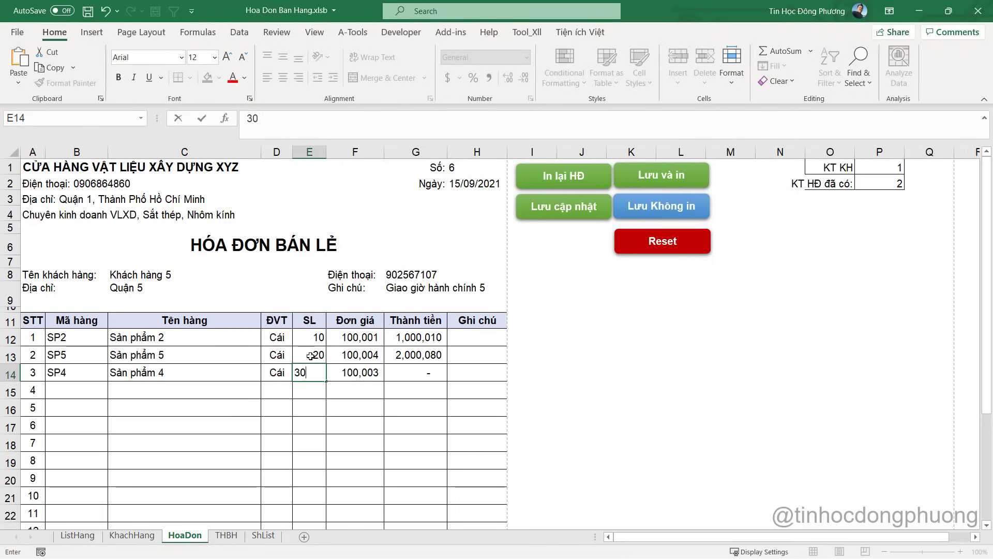
key(Return)
Save the updated invoice 6 to THBH with 'Lưu cập nhật', confirming both prompts
click(578, 220)
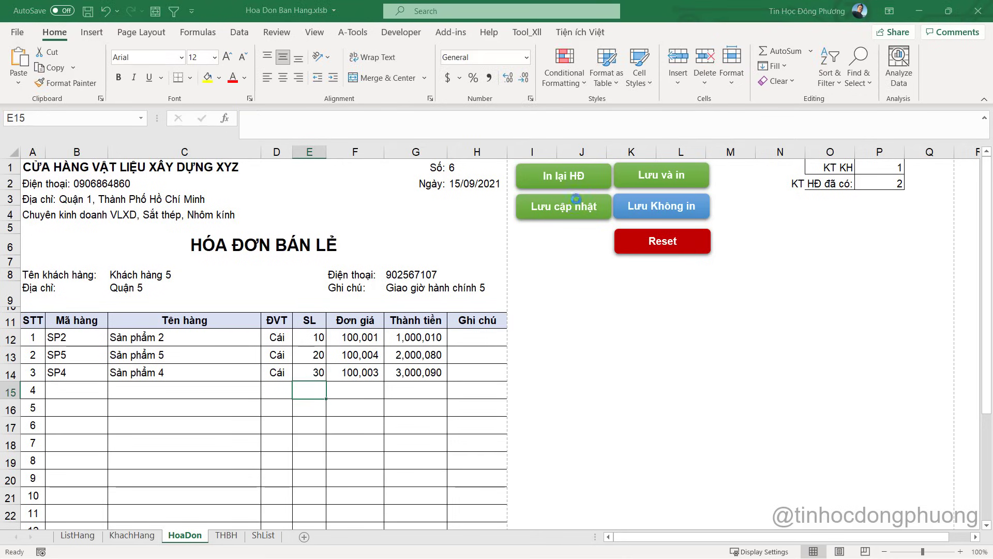
click(481, 330)
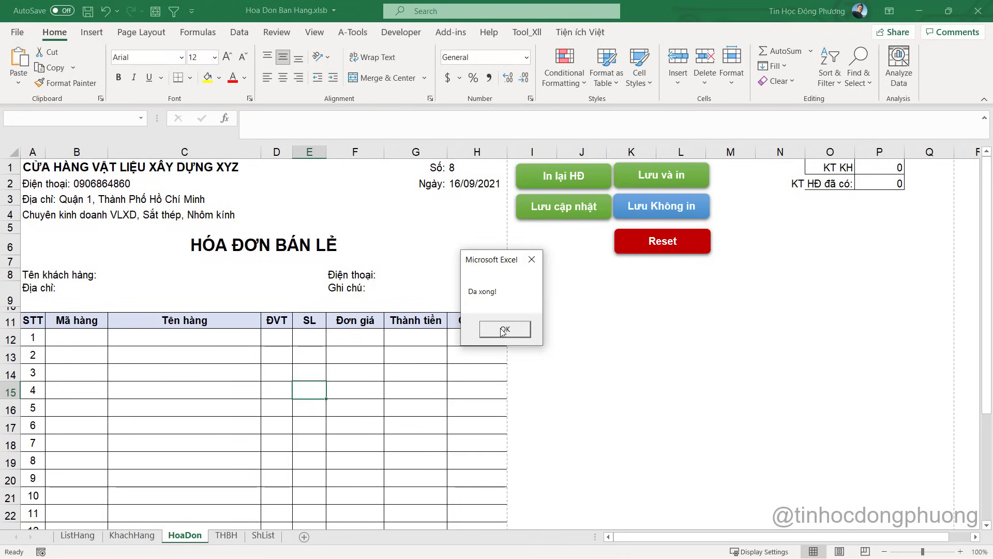
click(487, 330)
click(226, 535)
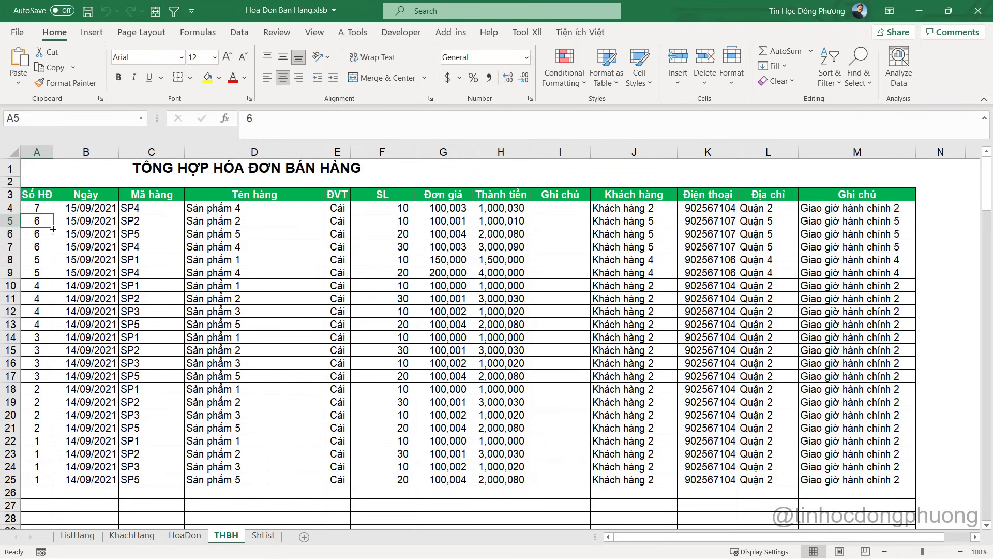
Check invoice 6's three rows A5:M7 on THBH and glance over the macro's sort block
drag(35, 221, 881, 253)
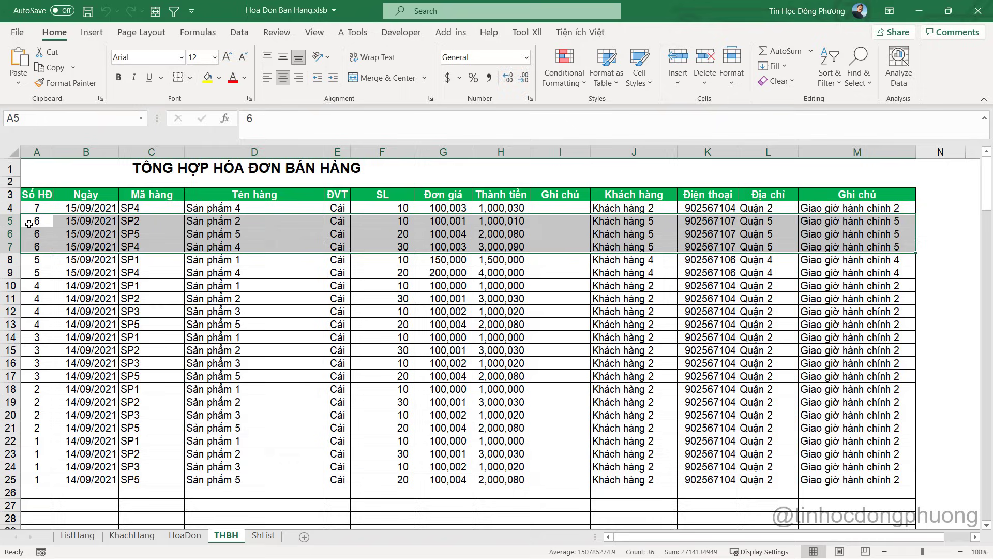
click(138, 235)
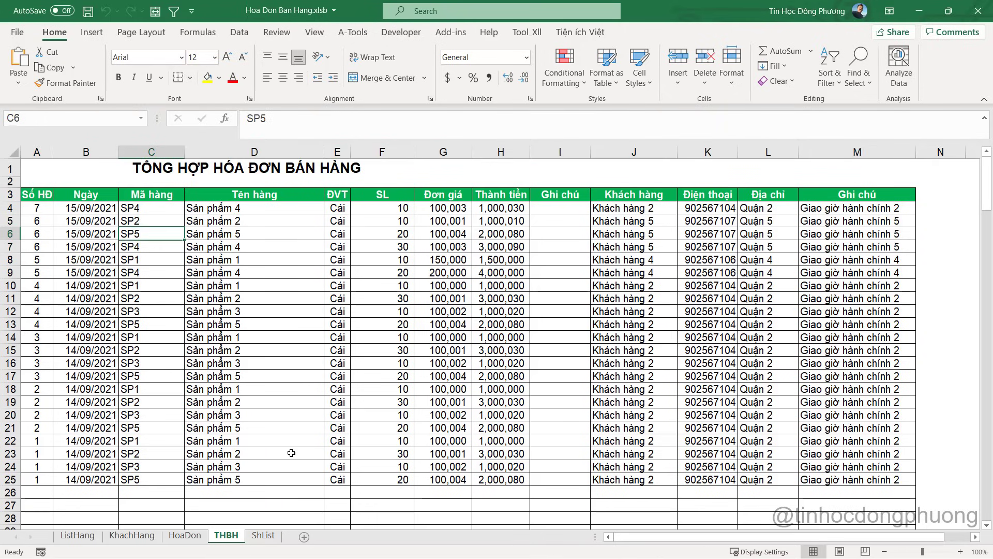
key(alt+F11)
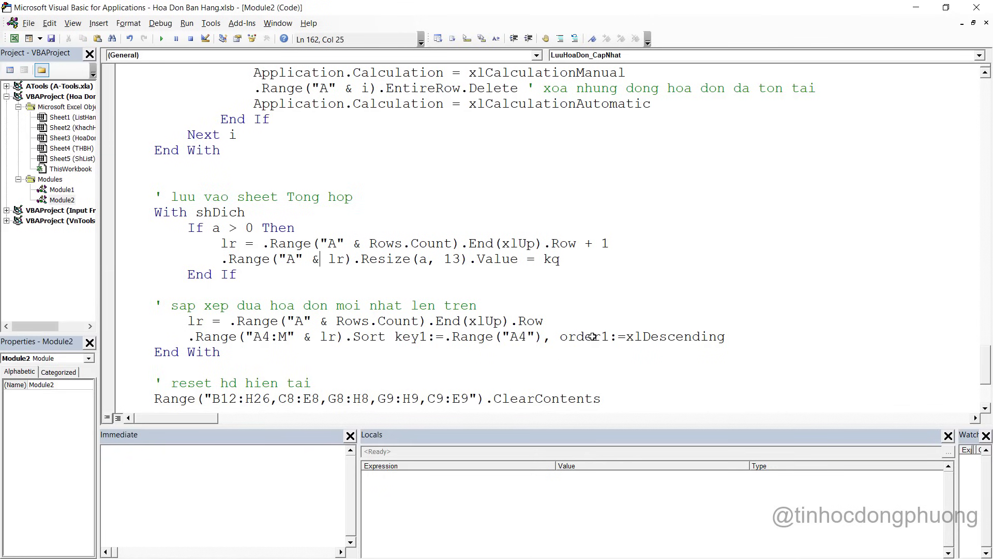
click(486, 366)
scroll(482, 357, down, 3)
scroll(474, 350, up, 6)
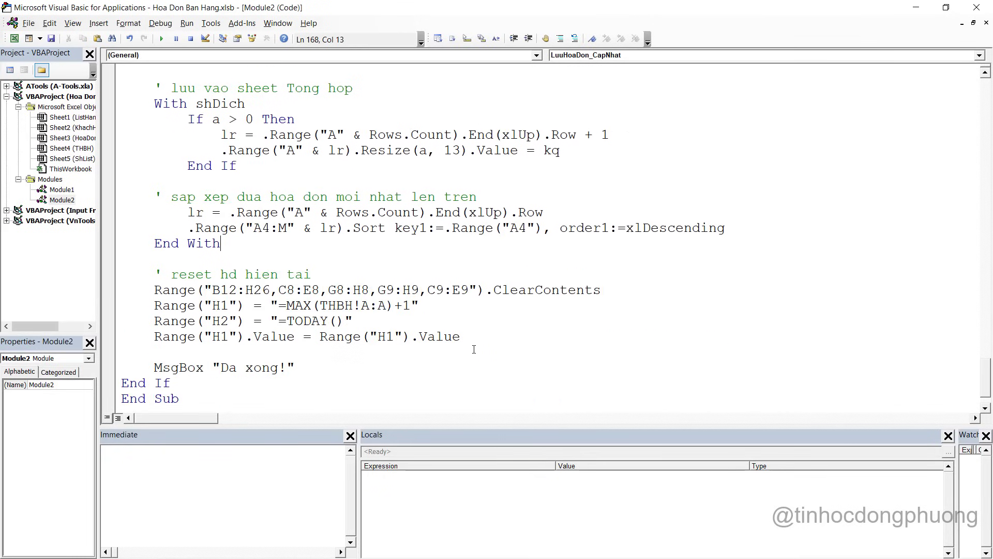
scroll(474, 349, up, 18)
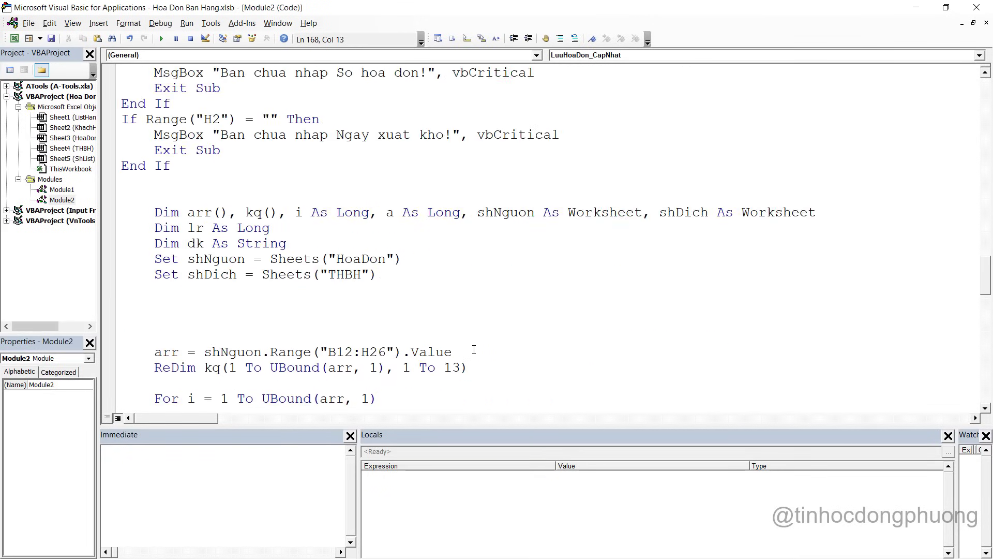
scroll(474, 349, up, 5)
scroll(474, 349, down, 20)
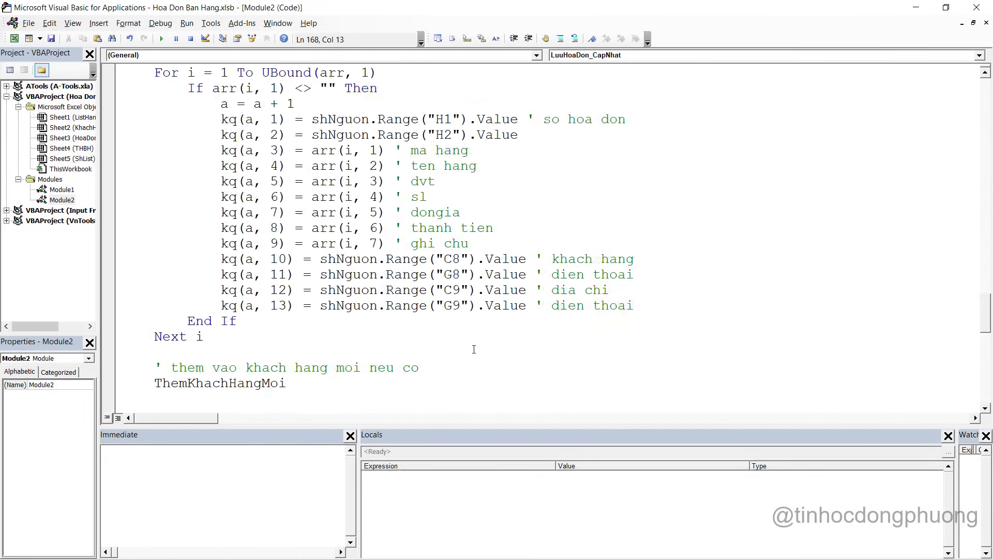
scroll(474, 350, down, 5)
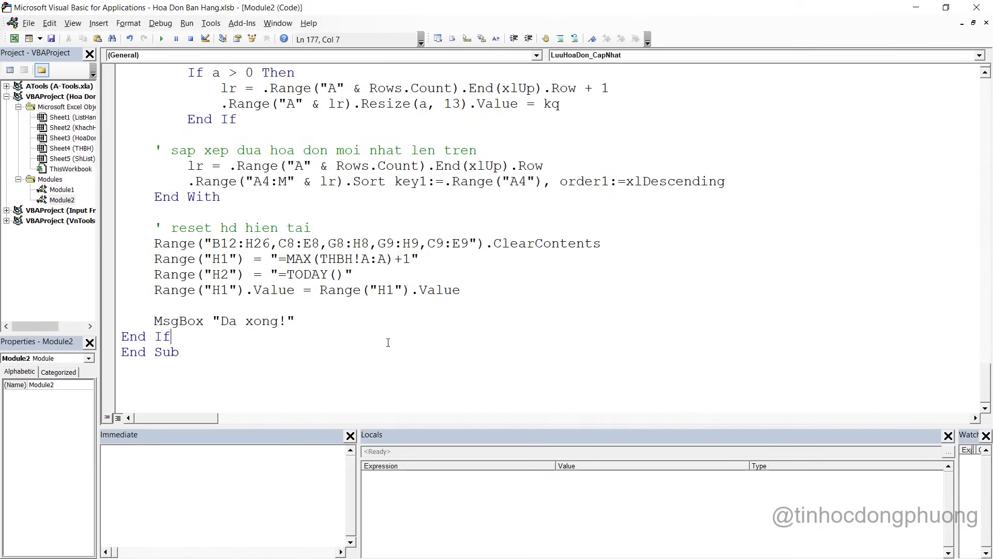
scroll(388, 342, up, 8)
Minimize the VBA editor and return to the blank HoaDon invoice numbered 8
click(916, 7)
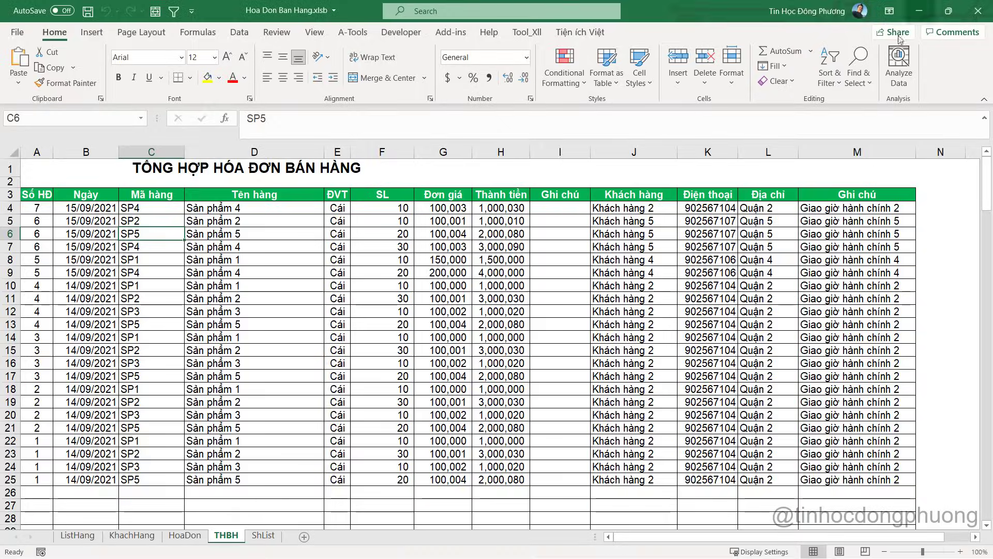
click(184, 535)
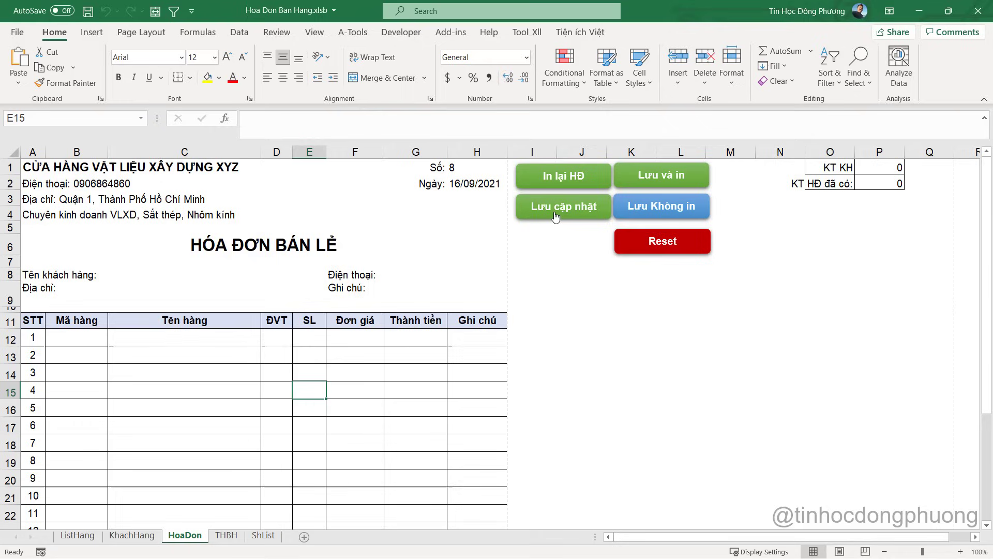
click(308, 322)
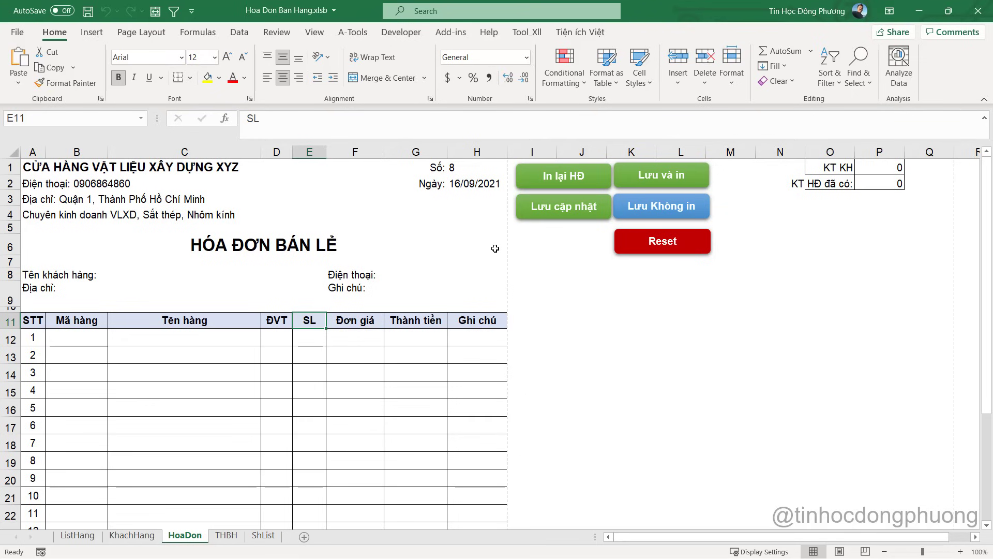
Reload invoice 6 by entering 6 in H1 and dismiss the reload message
click(471, 174)
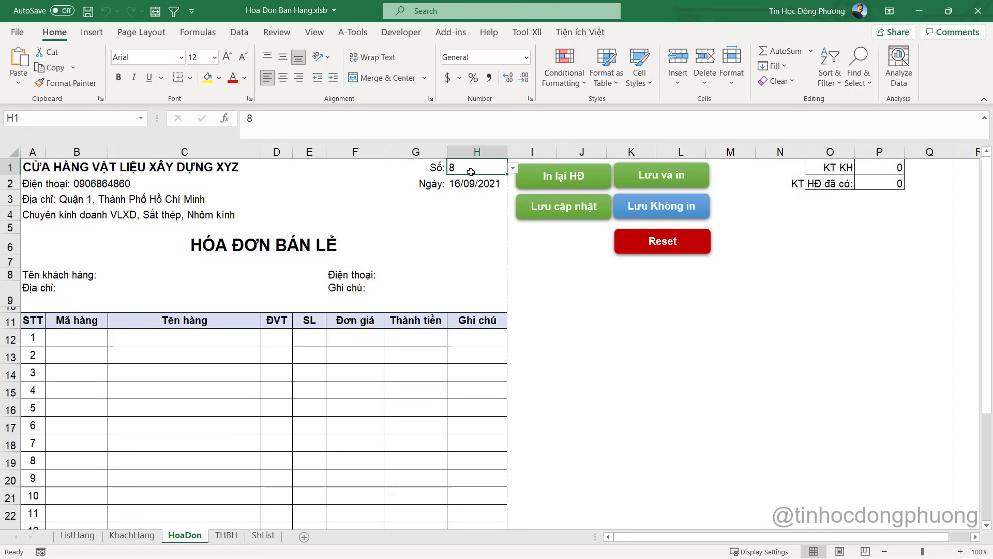
text(6)
key(Return)
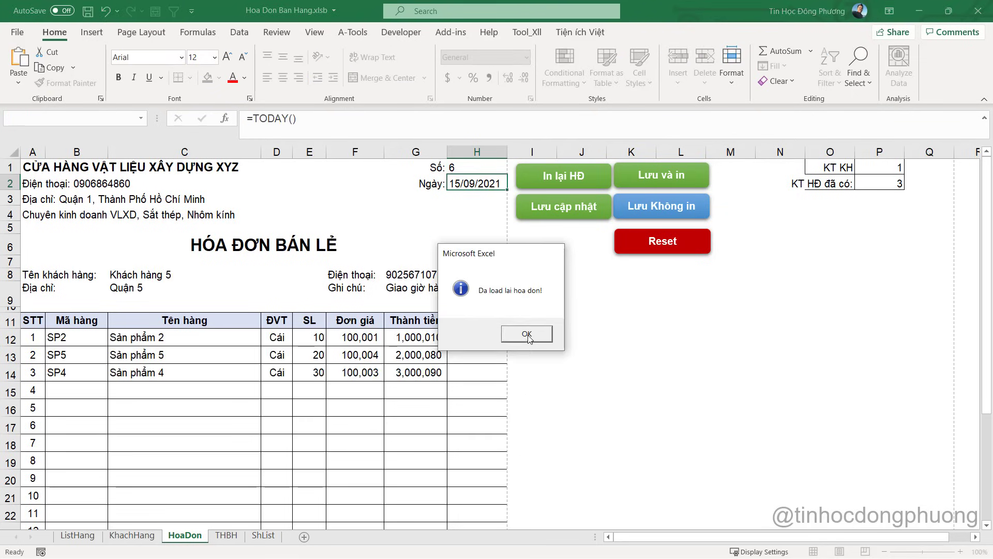
click(527, 335)
Inspect the loaded items' quantities, unit prices and line totals
click(331, 375)
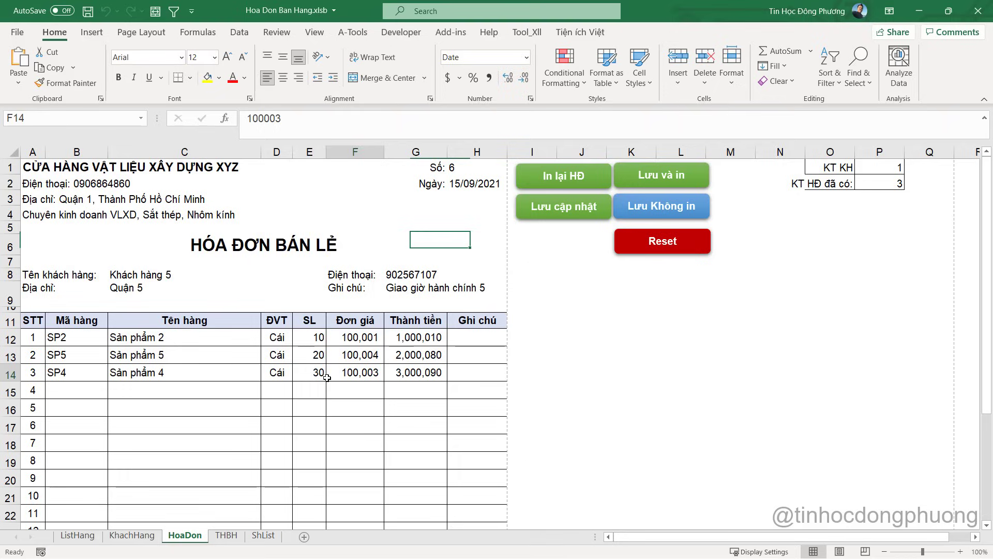
click(321, 373)
click(316, 343)
click(331, 375)
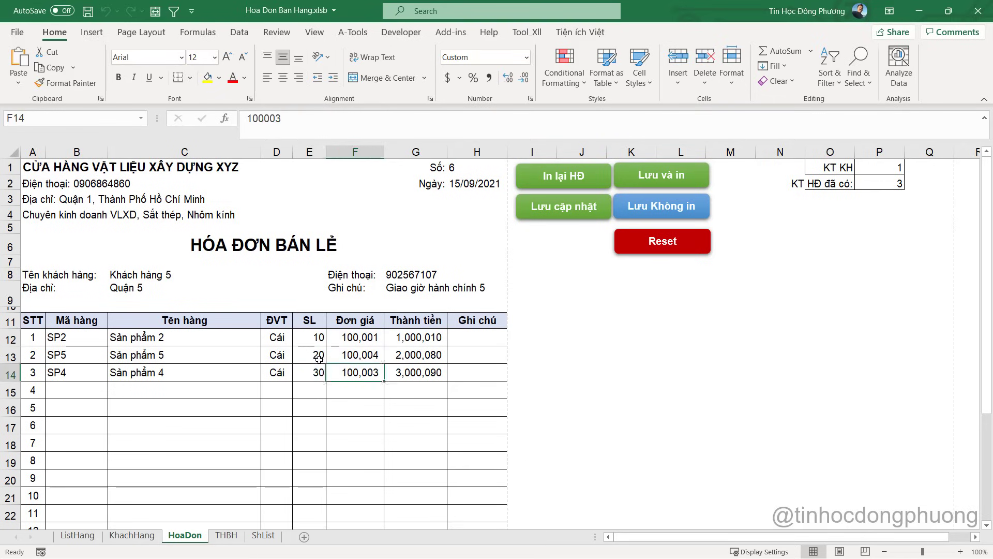
click(319, 338)
click(313, 373)
click(319, 358)
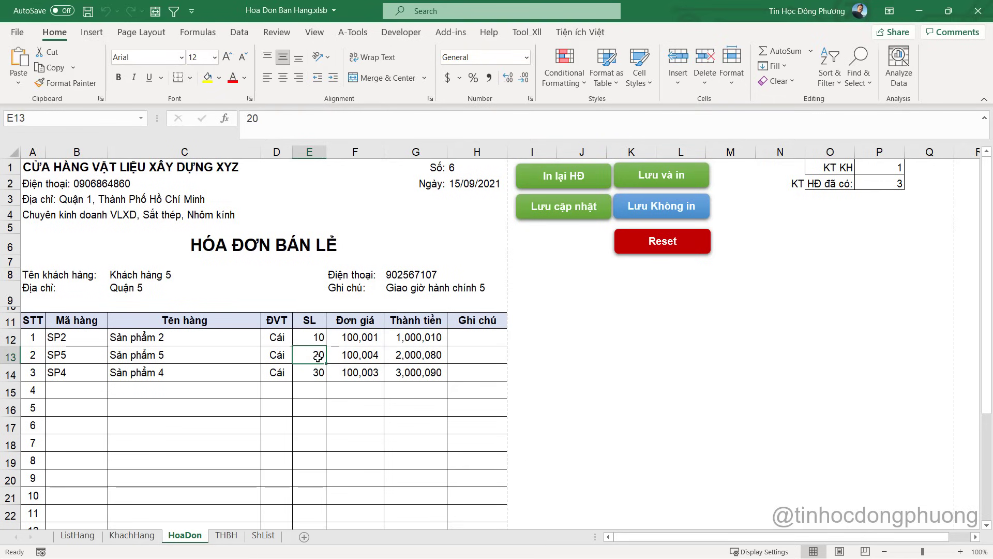
click(349, 335)
click(306, 335)
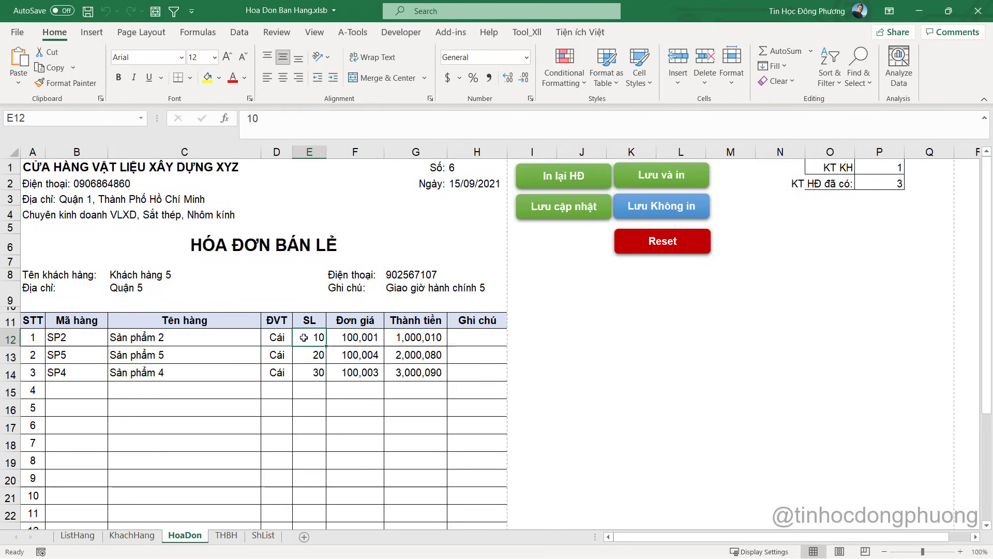
click(417, 338)
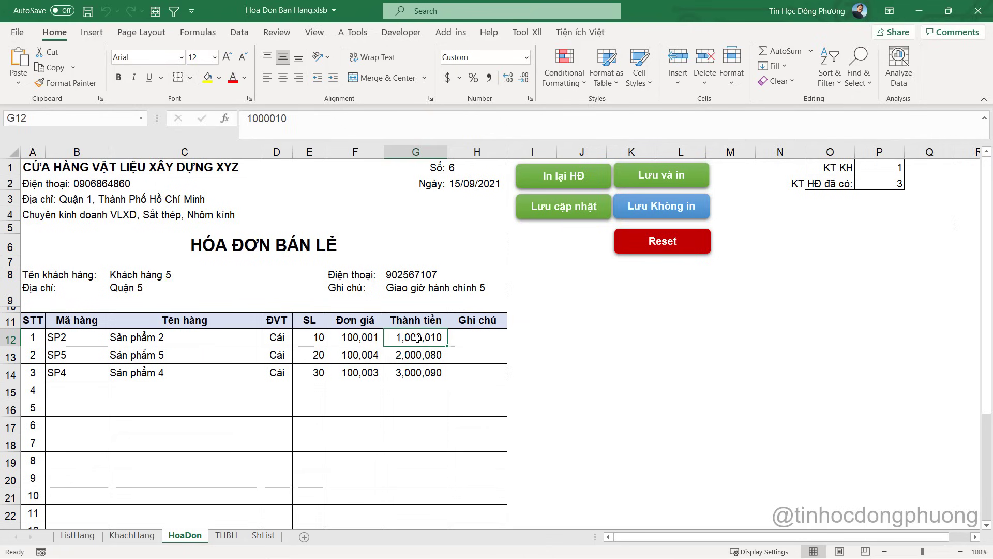
Change the first item's quantity in E12 to 1 and check the G12 line total
click(320, 338)
text(1)
key(Return)
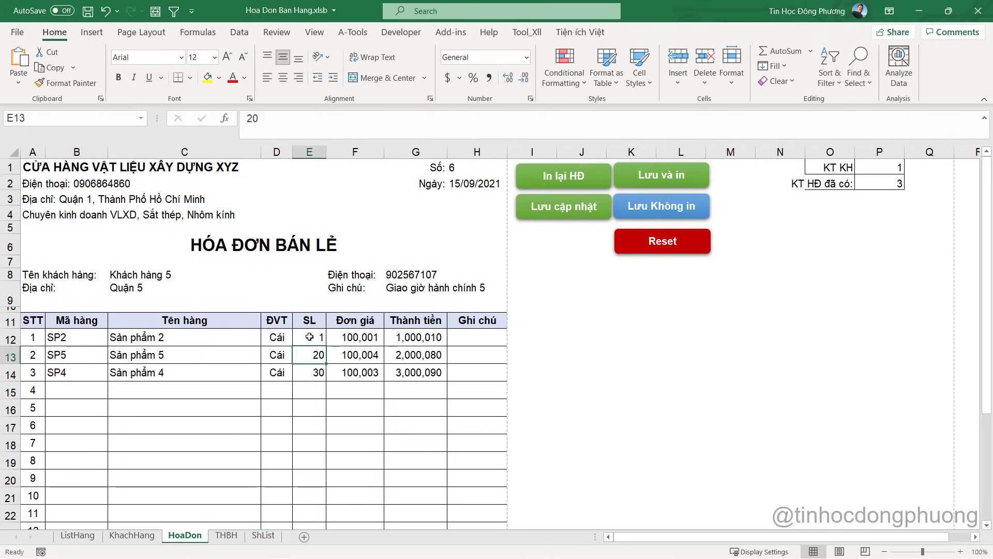
click(360, 338)
click(419, 338)
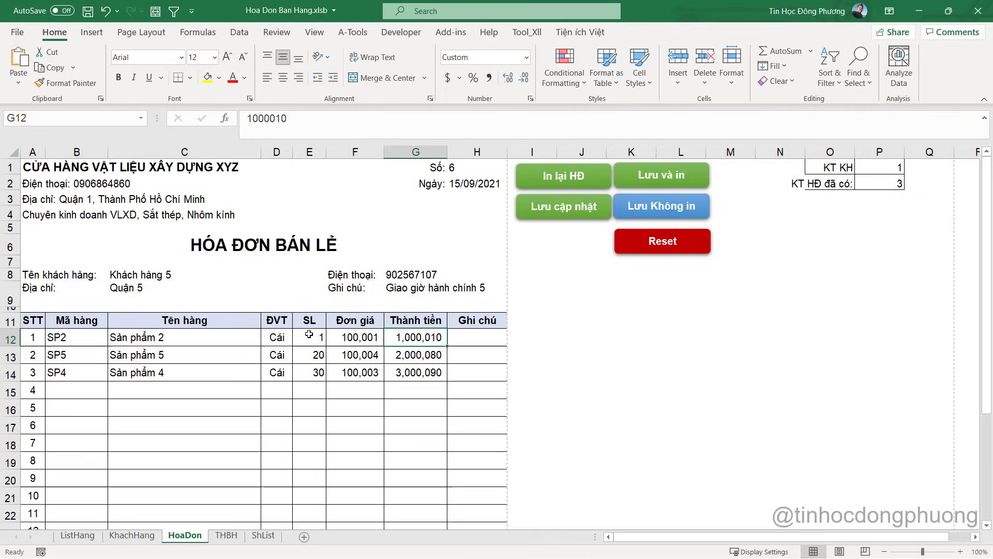
drag(300, 337, 365, 389)
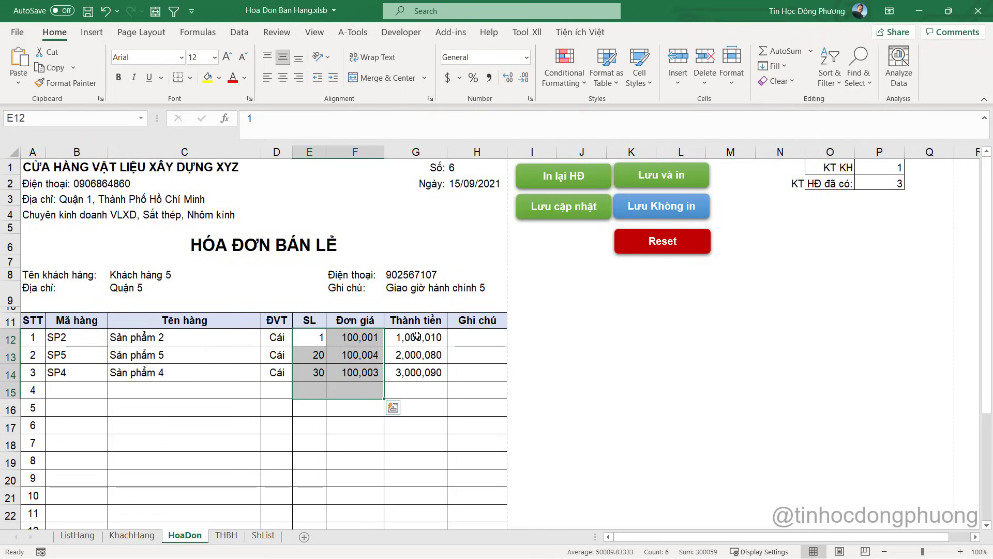
drag(417, 336, 419, 396)
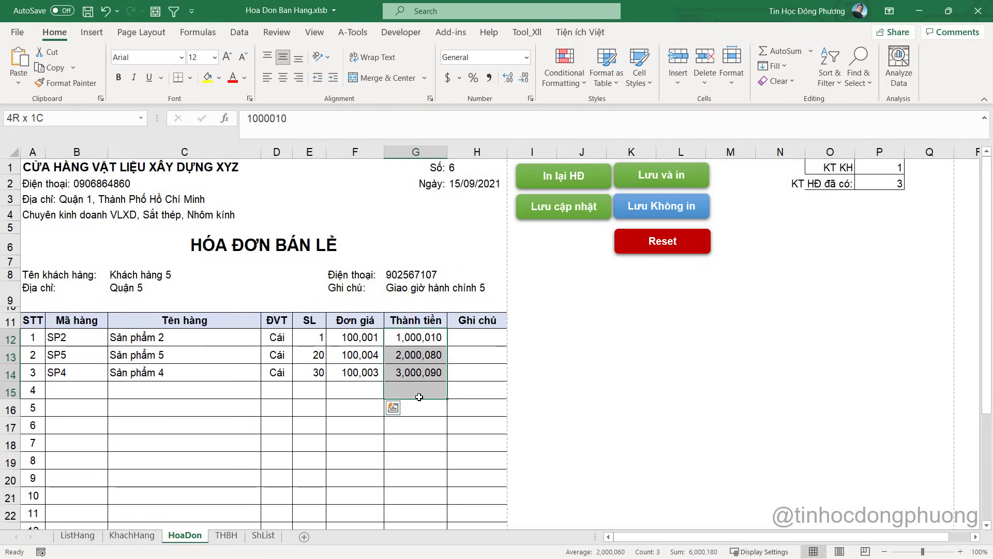
key(shift+BackSpace)
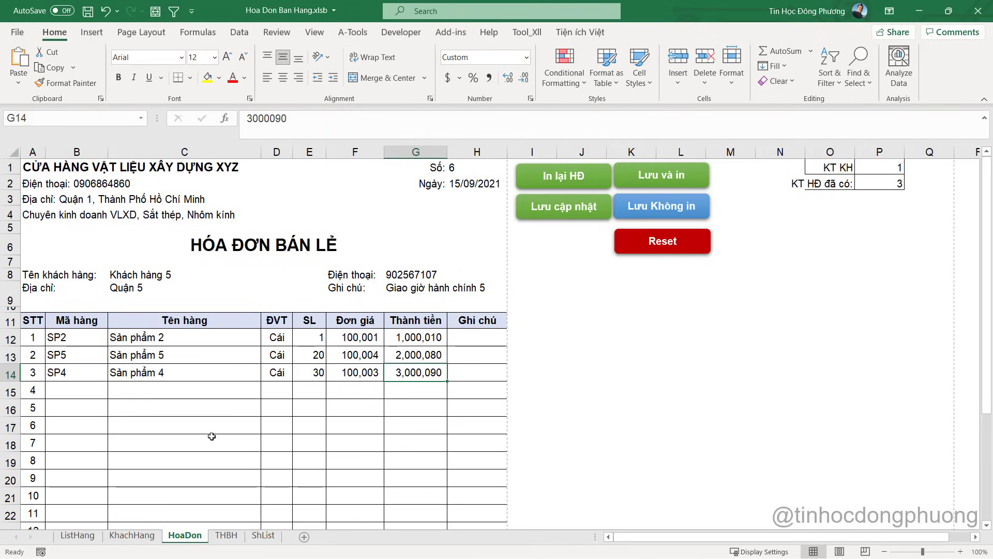
click(417, 330)
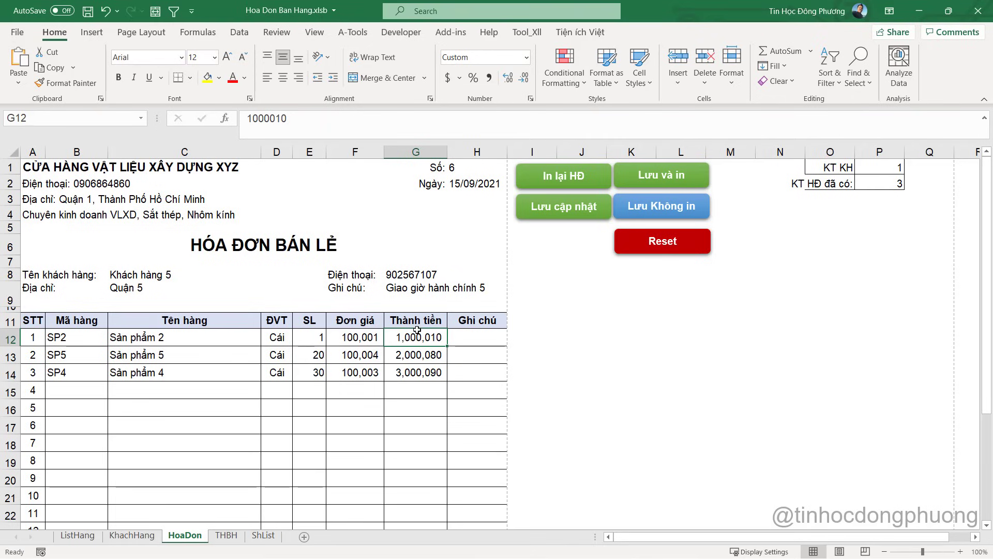
Open the HoaDon sheet's code and select the B12:B26 If block
right_click(194, 542)
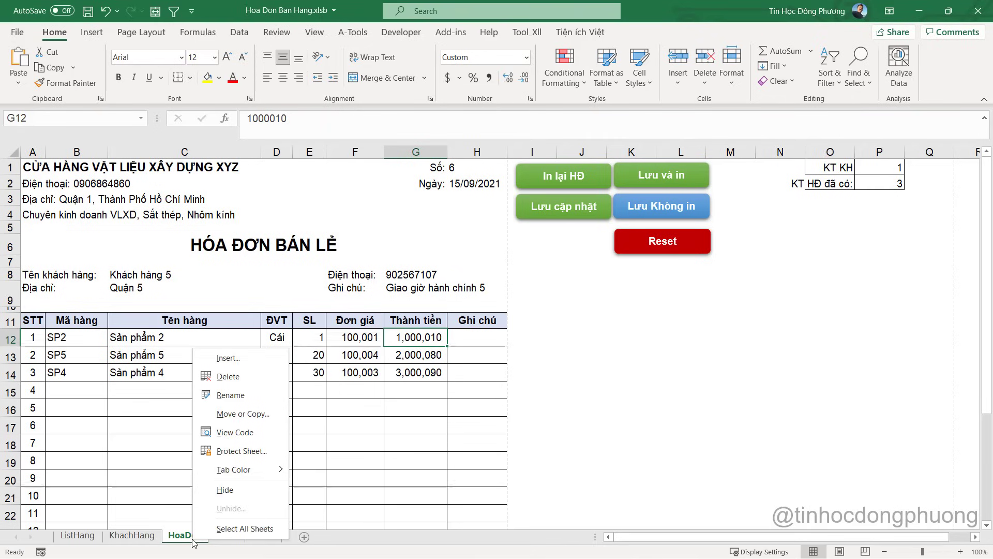
click(241, 433)
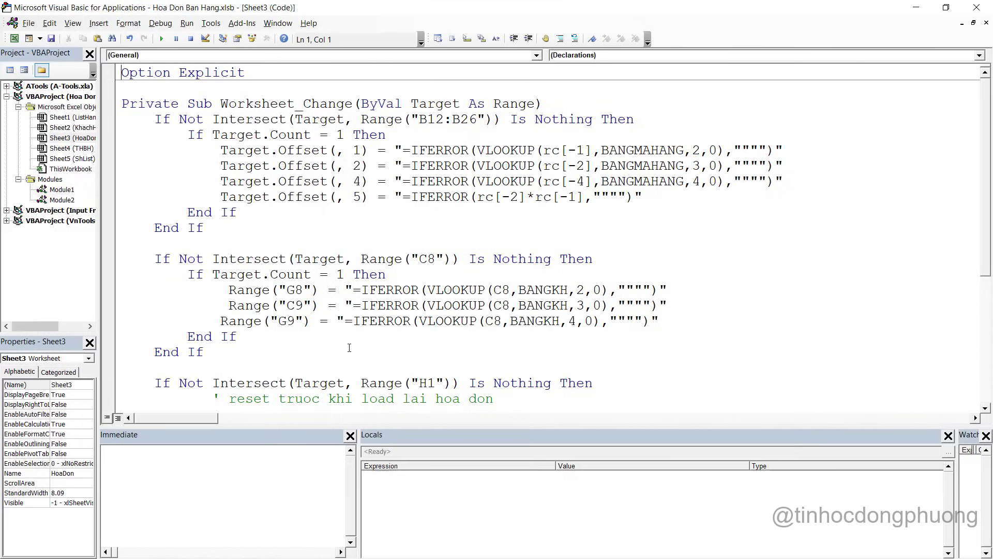
scroll(441, 238, down, 1)
scroll(429, 224, up, 1)
click(254, 119)
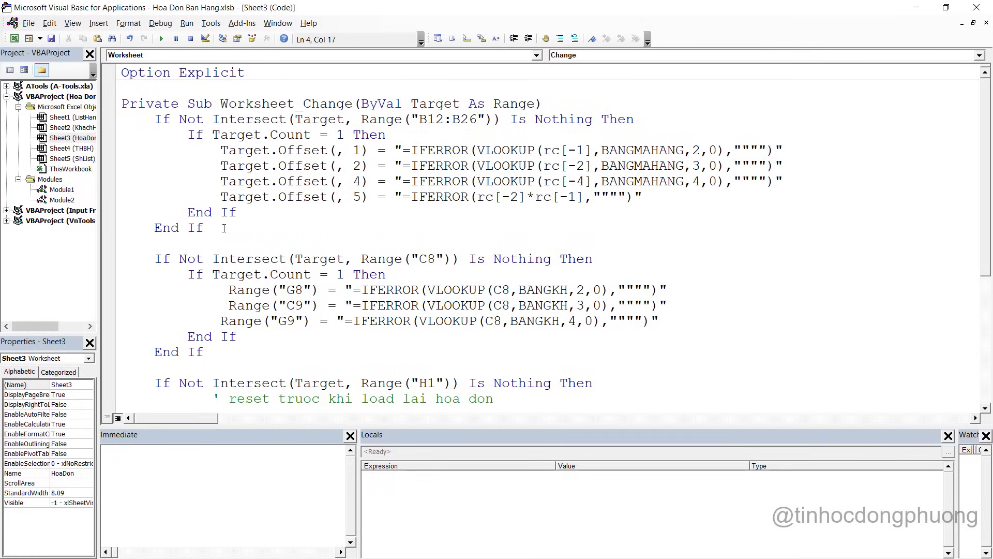
drag(224, 228, 117, 123)
key(ctrl+c)
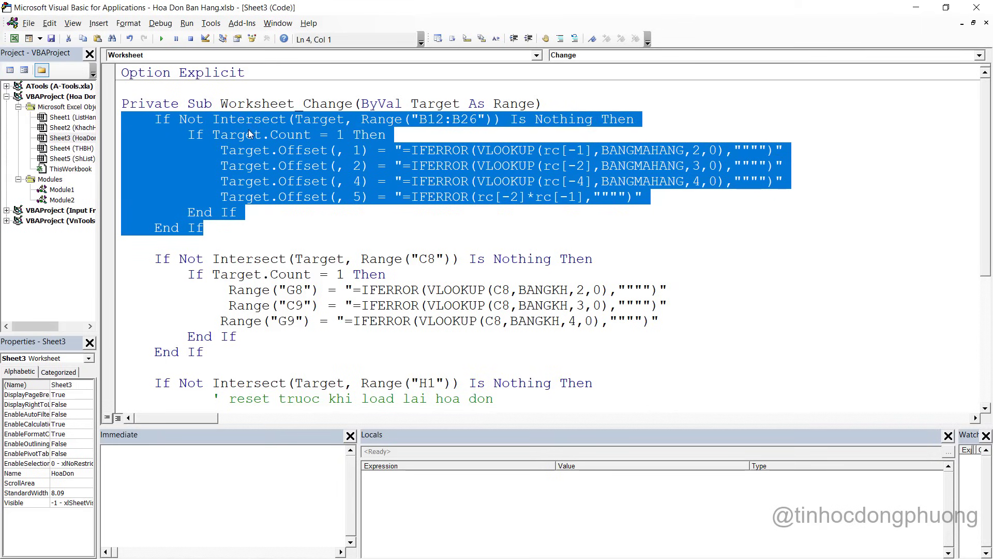
Comment the B12:B26 block 'thay doi cot ma hang' and paste a copy commented 'thay doi cot so'
click(671, 115)
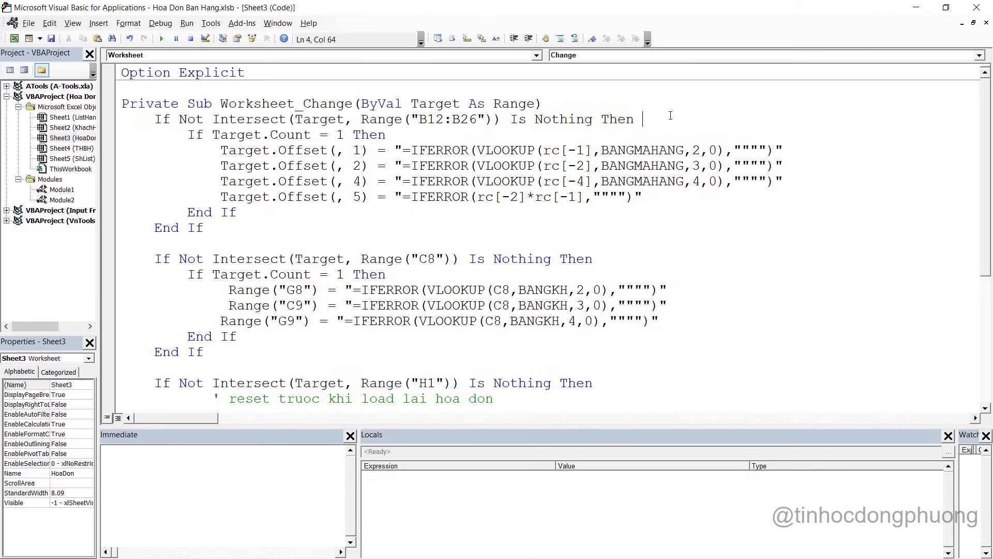
text(' thay)
text( doi c)
key(BackSpace)
text(doi cot ma hang)
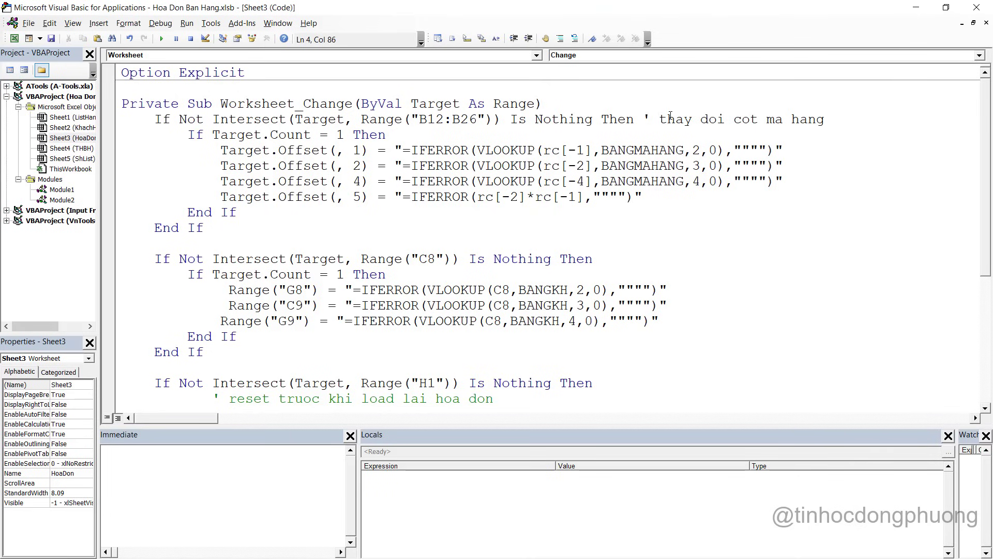
click(122, 243)
key(ctrl+v)
key(Return)
key(Return)
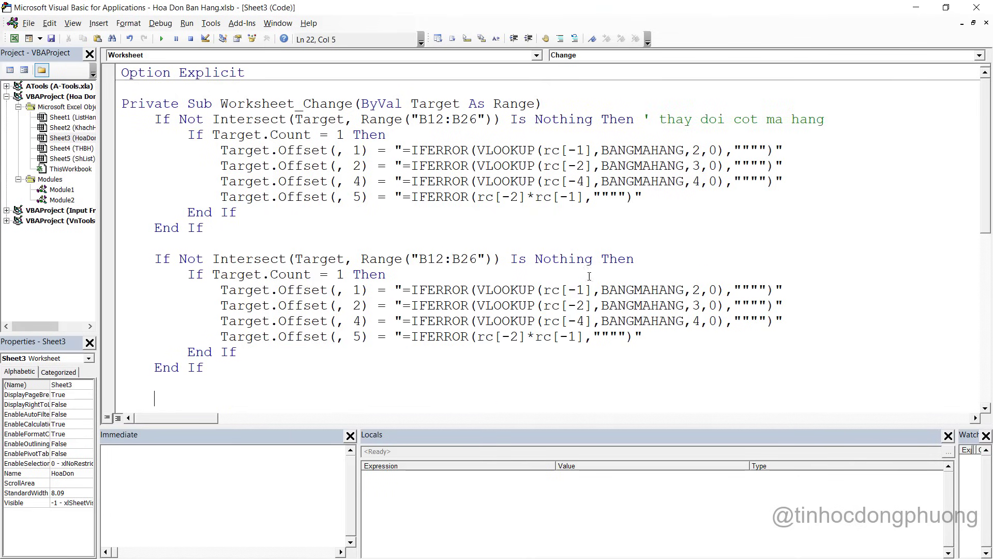
text(thay doi cot so)
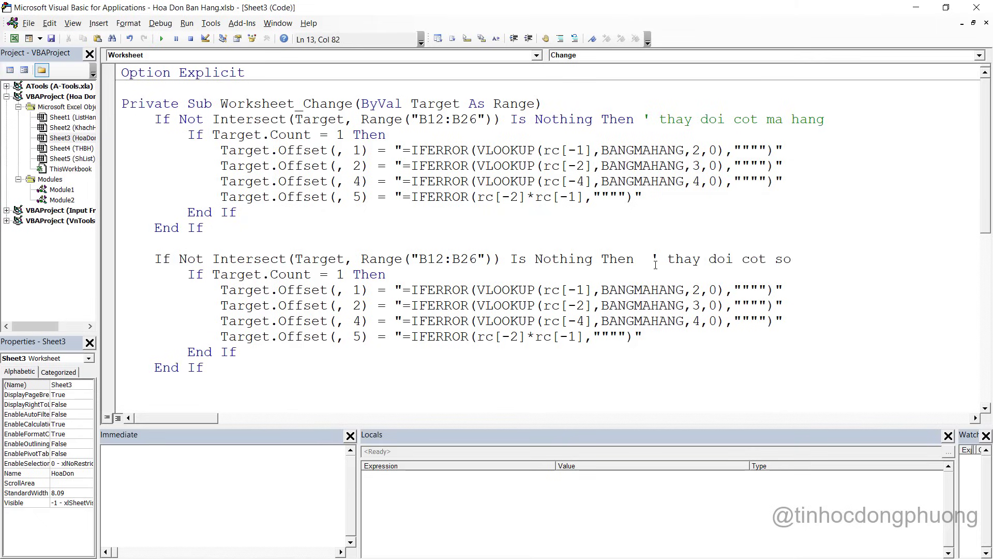
Retarget the copied block to E12:E26 and delete its three lookup formula lines
key(alt+F11)
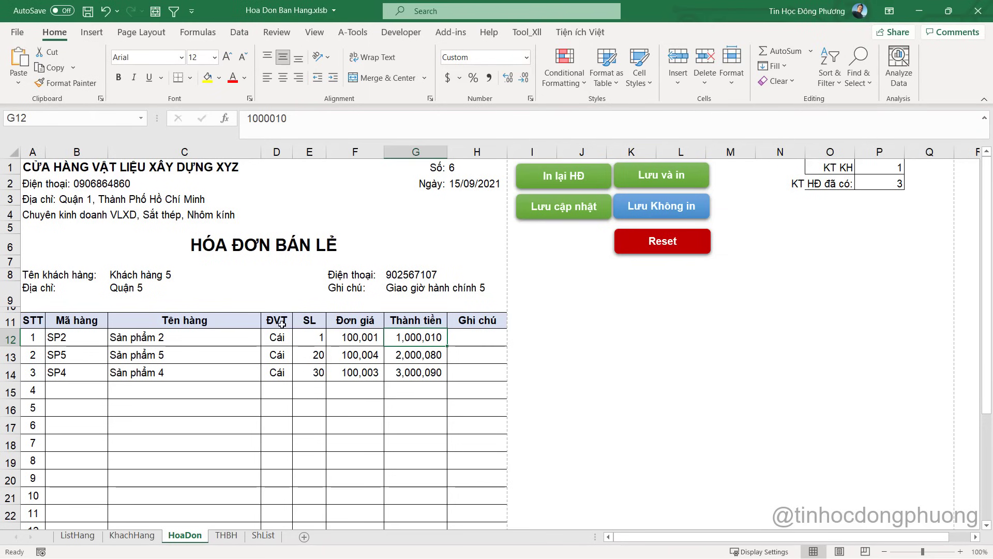
drag(309, 323, 311, 425)
key(alt+Tab)
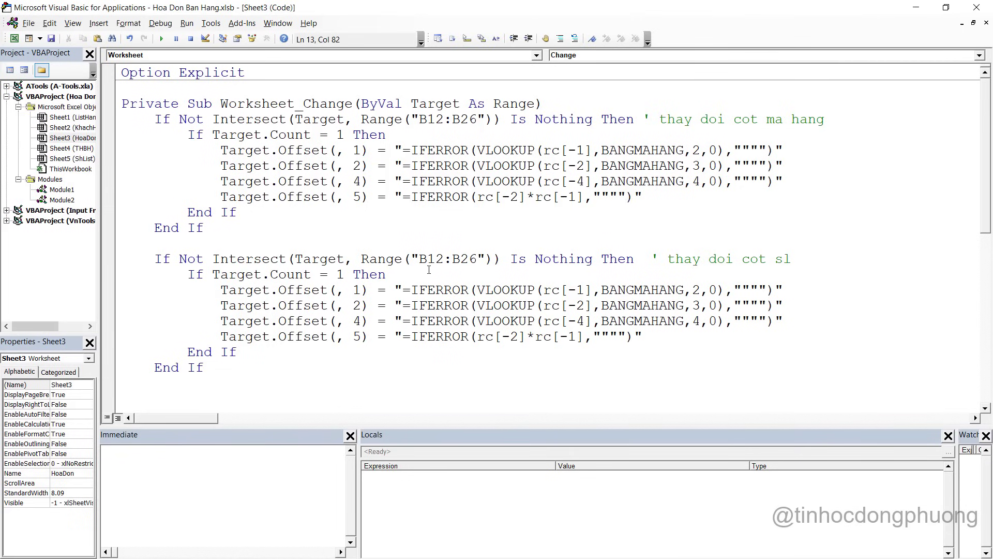
text(E12:)
drag(429, 259, 460, 259)
text(E)
drag(794, 310, 122, 290)
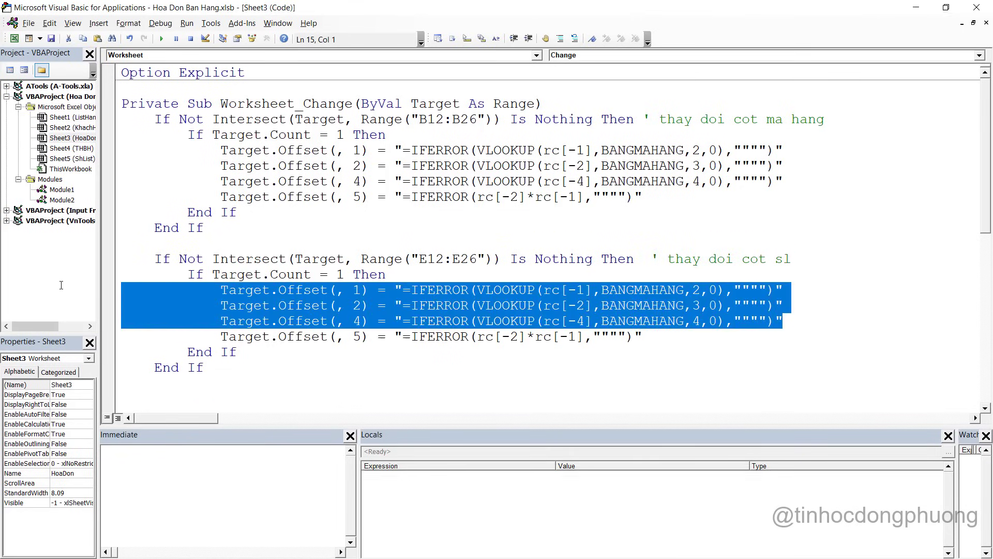
key(Delete)
Check the first item's quantity and line total on the invoice
key(alt+F11)
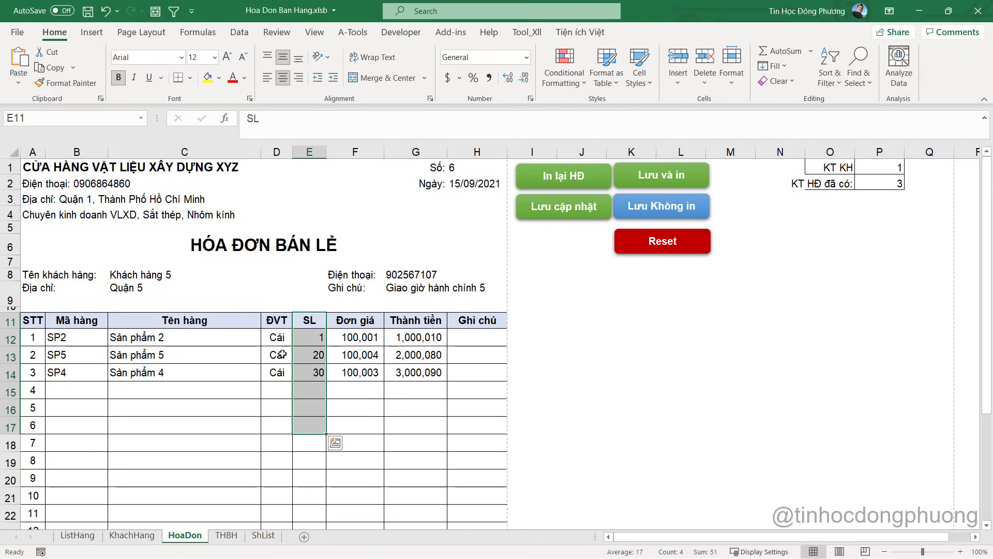
click(317, 343)
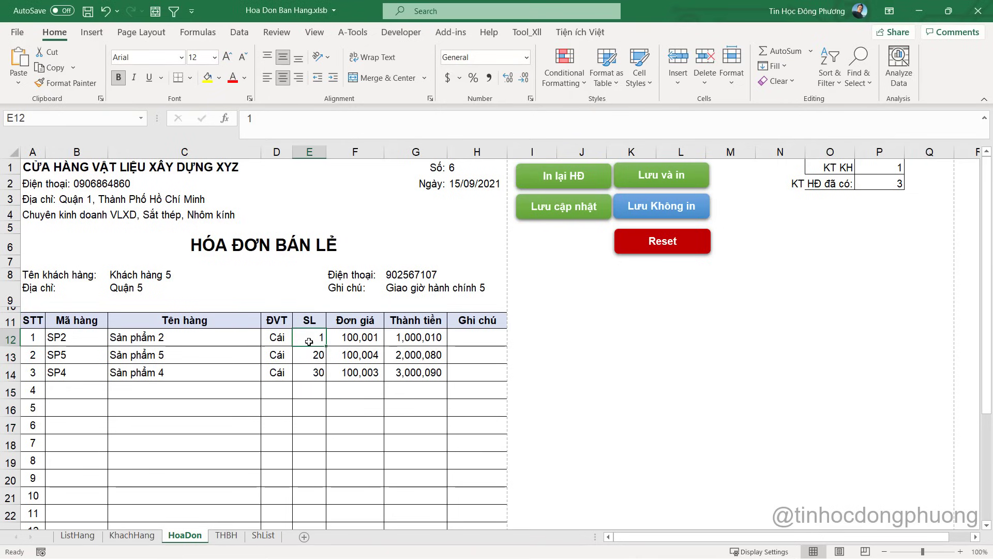
click(401, 339)
key(alt+Tab)
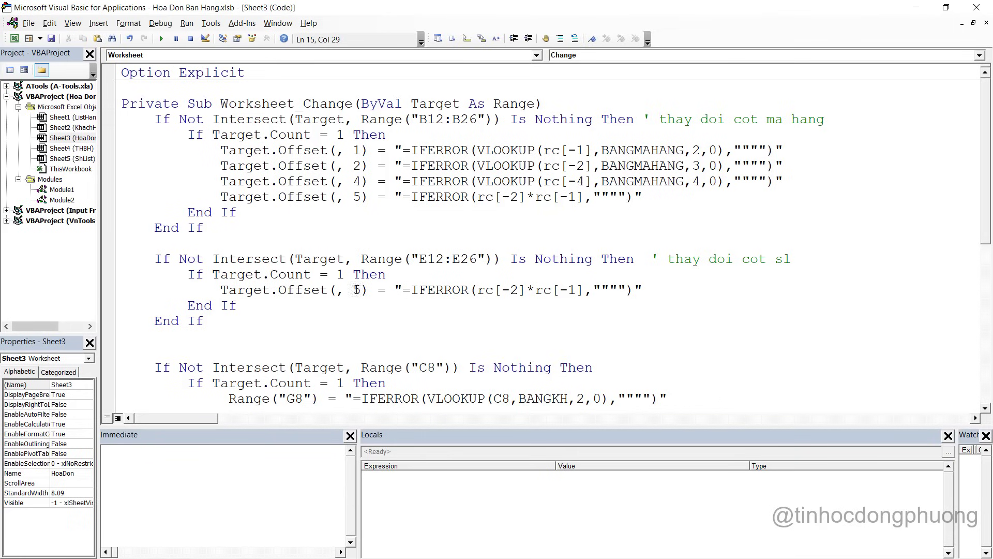
Change the E12:E26 block's offset from 5 to 2 and paste a second copy below
double_click(358, 288)
text(2)
key(alt+Tab)
key(alt+Tab)
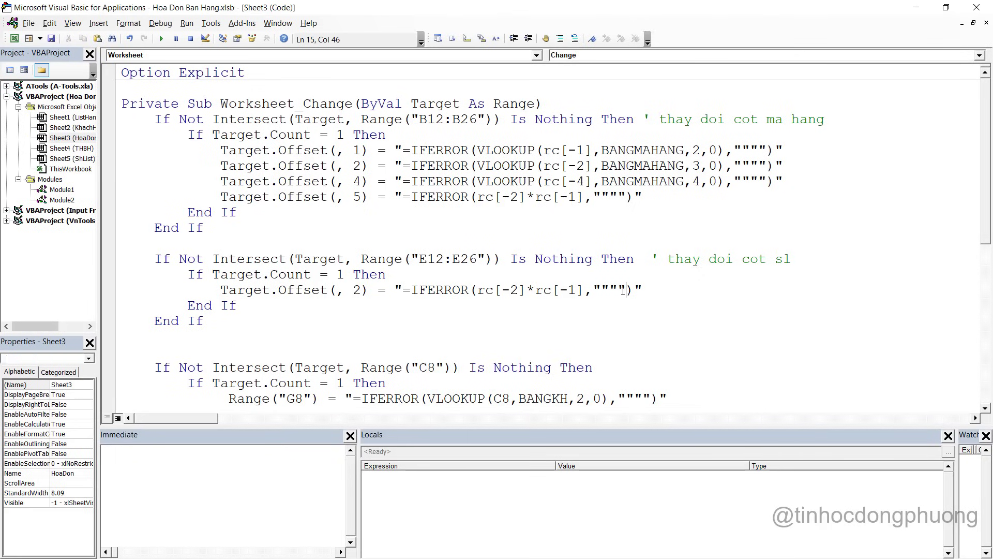
click(657, 288)
drag(215, 322, 97, 262)
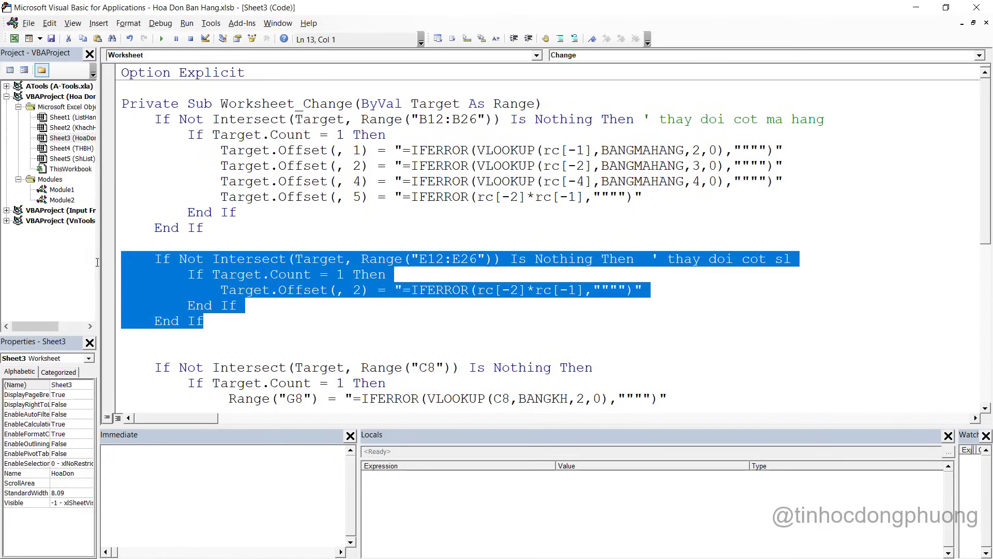
key(ctrl+c)
click(122, 337)
key(ctrl+v)
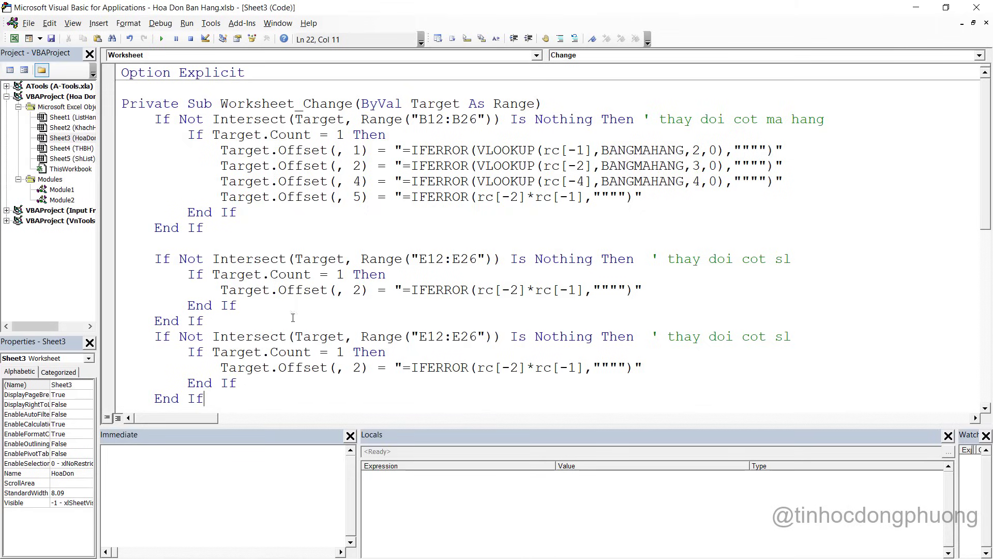
Retarget the new copy to F12:F26 with Offset 1 and comment 'cot don gia'
key(alt+F11)
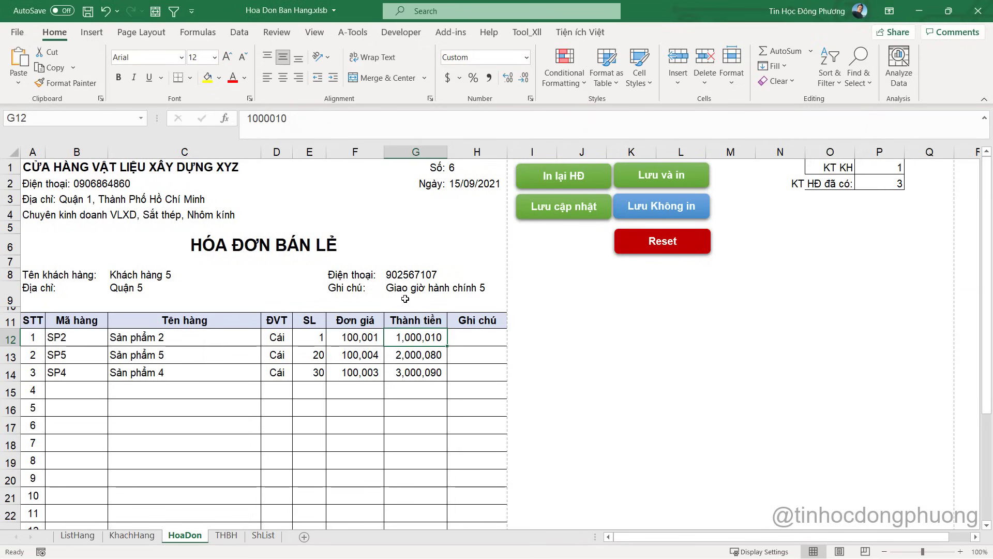
click(362, 331)
key(alt+F11)
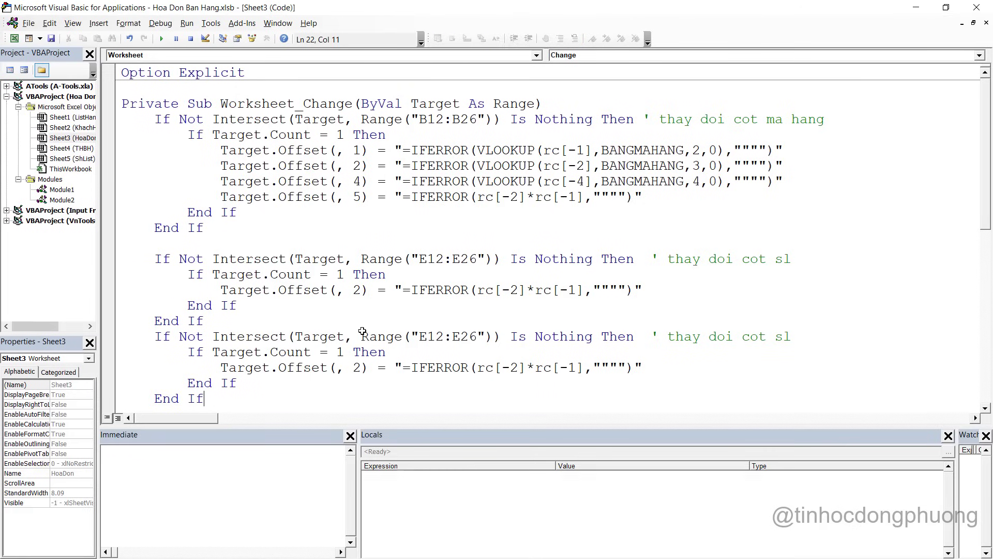
drag(421, 331, 461, 336)
text(F12:F)
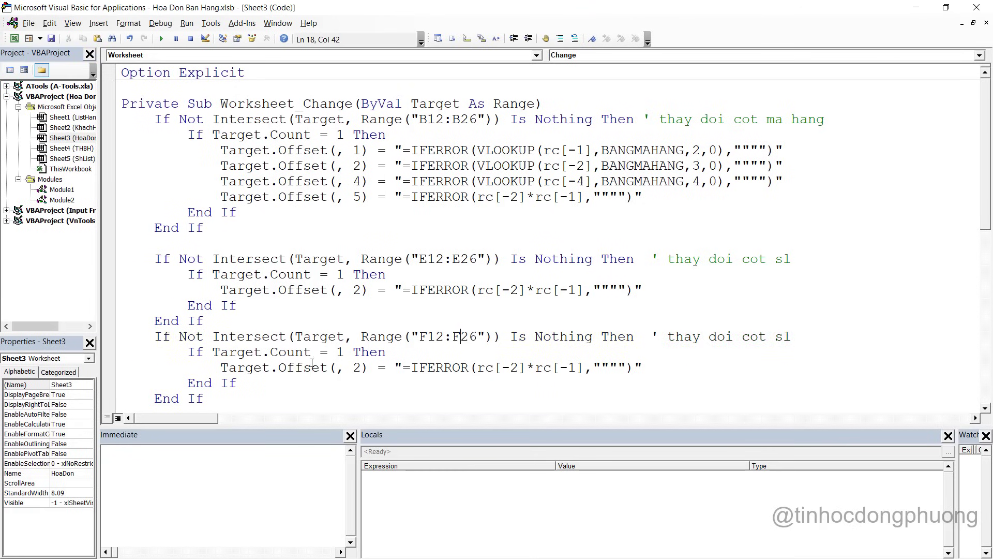
scroll(293, 365, down, 2)
drag(361, 274, 353, 274)
text(1)
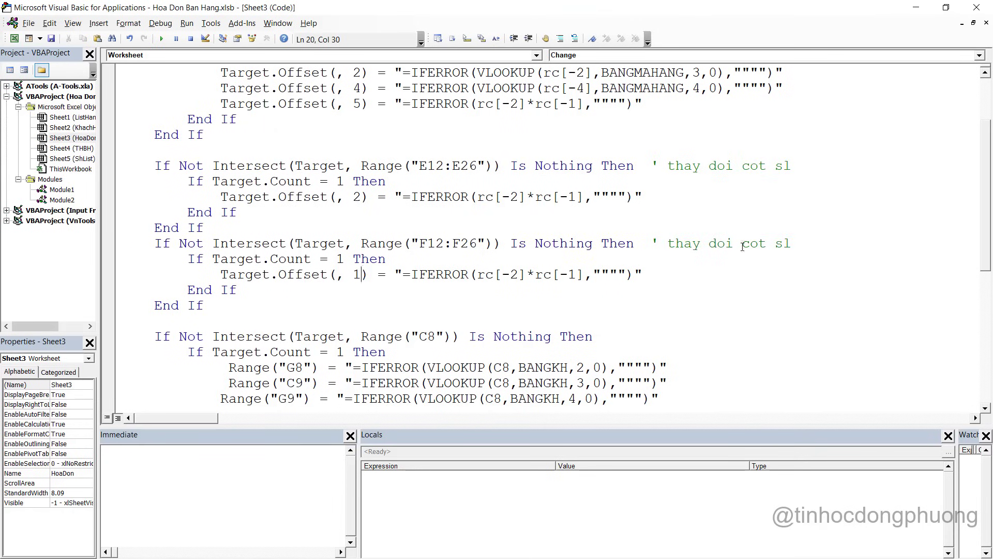
drag(743, 244, 838, 246)
text(cot don gia)
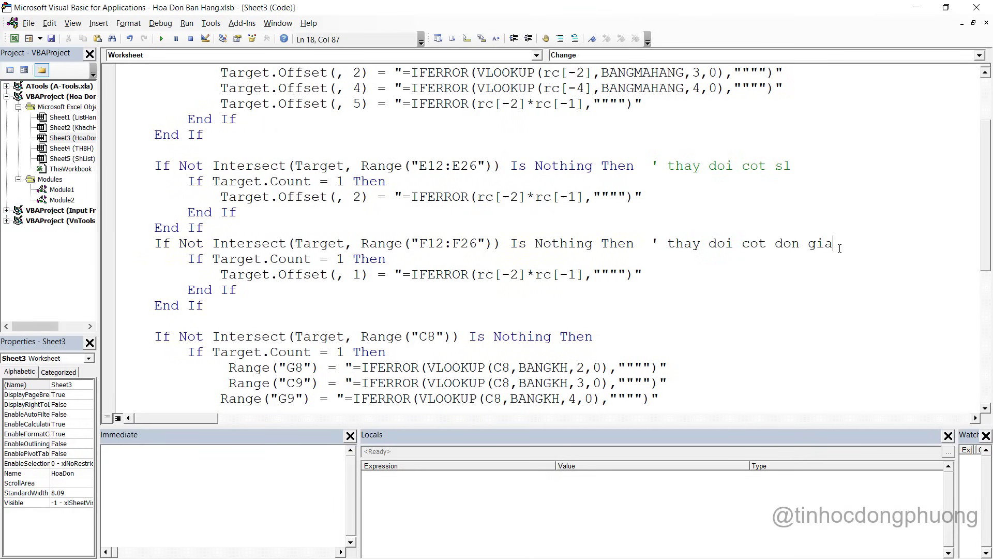
Check the line totals in G12 and G14 and the invoice number in H1
key(alt+F11)
click(416, 372)
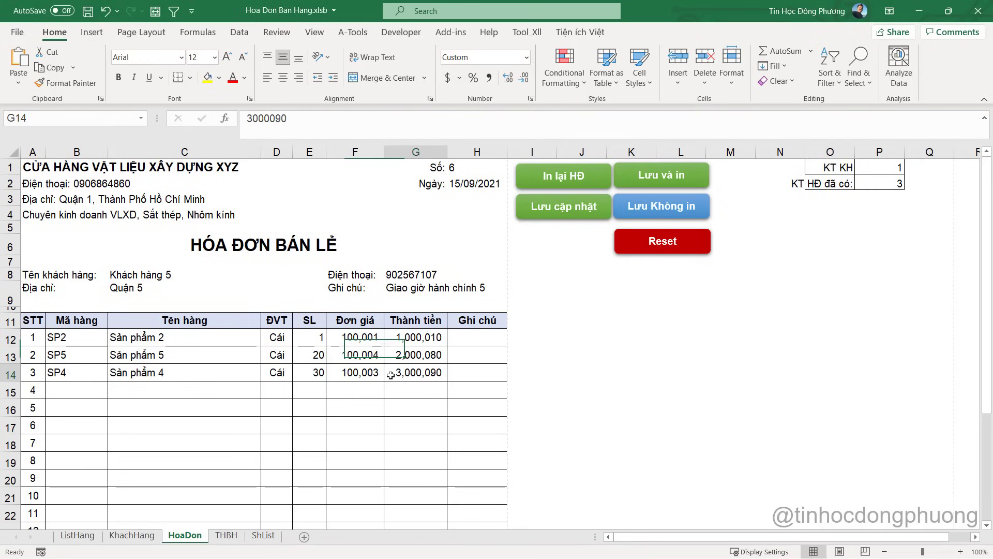
click(463, 171)
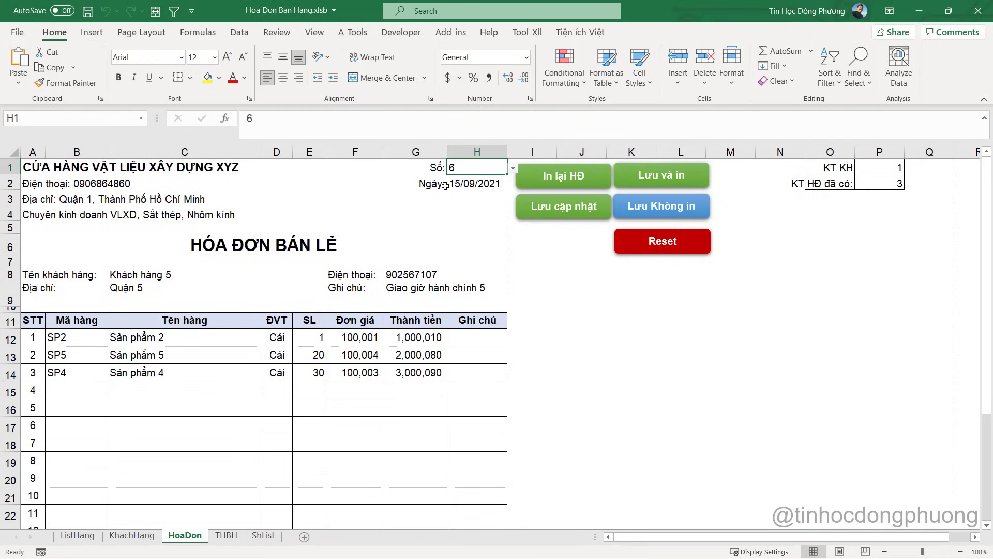
click(391, 341)
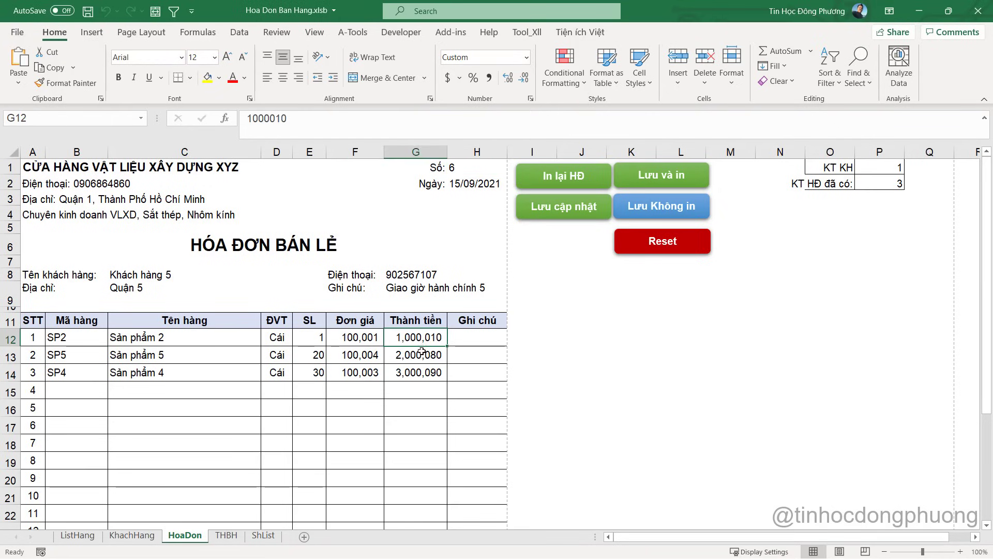
click(417, 365)
click(305, 338)
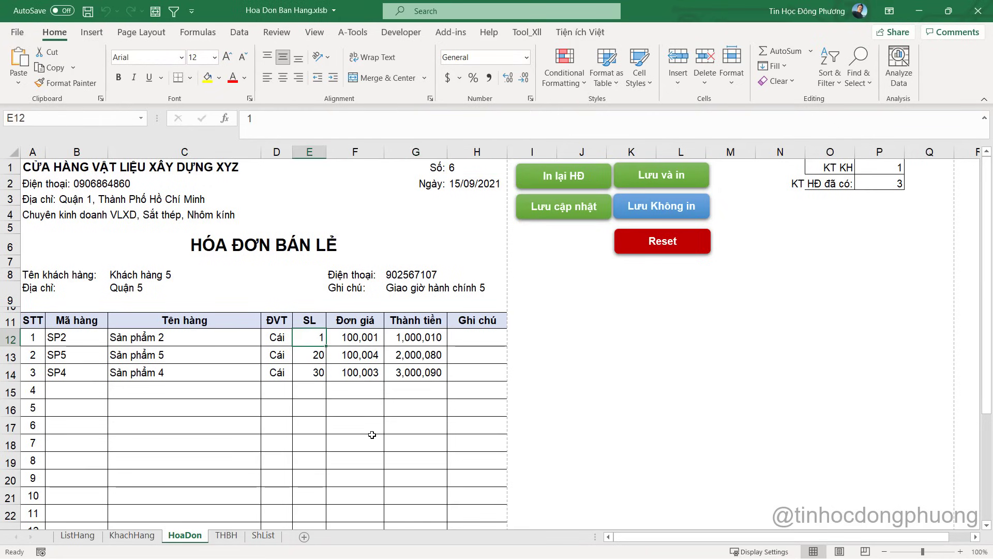
Test E12 with quantity 2, then set it to 10 so G12 shows 1,000,010
text(2)
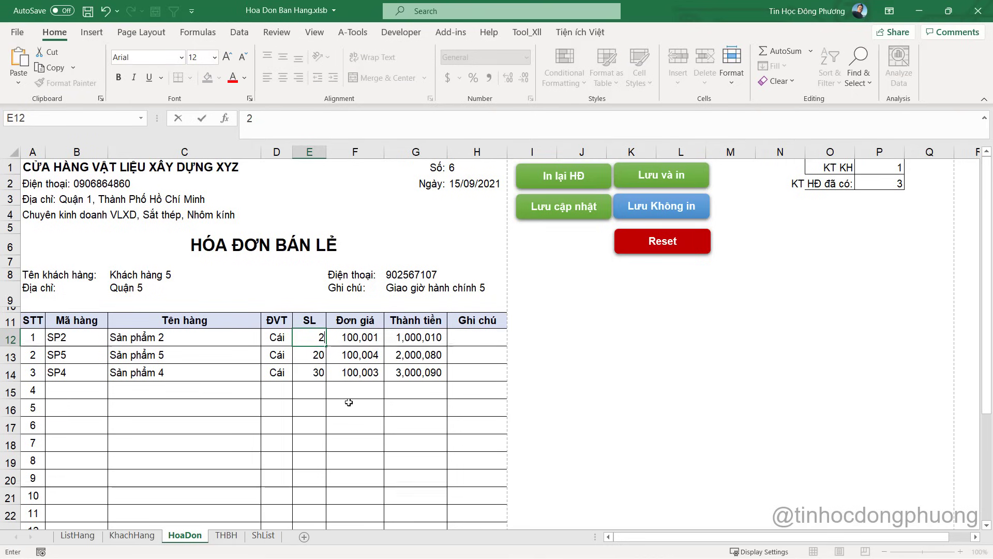
key(Return)
click(416, 336)
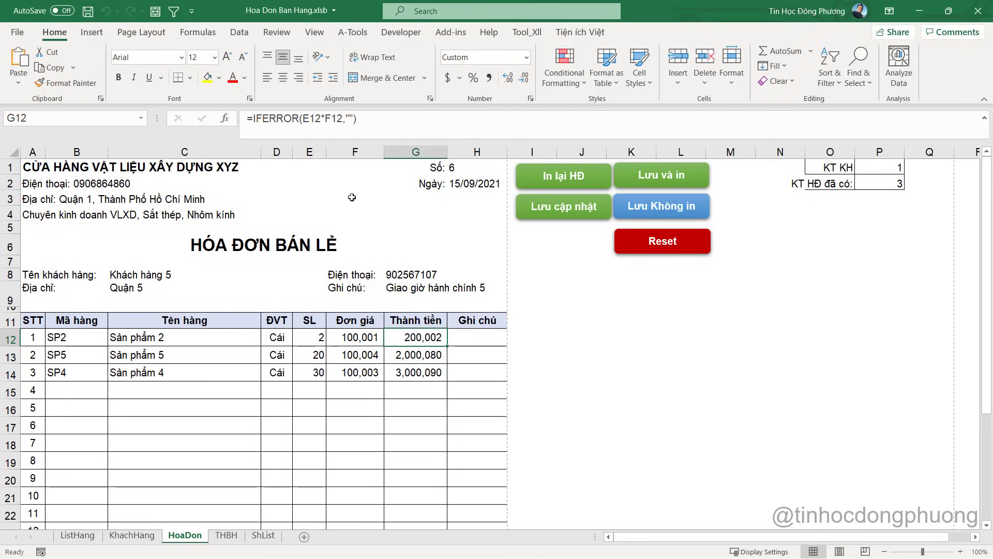
click(314, 339)
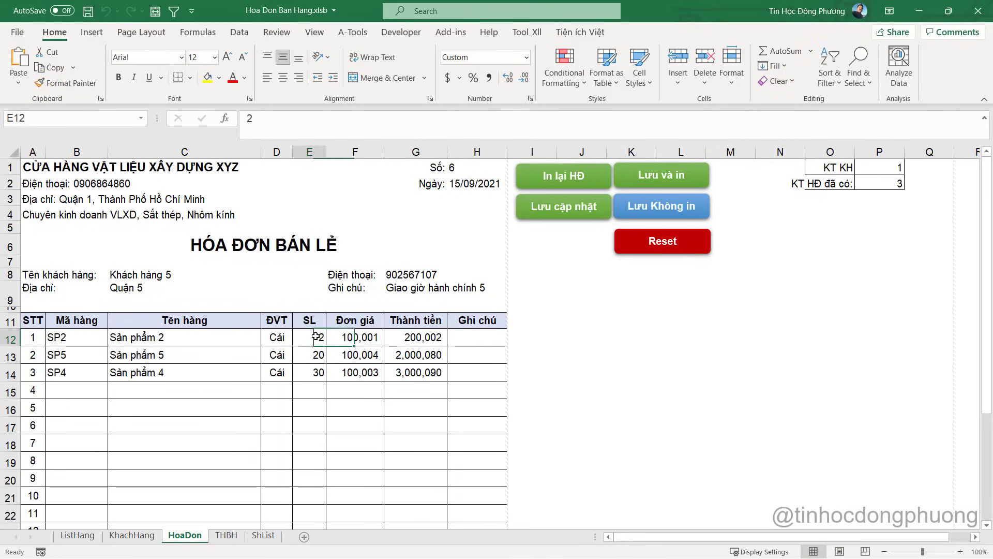
text(10)
key(Return)
click(332, 394)
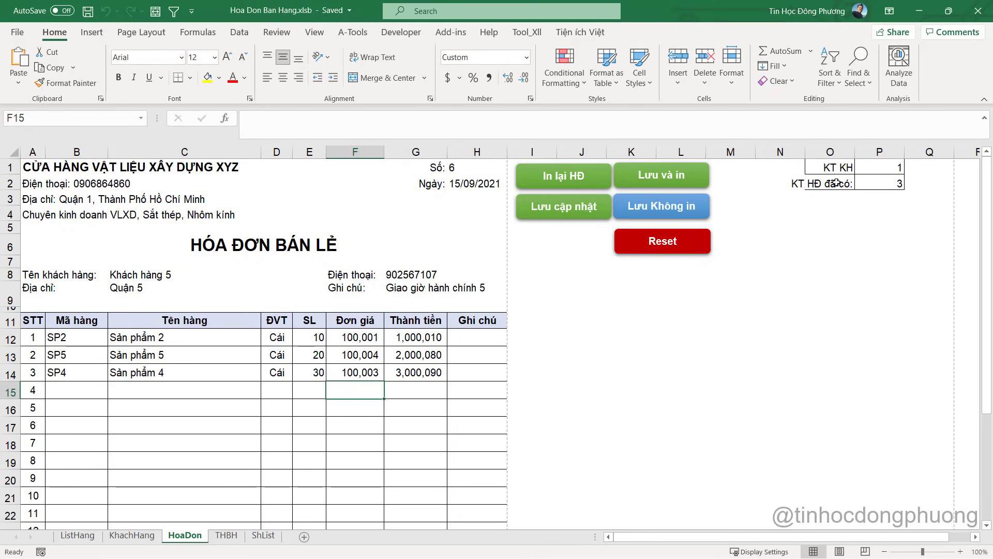
click(468, 168)
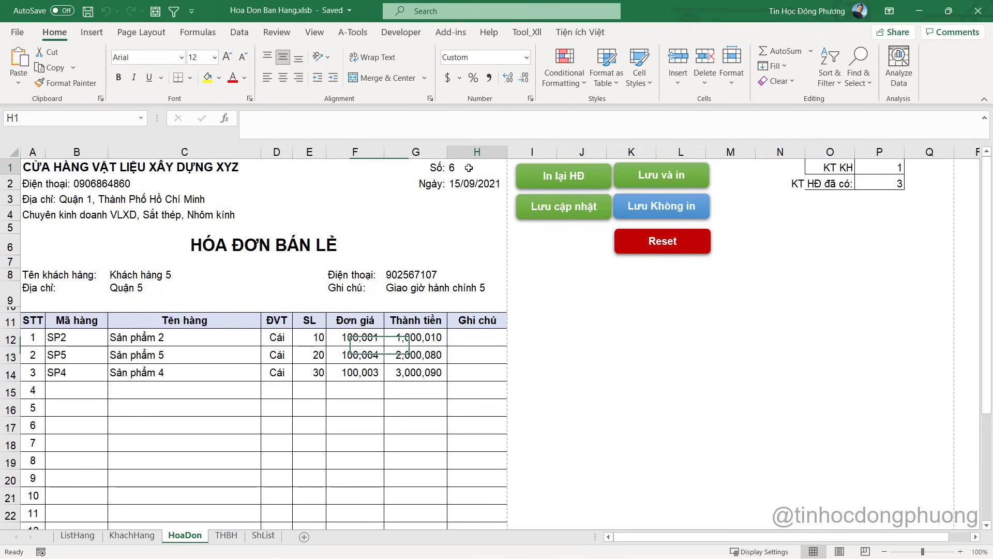
Duplicate the Lưu cập nhật button and relabel the copy 'Xóa hóa đơn'
ctrl+click(590, 223)
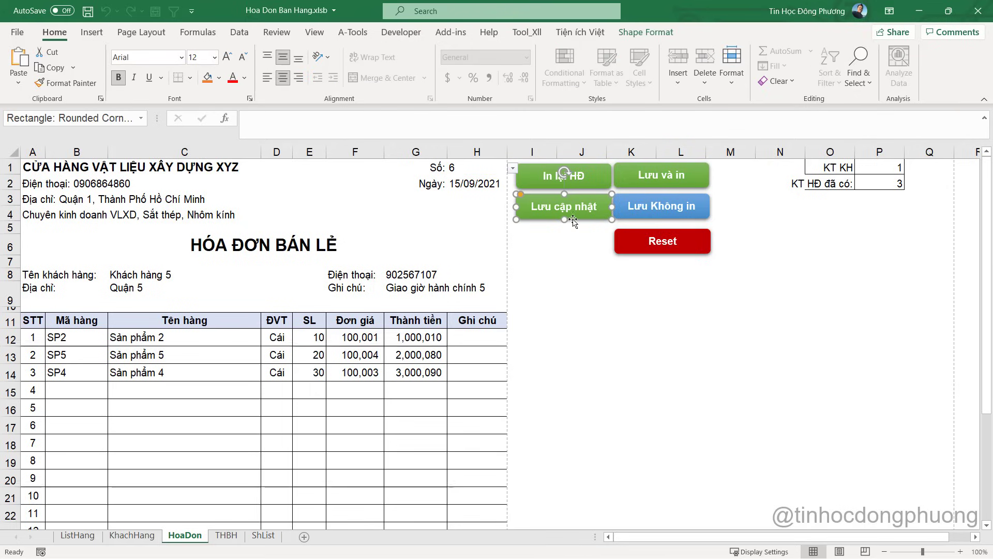
drag(589, 224, 576, 246)
double_click(564, 237)
triple_click(572, 232)
text(X)
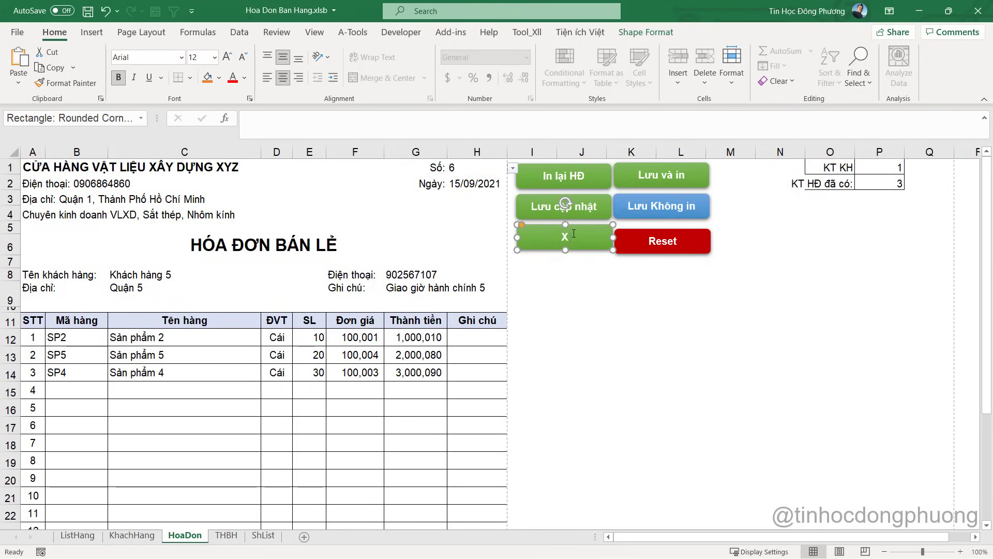
text(oas hoas ddown)
click(619, 283)
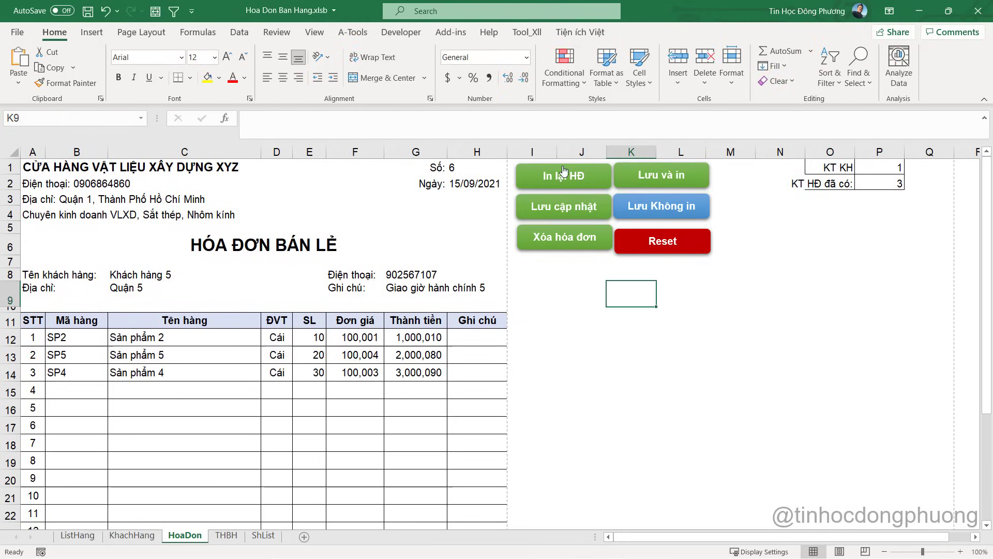
Using Select Objects, move In lại HĐ, Lưu cập nhật and Xóa hóa đơn right to columns M–N
click(832, 86)
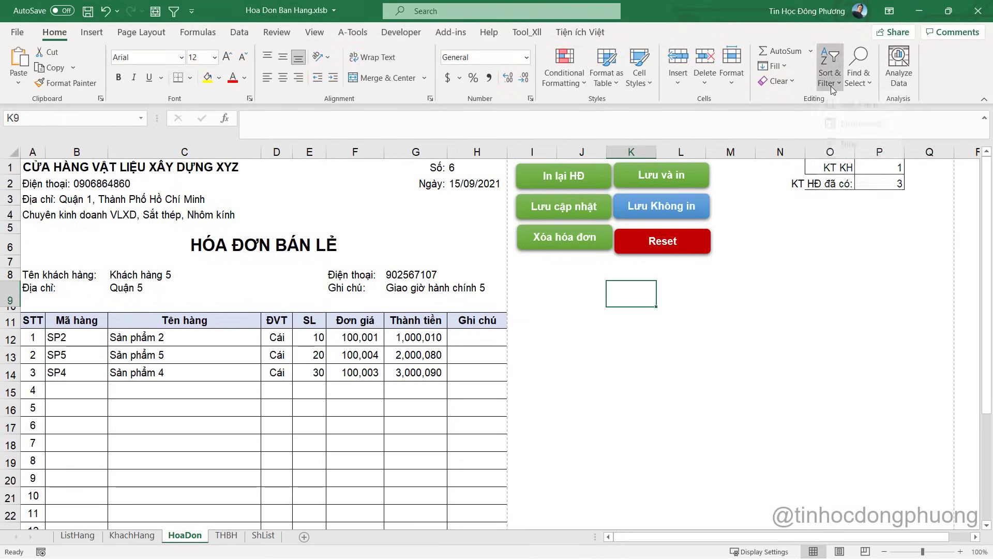
click(857, 75)
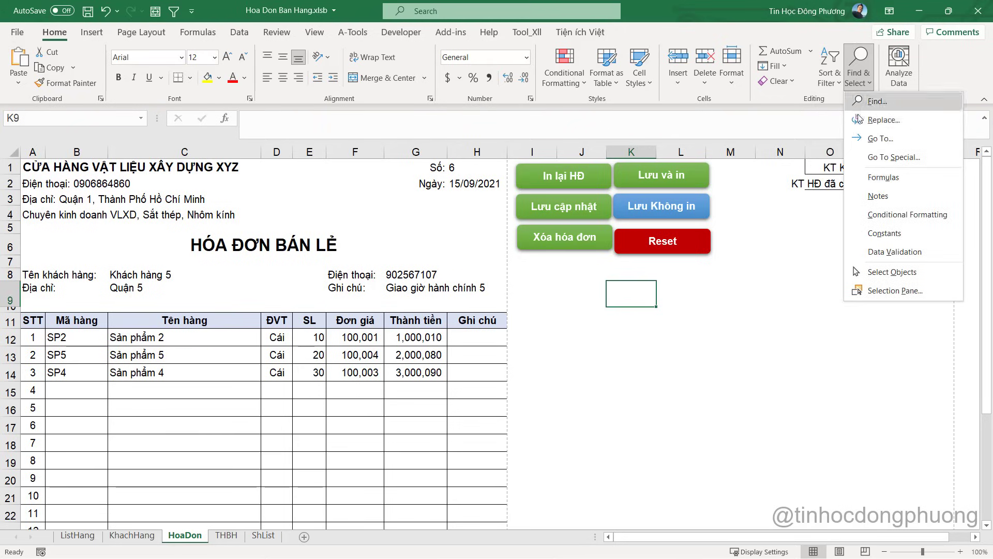
click(892, 272)
drag(608, 289, 560, 161)
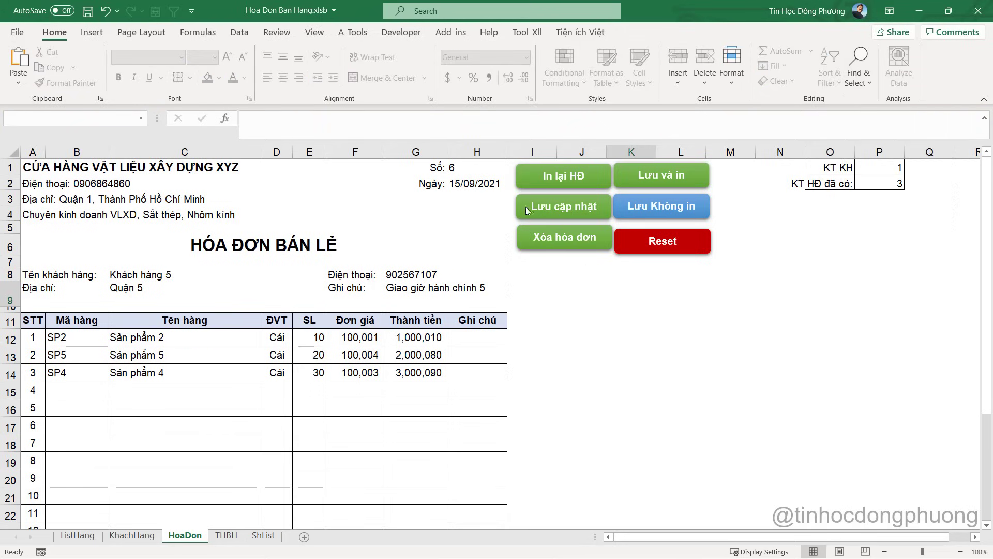
drag(675, 327, 502, 160)
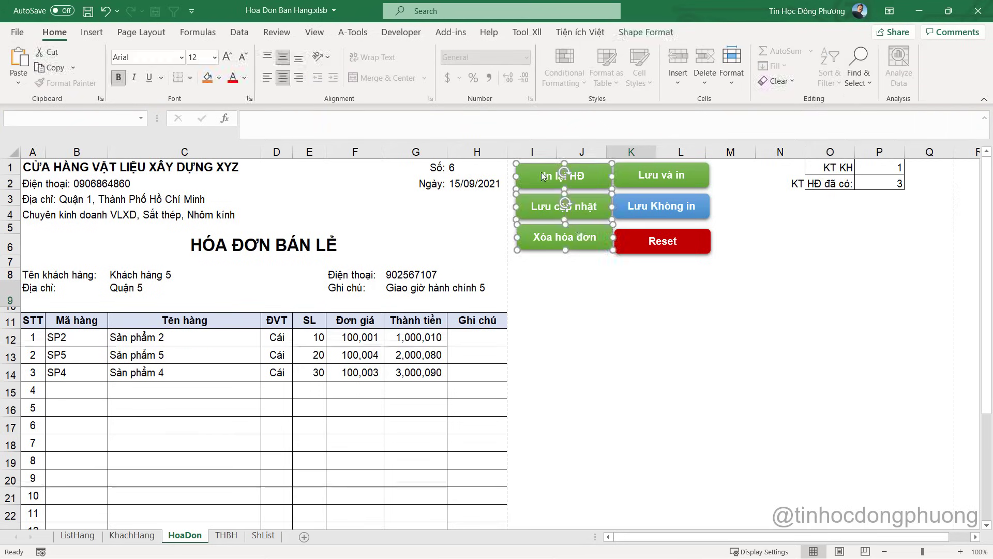
drag(584, 251, 792, 251)
click(701, 290)
Move Lưu và in, Lưu Không in and Reset to columns I–J, and the right-hand buttons to L–M
drag(719, 287, 591, 159)
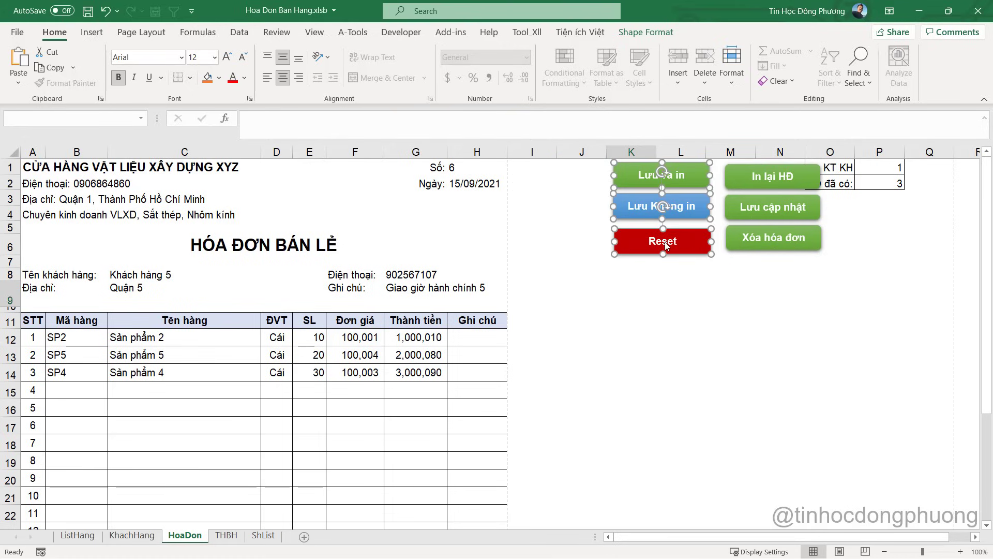
drag(675, 253, 574, 254)
drag(841, 312, 767, 191)
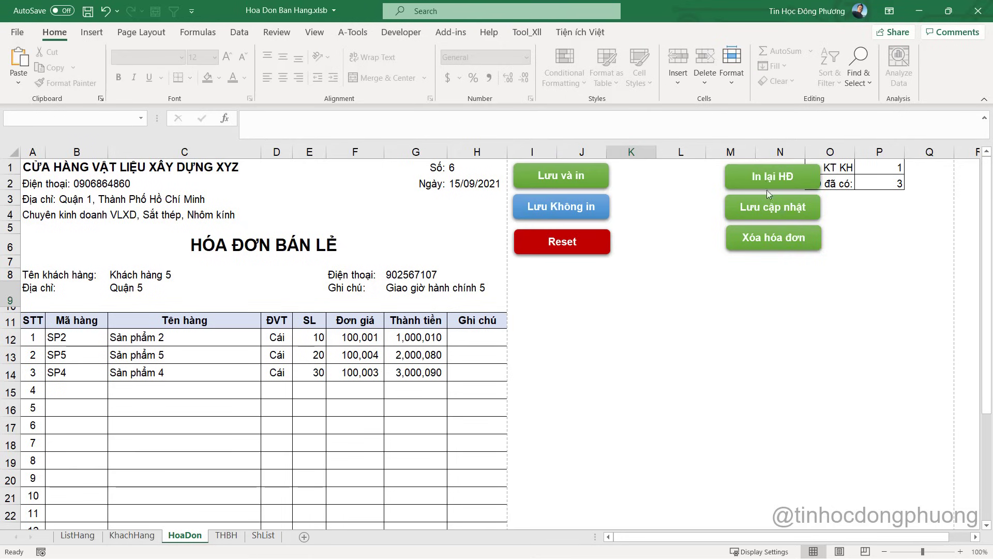
click(743, 207)
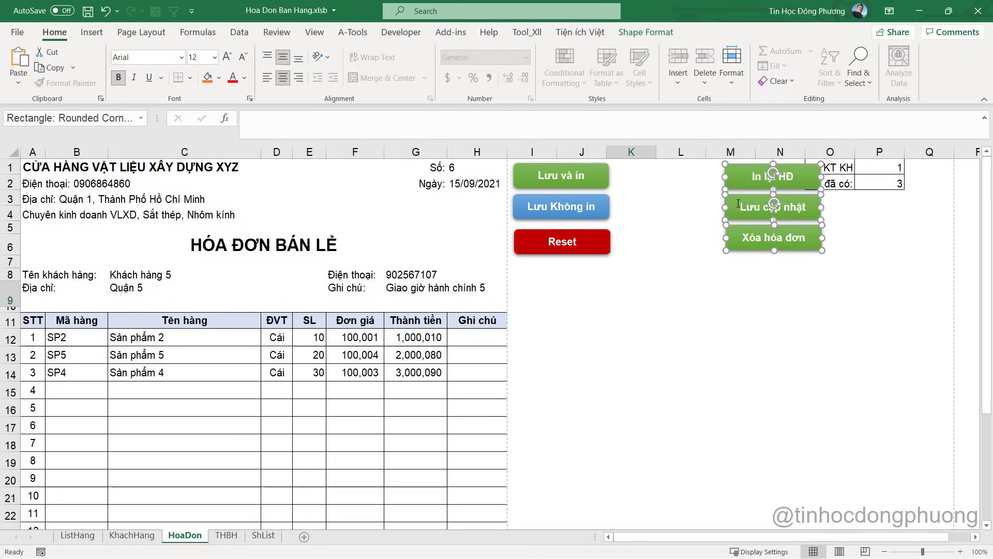
click(704, 205)
drag(864, 294, 725, 160)
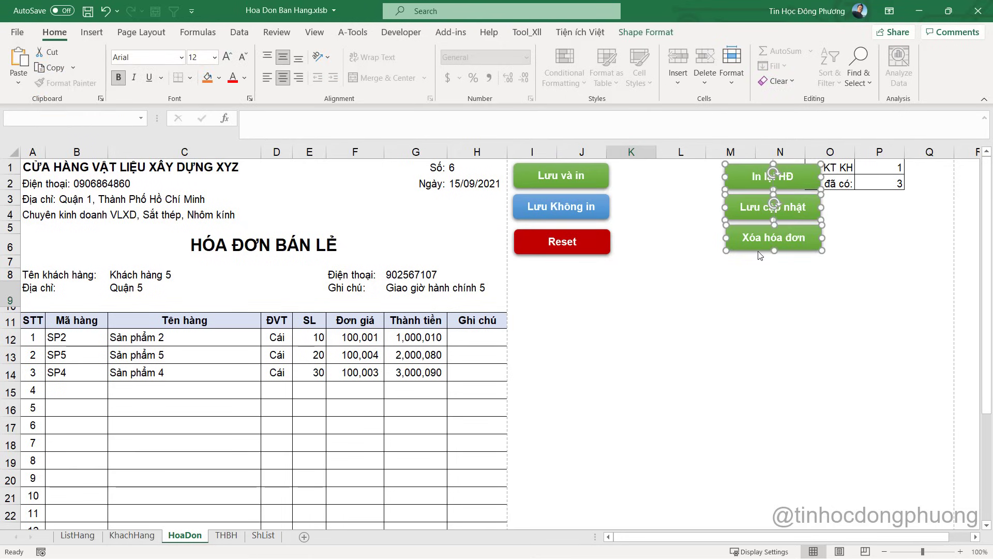
drag(754, 249, 693, 250)
click(642, 285)
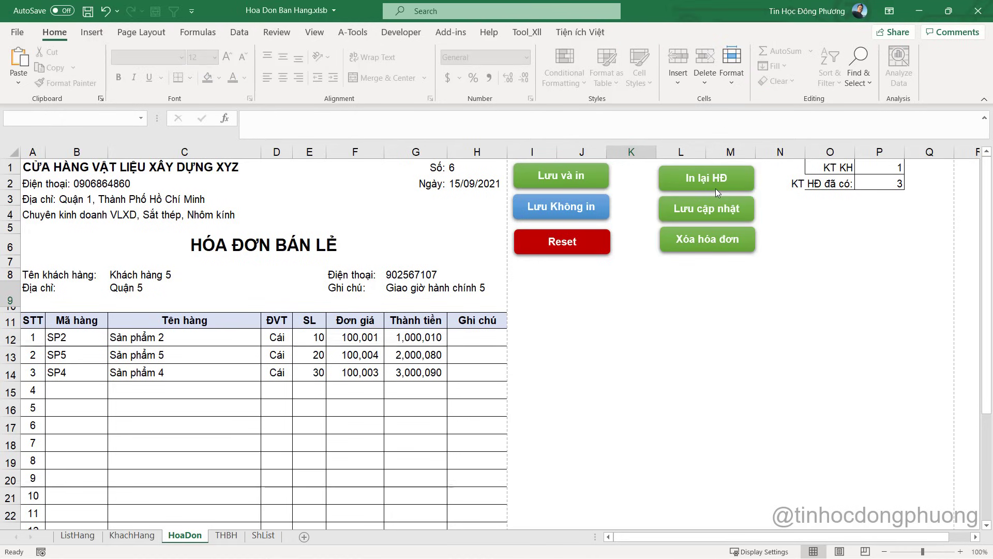
Fill the Xóa hóa đơn button with the dark red standard colour
ctrl+click(715, 246)
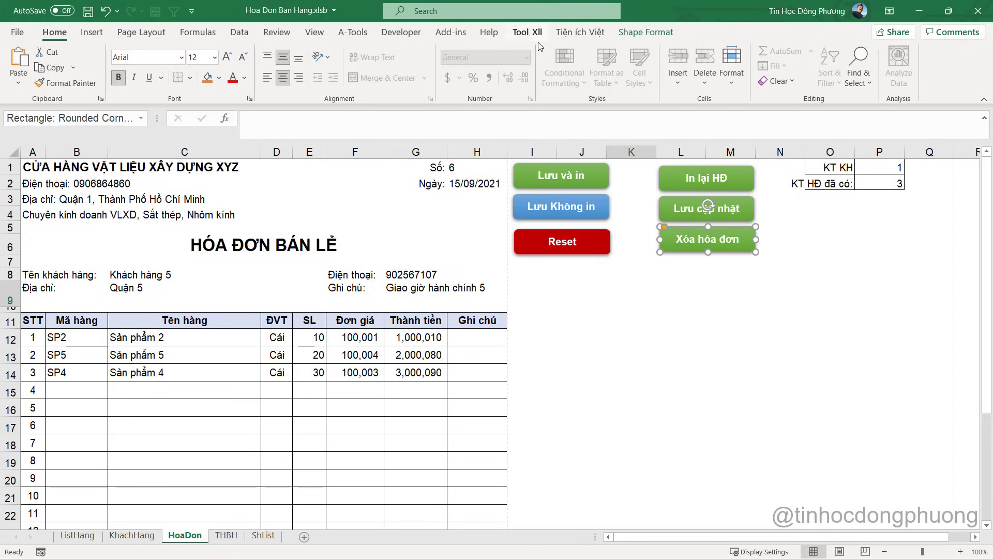
click(646, 32)
click(428, 83)
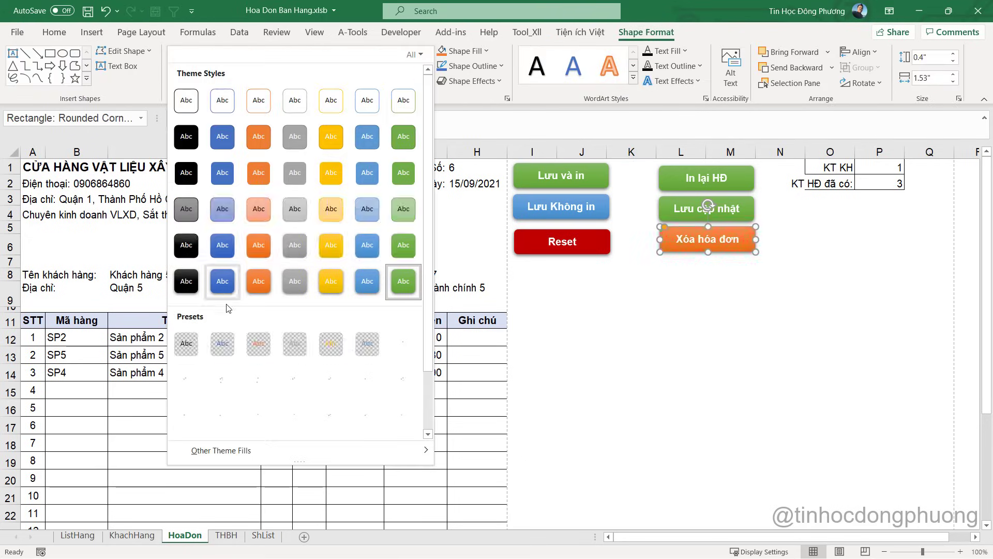
scroll(258, 362, down, 2)
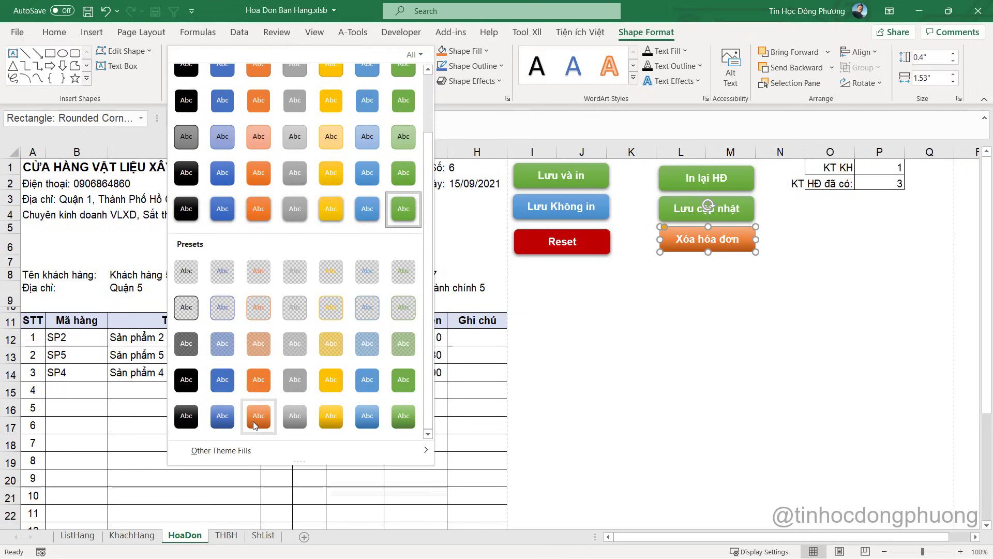
scroll(256, 408, up, 2)
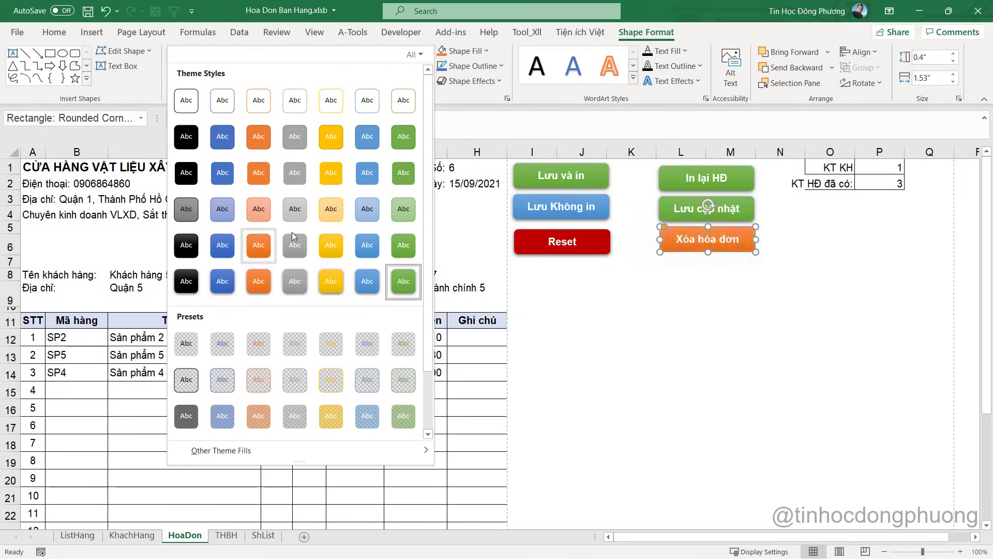
click(482, 51)
click(442, 191)
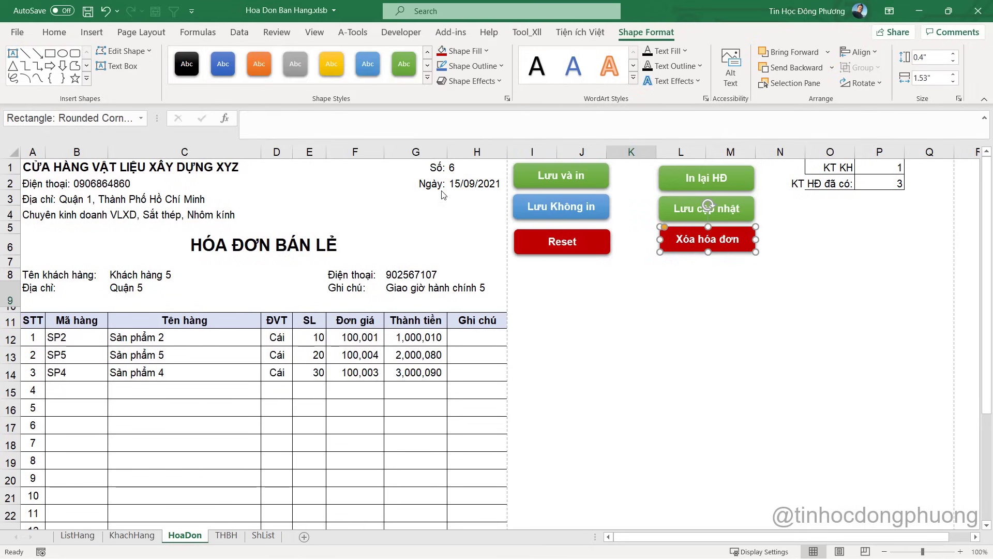
click(691, 303)
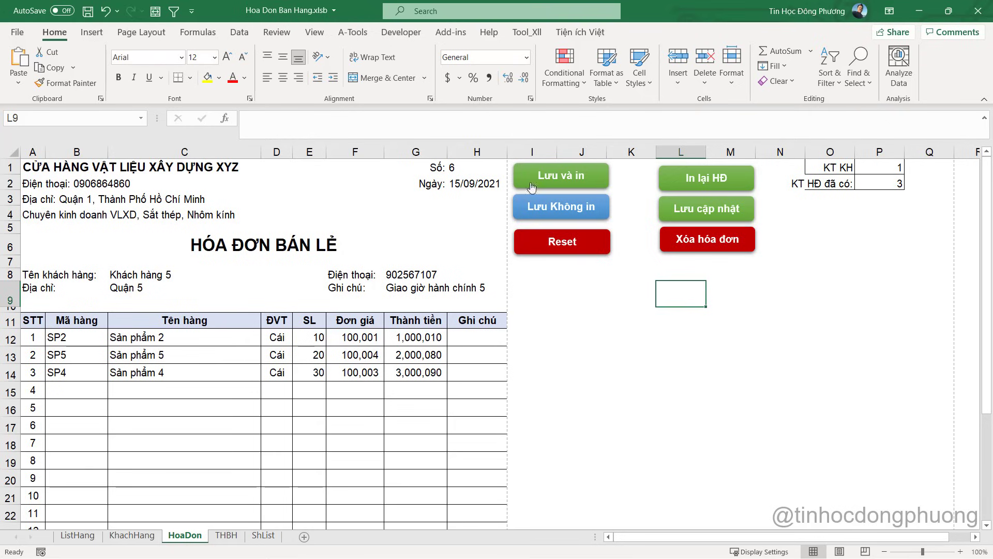
Load invoice 6 by entering 6 in H1 and dismiss the message
click(464, 168)
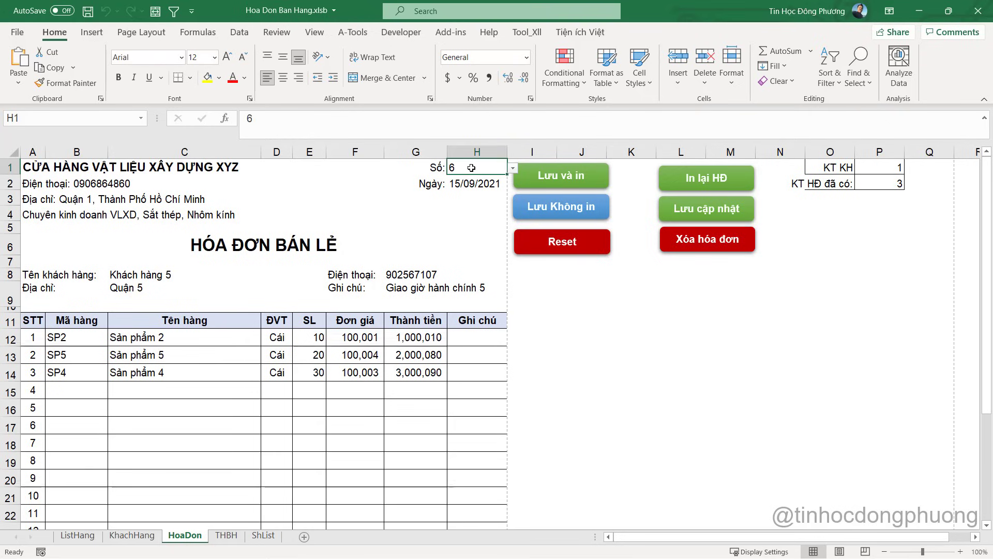
text(6)
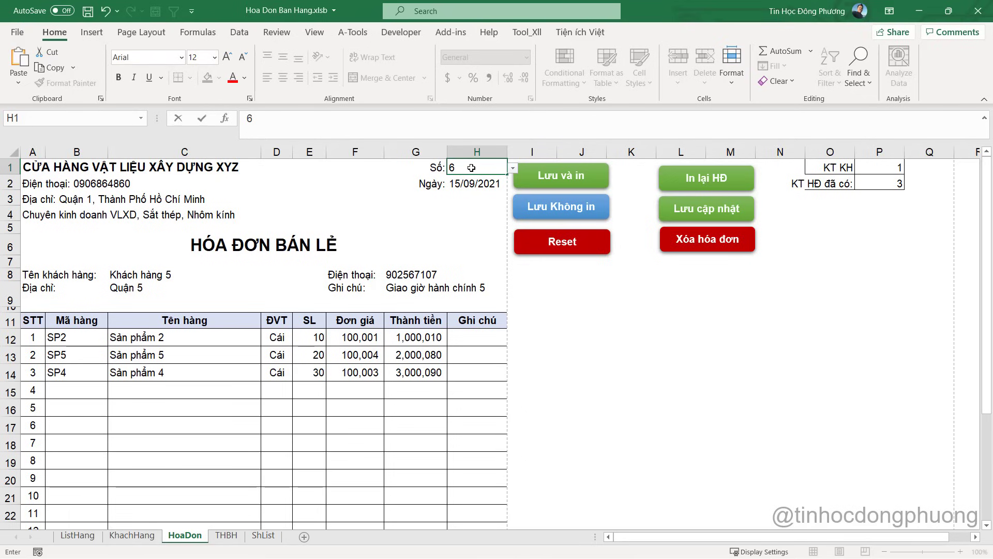
key(Return)
click(523, 337)
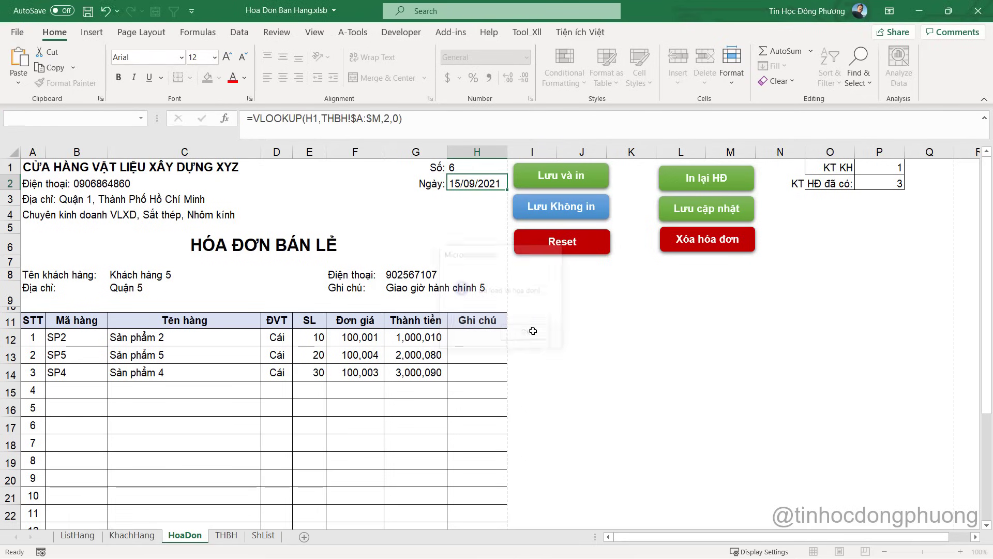
click(387, 368)
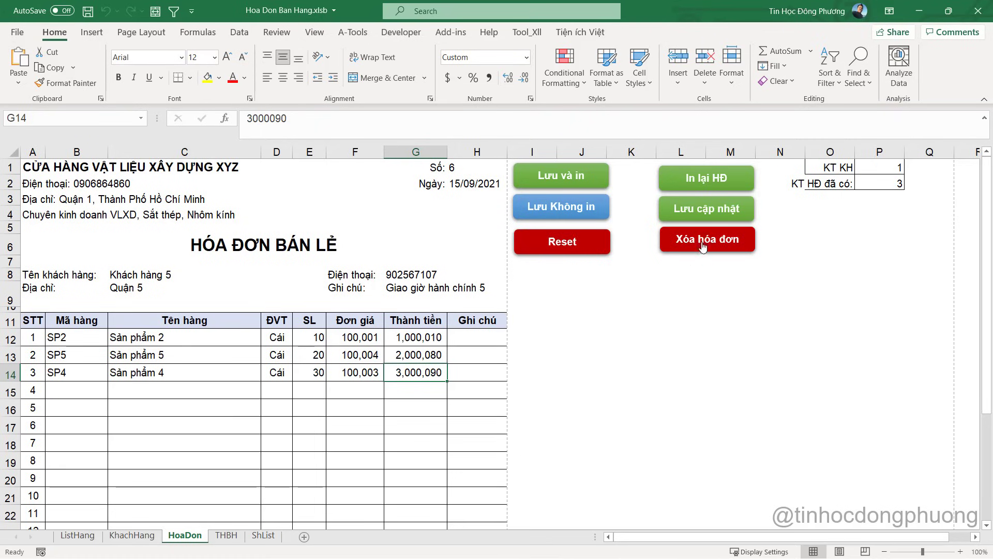
click(465, 170)
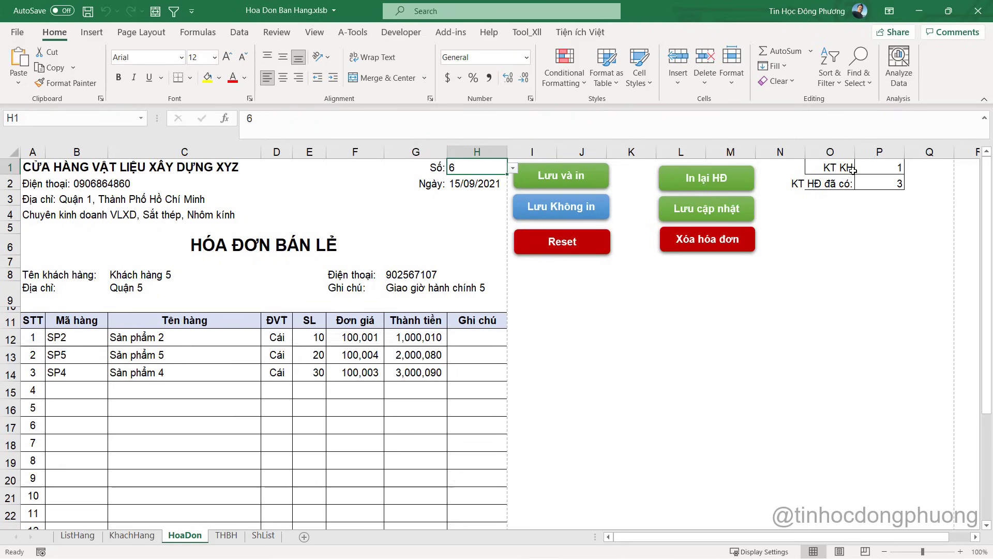
Check invoice 6's rows on the THBH summary, then return to HoaDon
click(256, 536)
click(226, 535)
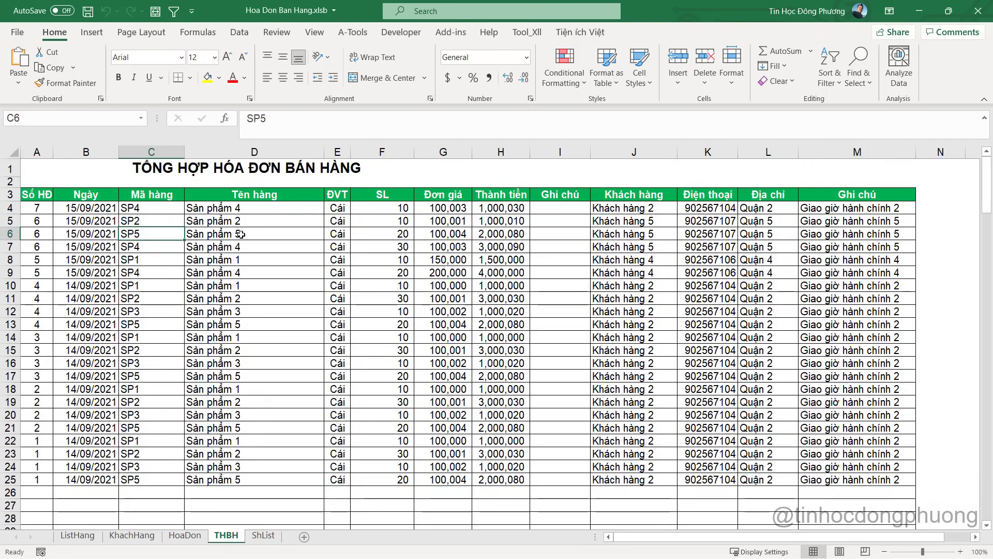
click(104, 207)
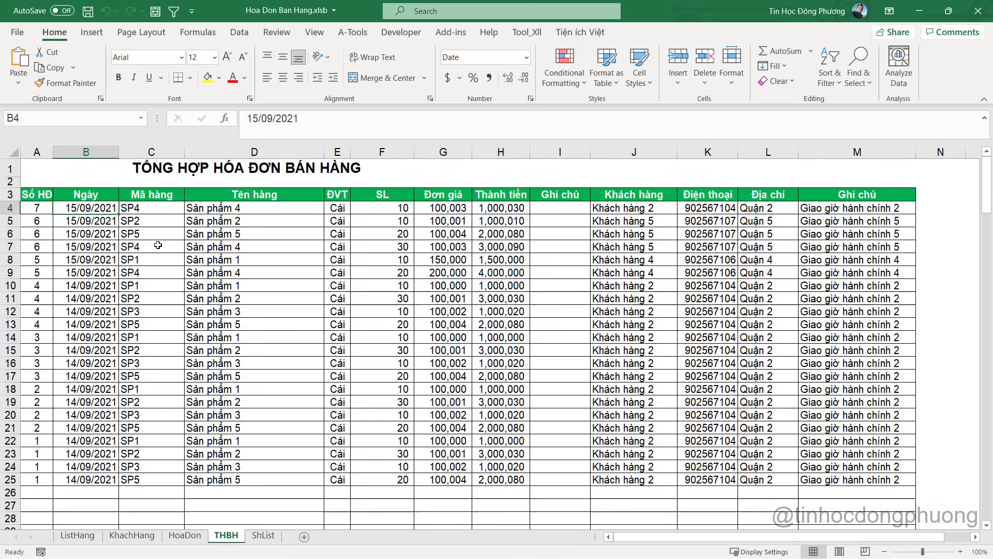
click(184, 536)
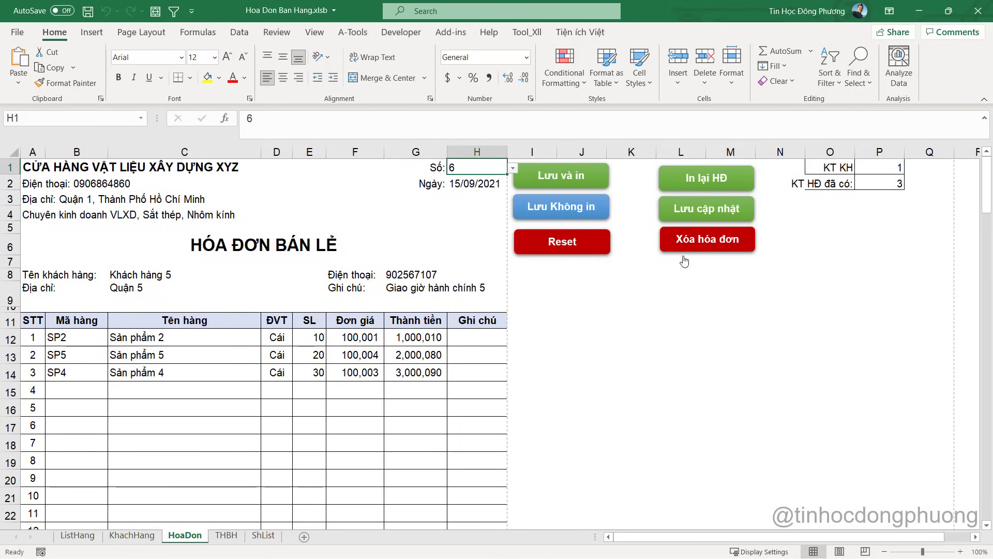
In Module2, copy the 'xoa hoa don cu' invoice-deletion code block
key(alt+F11)
scroll(125, 226, down, 10)
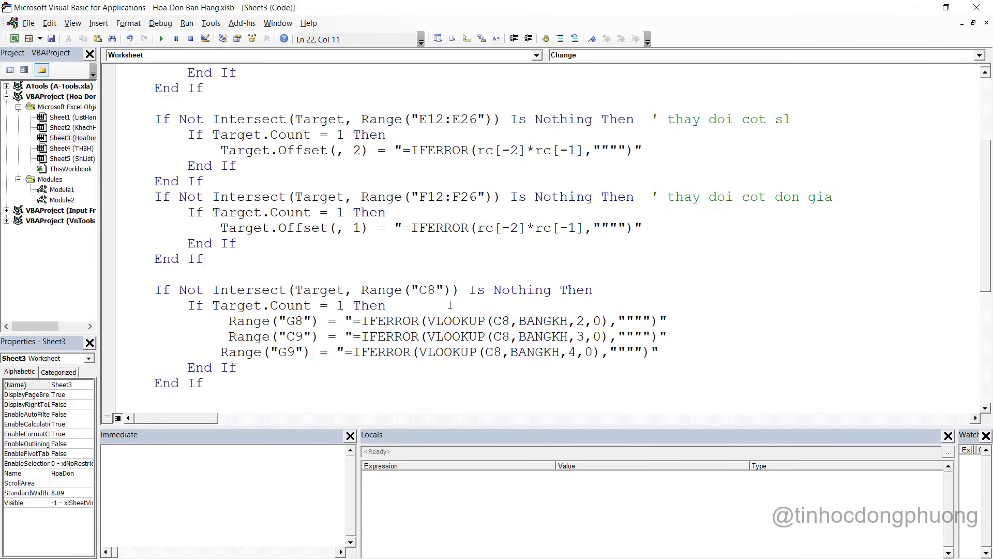
double_click(62, 200)
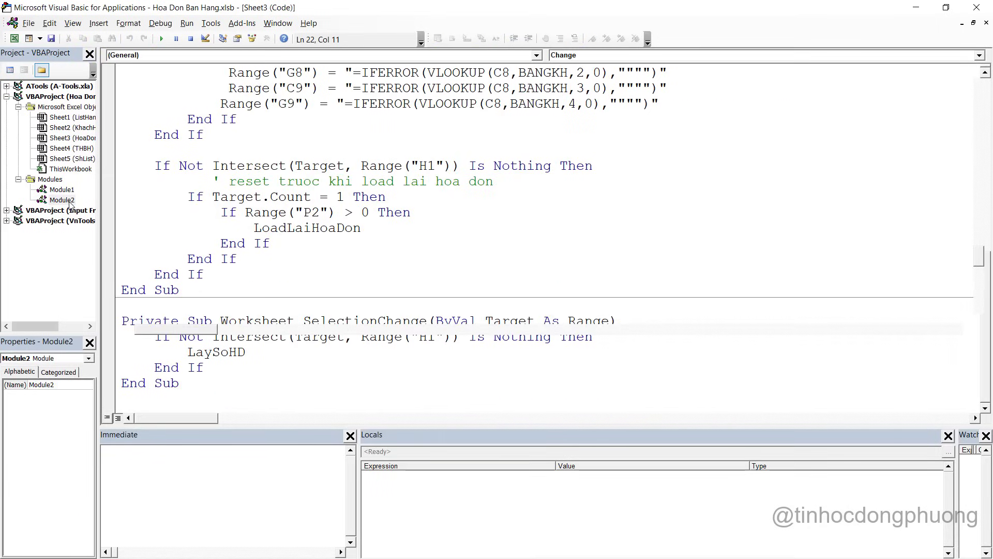
scroll(350, 279, down, 10)
scroll(350, 280, up, 6)
scroll(350, 280, up, 3)
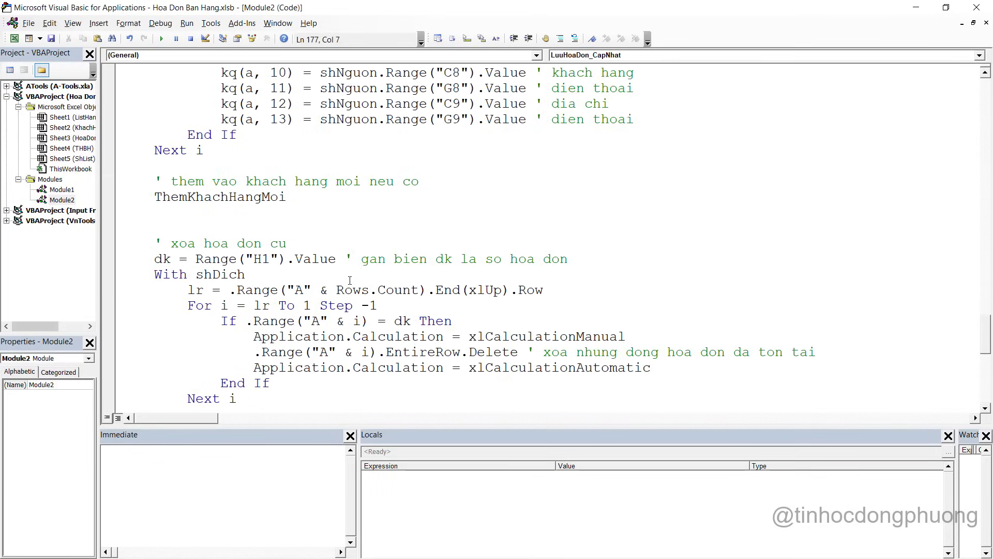
scroll(350, 279, down, 1)
click(153, 384)
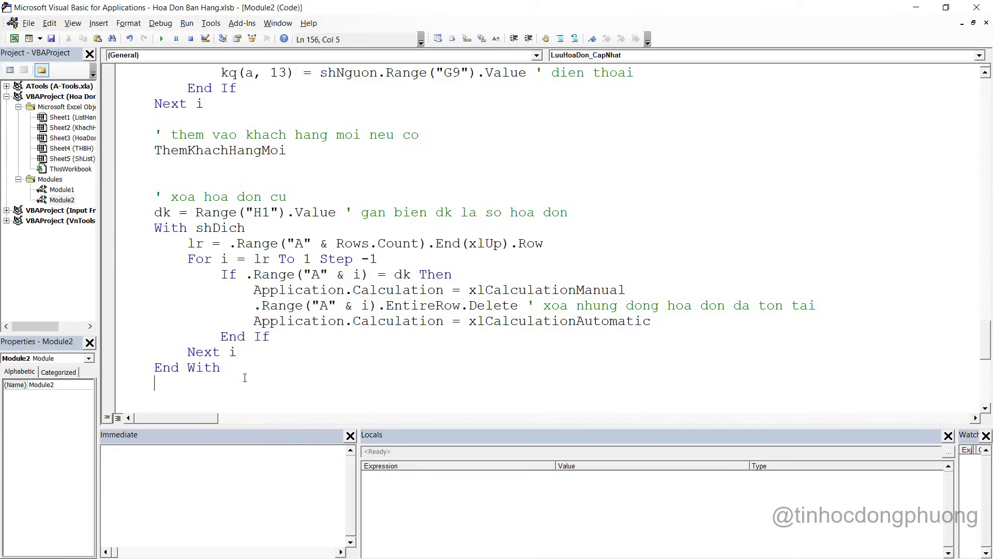
key(shift+Up)
key(shift+Up)
key(shift+Up)
key(shift+Up)
key(shift+Up)
key(shift+Up)
key(shift+Up)
click(235, 368)
drag(235, 368, 114, 198)
right_click(244, 239)
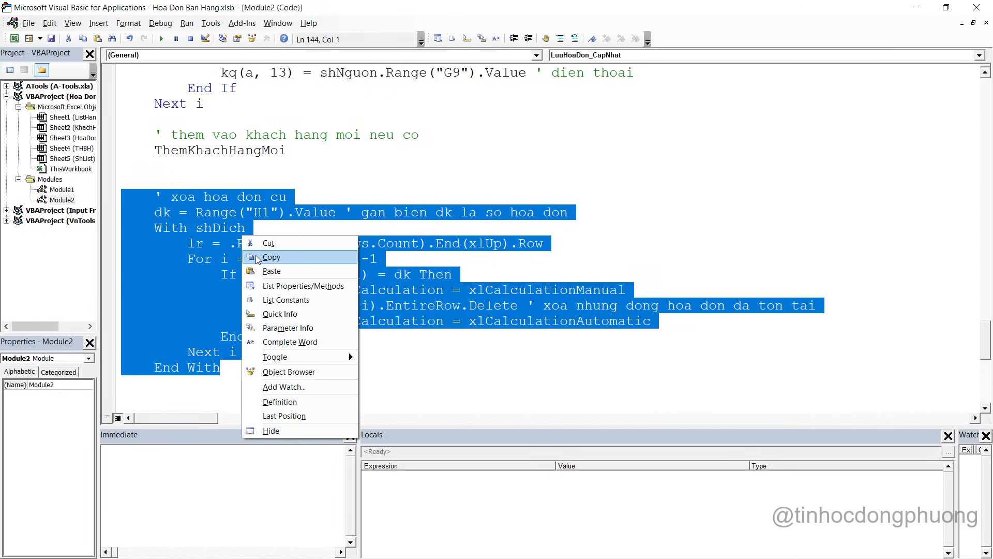
click(274, 257)
Create a new Sub XoaHoaDon after the last procedure and paste the deletion code into it
scroll(217, 381, down, 8)
click(217, 380)
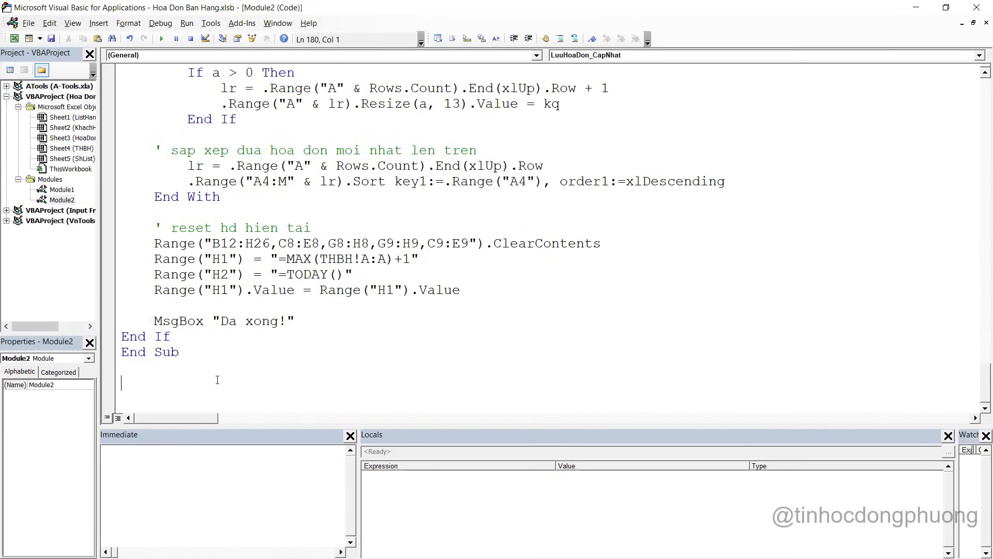
text(Sub XoaHoaDon)
key(Return)
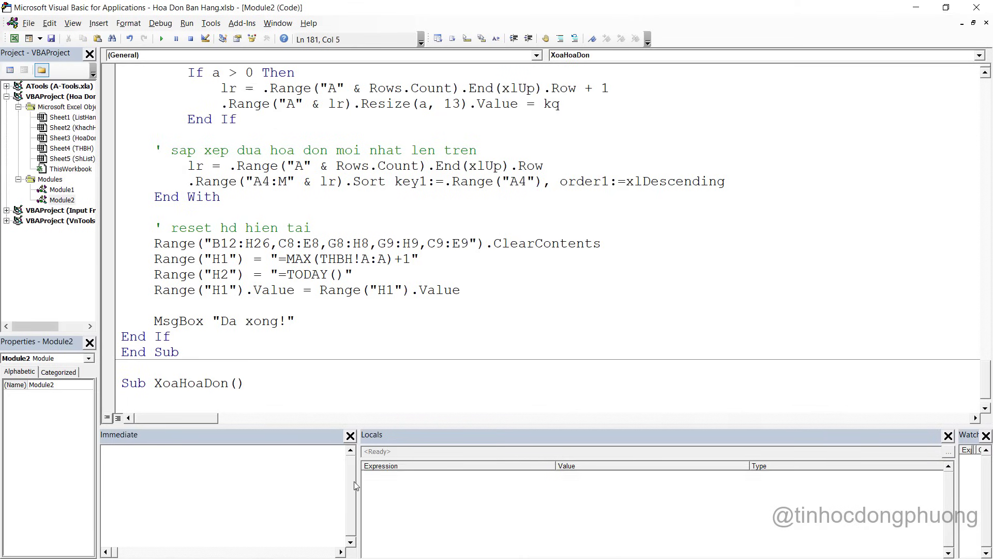
key(ctrl+v)
scroll(250, 213, down, 1)
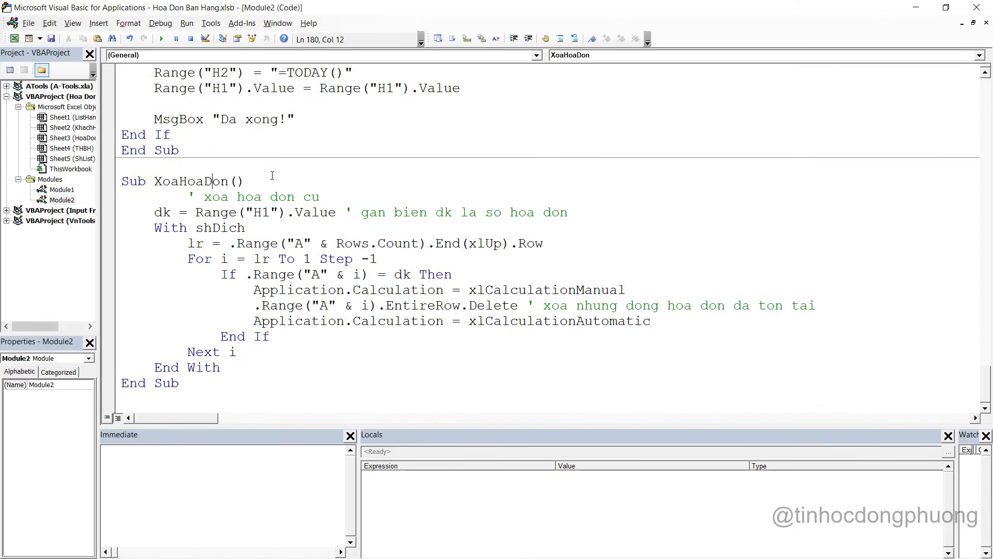
key(Return)
Declare the variables dk as String and lr as Long in XoaHoaDon
text(Dim )
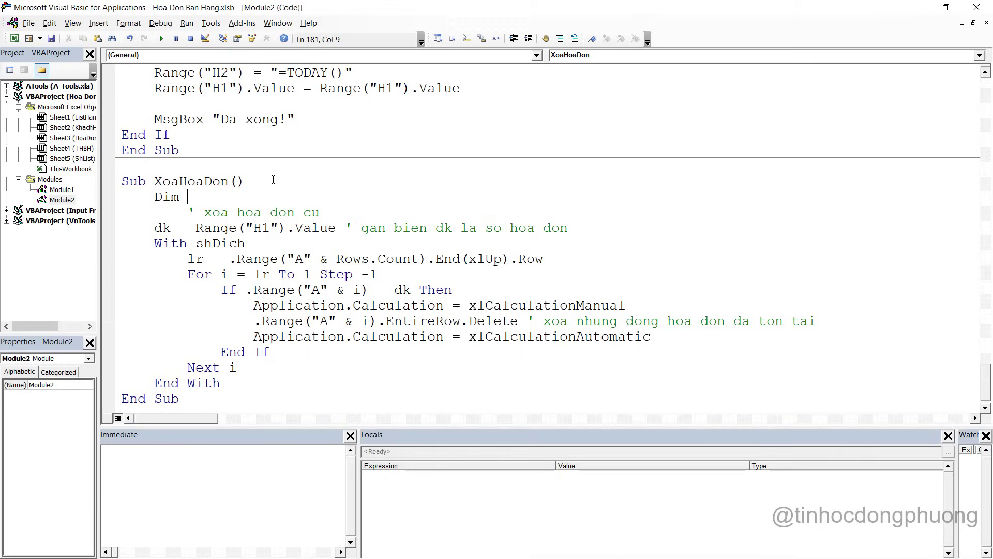
text(i as Lo)
text(ng, dk)
key(BackSpace)
text(dk)
text( String)
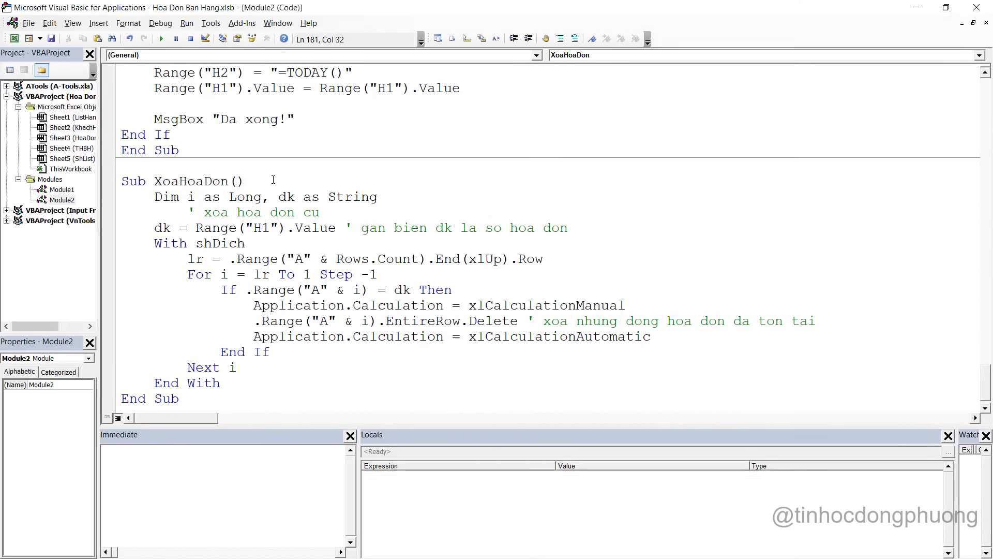
text(, lr ass  Long)
click(418, 228)
key(Return)
click(386, 228)
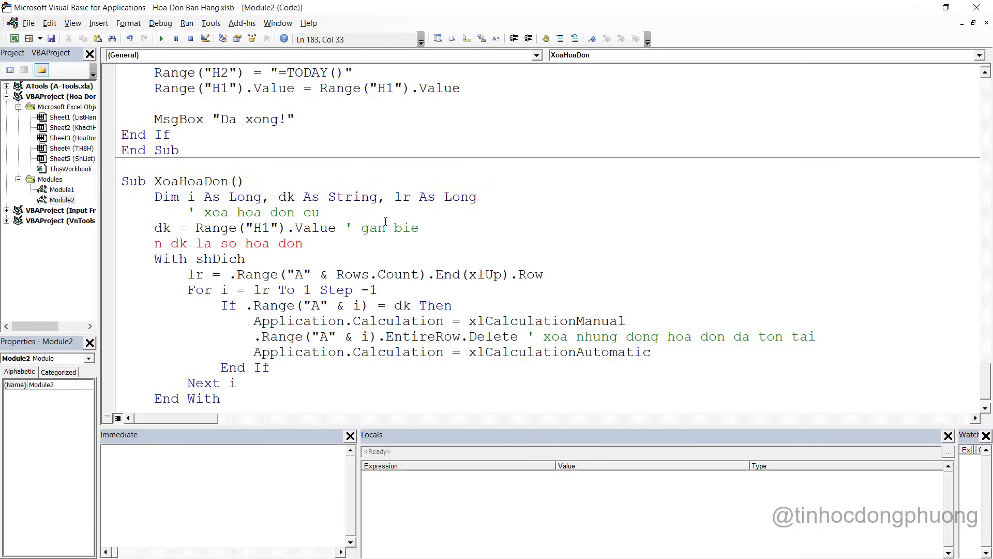
key(ctrl+z)
Add an If MsgBox("Xac nhan xoa hoa don?", vbYesNo) = vbYes Then check after the comment
click(403, 215)
key(Return)
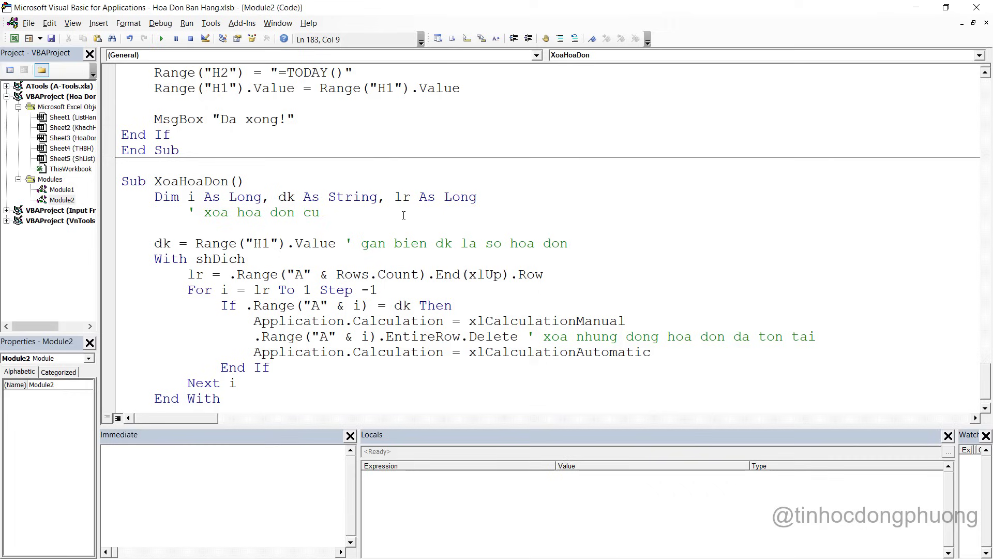
text(if ms)
key(ctrl+space)
key(Tab)
text(("Xa)
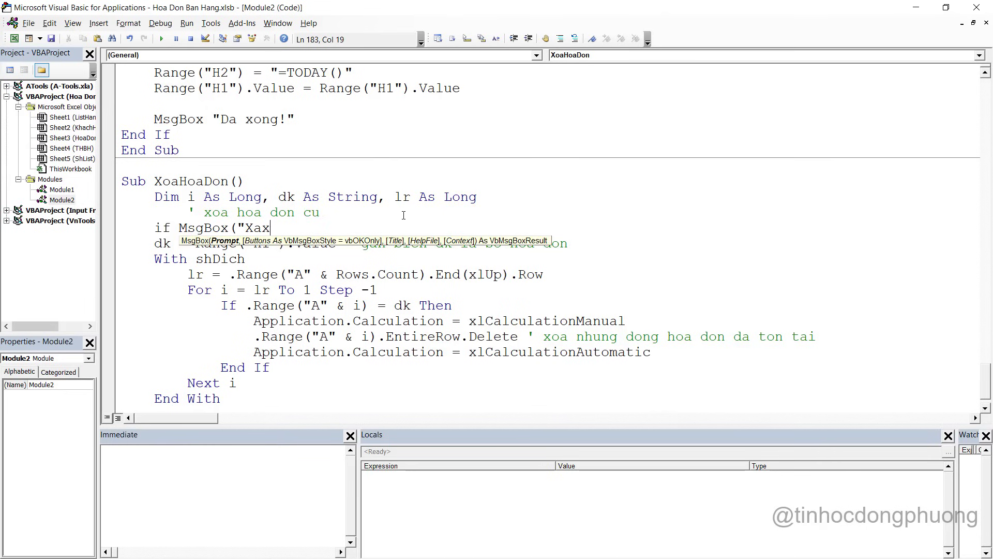
text(x)
key(BackSpace)
text(c nhan xoa hoa don?)
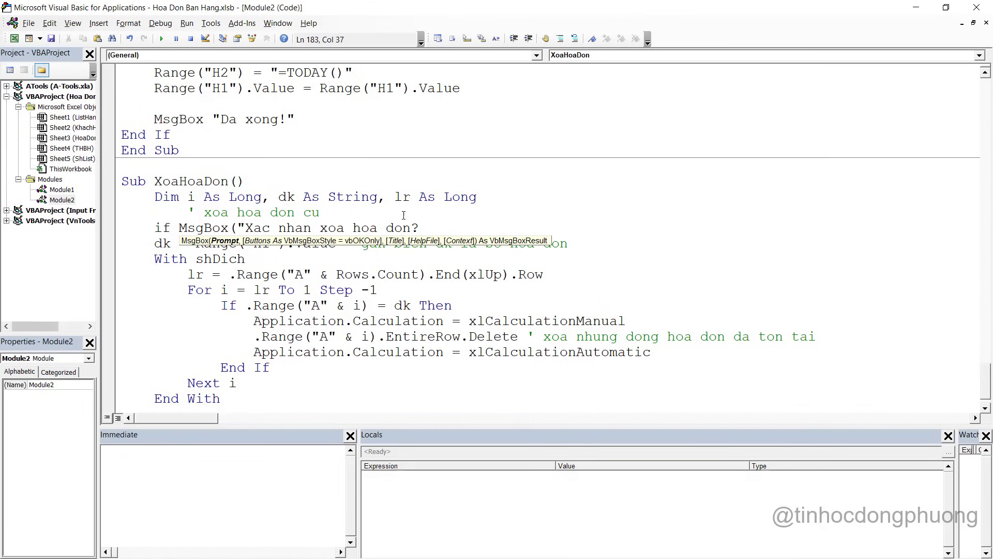
text(",vb)
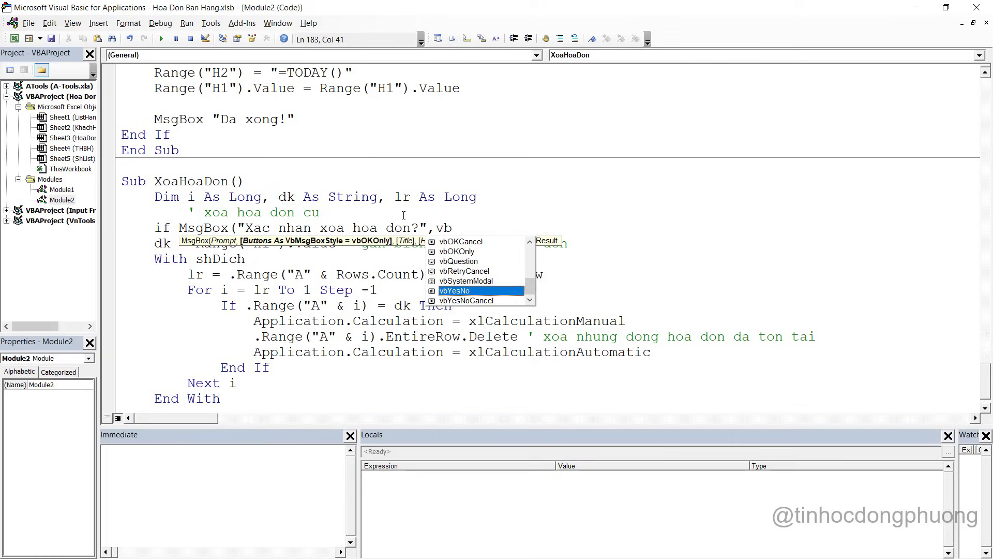
text(YesNo = y)
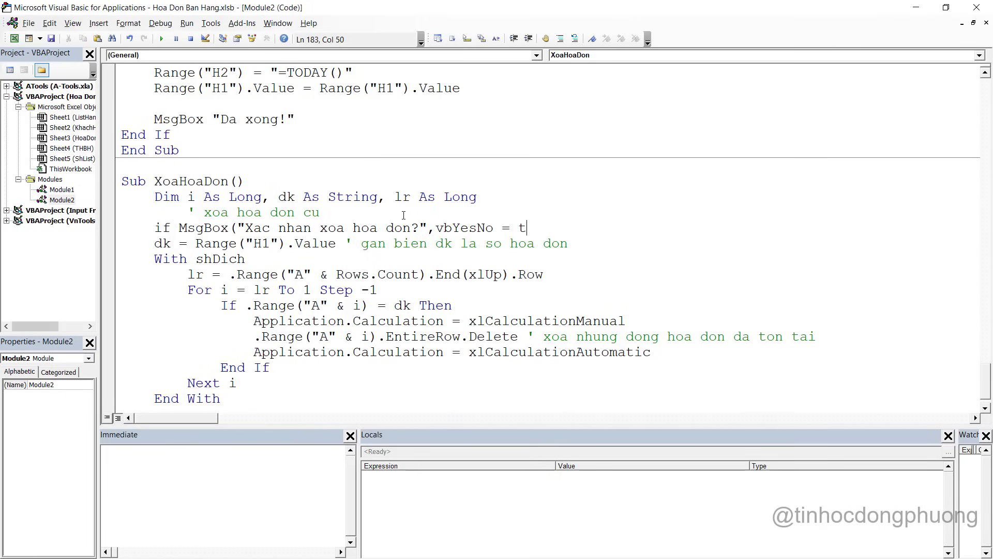
key(BackSpace)
text(ye)
key(BackSpace)
key(BackSpace)
text(vby)
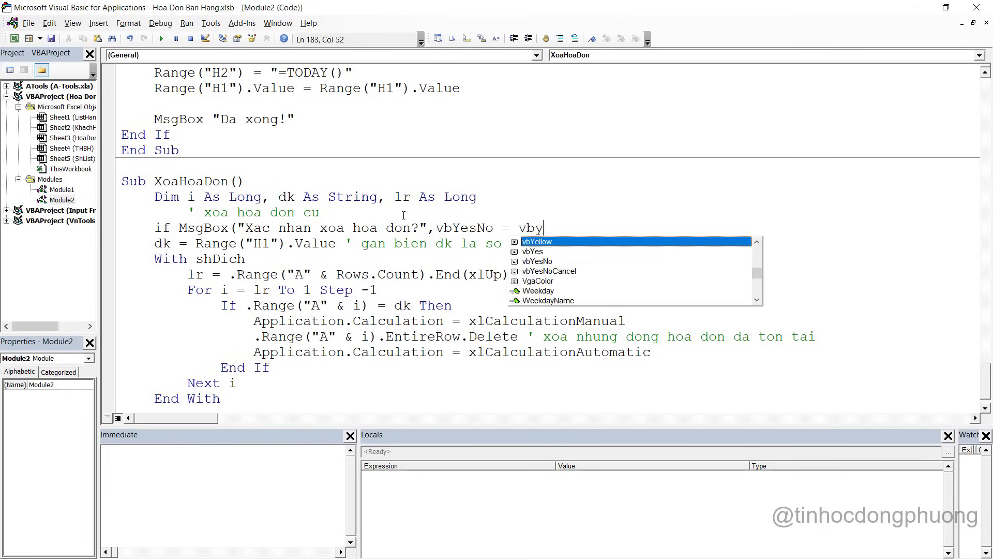
text(es th)
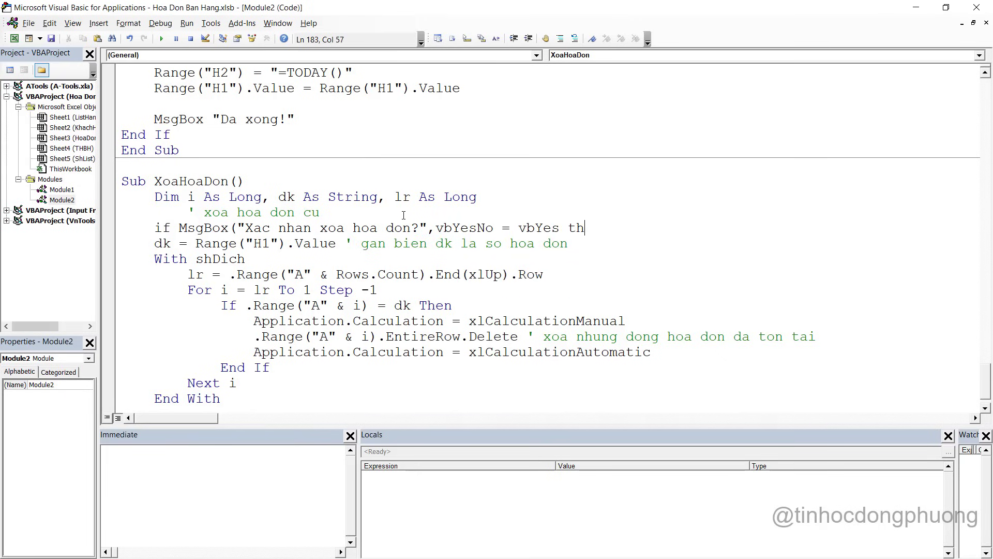
text(ne)
Close the confirmation with End If after End With and correct 'thne' to Then
scroll(306, 270, down, 1)
click(231, 371)
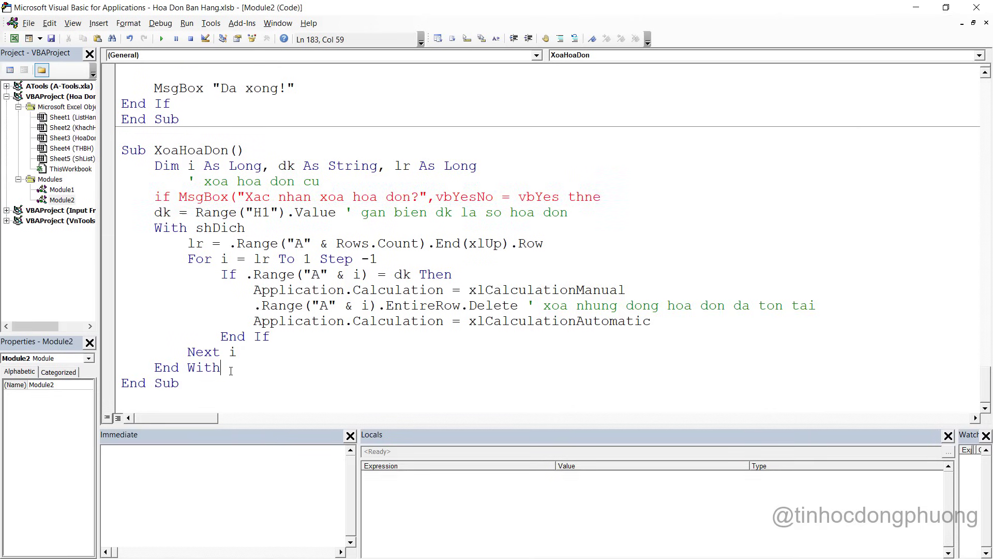
key(Return)
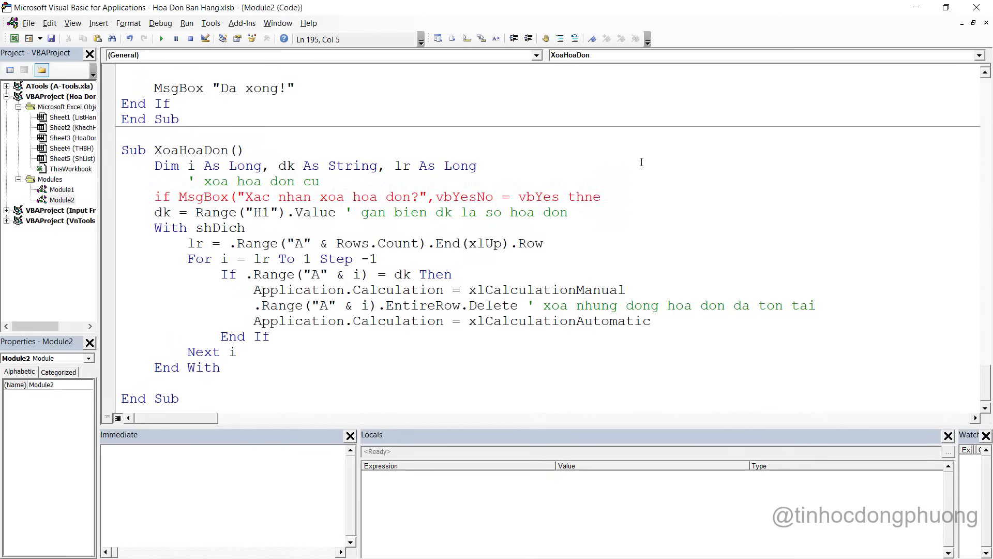
click(606, 199)
key(BackSpace)
key(BackSpace)
text(e)
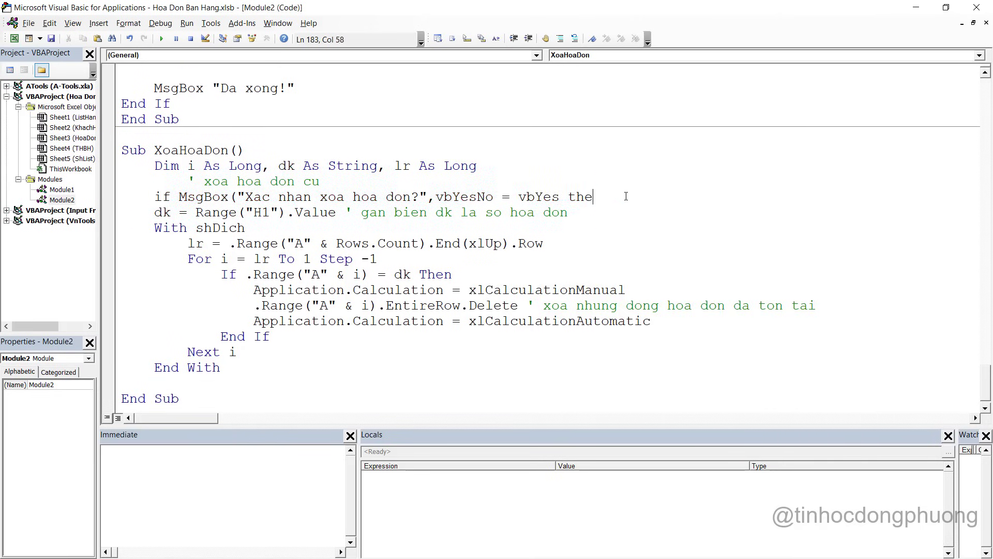
text(n)
click(166, 383)
text(E)
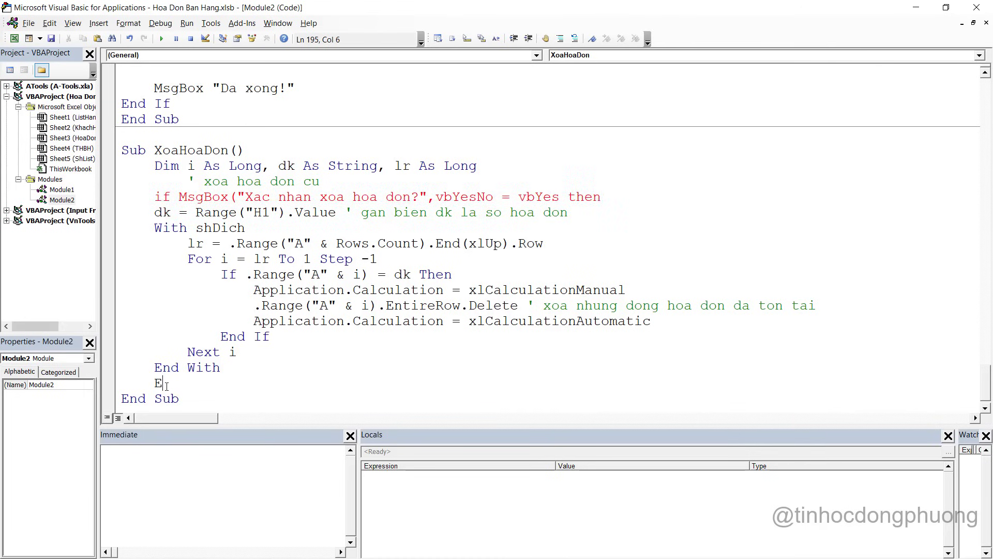
text(nd if)
Indent the deletion code inside the If block and close the MsgBox parenthesis
drag(221, 368, 124, 213)
key(Tab)
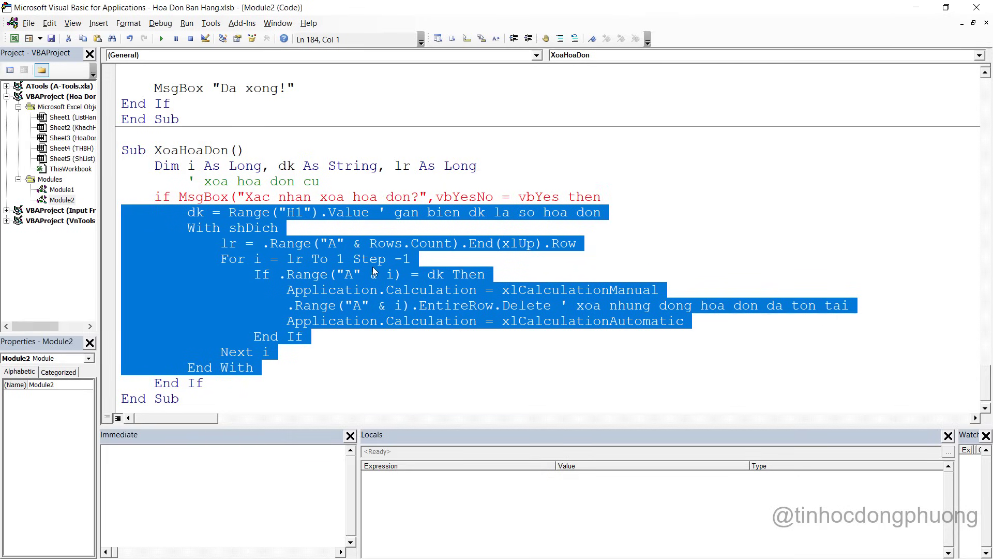
click(472, 342)
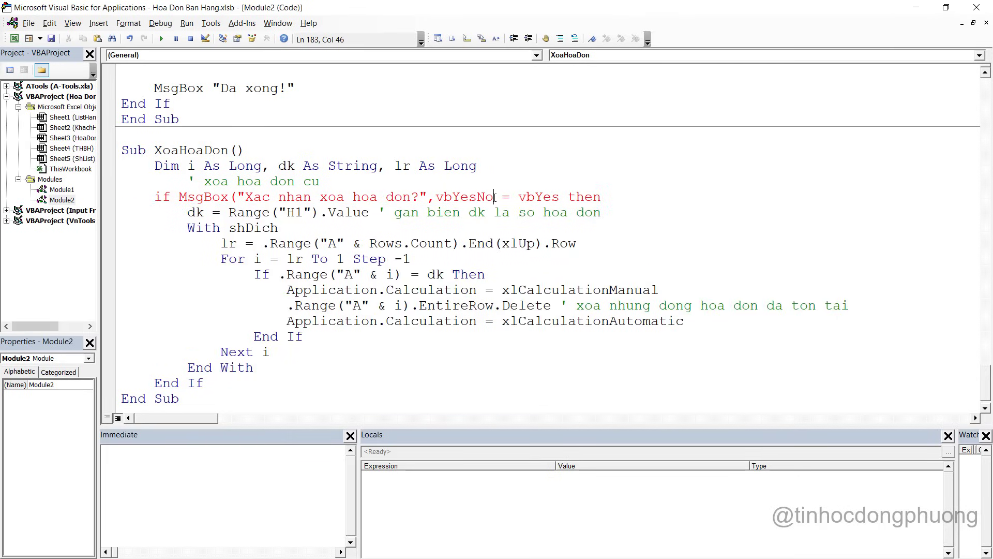
text())
key(Down)
key(Down)
key(Down)
key(Down)
key(Down)
key(Down)
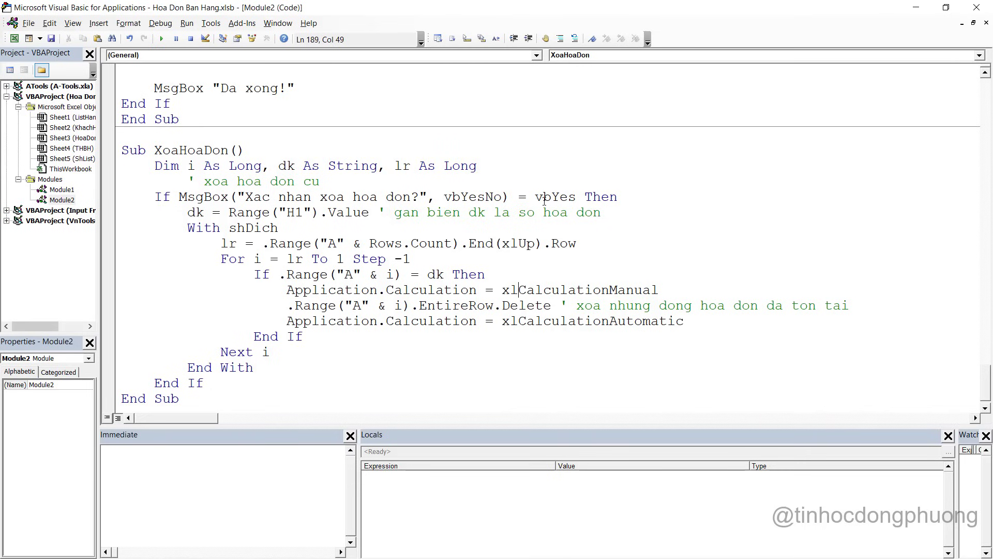
click(412, 290)
key(alt+F11)
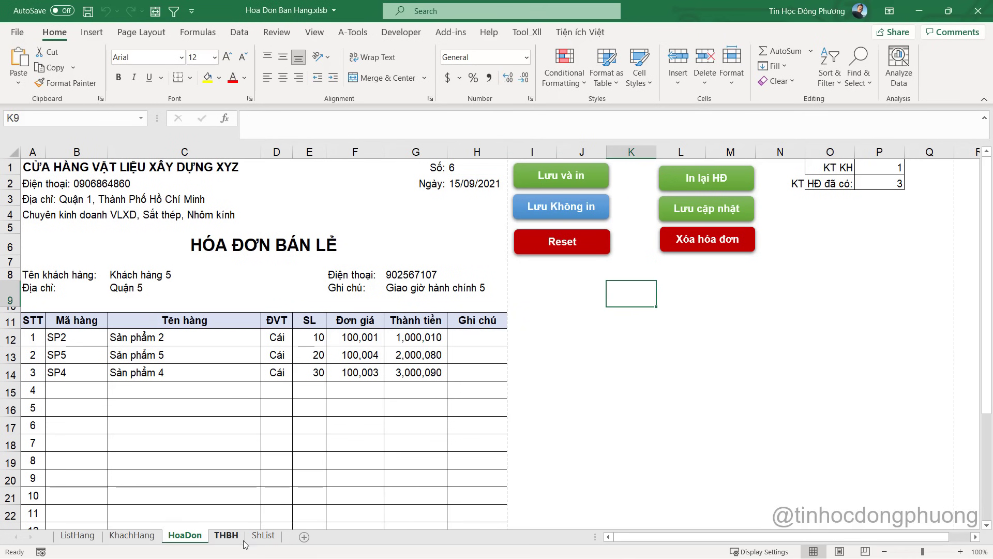
Reload invoice 1 on the HoaDon form by entering 1 in H1
click(226, 535)
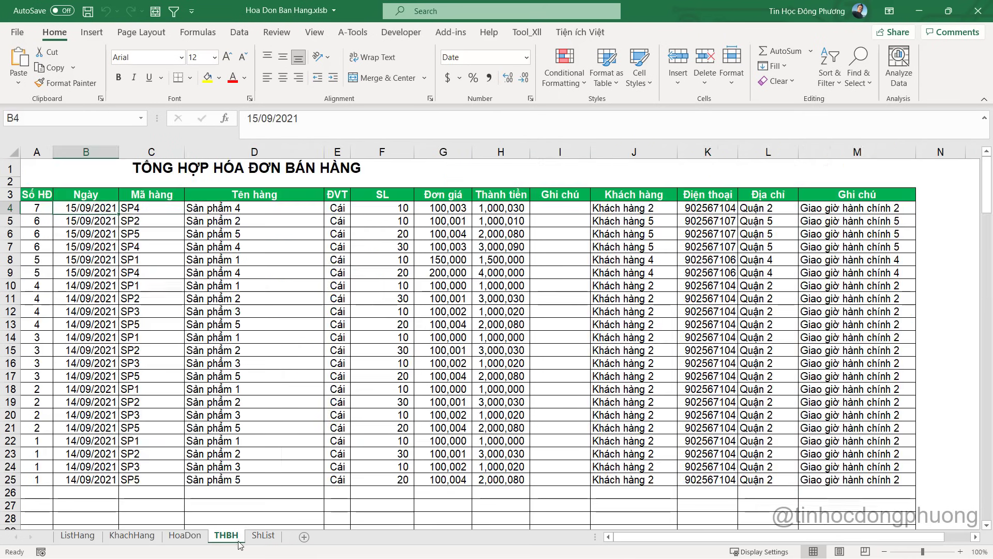
click(56, 468)
click(185, 535)
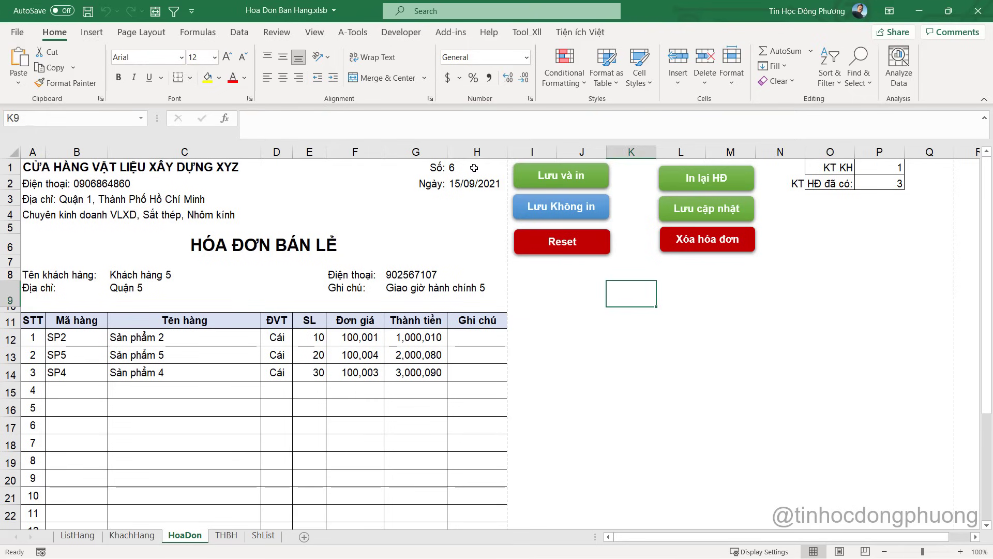
click(471, 165)
text(1)
key(Return)
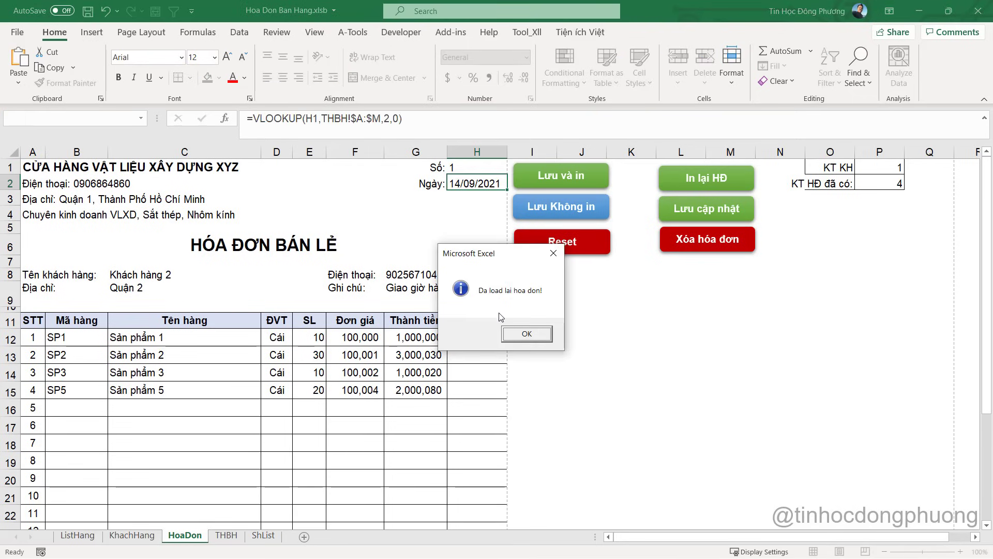
click(525, 334)
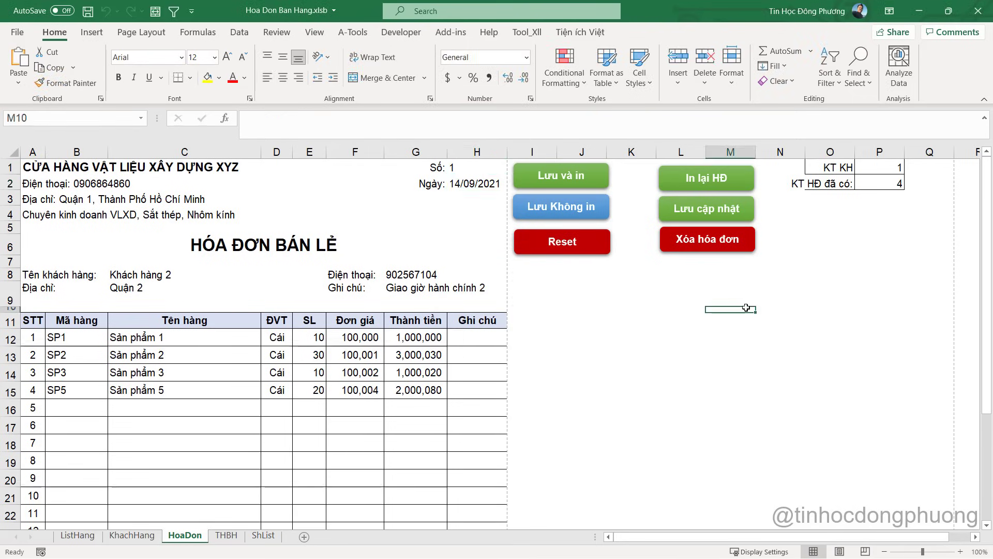
Assign the XoaHoaDon macro to the red Xóa hóa đơn shape
key(alt+F11)
double_click(199, 154)
right_click(200, 152)
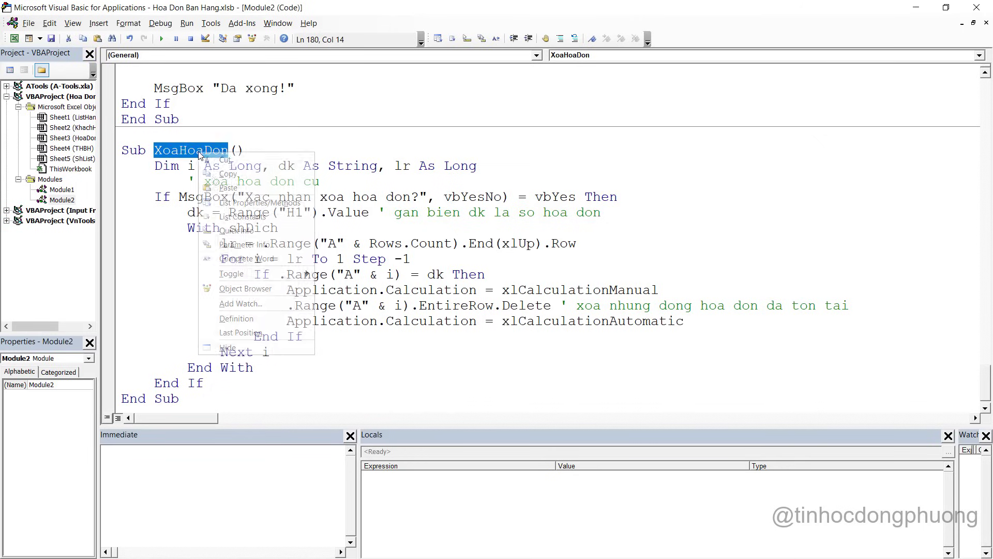
click(233, 174)
key(alt+F11)
right_click(708, 242)
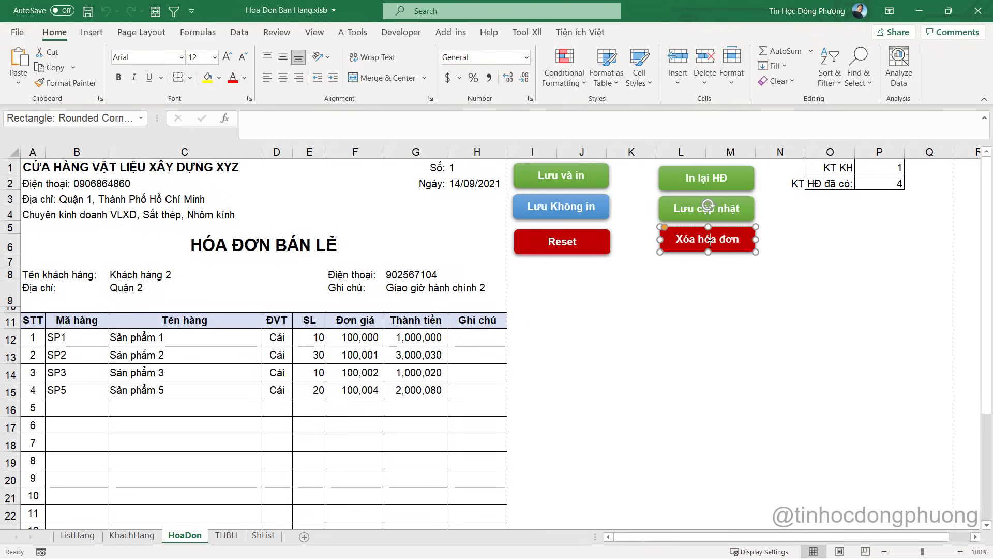
click(759, 451)
key(ctrl+v)
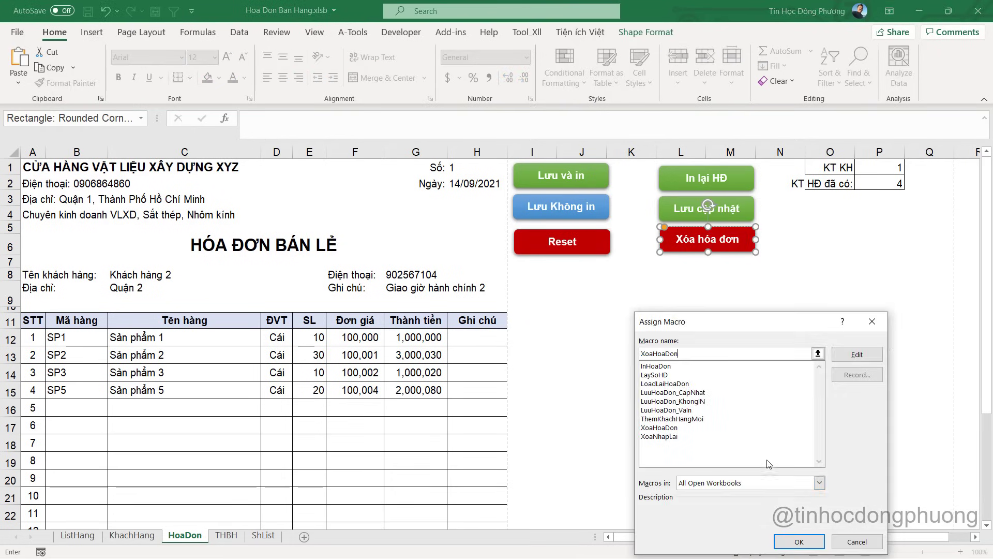
click(800, 541)
click(740, 338)
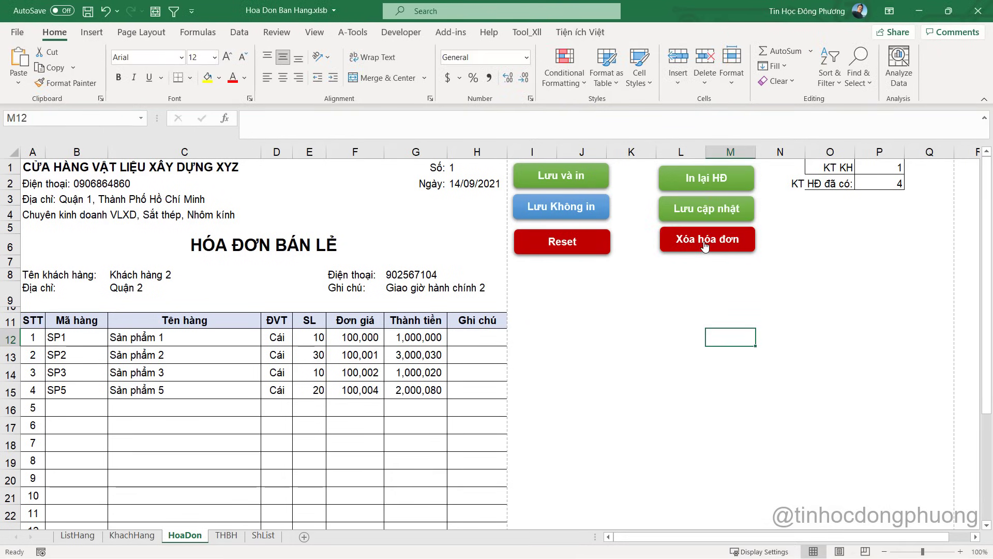
Test the Xóa hóa đơn button and select the undefined shDich variable it fails on
click(705, 246)
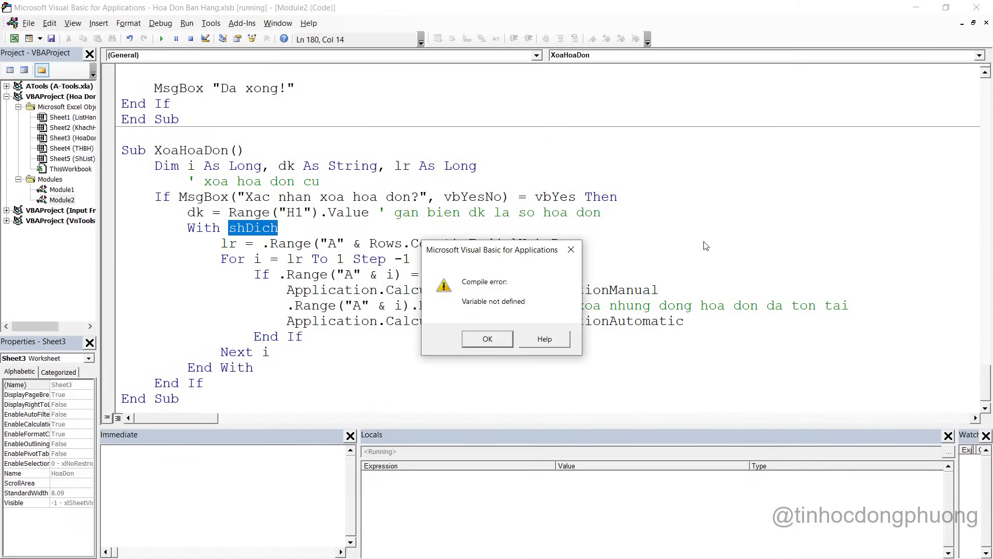
click(488, 339)
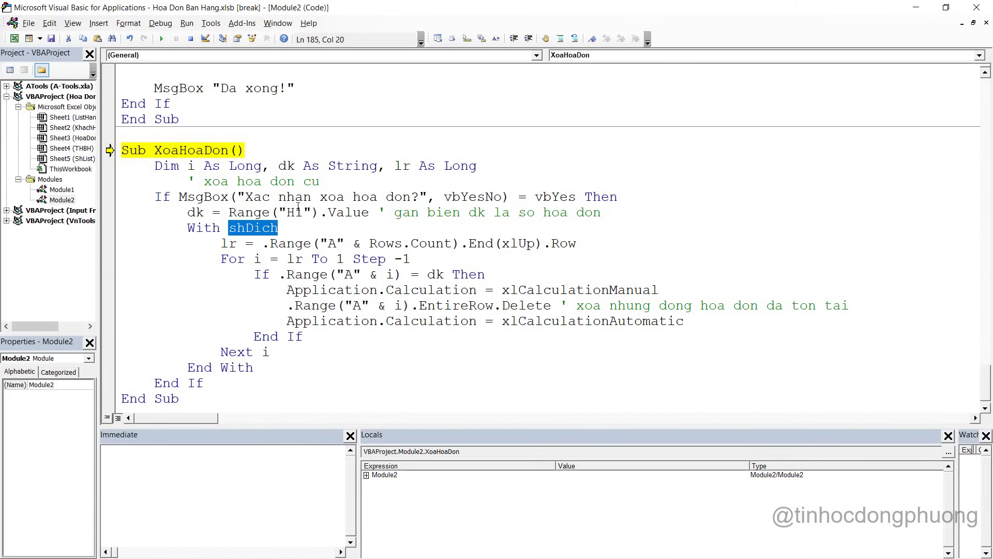
click(260, 229)
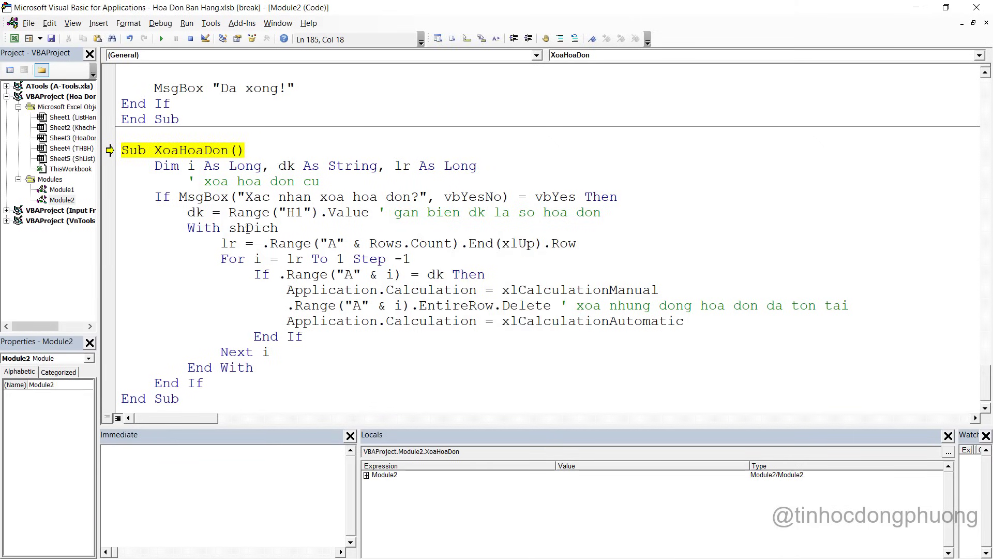
double_click(245, 229)
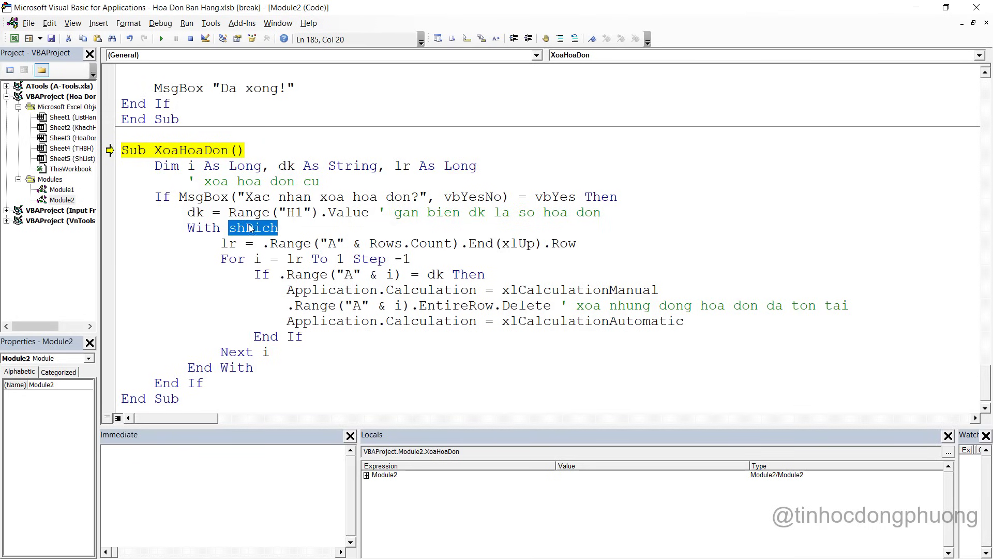
Replace shDich with Sheets("THBH") and reset the halted macro run
text(sheets)
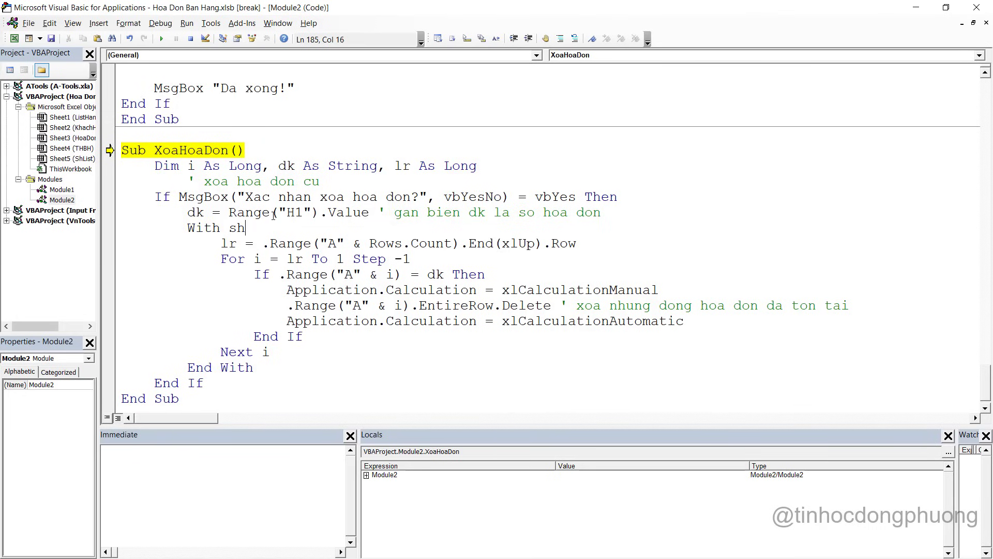
text(()
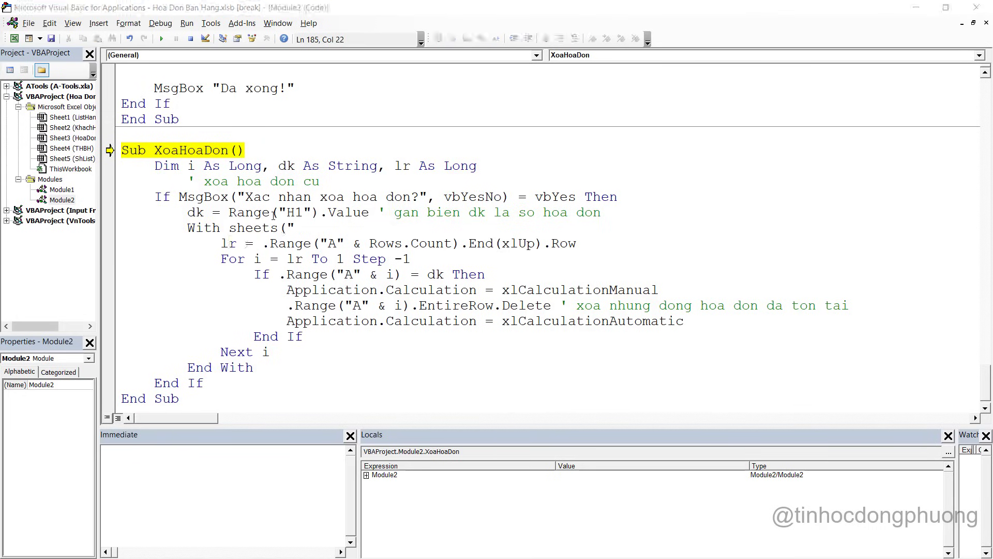
key(alt+F11)
double_click(226, 534)
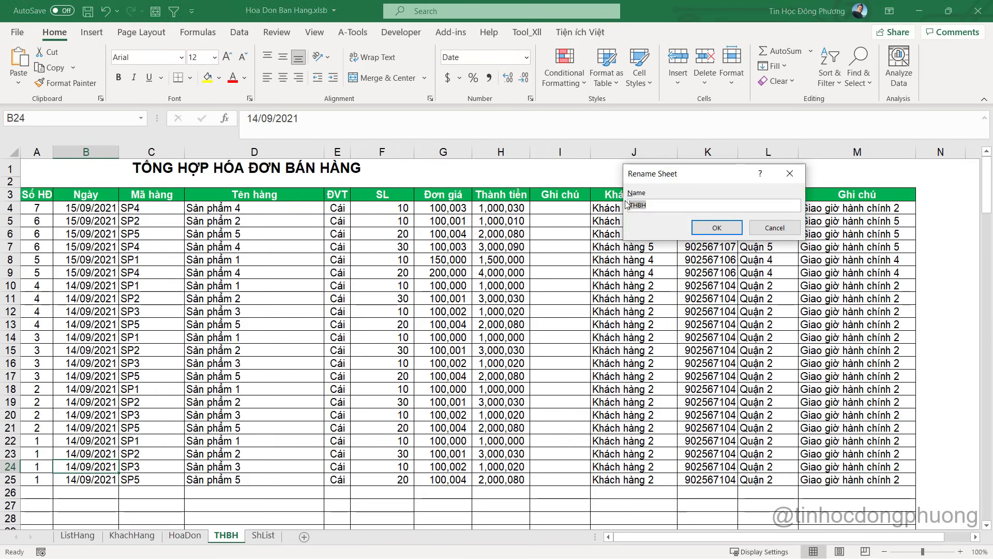
click(774, 228)
key(alt+F11)
text(")
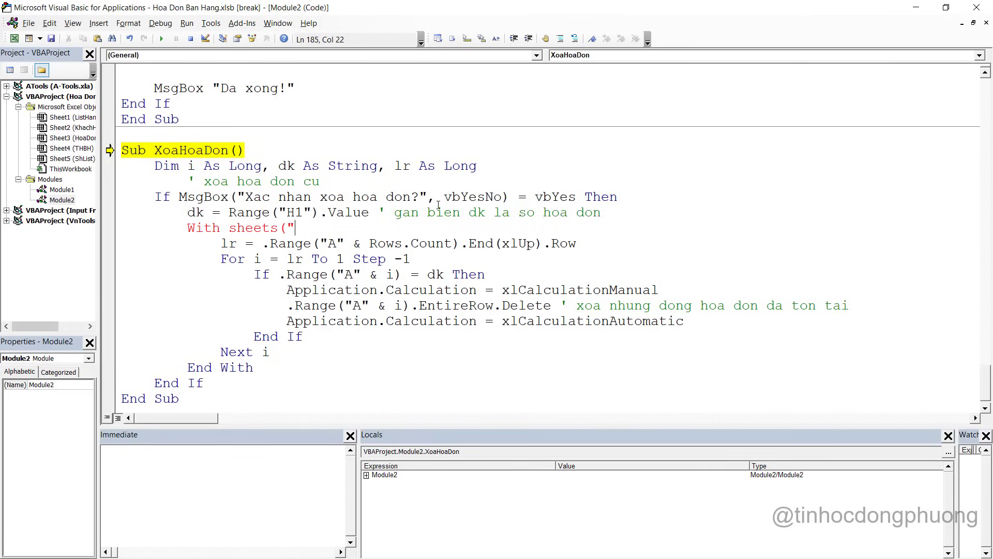
text(THBH")
click(190, 39)
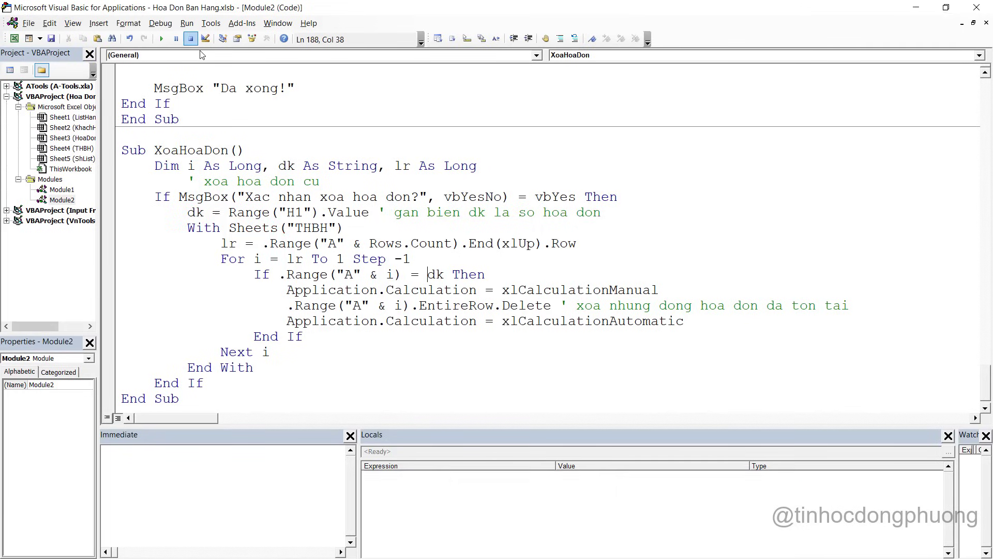
click(314, 259)
key(alt+F11)
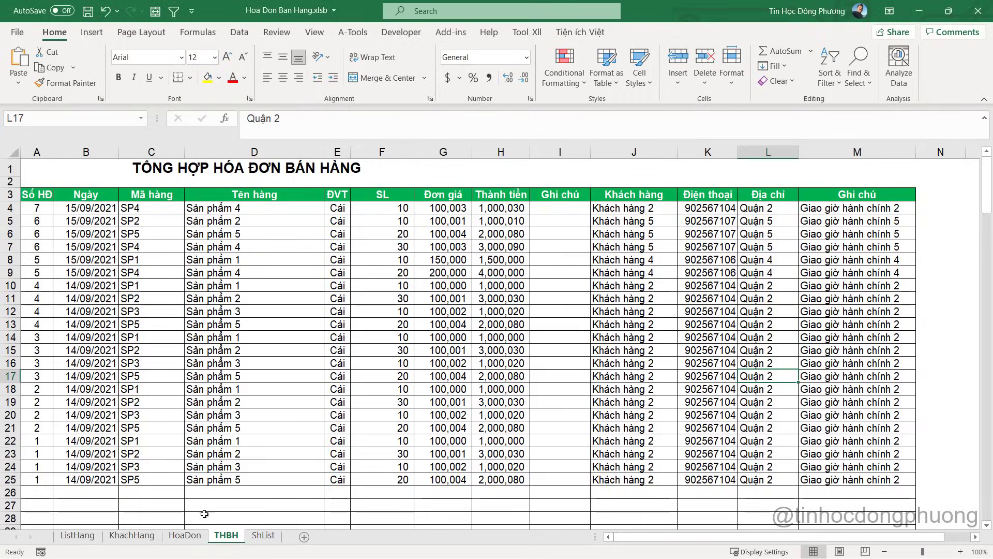
Delete invoice 1 with Xóa hóa đơn, answer Yes, and verify its rows are gone from THBH
click(185, 535)
click(476, 167)
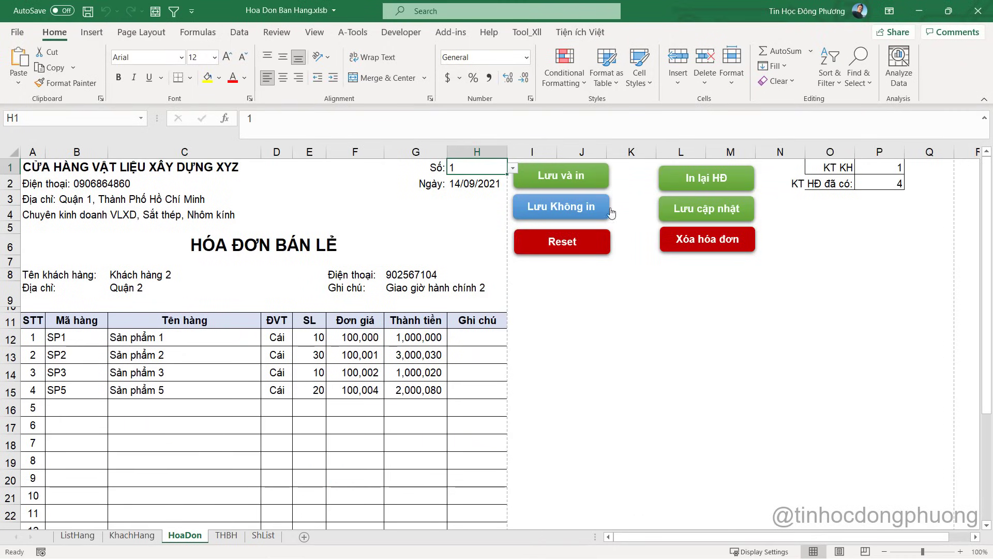
click(708, 239)
click(474, 329)
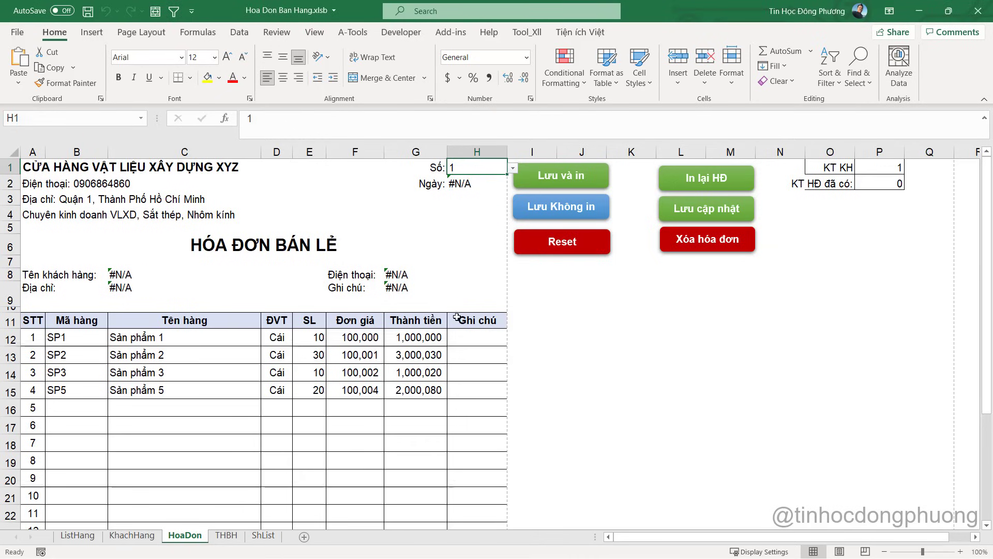
click(227, 536)
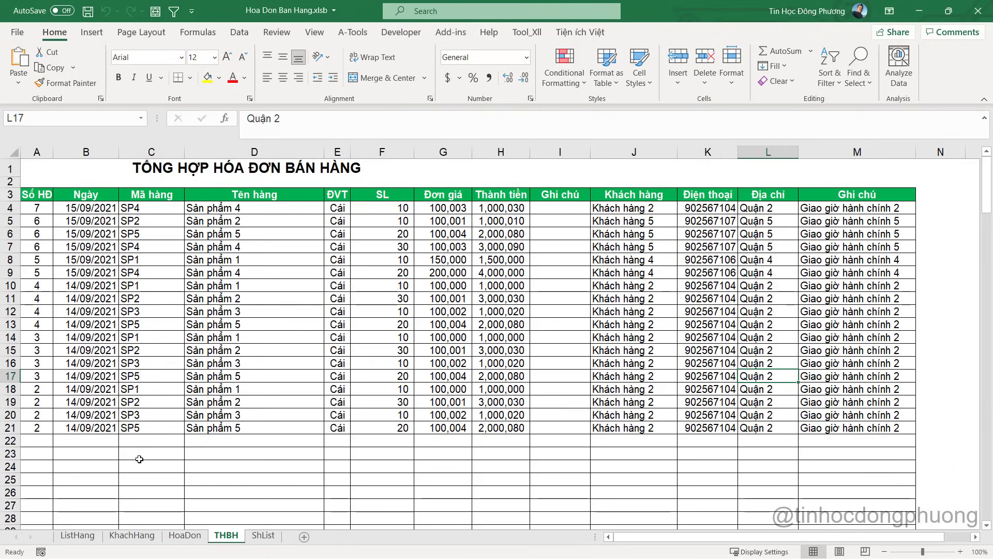
drag(33, 440, 885, 463)
key(alt+F11)
key(alt+F11)
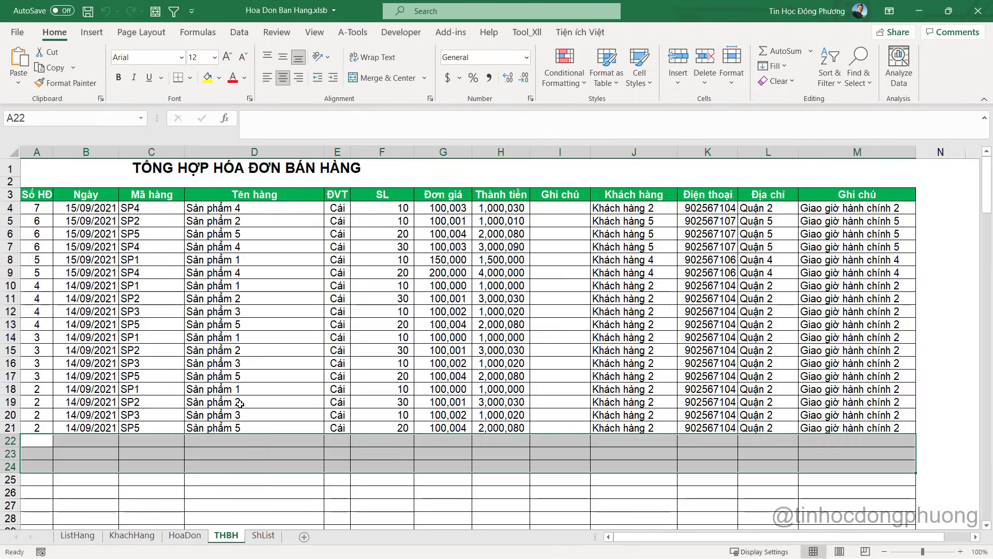
click(185, 536)
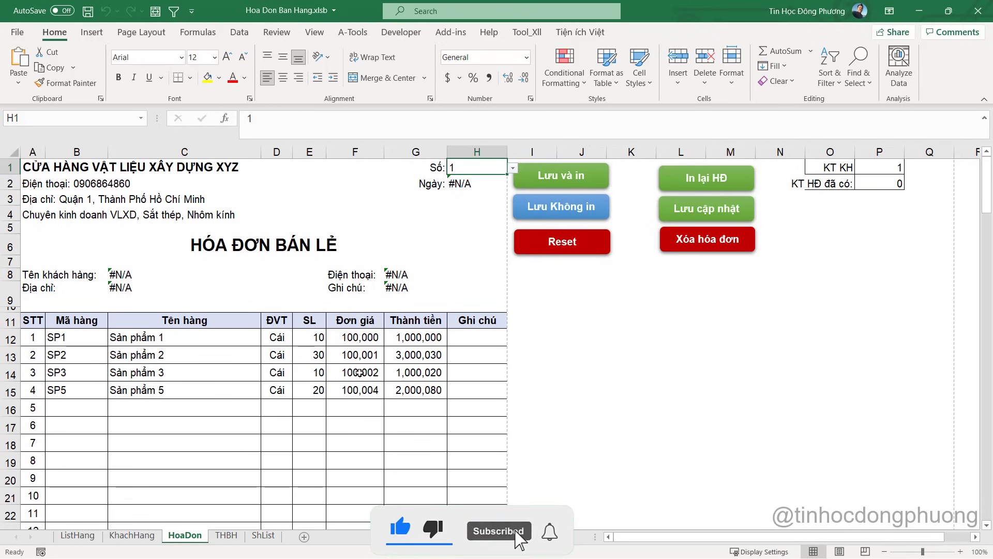
Cut the five 'reset hd hien tai' lines out of LuuHoaDon_CapNhat
key(alt+F11)
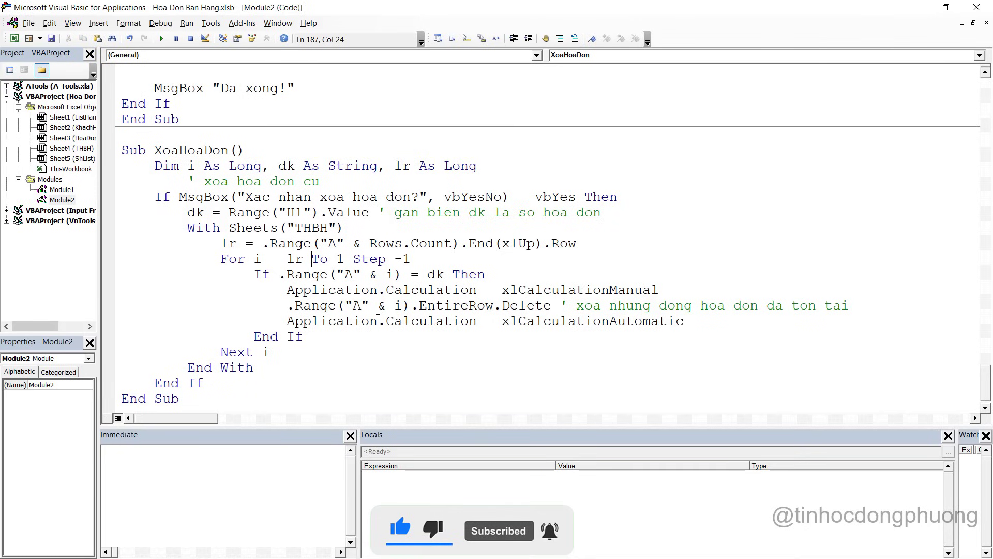
click(267, 383)
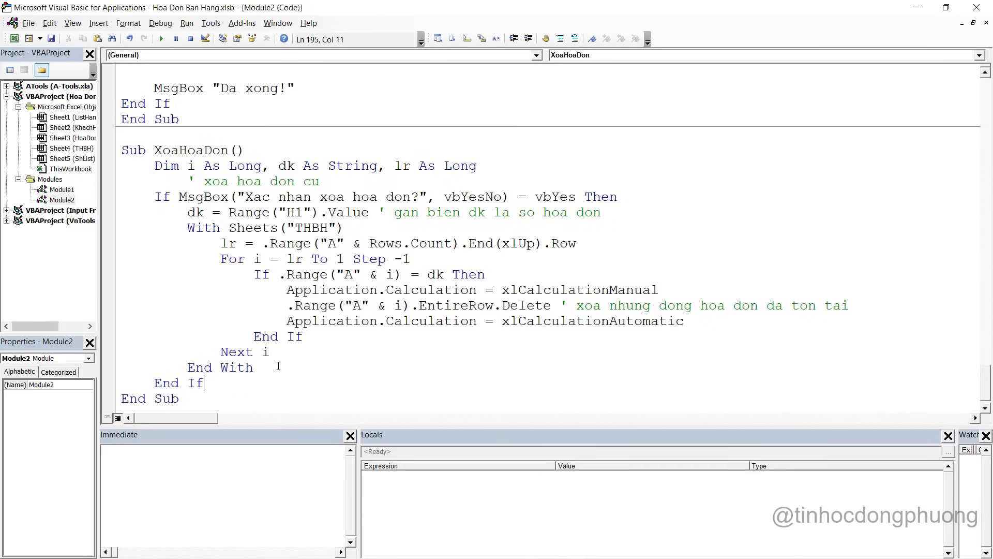
click(278, 367)
key(Return)
key(Return)
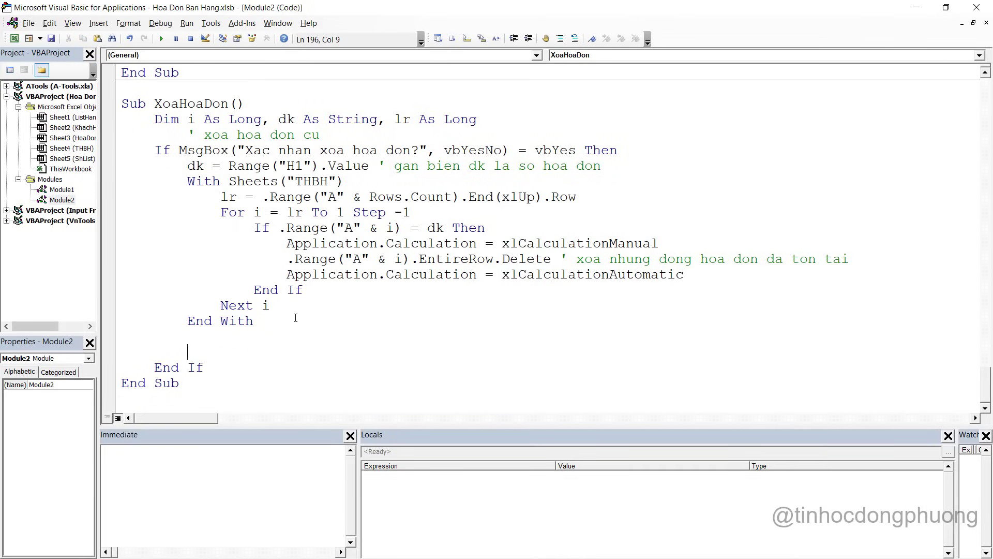
scroll(295, 312, up, 7)
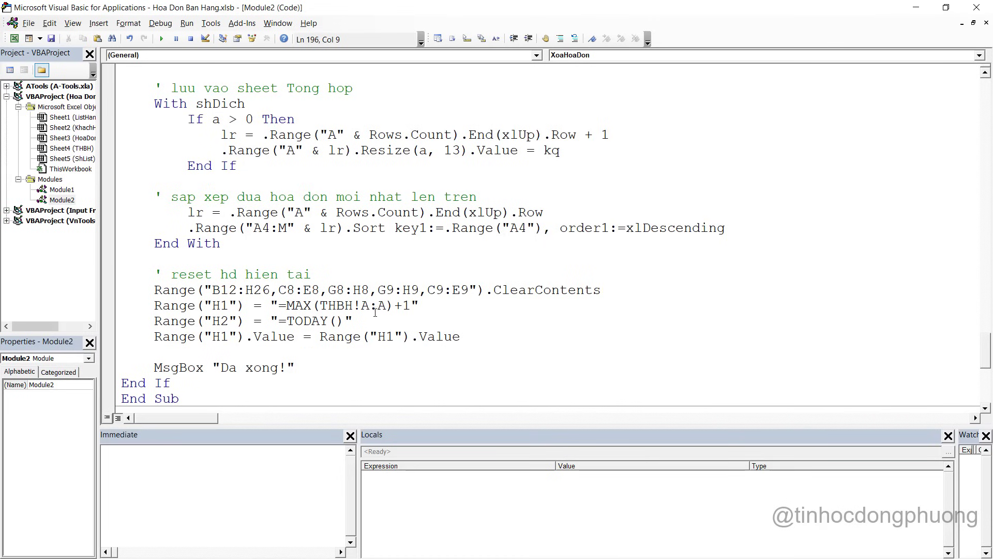
drag(449, 337, 117, 280)
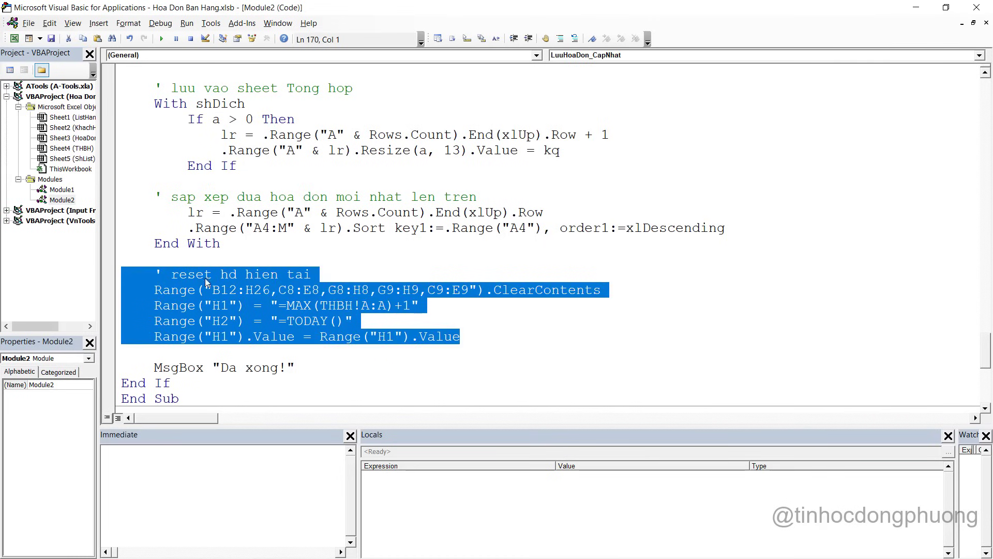
scroll(320, 242, down, 1)
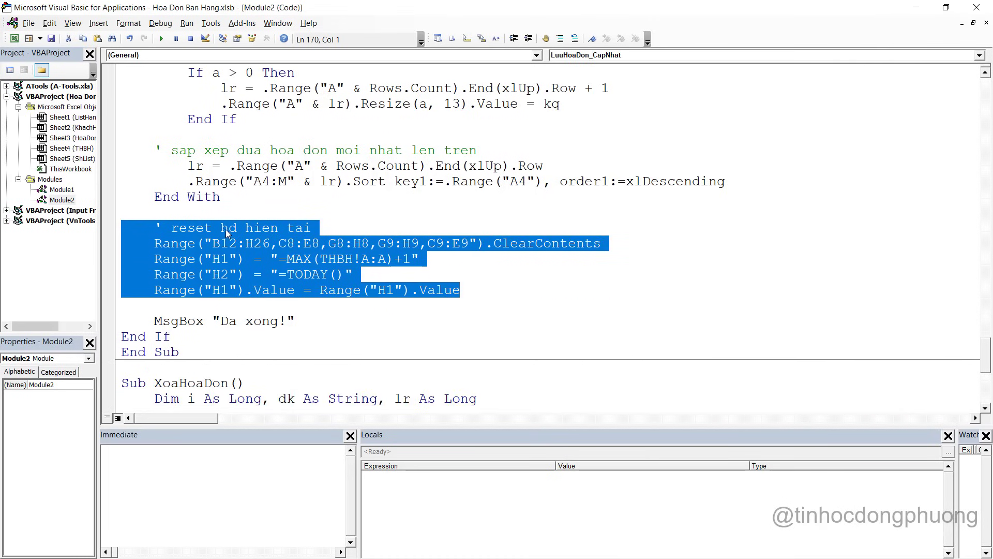
key(ctrl+x)
Paste the reset block after End With in XoaHoaDon and fix its indentation
scroll(295, 259, down, 1)
click(215, 336)
key(ctrl+v)
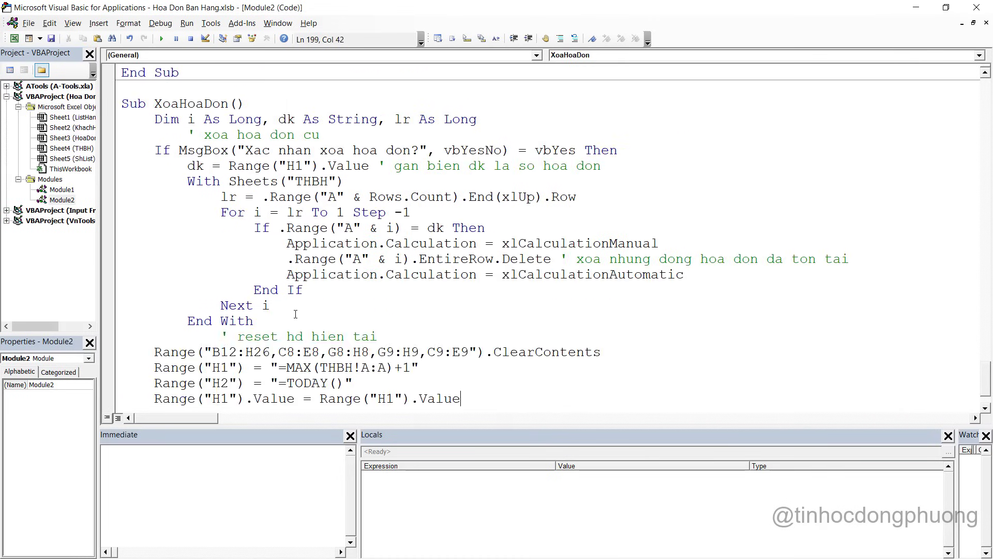
key(Return)
scroll(296, 314, down, 2)
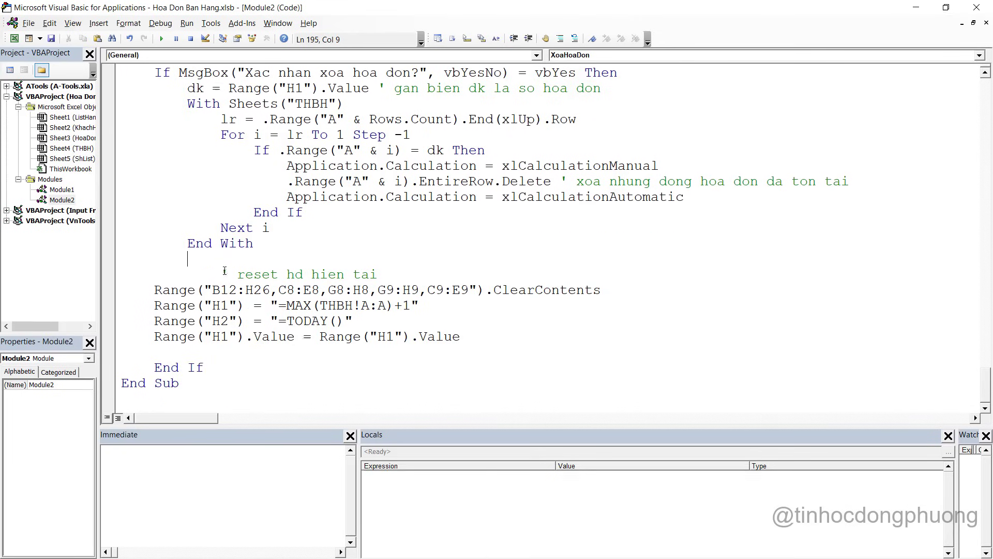
key(shift+Tab)
key(shift+Tab)
click(361, 305)
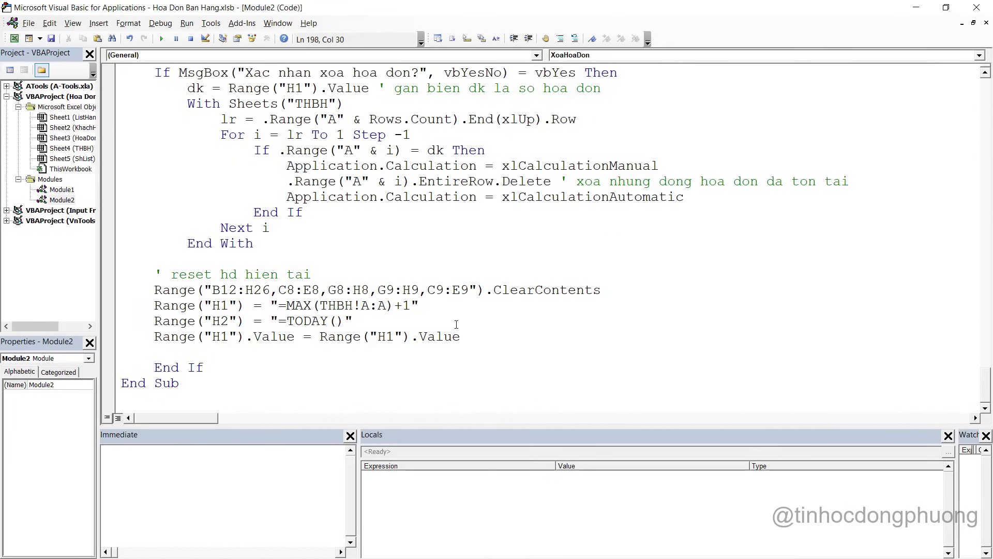
key(alt+F11)
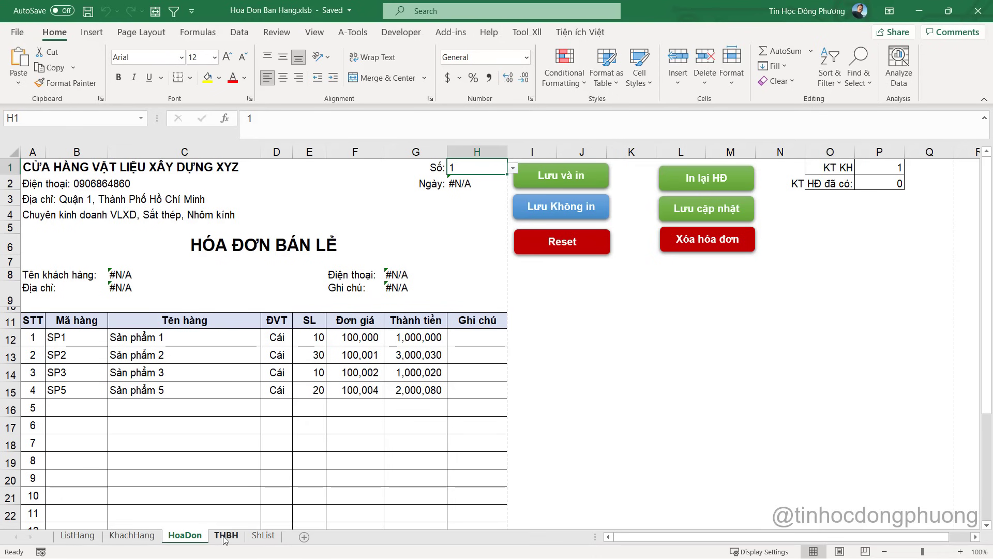
Load invoice 2 on the HoaDon form by entering 2 in H1
click(226, 535)
click(83, 412)
key(alt+F11)
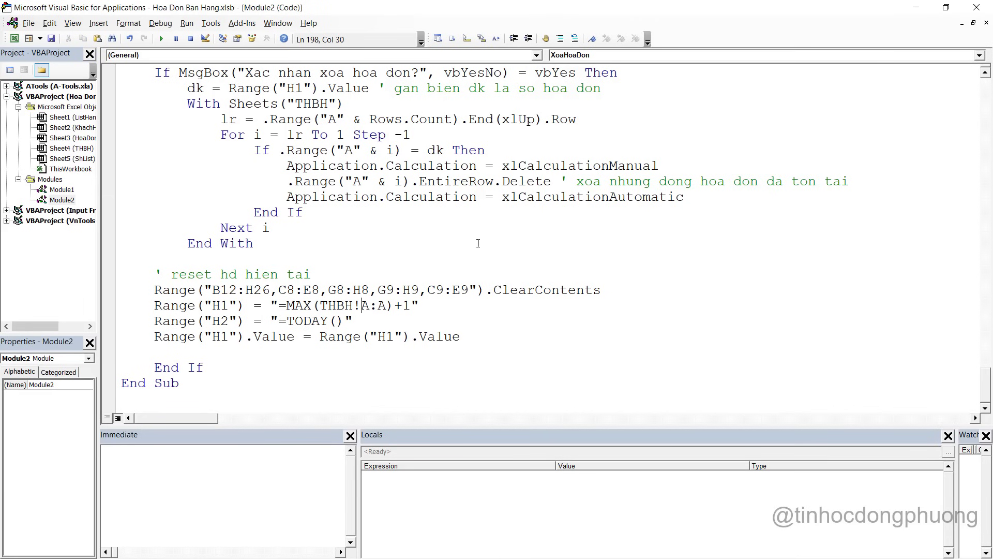
key(alt+F11)
click(184, 535)
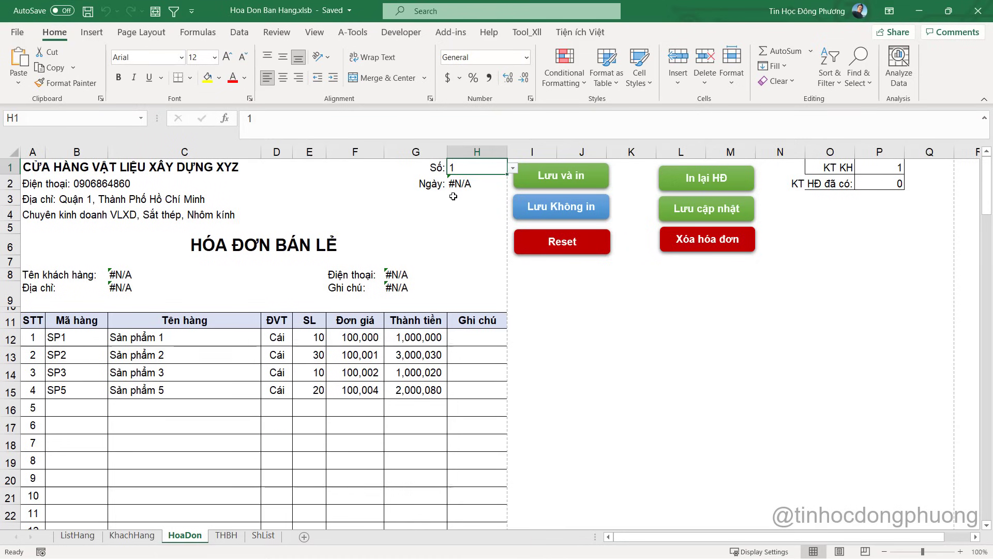
click(471, 183)
click(471, 170)
text(2)
key(Return)
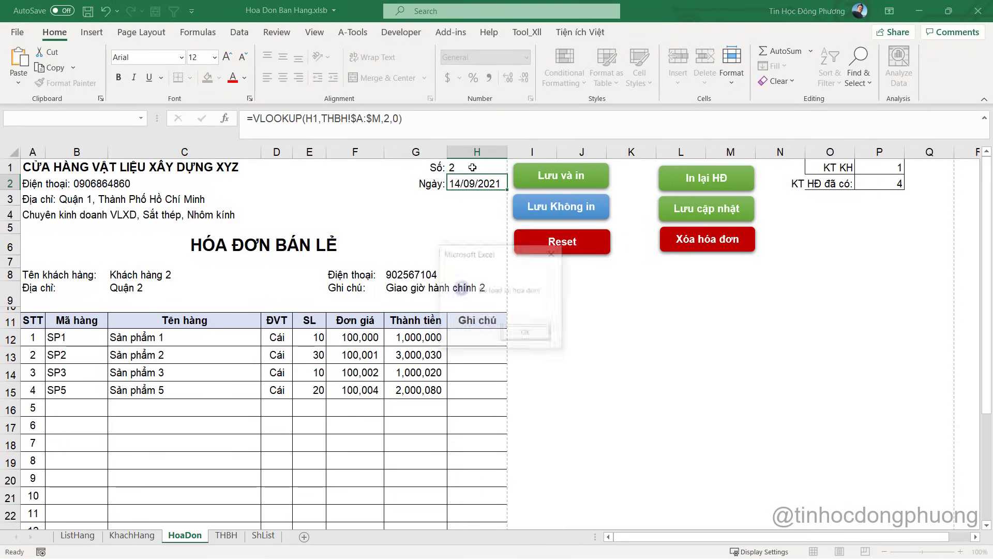
click(534, 339)
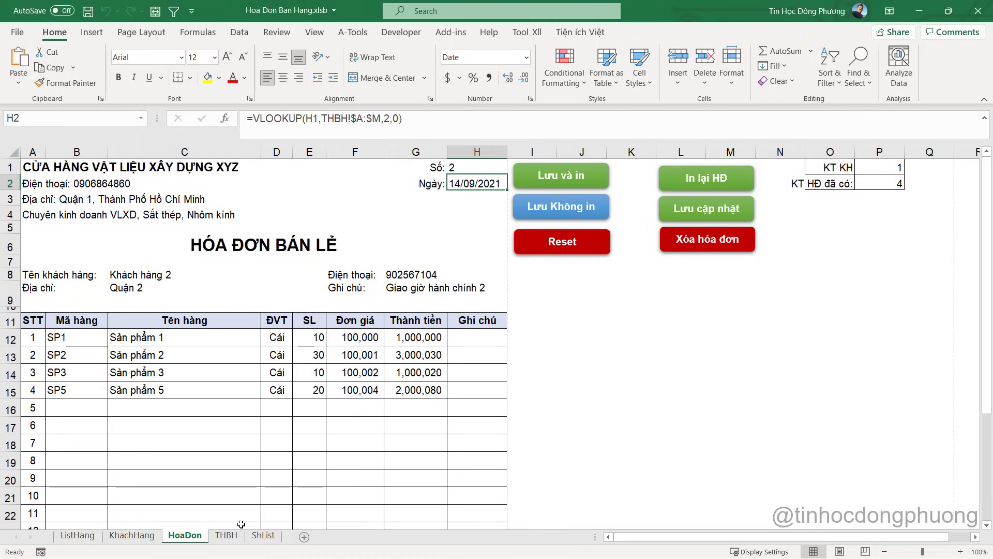
Check invoice 2's rows on THBH, then try Xóa hóa đơn and cancel with No
click(225, 536)
click(46, 428)
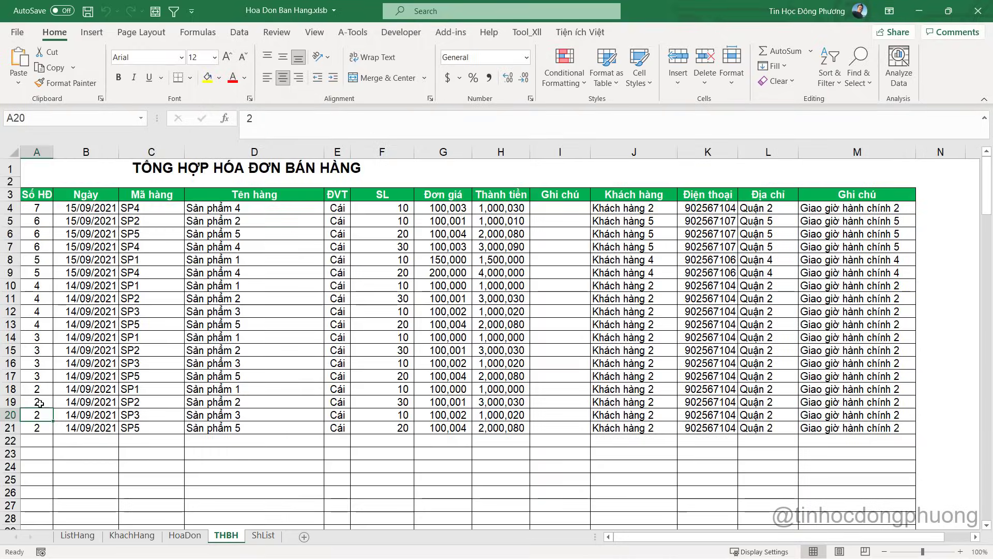
click(185, 536)
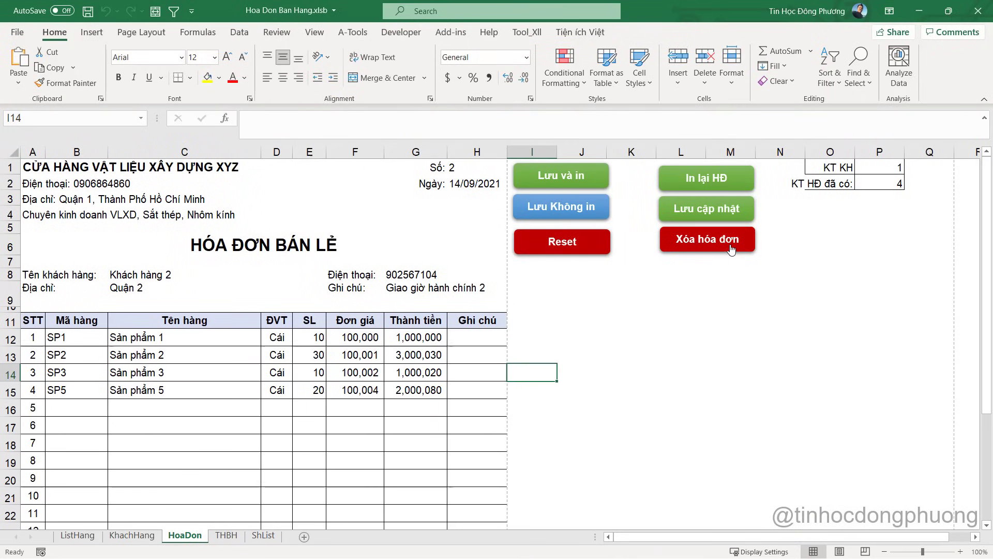
click(550, 328)
key(alt+Tab)
Add MsgBox "Da xoa xong!", vbInformation on a new line above End If
click(224, 348)
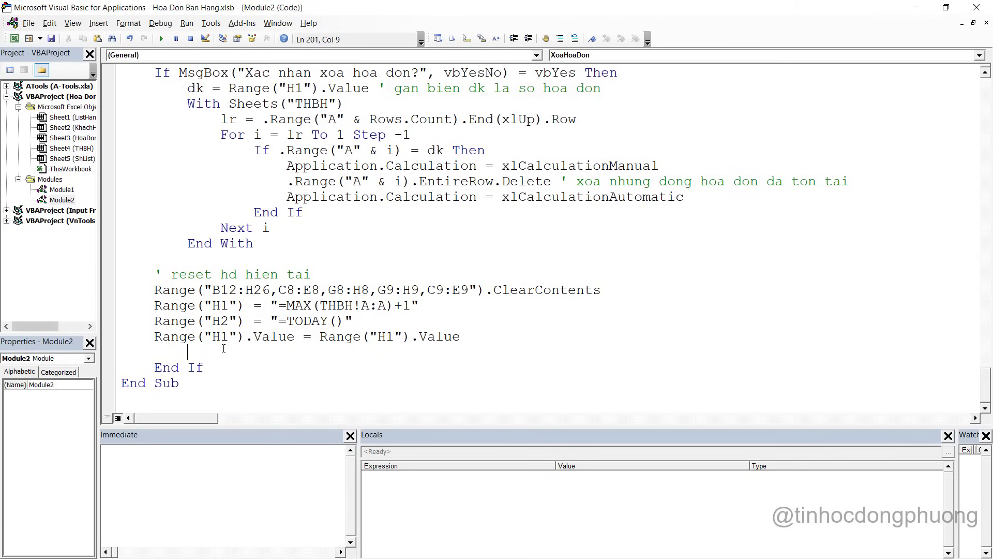
key(Return)
text(ms)
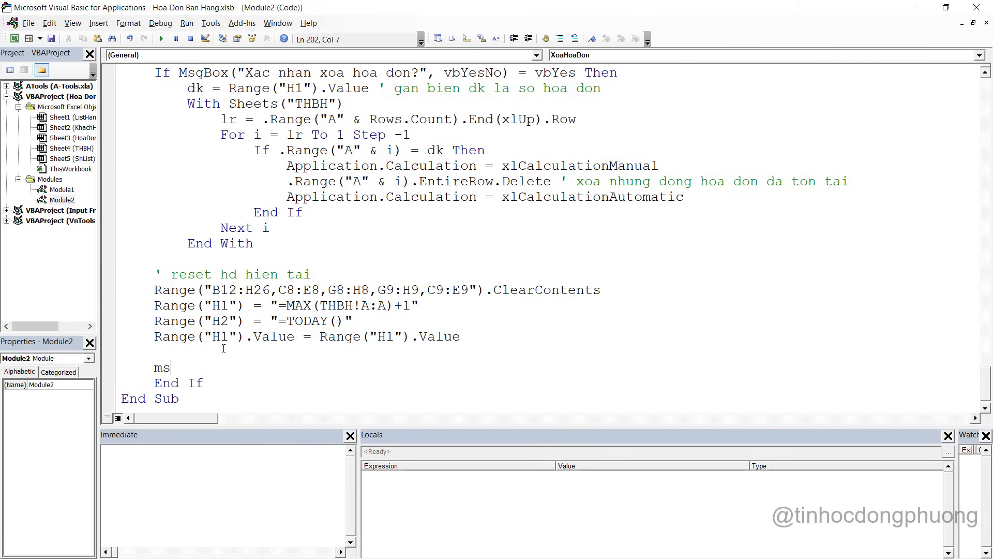
key(ctrl+space)
text(gBox "Da xoa)
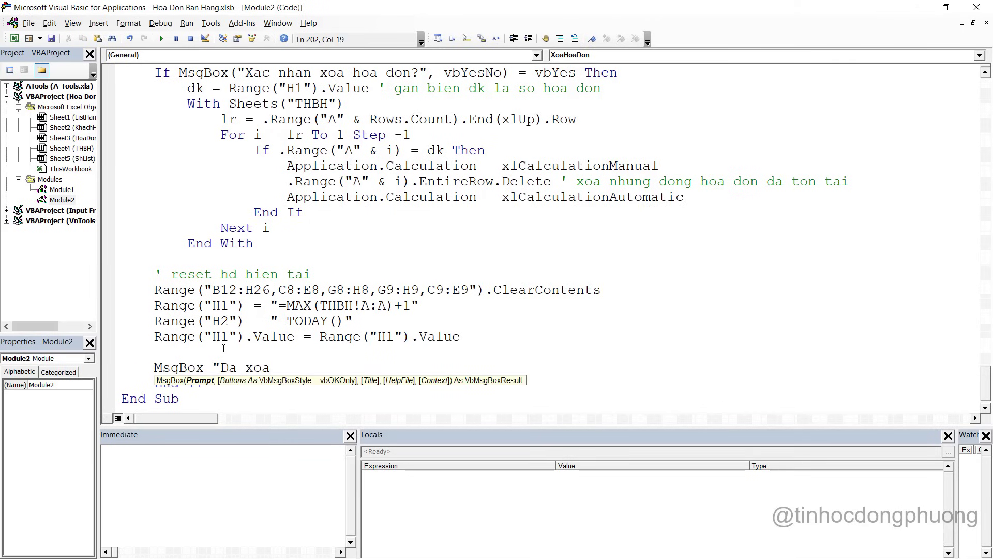
text( xong"!)
text(,vb)
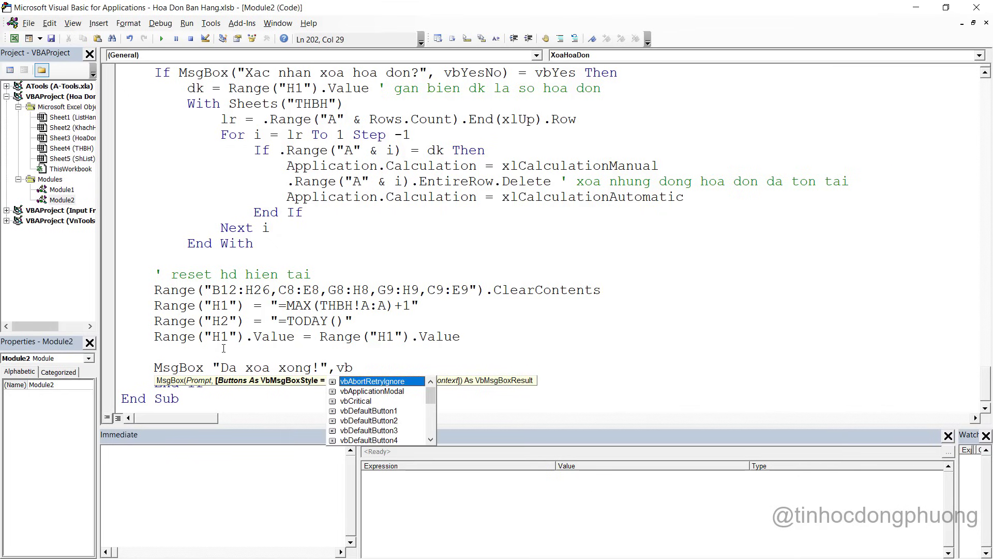
text(in)
key(Tab)
click(270, 214)
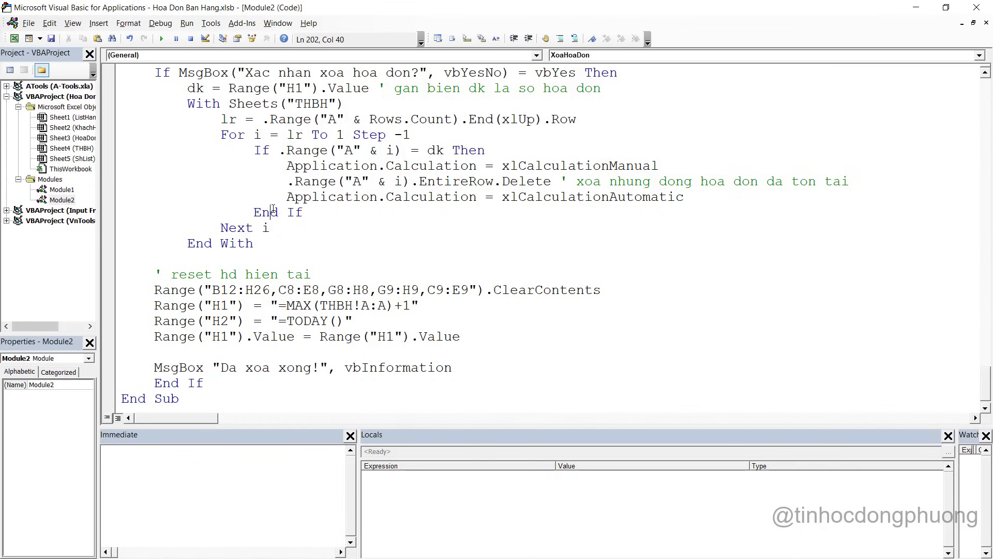
key(alt+Tab)
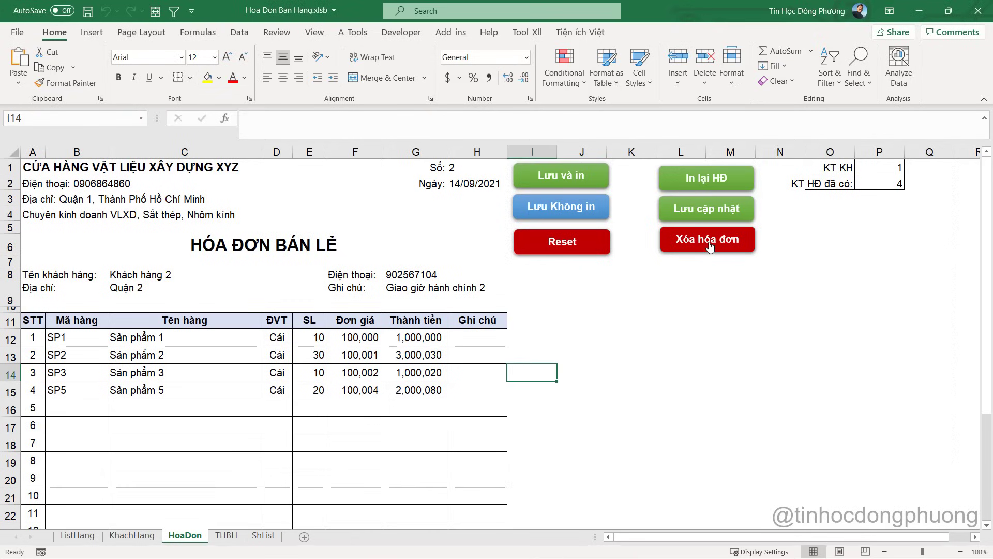
Run the red Xóa hóa đơn macro to delete invoice 2, confirming and acknowledging 'Da xoa xong!'
click(710, 243)
click(476, 329)
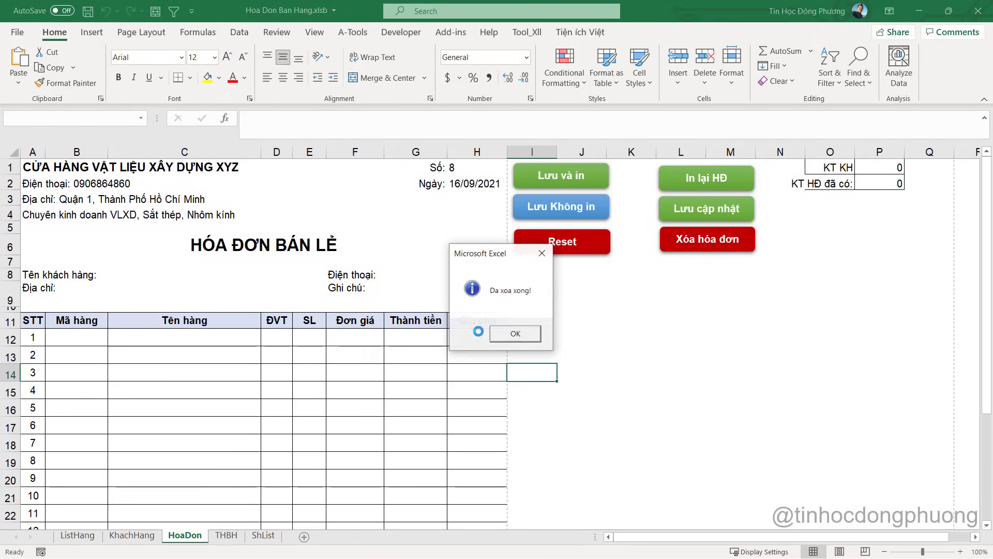
click(515, 334)
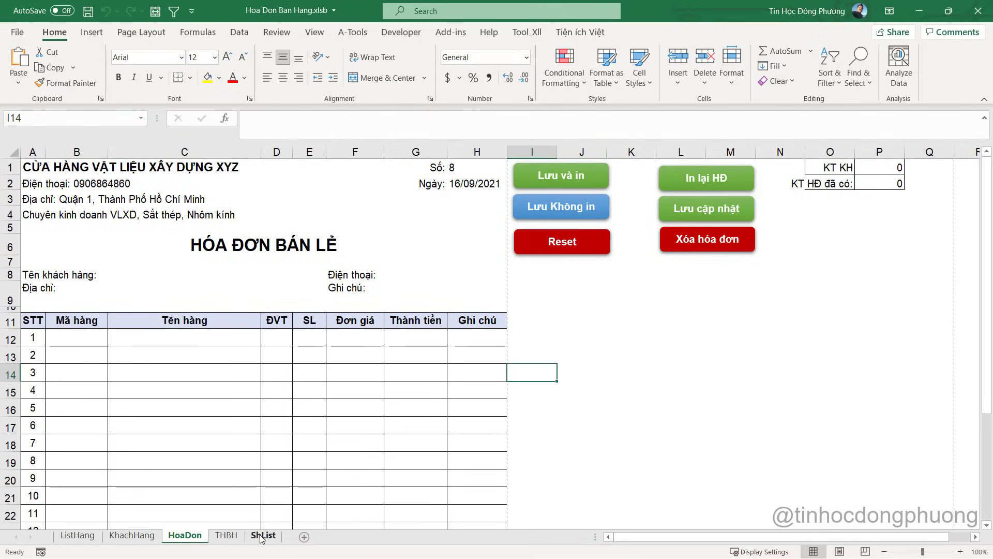
Verify the THBH summary now ends at invoice 3, save the workbook, and return to HoaDon
click(226, 535)
click(38, 368)
click(38, 388)
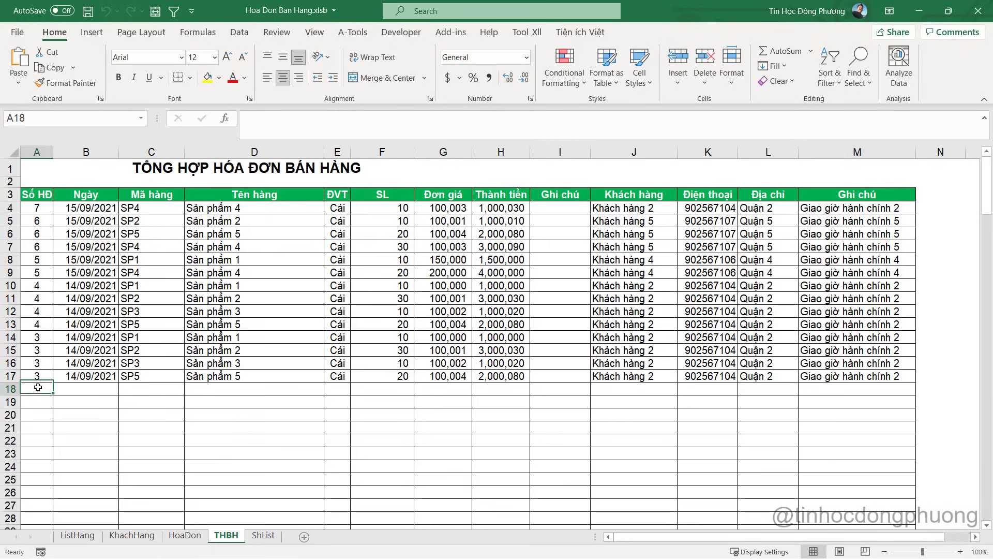
click(36, 325)
key(Down)
key(Down)
key(Down)
key(Down)
key(Down)
click(81, 336)
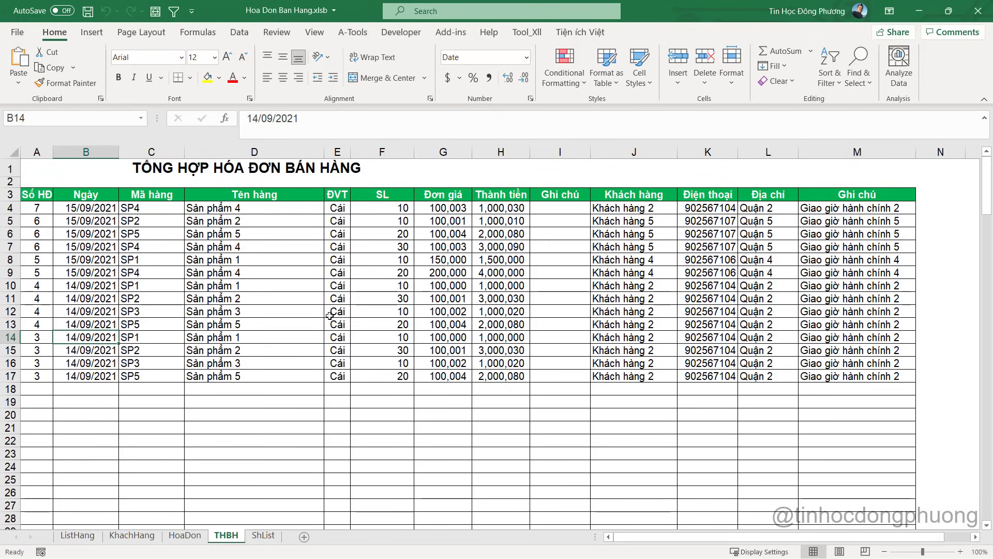
key(ctrl+s)
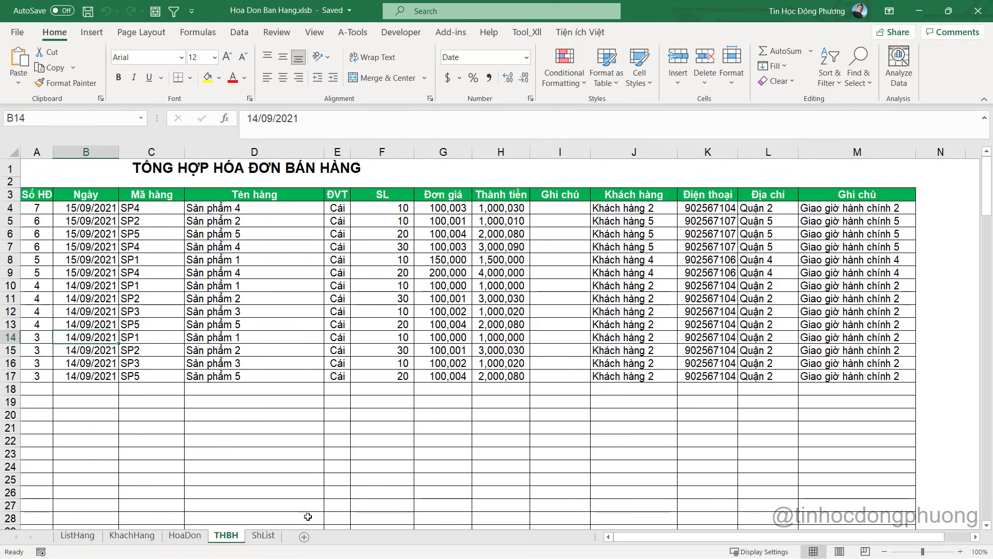
click(185, 536)
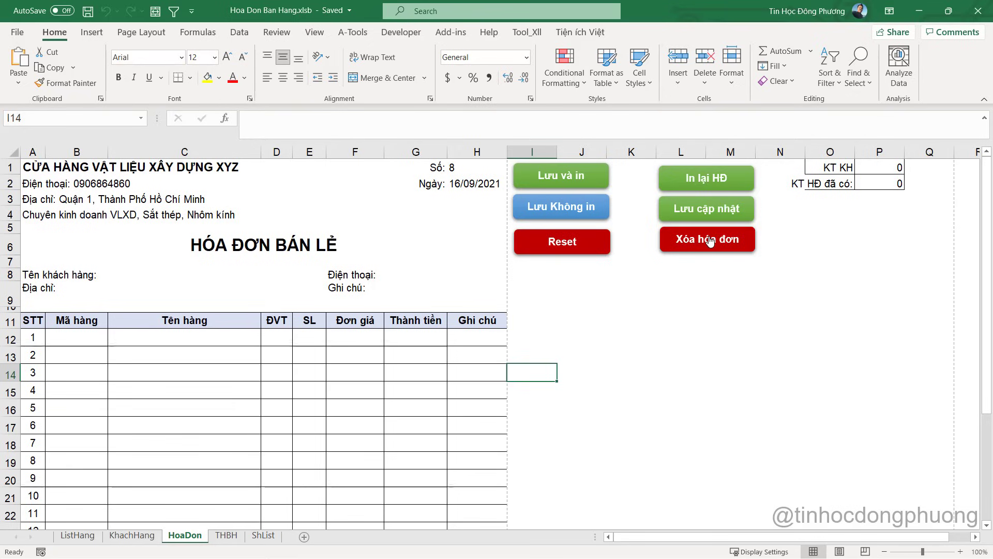
Inspect the Sản phẩm 1 entry in THBH cell D10 and the HÓA ĐƠN BÁN LẺ title on HoaDon
click(222, 537)
click(321, 285)
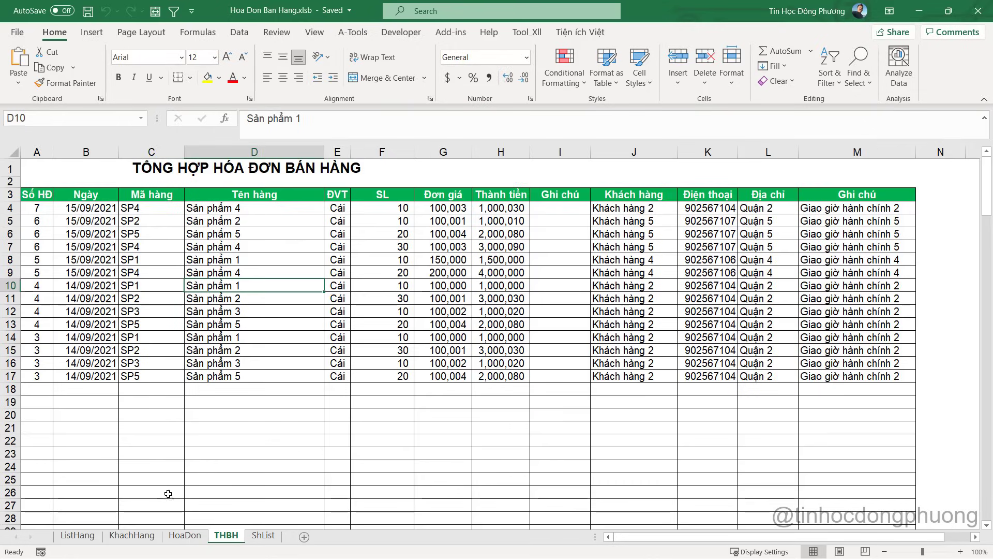
click(183, 536)
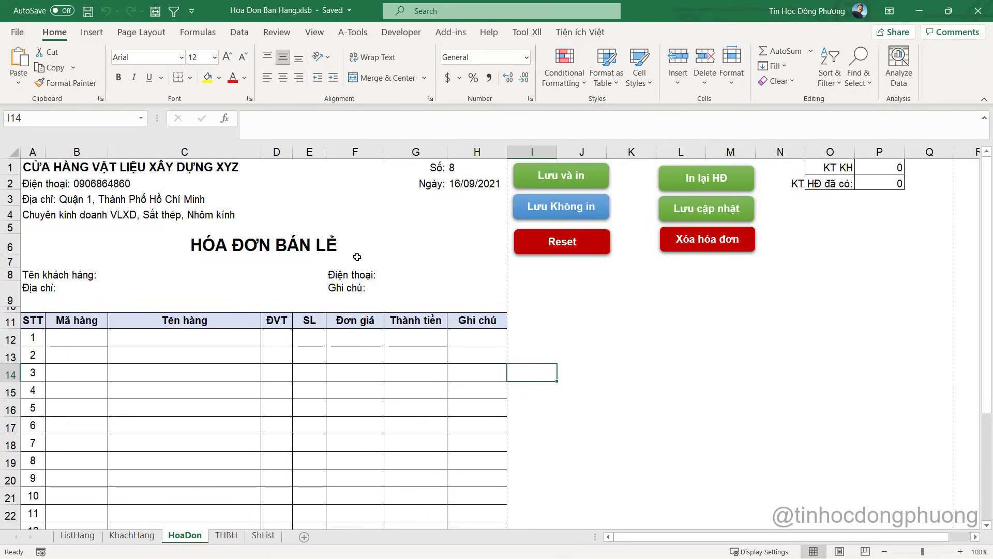
click(273, 245)
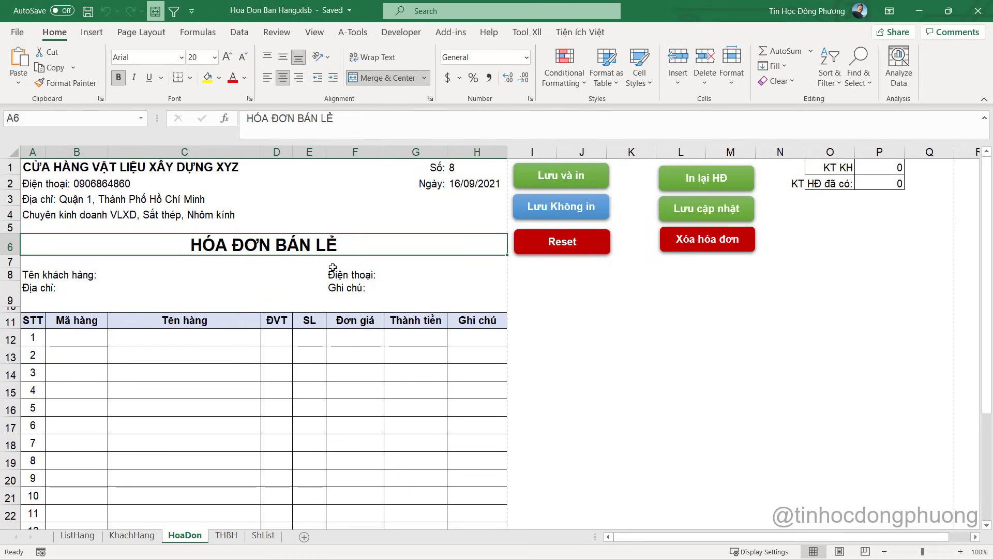
Review THBH's delivery note in M14 and the SL quantity column F, including 30 in F7
click(226, 535)
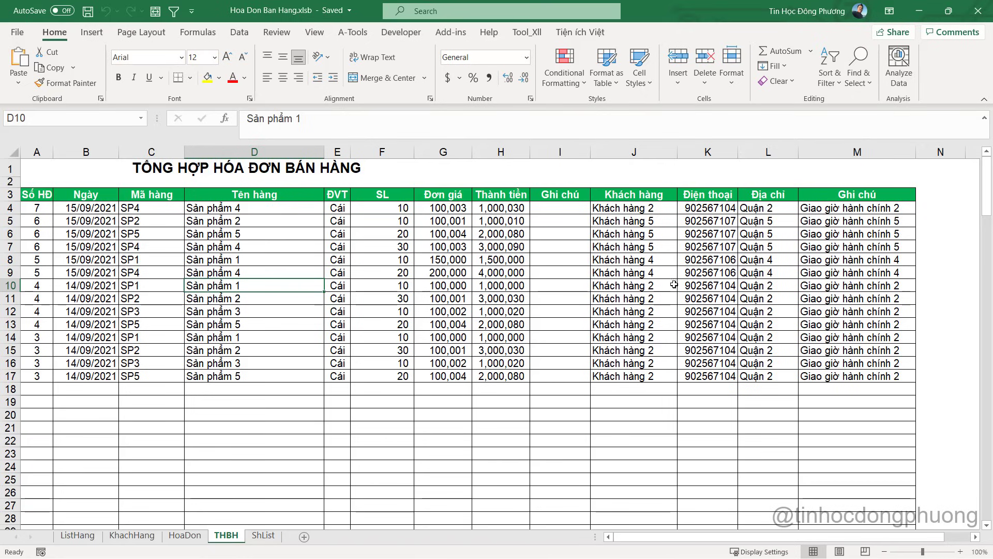
click(860, 334)
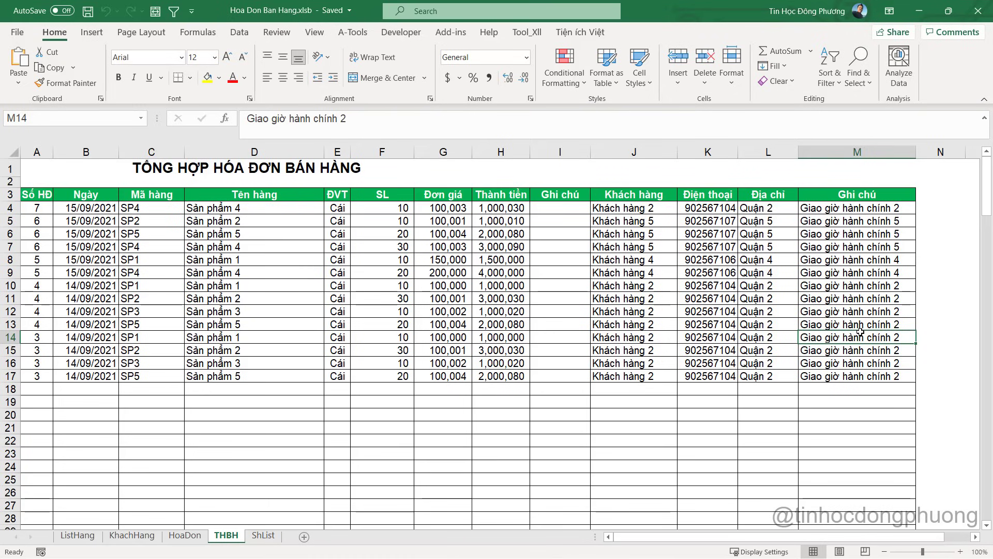
click(386, 153)
click(382, 249)
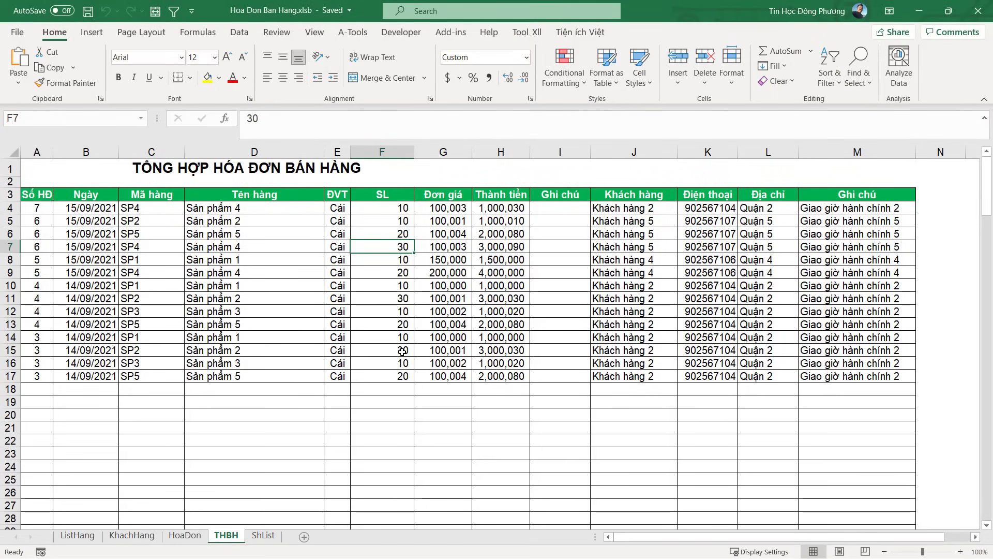
Look over the ListHang product list, selecting cells H1 and J7
click(77, 536)
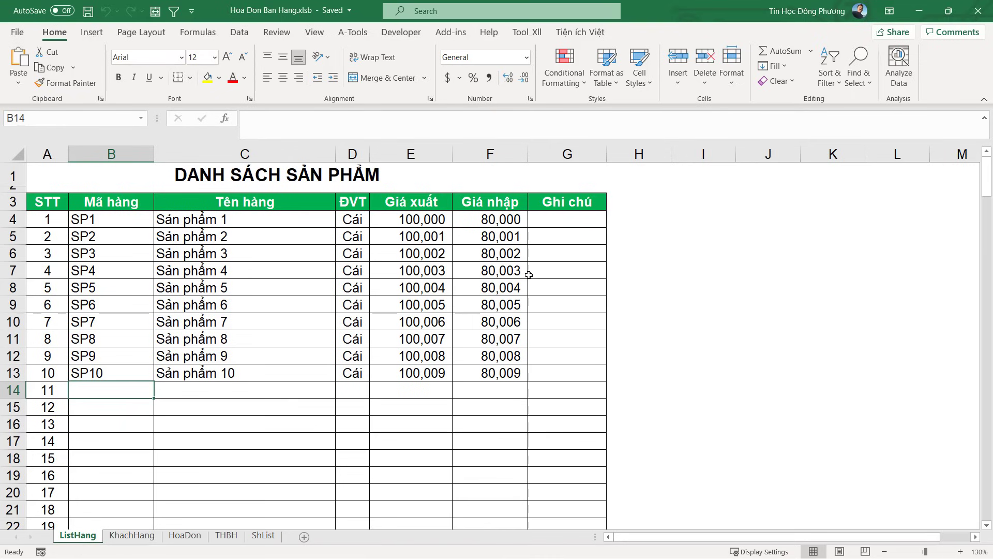
click(624, 178)
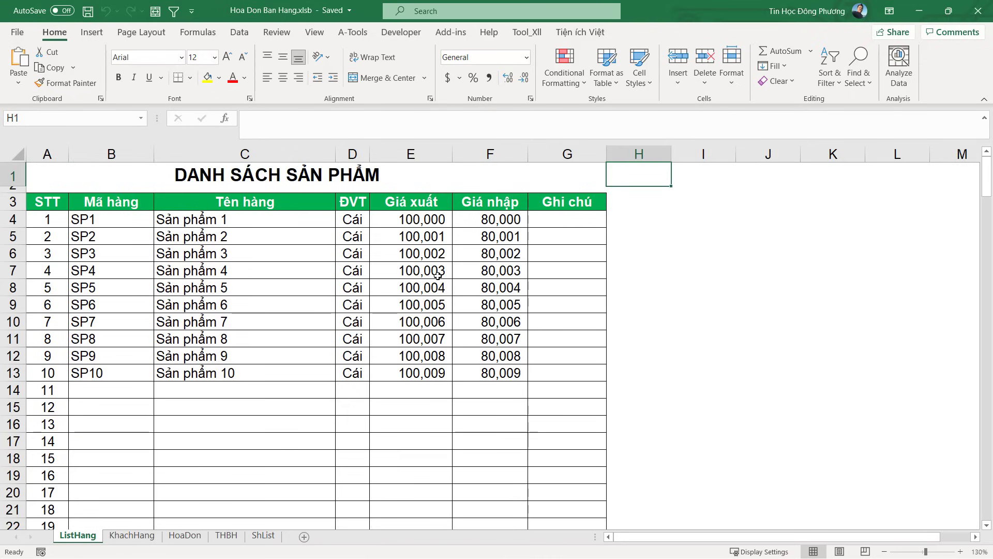
click(756, 269)
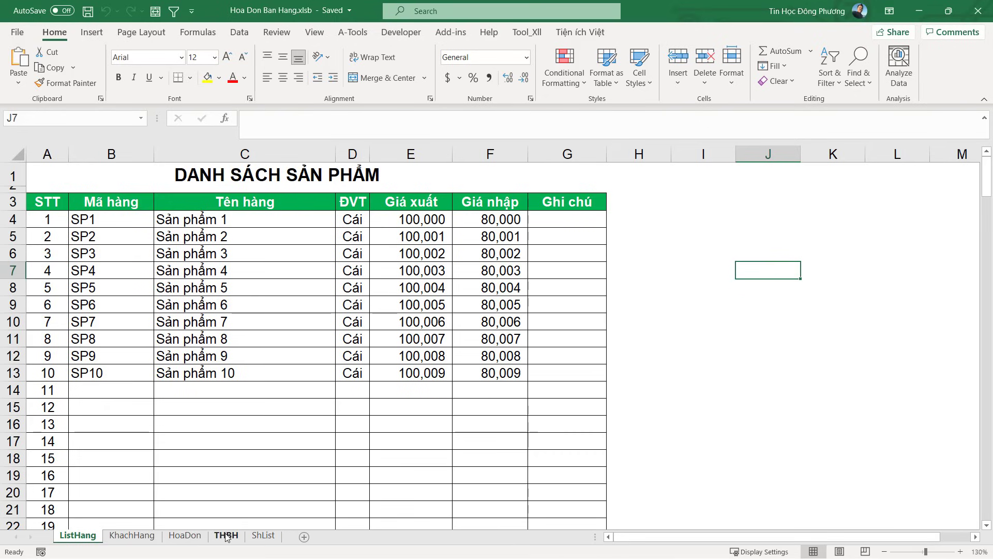
Glance at THBH below the table, then return to the blank invoice 8 form and select G15
click(184, 535)
click(226, 535)
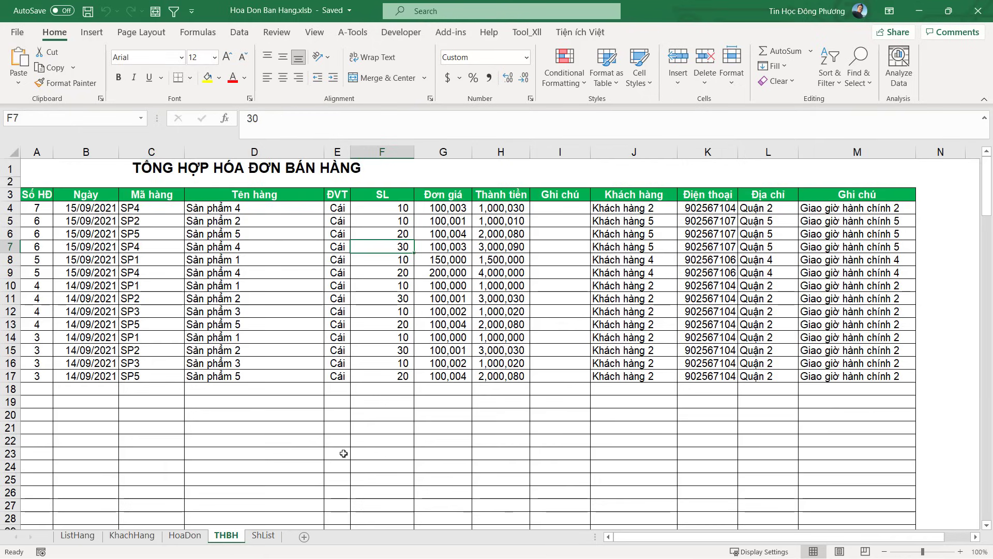
click(580, 383)
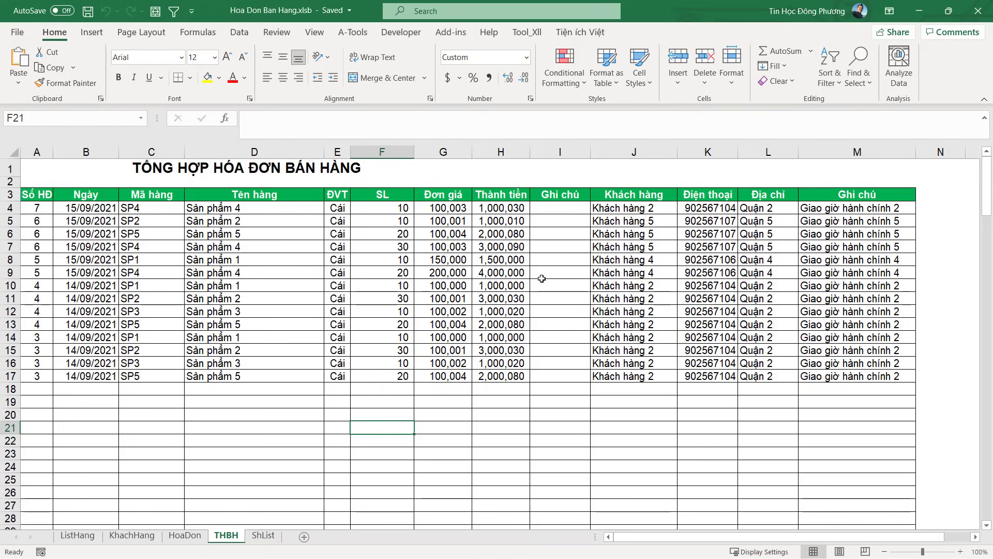
click(197, 539)
click(391, 390)
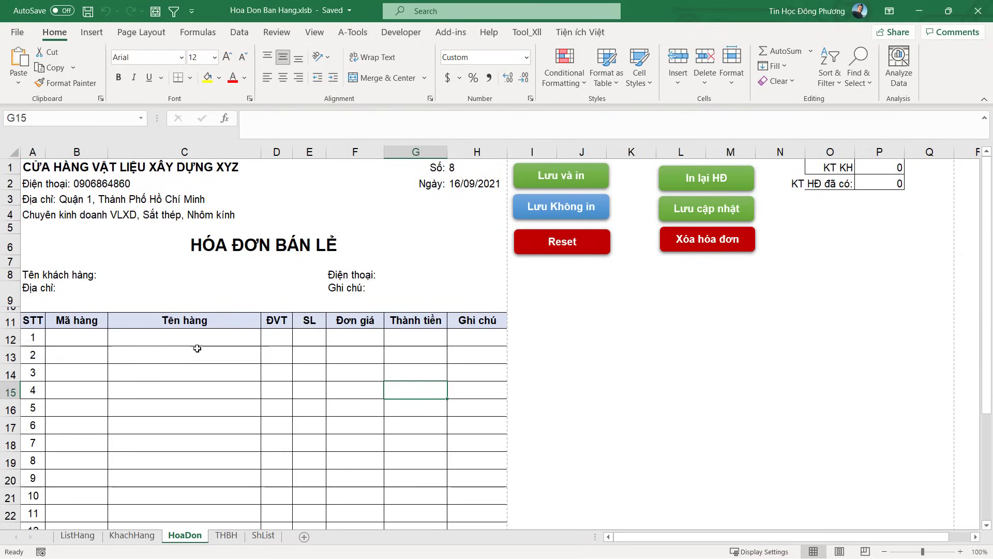